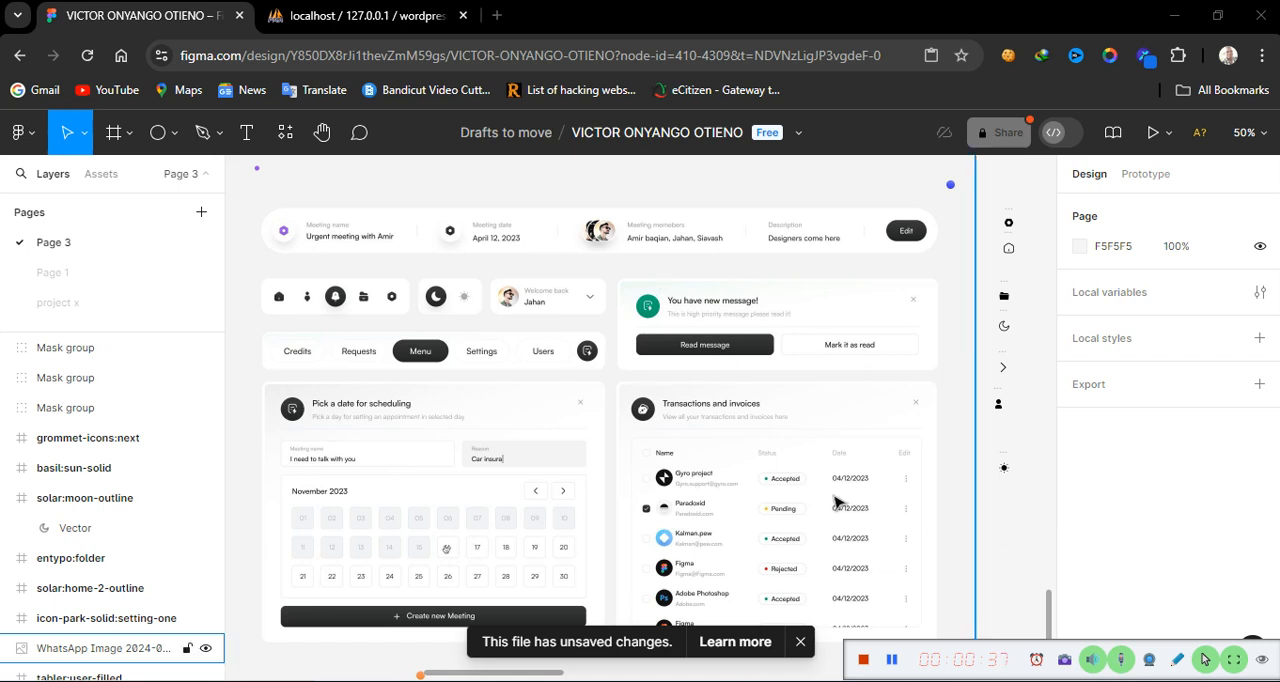
pyautogui.scroll(3, 835, 502)
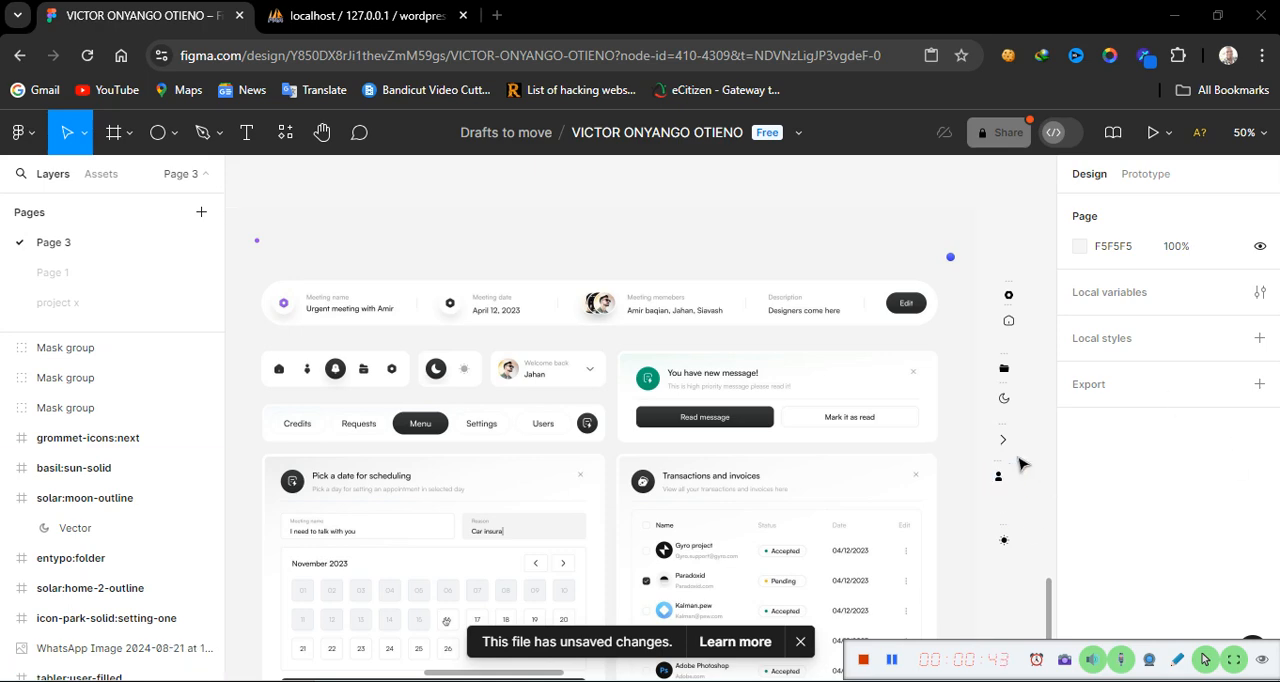
pyautogui.hscroll(5, 1022, 463)
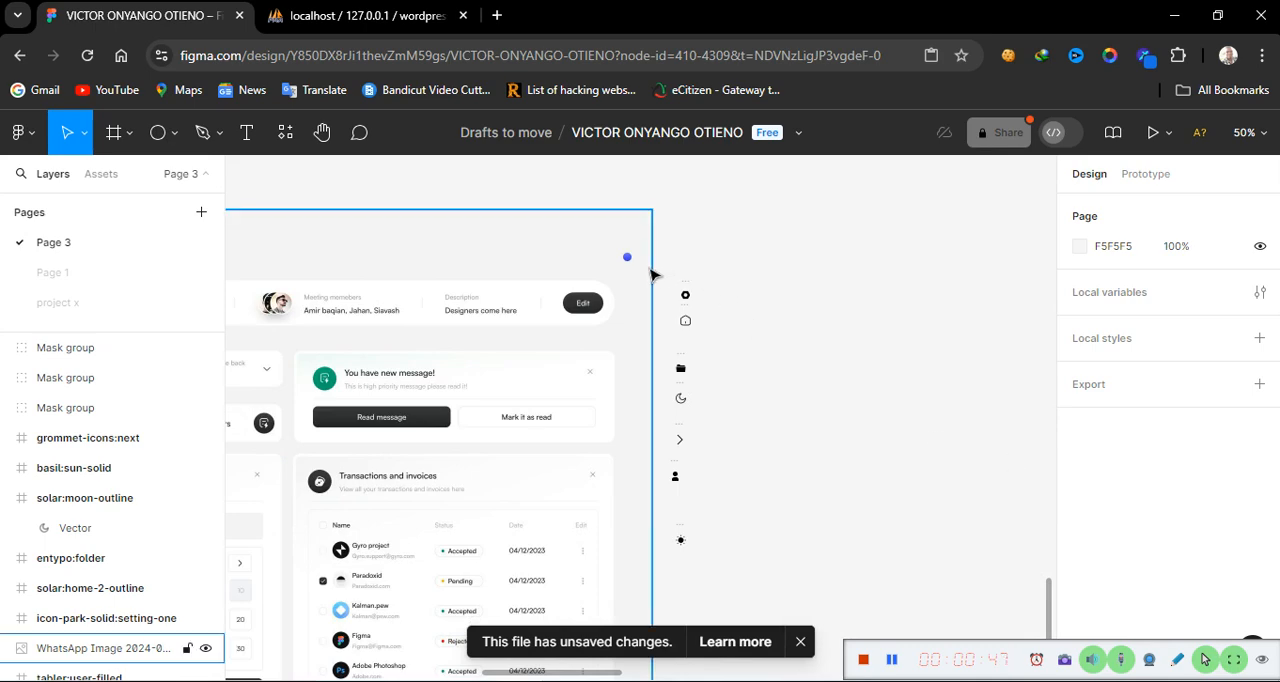
pyautogui.click(650, 268)
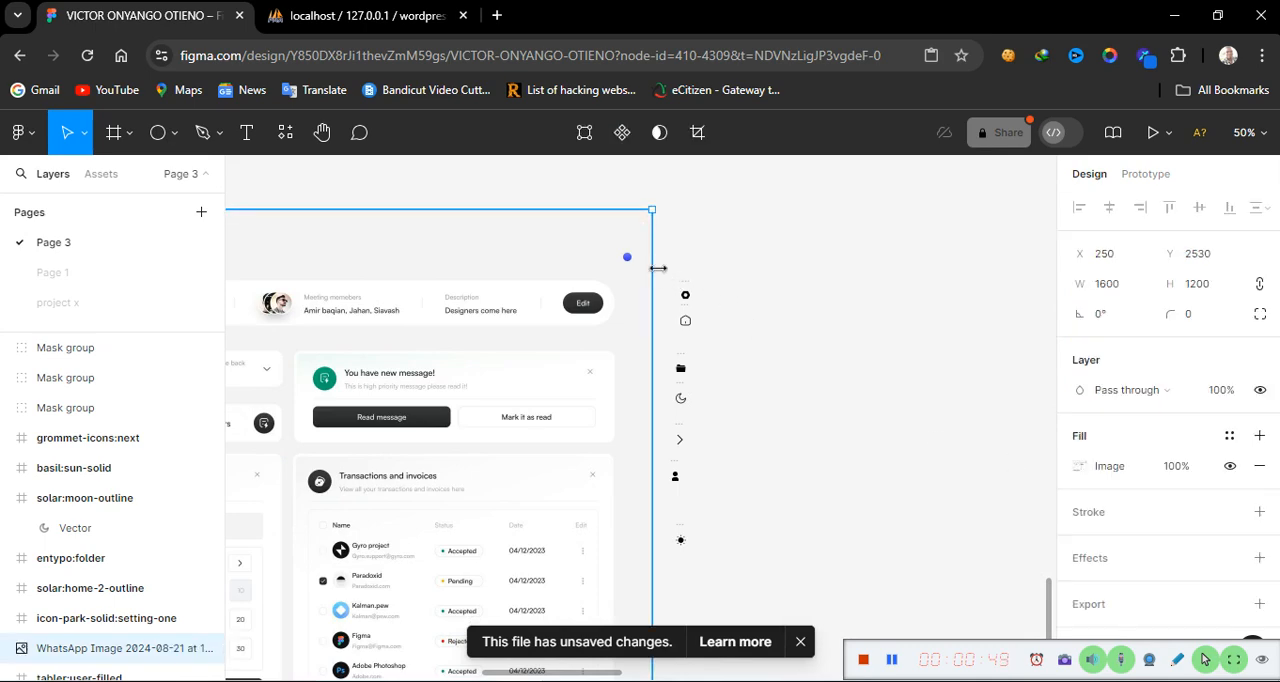
pyautogui.moveTo(665, 270); pyautogui.dragTo(733, 569)
pyautogui.click(733, 569)
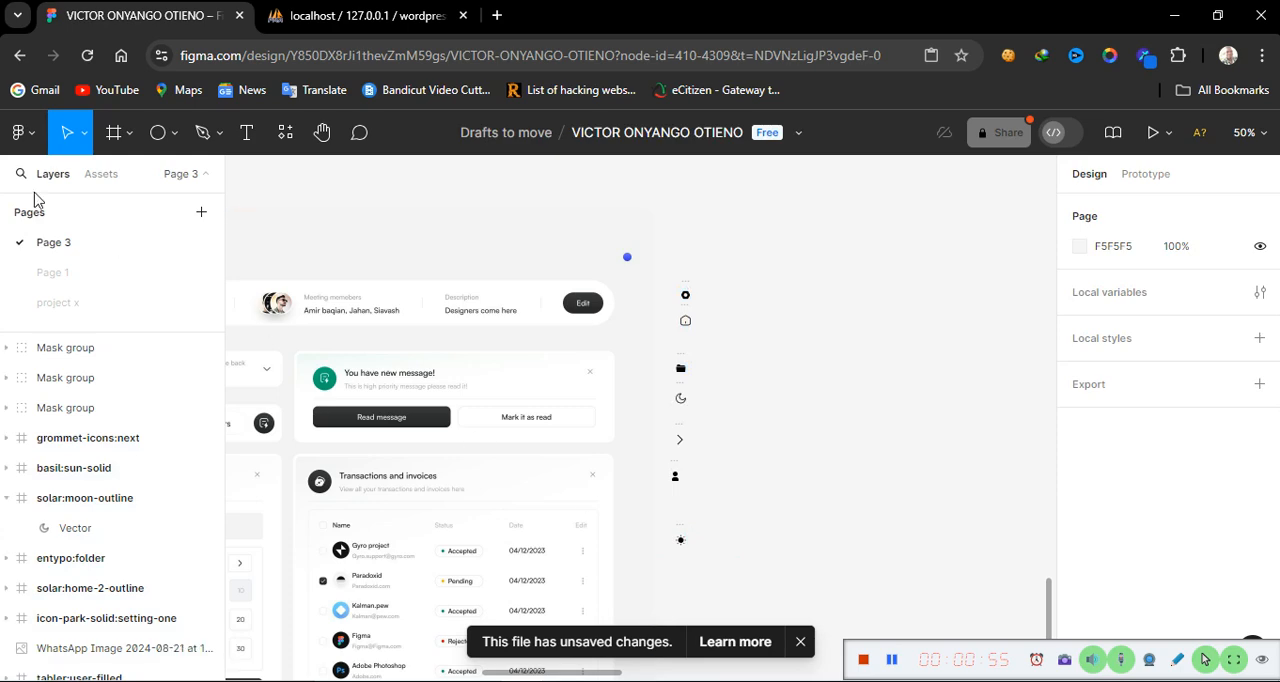
# Add a MacBook Air desktop frame and move it slightly down and right beside the existing dashboard design
pyautogui.click(113, 135)
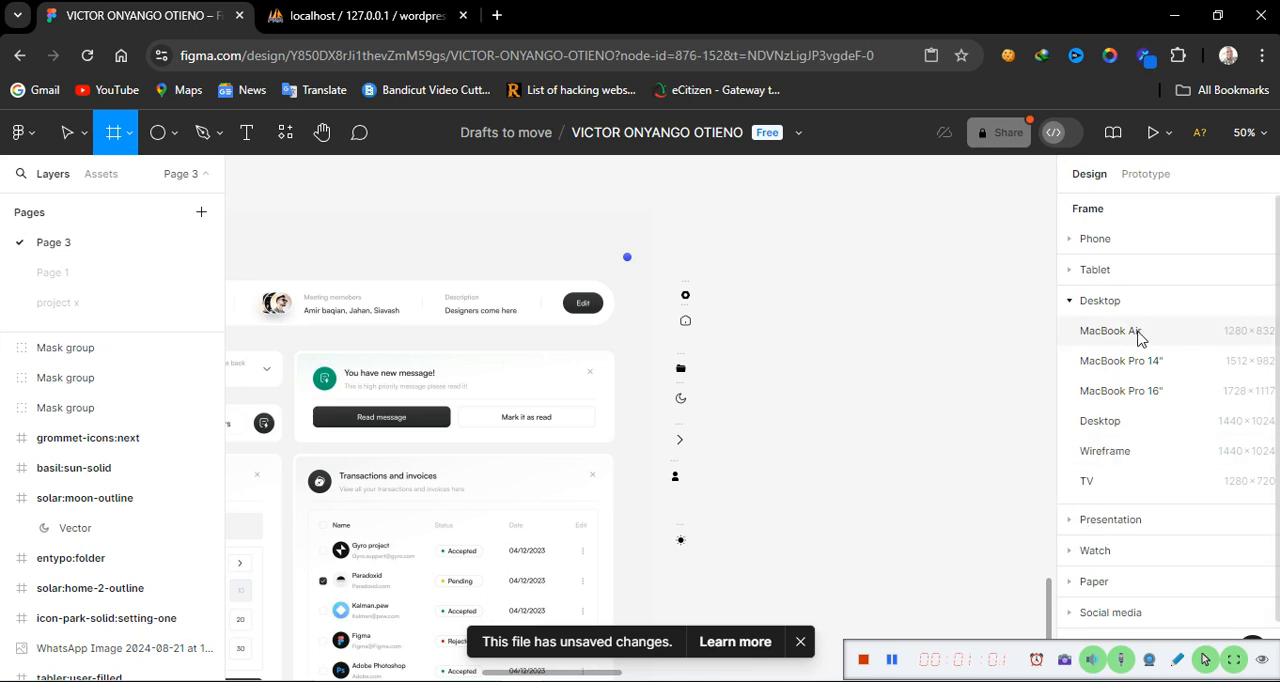
pyautogui.click(1110, 331)
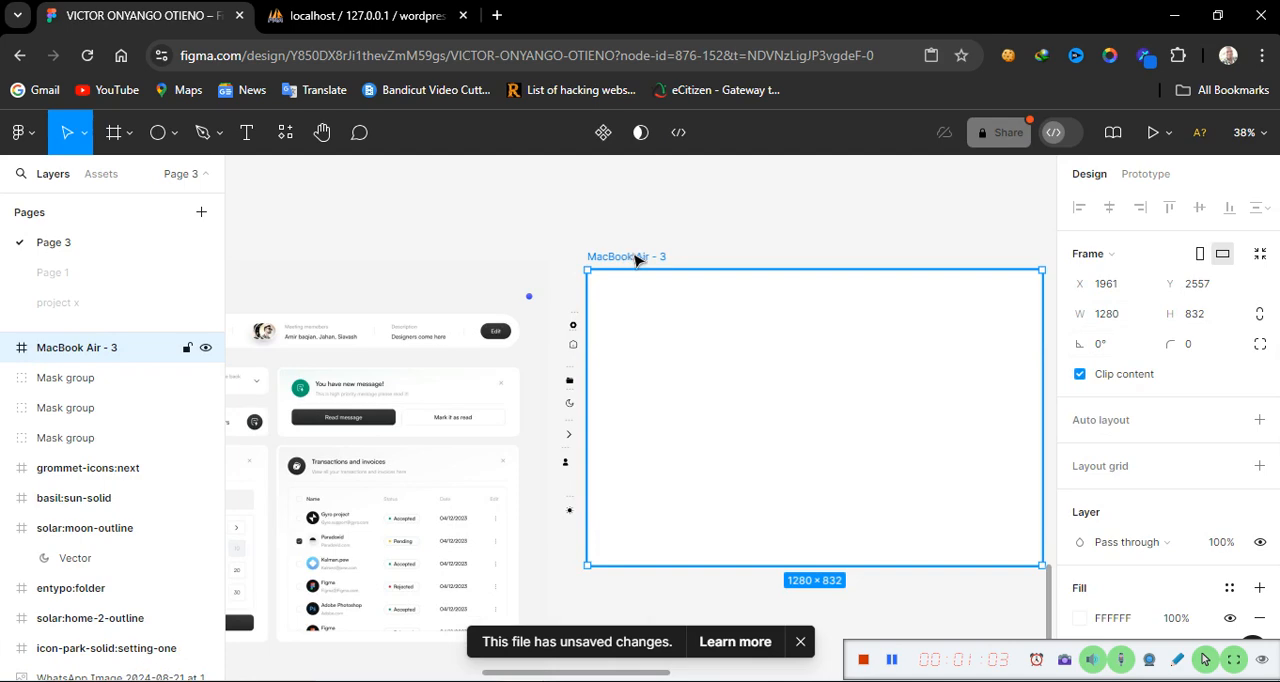
pyautogui.moveTo(634, 257); pyautogui.dragTo(647, 291)
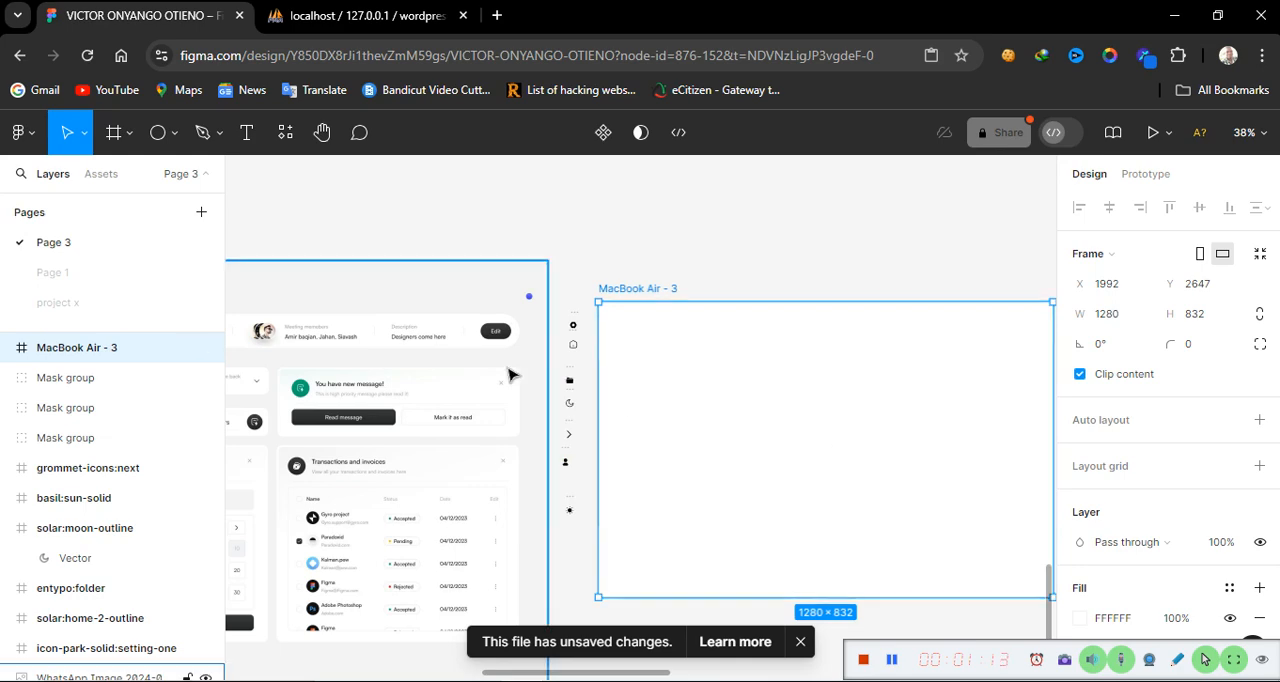
# Place a copy of the settings icon inside the new frame near its top-left area, at about X 127, Y 150
pyautogui.hscroll(-5, 515, 370)
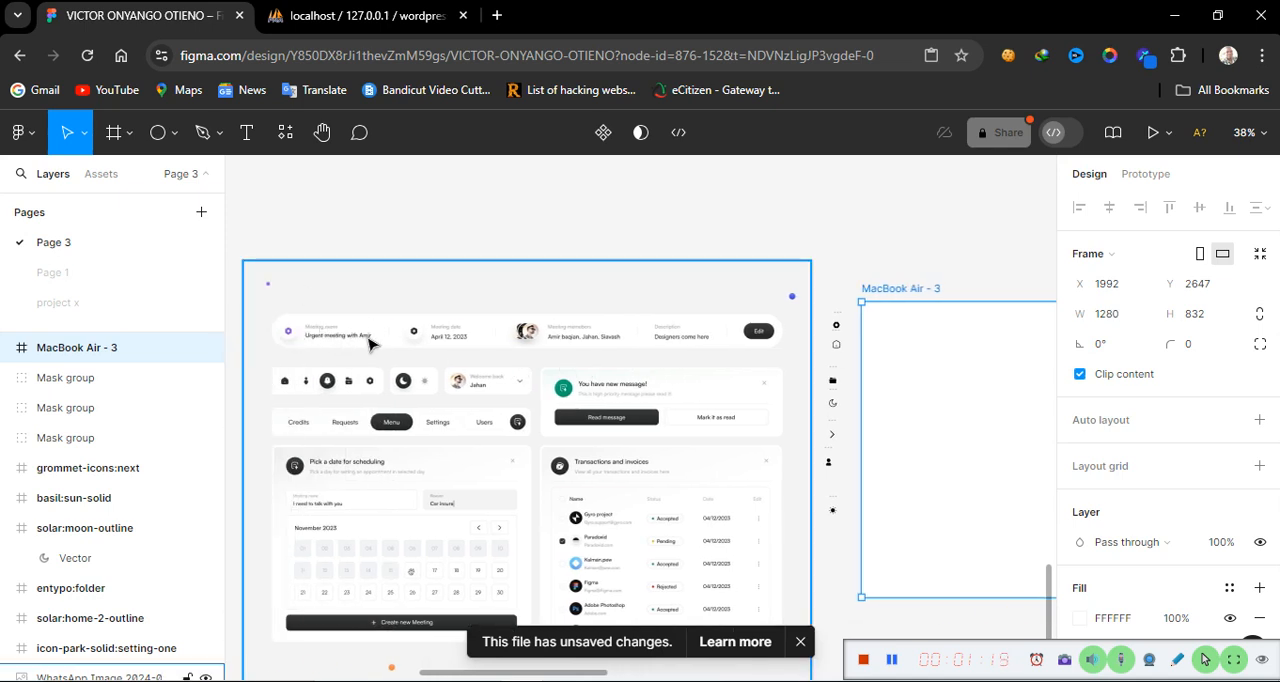
pyautogui.hotkey('shift', '0')
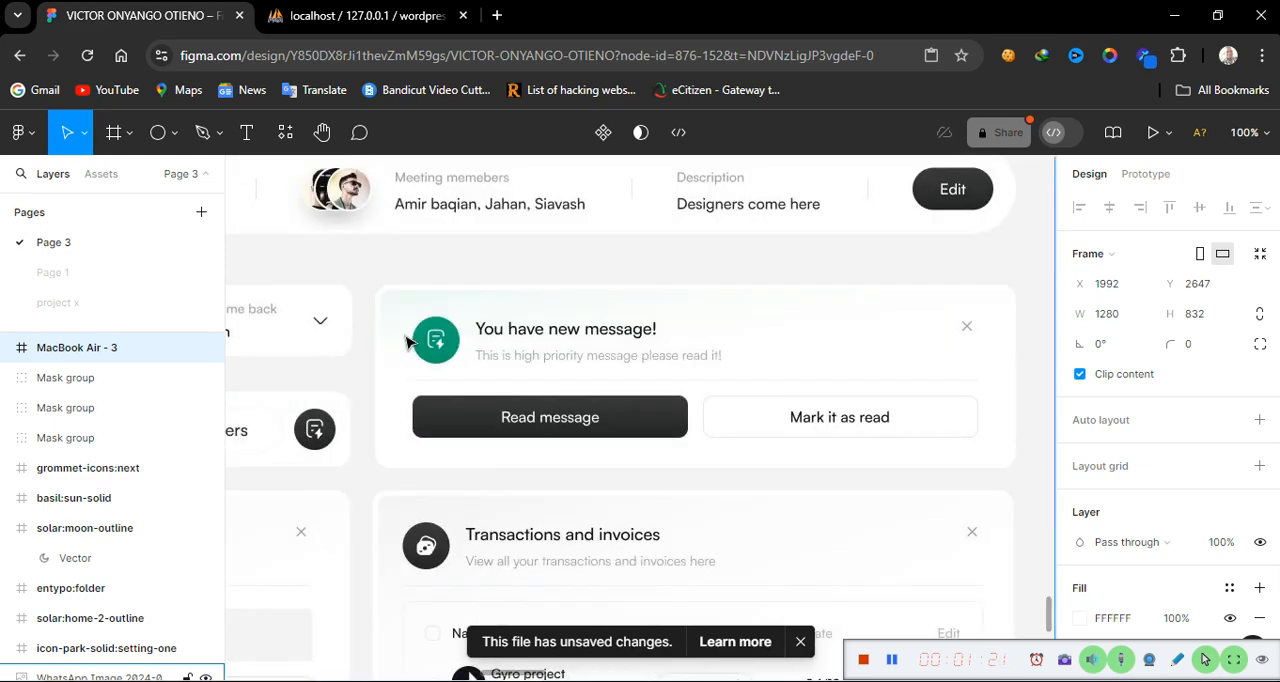
pyautogui.scroll(5, 406, 343)
pyautogui.hscroll(-5, 406, 343)
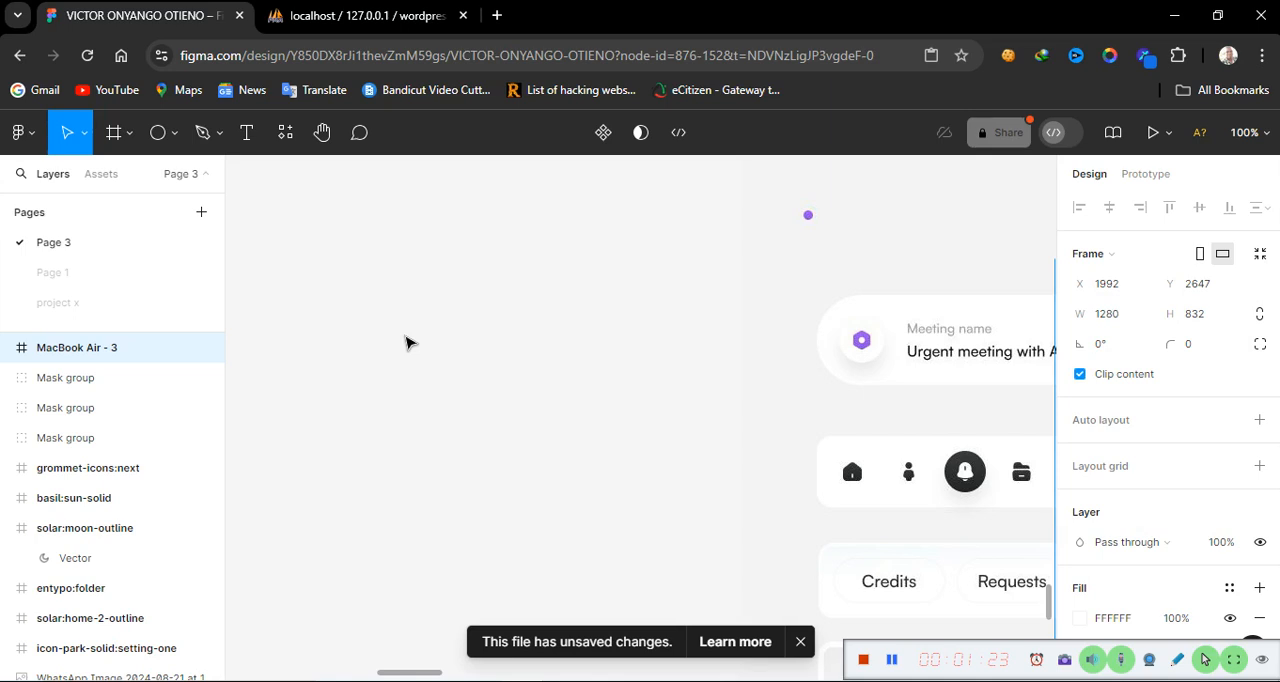
pyautogui.hscroll(10, 406, 343)
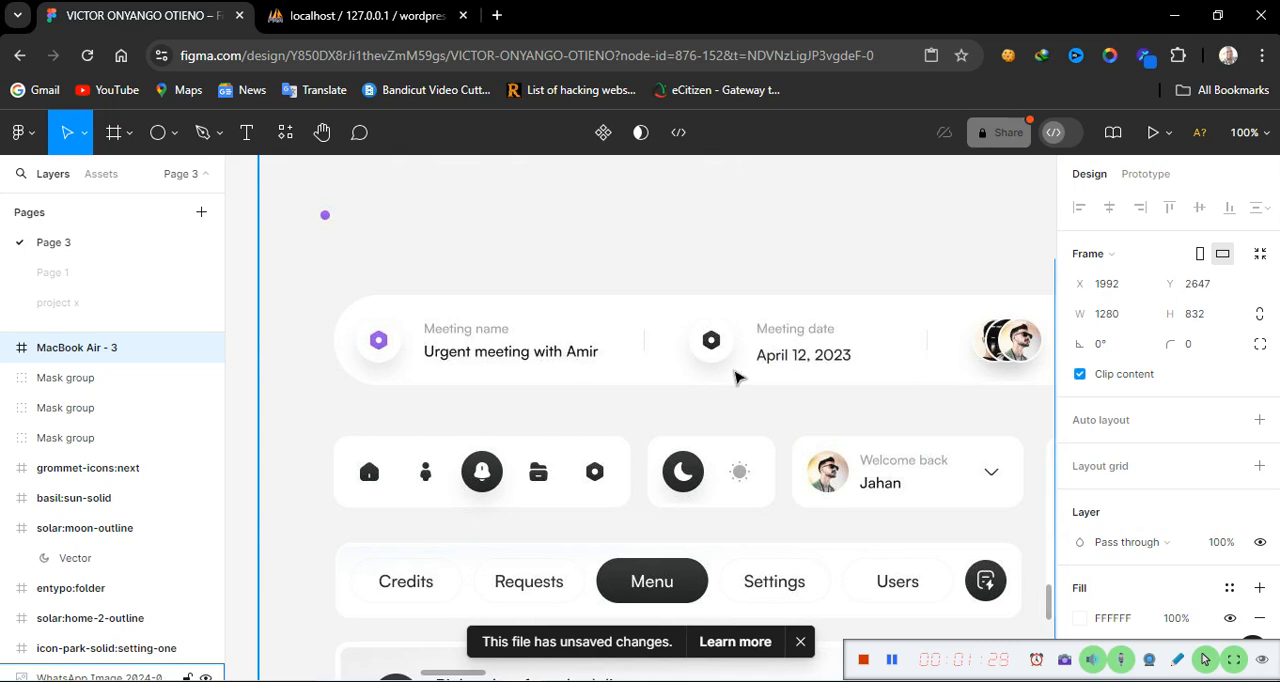
pyautogui.hscroll(20, 735, 377)
pyautogui.hscroll(-16, 735, 377)
pyautogui.hscroll(2, 735, 377)
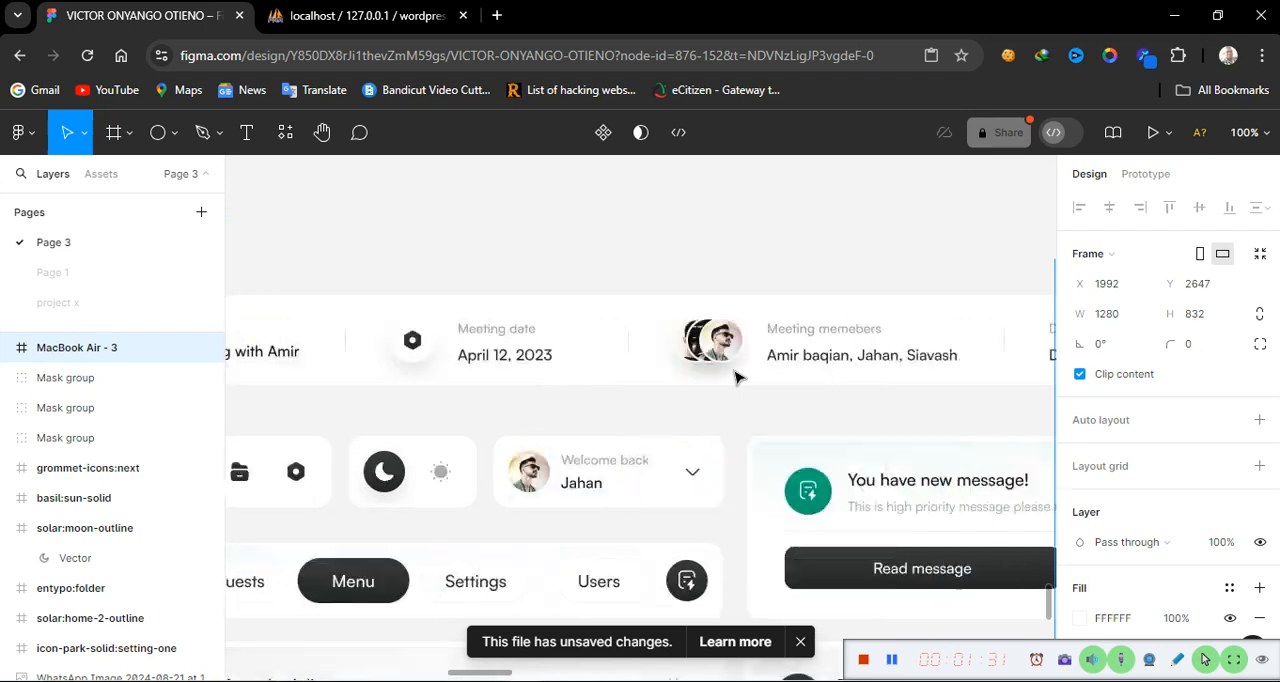
pyautogui.hscroll(20, 735, 377)
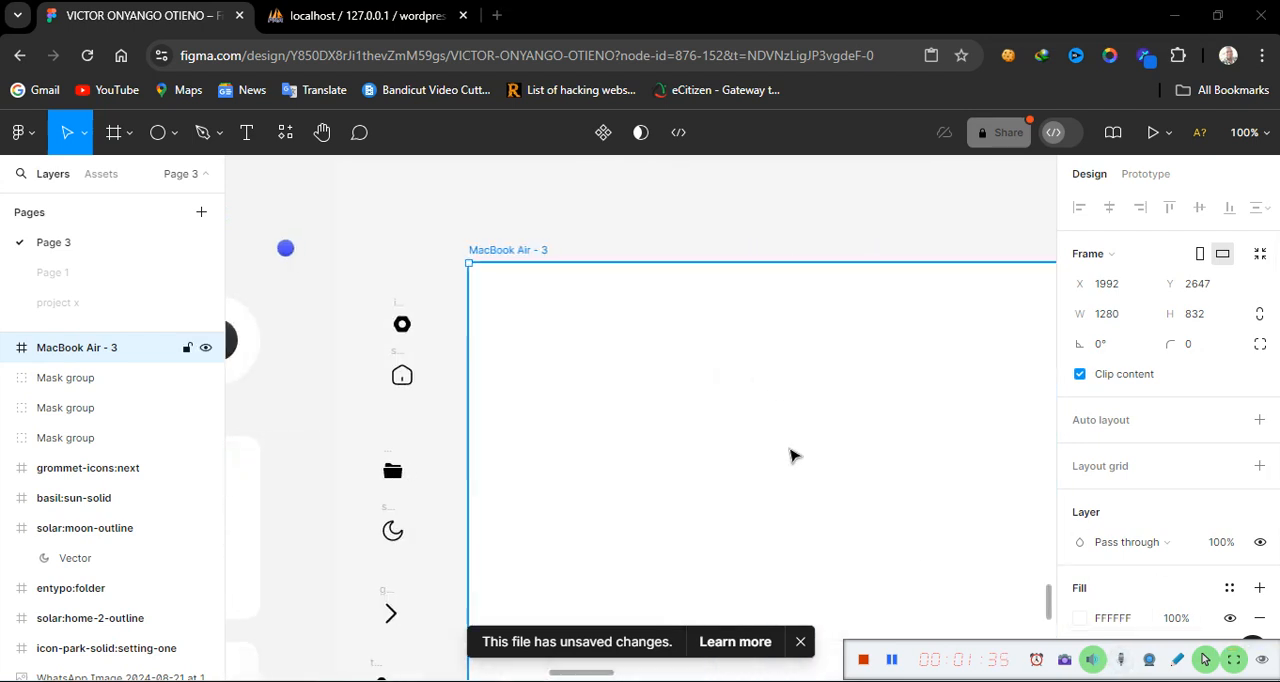
pyautogui.click(400, 314)
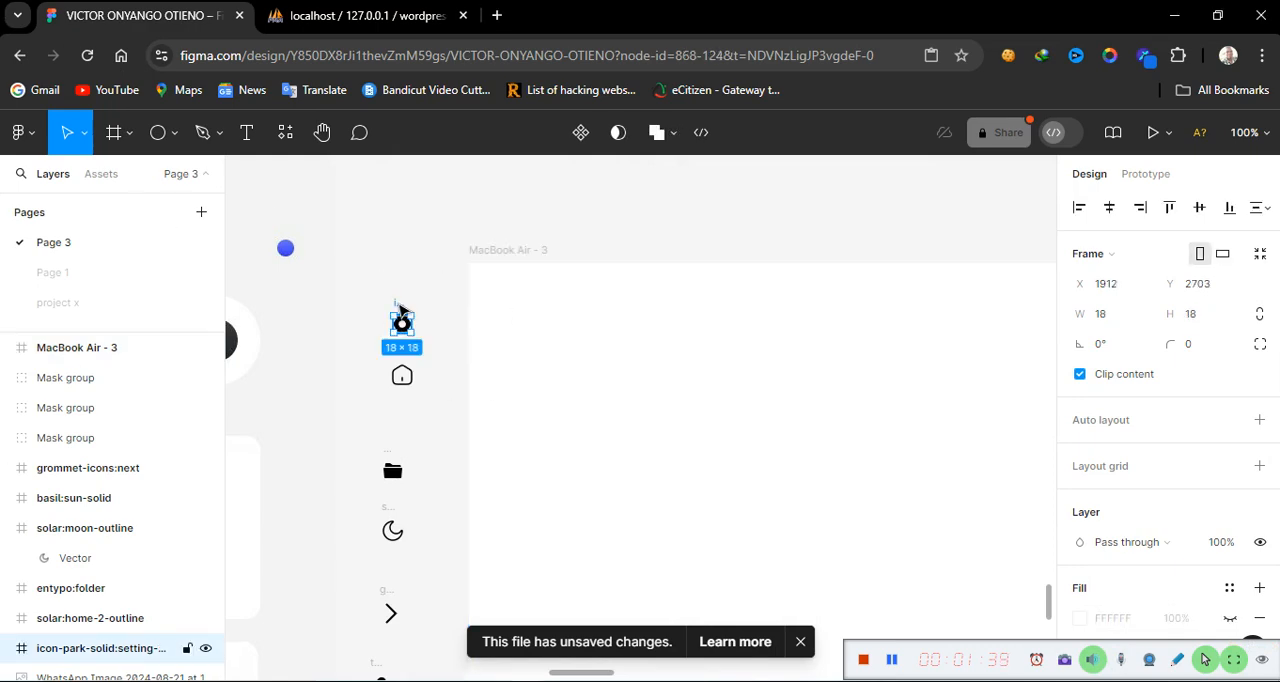
pyautogui.moveTo(401, 309); pyautogui.dragTo(595, 397)
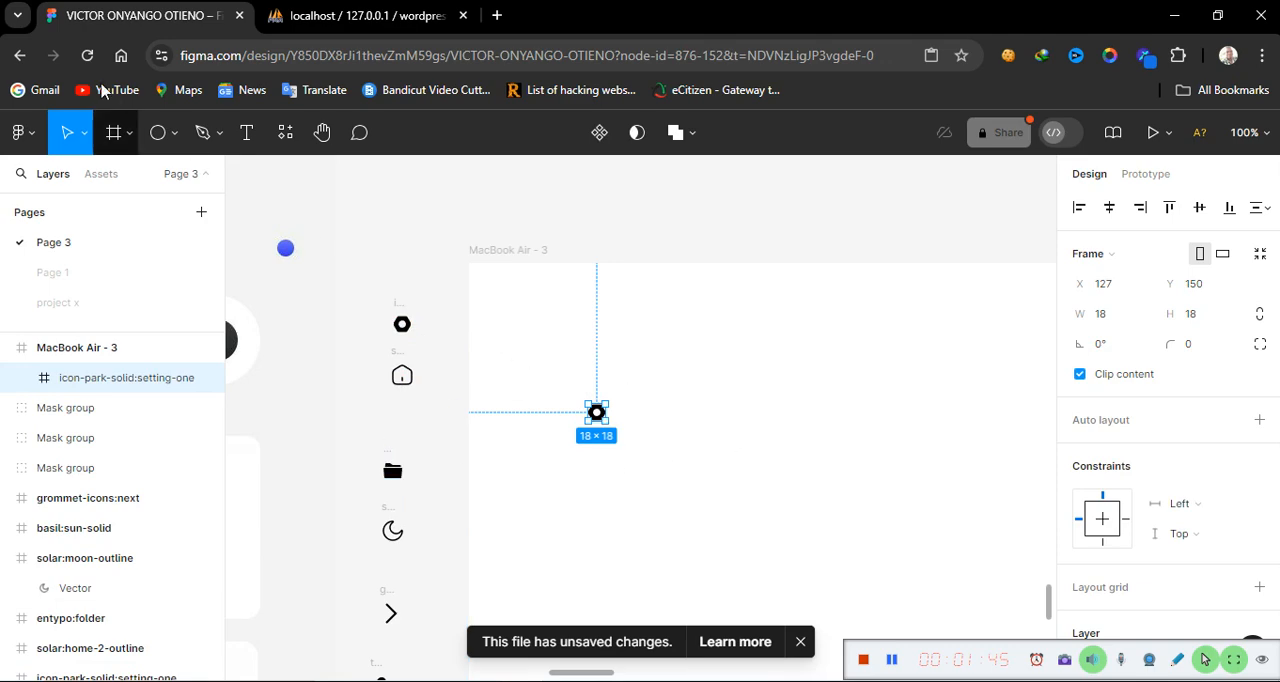
# Add a text label reading "Meeting name" just right of the settings icon in the frame
pyautogui.click(248, 133)
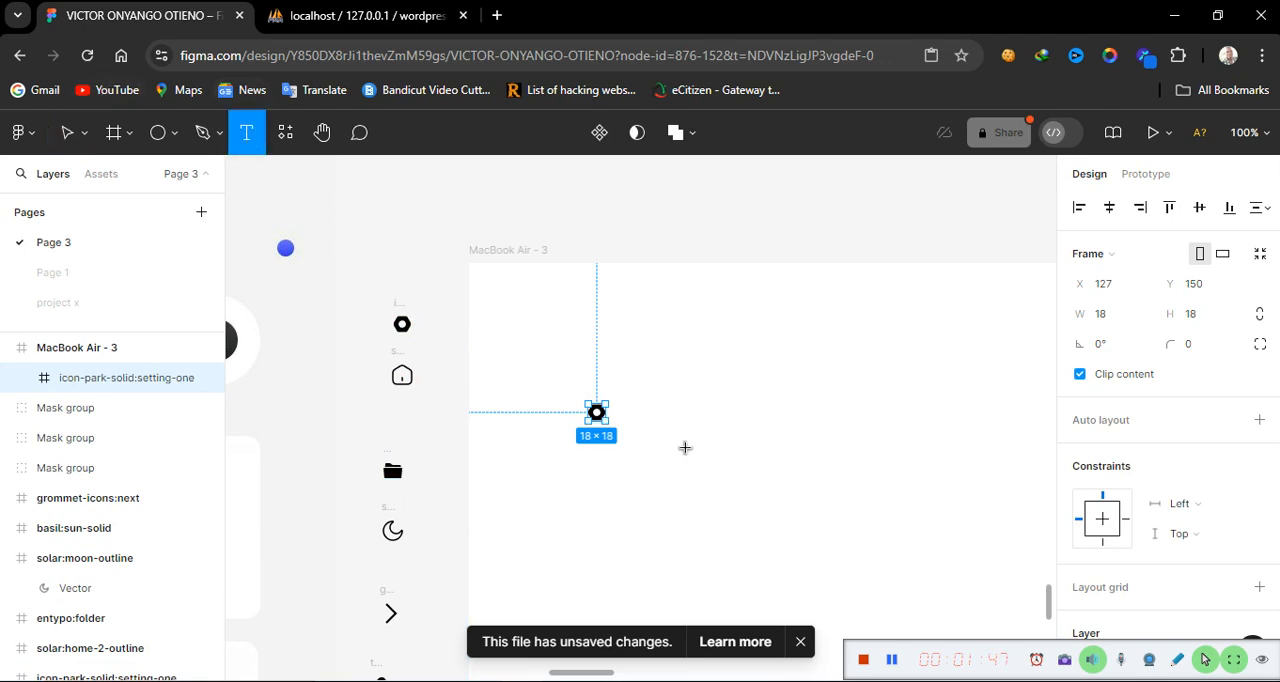
pyautogui.click(658, 404)
pyautogui.write('M')
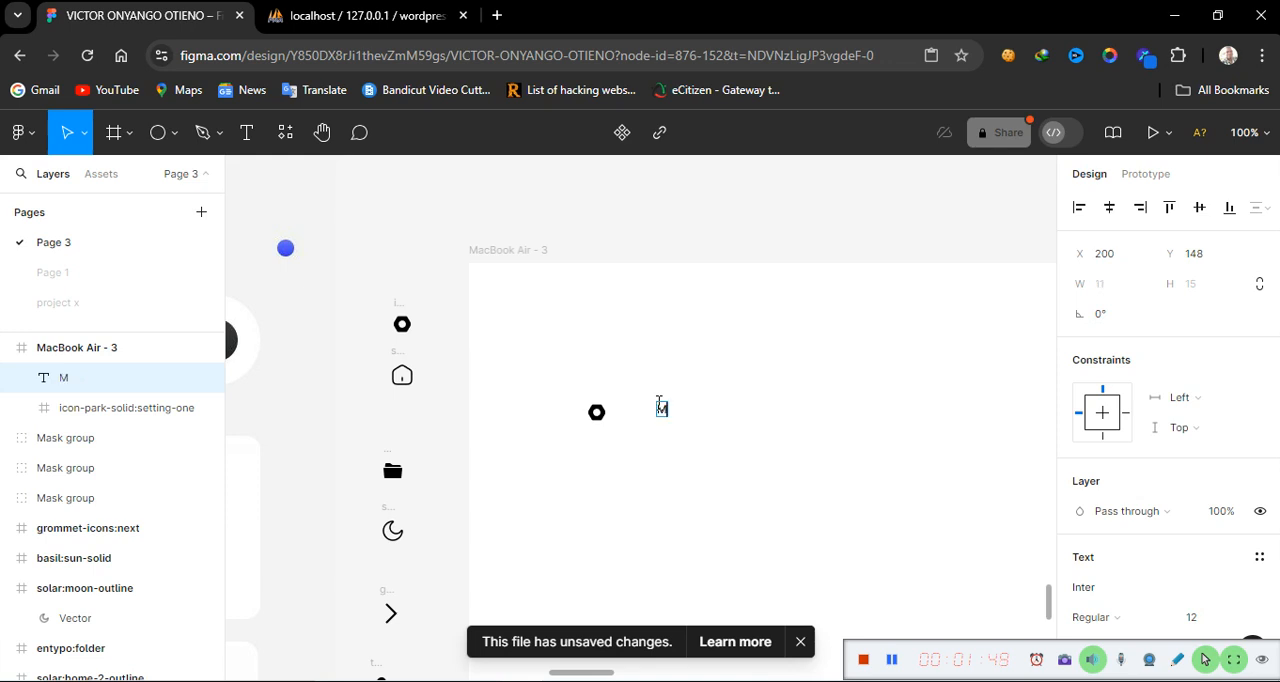
pyautogui.write('eeting name')
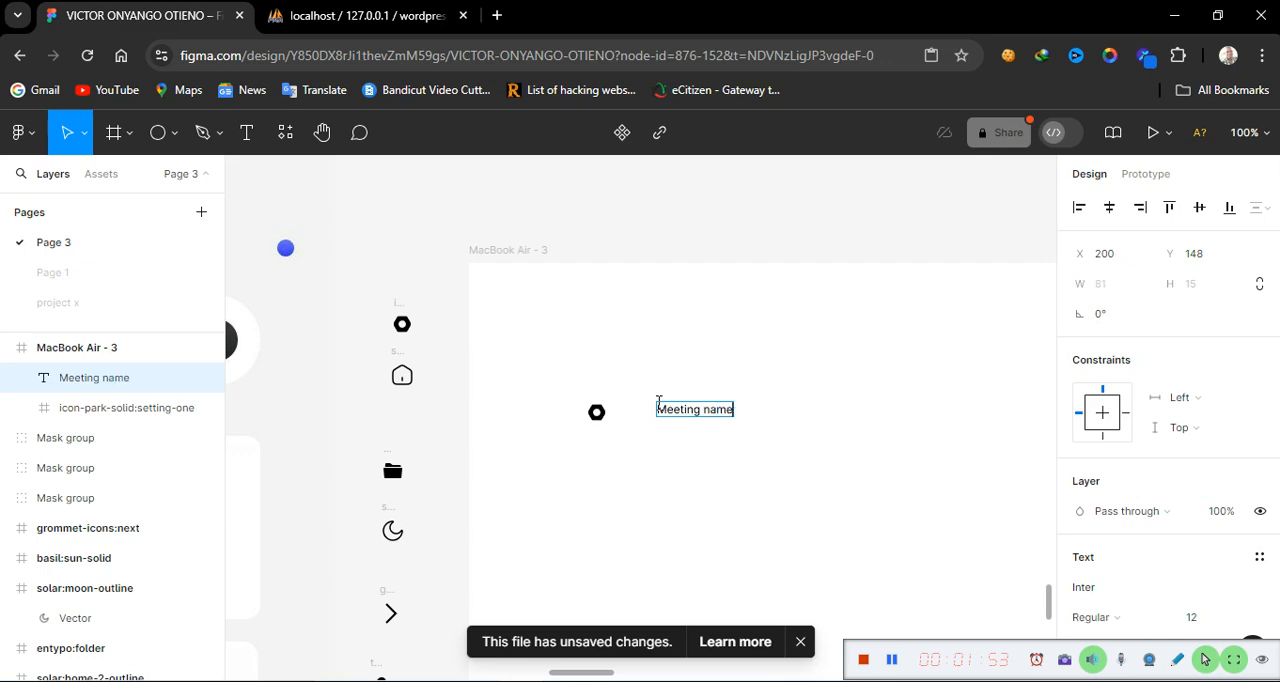
pyautogui.press('Escape')
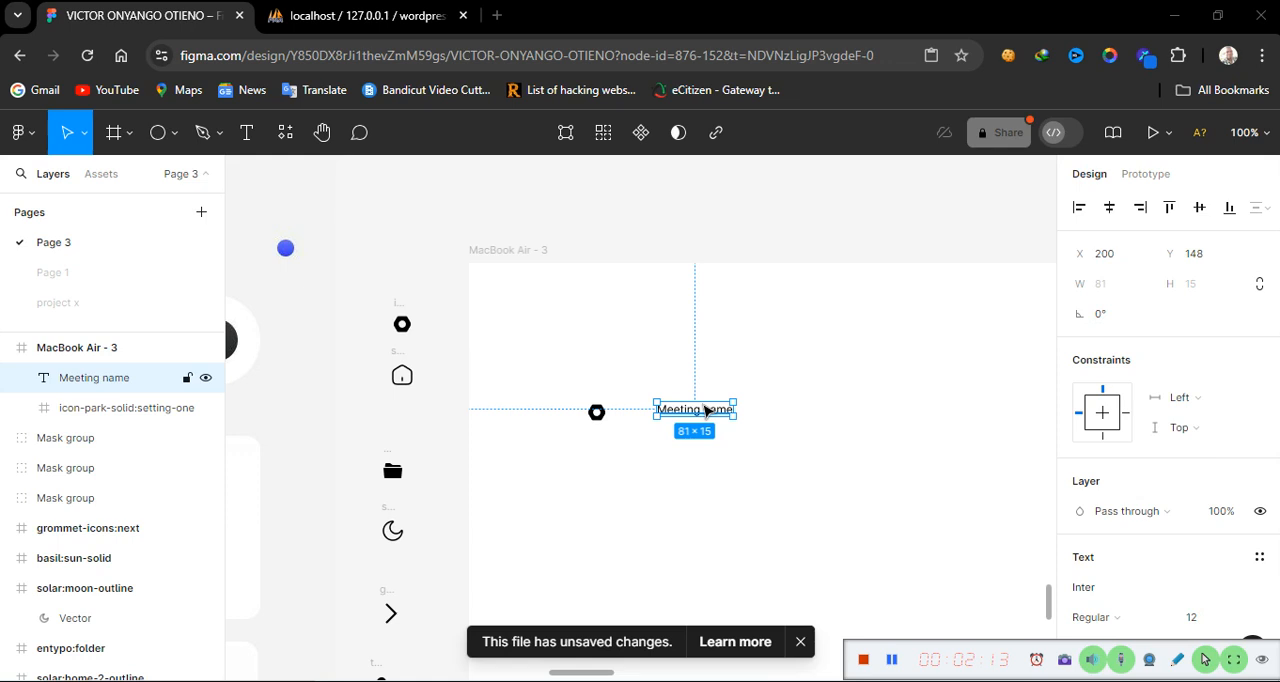
# Duplicate the label directly below it and change the copy's text to "Urgent meeting with Amir"
pyautogui.moveTo(705, 410); pyautogui.dragTo(709, 429)
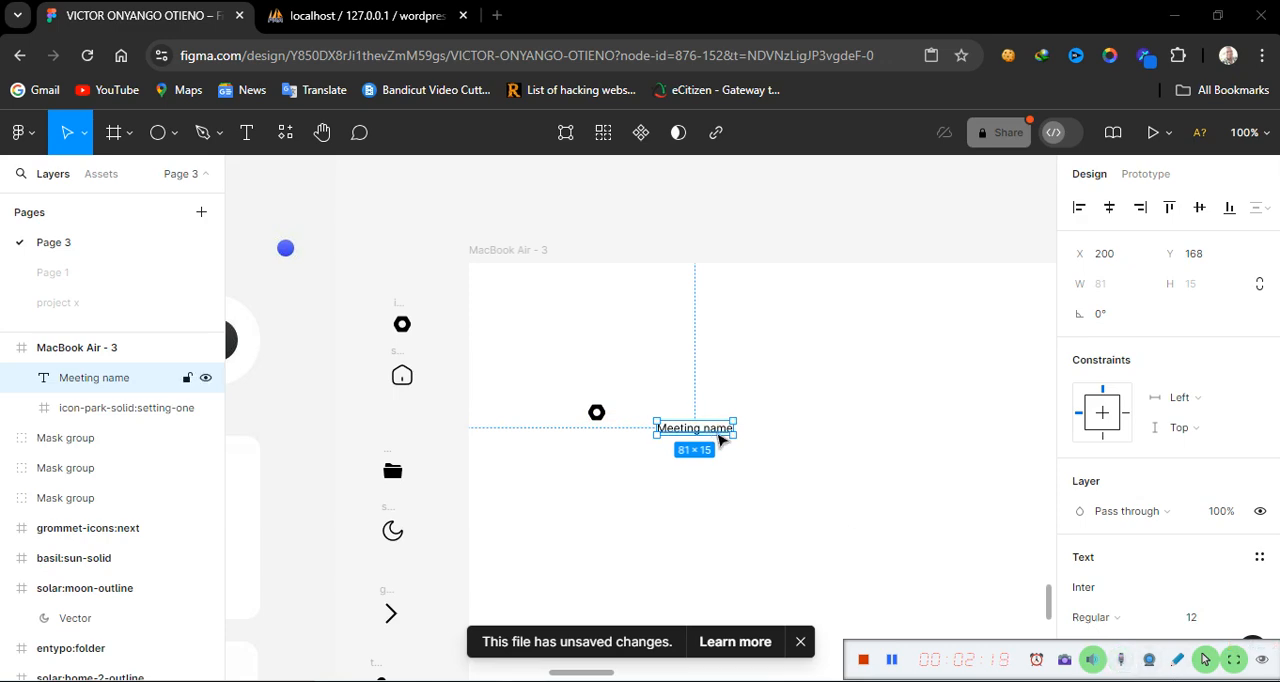
pyautogui.moveTo(705, 431); pyautogui.dragTo(705, 412)
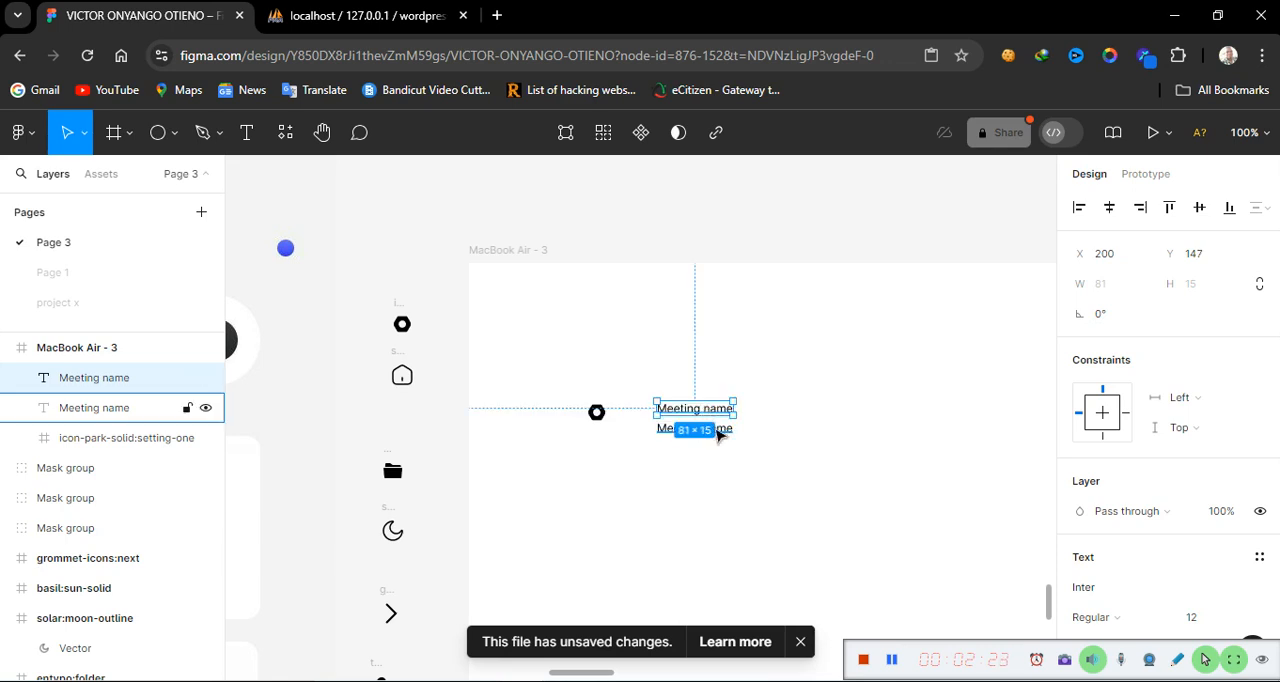
pyautogui.doubleClick(716, 428)
pyautogui.write('Y')
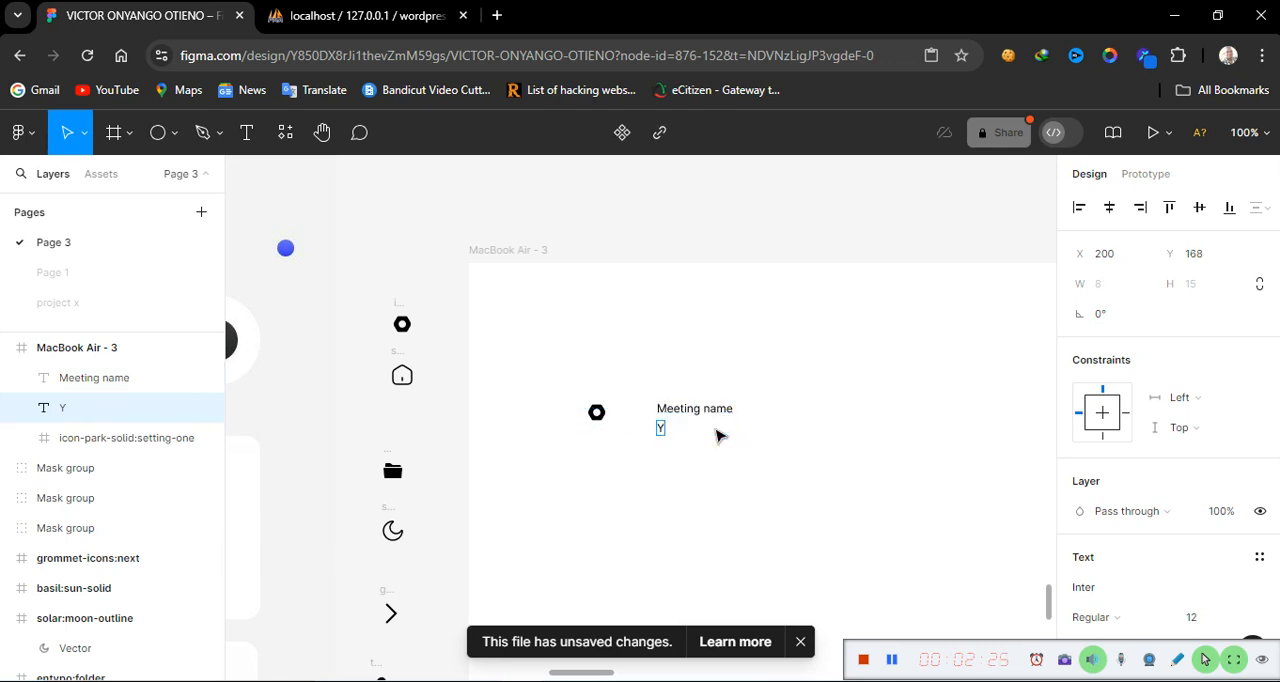
pyautogui.press('BackSpace')
pyautogui.write('Urgent meee')
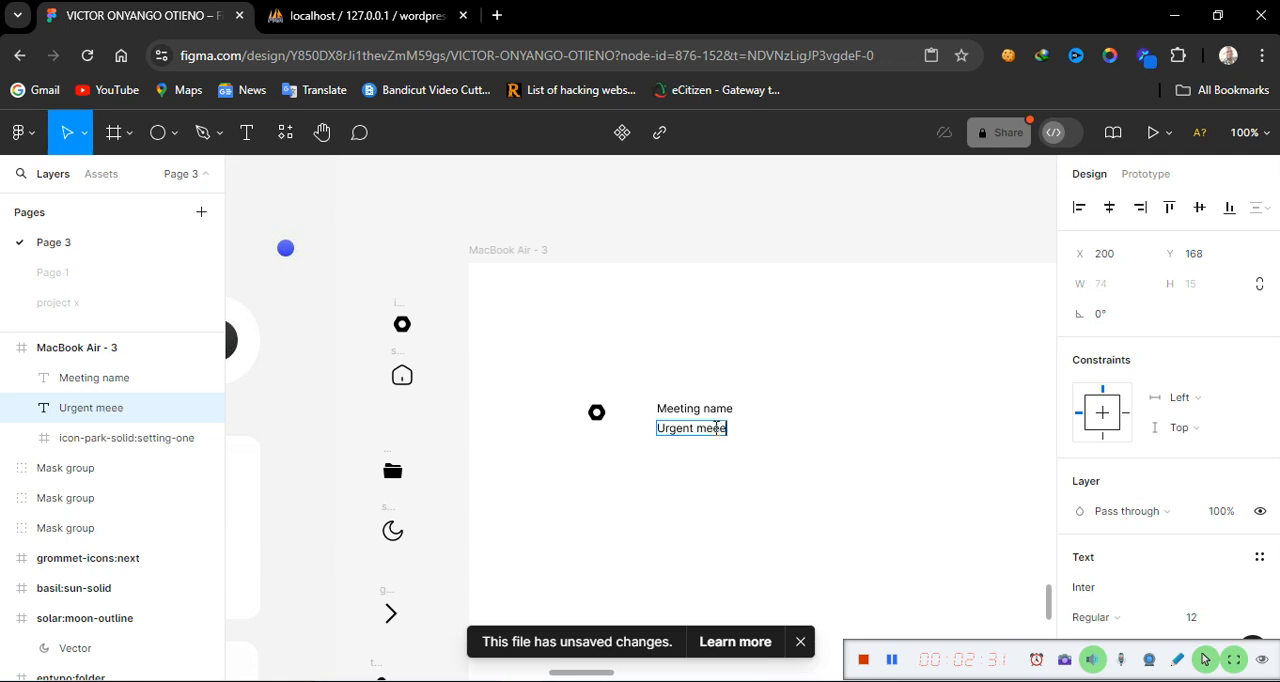
pyautogui.press('BackSpace')
pyautogui.press('BackSpace')
pyautogui.write('ting')
pyautogui.write(' wo')
pyautogui.write('th')
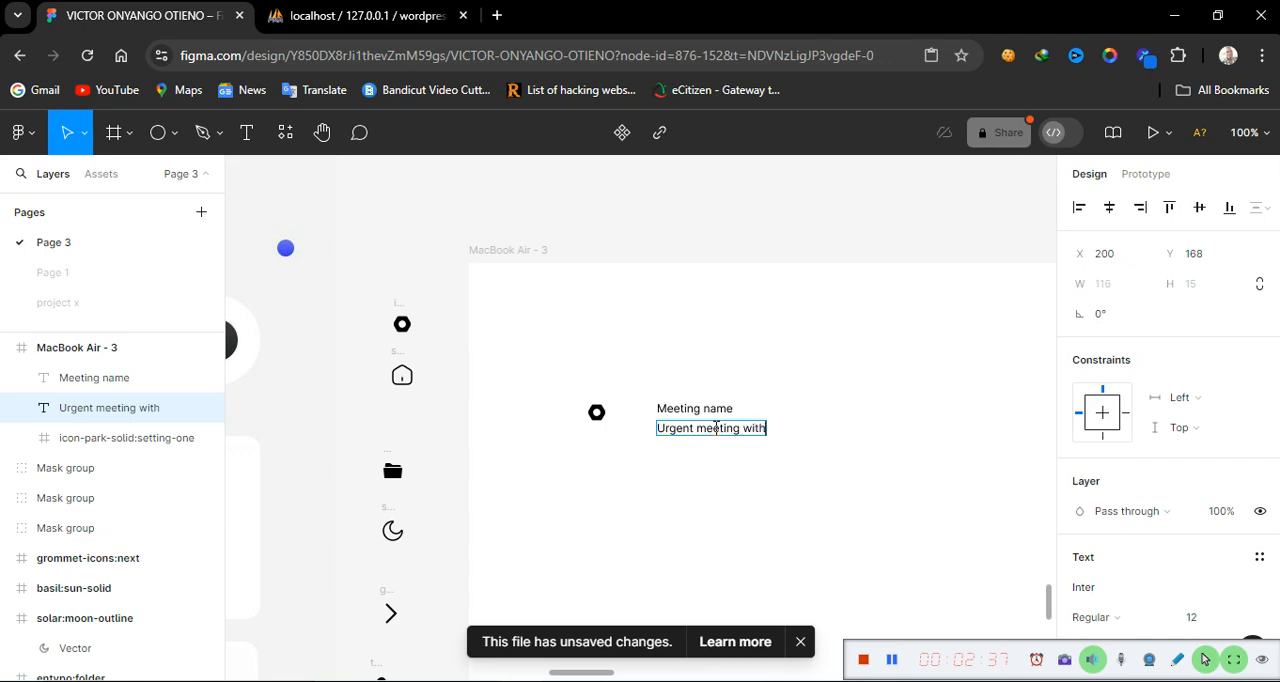
pyautogui.write(' Amir')
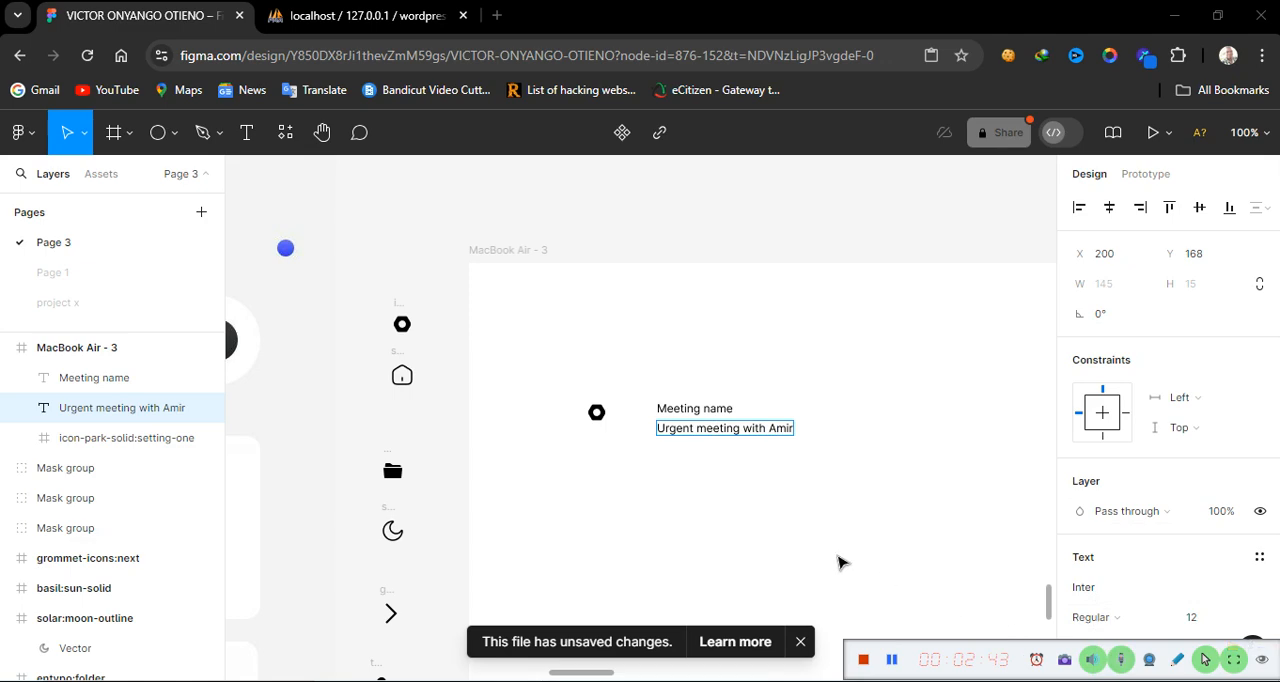
pyautogui.press('Escape')
# Wrap both text labels in a vertical auto layout frame and move it closer to the settings icon
pyautogui.click(706, 410)
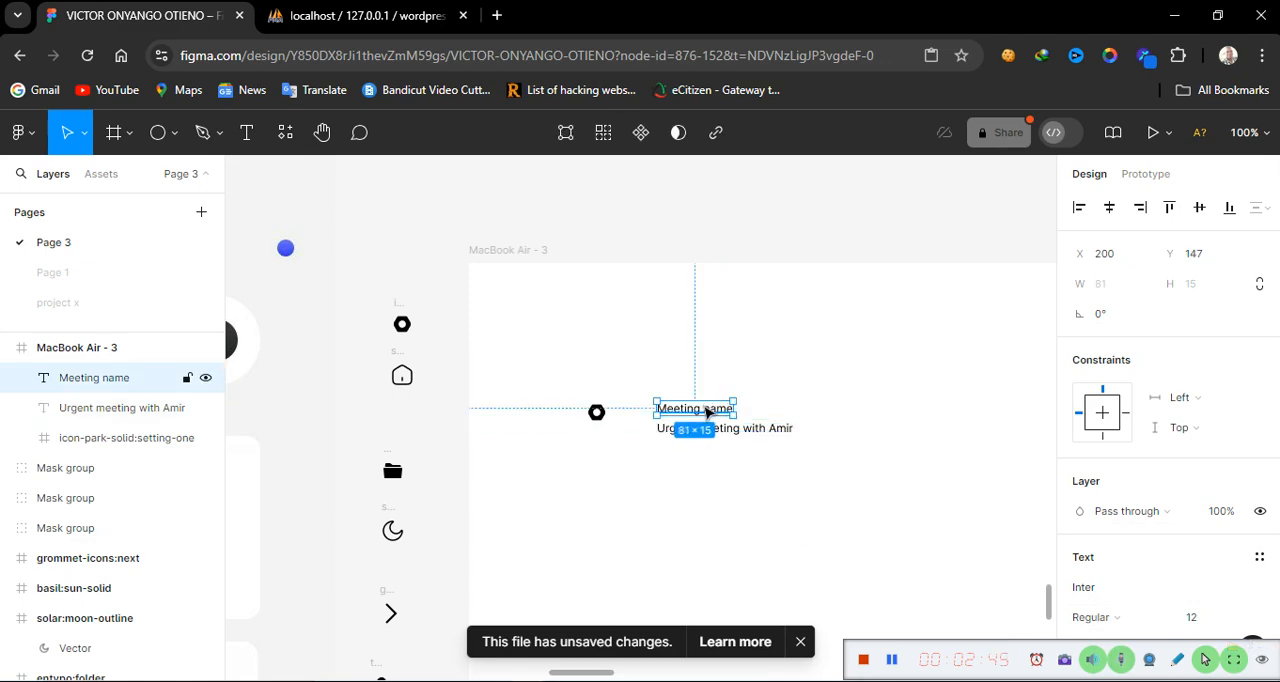
pyautogui.keyDown('shift'); pyautogui.click(727, 437); pyautogui.keyUp('shift')
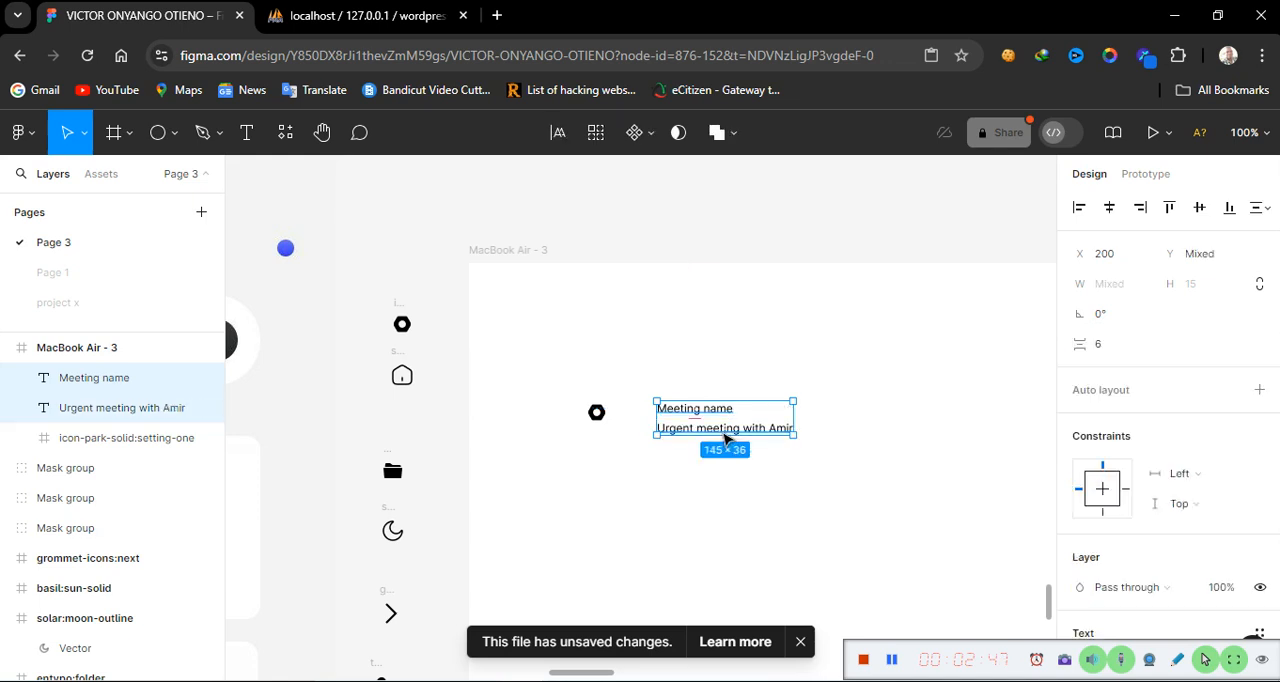
pyautogui.hotkey('shift', 'a')
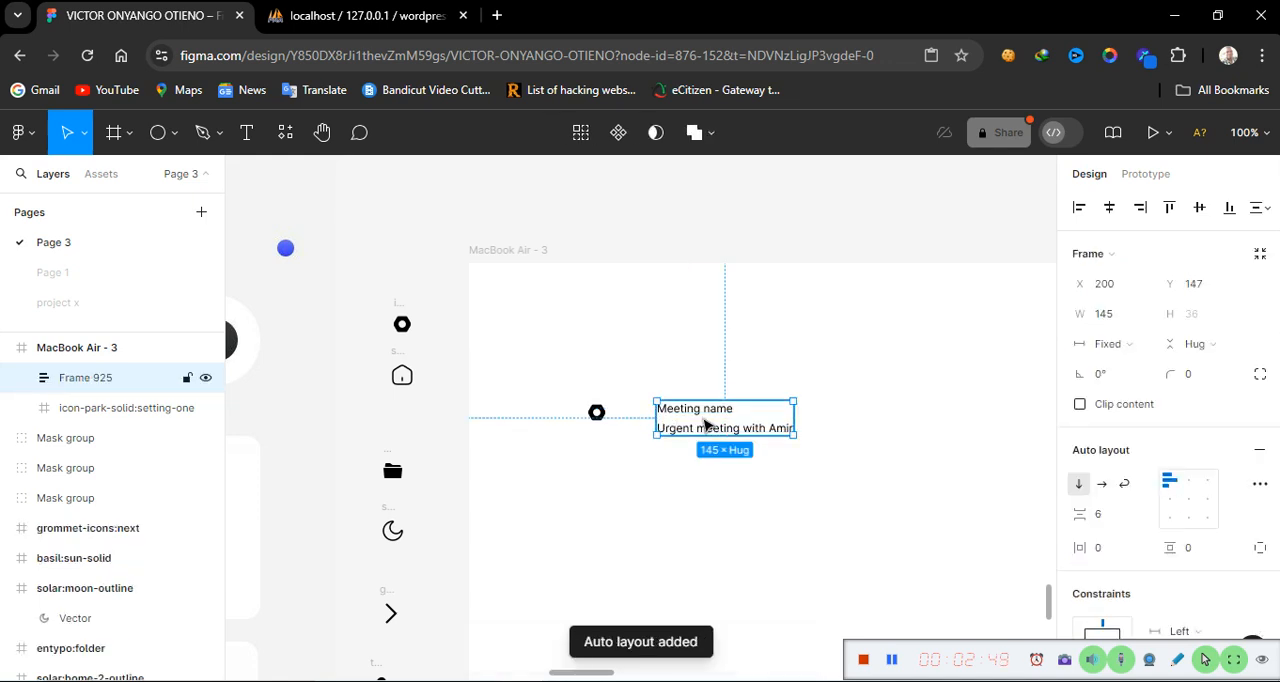
pyautogui.moveTo(694, 420); pyautogui.dragTo(670, 418)
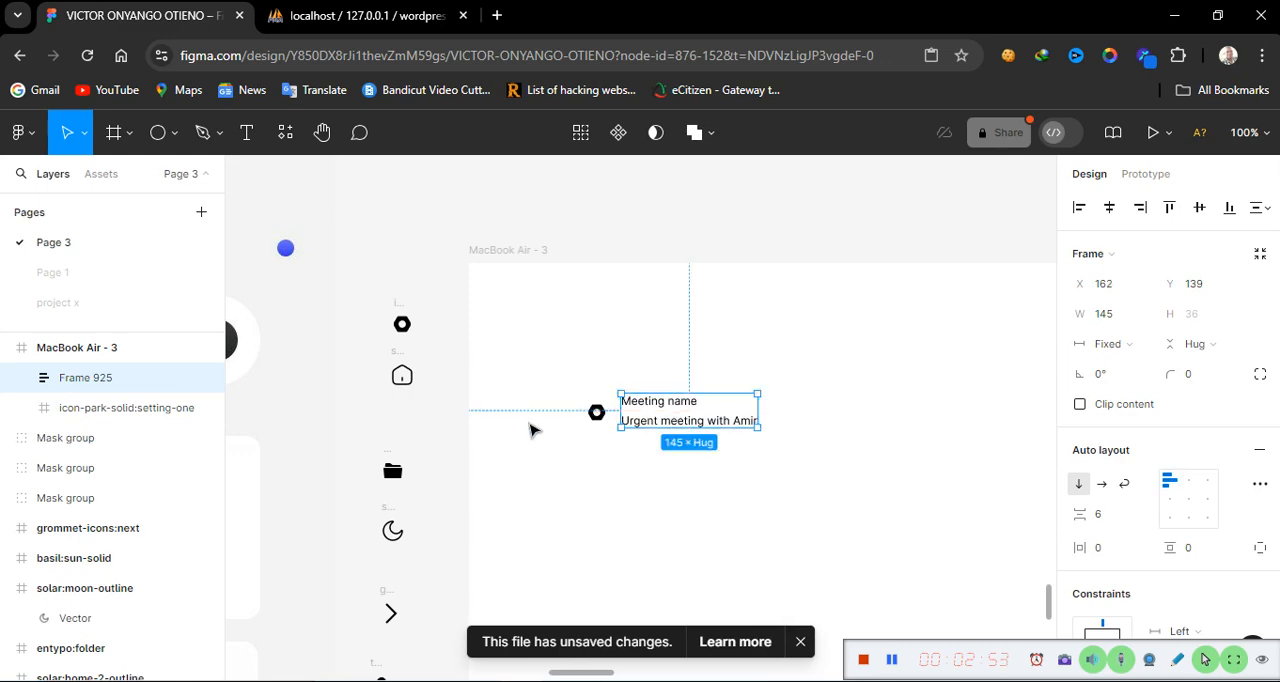
# Draw a vertical divider line about 27 px long just right of the text labels in the frame
pyautogui.hscroll(-12, 533, 431)
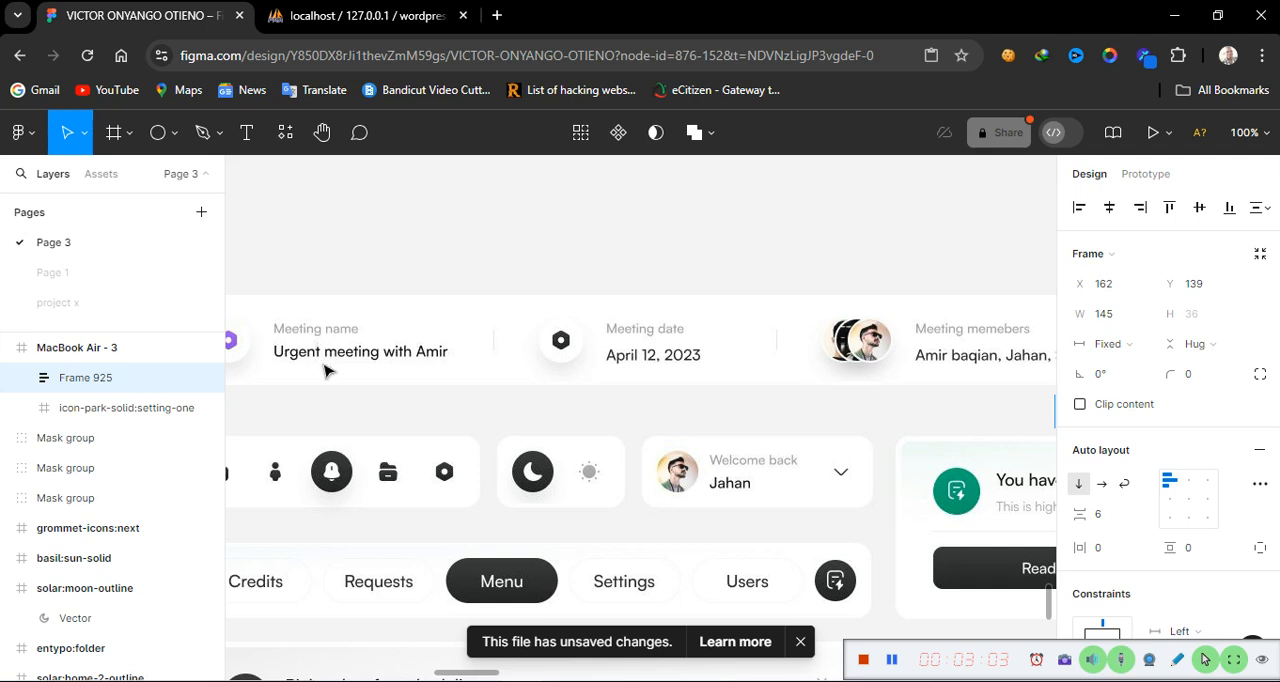
pyautogui.hscroll(10, 425, 348)
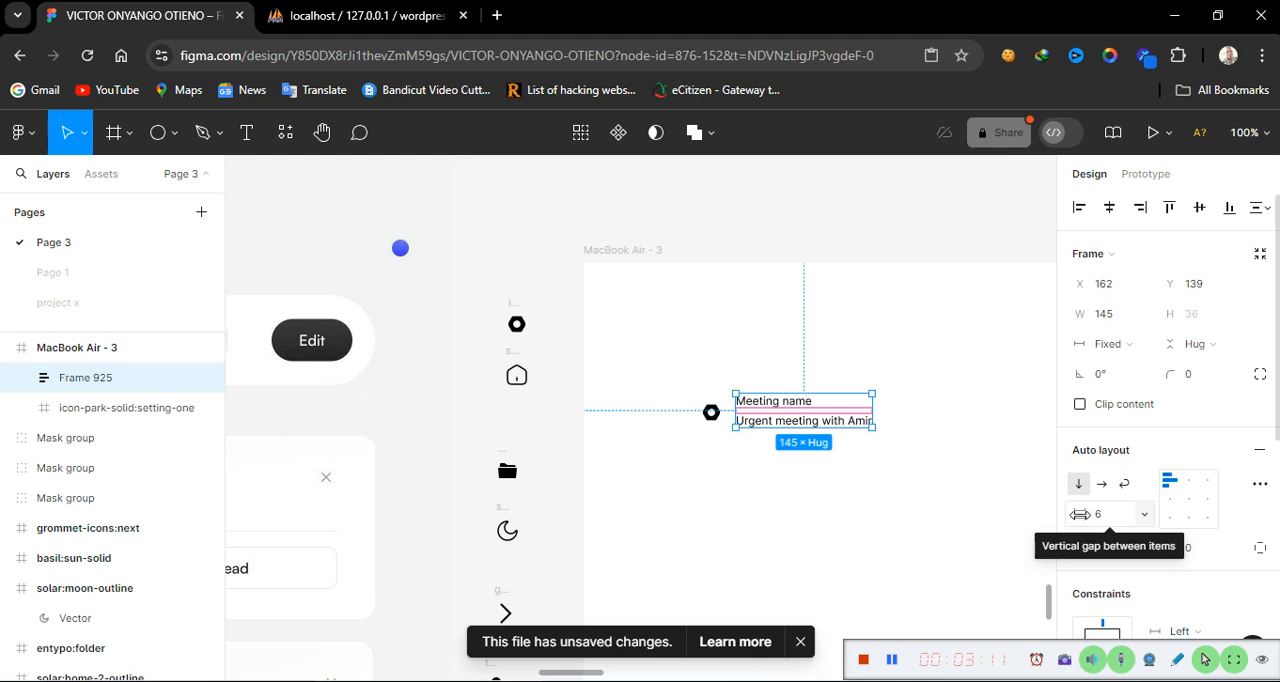
pyautogui.click(176, 134)
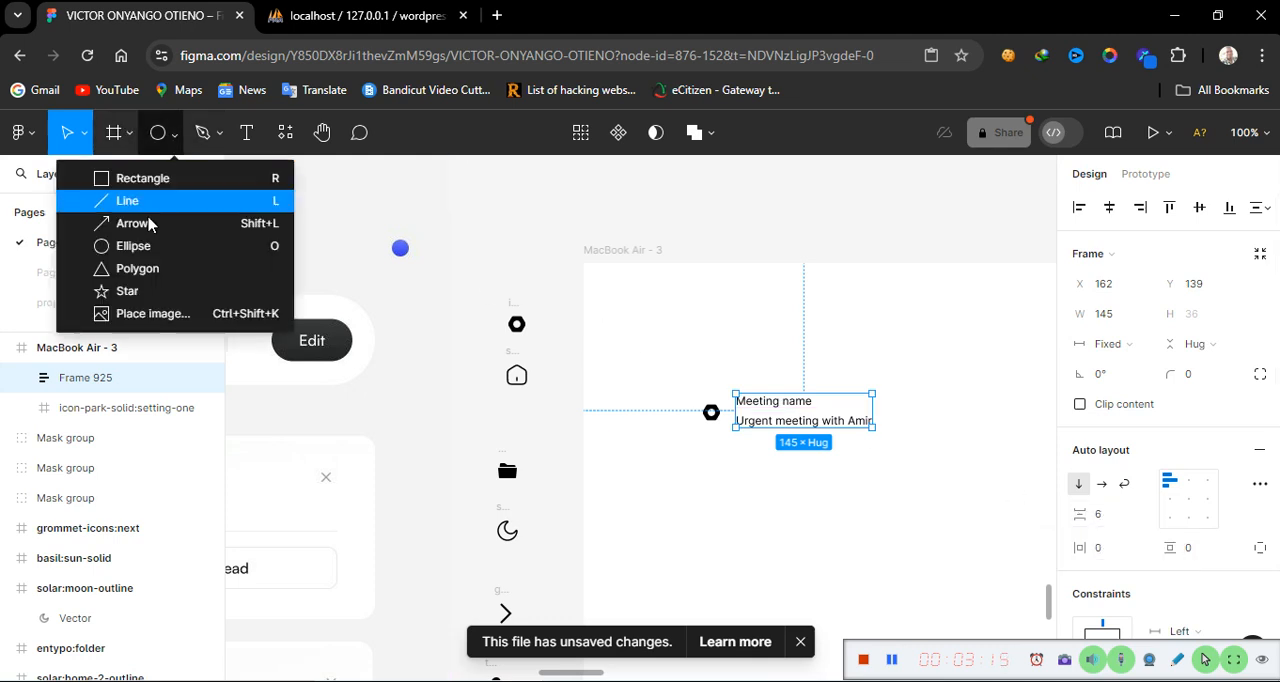
pyautogui.click(152, 203)
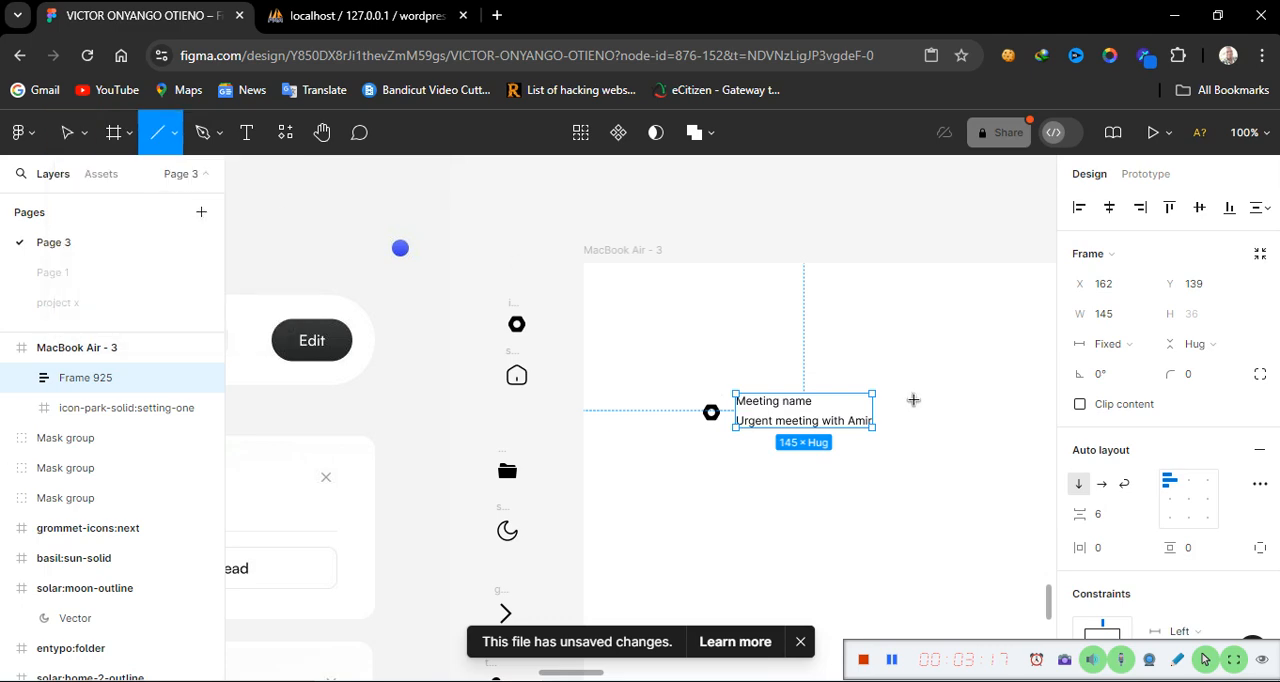
pyautogui.moveTo(898, 397); pyautogui.dragTo(899, 422)
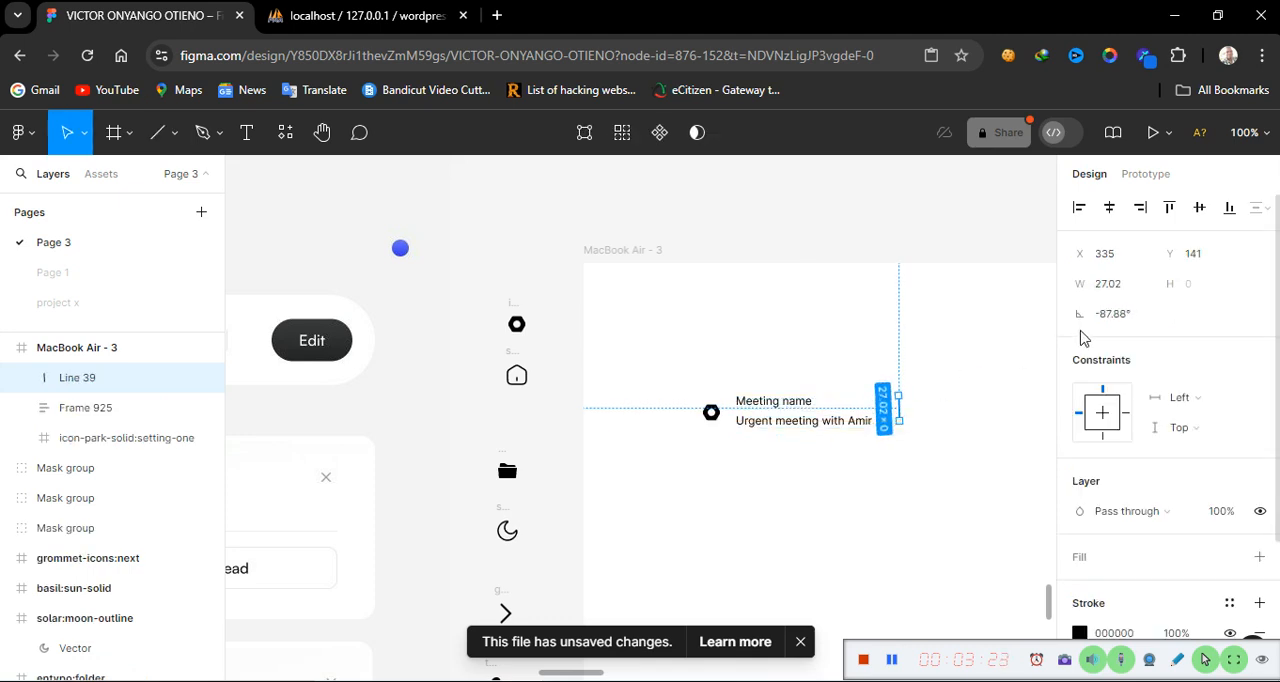
# Set the divider line's rotation to -90° and its length to 8
pyautogui.click(1130, 316)
pyautogui.write('-')
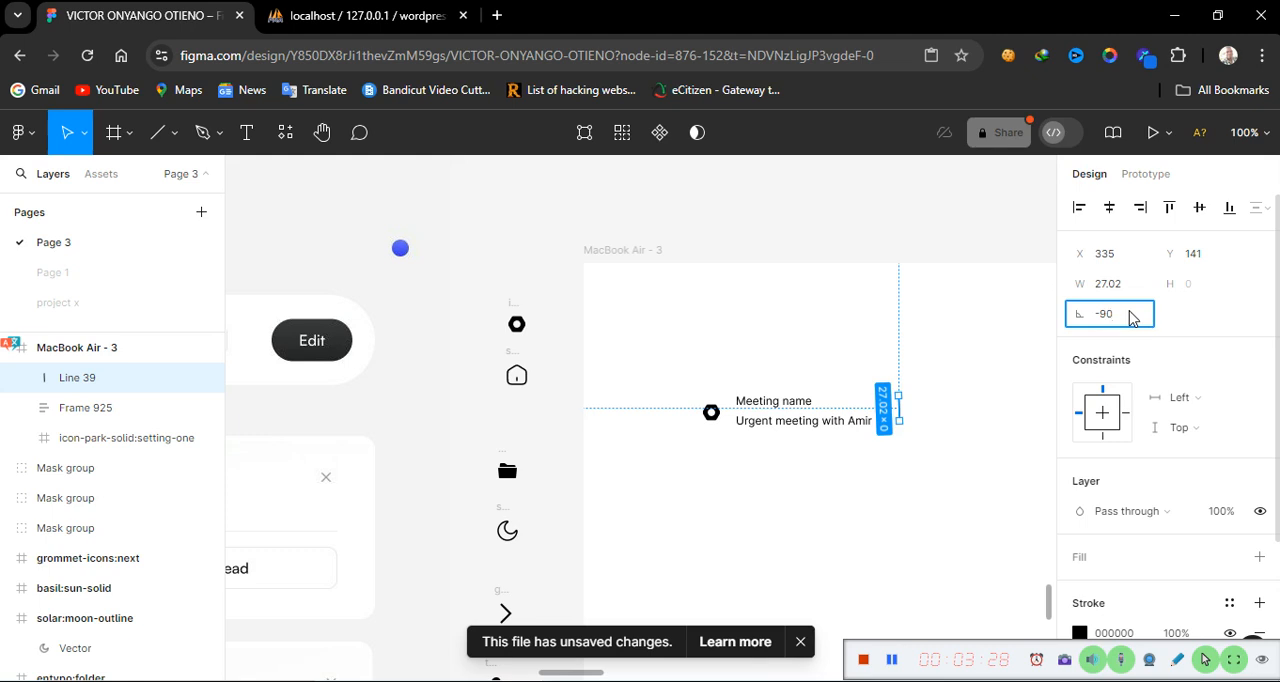
pyautogui.write('90')
pyautogui.press('Return')
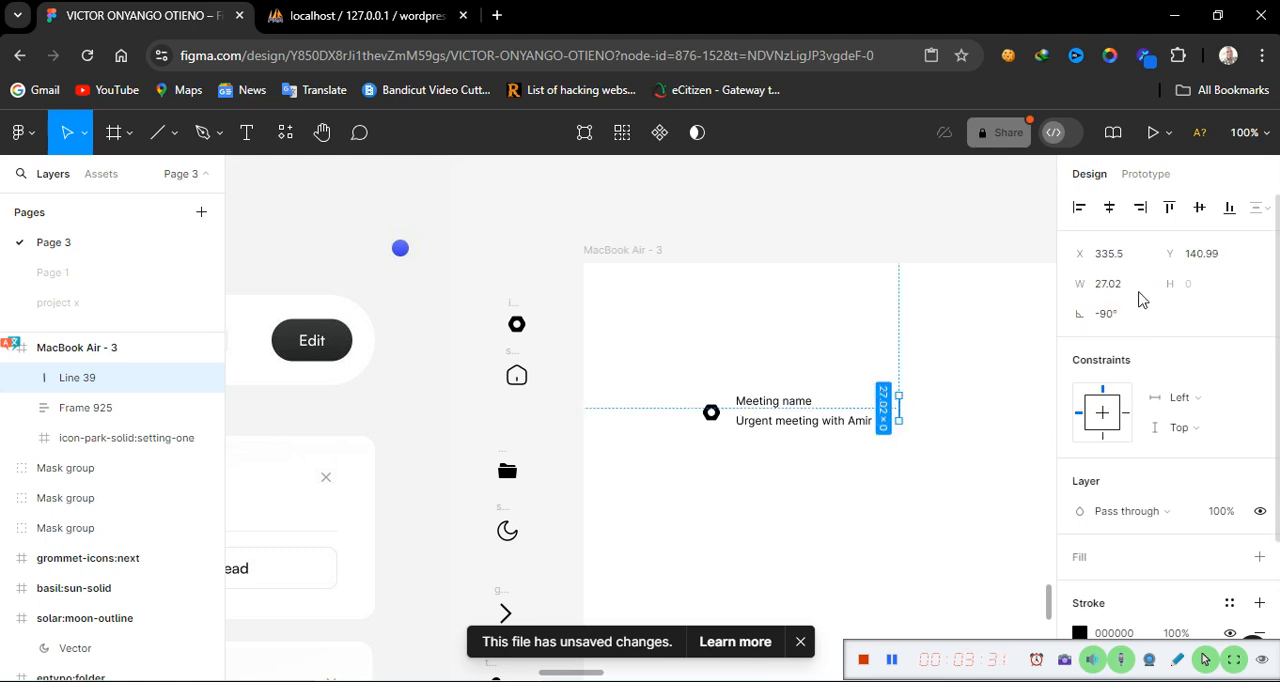
pyautogui.click(1108, 288)
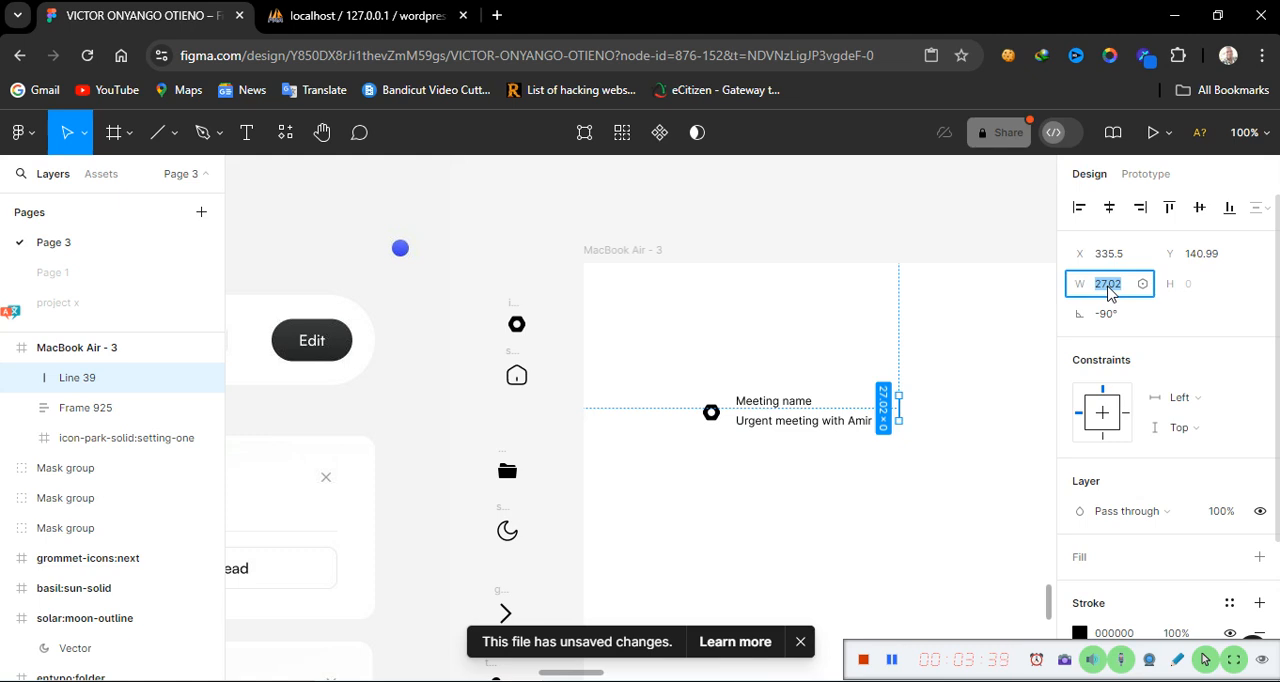
pyautogui.write('8')
pyautogui.press('Return')
pyautogui.click(903, 489)
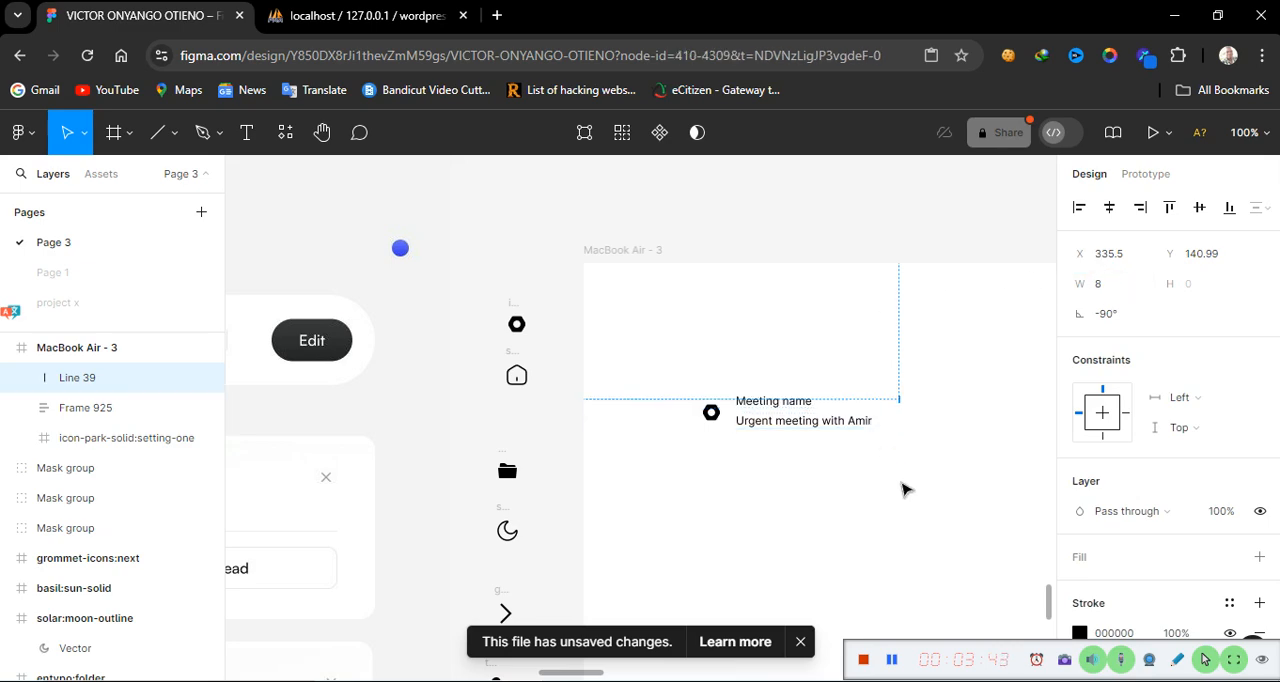
# Move the divider line down to sit level with the text labels, at about Y 150
pyautogui.click(901, 401)
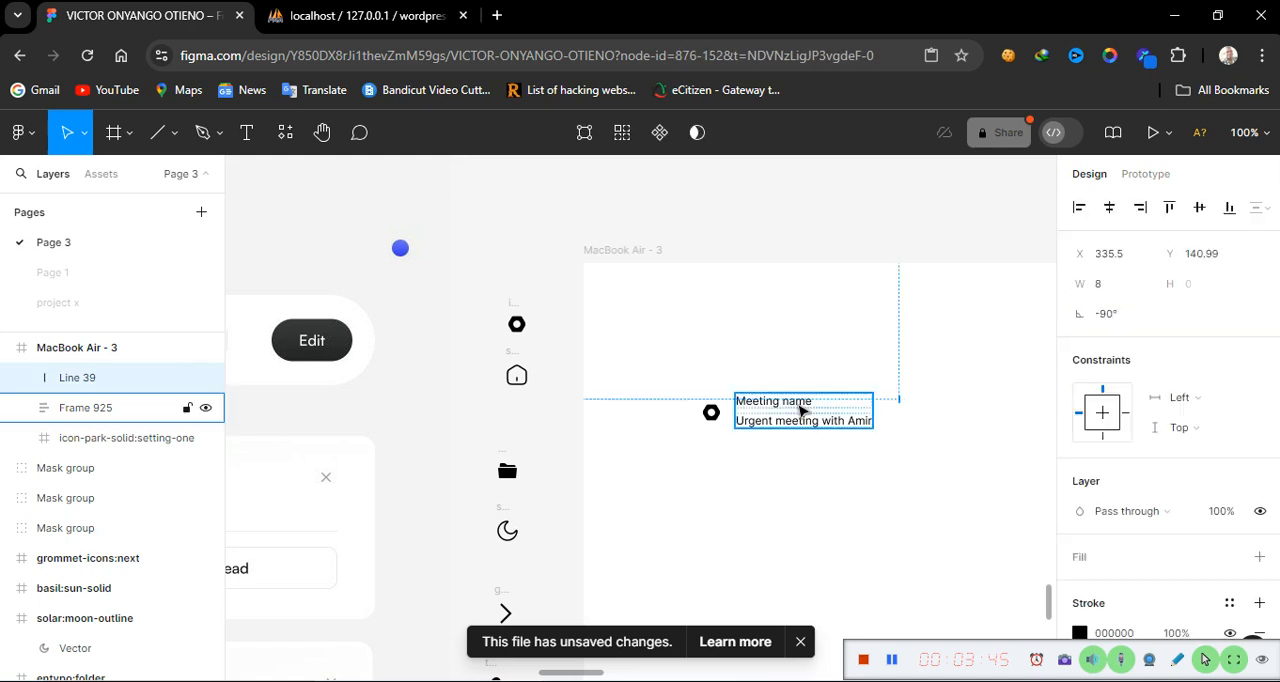
pyautogui.click(800, 407)
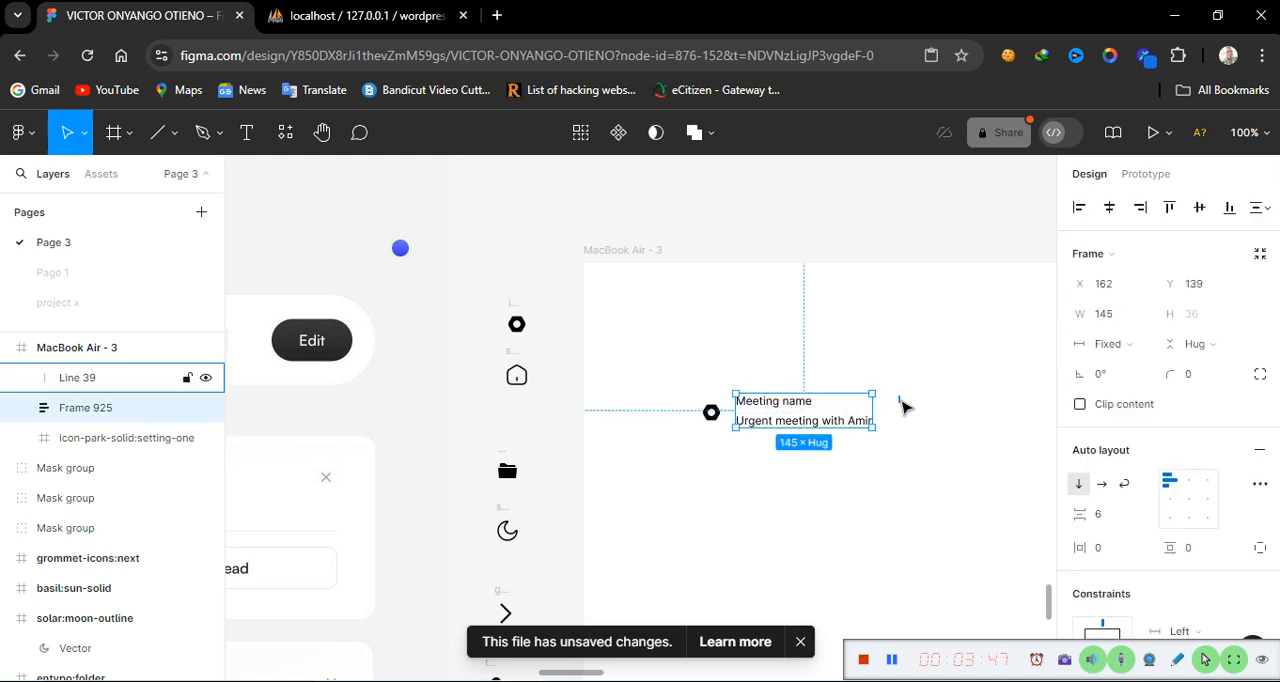
pyautogui.moveTo(903, 406); pyautogui.dragTo(903, 414)
pyautogui.click(967, 470)
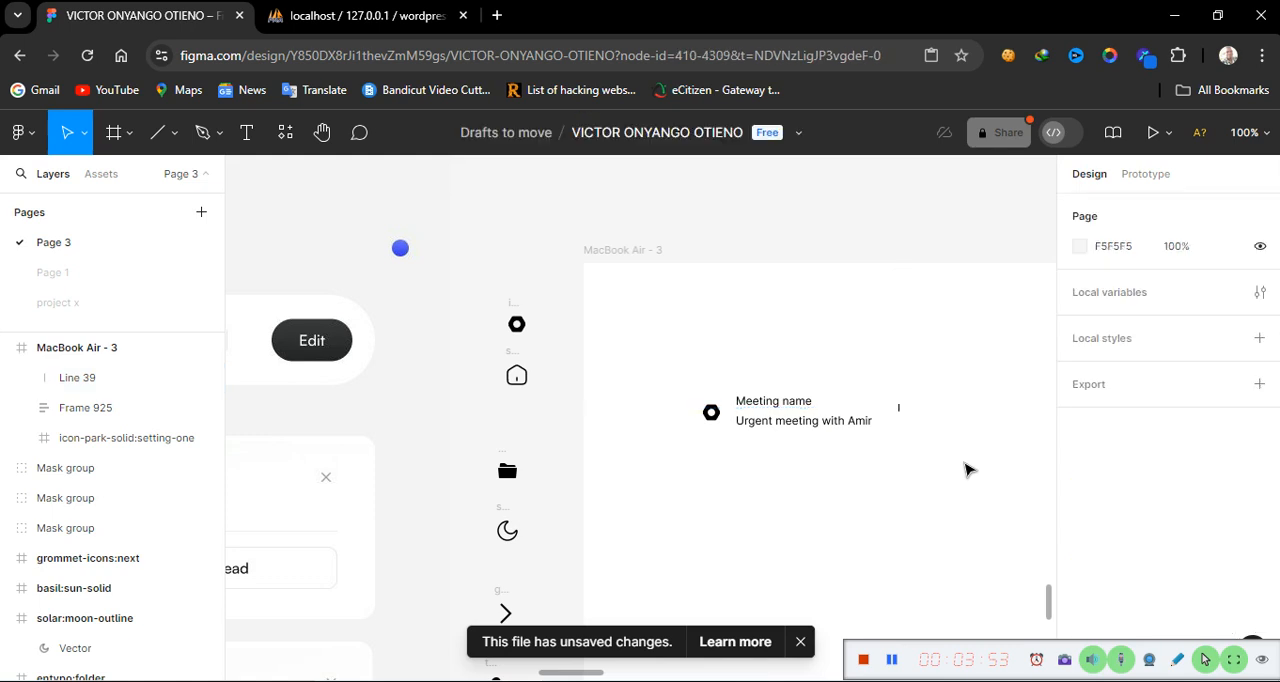
# Set the divider line's length to 10
pyautogui.click(903, 416)
pyautogui.click(1117, 285)
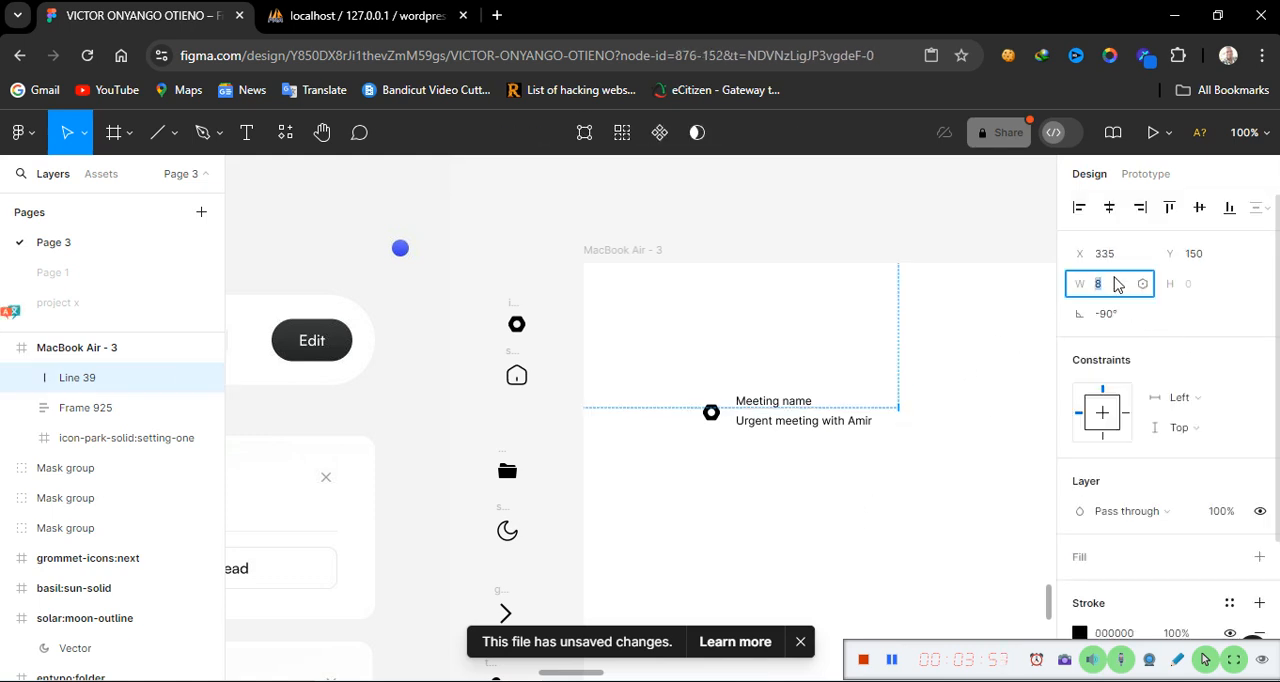
pyautogui.write('10')
pyautogui.press('Return')
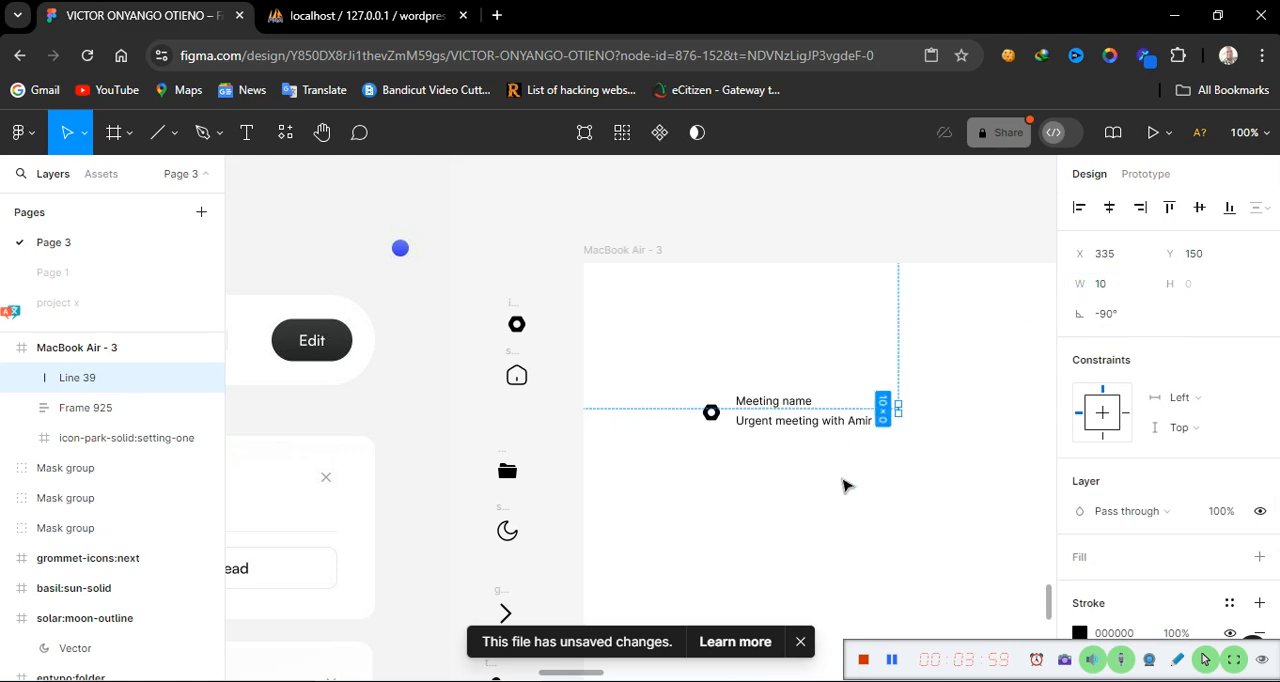
pyautogui.click(888, 493)
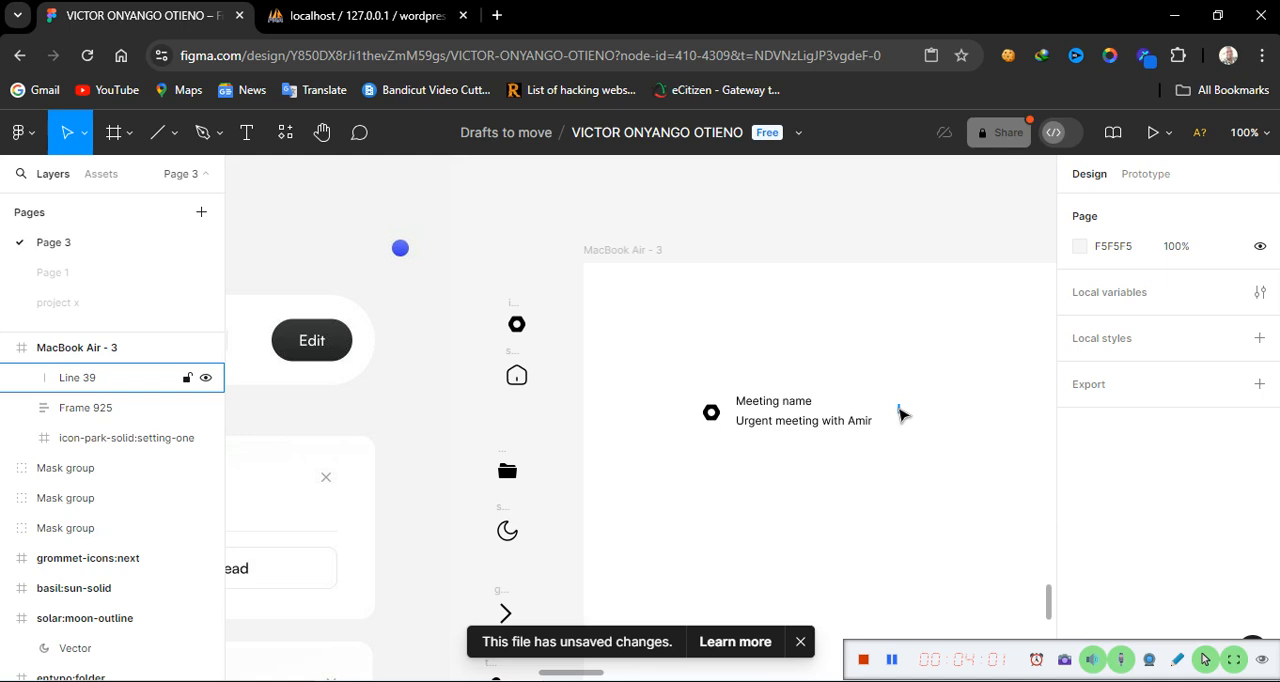
# Wrap the label frame and divider line together in a horizontal auto layout frame
pyautogui.click(811, 420)
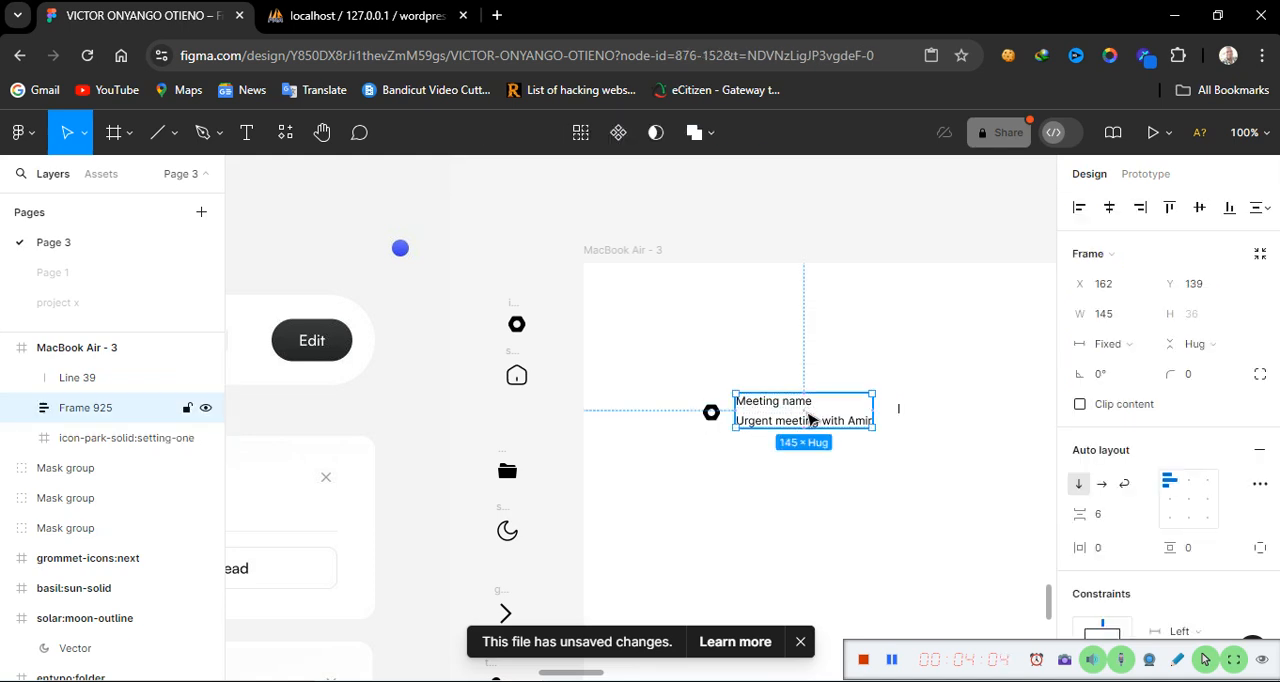
pyautogui.keyDown('shift'); pyautogui.click(899, 409); pyautogui.keyUp('shift')
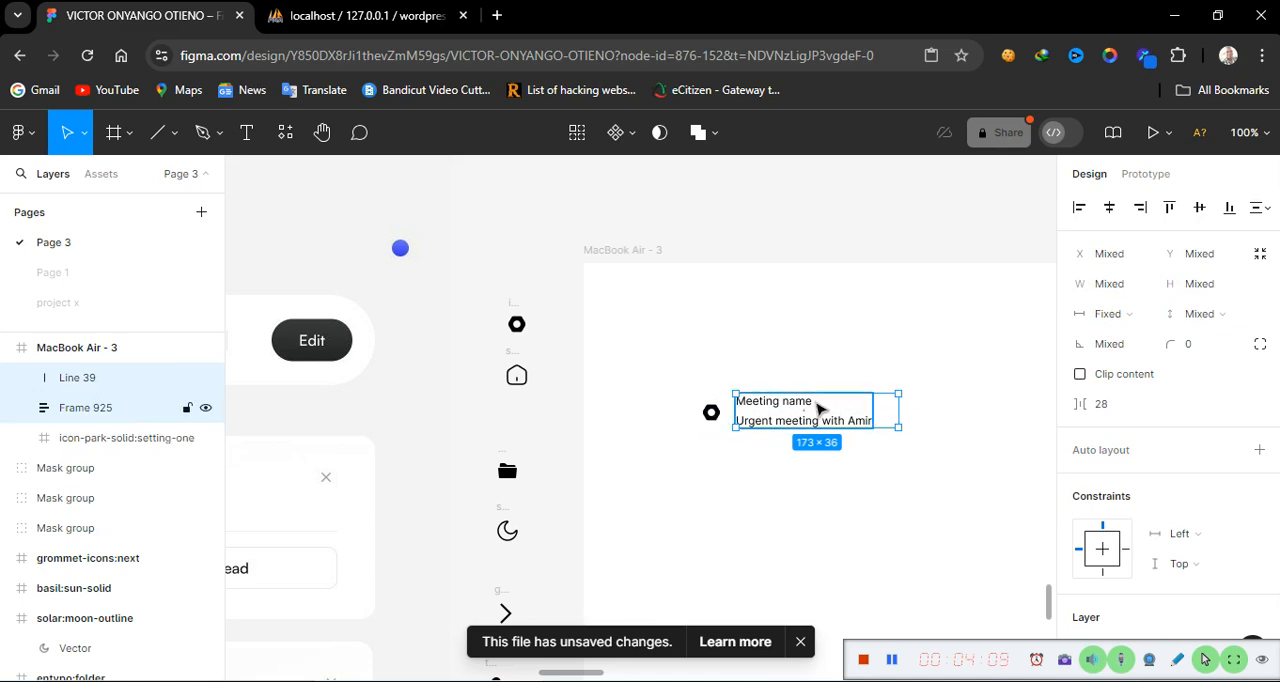
pyautogui.hotkey('shift', 'a')
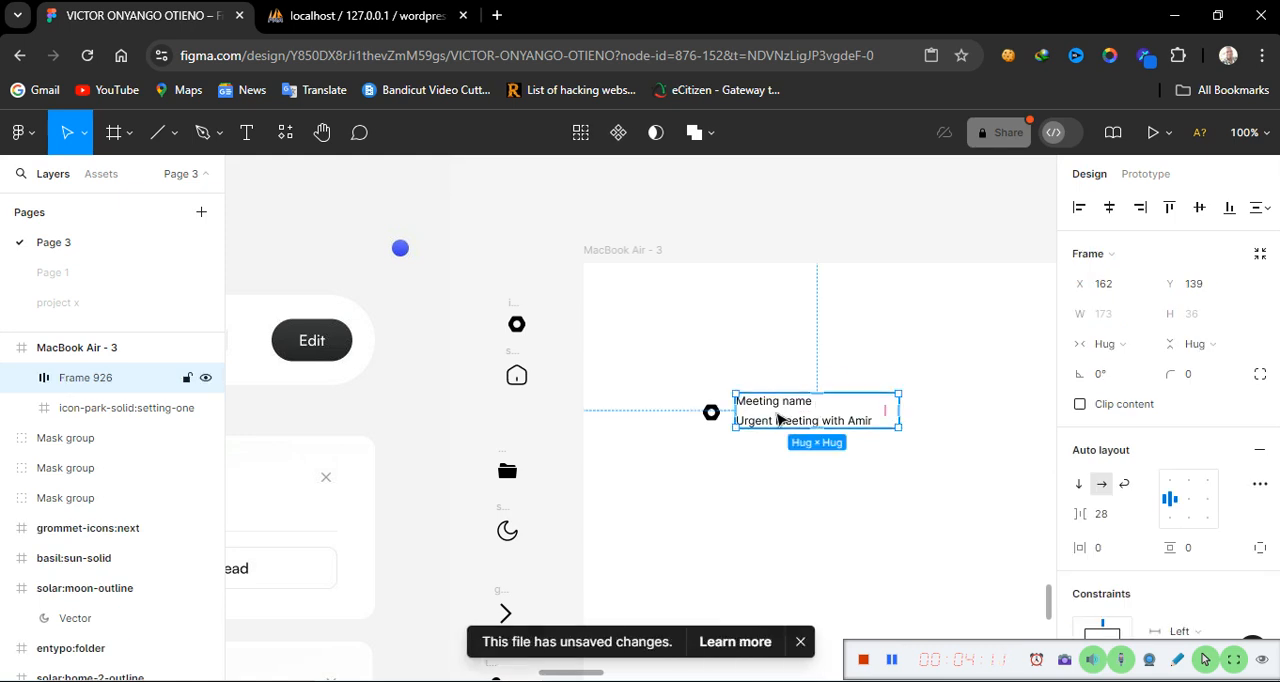
# Wrap the settings icon and label group in a horizontal auto layout frame and add a stroke to it
pyautogui.keyDown('shift'); pyautogui.click(717, 423); pyautogui.keyUp('shift')
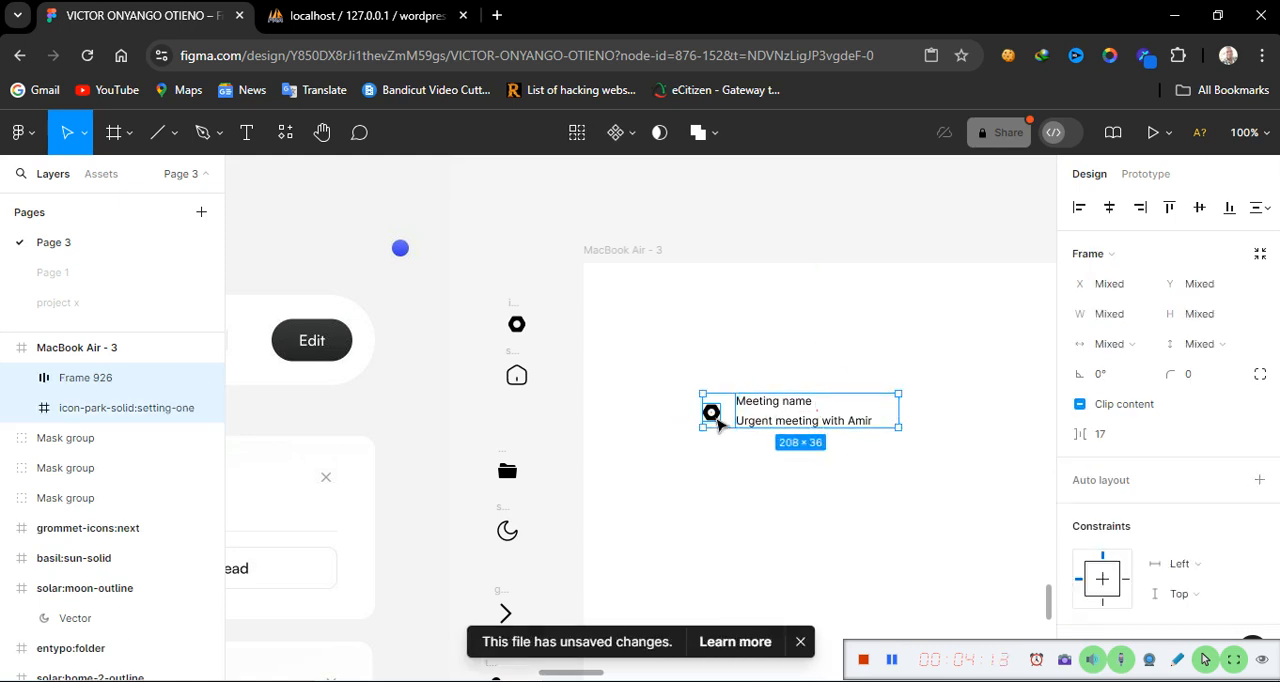
pyautogui.hotkey('shift', 'a')
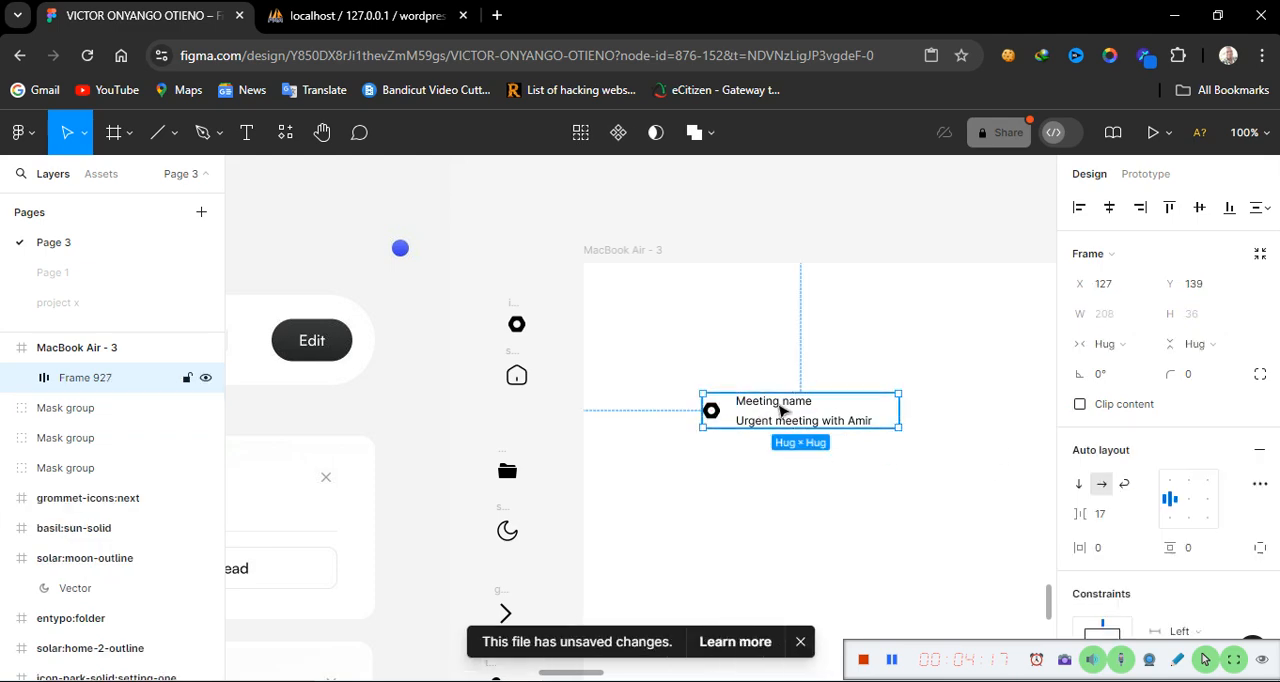
pyautogui.scroll(-5, 1120, 538)
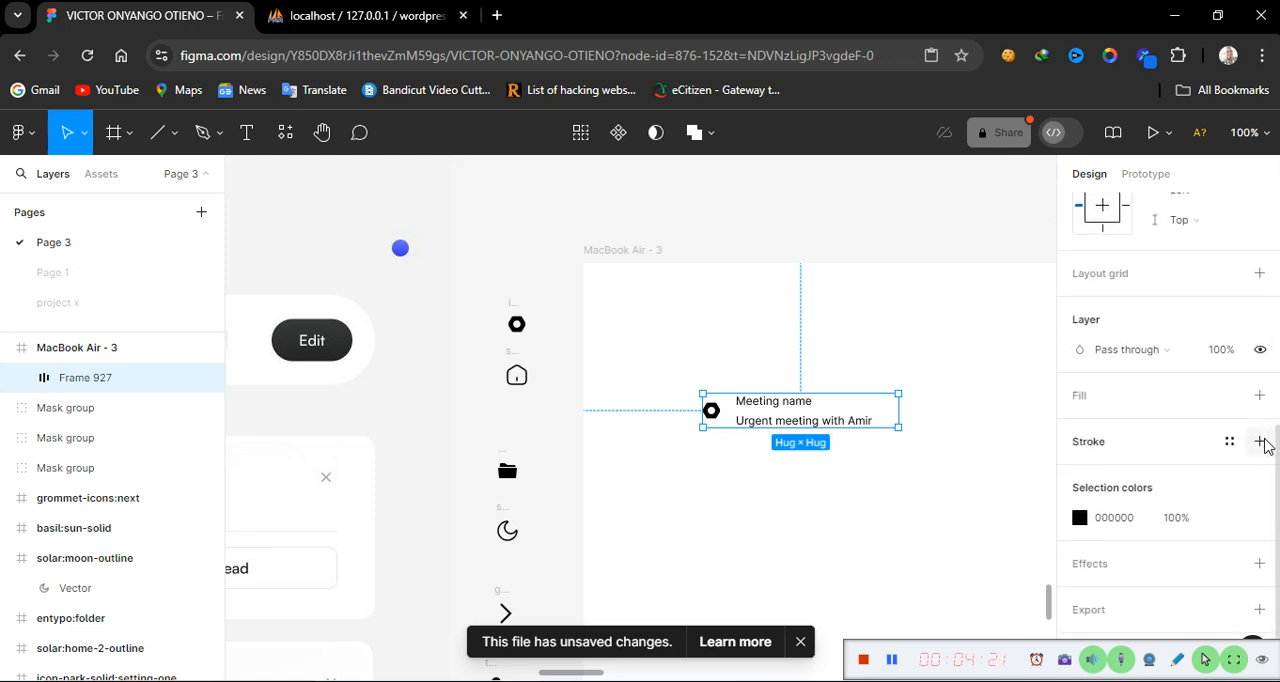
pyautogui.click(1259, 441)
pyautogui.click(948, 453)
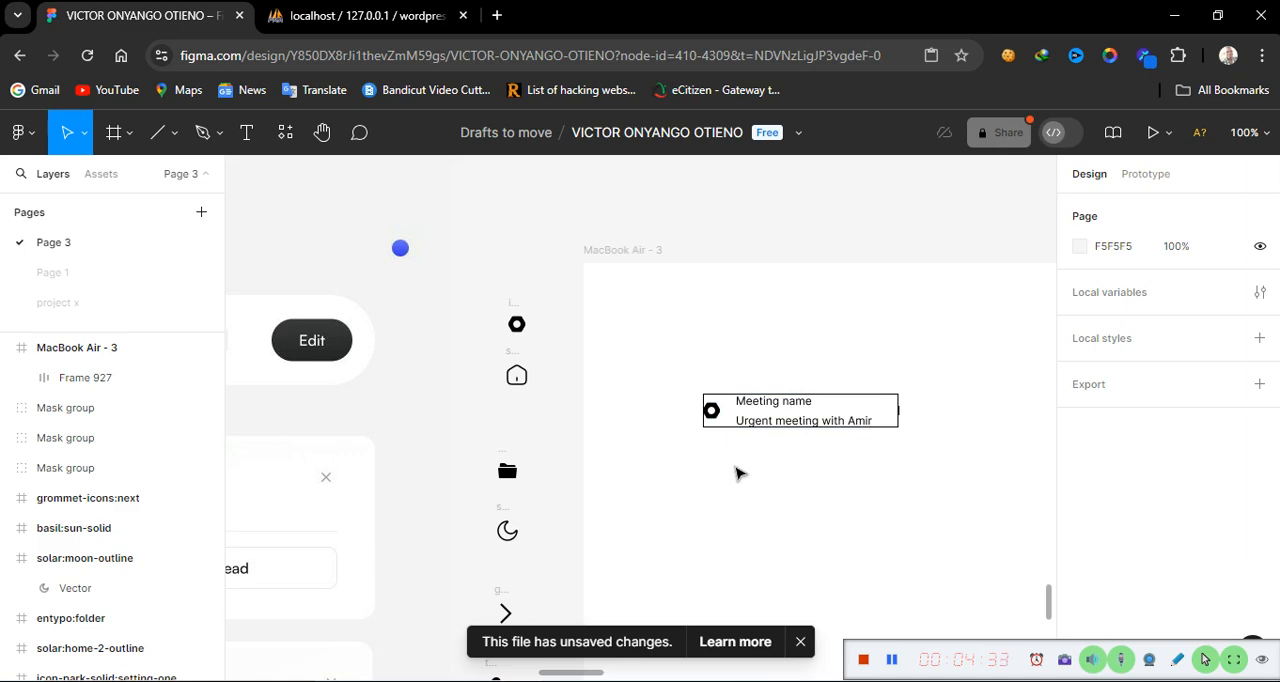
# Compare the built header row with the reference meeting card beside the frame
pyautogui.hscroll(-5, 738, 473)
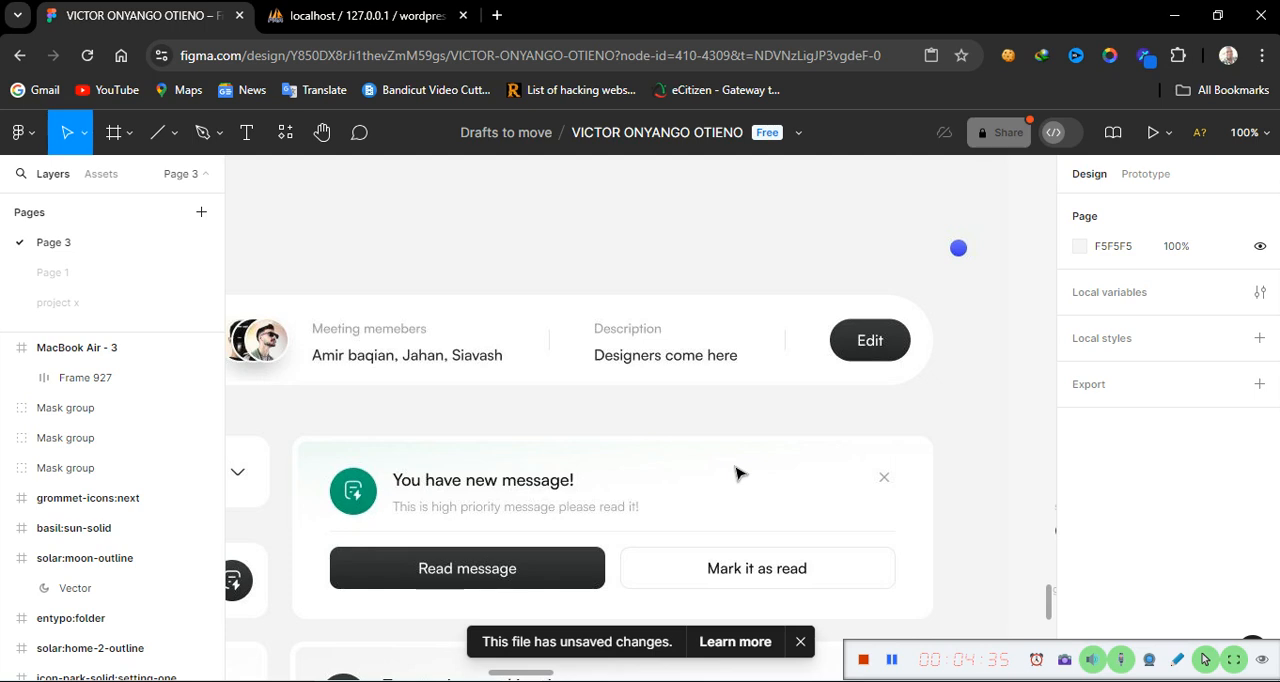
pyautogui.hscroll(-3, 738, 473)
pyautogui.hscroll(-6, 738, 473)
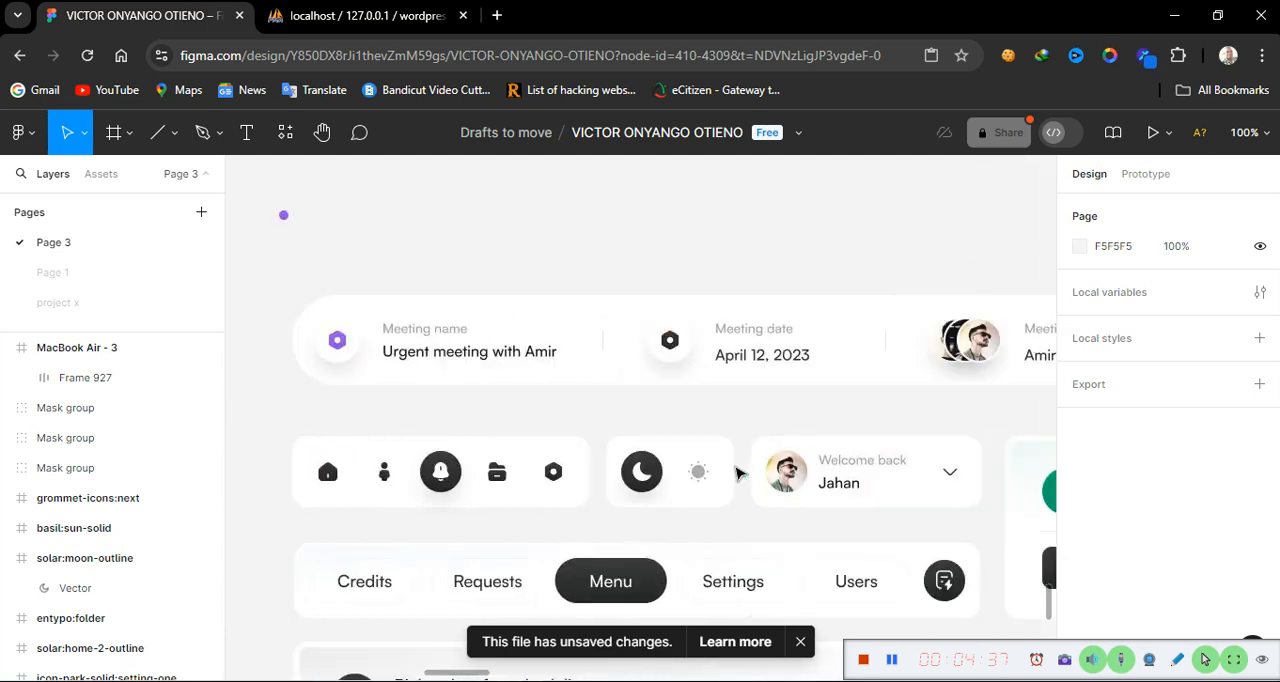
pyautogui.hscroll(4, 738, 473)
pyautogui.hscroll(-1, 738, 473)
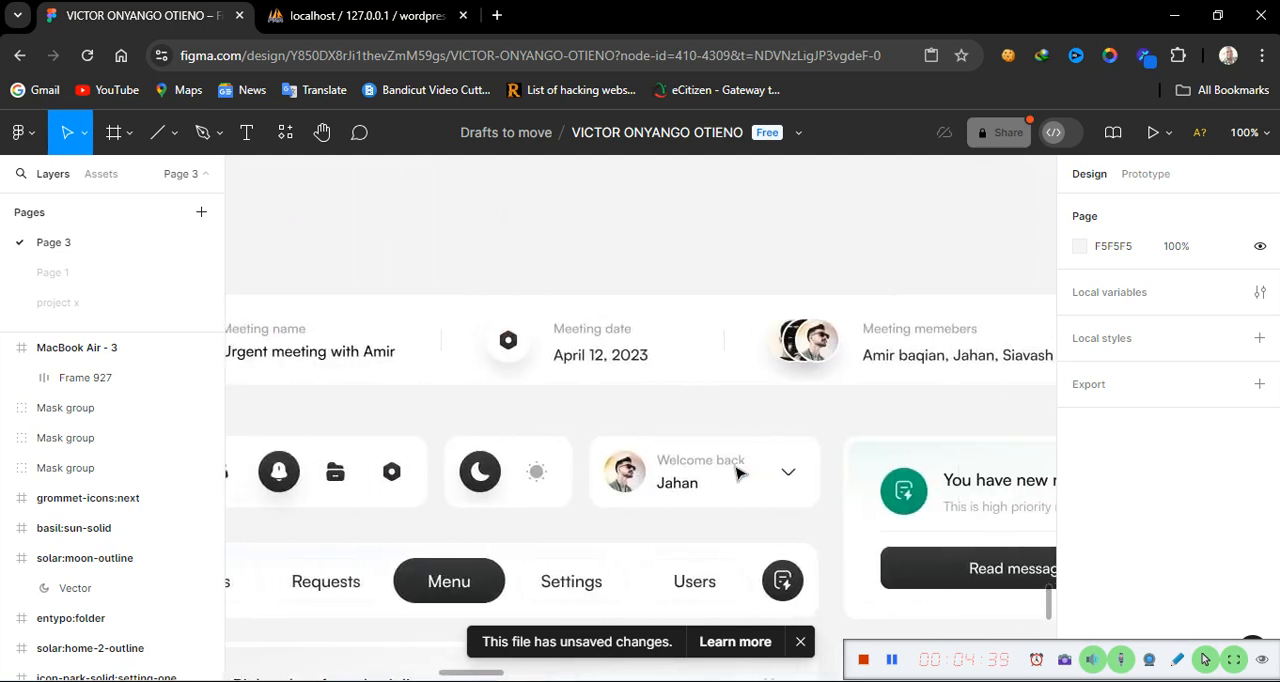
pyautogui.hscroll(6, 738, 473)
pyautogui.hscroll(-8, 738, 473)
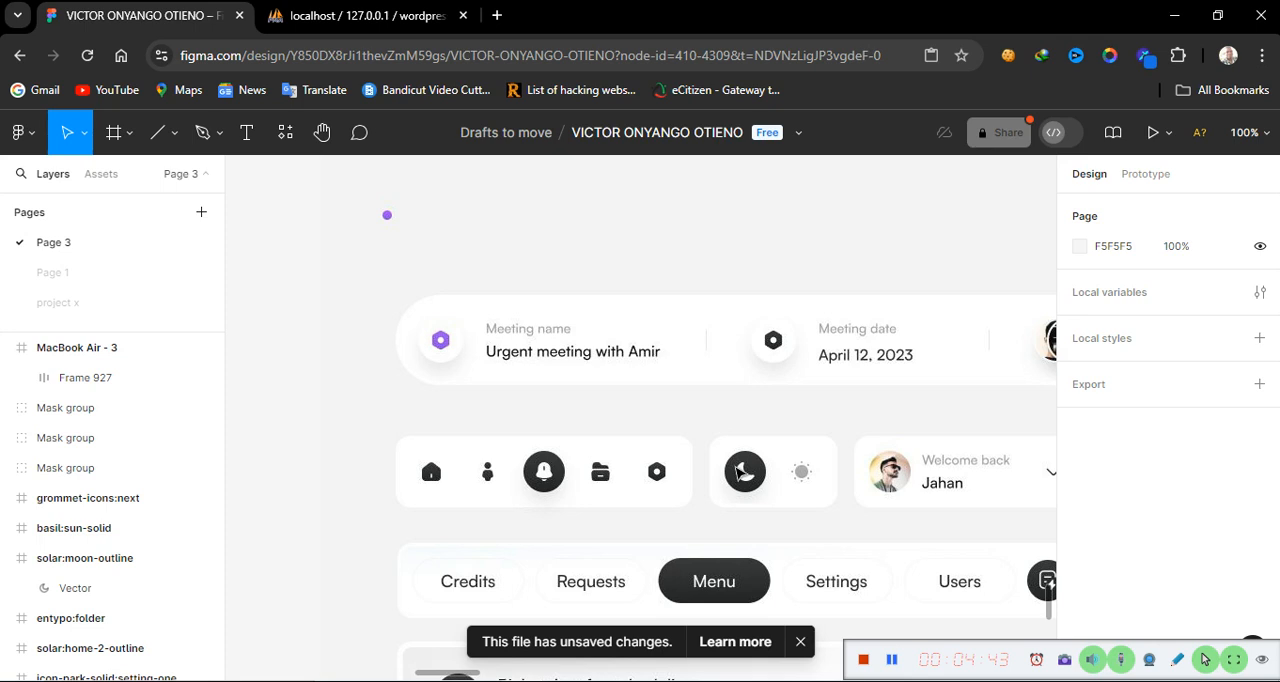
pyautogui.hscroll(3, 855, 355)
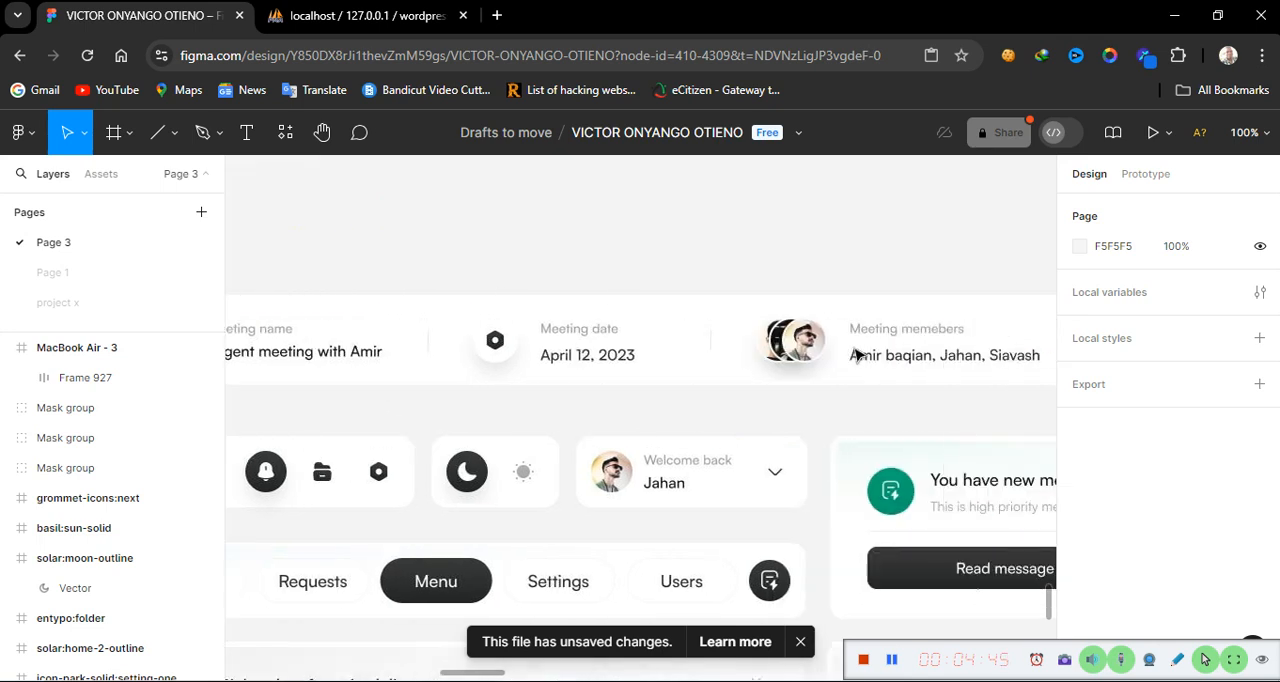
pyautogui.hscroll(-10, 855, 355)
pyautogui.hscroll(3, 855, 355)
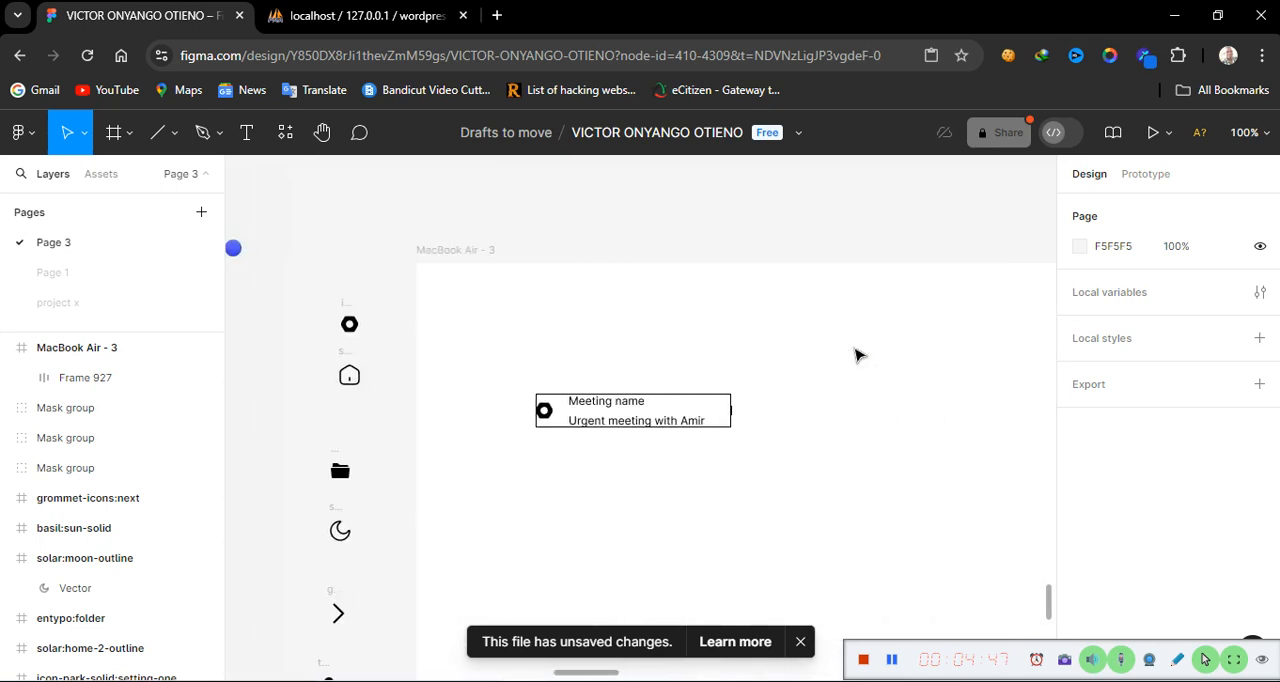
pyautogui.hscroll(3, 855, 355)
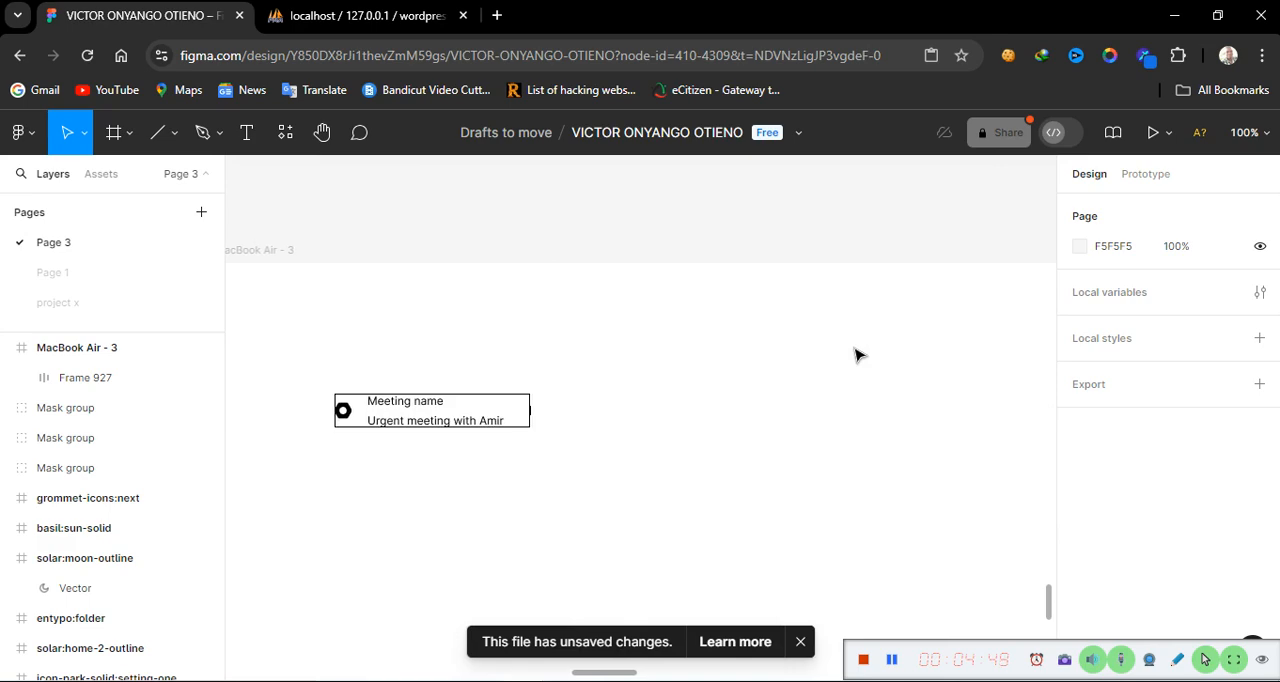
# Ungroup the outer auto layout frame holding the settings icon and label group
pyautogui.click(506, 421)
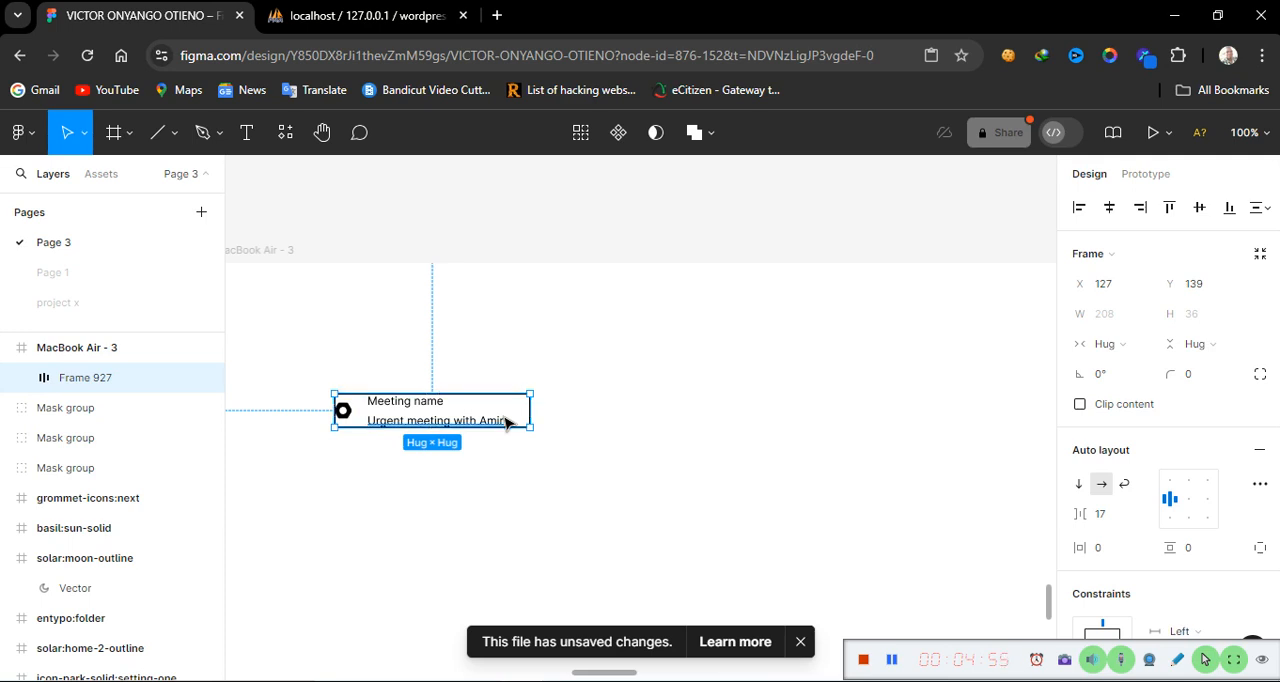
pyautogui.press('Escape')
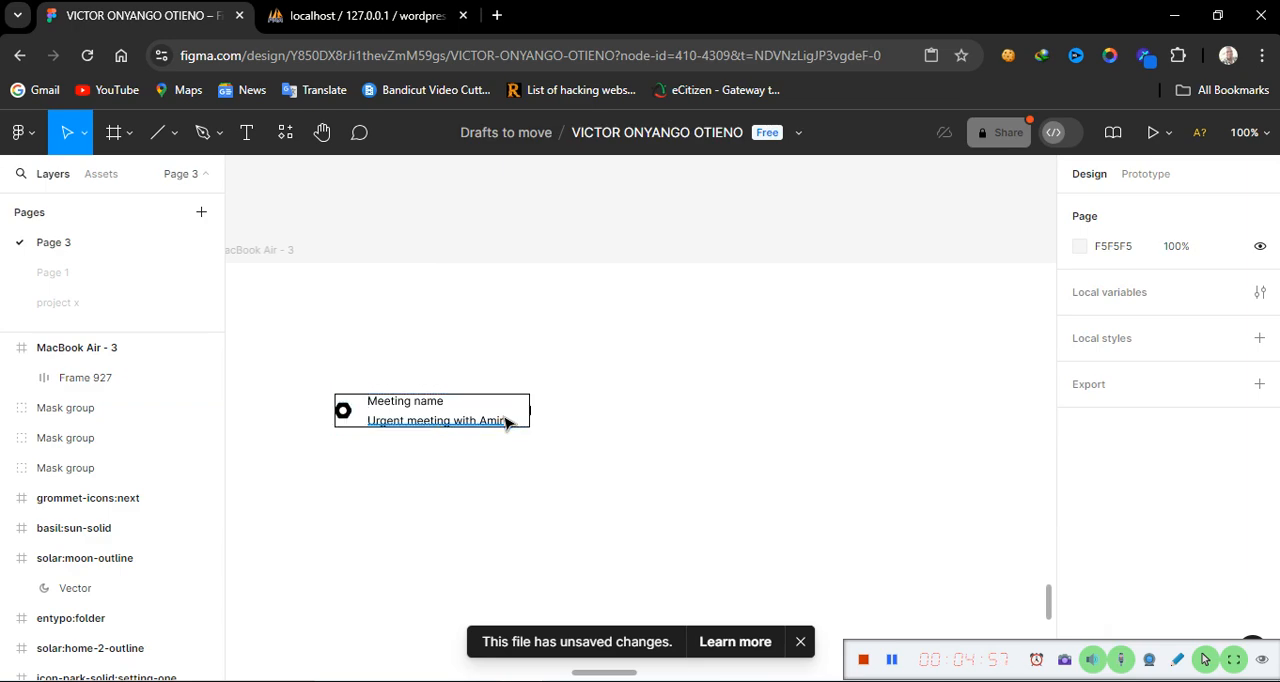
pyautogui.click(508, 414)
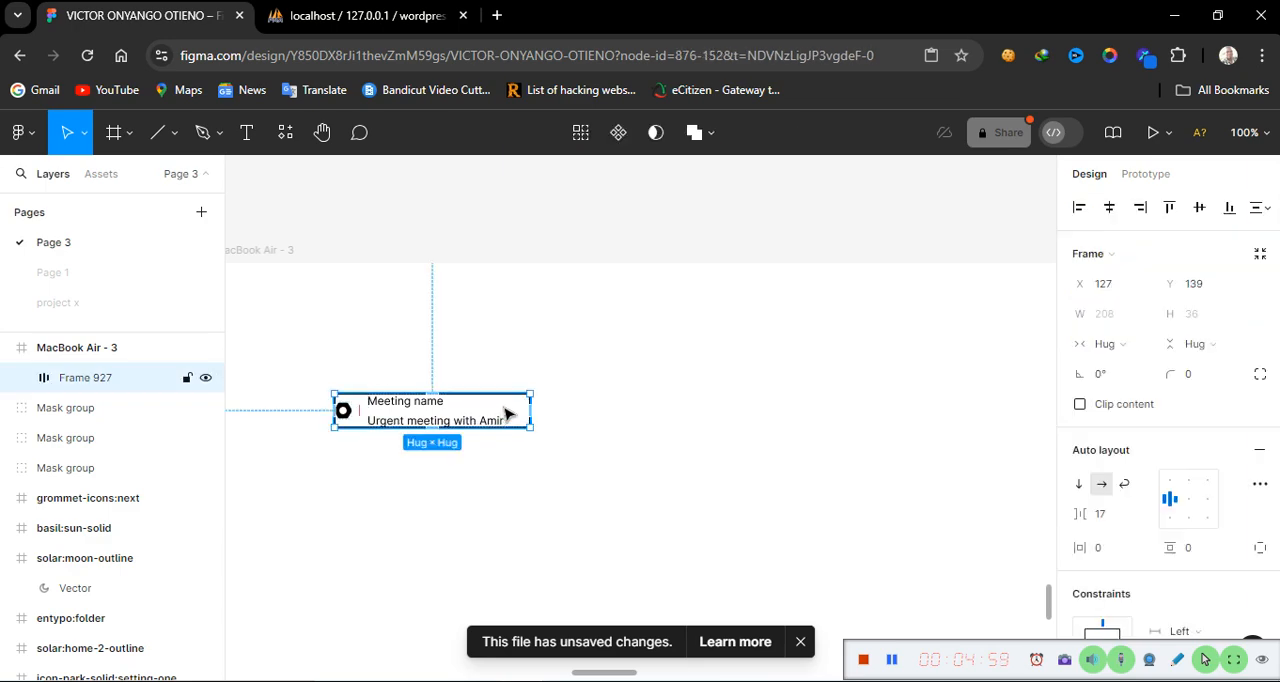
pyautogui.rightClick(504, 414)
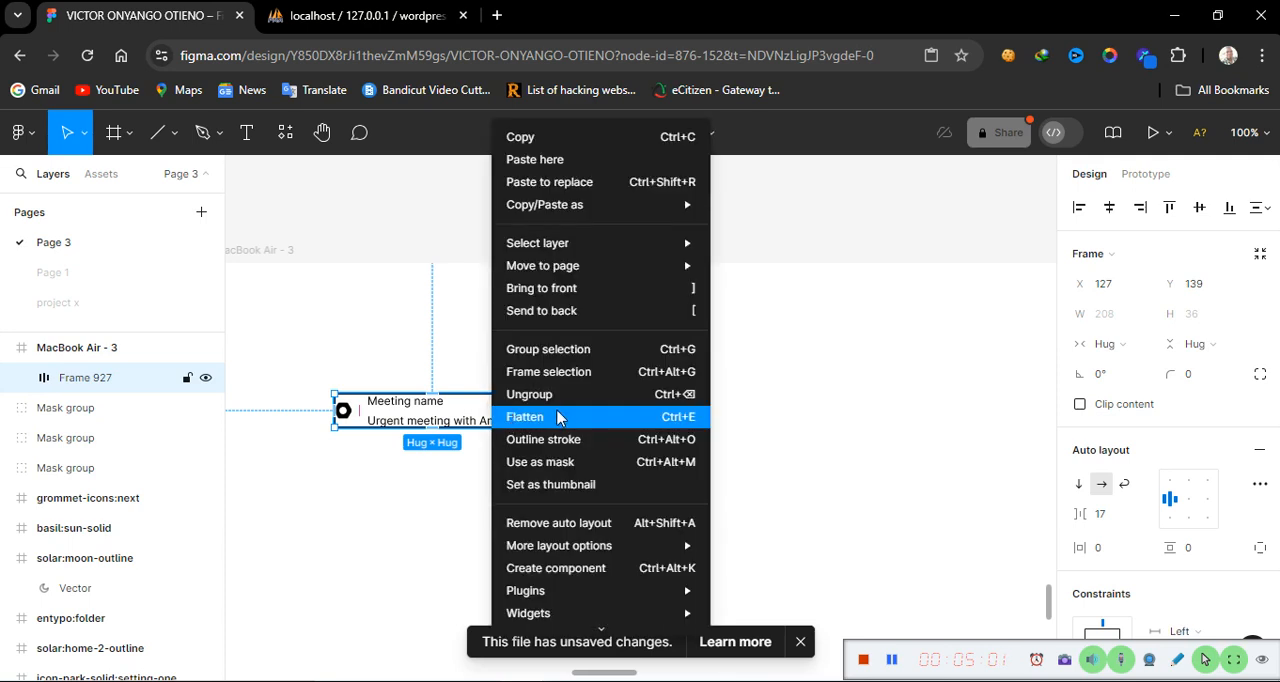
pyautogui.click(557, 392)
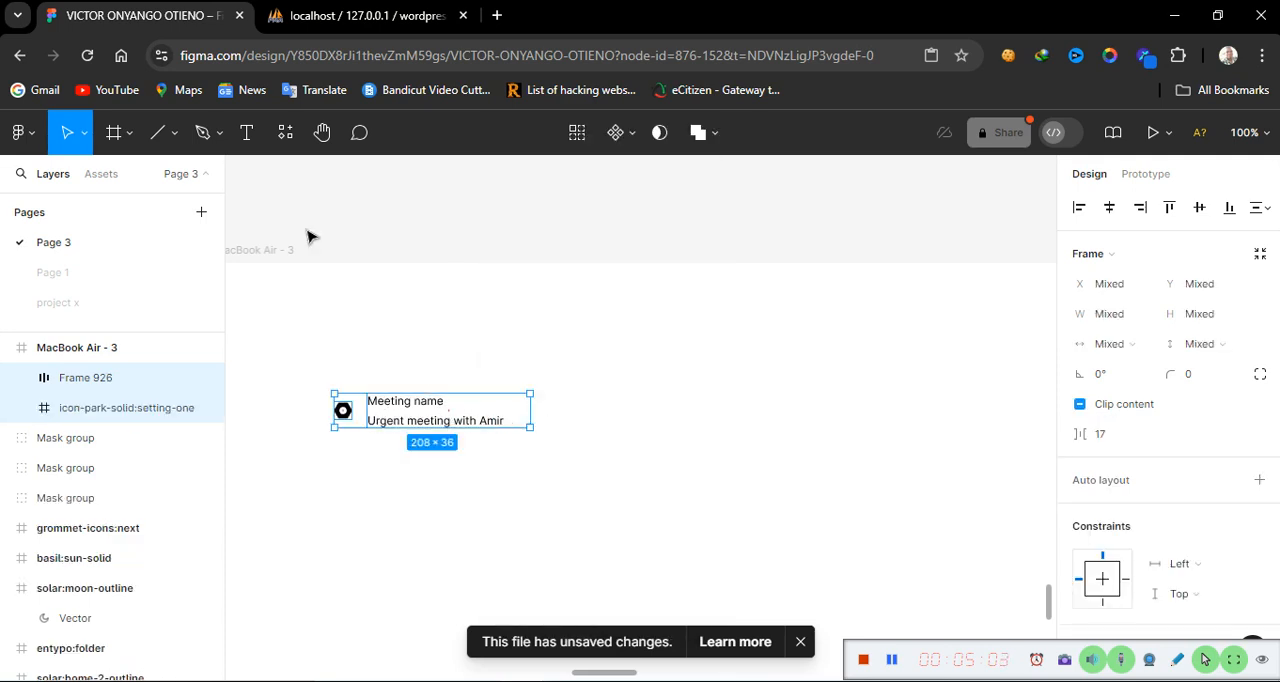
pyautogui.click(268, 254)
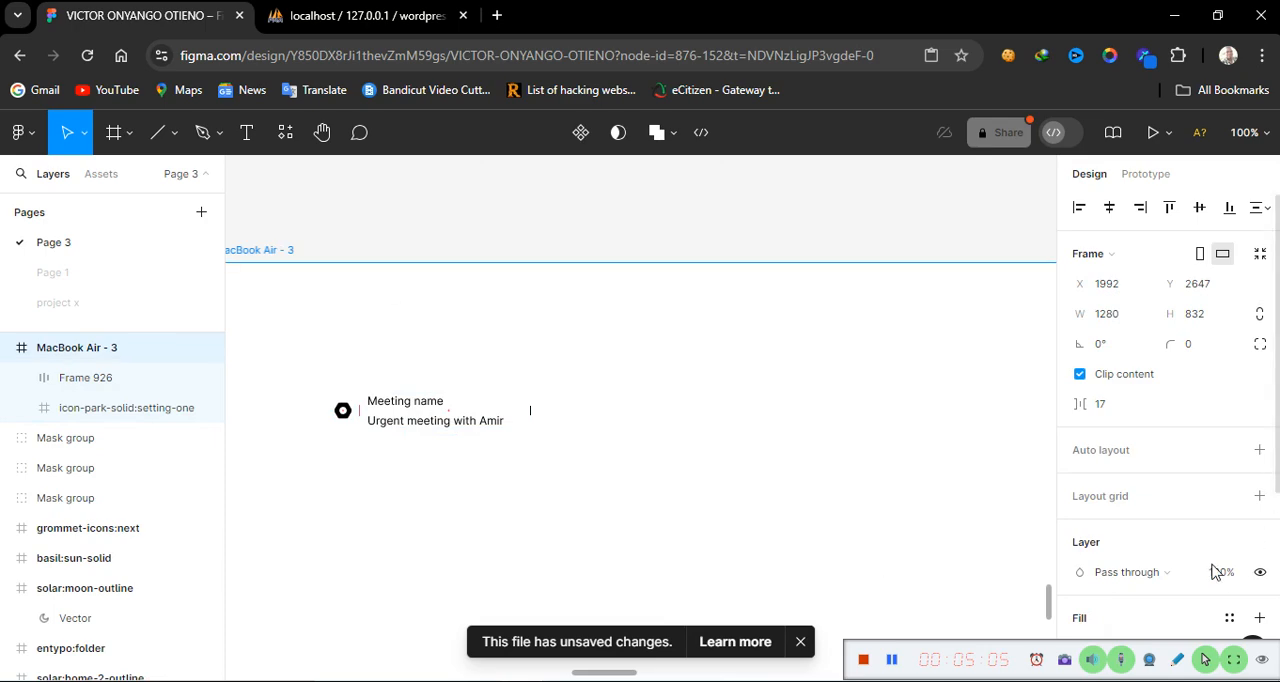
# Set the MacBook Air frame's fill colour to 767272
pyautogui.scroll(-3, 1149, 605)
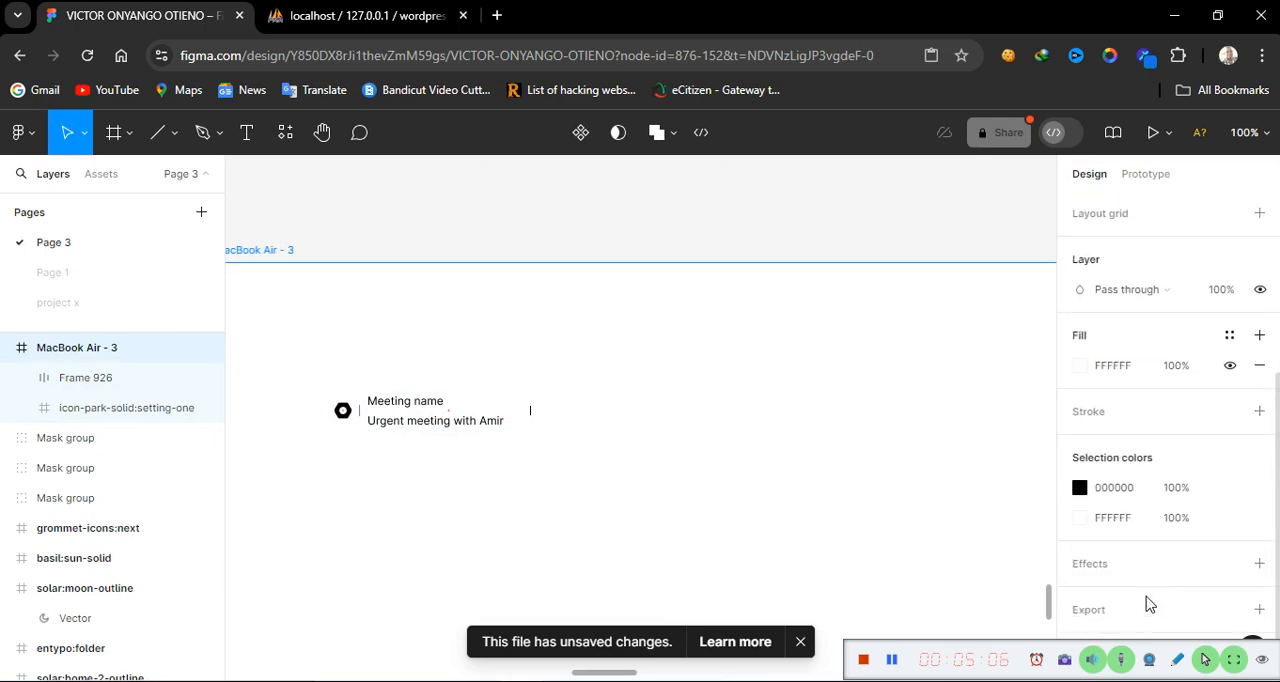
pyautogui.click(1133, 371)
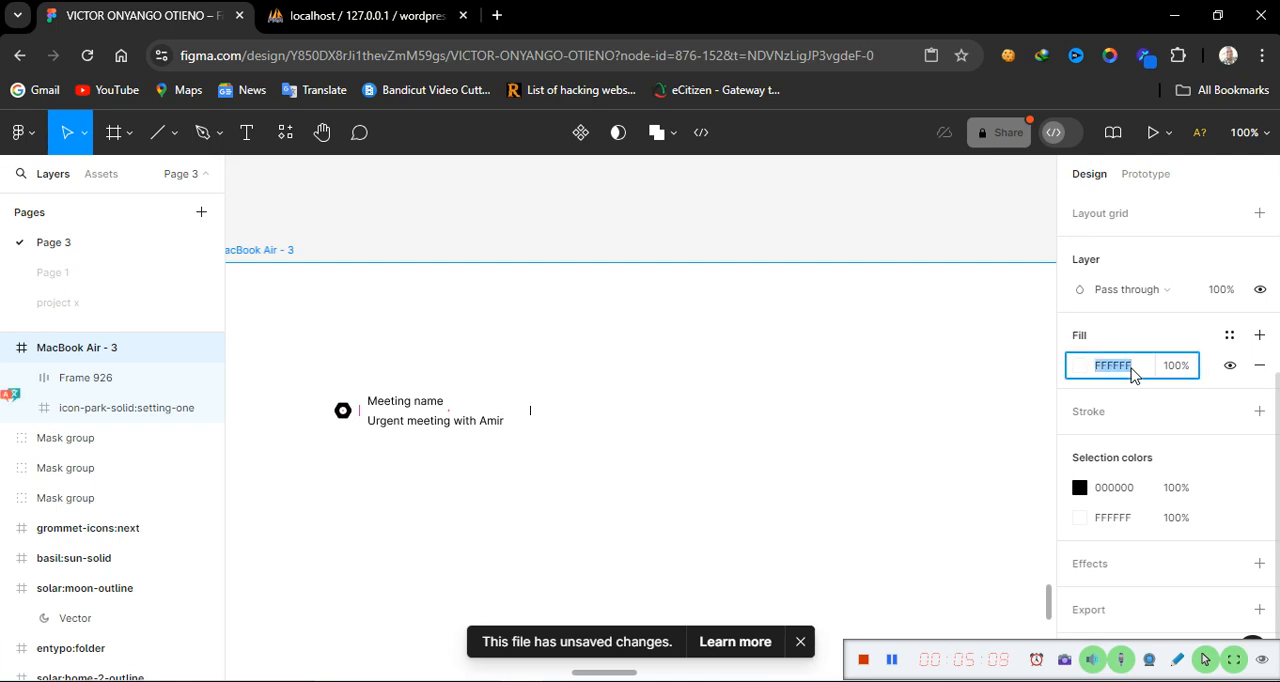
pyautogui.write('767272')
pyautogui.press('Return')
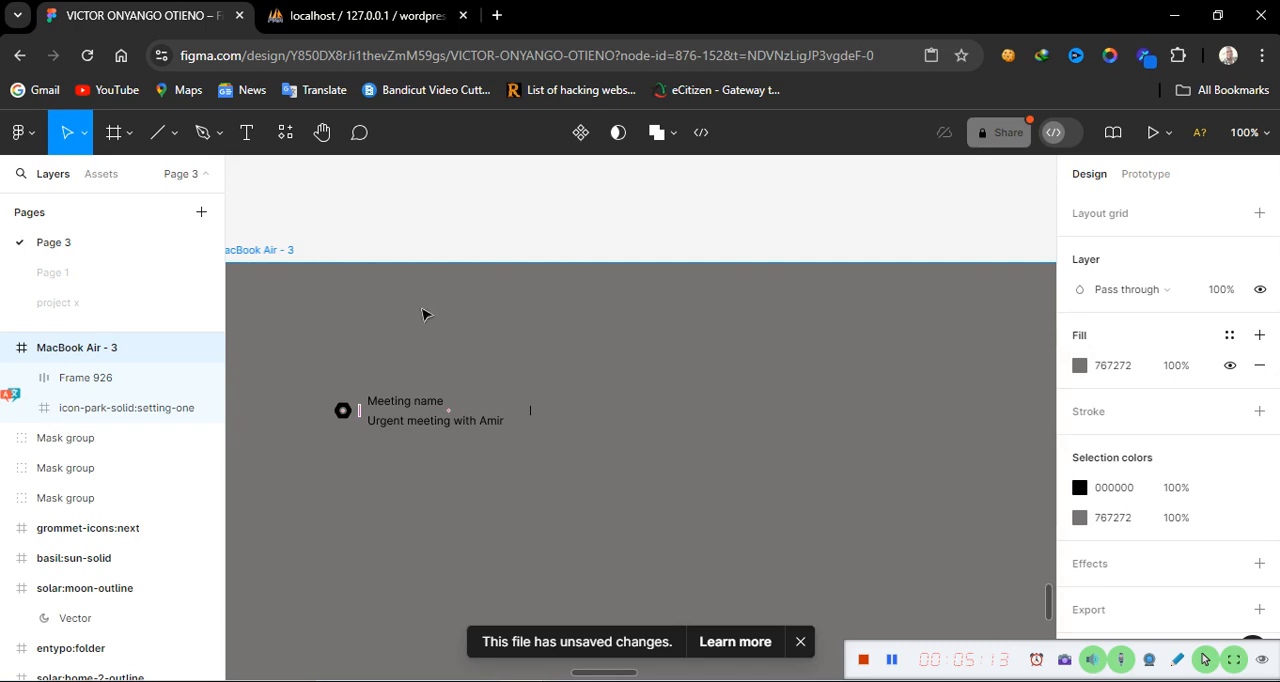
# Pan across the canvas to compare the header row with the reference meeting card image
pyautogui.hscroll(-10, 421, 313)
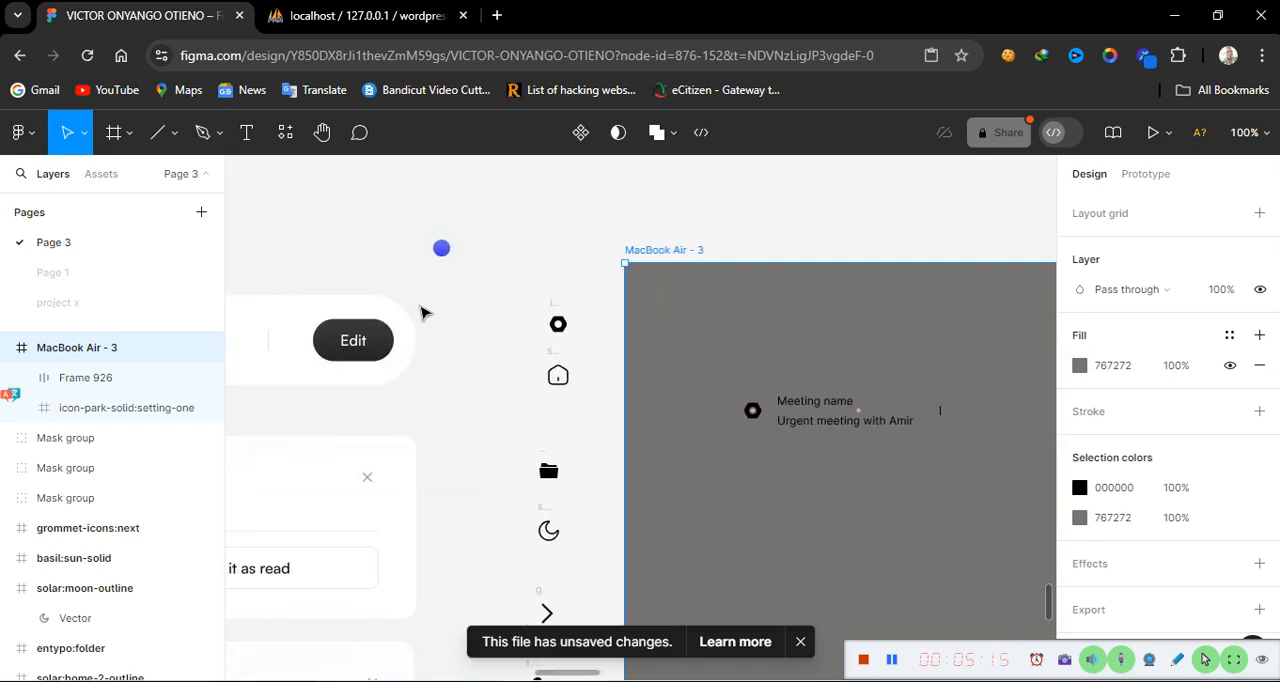
pyautogui.hscroll(-5, 421, 313)
pyautogui.hscroll(8, 308, 360)
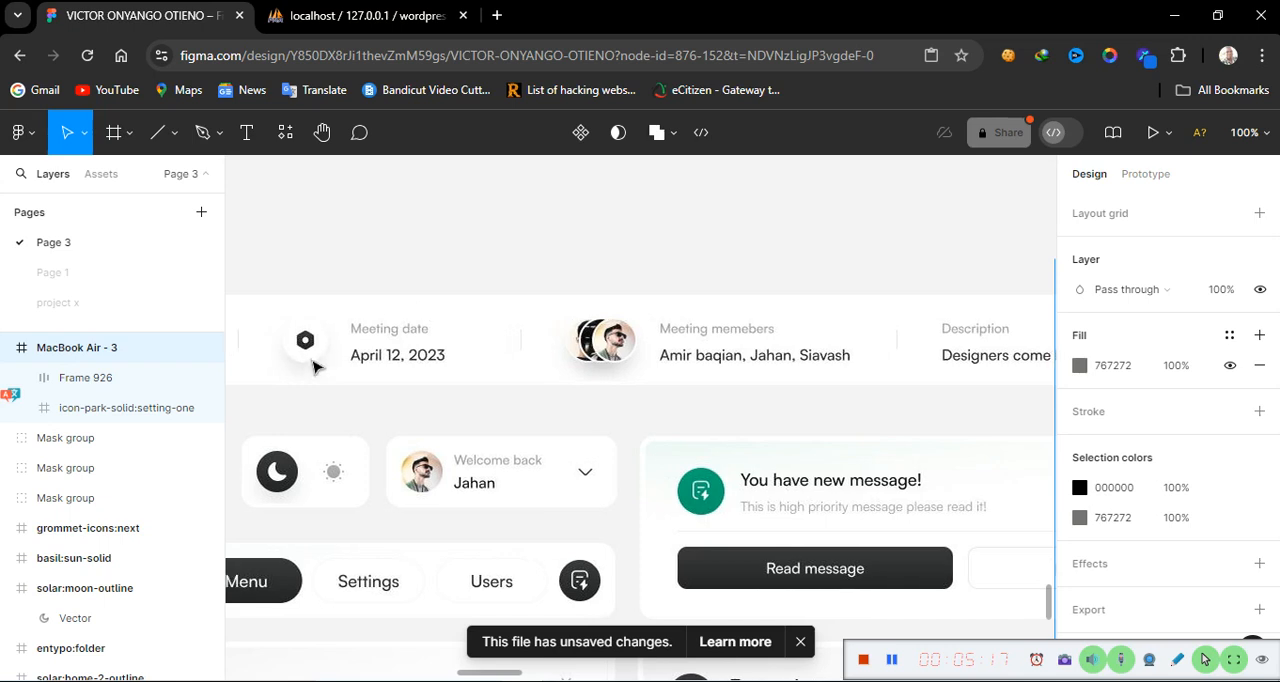
pyautogui.hscroll(3, 313, 367)
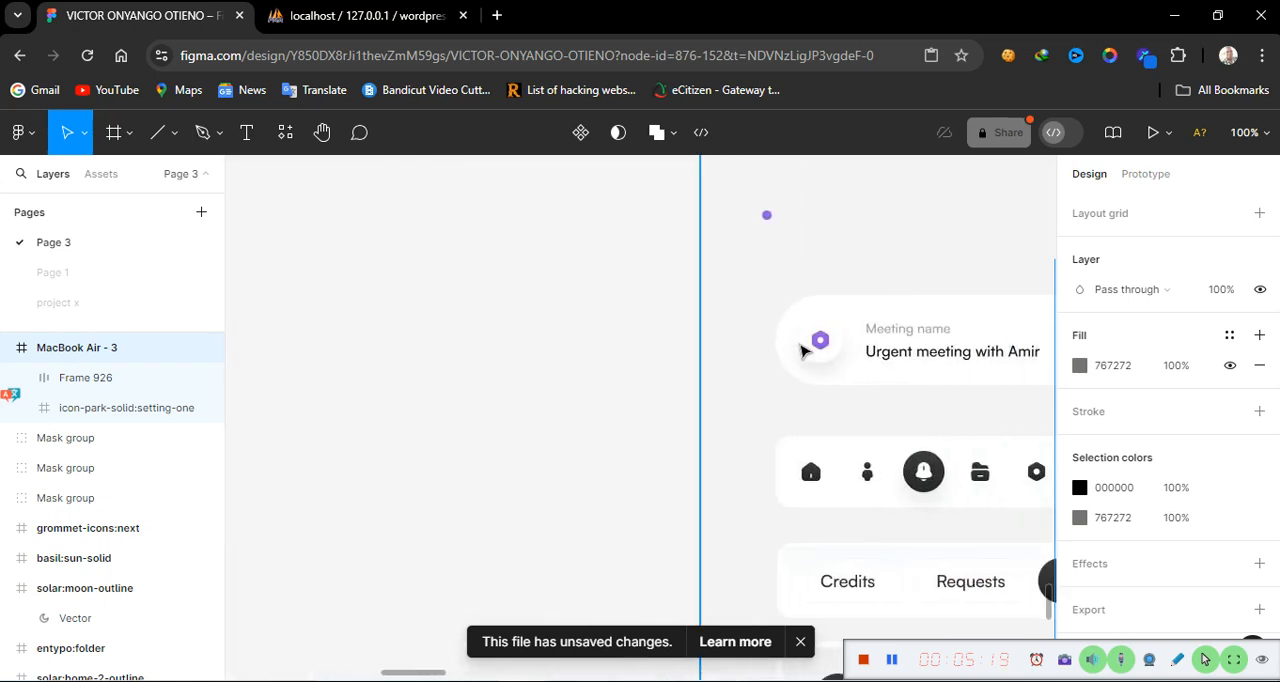
pyautogui.doubleClick(816, 356)
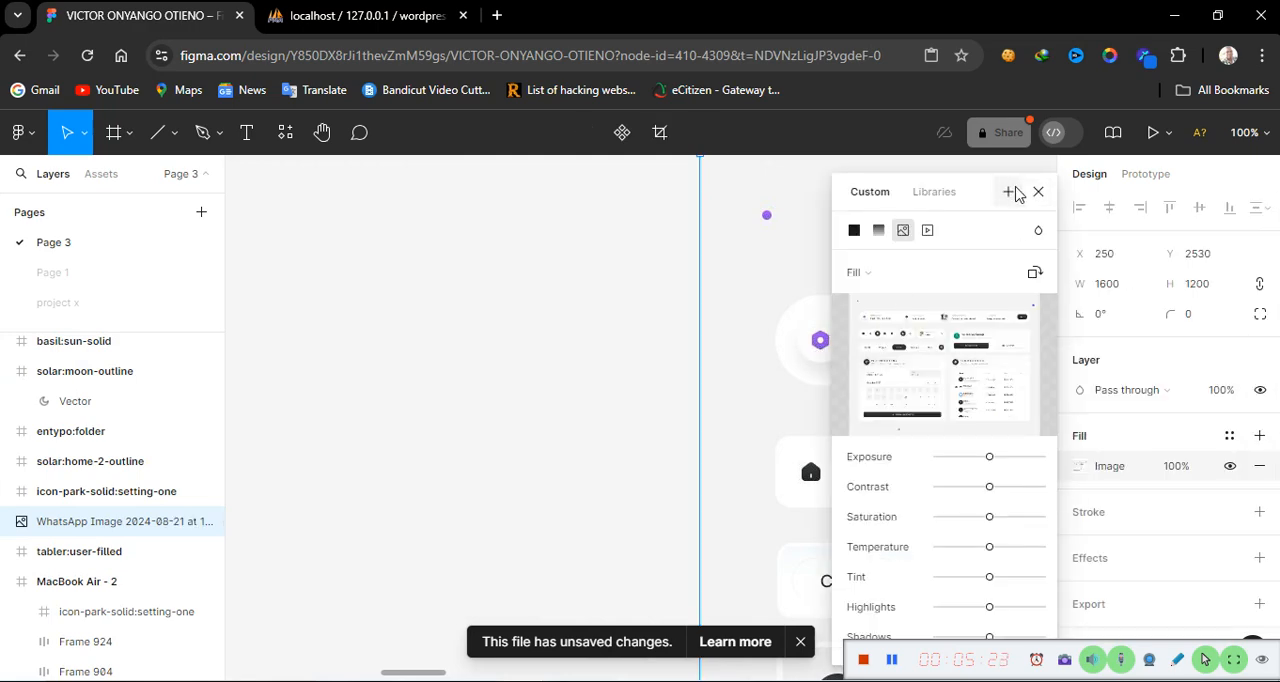
pyautogui.click(1037, 193)
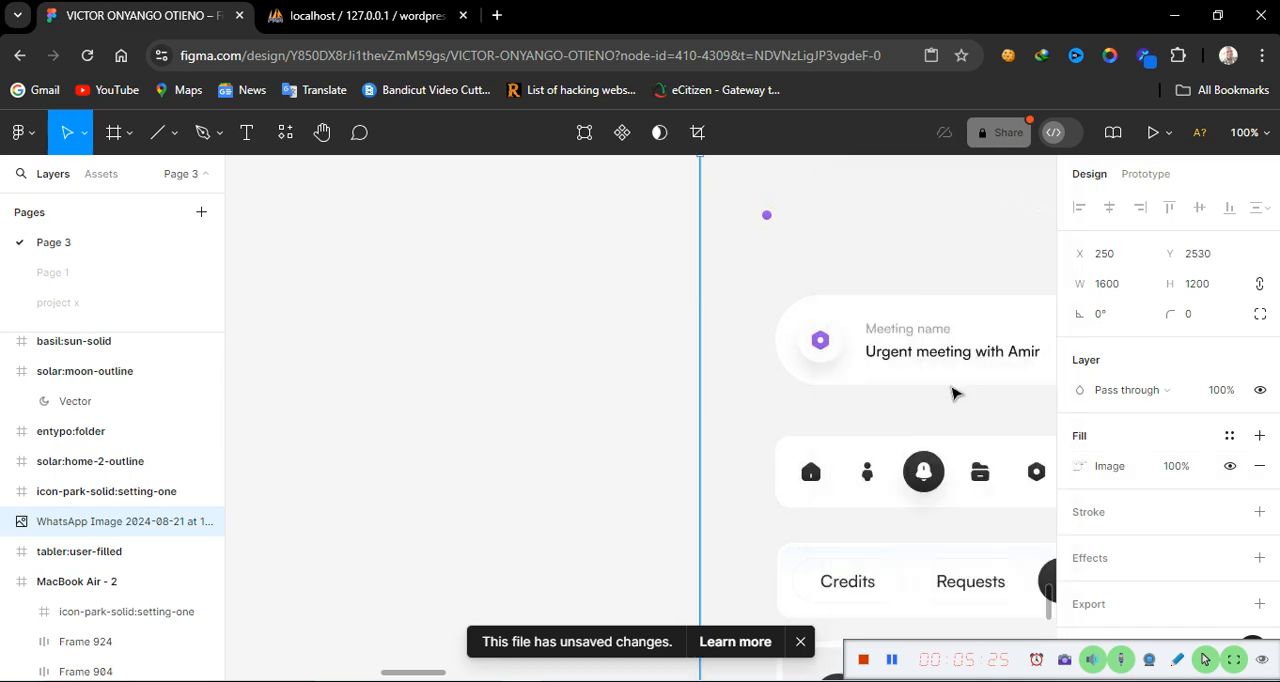
pyautogui.hscroll(17, 957, 426)
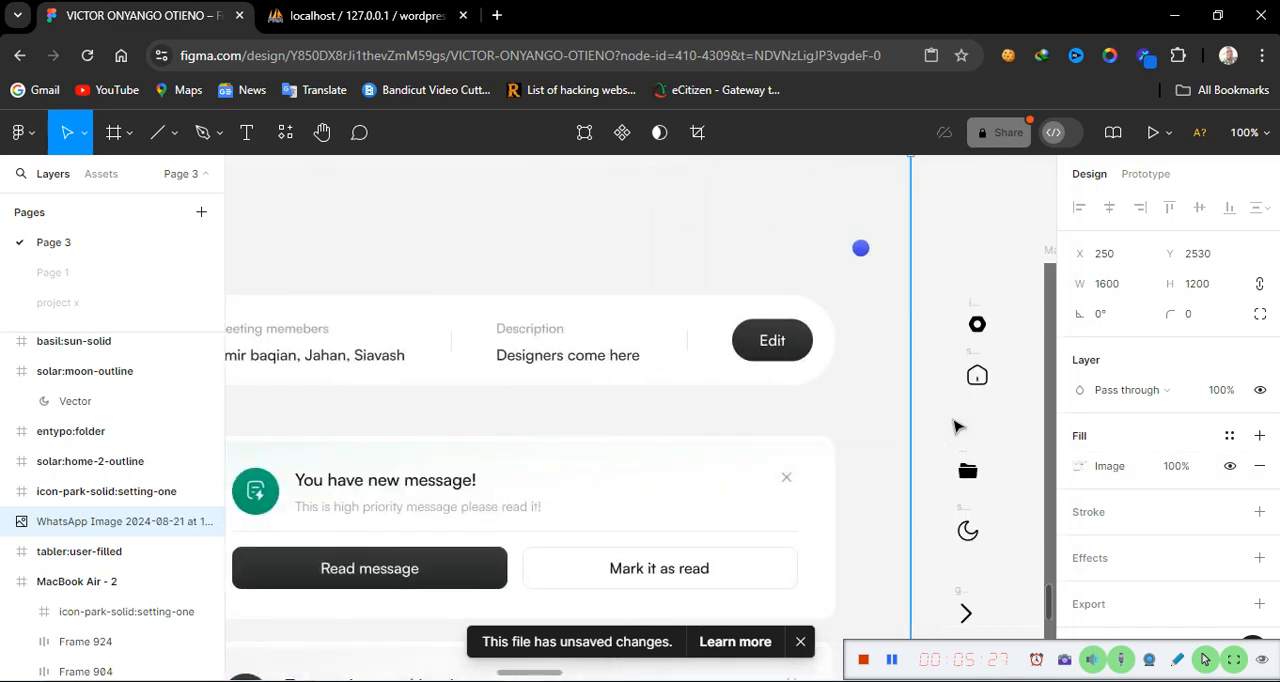
pyautogui.hscroll(8, 957, 426)
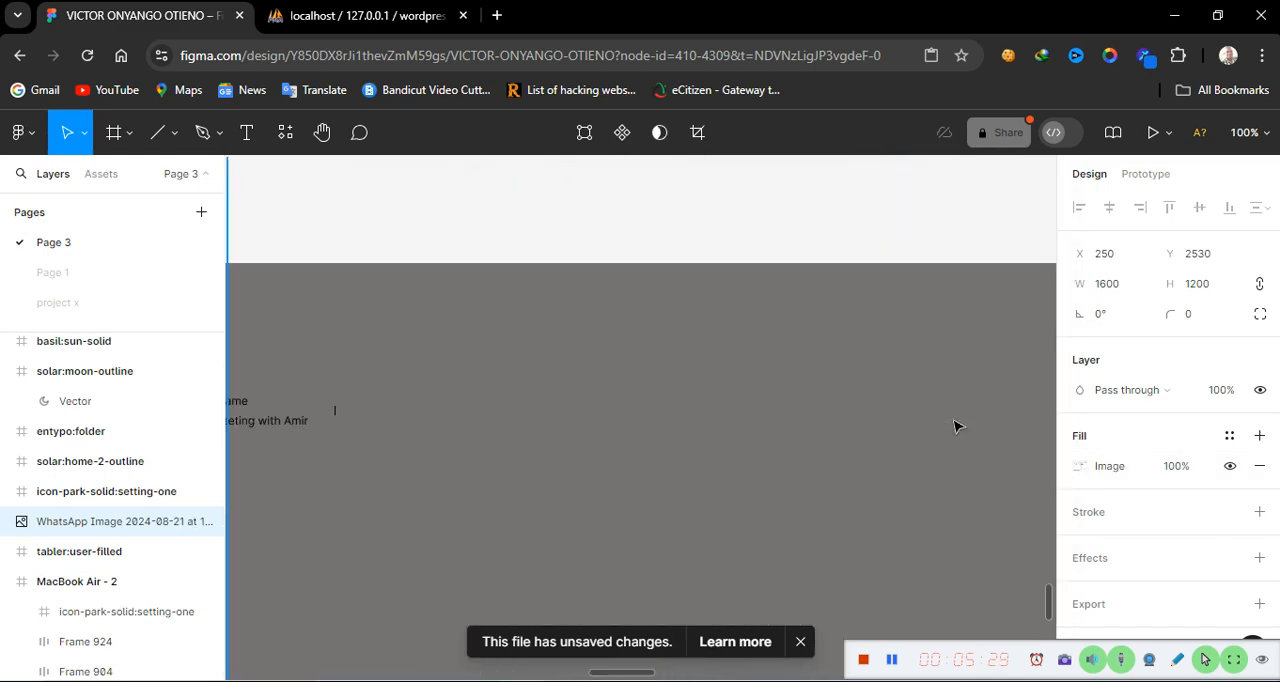
pyautogui.hscroll(-8, 957, 423)
# Place an ellipse on the frame beside the settings icon using the Ellipse tool
pyautogui.moveTo(873, 412)
pyautogui.mouseDown()
pyautogui.moveTo(902, 412)
pyautogui.moveTo(766, 414)
pyautogui.moveTo(893, 418)
pyautogui.mouseUp()
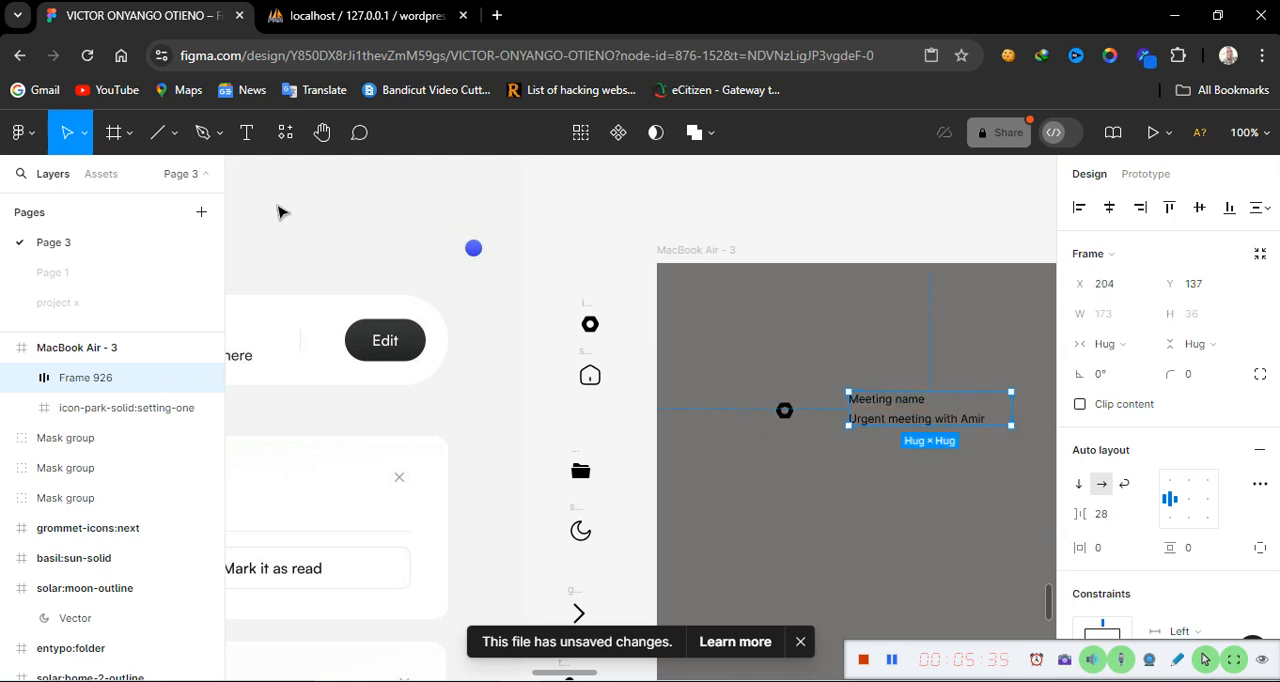
pyautogui.click(174, 138)
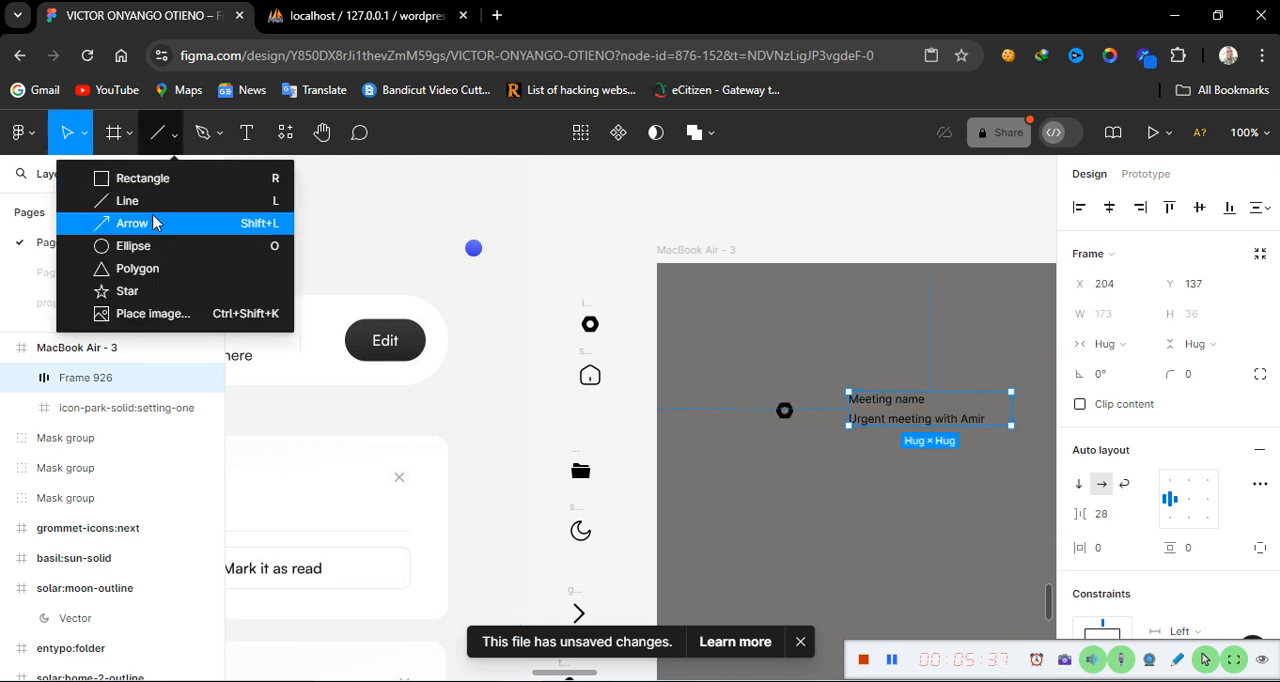
pyautogui.click(142, 251)
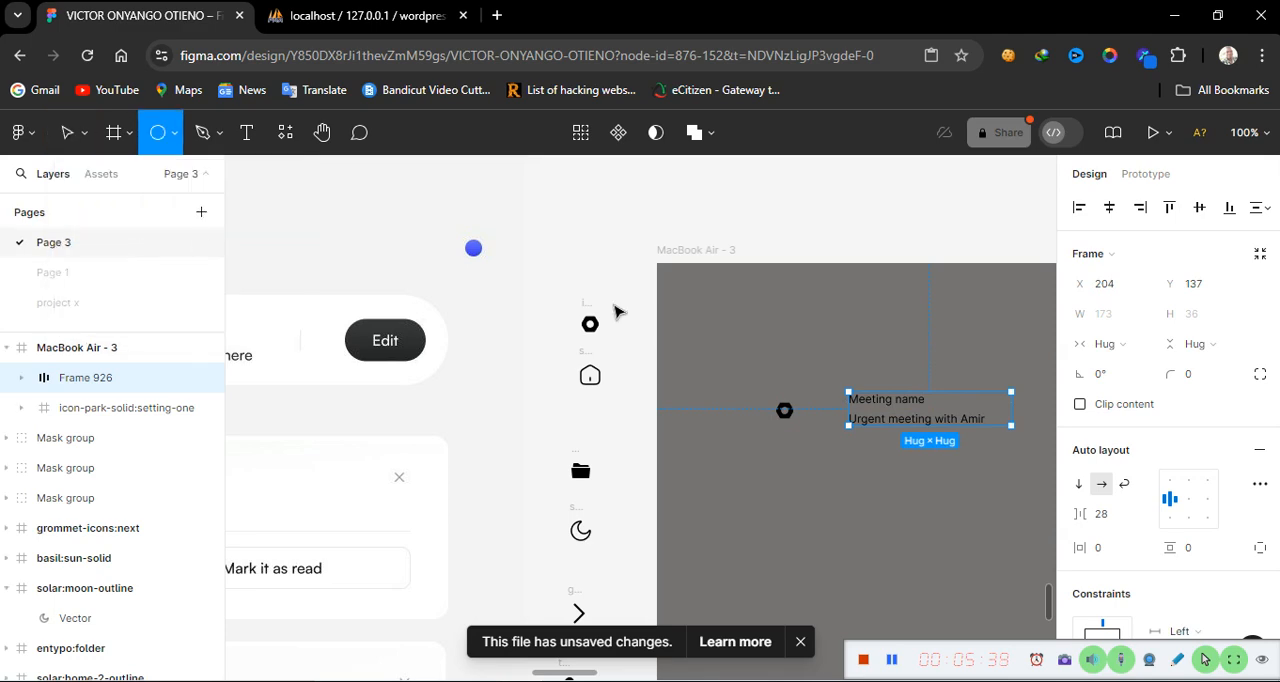
pyautogui.click(783, 473)
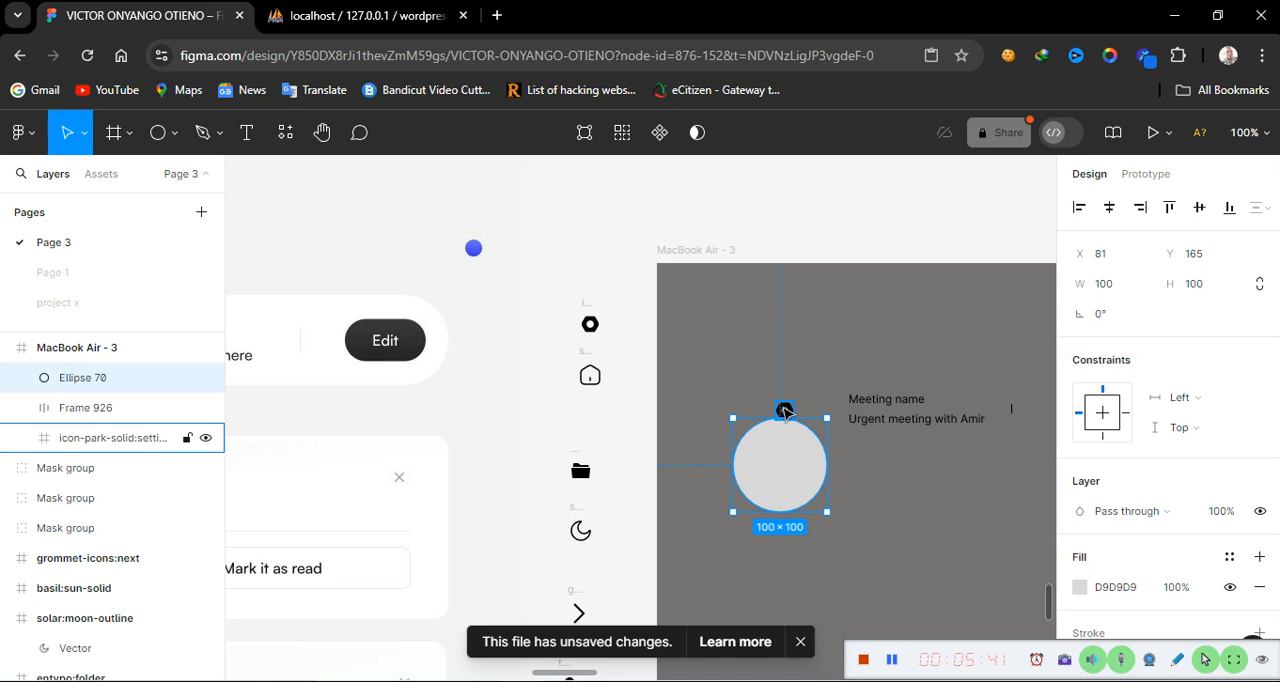
pyautogui.click(785, 411)
pyautogui.click(795, 497)
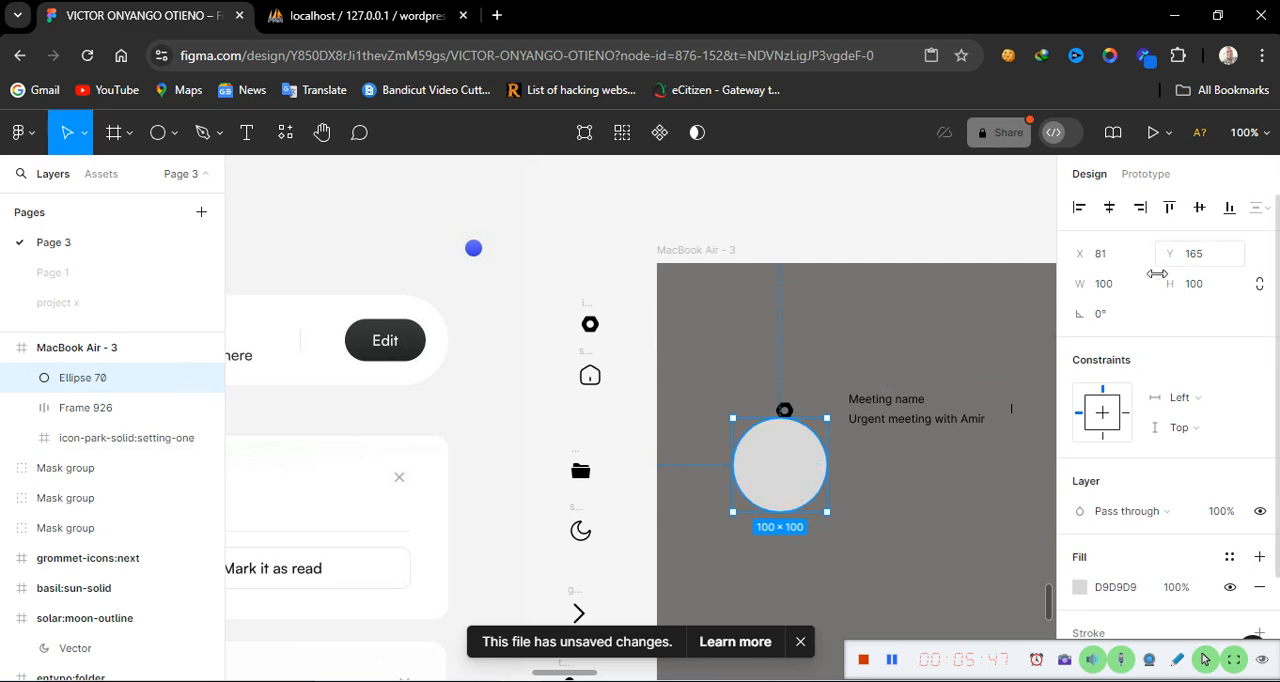
# Set the ellipse's width and height to 36 and add a stroke to it
pyautogui.click(1115, 286)
pyautogui.doubleClick(1115, 286)
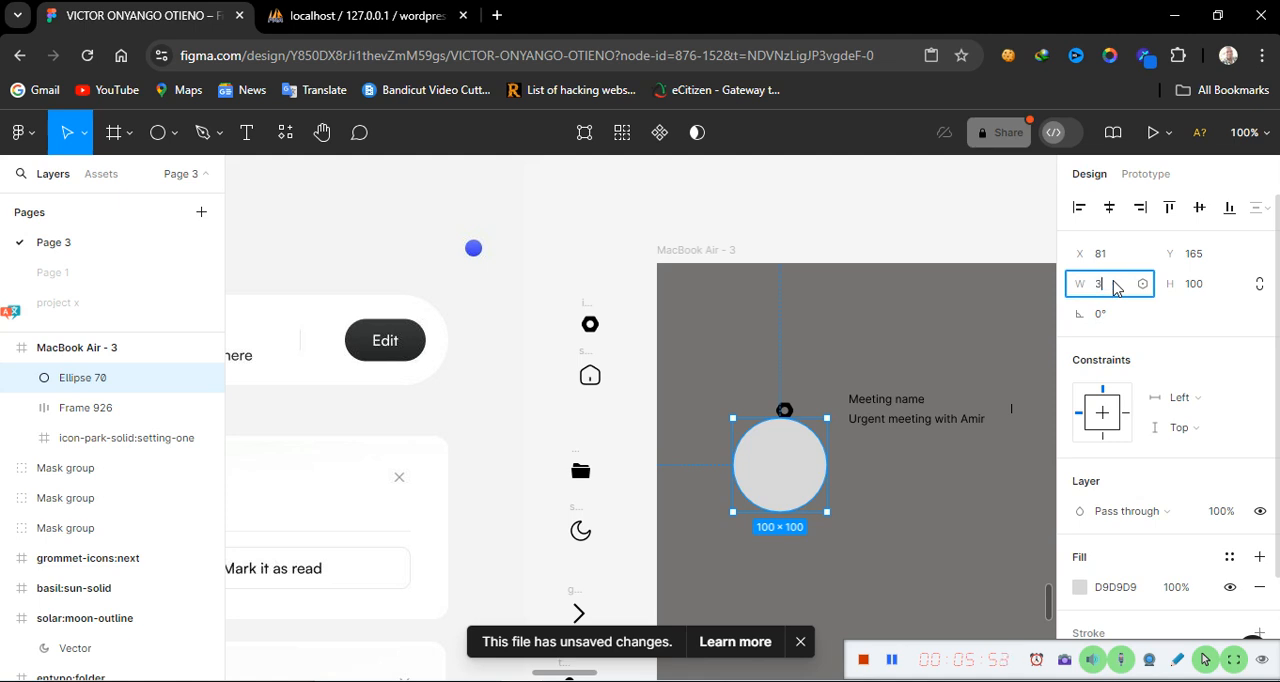
pyautogui.write('36')
pyautogui.doubleClick(1195, 284)
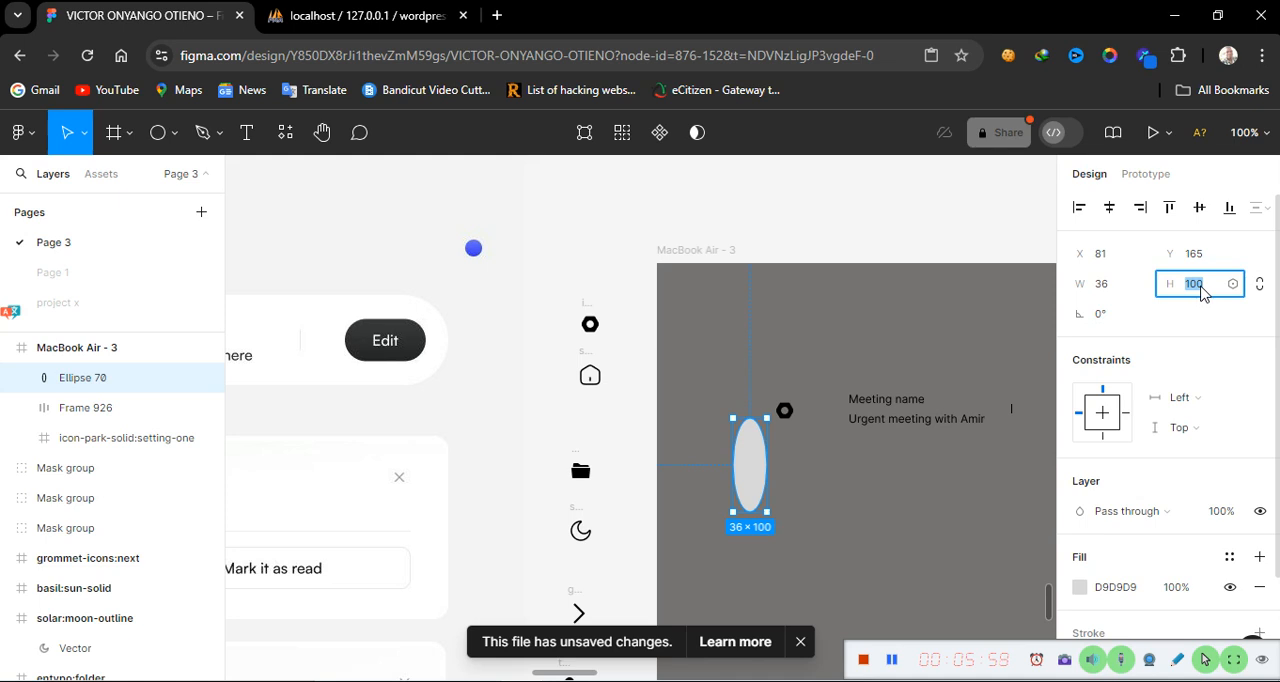
pyautogui.write('36')
pyautogui.press('Return')
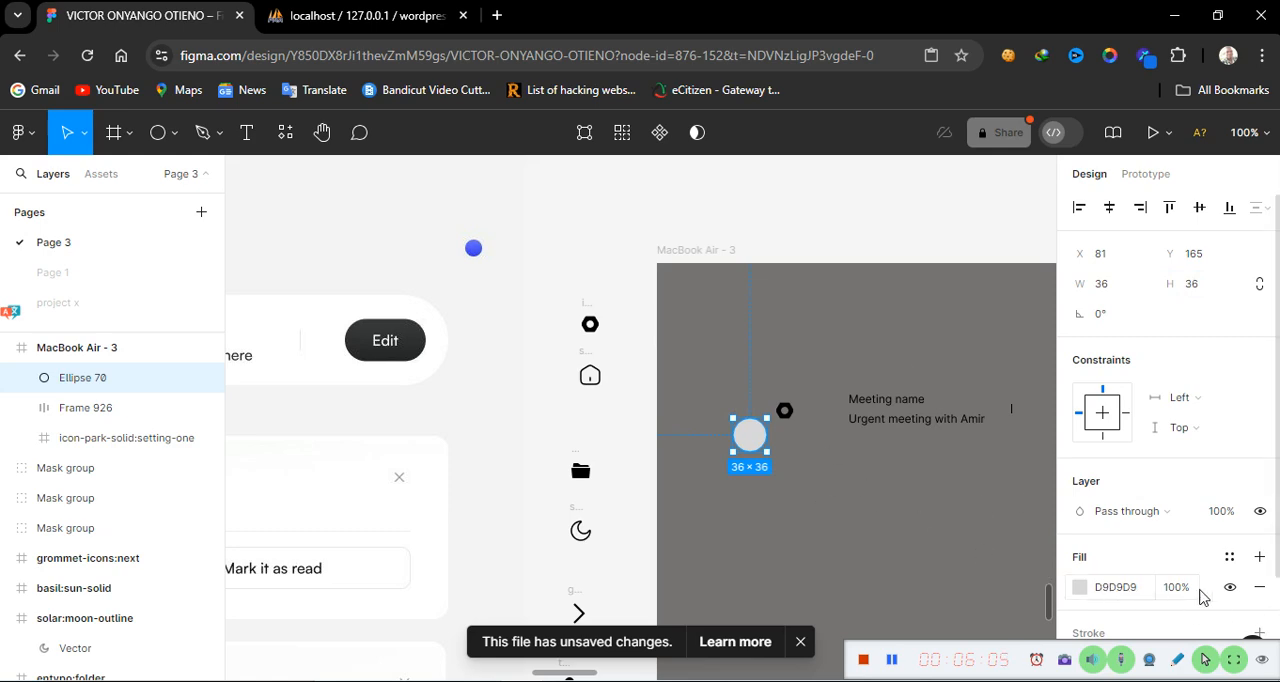
pyautogui.scroll(-3, 1175, 633)
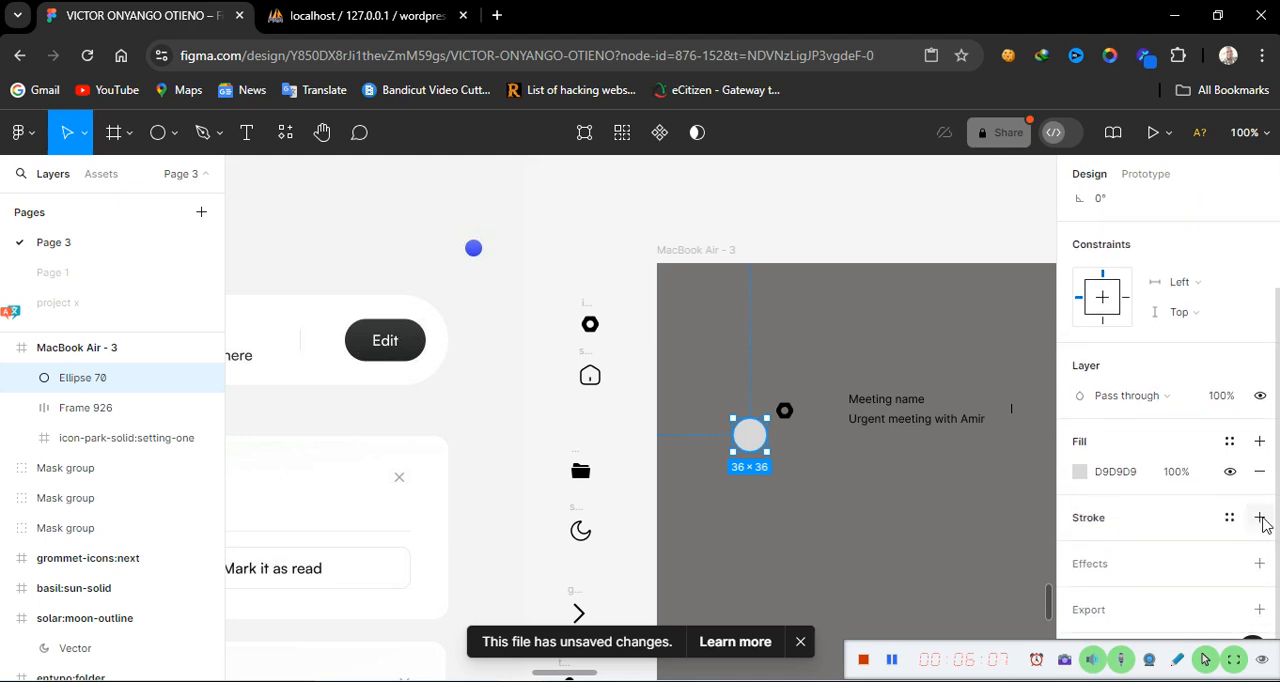
pyautogui.click(1260, 518)
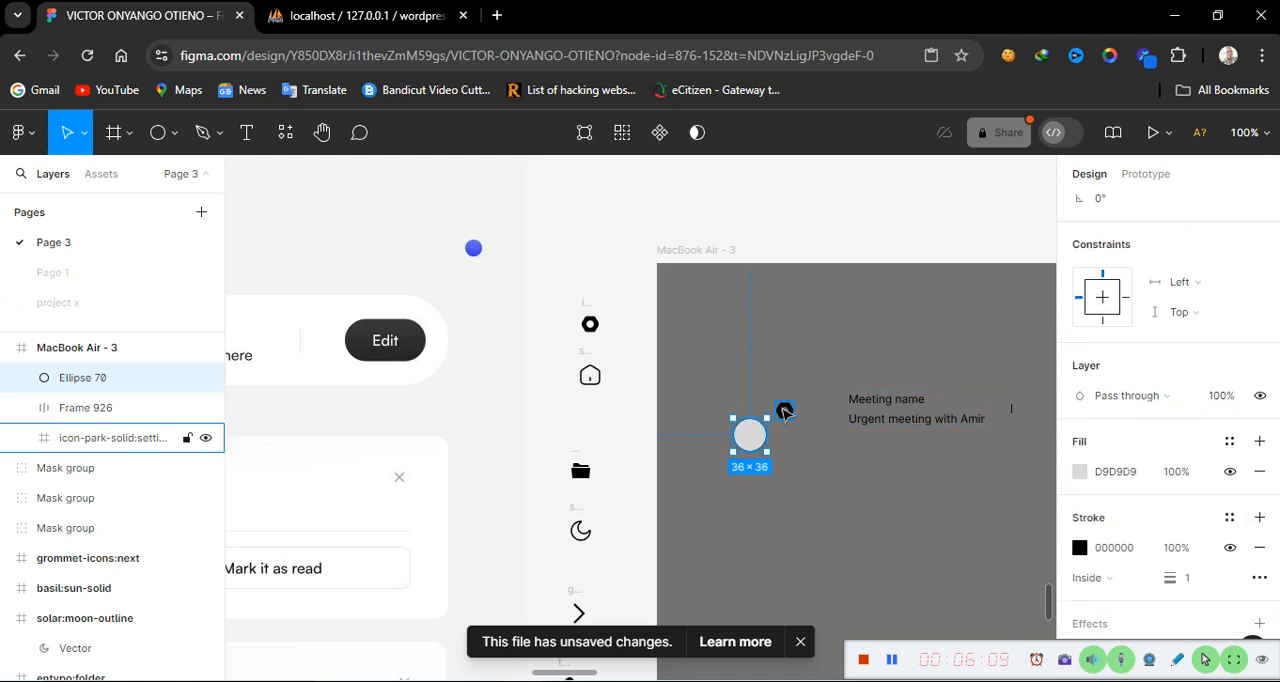
# Move the settings icon onto the ellipse's centre and bring it to the front
pyautogui.moveTo(785, 411); pyautogui.dragTo(752, 432)
pyautogui.rightClick(752, 438)
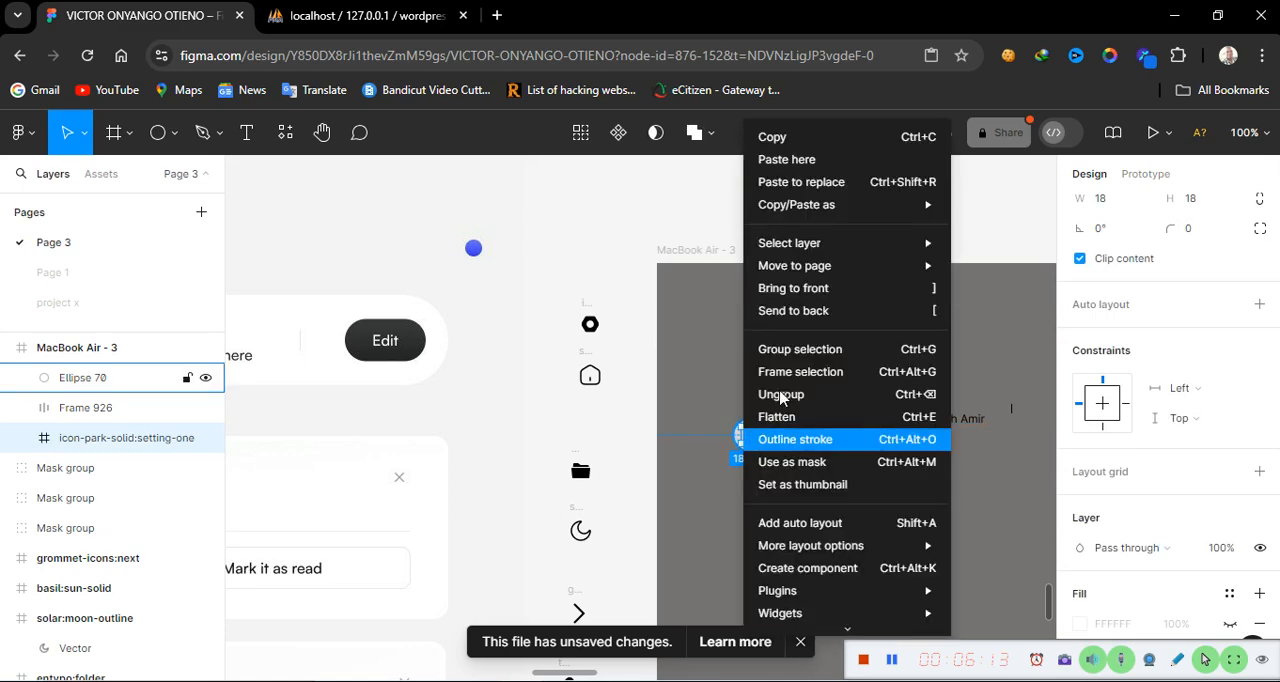
pyautogui.click(821, 288)
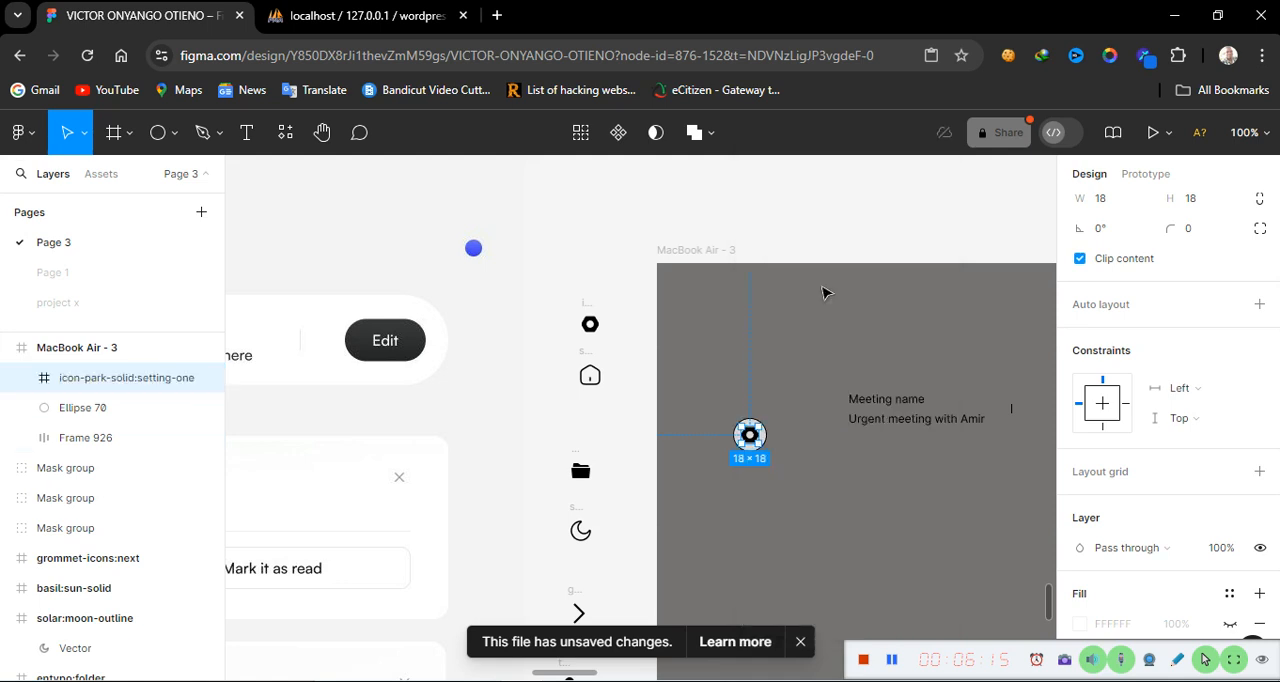
# Select the settings icon and ellipse together and group them
pyautogui.click(772, 408)
pyautogui.moveTo(694, 405); pyautogui.dragTo(818, 510)
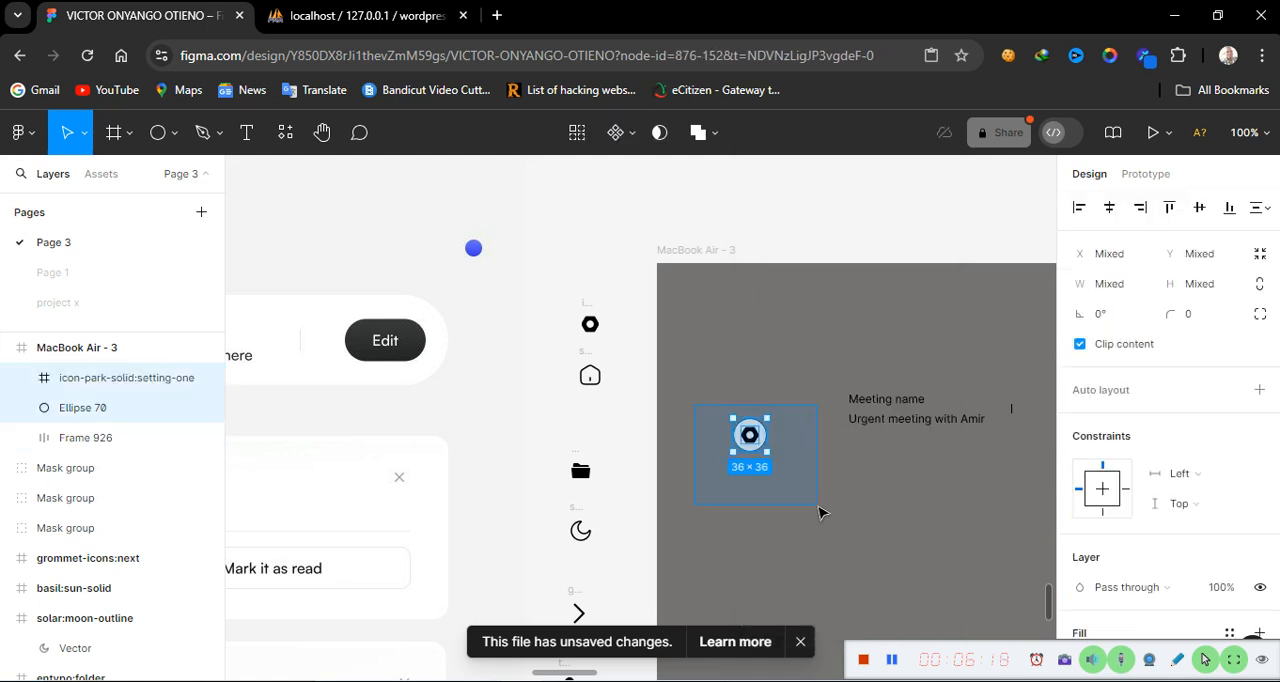
pyautogui.rightClick(746, 440)
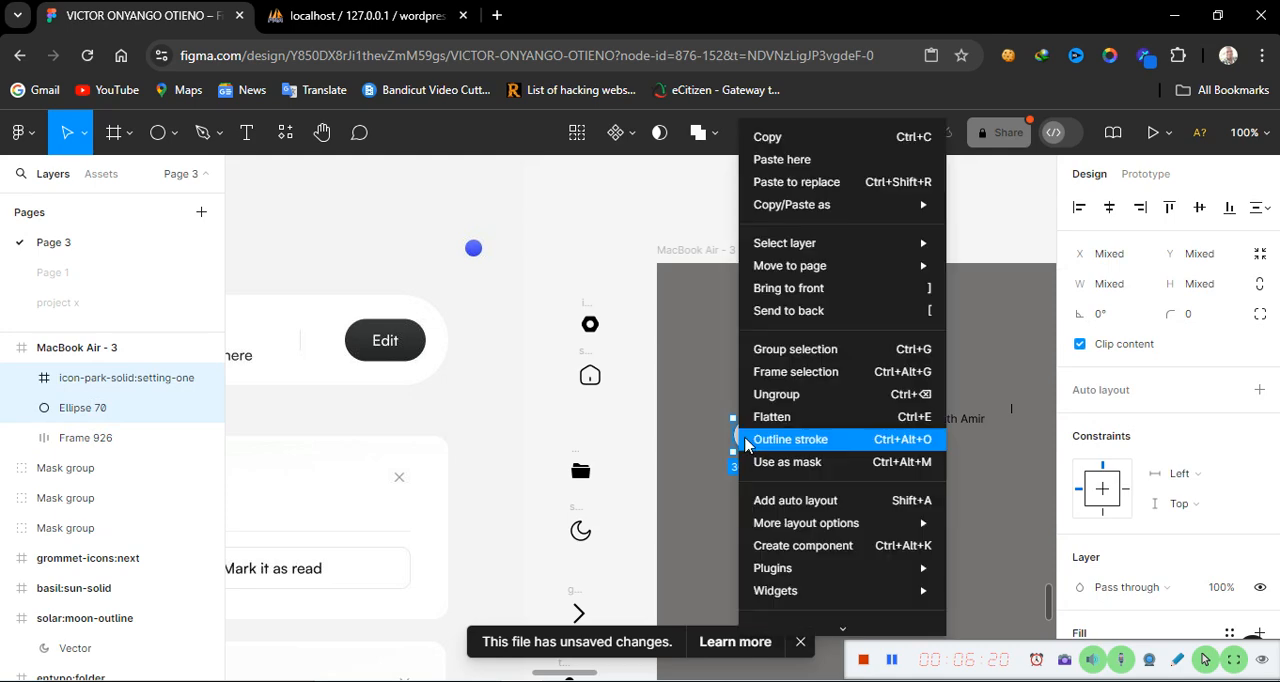
pyautogui.click(795, 358)
pyautogui.press('Escape')
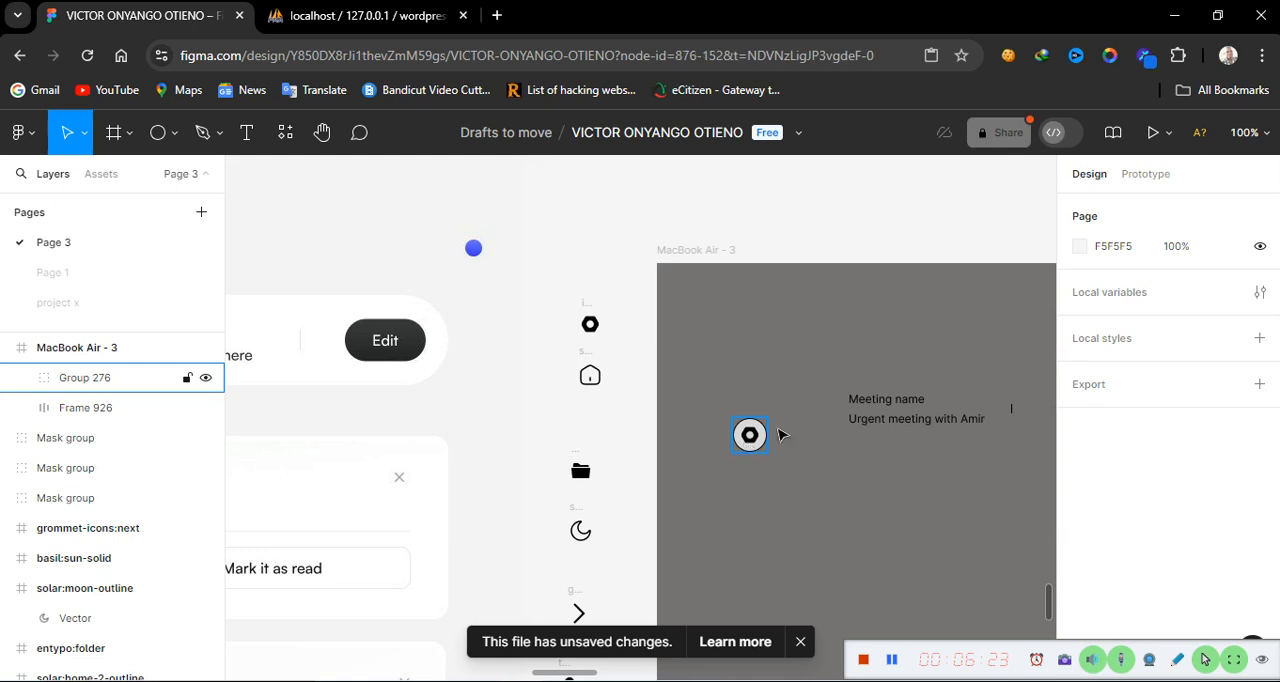
# Move the icon group beside the labels and wrap both in a horizontal auto layout frame
pyautogui.moveTo(749, 436); pyautogui.dragTo(818, 418)
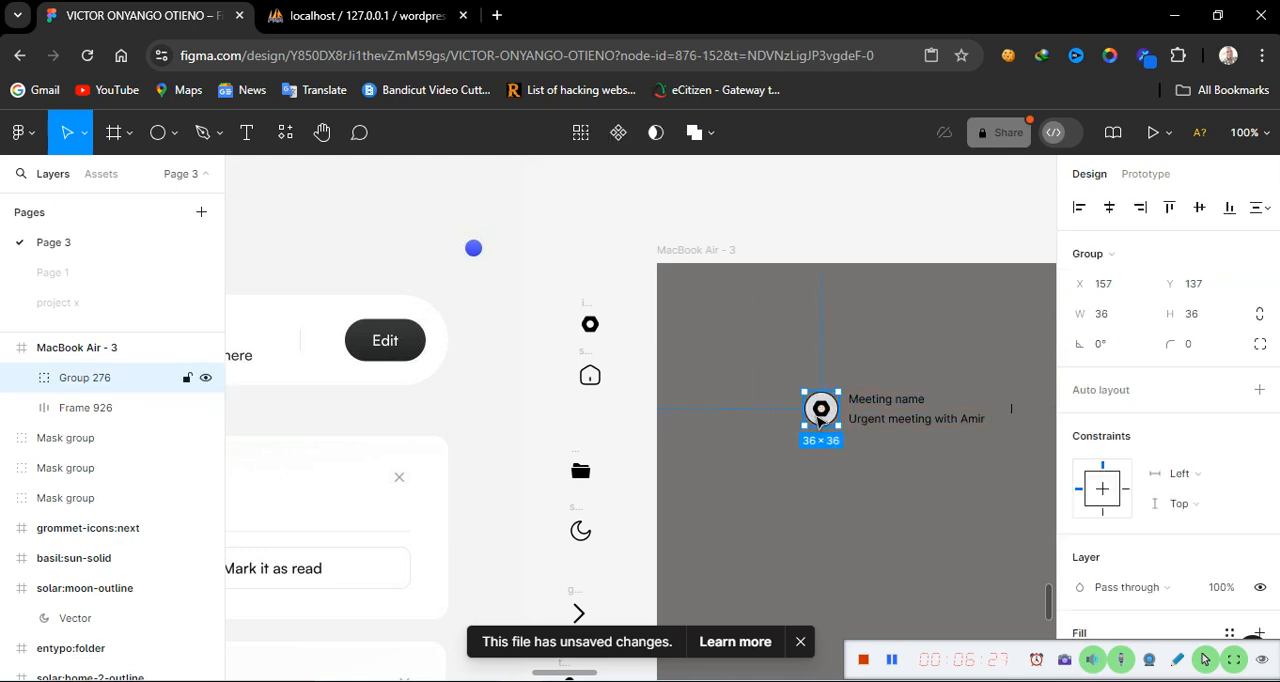
pyautogui.keyDown('shift'); pyautogui.click(967, 414); pyautogui.keyUp('shift')
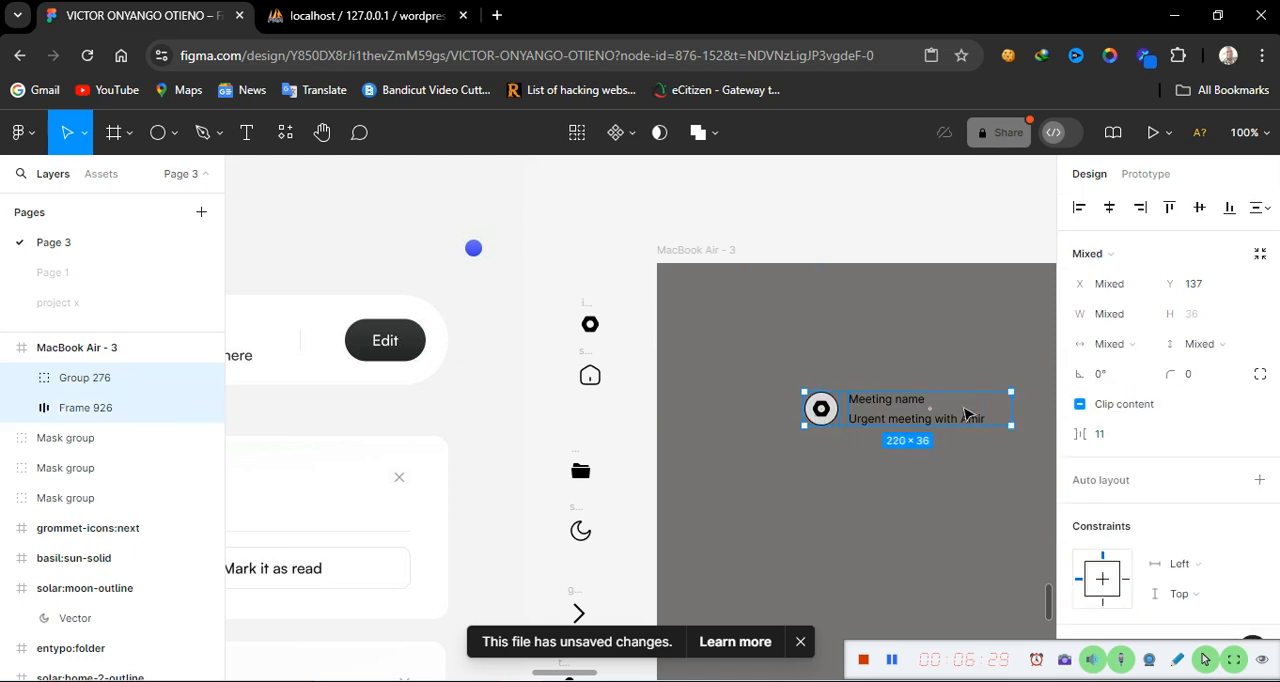
pyautogui.hotkey('shift', 'a')
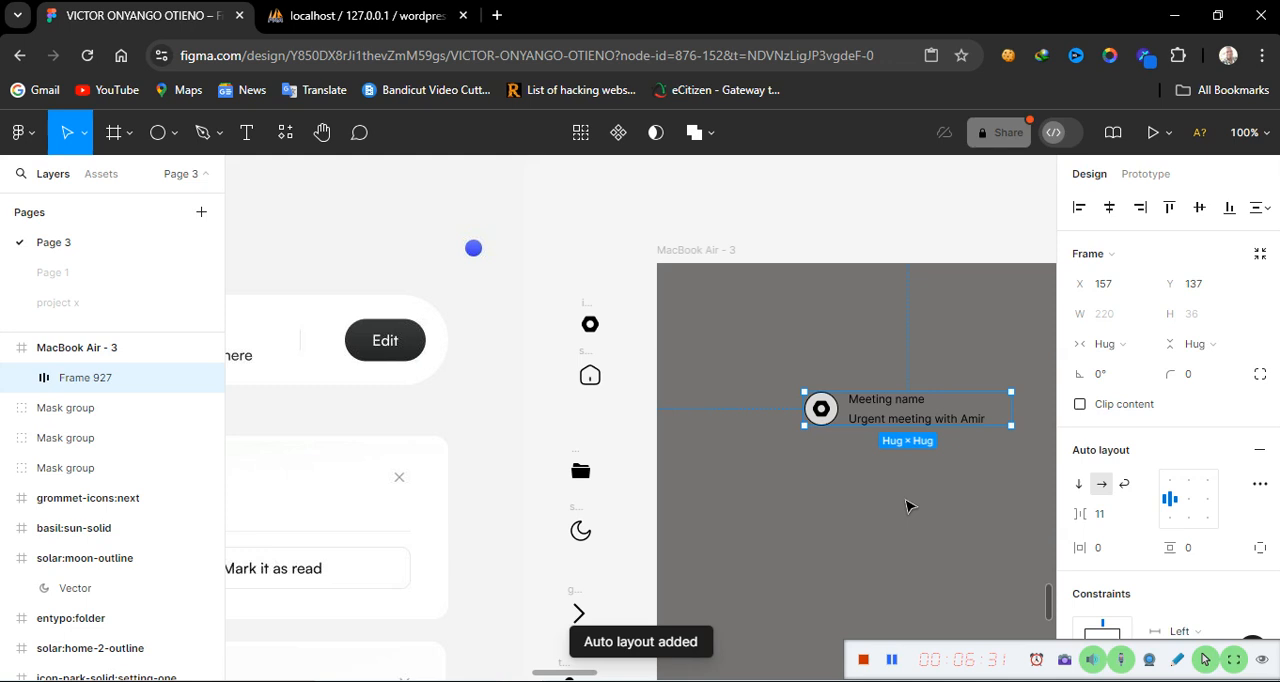
# Add a stroke to the new auto layout frame
pyautogui.hscroll(5, 908, 506)
pyautogui.hscroll(3, 908, 506)
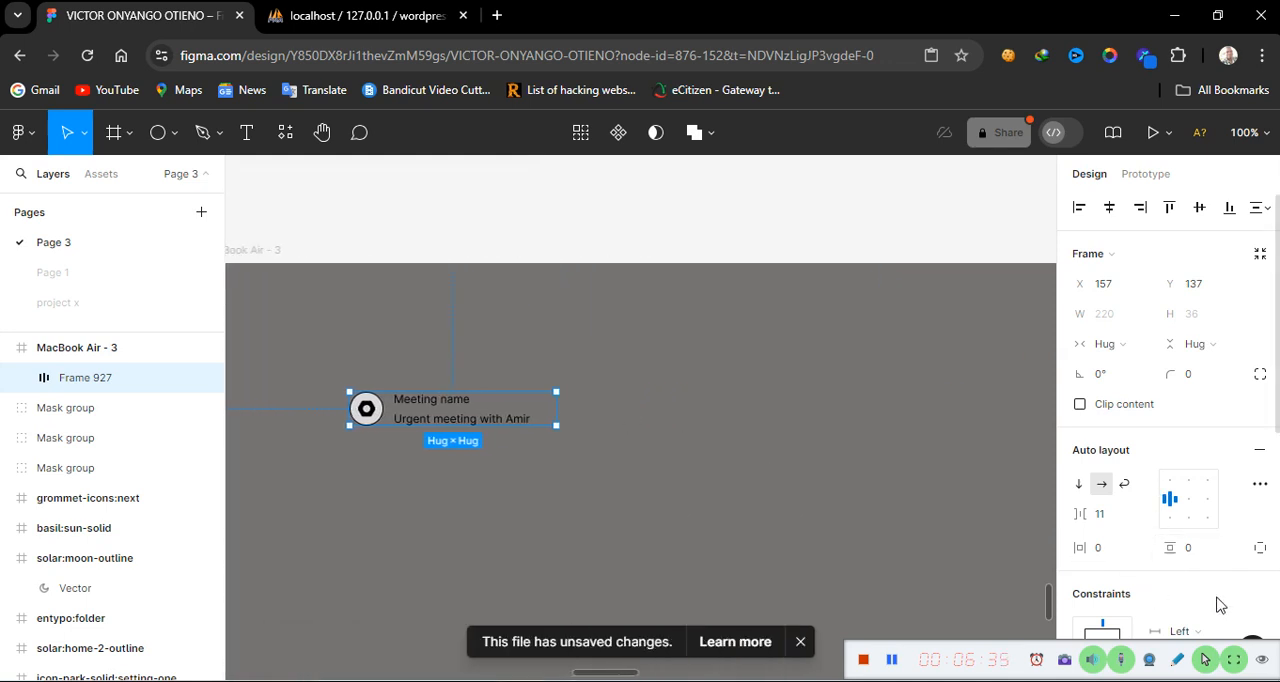
pyautogui.scroll(-5, 1218, 605)
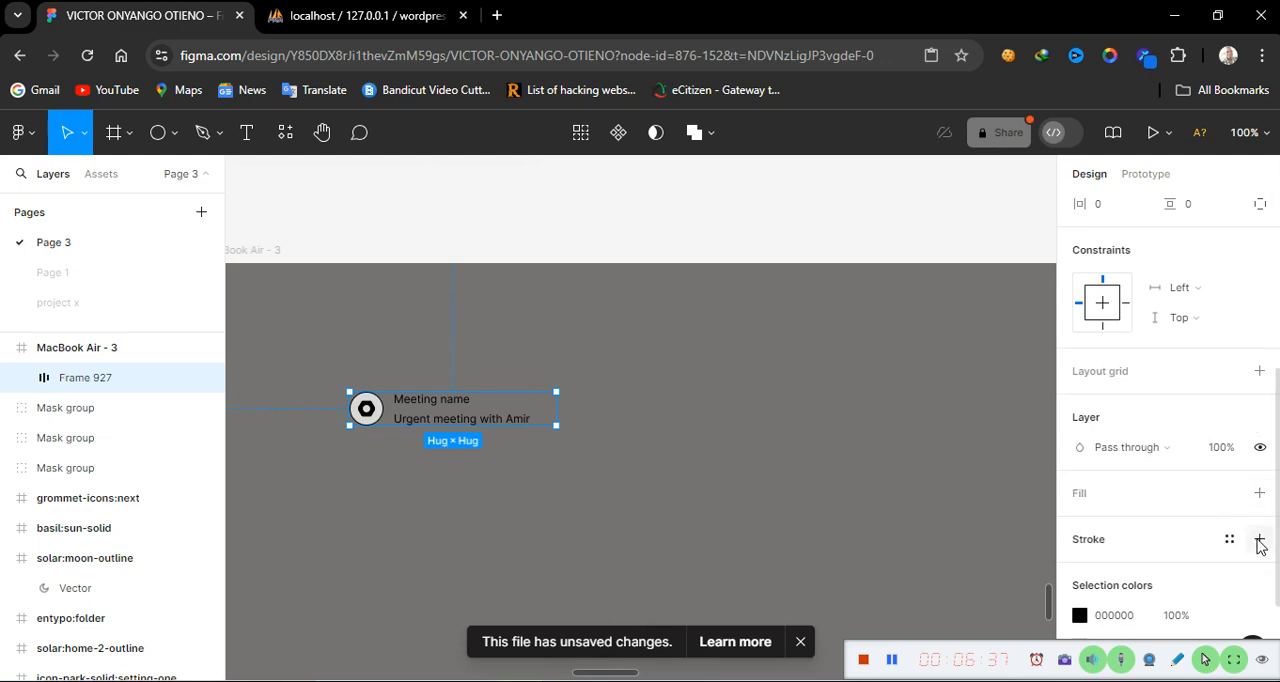
pyautogui.click(1259, 540)
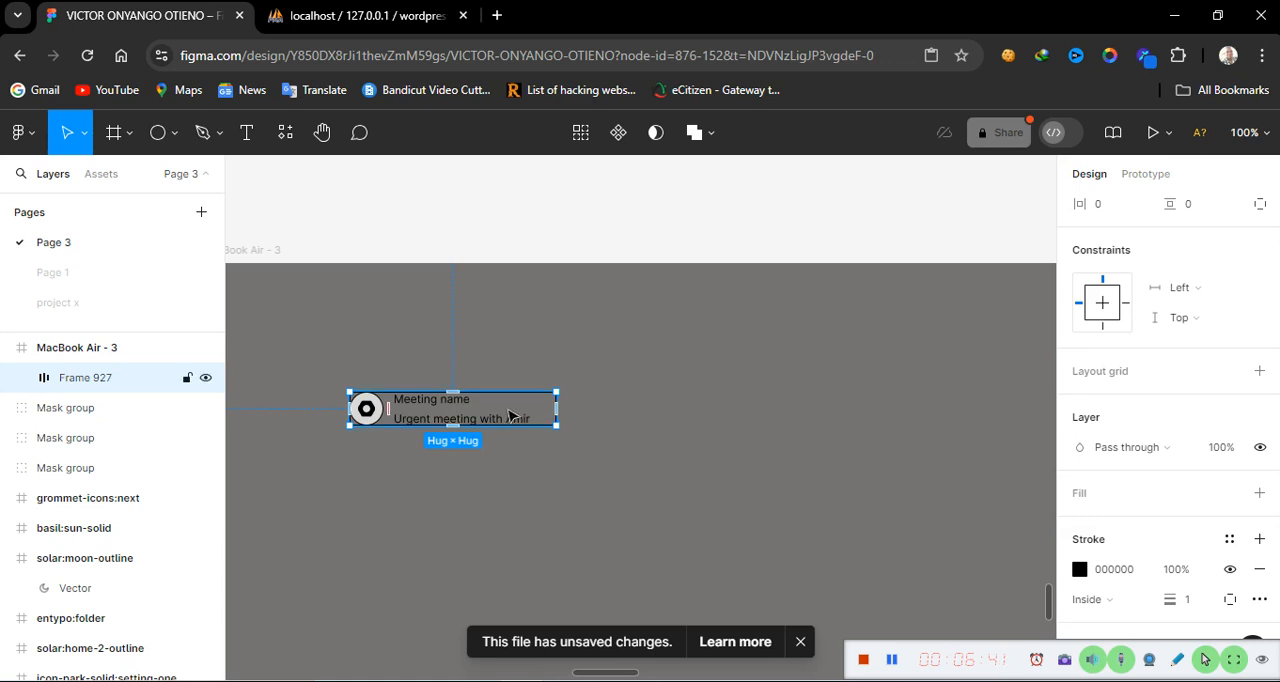
# Duplicate the card to the right and change its first label to Meeting date
pyautogui.moveTo(515, 415); pyautogui.dragTo(777, 414)
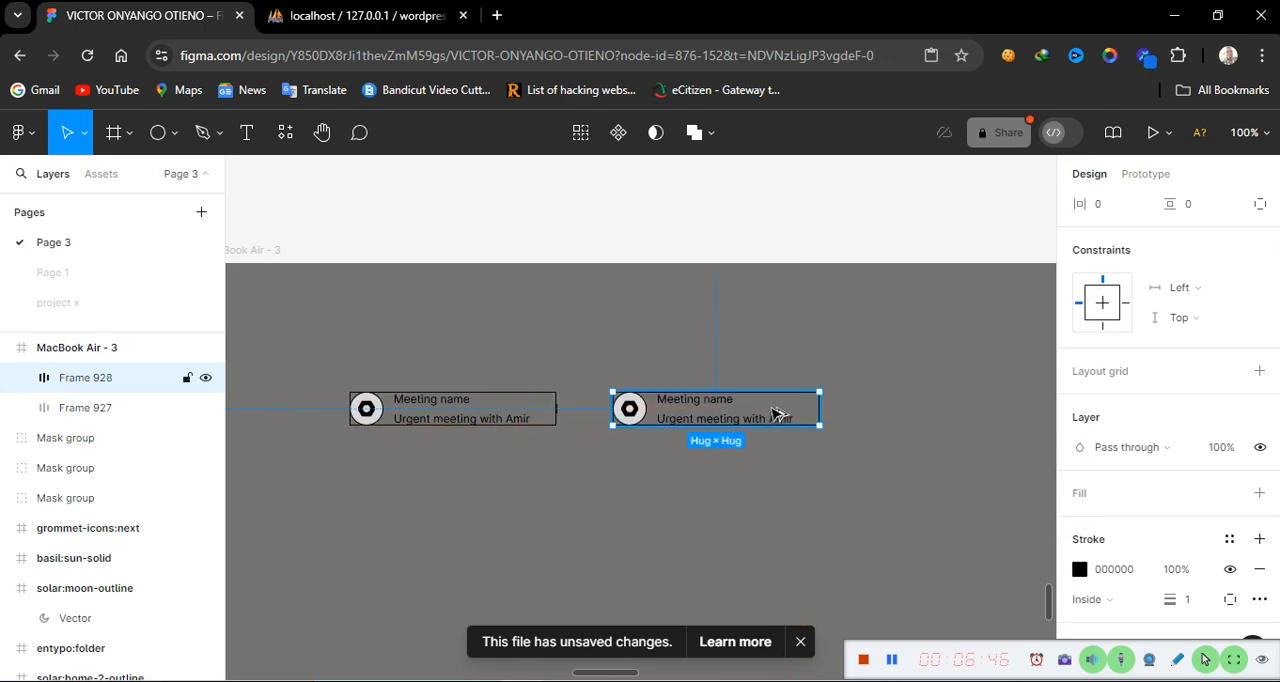
pyautogui.doubleClick(722, 408)
pyautogui.doubleClick(721, 403)
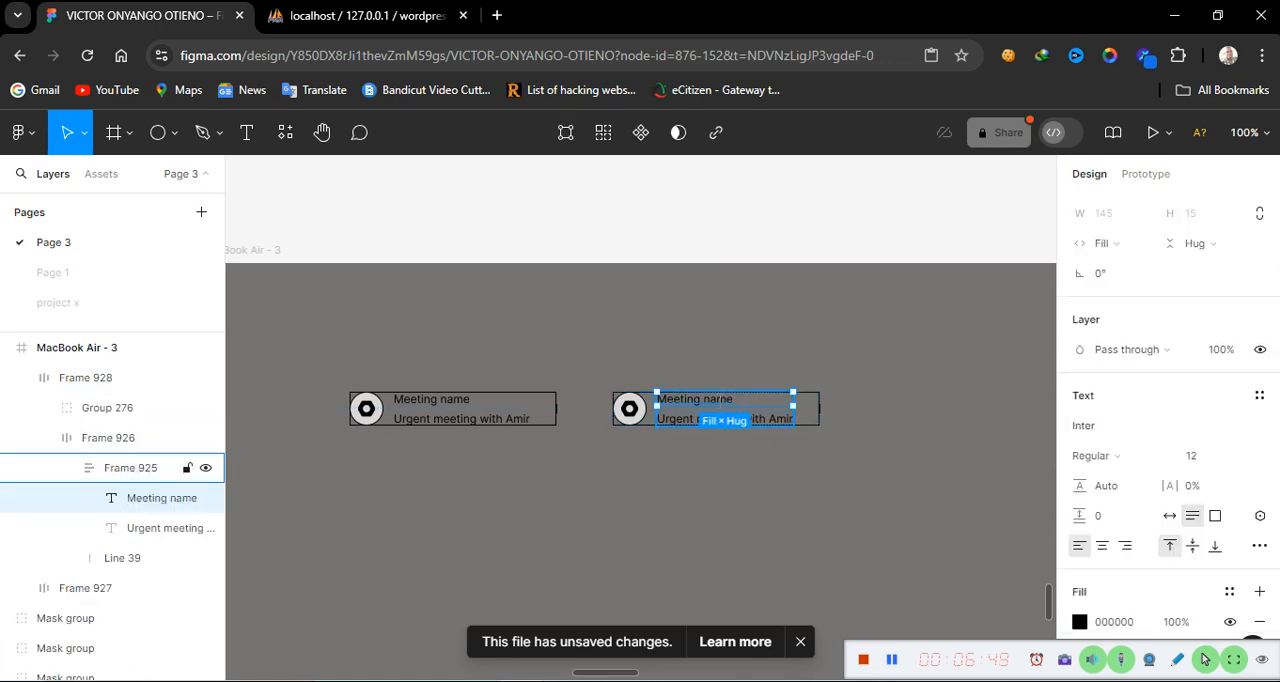
pyautogui.doubleClick(718, 401)
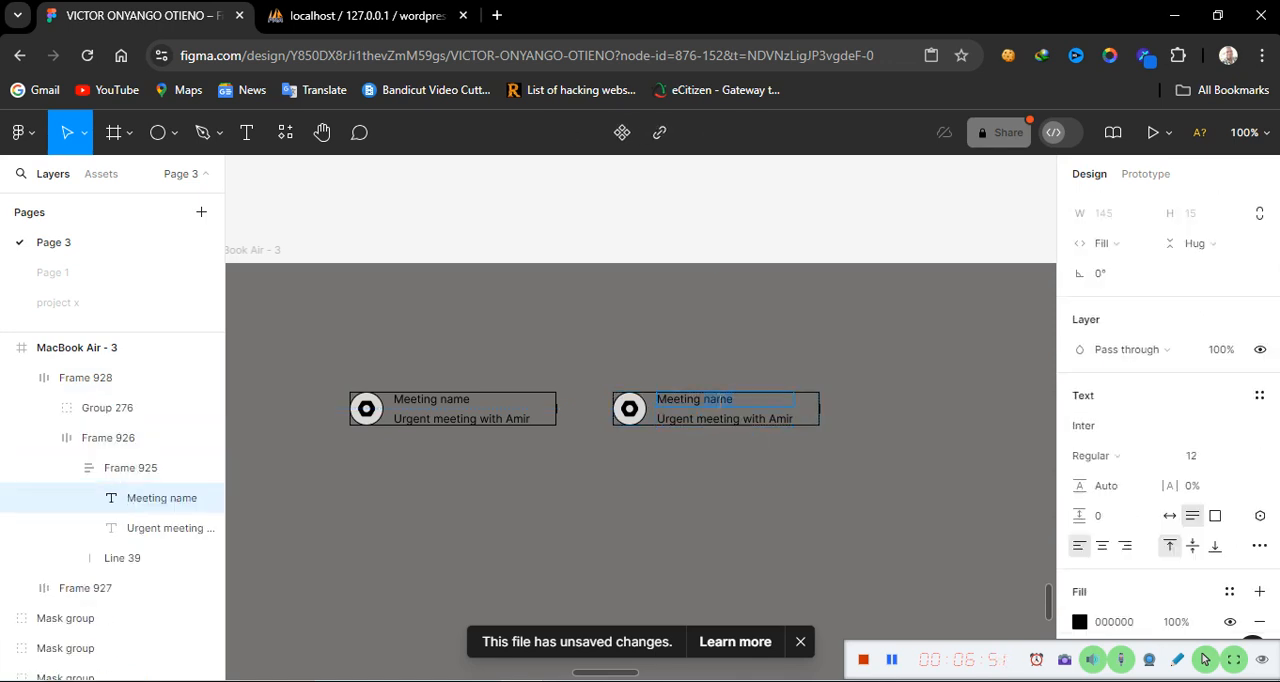
pyautogui.write('dat')
# Replace the second card's description line with April 12, 2023 and set its width to fixed
pyautogui.doubleClick(731, 421)
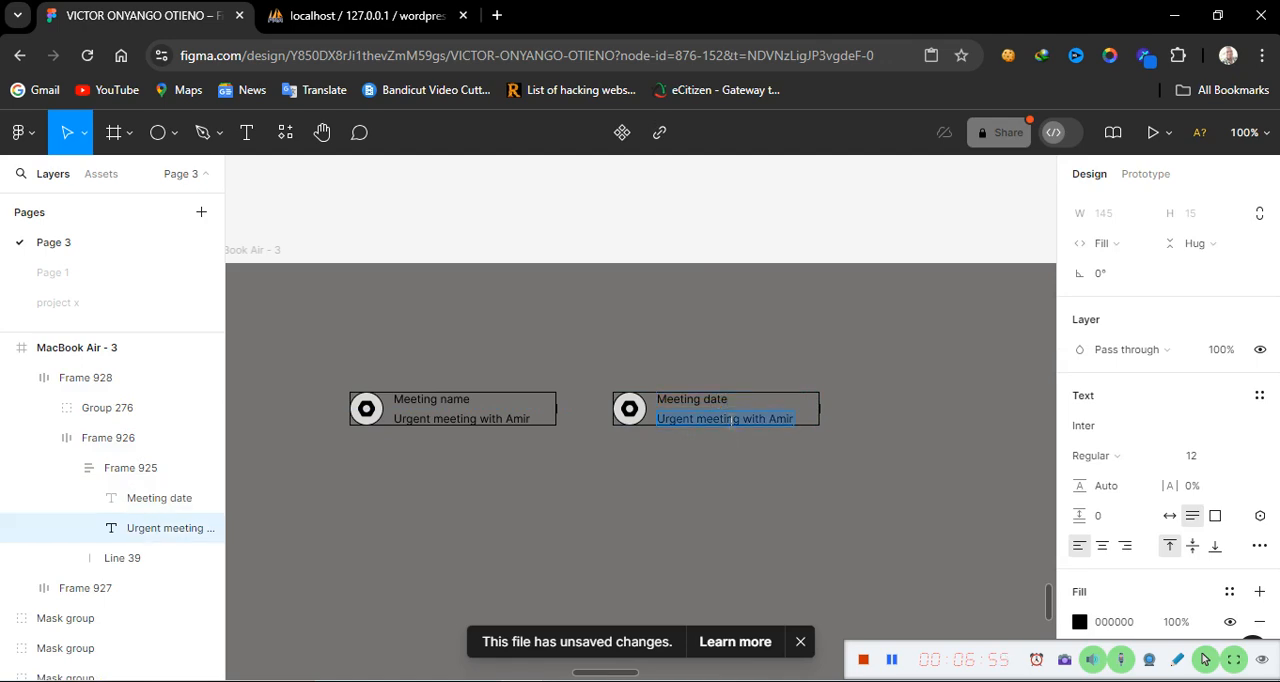
pyautogui.click(1117, 245)
pyautogui.click(1140, 198)
pyautogui.write('April 12, 2023')
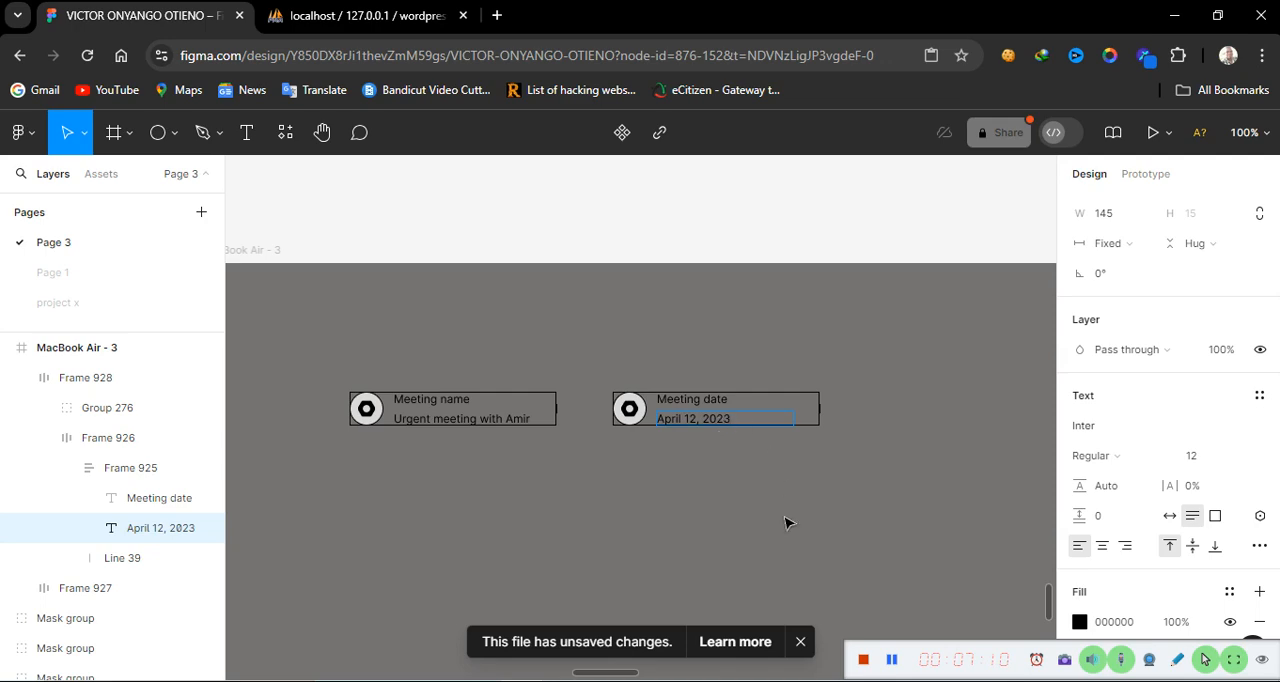
pyautogui.press('Escape')
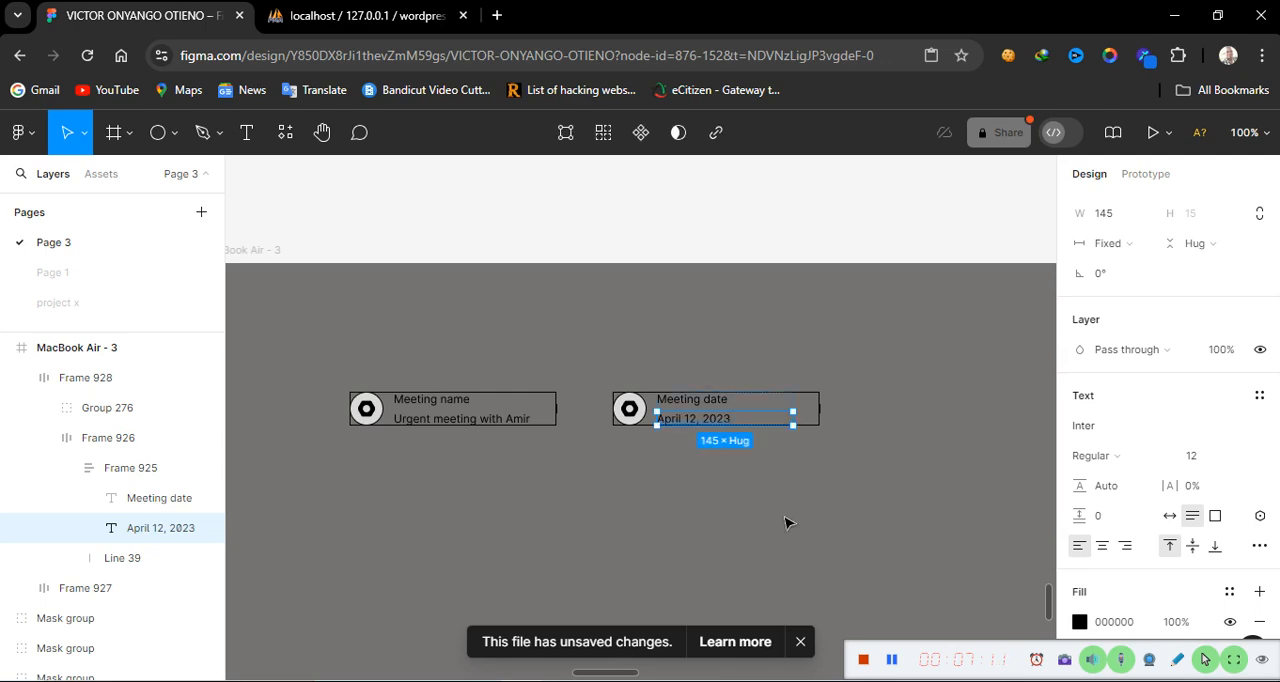
# Examine the reference dashboard header's meeting members and description sections
pyautogui.click(785, 522)
pyautogui.hscroll(-5, 653, 518)
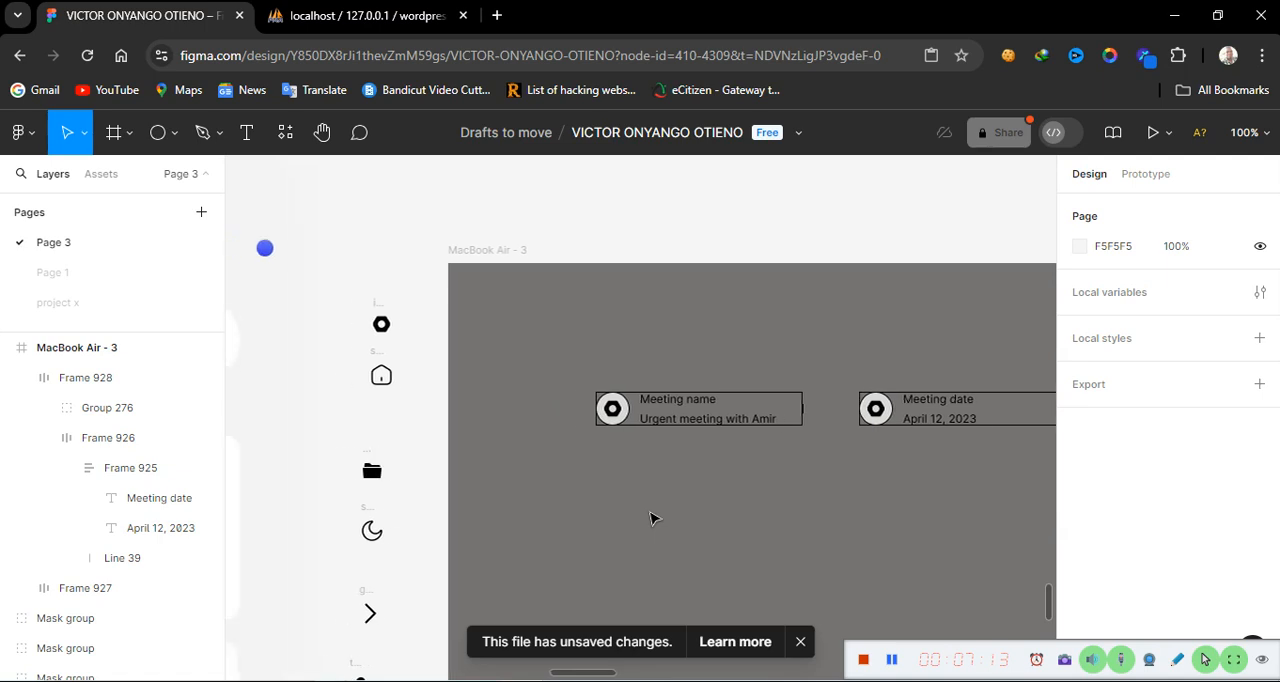
pyautogui.hscroll(-15, 653, 518)
pyautogui.hscroll(5, 653, 518)
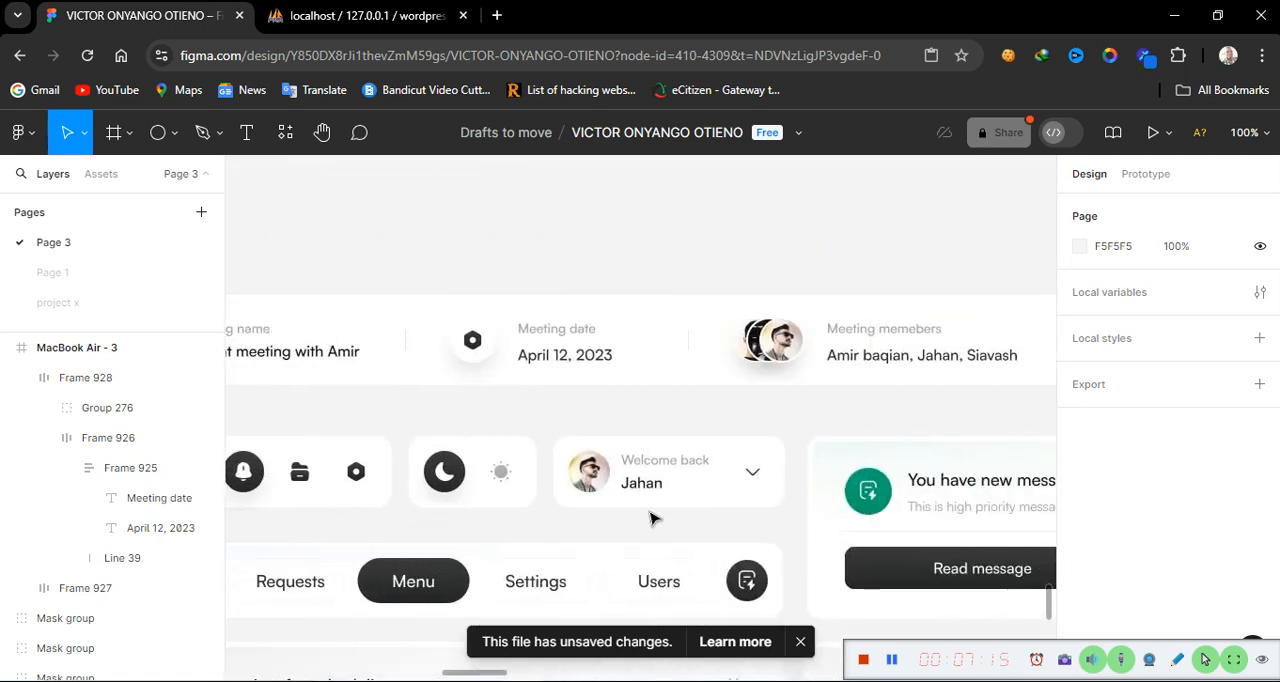
pyautogui.hscroll(1, 653, 518)
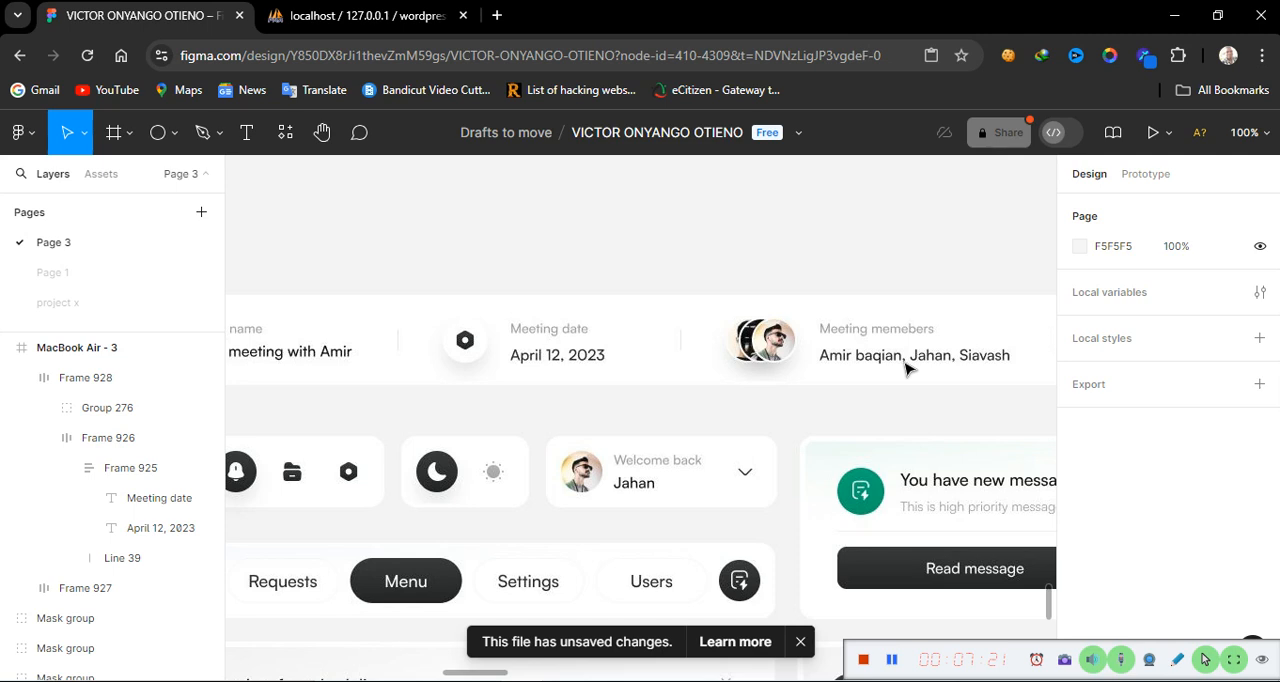
pyautogui.hscroll(5, 905, 370)
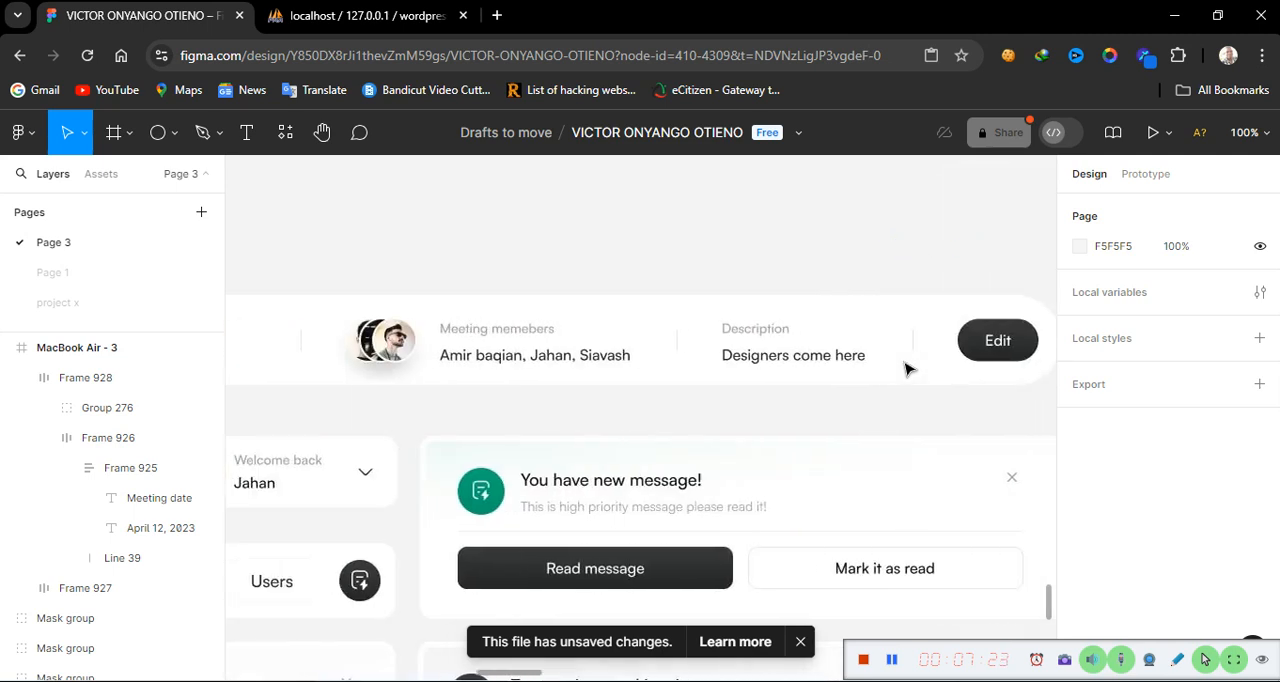
pyautogui.hscroll(-1, 904, 363)
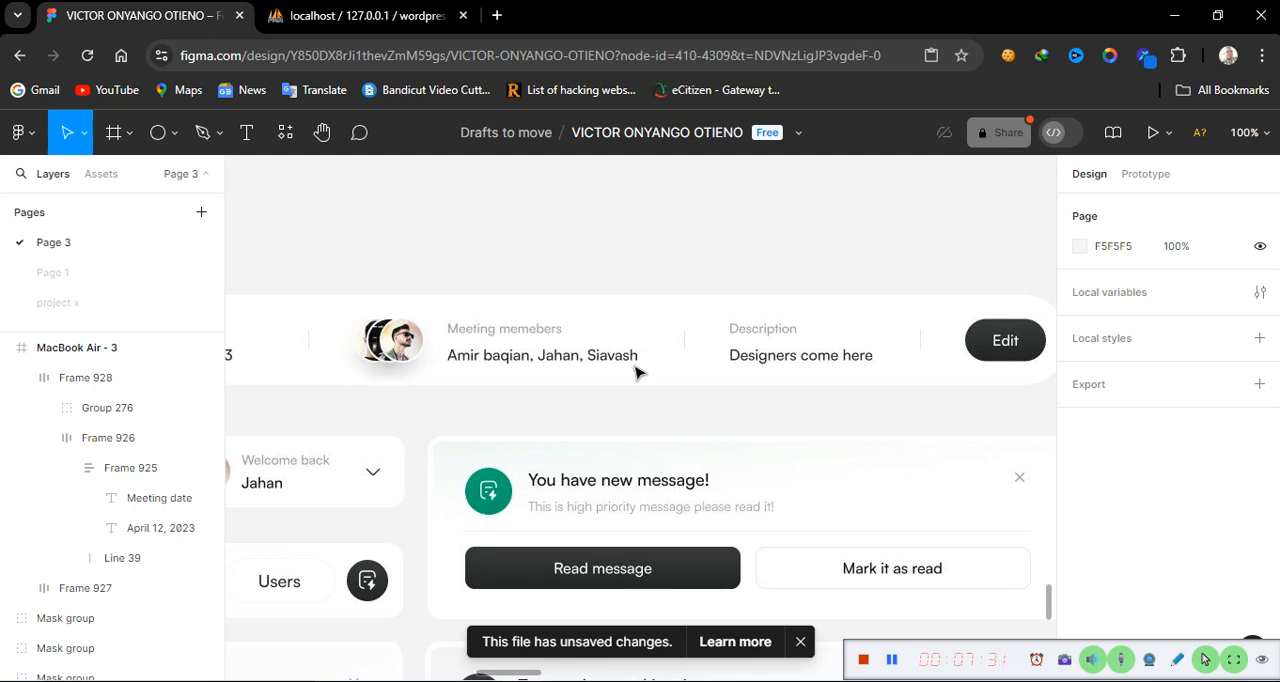
pyautogui.scroll(-1, 636, 372)
pyautogui.hscroll(9, 638, 372)
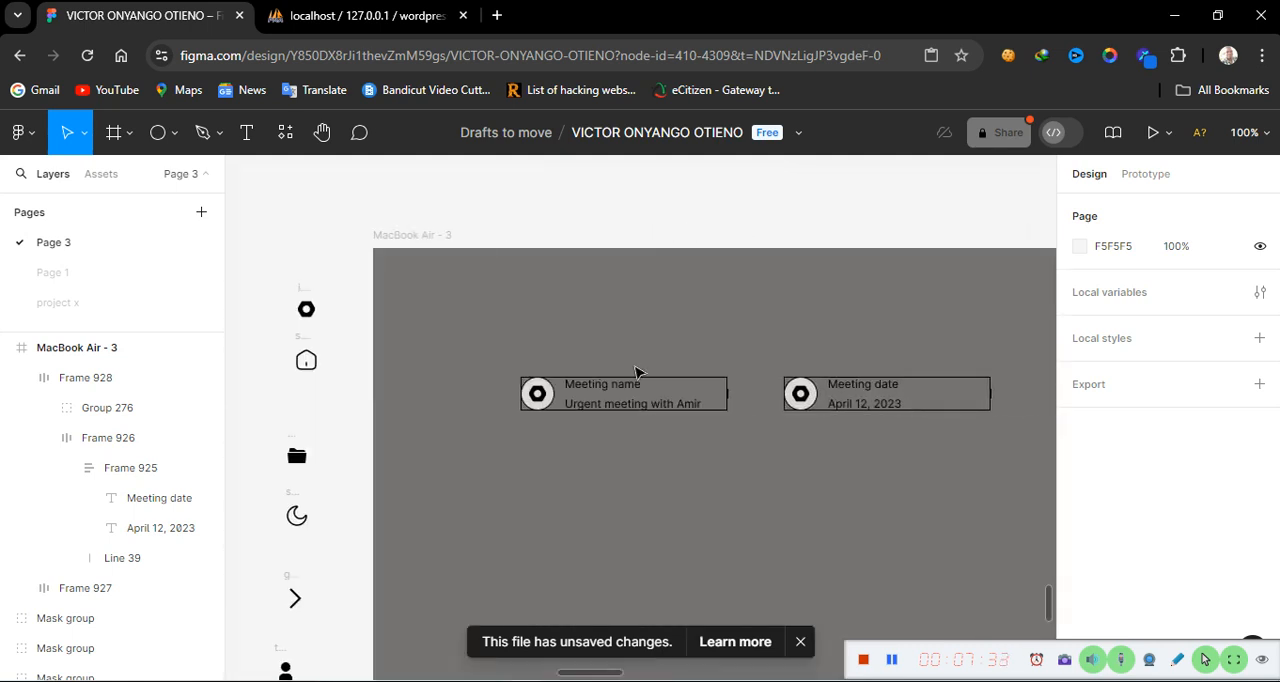
# Import three portrait photos from the Downloads folder onto the Figma canvas
pyautogui.moveTo(523, 681)
pyautogui.moveTo(431, 681)
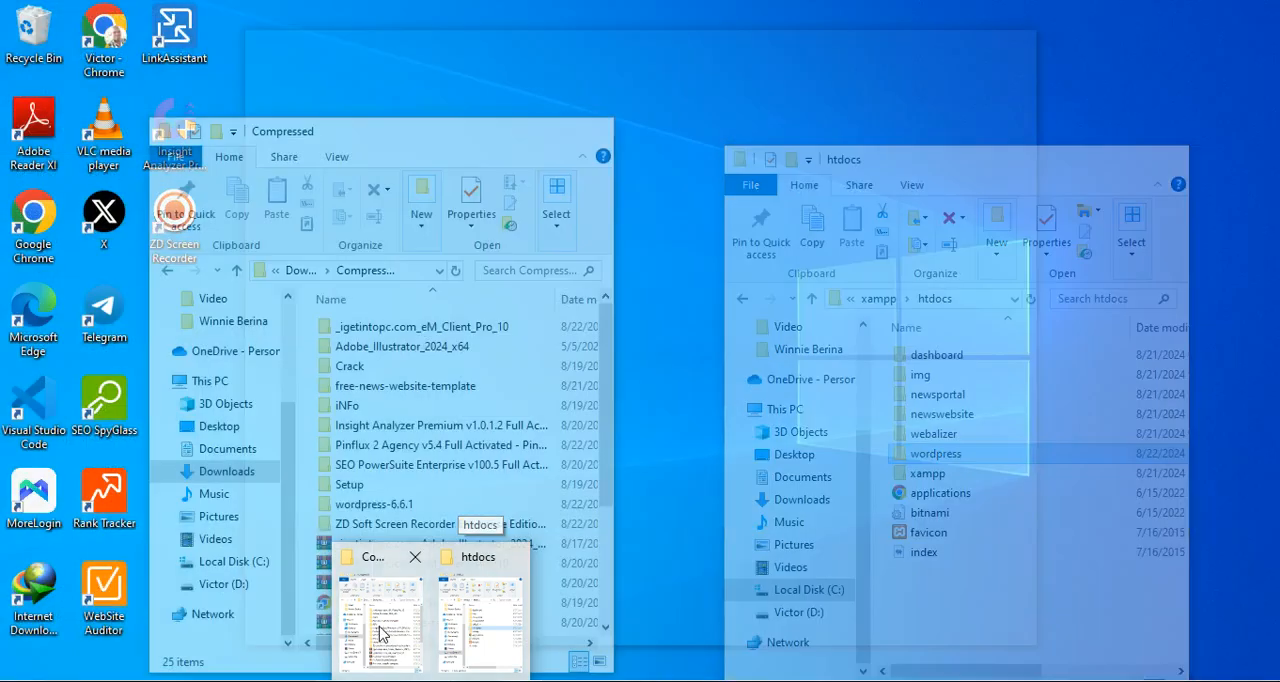
pyautogui.click(380, 632)
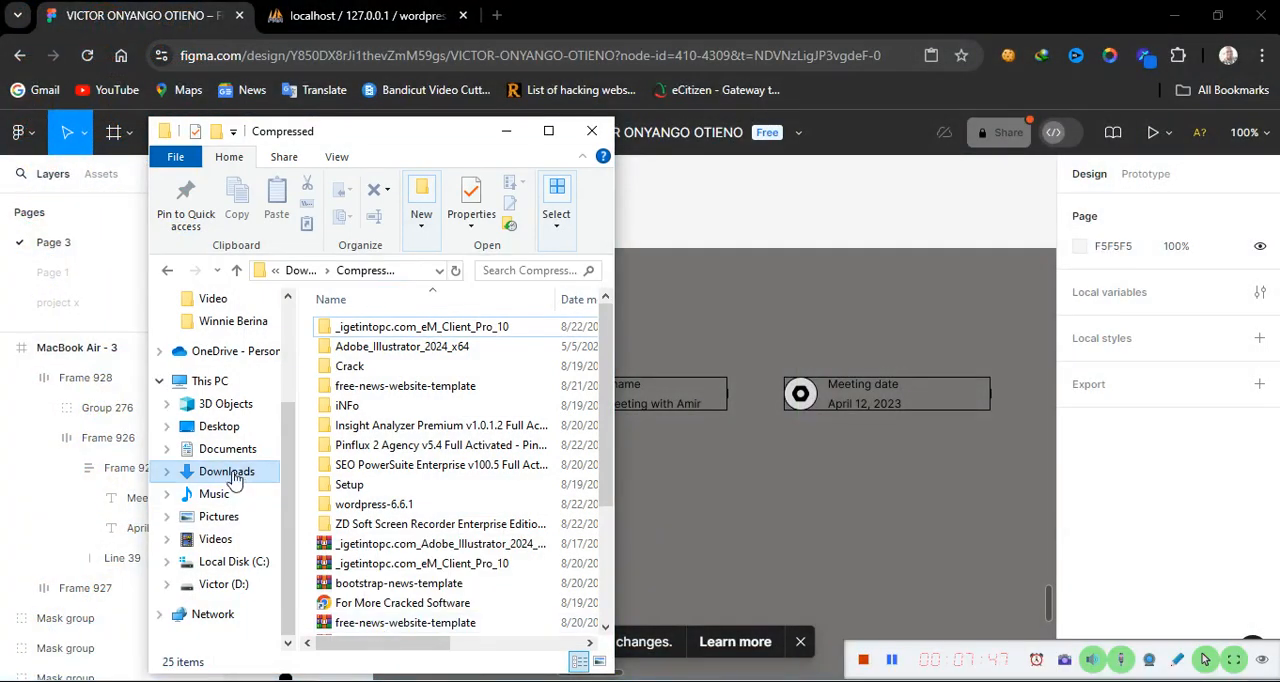
pyautogui.click(228, 471)
pyautogui.click(382, 448)
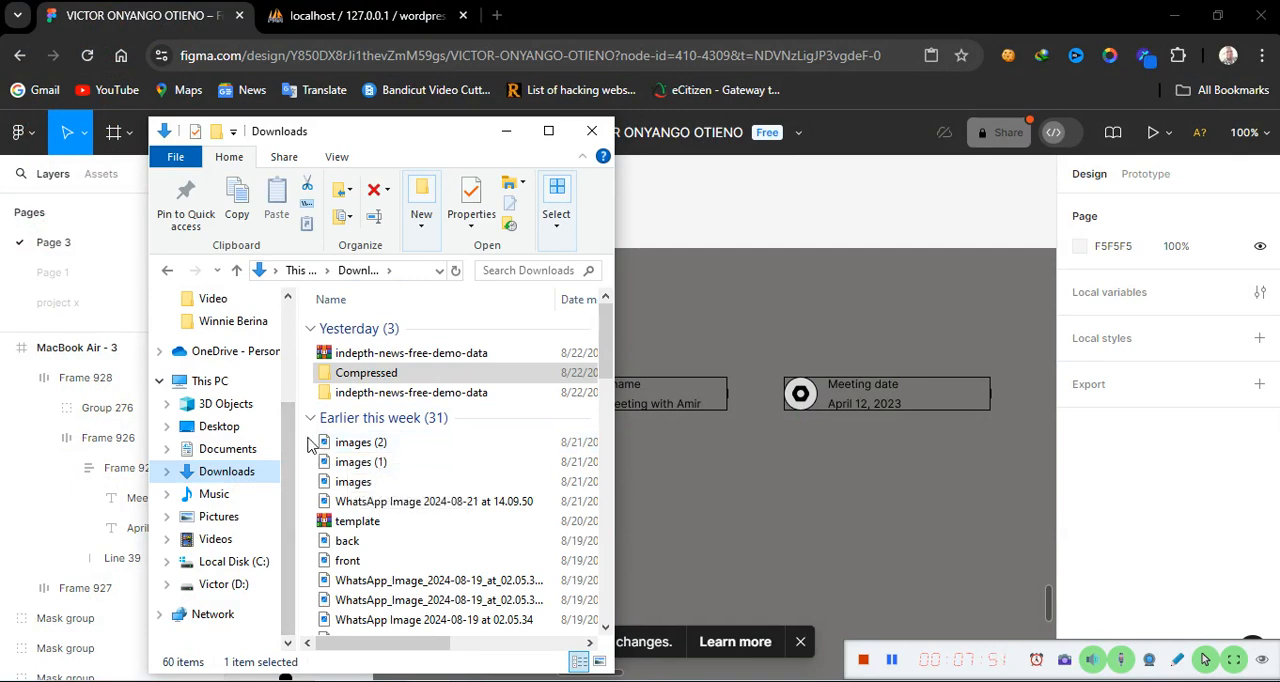
pyautogui.moveTo(308, 445); pyautogui.dragTo(906, 247)
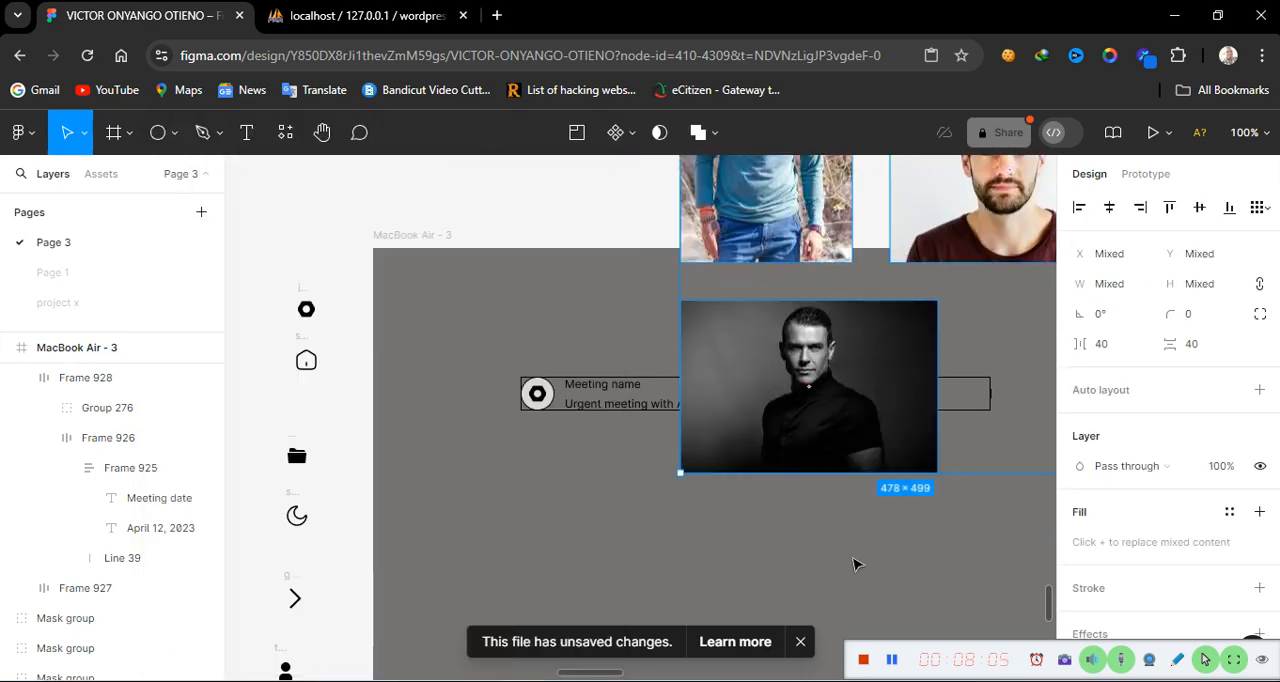
# Move the imported photos to the empty canvas area beside the MacBook Air - 3 frame
pyautogui.hscroll(5, 853, 564)
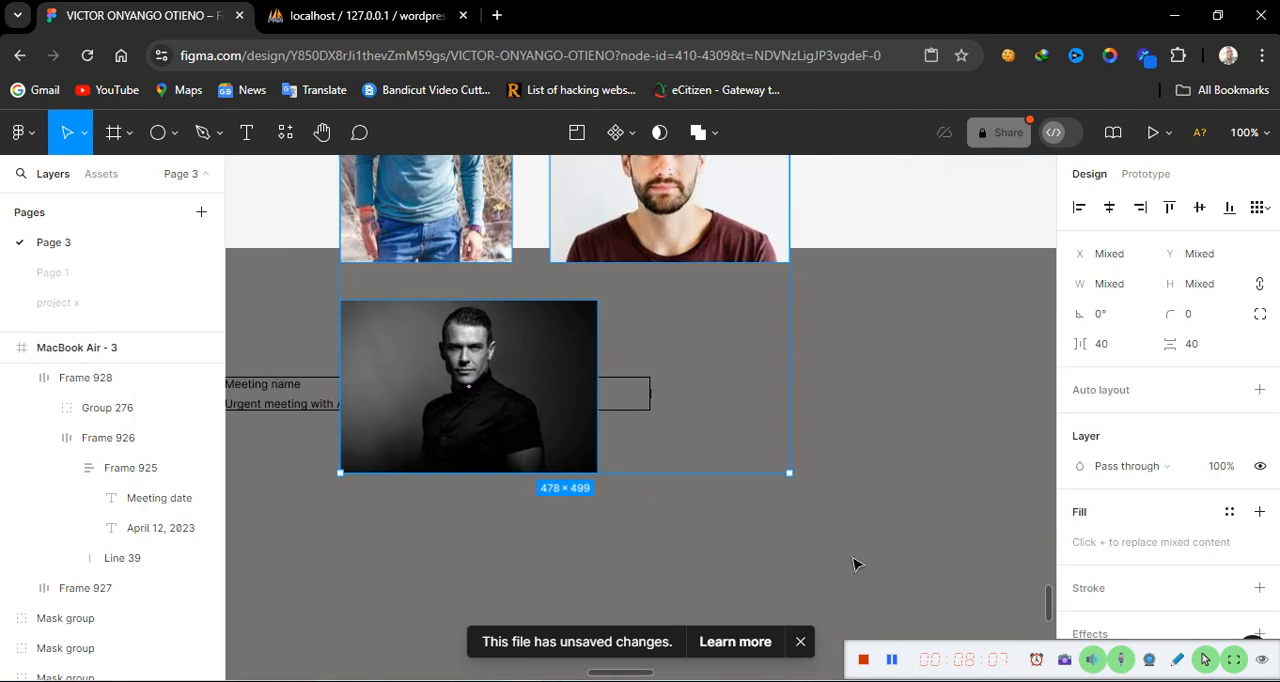
pyautogui.press('-')
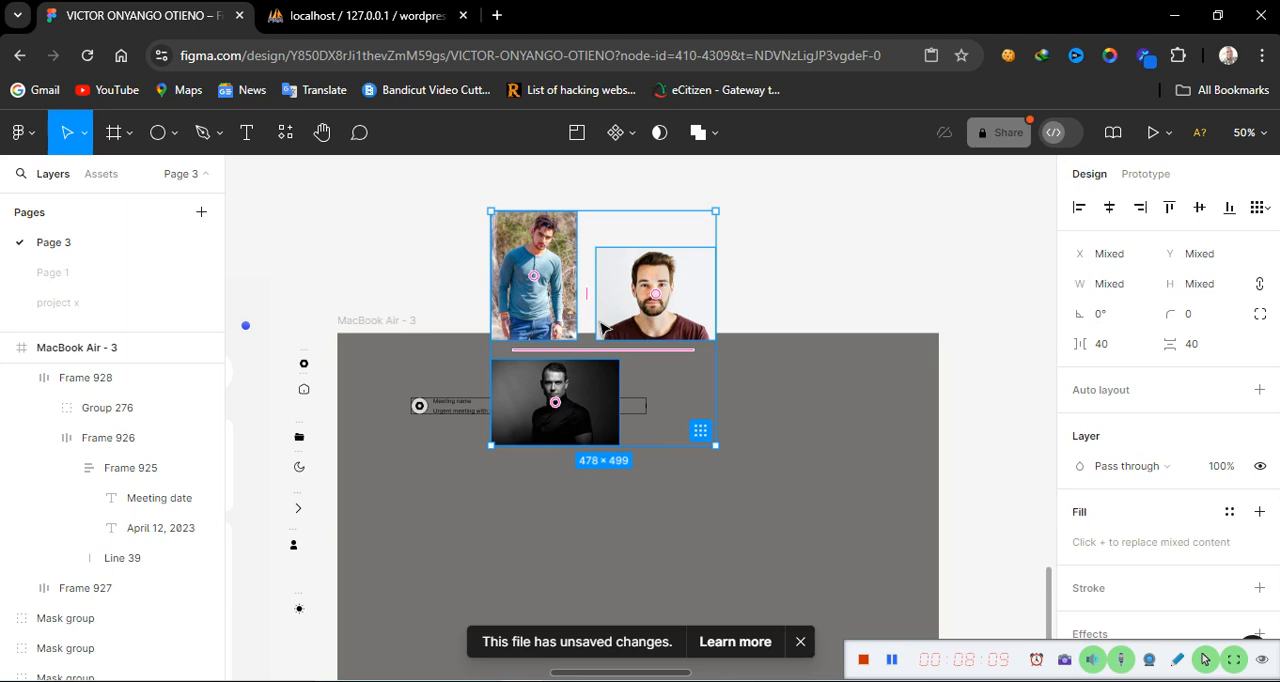
pyautogui.moveTo(583, 290); pyautogui.dragTo(975, 289)
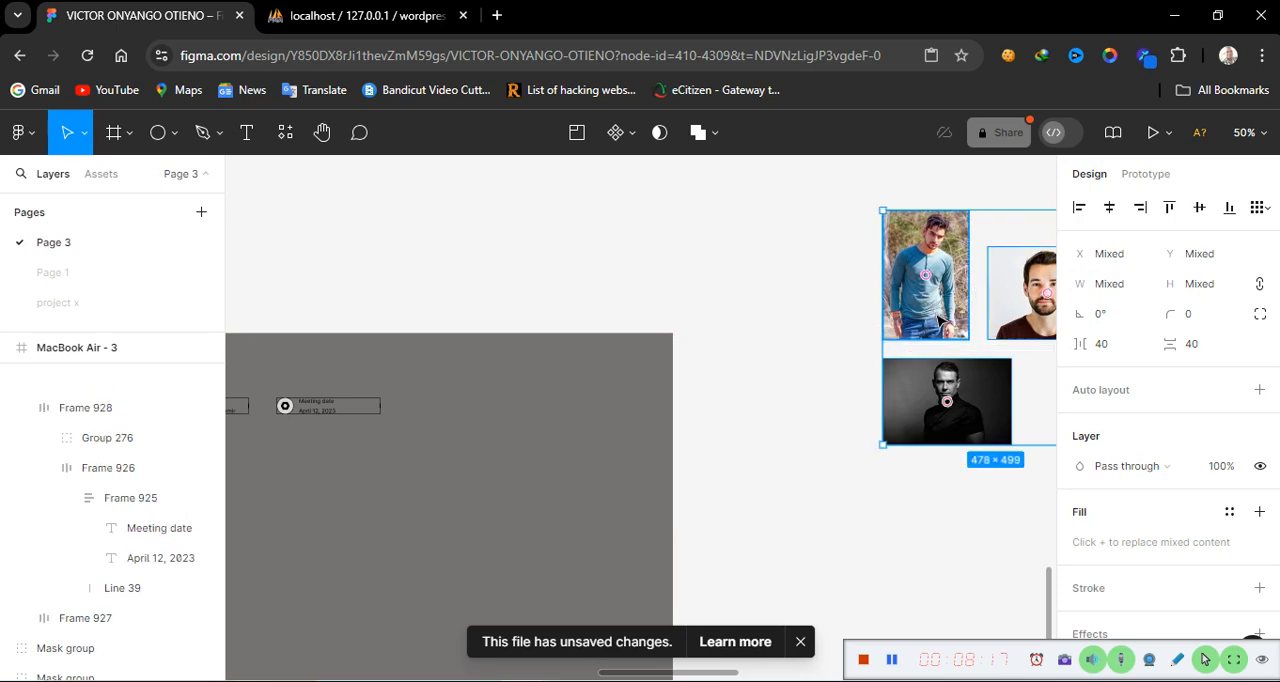
pyautogui.click(938, 317)
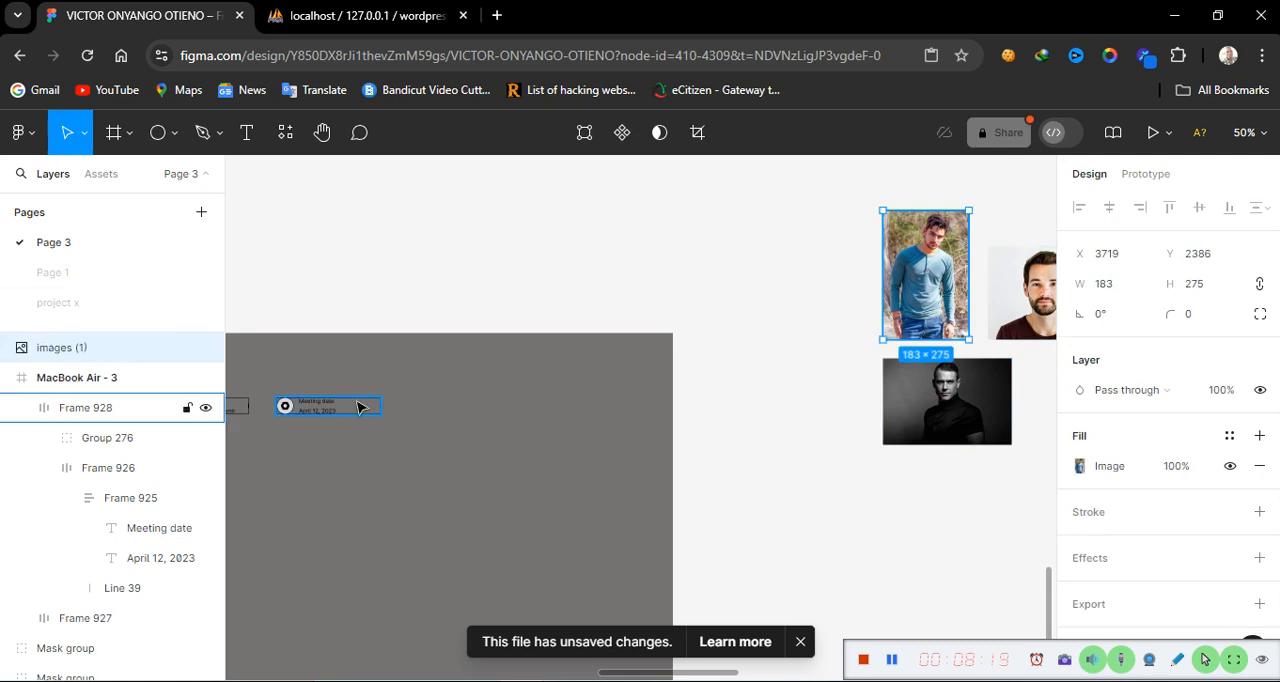
# Draw a 100 × 100 circle near the photos, add a stroke and set its fill to FFFFFF
pyautogui.click(157, 133)
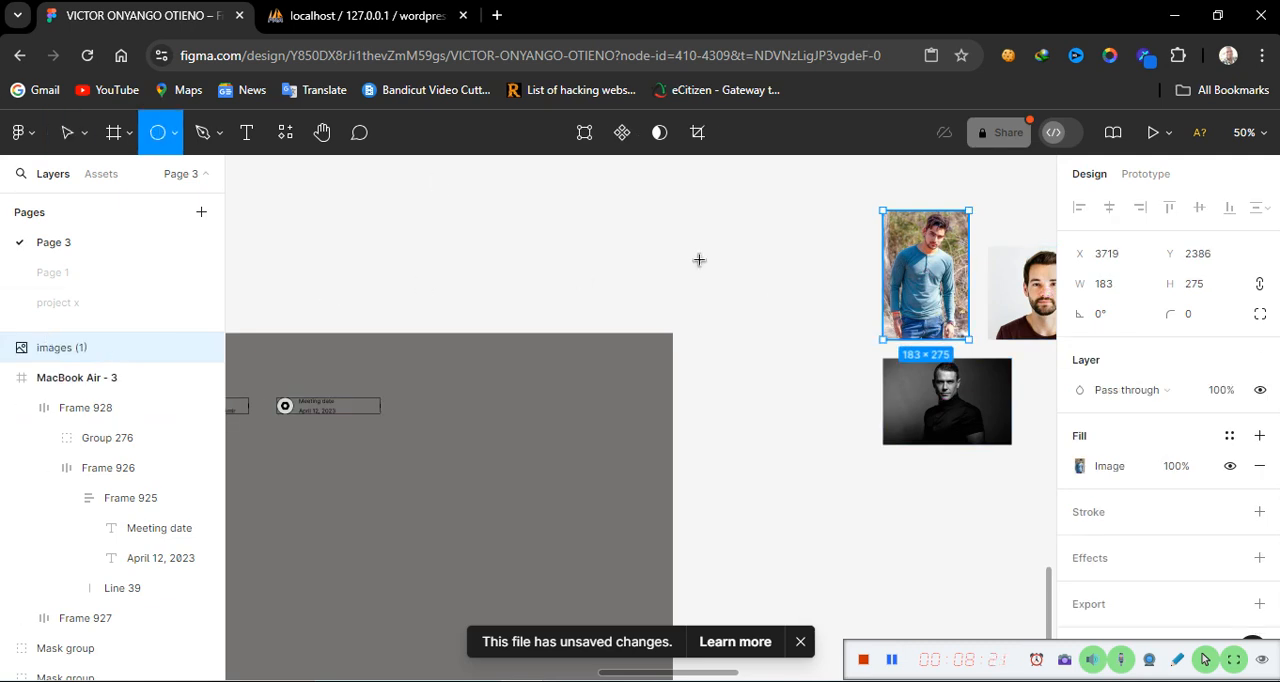
pyautogui.click(774, 309)
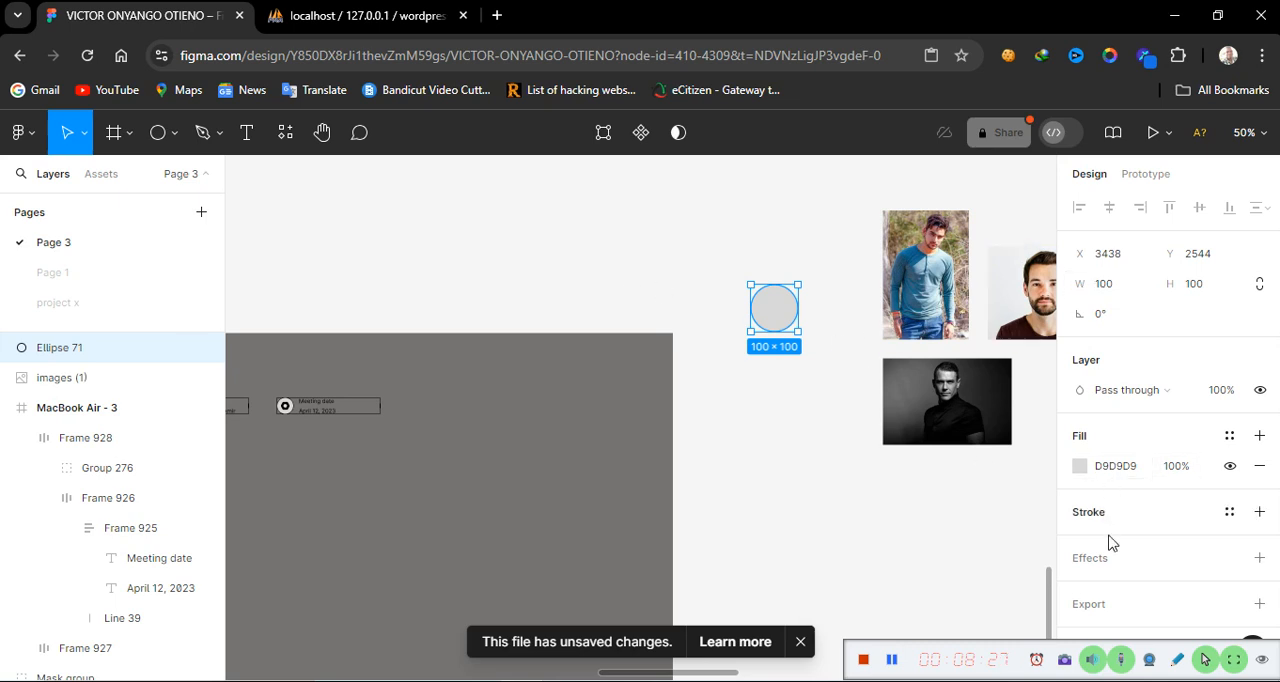
pyautogui.click(1260, 512)
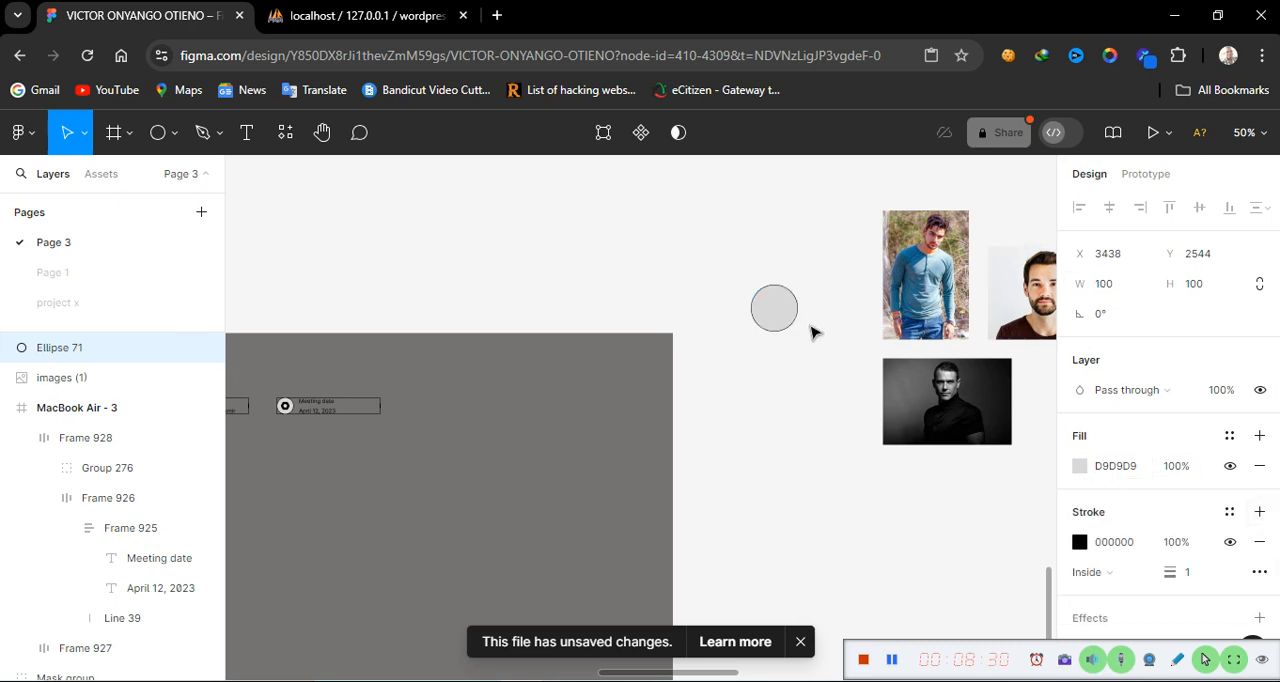
pyautogui.click(1131, 476)
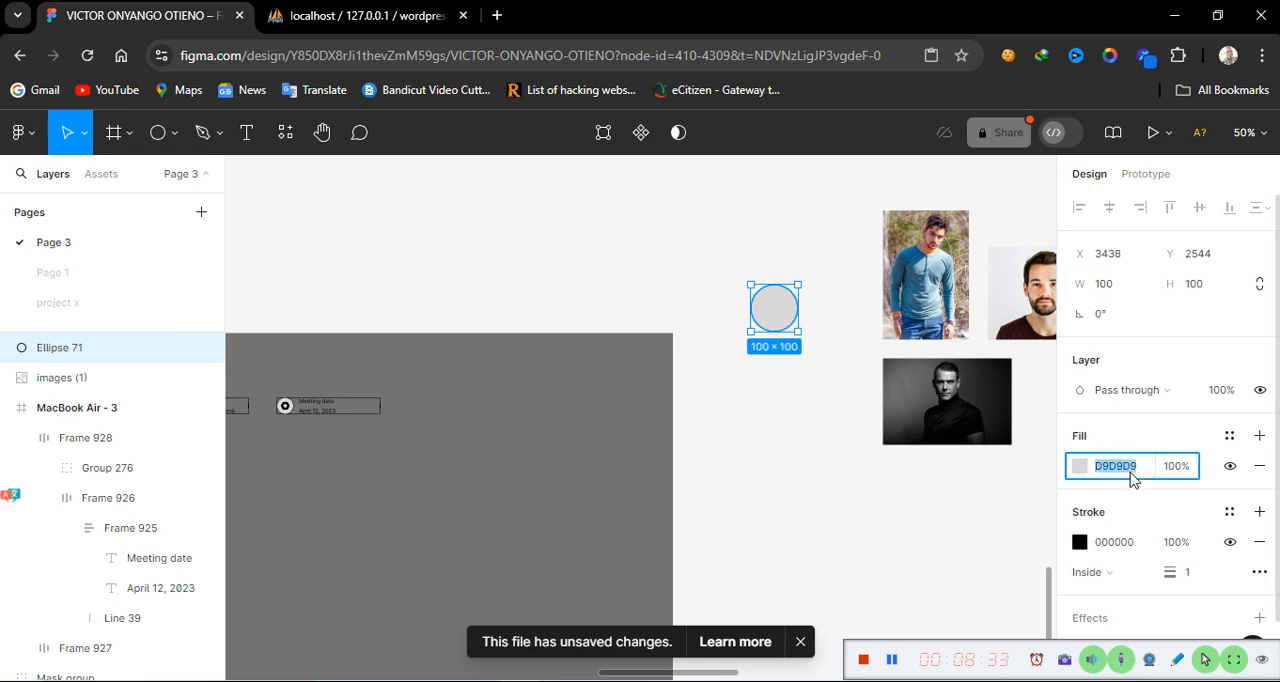
pyautogui.write('fffff')
pyautogui.press('Return')
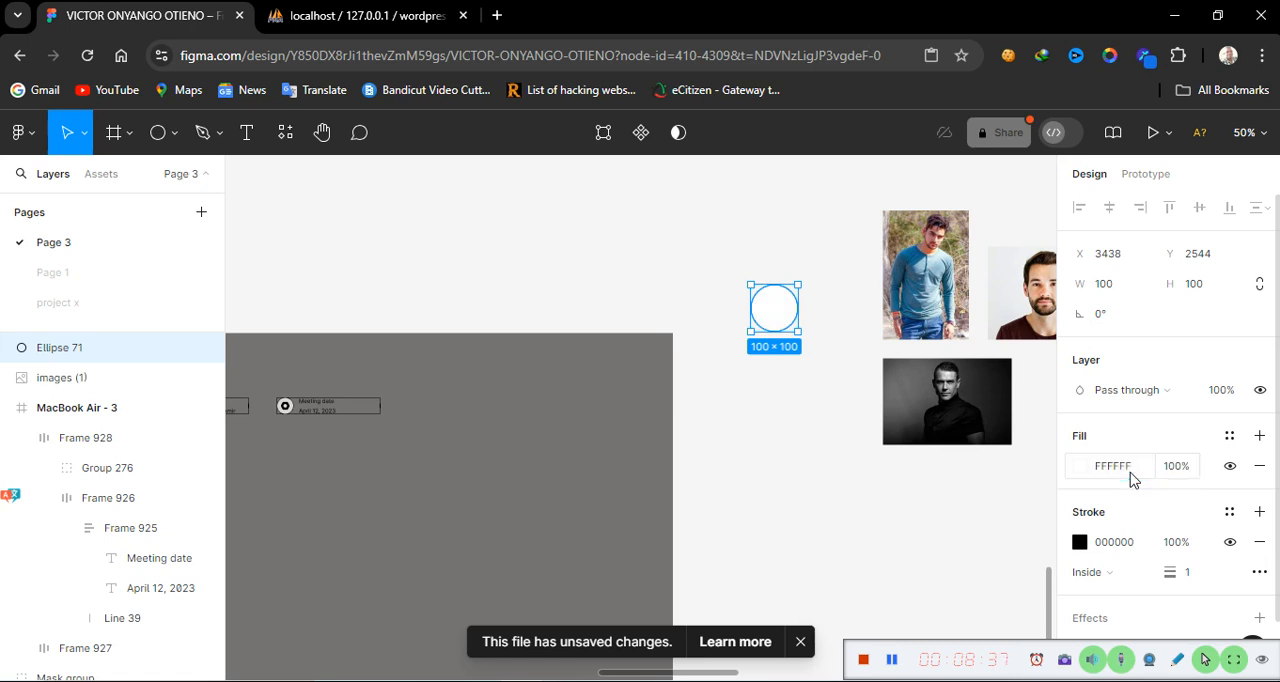
# Nudge the circle slightly and resize it to 36 × 36
pyautogui.click(829, 451)
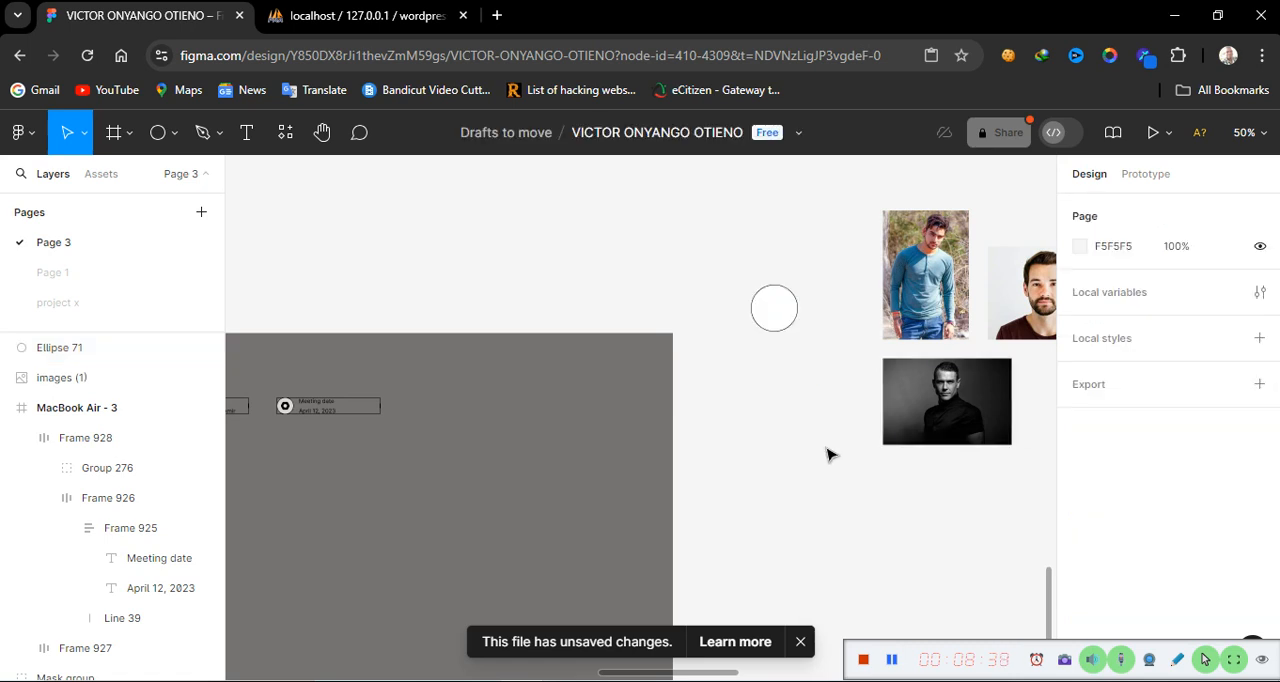
pyautogui.click(785, 319)
pyautogui.moveTo(785, 319); pyautogui.dragTo(772, 313)
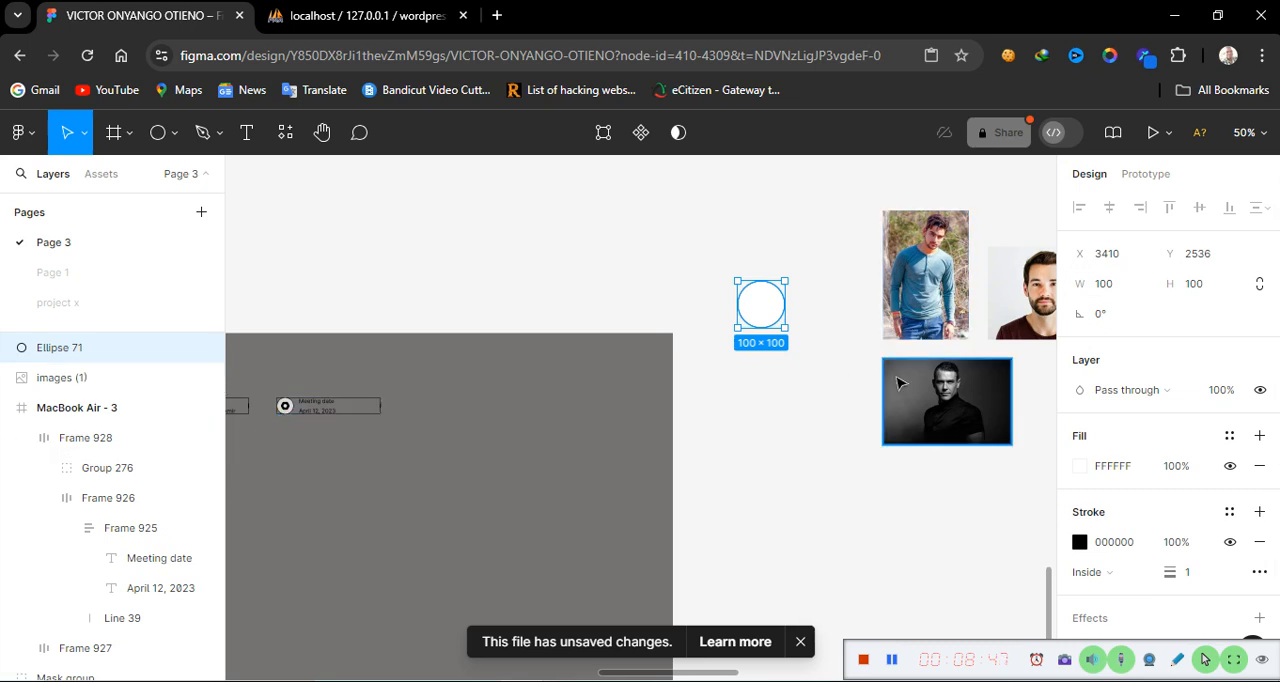
pyautogui.click(1122, 290)
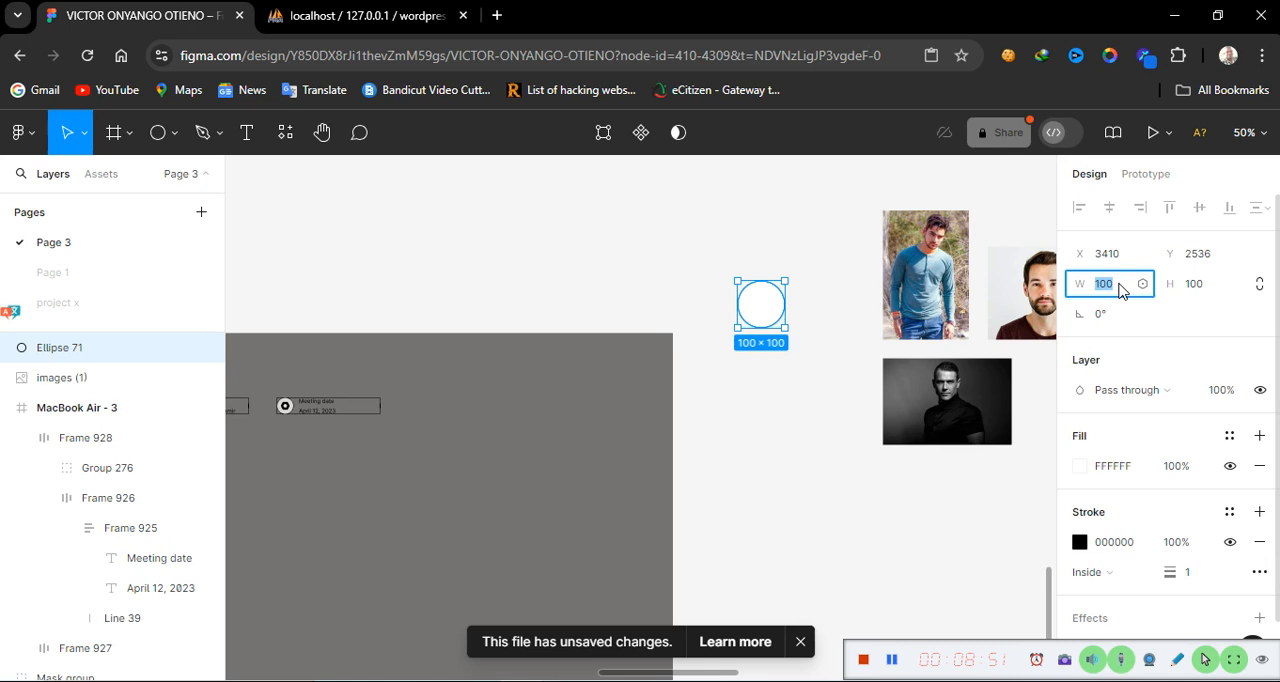
pyautogui.write('36')
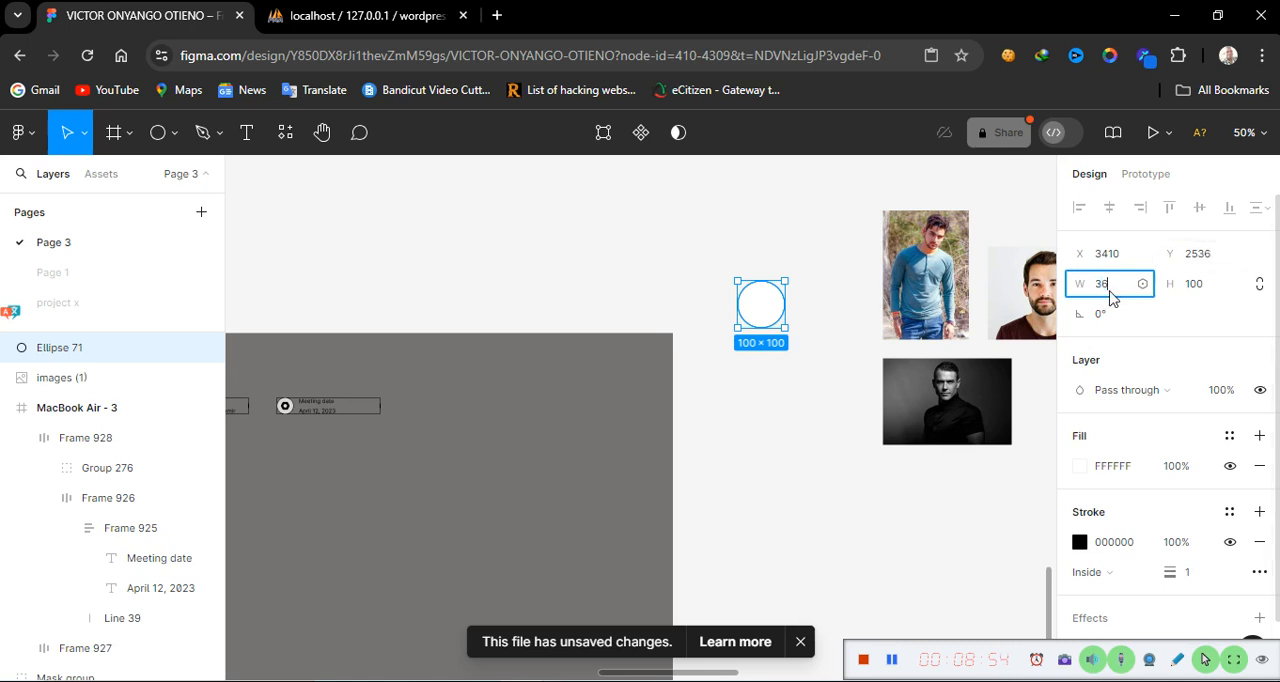
pyautogui.click(1210, 290)
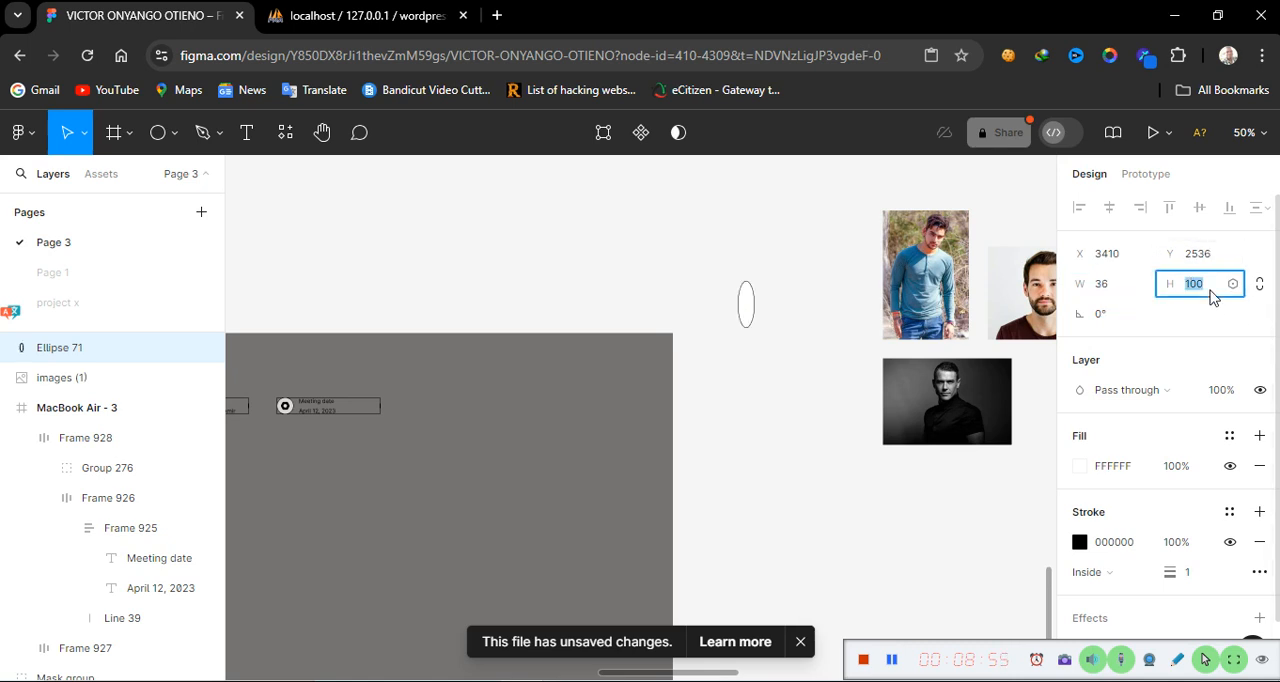
pyautogui.write('3')
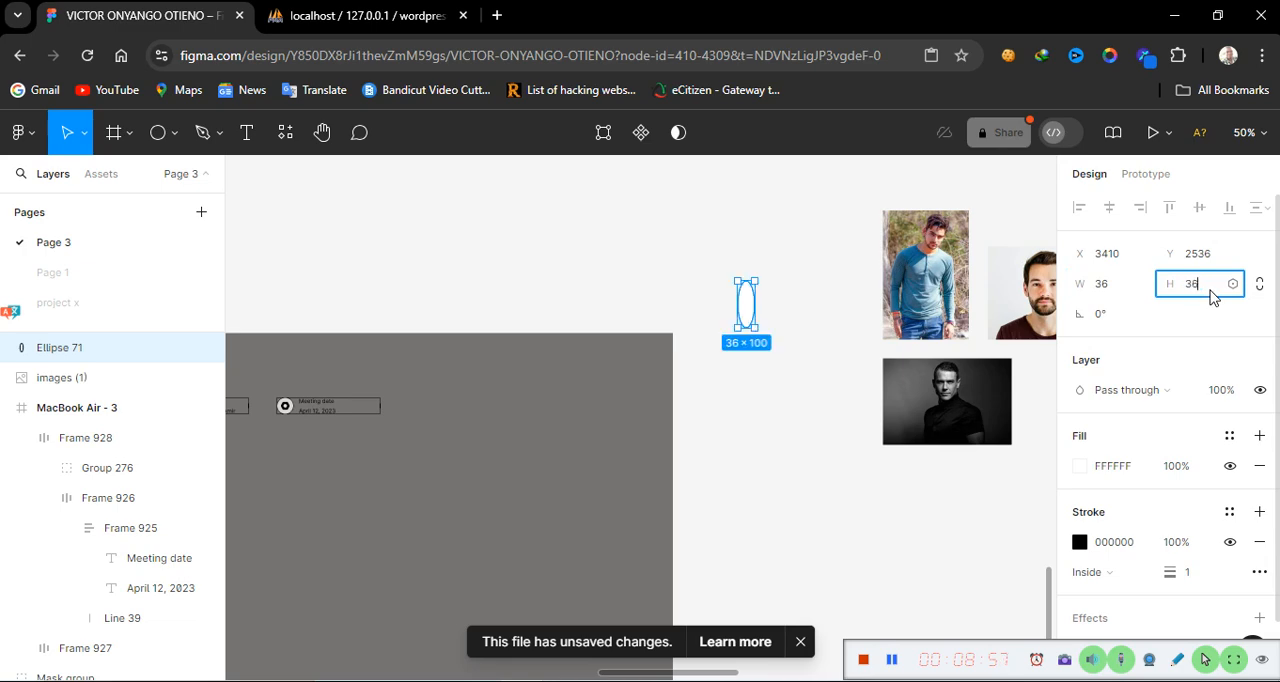
pyautogui.write('6')
pyautogui.press('Return')
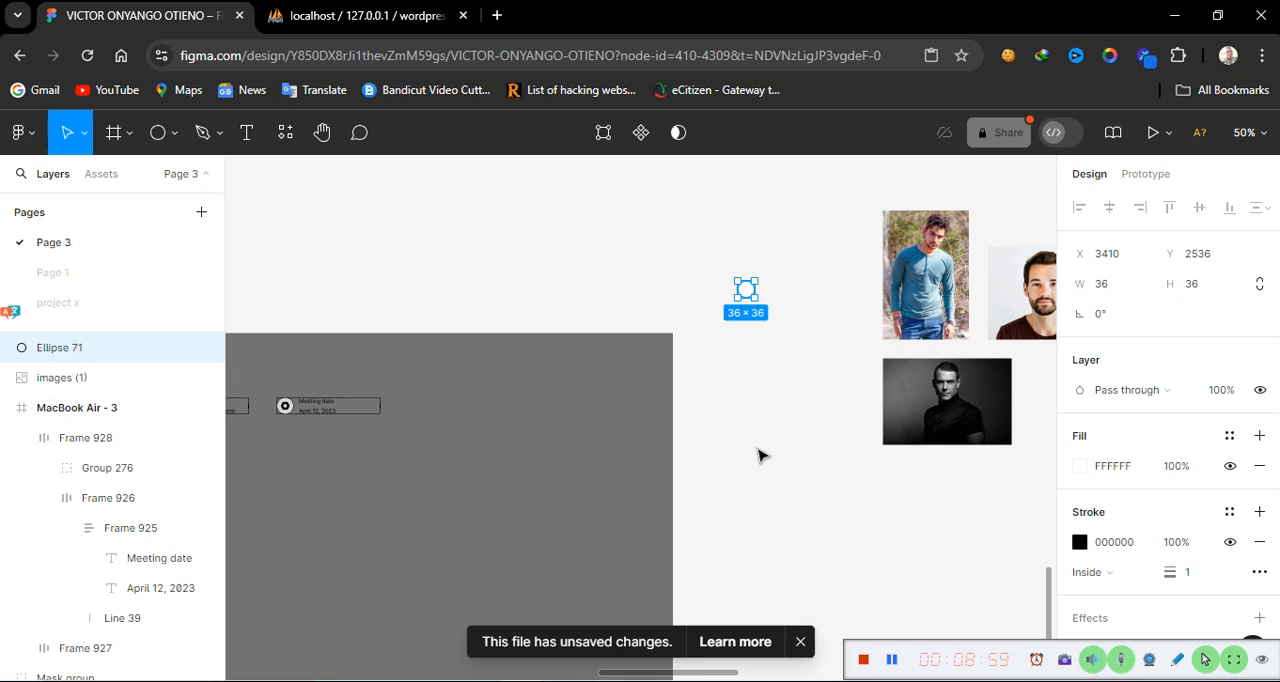
# Inspect the overlapping avatar group in the reference header's meeting members section
pyautogui.hscroll(15, 758, 456)
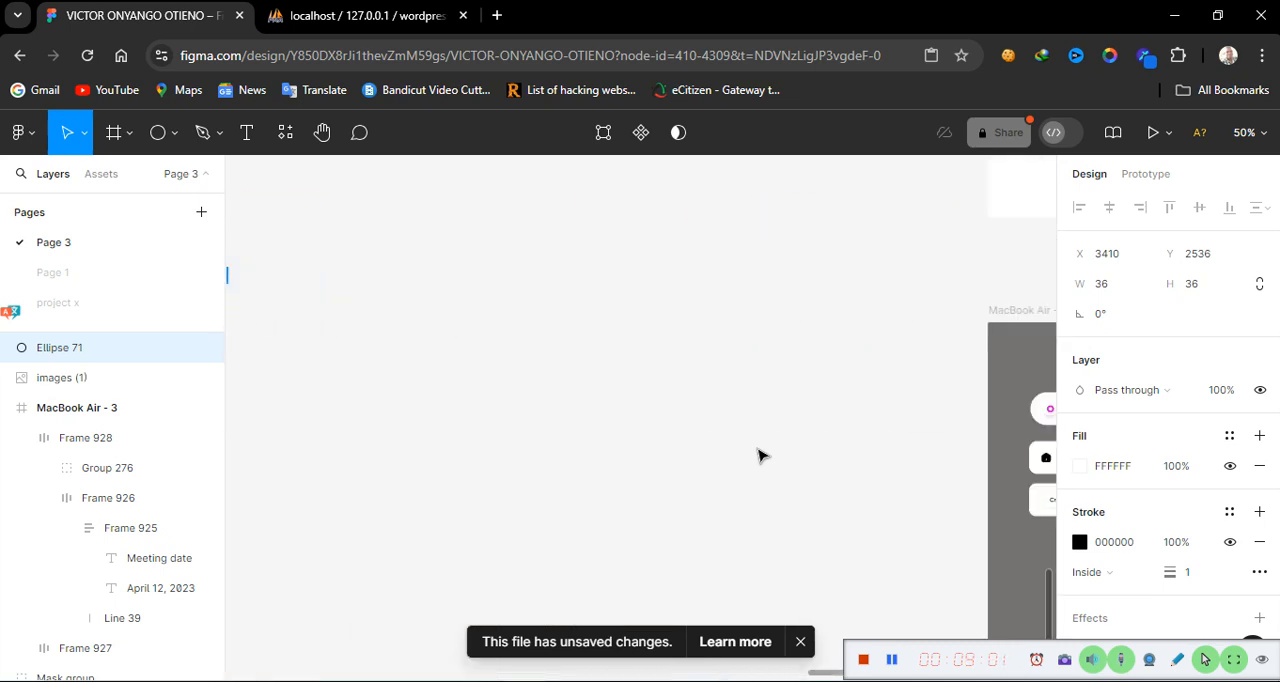
pyautogui.hscroll(10, 758, 456)
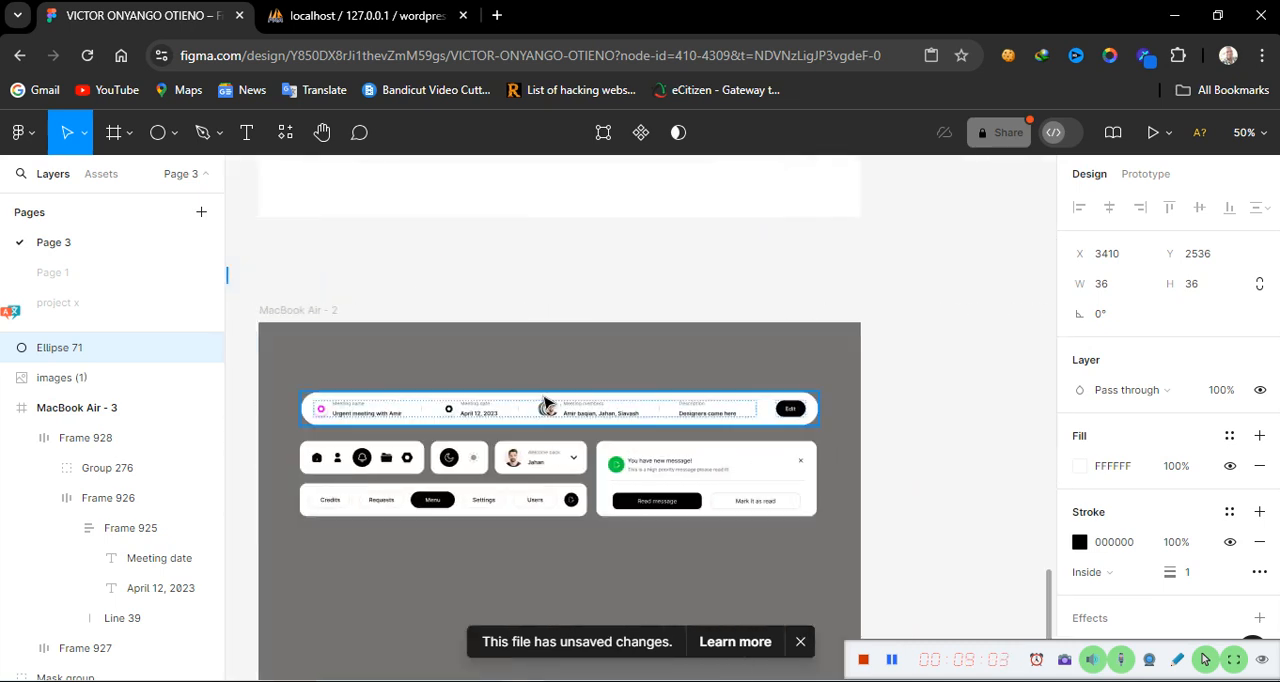
pyautogui.click(551, 410)
pyautogui.doubleClick(551, 410)
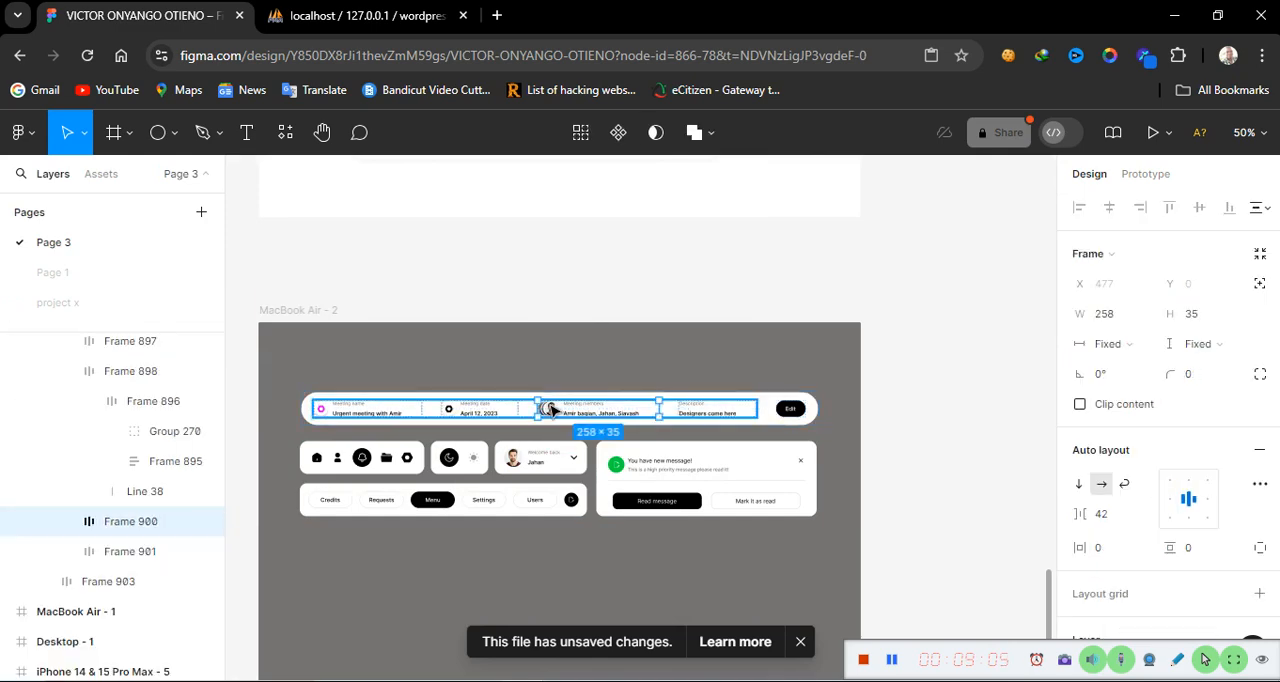
pyautogui.doubleClick(551, 410)
pyautogui.doubleClick(551, 410)
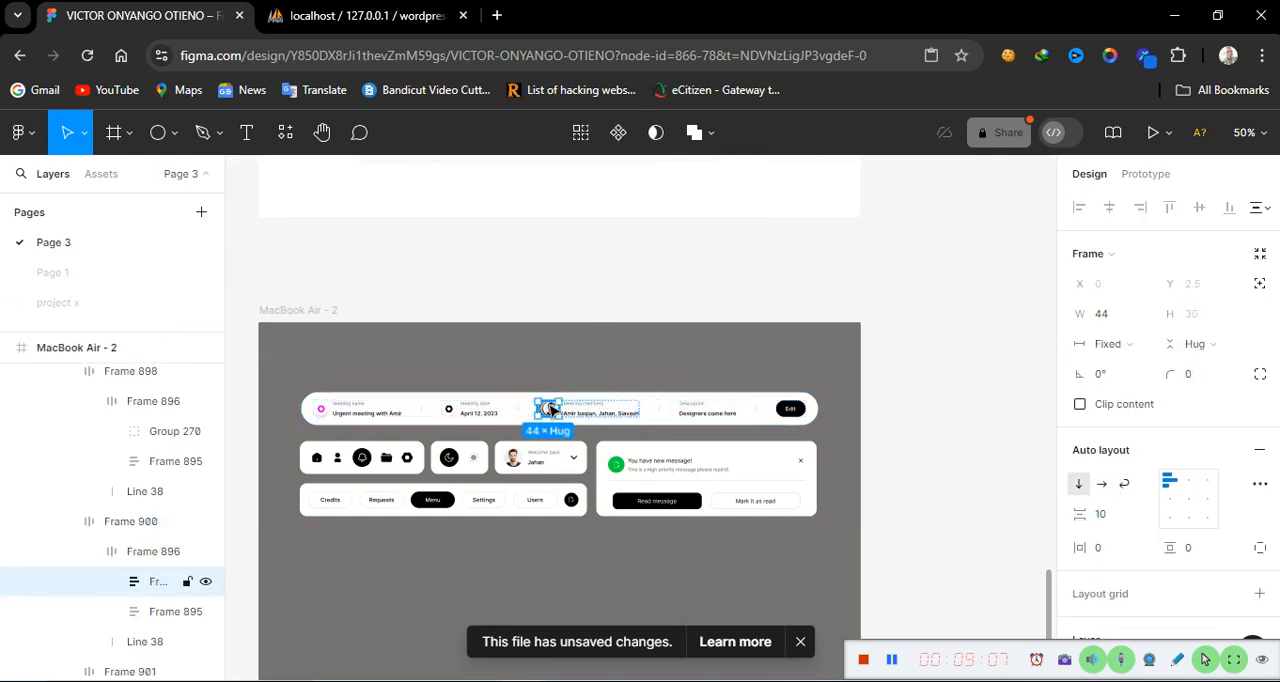
pyautogui.doubleClick(551, 410)
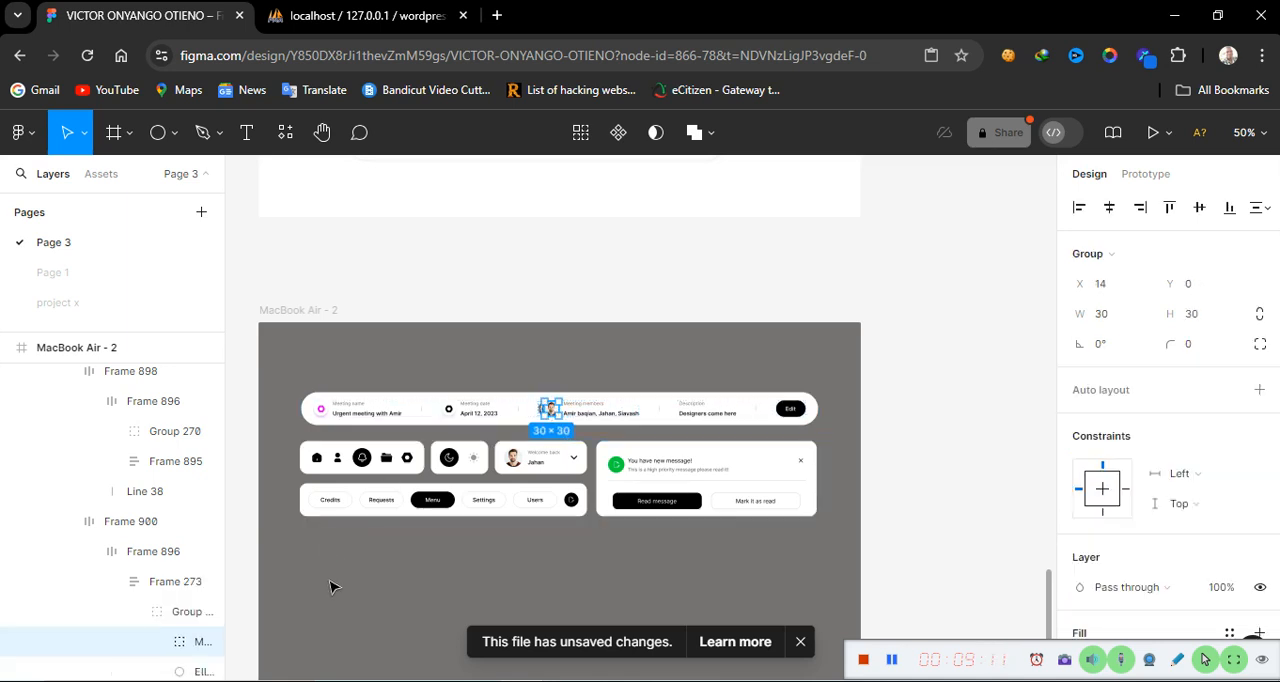
pyautogui.hscroll(-15, 333, 587)
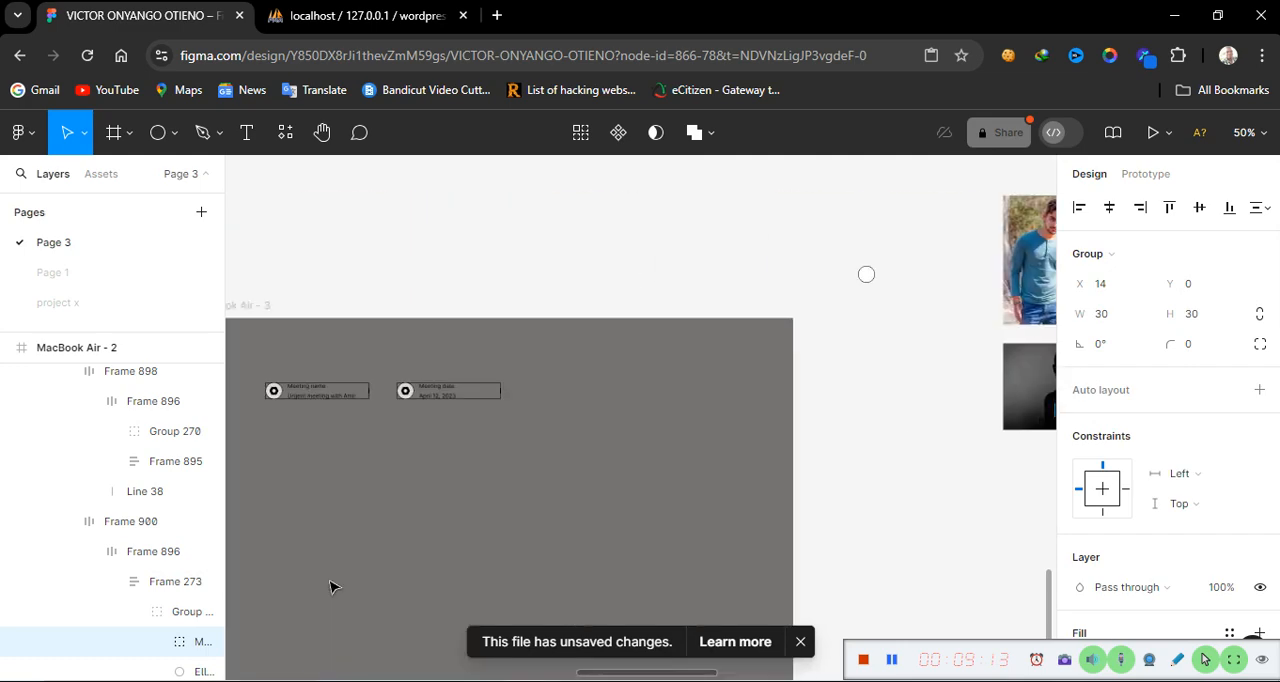
pyautogui.hscroll(10, 333, 587)
pyautogui.hscroll(-6, 333, 587)
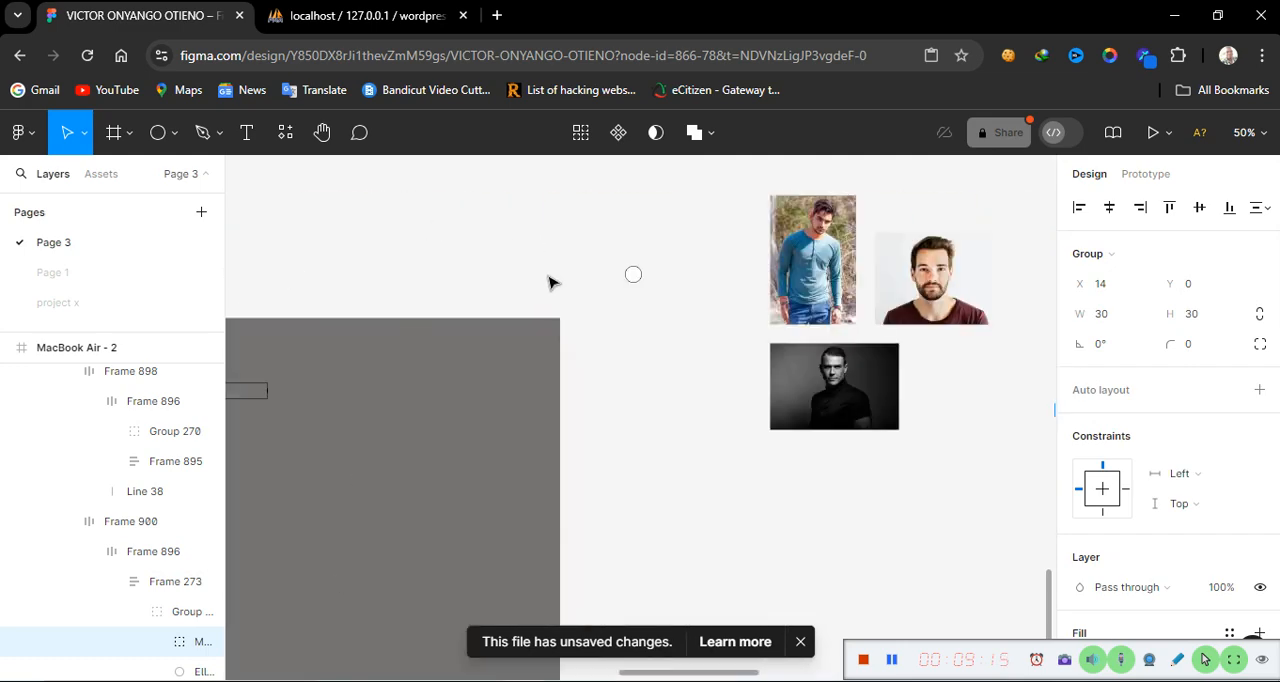
# Resize the white circle to 30 × 30
pyautogui.click(635, 276)
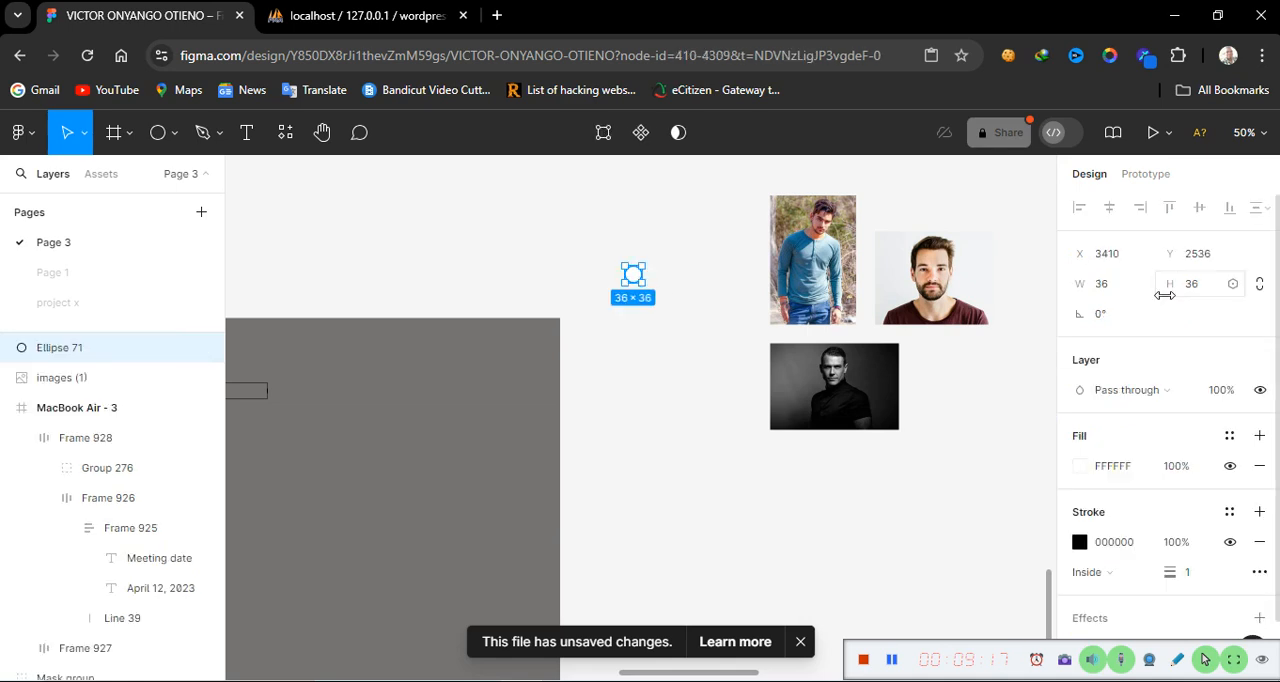
pyautogui.click(1122, 285)
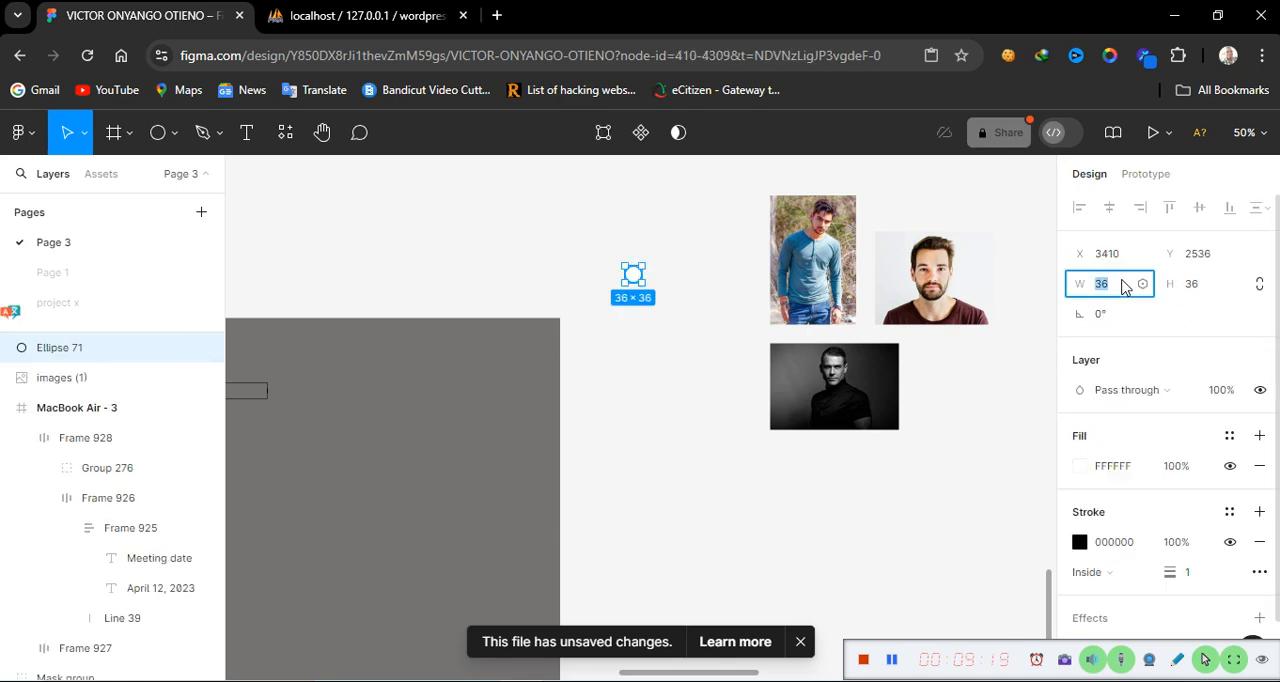
pyautogui.press('Tab')
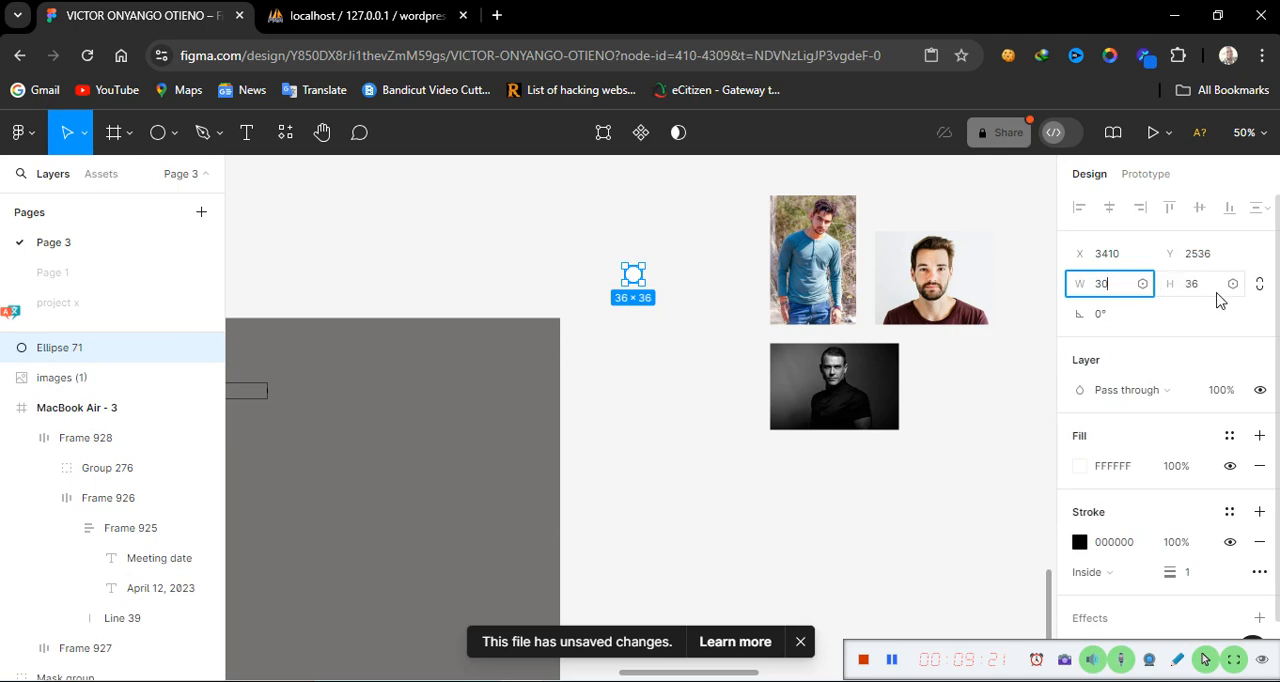
pyautogui.write('3')
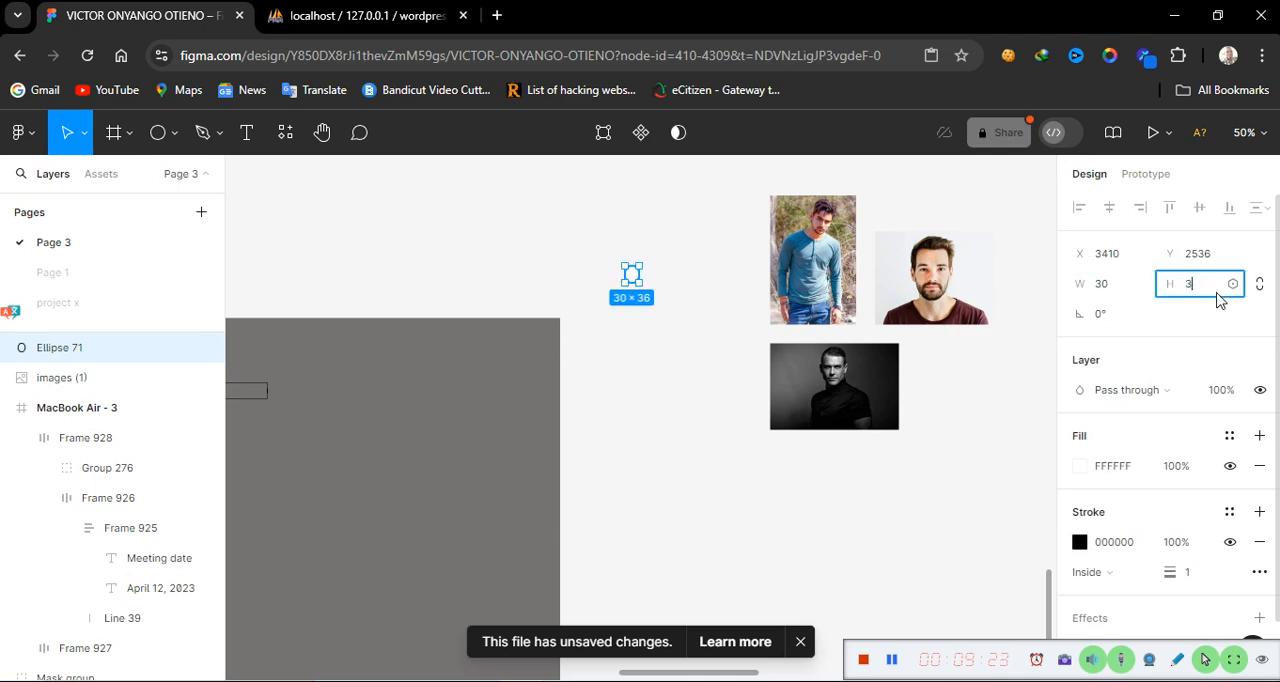
pyautogui.write('0')
pyautogui.press('Return')
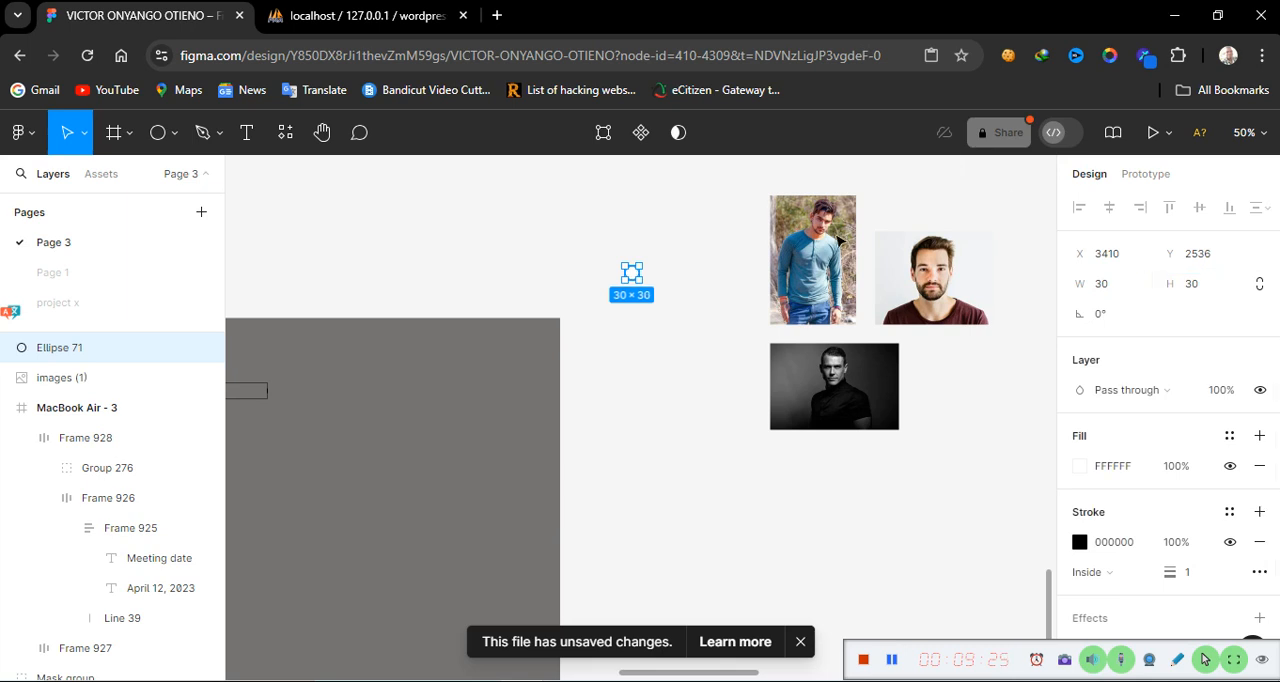
# Resize the blue-shirt photo to 30 × 30 and move it close to the circle
pyautogui.click(829, 262)
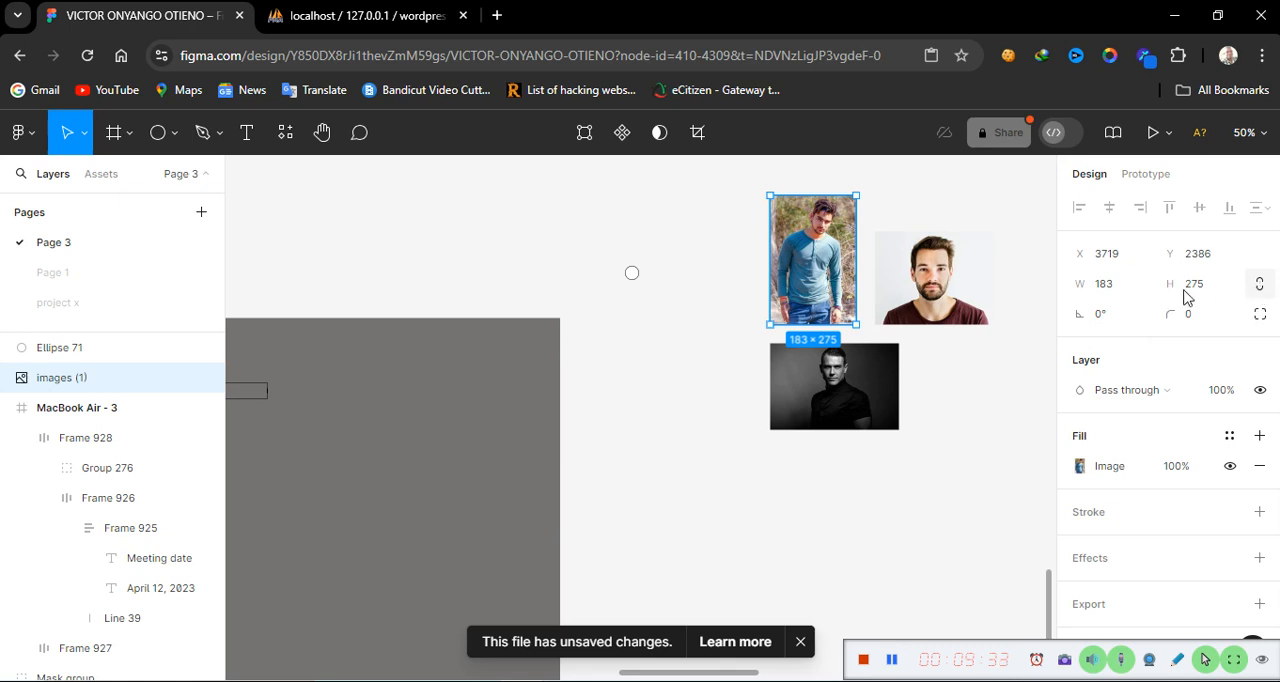
pyautogui.click(1117, 288)
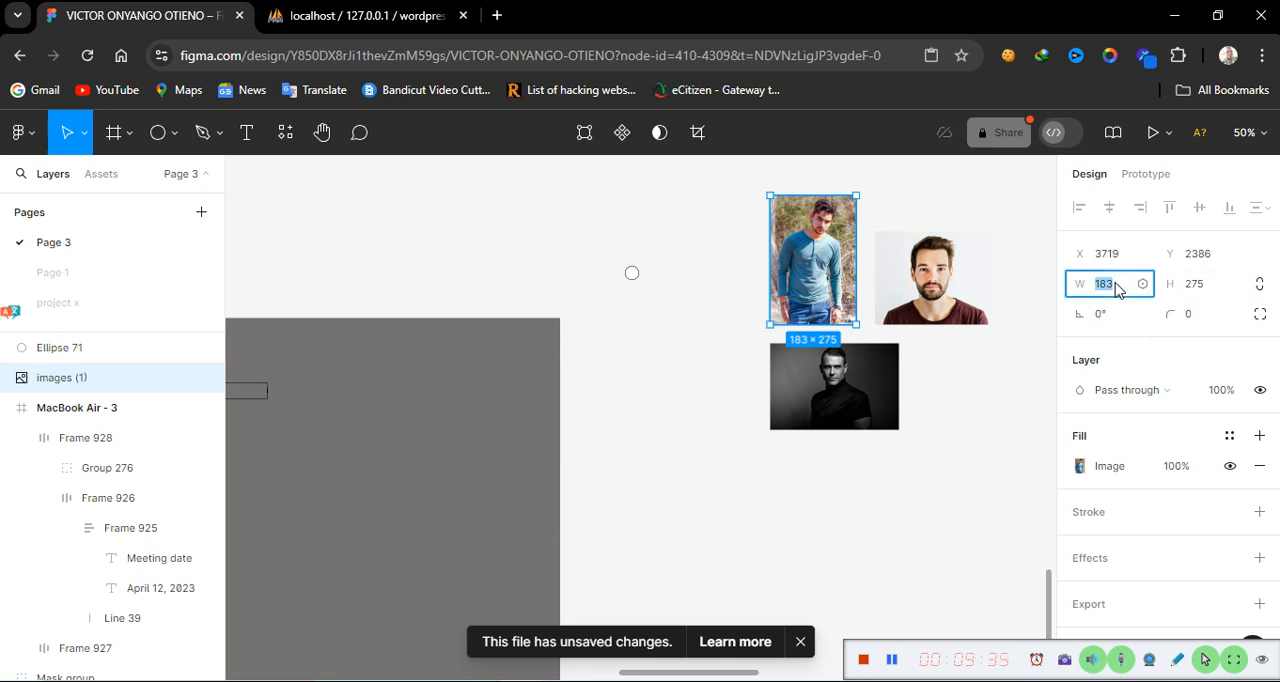
pyautogui.write('30')
pyautogui.click(1170, 276)
pyautogui.write('30')
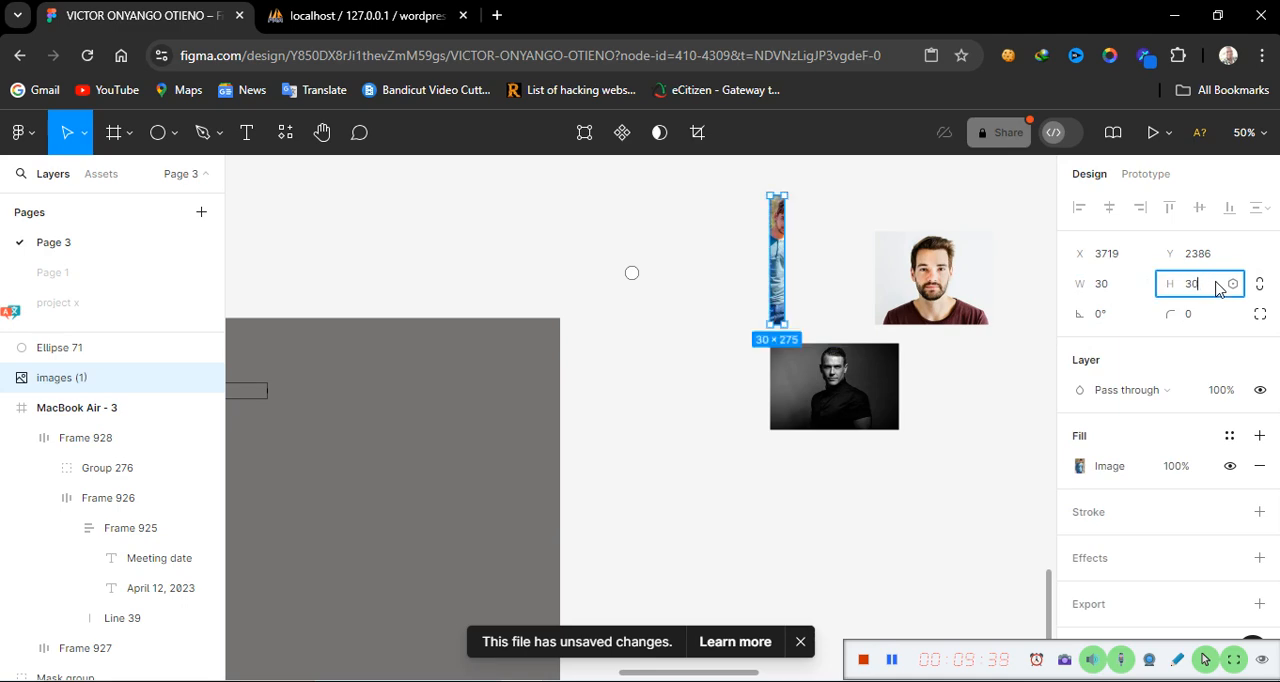
pyautogui.press('Return')
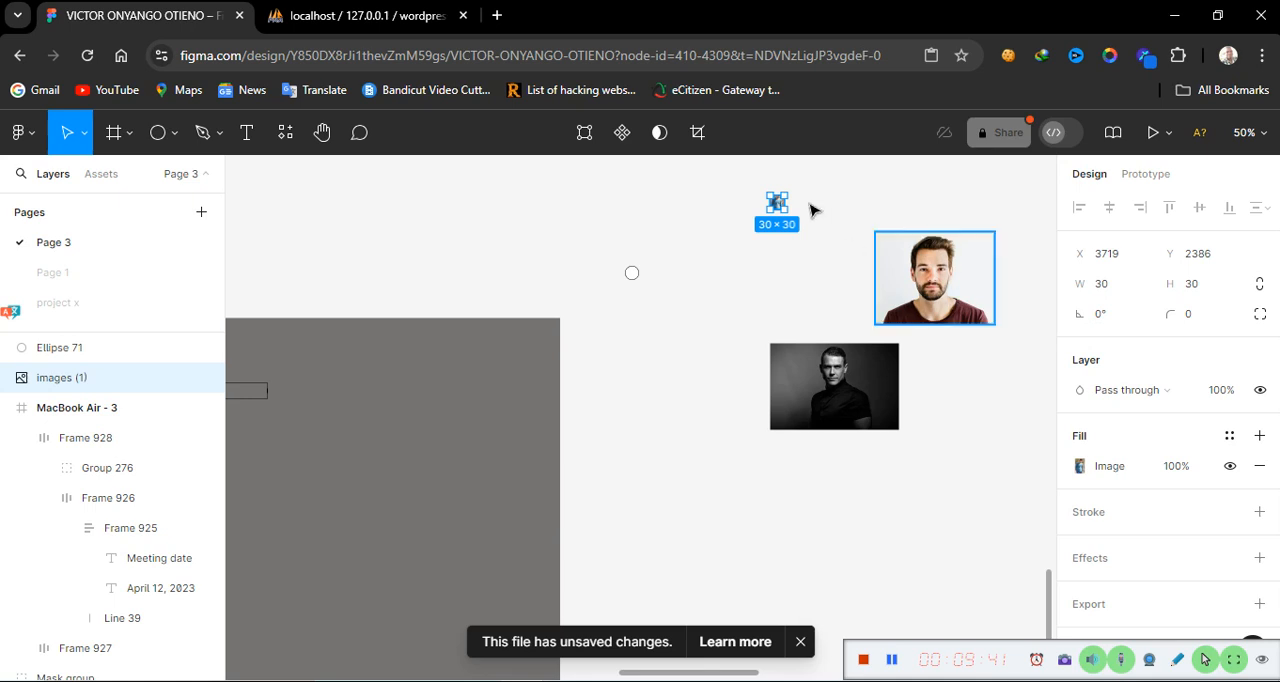
pyautogui.moveTo(778, 207); pyautogui.dragTo(721, 263)
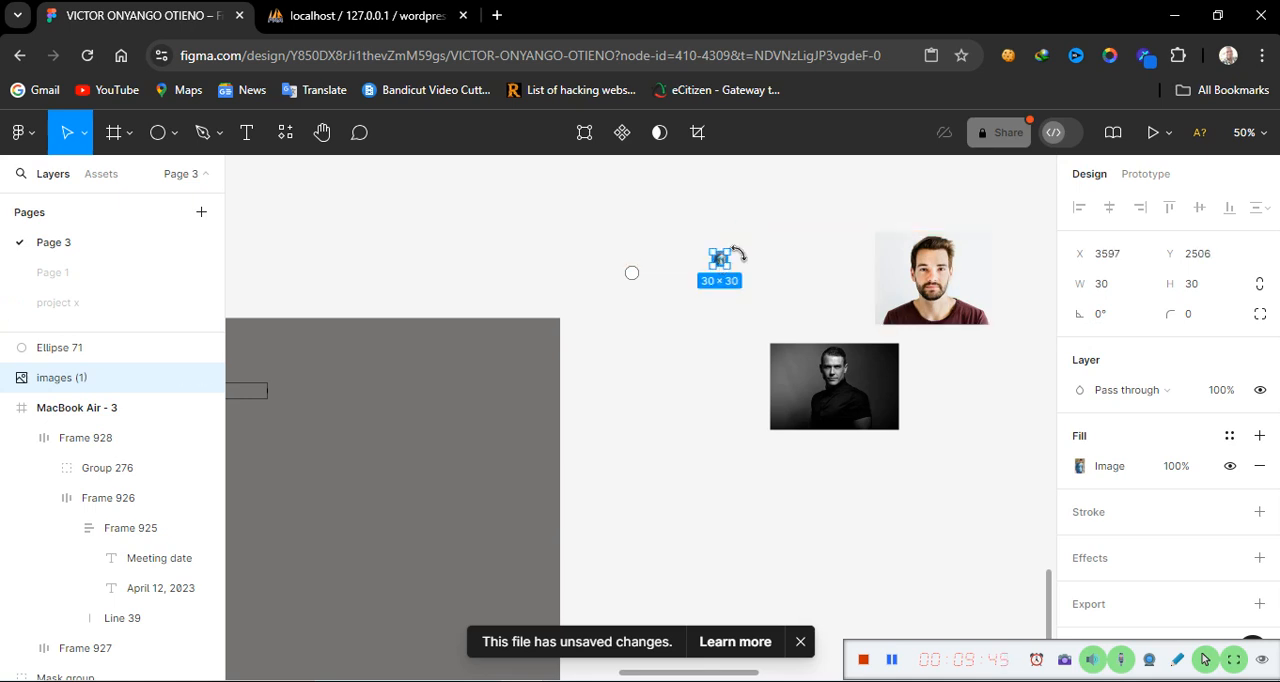
# Resize the bearded man's photo to 30 × 30
pyautogui.click(936, 286)
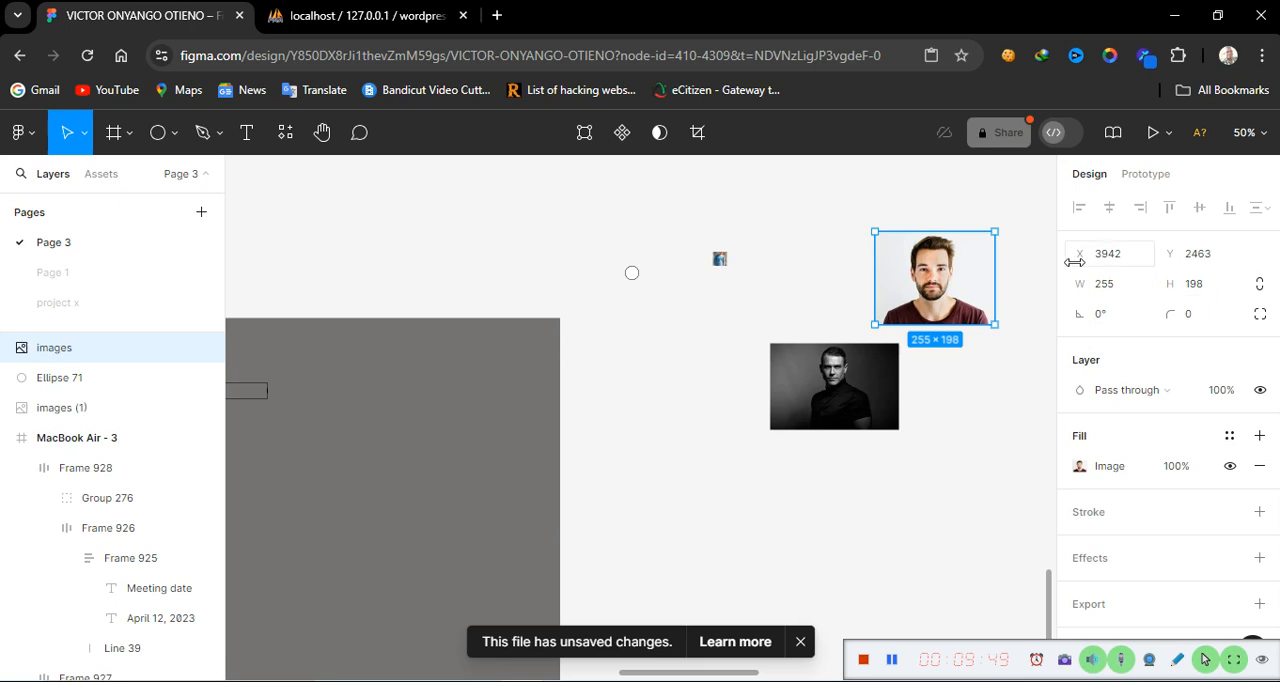
pyautogui.click(1127, 294)
pyautogui.write('30')
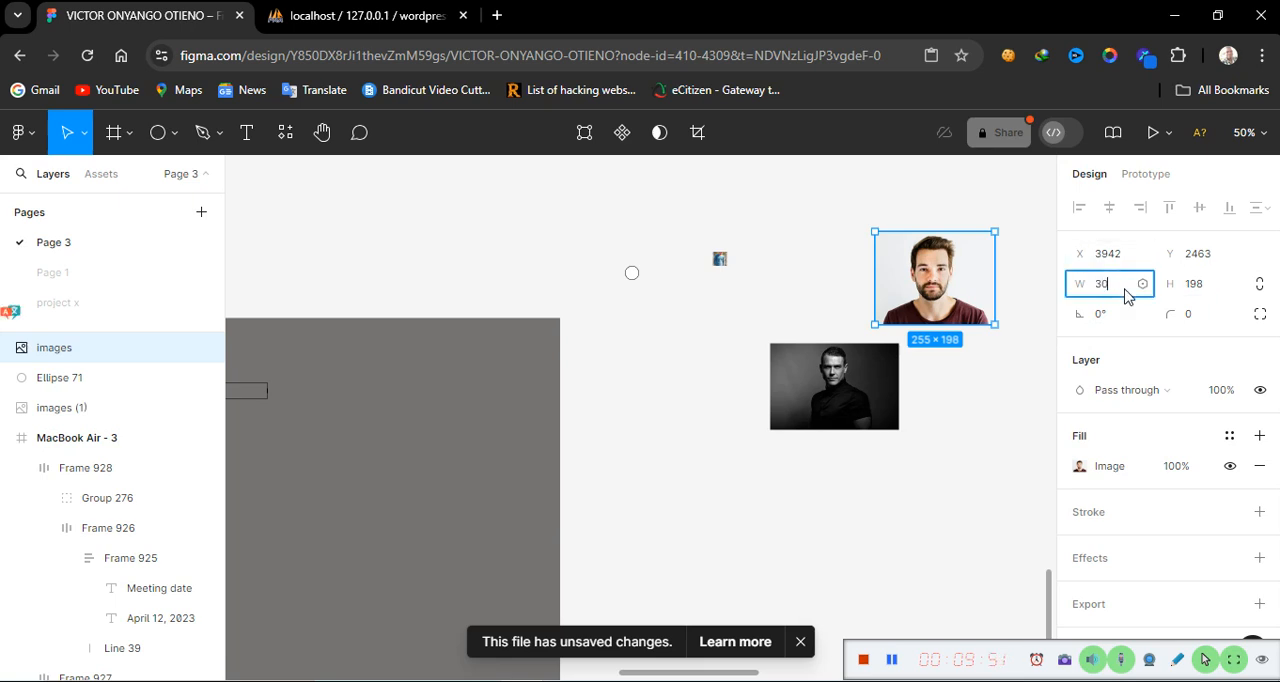
pyautogui.press('Tab')
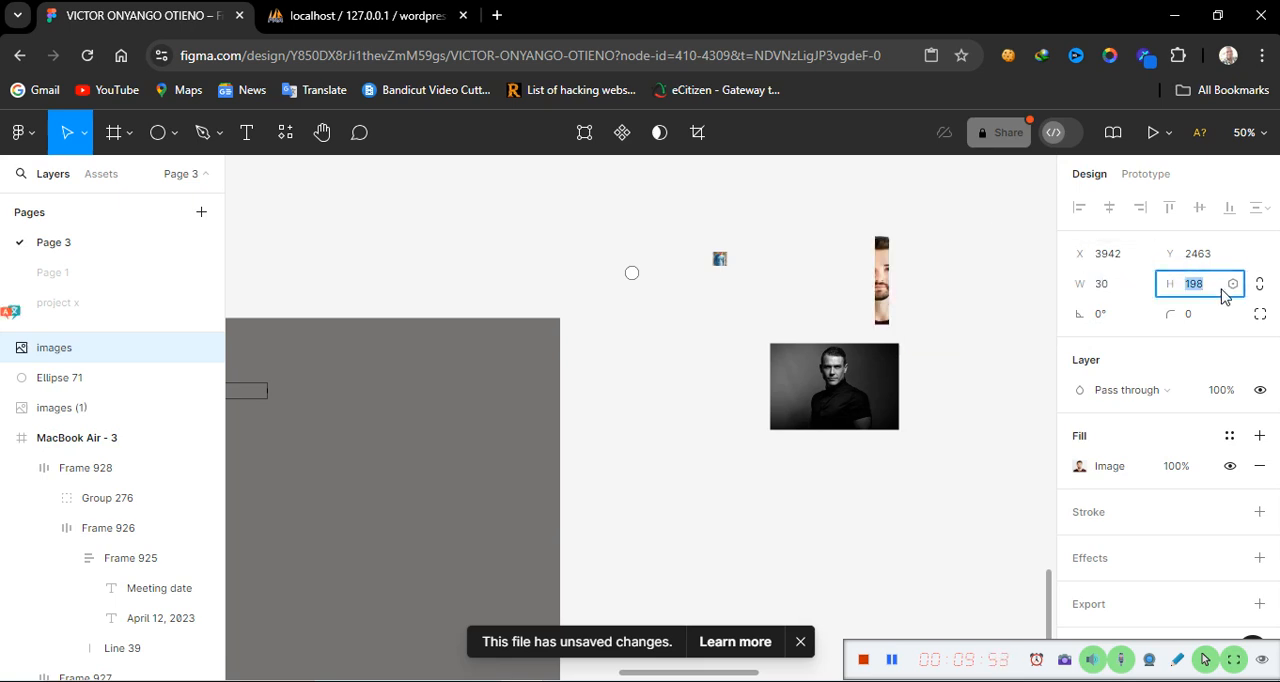
pyautogui.write('30')
pyautogui.press('Return')
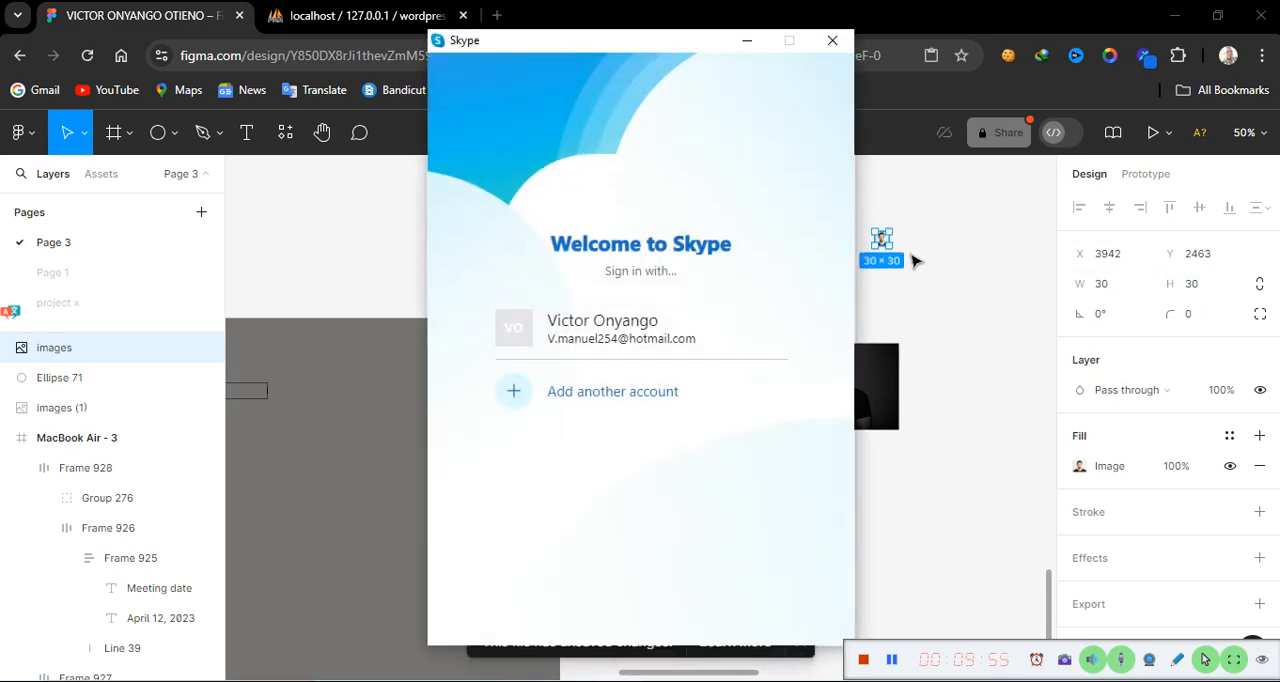
pyautogui.click(943, 291)
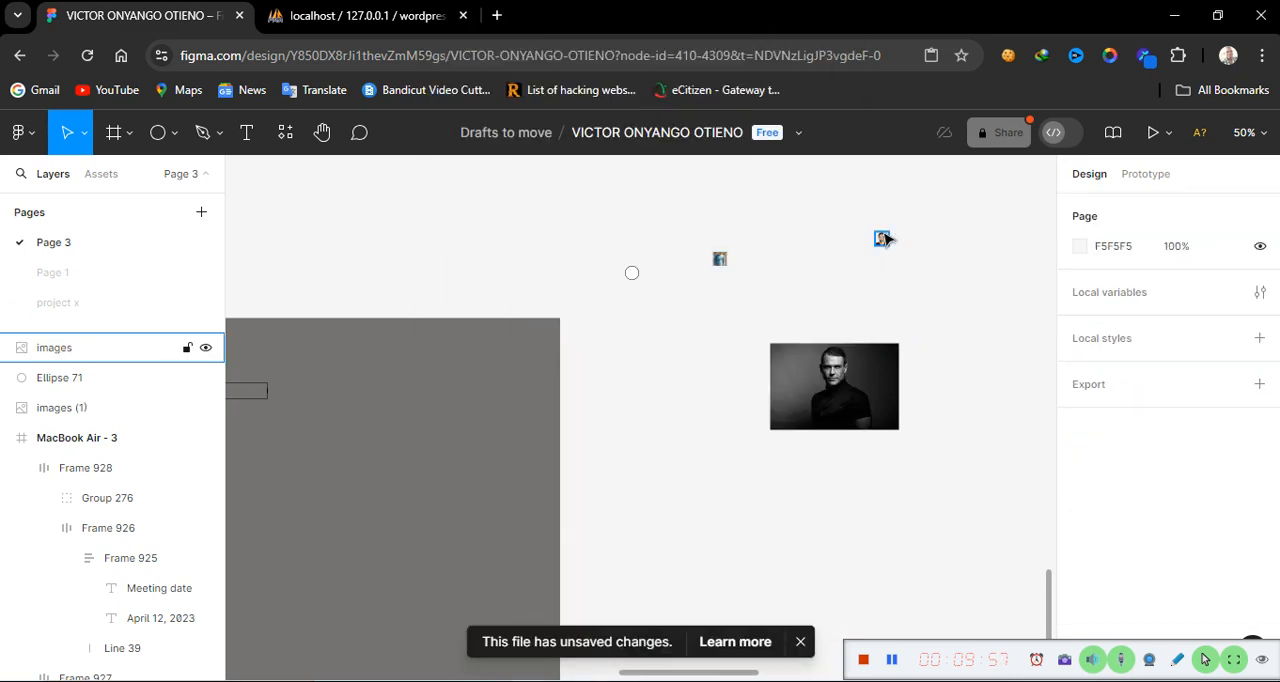
pyautogui.click(886, 239)
# Resize the black-and-white portrait to 30 × 30 and move it near the other photos
pyautogui.click(850, 394)
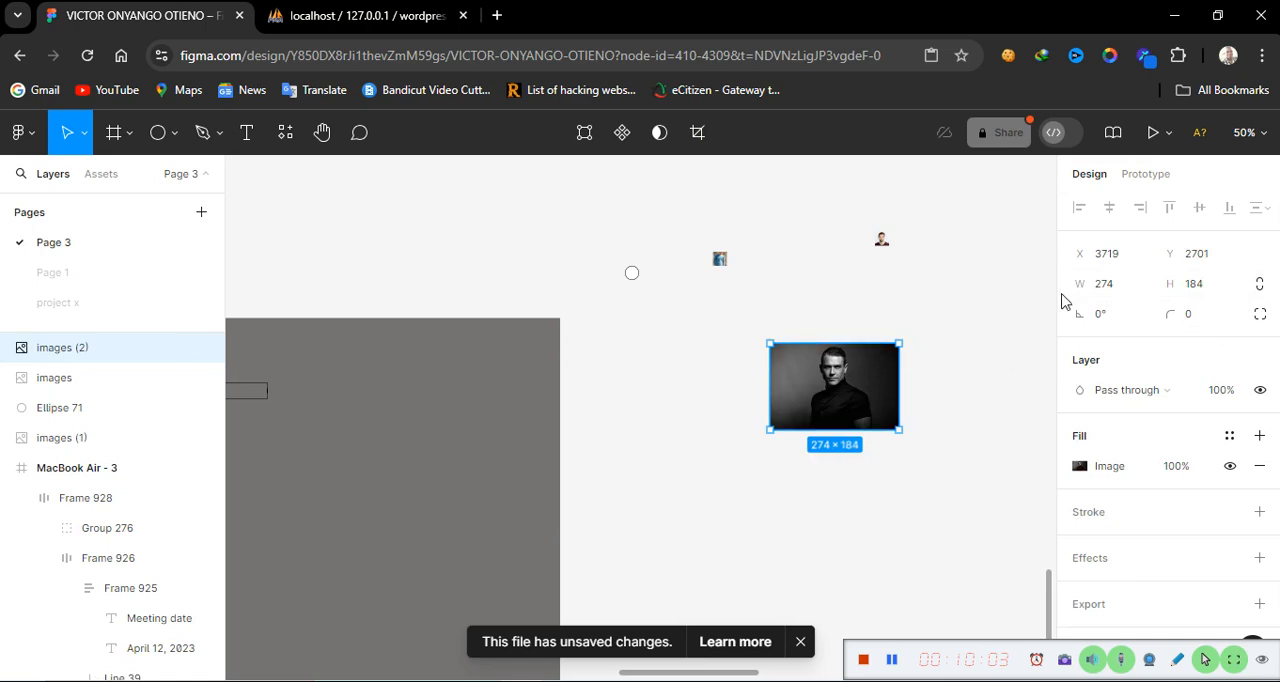
pyautogui.click(1126, 292)
pyautogui.write('3')
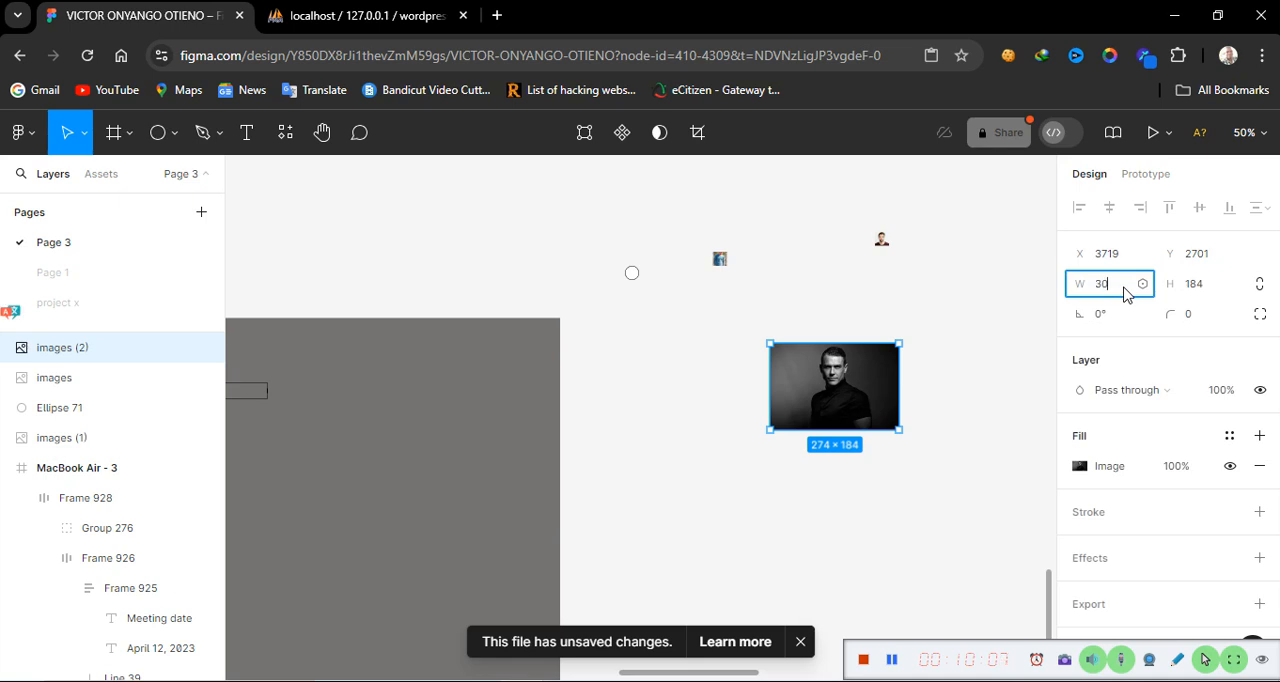
pyautogui.write('0')
pyautogui.click(1205, 297)
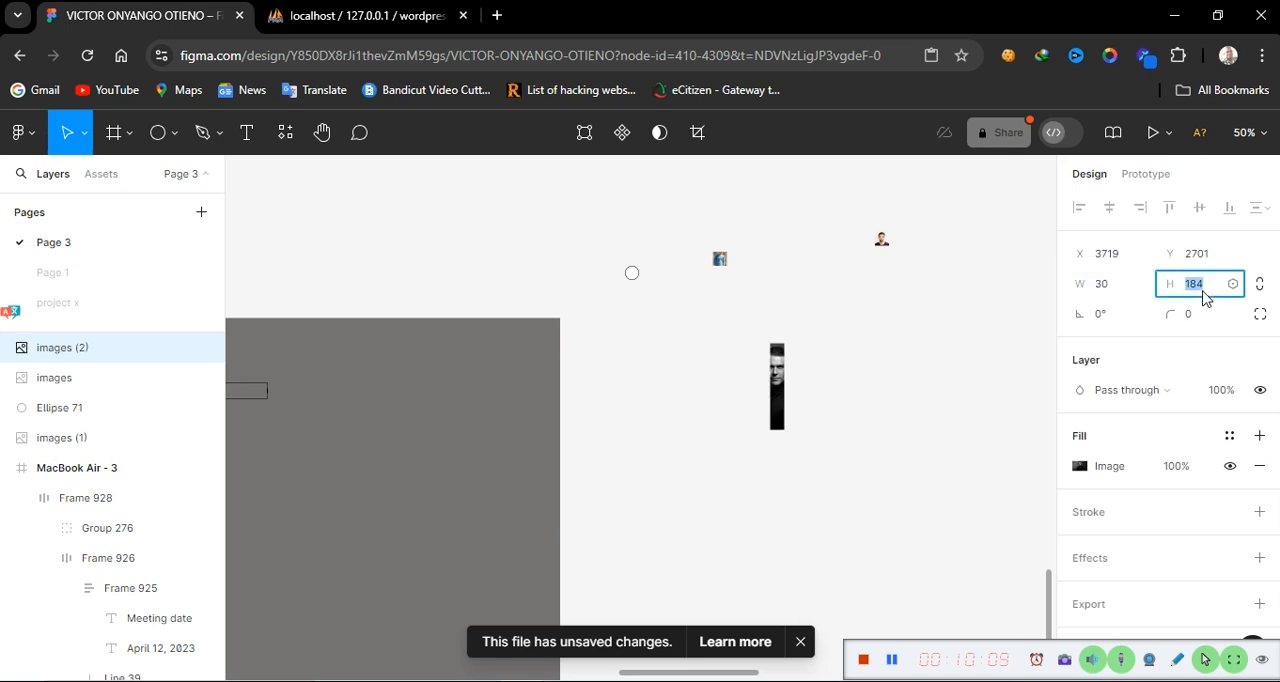
pyautogui.write('30')
pyautogui.press('Return')
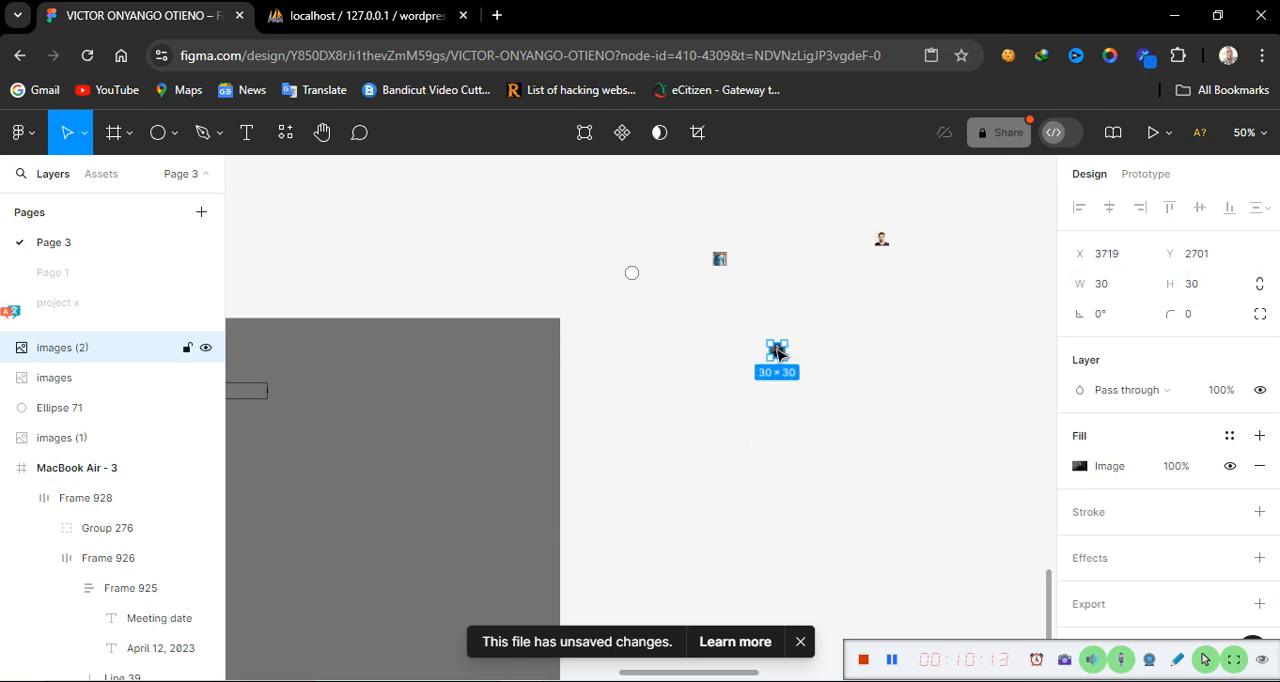
pyautogui.moveTo(777, 350); pyautogui.dragTo(745, 287)
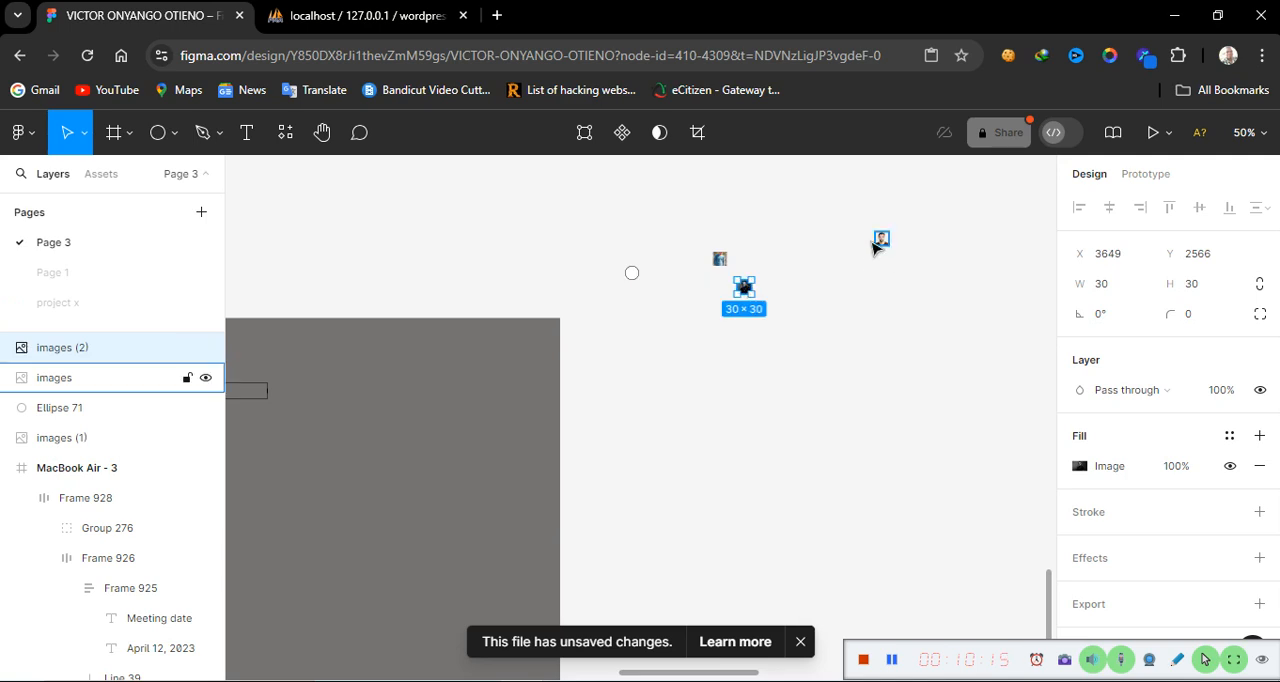
# Move the bearded man's photo next to the blue-shirt photo
pyautogui.click(881, 243)
pyautogui.moveTo(881, 240); pyautogui.dragTo(758, 260)
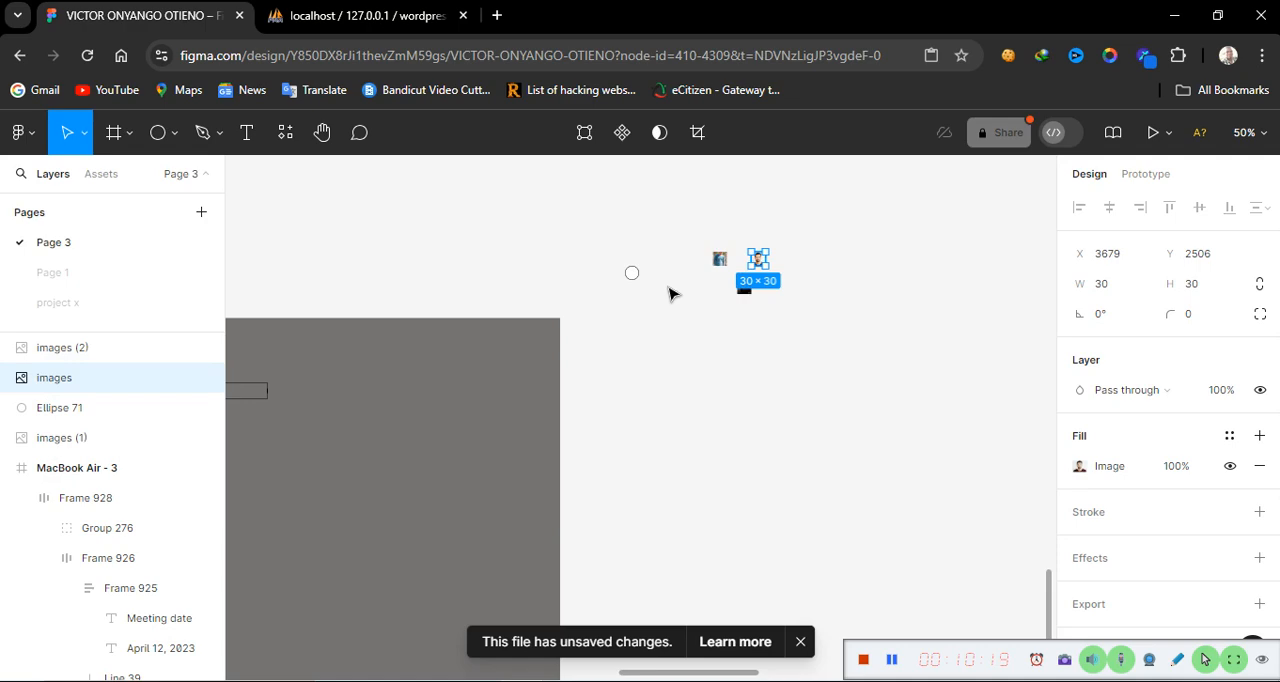
# Stretch the blue-shirt photo upward to 30 × 45
pyautogui.hotkey('shift', '0')
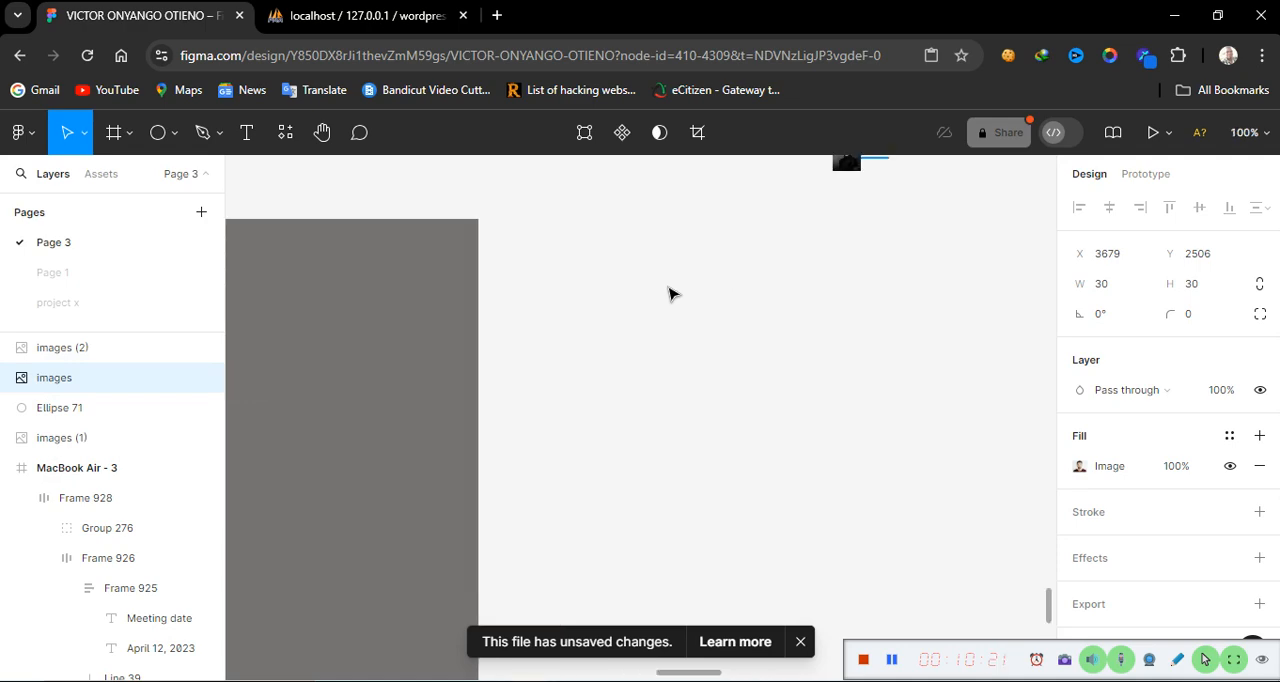
pyautogui.scroll(3, 670, 293)
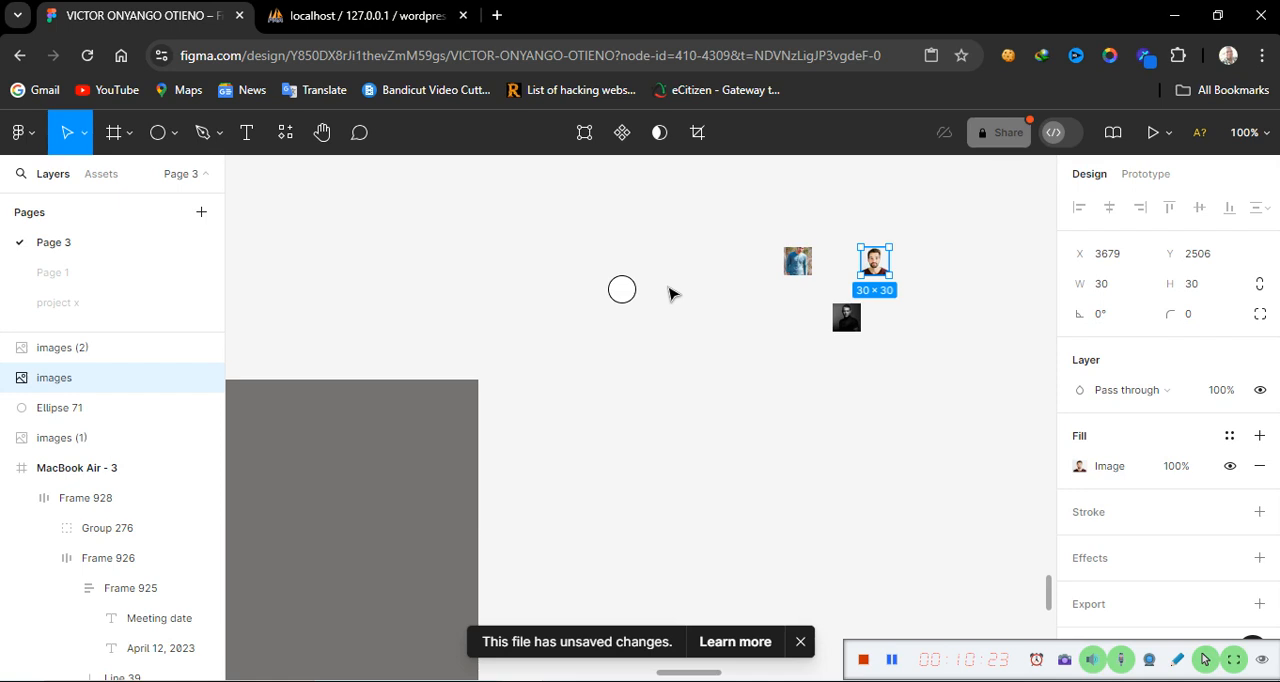
pyautogui.press('+')
pyautogui.scroll(1, 743, 280)
pyautogui.scroll(2, 745, 281)
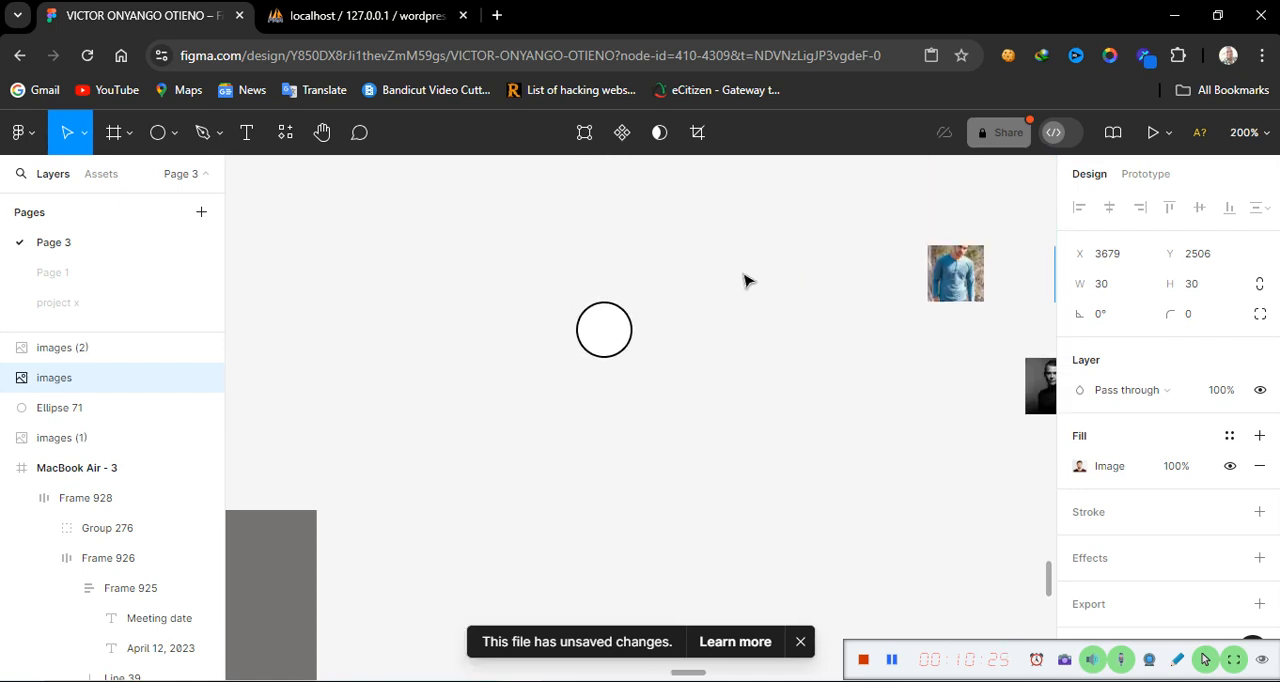
pyautogui.hscroll(5, 745, 281)
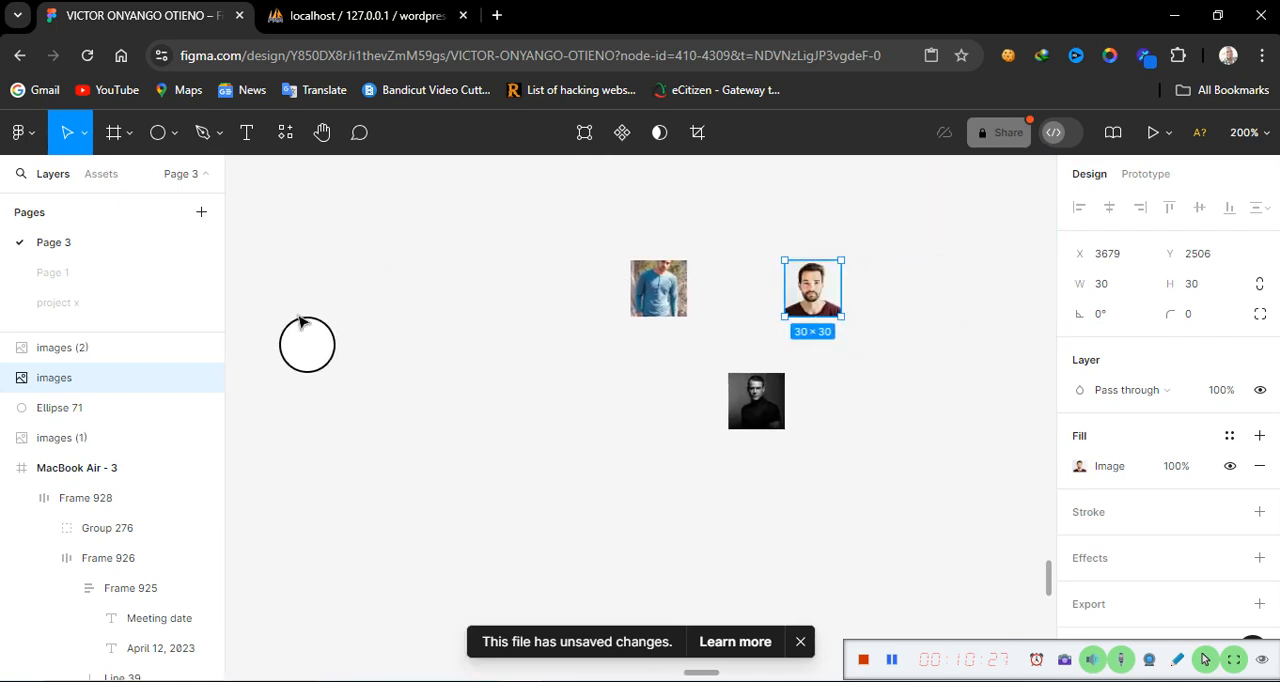
pyautogui.click(665, 278)
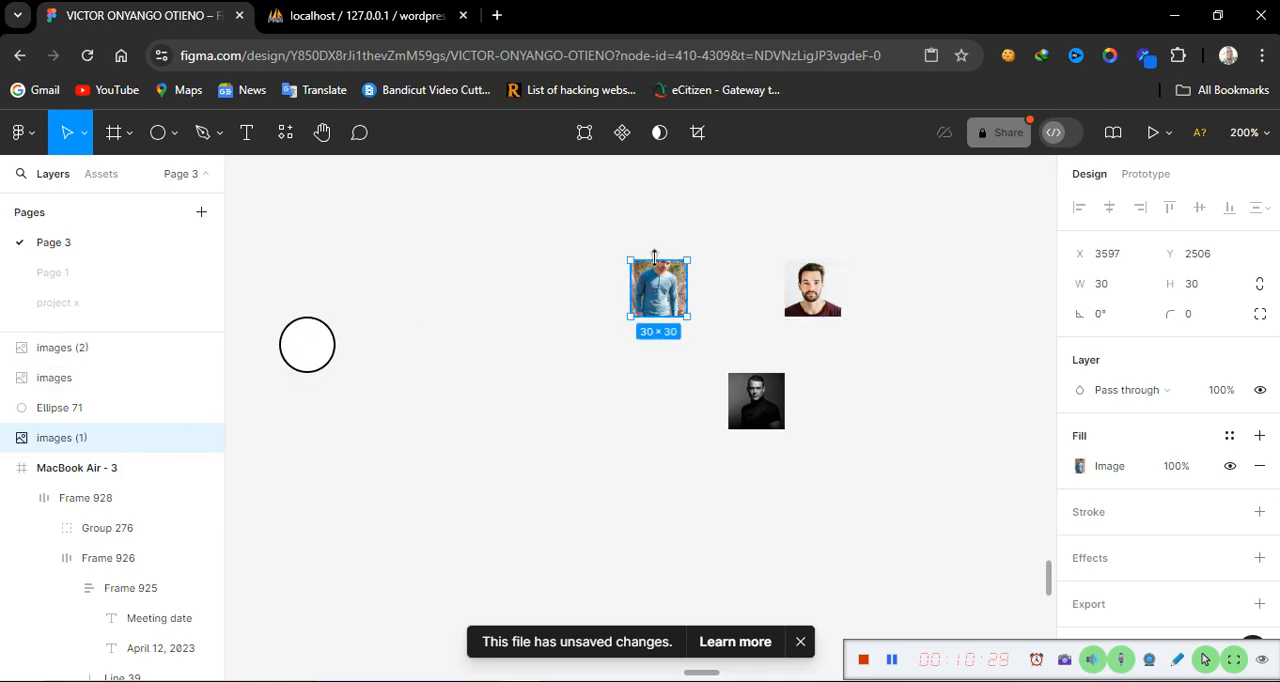
pyautogui.moveTo(655, 254); pyautogui.dragTo(646, 234)
pyautogui.click(537, 397)
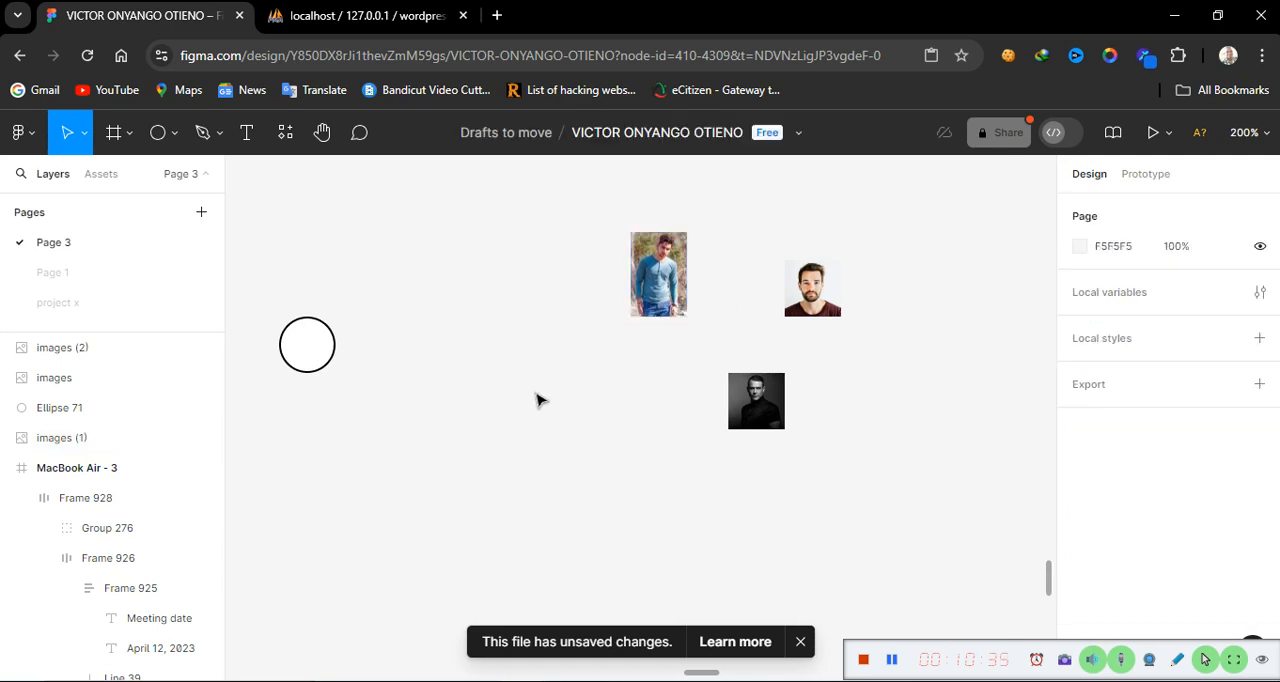
# Duplicate the circle into four extra copies scattered around the photos
pyautogui.click(324, 352)
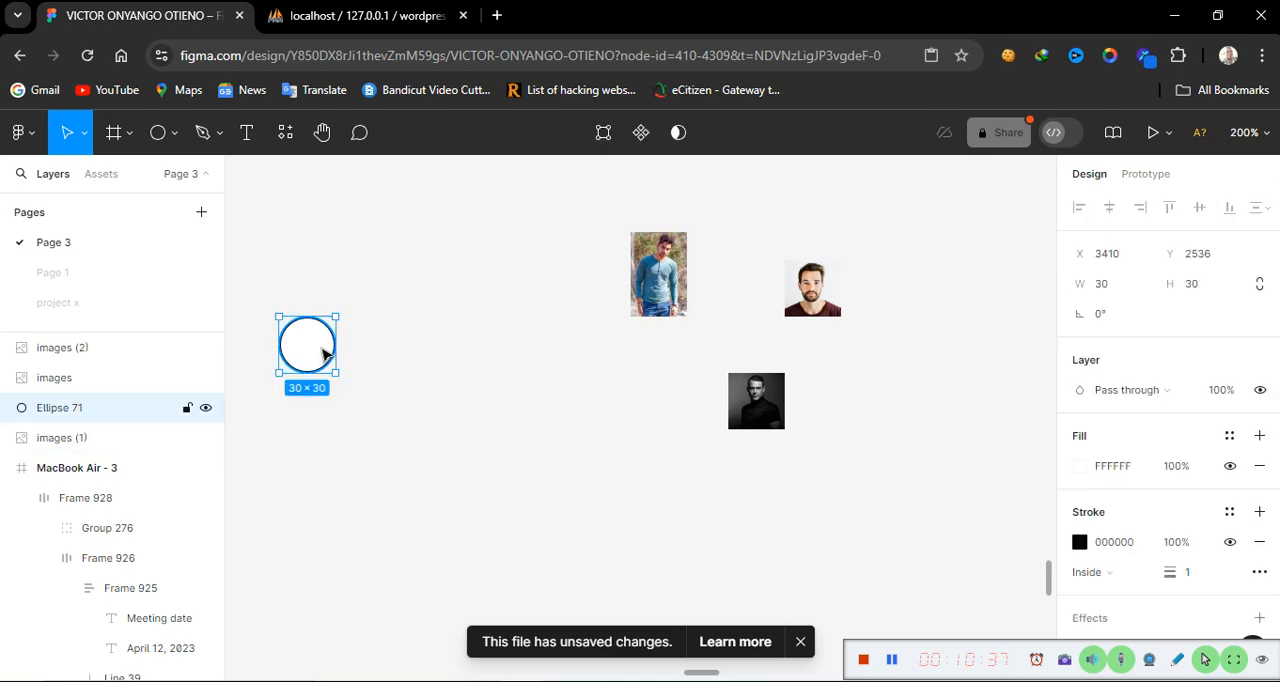
pyautogui.moveTo(324, 352); pyautogui.dragTo(606, 203)
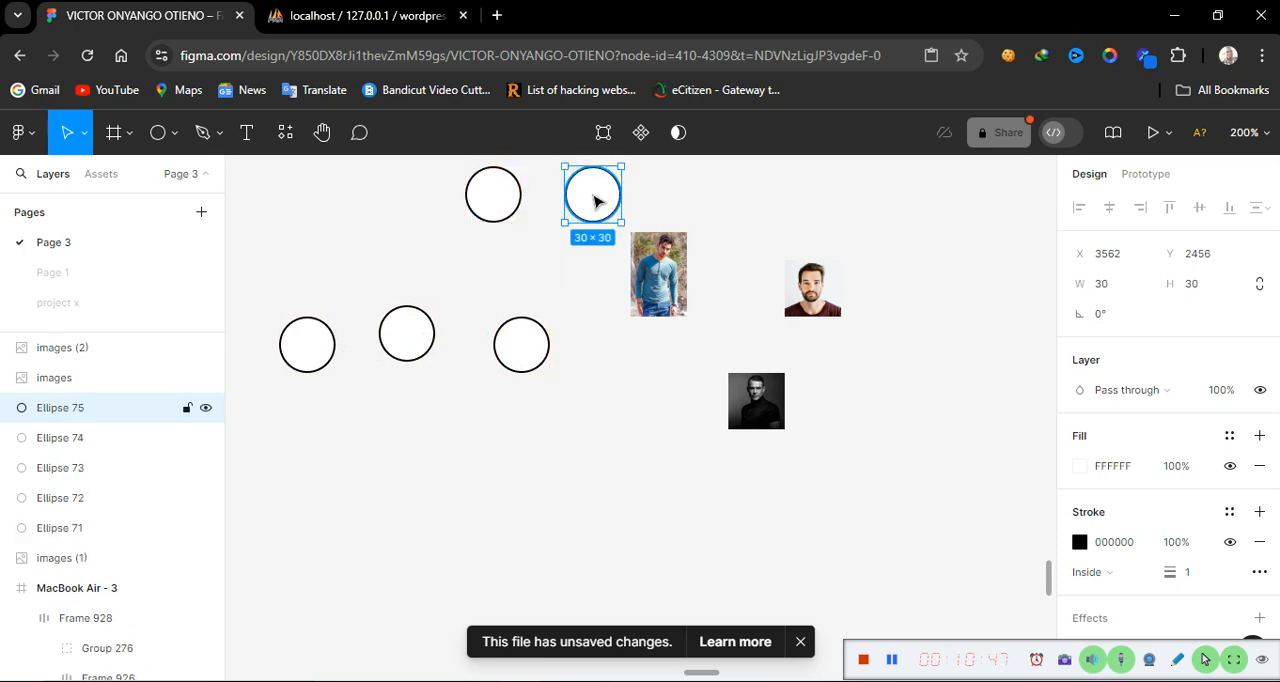
# Place the original circle over the blue-shirt photo and bring the photo to the front
pyautogui.click(300, 350)
pyautogui.moveTo(317, 354); pyautogui.dragTo(670, 264)
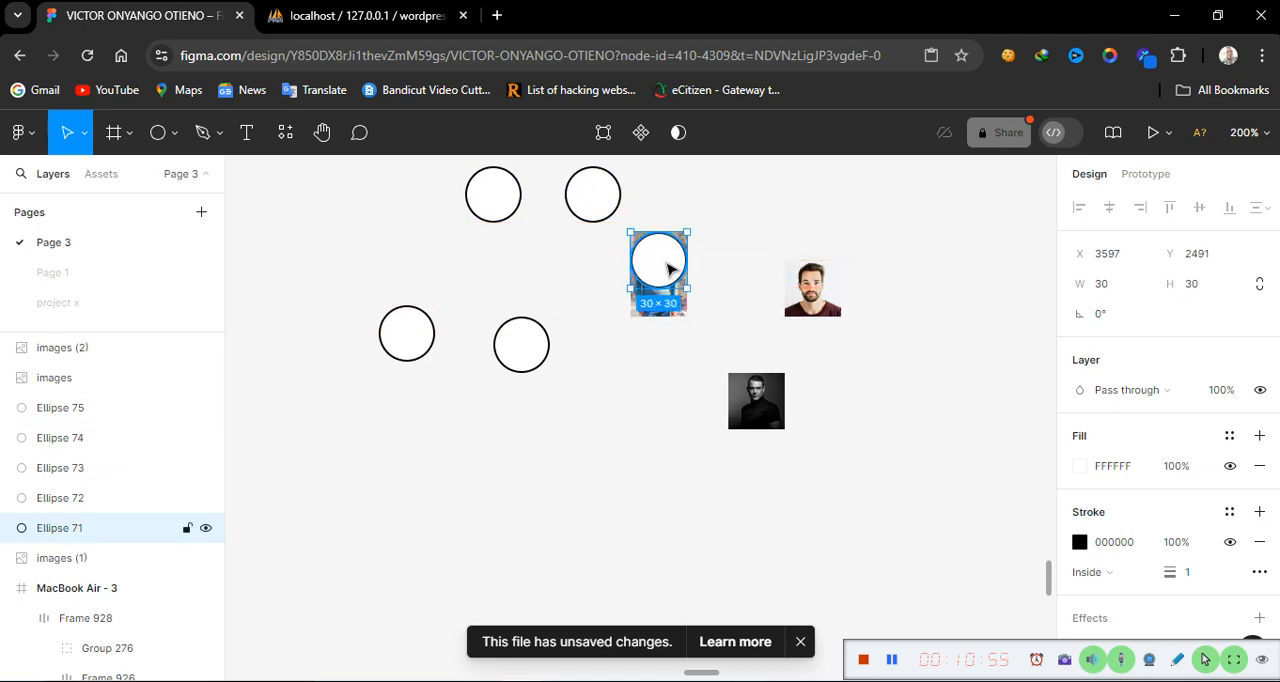
pyautogui.click(678, 311)
pyautogui.rightClick(671, 310)
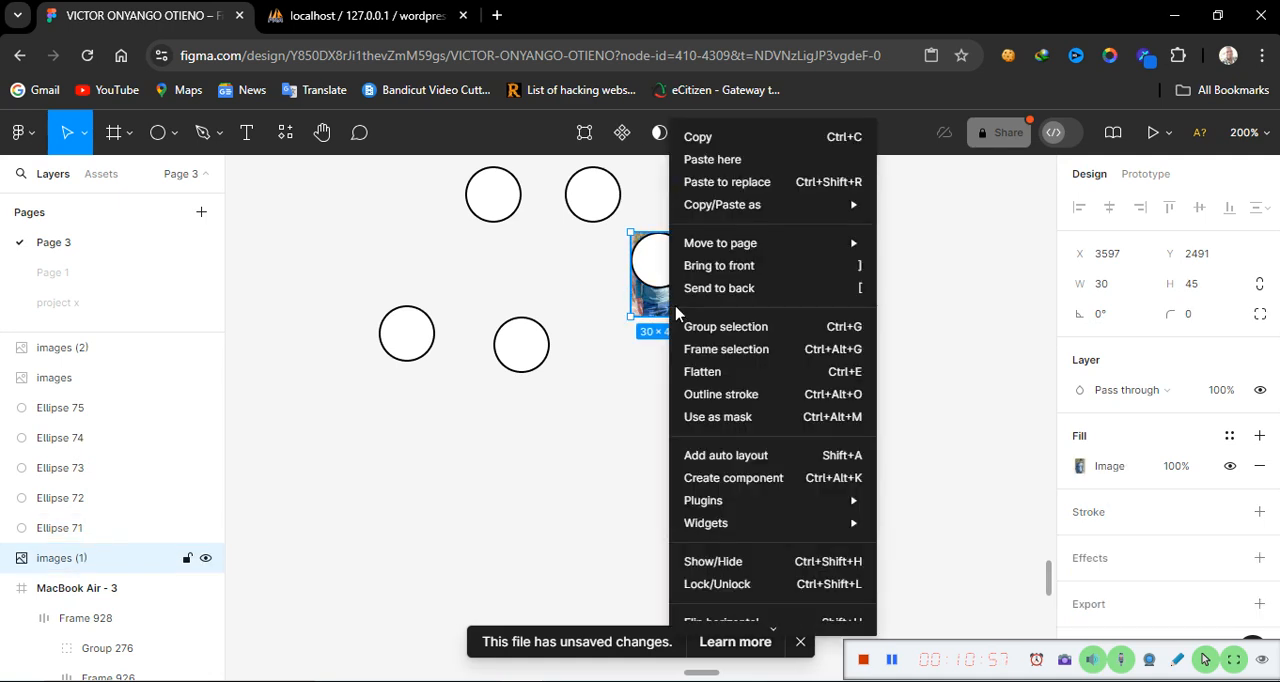
pyautogui.click(743, 268)
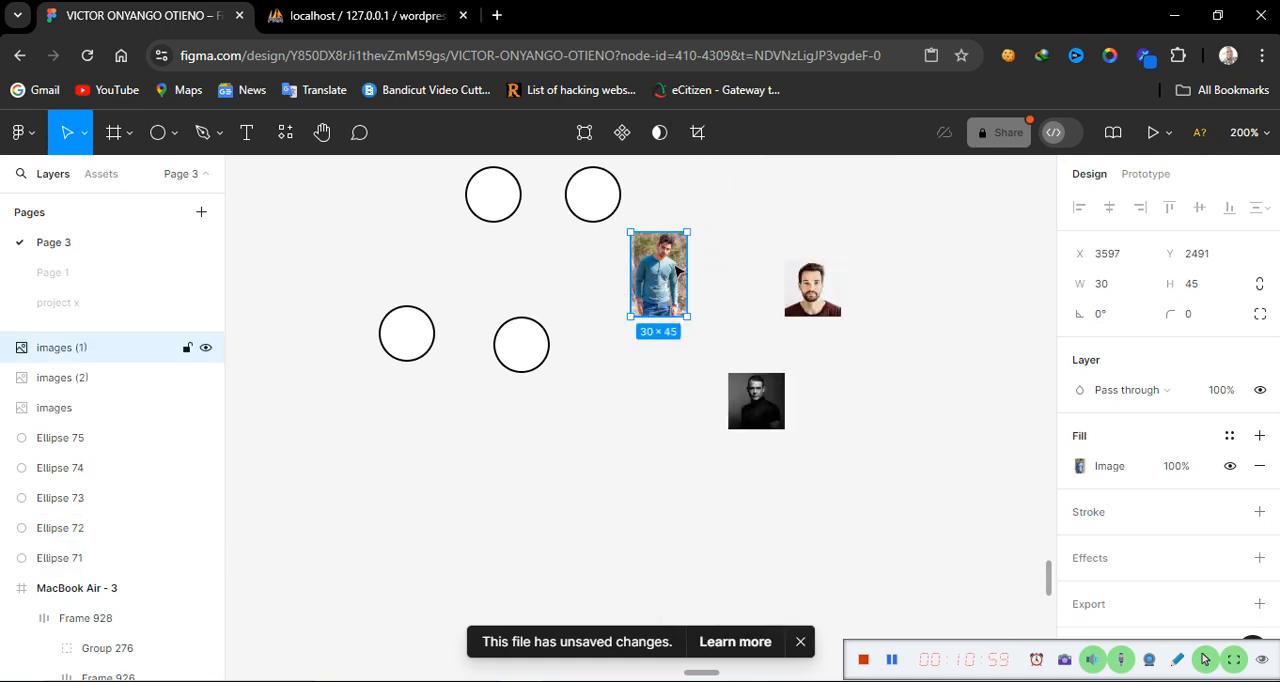
# Mask the blue-shirt photo with the circle on top of it to make a round avatar
pyautogui.click(577, 291)
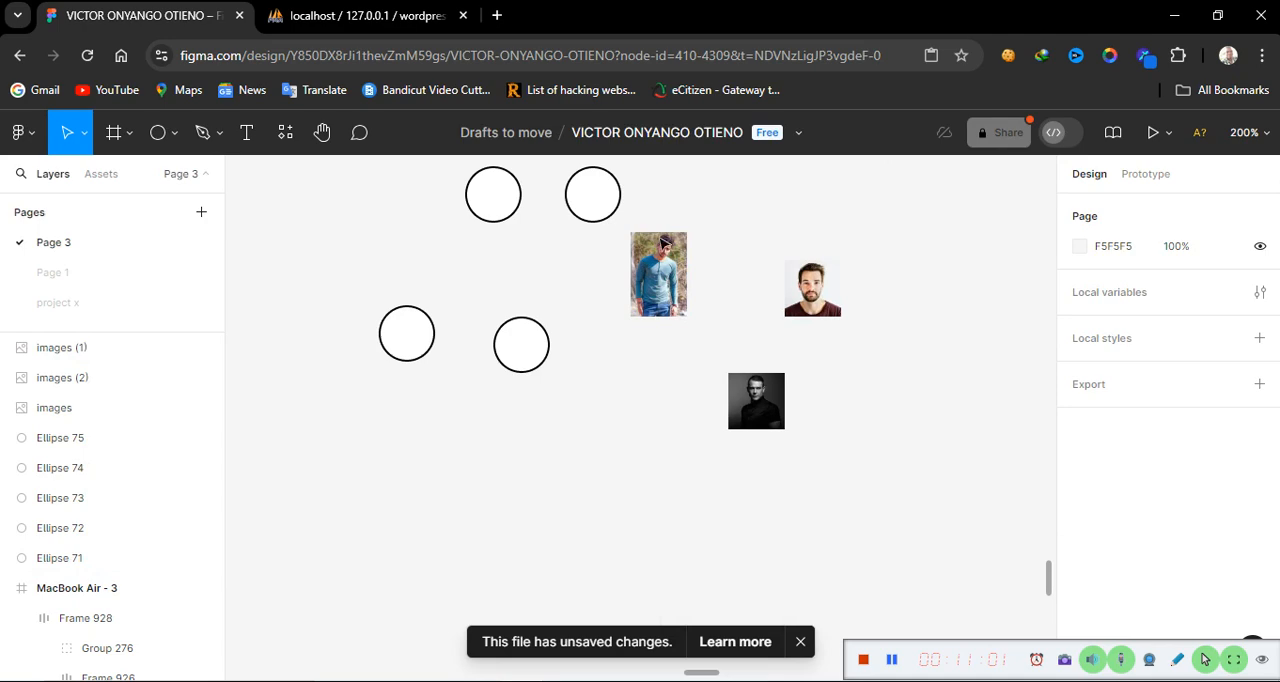
pyautogui.moveTo(597, 239); pyautogui.dragTo(703, 338)
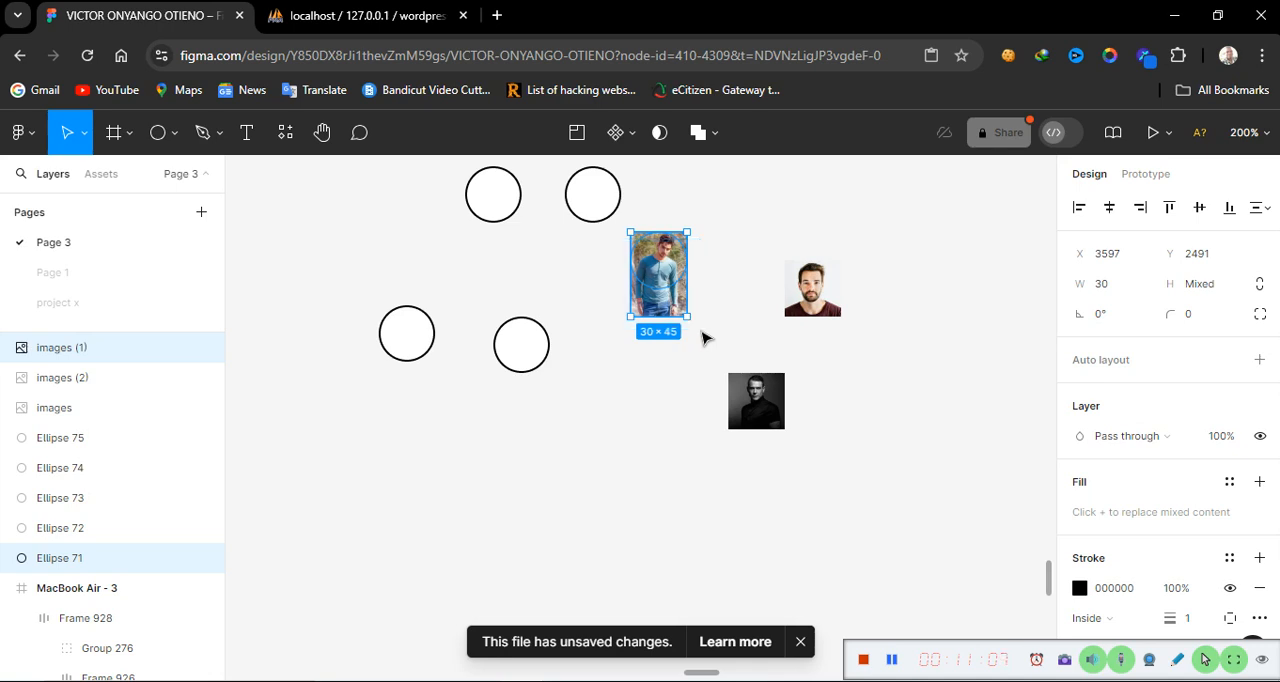
pyautogui.rightClick(660, 279)
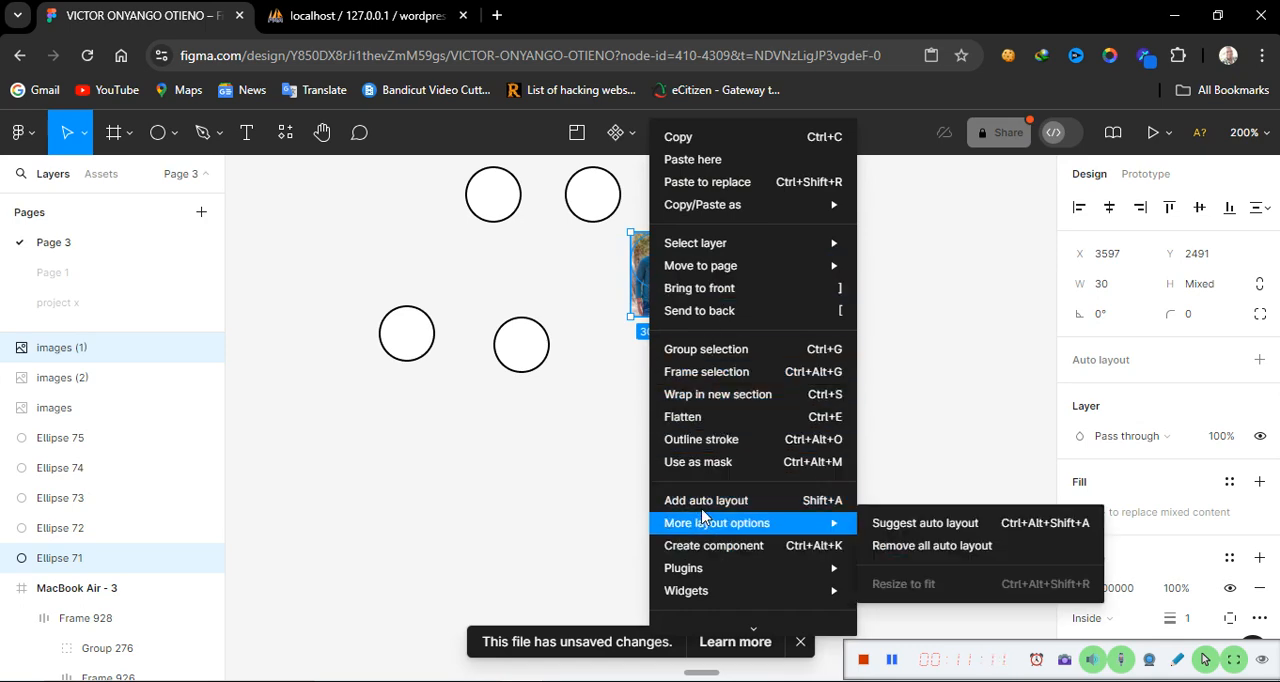
pyautogui.click(734, 471)
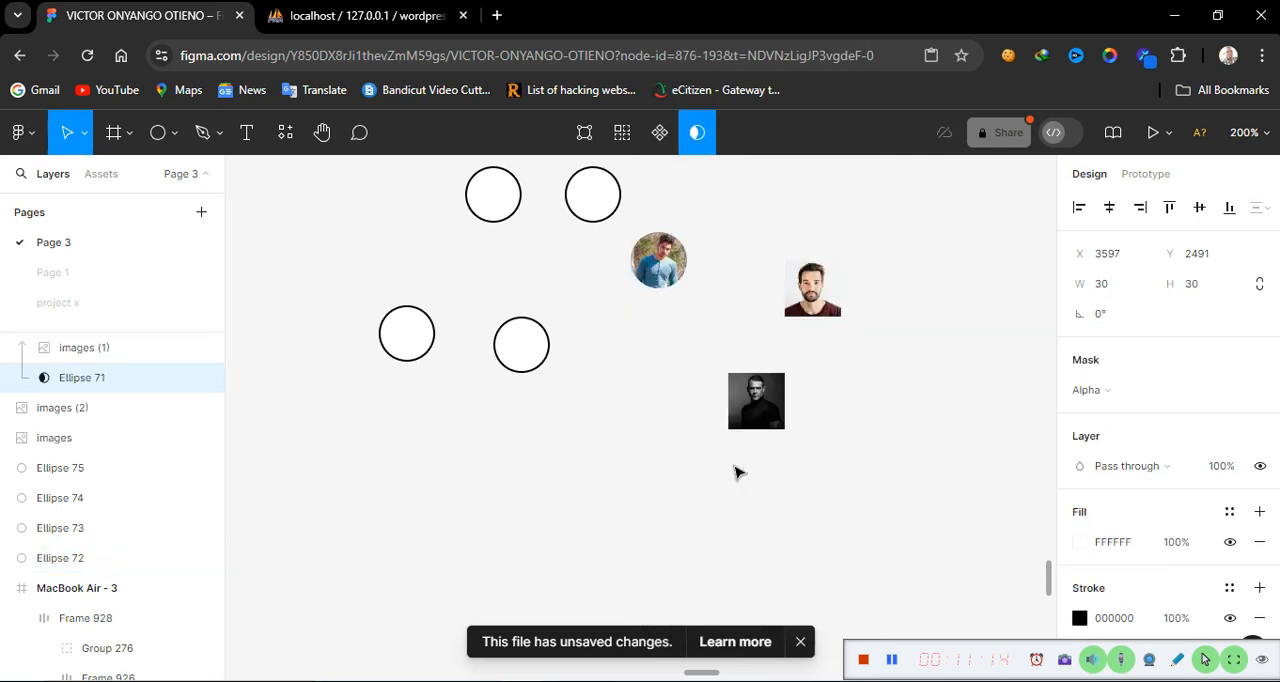
# Move the bearded man's photo onto another circle and mask it into that circle
pyautogui.click(671, 260)
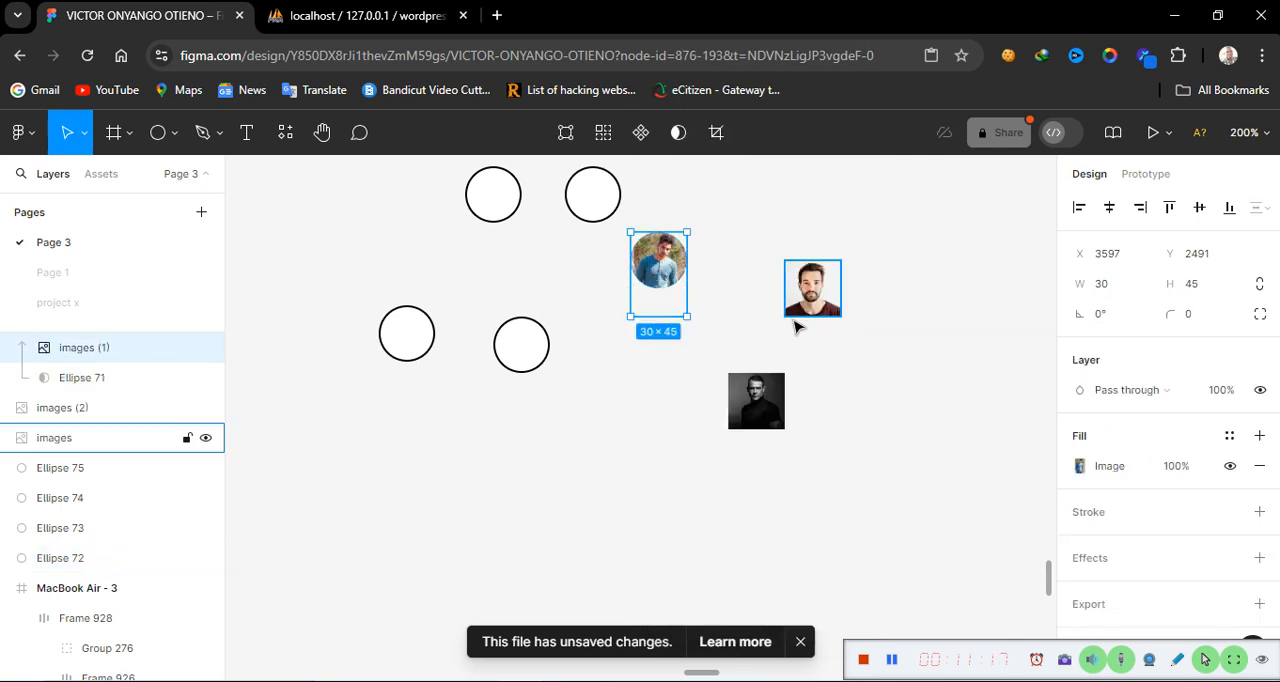
pyautogui.click(757, 333)
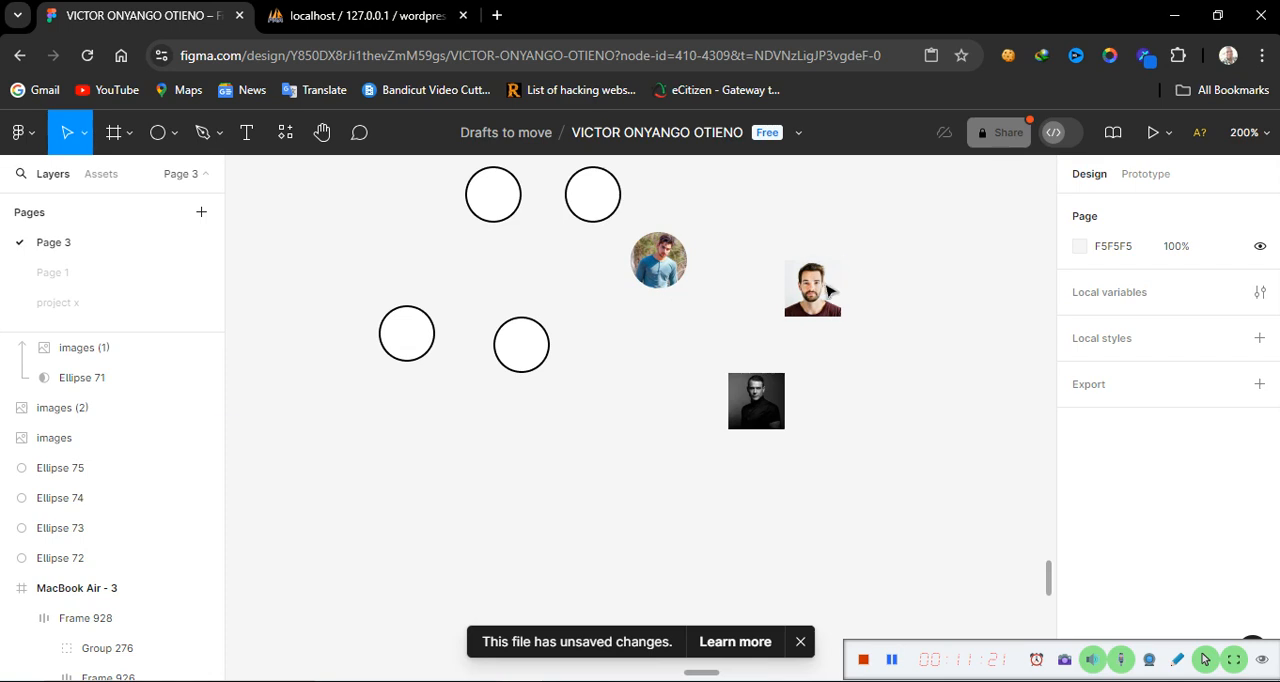
pyautogui.moveTo(812, 290); pyautogui.dragTo(531, 346)
pyautogui.moveTo(472, 288); pyautogui.dragTo(586, 420)
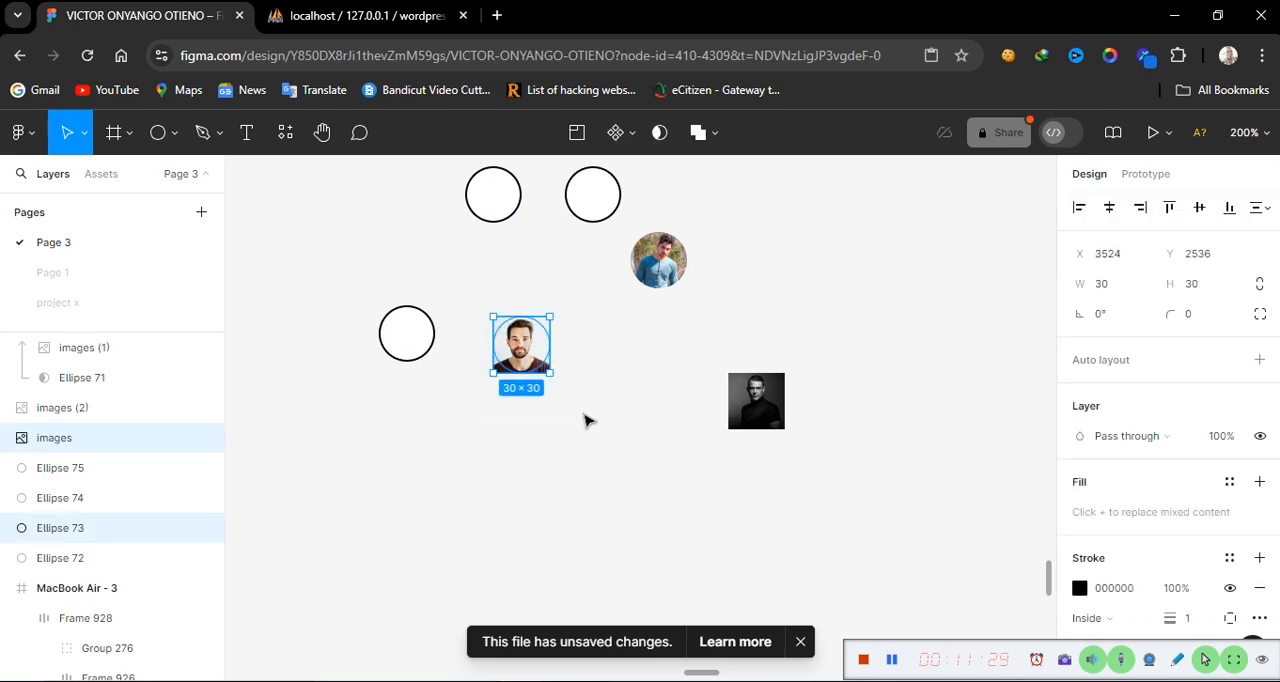
pyautogui.rightClick(521, 358)
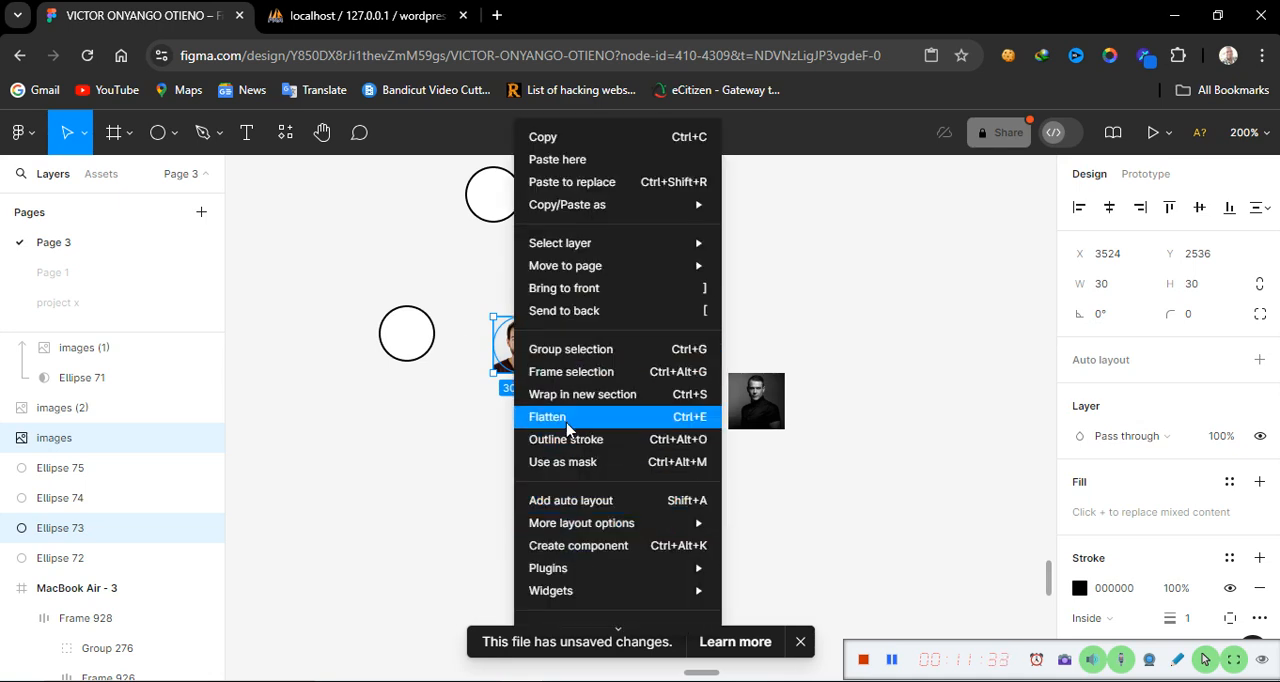
pyautogui.click(585, 462)
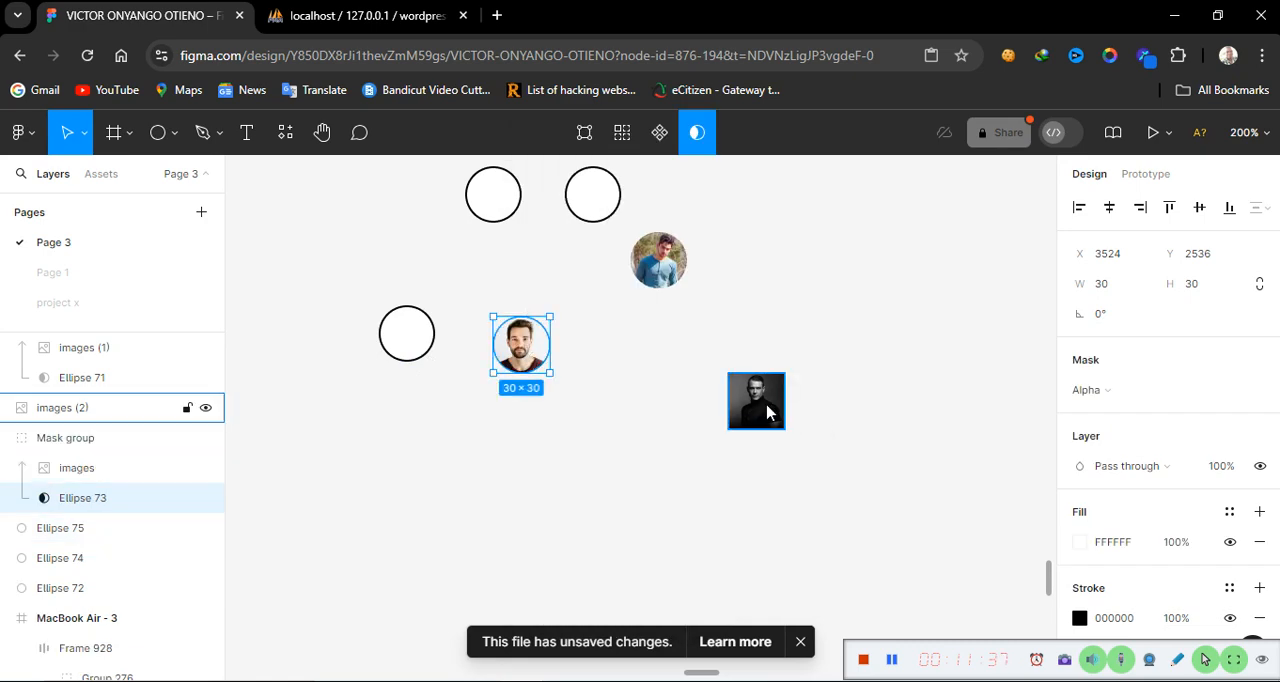
# Place the black-and-white portrait over a third circle and mask it into a round avatar
pyautogui.moveTo(768, 412); pyautogui.dragTo(422, 345)
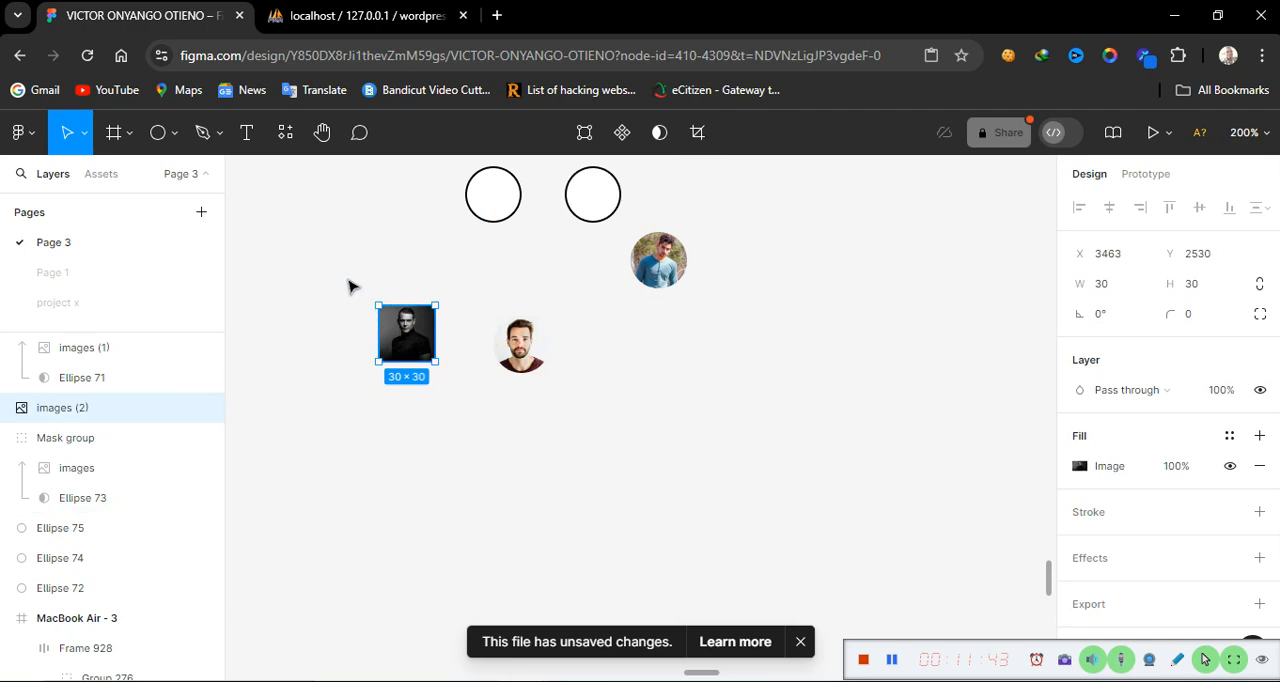
pyautogui.moveTo(348, 287); pyautogui.dragTo(457, 445)
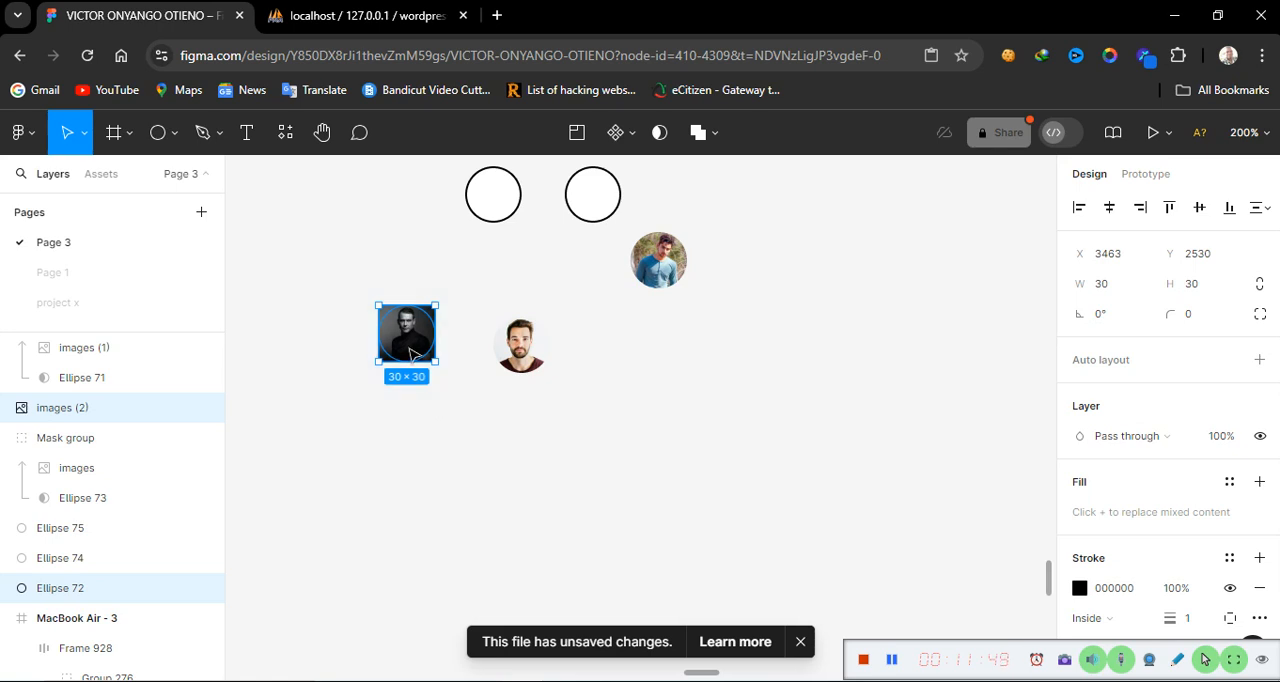
pyautogui.rightClick(411, 352)
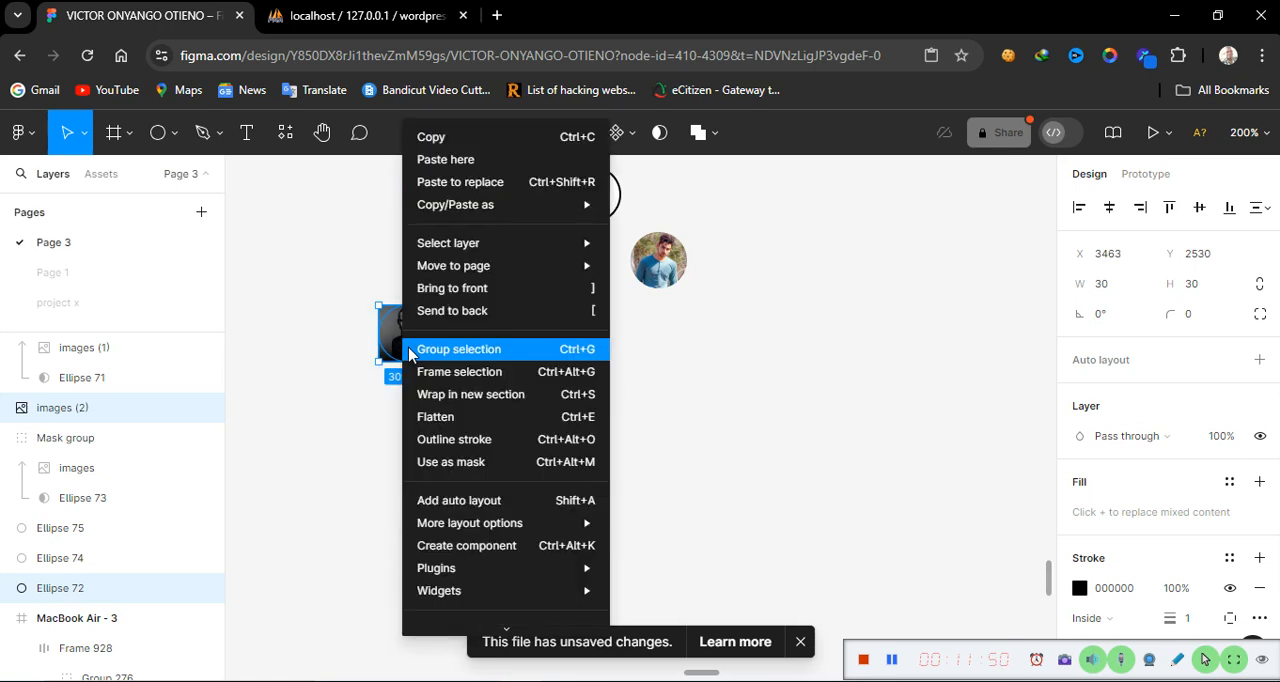
pyautogui.click(490, 466)
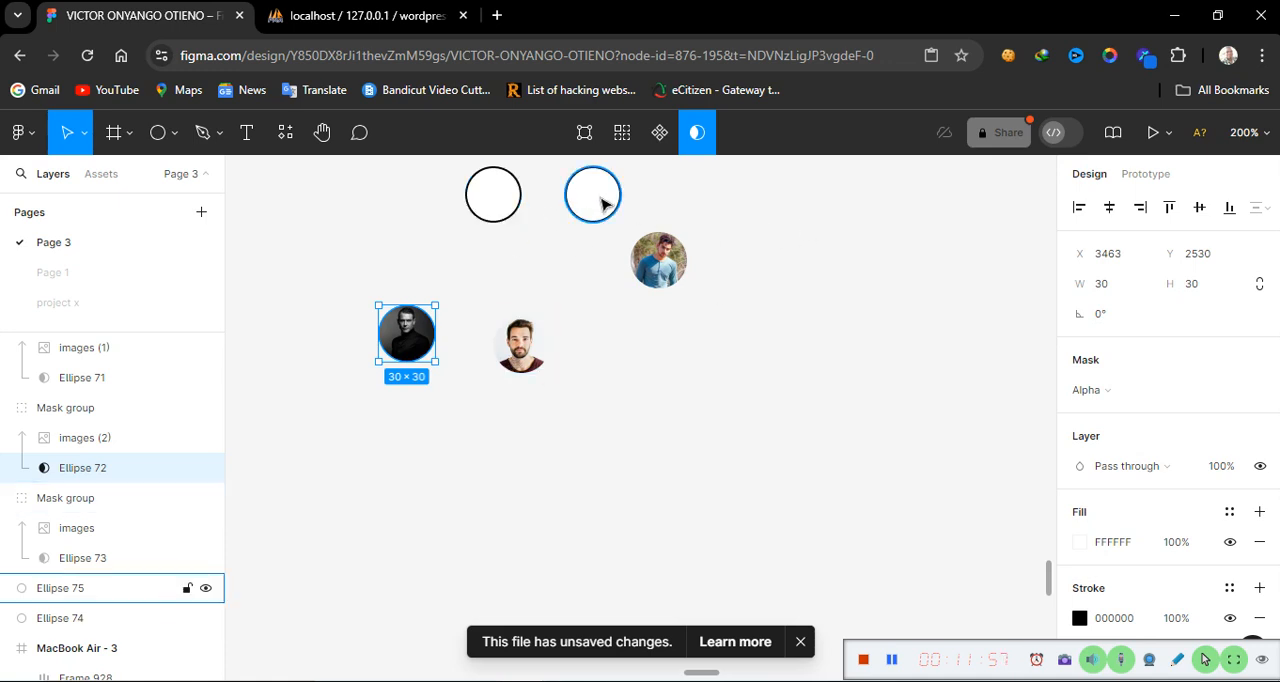
# Pan across the dashboard design to examine the overlapping avatars in the meeting members card
pyautogui.hscroll(-6, 460, 445)
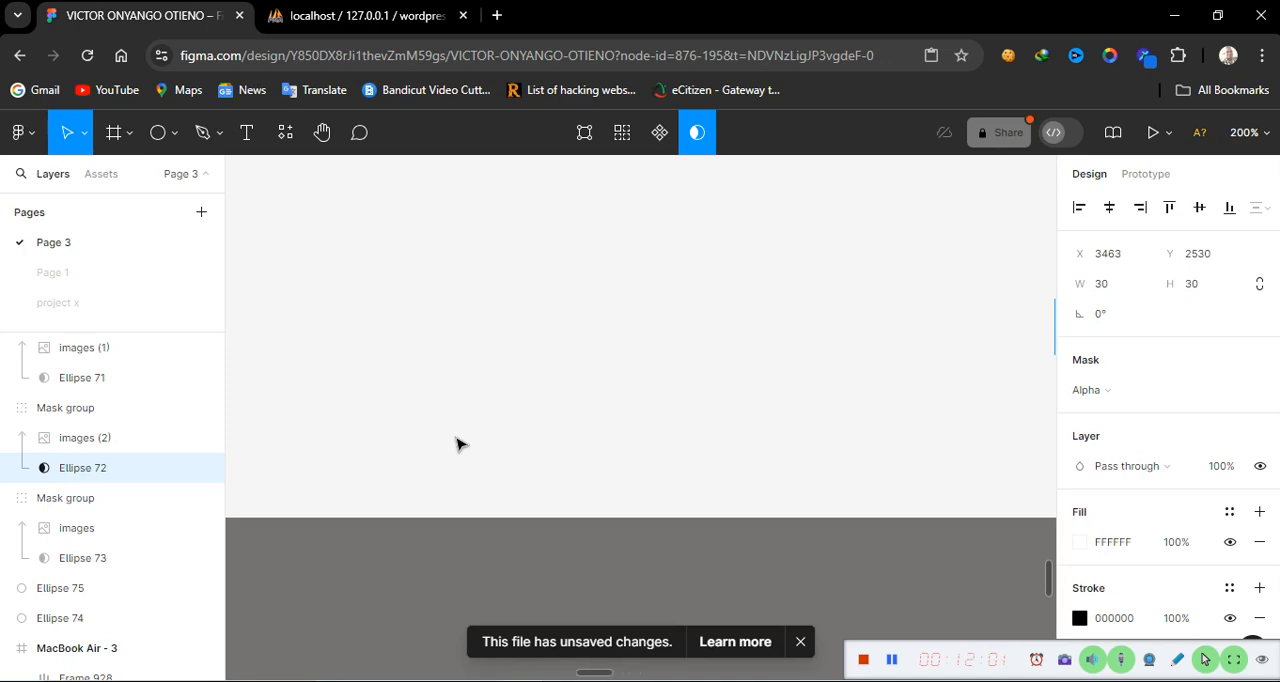
pyautogui.hscroll(-10, 457, 443)
pyautogui.scroll(-10, 457, 443)
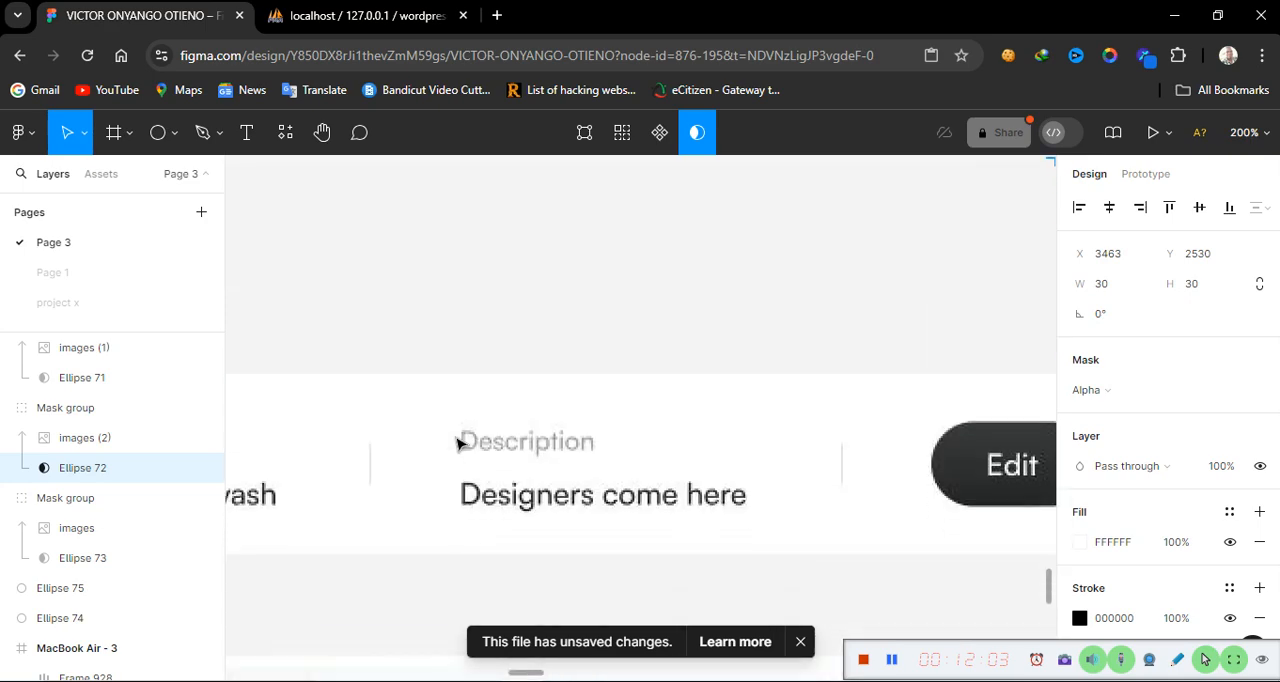
pyautogui.scroll(10, 457, 443)
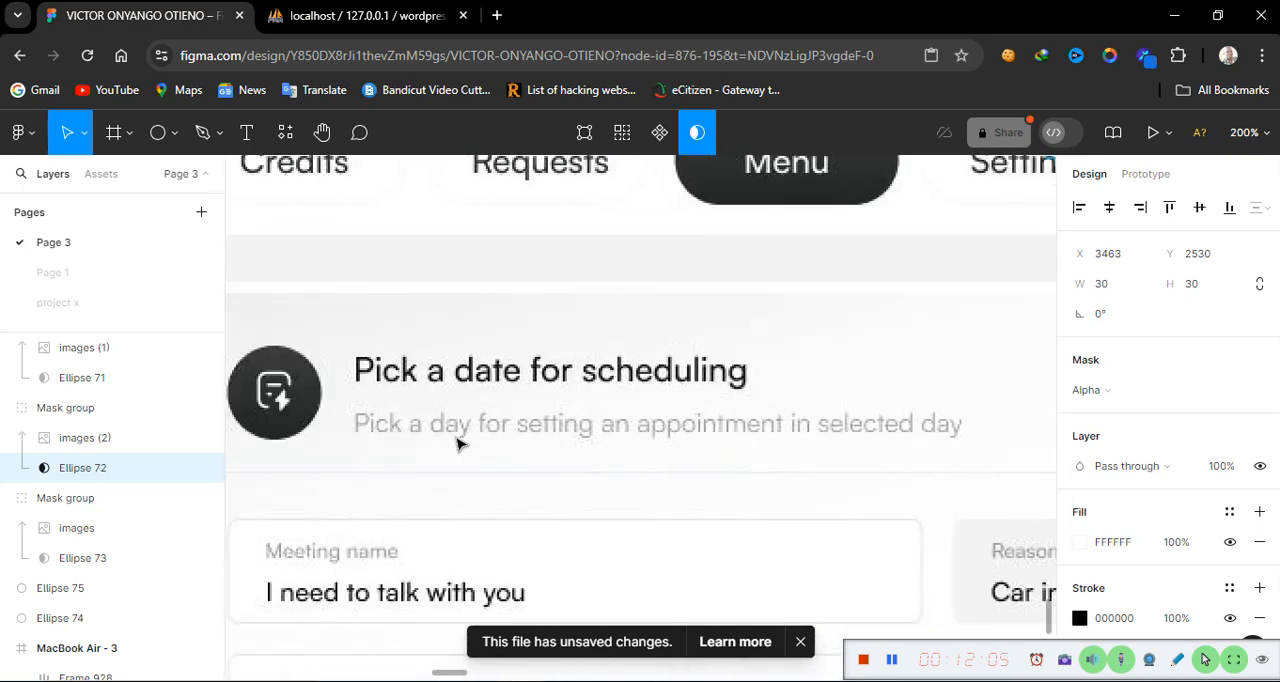
pyautogui.scroll(-1, 457, 443)
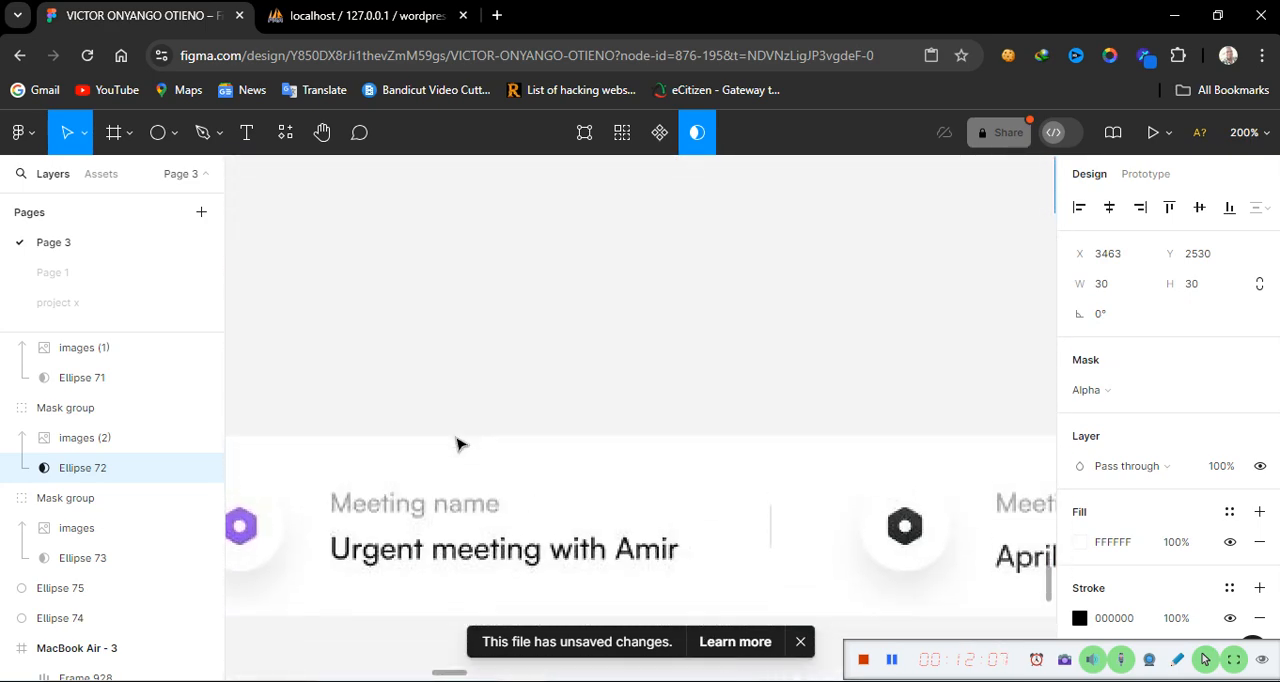
pyautogui.hscroll(5, 457, 443)
pyautogui.hscroll(5, 457, 443)
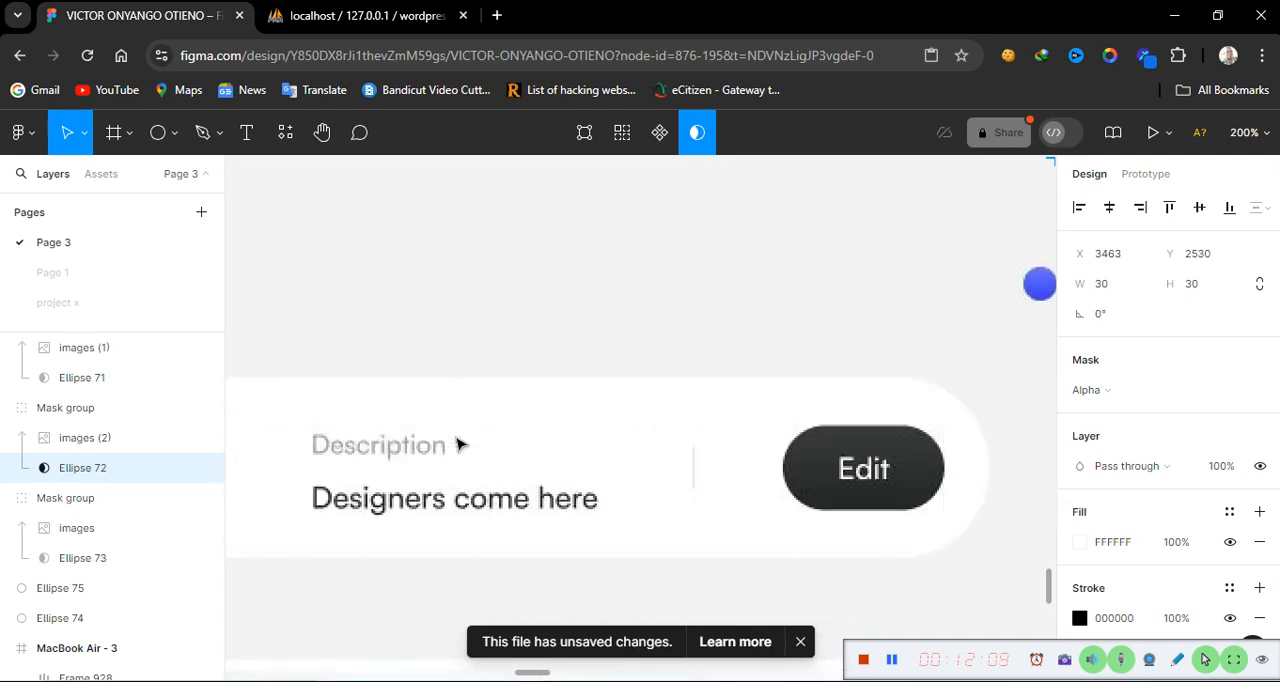
pyautogui.hscroll(-7, 457, 443)
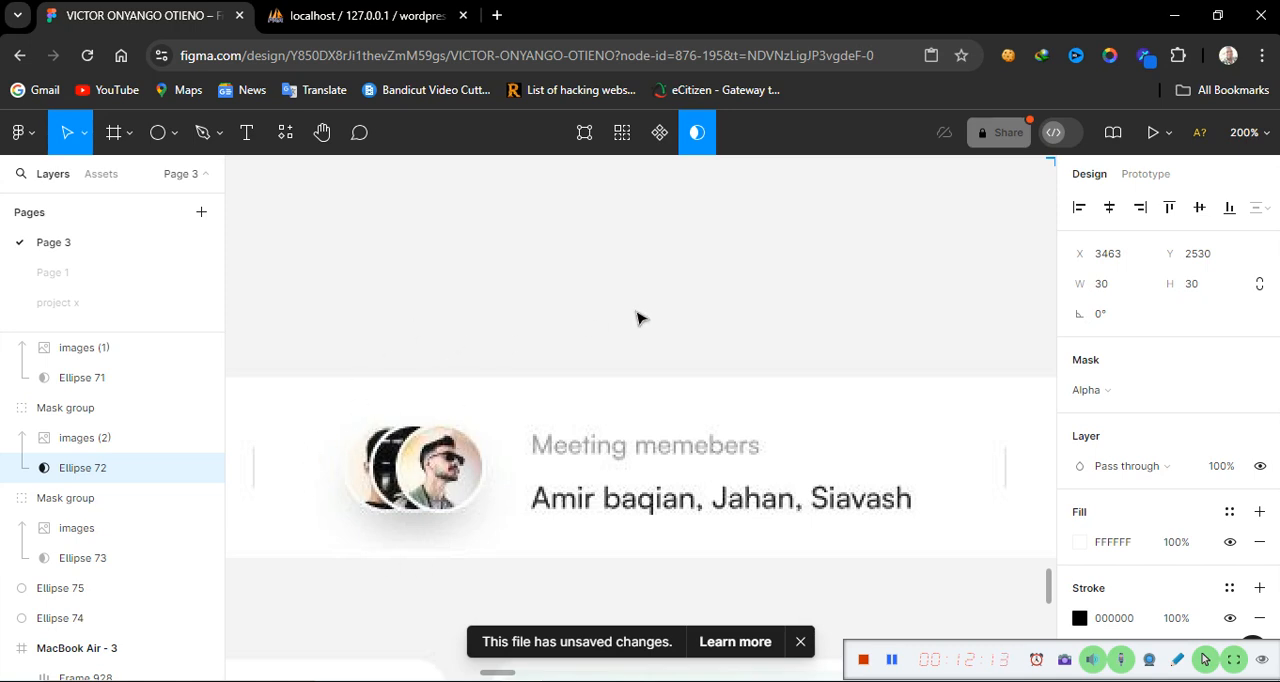
pyautogui.hotkey('ctrl', '-')
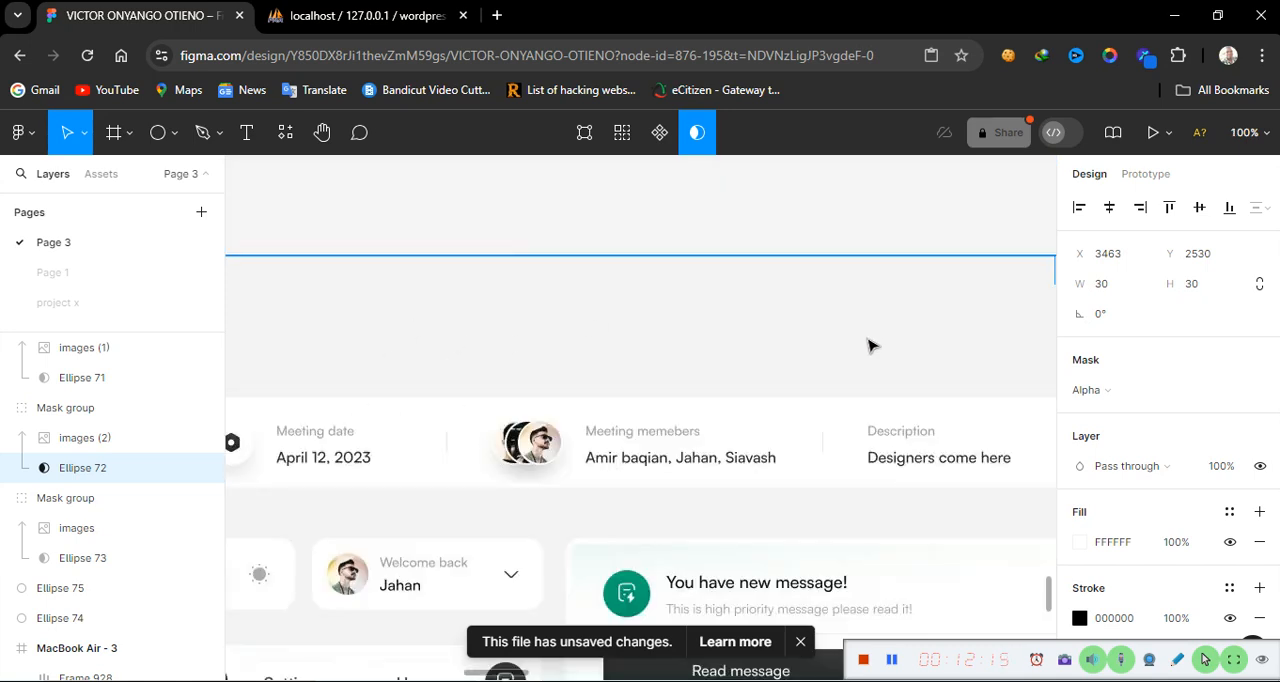
pyautogui.hscroll(9, 871, 346)
pyautogui.hscroll(5, 871, 346)
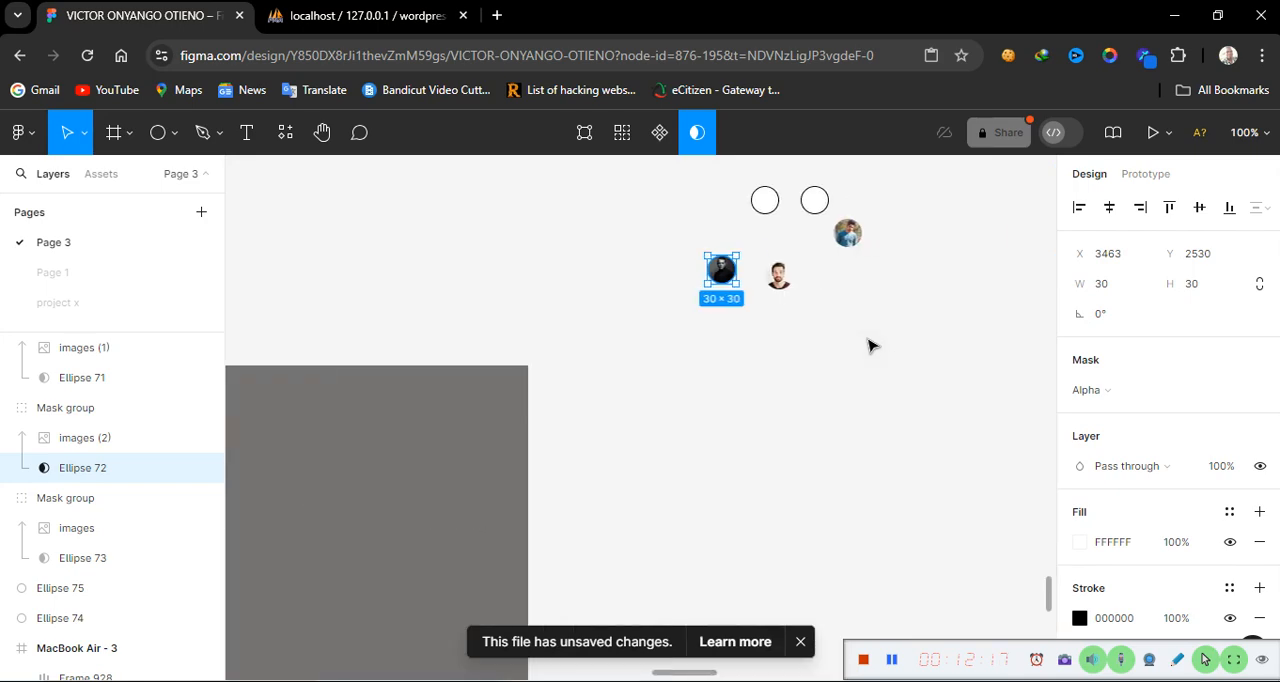
pyautogui.scroll(3, 871, 346)
pyautogui.scroll(1, 871, 346)
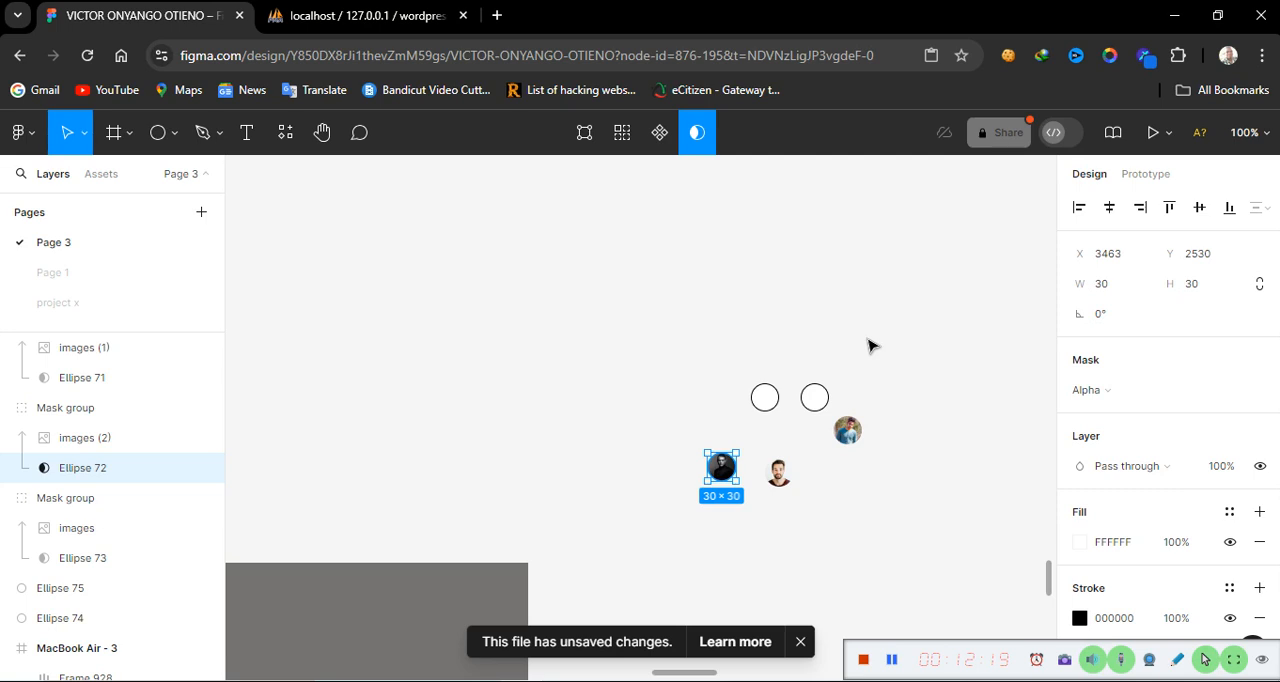
pyautogui.hscroll(1, 867, 346)
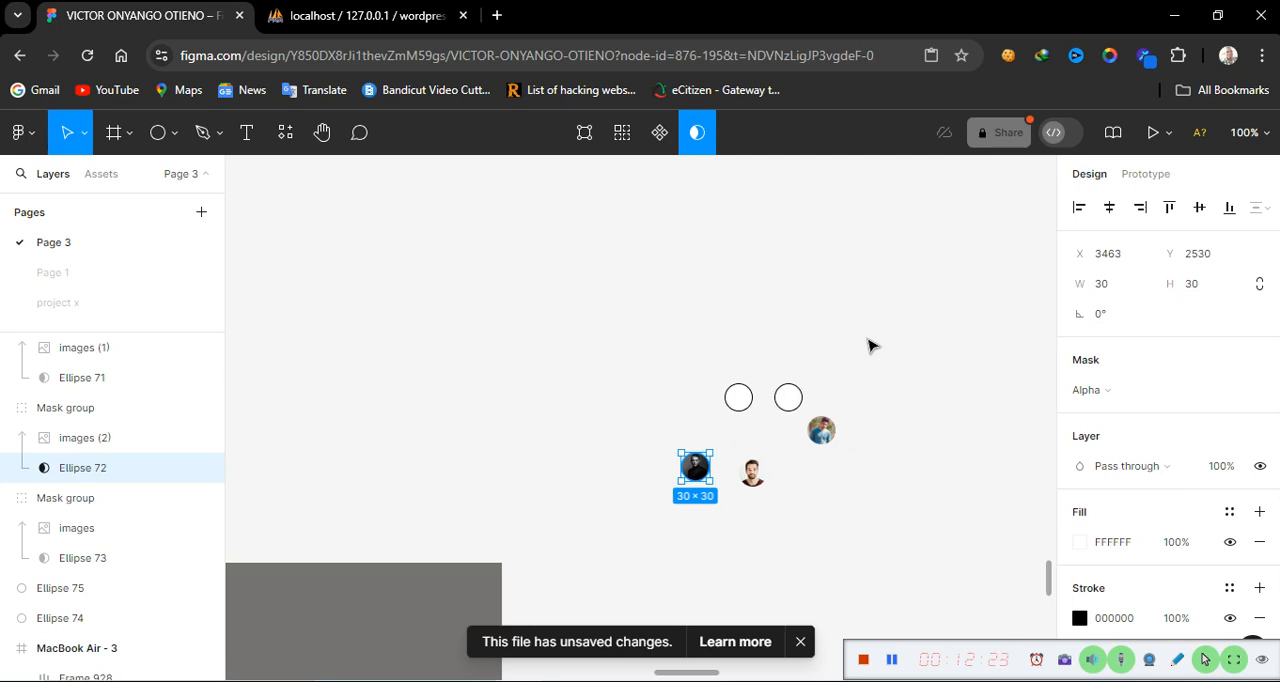
pyautogui.hotkey('ctrl', '+')
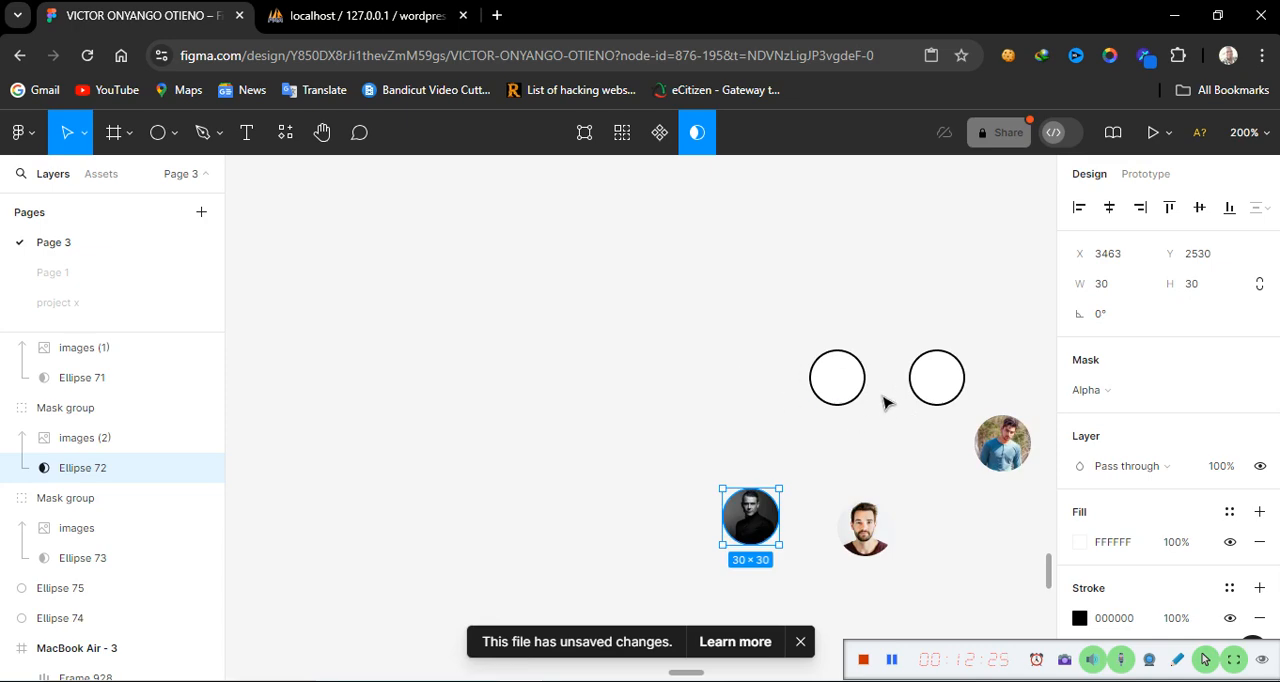
# Move the blue-shirt avatar slightly left, closer to the other avatars
pyautogui.click(1013, 443)
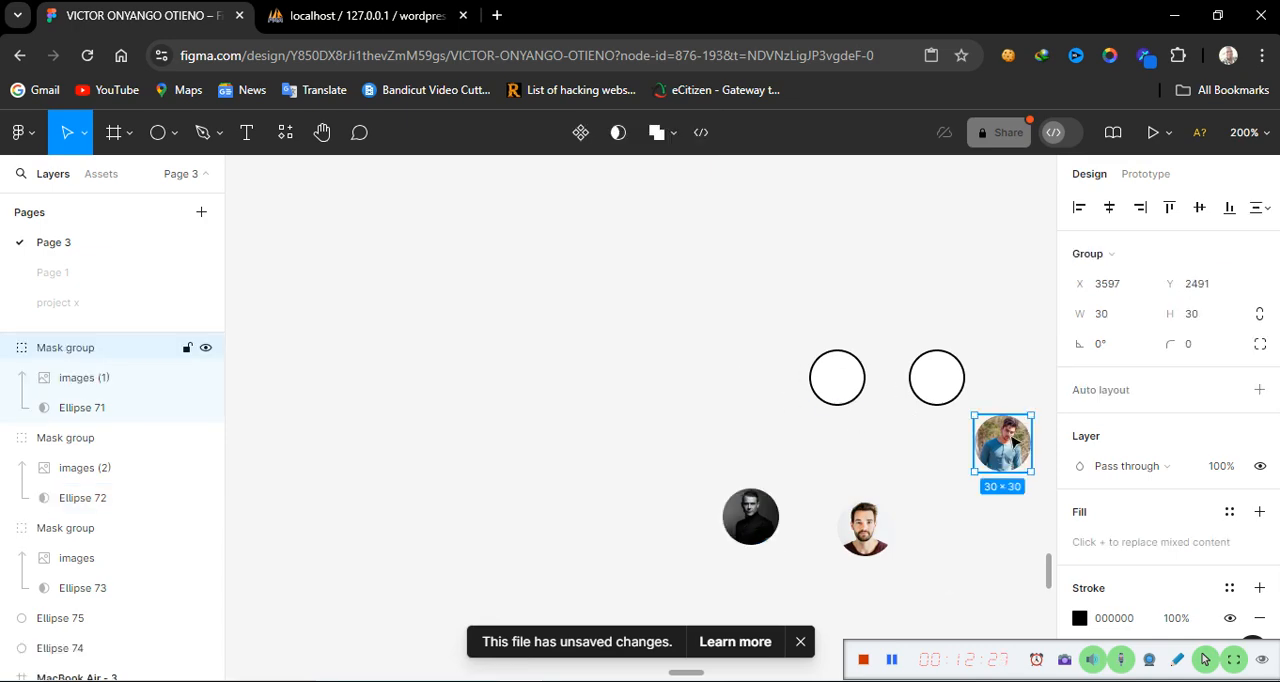
pyautogui.moveTo(972, 448); pyautogui.dragTo(933, 455)
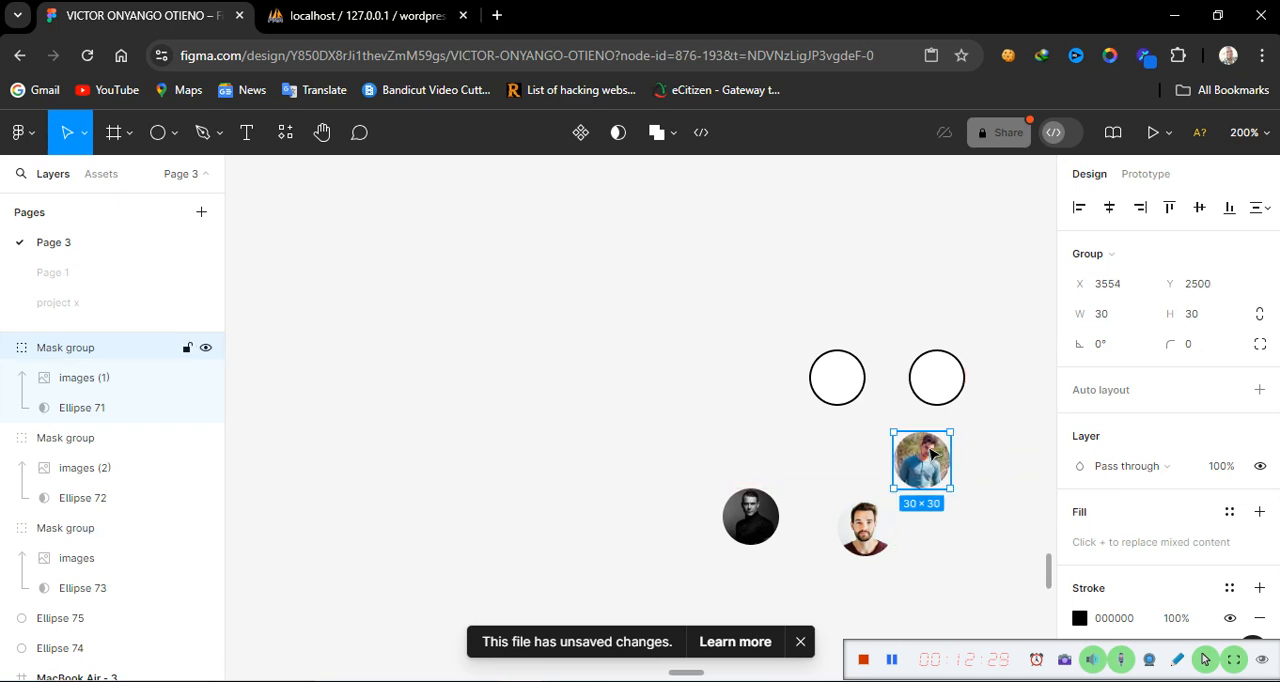
# Hide an empty circle's stroke, then place it over the blue-shirt avatar and bring it to the front
pyautogui.click(946, 384)
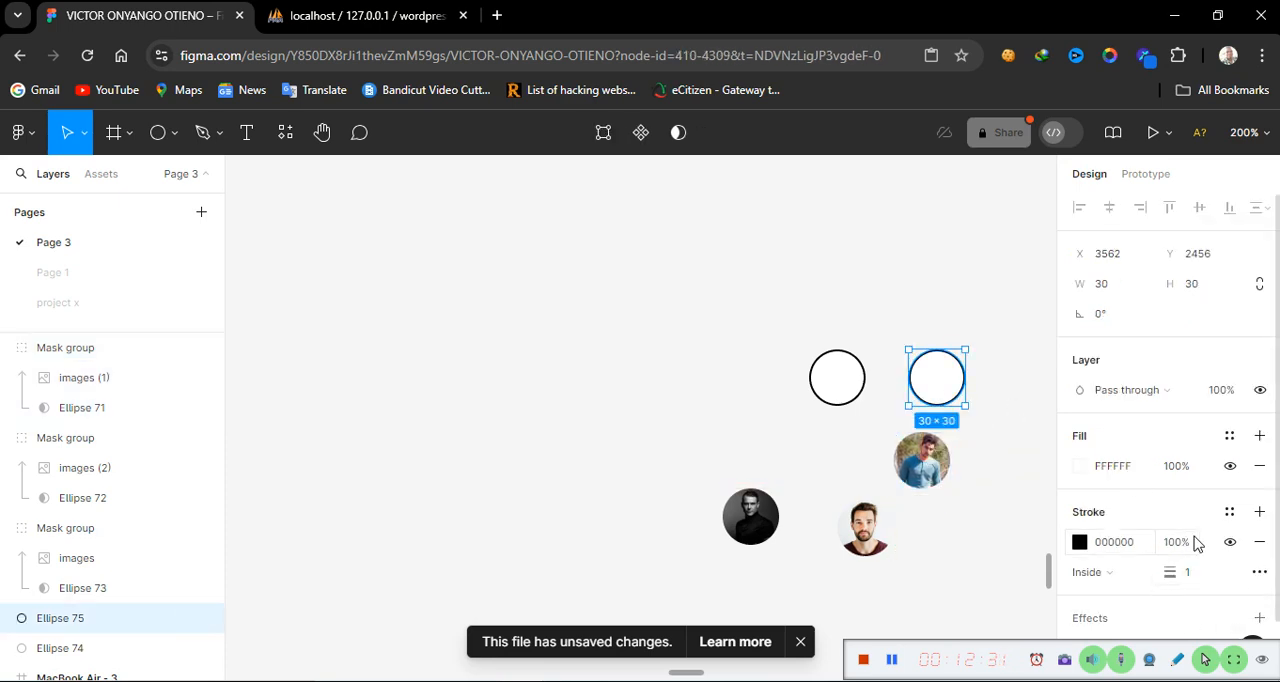
pyautogui.click(1230, 542)
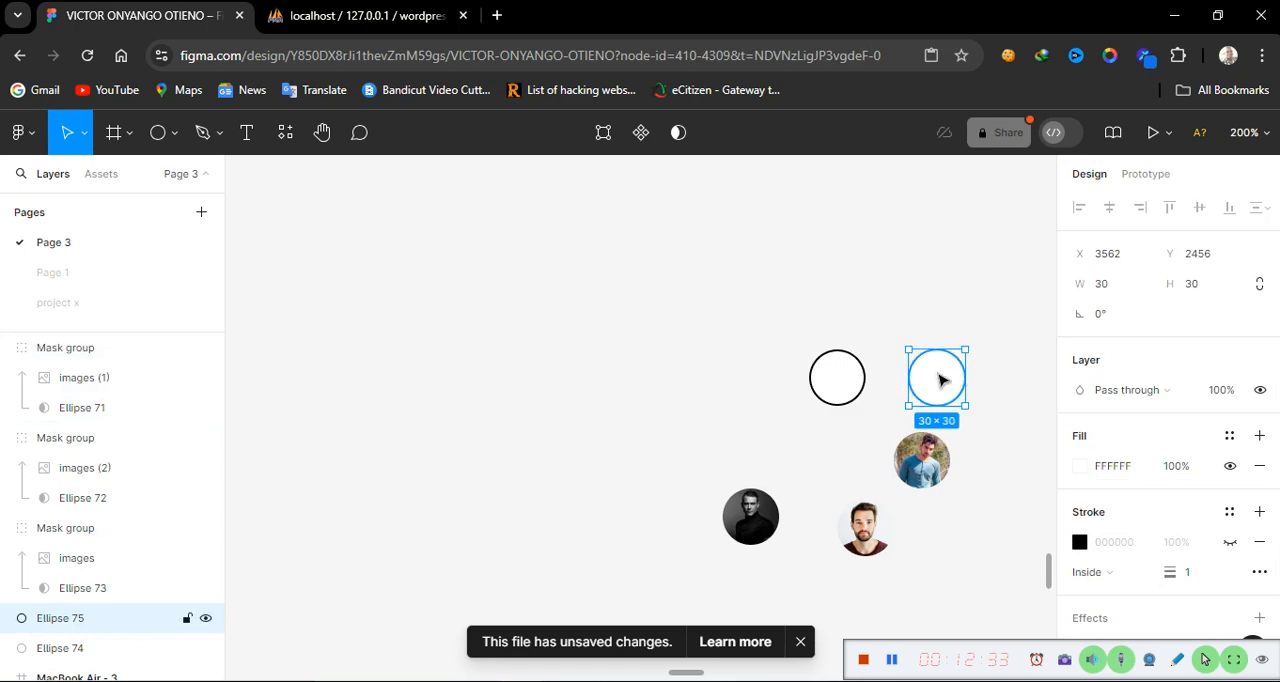
pyautogui.moveTo(940, 427); pyautogui.dragTo(945, 459)
pyautogui.rightClick(963, 470)
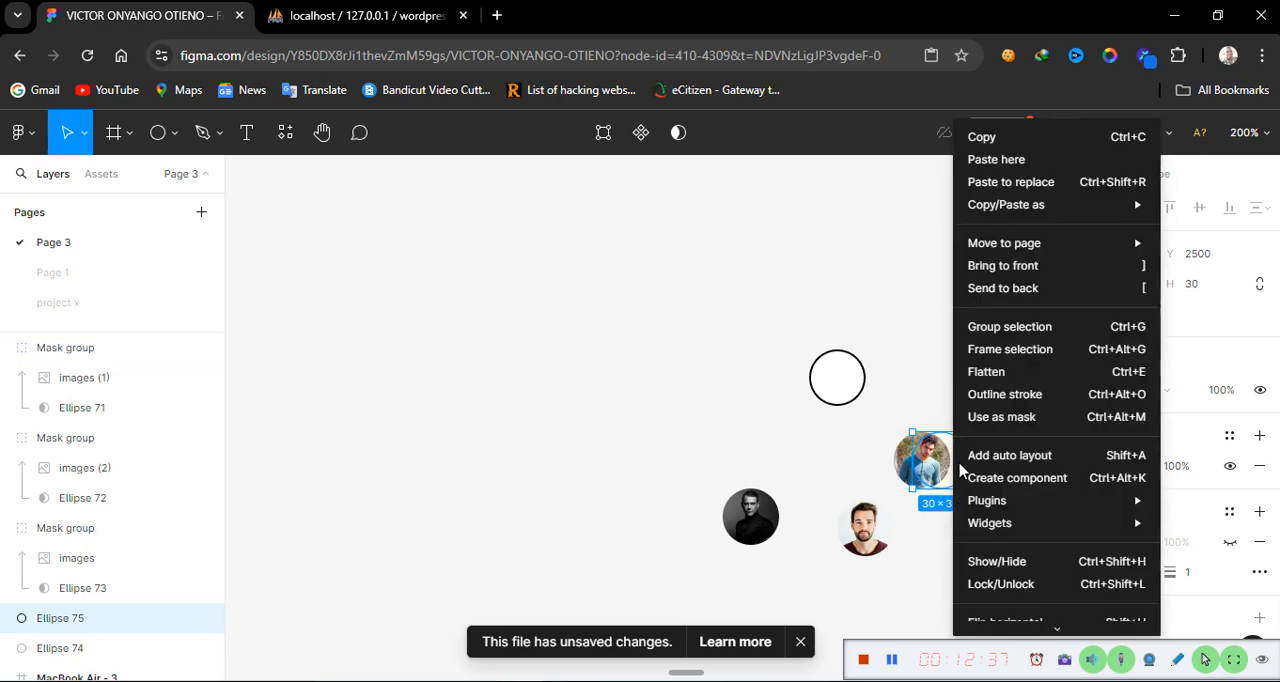
pyautogui.click(1025, 277)
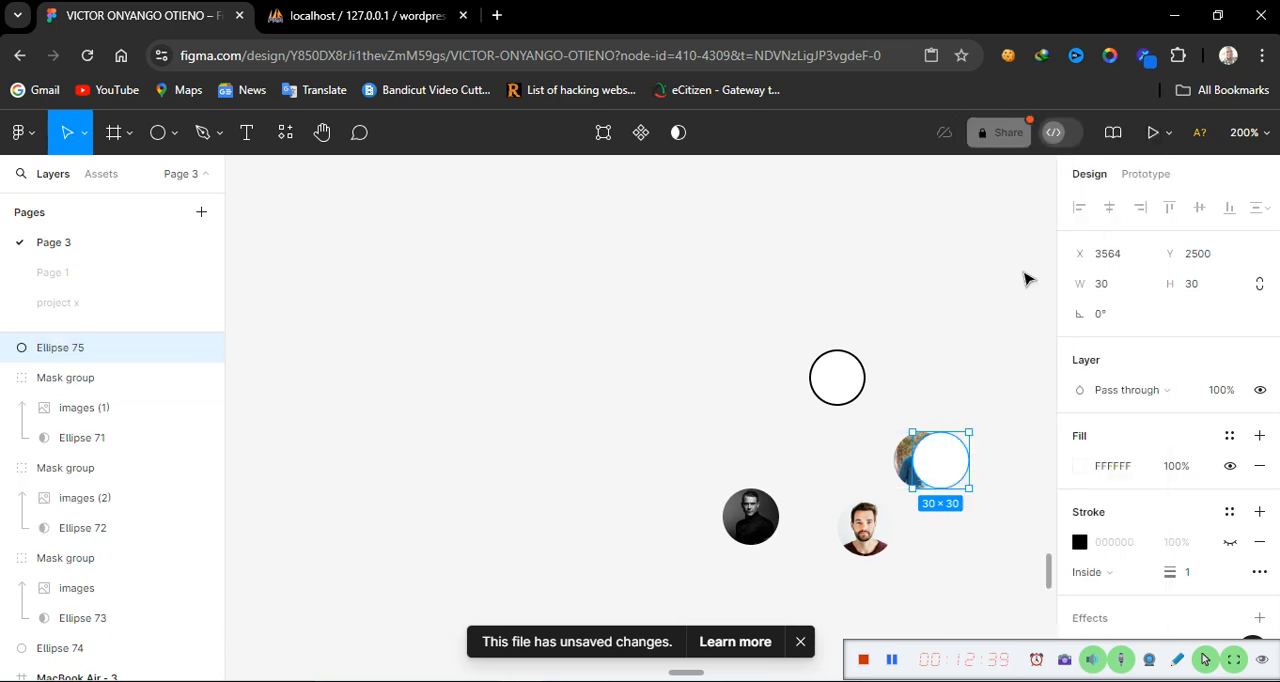
pyautogui.moveTo(936, 466); pyautogui.dragTo(922, 467)
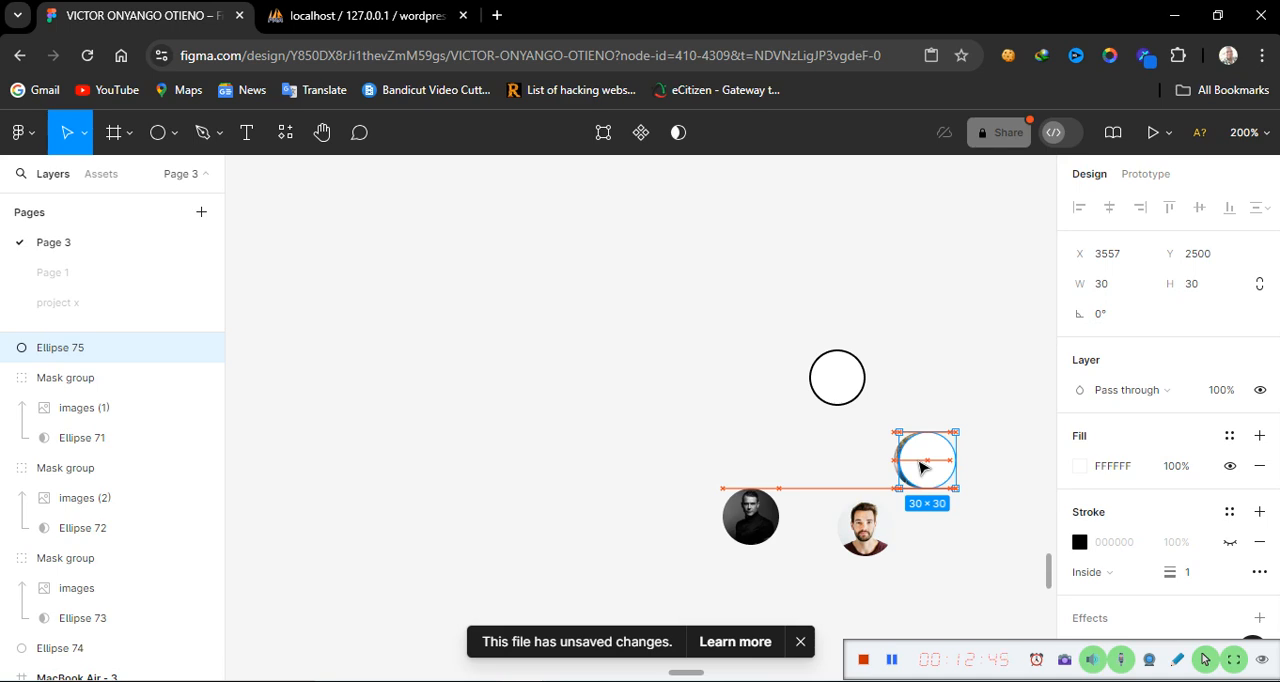
pyautogui.click(937, 397)
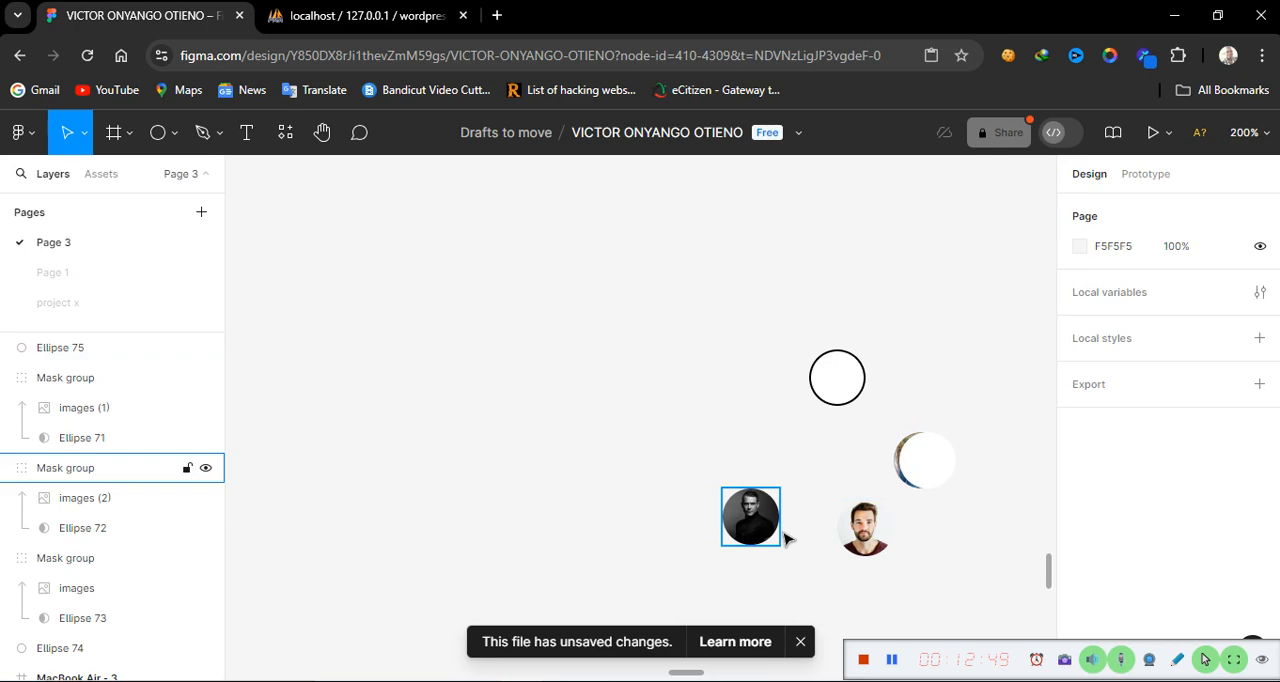
# Bring the black-and-white avatar to the front and move it onto the stack so it overlaps the other avatars
pyautogui.click(757, 530)
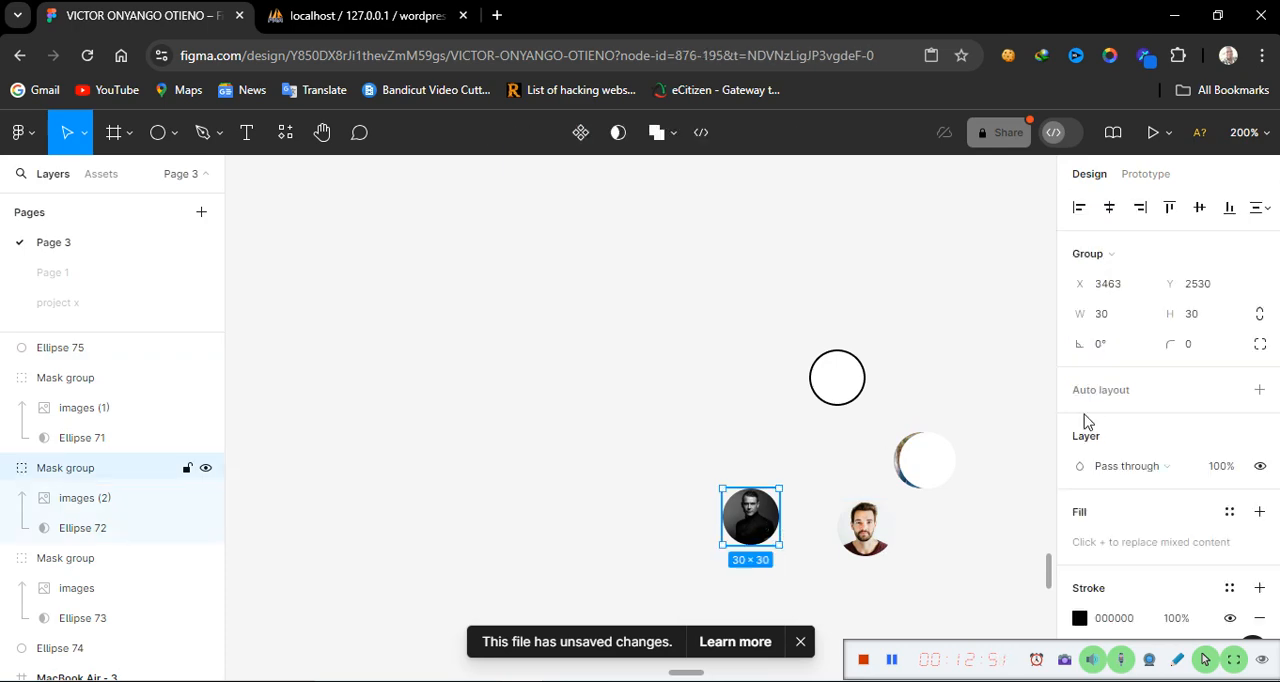
pyautogui.moveTo(1087, 420); pyautogui.dragTo(689, 459)
pyautogui.hscroll(-5, 668, 545)
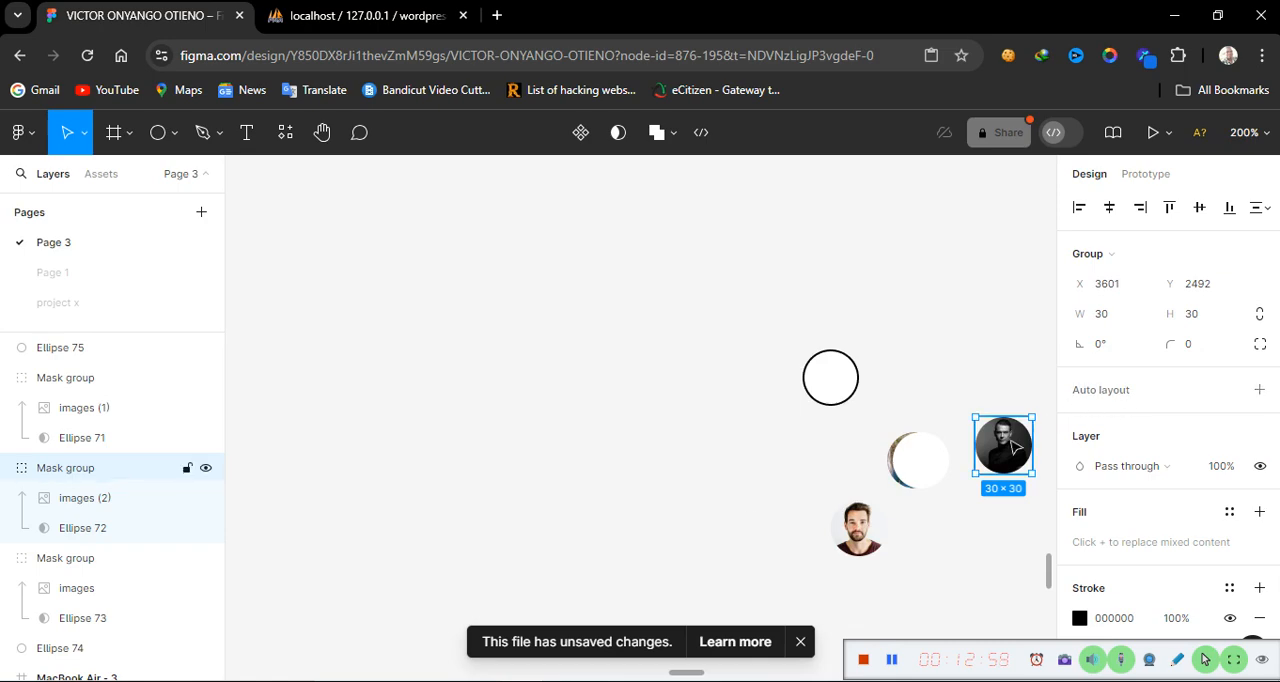
pyautogui.rightClick(1015, 443)
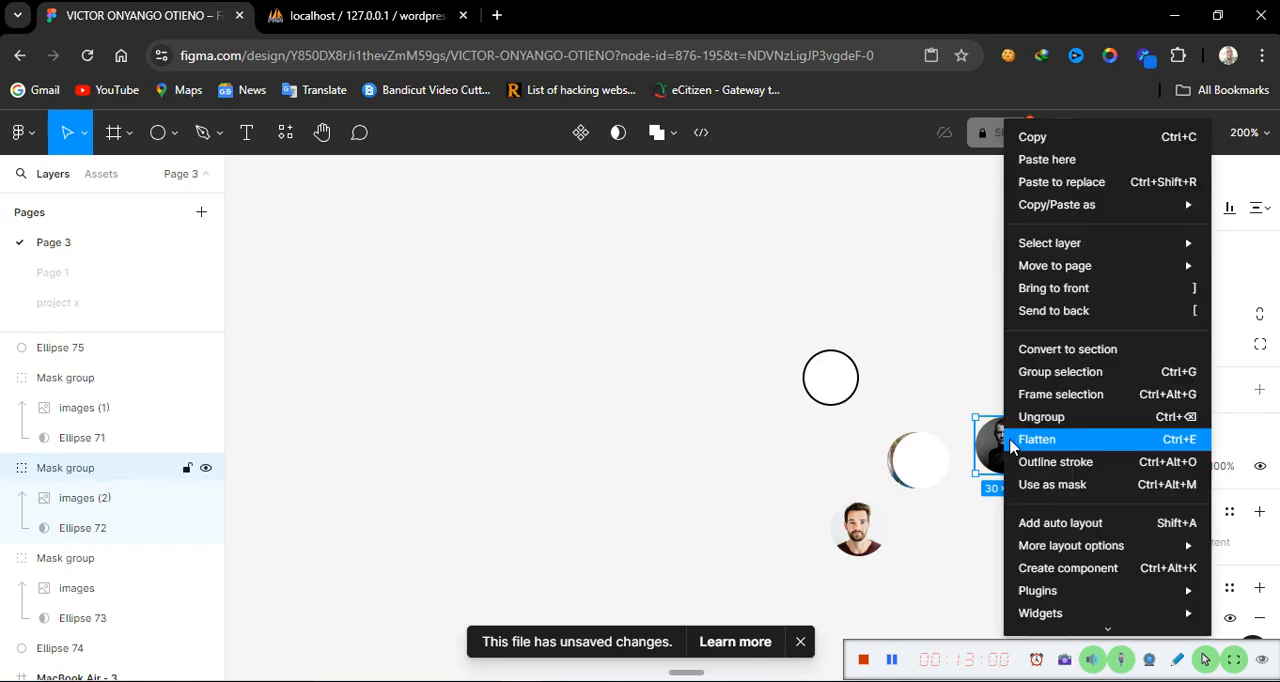
pyautogui.click(1051, 290)
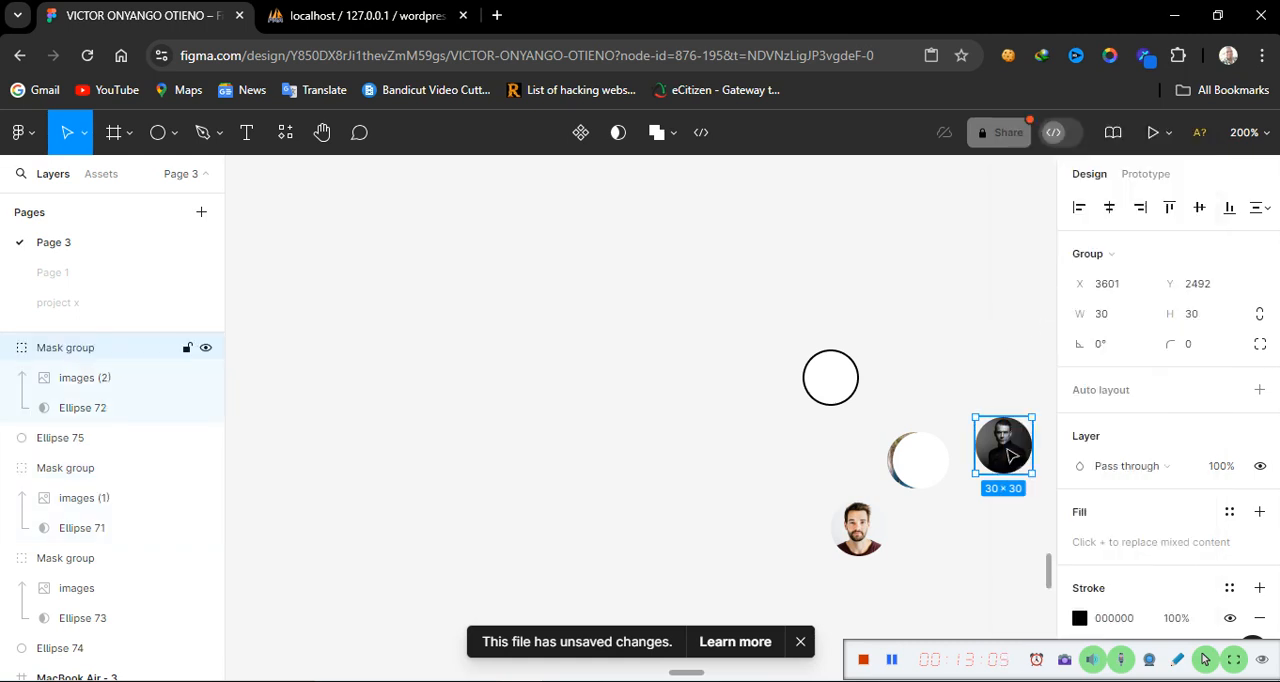
pyautogui.moveTo(1008, 455); pyautogui.dragTo(935, 473)
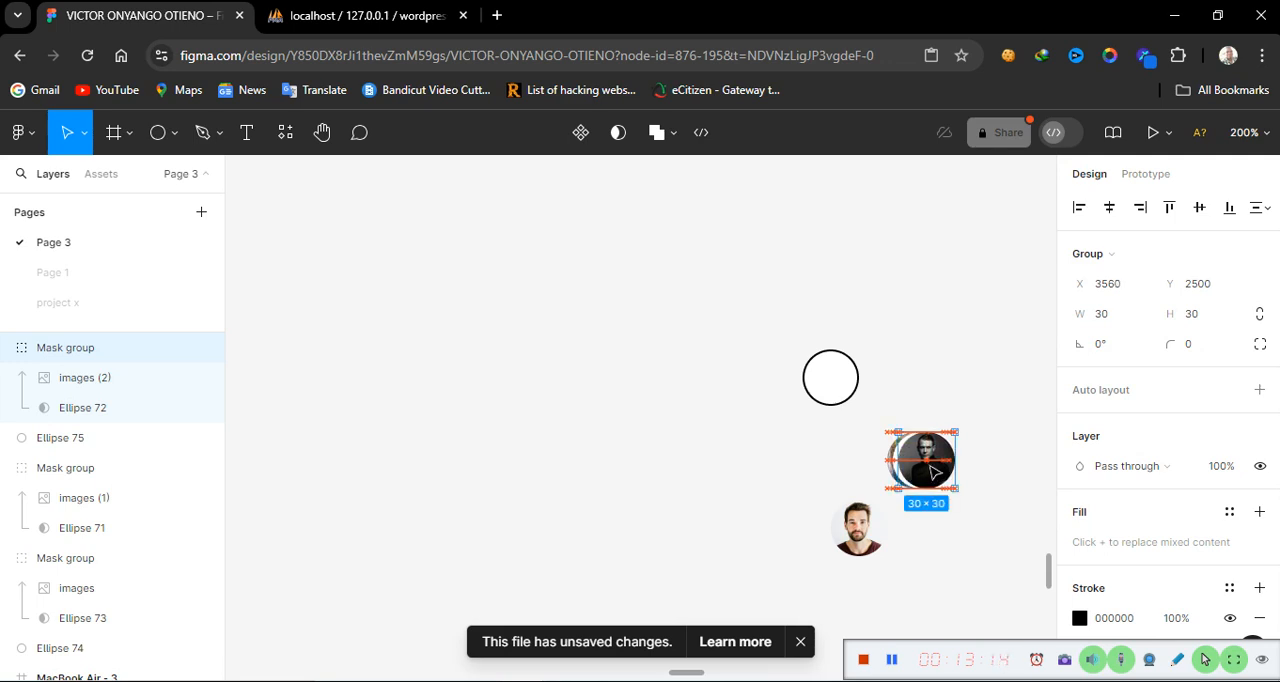
# Hide the empty circle's stroke, place it over the black-and-white avatar, and bring it to the front
pyautogui.click(835, 379)
pyautogui.rightClick(833, 378)
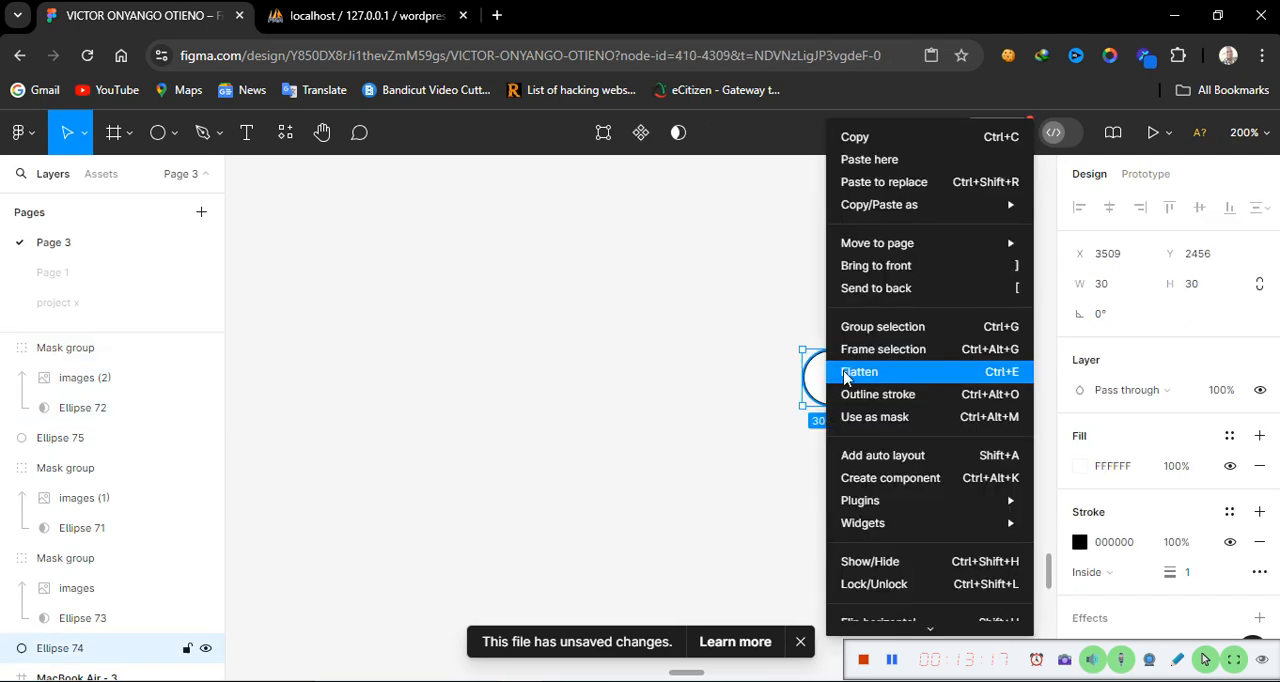
pyautogui.click(1227, 549)
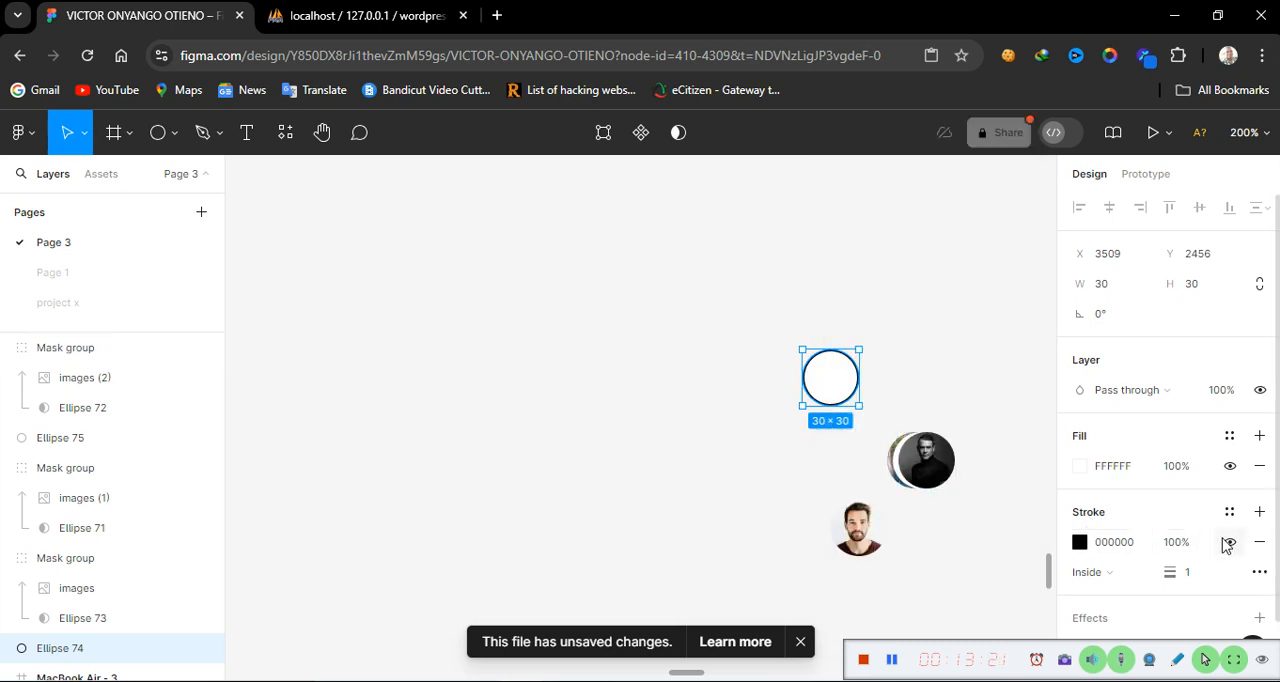
pyautogui.click(1227, 543)
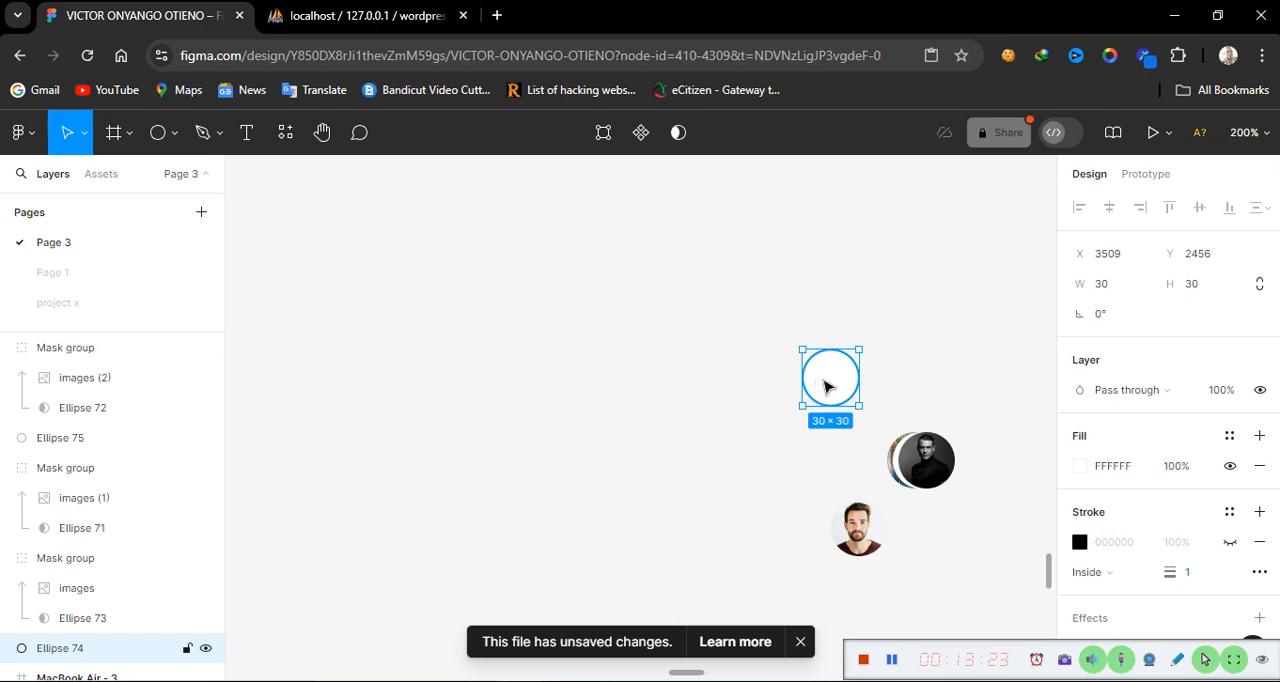
pyautogui.moveTo(826, 386); pyautogui.dragTo(973, 459)
pyautogui.rightClick(979, 459)
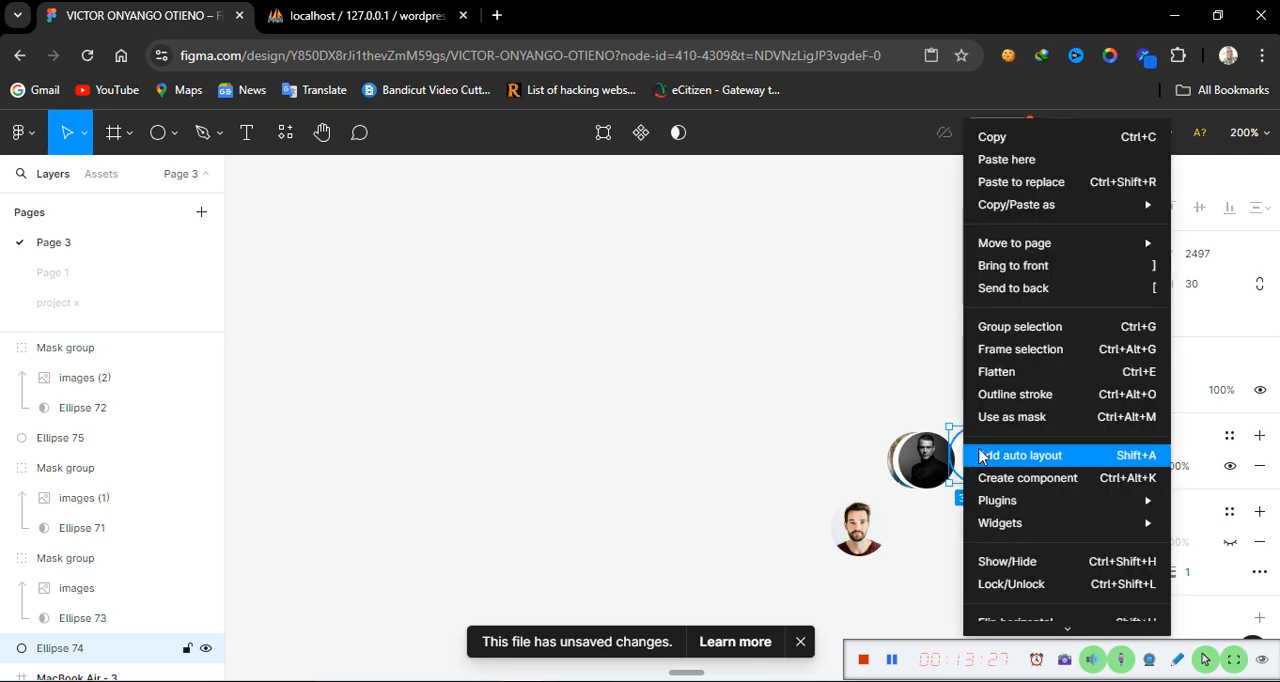
pyautogui.click(1023, 266)
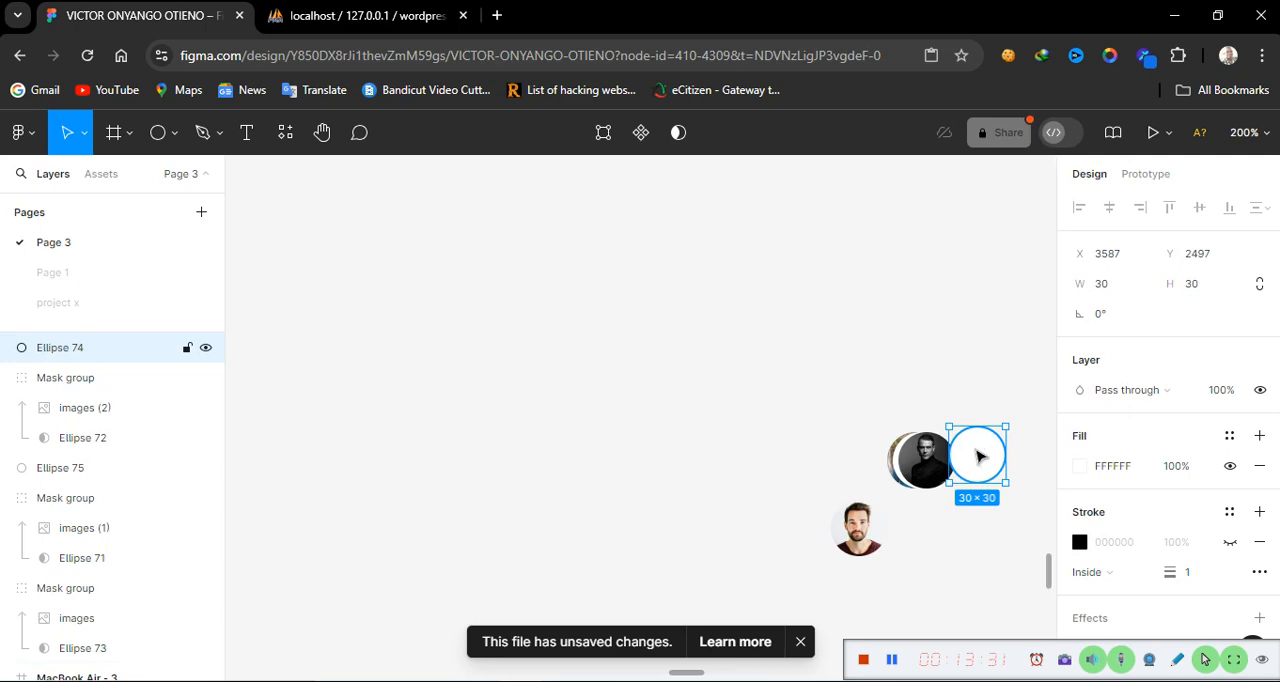
pyautogui.moveTo(977, 457); pyautogui.dragTo(957, 458)
pyautogui.moveTo(953, 458); pyautogui.dragTo(950, 458)
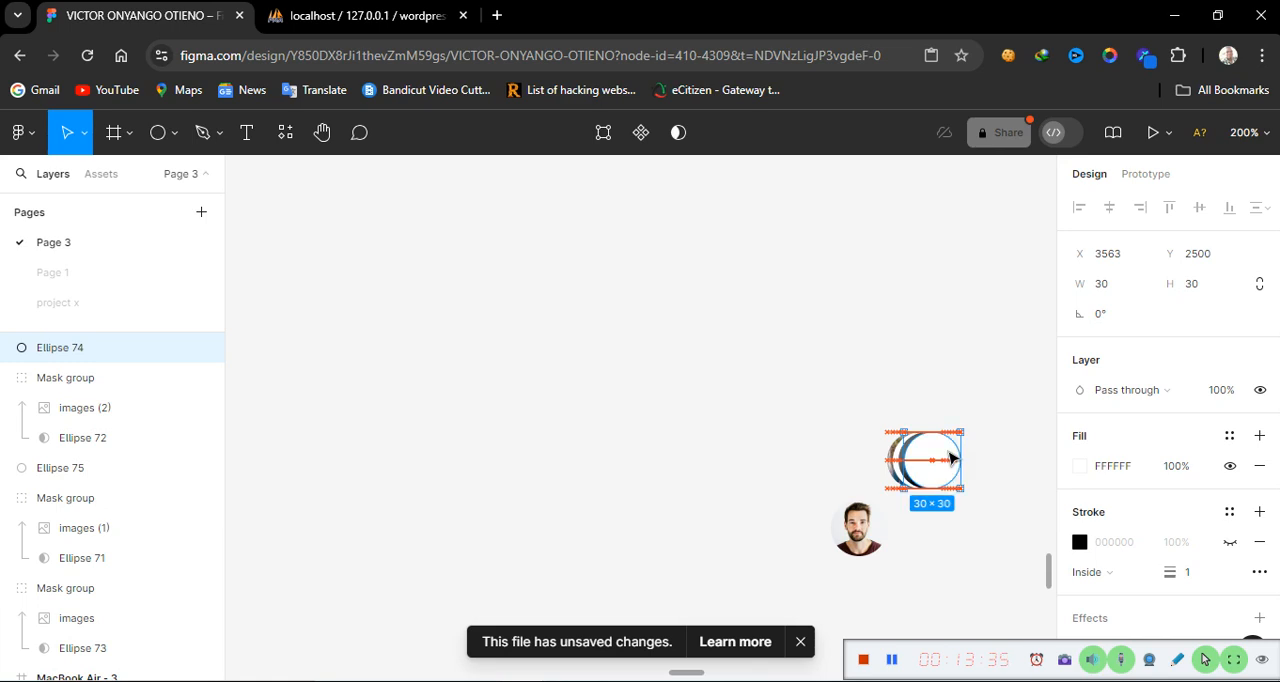
# Move the bearded man's avatar onto the stack, bring it to the front, and nudge it left to overlap
pyautogui.click(946, 357)
pyautogui.click(864, 531)
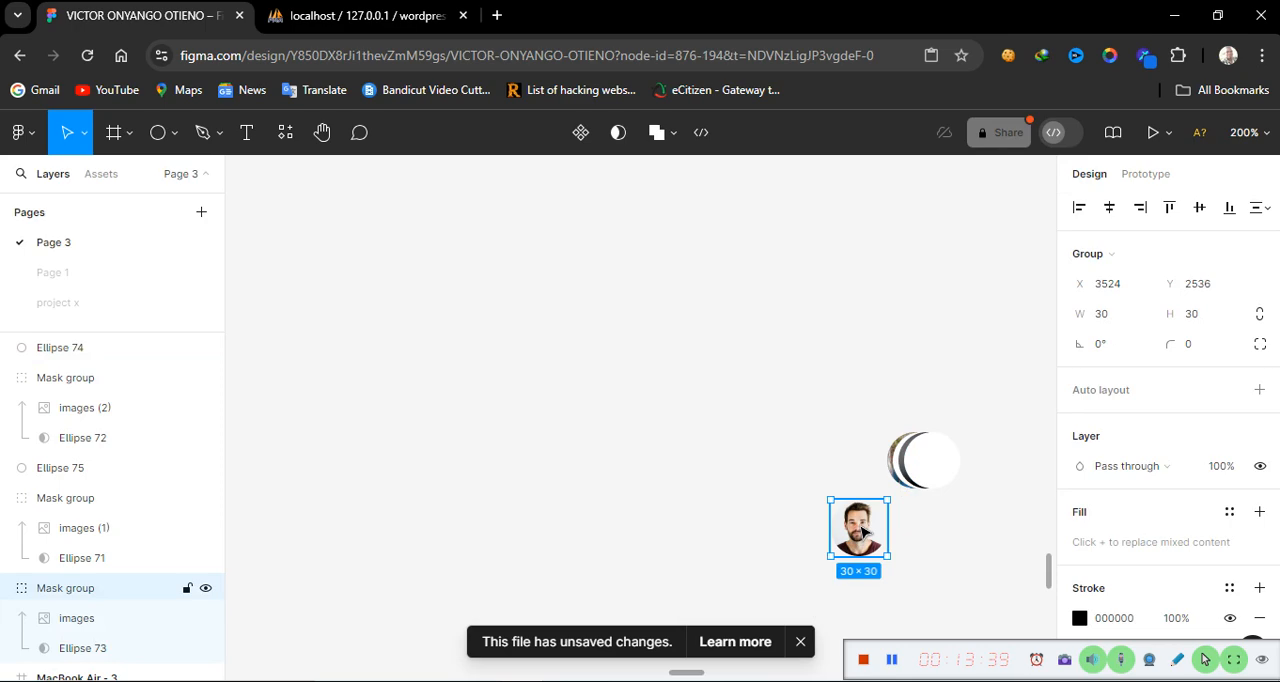
pyautogui.moveTo(864, 531); pyautogui.dragTo(961, 452)
pyautogui.rightClick(961, 452)
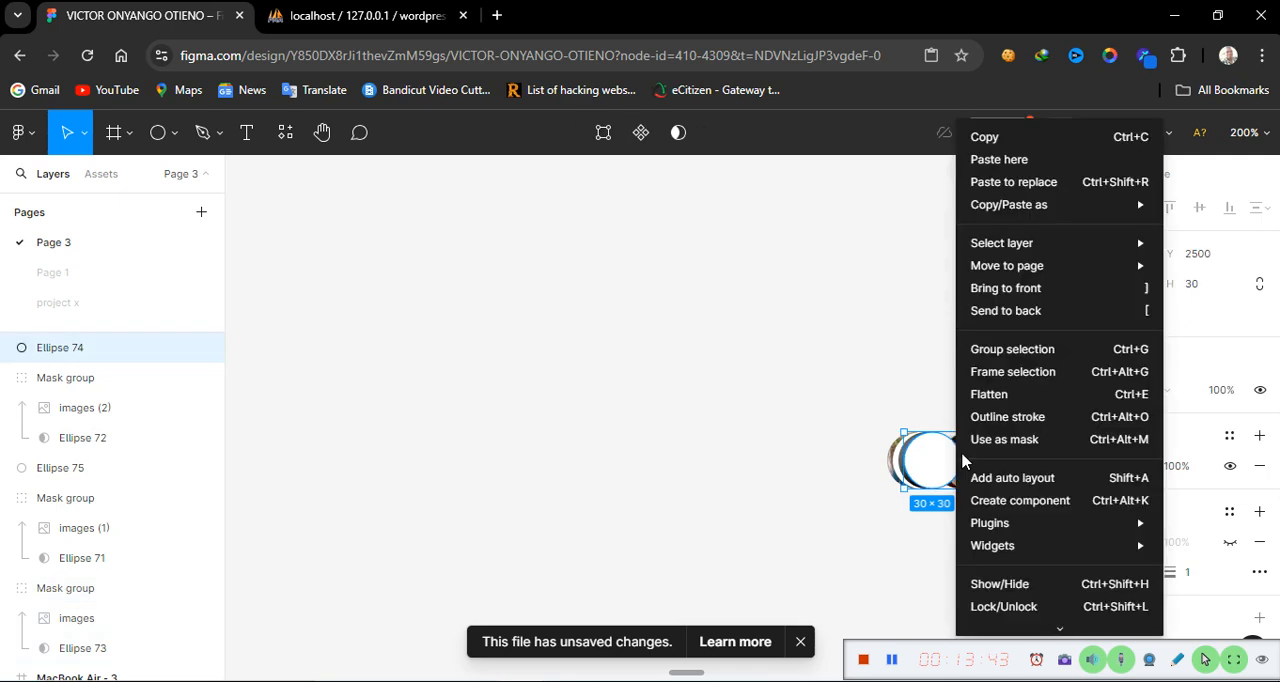
pyautogui.click(911, 374)
pyautogui.click(975, 465)
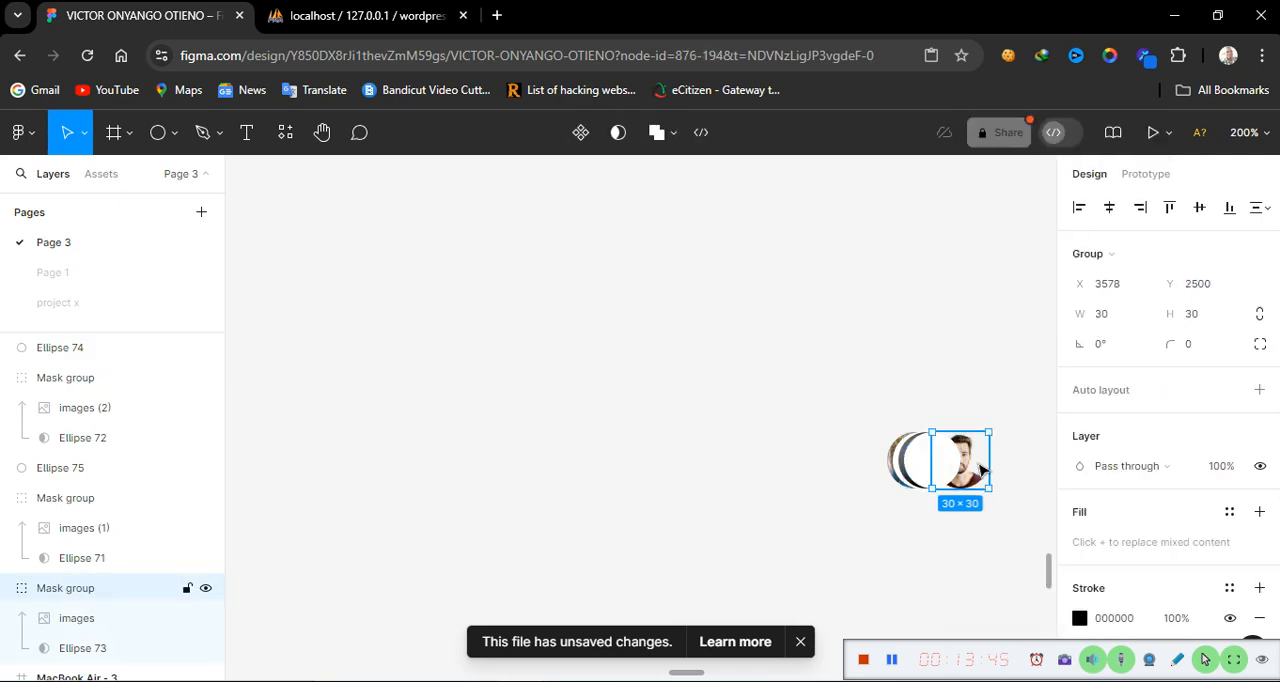
pyautogui.rightClick(975, 465)
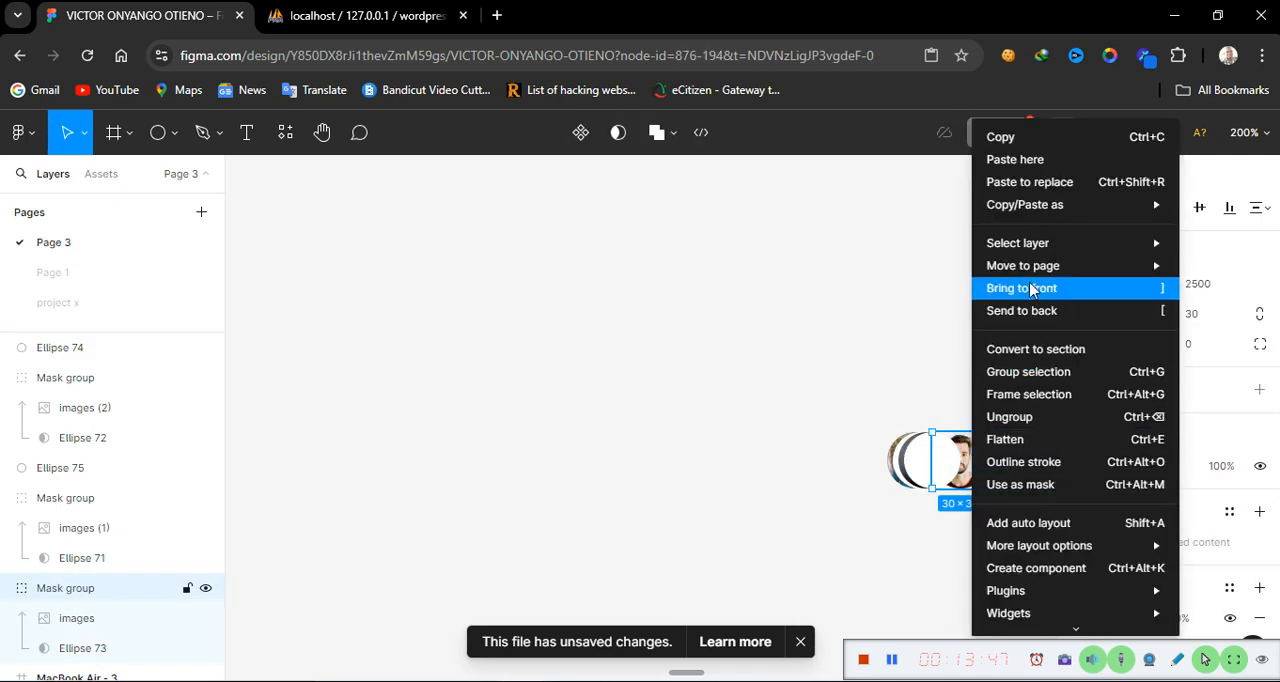
pyautogui.click(1032, 288)
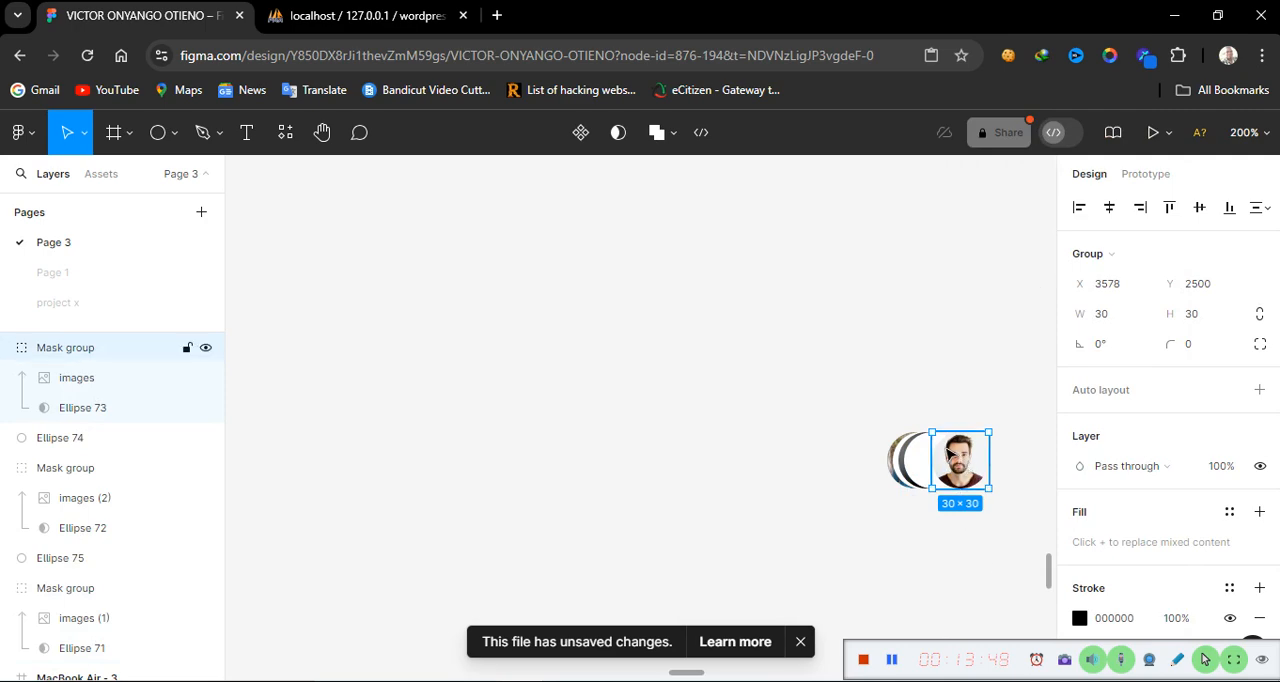
pyautogui.moveTo(966, 464); pyautogui.dragTo(946, 462)
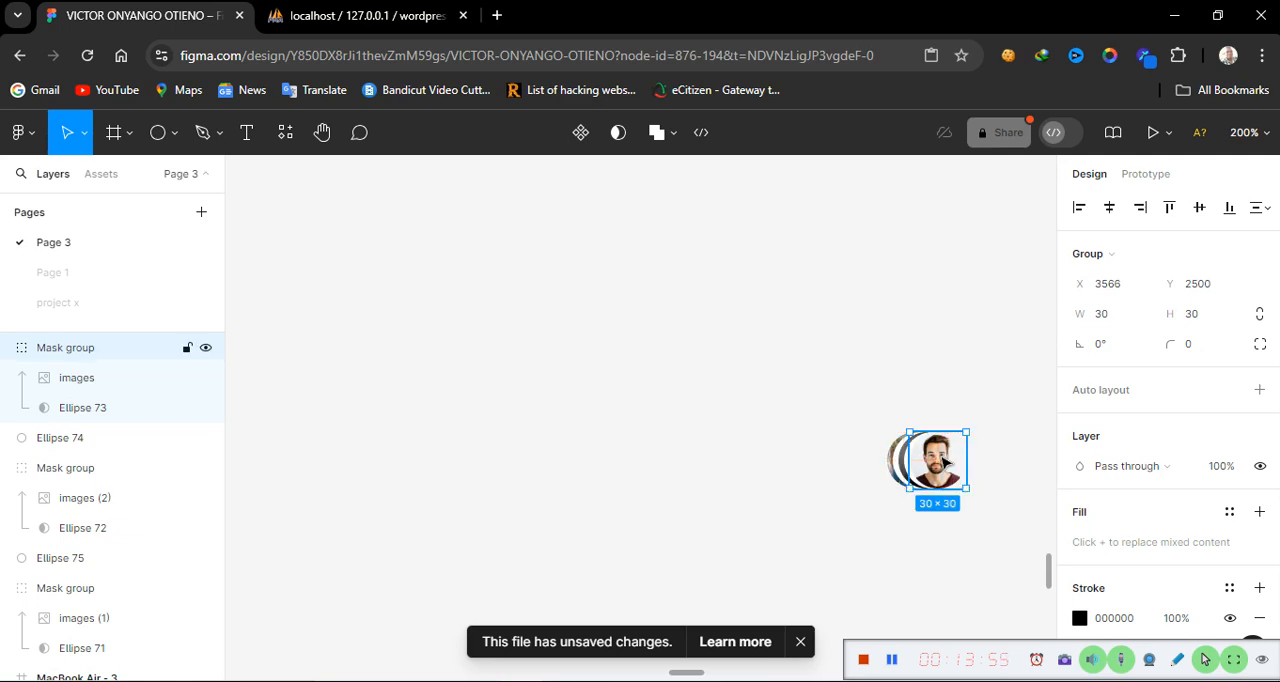
# Select all the stacked avatars and cover circles and group them
pyautogui.click(829, 409)
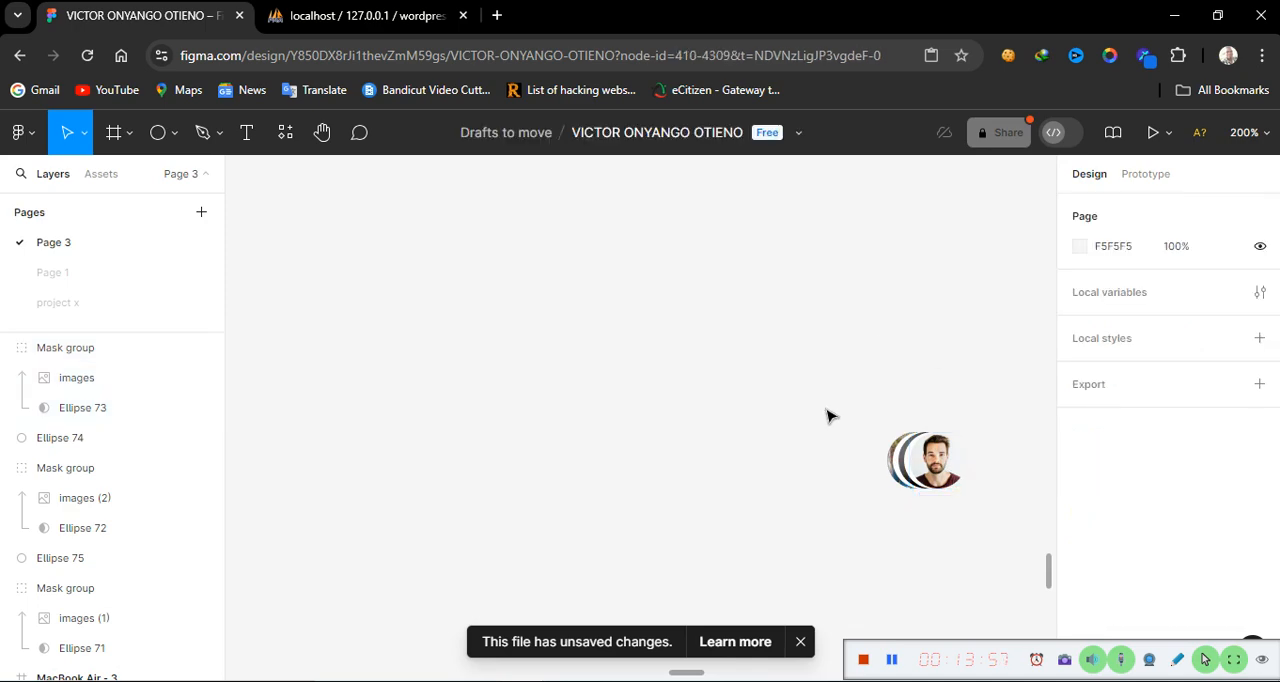
pyautogui.moveTo(829, 409); pyautogui.dragTo(920, 526)
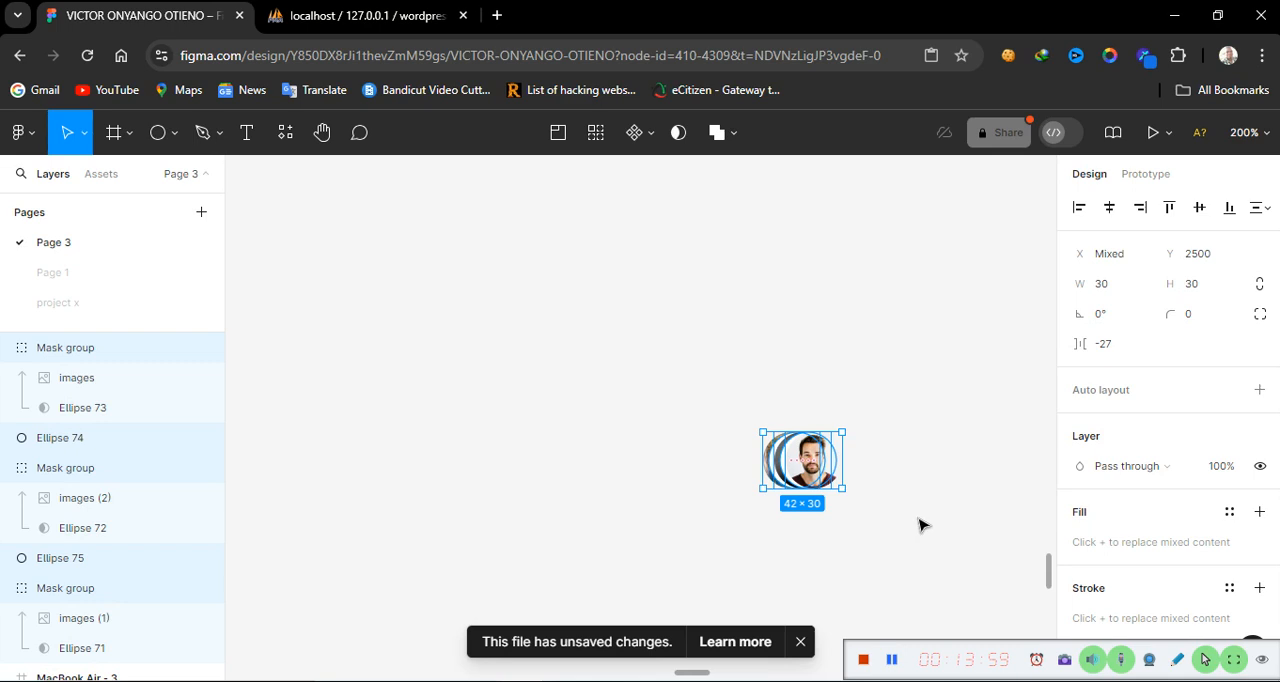
pyautogui.rightClick(813, 475)
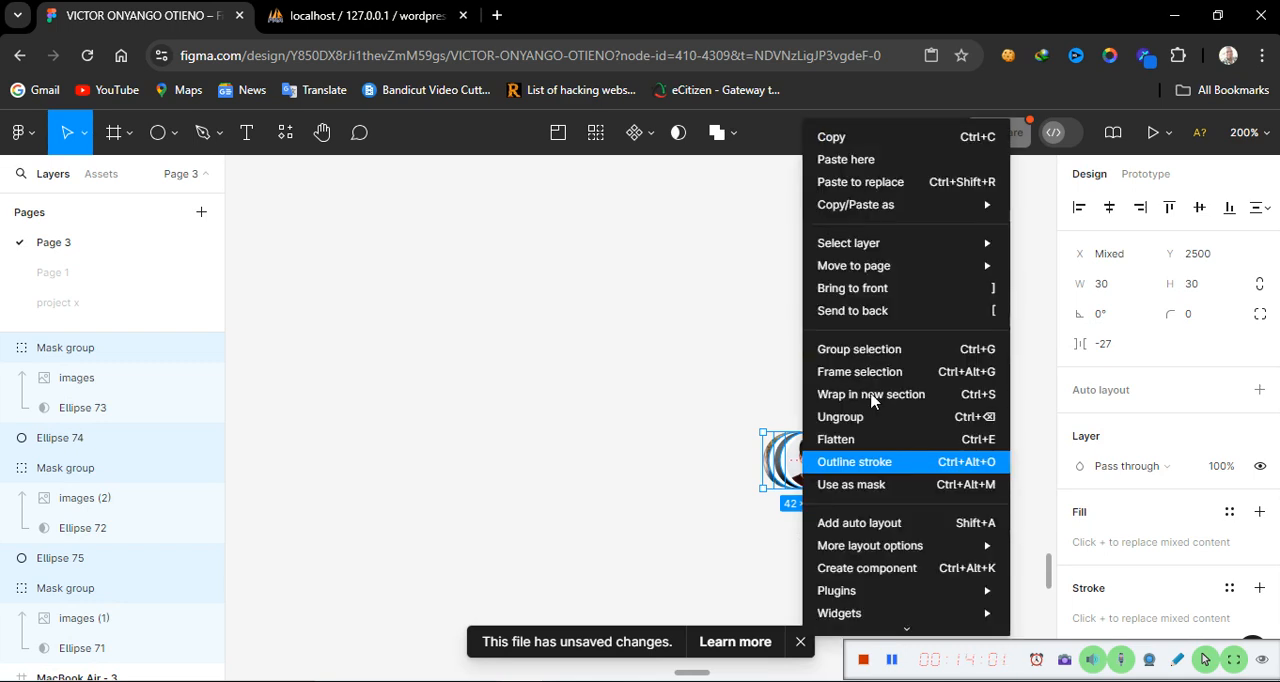
pyautogui.click(880, 360)
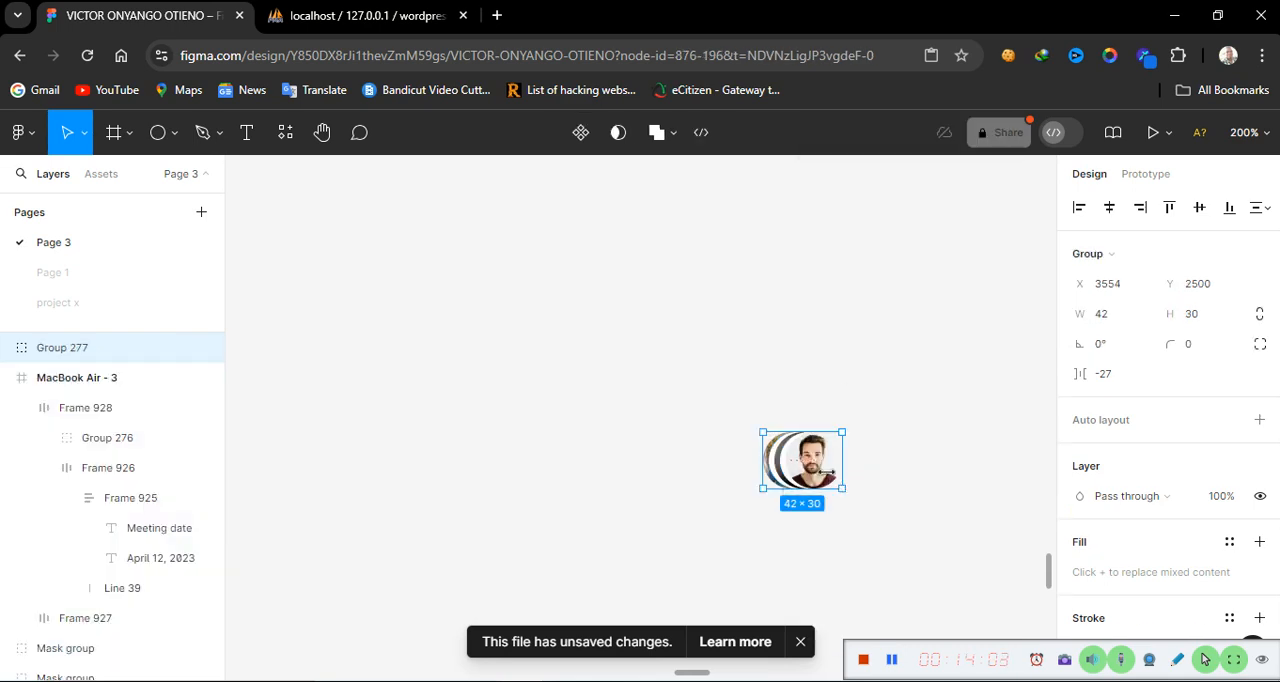
# Move the avatar group into the MacBook Air frame, to the right of the meeting date block
pyautogui.moveTo(870, 465); pyautogui.dragTo(735, 460)
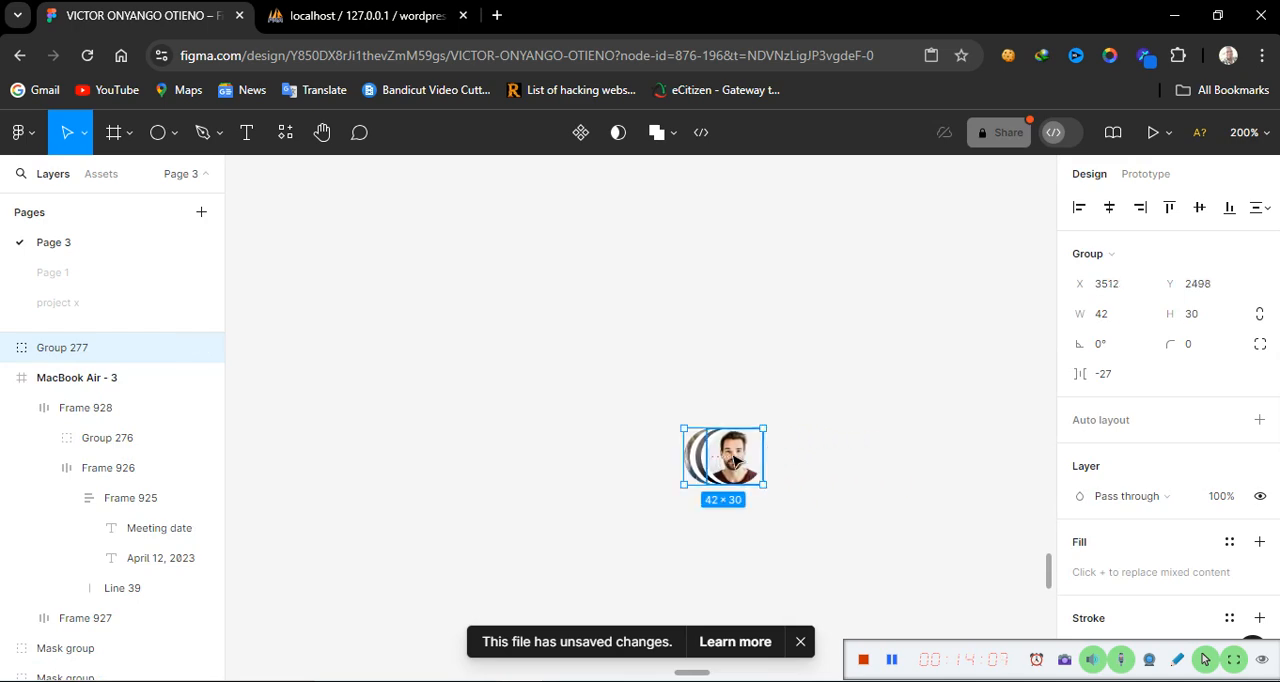
pyautogui.hotkey('shift', '0')
pyautogui.hscroll(-3, 643, 525)
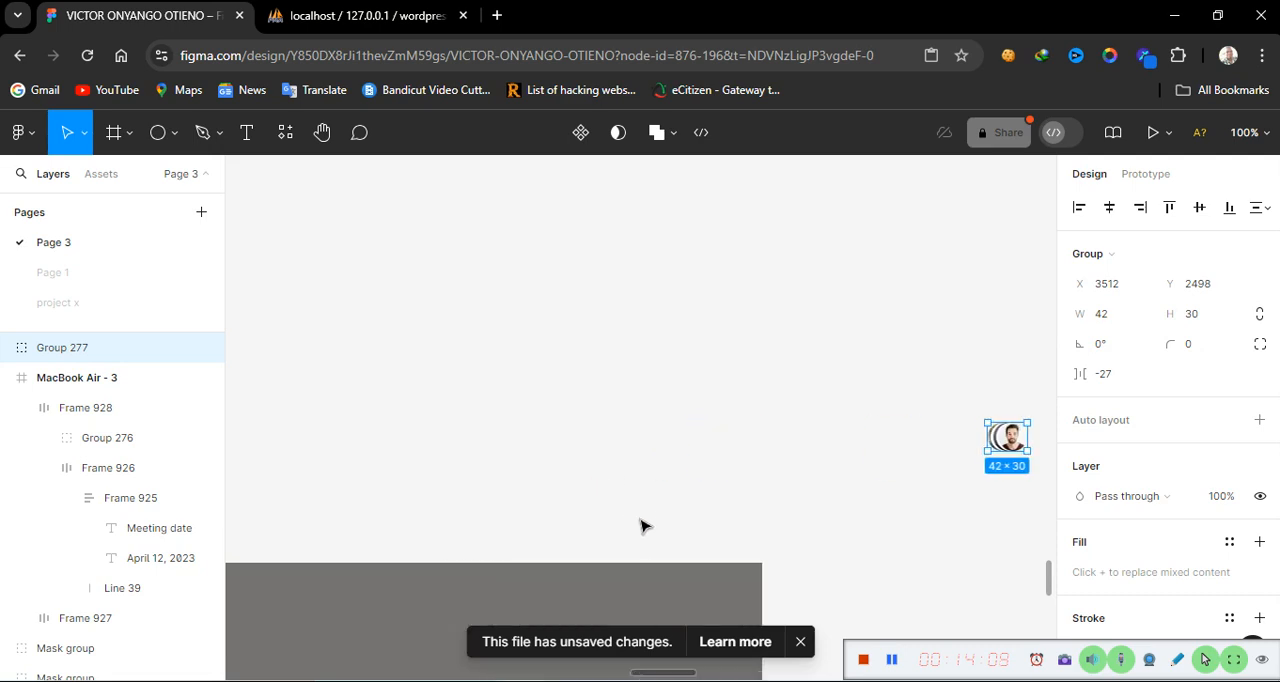
pyautogui.hscroll(-3, 643, 525)
pyautogui.hscroll(5, 643, 525)
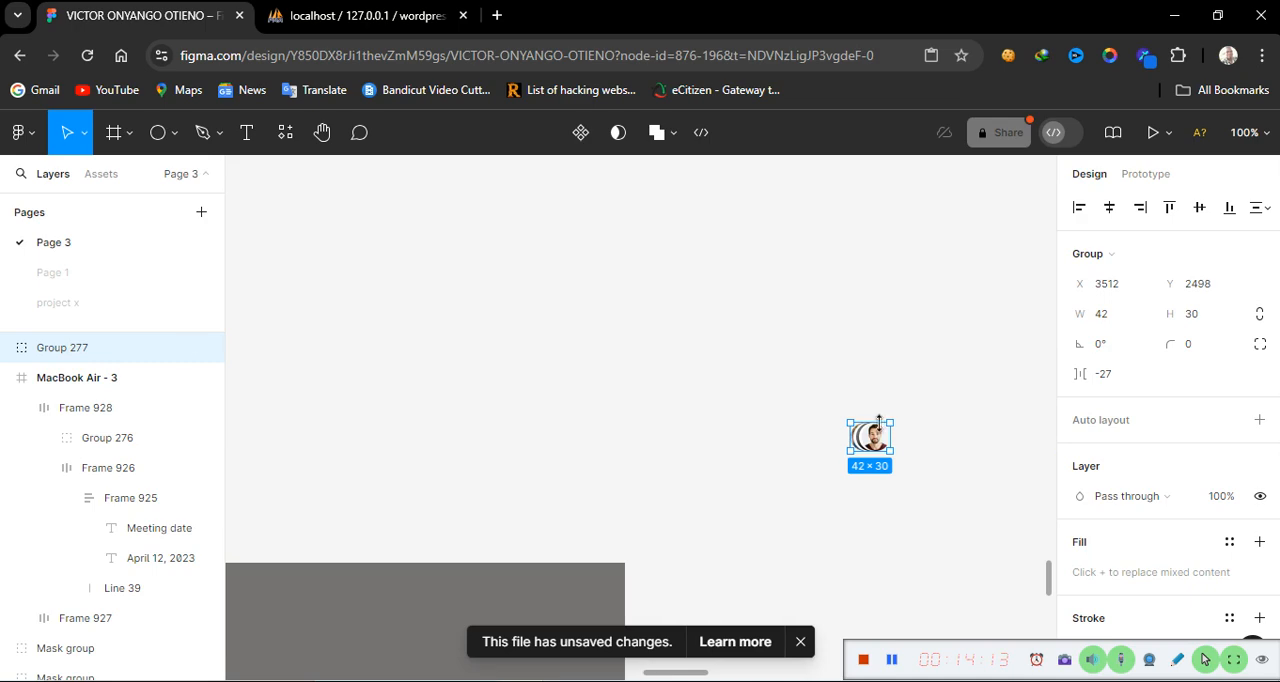
pyautogui.moveTo(877, 434); pyautogui.dragTo(338, 566)
pyautogui.hscroll(-5, 399, 625)
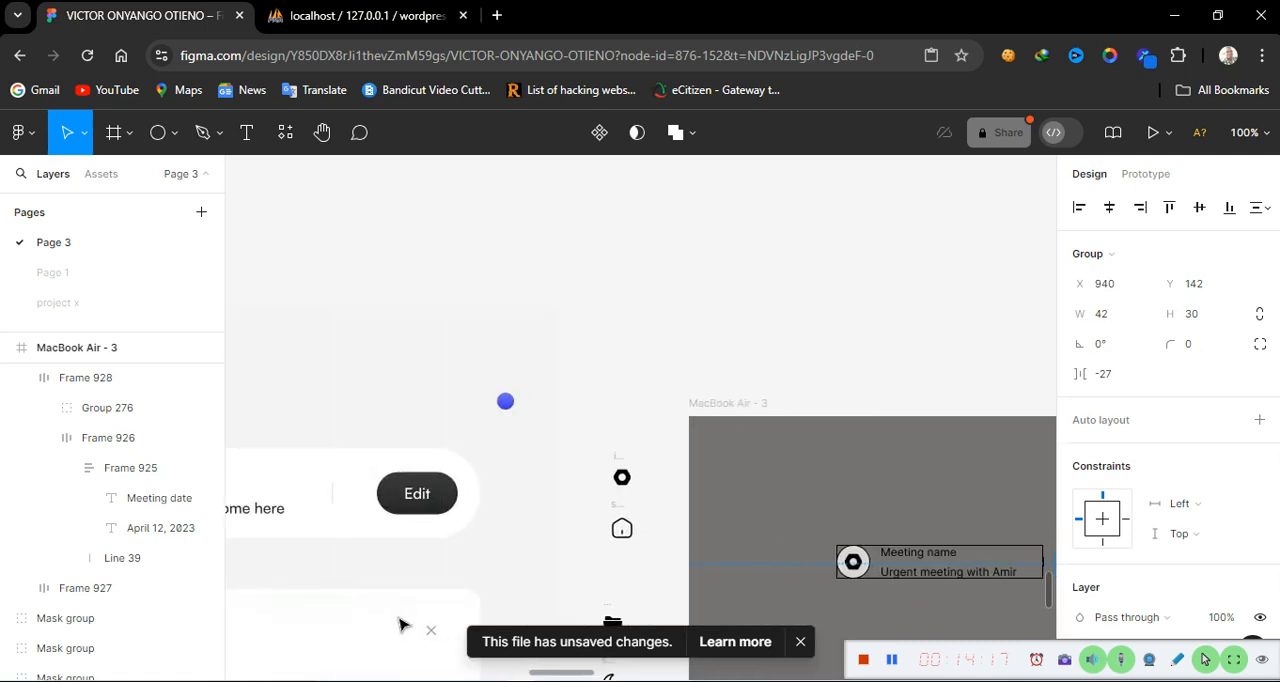
pyautogui.hscroll(-10, 399, 625)
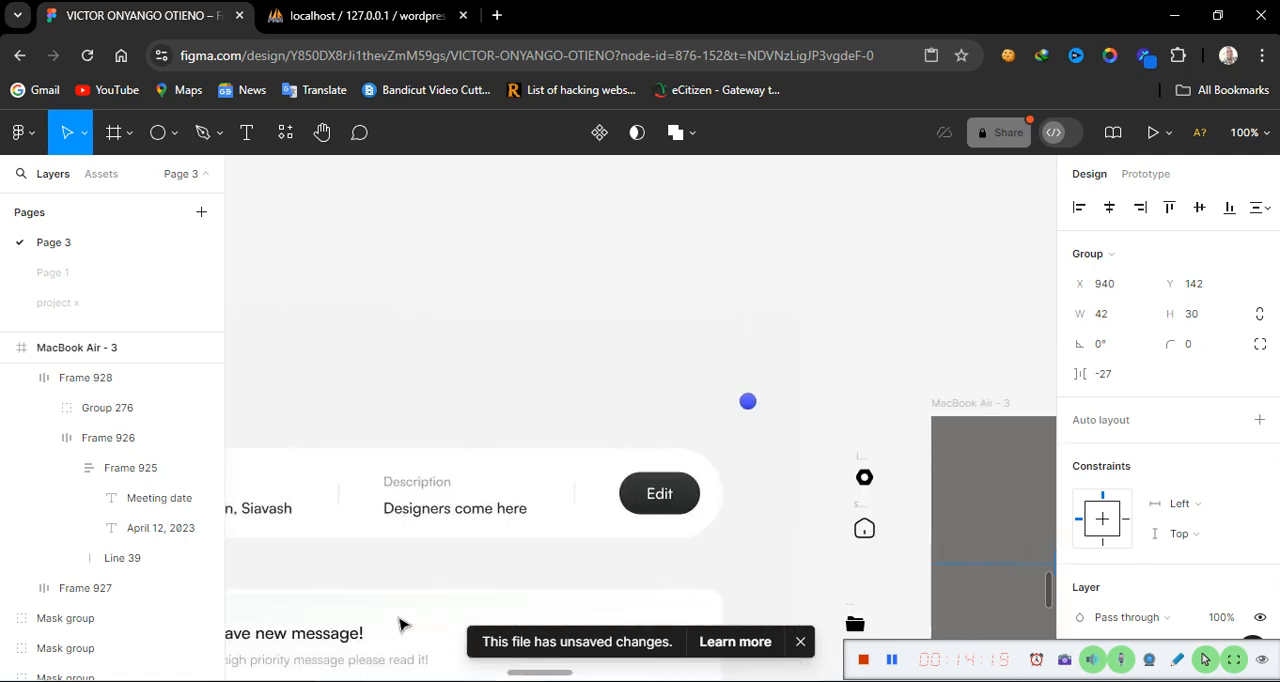
pyautogui.hscroll(10, 399, 622)
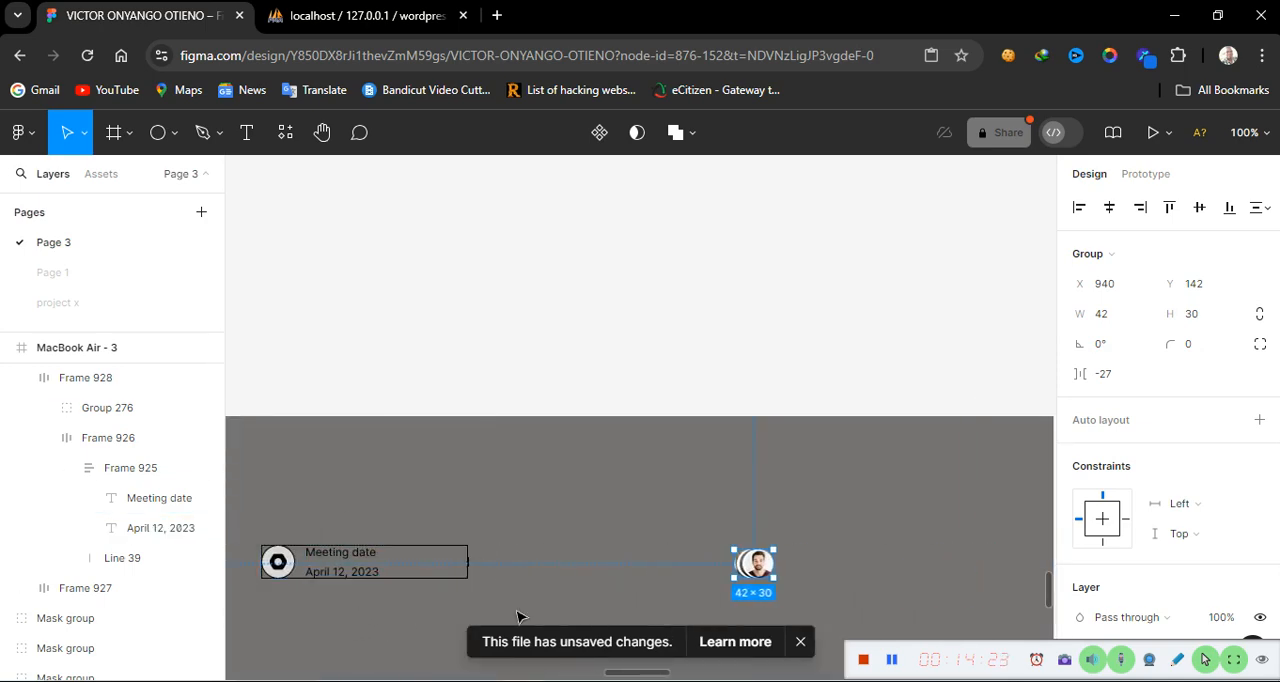
pyautogui.click(760, 566)
pyautogui.moveTo(758, 566); pyautogui.dragTo(549, 566)
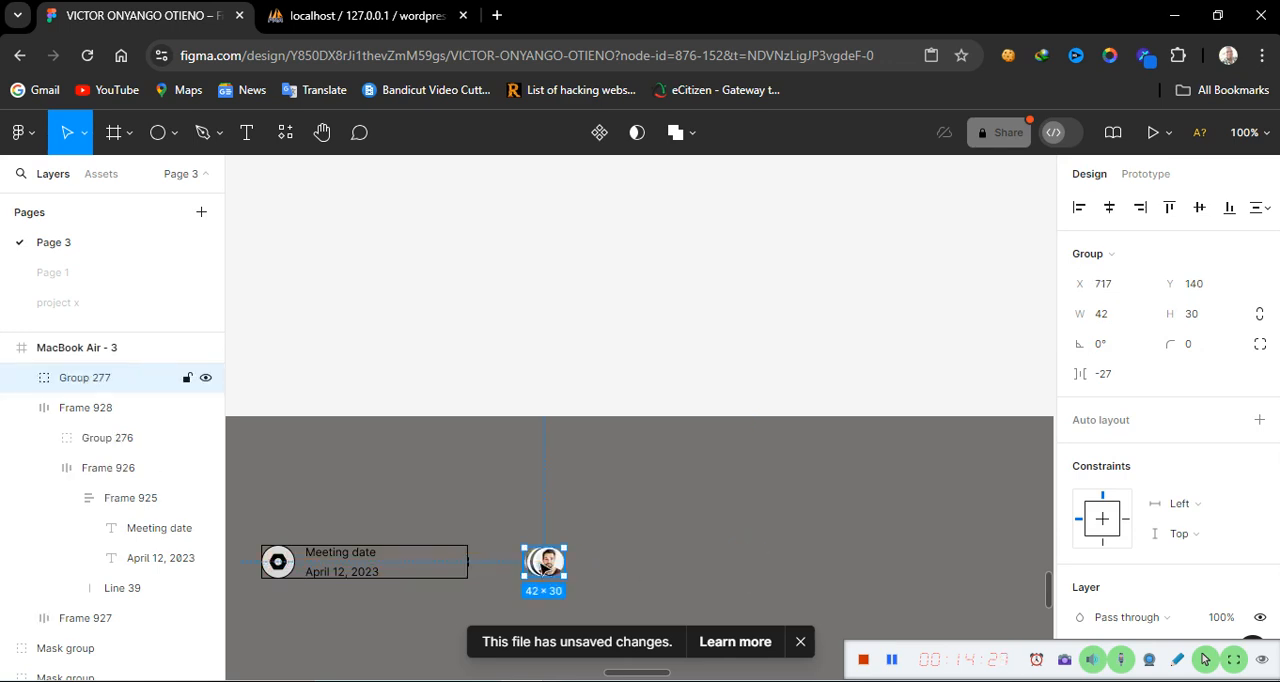
# Duplicate the meeting date block to the right of the avatars and change its heading to Meeting members
pyautogui.doubleClick(343, 567)
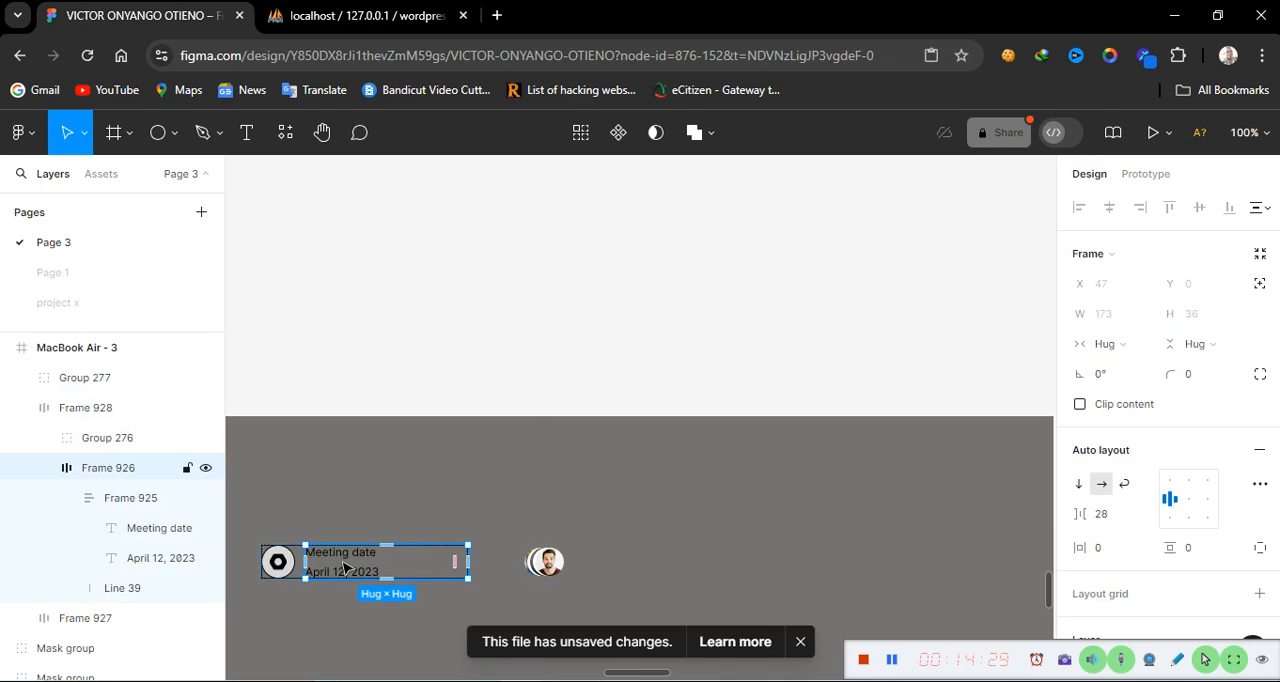
pyautogui.moveTo(345, 567); pyautogui.dragTo(660, 568)
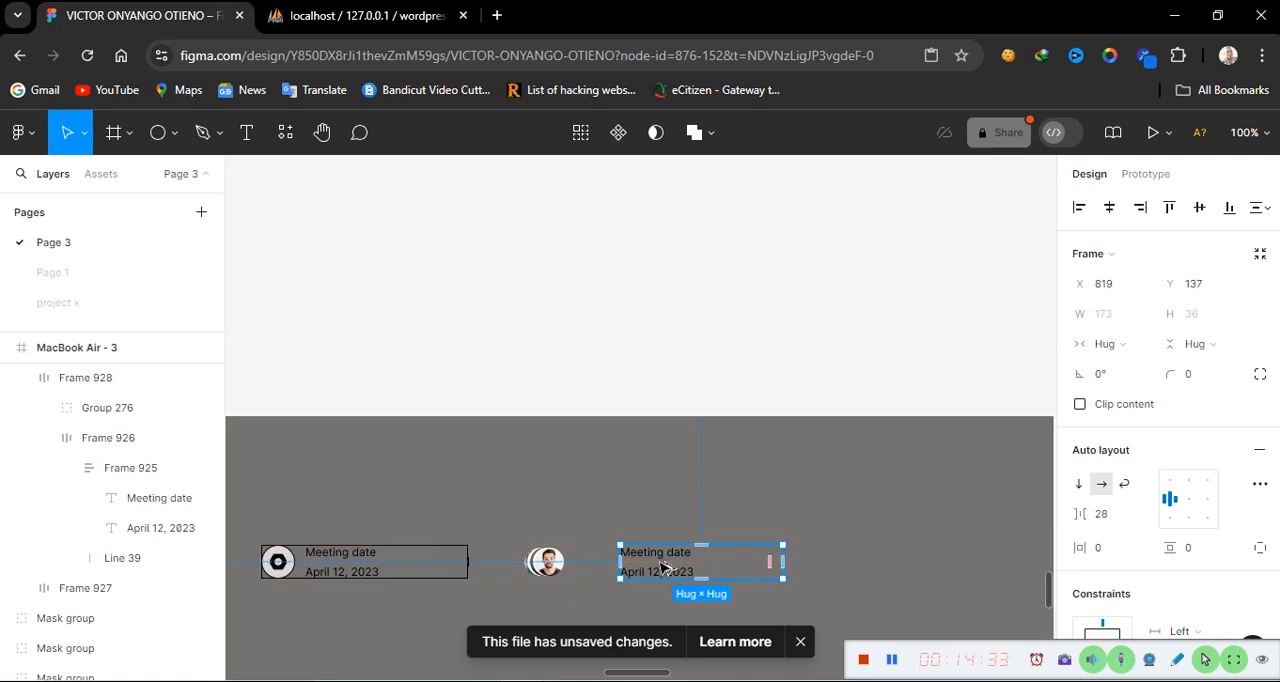
pyautogui.doubleClick(666, 556)
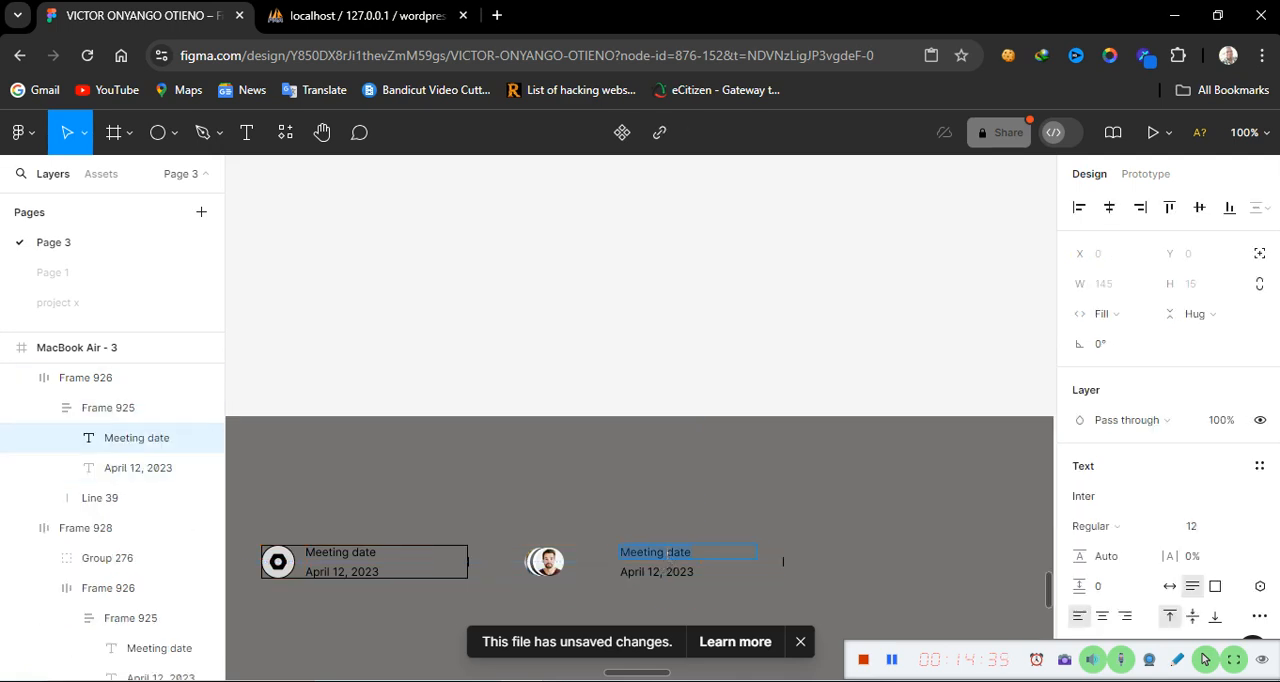
pyautogui.write('Mee')
pyautogui.scroll(-3, 649, 455)
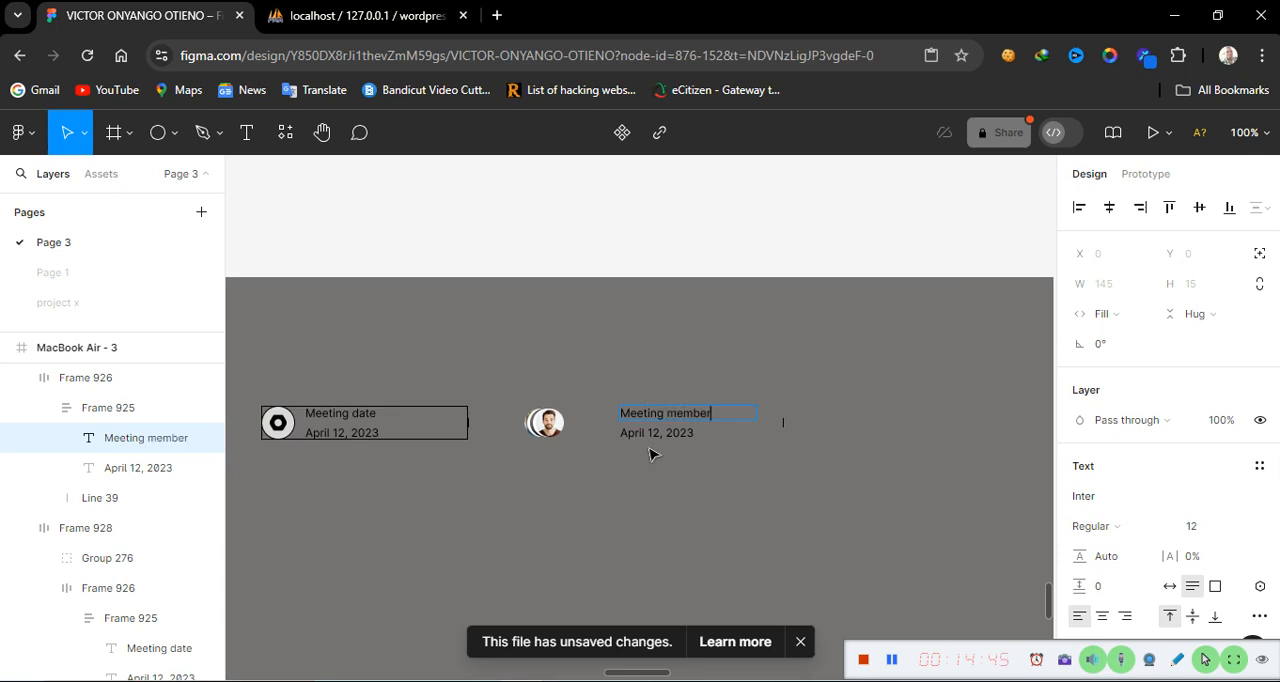
pyautogui.press('Escape')
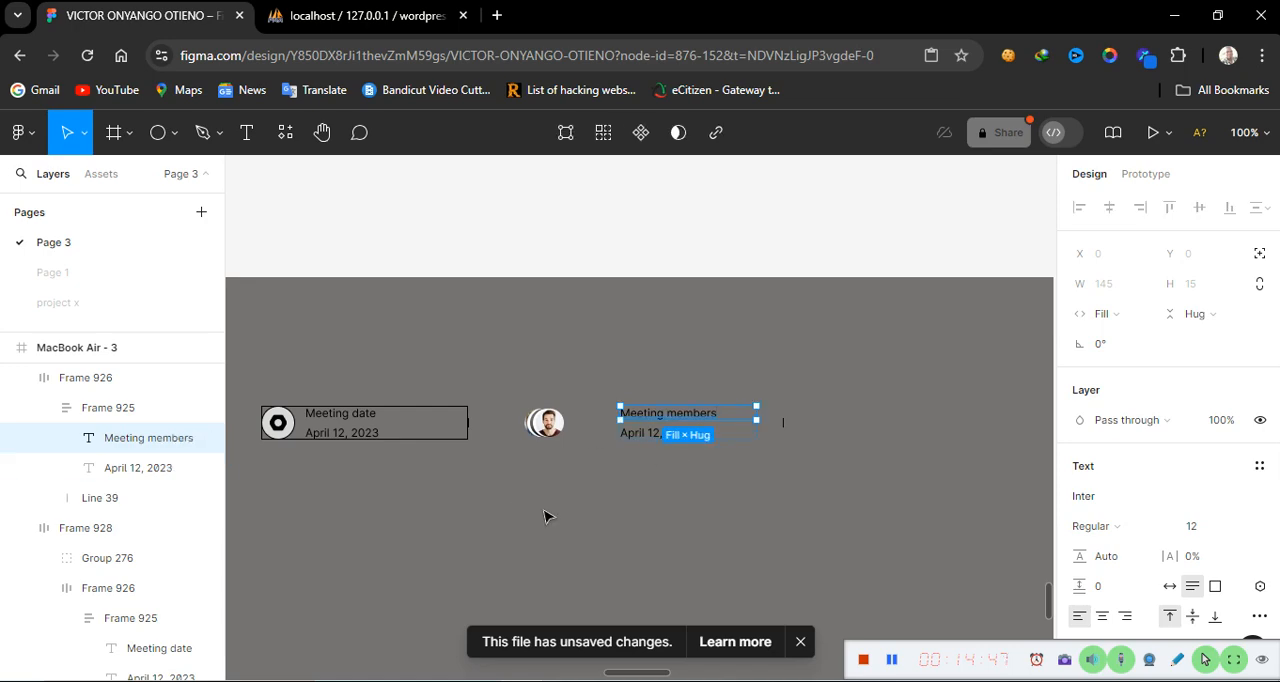
pyautogui.hscroll(-10, 543, 517)
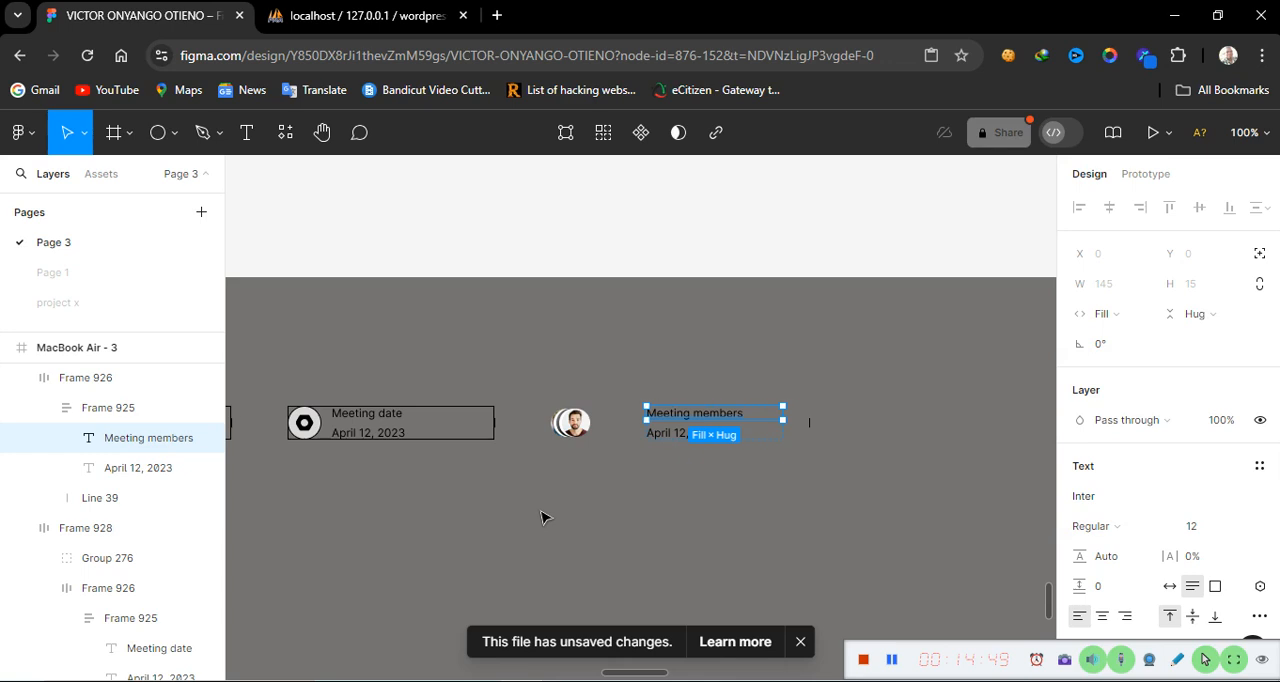
pyautogui.hscroll(-13, 543, 517)
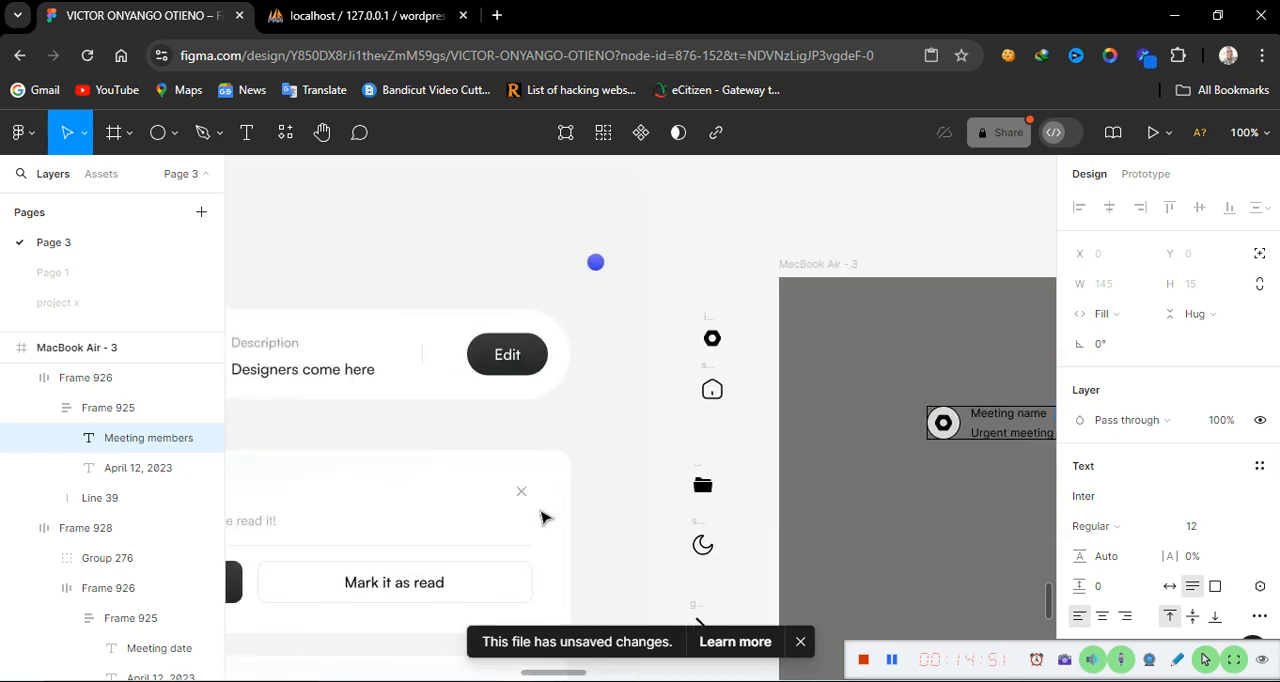
# Replace the copied date text under Meeting members with the first member's name followed by a comma
pyautogui.hscroll(20, 543, 517)
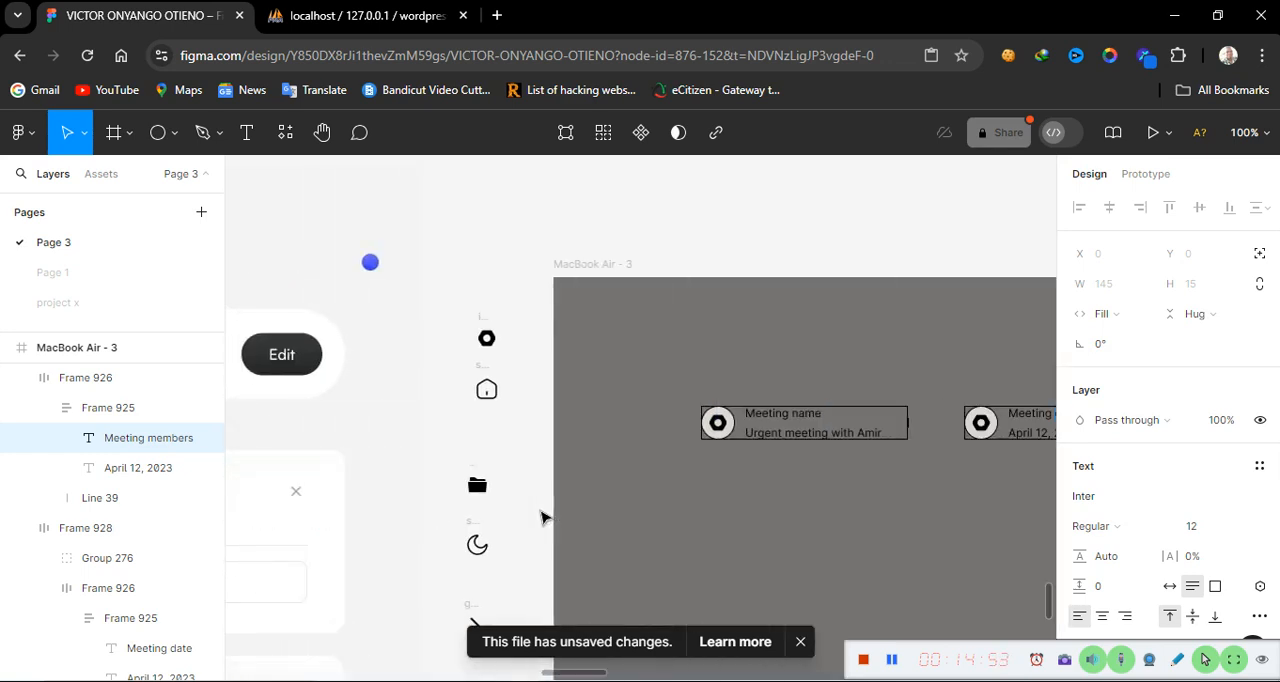
pyautogui.click(903, 434)
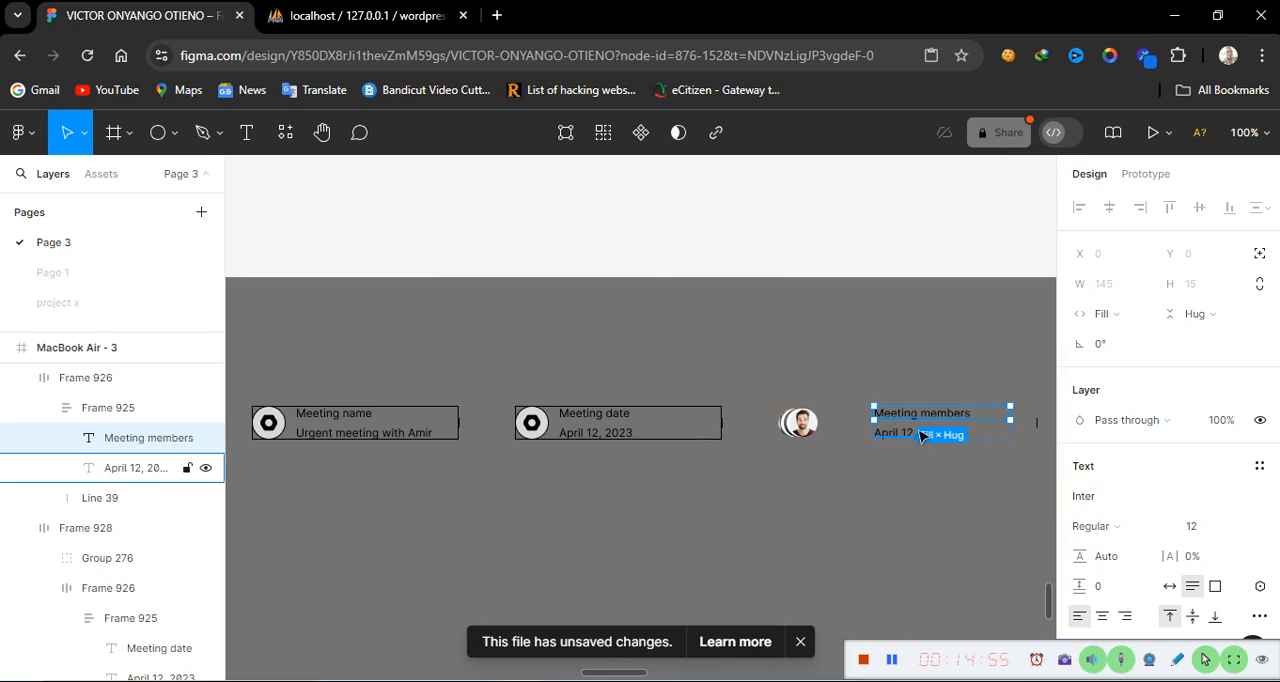
pyautogui.press('Return')
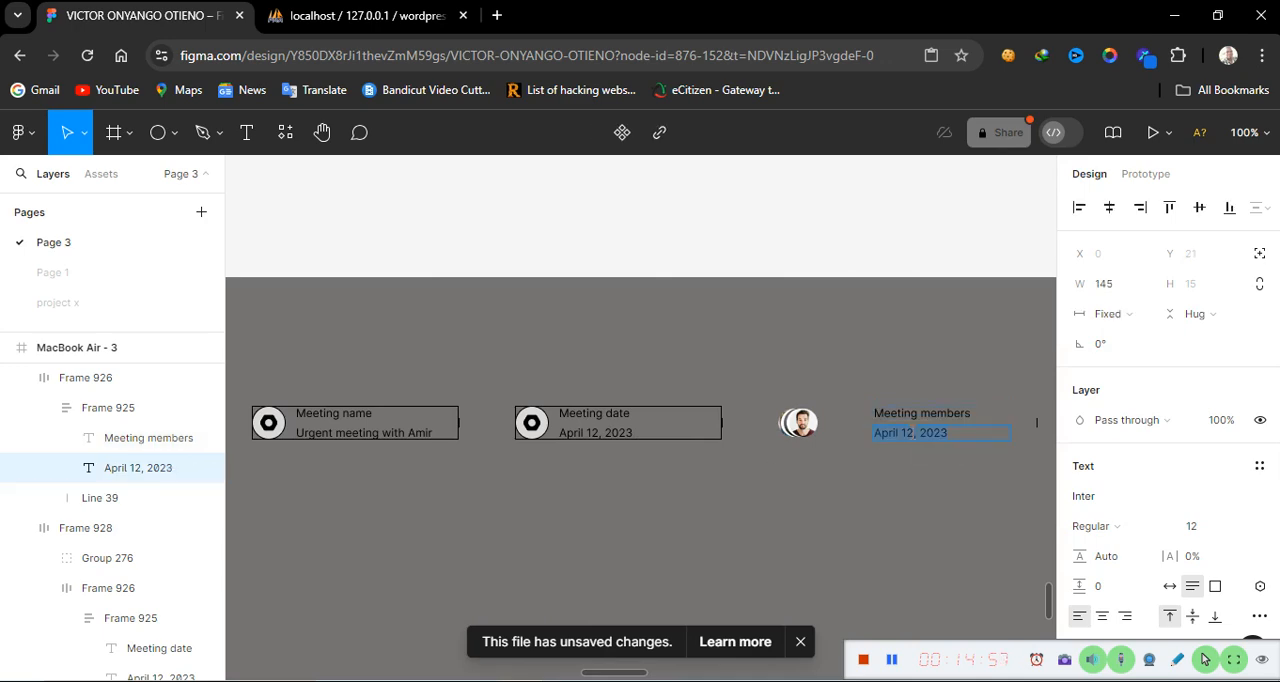
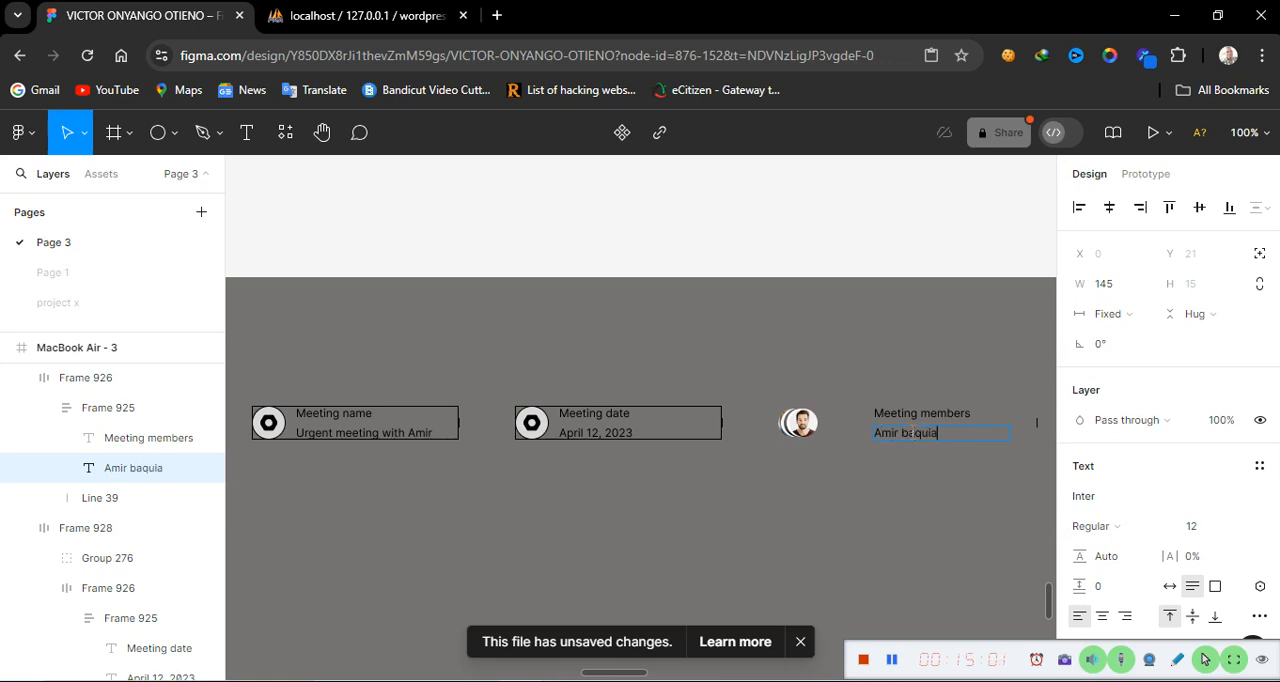
pyautogui.press('Escape')
# Compare with the reference card and append the second member's name and a comma to the members line
pyautogui.hscroll(-10, 847, 523)
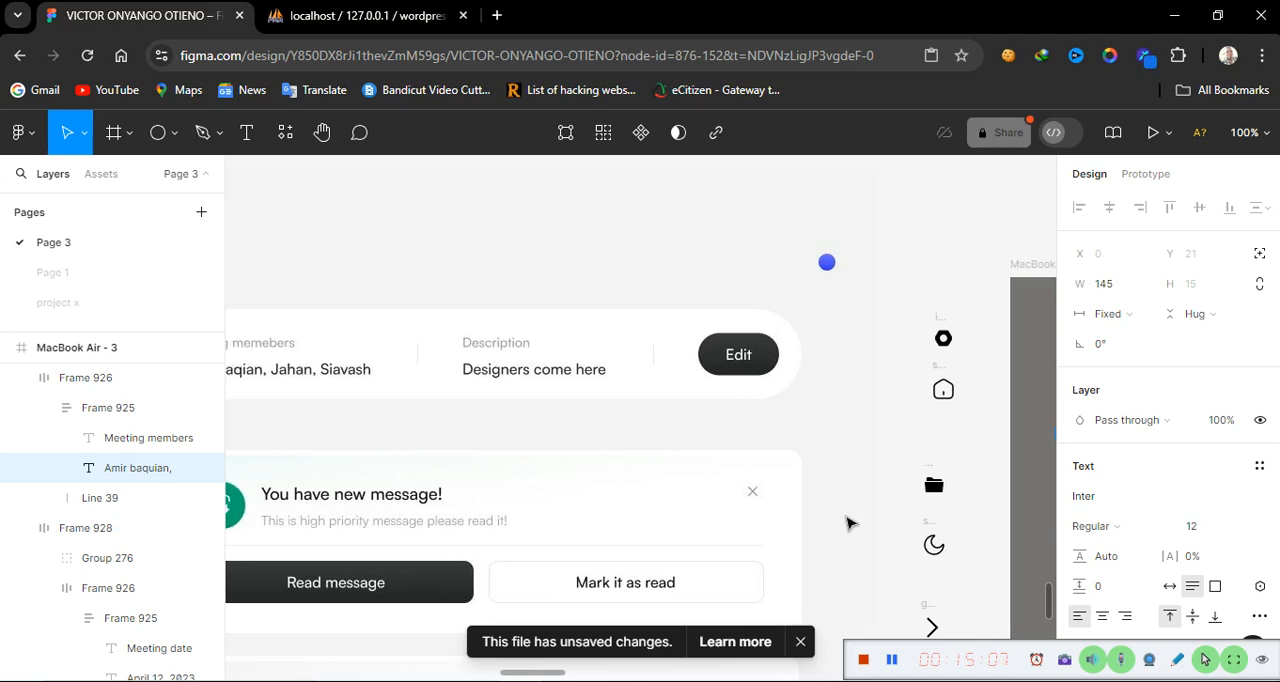
pyautogui.hscroll(10, 847, 523)
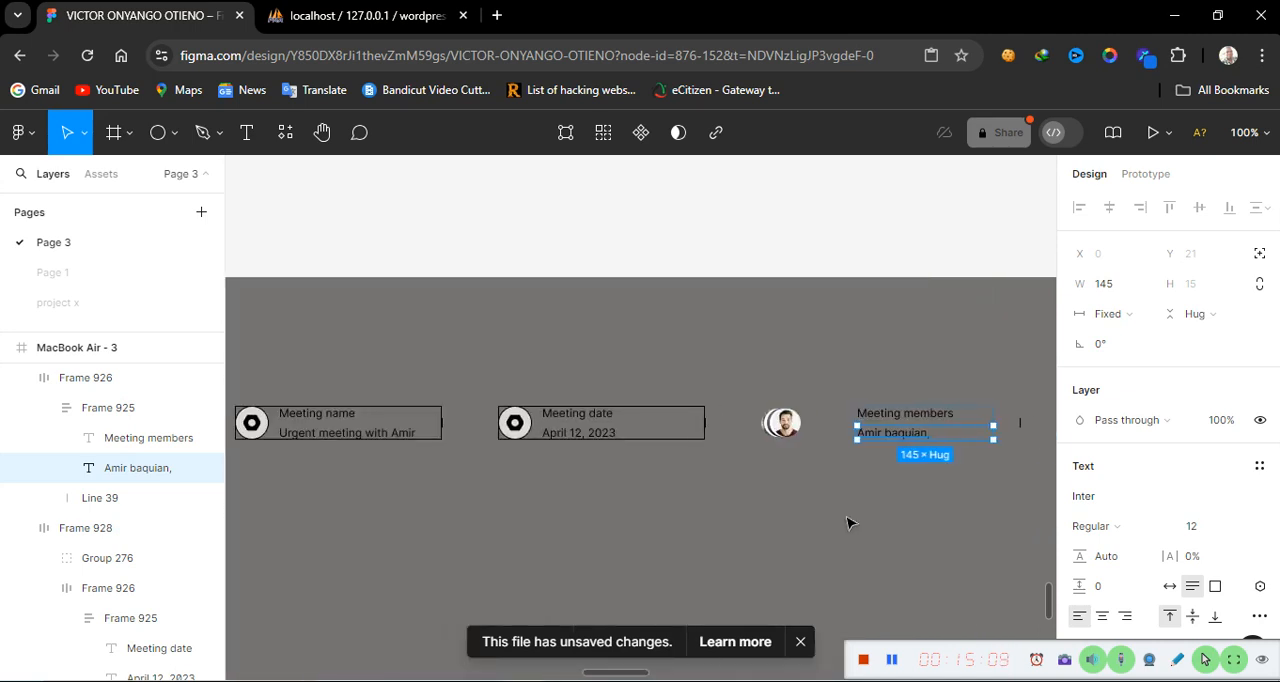
pyautogui.press('Escape')
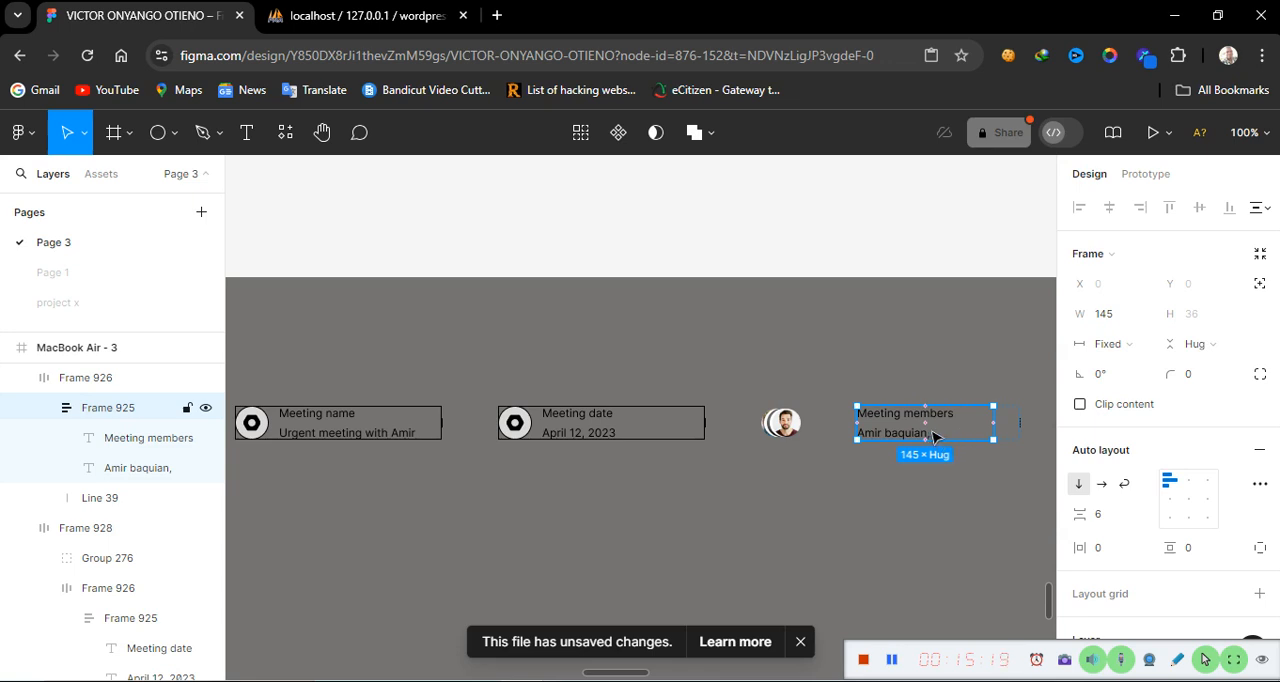
pyautogui.doubleClick(928, 433)
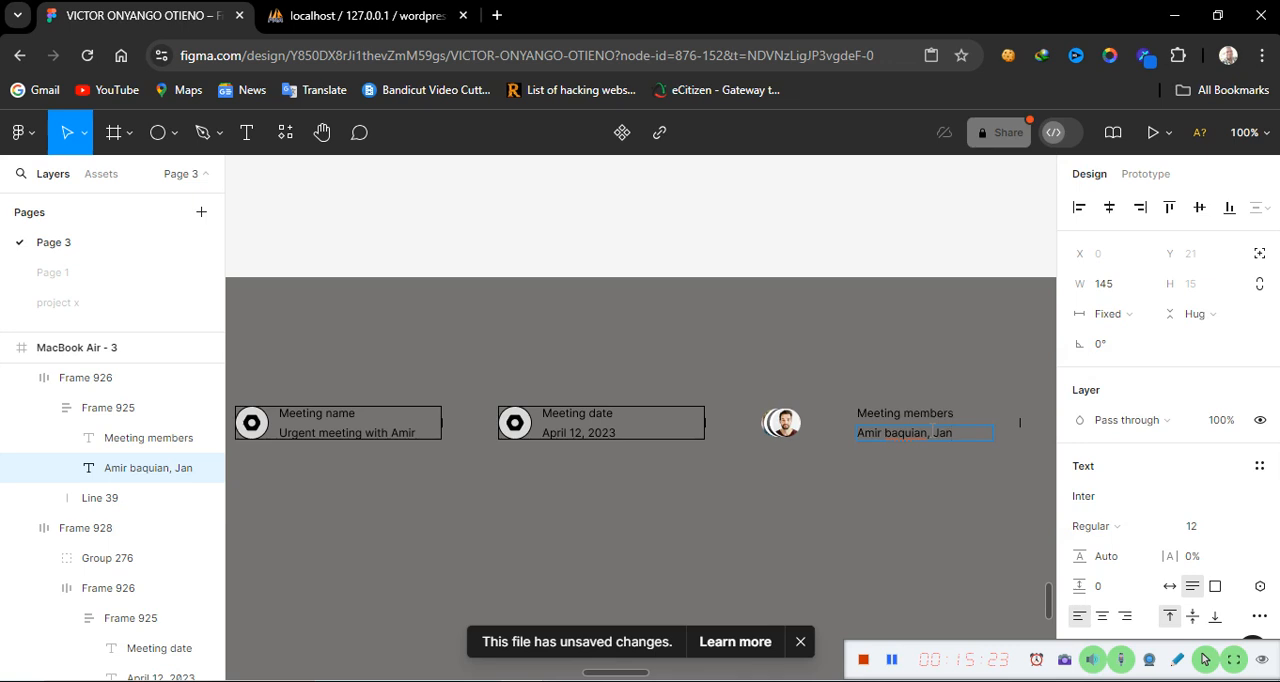
pyautogui.write('Jahan,')
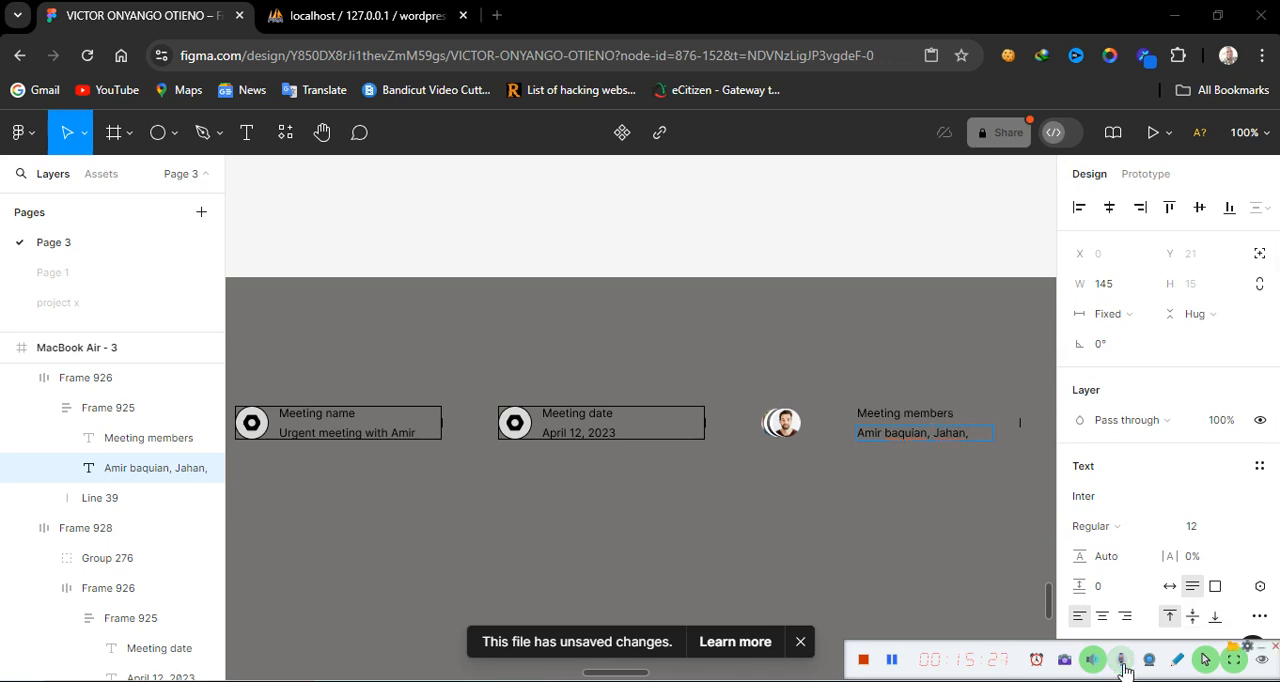
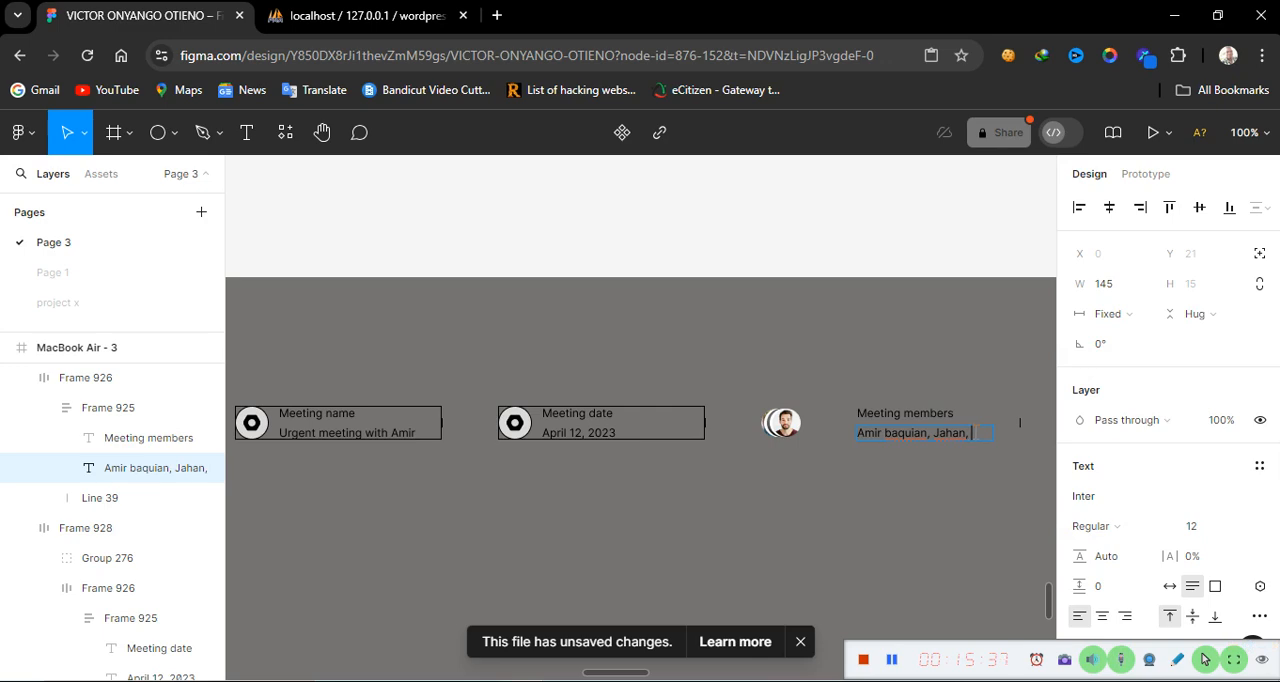
# Append the third member's name to the members line and leave text editing
pyautogui.hscroll(-10, 643, 572)
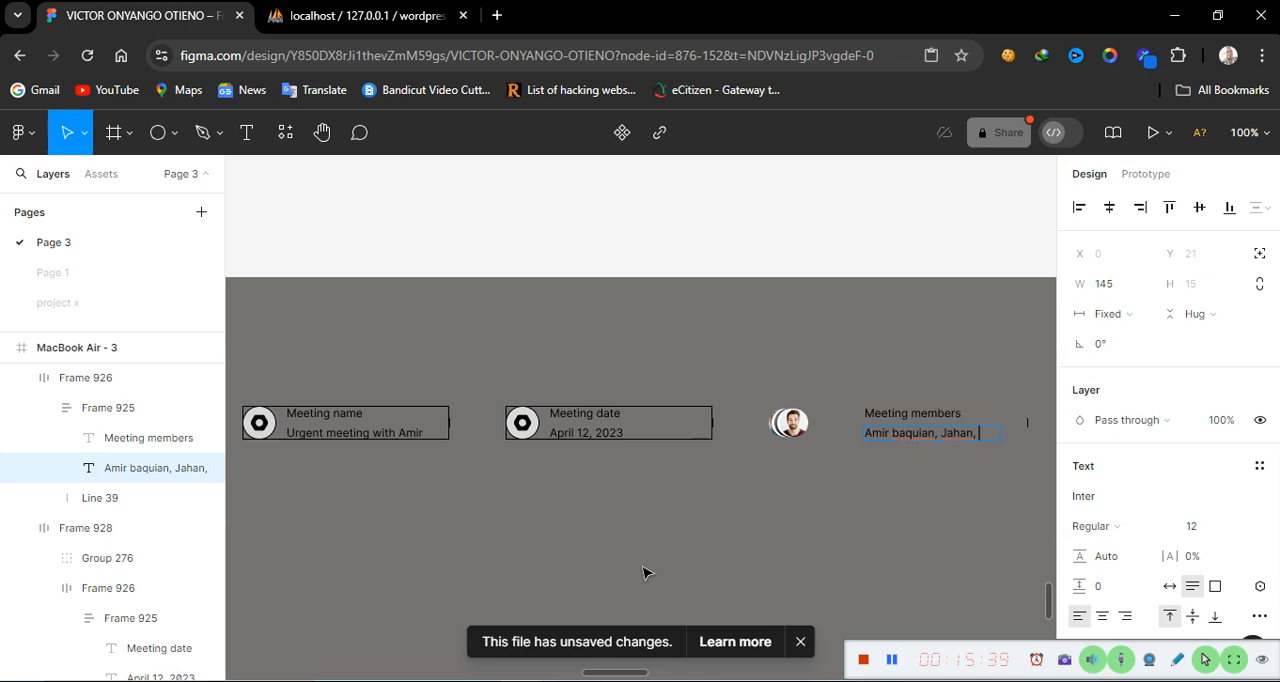
pyautogui.hscroll(-10, 643, 572)
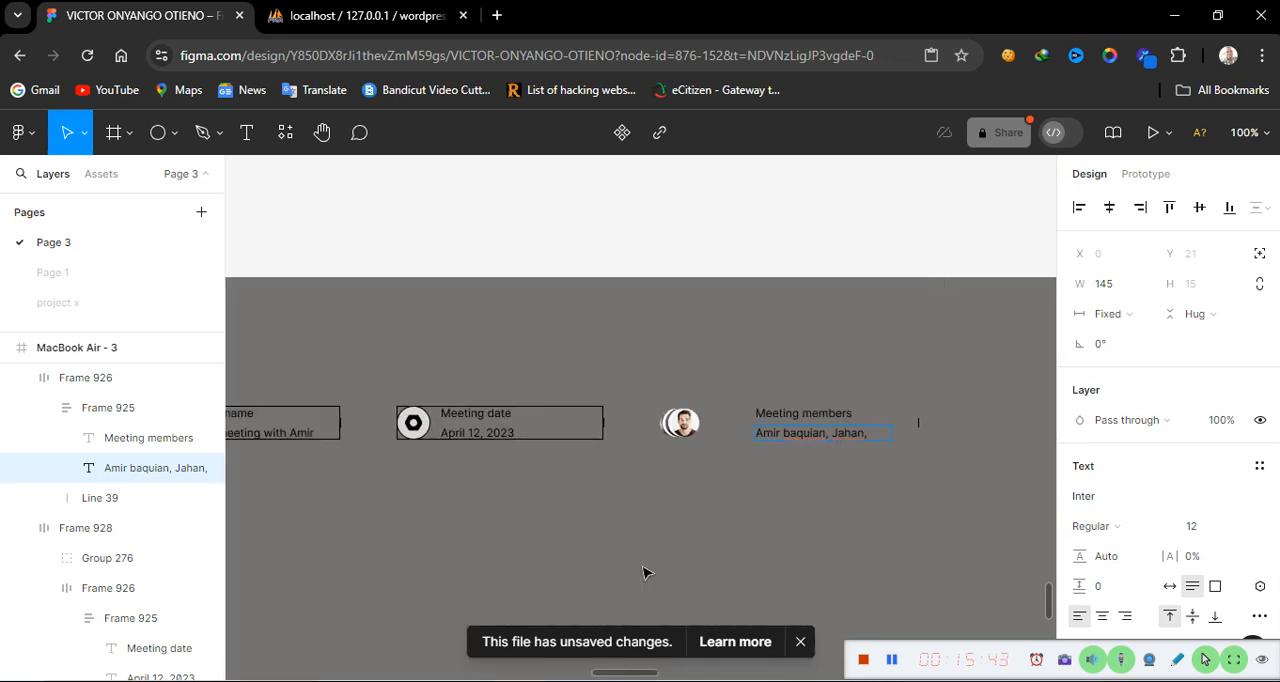
pyautogui.write('vash')
pyautogui.press('Escape')
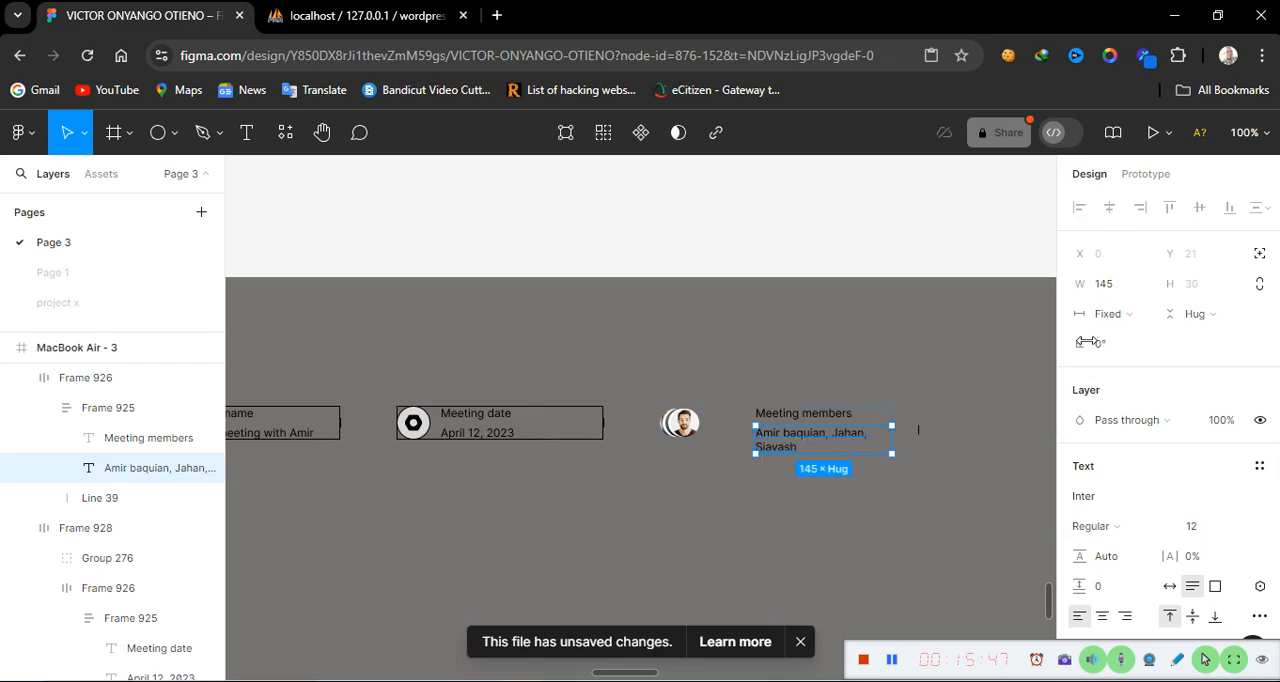
# Set the members names text layer's width sizing to hug contents
pyautogui.click(1135, 318)
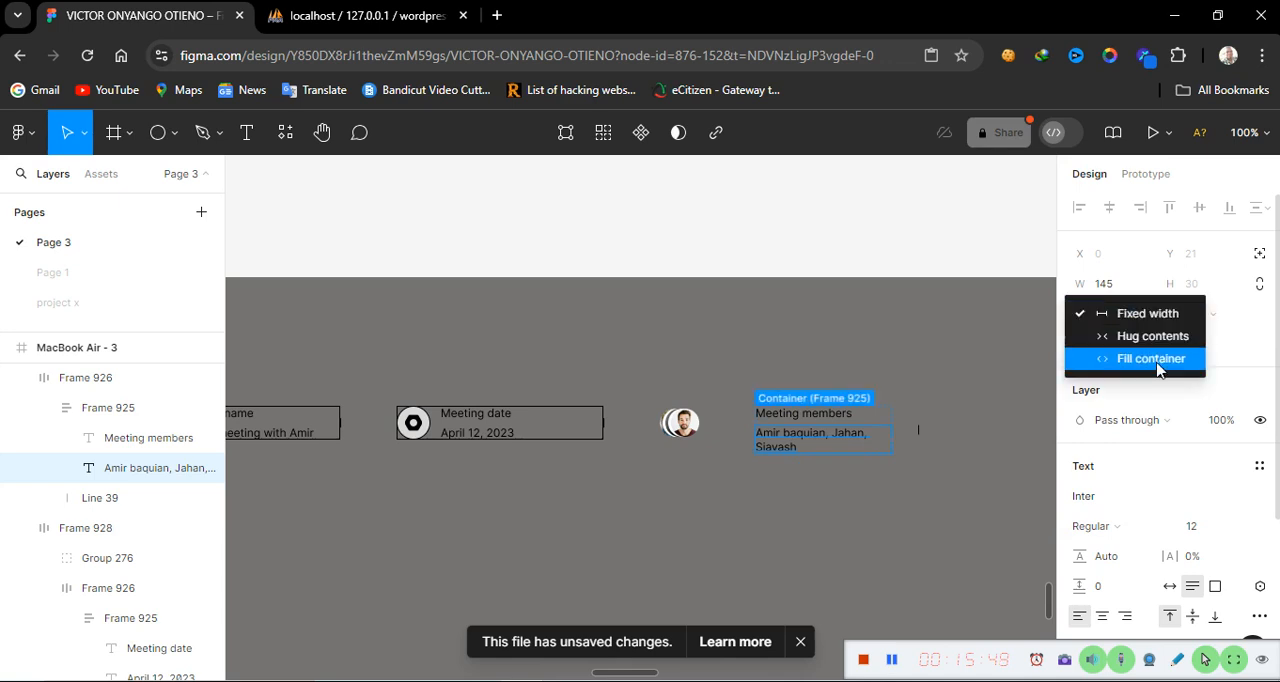
pyautogui.click(1172, 336)
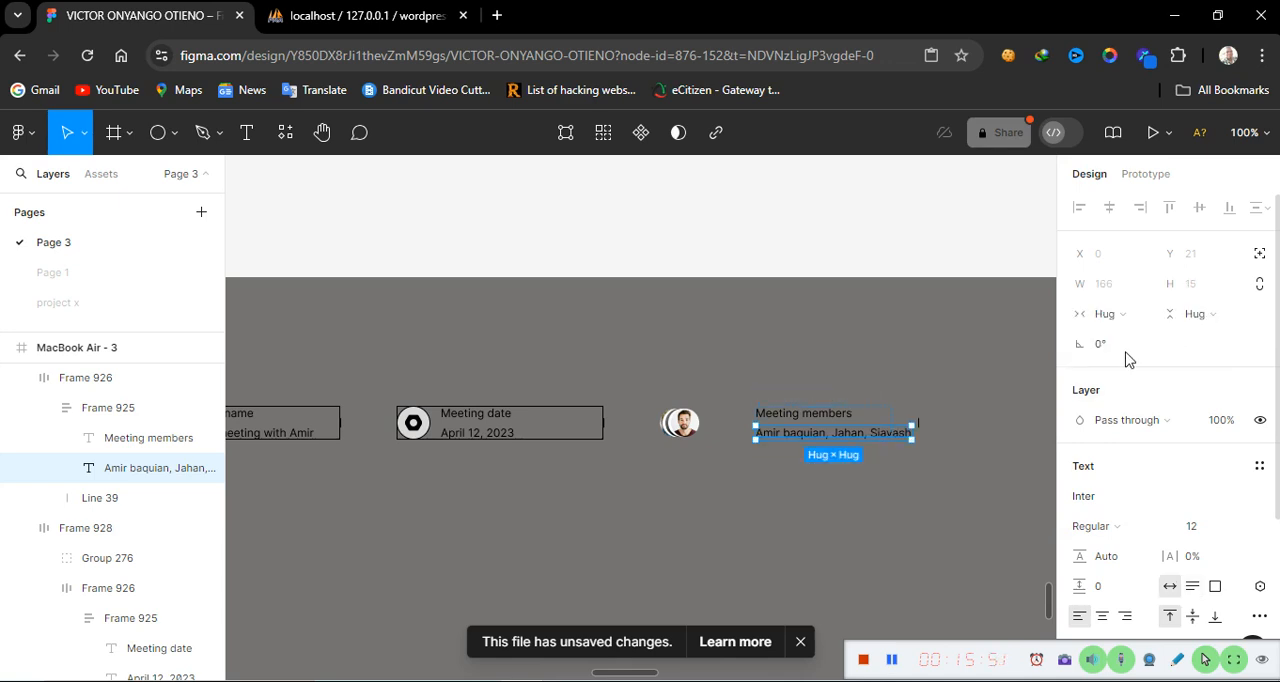
pyautogui.click(851, 565)
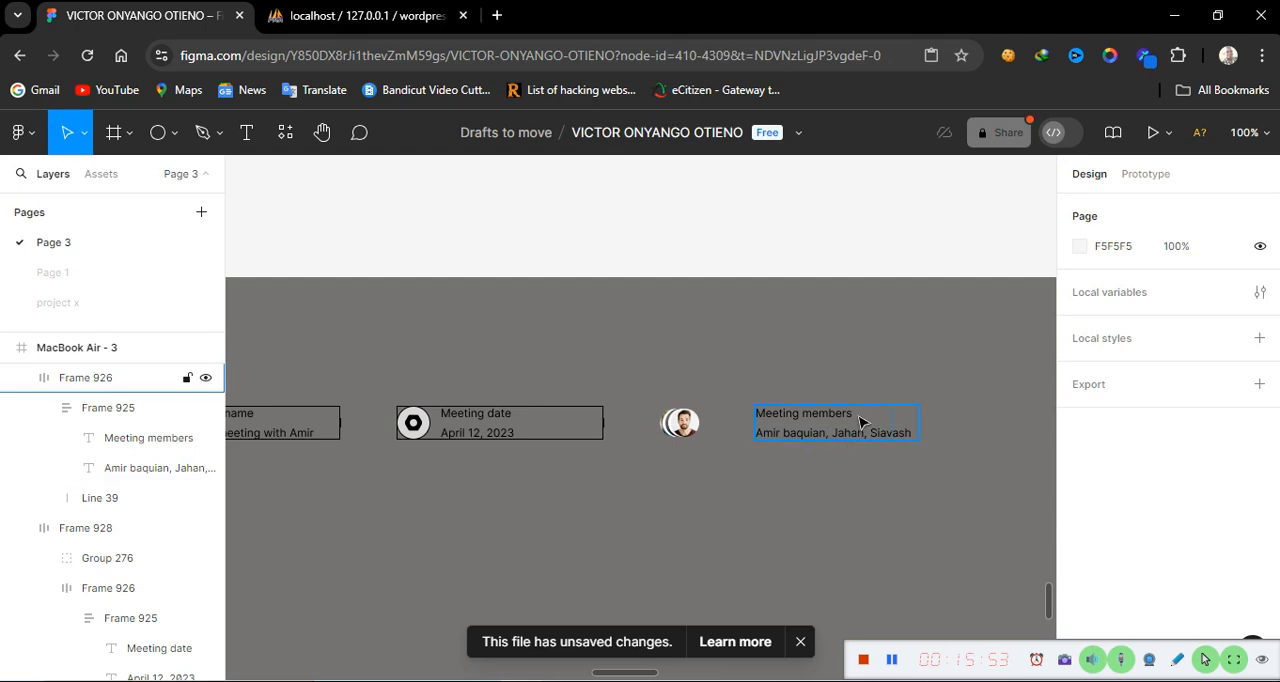
# Set the Meeting members text frame's width sizing to hug contents
pyautogui.click(862, 422)
pyautogui.doubleClick(862, 422)
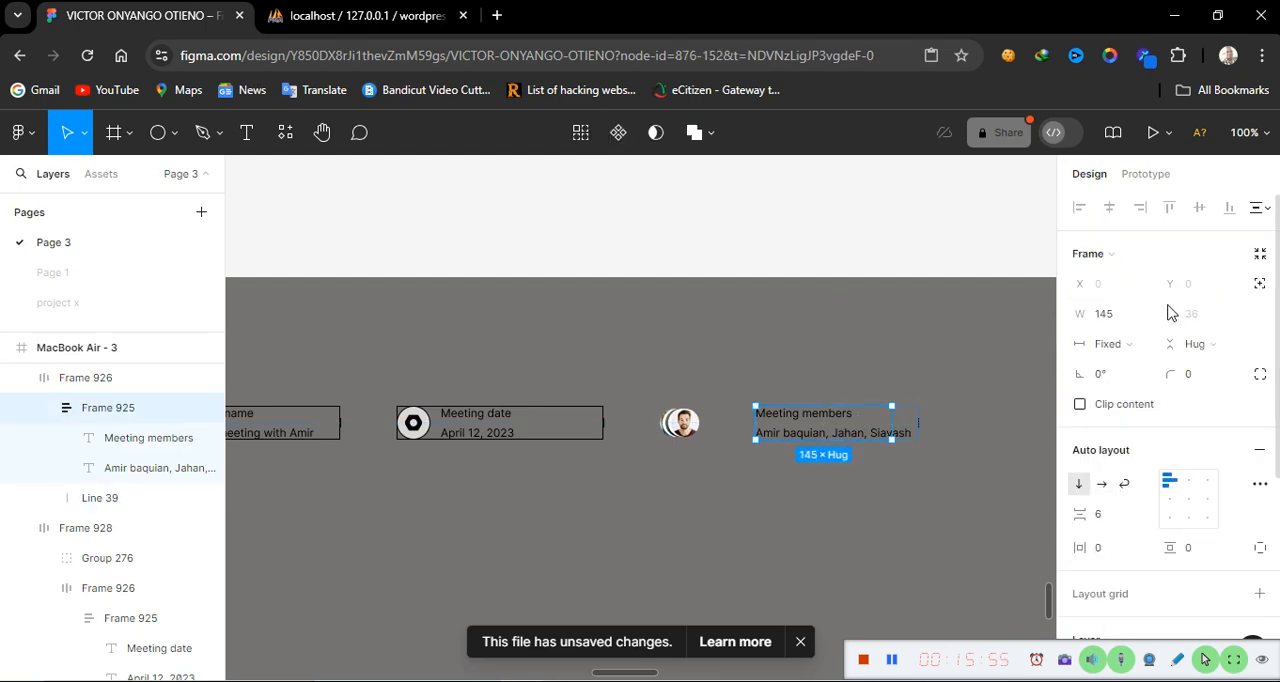
pyautogui.click(1126, 343)
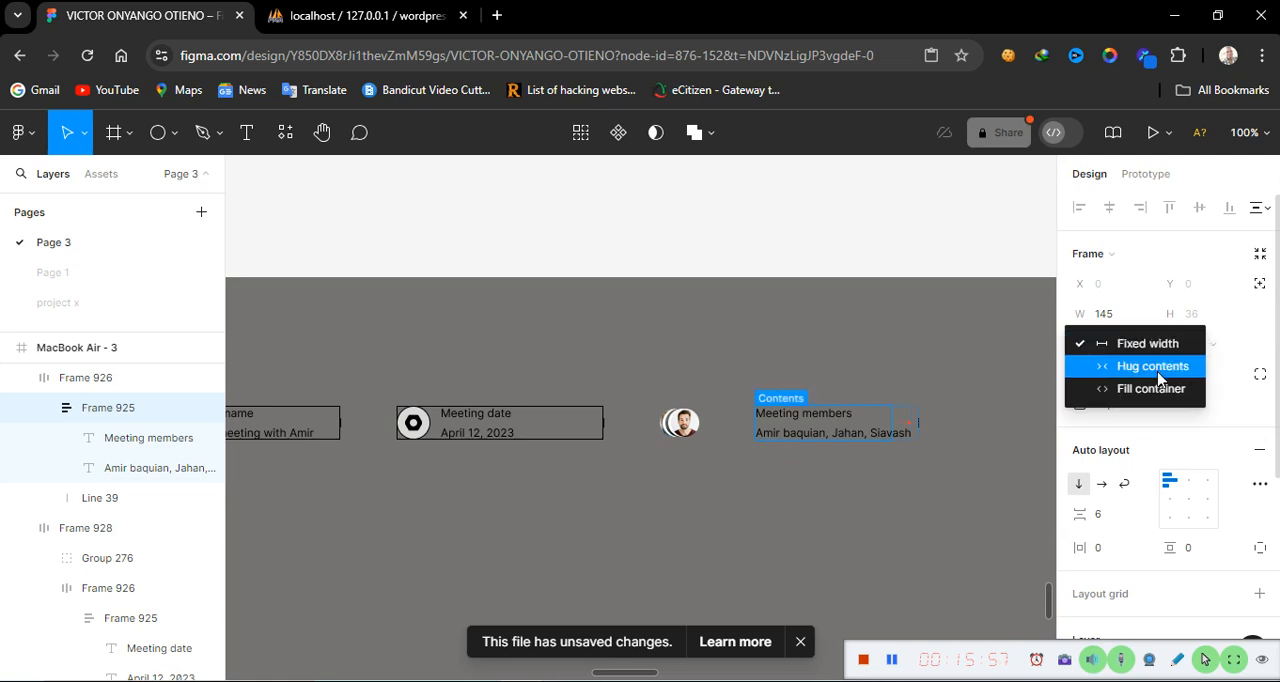
pyautogui.click(1158, 370)
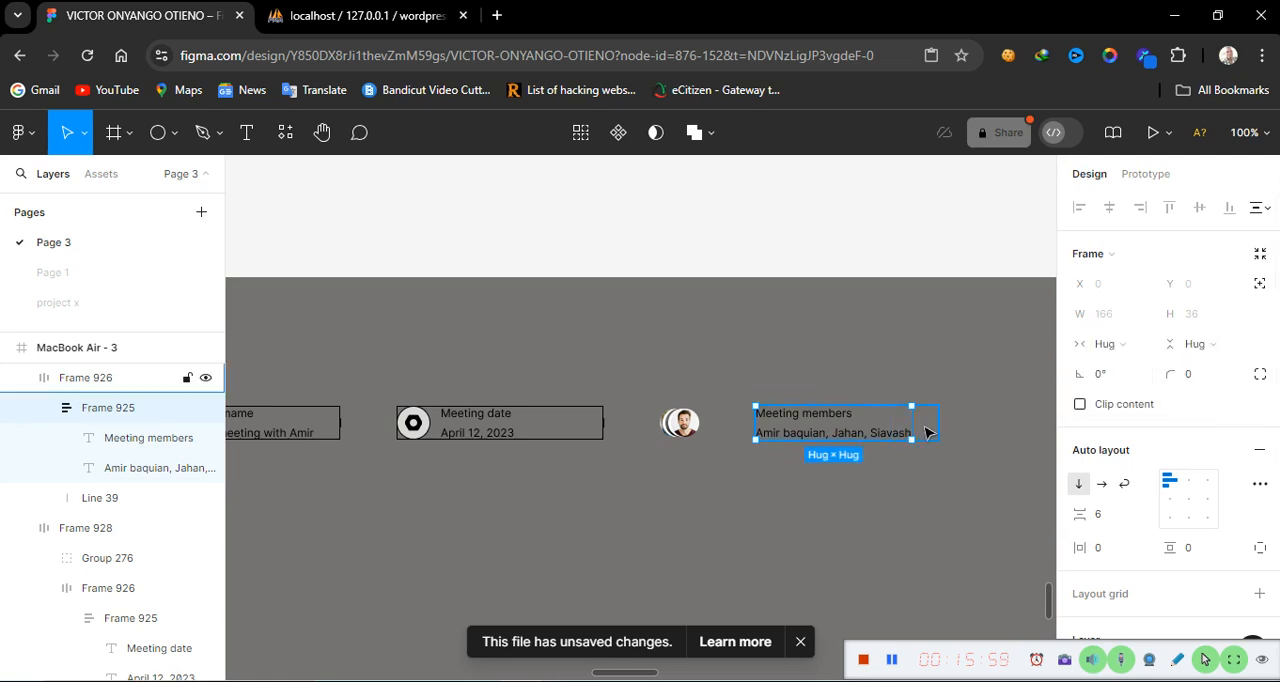
# Move the Meeting members block left, closer to the overlapping avatar group
pyautogui.click(110, 377)
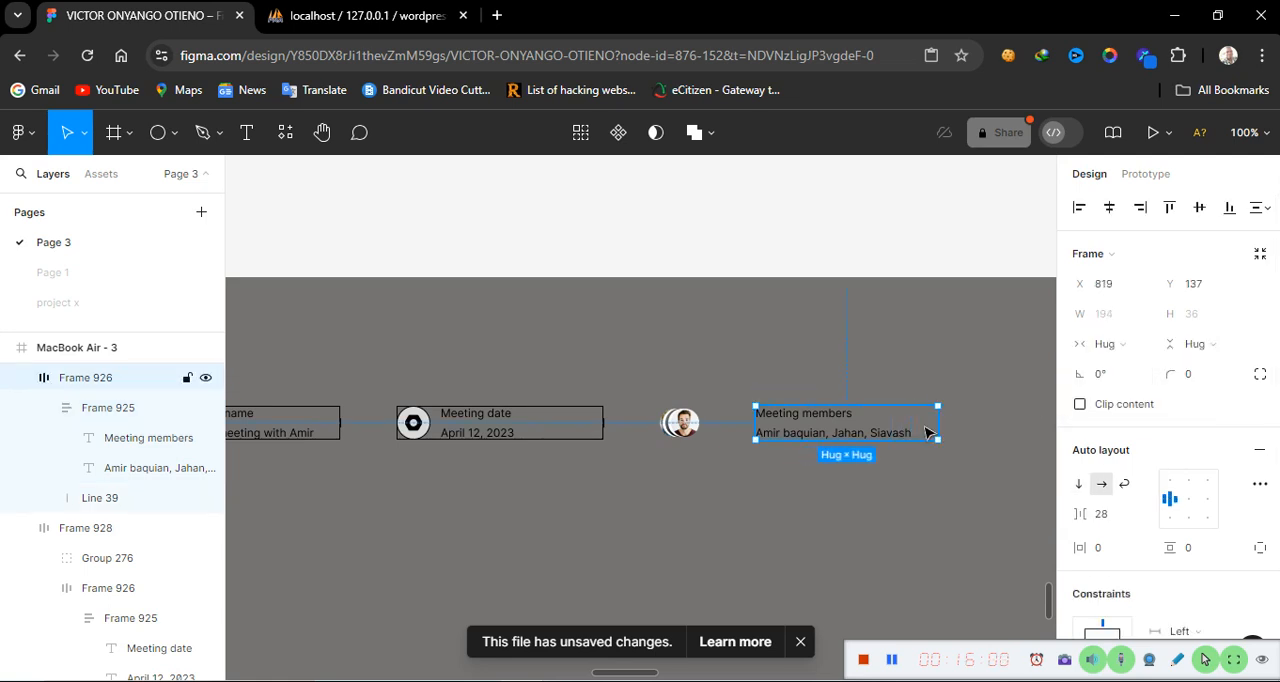
pyautogui.click(831, 545)
pyautogui.moveTo(815, 430); pyautogui.dragTo(772, 429)
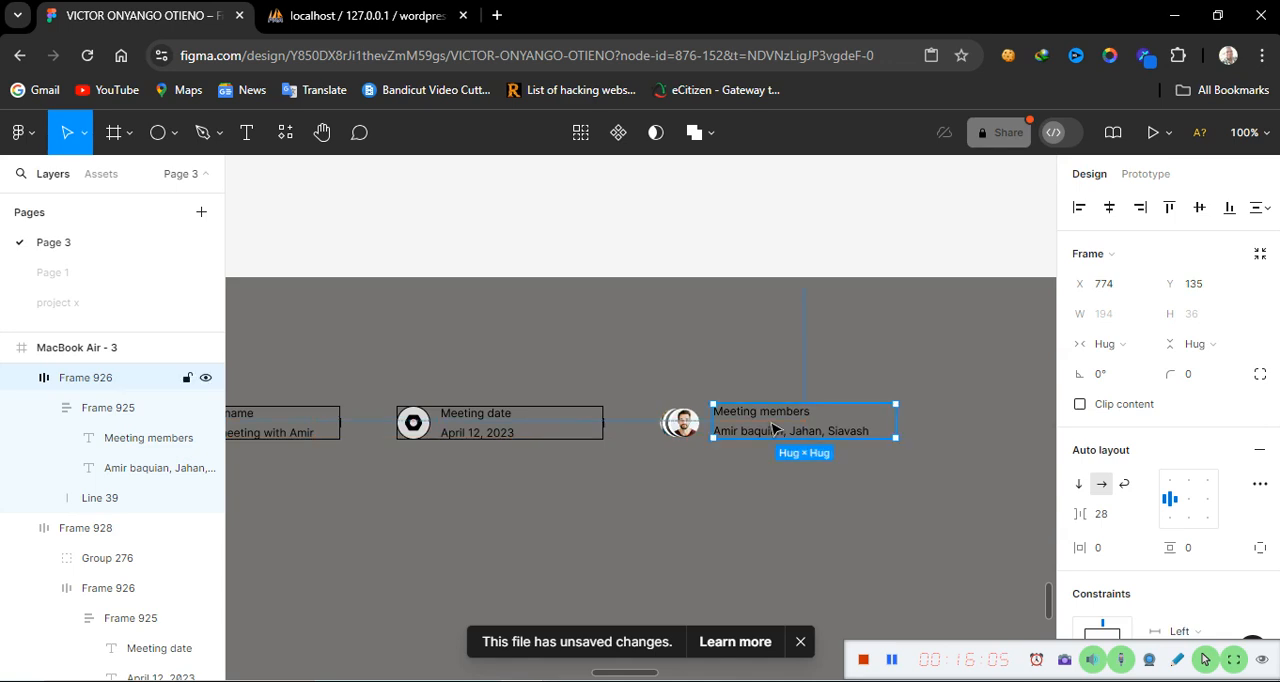
# Select the avatar group together with the Meeting members block and wrap them in an auto layout frame
pyautogui.keyDown('shift'); pyautogui.click(684, 439); pyautogui.keyUp('shift')
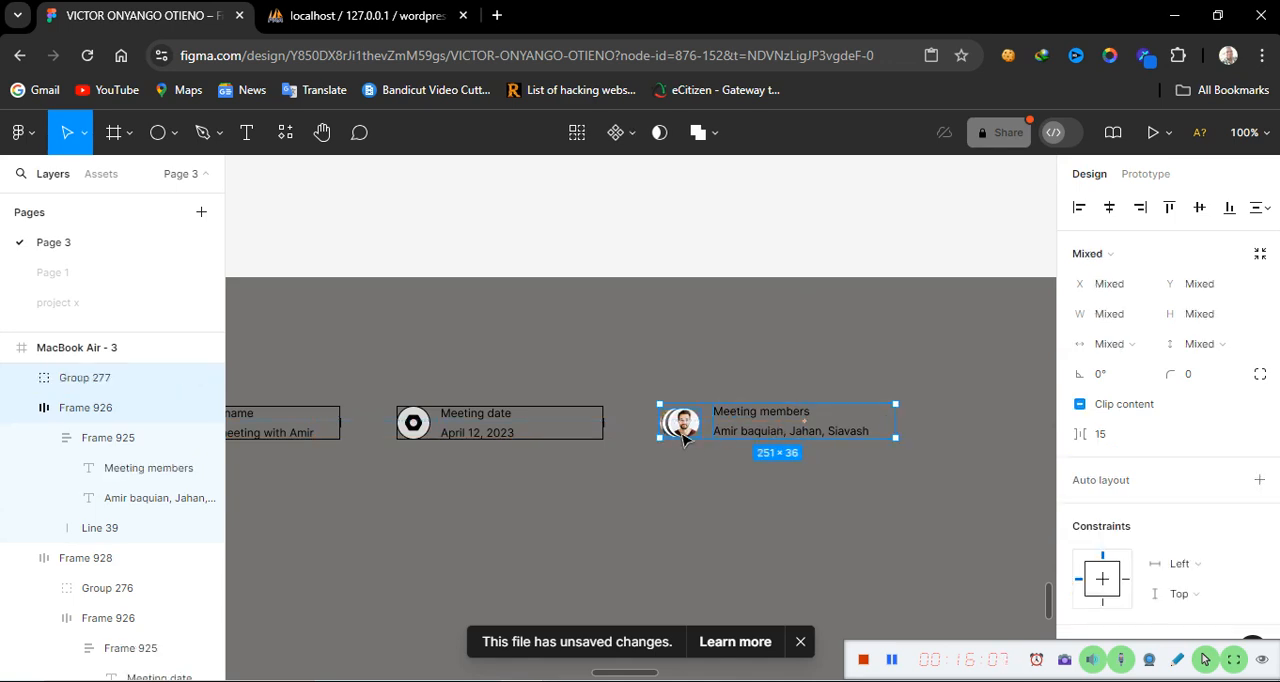
pyautogui.hotkey('shift', 'a')
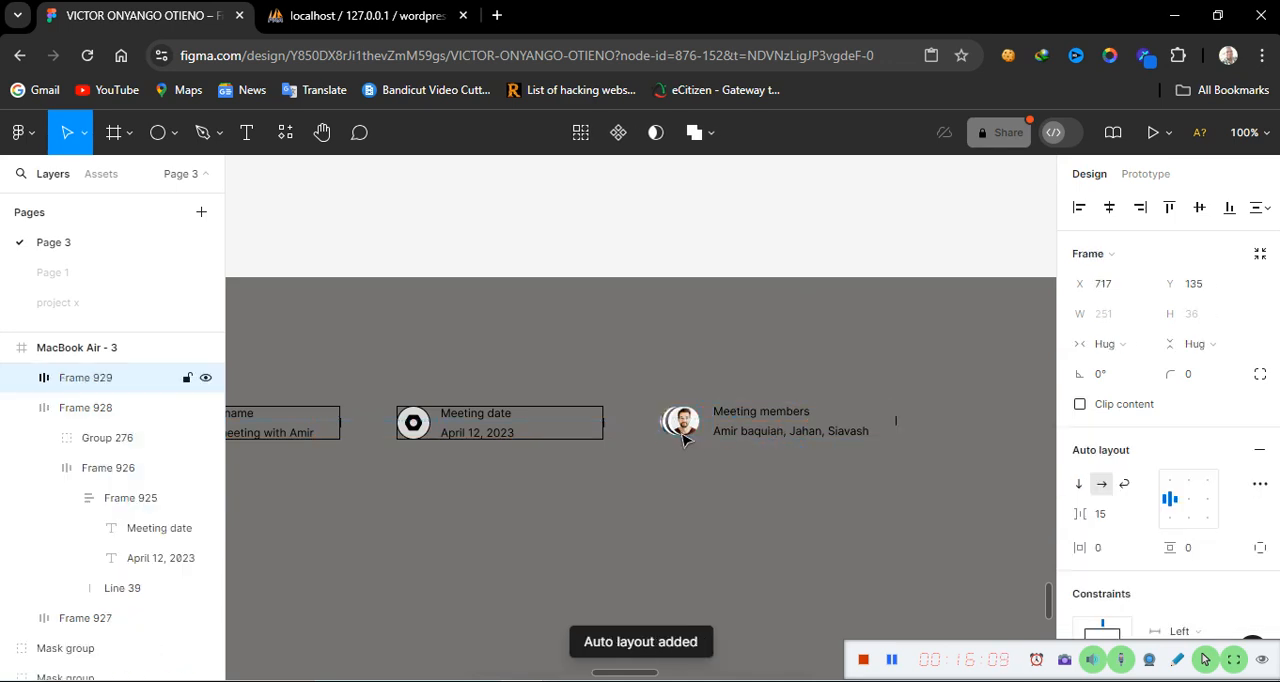
# Add a stroke to the new auto layout frame around the avatars and members text
pyautogui.scroll(-3, 1150, 566)
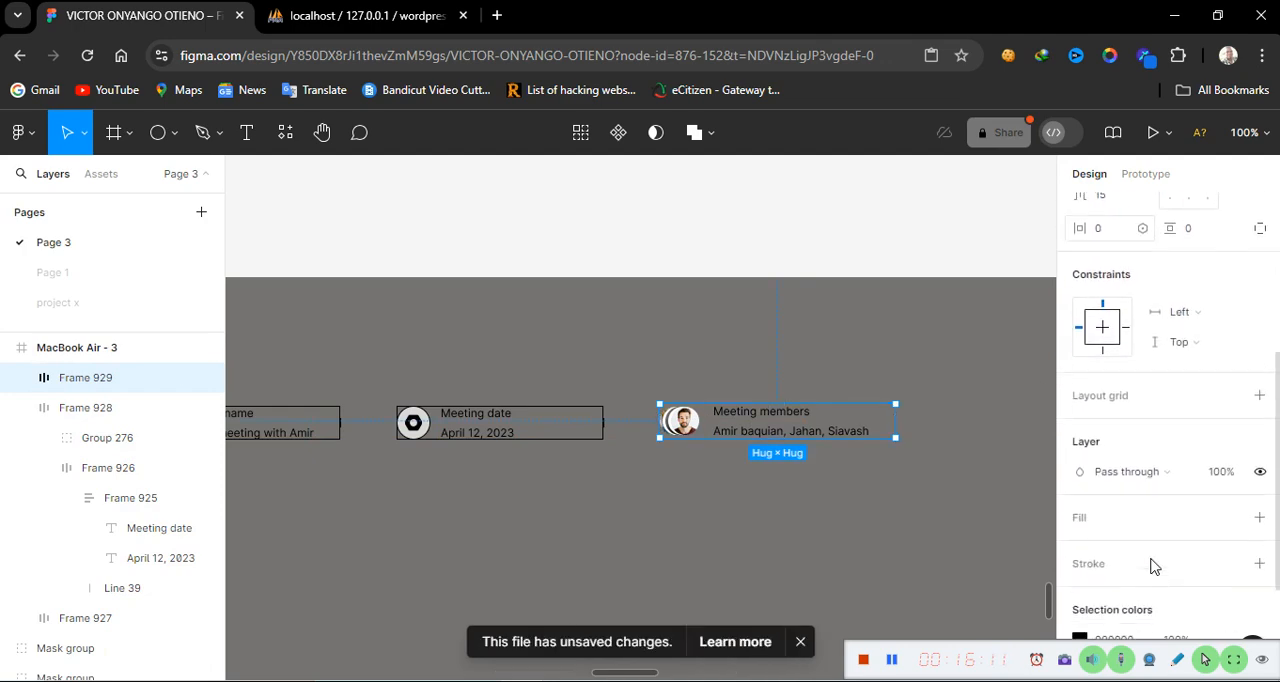
pyautogui.scroll(-2, 1150, 566)
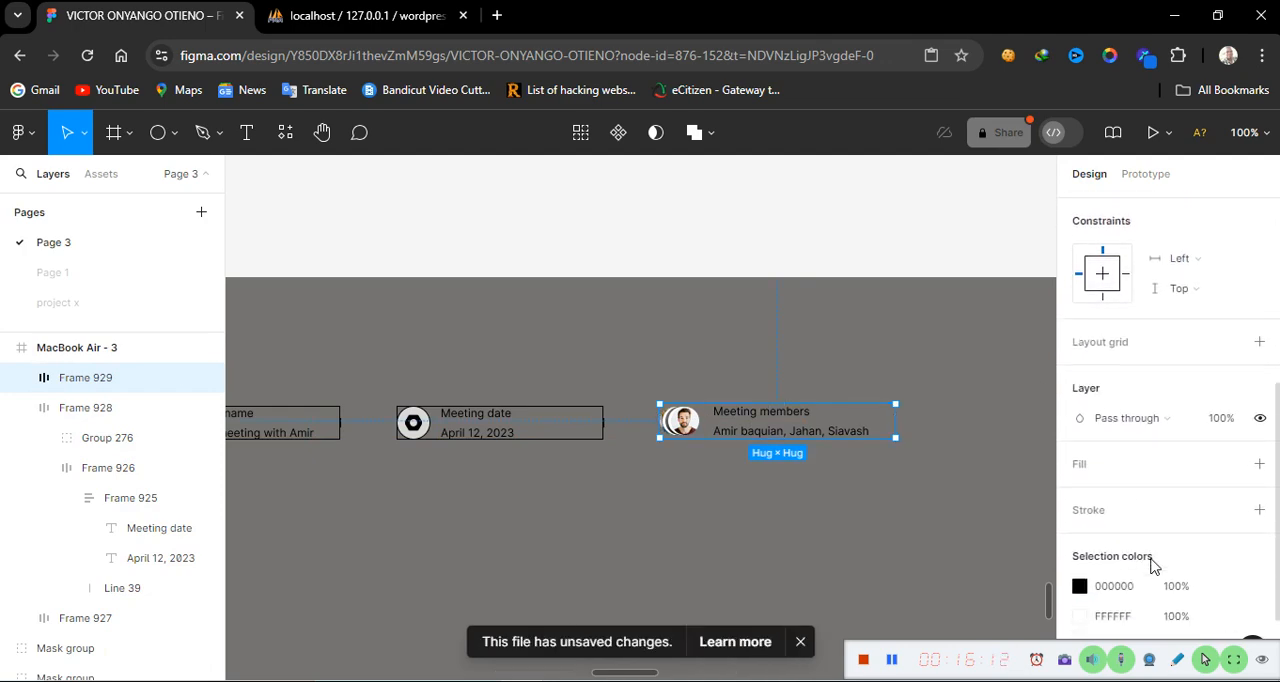
pyautogui.click(1259, 496)
pyautogui.click(811, 526)
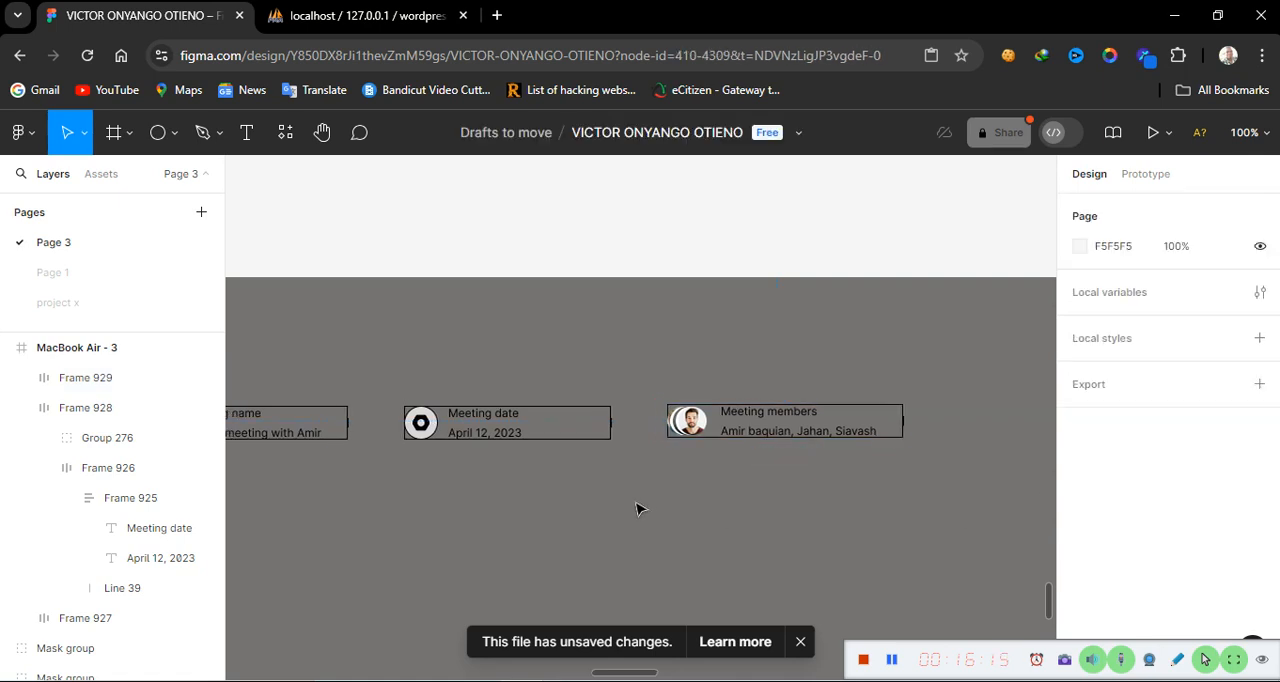
# Compare the members block with the header card in the reference design
pyautogui.hscroll(-5, 638, 509)
pyautogui.hscroll(4, 638, 509)
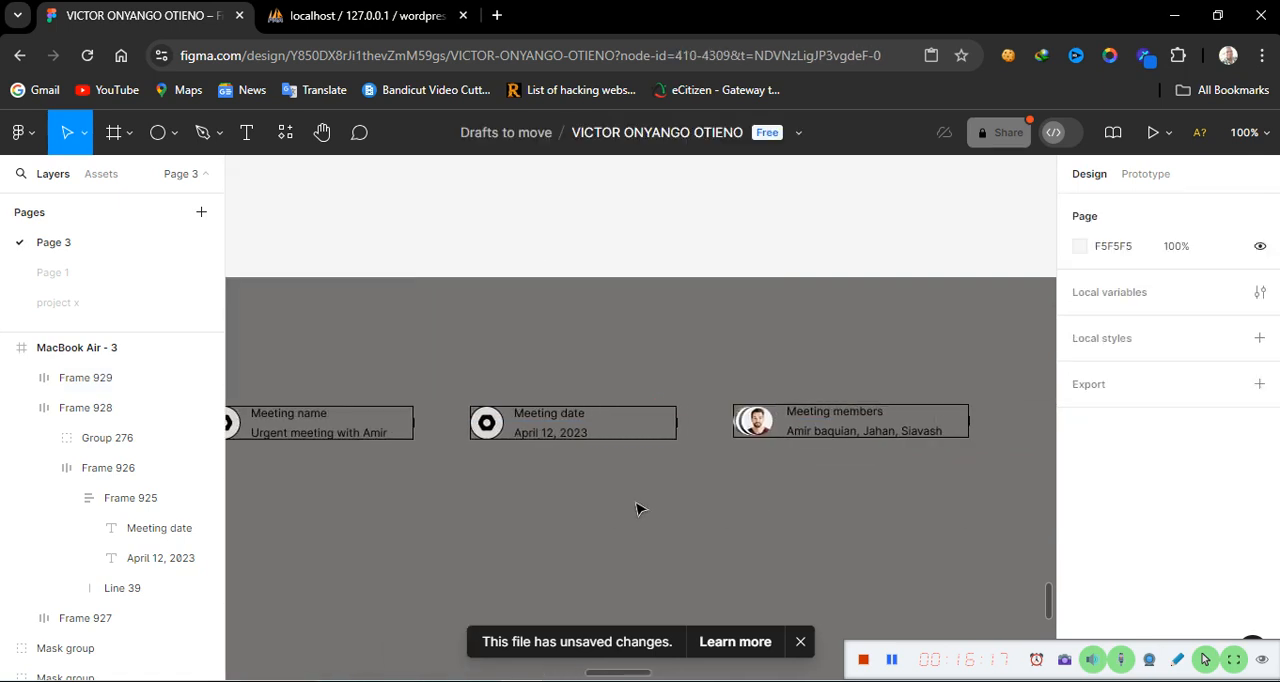
pyautogui.hscroll(4, 638, 509)
pyautogui.hscroll(-15, 638, 509)
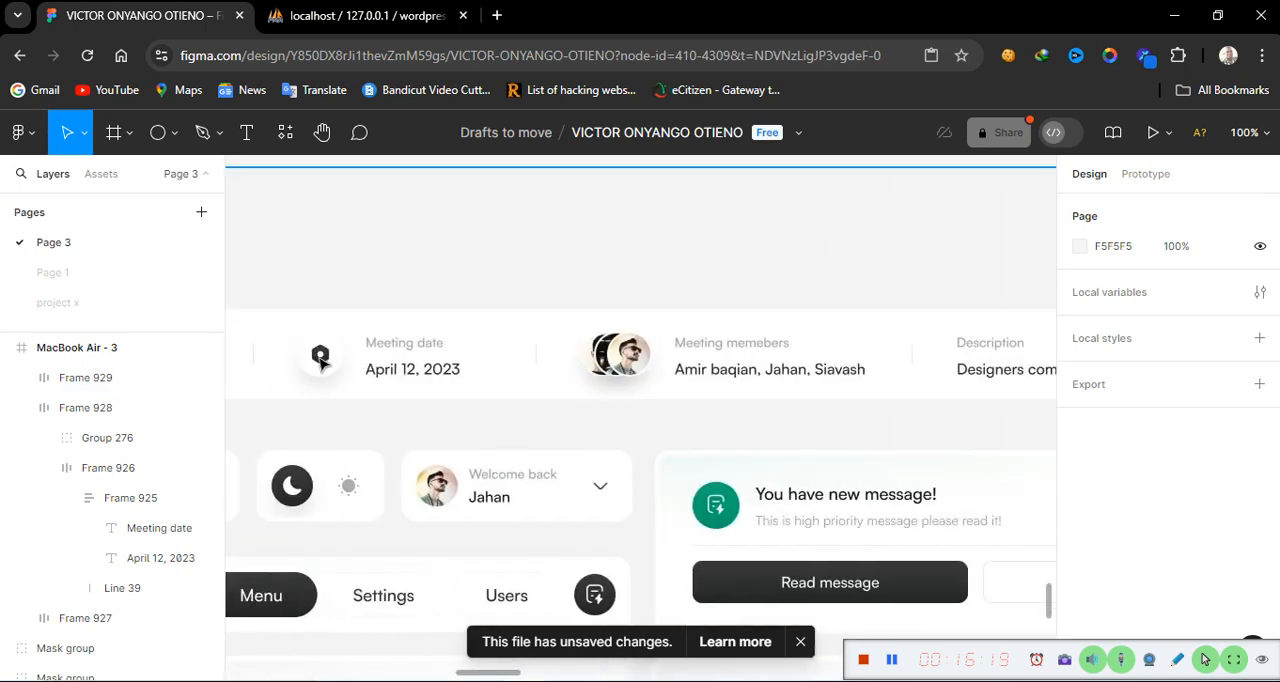
pyautogui.hscroll(-10, 357, 380)
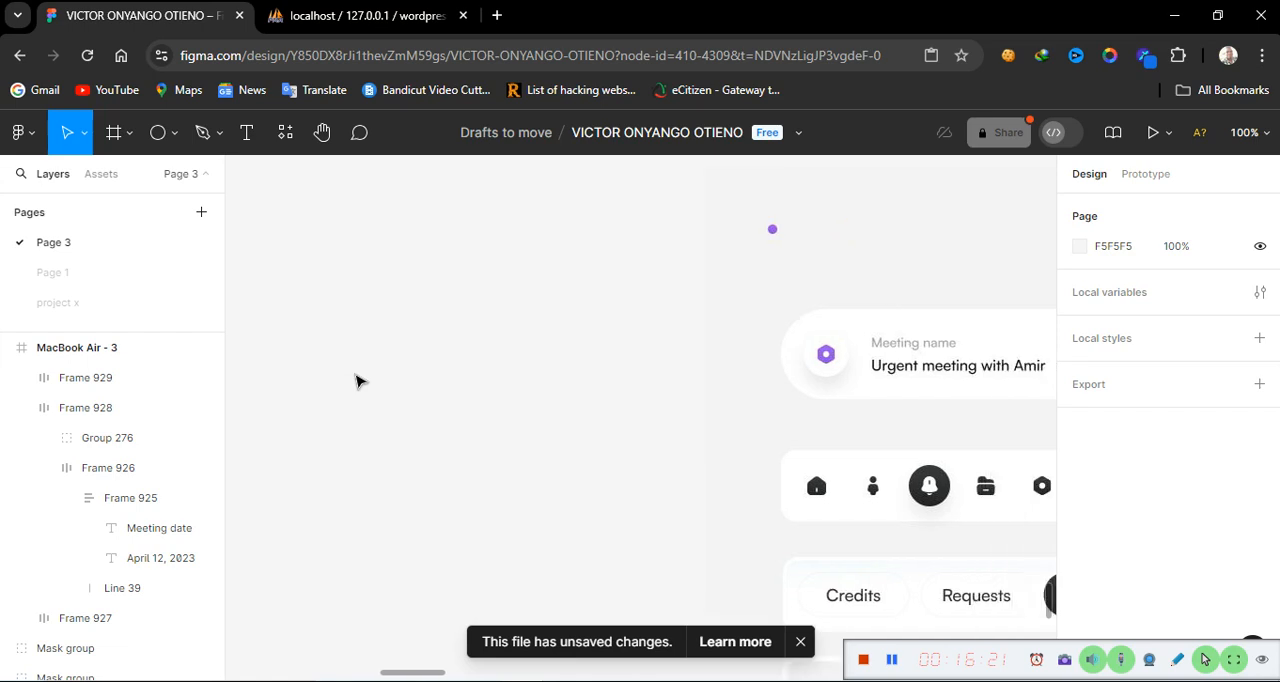
pyautogui.hscroll(10, 357, 380)
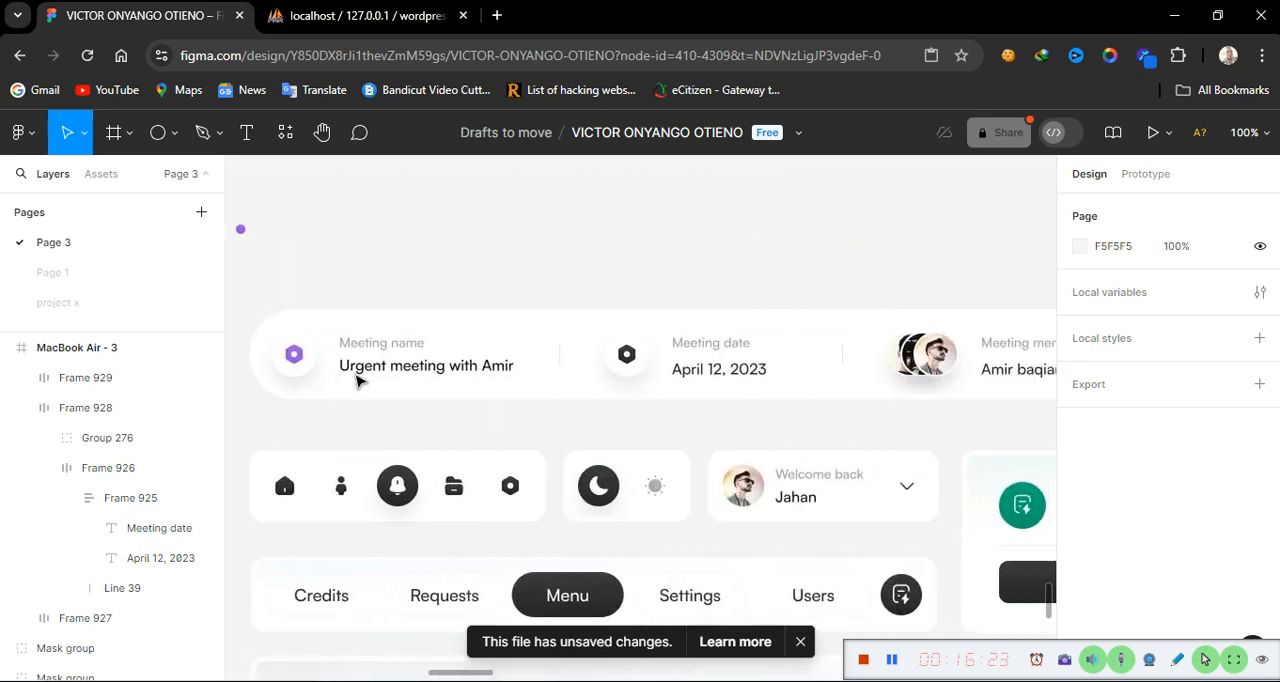
pyautogui.hscroll(19, 357, 380)
pyautogui.hscroll(-14, 357, 380)
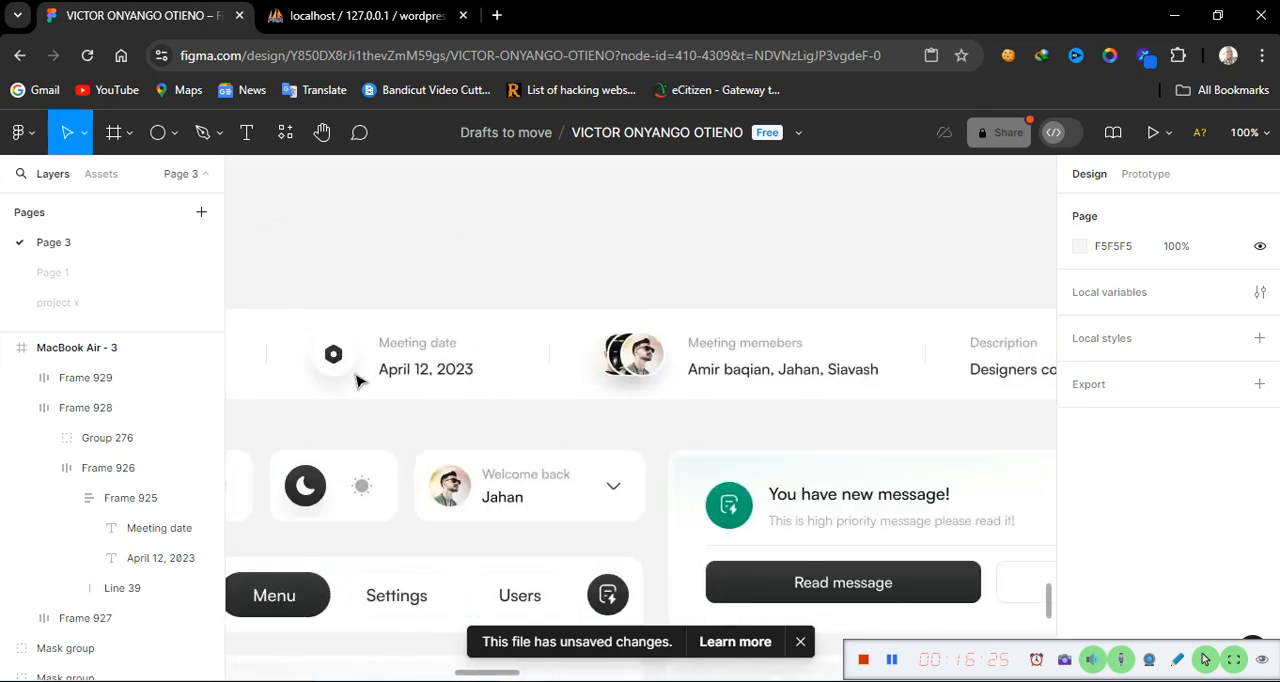
pyautogui.hscroll(3, 357, 380)
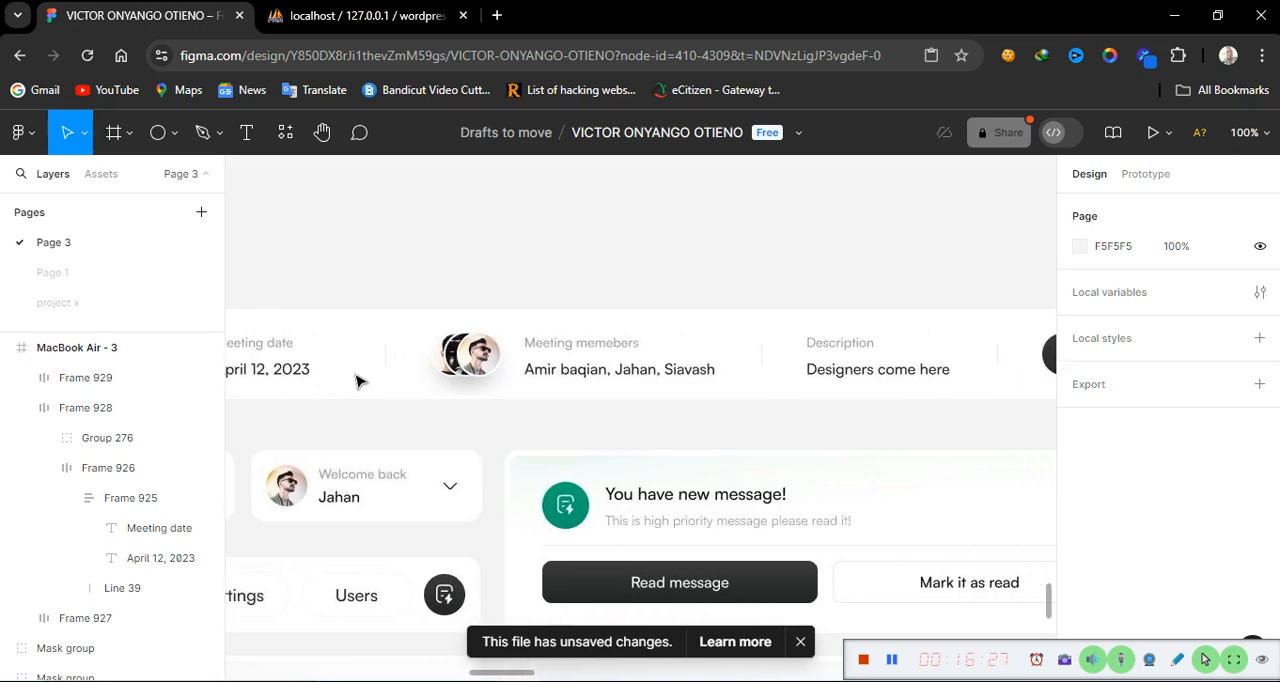
pyautogui.hscroll(3, 357, 380)
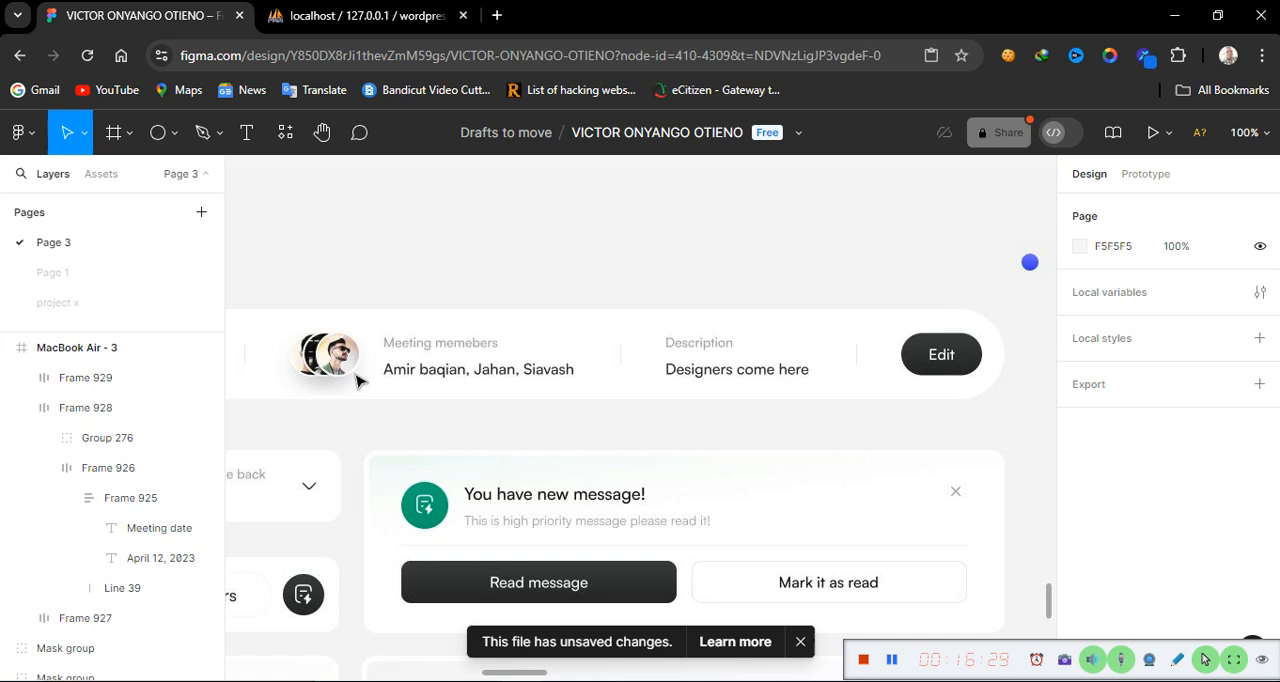
pyautogui.hscroll(17, 663, 357)
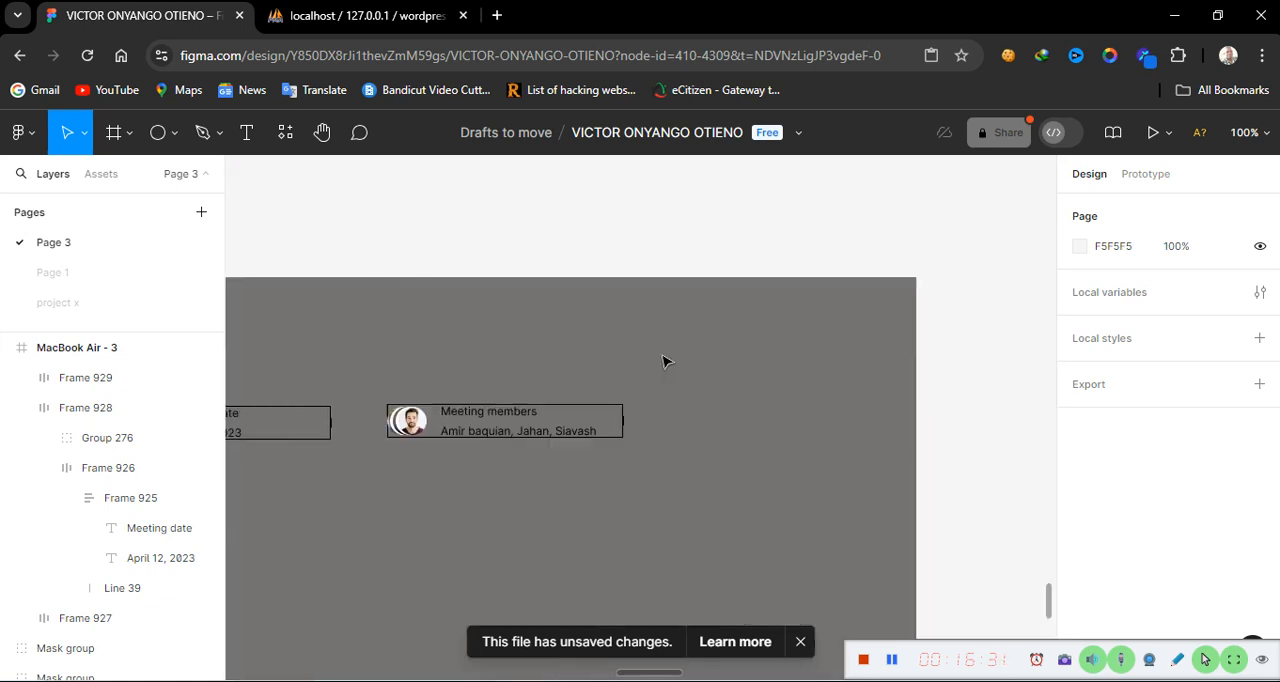
pyautogui.hscroll(3, 663, 360)
# Drag a copy of the Meeting members text block below the card
pyautogui.click(440, 432)
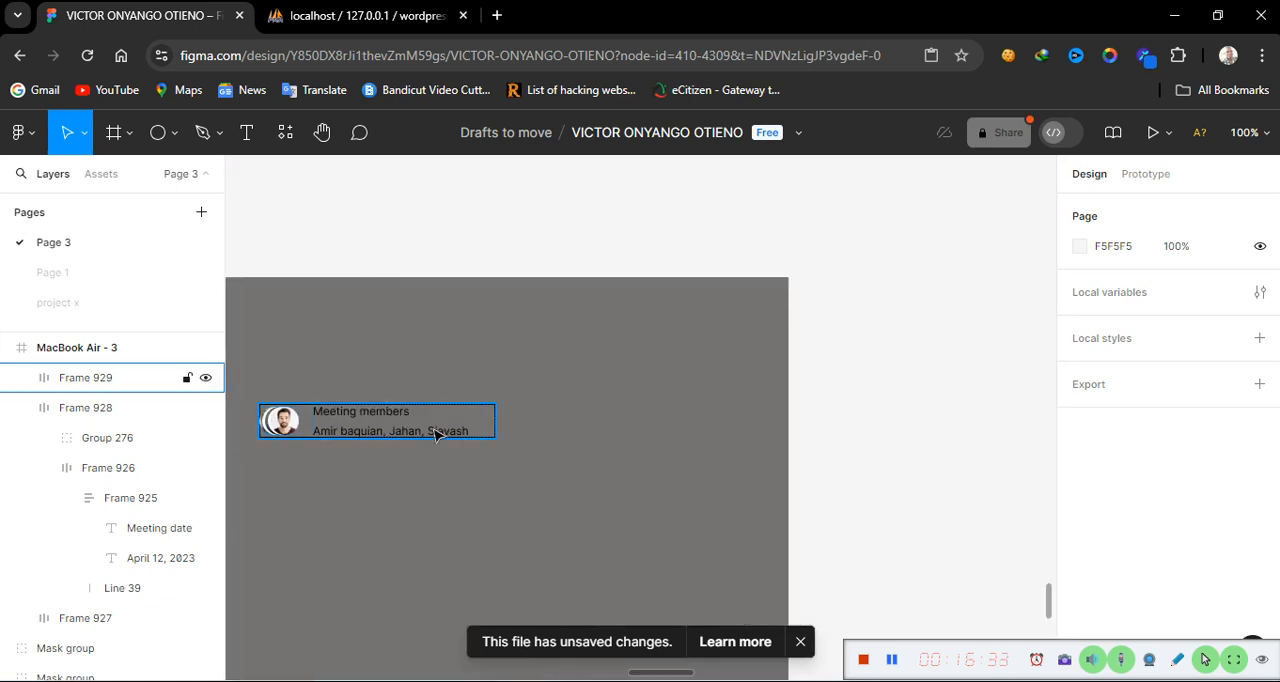
pyautogui.doubleClick(435, 435)
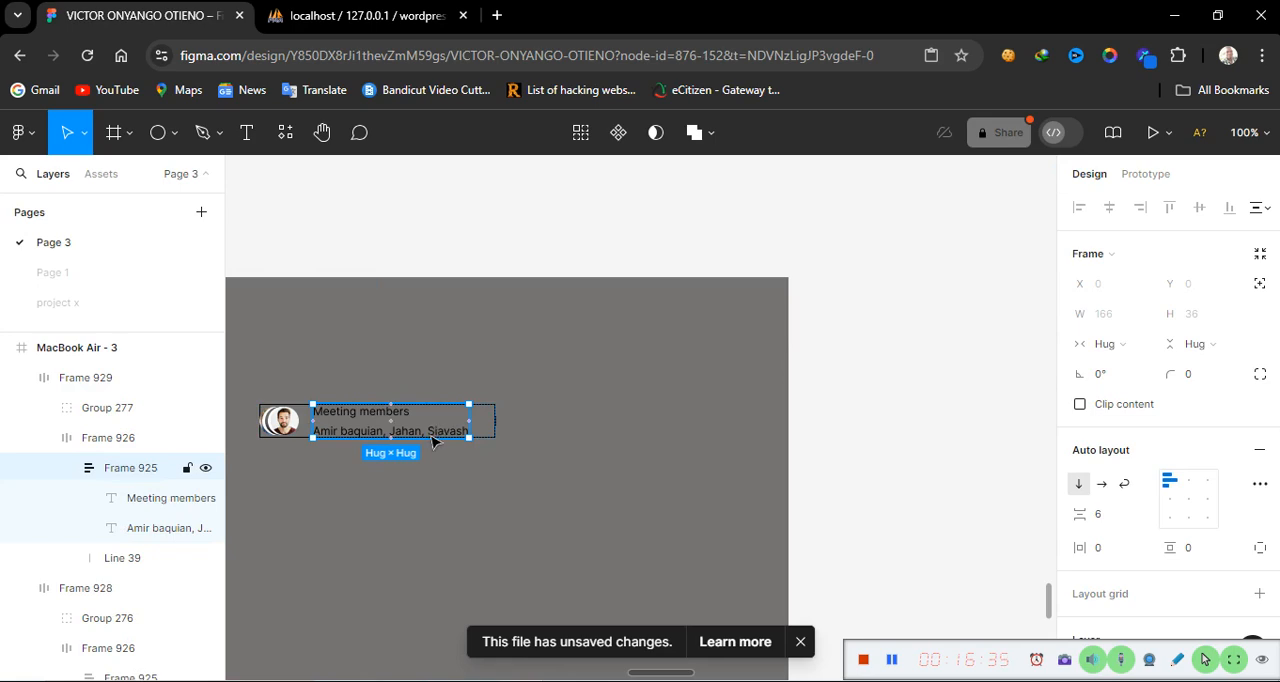
pyautogui.click(443, 523)
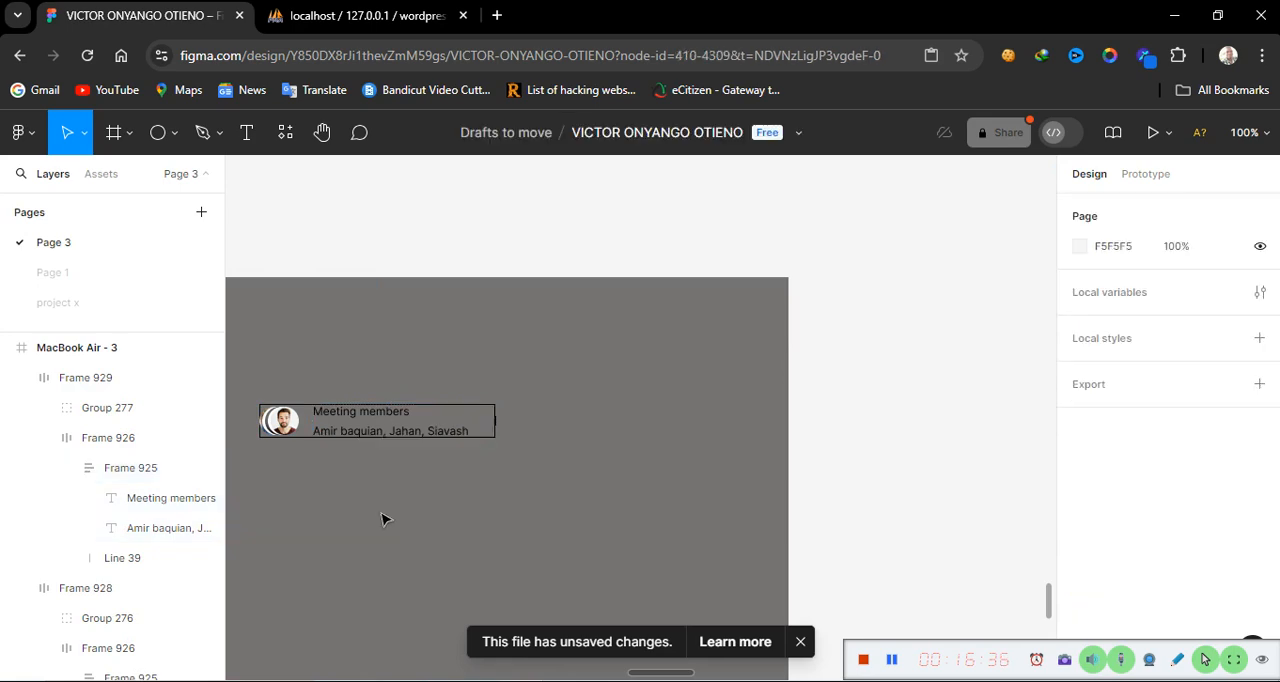
pyautogui.click(393, 430)
pyautogui.click(393, 425)
pyautogui.click(395, 425)
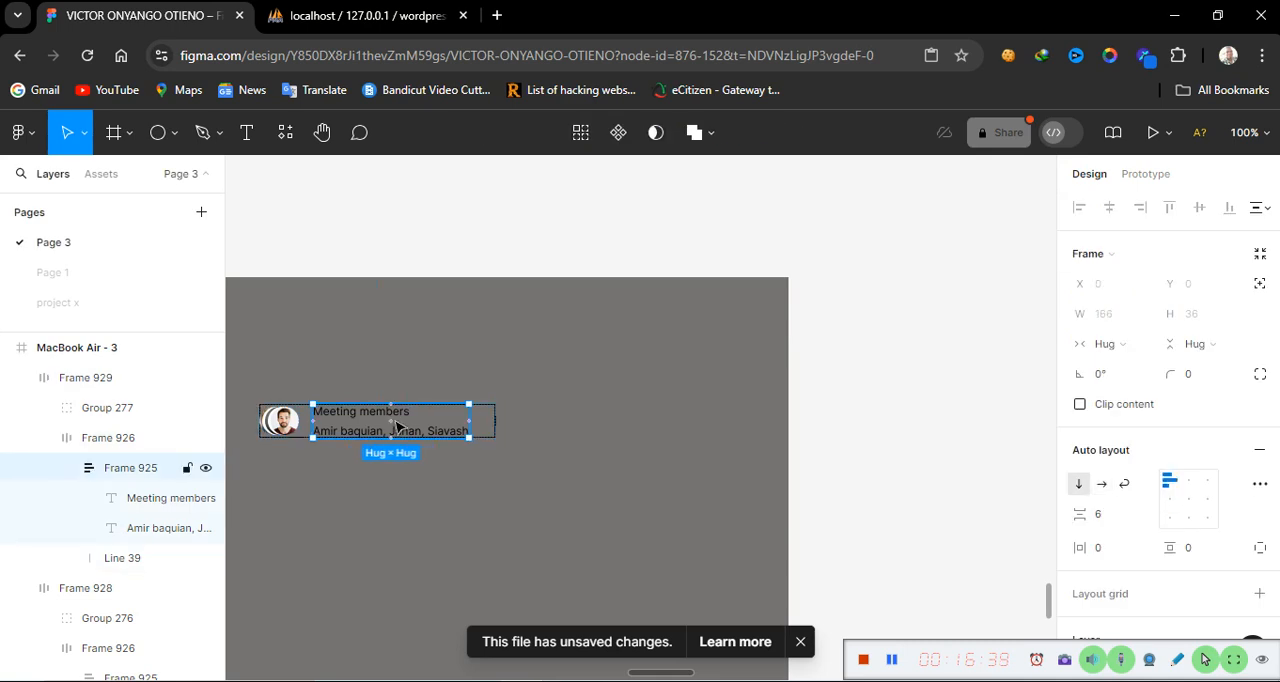
pyautogui.moveTo(397, 427); pyautogui.dragTo(571, 497)
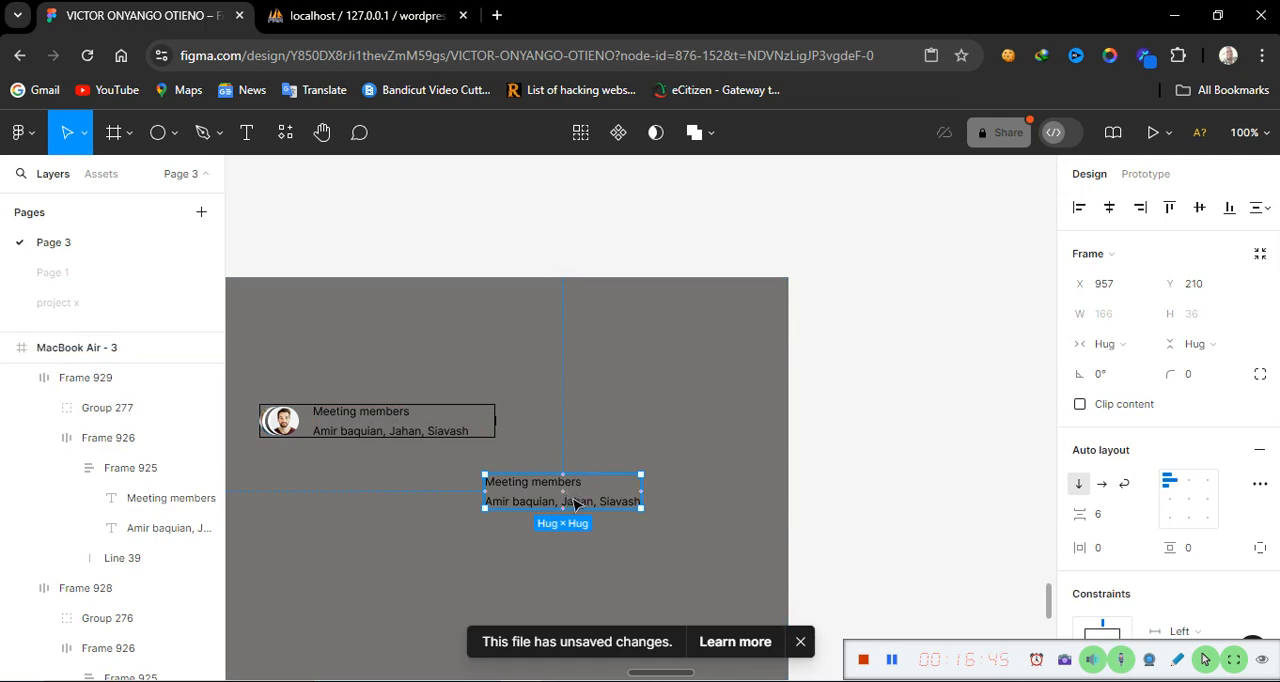
pyautogui.click(575, 502)
pyautogui.doubleClick(575, 502)
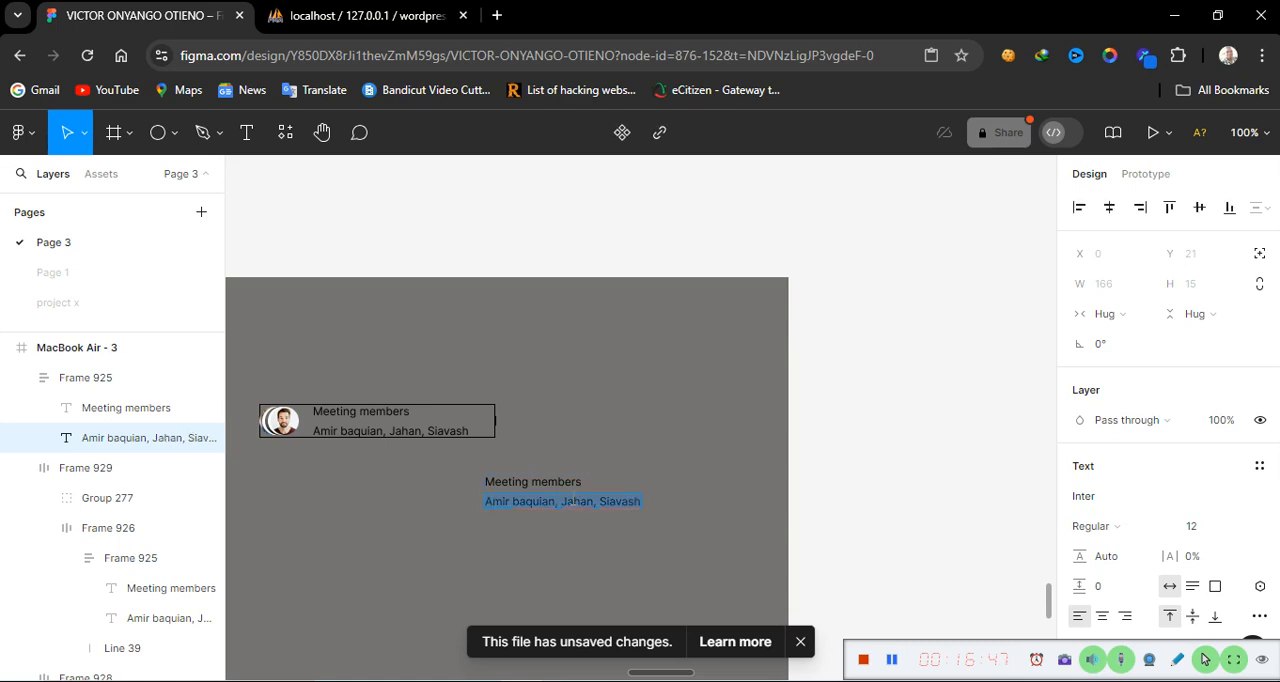
pyautogui.write('D')
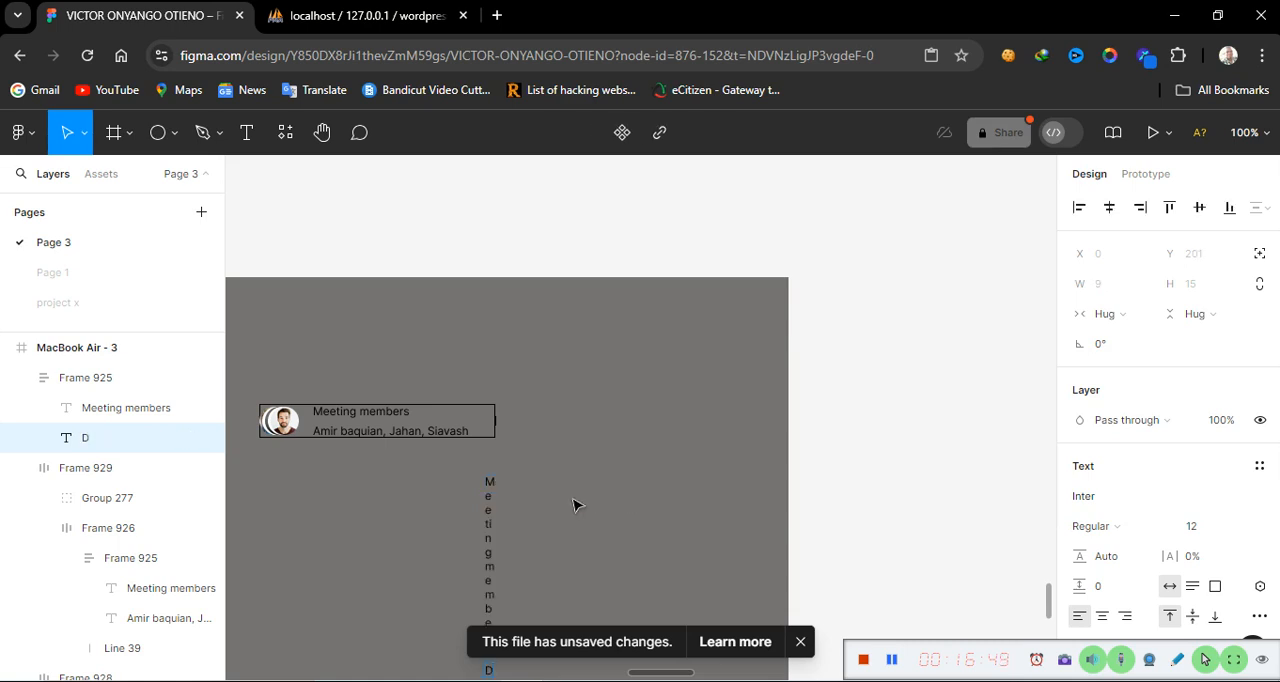
pyautogui.hotkey('ctrl', 'z')
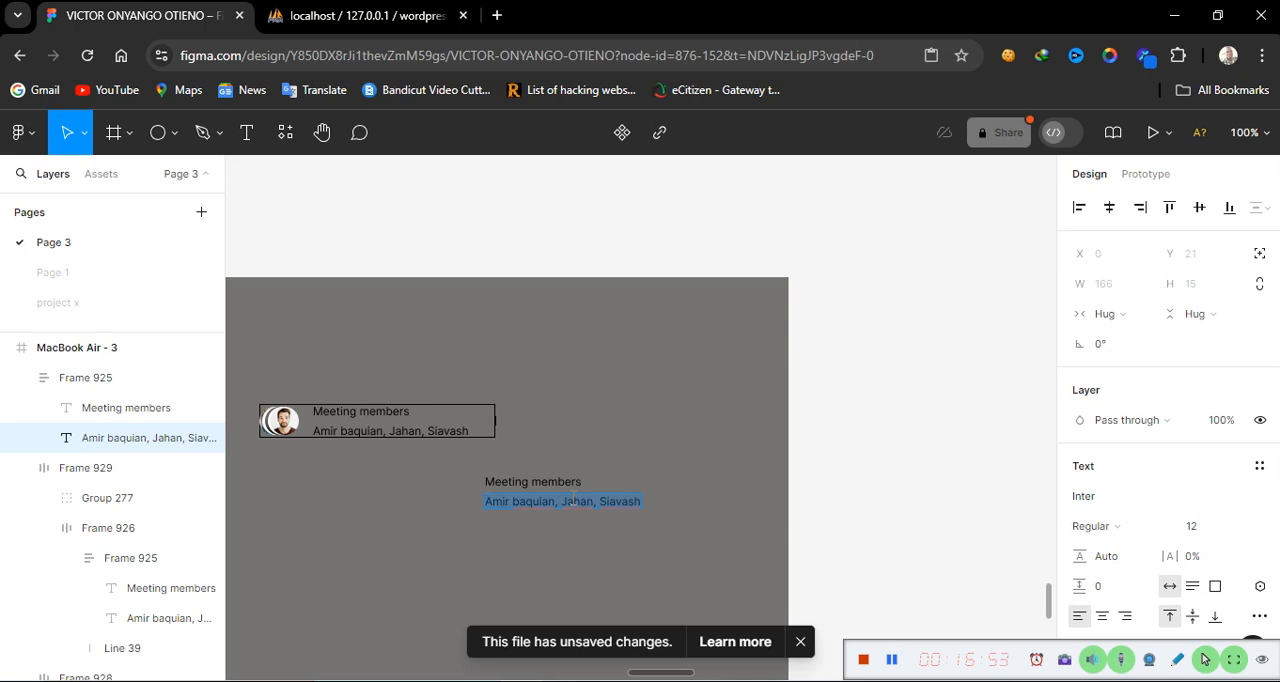
pyautogui.write('D')
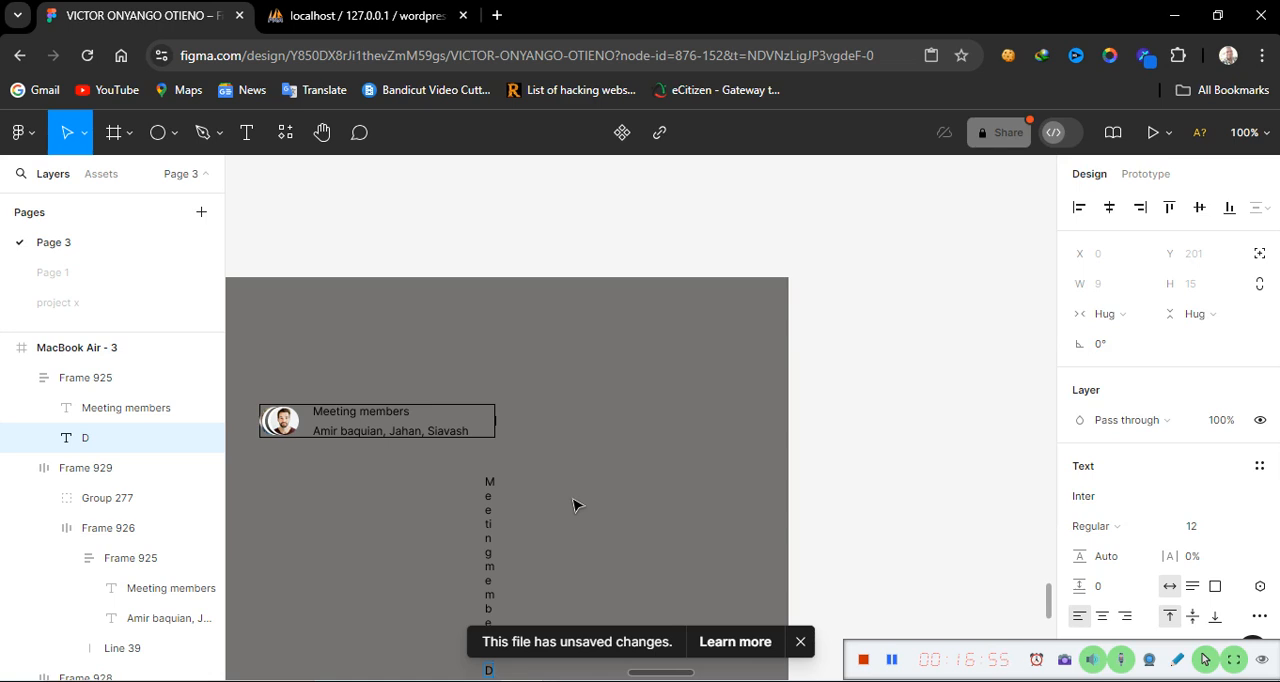
pyautogui.hotkey('ctrl', 'z')
pyautogui.press('Escape')
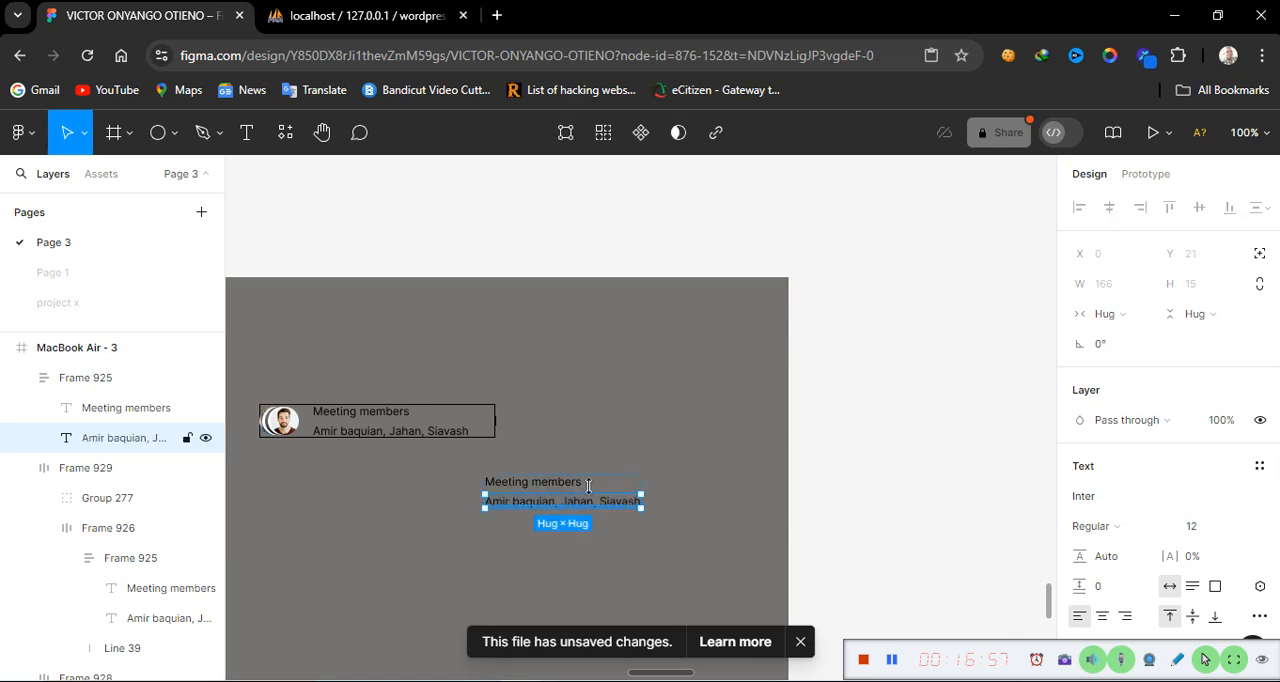
# Delete the copied Meeting members text block below the card
pyautogui.press('Return')
pyautogui.press('BackSpace')
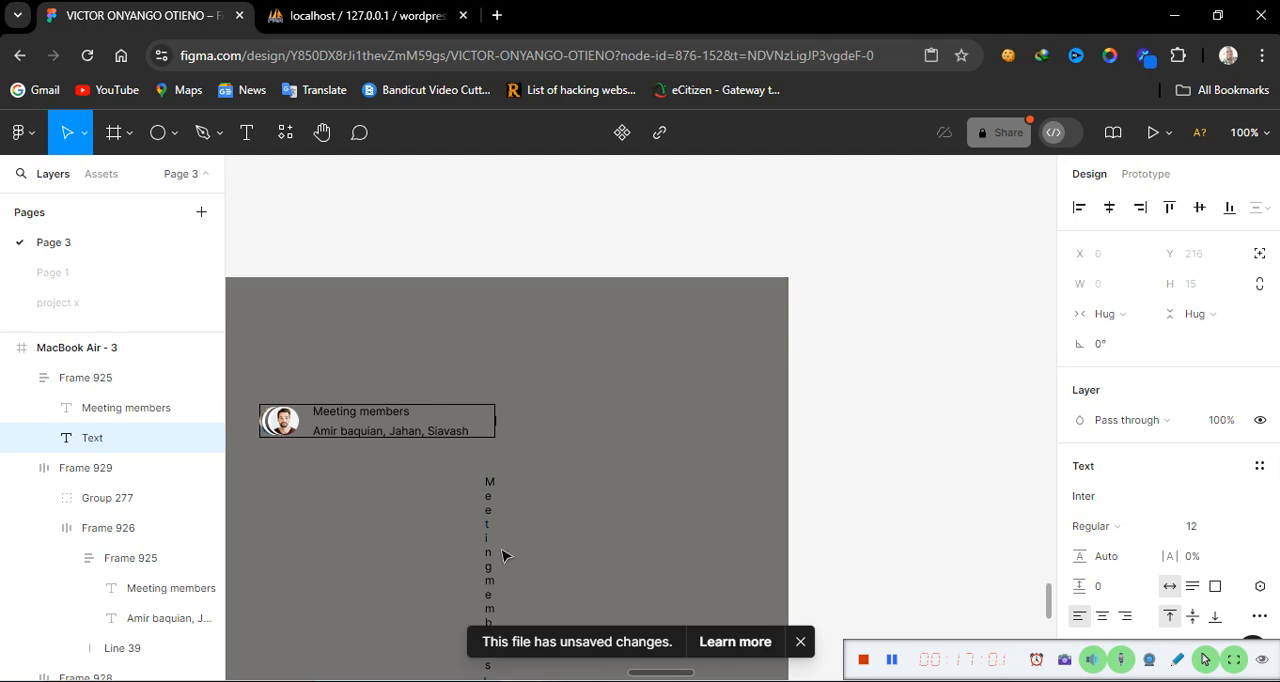
pyautogui.hotkey('ctrl', 'z')
pyautogui.press('Escape')
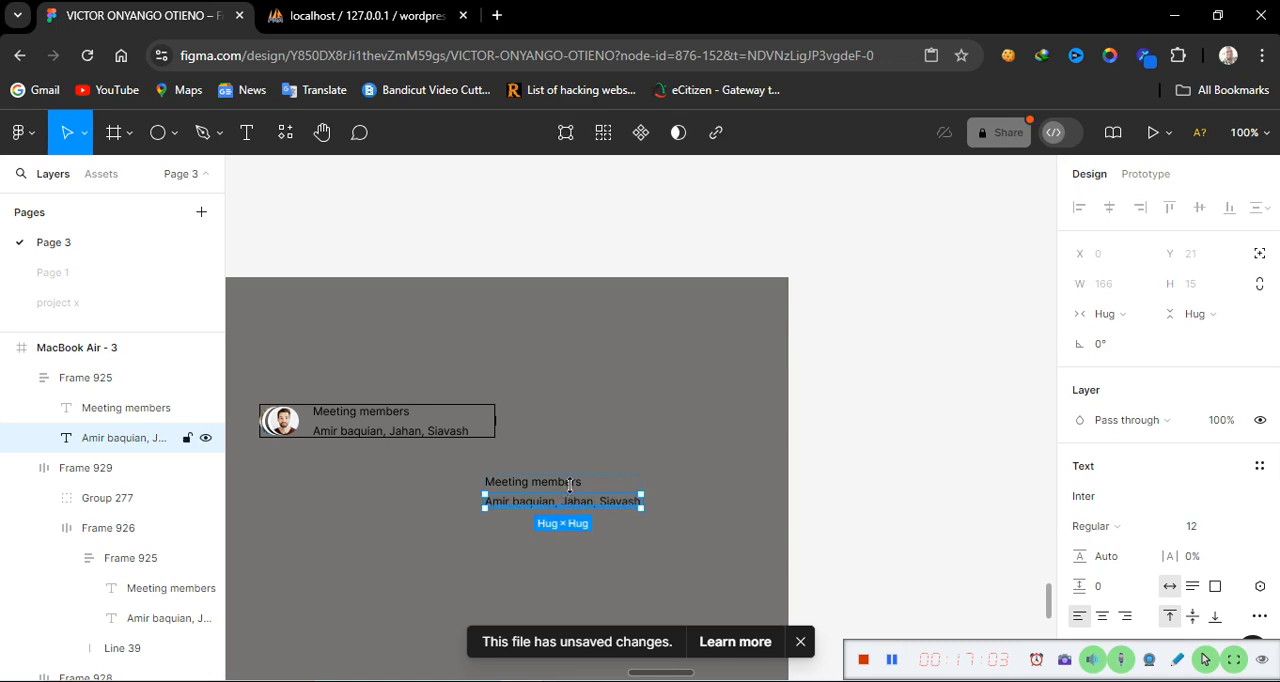
pyautogui.press('Escape')
pyautogui.press('Delete')
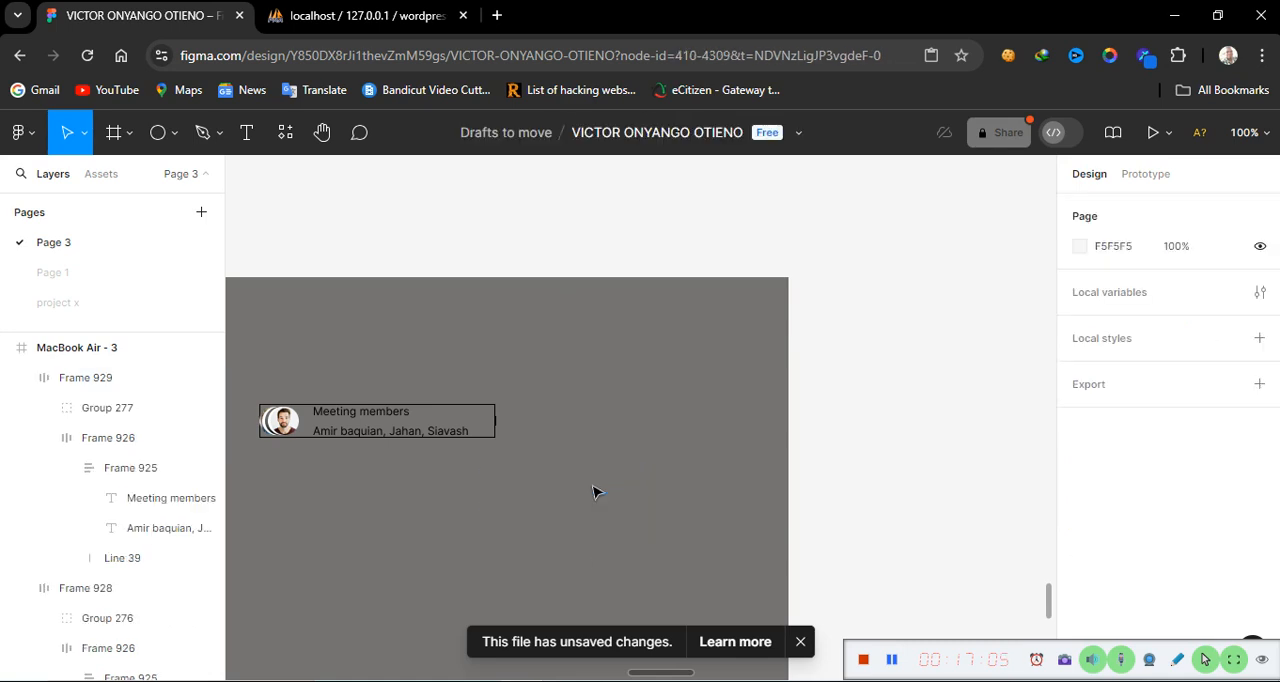
# Create a text layer reading Description below the card
pyautogui.click(246, 135)
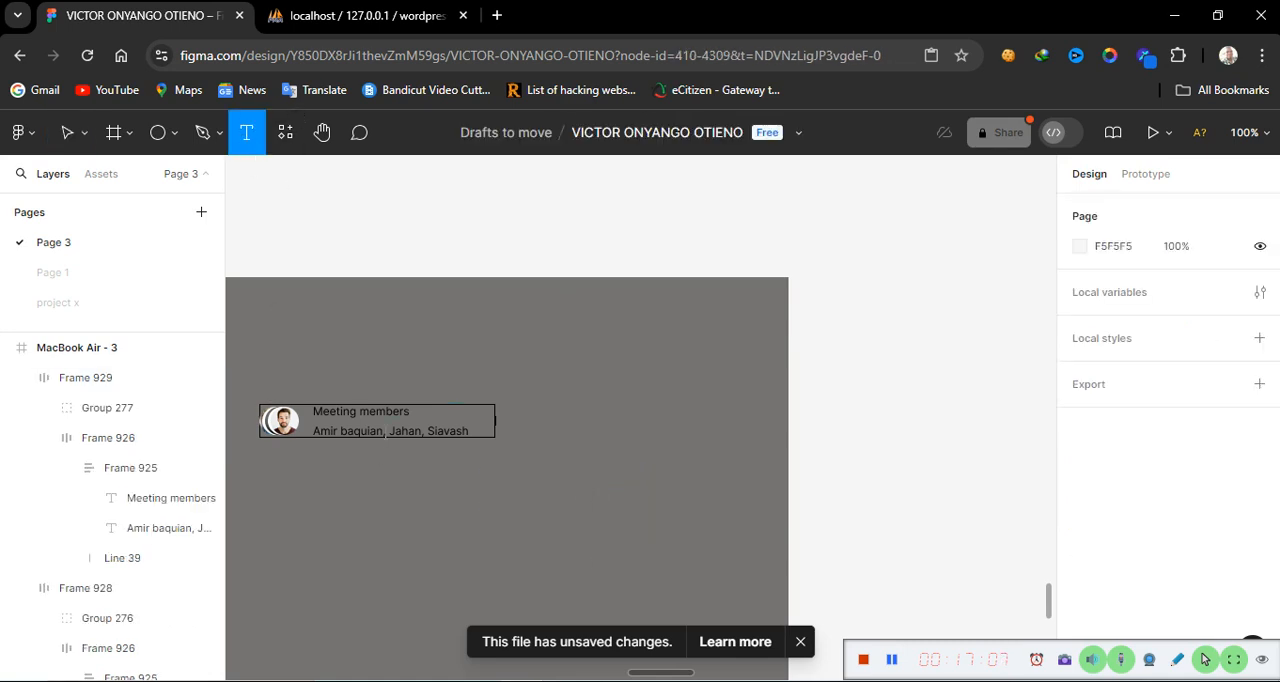
pyautogui.click(487, 511)
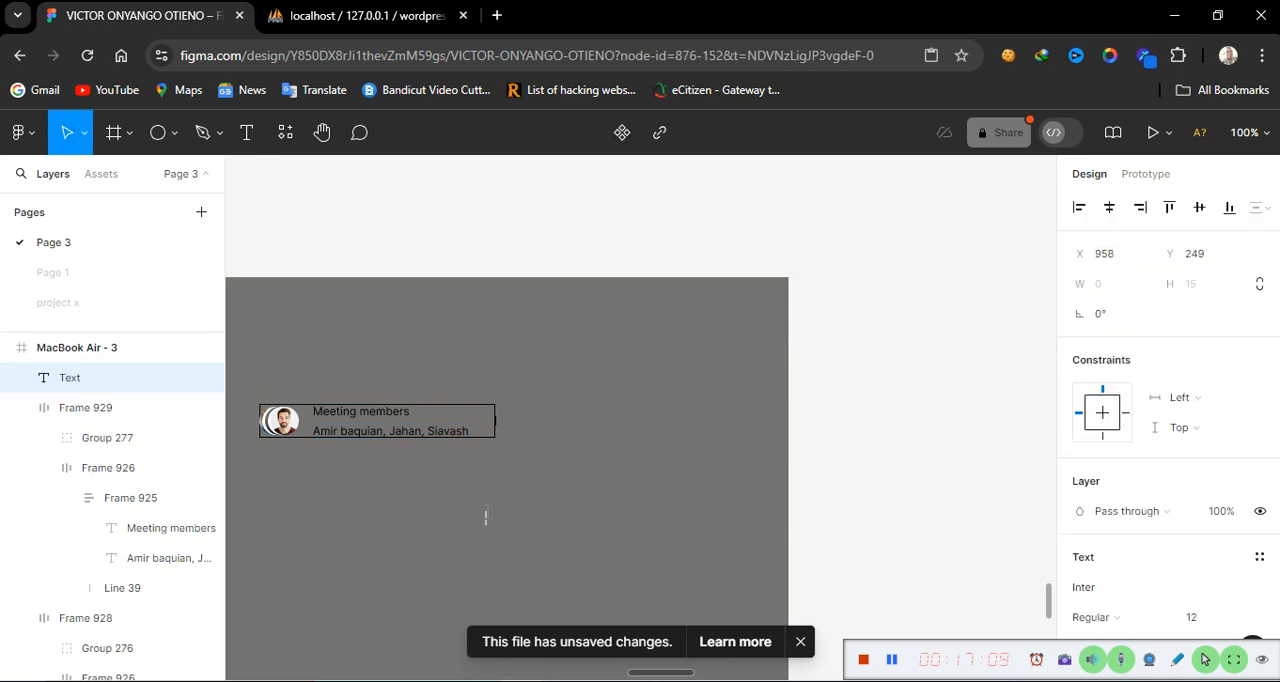
pyautogui.write('d')
pyautogui.press('BackSpace')
pyautogui.write('de')
pyautogui.press('BackSpace')
pyautogui.write('Description')
pyautogui.press('Escape')
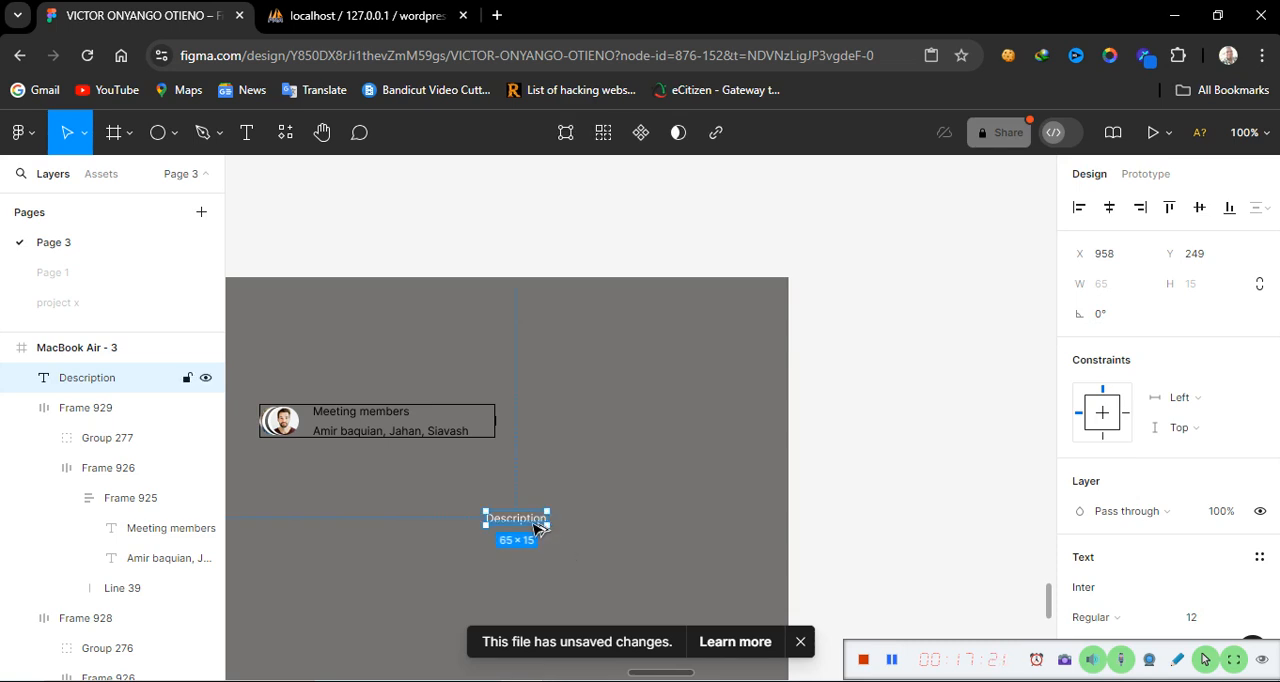
# Duplicate the Description text just beneath it and change the copy to Designers come here
pyautogui.keyDown('alt'); pyautogui.moveTo(537, 521); pyautogui.dragTo(533, 548); pyautogui.keyUp('alt')
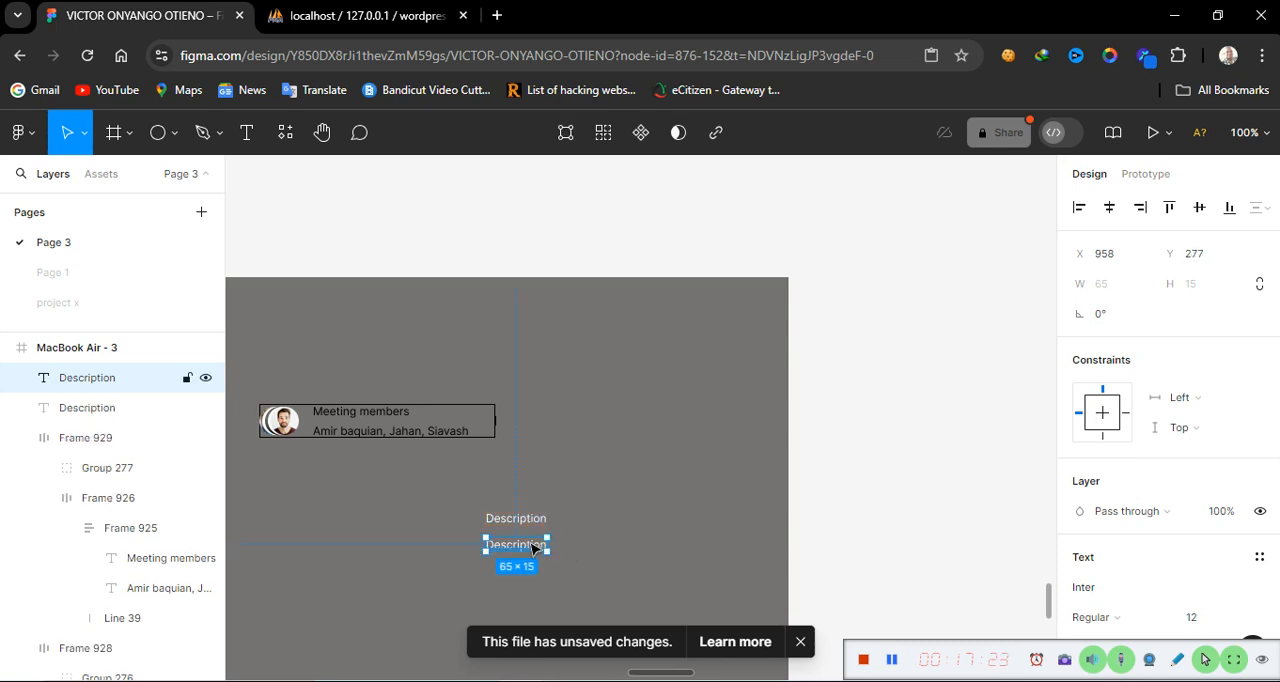
pyautogui.doubleClick(534, 546)
pyautogui.write('Designer')
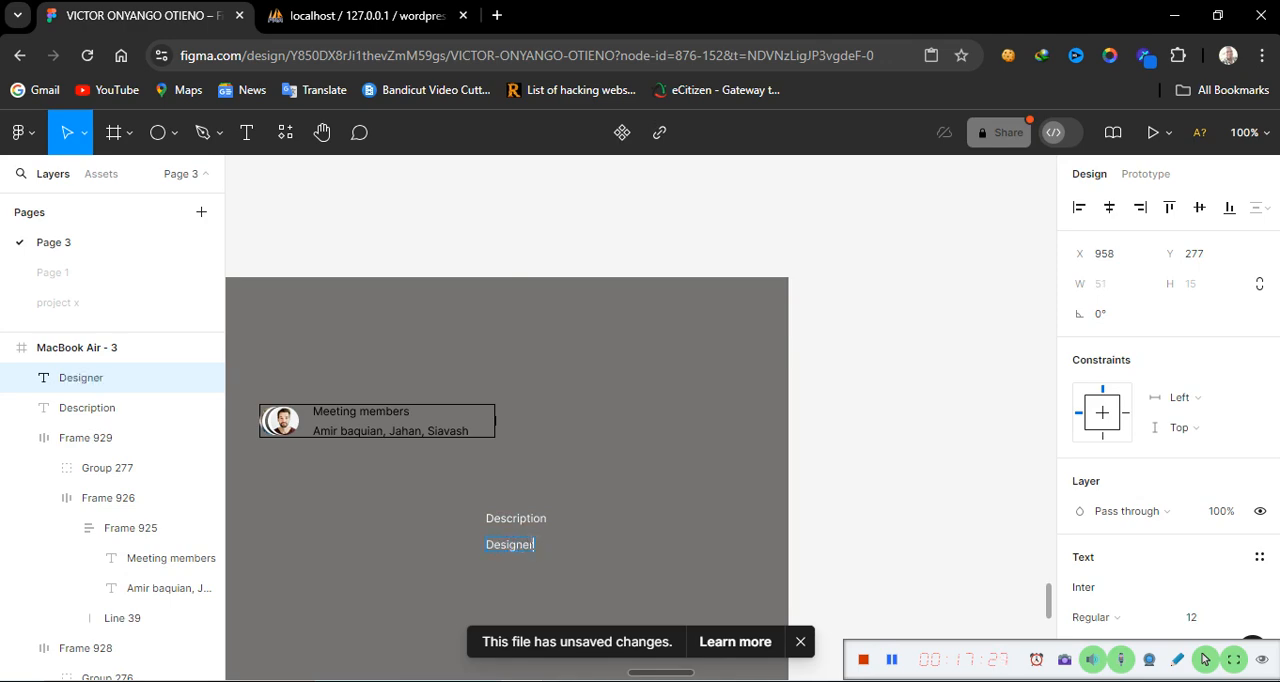
pyautogui.write('s come')
pyautogui.write(' g')
pyautogui.write(' hh')
pyautogui.write('ere')
pyautogui.press('Escape')
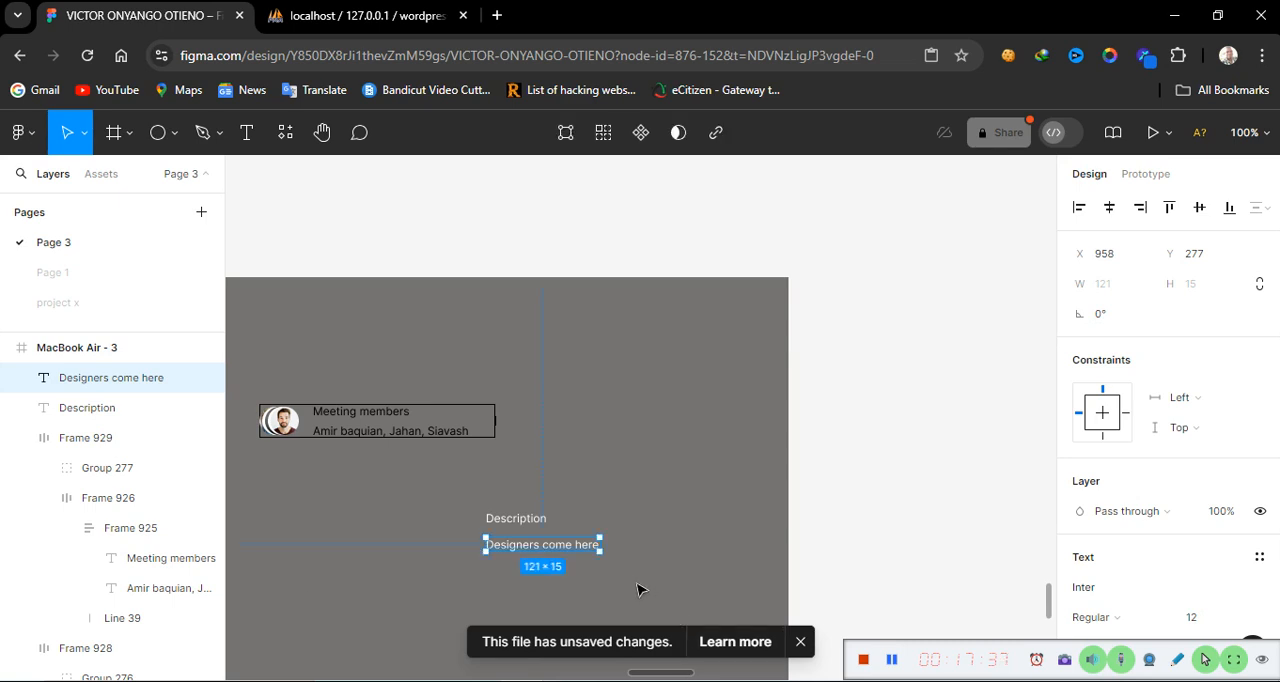
# Wrap both new texts in a vertical auto layout frame with a 6 gap between items
pyautogui.click(518, 524)
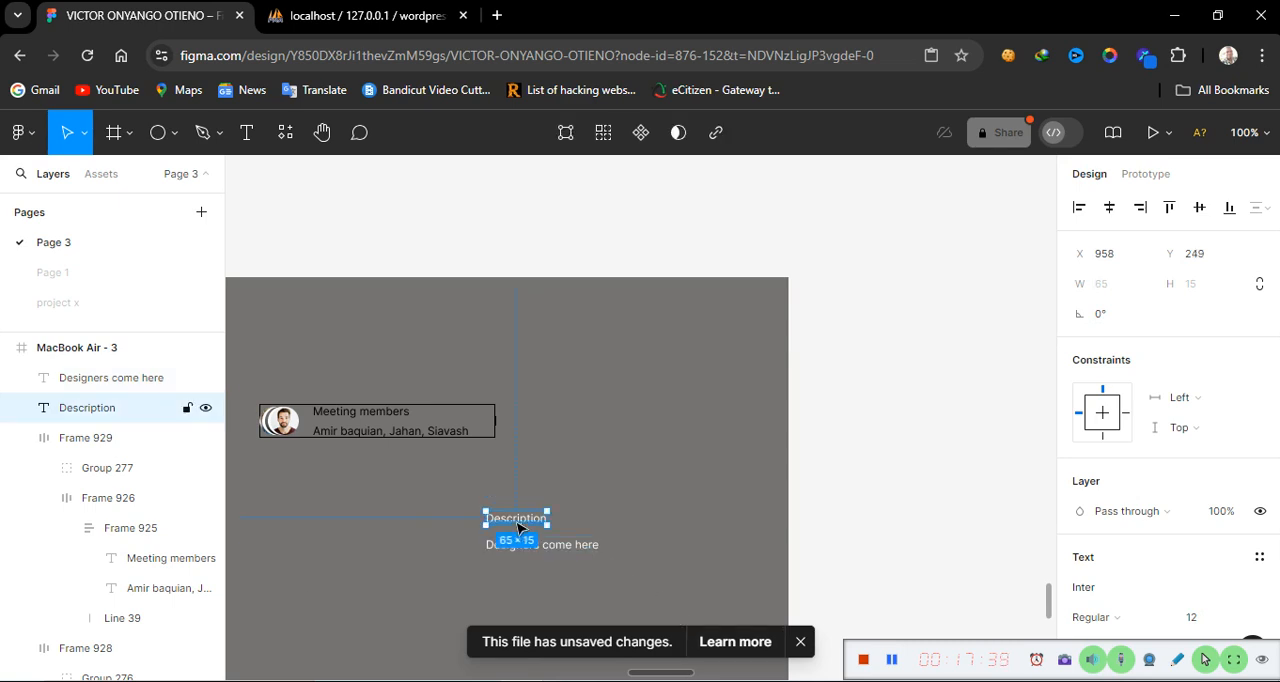
pyautogui.keyDown('shift'); pyautogui.click(563, 551); pyautogui.keyUp('shift')
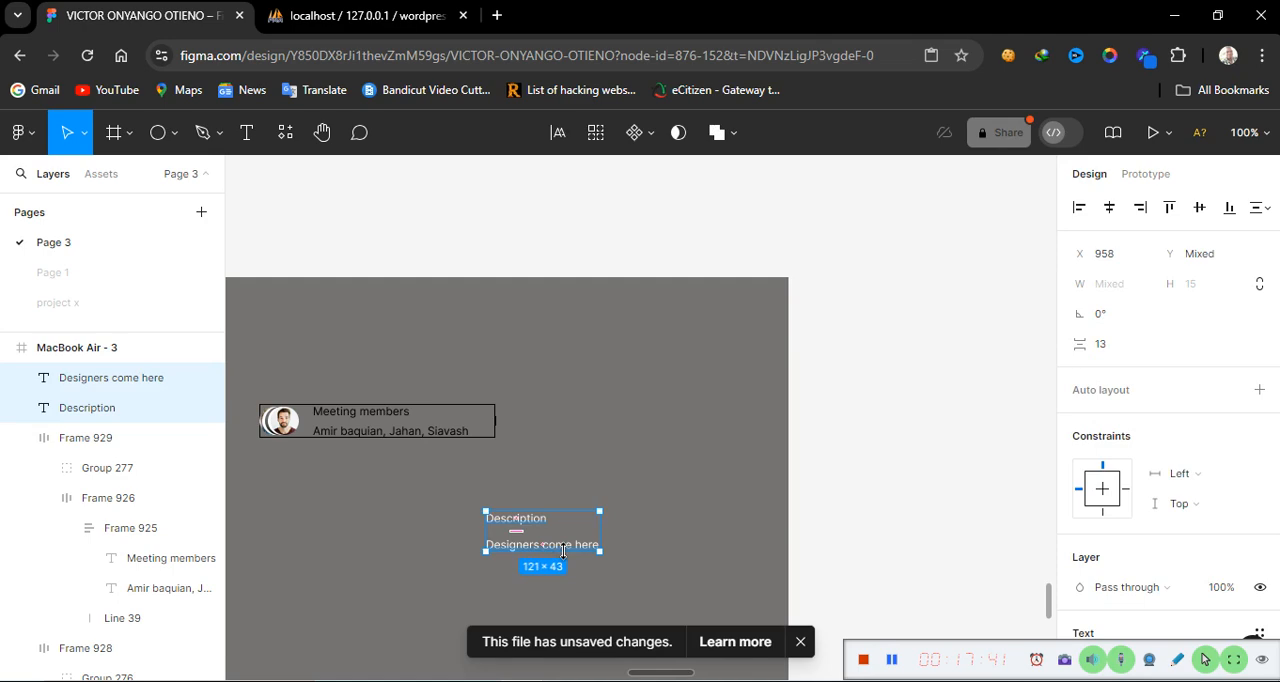
pyautogui.hotkey('shift', 'a')
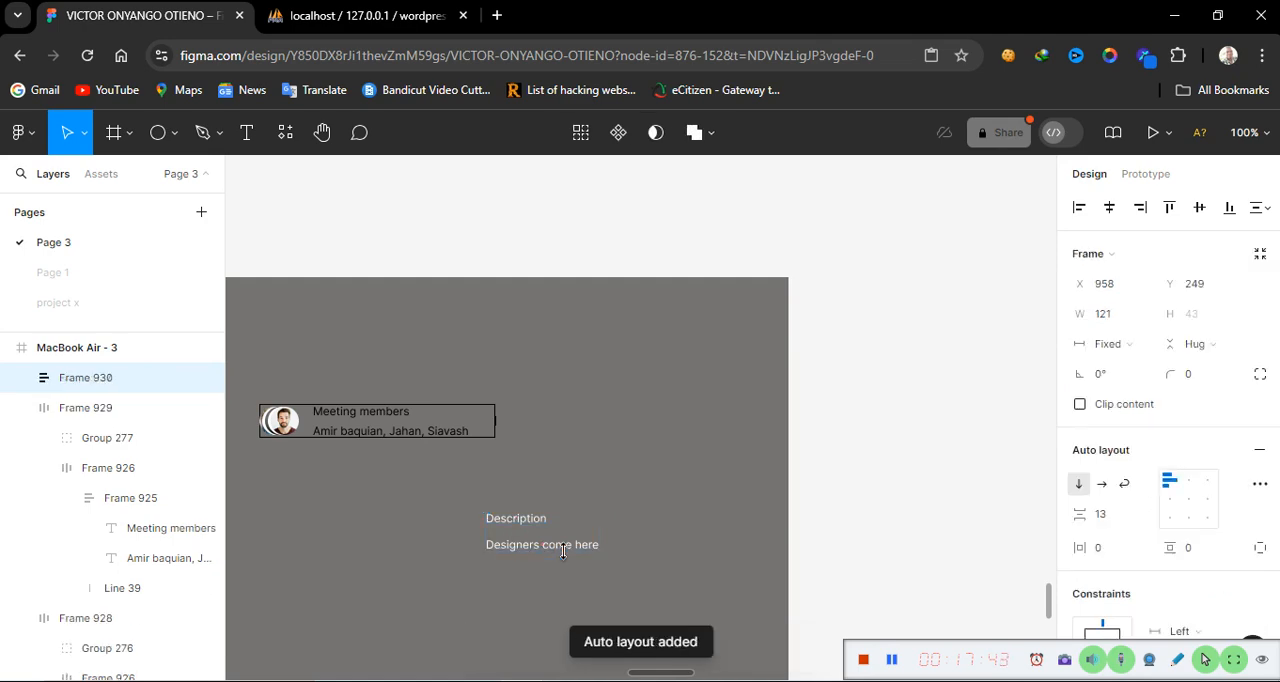
pyautogui.click(1111, 514)
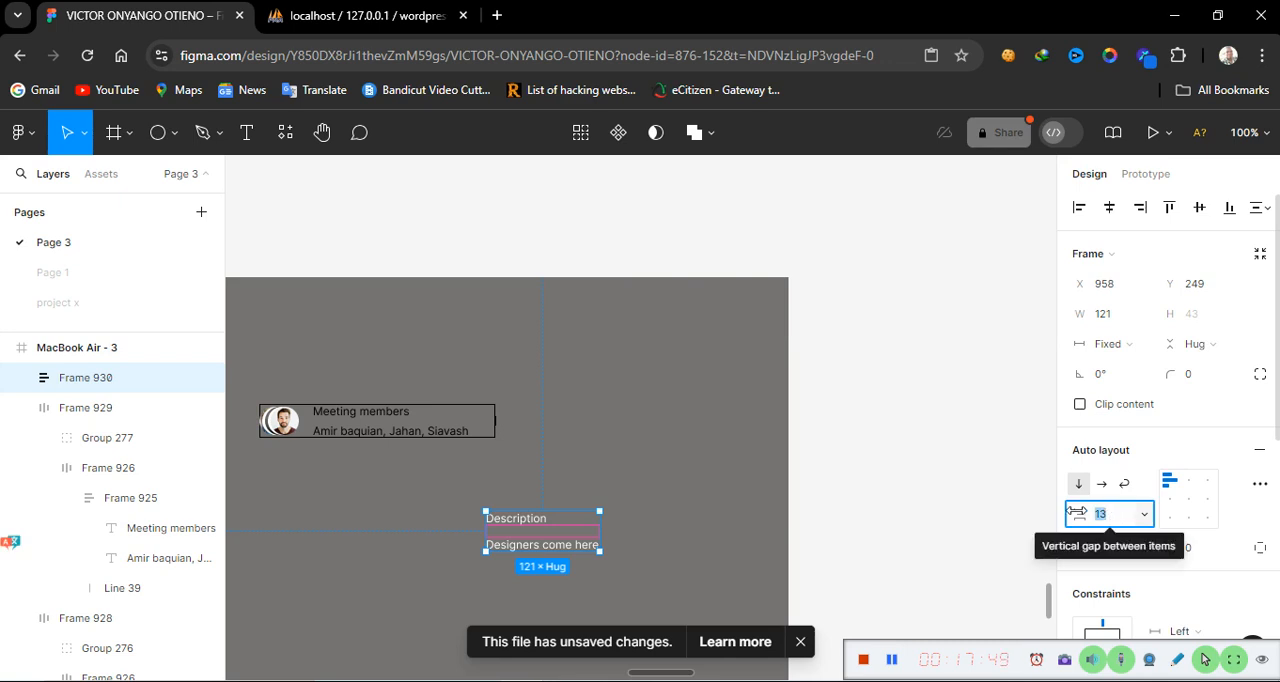
pyautogui.write('6')
pyautogui.press('Return')
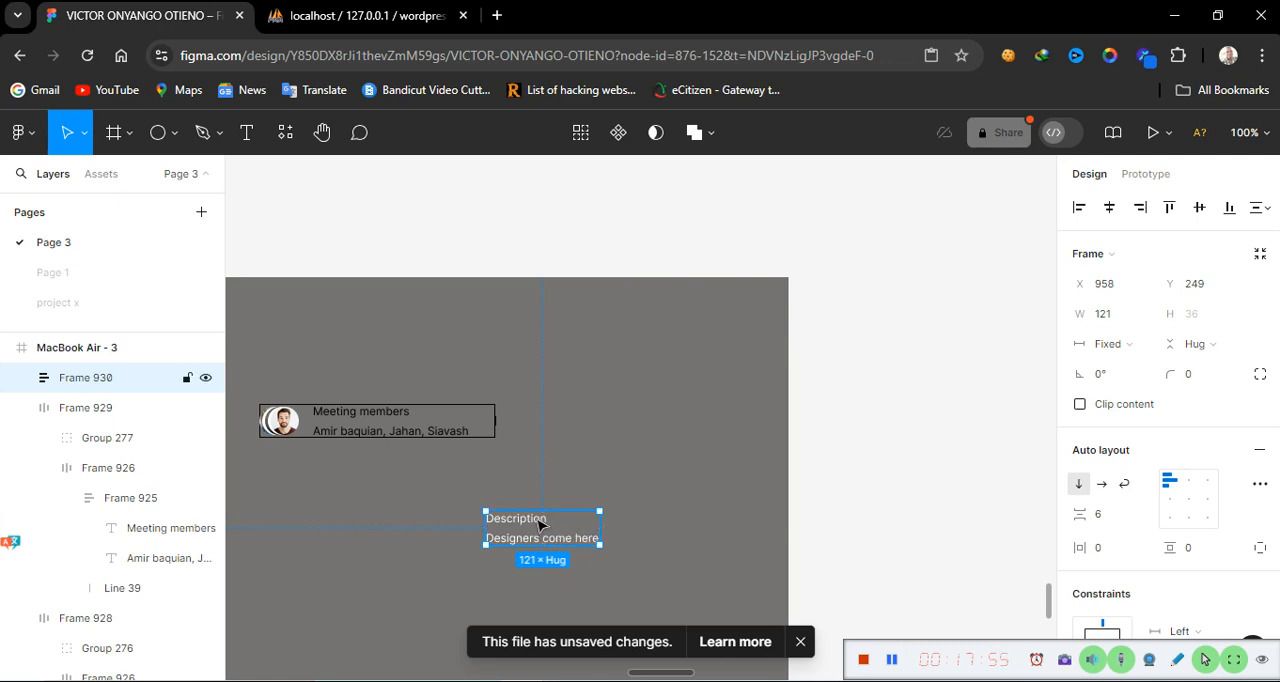
# Delete the new auto layout frame holding the Description texts
pyautogui.click(482, 434)
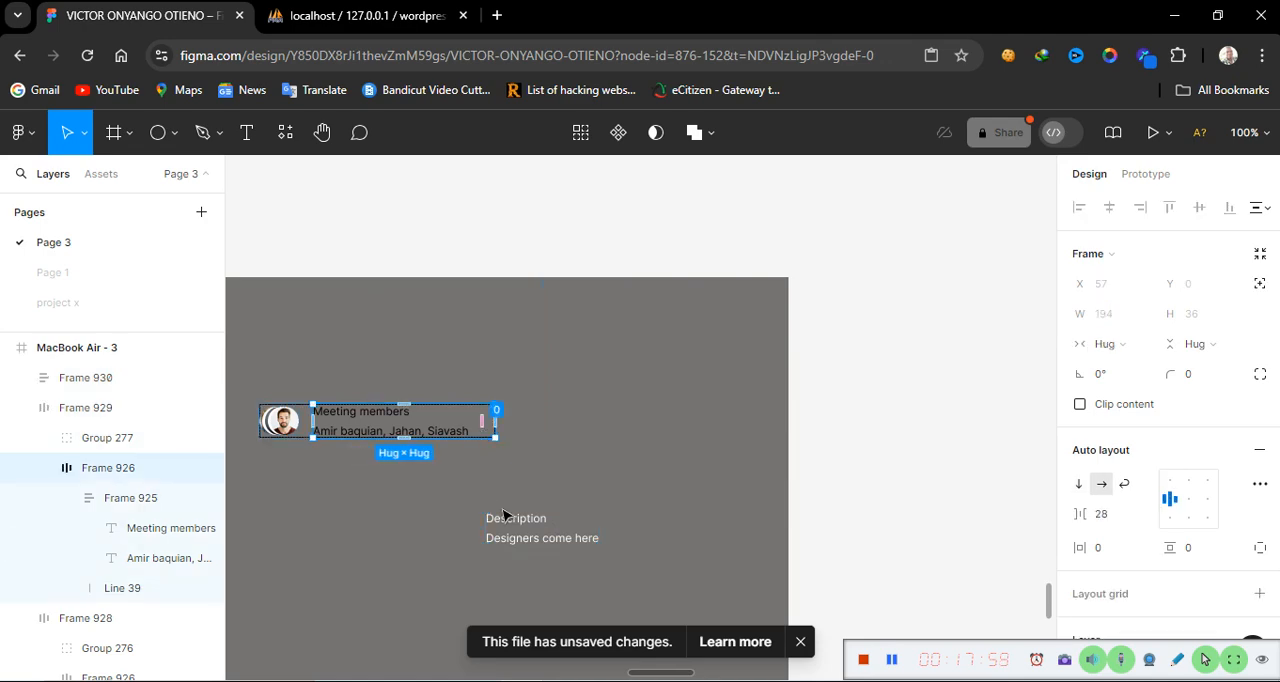
pyautogui.click(535, 524)
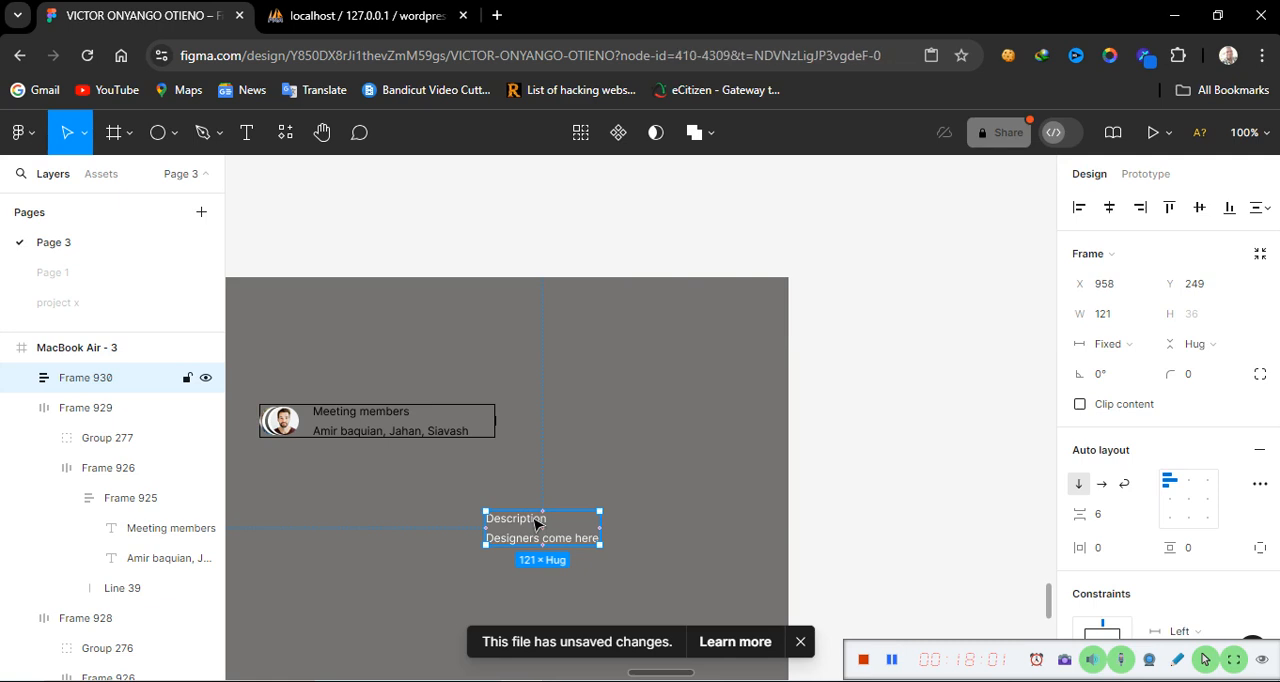
pyautogui.press('Delete')
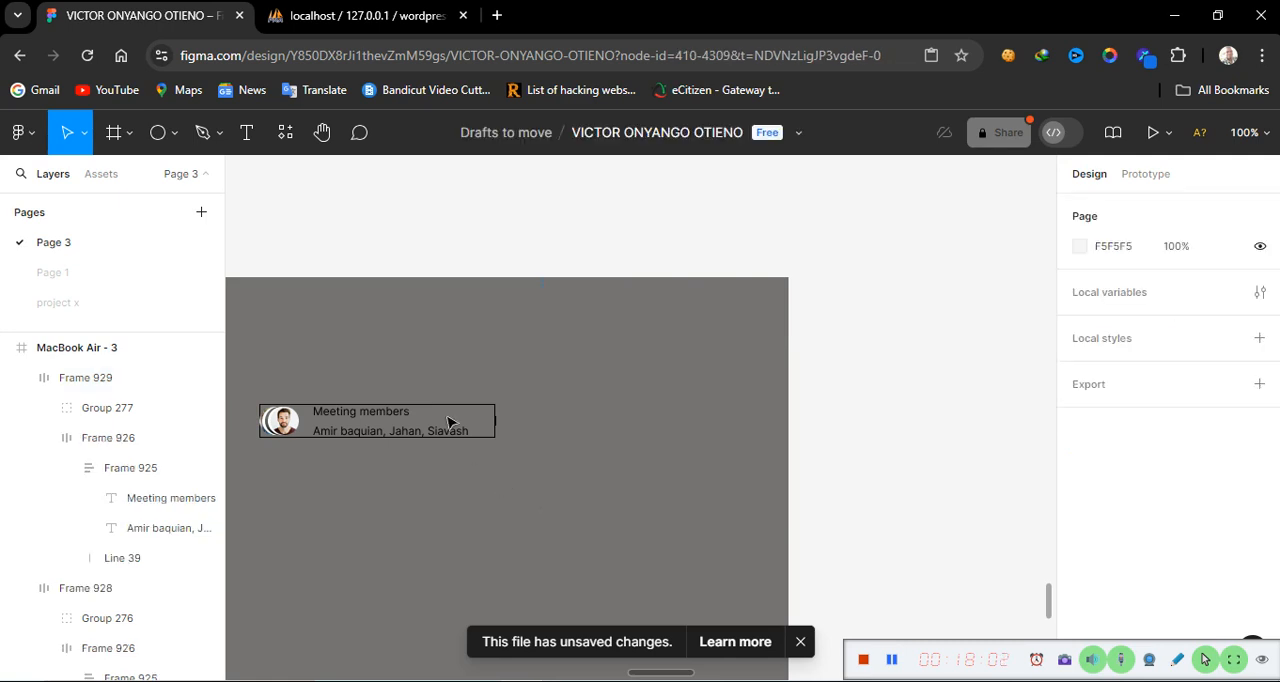
# Duplicate the Meeting members block below the card and add a stroke to the copy
pyautogui.doubleClick(381, 422)
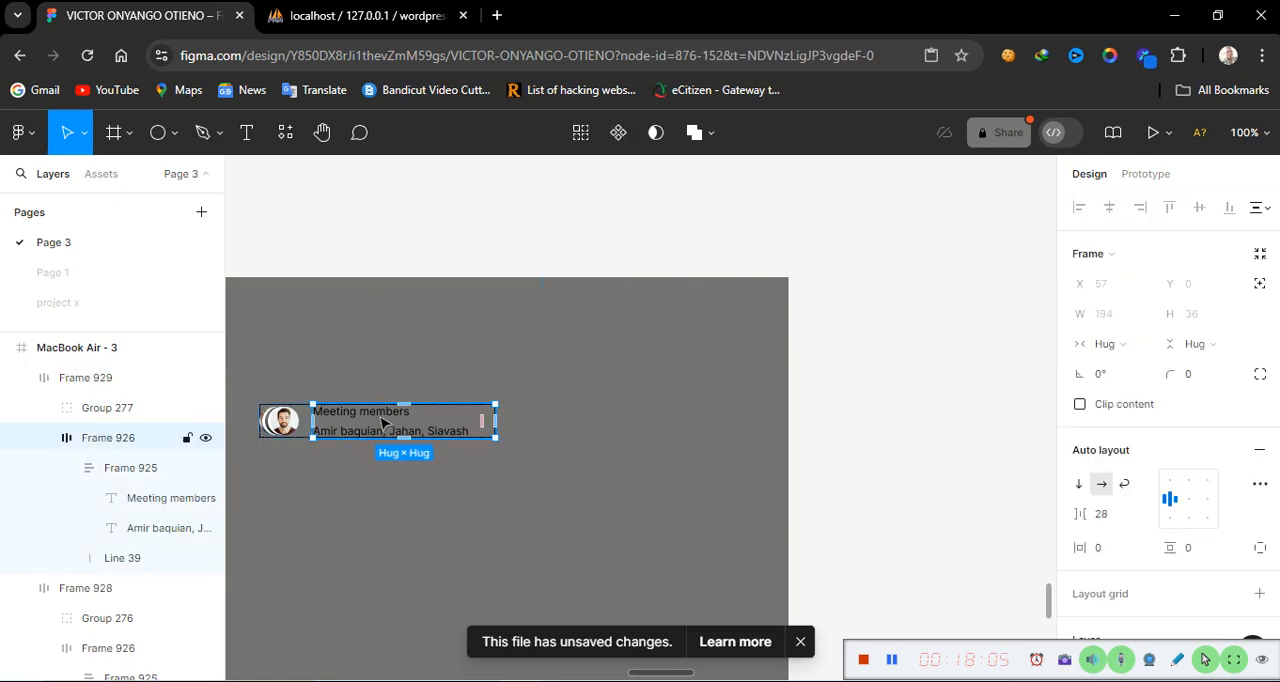
pyautogui.moveTo(388, 422); pyautogui.dragTo(615, 478)
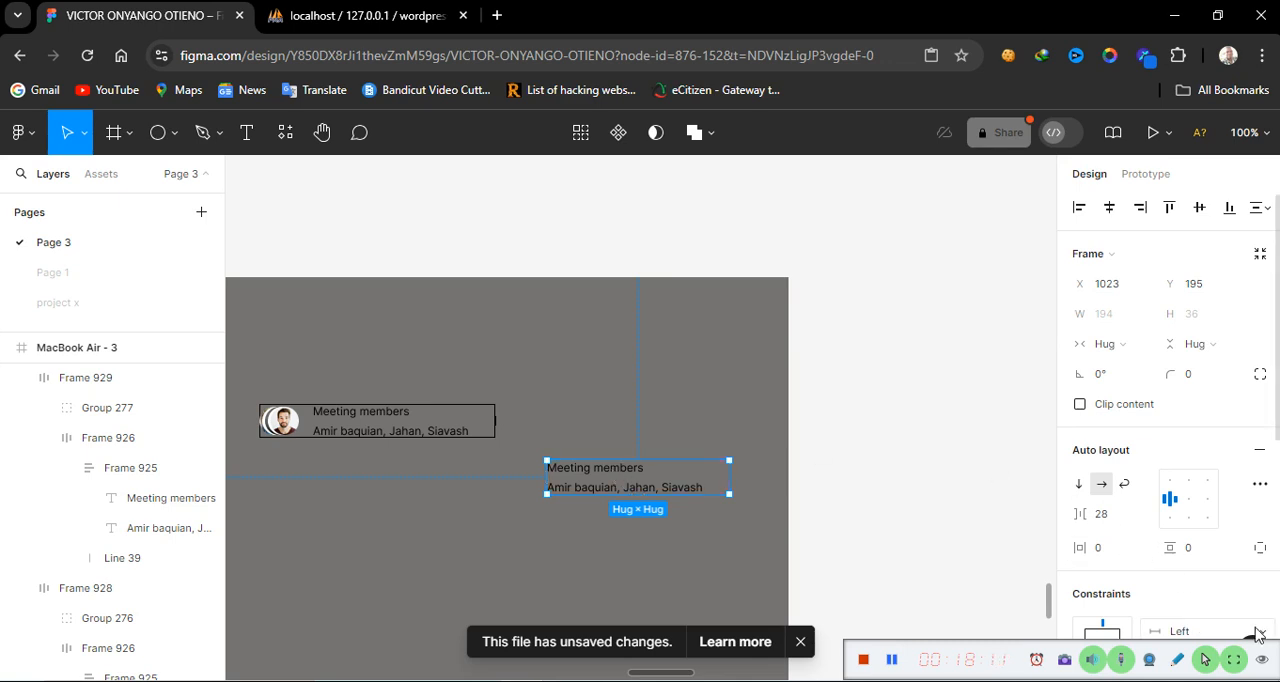
pyautogui.scroll(-1, 1232, 609)
pyautogui.scroll(-5, 1232, 609)
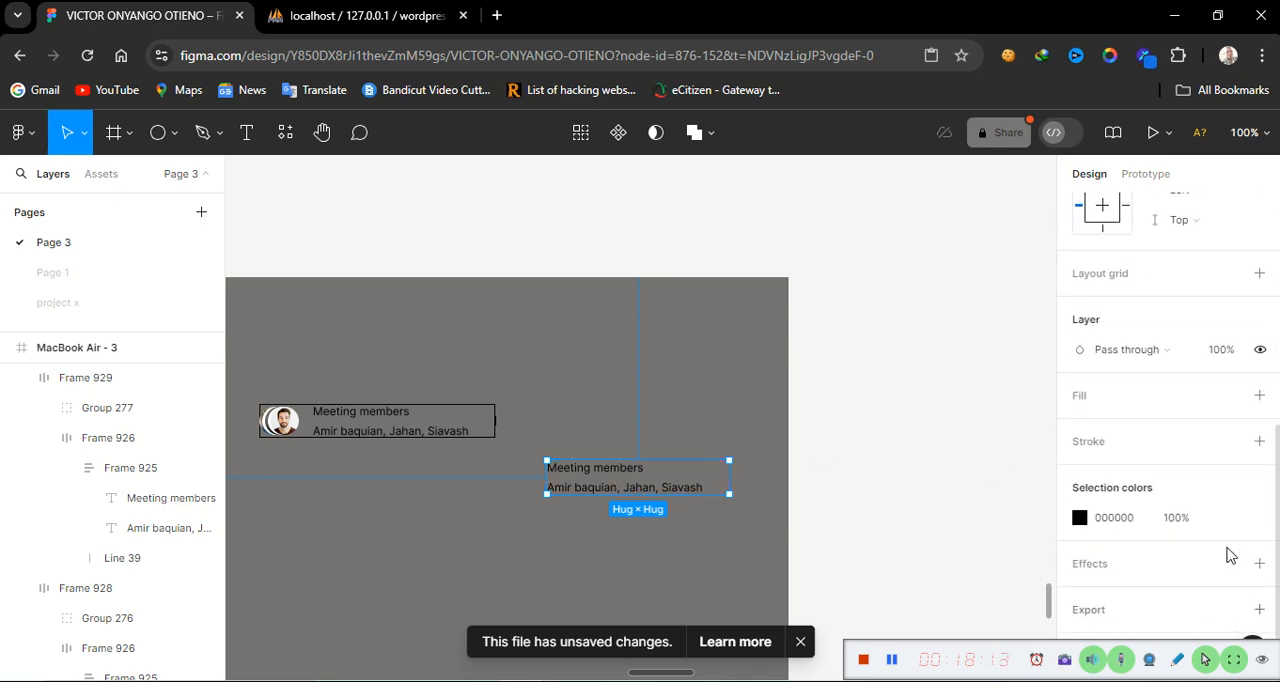
pyautogui.click(1259, 445)
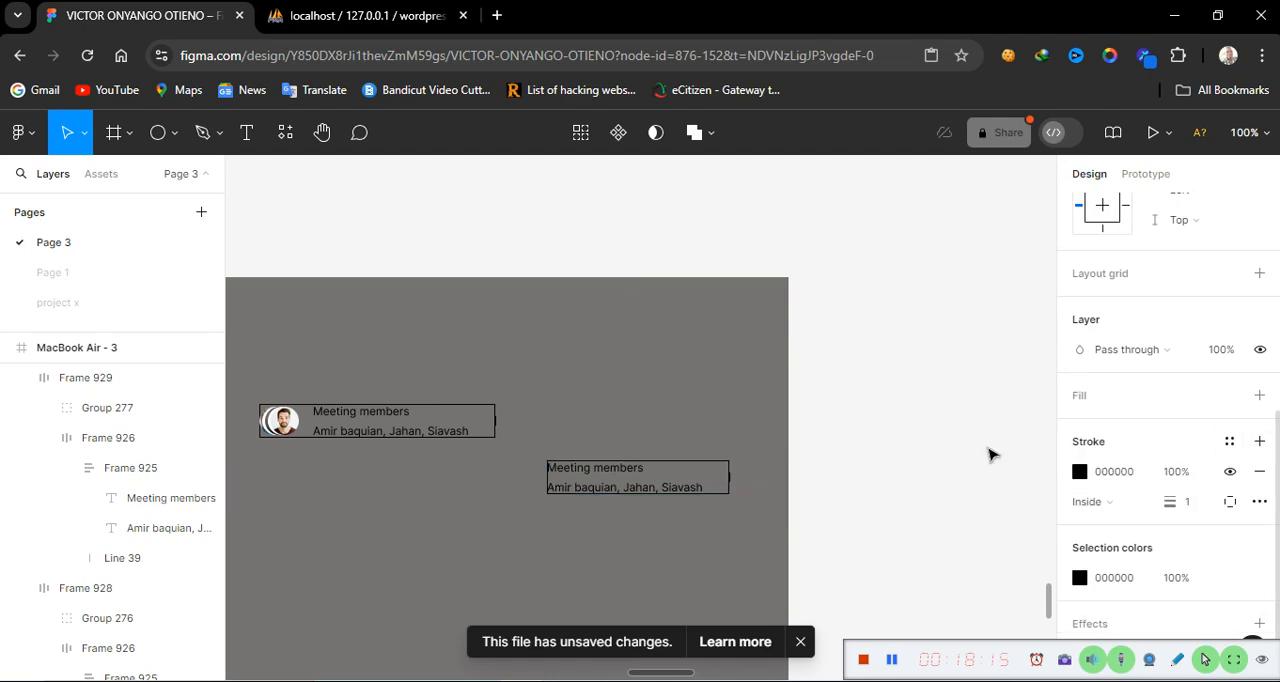
# Change the copy's heading text to Description
pyautogui.click(603, 472)
pyautogui.doubleClick(603, 472)
pyautogui.doubleClick(603, 472)
pyautogui.click(602, 468)
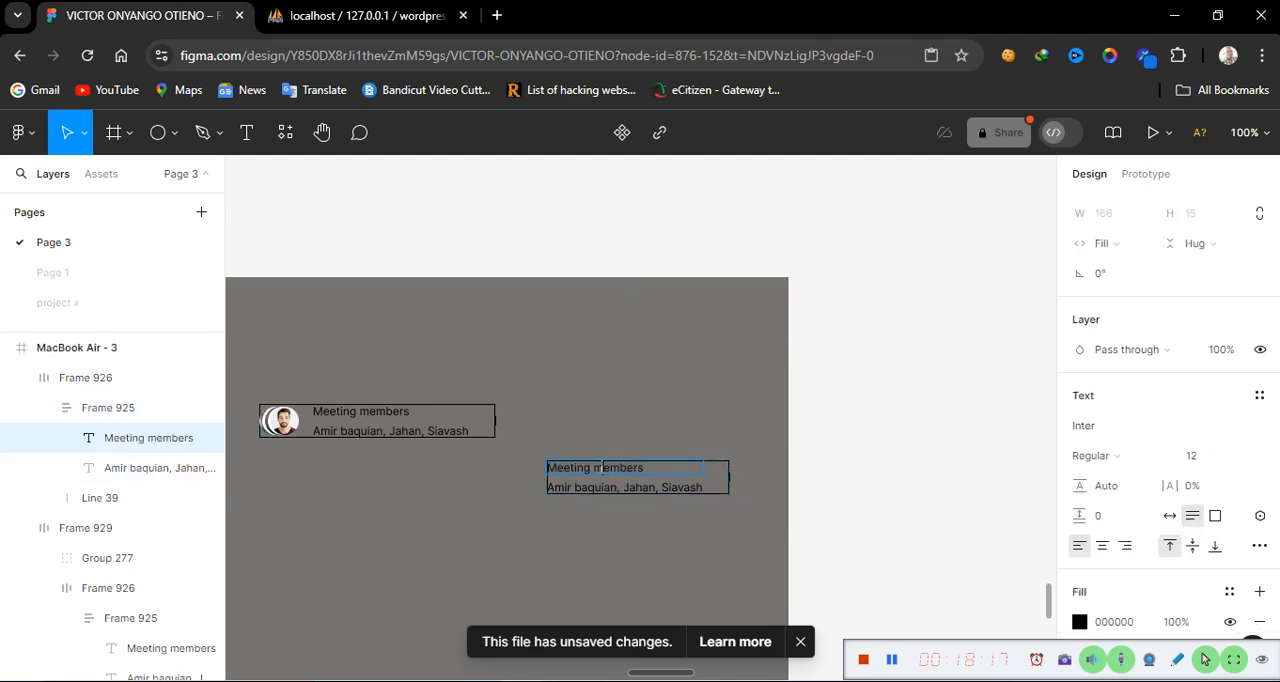
pyautogui.tripleClick(602, 468)
pyautogui.write('Des')
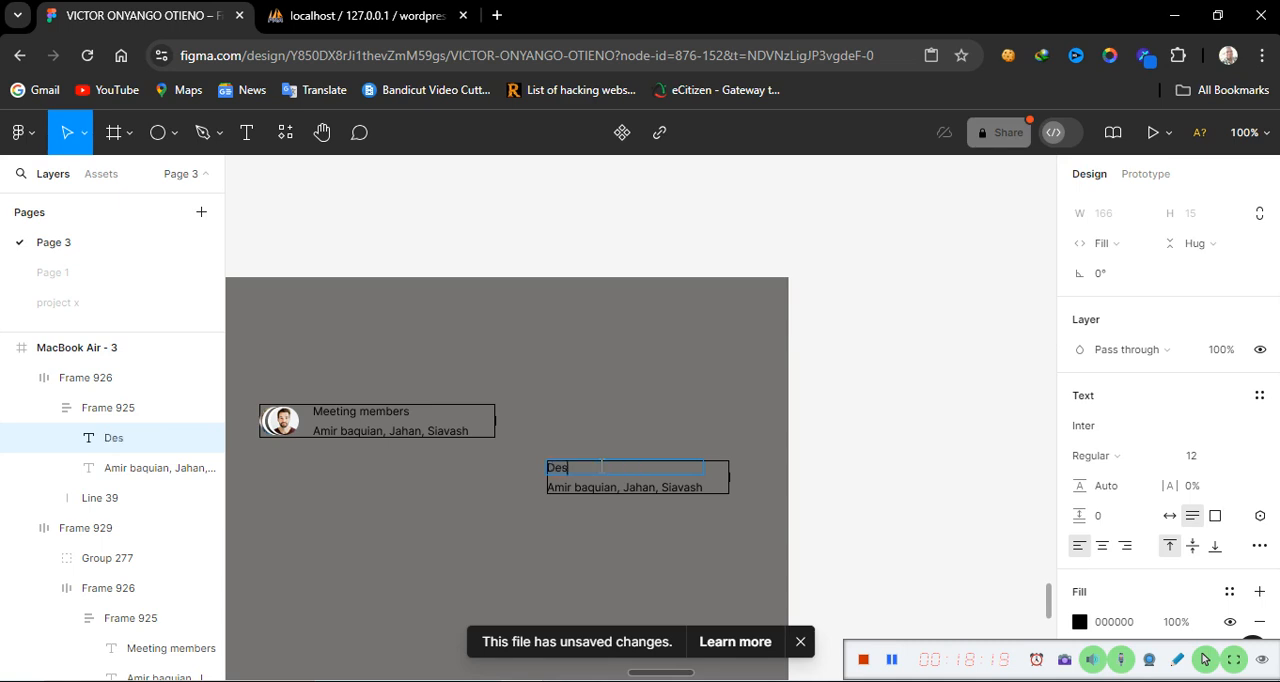
pyautogui.write('cription')
pyautogui.doubleClick(643, 489)
pyautogui.hotkey('ctrl', 'c')
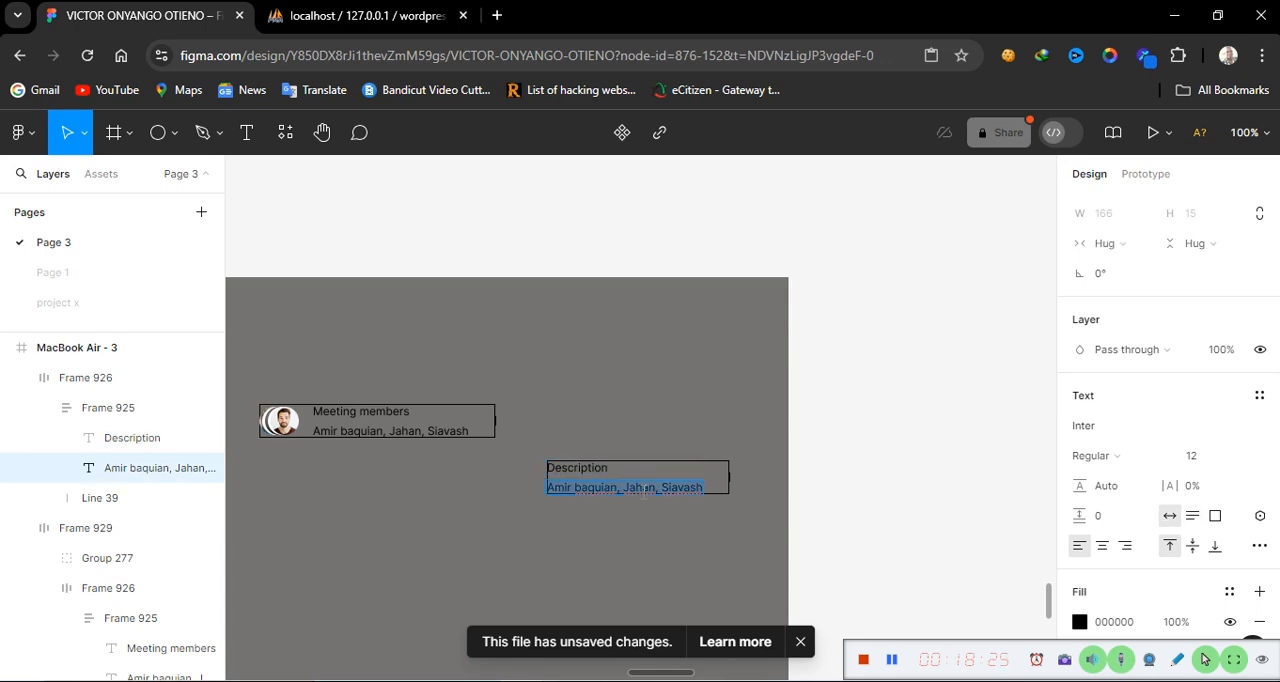
pyautogui.write('d')
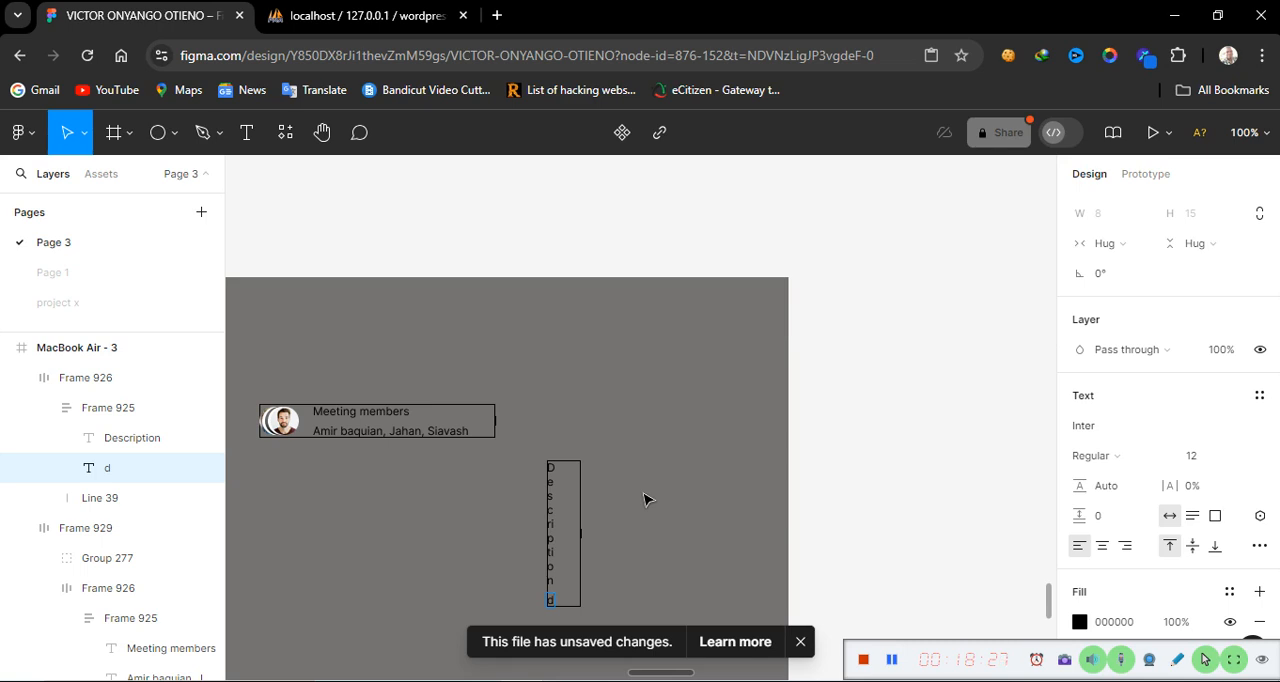
pyautogui.press('BackSpace')
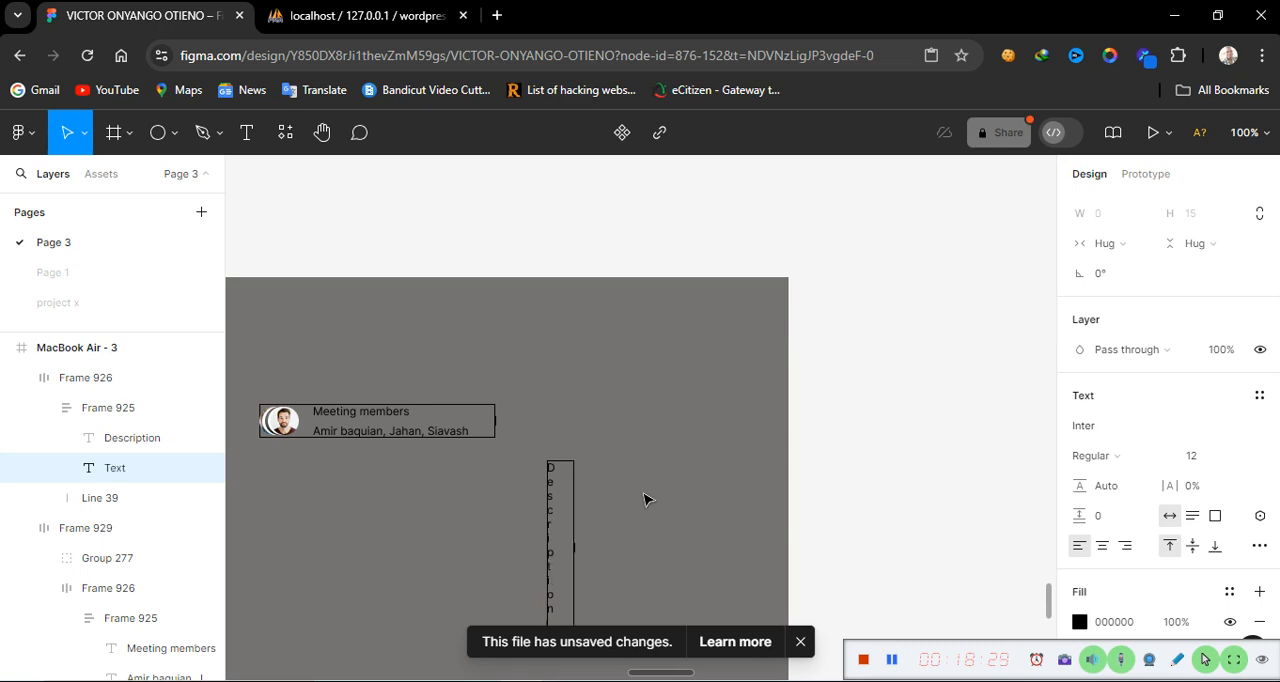
pyautogui.scroll(-5, 683, 525)
pyautogui.scroll(2, 683, 525)
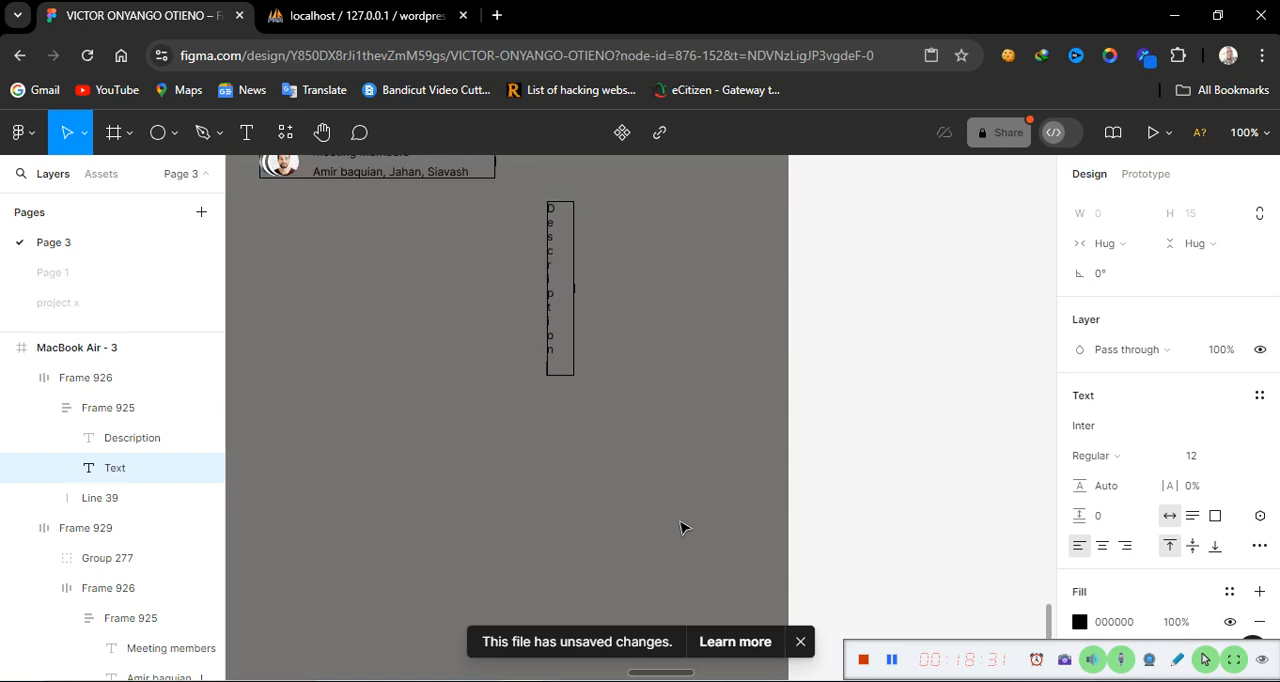
pyautogui.hotkey('ctrl', 'v')
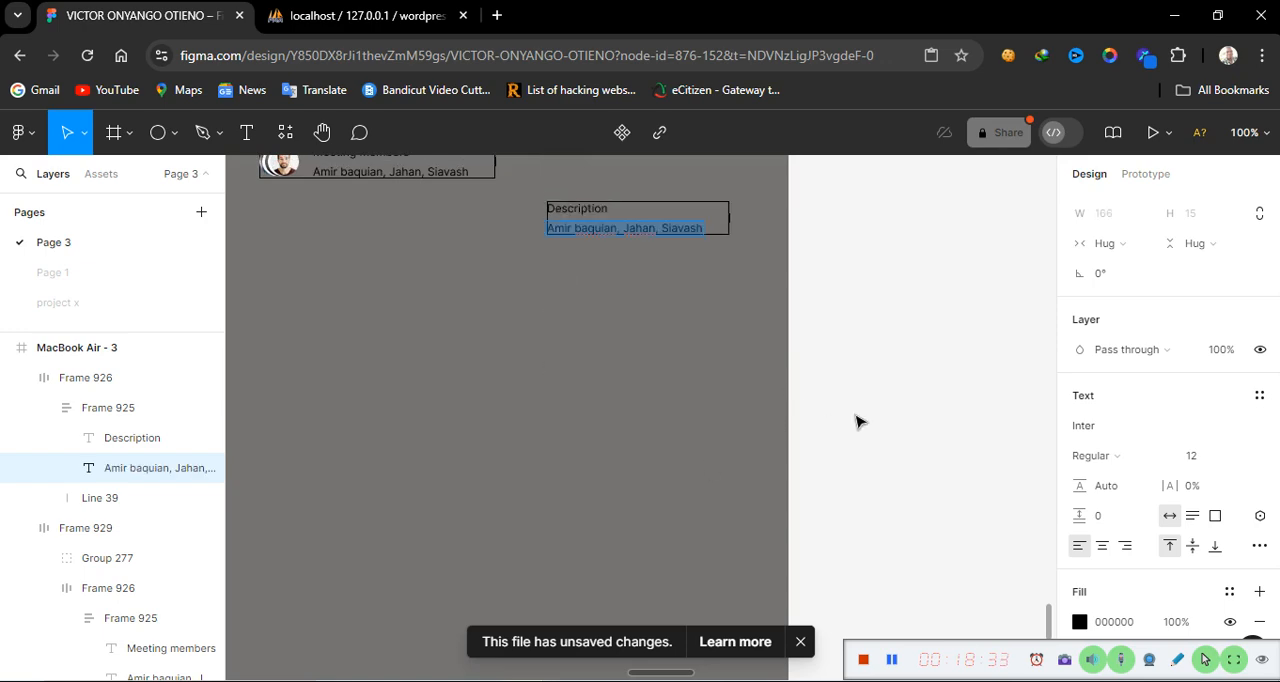
# Set the copy's second line to fixed width and replace its text with Designers come here
pyautogui.click(1146, 250)
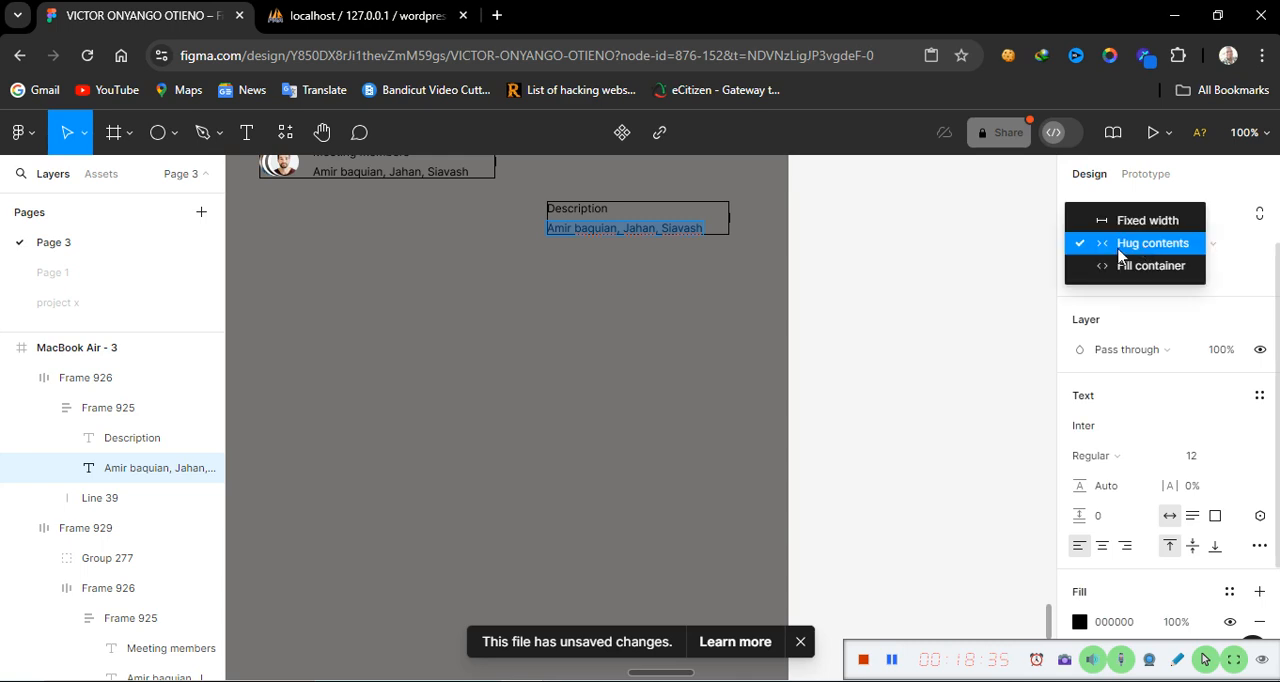
pyautogui.click(1065, 220)
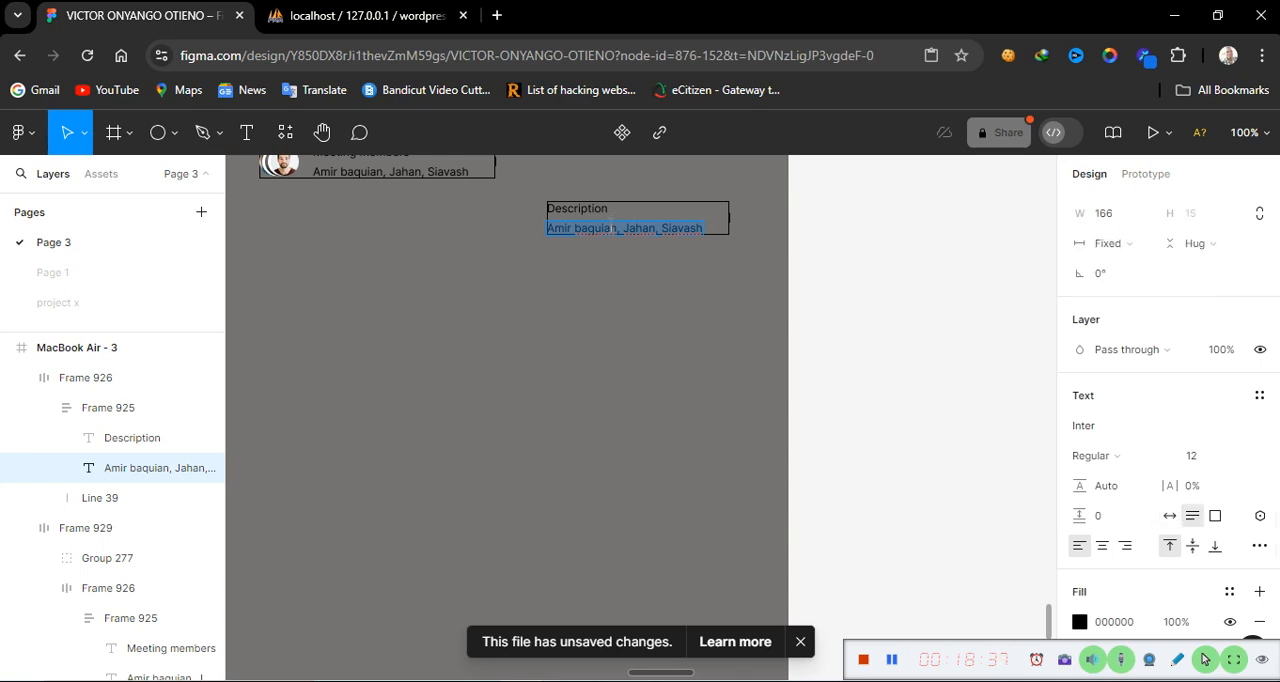
pyautogui.press('BackSpace')
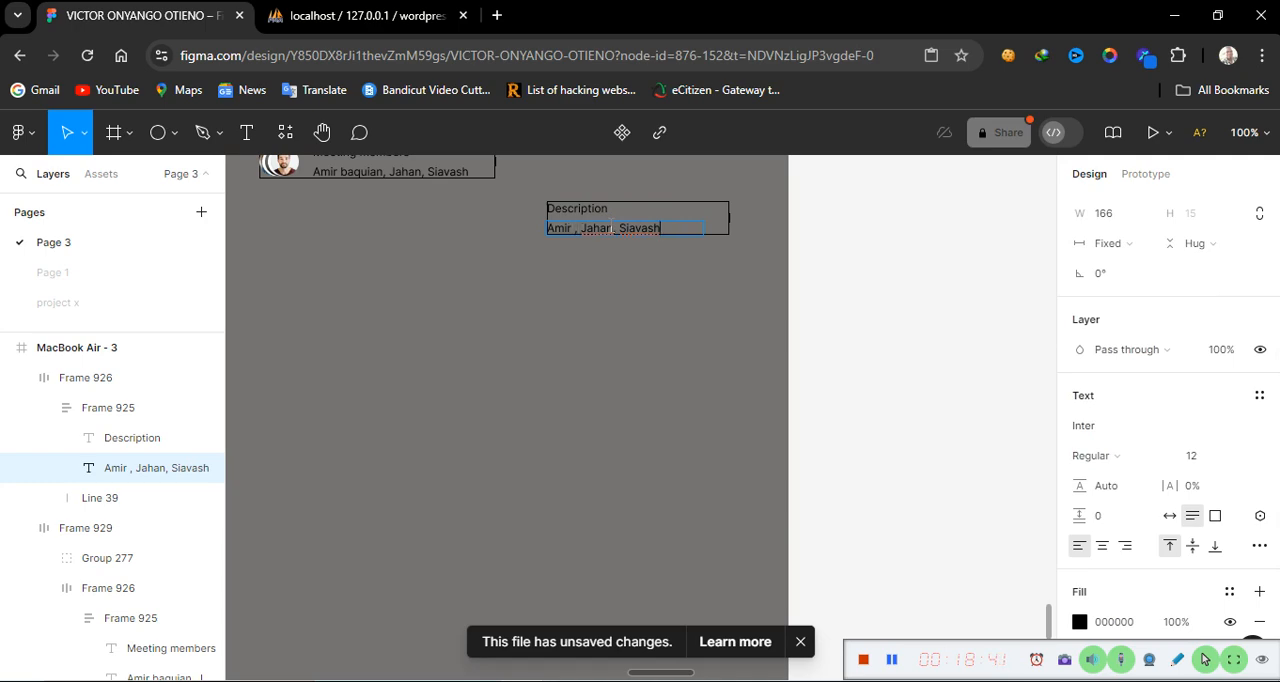
pyautogui.press('BackSpace')
pyautogui.press('BackSpace')
pyautogui.press('BackSpace')
pyautogui.press('BackSpace')
pyautogui.press('BackSpace')
pyautogui.press('BackSpace')
pyautogui.press('BackSpace')
pyautogui.press('BackSpace')
pyautogui.press('BackSpace')
pyautogui.press('BackSpace')
pyautogui.press('BackSpace')
pyautogui.press('BackSpace')
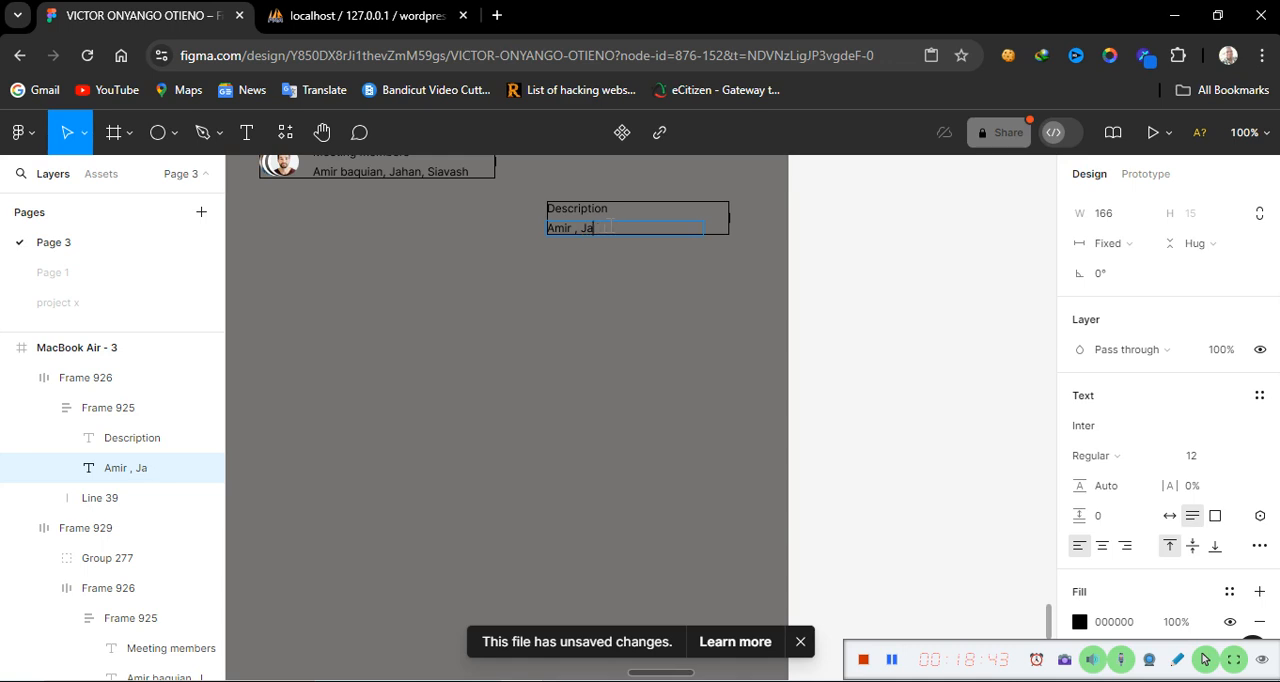
pyautogui.press('BackSpace')
pyautogui.press('BackSpace')
pyautogui.press('BackSpace')
pyautogui.press('BackSpace')
pyautogui.press('BackSpace')
pyautogui.press('BackSpace')
pyautogui.press('BackSpace')
pyautogui.press('BackSpace')
pyautogui.press('BackSpace')
pyautogui.write('Designers come here')
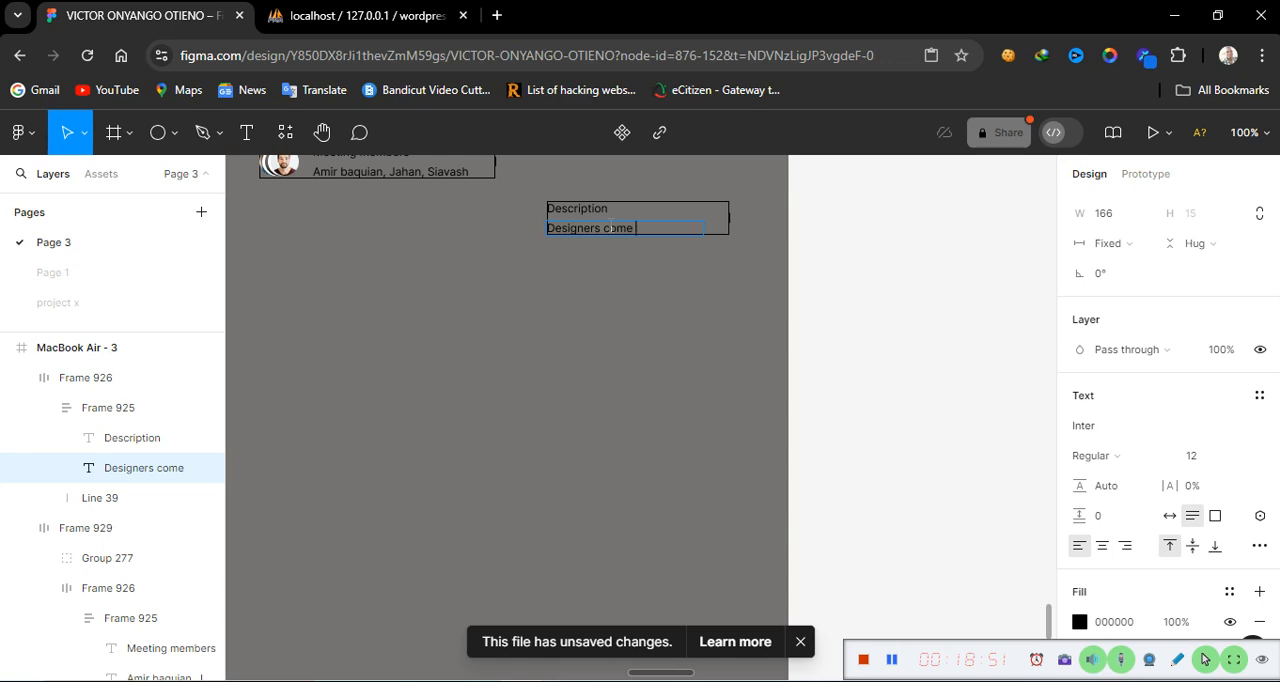
pyautogui.press('Escape')
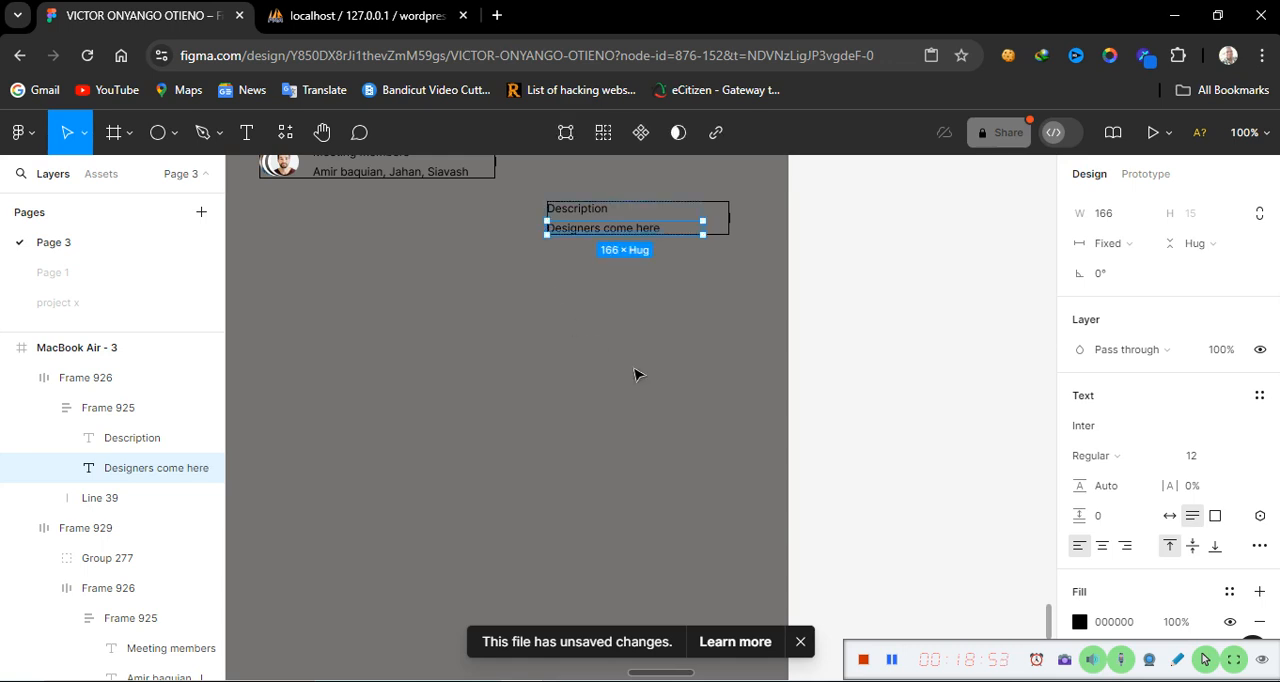
pyautogui.rightClick(550, 442)
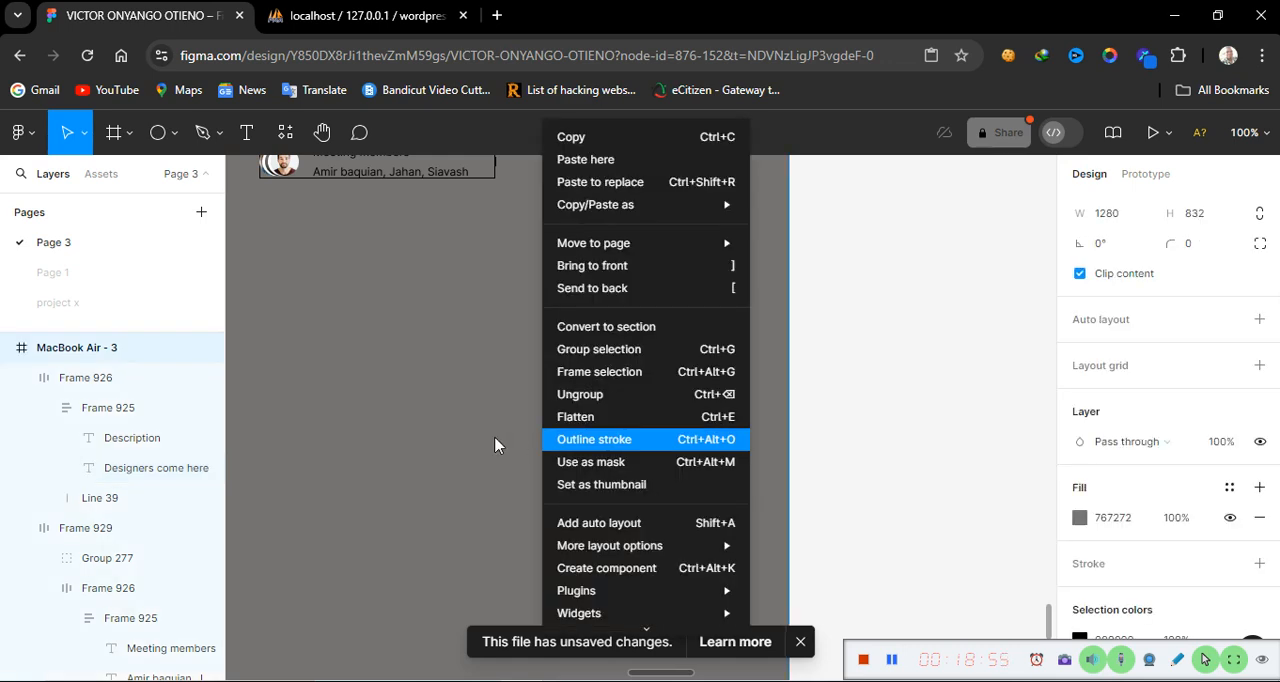
# Pan across the canvas to examine the reference header card beside the Description block and its Edit button
pyautogui.click(468, 444)
pyautogui.click(468, 444)
pyautogui.scroll(5, 468, 444)
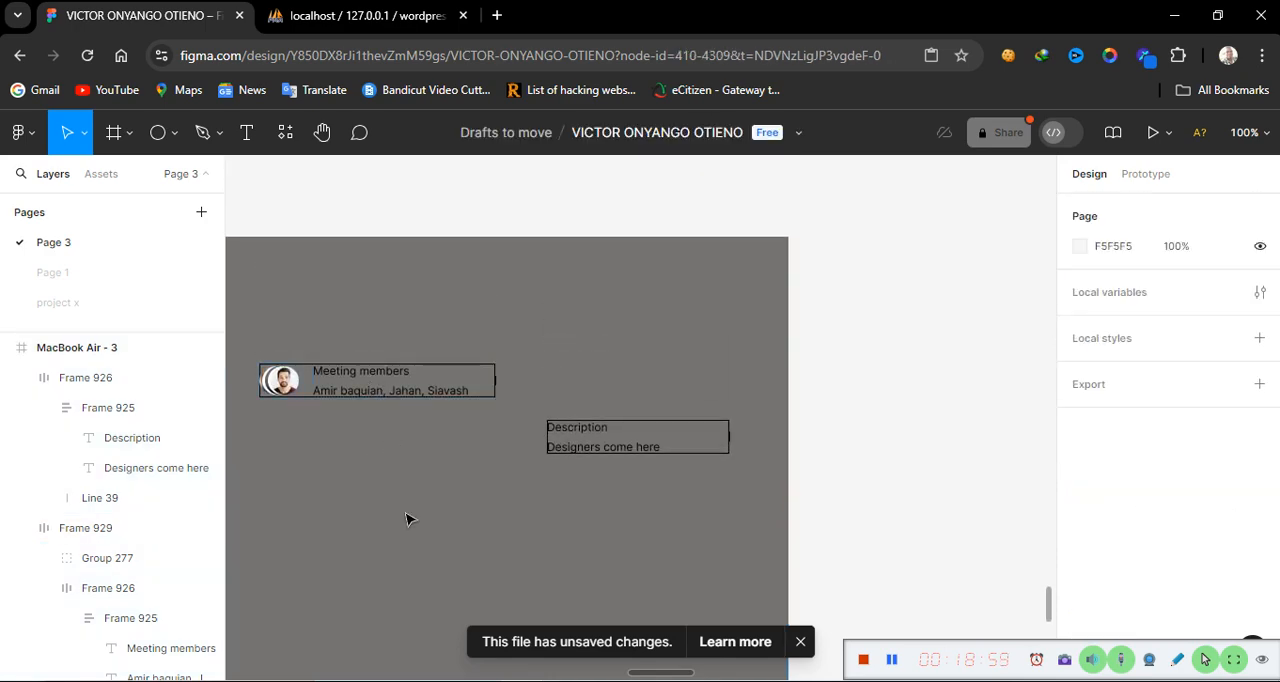
pyautogui.hscroll(-8, 372, 521)
pyautogui.hscroll(-4, 372, 521)
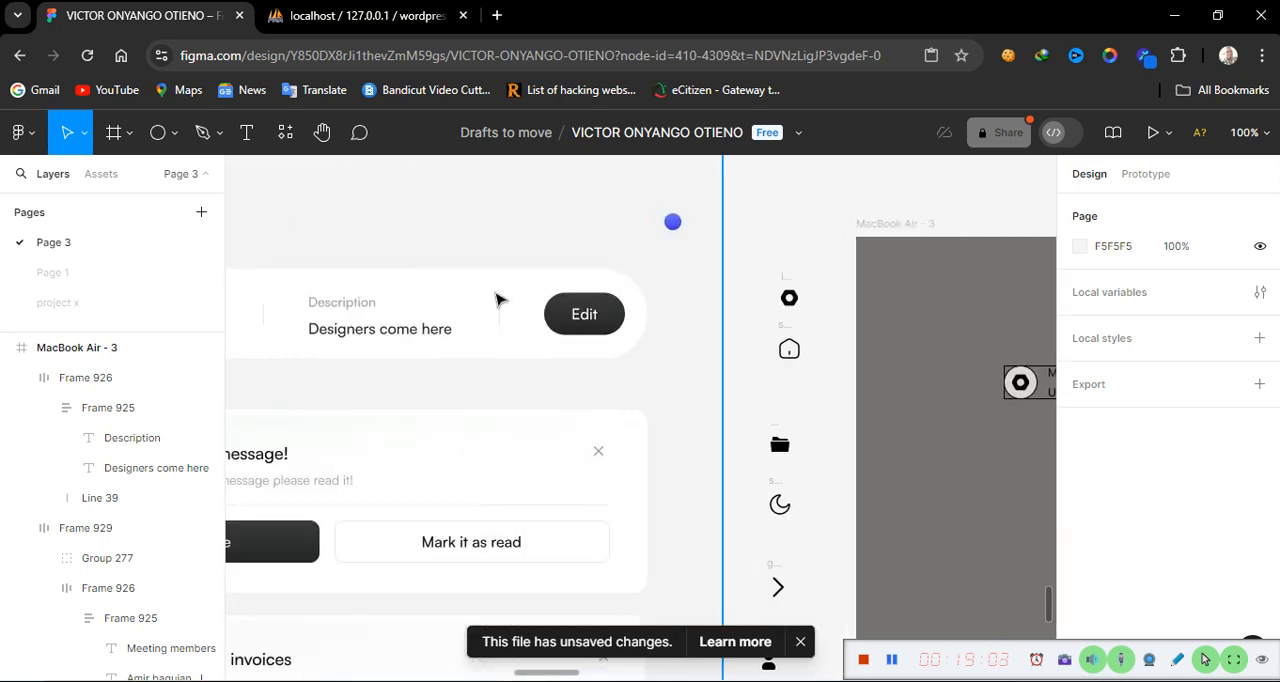
pyautogui.scroll(1, 914, 406)
pyautogui.scroll(-2, 914, 408)
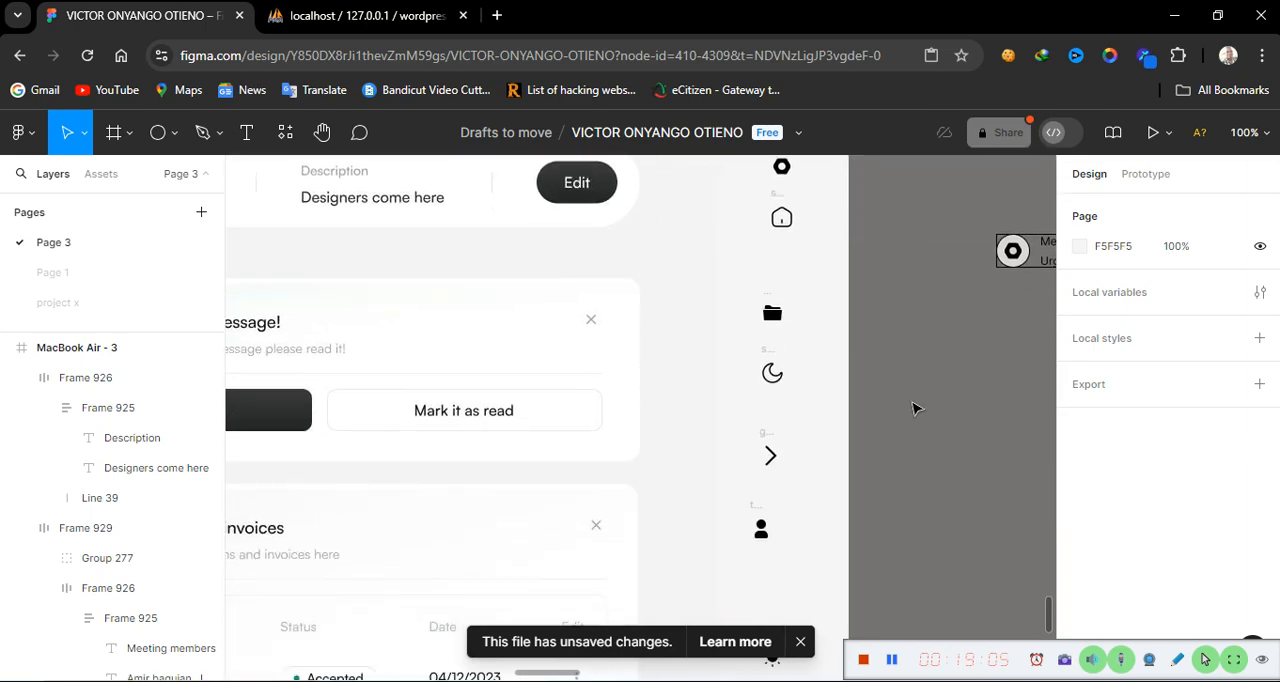
pyautogui.hscroll(12, 914, 408)
pyautogui.hscroll(-6, 914, 408)
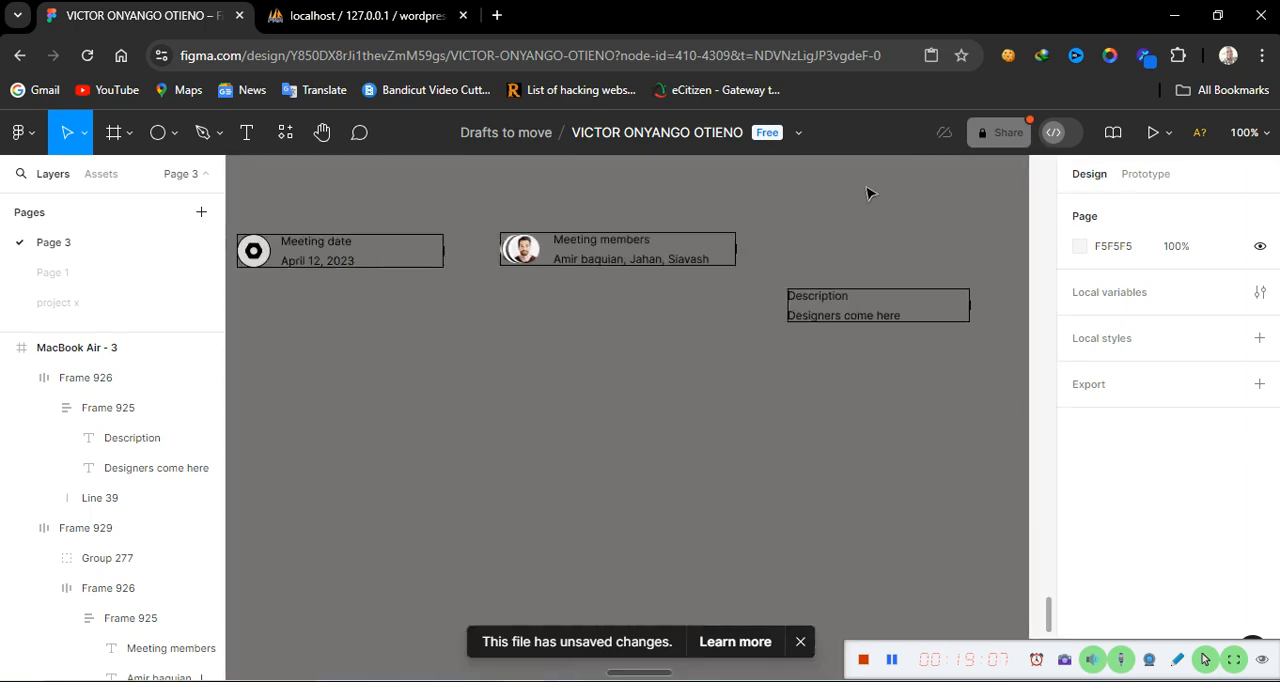
# Add a text layer reading Edit on the canvas below the Description block
pyautogui.click(241, 133)
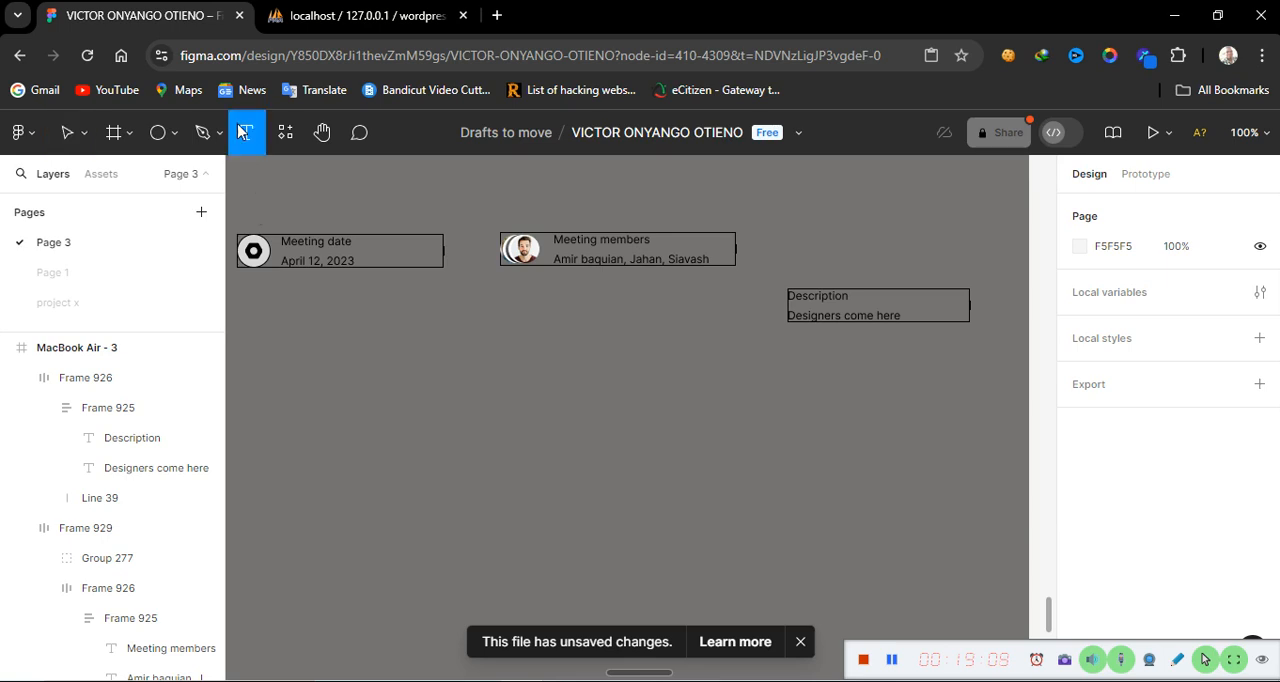
pyautogui.click(639, 407)
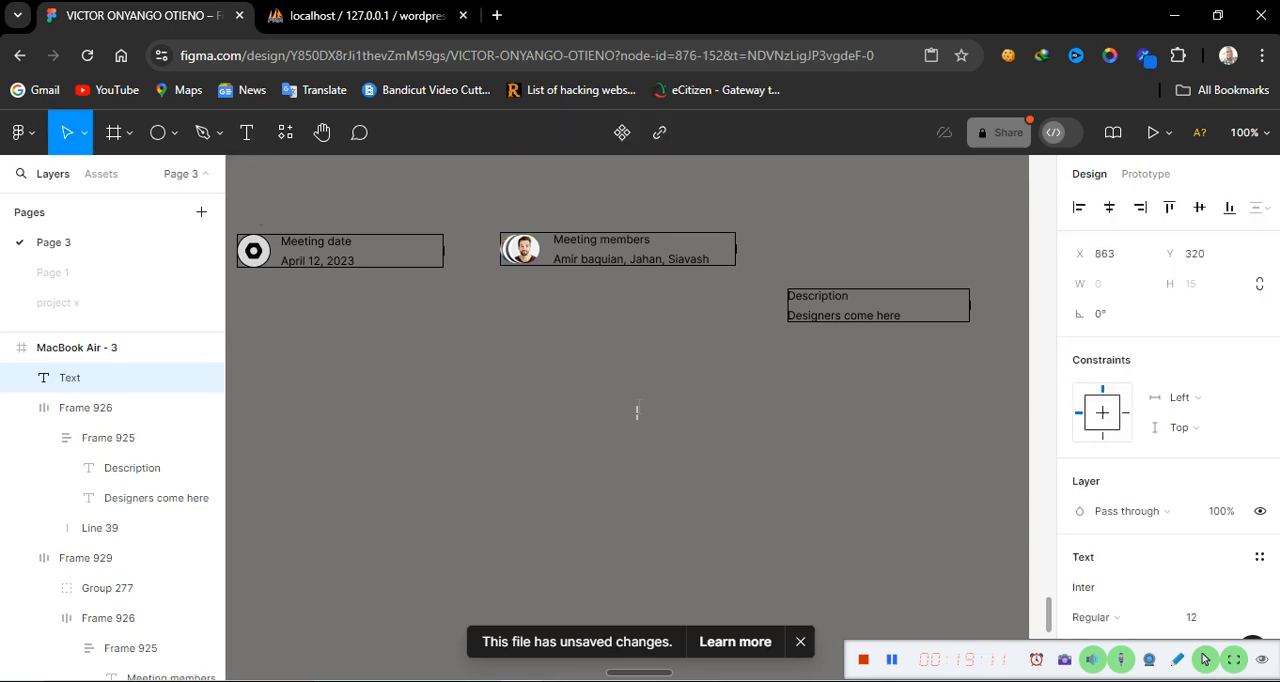
pyautogui.write('Edit')
pyautogui.press('Escape')
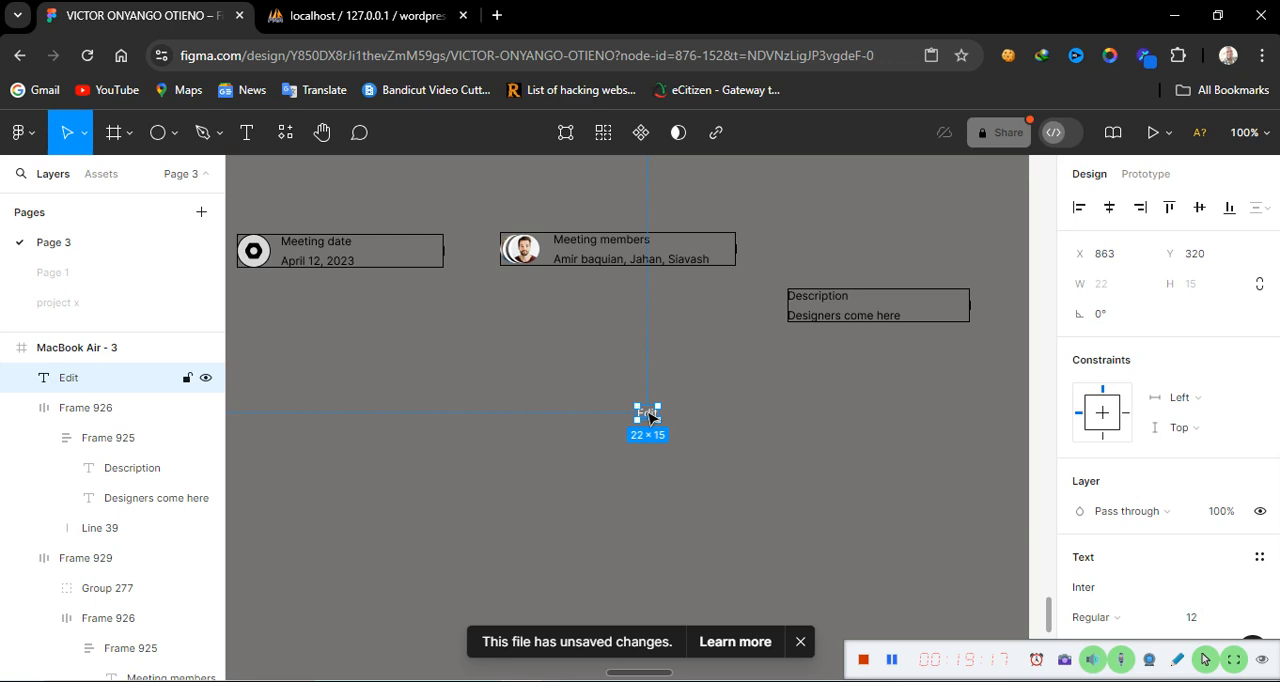
# Wrap the Edit text in an auto layout frame and add a stroke to the frame
pyautogui.hotkey('shift', 'a')
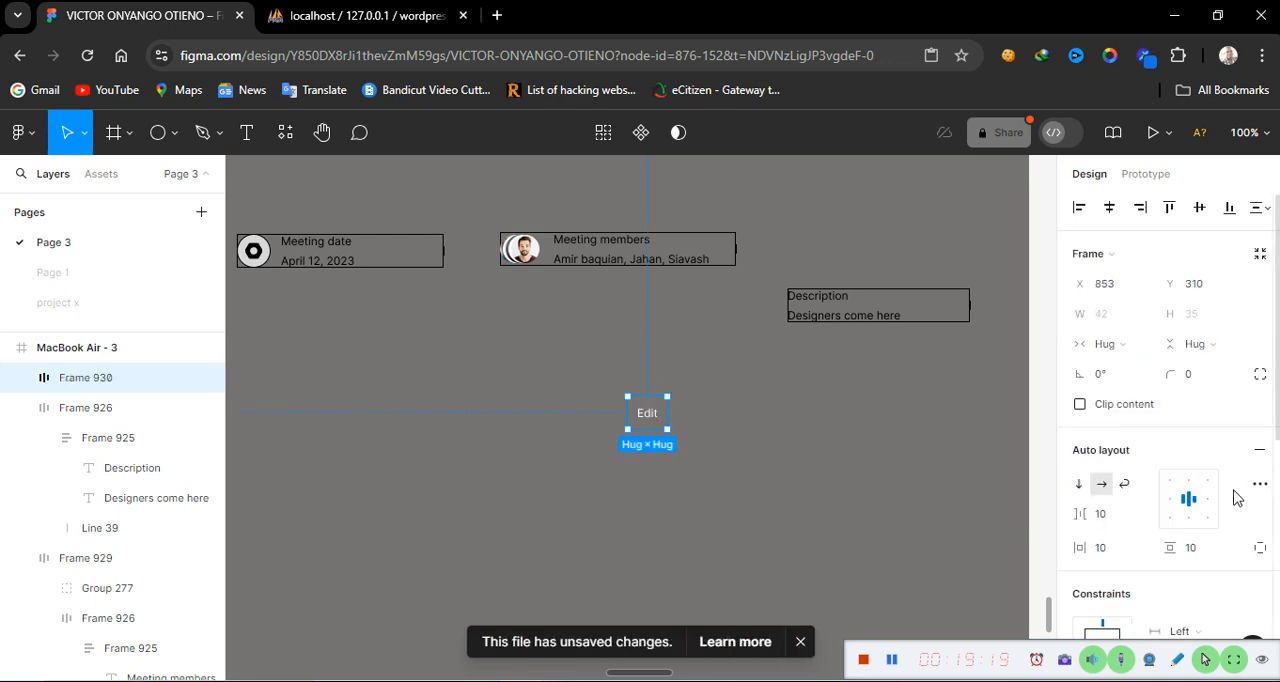
pyautogui.scroll(-1, 1170, 537)
pyautogui.scroll(-5, 1170, 537)
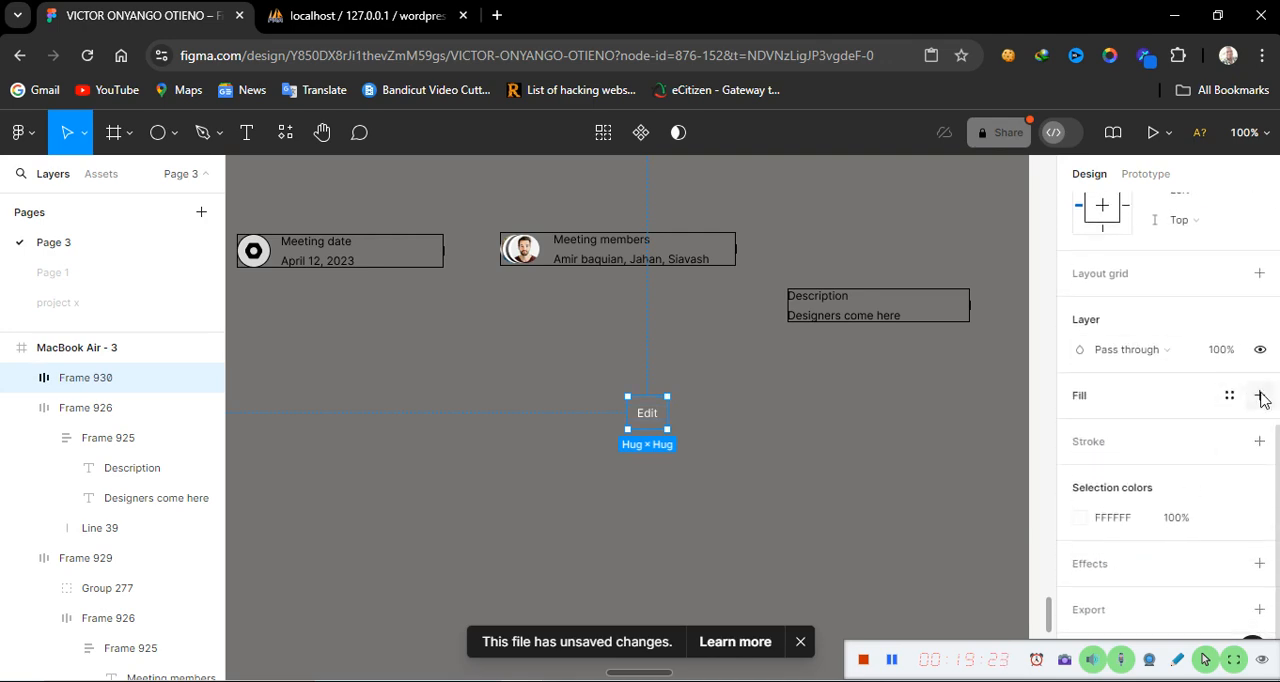
pyautogui.click(1260, 442)
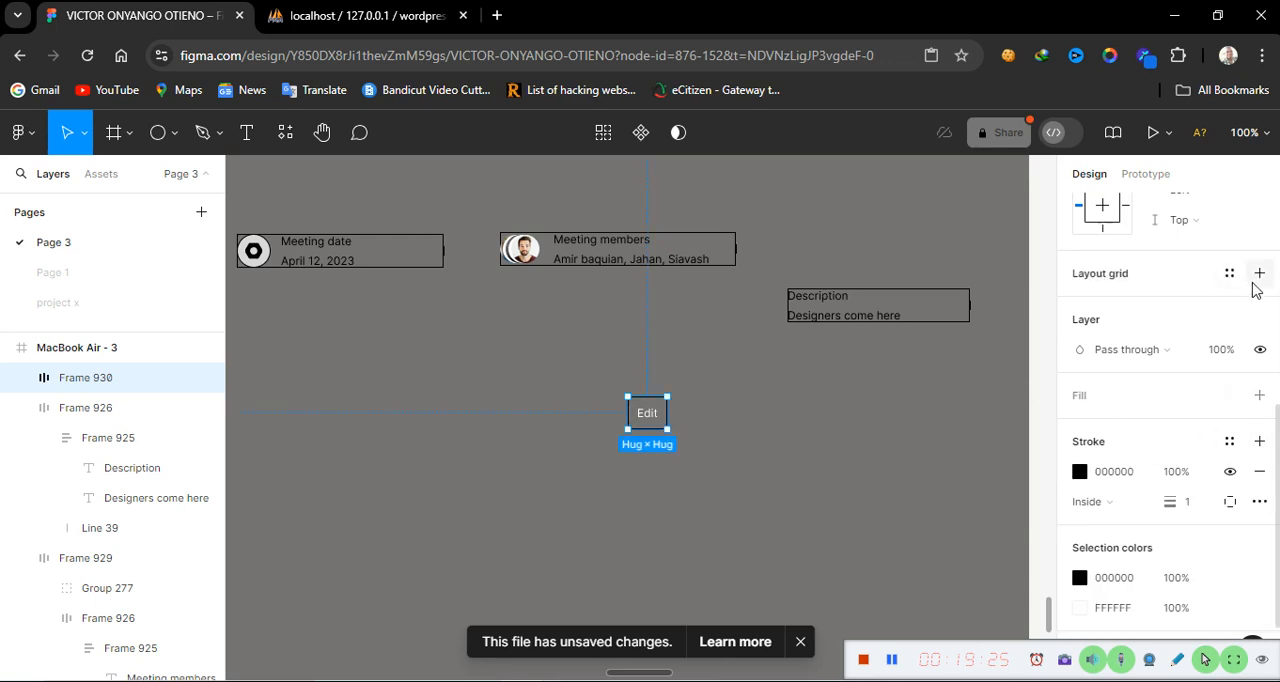
# Set the Edit frame's horizontal padding to 20
pyautogui.scroll(5, 1255, 286)
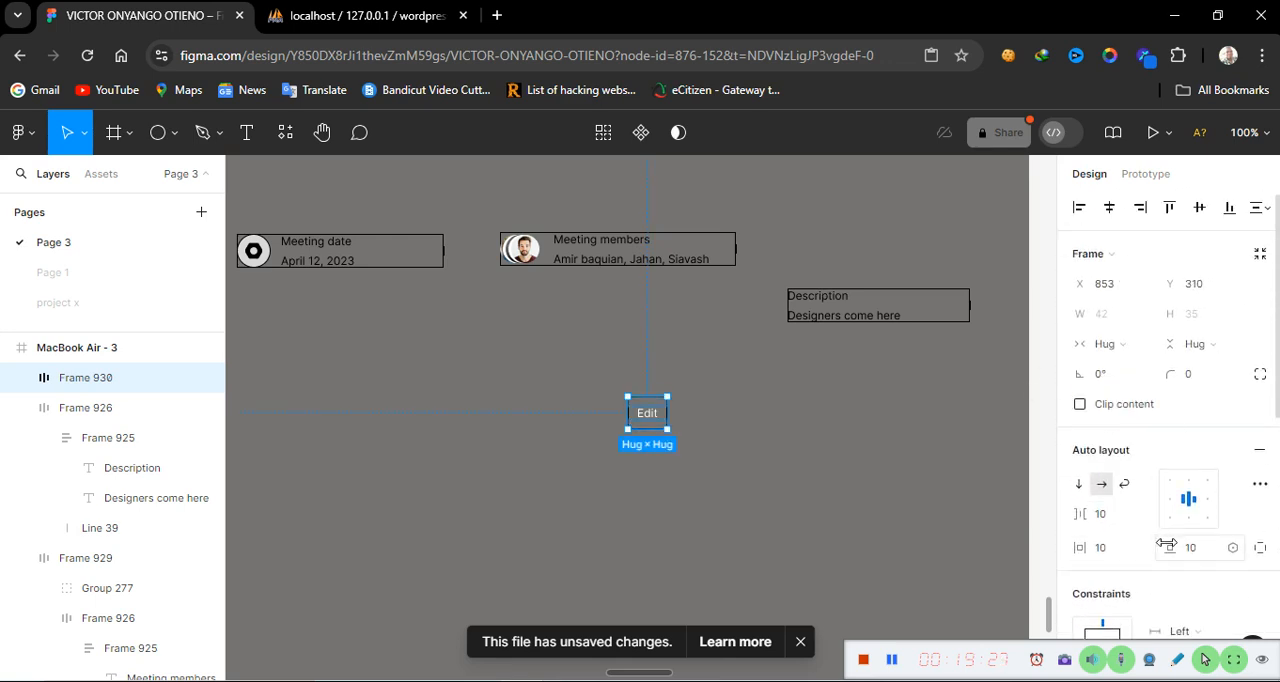
pyautogui.click(1105, 552)
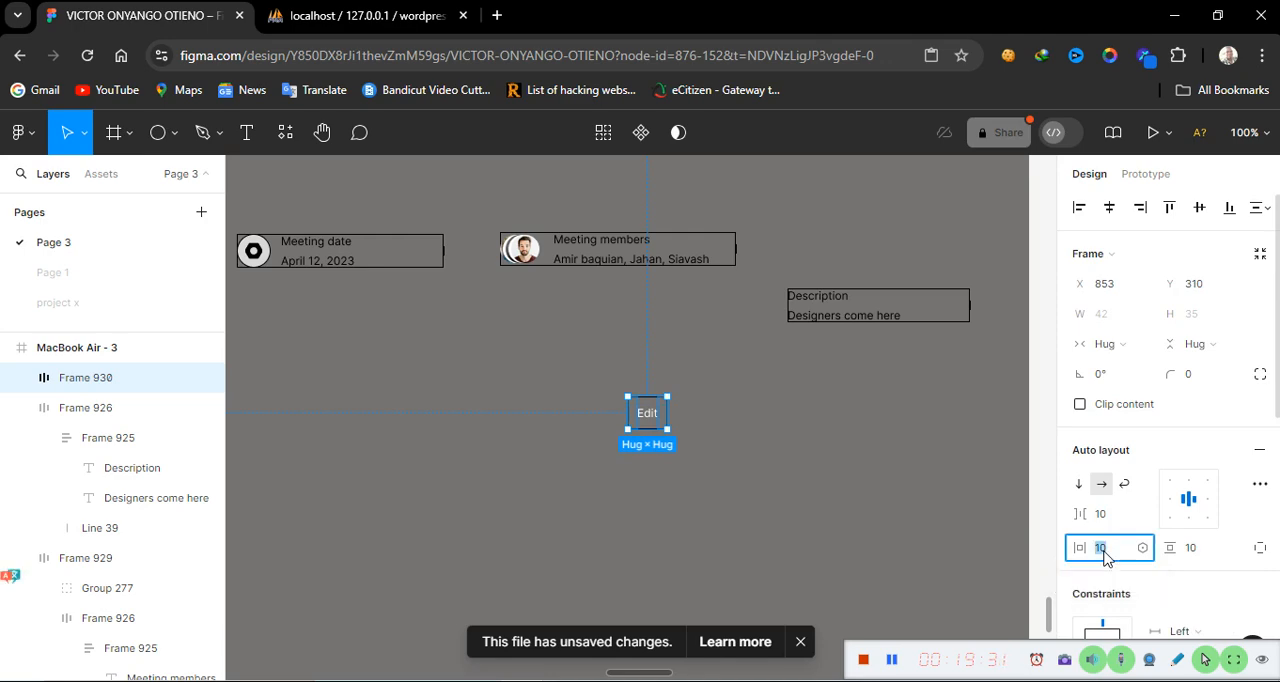
pyautogui.write('2')
pyautogui.press('Return')
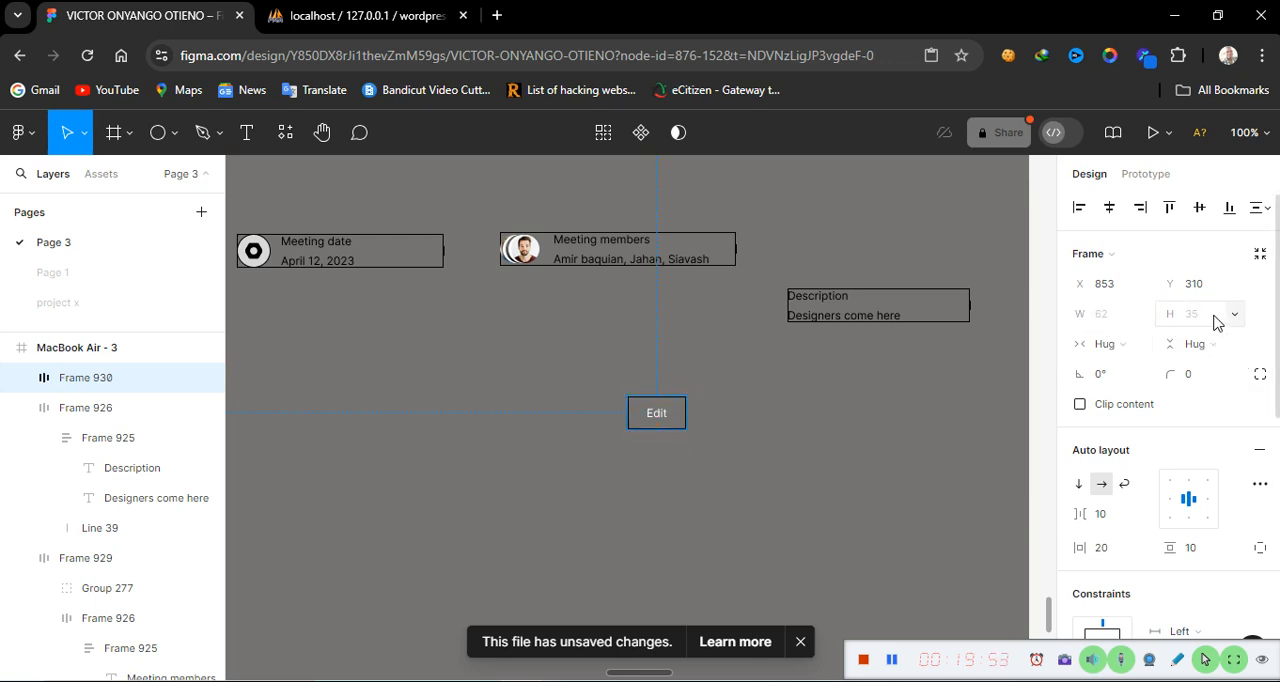
# Inspect the reference card's Edit button frame properties, including its corner radius
pyautogui.hscroll(5, 1004, 445)
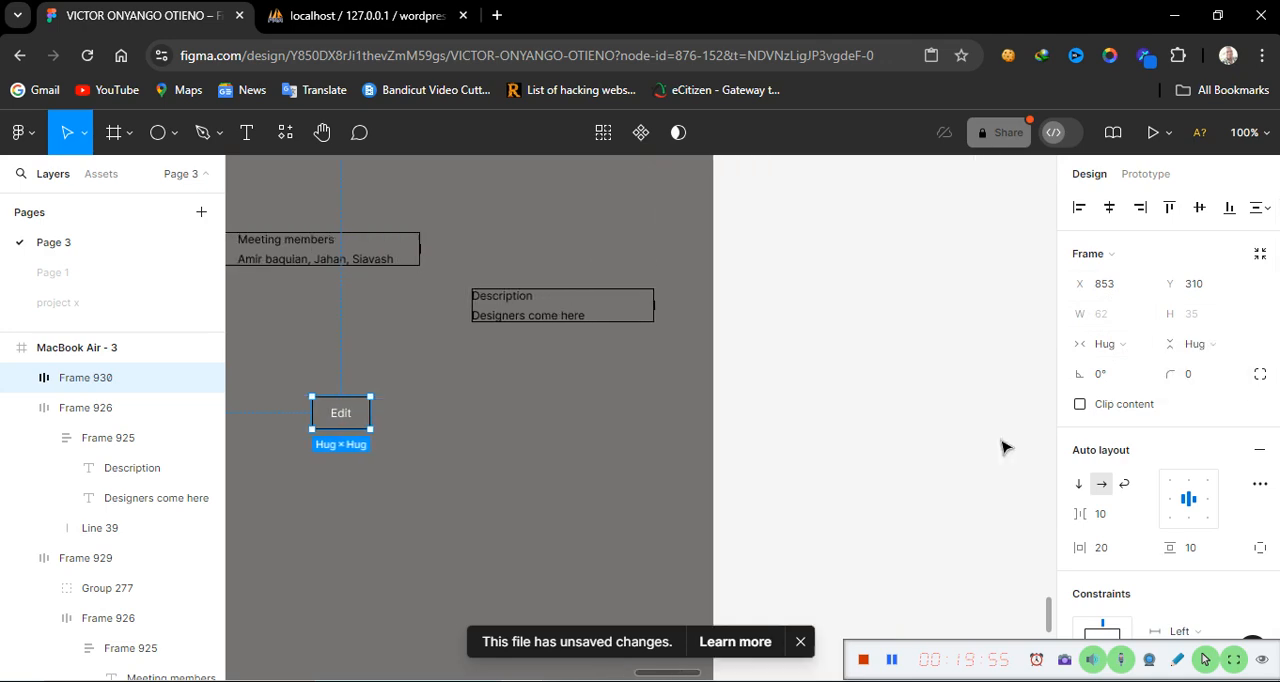
pyautogui.hscroll(10, 1004, 445)
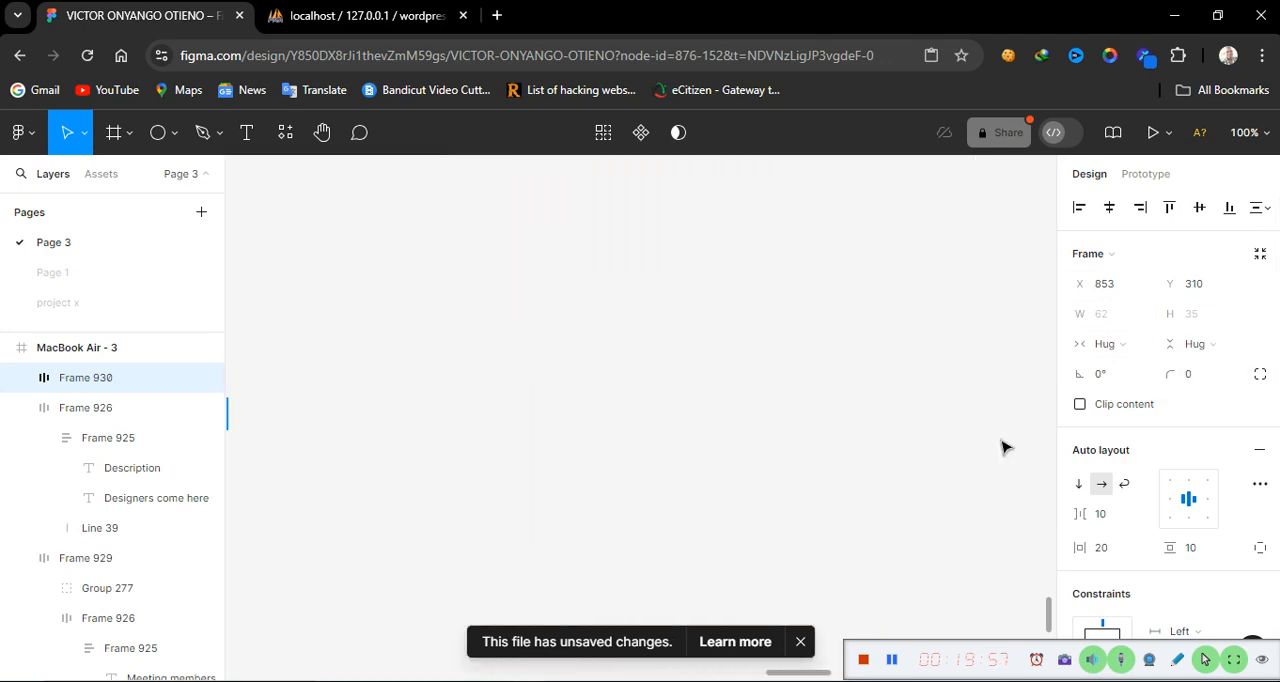
pyautogui.hscroll(3, 1005, 447)
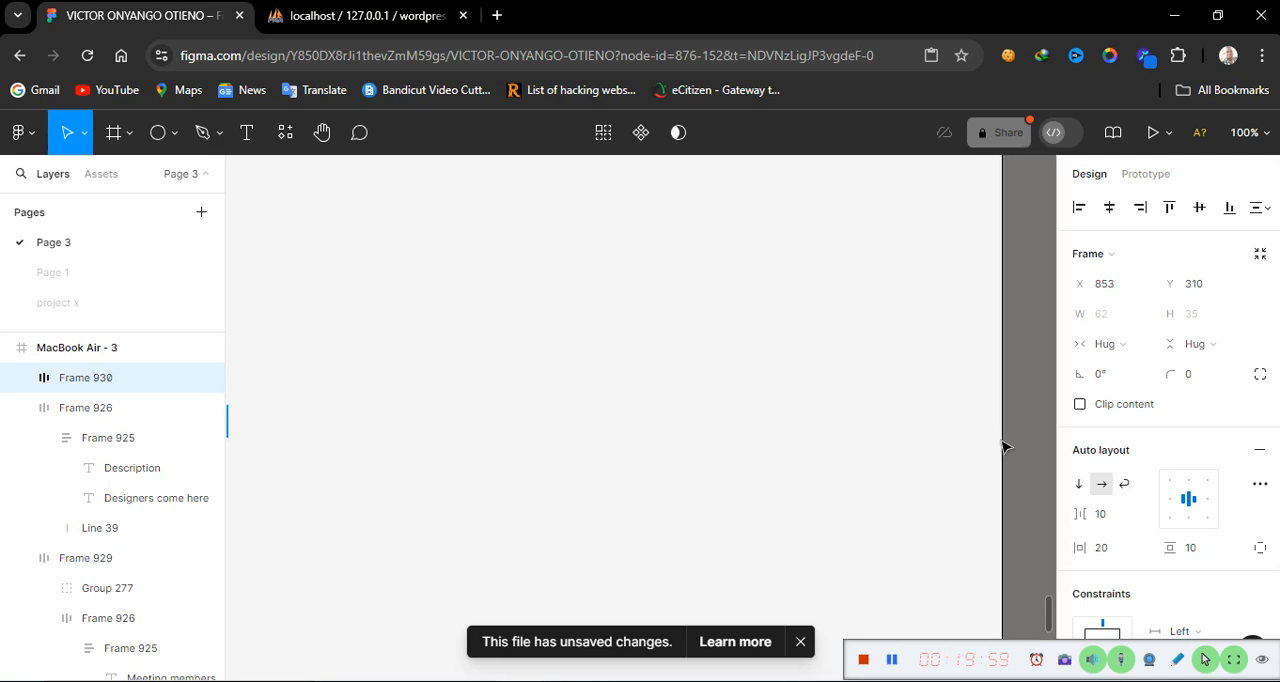
pyautogui.hscroll(-10, 846, 491)
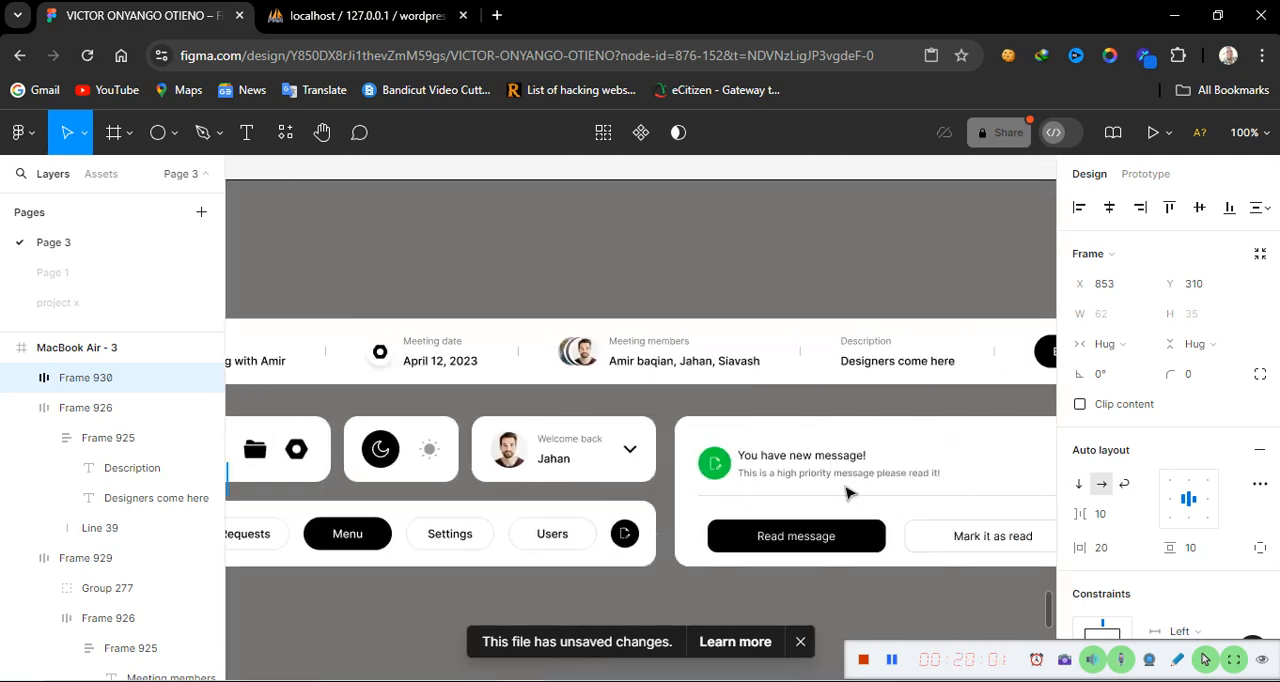
pyautogui.hscroll(2, 846, 491)
pyautogui.click(955, 352)
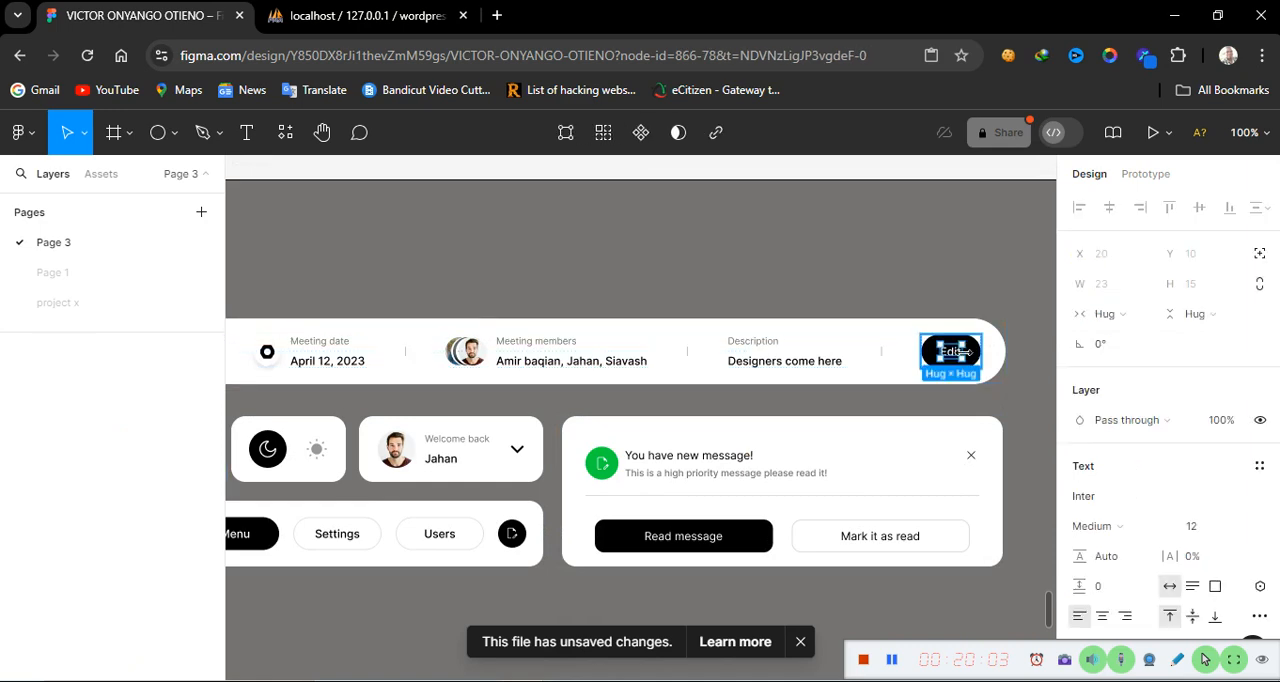
pyautogui.click(978, 358)
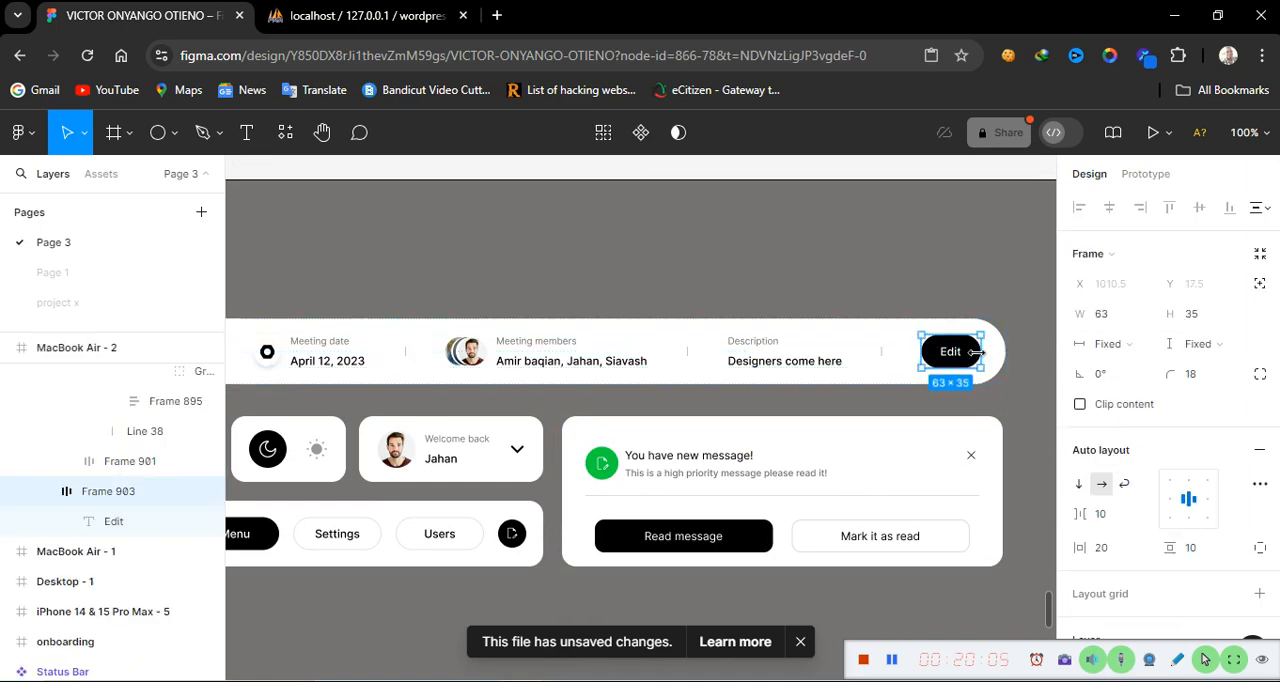
pyautogui.hscroll(-20, 580, 460)
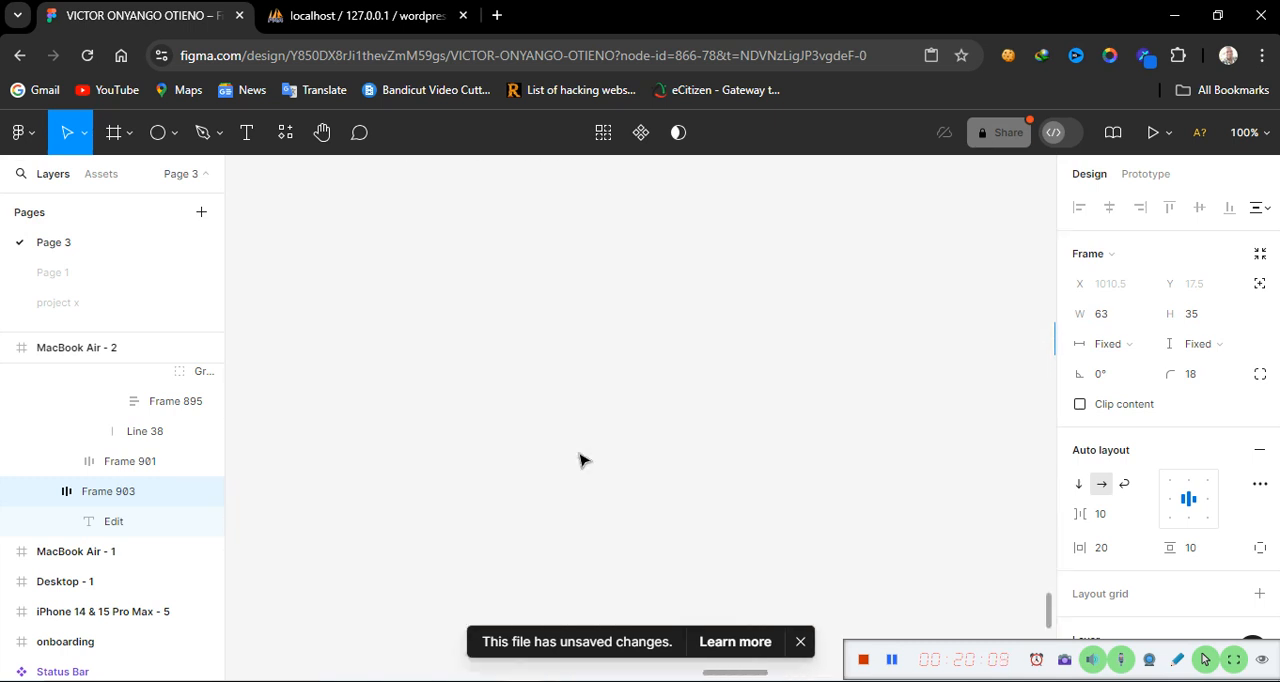
pyautogui.hscroll(15, 580, 460)
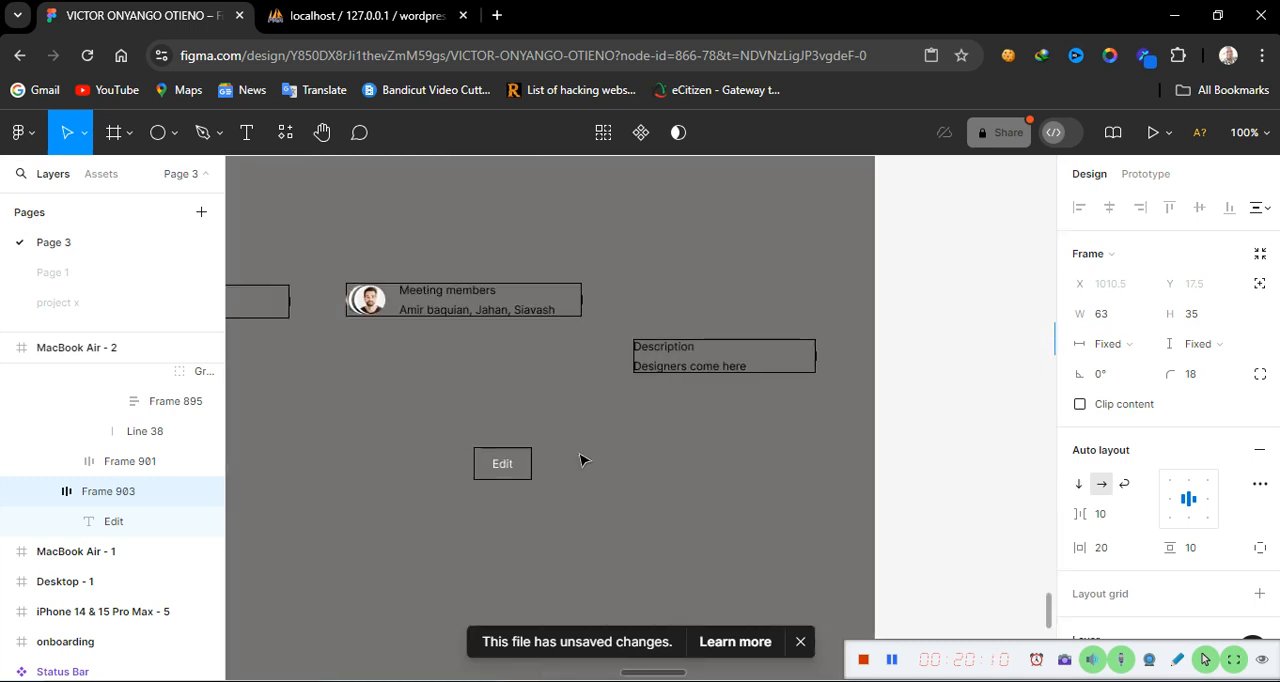
# Set the Edit frame's corner radius to 17.5 for a pill shape
pyautogui.click(510, 480)
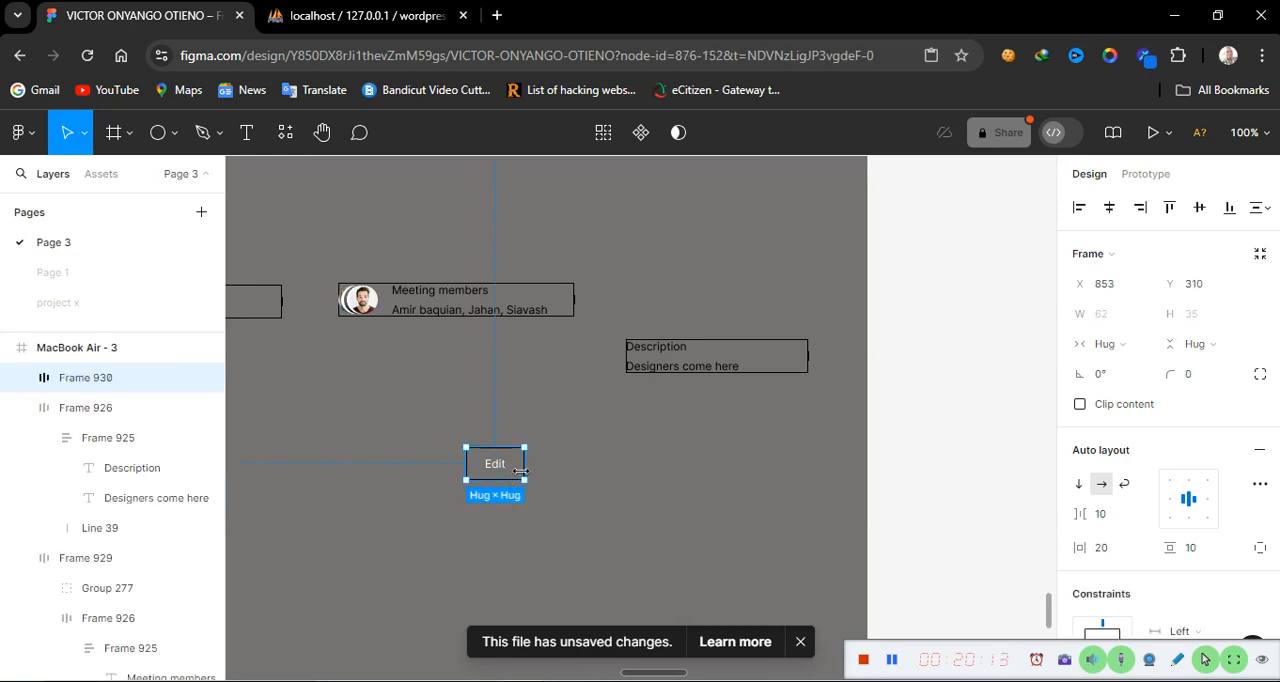
pyautogui.click(1195, 383)
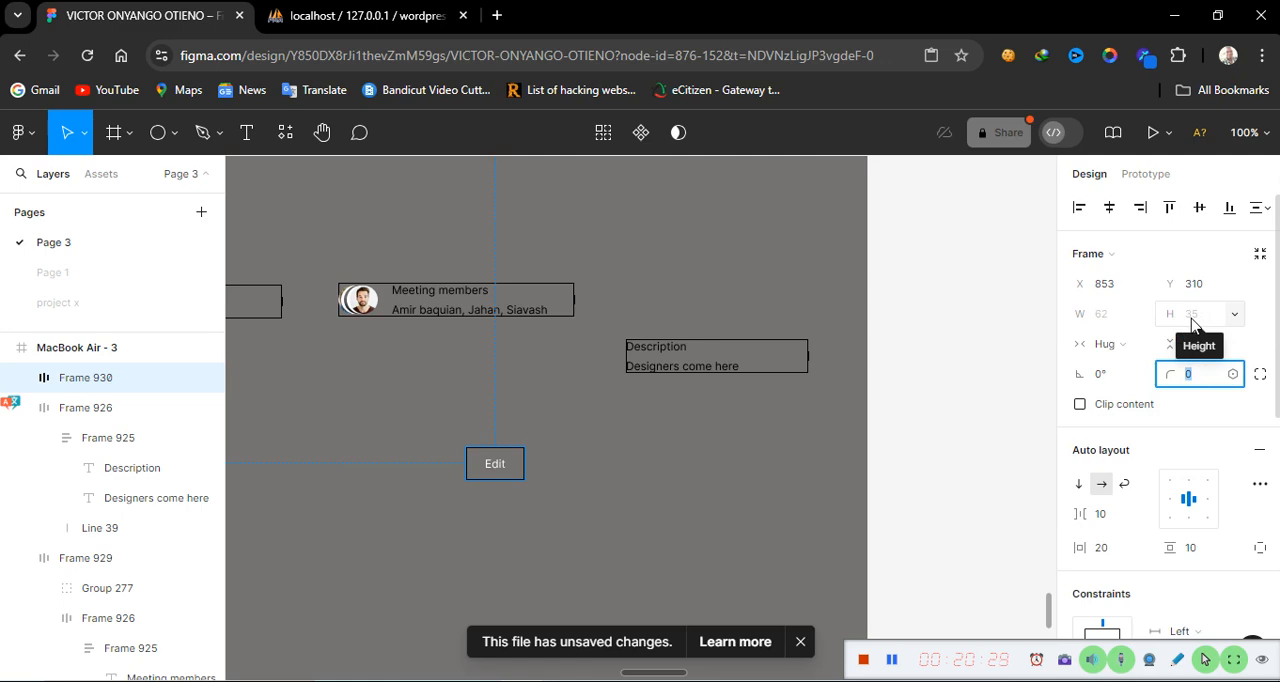
pyautogui.write('17.5')
pyautogui.press('Return')
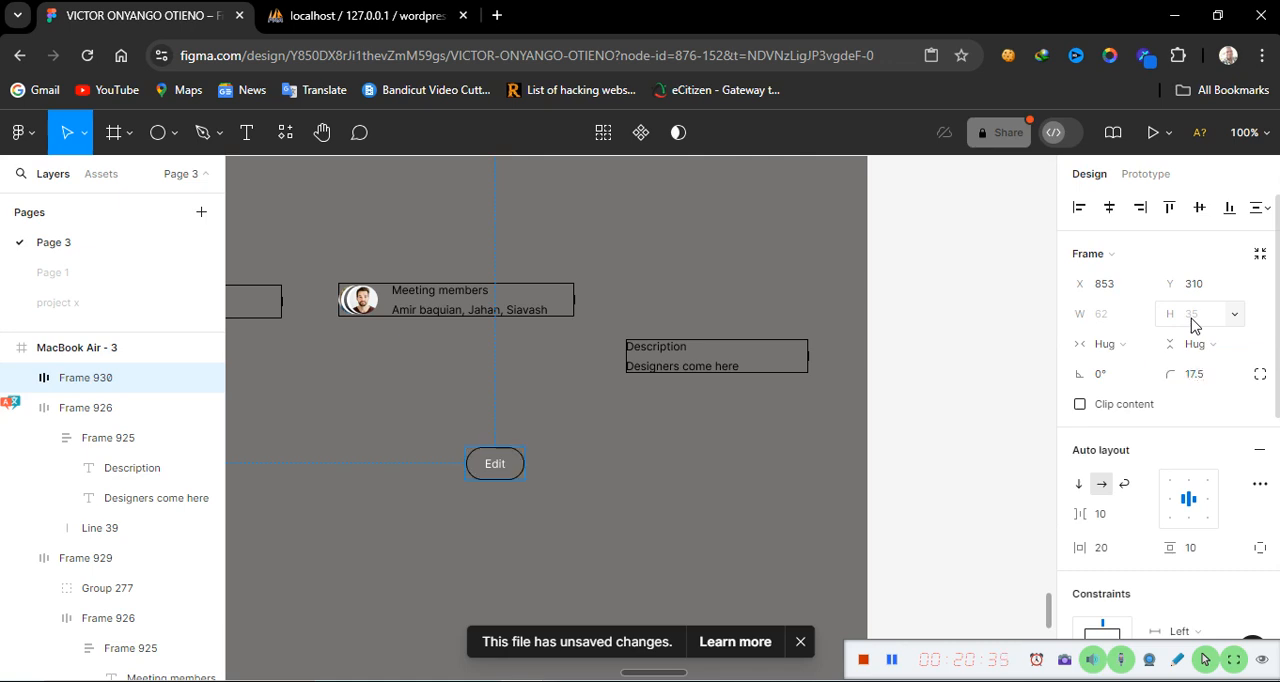
# Move the Edit button to the right, just below the Description block
pyautogui.click(665, 450)
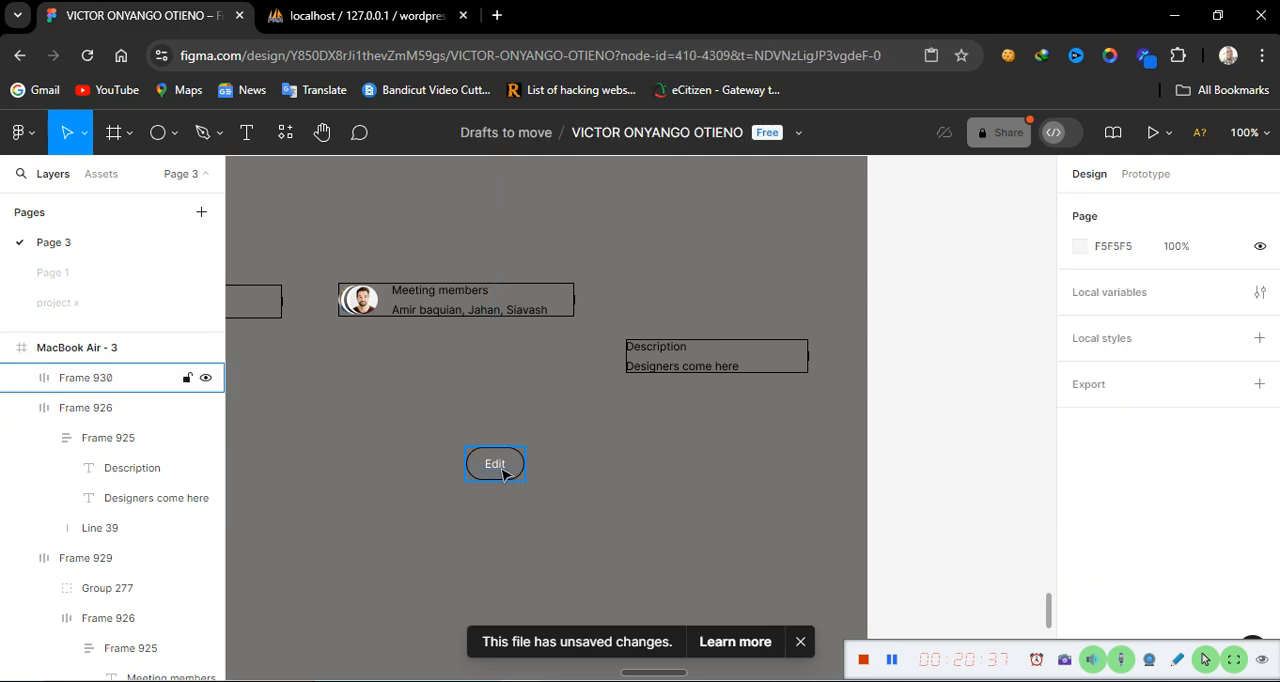
pyautogui.moveTo(503, 471); pyautogui.dragTo(771, 451)
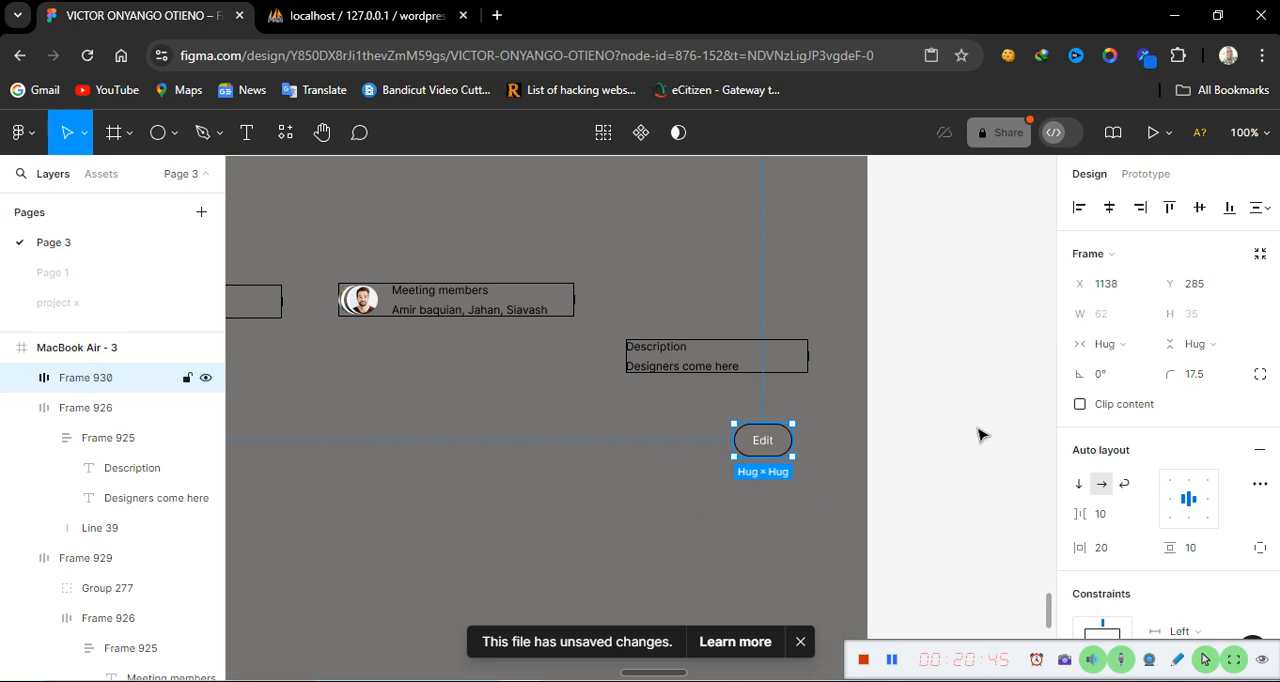
pyautogui.click(591, 509)
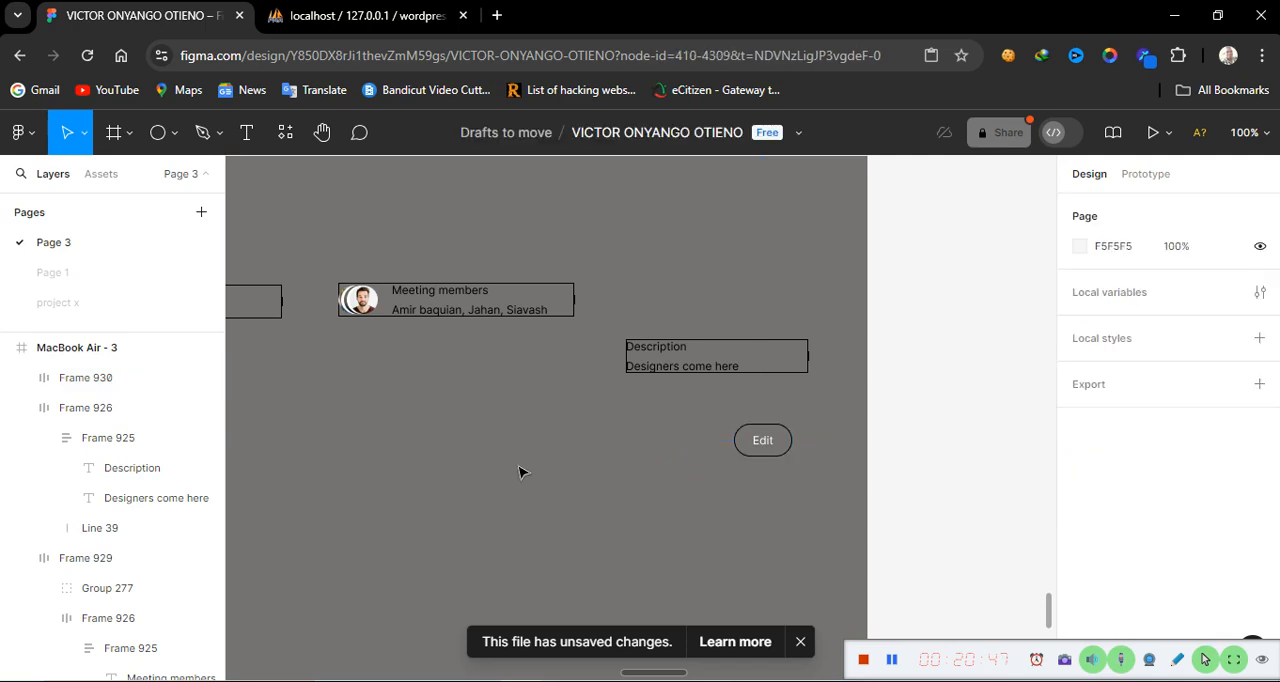
# Zoom out and move the Meeting name block lower and further left inside the MacBook Air frame
pyautogui.hotkey('ctrl', '-')
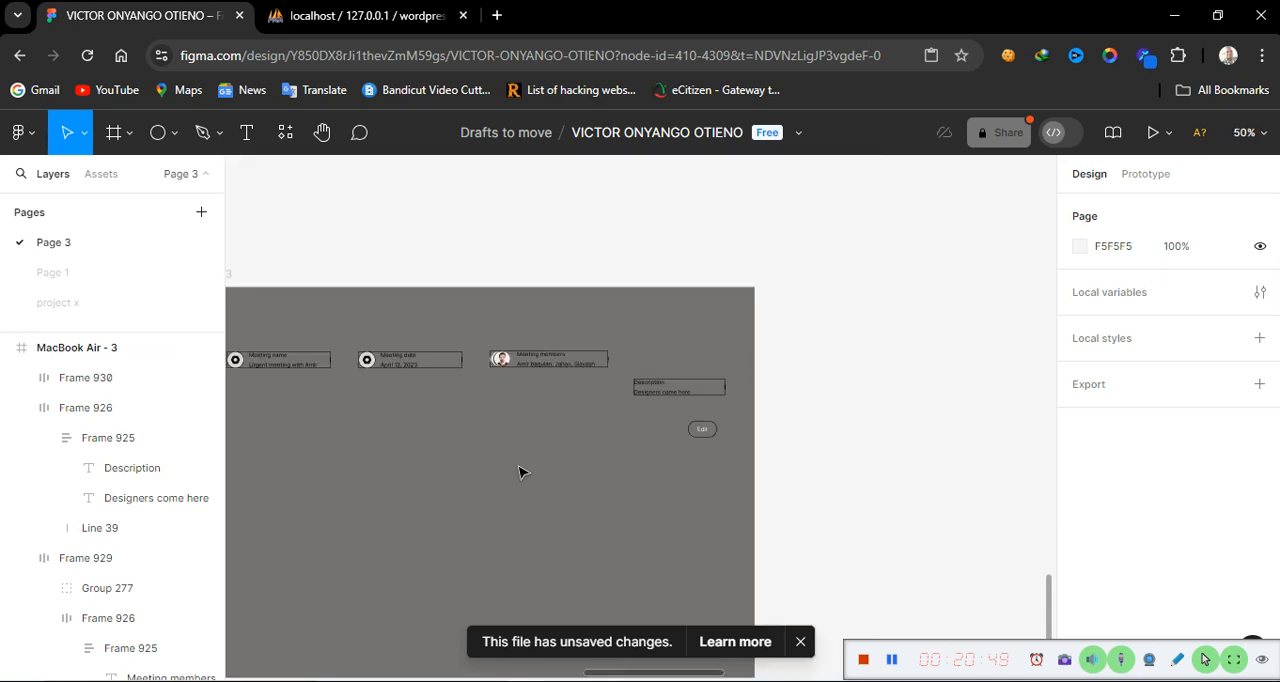
pyautogui.hscroll(-6, 472, 471)
pyautogui.hscroll(5, 472, 471)
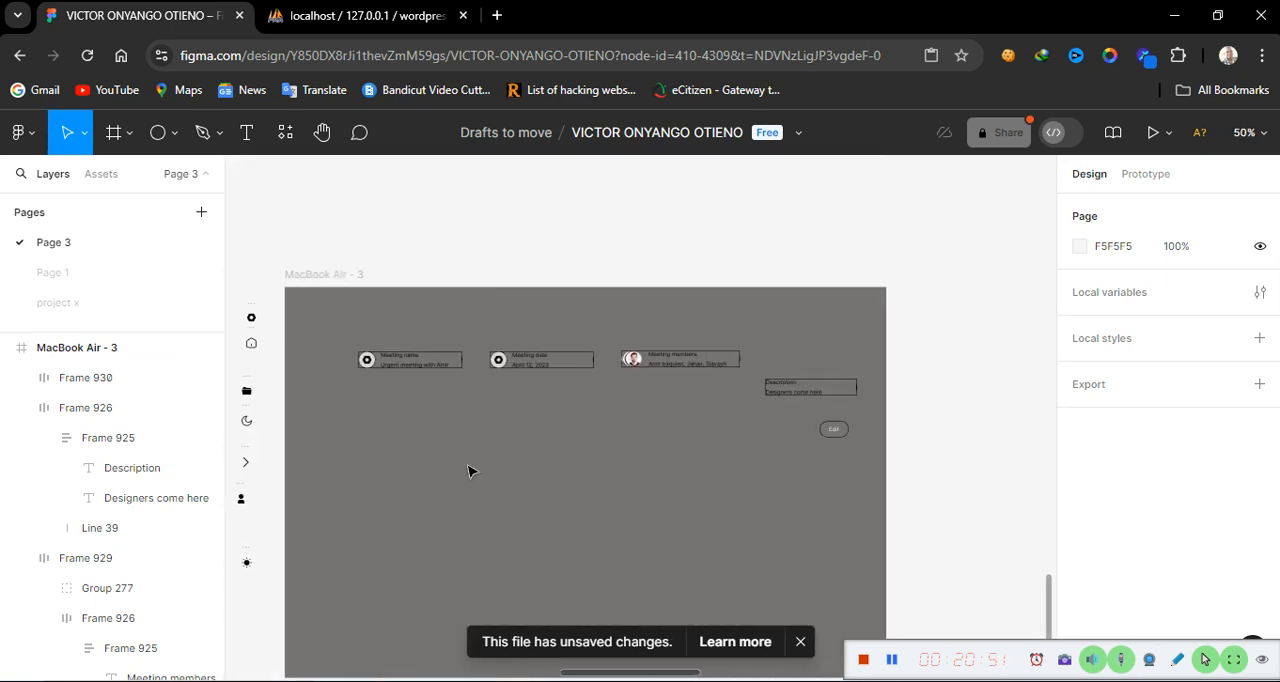
pyautogui.click(426, 369)
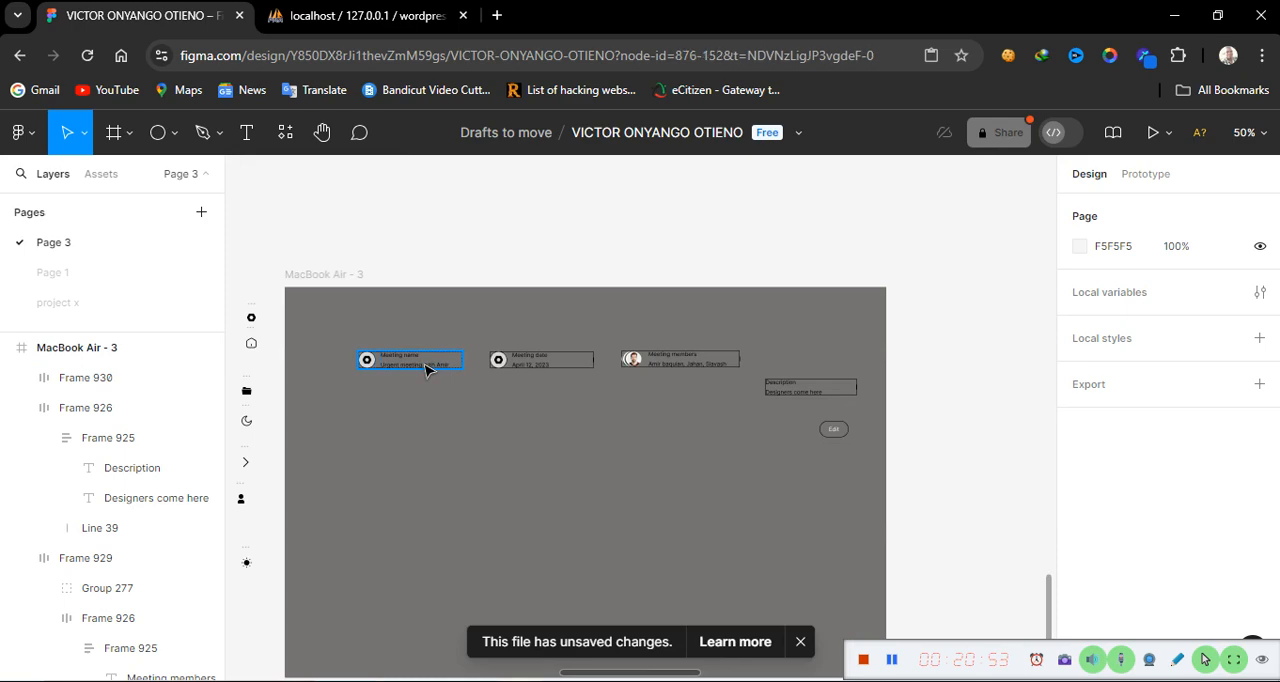
pyautogui.moveTo(413, 368); pyautogui.dragTo(390, 372)
pyautogui.press('Escape')
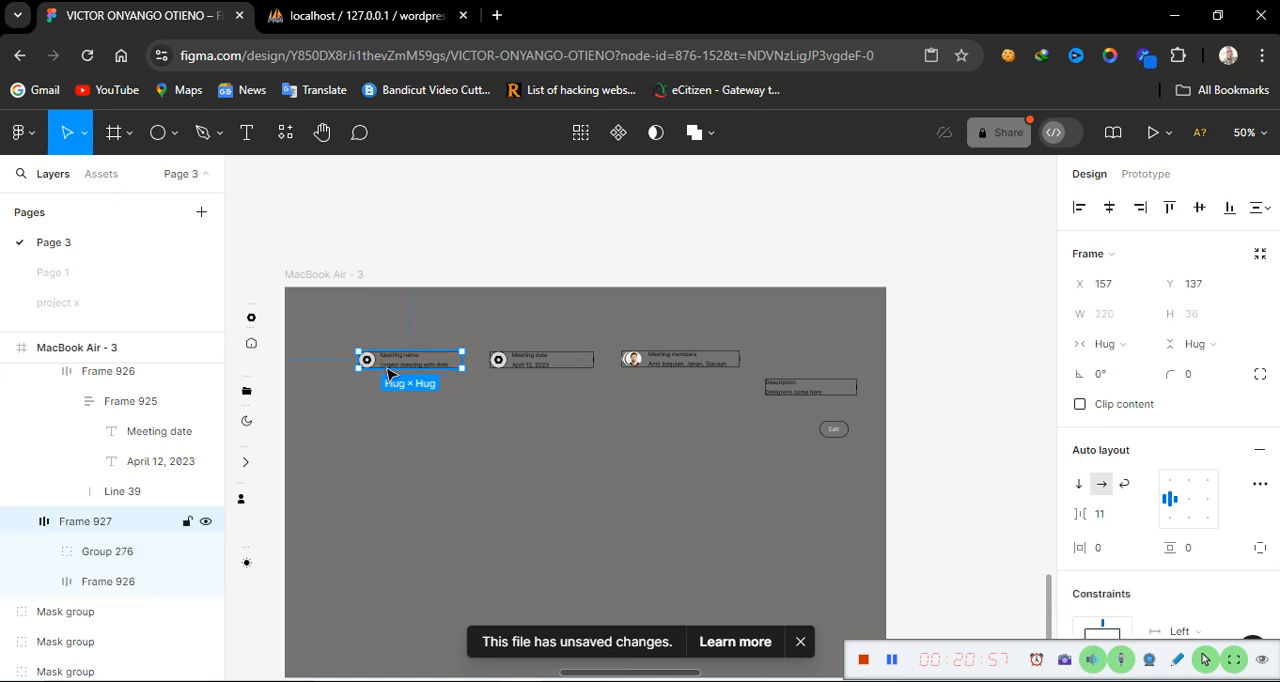
pyautogui.click(420, 430)
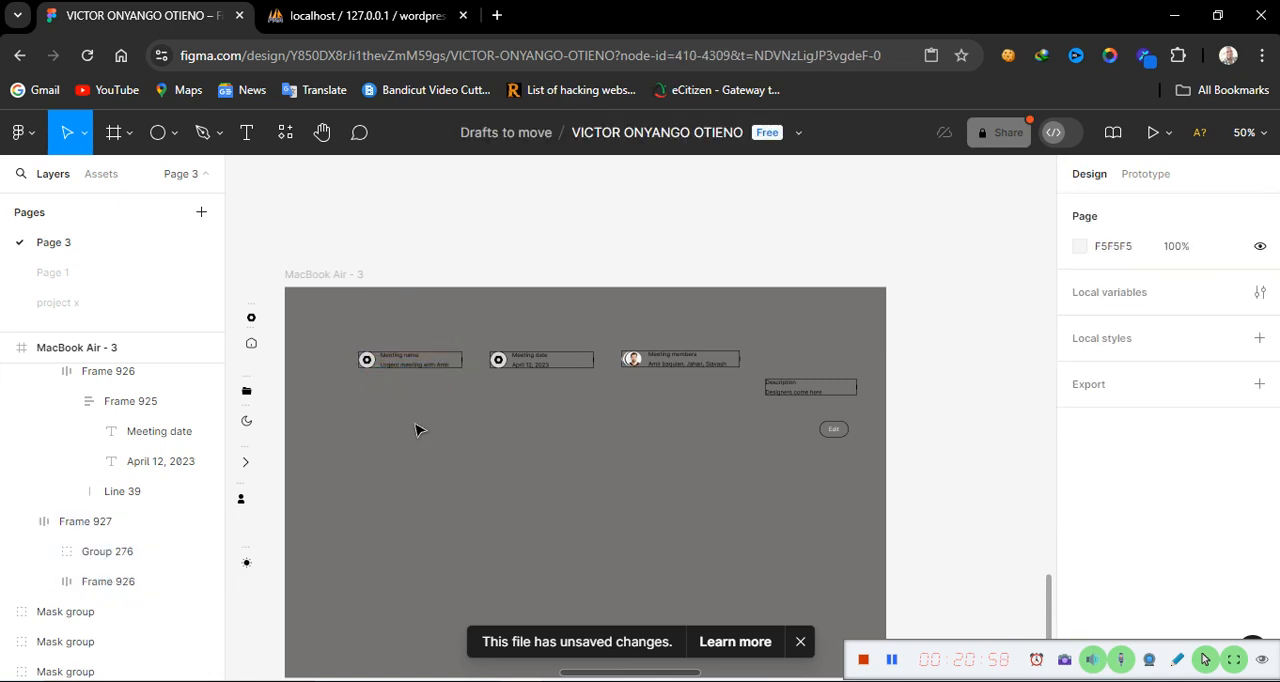
pyautogui.click(421, 360)
pyautogui.moveTo(400, 364); pyautogui.dragTo(364, 394)
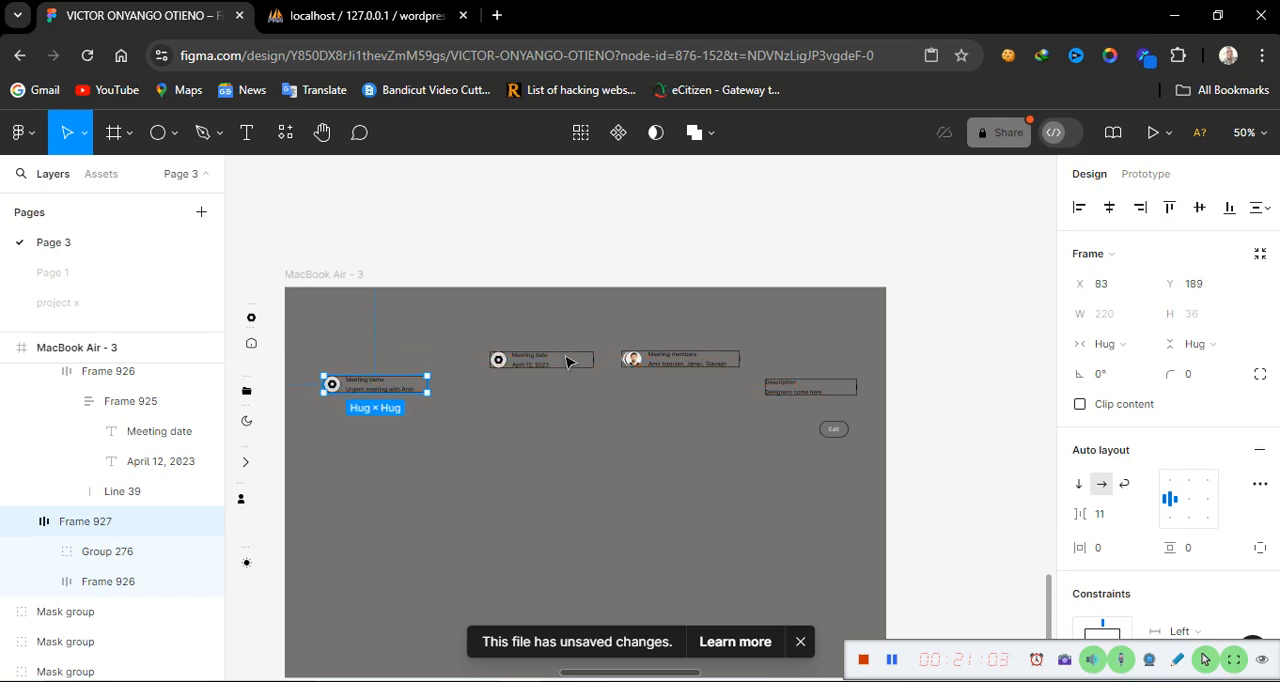
# Place the Meeting date block beside the Meeting name block on the same row
pyautogui.moveTo(563, 364); pyautogui.dragTo(654, 356)
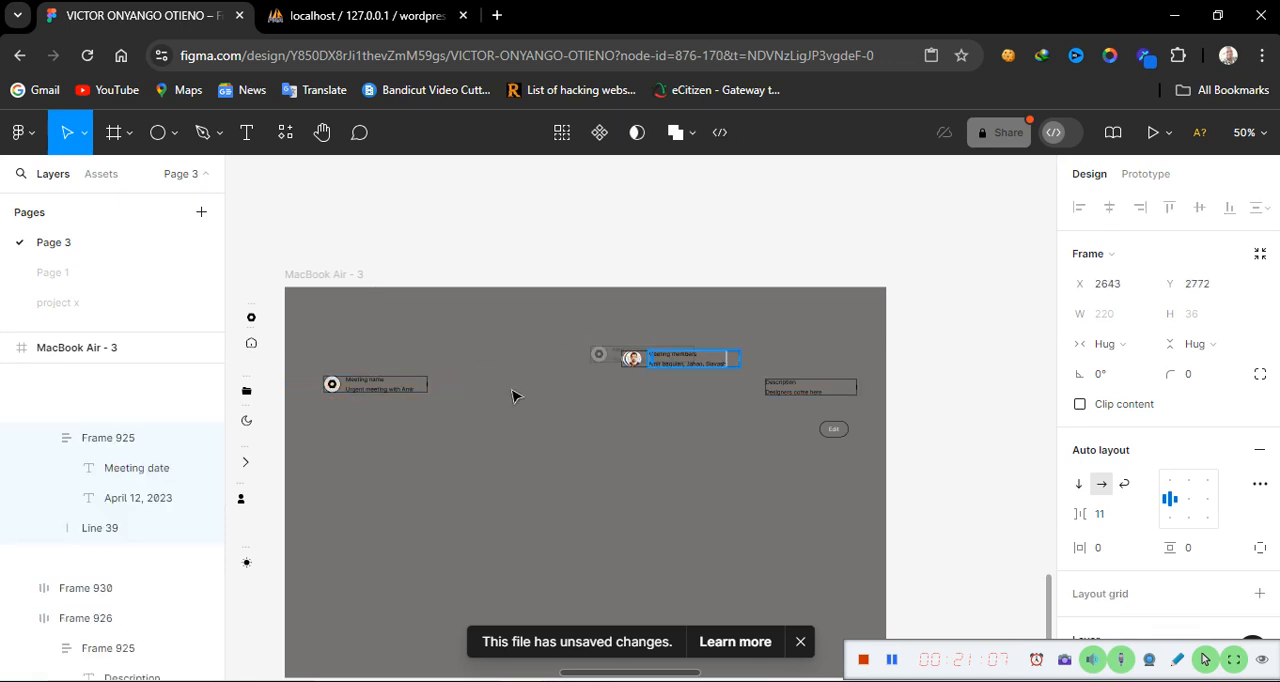
pyautogui.moveTo(512, 396); pyautogui.dragTo(506, 390)
pyautogui.click(660, 363)
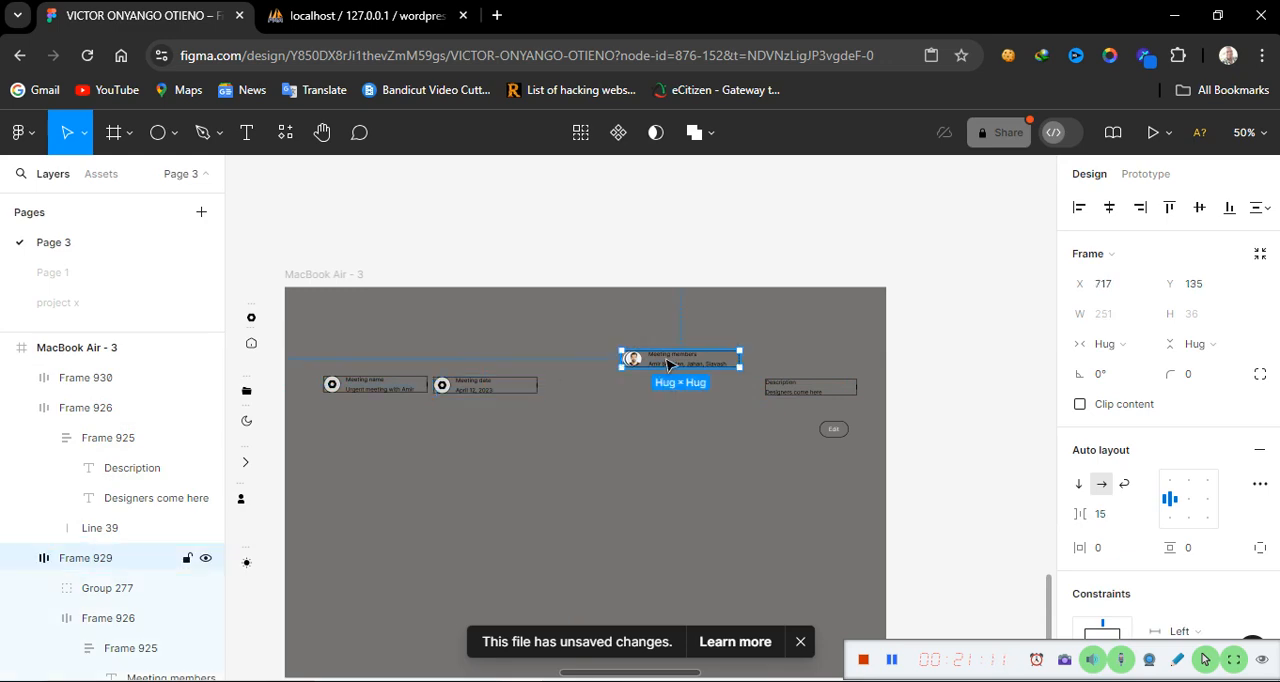
# Line up the Meeting members block, Description block and Edit button on the same row as the other blocks
pyautogui.moveTo(668, 363); pyautogui.dragTo(606, 388)
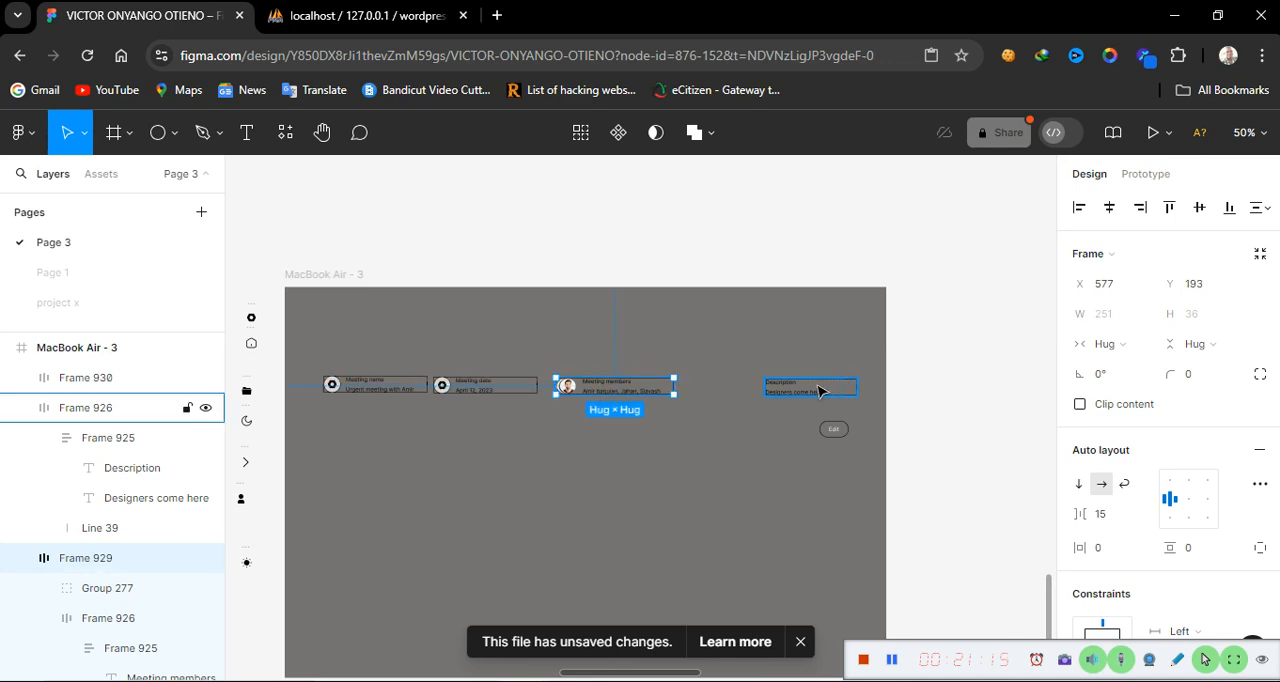
pyautogui.moveTo(791, 382); pyautogui.dragTo(752, 391)
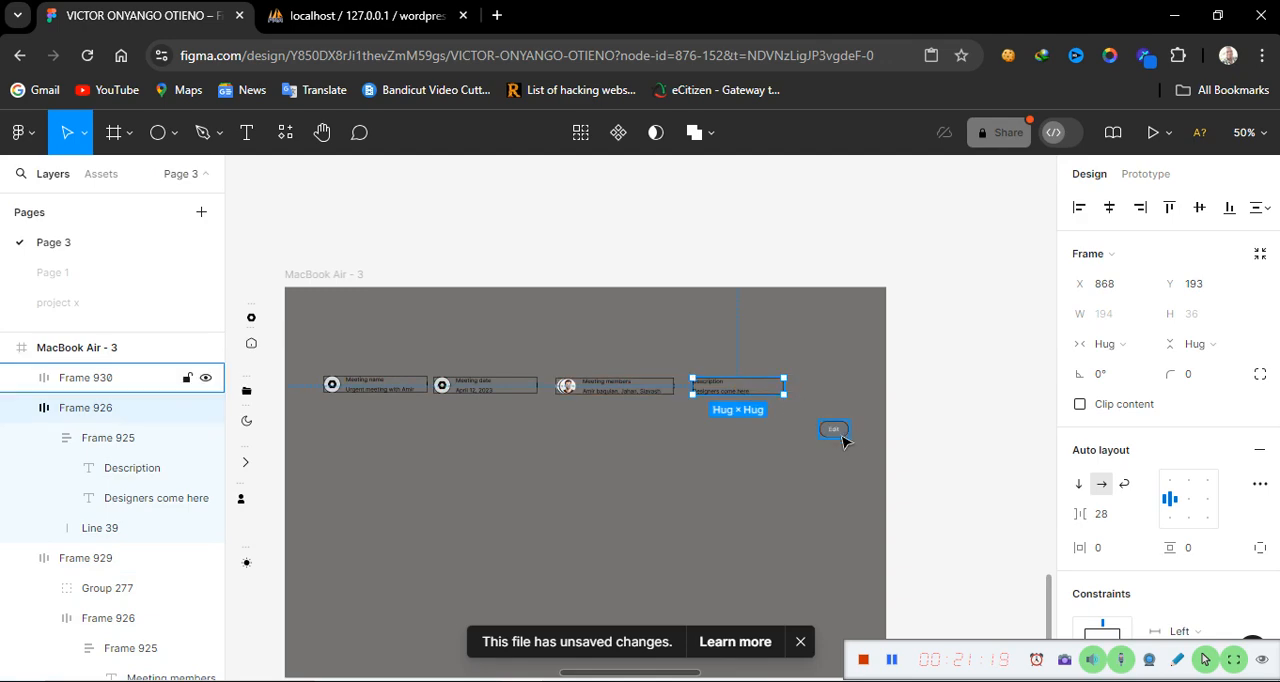
pyautogui.moveTo(840, 438); pyautogui.dragTo(838, 392)
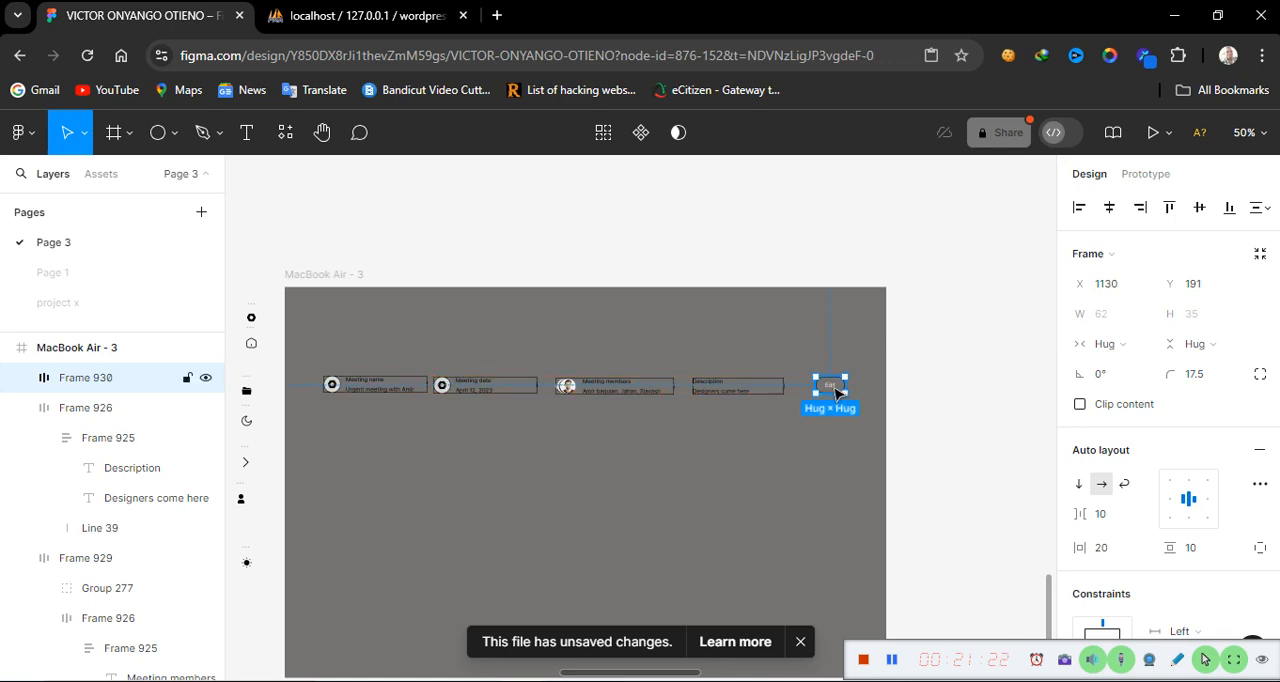
# Select all five header blocks and wrap them in a horizontal auto layout frame
pyautogui.click(393, 393)
pyautogui.keyDown('shift'); pyautogui.click(490, 386); pyautogui.keyUp('shift')
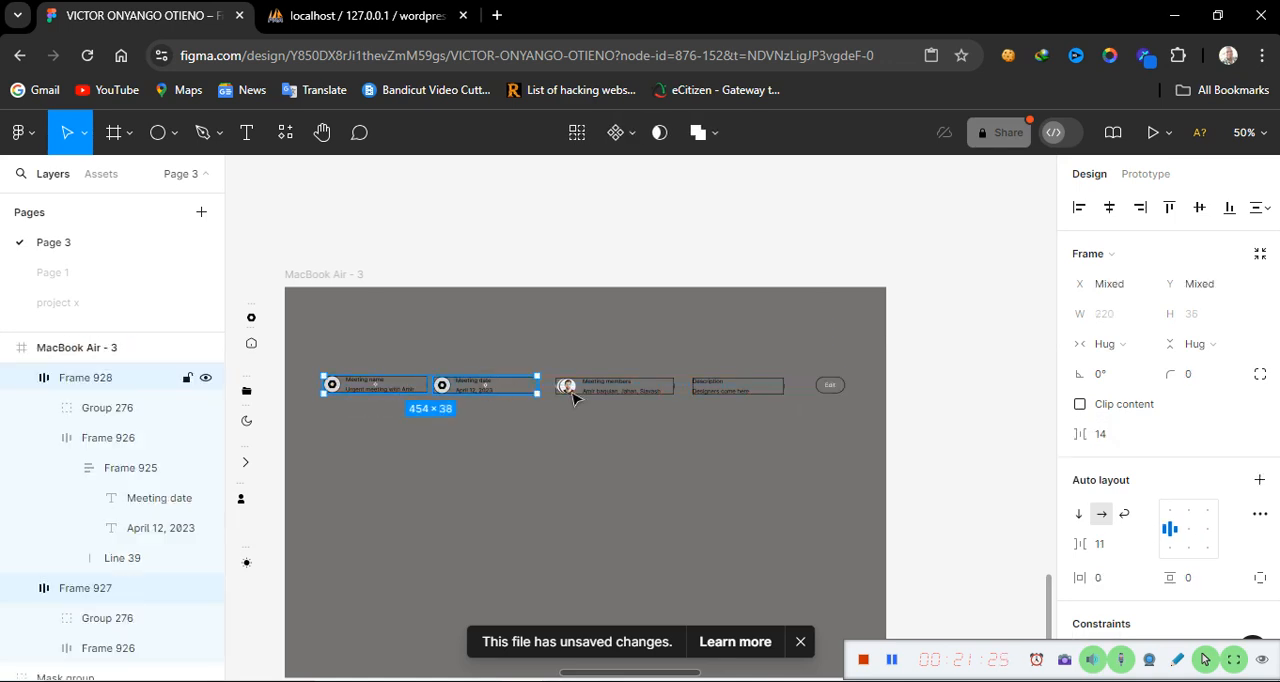
pyautogui.keyDown('shift'); pyautogui.click(648, 390); pyautogui.keyUp('shift')
pyautogui.keyDown('shift'); pyautogui.click(757, 389); pyautogui.keyUp('shift')
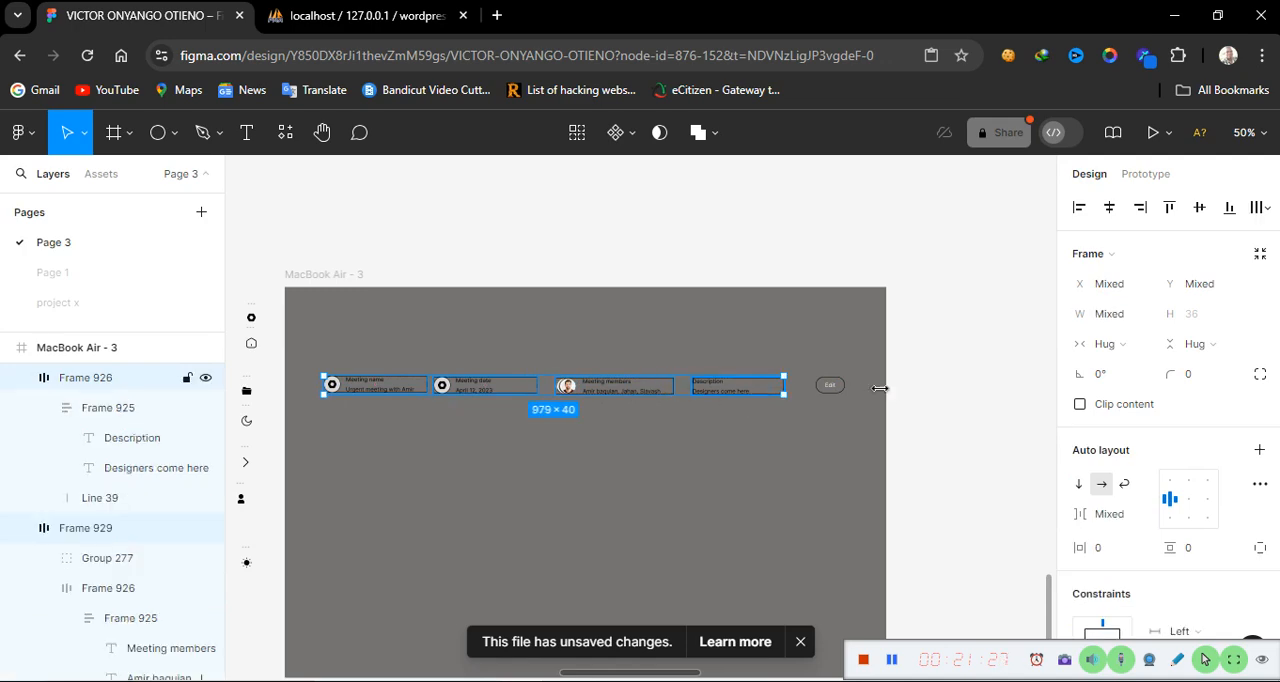
pyautogui.keyDown('shift'); pyautogui.click(825, 396); pyautogui.keyUp('shift')
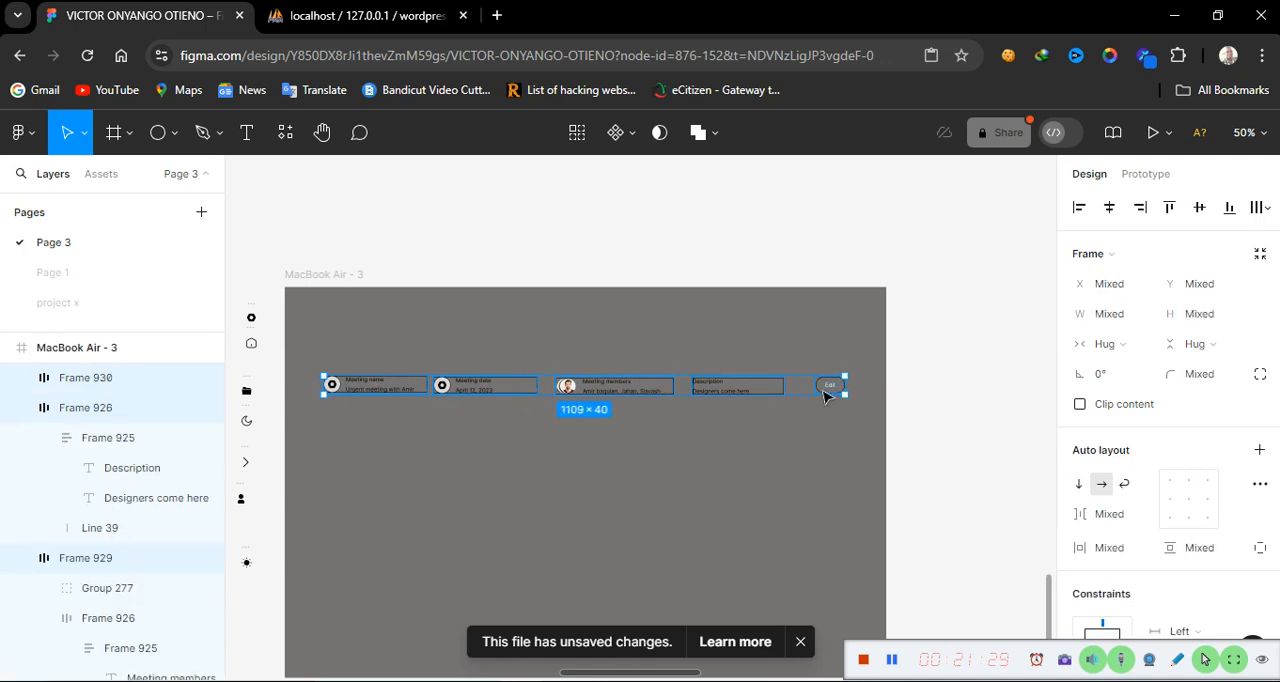
pyautogui.hotkey('shift', 'a')
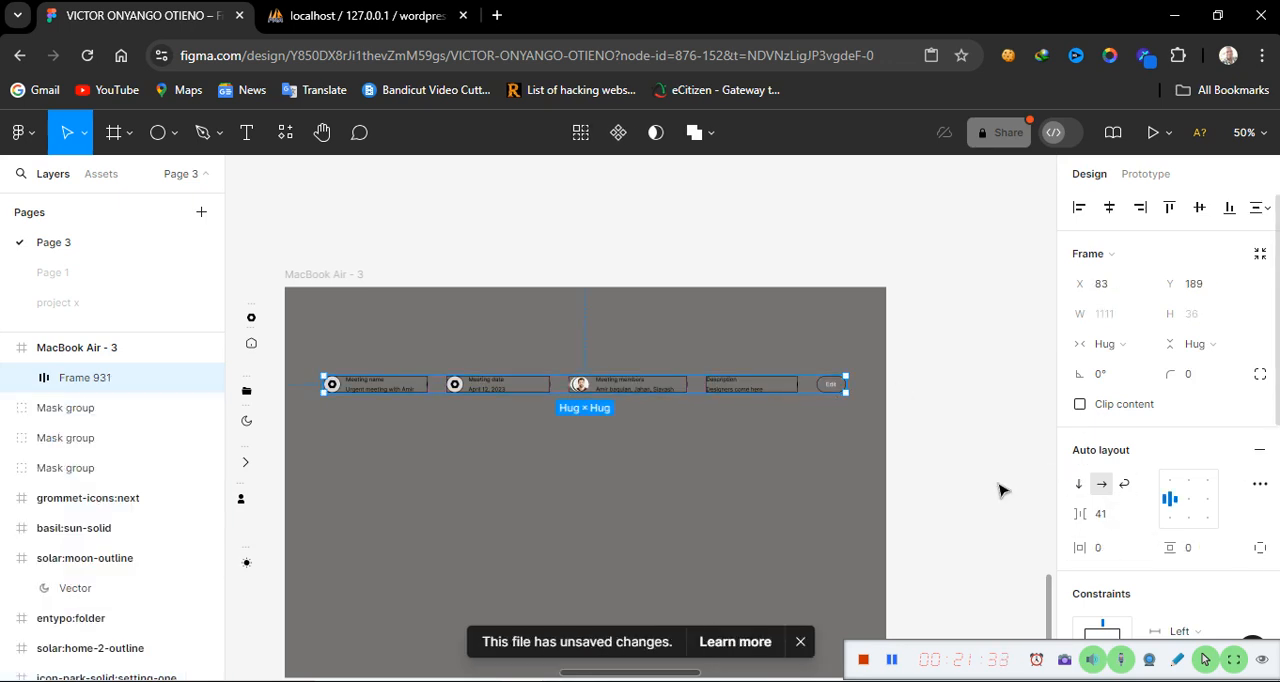
# Set the auto layout frame's gap between items to 40
pyautogui.click(1110, 517)
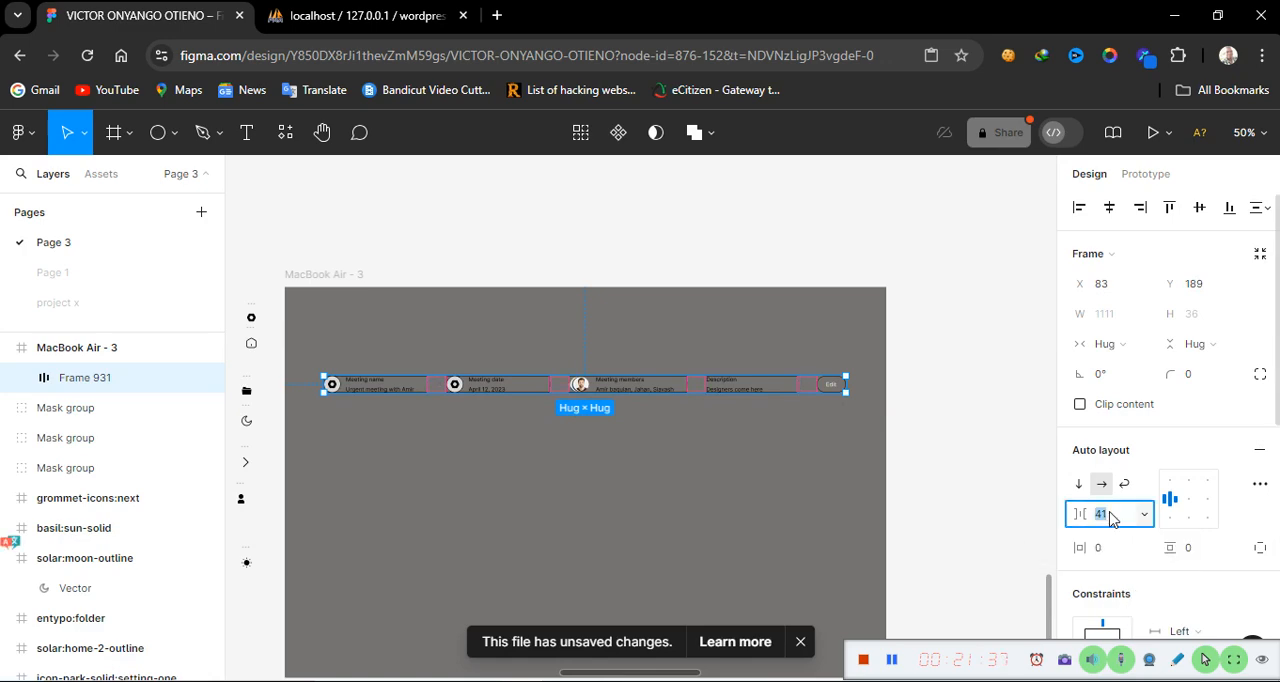
pyautogui.write('4')
pyautogui.click(797, 517)
# Add a default black stroke to the auto layout frame
pyautogui.click(805, 390)
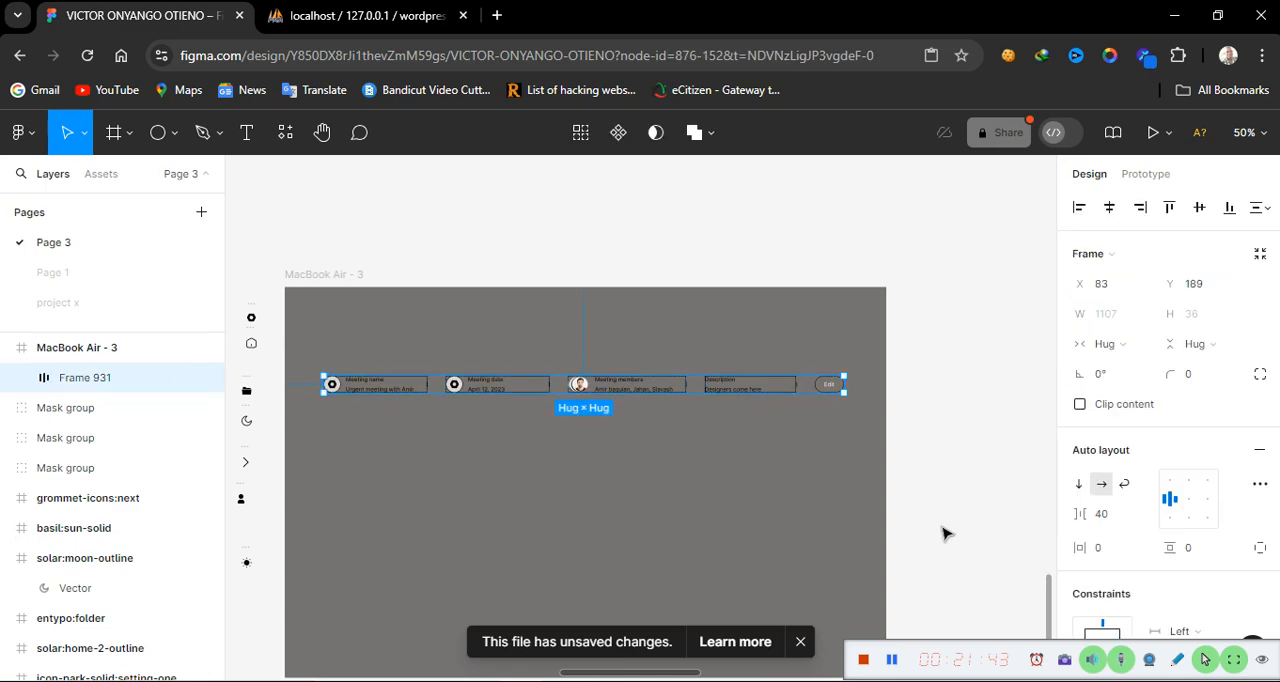
pyautogui.scroll(-5, 1107, 567)
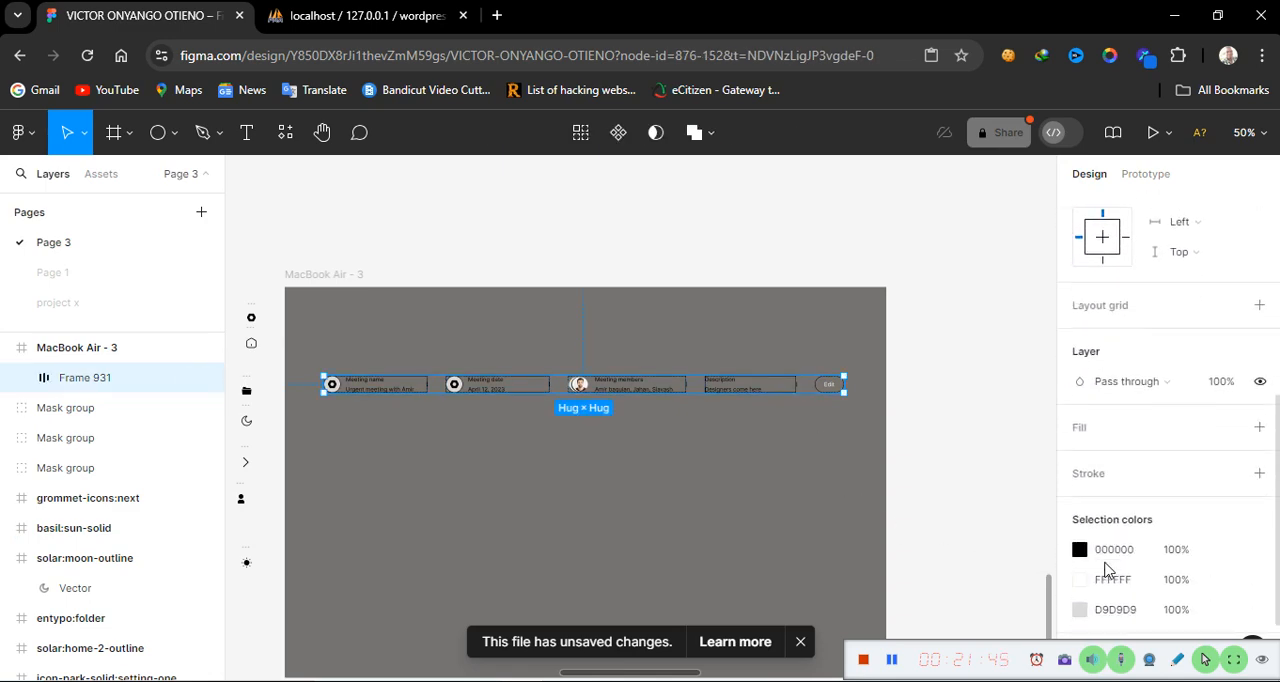
pyautogui.click(1259, 473)
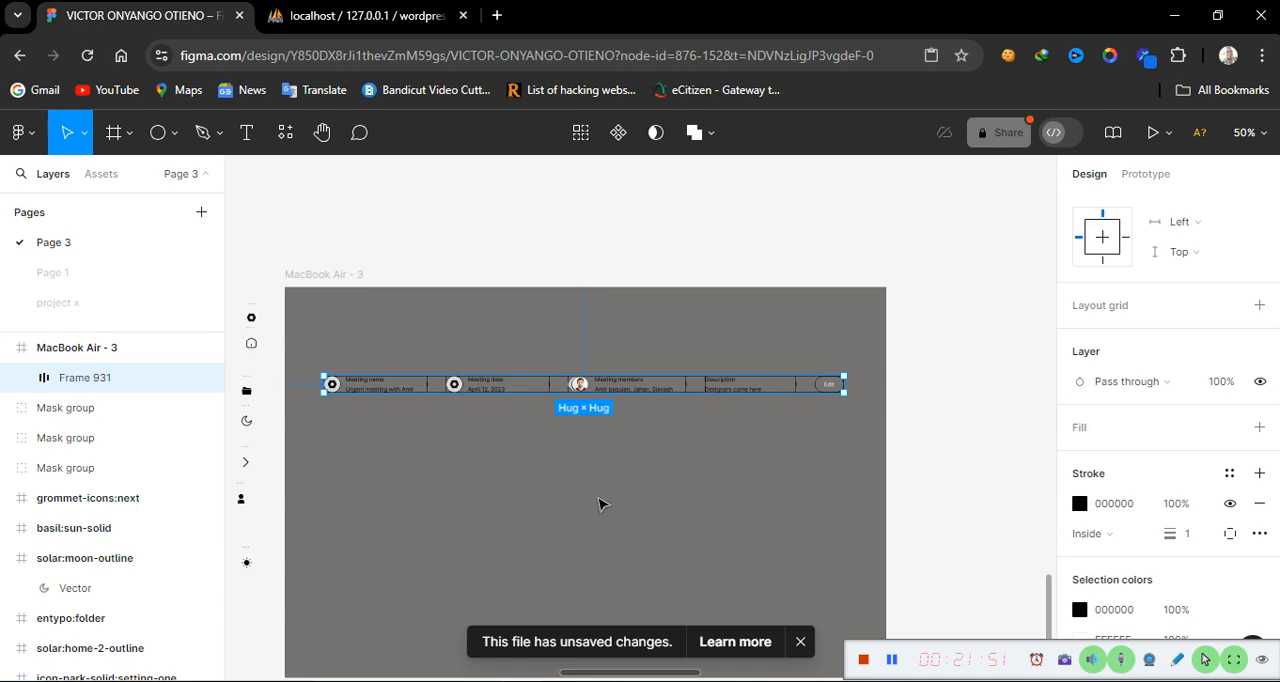
pyautogui.press('-')
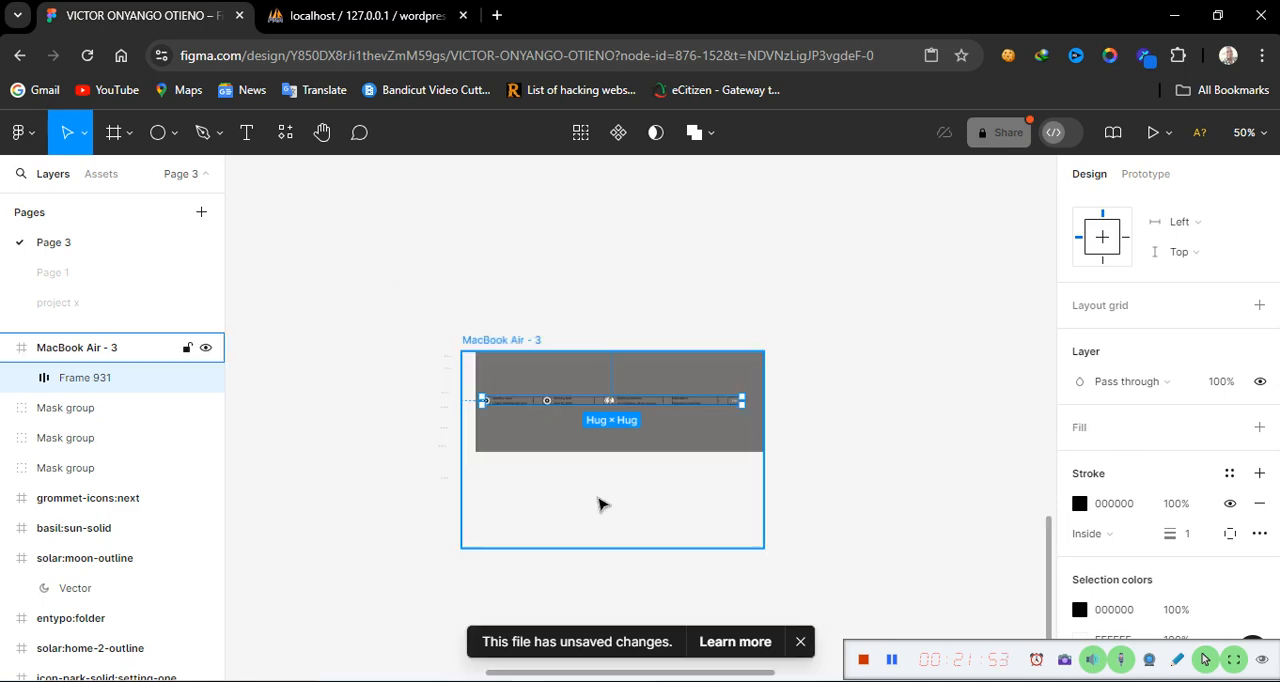
pyautogui.press('=')
pyautogui.press('=')
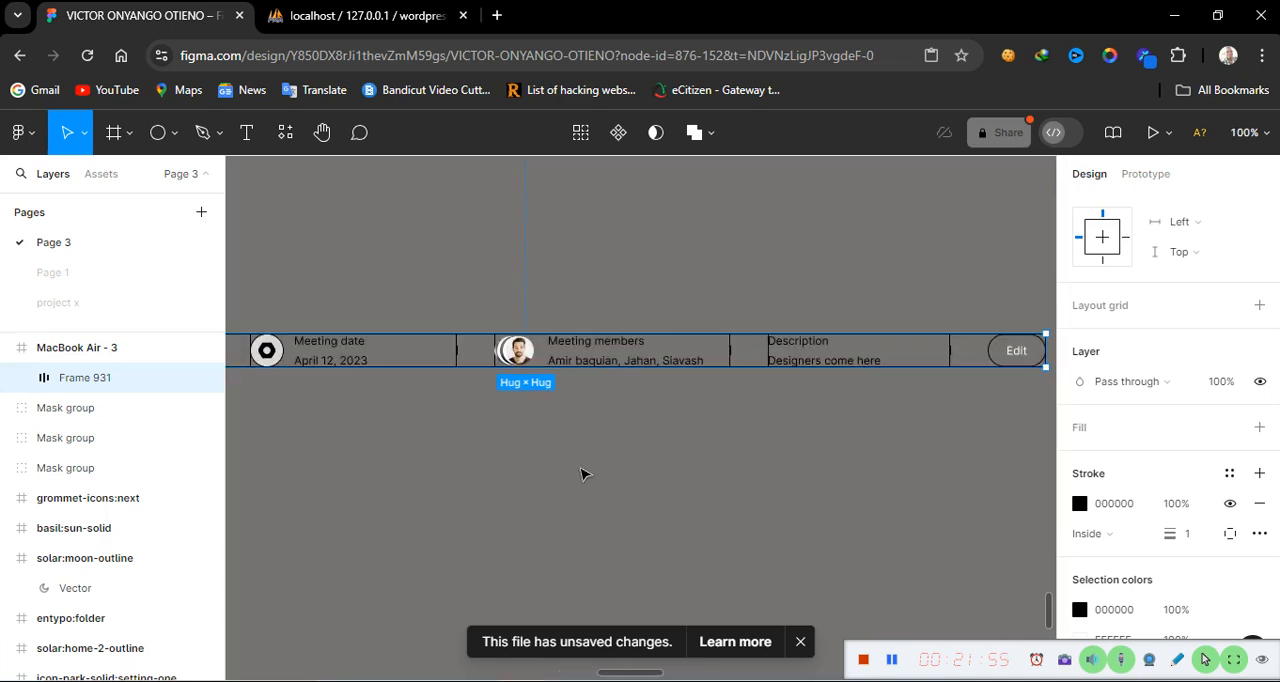
pyautogui.click(657, 406)
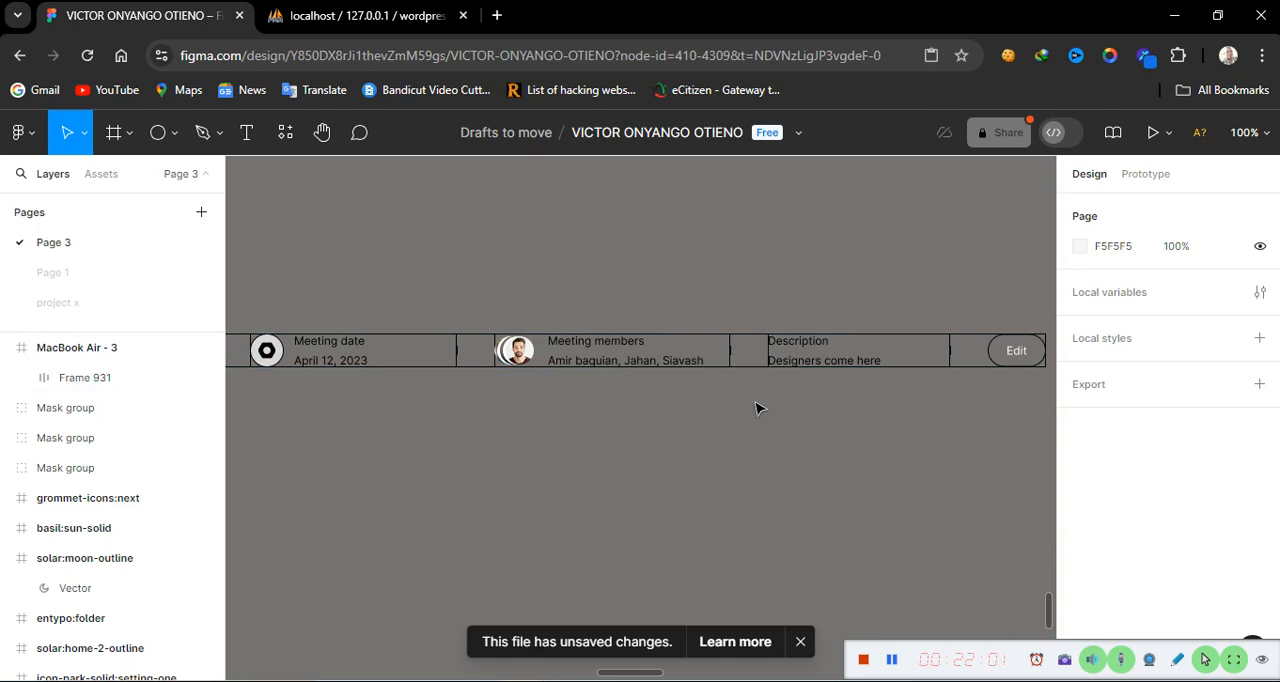
pyautogui.rightClick(666, 404)
pyautogui.scroll(-2, 686, 375)
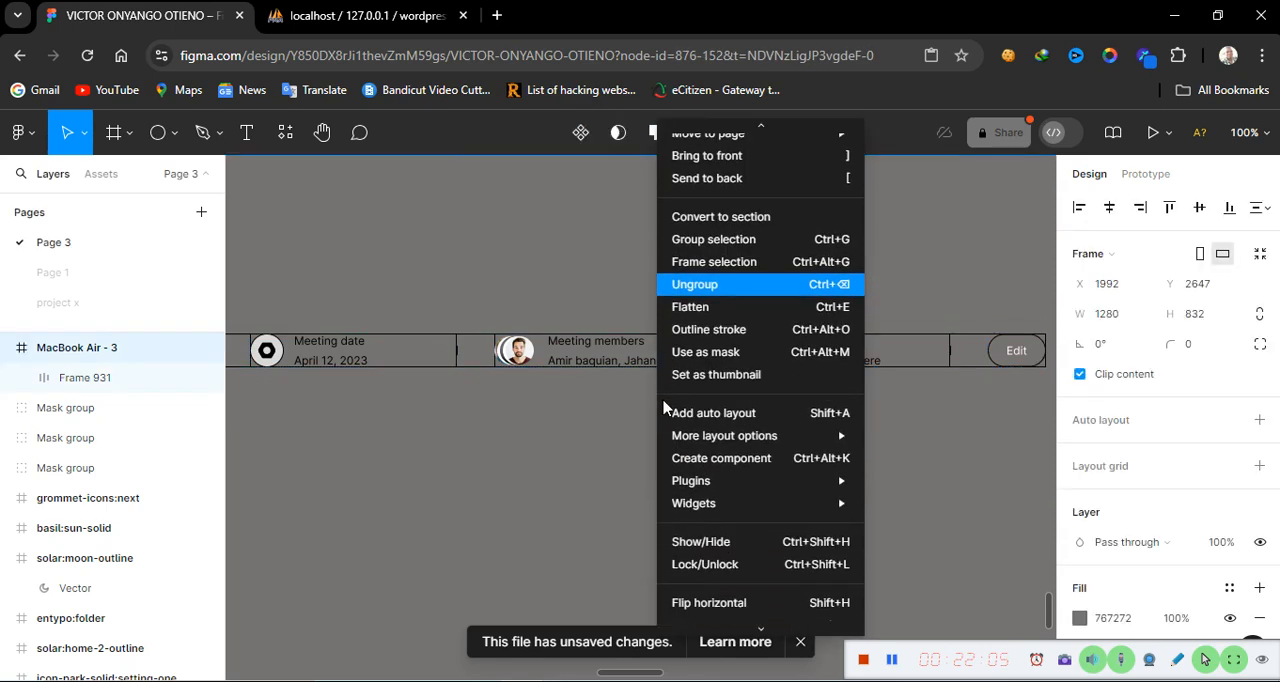
pyautogui.click(585, 470)
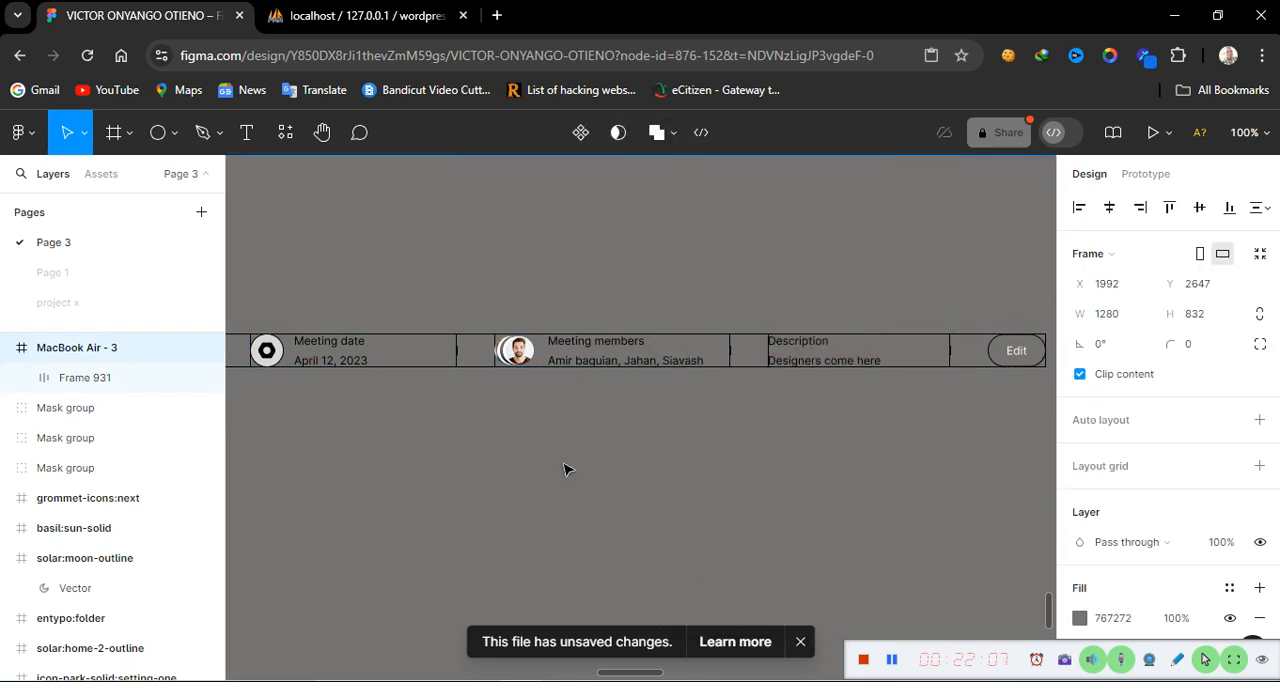
# Set the auto layout frame's vertical padding to 20
pyautogui.hscroll(-8, 568, 470)
pyautogui.hscroll(5, 568, 470)
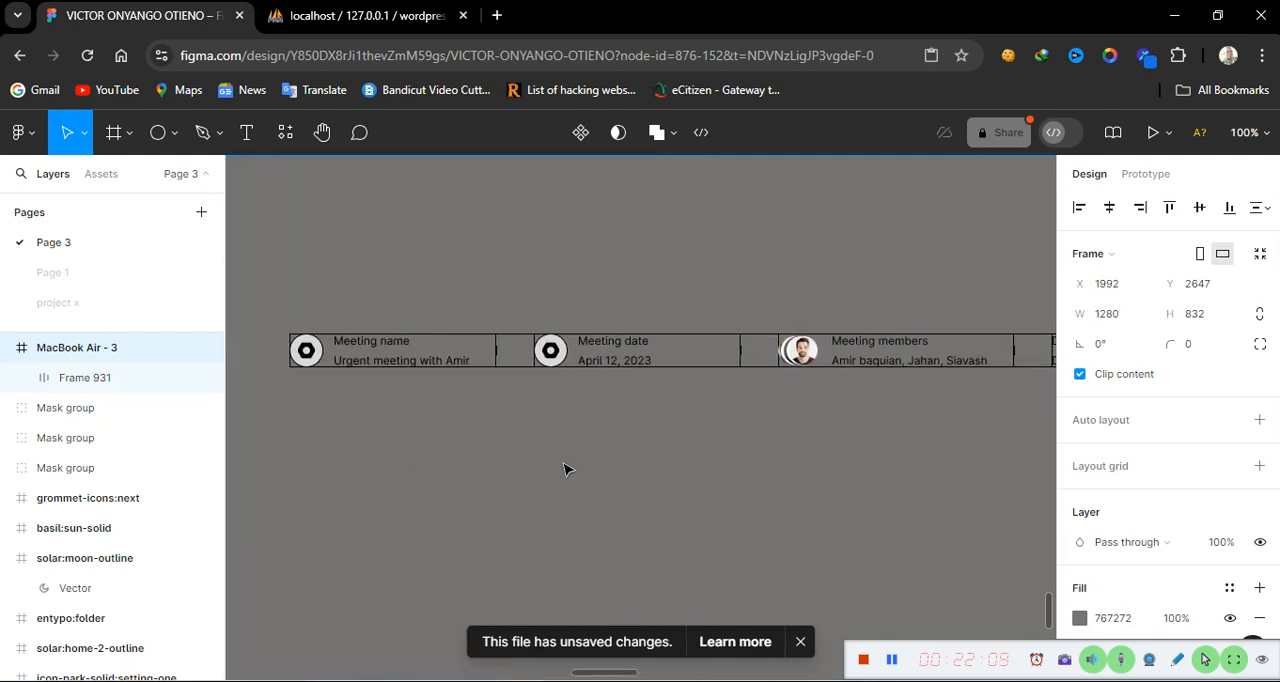
pyautogui.hscroll(3, 565, 470)
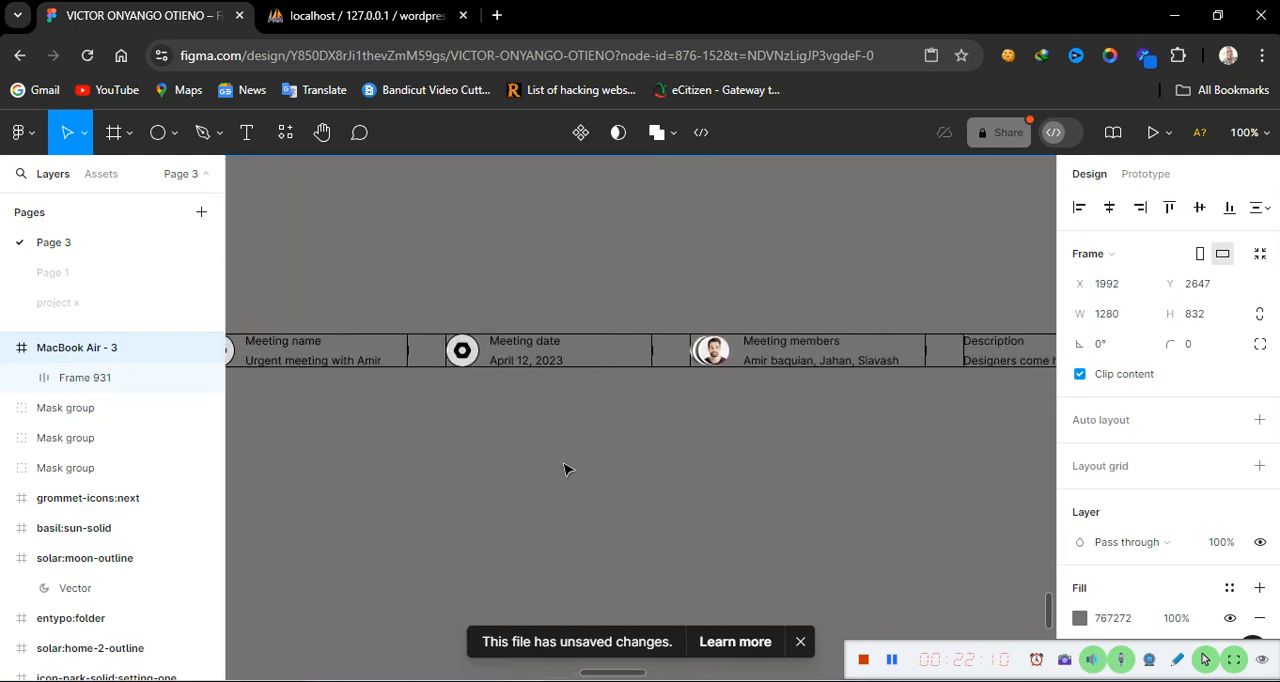
pyautogui.click(596, 358)
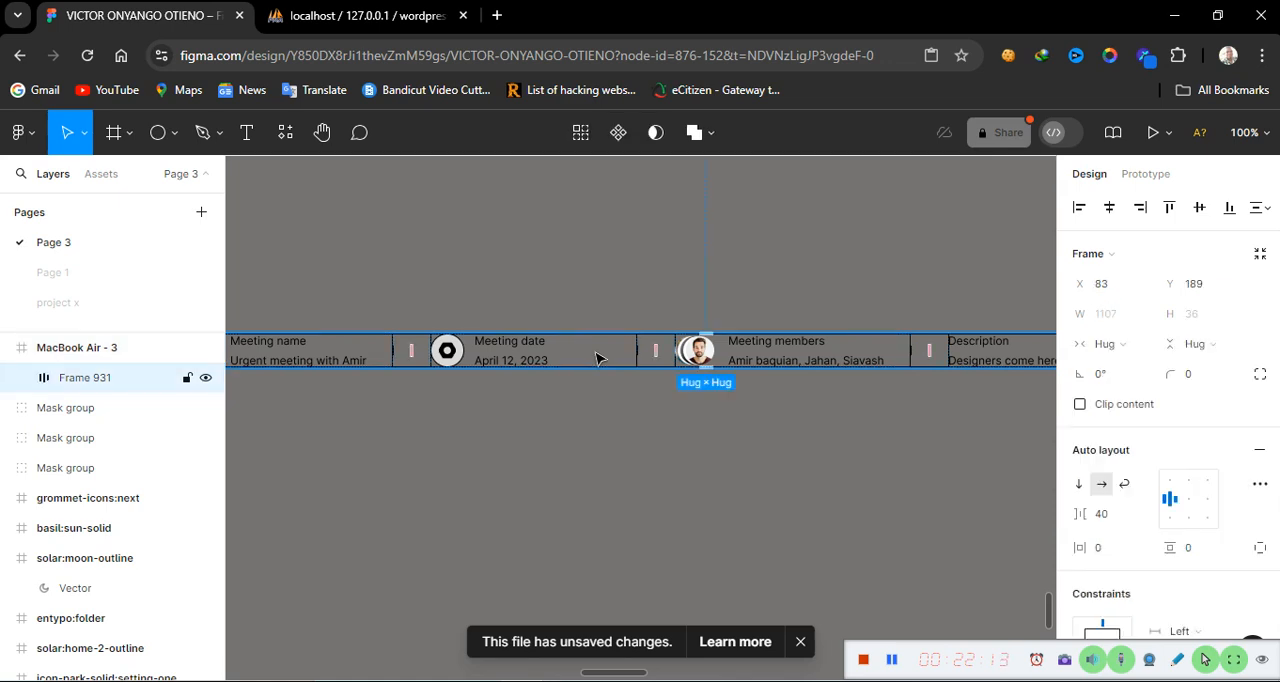
pyautogui.click(1191, 559)
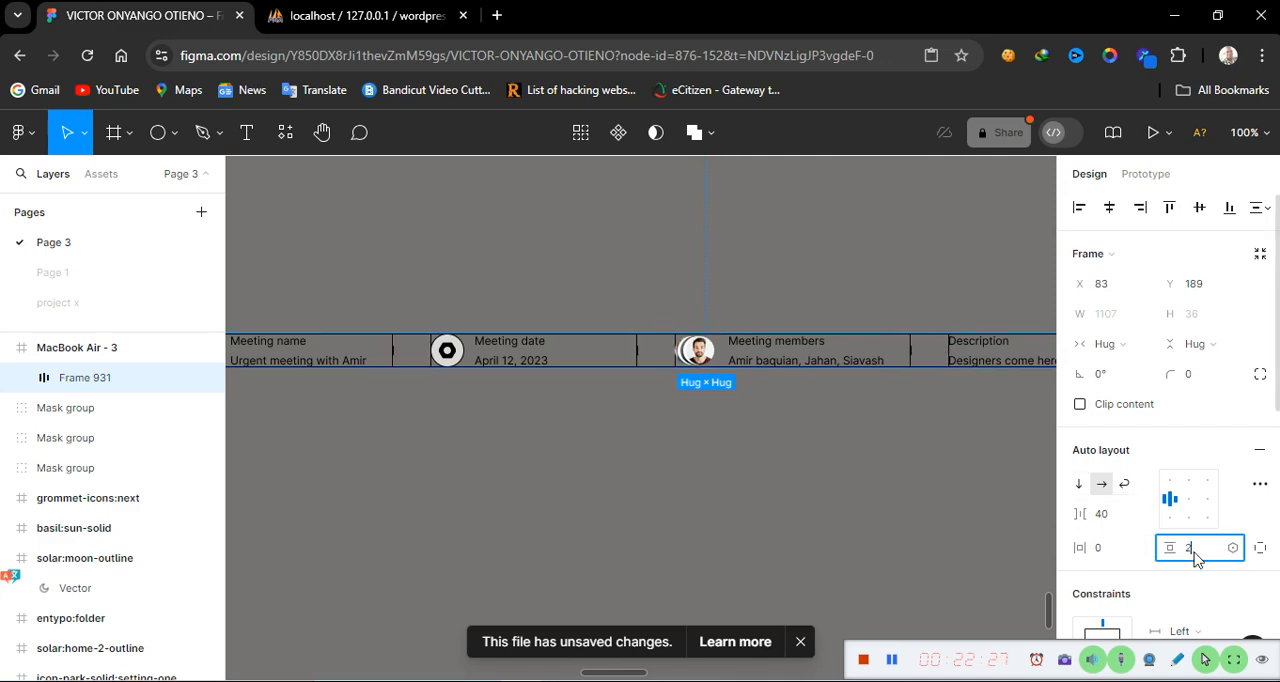
pyautogui.write('0')
pyautogui.press('Return')
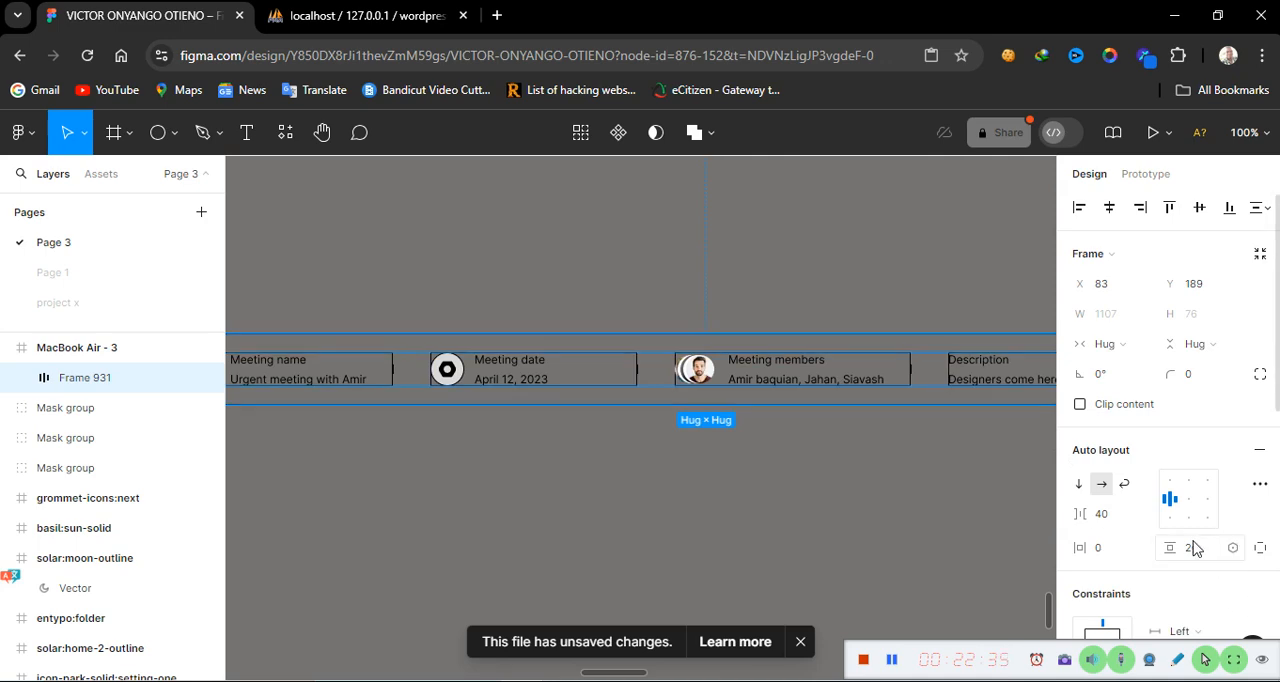
# Set the auto layout frame's horizontal padding to 40
pyautogui.click(773, 541)
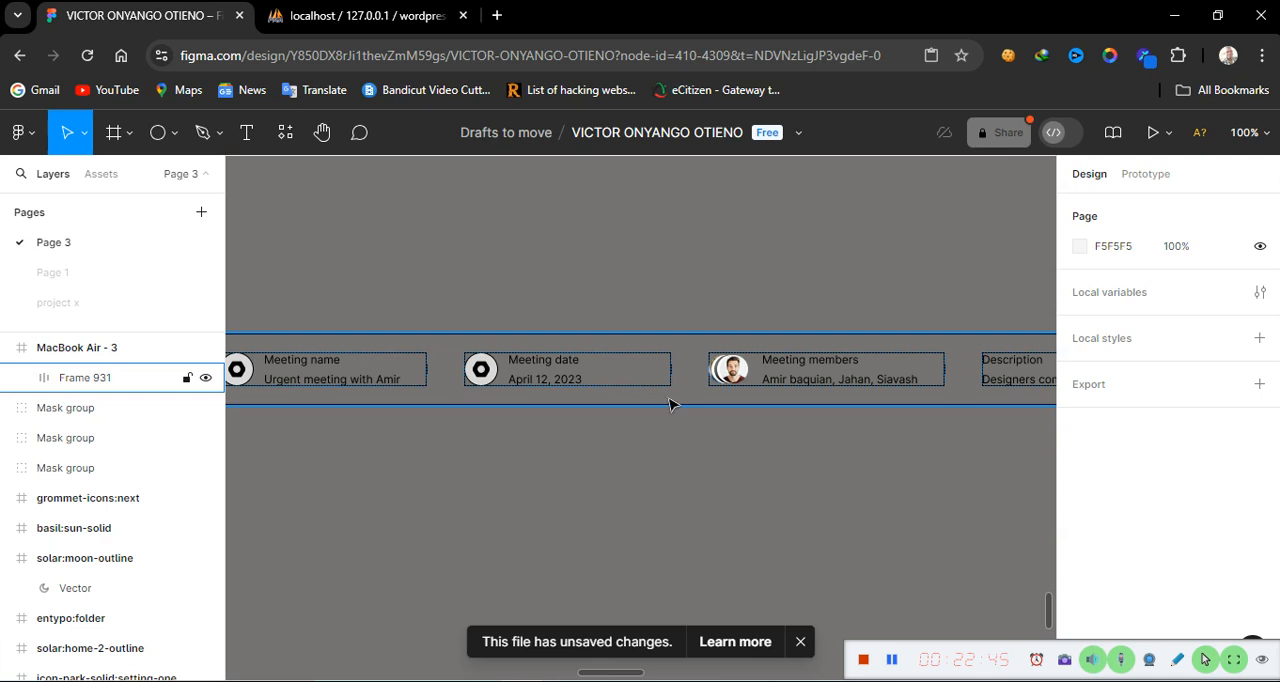
pyautogui.hscroll(-10, 670, 404)
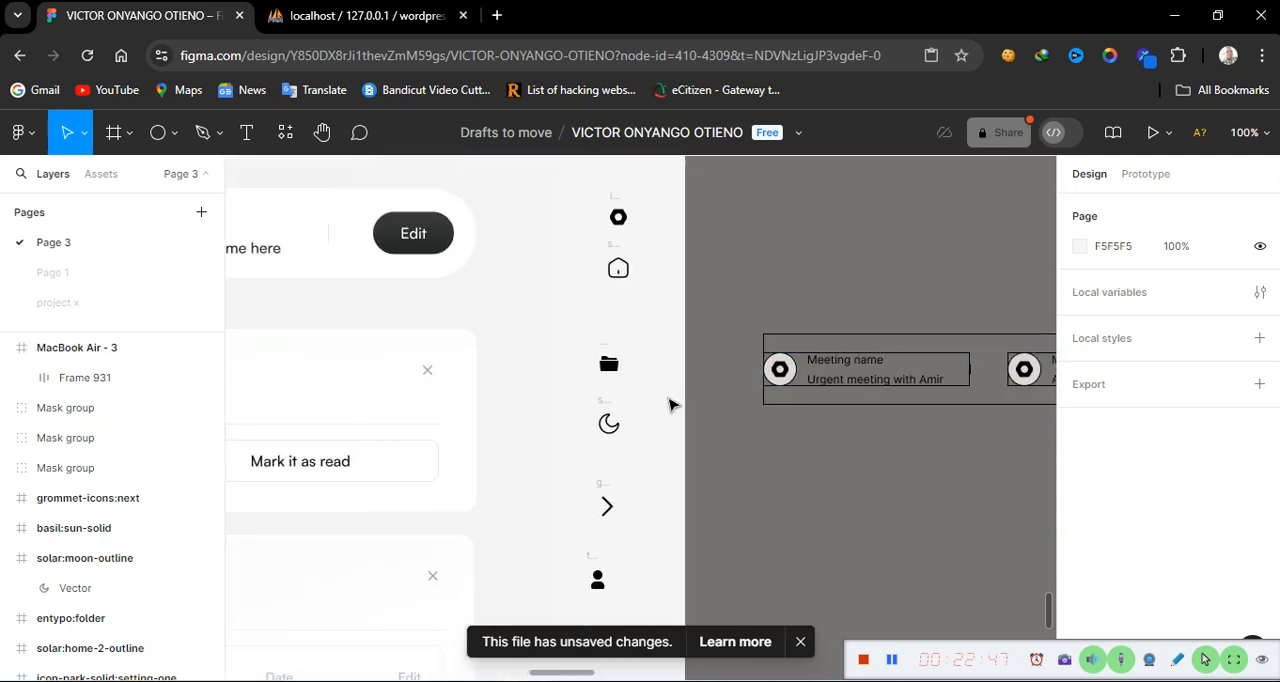
pyautogui.hscroll(5, 670, 404)
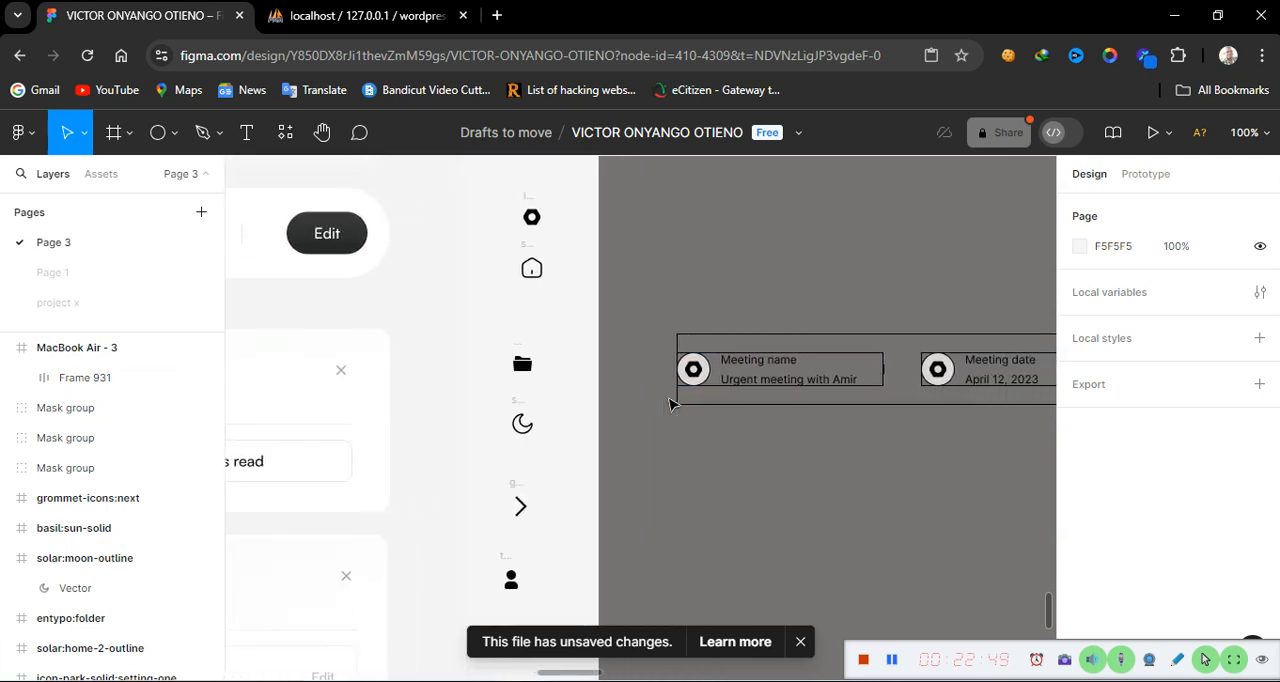
pyautogui.hscroll(12, 670, 404)
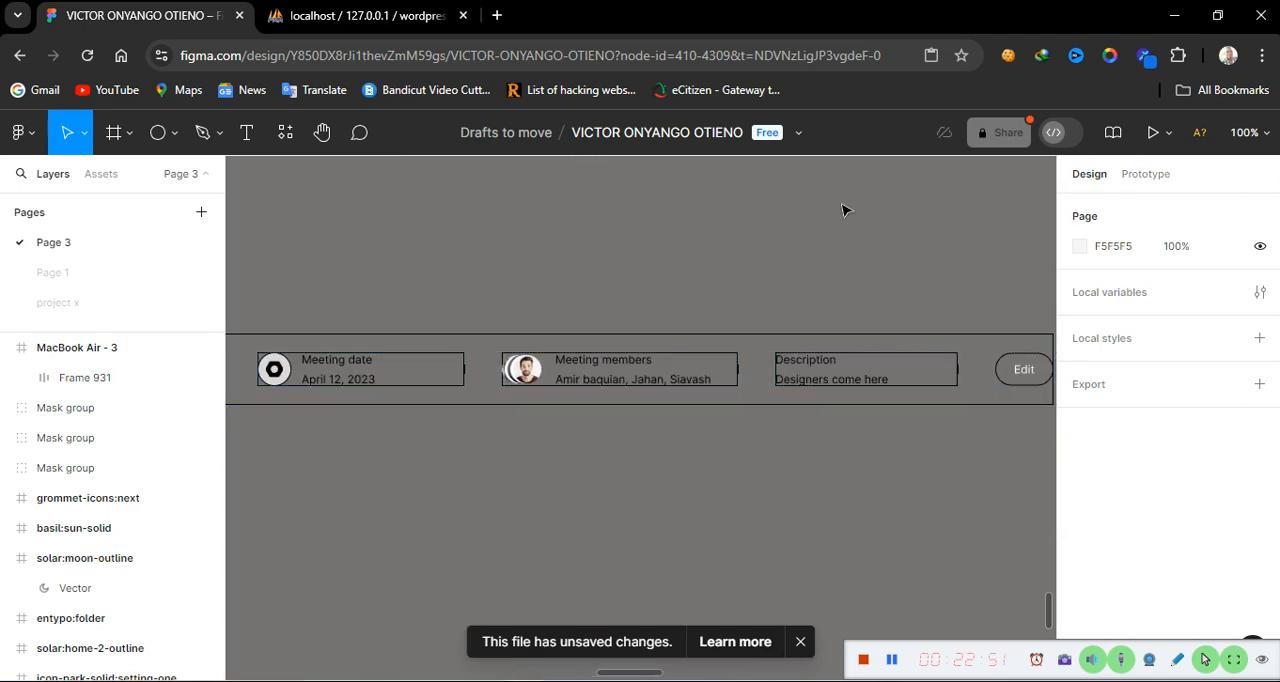
pyautogui.click(780, 370)
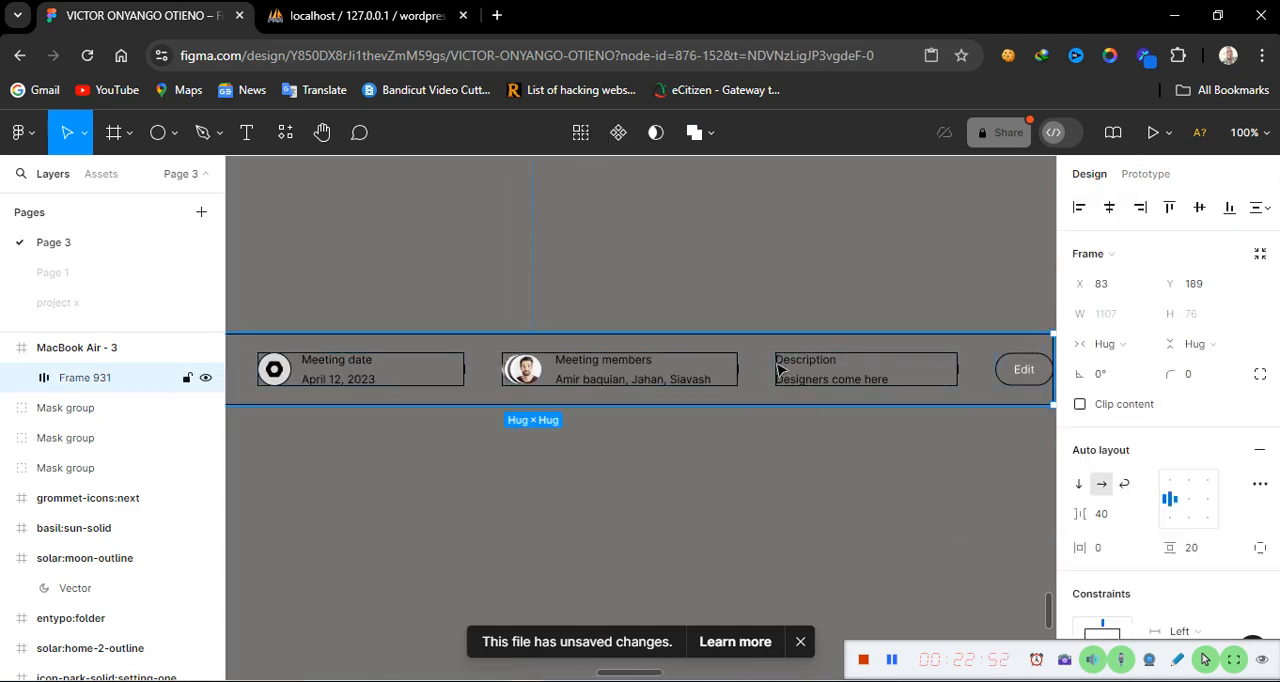
pyautogui.click(1105, 557)
pyautogui.doubleClick(1103, 553)
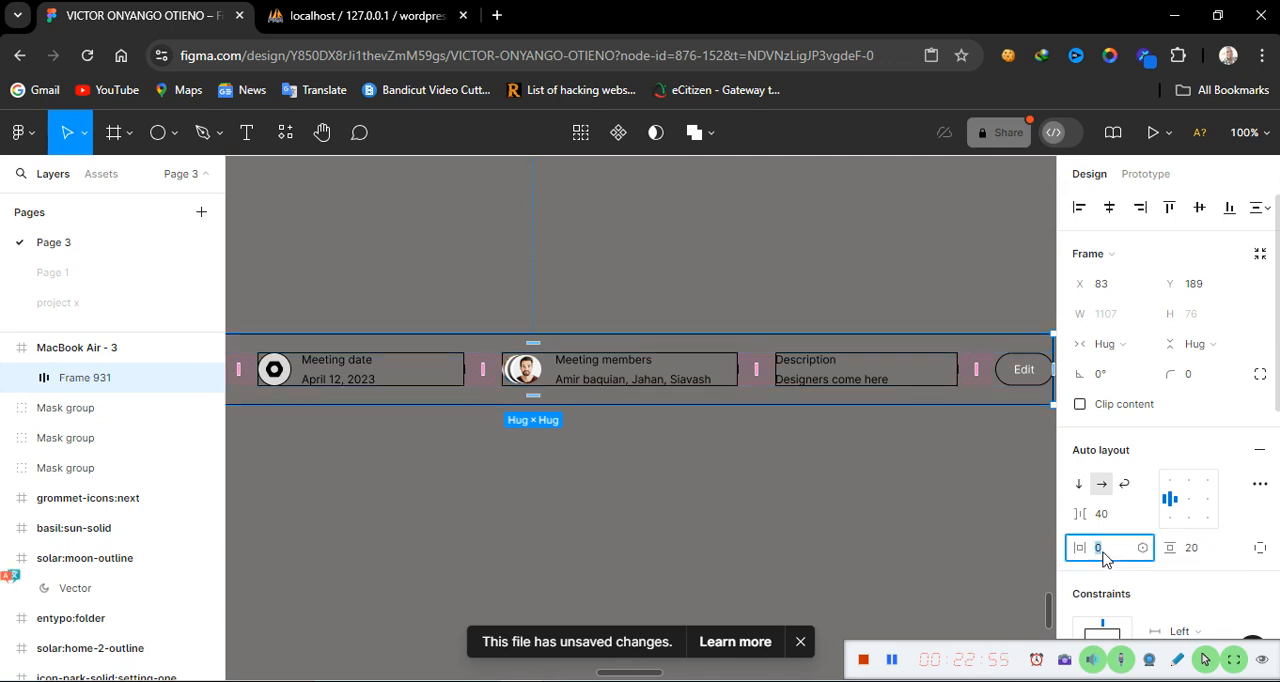
pyautogui.write('40')
pyautogui.press('Return')
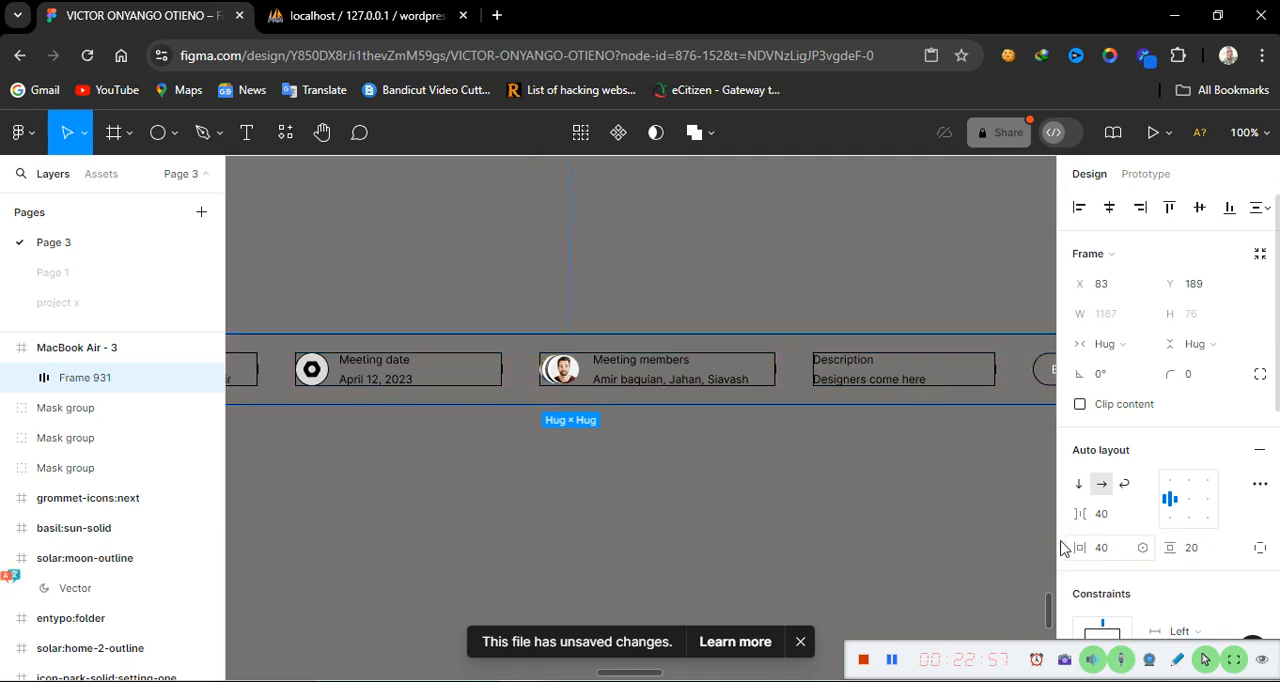
# Set the auto layout frame's horizontal padding to 20
pyautogui.hscroll(-5, 900, 557)
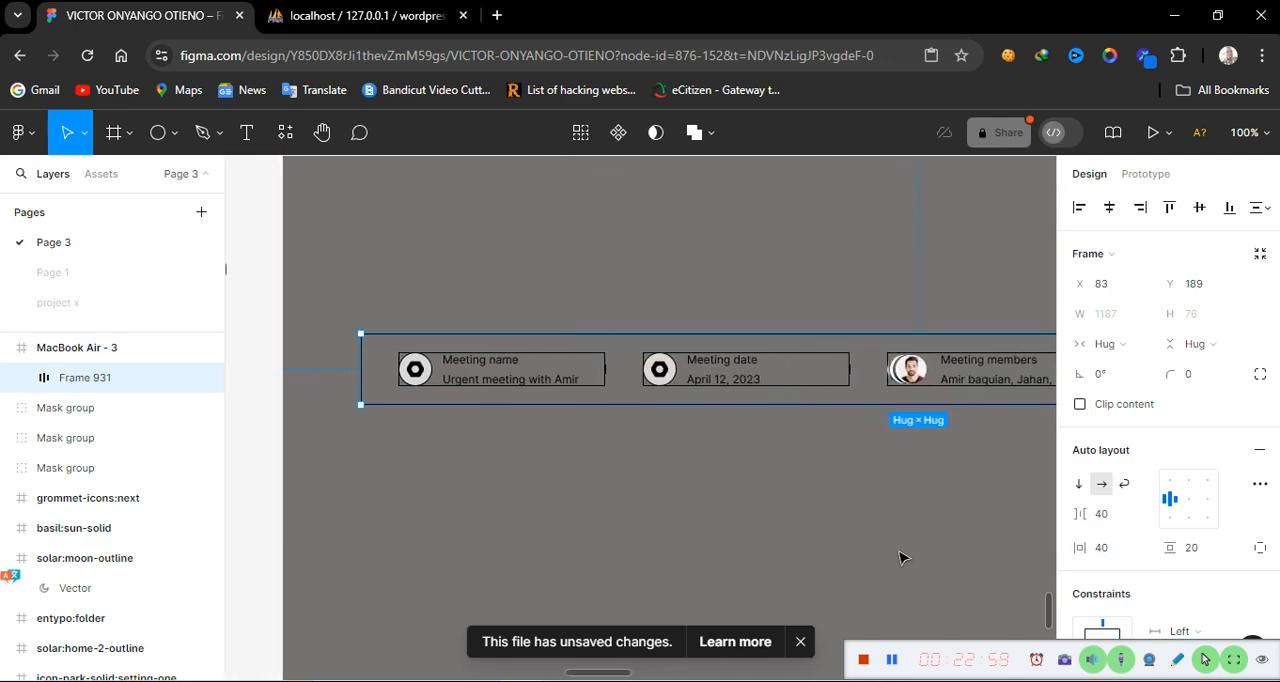
pyautogui.hscroll(1, 900, 557)
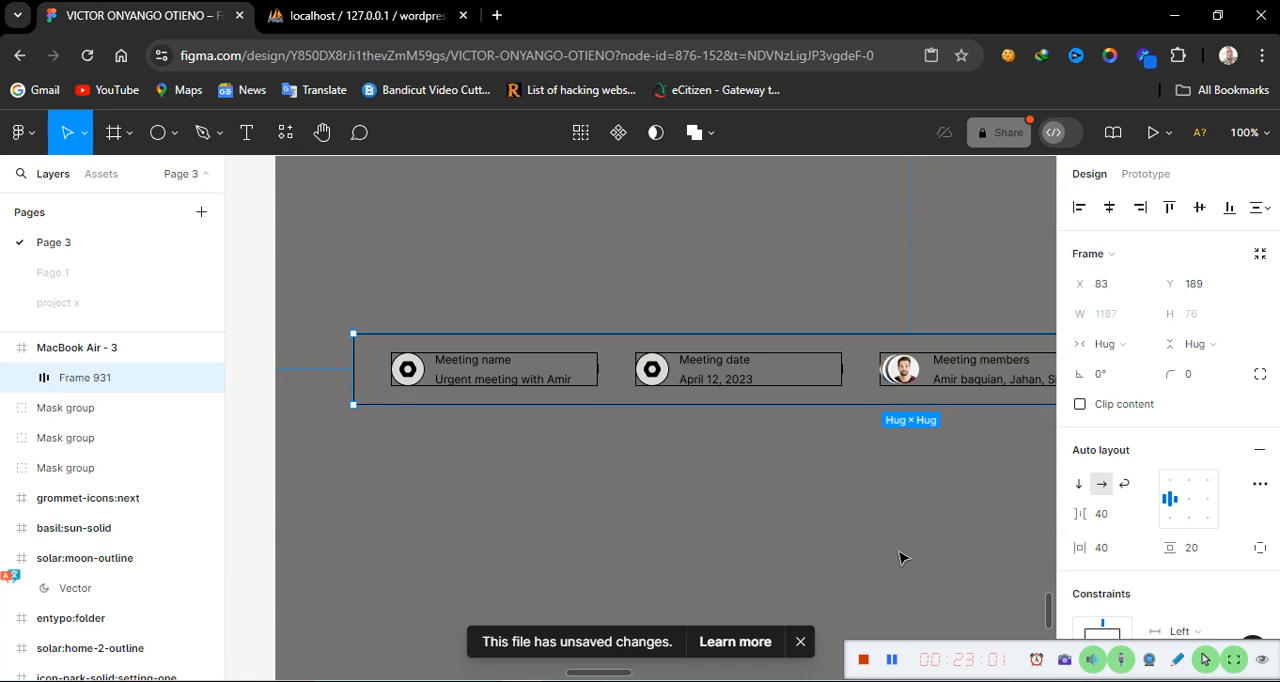
pyautogui.hscroll(-10, 900, 557)
pyautogui.hscroll(6, 900, 557)
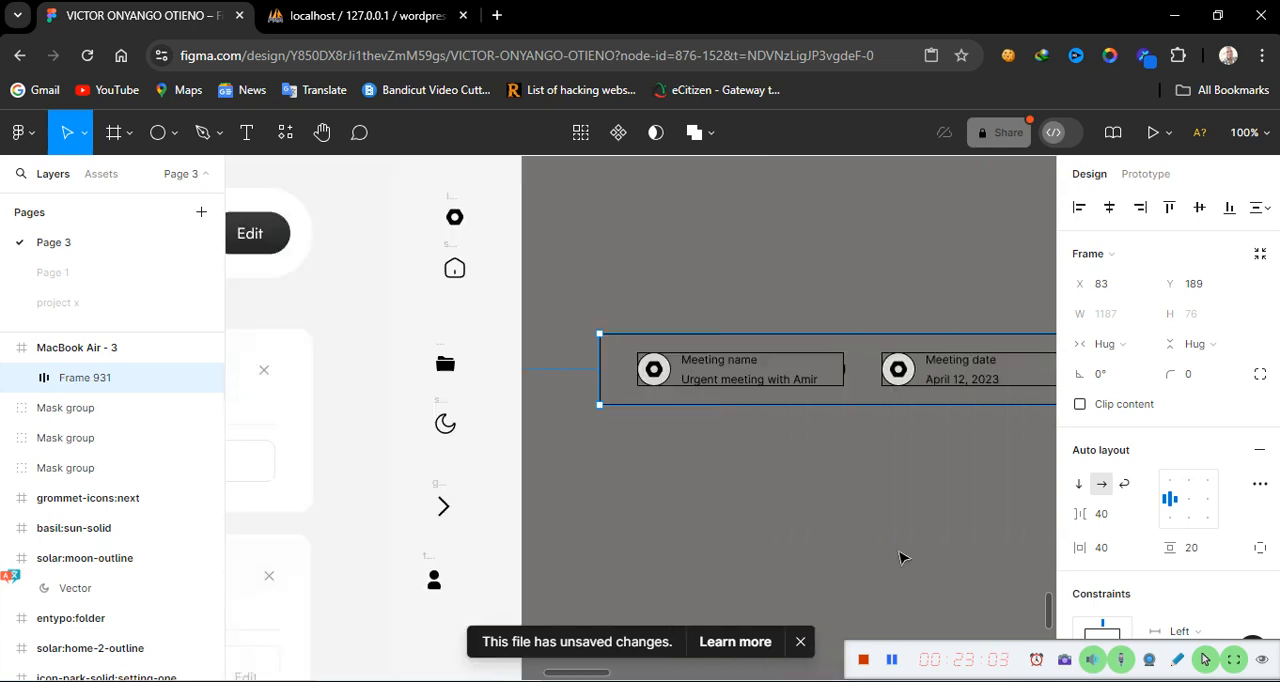
pyautogui.hscroll(15, 900, 557)
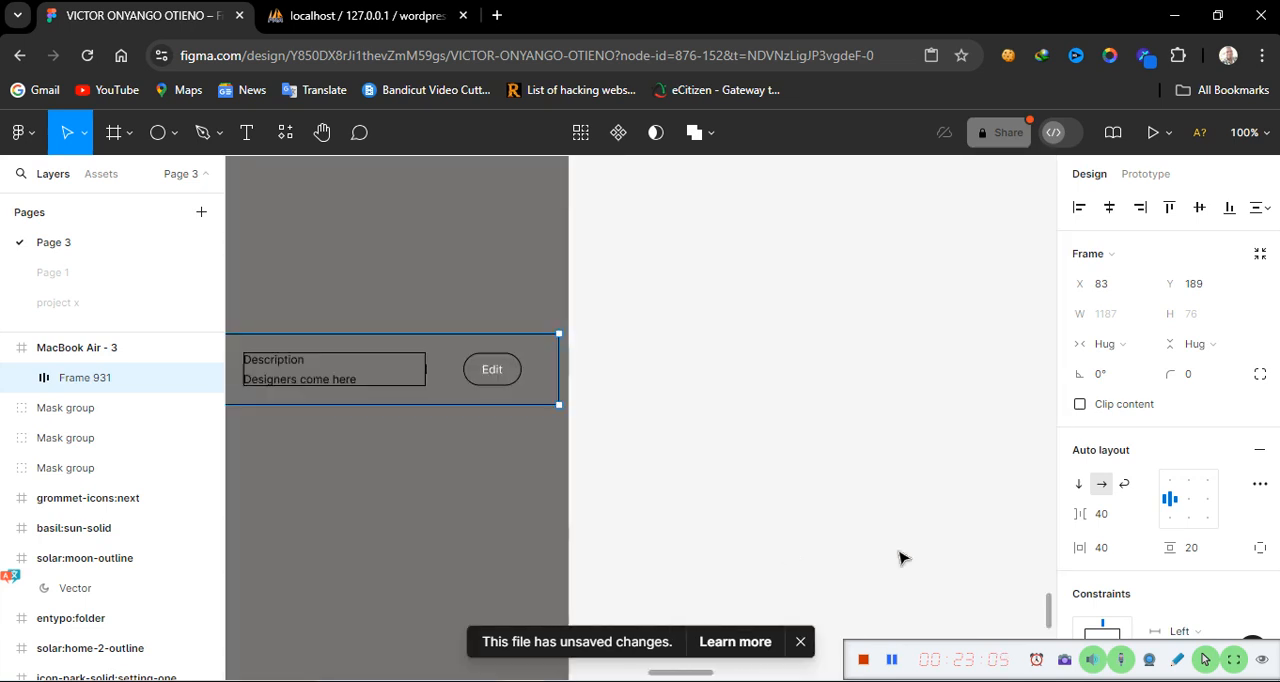
pyautogui.hscroll(-3, 900, 557)
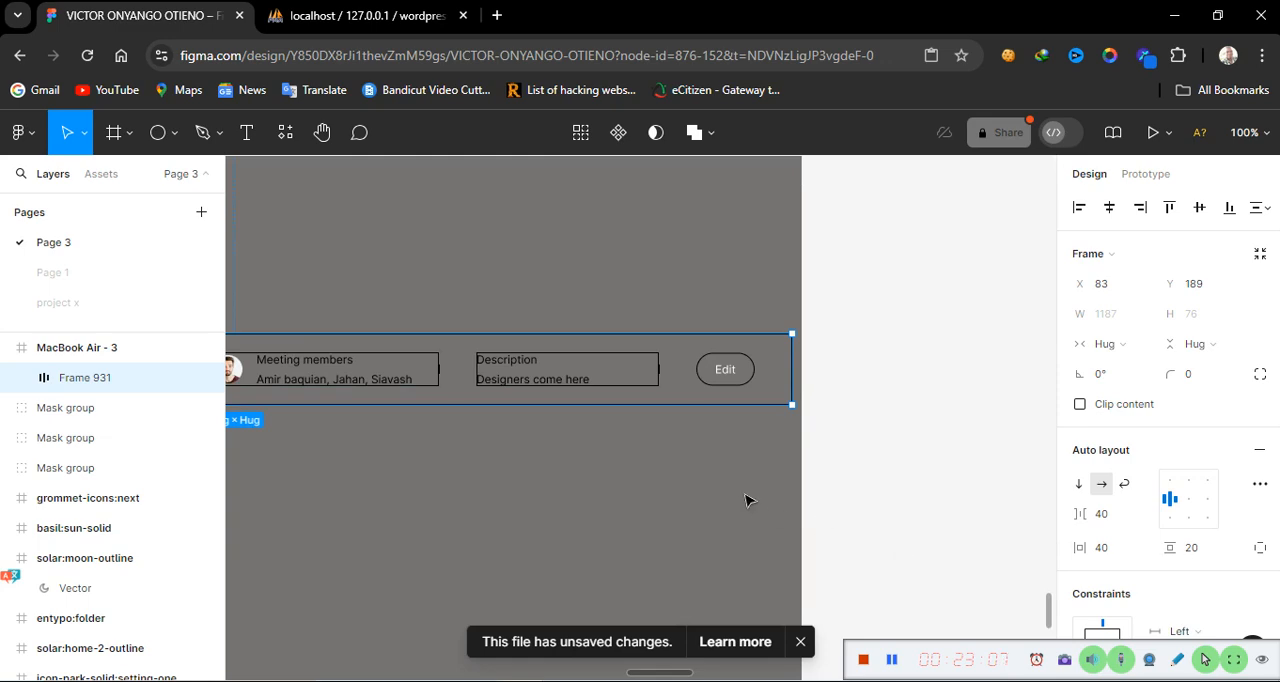
pyautogui.click(1114, 552)
pyautogui.write('20')
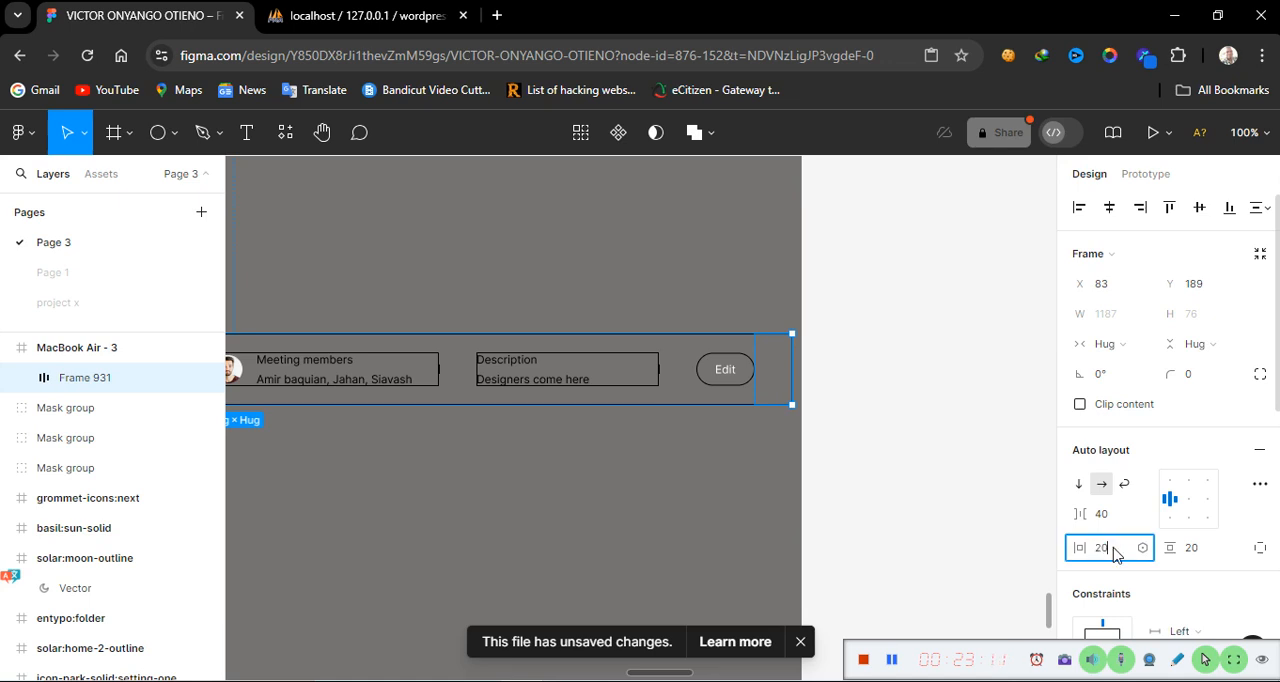
pyautogui.press('Return')
pyautogui.click(732, 548)
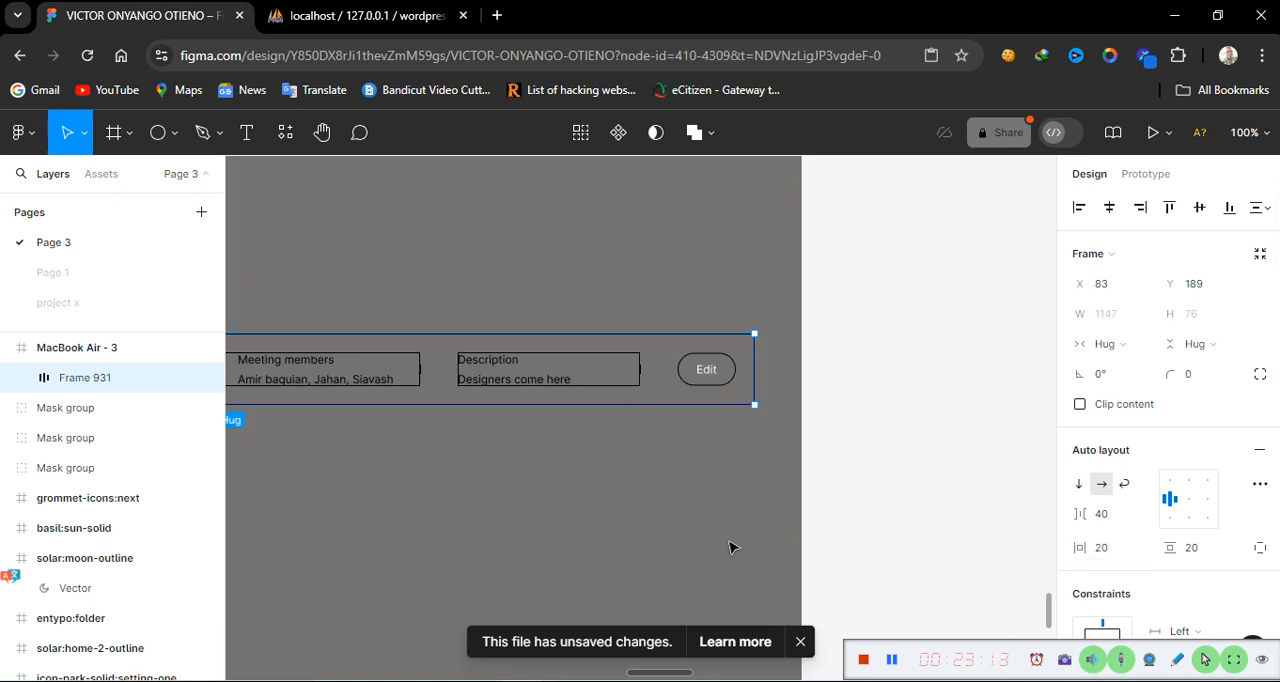
# Give the auto layout frame a white fill and hide the extra 20% black fill layer
pyautogui.hscroll(-8, 659, 532)
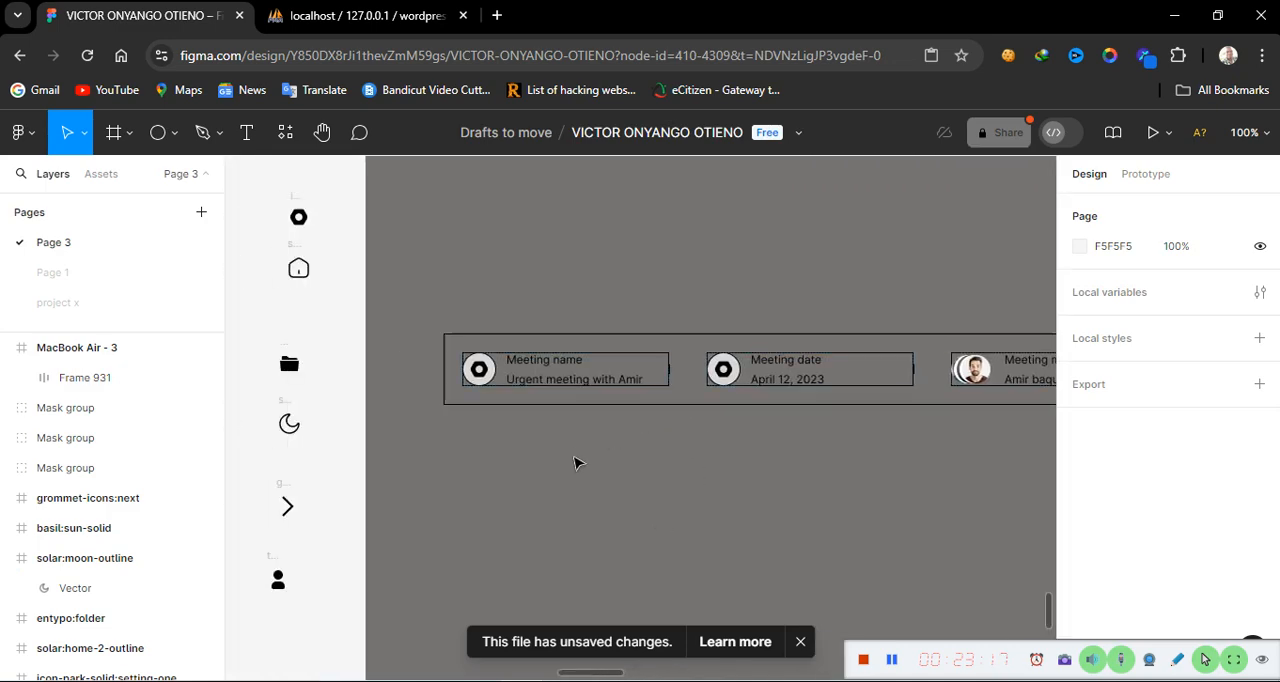
pyautogui.click(706, 405)
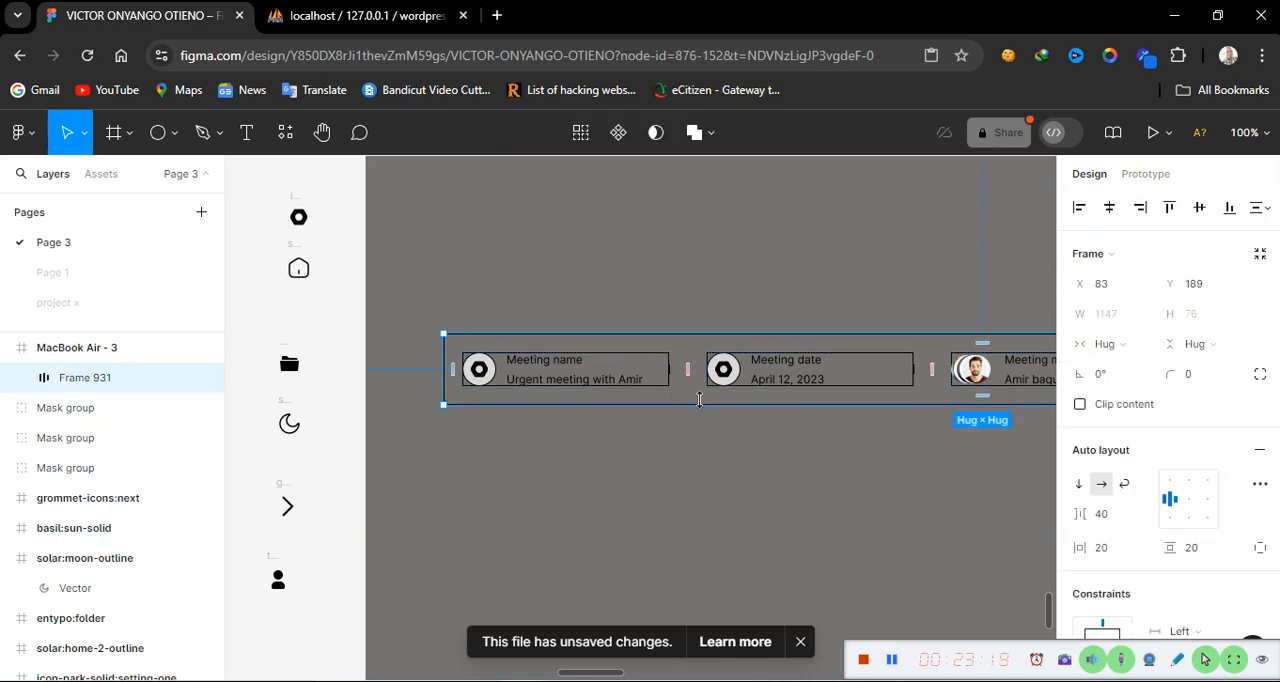
pyautogui.hscroll(-6, 597, 460)
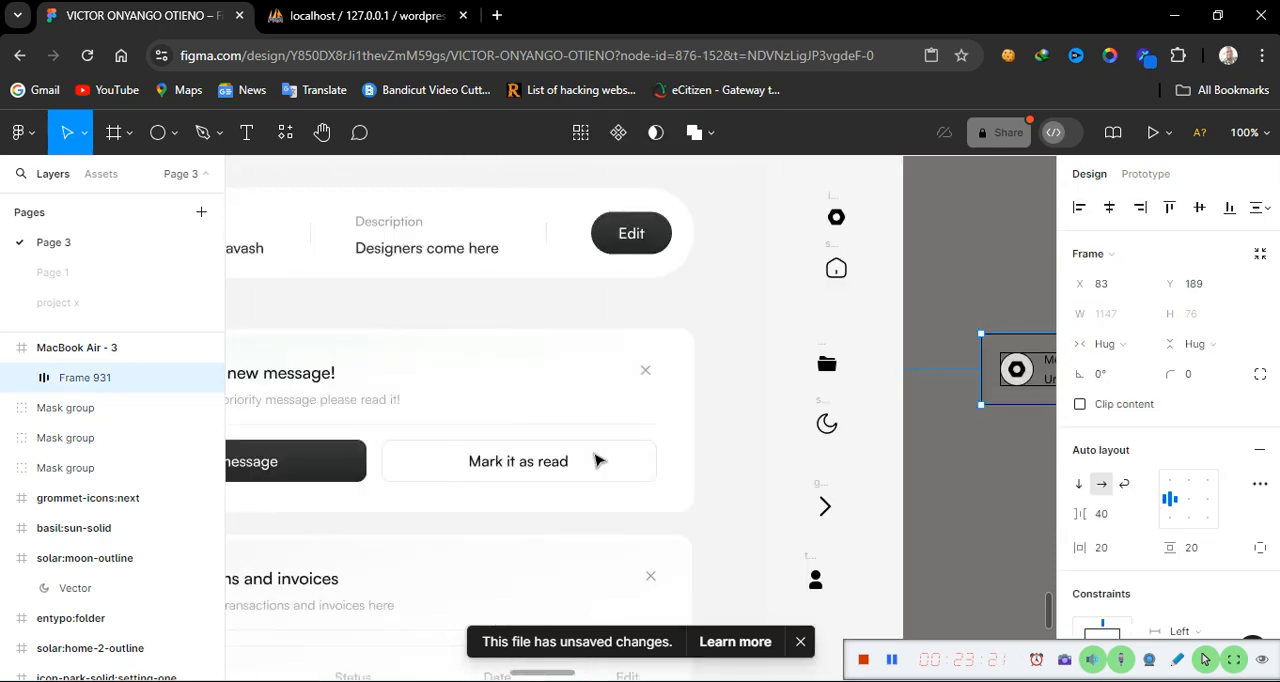
pyautogui.hscroll(-2, 597, 460)
pyautogui.hscroll(7, 597, 460)
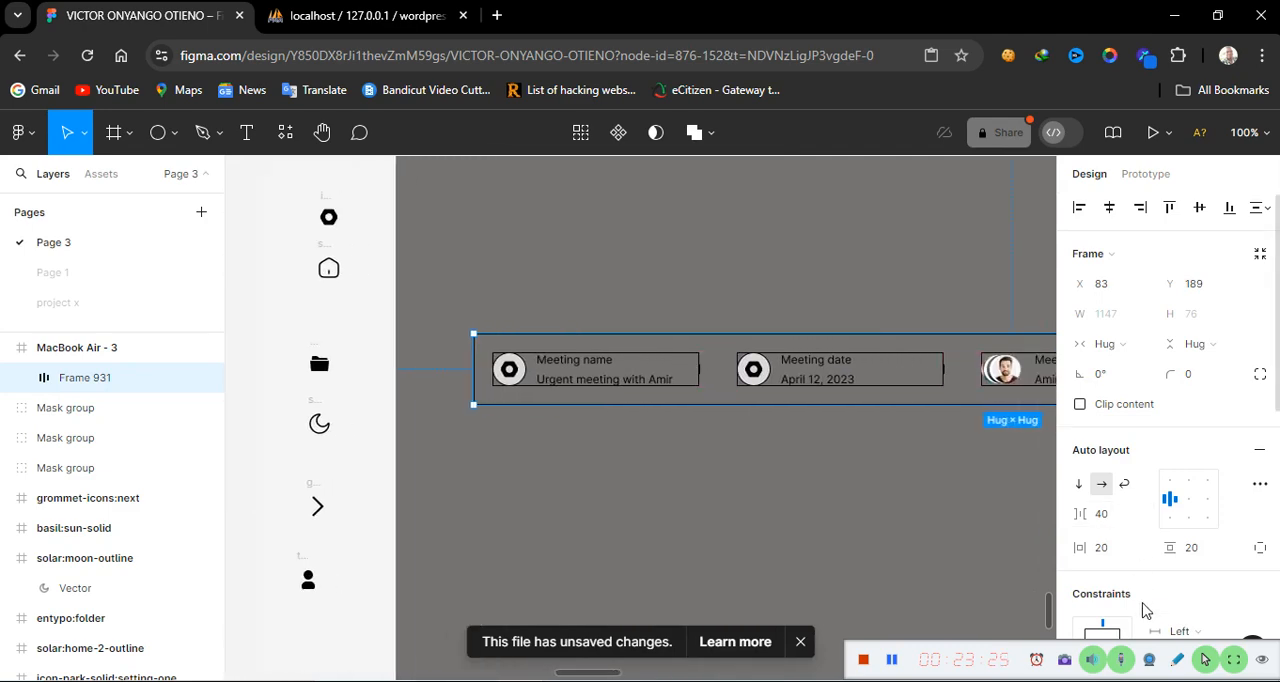
pyautogui.scroll(-4, 1143, 608)
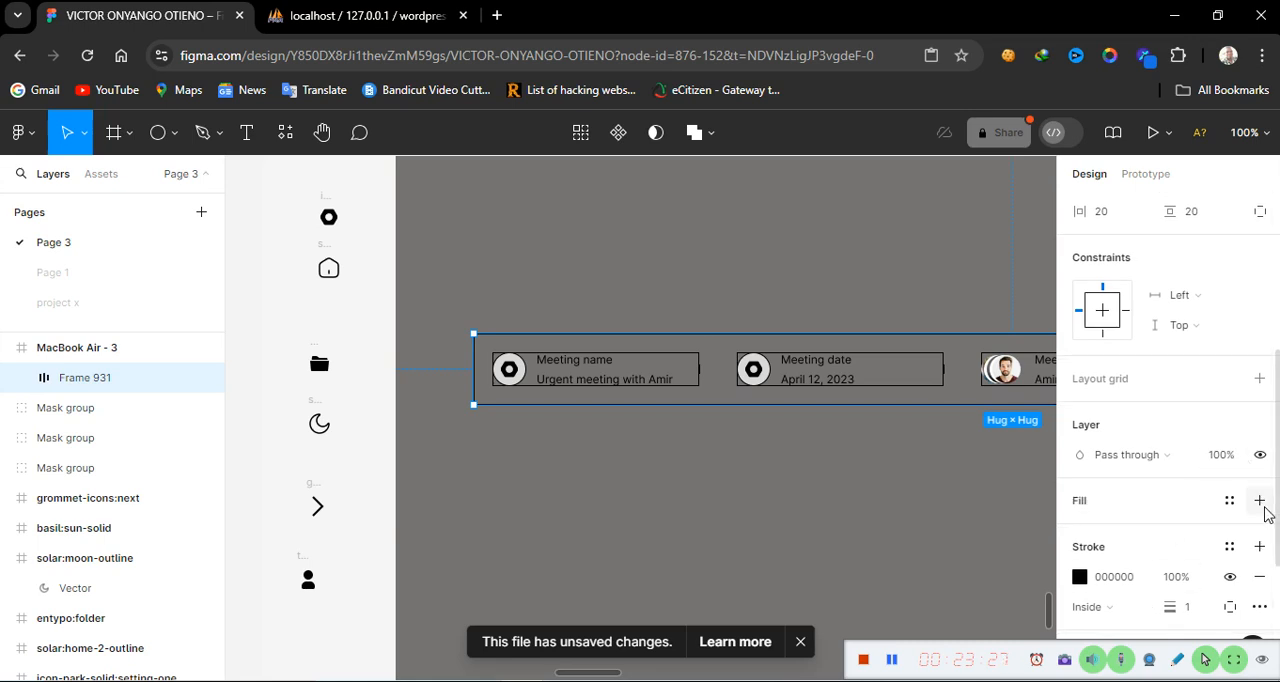
pyautogui.doubleClick(1259, 500)
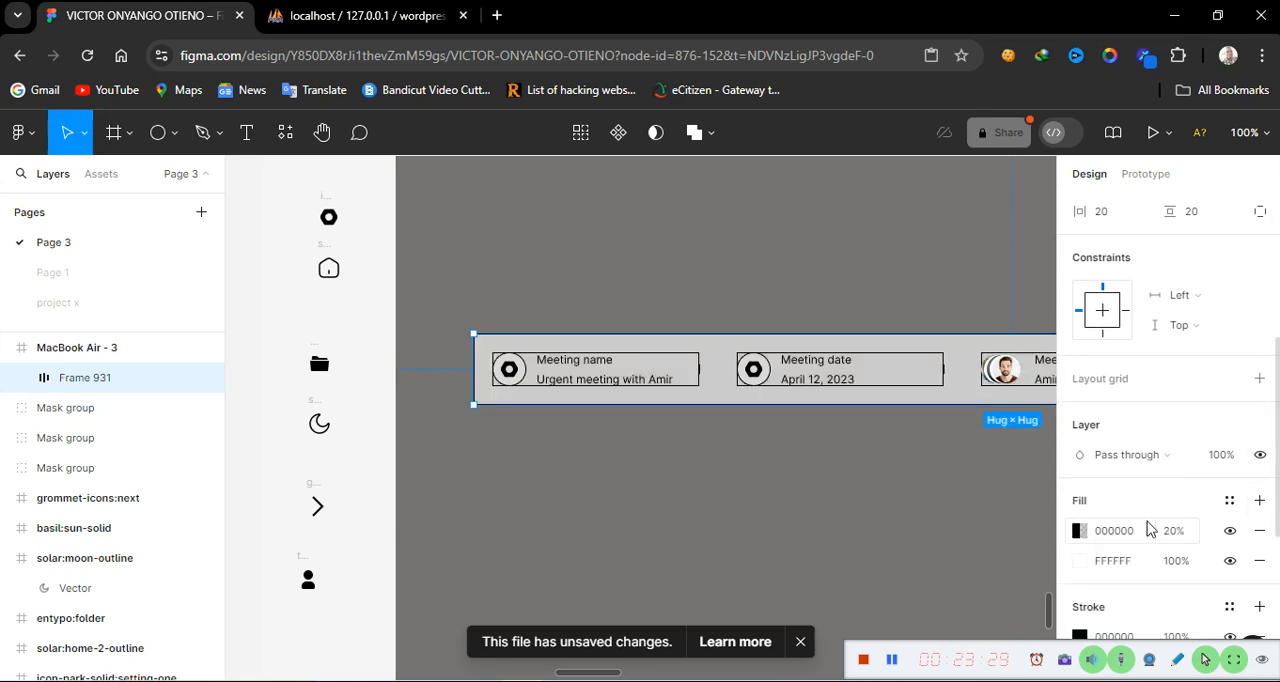
pyautogui.click(1231, 531)
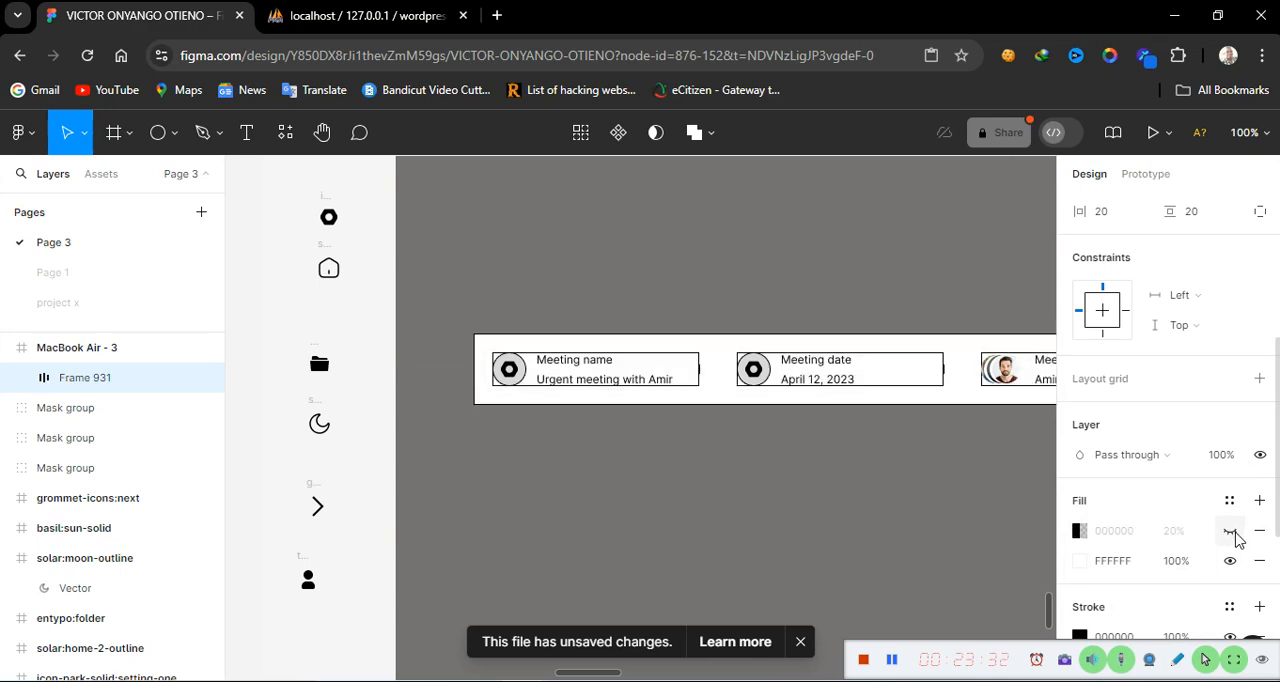
pyautogui.click(810, 516)
pyautogui.click(703, 400)
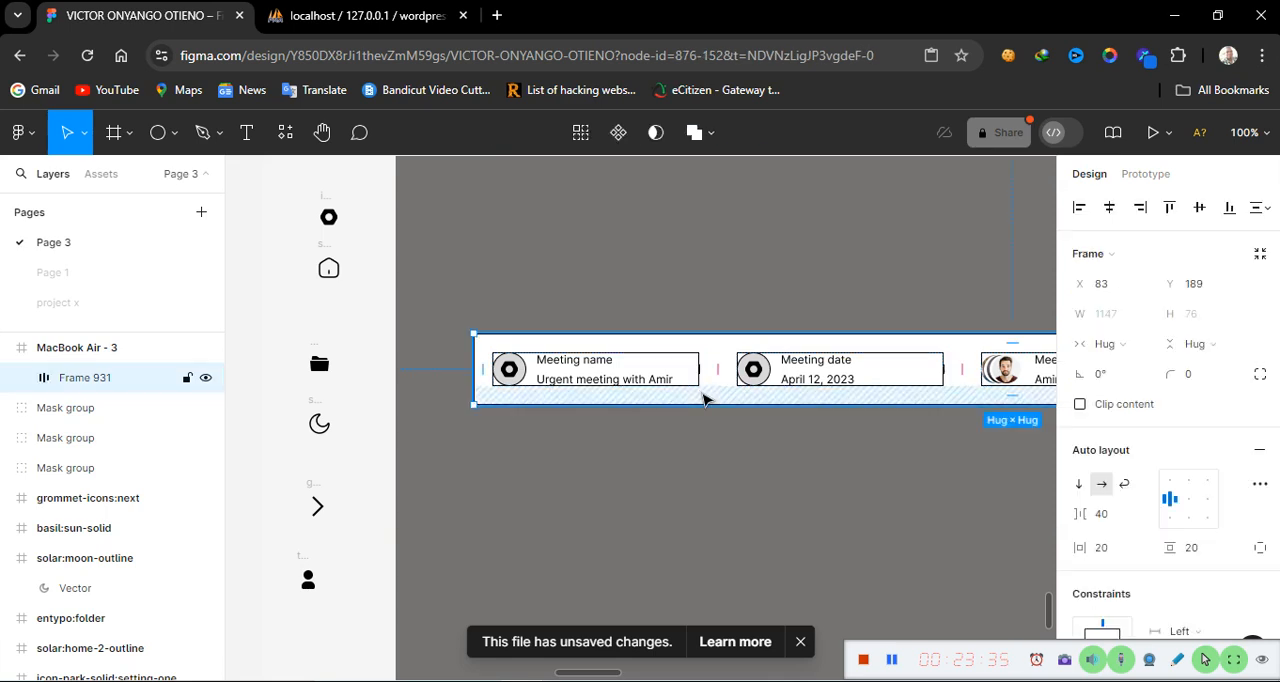
# Switch the frame's vertical resizing to a fixed height of 80
pyautogui.hscroll(-5, 520, 450)
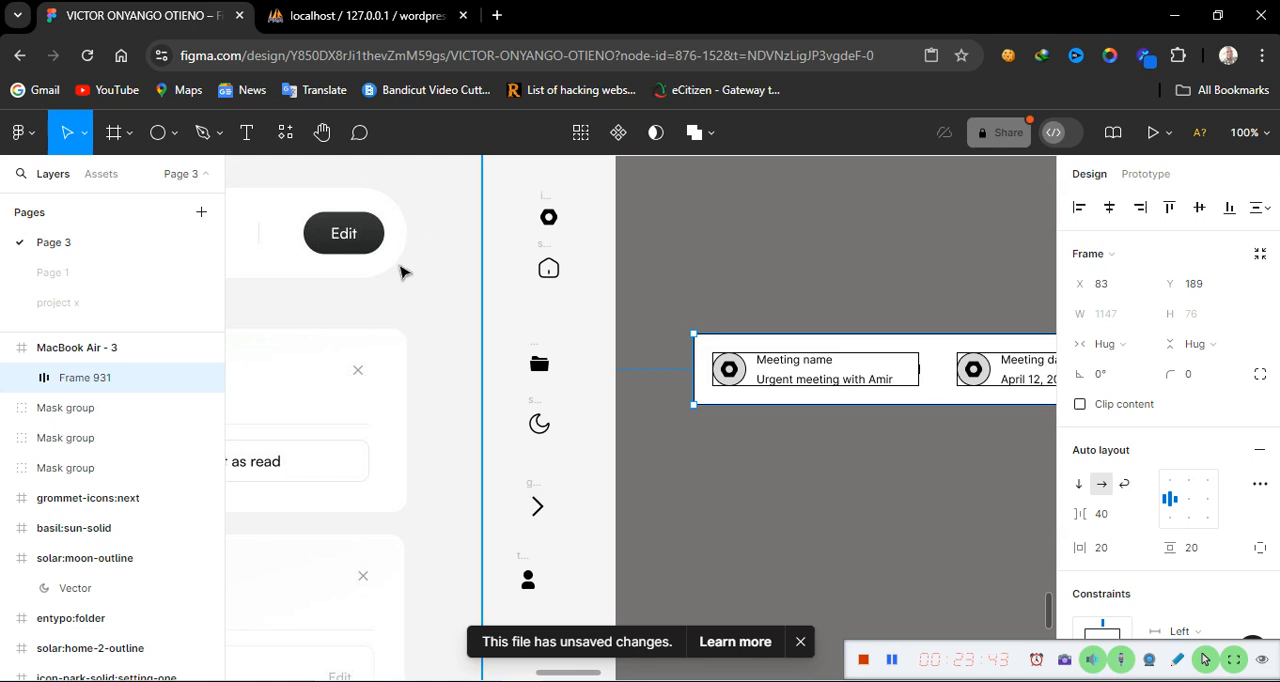
pyautogui.click(857, 398)
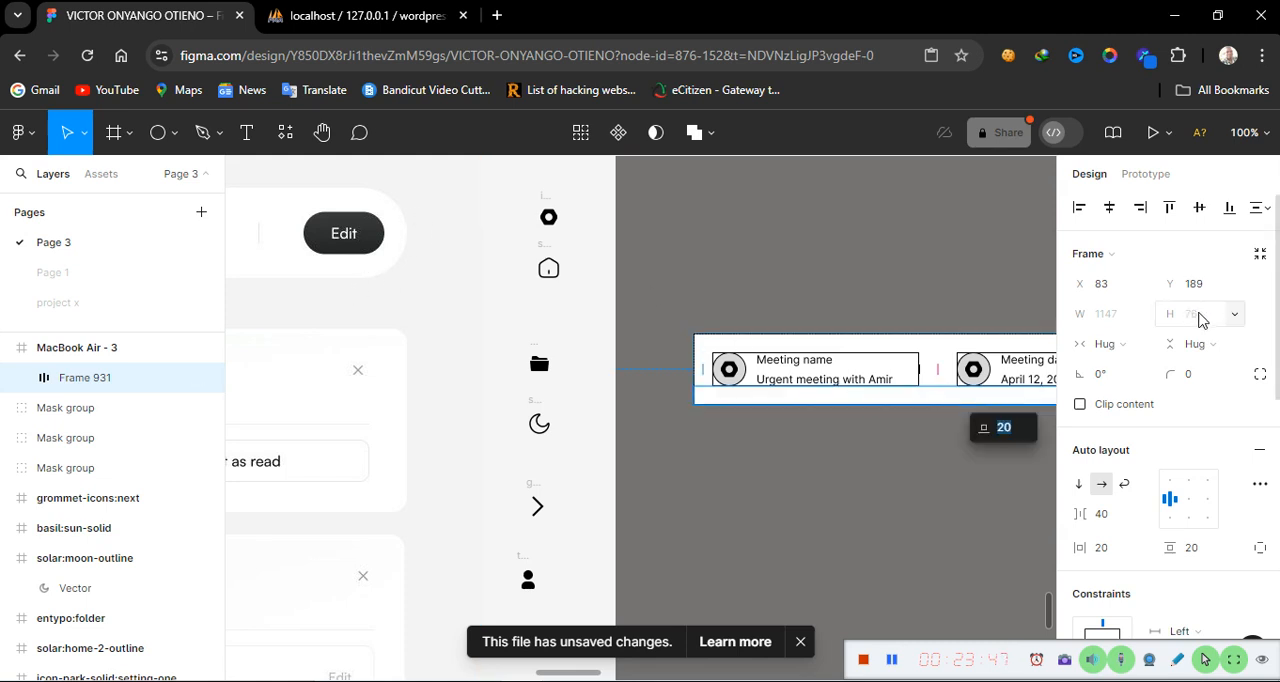
pyautogui.click(1233, 352)
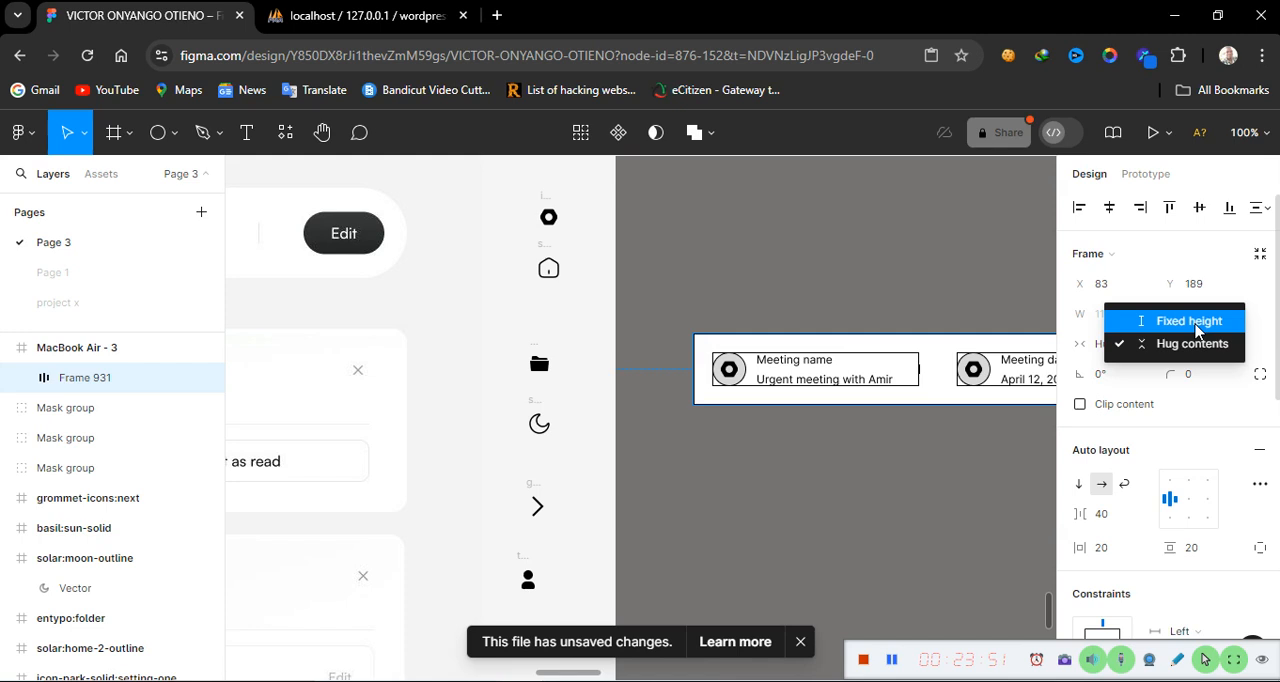
pyautogui.click(1194, 322)
pyautogui.click(1199, 318)
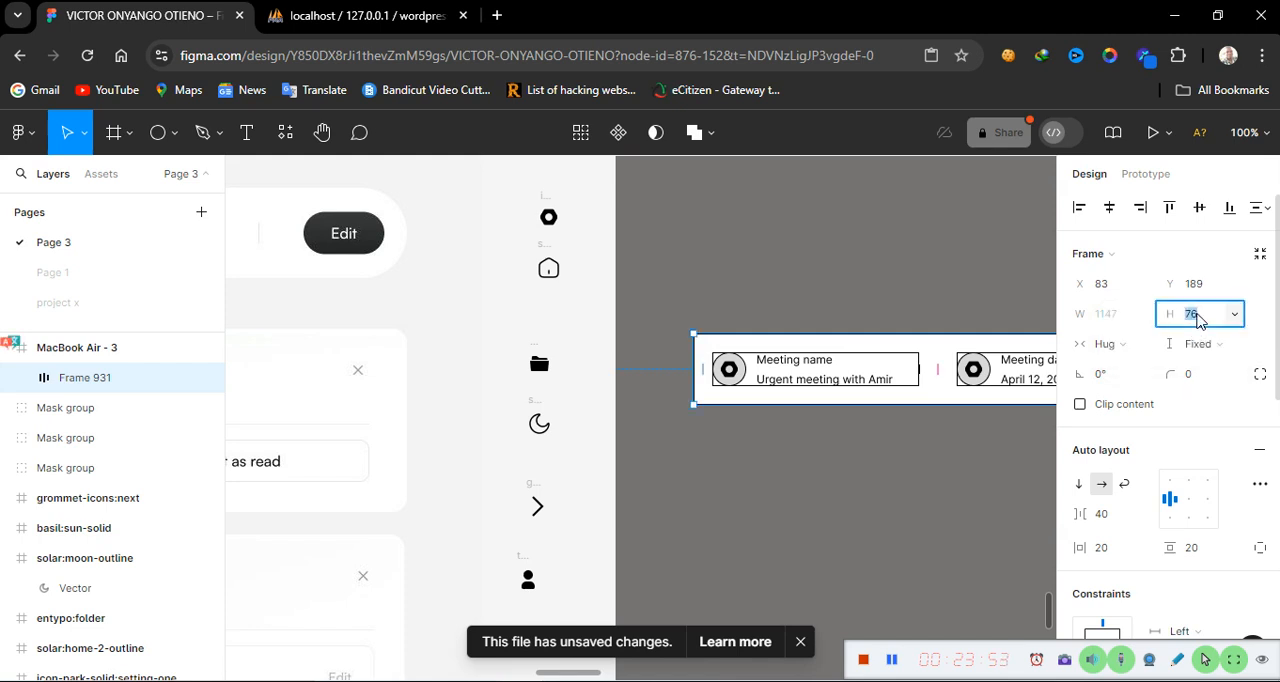
pyautogui.press('Return')
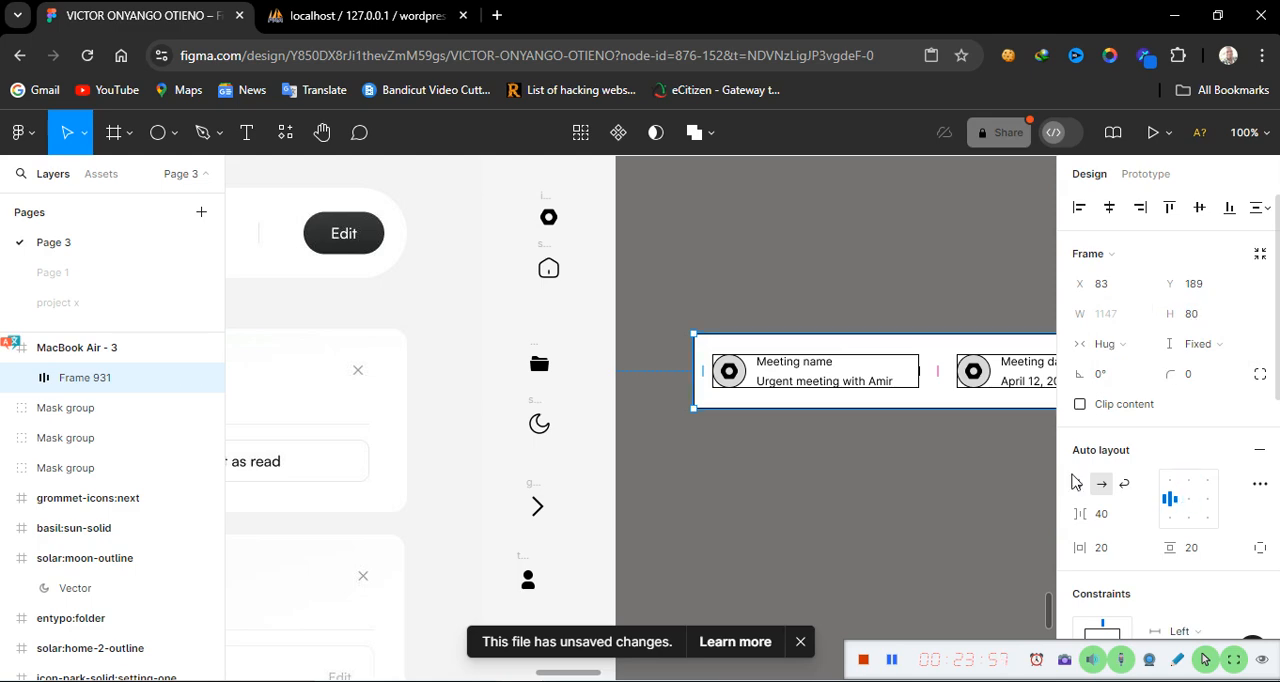
pyautogui.click(882, 494)
# Set the auto layout frame's corner radius to 40
pyautogui.hscroll(3, 882, 494)
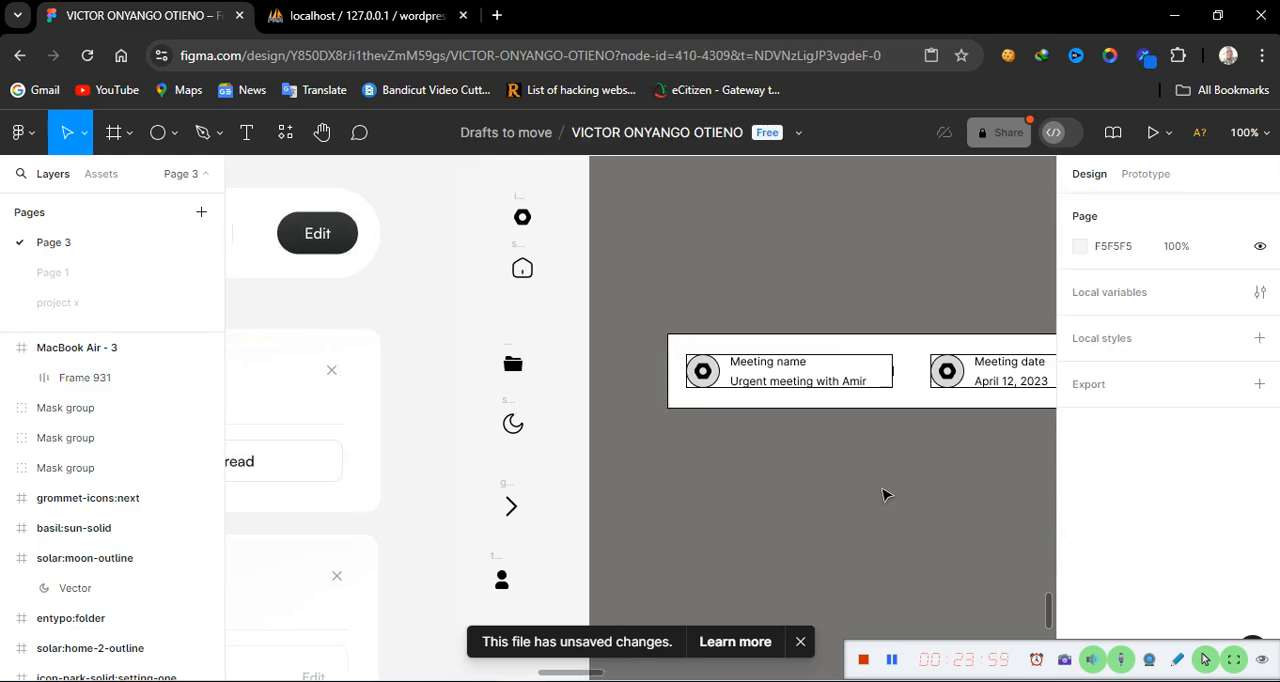
pyautogui.click(836, 399)
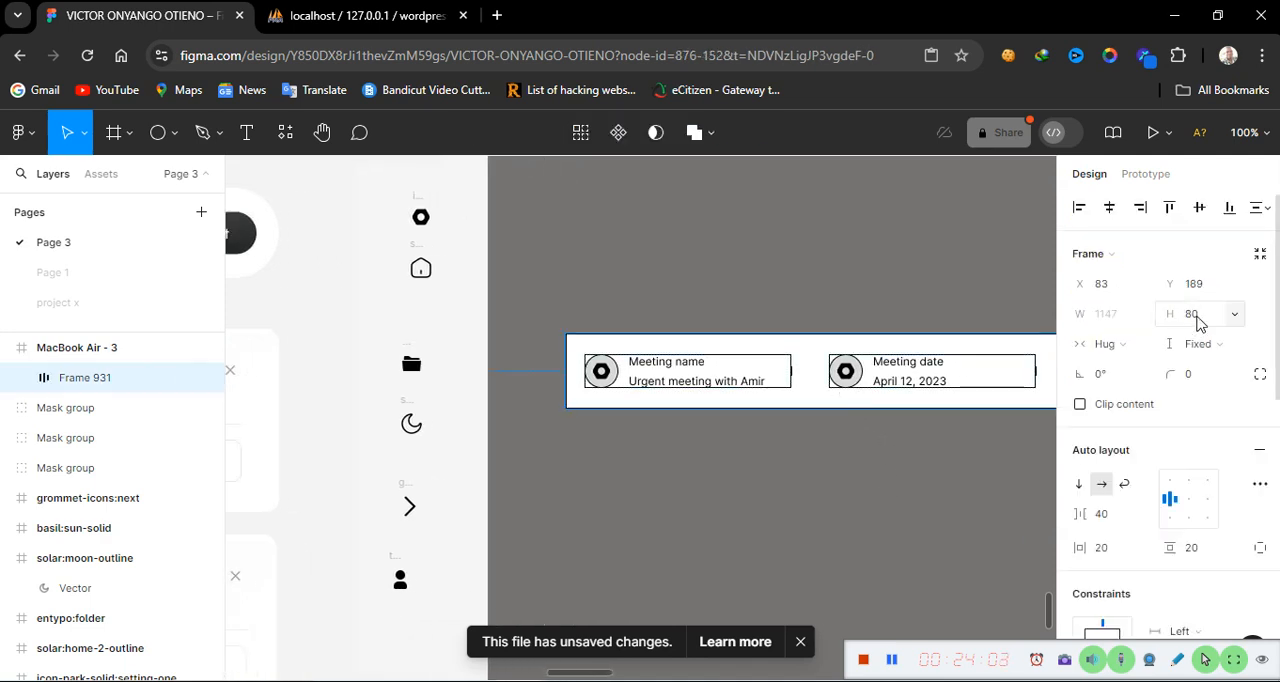
pyautogui.click(1192, 381)
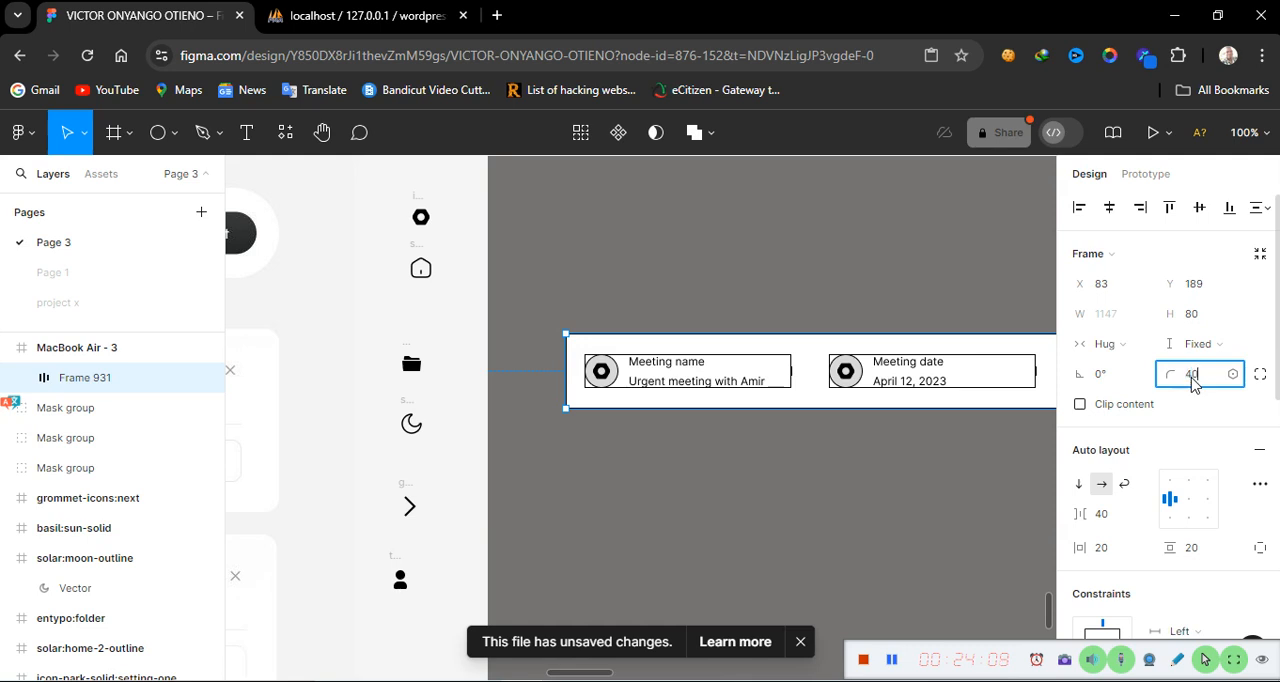
pyautogui.press('Return')
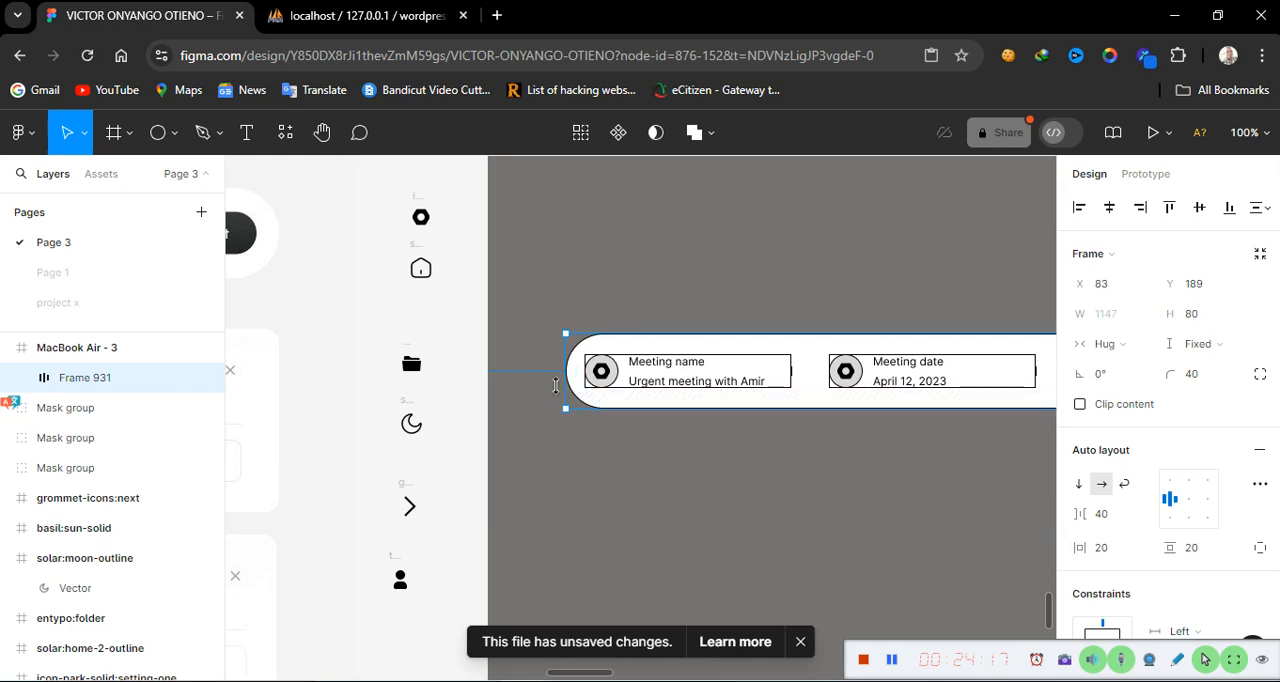
# Change the Edit button's text fill colour to black (000000)
pyautogui.hscroll(5, 728, 540)
pyautogui.hscroll(4, 728, 540)
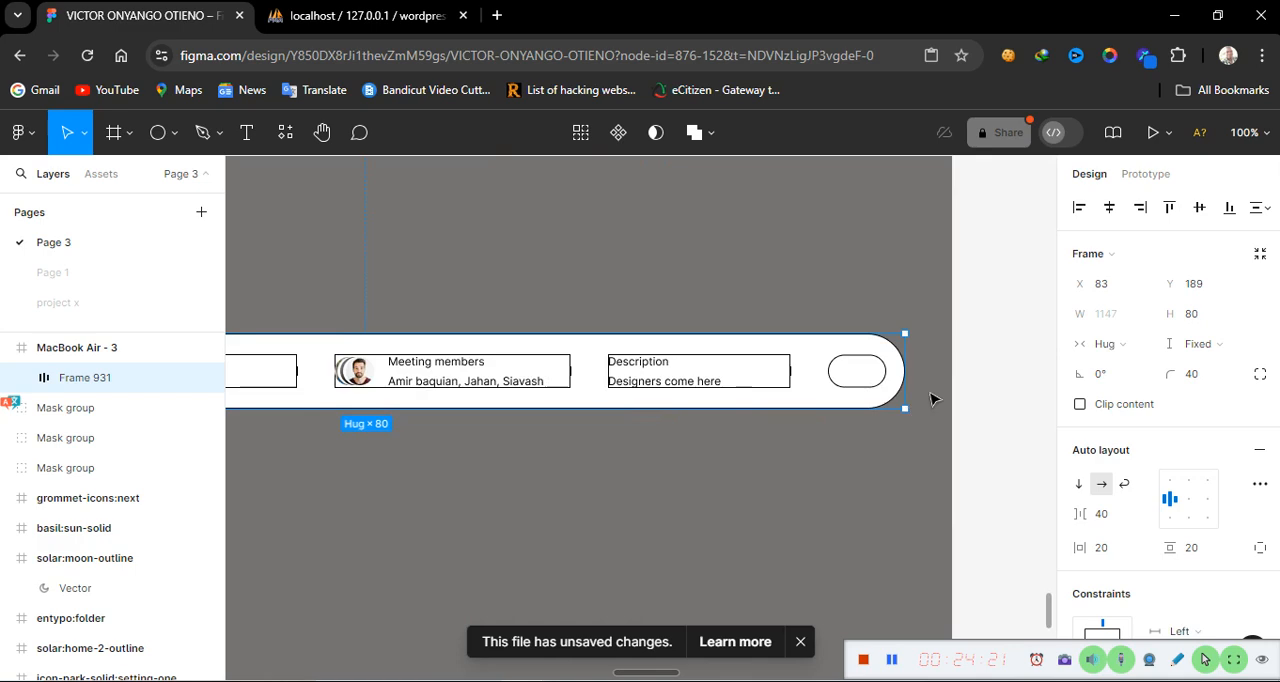
pyautogui.doubleClick(860, 378)
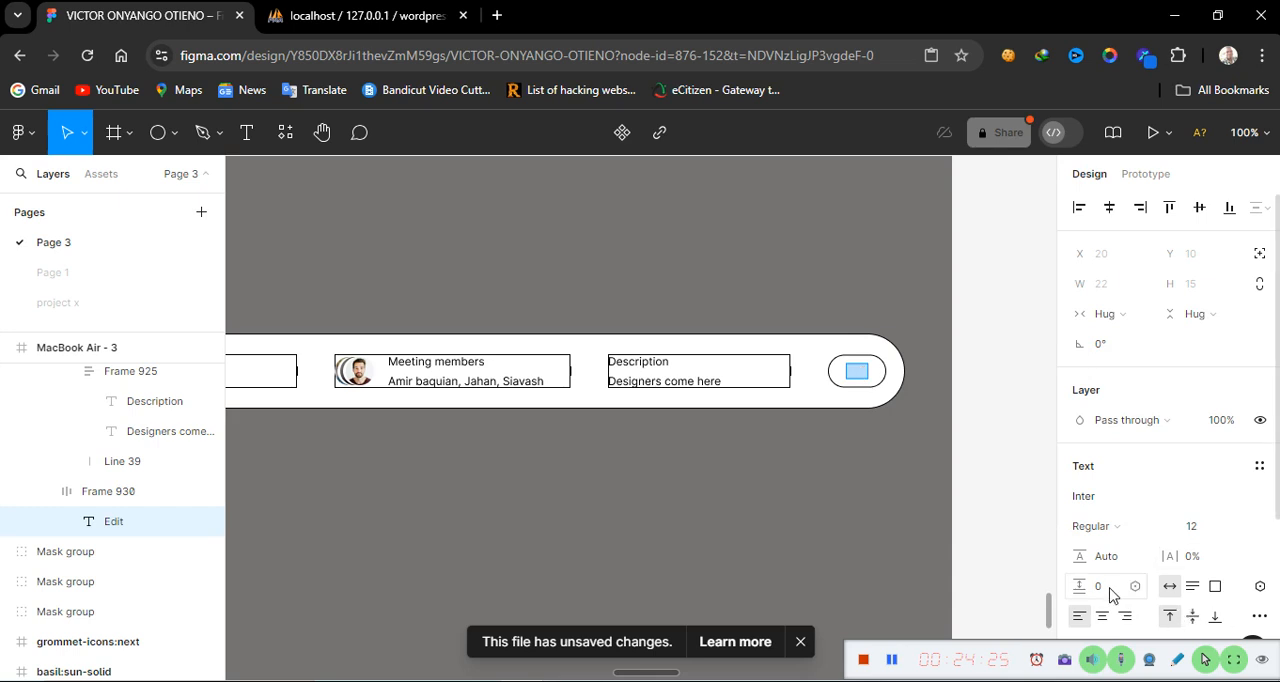
pyautogui.scroll(-3, 1100, 591)
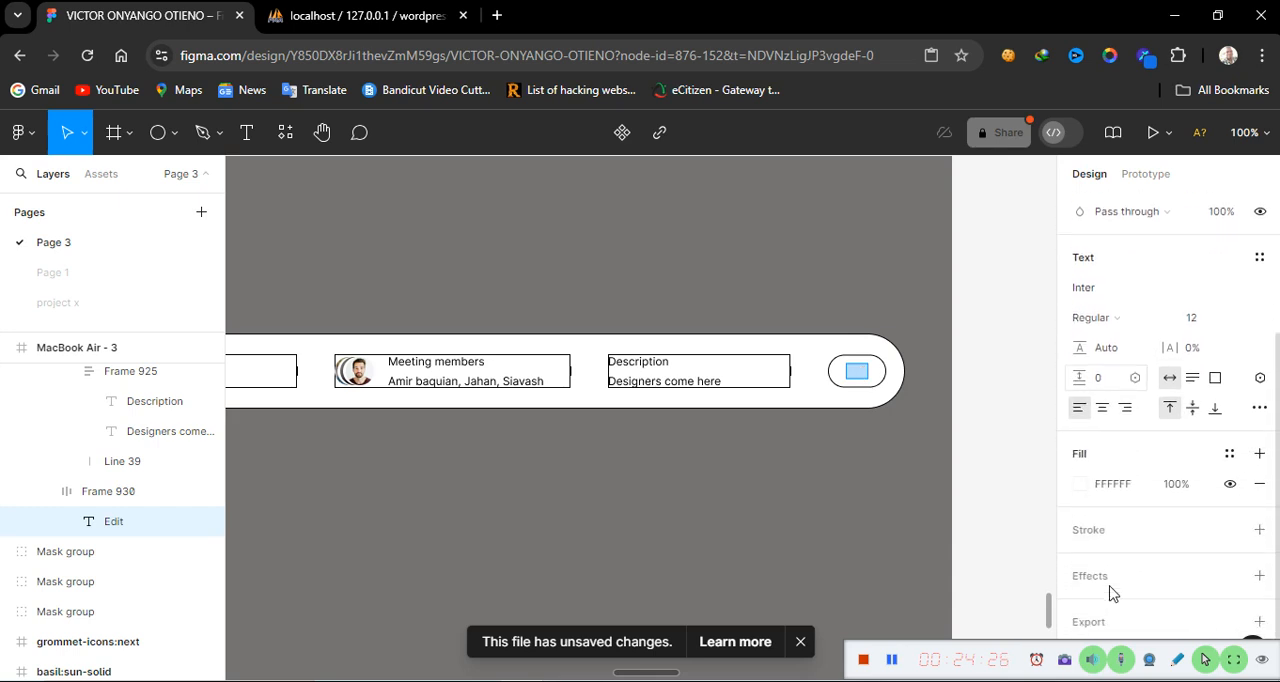
pyautogui.click(1080, 473)
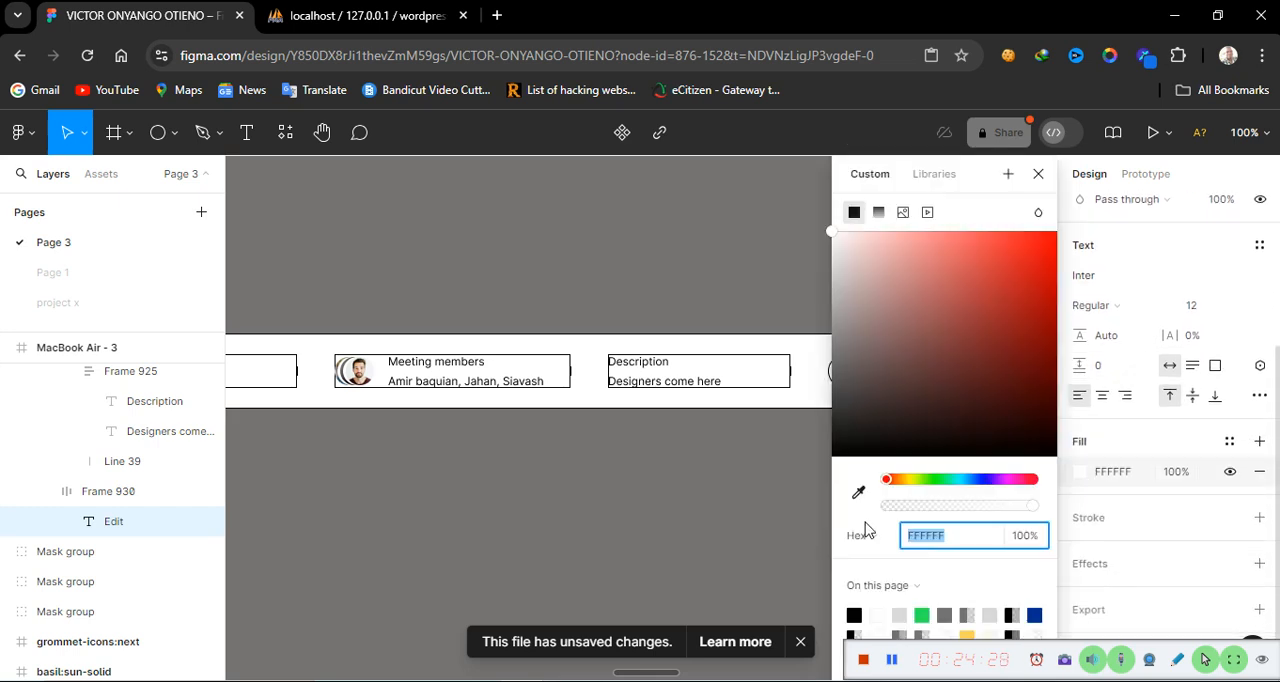
pyautogui.click(855, 611)
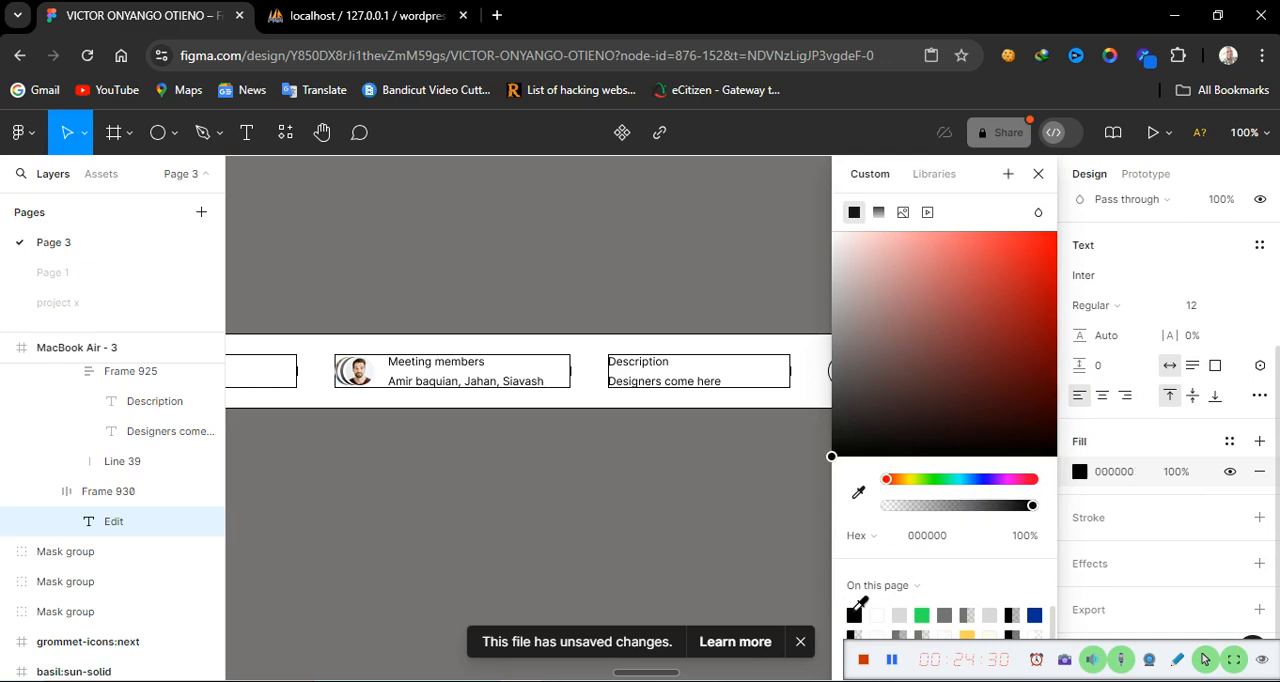
pyautogui.click(1038, 177)
pyautogui.click(897, 434)
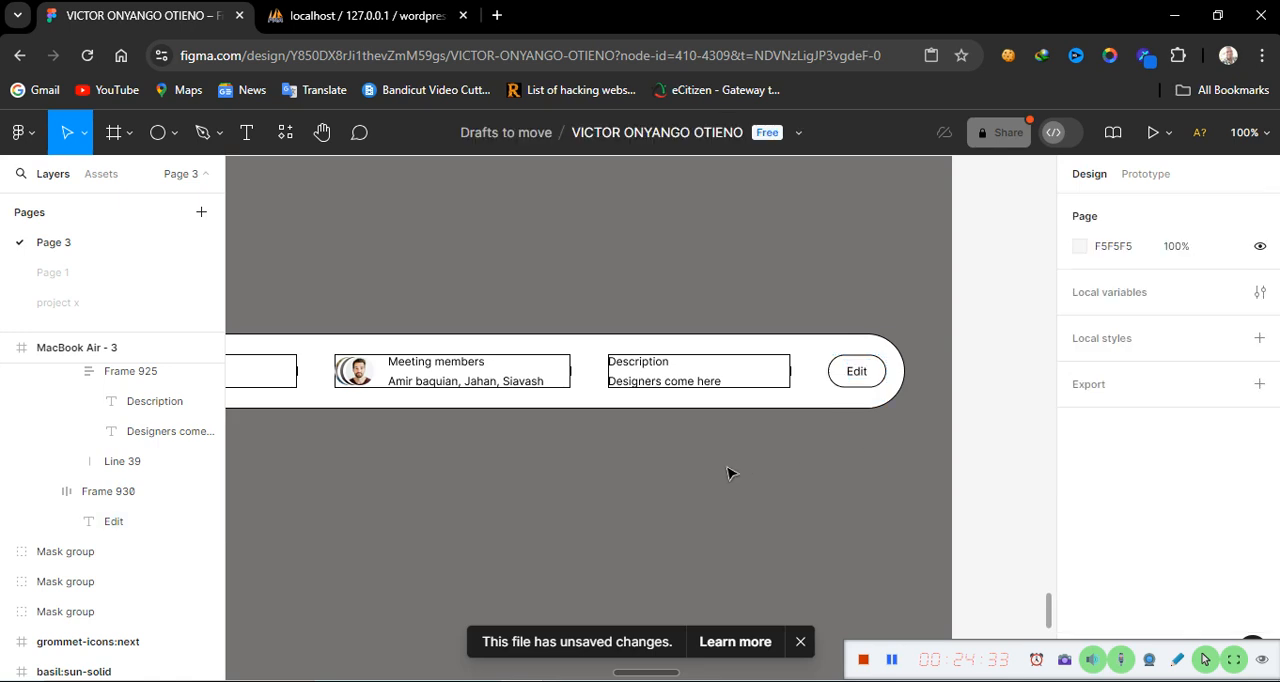
# Pan across the header row and compare it with the reference dashboard design
pyautogui.scroll(-1, 727, 473)
pyautogui.hscroll(-10, 565, 482)
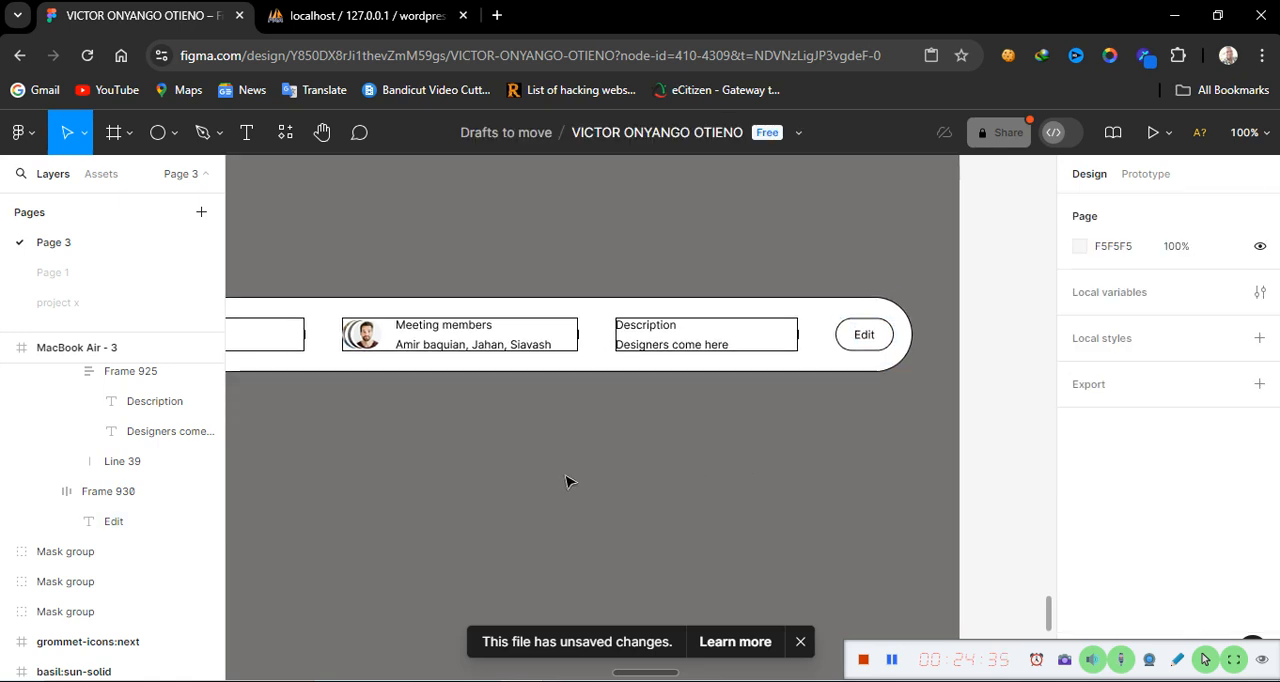
pyautogui.hscroll(-1, 565, 482)
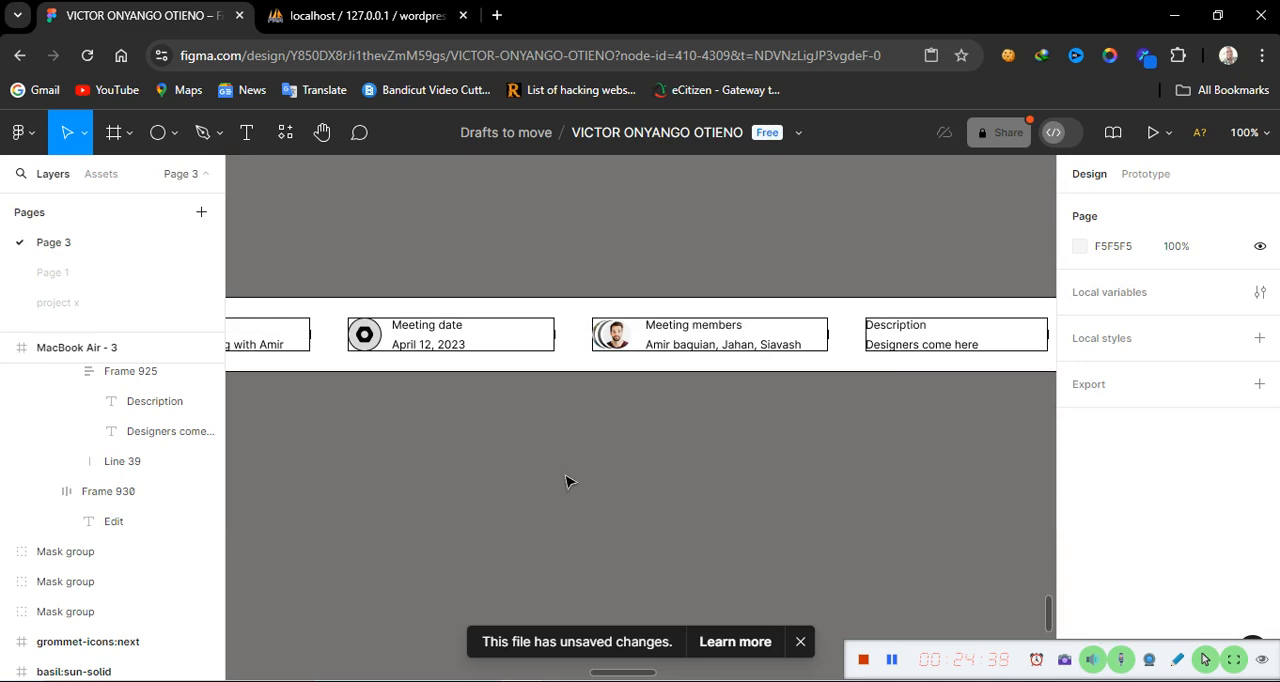
pyautogui.hscroll(-8, 565, 482)
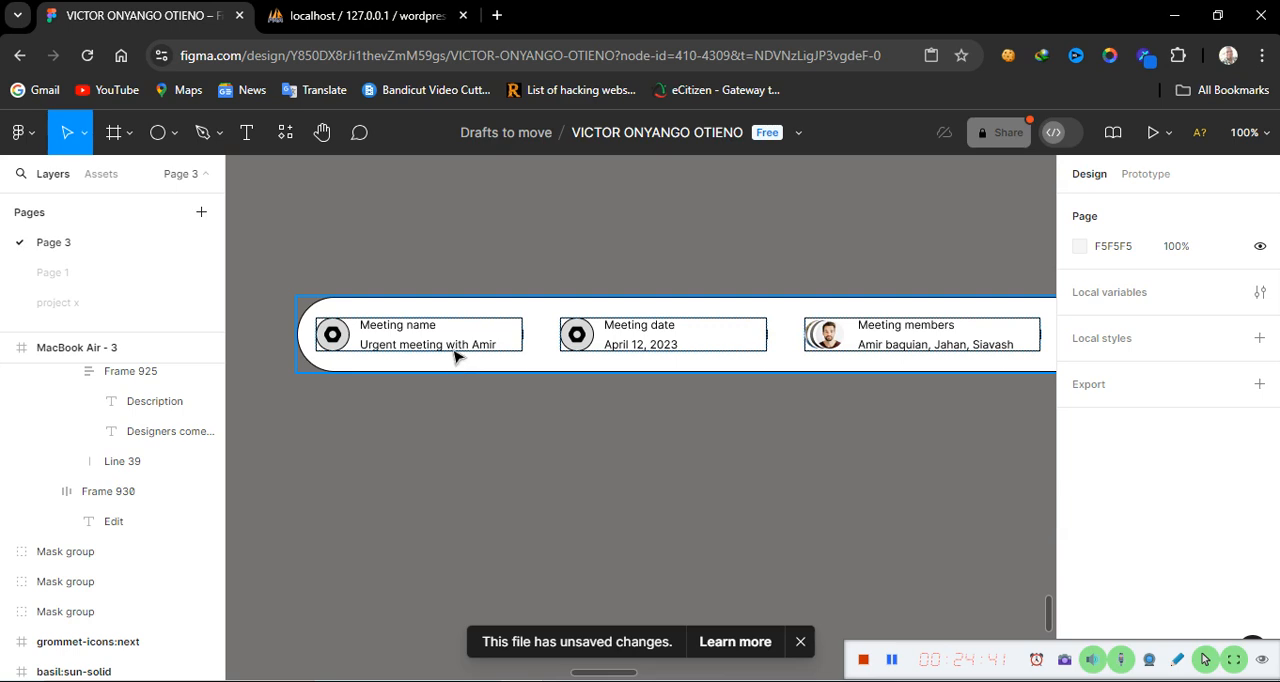
pyautogui.hscroll(-20, 406, 497)
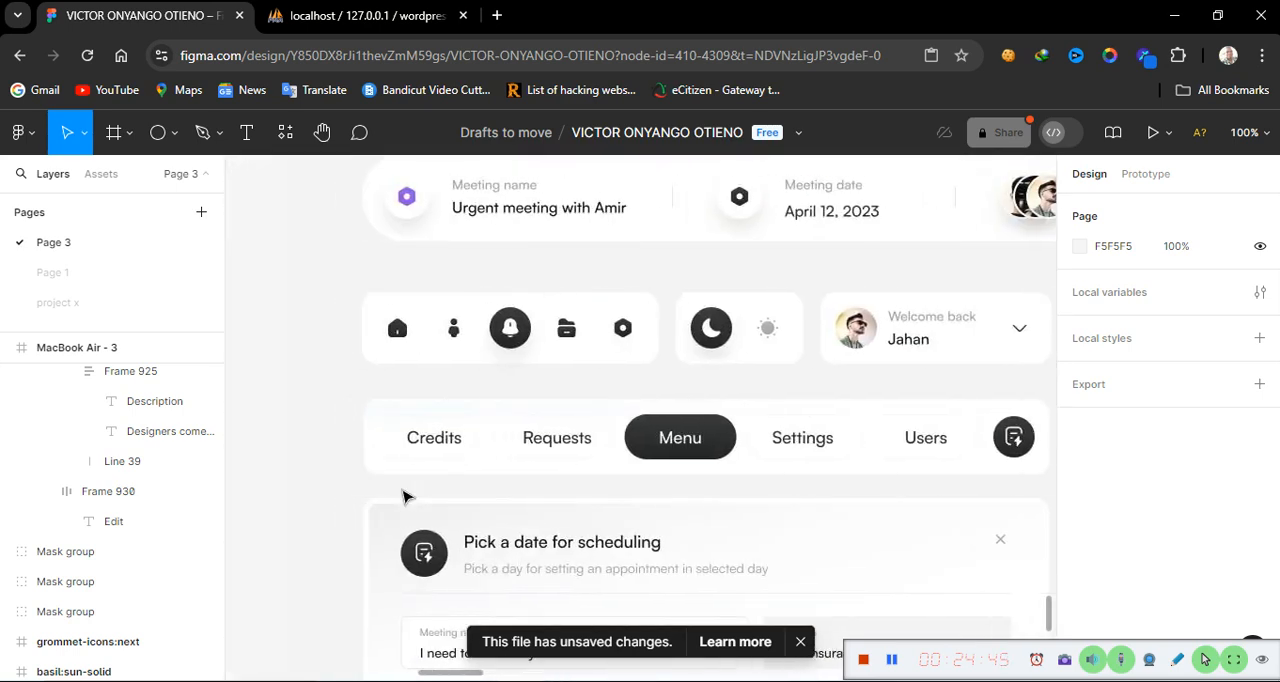
pyautogui.hscroll(1, 406, 497)
pyautogui.hscroll(15, 406, 497)
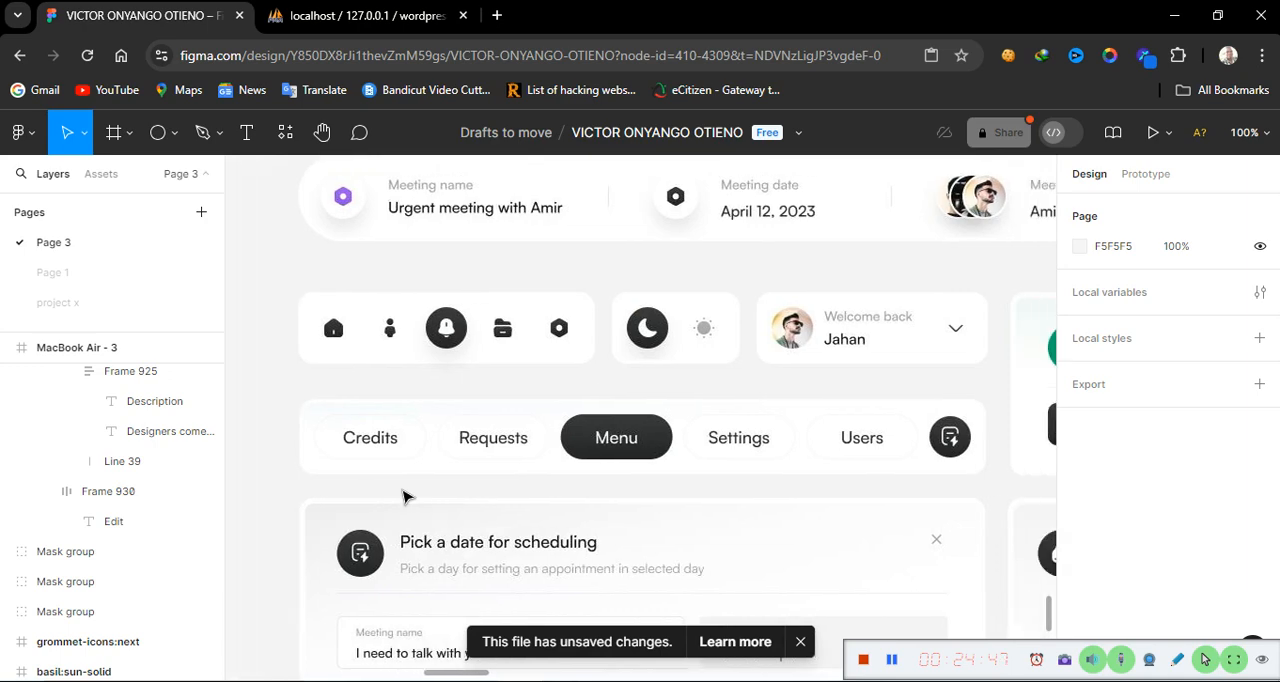
# Hide the stroke on the Meeting name icon group and change its grey colour to white (FFFFFF)
pyautogui.hscroll(-8, 404, 497)
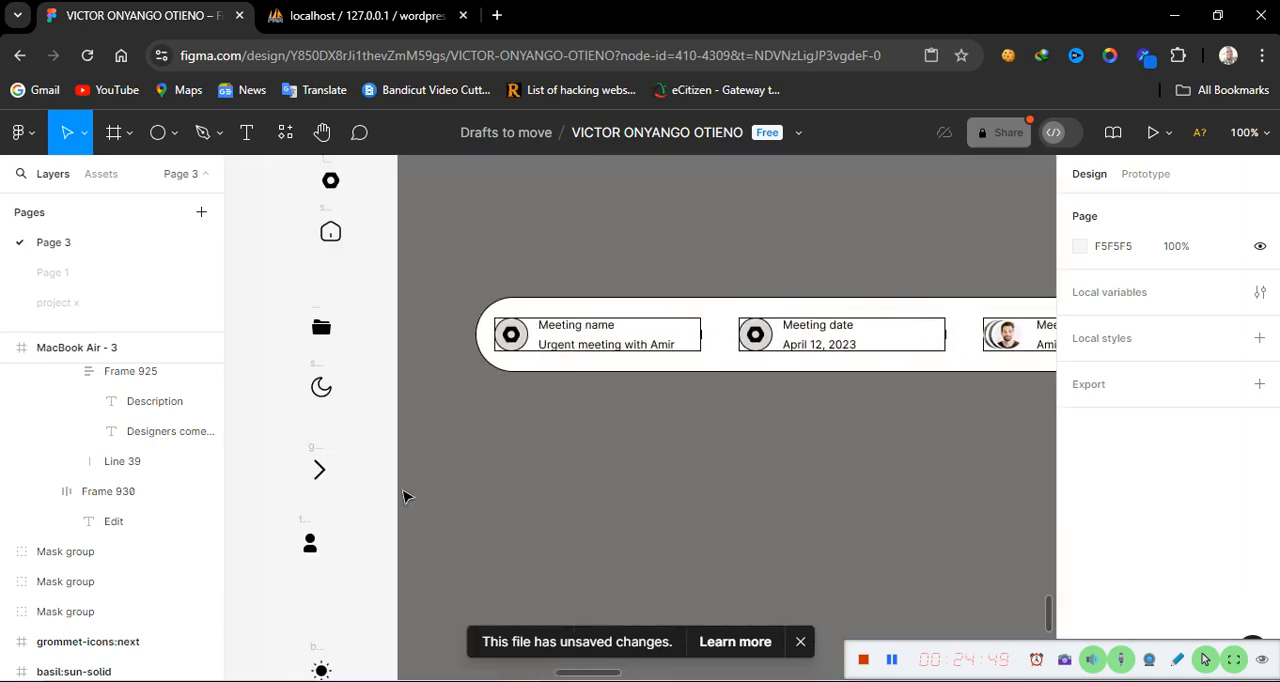
pyautogui.click(667, 342)
pyautogui.click(667, 342)
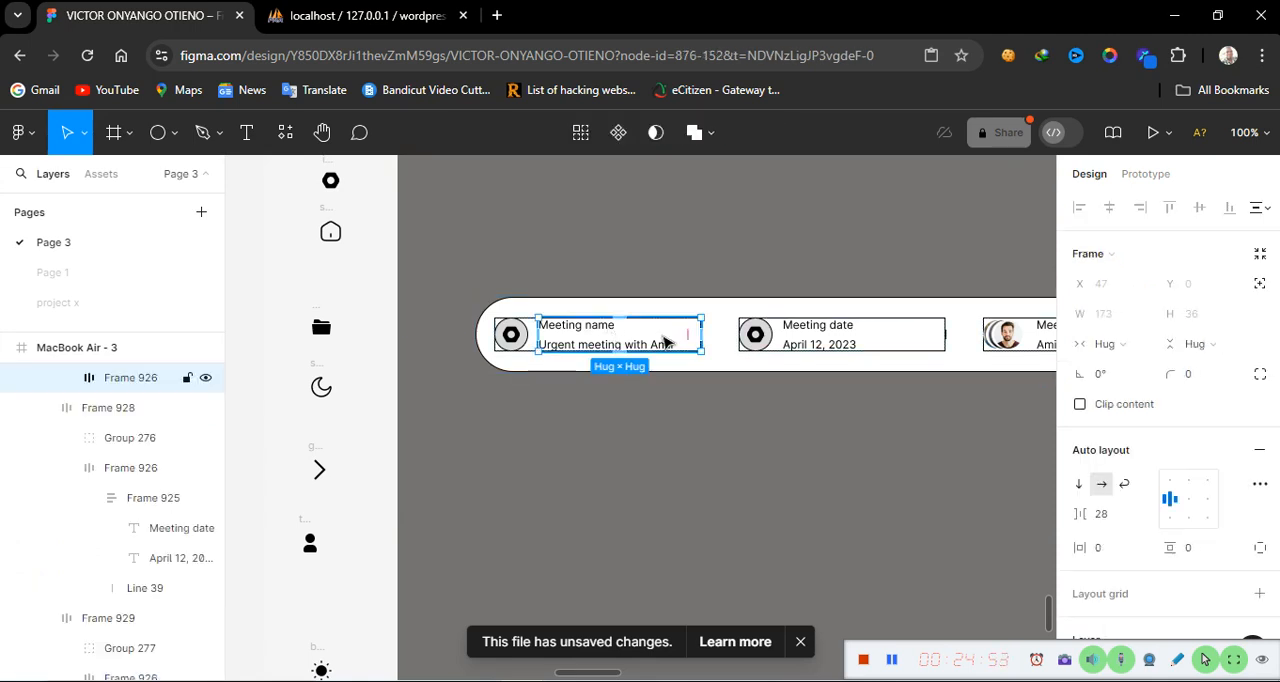
pyautogui.click(684, 422)
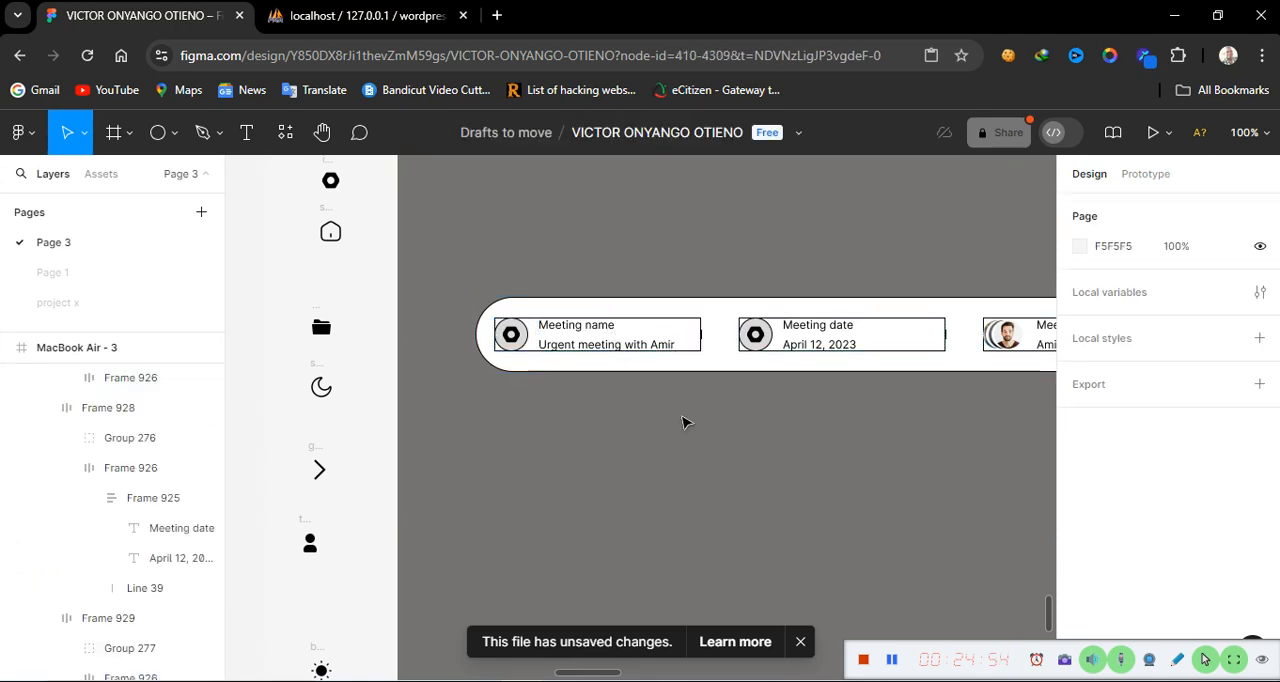
pyautogui.keyDown('ctrl'); pyautogui.click(511, 340); pyautogui.keyUp('ctrl')
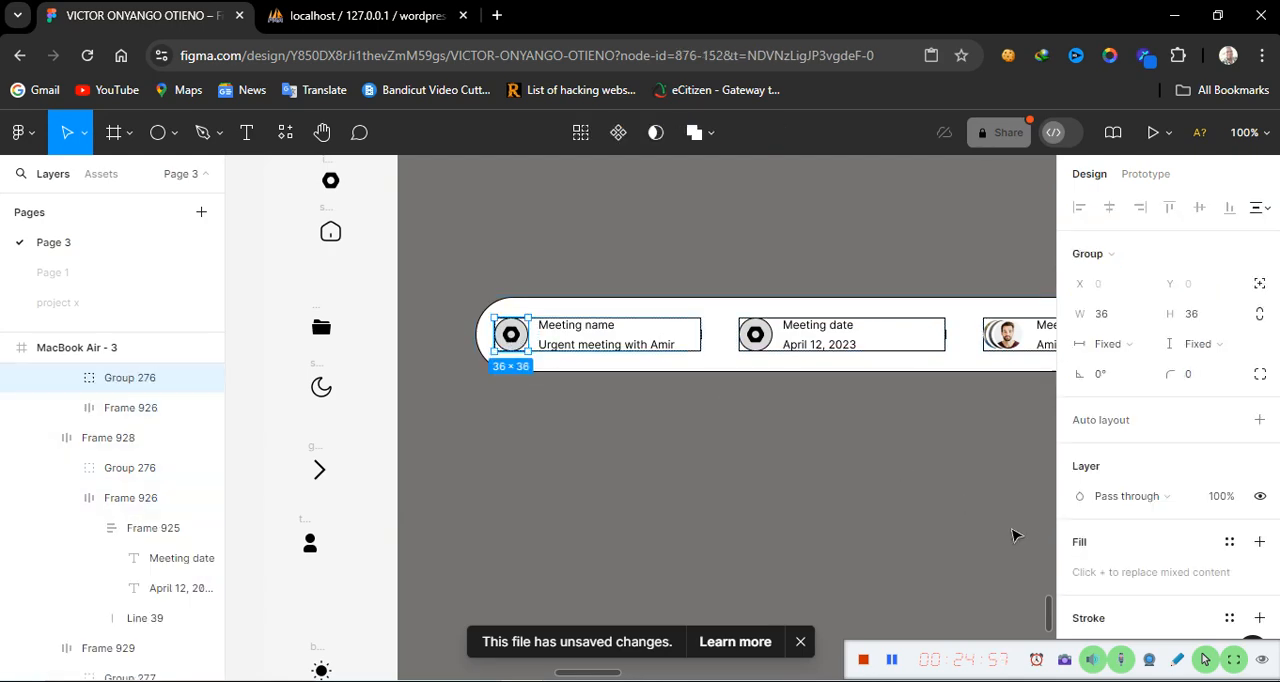
pyautogui.scroll(-2, 1145, 585)
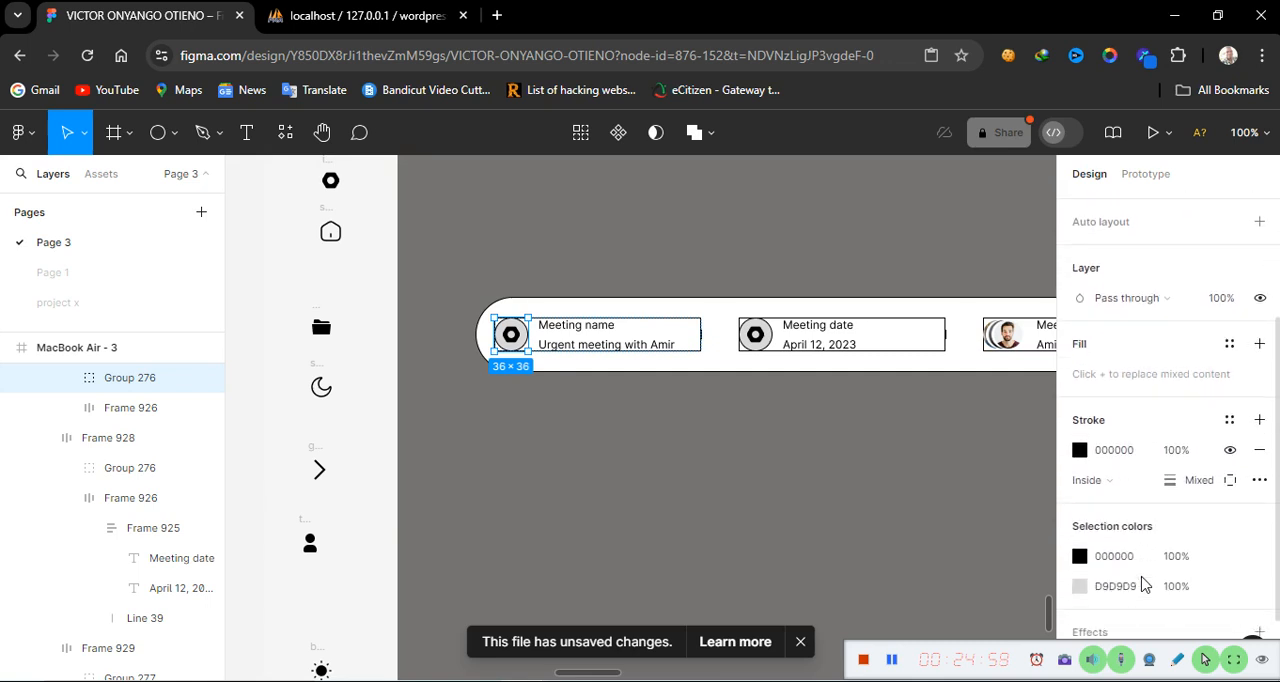
pyautogui.scroll(-1, 1145, 585)
pyautogui.click(1230, 381)
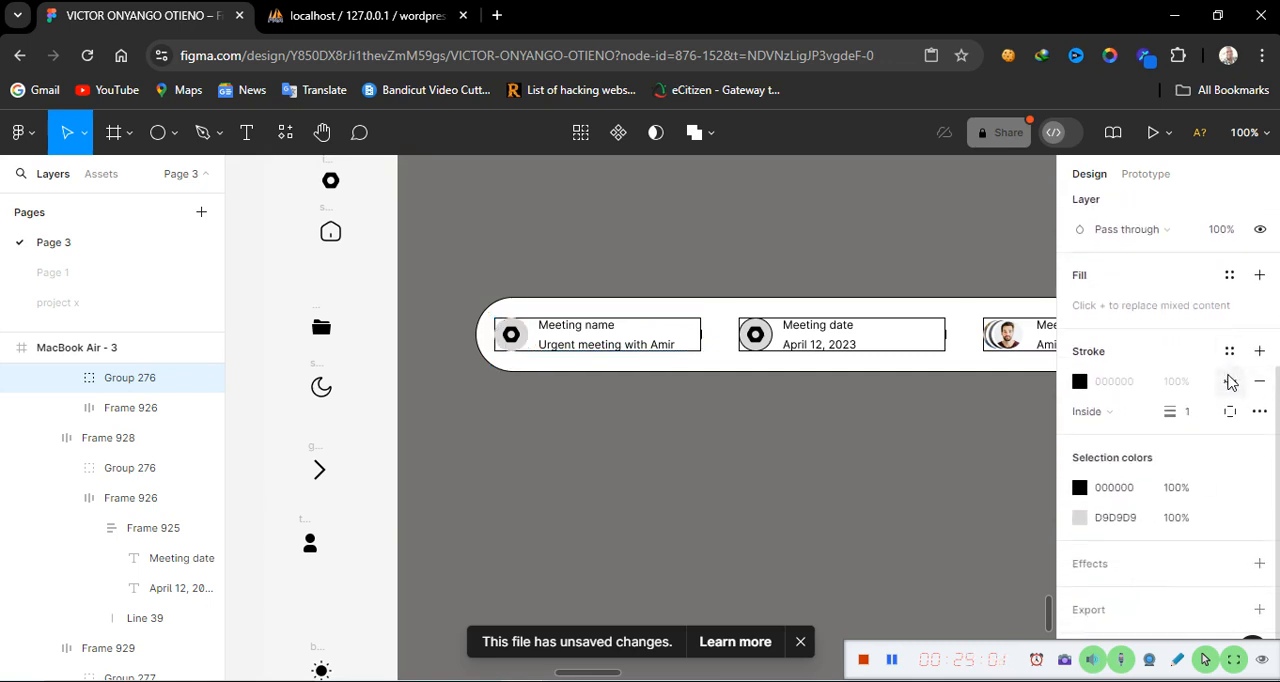
pyautogui.click(1116, 517)
pyautogui.write('fffff')
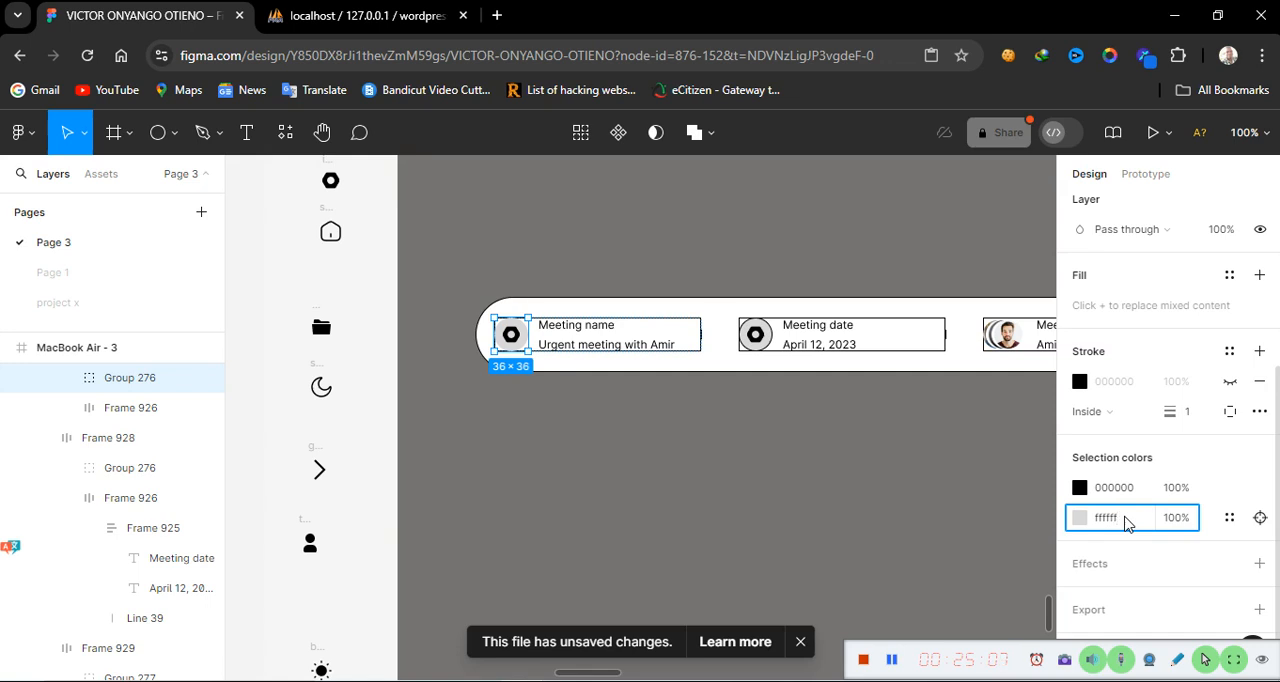
pyautogui.press('Return')
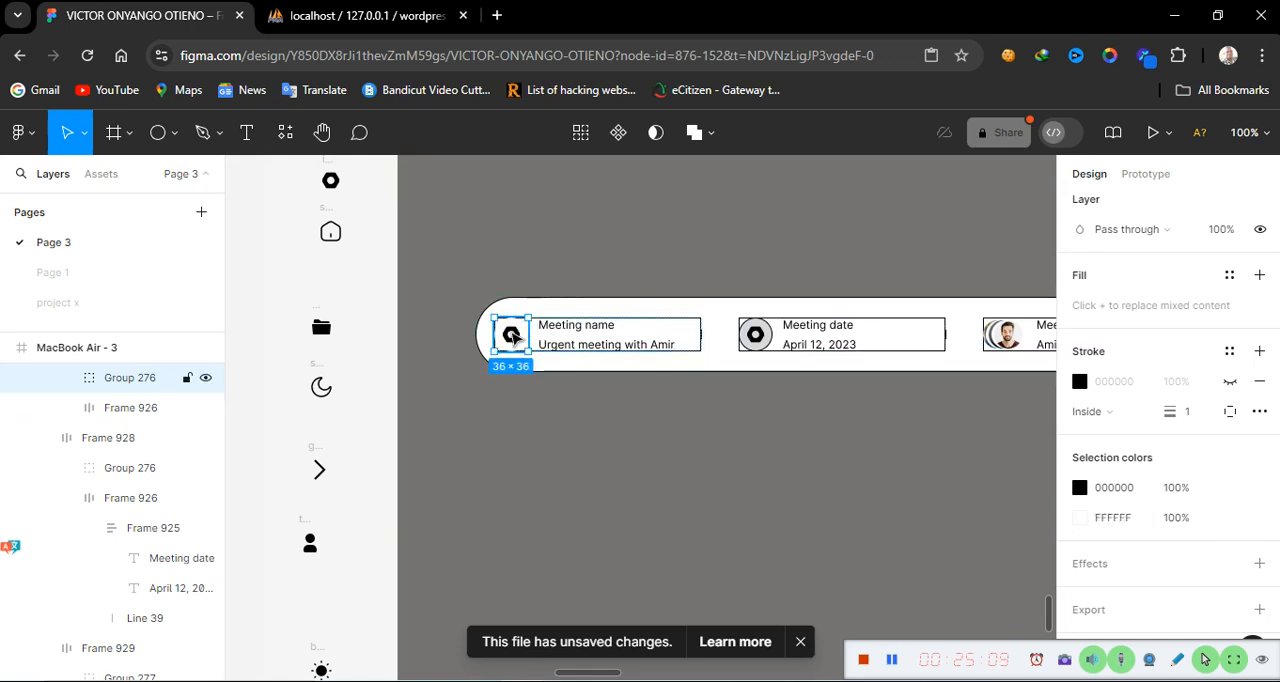
# Recolour the hexagon icon inside the Meeting name icon to purple B533D6
pyautogui.doubleClick(511, 336)
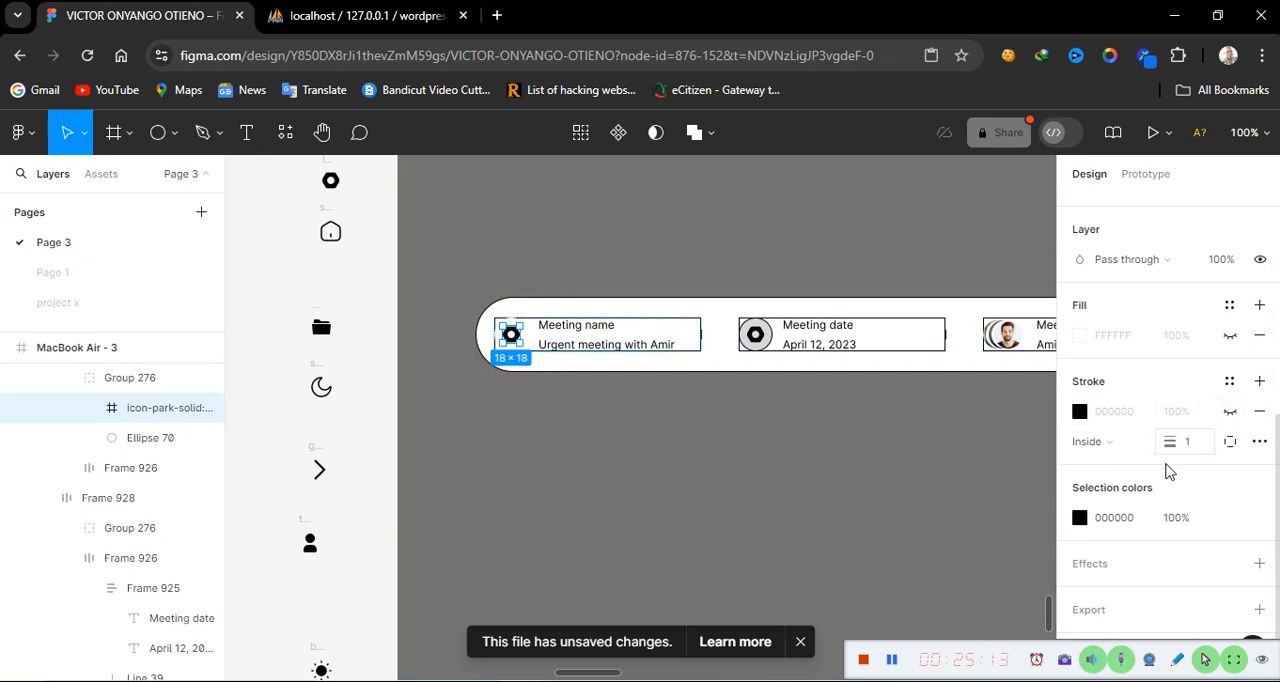
pyautogui.click(1122, 519)
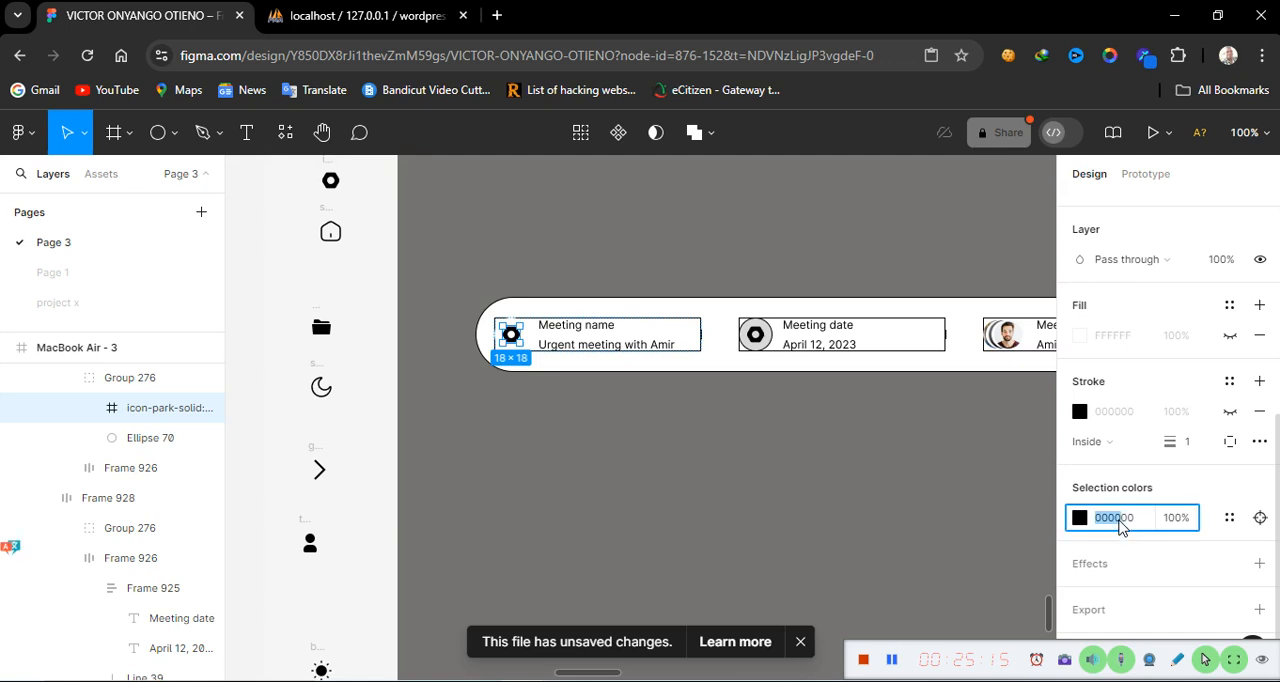
pyautogui.click(1079, 520)
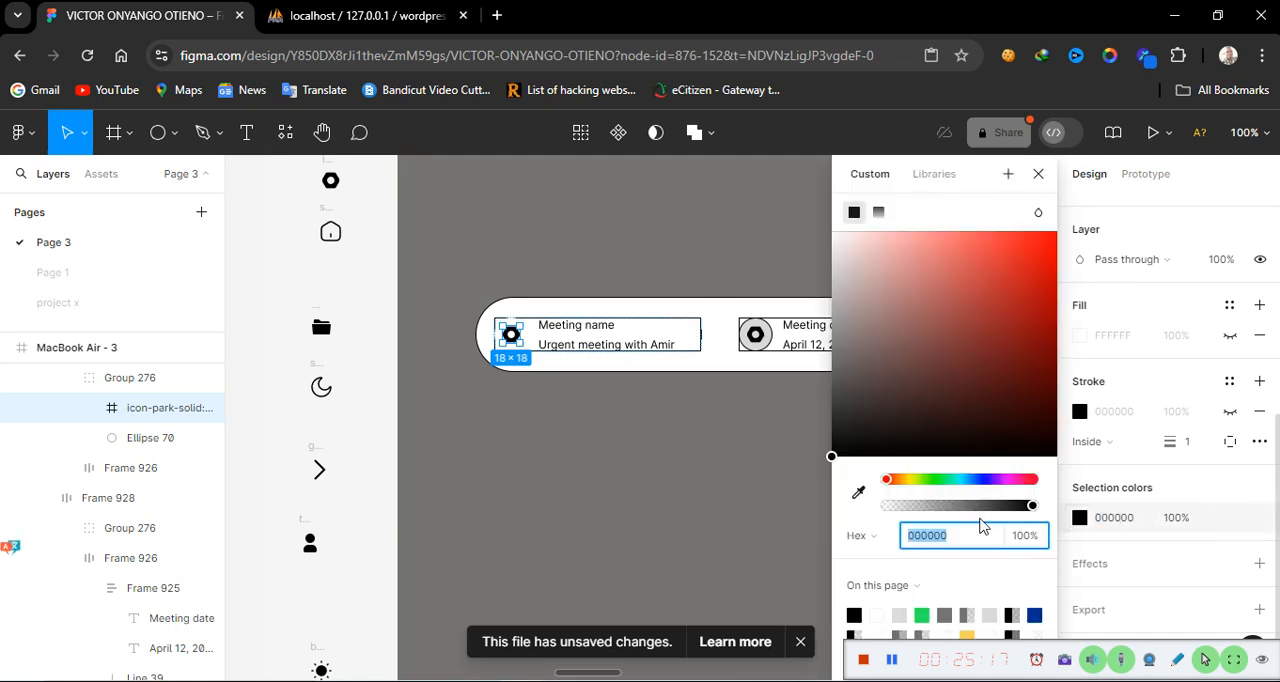
pyautogui.click(1004, 480)
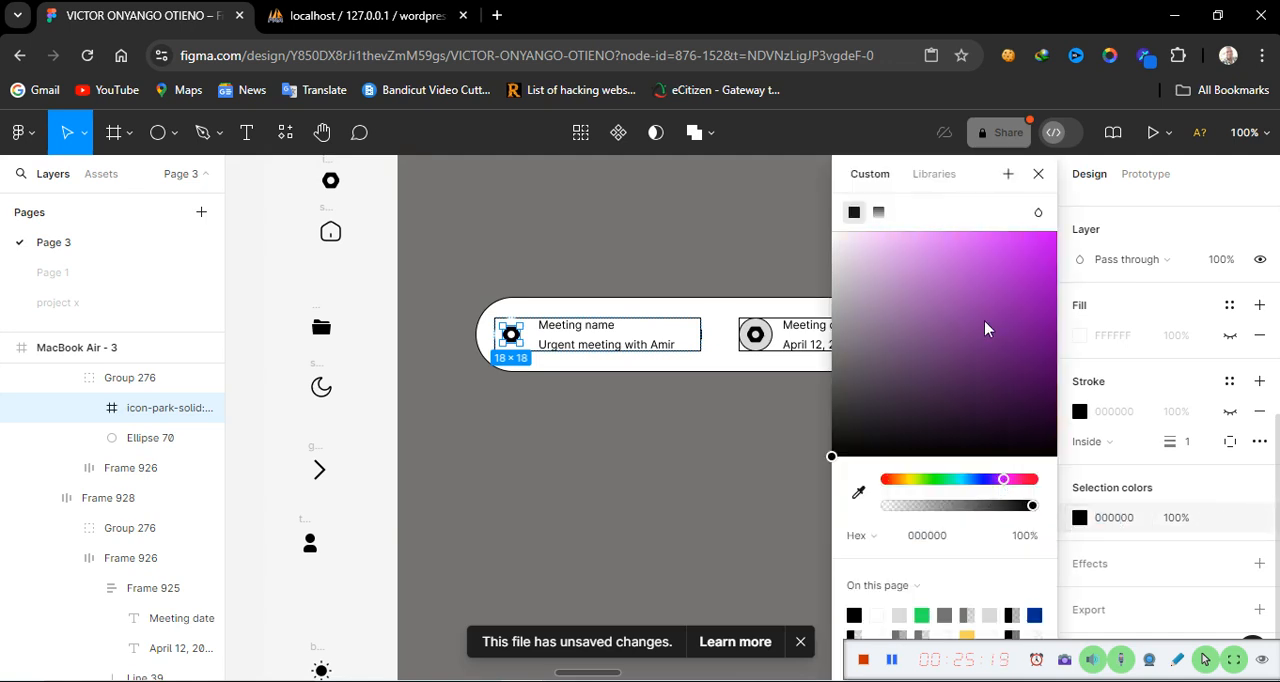
pyautogui.click(1003, 268)
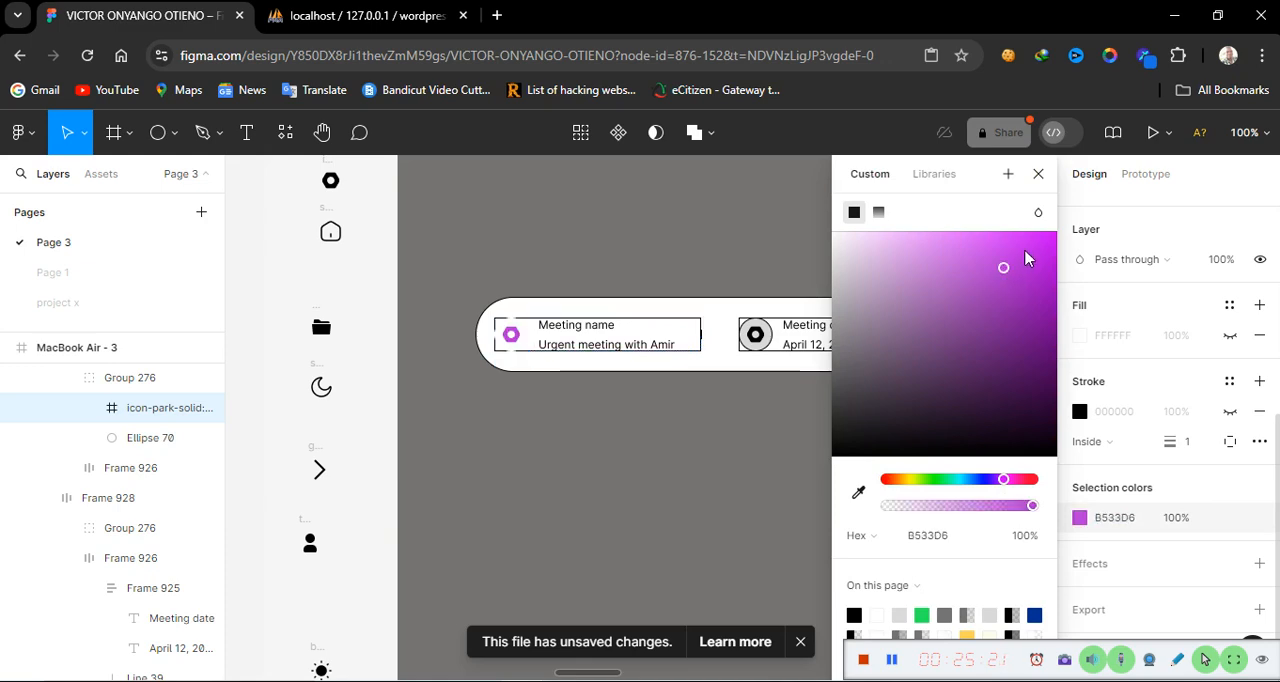
pyautogui.click(591, 434)
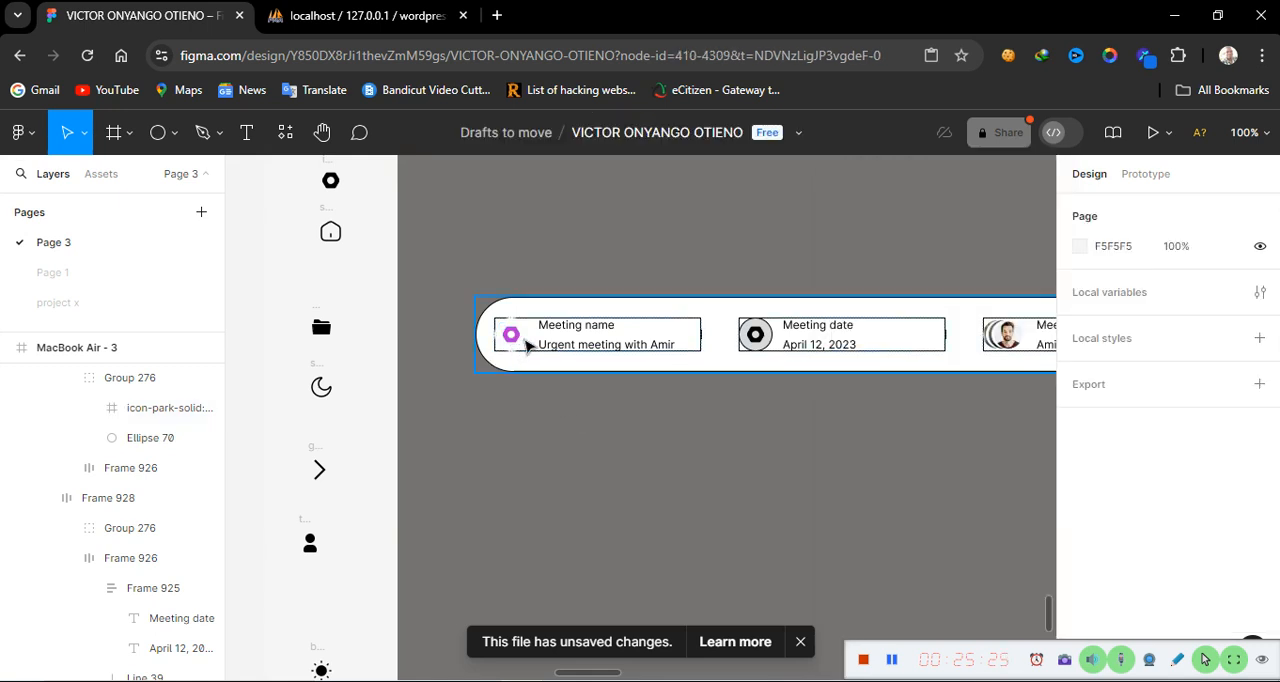
# Copy the hexagon icon's purple hex code B533D6
pyautogui.click(529, 345)
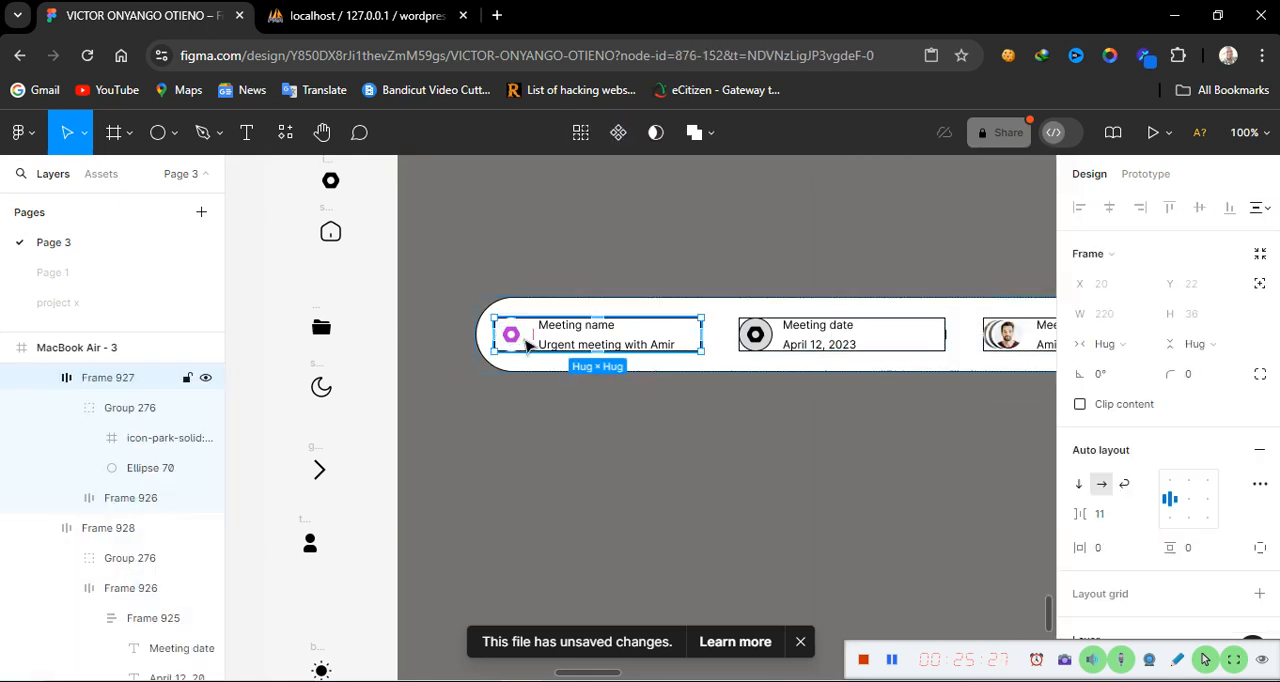
pyautogui.doubleClick(517, 343)
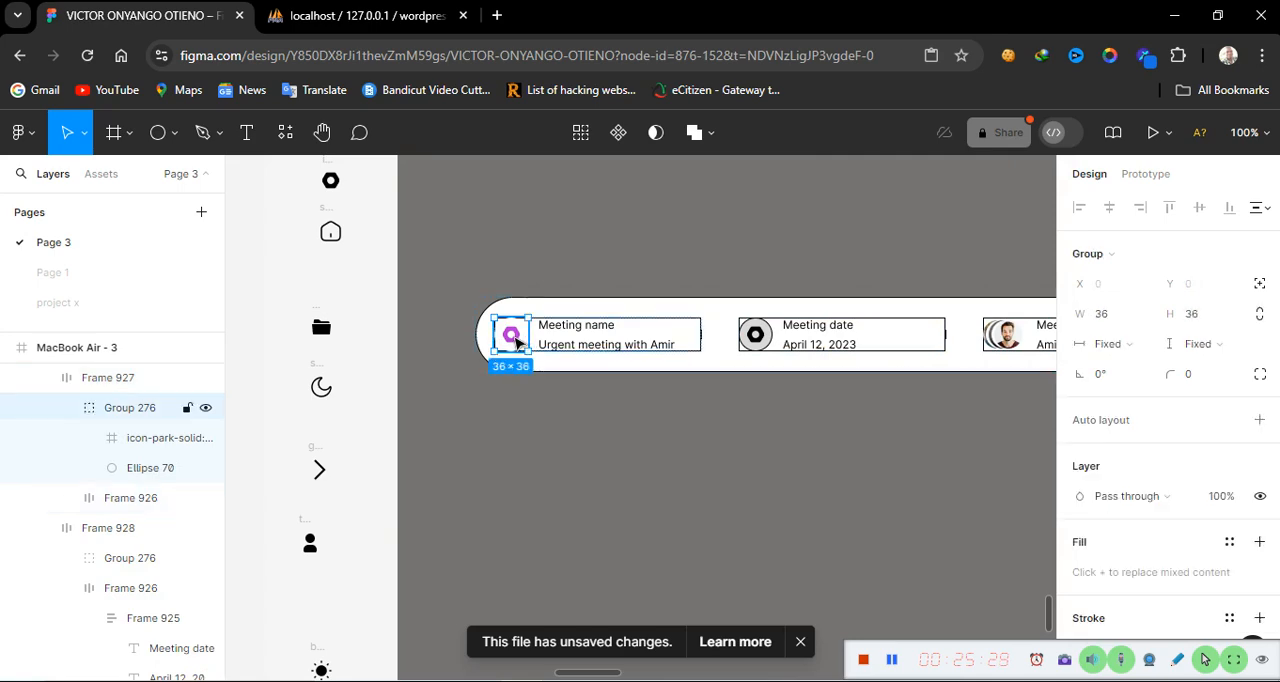
pyautogui.doubleClick(513, 339)
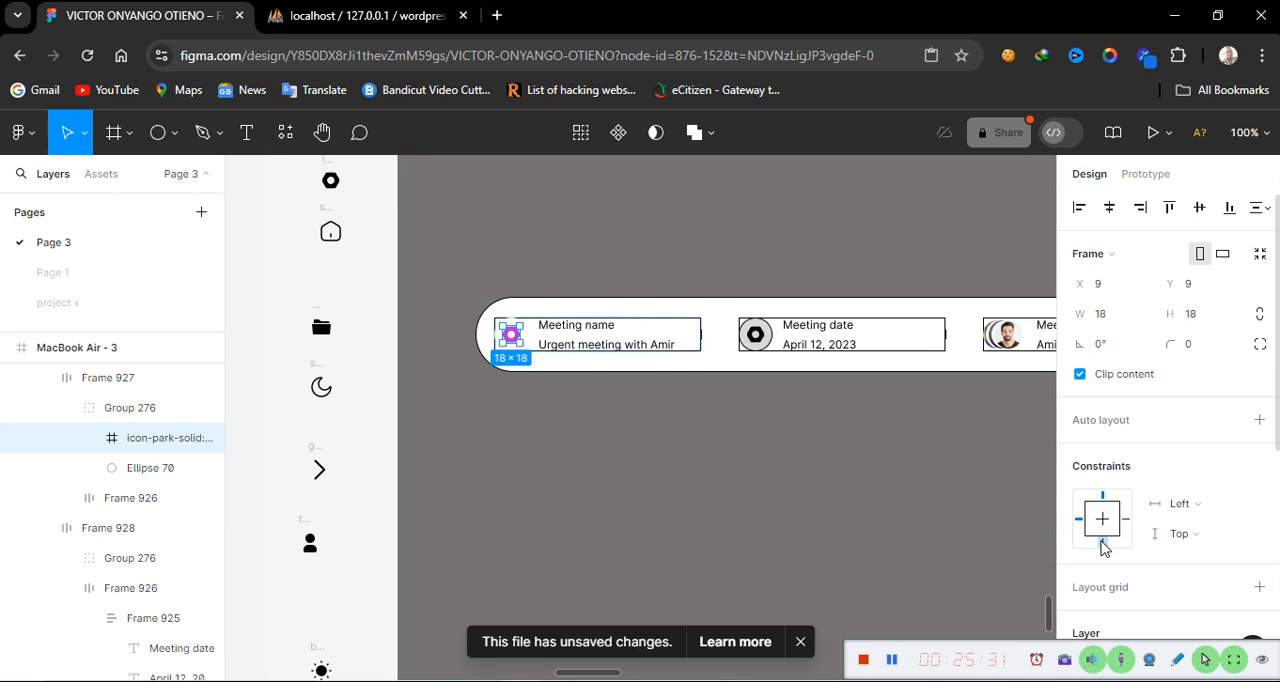
pyautogui.scroll(-5, 1117, 590)
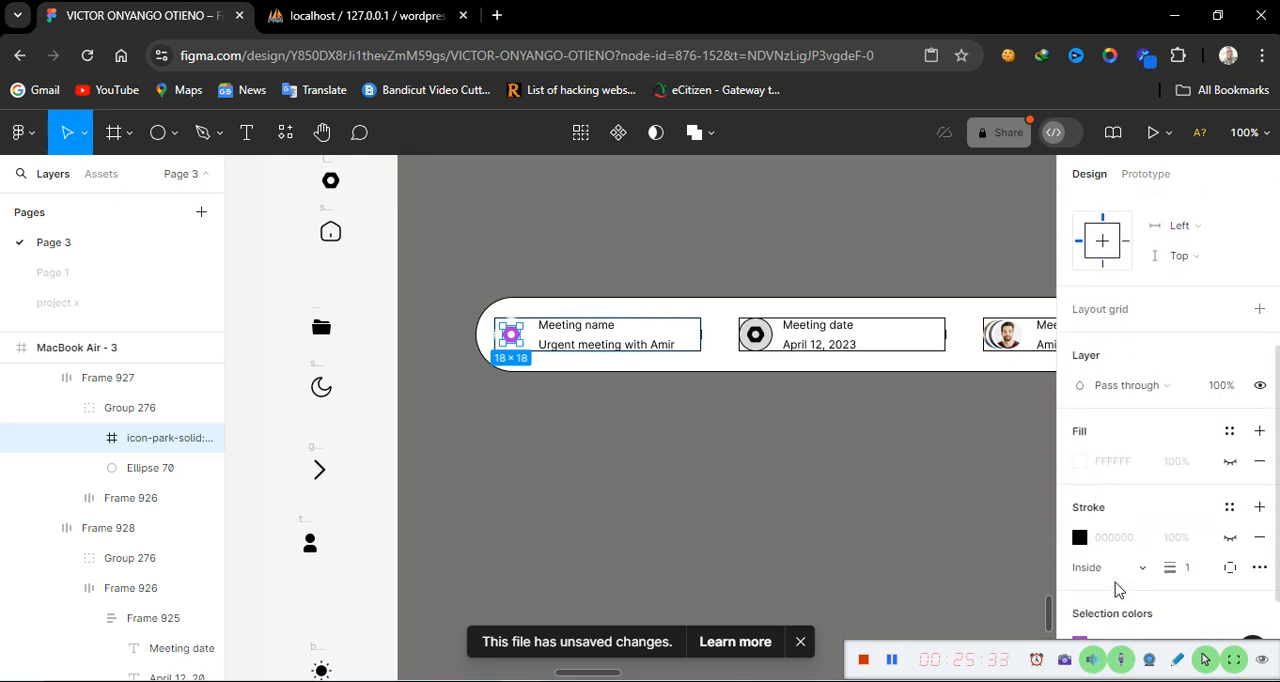
pyautogui.click(1143, 527)
pyautogui.hotkey('ctrl', 'c')
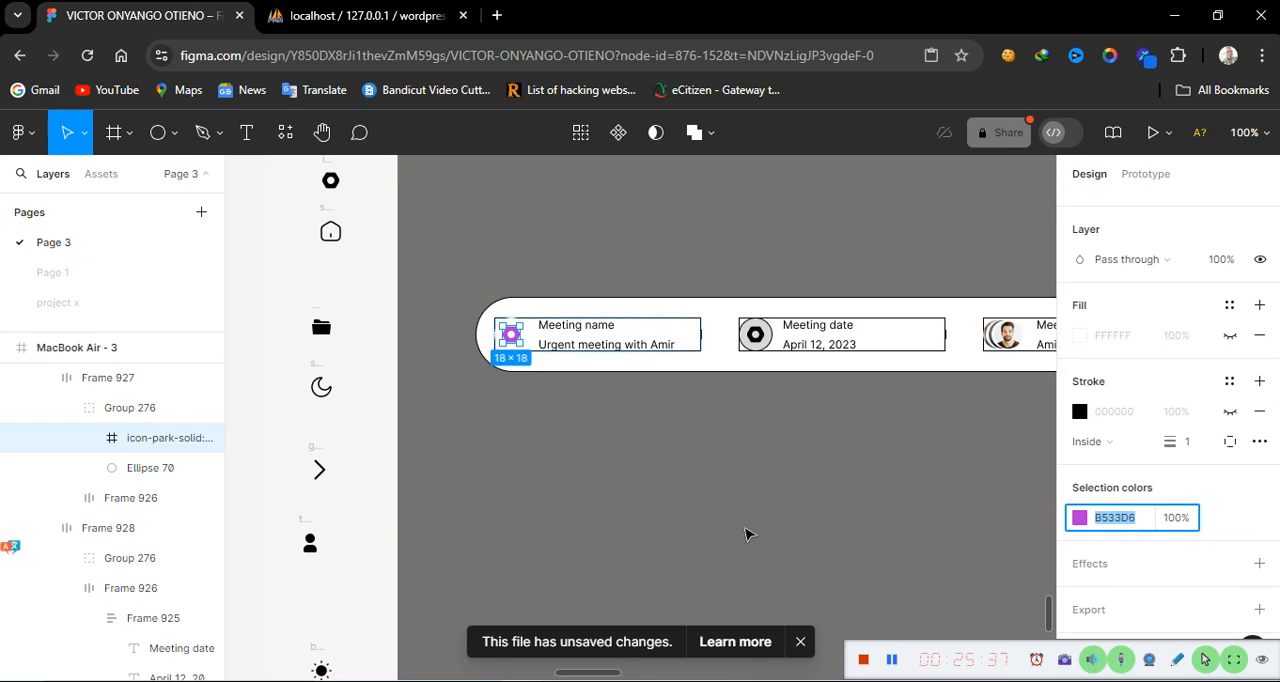
pyautogui.click(640, 474)
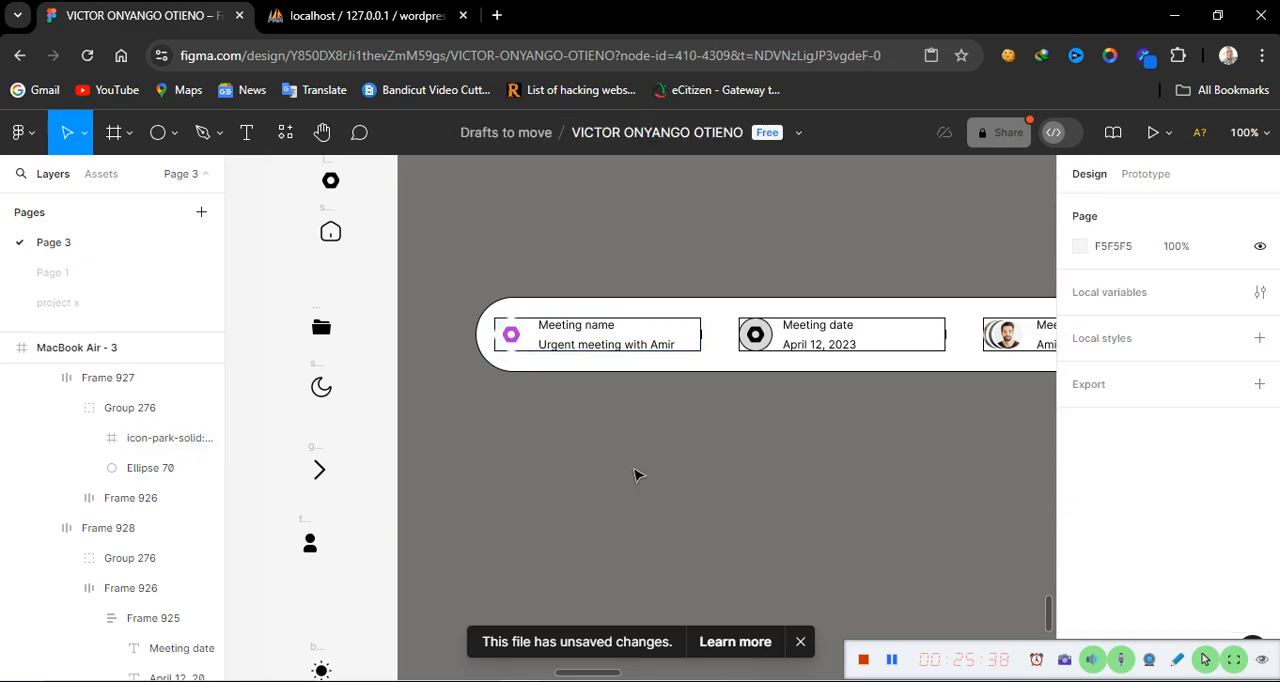
# Add a drop shadow to the Meeting name icon group and set its colour to B533D6
pyautogui.click(512, 348)
pyautogui.click(530, 456)
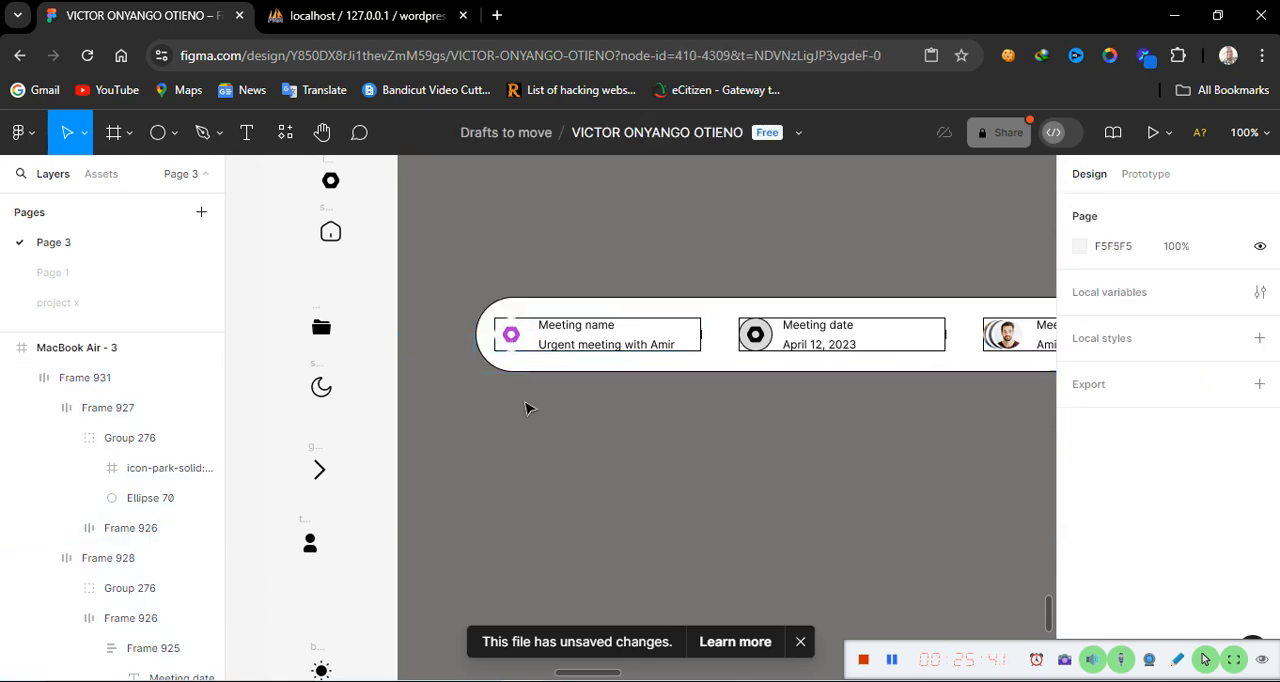
pyautogui.click(516, 347)
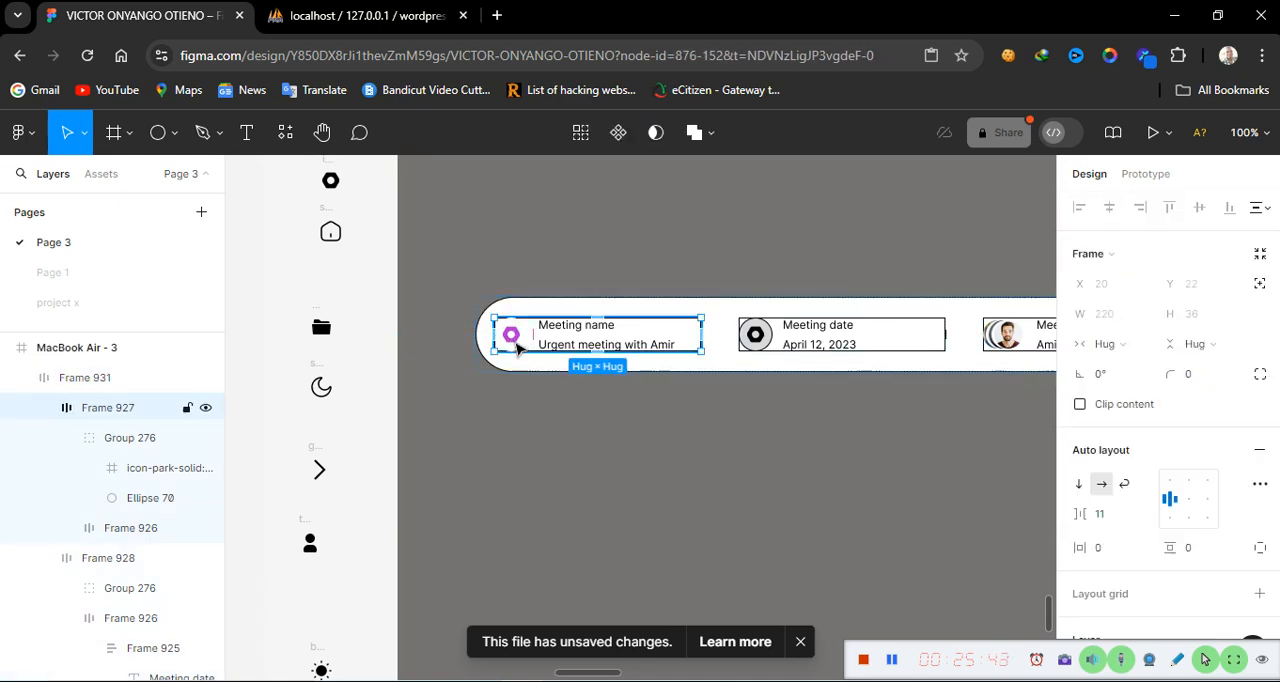
pyautogui.click(516, 347)
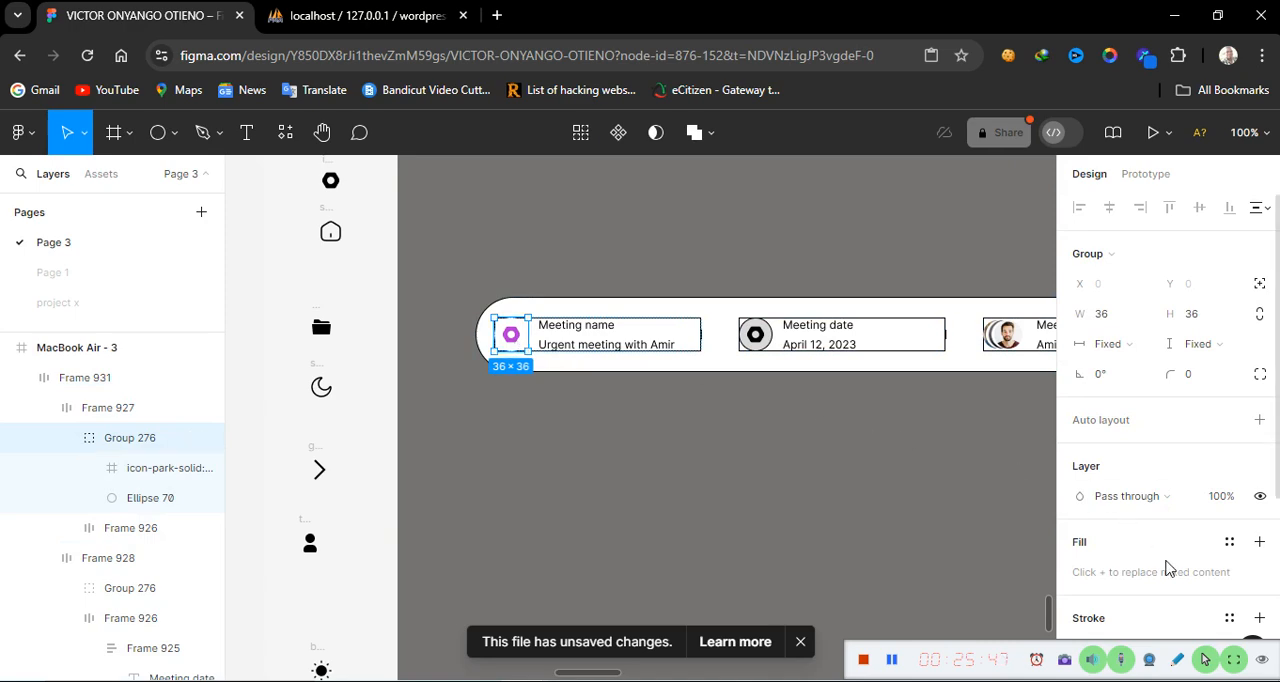
pyautogui.scroll(-3, 1168, 568)
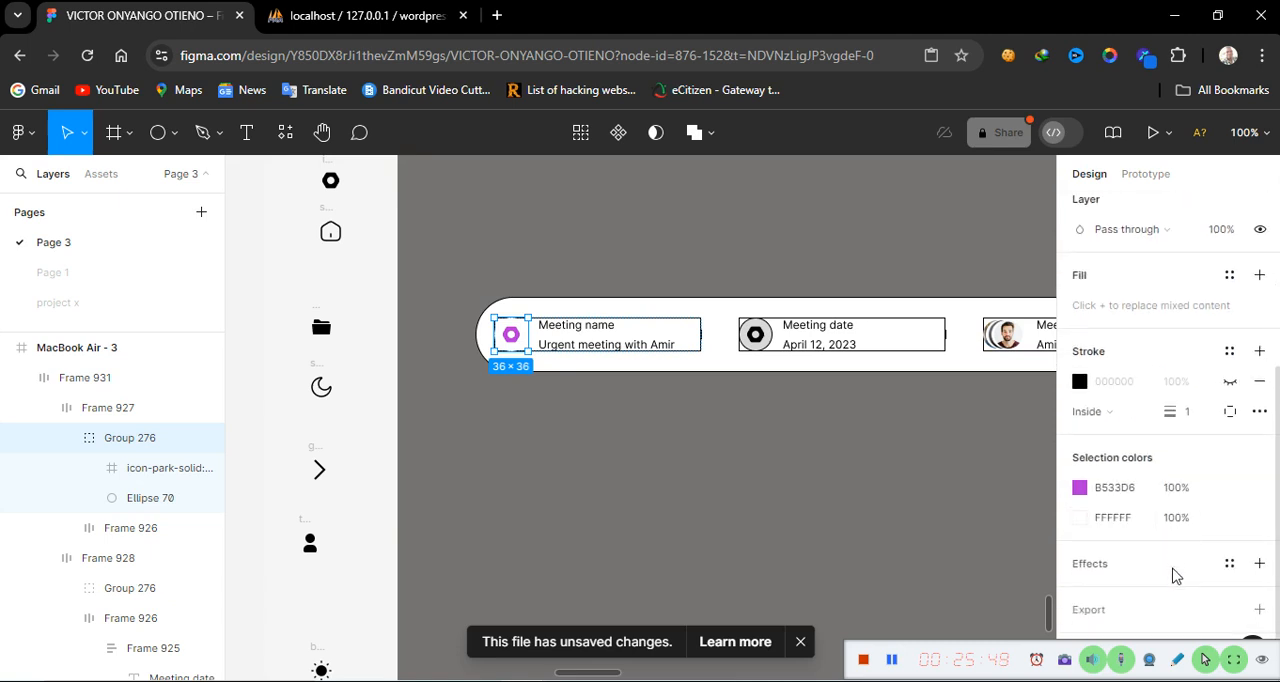
pyautogui.click(1261, 564)
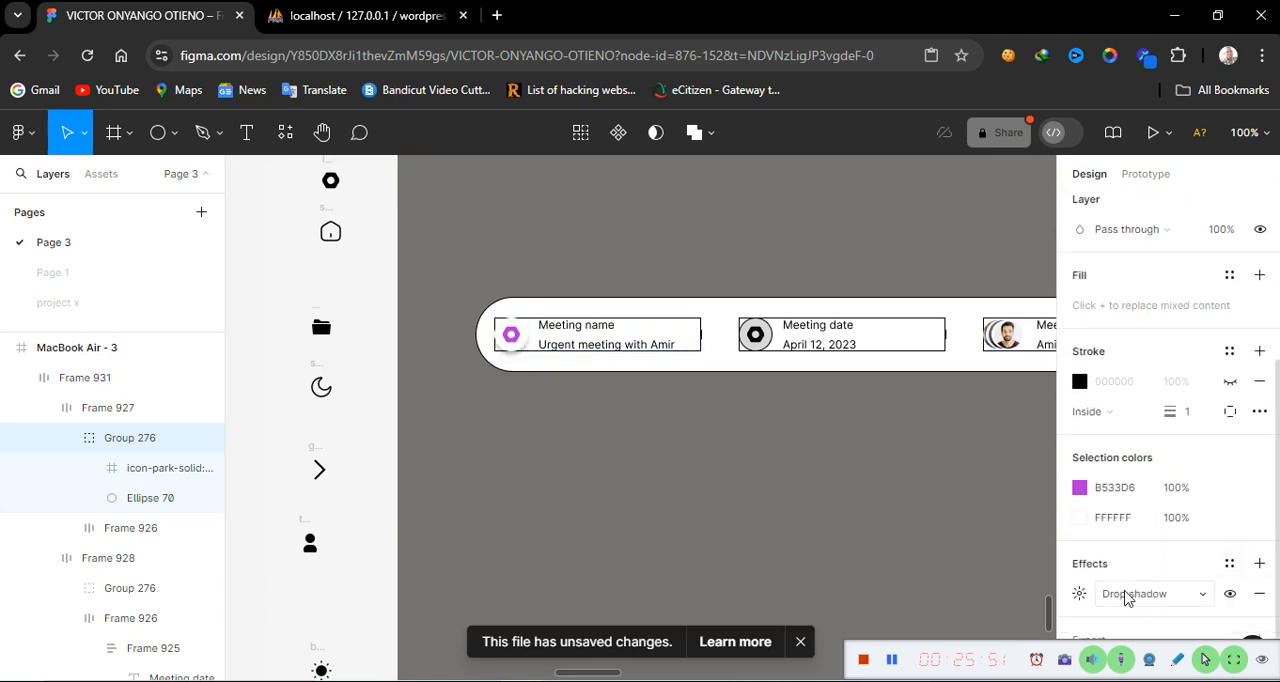
pyautogui.click(1080, 595)
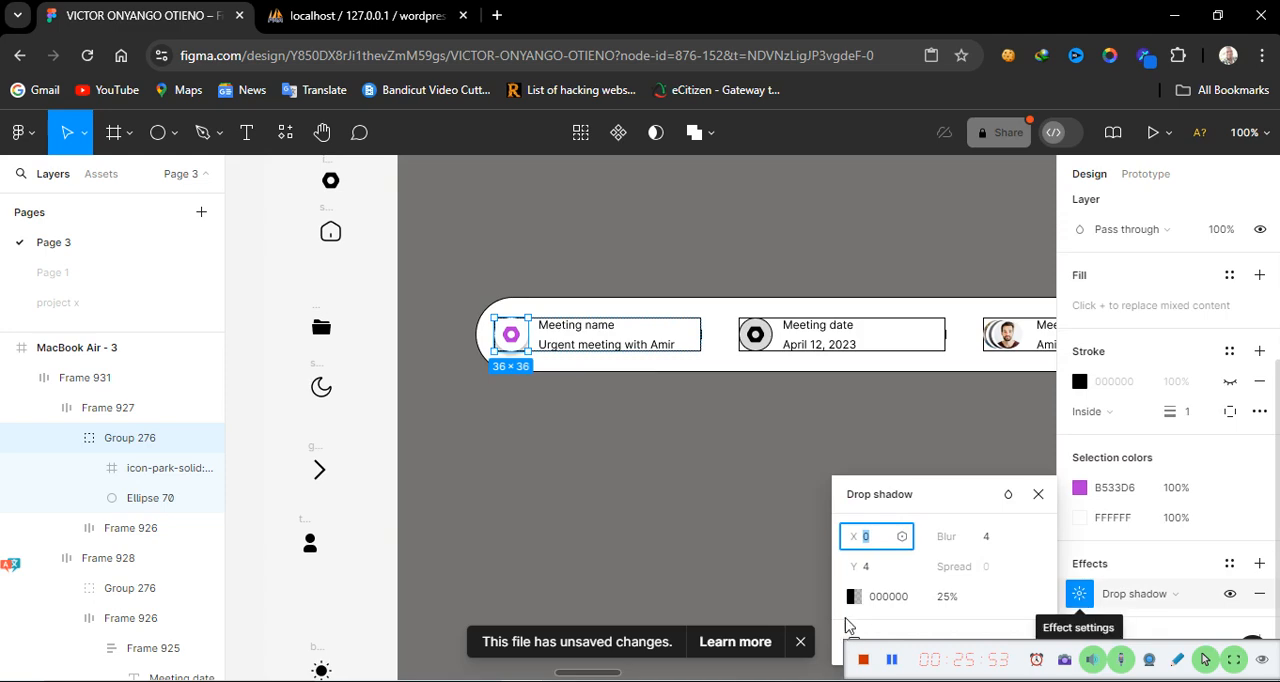
pyautogui.click(905, 600)
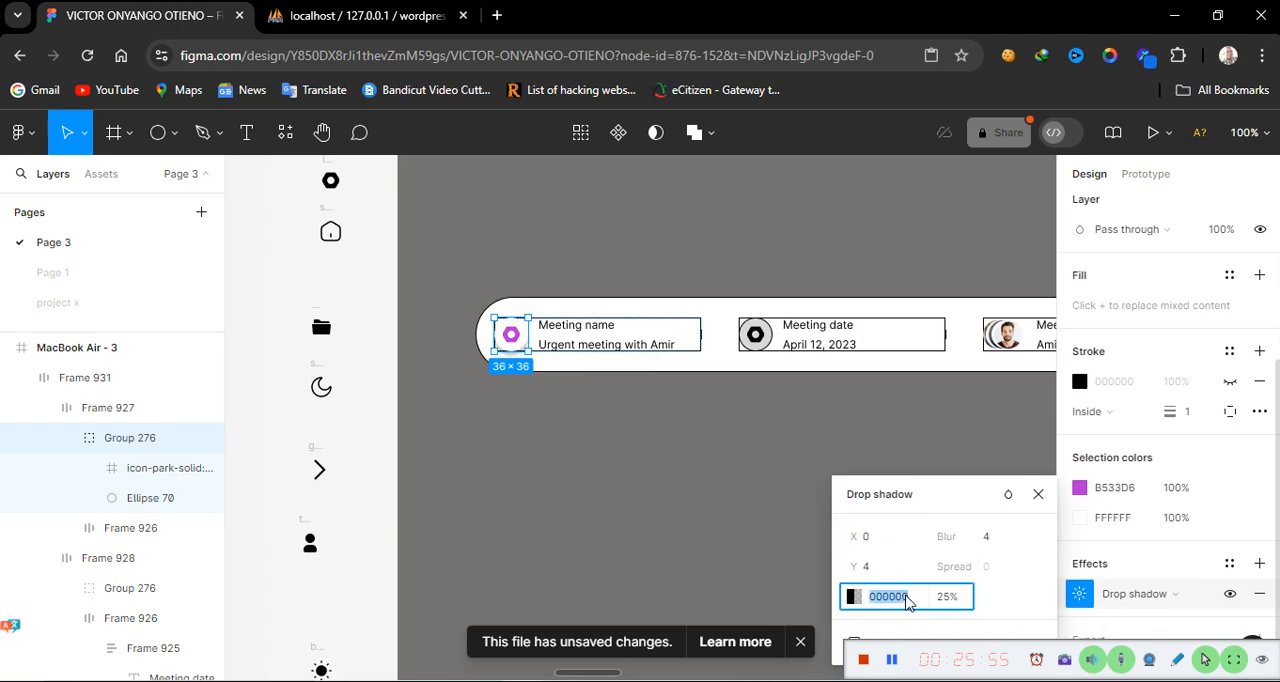
pyautogui.hotkey('ctrl', 'v')
pyautogui.press('Return')
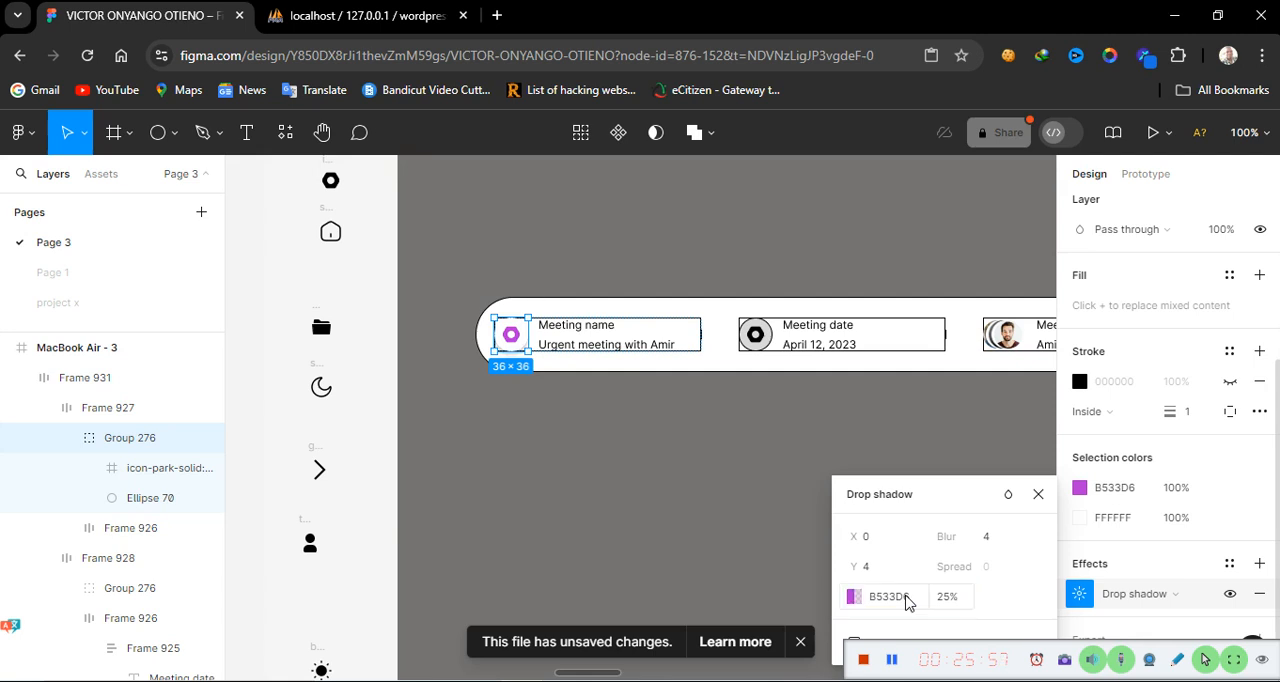
pyautogui.click(590, 471)
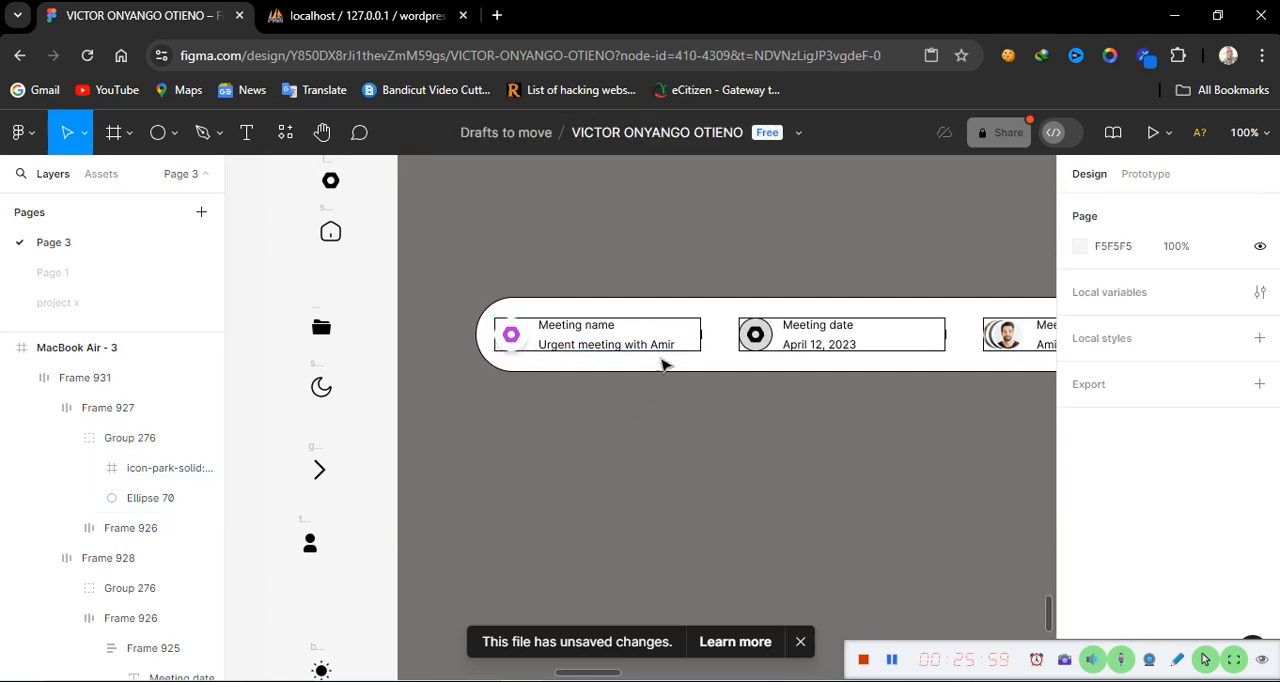
# Hide the stroke on the Meeting name block's frame
pyautogui.doubleClick(672, 338)
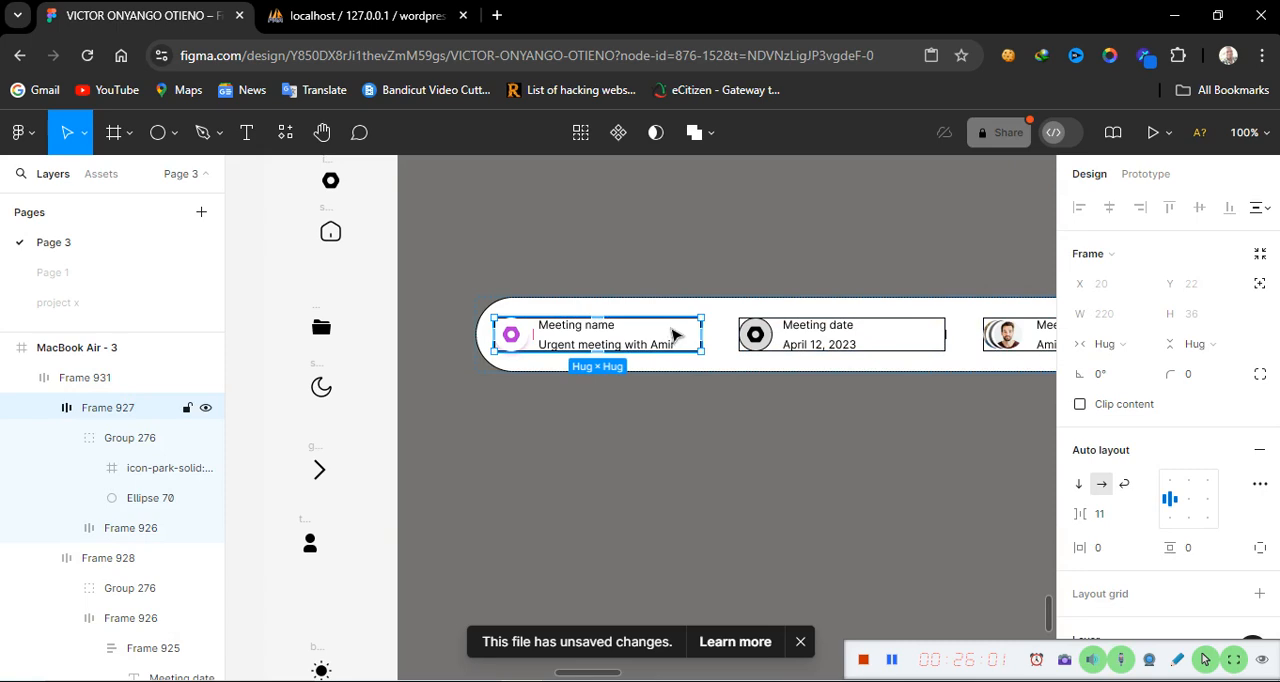
pyautogui.scroll(-4, 1151, 608)
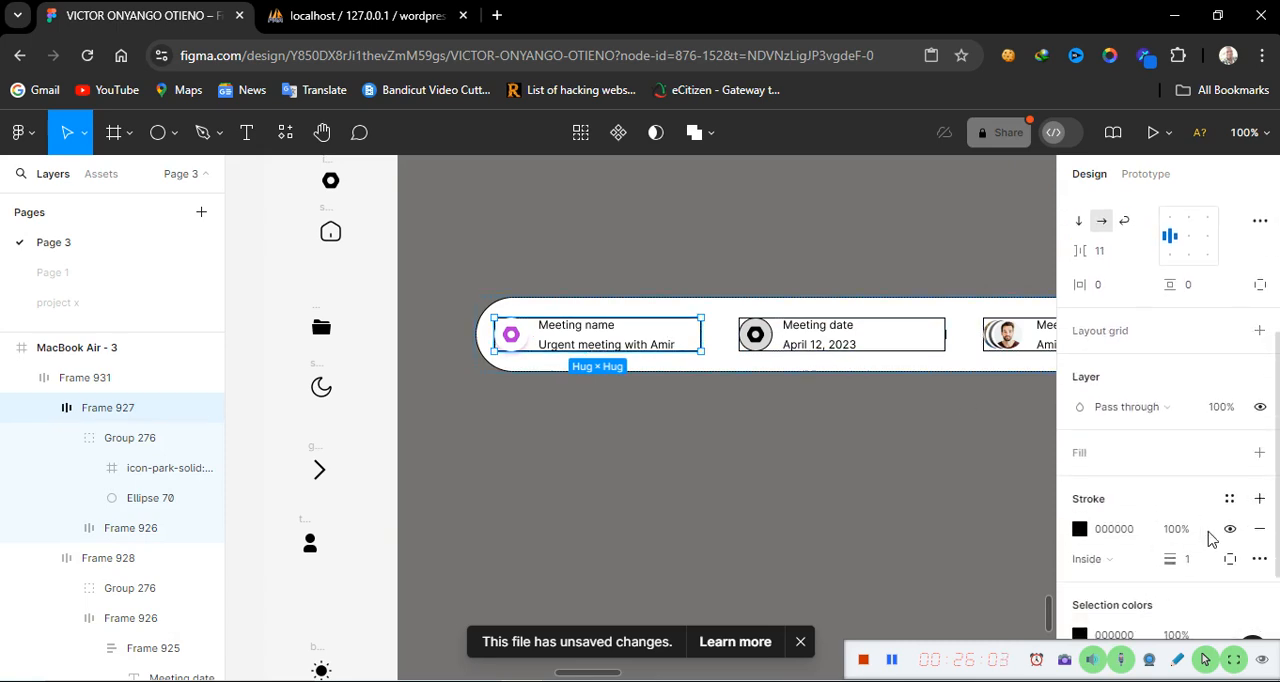
pyautogui.click(1230, 530)
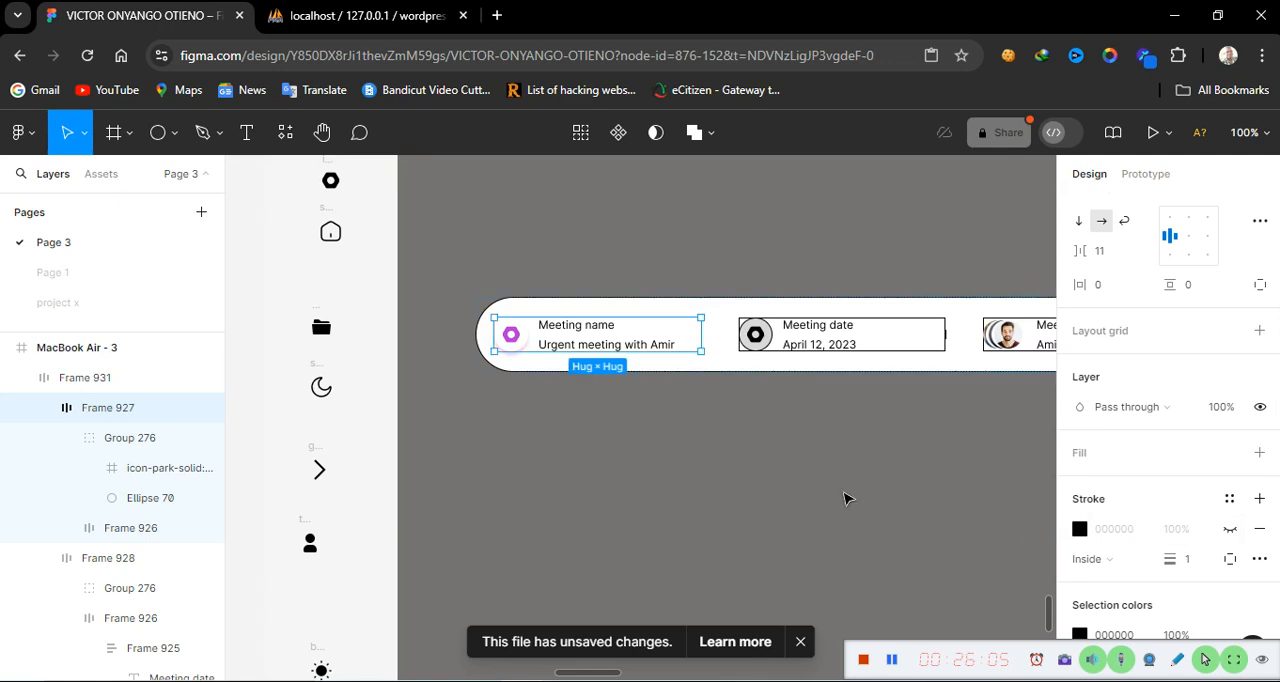
pyautogui.click(572, 449)
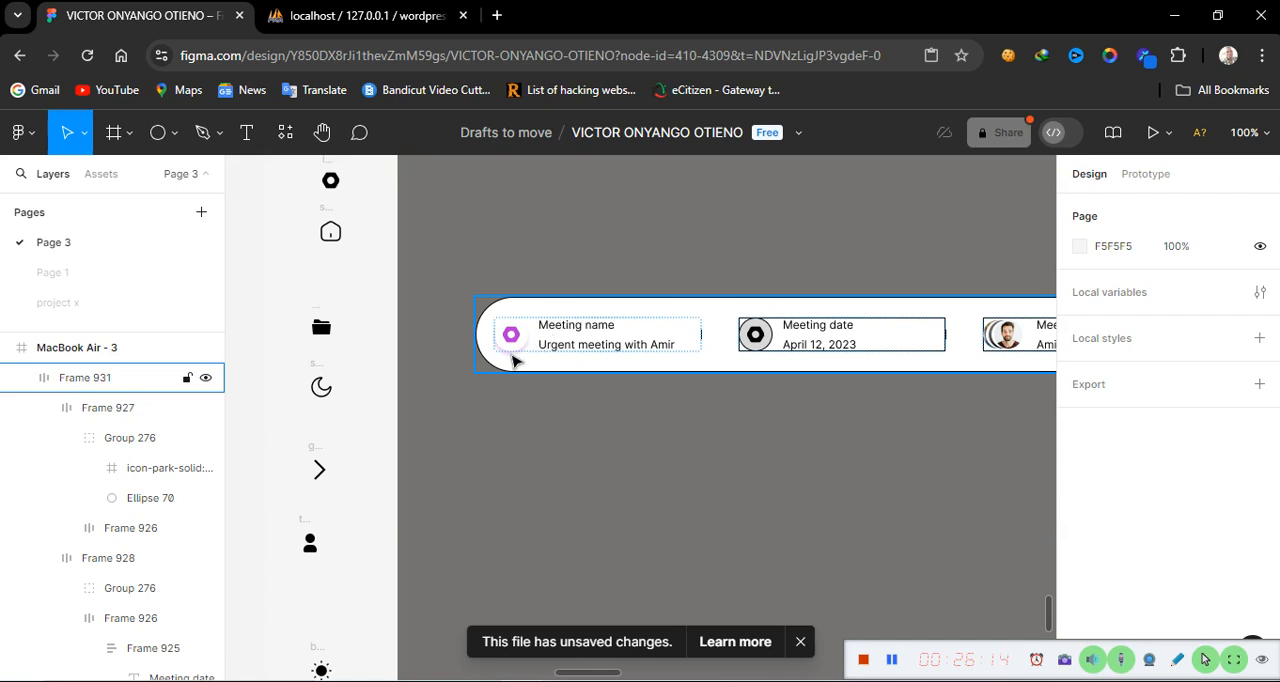
# Set the 'Meeting name' label text to size 10 and colour 767272
pyautogui.doubleClick(585, 335)
pyautogui.doubleClick(585, 335)
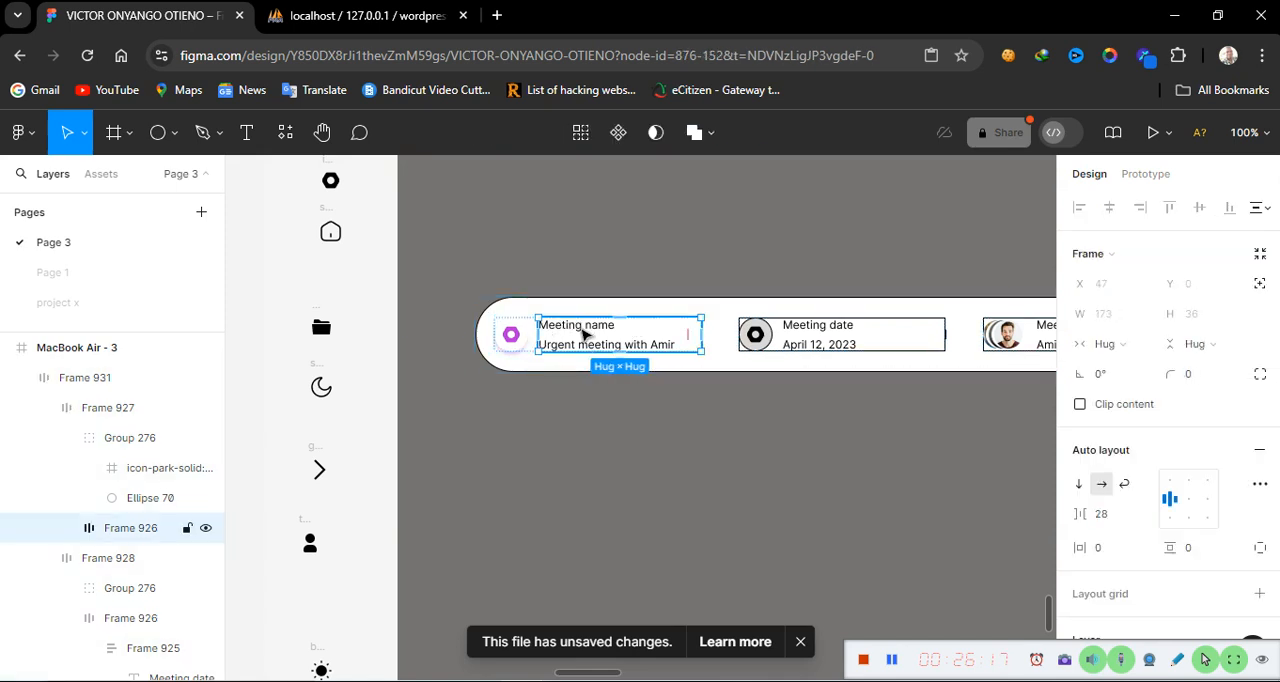
pyautogui.doubleClick(583, 330)
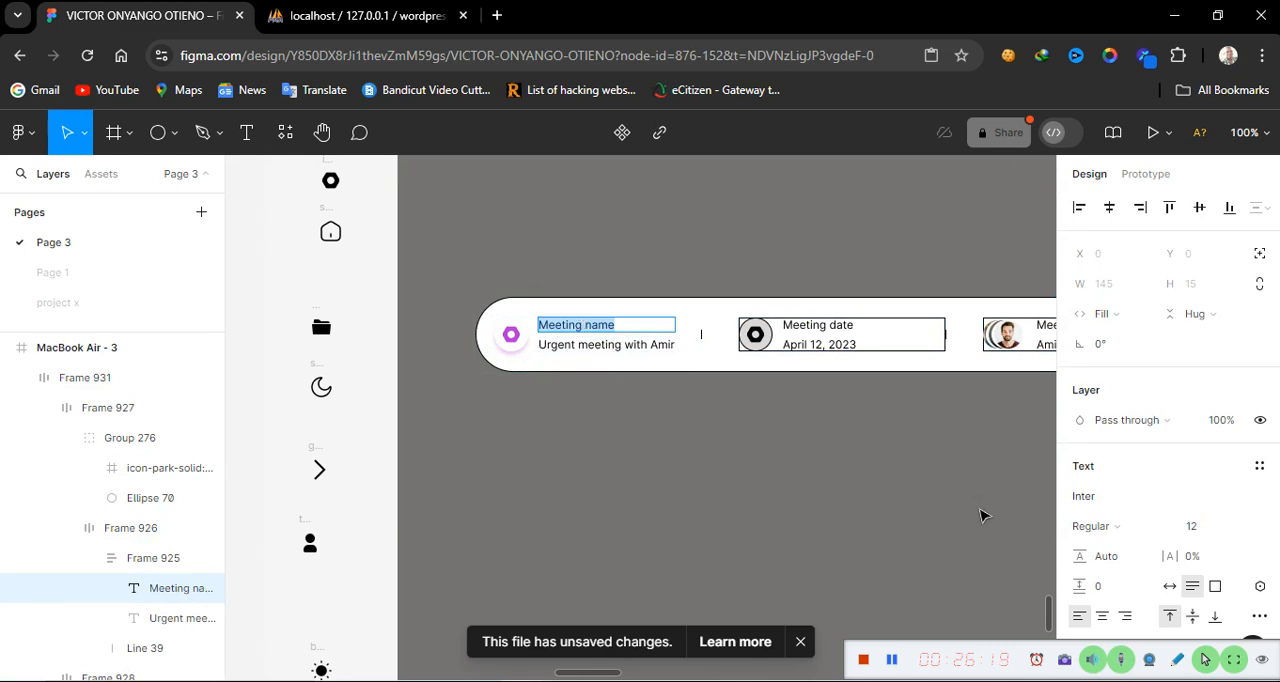
pyautogui.click(1245, 531)
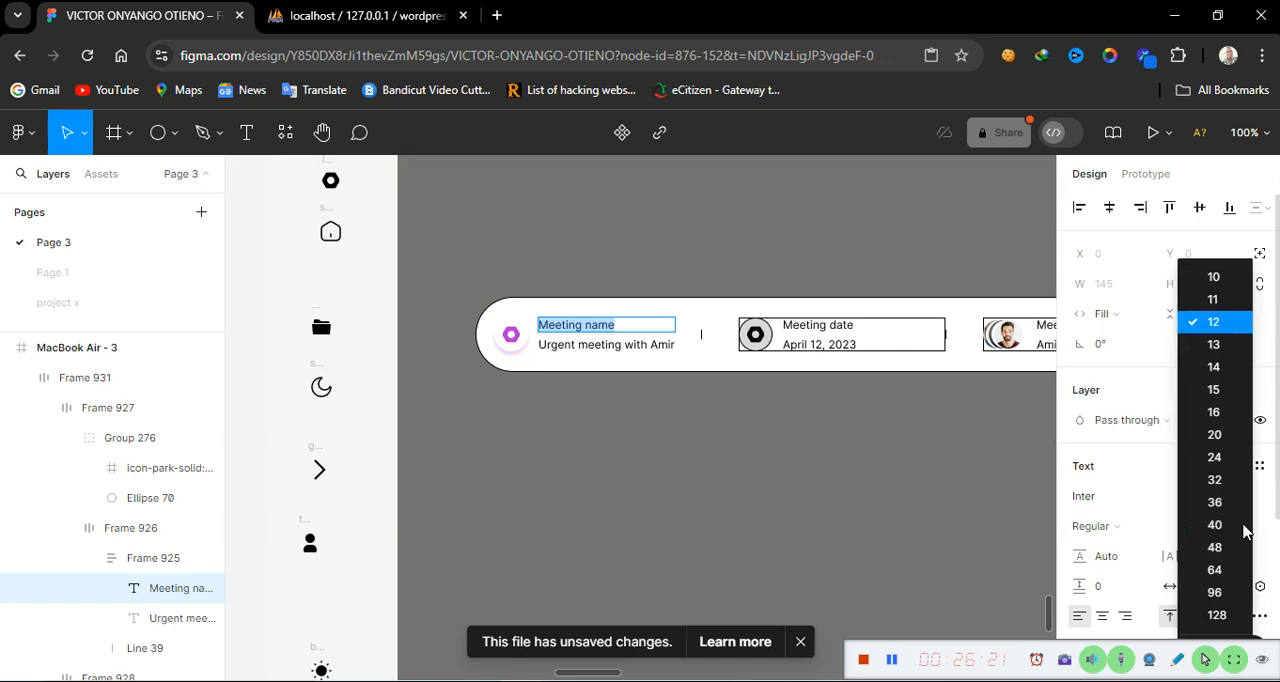
pyautogui.click(1214, 285)
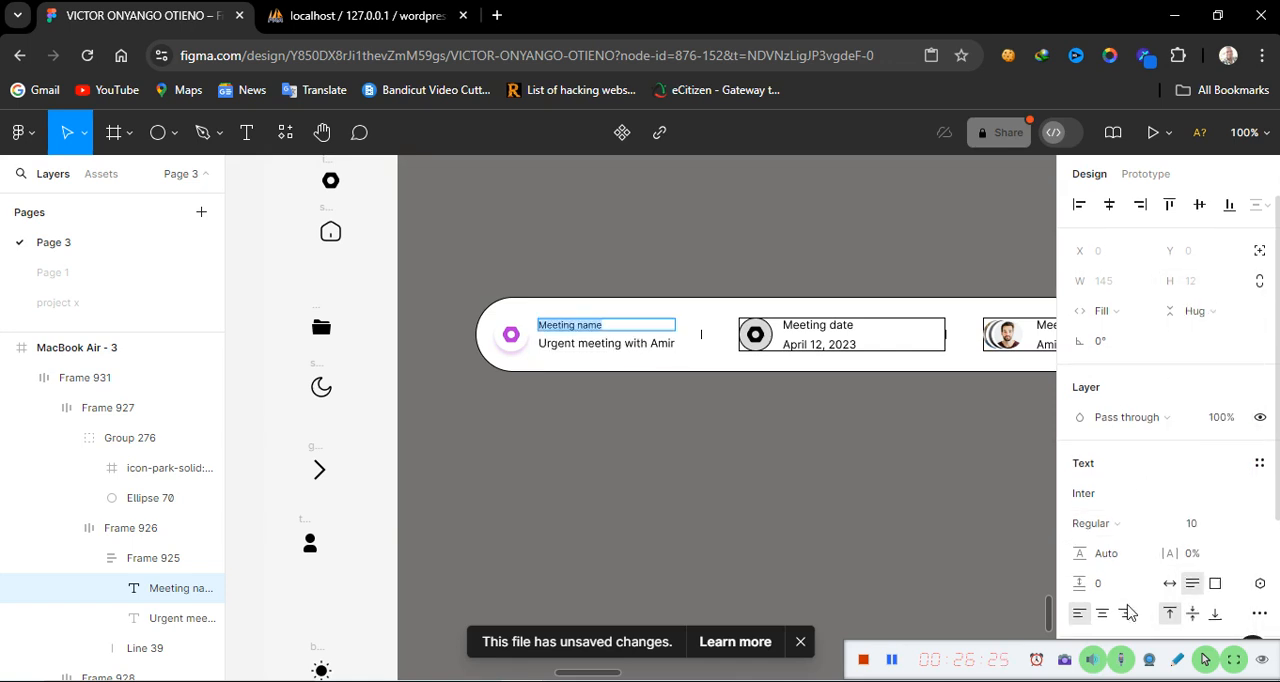
pyautogui.scroll(-2, 1128, 612)
pyautogui.click(1140, 472)
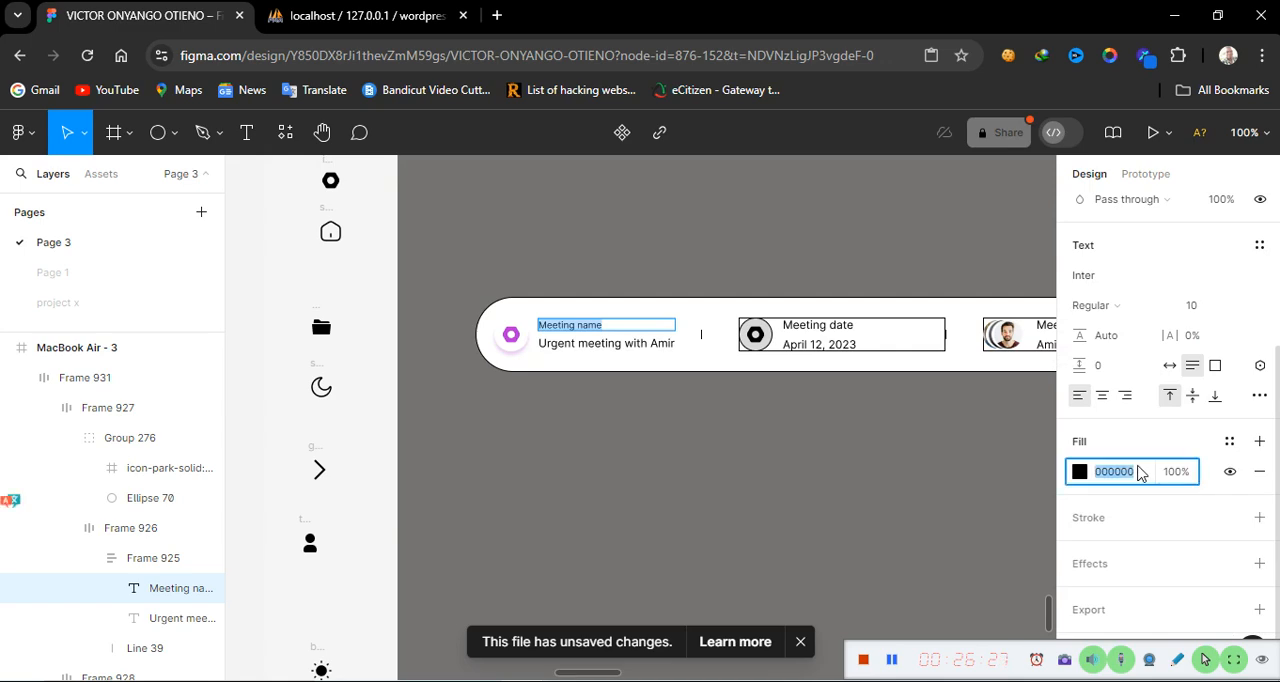
pyautogui.write('767272')
pyautogui.press('Return')
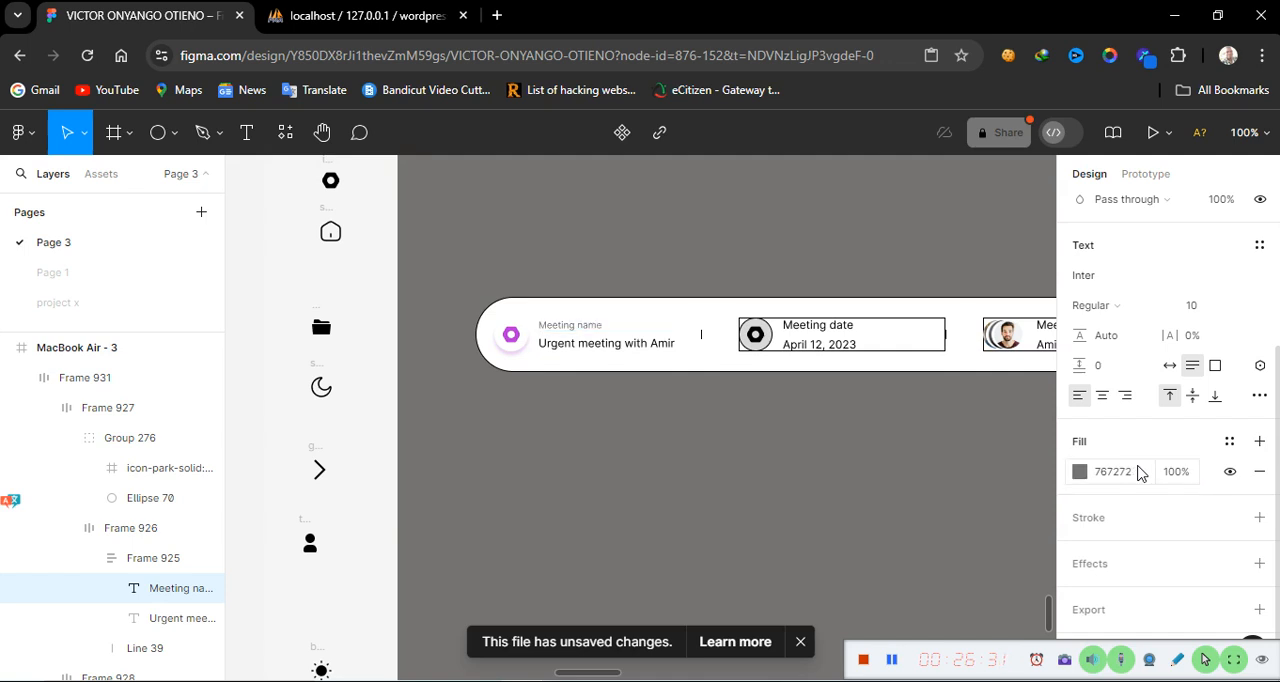
# Set the stroke opacity of the divider line after the Meeting name block to 25%
pyautogui.click(697, 447)
pyautogui.click(702, 336)
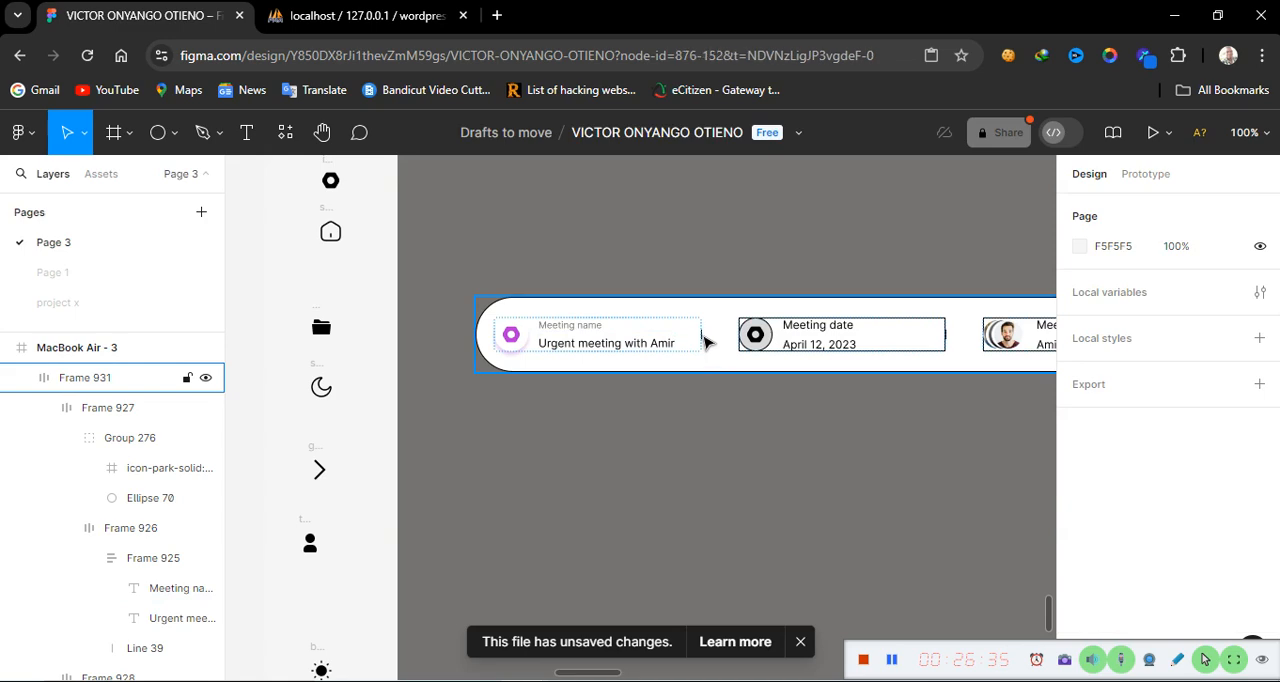
pyautogui.click(710, 433)
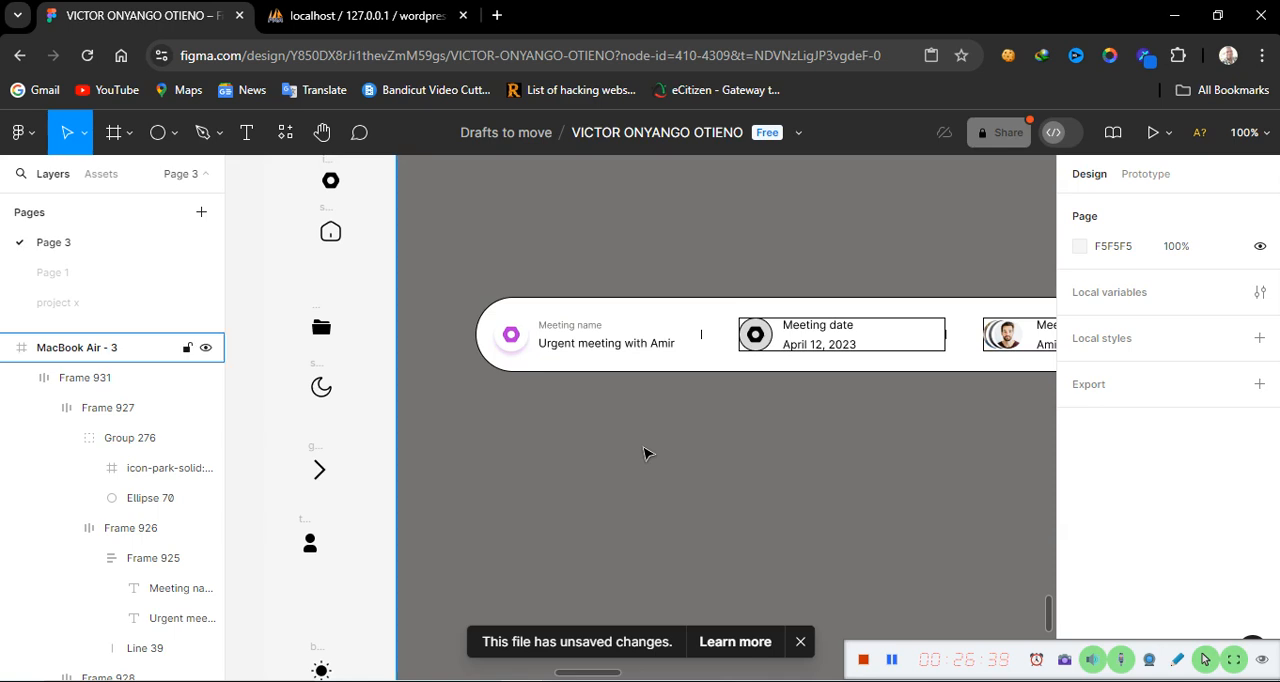
pyautogui.hotkey('ctrl', '+')
pyautogui.scroll(3, 548, 437)
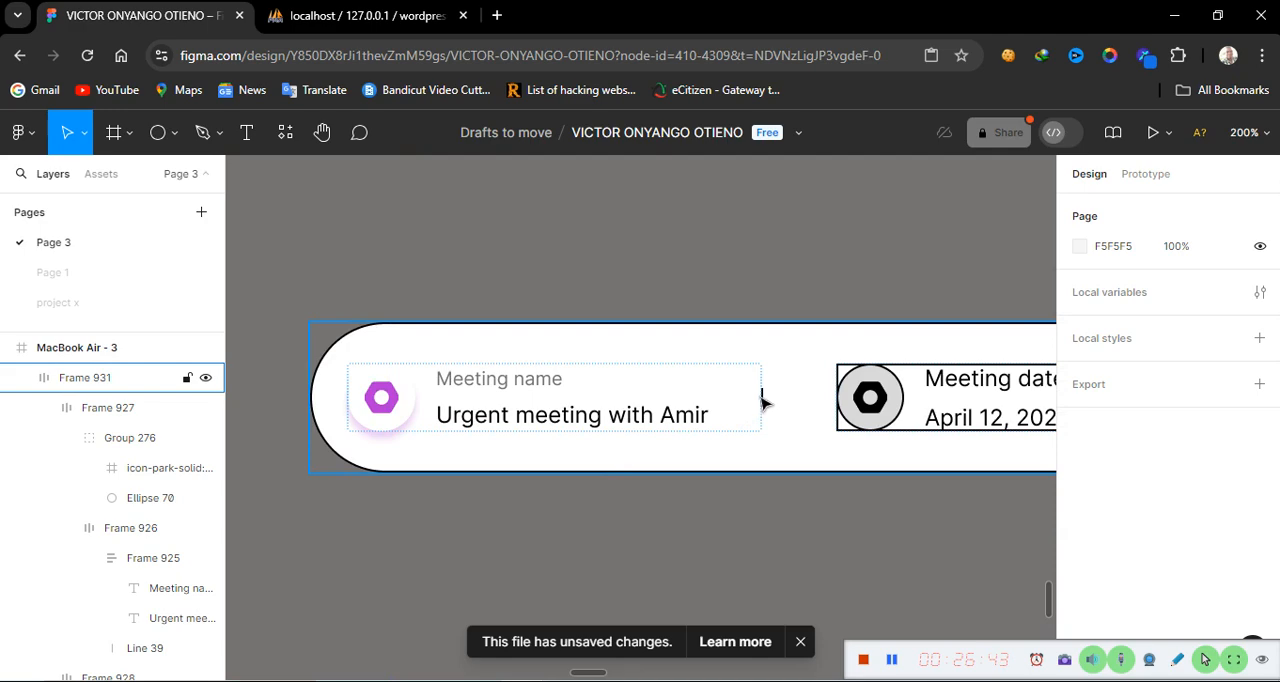
pyautogui.doubleClick(763, 397)
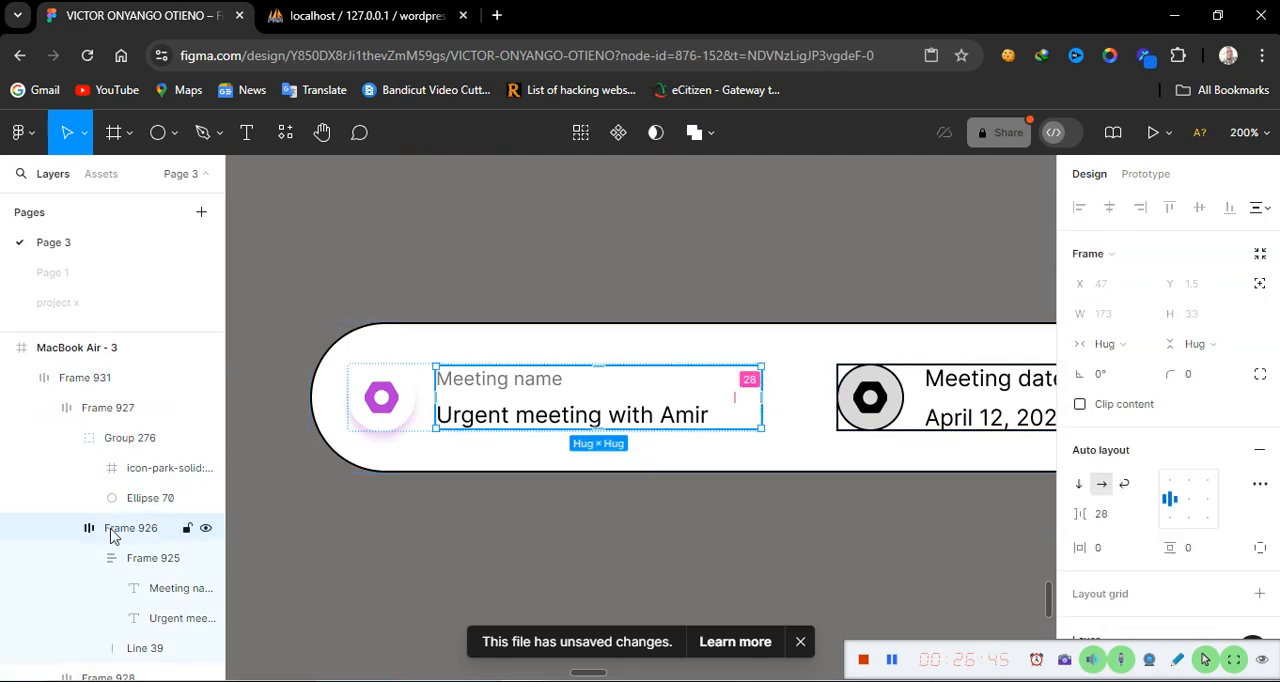
pyautogui.scroll(-5, 100, 622)
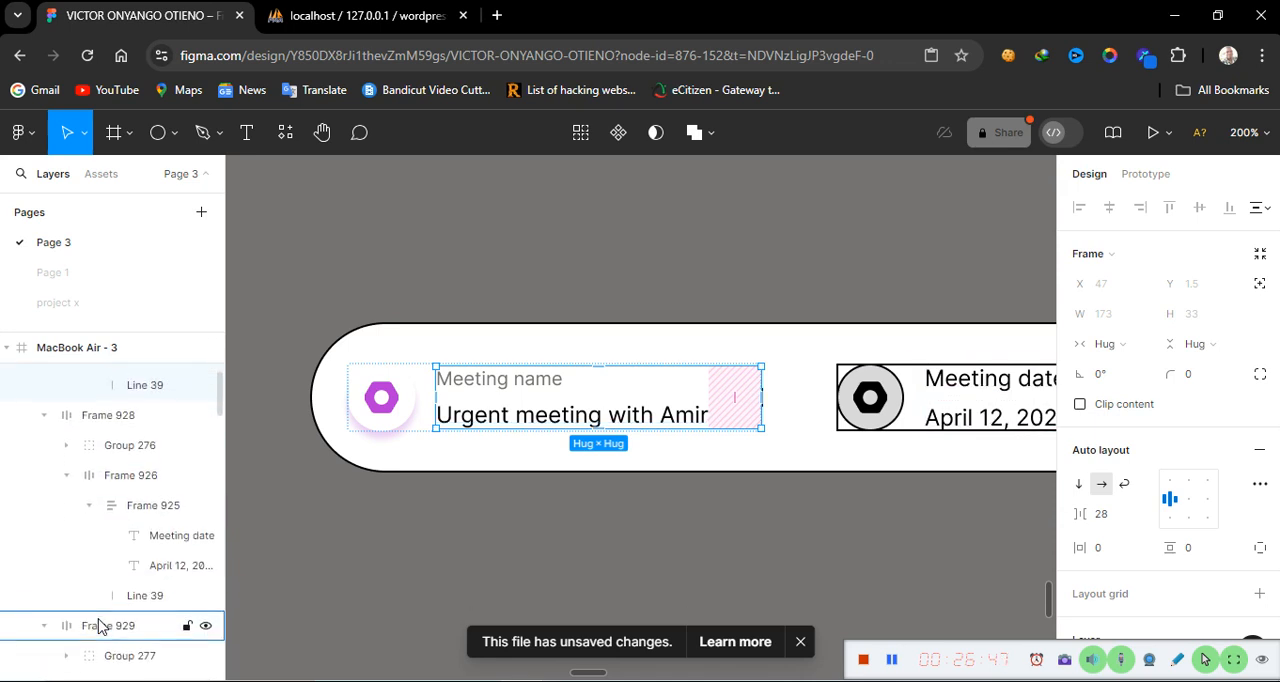
pyautogui.click(147, 385)
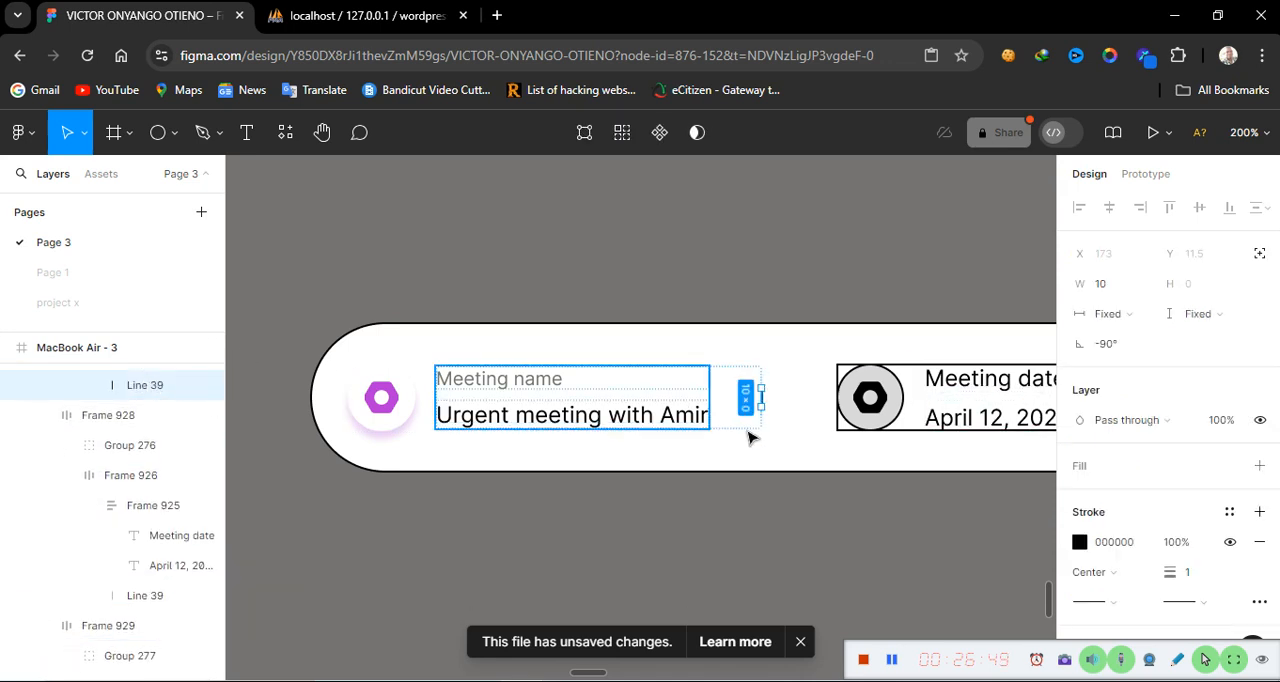
pyautogui.click(1178, 542)
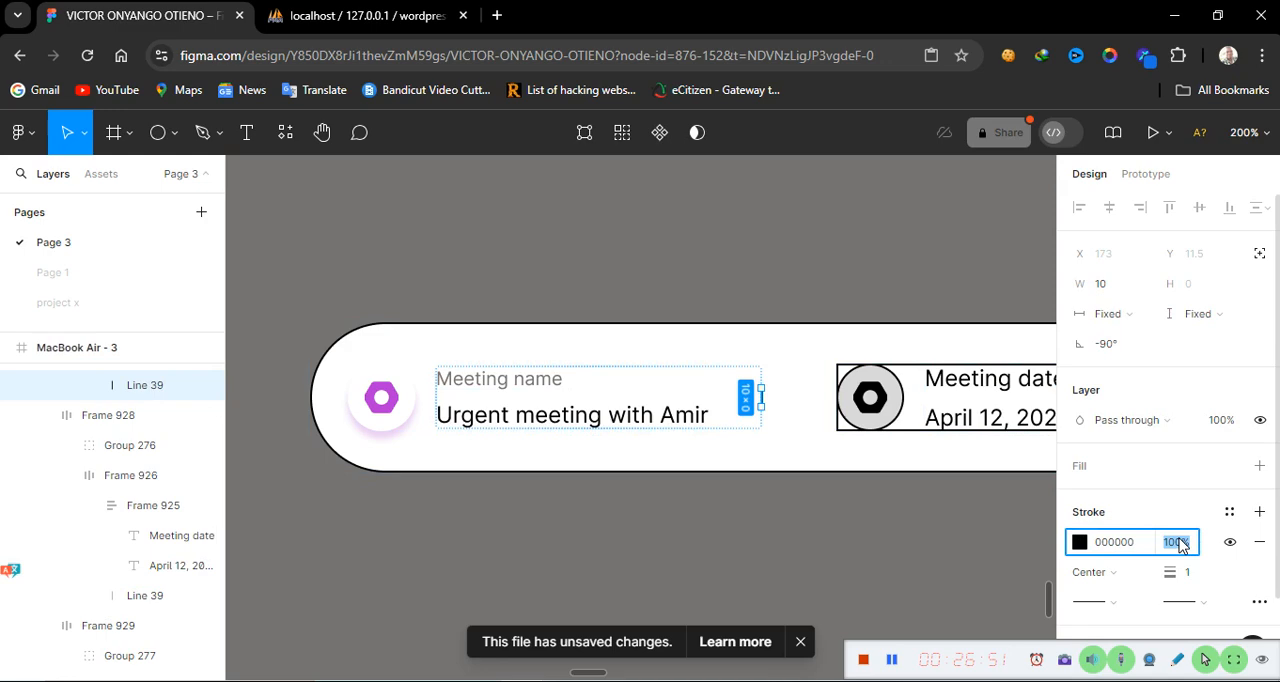
pyautogui.write('25')
pyautogui.press('Return')
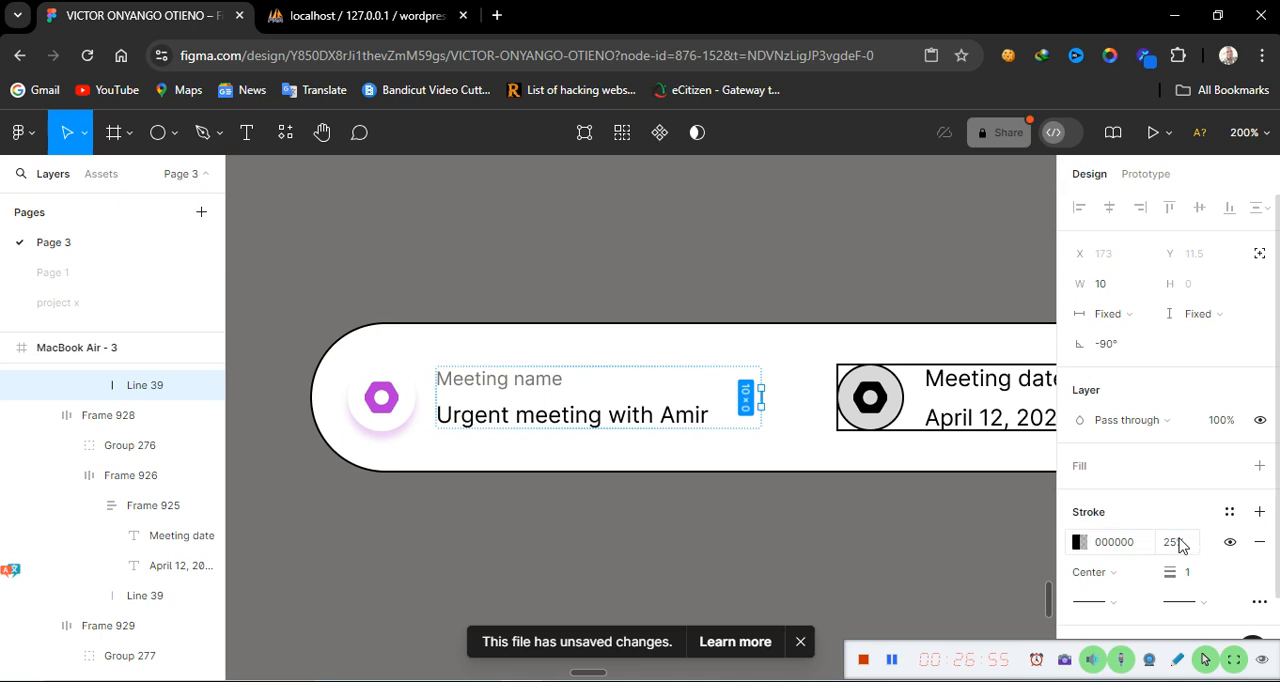
# Hide the stroke on the Meeting date block's frame
pyautogui.click(785, 530)
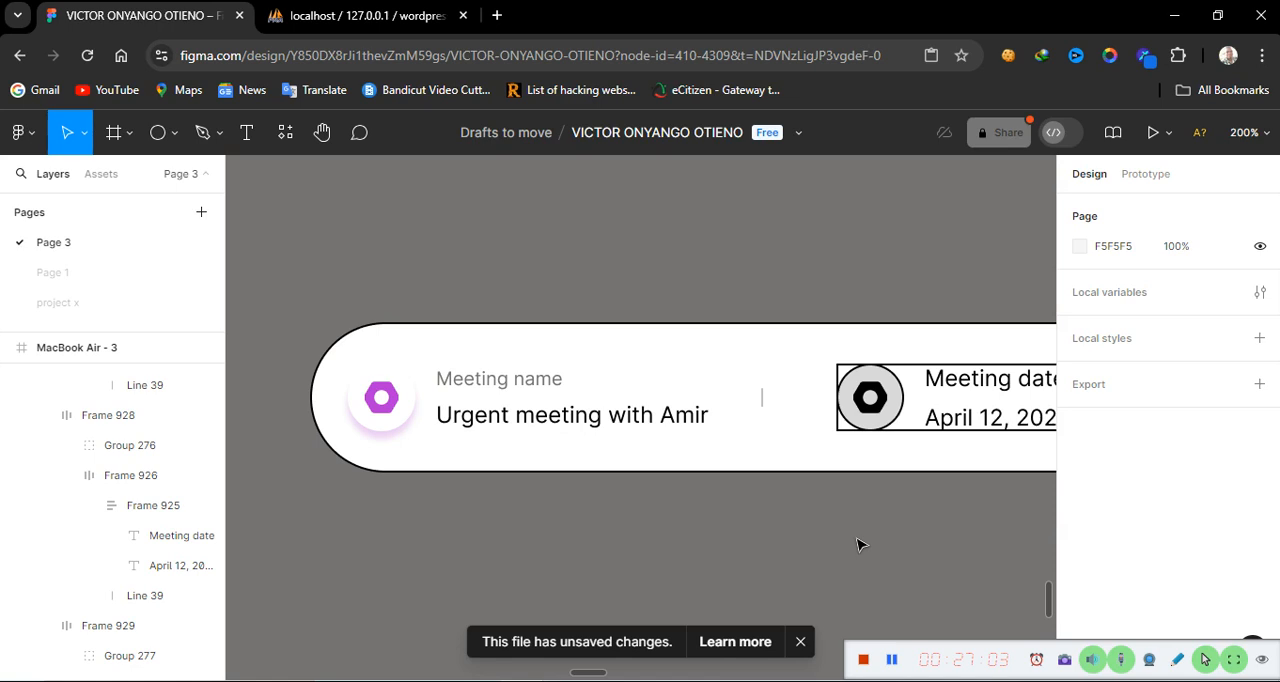
pyautogui.hscroll(5, 857, 545)
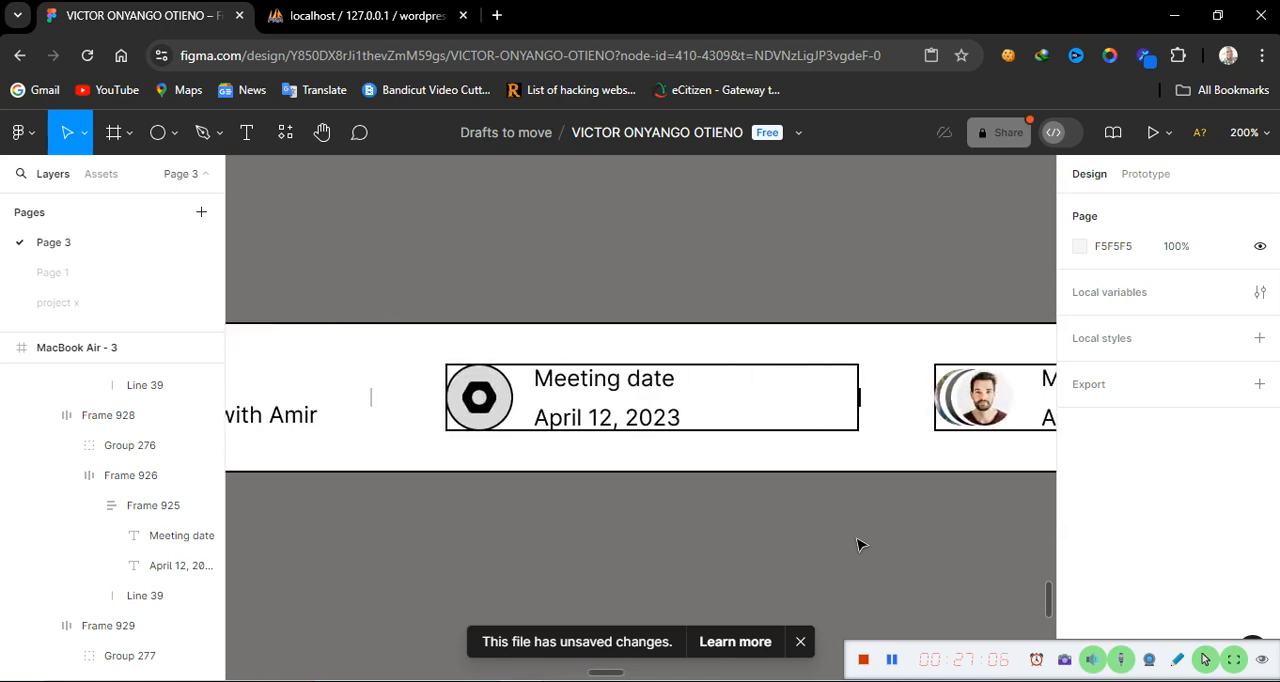
pyautogui.doubleClick(617, 405)
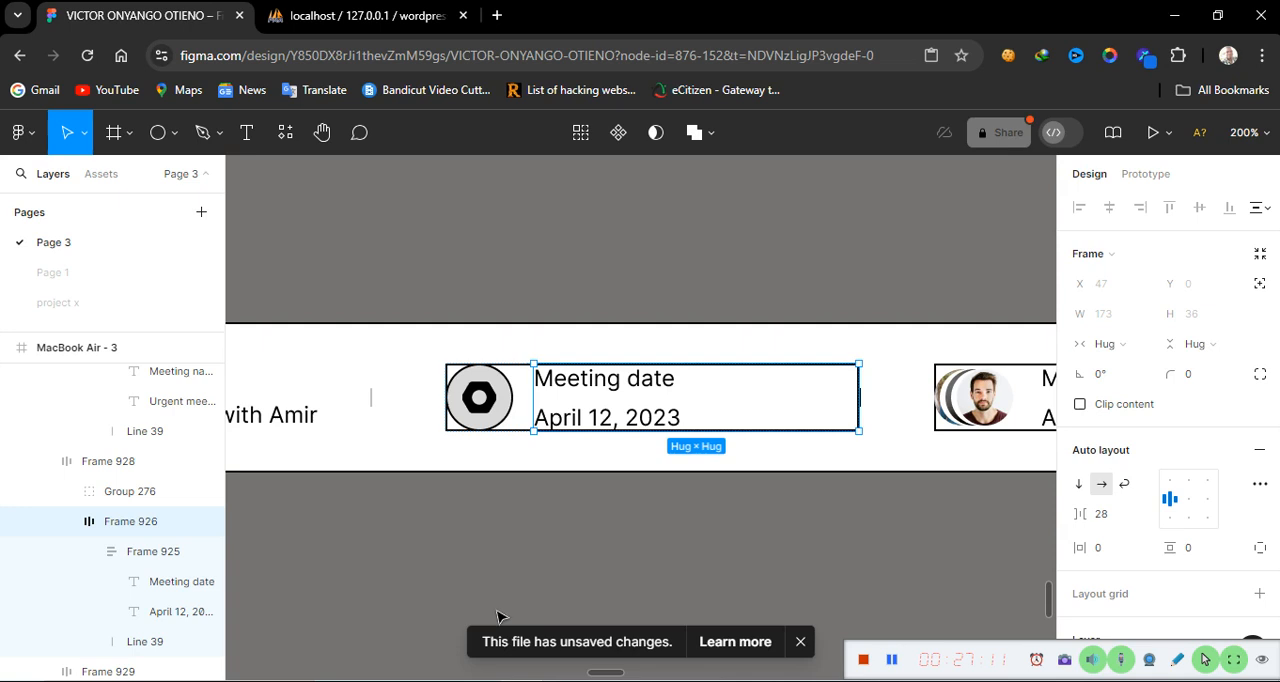
pyautogui.click(517, 542)
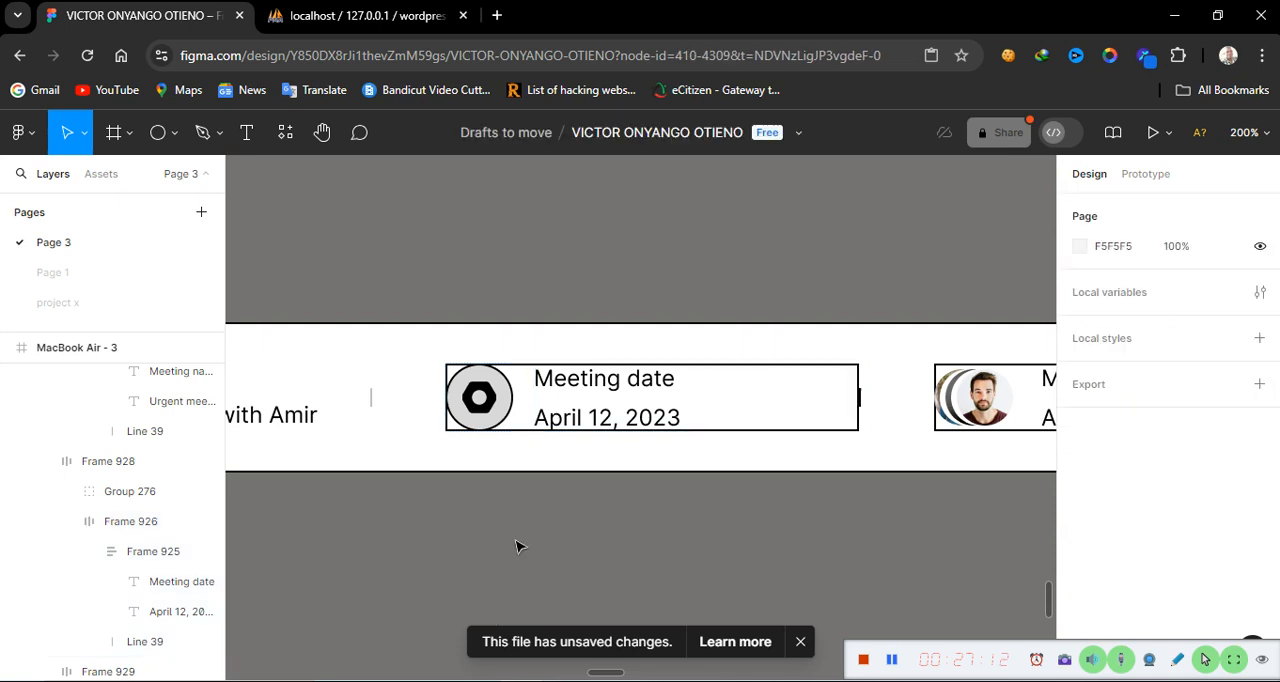
pyautogui.click(667, 421)
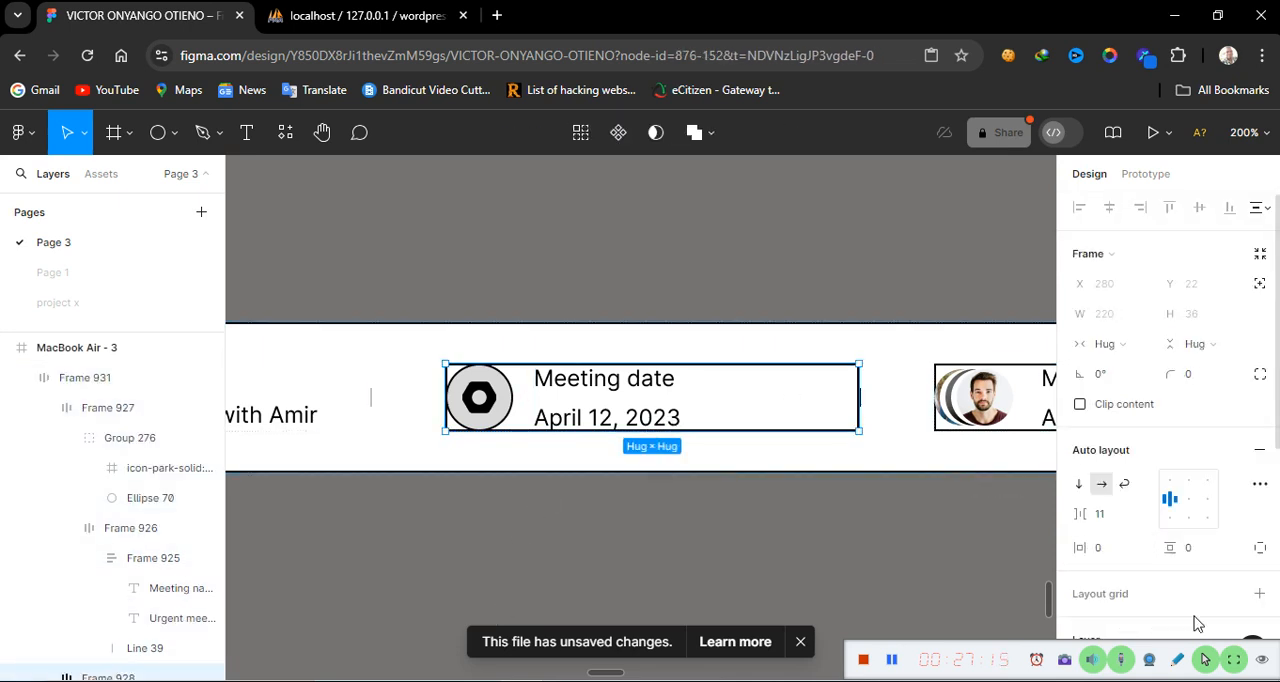
pyautogui.scroll(-3, 1197, 623)
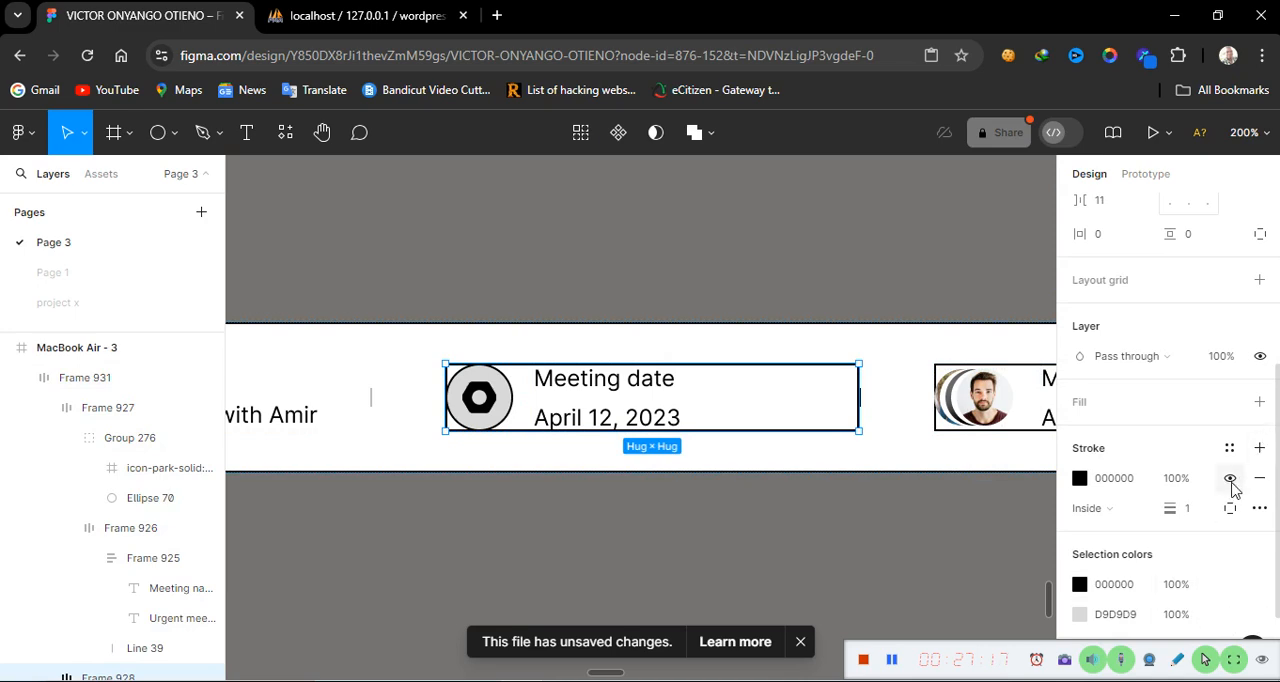
pyautogui.click(1230, 479)
# Switch the 'Meeting date' label text to fixed width
pyautogui.click(577, 388)
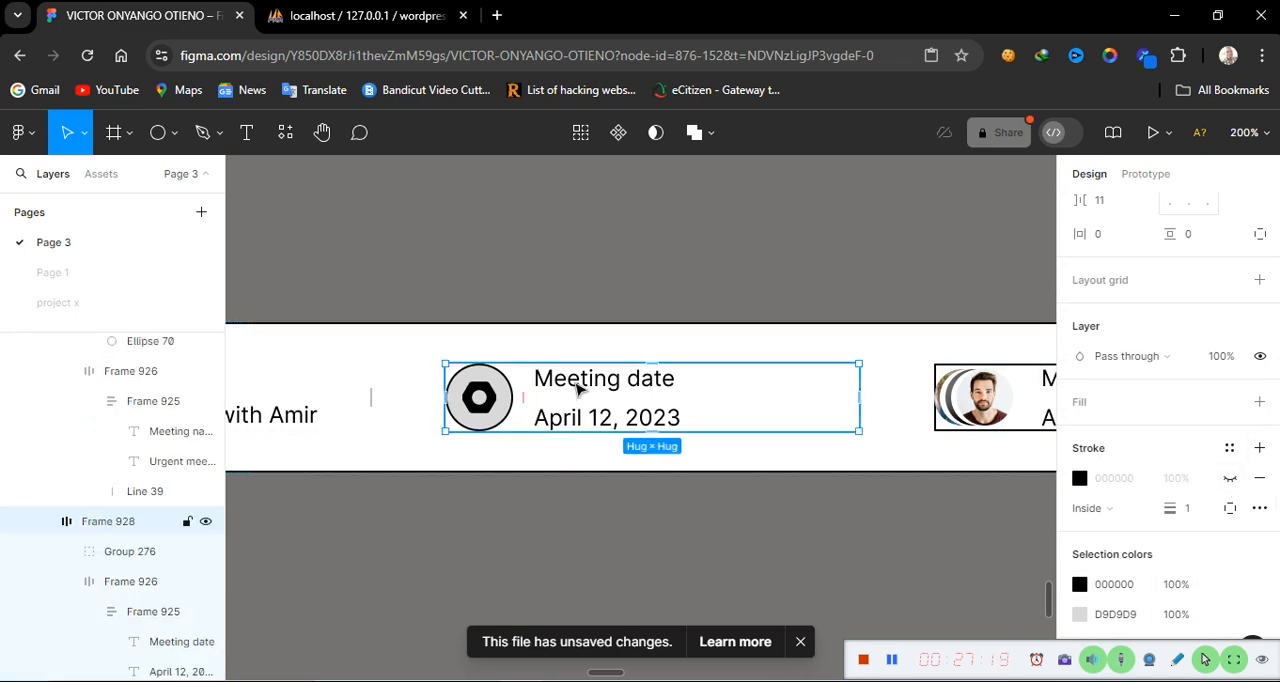
pyautogui.doubleClick(577, 388)
pyautogui.doubleClick(577, 385)
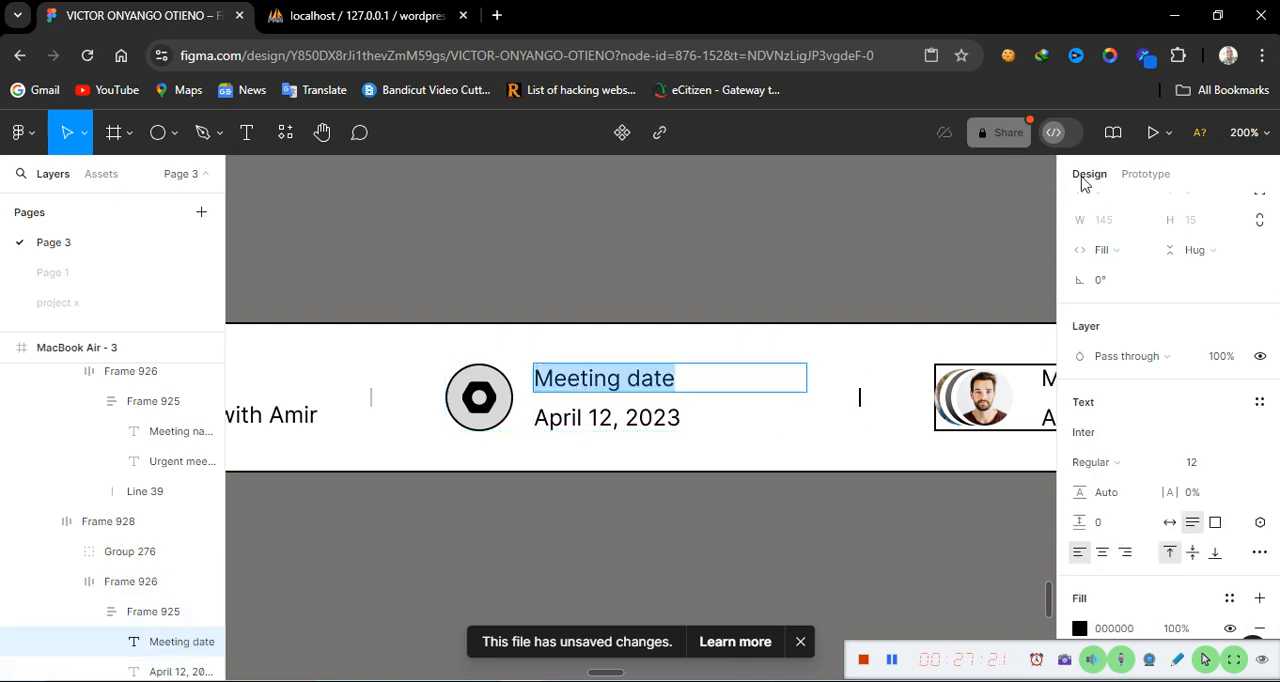
pyautogui.click(1146, 256)
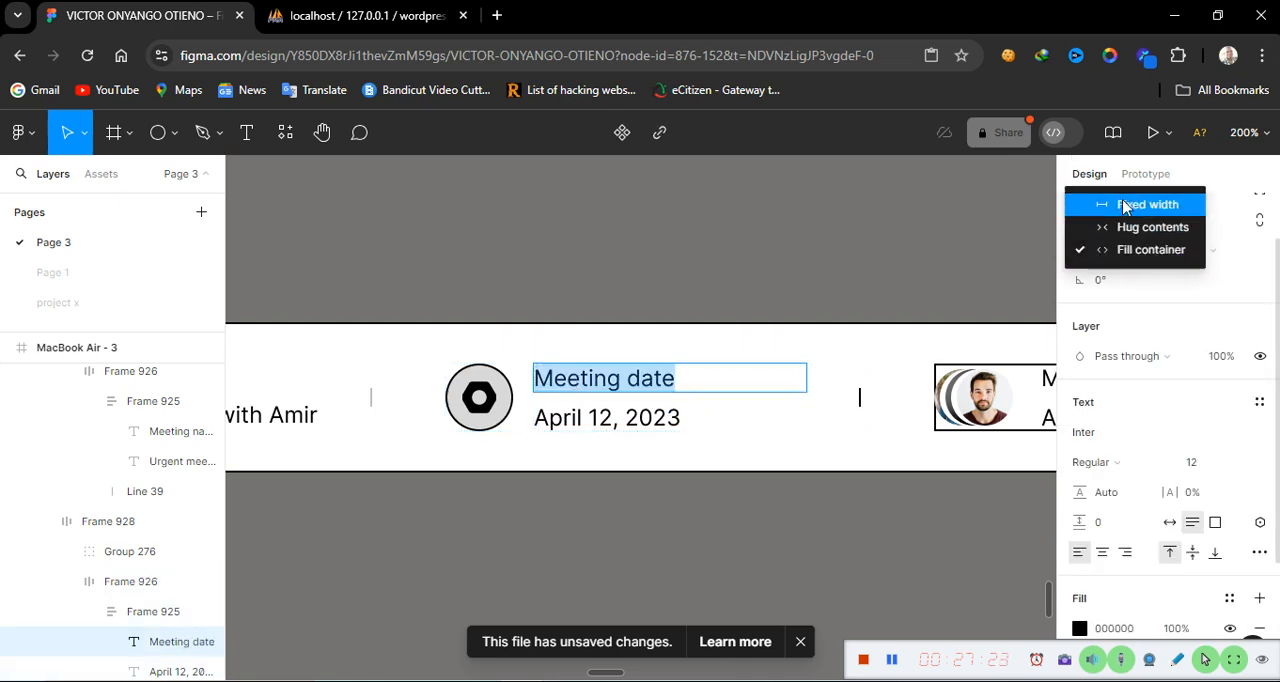
pyautogui.click(1120, 207)
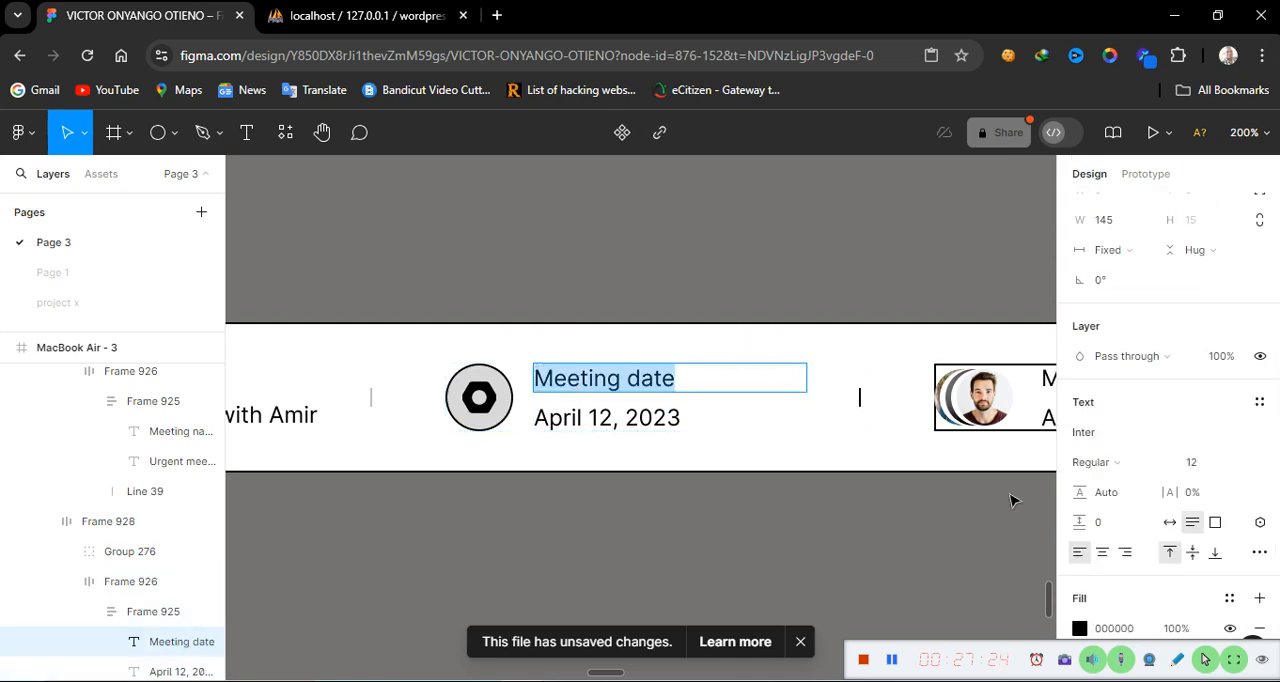
# Set the 'Meeting date' label text to size 10 and colour 767272
pyautogui.click(1244, 470)
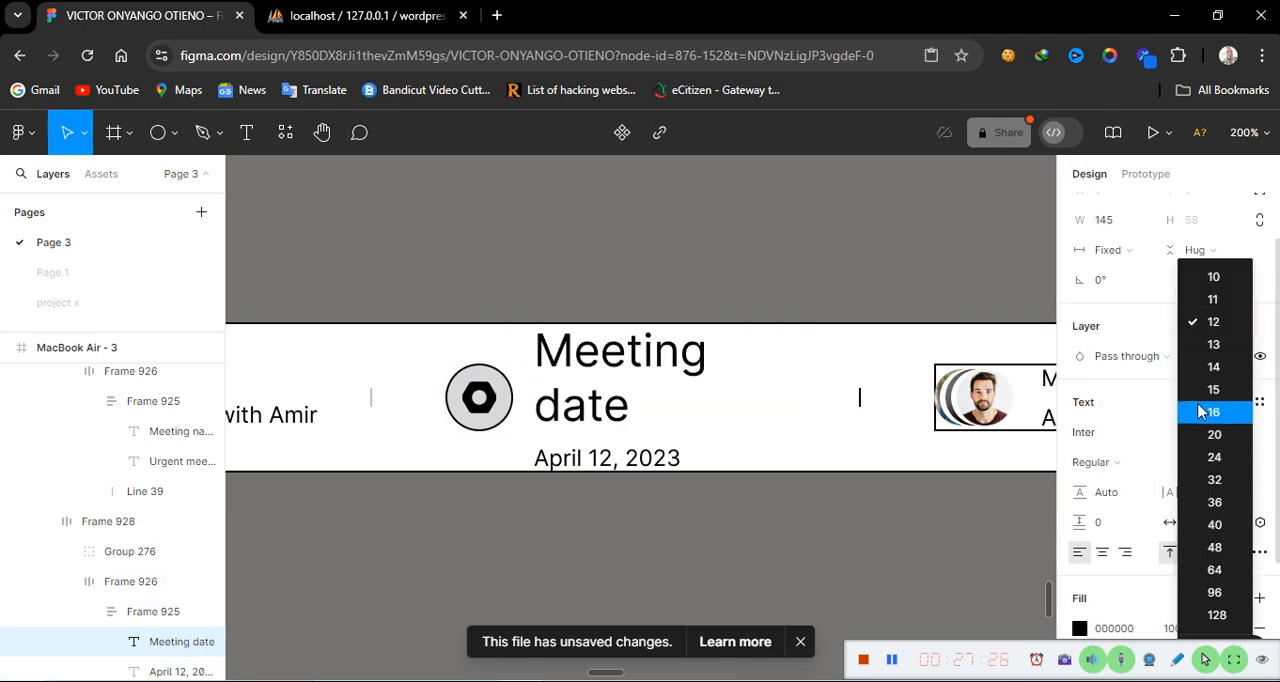
pyautogui.click(1226, 285)
pyautogui.click(1131, 628)
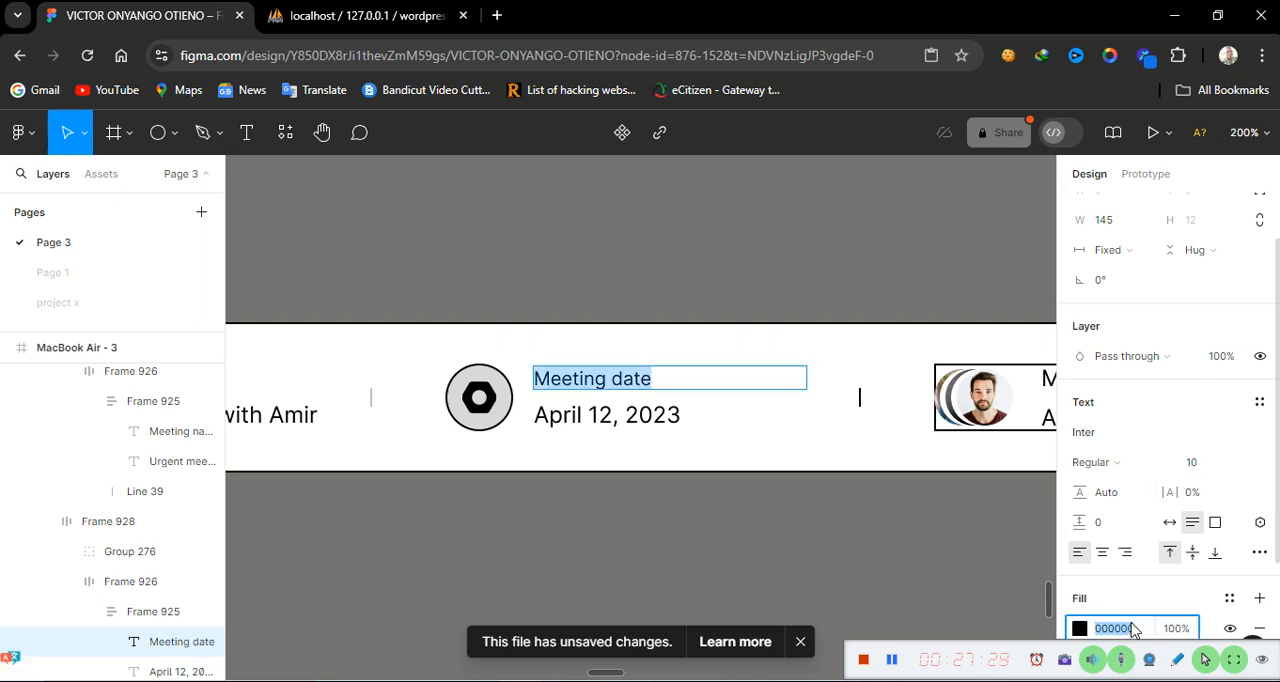
pyautogui.write('767272')
pyautogui.press('Return')
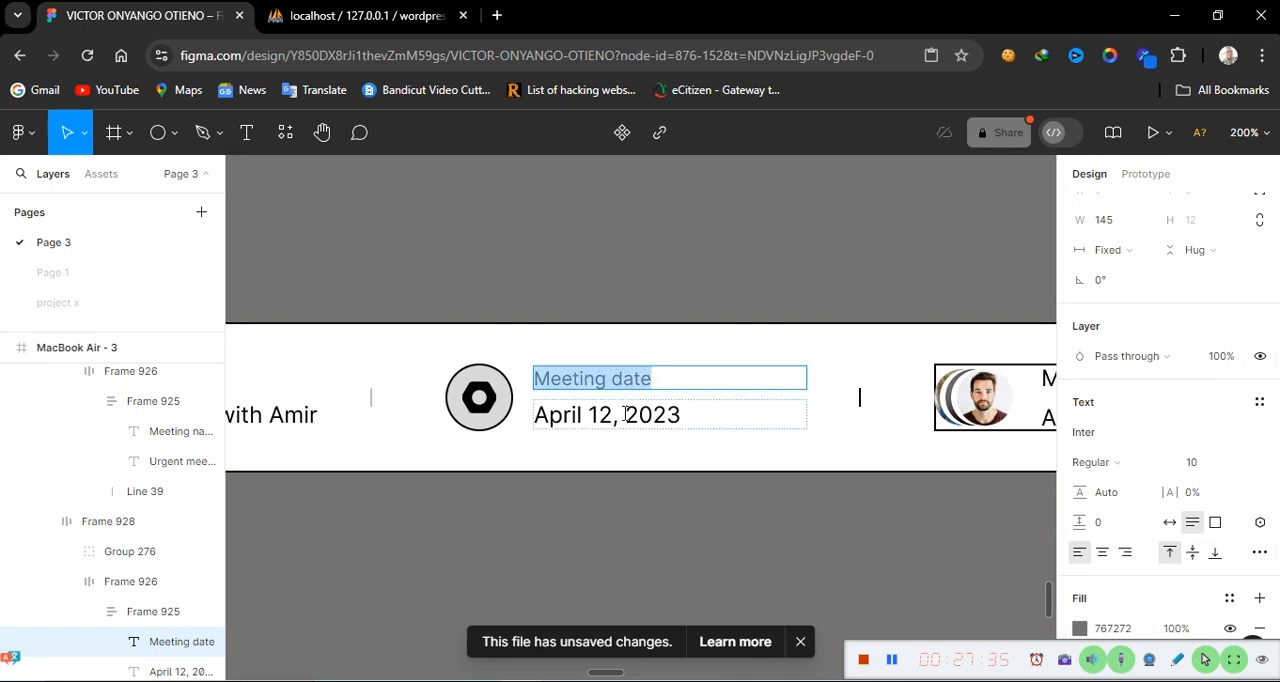
# Hide the stroke on the circle behind the Meeting date icon
pyautogui.click(508, 421)
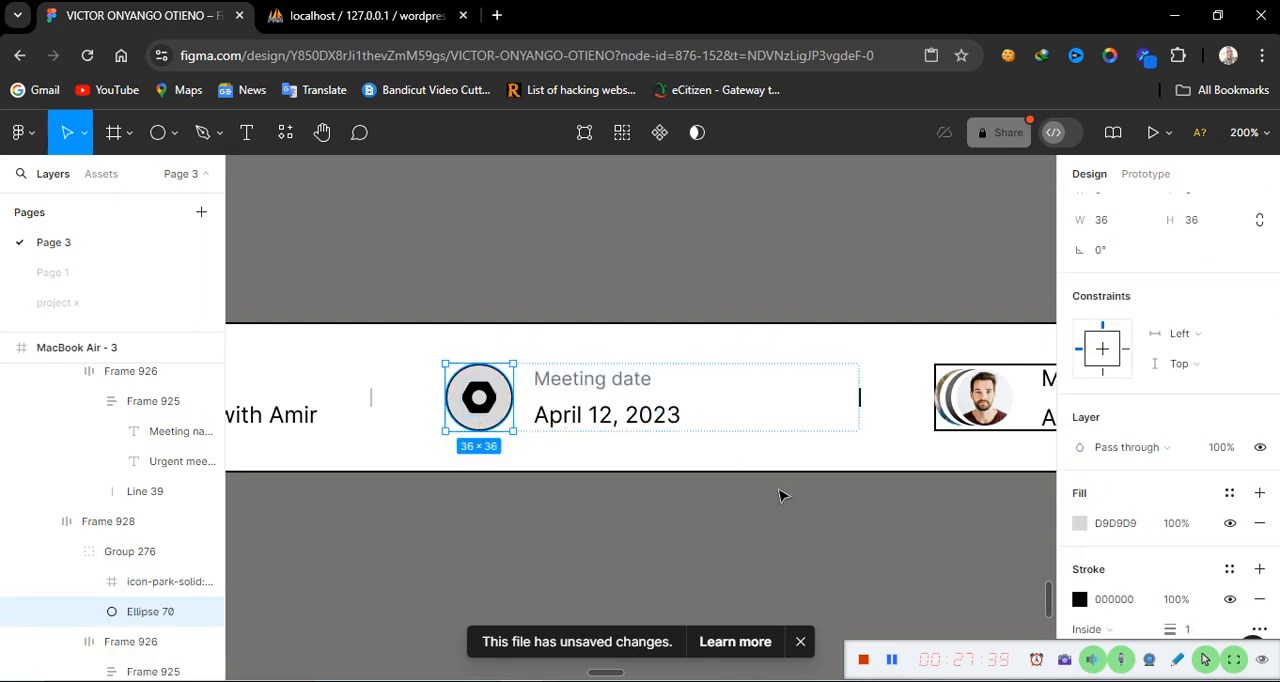
pyautogui.click(1230, 599)
pyautogui.scroll(-2, 1163, 580)
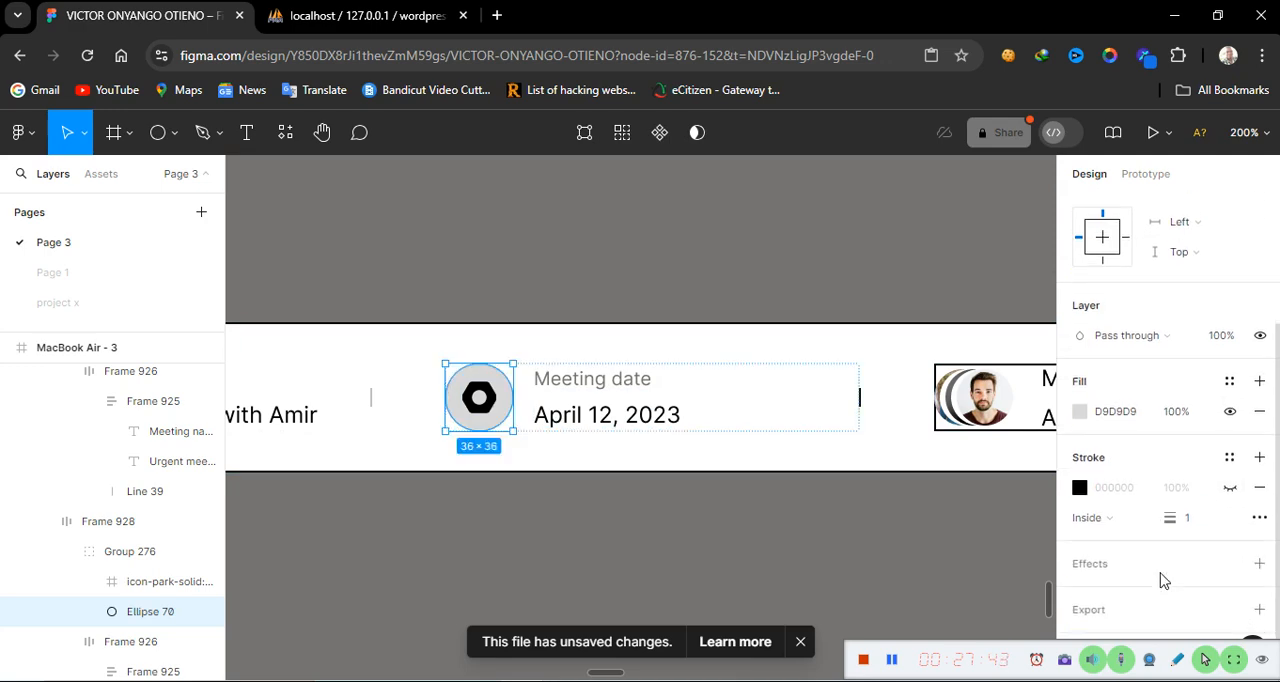
# Fill the Meeting date icon circle with FFFFFF and add a drop shadow to it
pyautogui.click(1138, 411)
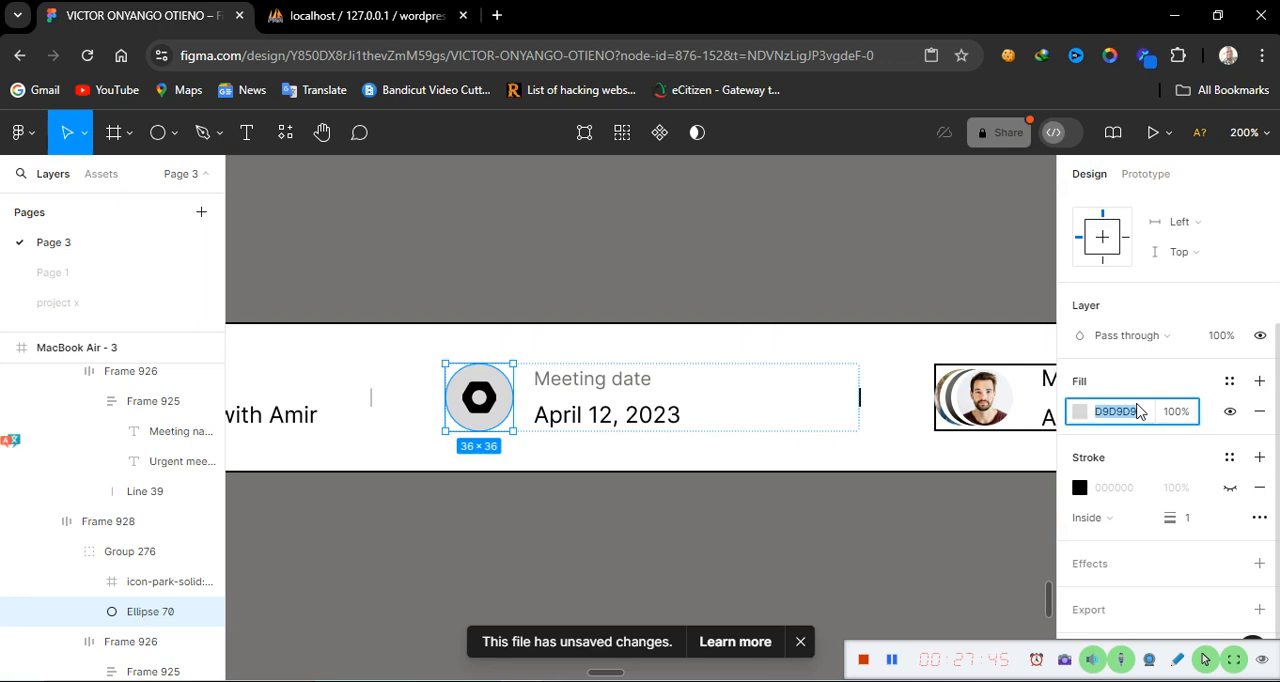
pyautogui.write('ffffff')
pyautogui.press('Return')
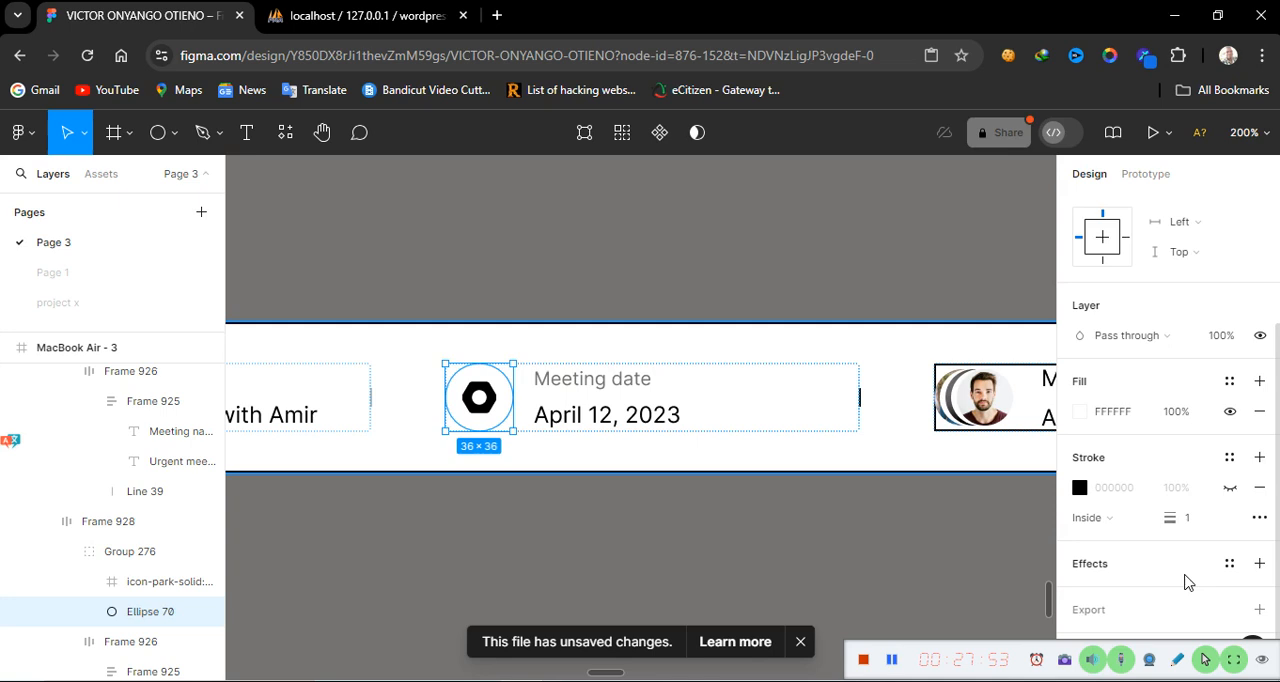
pyautogui.click(1260, 566)
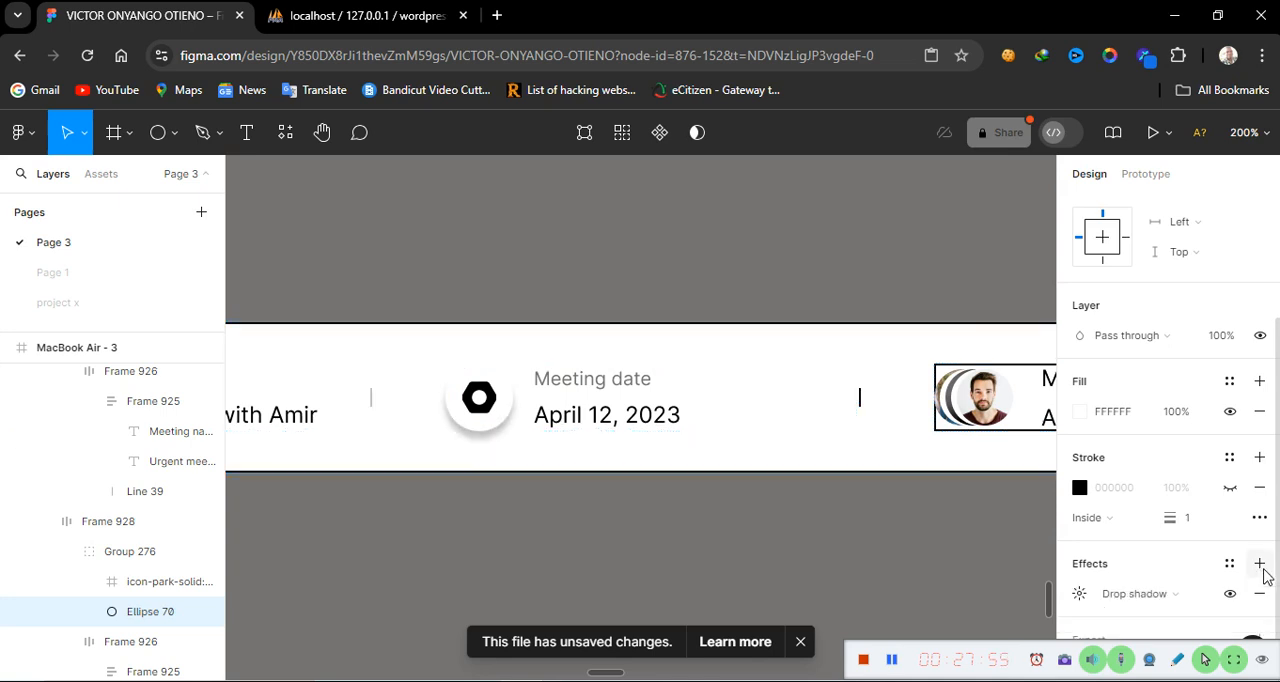
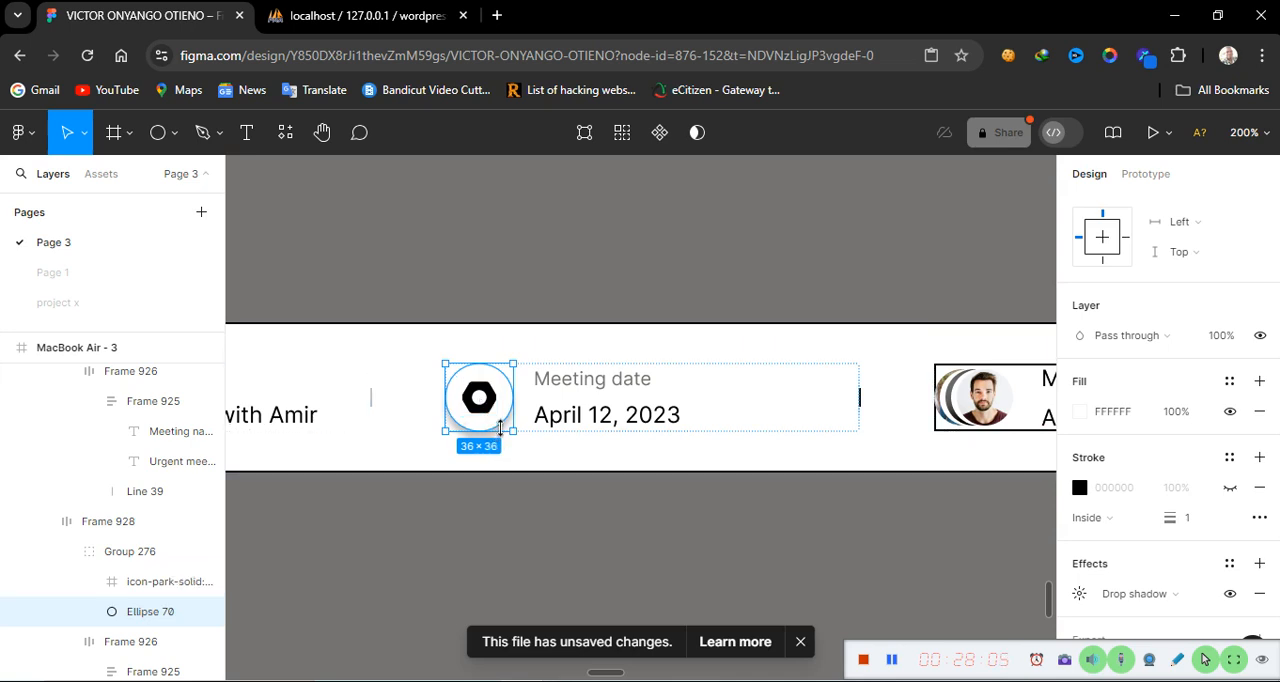
# Set the stroke opacity of the divider line in the Meeting date block to 25%
pyautogui.click(823, 409)
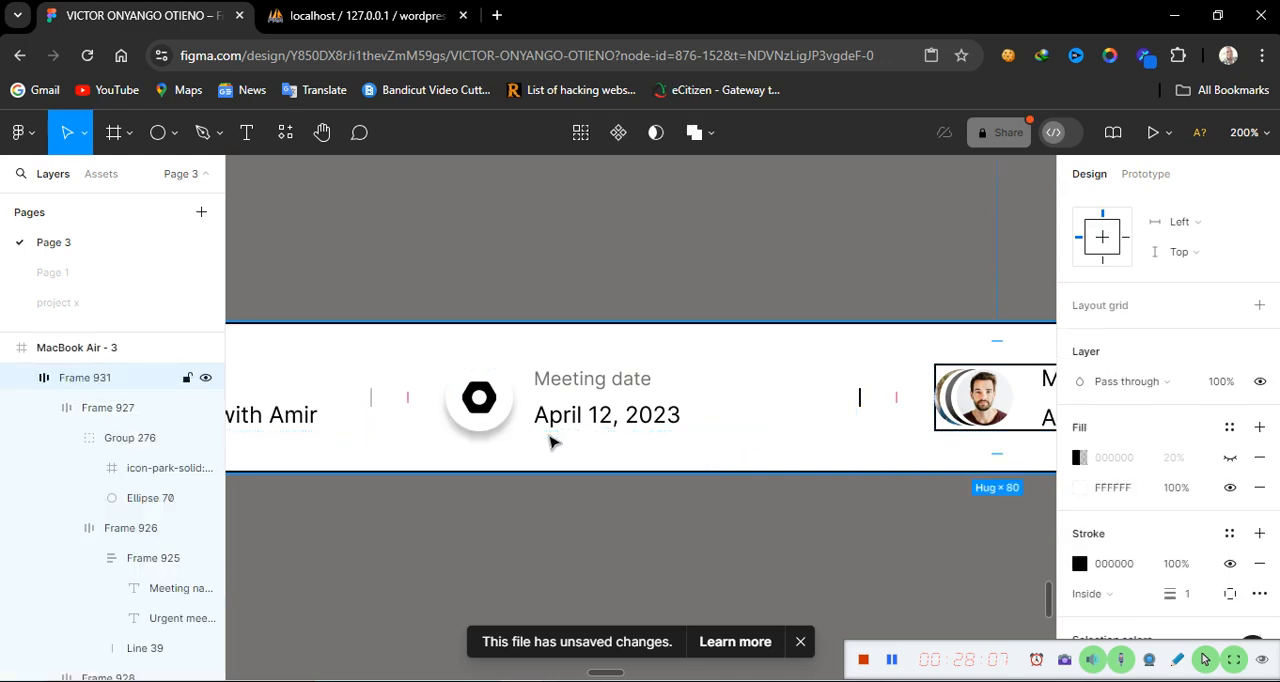
pyautogui.click(706, 415)
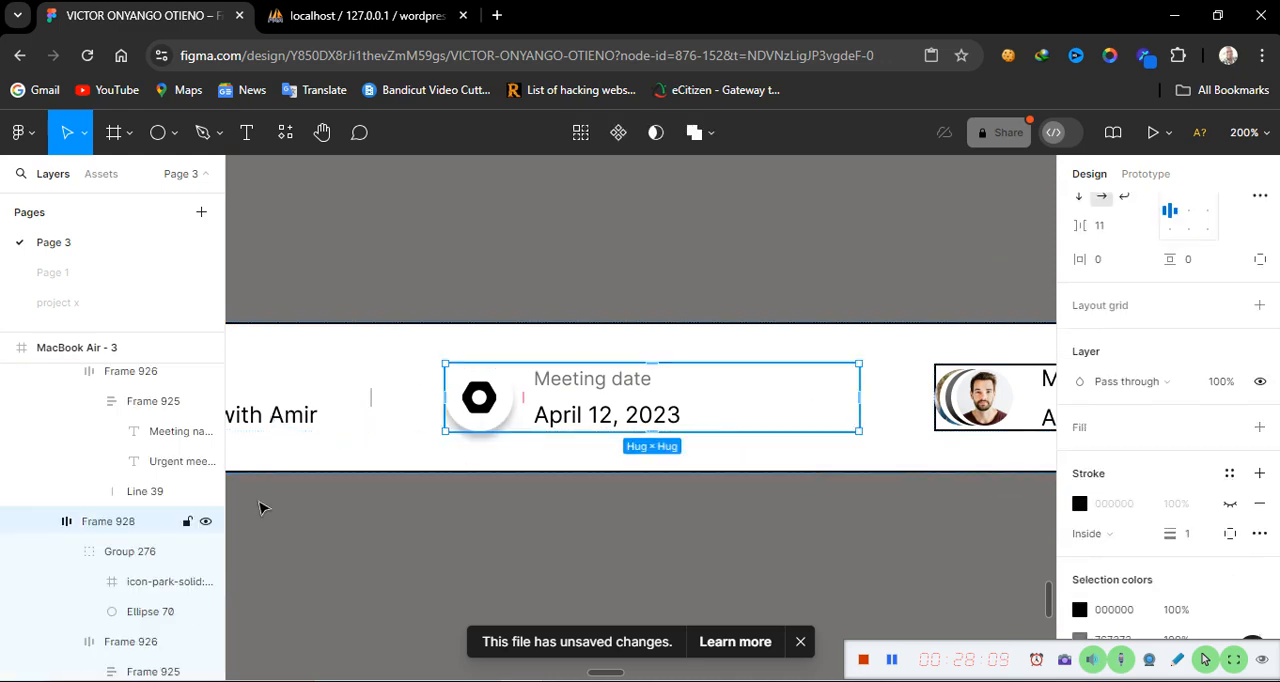
pyautogui.scroll(-5, 141, 632)
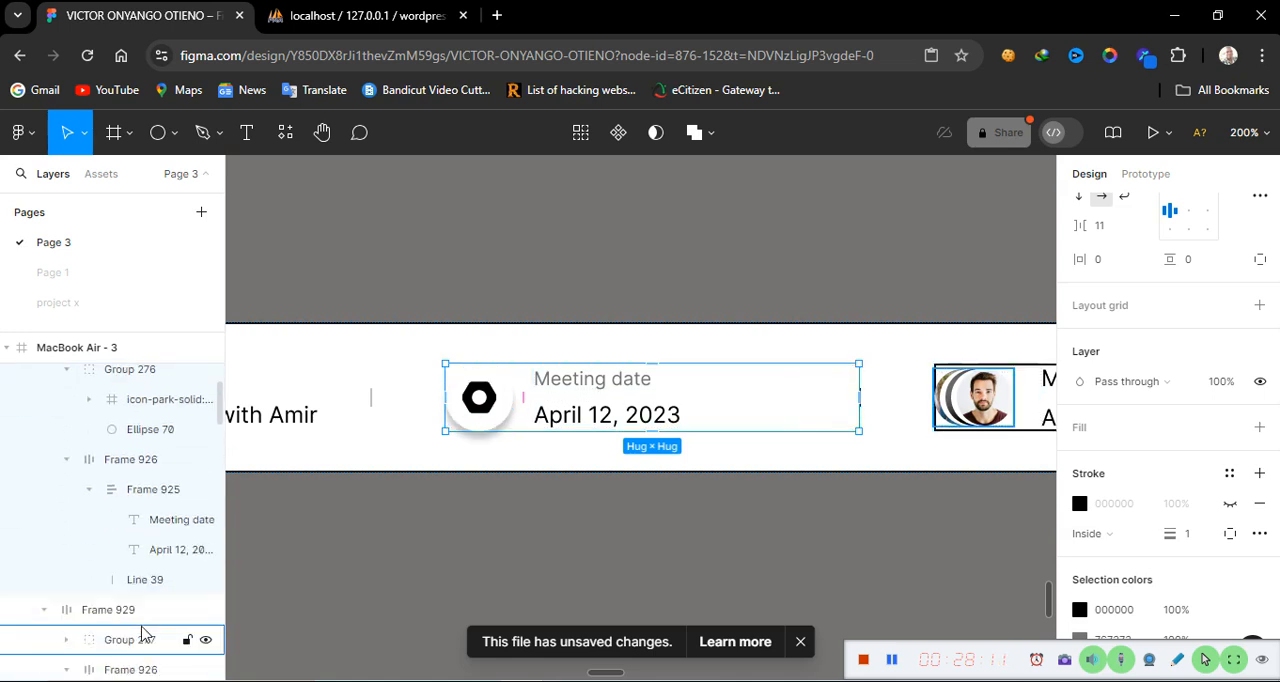
pyautogui.click(168, 518)
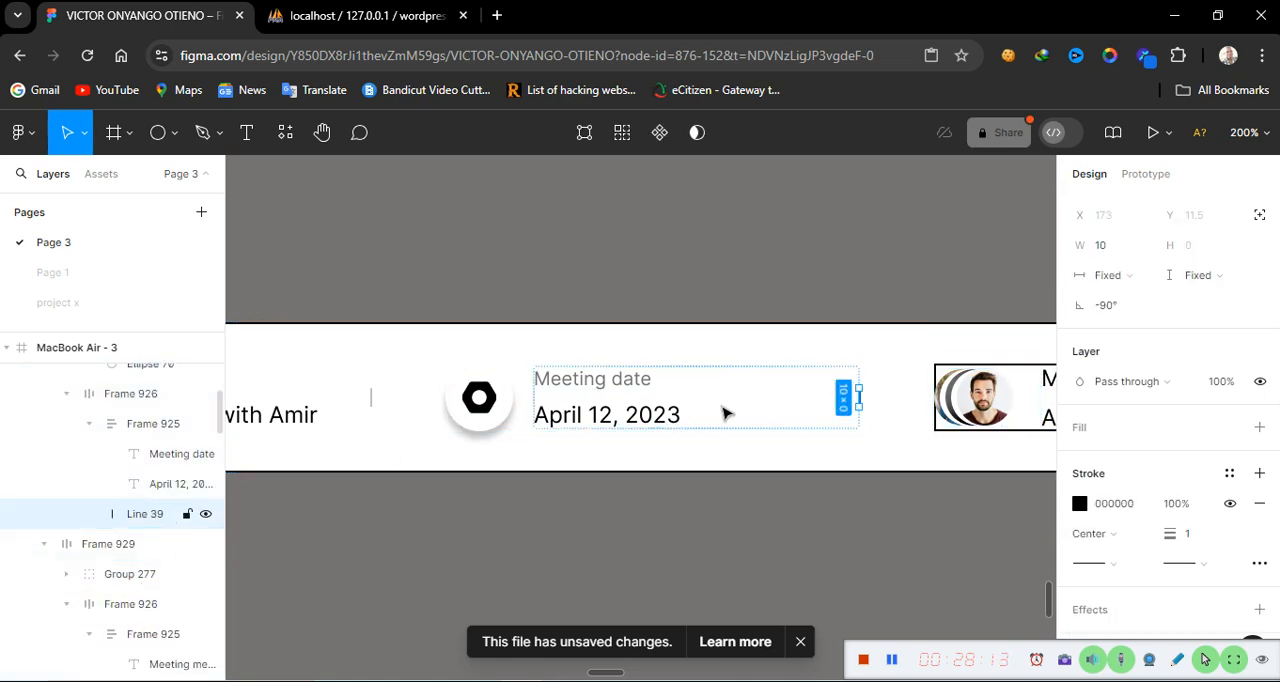
pyautogui.click(1177, 505)
pyautogui.write('2')
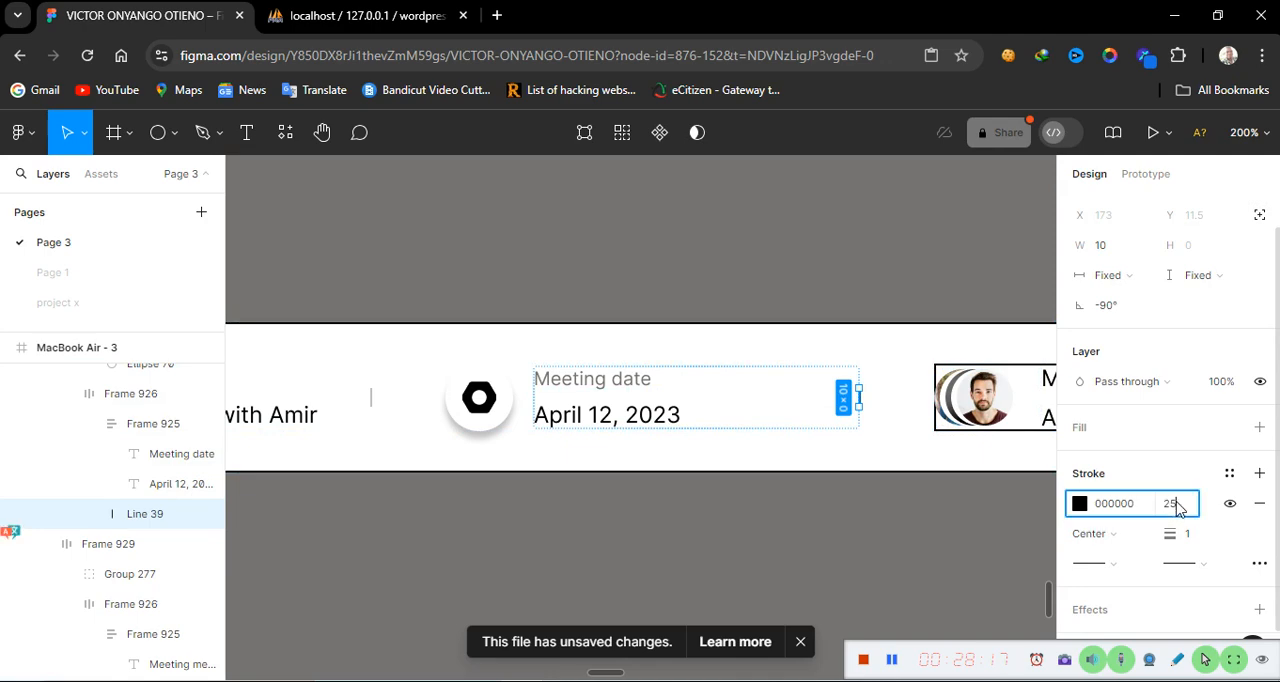
pyautogui.write('5')
pyautogui.press('Return')
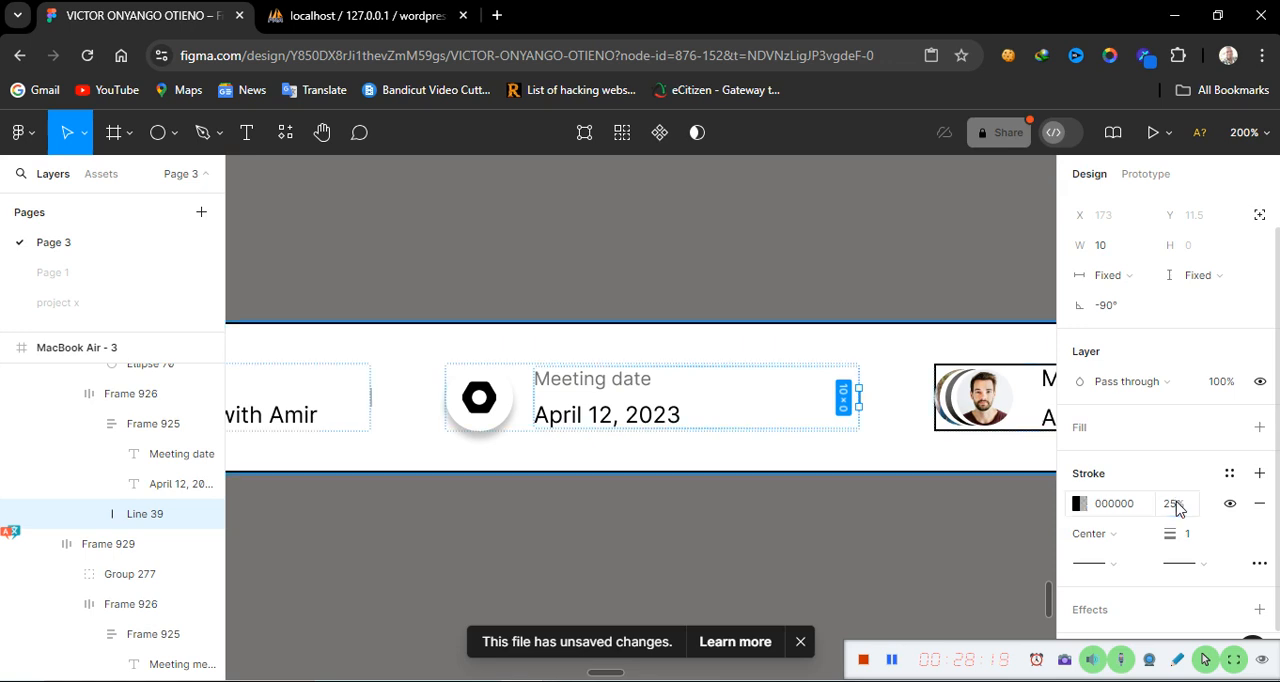
pyautogui.click(875, 456)
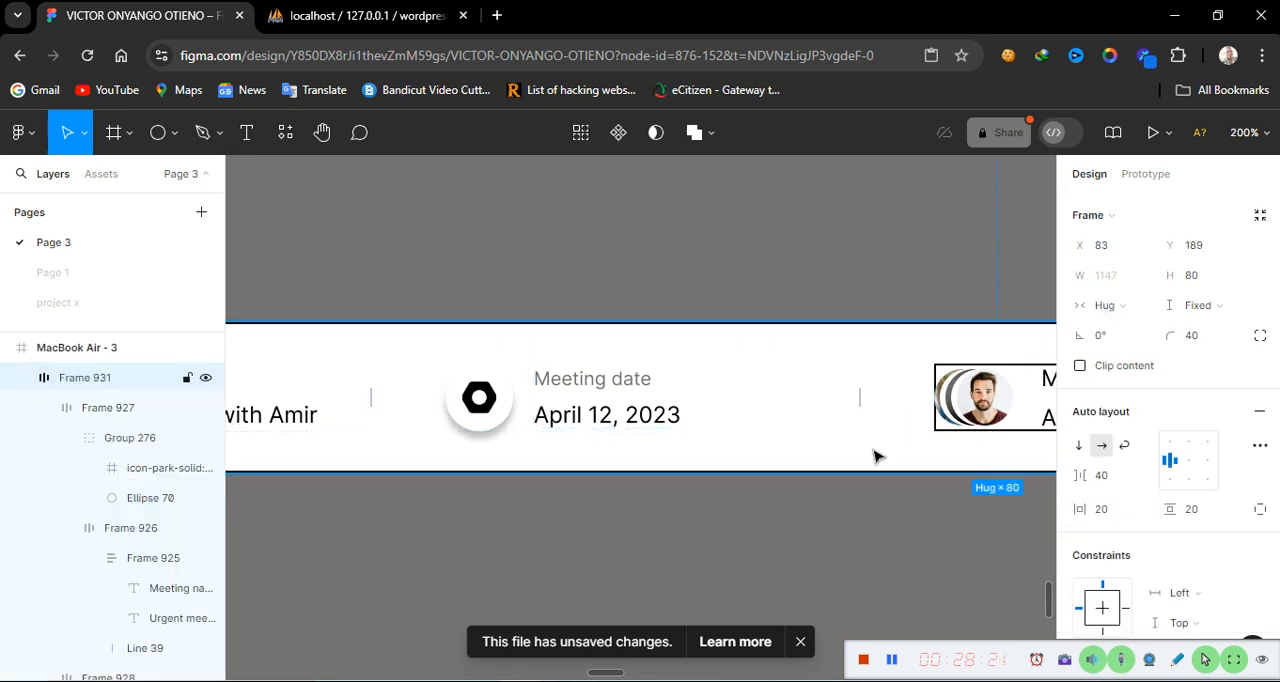
pyautogui.click(912, 578)
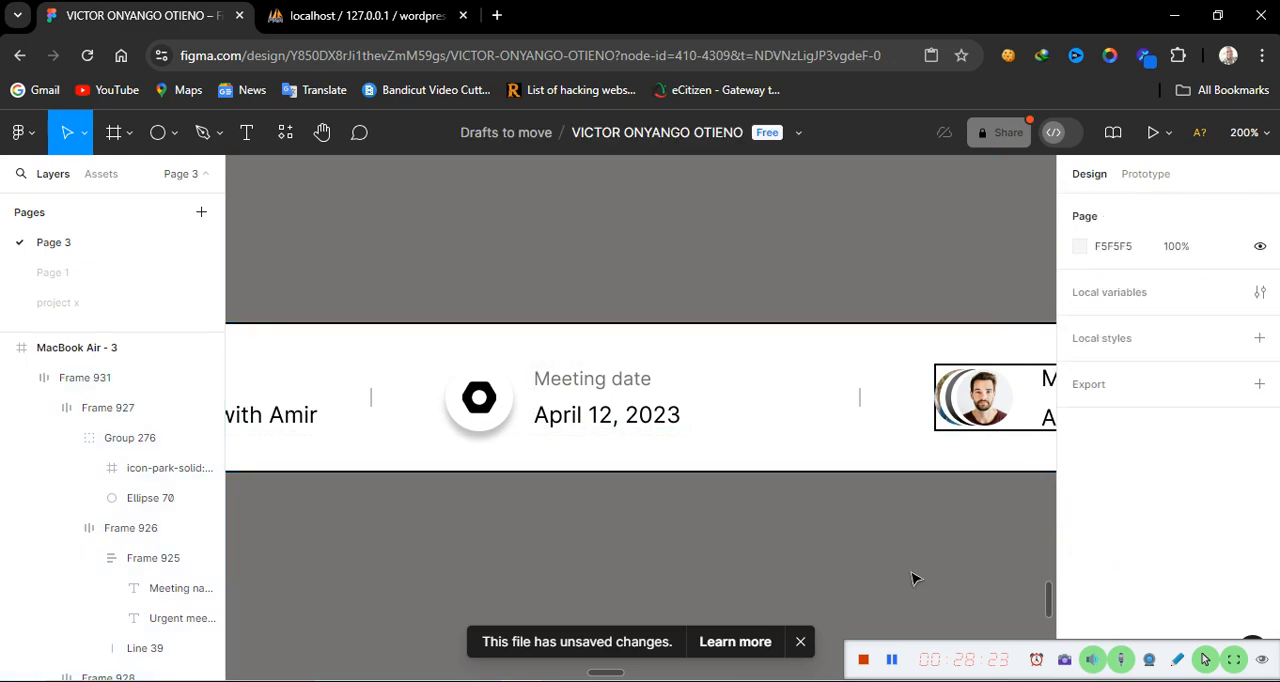
# Hide the stroke on the Meeting members block frame
pyautogui.hscroll(15, 912, 578)
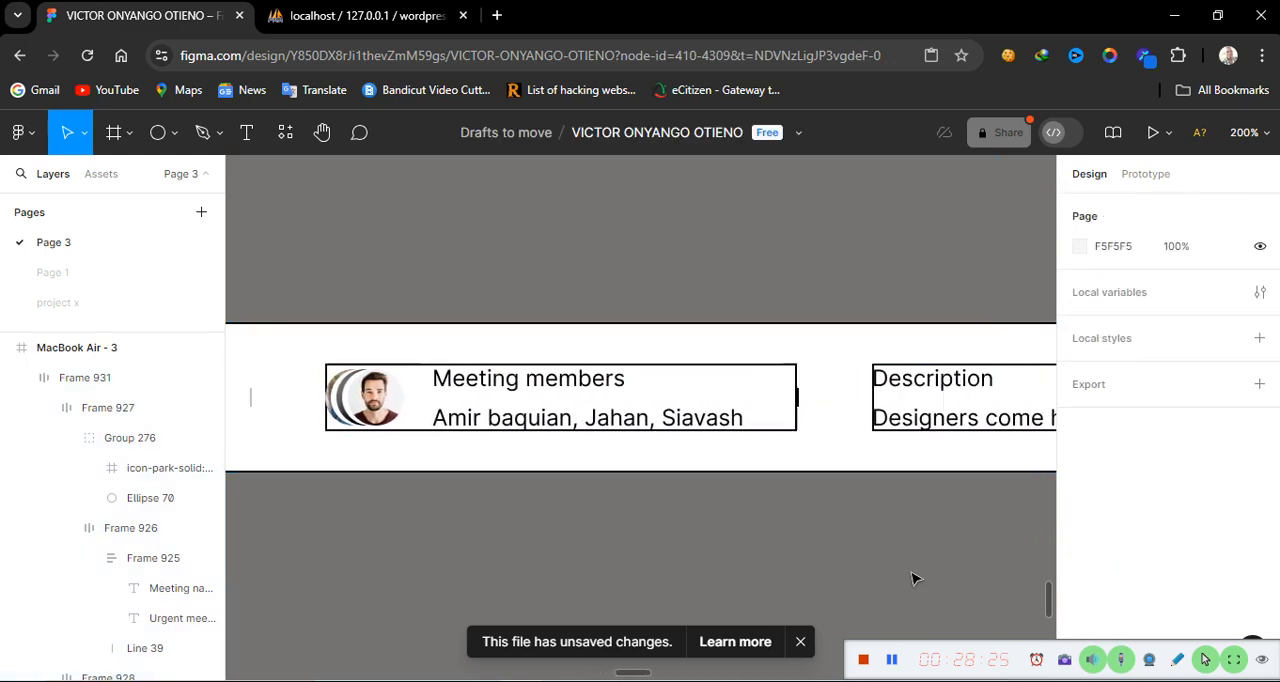
pyautogui.hscroll(-10, 912, 578)
pyautogui.hscroll(-7, 912, 578)
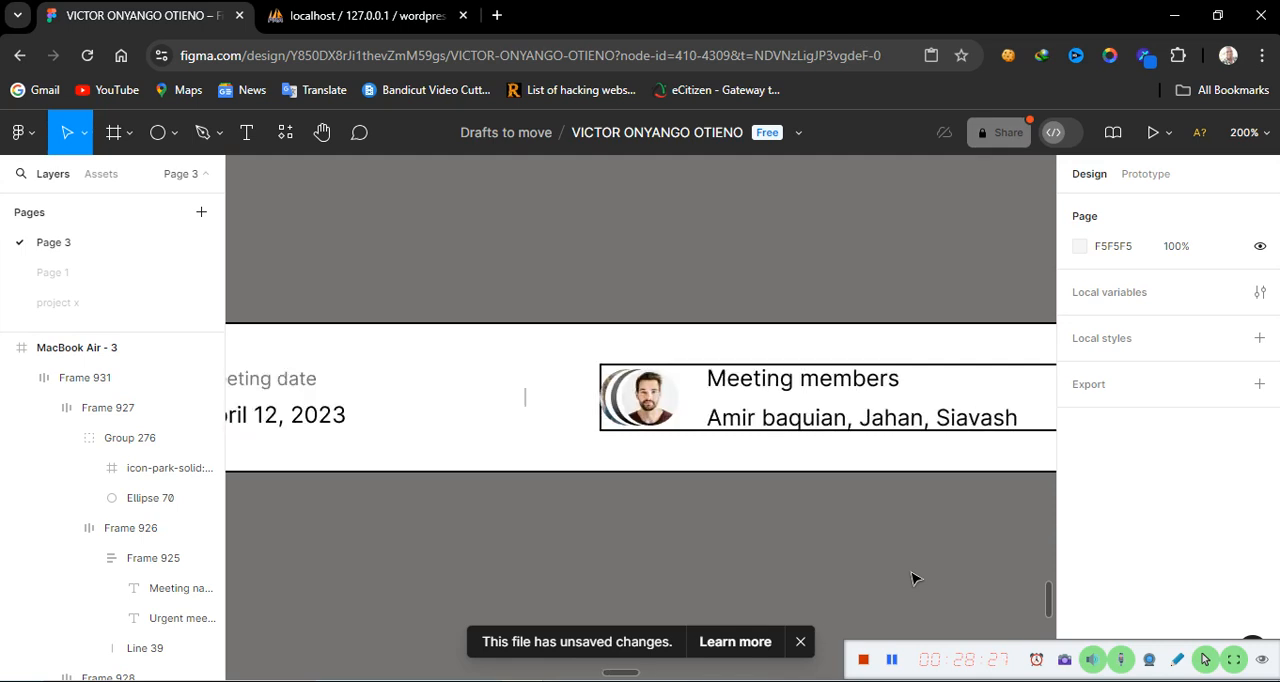
pyautogui.click(962, 412)
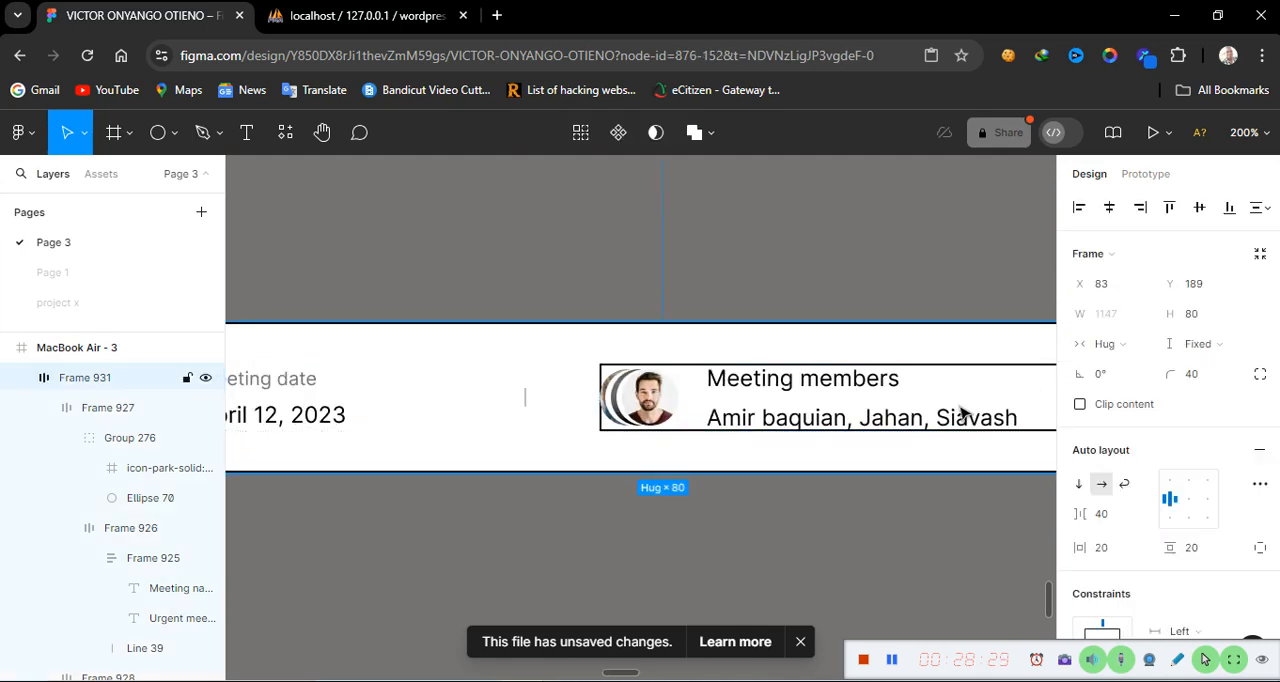
pyautogui.click(962, 412)
pyautogui.click(708, 637)
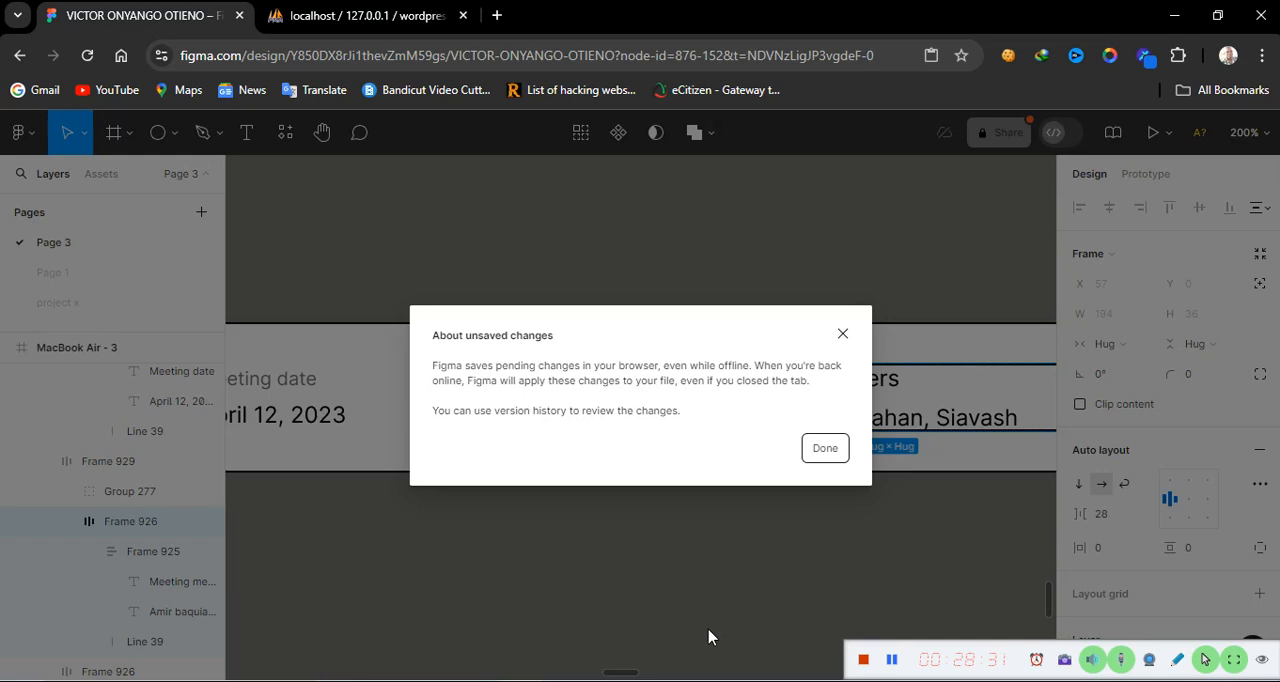
pyautogui.click(842, 334)
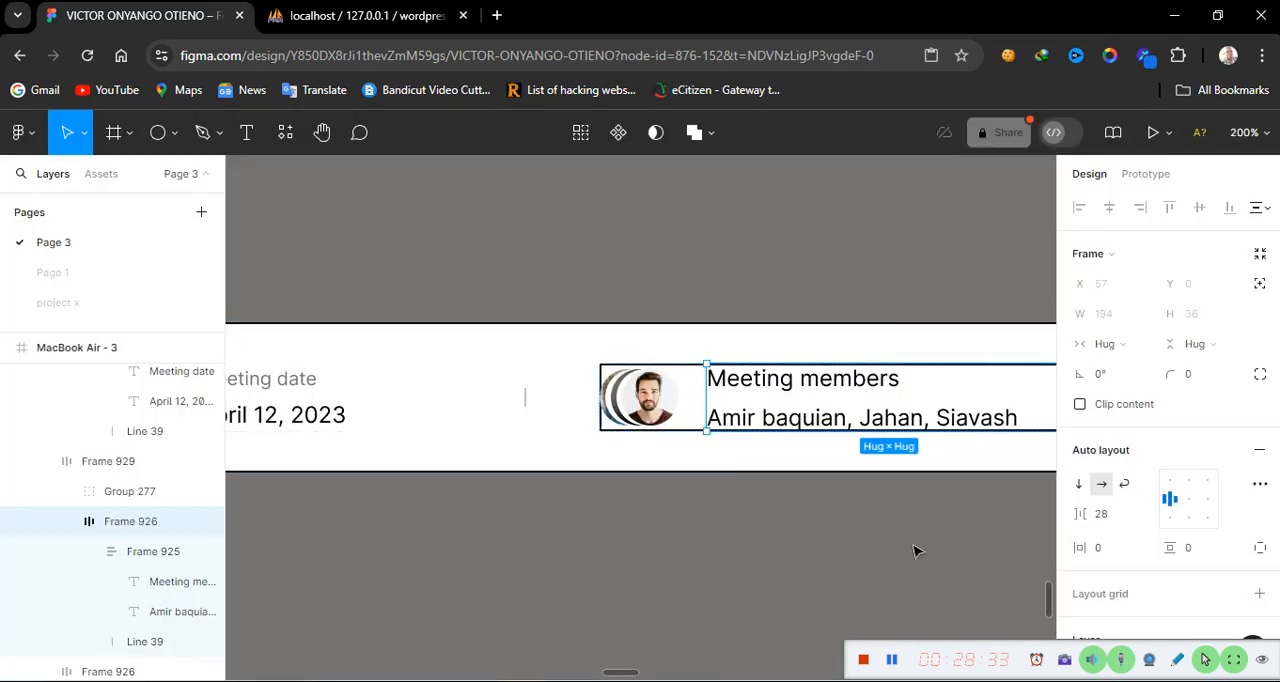
pyautogui.hscroll(2, 916, 550)
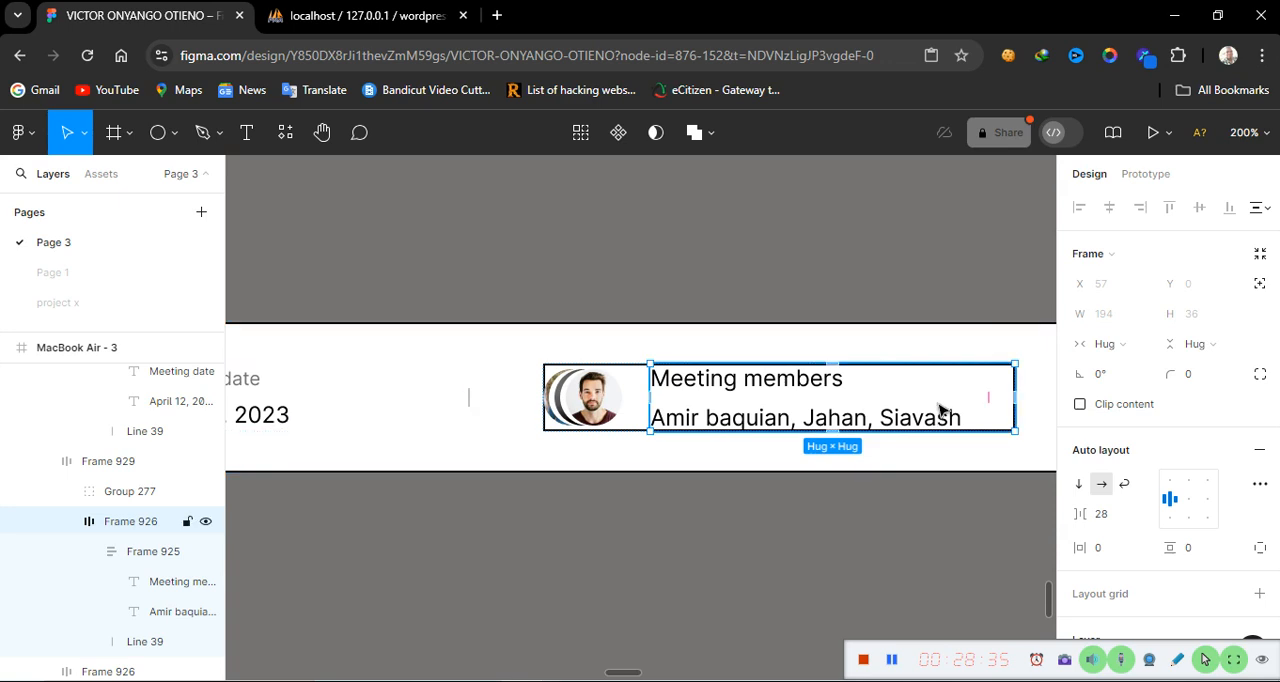
pyautogui.click(897, 537)
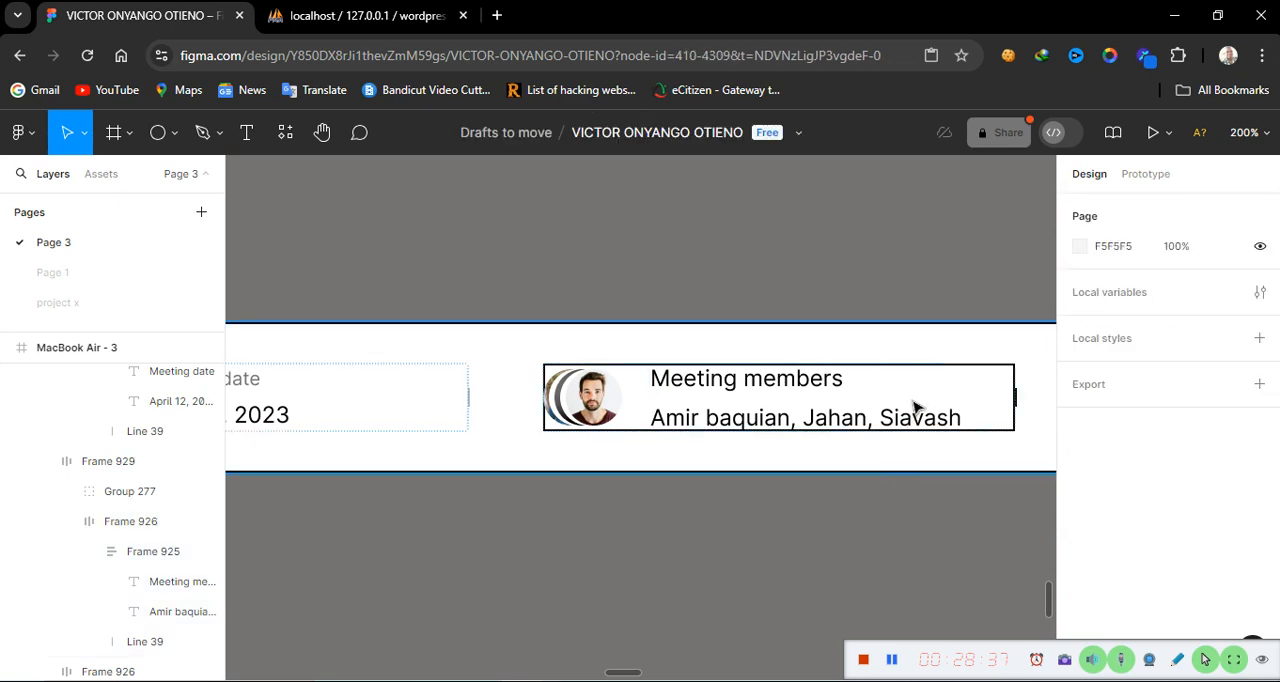
pyautogui.click(916, 408)
pyautogui.click(916, 408)
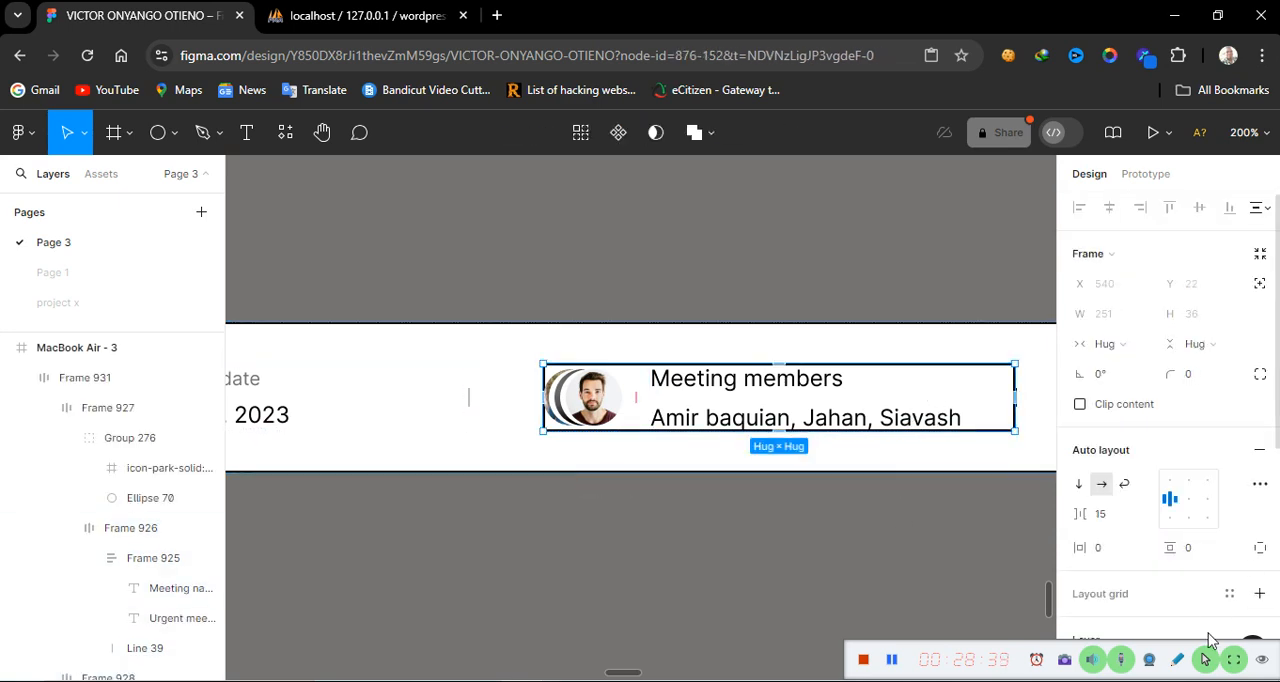
pyautogui.scroll(-3, 1180, 603)
pyautogui.scroll(-2, 1180, 603)
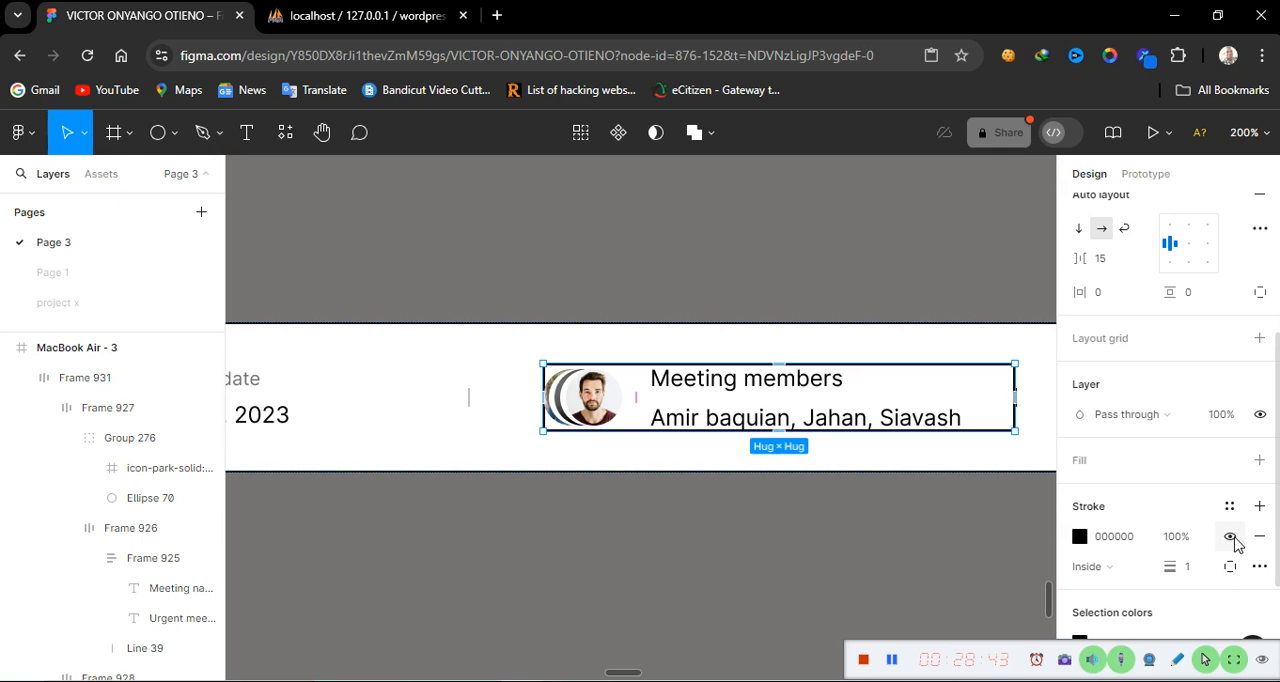
pyautogui.click(1231, 537)
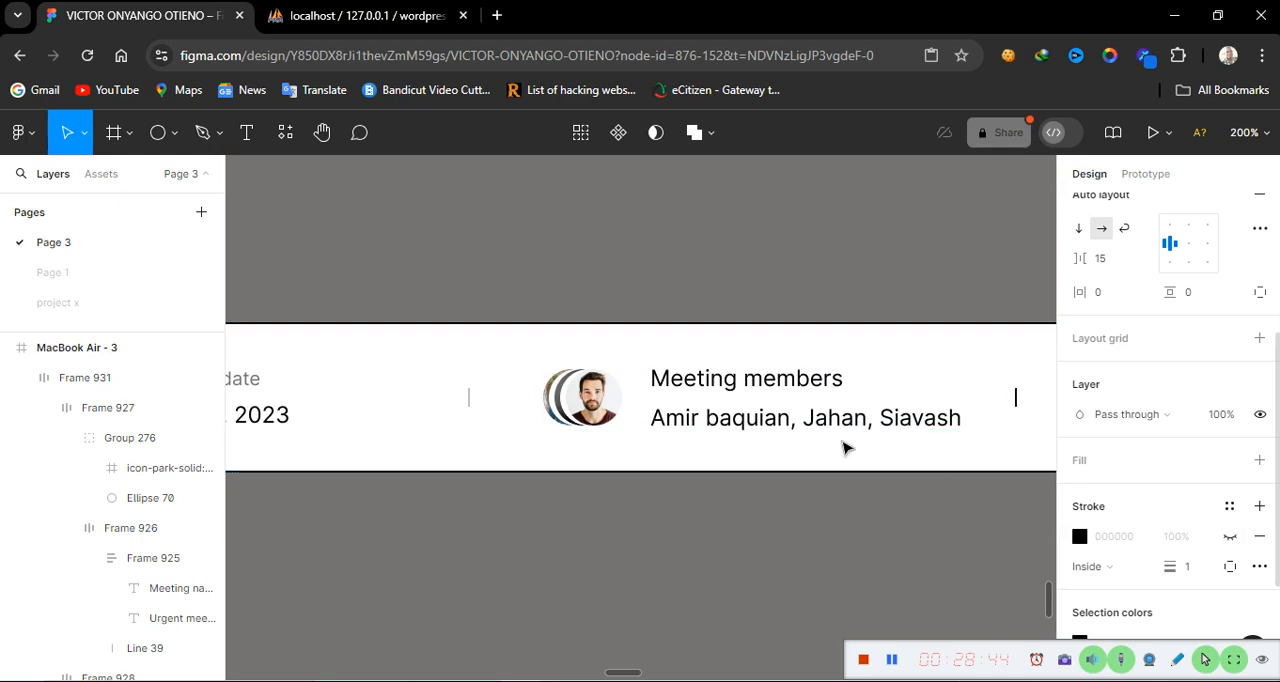
# Switch the 'Meeting members' label text to fixed width
pyautogui.click(762, 384)
pyautogui.click(762, 384)
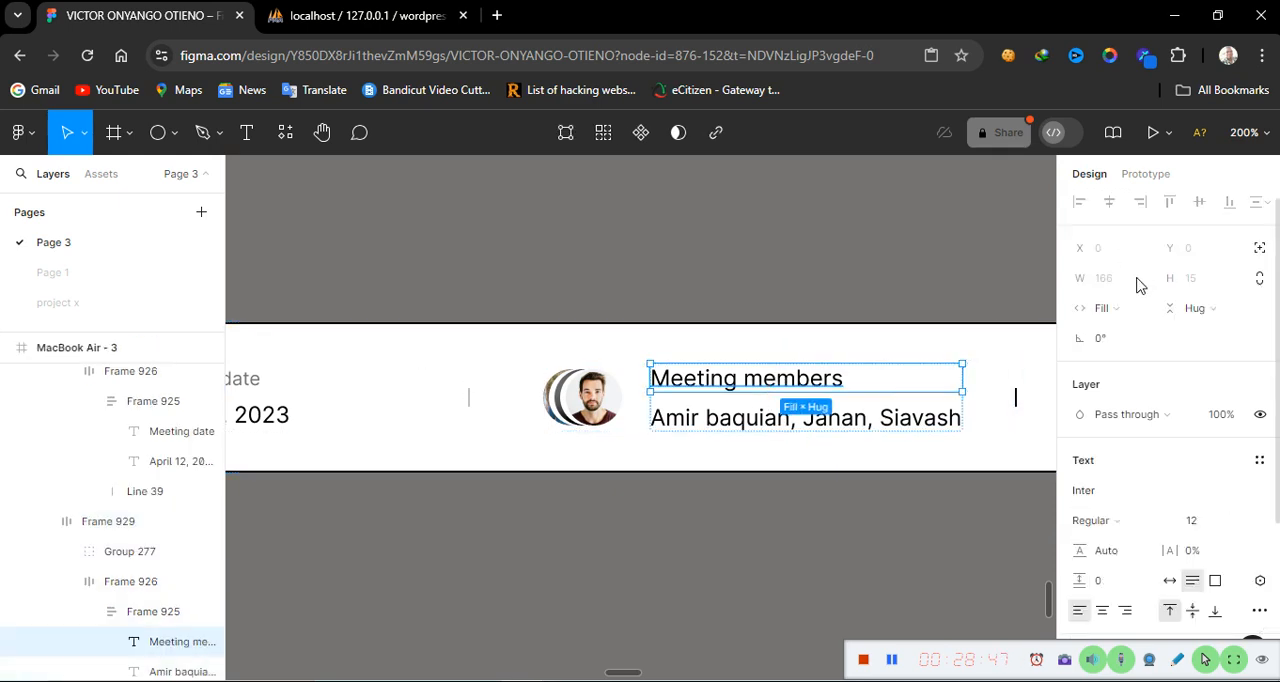
pyautogui.click(1145, 313)
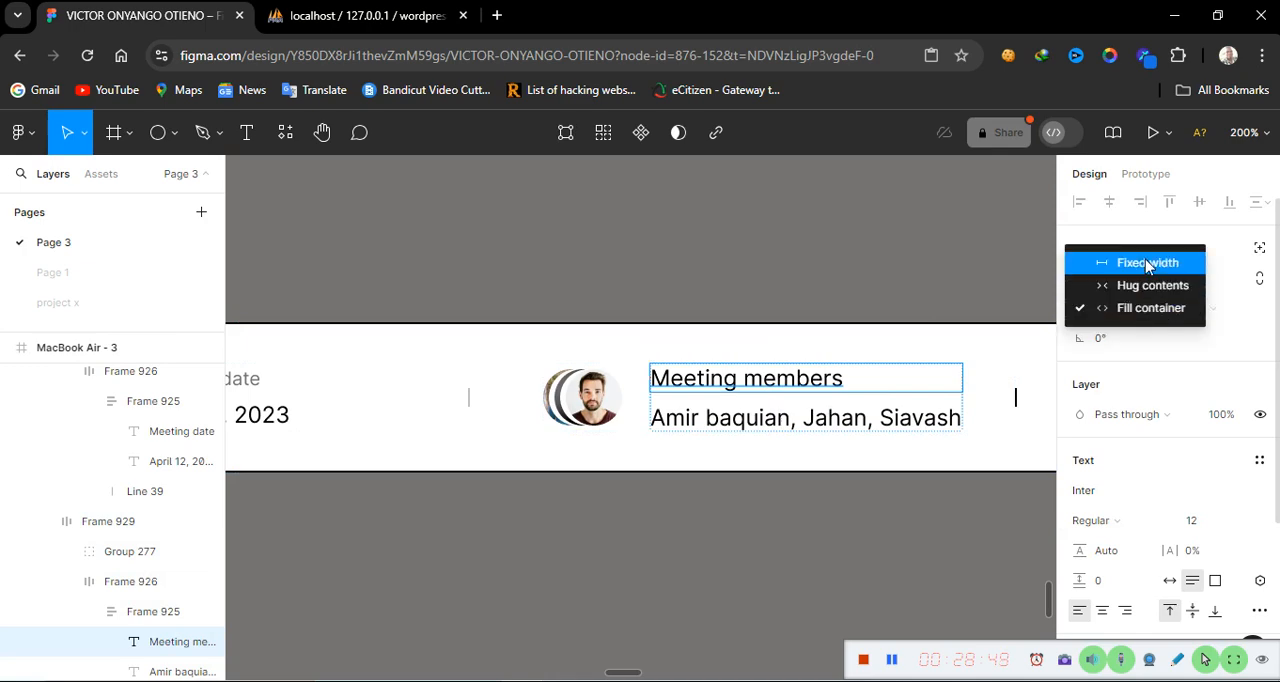
pyautogui.click(1148, 258)
# Set the 'Meeting members' label text to size 10 and colour 767272
pyautogui.doubleClick(775, 377)
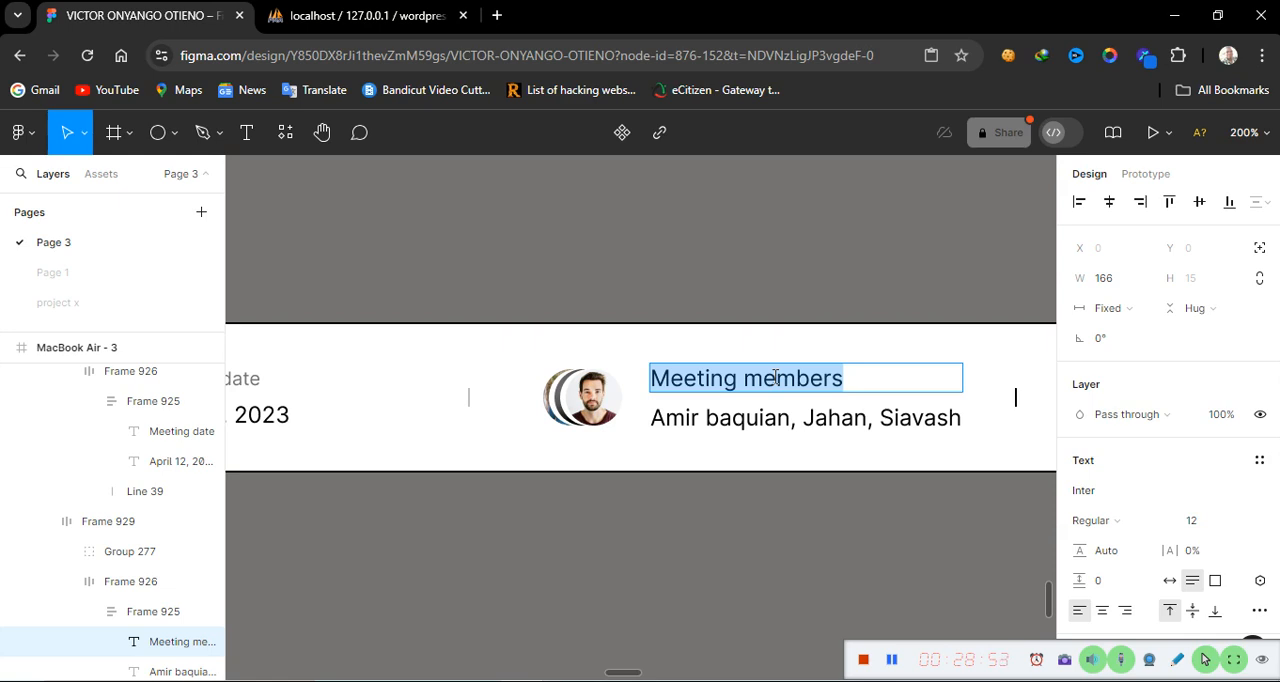
pyautogui.scroll(-1, 1136, 583)
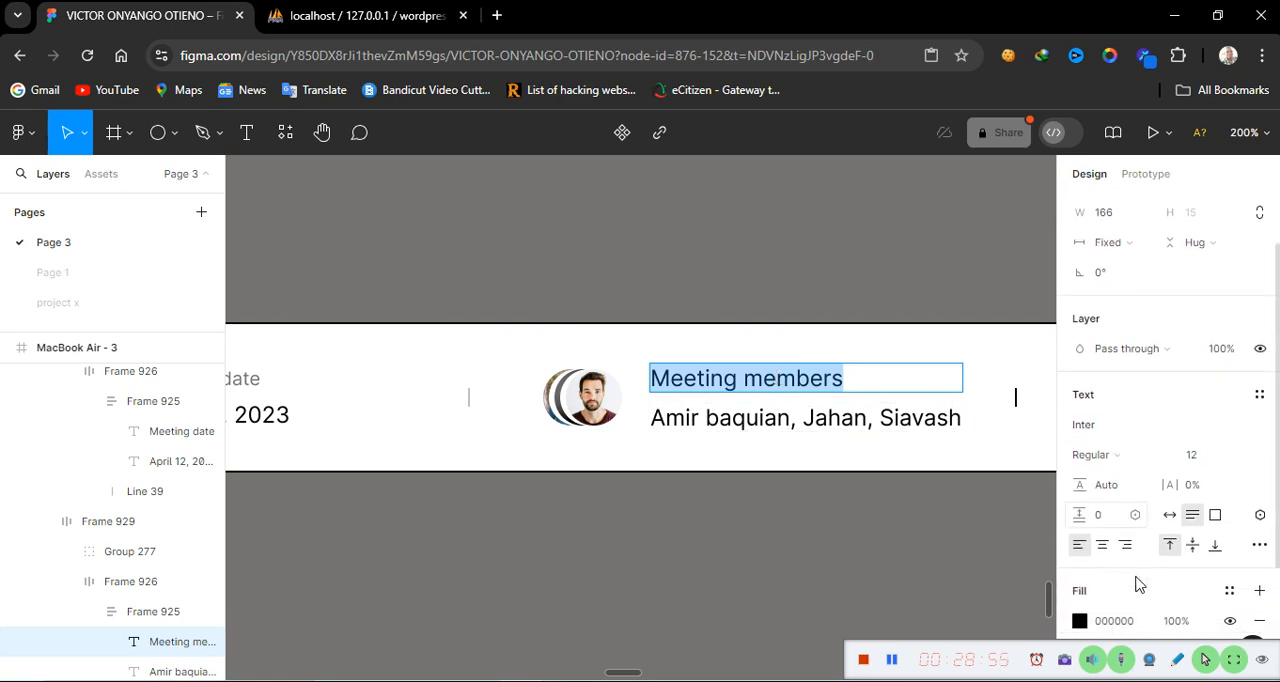
pyautogui.click(1246, 462)
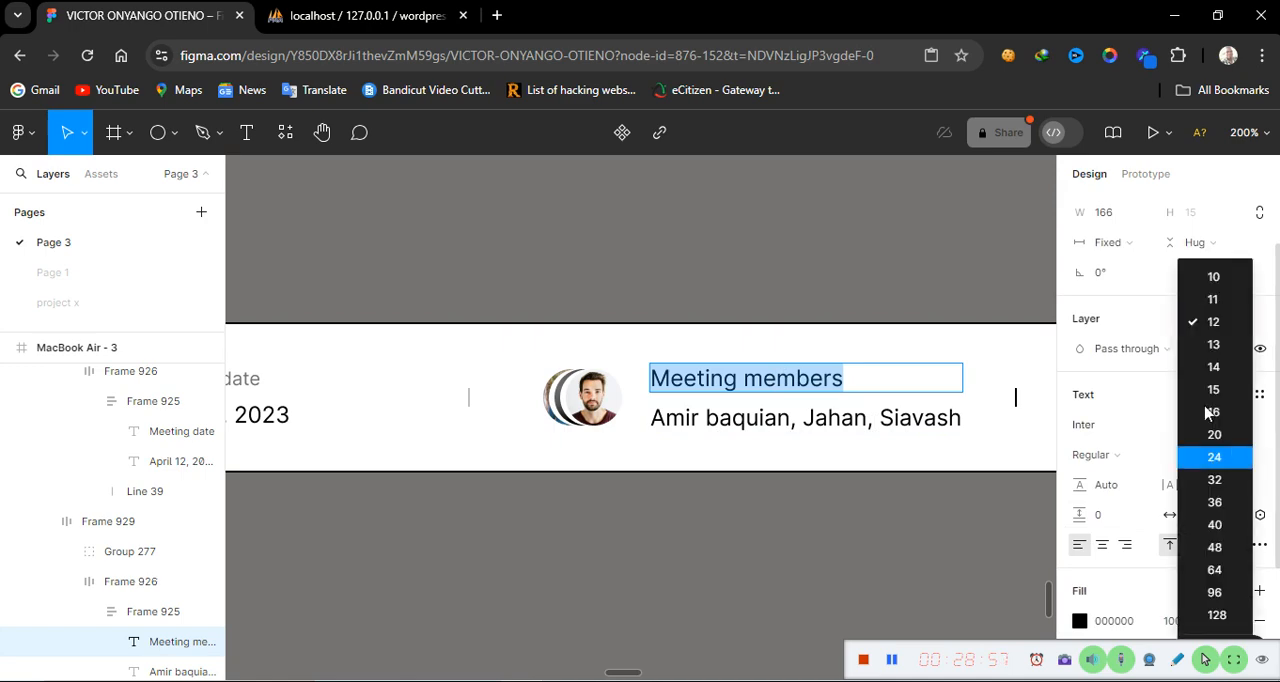
pyautogui.click(1213, 277)
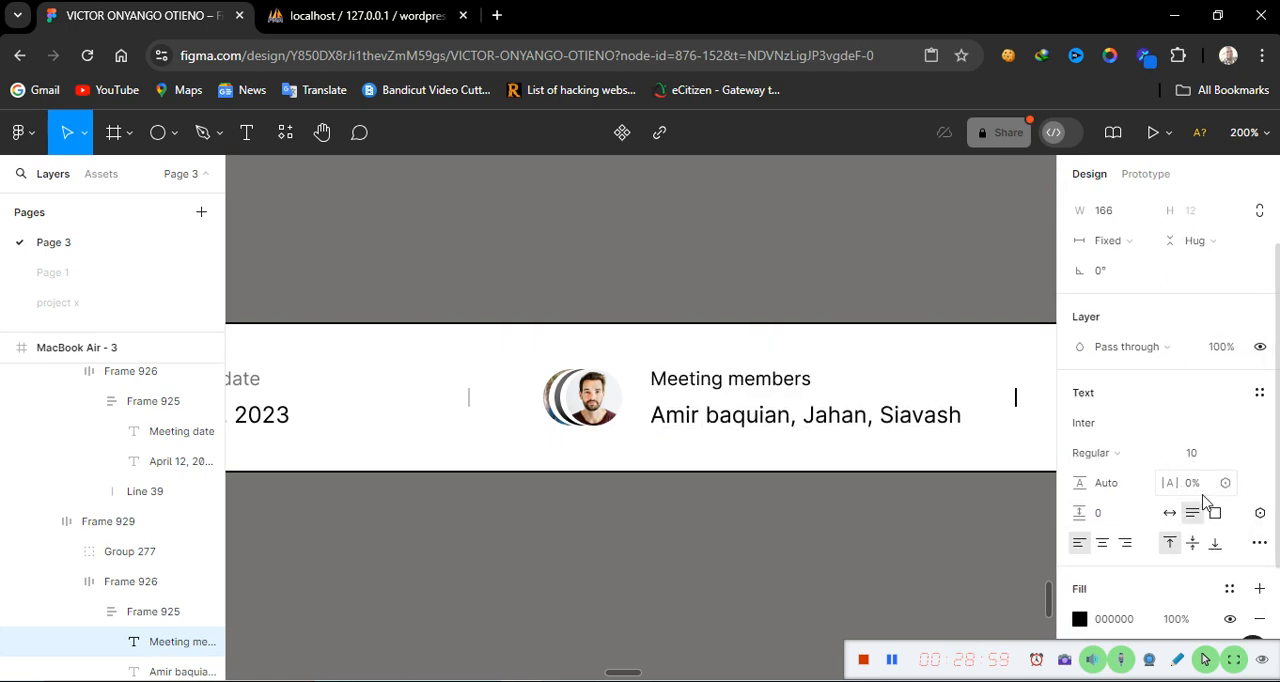
pyautogui.scroll(-2, 1190, 478)
pyautogui.click(1136, 474)
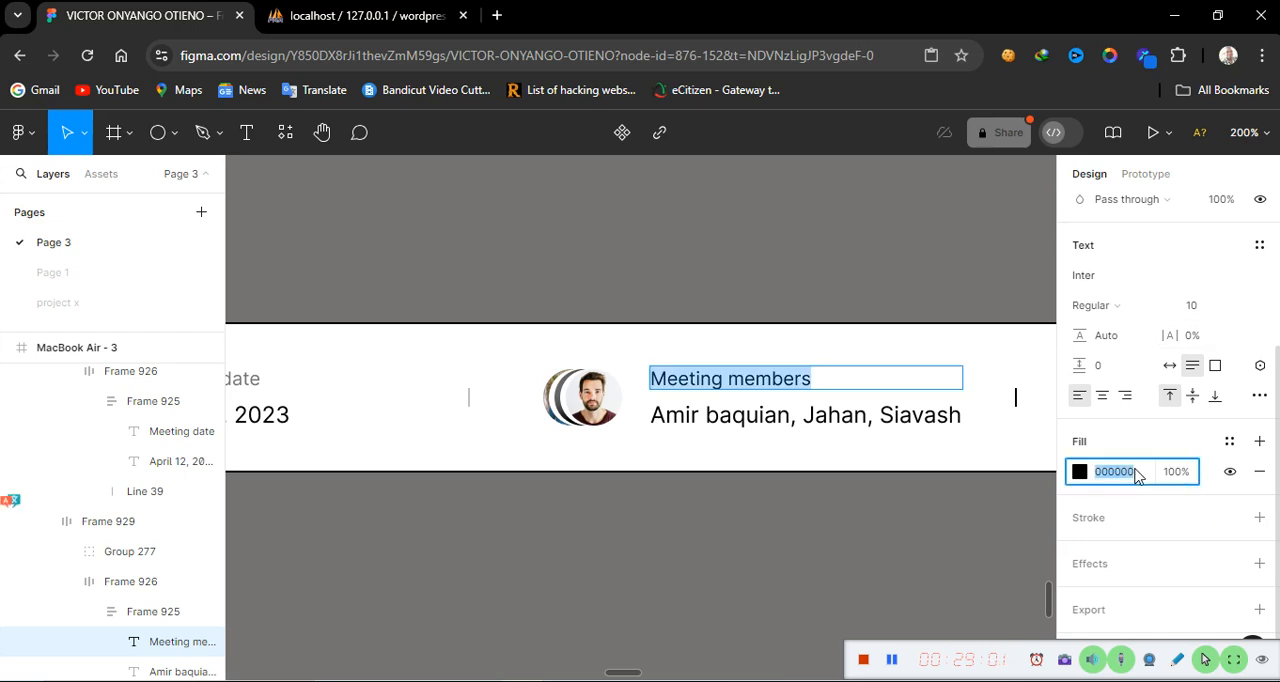
pyautogui.write('767272')
pyautogui.press('Return')
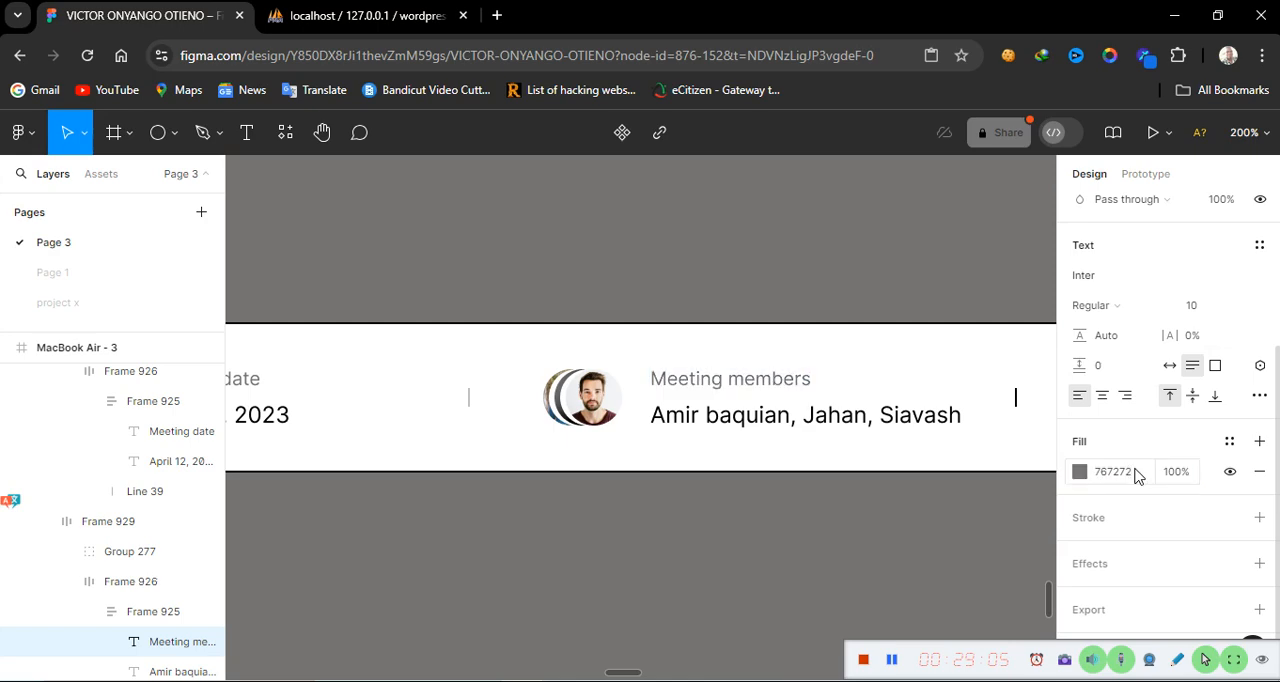
pyautogui.press('Return')
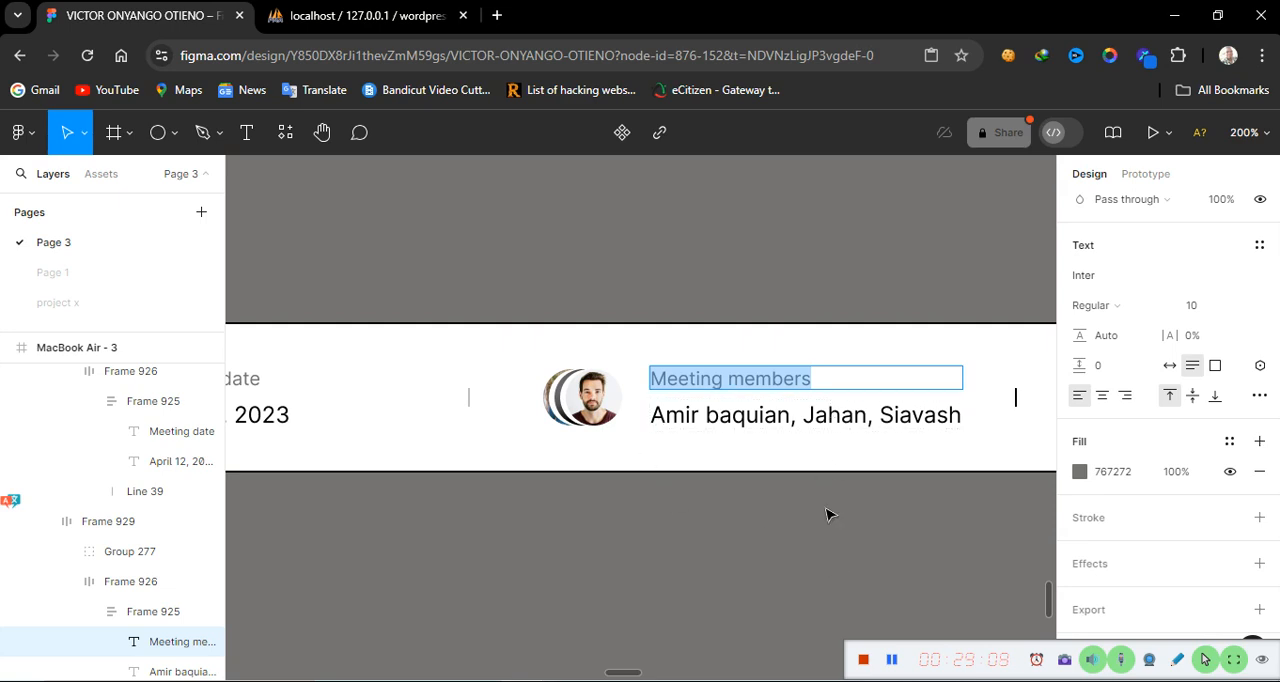
pyautogui.press('Escape')
pyautogui.press('Escape')
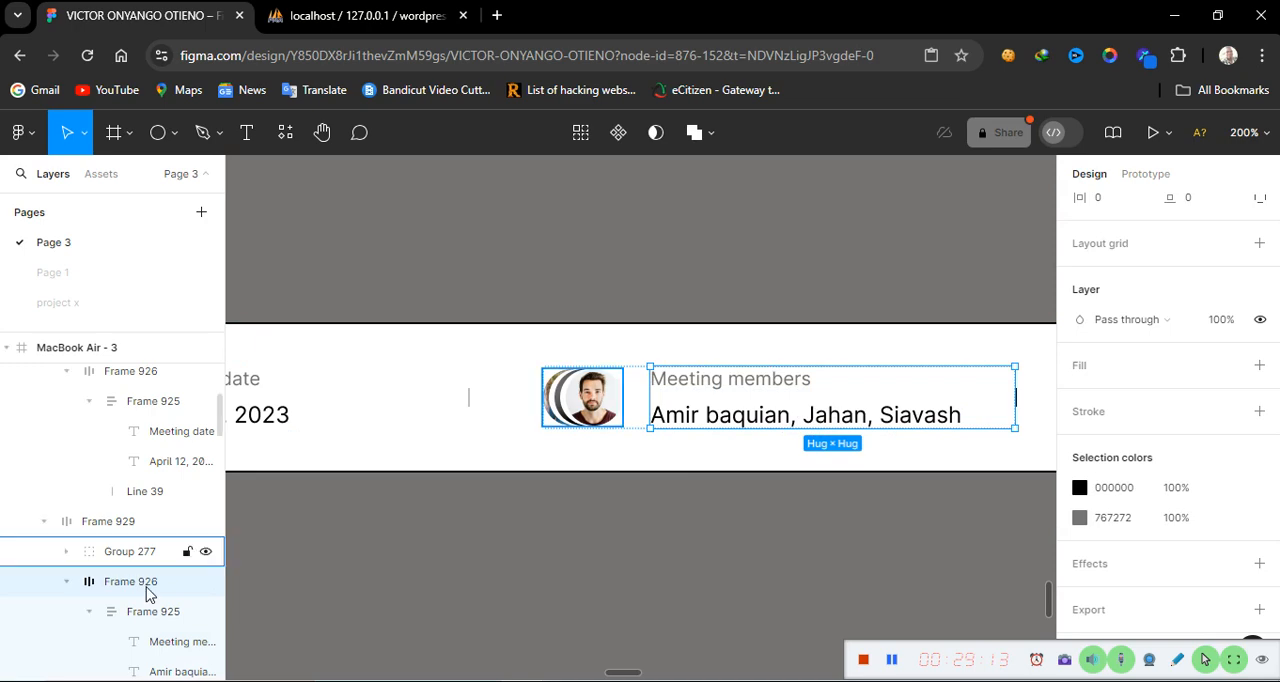
# Set the stroke opacity of the divider line in the Meeting members block to 25%
pyautogui.scroll(-3, 110, 594)
pyautogui.scroll(-7, 149, 500)
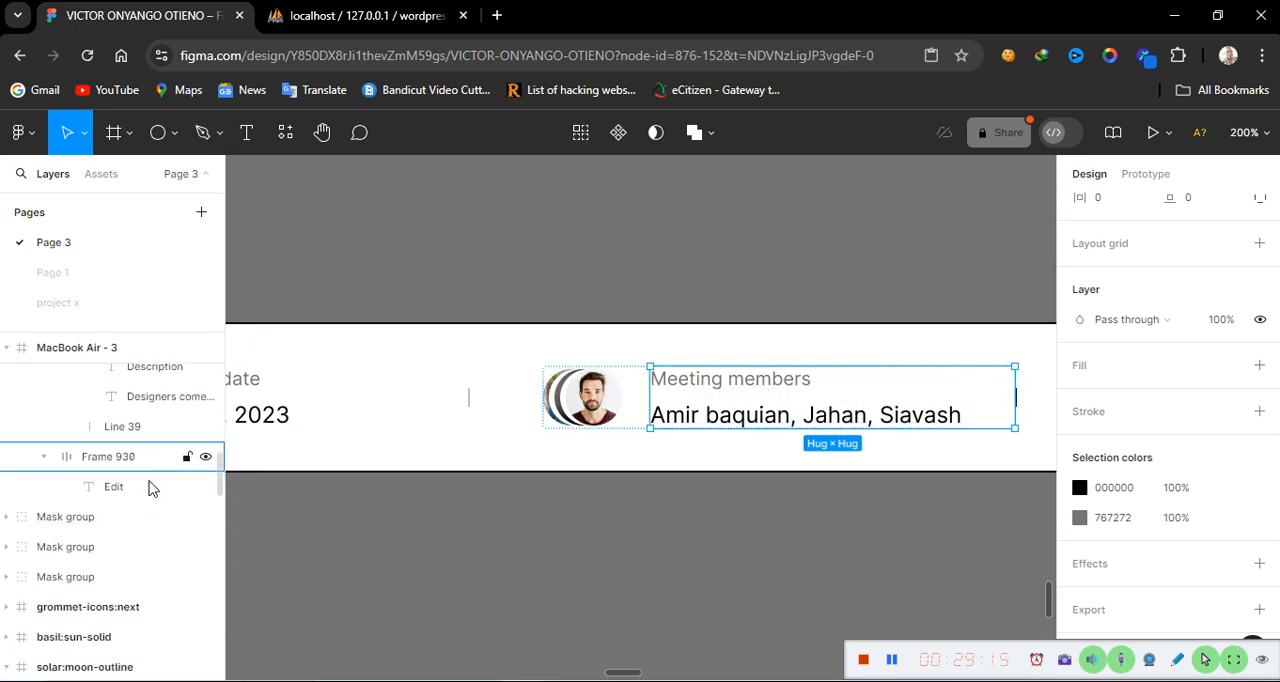
pyautogui.scroll(5, 150, 487)
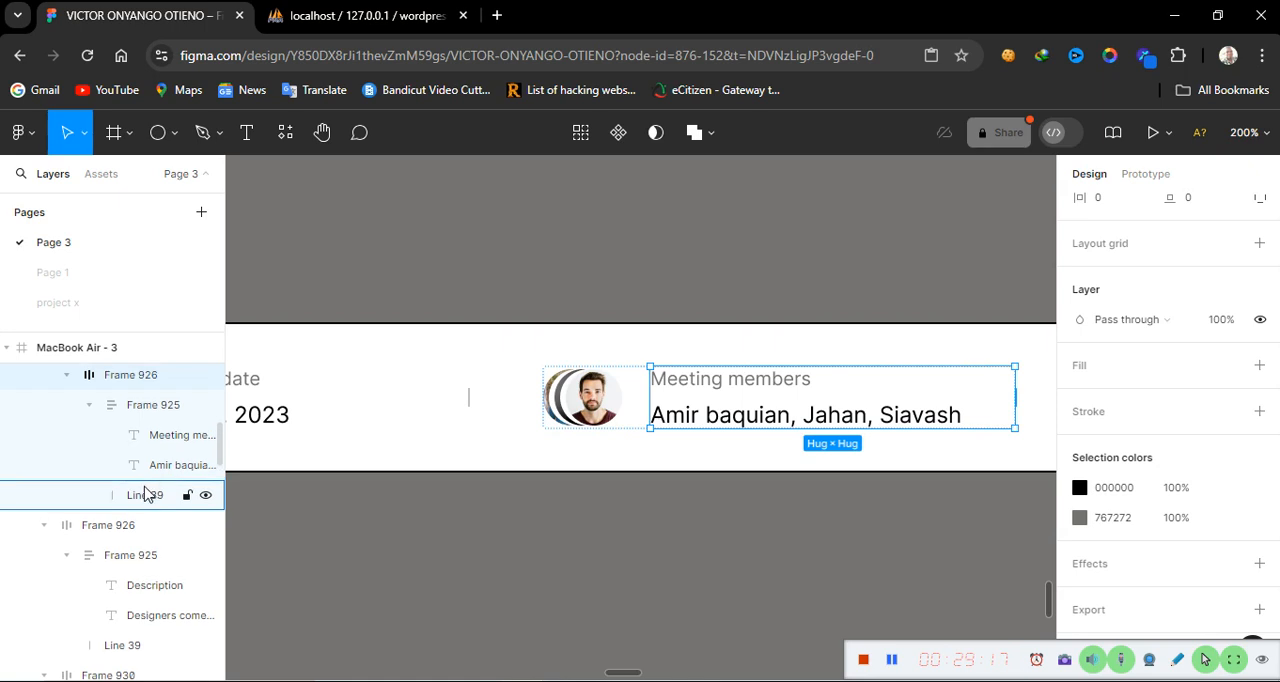
pyautogui.click(145, 493)
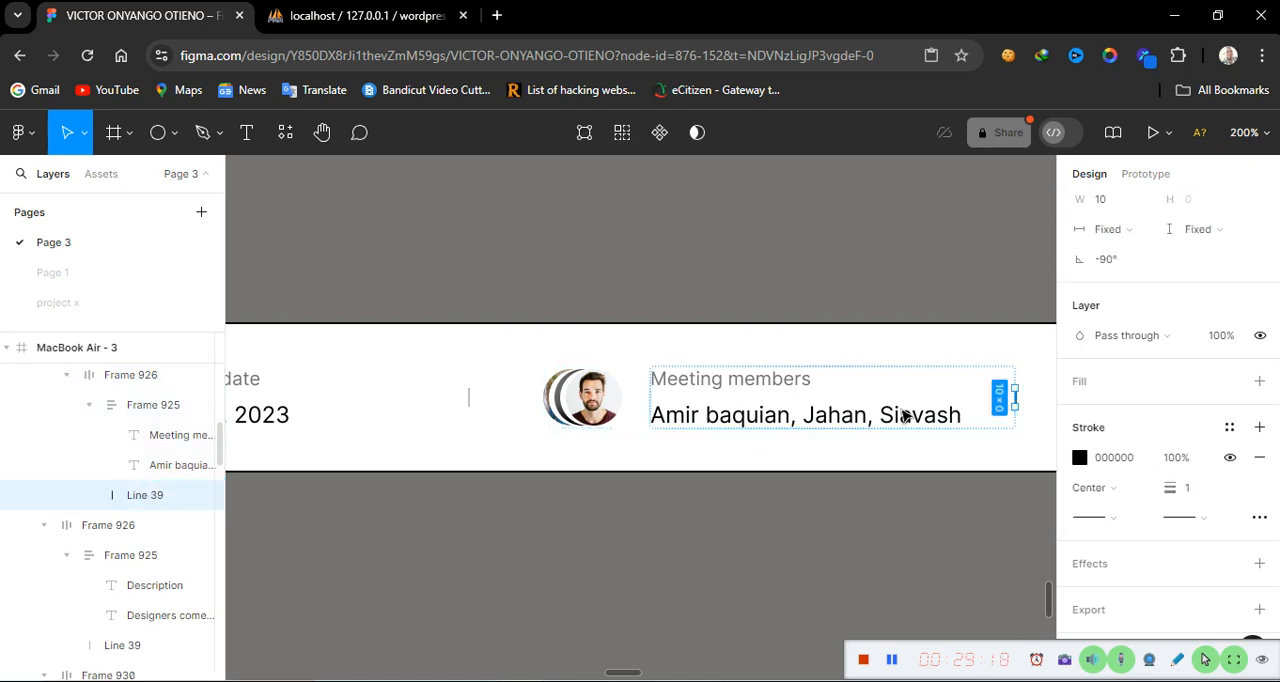
pyautogui.click(1177, 462)
pyautogui.write('25')
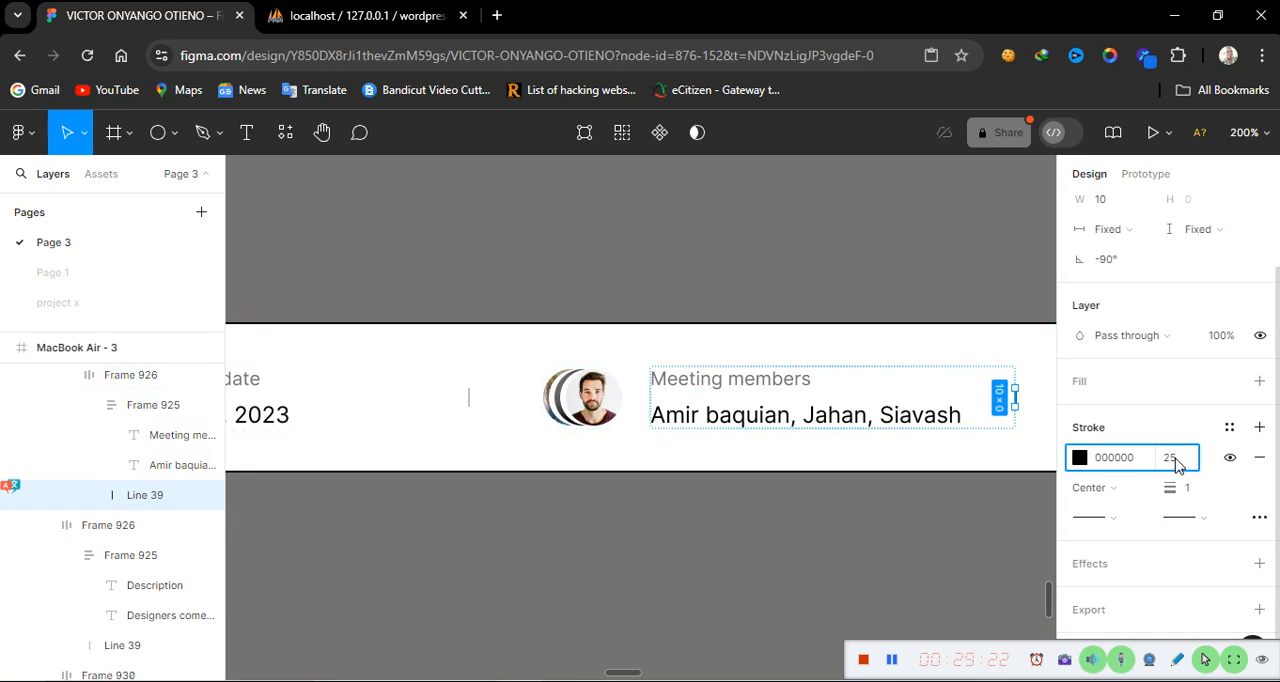
pyautogui.press('Return')
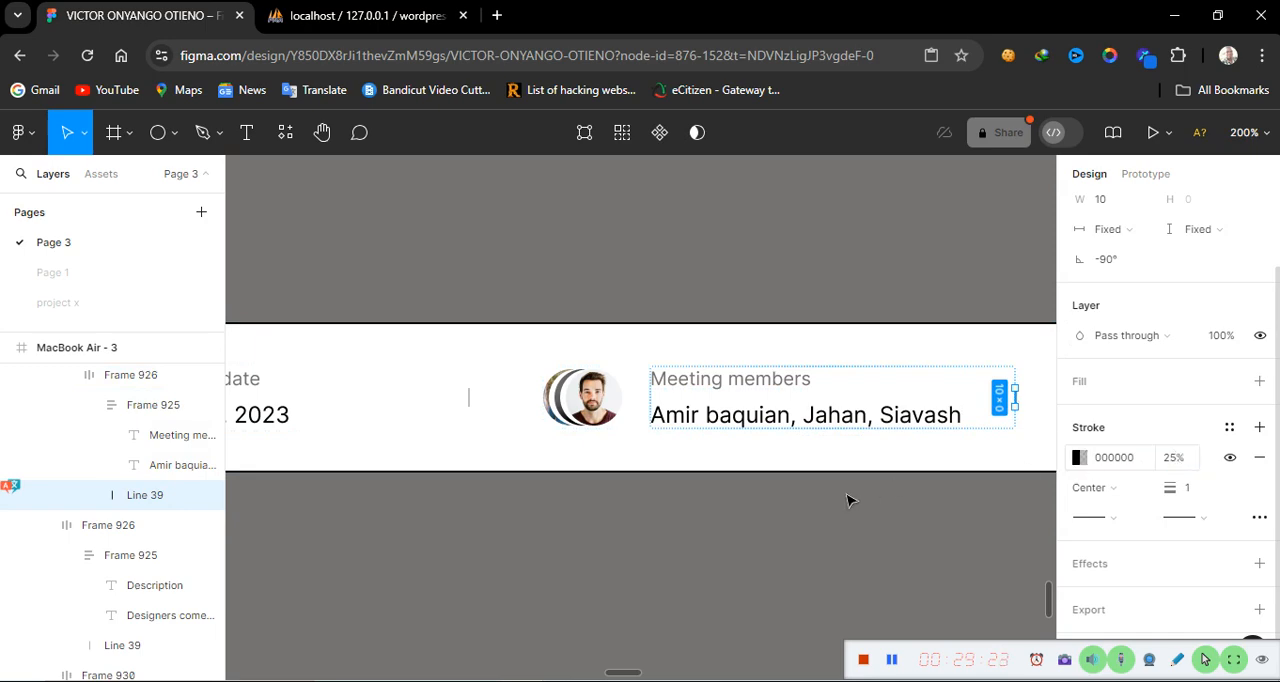
pyautogui.click(833, 527)
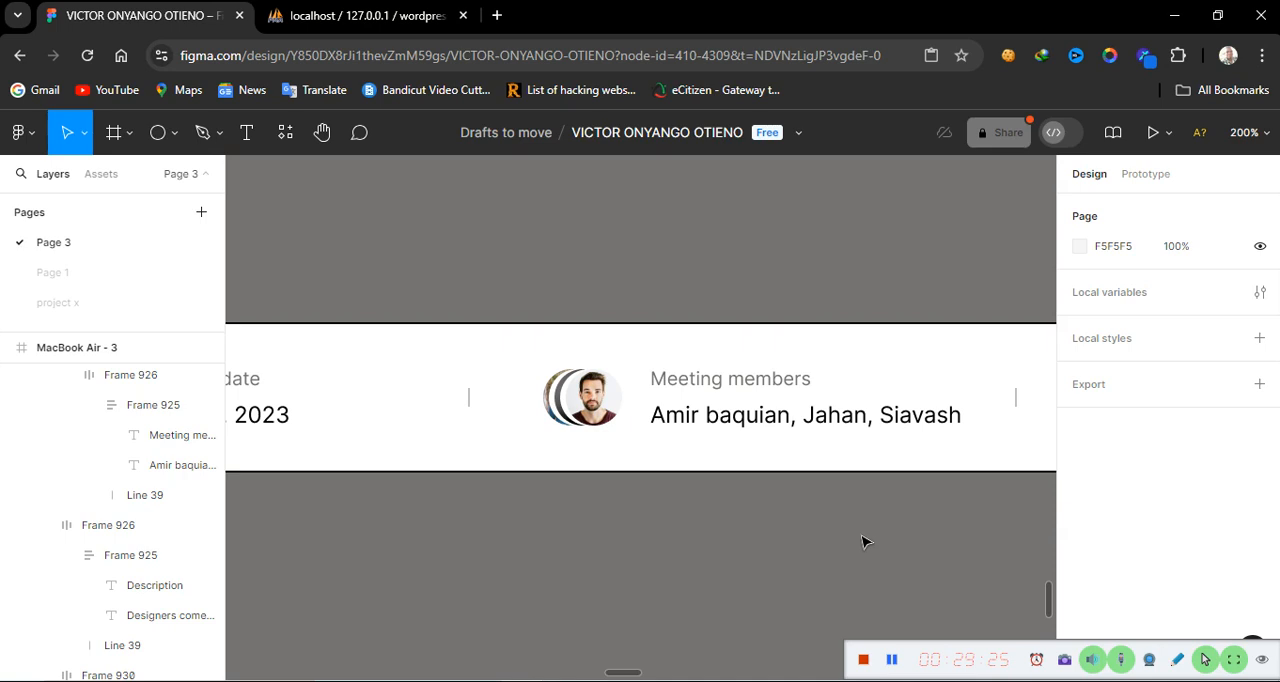
pyautogui.hscroll(7, 865, 542)
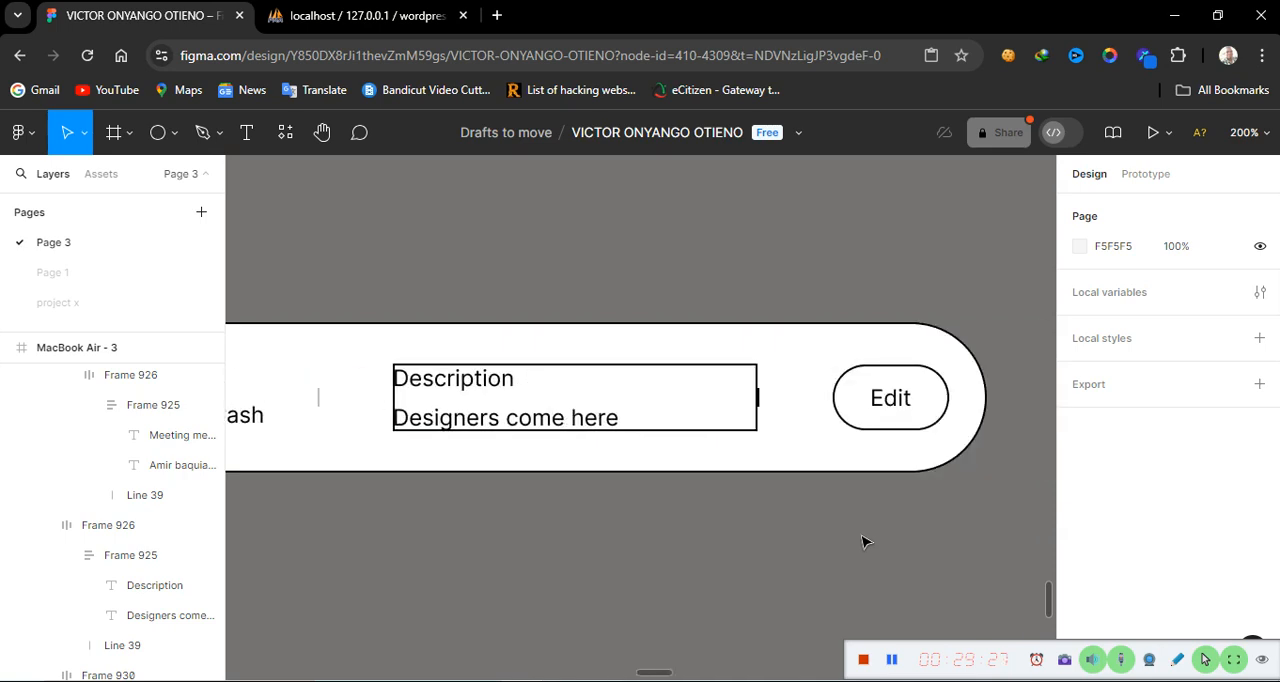
# Hide the stroke on the Description block frame
pyautogui.click(672, 404)
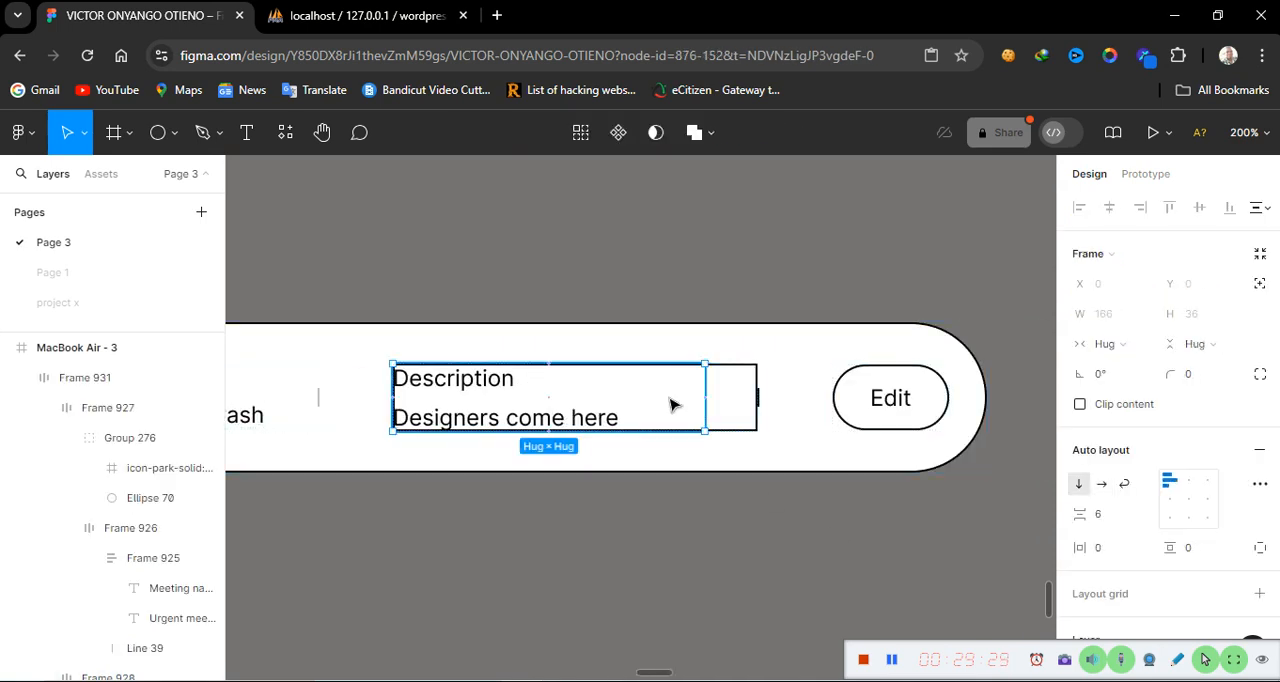
pyautogui.click(728, 413)
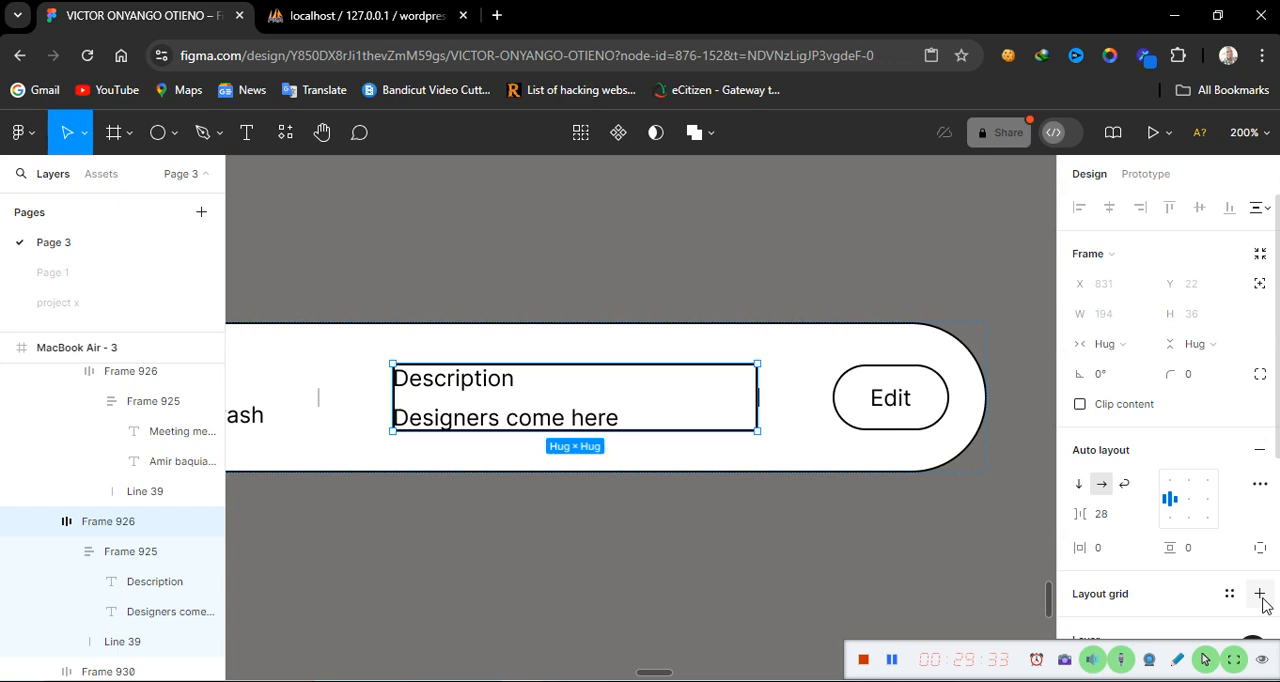
pyautogui.scroll(-4, 1170, 610)
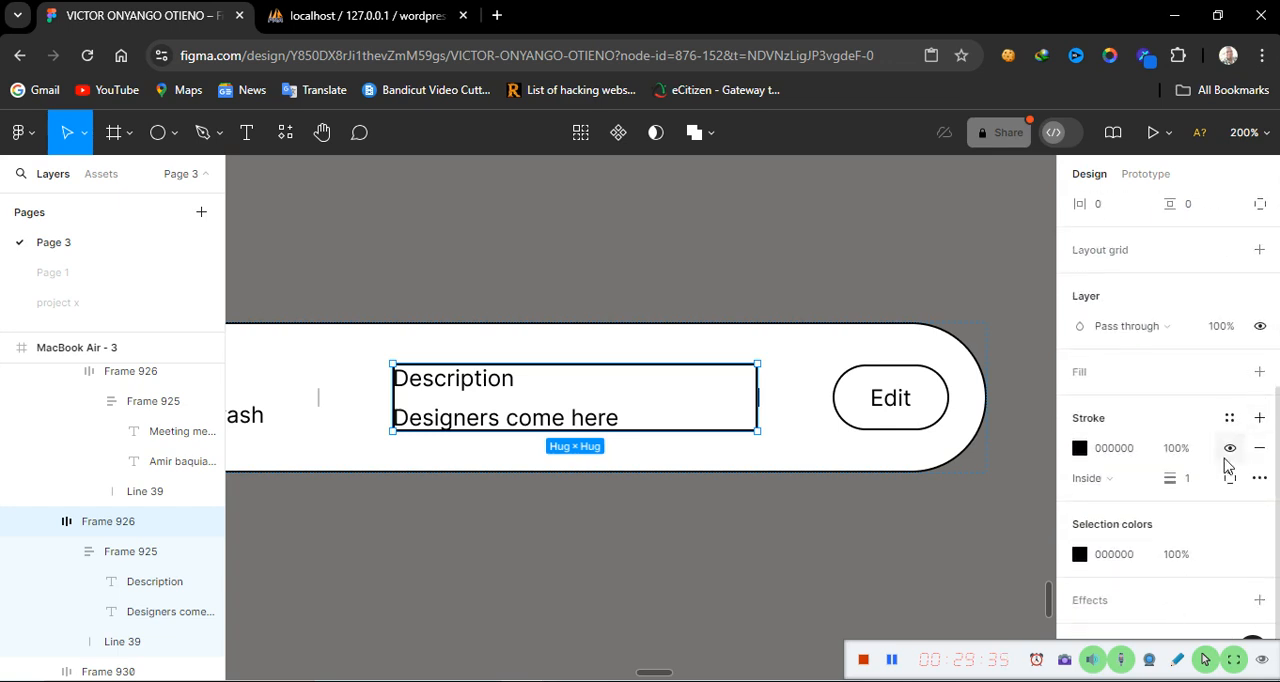
pyautogui.click(1230, 448)
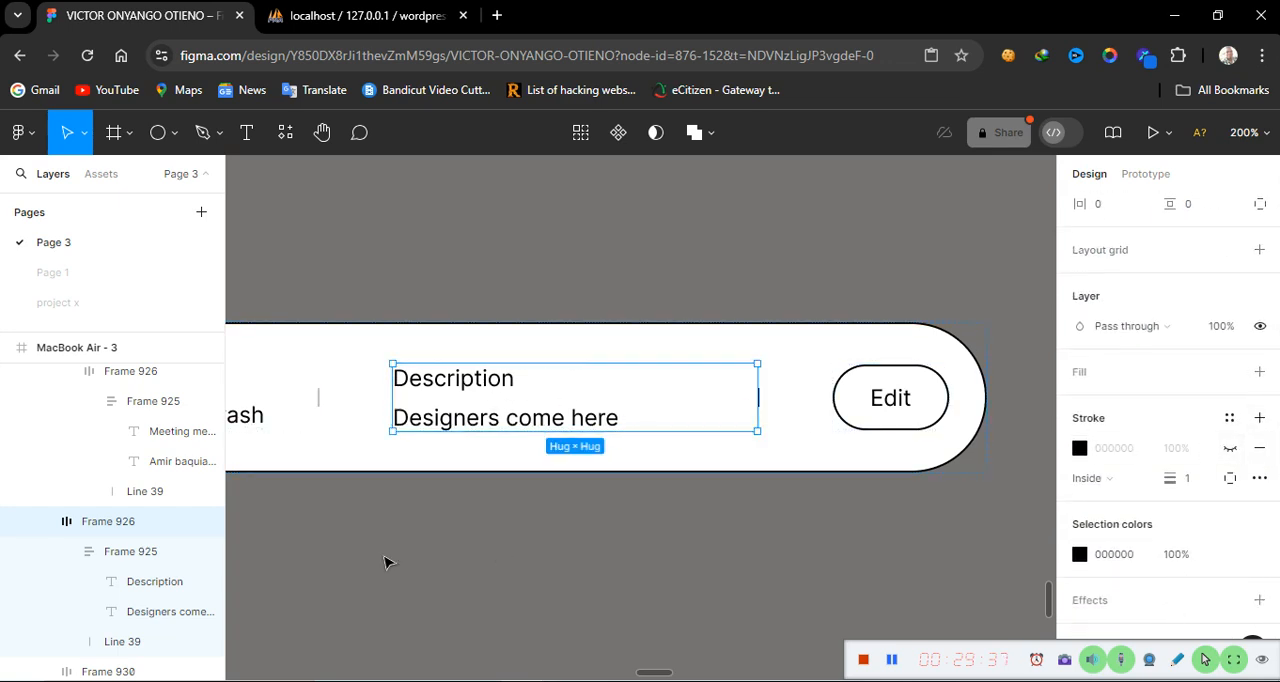
# Set the stroke opacity of the divider line in the Description block to 25%
pyautogui.scroll(-3, 143, 585)
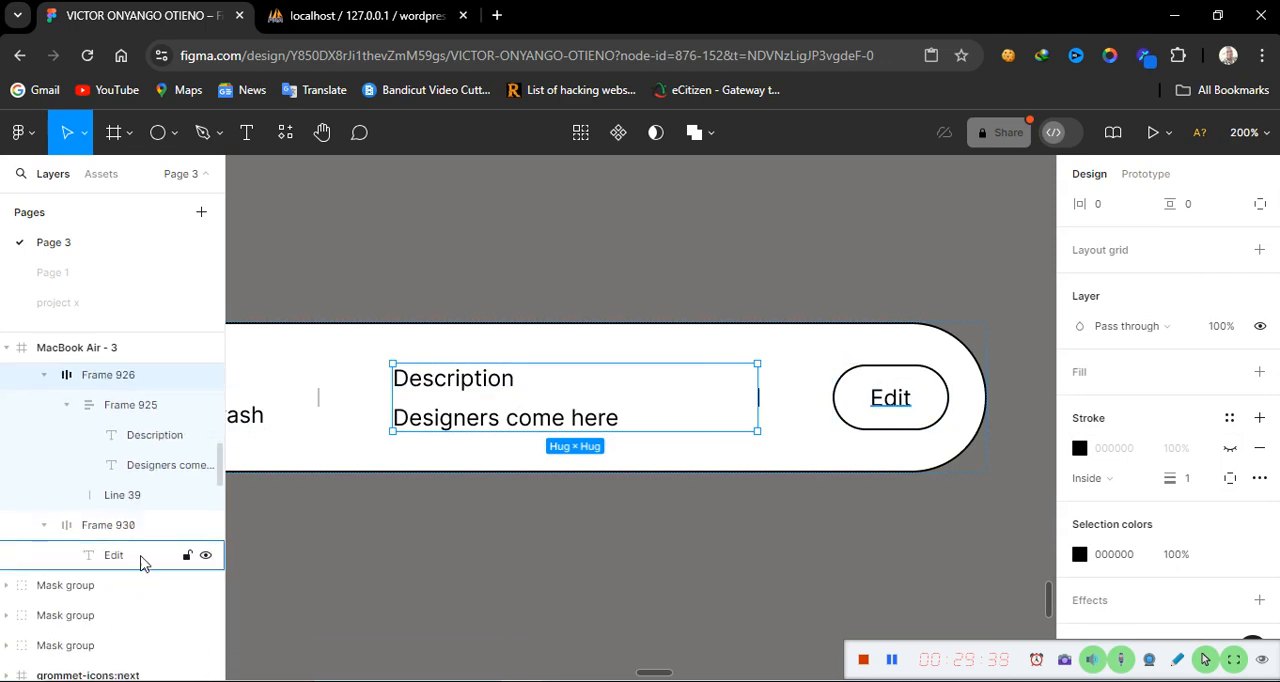
pyautogui.click(175, 495)
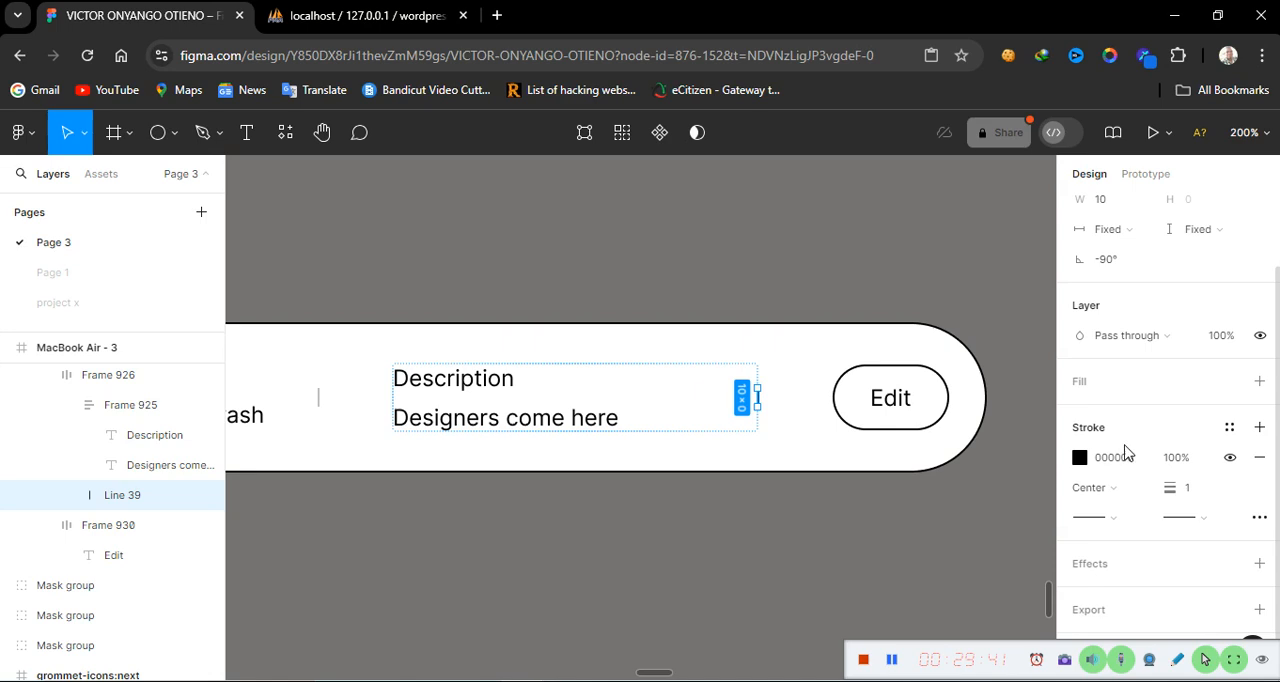
pyautogui.click(1176, 458)
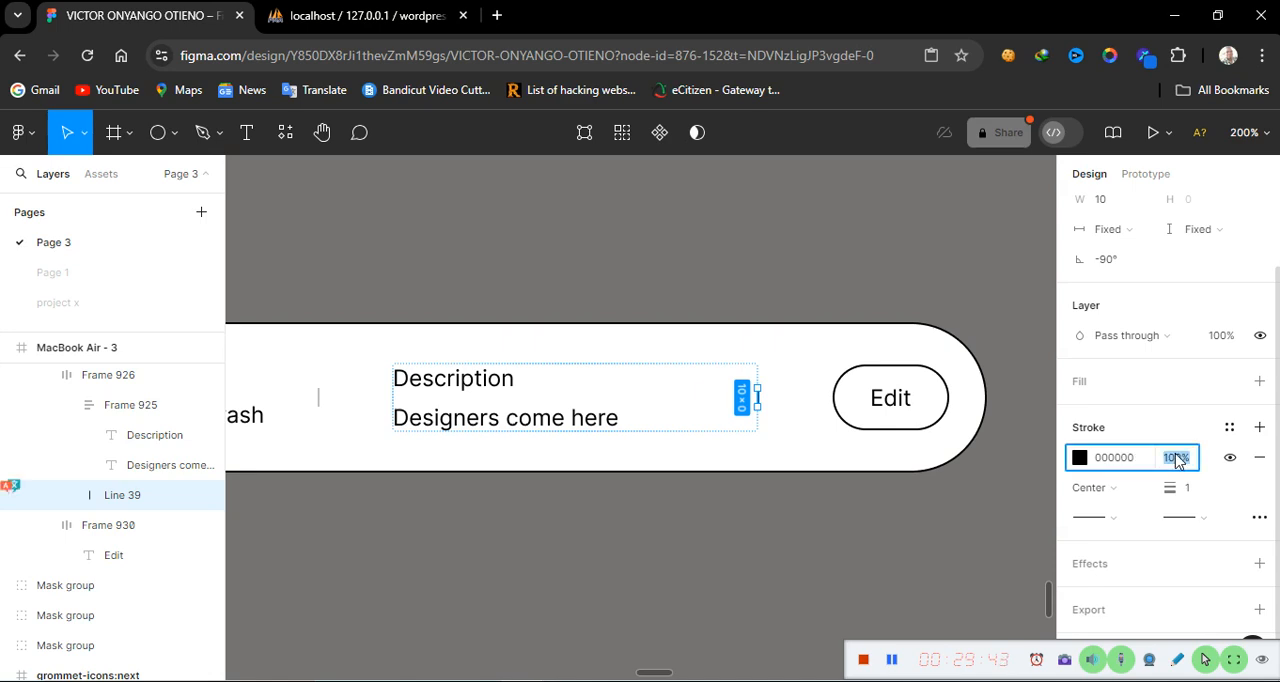
pyautogui.write('25')
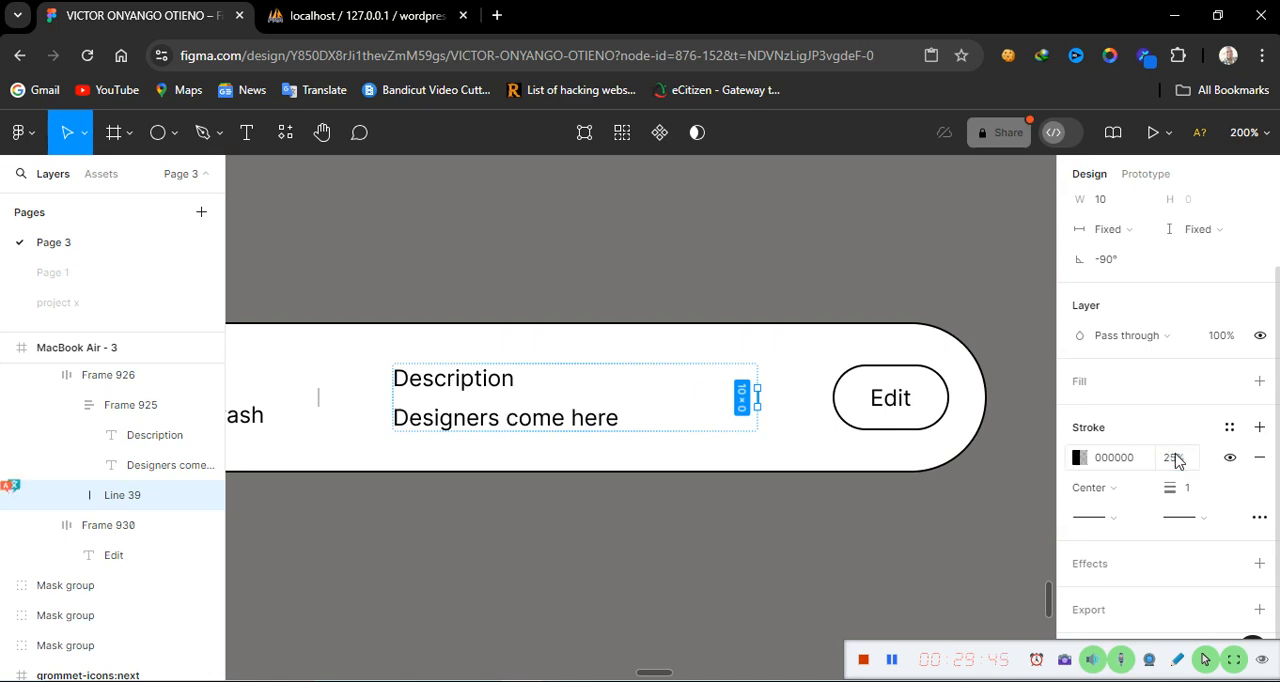
pyautogui.press('Return')
pyautogui.click(828, 556)
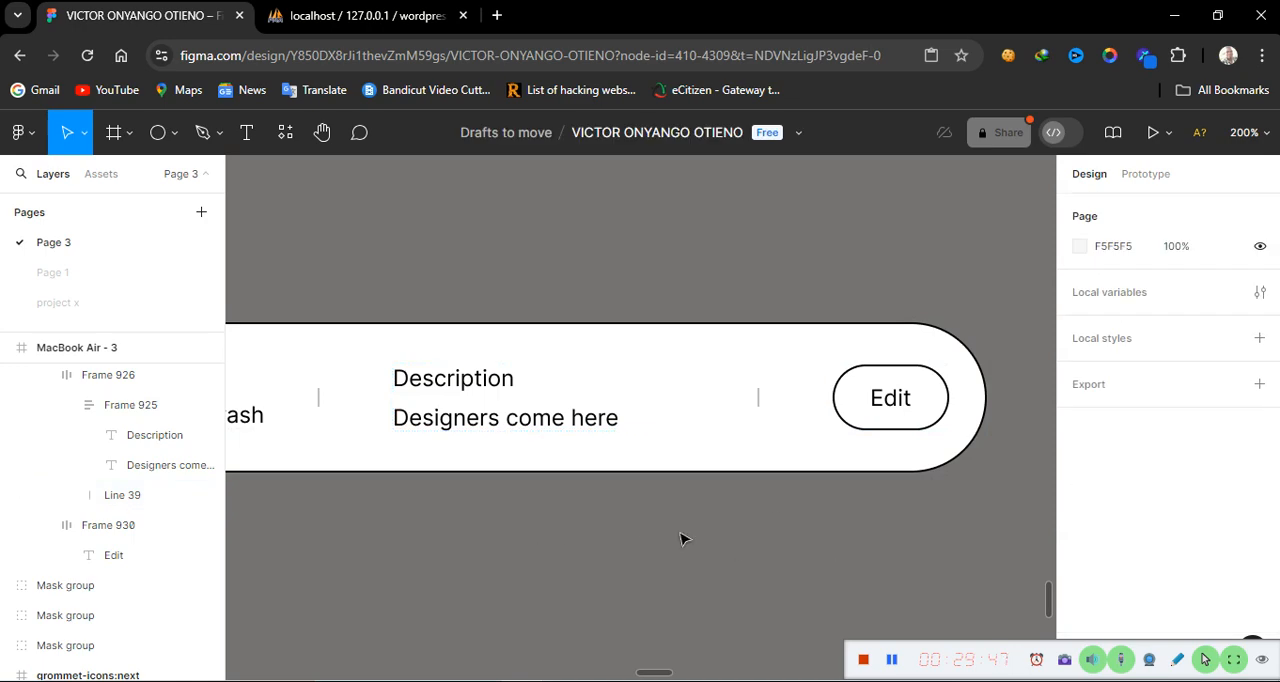
# Switch the 'Description' label text to fixed width
pyautogui.click(457, 384)
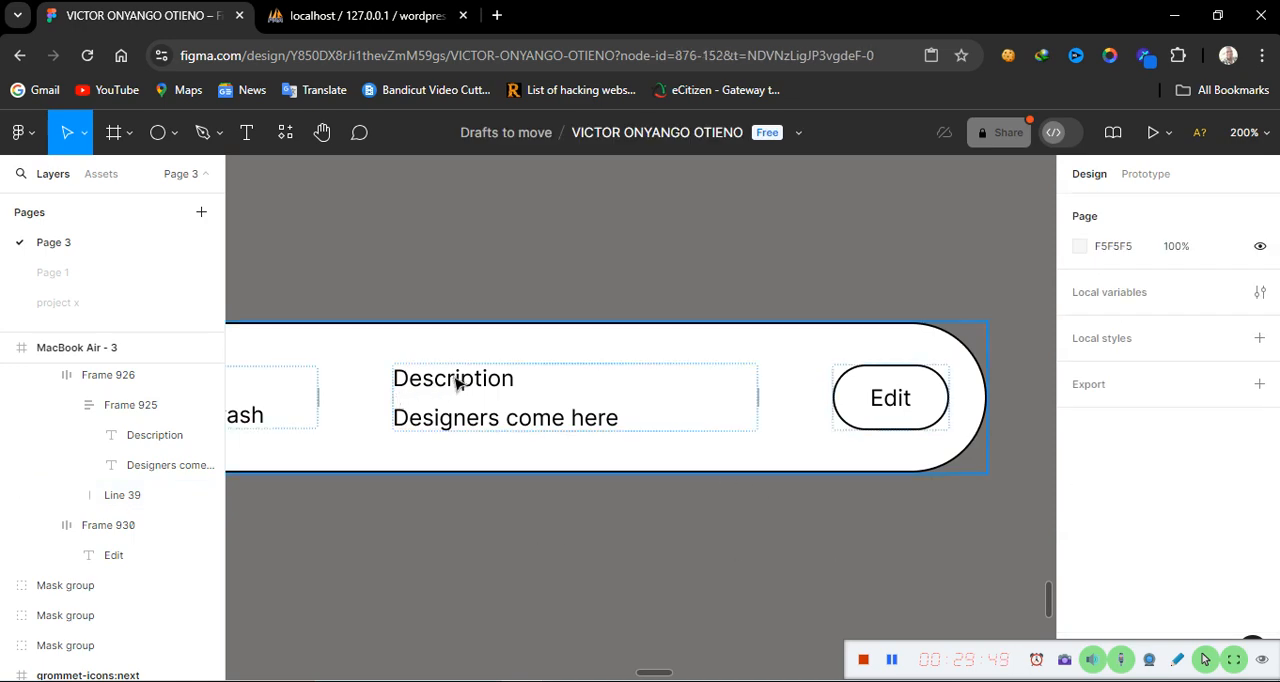
pyautogui.doubleClick(457, 384)
pyautogui.doubleClick(457, 384)
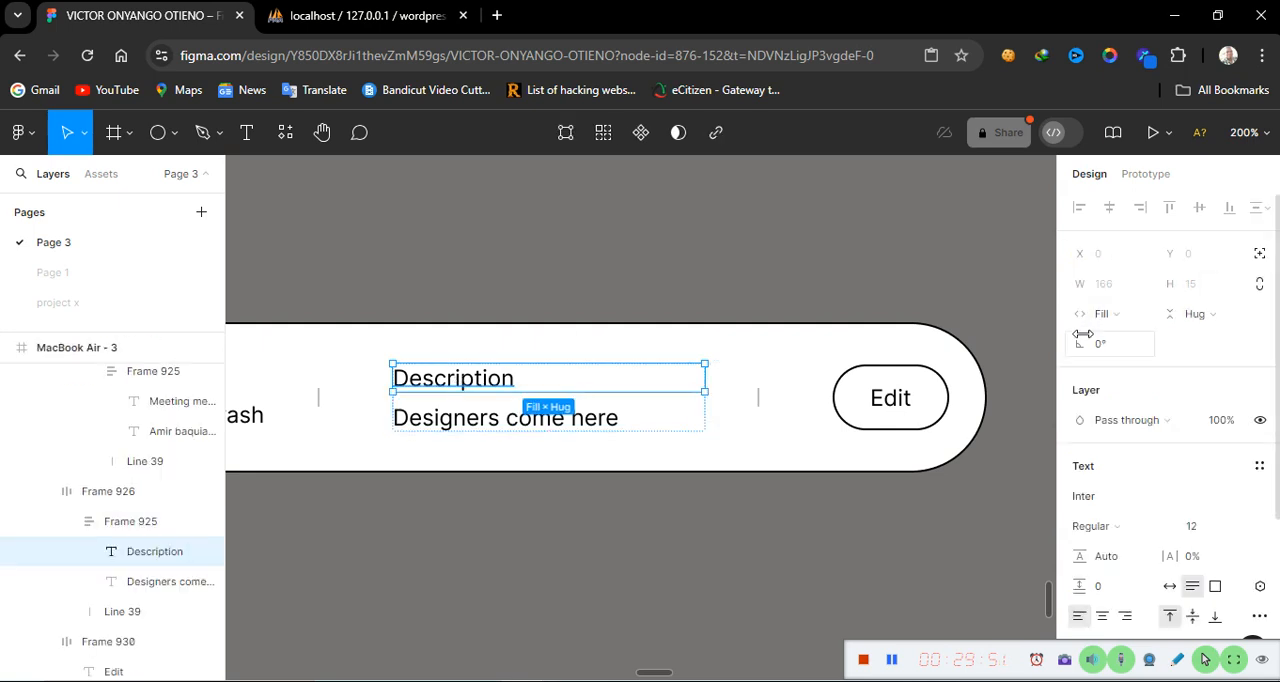
pyautogui.scroll(-3, 1155, 595)
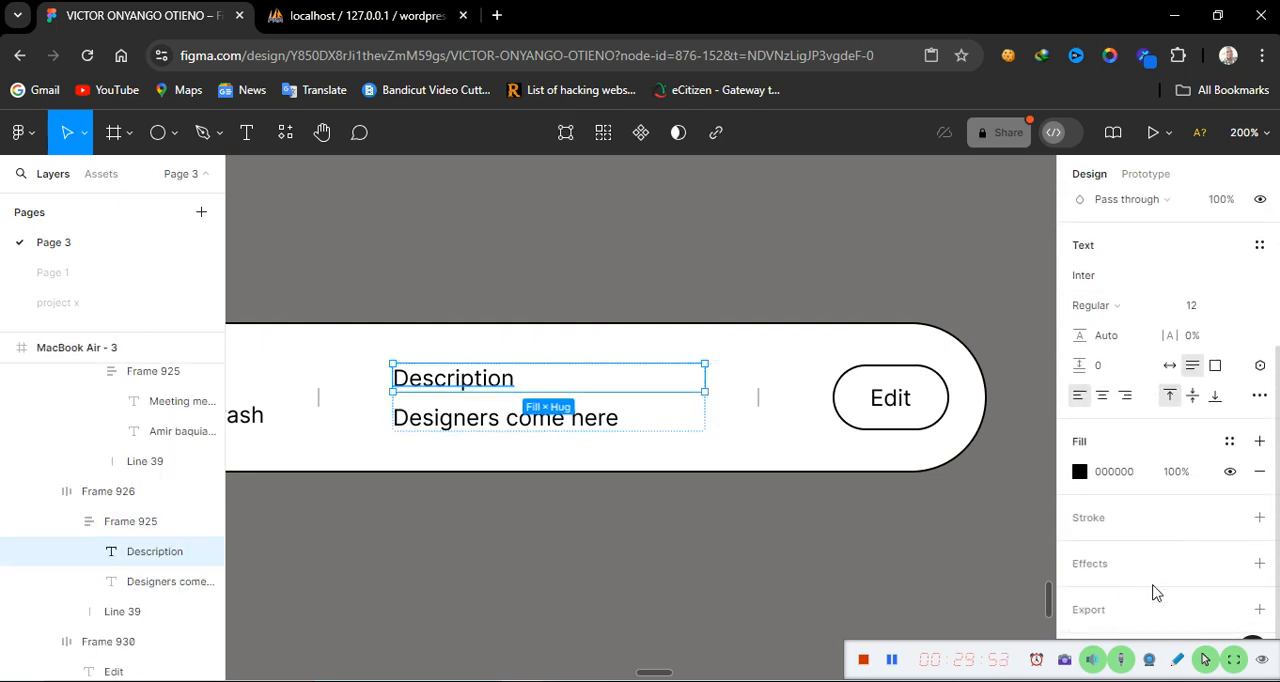
pyautogui.scroll(3, 1117, 450)
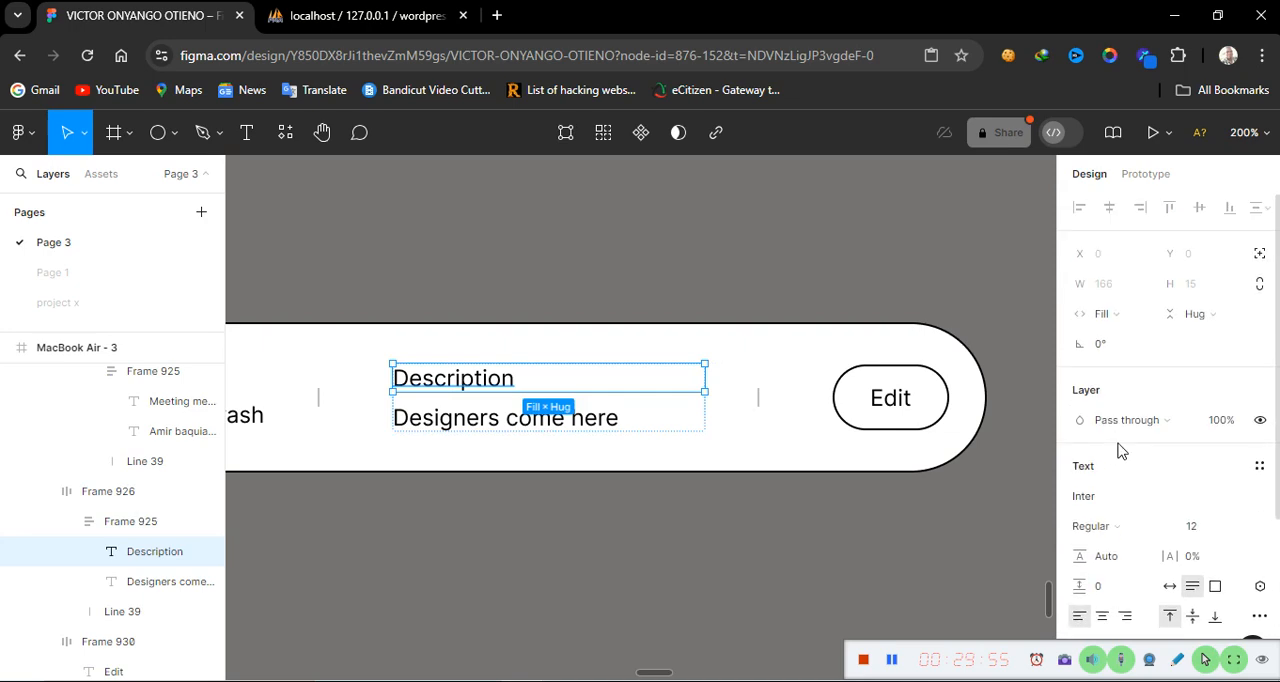
pyautogui.click(1141, 318)
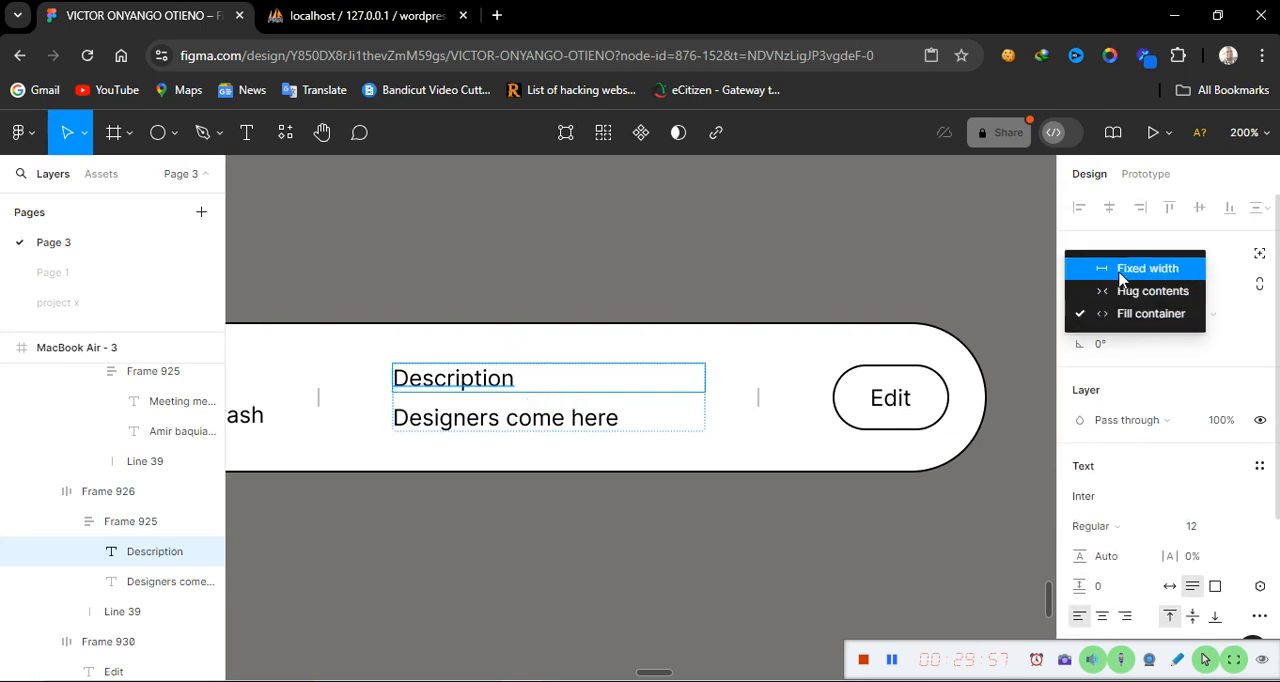
pyautogui.click(1120, 278)
pyautogui.scroll(-3, 1173, 514)
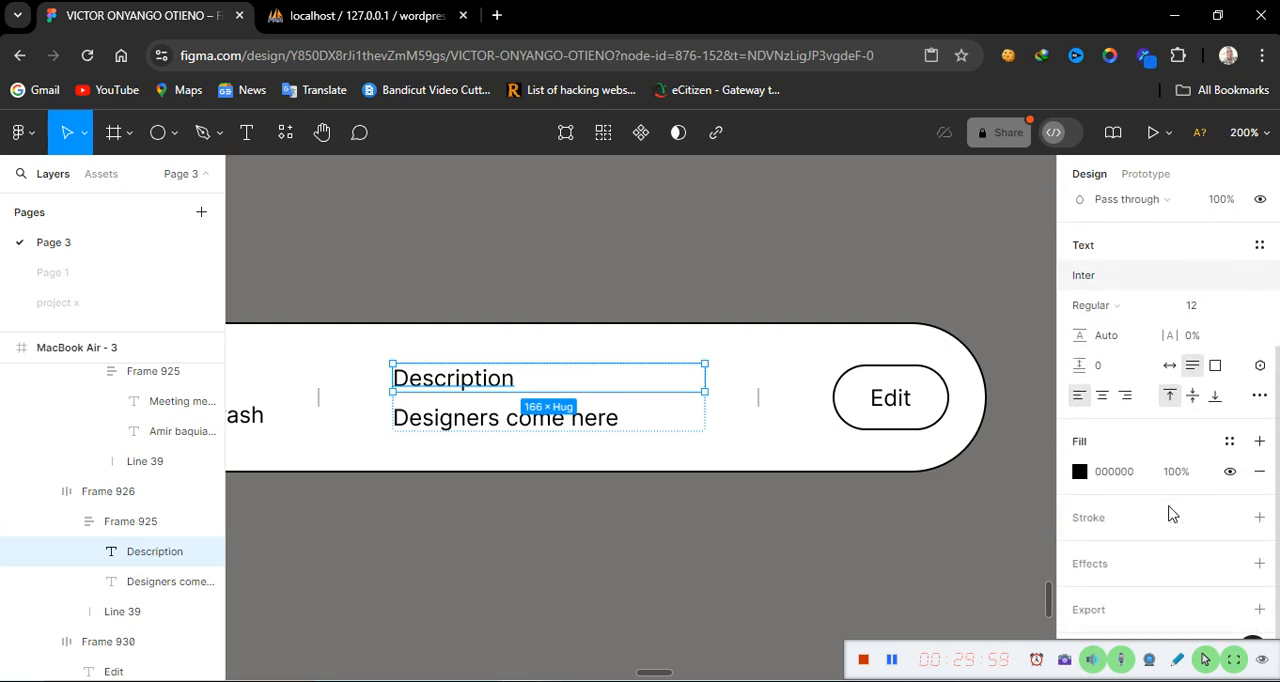
# Set the 'Description' label text to size 10 and colour 767272
pyautogui.doubleClick(493, 378)
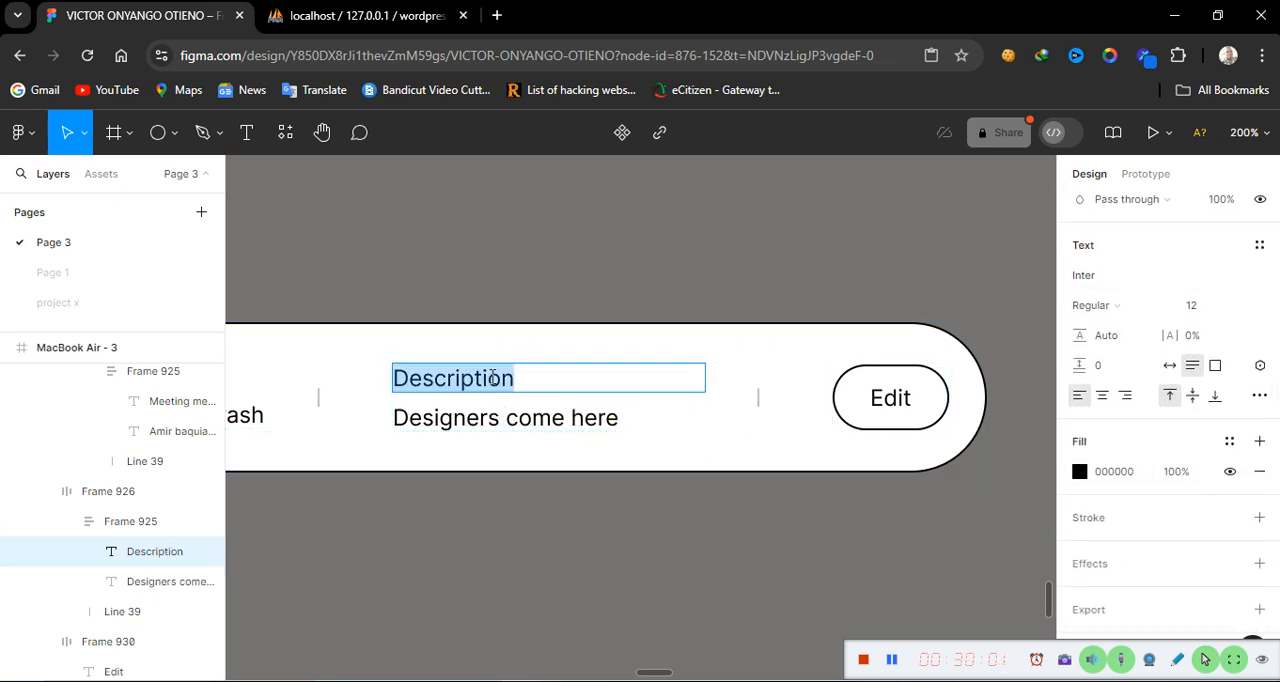
pyautogui.click(1238, 307)
pyautogui.click(1213, 260)
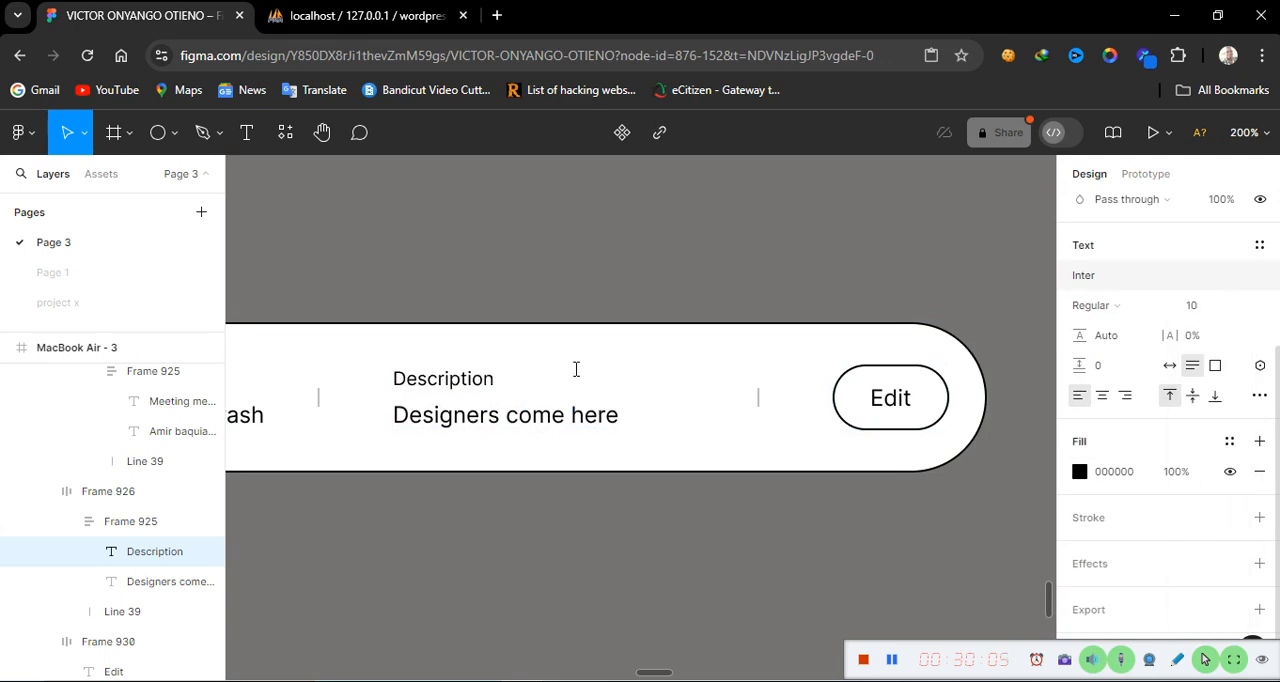
pyautogui.click(1080, 473)
pyautogui.click(1120, 472)
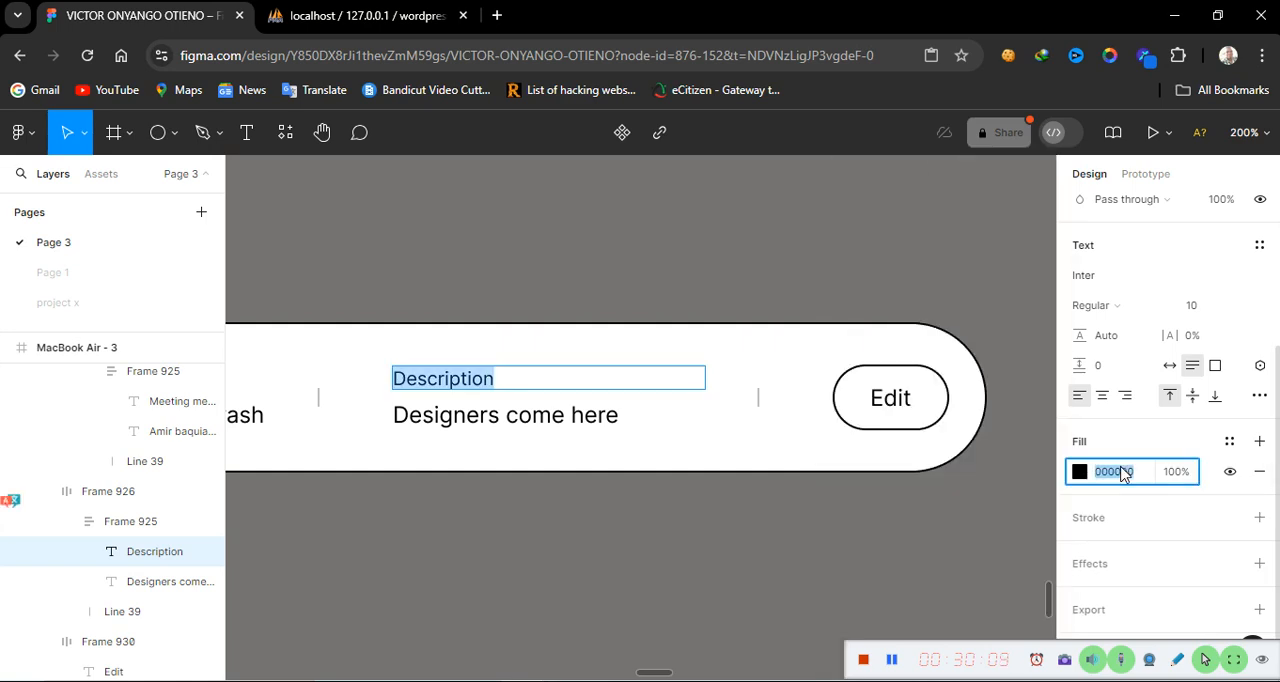
pyautogui.write('767272')
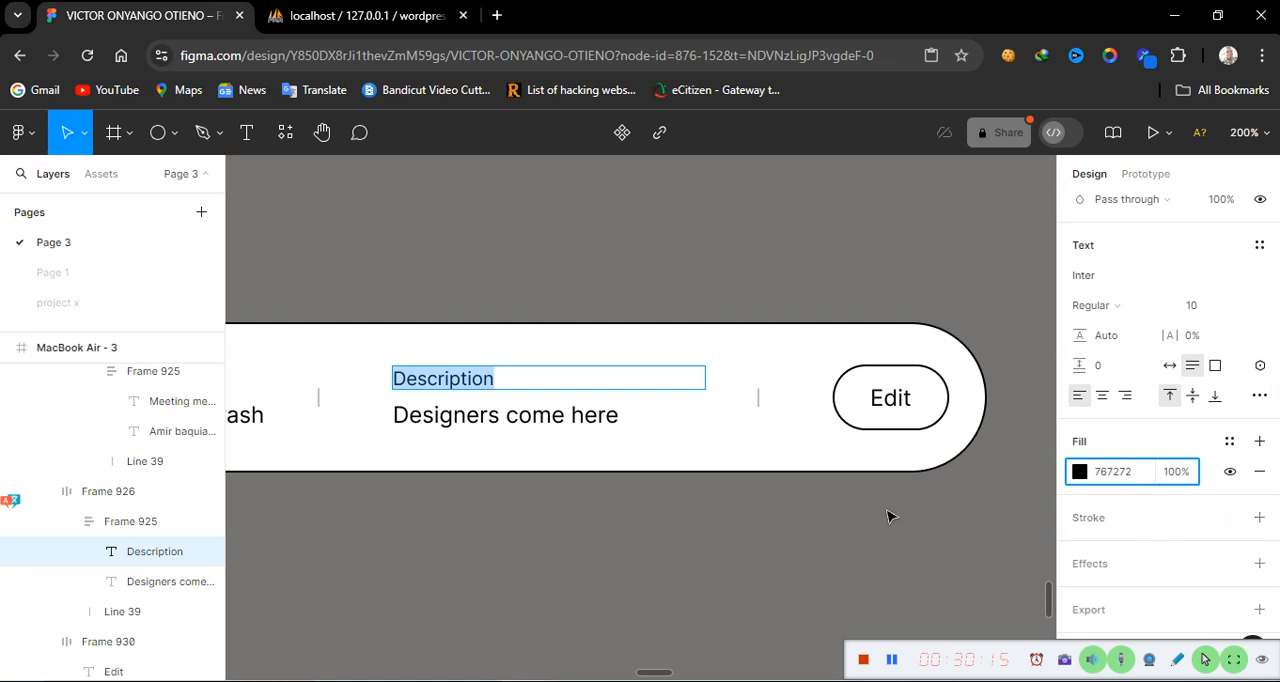
pyautogui.press('Return')
pyautogui.click(566, 549)
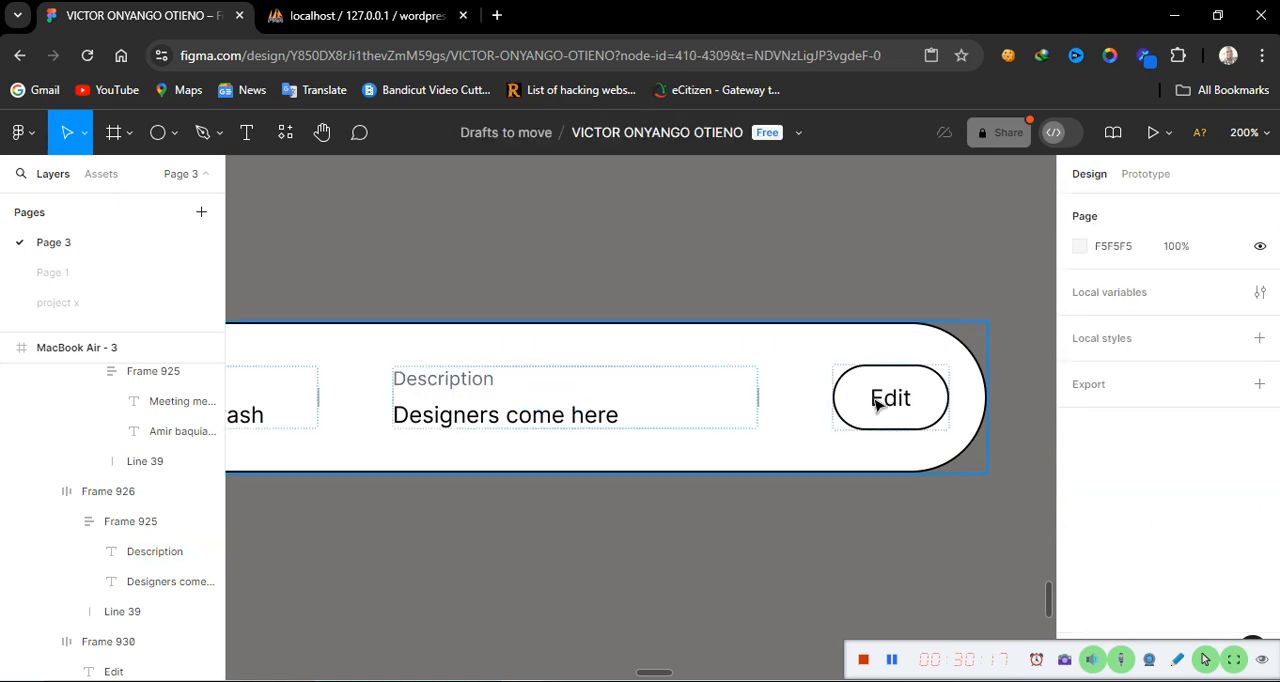
# Give the Edit button frame a black fill and hide its stroke
pyautogui.doubleClick(864, 420)
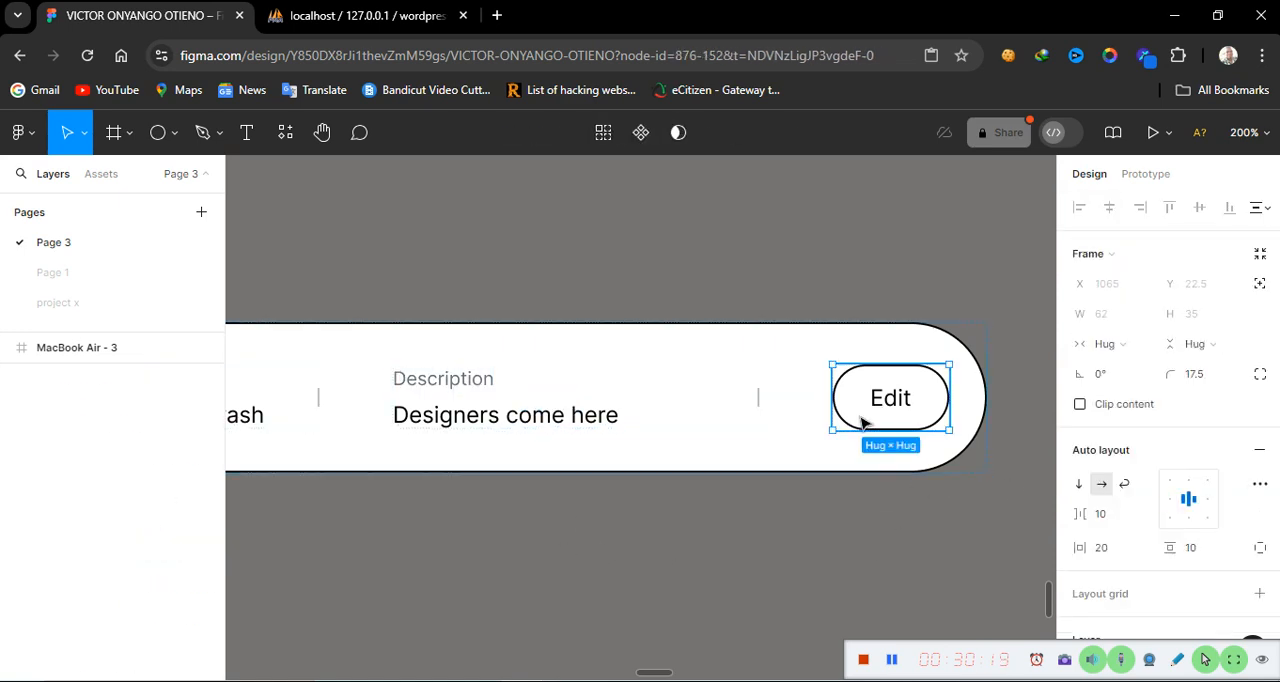
pyautogui.click(864, 422)
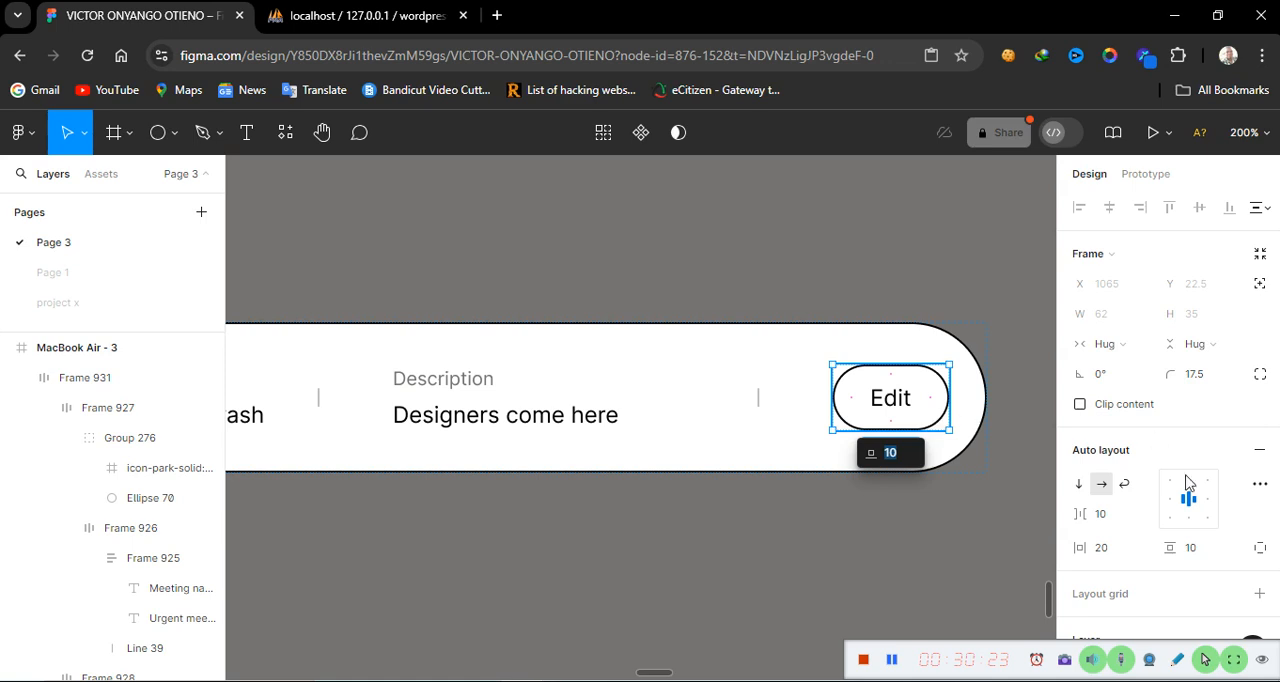
pyautogui.scroll(-5, 1145, 529)
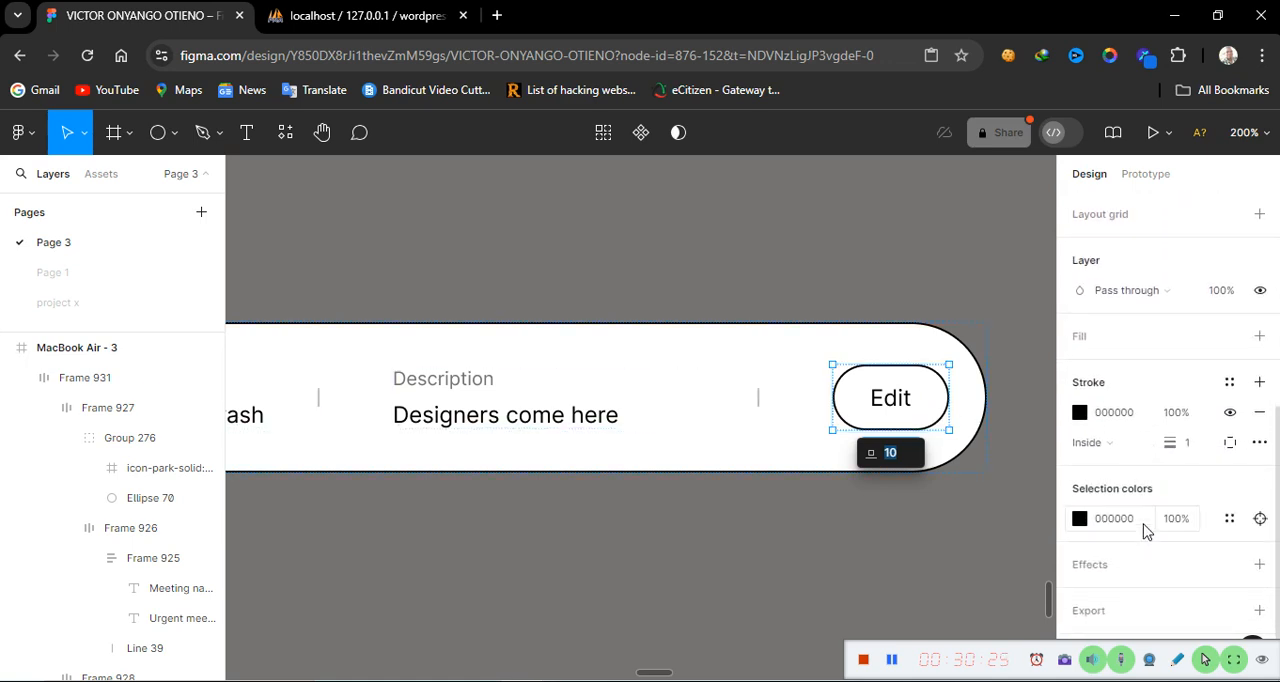
pyautogui.click(1259, 337)
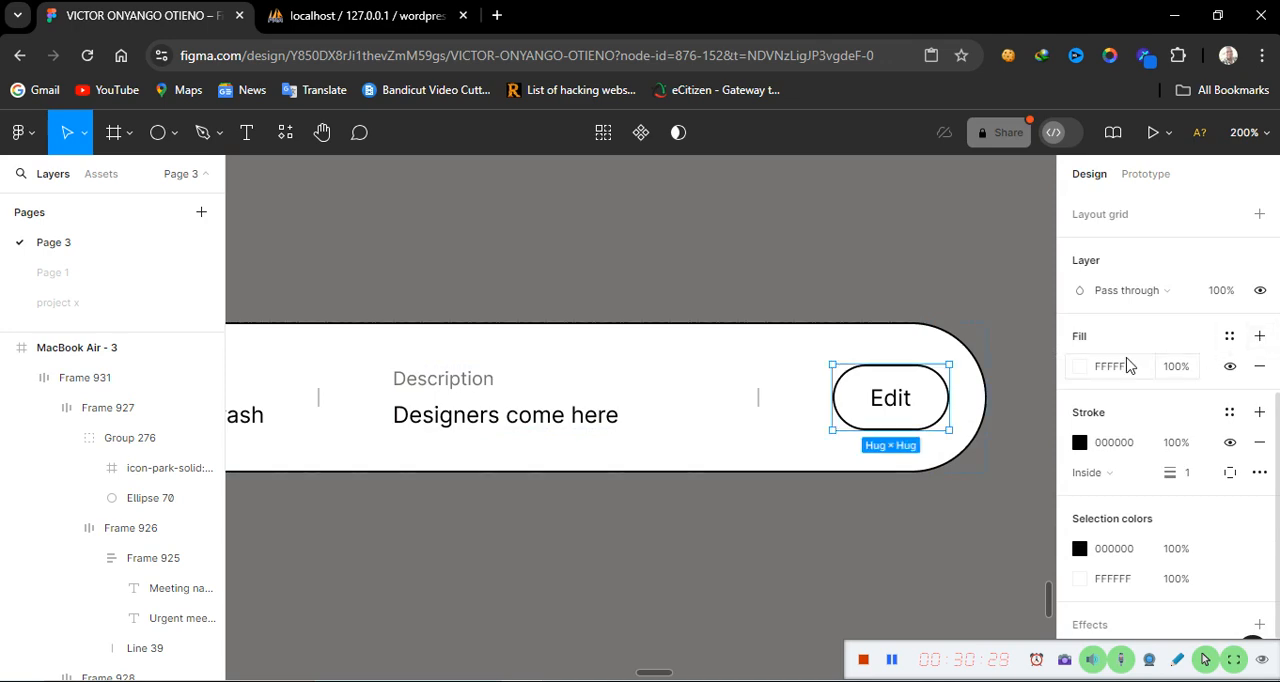
pyautogui.click(1080, 367)
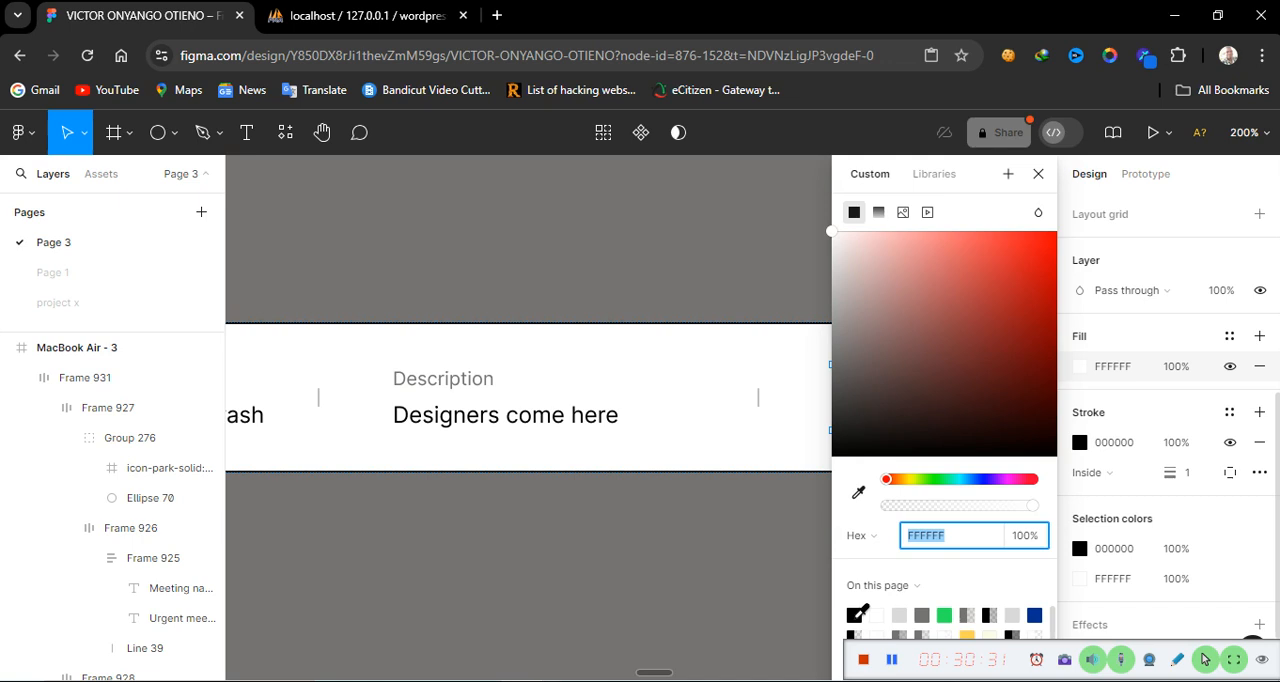
pyautogui.click(855, 614)
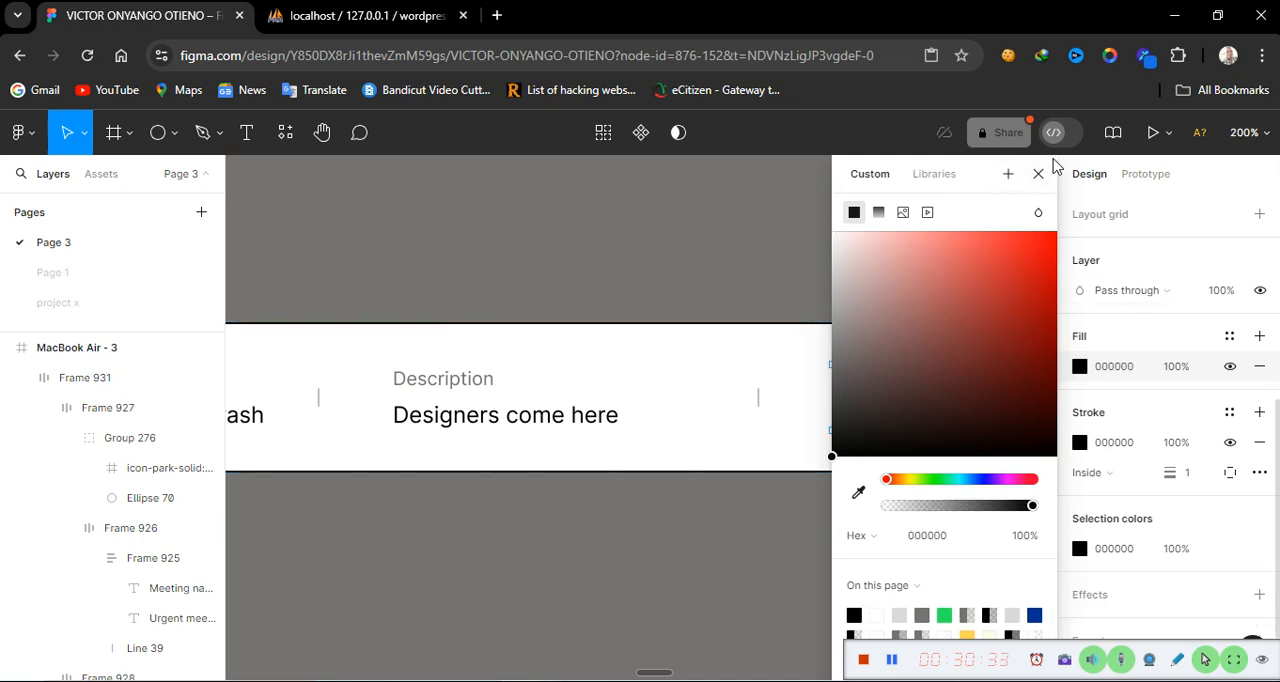
pyautogui.click(1233, 445)
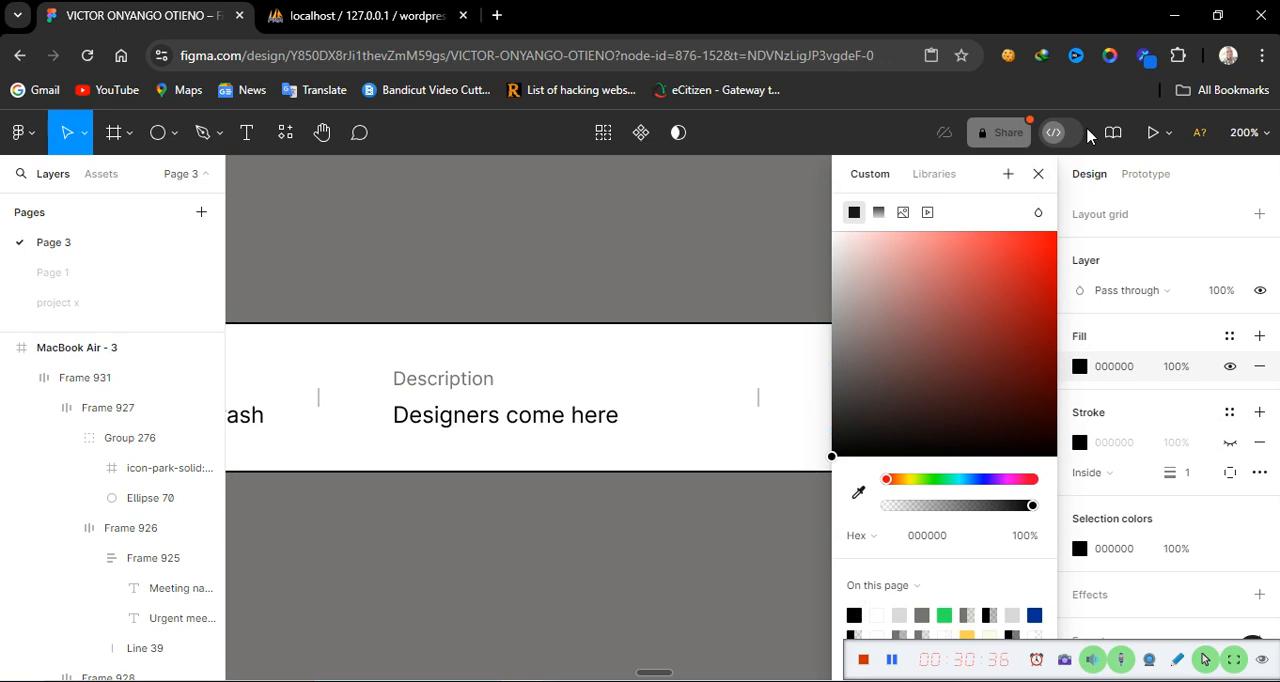
pyautogui.click(1038, 175)
# Set the 'Edit' button text colour to white FFFFFF
pyautogui.doubleClick(890, 397)
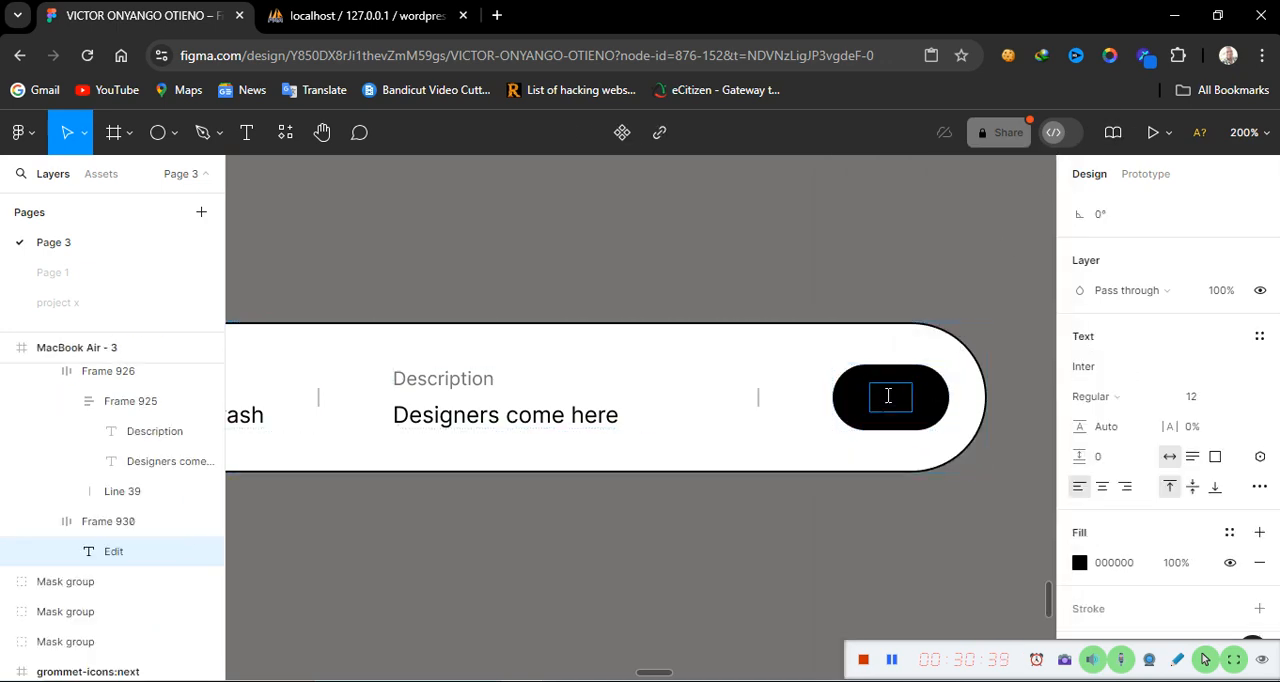
pyautogui.doubleClick(888, 396)
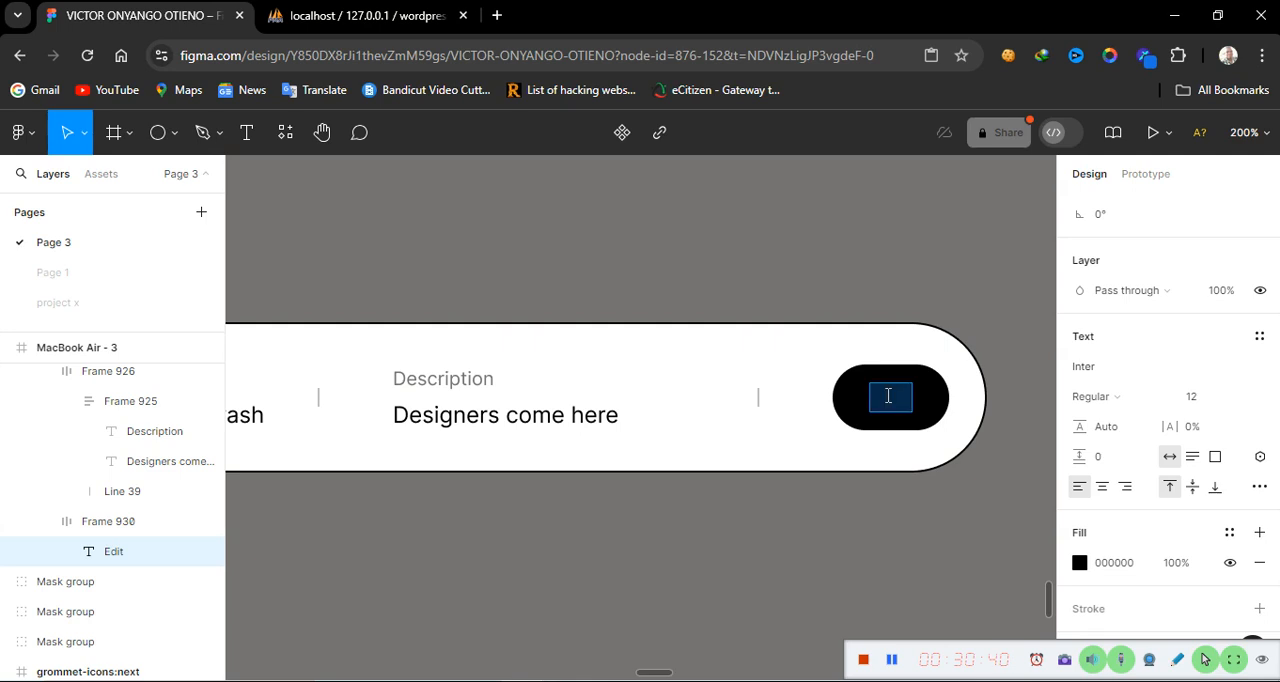
pyautogui.click(1079, 564)
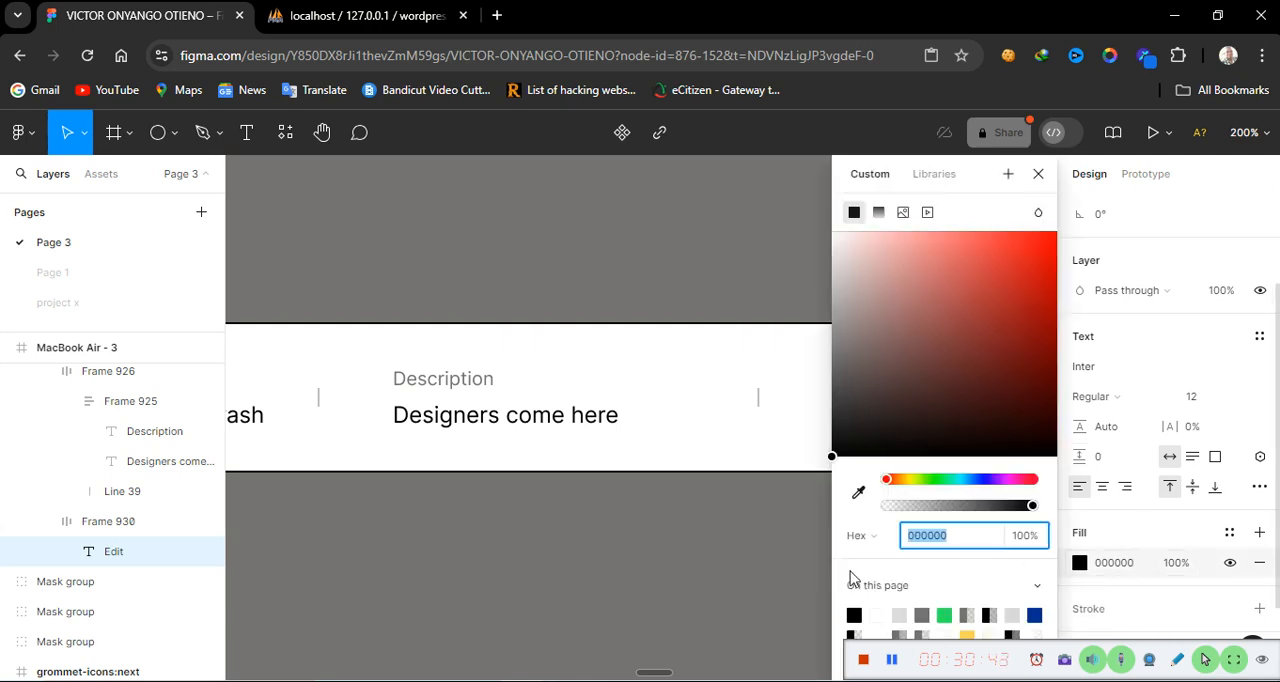
pyautogui.click(878, 615)
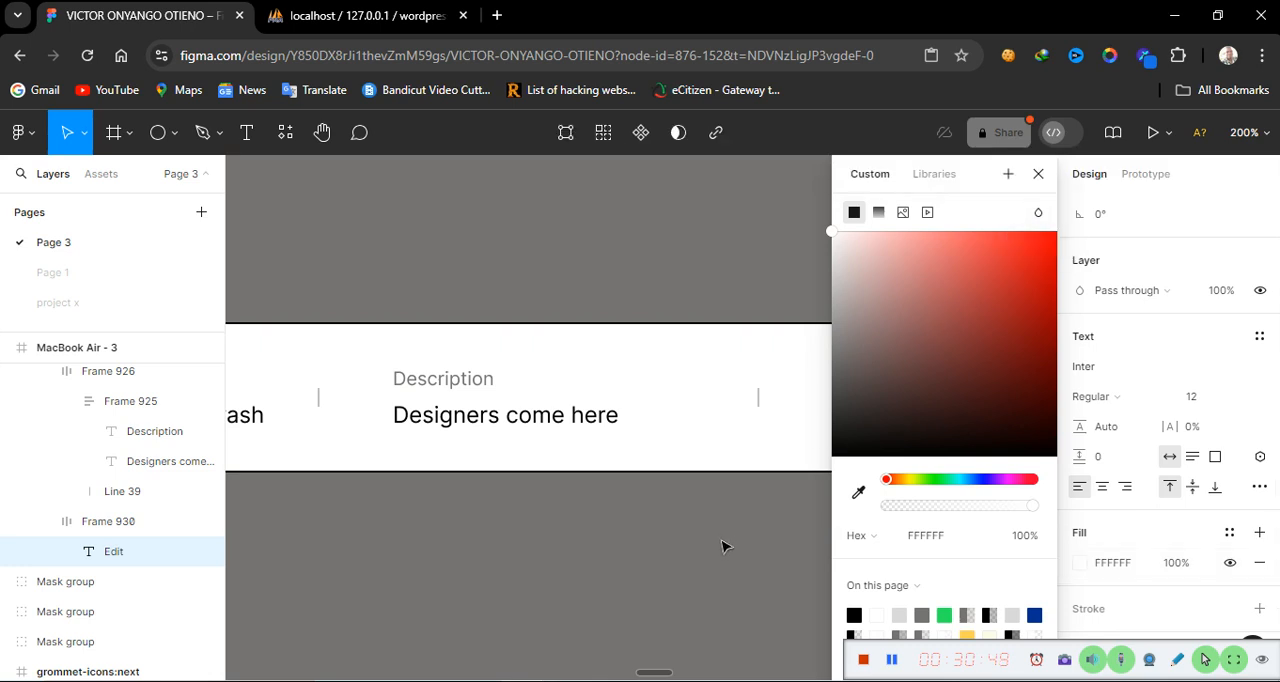
pyautogui.click(1038, 174)
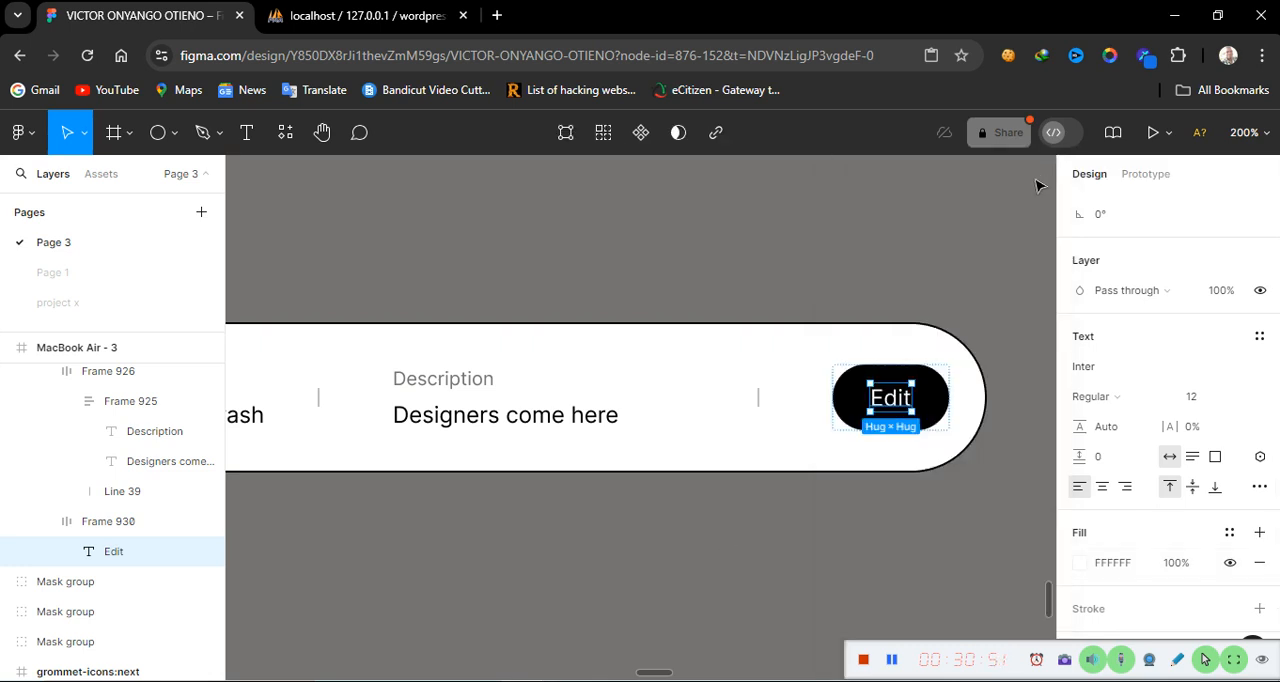
pyautogui.click(858, 538)
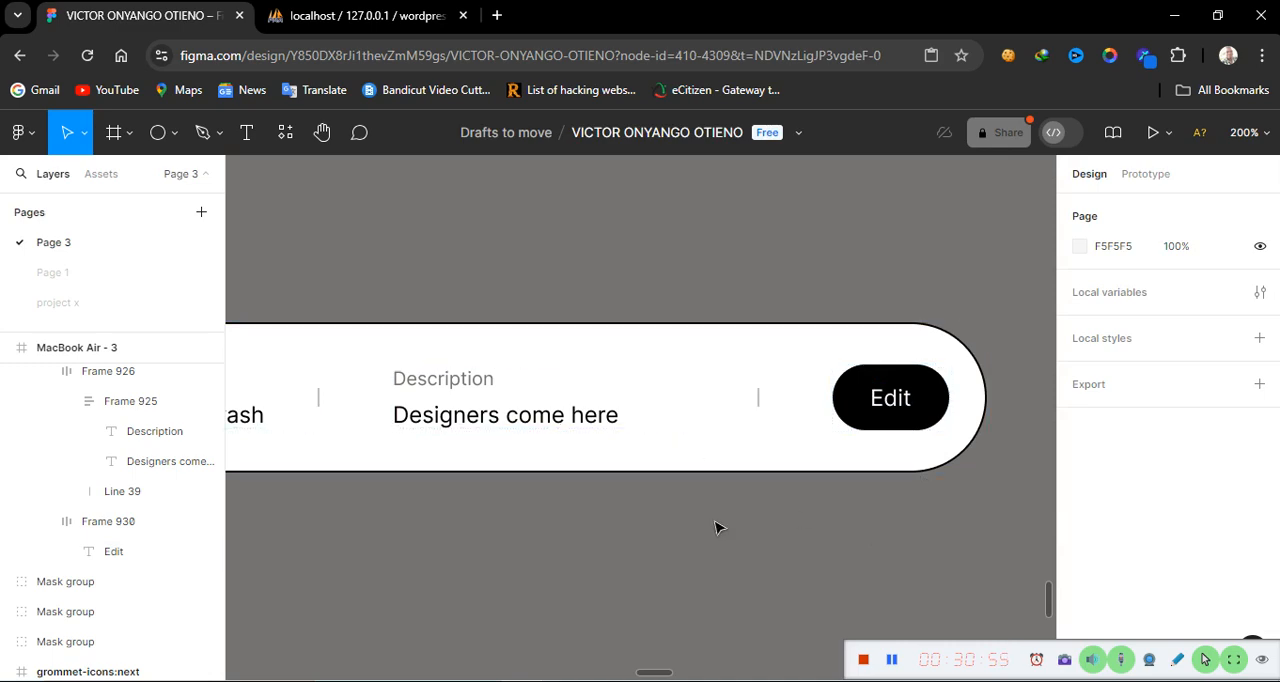
pyautogui.hotkey('shift', '0')
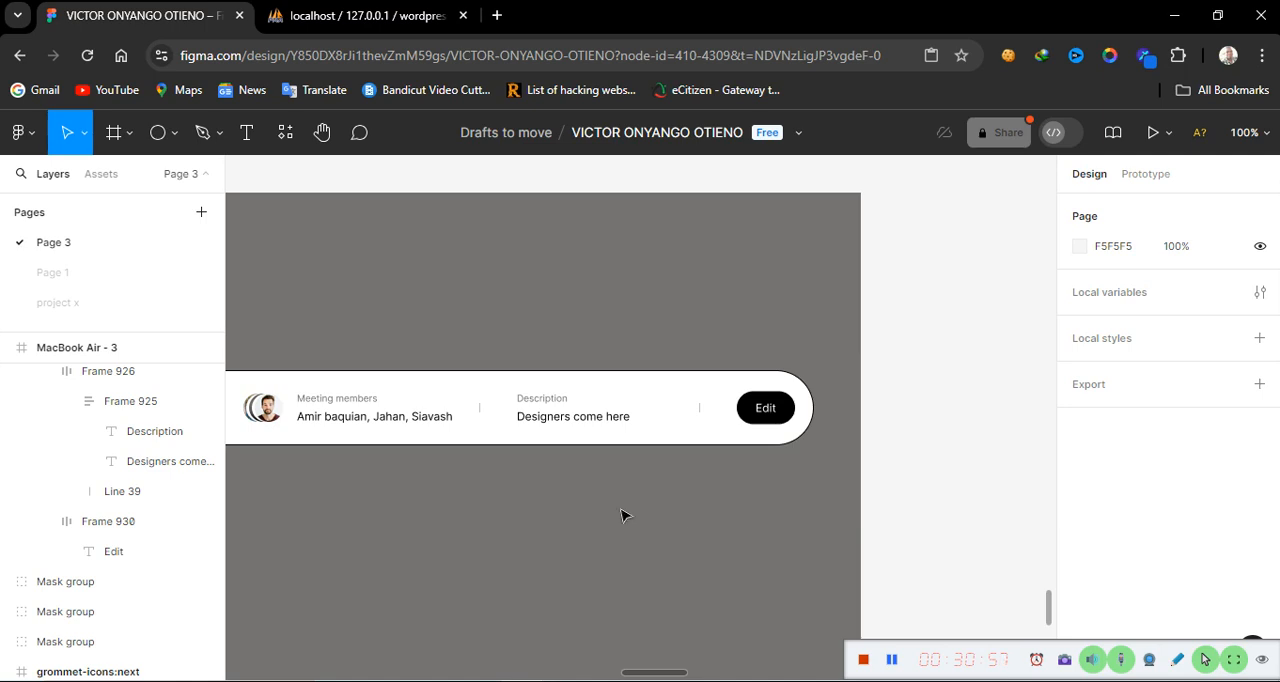
pyautogui.hscroll(-7, 545, 561)
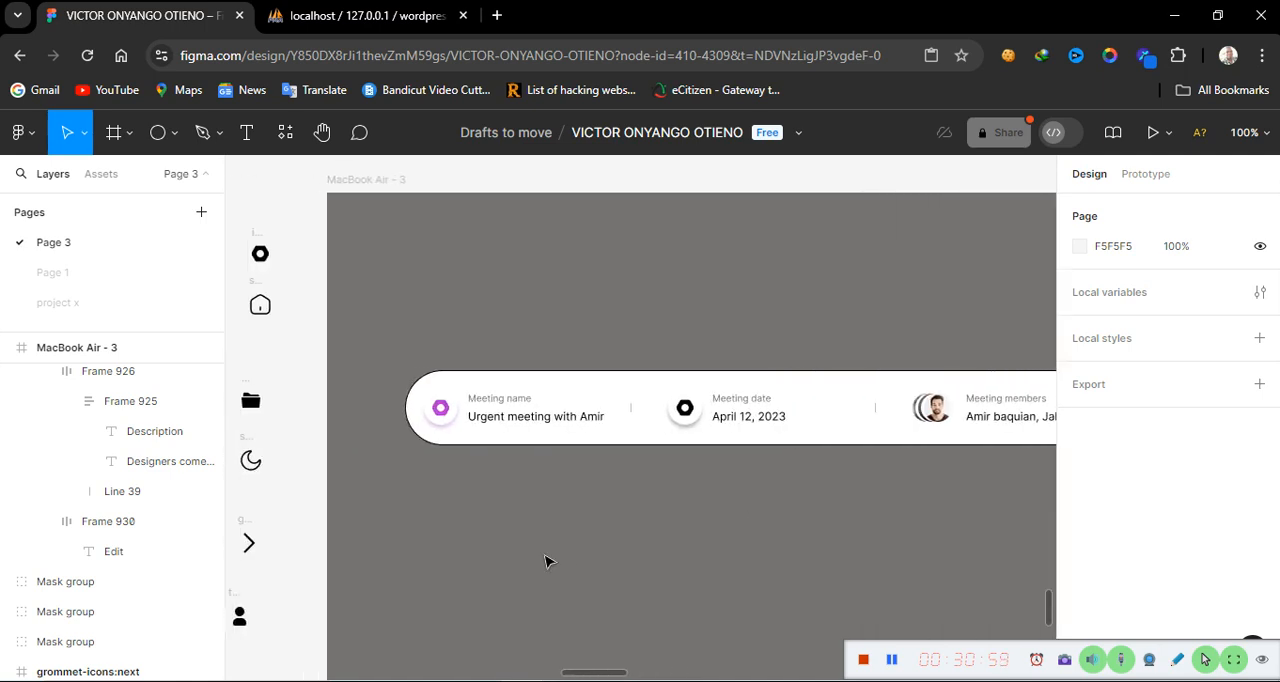
# Inspect the header card frame's auto layout, fill and stroke properties
pyautogui.hscroll(2, 545, 561)
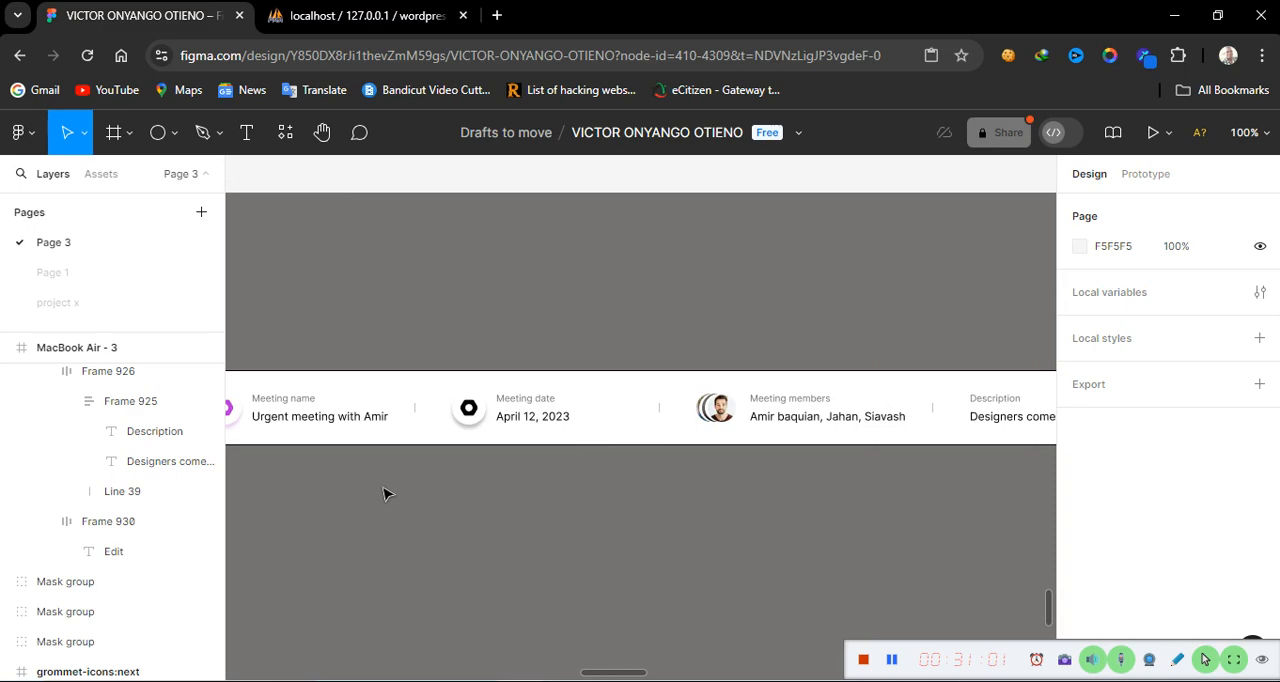
pyautogui.click(583, 436)
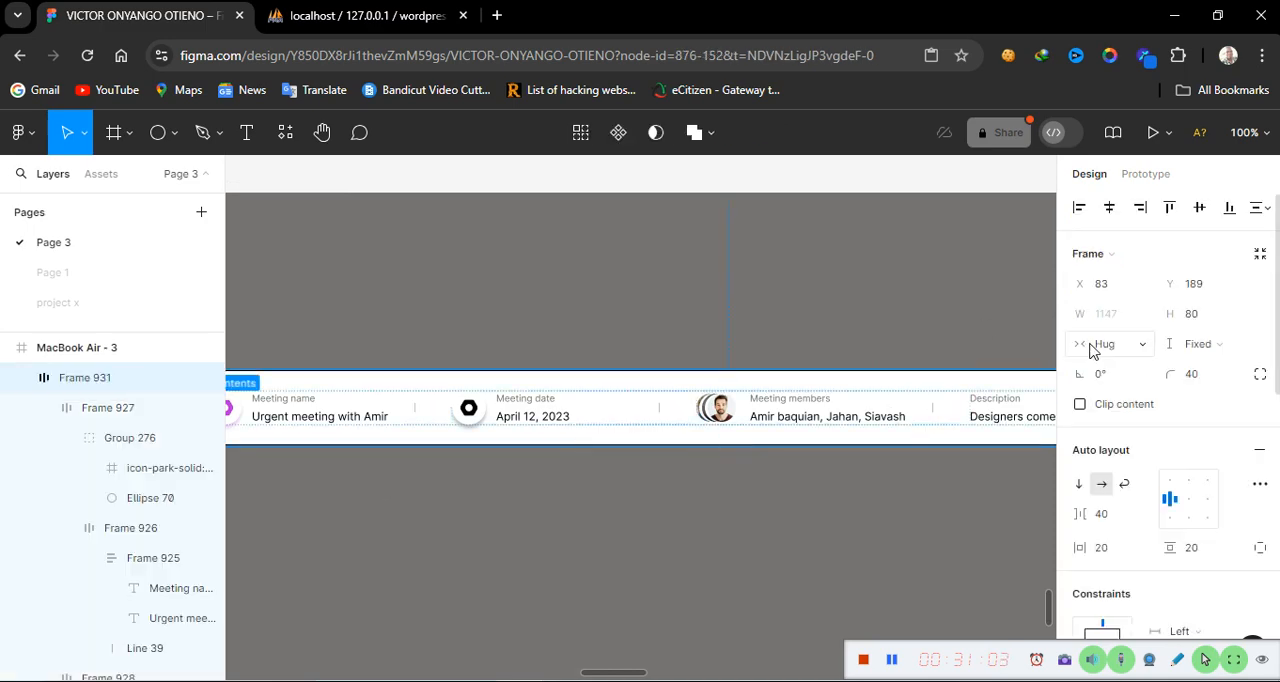
pyautogui.scroll(-6, 1120, 585)
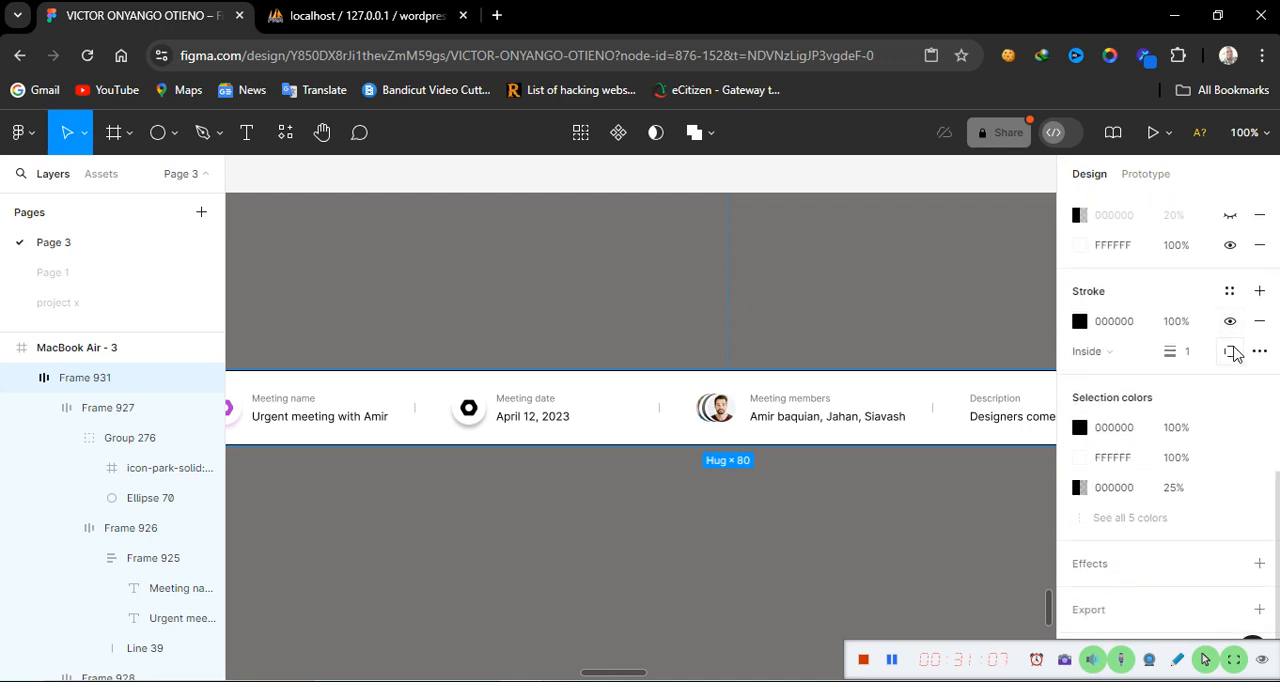
pyautogui.click(783, 555)
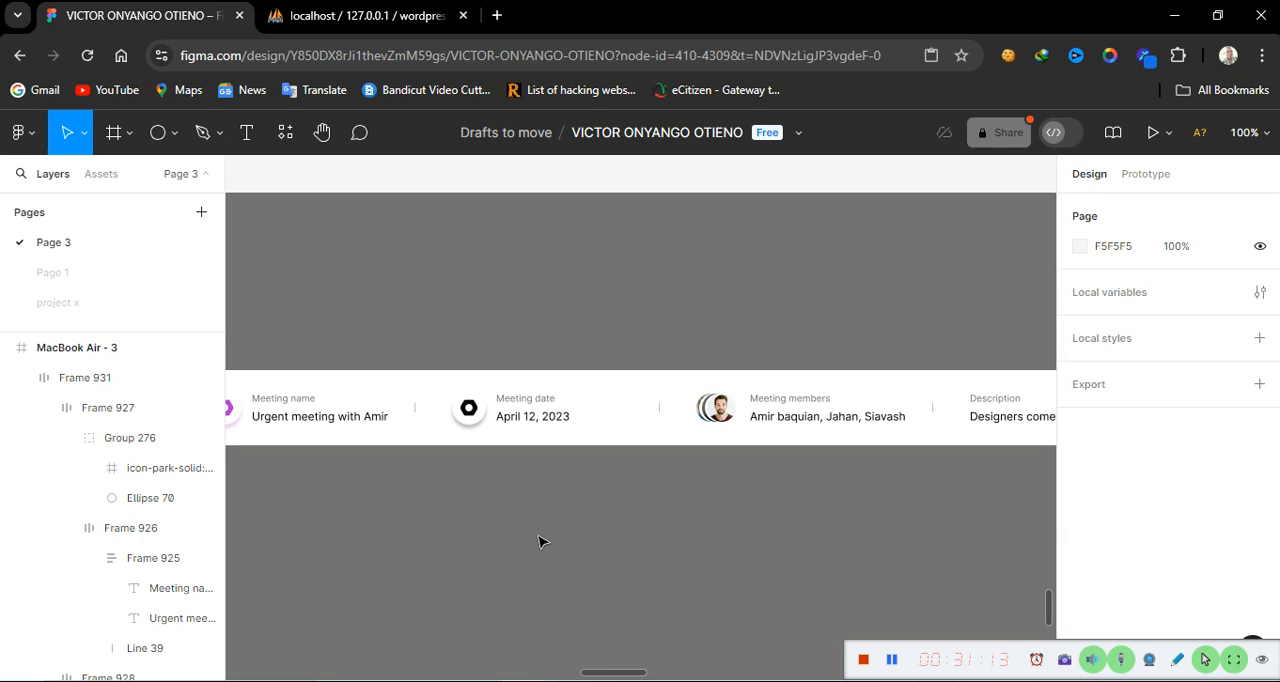
# Move the header card up towards the top of the MacBook Air - 3 frame
pyautogui.hscroll(-8, 538, 542)
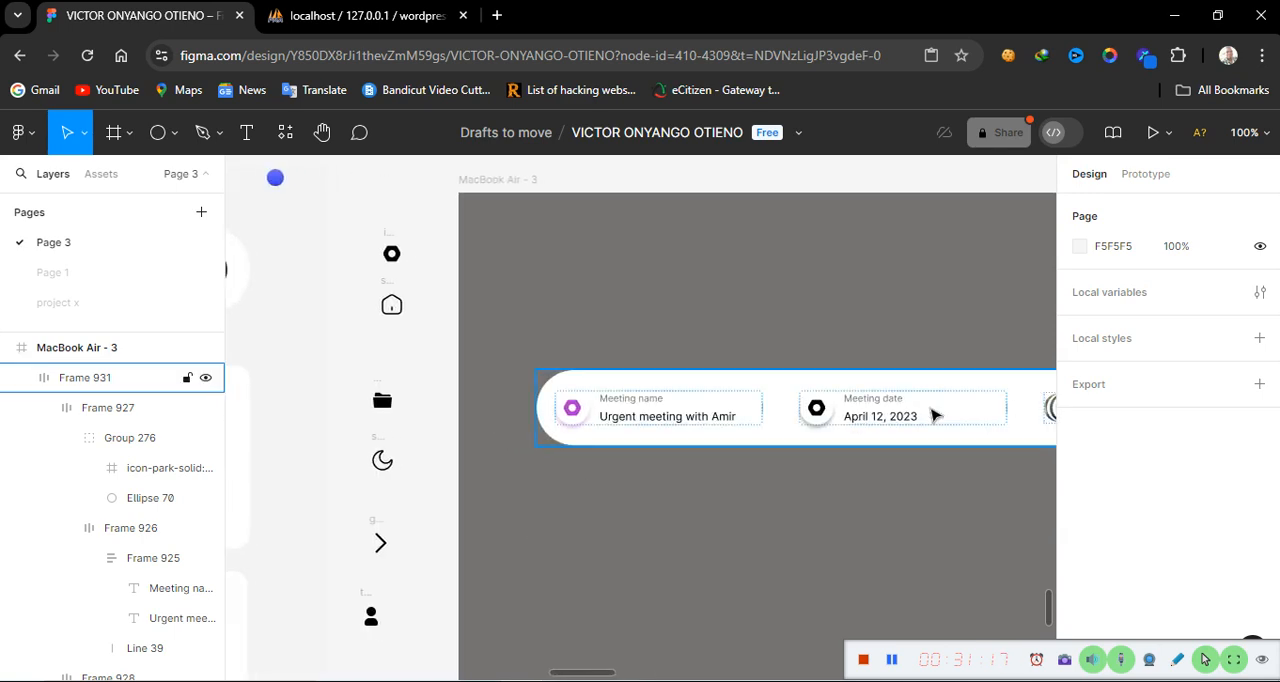
pyautogui.moveTo(1040, 433); pyautogui.dragTo(1000, 329)
pyautogui.click(920, 486)
# Compare the header card against the reference dashboard design at different zoom levels
pyautogui.hscroll(10, 920, 486)
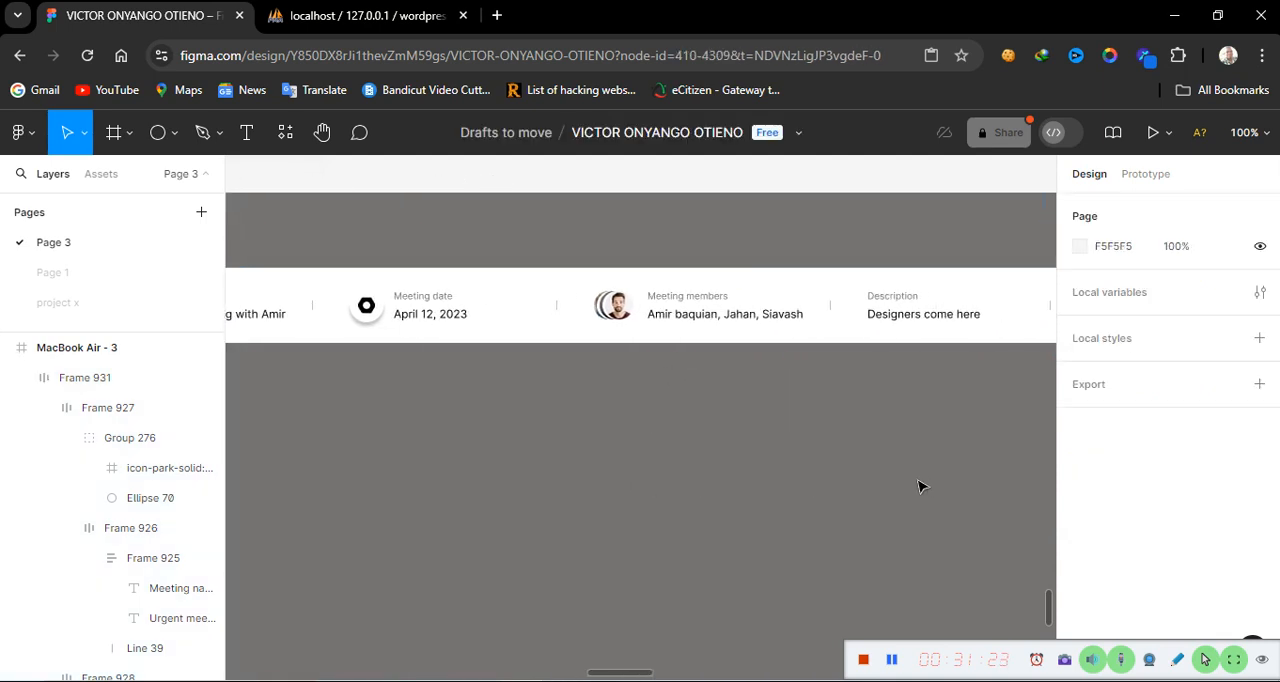
pyautogui.hscroll(-2, 920, 486)
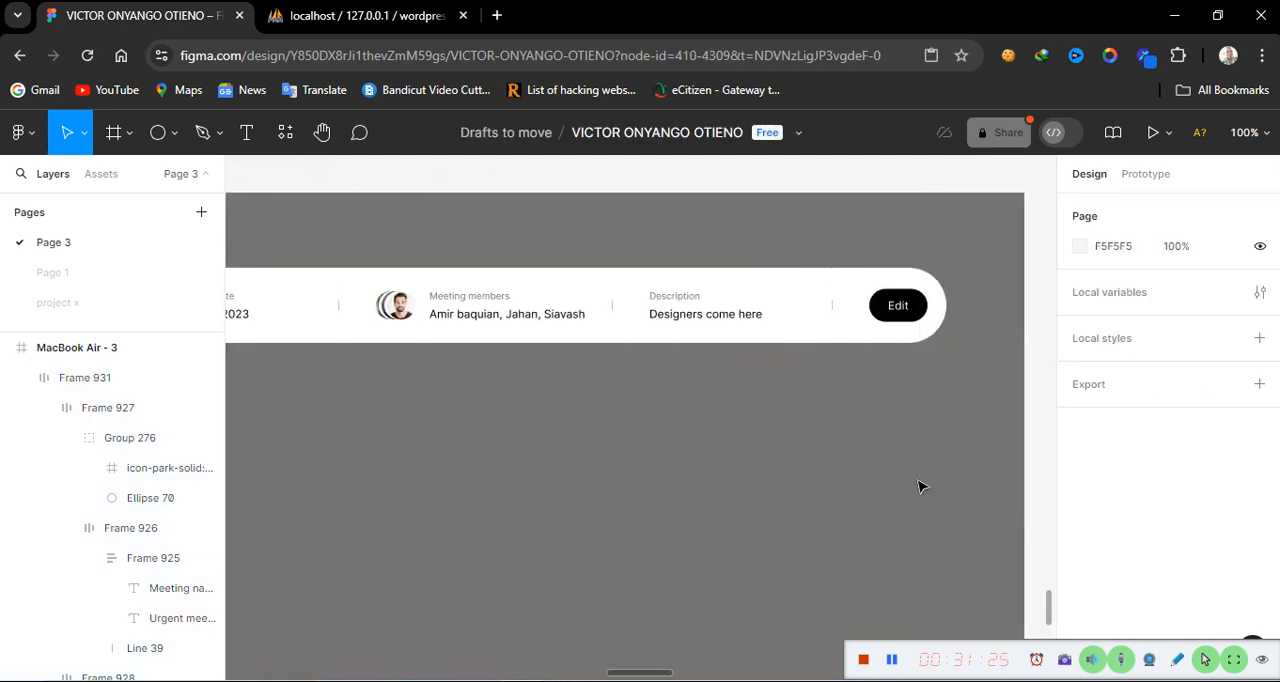
pyautogui.press('-')
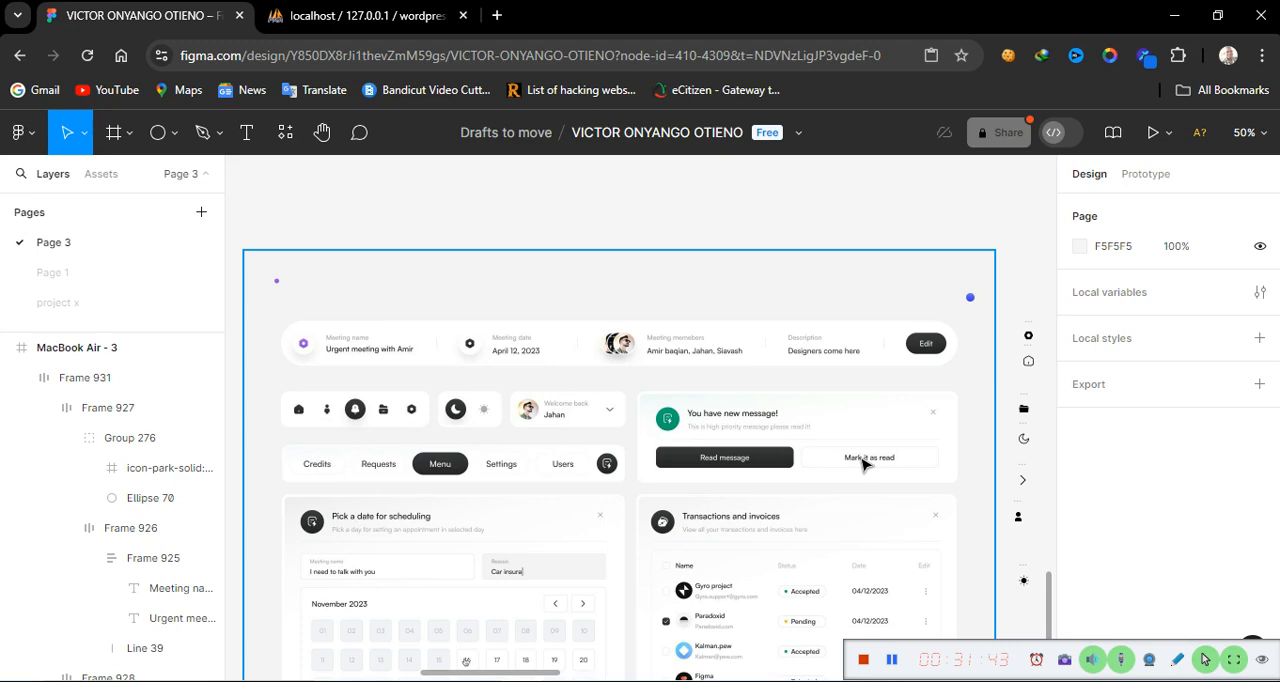
pyautogui.hotkey('shift', '0')
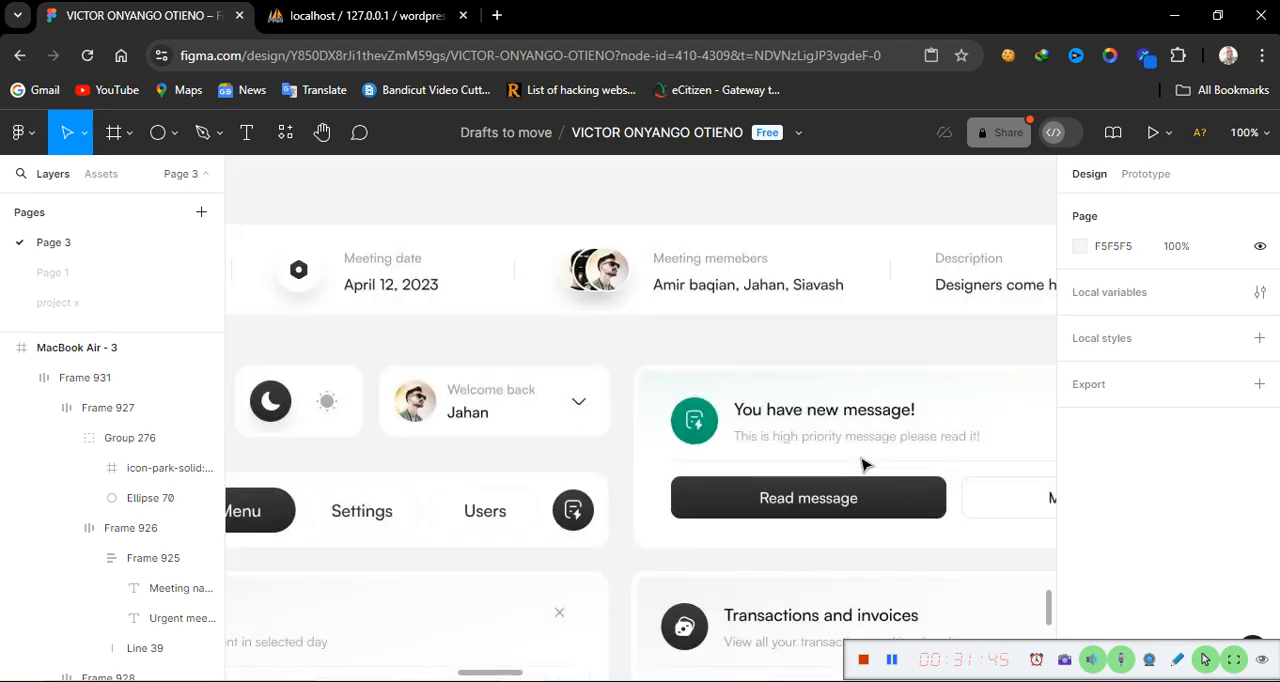
pyautogui.hscroll(-1, 377, 472)
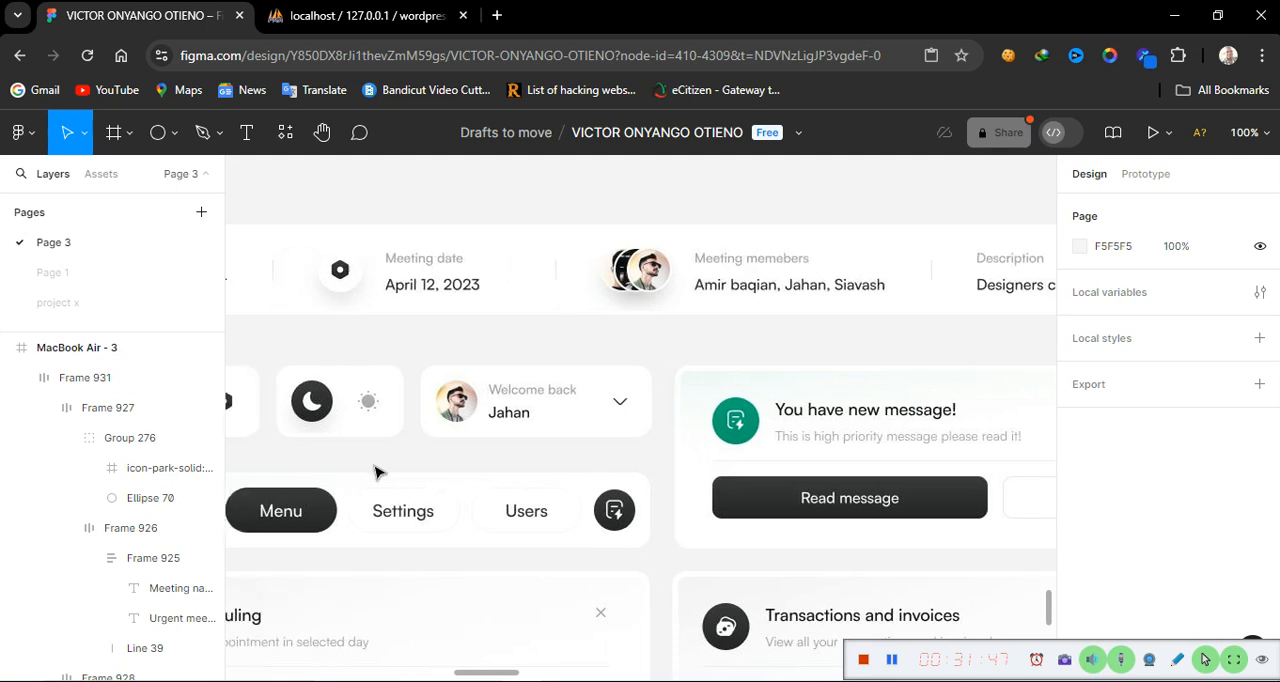
pyautogui.hscroll(-5, 377, 472)
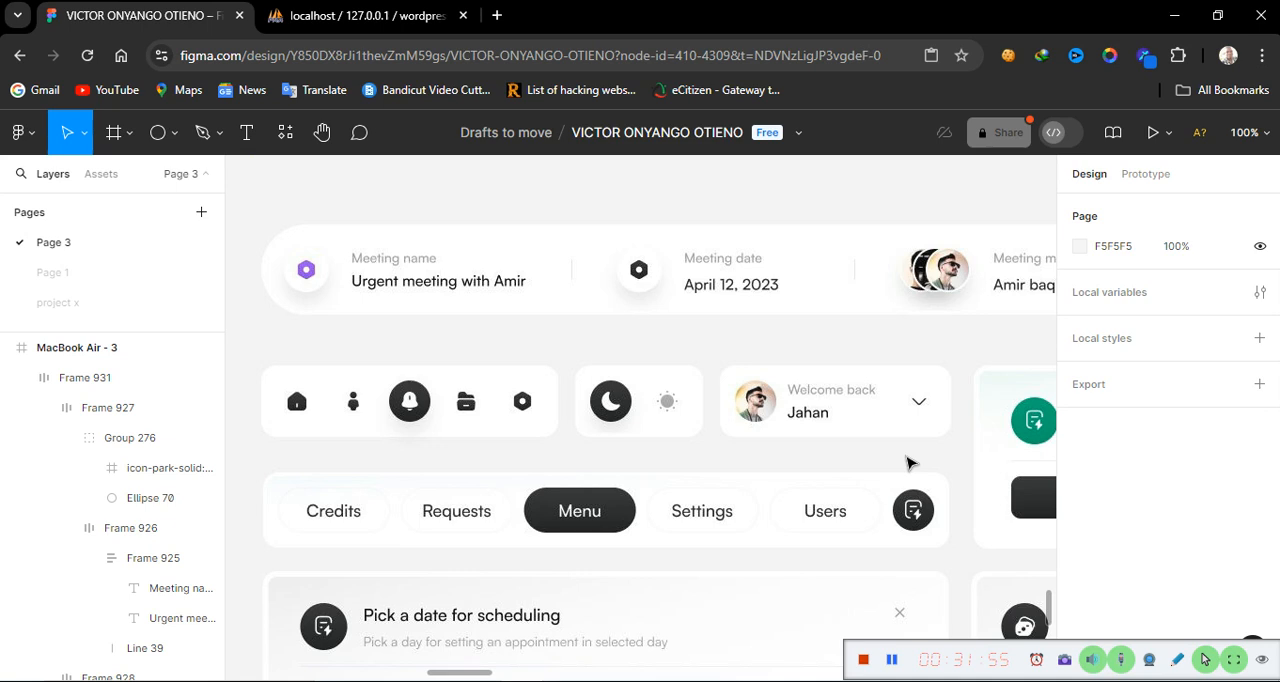
pyautogui.hscroll(10, 908, 462)
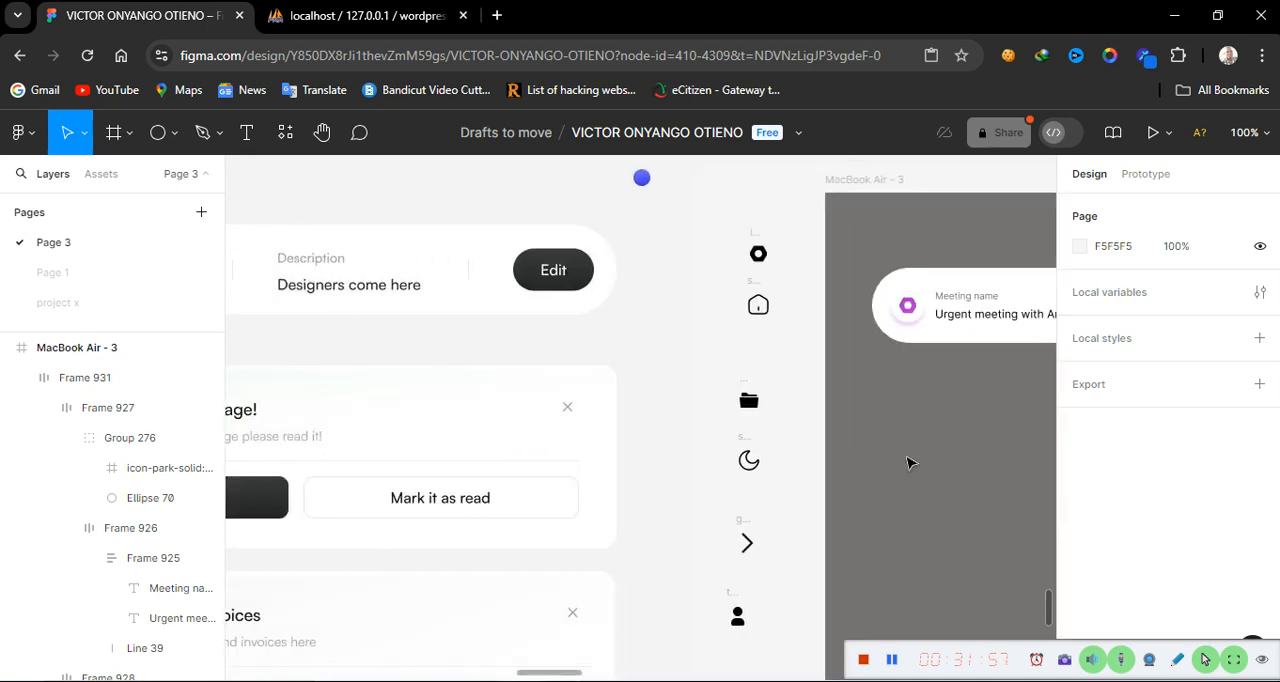
pyautogui.hscroll(2, 908, 462)
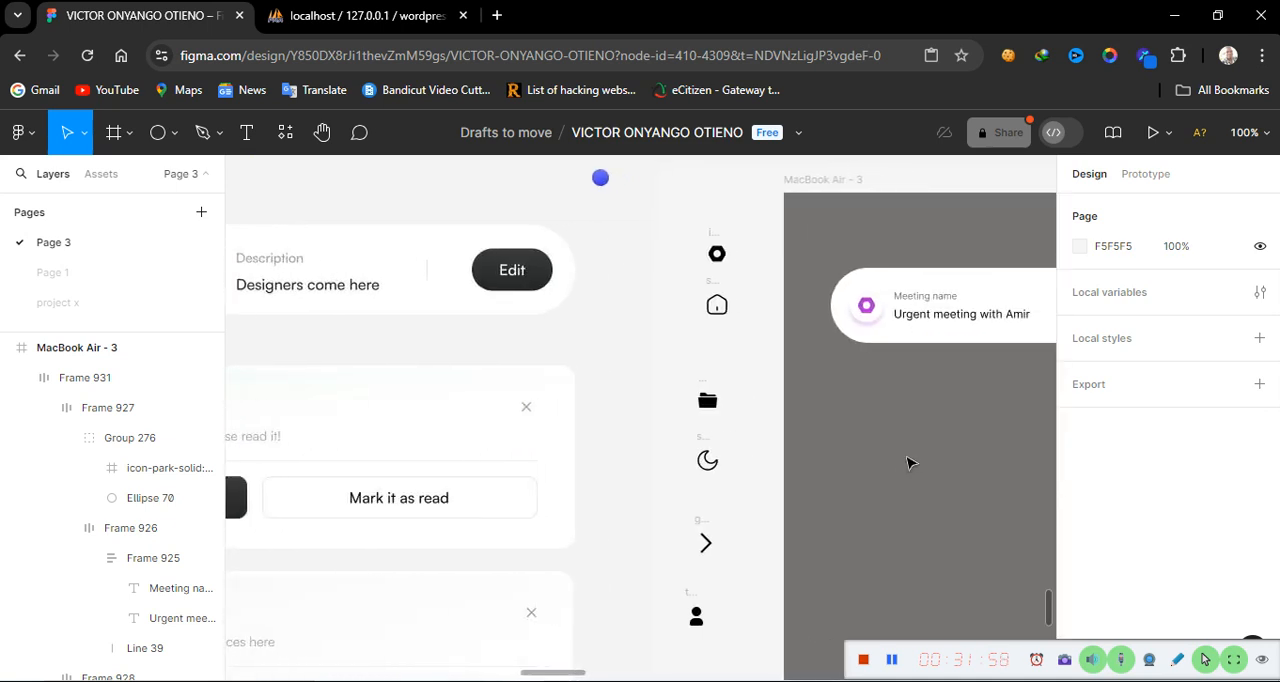
# Move the home outline icon into the MacBook Air - 3 frame below the header card
pyautogui.click(710, 284)
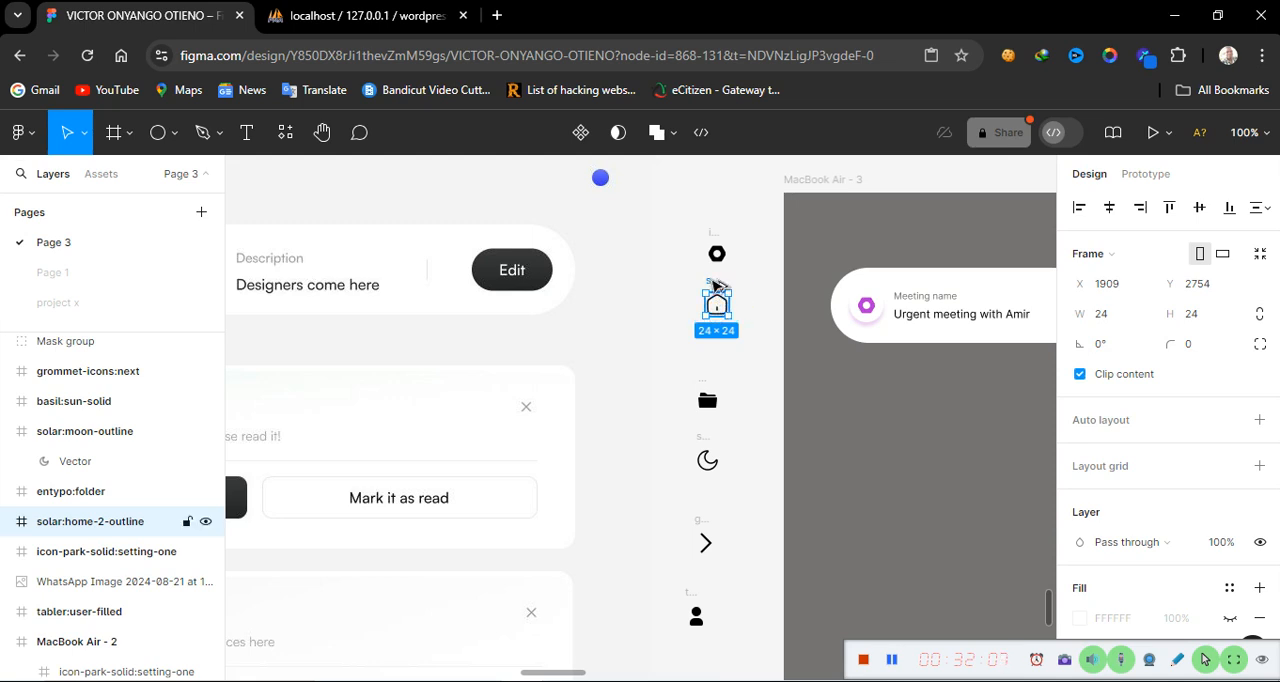
pyautogui.moveTo(713, 284); pyautogui.dragTo(893, 451)
pyautogui.click(643, 472)
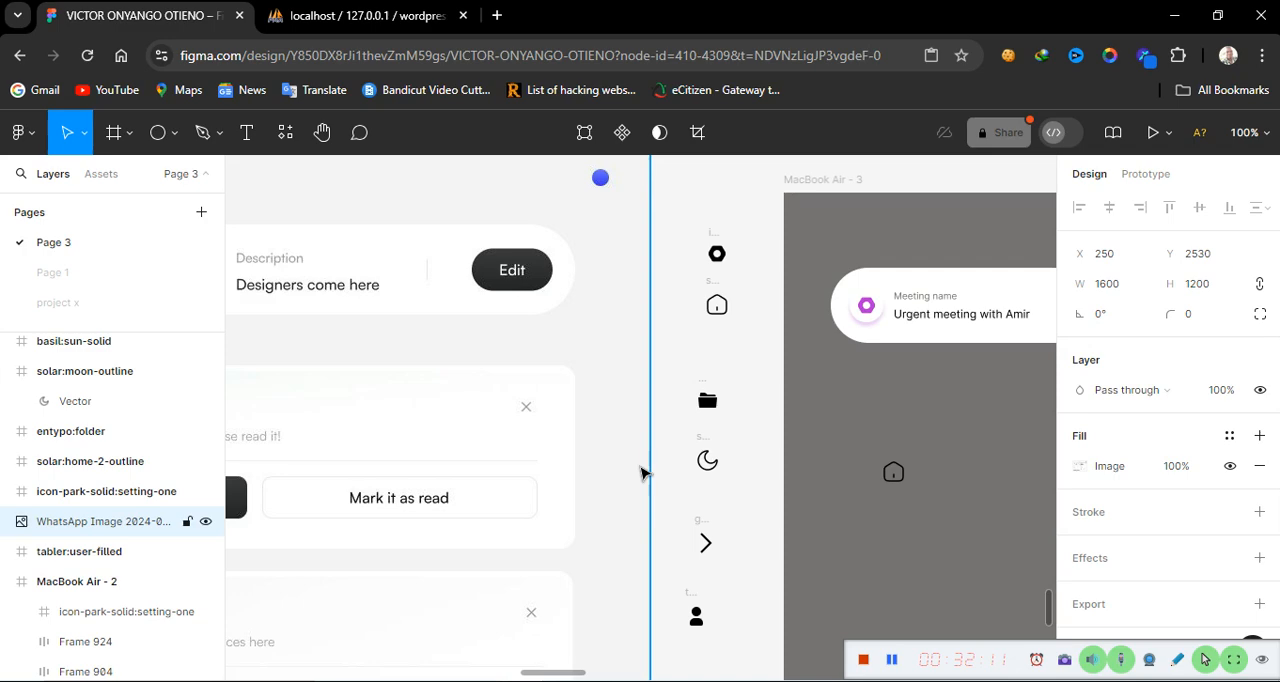
# Move the user-filled icon into the frame, placing it beside the home icon
pyautogui.hscroll(-15, 643, 472)
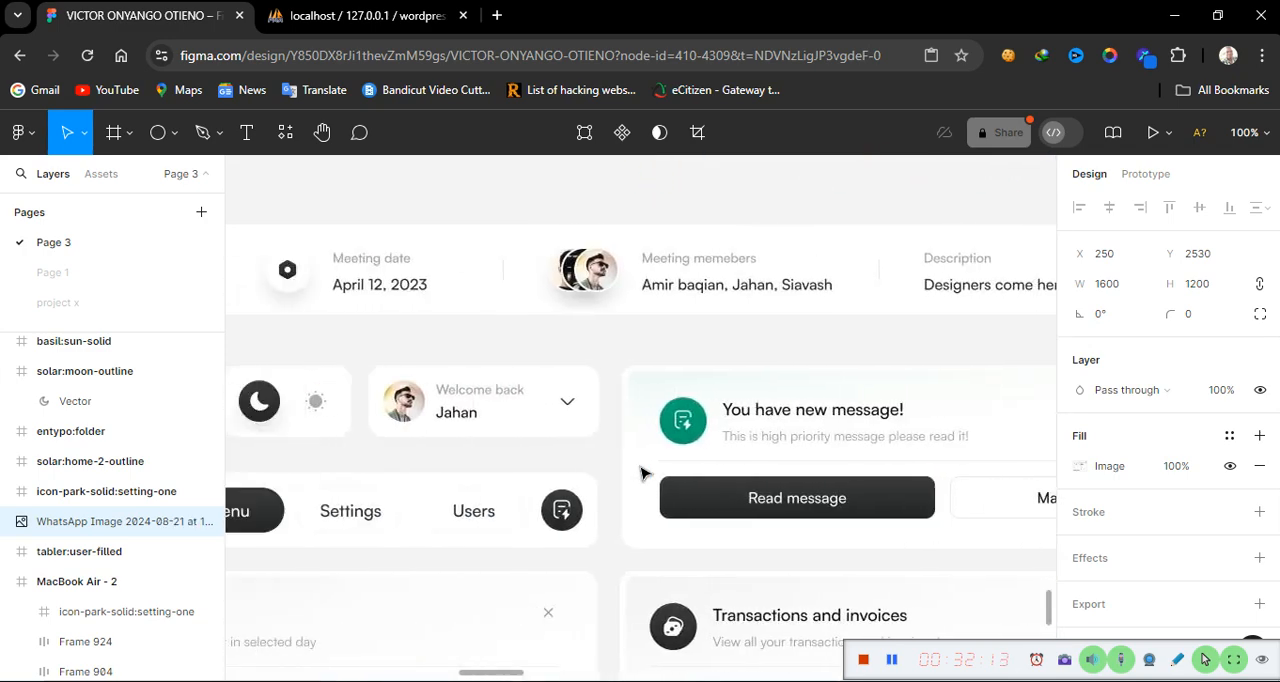
pyautogui.hscroll(-15, 643, 472)
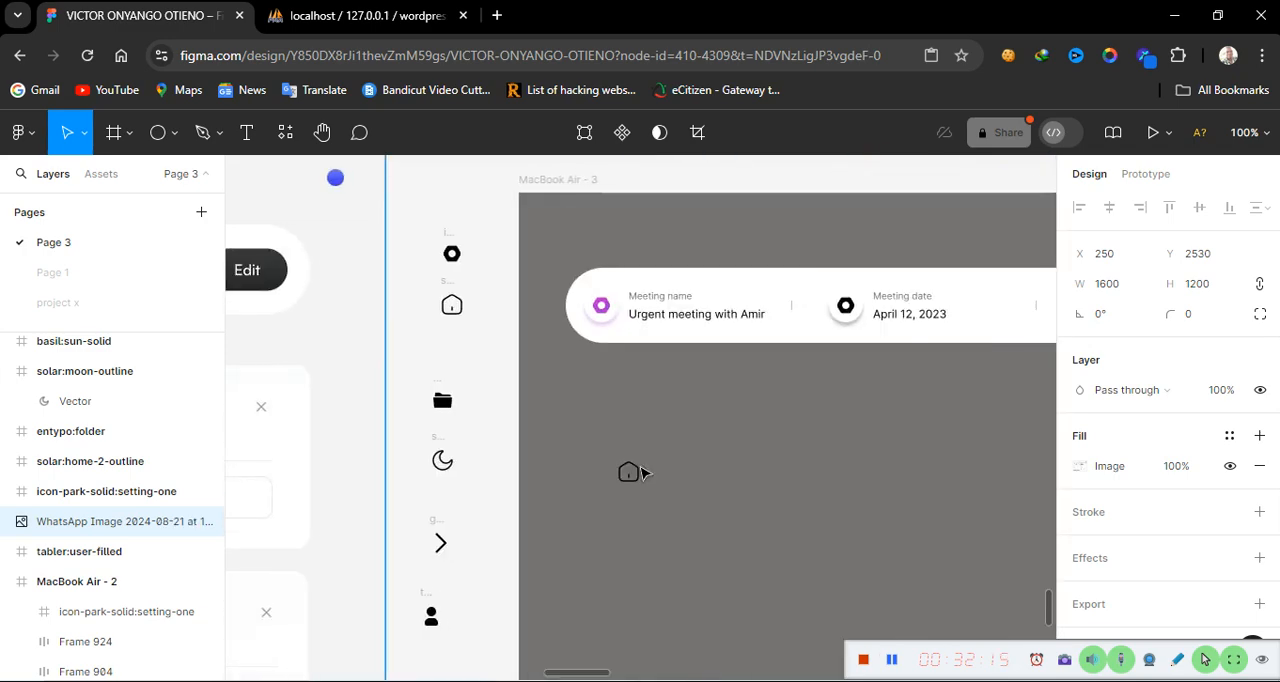
pyautogui.click(426, 607)
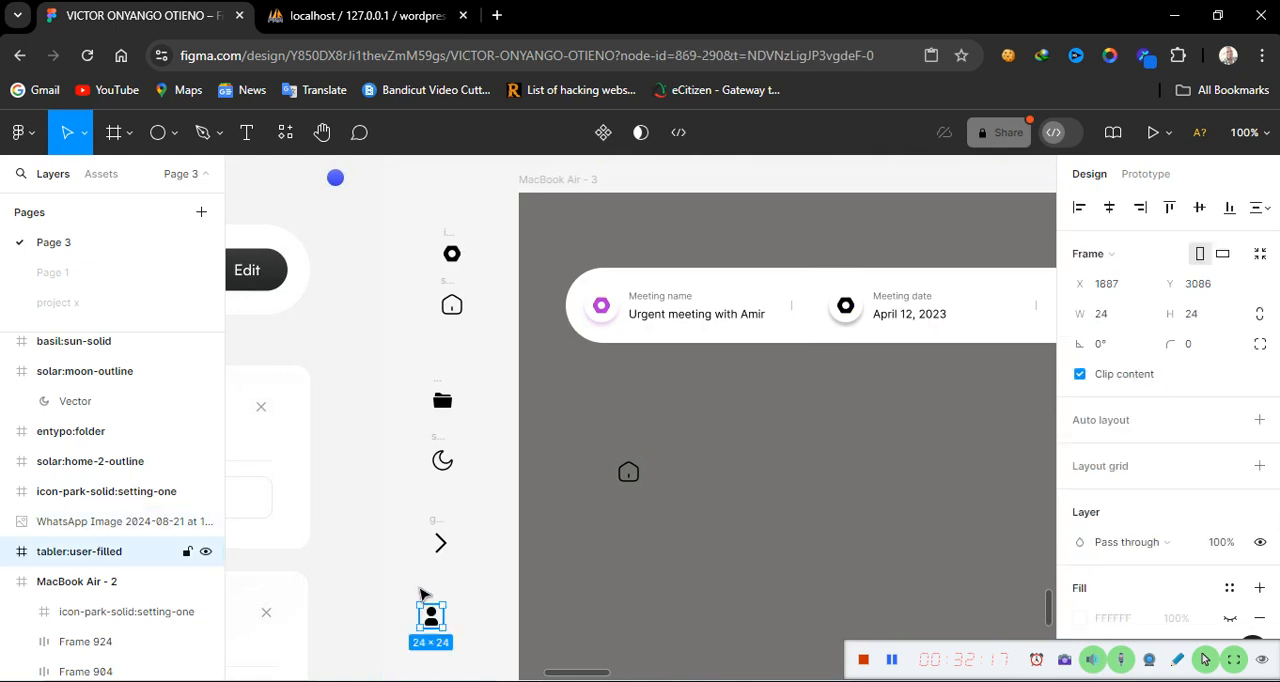
pyautogui.moveTo(428, 594); pyautogui.dragTo(695, 452)
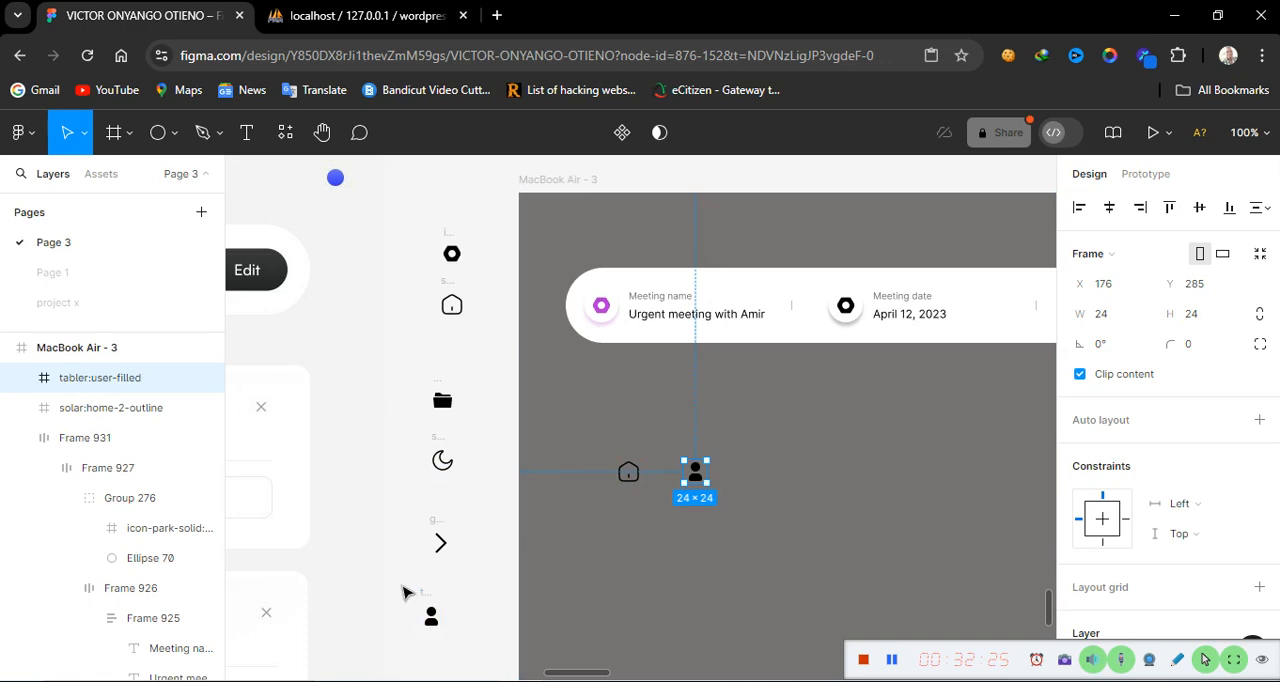
# Review the placed icons and the reference design across the canvas
pyautogui.hscroll(-6, 402, 587)
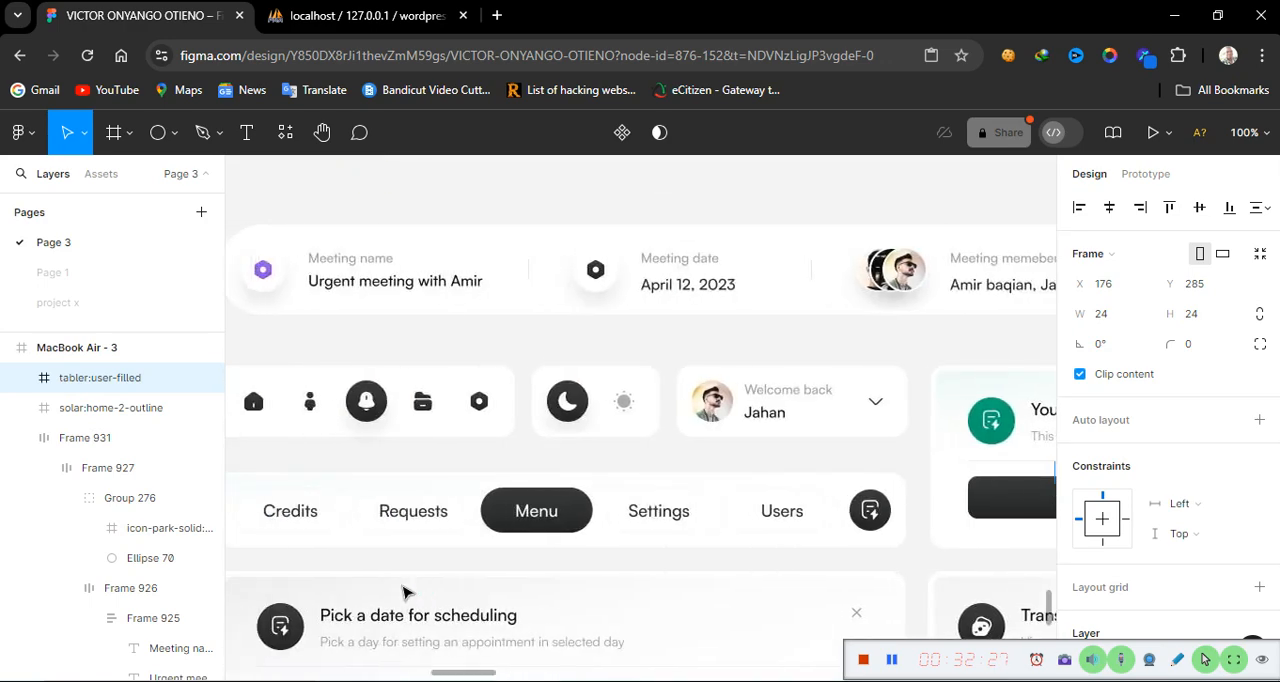
pyautogui.hscroll(1, 402, 587)
pyautogui.hscroll(3, 402, 592)
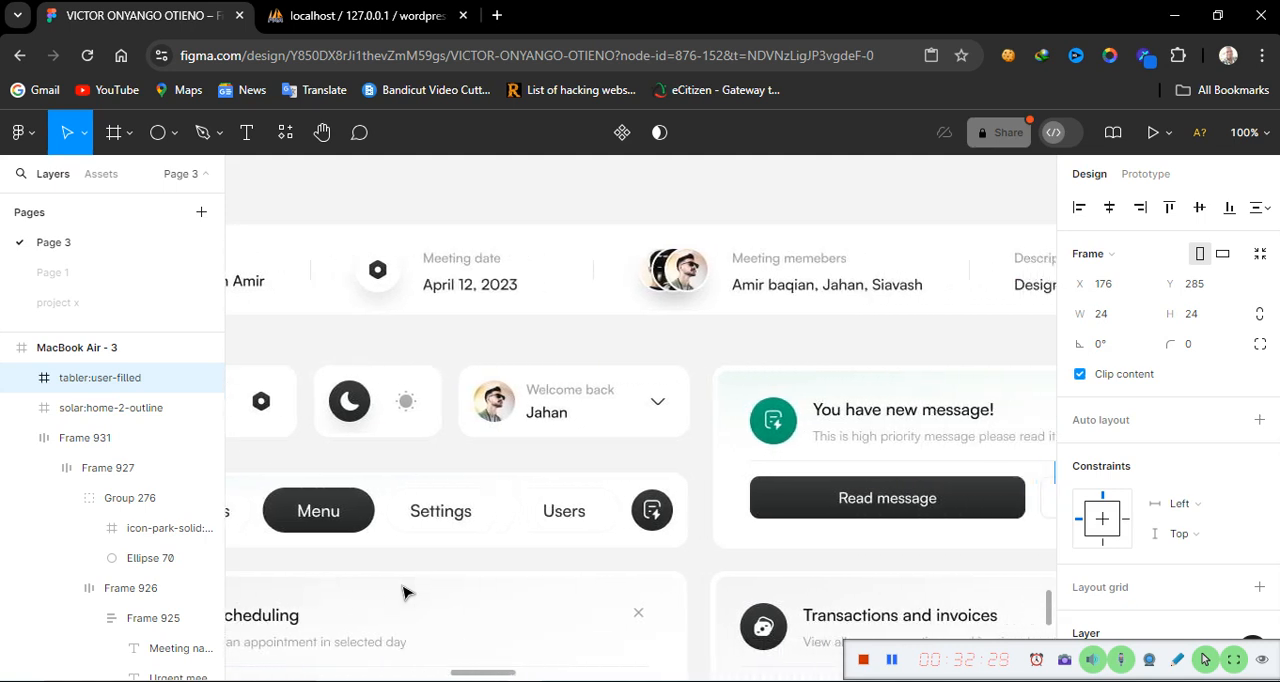
pyautogui.hscroll(6, 402, 592)
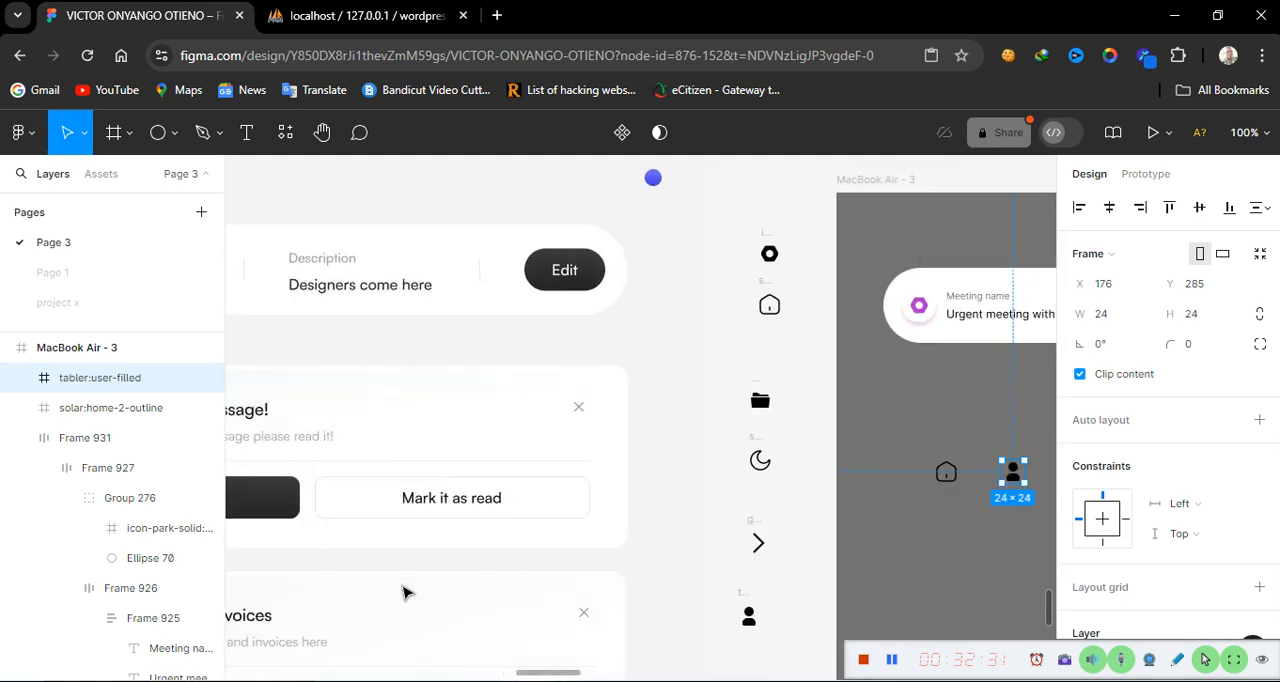
pyautogui.hscroll(1, 402, 592)
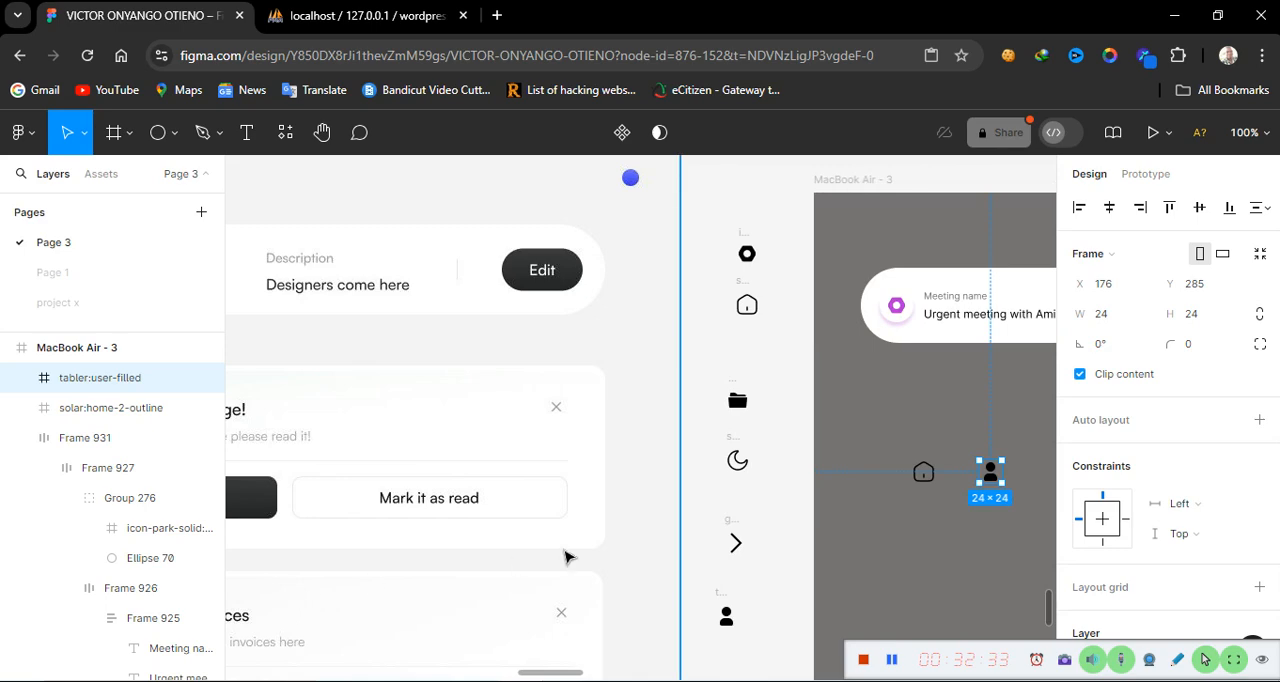
pyautogui.scroll(-5, 735, 555)
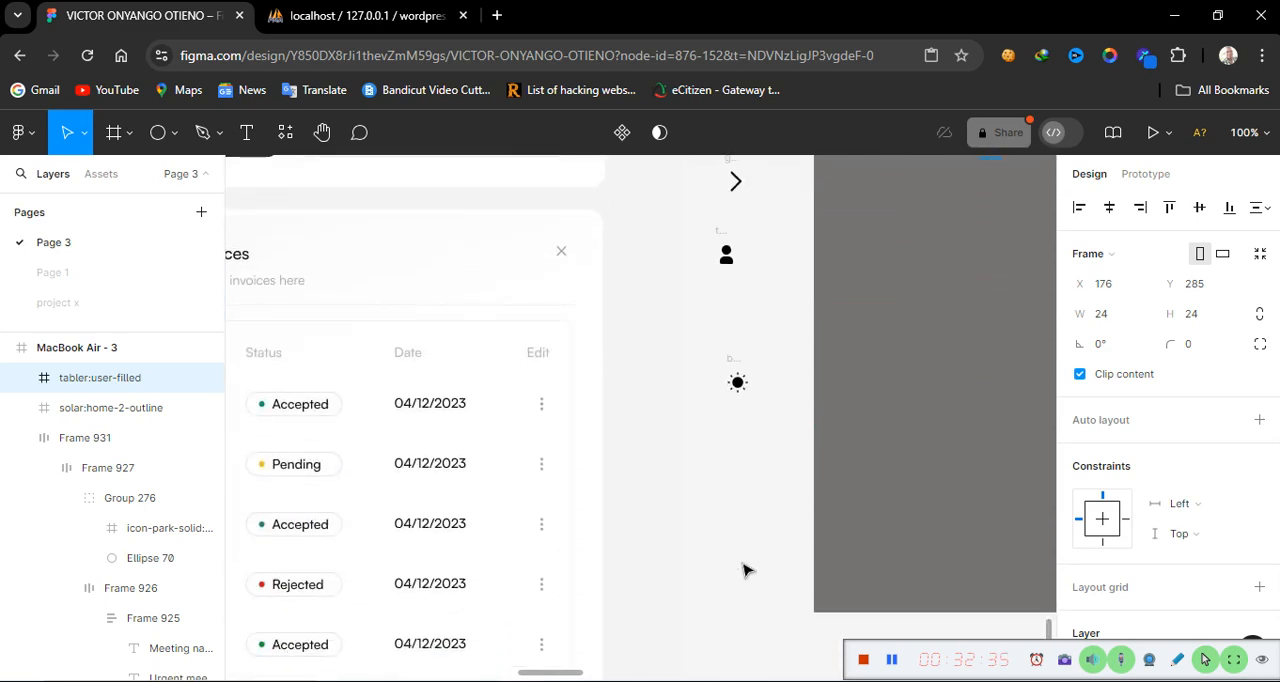
pyautogui.scroll(8, 743, 570)
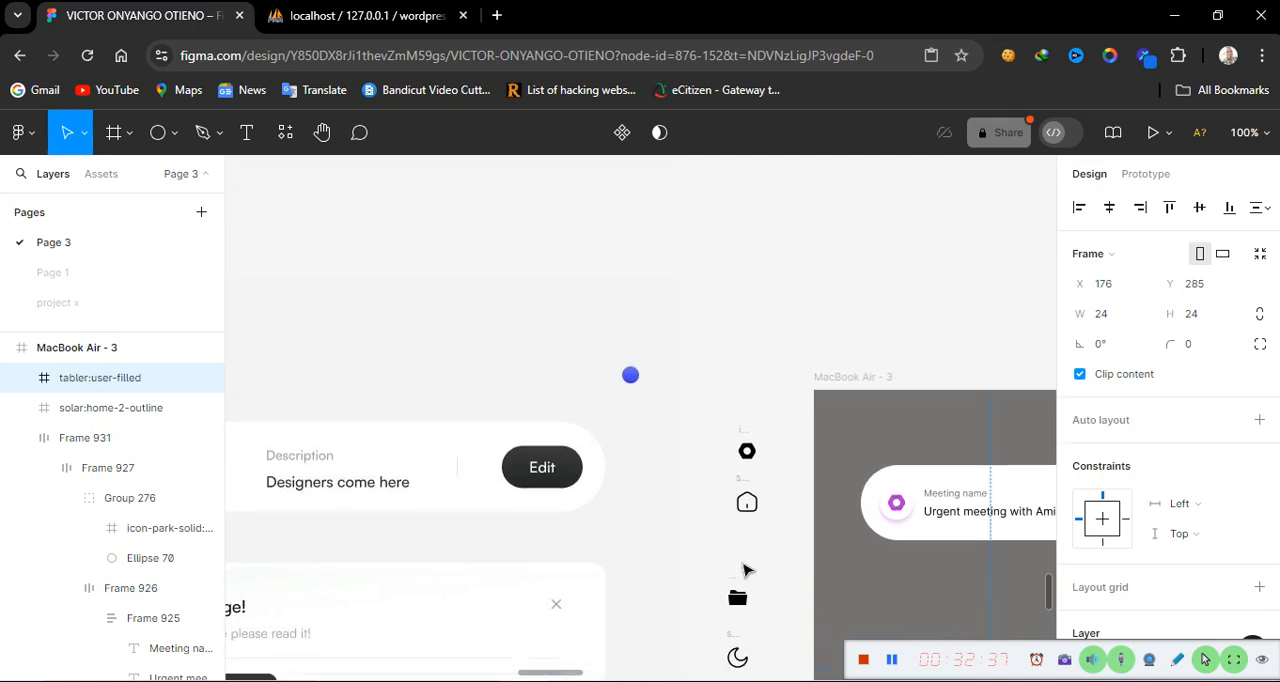
pyautogui.scroll(-3, 743, 570)
pyautogui.scroll(-3, 743, 570)
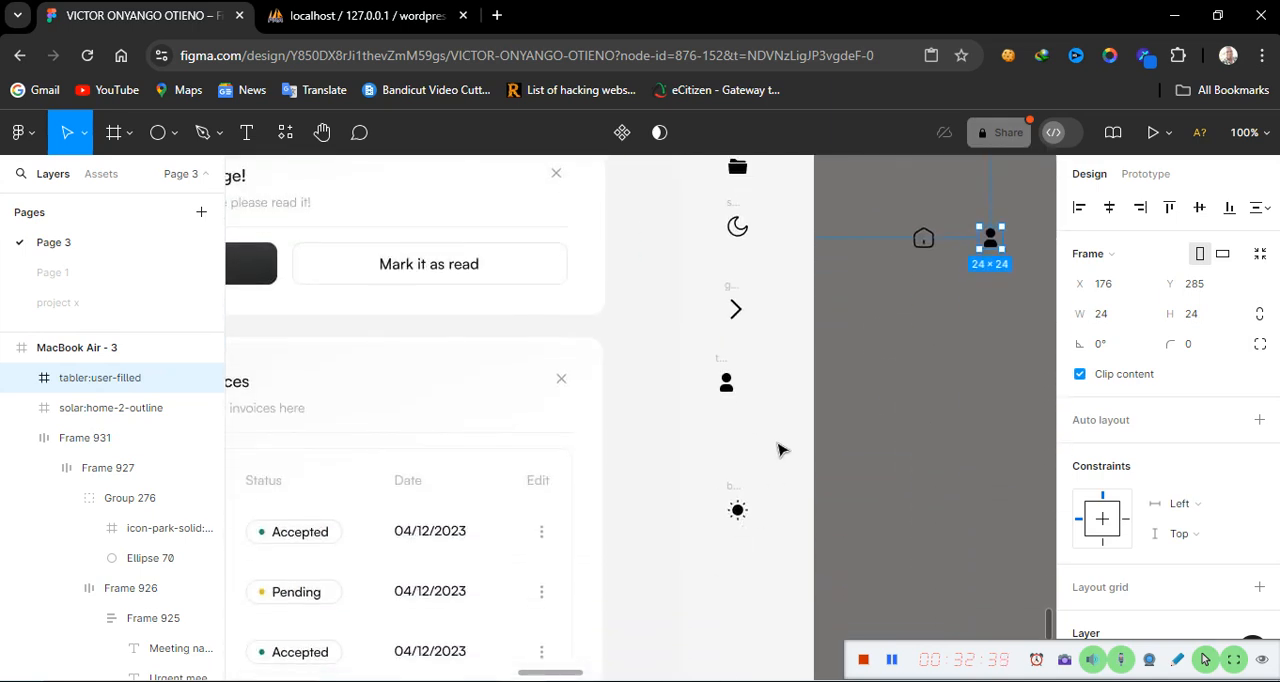
pyautogui.hscroll(5, 779, 437)
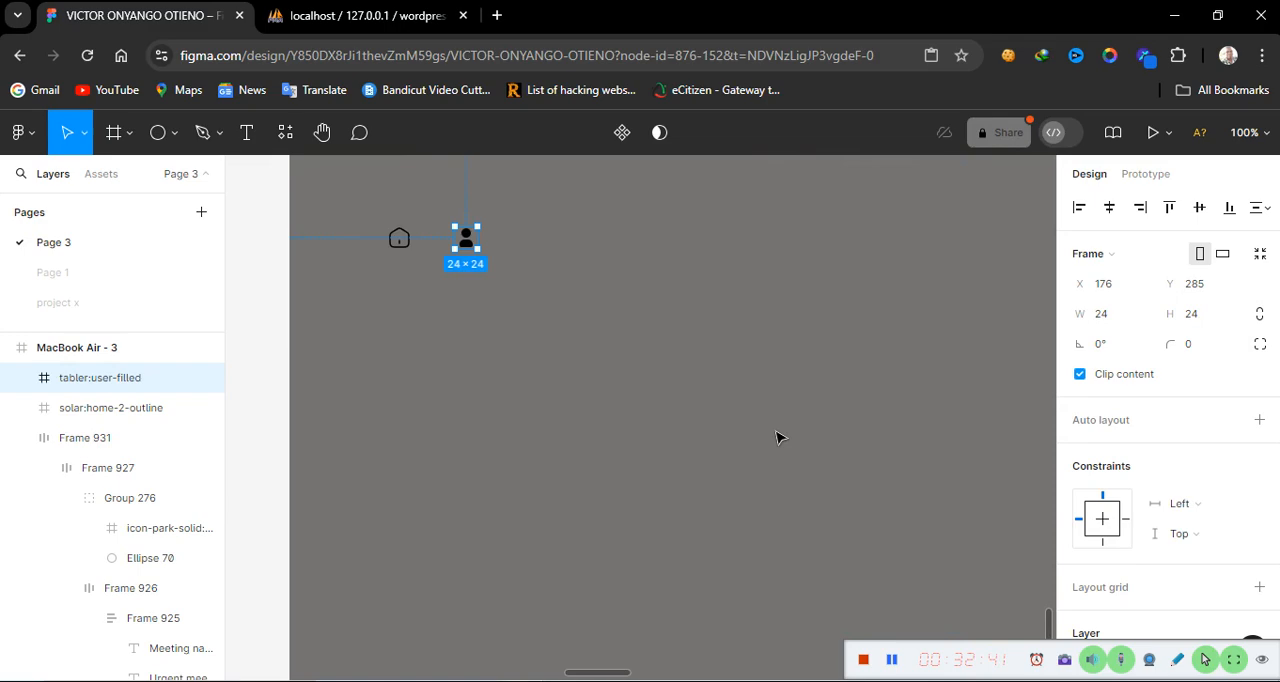
pyautogui.scroll(2, 779, 437)
pyautogui.hscroll(6, 779, 437)
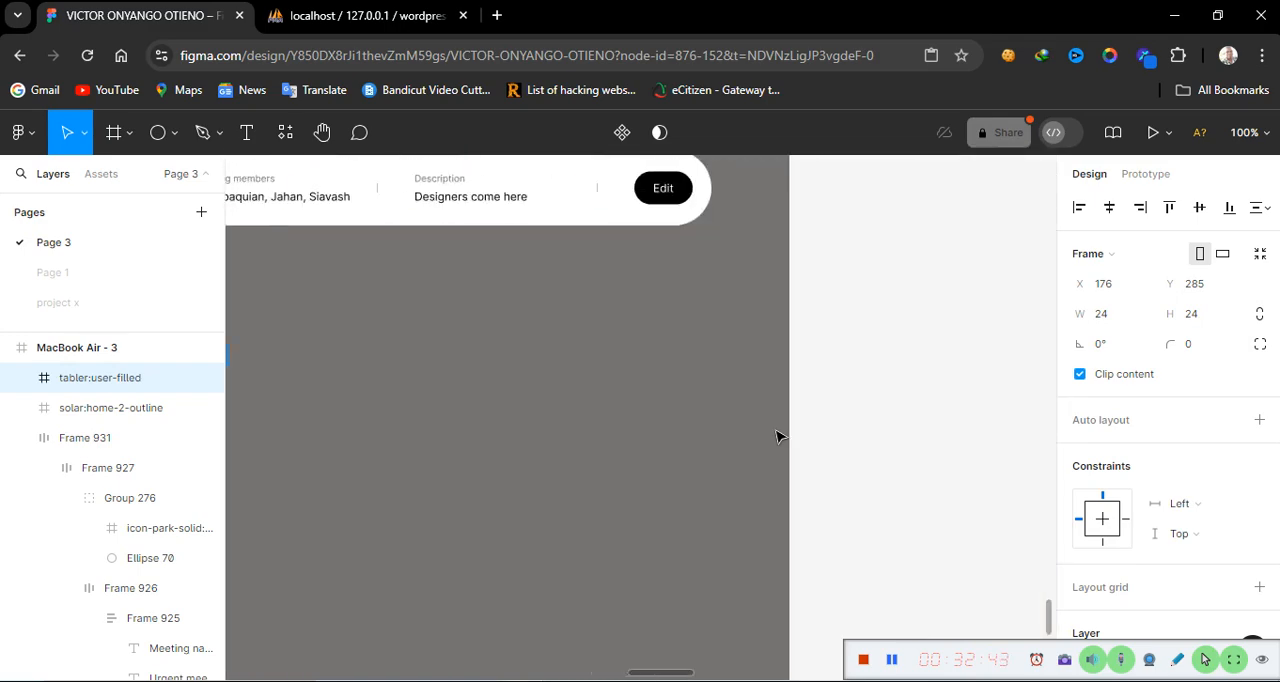
pyautogui.scroll(-2, 779, 437)
pyautogui.hscroll(5, 779, 437)
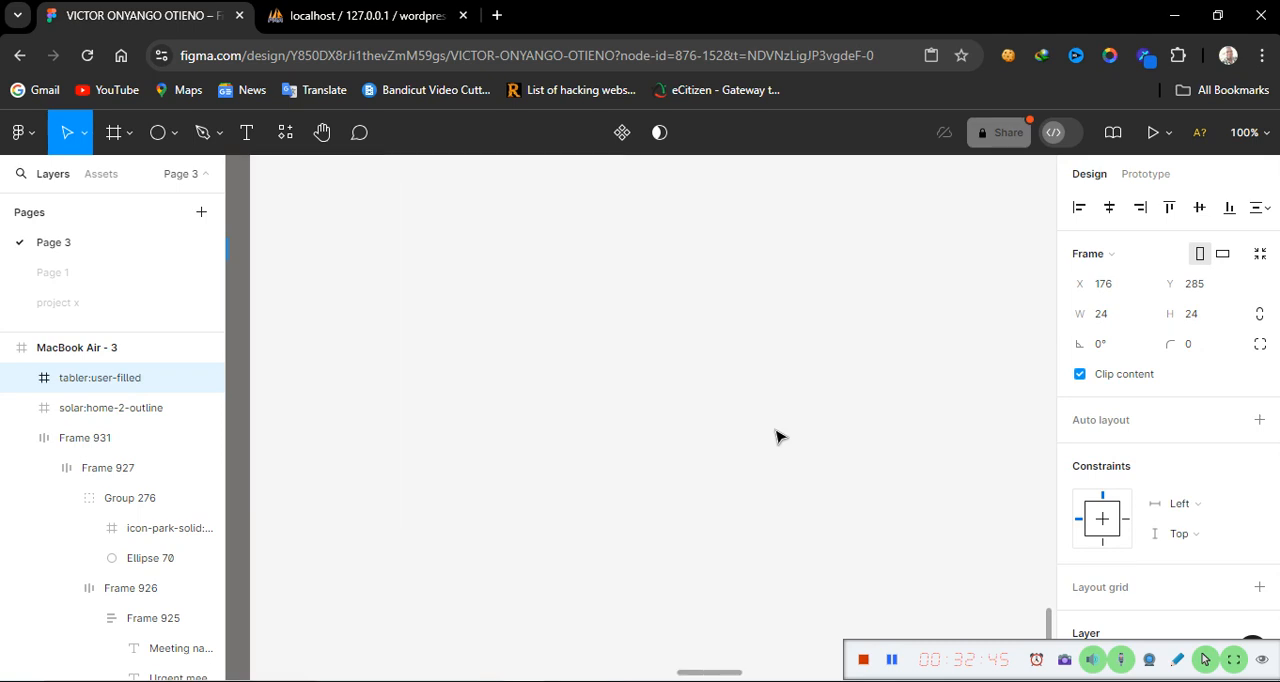
pyautogui.hscroll(2, 779, 437)
# Copy the notification bell icon from the icon bar of the MacBook Air - 2 frame
pyautogui.press('-')
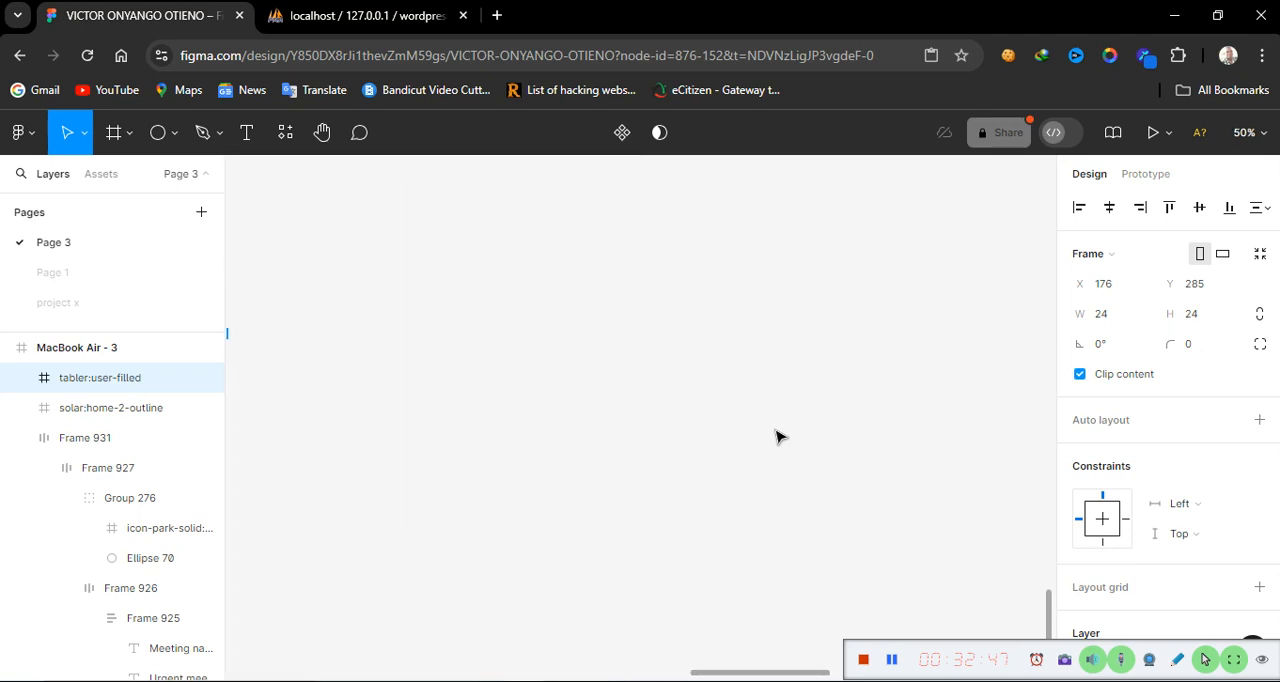
pyautogui.hscroll(4, 779, 437)
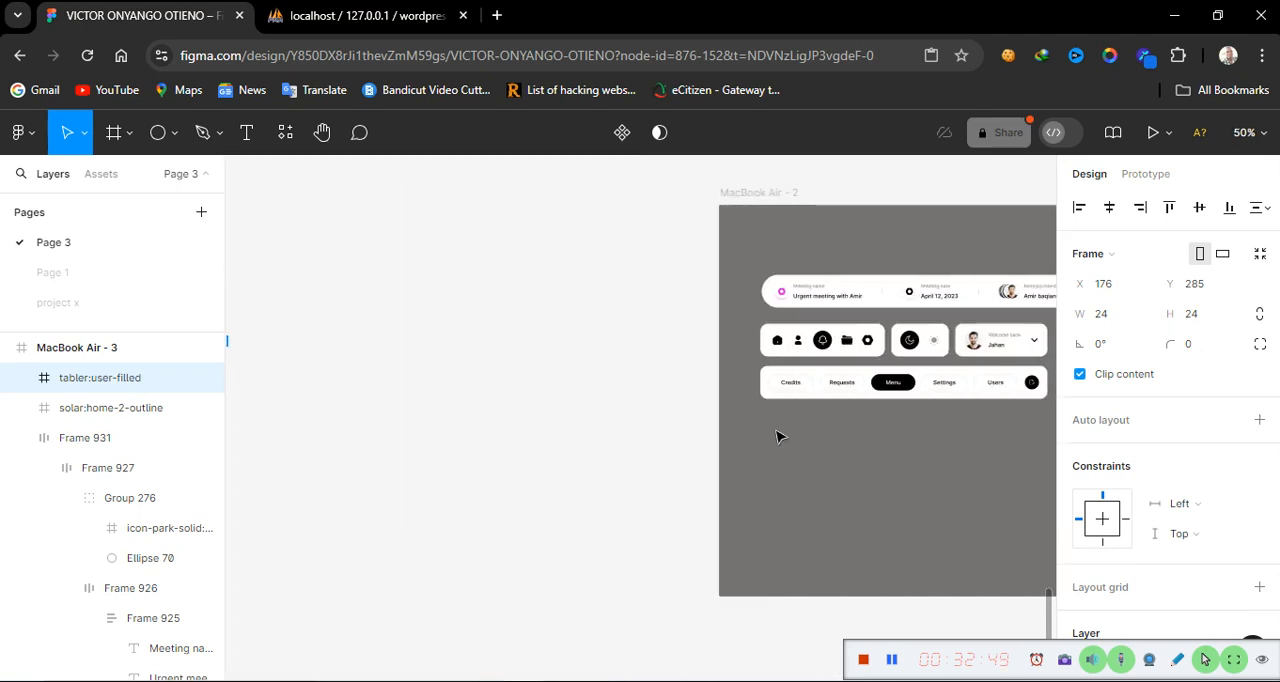
pyautogui.rightClick(779, 437)
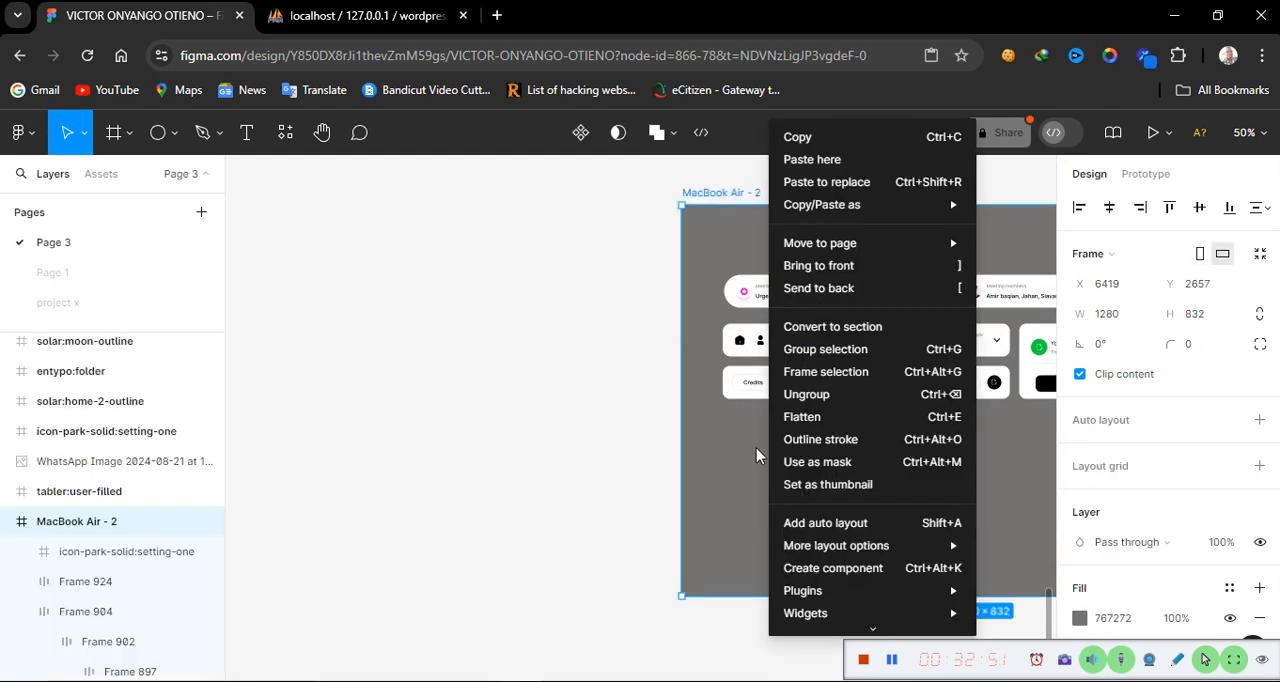
pyautogui.press('Escape')
pyautogui.keyDown('ctrl'); pyautogui.click(787, 341); pyautogui.keyUp('ctrl')
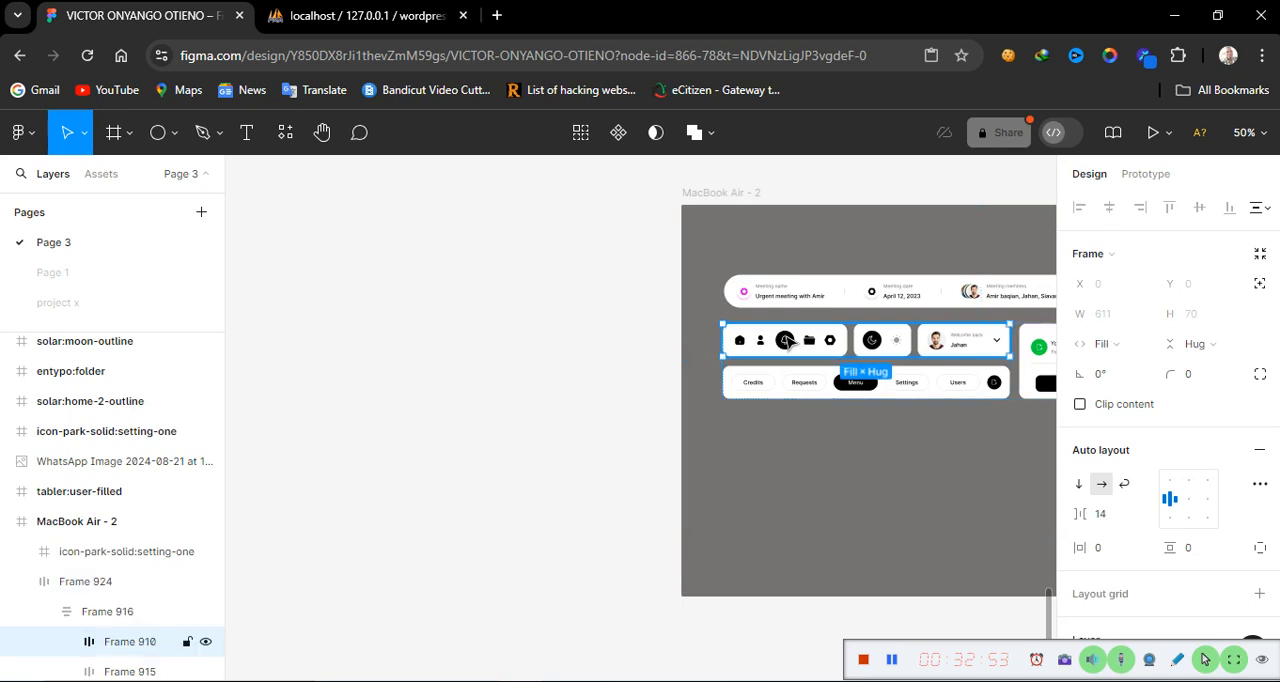
pyautogui.keyDown('ctrl'); pyautogui.click(787, 341); pyautogui.keyUp('ctrl')
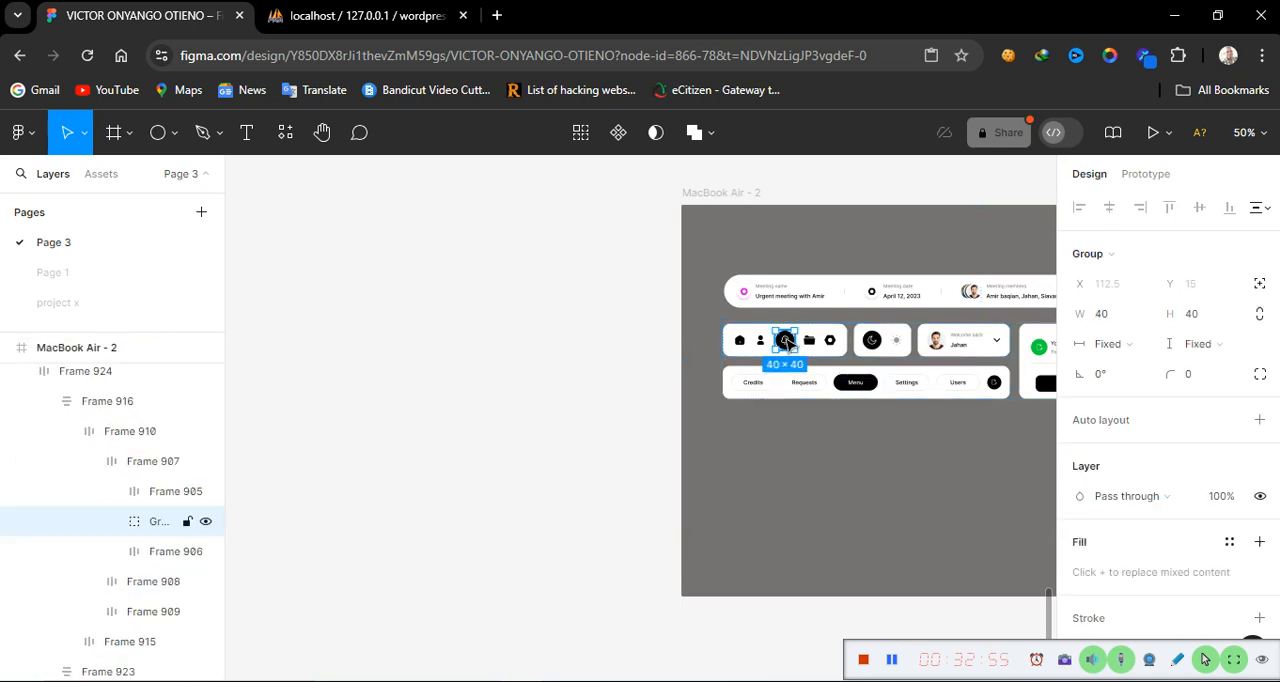
pyautogui.keyDown('ctrl'); pyautogui.click(787, 341); pyautogui.keyUp('ctrl')
pyautogui.rightClick(787, 341)
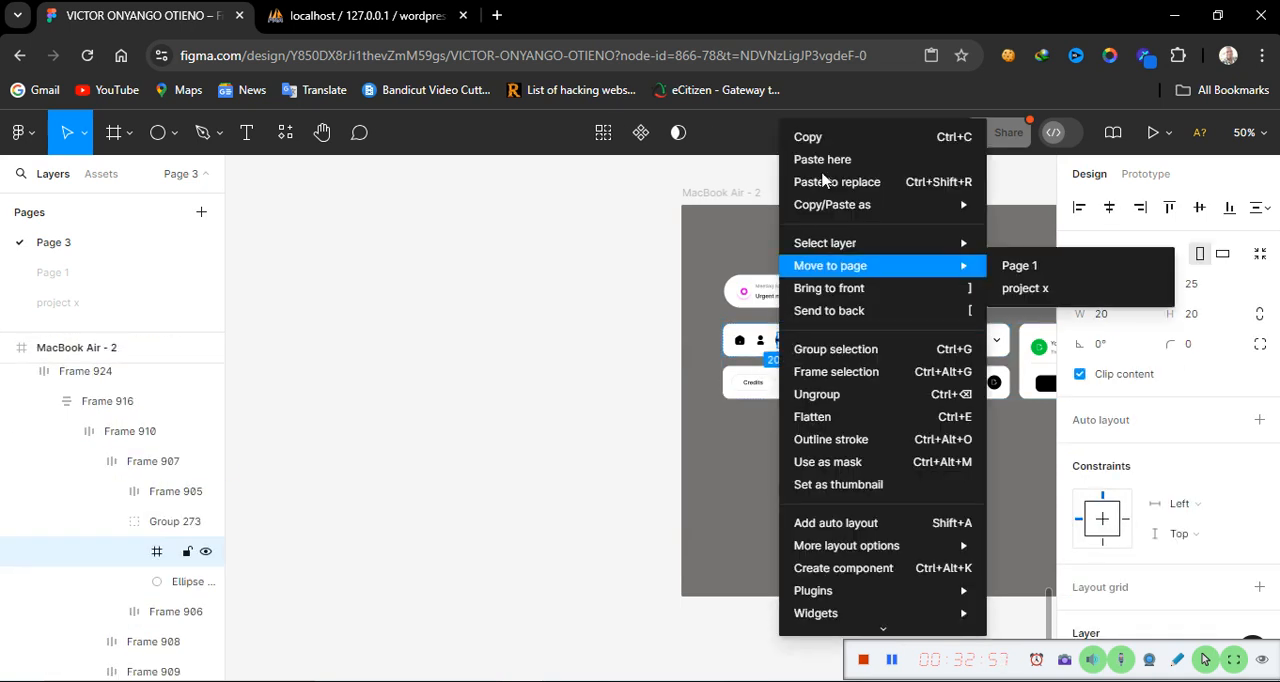
pyautogui.click(840, 137)
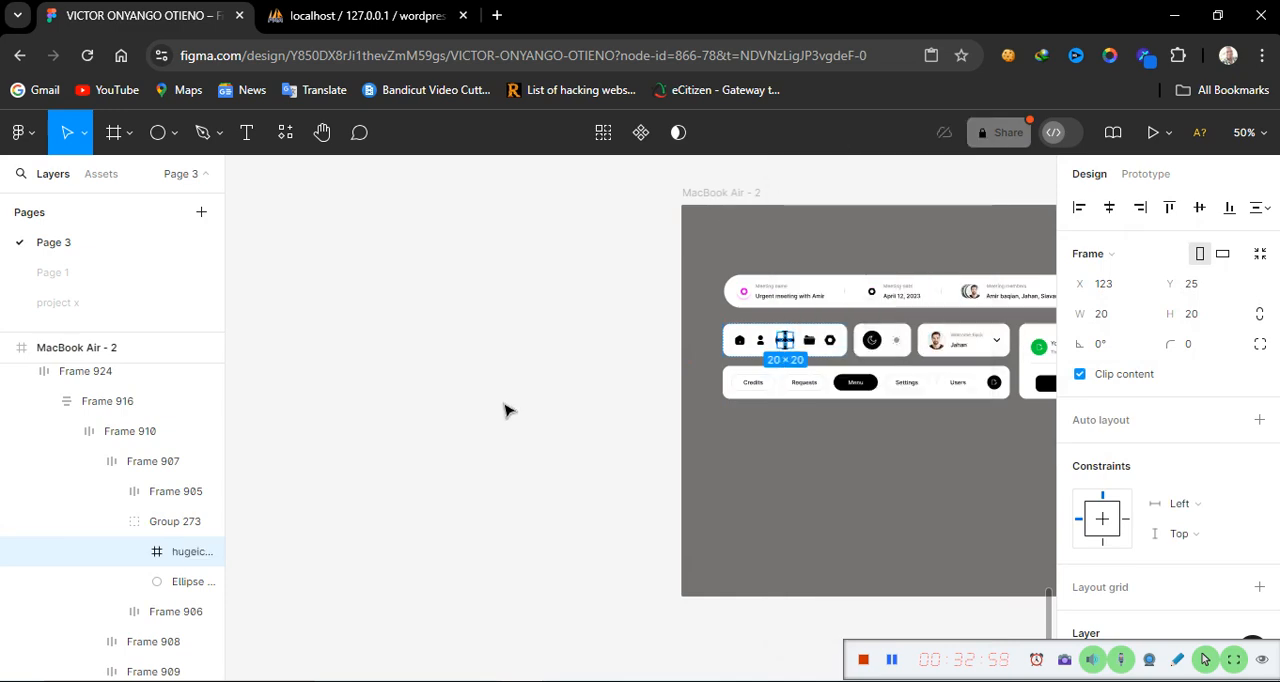
# Paste the notification icon into the MacBook Air - 3 frame and place it beside the user icon
pyautogui.hscroll(-5, 505, 410)
pyautogui.hscroll(-10, 505, 410)
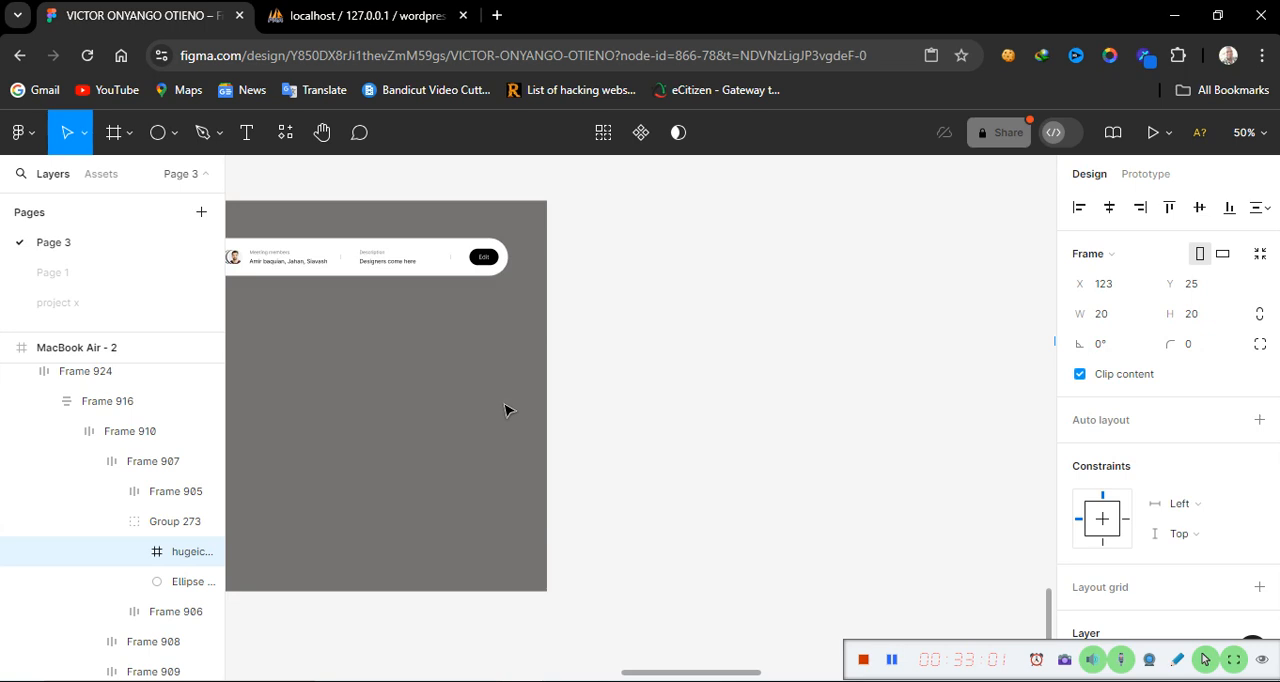
pyautogui.hscroll(3, 505, 410)
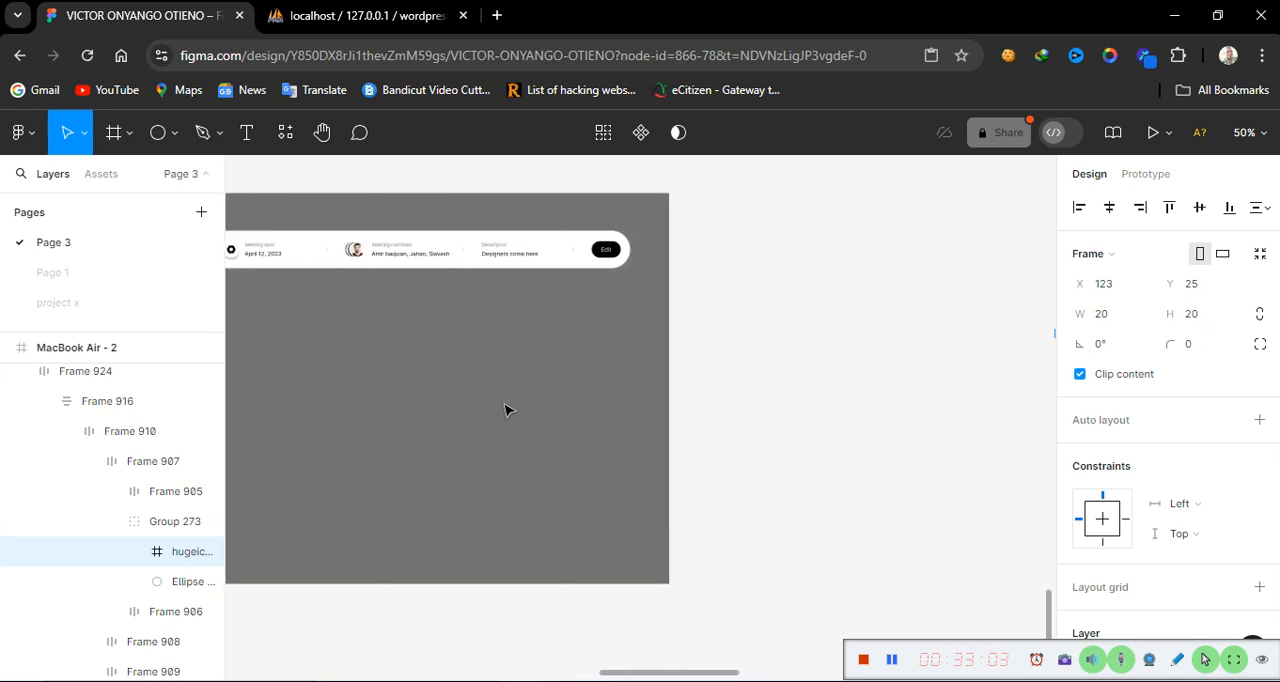
pyautogui.hscroll(-10, 505, 410)
pyautogui.hscroll(3, 505, 410)
pyautogui.hscroll(7, 505, 410)
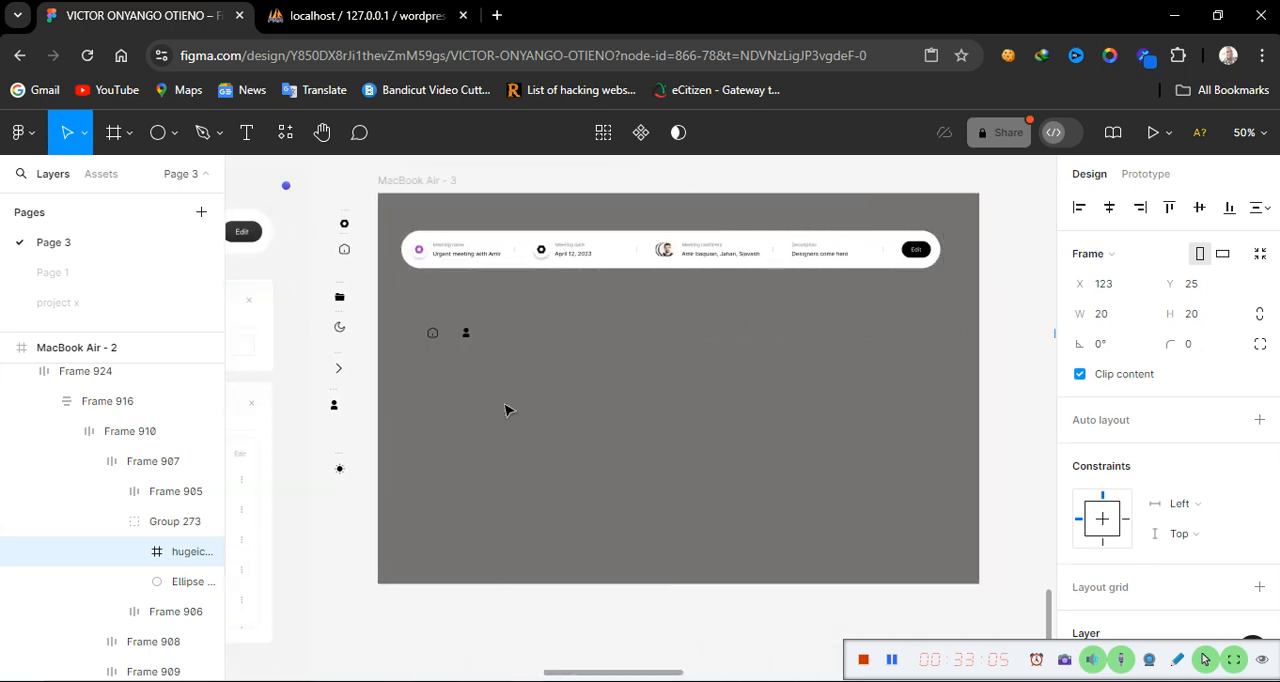
pyautogui.click(499, 401)
pyautogui.rightClick(499, 401)
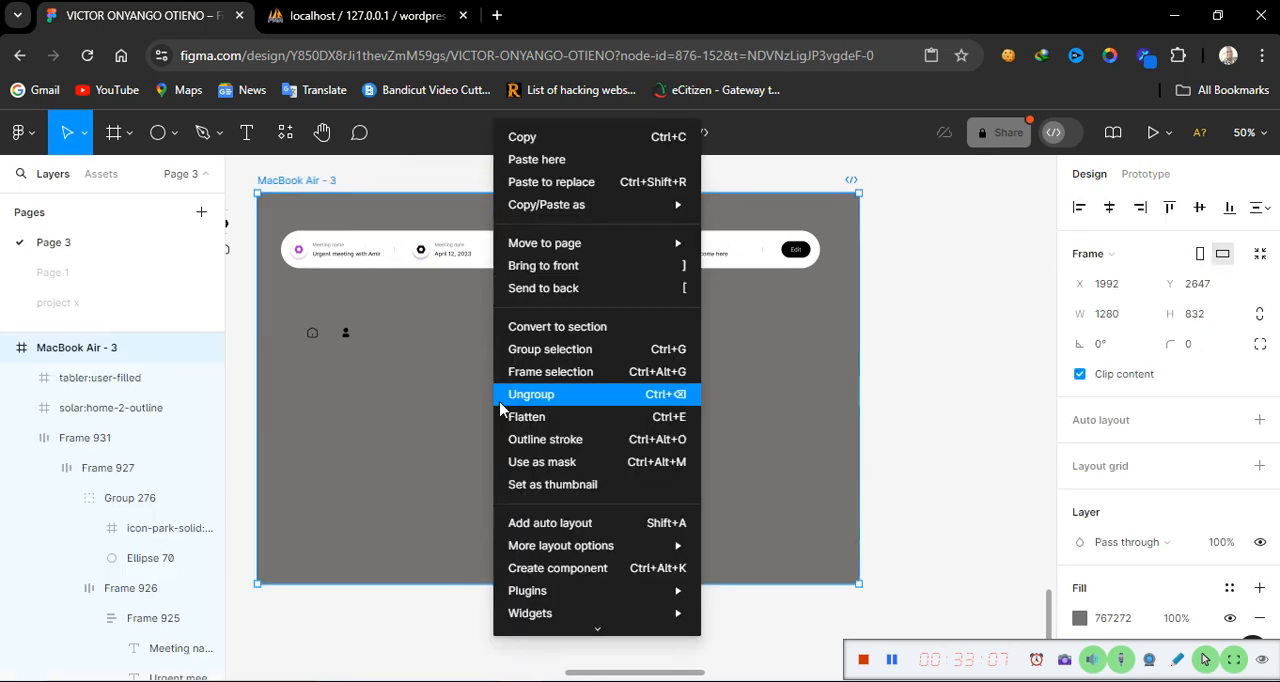
pyautogui.click(535, 160)
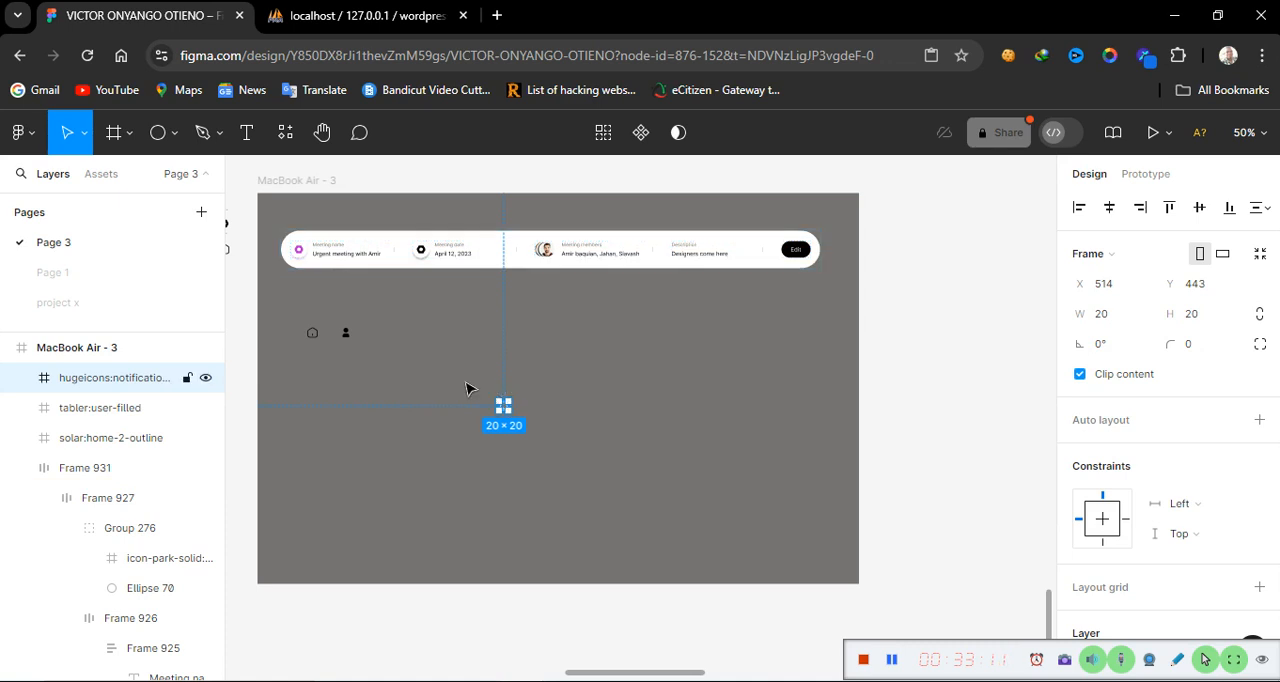
pyautogui.moveTo(504, 406); pyautogui.dragTo(378, 335)
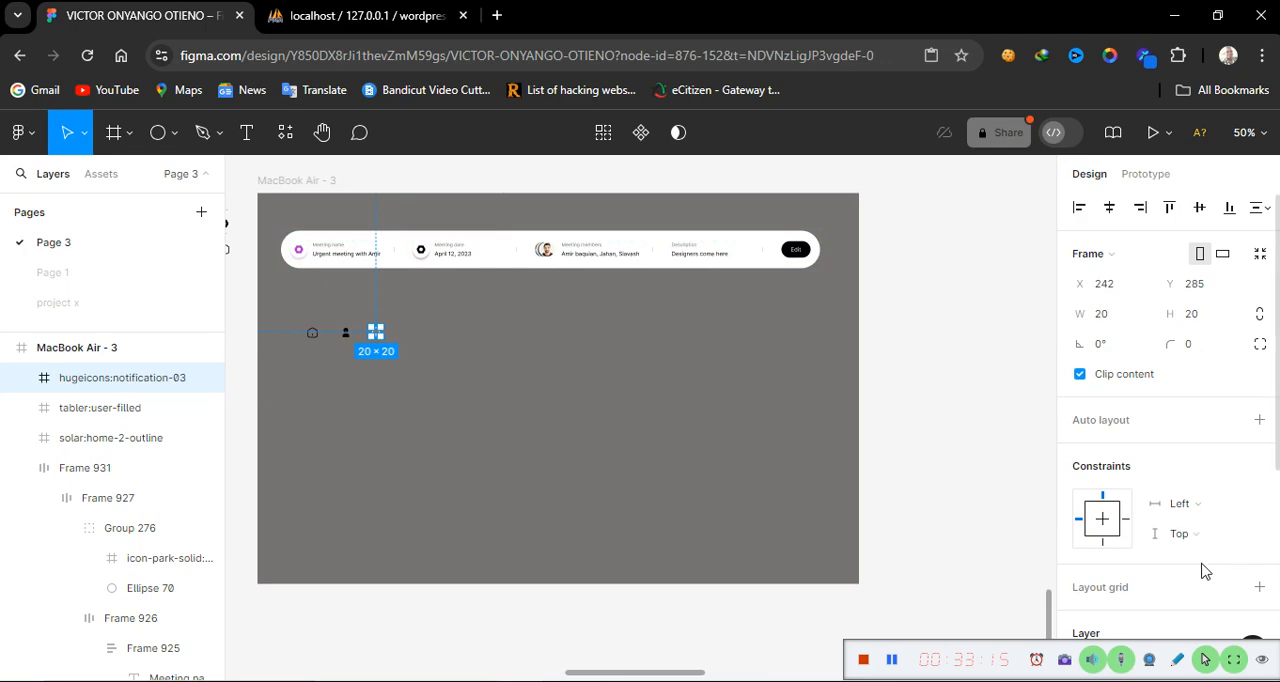
# Recolour the notification icon's selection colour to 000000
pyautogui.scroll(-3, 1203, 571)
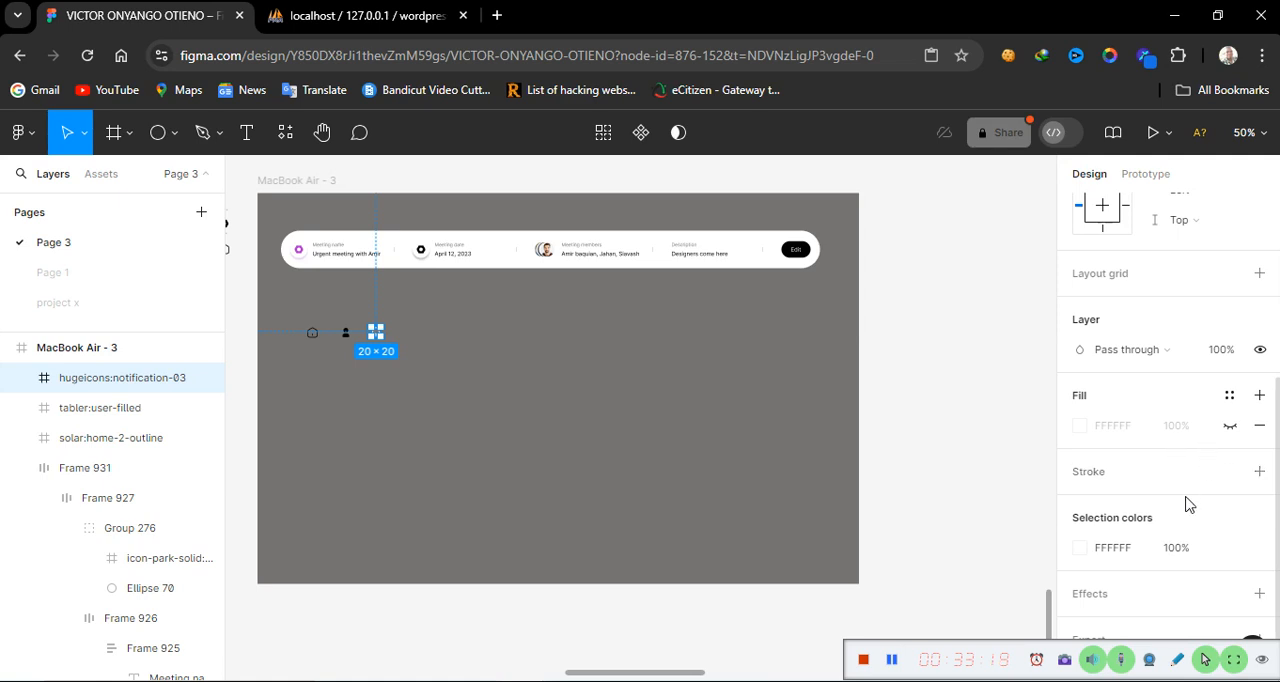
pyautogui.click(1147, 555)
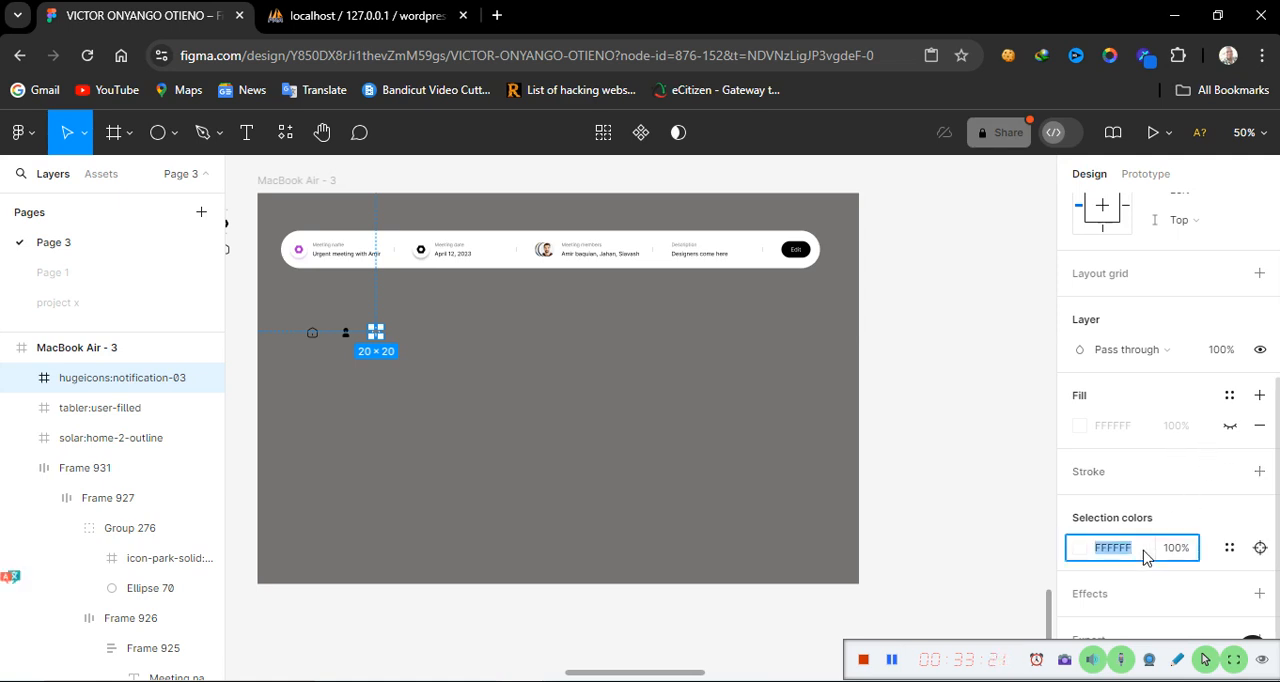
pyautogui.write('000000')
pyautogui.press('Return')
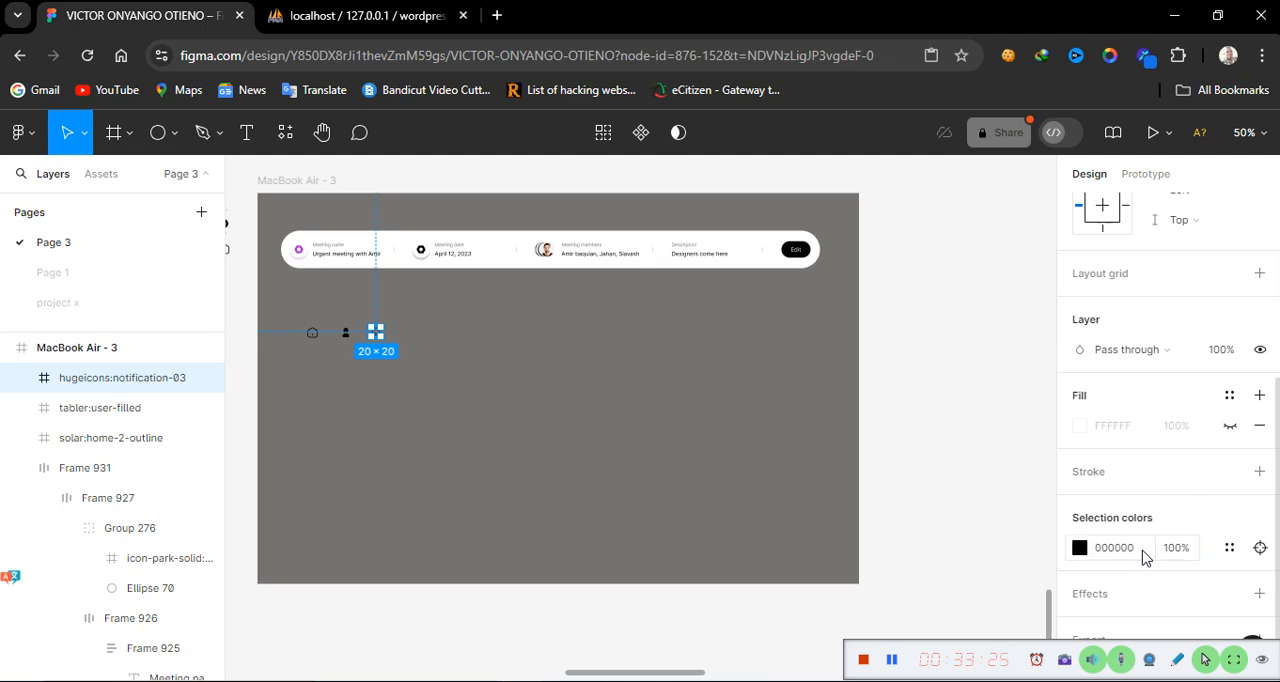
# Move the folder icon into the MacBook Air - 3 frame, beside the notification icon
pyautogui.click(465, 446)
pyautogui.hscroll(-2, 465, 447)
pyautogui.hscroll(-2, 465, 447)
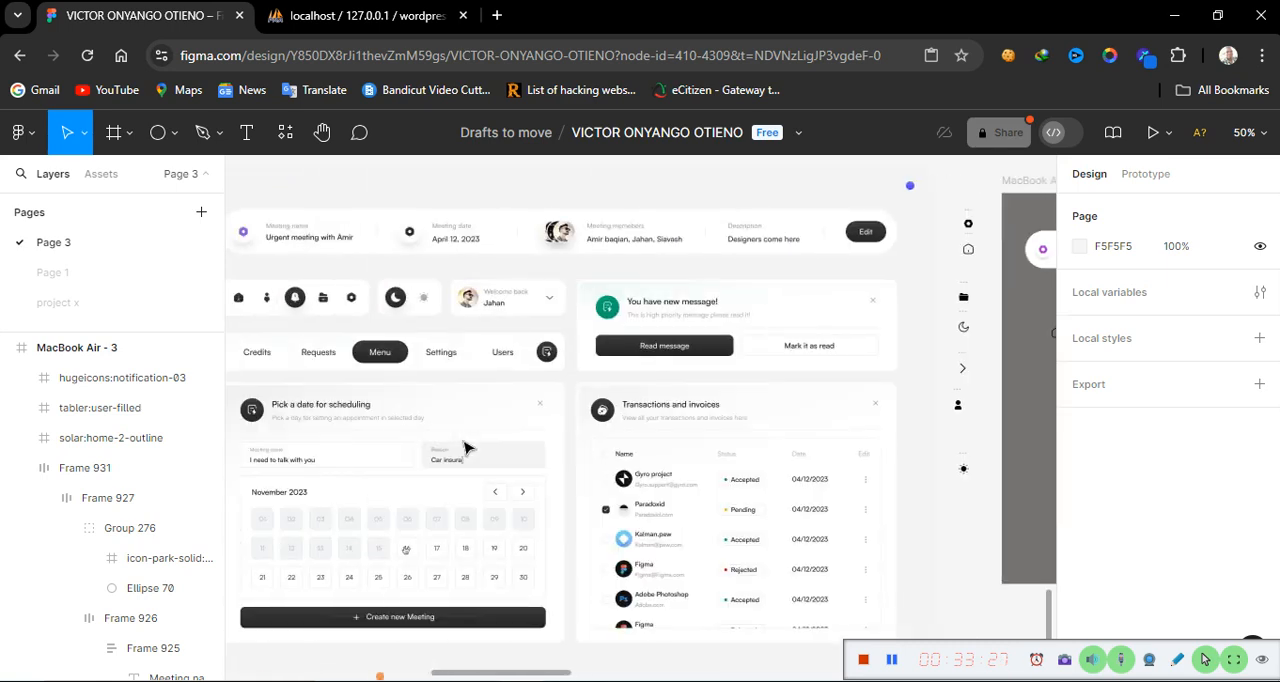
pyautogui.hscroll(3, 465, 447)
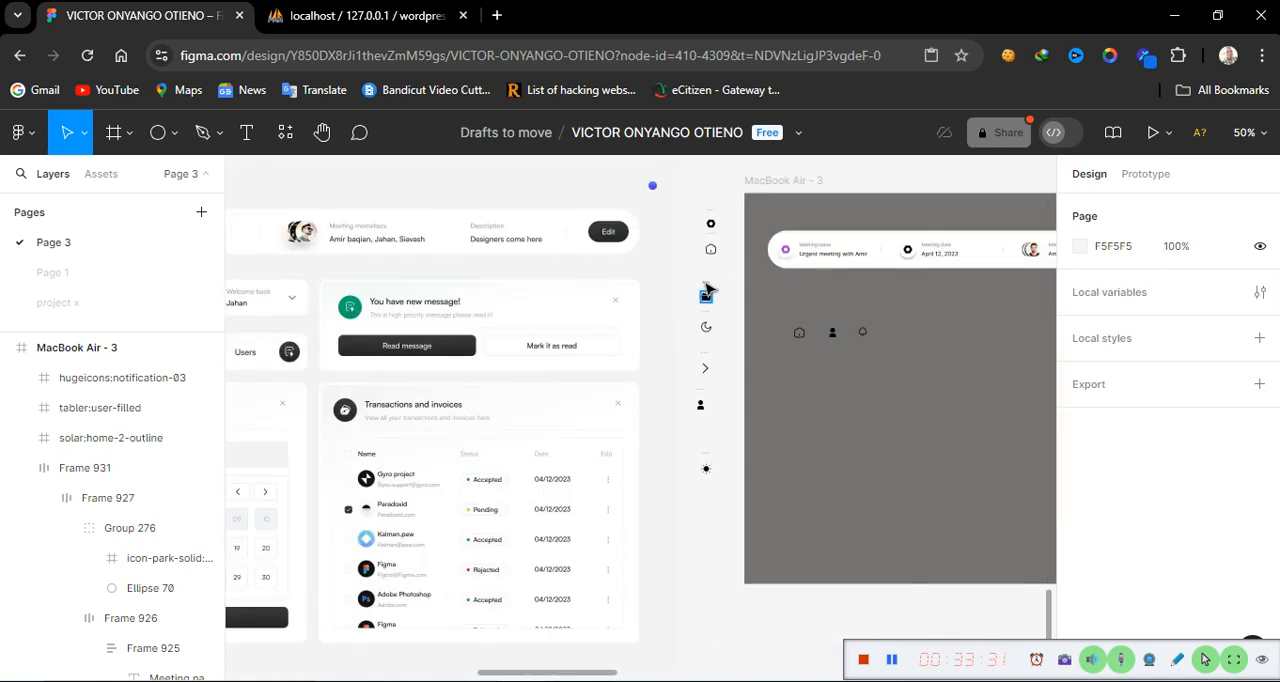
pyautogui.click(707, 292)
pyautogui.moveTo(706, 290); pyautogui.dragTo(909, 340)
# Copy the icon-park-solid:setting-one icon from the loose icons beside the reference design
pyautogui.hscroll(-5, 370, 485)
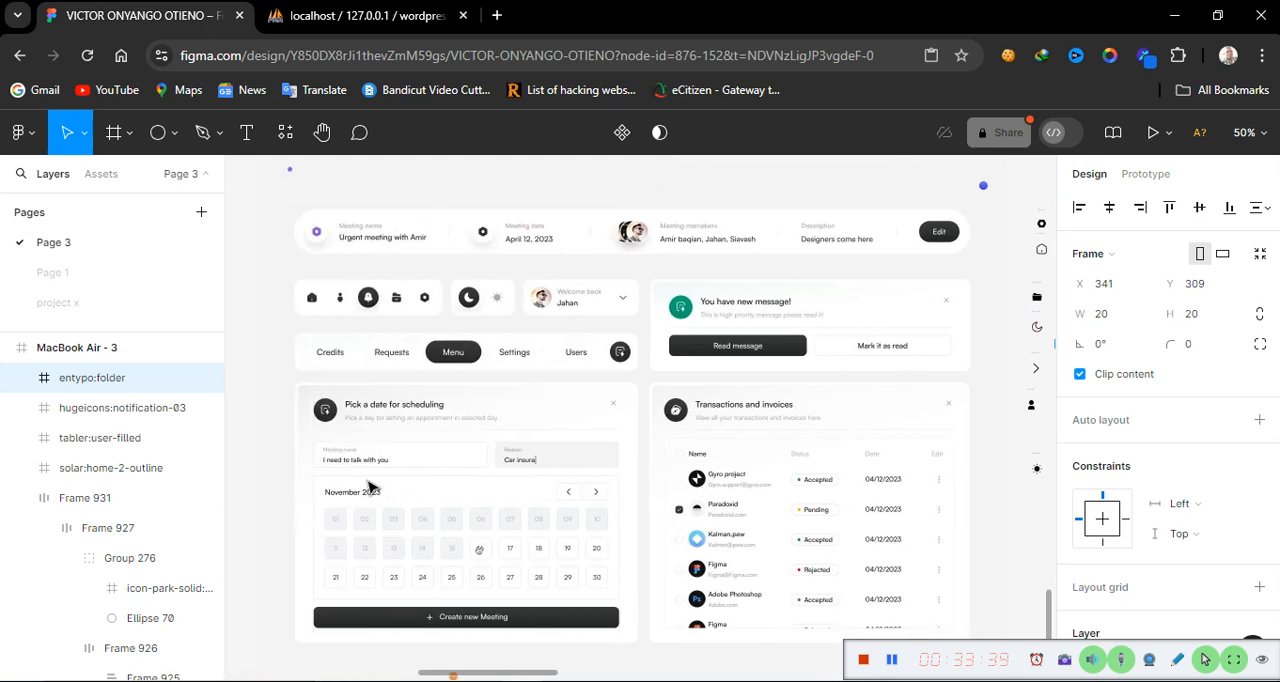
pyautogui.hscroll(8, 370, 485)
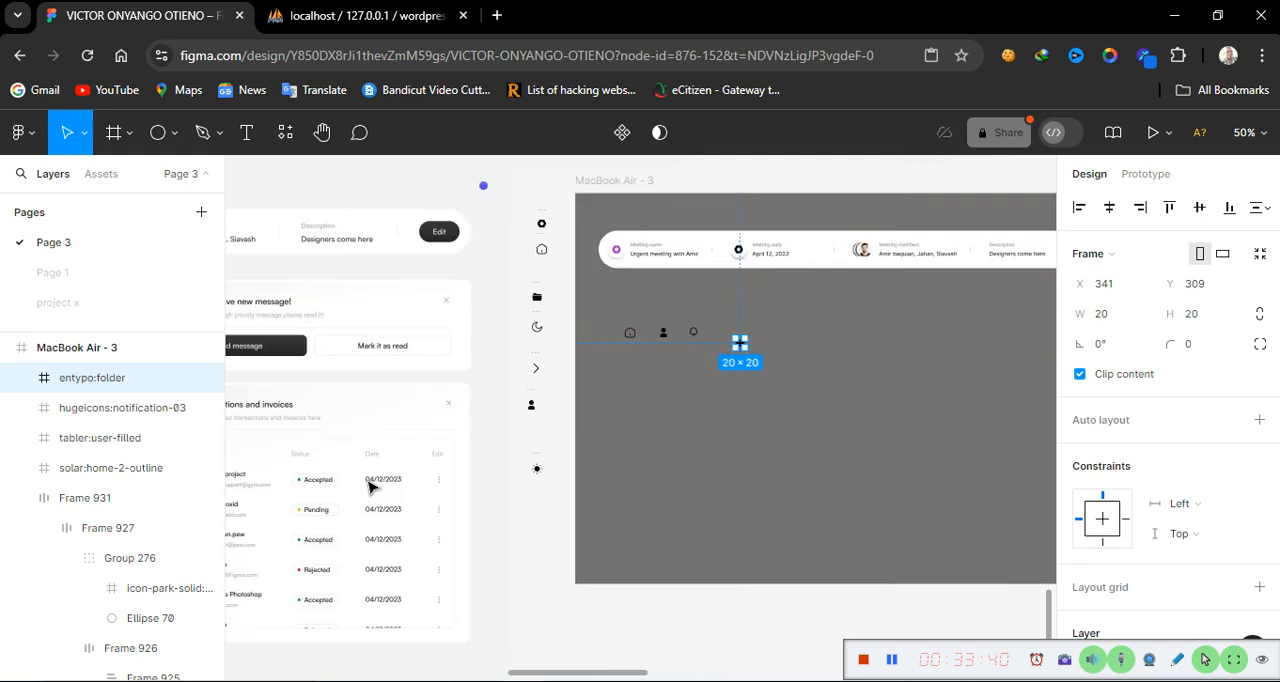
pyautogui.click(536, 218)
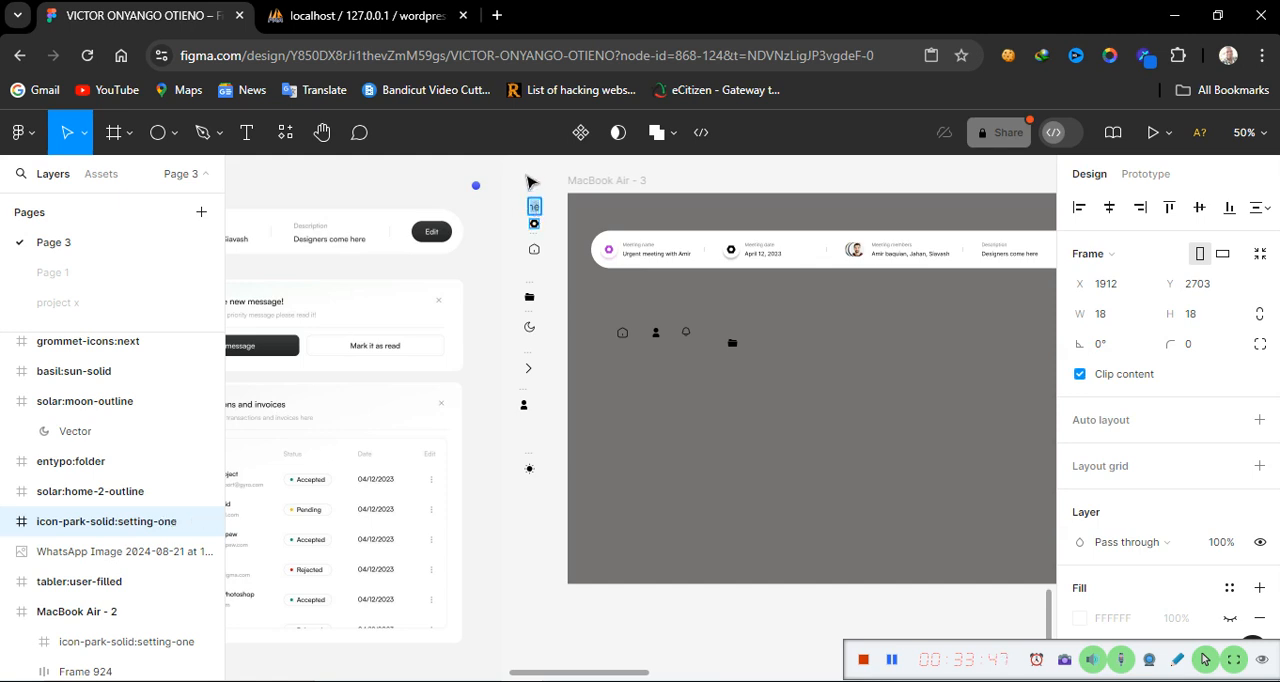
pyautogui.click(531, 182)
pyautogui.click(536, 220)
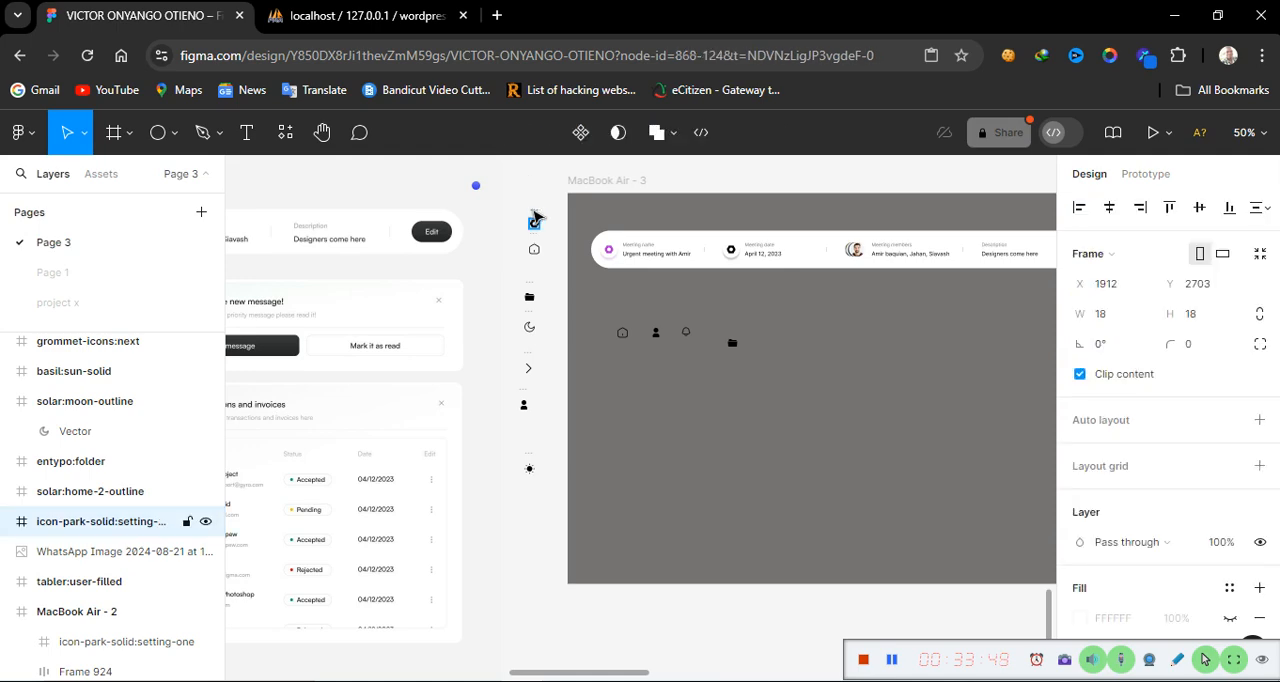
pyautogui.doubleClick(536, 224)
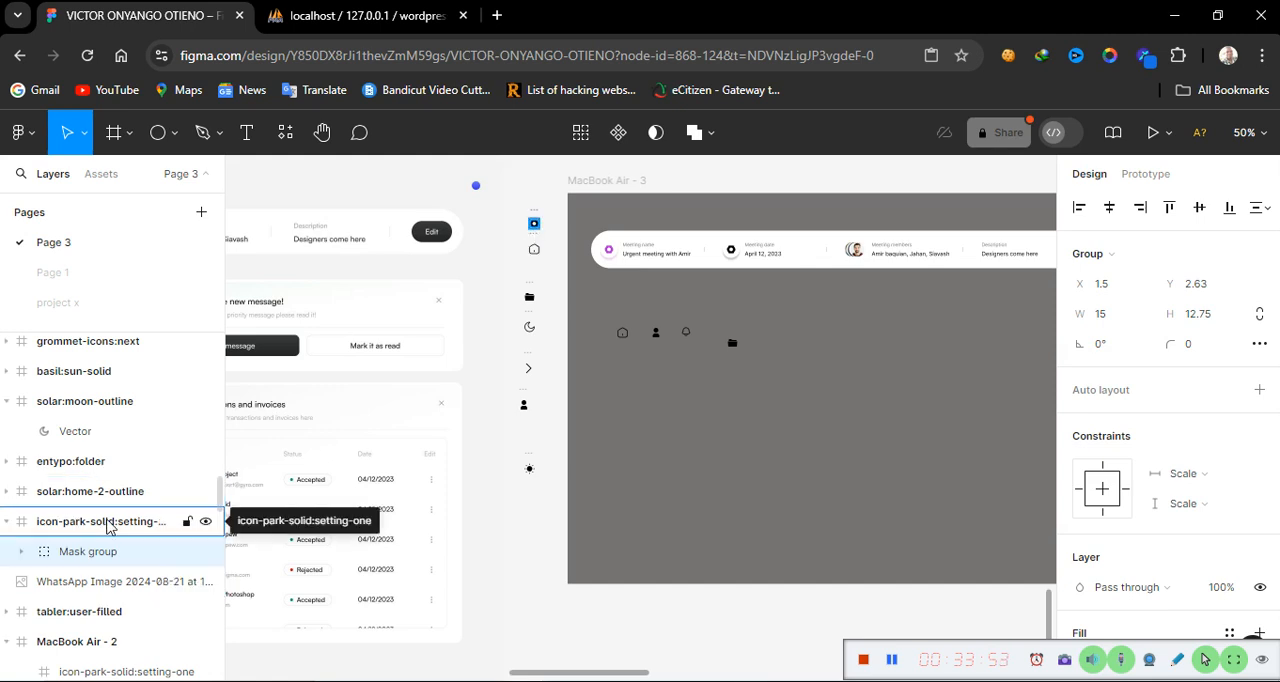
pyautogui.click(110, 523)
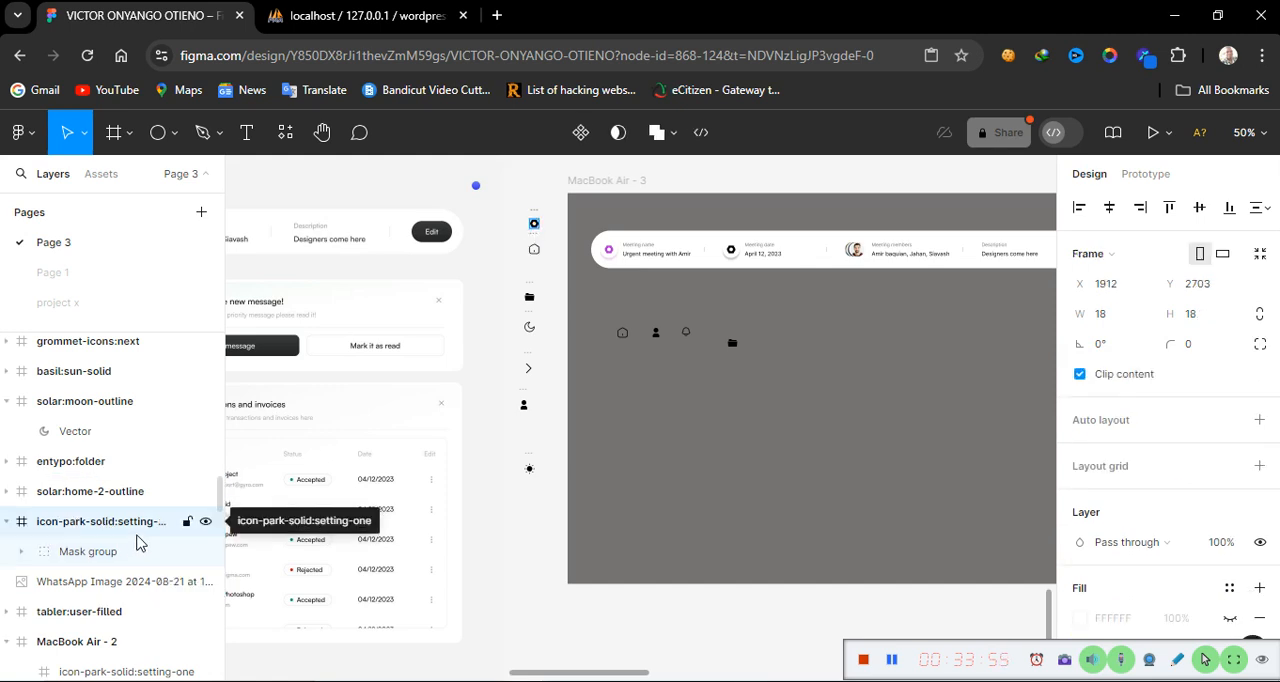
pyautogui.rightClick(118, 530)
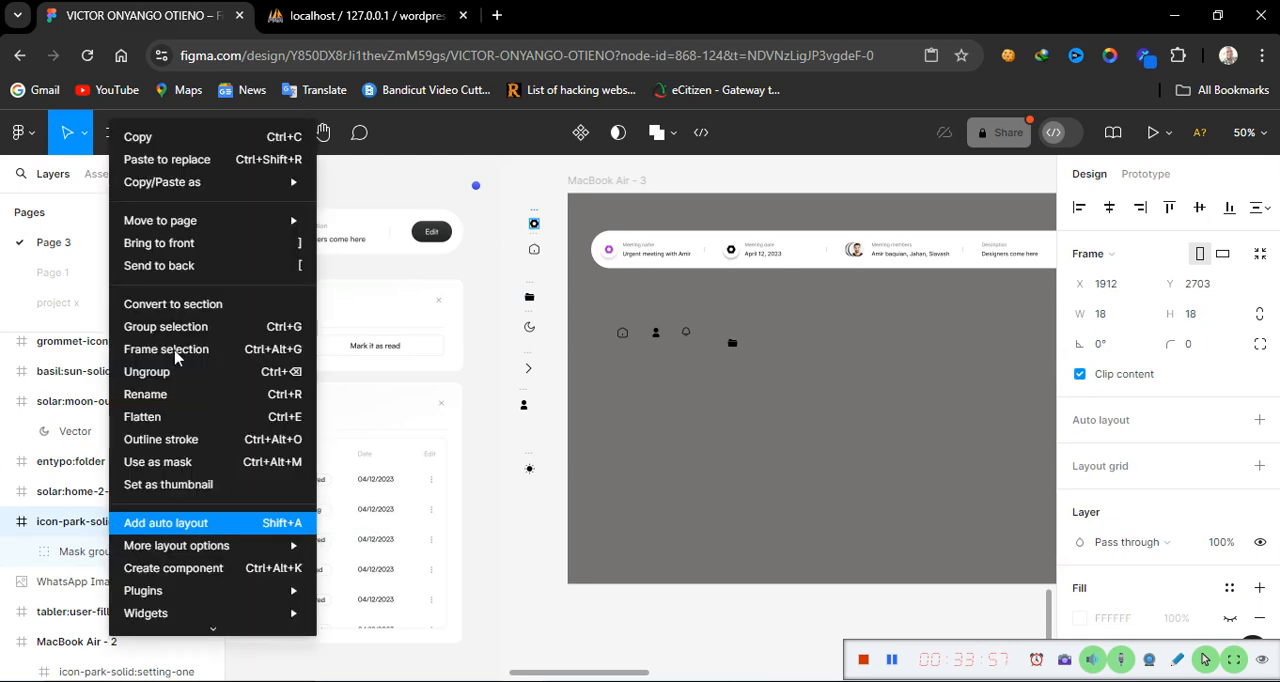
pyautogui.click(183, 135)
# Paste the settings icon into the MacBook Air - 3 frame and place it after the folder icon
pyautogui.click(855, 364)
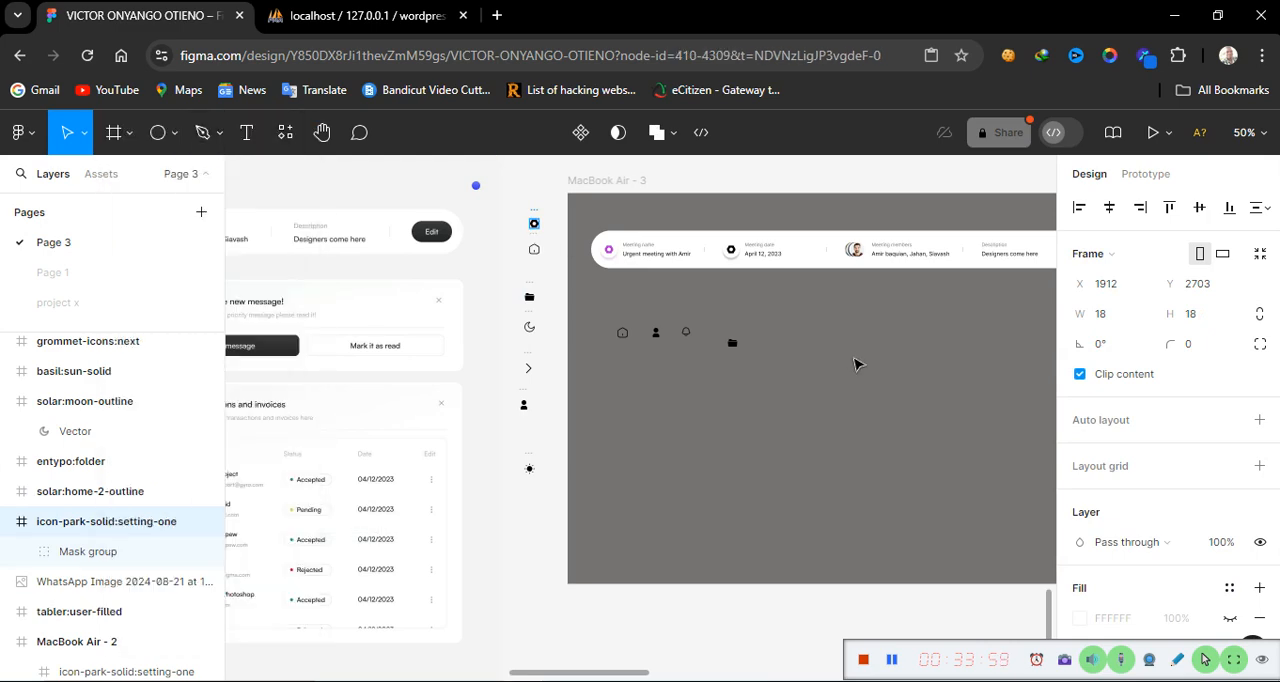
pyautogui.rightClick(852, 364)
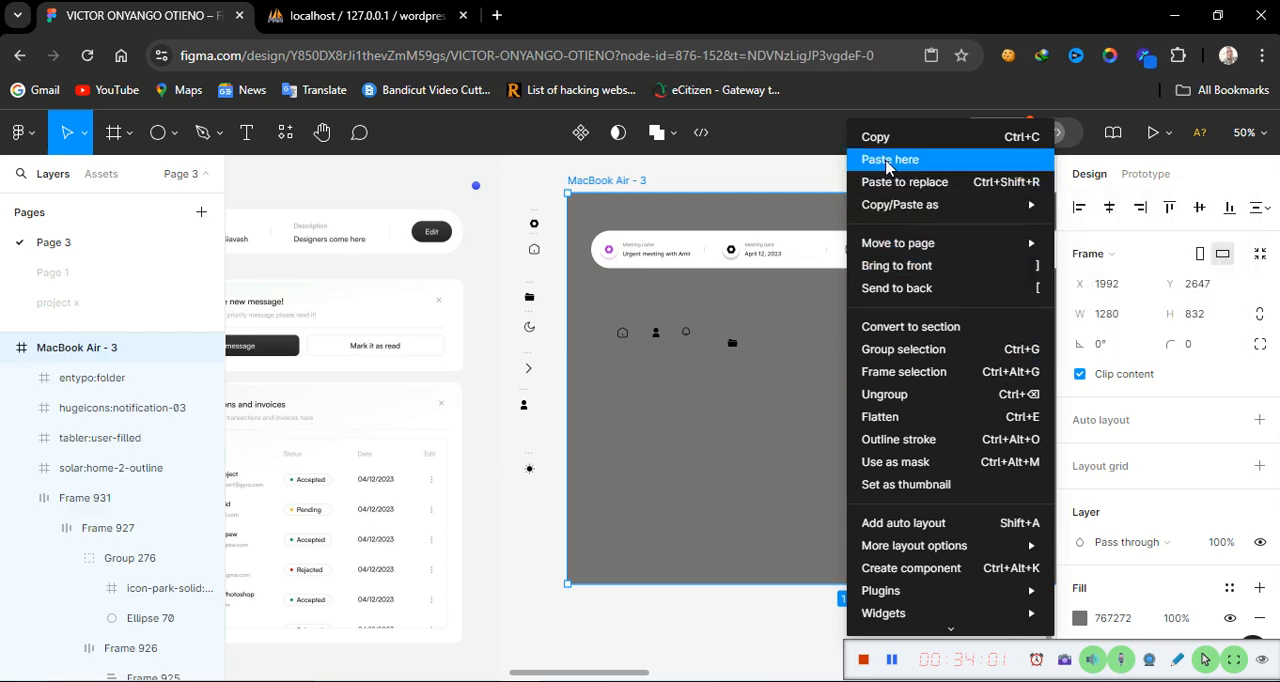
pyautogui.click(889, 160)
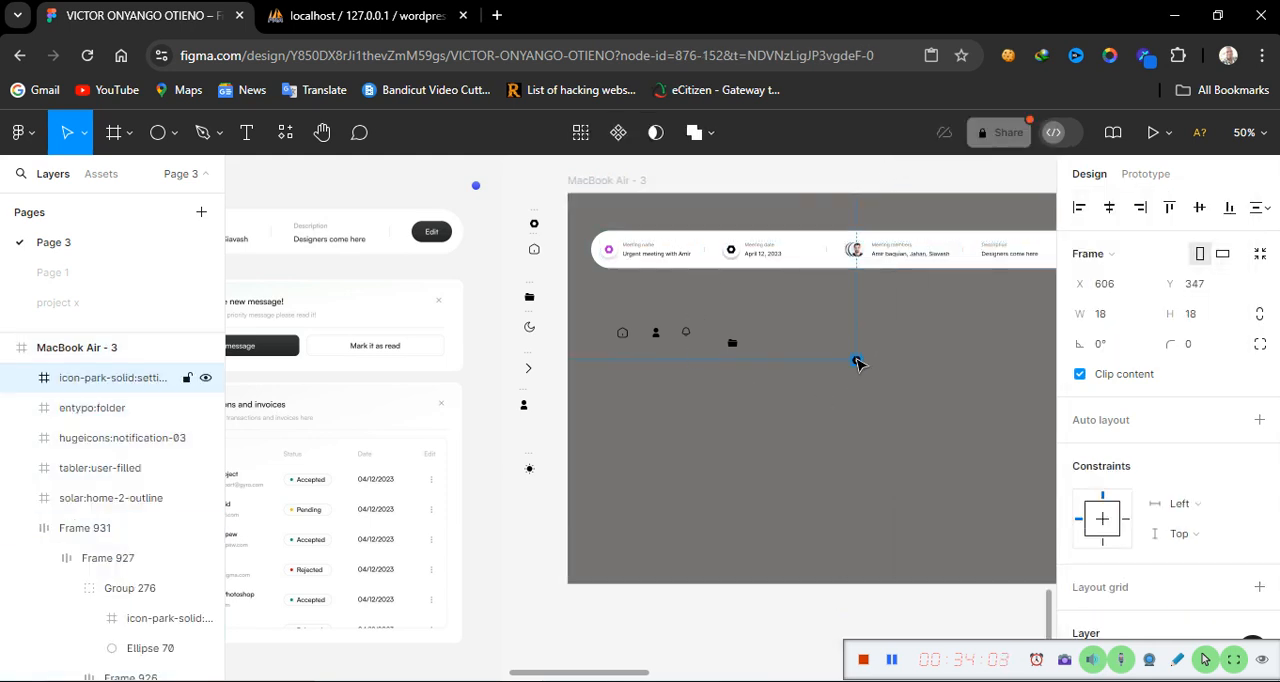
pyautogui.moveTo(857, 364); pyautogui.dragTo(770, 343)
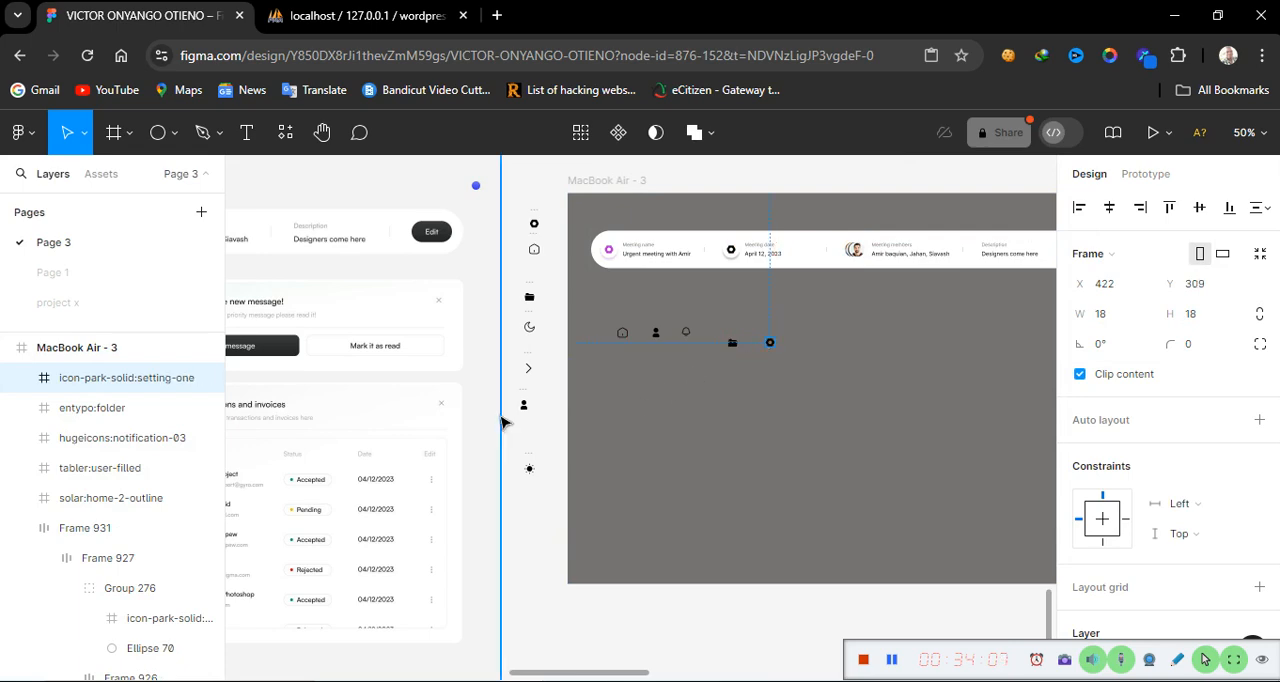
pyautogui.hscroll(-10, 480, 420)
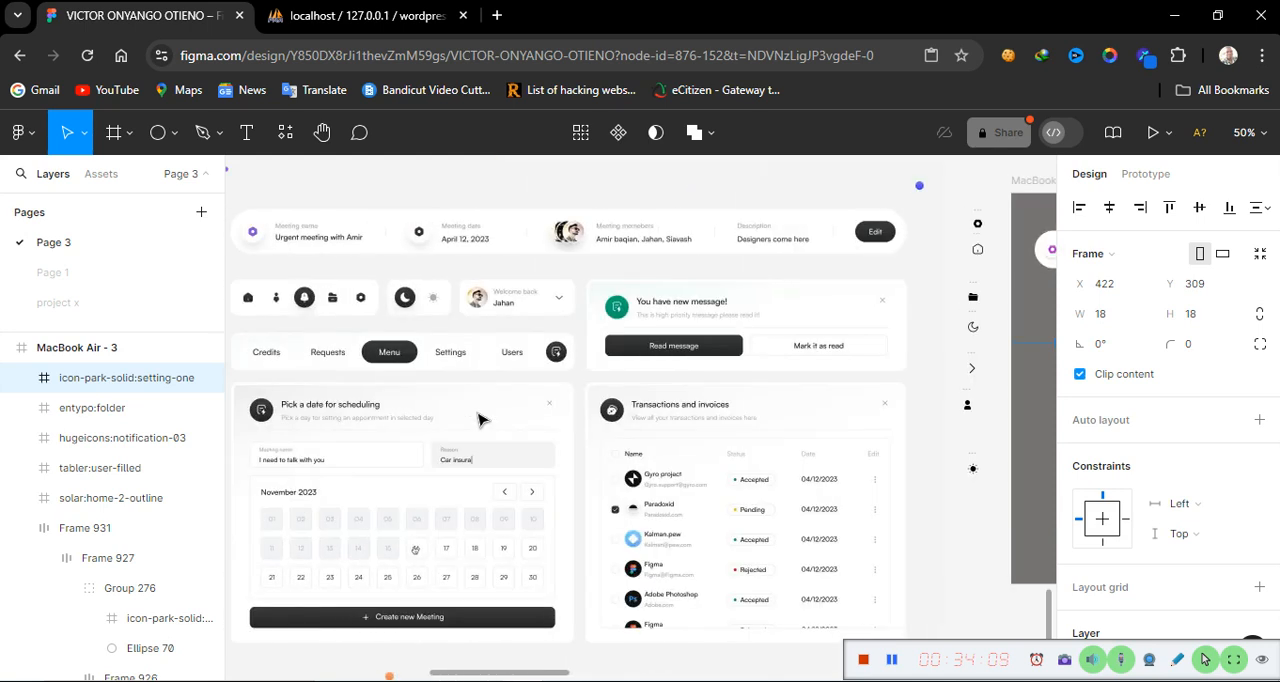
pyautogui.hscroll(-1, 480, 420)
pyautogui.hscroll(3, 480, 420)
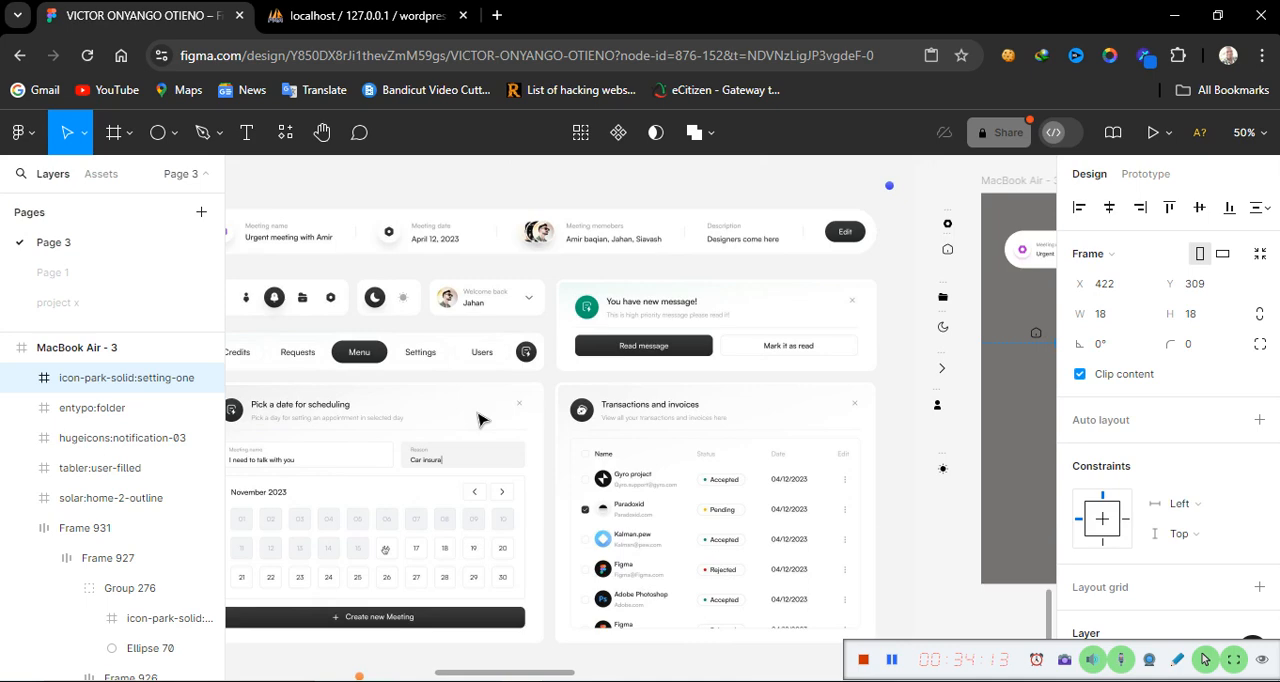
pyautogui.hscroll(2, 480, 420)
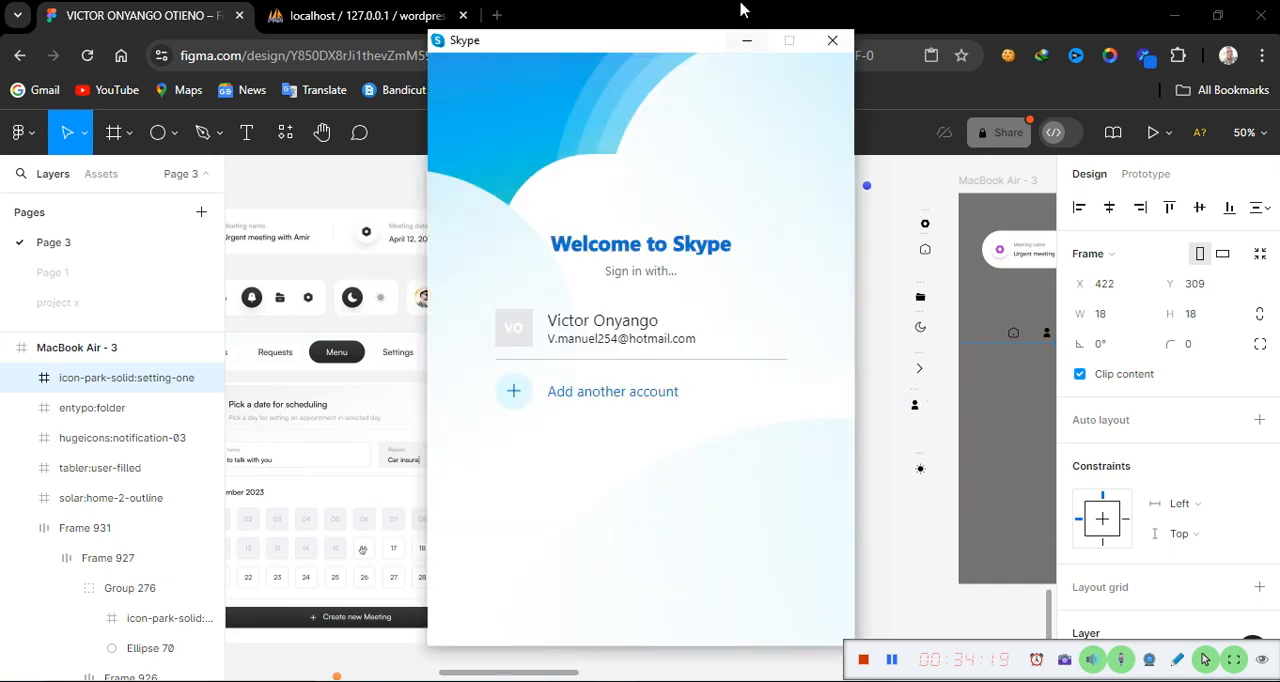
pyautogui.click(746, 40)
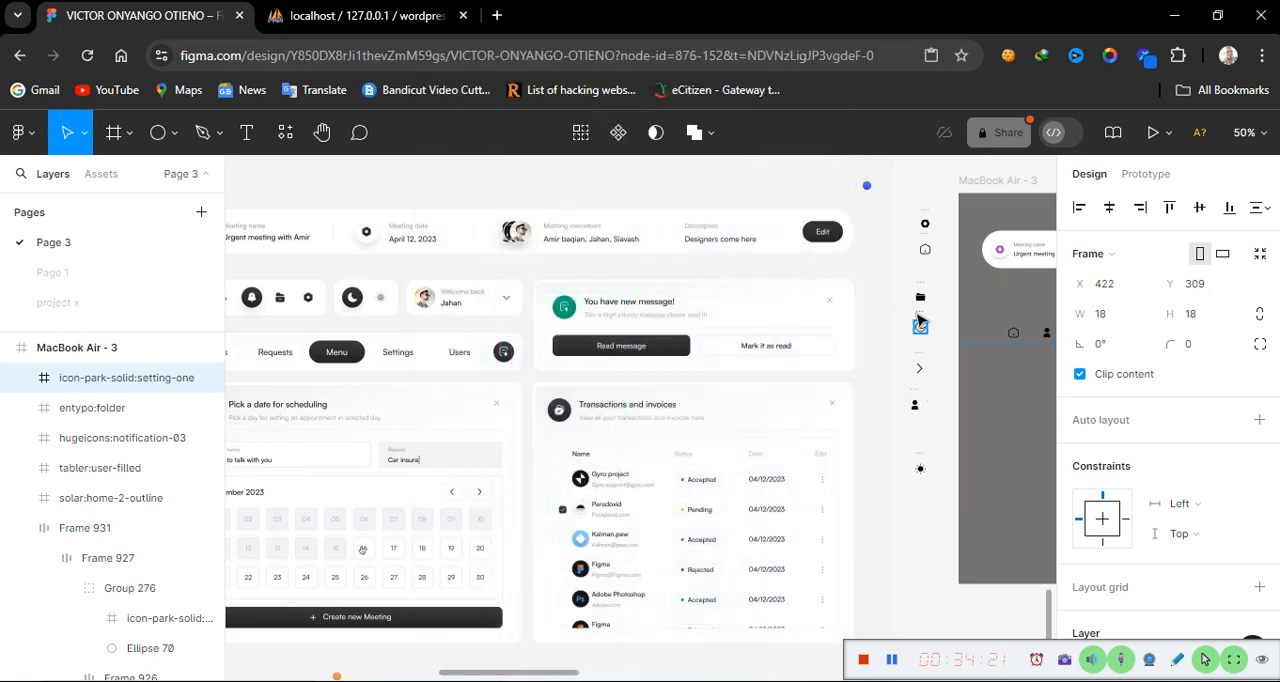
# Move the solar:moon-outline icon into the MacBook Air - 3 frame, after the settings icon
pyautogui.click(920, 322)
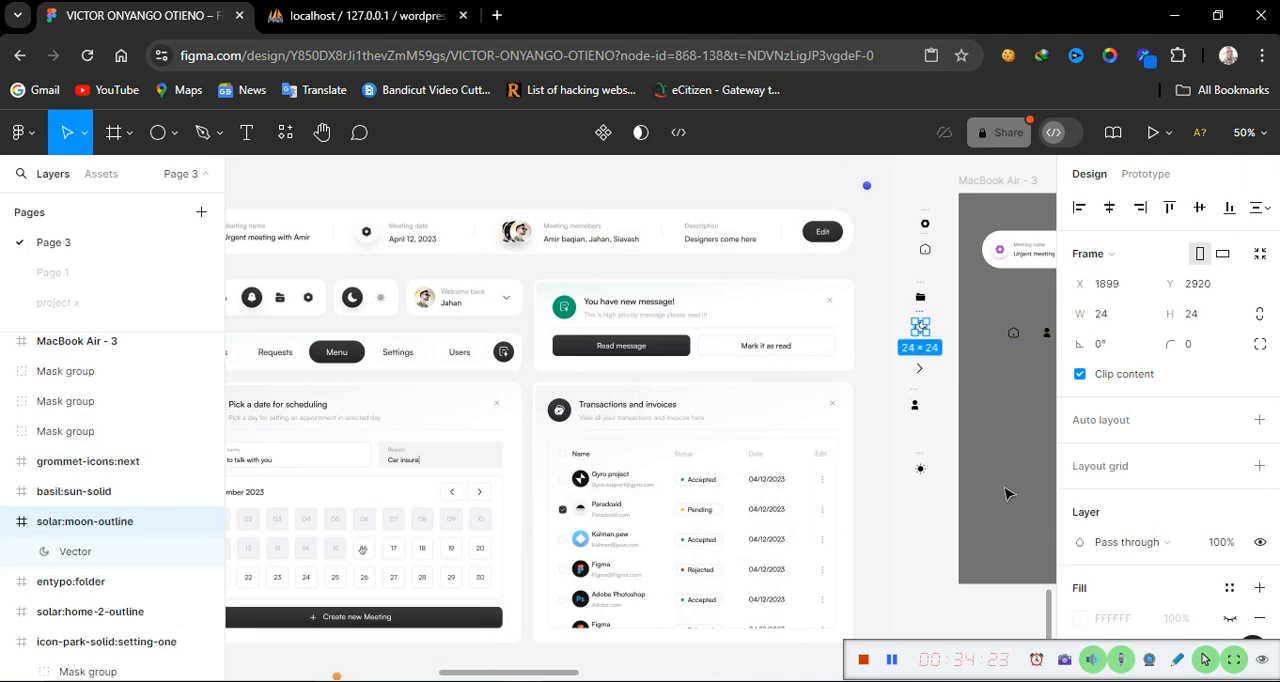
pyautogui.hscroll(5, 1008, 493)
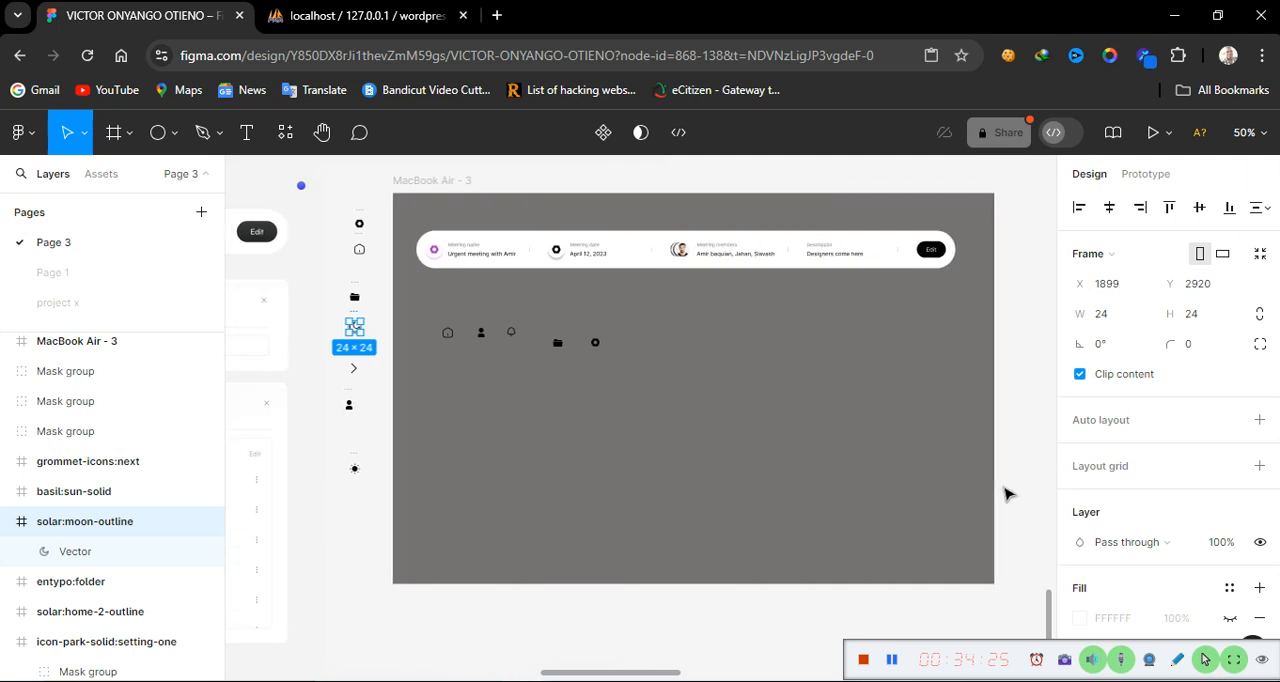
pyautogui.hscroll(-1, 1008, 493)
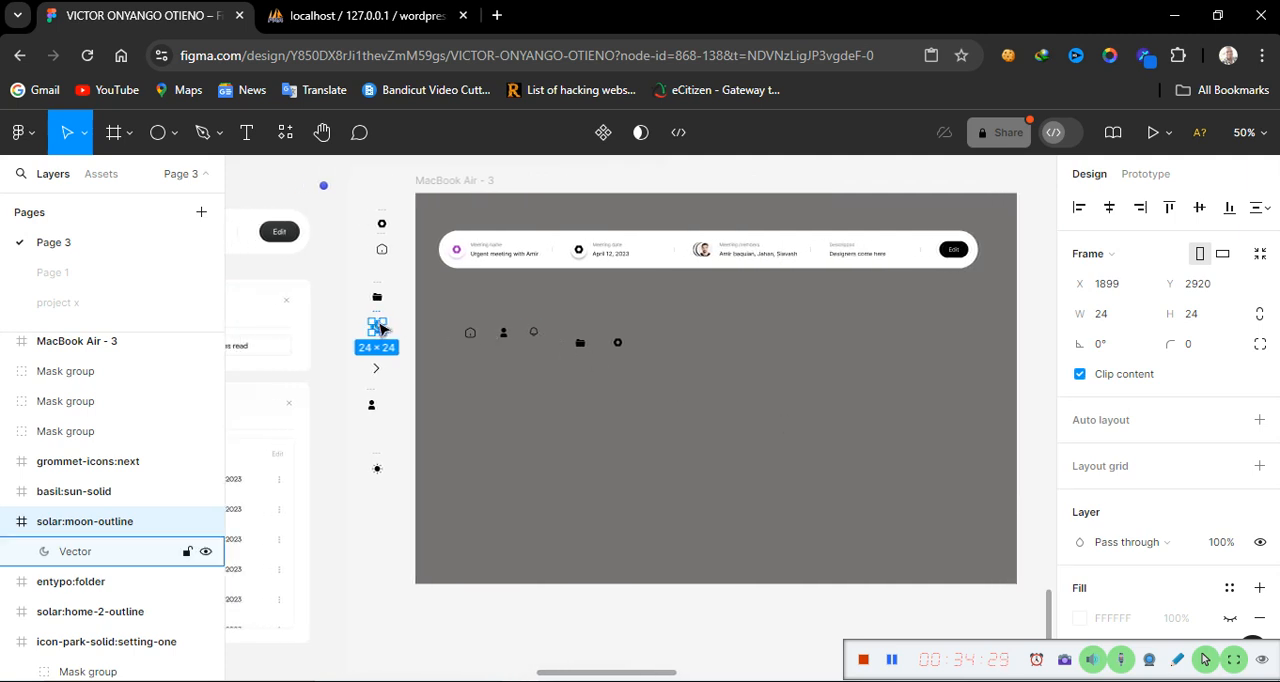
pyautogui.moveTo(380, 328); pyautogui.dragTo(700, 344)
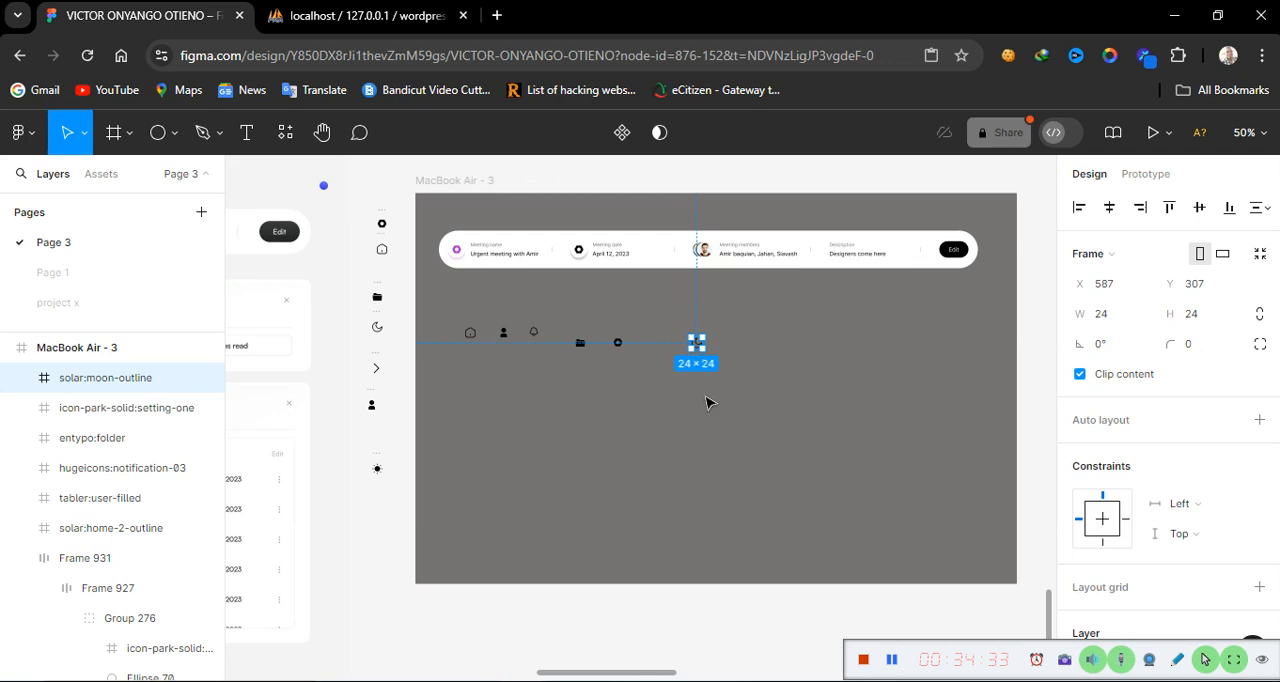
# Move the basil:sun-solid icon into the frame, placing it after the moon icon
pyautogui.click(377, 462)
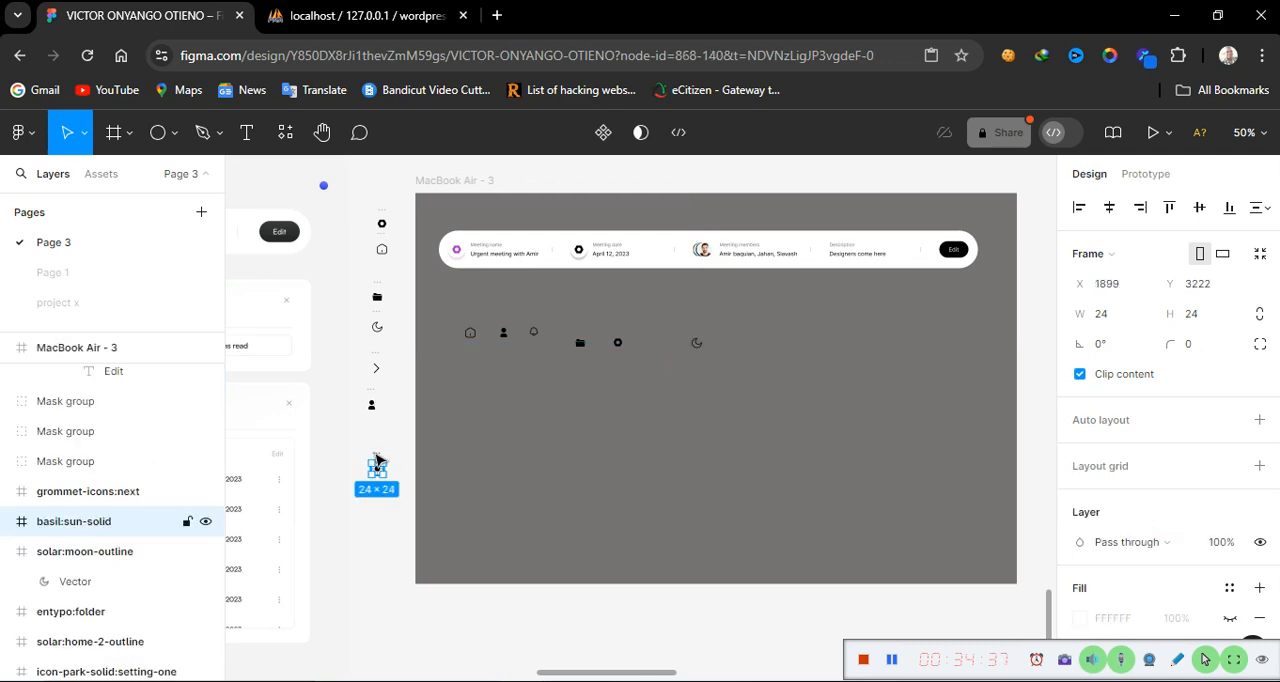
pyautogui.moveTo(374, 466); pyautogui.dragTo(734, 340)
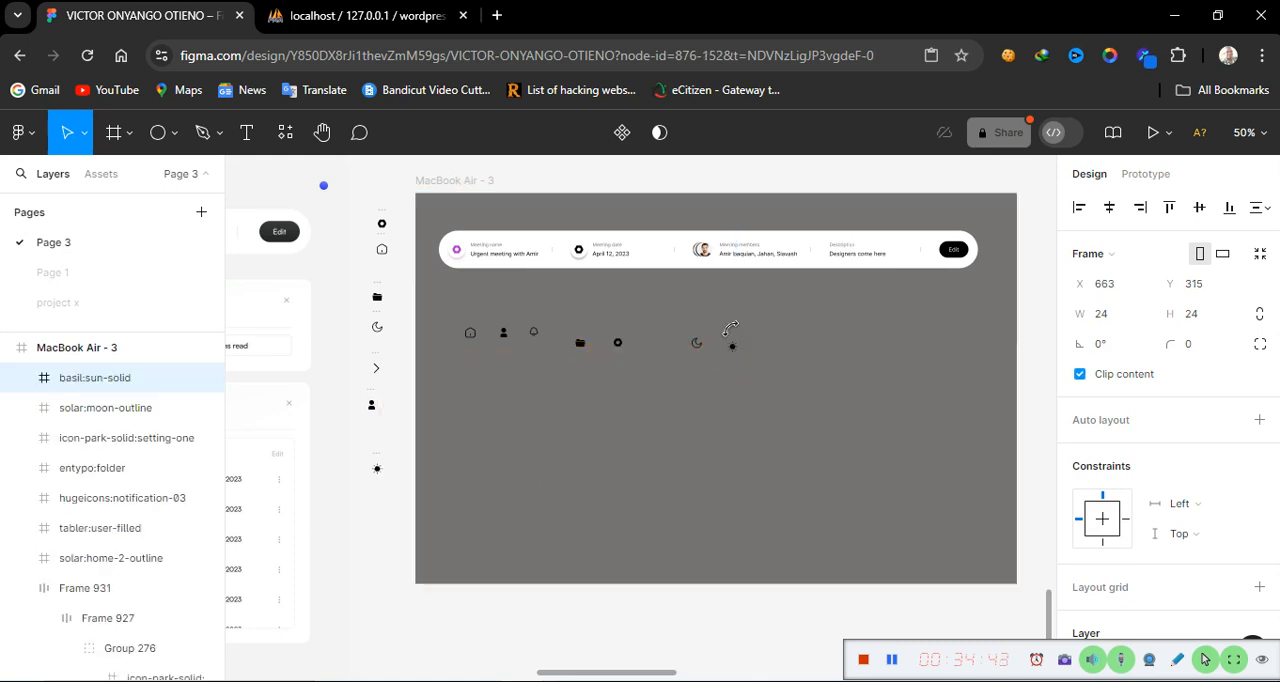
pyautogui.scroll(-1, 395, 467)
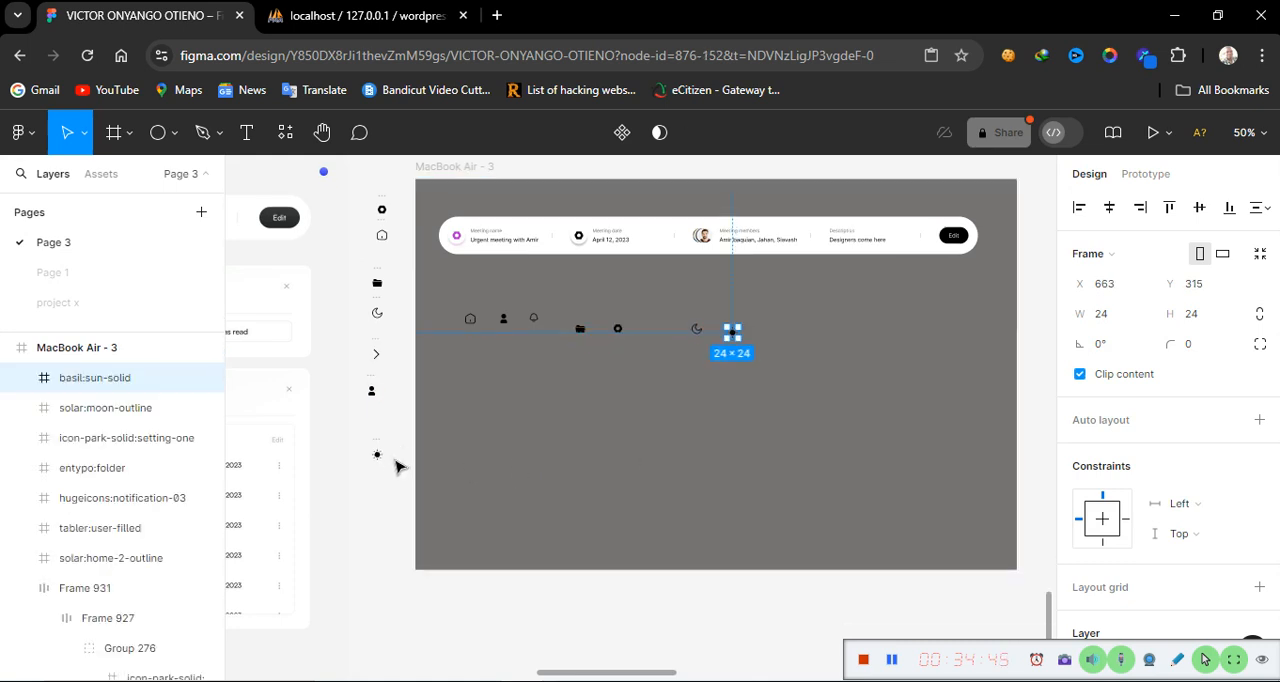
pyautogui.hscroll(-8, 395, 467)
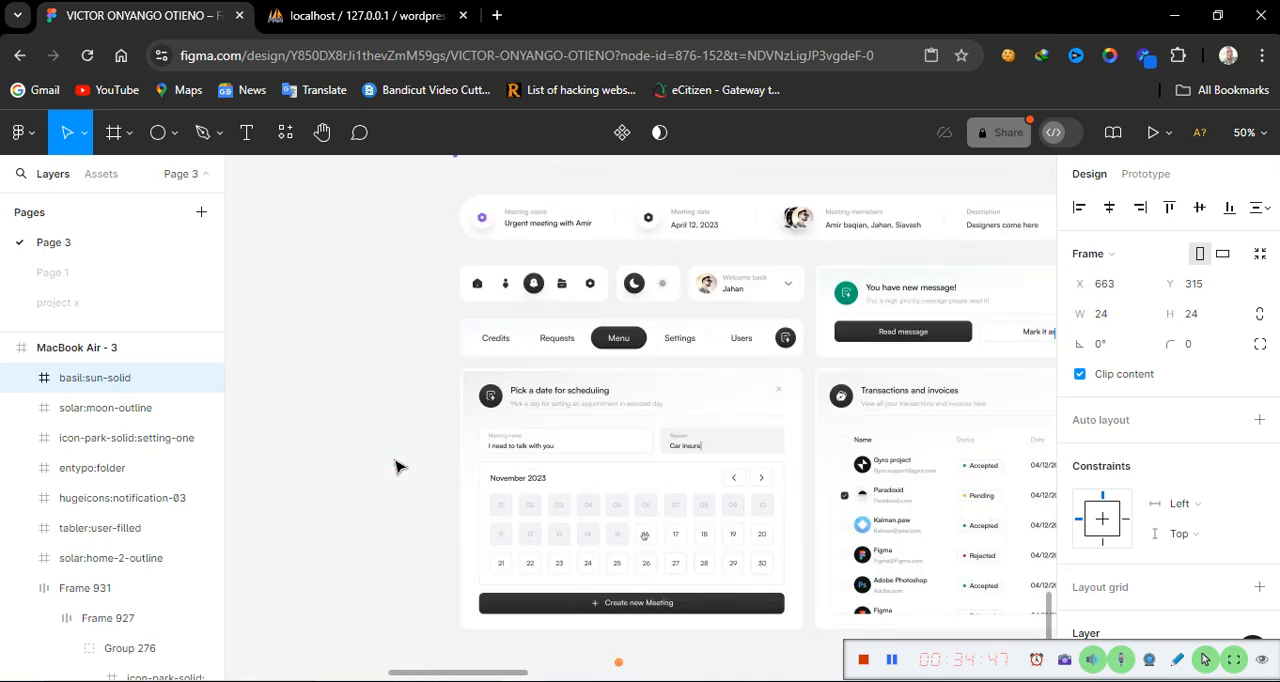
pyautogui.hscroll(8, 395, 467)
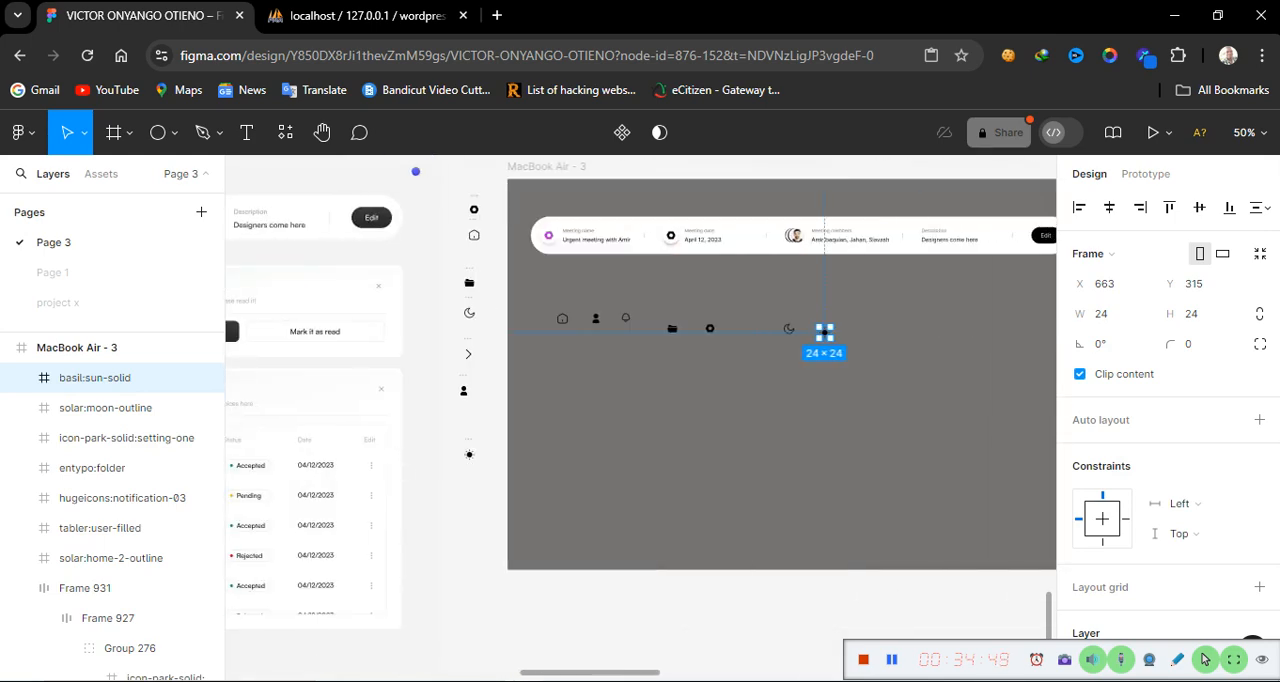
pyautogui.click(1124, 660)
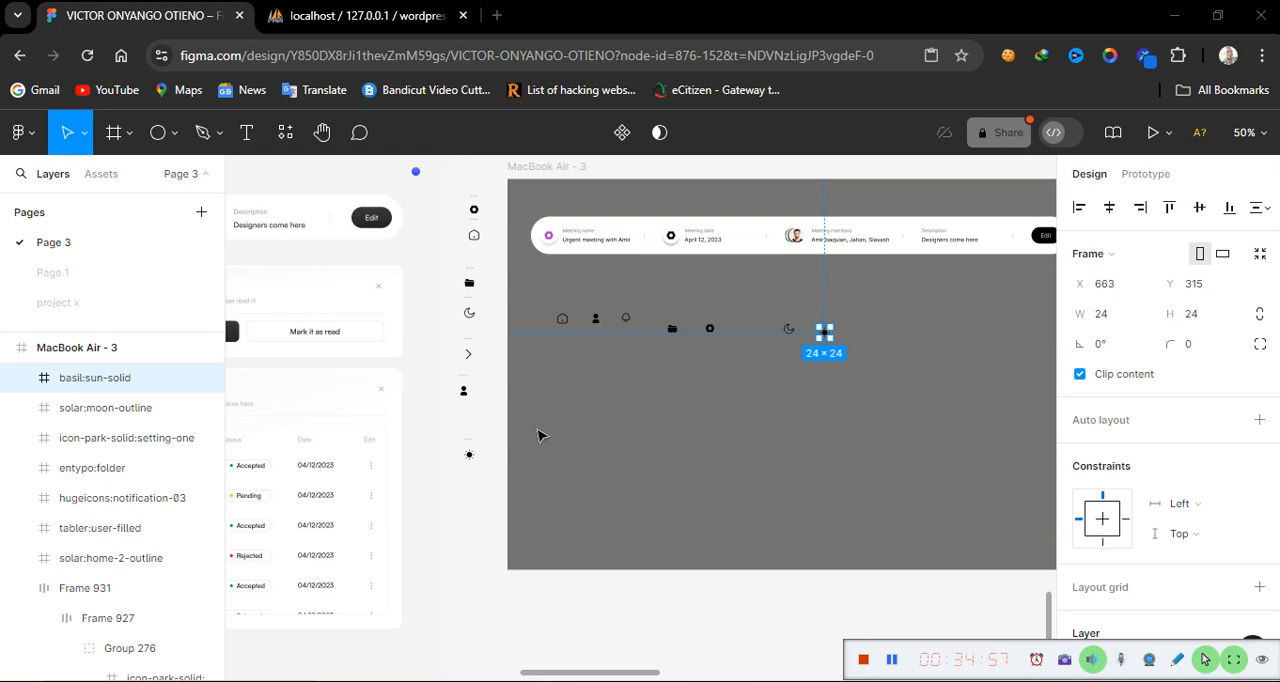
pyautogui.click(599, 432)
# Move the grommet-icons:next arrow icon into the frame, placing it after the sun icon
pyautogui.hscroll(-2, 622, 426)
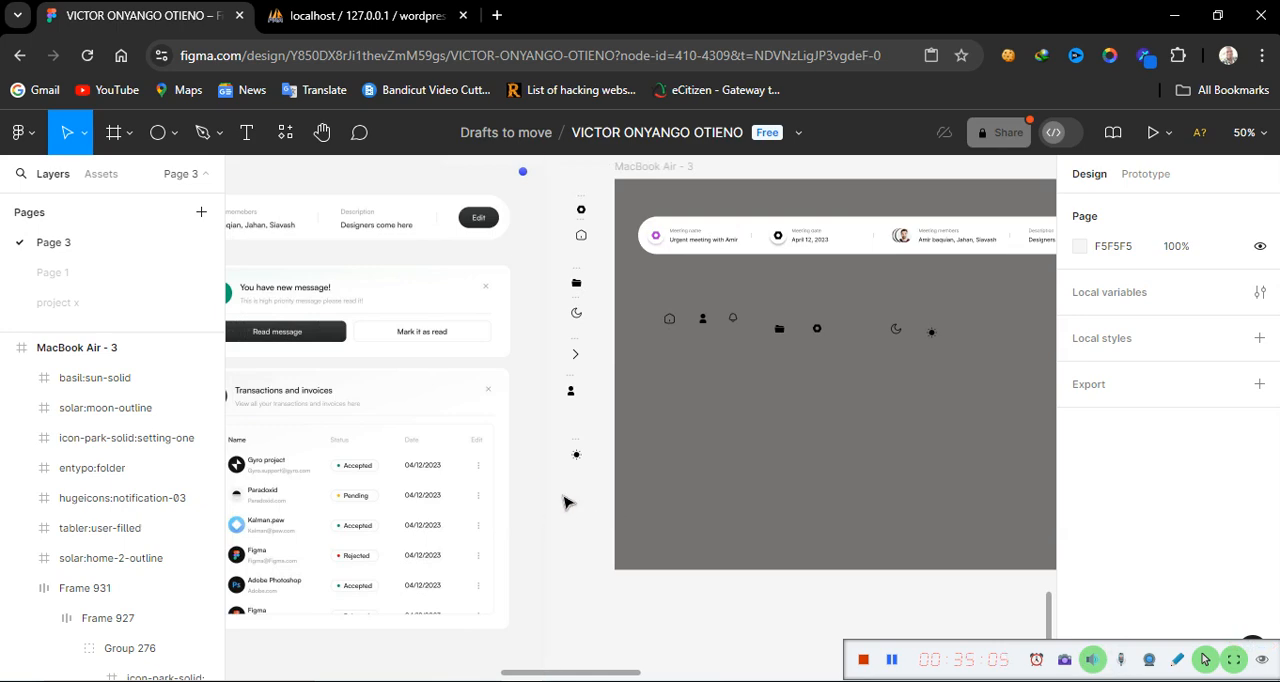
pyautogui.hscroll(-10, 566, 502)
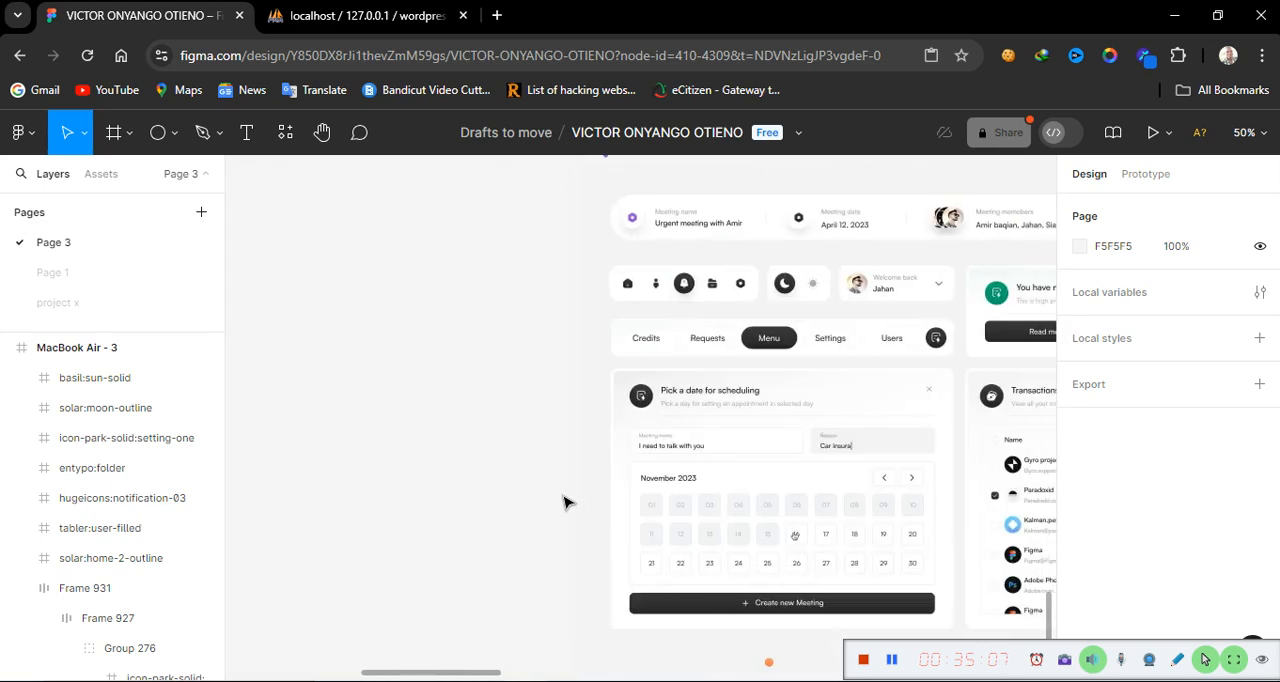
pyautogui.hscroll(10, 566, 502)
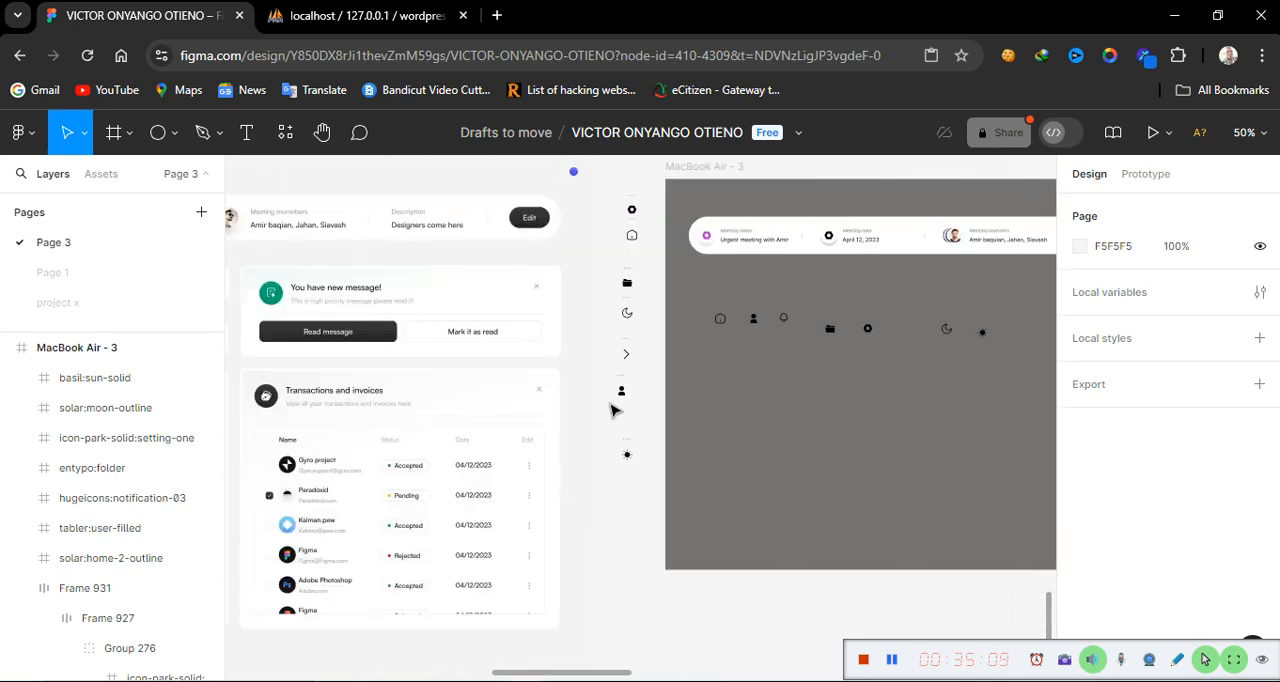
pyautogui.click(627, 348)
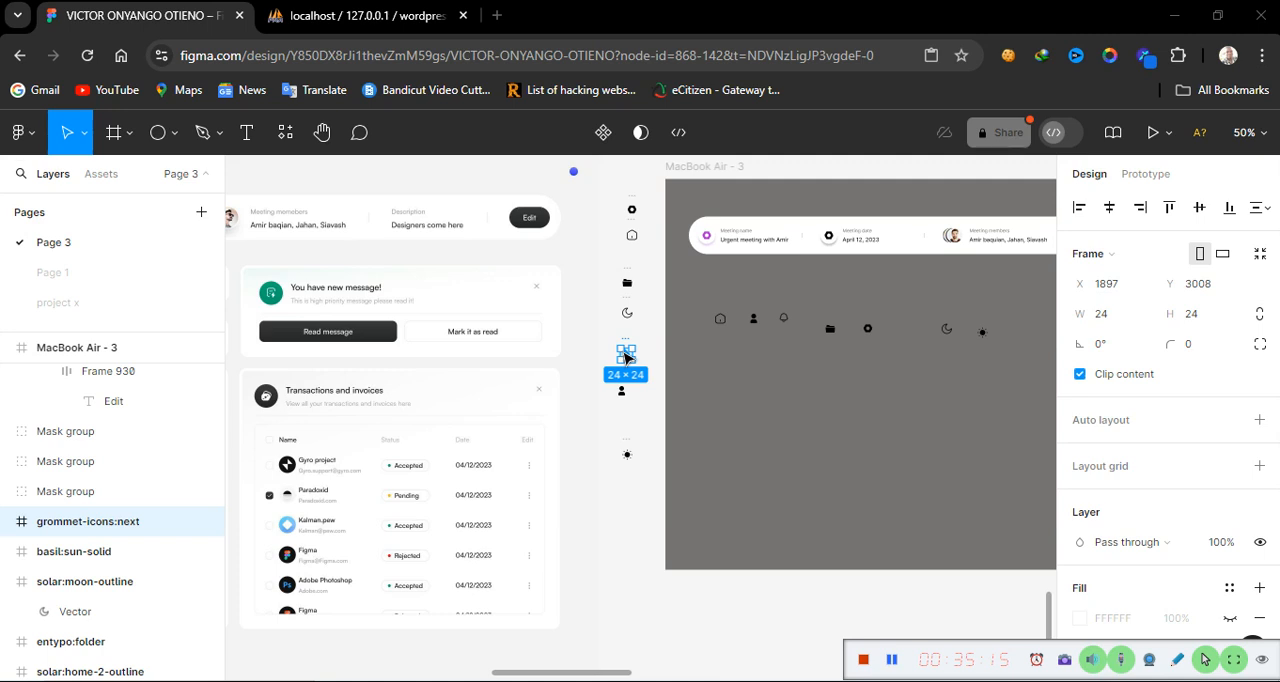
pyautogui.moveTo(627, 355); pyautogui.dragTo(1022, 338)
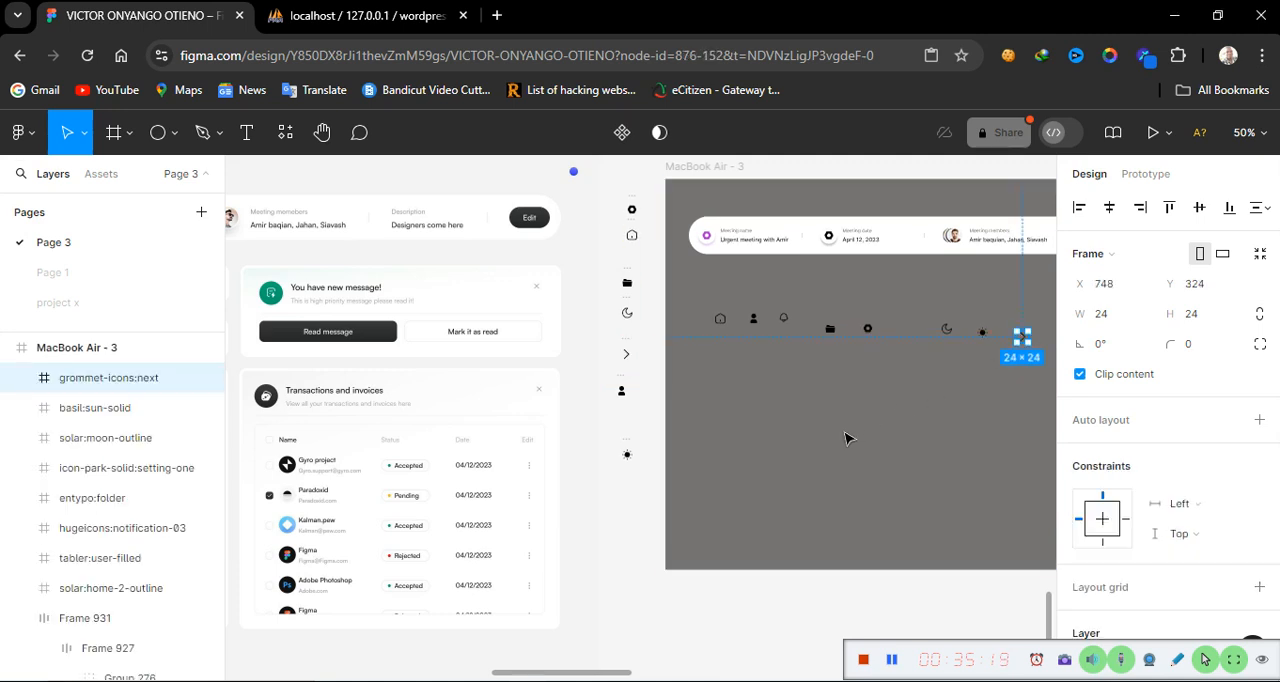
# Draw a 100 × 100 ellipse above the notification icon in the icon bar
pyautogui.hscroll(-5, 643, 428)
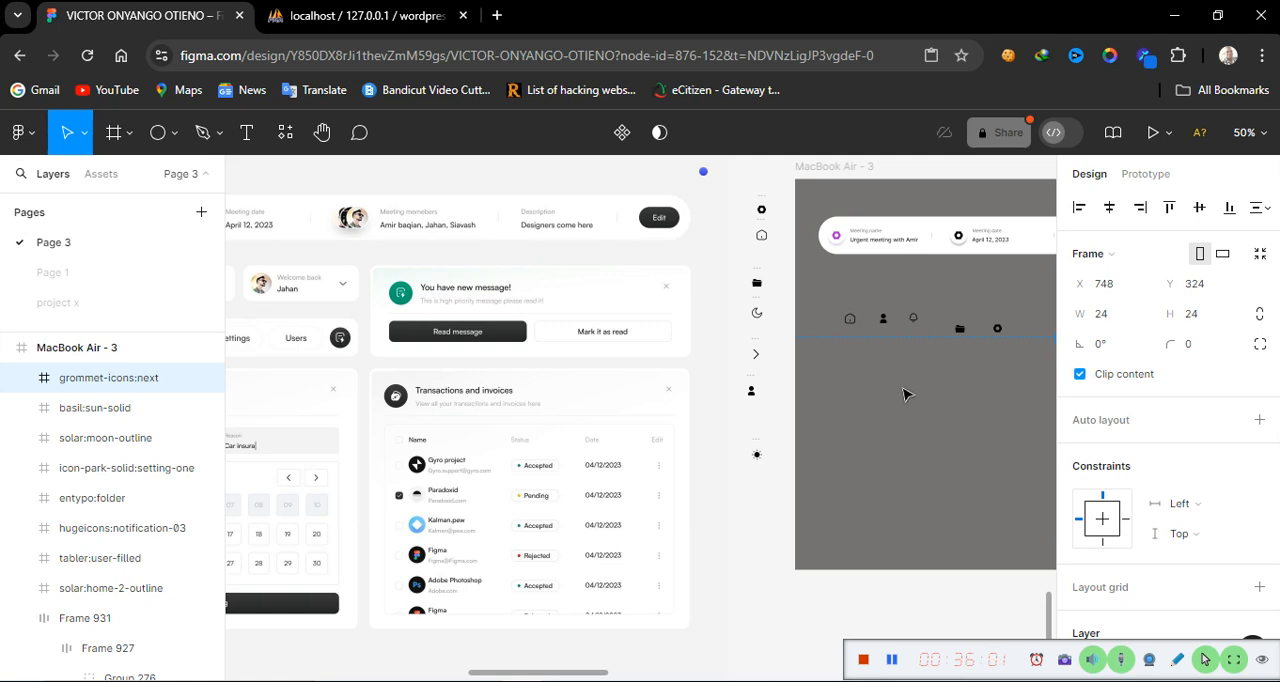
pyautogui.hotkey('ctrl', '=')
pyautogui.hotkey('ctrl', '=')
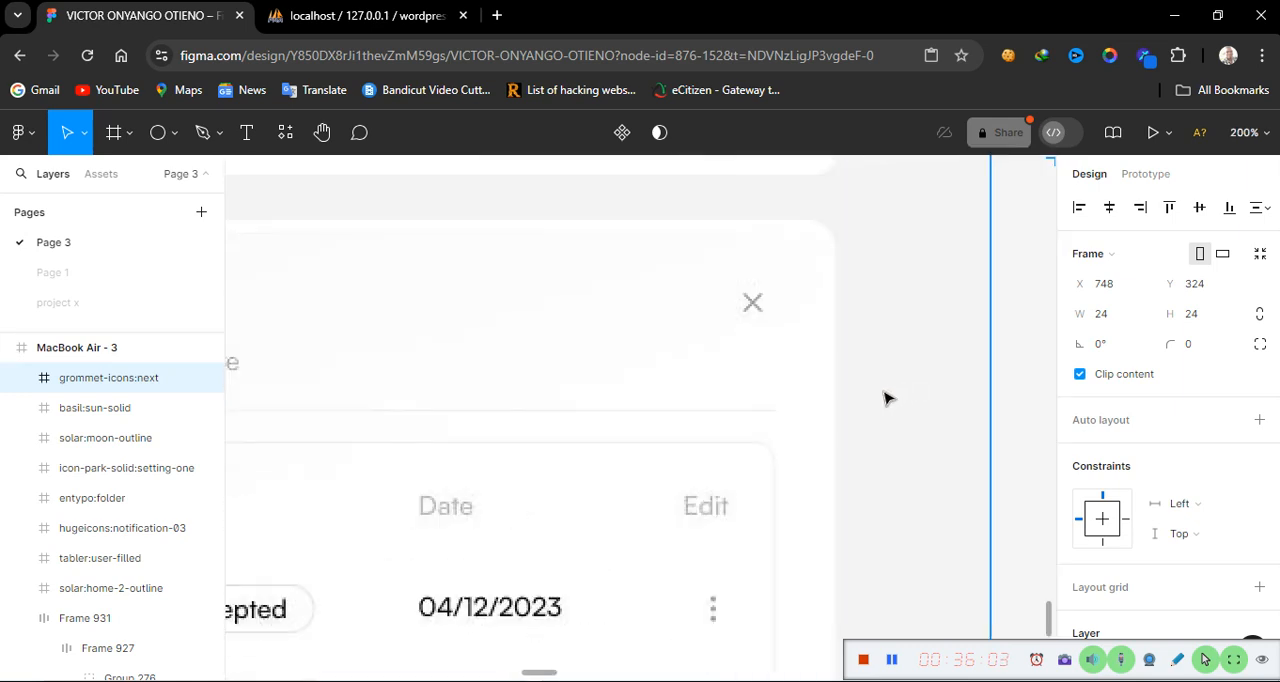
pyautogui.hscroll(5, 993, 430)
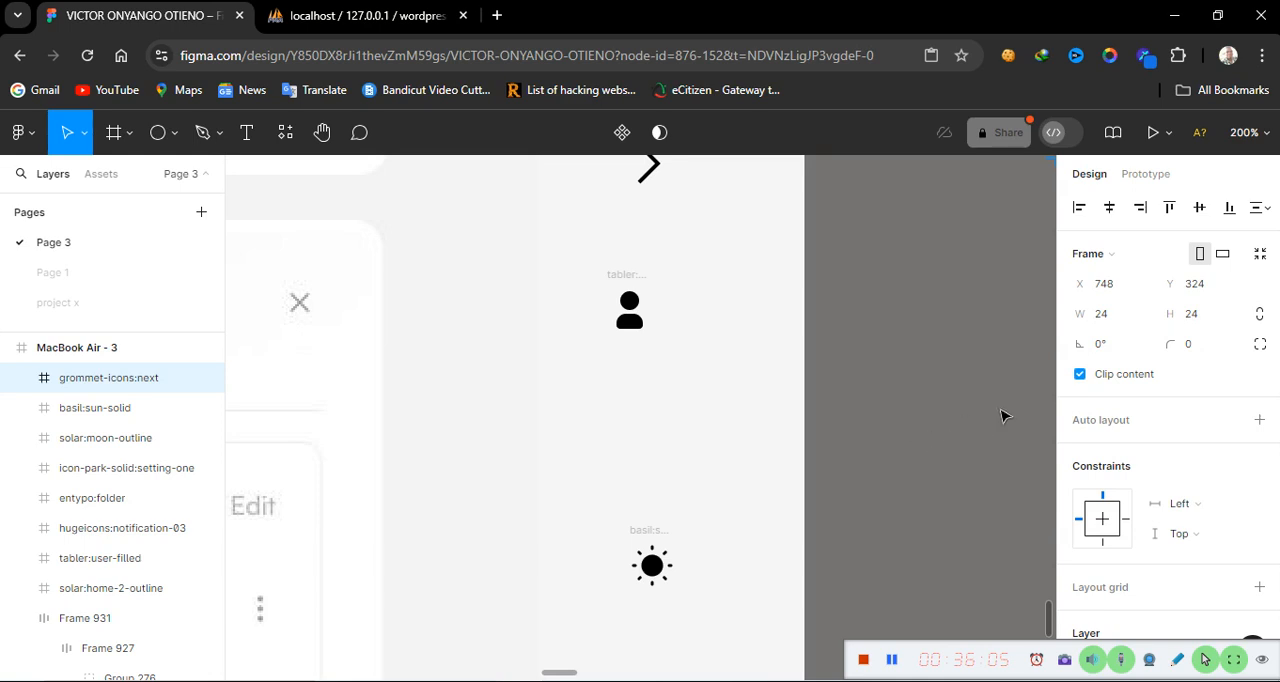
pyautogui.hscroll(5, 1003, 416)
pyautogui.hscroll(-3, 1003, 416)
pyautogui.scroll(1, 1003, 417)
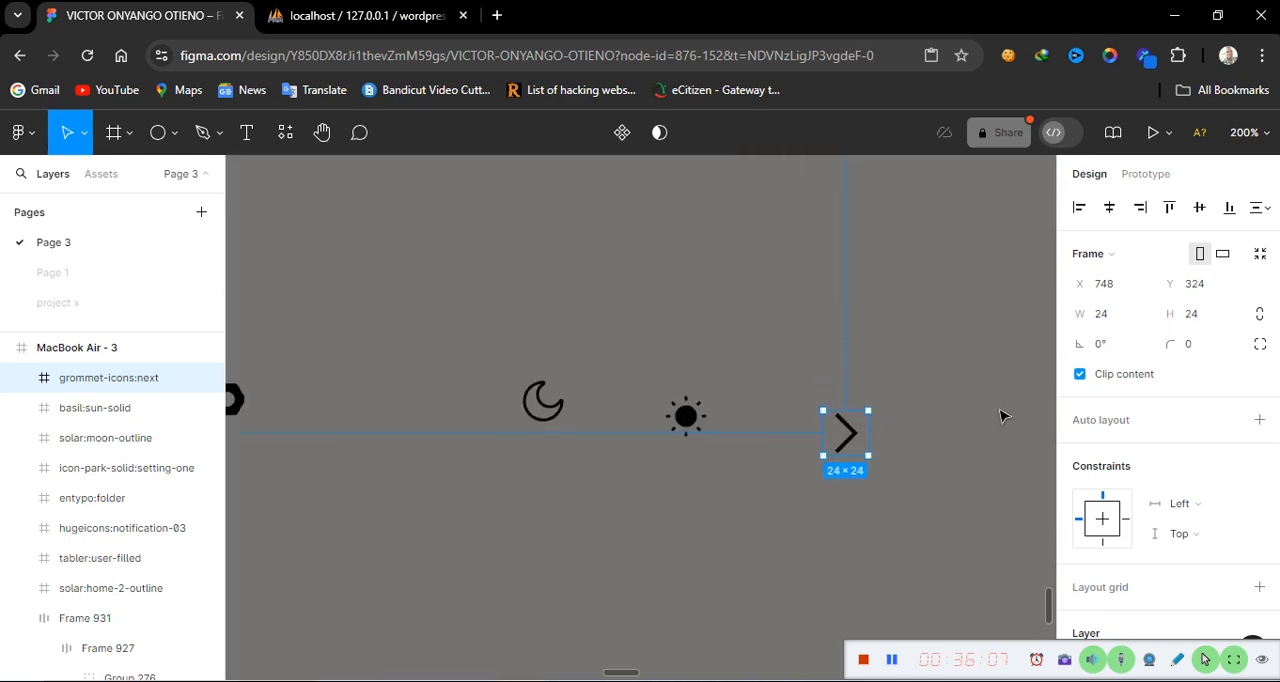
pyautogui.hscroll(-10, 503, 526)
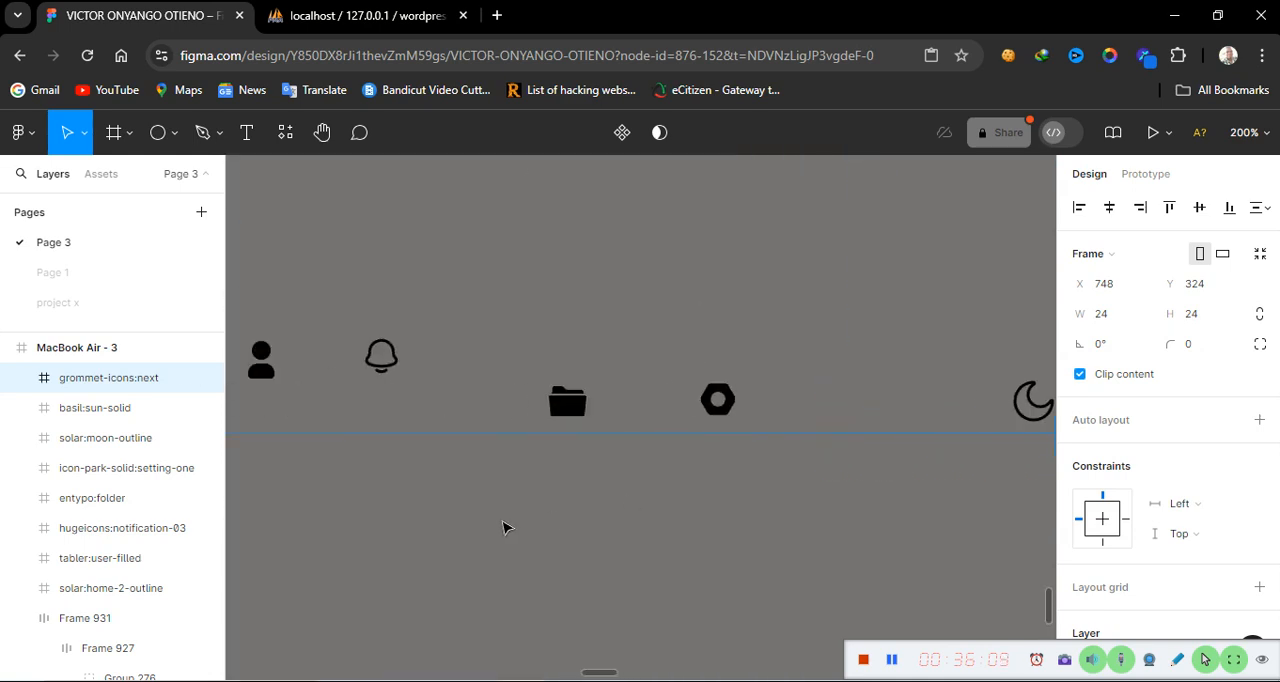
pyautogui.hscroll(10, 503, 527)
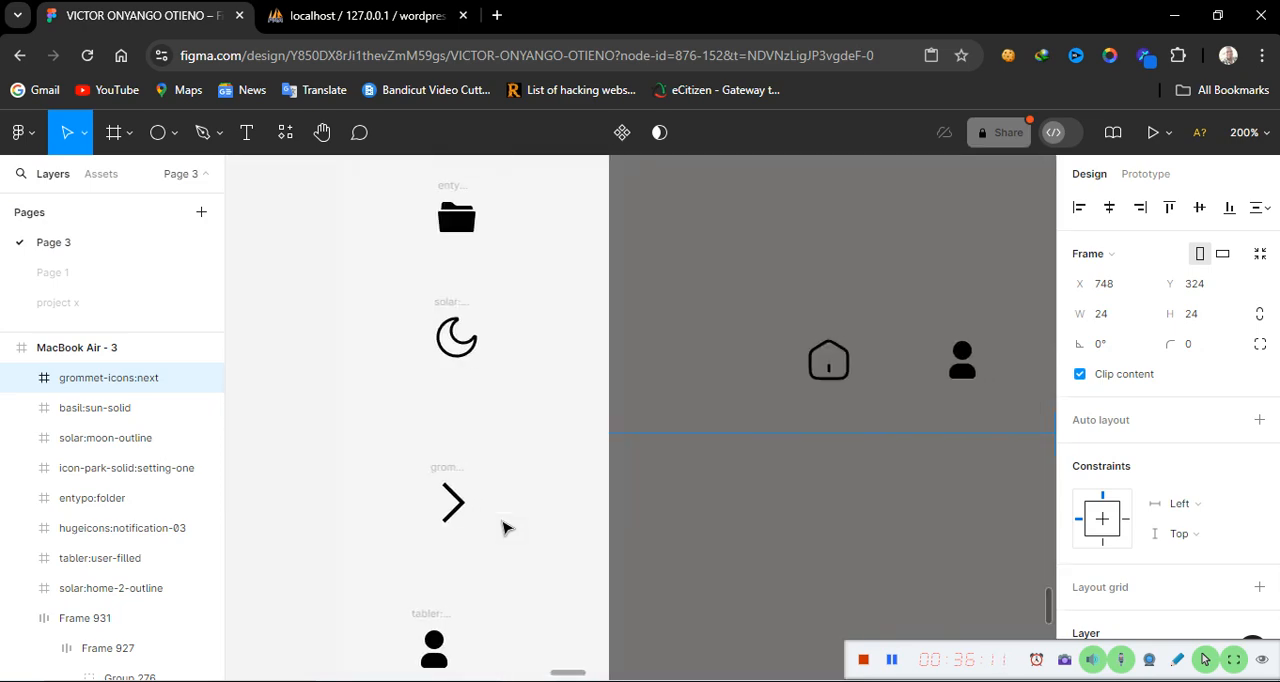
pyautogui.scroll(2, 503, 527)
pyautogui.hscroll(4, 503, 527)
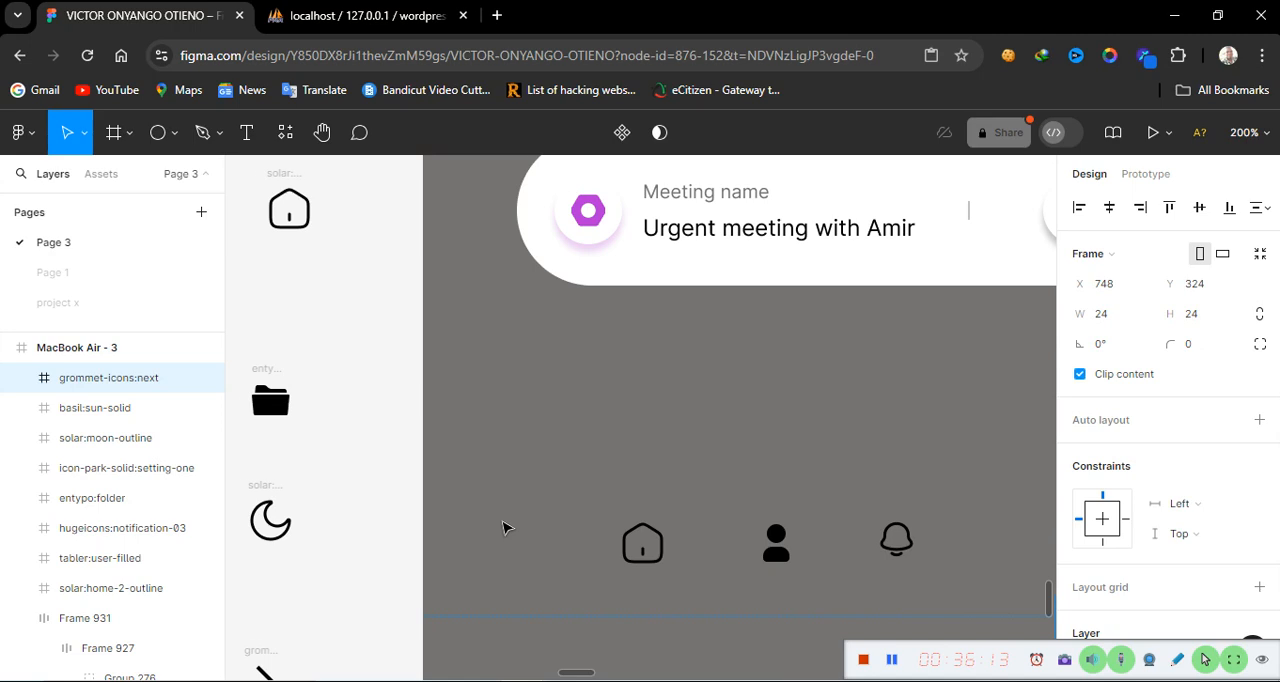
pyautogui.hscroll(5, 503, 527)
pyautogui.hscroll(-8, 503, 527)
pyautogui.hscroll(1, 503, 527)
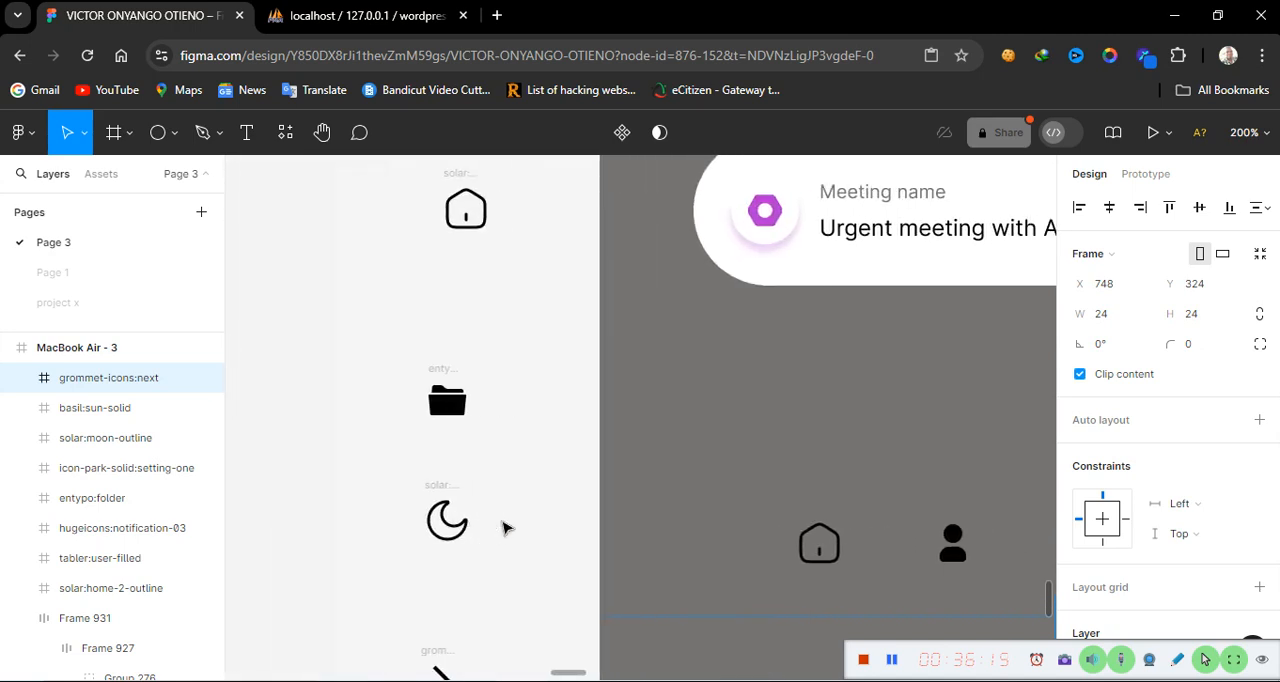
pyautogui.hscroll(4, 503, 527)
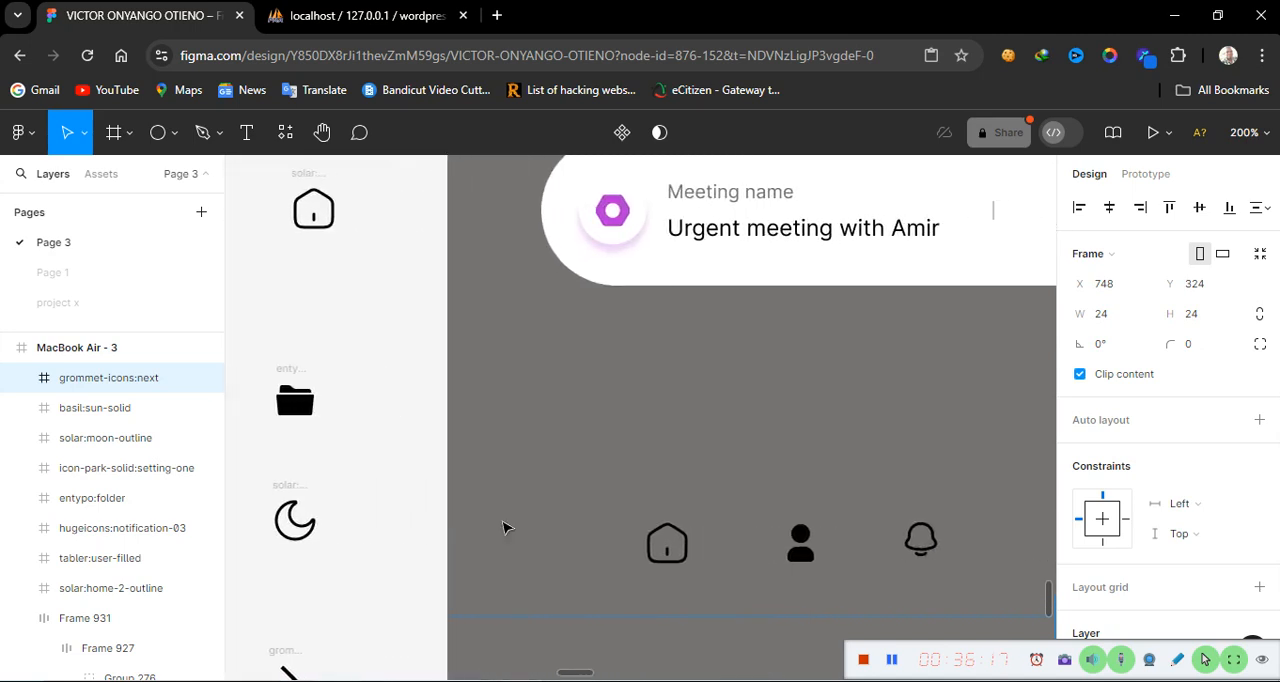
pyautogui.hscroll(6, 503, 527)
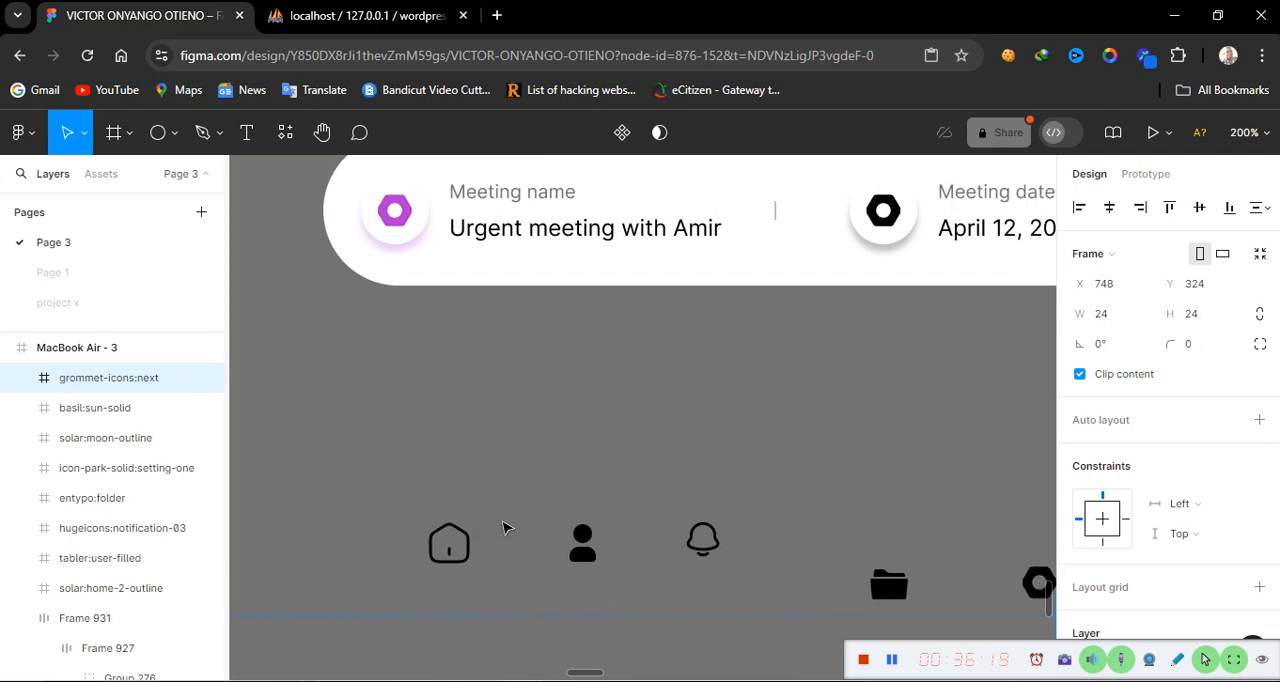
pyautogui.click(703, 541)
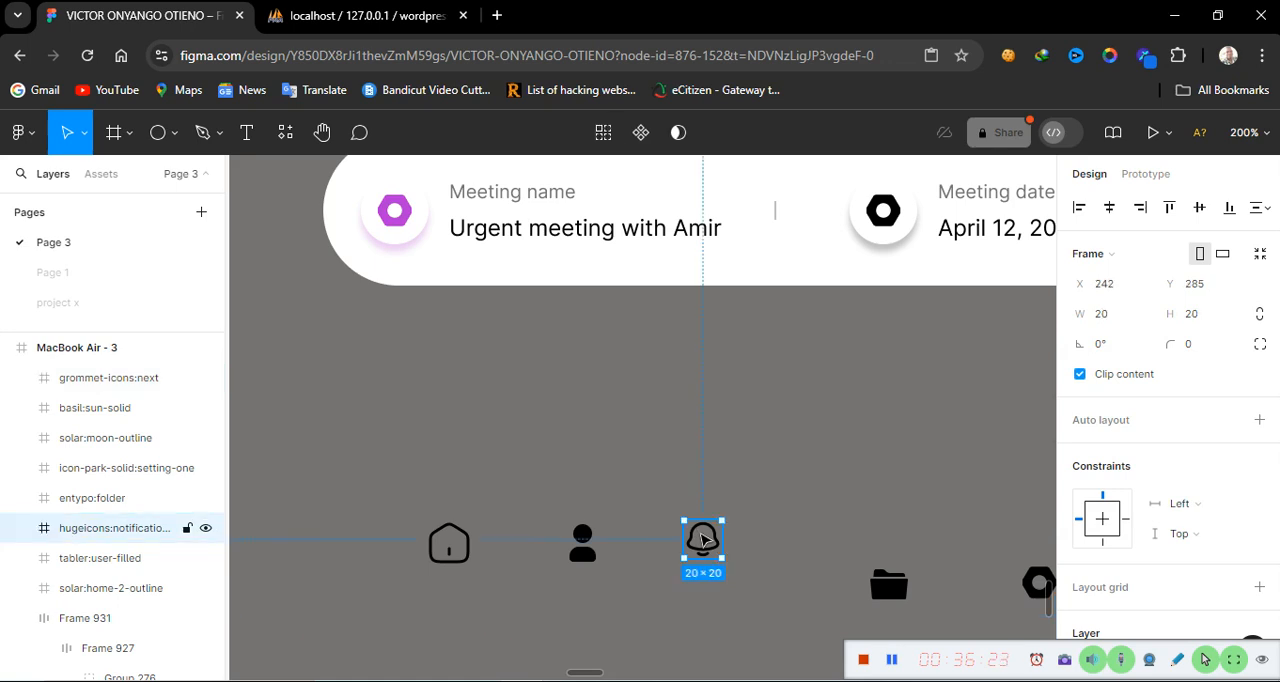
pyautogui.click(163, 140)
pyautogui.click(776, 412)
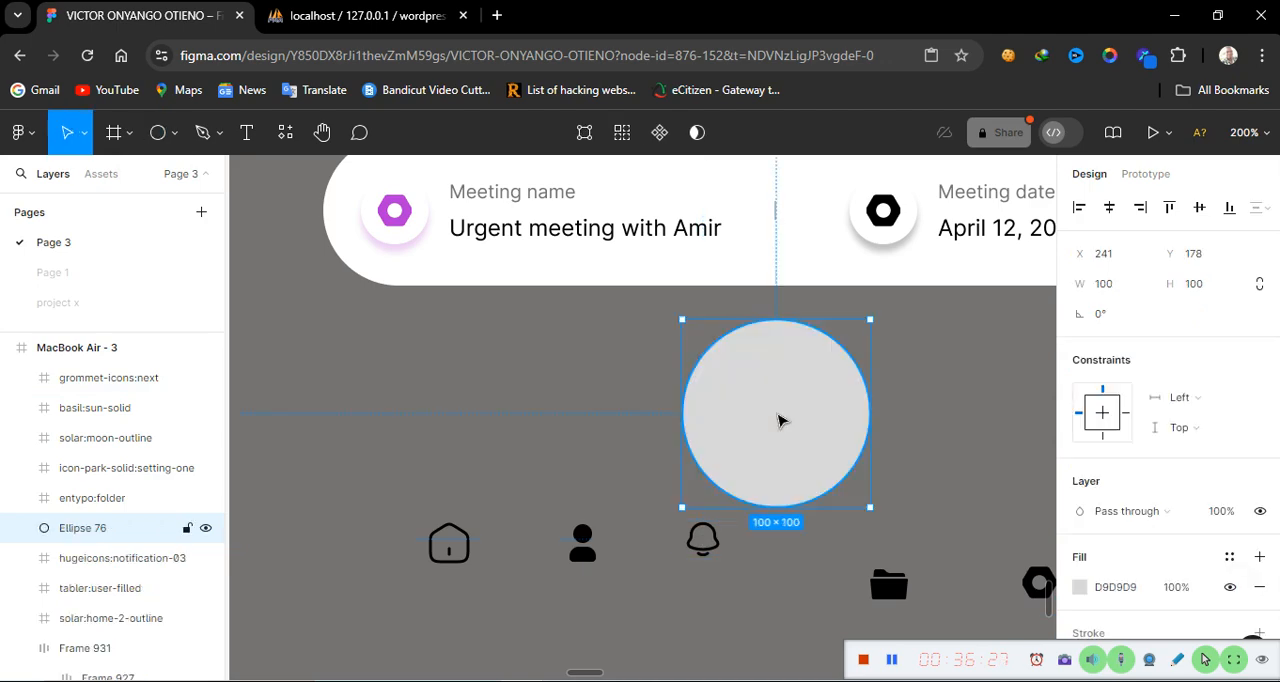
# Resize the ellipse above the notification icon to 40 × 40
pyautogui.click(703, 540)
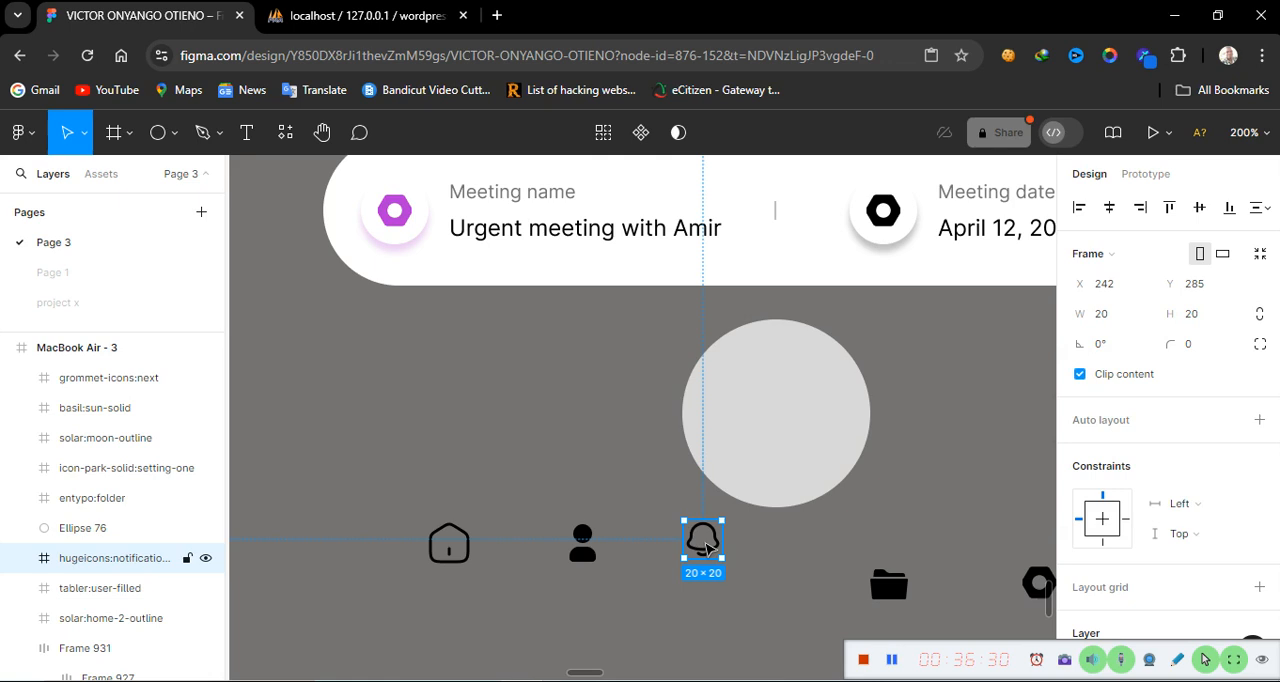
pyautogui.click(814, 409)
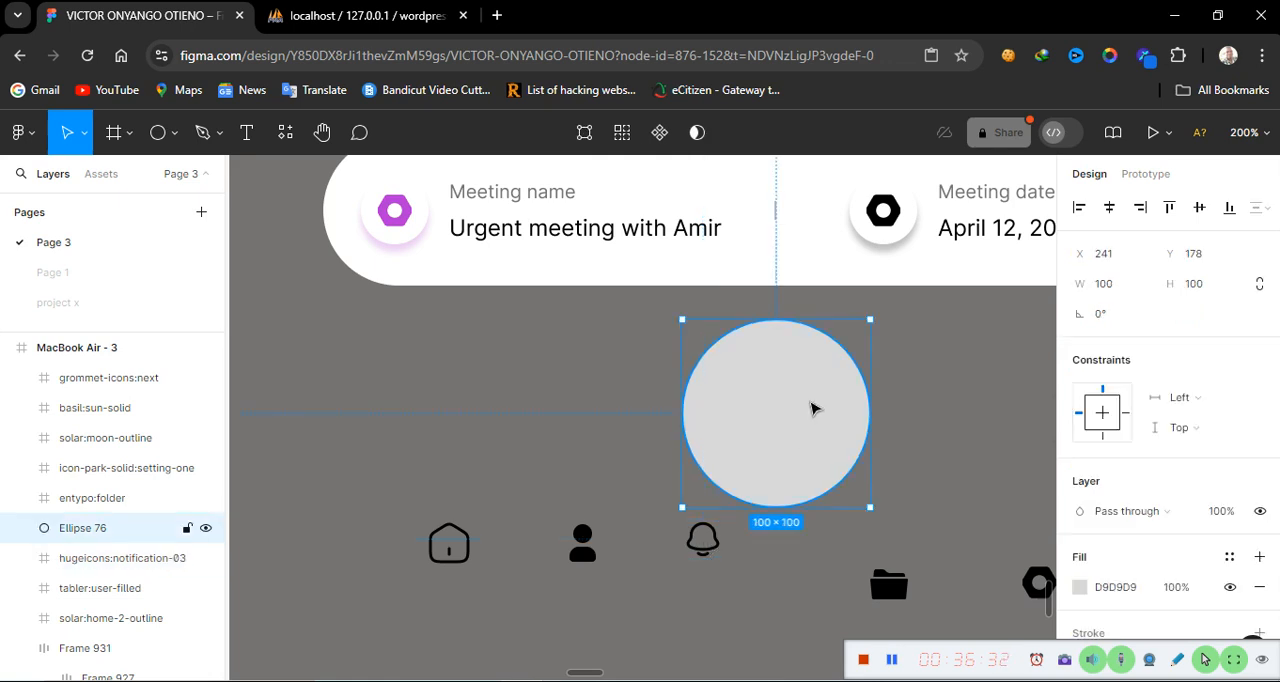
pyautogui.click(1121, 285)
pyautogui.write('40')
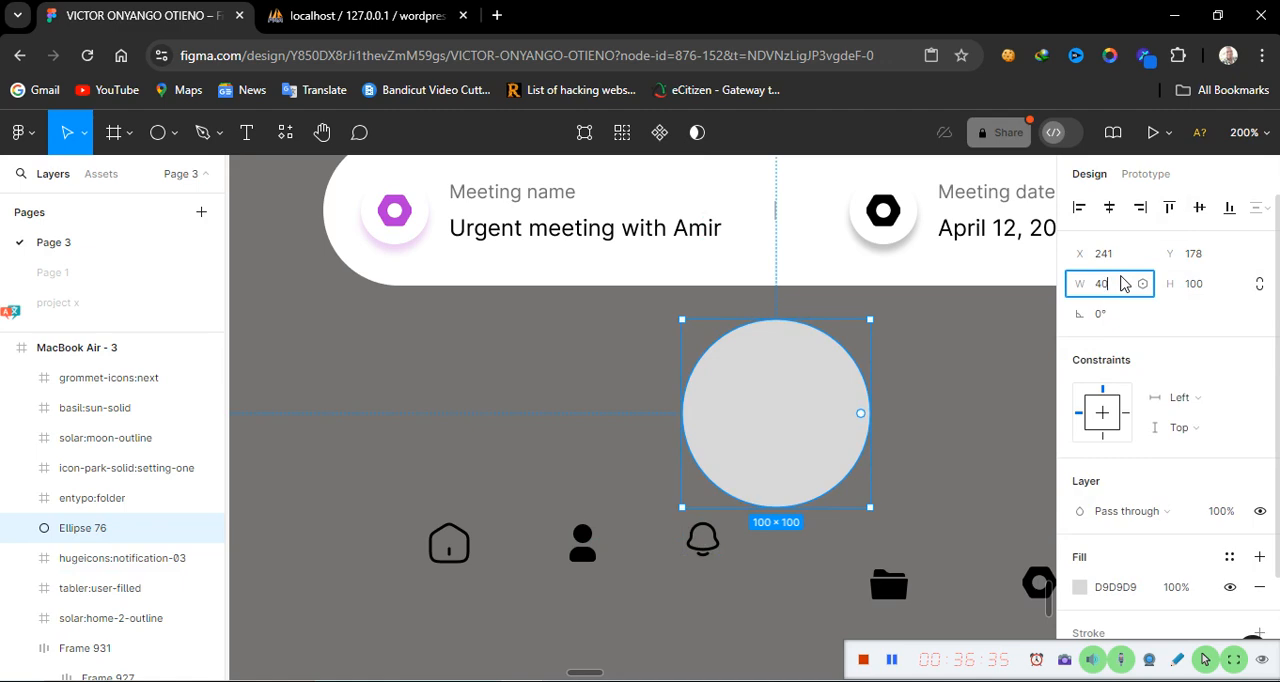
pyautogui.click(1205, 285)
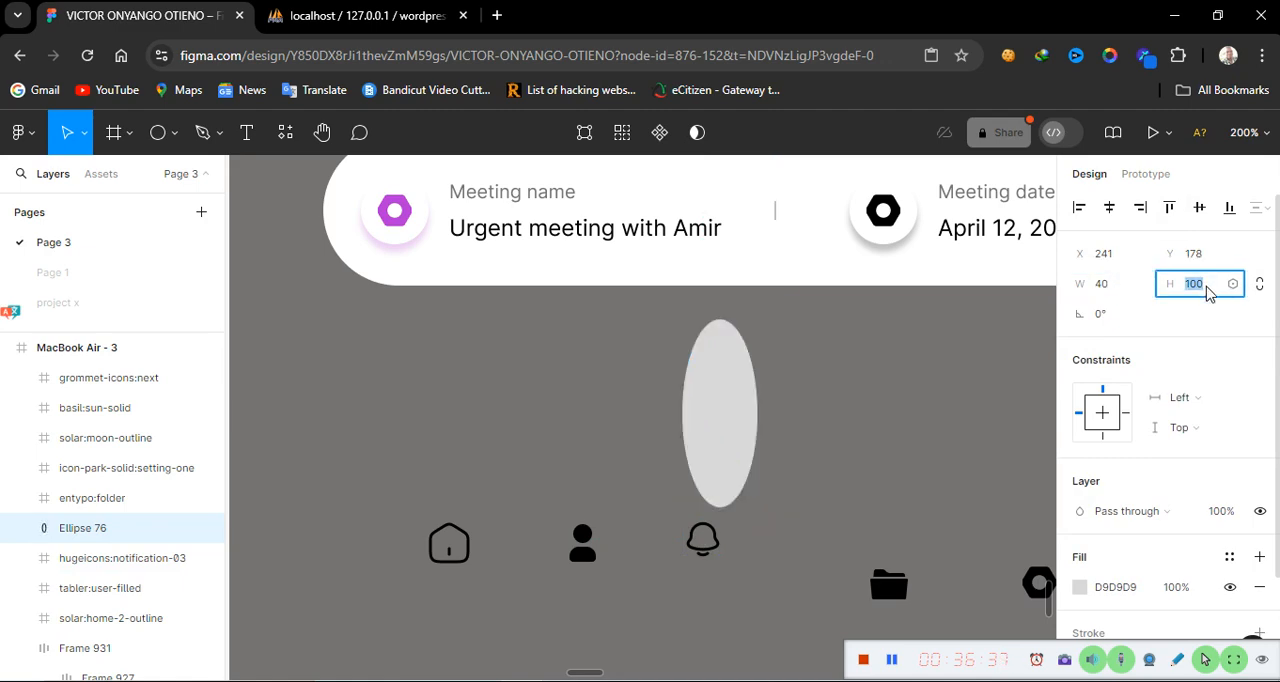
pyautogui.write('40')
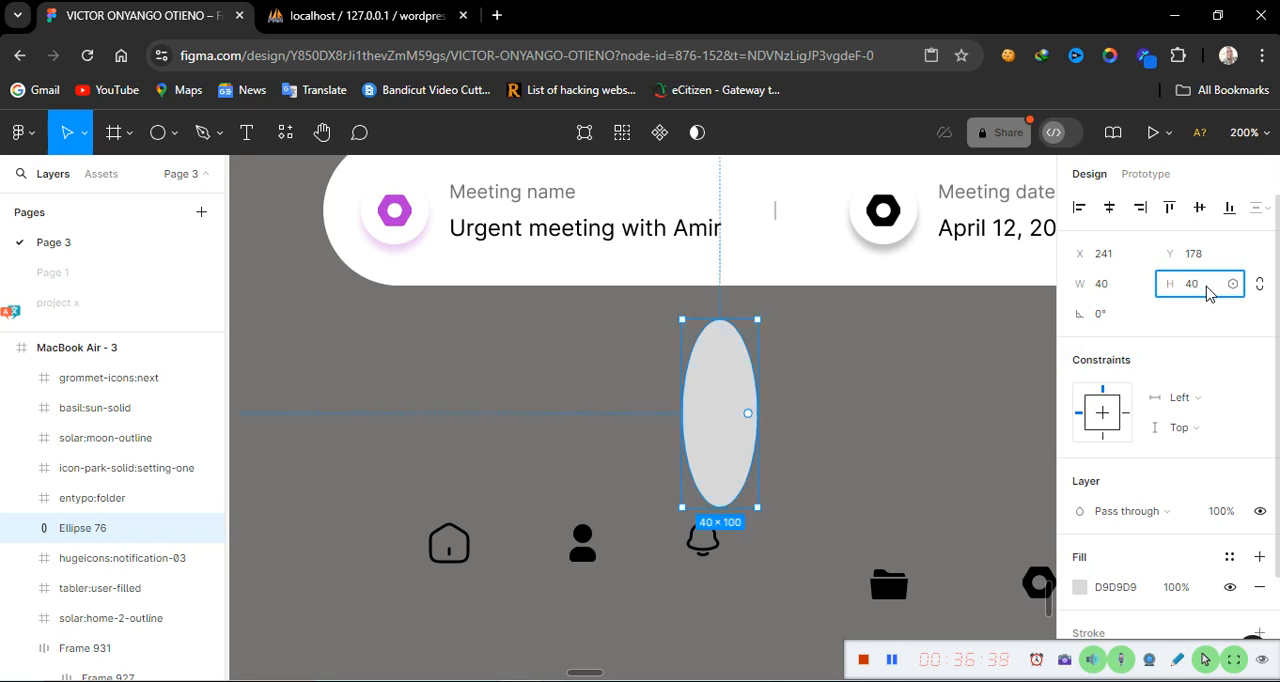
pyautogui.press('Return')
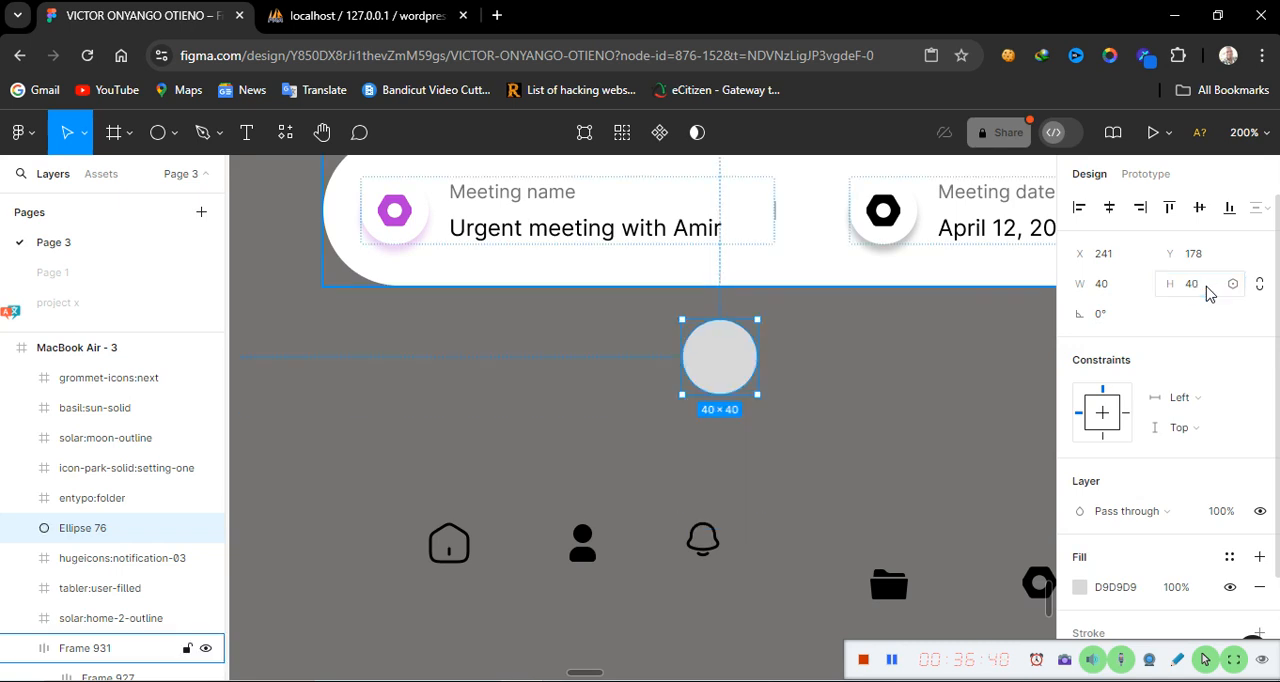
# Set the ellipse's fill colour to FFFFFF
pyautogui.click(1146, 590)
pyautogui.write('f')
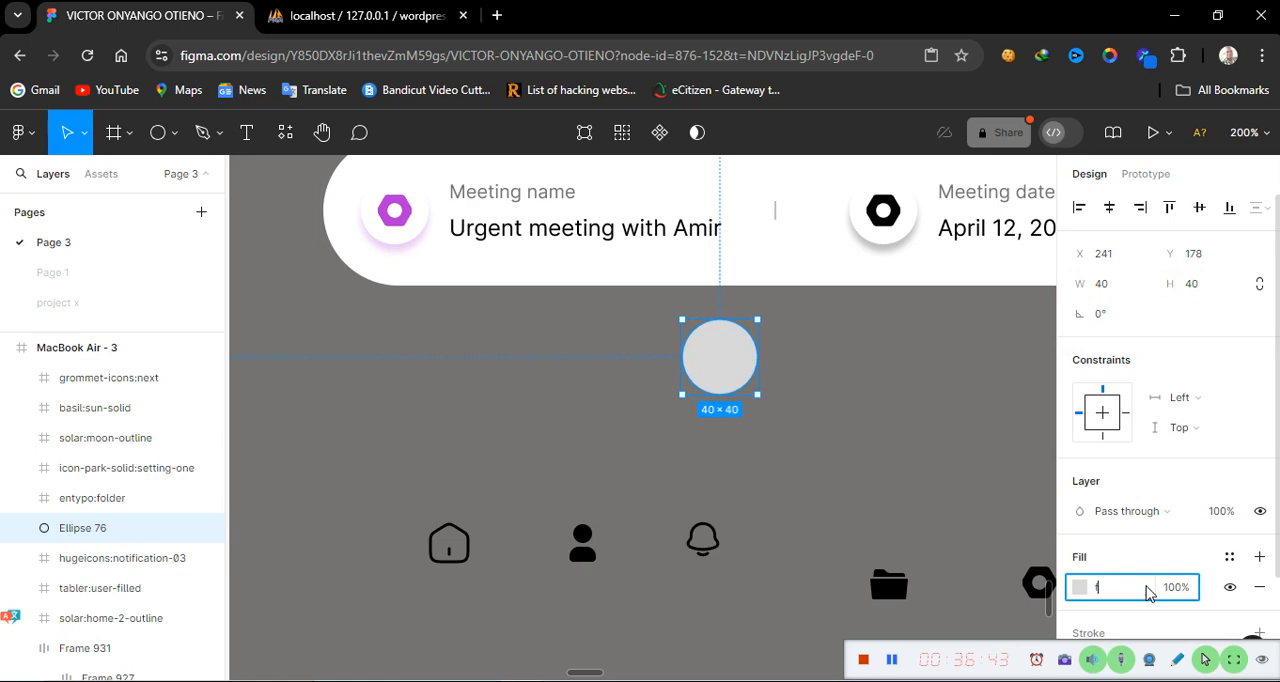
pyautogui.write('fffff')
pyautogui.press('Return')
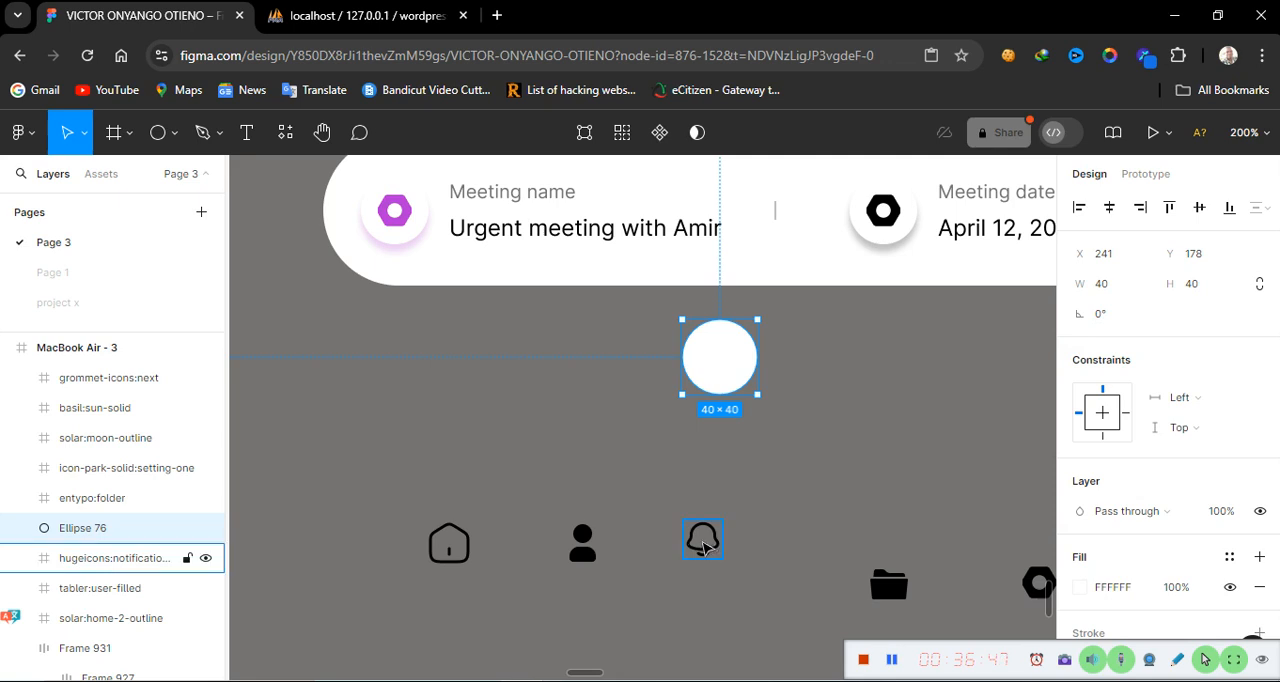
# Move the notification icon onto the white circle and bring it to the front
pyautogui.moveTo(703, 545); pyautogui.dragTo(716, 361)
pyautogui.click(716, 361)
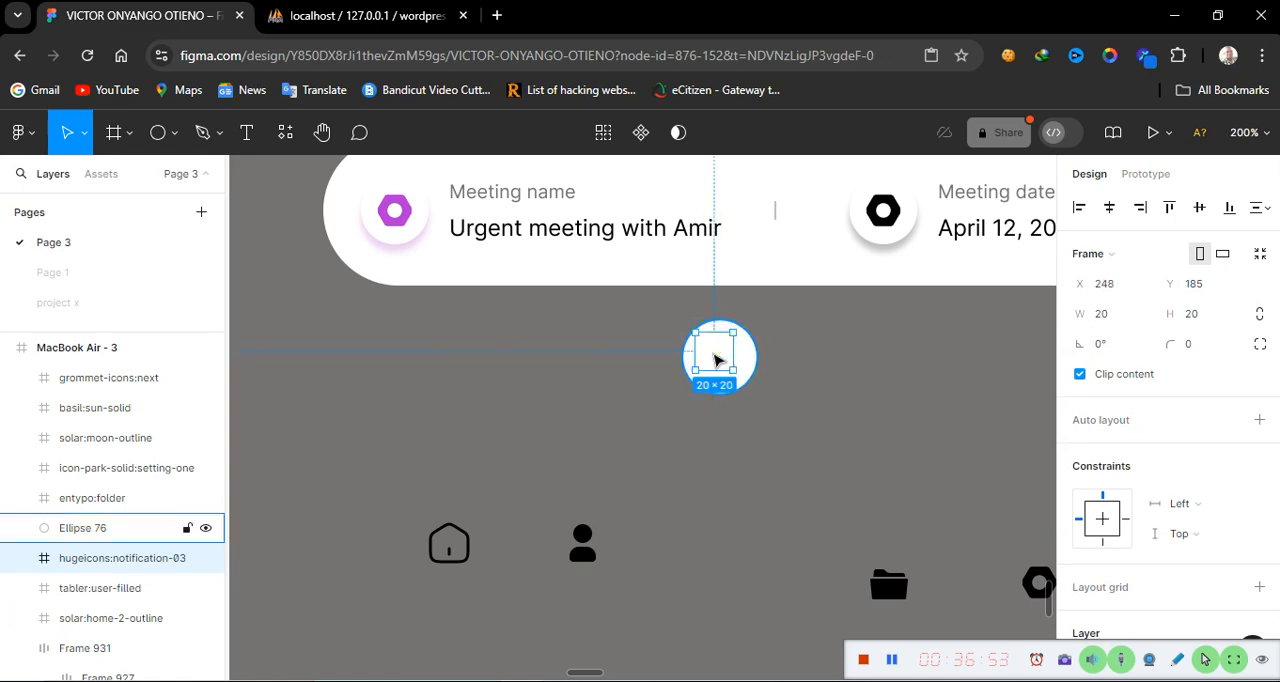
pyautogui.rightClick(716, 361)
pyautogui.moveTo(776, 273)
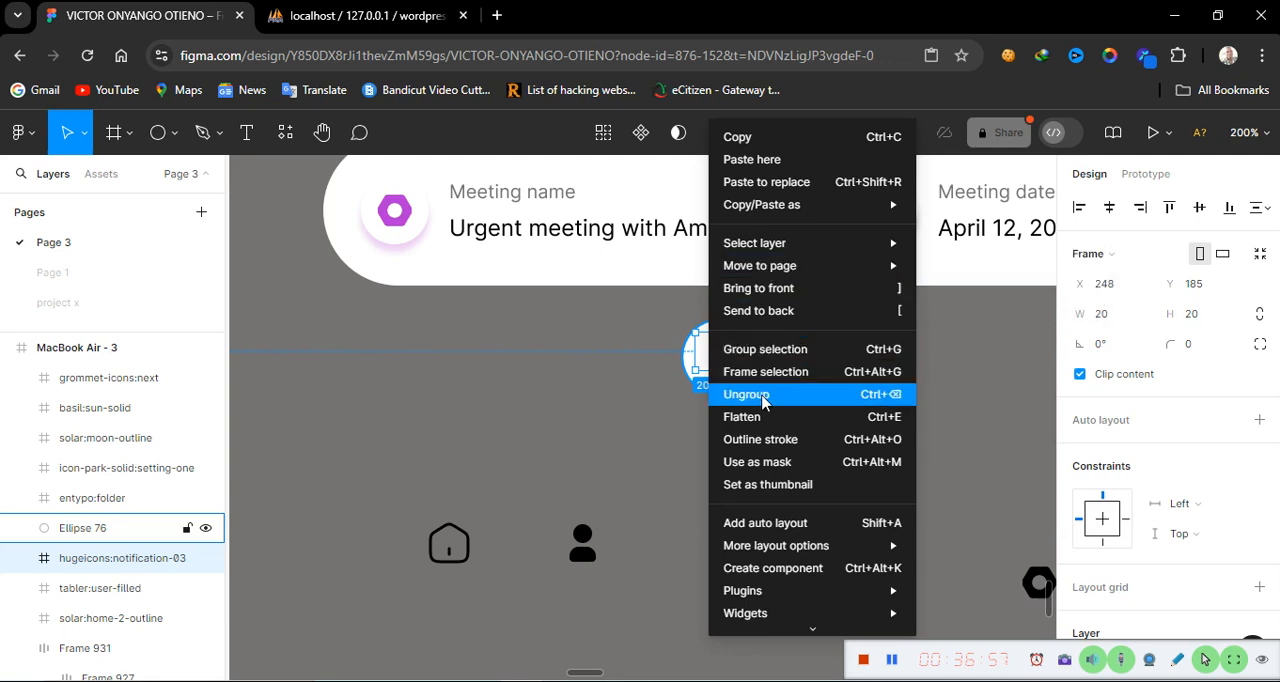
pyautogui.click(775, 292)
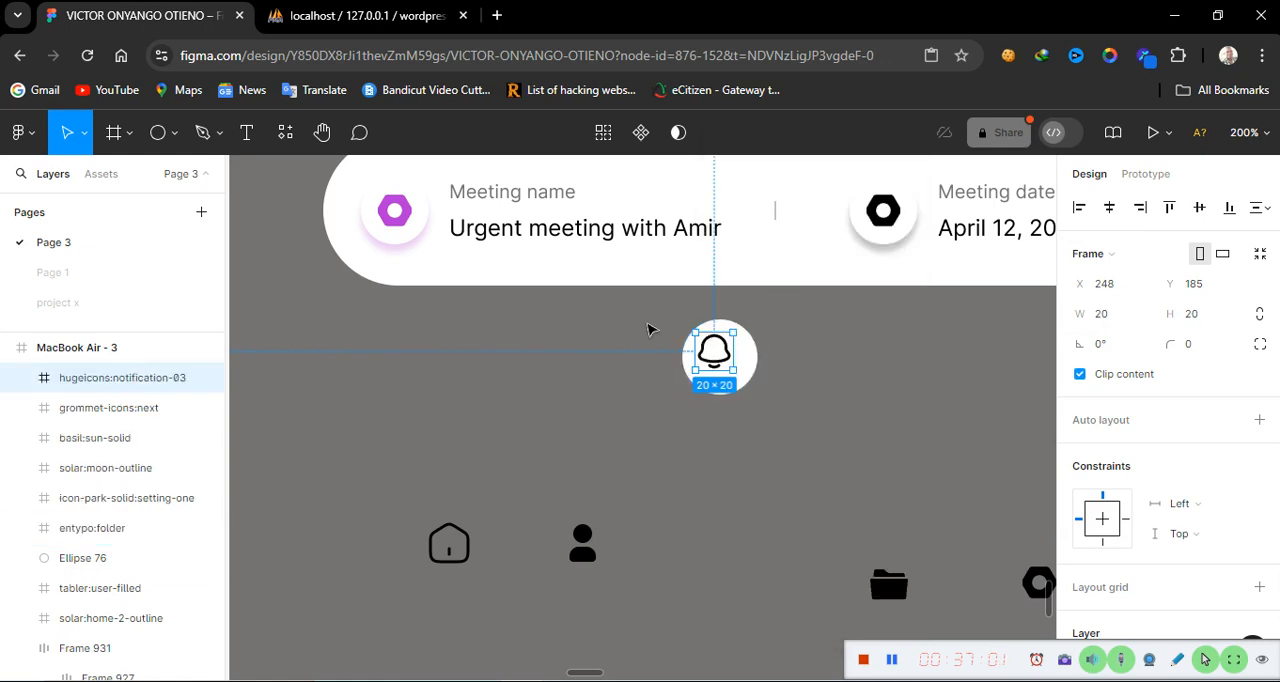
# Align the notification icon and the circle by their horizontal and vertical centres
pyautogui.click(650, 329)
pyautogui.moveTo(757, 356); pyautogui.dragTo(783, 418)
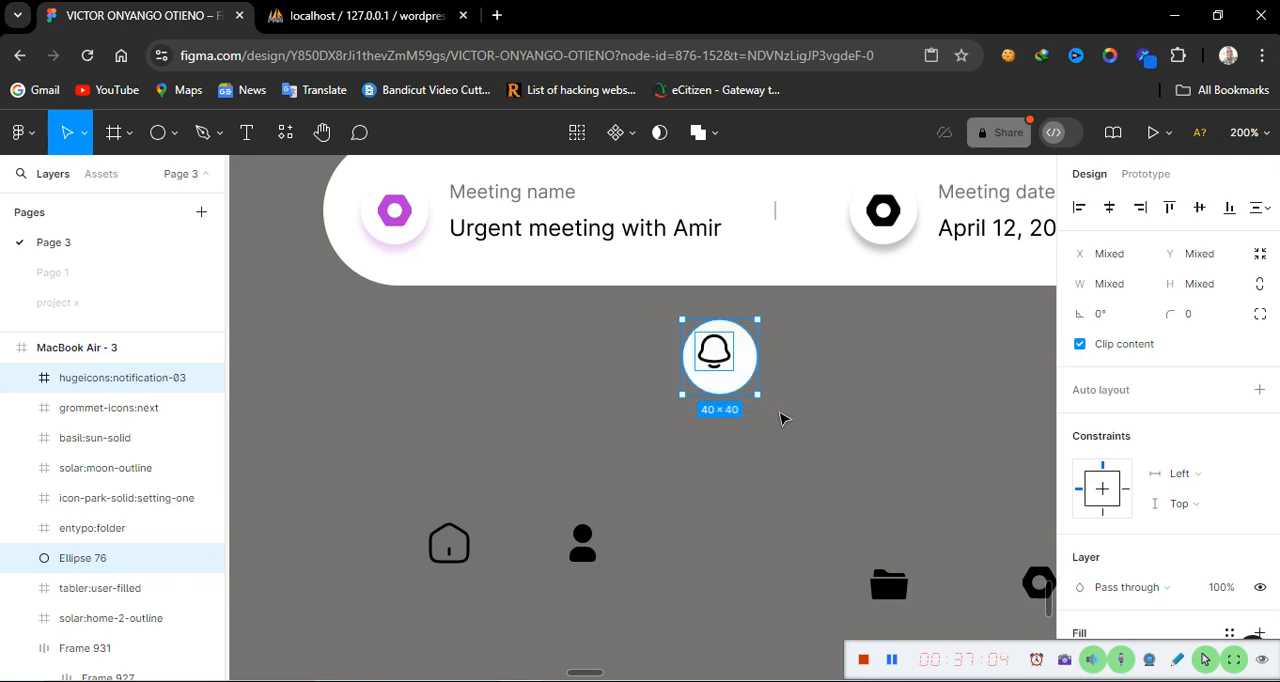
pyautogui.click(1108, 218)
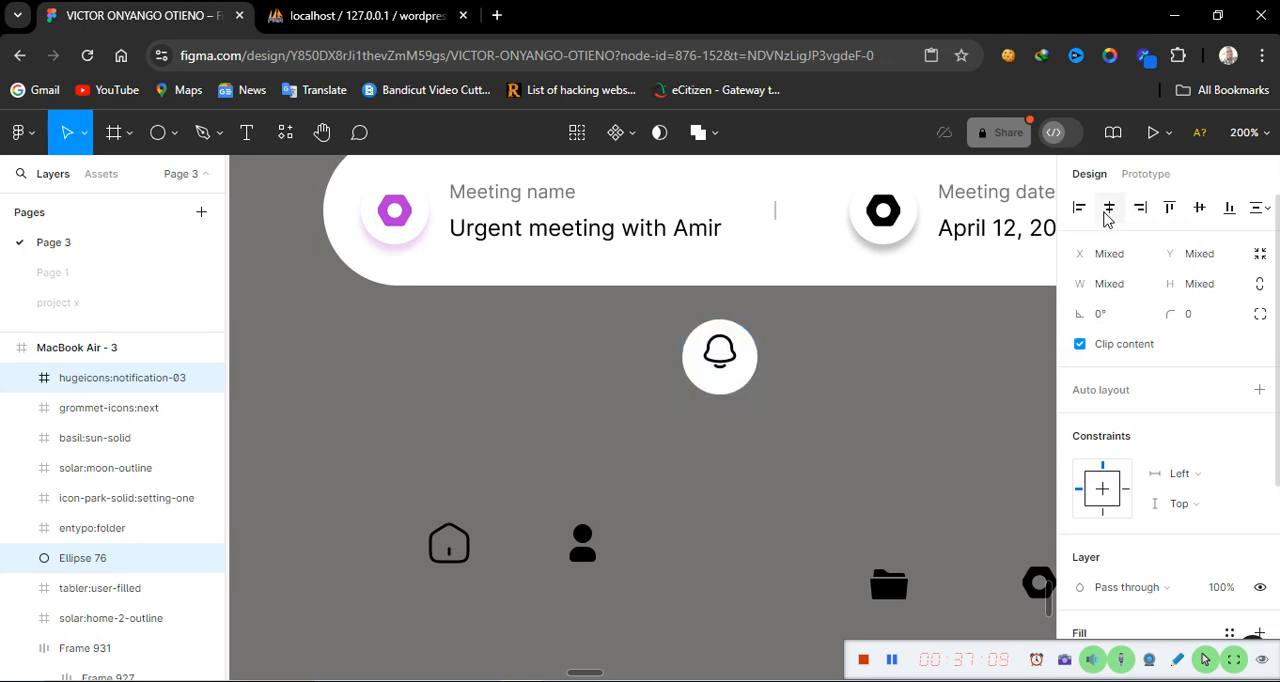
pyautogui.click(1201, 209)
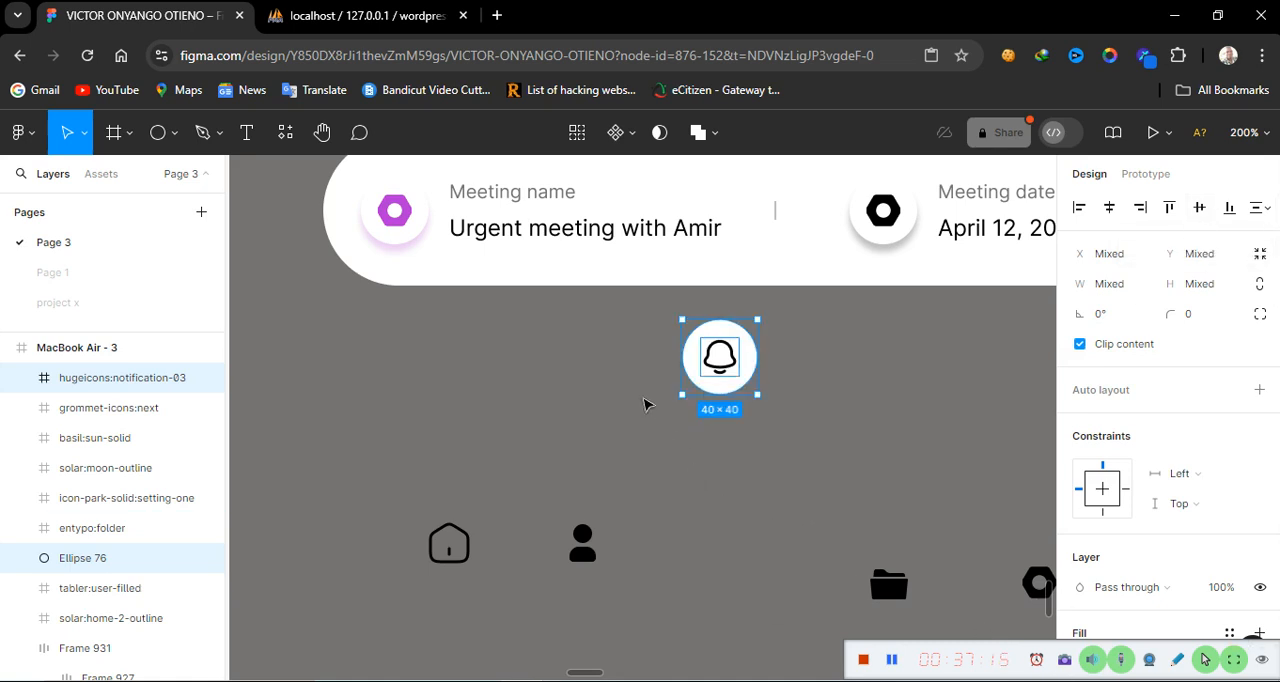
# Group the notification icon together with the white circle
pyautogui.click(722, 493)
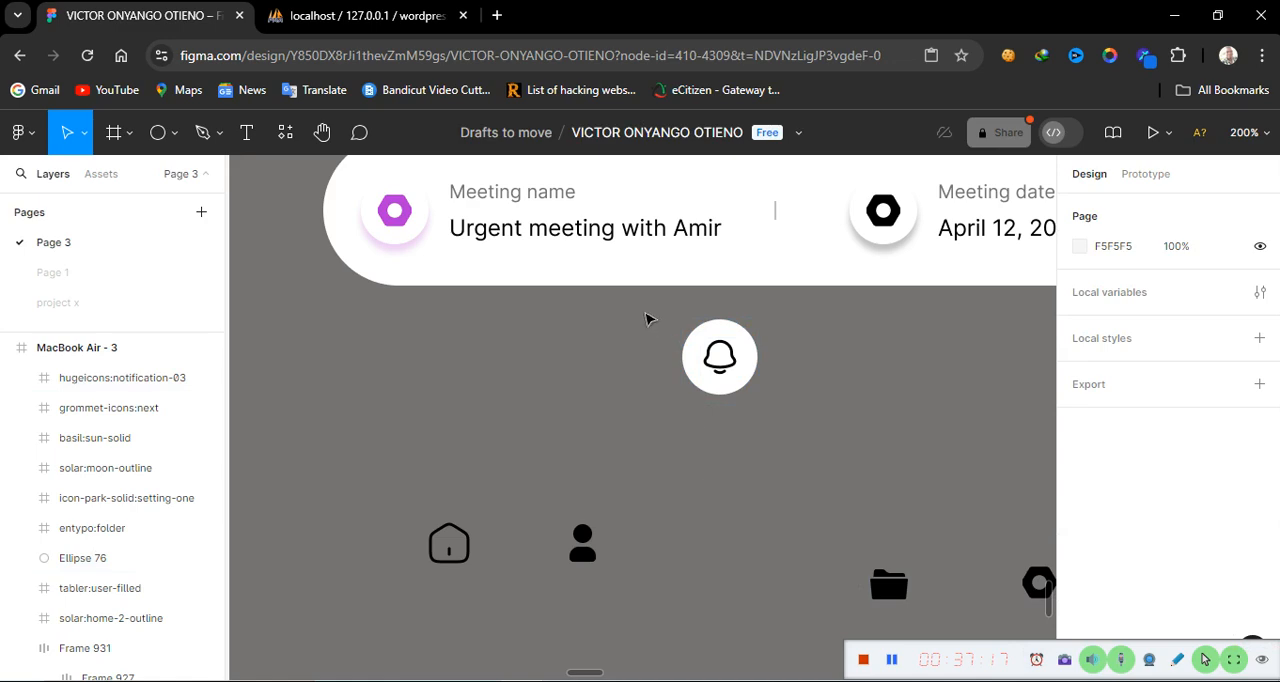
pyautogui.moveTo(646, 318); pyautogui.dragTo(783, 421)
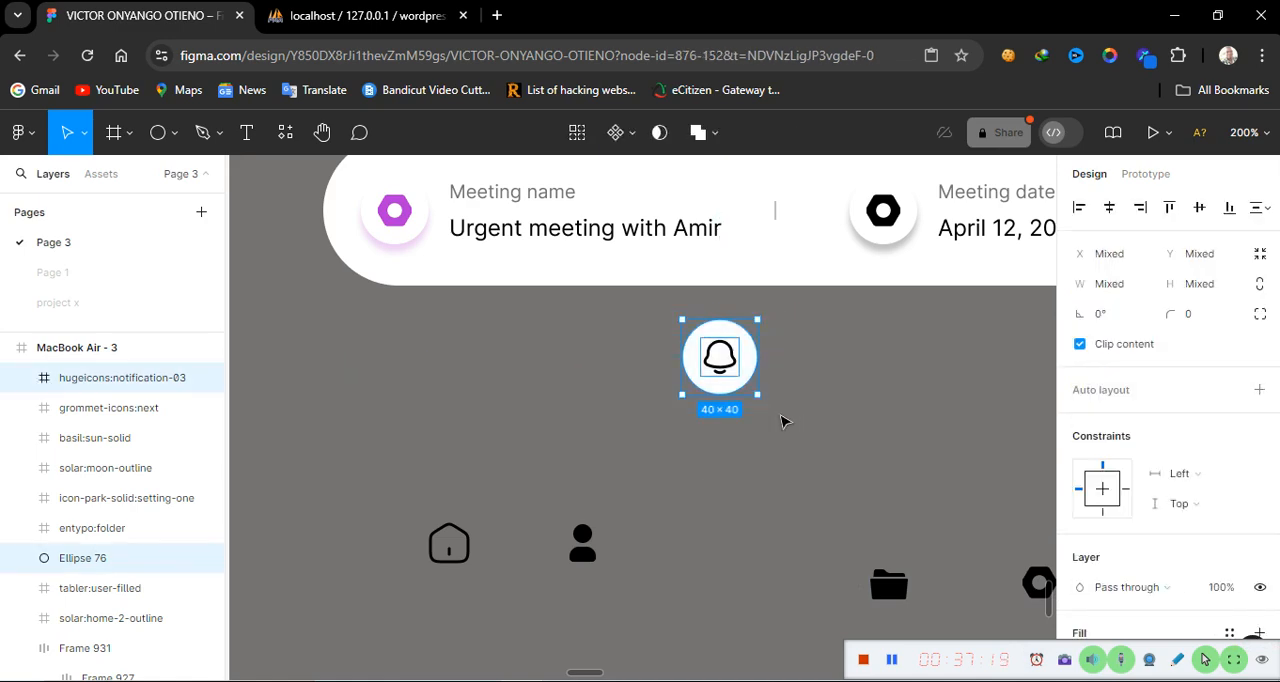
pyautogui.rightClick(715, 358)
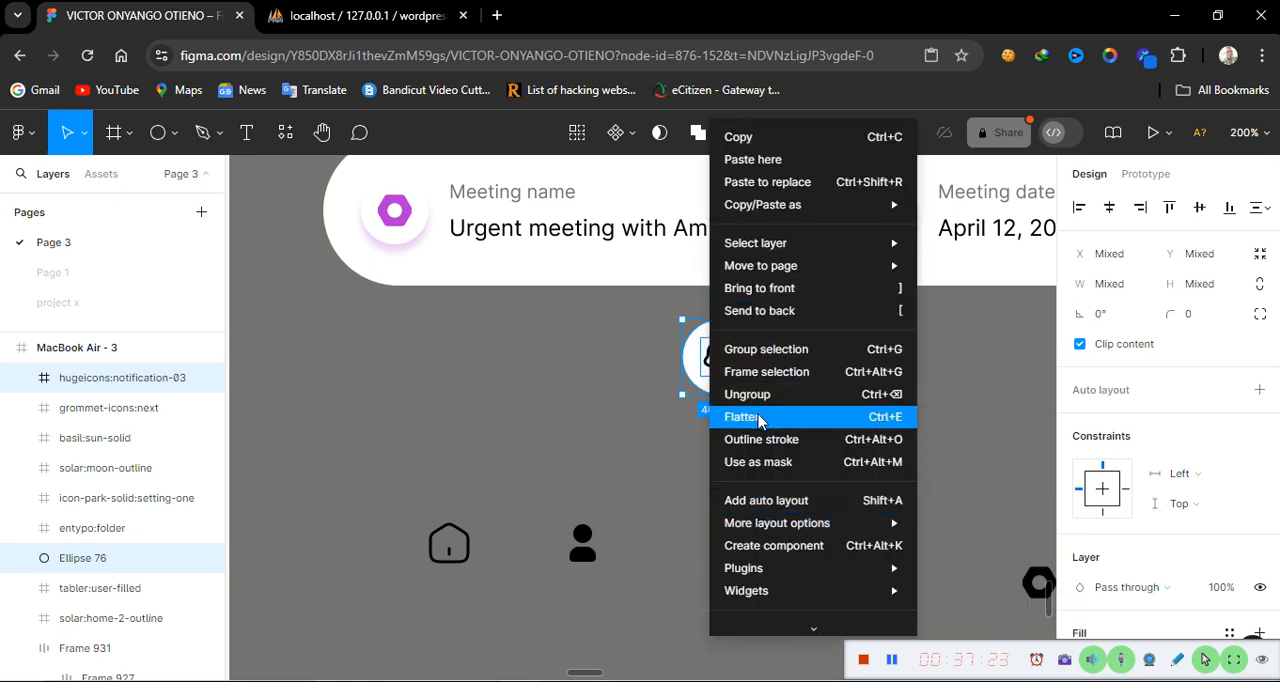
pyautogui.click(785, 350)
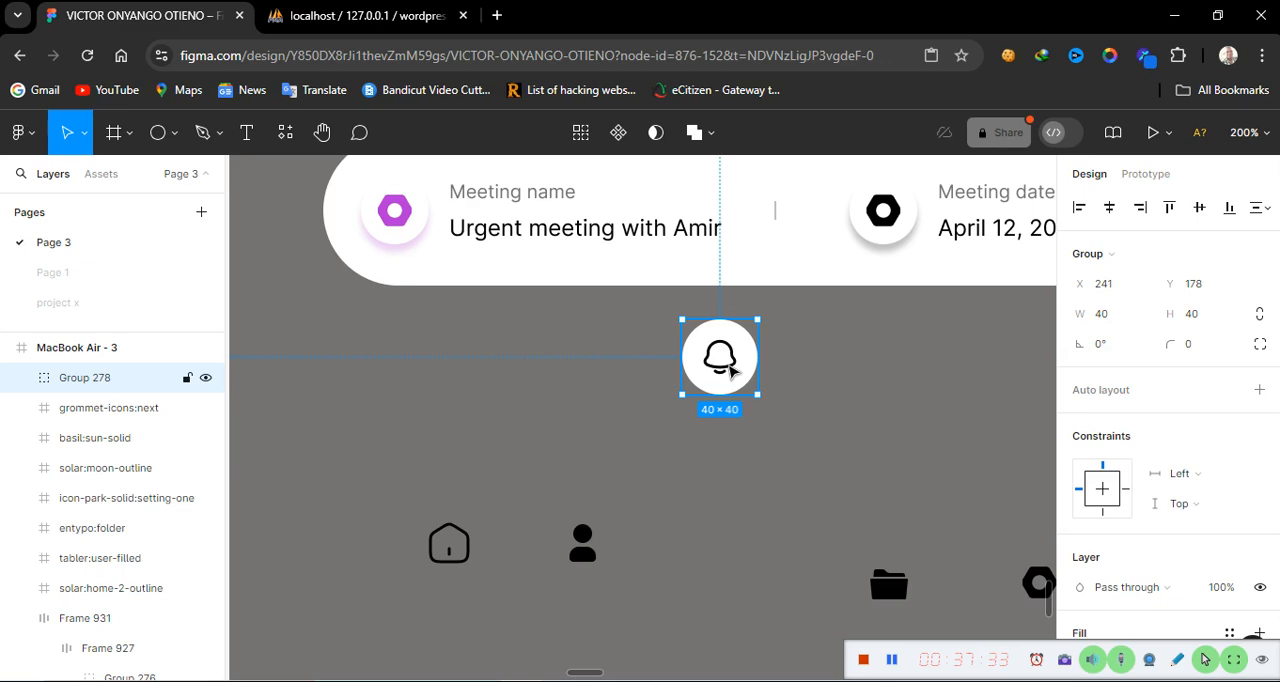
# Move the notification group, the user icon and the home icon up into one row below the header card
pyautogui.moveTo(730, 369); pyautogui.dragTo(724, 421)
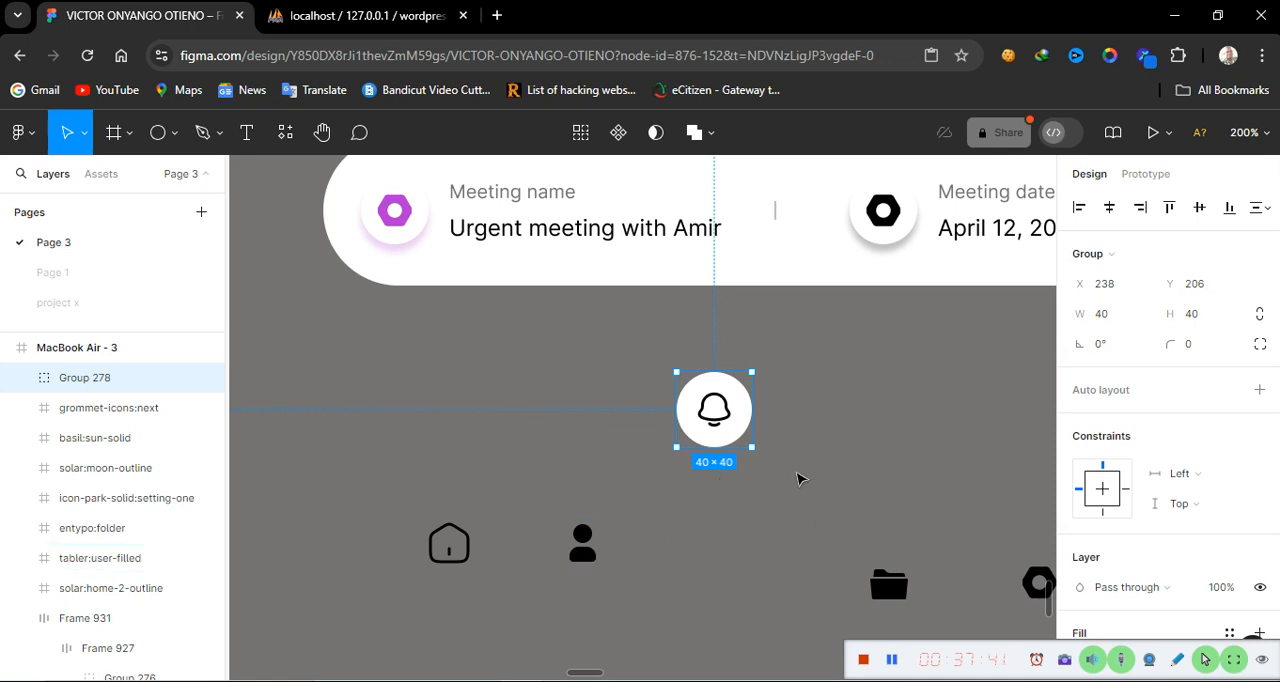
pyautogui.click(582, 550)
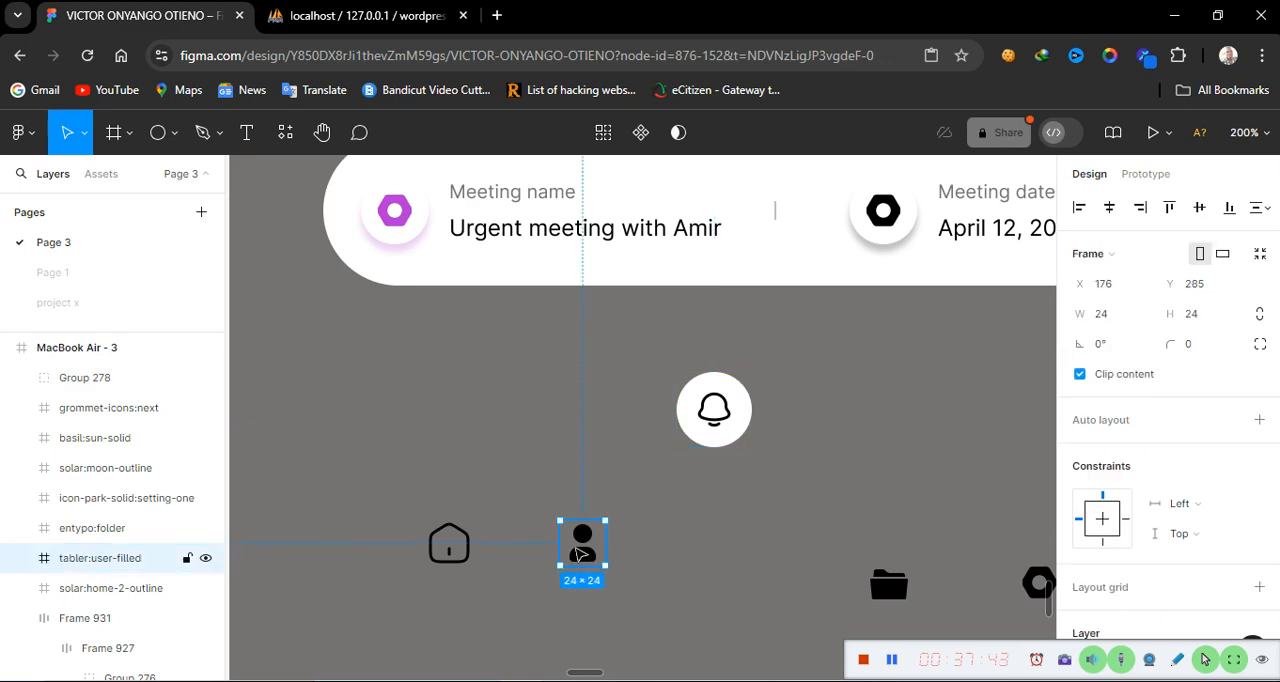
pyautogui.moveTo(578, 550); pyautogui.dragTo(600, 418)
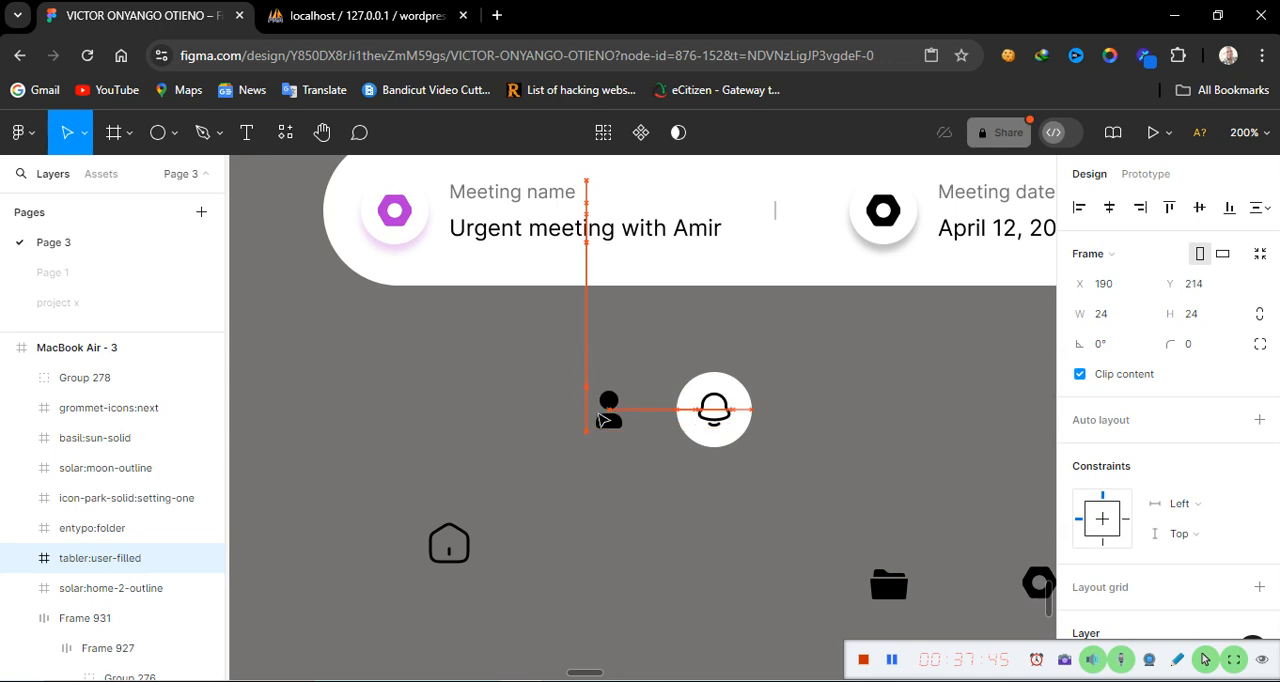
pyautogui.doubleClick(720, 415)
pyautogui.click(609, 410)
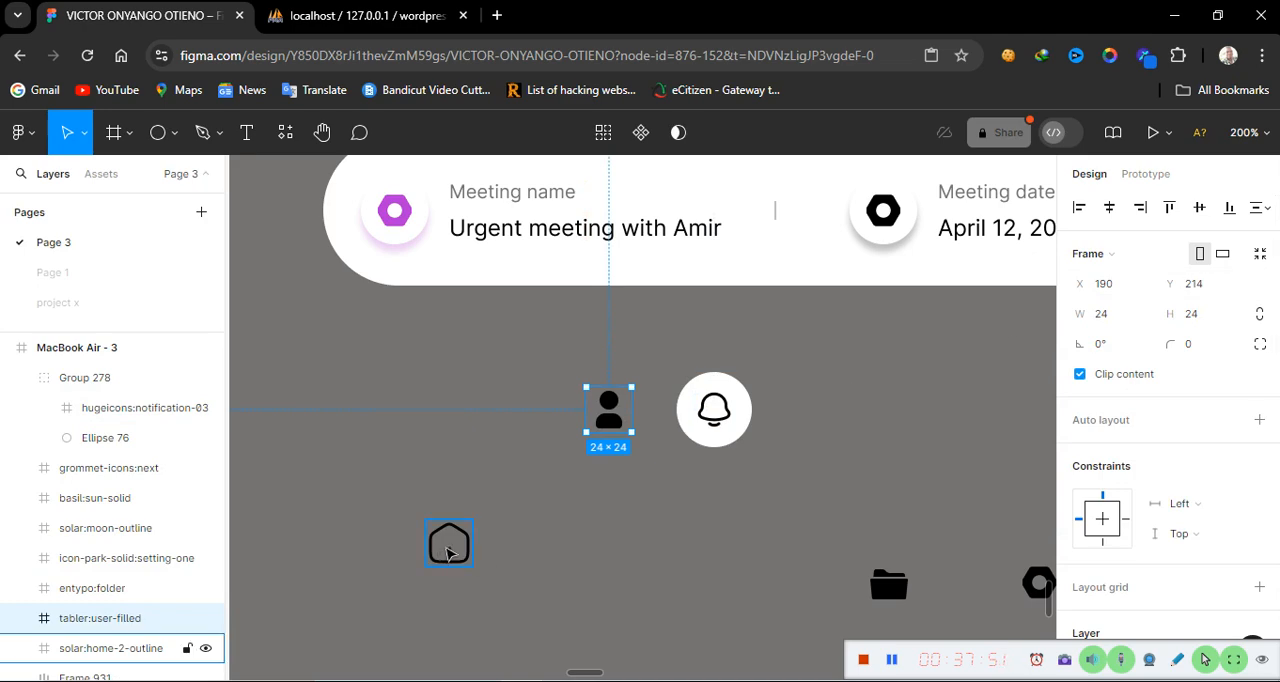
pyautogui.moveTo(450, 553); pyautogui.dragTo(483, 420)
# Move the folder icon into the row and resize it to 24 × 24
pyautogui.click(891, 586)
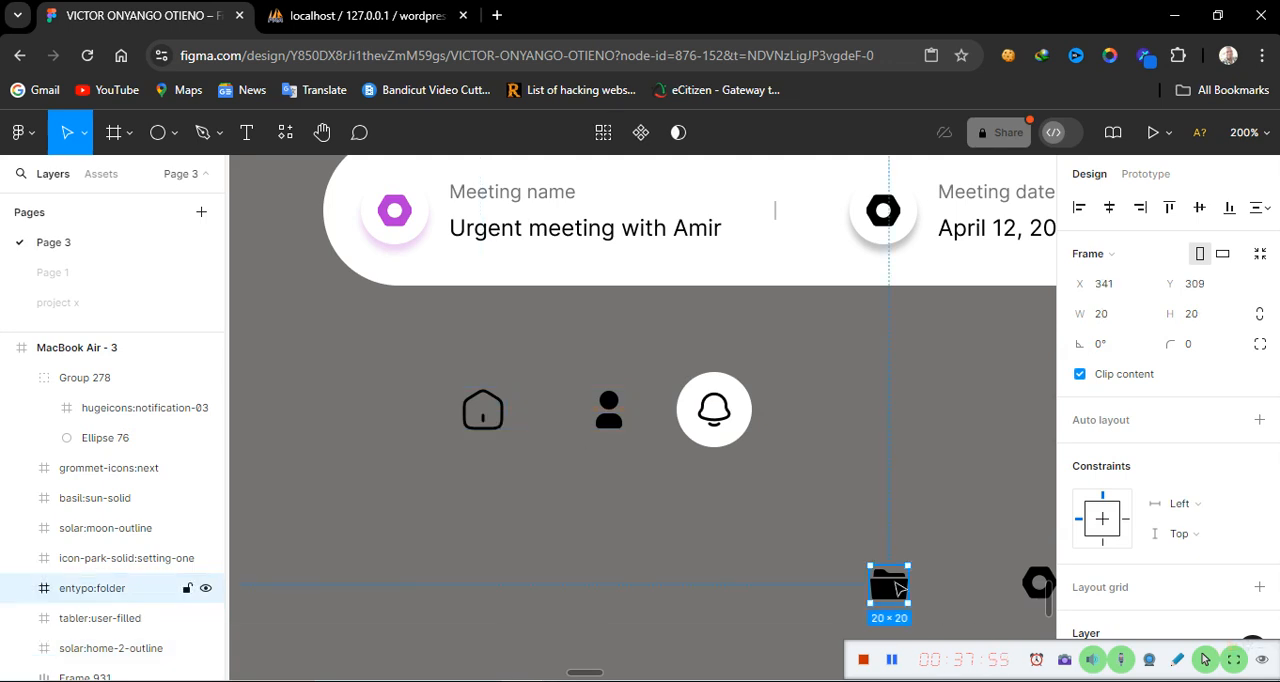
pyautogui.moveTo(897, 588); pyautogui.dragTo(885, 400)
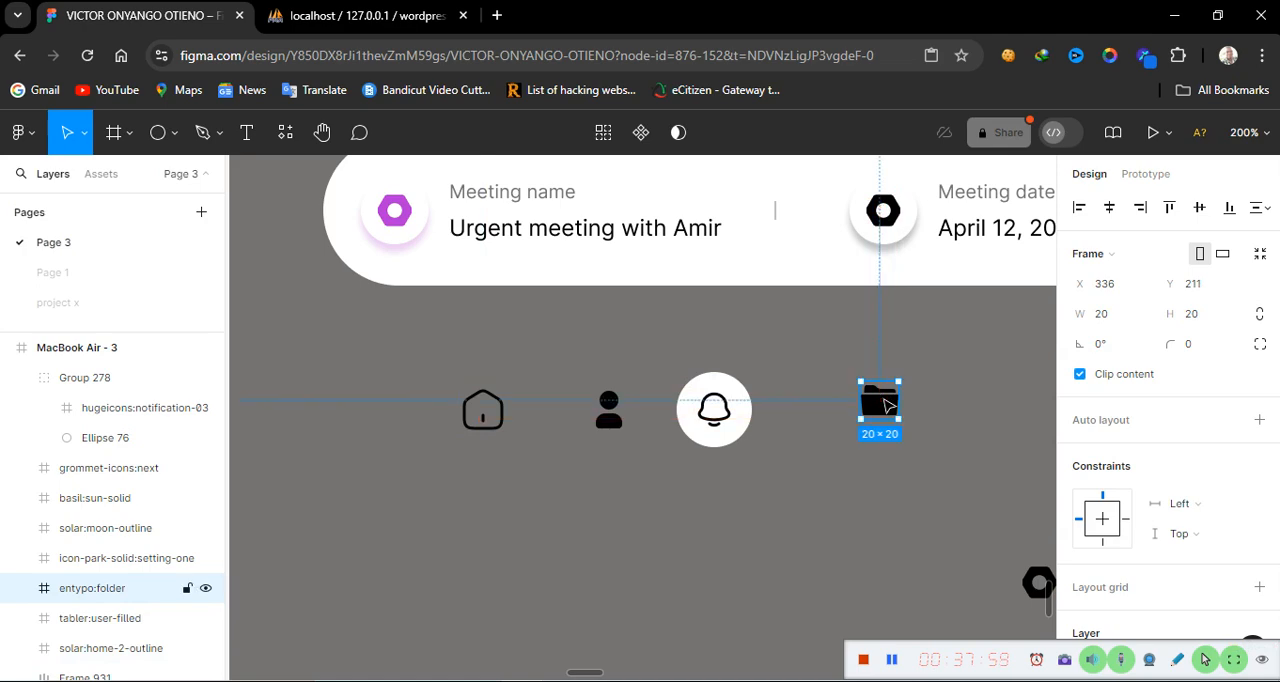
pyautogui.click(1125, 320)
pyautogui.write('24')
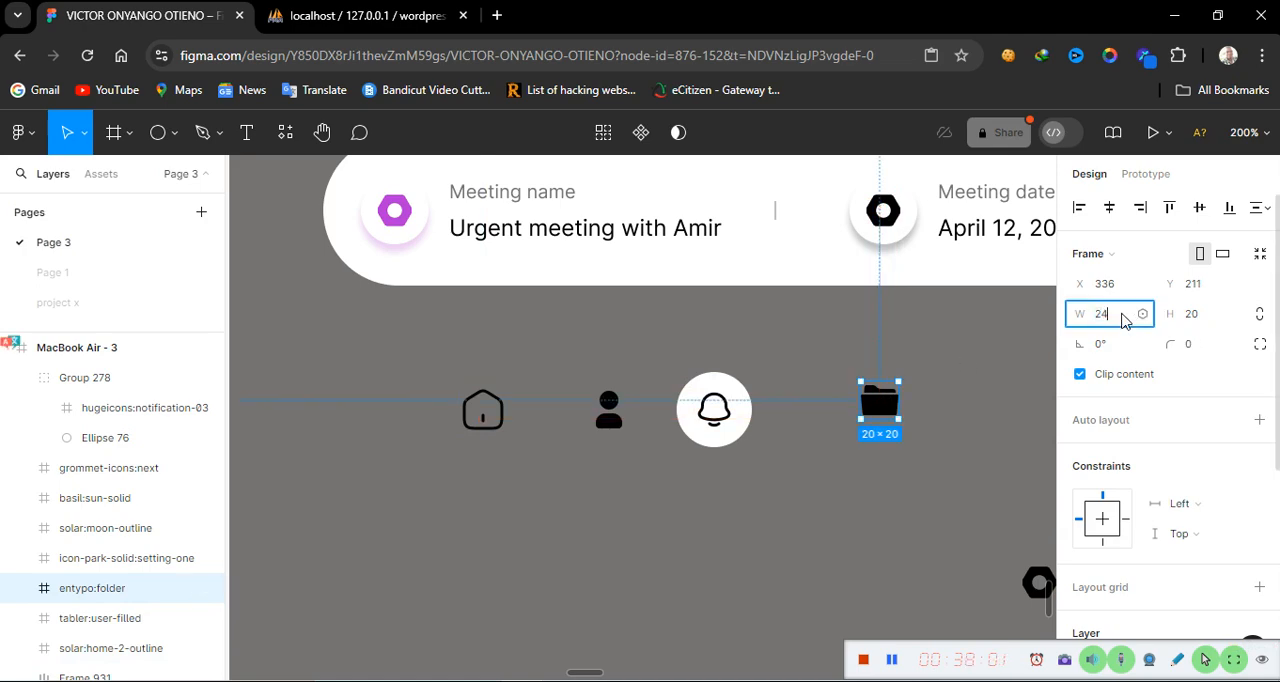
pyautogui.click(1205, 322)
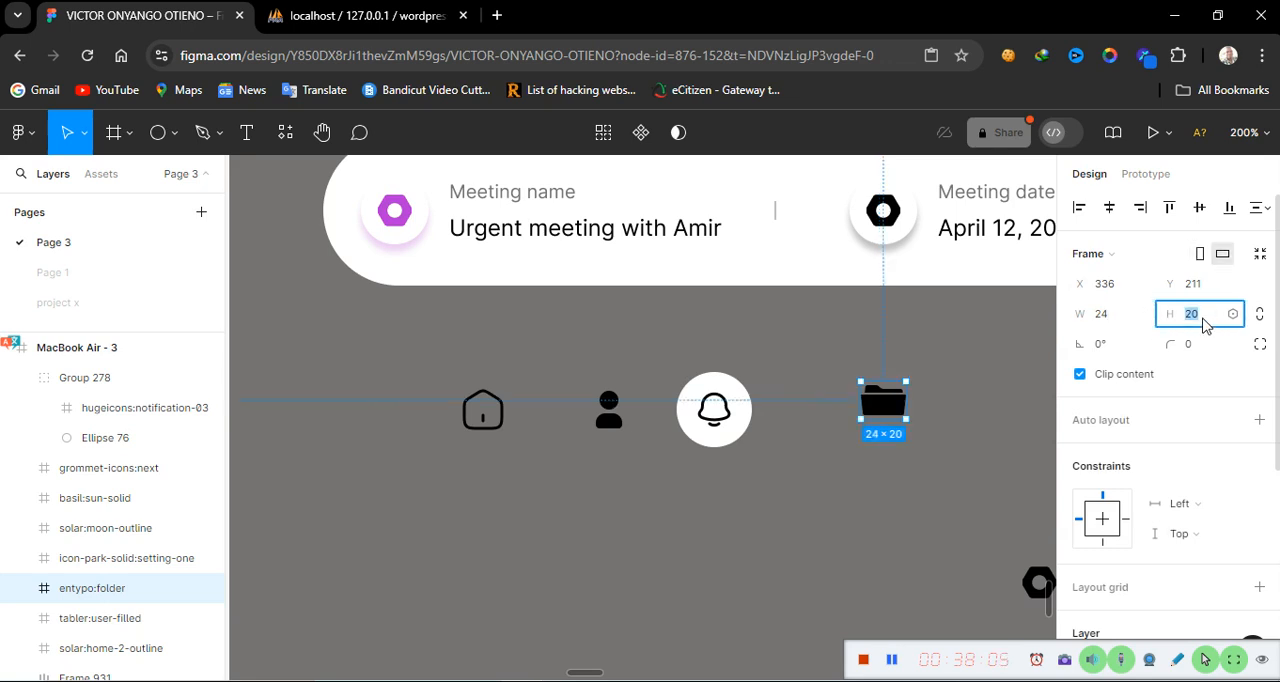
pyautogui.write('2')
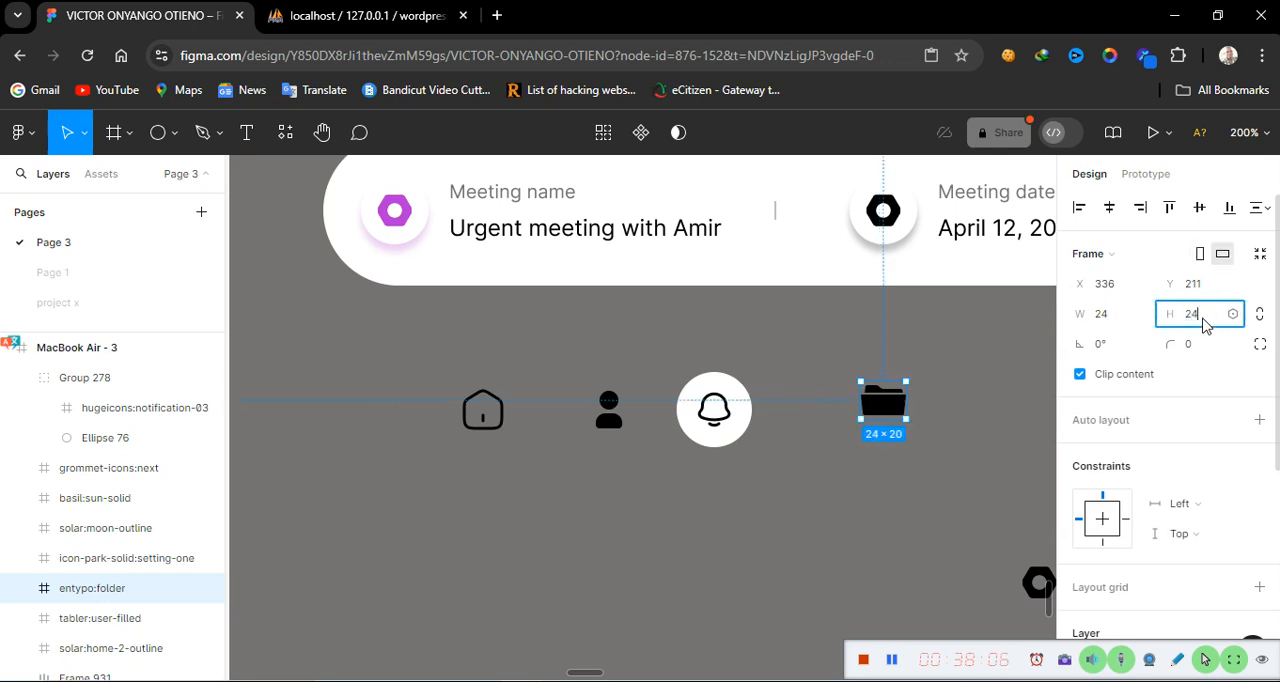
pyautogui.click(948, 499)
# Resize the settings icon to 24 × 24 and move it into the row after the folder icon
pyautogui.click(1035, 578)
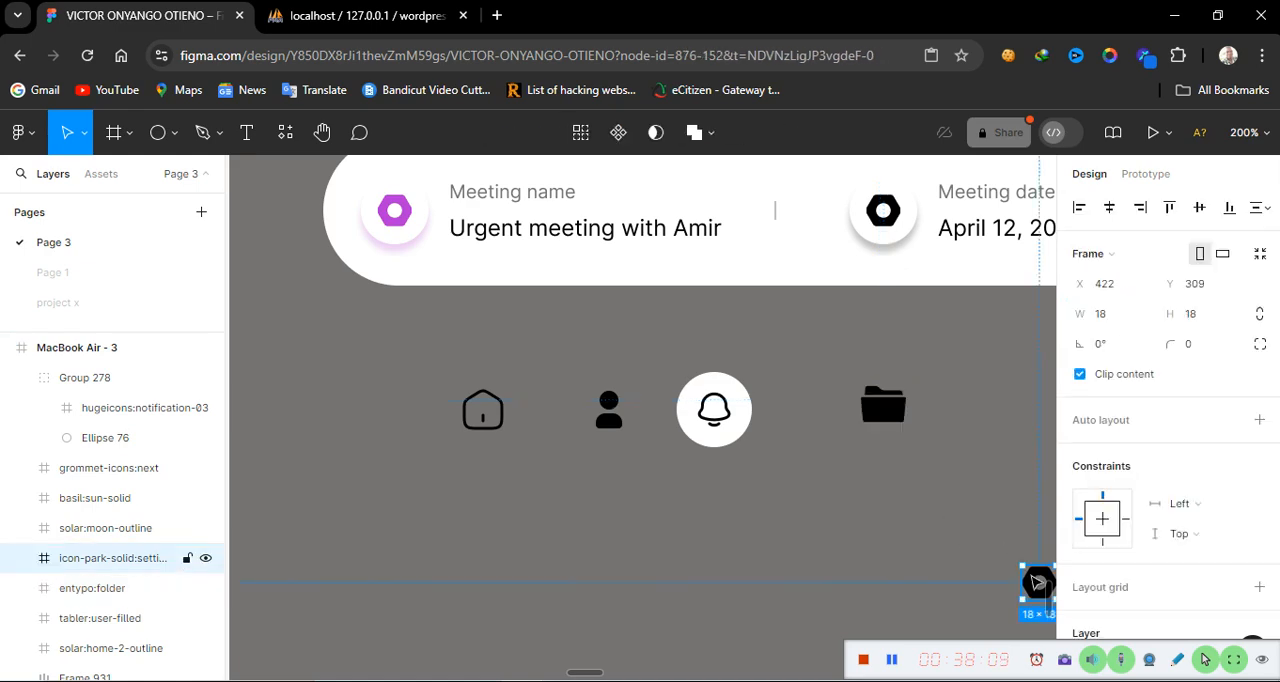
pyautogui.click(1122, 317)
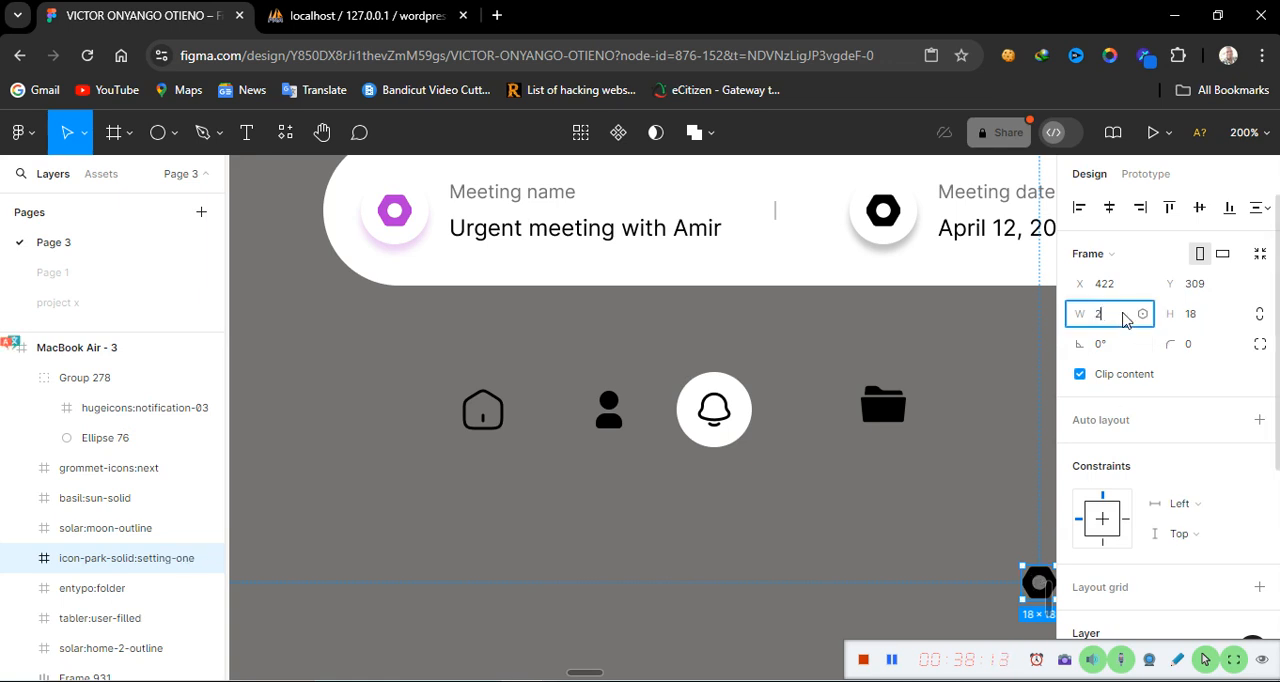
pyautogui.write('24')
pyautogui.click(1206, 318)
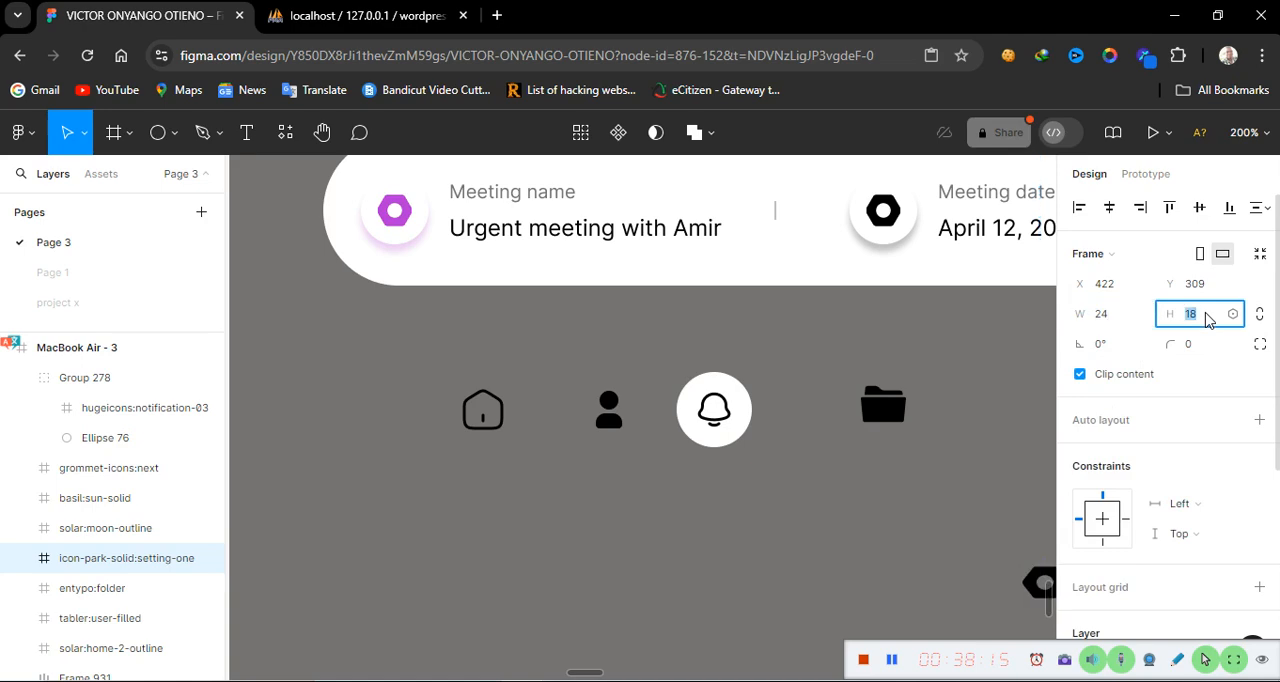
pyautogui.write('24')
pyautogui.press('Return')
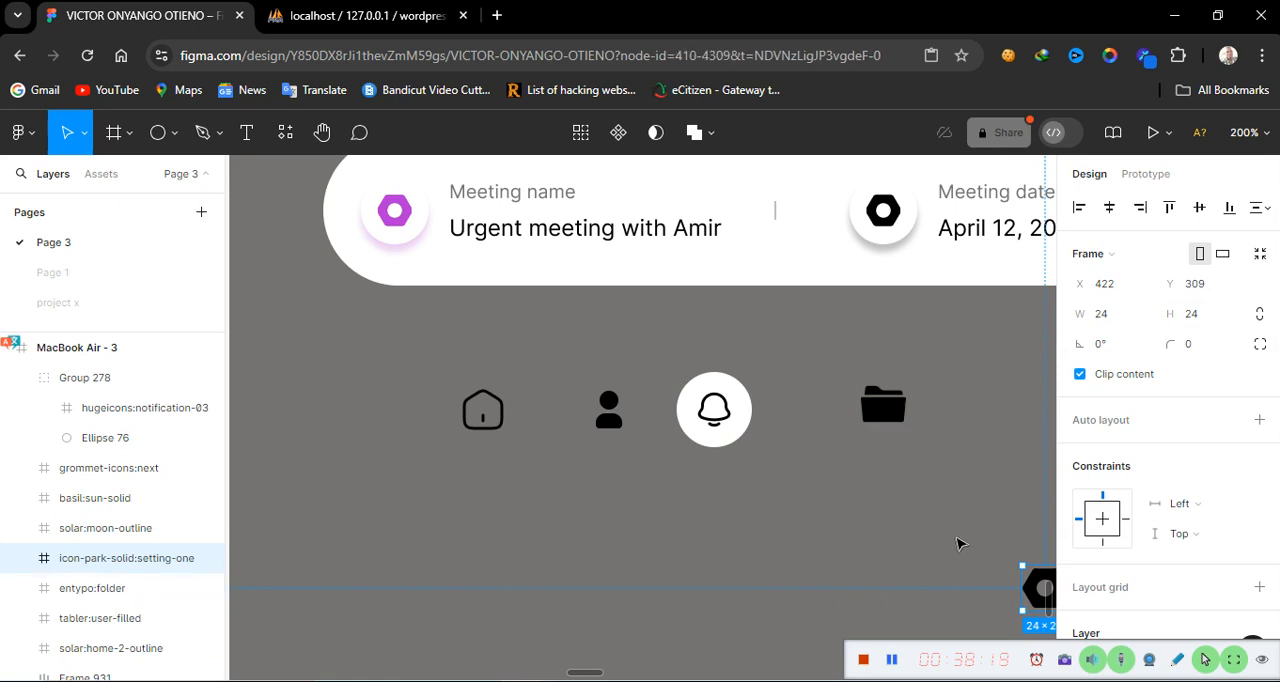
pyautogui.click(957, 543)
pyautogui.hscroll(2, 862, 579)
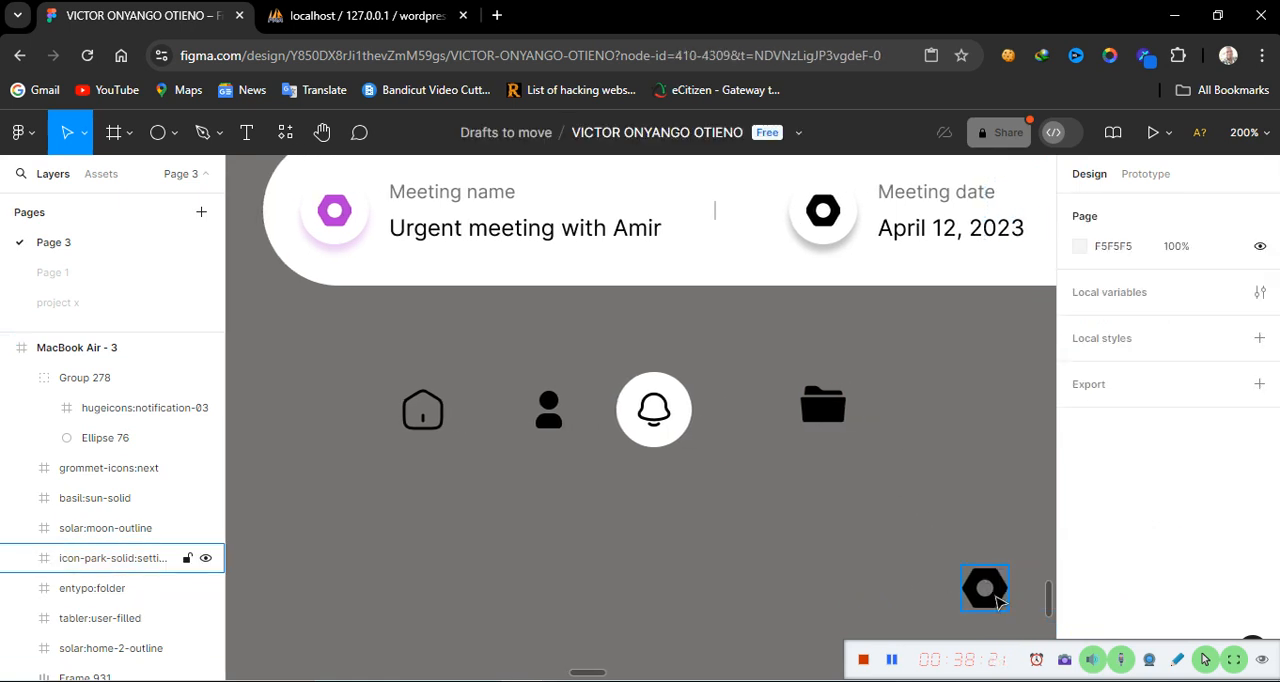
pyautogui.moveTo(995, 597); pyautogui.dragTo(926, 418)
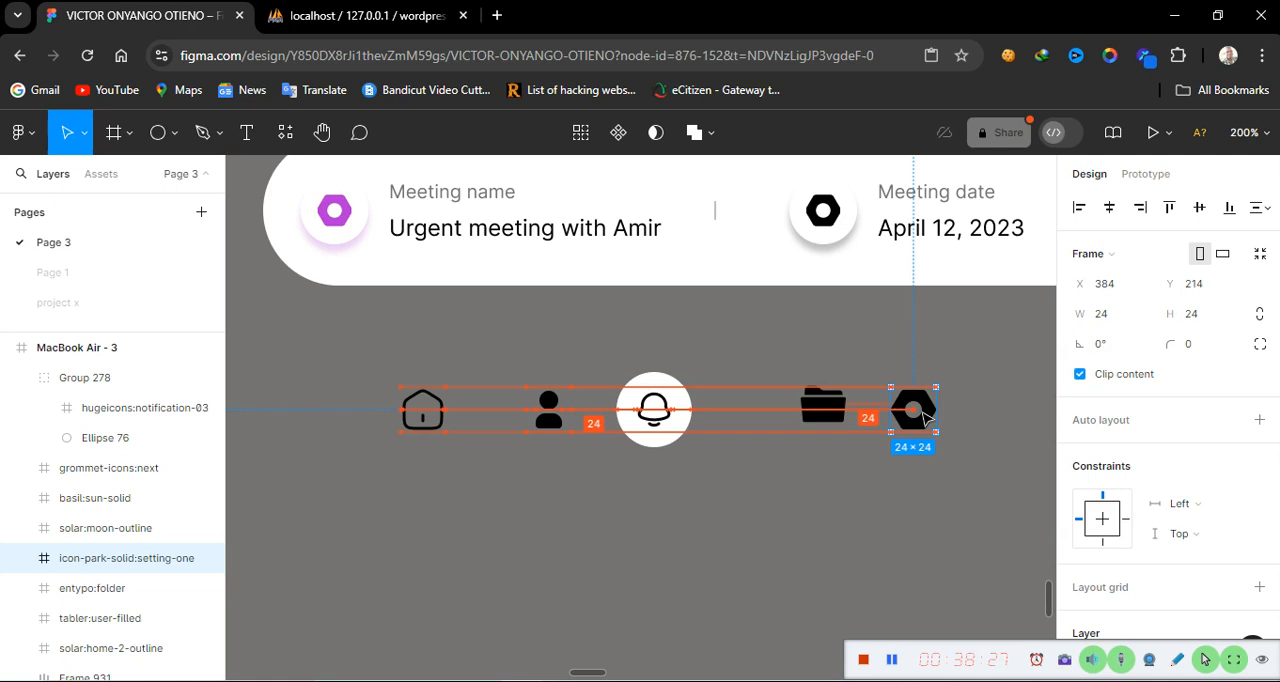
# Select the five icons in the row and wrap them in a horizontal auto layout frame
pyautogui.moveTo(348, 371); pyautogui.dragTo(980, 490)
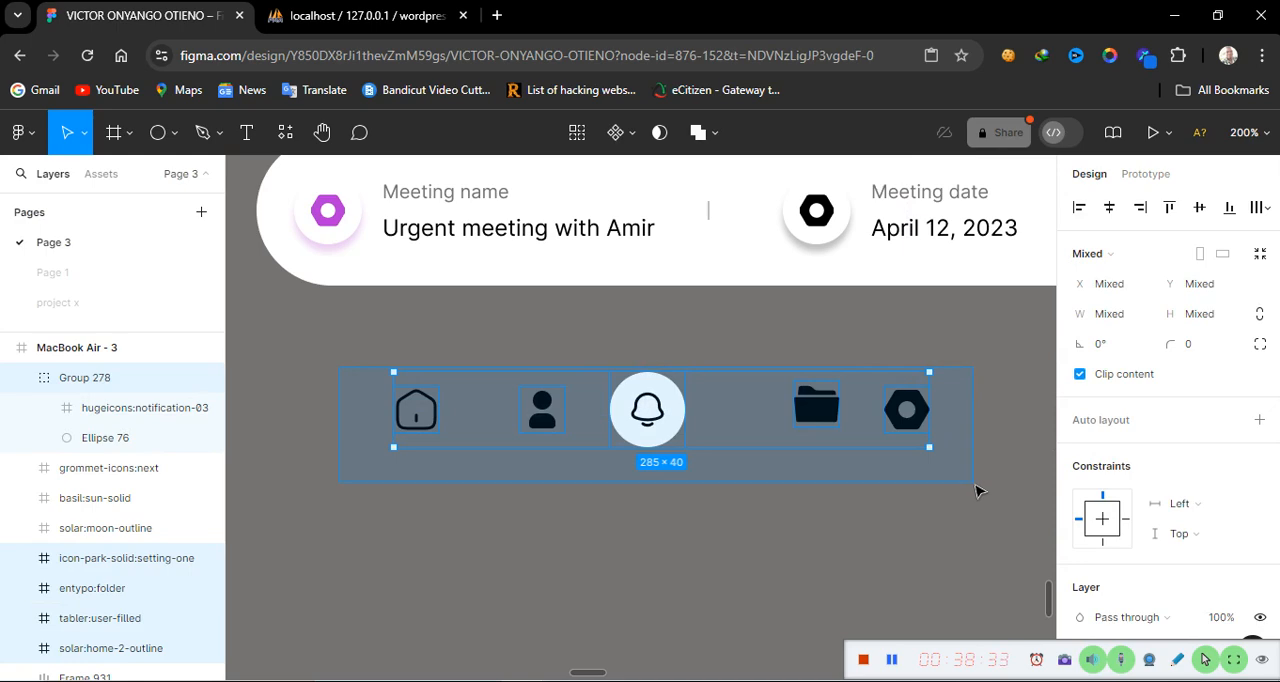
pyautogui.moveTo(978, 490); pyautogui.dragTo(980, 491)
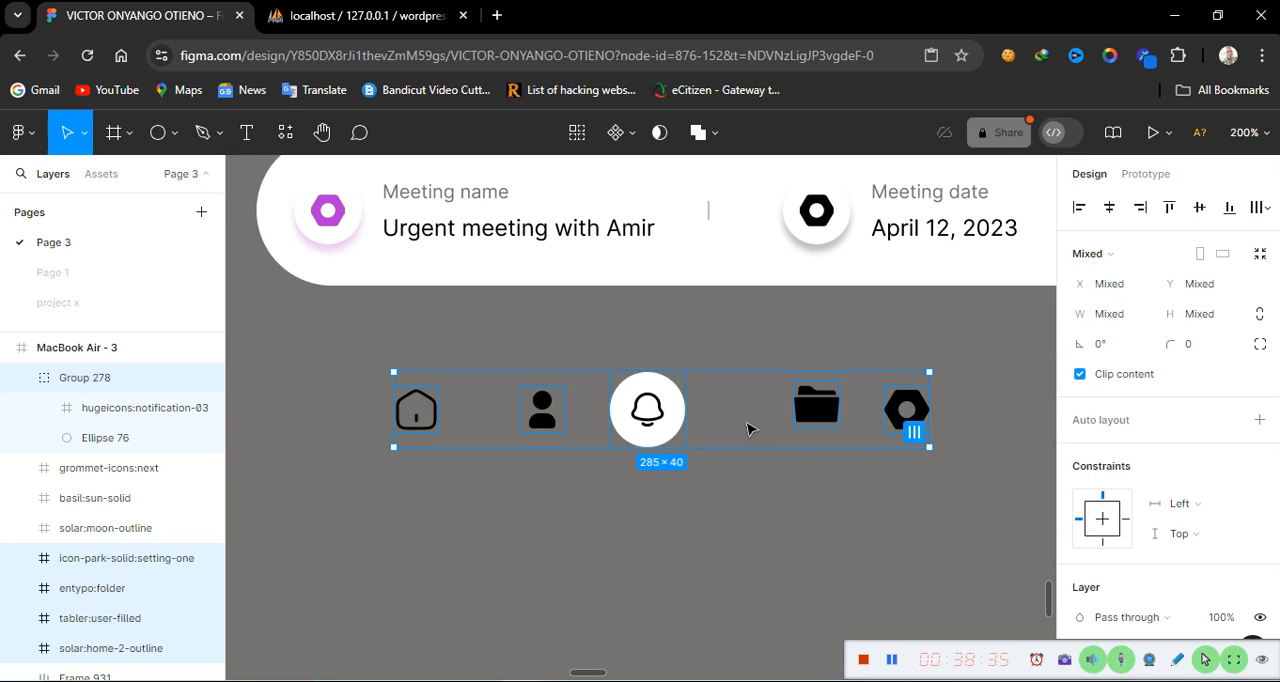
pyautogui.hotkey('shift', 'a')
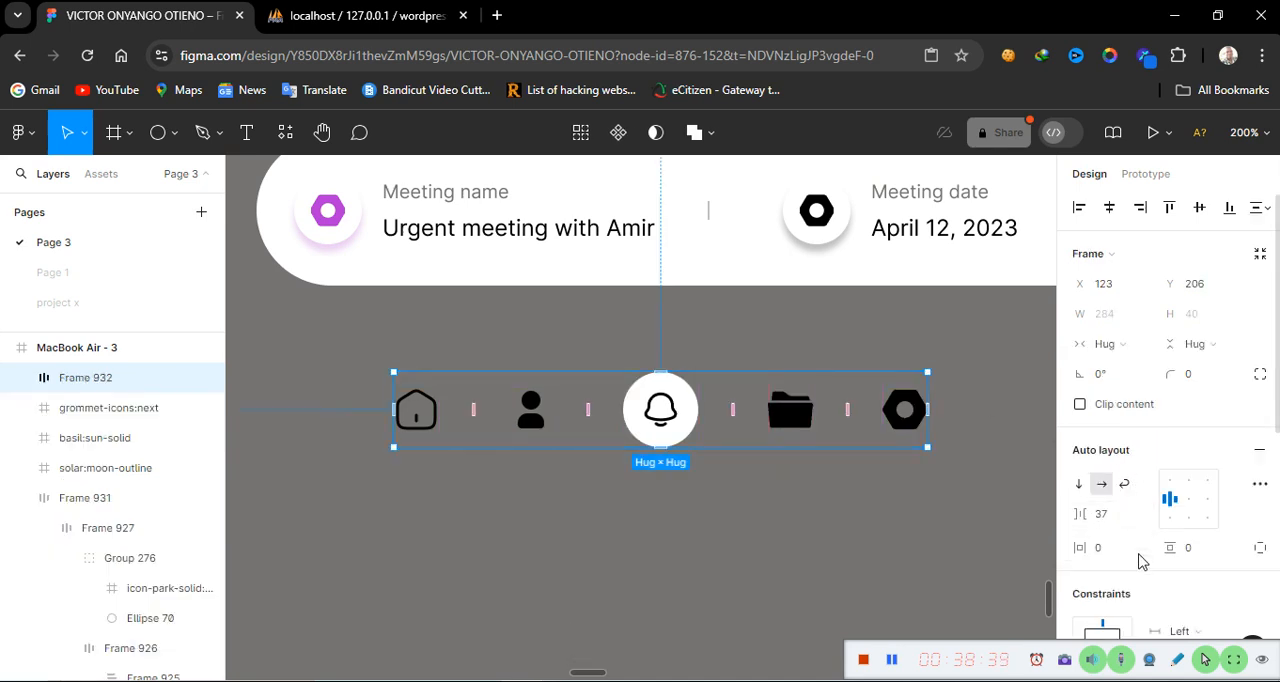
# Add a black stroke to the new icon bar frame
pyautogui.scroll(-1, 1142, 562)
pyautogui.scroll(-4, 1140, 562)
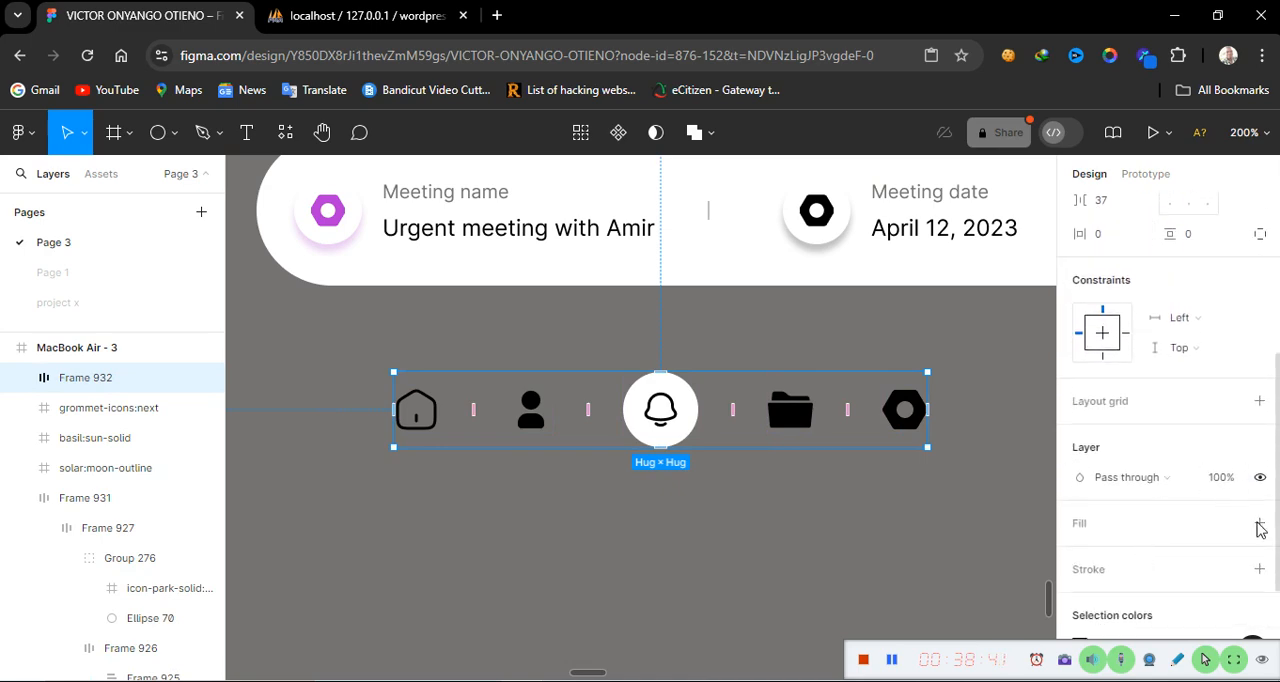
pyautogui.click(1259, 569)
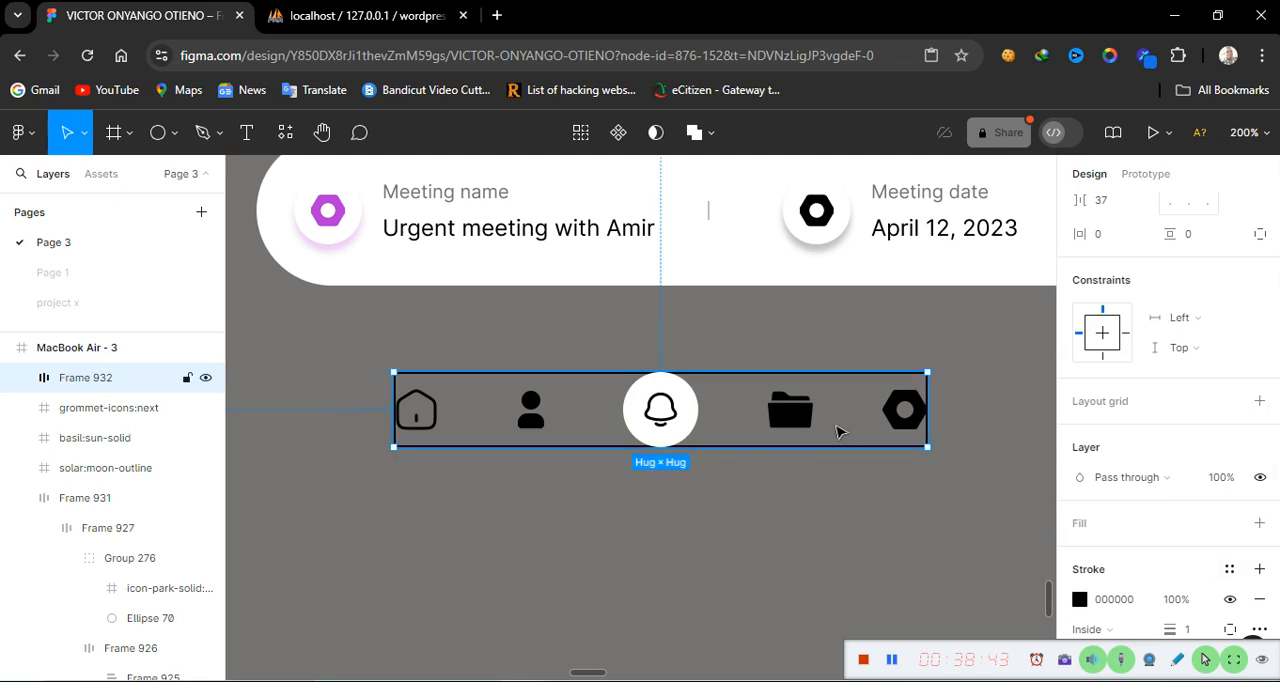
# Set the icon bar's gap between items to 30 and give it a white fill
pyautogui.scroll(2, 623, 510)
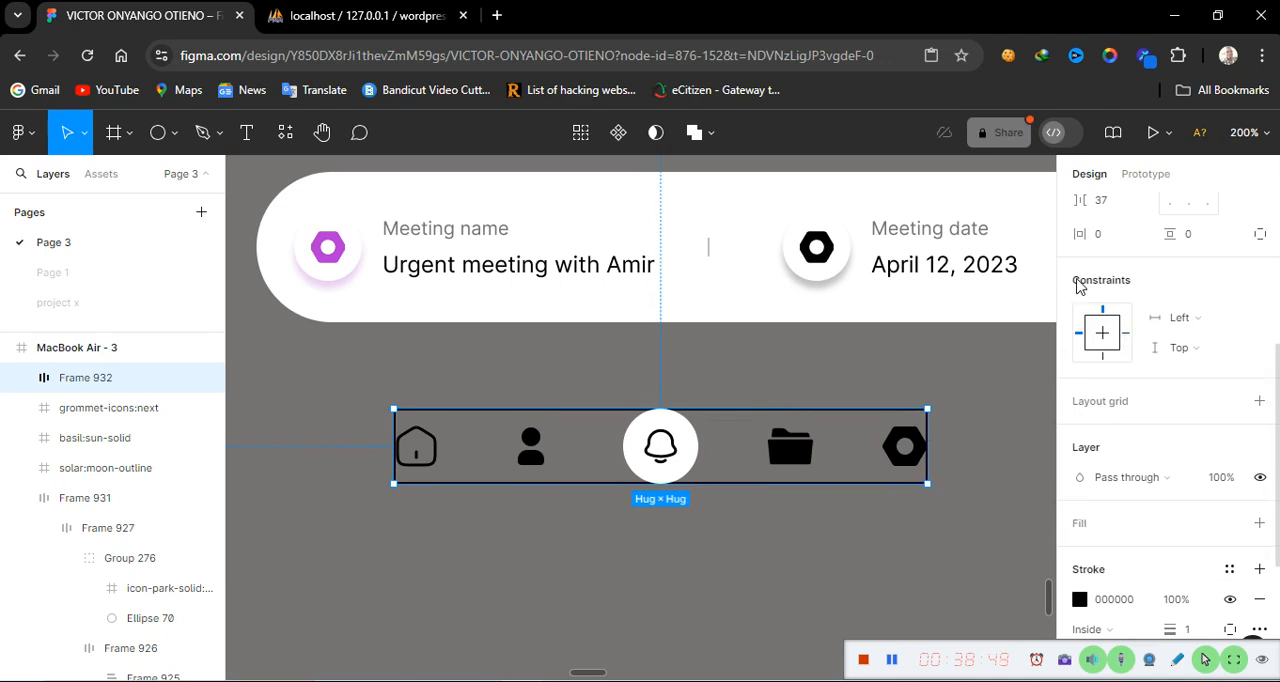
pyautogui.click(1105, 203)
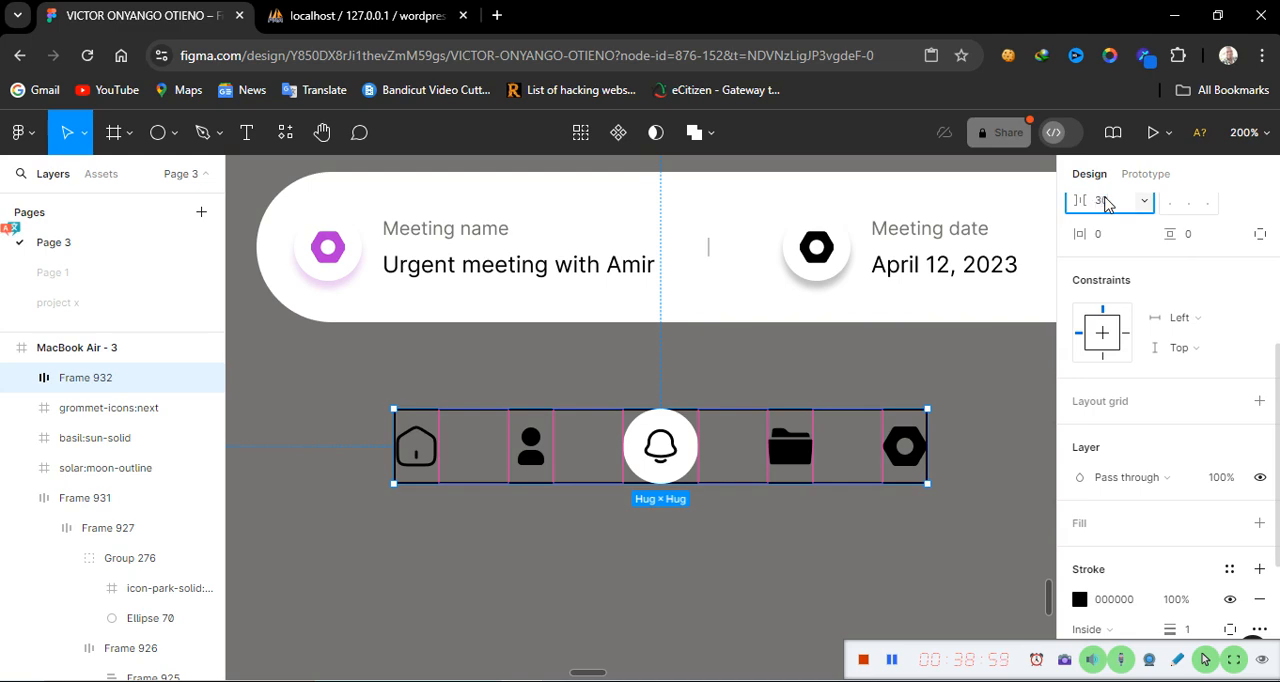
pyautogui.press('Return')
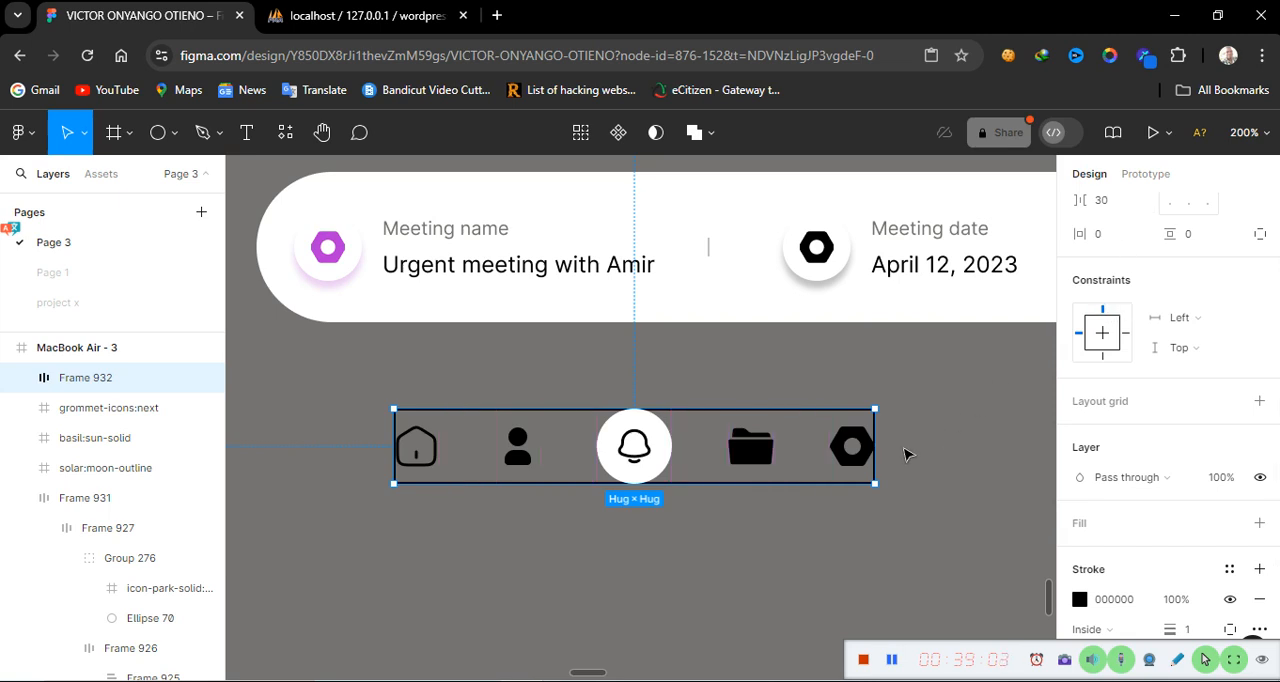
pyautogui.click(1259, 523)
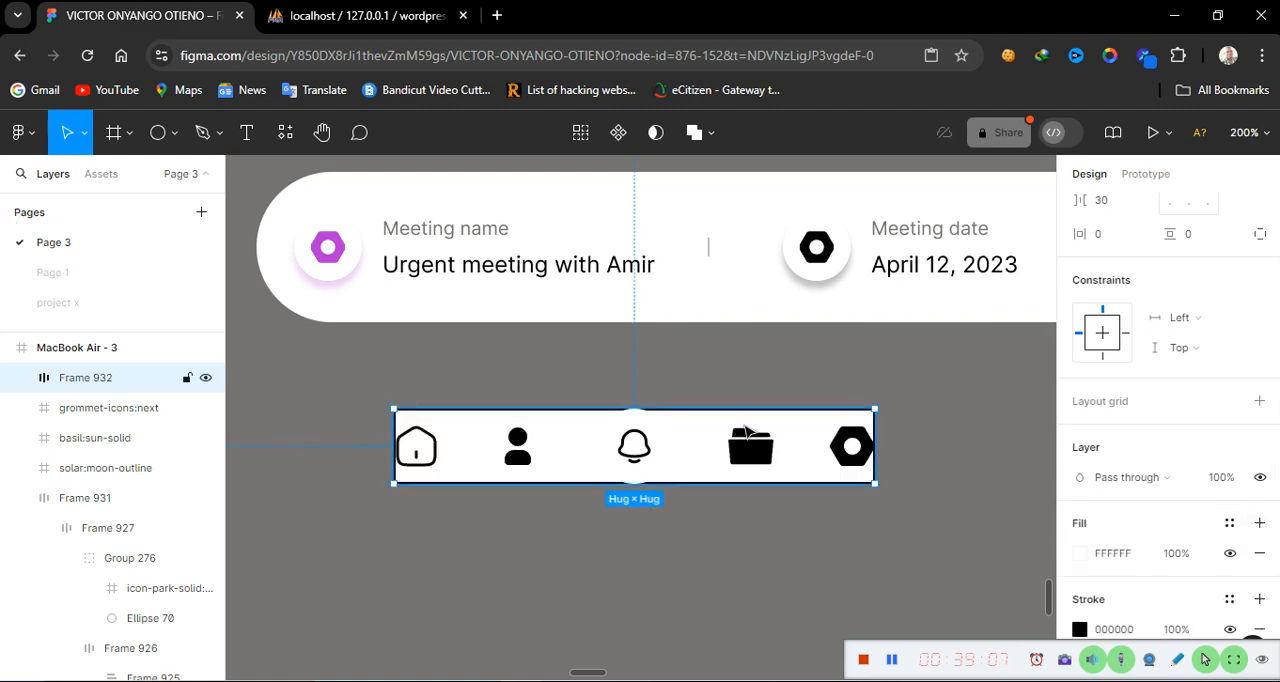
# Check the header card's settings, then switch the icon bar's height to Fixed
pyautogui.click(730, 318)
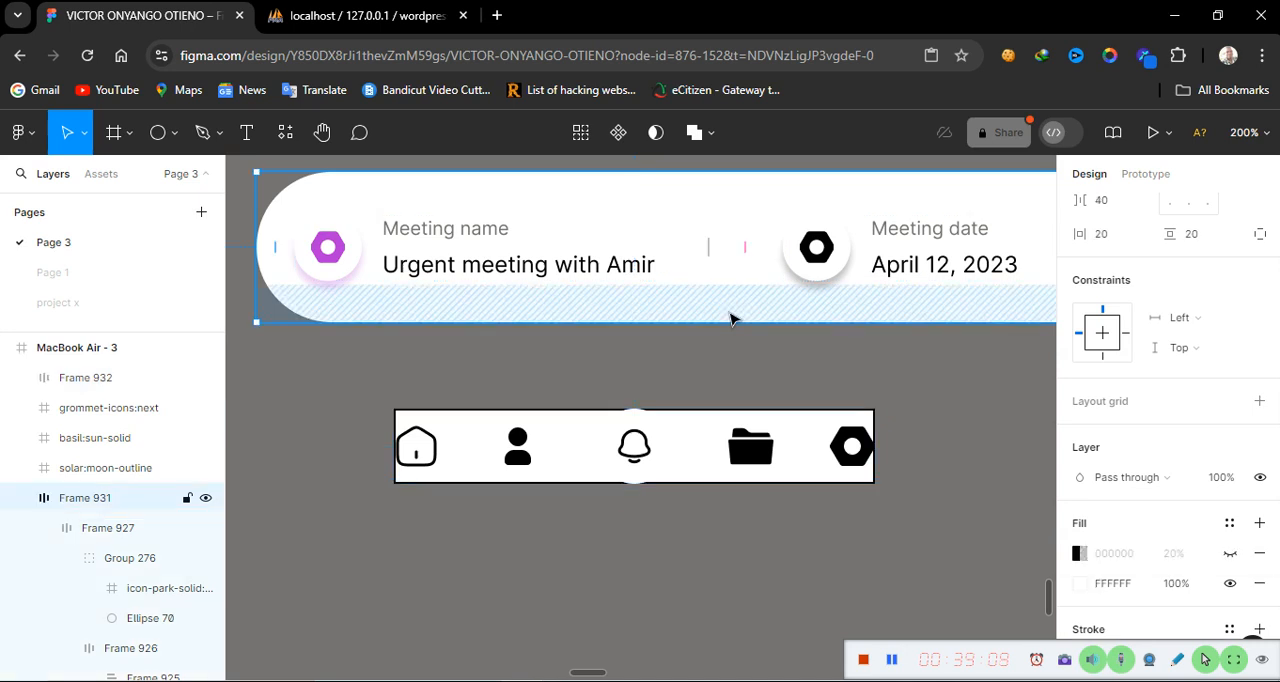
pyautogui.scroll(3, 1169, 449)
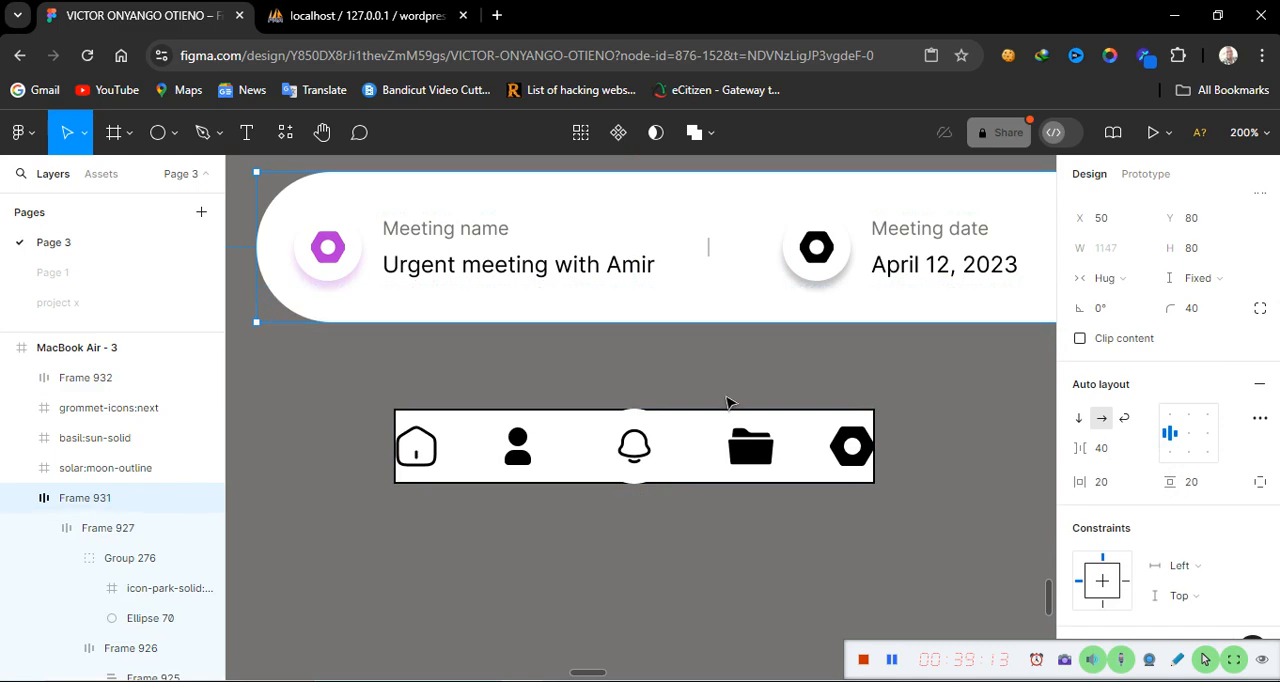
pyautogui.click(712, 451)
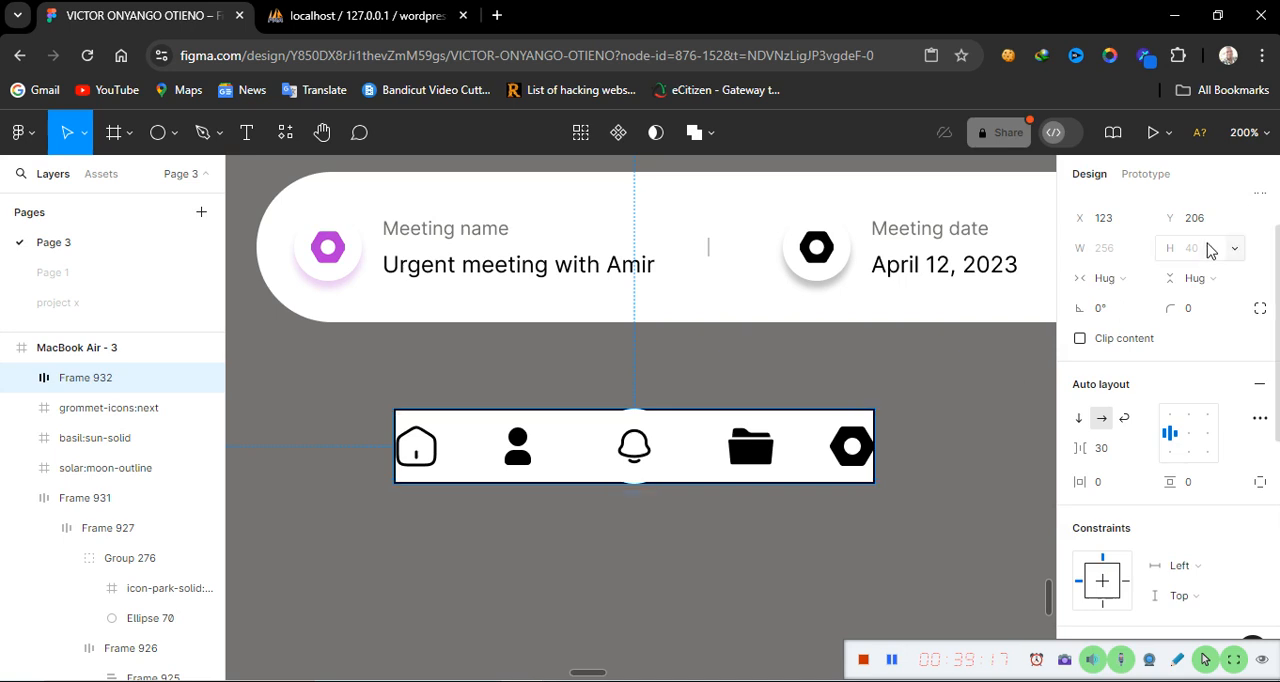
pyautogui.click(1215, 281)
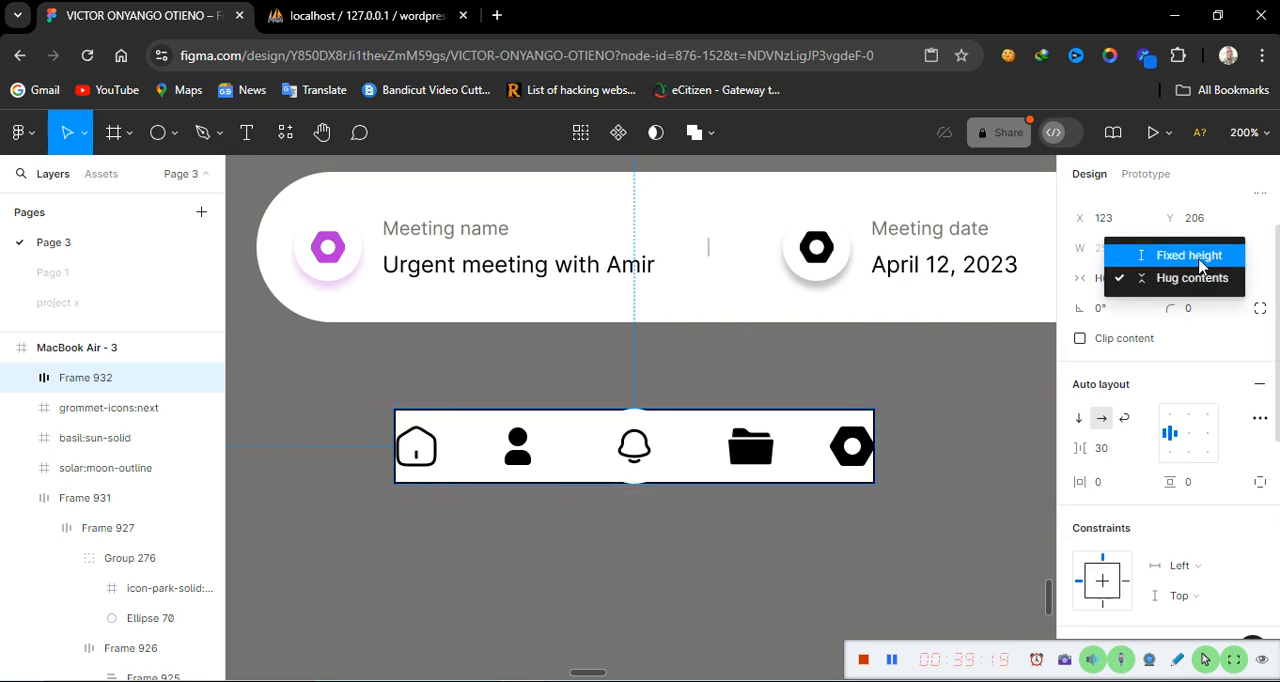
pyautogui.click(1202, 262)
pyautogui.click(1208, 250)
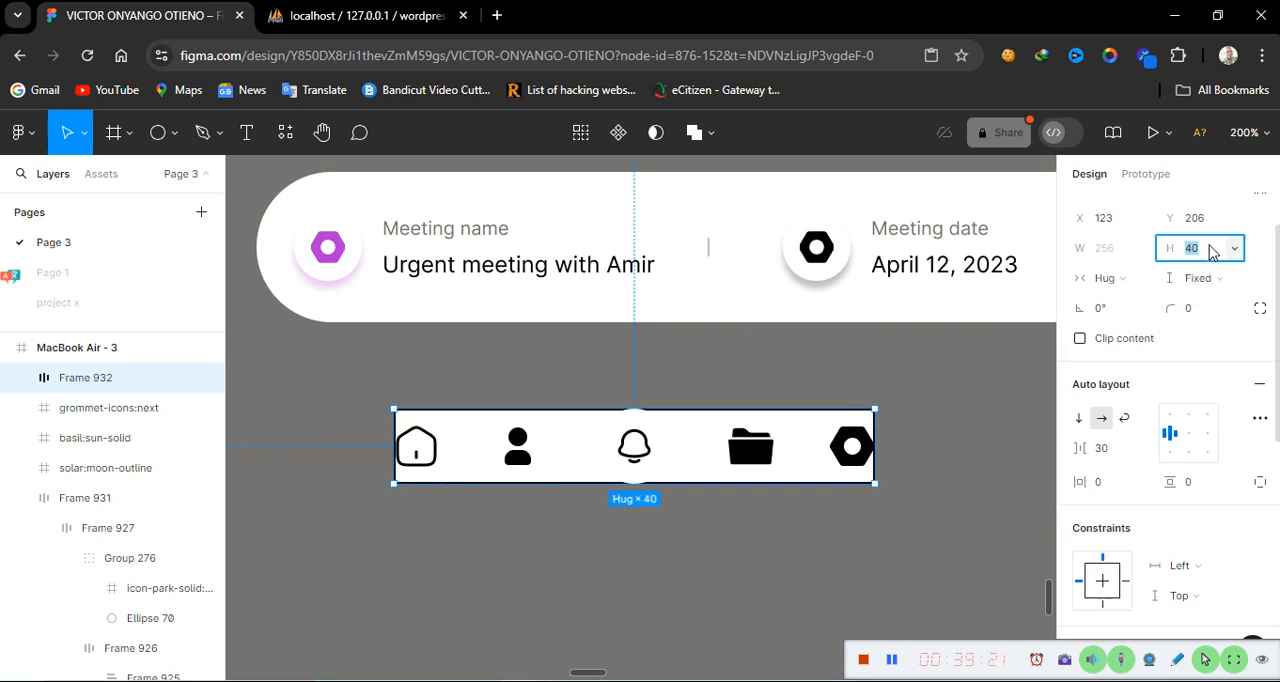
pyautogui.write('8')
pyautogui.press('Return')
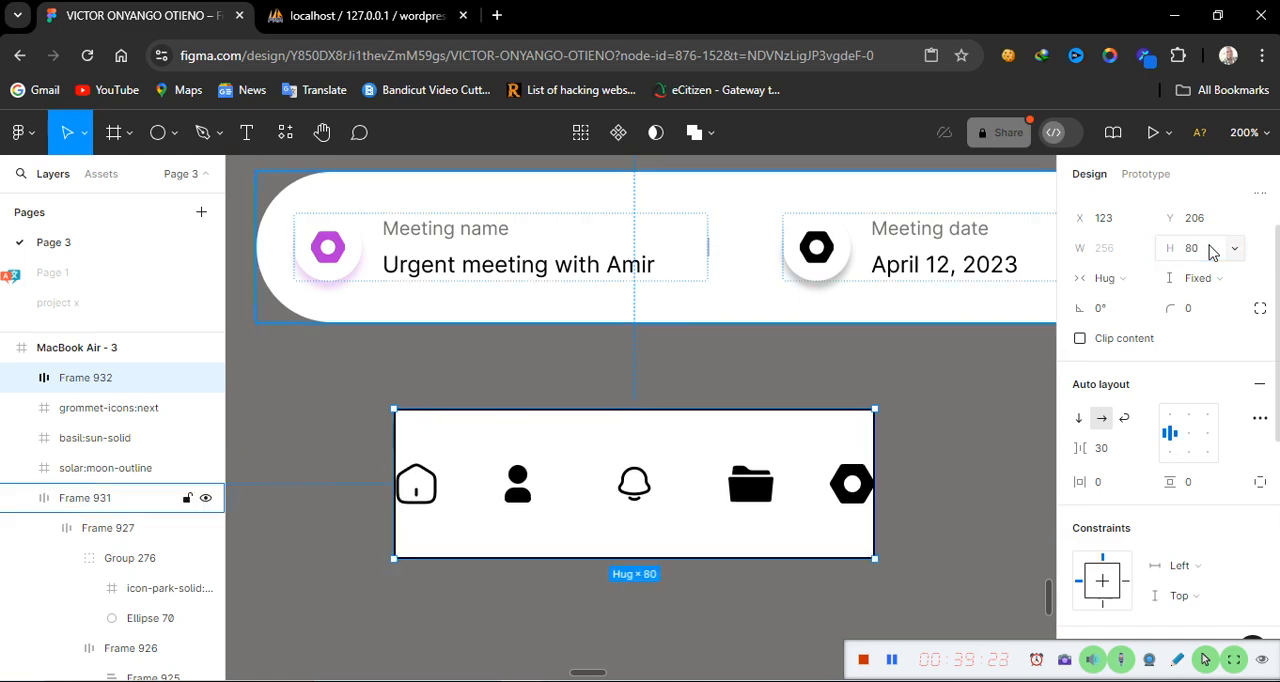
pyautogui.click(1210, 251)
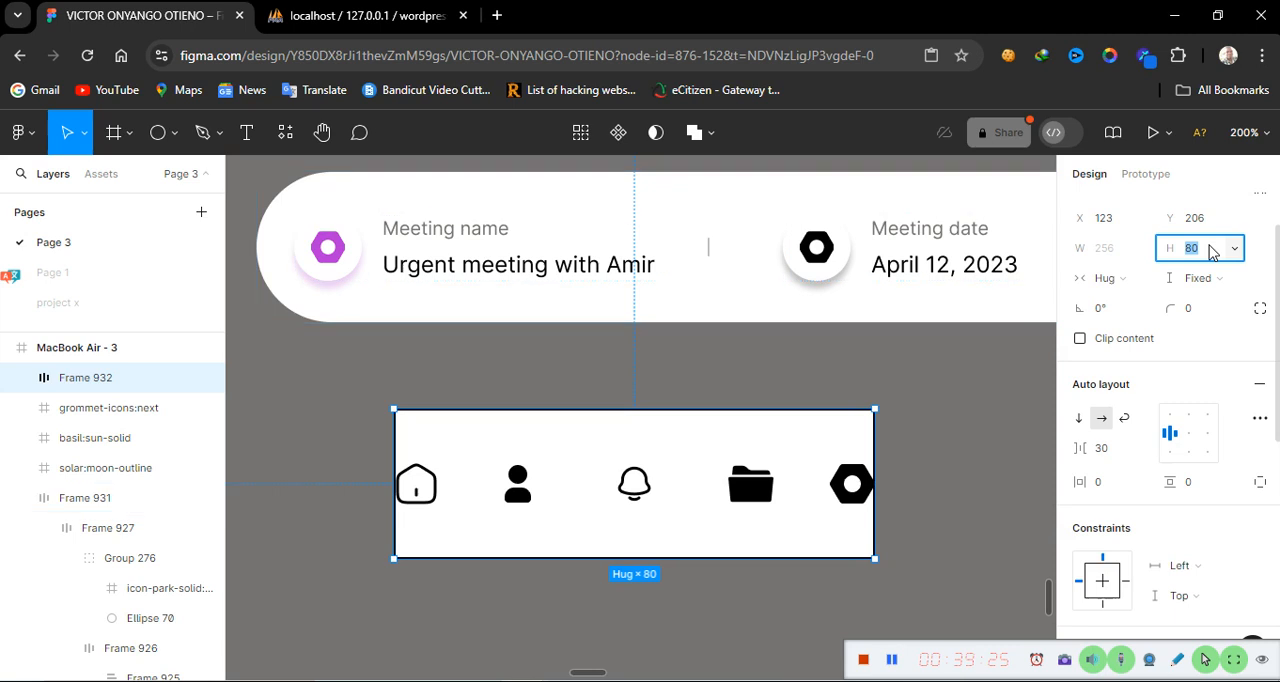
pyautogui.write('6')
pyautogui.press('Return')
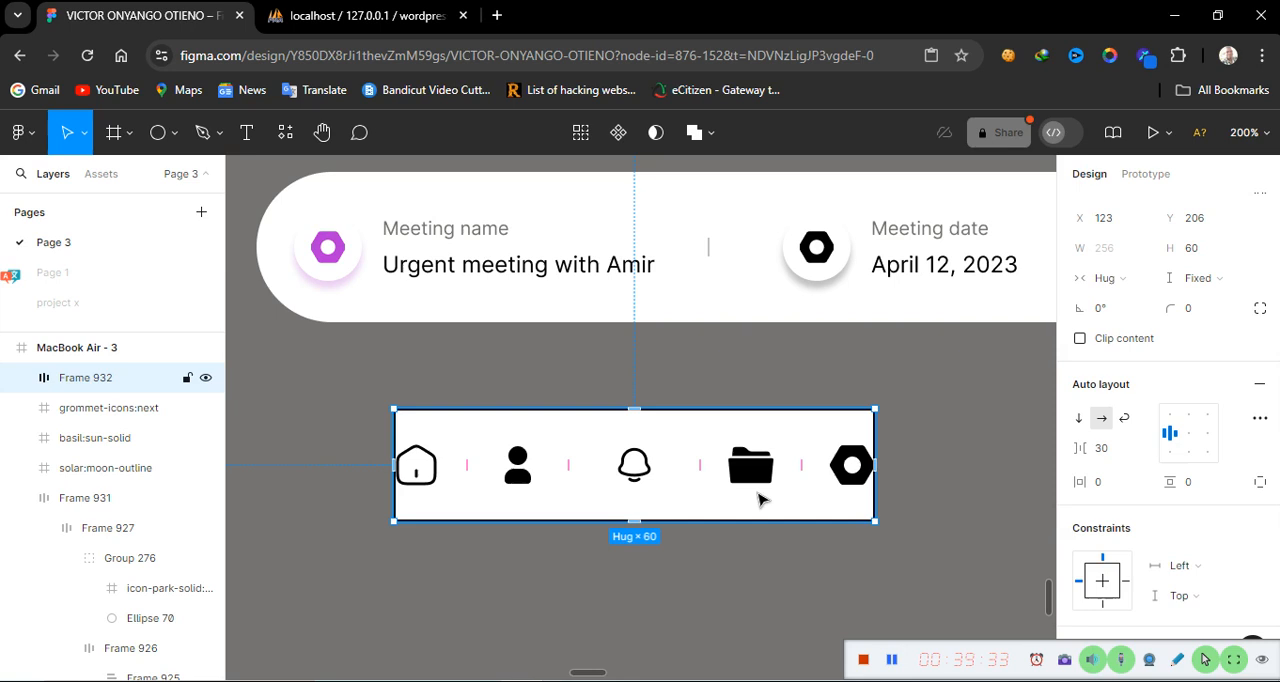
pyautogui.hotkey('ctrl', 'z')
pyautogui.hotkey('ctrl', 'z')
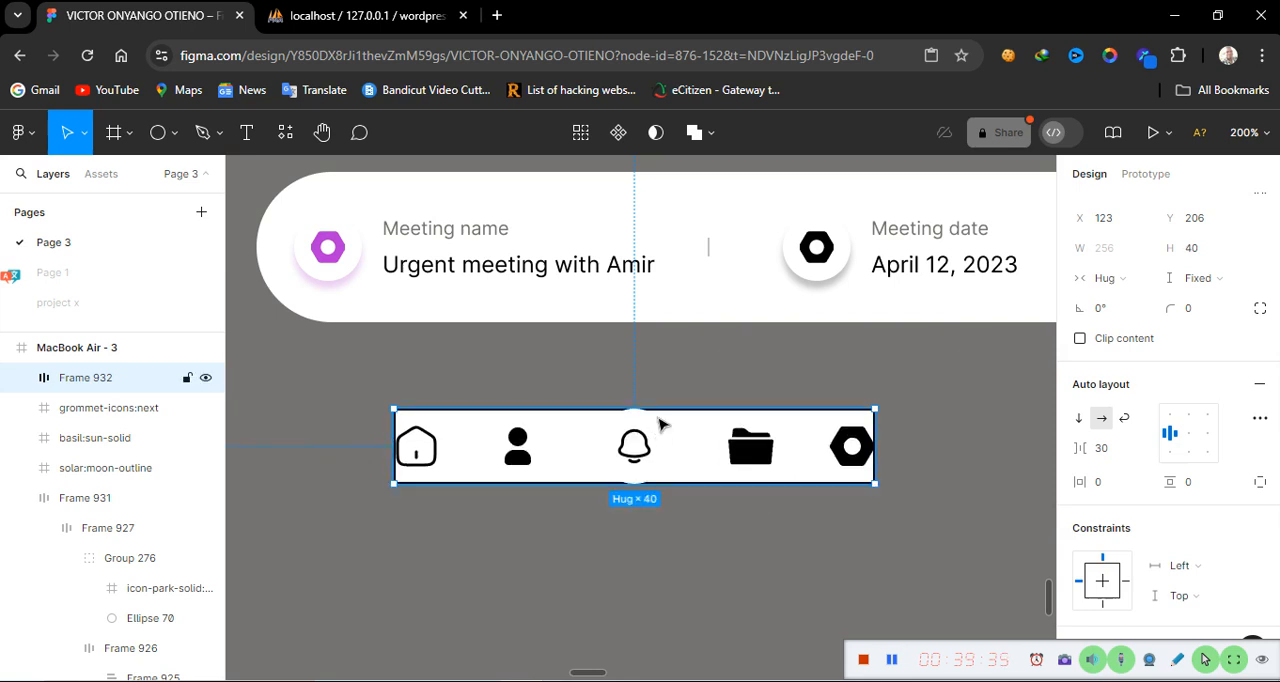
# Set the icon bar's height to 60
pyautogui.click(1203, 257)
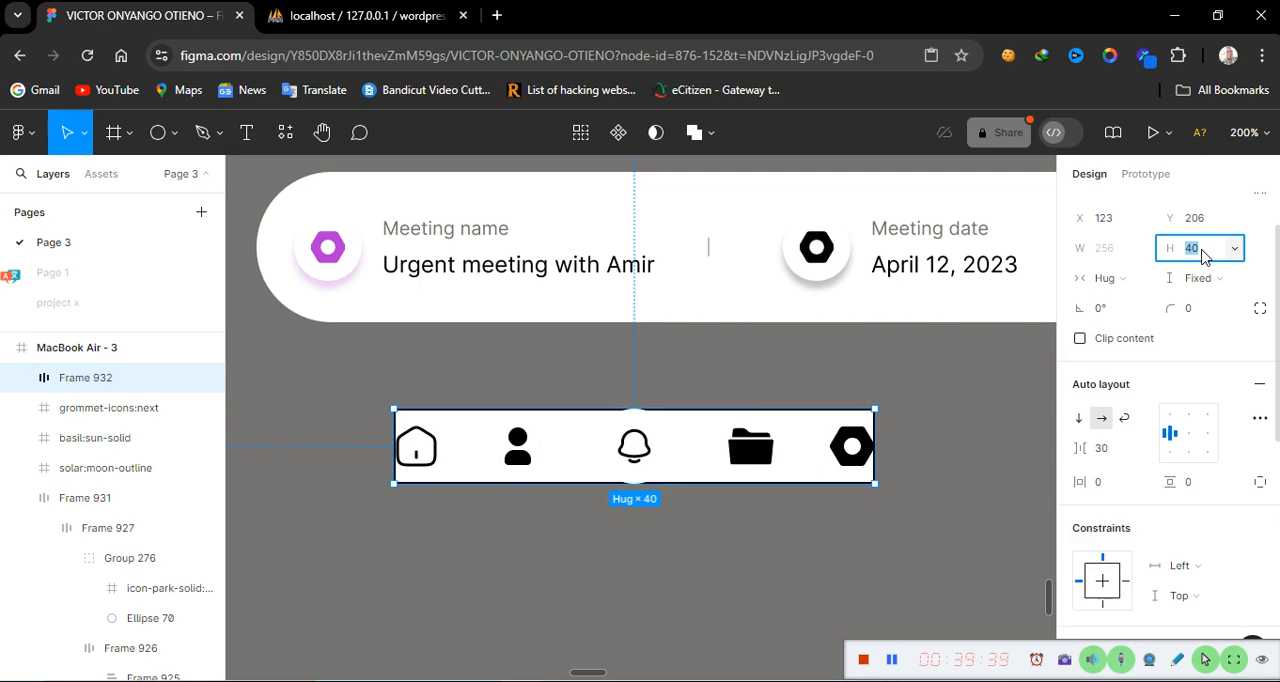
pyautogui.write('60')
pyautogui.press('Return')
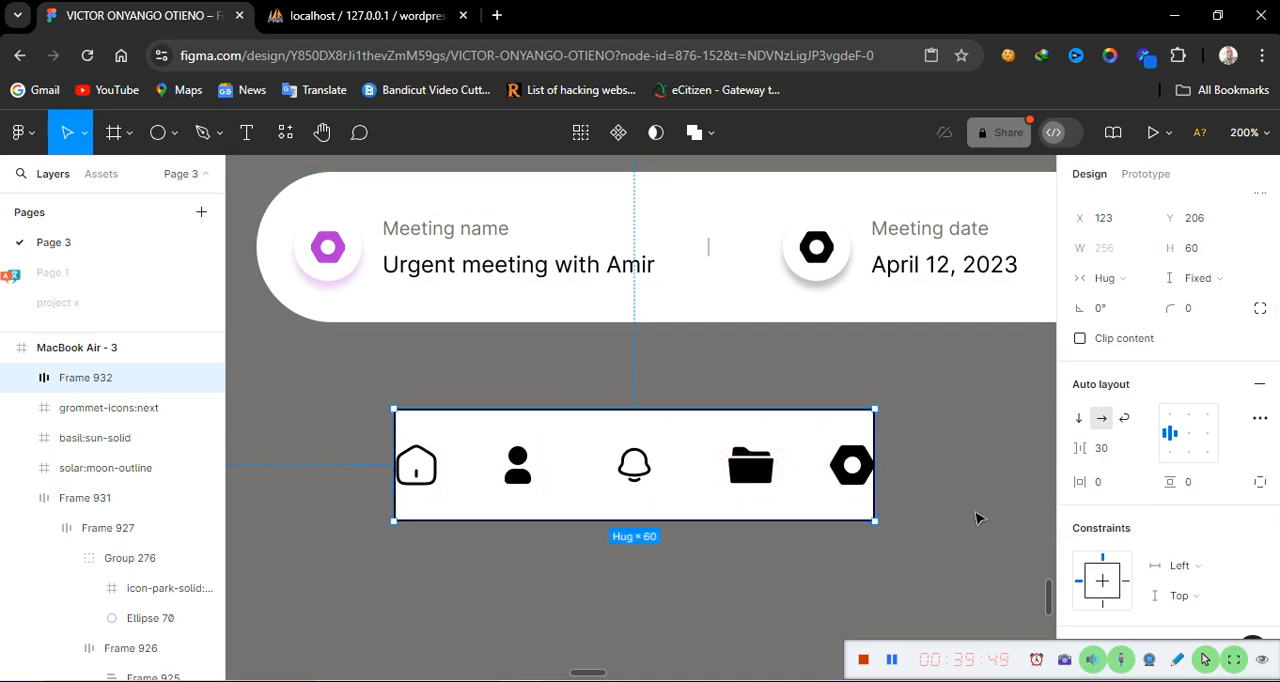
# Set the icon bar's vertical and horizontal padding to 10
pyautogui.click(1194, 485)
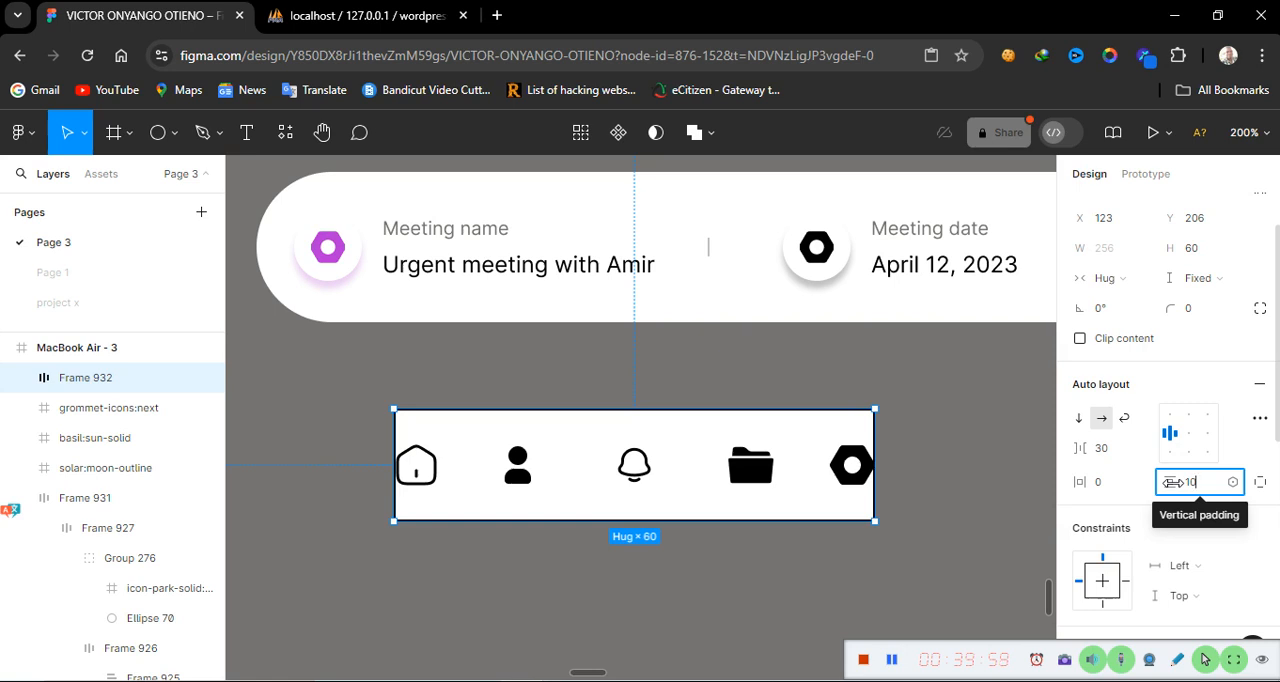
pyautogui.press('Return')
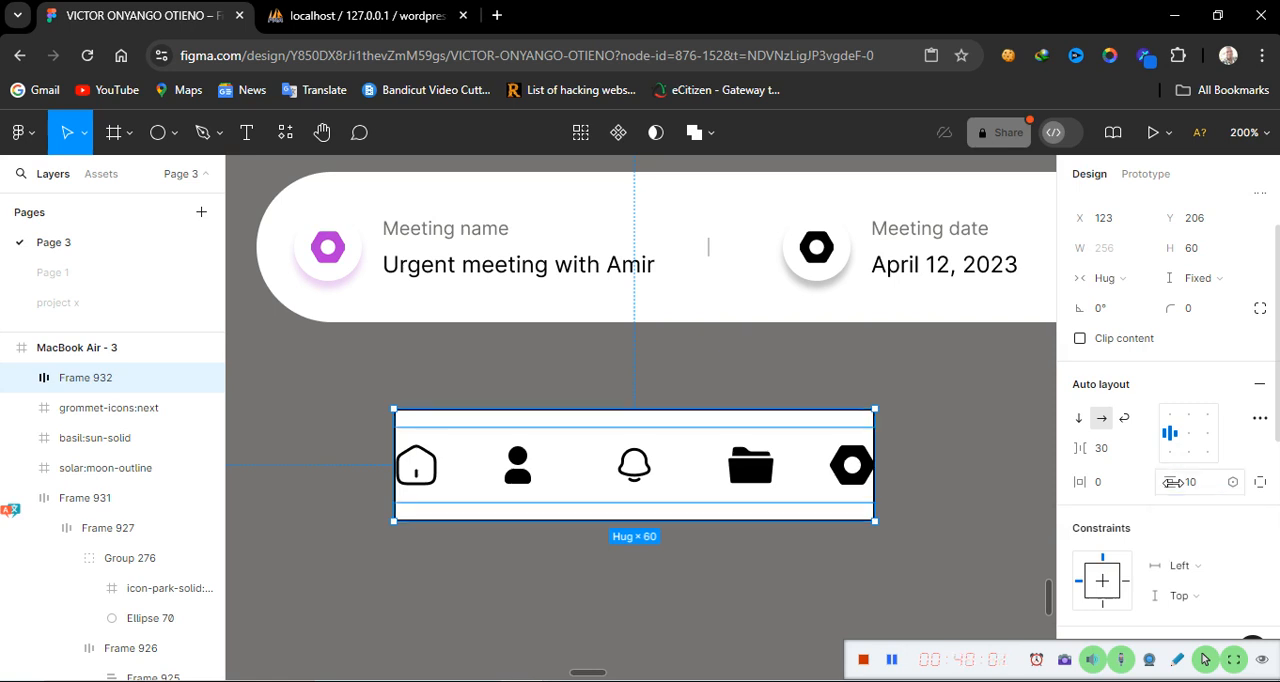
pyautogui.click(1100, 484)
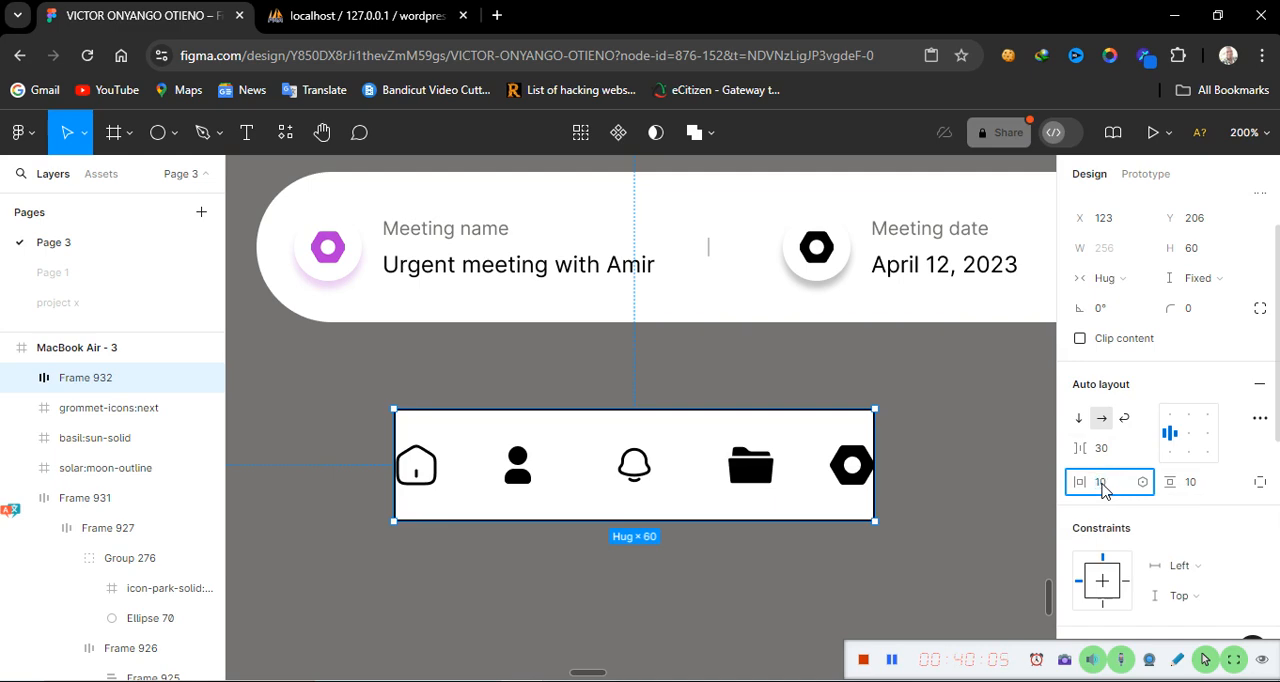
pyautogui.press('Return')
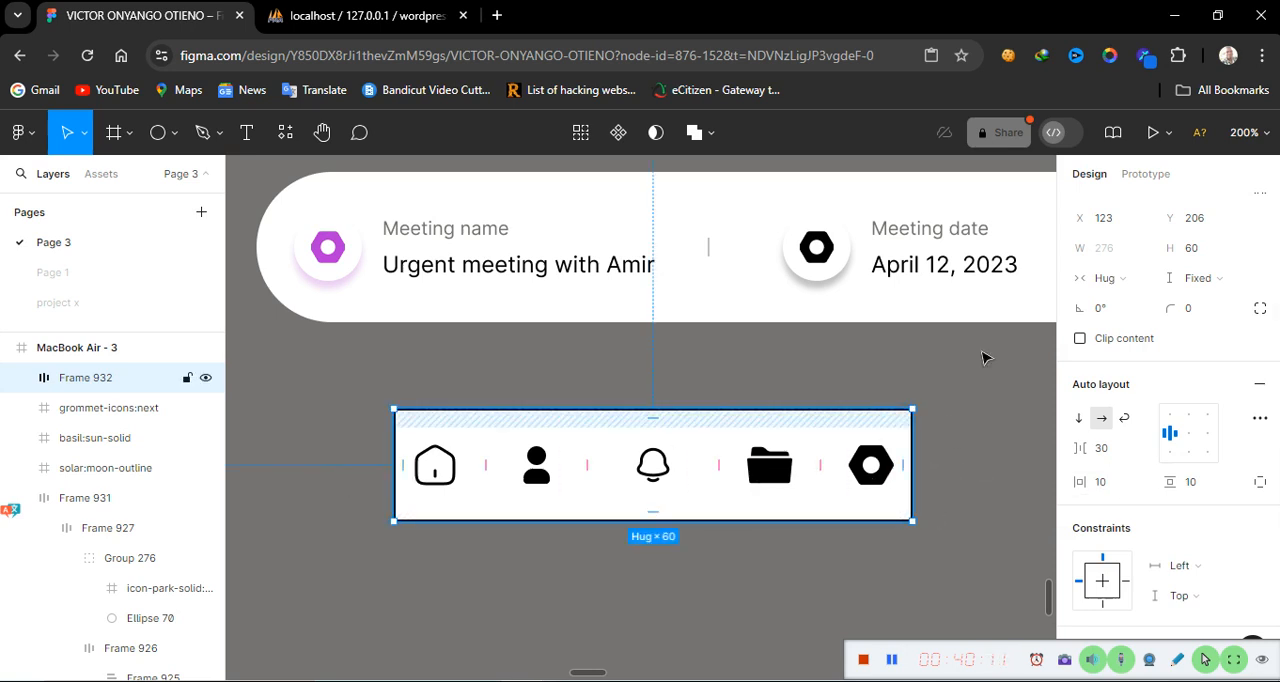
# Round the icon bar's corners with a radius of 15
pyautogui.click(1198, 313)
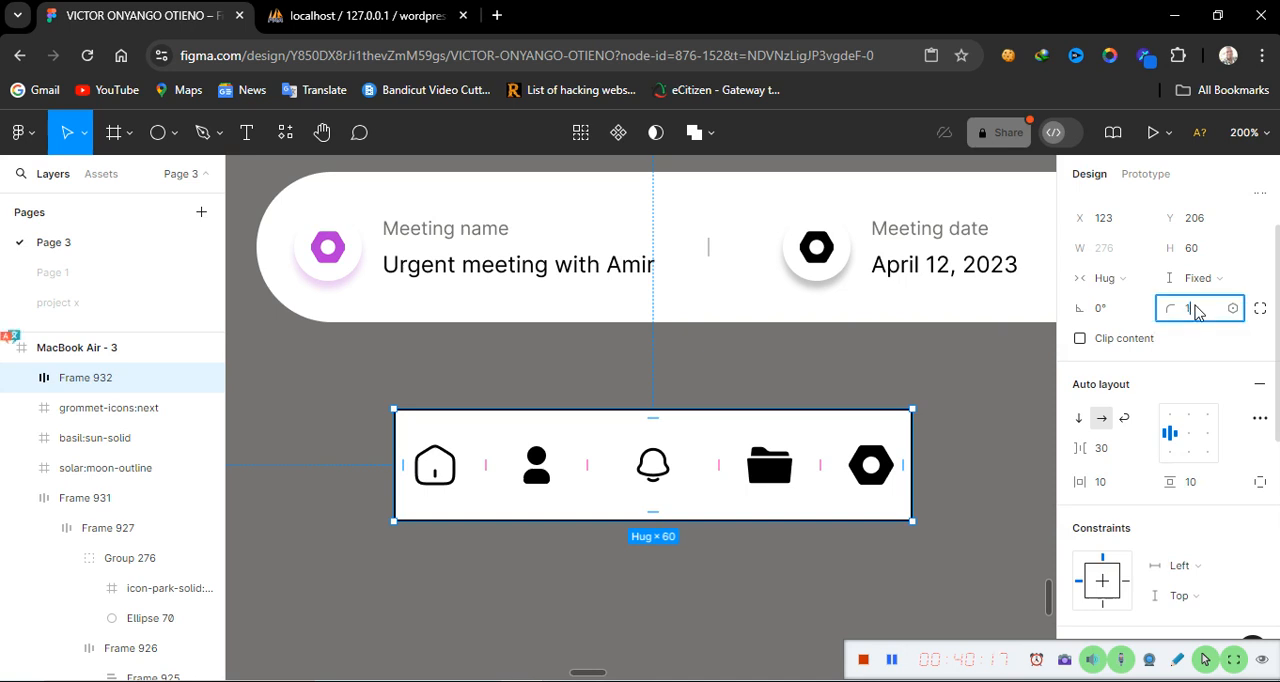
pyautogui.press('Return')
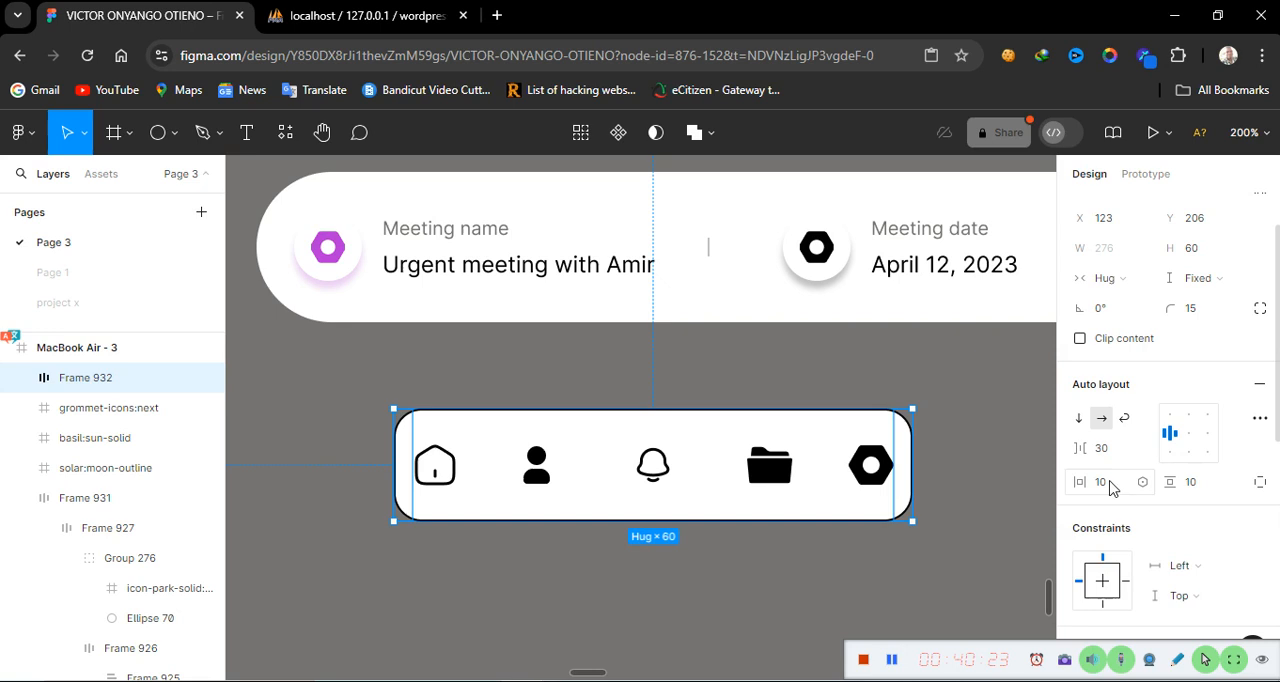
pyautogui.click(812, 455)
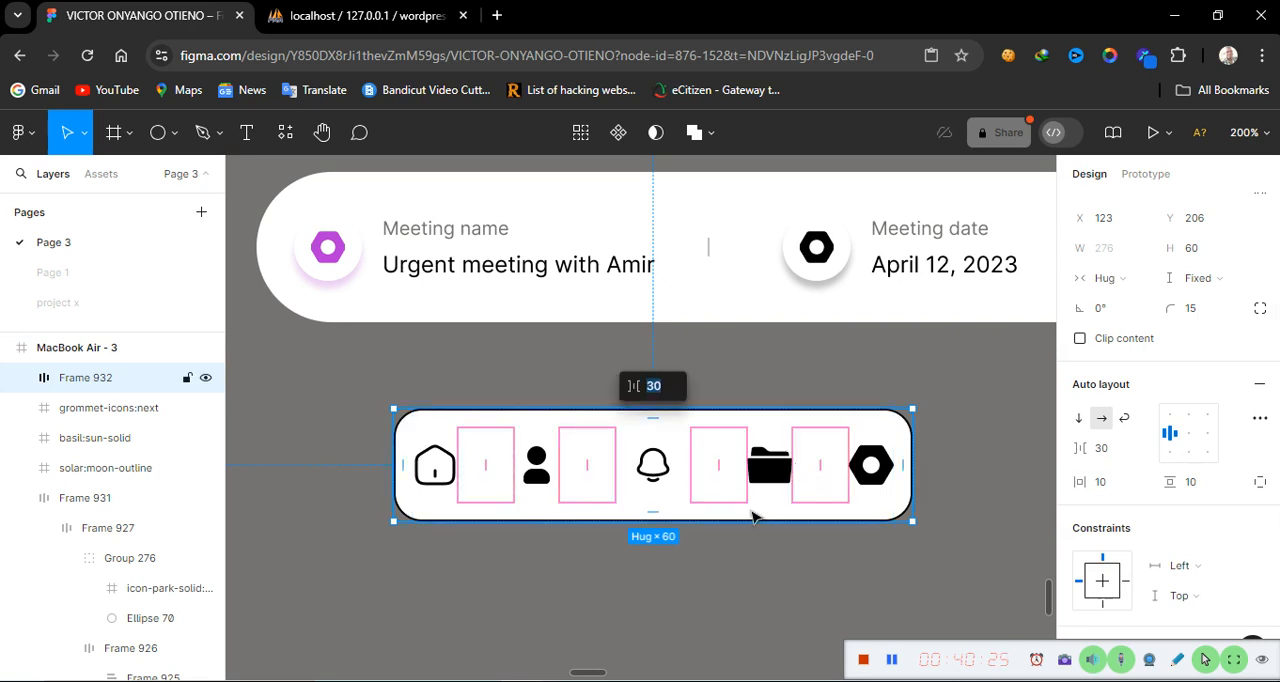
pyautogui.click(755, 41)
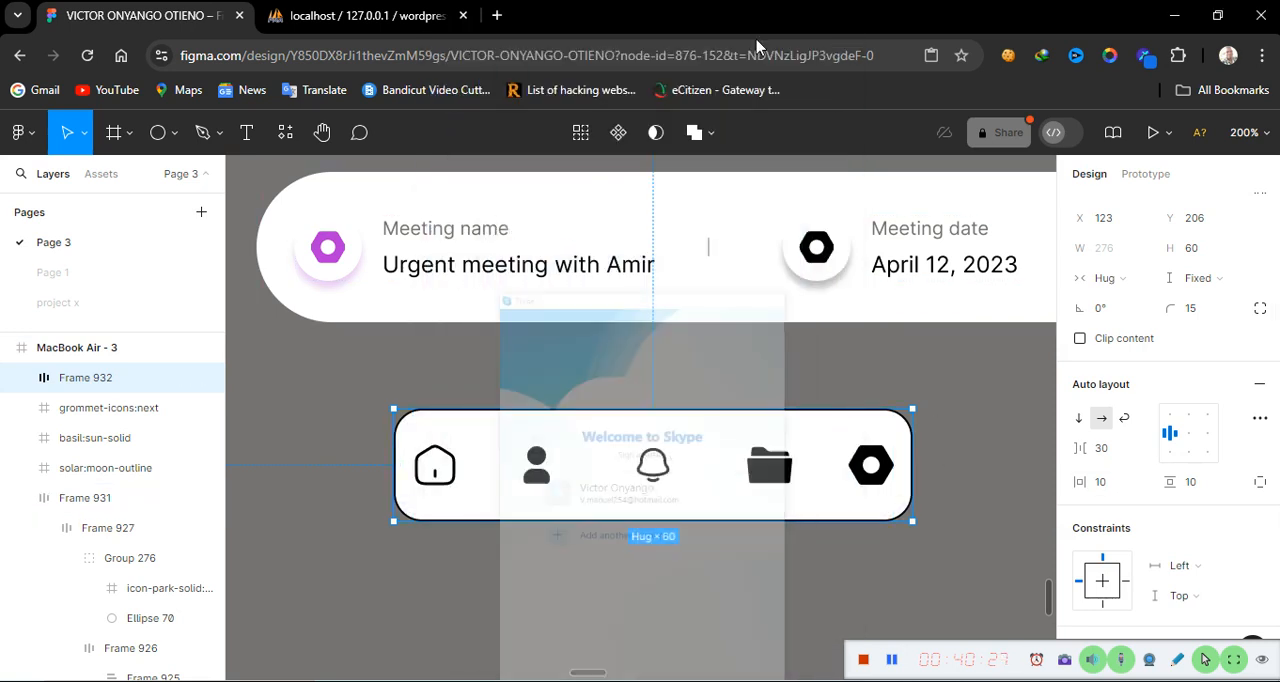
pyautogui.click(820, 490)
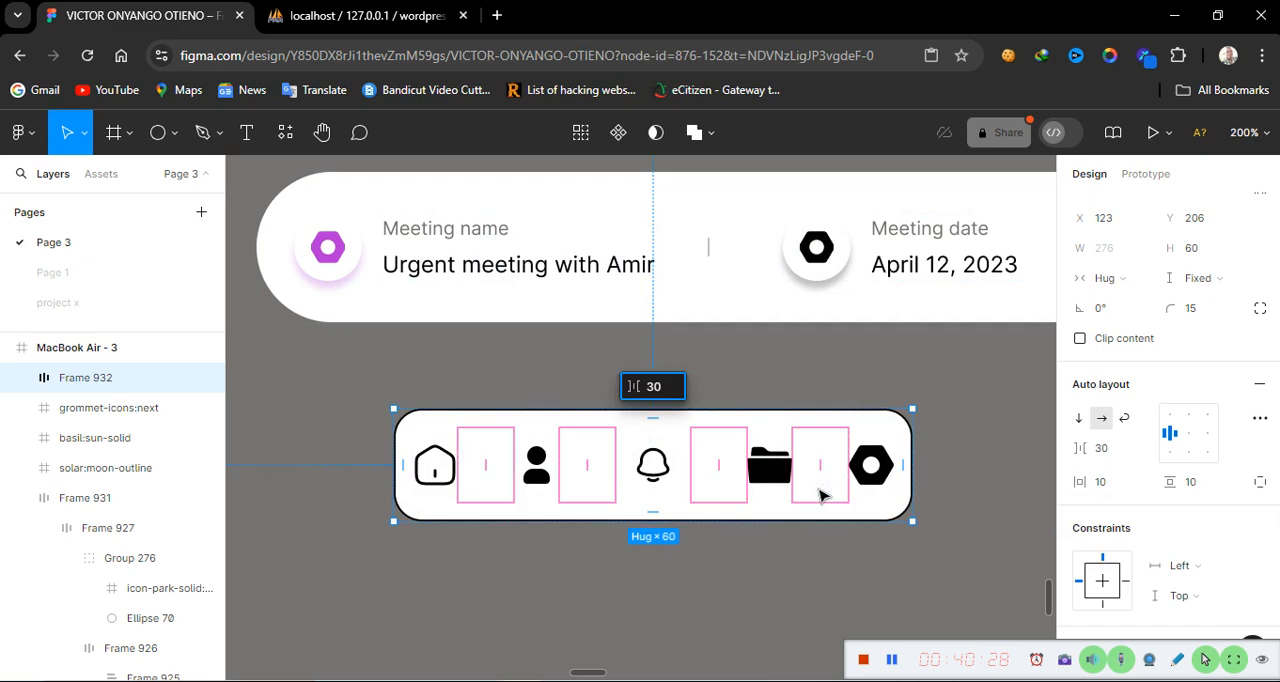
pyautogui.click(785, 537)
pyautogui.click(908, 416)
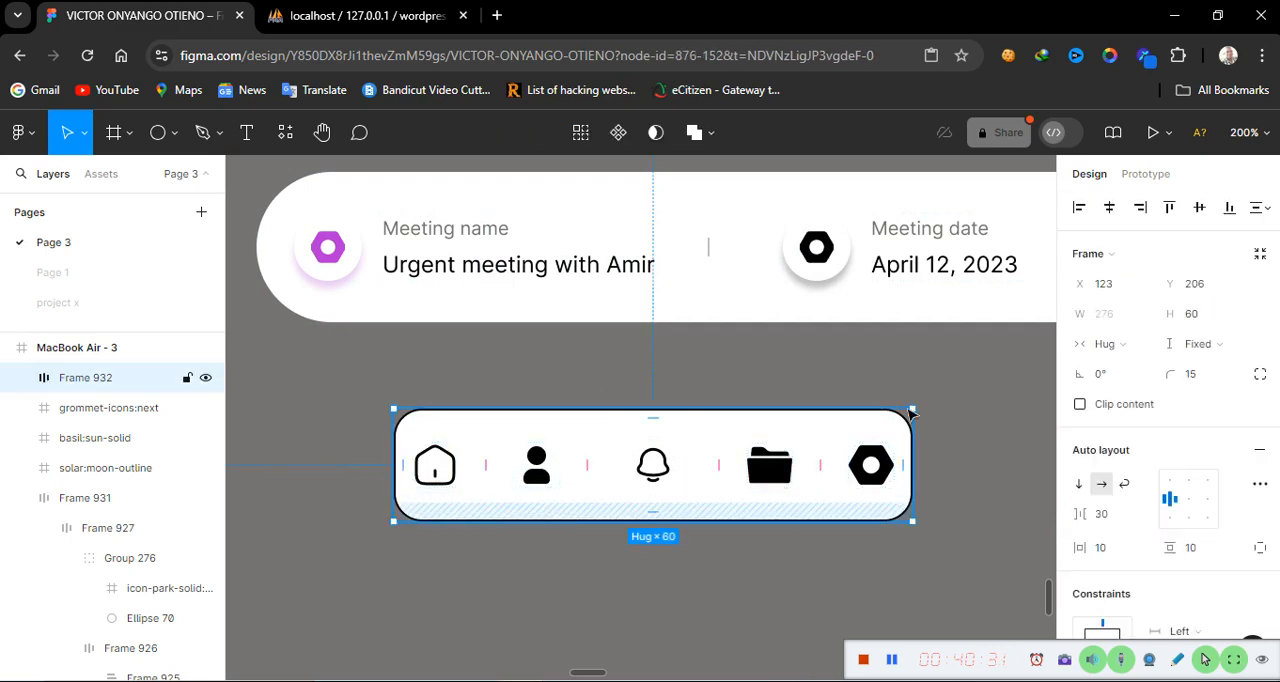
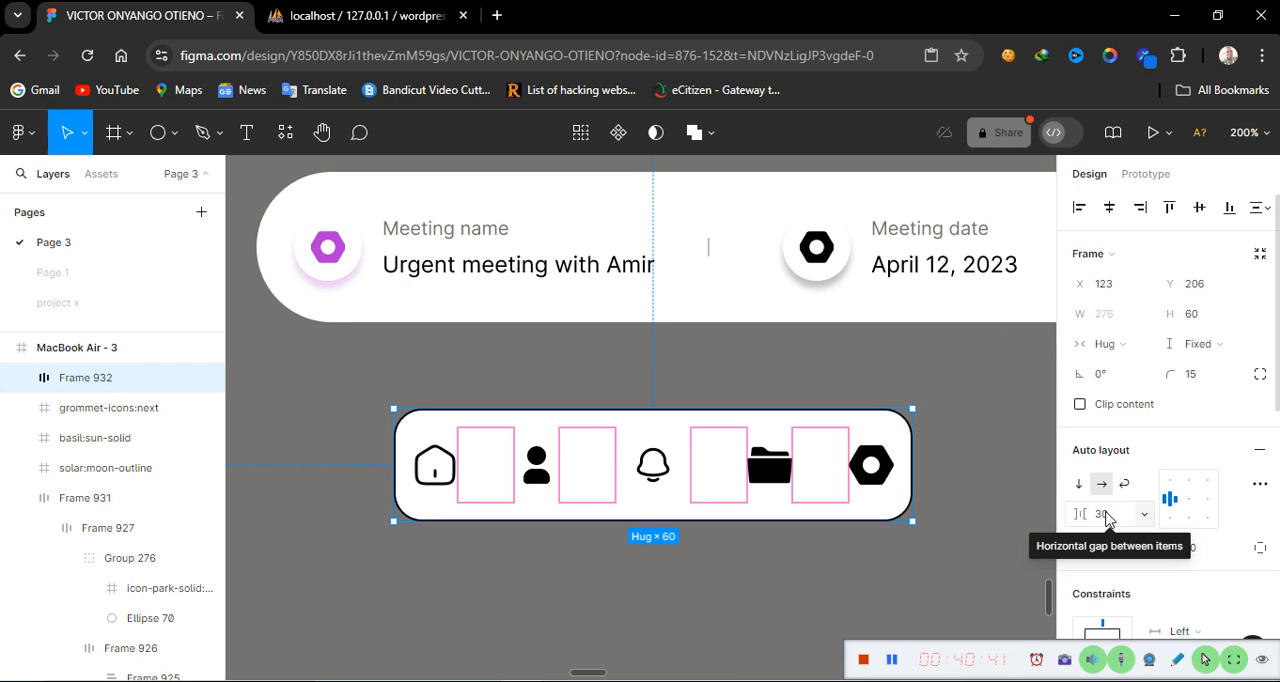
# Switch the icon bar's width to Fixed and set the horizontal gap between its icons to 25
pyautogui.click(1107, 518)
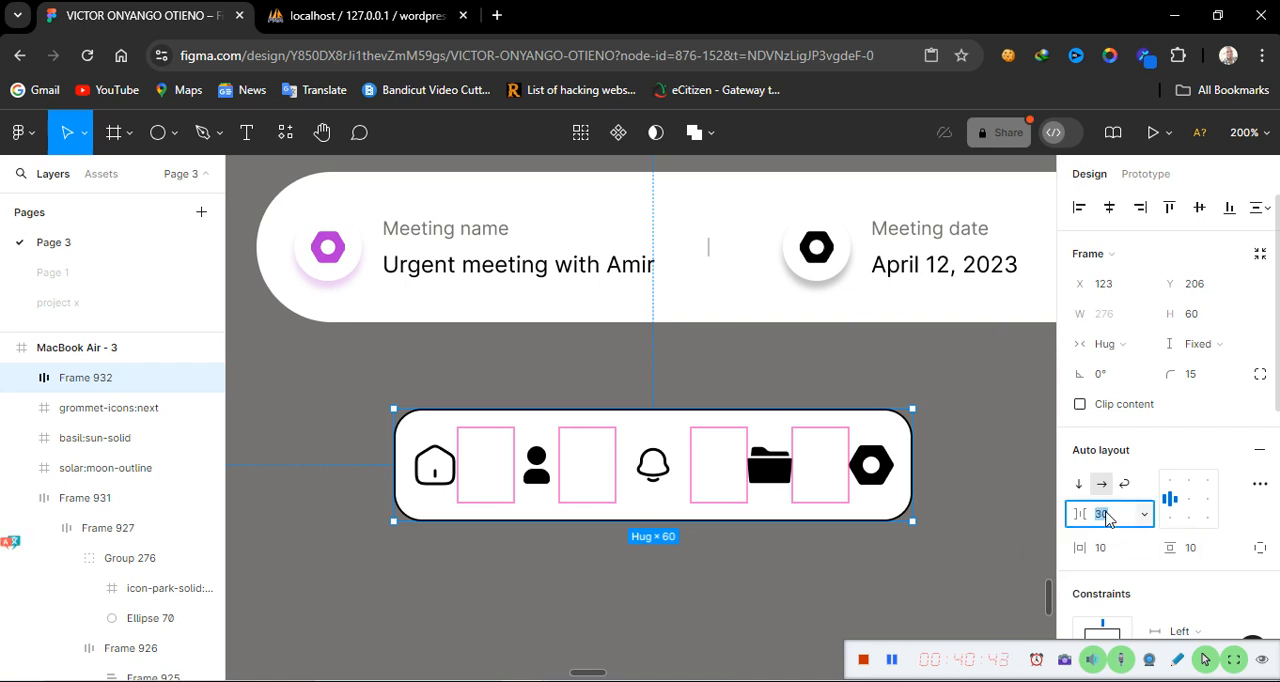
pyautogui.click(1145, 345)
pyautogui.click(1143, 320)
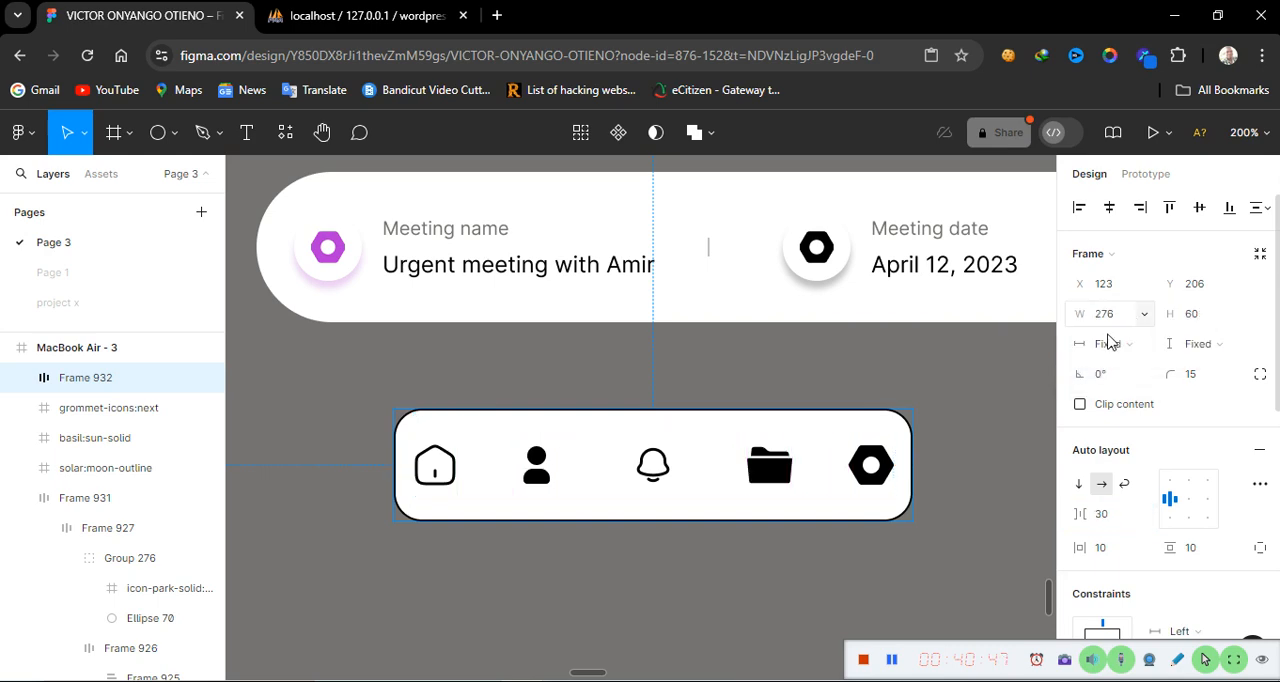
pyautogui.click(1110, 522)
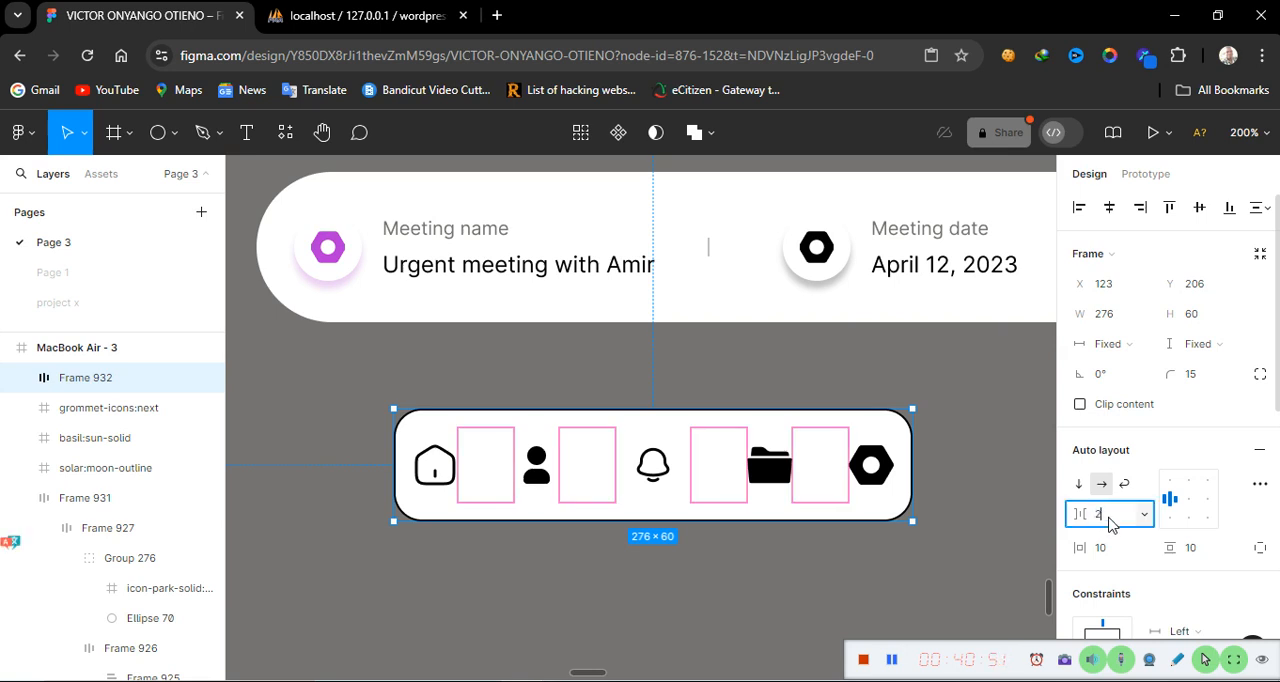
pyautogui.press('Return')
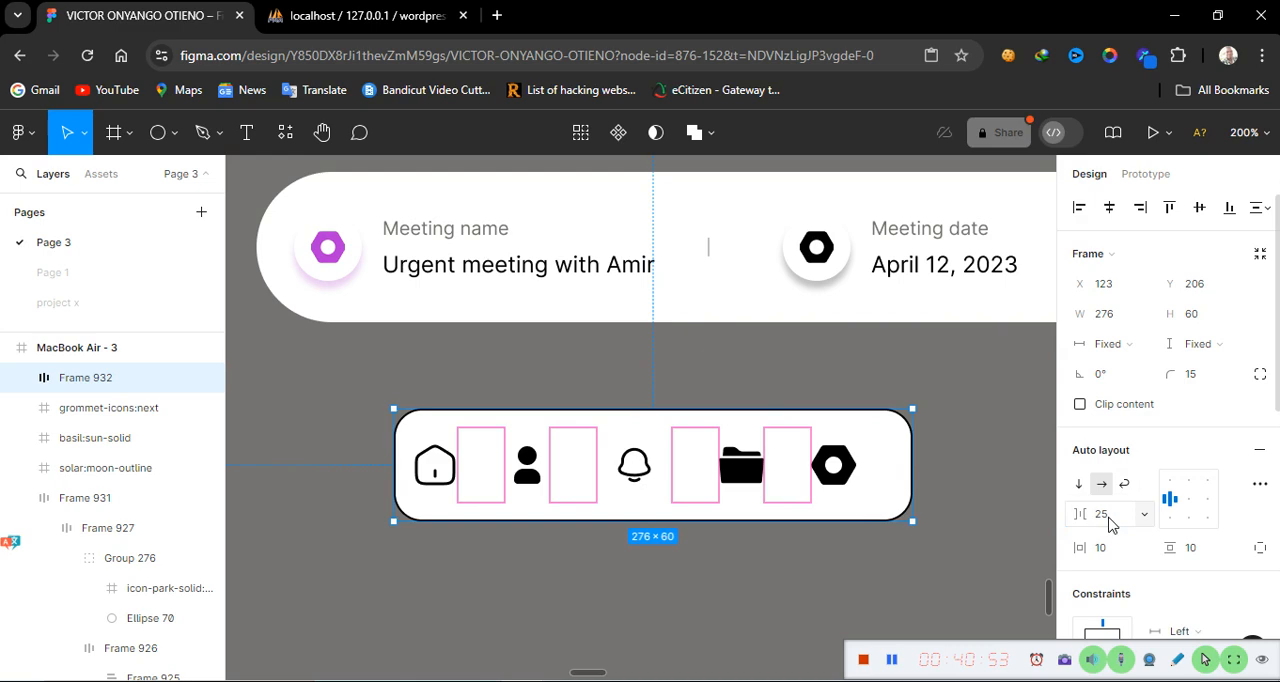
# Center-align the icons inside the icon bar
pyautogui.click(1192, 505)
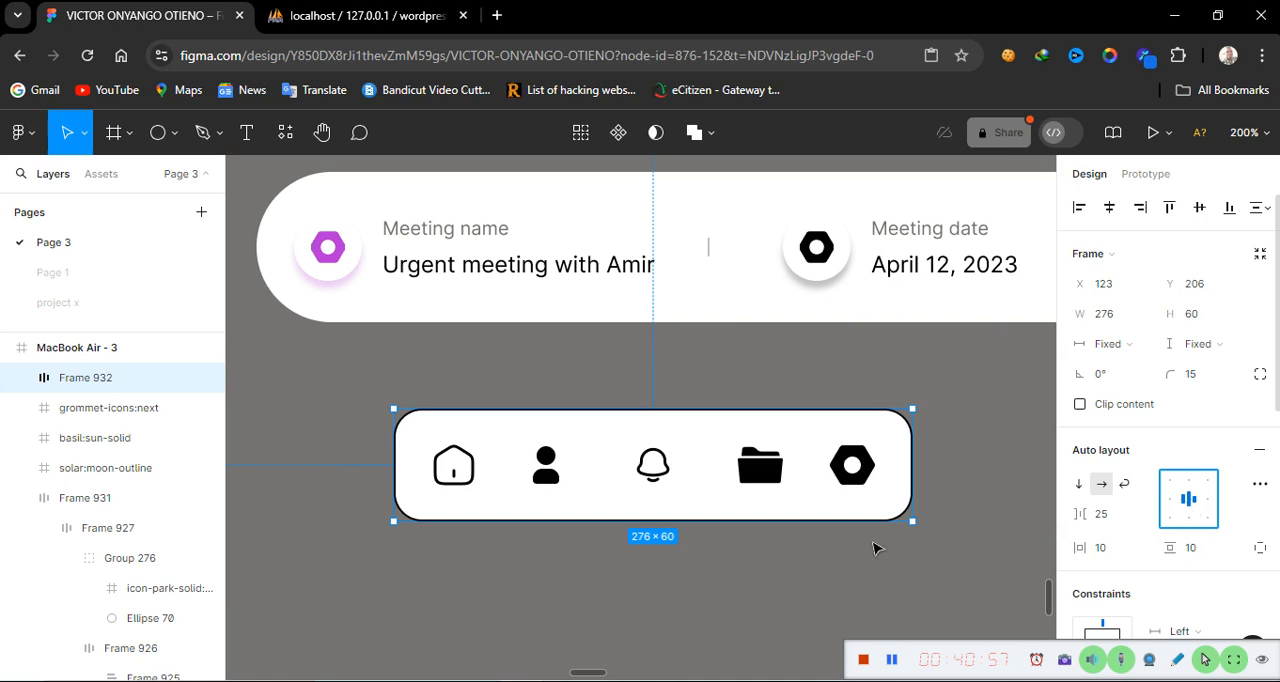
pyautogui.click(834, 592)
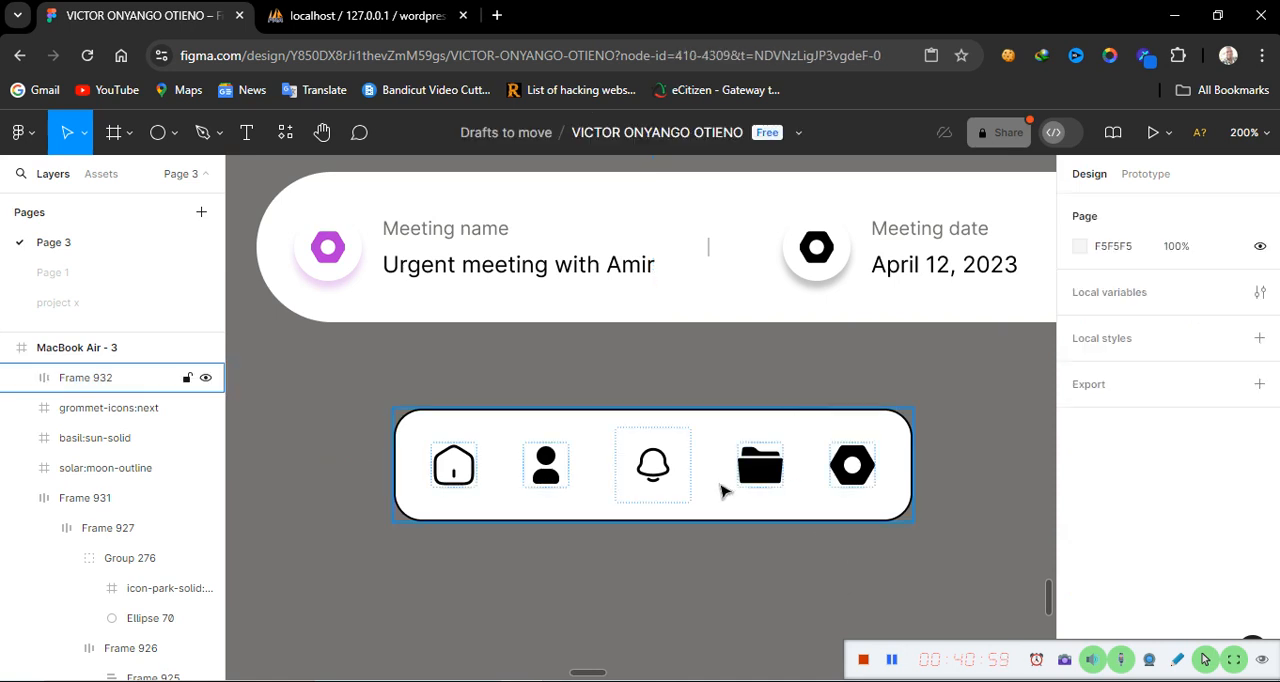
# Select the bell icon group and change its white selection colour to 000000
pyautogui.click(652, 490)
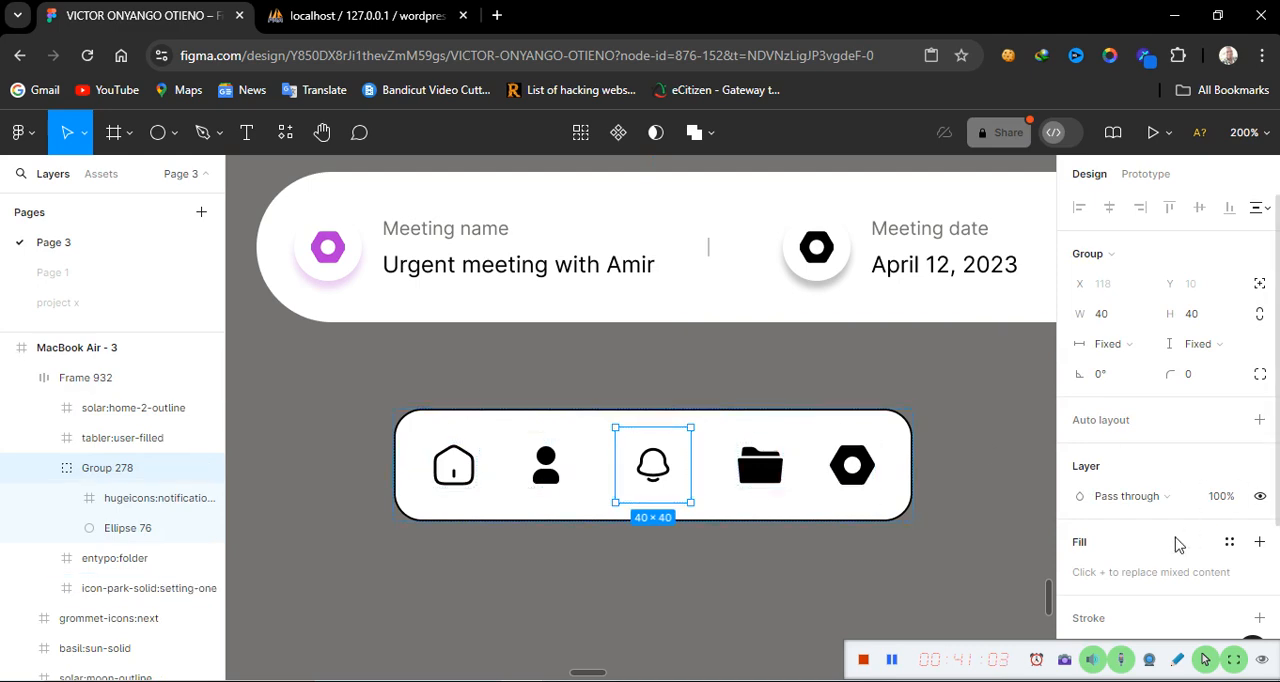
pyautogui.scroll(-3, 1140, 607)
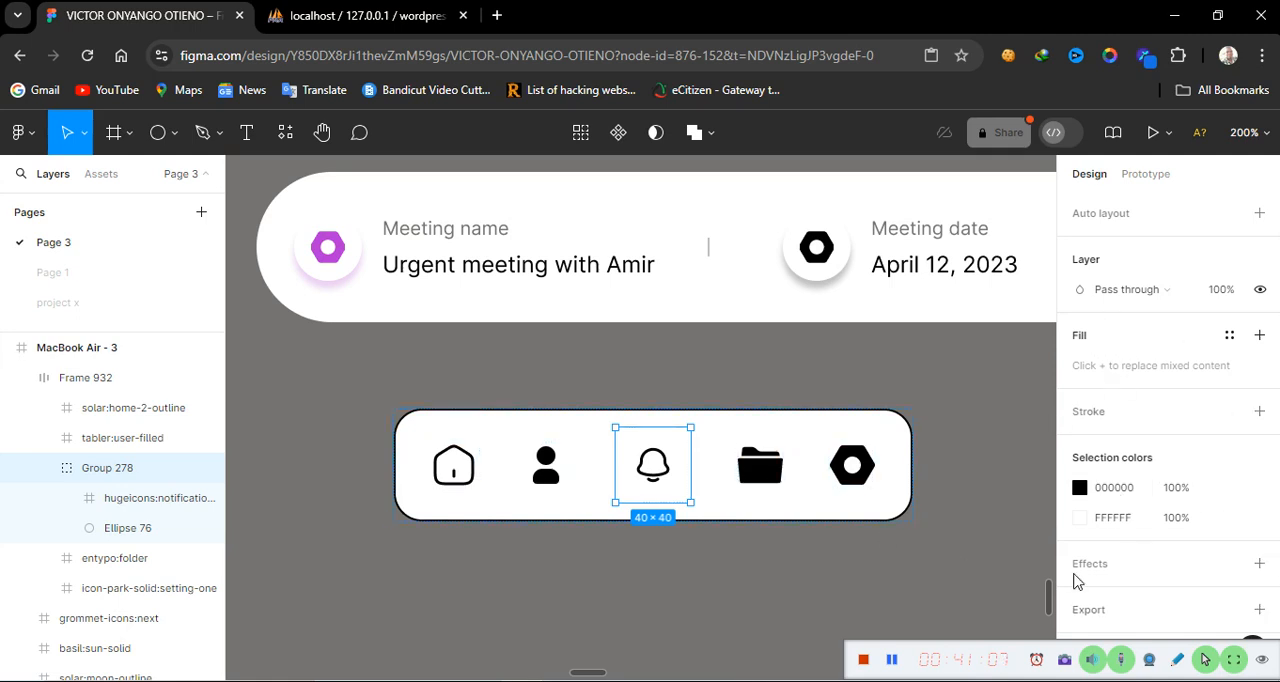
pyautogui.click(1128, 521)
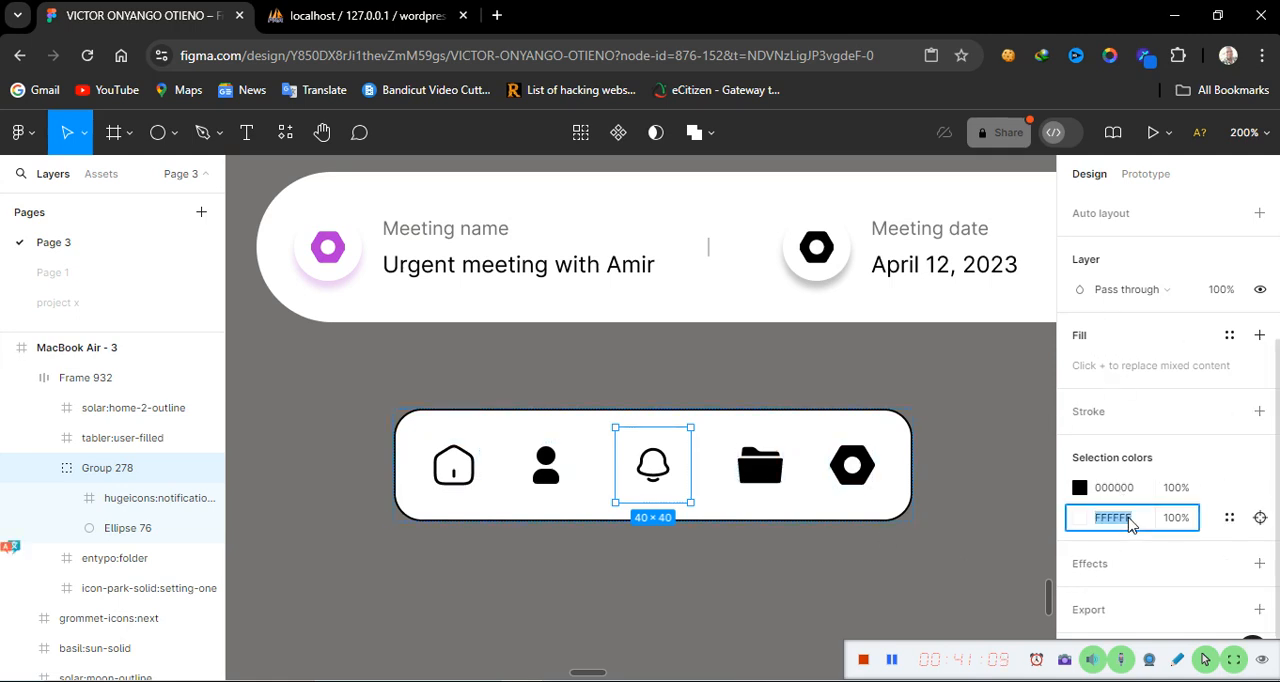
pyautogui.write('000000')
pyautogui.press('Return')
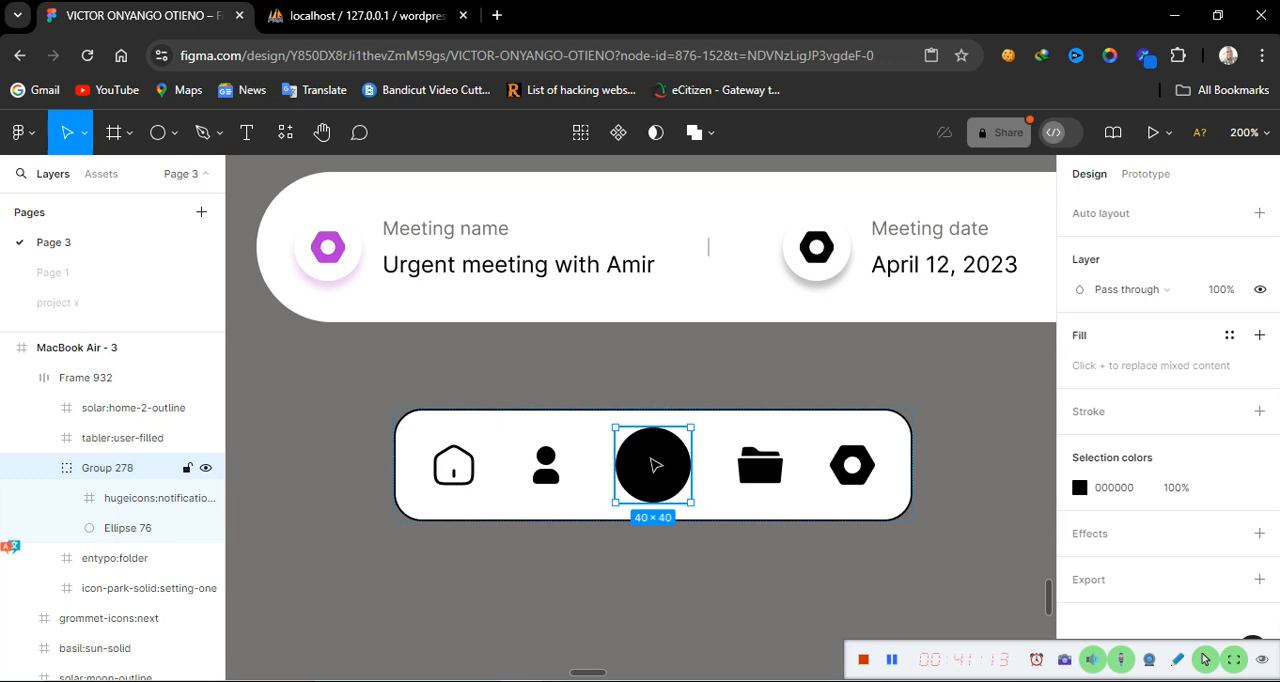
# Select the bell icon inside the group and change its black selection colour to ffffff
pyautogui.doubleClick(652, 467)
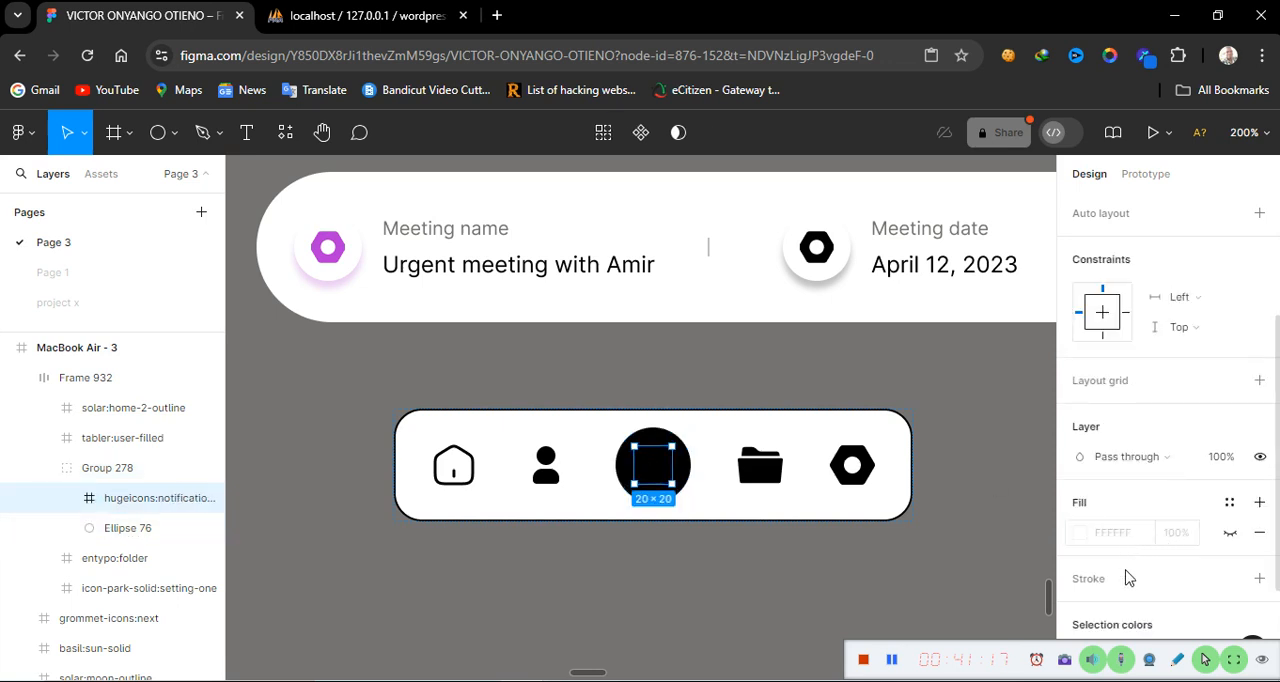
pyautogui.scroll(-2, 1128, 598)
pyautogui.click(1140, 518)
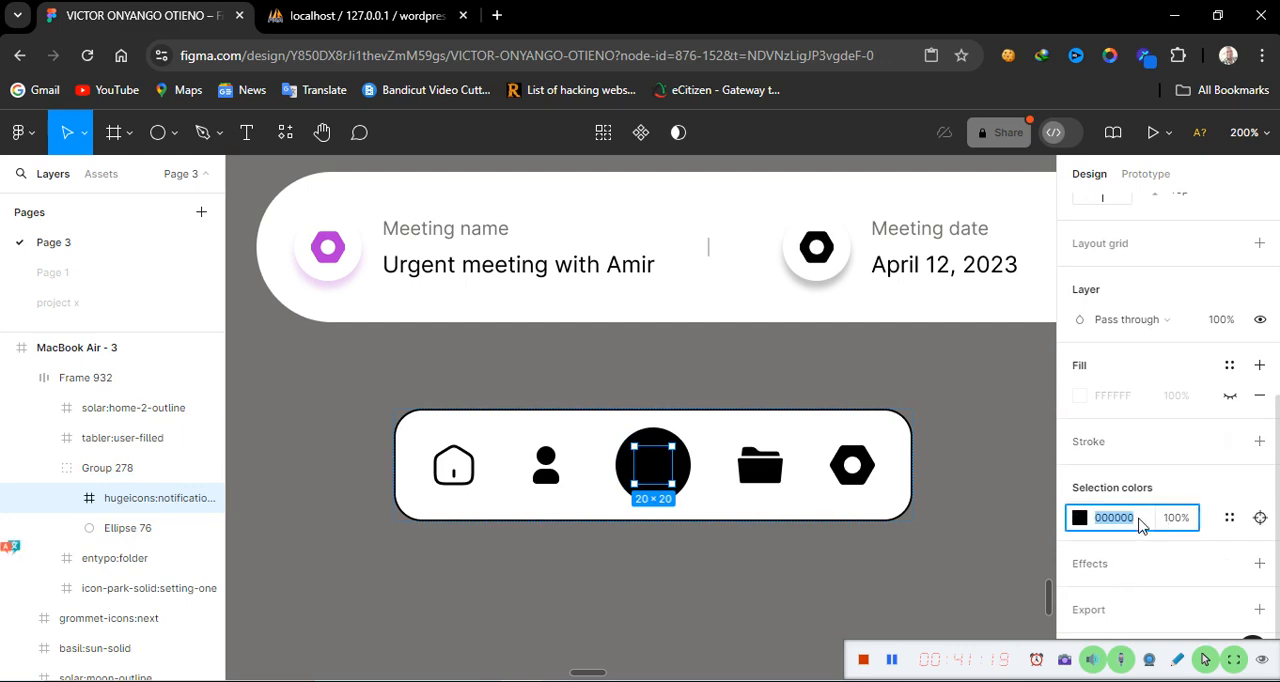
pyautogui.write('ffffff')
pyautogui.press('Return')
pyautogui.click(665, 595)
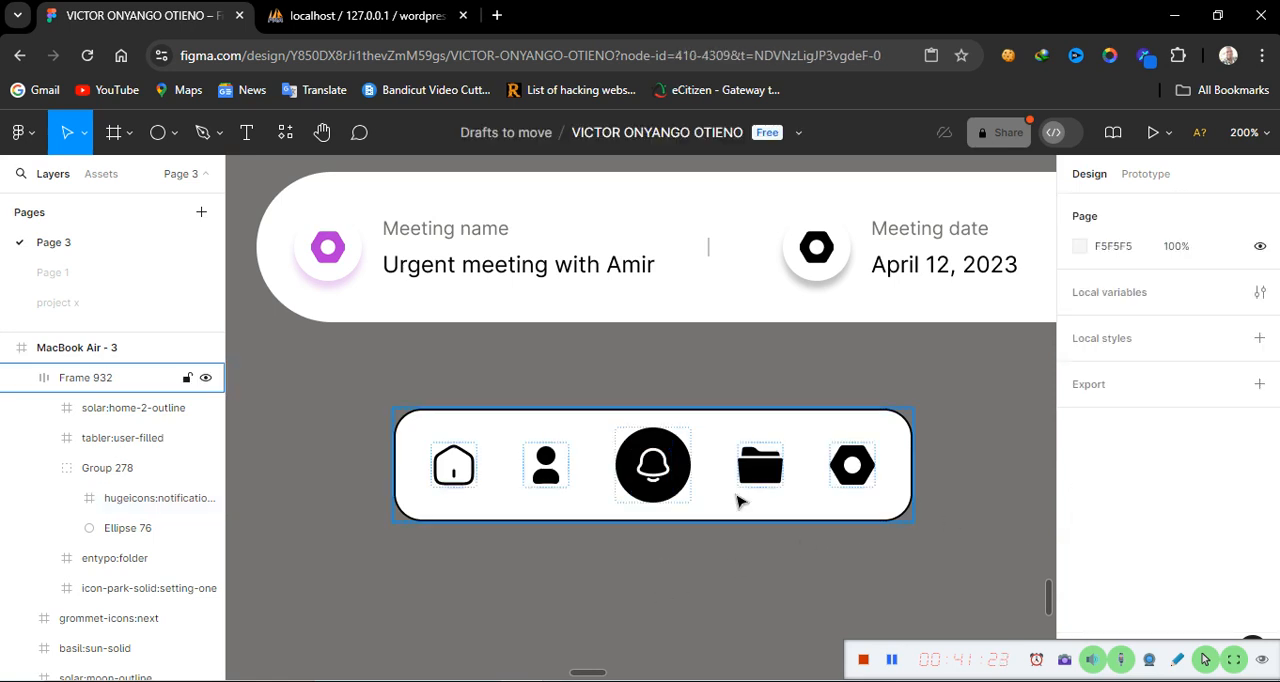
# Hide the icon bar's black stroke and move the bar up and left to sit under the header card
pyautogui.click(795, 516)
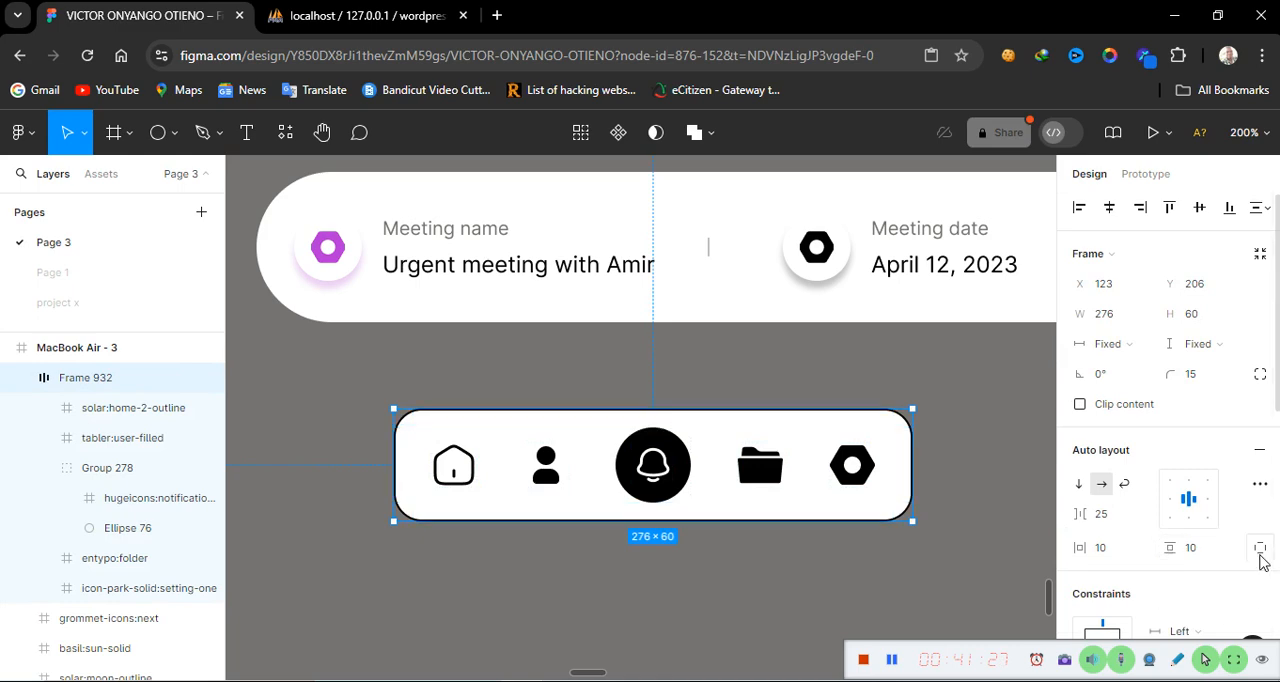
pyautogui.scroll(-1, 1262, 563)
pyautogui.scroll(-5, 1262, 563)
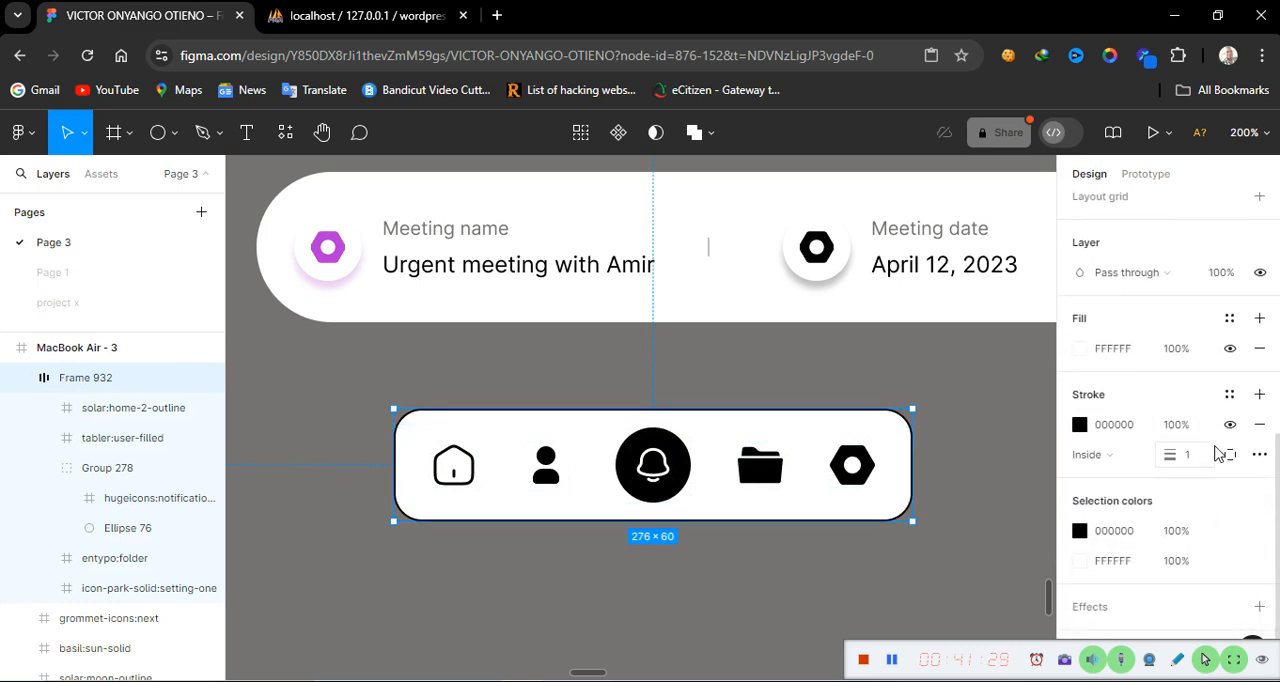
pyautogui.click(1230, 424)
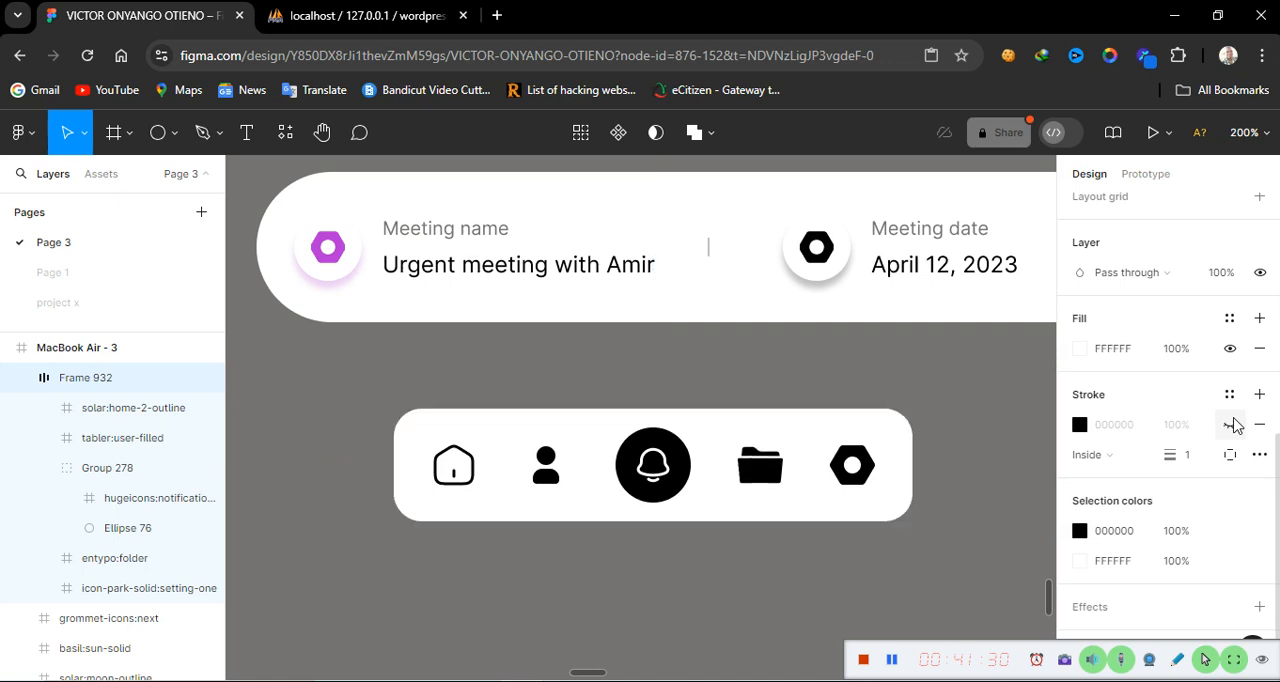
pyautogui.click(773, 588)
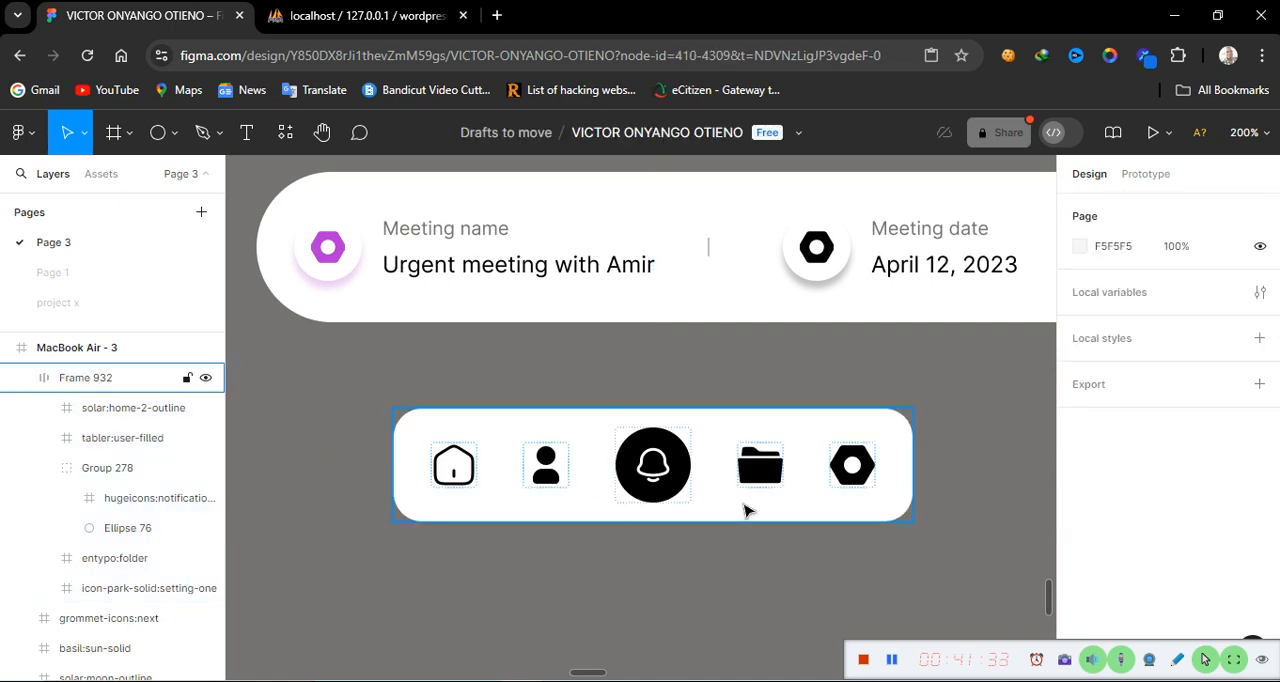
pyautogui.moveTo(745, 511); pyautogui.dragTo(622, 474)
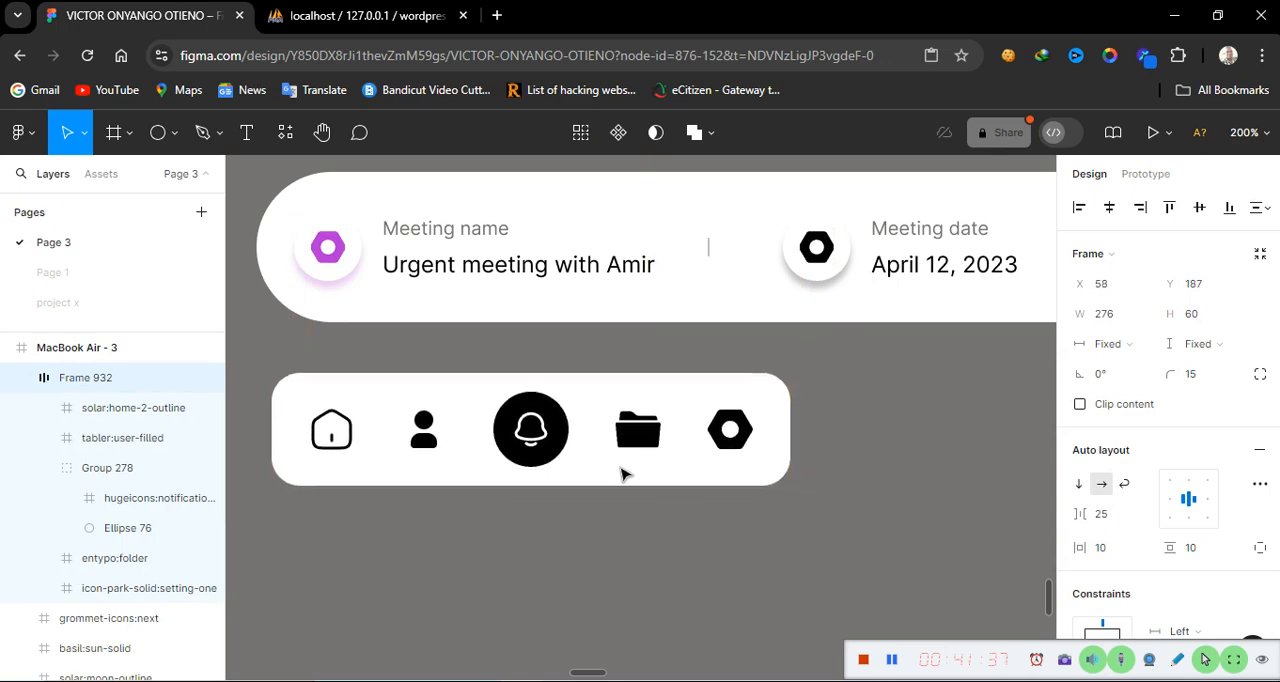
pyautogui.click(614, 600)
# Zoom to 100% and examine the reference dashboard's icon bar and theme toggle card
pyautogui.hscroll(-1, 614, 600)
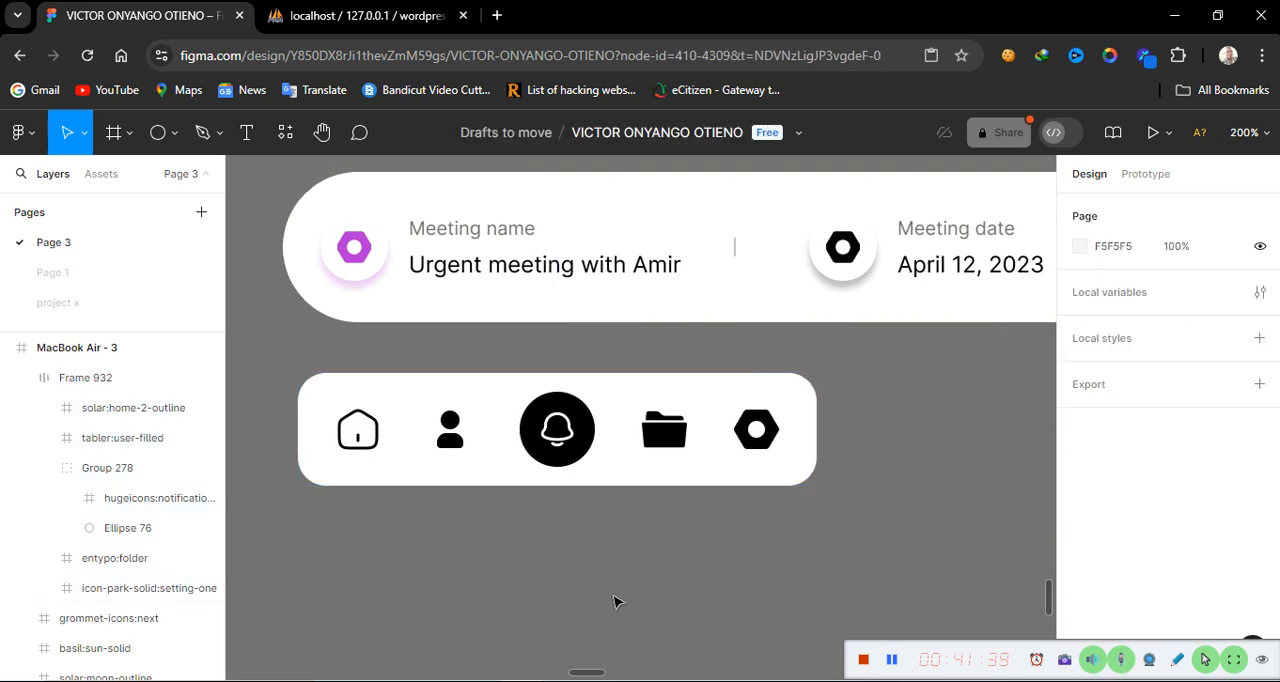
pyautogui.hscroll(-10, 614, 600)
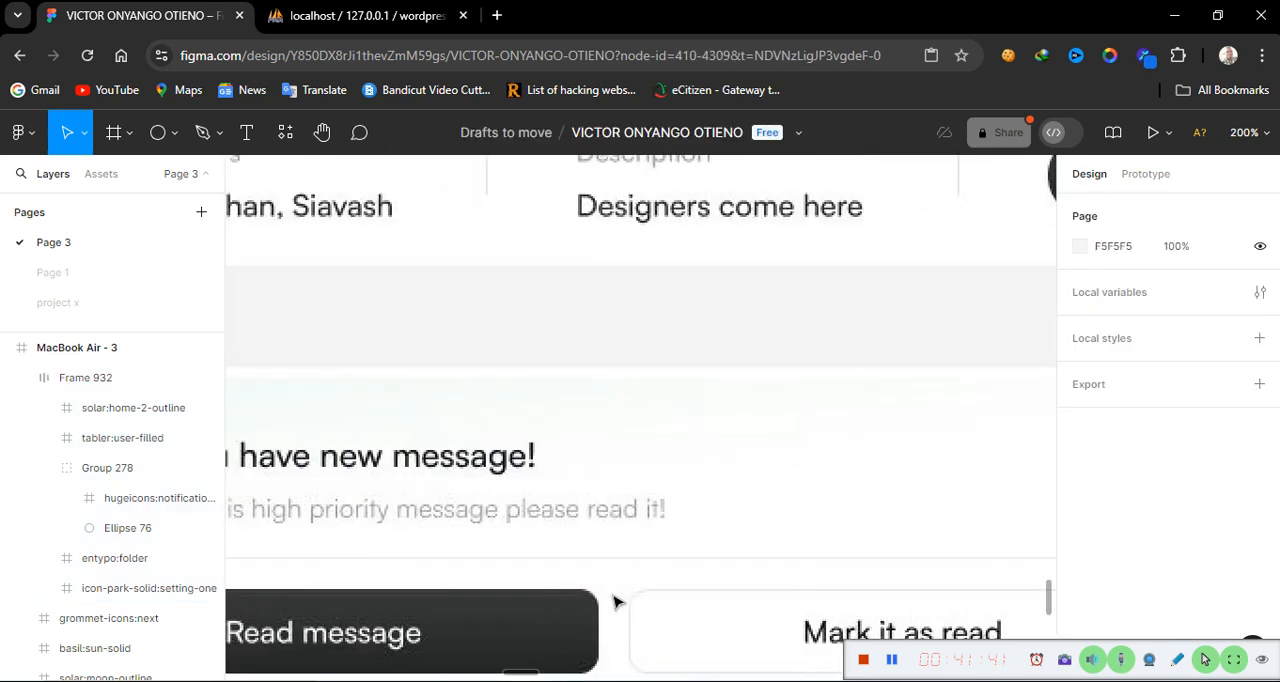
pyautogui.hotkey('shift', '0')
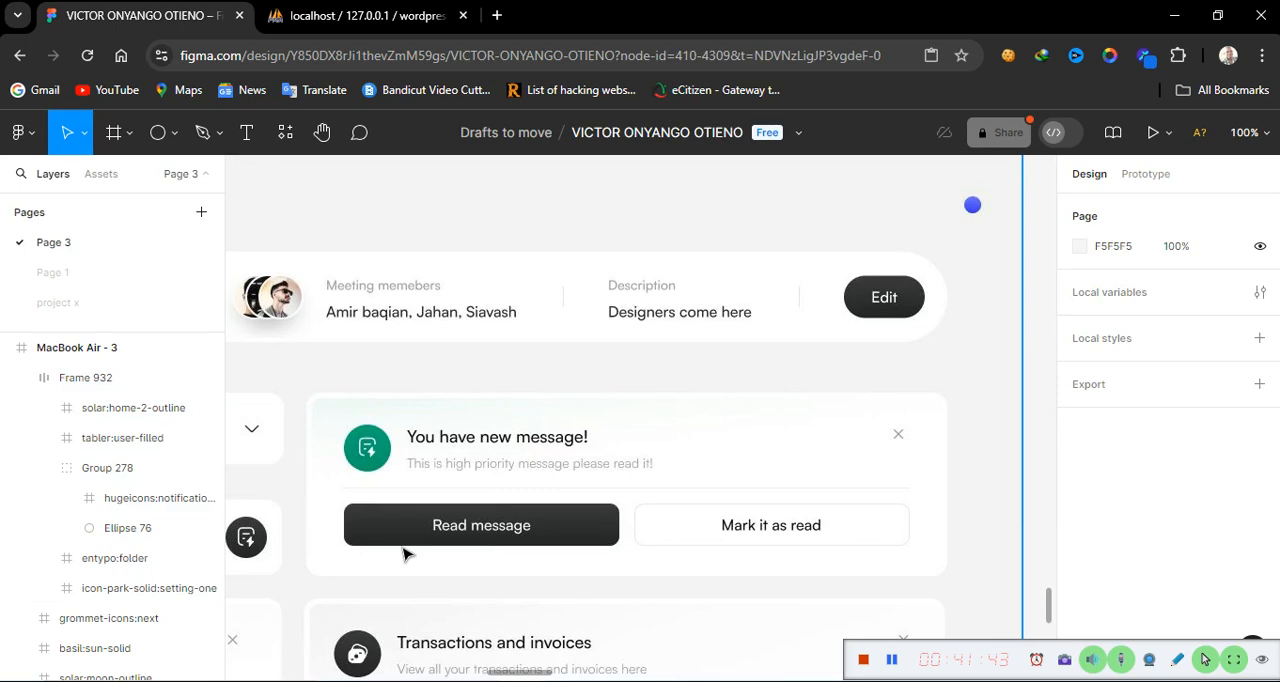
pyautogui.hscroll(-5, 405, 553)
pyautogui.hscroll(-3, 405, 553)
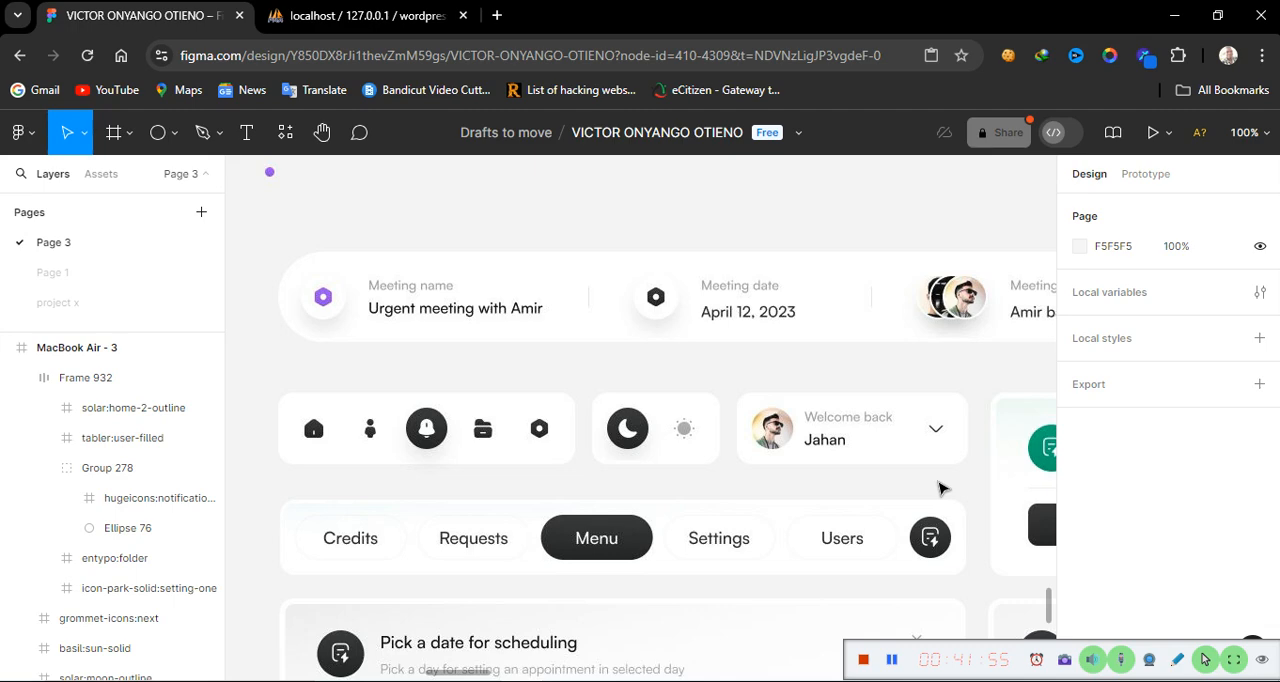
pyautogui.hscroll(-5, 940, 488)
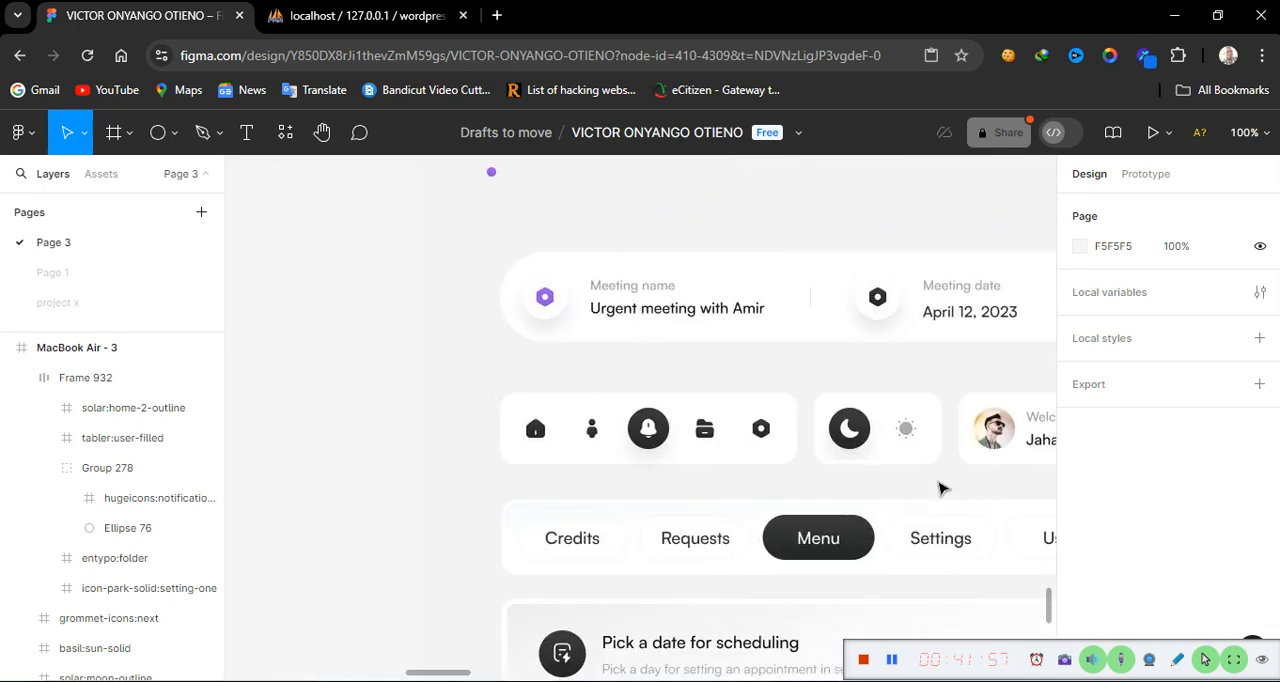
pyautogui.hscroll(15, 943, 488)
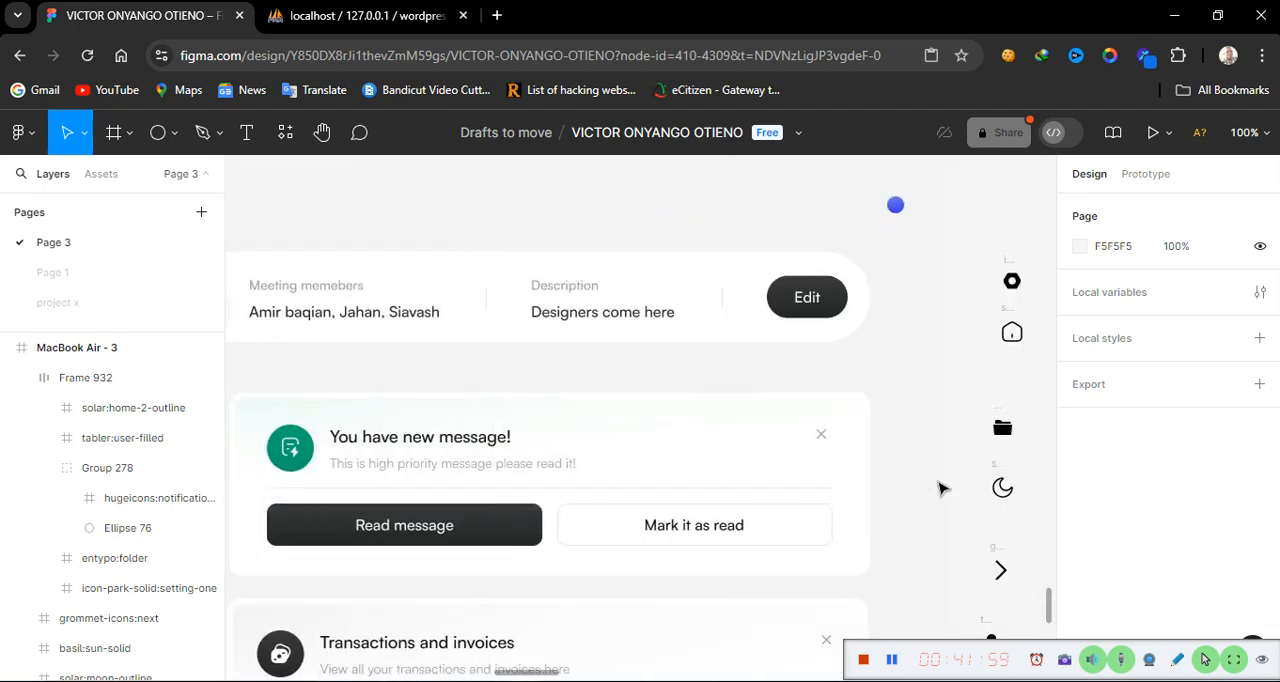
pyautogui.hscroll(10, 940, 488)
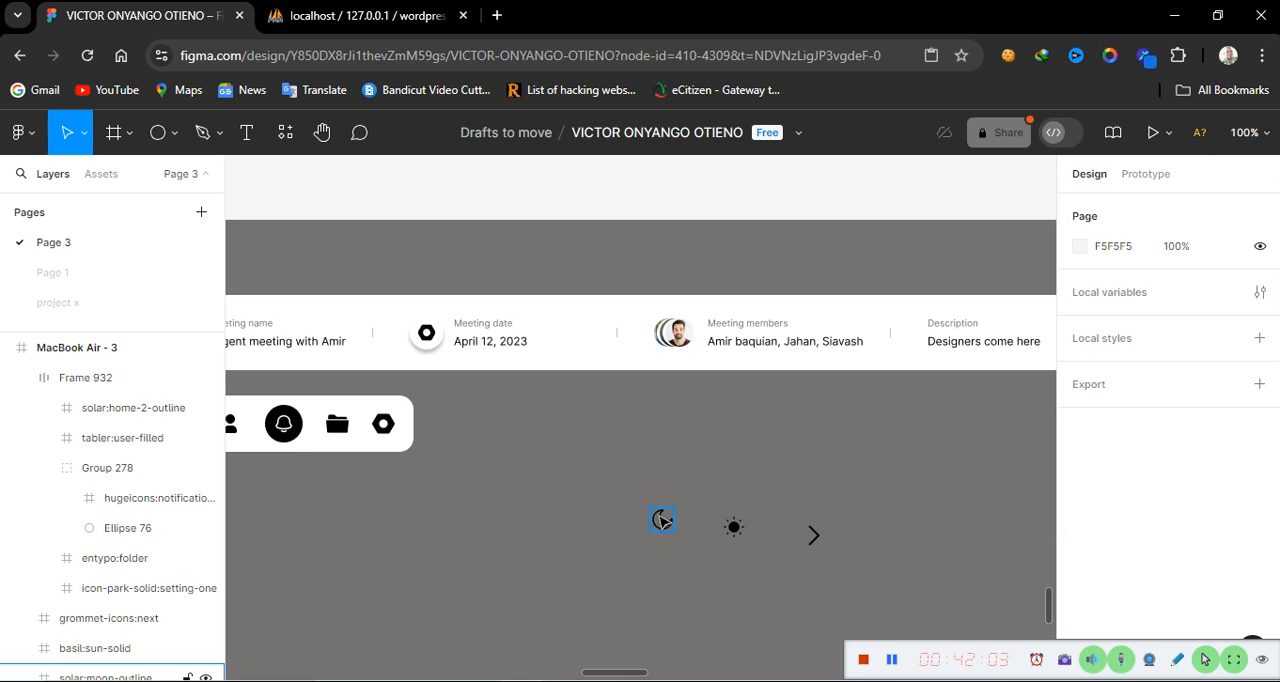
# Move the moon outline icon to the right of the icon bar, level with its icons
pyautogui.click(662, 520)
pyautogui.moveTo(662, 520); pyautogui.dragTo(584, 424)
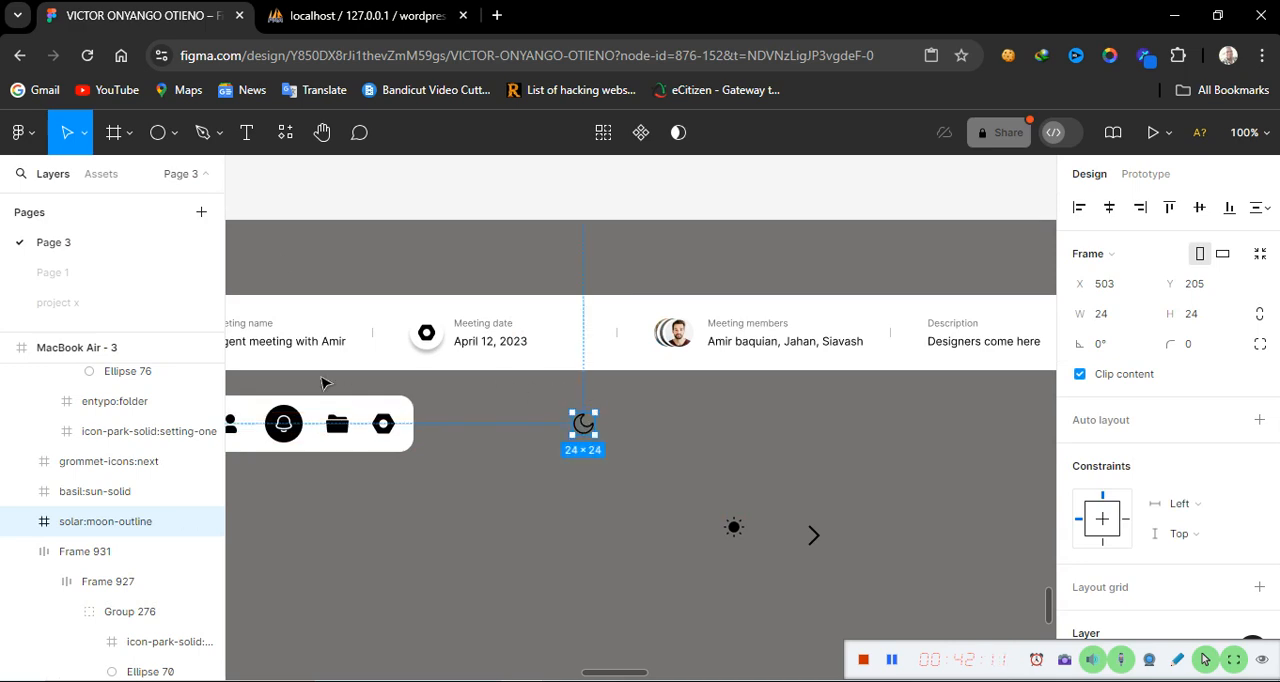
pyautogui.hscroll(-15, 398, 540)
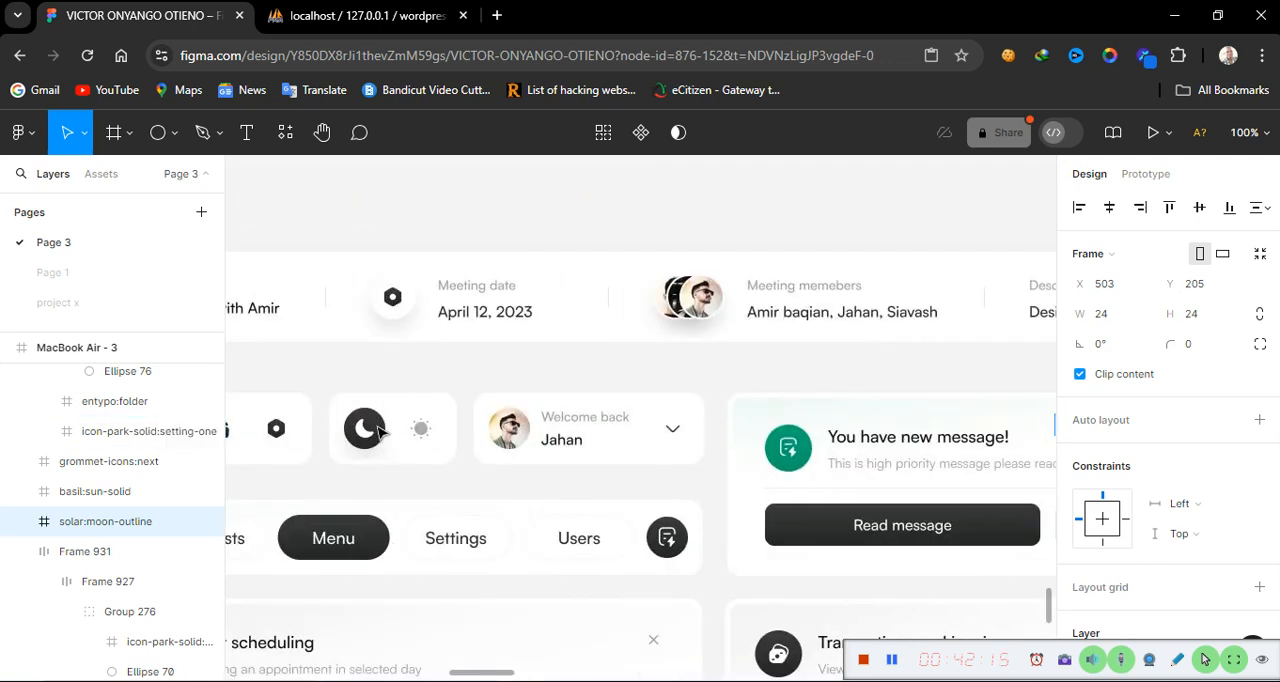
pyautogui.hscroll(-2, 384, 432)
pyautogui.hscroll(-3, 335, 436)
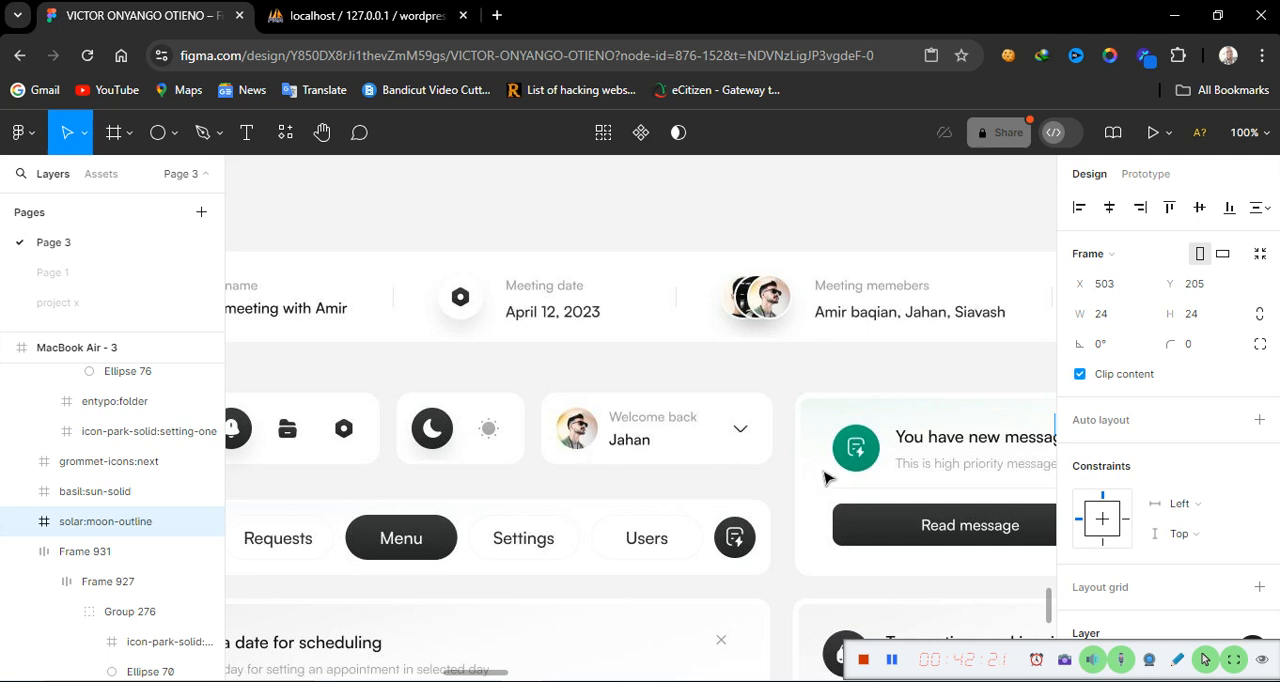
pyautogui.hscroll(10, 828, 478)
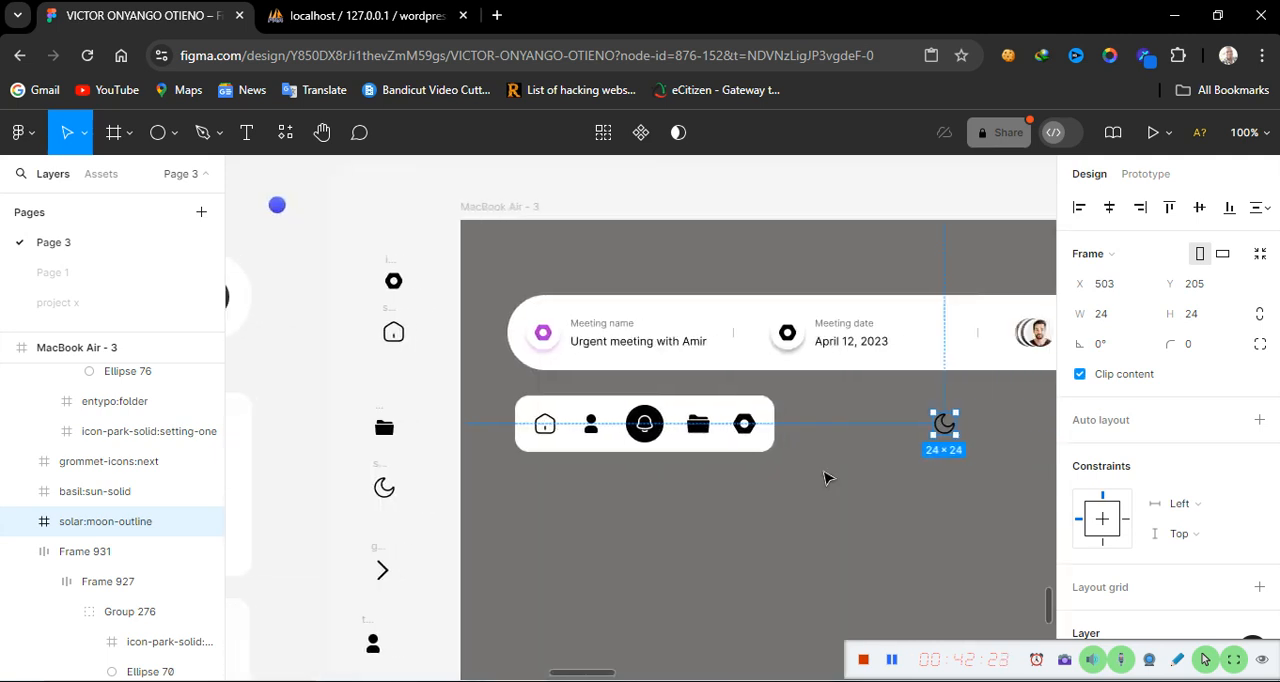
# Place a circle with the Ellipse tool below the moon icon and resize it to 48 × 48, then select the moon icon
pyautogui.click(158, 133)
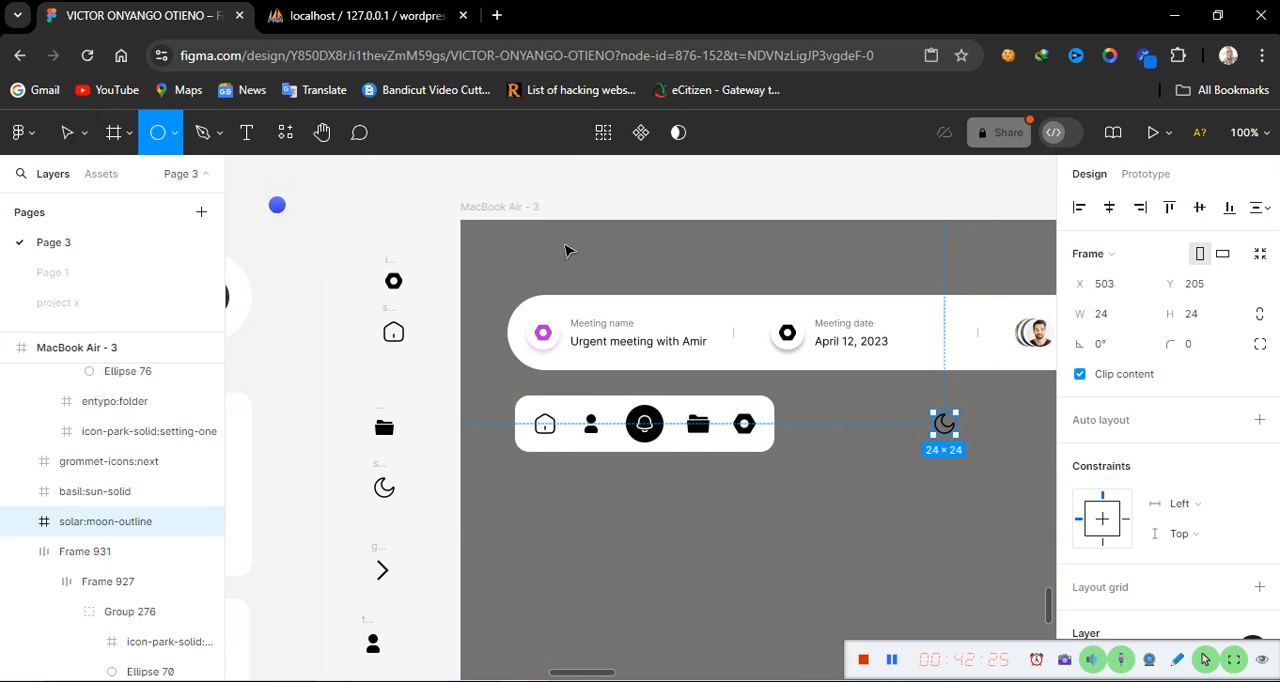
pyautogui.click(914, 507)
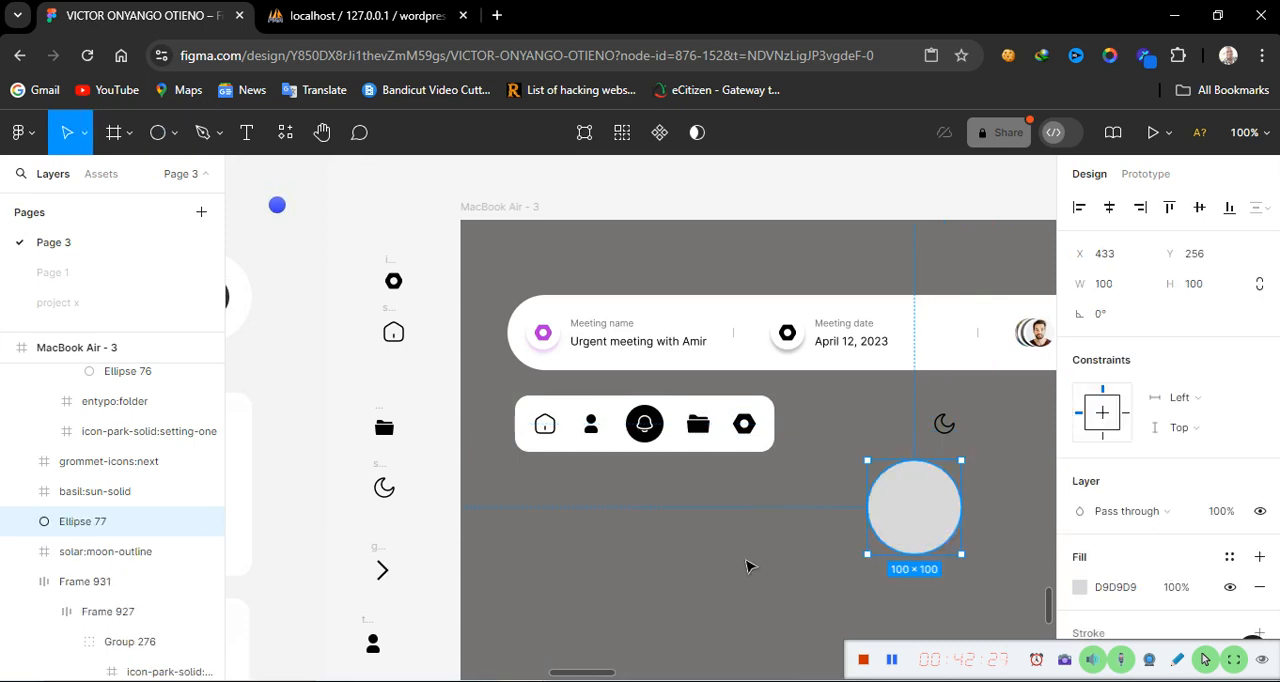
pyautogui.hscroll(10, 750, 566)
pyautogui.hscroll(-8, 750, 566)
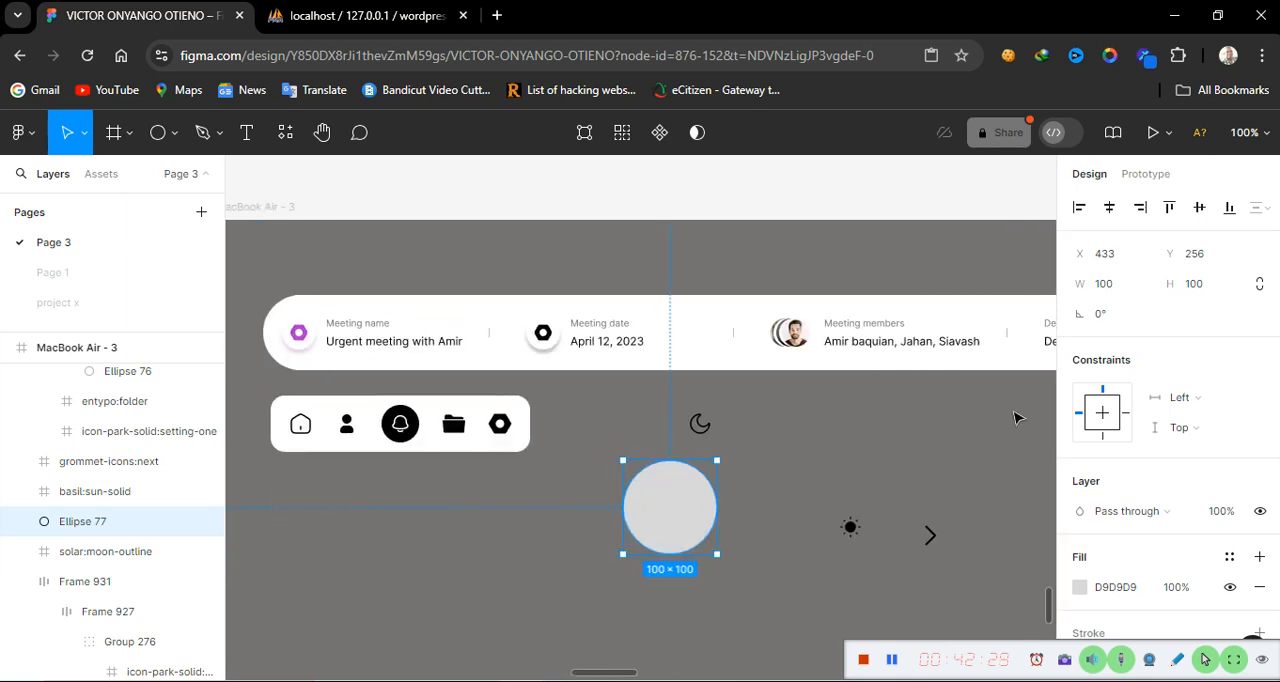
pyautogui.click(1120, 288)
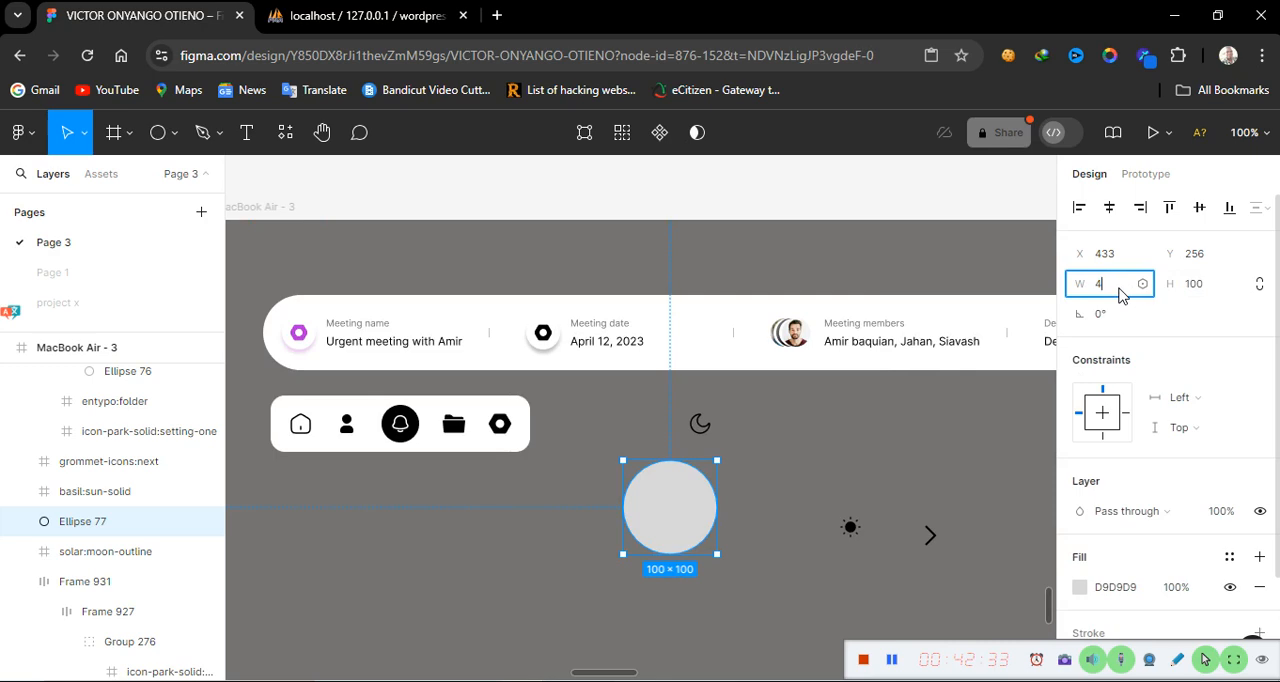
pyautogui.click(1214, 287)
pyautogui.write('48')
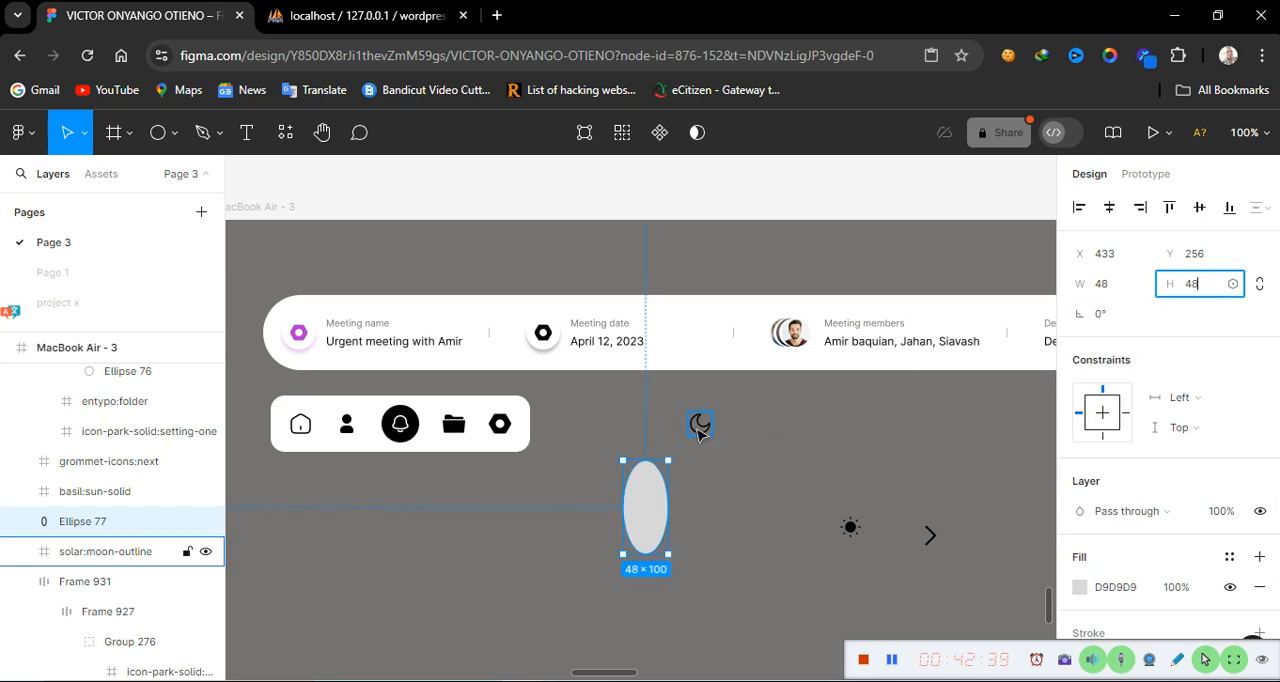
pyautogui.click(699, 427)
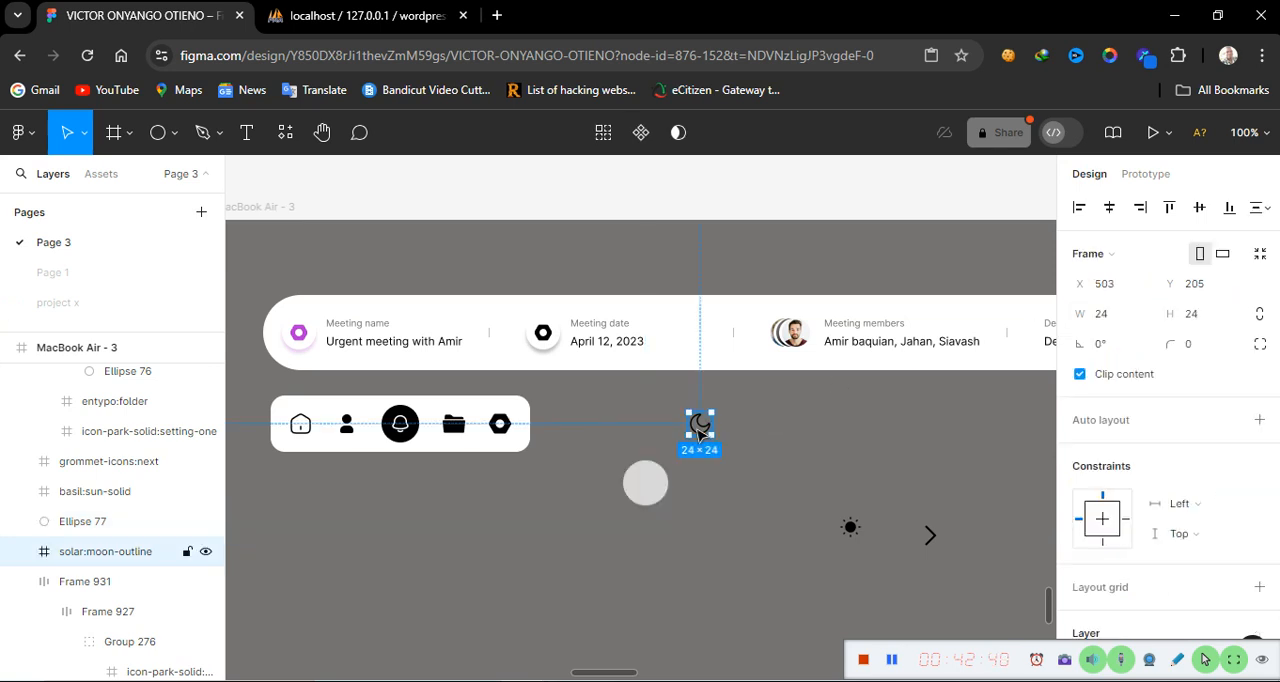
# Set the new circle's fill colour to FFFFFF
pyautogui.click(648, 500)
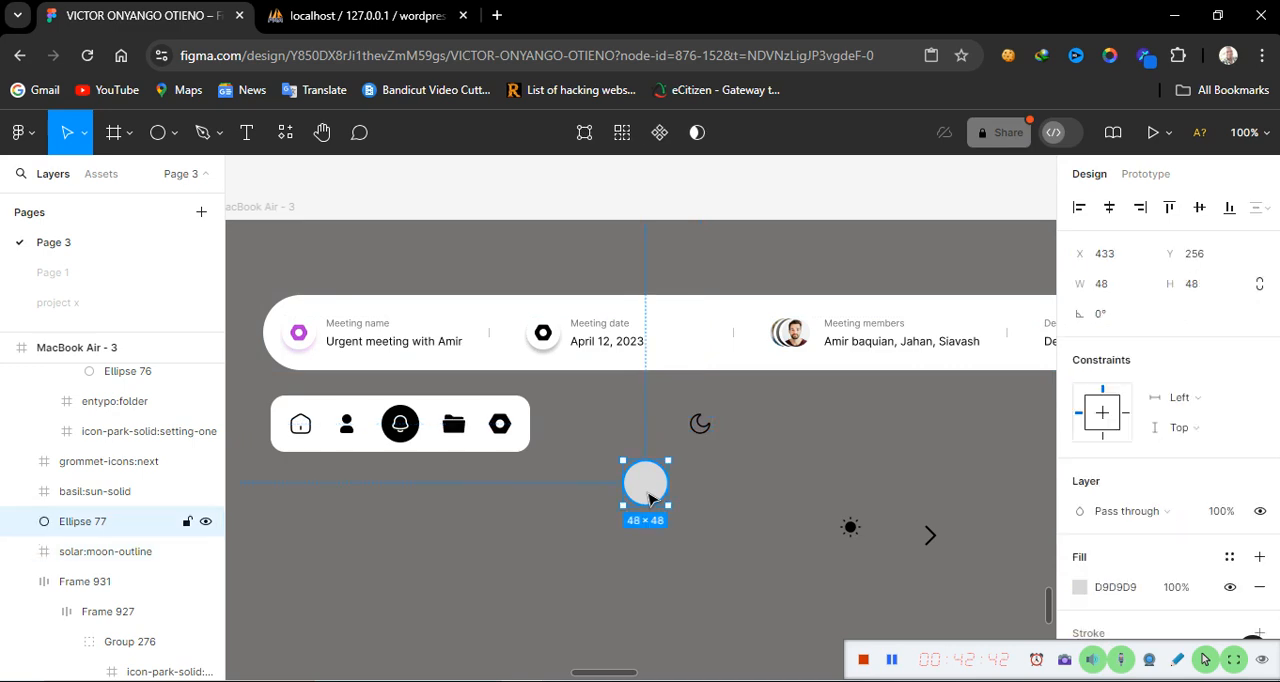
pyautogui.click(1140, 597)
pyautogui.write('ffffff')
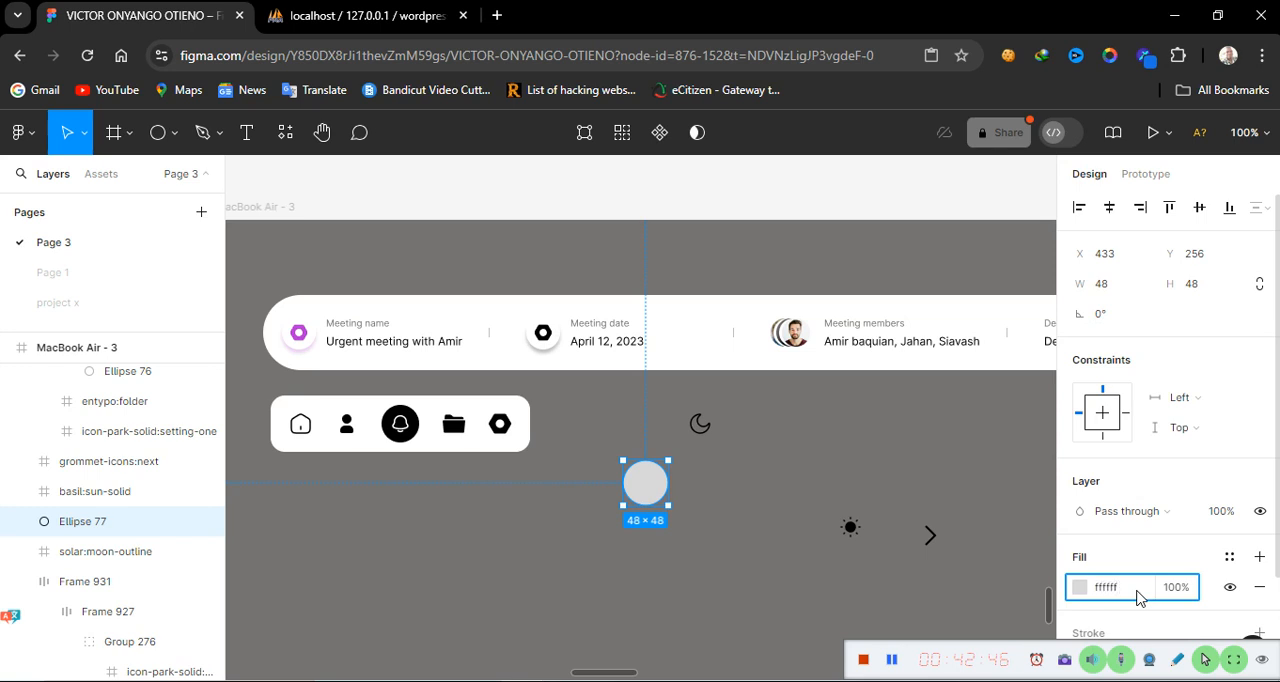
pyautogui.press('Return')
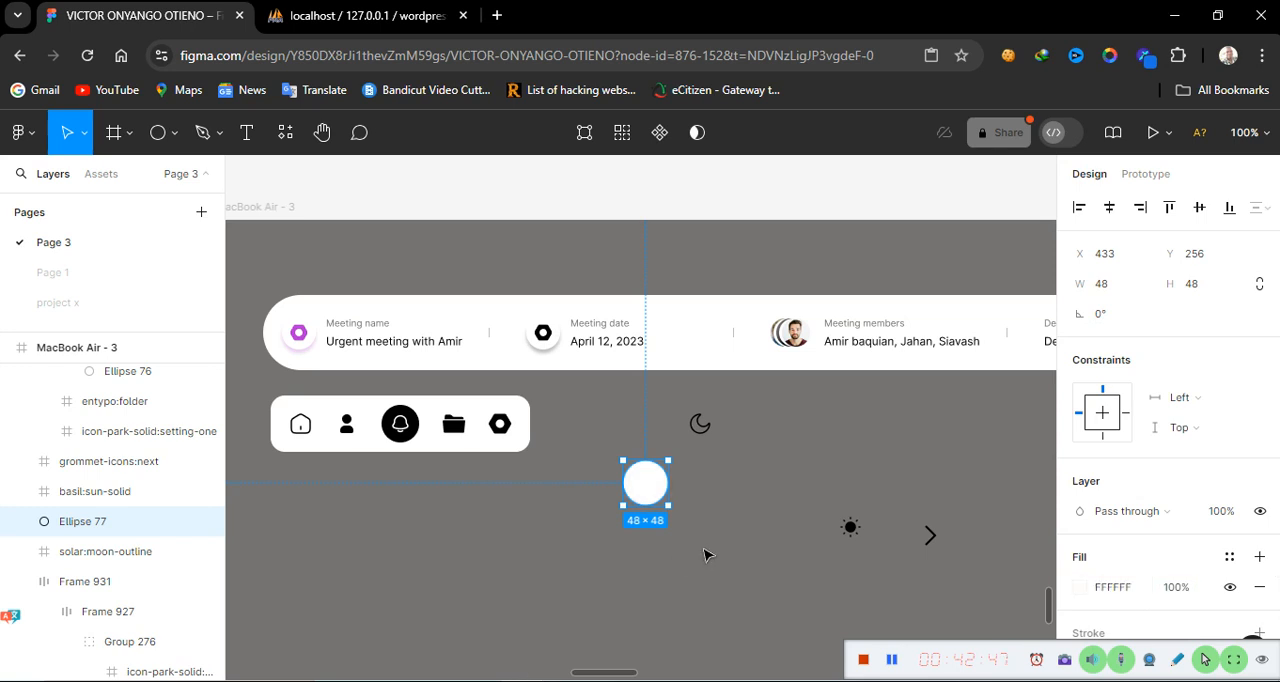
# Move the moon icon onto the white circle and bring it to the front
pyautogui.click(700, 424)
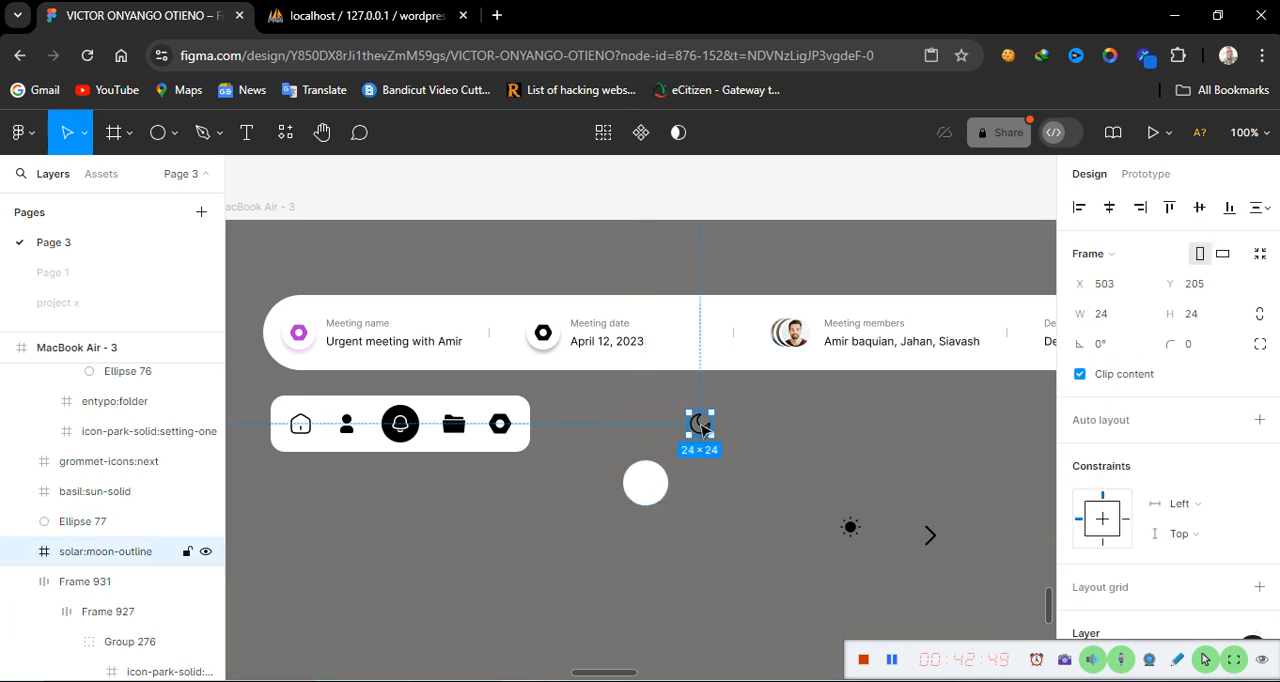
pyautogui.moveTo(703, 427); pyautogui.dragTo(648, 486)
pyautogui.rightClick(648, 486)
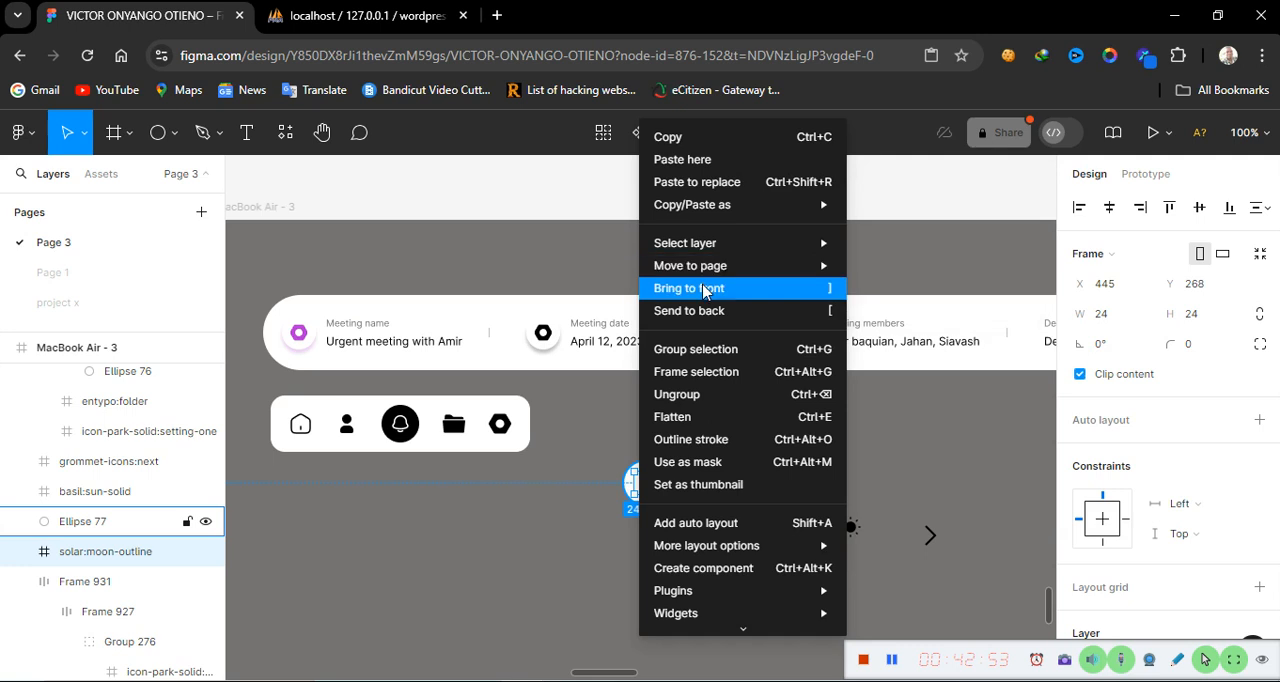
pyautogui.click(704, 288)
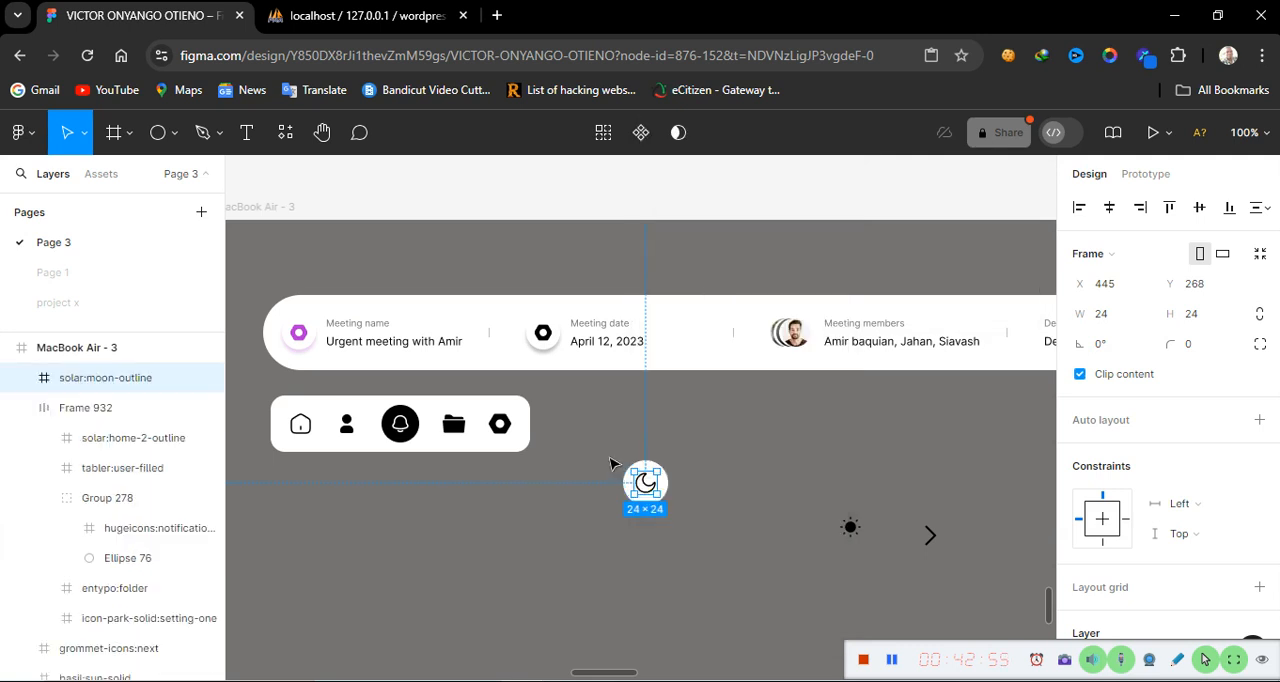
# Select the moon icon and circle together and group them
pyautogui.moveTo(609, 457); pyautogui.dragTo(678, 543)
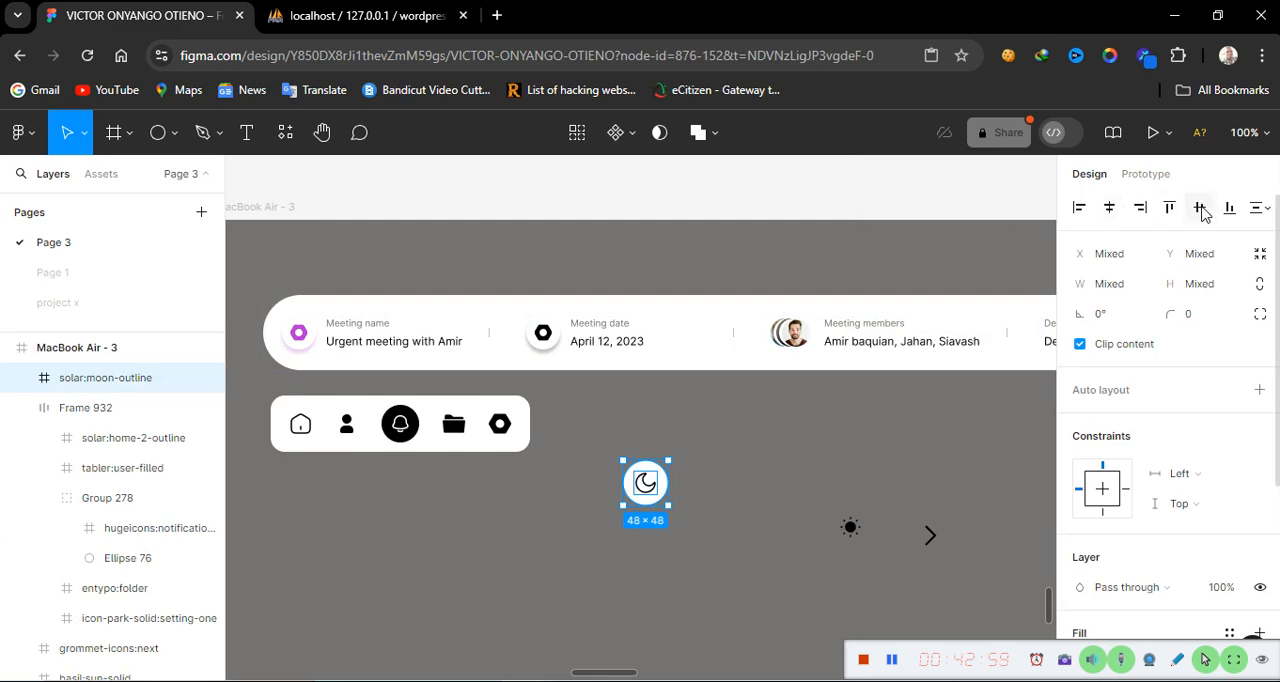
pyautogui.rightClick(645, 484)
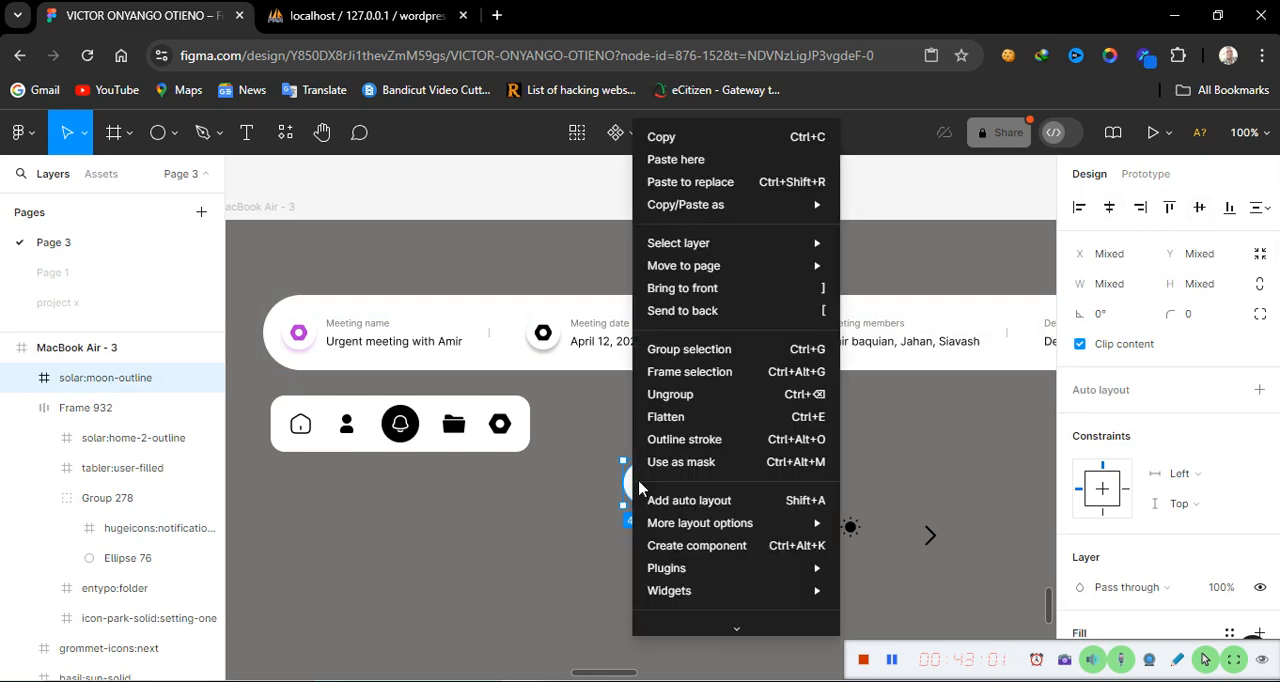
pyautogui.click(706, 360)
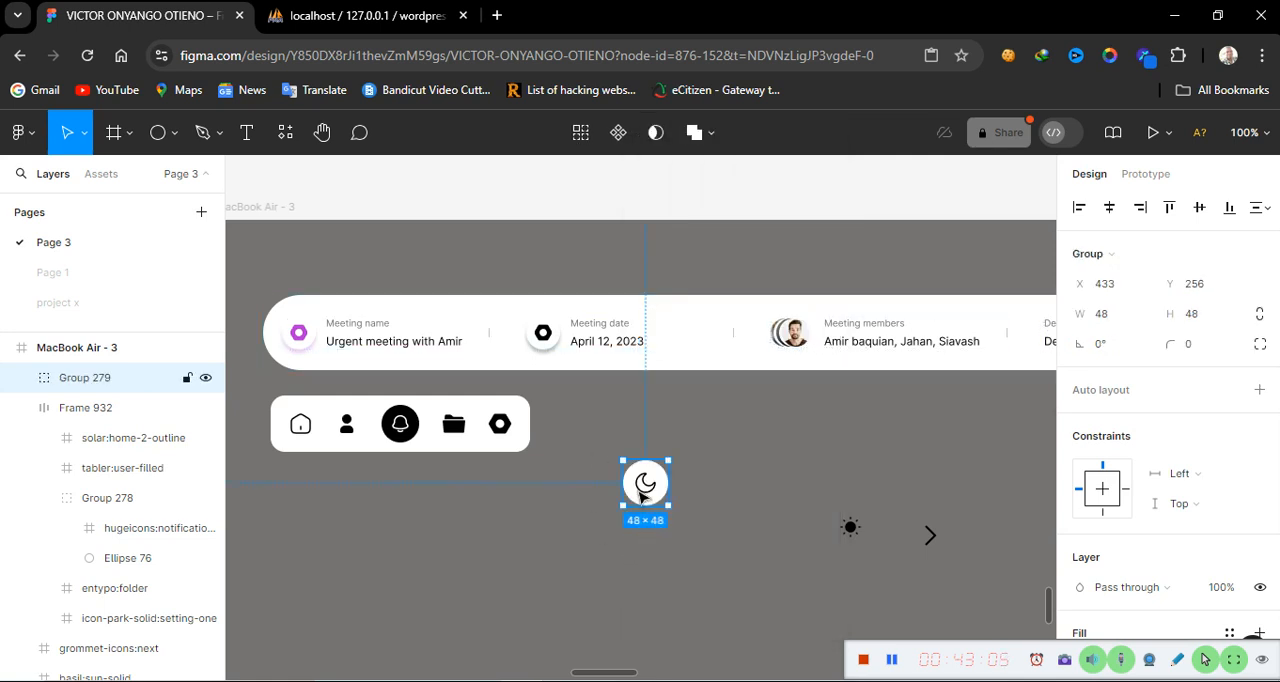
# Position the moon group beside the icon bar and move the sun icon to its right
pyautogui.moveTo(645, 487); pyautogui.dragTo(707, 447)
pyautogui.click(850, 527)
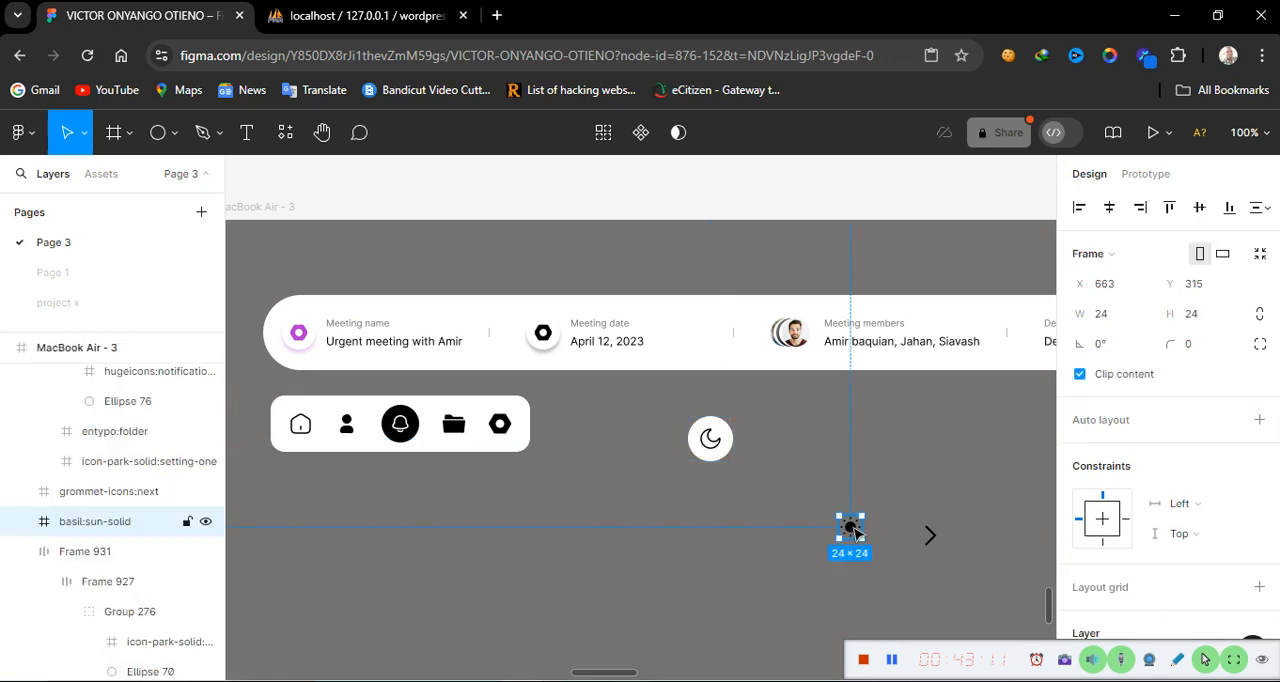
pyautogui.moveTo(850, 527); pyautogui.dragTo(779, 444)
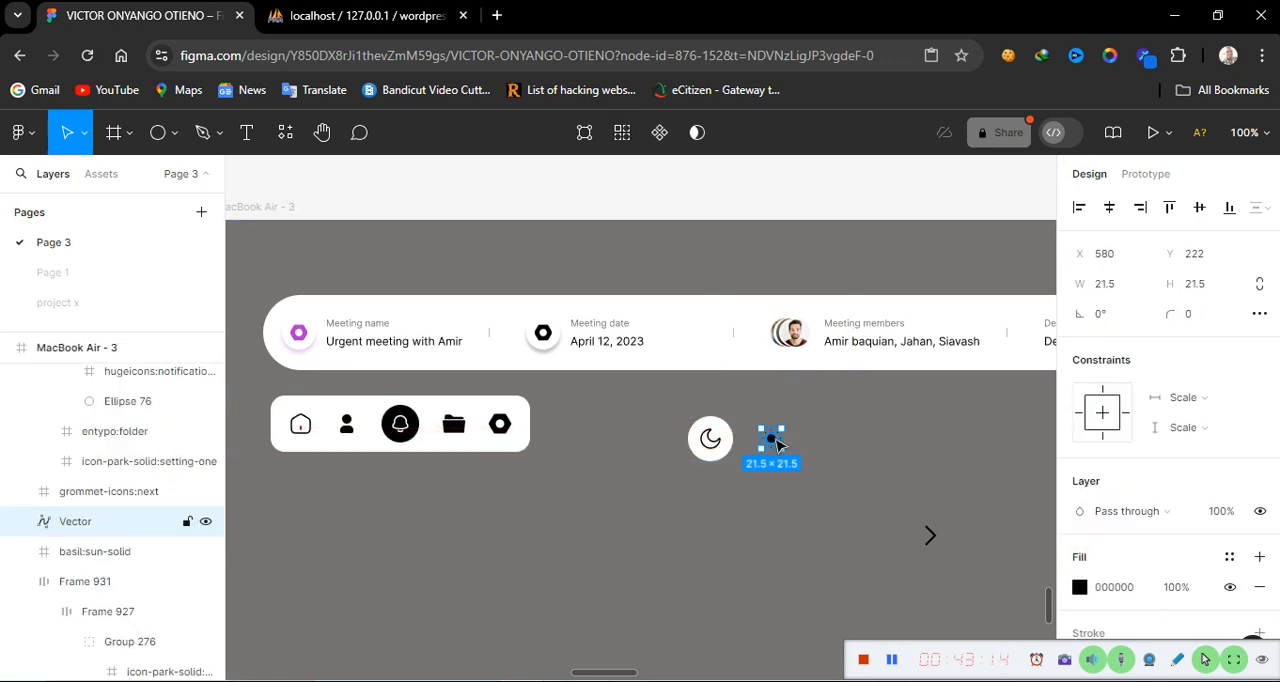
# Wrap the moon group and sun icon in an auto layout frame with 25 spacing between items
pyautogui.click(467, 418)
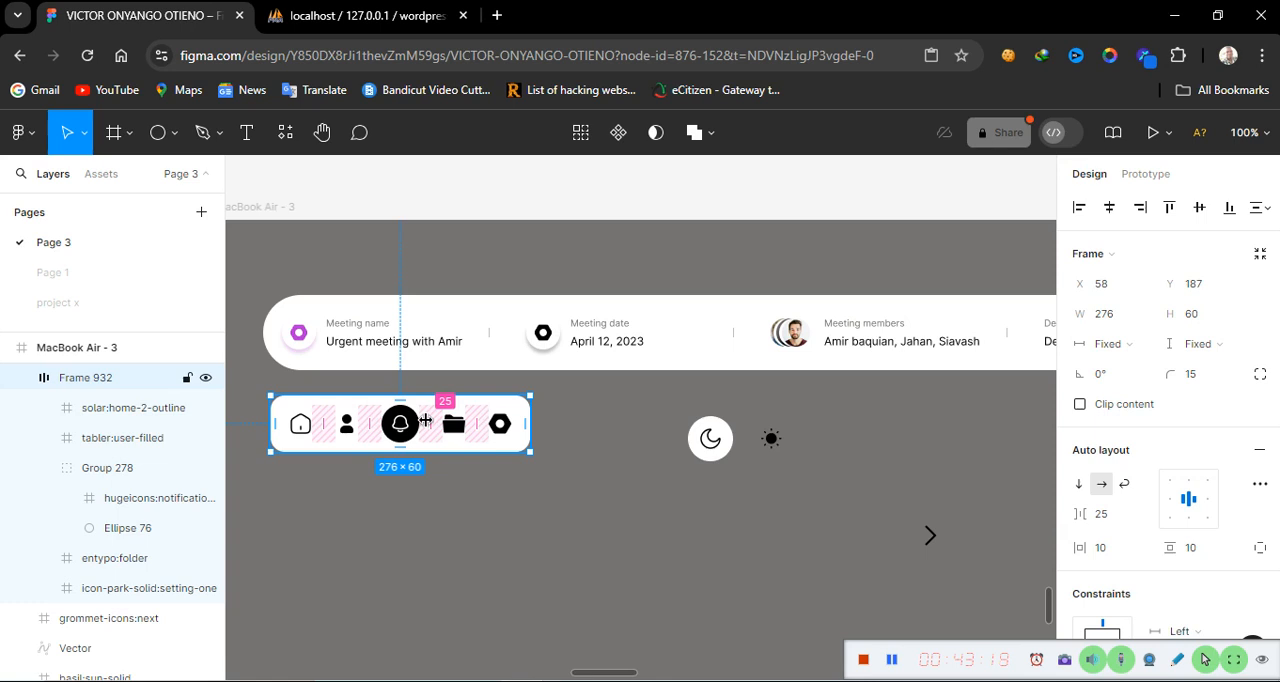
pyautogui.click(710, 460)
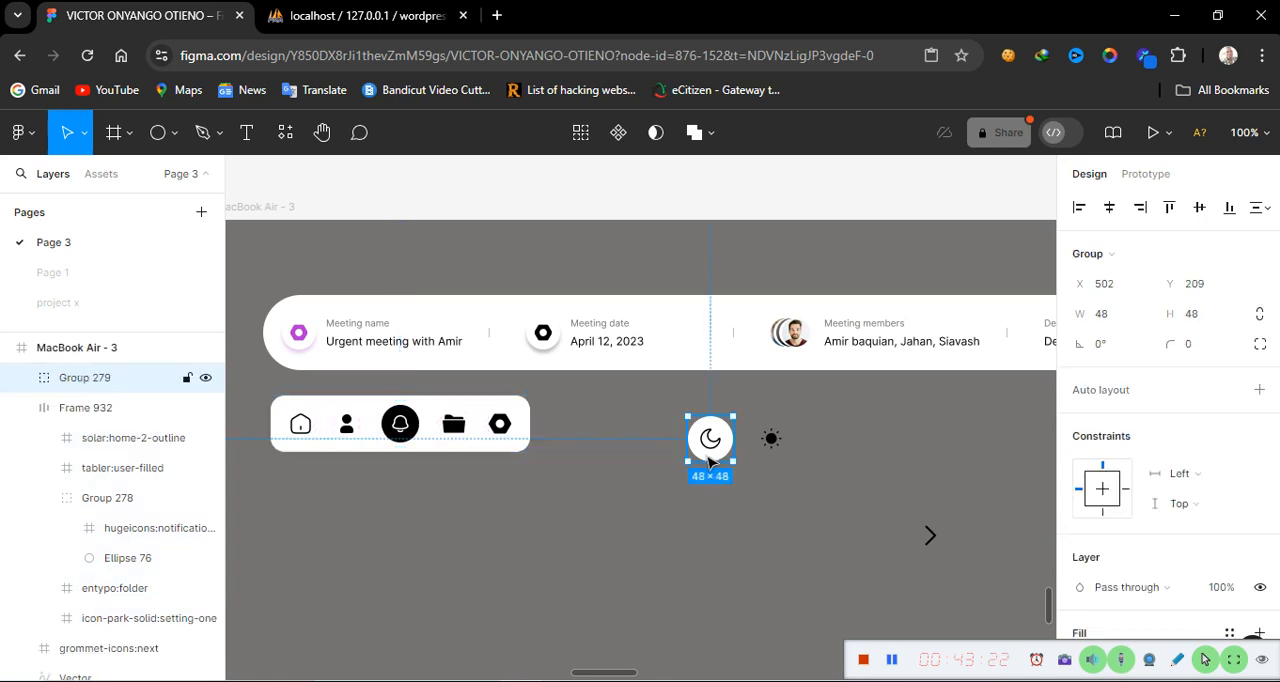
pyautogui.keyDown('shift'); pyautogui.click(775, 440); pyautogui.keyUp('shift')
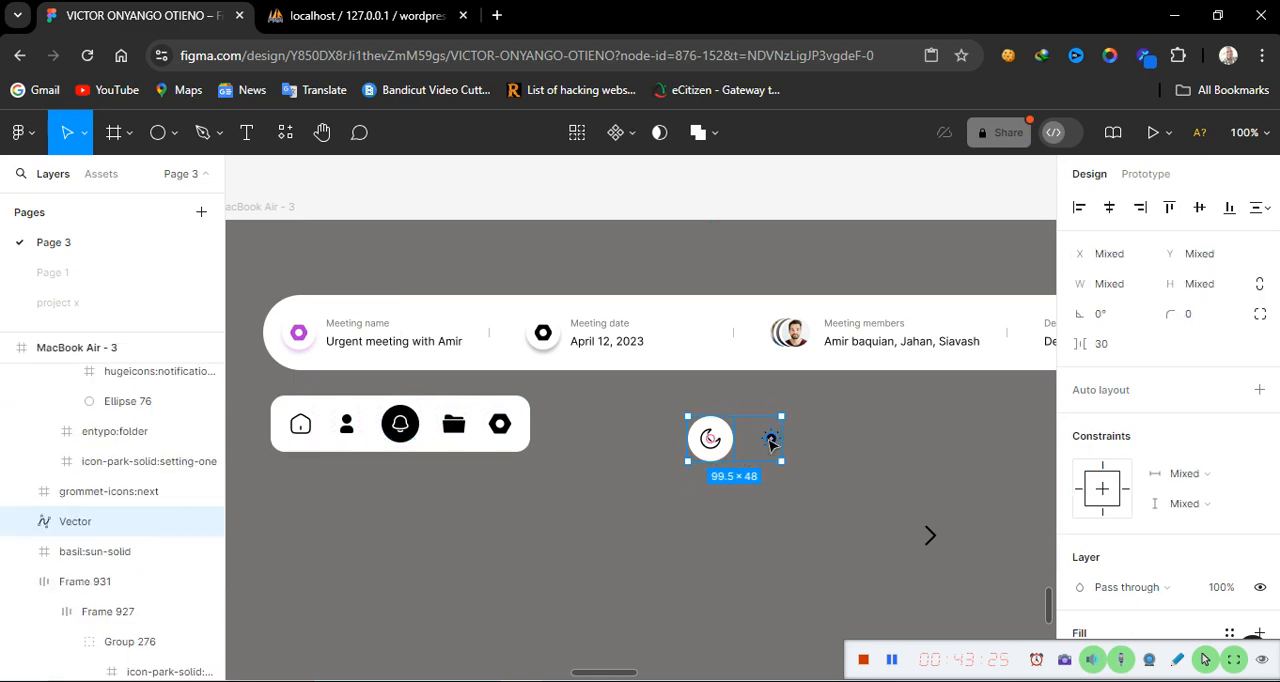
pyautogui.hotkey('shift', 'a')
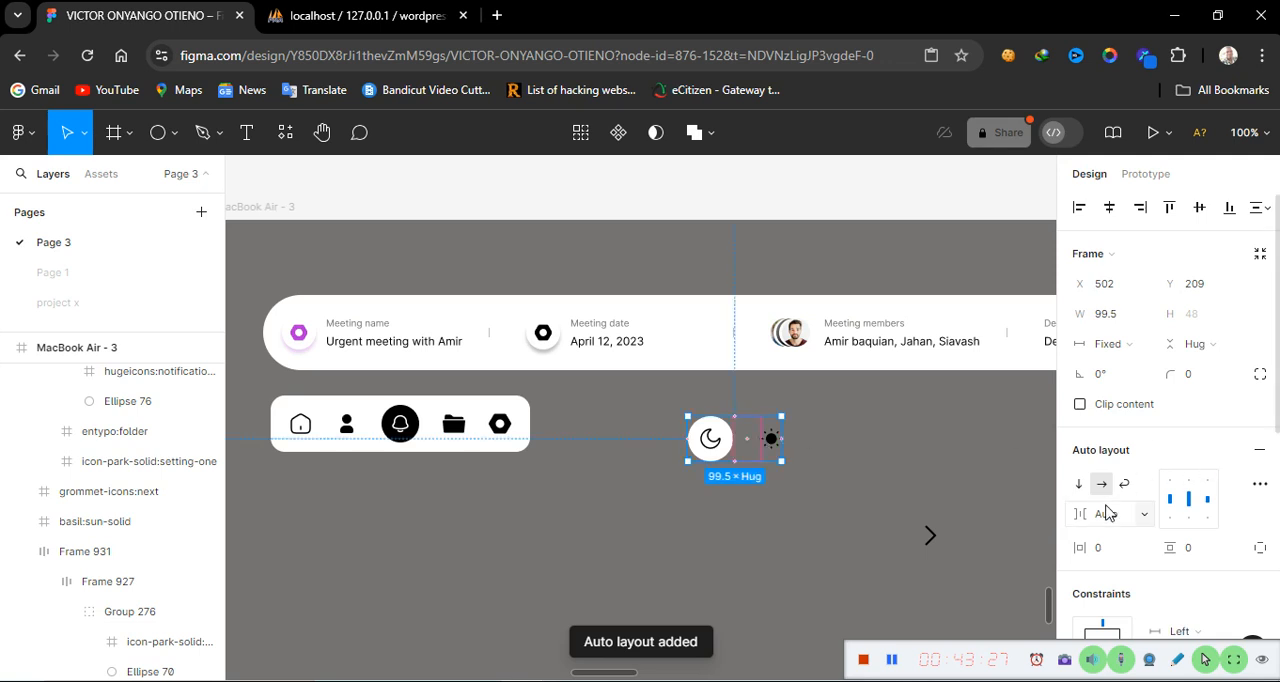
pyautogui.click(1117, 514)
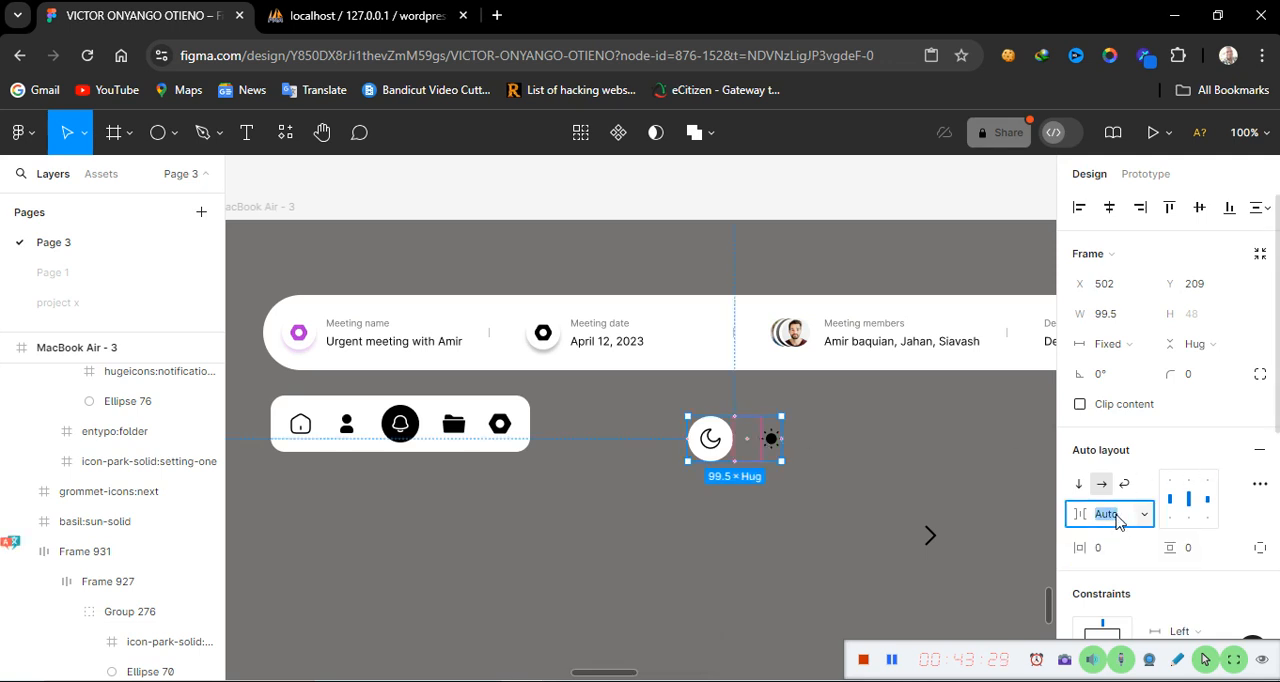
pyautogui.write('25')
pyautogui.press('Return')
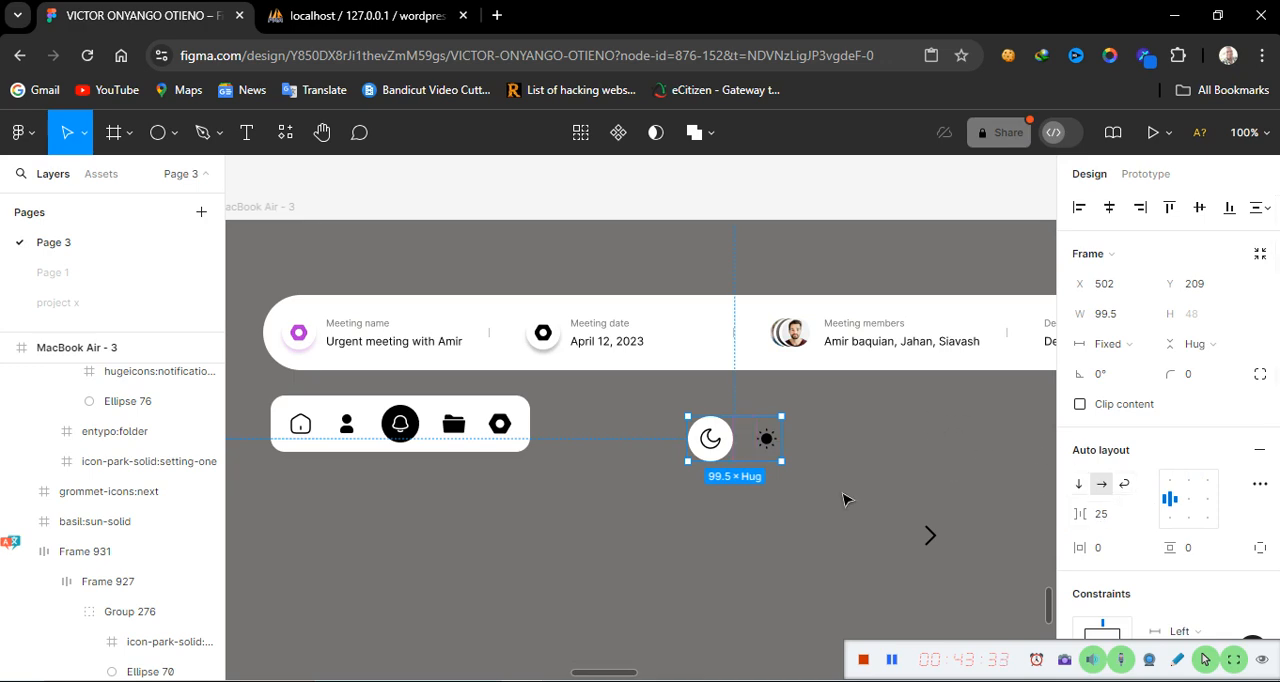
# Add a black stroke to the new toggle frame
pyautogui.scroll(-5, 1205, 570)
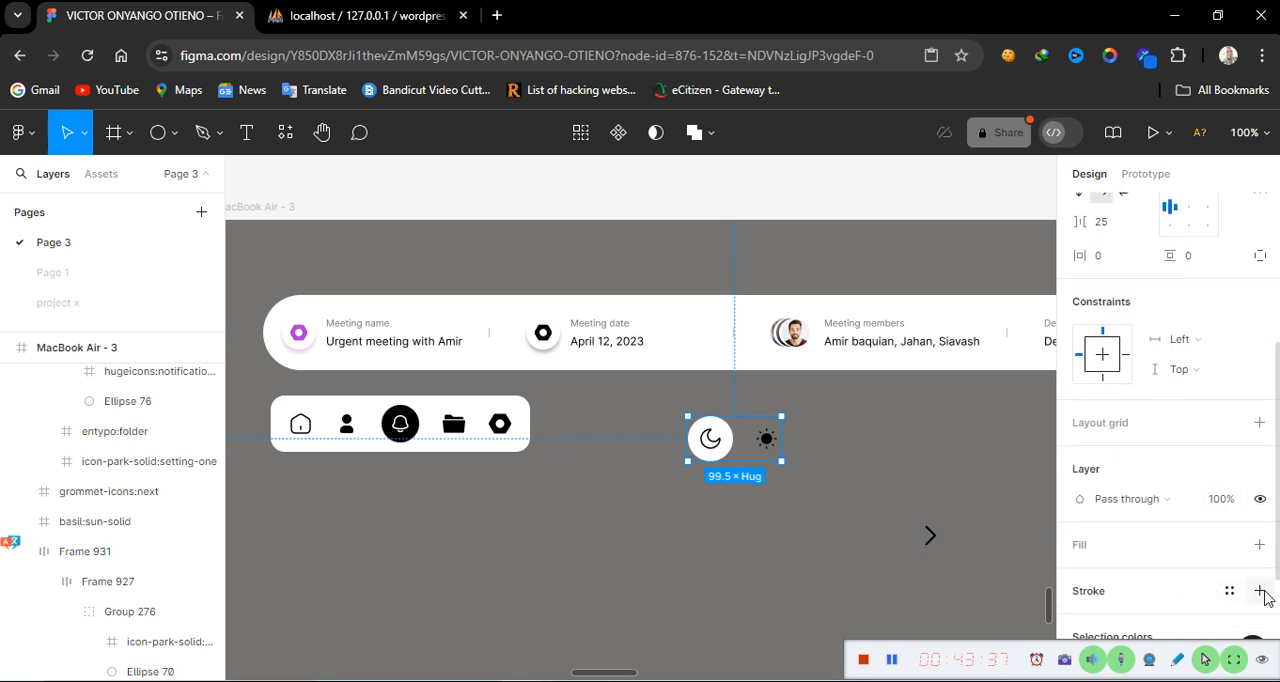
pyautogui.click(1260, 591)
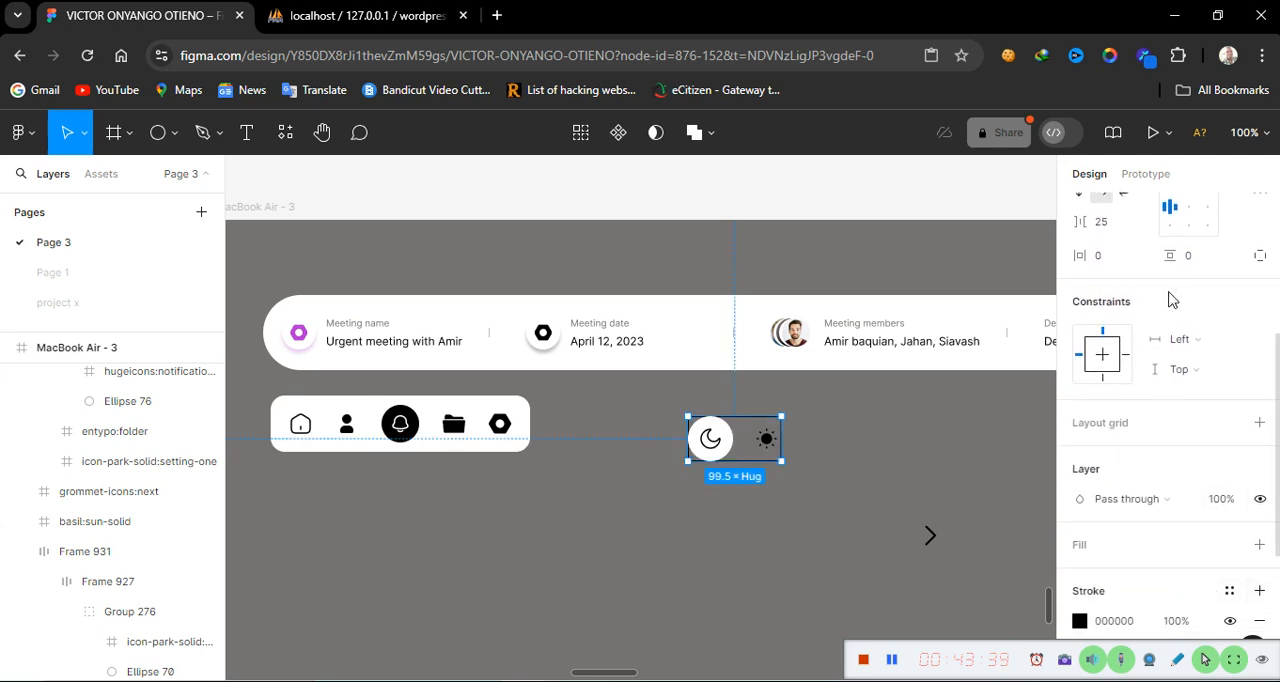
# Set the toggle frame's height to a fixed 60, matching the icon bar
pyautogui.click(322, 438)
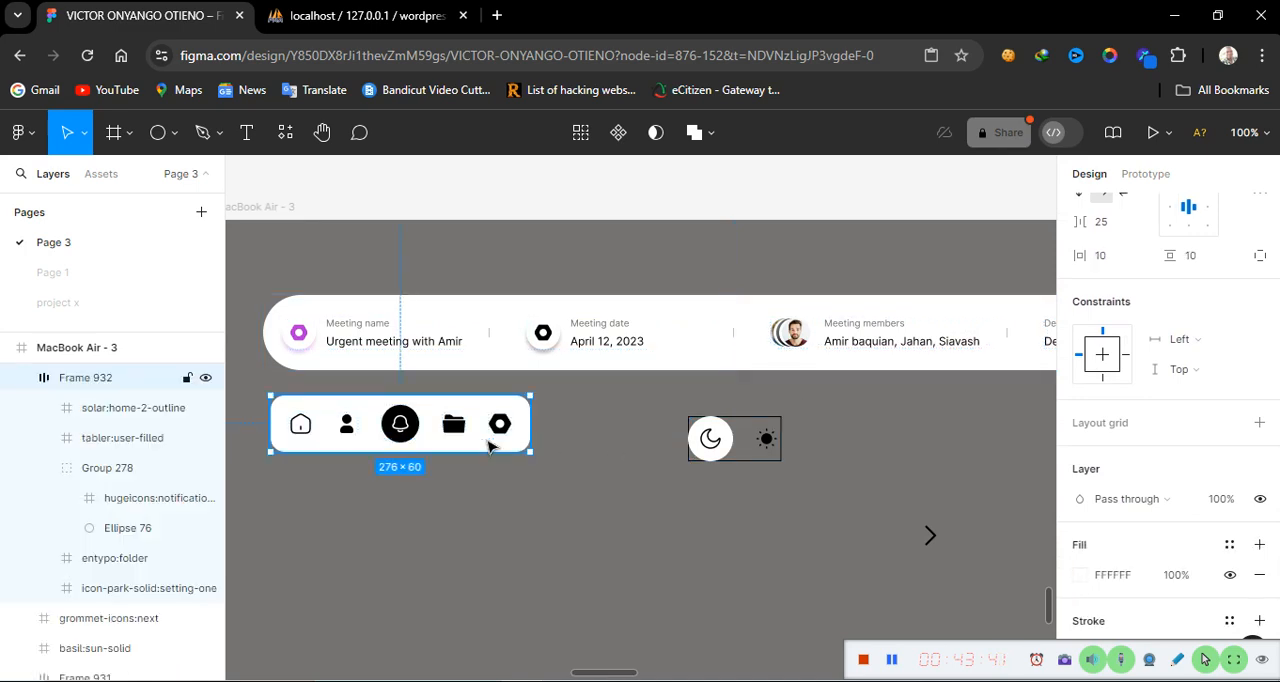
pyautogui.scroll(2, 1150, 400)
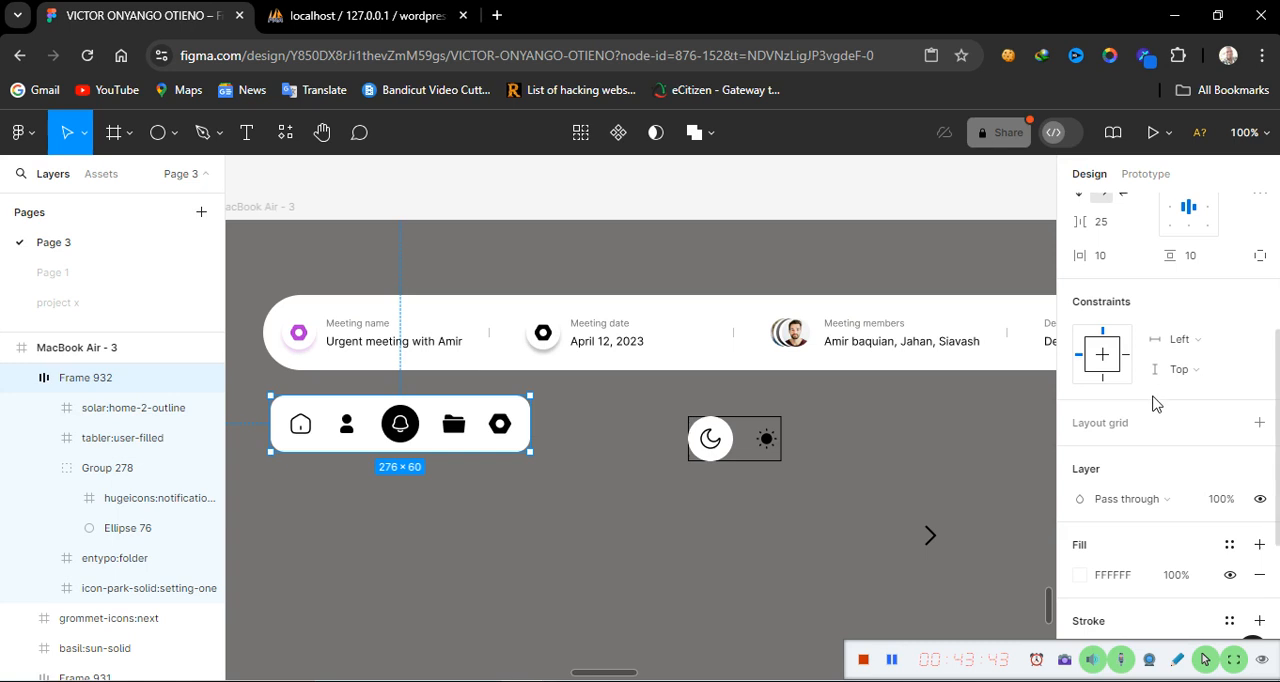
pyautogui.scroll(2, 1157, 403)
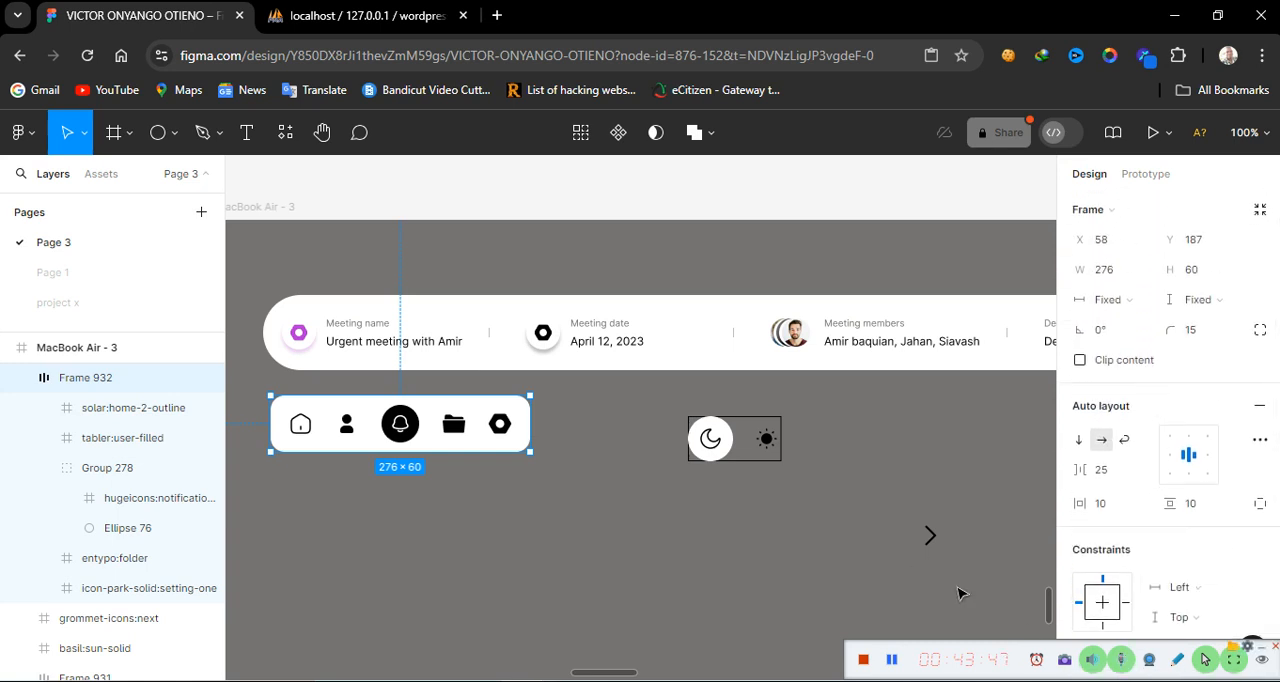
pyautogui.click(766, 445)
pyautogui.hotkey('shift', 'a')
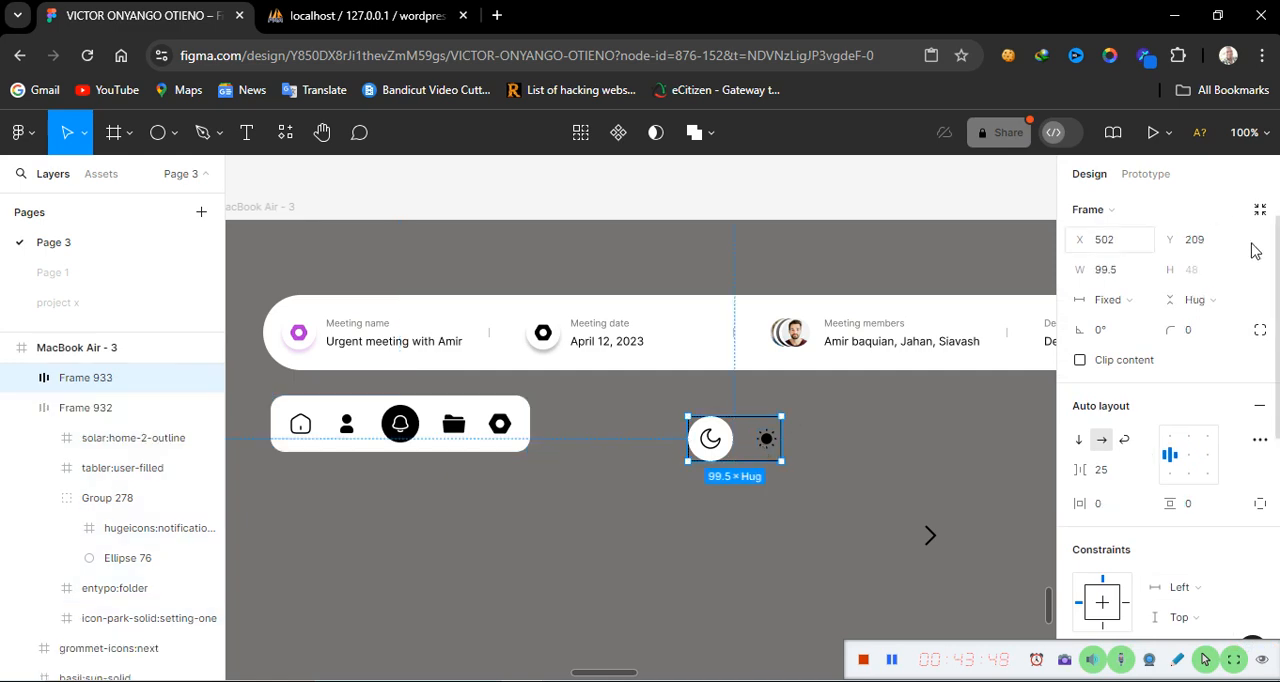
pyautogui.click(1229, 302)
pyautogui.click(1200, 278)
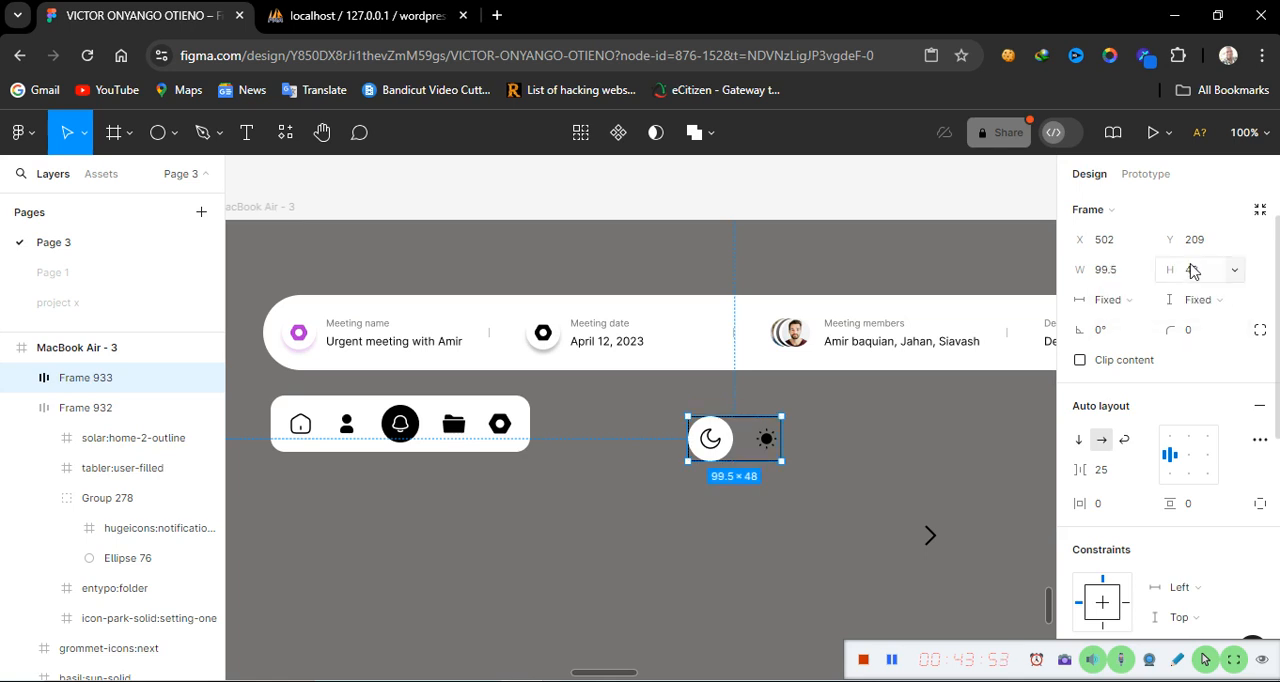
pyautogui.click(1205, 277)
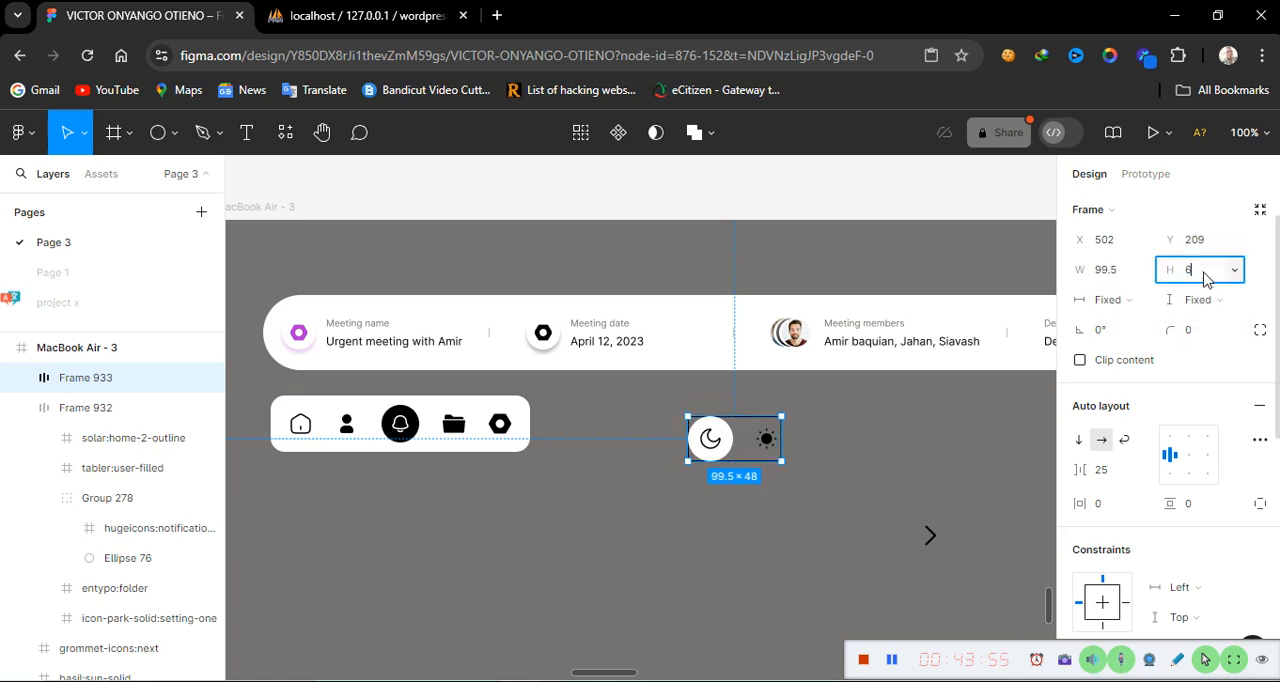
pyautogui.press('Return')
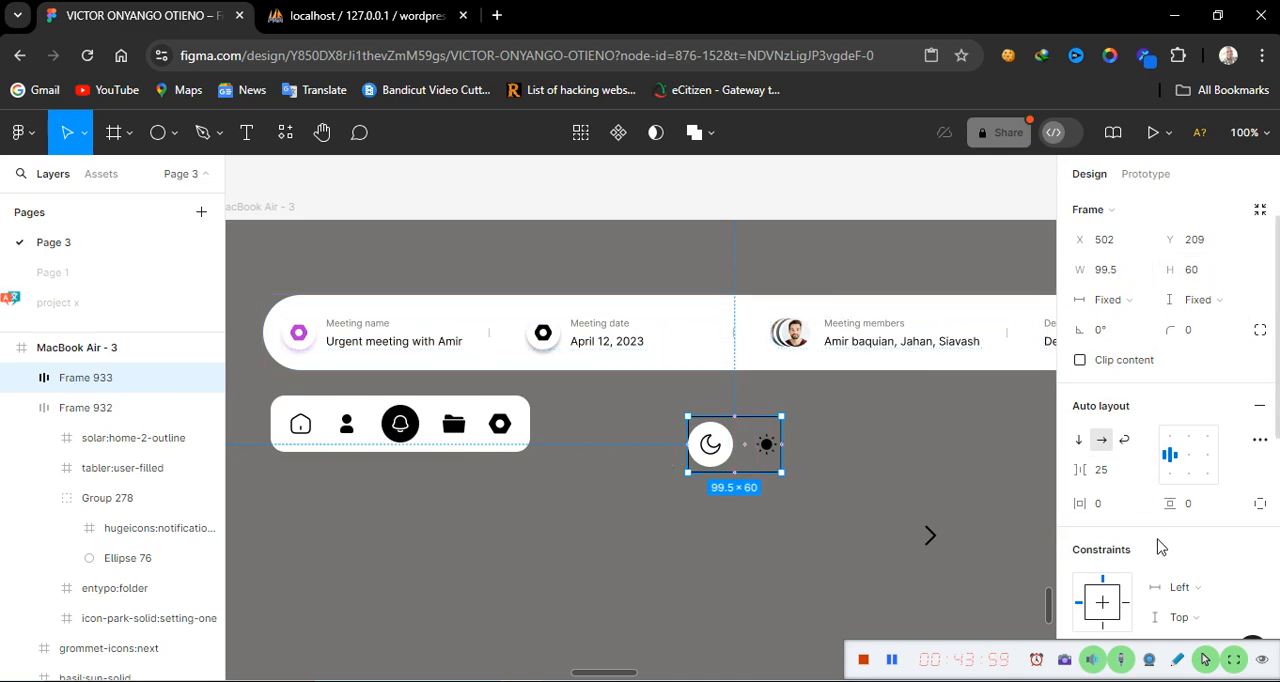
# Set the toggle frame's vertical and horizontal padding to 10
pyautogui.scroll(-4, 1185, 582)
pyautogui.scroll(-3, 1190, 582)
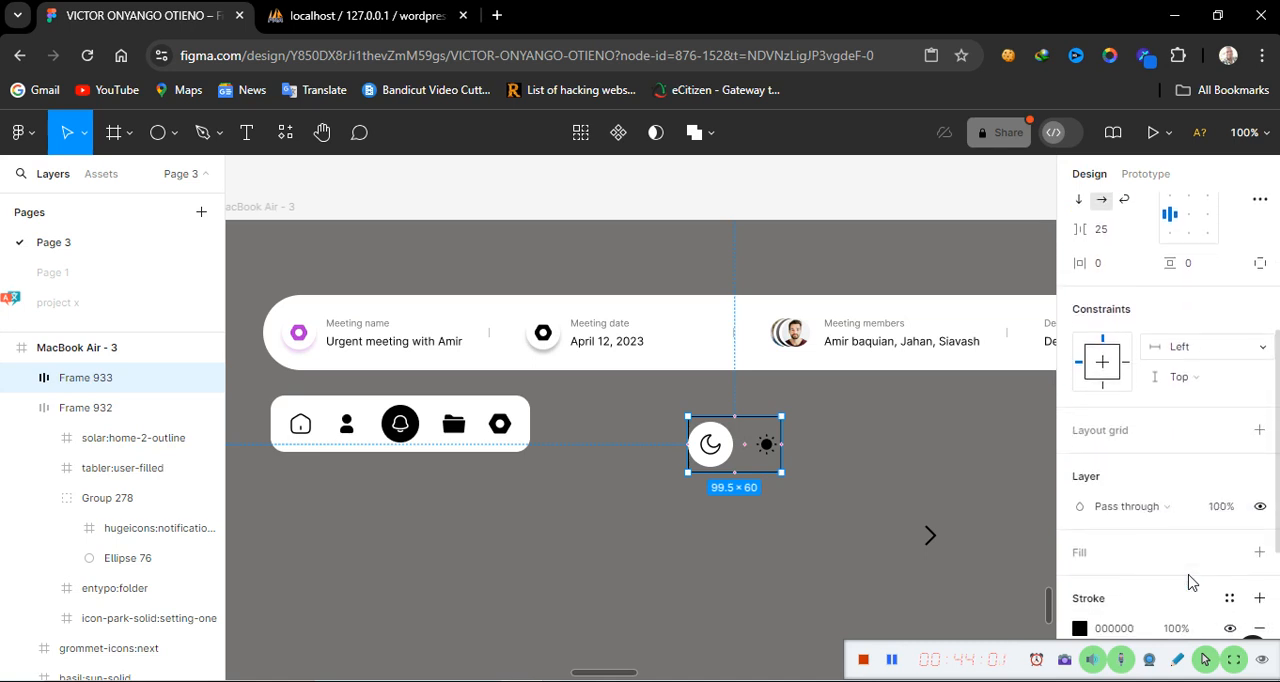
pyautogui.scroll(5, 1190, 582)
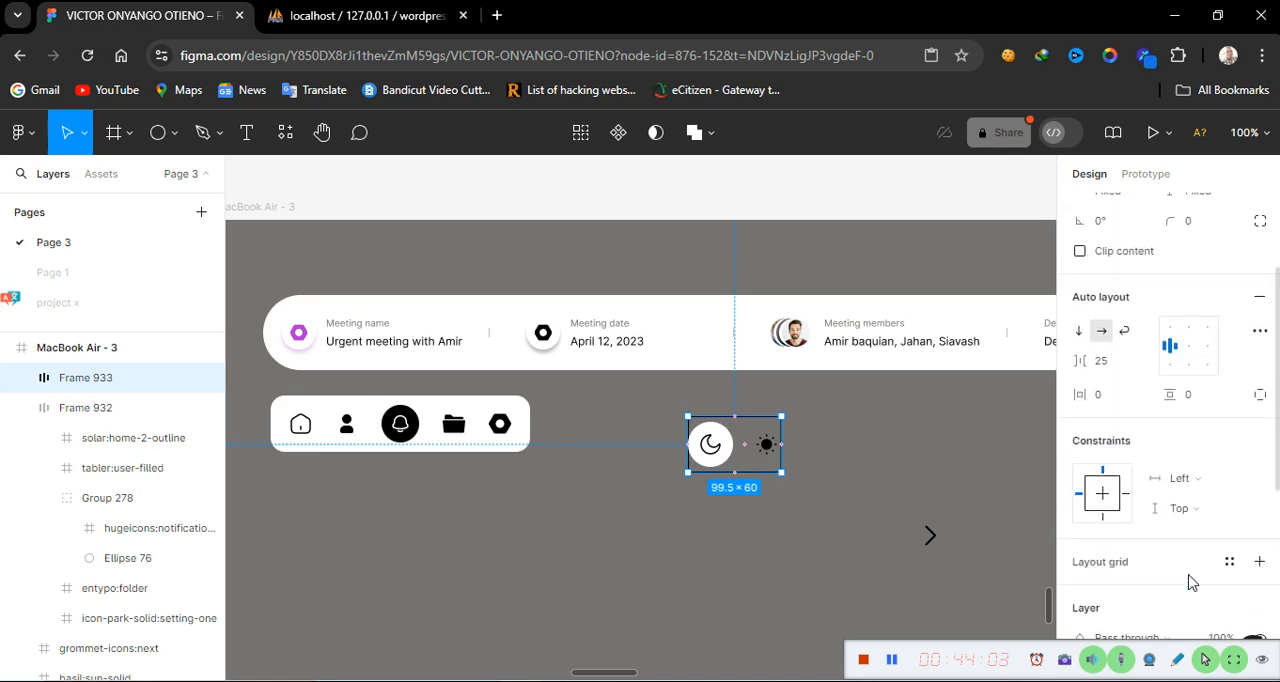
pyautogui.click(1187, 346)
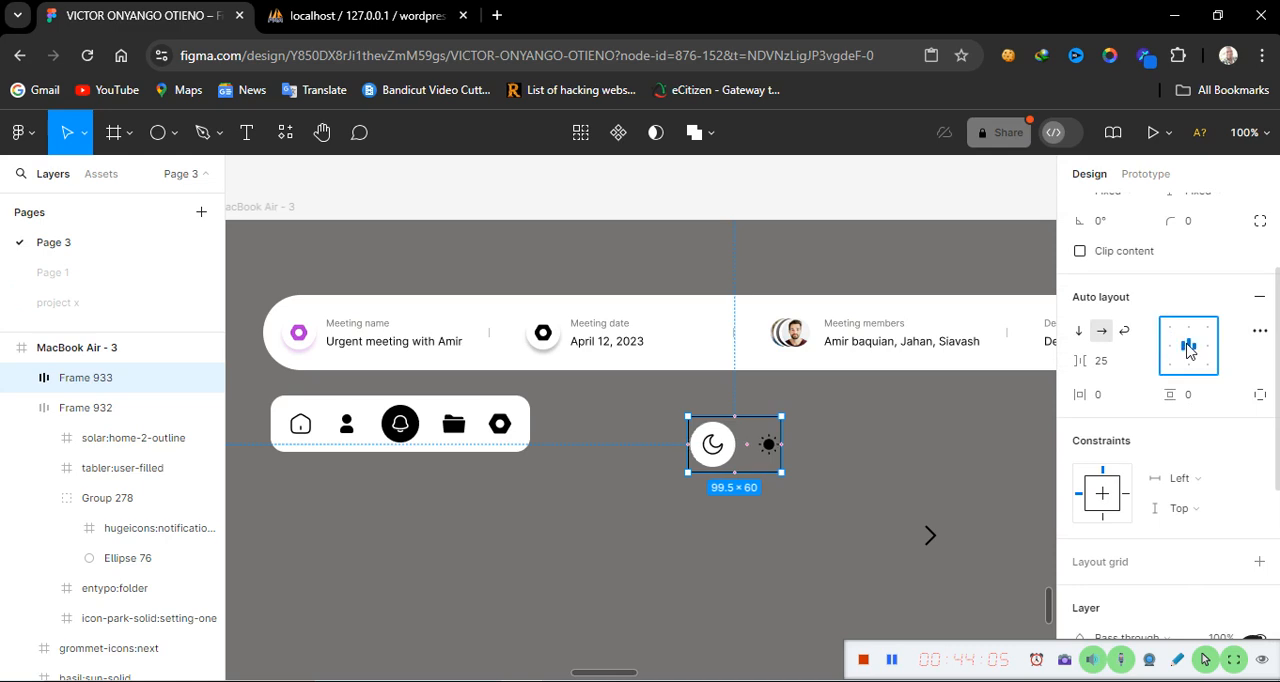
pyautogui.click(1189, 398)
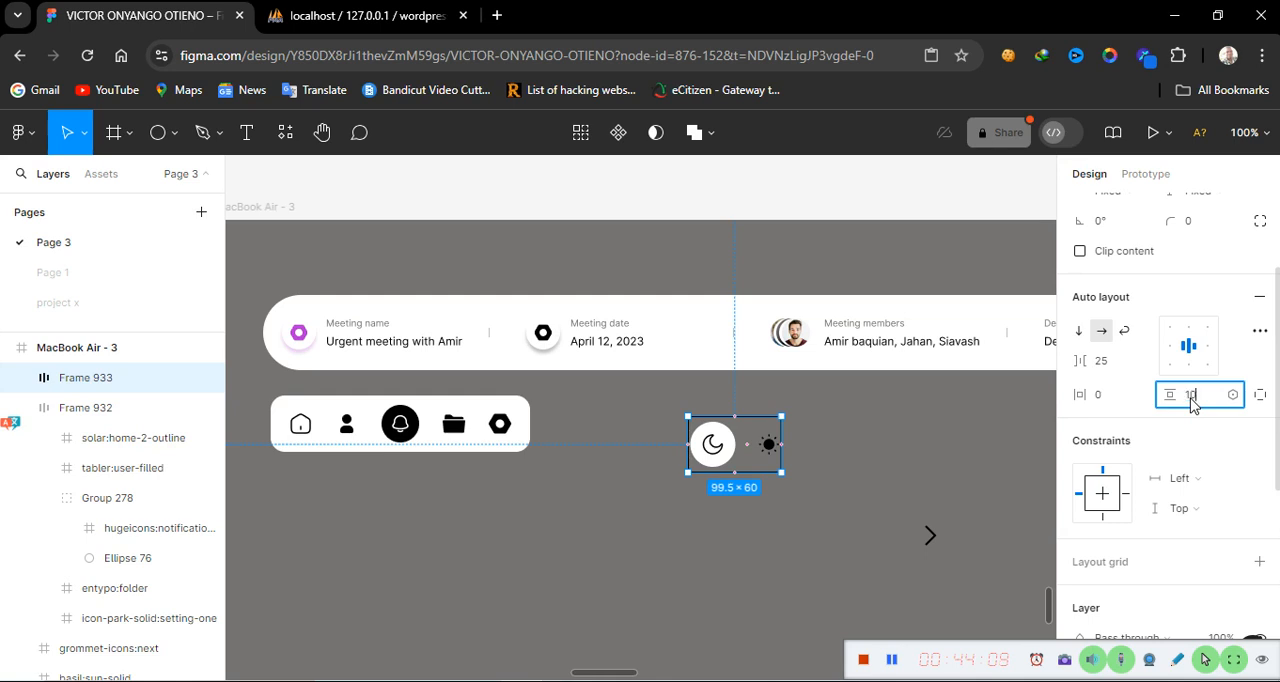
pyautogui.click(937, 432)
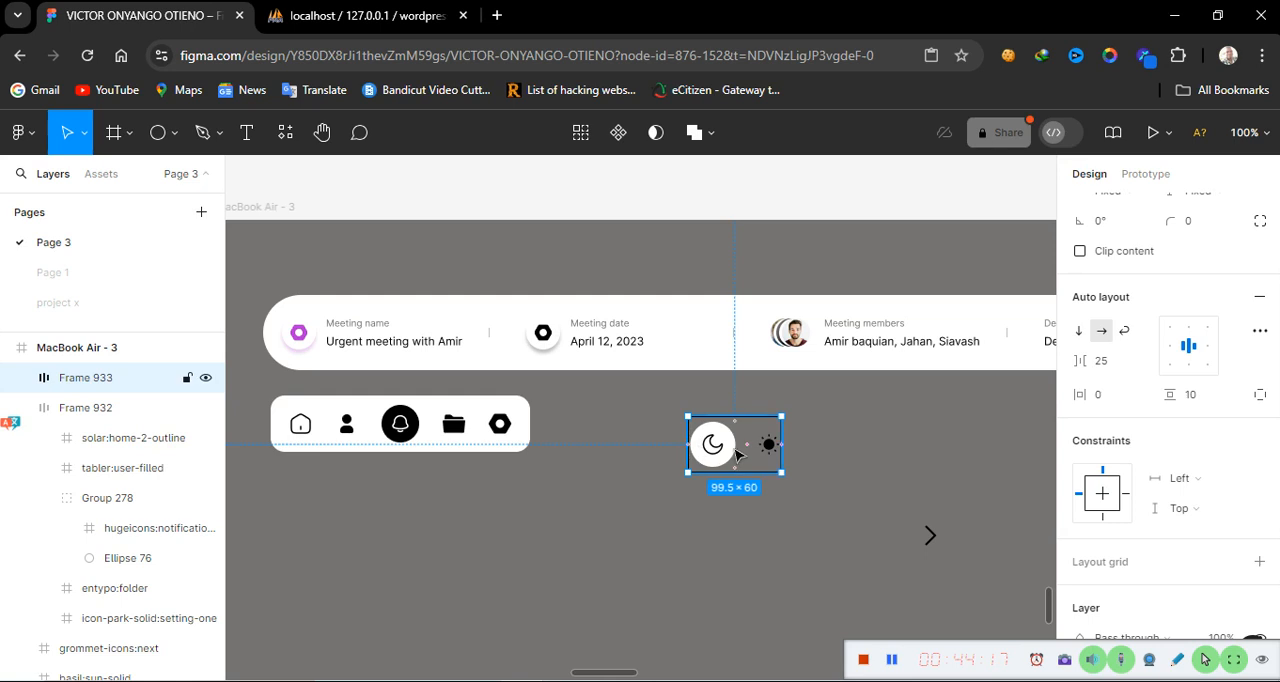
pyautogui.click(1117, 400)
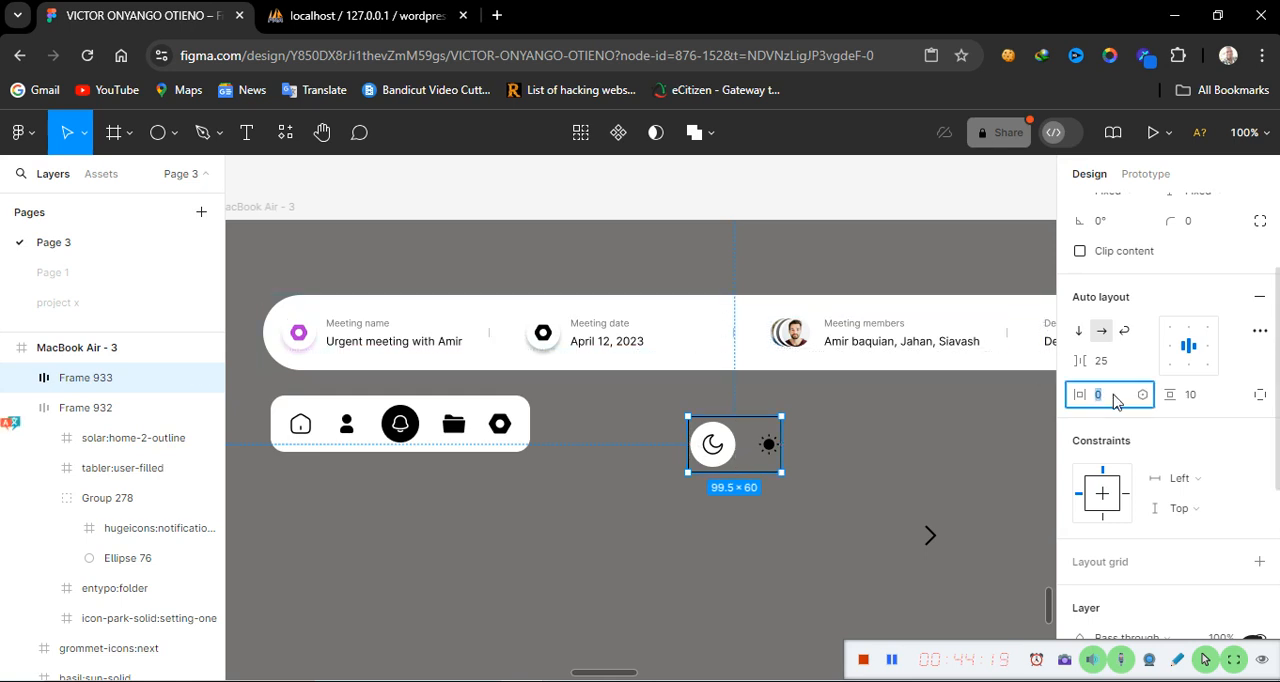
pyautogui.press('Return')
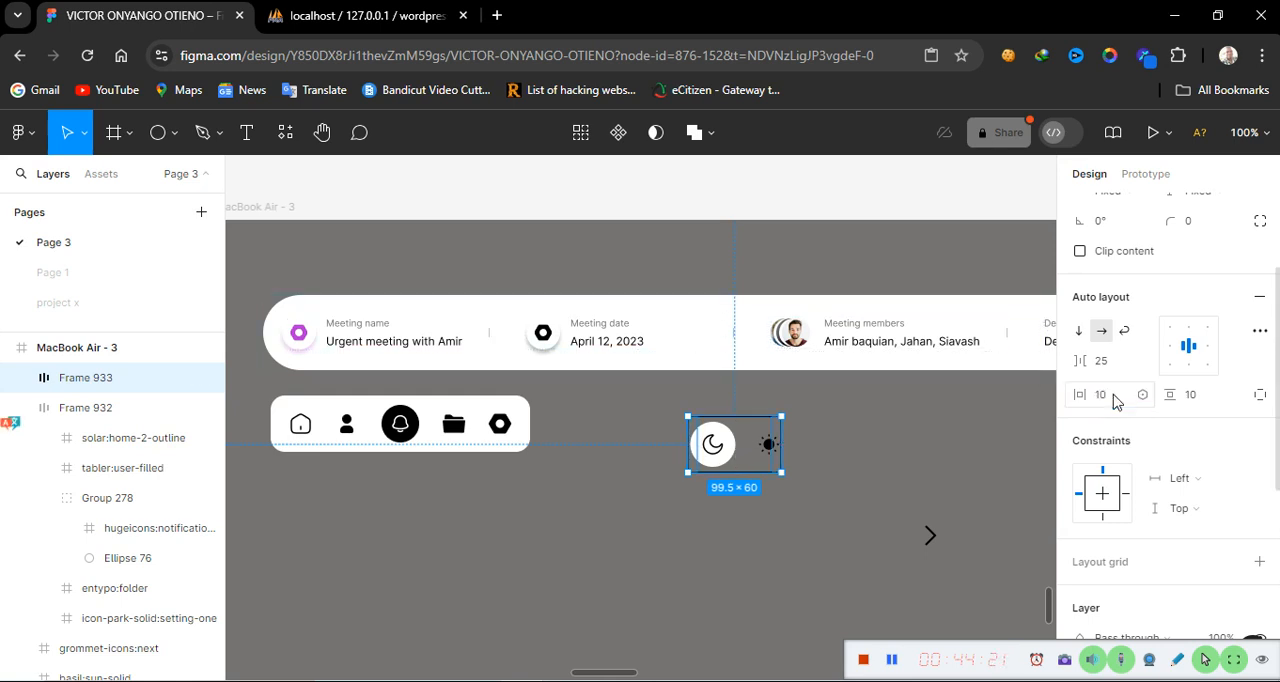
pyautogui.scroll(3, 1062, 402)
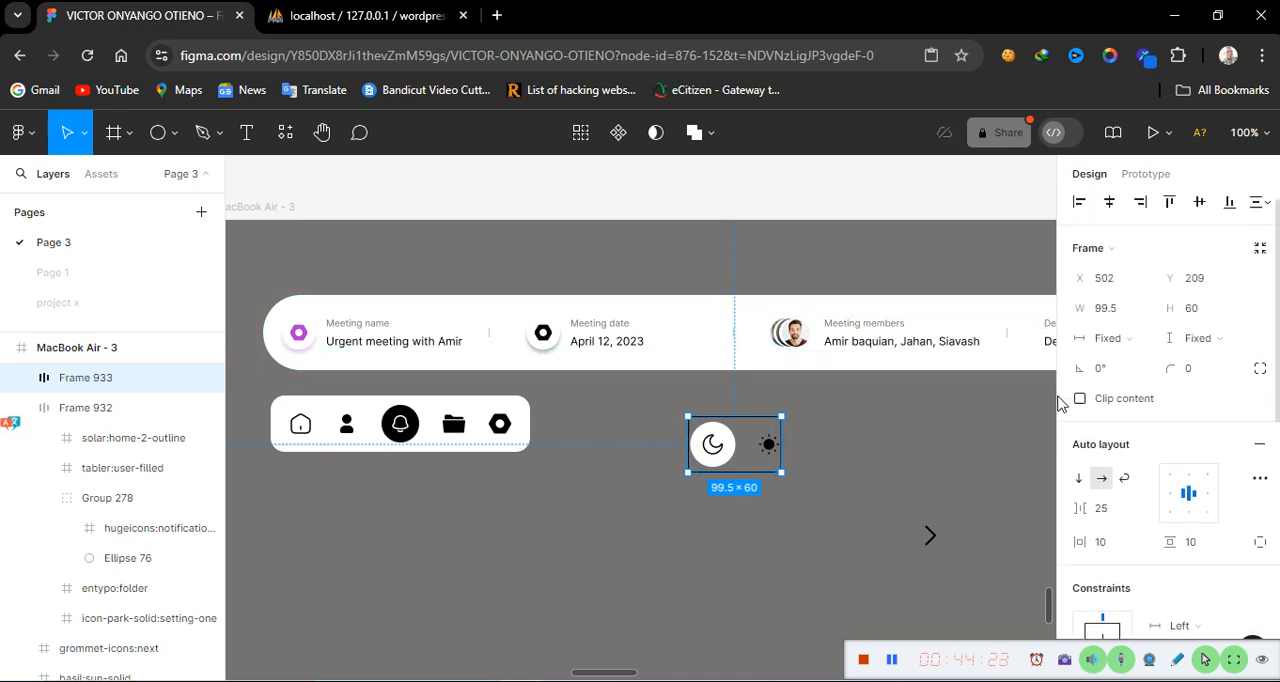
pyautogui.scroll(1, 1062, 402)
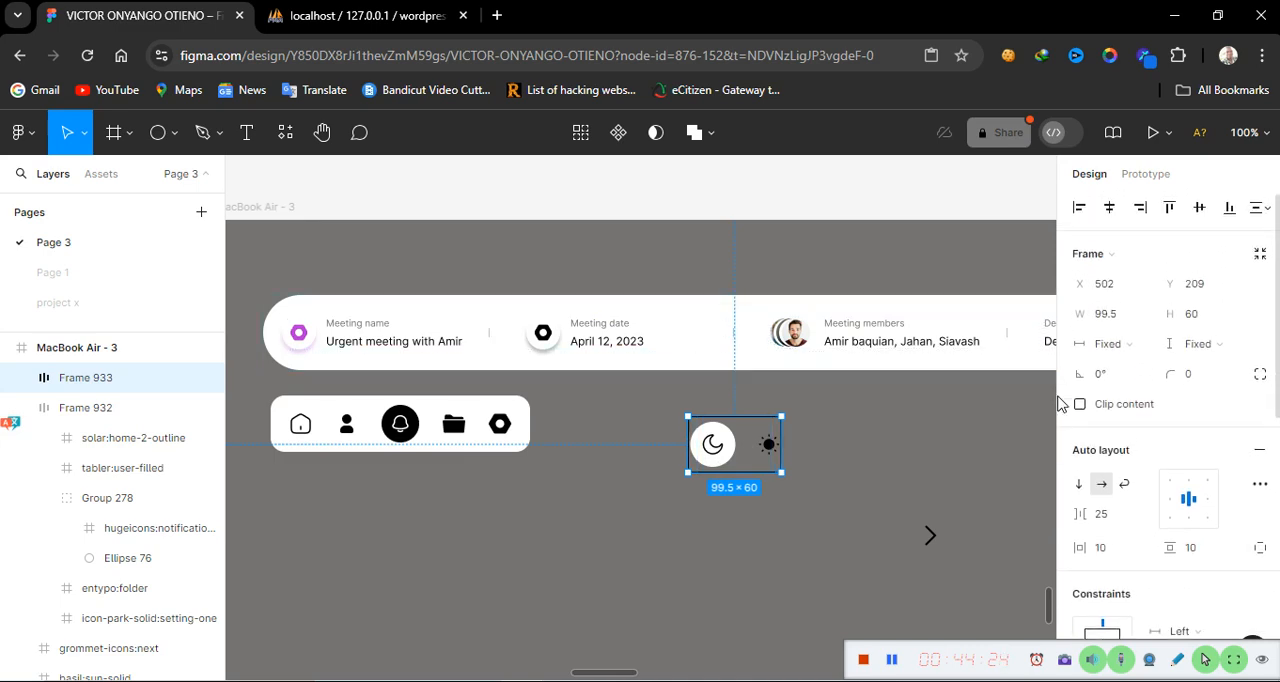
# Set the toggle frame's width to 120
pyautogui.click(1124, 316)
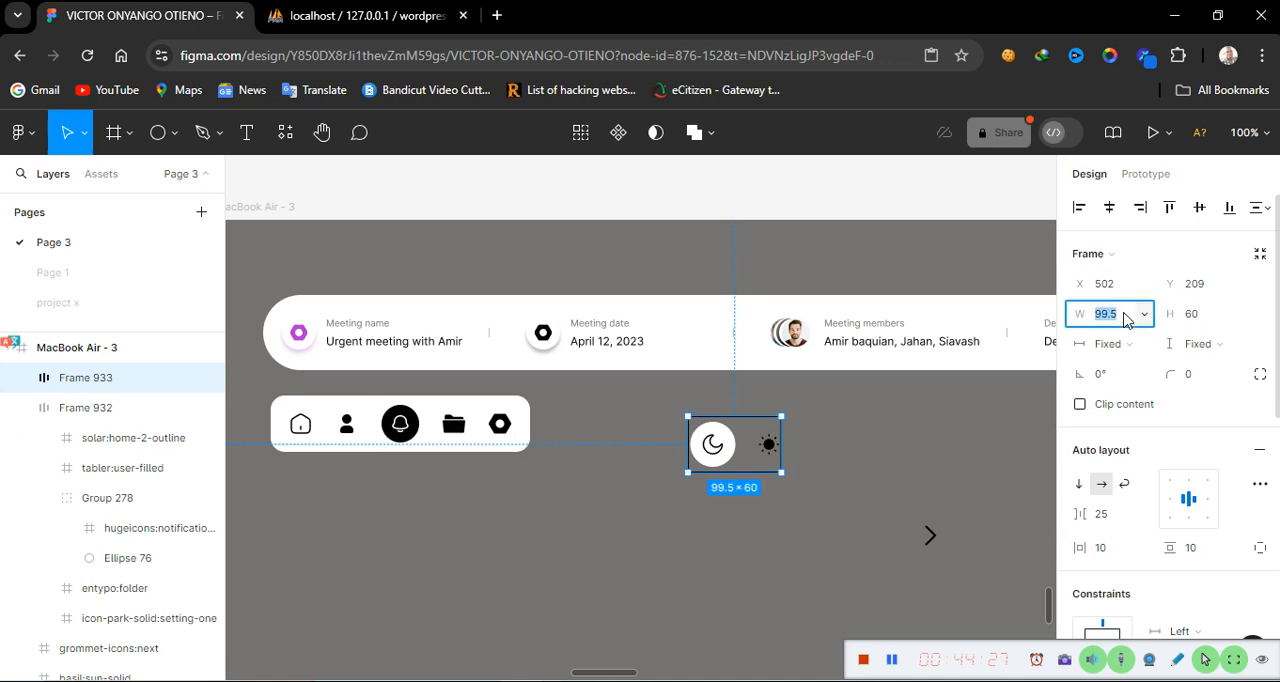
pyautogui.write('11')
pyautogui.press('Return')
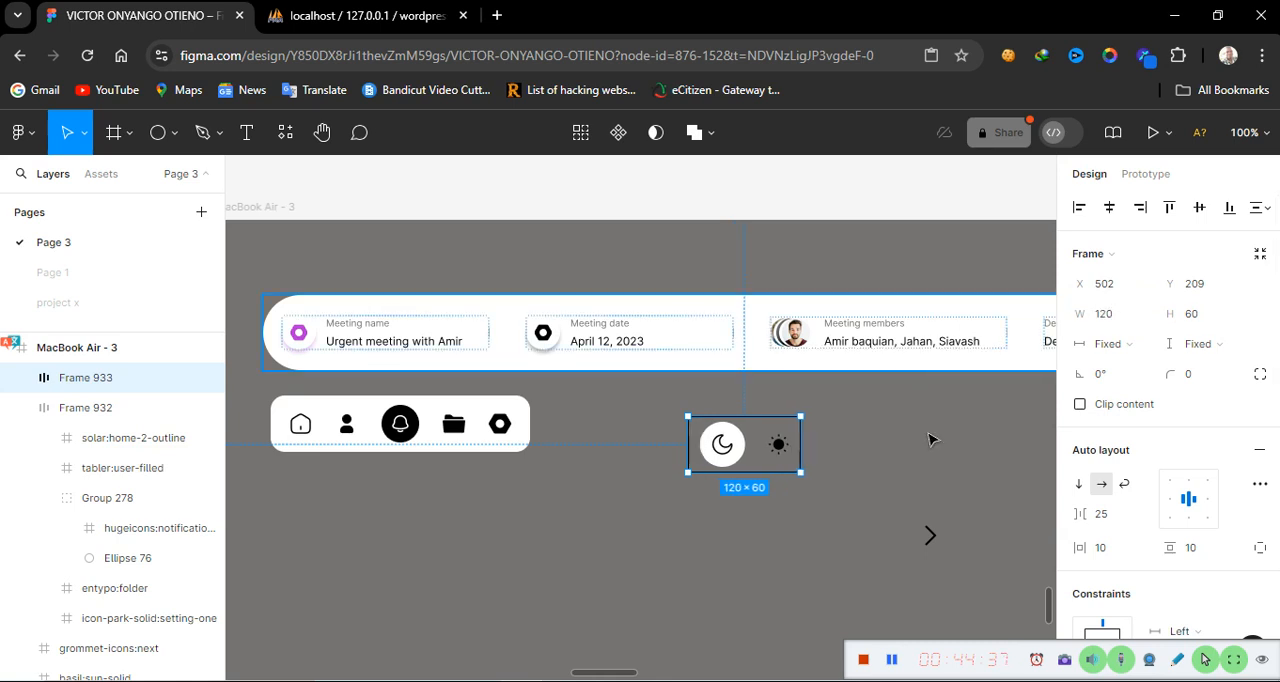
pyautogui.click(840, 600)
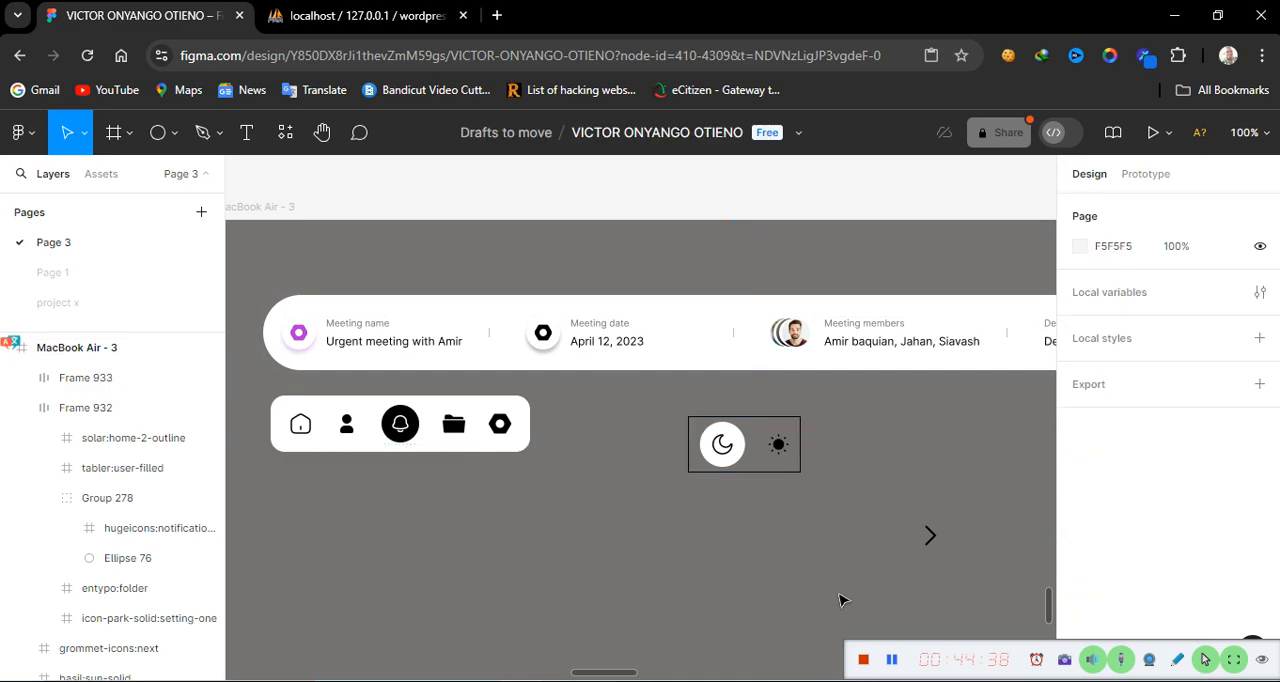
# Give the toggle frame a corner radius of 15
pyautogui.click(762, 464)
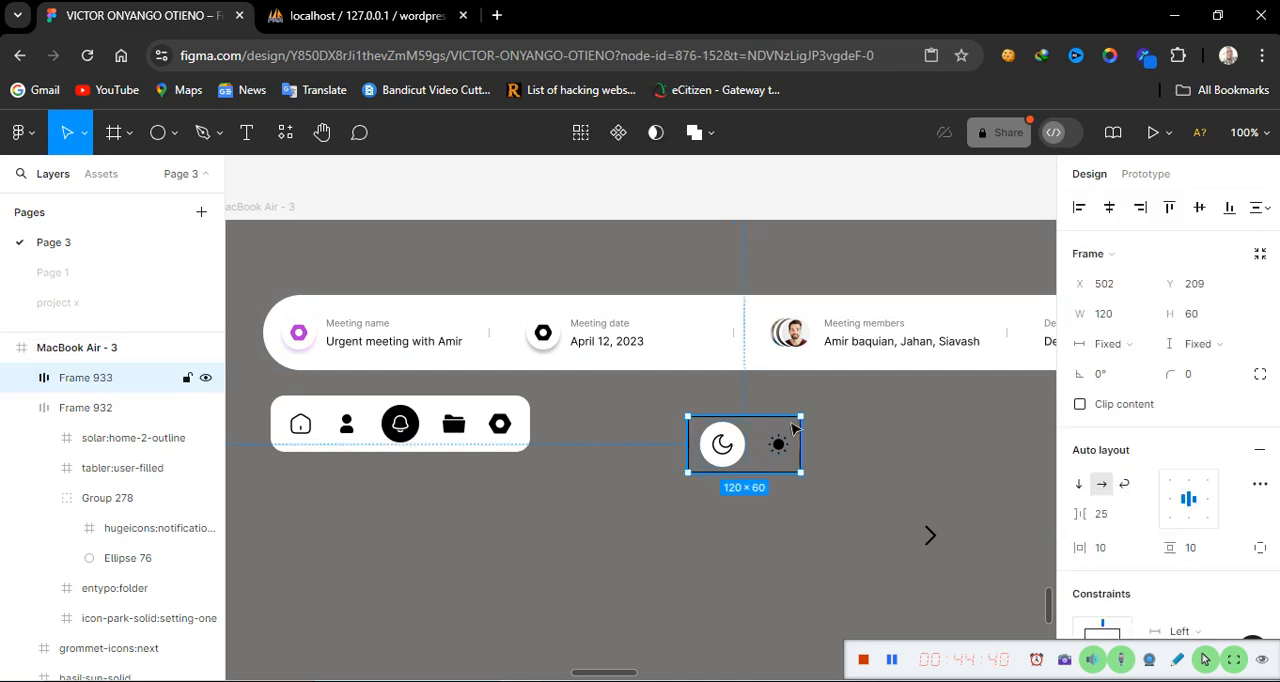
pyautogui.click(1199, 384)
pyautogui.write('15')
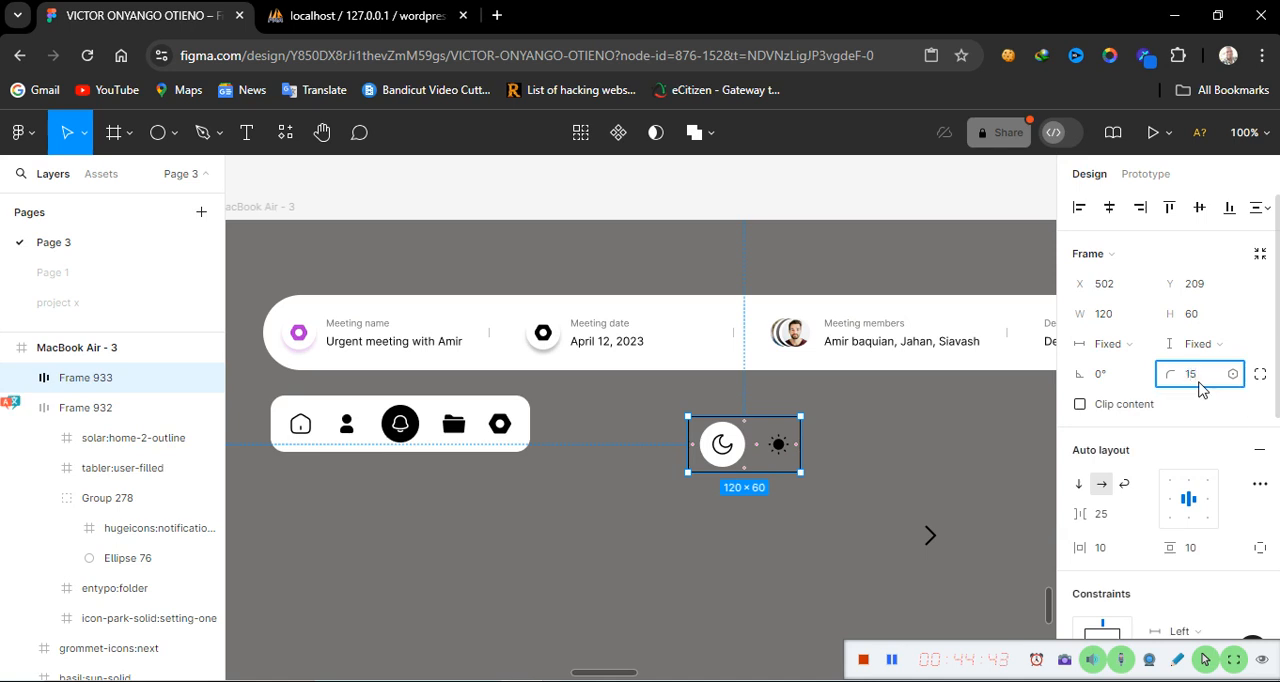
pyautogui.press('Return')
pyautogui.click(852, 578)
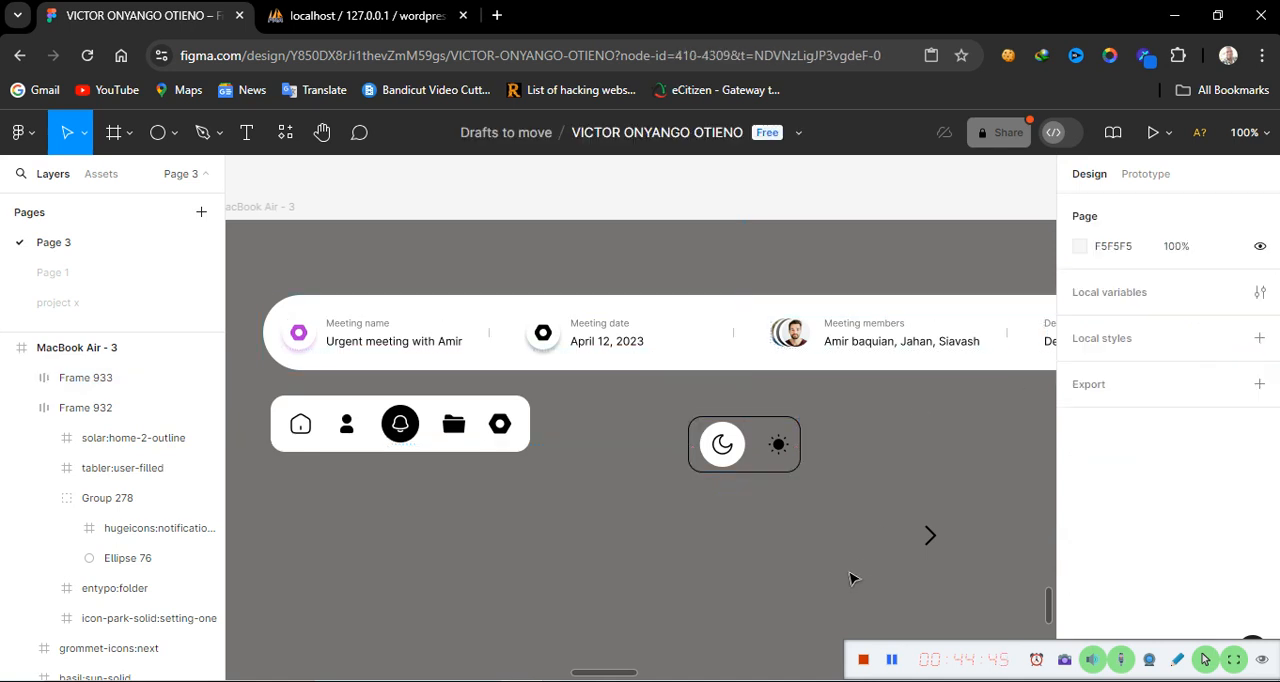
# Move the toggle frame beside the icon bar and add a white fill to it
pyautogui.moveTo(763, 467); pyautogui.dragTo(625, 446)
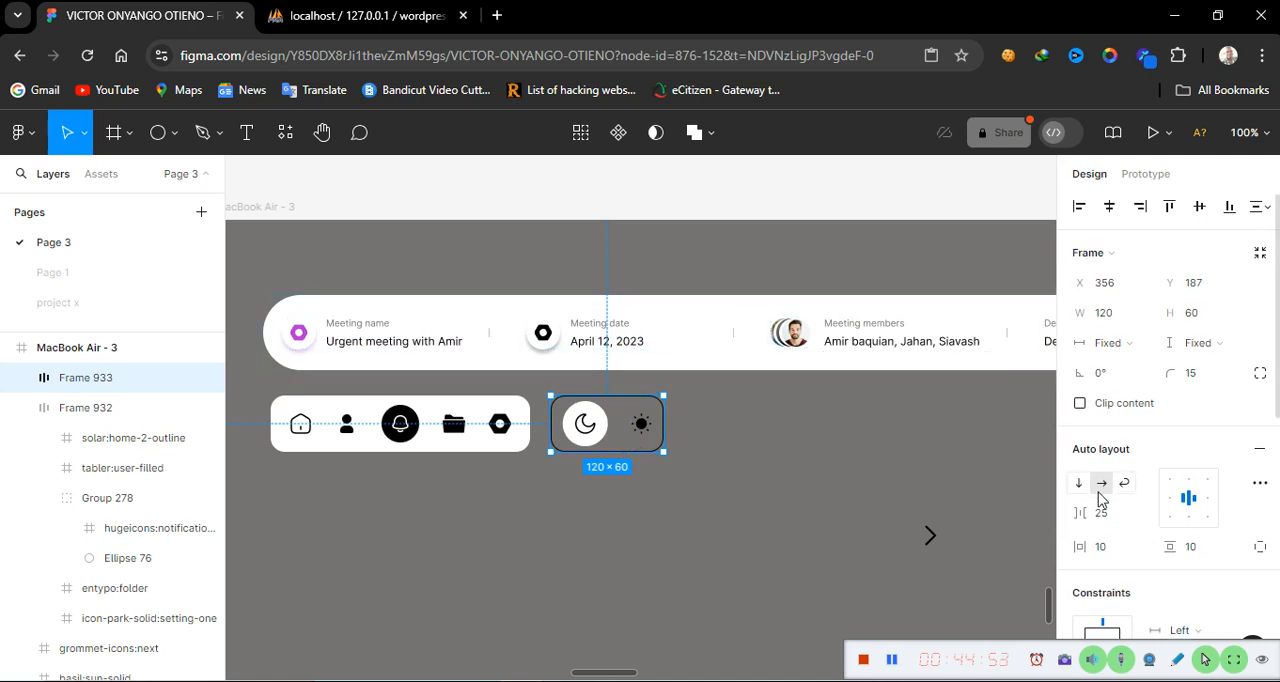
pyautogui.scroll(-5, 1100, 500)
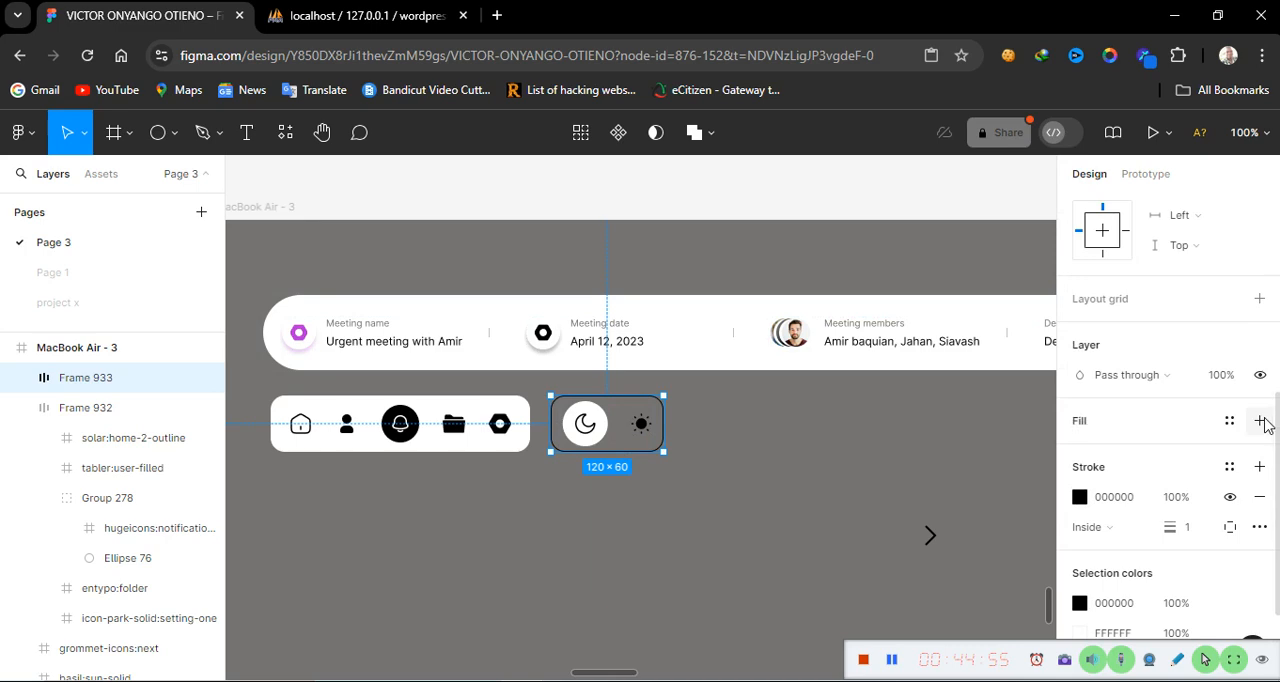
pyautogui.click(1261, 421)
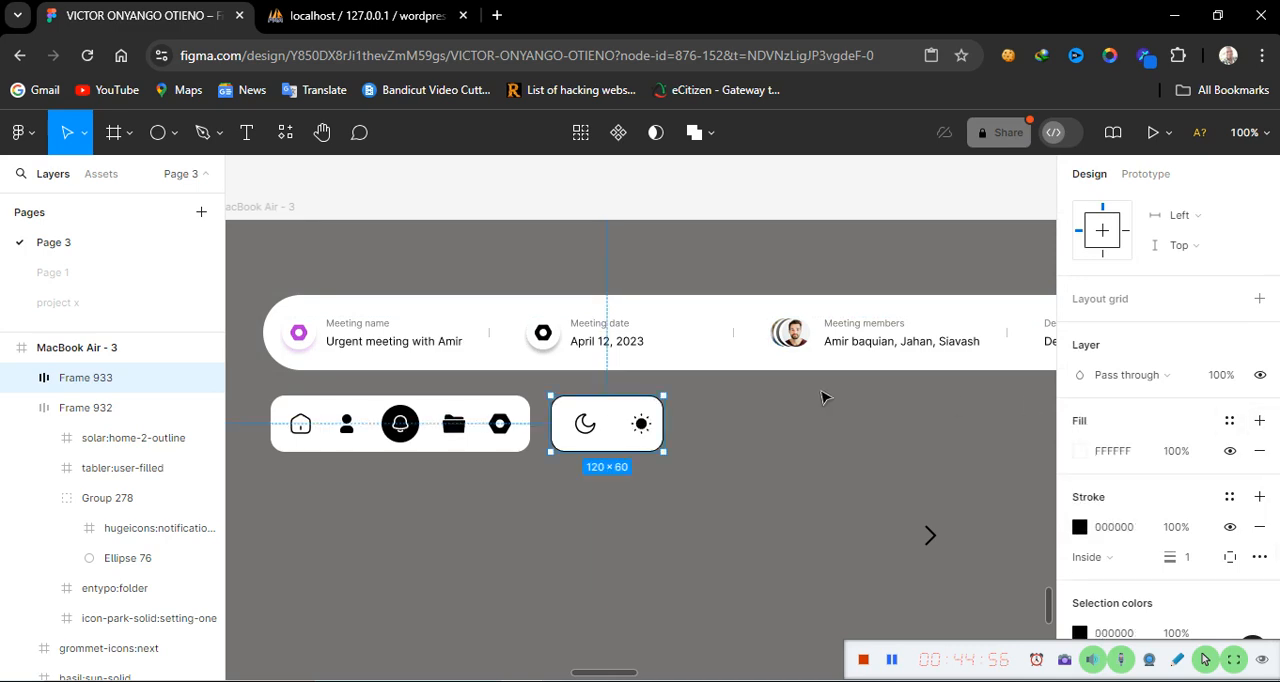
# Recolor the circle behind the moon icon to black 000000
pyautogui.doubleClick(598, 438)
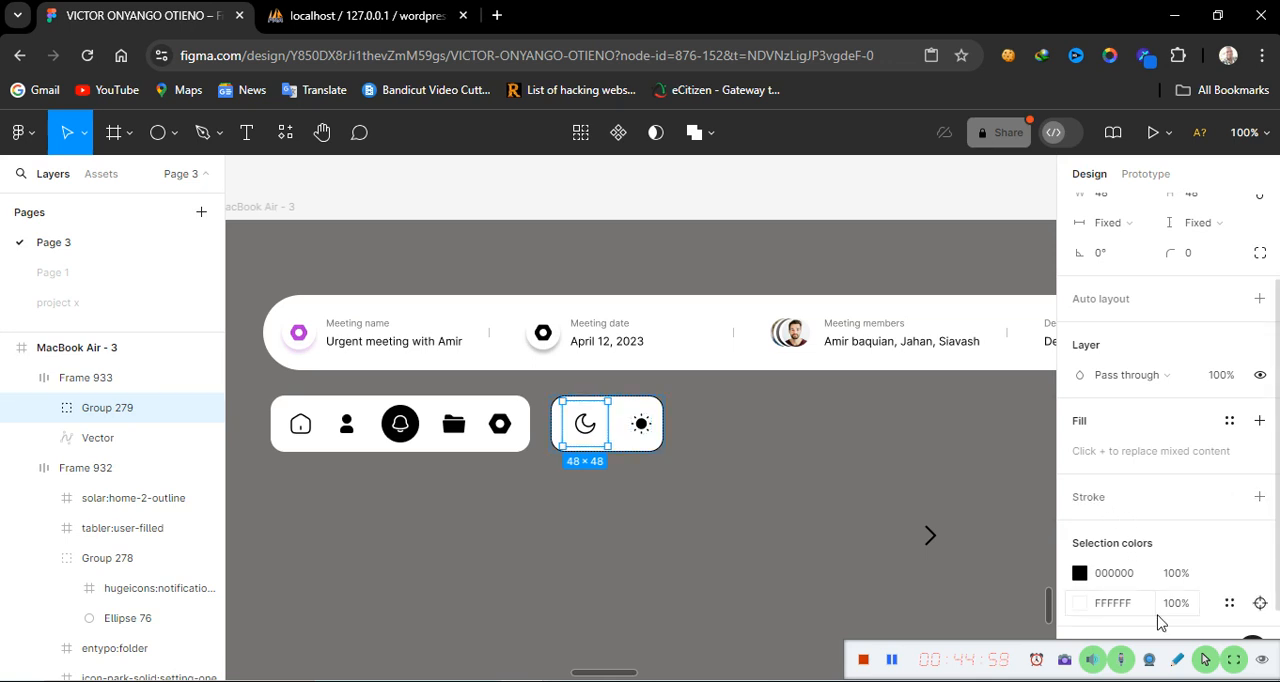
pyautogui.scroll(-2, 1160, 622)
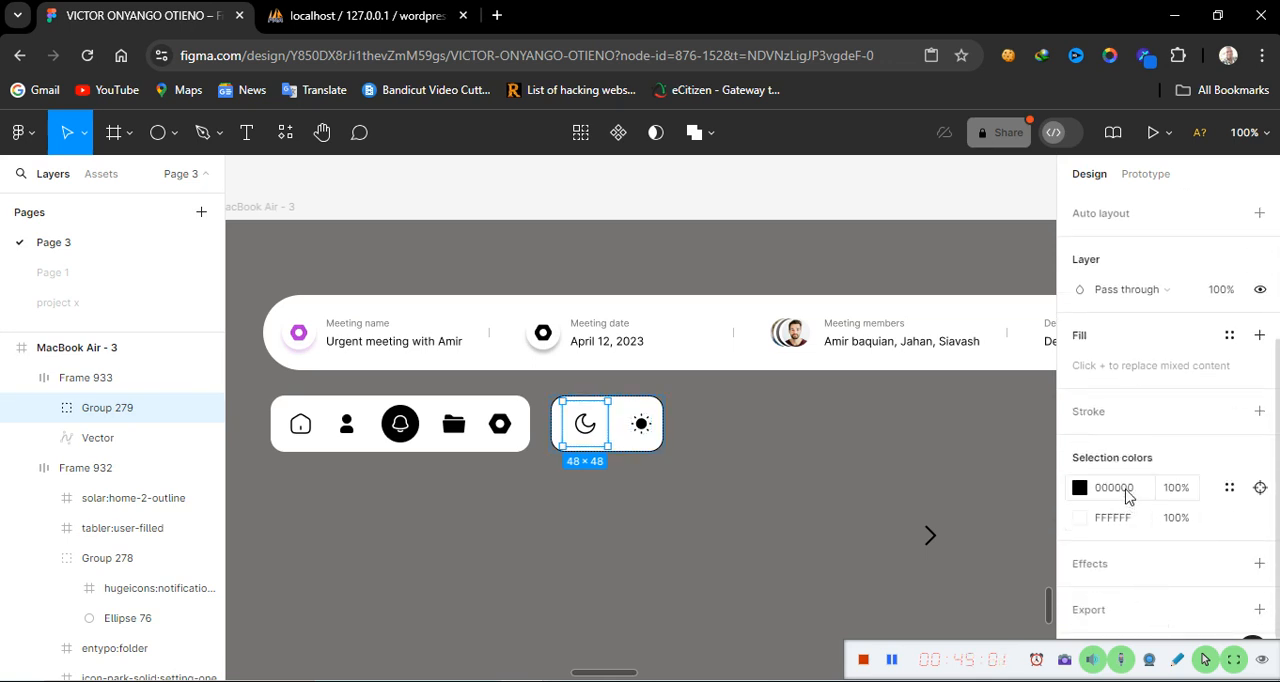
pyautogui.click(1130, 519)
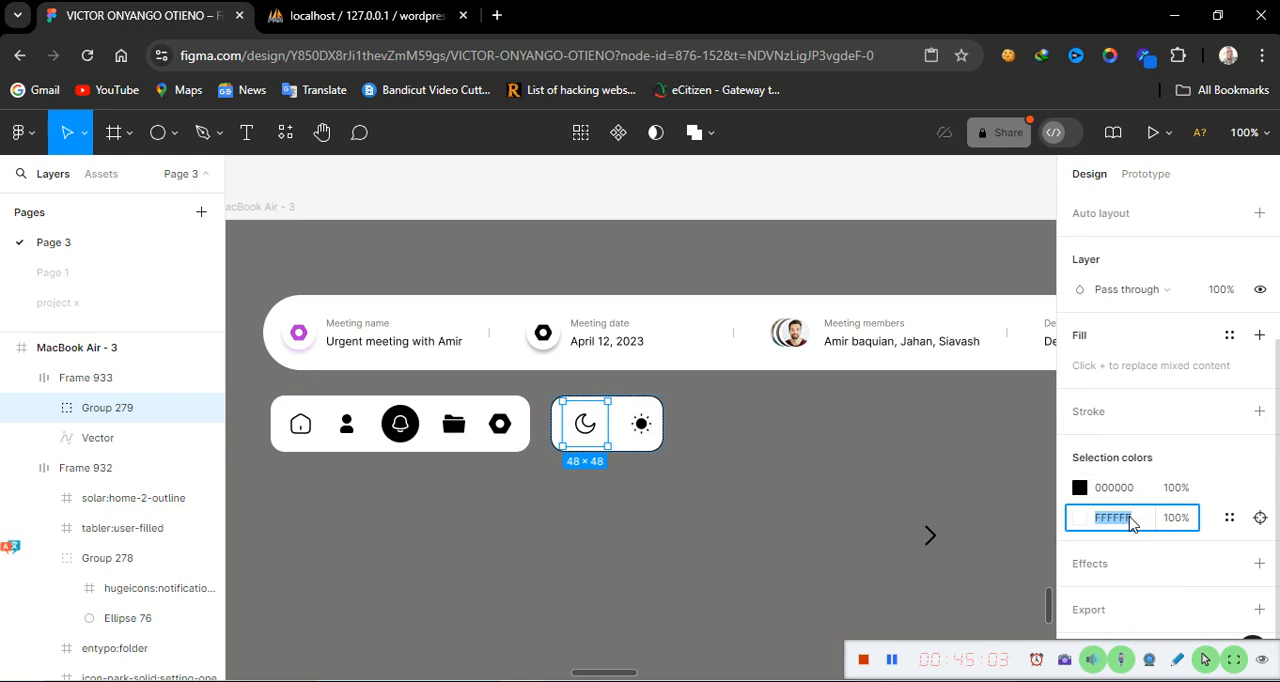
pyautogui.write('ff')
pyautogui.press('Return')
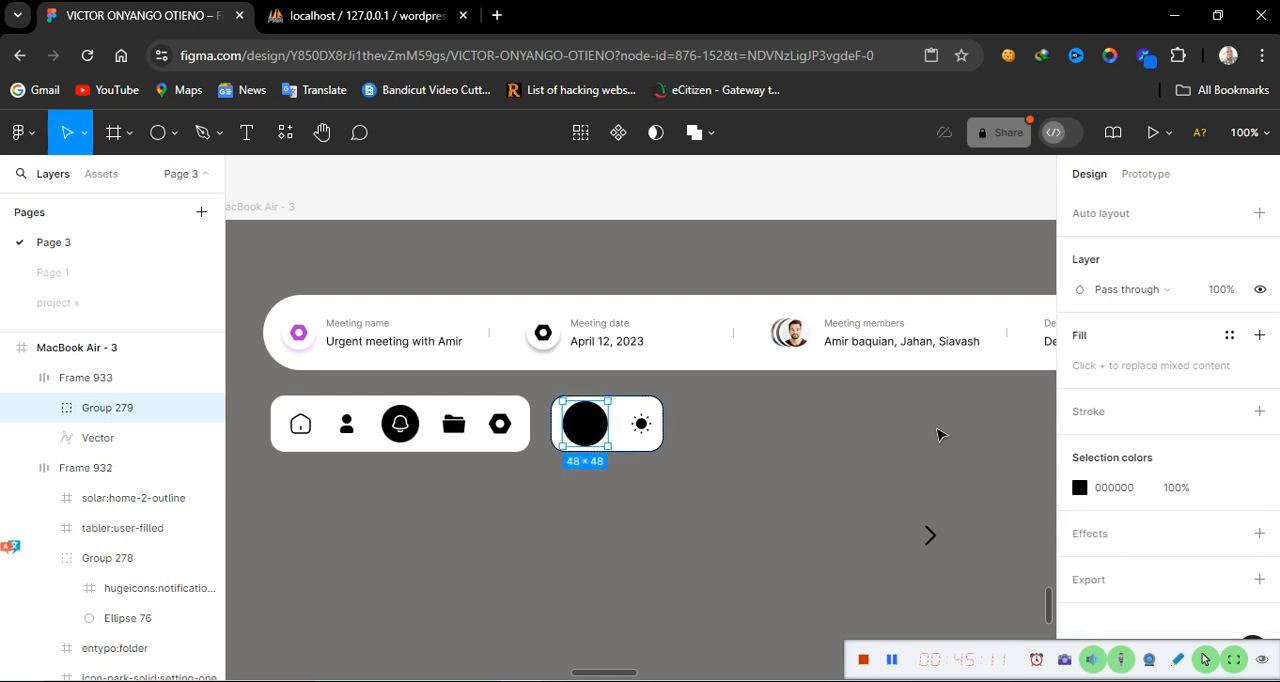
# Set the moon icon's color to FFFFFF
pyautogui.doubleClick(588, 430)
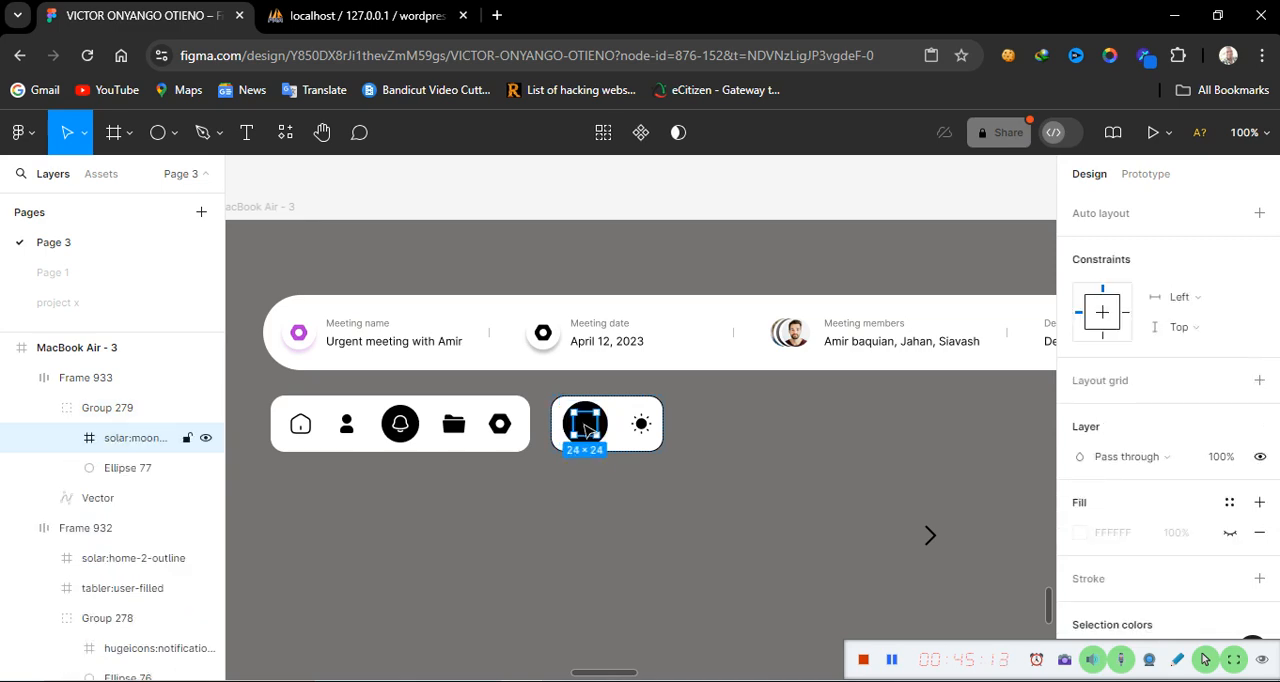
pyautogui.scroll(-3, 1154, 591)
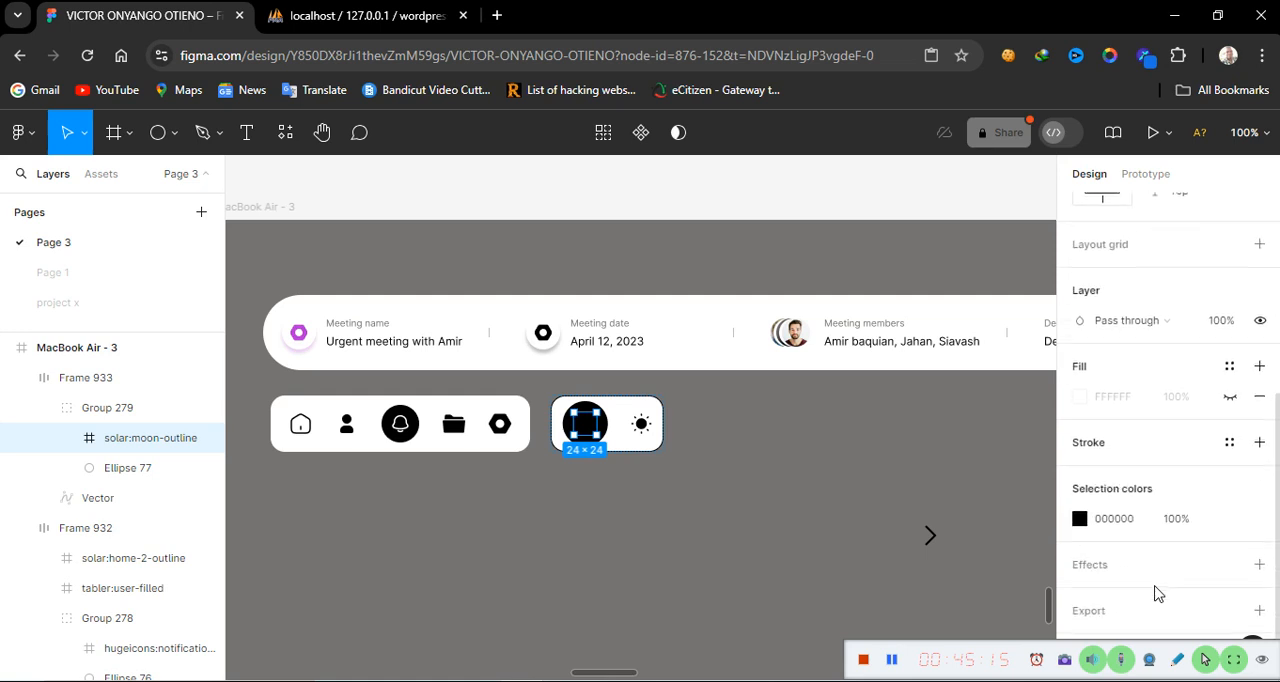
pyautogui.click(1134, 520)
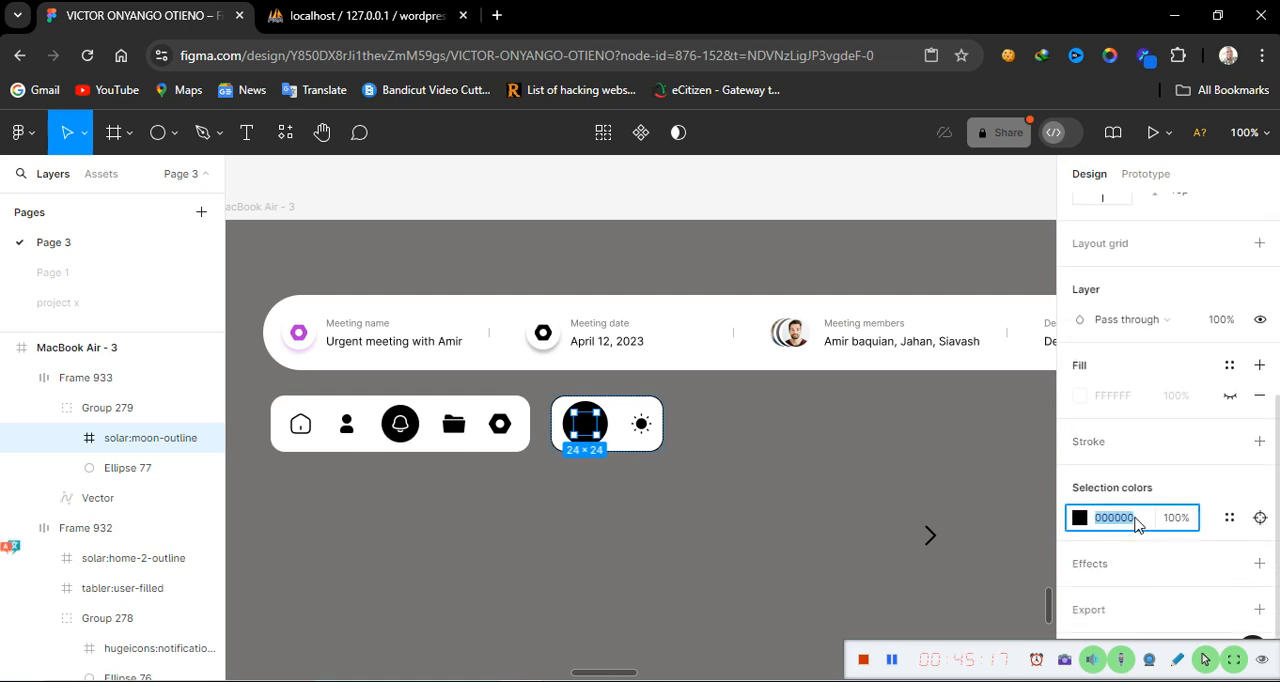
pyautogui.write('ffffff')
pyautogui.press('Return')
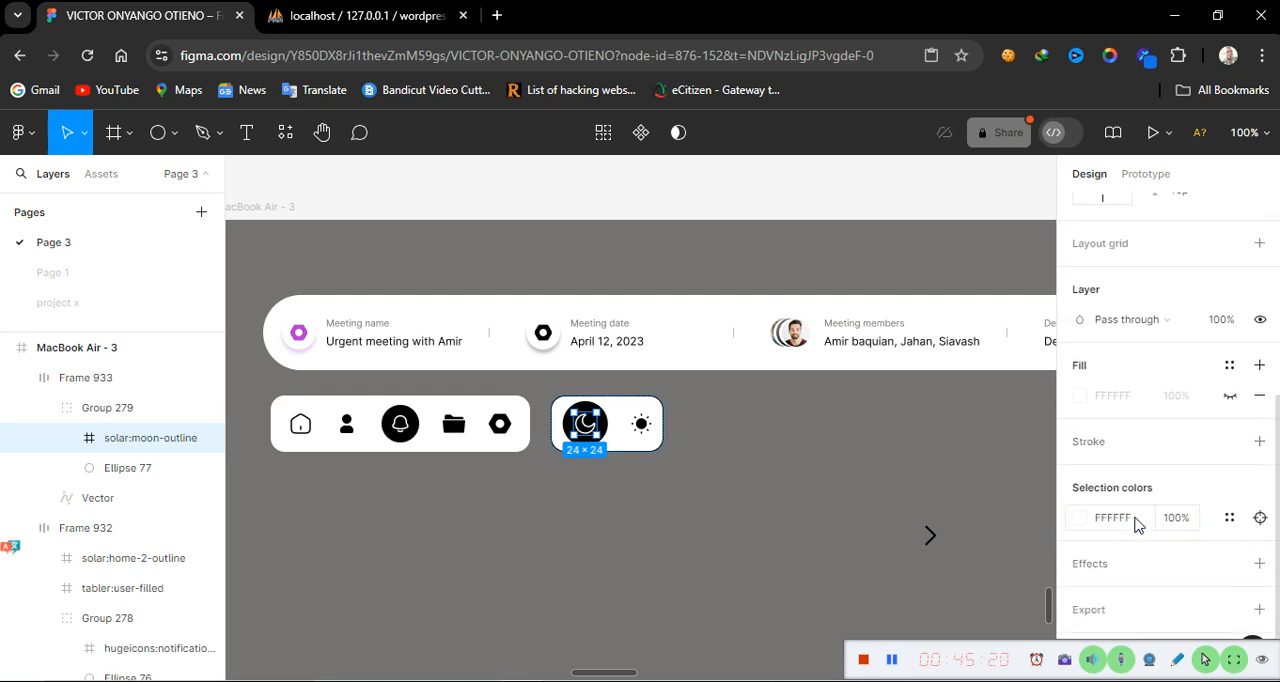
pyautogui.click(690, 537)
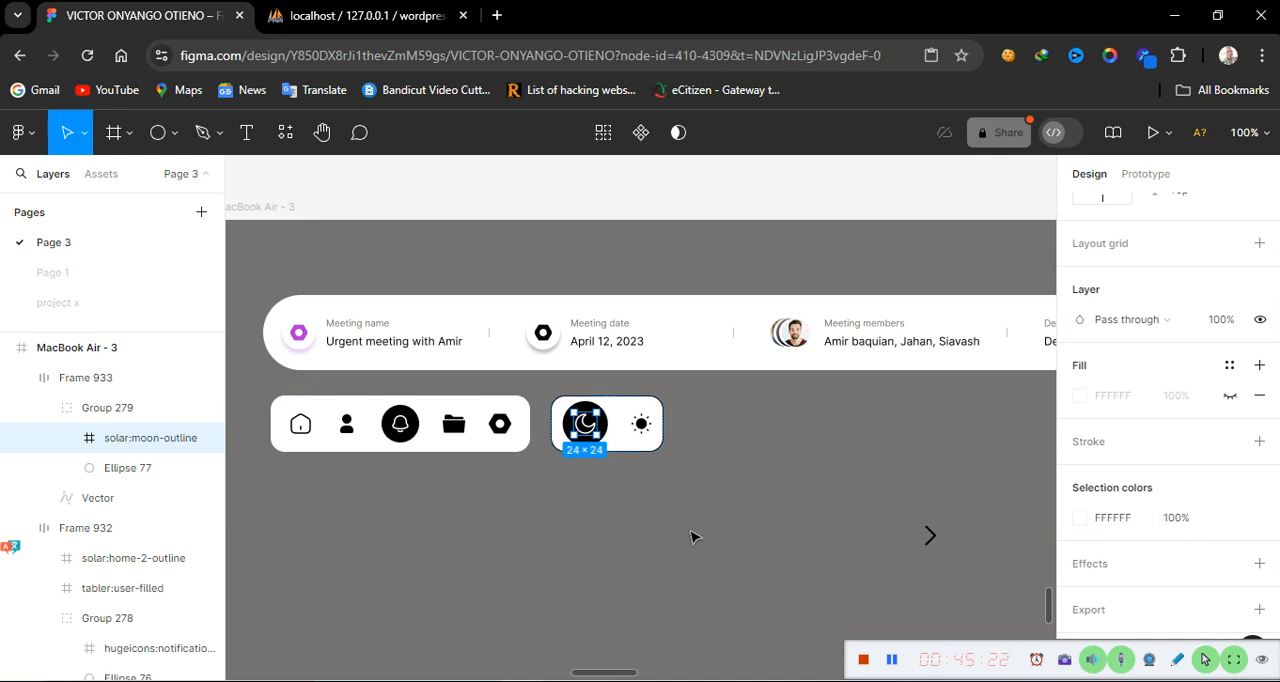
# Set the sun icon's fill color to 767272
pyautogui.click(643, 426)
pyautogui.doubleClick(643, 426)
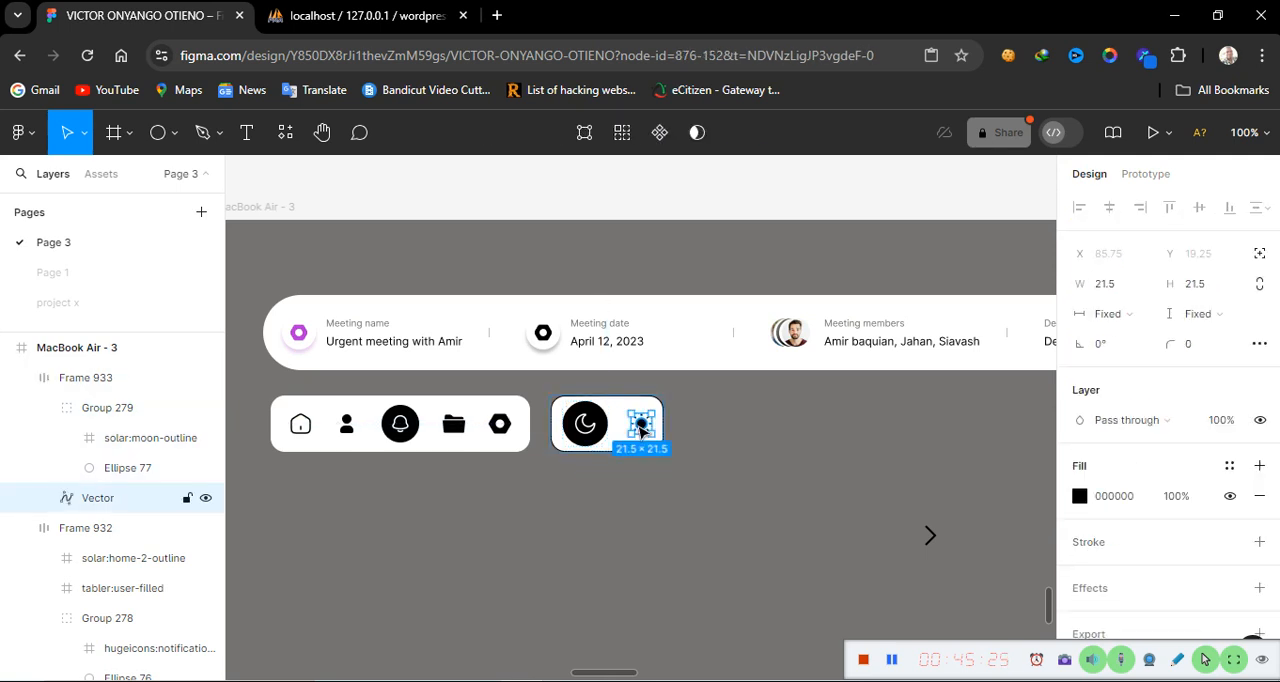
pyautogui.click(1135, 497)
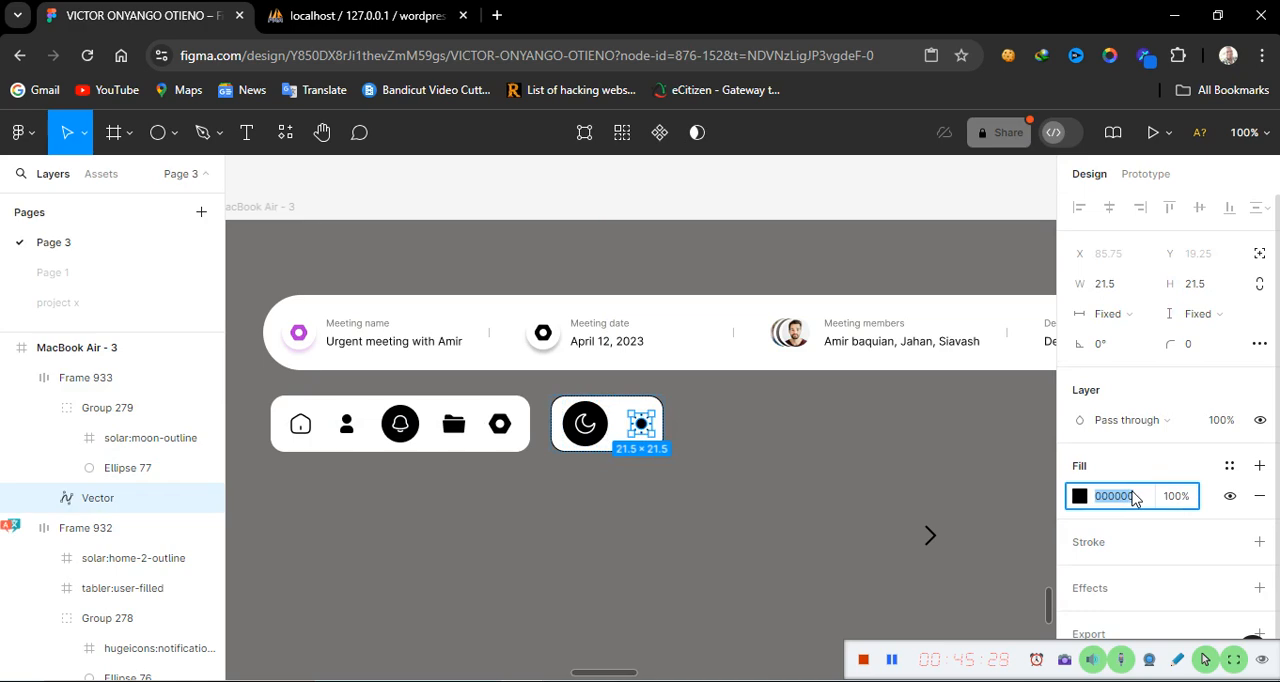
pyautogui.write('767272')
pyautogui.press('Return')
pyautogui.click(812, 540)
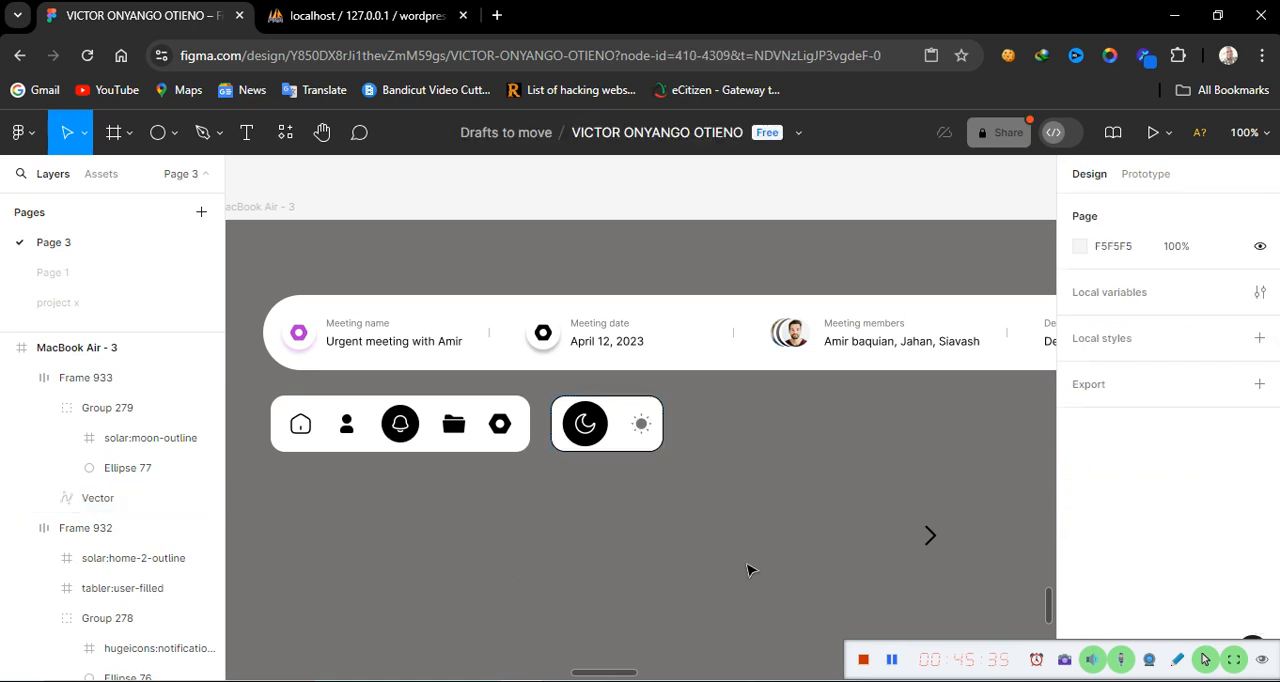
# Hide the toggle frame's black stroke
pyautogui.click(624, 450)
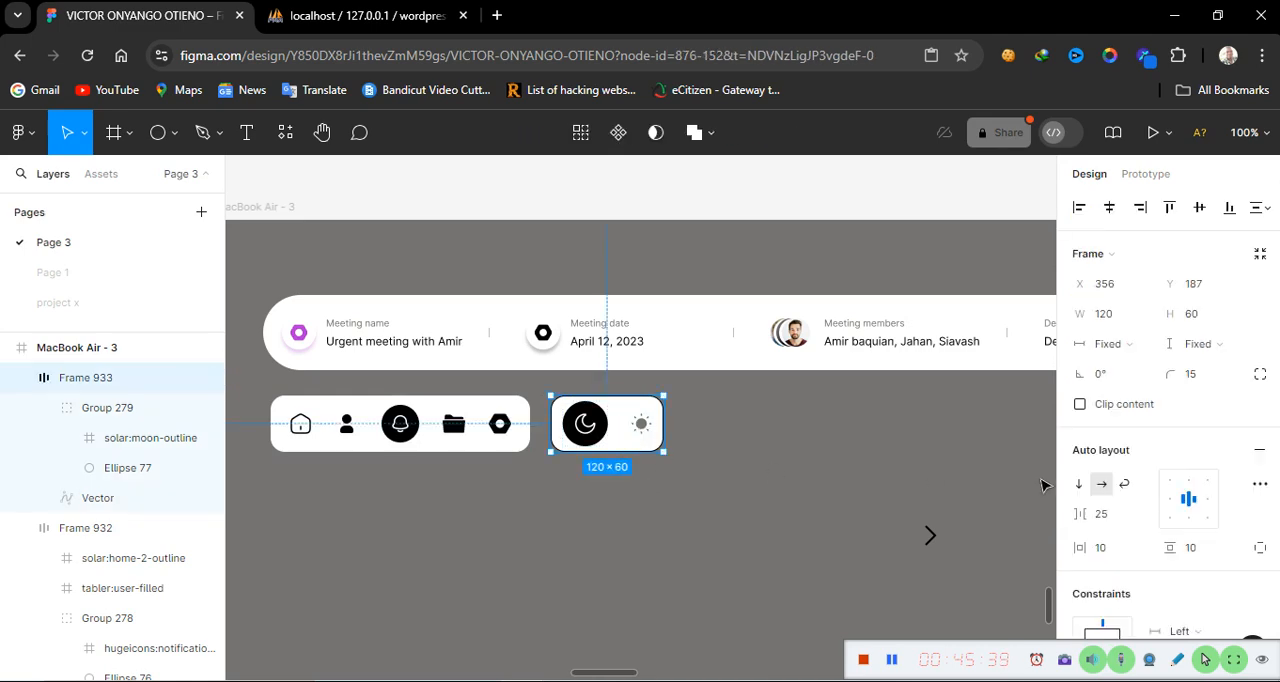
pyautogui.scroll(-4, 1178, 588)
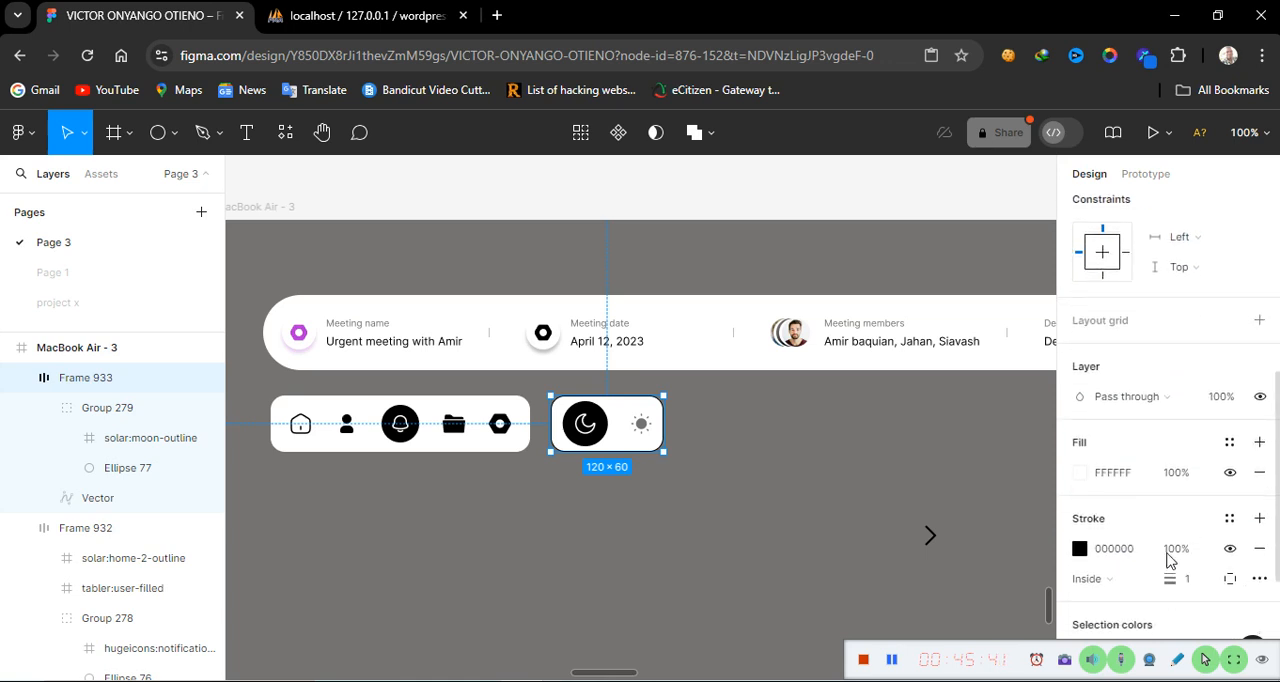
pyautogui.click(1231, 551)
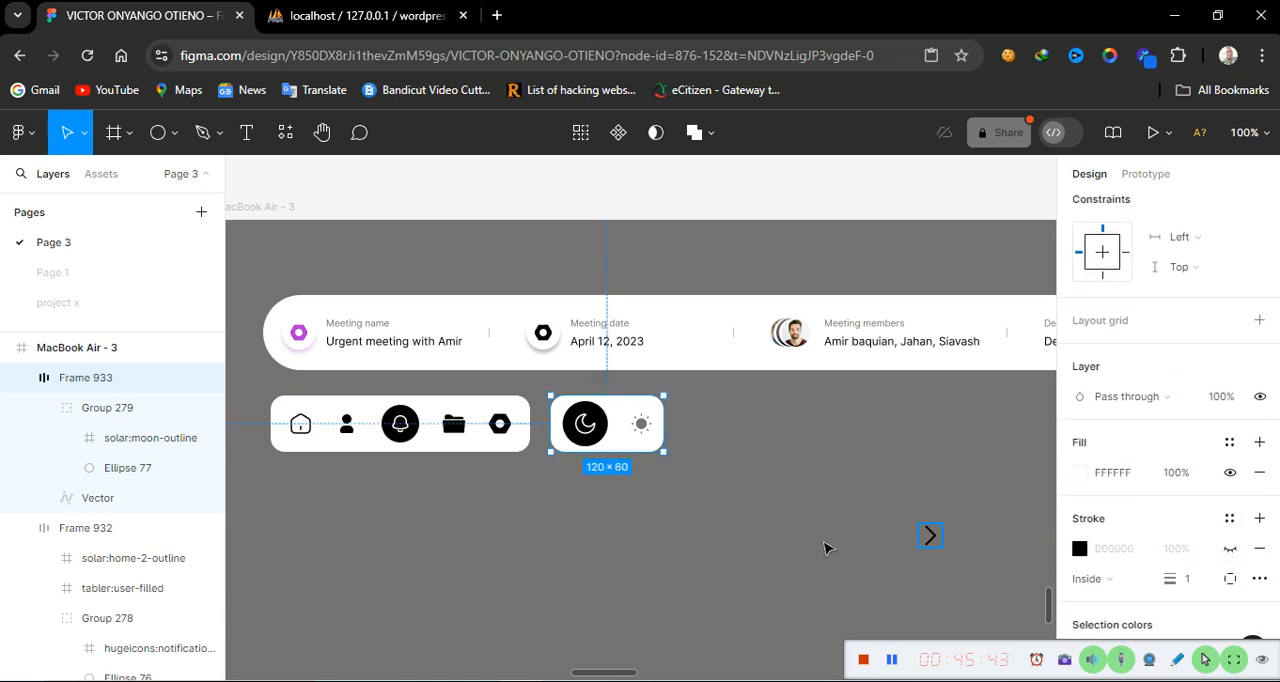
pyautogui.click(557, 572)
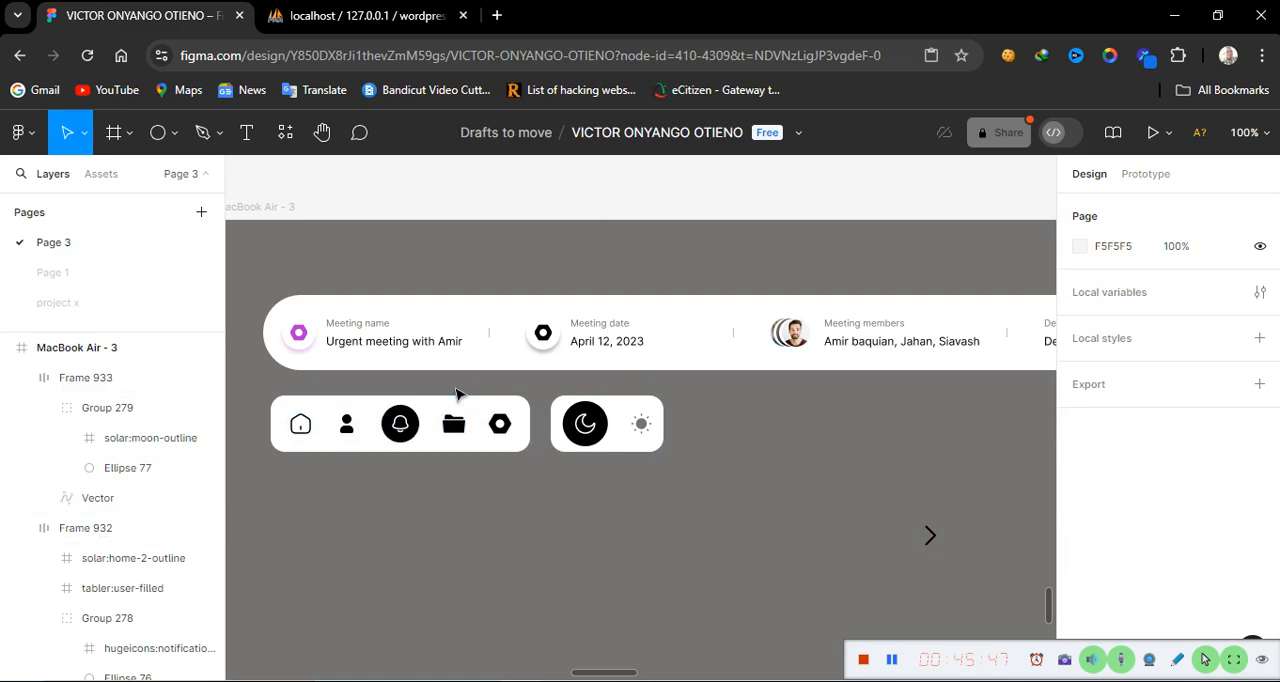
# Compare the icon bar and toggle with the reference dashboard design
pyautogui.click(523, 423)
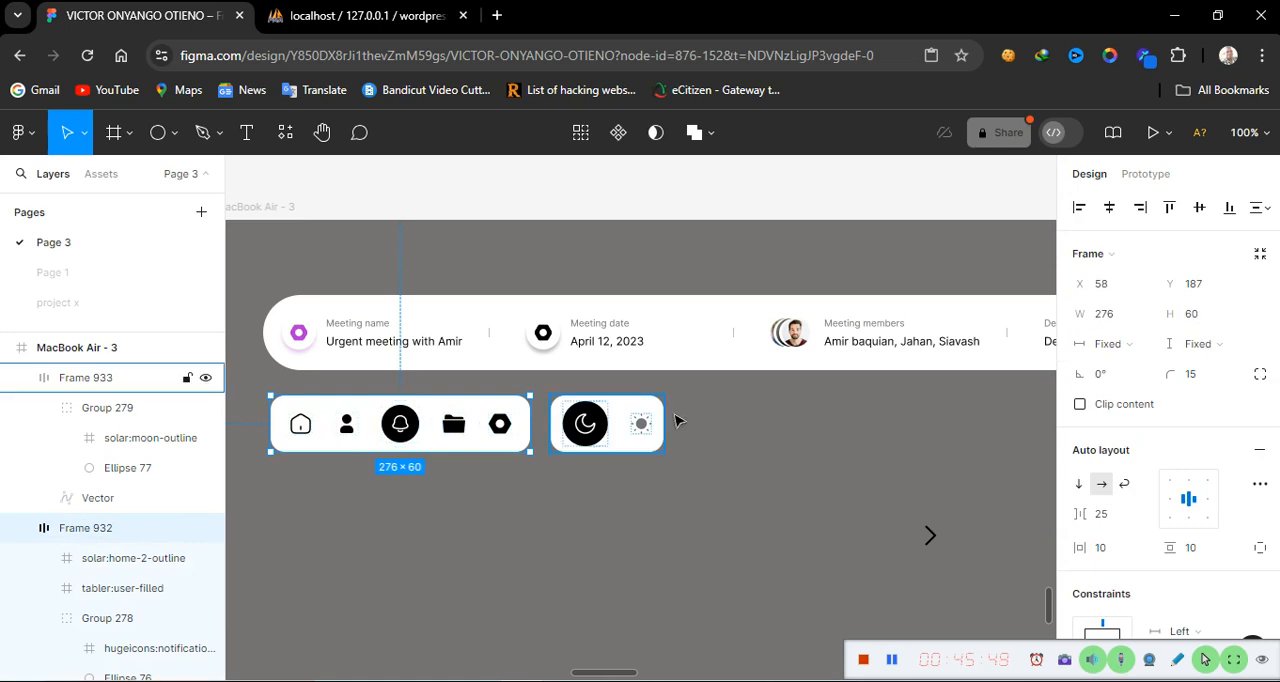
pyautogui.click(620, 447)
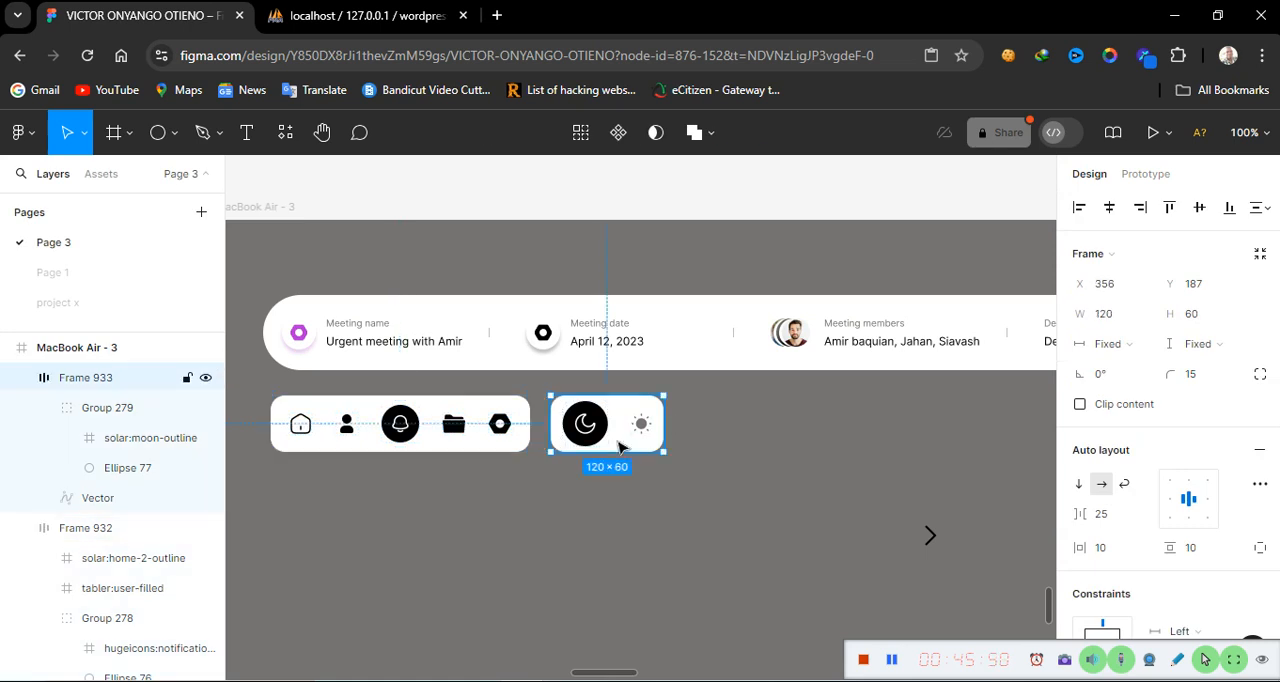
pyautogui.click(648, 597)
pyautogui.hscroll(-2, 497, 572)
pyautogui.hscroll(-6, 495, 572)
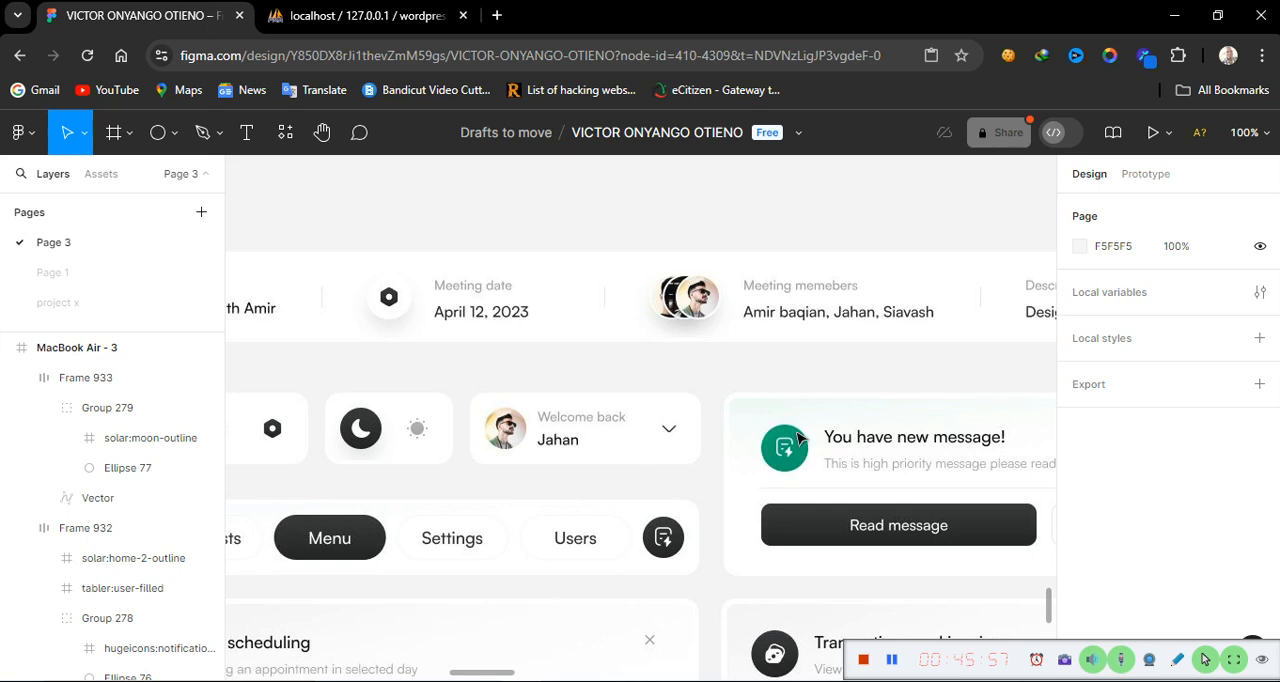
pyautogui.hscroll(8, 1040, 450)
pyautogui.hscroll(2, 1040, 450)
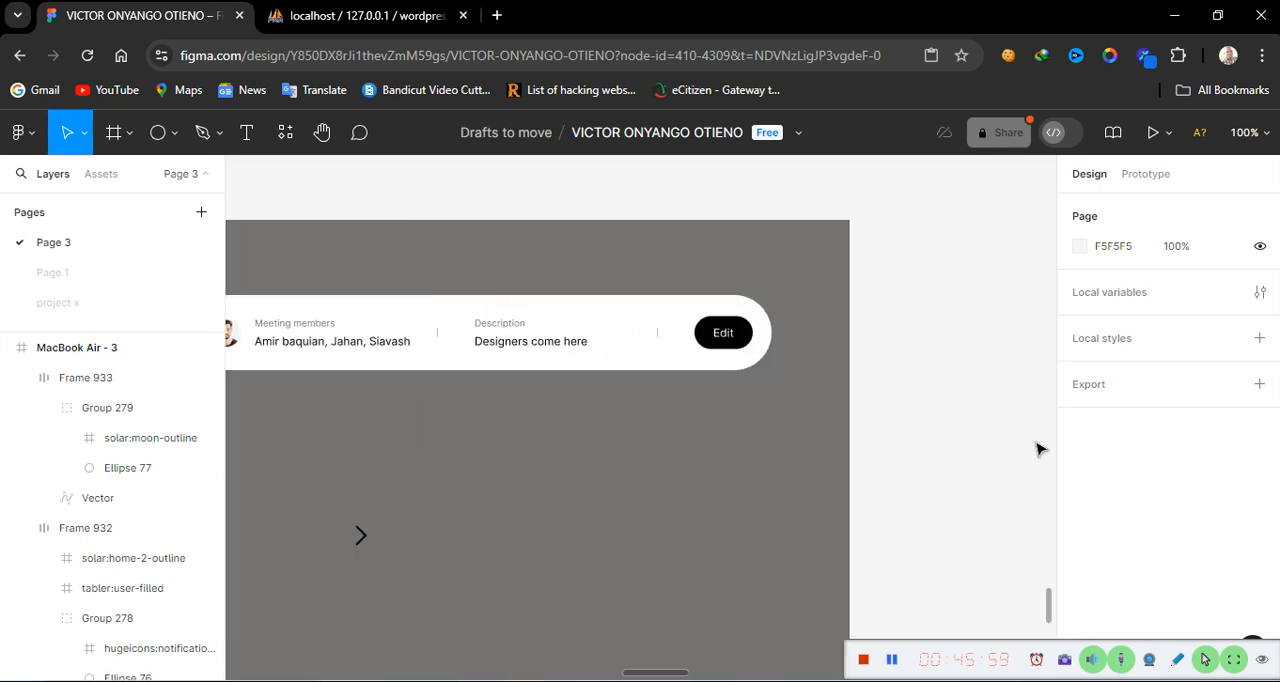
pyautogui.hscroll(-10, 1040, 450)
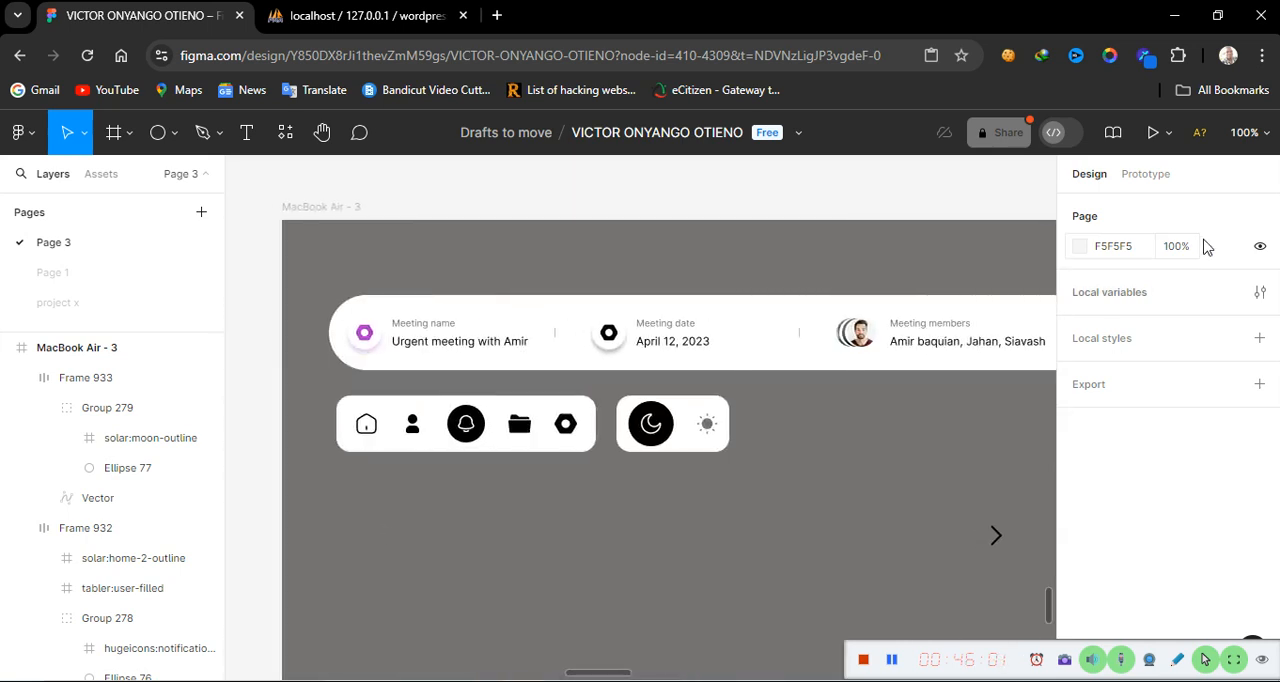
# Place a copy of a meeting member's avatar to the right of the toggle frame
pyautogui.keyDown('ctrl'); pyautogui.click(860, 338); pyautogui.keyUp('ctrl')
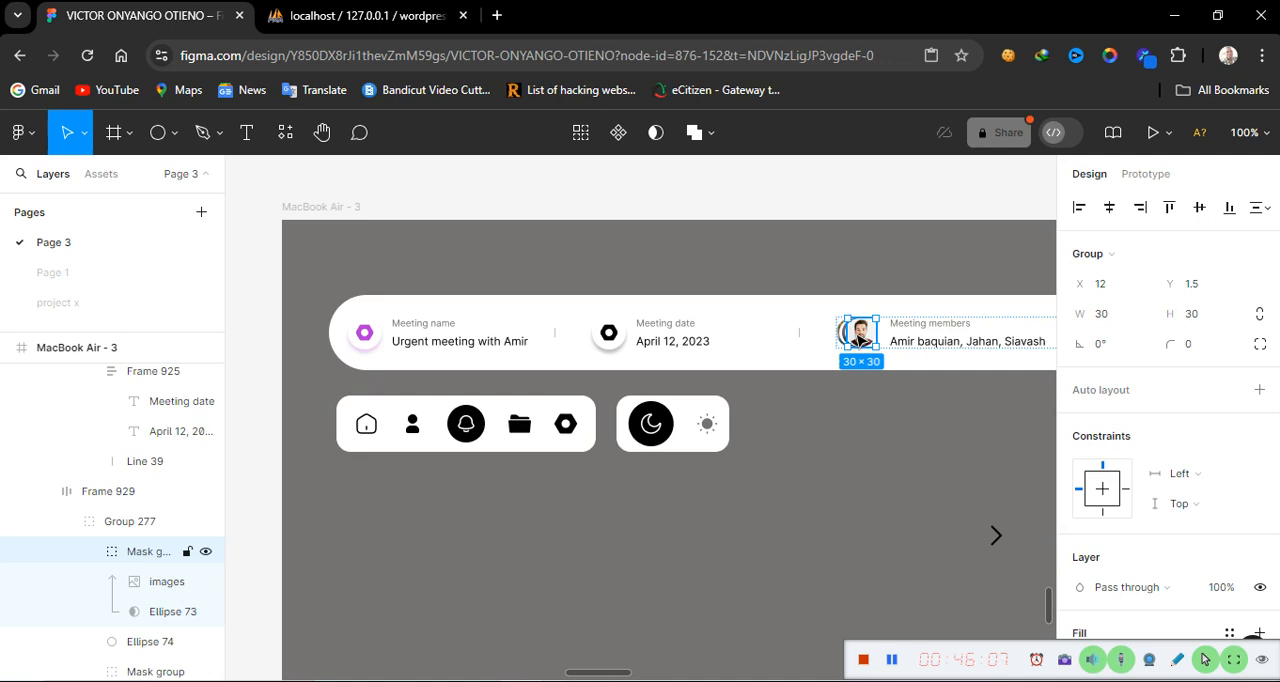
pyautogui.moveTo(860, 338); pyautogui.dragTo(789, 428)
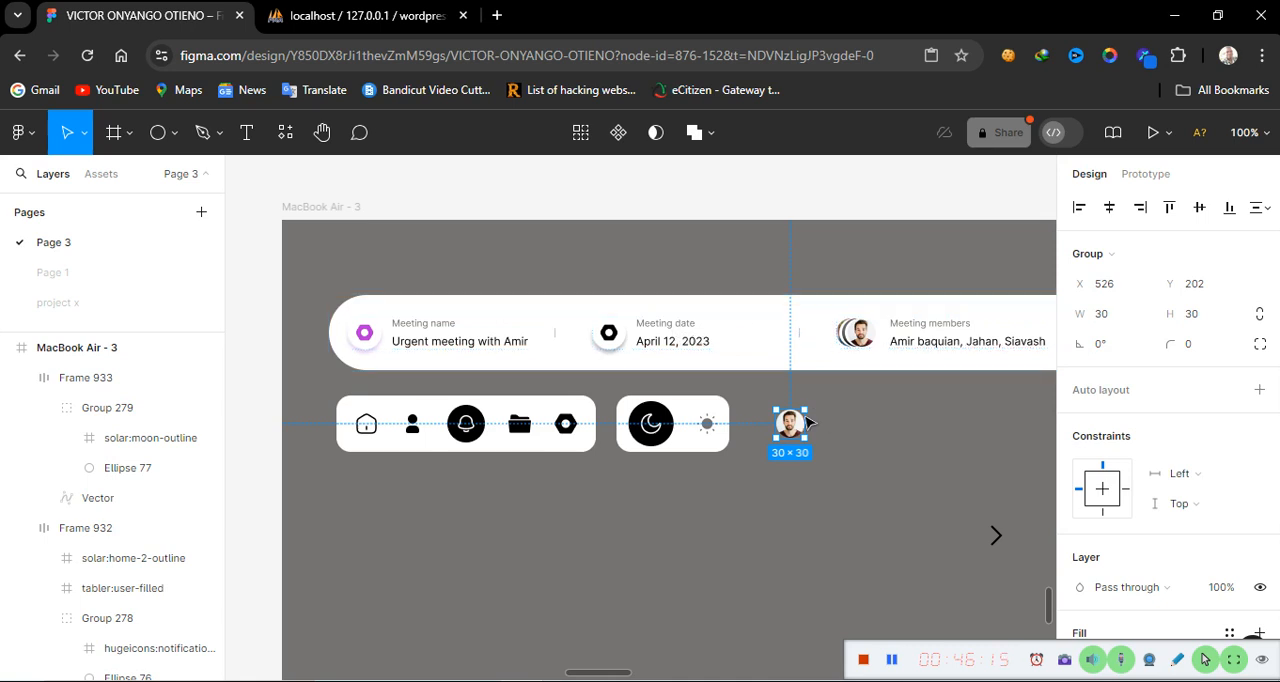
# Add a text label reading Welcome beside the avatar
pyautogui.click(250, 134)
pyautogui.click(851, 411)
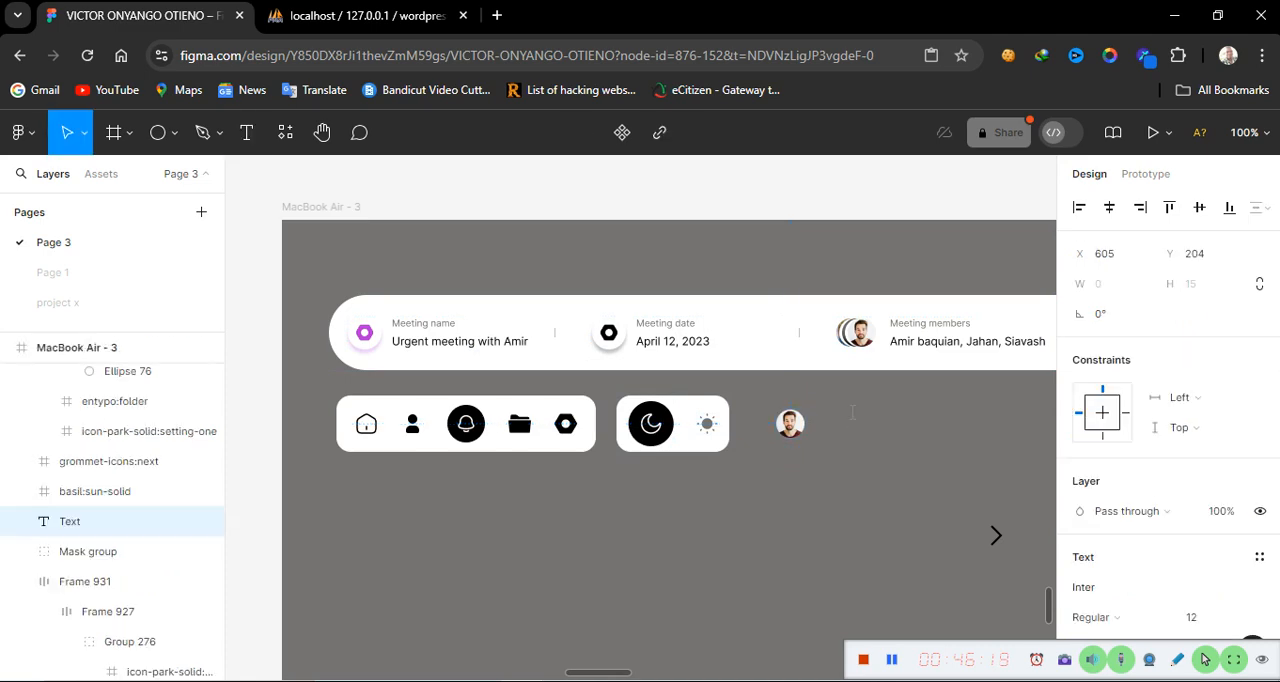
pyautogui.write('Welcome')
pyautogui.press('Escape')
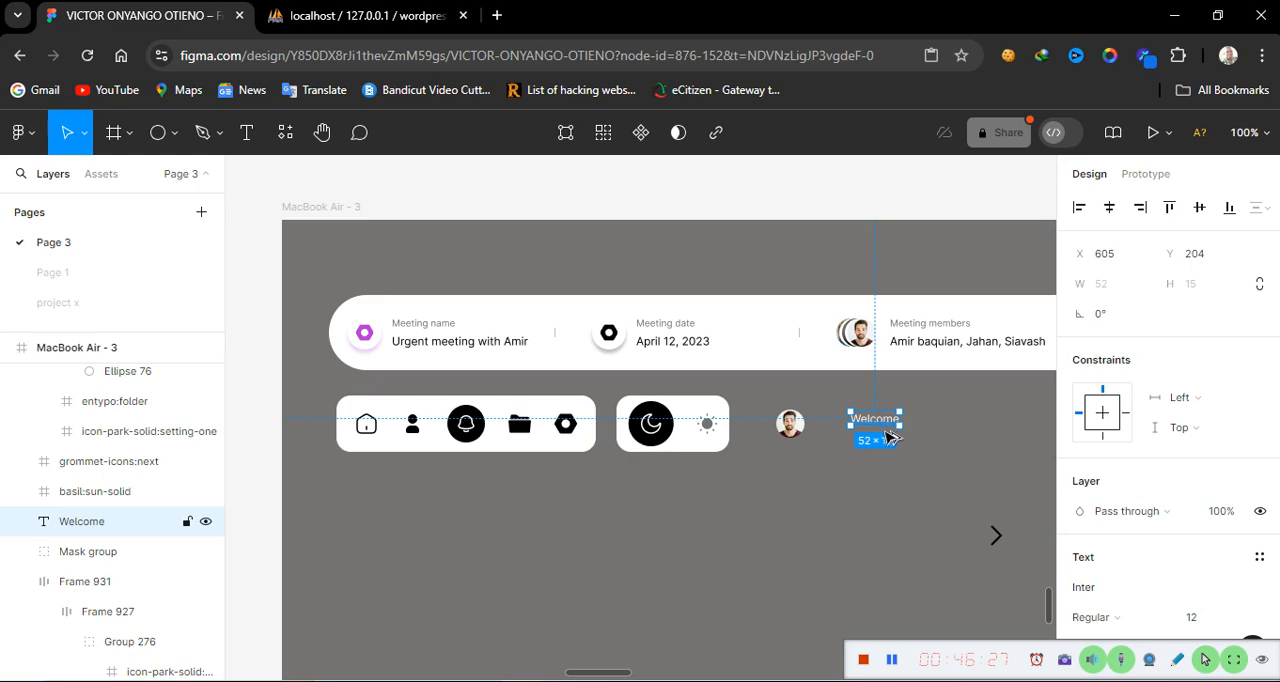
# Duplicate the Welcome label just below itself and change the copy's text to Jahan
pyautogui.moveTo(893, 424); pyautogui.dragTo(890, 444)
pyautogui.doubleClick(872, 439)
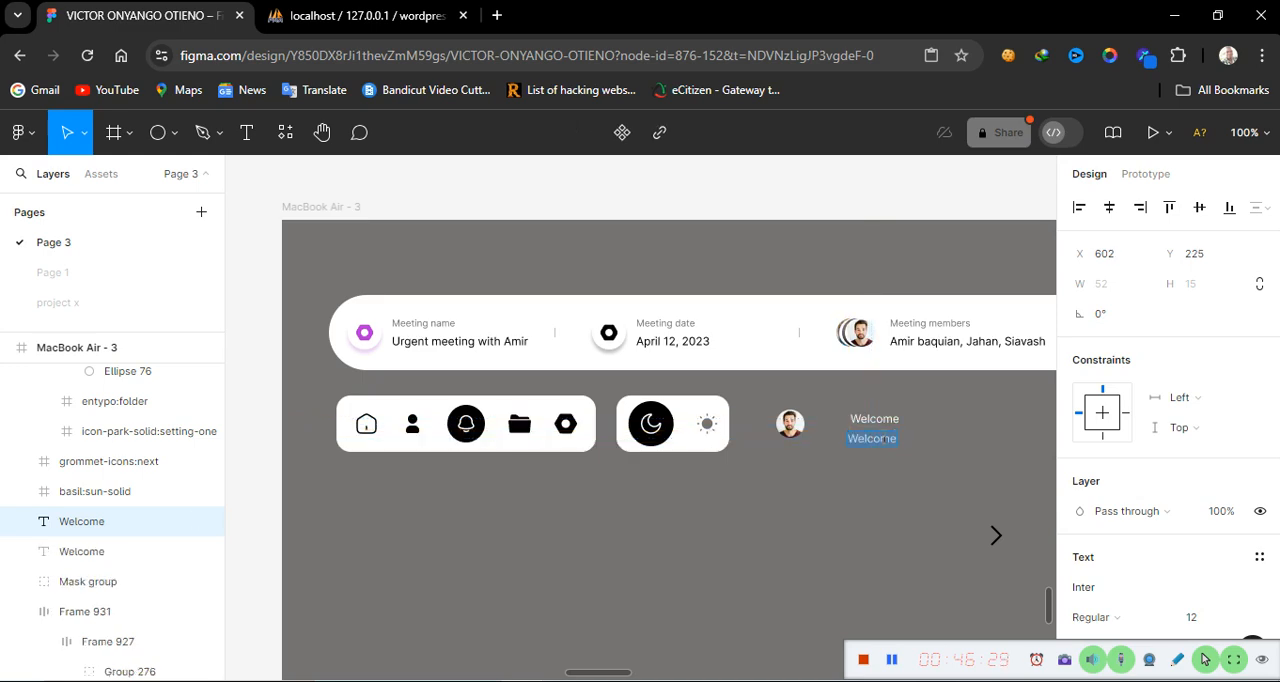
pyautogui.write('Jahan')
pyautogui.press('Escape')
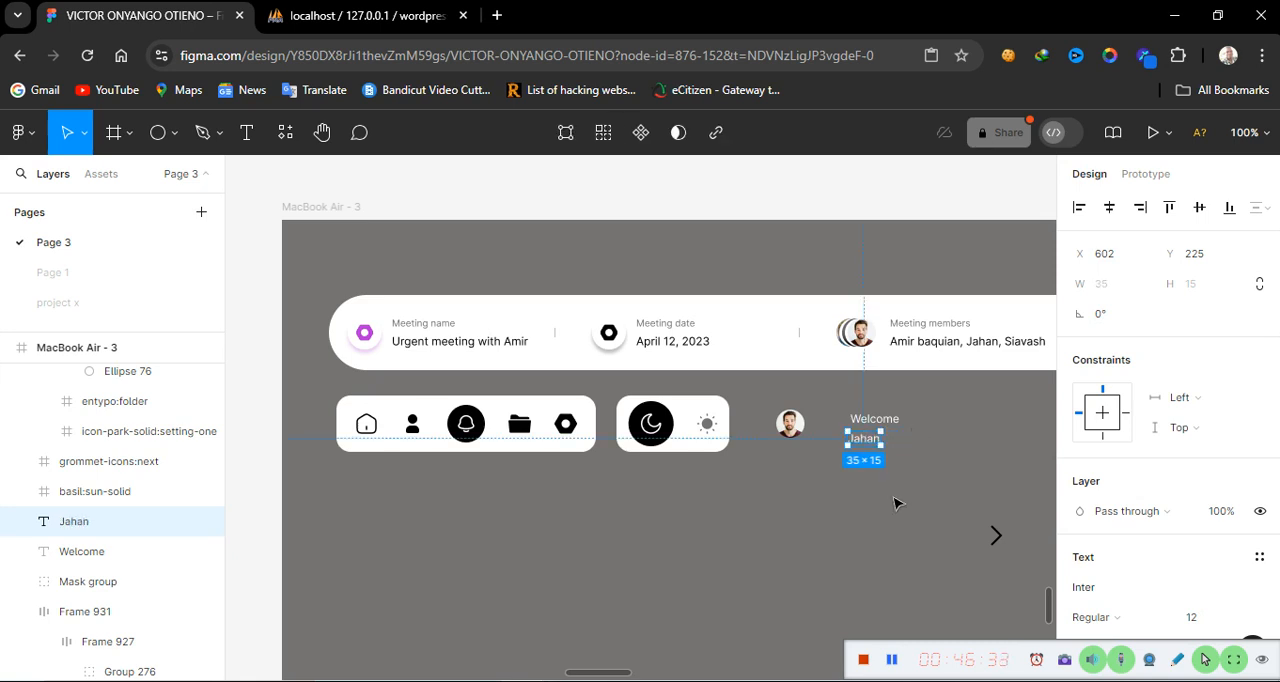
# Stack the Welcome and Jahan labels in a vertical auto layout frame and nudge it beside the avatar
pyautogui.click(886, 421)
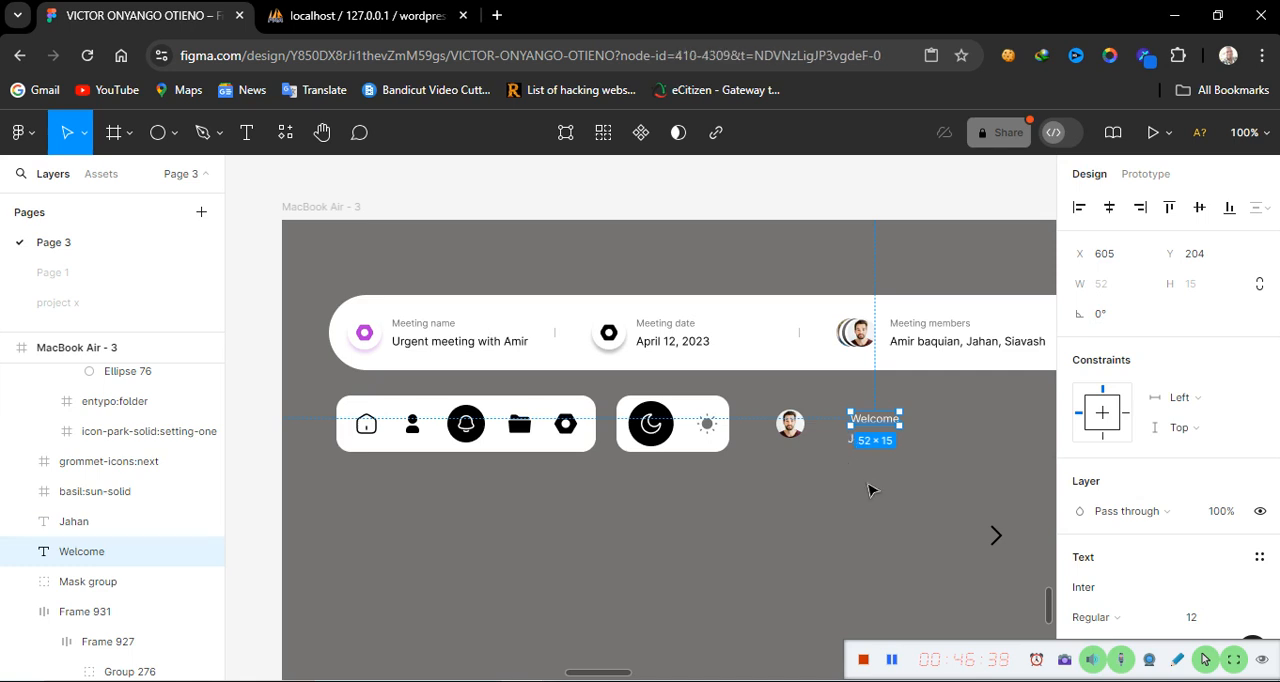
pyautogui.click(871, 486)
pyautogui.click(880, 445)
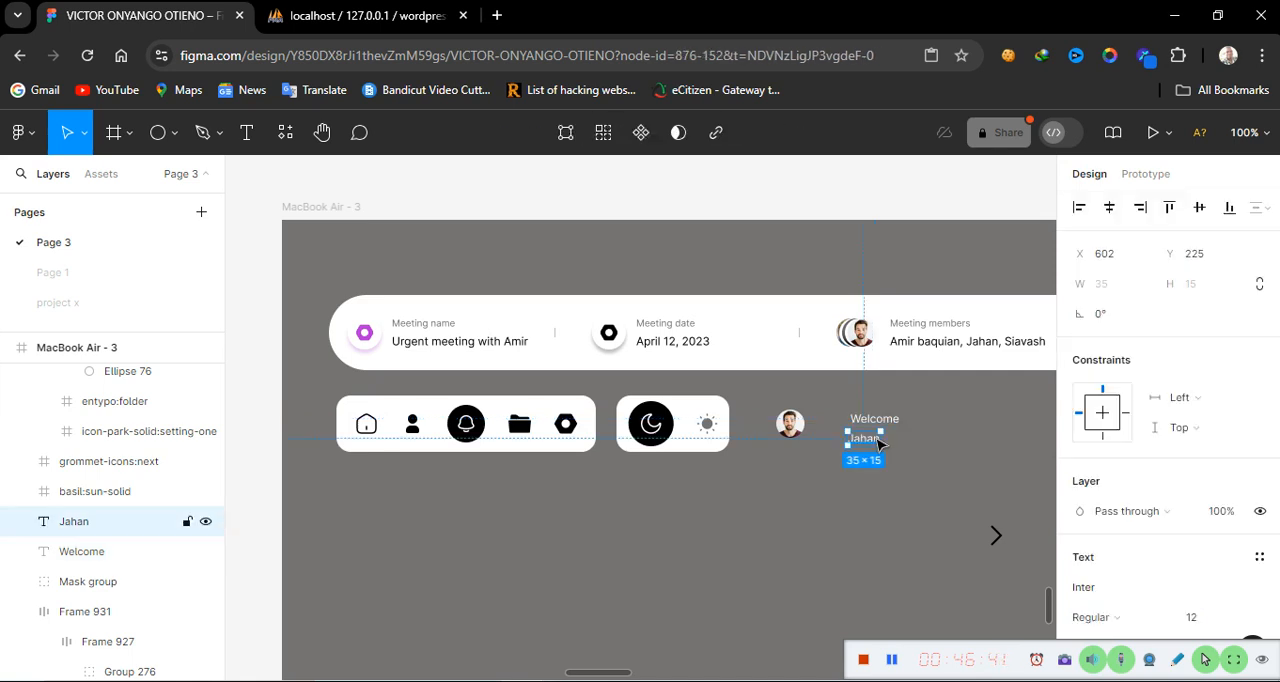
pyautogui.keyDown('shift'); pyautogui.click(896, 422); pyautogui.keyUp('shift')
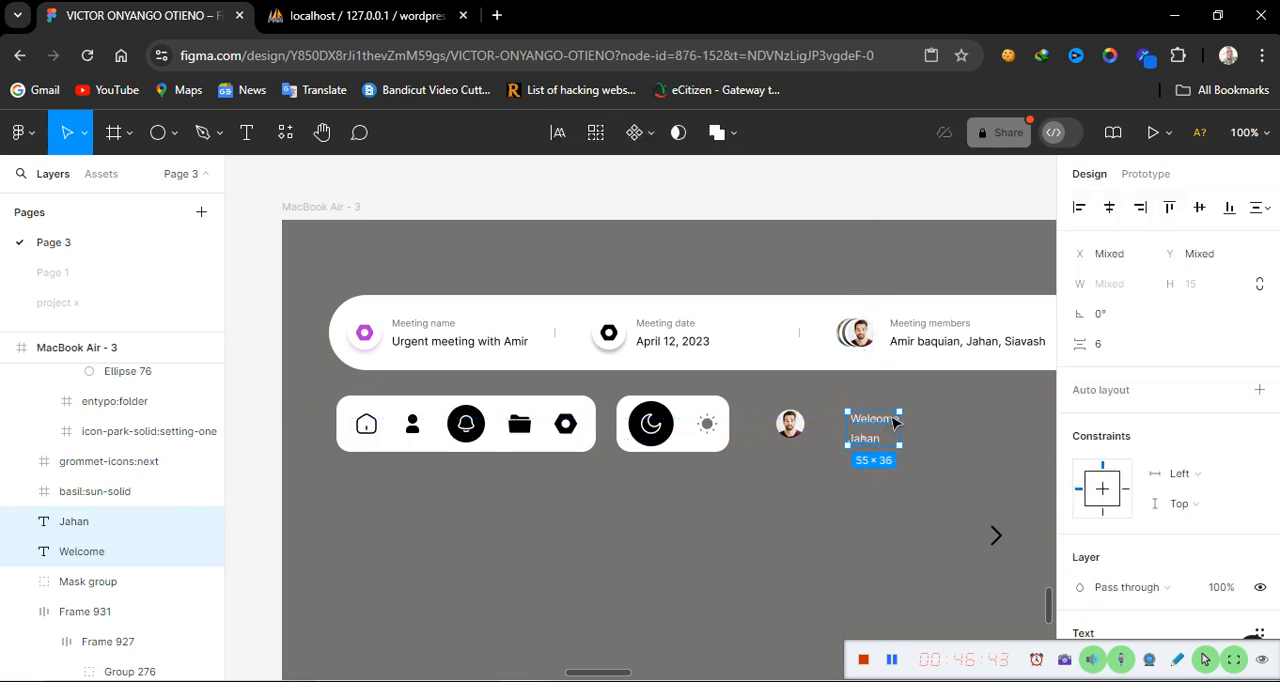
pyautogui.hotkey('shift', 'a')
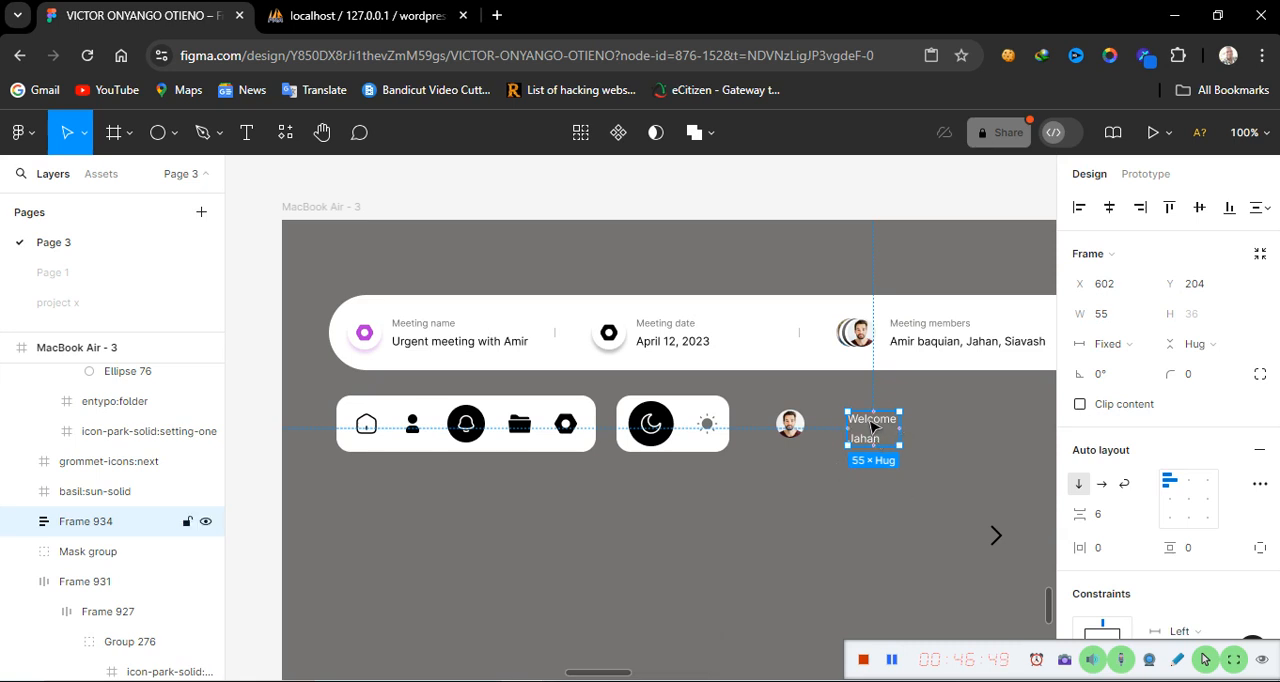
pyautogui.moveTo(871, 426)
pyautogui.mouseDown()
pyautogui.moveTo(860, 425)
pyautogui.moveTo(995, 528)
pyautogui.moveTo(885, 420)
pyautogui.moveTo(868, 421)
pyautogui.mouseUp()
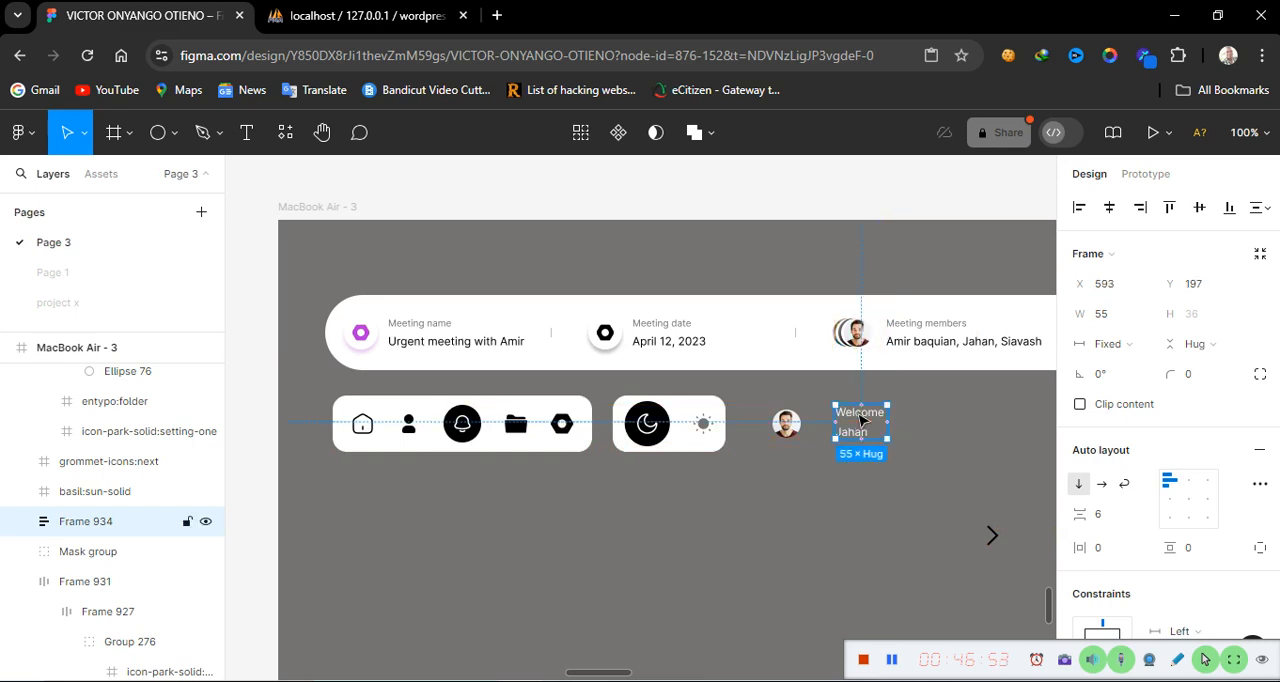
# Rotate the next-arrow icon to -90° so it points downward like a chevron
pyautogui.click(995, 538)
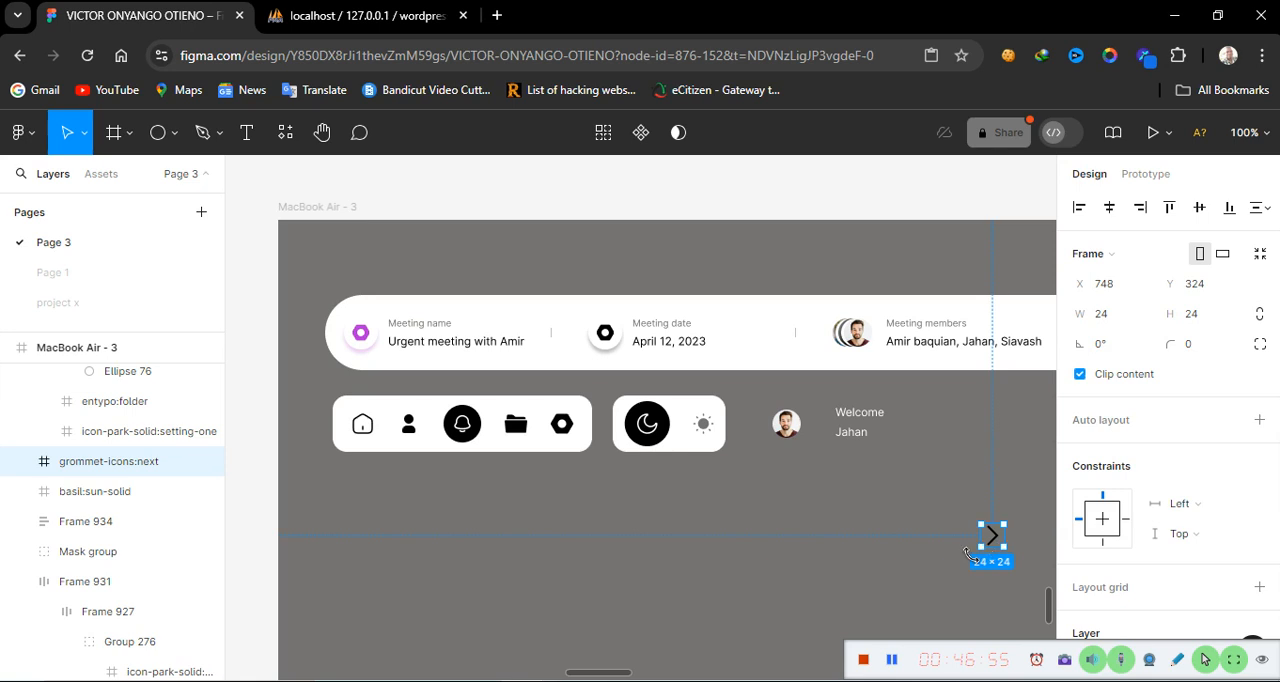
pyautogui.moveTo(972, 553); pyautogui.dragTo(945, 505)
pyautogui.click(1124, 343)
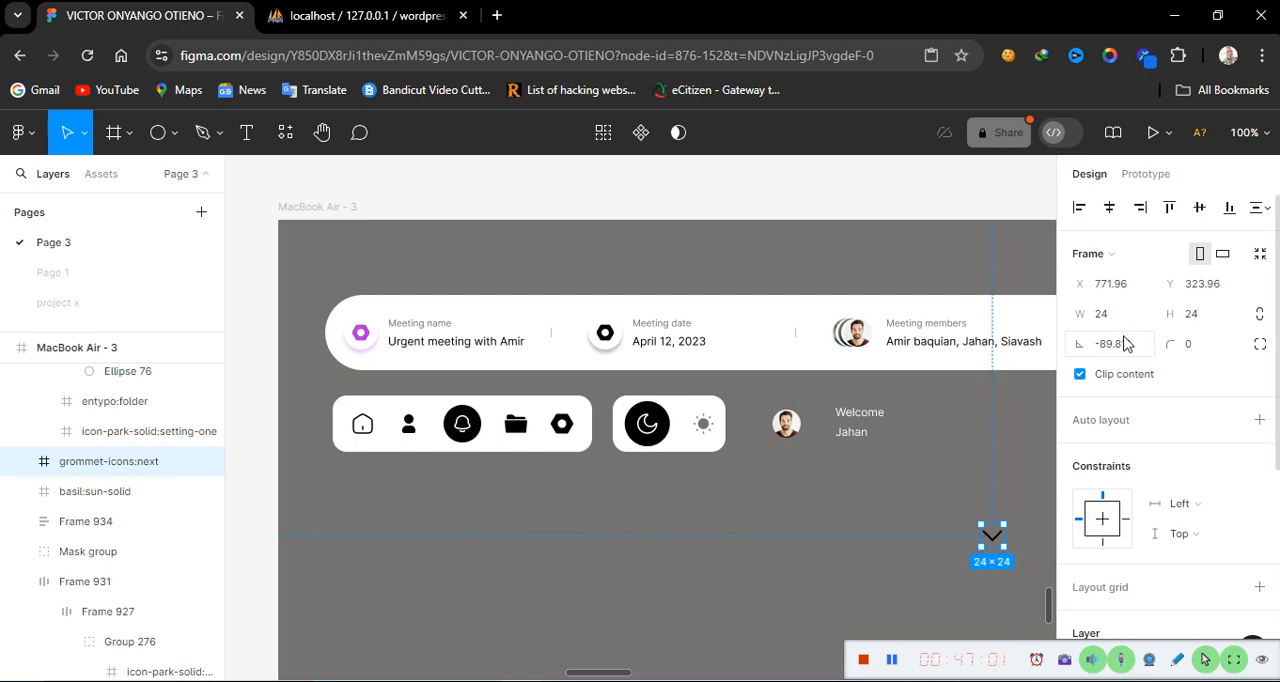
pyautogui.write('-')
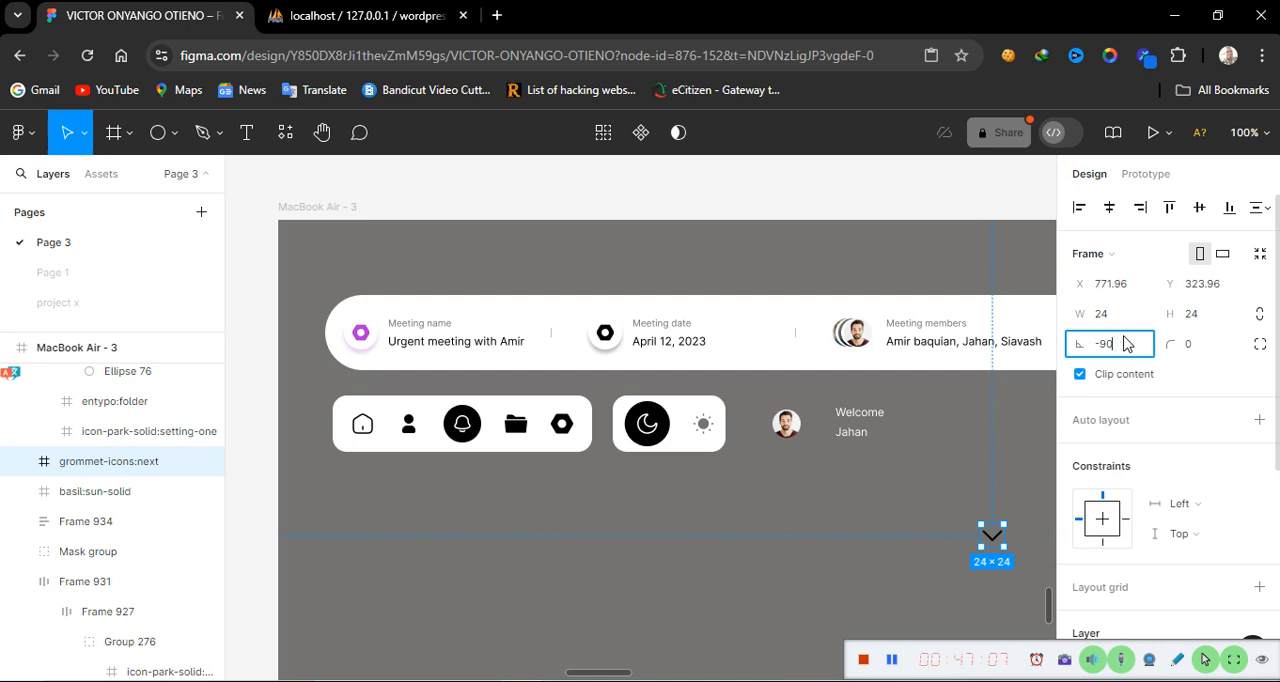
pyautogui.write('90')
pyautogui.press('Return')
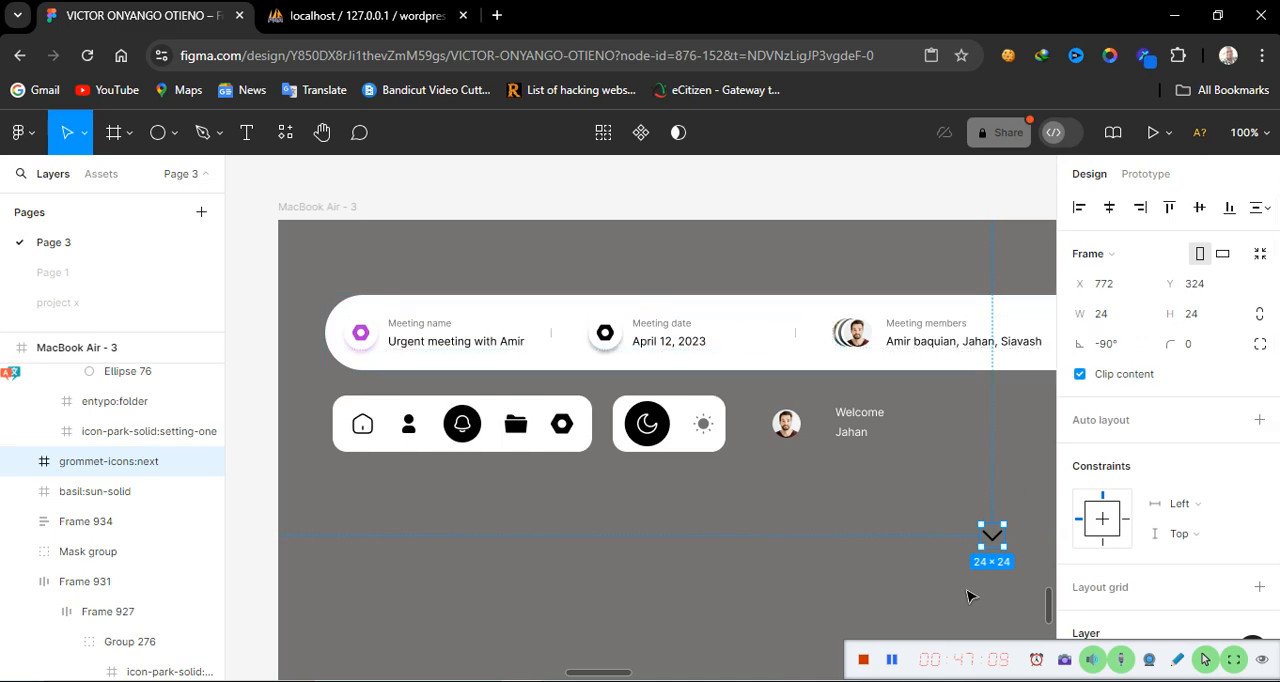
# Resize the chevron icon to 18 × 18
pyautogui.click(851, 571)
pyautogui.click(991, 534)
pyautogui.click(1113, 318)
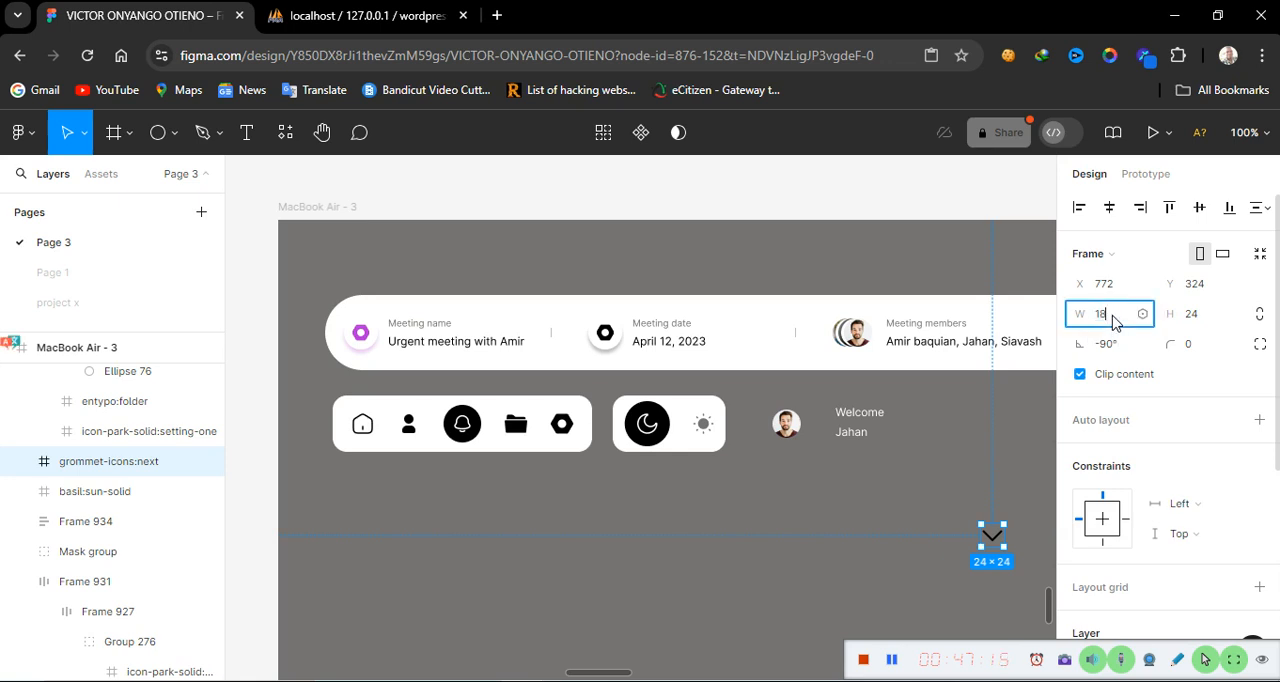
pyautogui.write('18')
pyautogui.click(1203, 320)
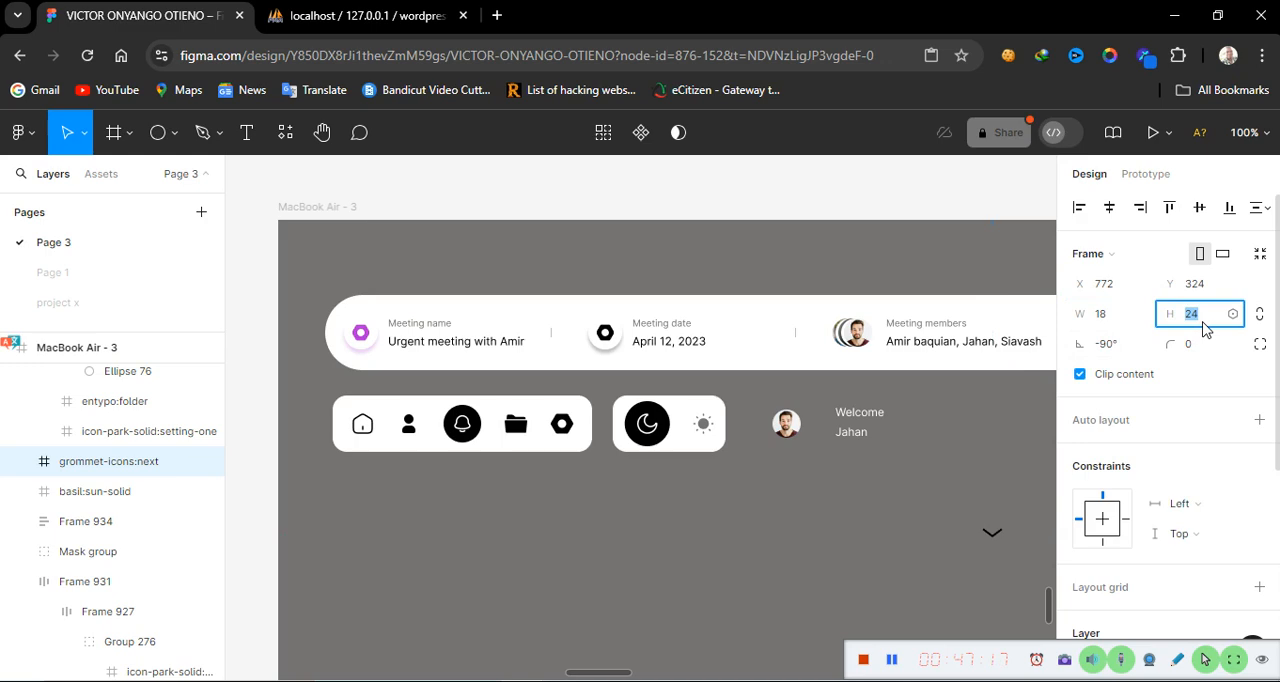
pyautogui.write('18')
pyautogui.press('Return')
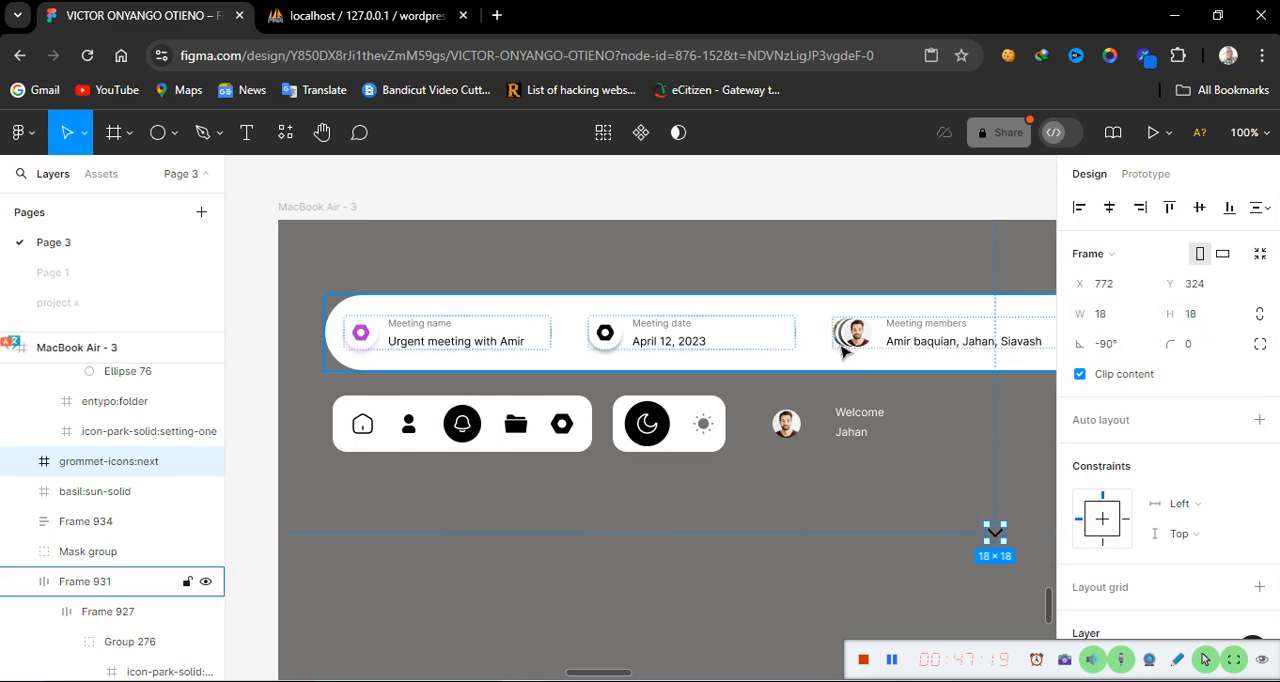
# Move the chevron icon to the right of the Welcome and Jahan labels
pyautogui.click(880, 601)
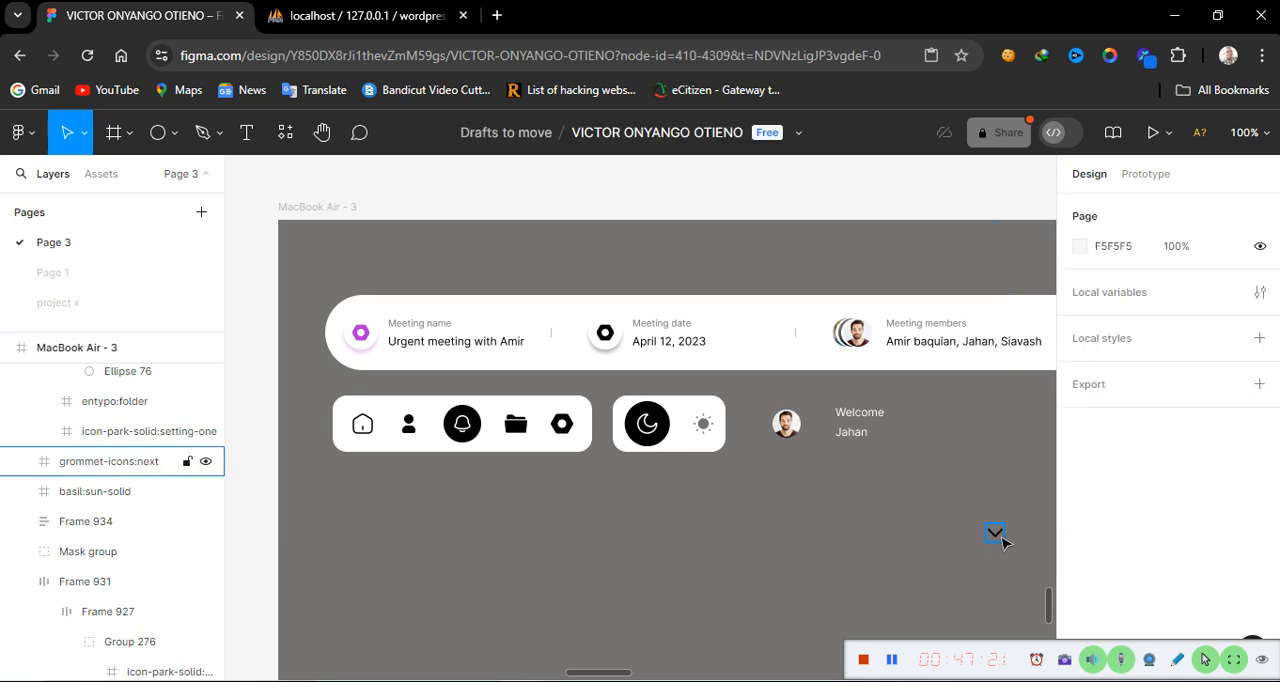
pyautogui.moveTo(995, 533); pyautogui.dragTo(927, 435)
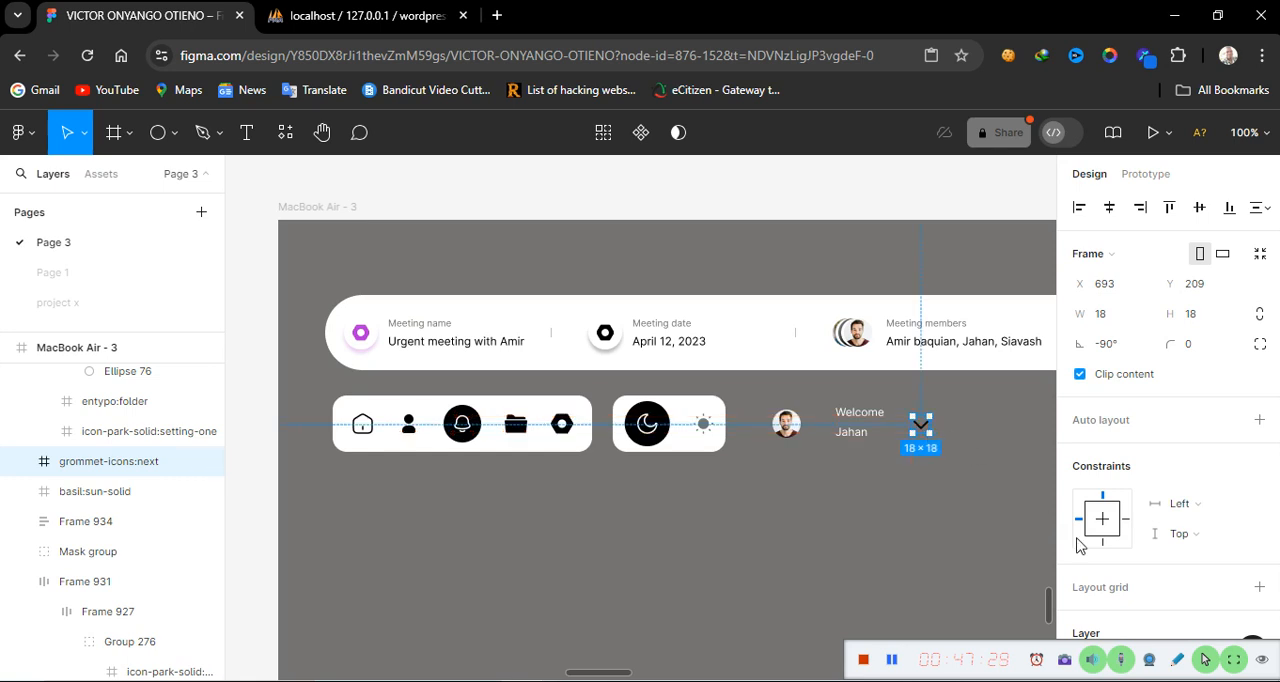
pyautogui.click(1124, 662)
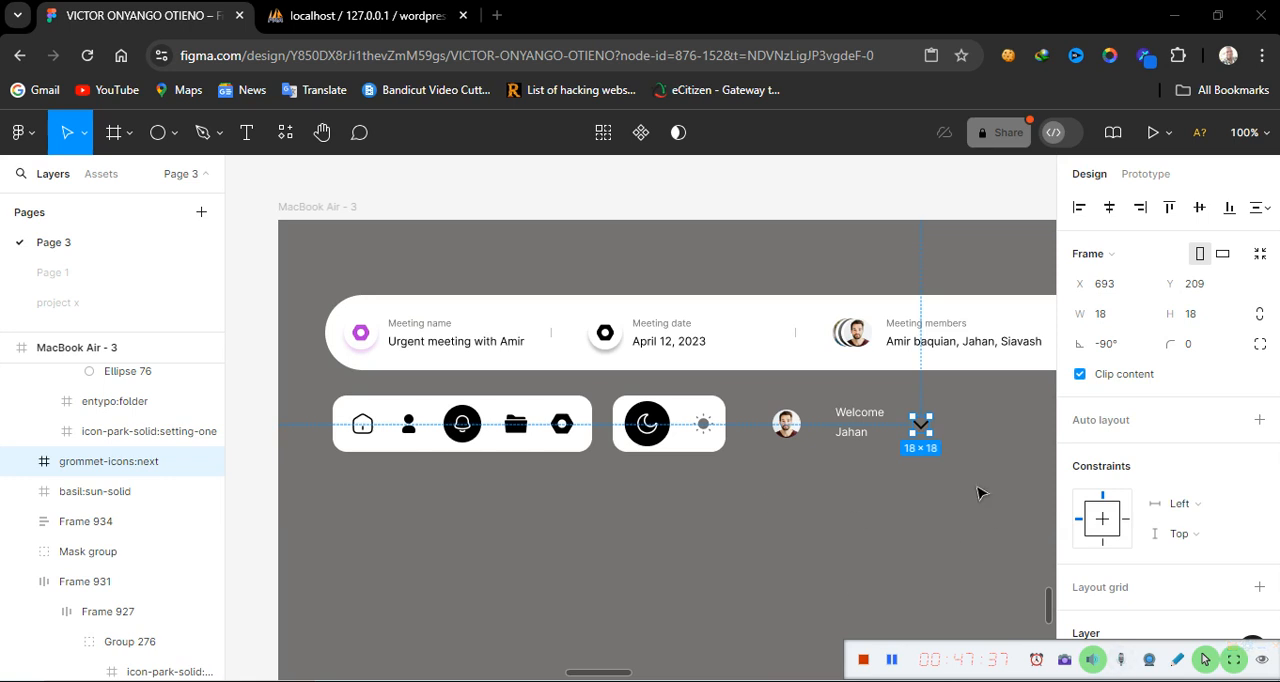
# Wrap the name labels with the chevron in a horizontal auto layout, then wrap that with the avatar in another
pyautogui.keyDown('shift'); pyautogui.click(838, 430); pyautogui.keyUp('shift')
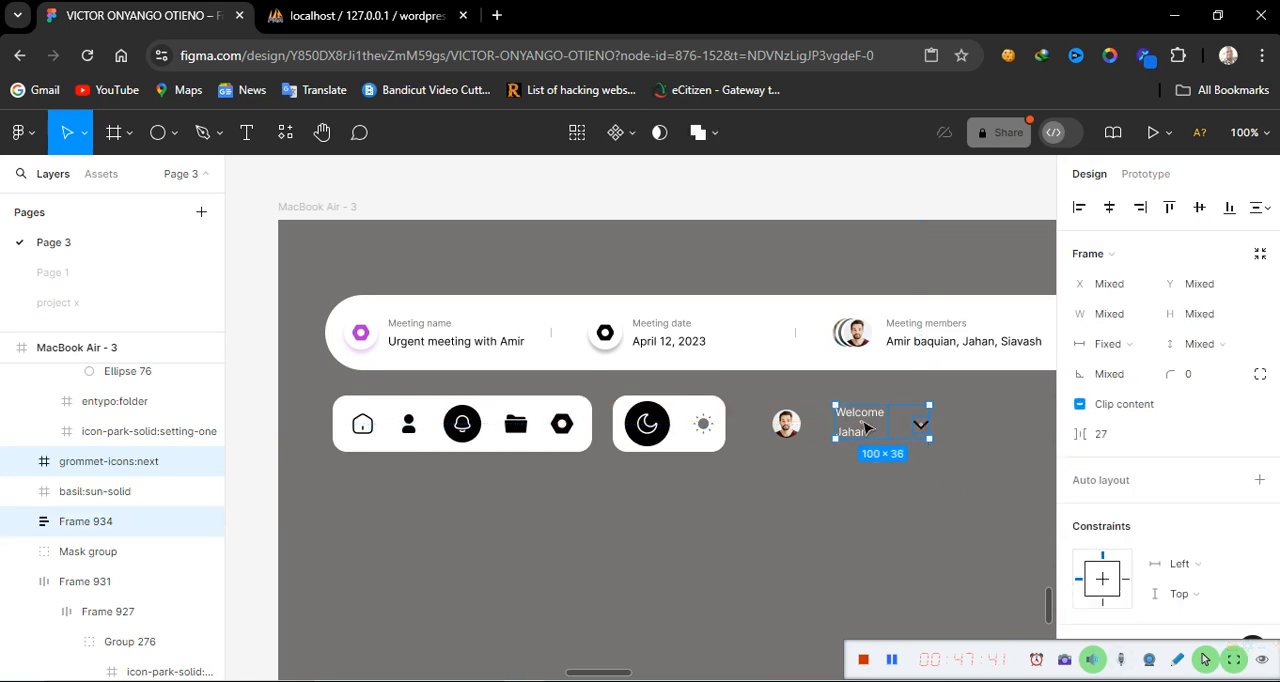
pyautogui.hotkey('shift', 'a')
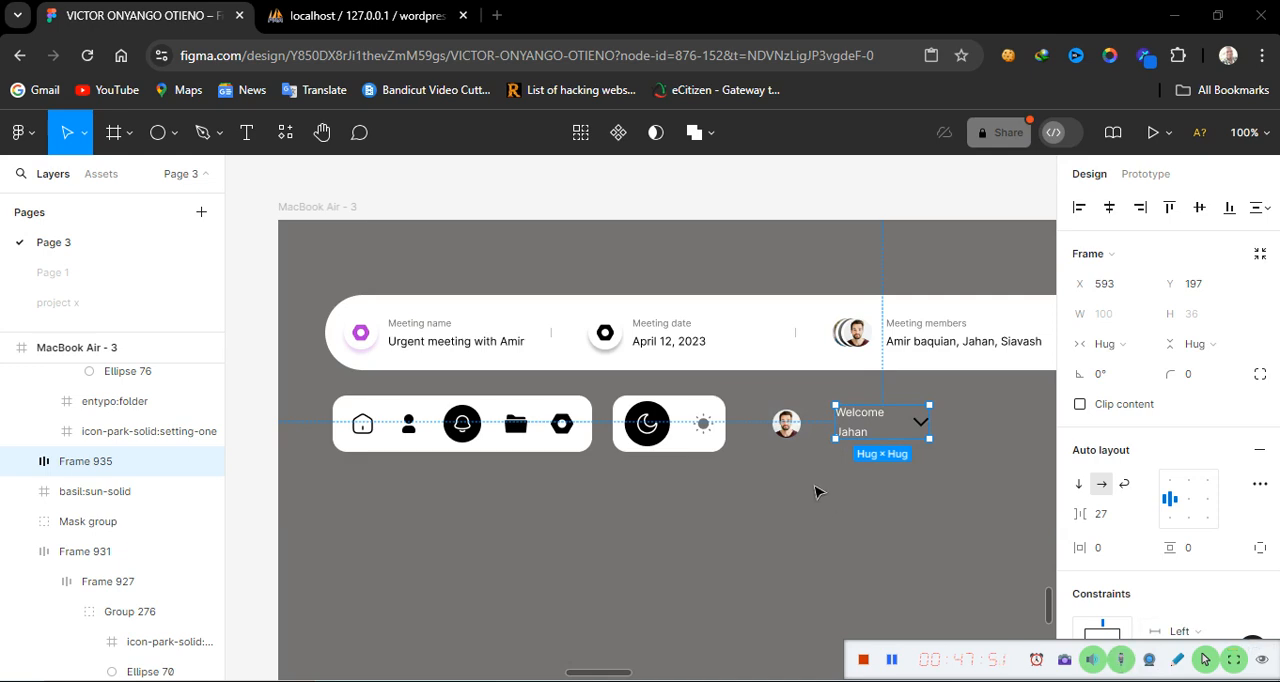
pyautogui.keyDown('shift'); pyautogui.click(790, 424); pyautogui.keyUp('shift')
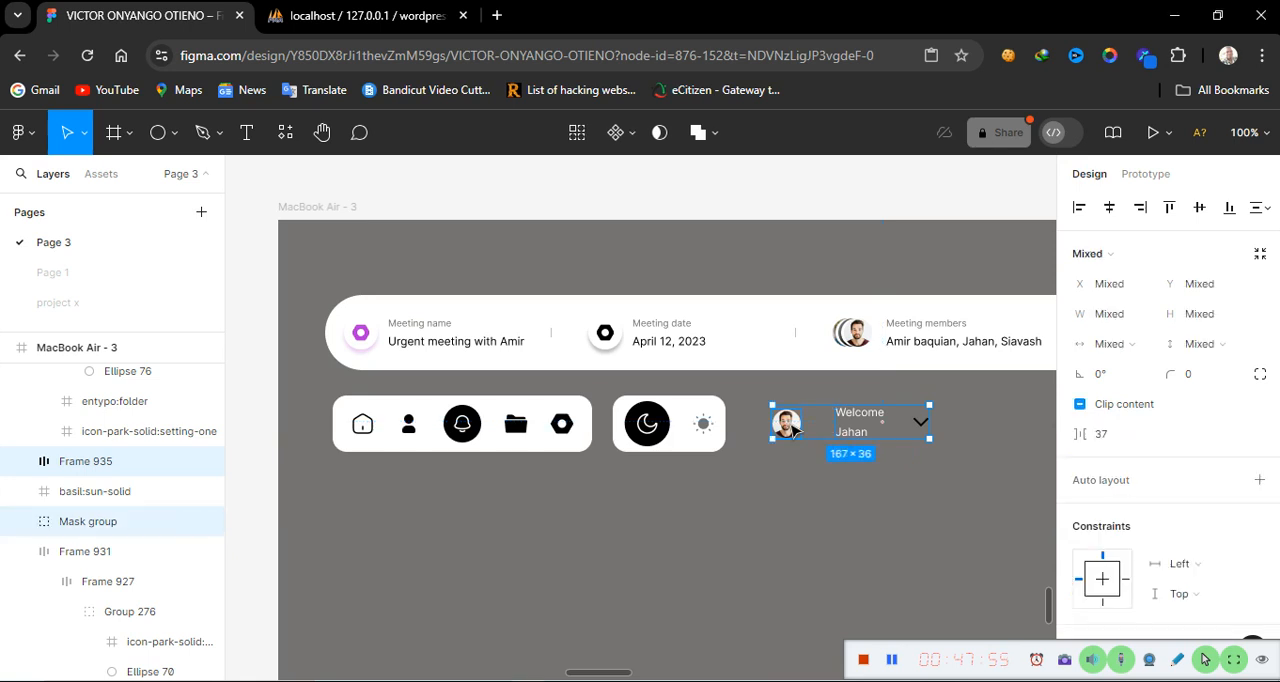
pyautogui.hotkey('shift', 'a')
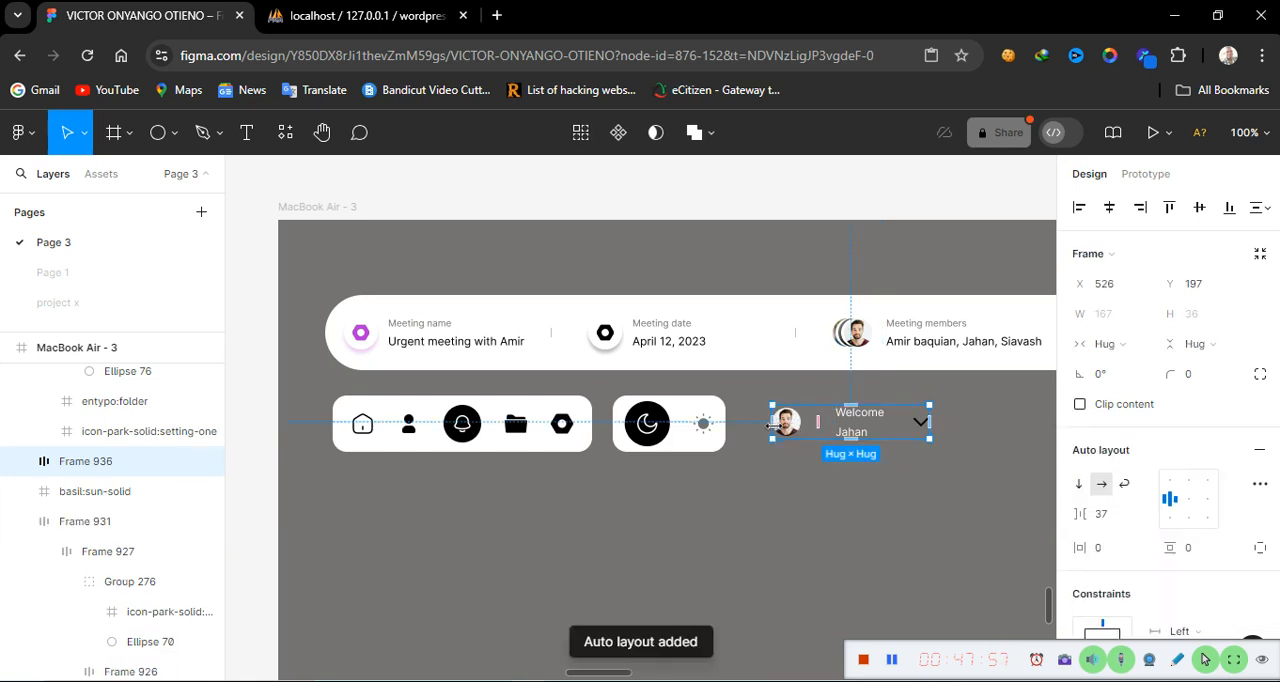
# Add a black stroke to the user card frame
pyautogui.scroll(-3, 1120, 563)
pyautogui.scroll(-3, 1120, 563)
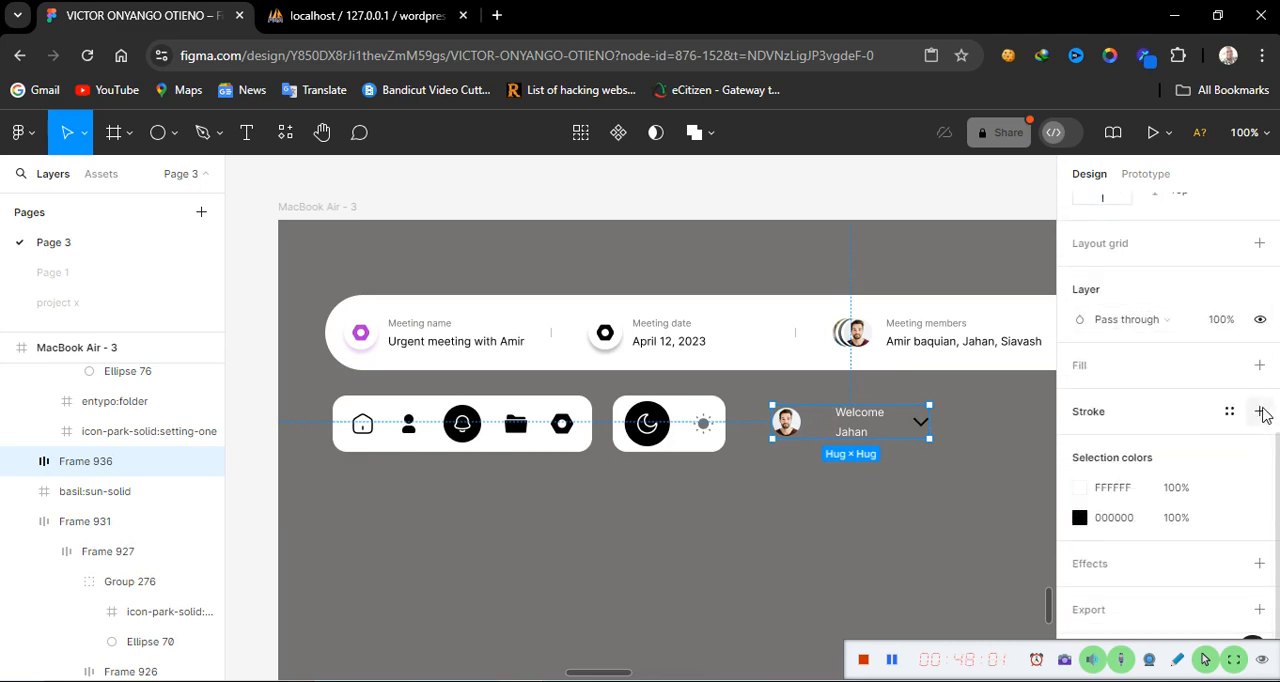
pyautogui.click(1260, 411)
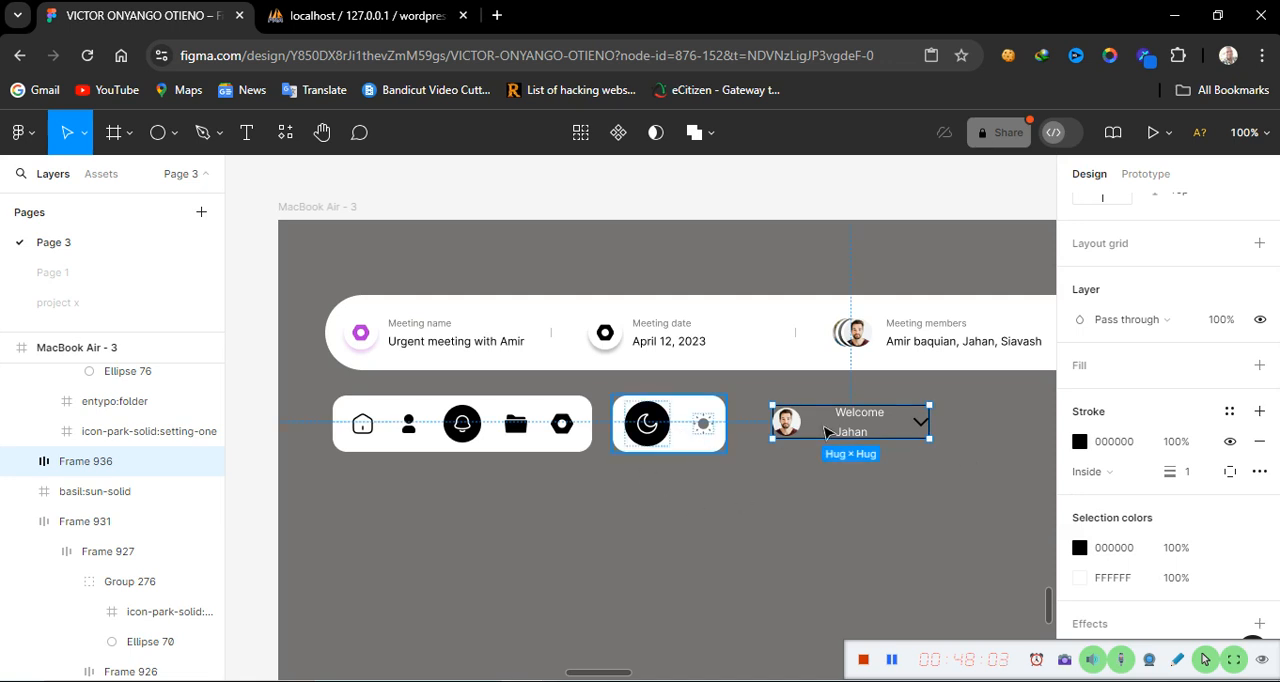
pyautogui.click(924, 410)
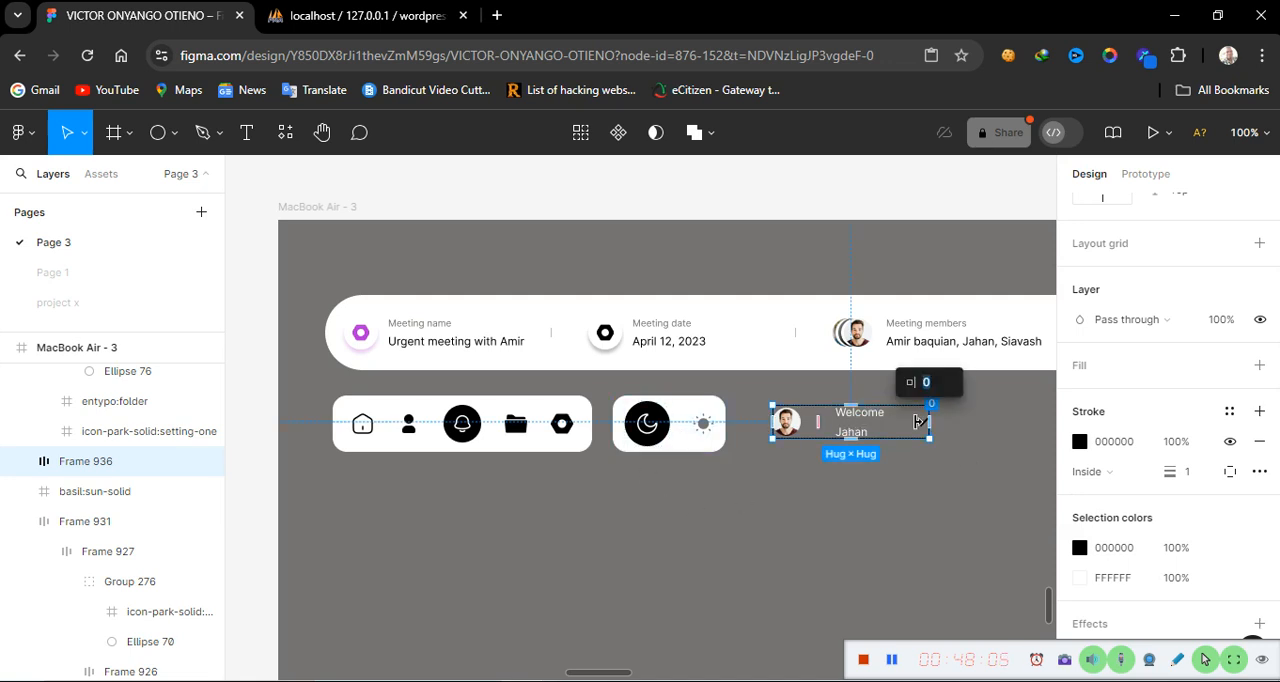
pyautogui.click(890, 527)
pyautogui.click(120, 461)
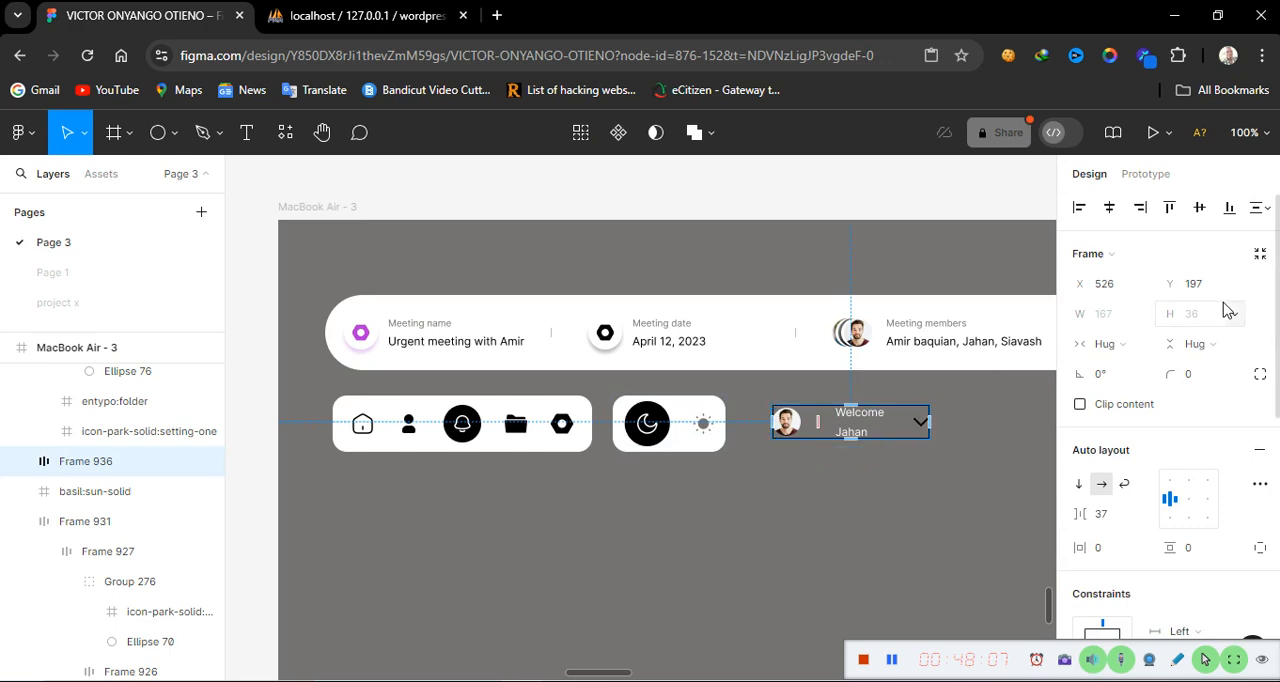
# Set the user card's height to fixed 60
pyautogui.click(1230, 345)
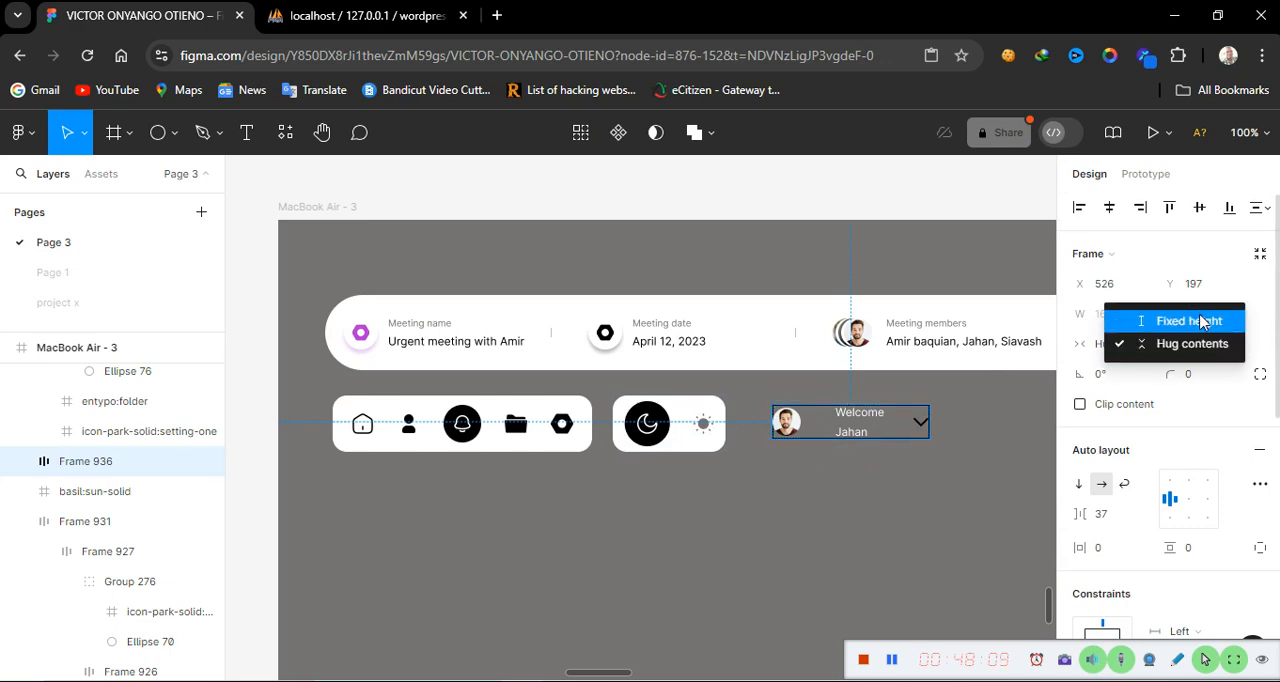
pyautogui.click(1200, 320)
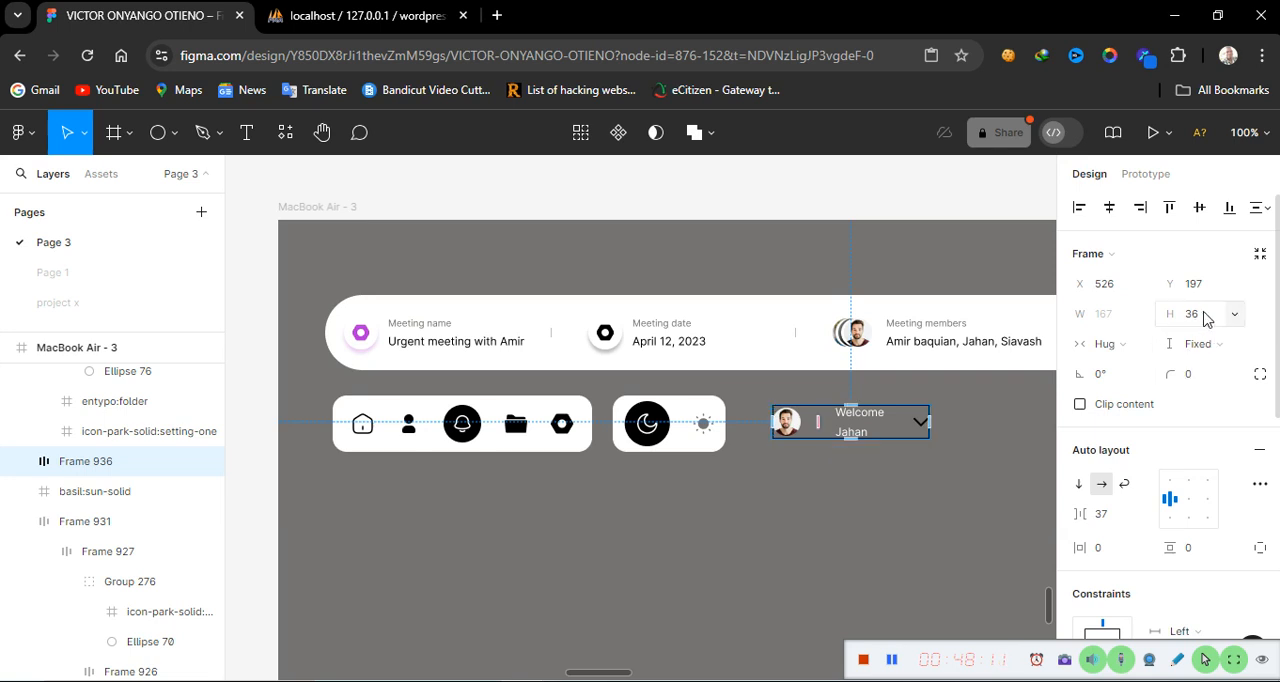
pyautogui.click(1205, 318)
pyautogui.write('6')
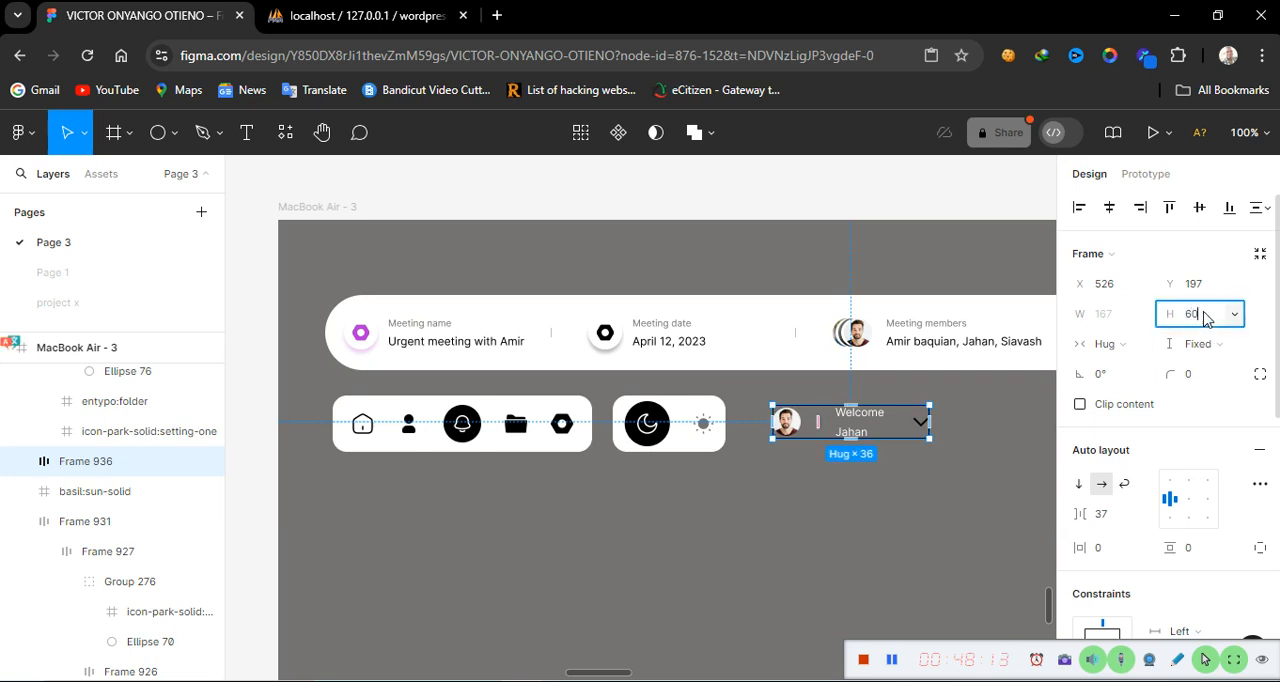
pyautogui.press('Return')
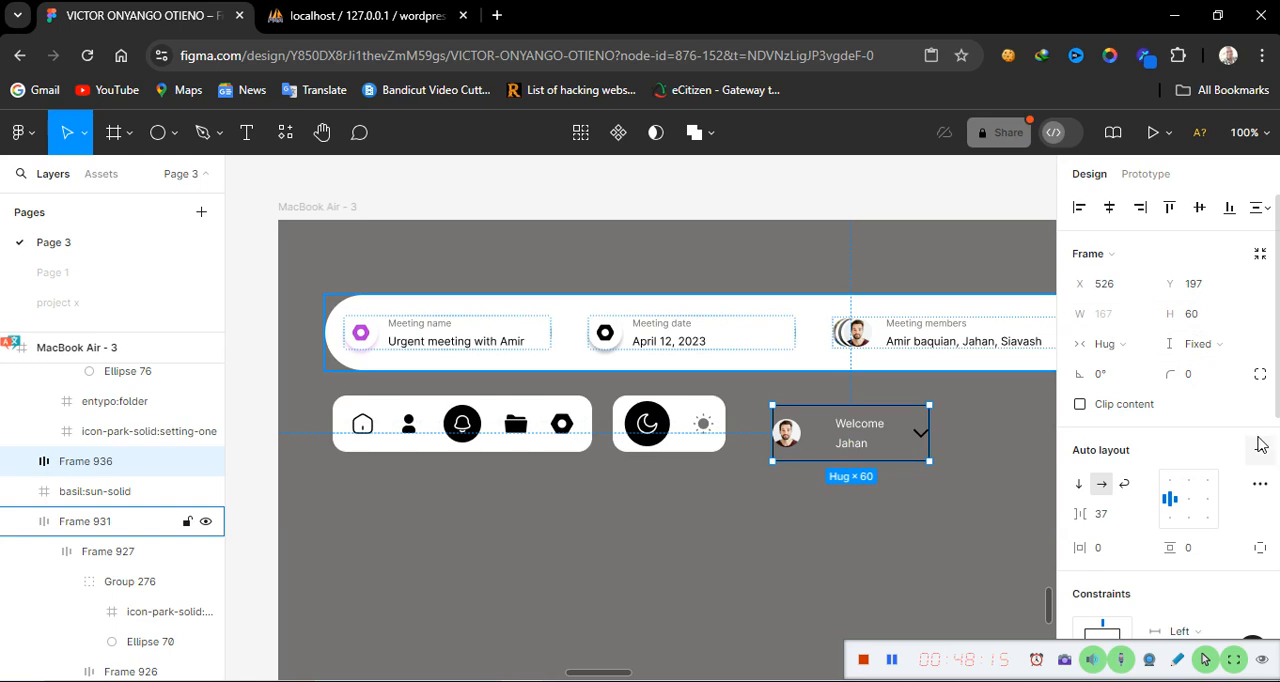
# Set the user card's horizontal and vertical padding to 10
pyautogui.click(1188, 510)
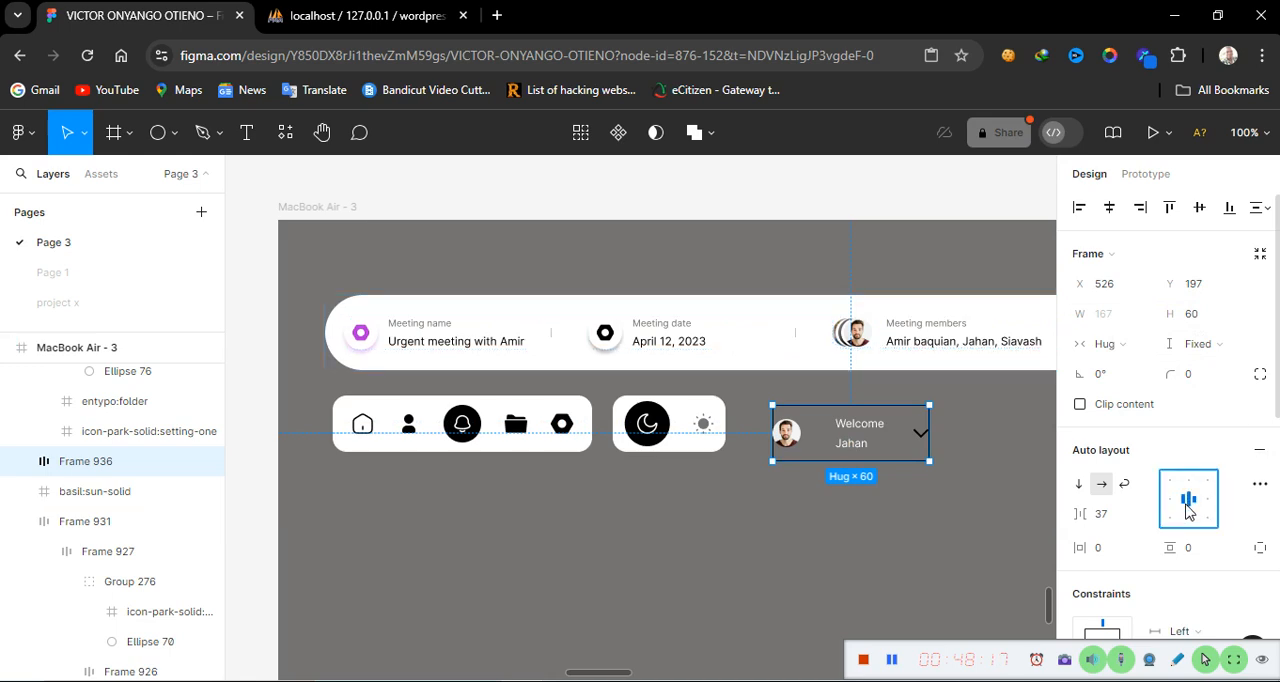
pyautogui.click(1105, 553)
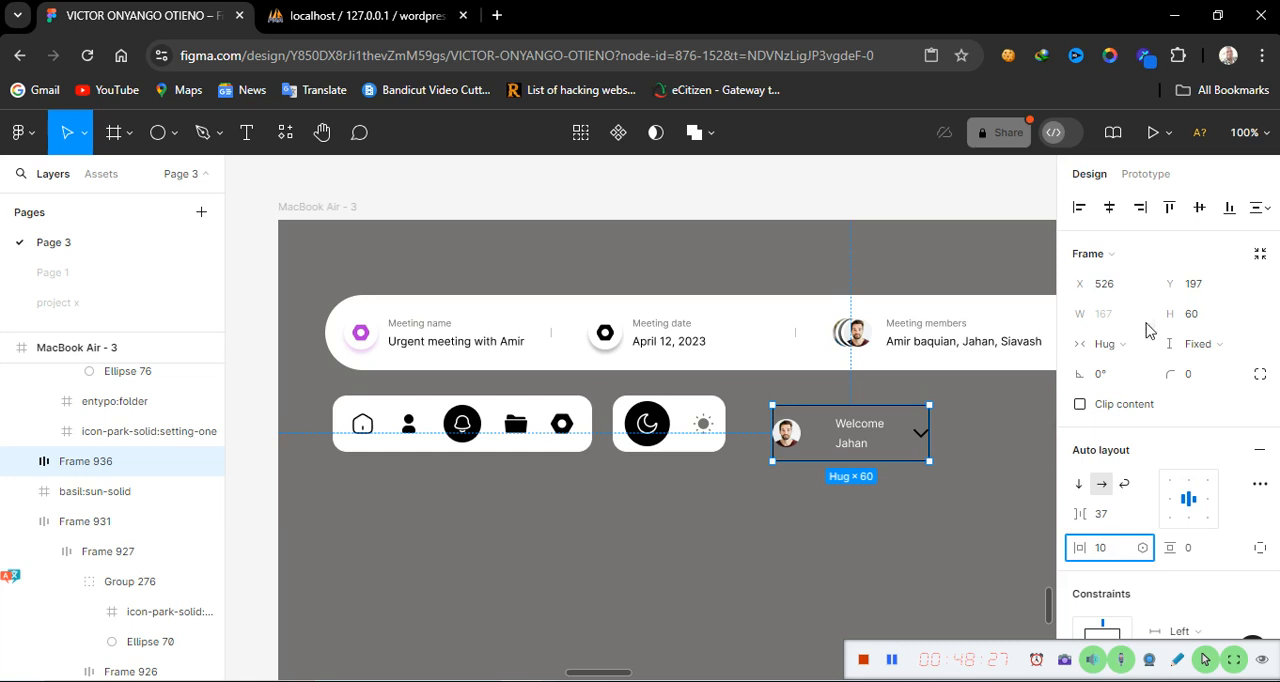
pyautogui.click(988, 577)
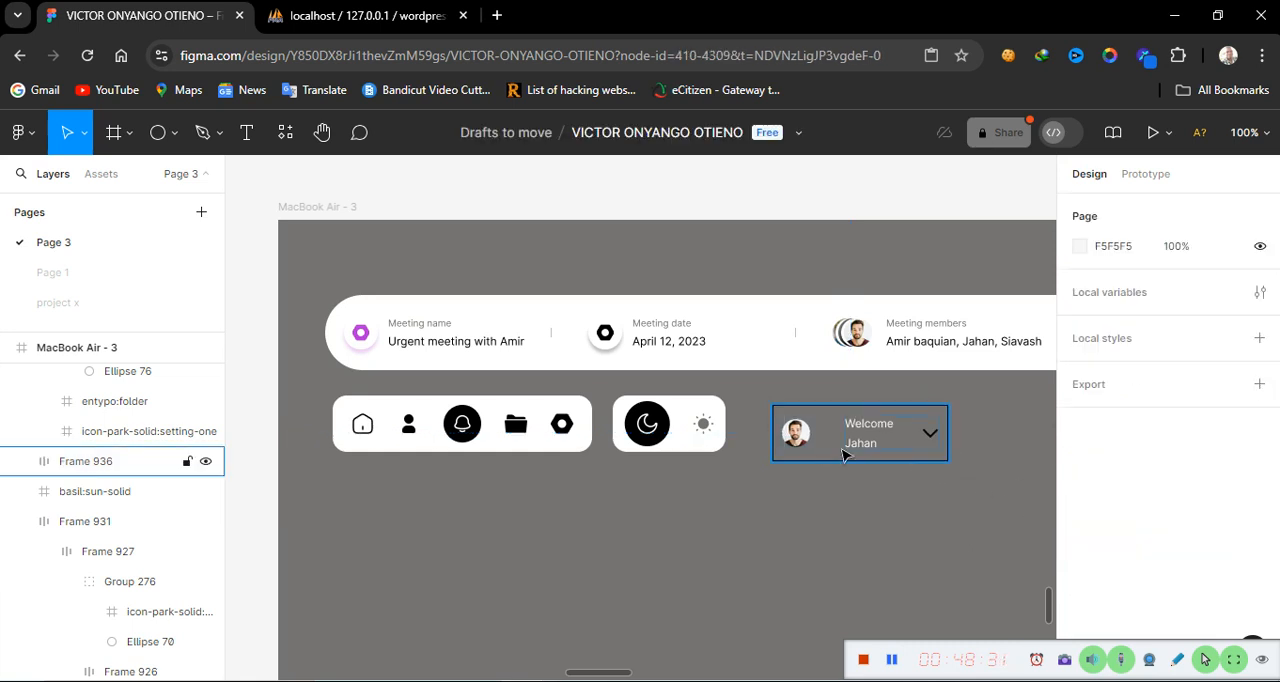
pyautogui.click(906, 453)
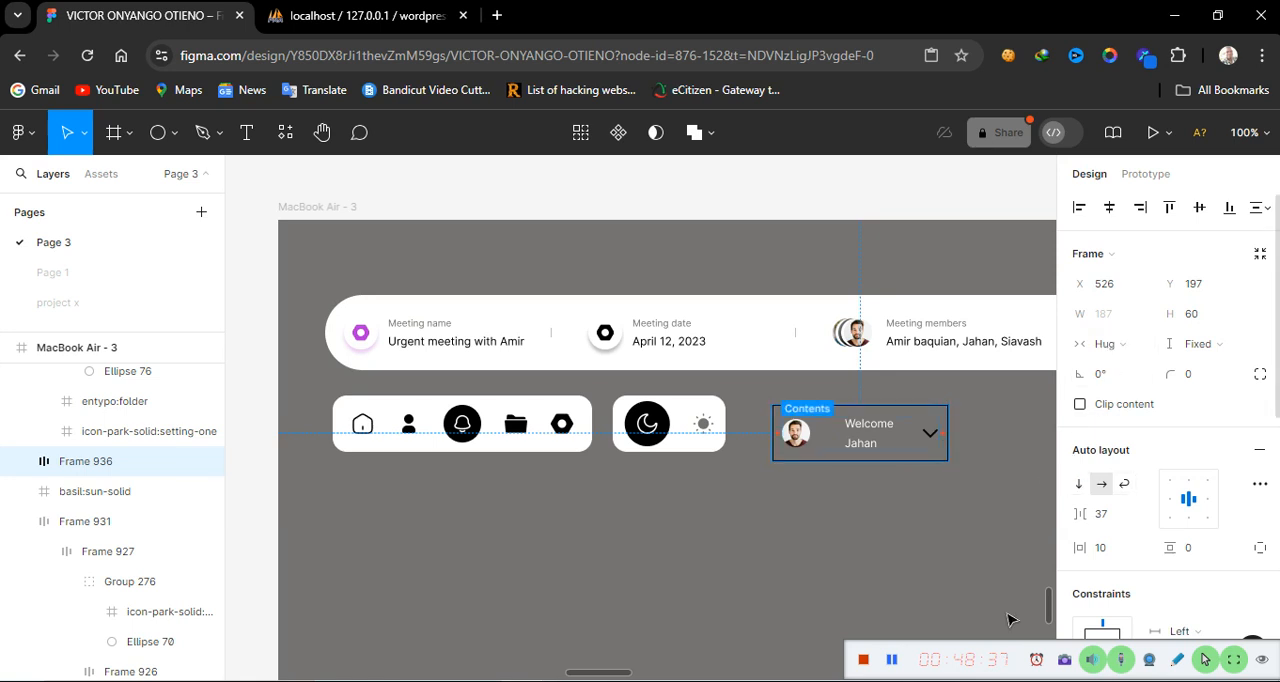
pyautogui.click(1190, 554)
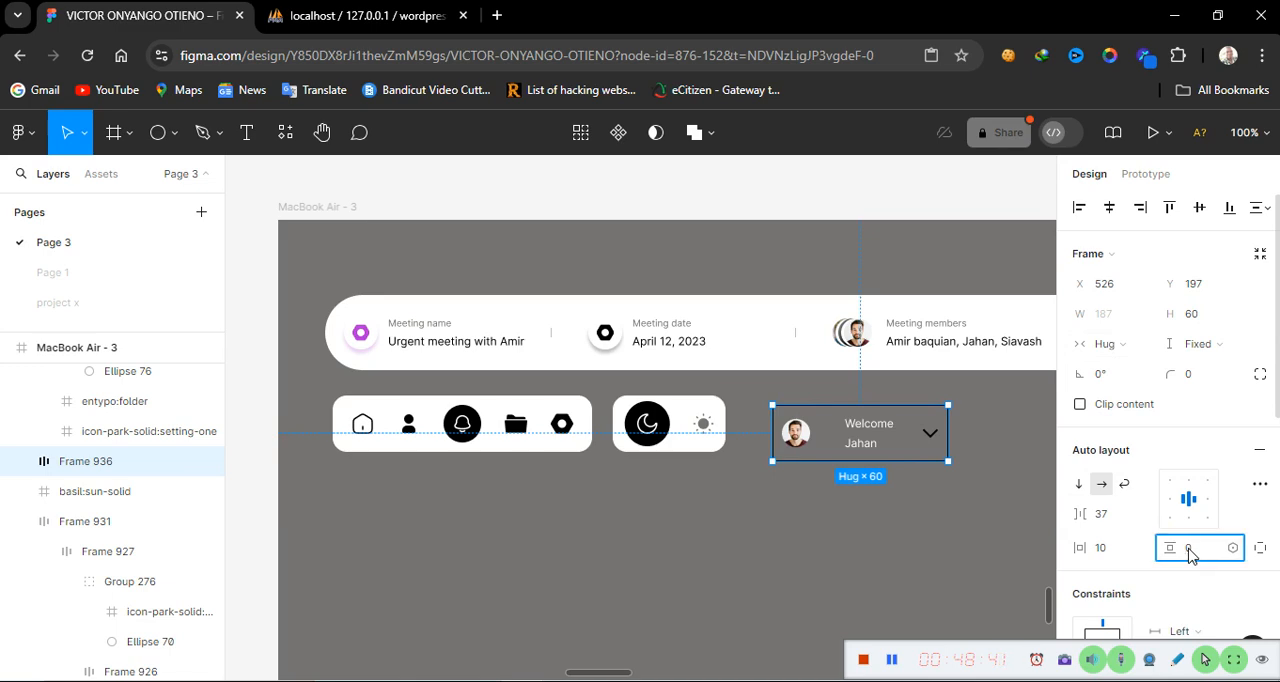
pyautogui.press('Return')
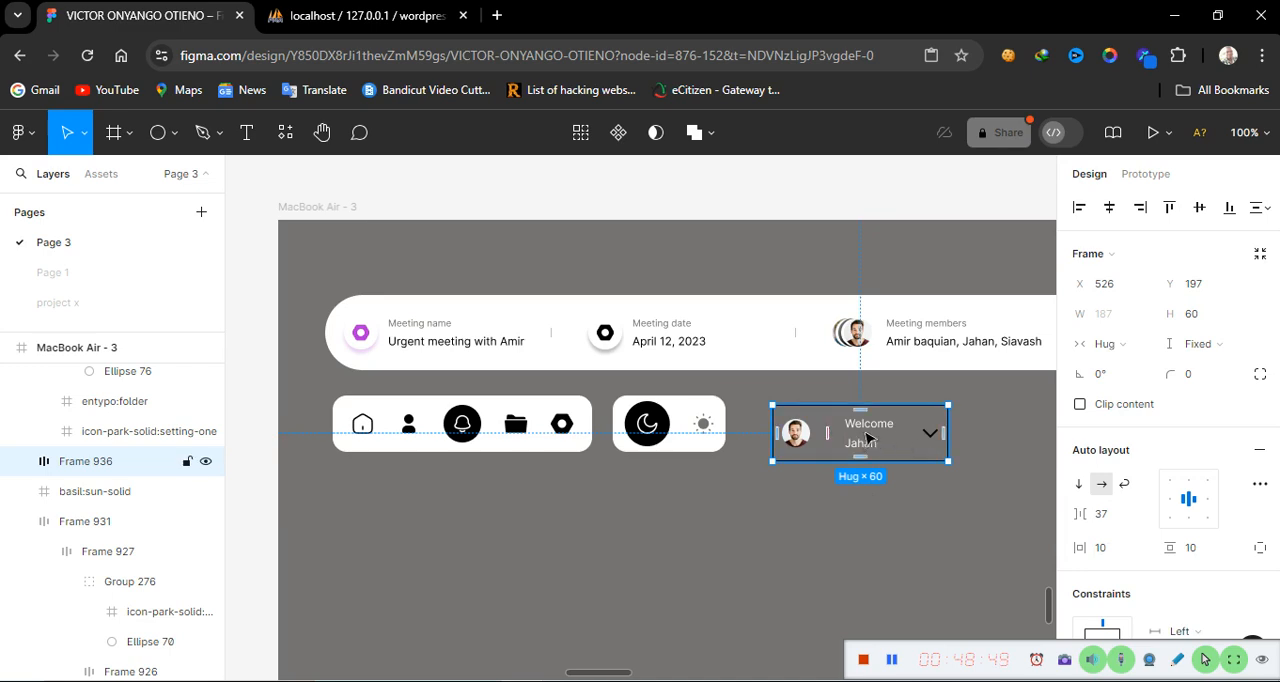
# Set the user card's item spacing to 15, then undo the change
pyautogui.click(818, 437)
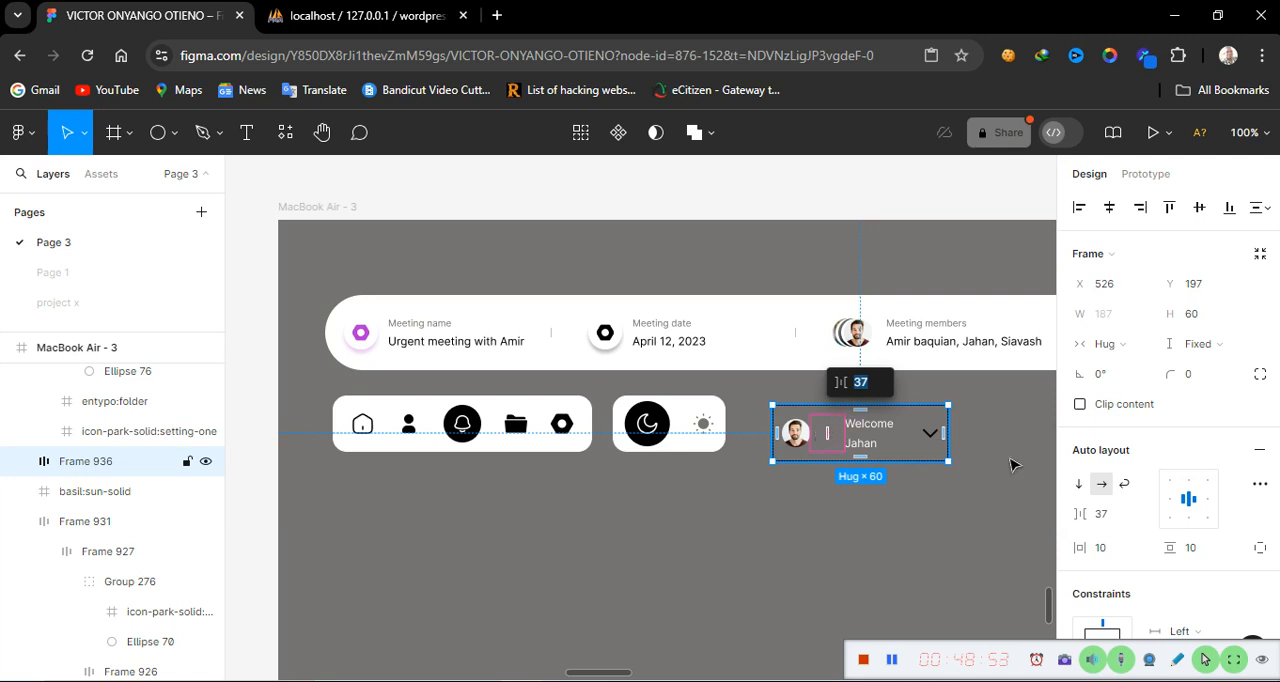
pyautogui.click(1110, 514)
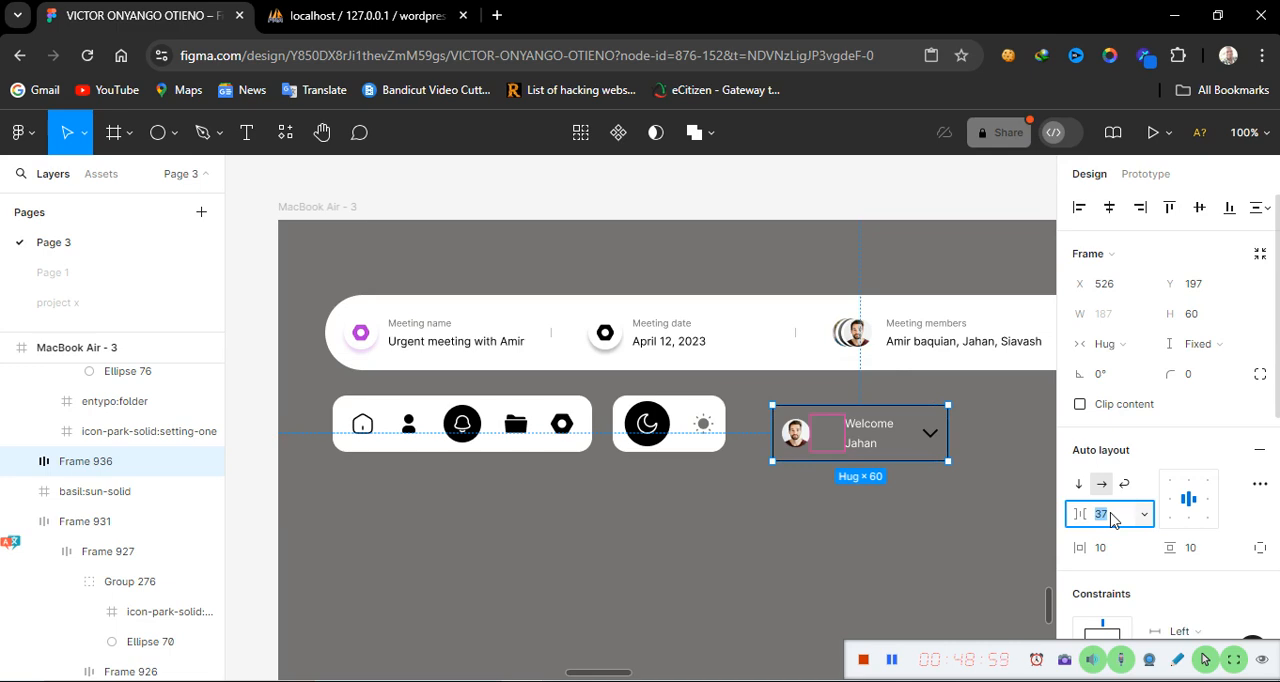
pyautogui.write('15')
pyautogui.press('Return')
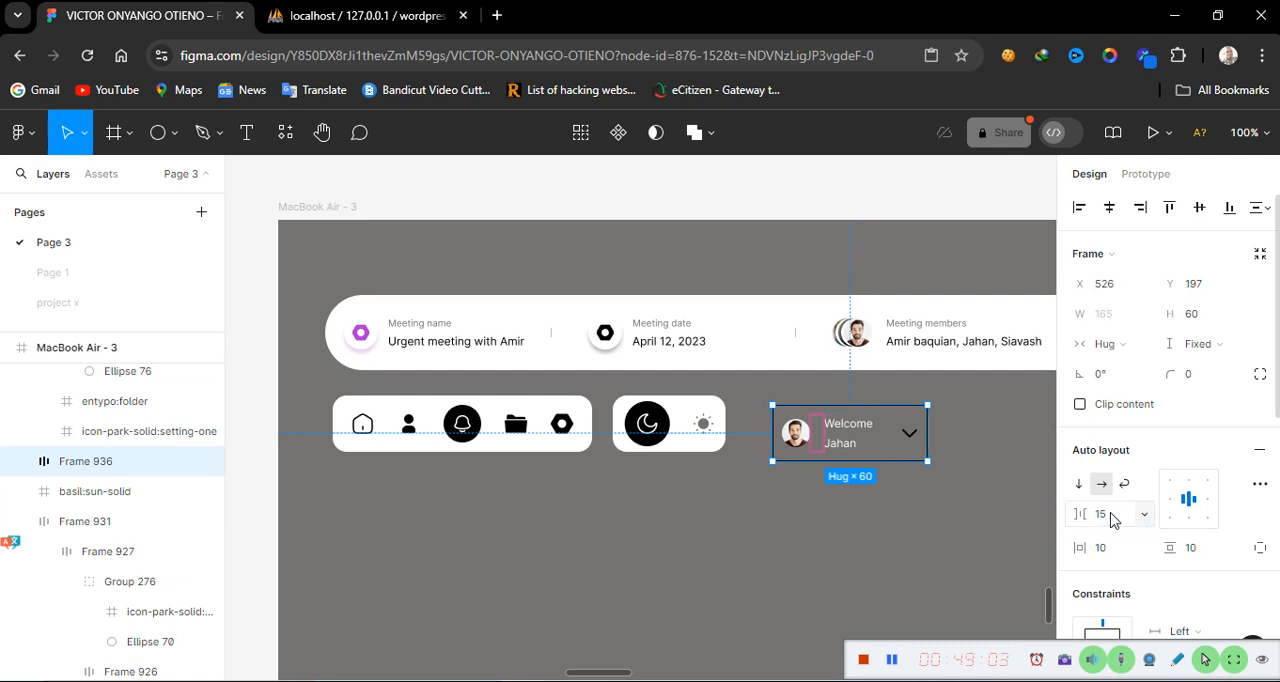
pyautogui.hotkey('ctrl', 'z')
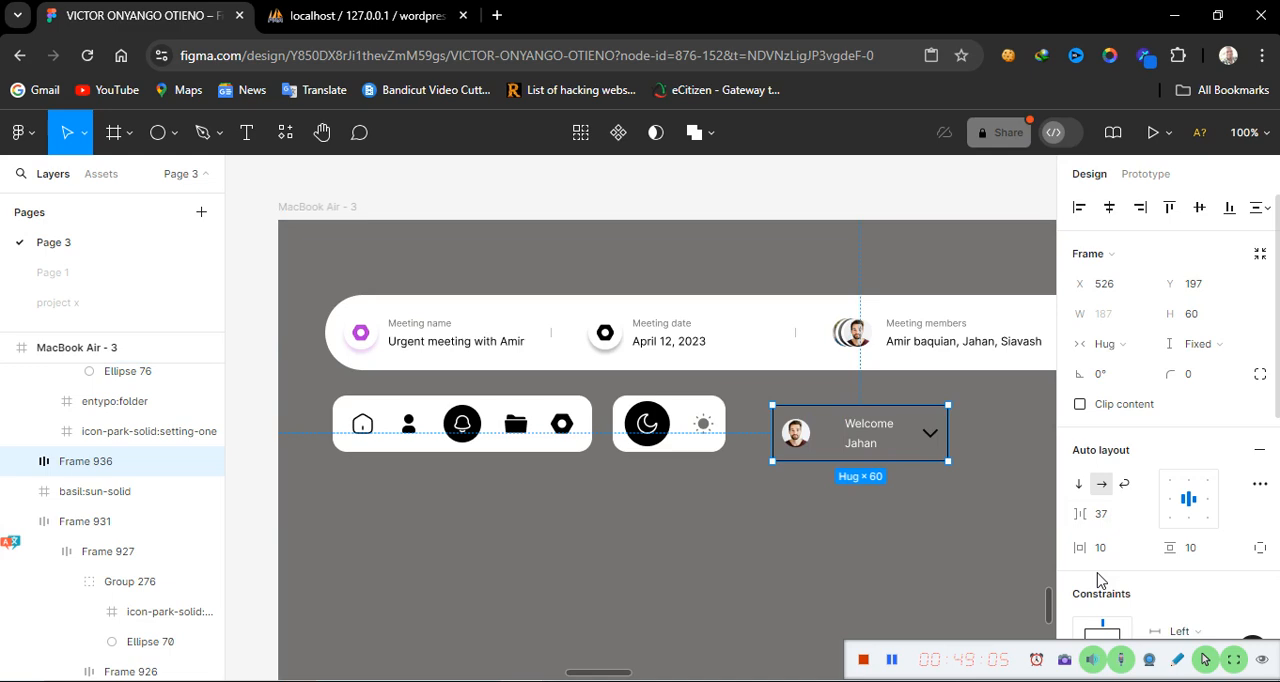
# Switch the user card's width to fixed and set its item spacing to 15
pyautogui.click(1118, 346)
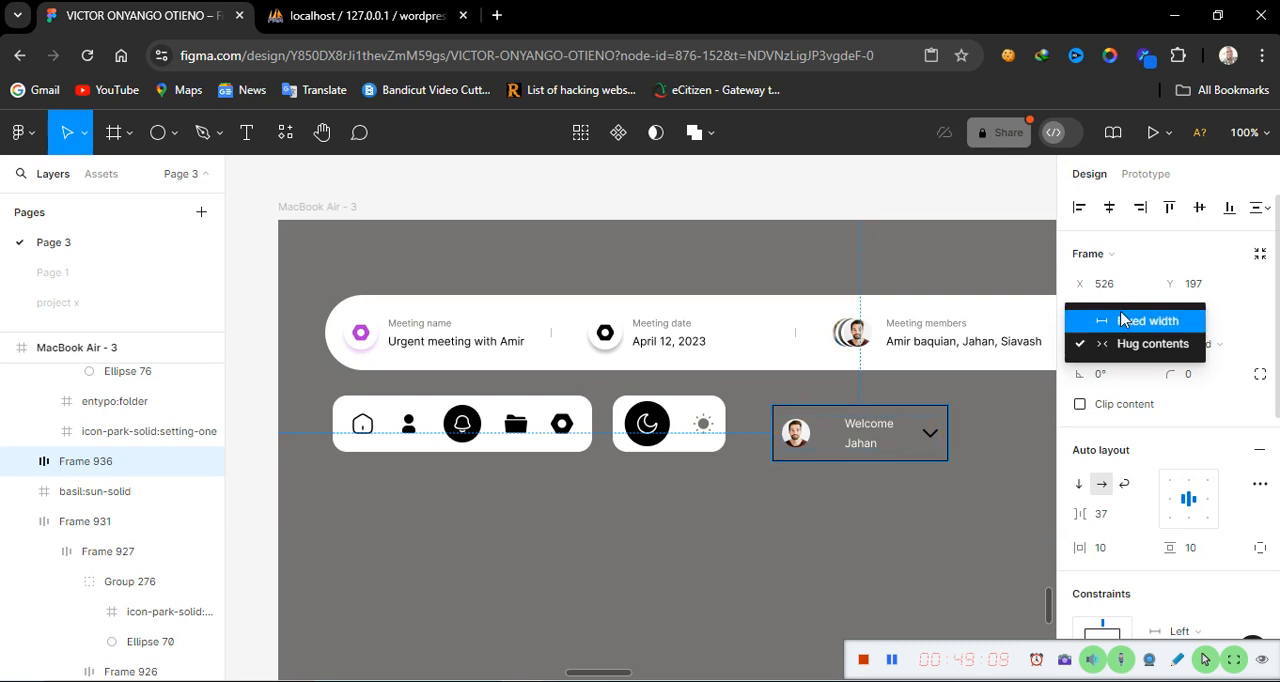
pyautogui.click(1122, 320)
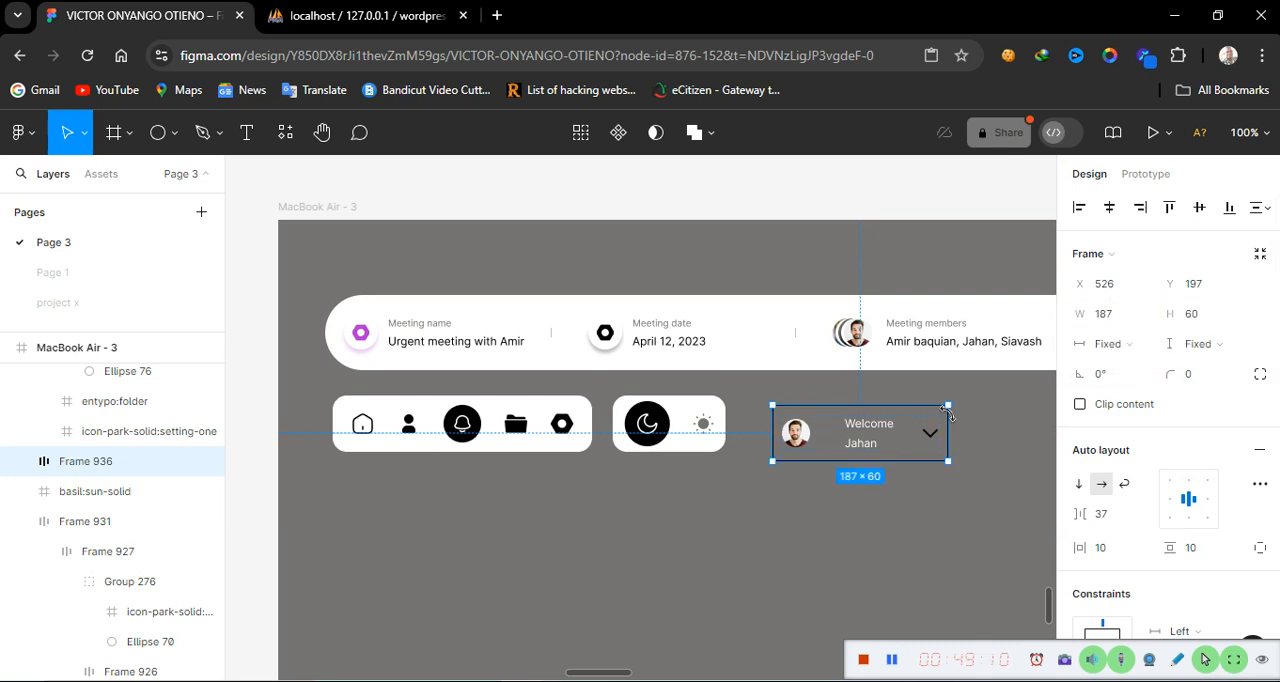
pyautogui.click(843, 443)
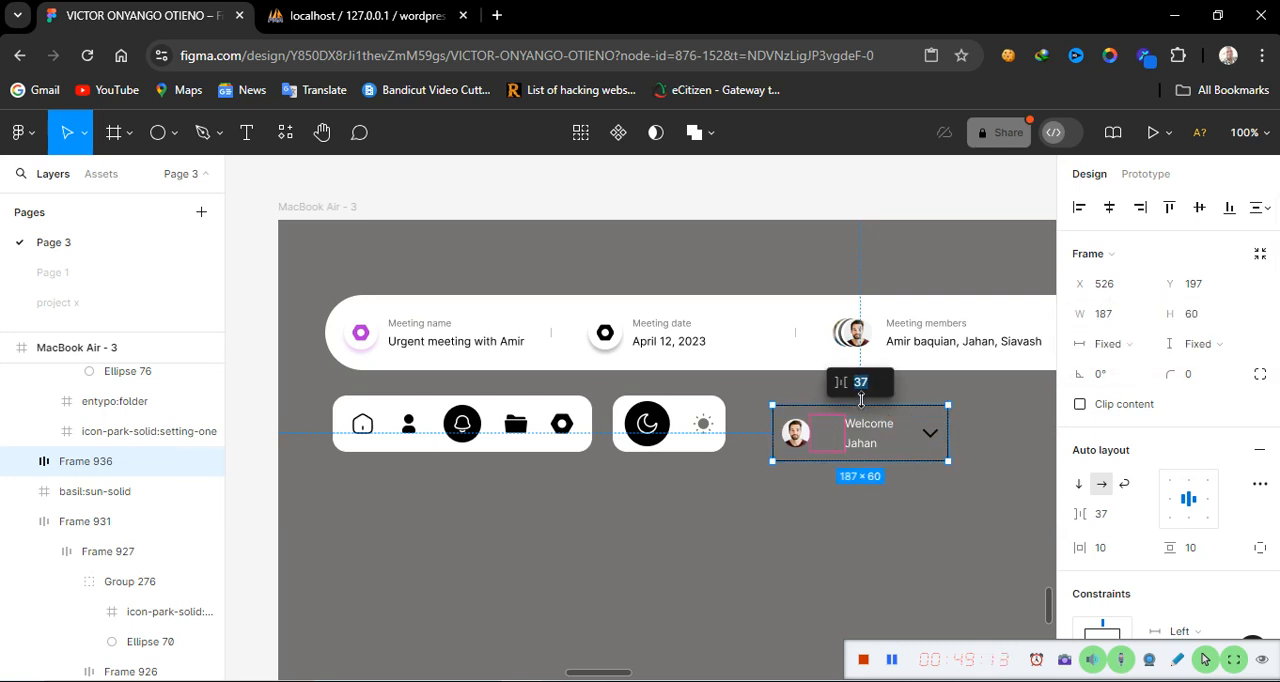
pyautogui.write('15')
pyautogui.press('Return')
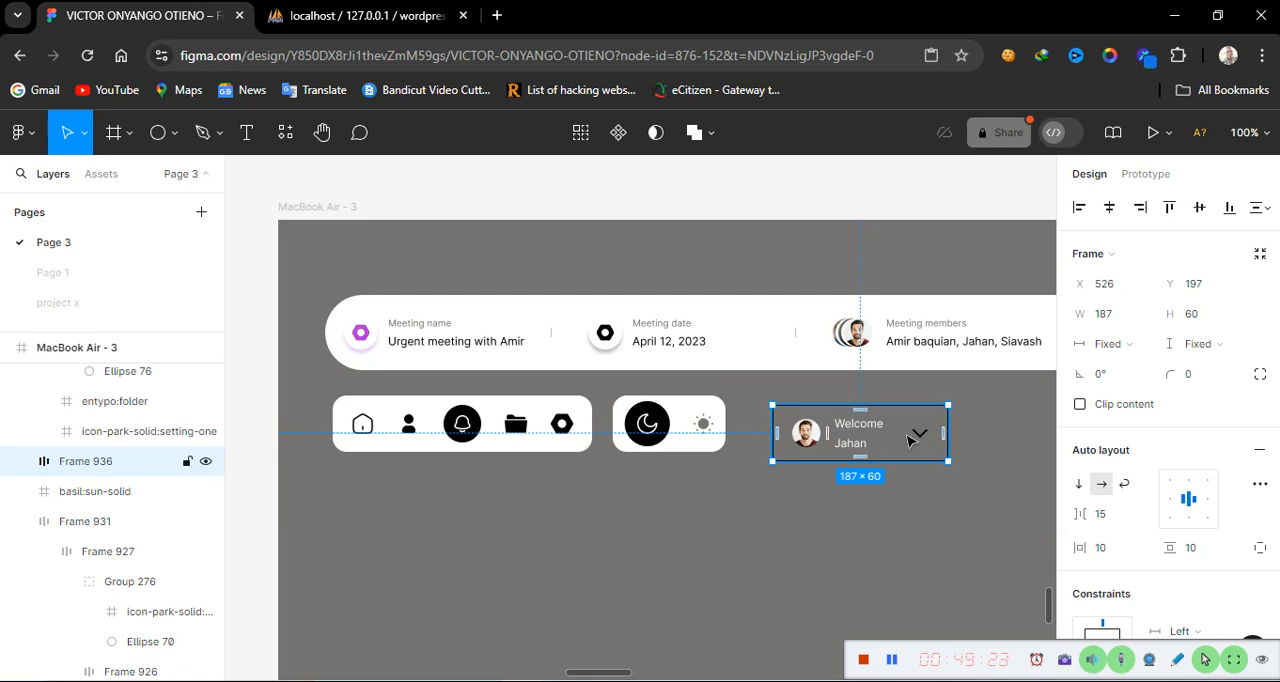
# Set the user card's corner radius to 15
pyautogui.click(1189, 376)
pyautogui.write('15')
pyautogui.press('Return')
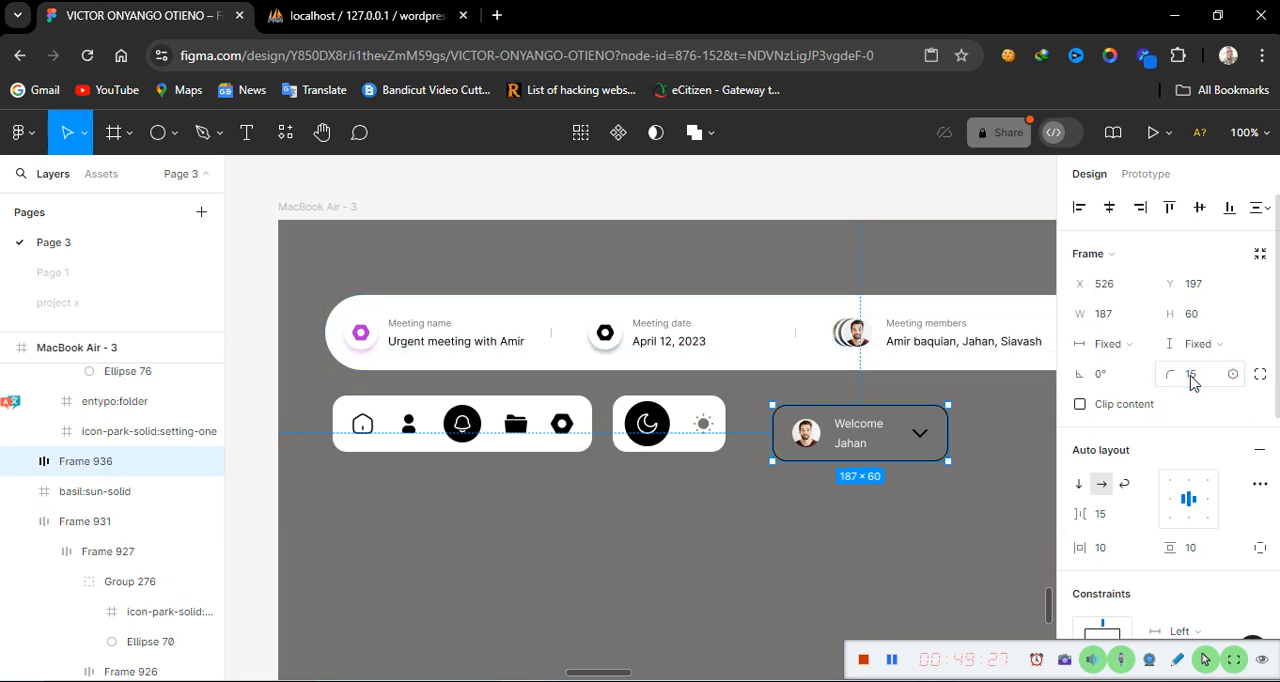
pyautogui.click(965, 530)
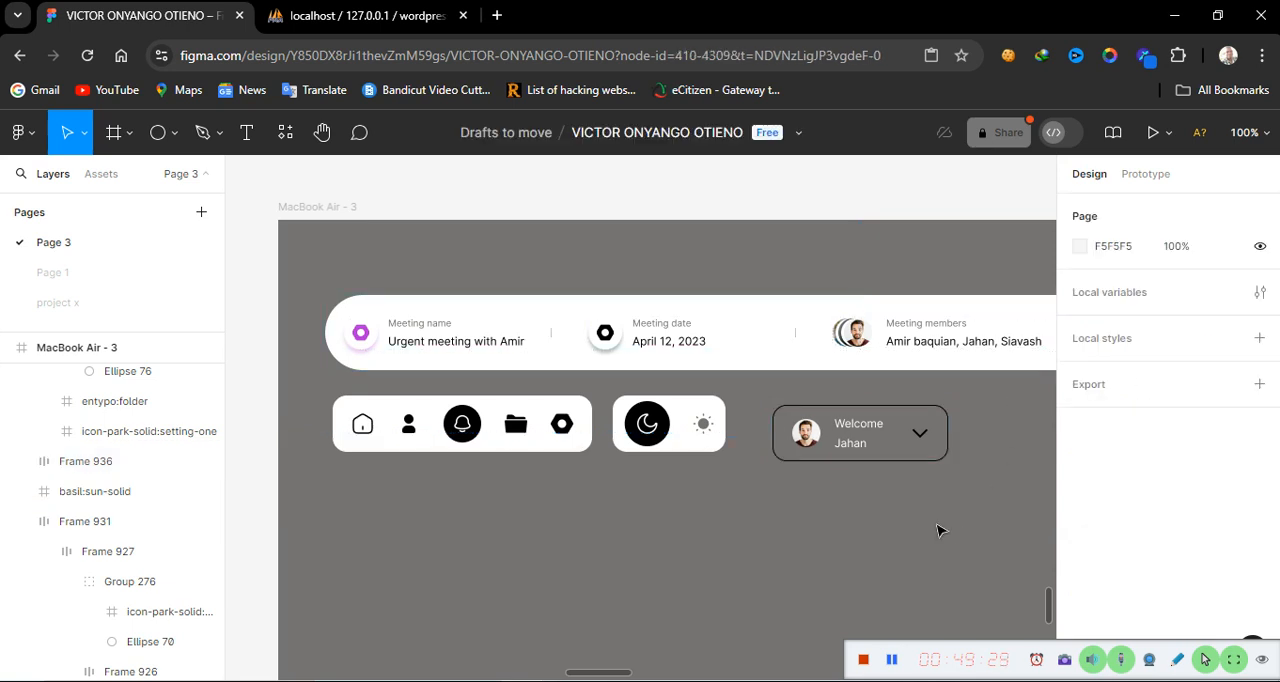
# Add a white FFFFFF fill to the user card frame
pyautogui.click(852, 452)
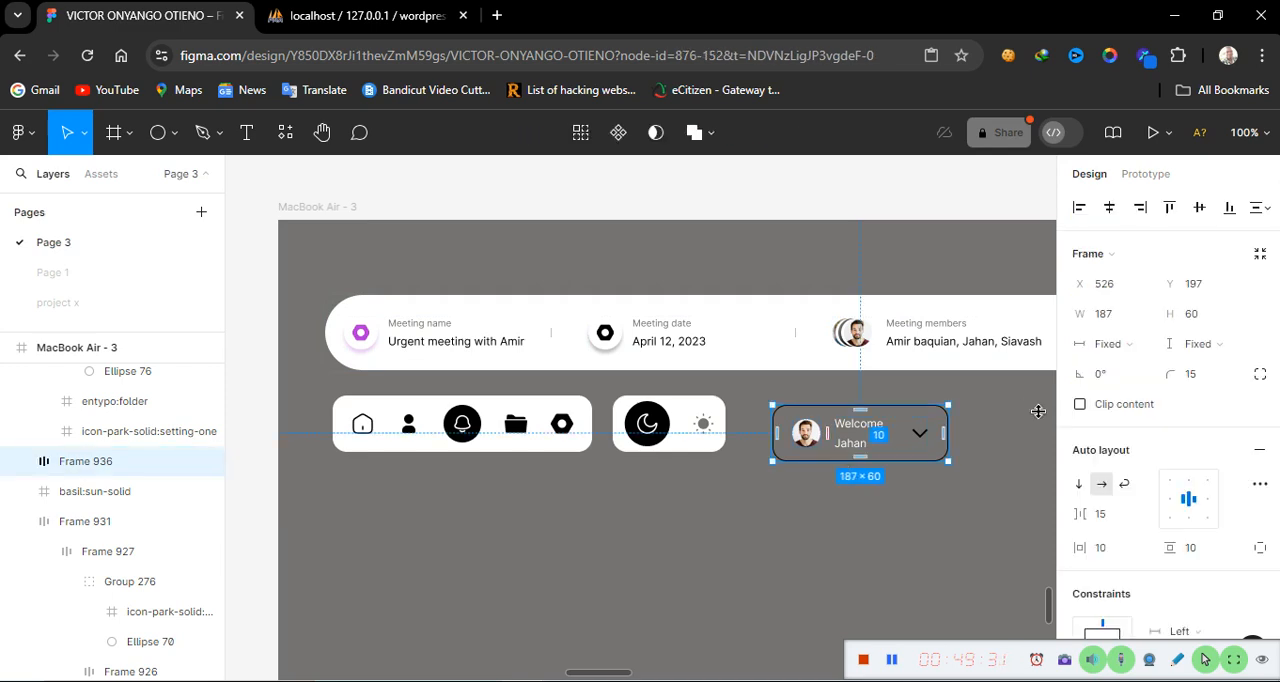
pyautogui.scroll(-10, 1165, 537)
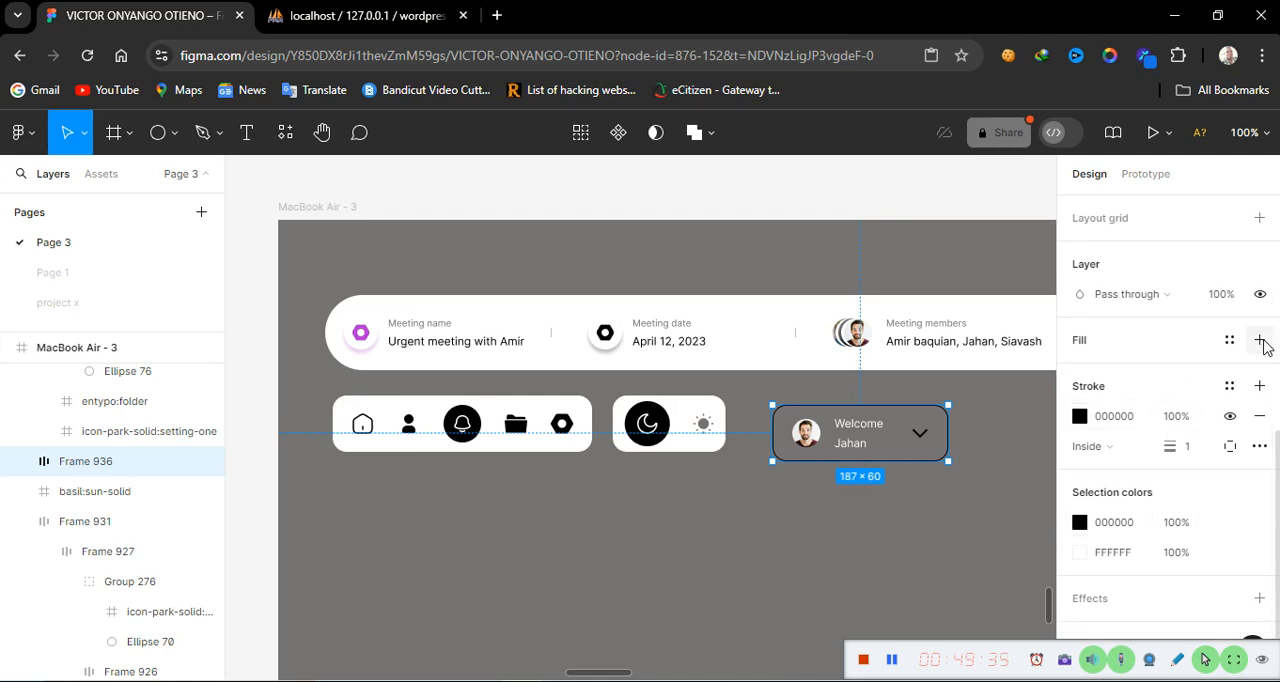
pyautogui.click(1261, 341)
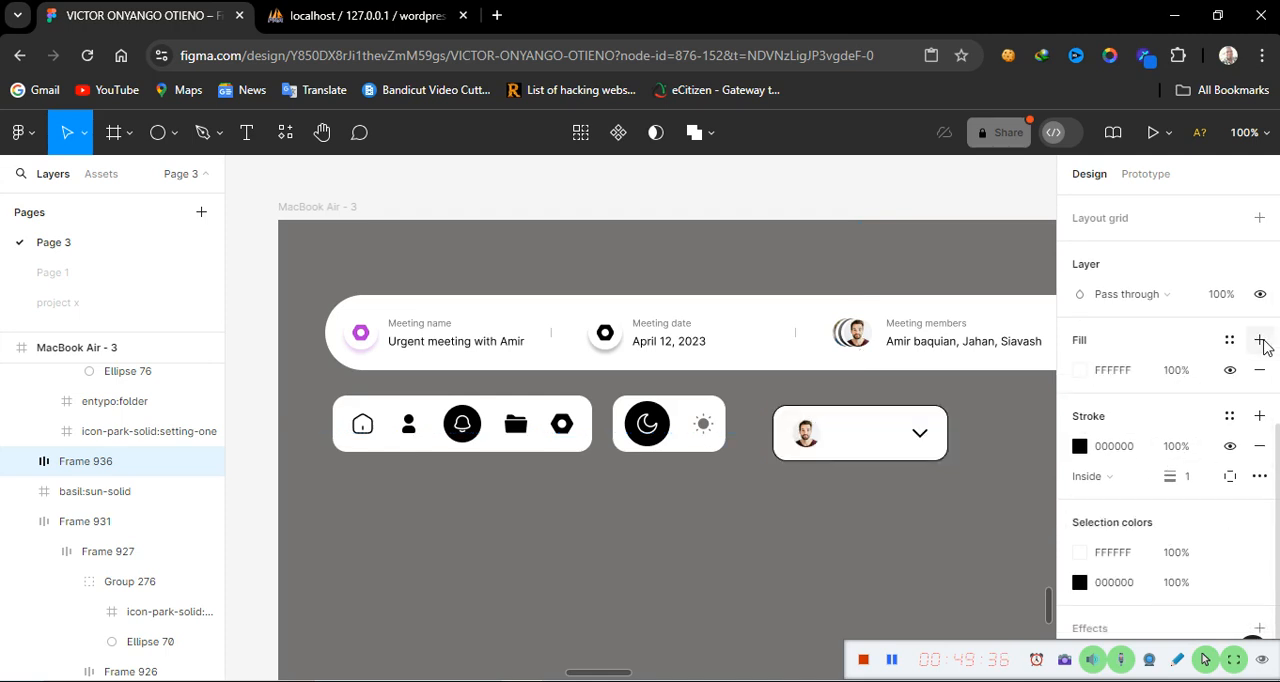
# Set the Welcome label's fill colour to 767272 and its font size to 10
pyautogui.doubleClick(860, 432)
pyautogui.doubleClick(858, 428)
pyautogui.doubleClick(856, 425)
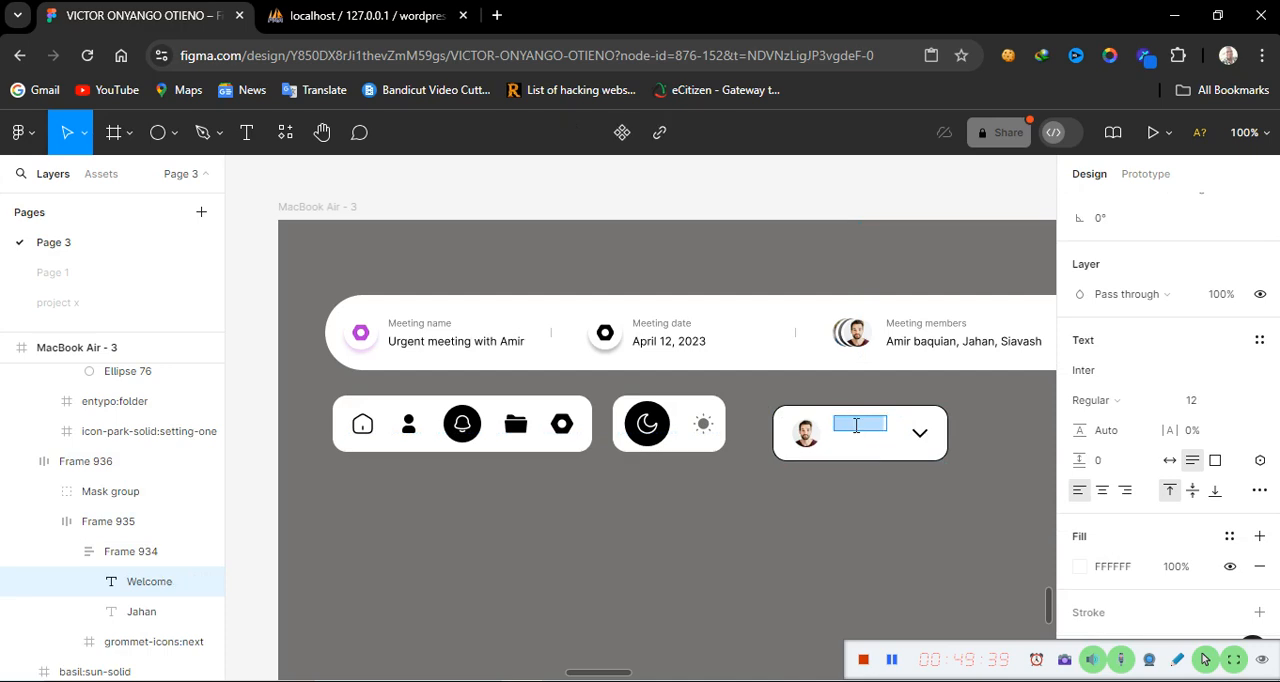
pyautogui.click(1133, 572)
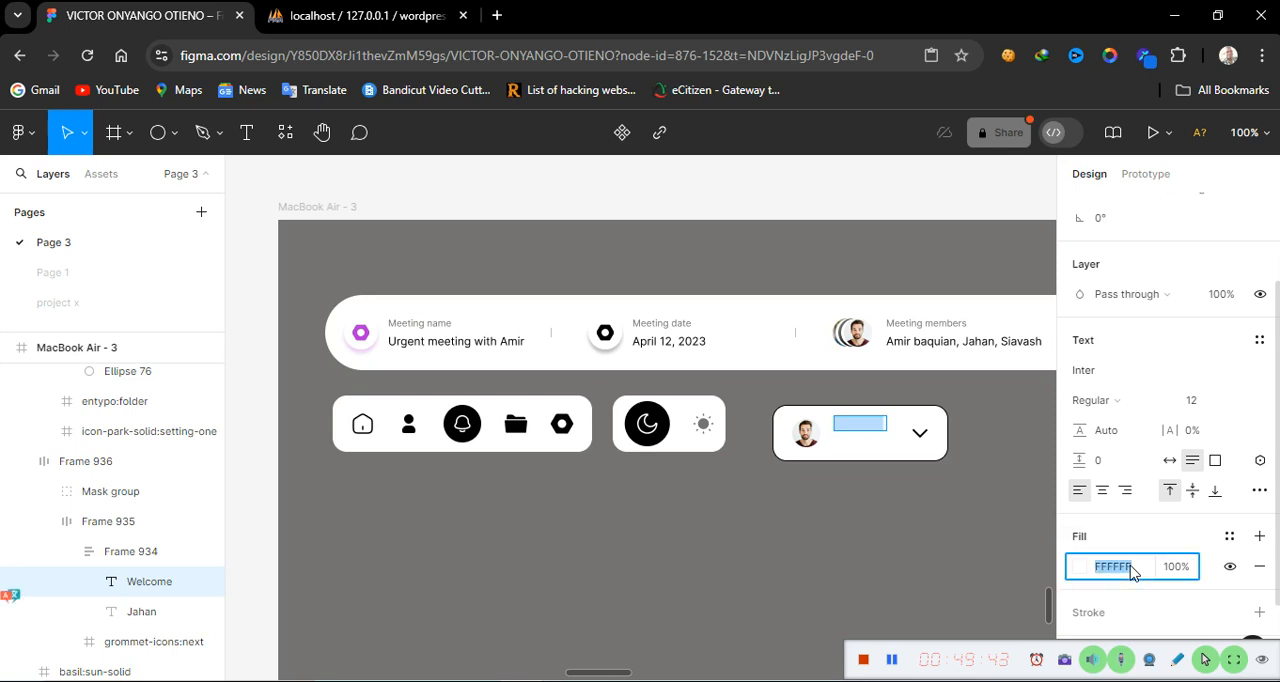
pyautogui.write('767272')
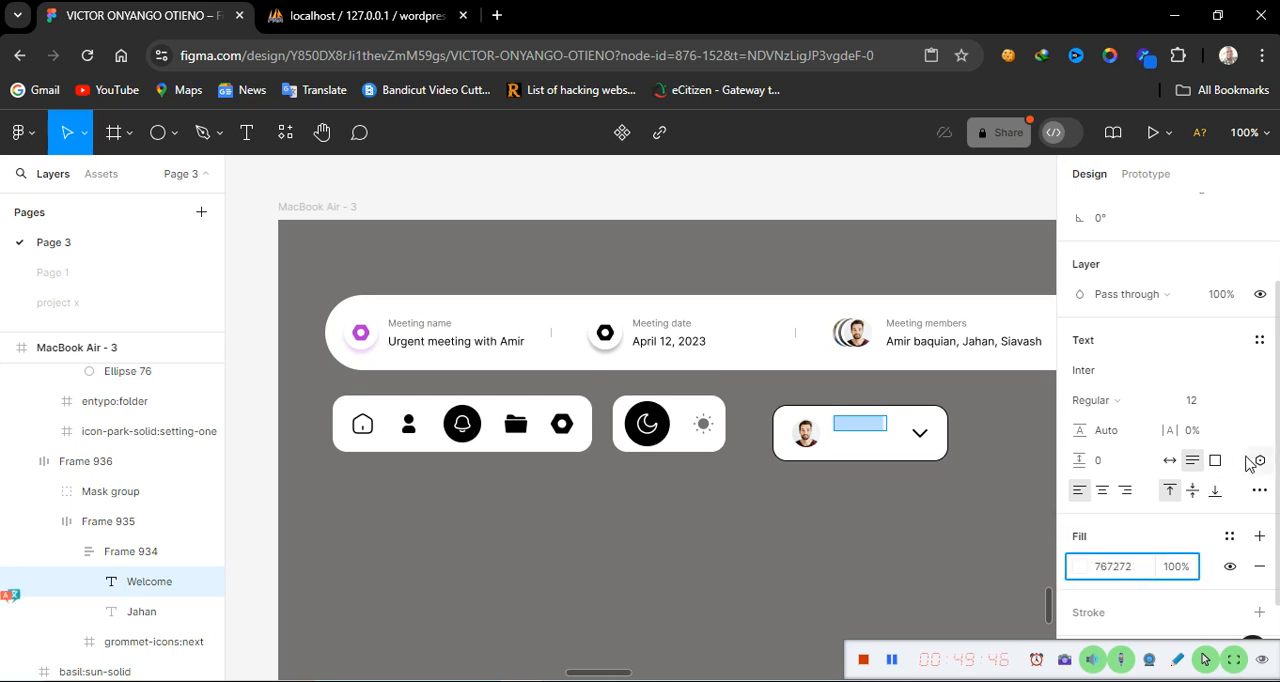
pyautogui.click(1238, 404)
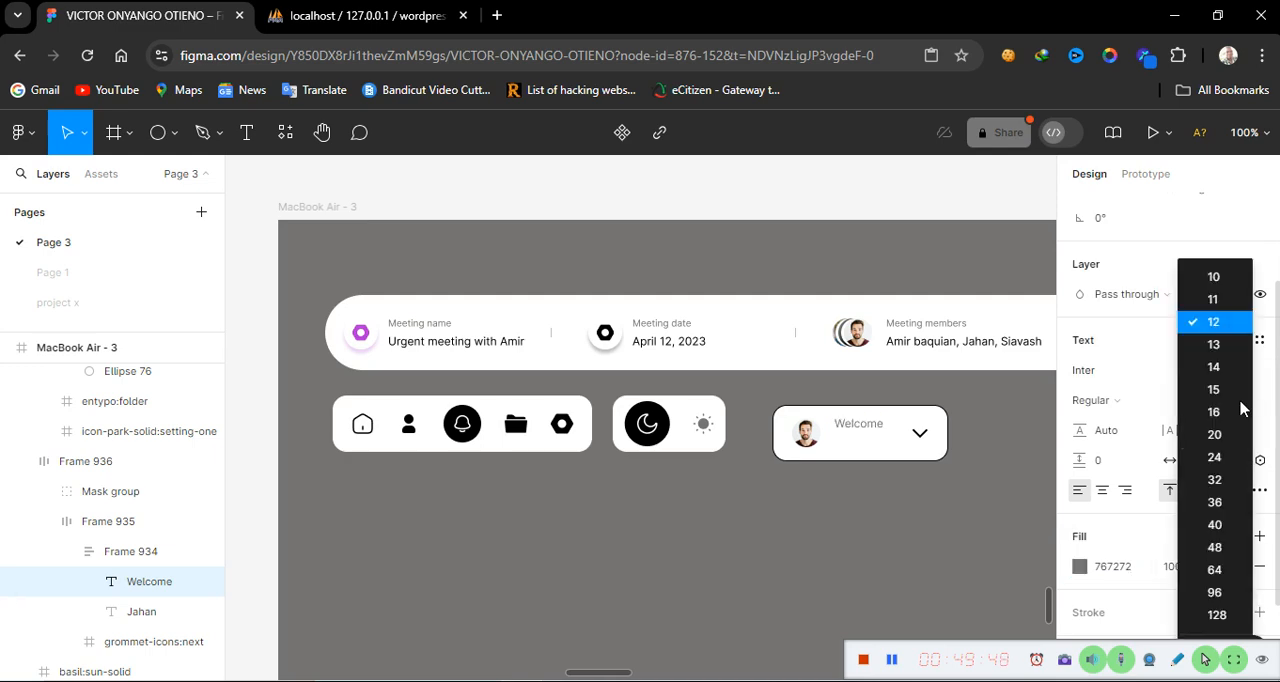
pyautogui.click(1214, 277)
# Set the Jahan name label's fill colour to 000000
pyautogui.doubleClick(855, 441)
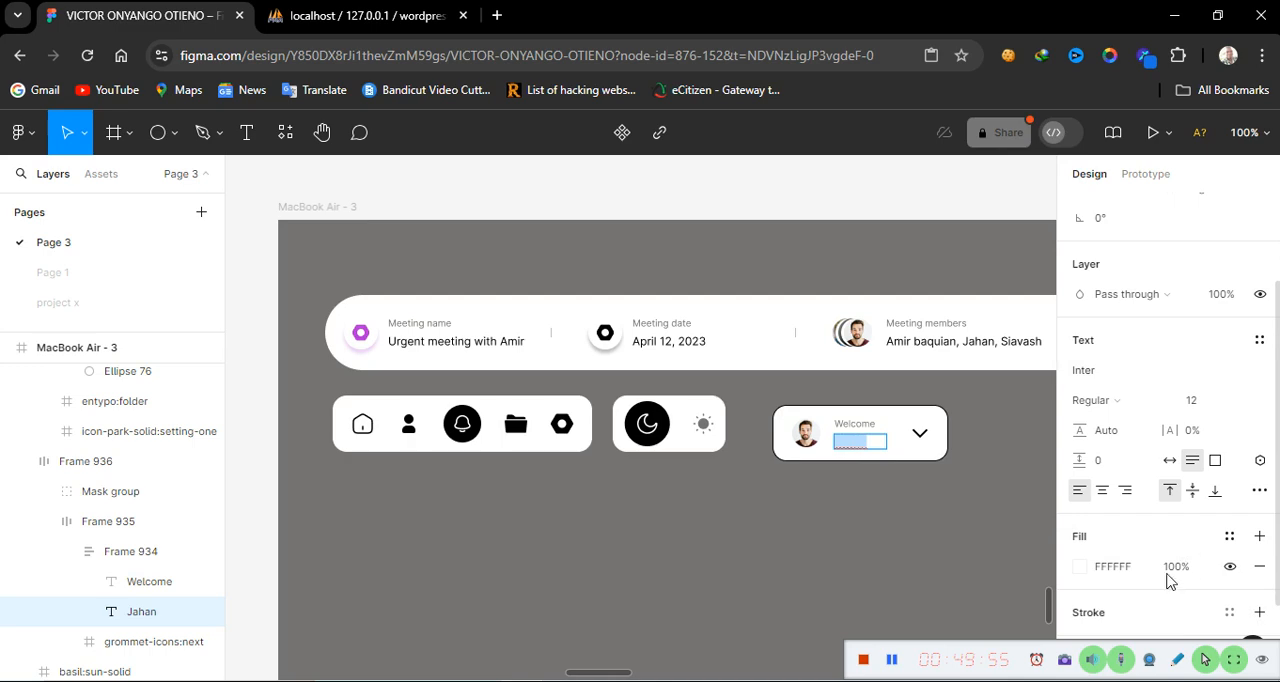
pyautogui.click(1127, 570)
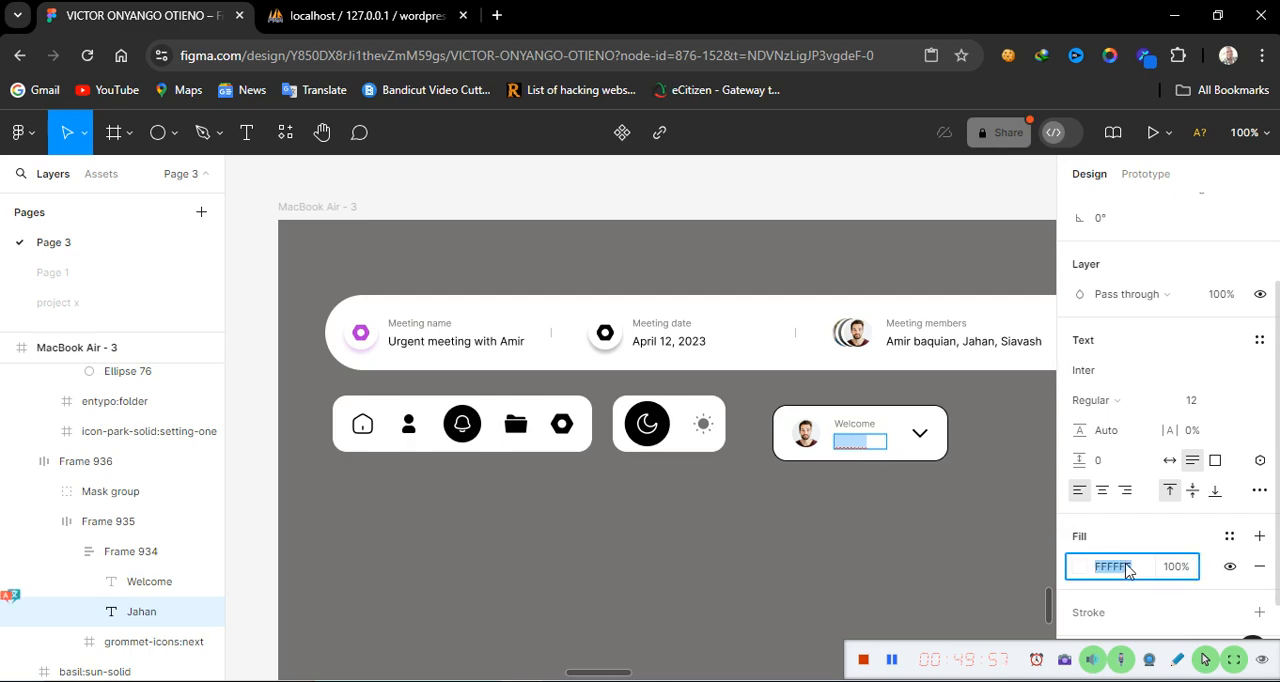
pyautogui.write('000000')
pyautogui.press('Return')
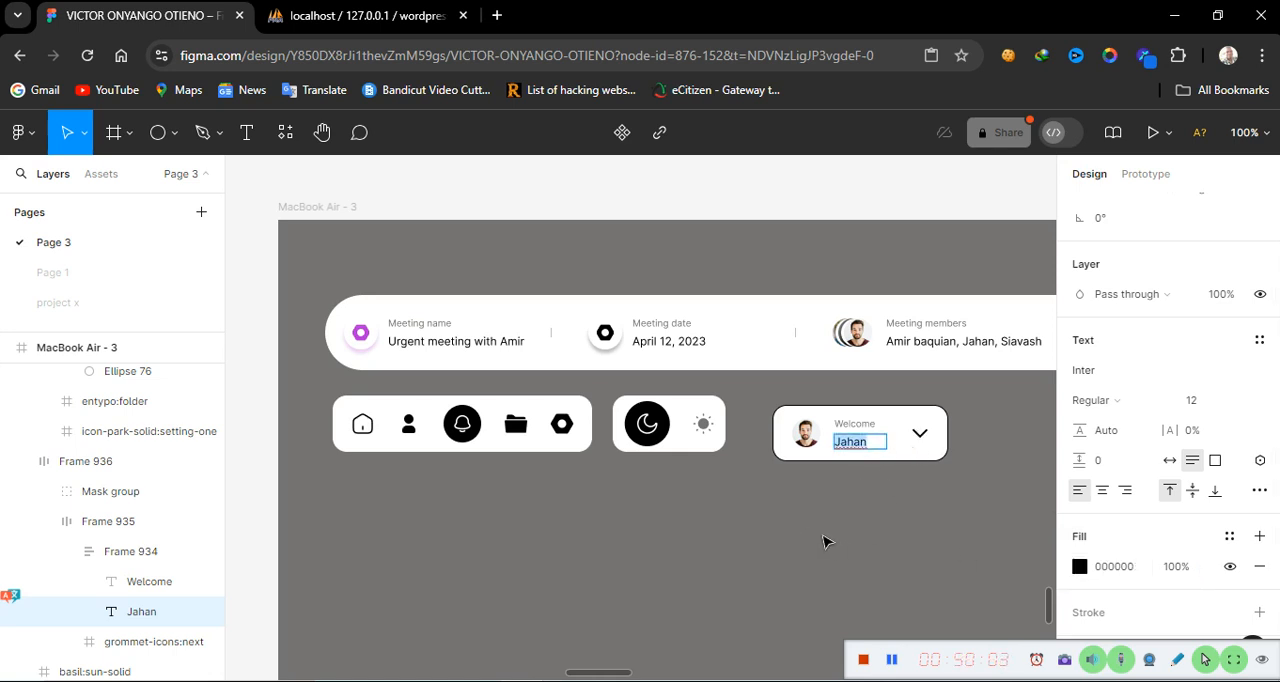
pyautogui.press('Escape')
# Hide the user card's black stroke
pyautogui.click(911, 463)
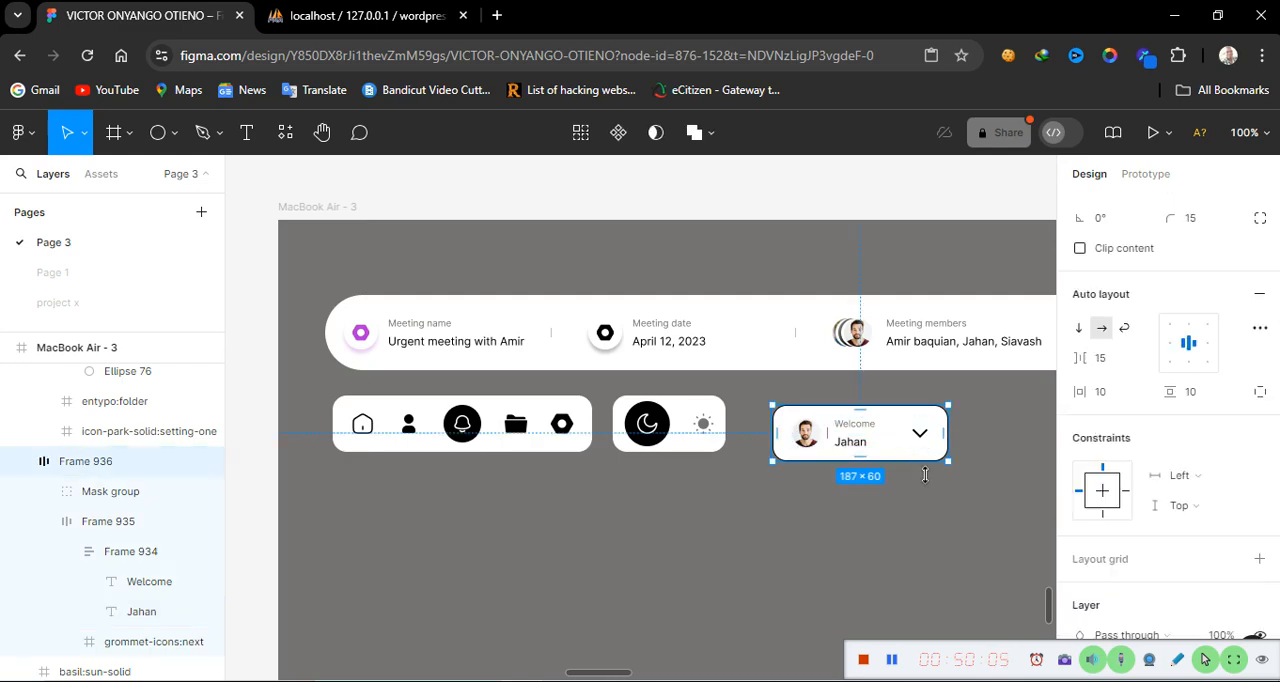
pyautogui.scroll(-3, 1175, 565)
pyautogui.scroll(-2, 1175, 570)
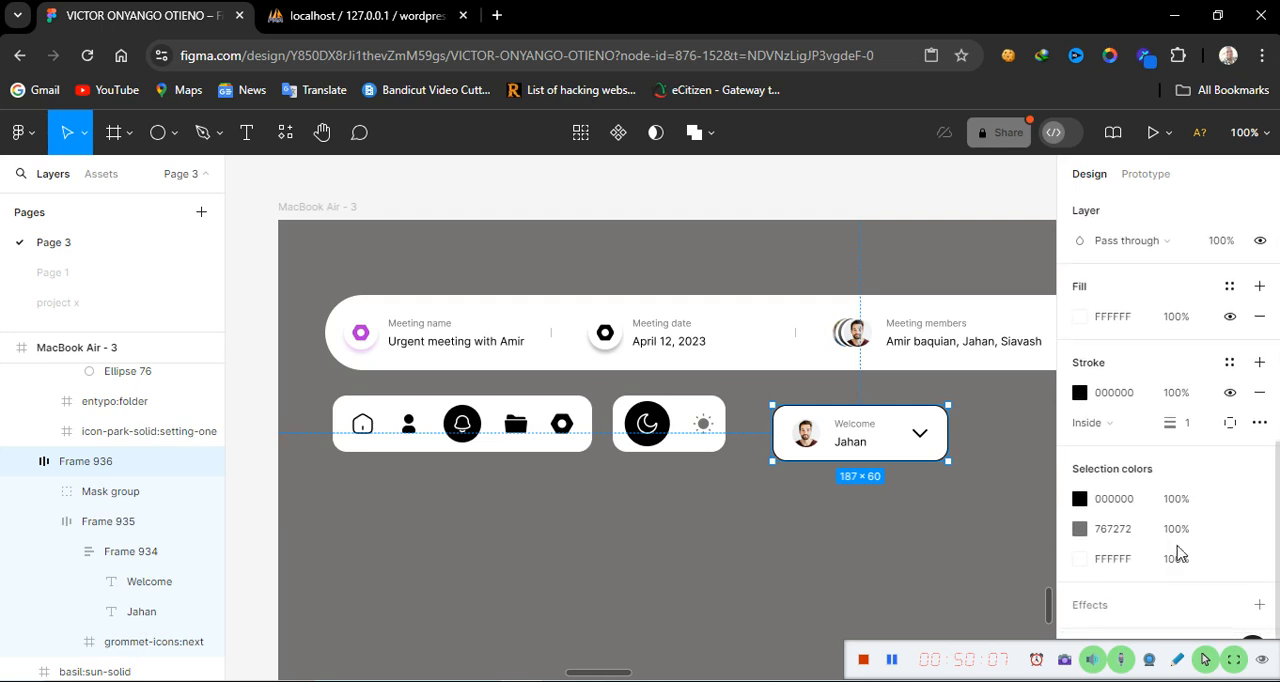
pyautogui.click(1230, 392)
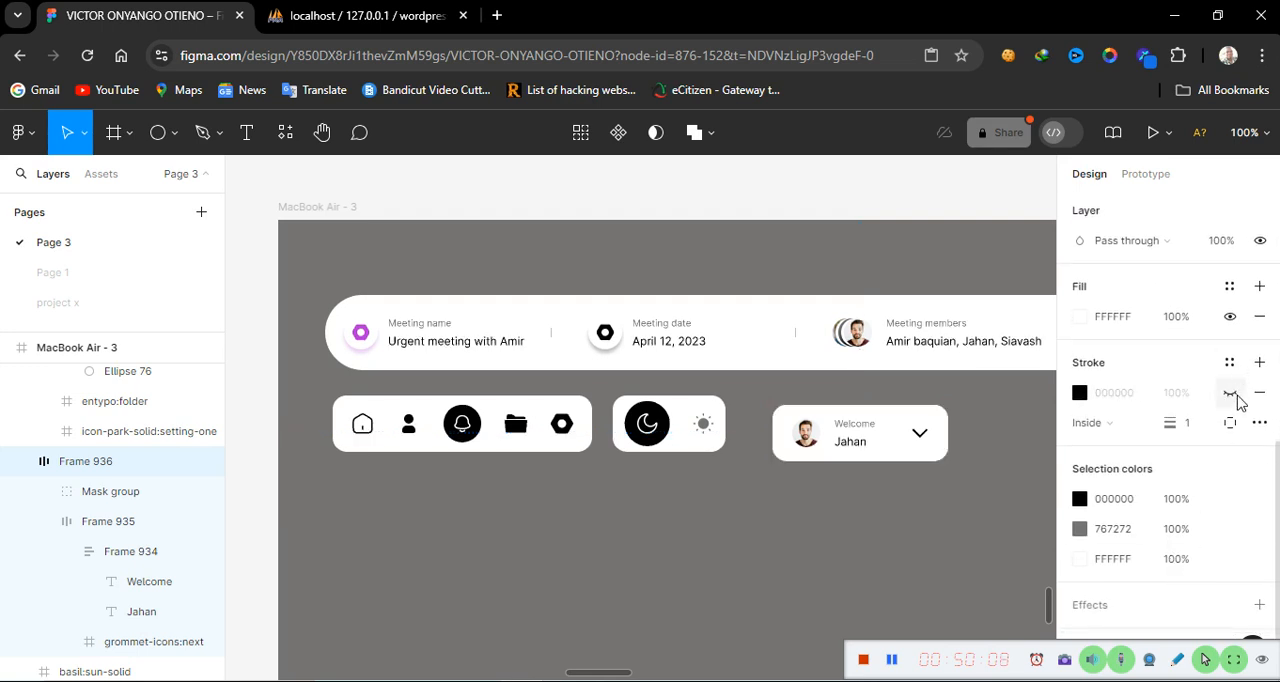
# Move the user card to X 496, Y 187, snapped beside the theme toggle
pyautogui.click(893, 505)
pyautogui.click(875, 441)
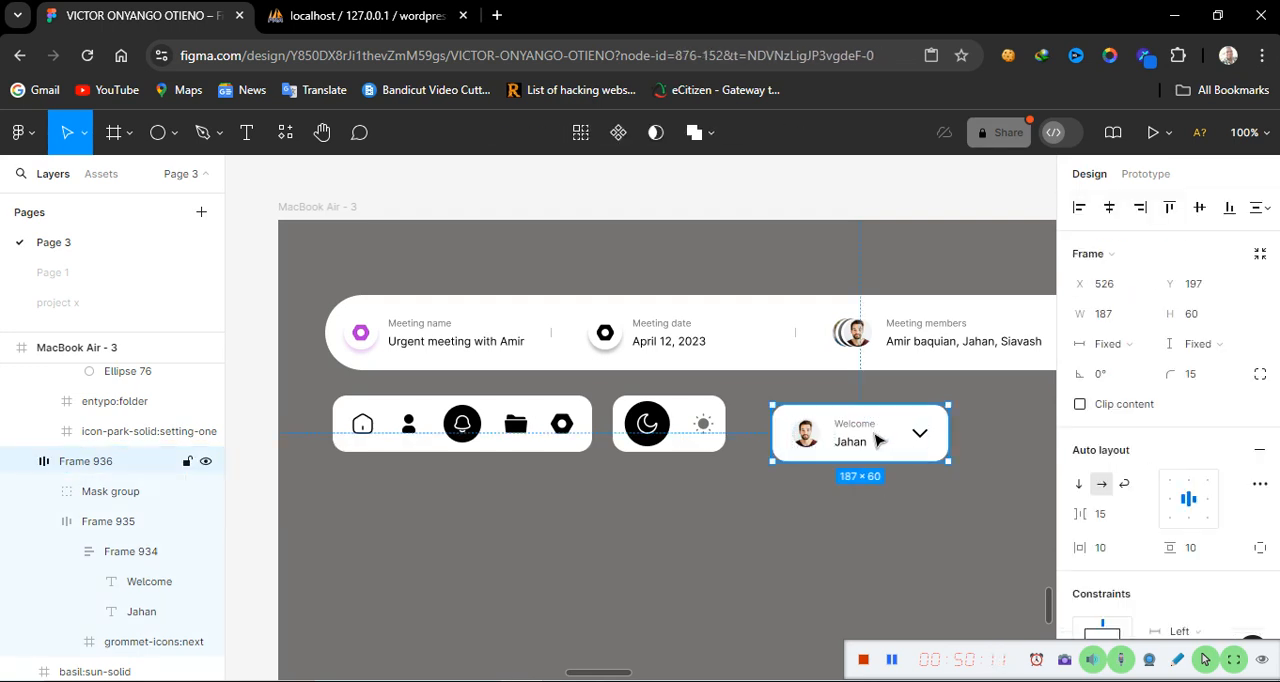
pyautogui.moveTo(846, 428); pyautogui.dragTo(848, 429)
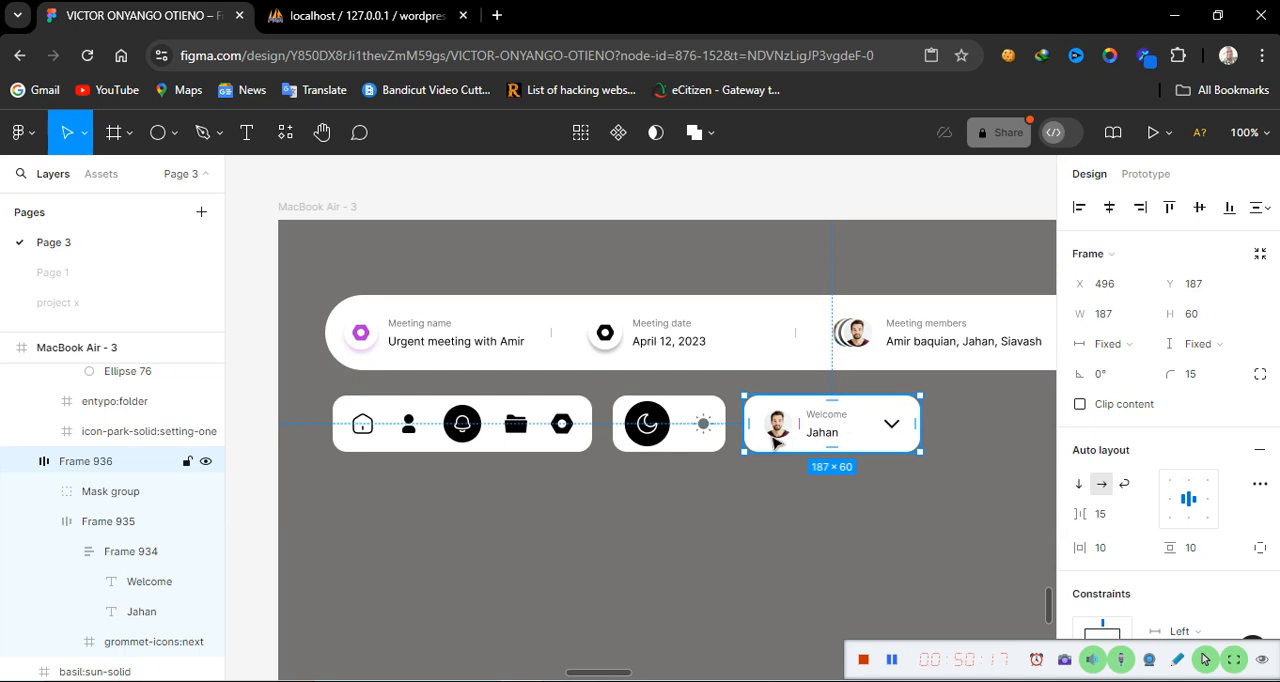
# Pan across the canvas to compare the user card row with the reference dashboard design
pyautogui.hscroll(-5, 577, 538)
pyautogui.hscroll(-5, 577, 538)
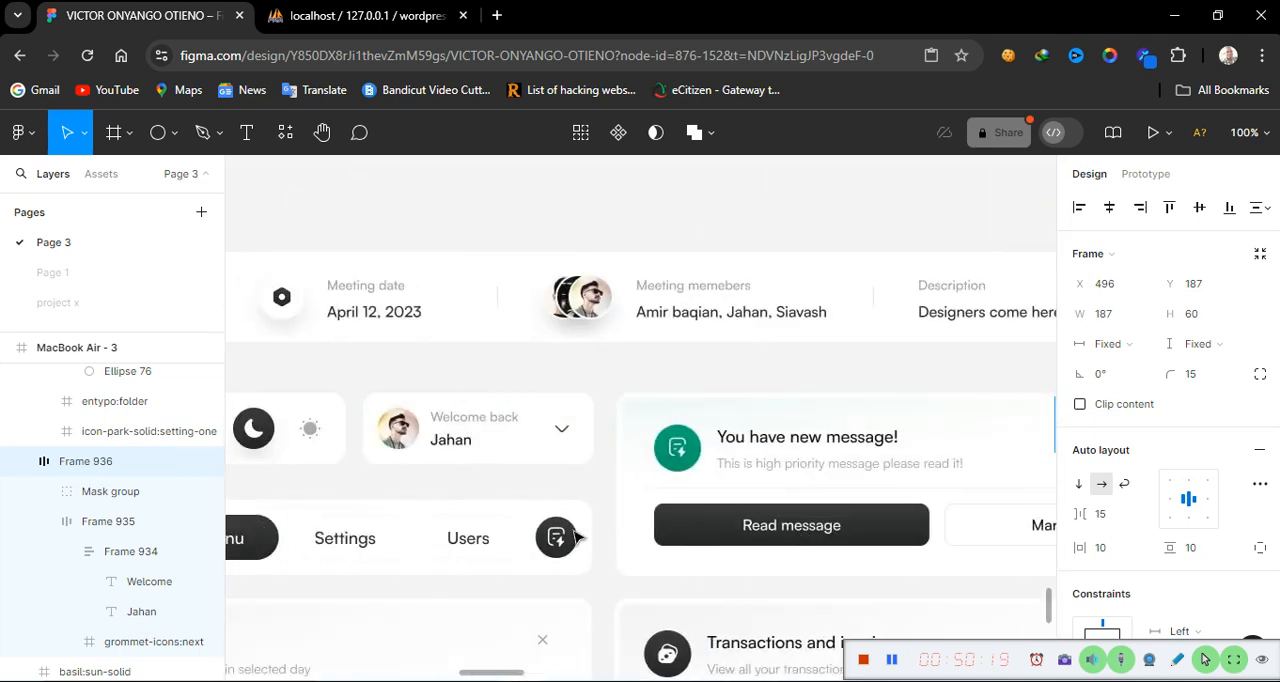
pyautogui.hscroll(2, 577, 538)
pyautogui.hscroll(-2, 577, 538)
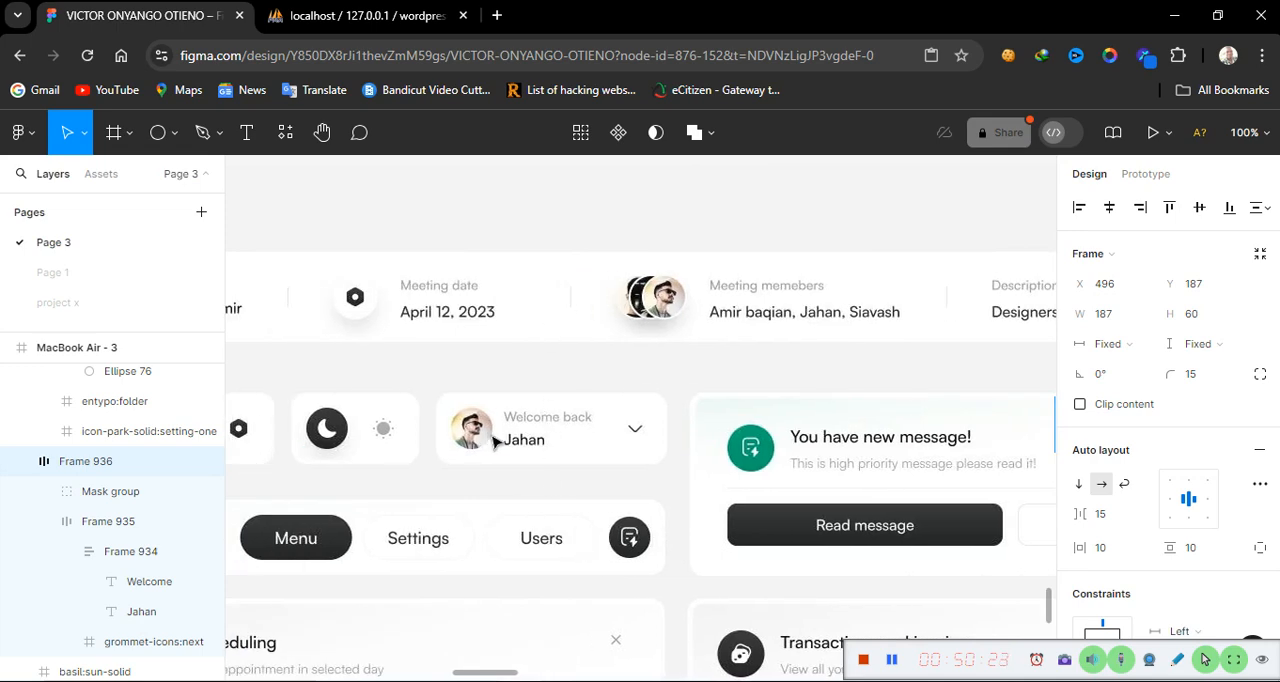
pyautogui.hscroll(-3, 352, 443)
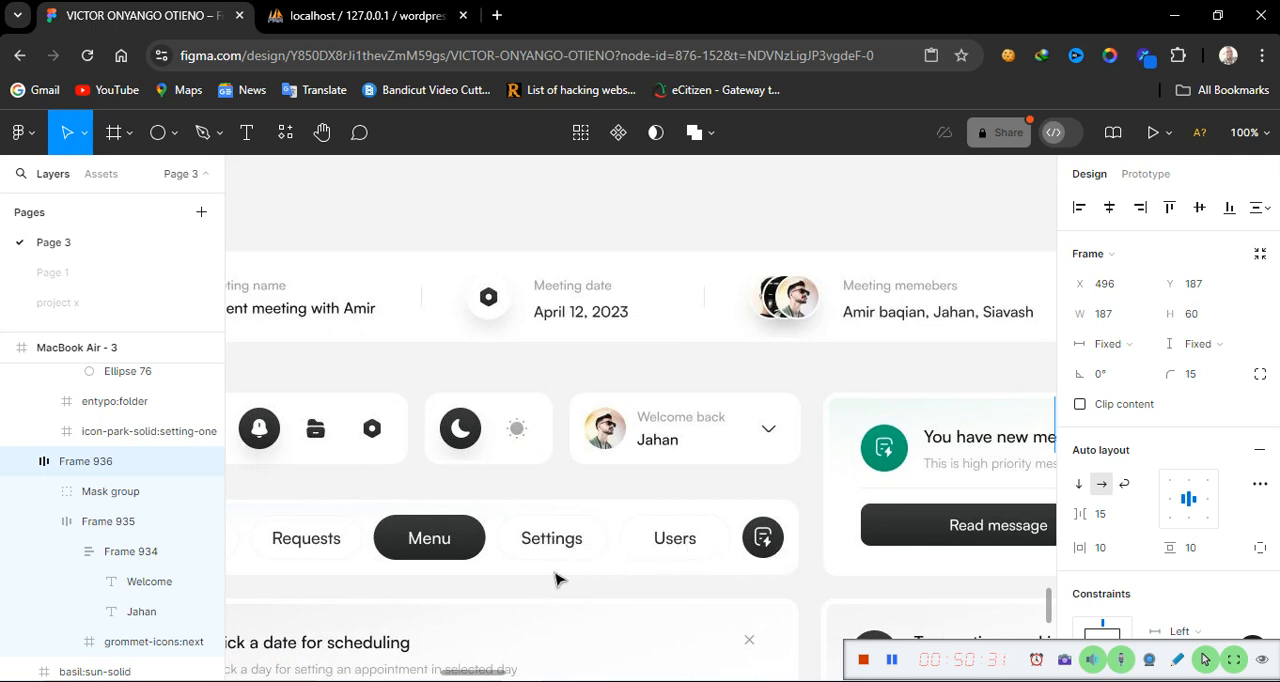
pyautogui.hscroll(-8, 557, 580)
pyautogui.hscroll(2, 557, 580)
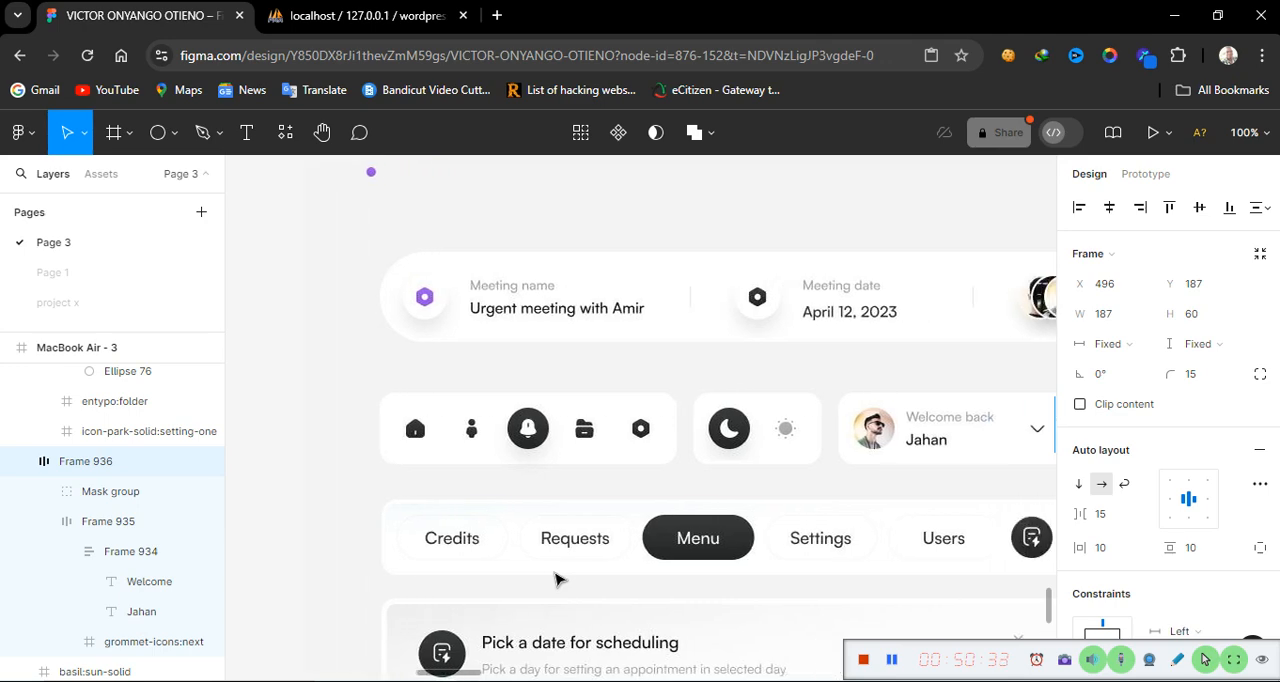
pyautogui.hscroll(15, 557, 580)
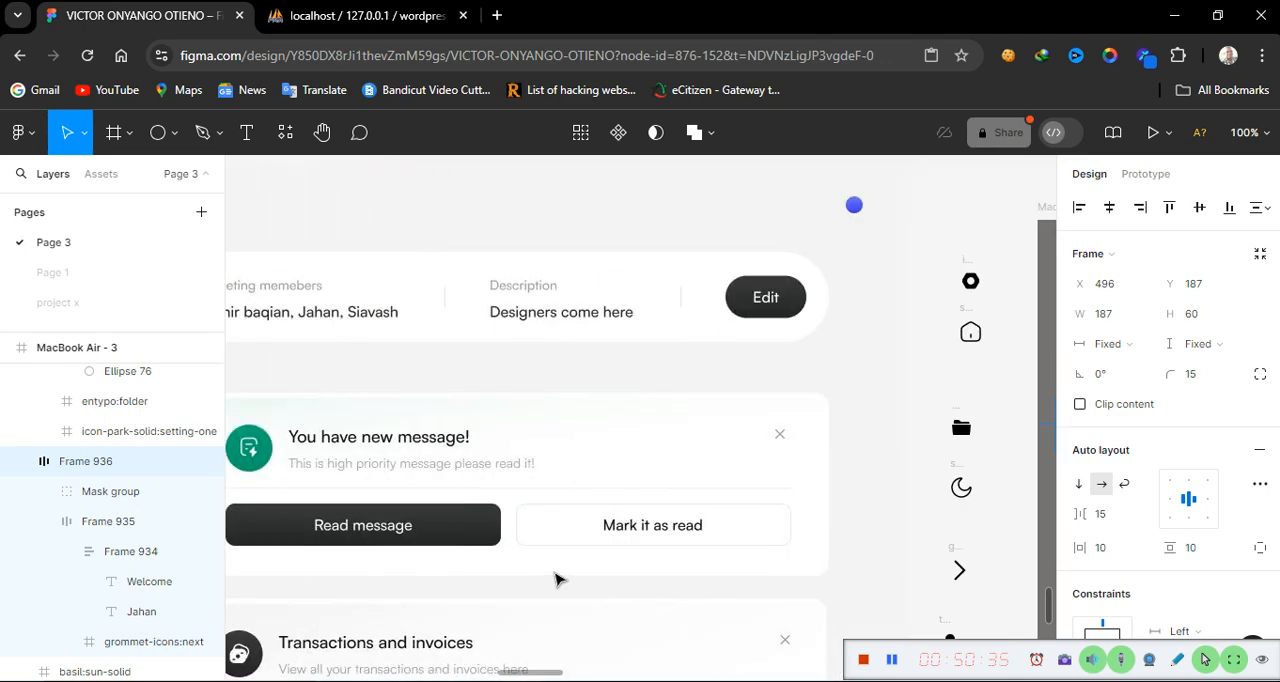
pyautogui.hscroll(-18, 557, 580)
pyautogui.hscroll(20, 557, 580)
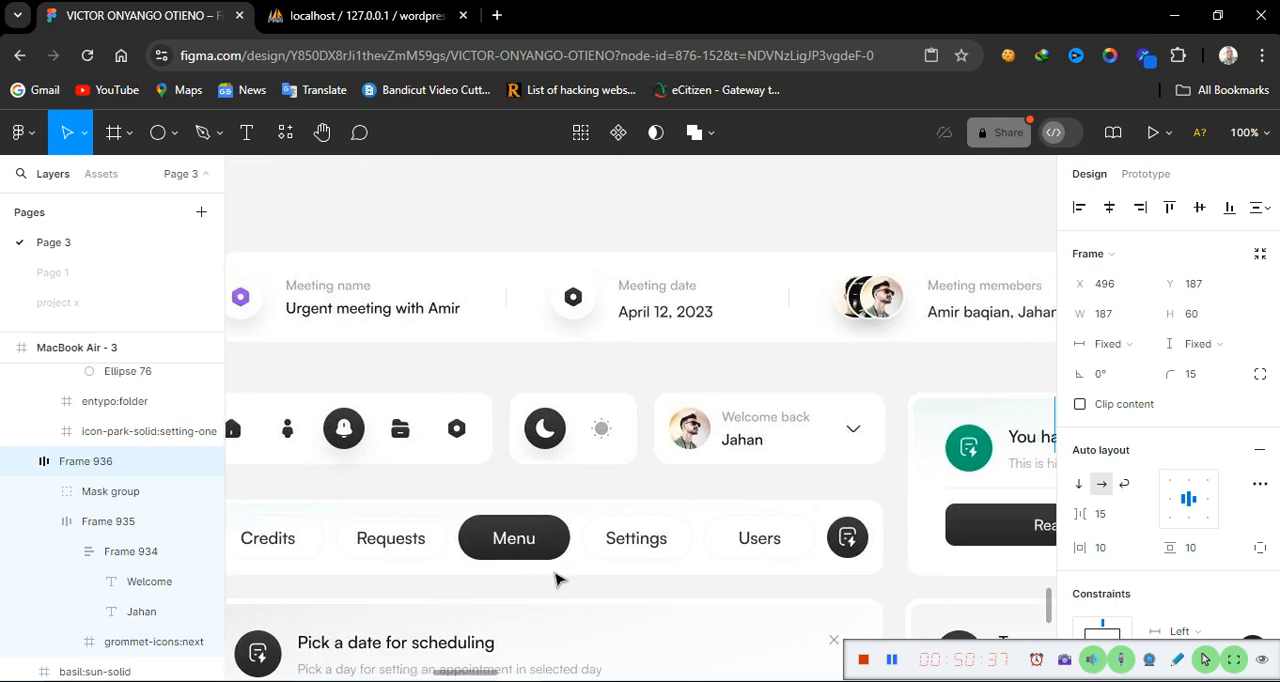
pyautogui.hscroll(1, 557, 580)
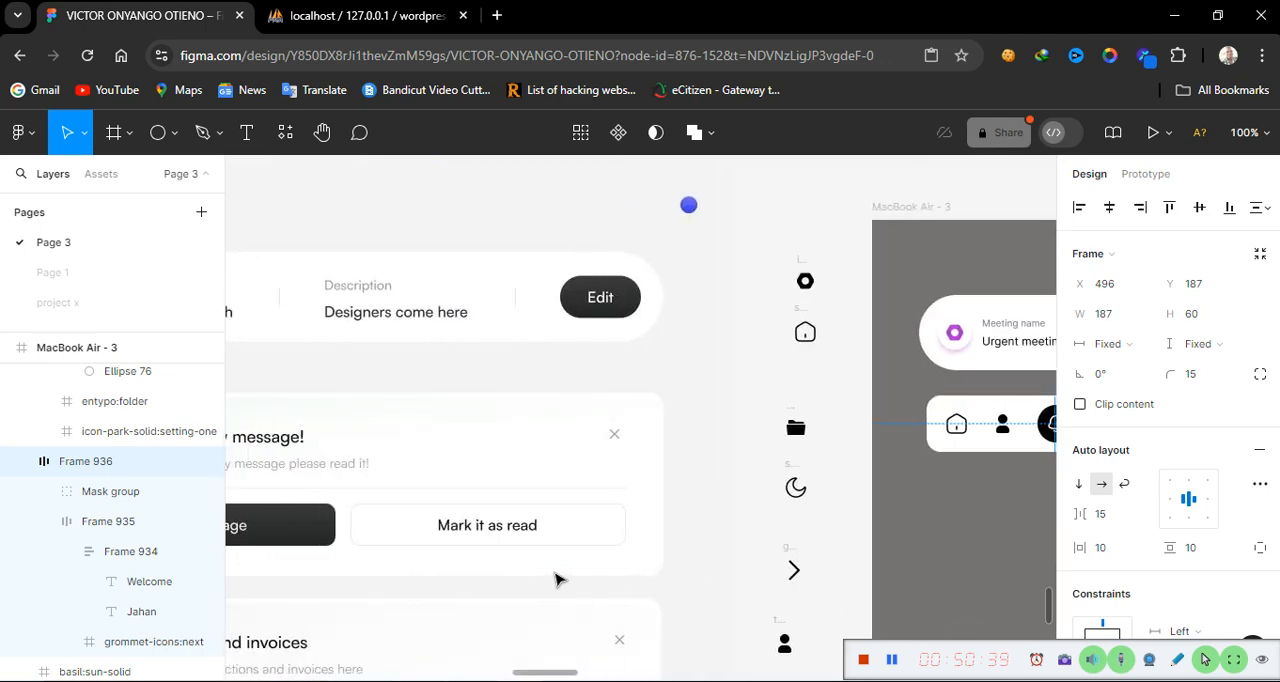
pyautogui.hscroll(17, 977, 516)
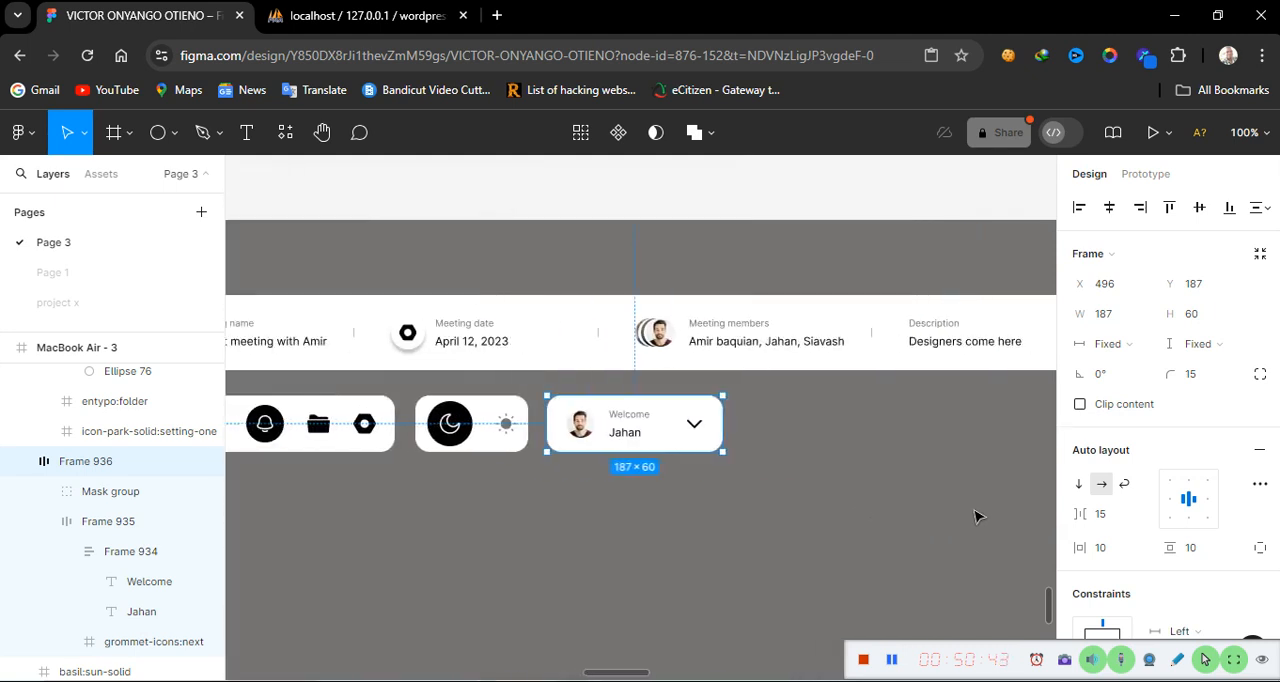
pyautogui.hscroll(-1, 977, 516)
pyautogui.hscroll(-1, 977, 516)
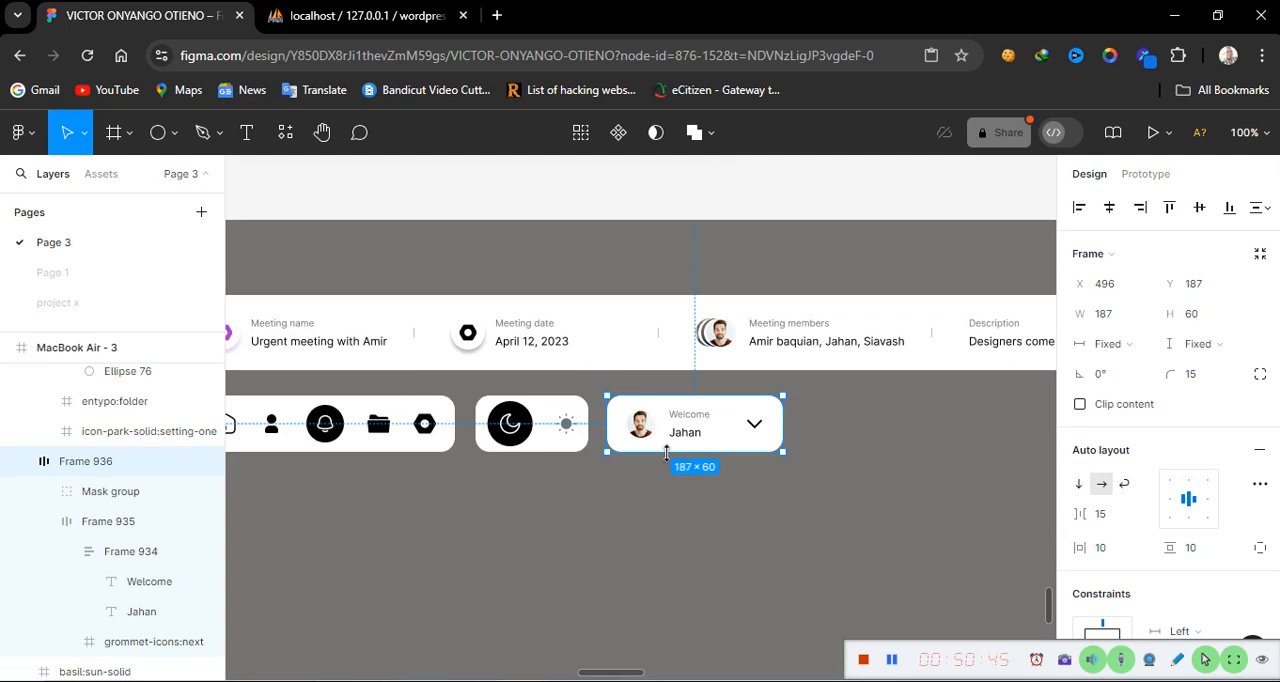
pyautogui.click(557, 522)
pyautogui.scroll(-2, 557, 522)
pyautogui.hscroll(-7, 557, 522)
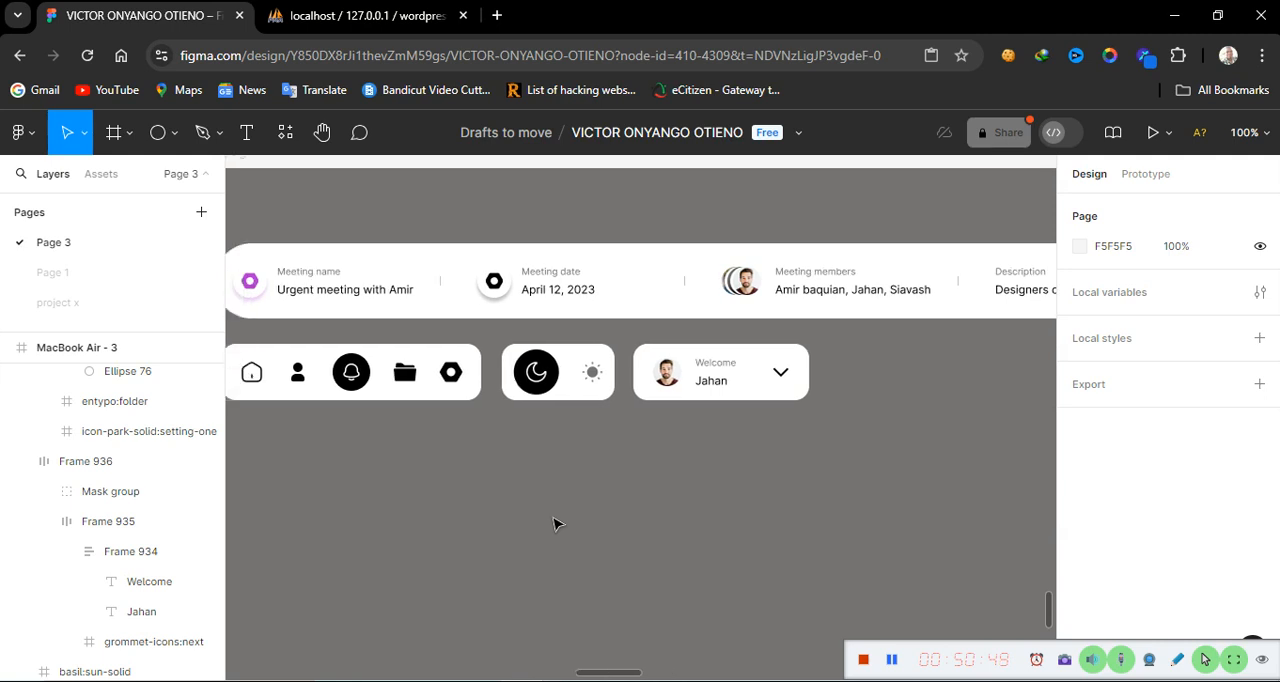
# Wrap the icon bar, theme toggle and user card in a horizontal auto layout with 15 spacing between items
pyautogui.click(505, 399)
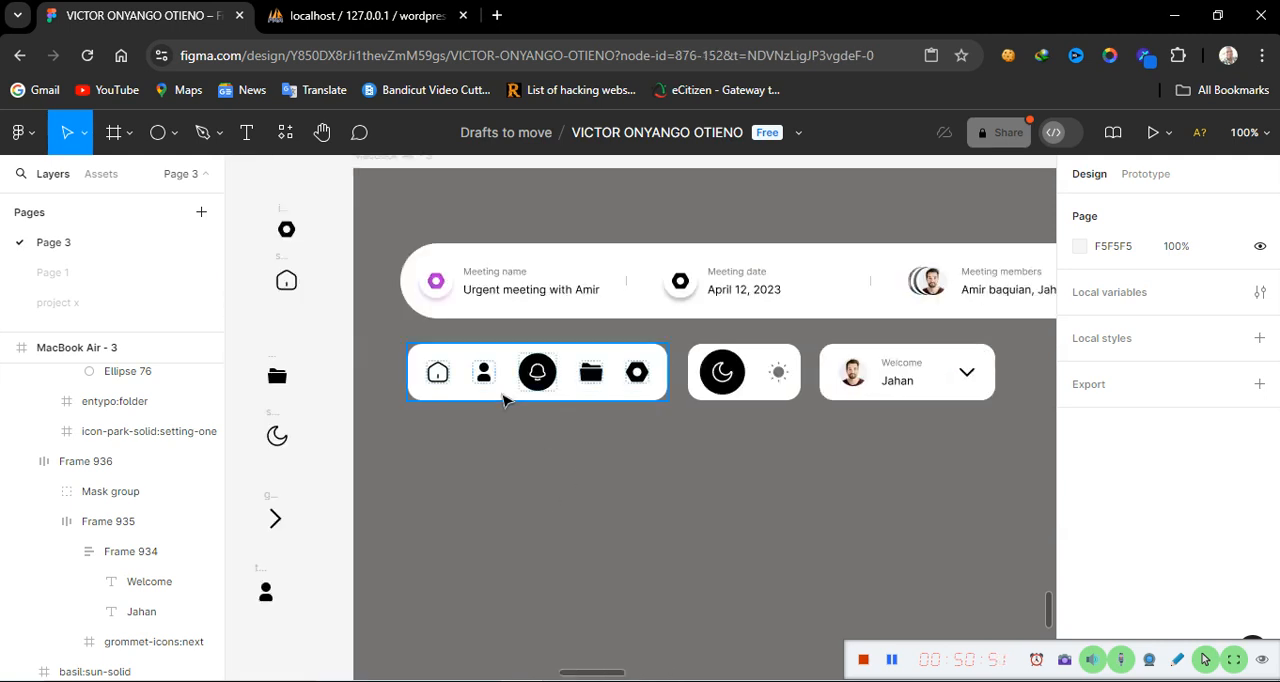
pyautogui.keyDown('shift'); pyautogui.click(760, 378); pyautogui.keyUp('shift')
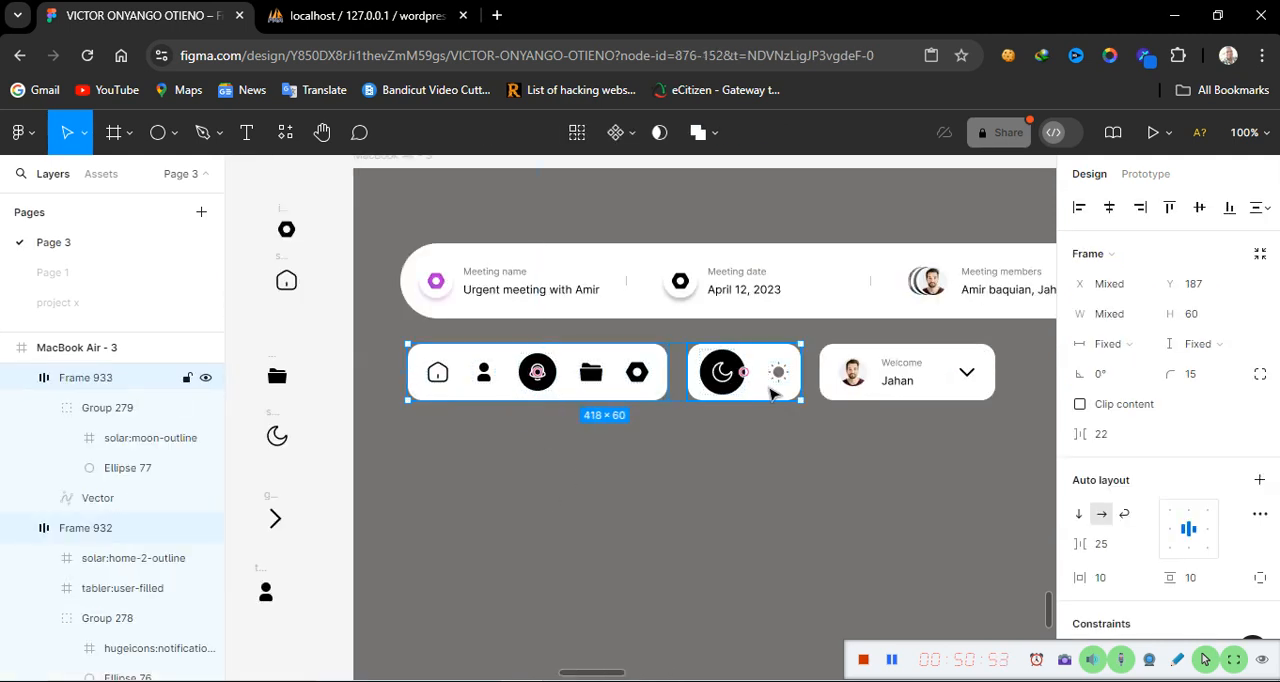
pyautogui.keyDown('shift'); pyautogui.click(880, 393); pyautogui.keyUp('shift')
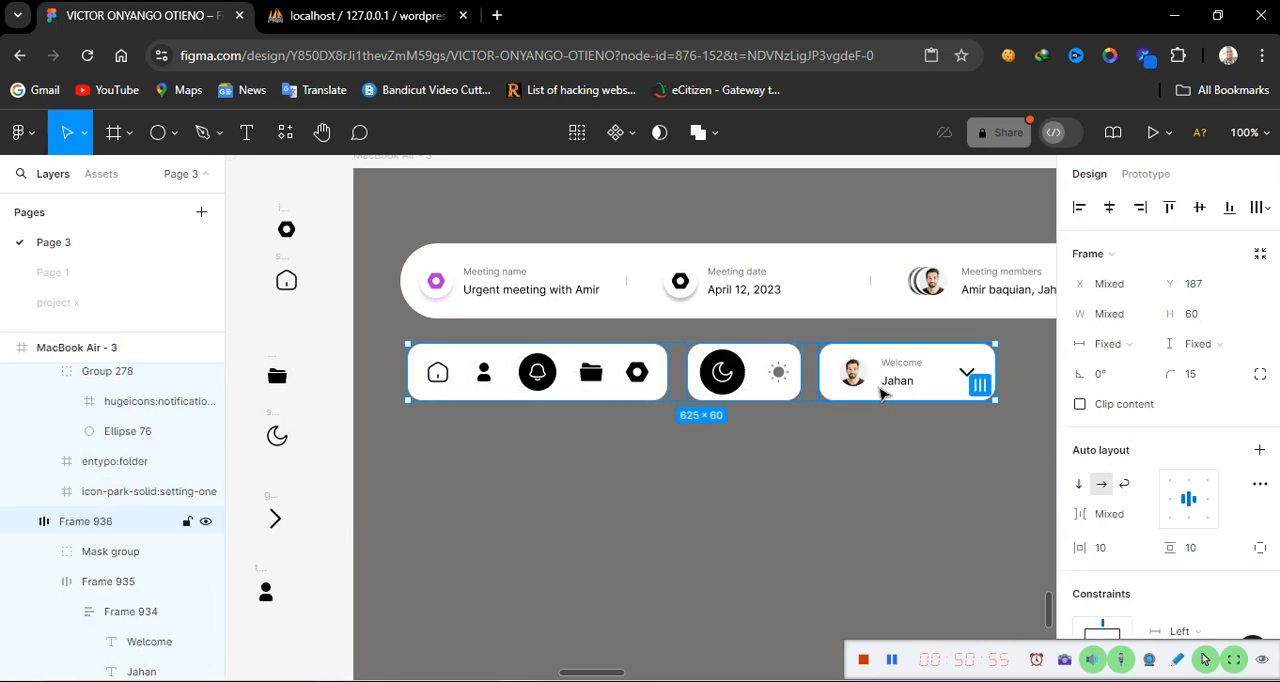
pyautogui.hotkey('shift', 'a')
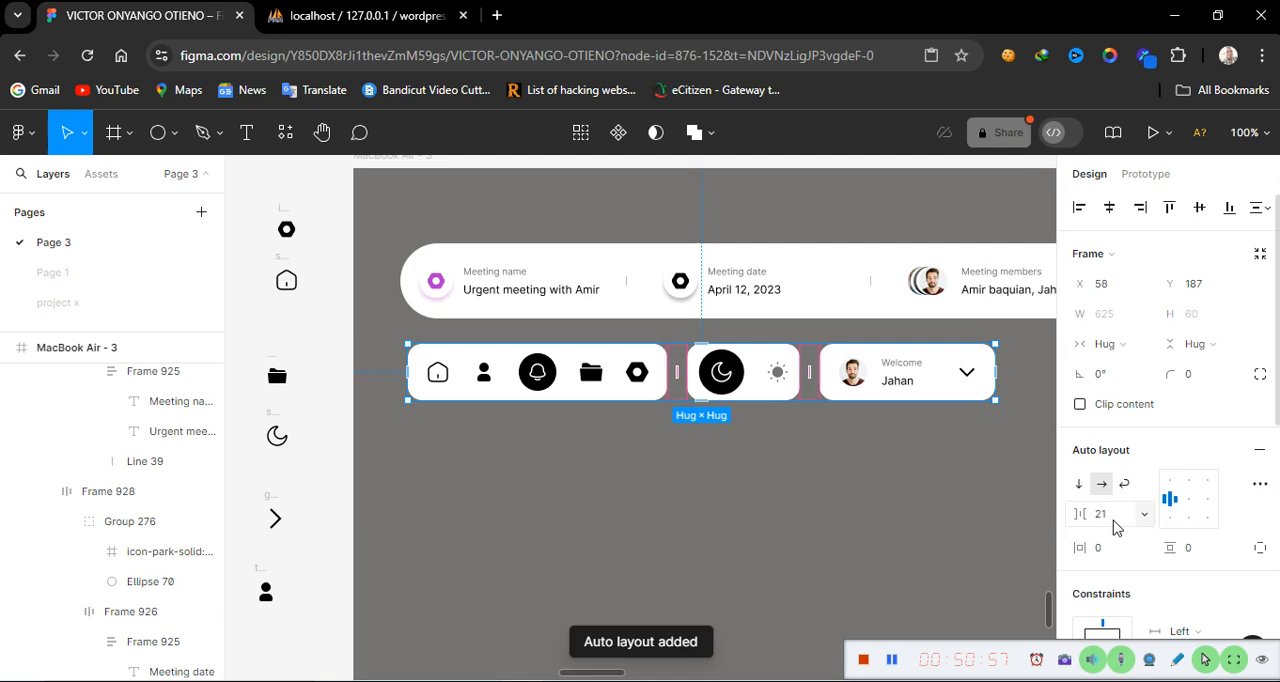
pyautogui.click(1117, 516)
pyautogui.write('2')
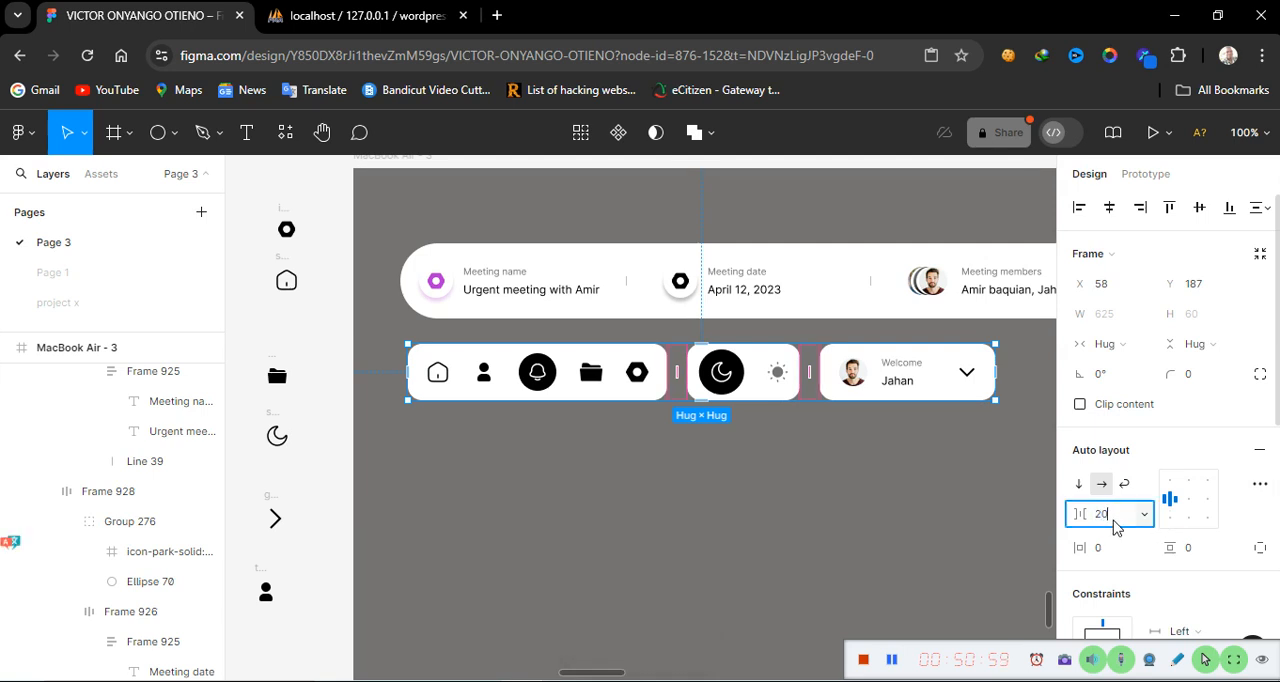
pyautogui.press('Return')
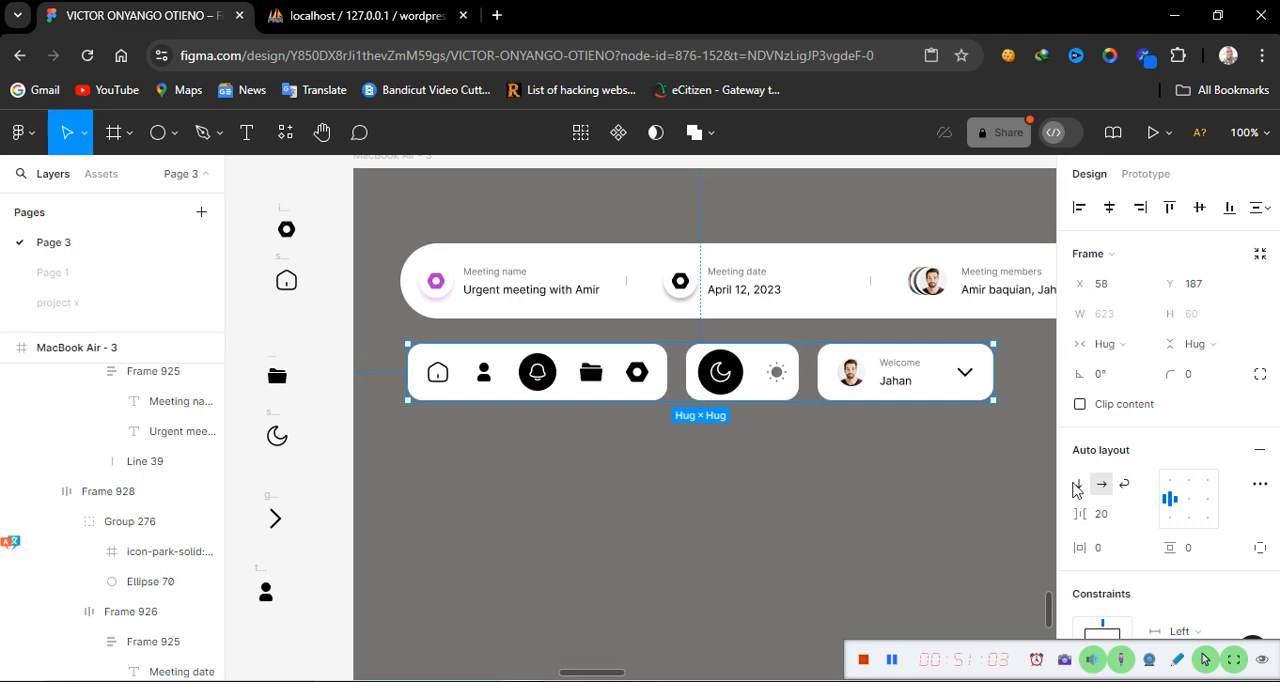
pyautogui.click(1113, 517)
pyautogui.write('15')
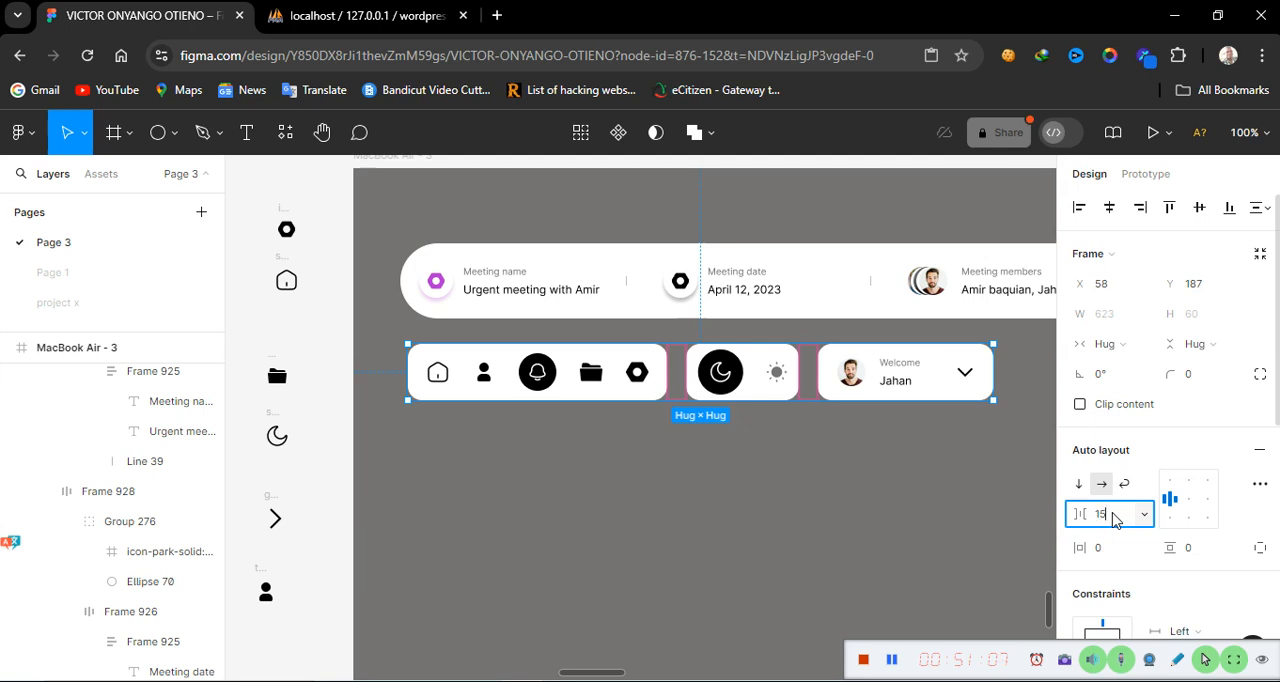
pyautogui.press('Return')
pyautogui.click(835, 528)
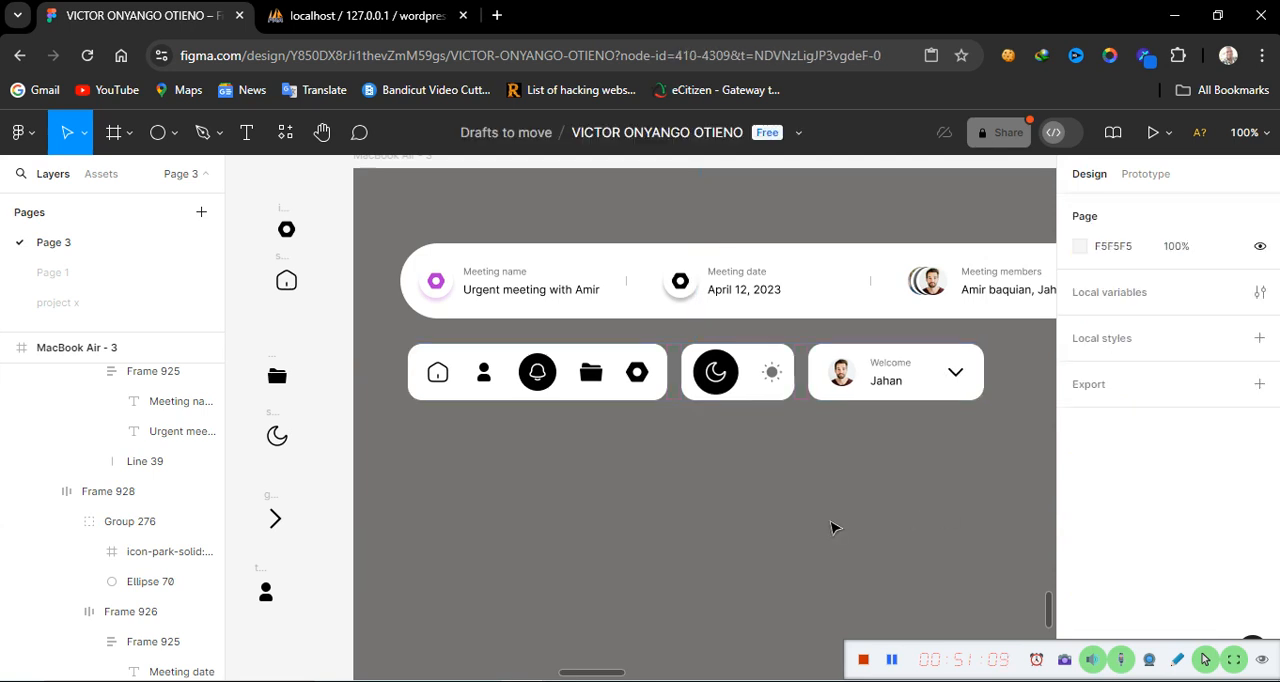
# Nudge the combined auto layout row up to Y 189
pyautogui.press('-')
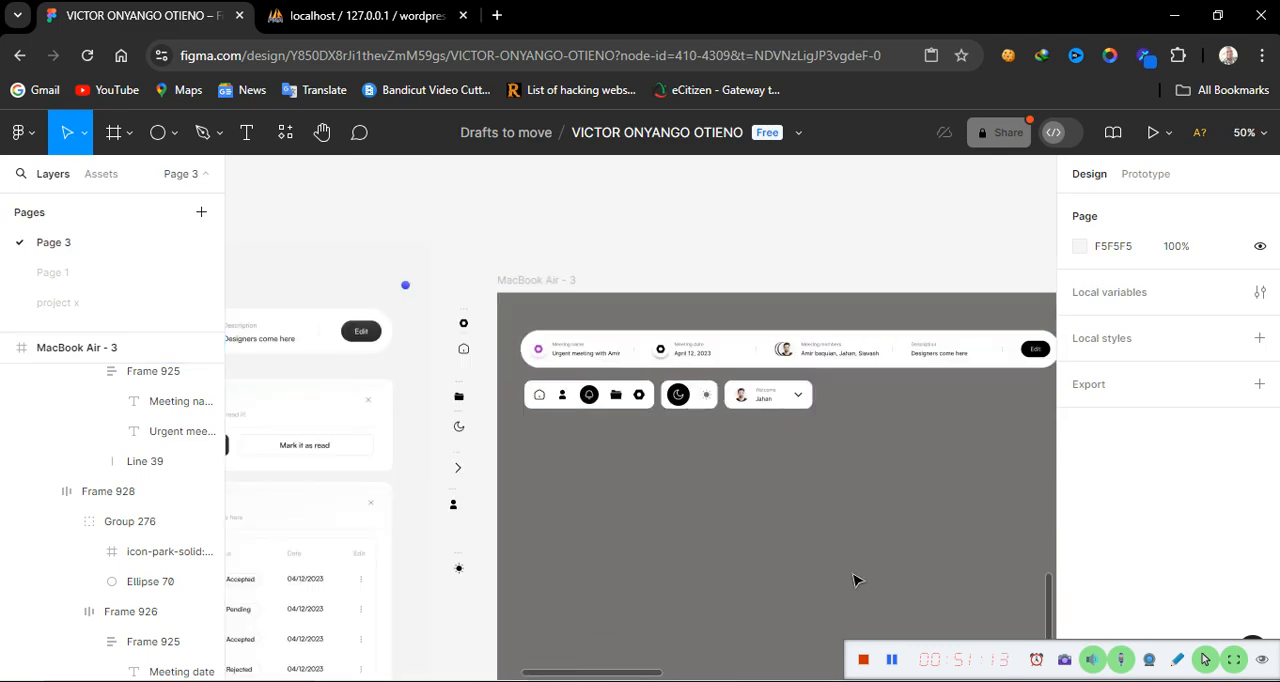
pyautogui.hscroll(2, 851, 579)
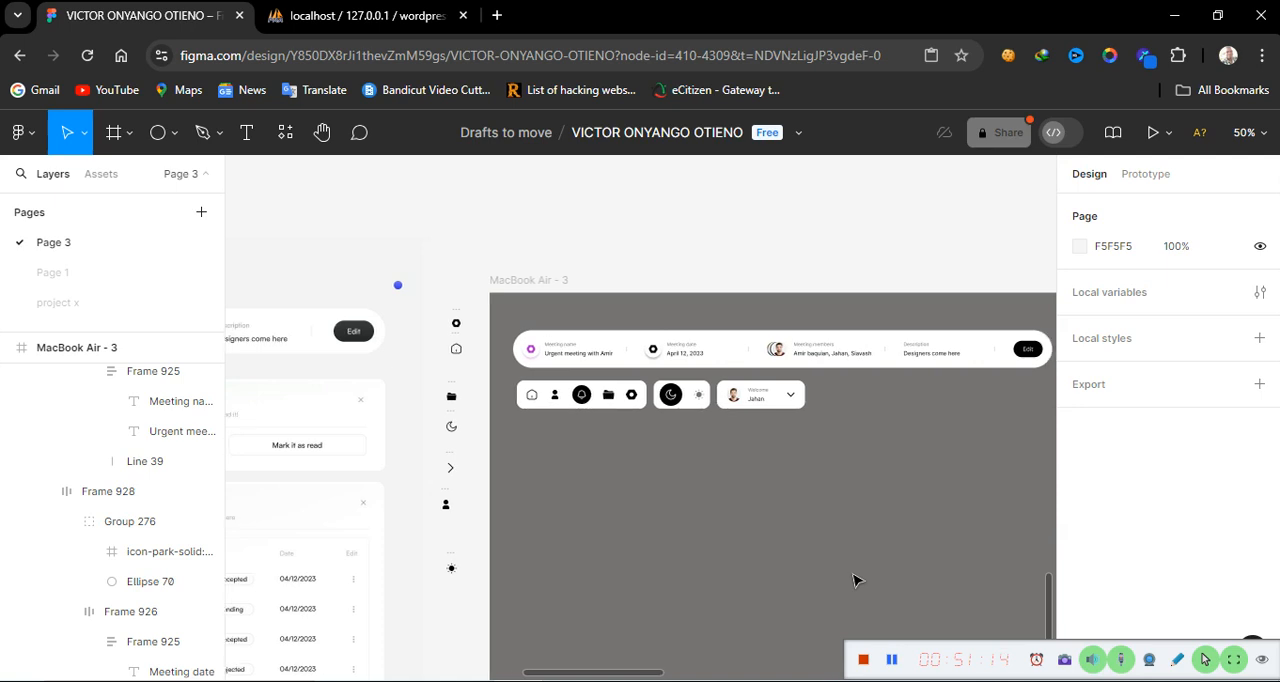
pyautogui.click(688, 405)
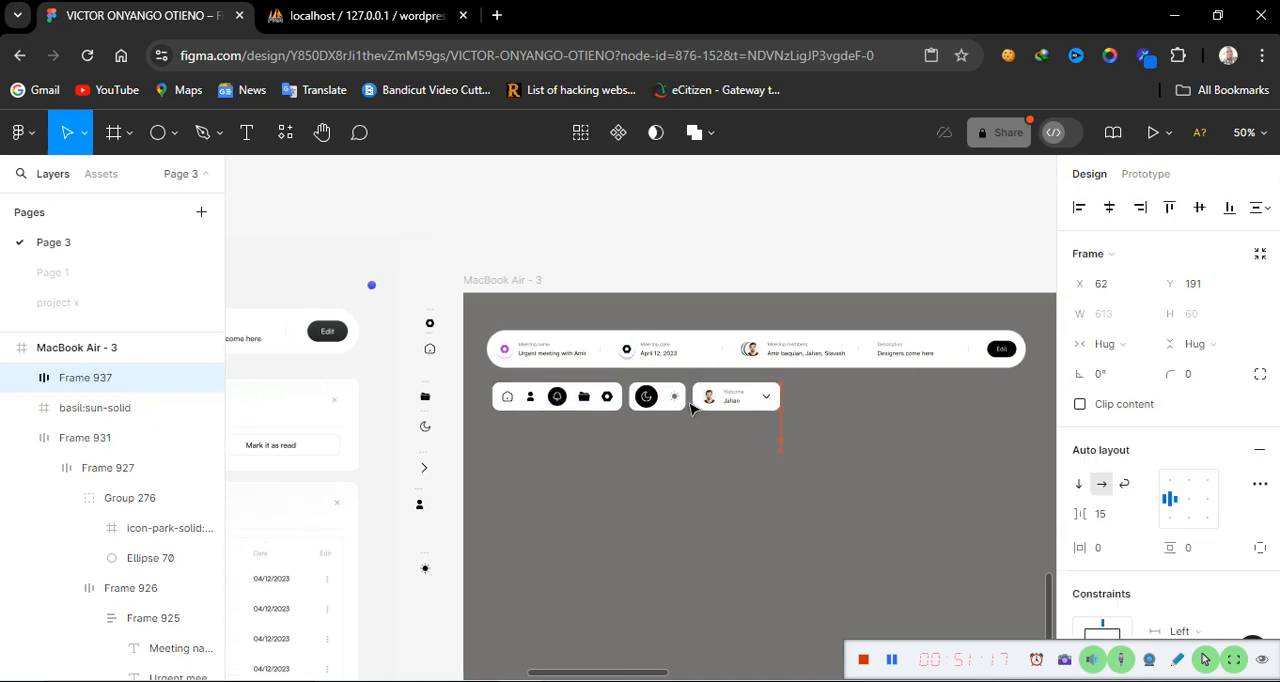
pyautogui.press('Up')
pyautogui.press('Up')
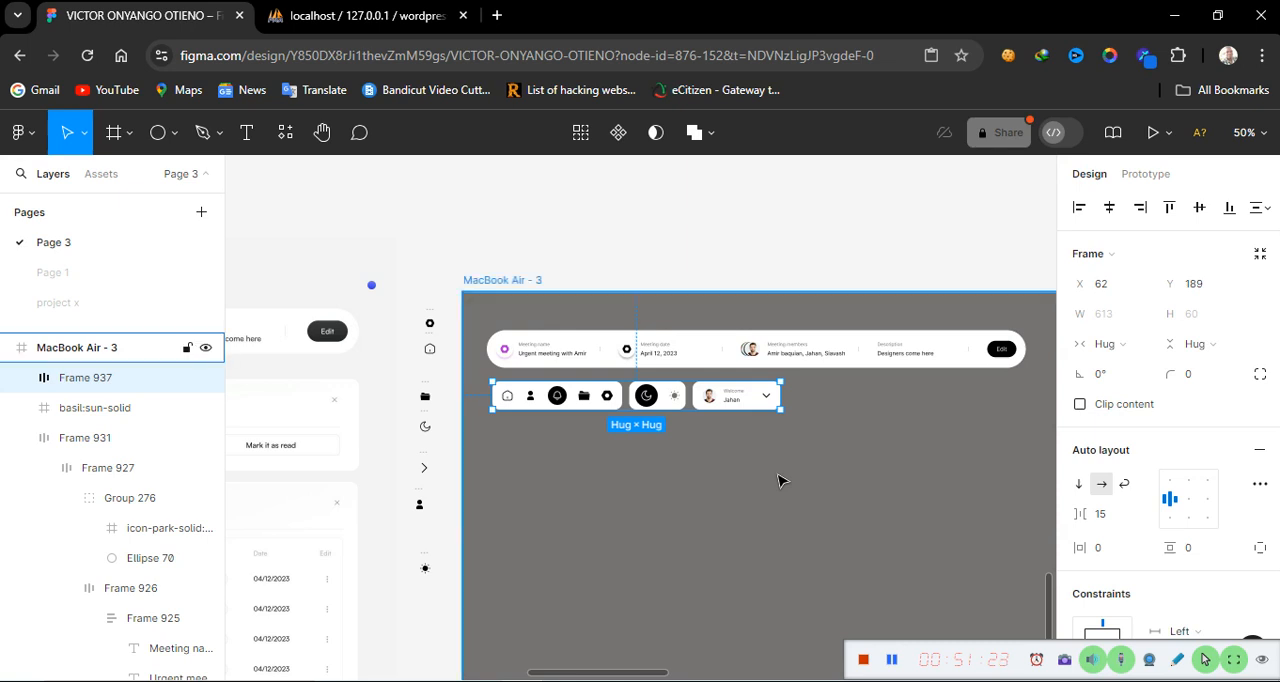
# Move the header's Edit button out of the header to below the icon row, at about X 254, Y 339
pyautogui.hotkey('ctrl', '=')
pyautogui.hotkey('ctrl', '=')
pyautogui.hotkey('ctrl', '-')
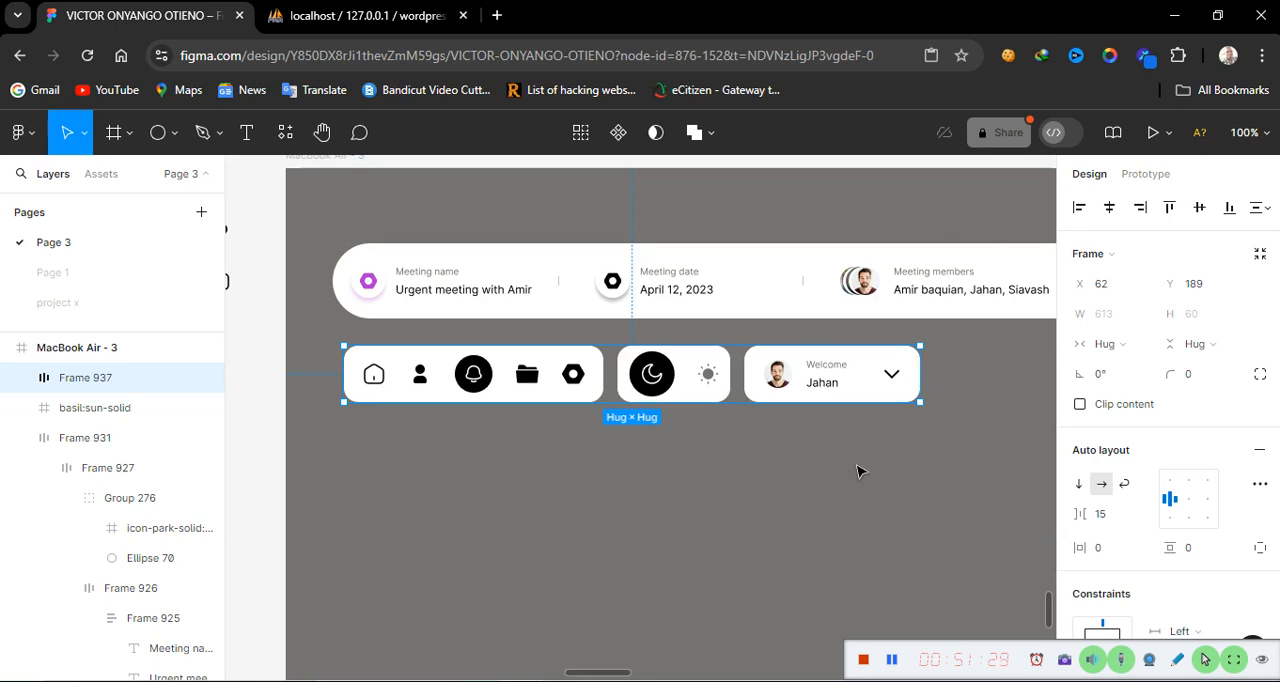
pyautogui.hscroll(3, 858, 472)
pyautogui.hscroll(4, 858, 472)
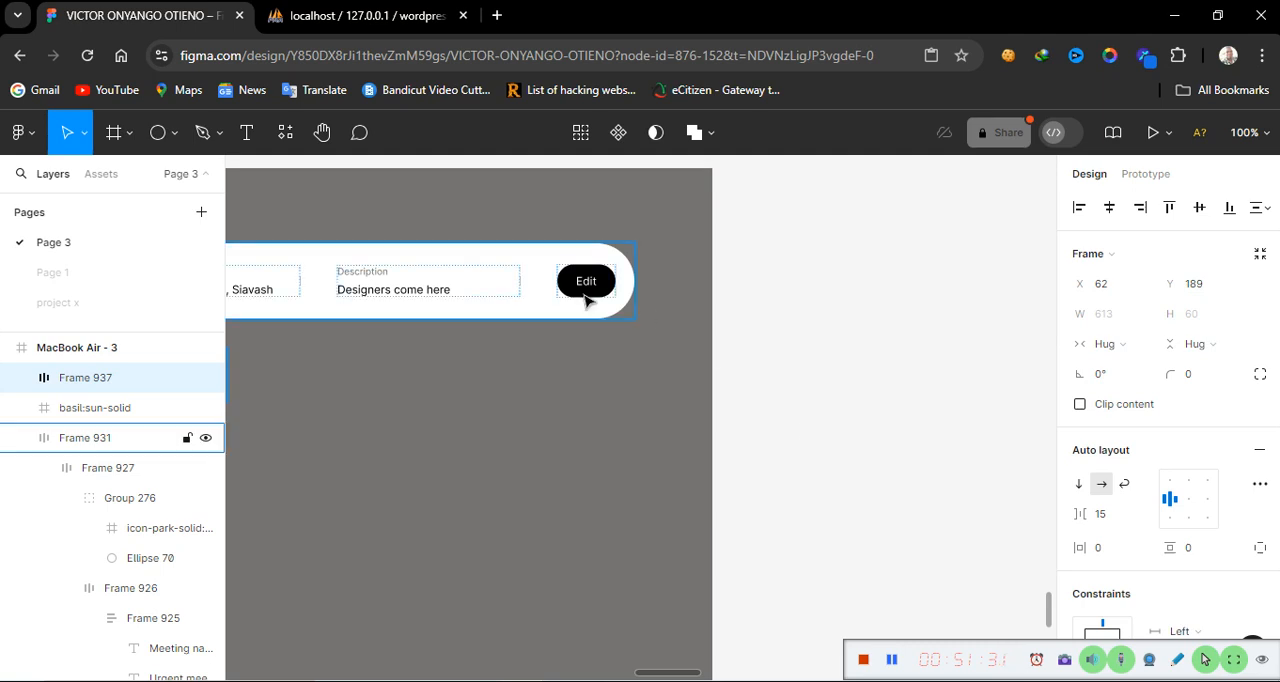
pyautogui.doubleClick(587, 296)
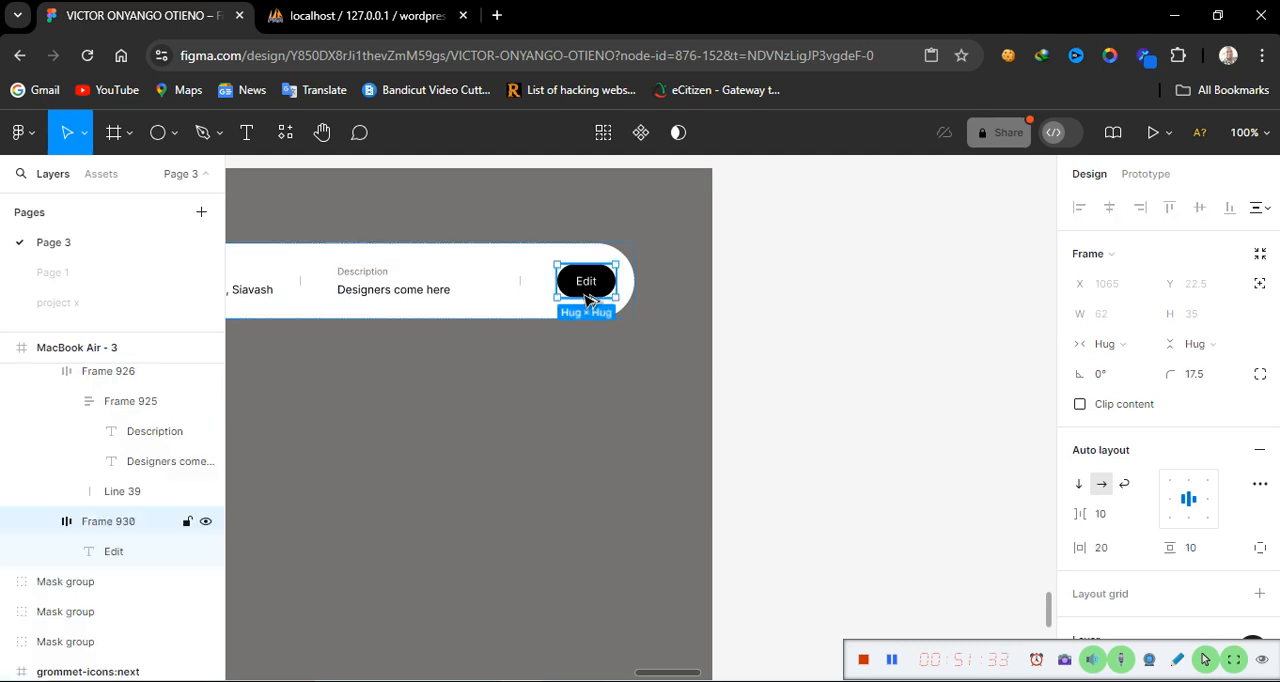
pyautogui.moveTo(590, 300); pyautogui.dragTo(263, 443)
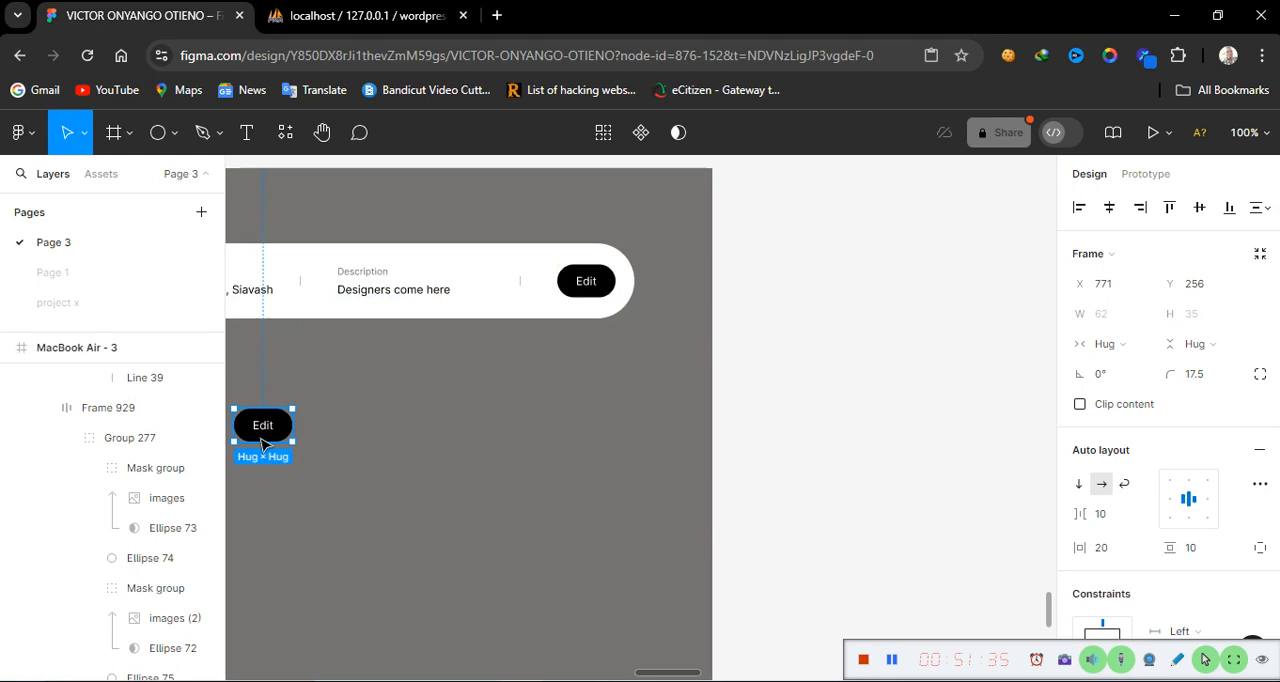
pyautogui.hscroll(-6, 360, 528)
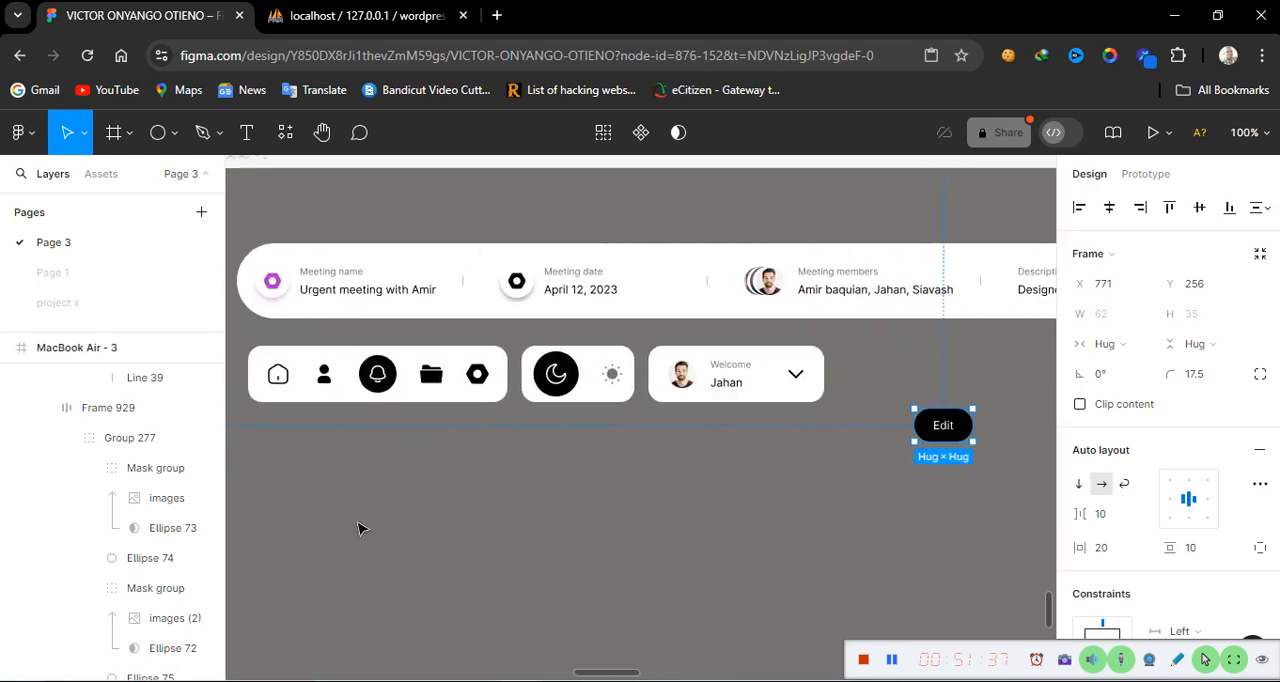
pyautogui.hscroll(-2, 360, 528)
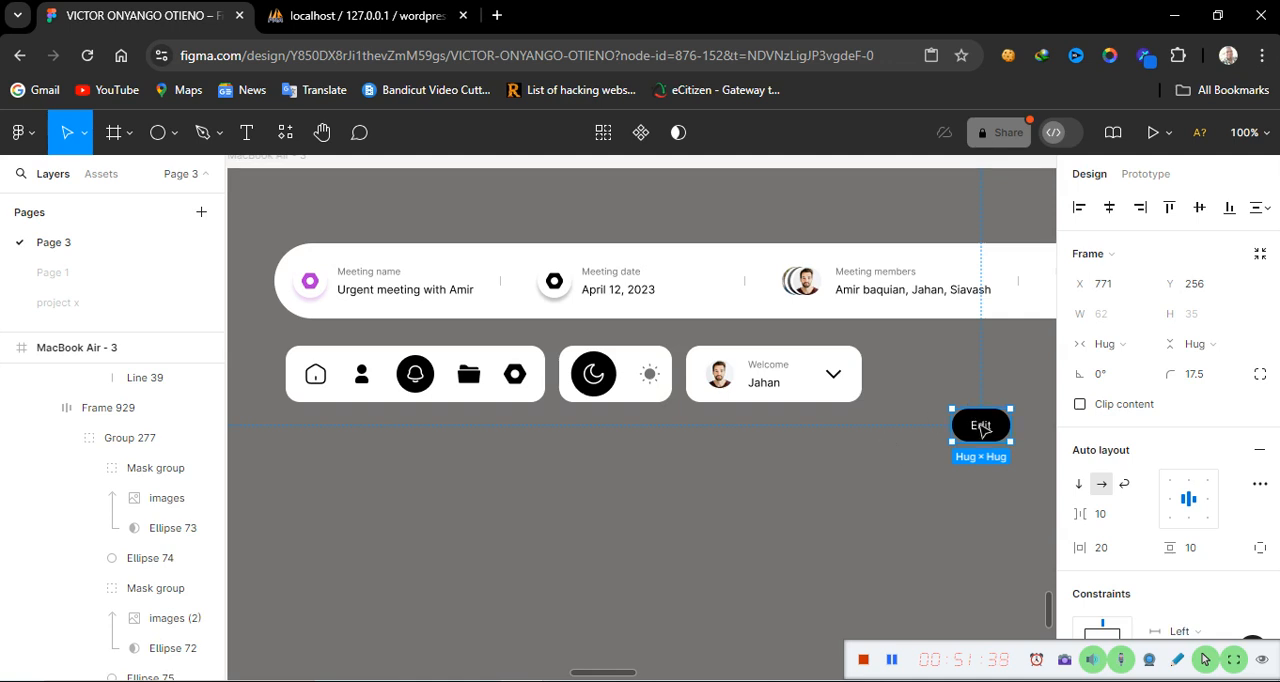
pyautogui.moveTo(980, 425); pyautogui.dragTo(495, 503)
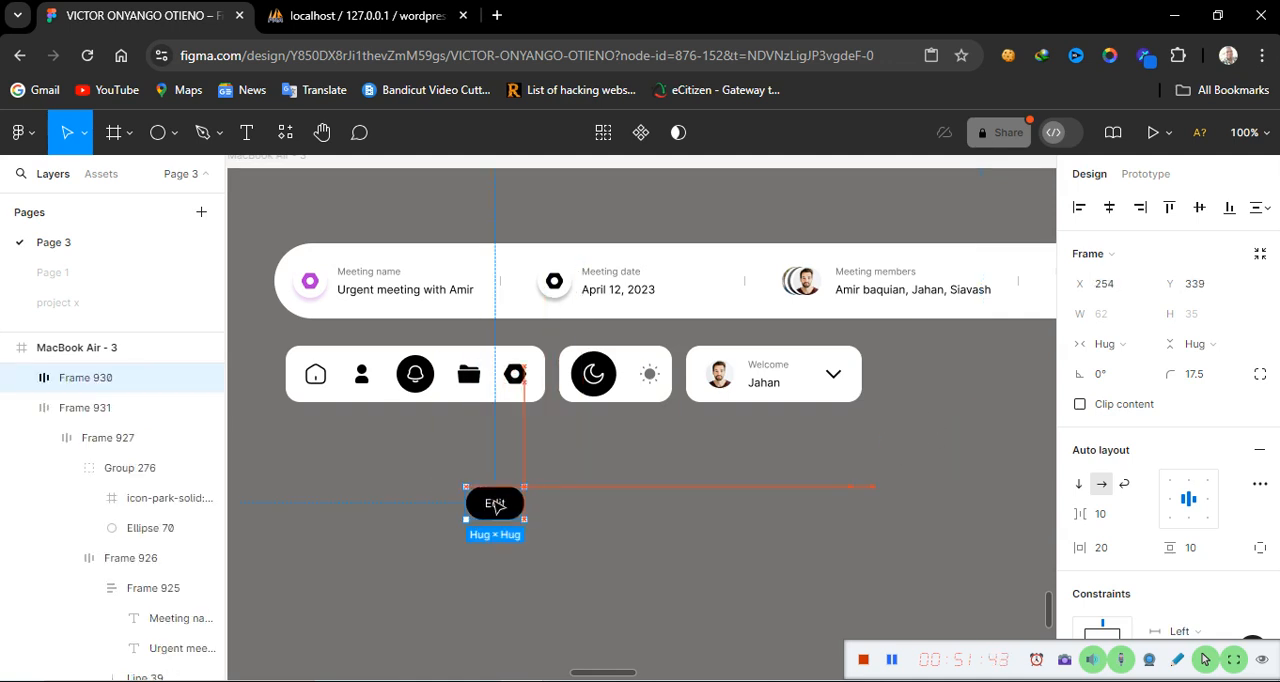
# Change the moved button's label text to Requests
pyautogui.doubleClick(503, 504)
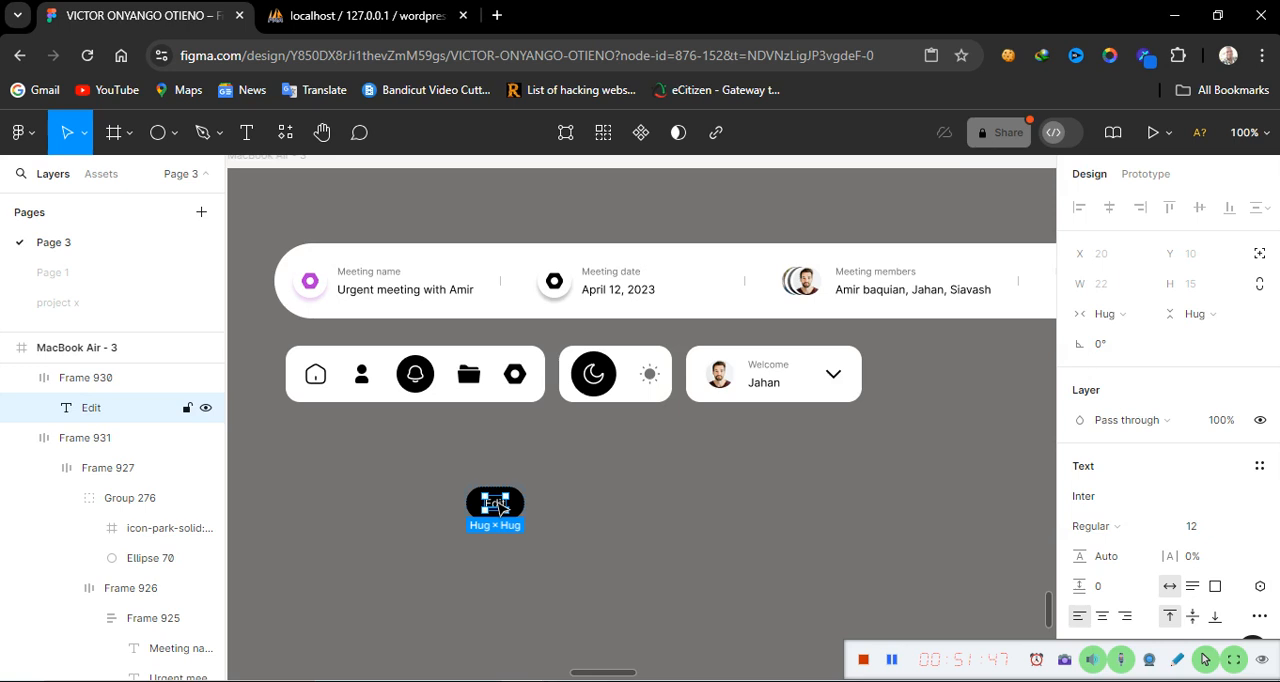
pyautogui.doubleClick(497, 504)
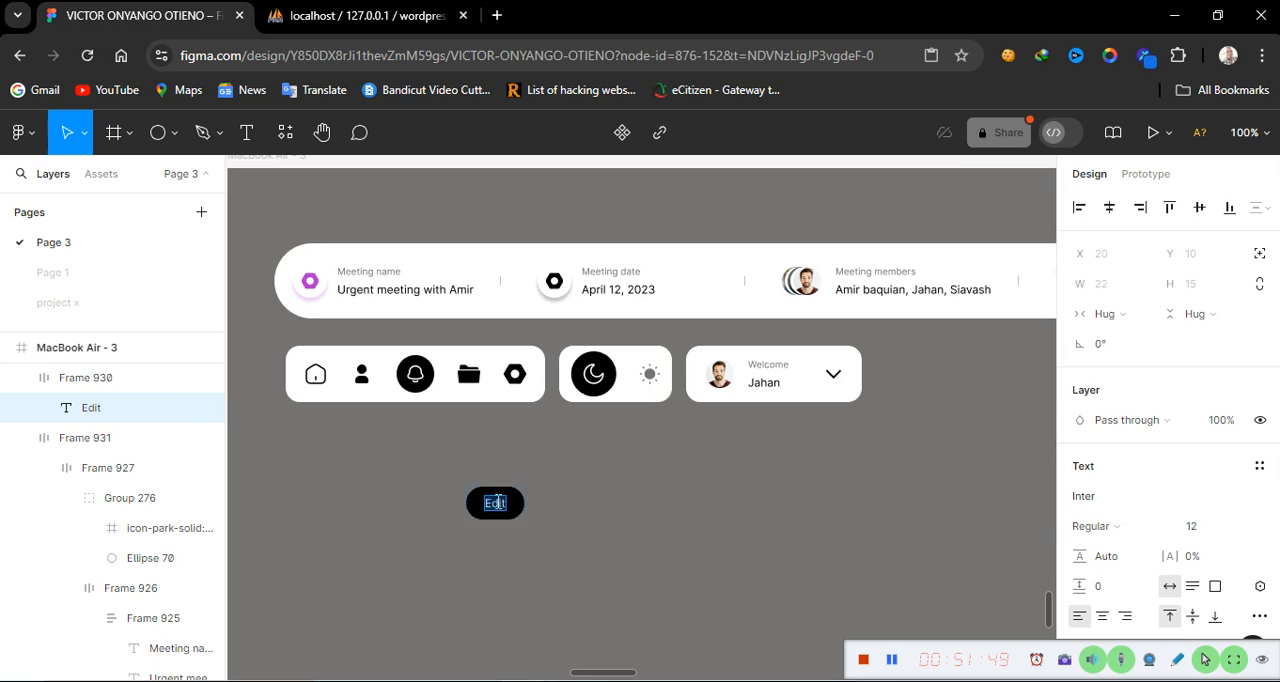
pyautogui.write('Request')
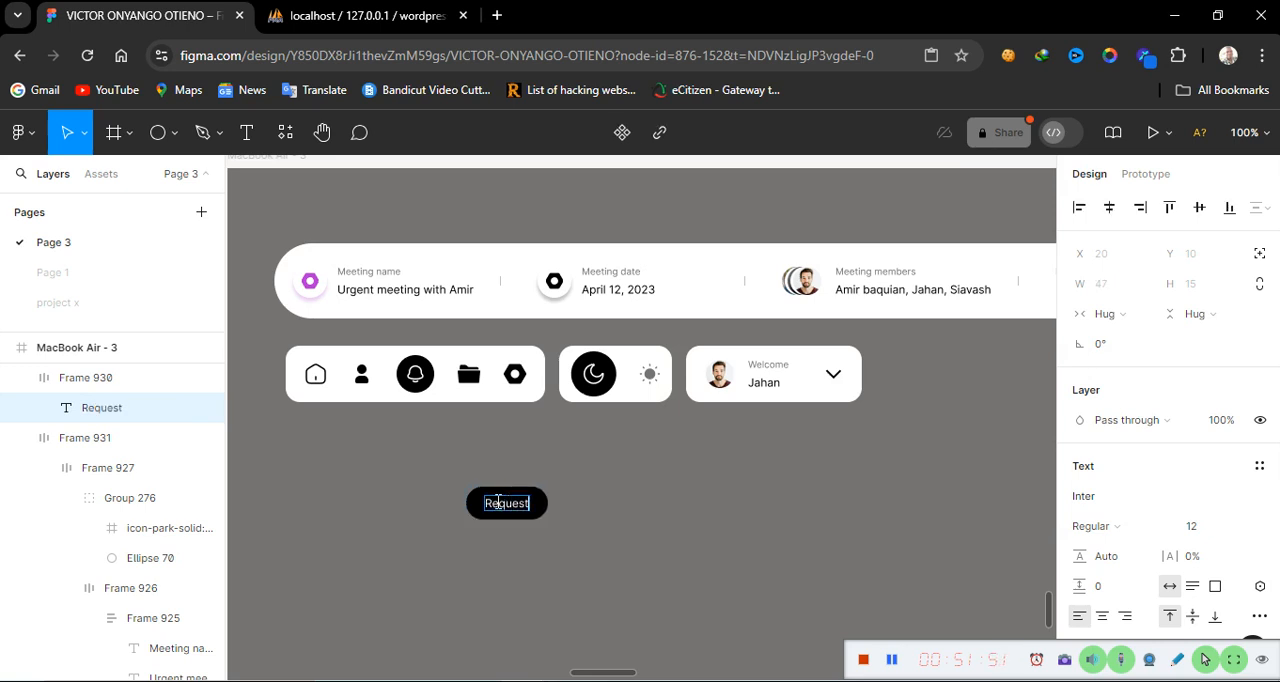
pyautogui.write('s')
pyautogui.press('Escape')
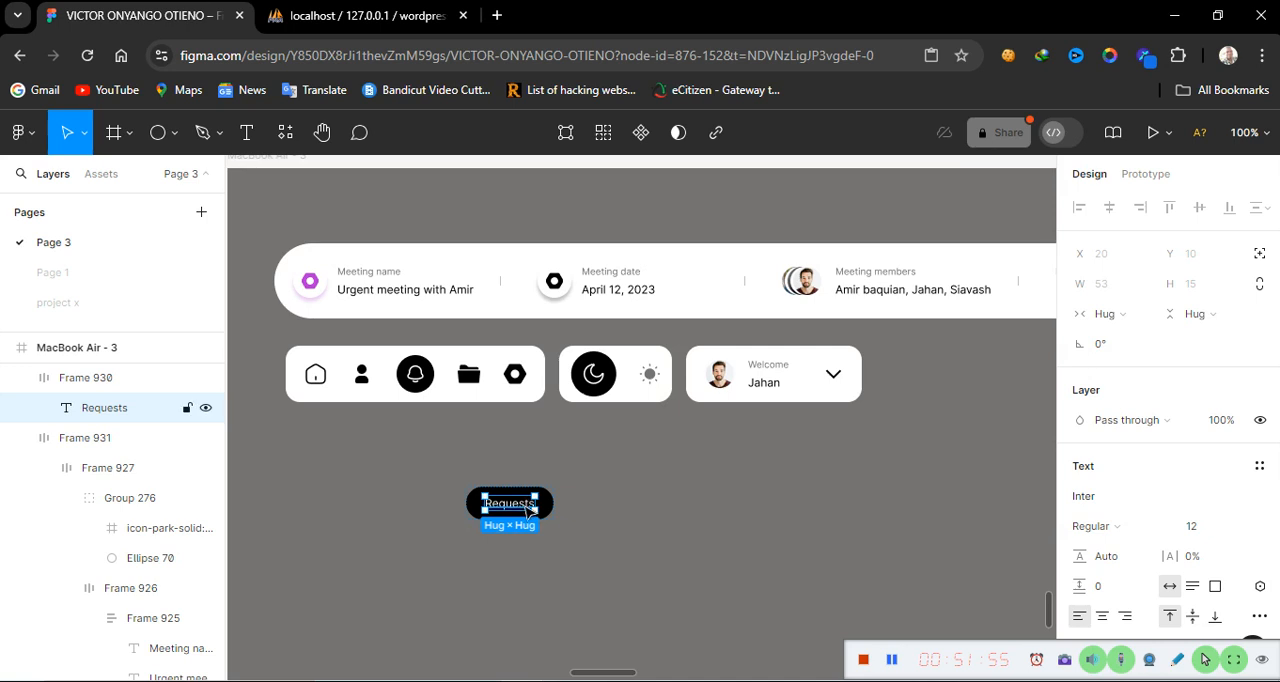
# Set the Requests label's width and height sizing to Fixed
pyautogui.click(1123, 325)
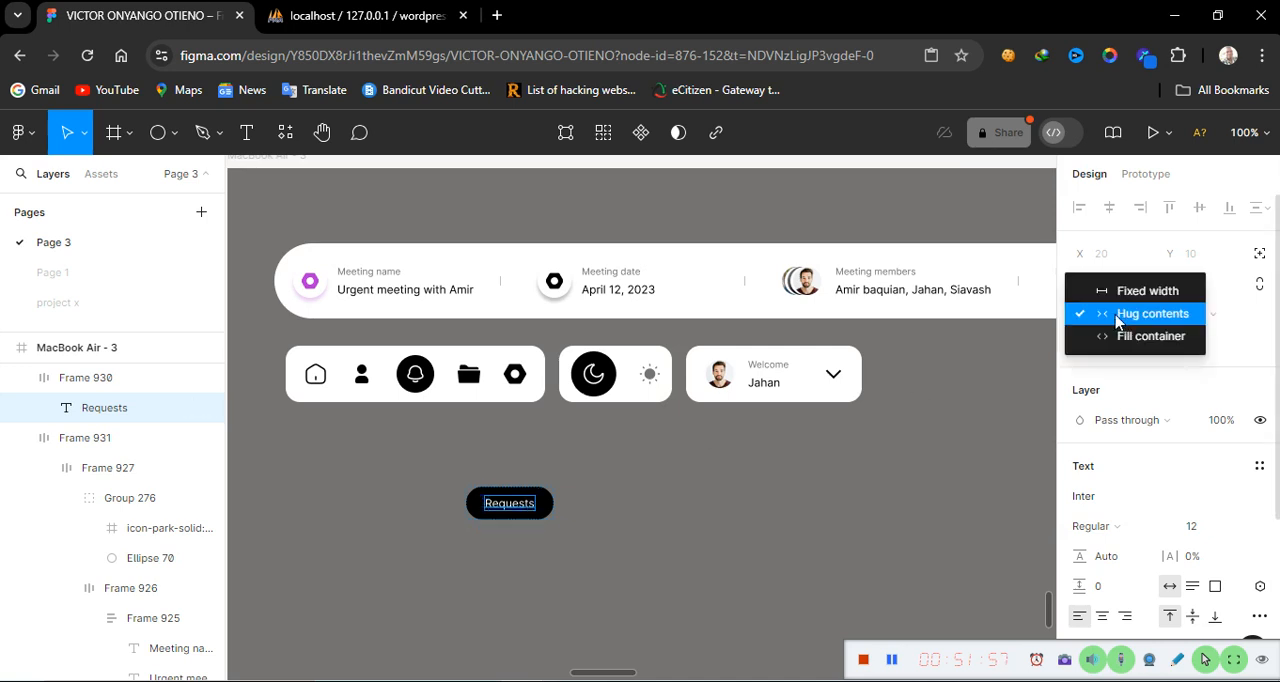
pyautogui.click(1133, 290)
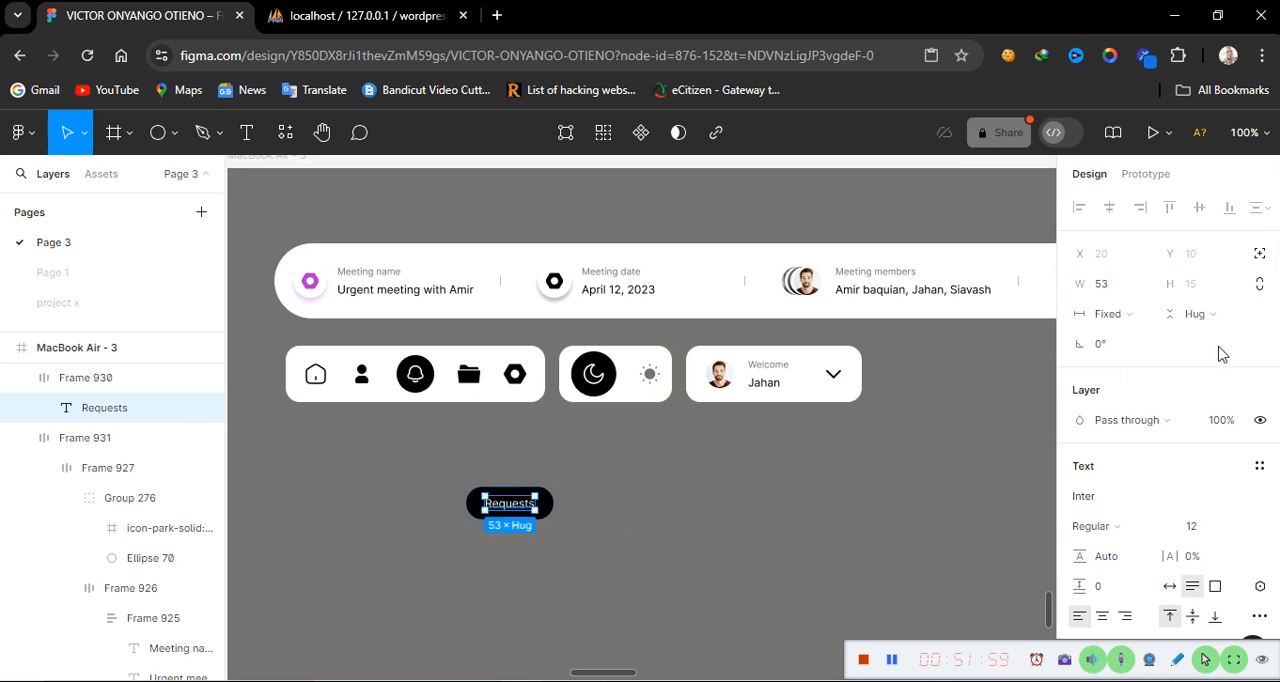
pyautogui.click(1212, 315)
pyautogui.click(1212, 291)
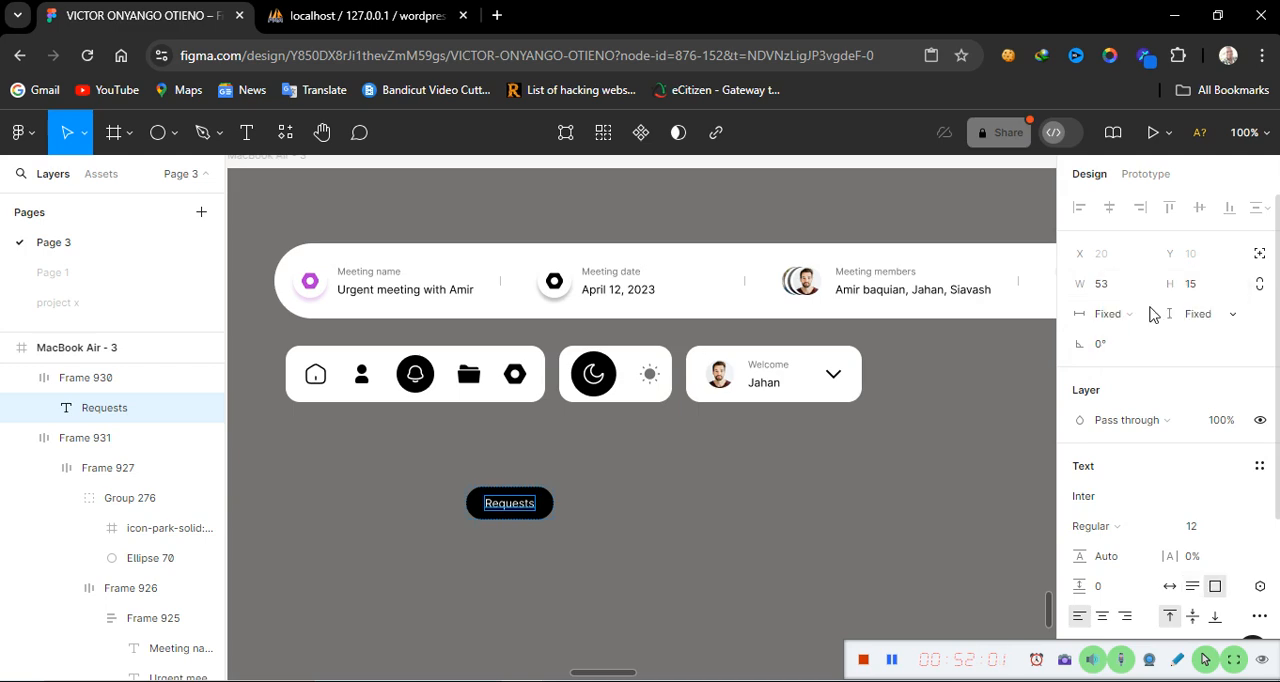
# Set the Requests button frame's width and height sizing to Fixed
pyautogui.click(536, 594)
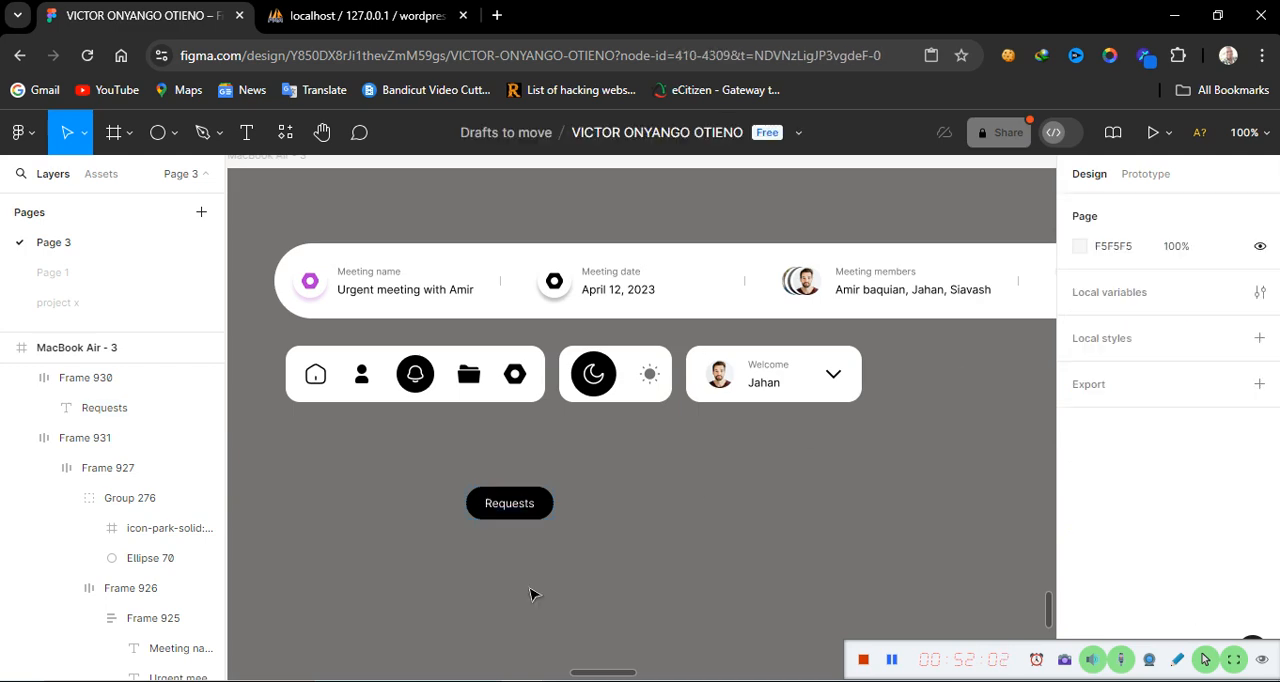
pyautogui.click(484, 522)
pyautogui.click(1137, 347)
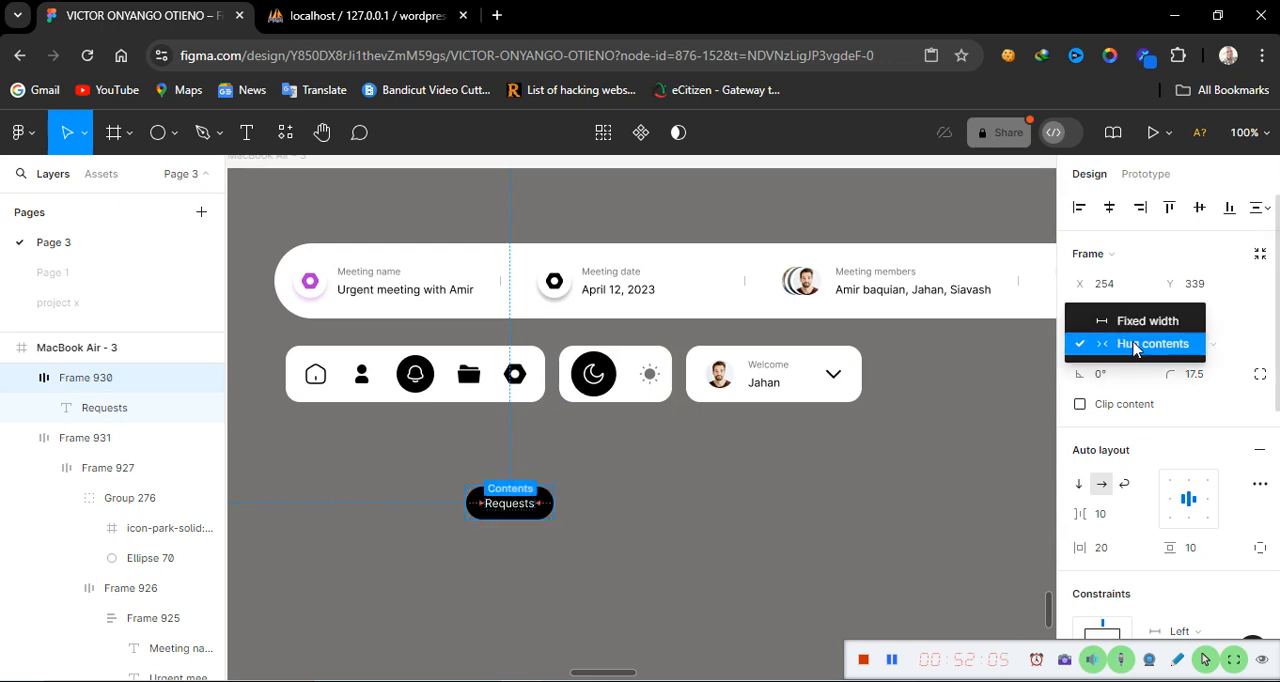
pyautogui.click(1142, 320)
pyautogui.click(1236, 352)
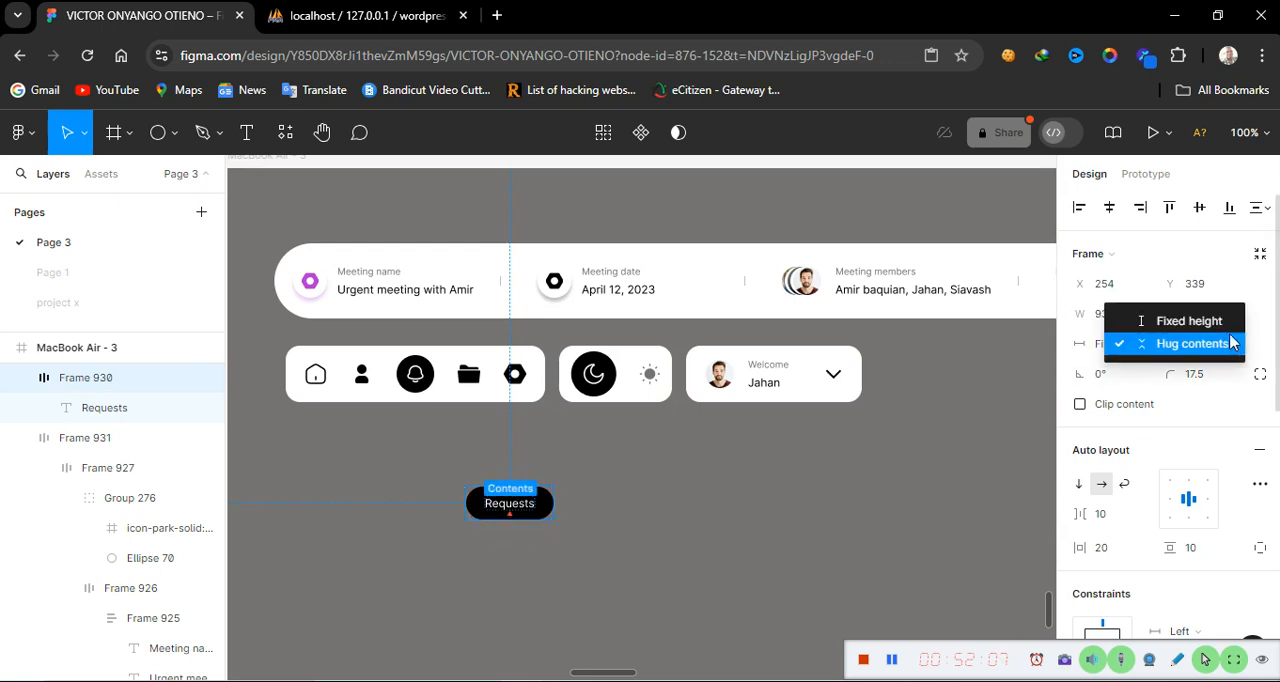
pyautogui.click(1219, 321)
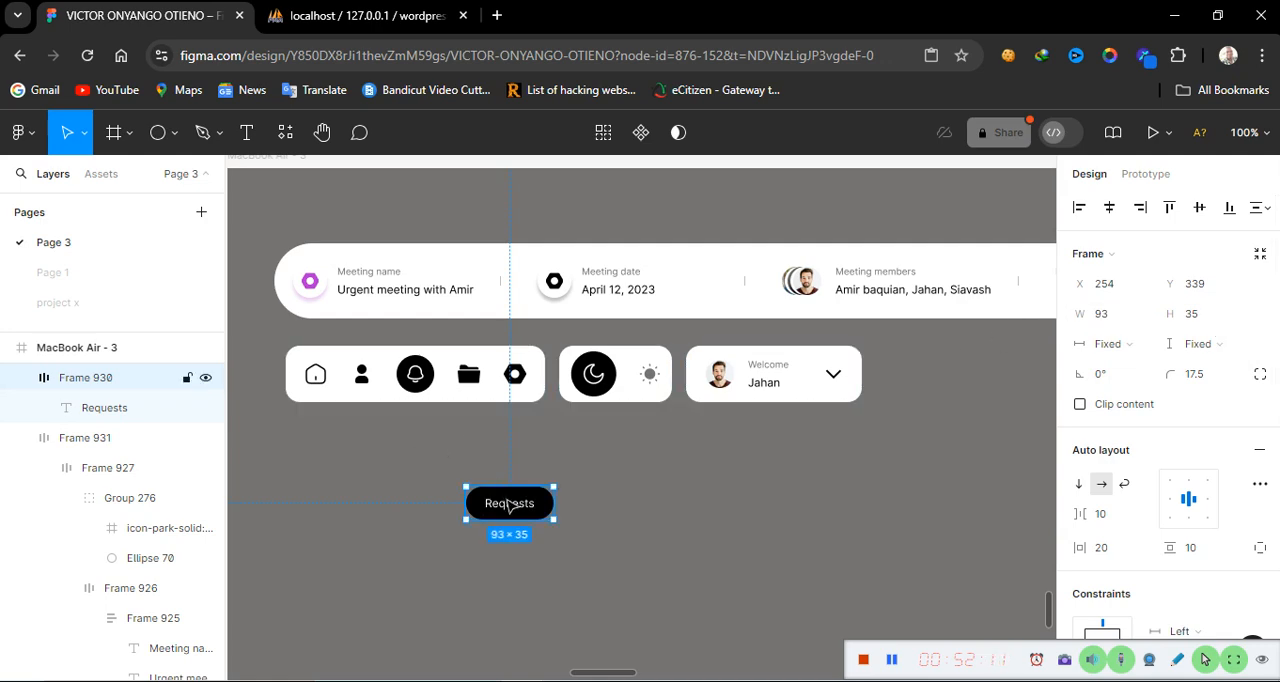
# Duplicate the Requests button to its left, relabel the copy Credits and centre-align its text
pyautogui.moveTo(513, 506); pyautogui.dragTo(358, 503)
pyautogui.doubleClick(360, 503)
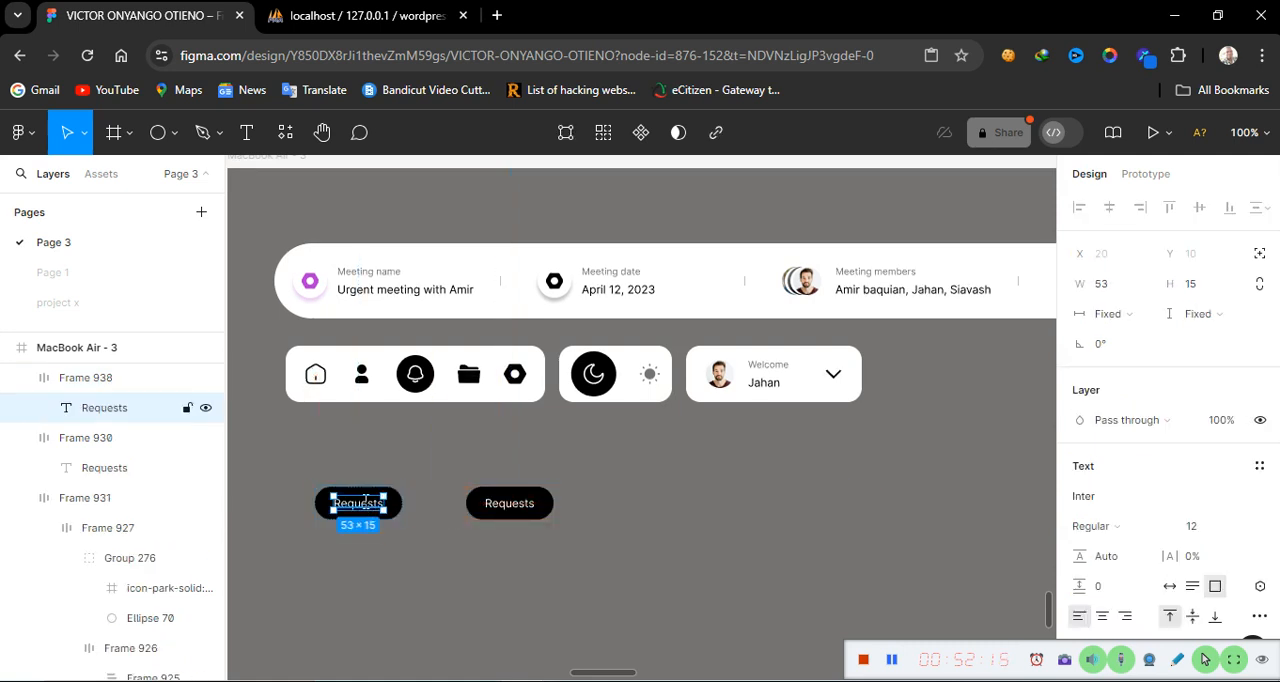
pyautogui.doubleClick(364, 503)
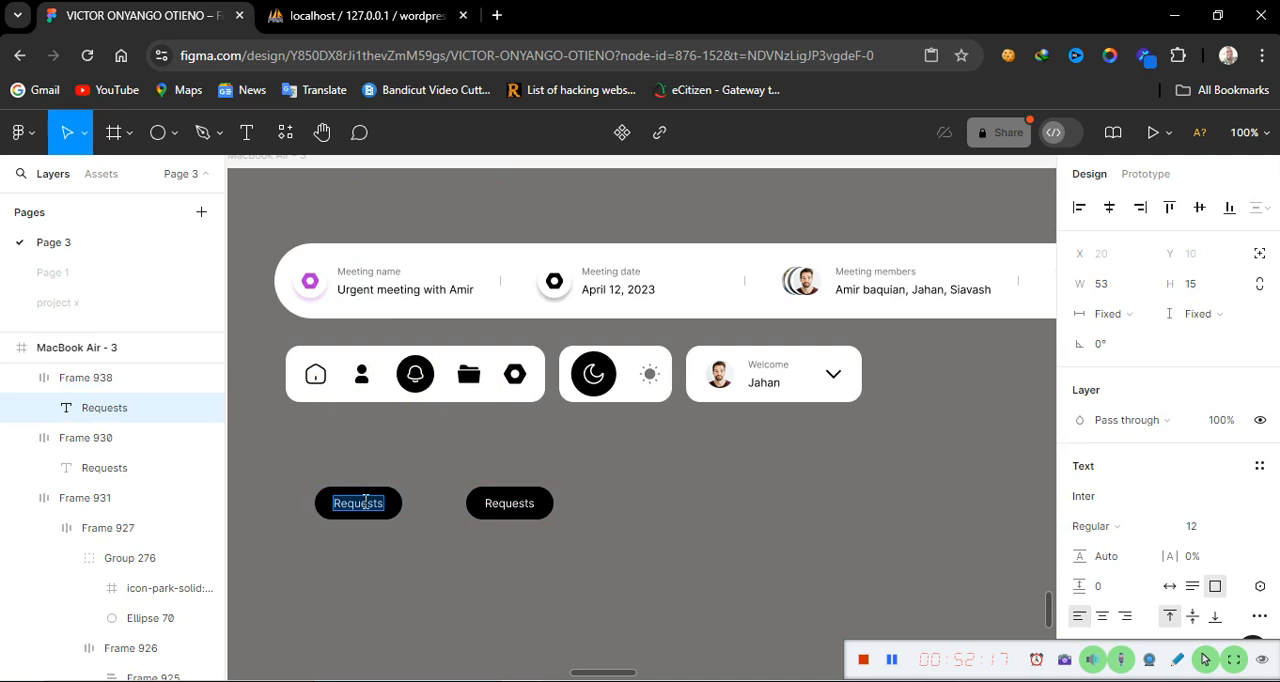
pyautogui.write('Credi')
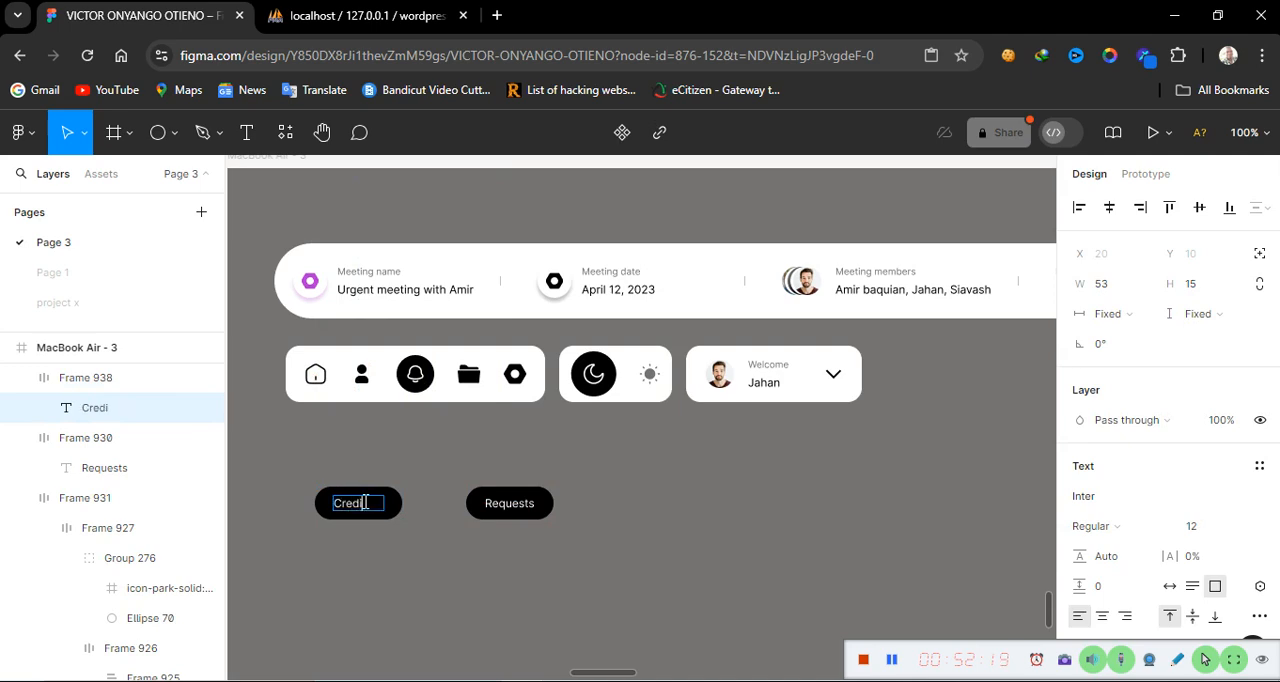
pyautogui.write('ts')
pyautogui.press('Escape')
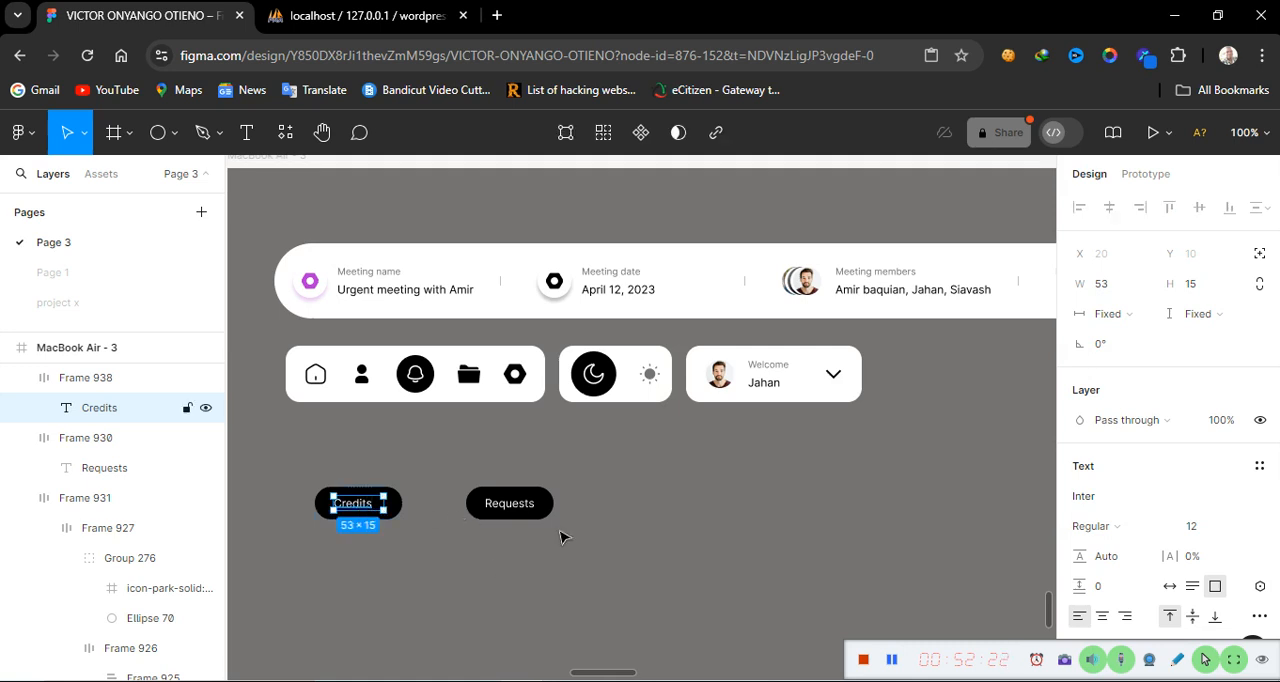
pyautogui.click(1101, 617)
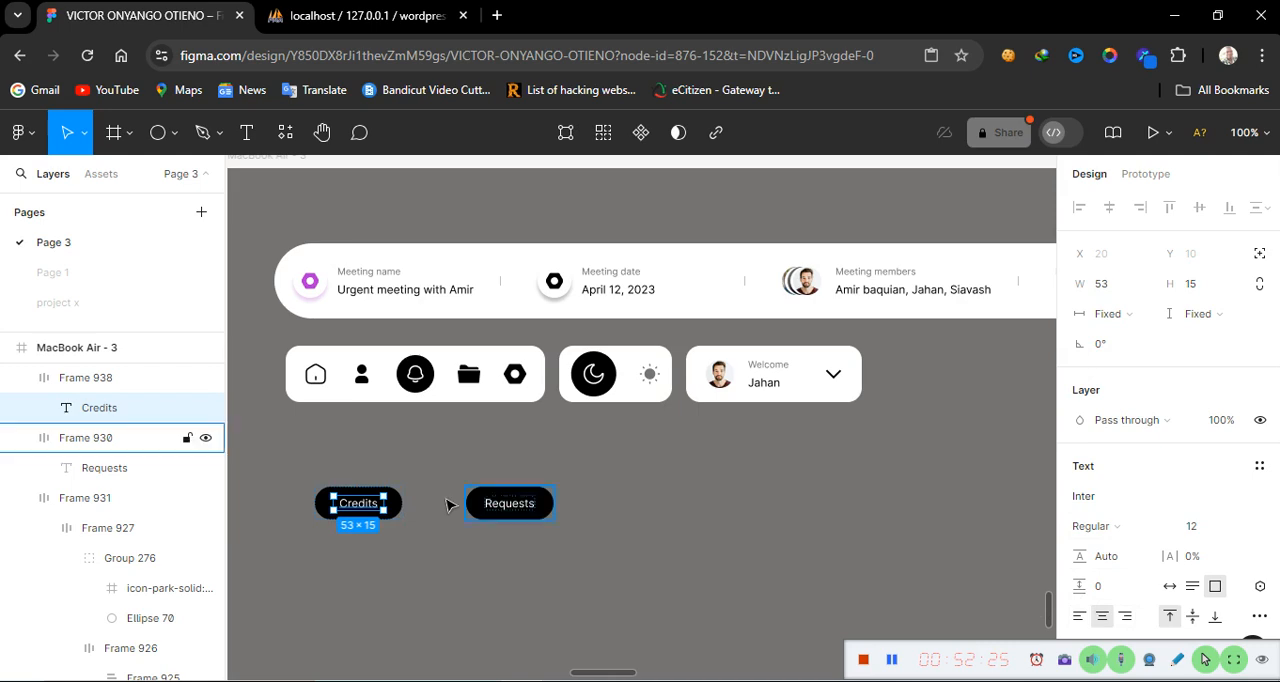
# Duplicate the Requests button into the gap beside the Credits button
pyautogui.click(535, 518)
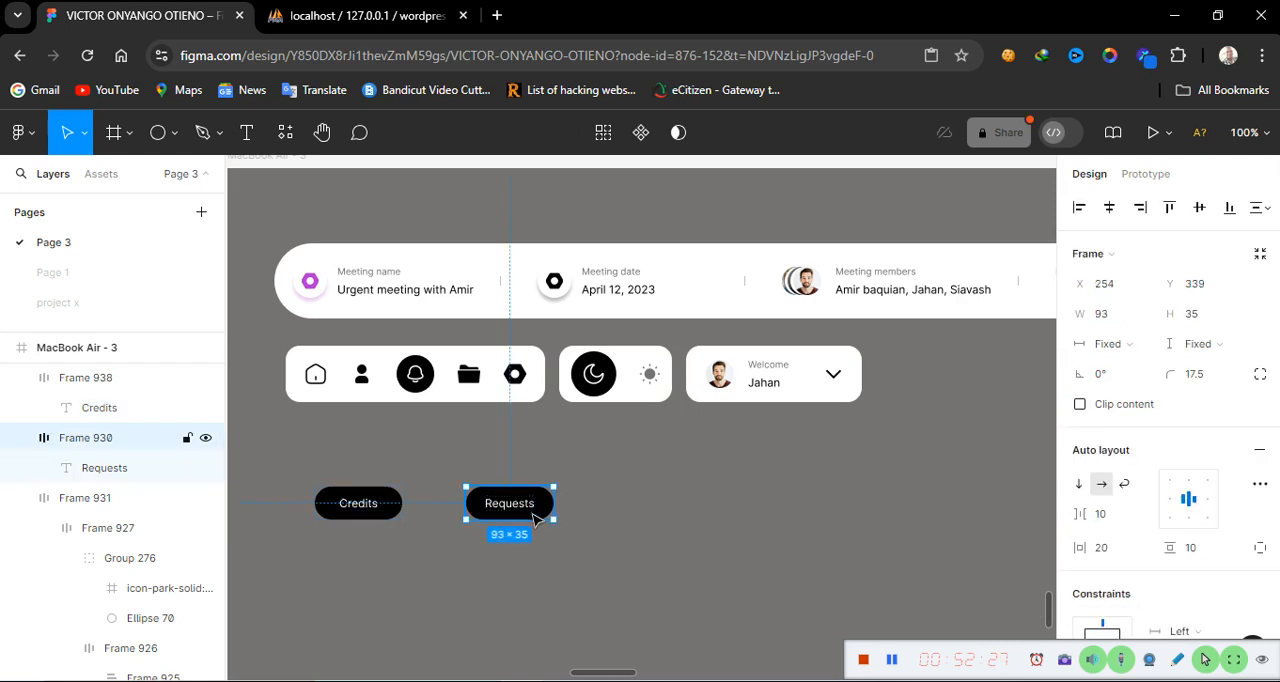
pyautogui.moveTo(535, 518); pyautogui.dragTo(487, 516)
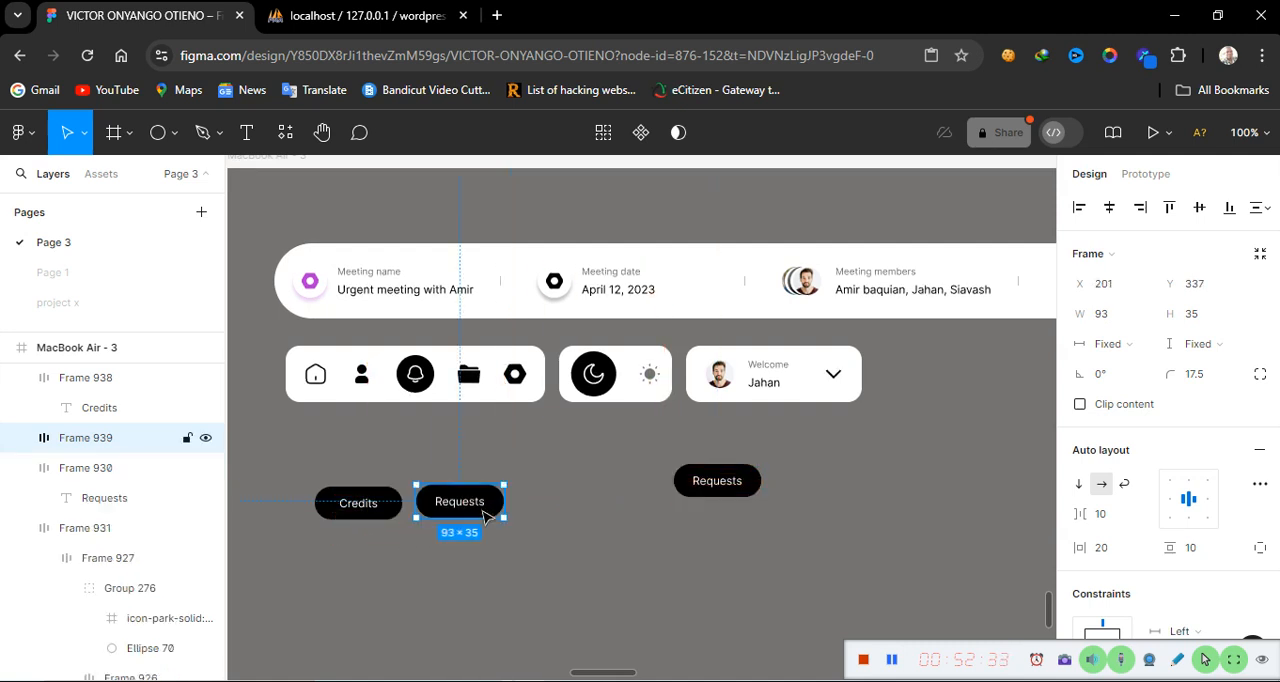
pyautogui.doubleClick(463, 506)
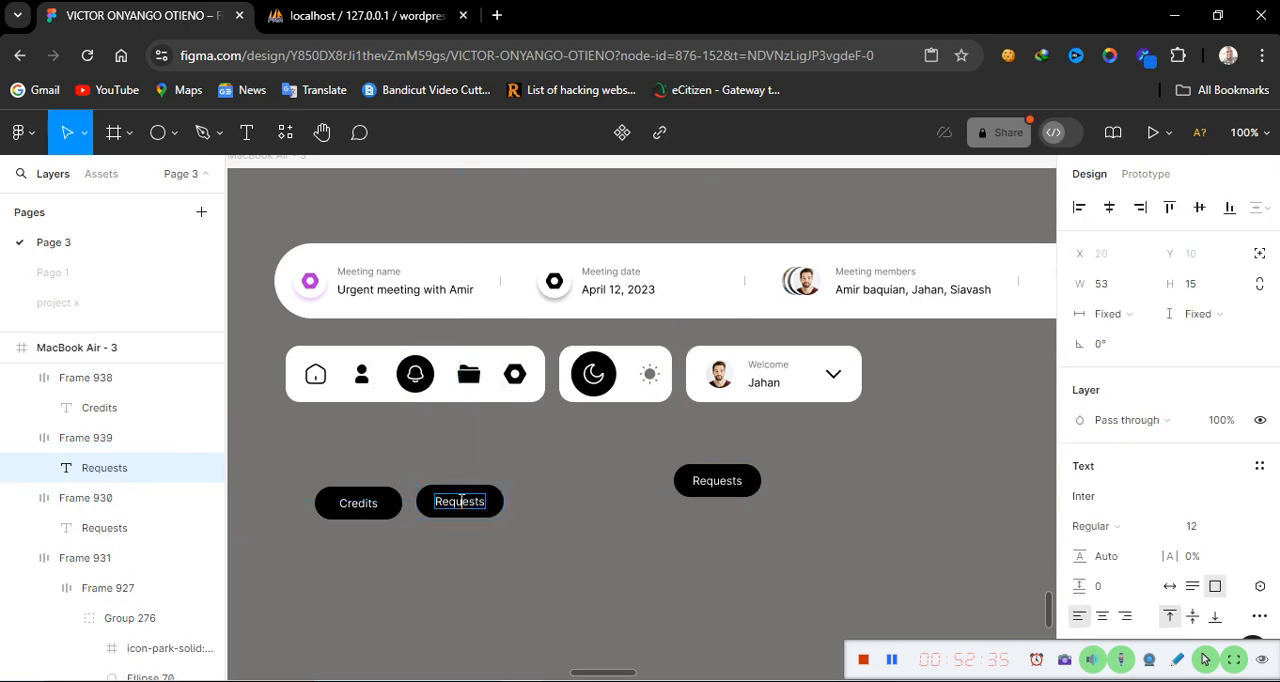
pyautogui.doubleClick(460, 501)
pyautogui.press('Escape')
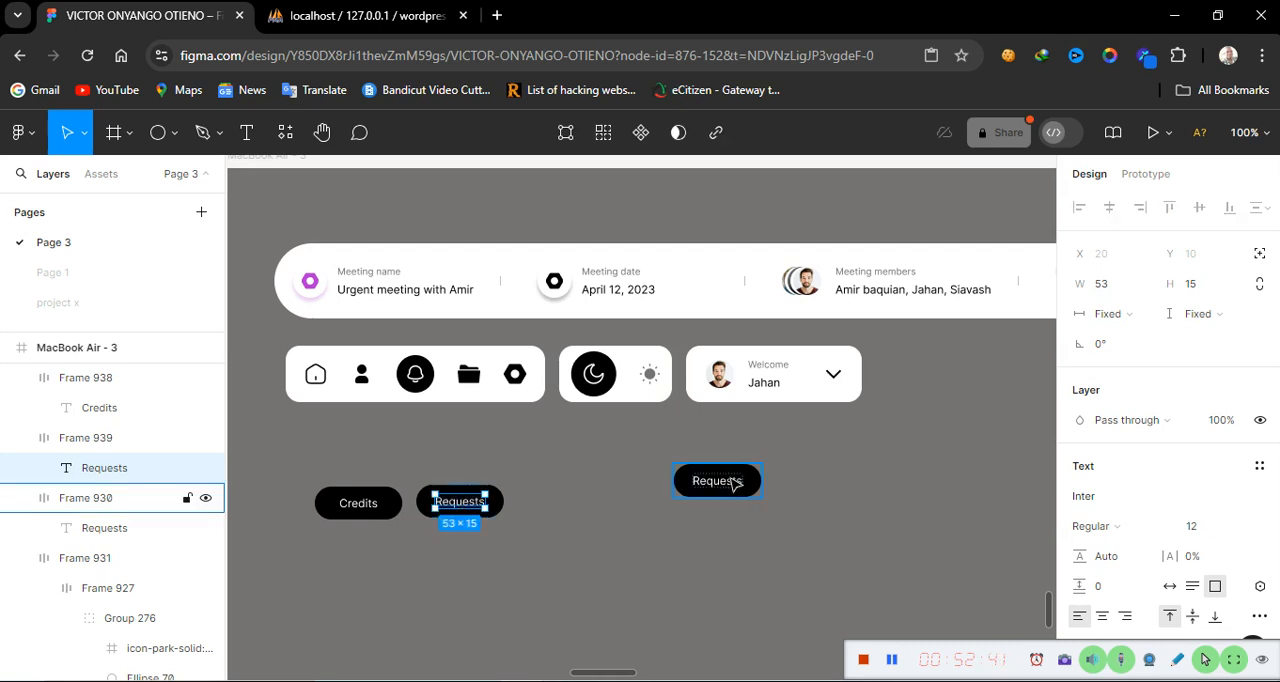
# Place the original Requests button third in the row and duplicate it further right
pyautogui.moveTo(737, 481); pyautogui.dragTo(590, 506)
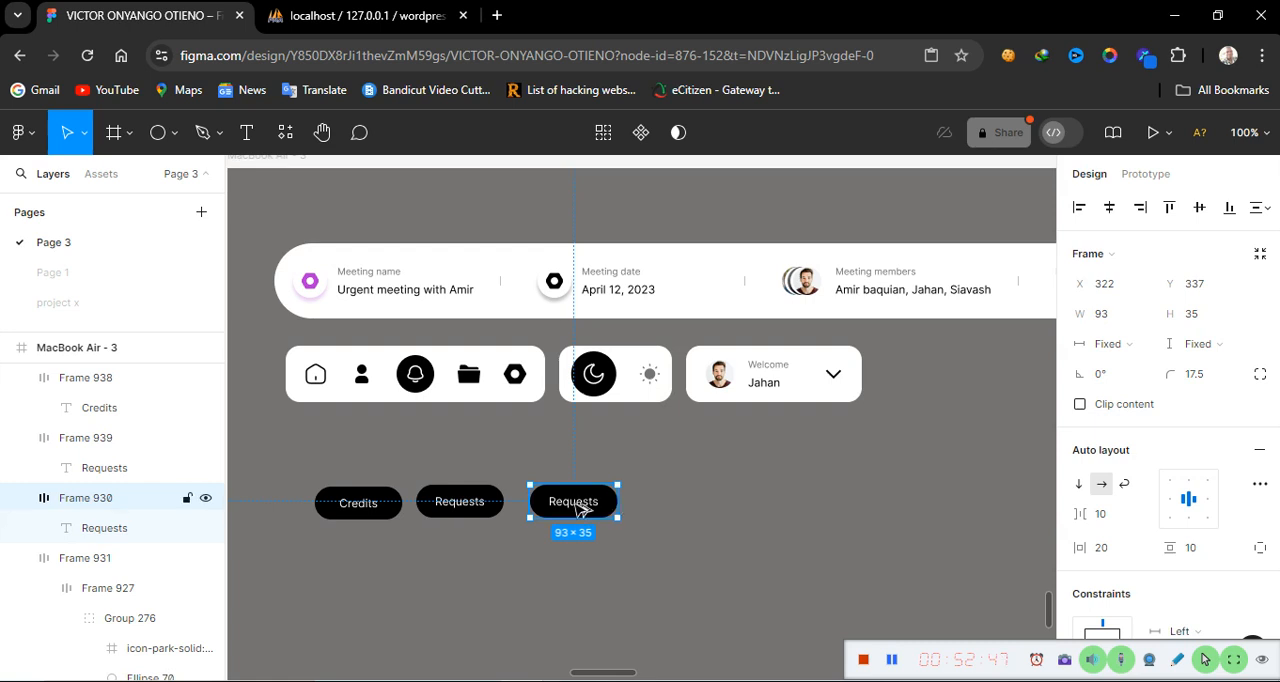
pyautogui.moveTo(580, 510); pyautogui.dragTo(884, 484)
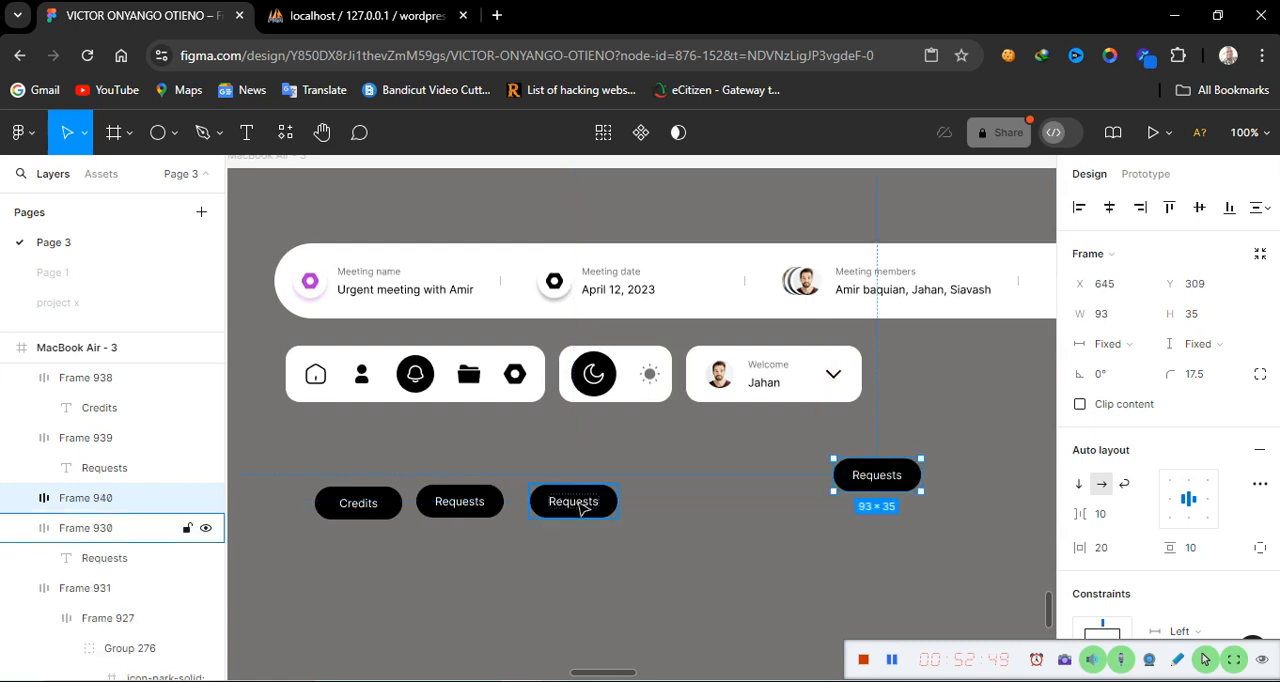
# Relabel the third button Menu and centre-align its text
pyautogui.doubleClick(585, 508)
pyautogui.doubleClick(578, 501)
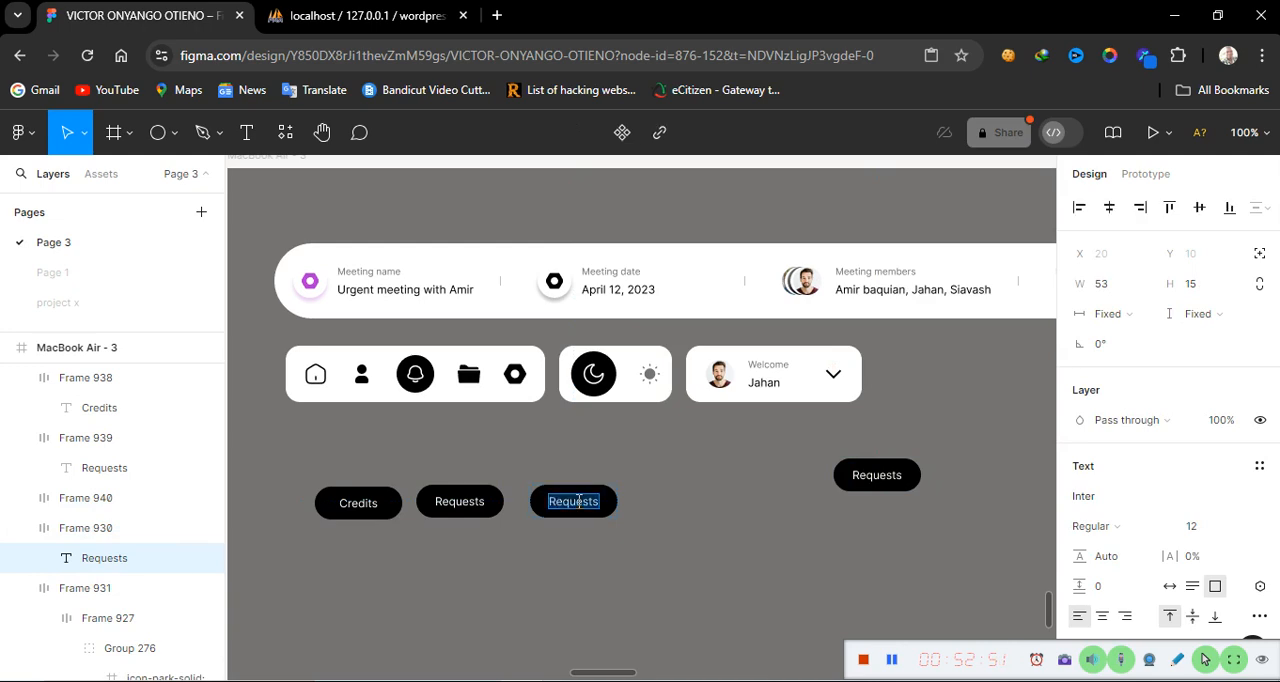
pyautogui.write('Menu')
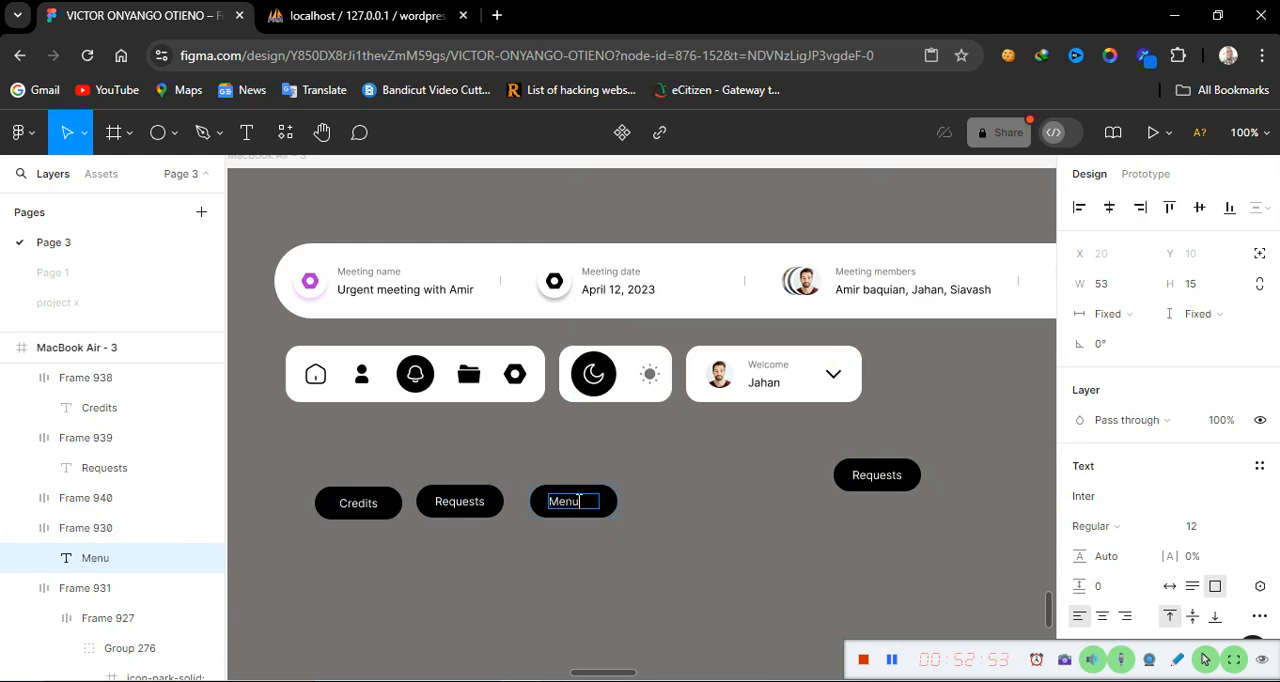
pyautogui.click(1102, 615)
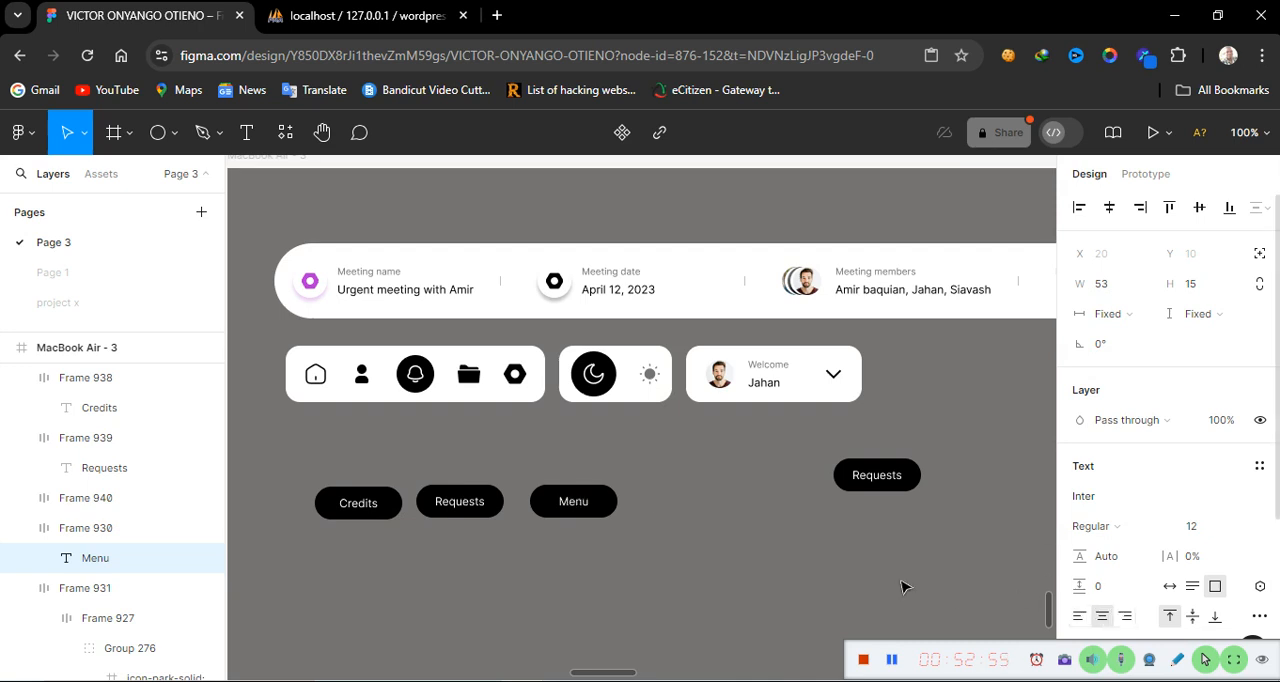
pyautogui.press('Escape')
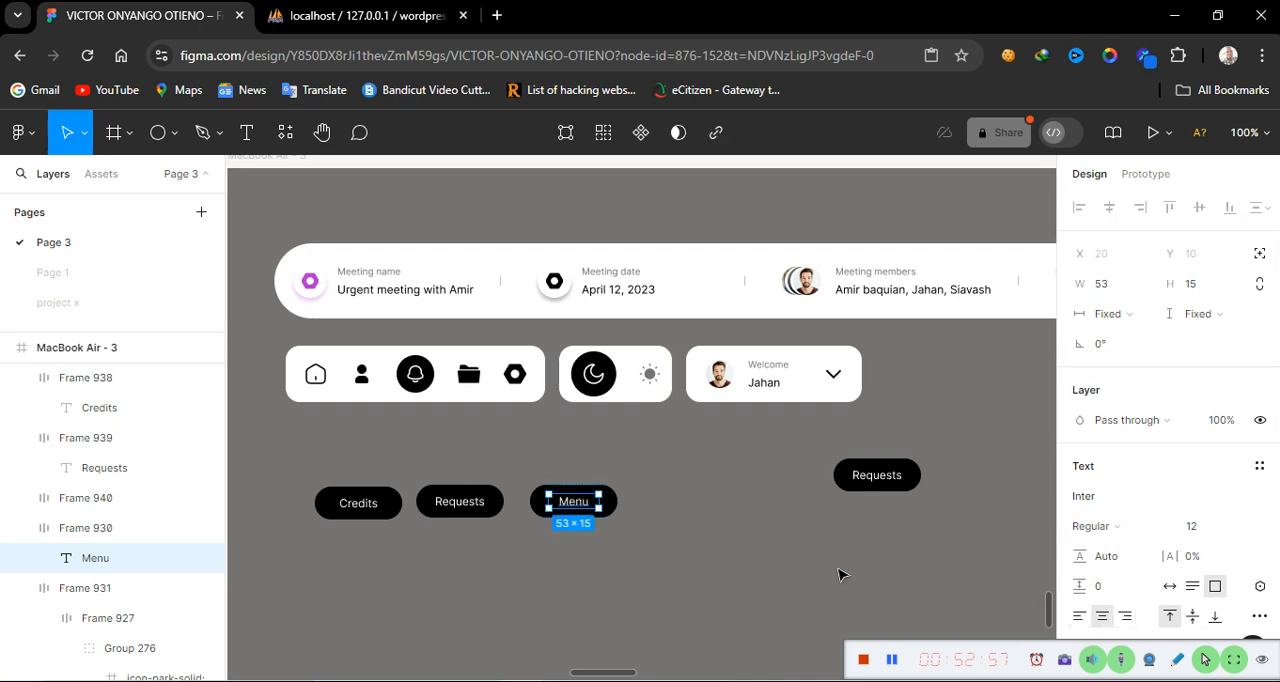
# Duplicate the rightmost Requests button into fourth position after Menu
pyautogui.click(866, 475)
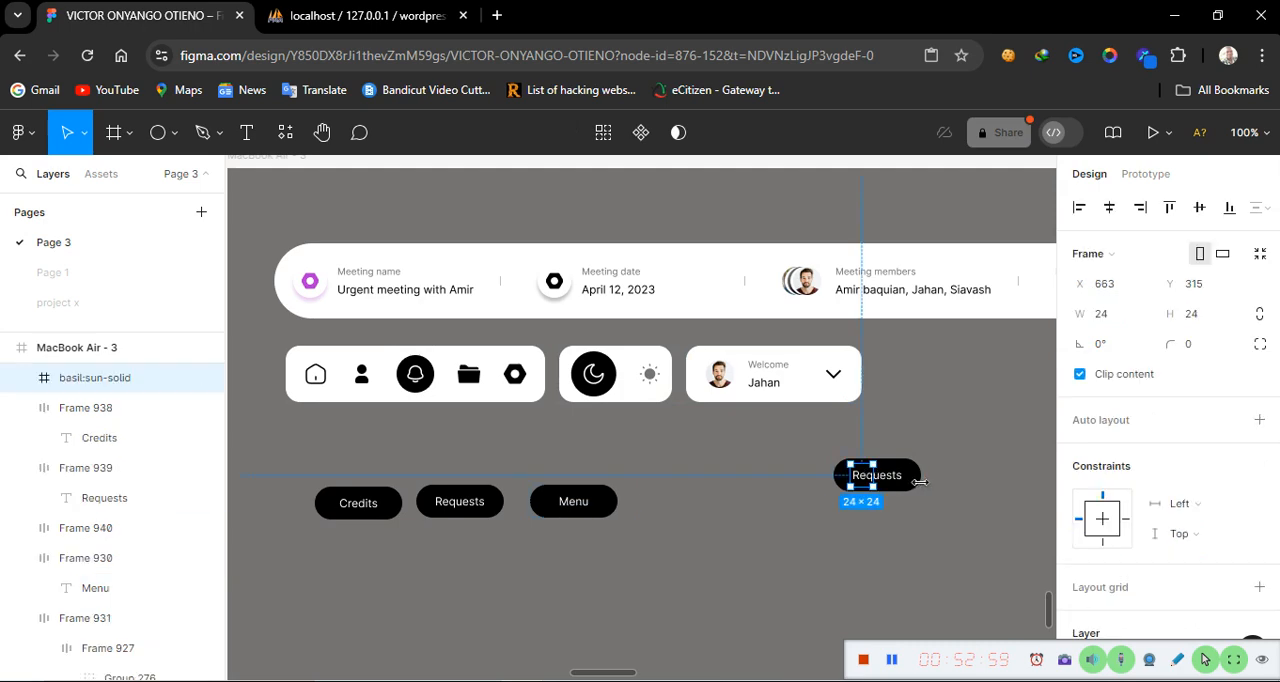
pyautogui.click(951, 545)
pyautogui.click(906, 479)
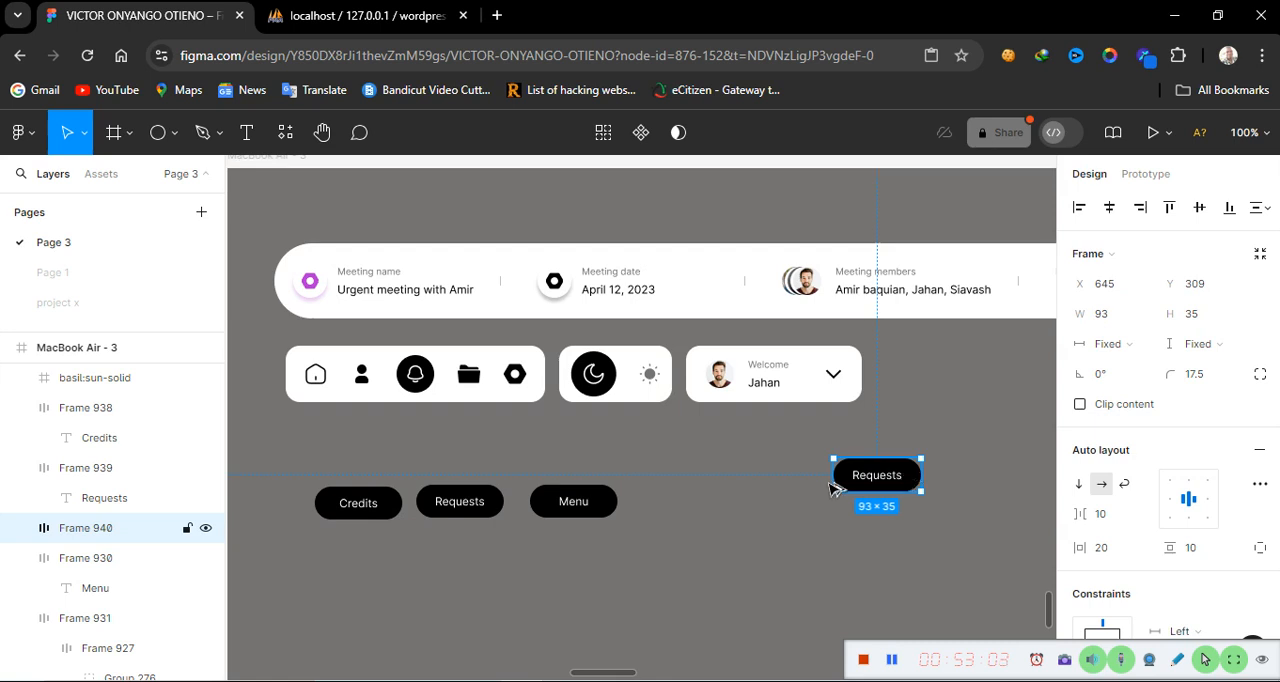
pyautogui.moveTo(834, 487); pyautogui.dragTo(738, 497)
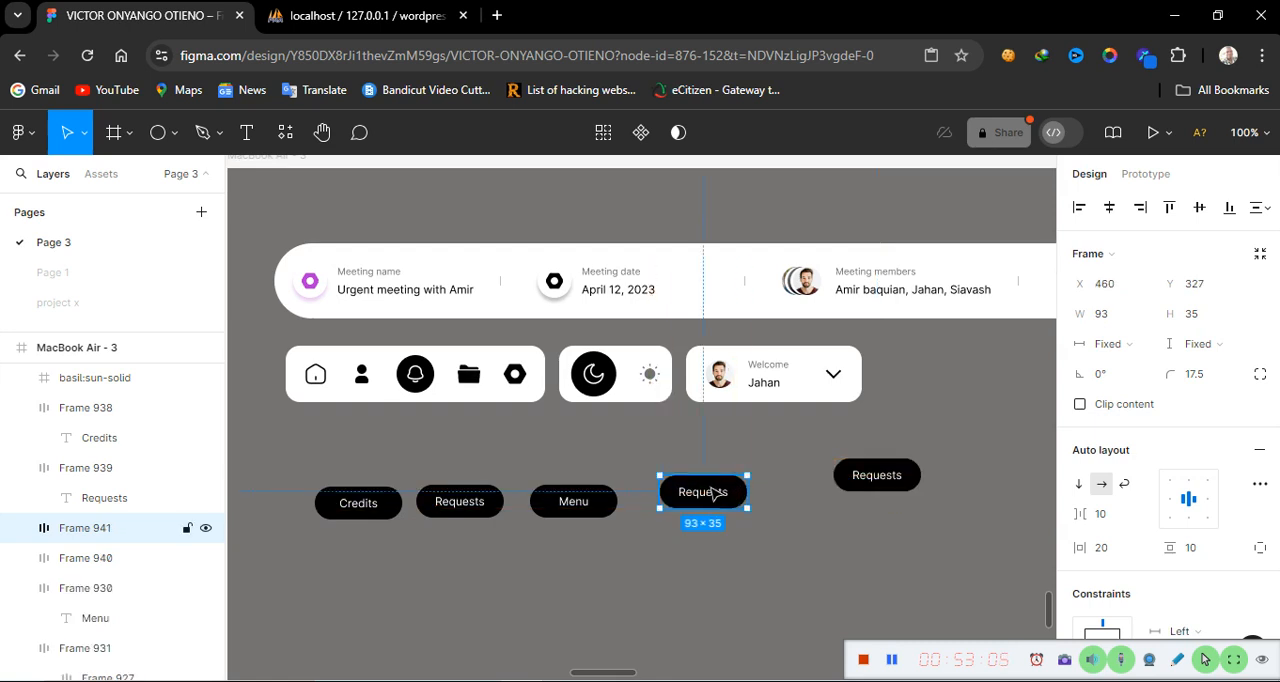
# Relabel the fourth button Settings and centre-align its text
pyautogui.doubleClick(710, 492)
pyautogui.doubleClick(709, 488)
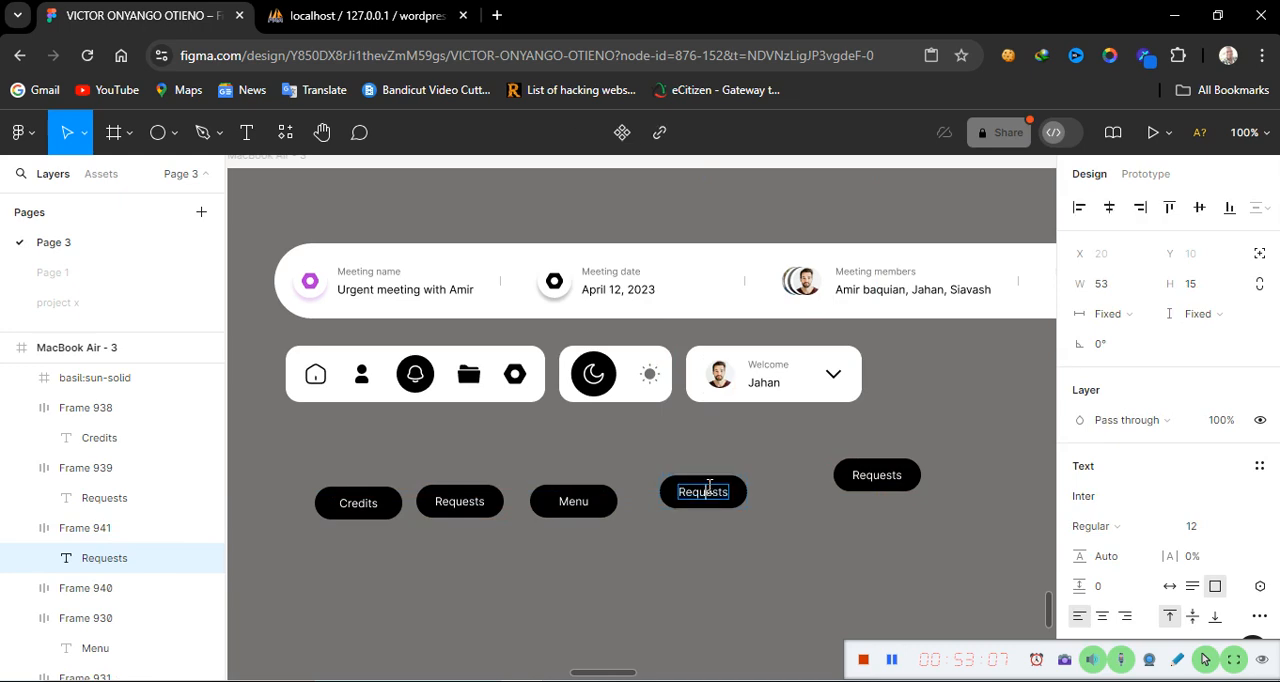
pyautogui.write('Settings')
pyautogui.click(1104, 617)
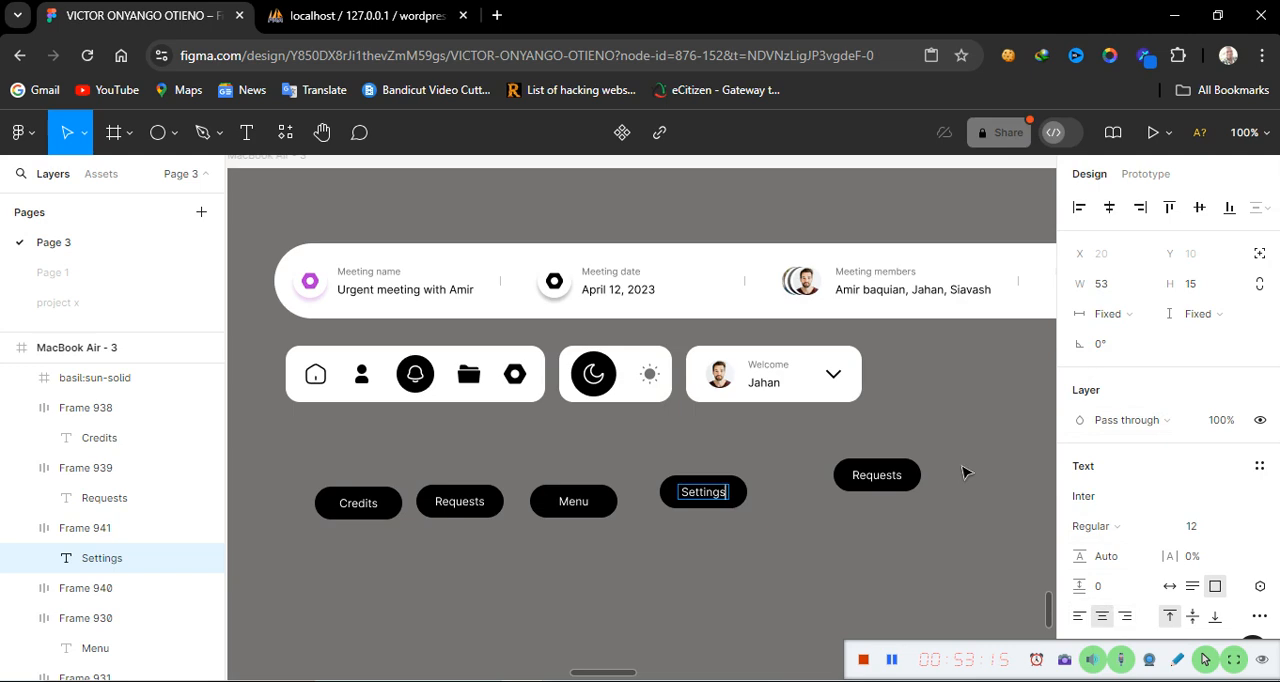
pyautogui.press('Escape')
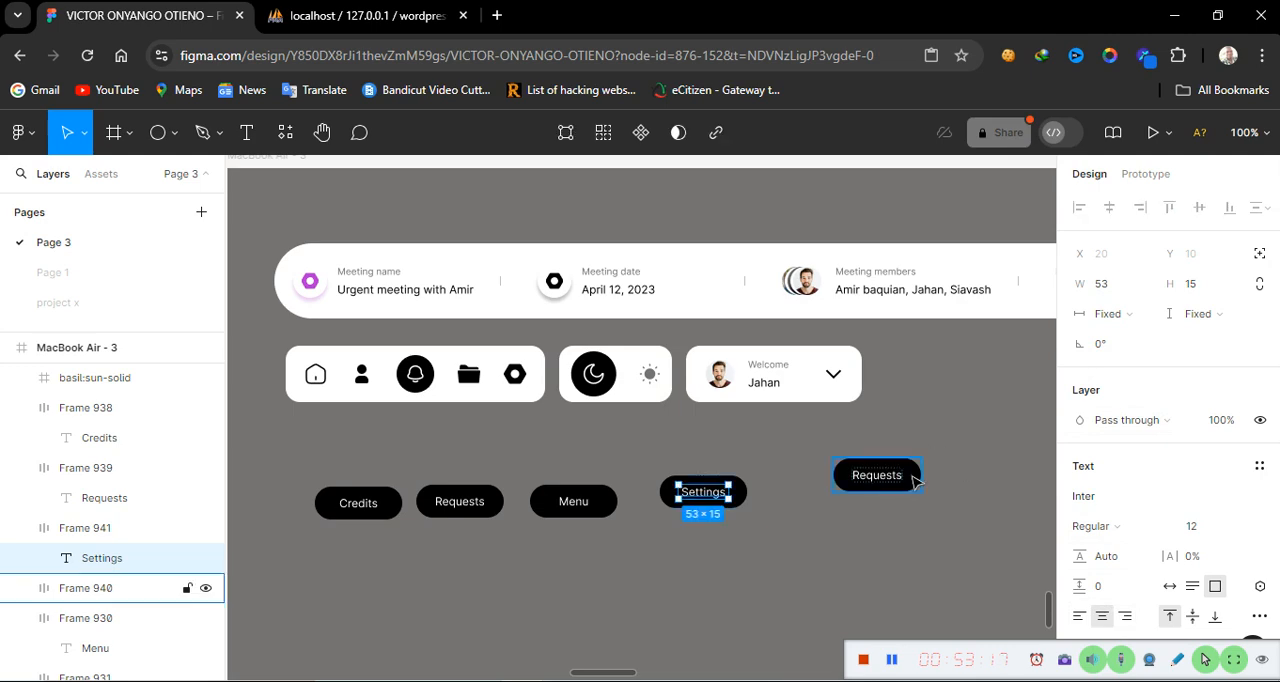
# Move the remaining Requests button to fifth position and relabel it Users with centred text
pyautogui.click(916, 481)
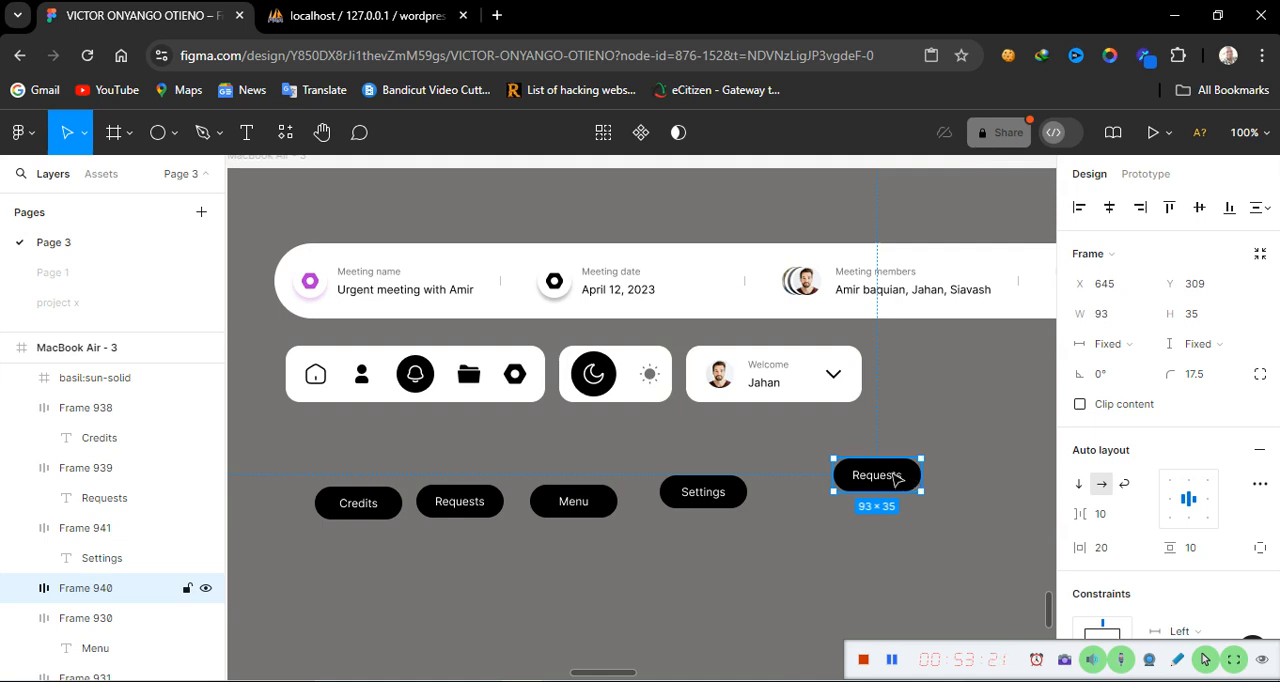
pyautogui.moveTo(900, 476); pyautogui.dragTo(826, 497)
pyautogui.doubleClick(826, 497)
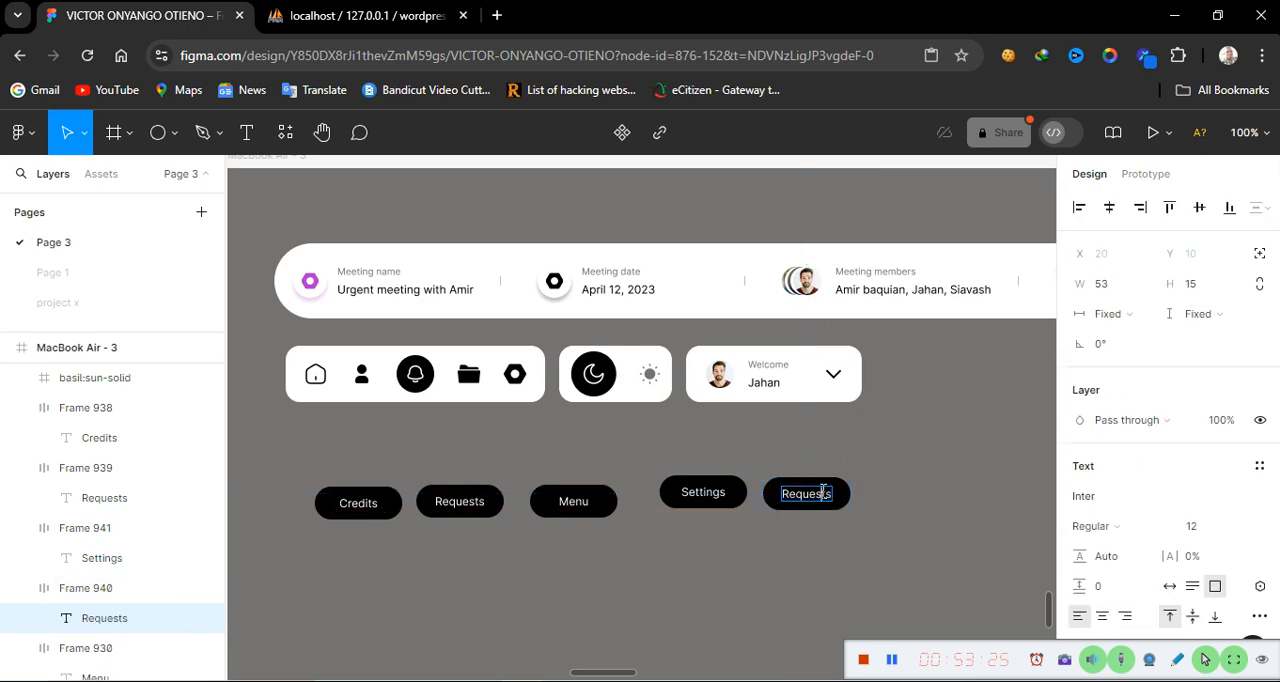
pyautogui.doubleClick(823, 490)
pyautogui.write('Users')
pyautogui.click(1103, 617)
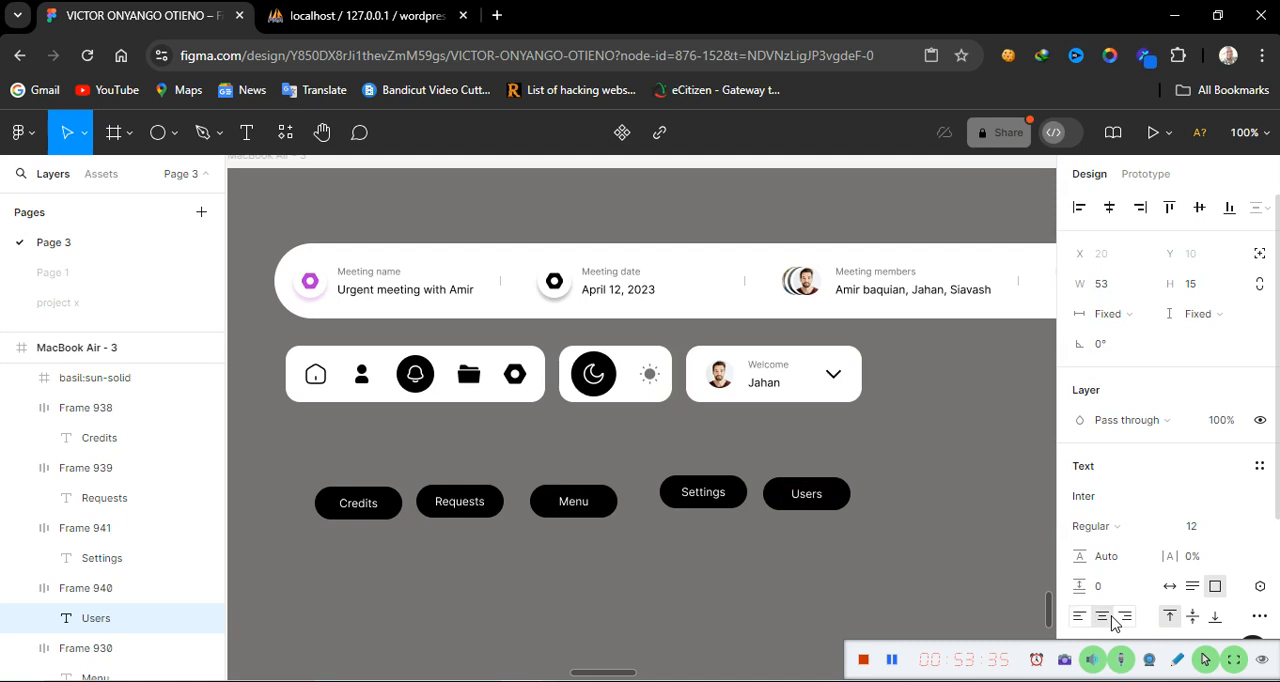
pyautogui.press('Escape')
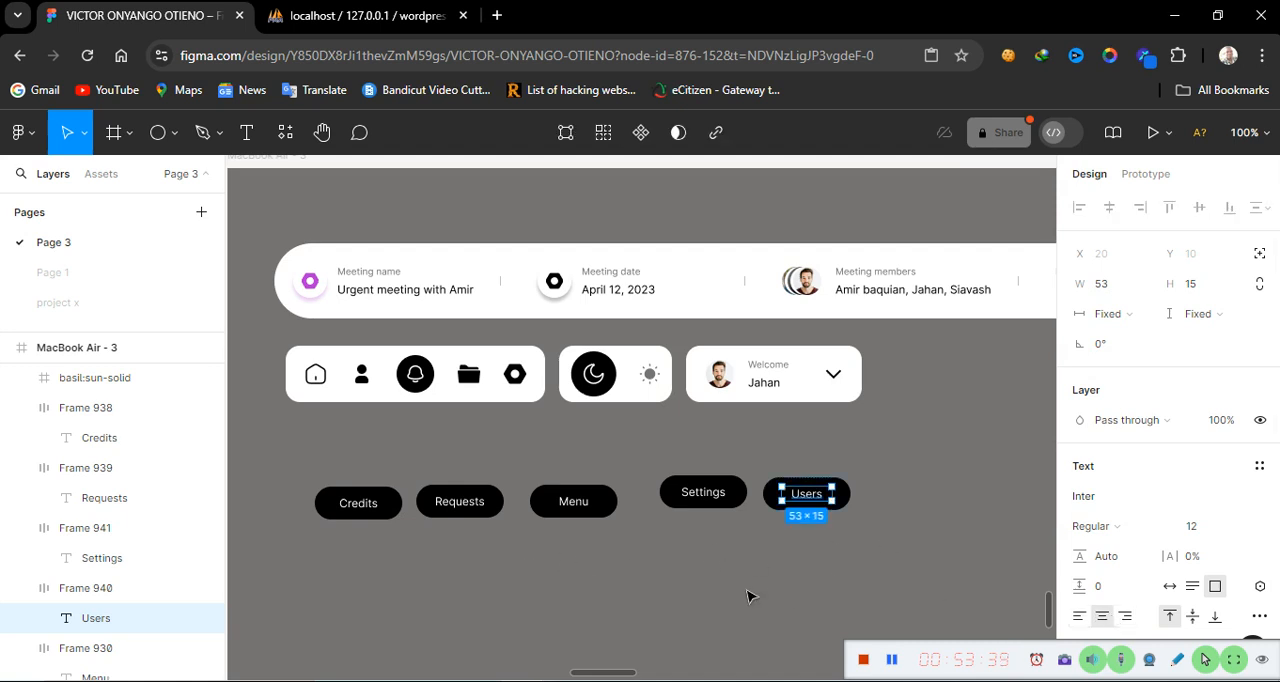
# Pan and zoom out to compare the new button row with the reference MacBook Air - 2 design
pyautogui.hscroll(-15, 745, 597)
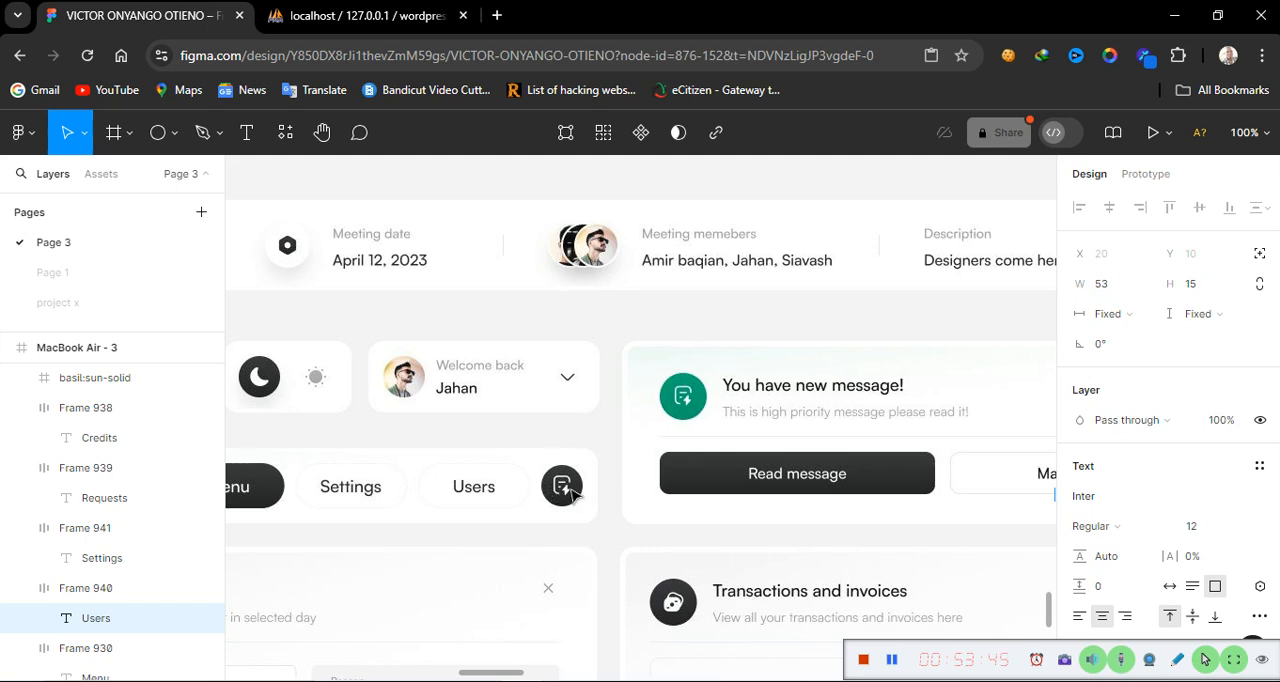
pyautogui.hscroll(15, 808, 516)
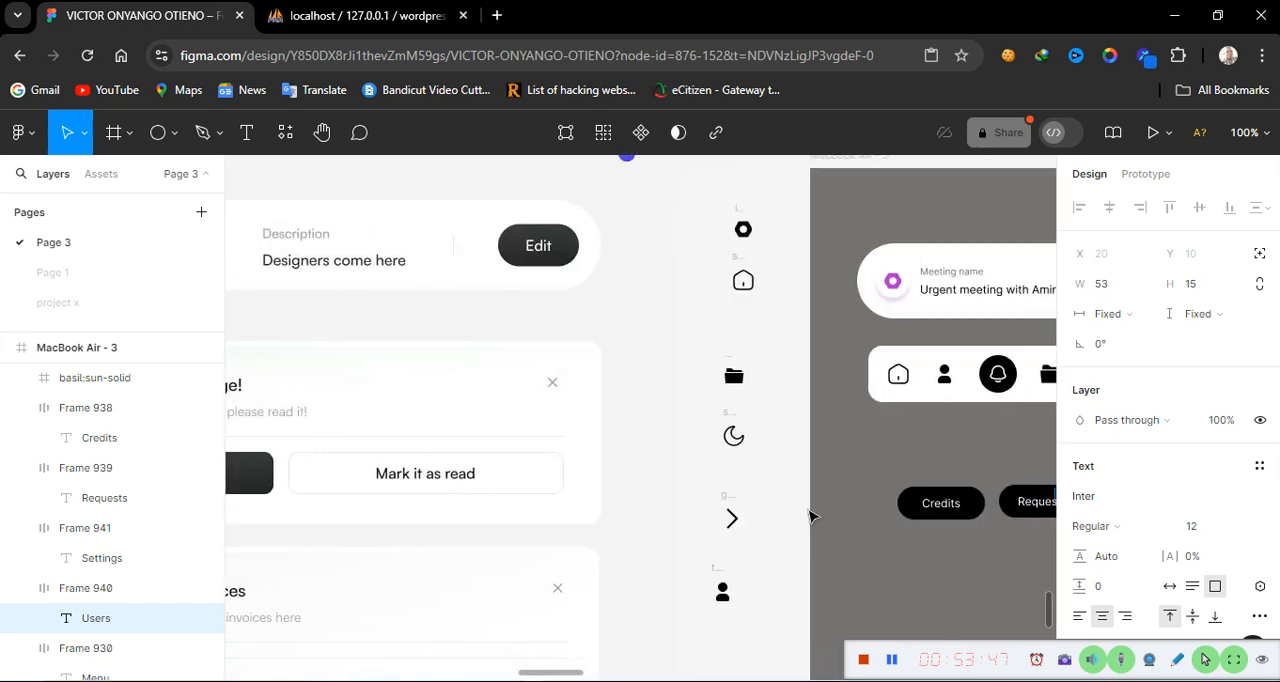
pyautogui.hscroll(2, 810, 516)
pyautogui.scroll(3, 672, 390)
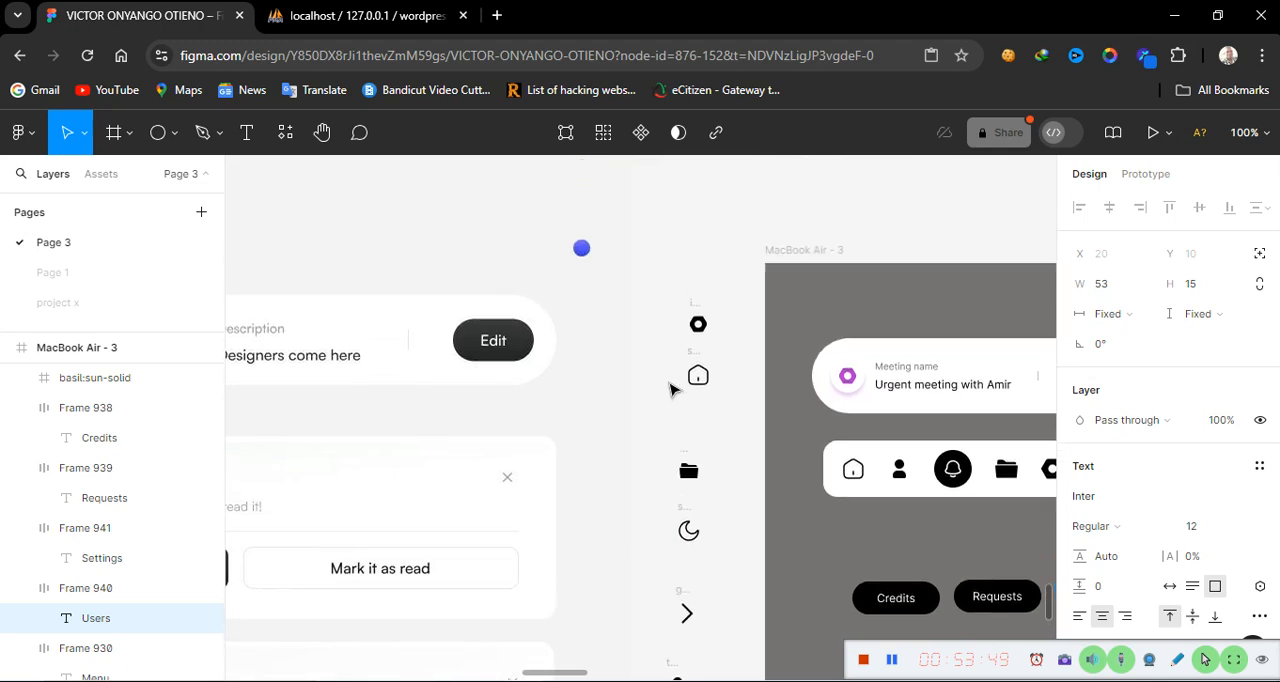
pyautogui.scroll(4, 672, 390)
pyautogui.scroll(-12, 672, 390)
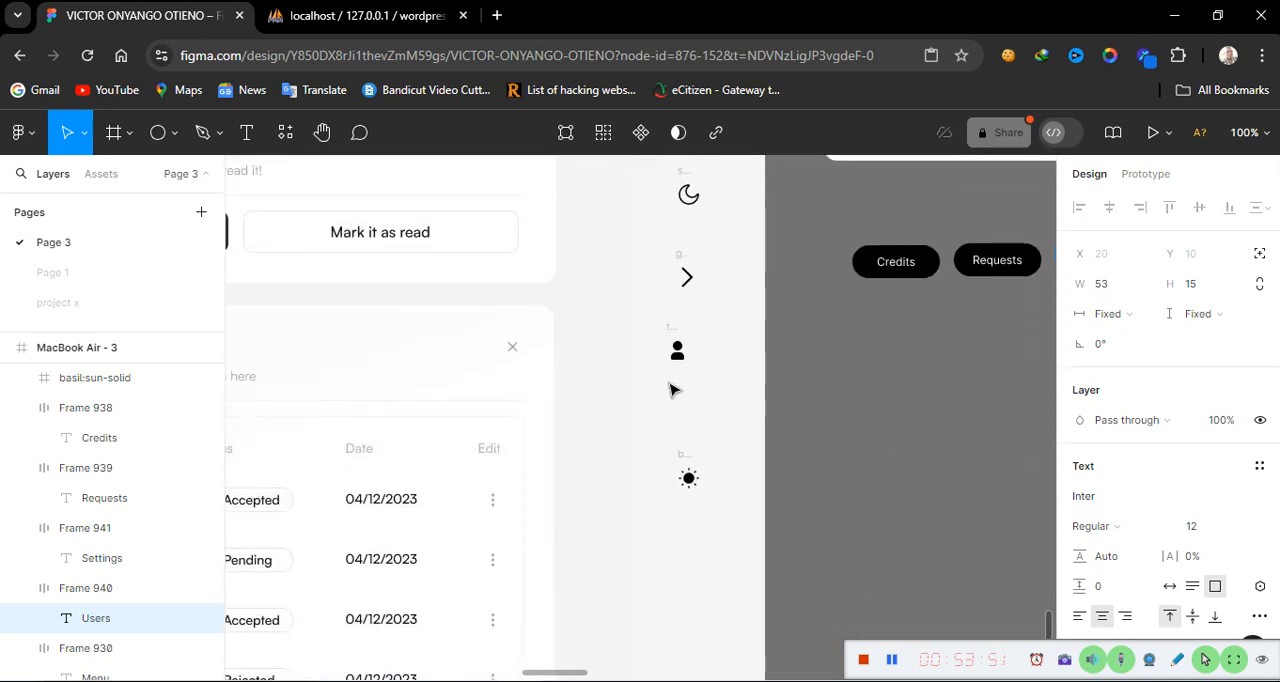
pyautogui.scroll(-4, 672, 389)
pyautogui.scroll(4, 671, 389)
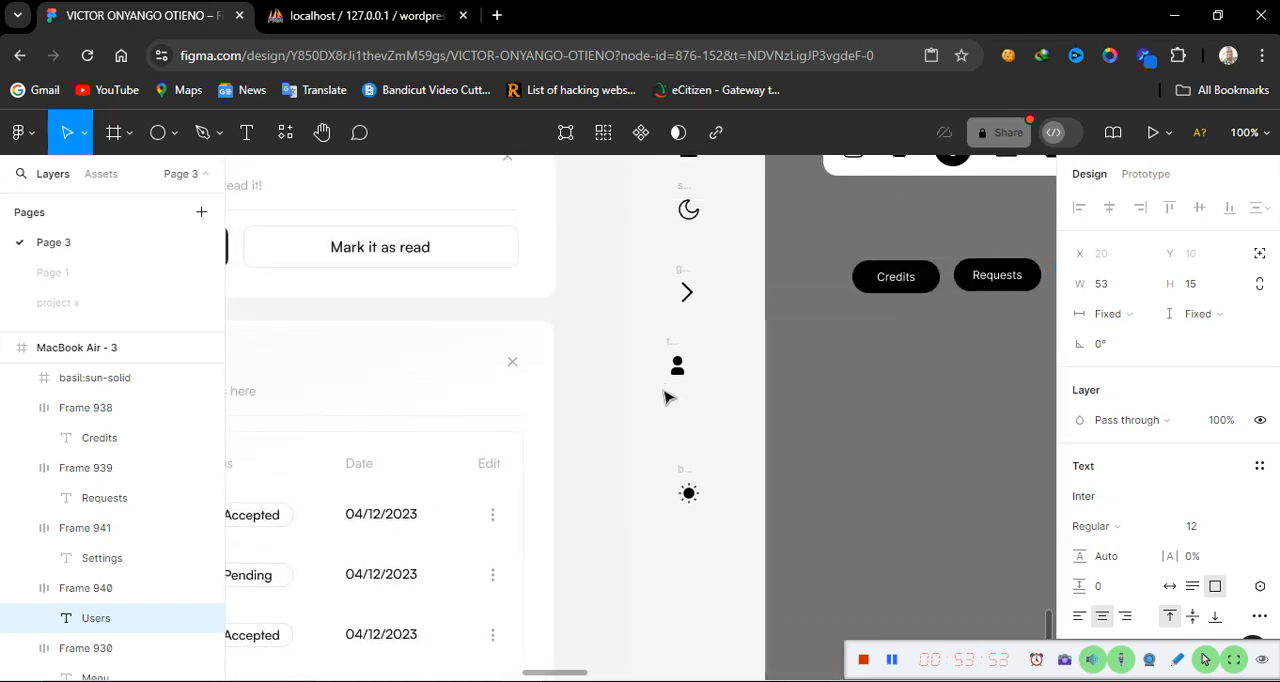
pyautogui.hscroll(10, 797, 450)
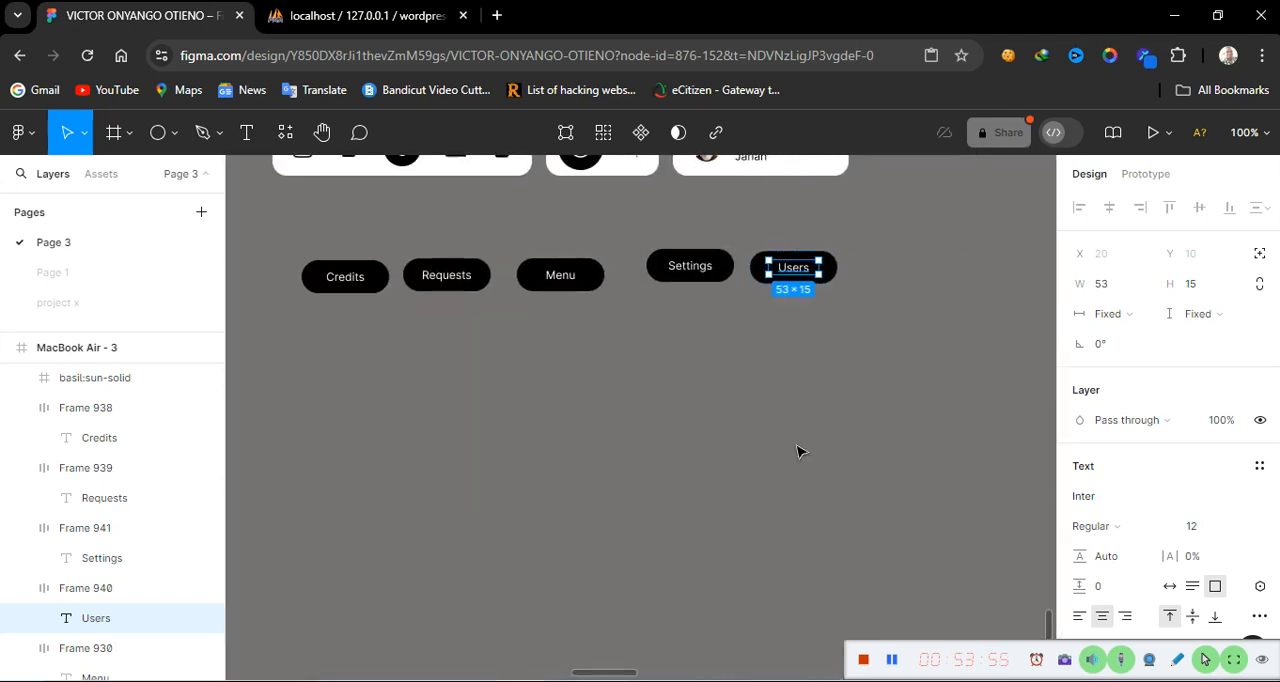
pyautogui.press('-')
pyautogui.hscroll(15, 908, 462)
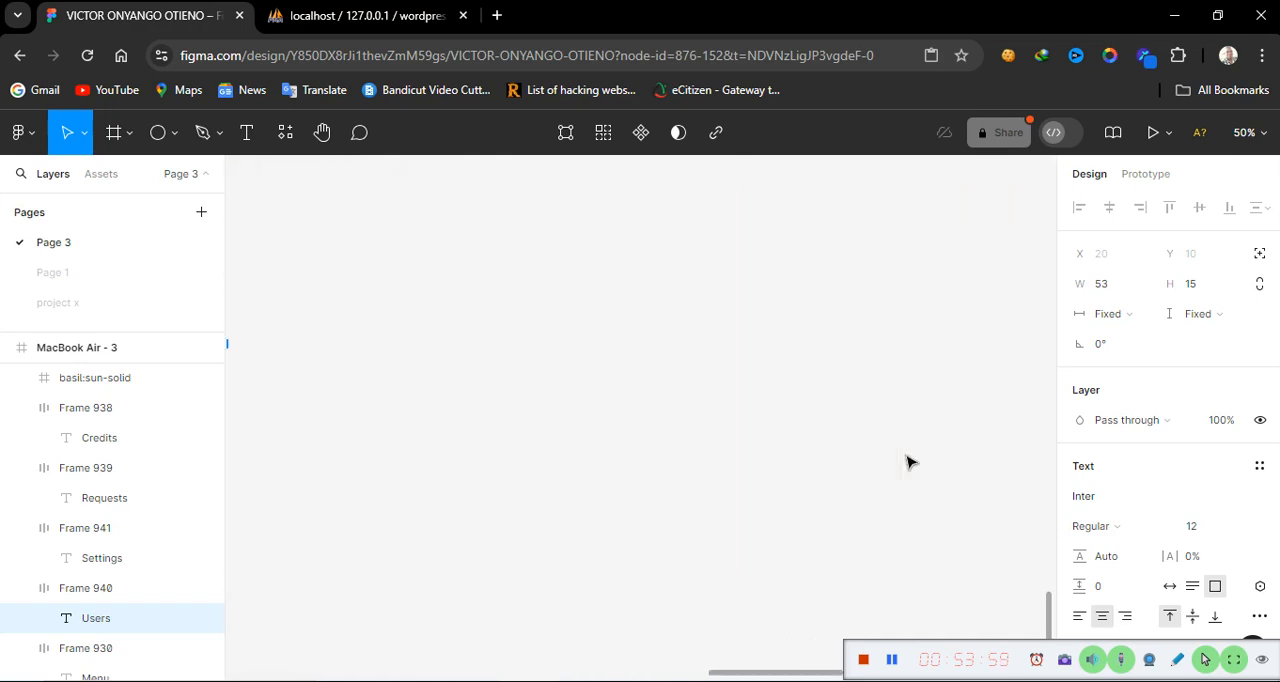
pyautogui.hscroll(-10, 908, 462)
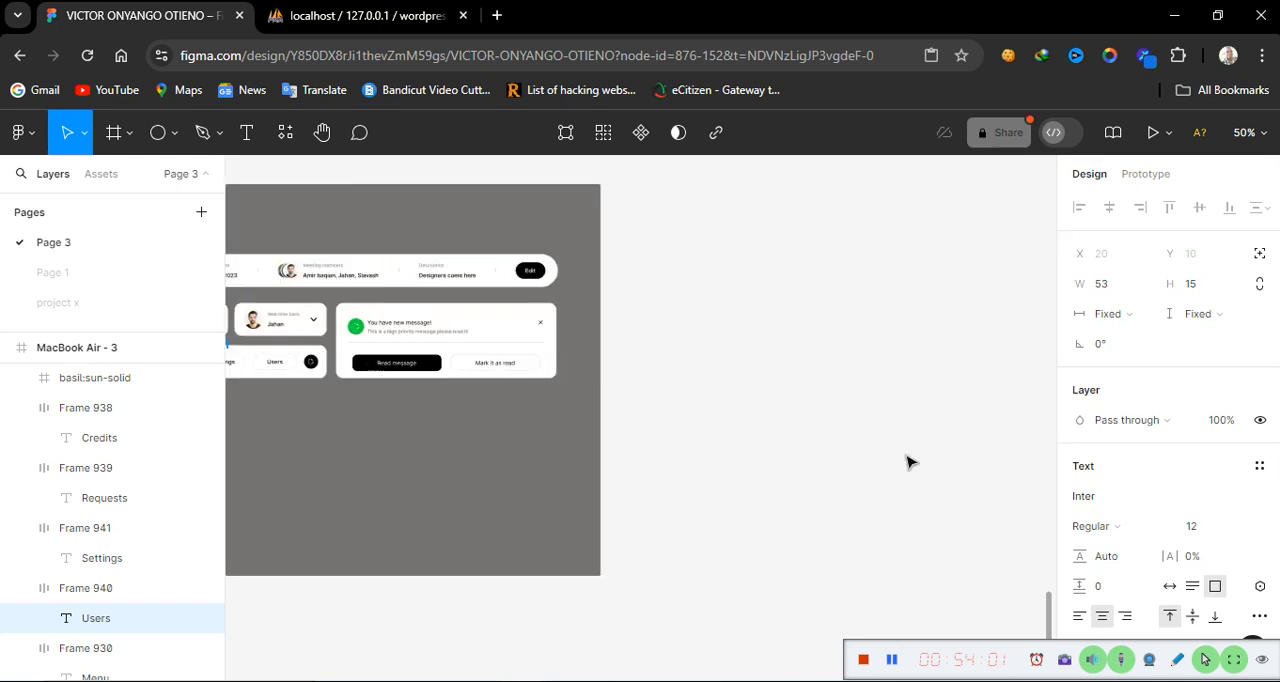
pyautogui.hscroll(-4, 908, 462)
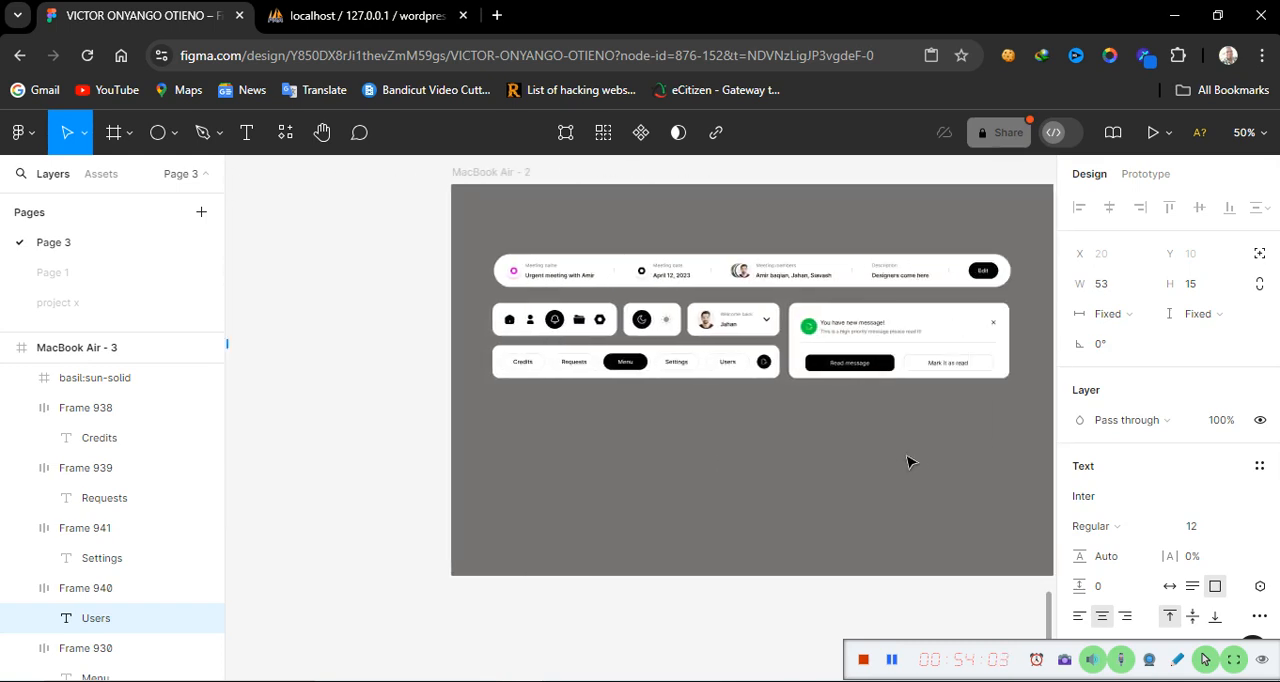
# Copy the edit-document icon at the end of the reference design's button row
pyautogui.click(765, 365)
pyautogui.doubleClick(765, 365)
pyautogui.doubleClick(765, 365)
pyautogui.doubleClick(765, 365)
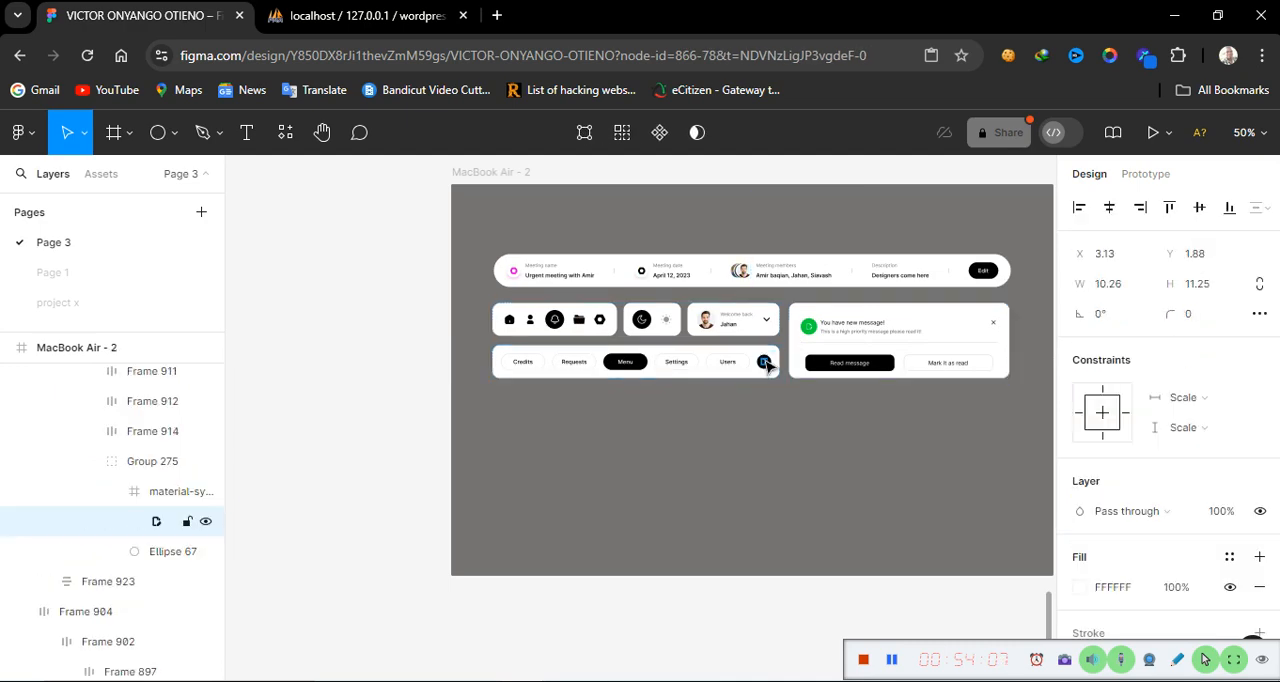
pyautogui.click(166, 494)
pyautogui.rightClick(166, 497)
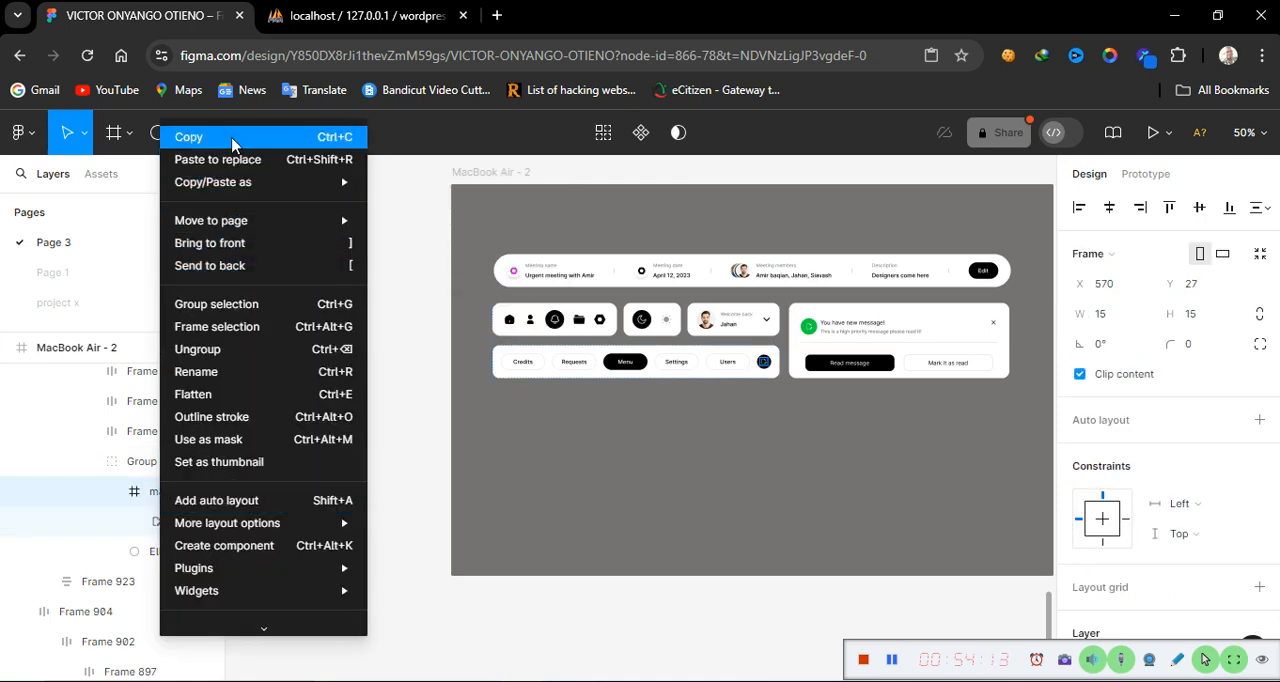
pyautogui.click(236, 137)
pyautogui.hscroll(-10, 433, 420)
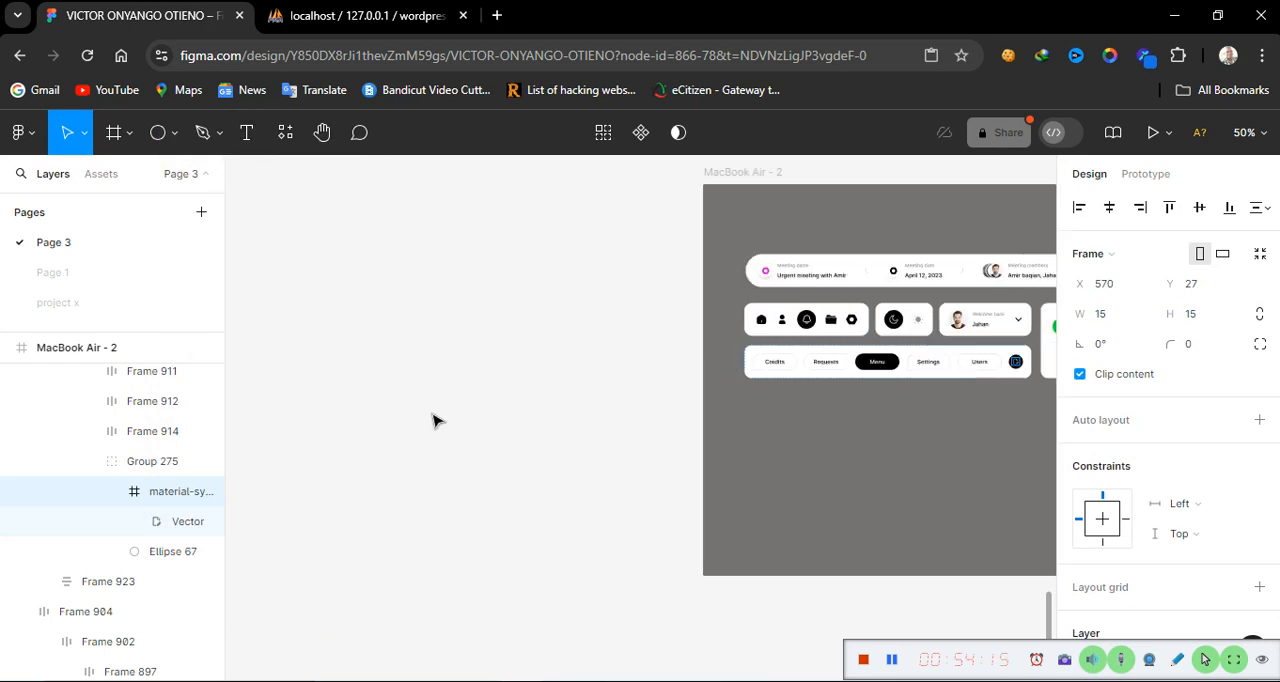
pyautogui.hscroll(-5, 433, 420)
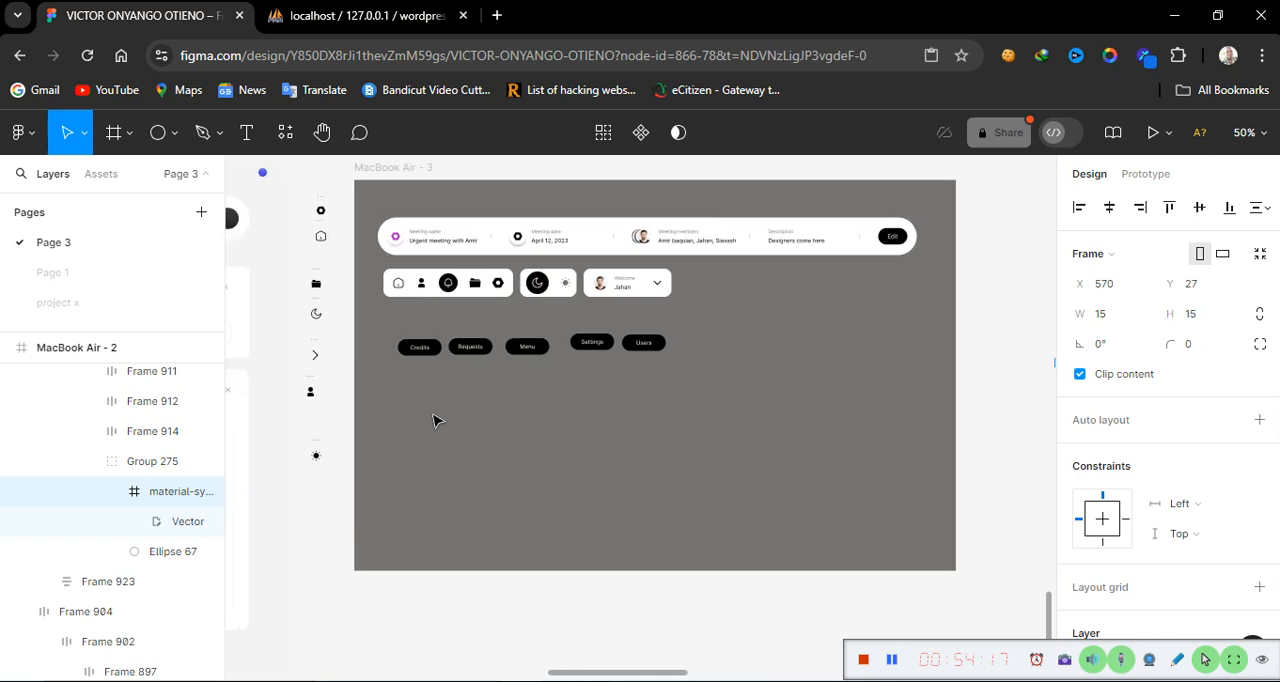
pyautogui.hotkey('shift', '0')
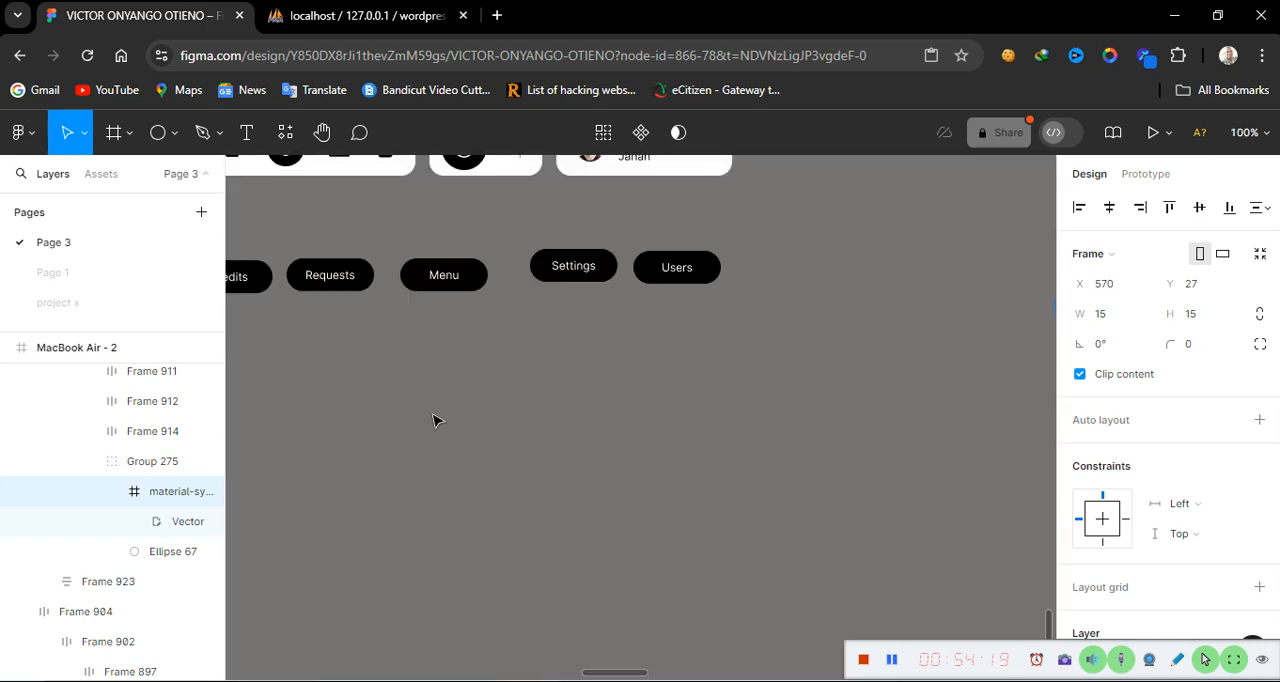
pyautogui.click(573, 397)
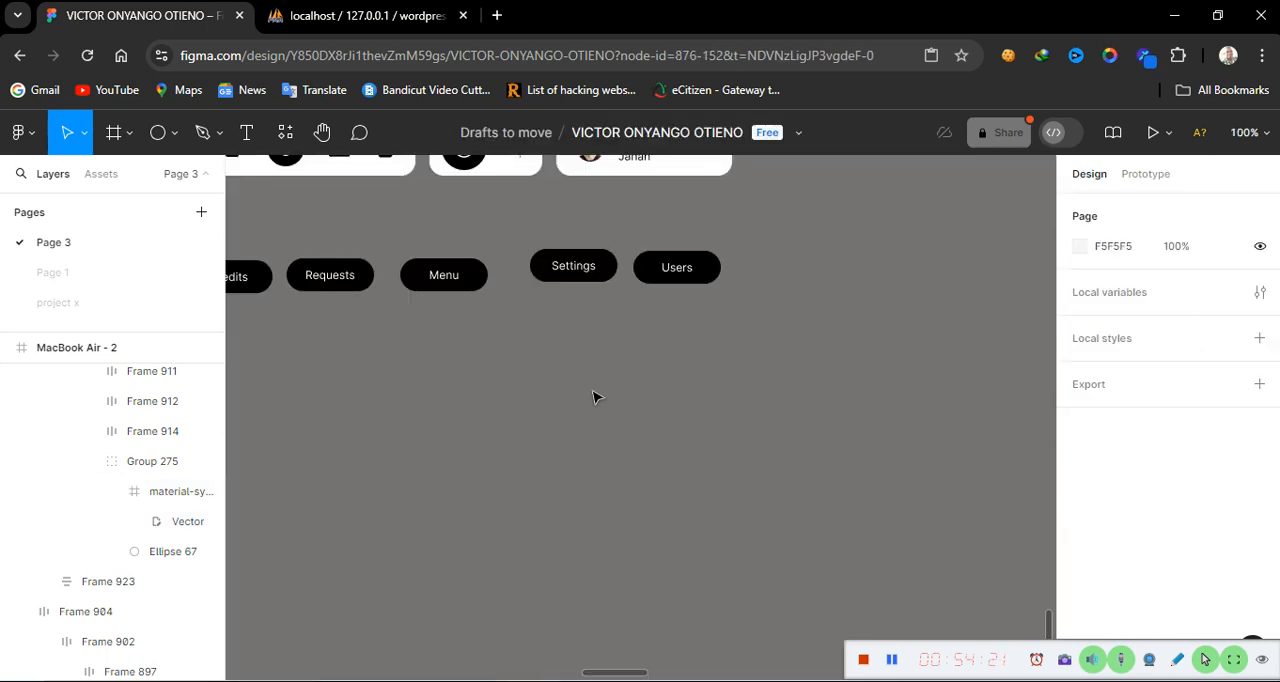
# Paste the edit-document icon into the frame below the buttons and set its colour to 000000
pyautogui.rightClick(585, 398)
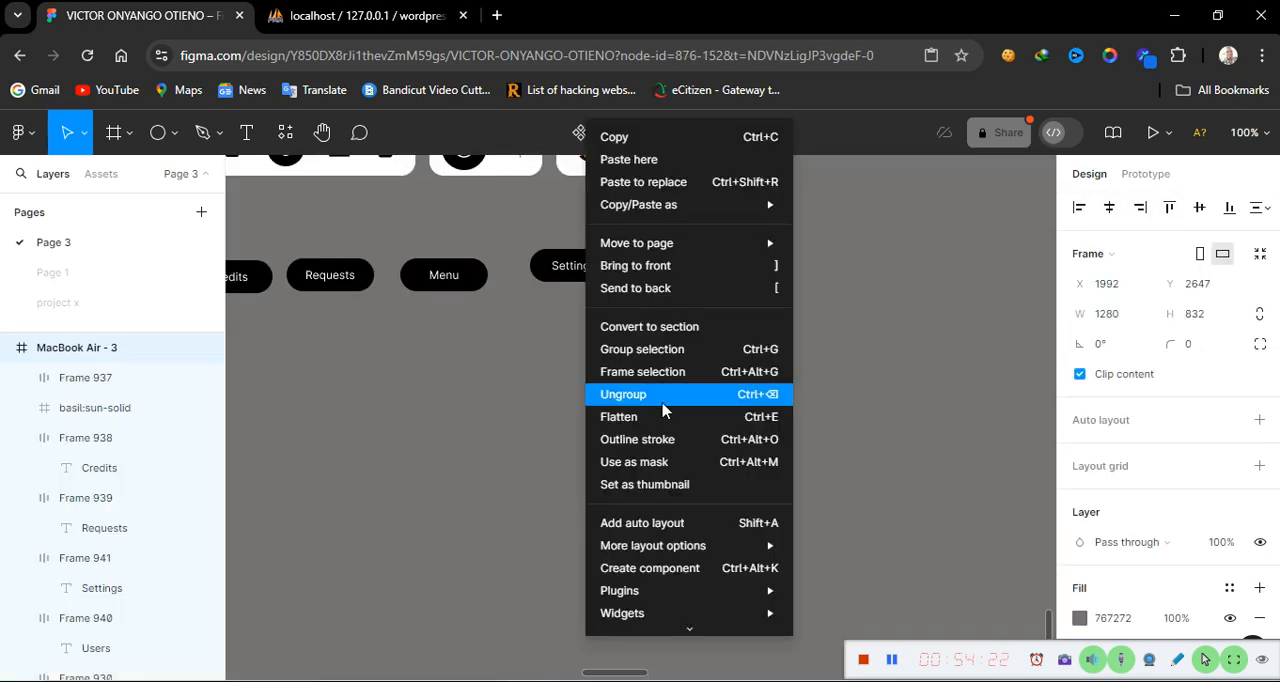
pyautogui.click(632, 160)
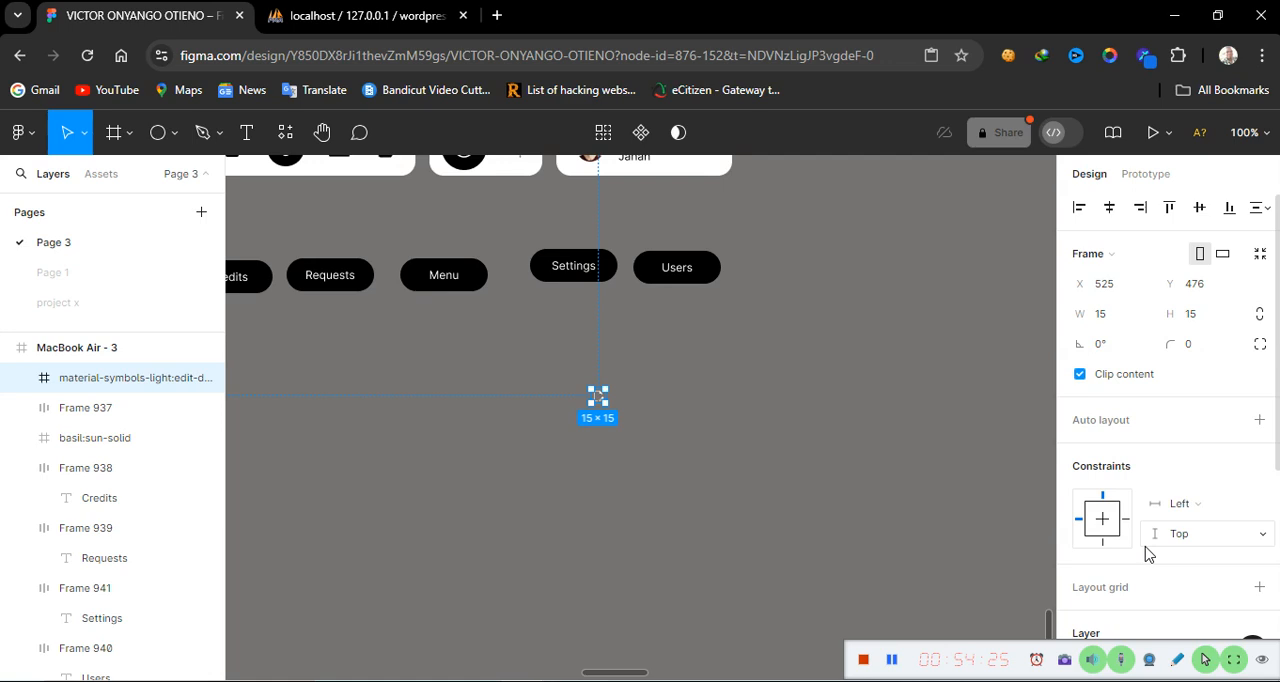
pyautogui.scroll(-3, 1143, 551)
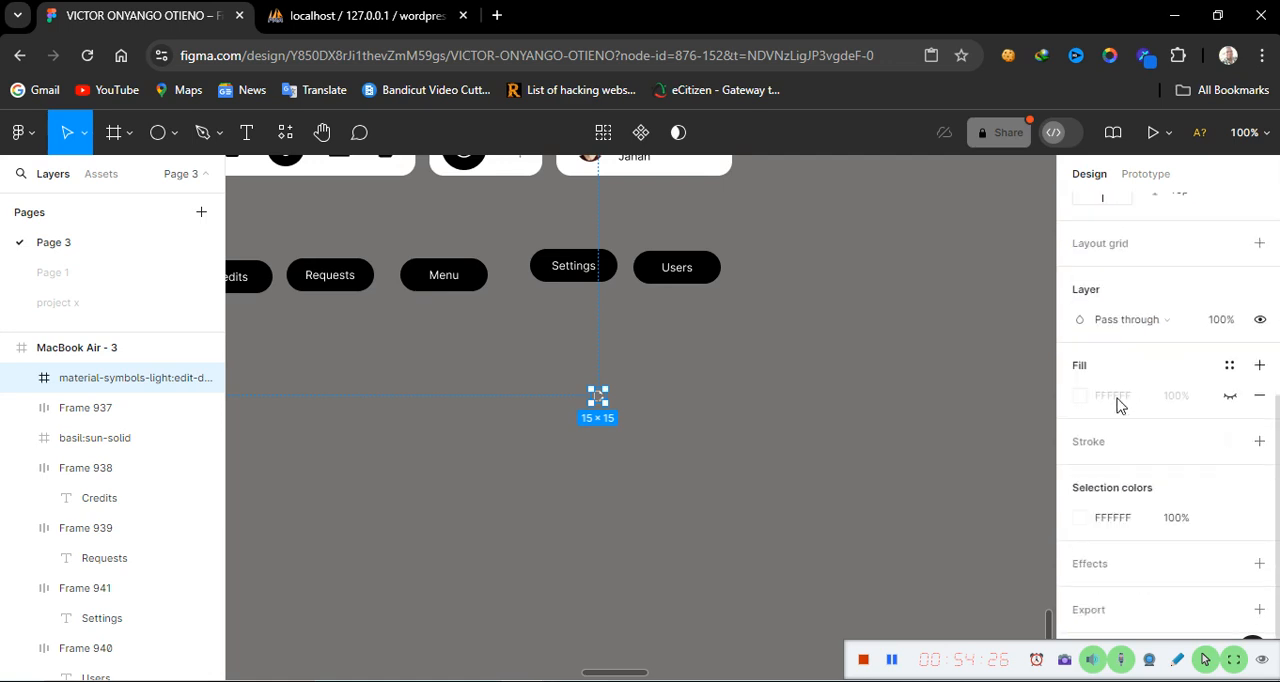
pyautogui.click(1133, 518)
pyautogui.write('000000')
pyautogui.press('Return')
pyautogui.click(680, 512)
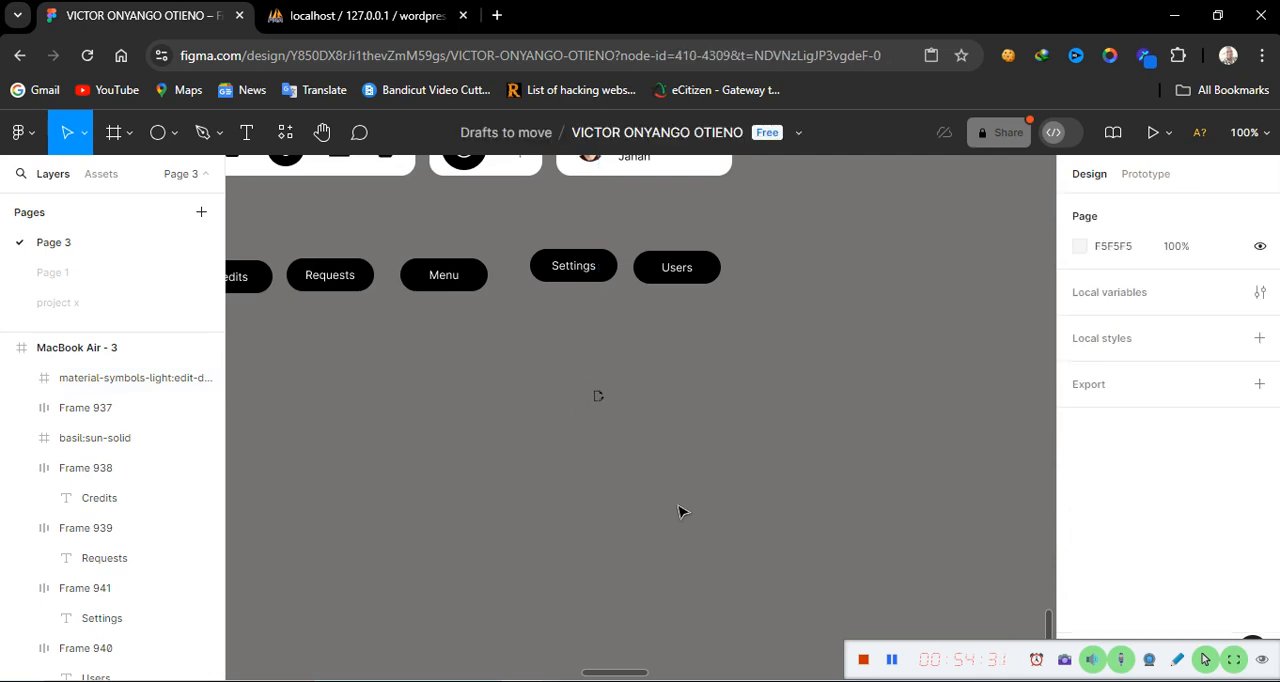
# Draw a circle, size it to 30 × 30, and fill it with FFFFFF
pyautogui.click(160, 134)
pyautogui.click(511, 394)
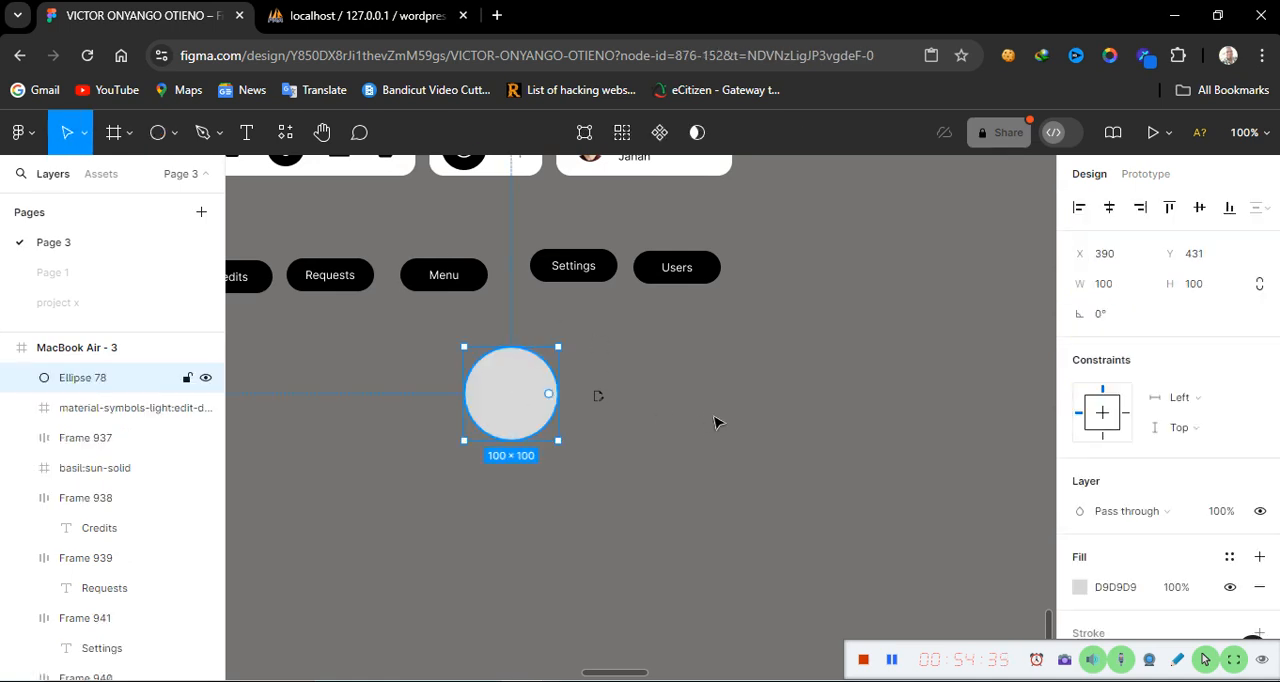
pyautogui.click(597, 397)
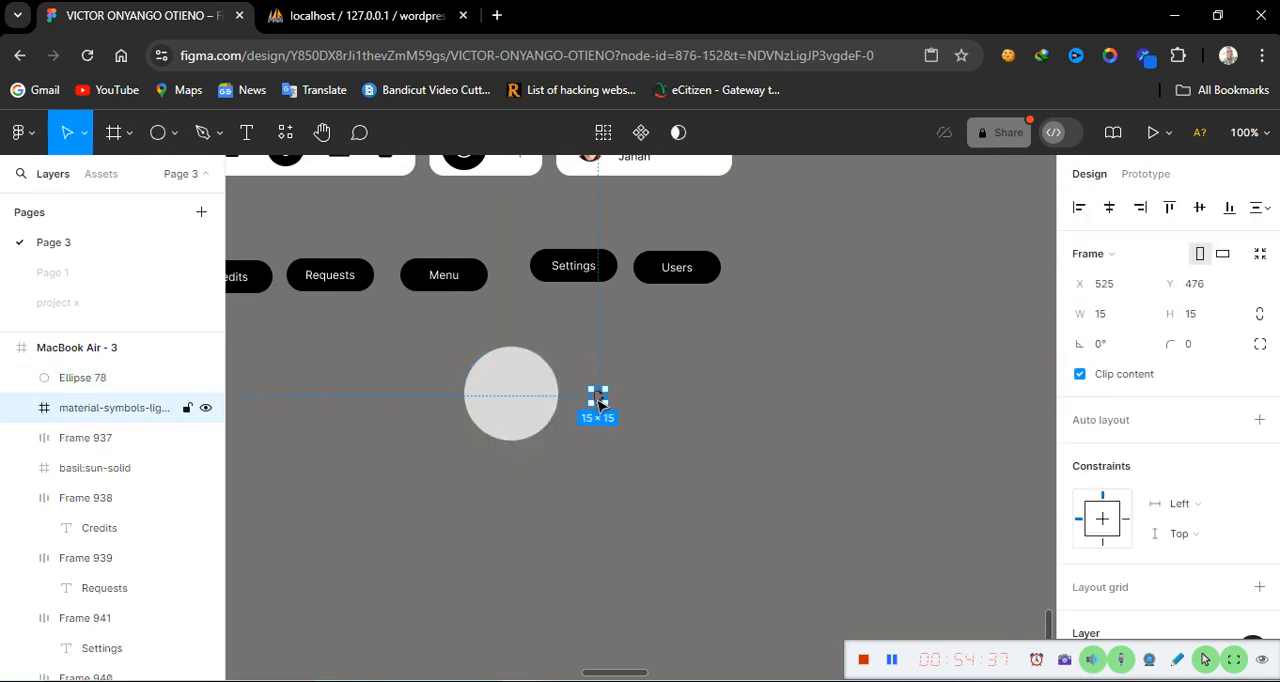
pyautogui.click(506, 423)
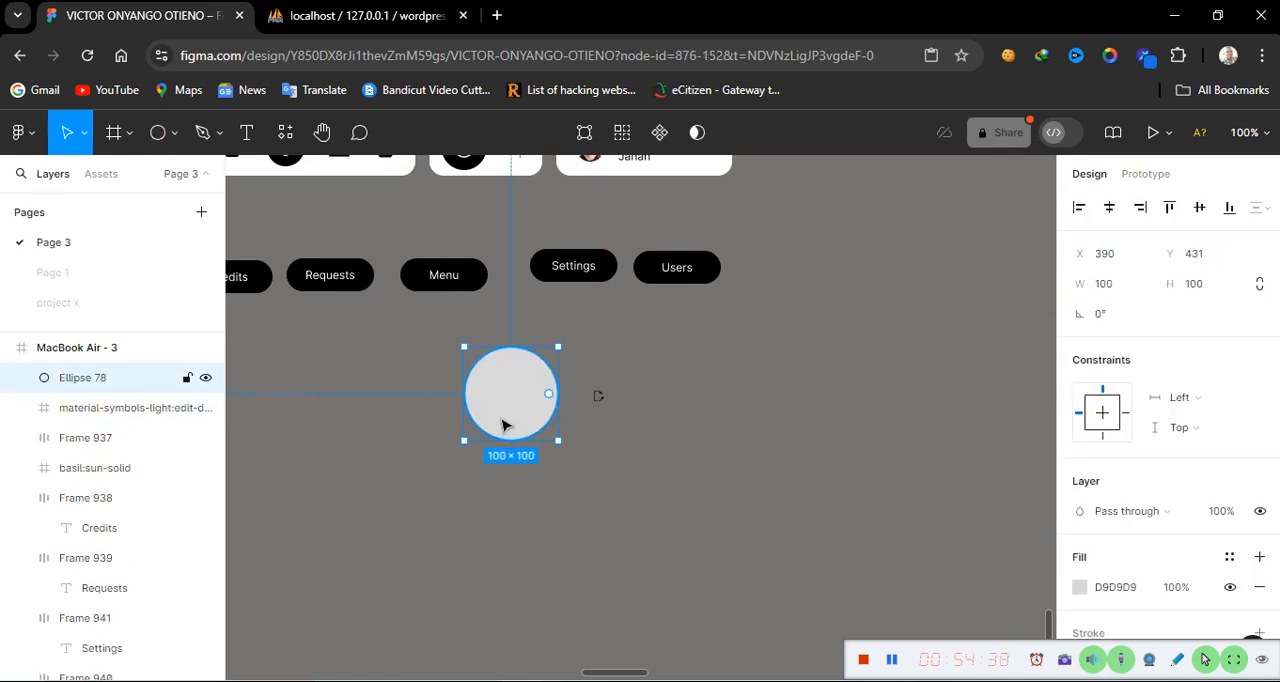
pyautogui.click(1120, 288)
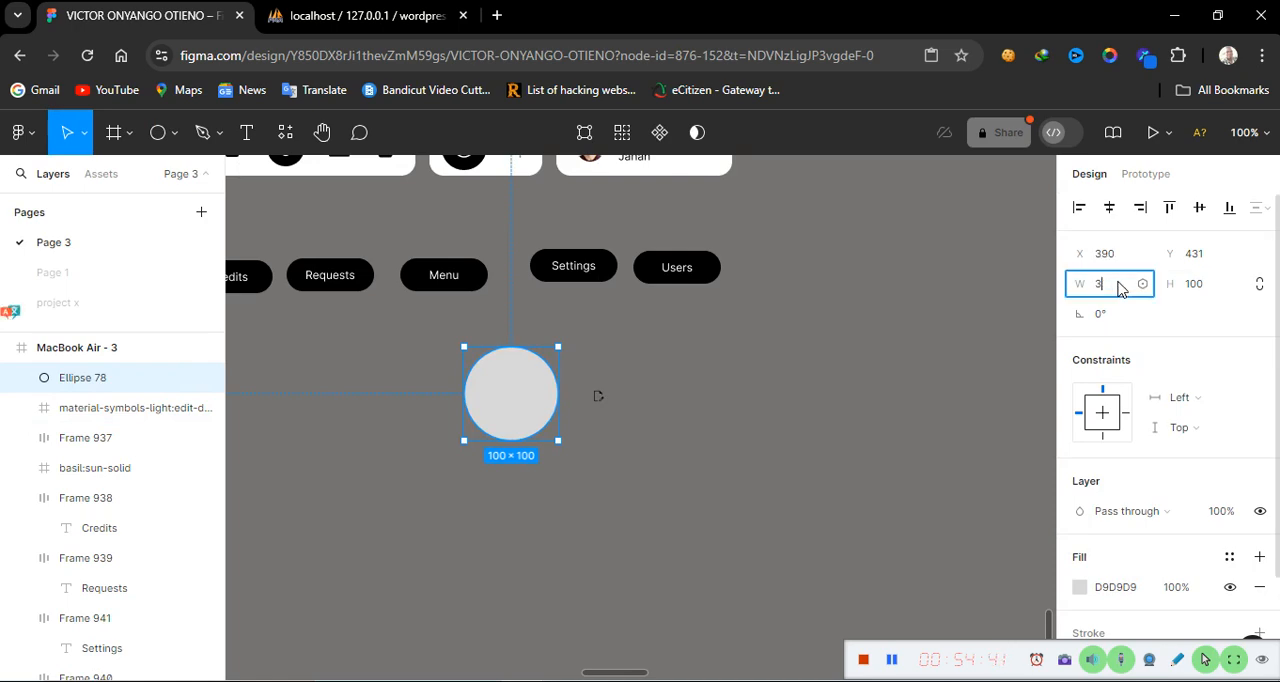
pyautogui.click(1210, 286)
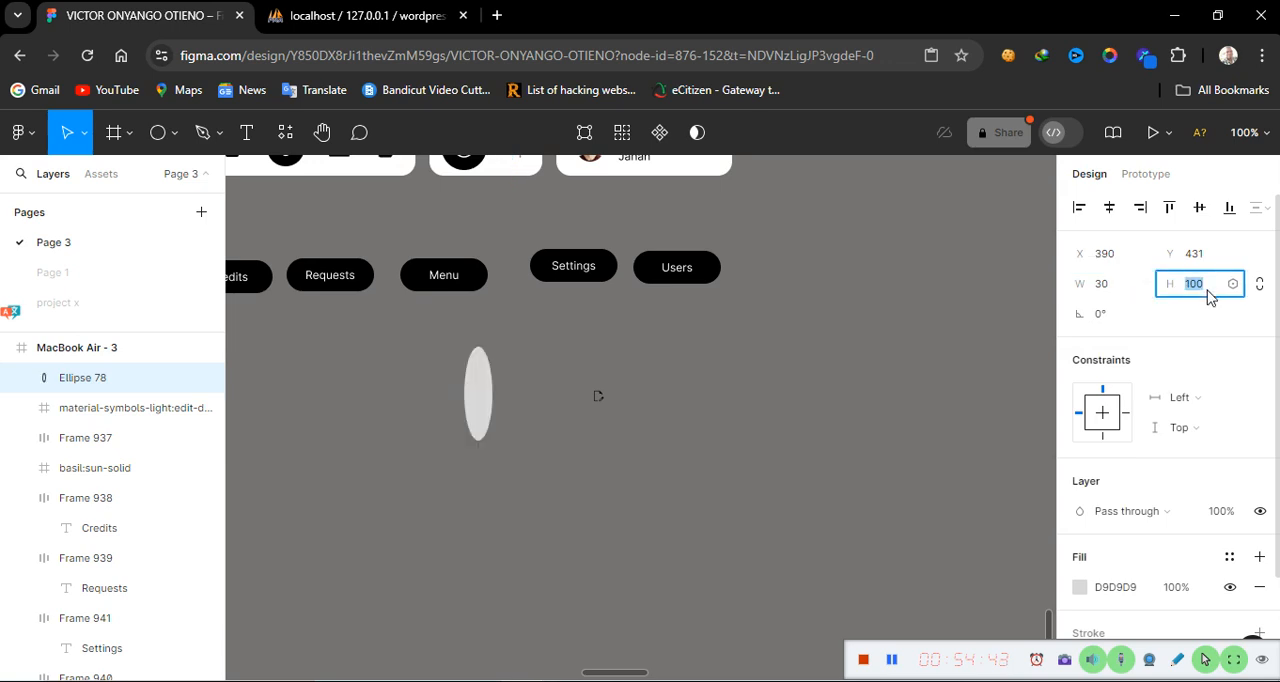
pyautogui.write('30')
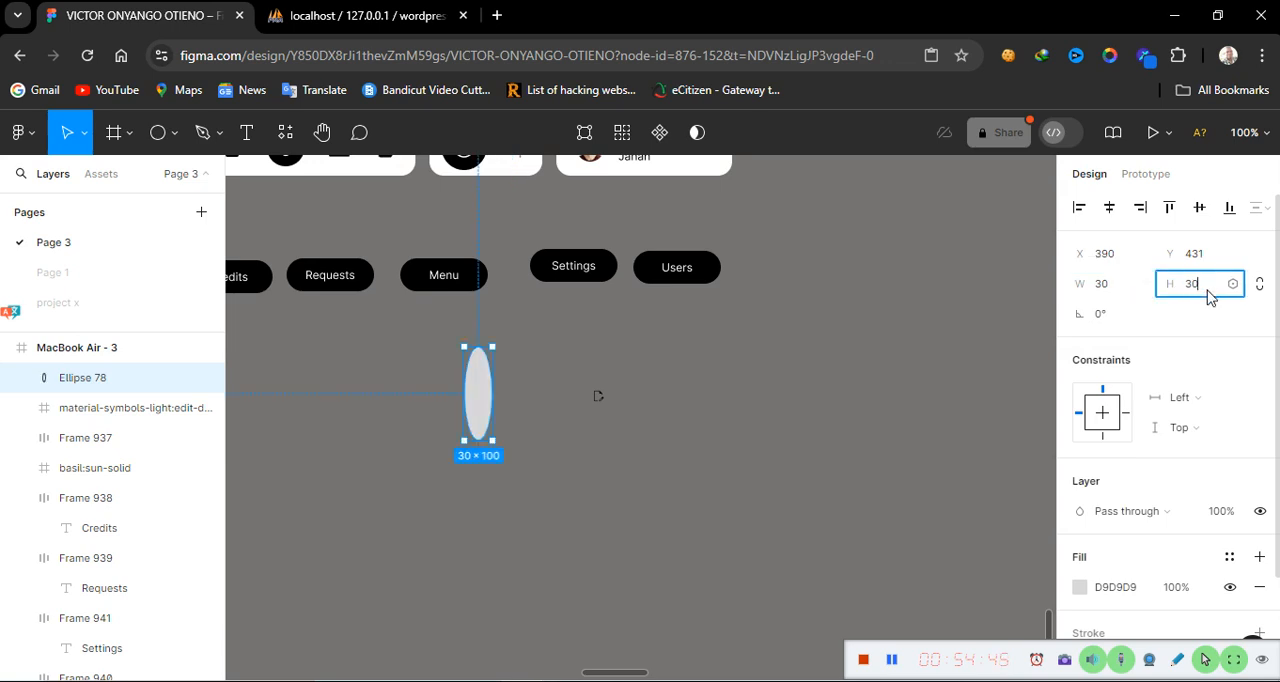
pyautogui.press('Return')
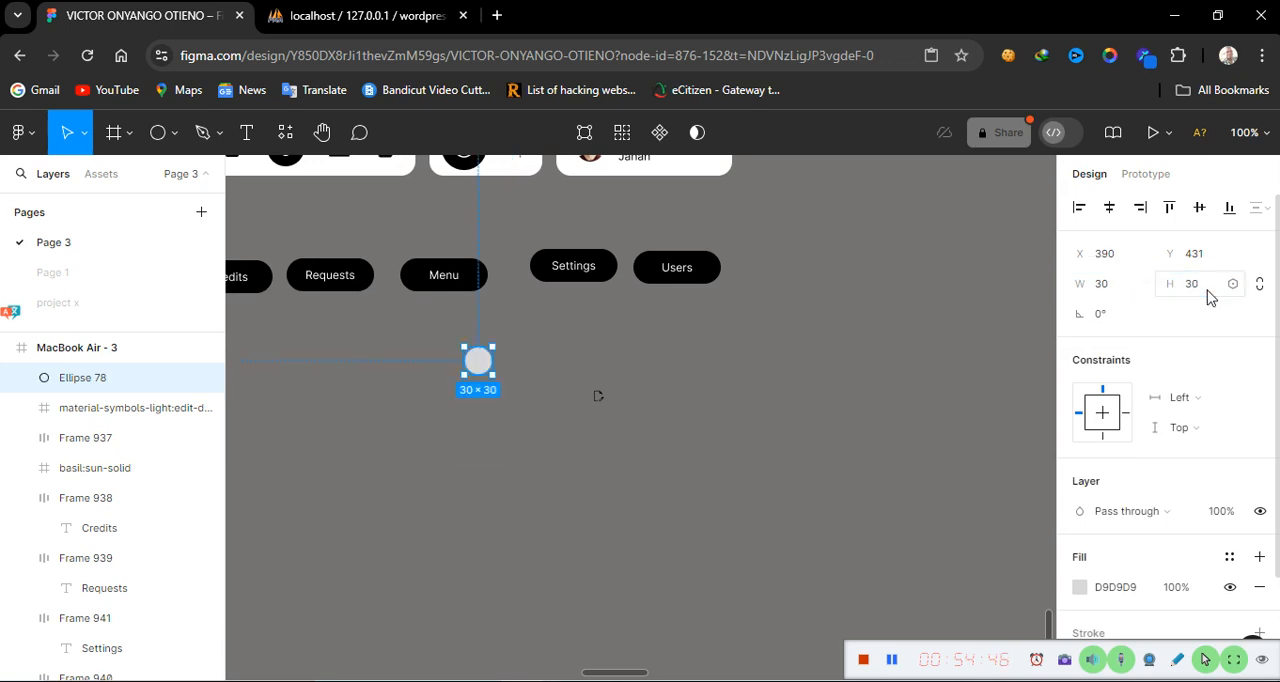
pyautogui.click(1131, 593)
pyautogui.write('fffff')
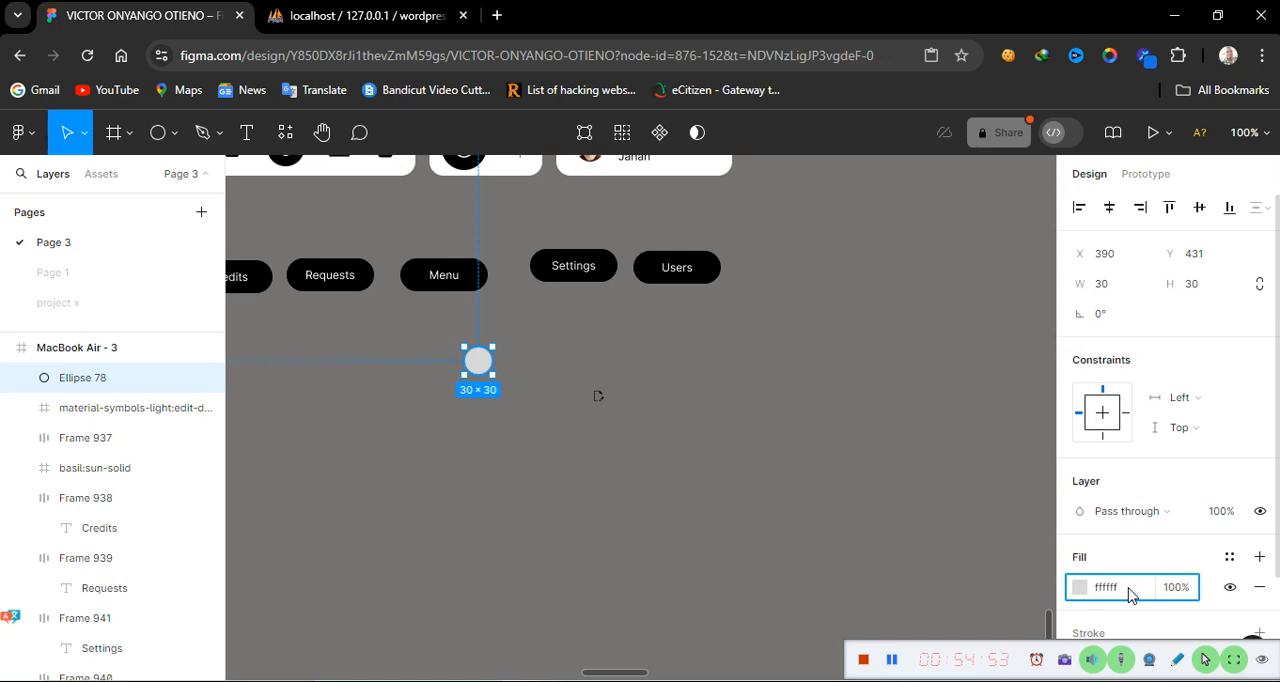
pyautogui.press('Return')
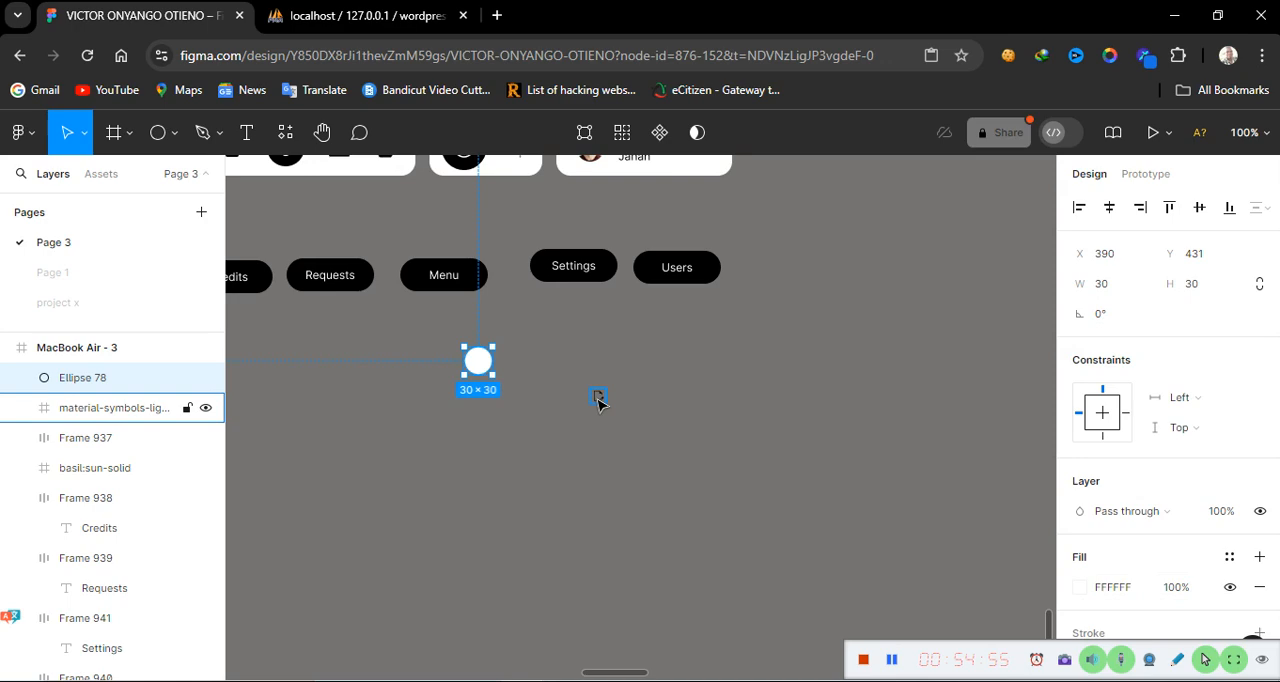
# Move the edit icon onto the circle and bring it to the front
pyautogui.click(598, 399)
pyautogui.moveTo(597, 400); pyautogui.dragTo(478, 361)
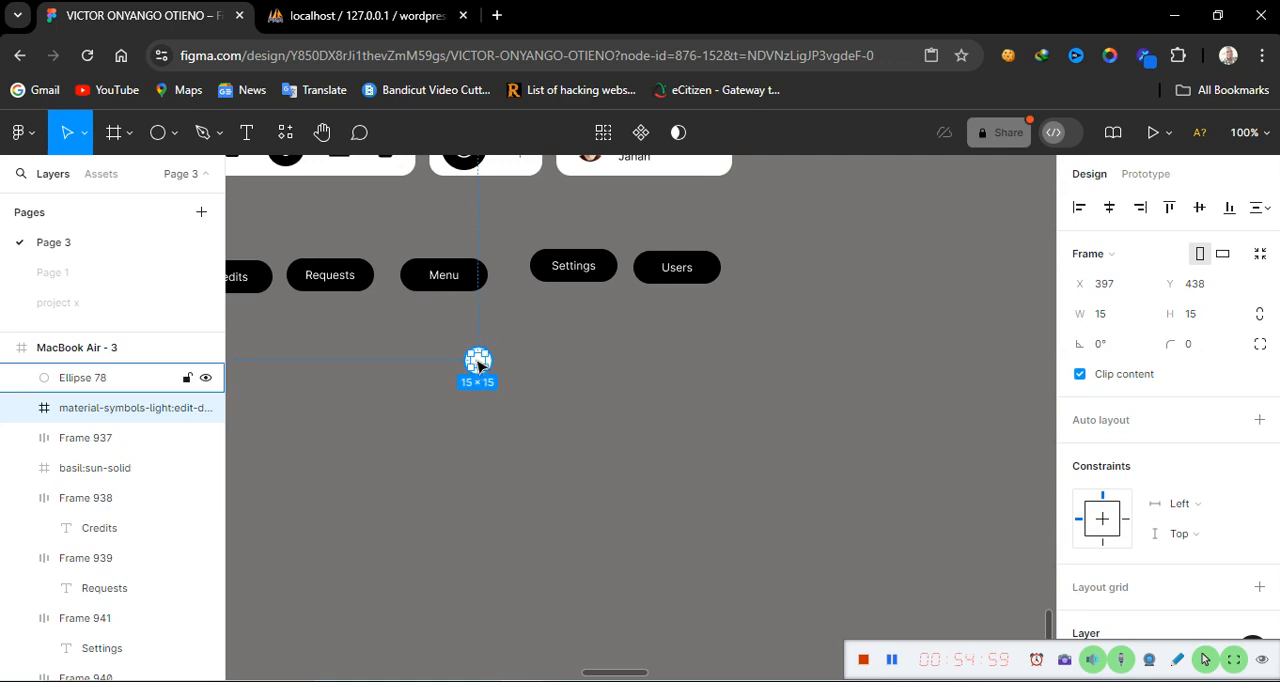
pyautogui.rightClick(468, 362)
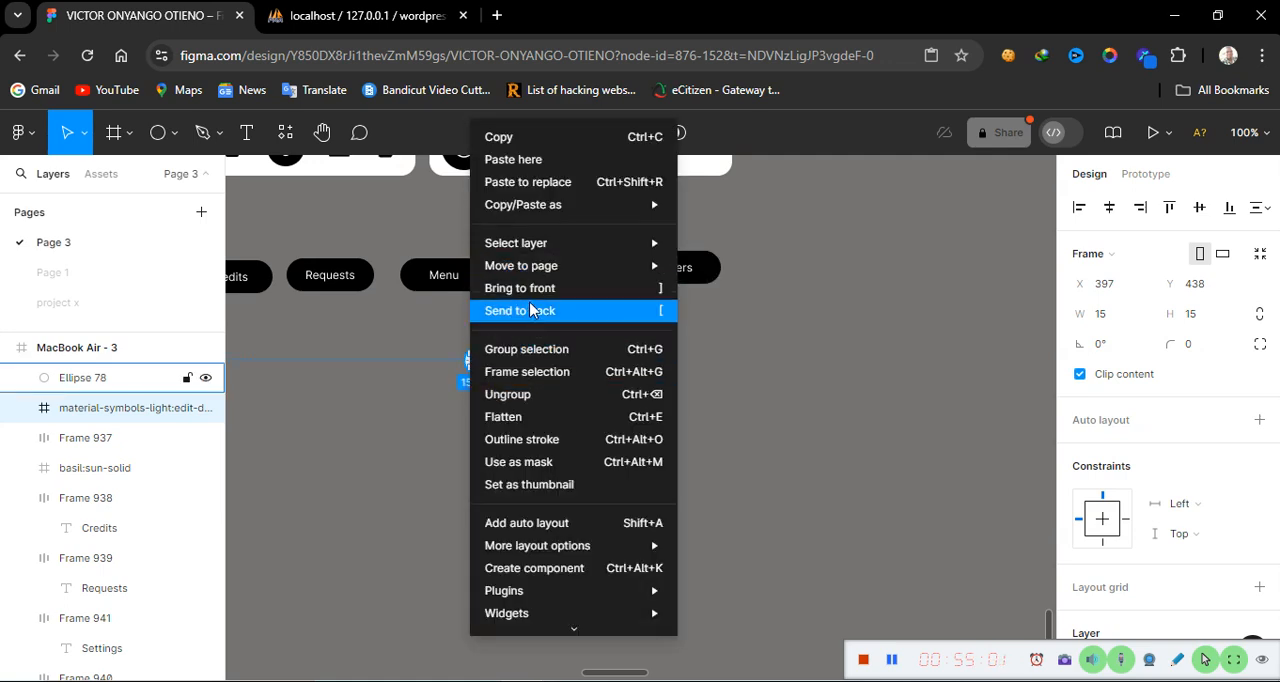
pyautogui.click(552, 289)
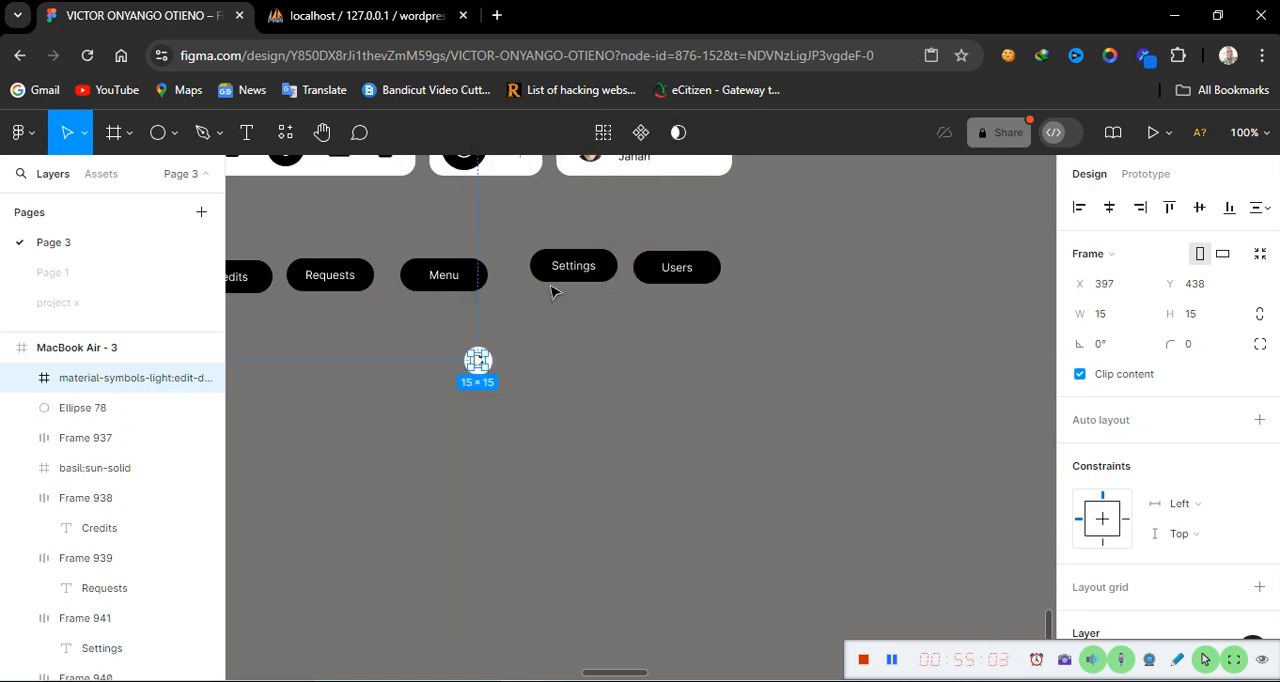
# Centre the edit icon on the circle horizontally and vertically, then group the two together
pyautogui.hotkey('ctrl', '+')
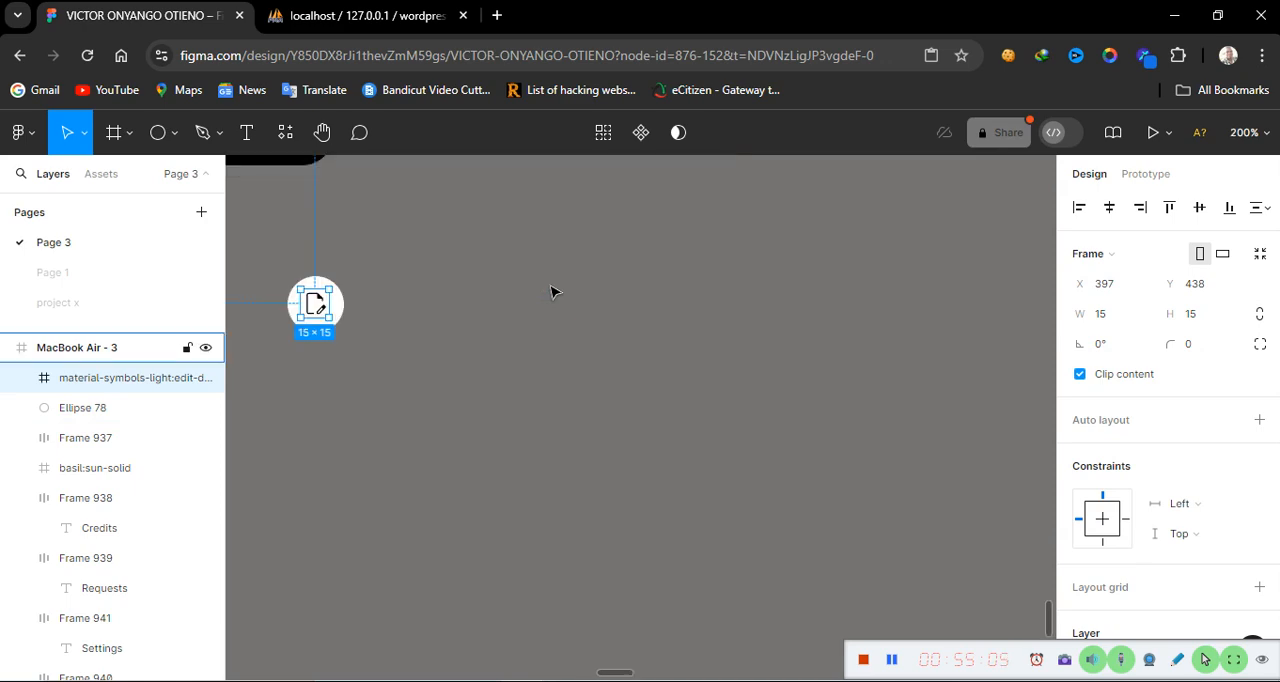
pyautogui.hscroll(-6, 370, 445)
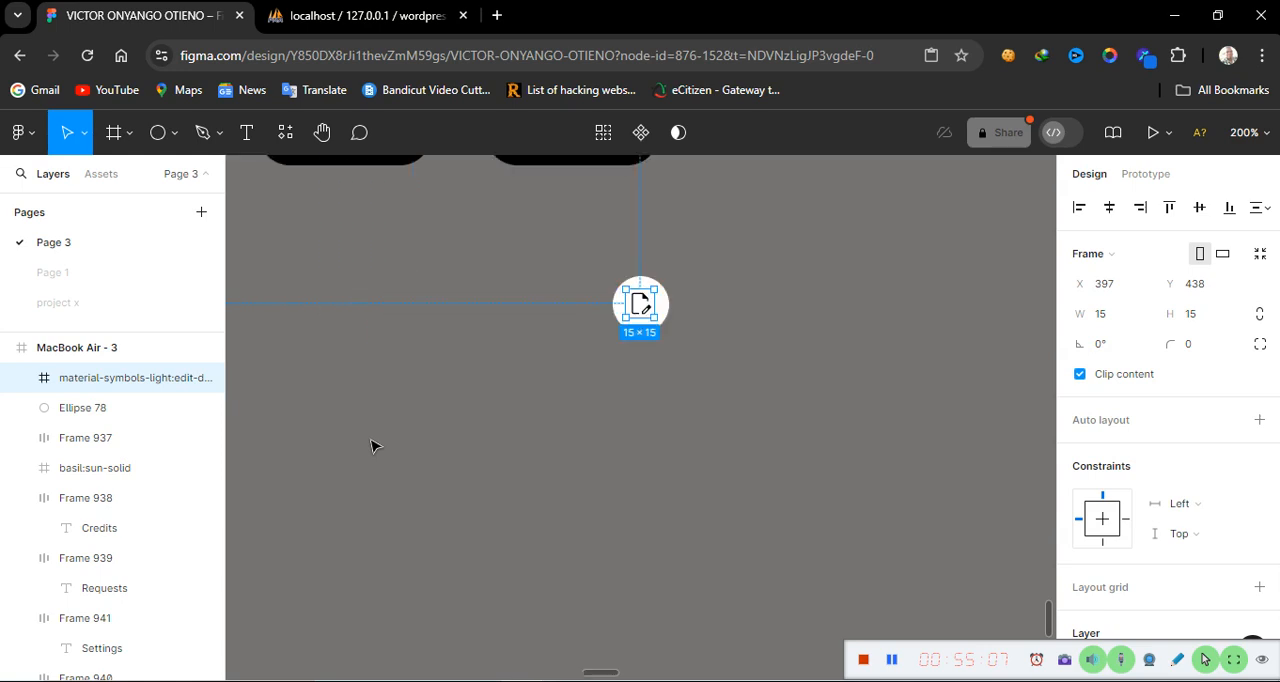
pyautogui.hscroll(1, 370, 445)
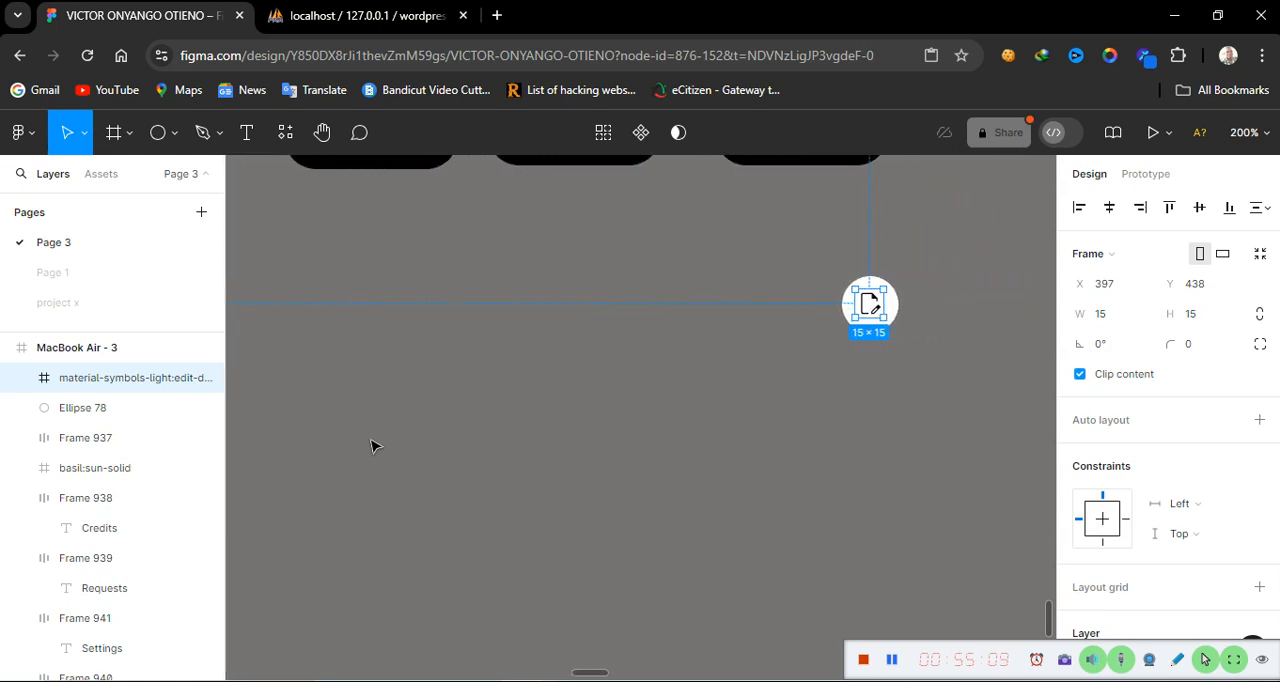
pyautogui.moveTo(755, 227); pyautogui.dragTo(929, 389)
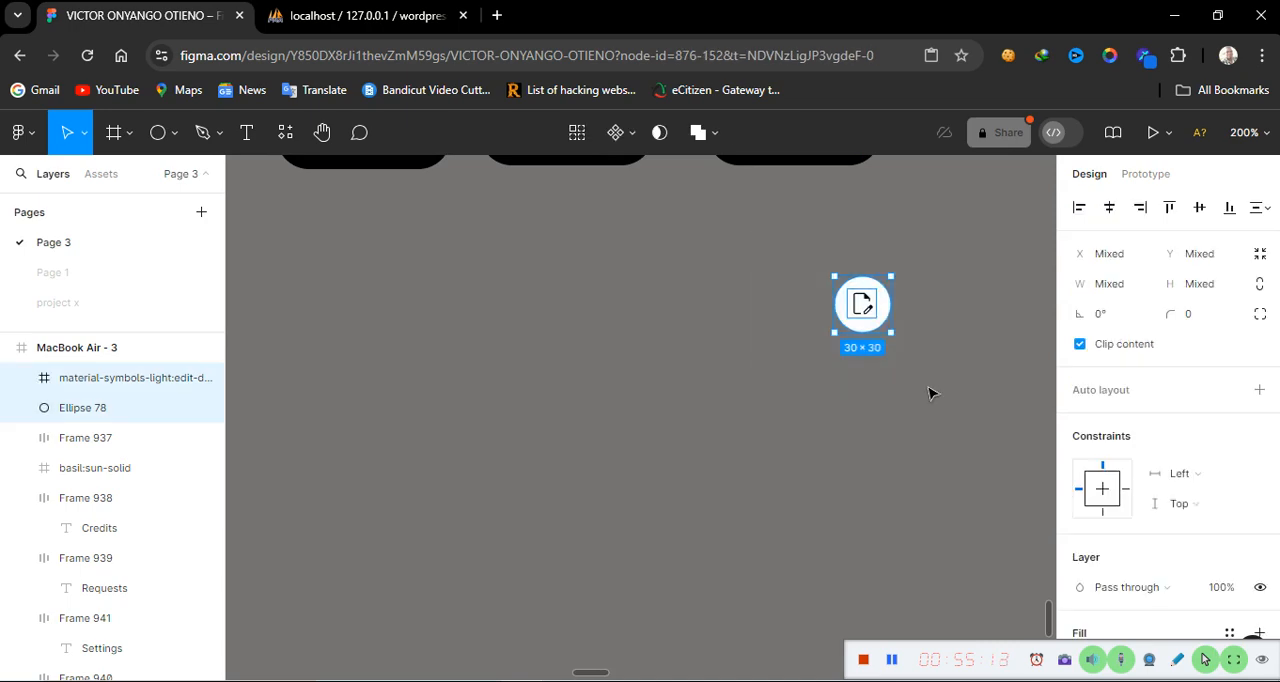
pyautogui.click(1109, 217)
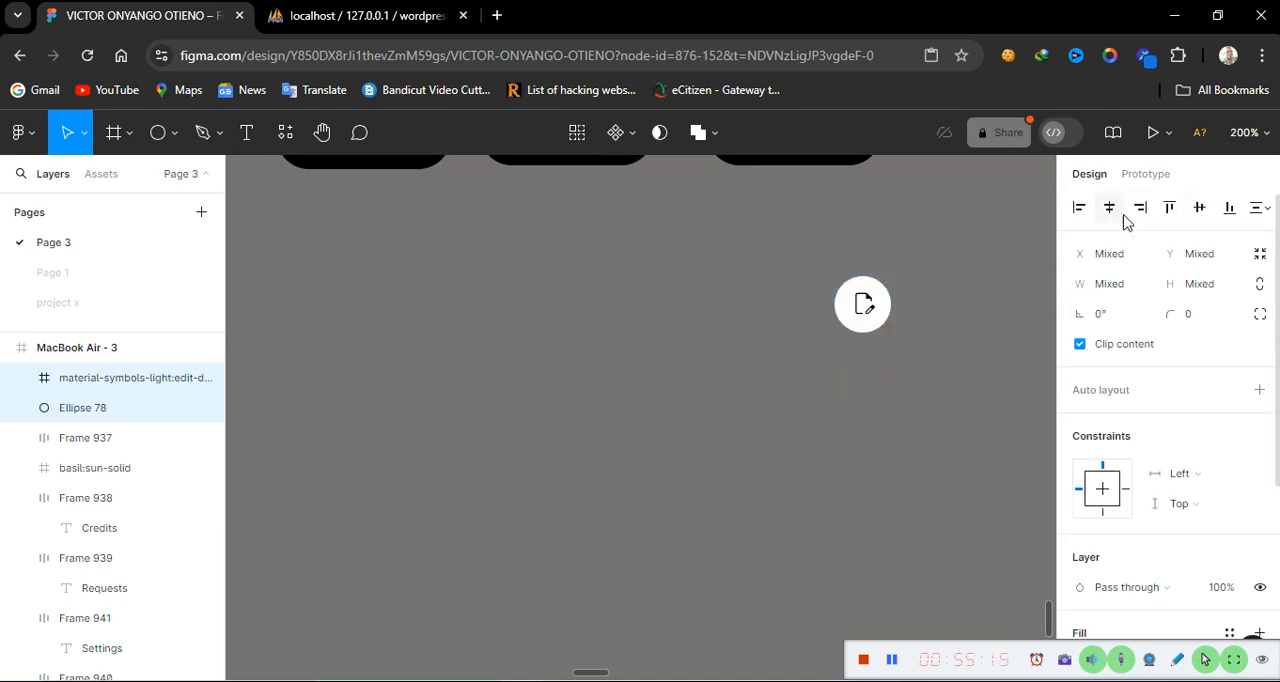
pyautogui.click(1192, 214)
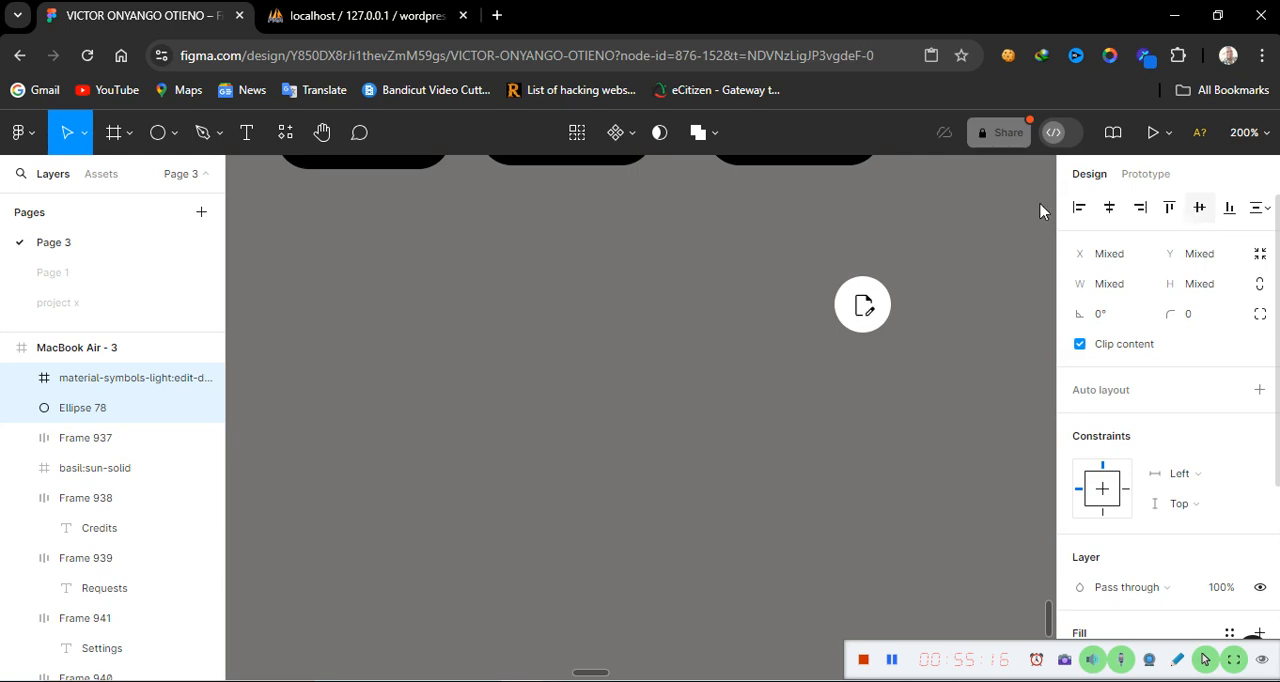
pyautogui.rightClick(869, 315)
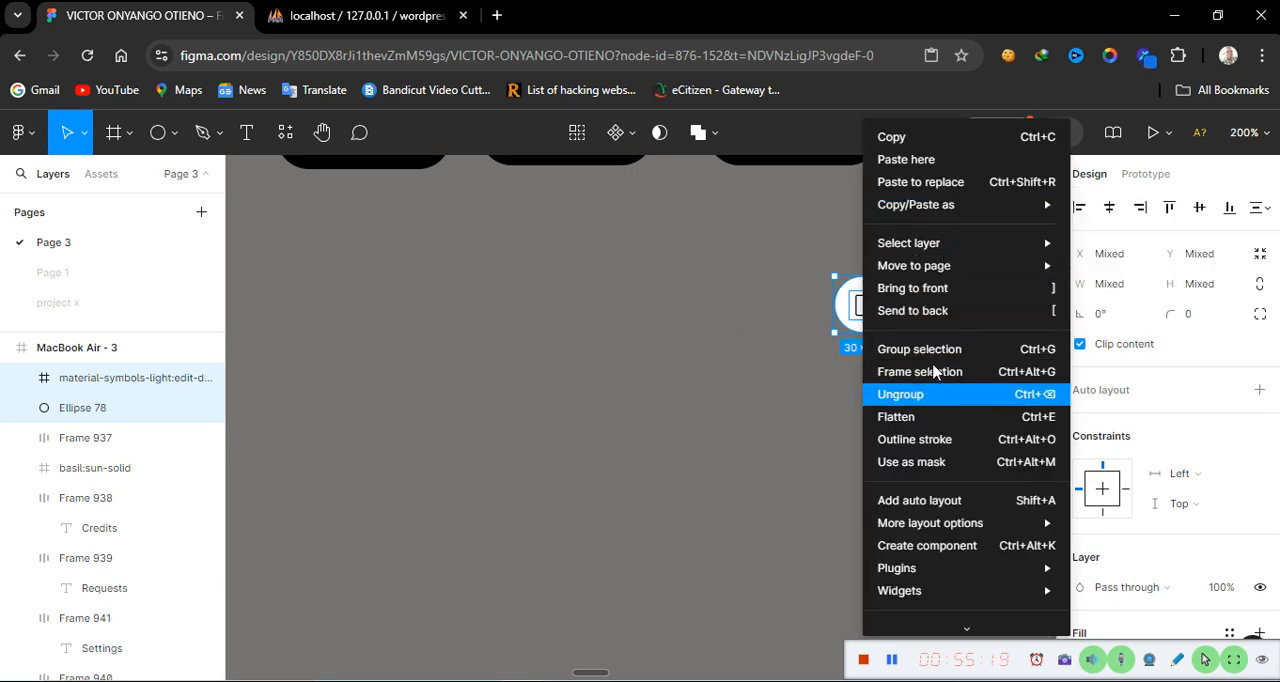
pyautogui.hotkey('ctrl', 'g')
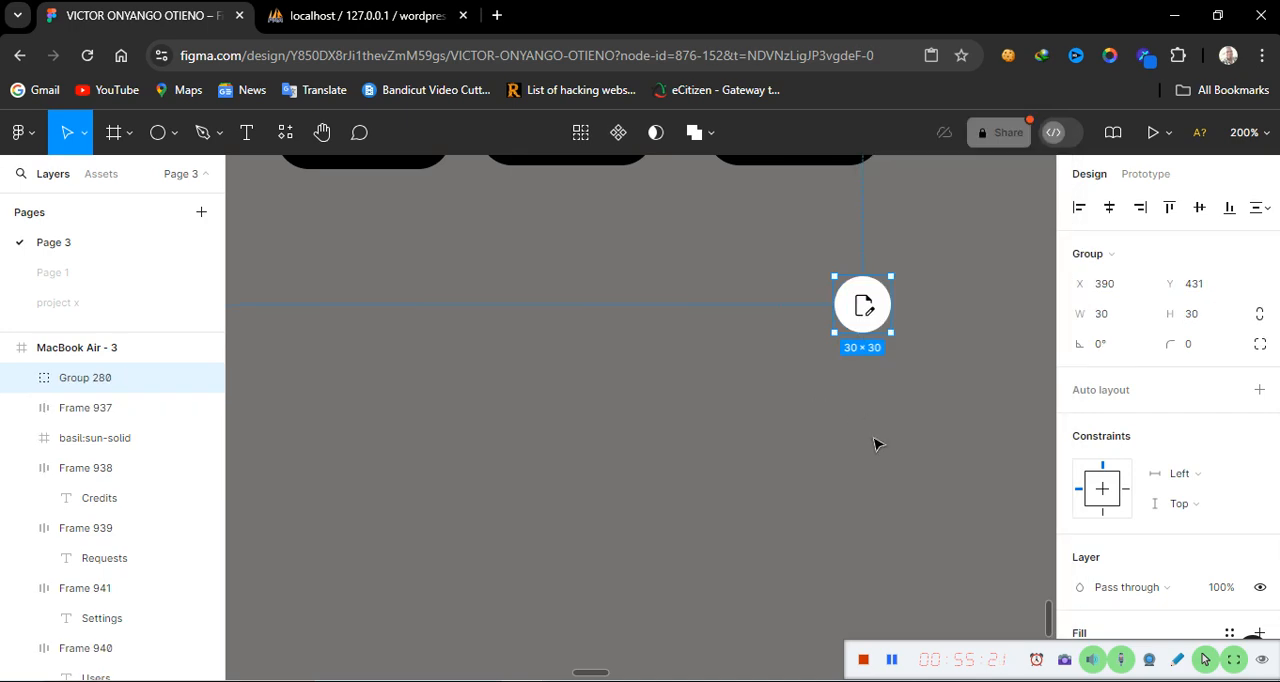
# Move the icon group to the end of the button row, just after Users
pyautogui.click(876, 443)
pyautogui.moveTo(869, 320); pyautogui.dragTo(896, 305)
pyautogui.hotkey('ctrl', '-')
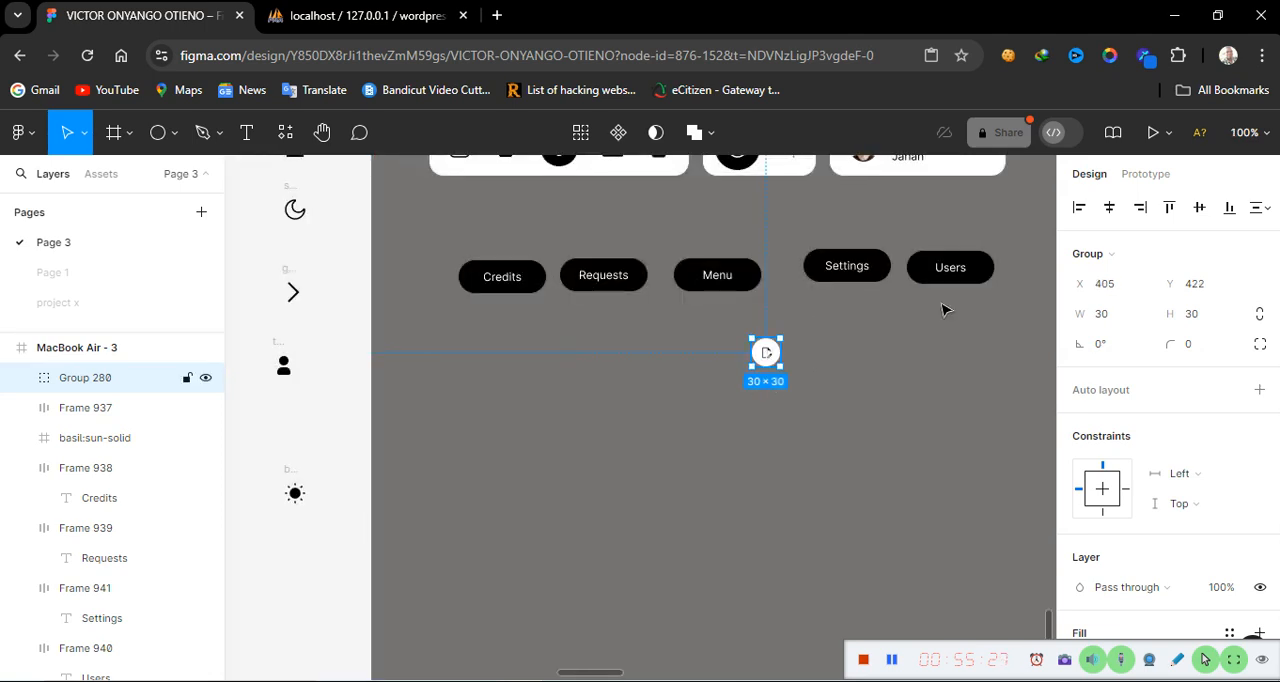
pyautogui.moveTo(772, 354); pyautogui.dragTo(1030, 266)
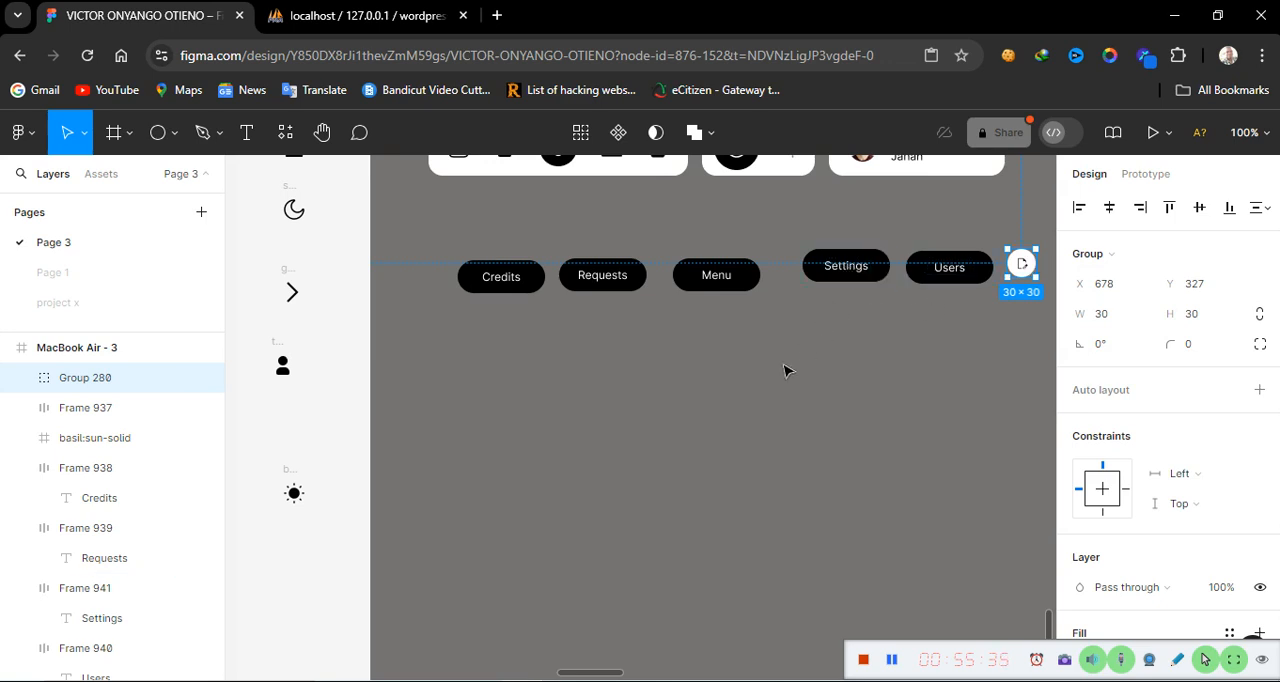
# Select the five buttons and the icon group and wrap them in an auto layout
pyautogui.scroll(1, 785, 371)
pyautogui.click(527, 300)
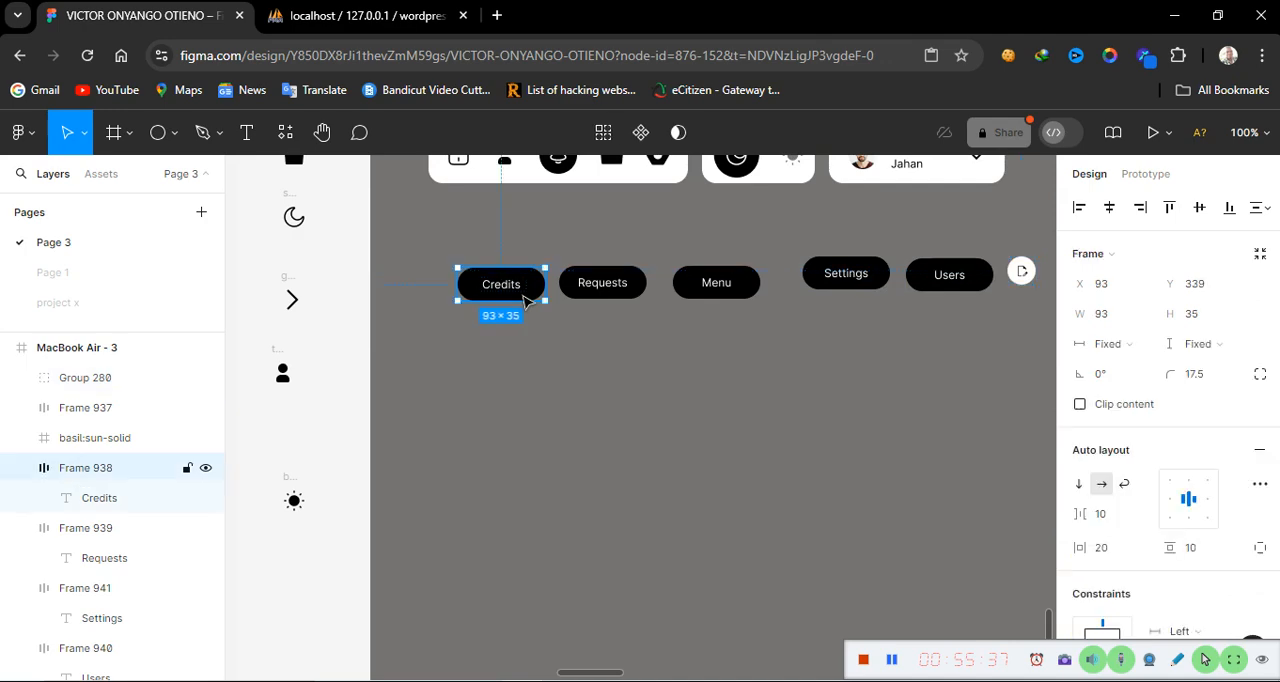
pyautogui.keyDown('shift'); pyautogui.click(605, 292); pyautogui.keyUp('shift')
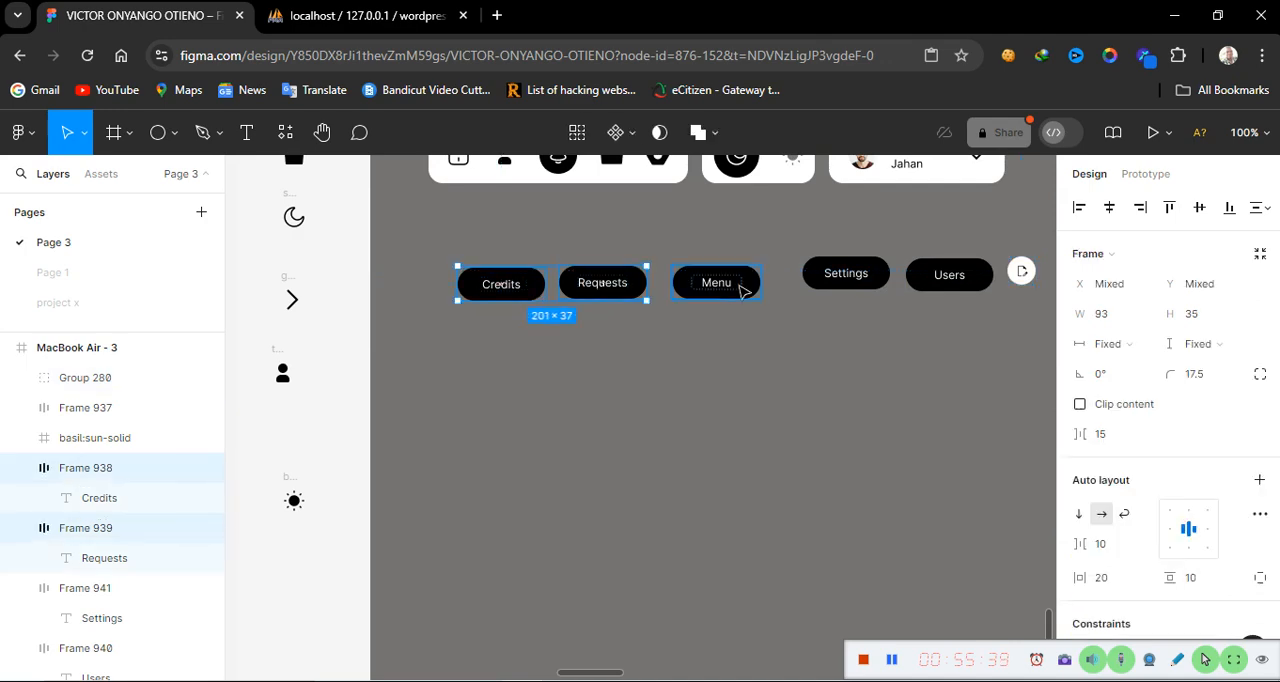
pyautogui.keyDown('shift'); pyautogui.click(728, 287); pyautogui.keyUp('shift')
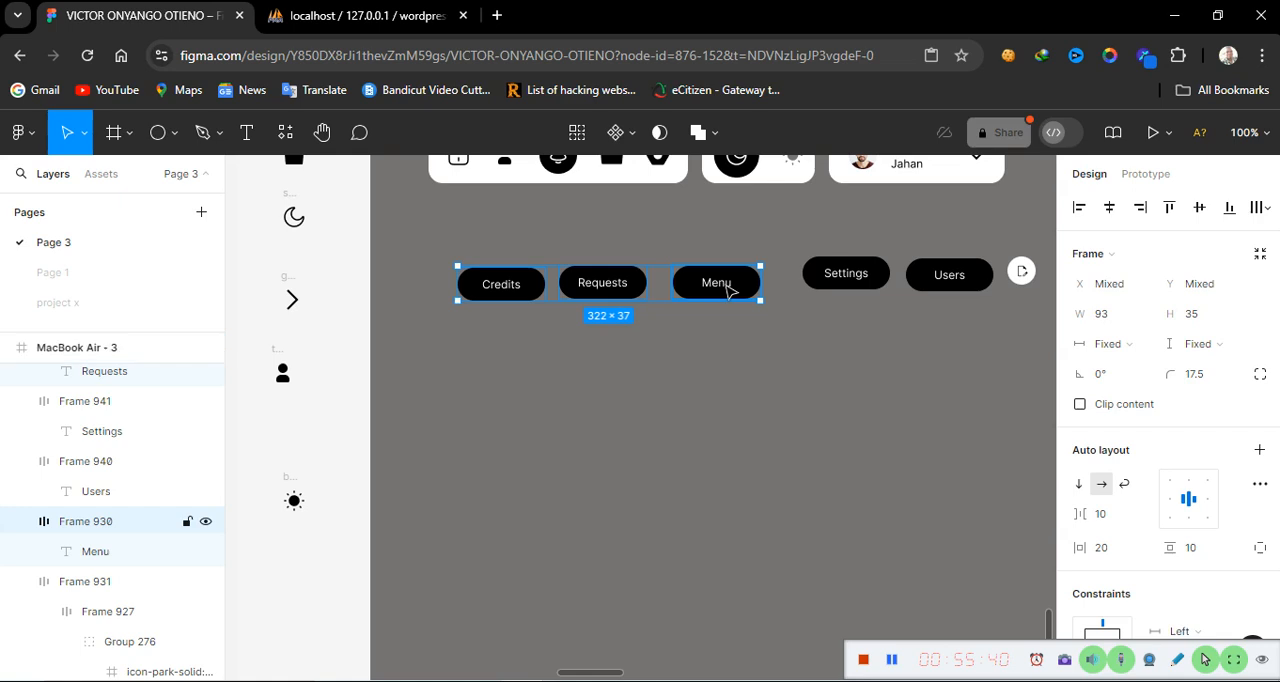
pyautogui.keyDown('shift'); pyautogui.click(880, 285); pyautogui.keyUp('shift')
pyautogui.keyDown('shift'); pyautogui.click(975, 283); pyautogui.keyUp('shift')
pyautogui.keyDown('shift'); pyautogui.click(1028, 287); pyautogui.keyUp('shift')
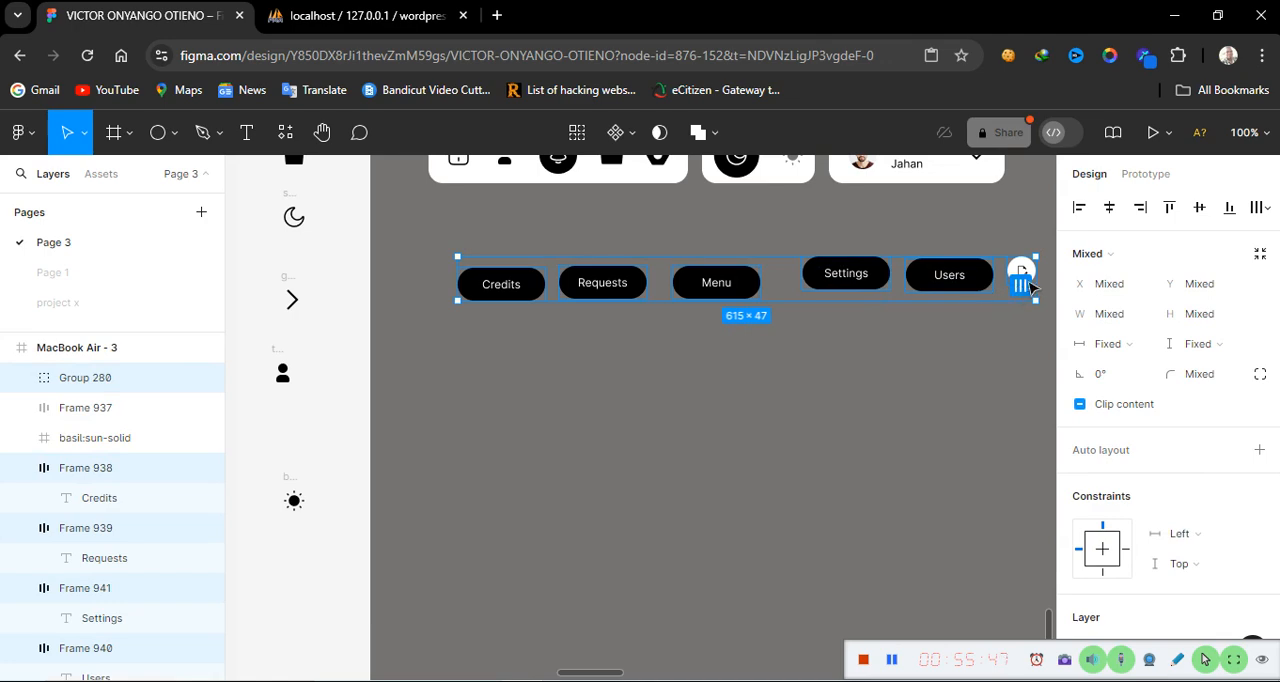
pyautogui.click(1022, 287)
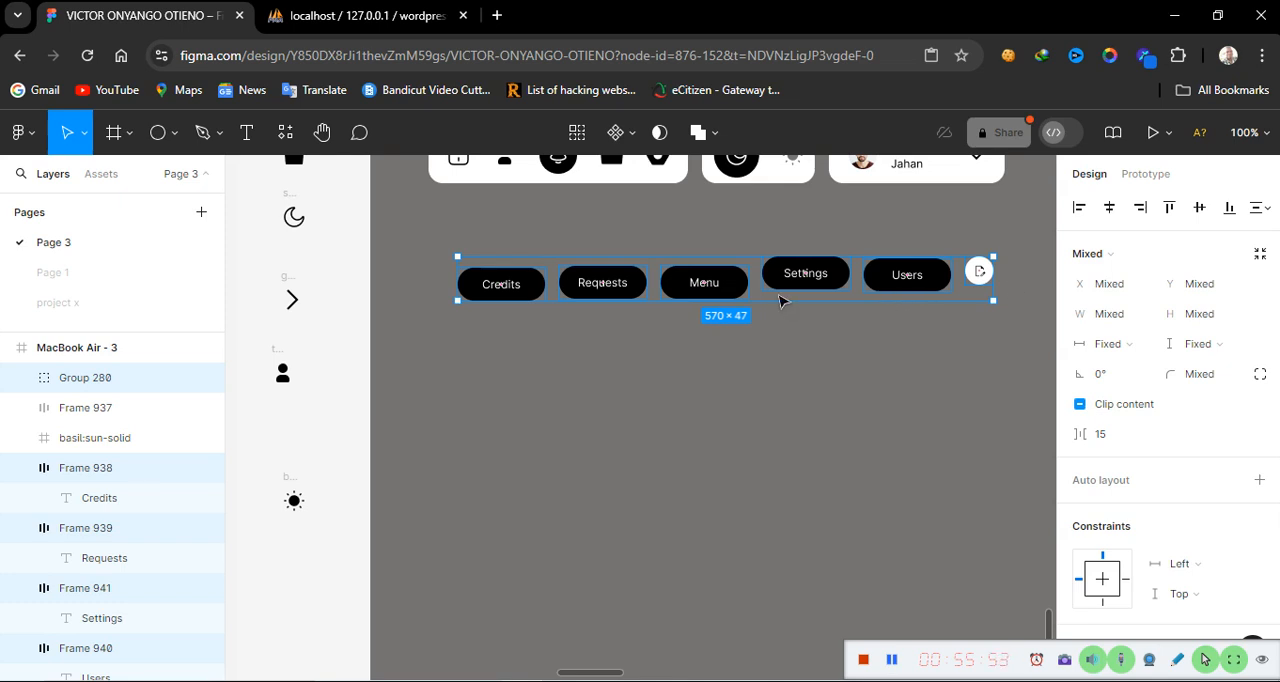
pyautogui.hotkey('shift', 'a')
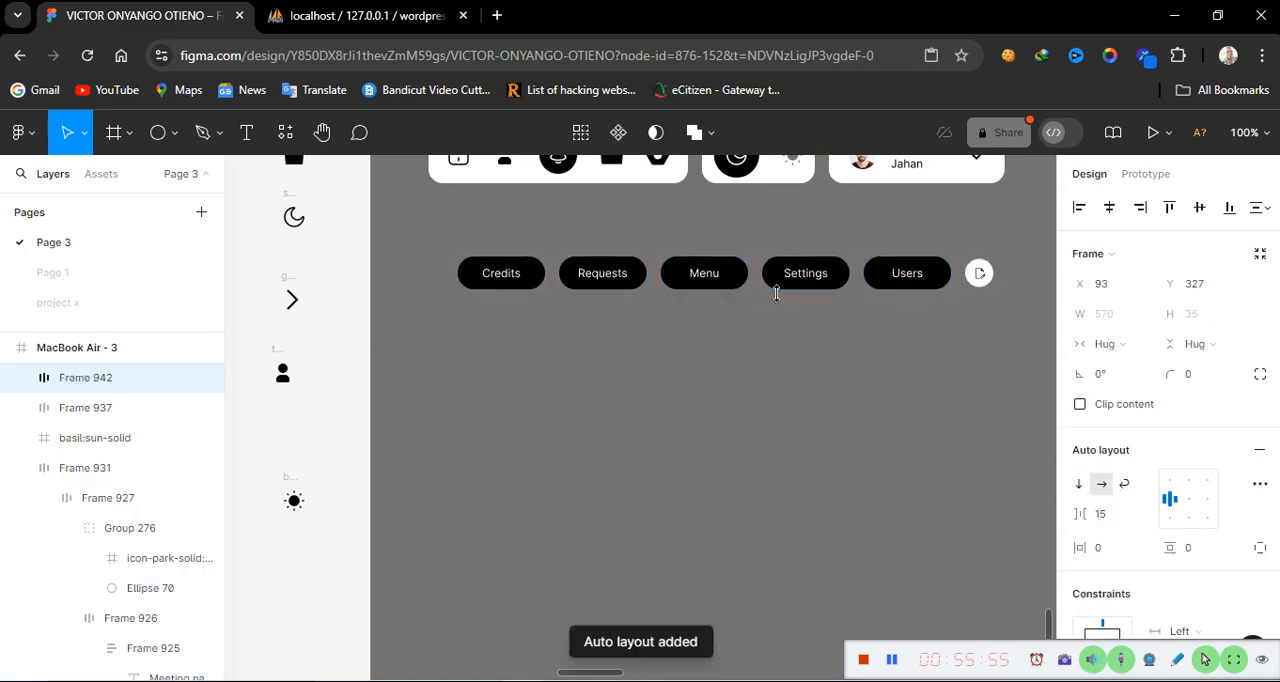
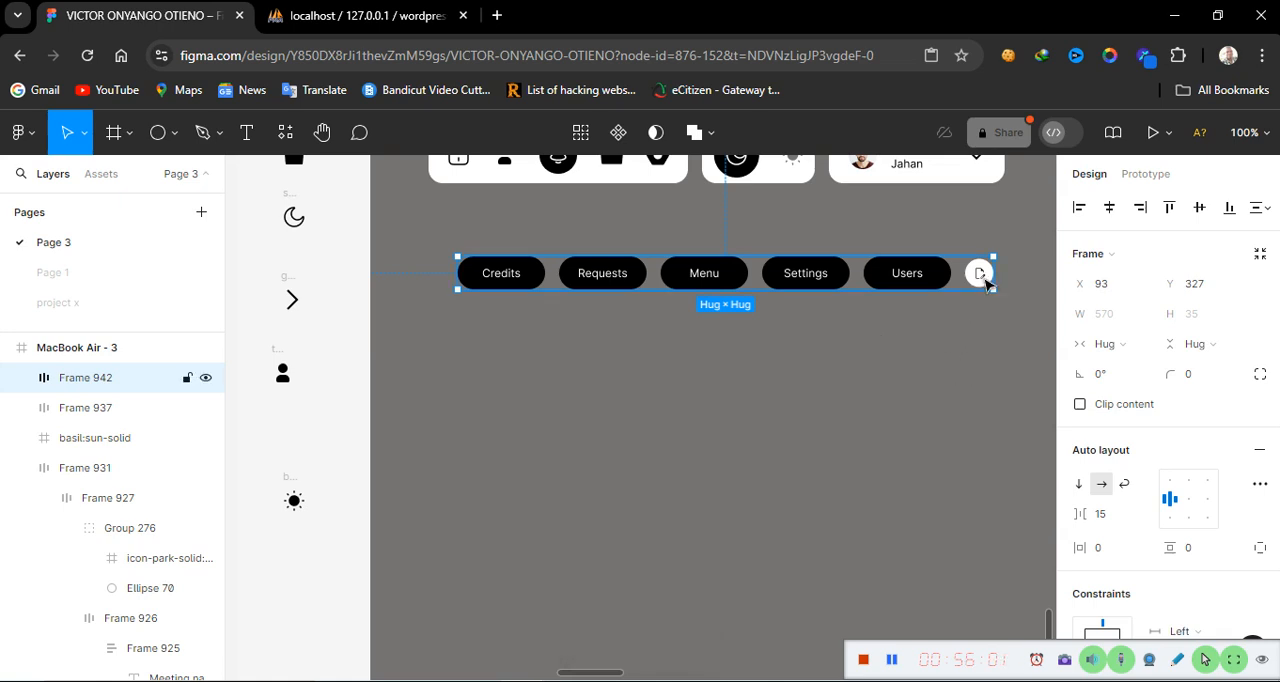
# Select the button bar frame and add a black 1 px stroke around it
pyautogui.click(1268, 207)
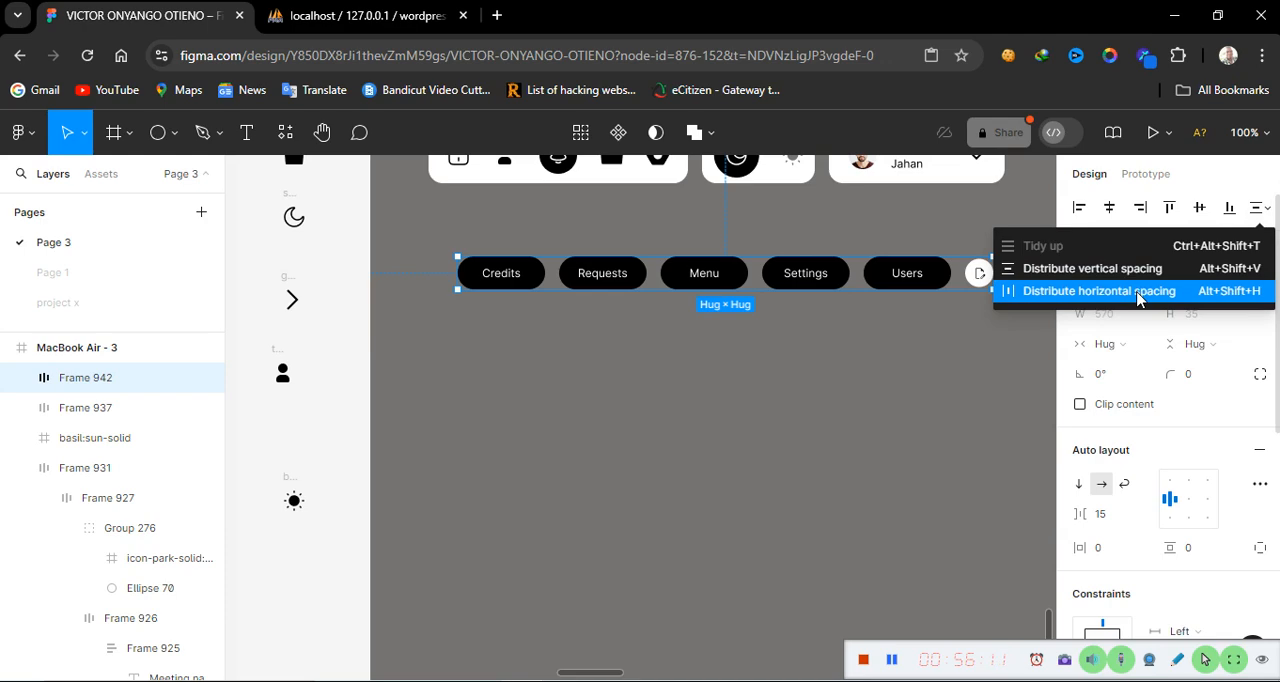
pyautogui.click(993, 416)
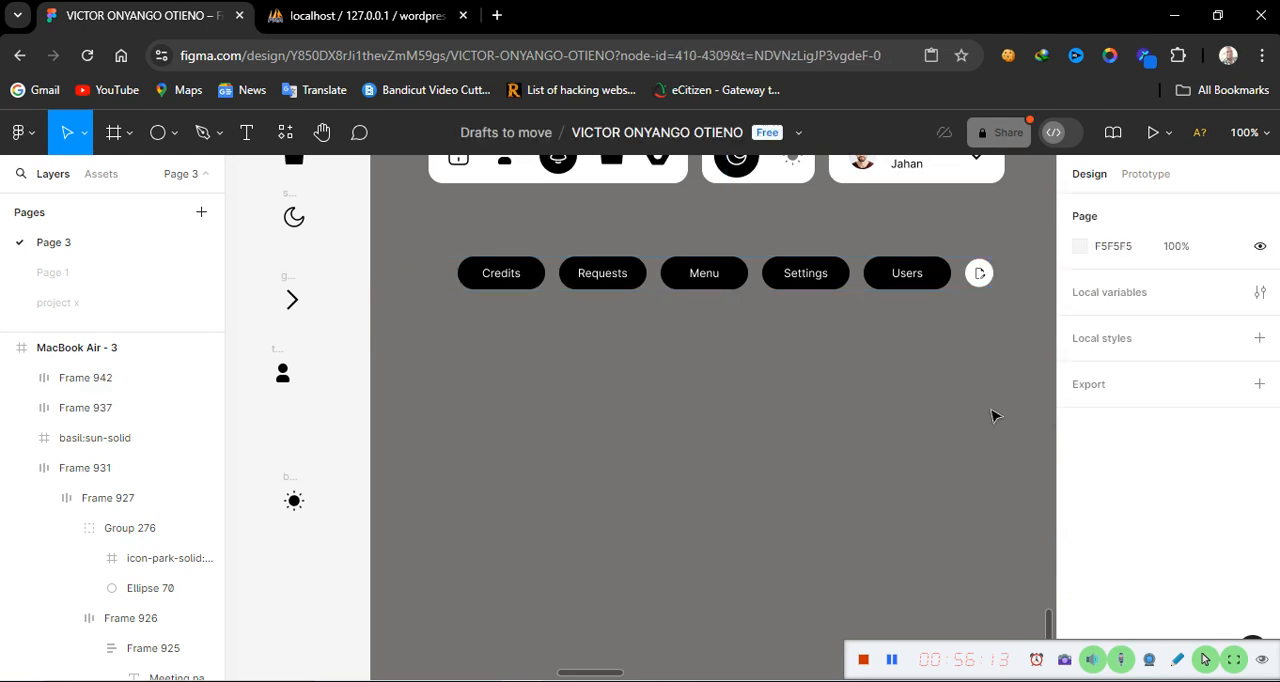
pyautogui.click(940, 277)
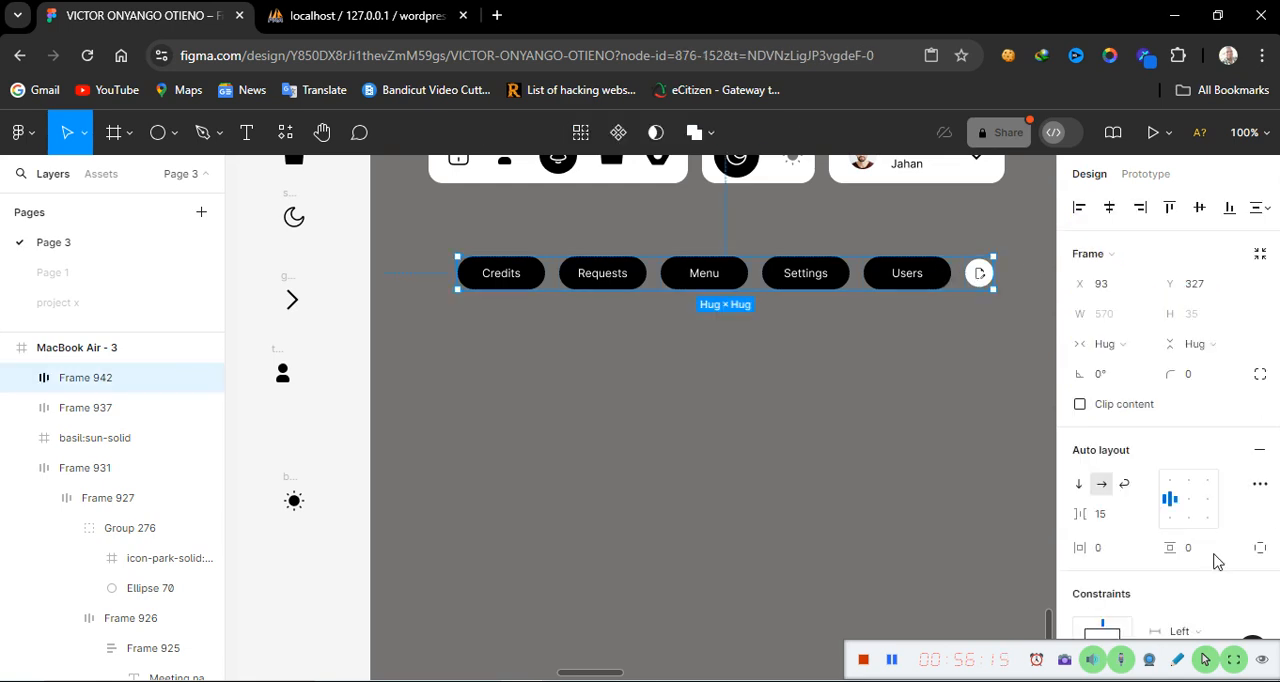
pyautogui.scroll(-2, 1220, 625)
pyautogui.scroll(-3, 1220, 625)
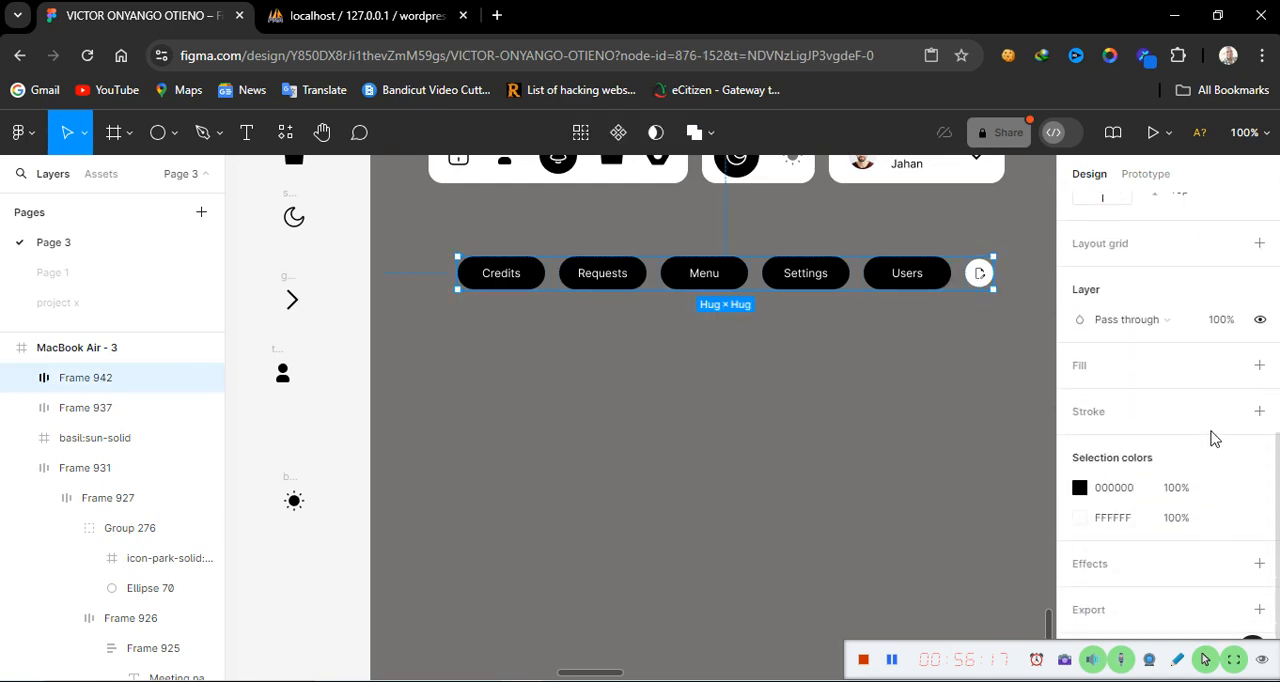
pyautogui.click(1260, 413)
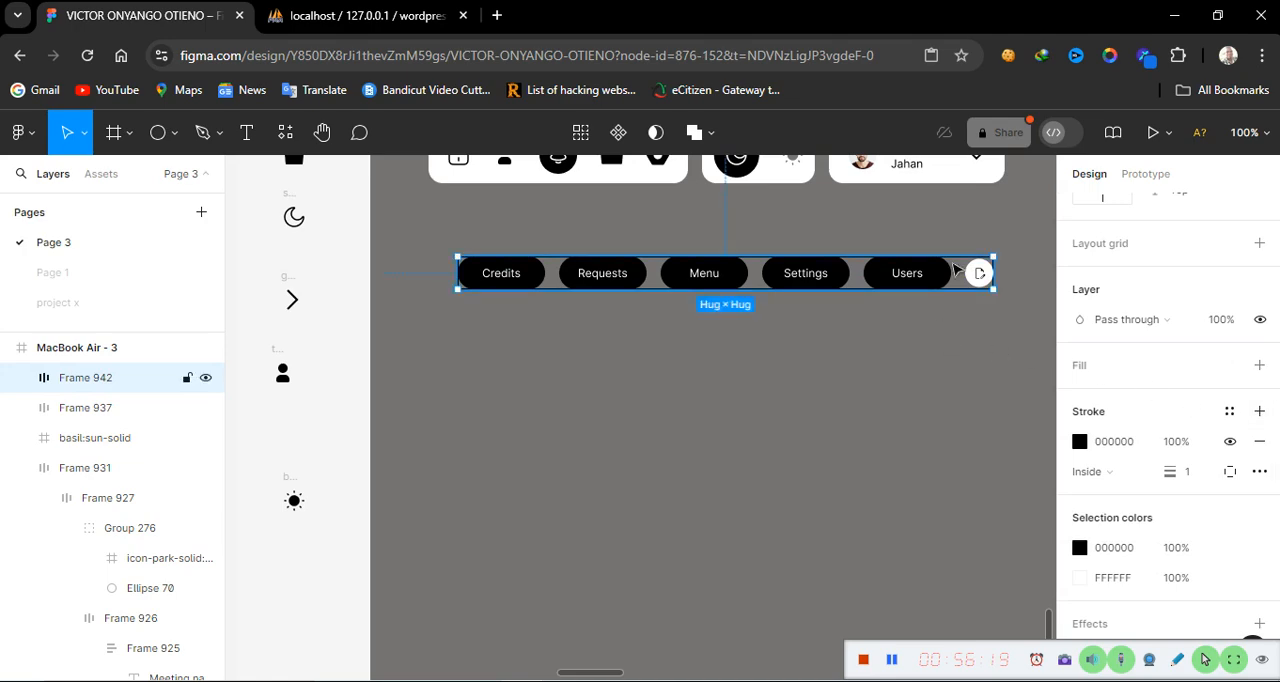
# Switch the button bar frame's height to fixed and set it to 60
pyautogui.scroll(5, 1166, 479)
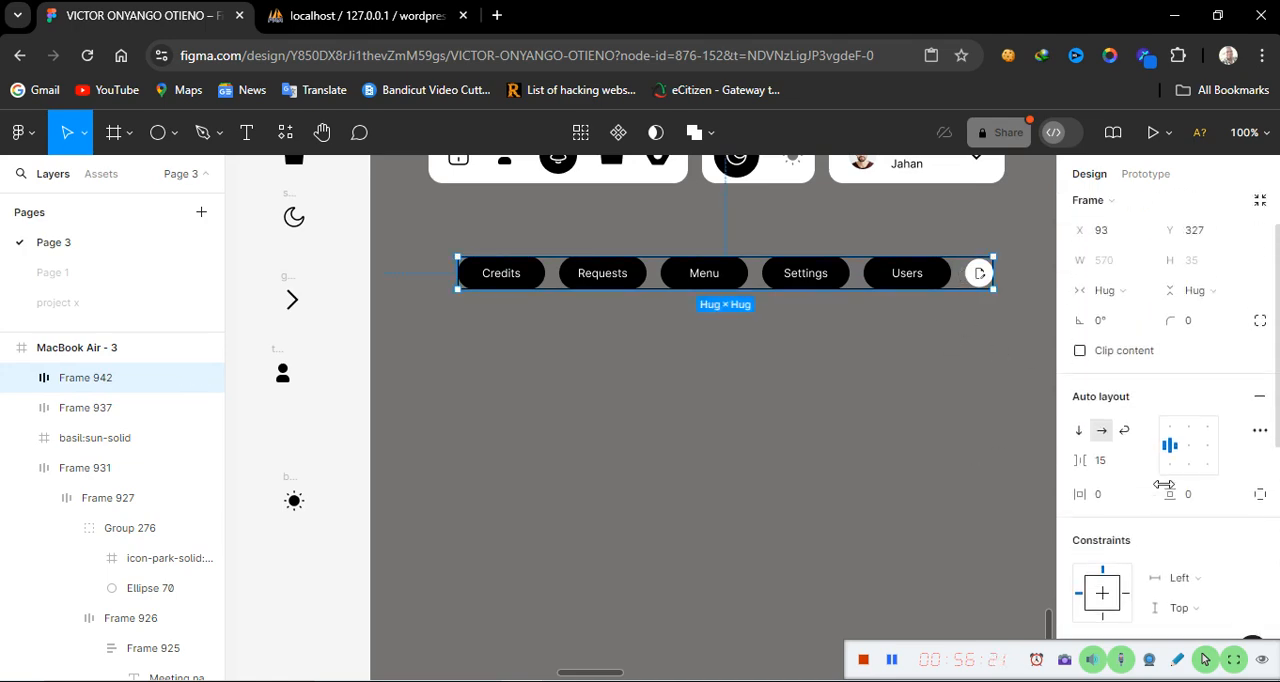
pyautogui.click(1236, 344)
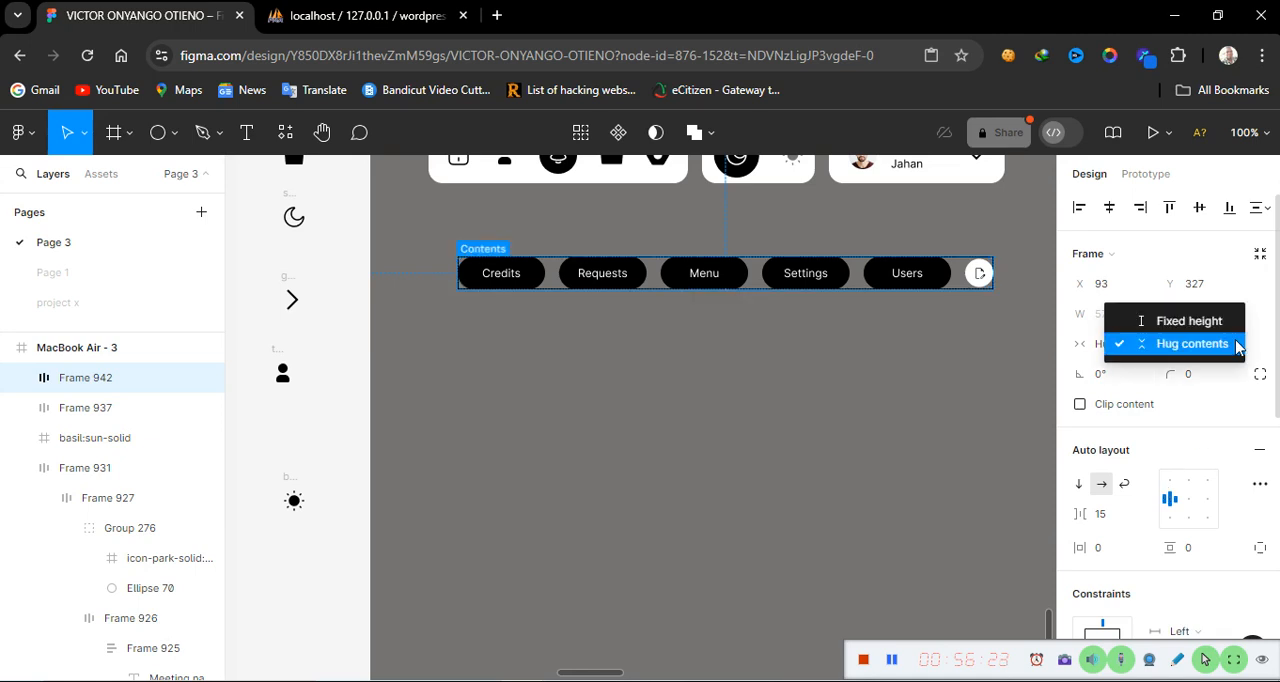
pyautogui.click(1212, 324)
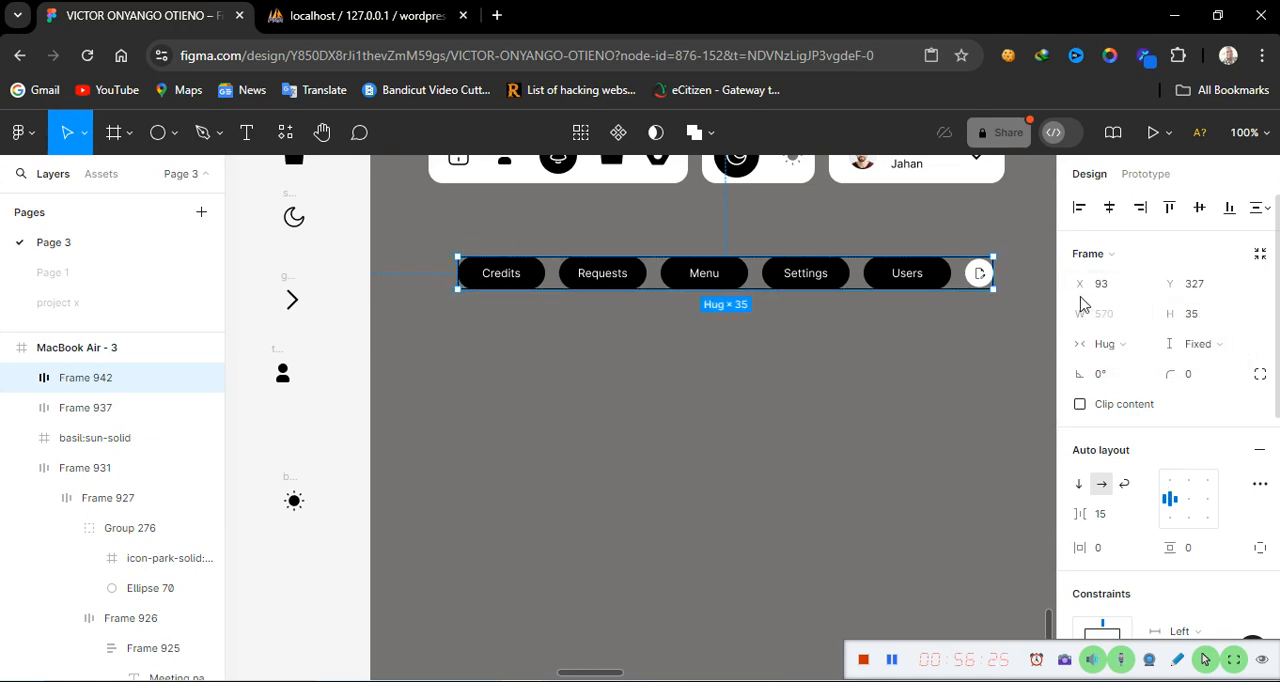
pyautogui.click(1201, 318)
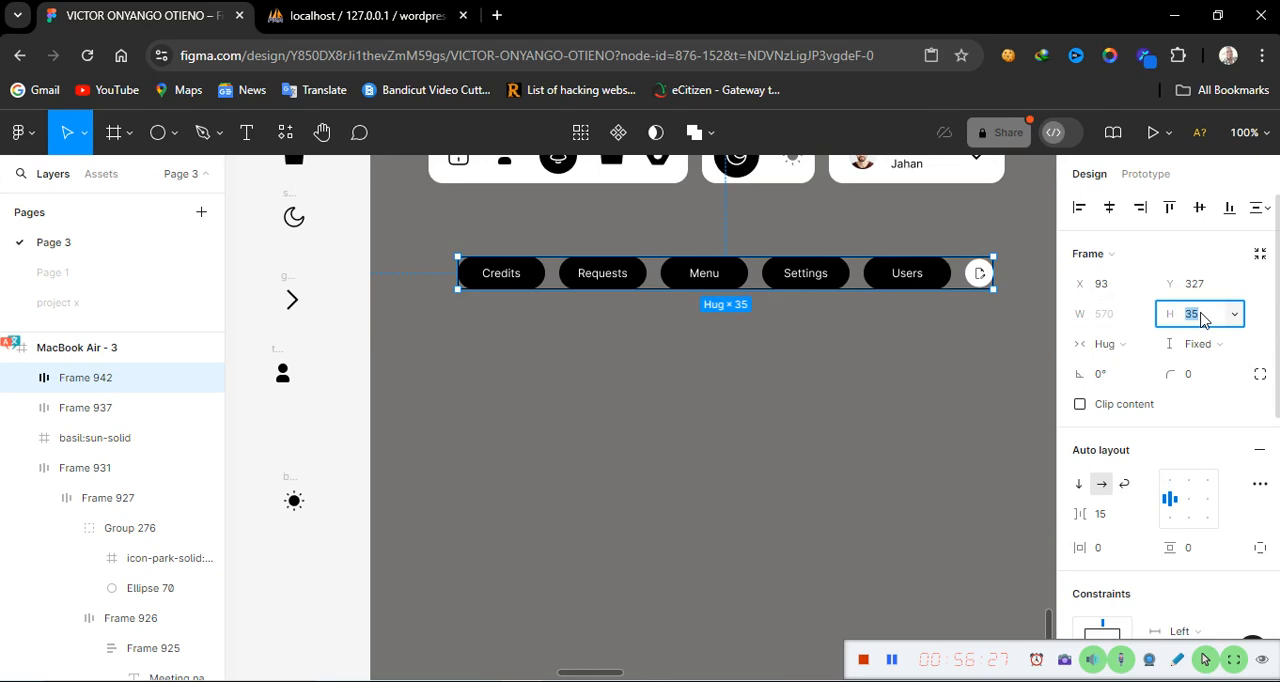
pyautogui.write('60')
pyautogui.press('Return')
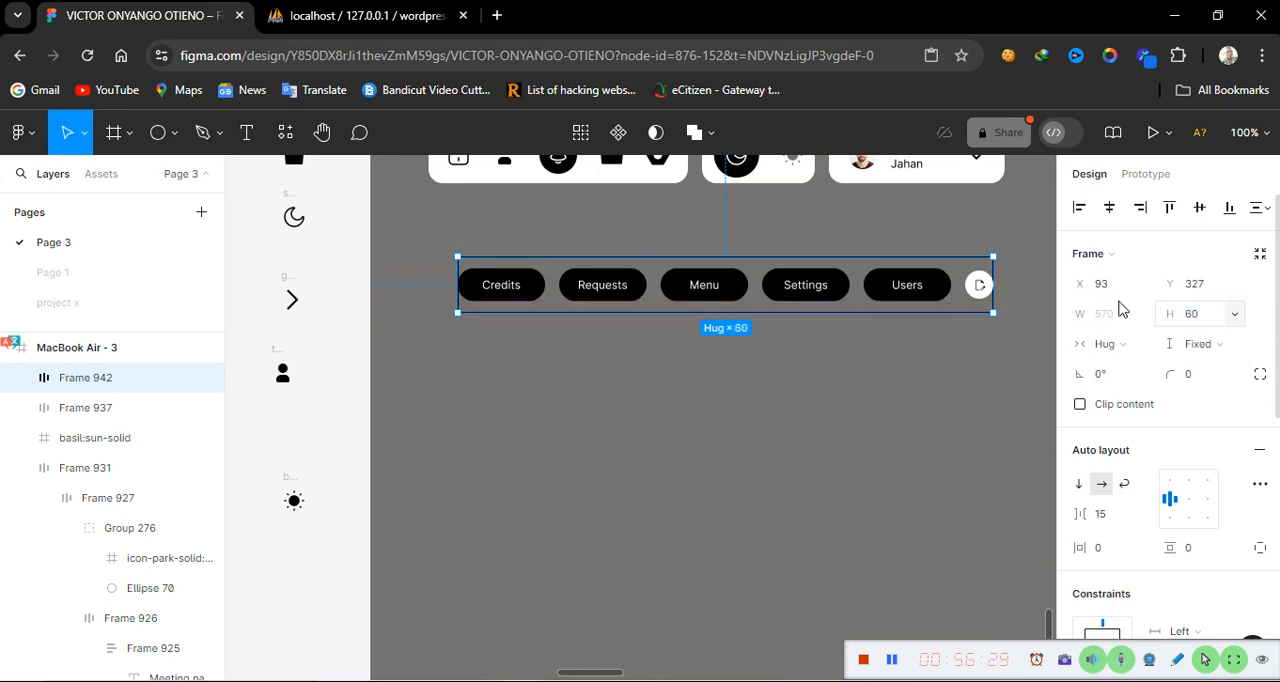
# Center the button bar's contents vertically and horizontally in its auto layout alignment
pyautogui.click(1192, 505)
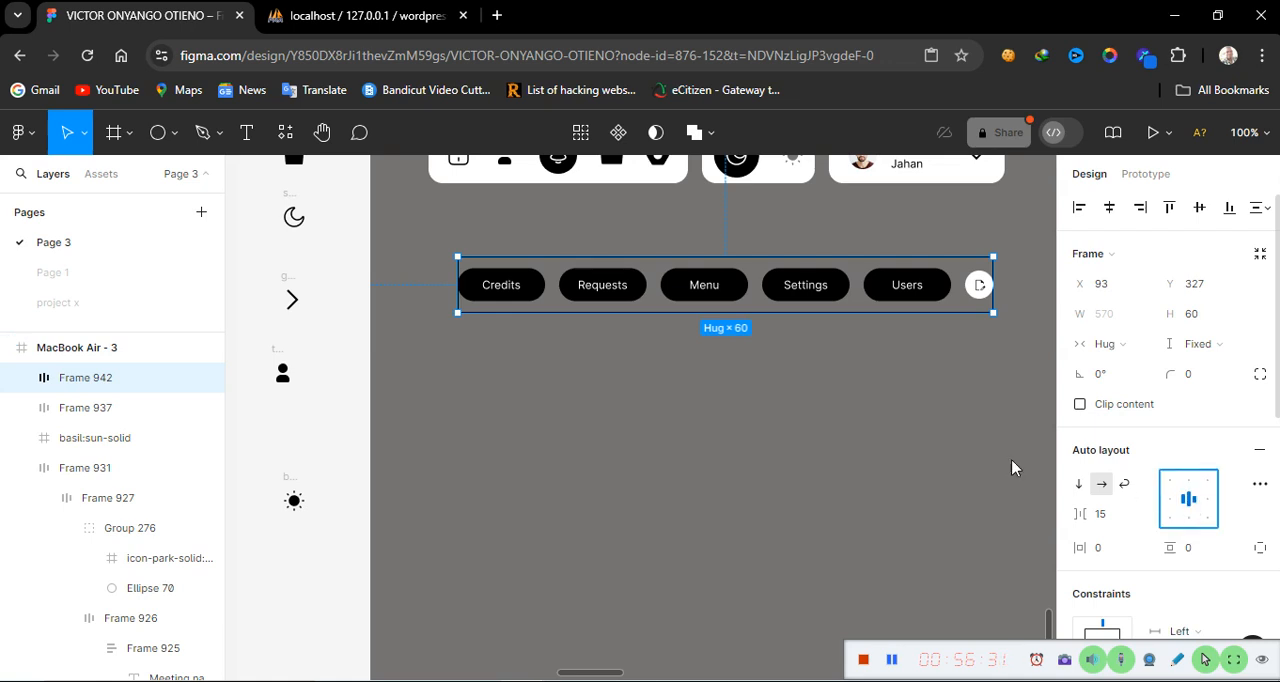
pyautogui.scroll(-2, 957, 451)
pyautogui.scroll(5, 957, 452)
pyautogui.scroll(-3, 957, 452)
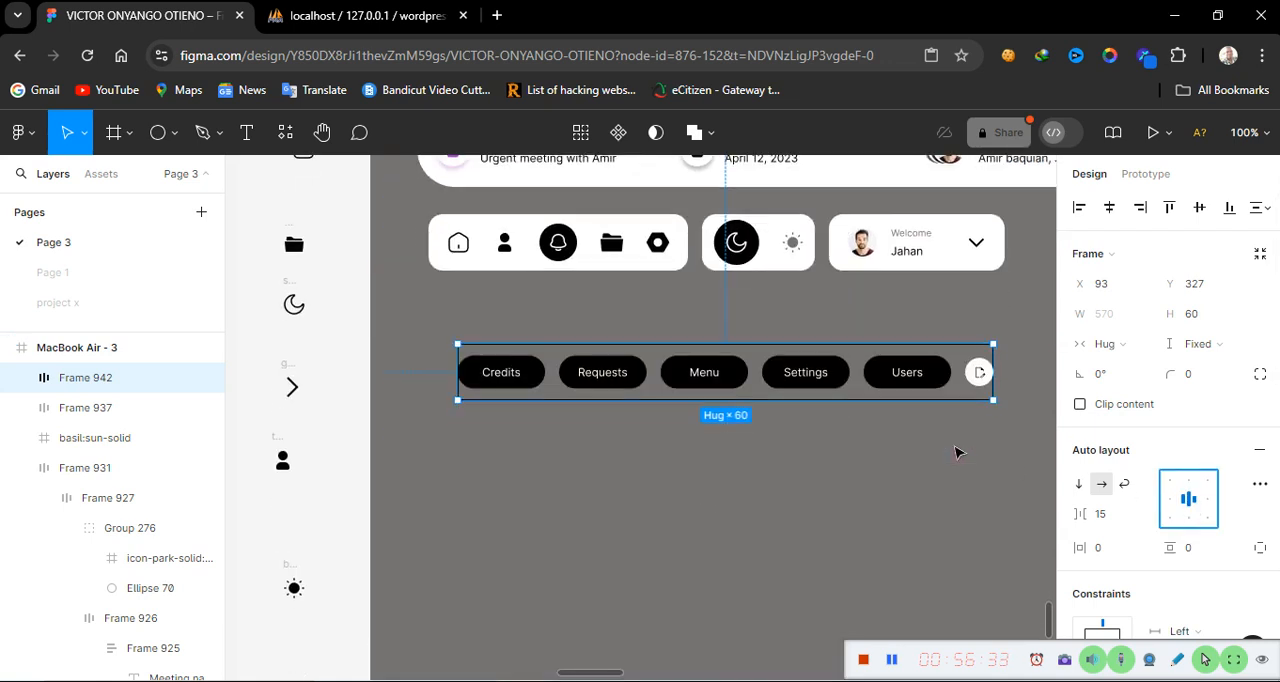
# Compare the button bar frame's settings with the top icon bar frame above it
pyautogui.click(1122, 551)
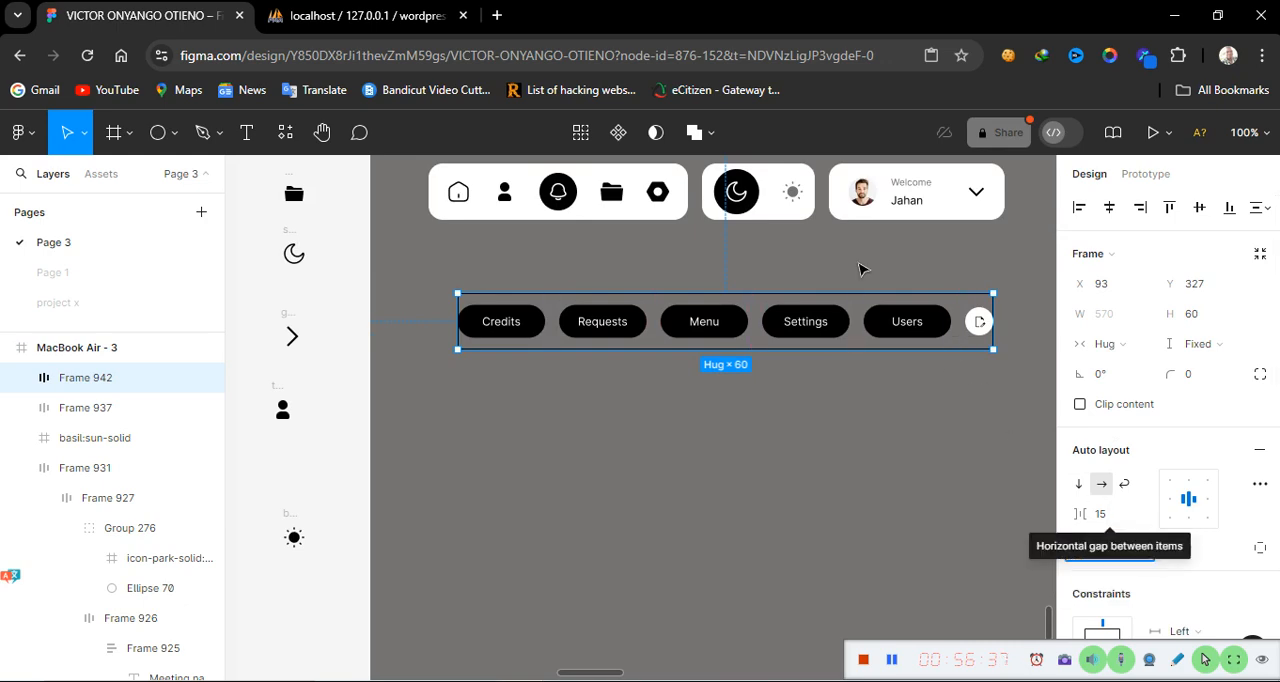
pyautogui.click(835, 206)
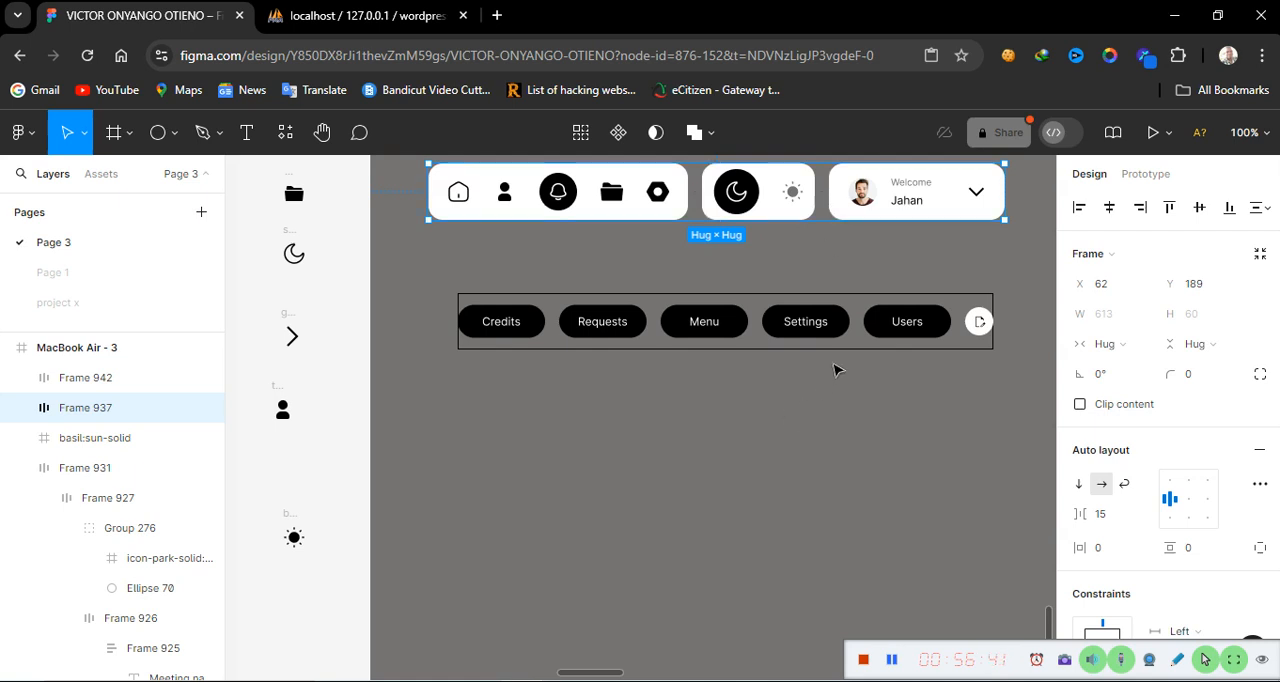
pyautogui.click(864, 341)
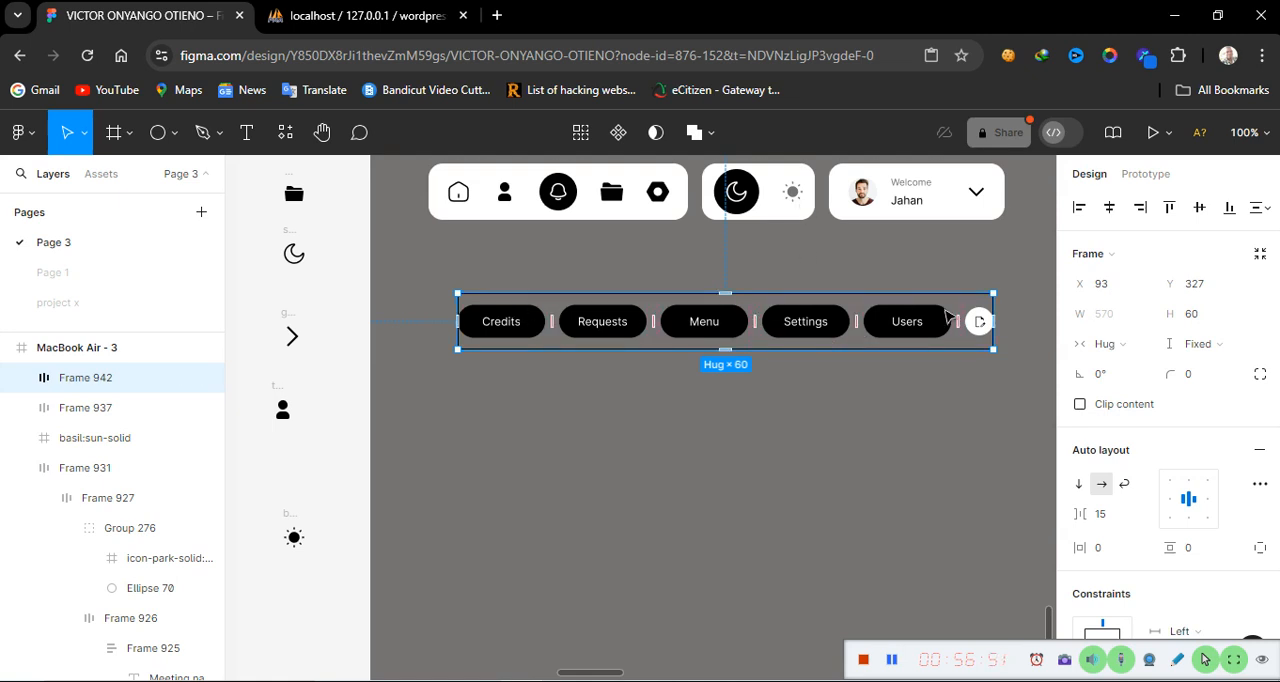
pyautogui.click(911, 201)
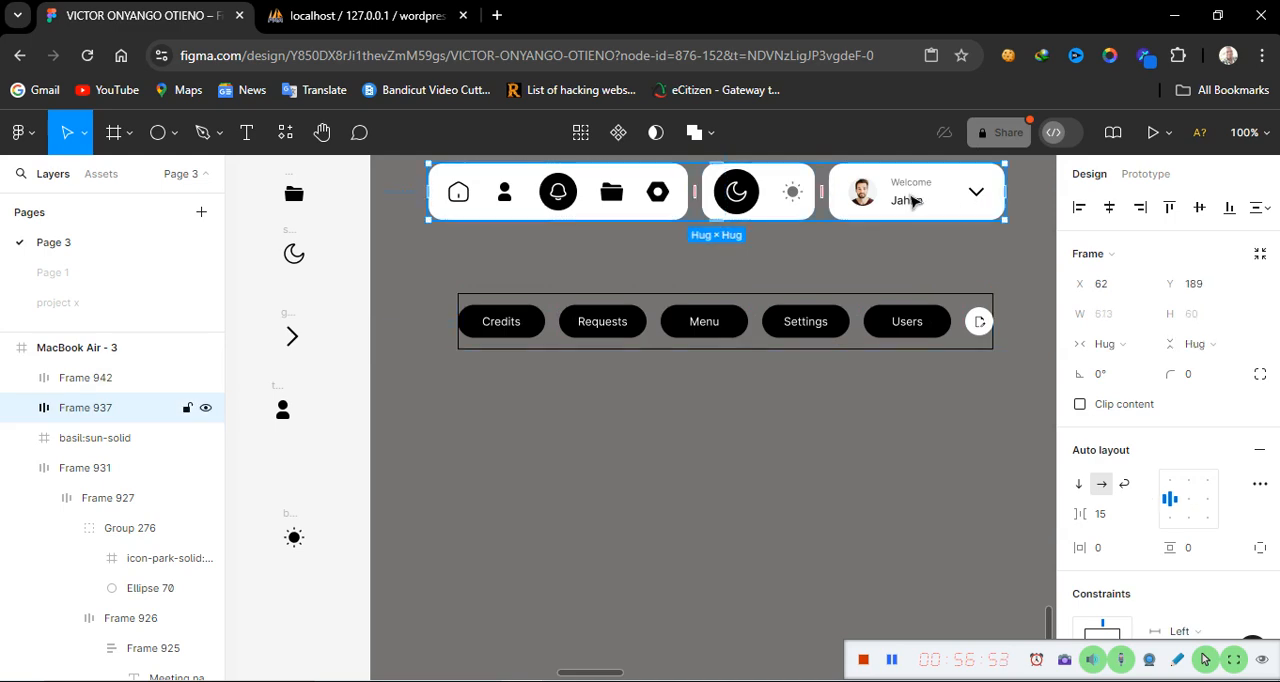
pyautogui.click(903, 351)
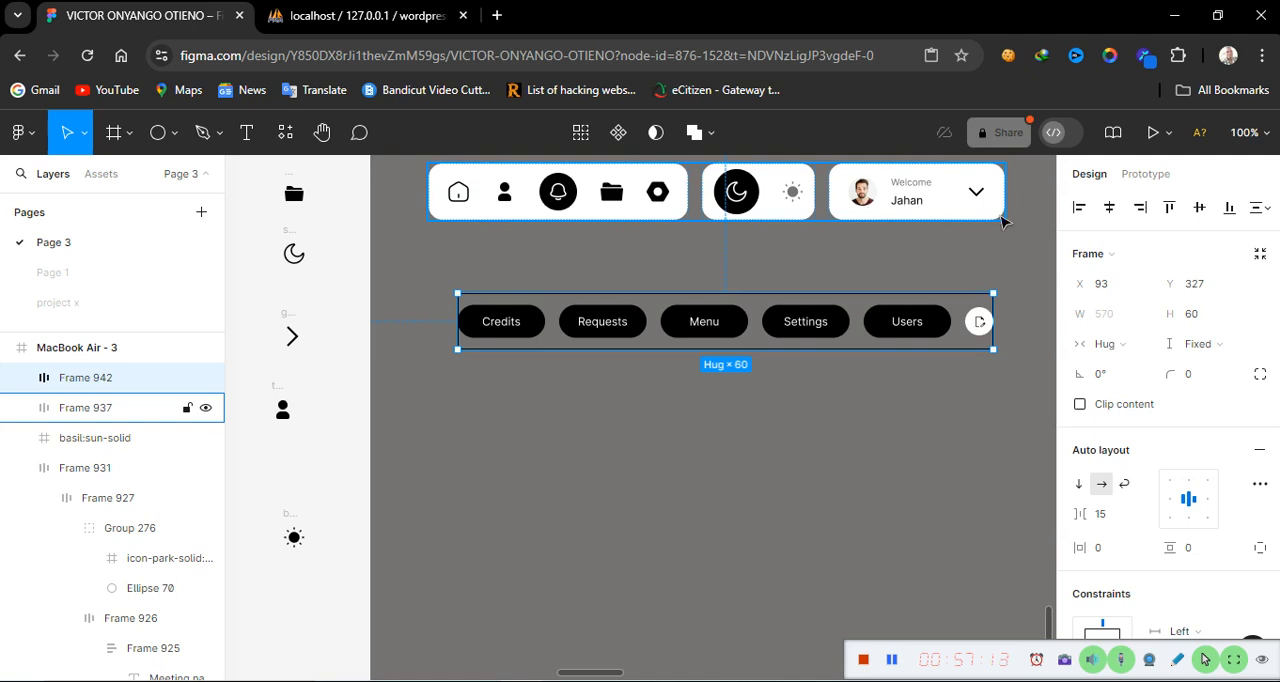
# Switch the button bar frame's width to fixed and set it to 613
pyautogui.click(1141, 345)
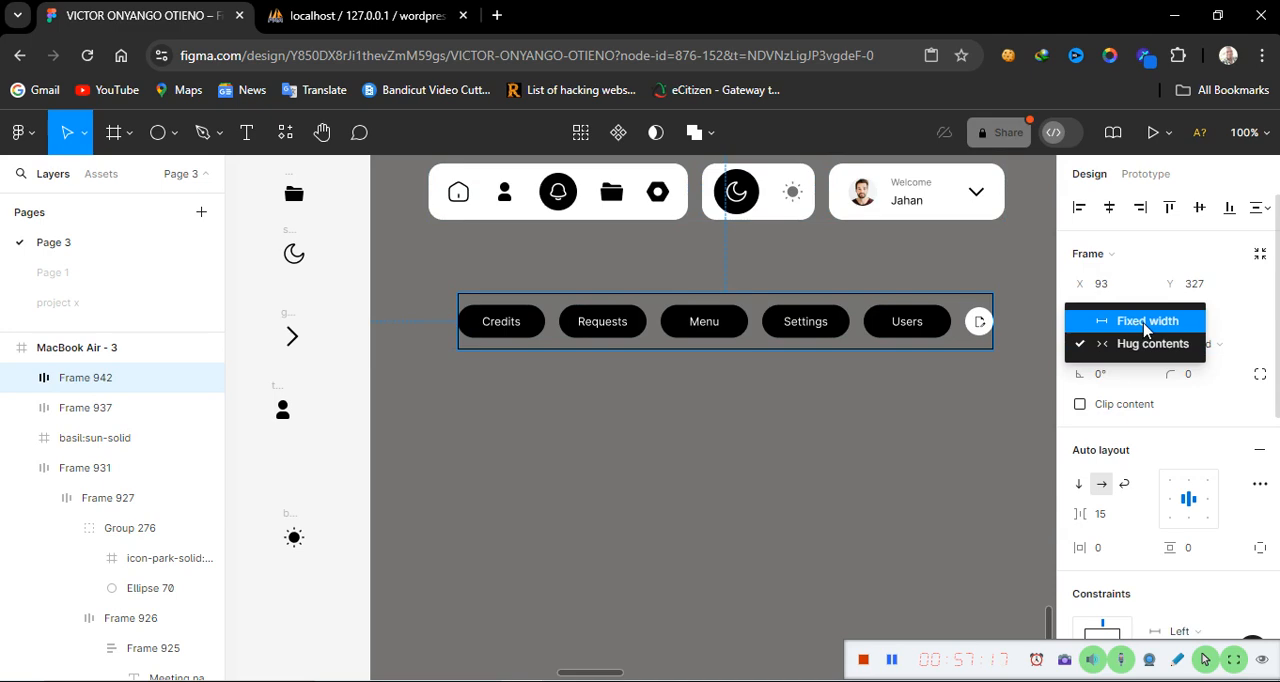
pyautogui.click(1141, 326)
pyautogui.click(1116, 316)
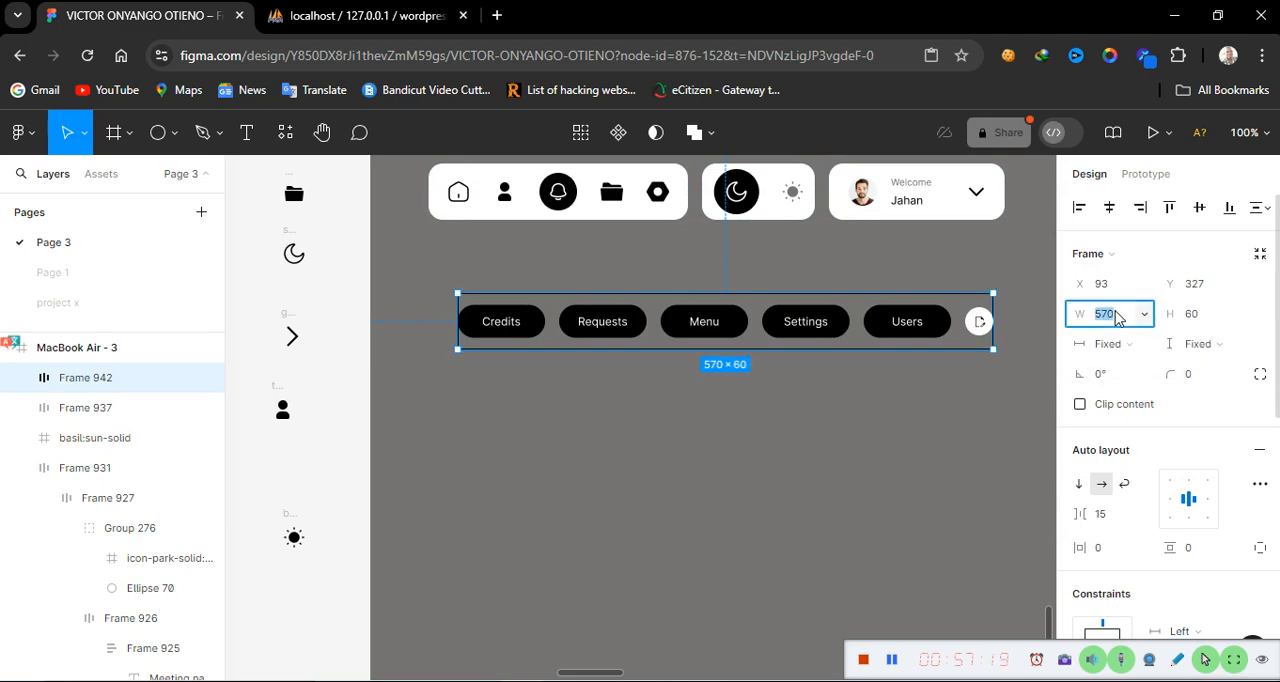
pyautogui.write('613')
pyautogui.press('Return')
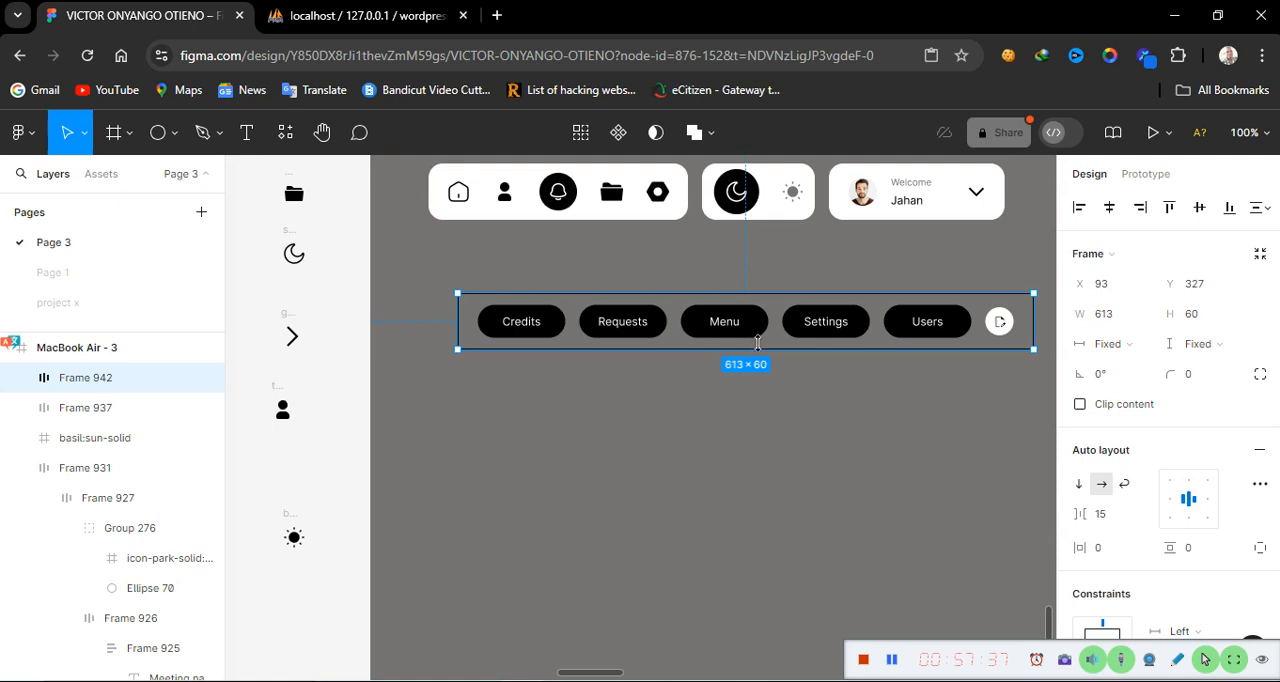
# Move the button bar frame up below the top bar and set its corner radius to 15
pyautogui.moveTo(786, 309); pyautogui.dragTo(752, 272)
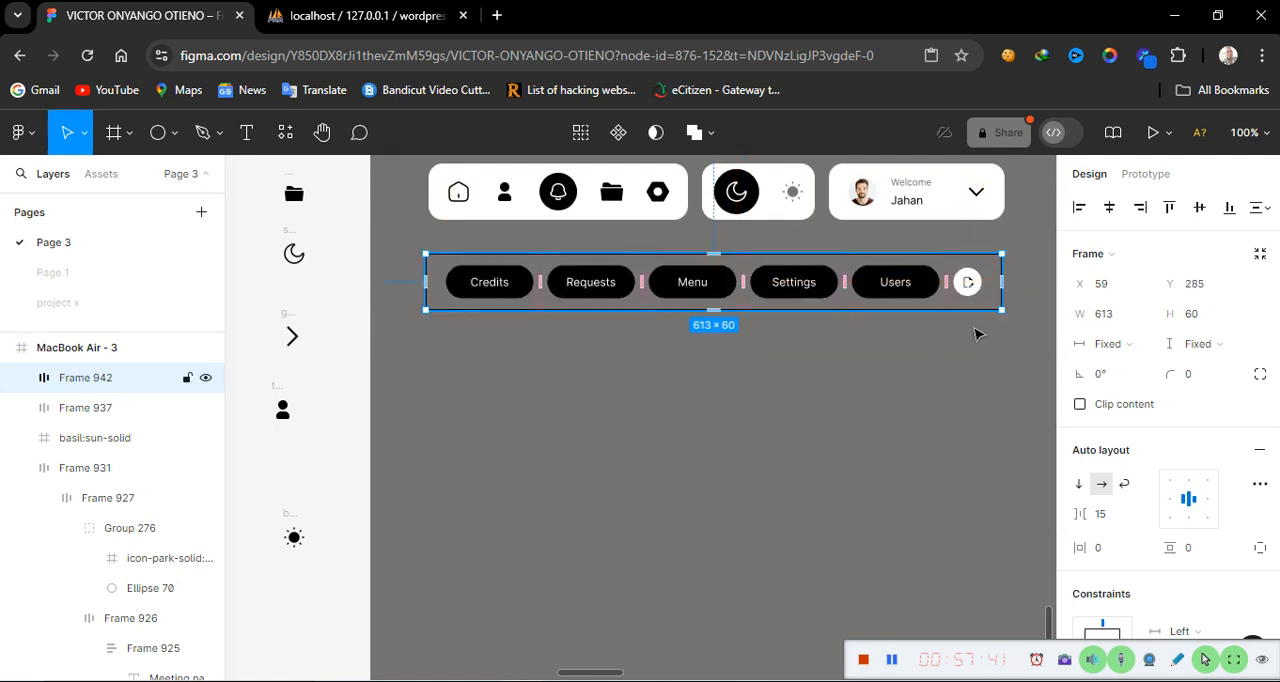
pyautogui.click(1197, 375)
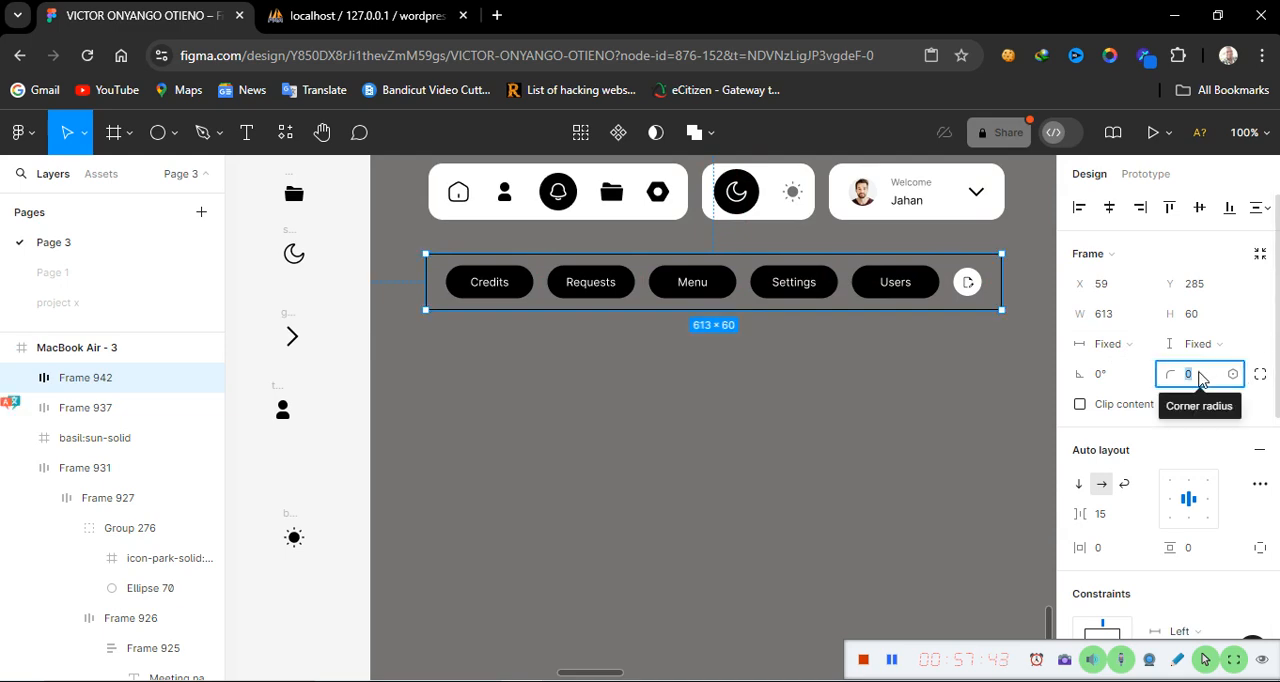
pyautogui.write('1')
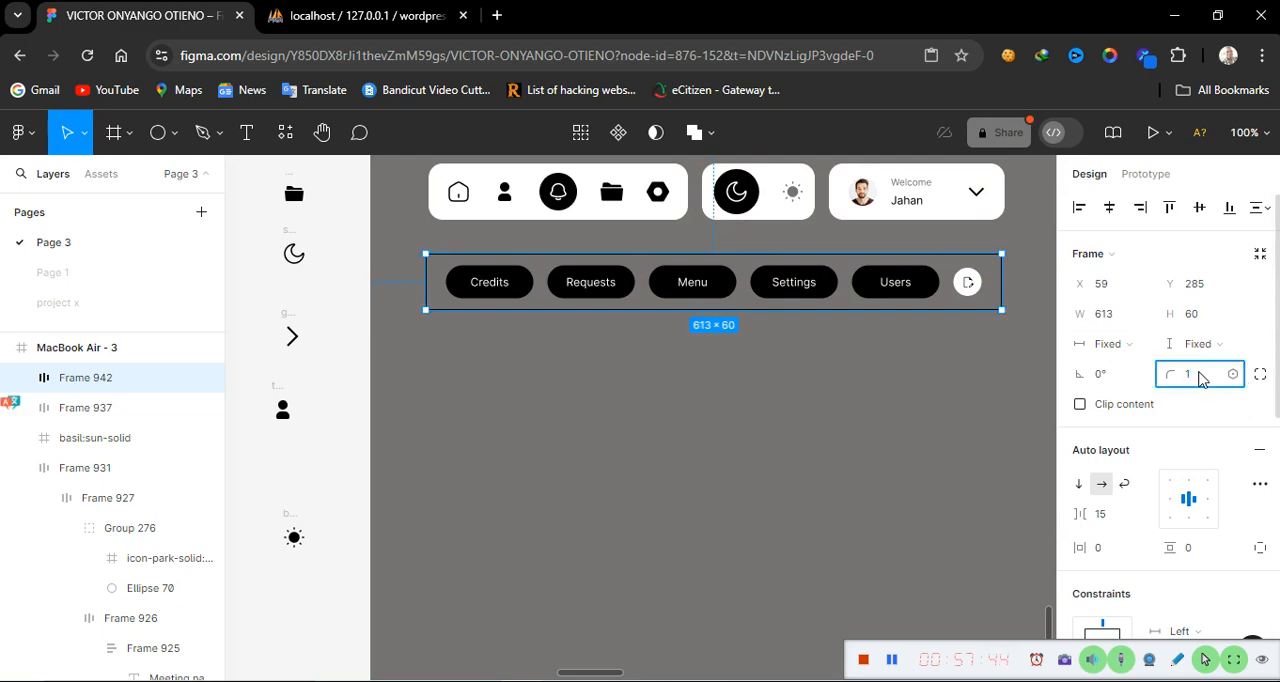
pyautogui.click(1116, 662)
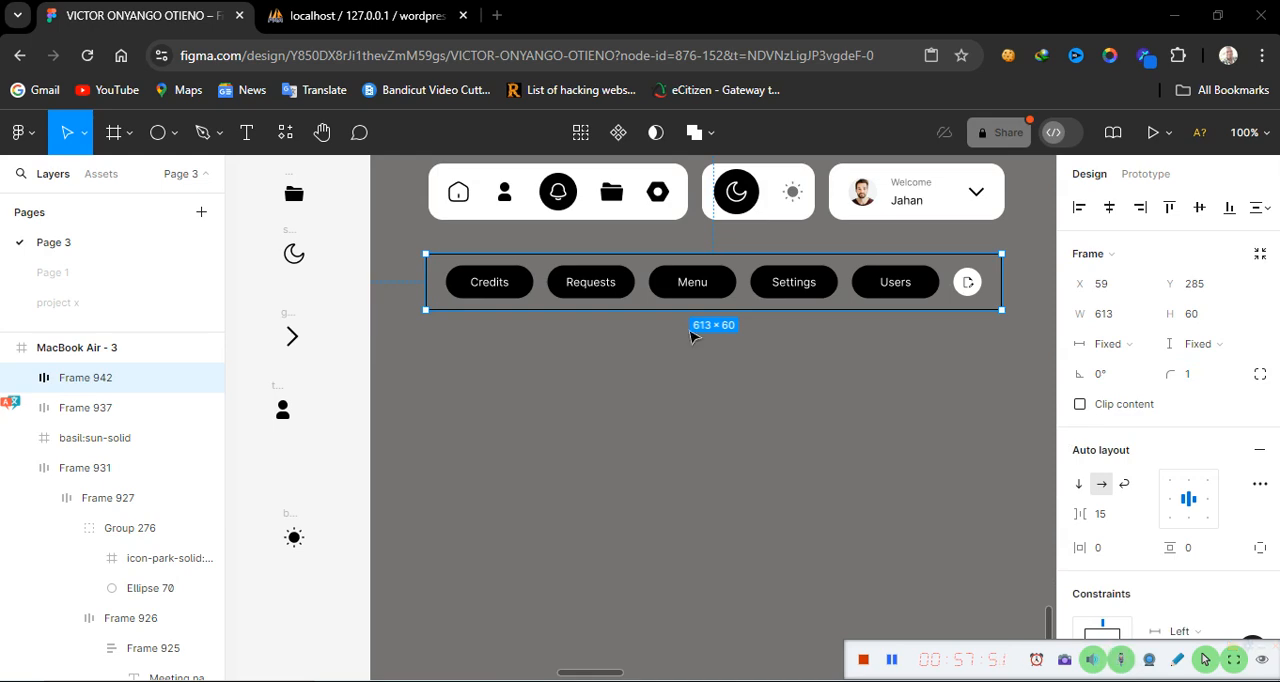
pyautogui.click(1195, 378)
pyautogui.write('1')
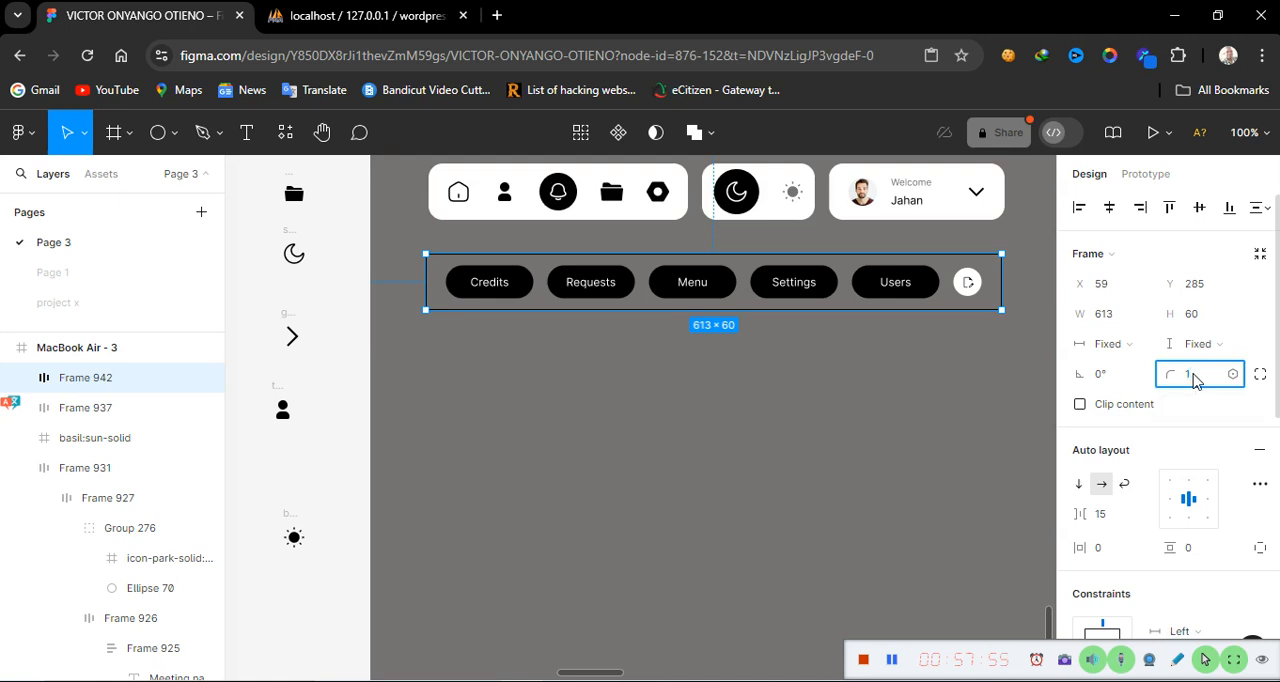
pyautogui.write('5')
pyautogui.press('Return')
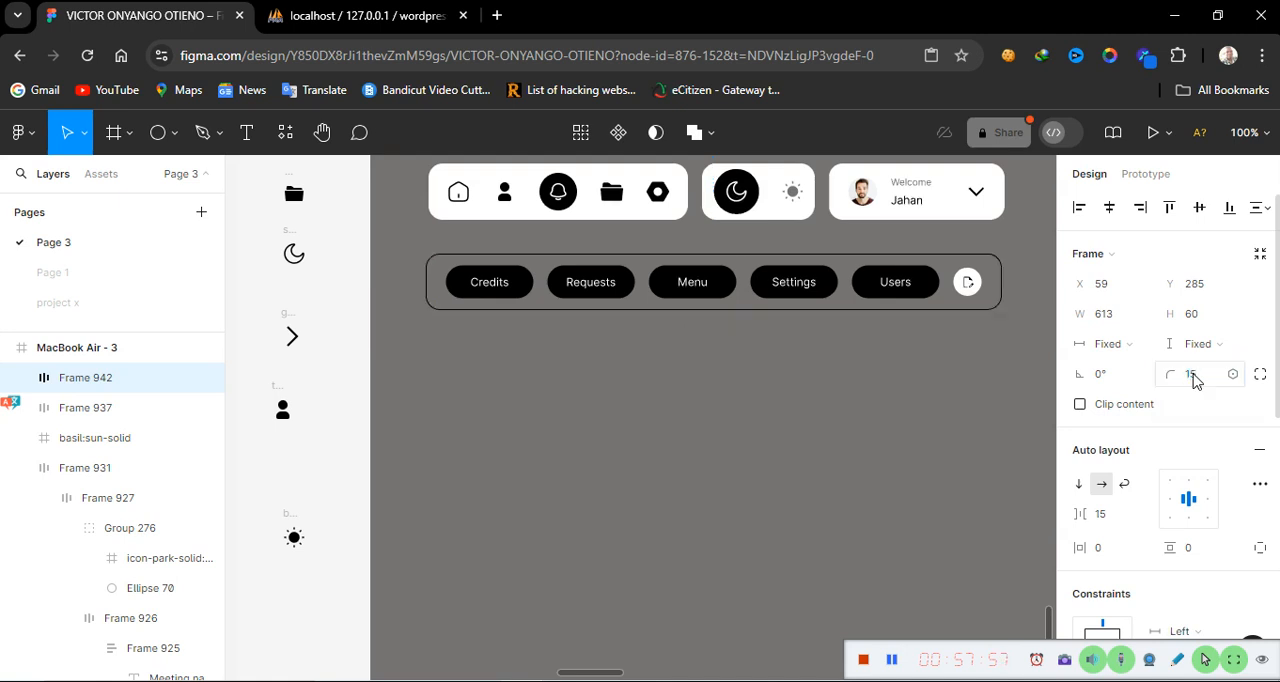
pyautogui.click(976, 404)
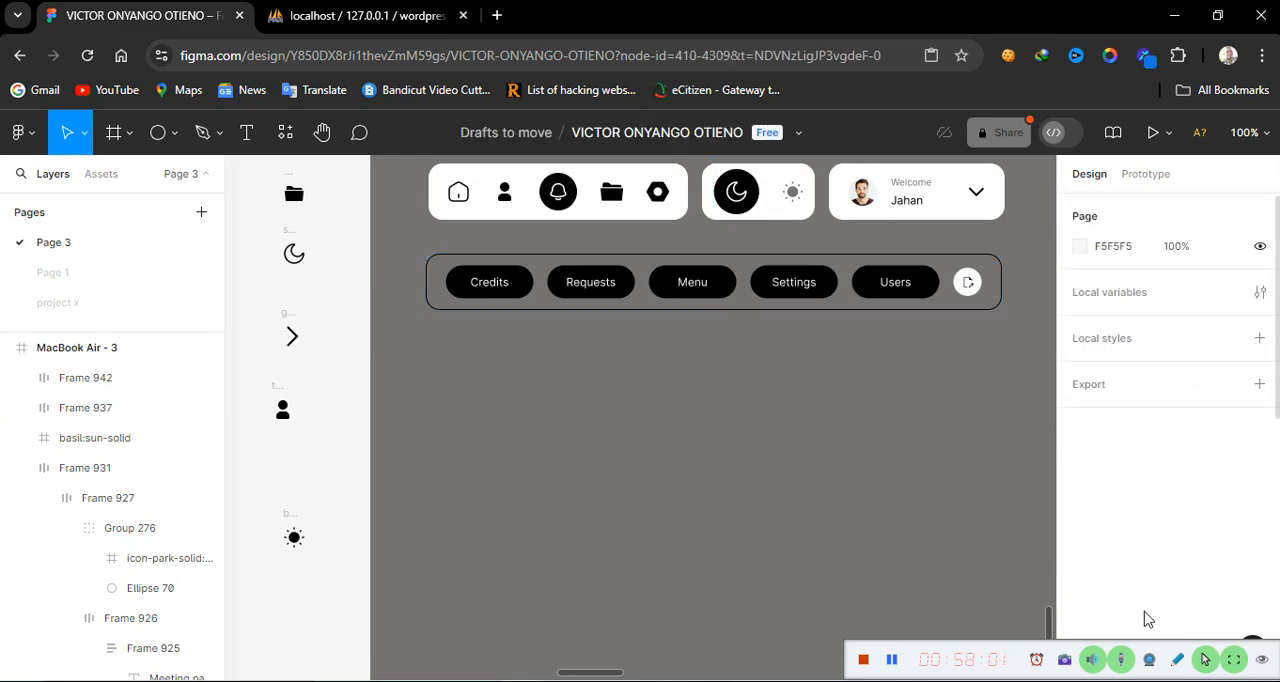
# Nudge the button bar frame to line up with the left edge of the top bar
pyautogui.scroll(-1, 930, 482)
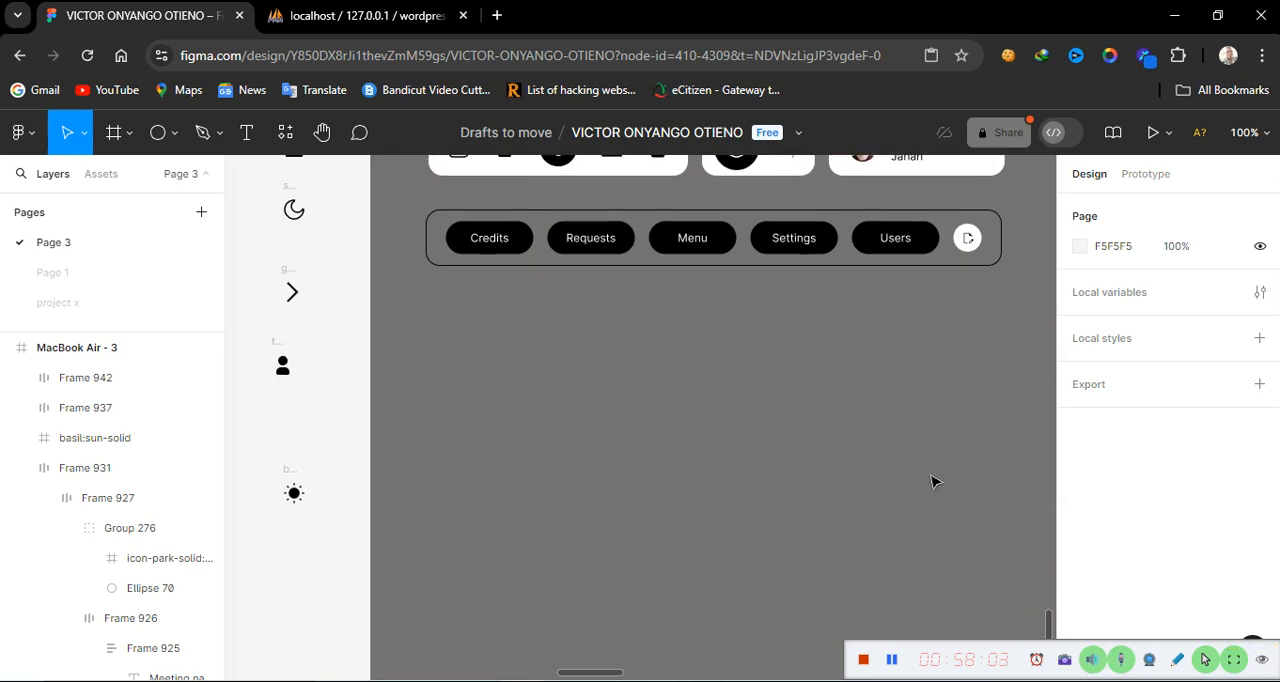
pyautogui.scroll(3, 930, 482)
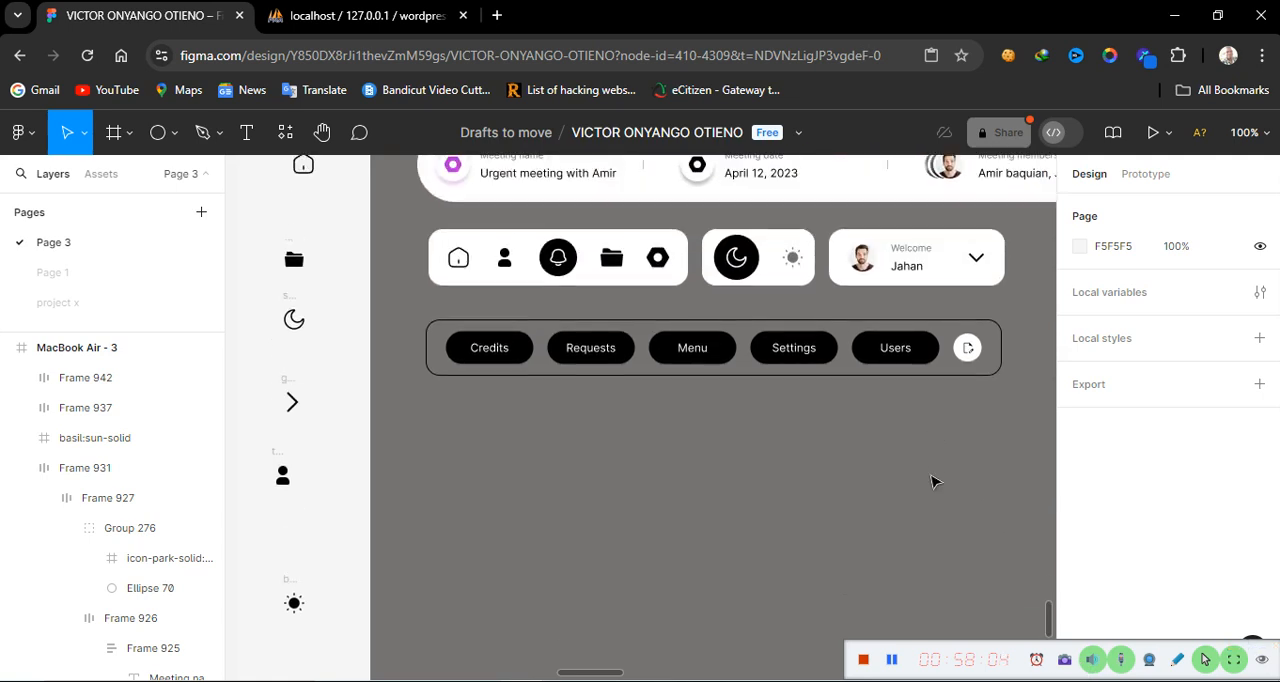
pyautogui.click(843, 331)
pyautogui.moveTo(850, 333); pyautogui.dragTo(843, 329)
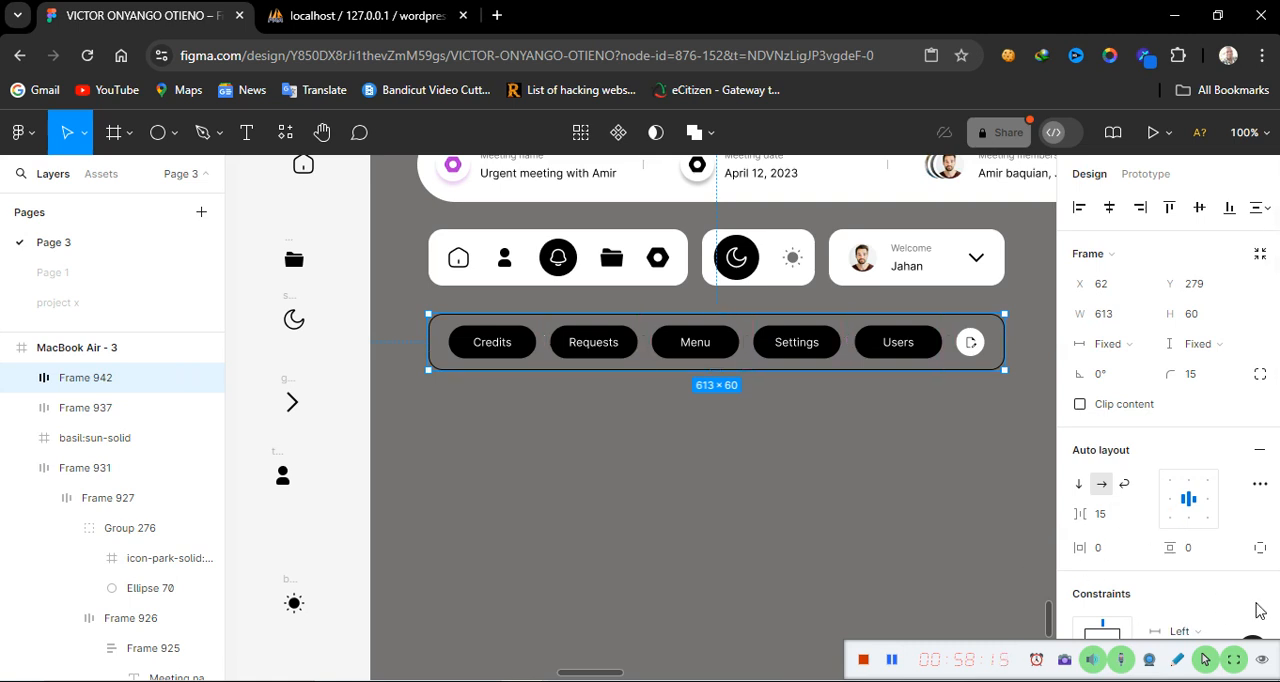
# Add a fill to the button bar frame
pyautogui.scroll(-3, 1226, 606)
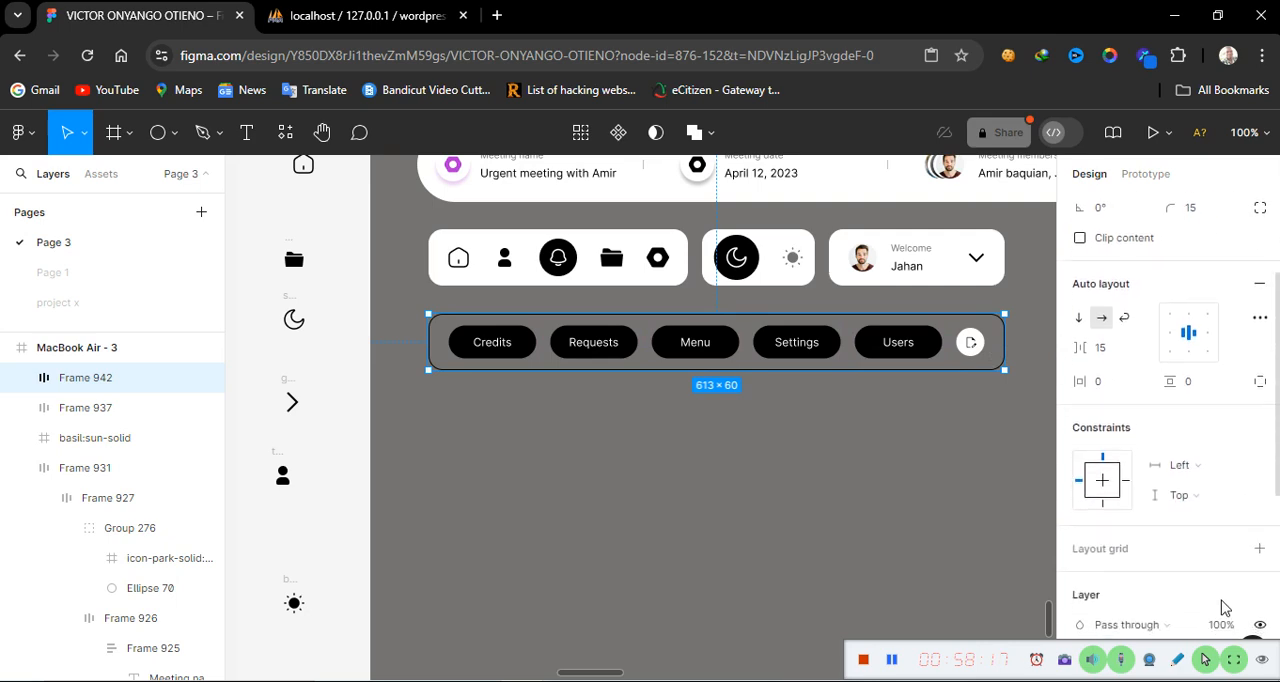
pyautogui.scroll(-5, 1224, 606)
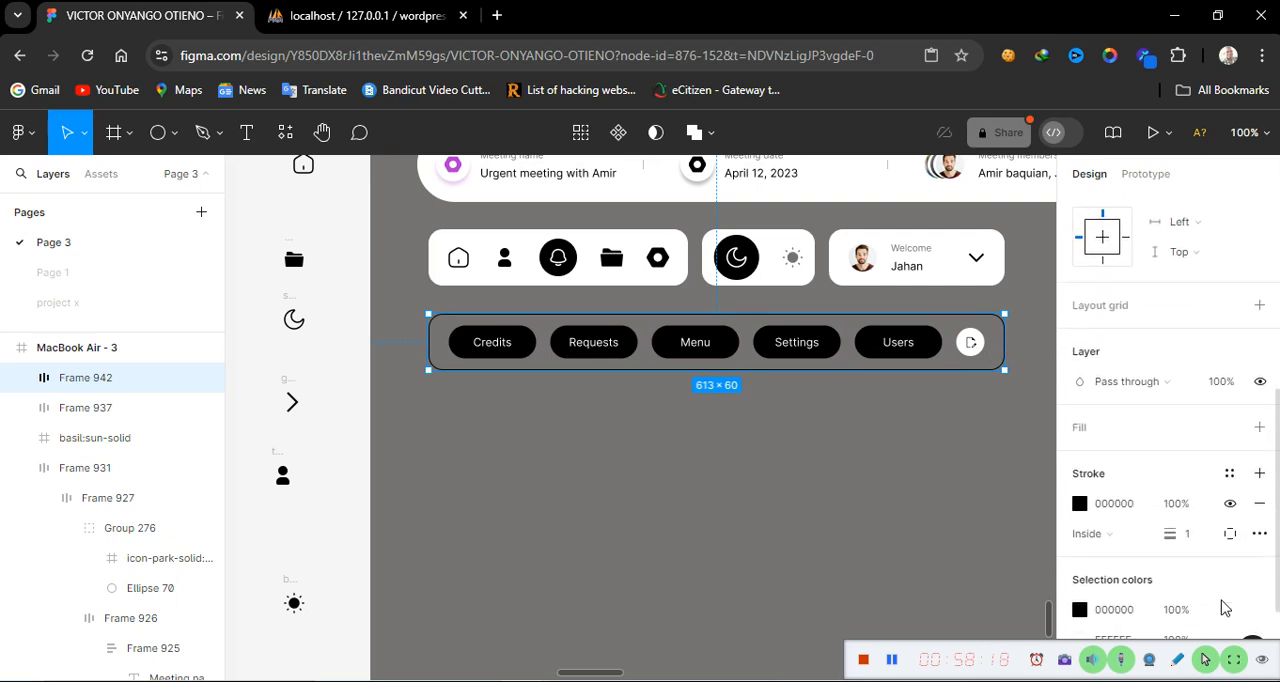
pyautogui.click(1260, 427)
# Select the trailing icon group in the button bar and change its white selection color to 000000
pyautogui.doubleClick(968, 345)
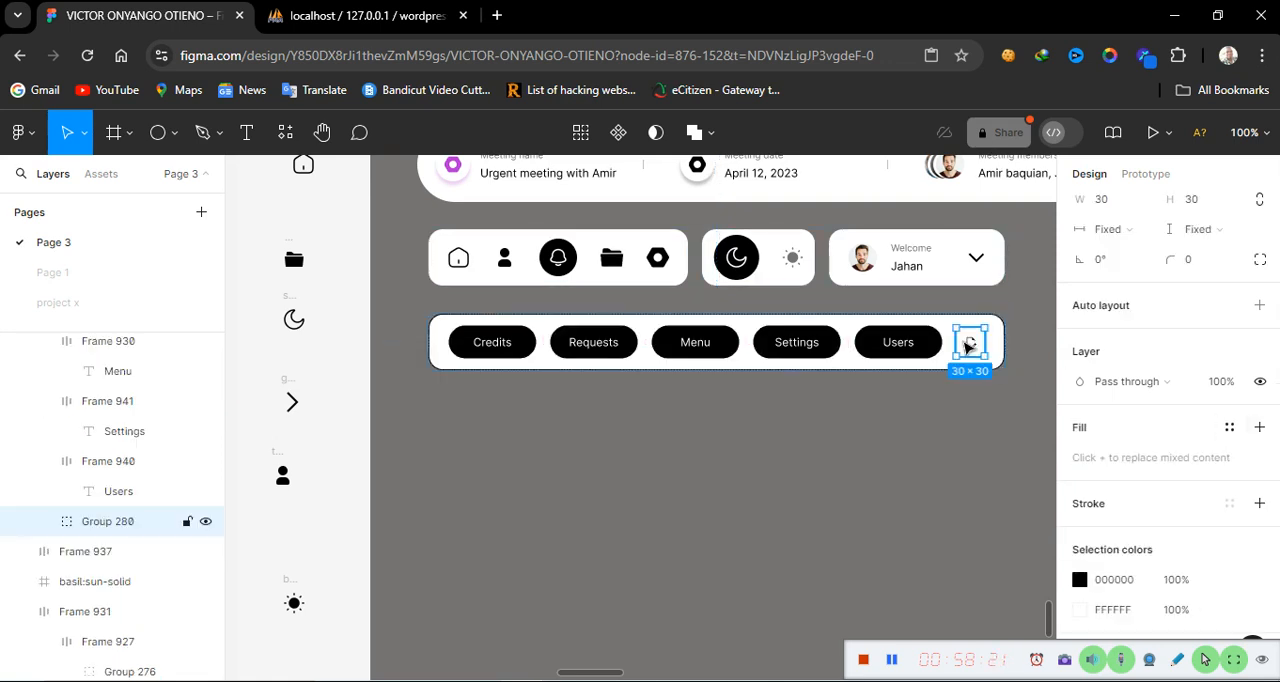
pyautogui.click(968, 345)
pyautogui.click(972, 429)
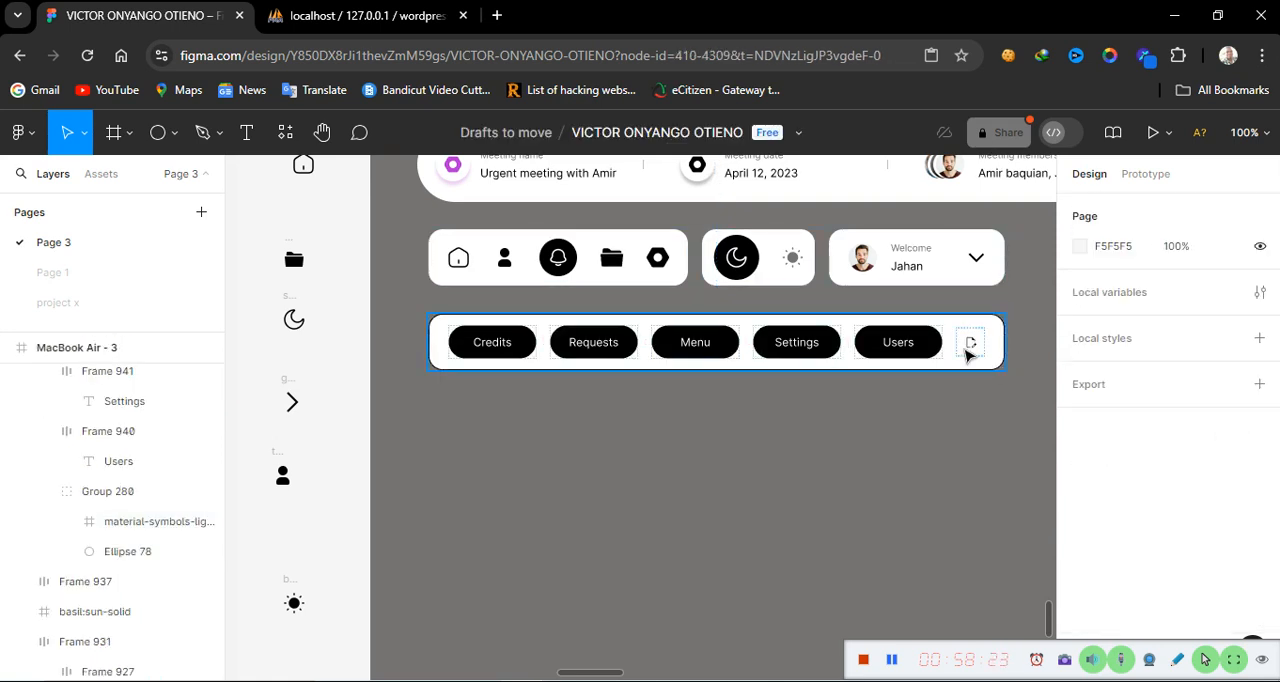
pyautogui.click(968, 350)
pyautogui.doubleClick(970, 350)
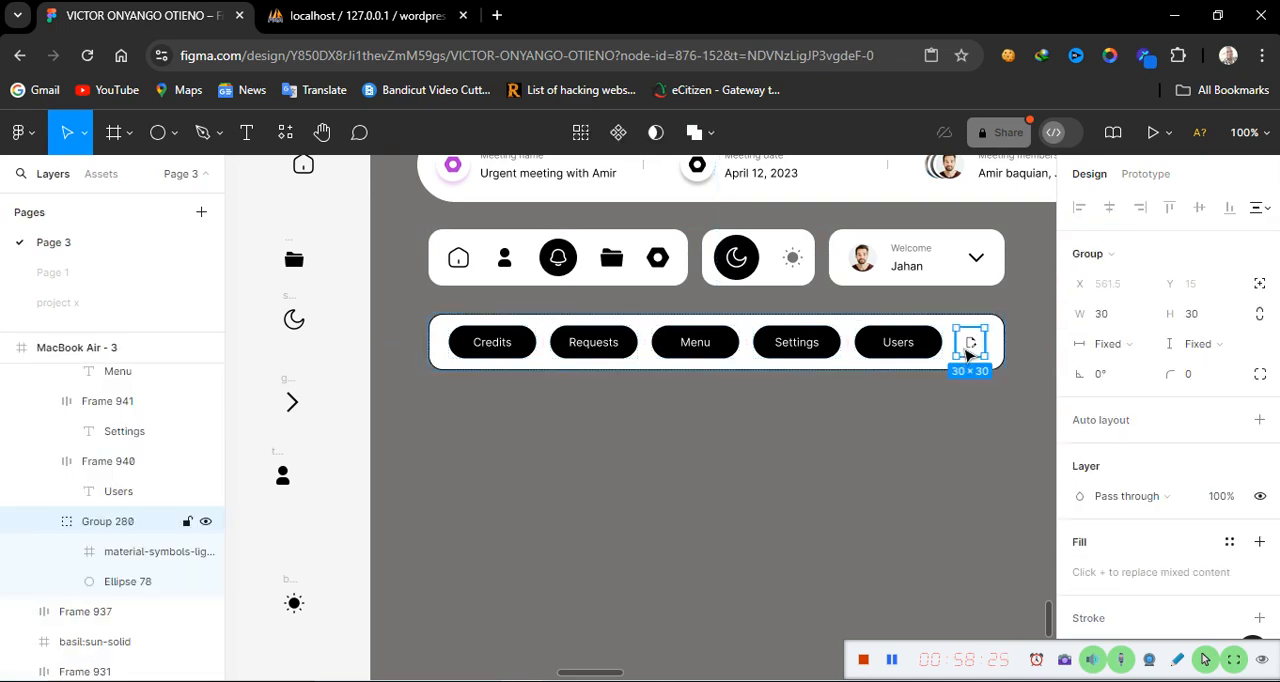
pyautogui.scroll(-4, 1212, 575)
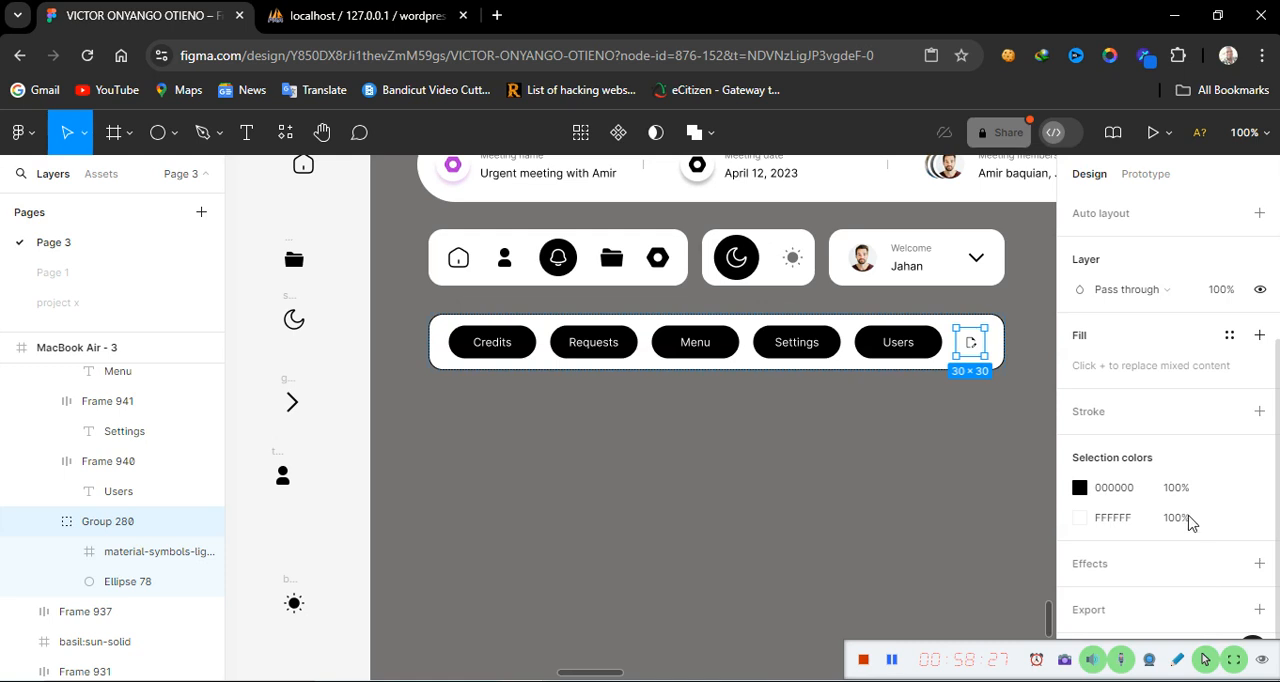
pyautogui.click(1140, 490)
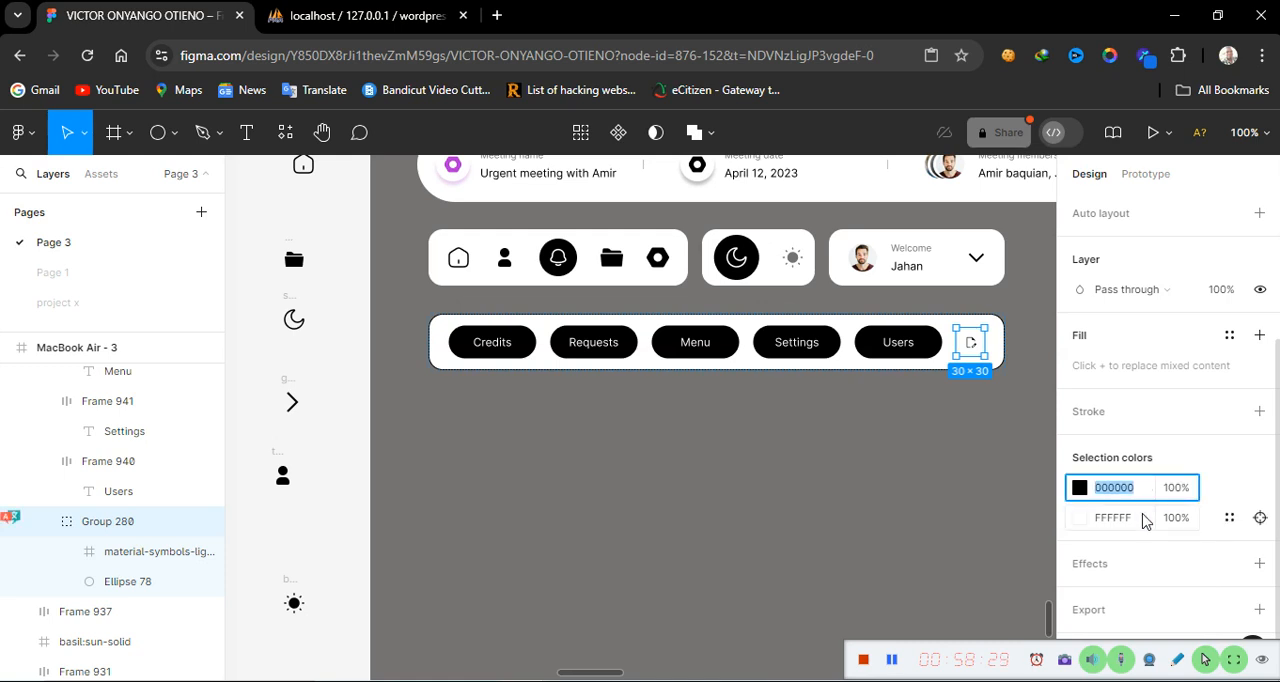
pyautogui.click(1146, 518)
pyautogui.write('00000')
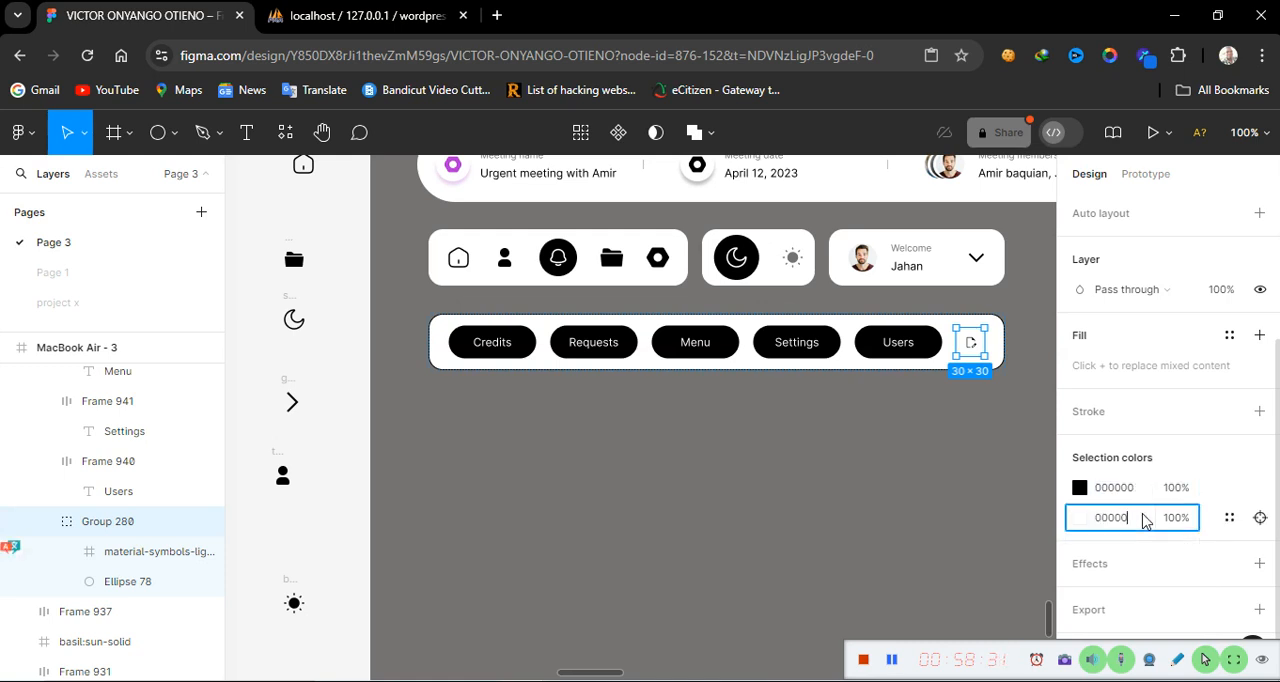
pyautogui.write('0')
pyautogui.press('Return')
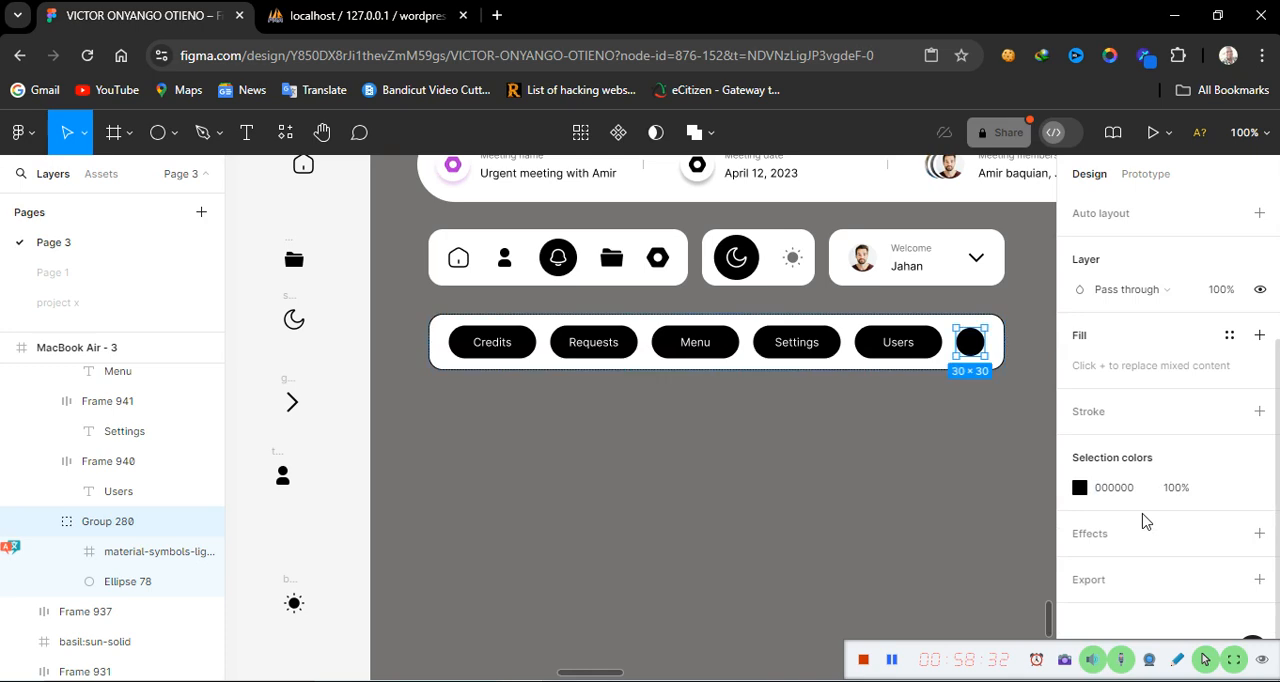
# Select the icon frame inside that group and set its selection color to FFFFFF
pyautogui.doubleClick(970, 342)
pyautogui.doubleClick(970, 342)
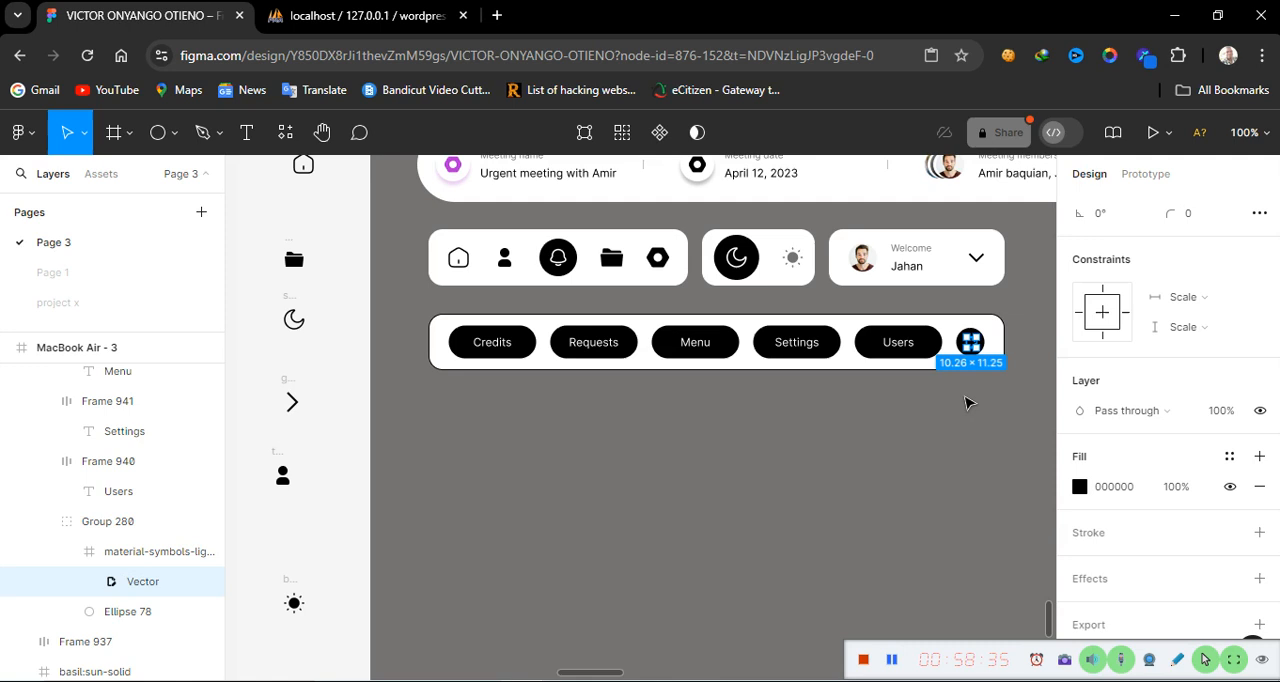
pyautogui.click(888, 478)
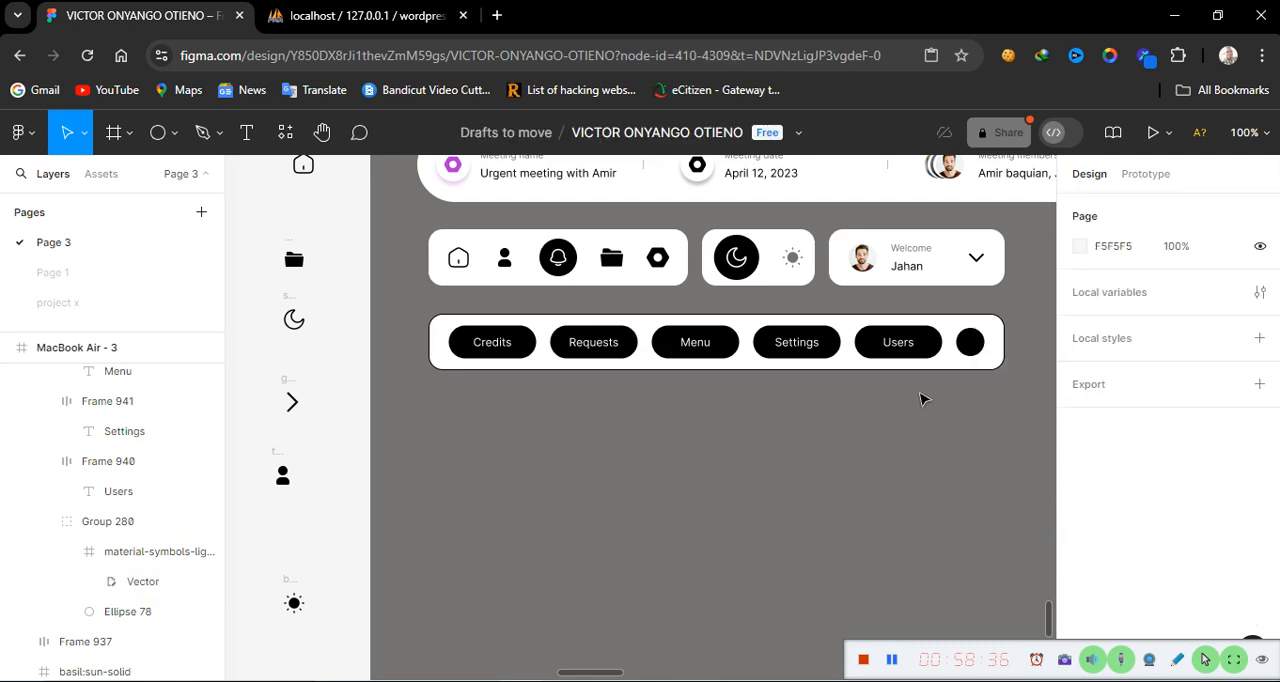
pyautogui.click(970, 342)
pyautogui.doubleClick(970, 342)
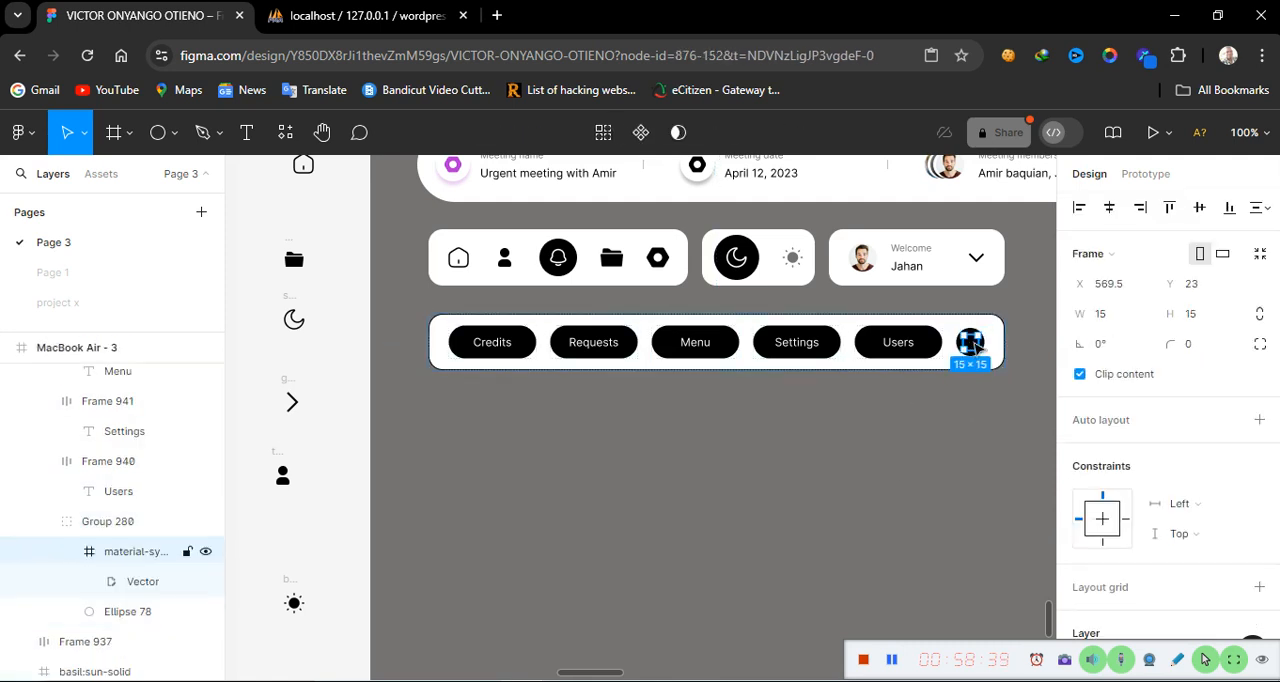
pyautogui.scroll(-1, 1235, 610)
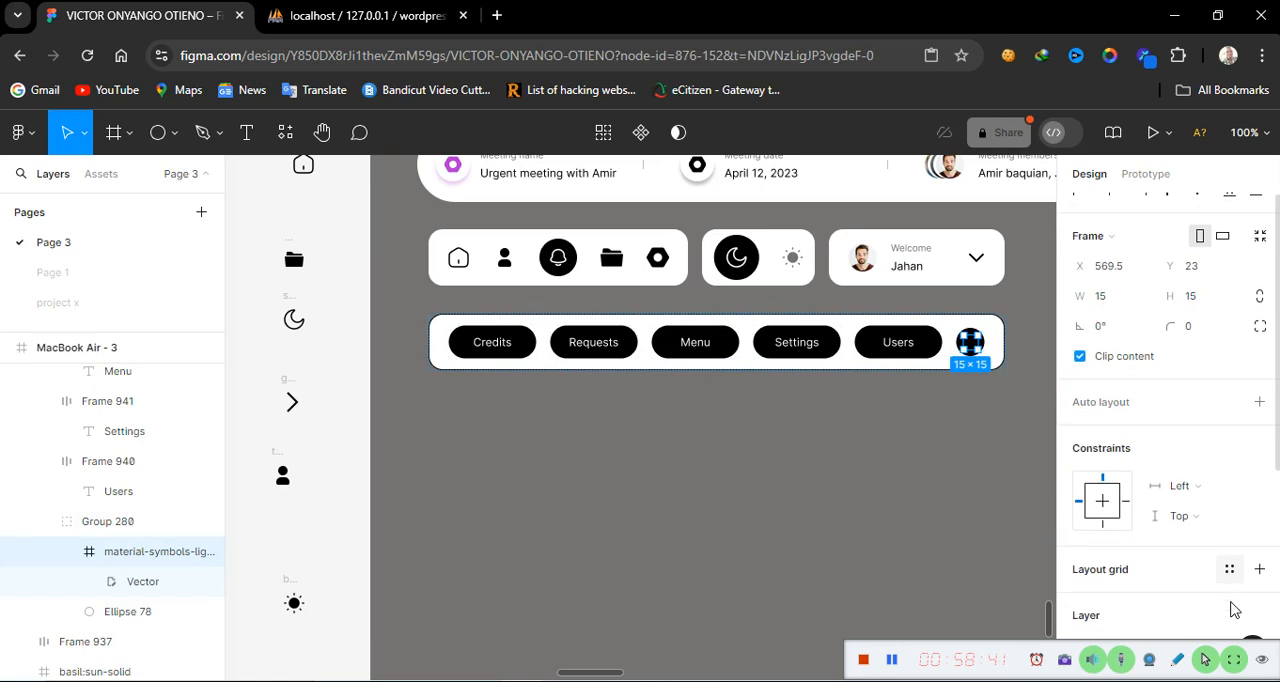
pyautogui.scroll(-4, 1231, 608)
pyautogui.click(1130, 522)
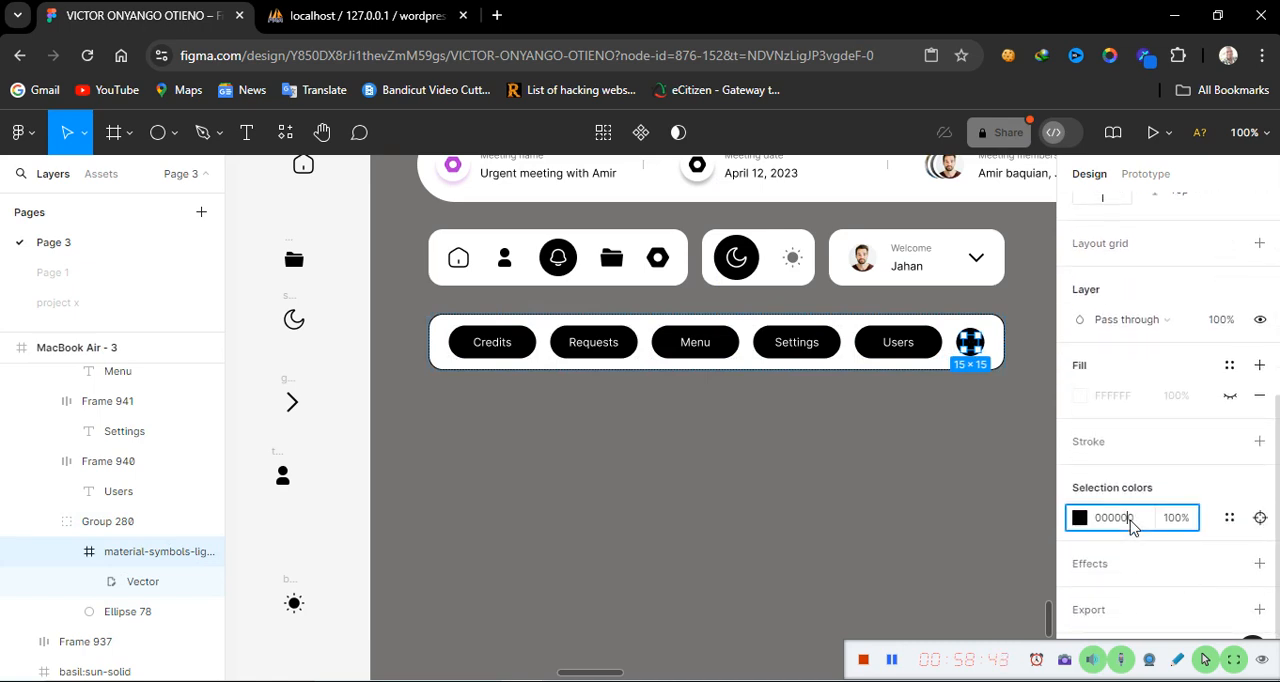
pyautogui.write('ffffff')
pyautogui.press('Return')
pyautogui.click(892, 486)
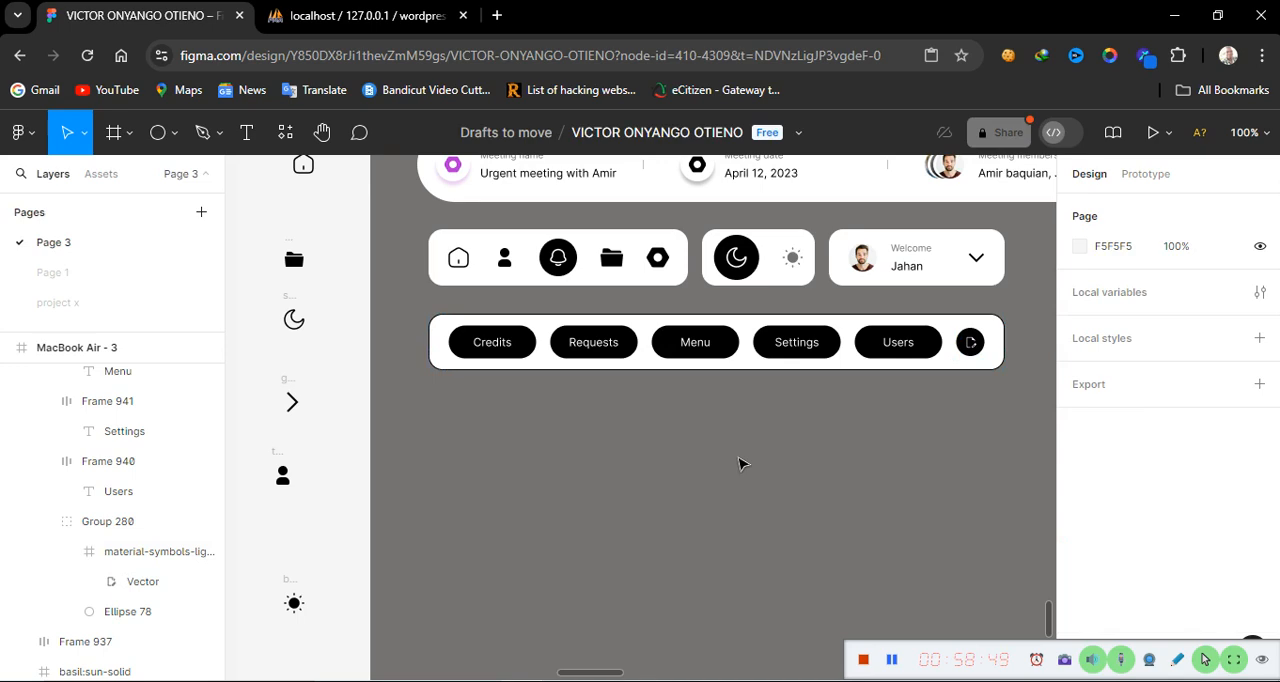
# Select the button bar frame and hide its stroke
pyautogui.click(758, 367)
pyautogui.scroll(-5, 1137, 550)
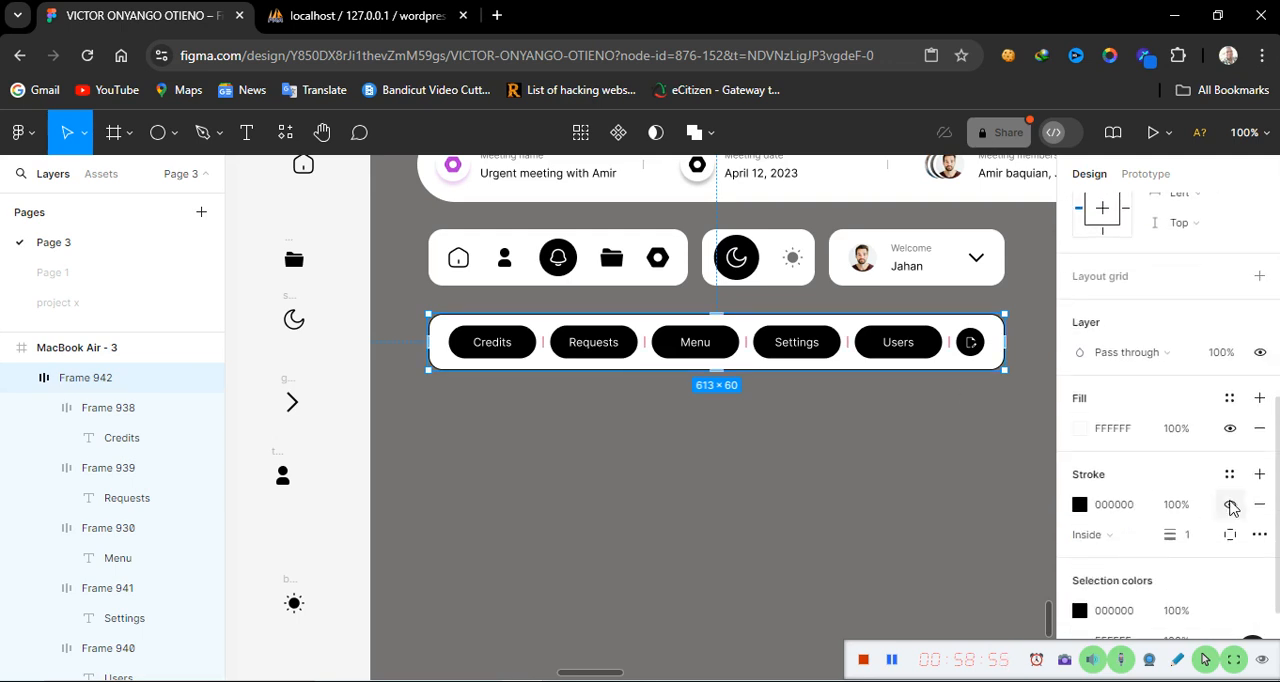
pyautogui.click(1230, 504)
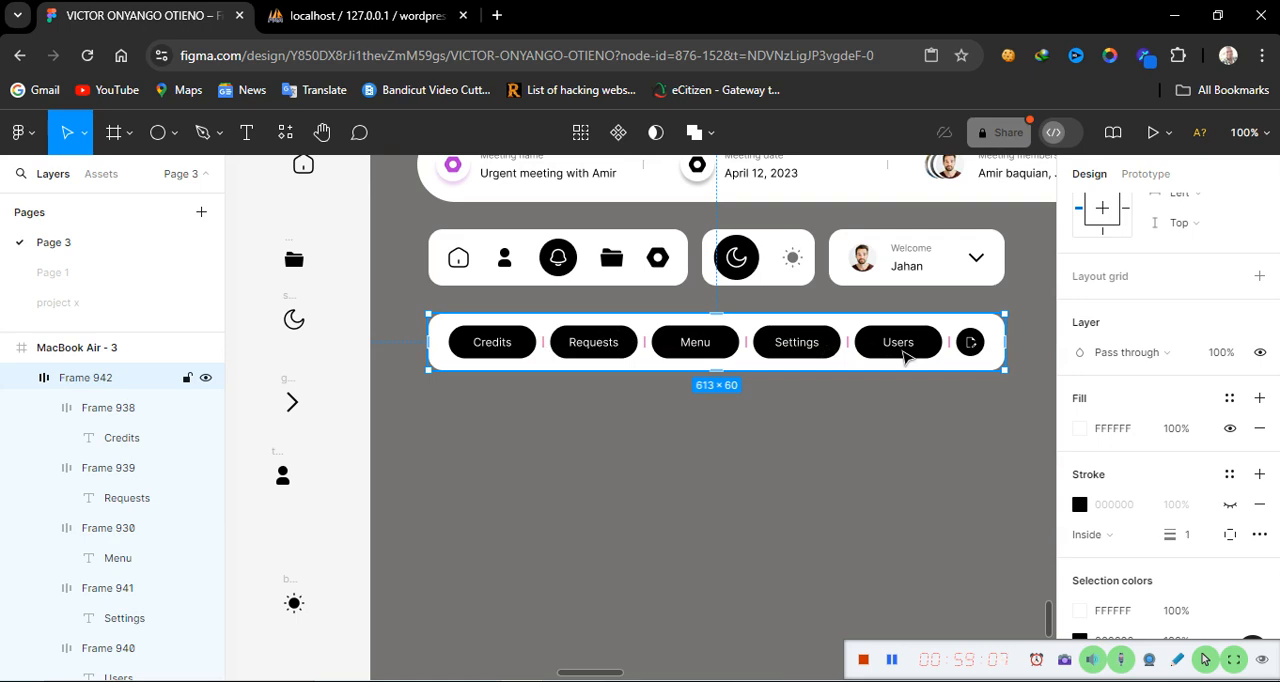
# Set the Credits button's fill to FFFFFF and make its stroke visible
pyautogui.click(509, 360)
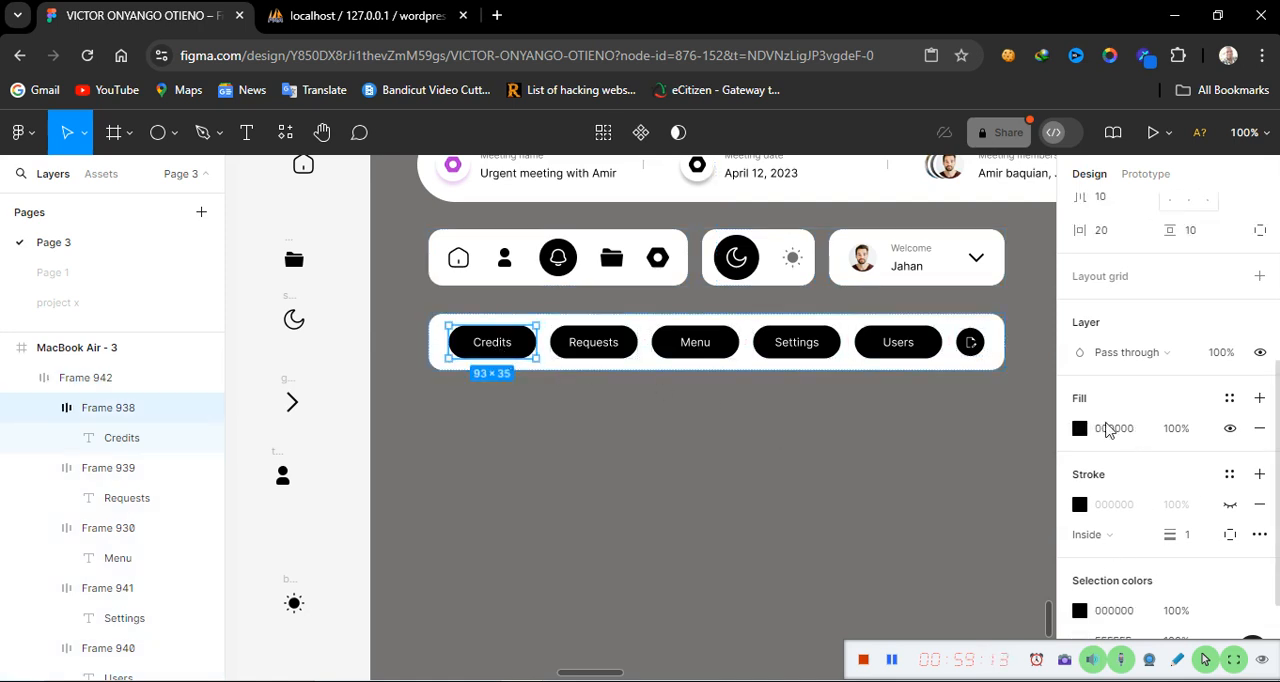
pyautogui.click(1136, 440)
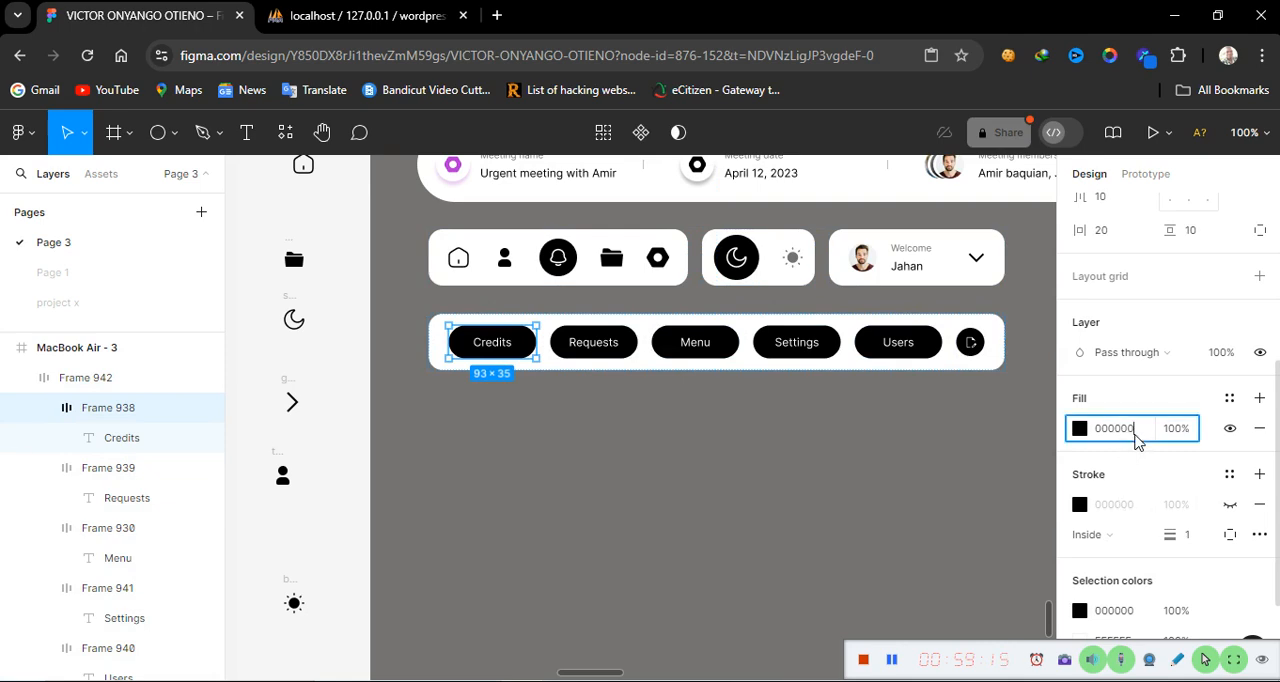
pyautogui.write('ffffff')
pyautogui.press('Return')
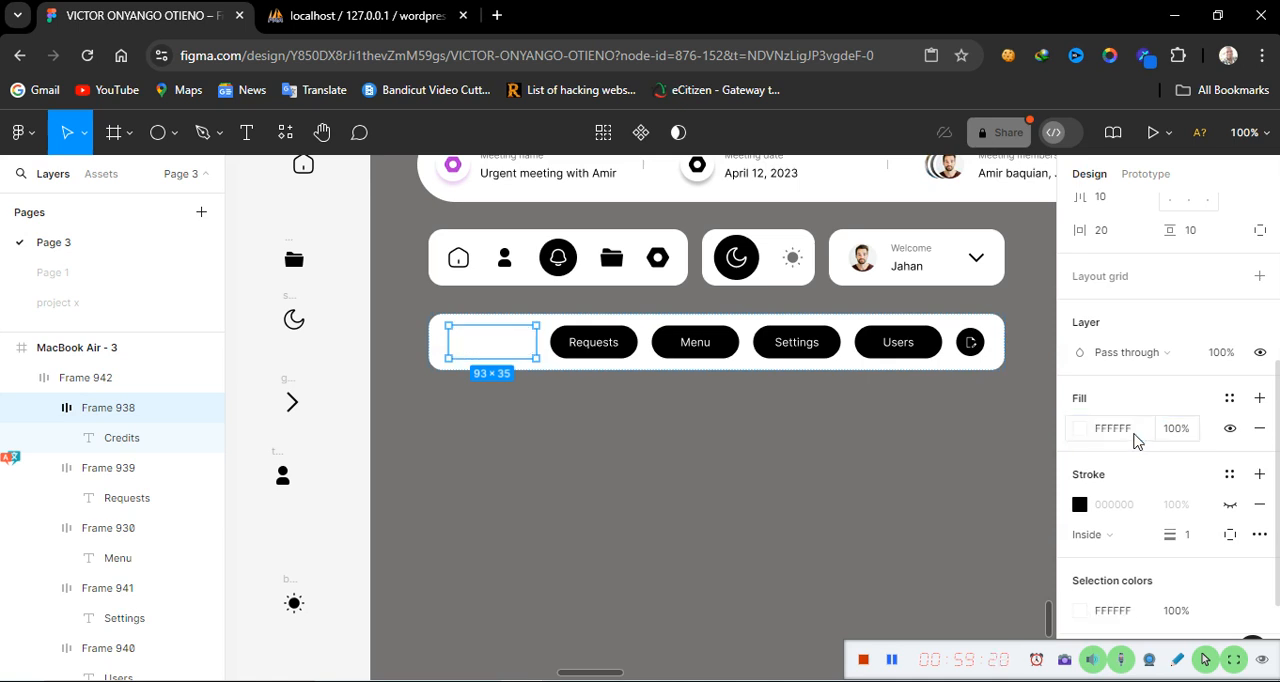
pyautogui.click(1231, 505)
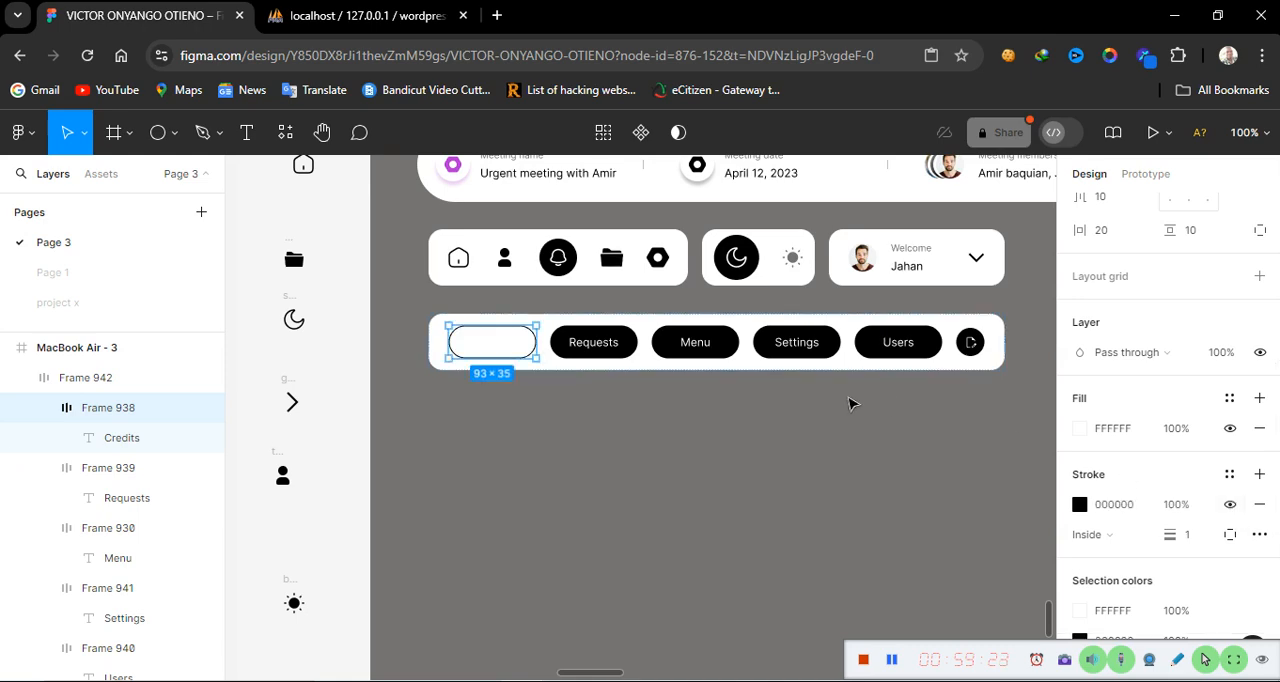
# Change the Credits label text color to black 000000
pyautogui.doubleClick(490, 348)
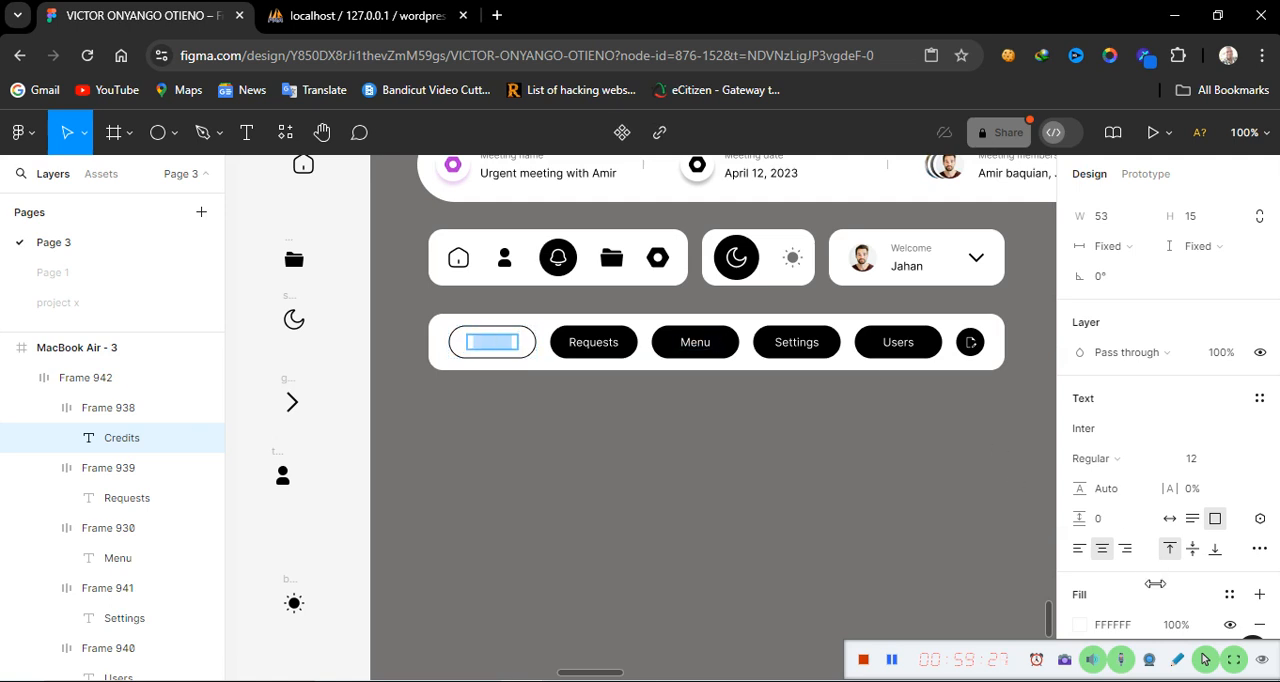
pyautogui.click(1088, 628)
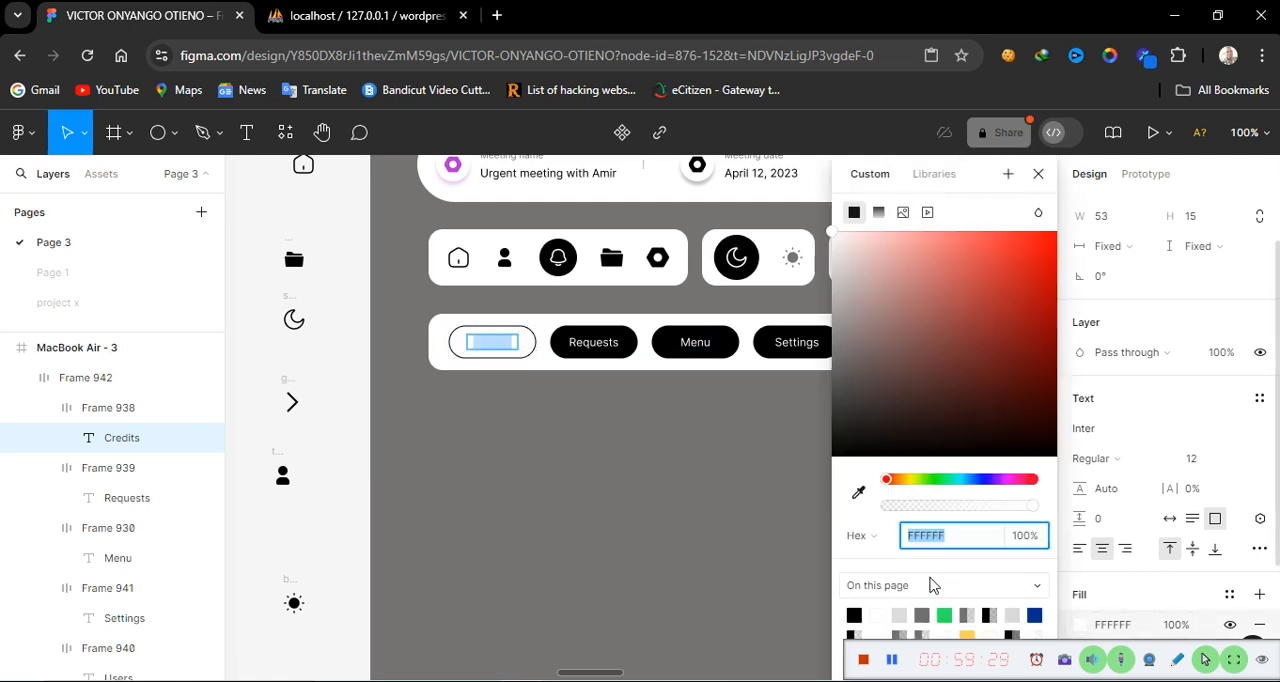
pyautogui.click(854, 614)
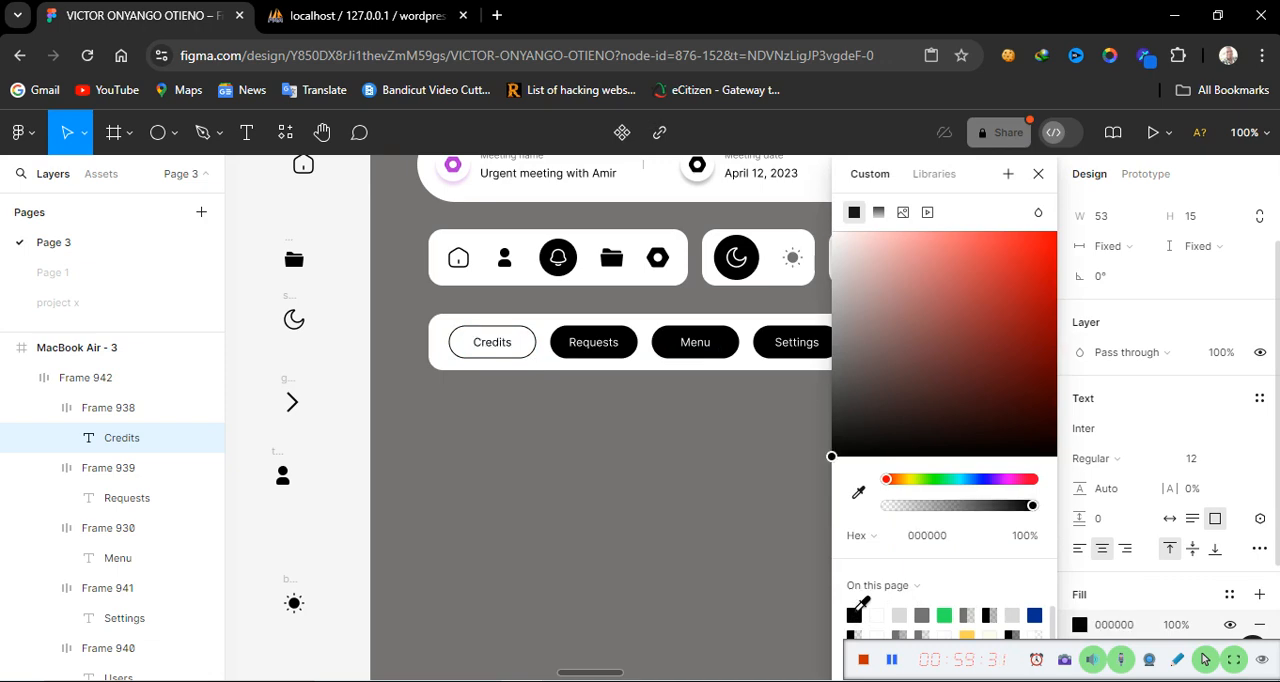
pyautogui.click(629, 454)
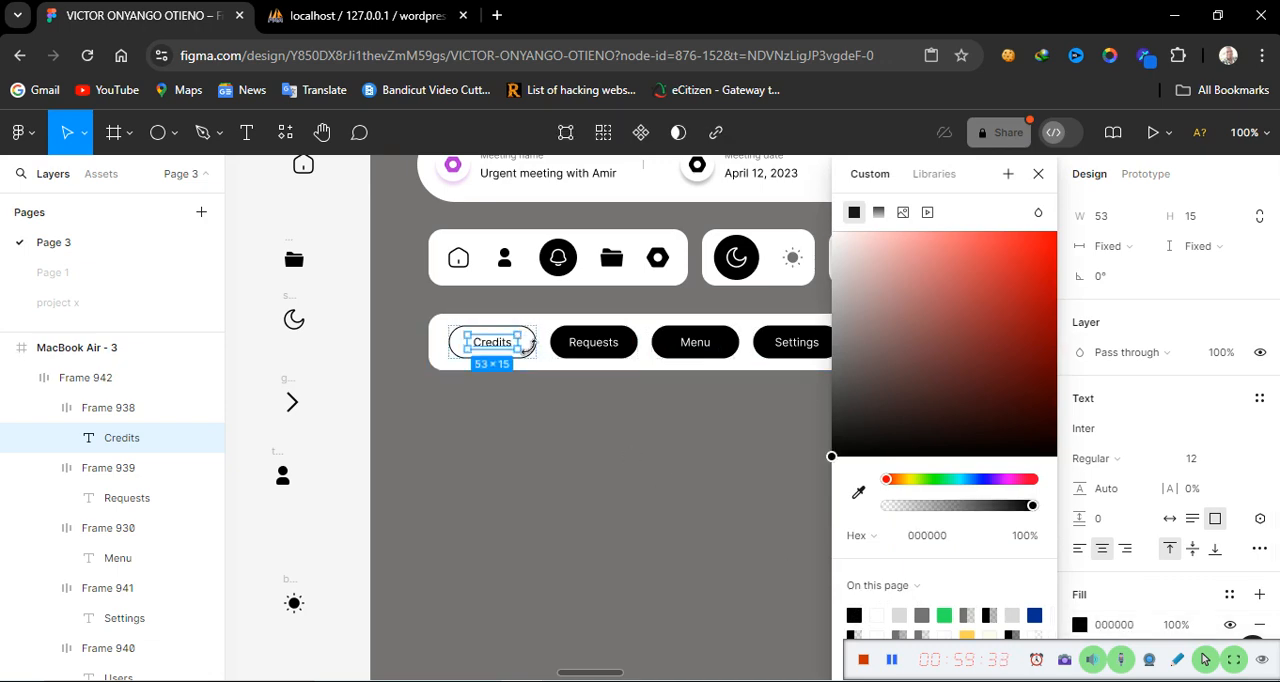
pyautogui.click(569, 432)
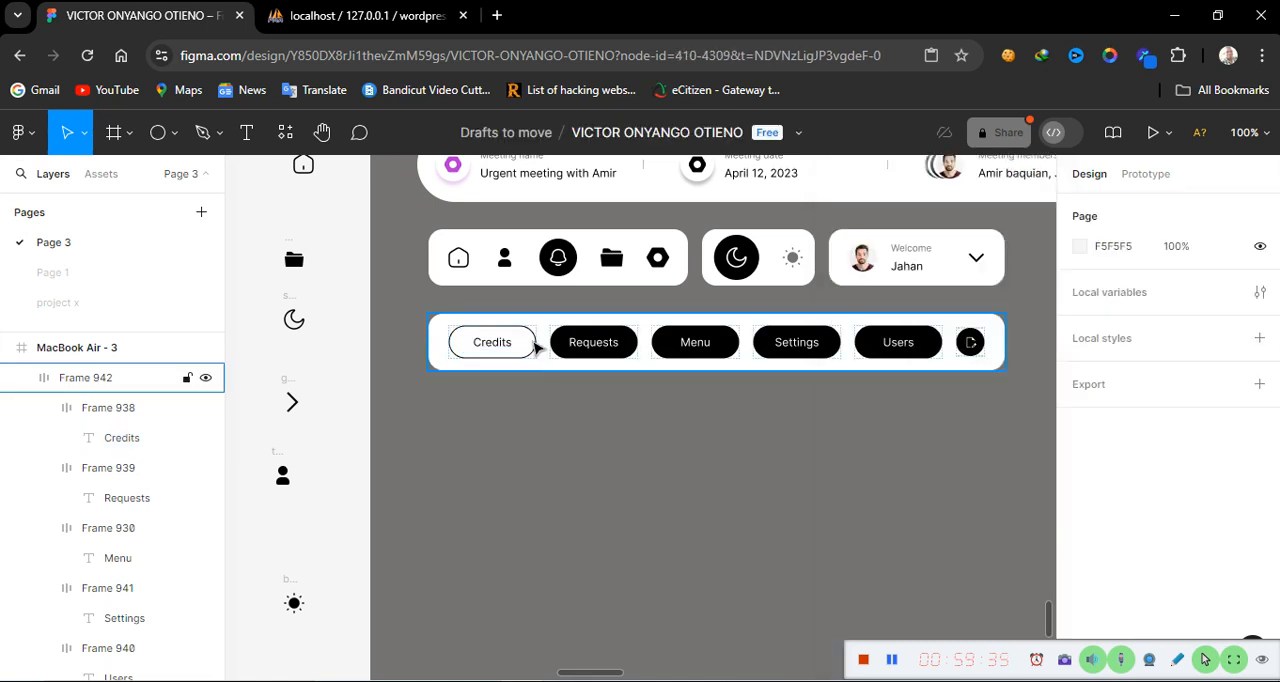
# Set the Credits button's stroke color to 767272 at 15% opacity
pyautogui.click(535, 347)
pyautogui.click(532, 348)
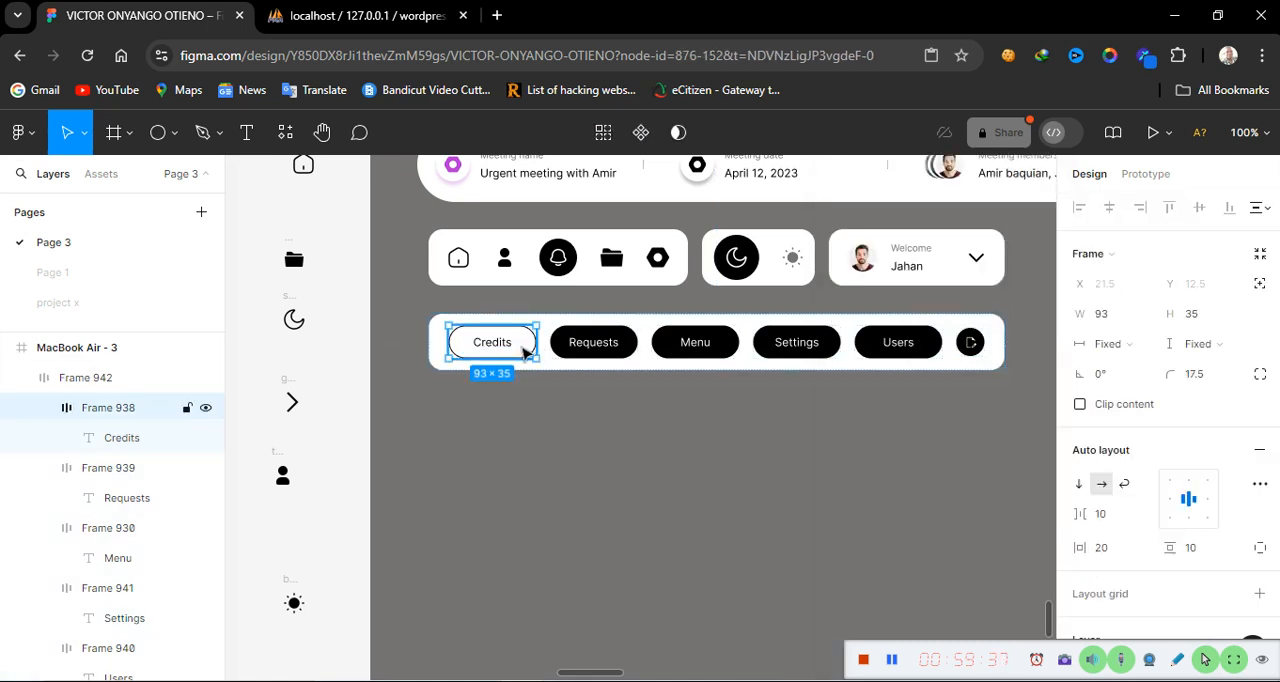
pyautogui.scroll(-5, 1190, 558)
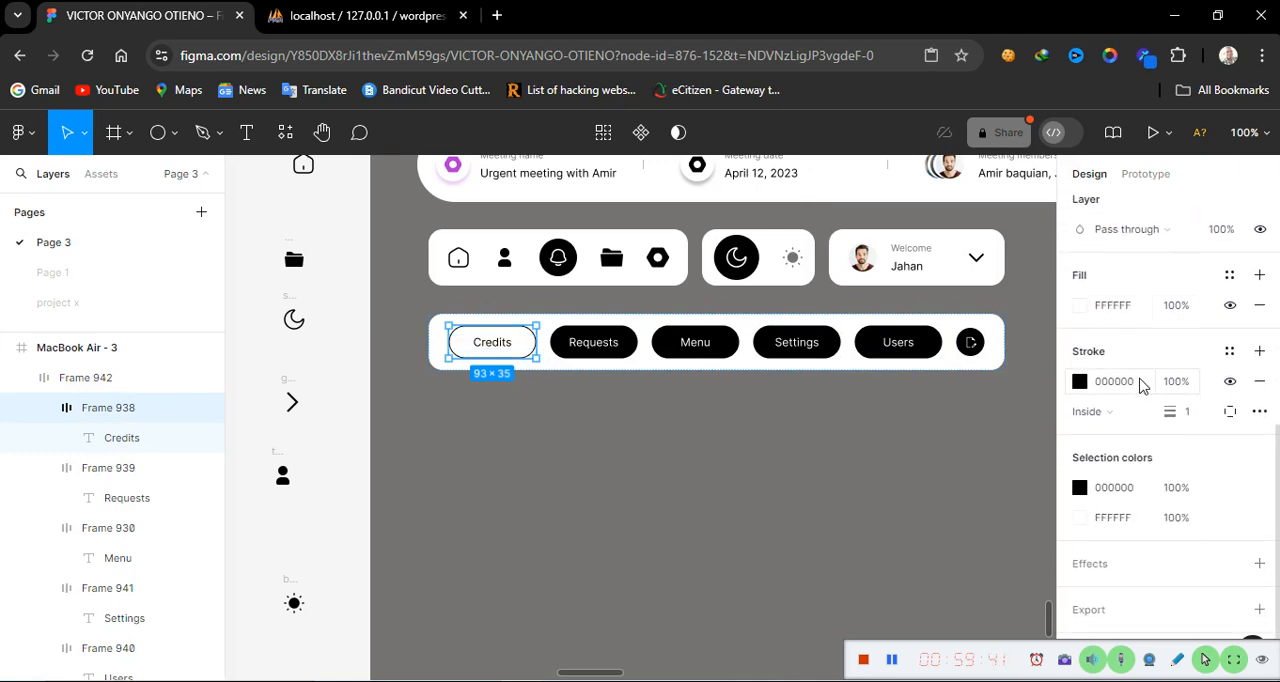
pyautogui.click(1134, 388)
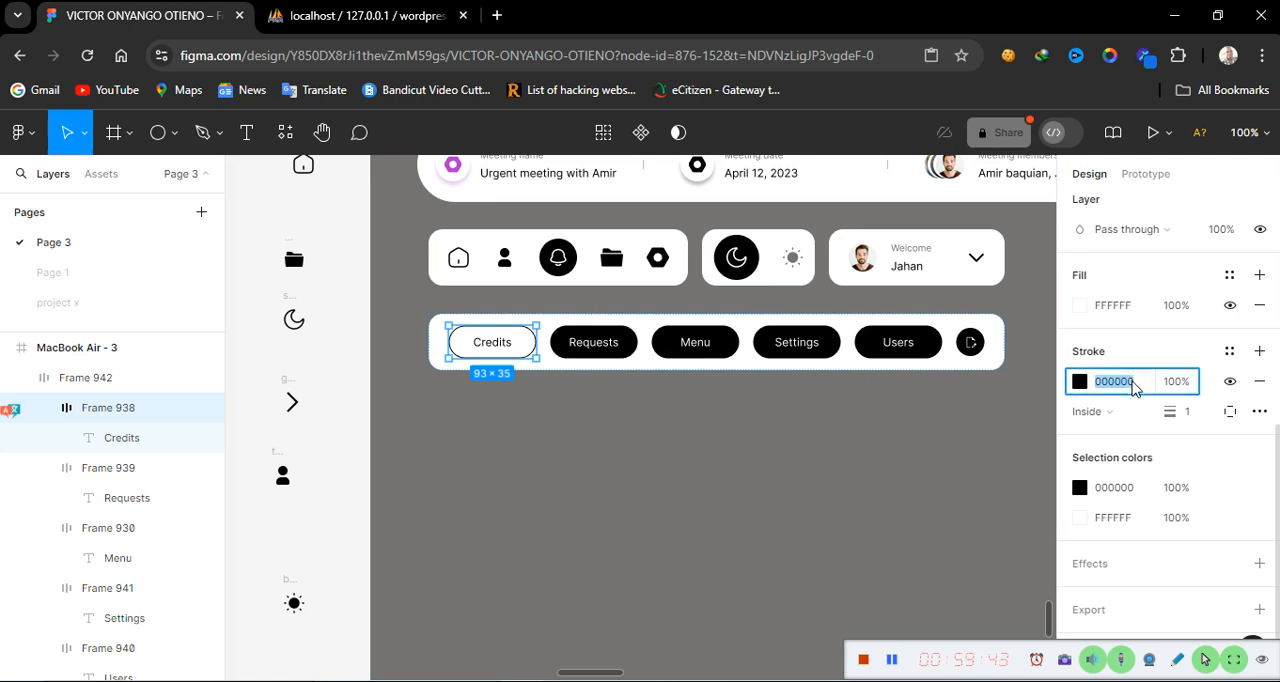
pyautogui.write('767272')
pyautogui.click(1180, 384)
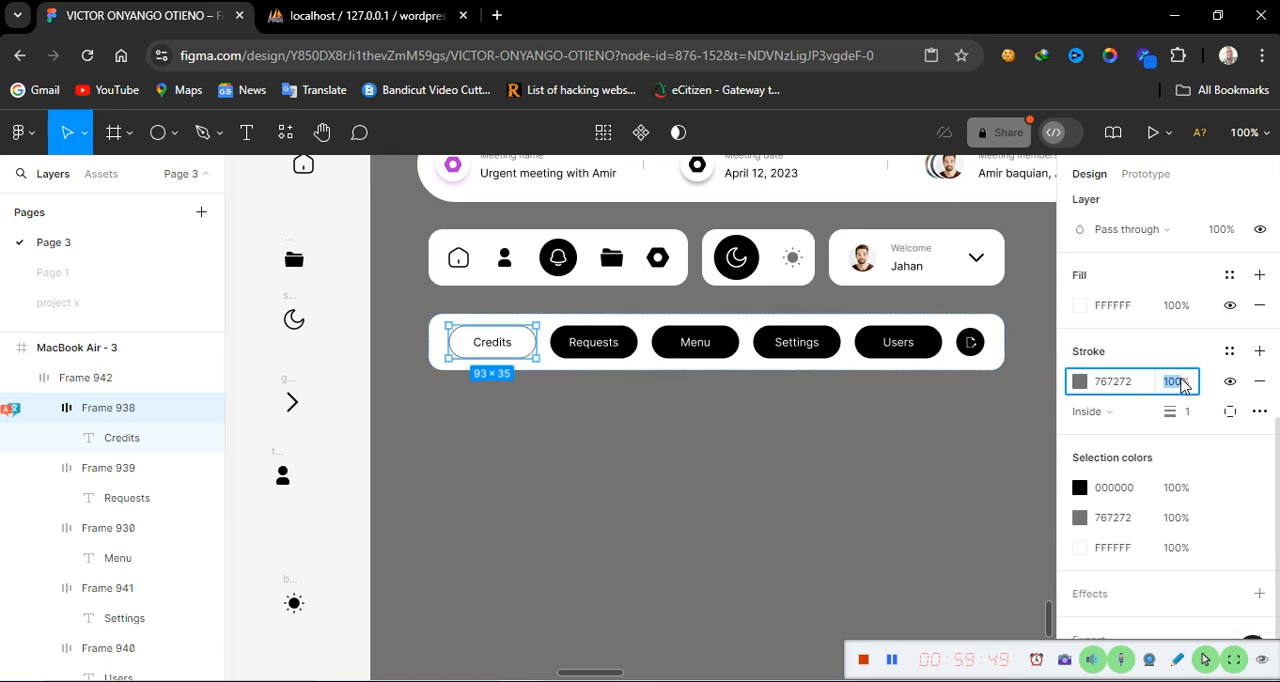
pyautogui.write('15')
pyautogui.press('Return')
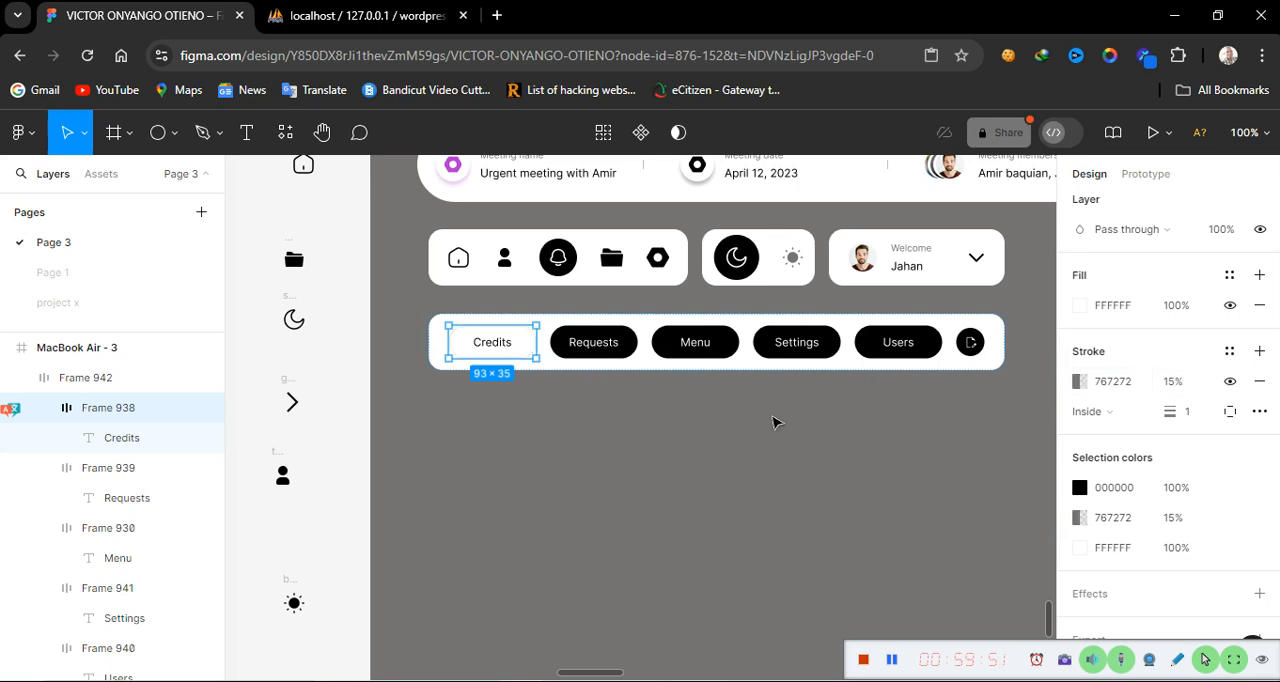
pyautogui.click(731, 488)
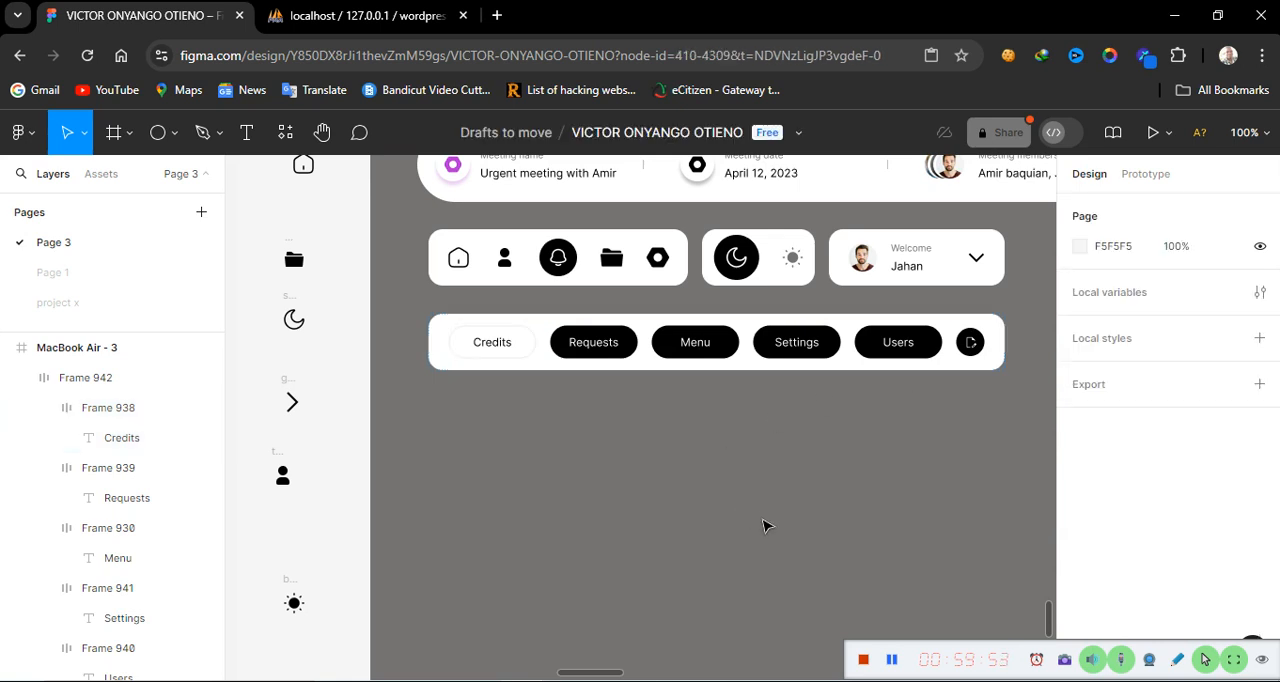
# Make the Requests button's stroke visible, set it to 767272 at 15% opacity, and set its fill to FFFFFF
pyautogui.click(589, 367)
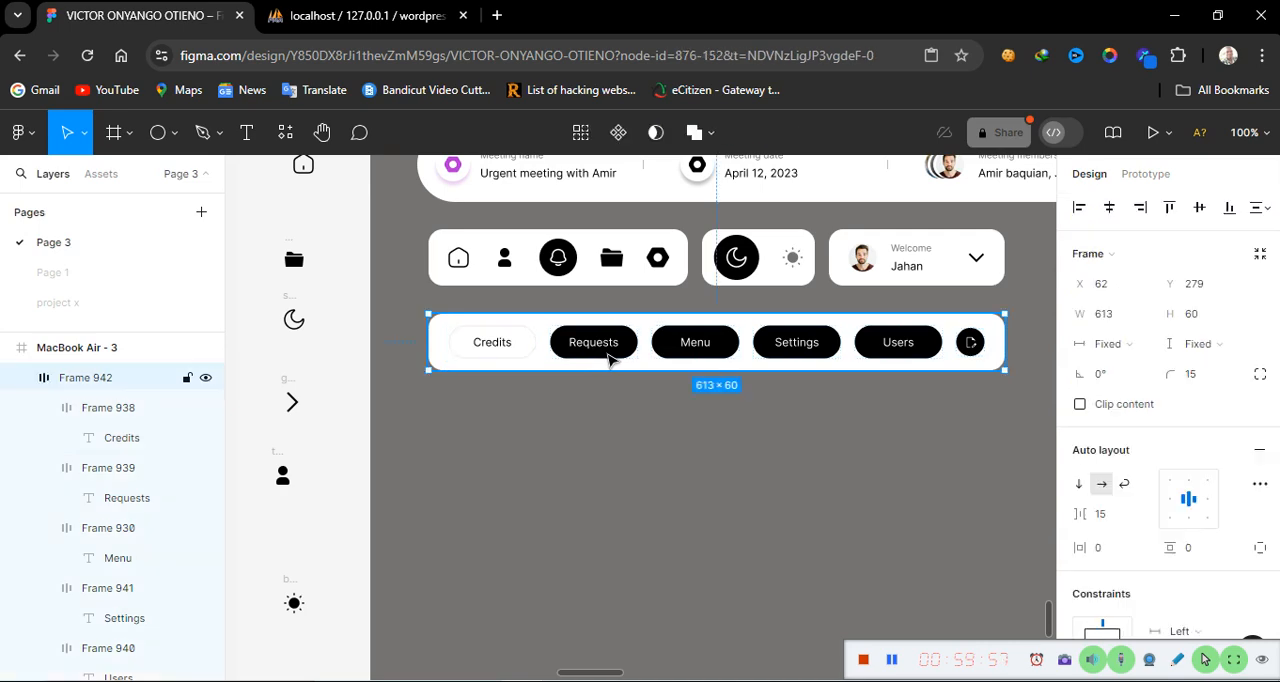
pyautogui.click(607, 359)
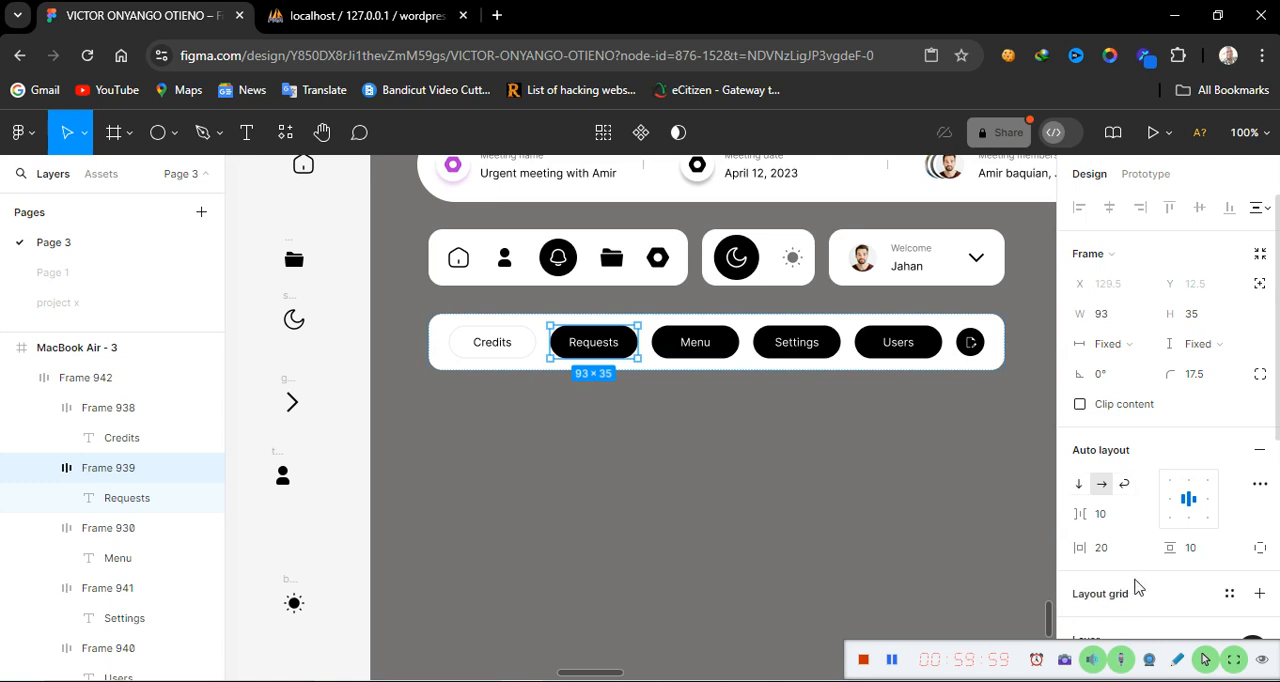
pyautogui.scroll(-5, 1134, 586)
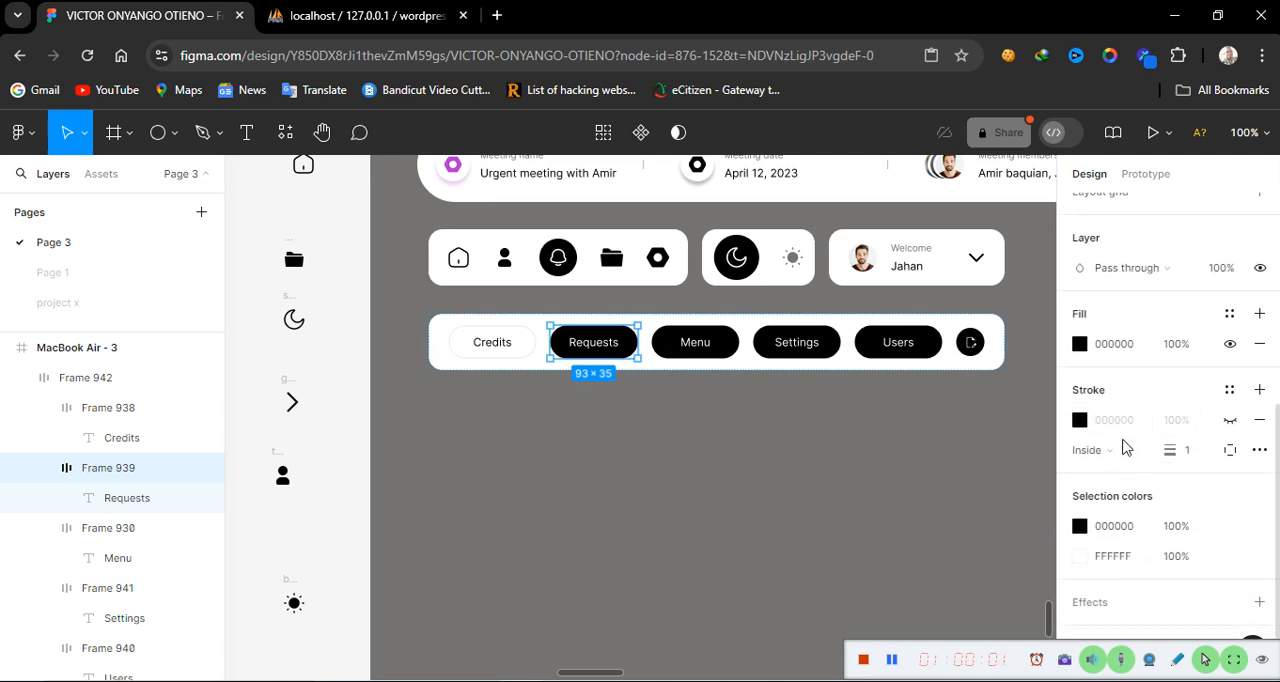
pyautogui.click(1230, 420)
pyautogui.click(1145, 427)
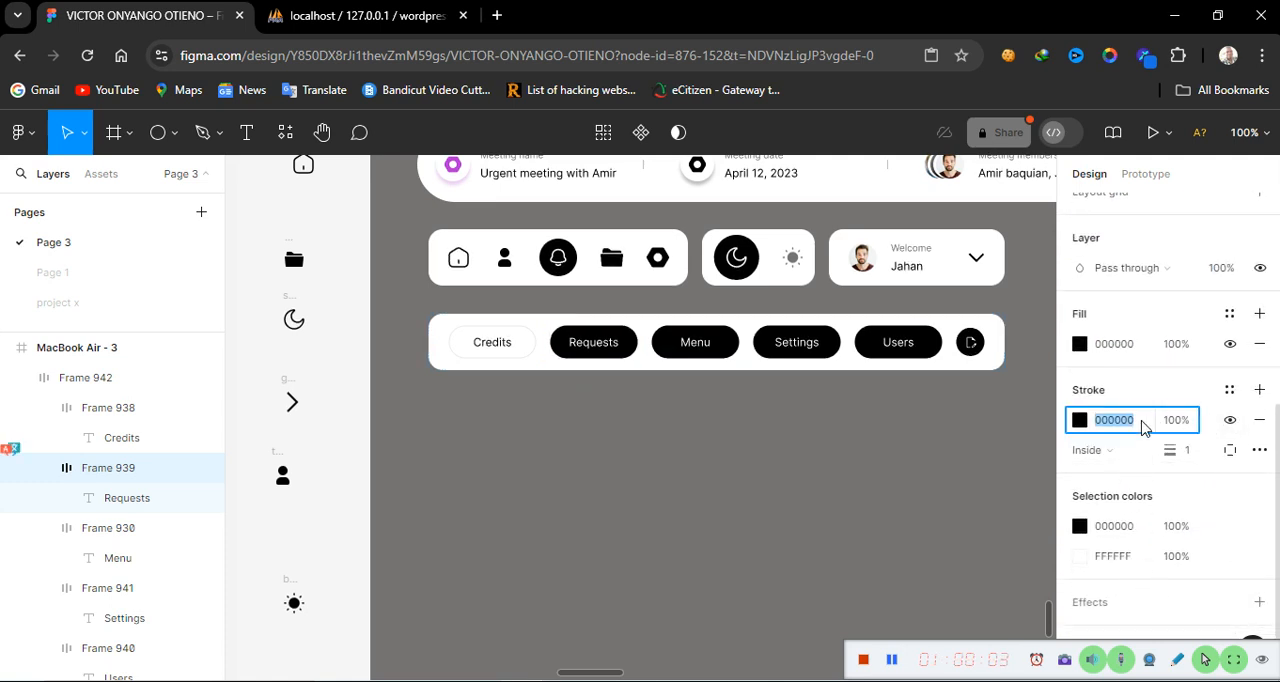
pyautogui.write('767272')
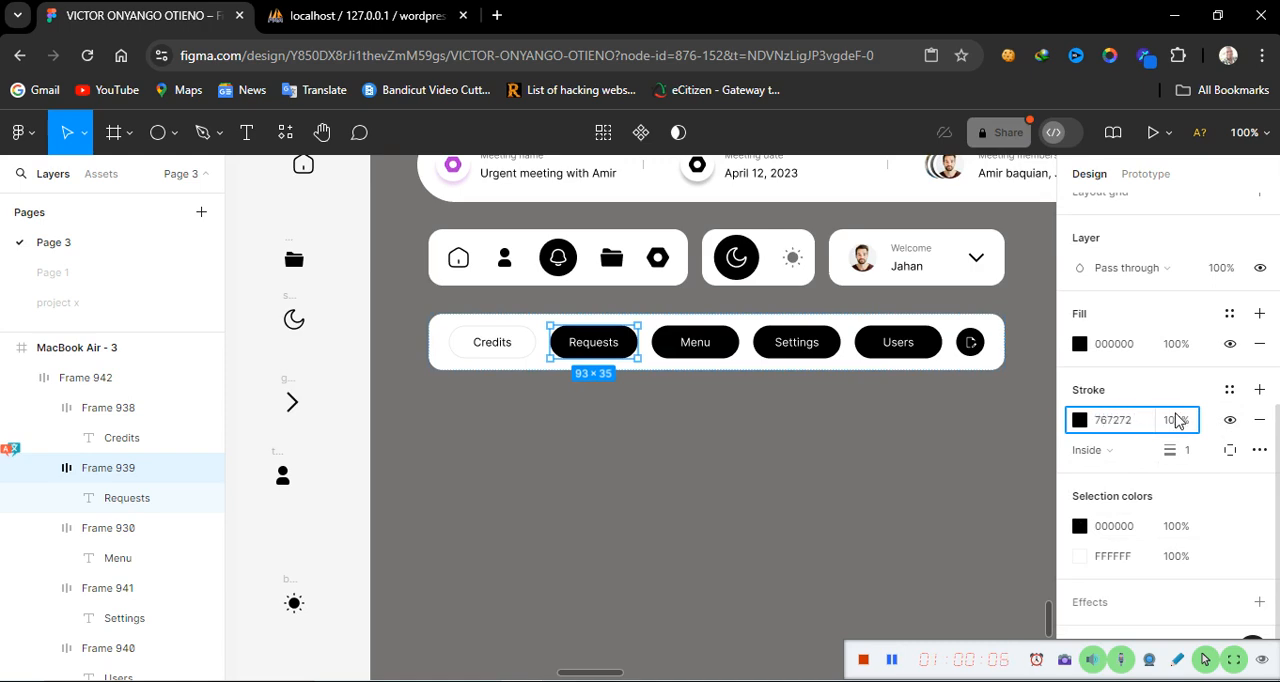
pyautogui.click(1178, 421)
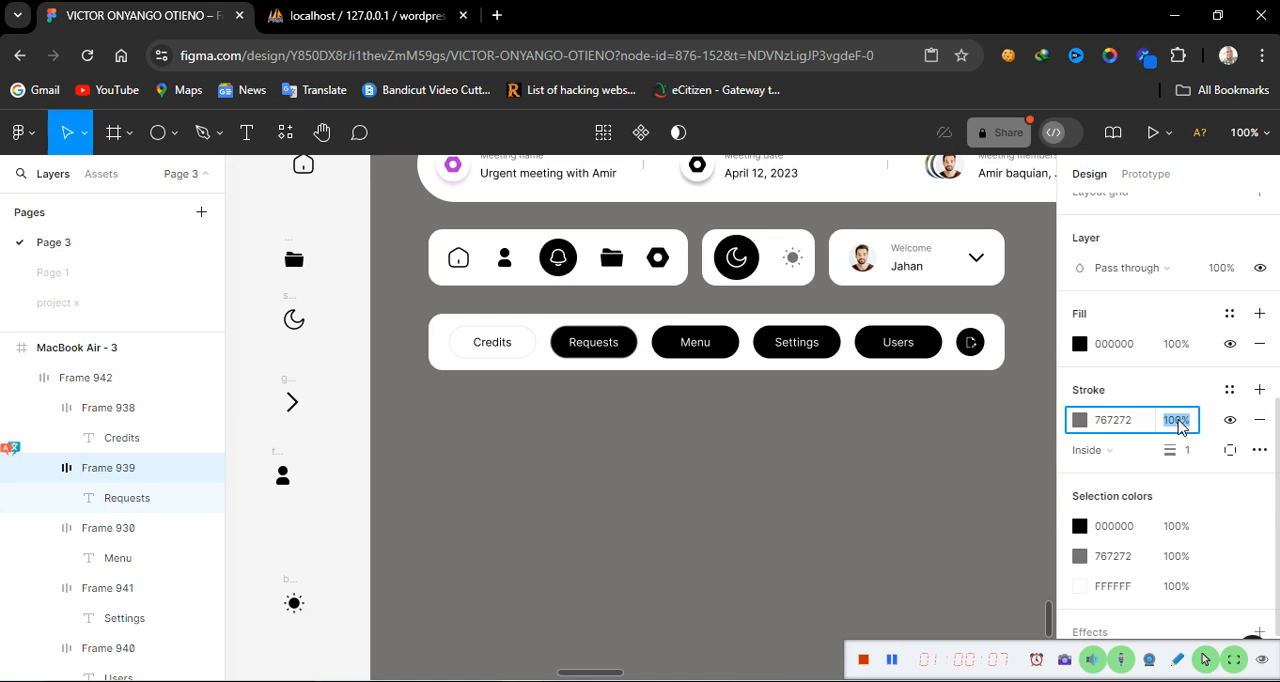
pyautogui.write('15')
pyautogui.press('Return')
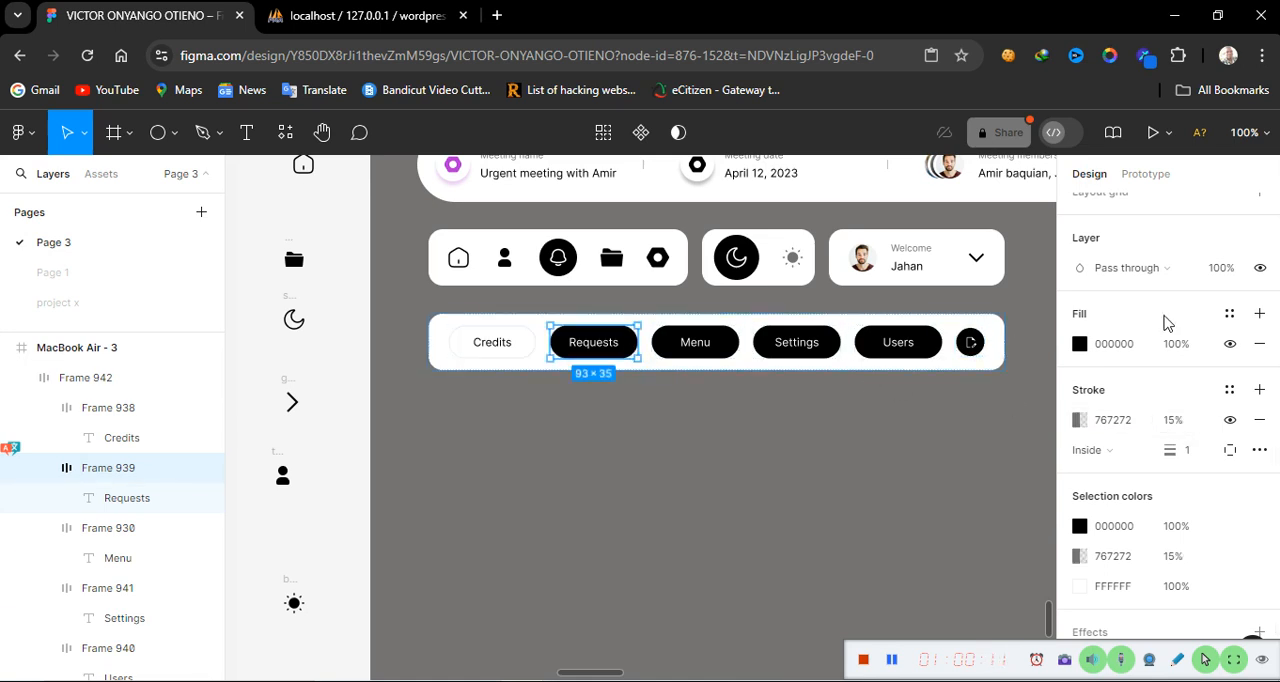
pyautogui.click(1133, 345)
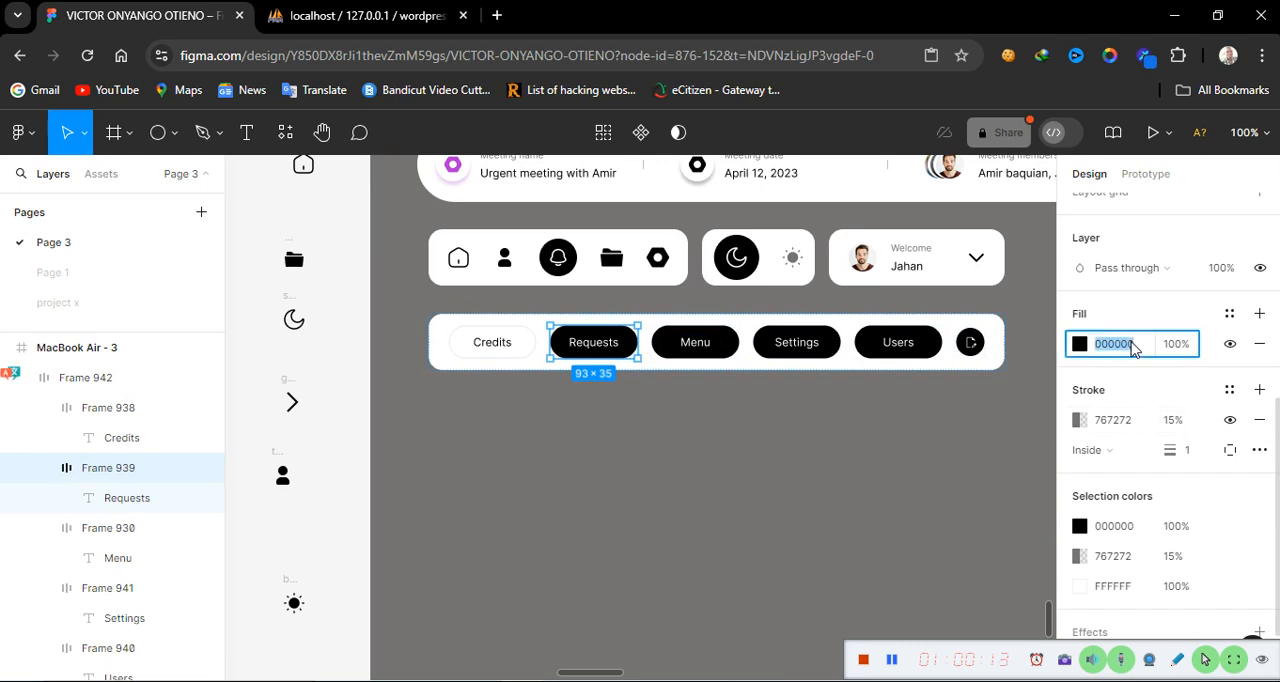
pyautogui.write('ffffff')
# Change the Requests label's text color to black 000000 and center-align the text
pyautogui.doubleClick(600, 345)
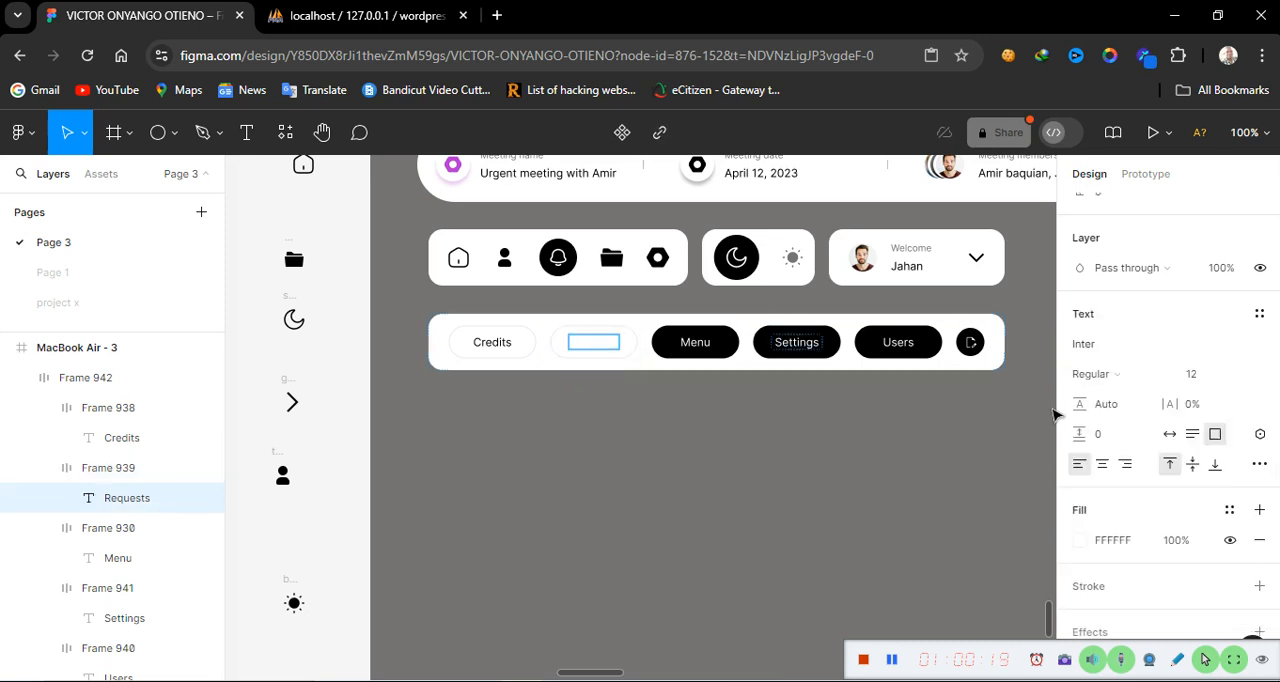
pyautogui.doubleClick(596, 340)
pyautogui.click(1080, 541)
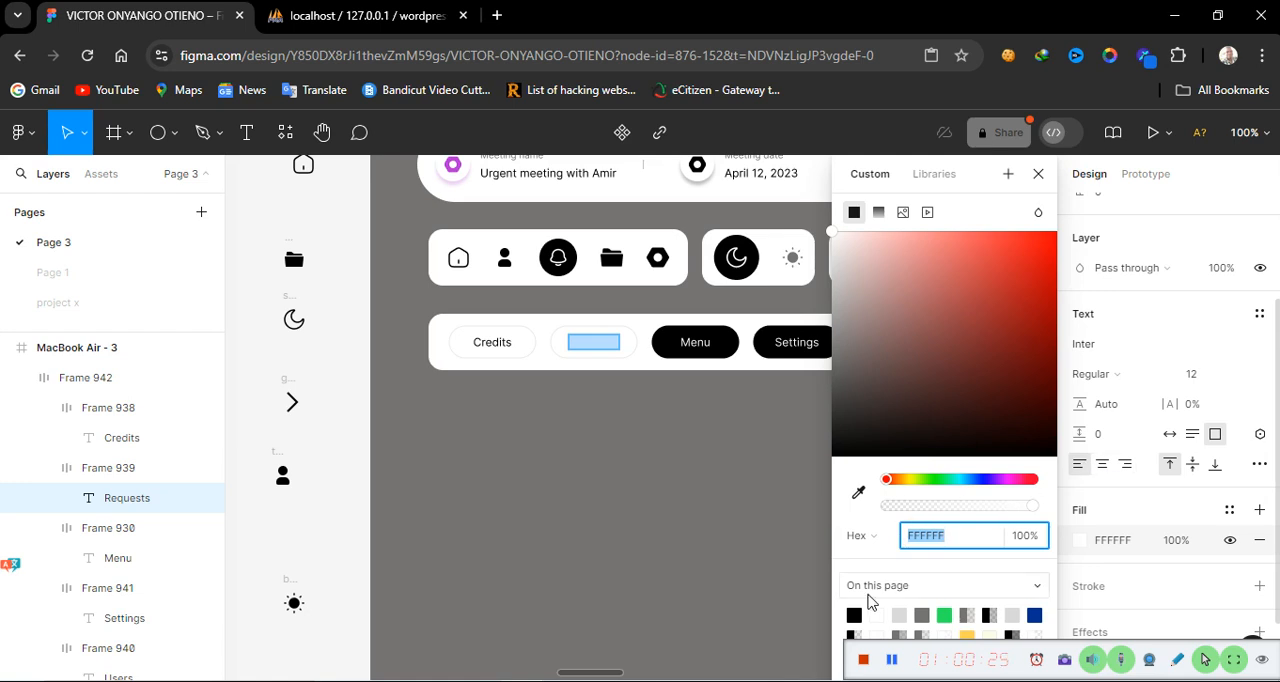
pyautogui.click(857, 613)
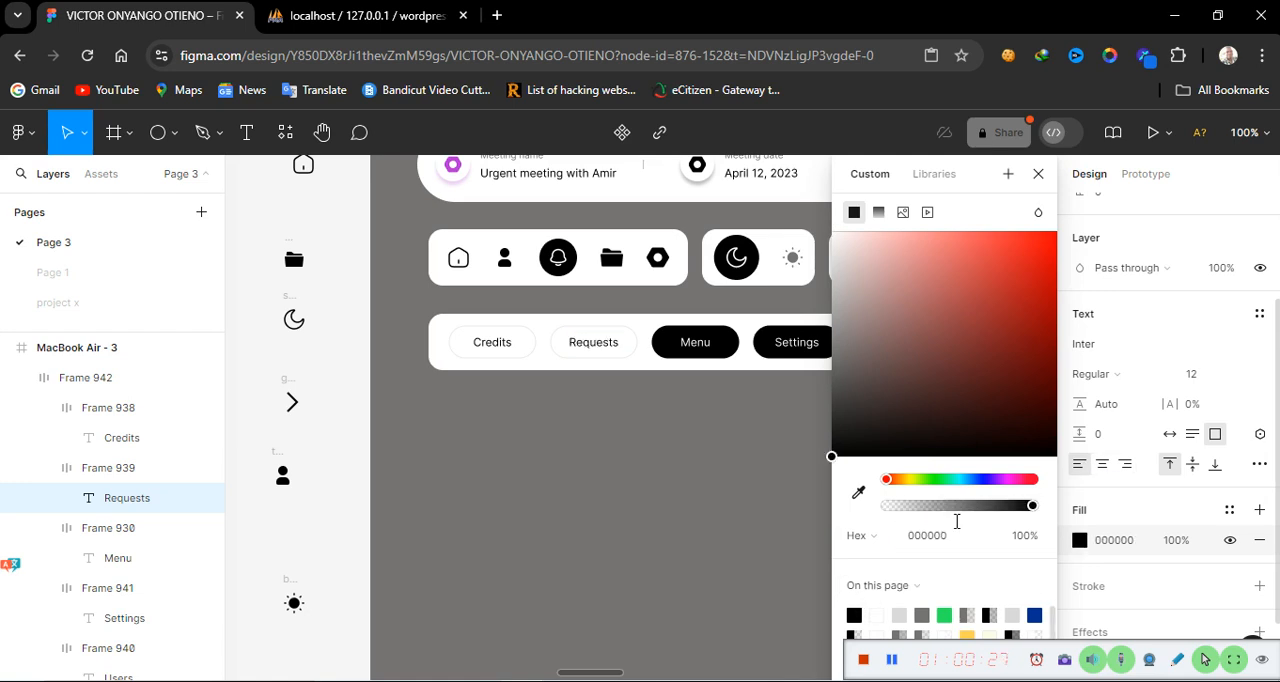
pyautogui.click(1100, 466)
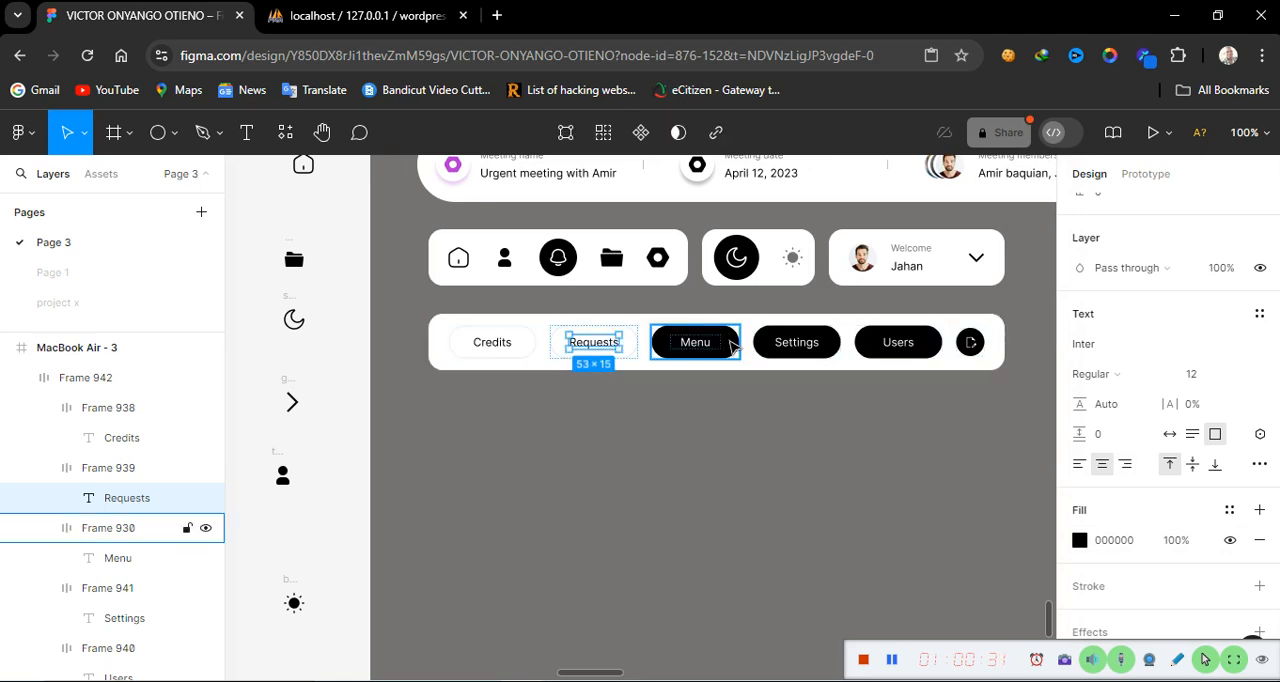
# Change the Settings label's text color to black 000000
pyautogui.click(808, 350)
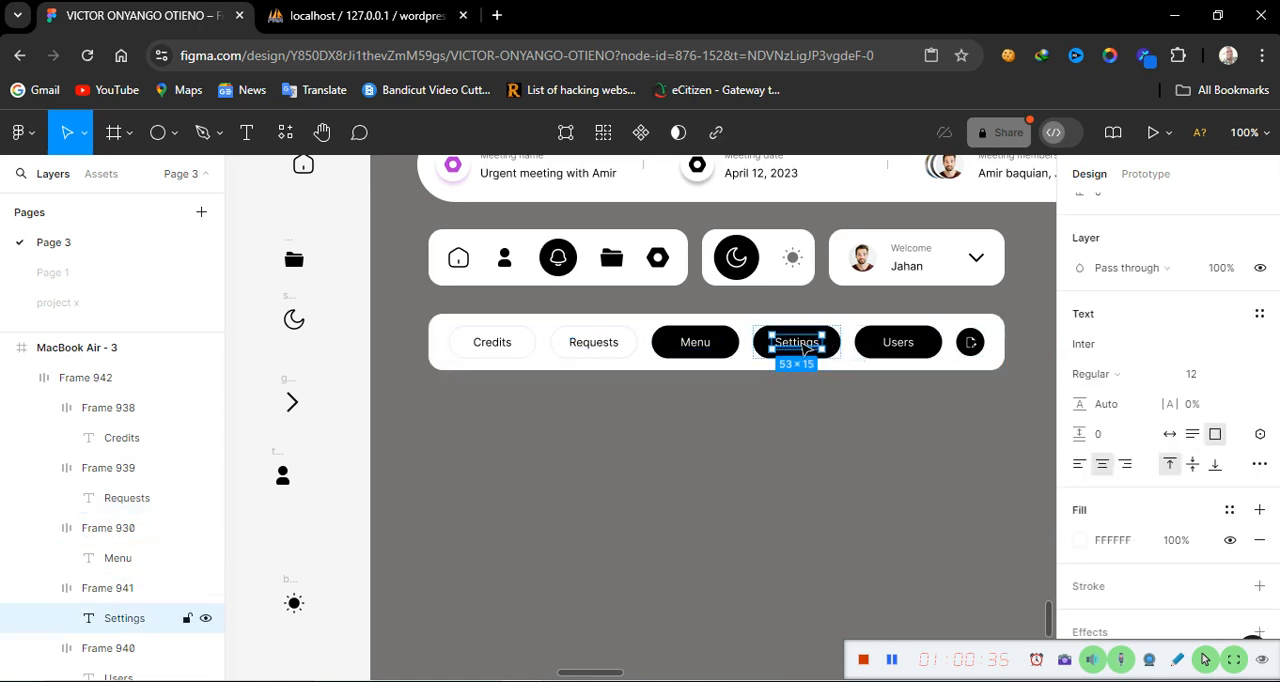
pyautogui.doubleClick(800, 342)
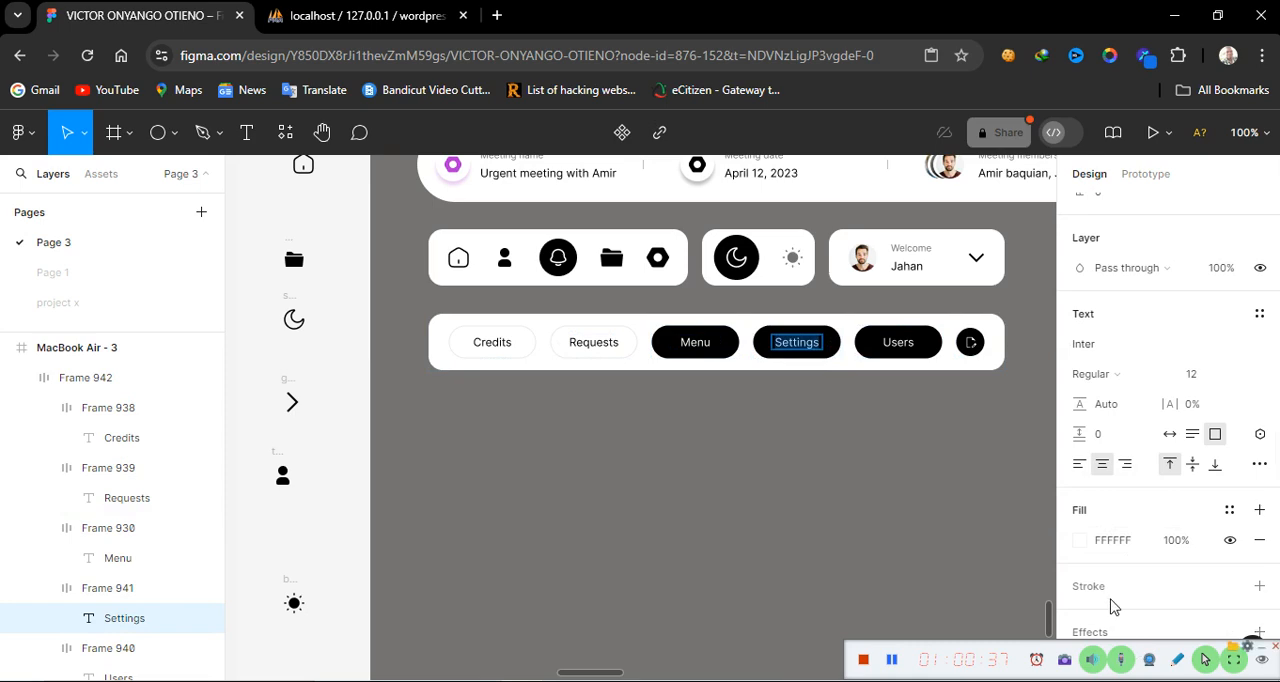
pyautogui.click(1084, 541)
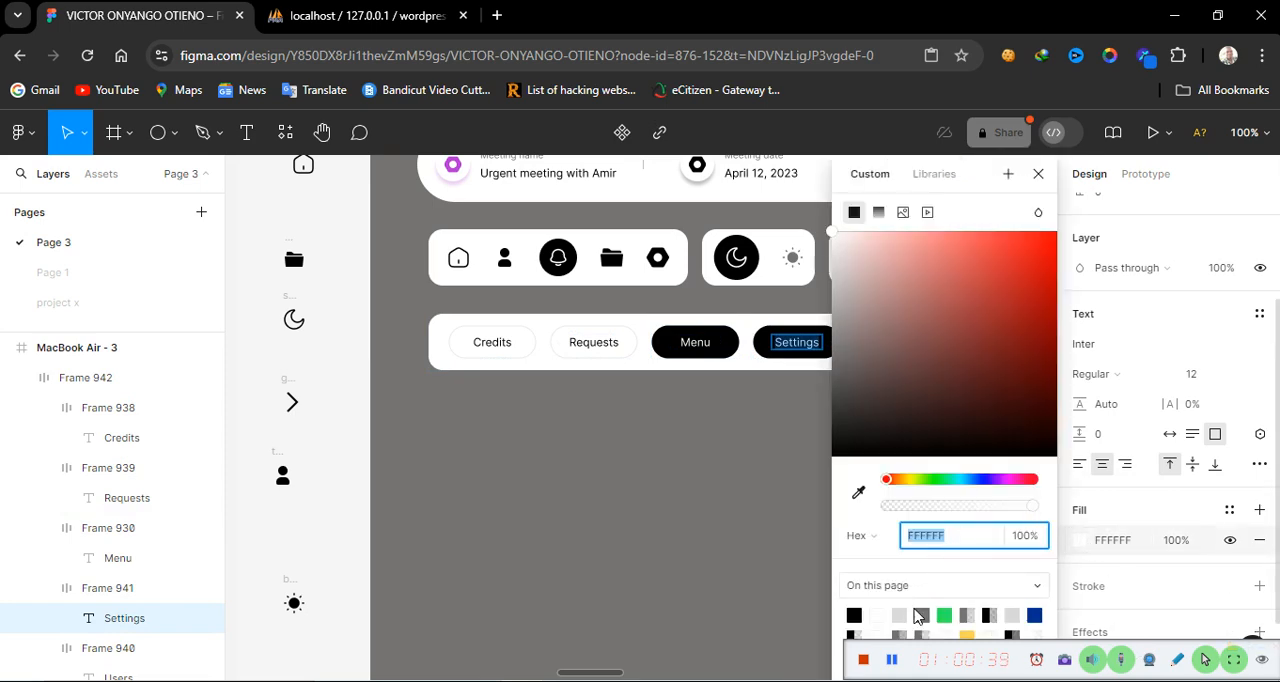
pyautogui.click(855, 614)
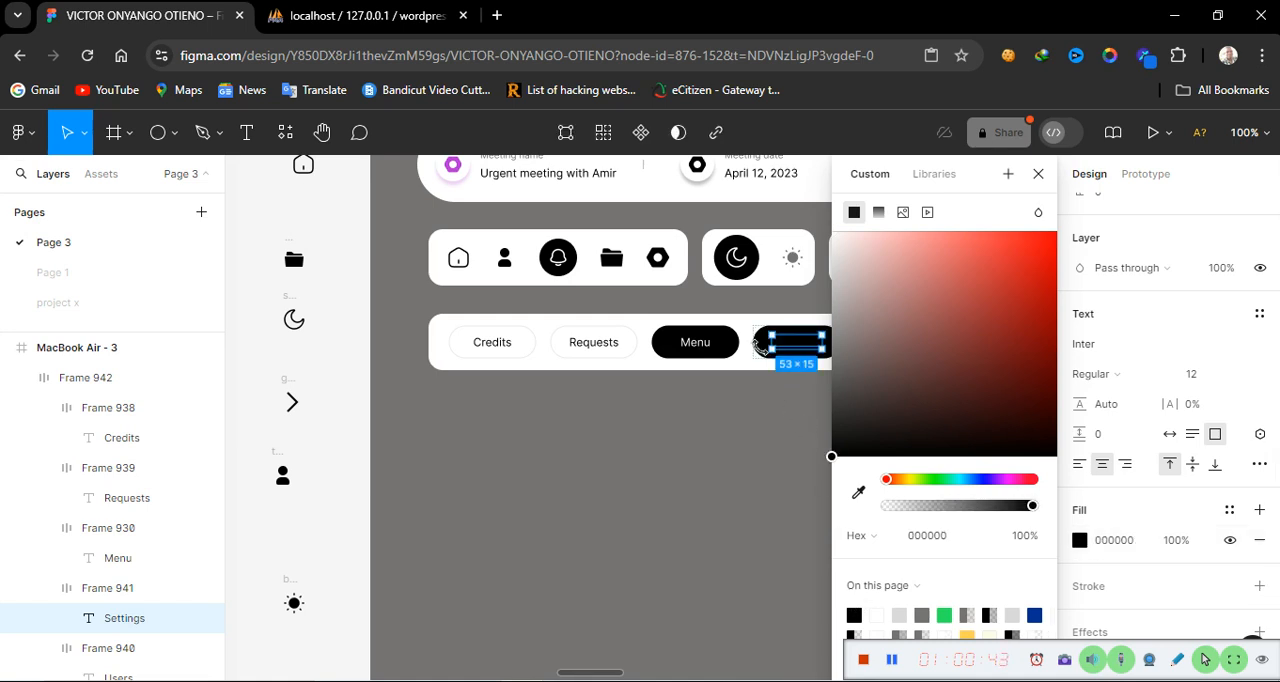
pyautogui.click(766, 482)
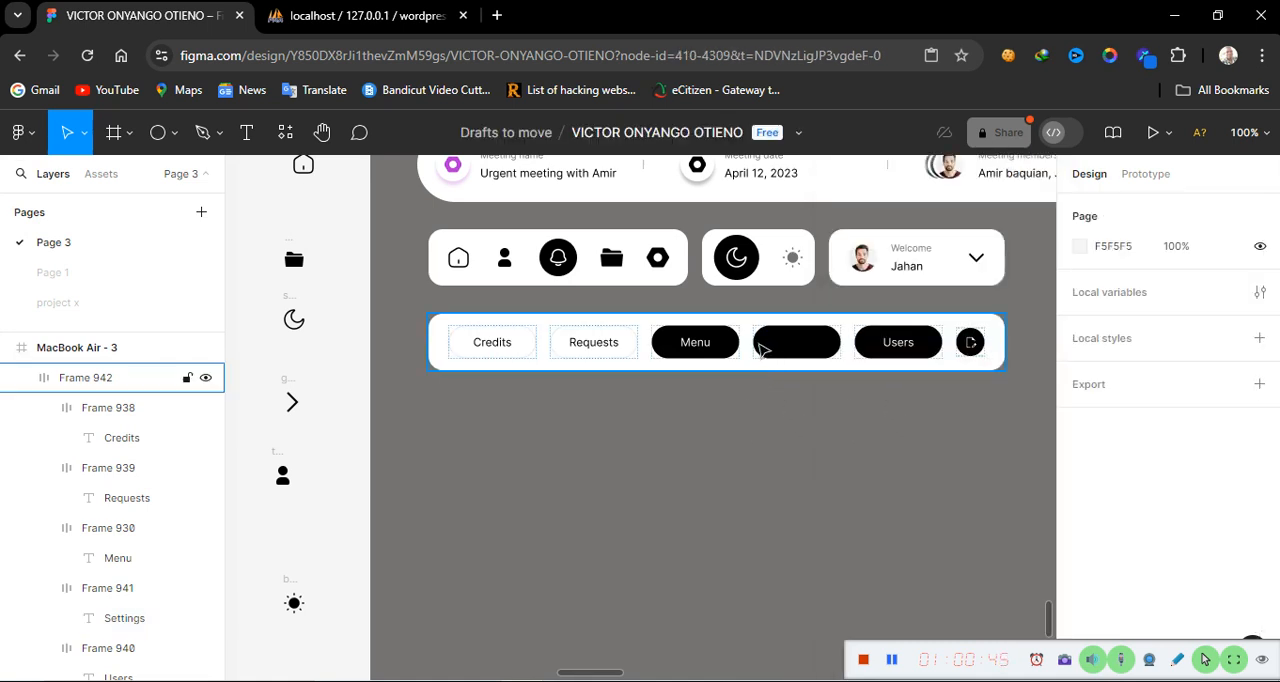
# Set the Settings button's fill to white FFFFFF
pyautogui.click(762, 346)
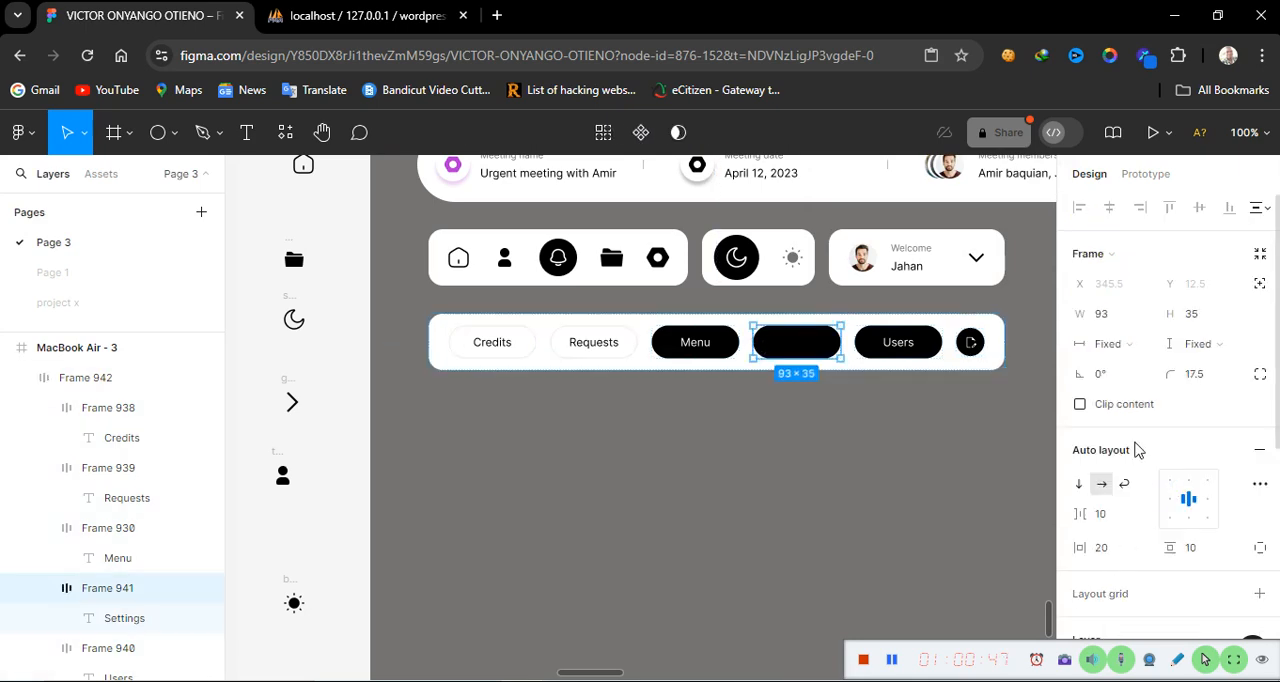
pyautogui.scroll(-5, 1146, 517)
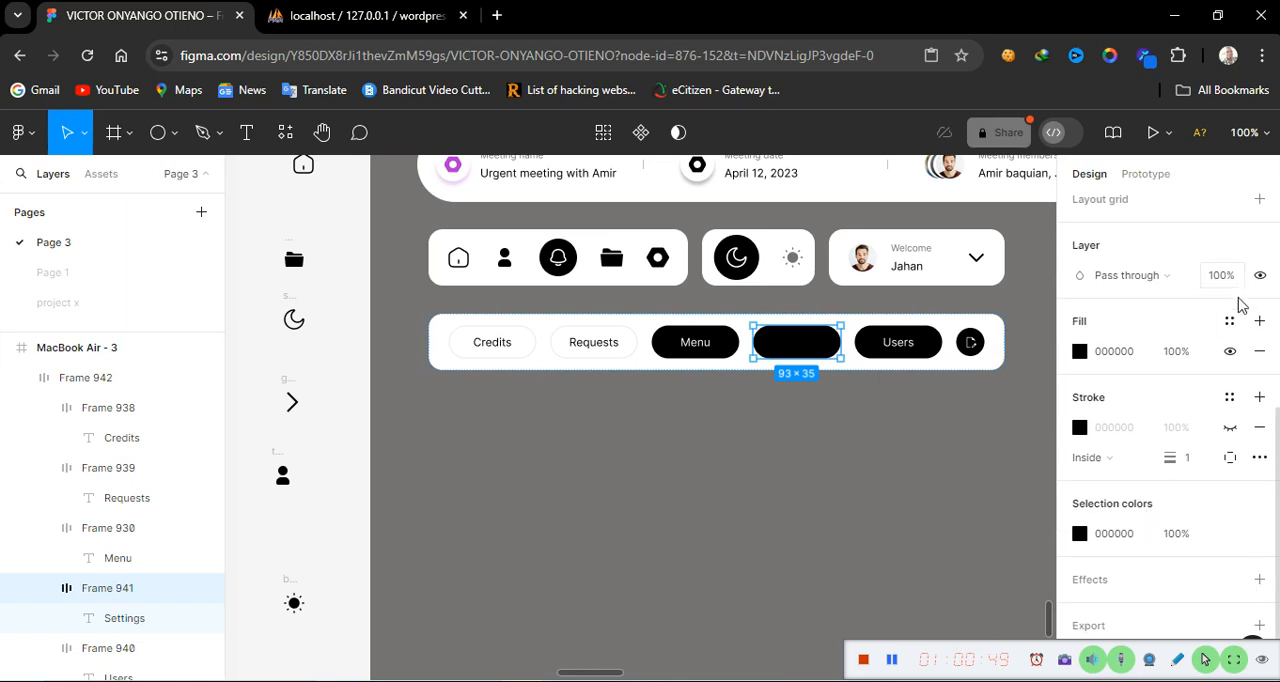
pyautogui.click(1080, 351)
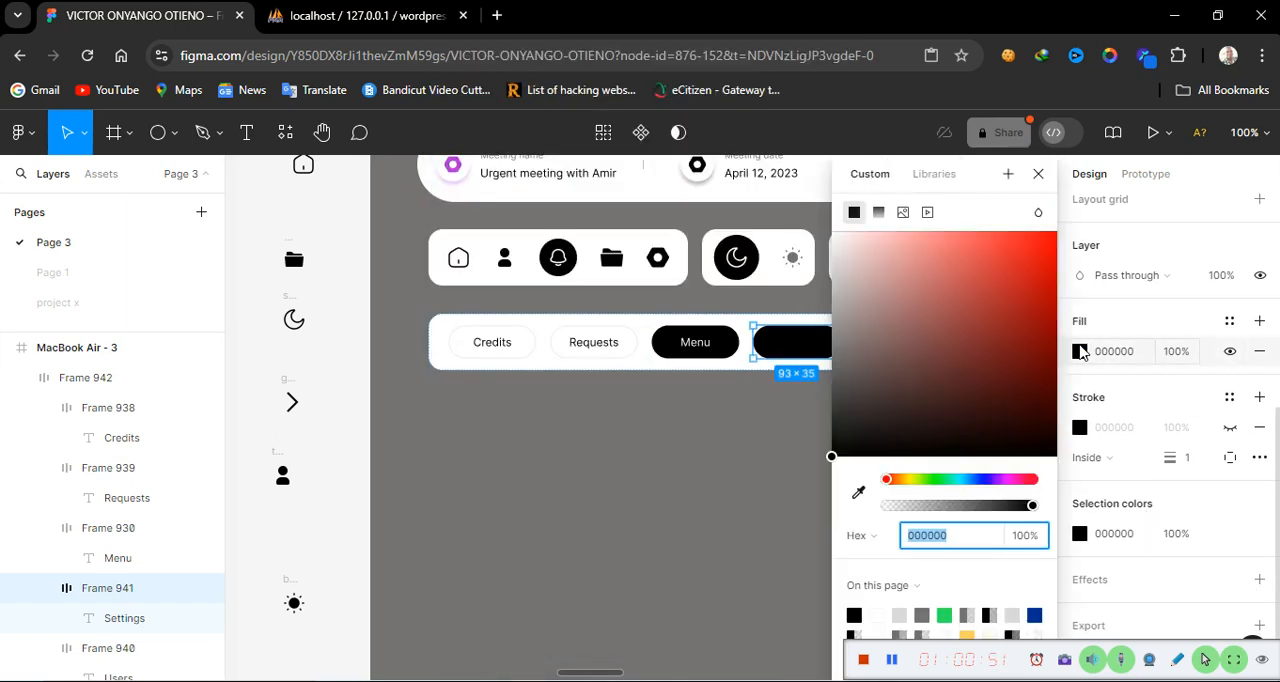
pyautogui.click(878, 615)
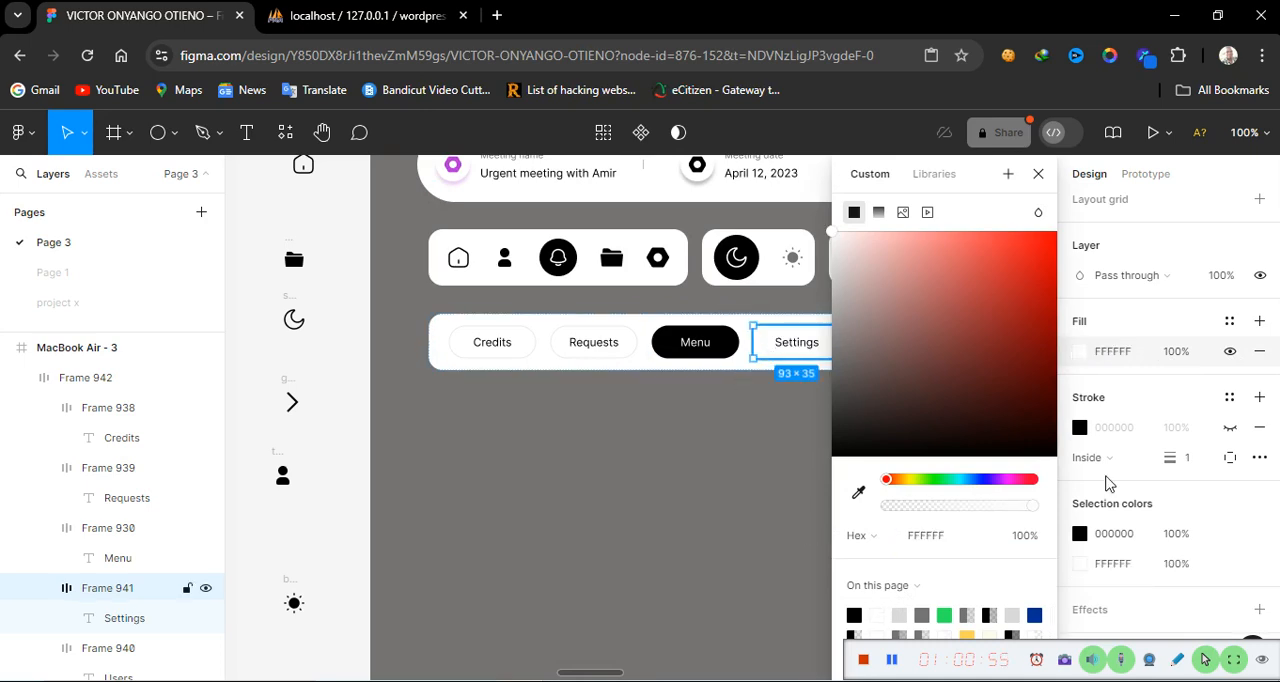
# Make the Settings button's stroke visible and set it to 767272 at 15% opacity
pyautogui.click(1230, 427)
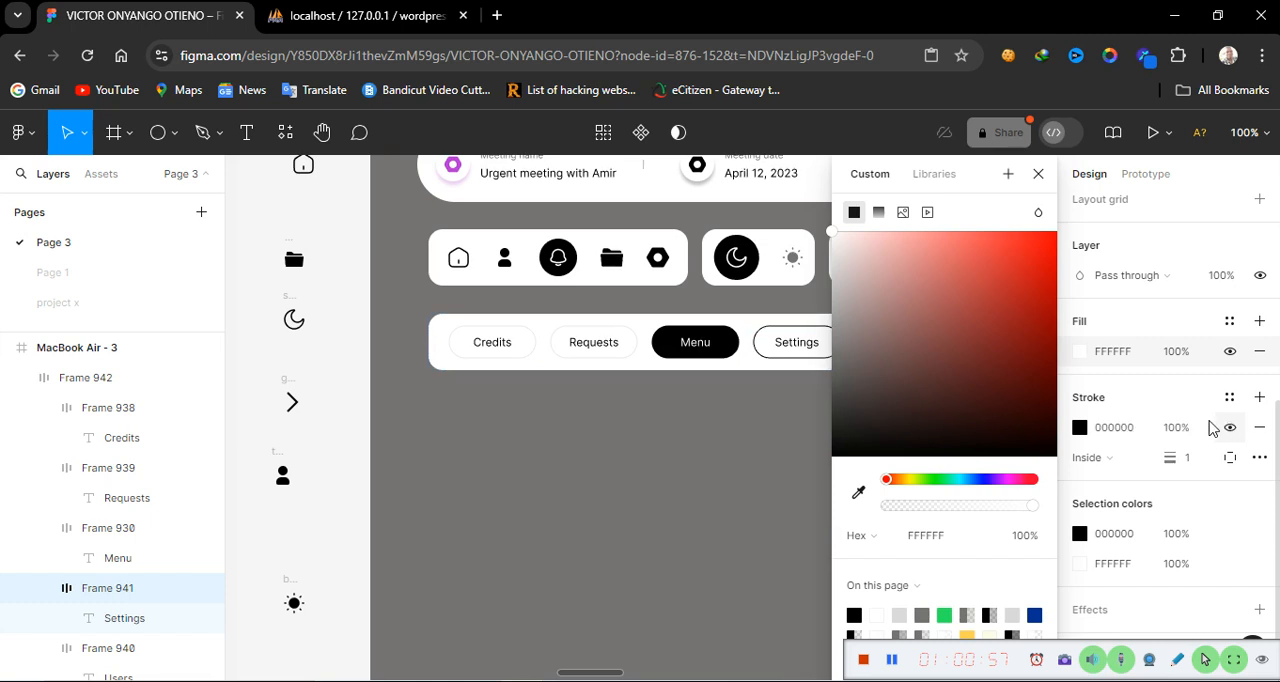
pyautogui.click(1124, 430)
pyautogui.write('767272')
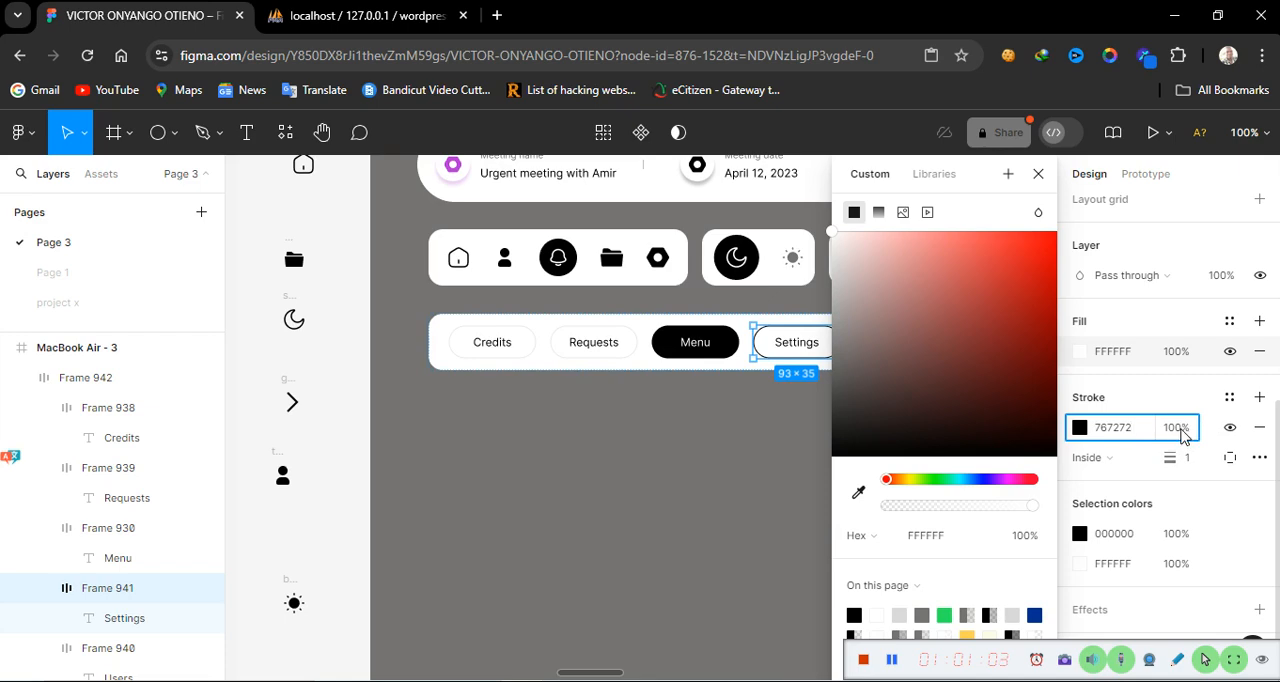
pyautogui.click(1181, 430)
pyautogui.write('1')
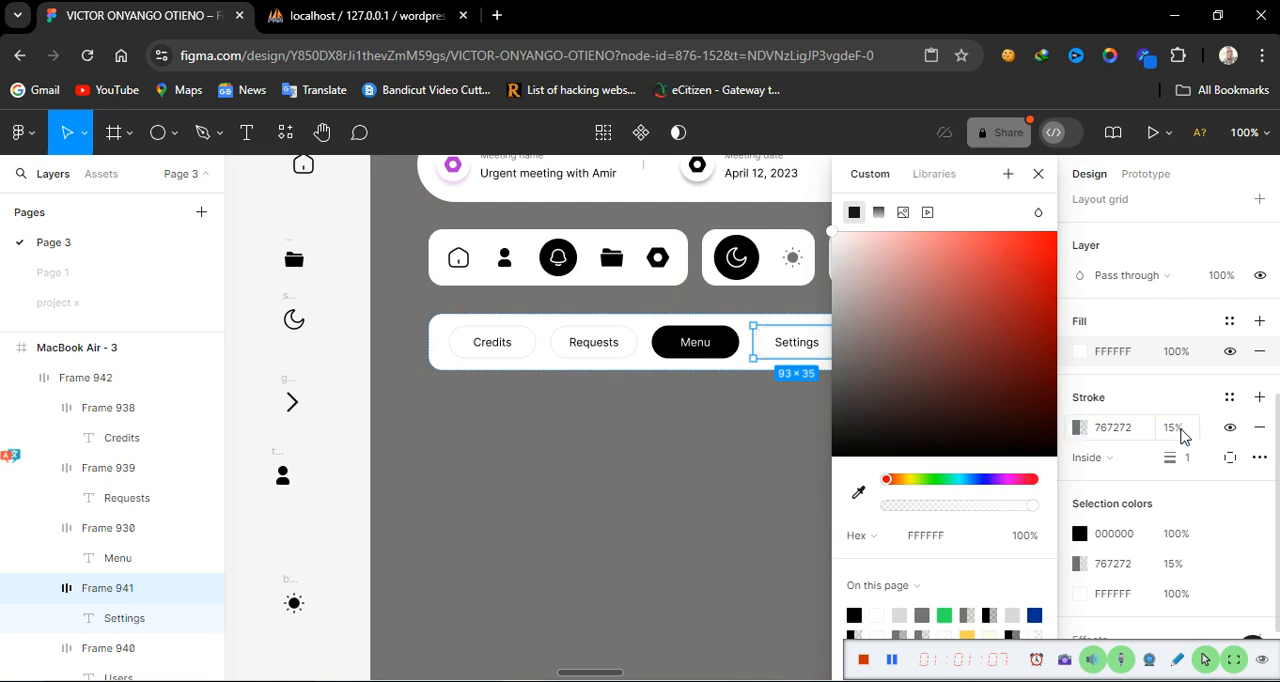
pyautogui.press('Return')
pyautogui.click(760, 504)
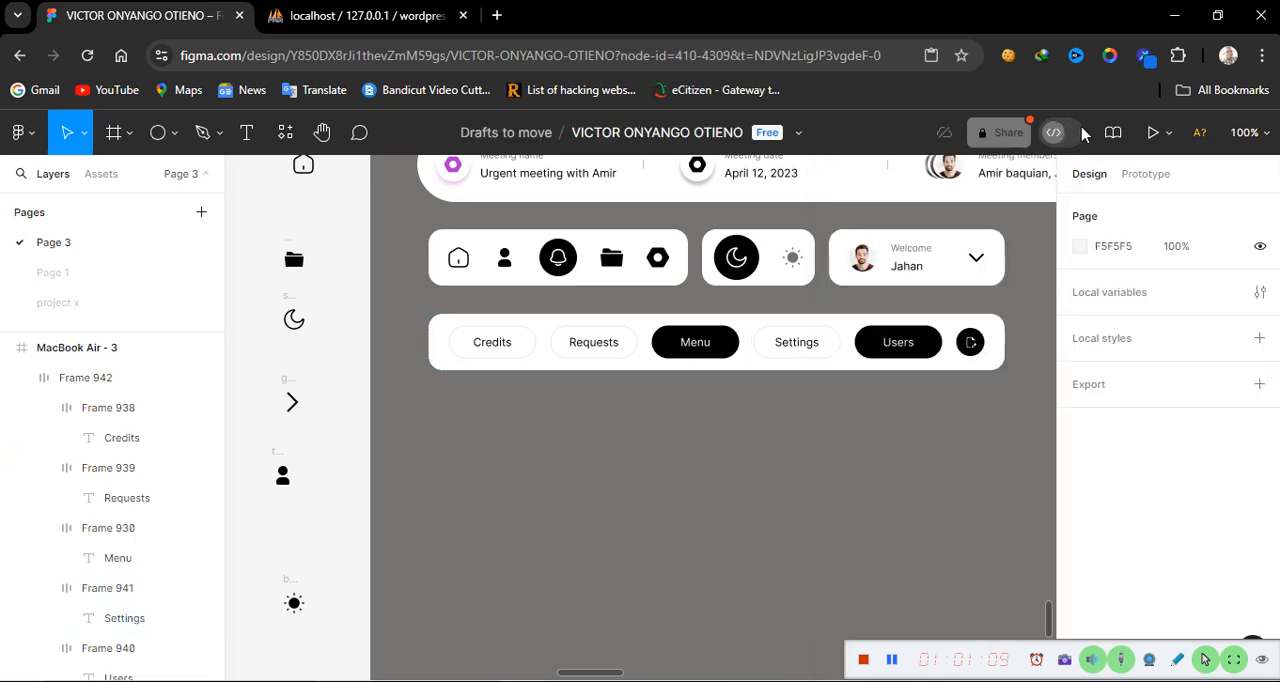
# Set the Users button's fill to white FFFFFF
pyautogui.click(896, 356)
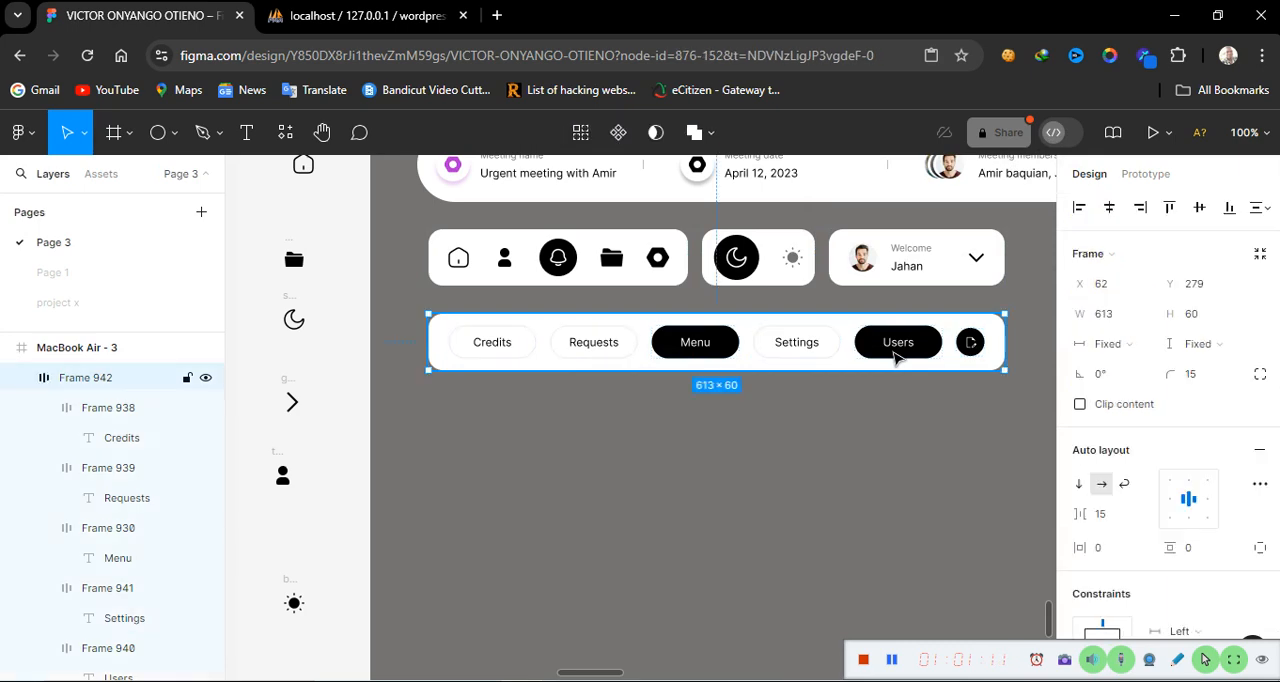
pyautogui.click(896, 356)
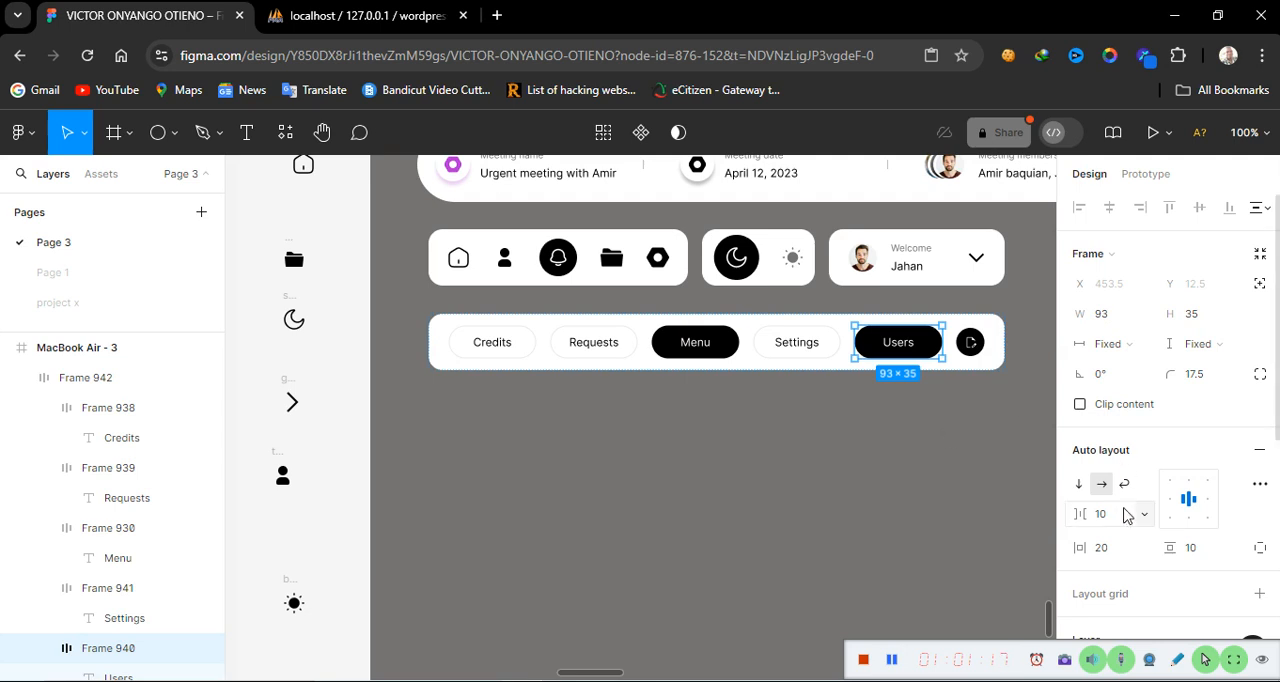
pyautogui.scroll(-3, 1162, 570)
pyautogui.scroll(-1, 1162, 570)
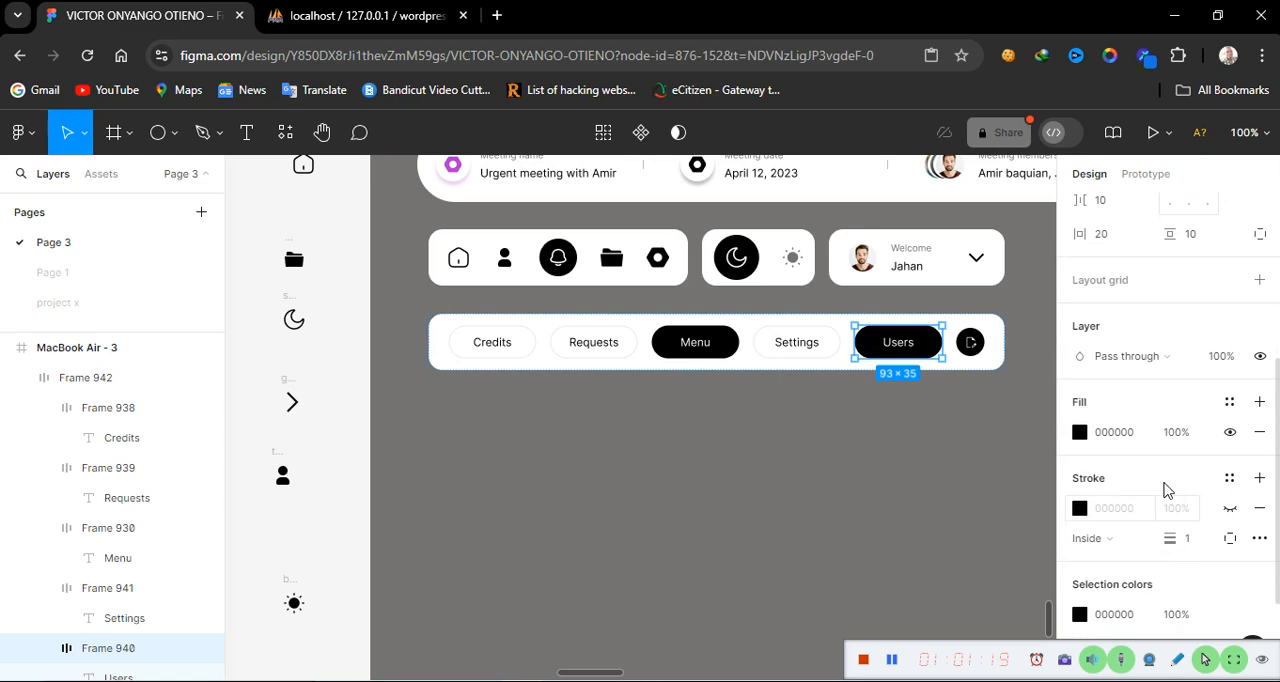
pyautogui.click(1135, 440)
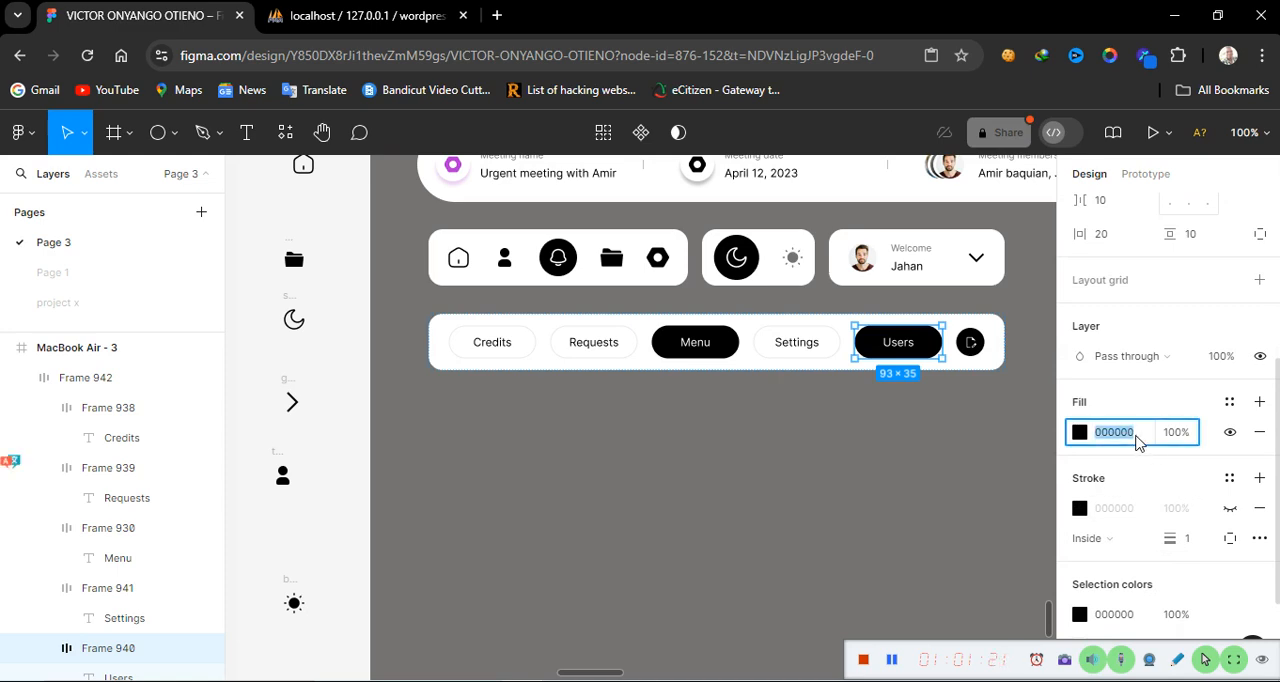
pyautogui.write('ffffff')
# Make the Users button's stroke visible and set it to 767272 at 15% opacity
pyautogui.click(1230, 509)
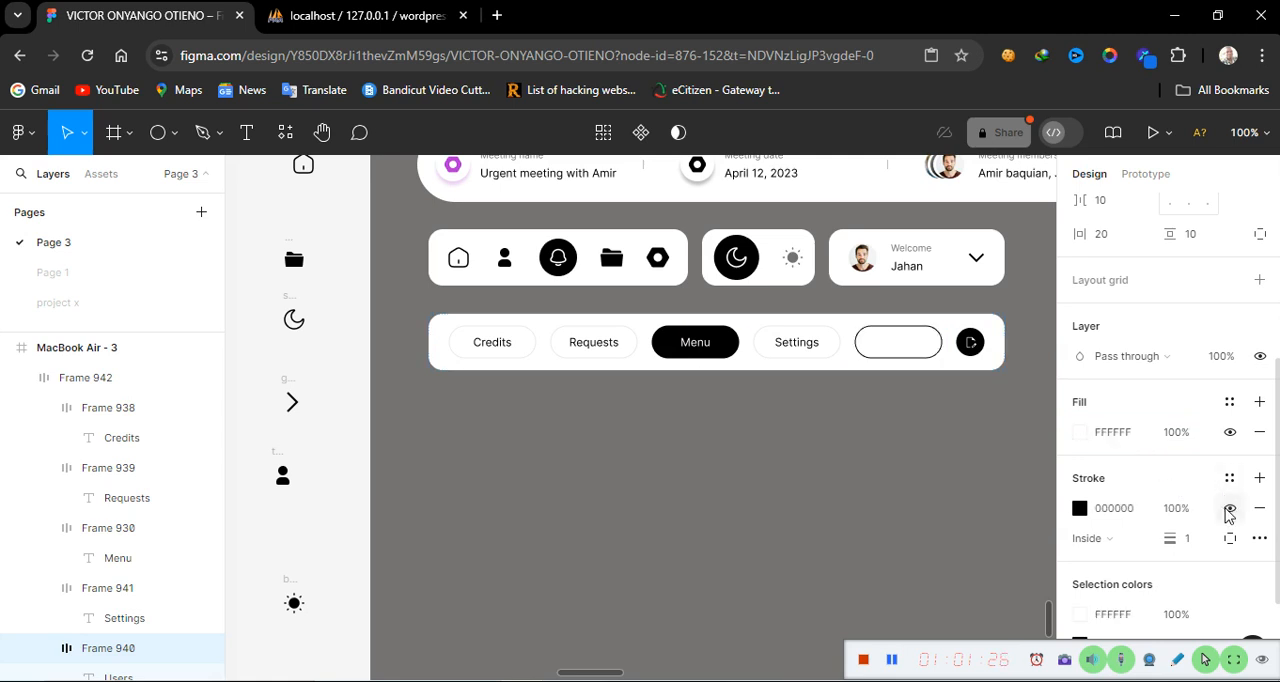
pyautogui.click(1135, 510)
pyautogui.write('767272')
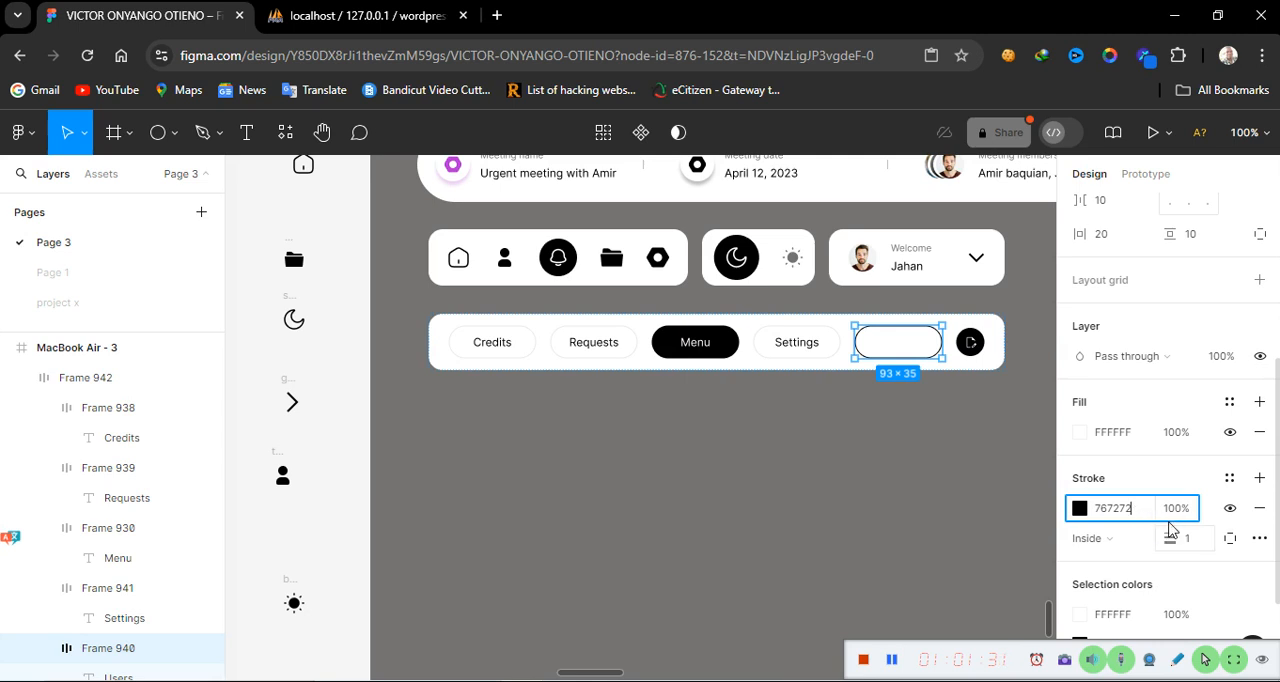
pyautogui.click(1178, 509)
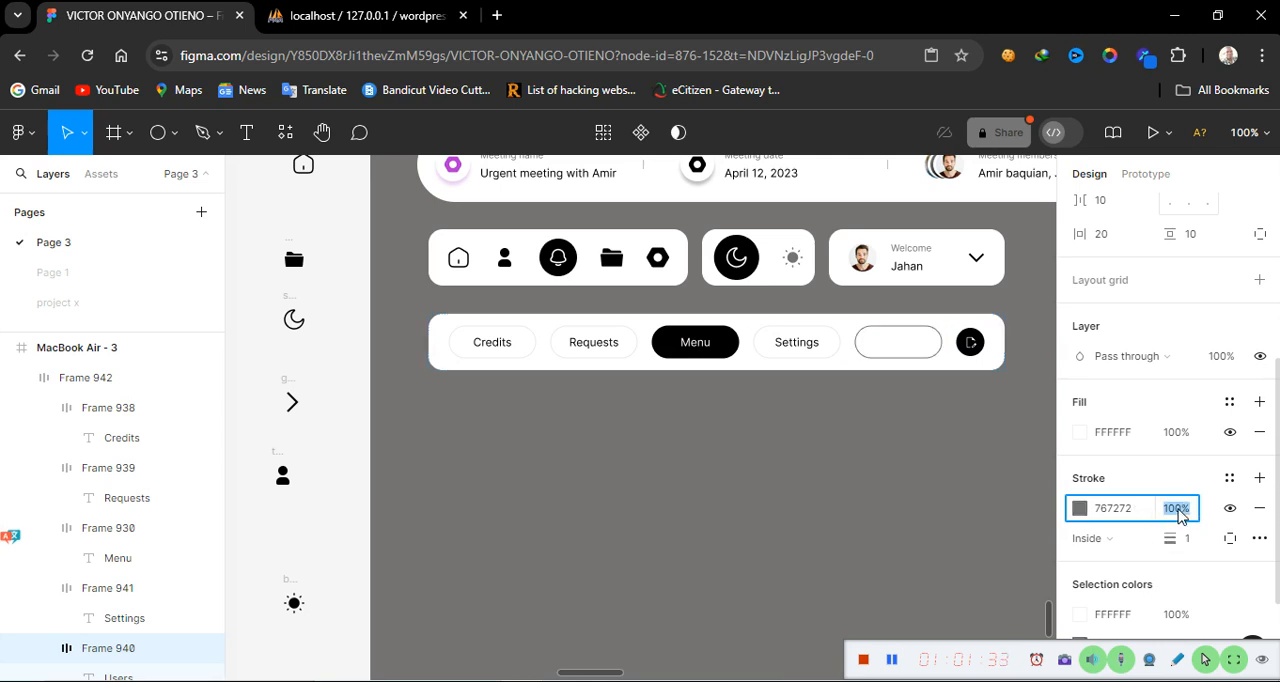
pyautogui.write('15')
pyautogui.press('Return')
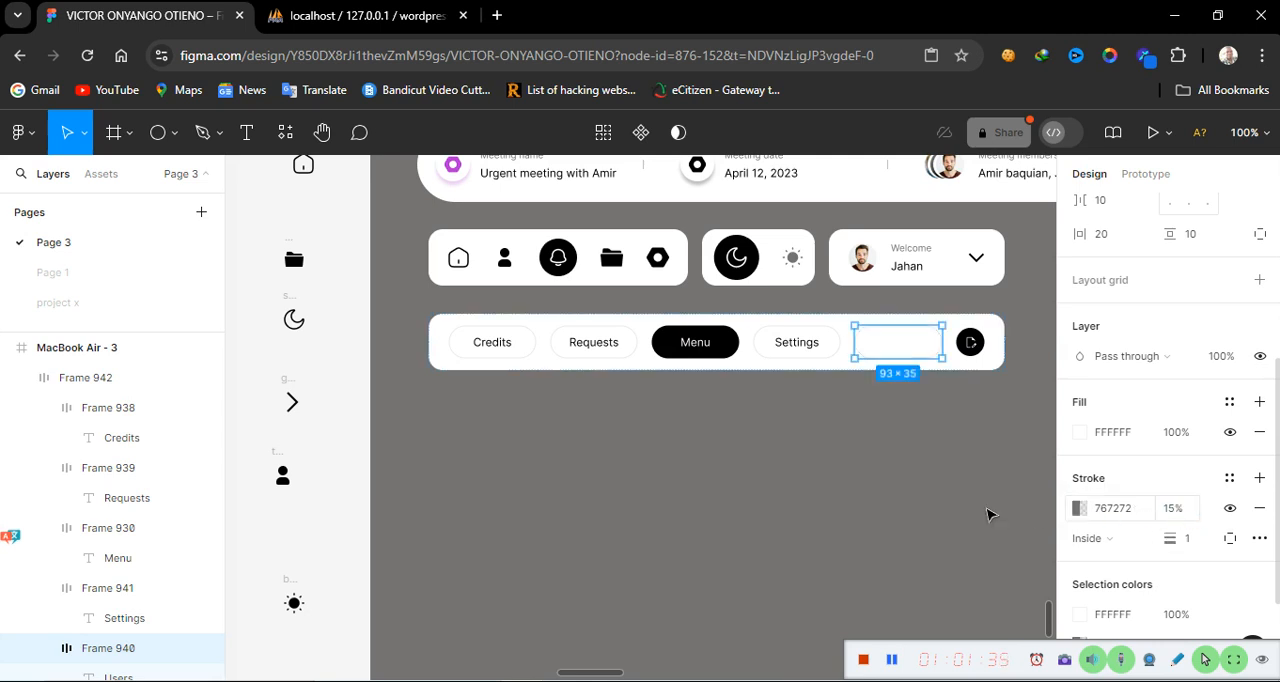
# Set the Users button's label text color to black 000000
pyautogui.click(934, 430)
pyautogui.click(903, 348)
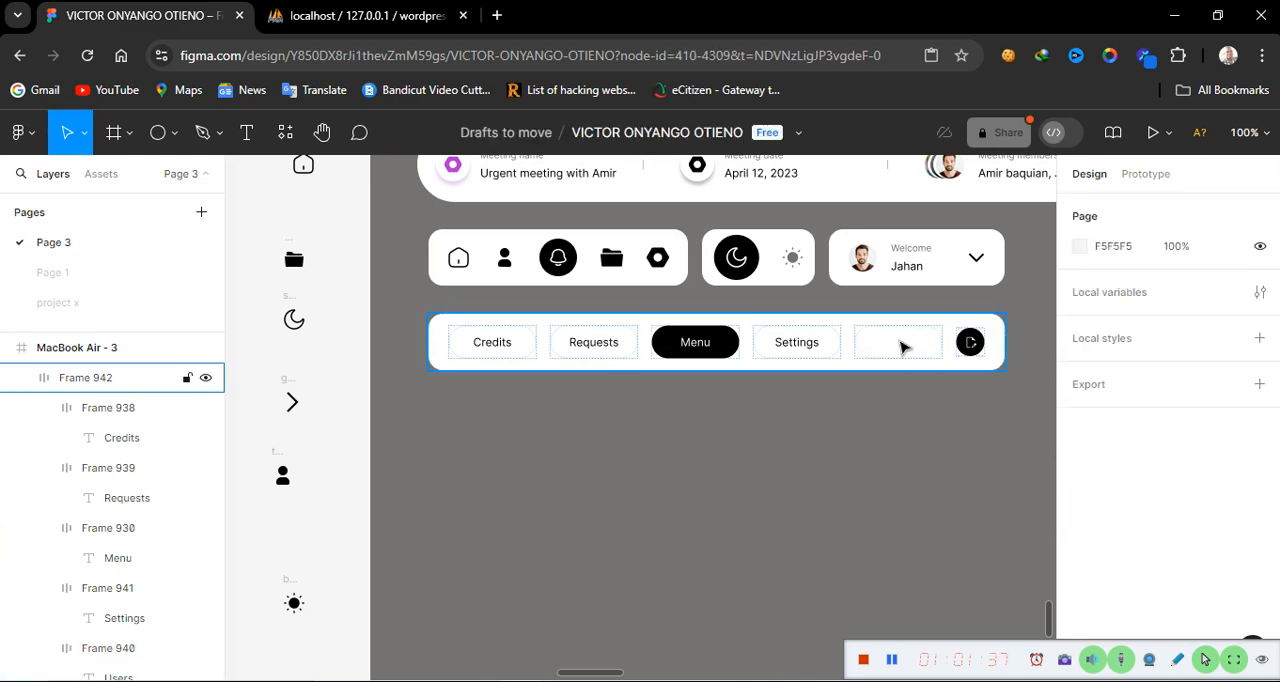
pyautogui.keyDown('ctrl'); pyautogui.click(900, 344); pyautogui.keyUp('ctrl')
pyautogui.doubleClick(900, 344)
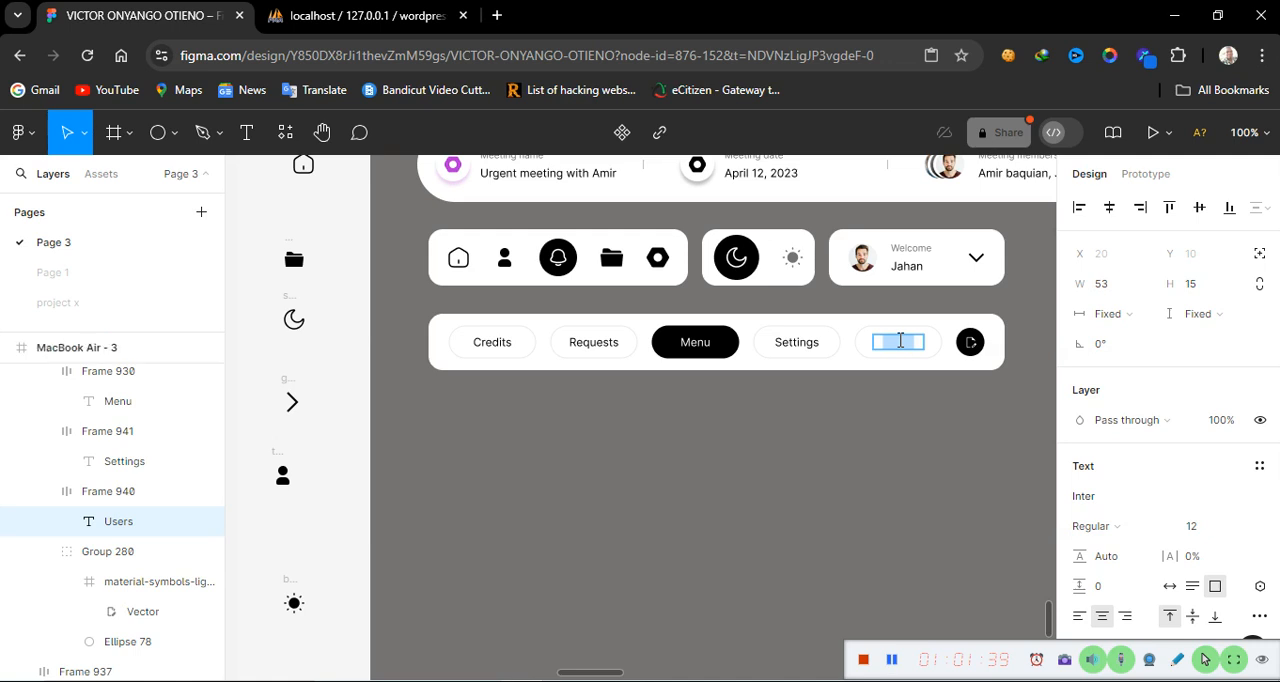
pyautogui.scroll(-5, 1137, 562)
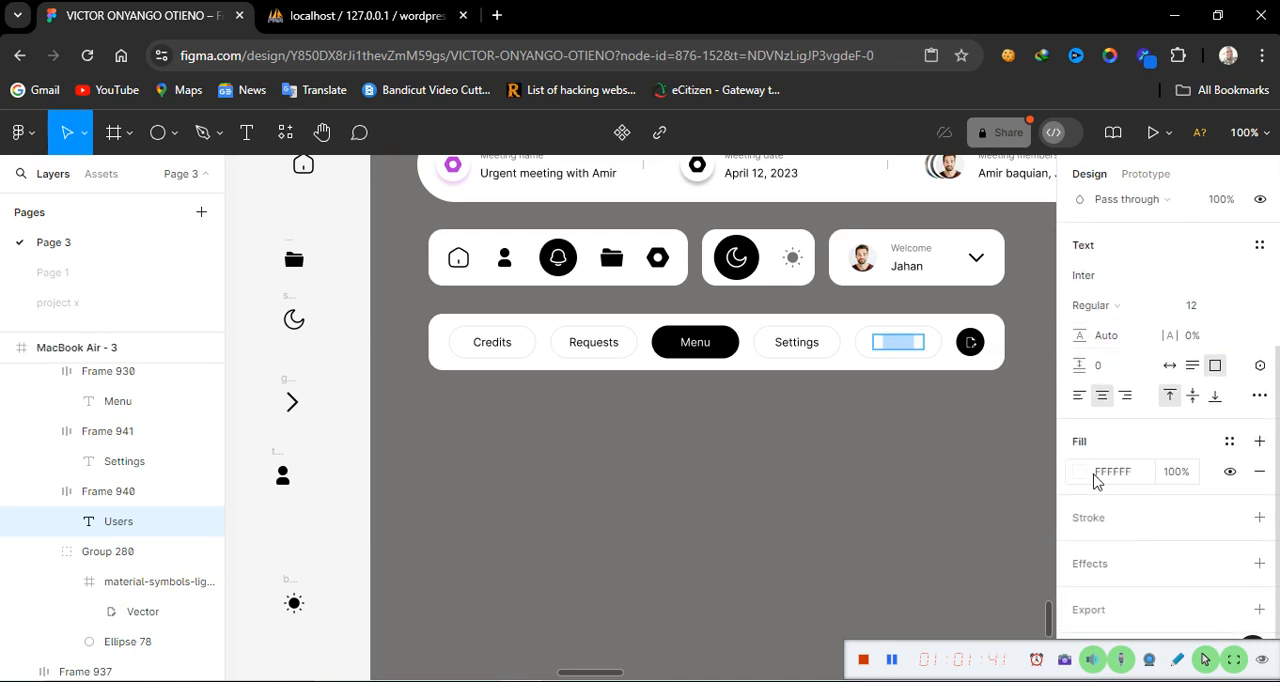
pyautogui.click(1080, 471)
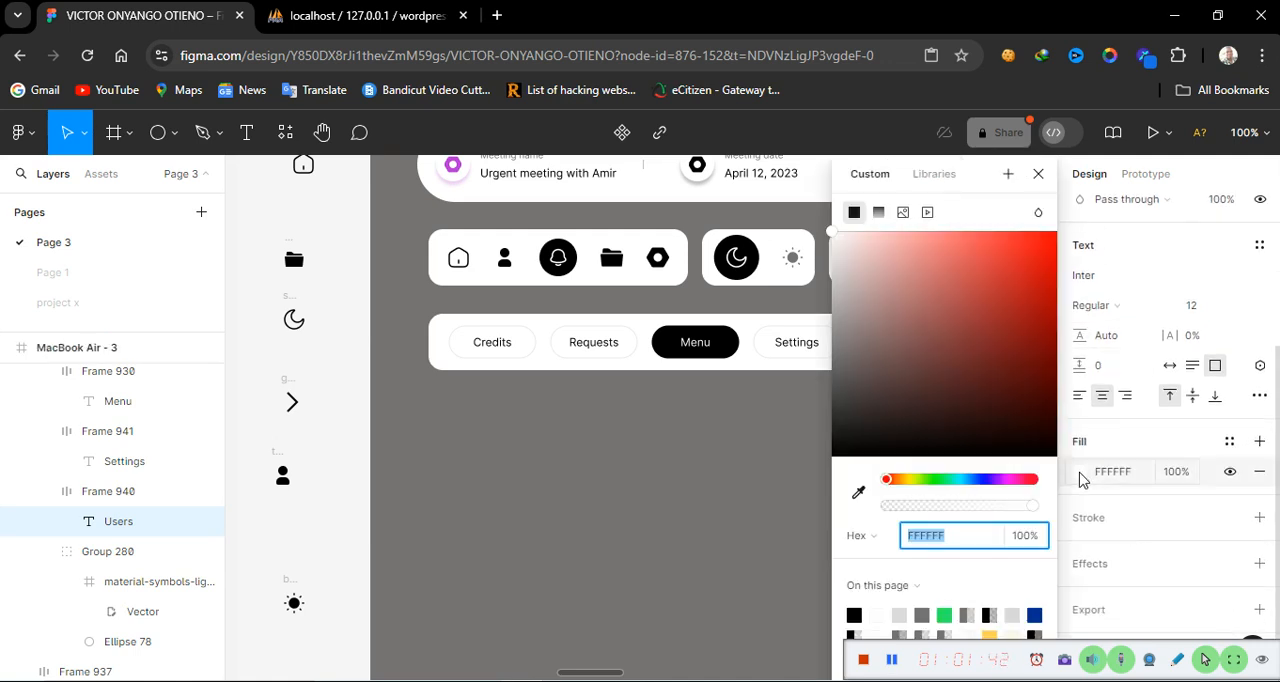
pyautogui.click(855, 613)
pyautogui.click(781, 551)
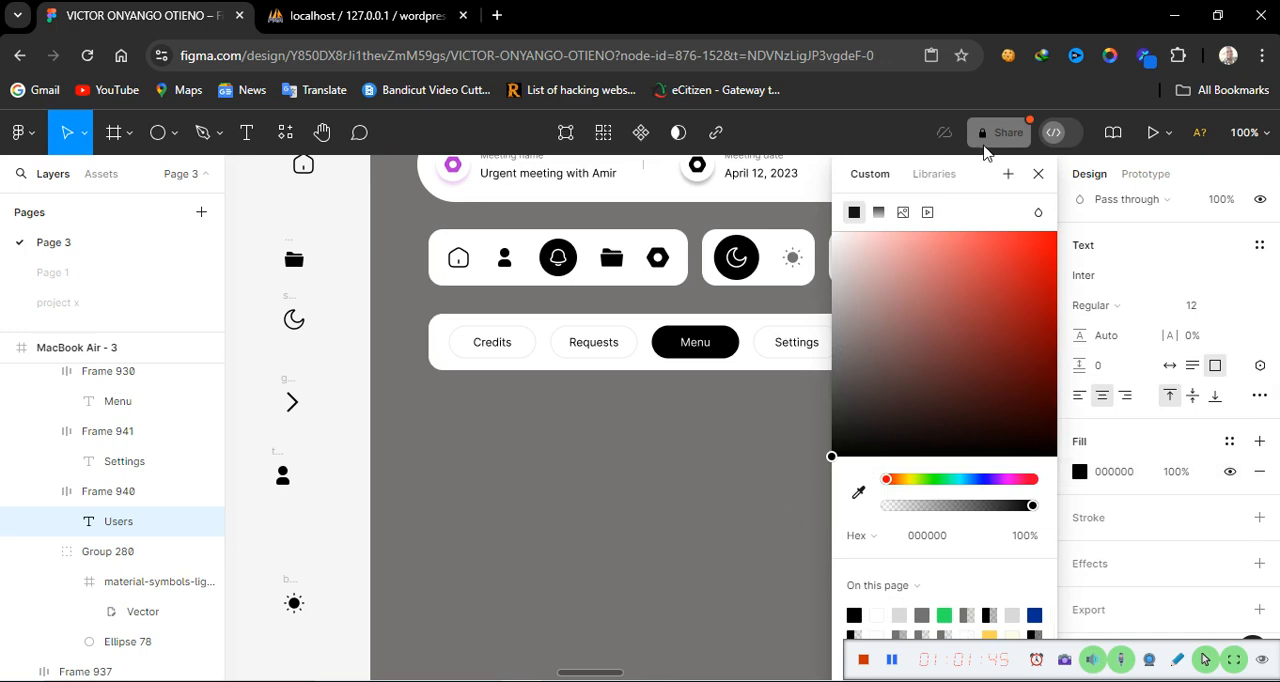
pyautogui.click(1040, 180)
pyautogui.click(794, 485)
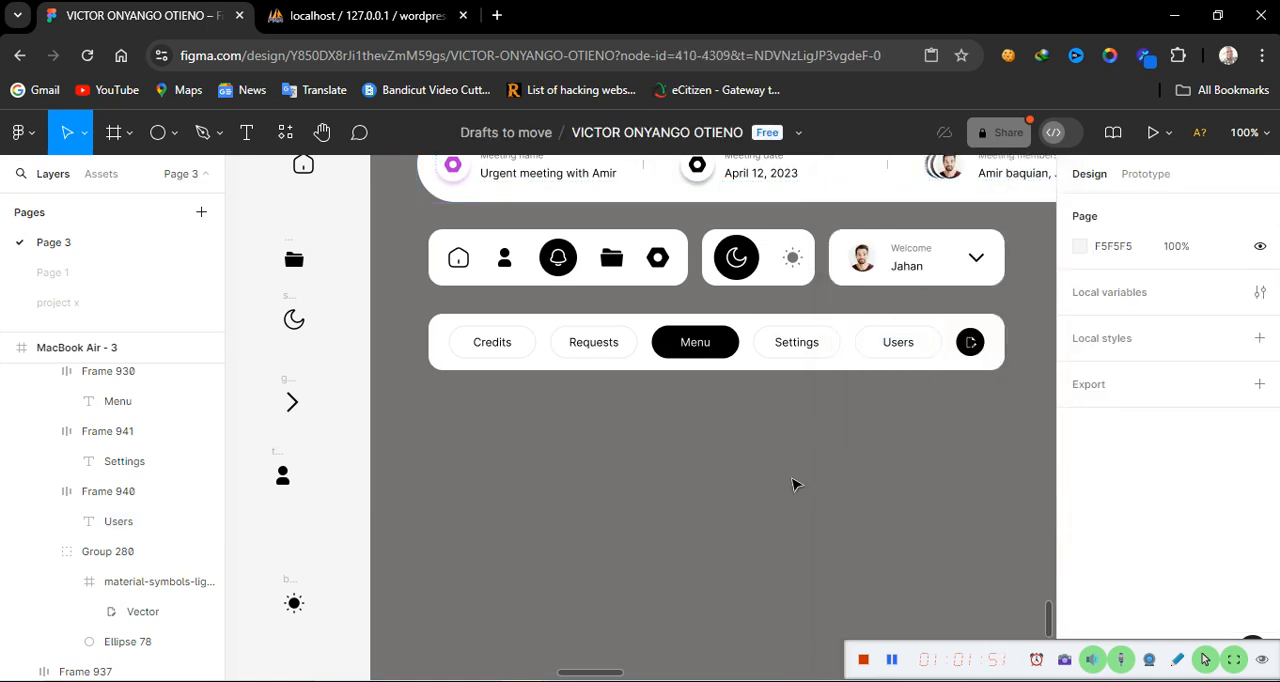
# Pan and zoom across the canvas to compare the button bar with the reference dashboard design
pyautogui.scroll(3, 593, 490)
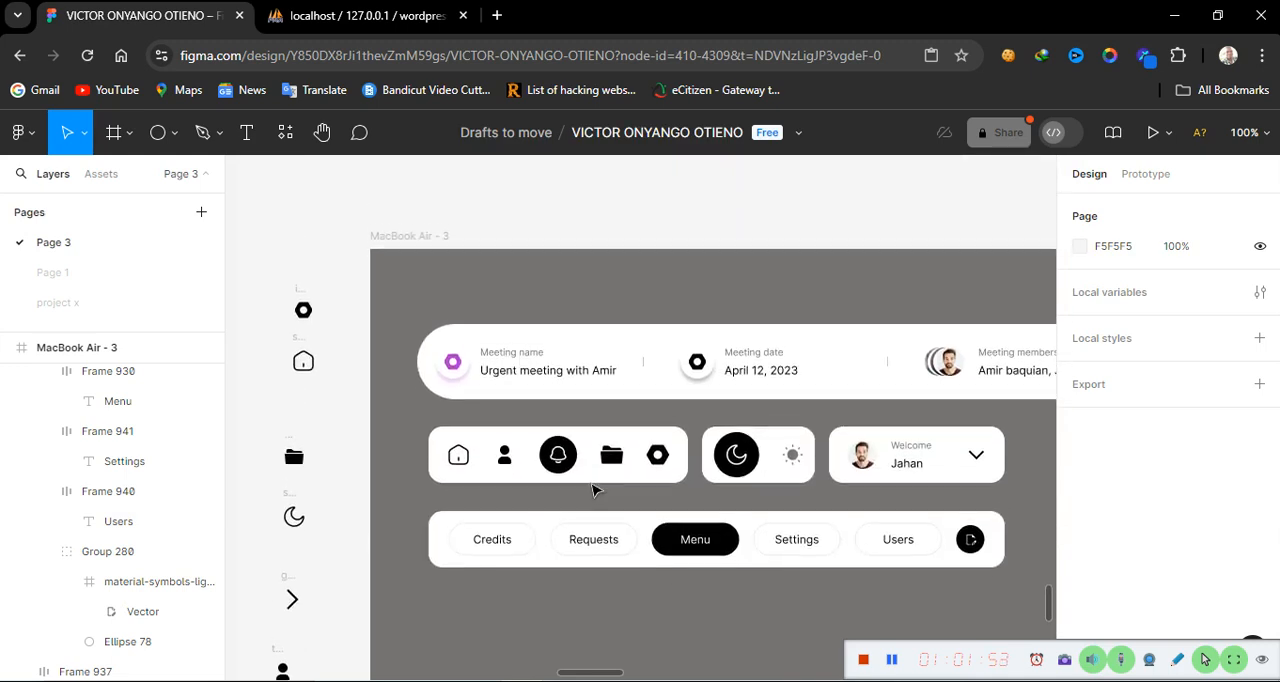
pyautogui.scroll(-2, 593, 490)
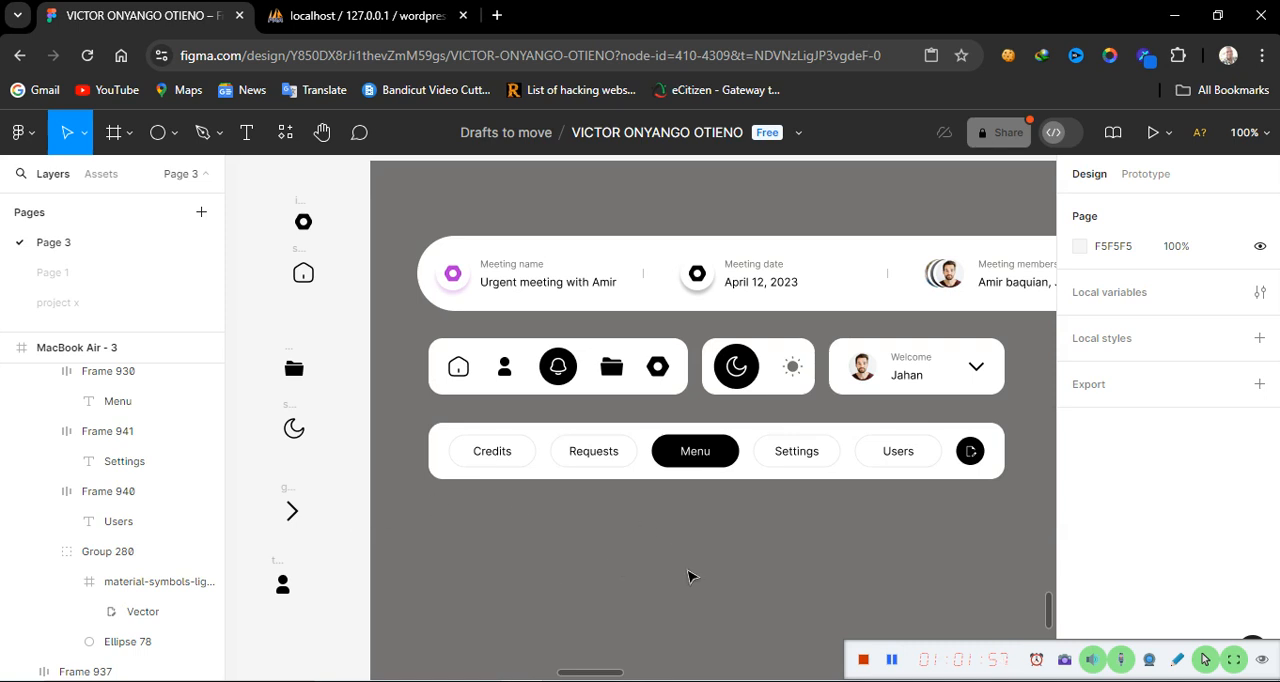
pyautogui.hscroll(-13, 700, 577)
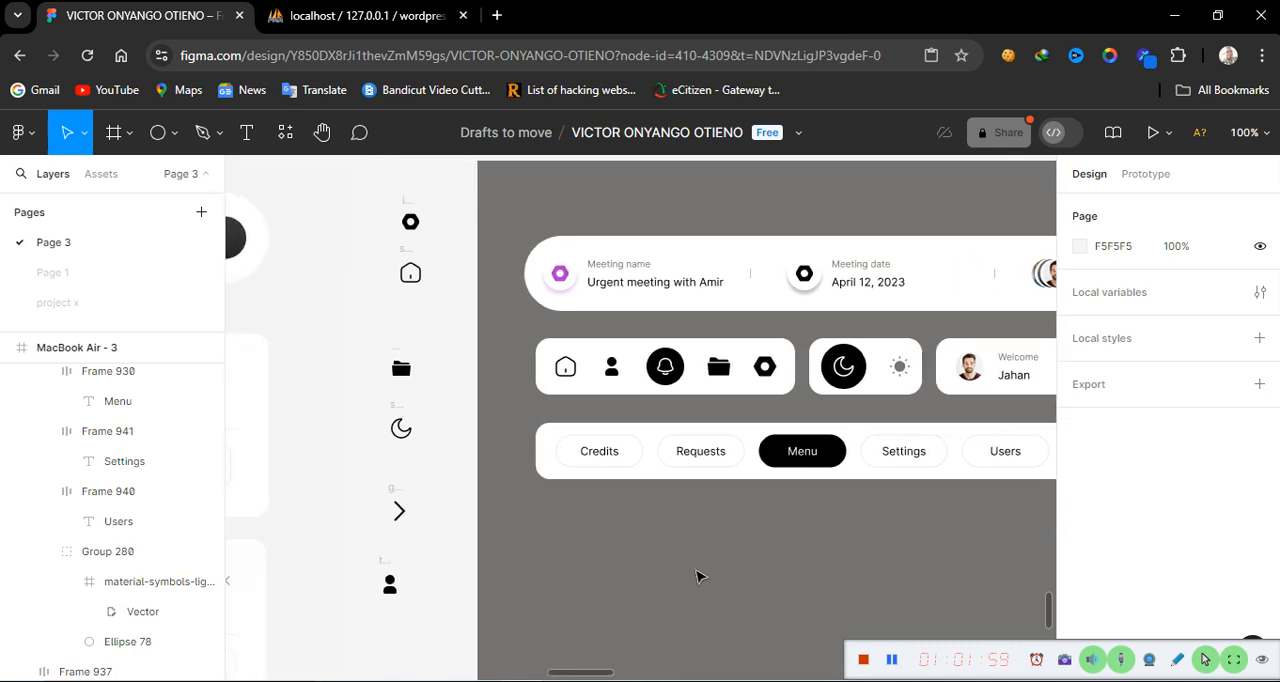
pyautogui.hscroll(-10, 700, 577)
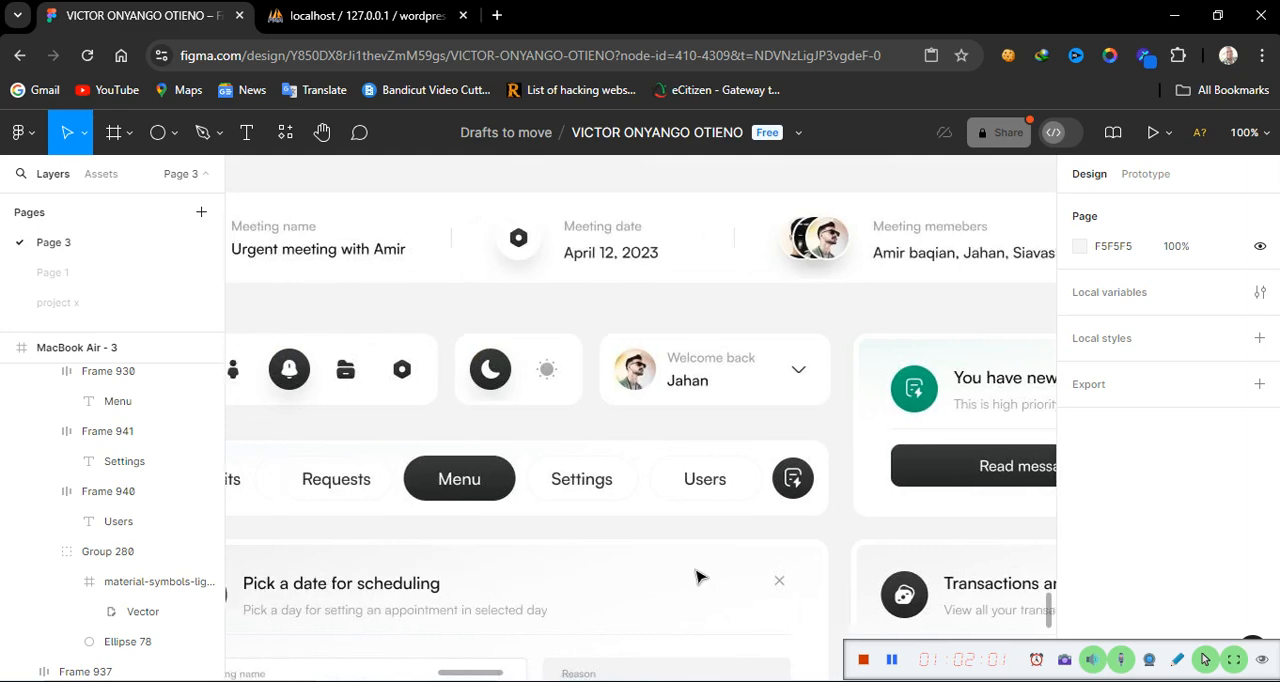
pyautogui.hscroll(15, 700, 577)
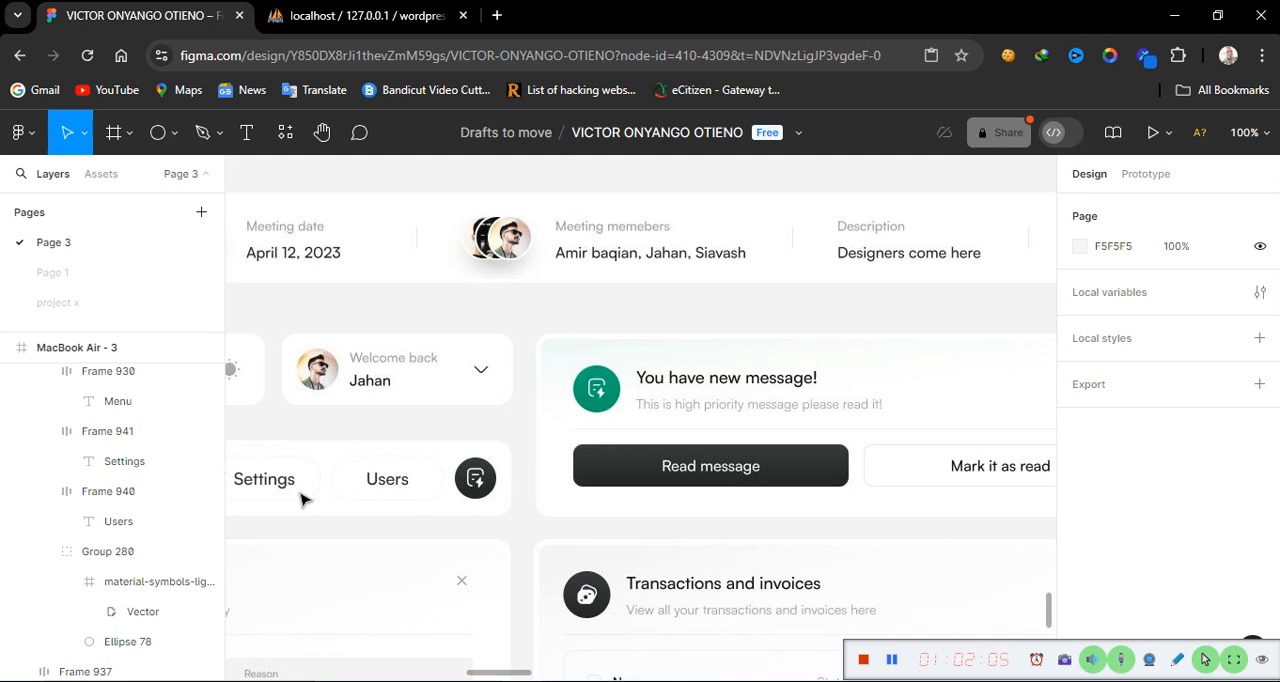
pyautogui.hscroll(-15, 303, 500)
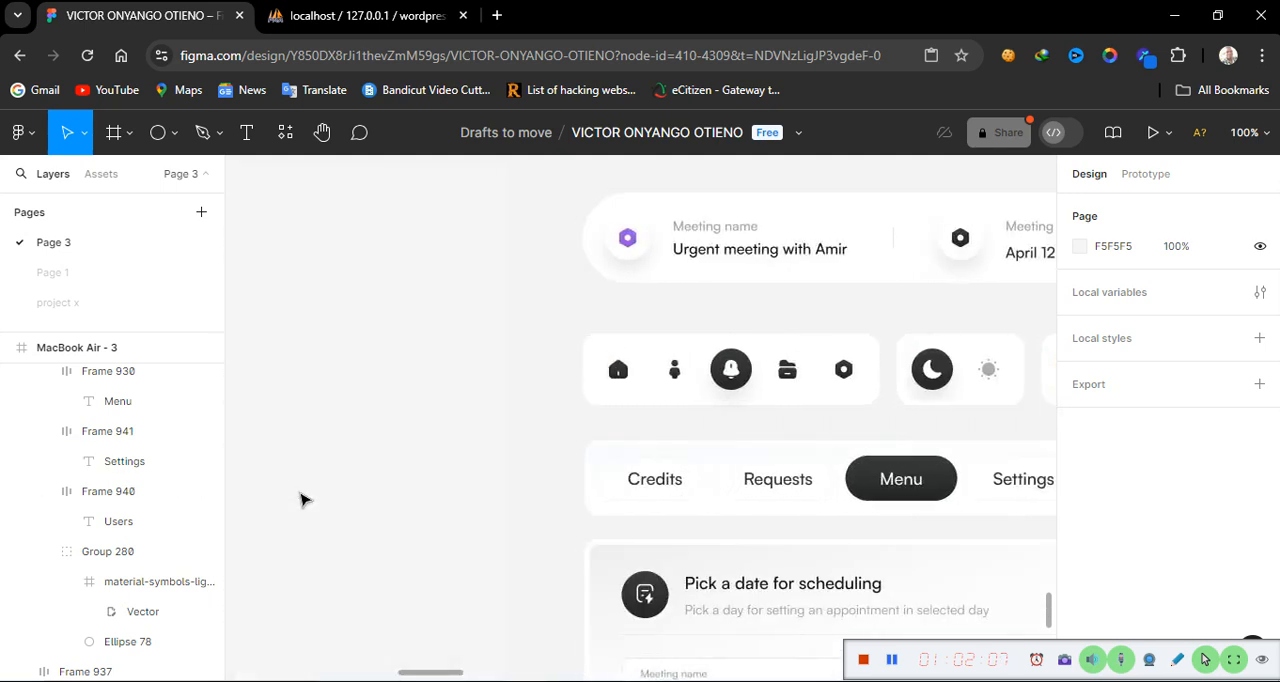
pyautogui.hscroll(15, 303, 500)
pyautogui.hscroll(-5, 303, 500)
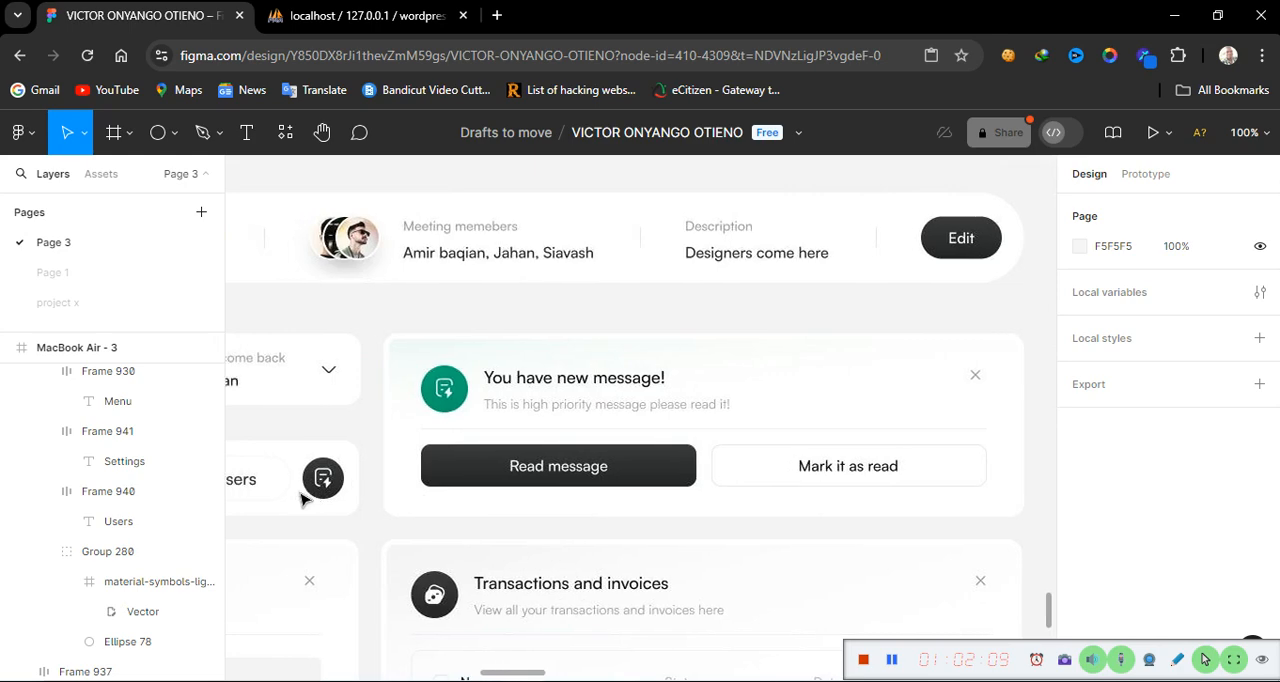
pyautogui.hscroll(-3, 303, 500)
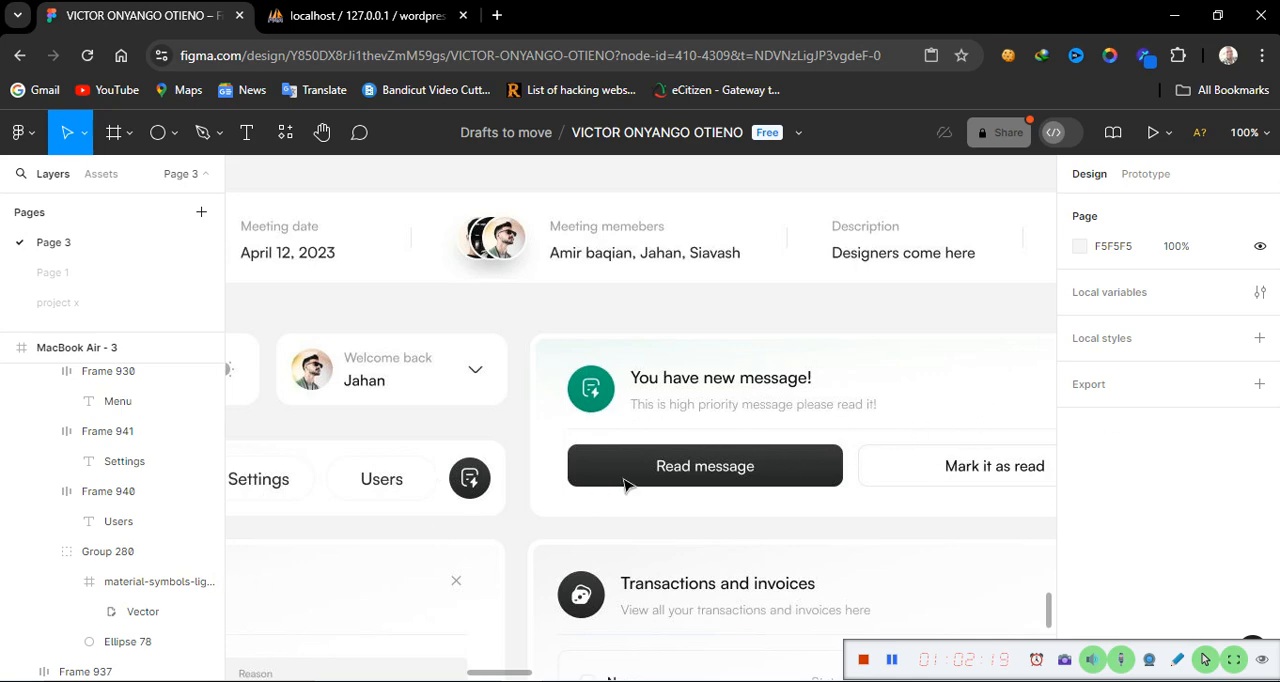
pyautogui.press('-')
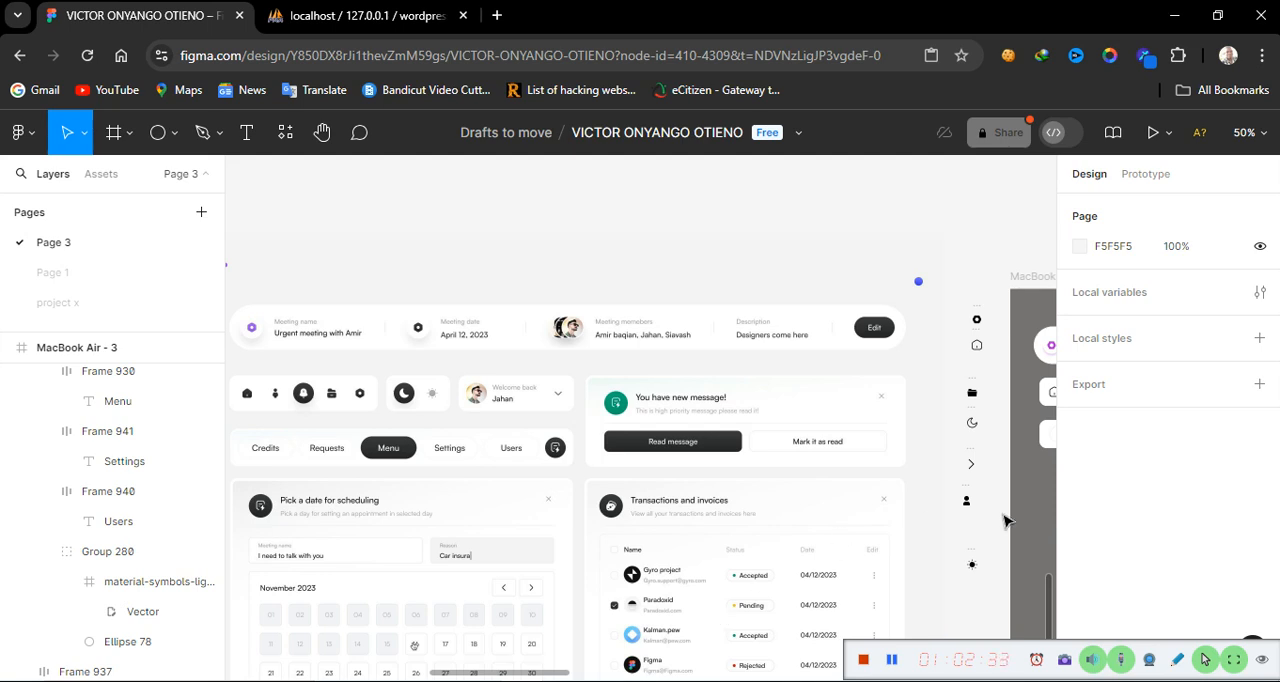
pyautogui.hscroll(5, 1007, 521)
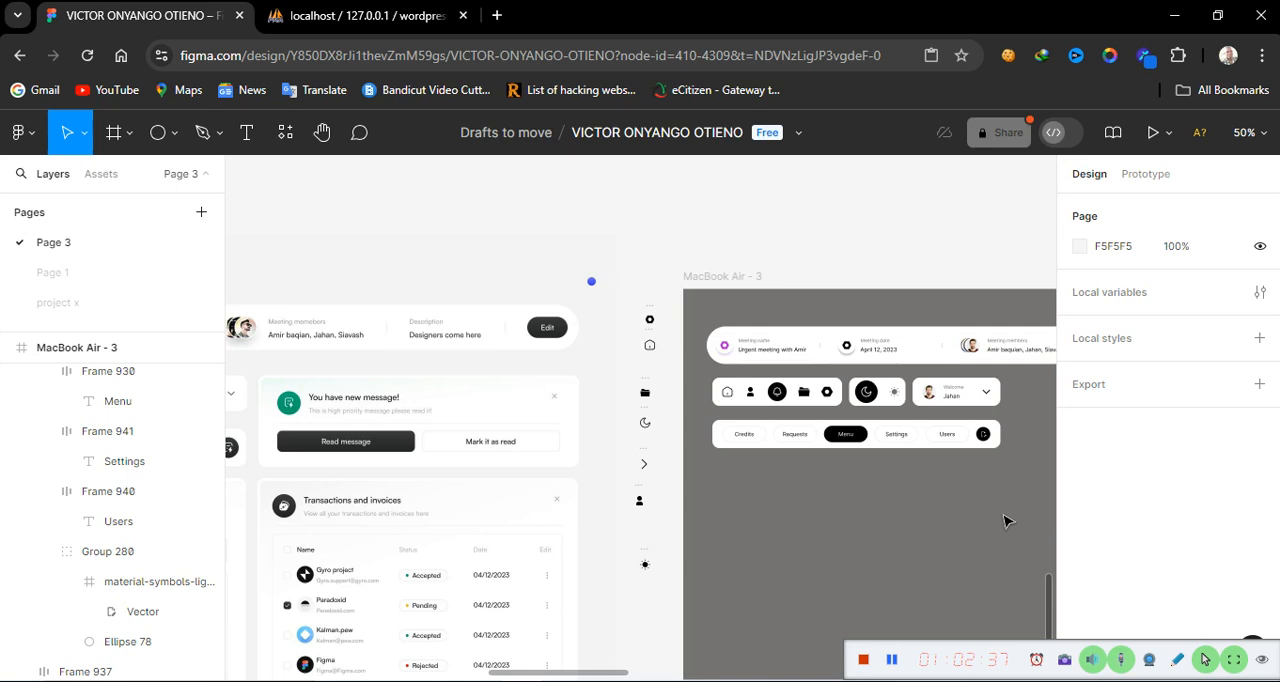
pyautogui.hscroll(5, 1007, 521)
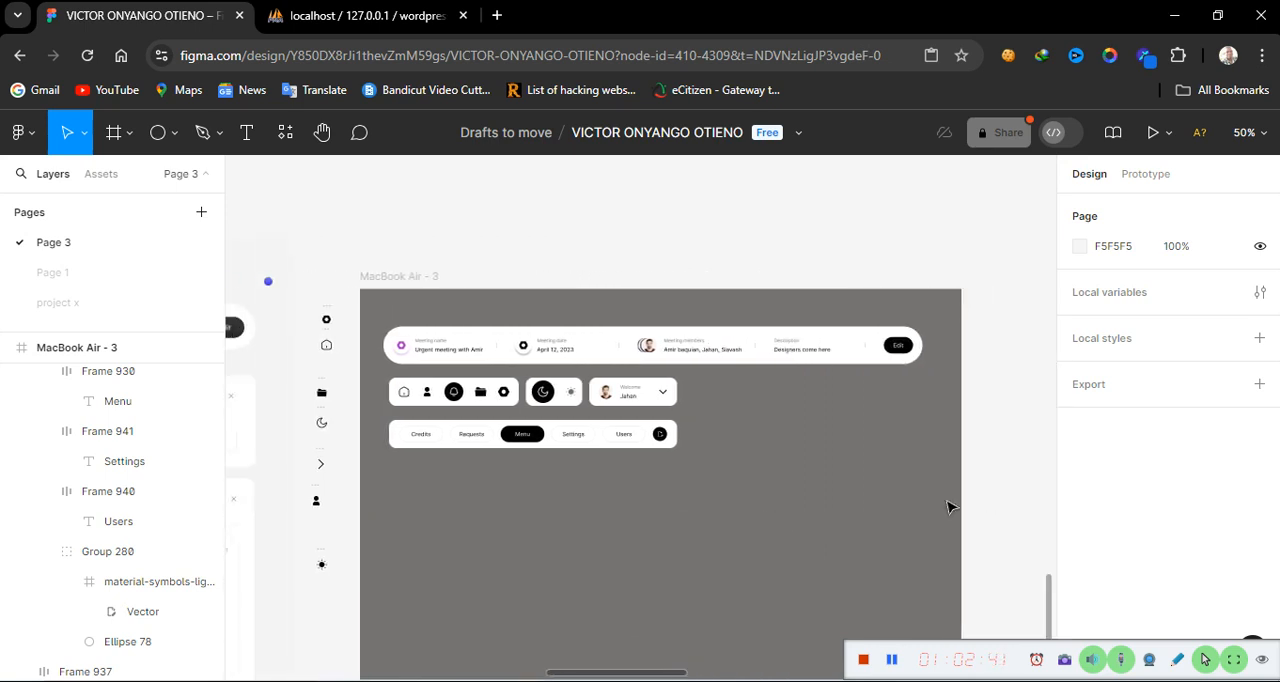
pyautogui.hotkey('shift', '0')
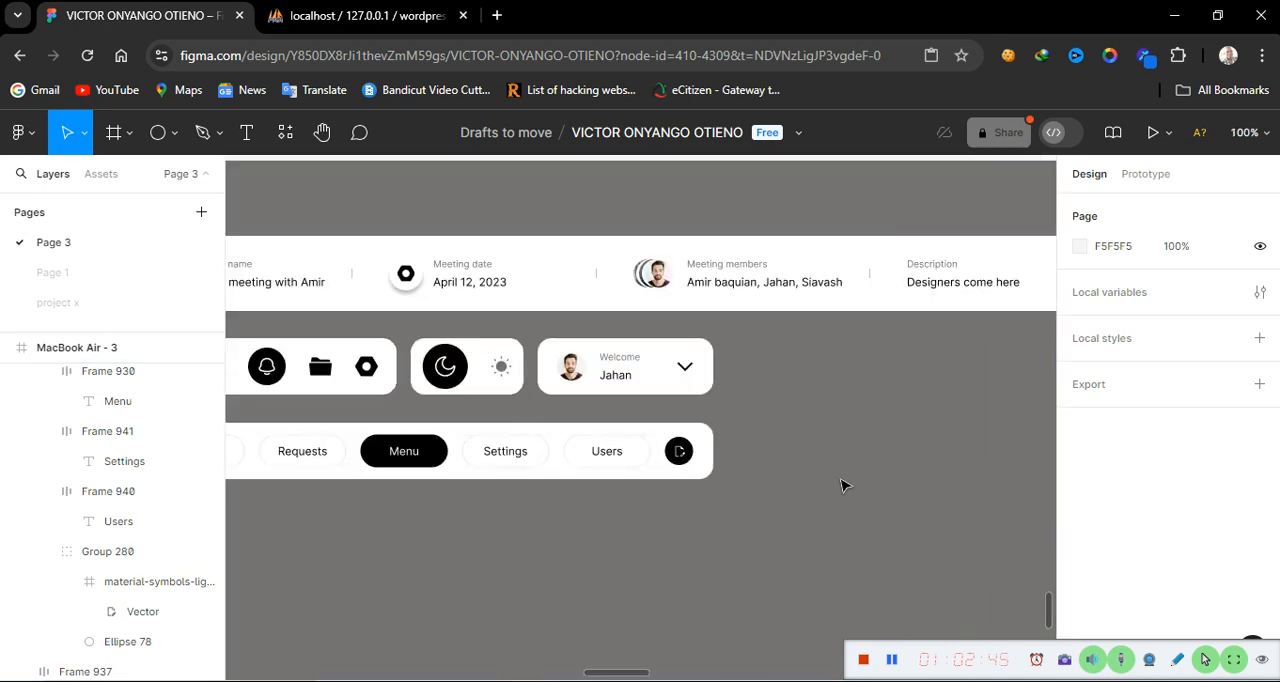
# Move the round message icon out of the button bar to the empty area right of the welcome card
pyautogui.click(680, 455)
pyautogui.click(680, 455)
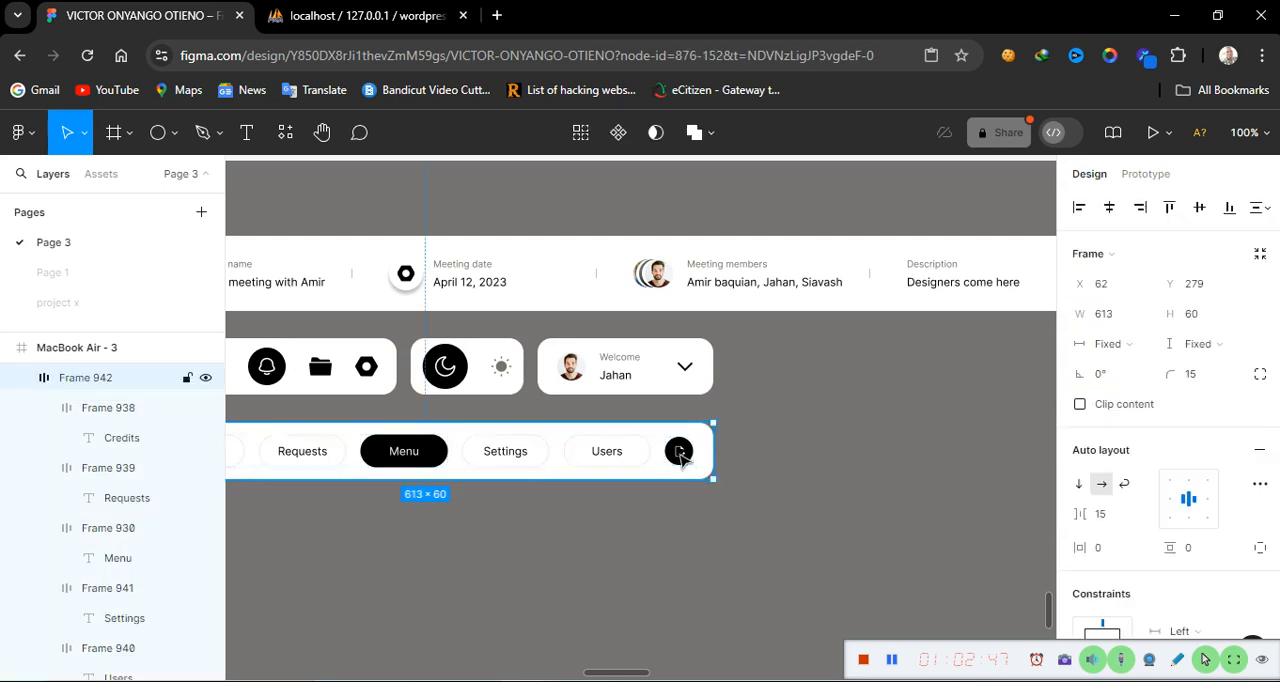
pyautogui.click(680, 455)
pyautogui.moveTo(680, 455); pyautogui.dragTo(827, 384)
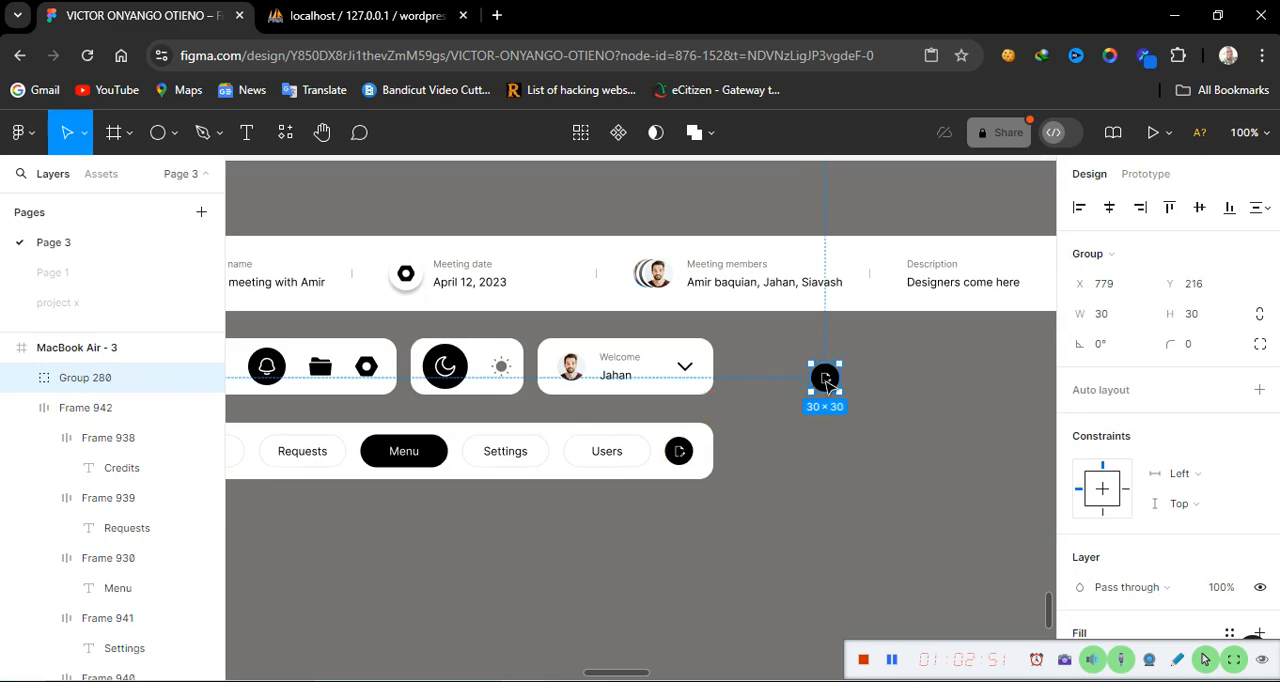
# Add a text label reading 'You have new message!' and place it just right of the message icon
pyautogui.click(249, 134)
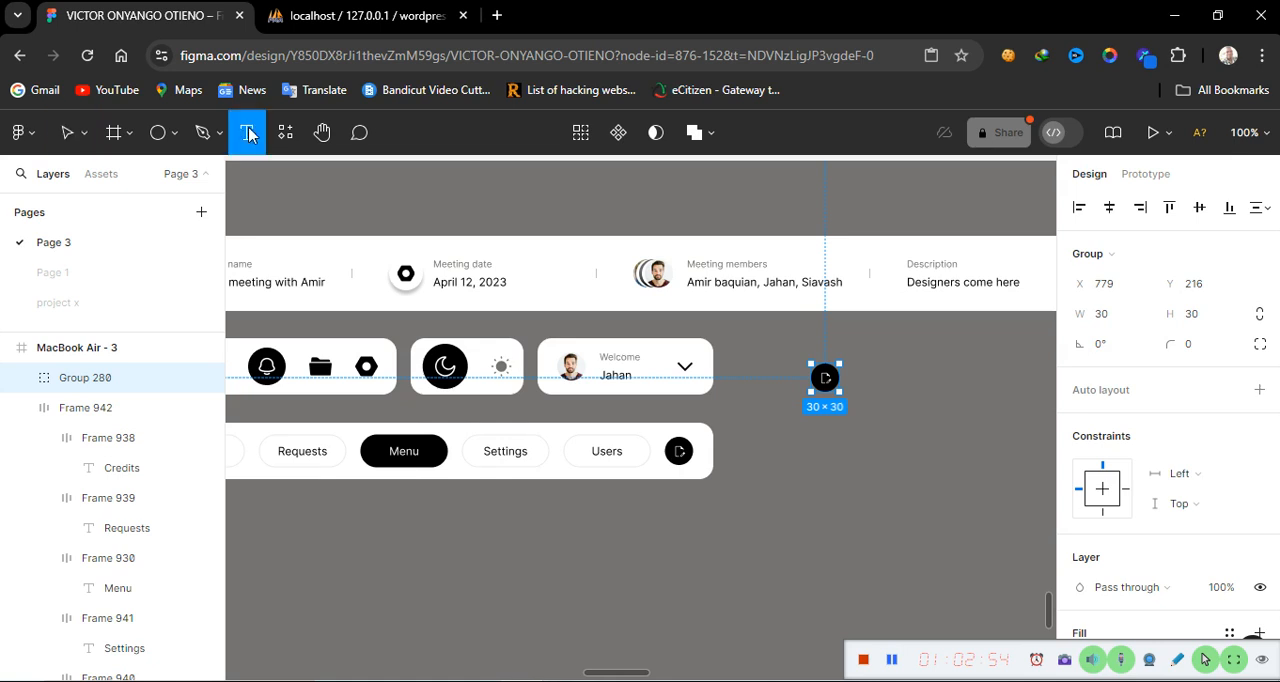
pyautogui.click(909, 374)
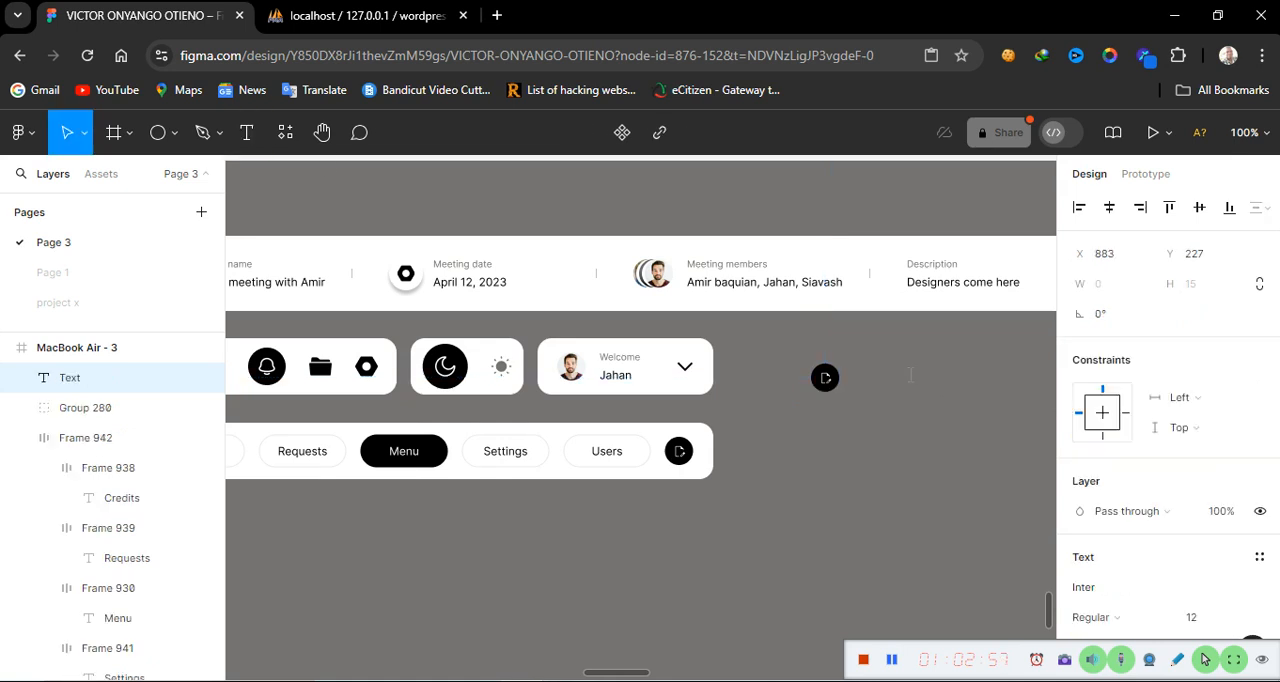
pyautogui.write('Yoi')
pyautogui.press('BackSpace')
pyautogui.press('BackSpace')
pyautogui.write('u have new')
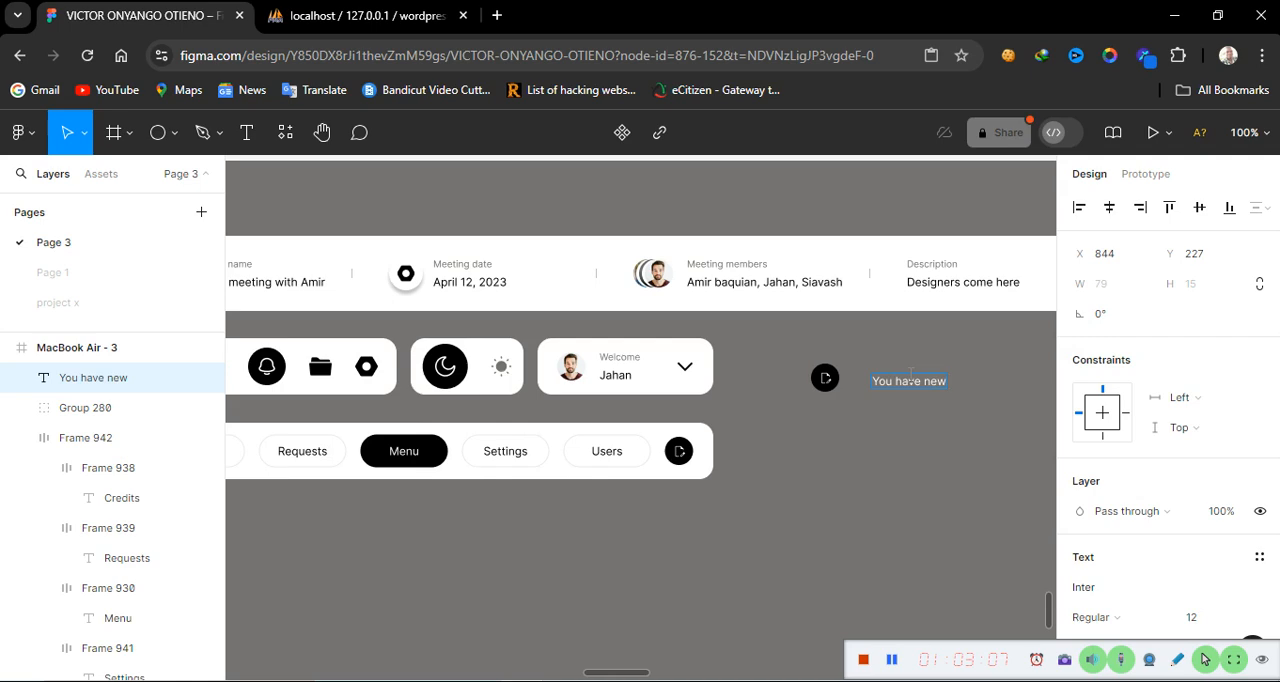
pyautogui.write(' message')
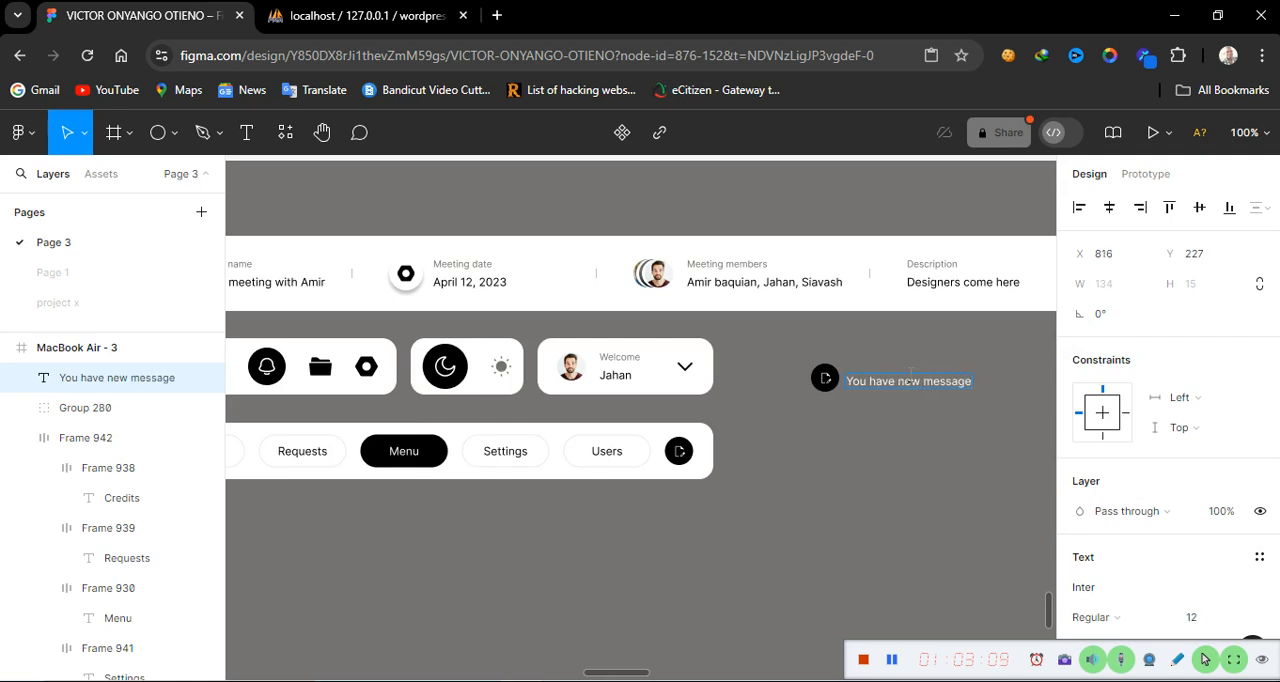
pyautogui.write('!')
pyautogui.press('Escape')
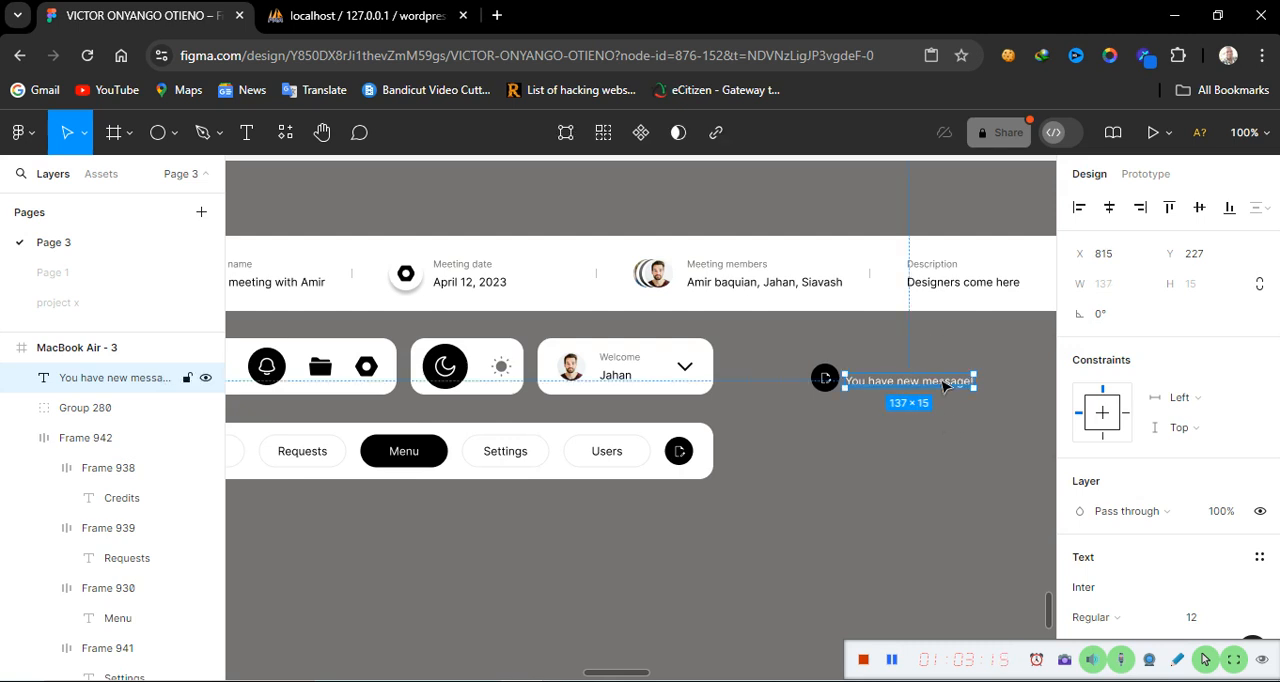
pyautogui.moveTo(944, 386); pyautogui.dragTo(951, 374)
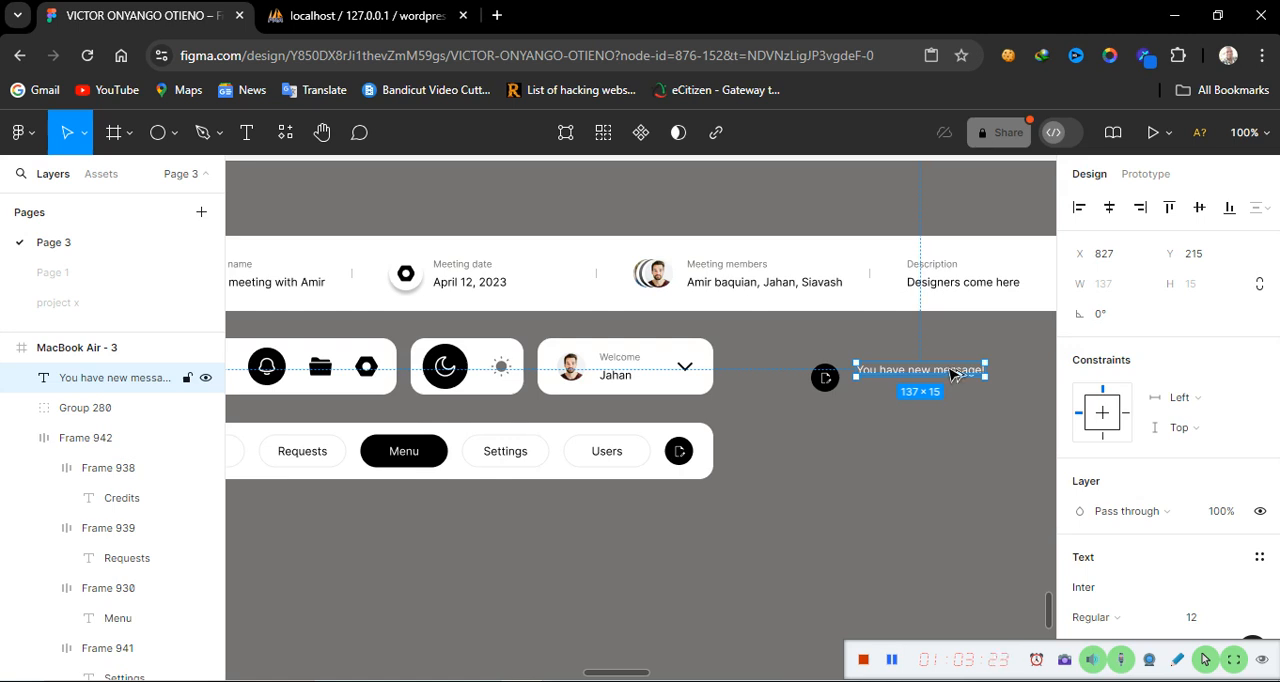
# Duplicate the label just below it and change the copy's text to 'This is a high priority message please read it'
pyautogui.moveTo(951, 374); pyautogui.dragTo(946, 397)
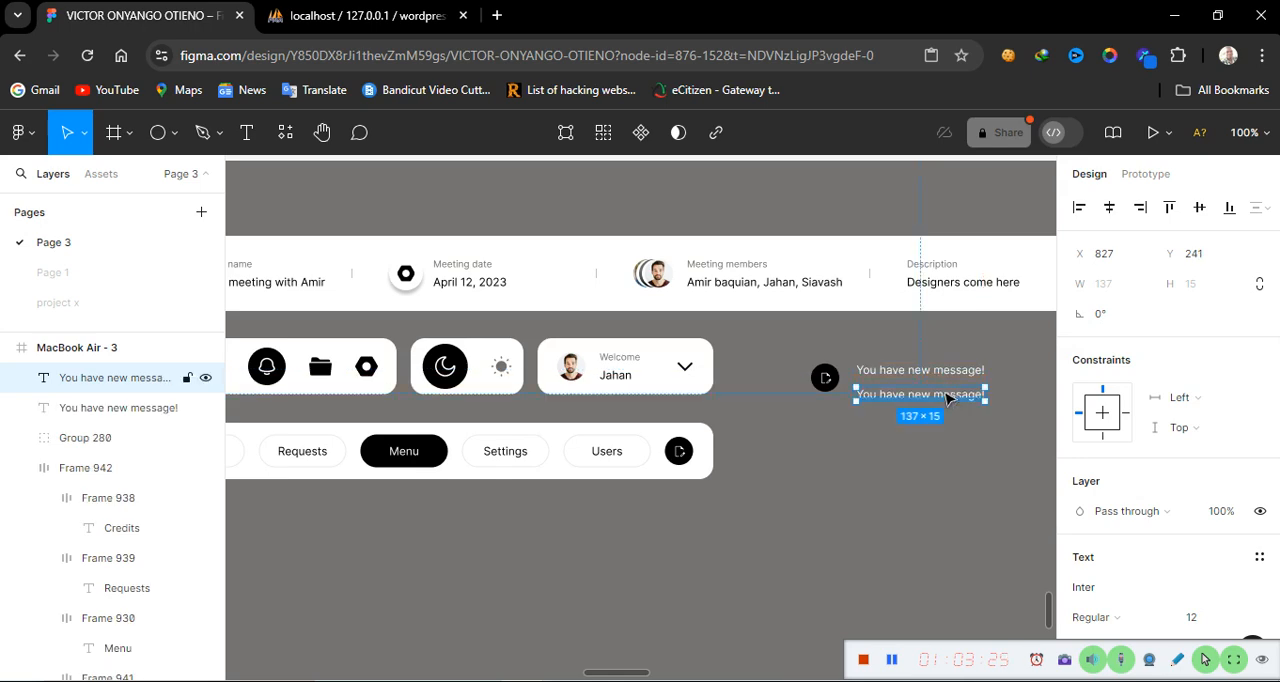
pyautogui.doubleClick(946, 397)
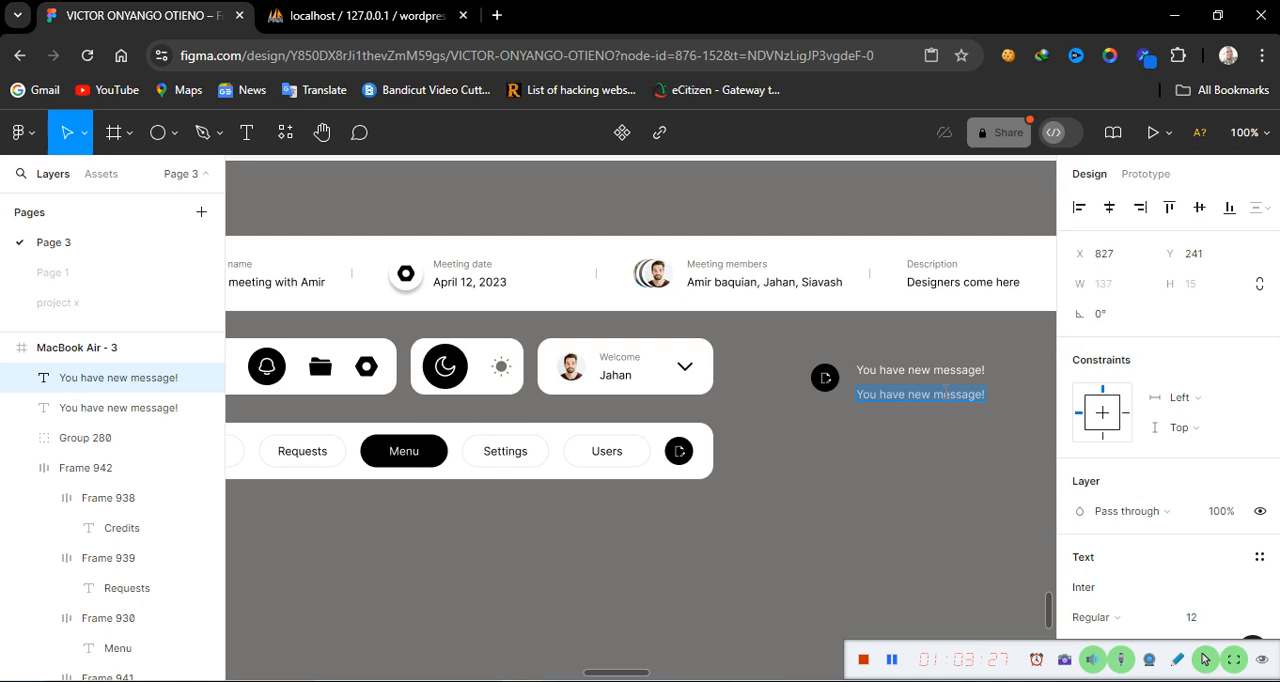
pyautogui.write('This')
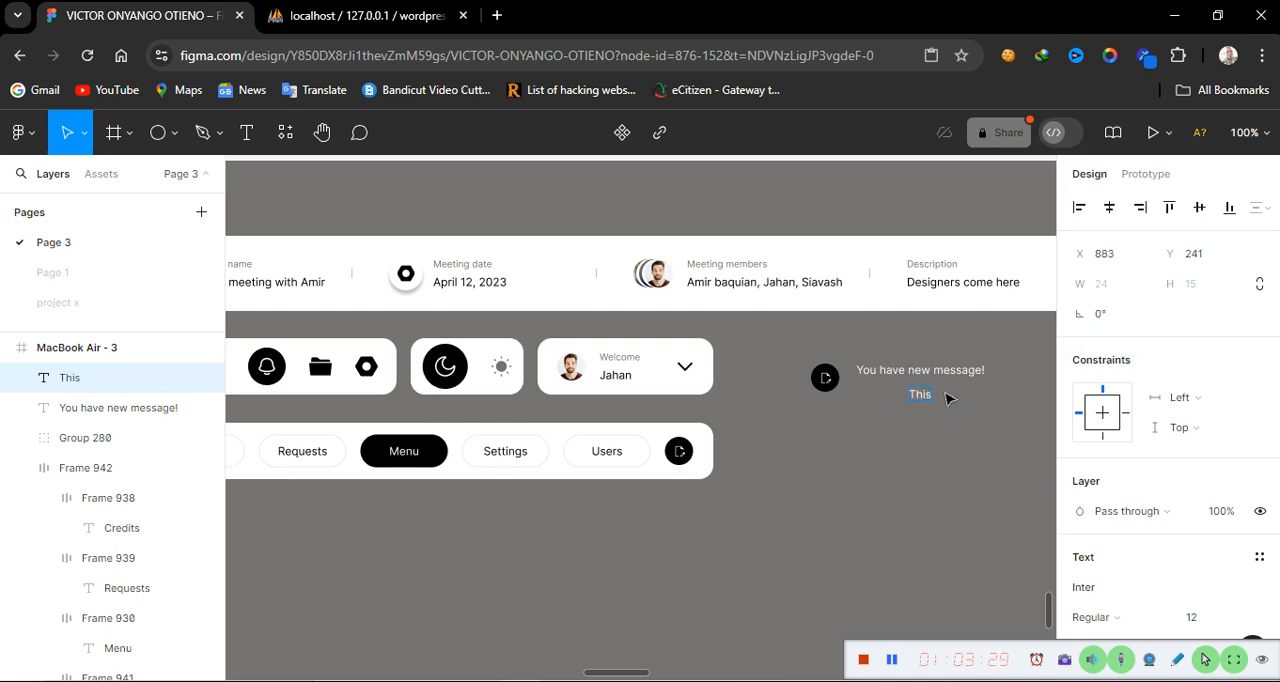
pyautogui.write(' is a high')
pyautogui.write('prior')
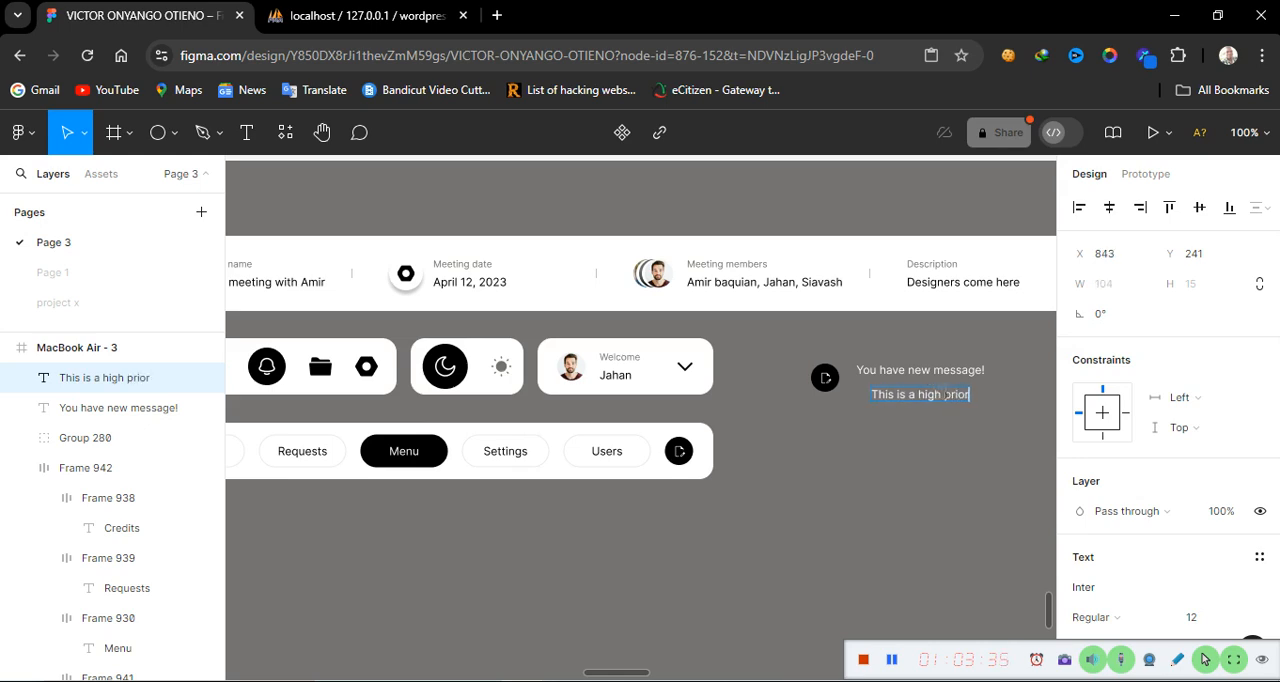
pyautogui.write('ity')
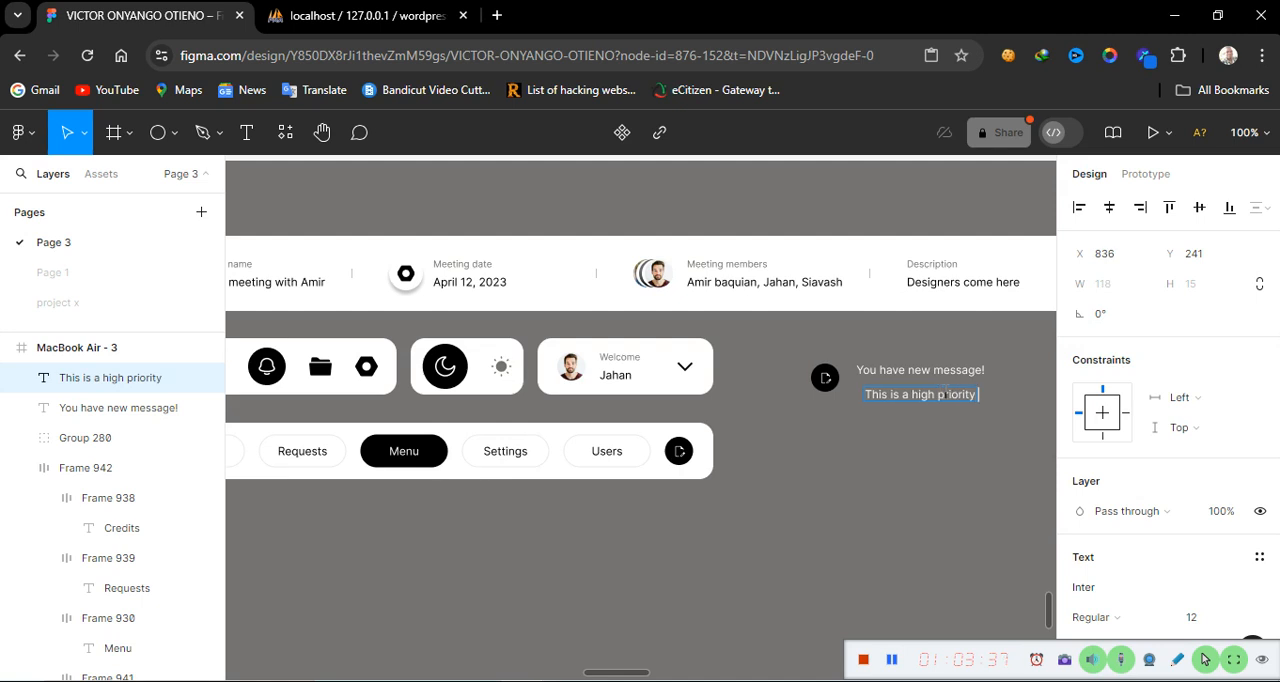
pyautogui.write(' message')
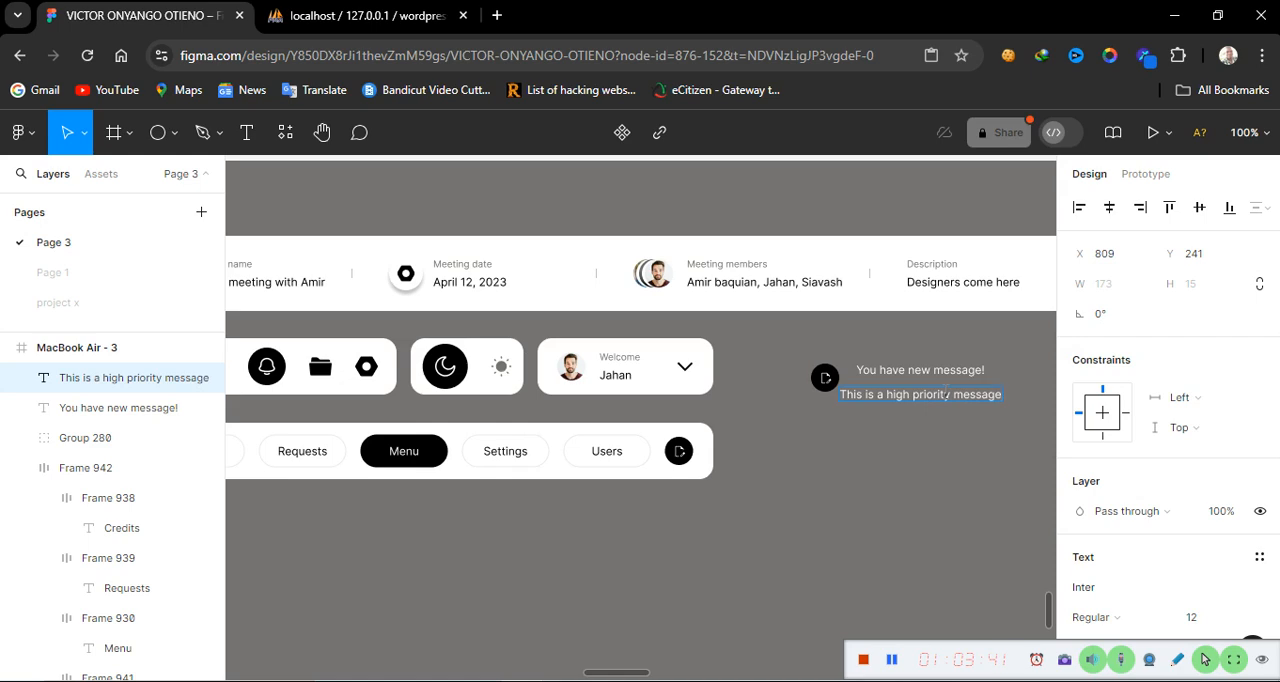
pyautogui.write(' please')
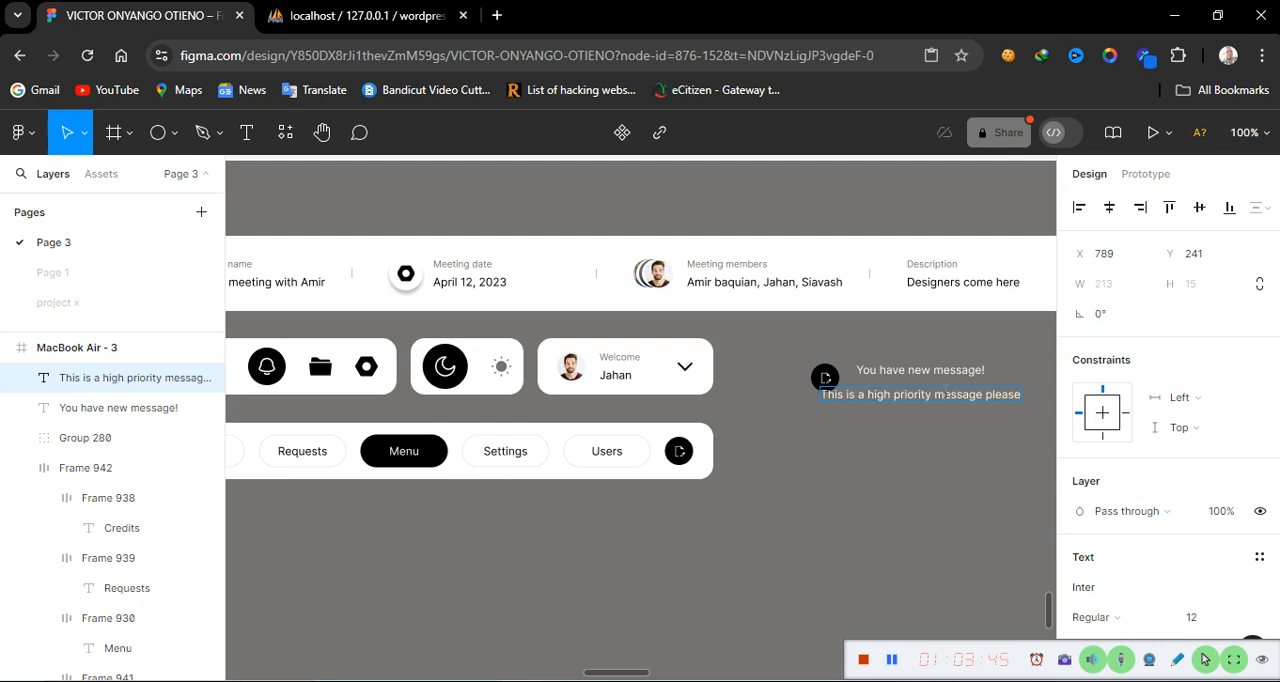
pyautogui.write(' read')
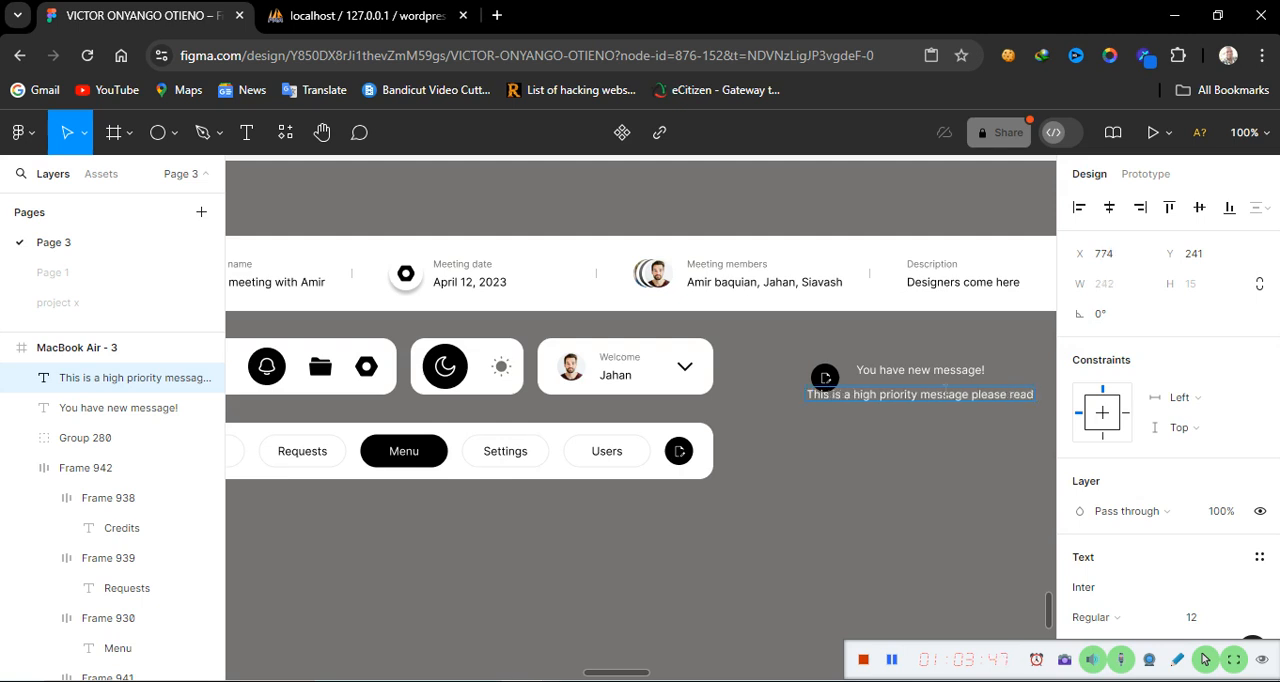
pyautogui.write(' it')
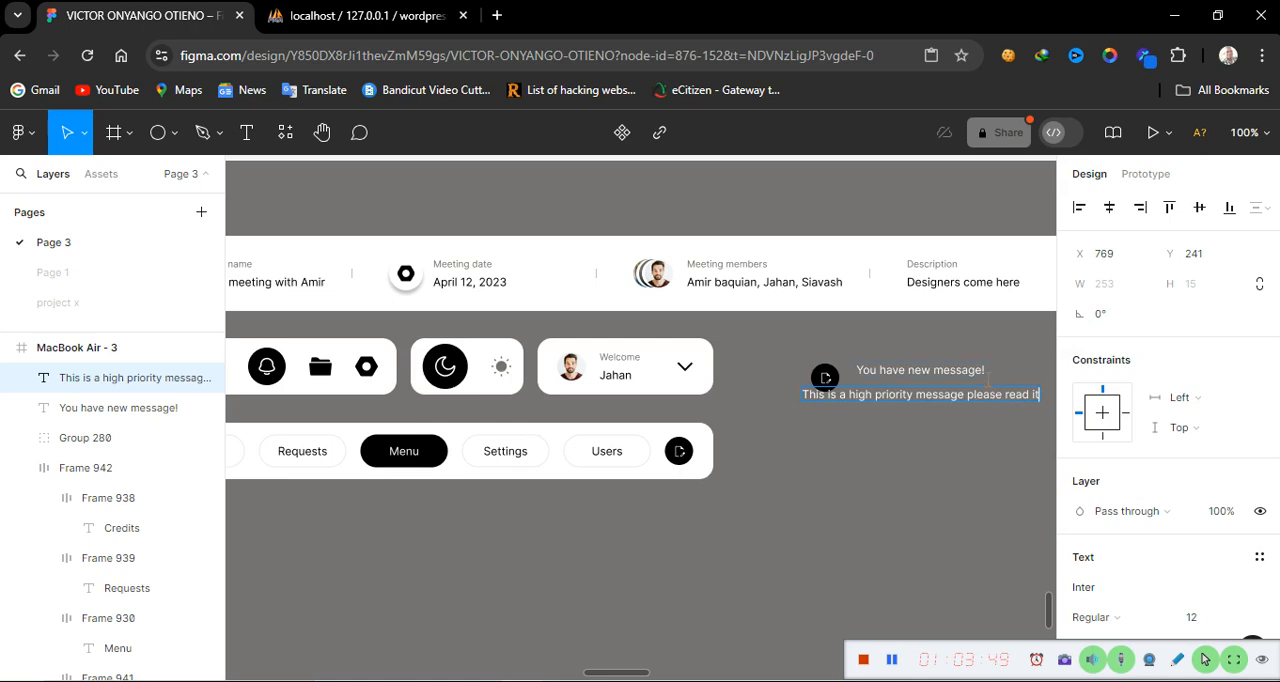
pyautogui.write('!')
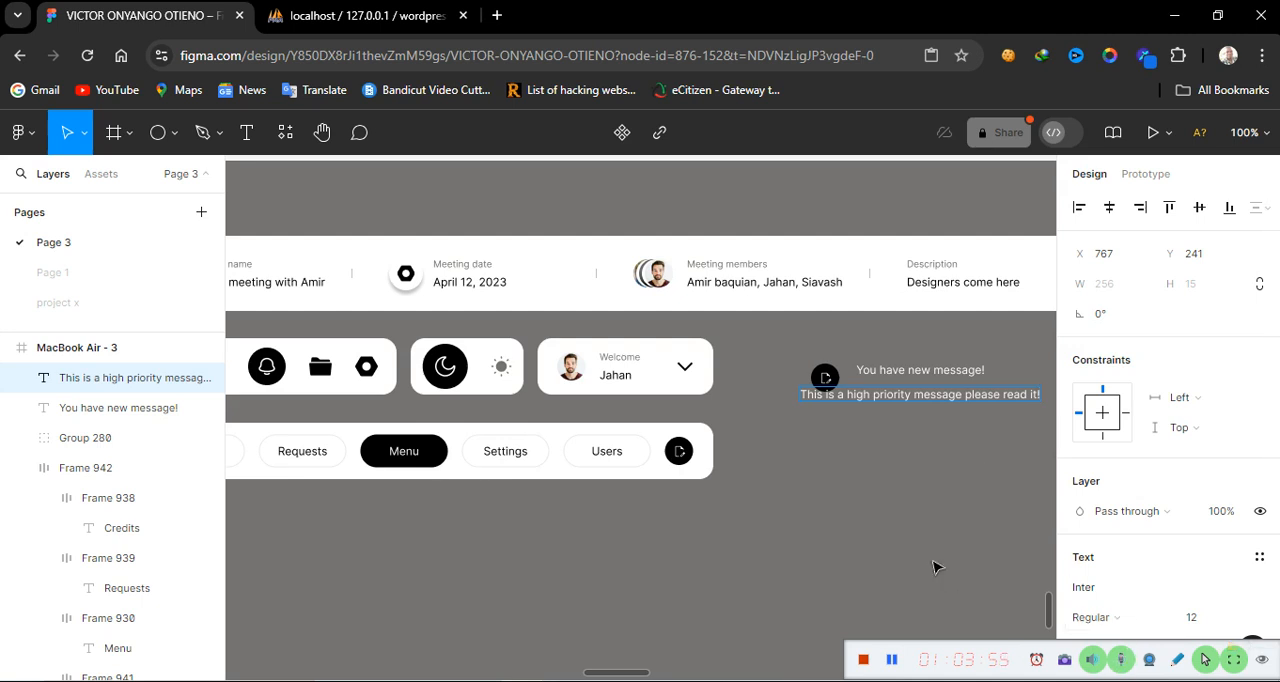
# Finish the second label's text with an exclamation mark and align it under the first label
pyautogui.press('Escape')
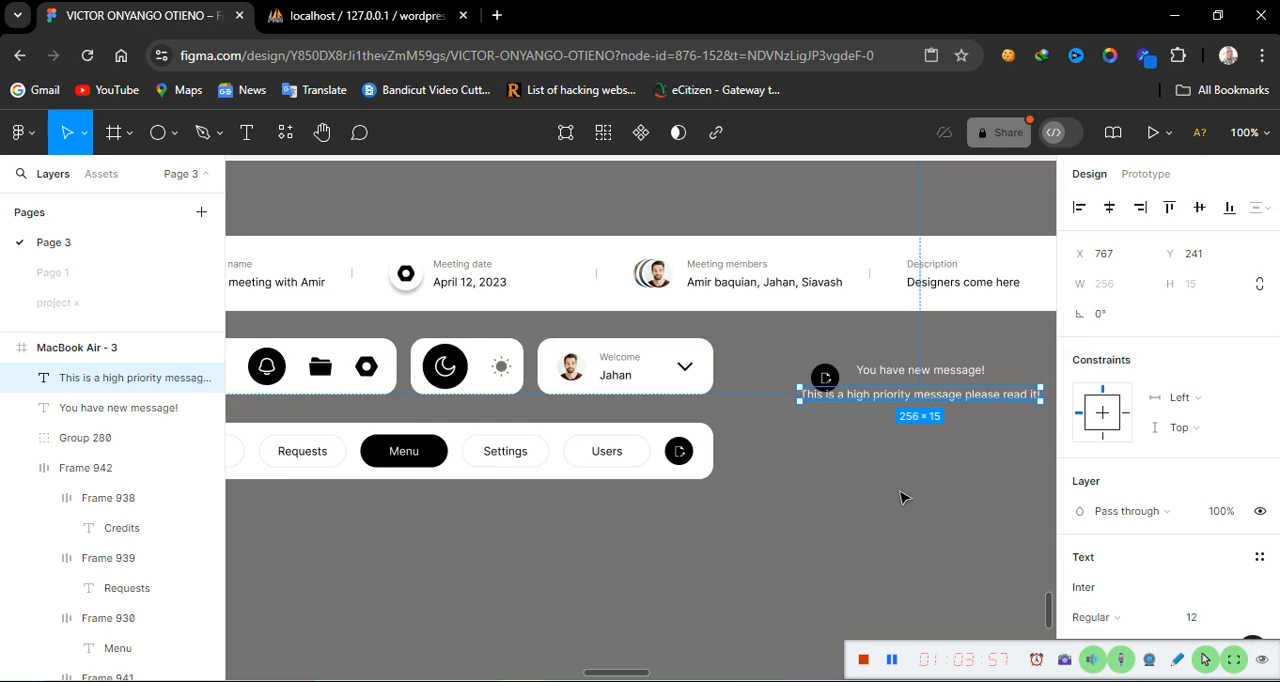
pyautogui.hscroll(2, 900, 498)
pyautogui.hscroll(4, 900, 498)
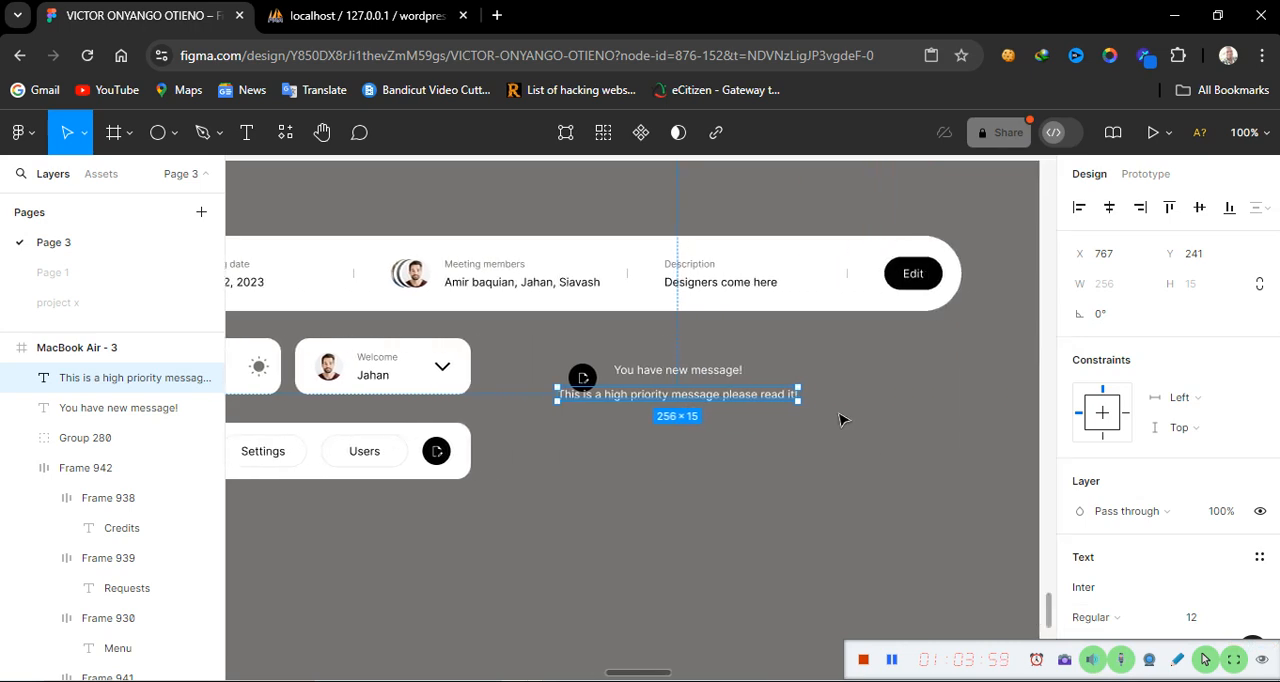
pyautogui.moveTo(736, 390)
pyautogui.mouseDown()
pyautogui.moveTo(780, 398)
pyautogui.moveTo(755, 400)
pyautogui.mouseUp()
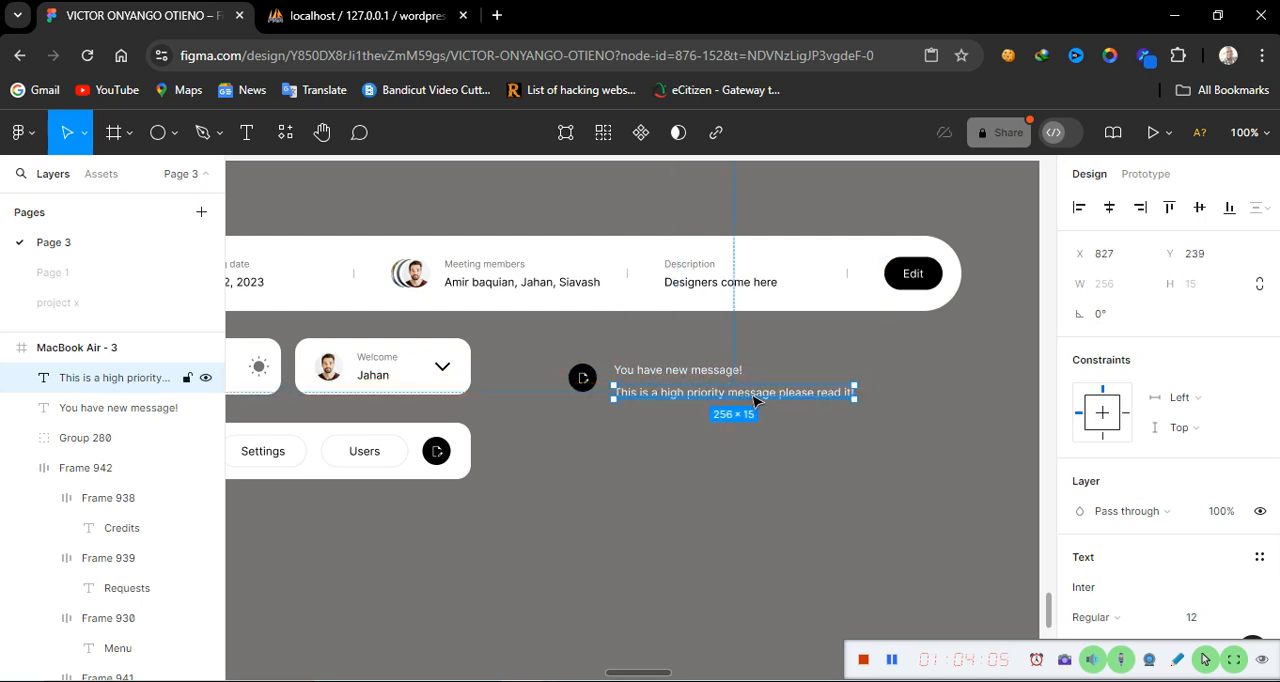
# Select both message labels and wrap them in a vertical auto layout frame
pyautogui.keyDown('shift'); pyautogui.click(724, 375); pyautogui.keyUp('shift')
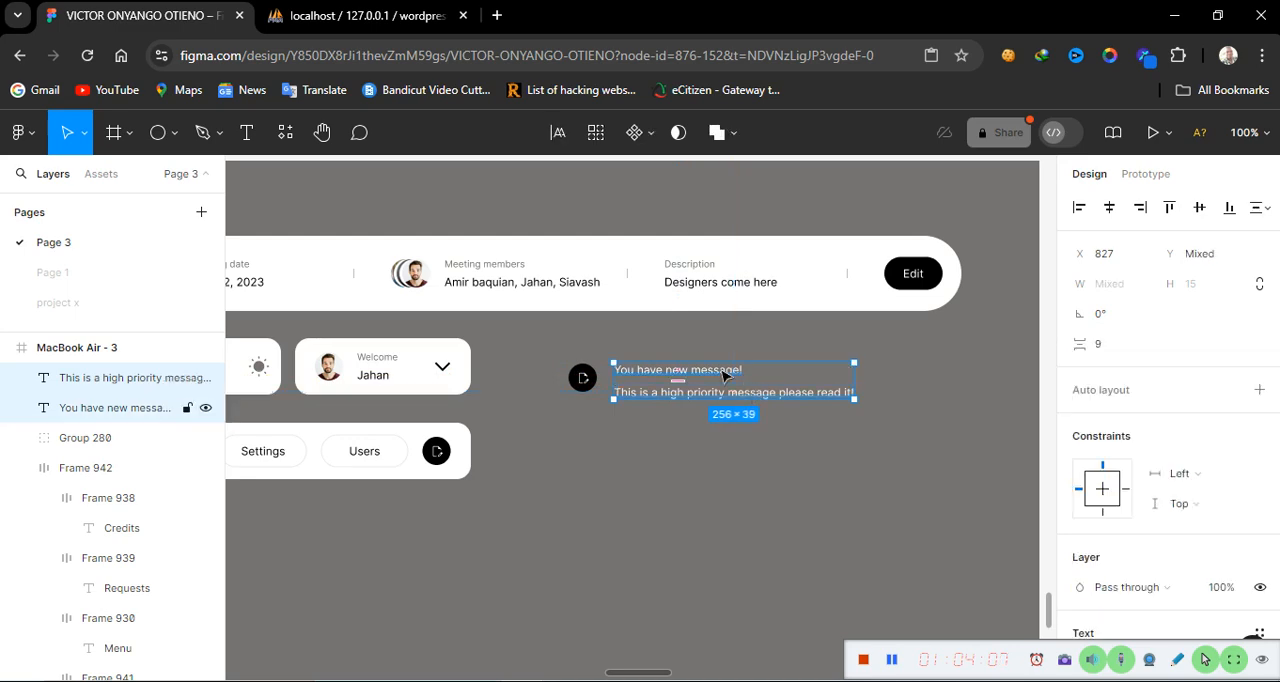
pyautogui.hotkey('shift', 'a')
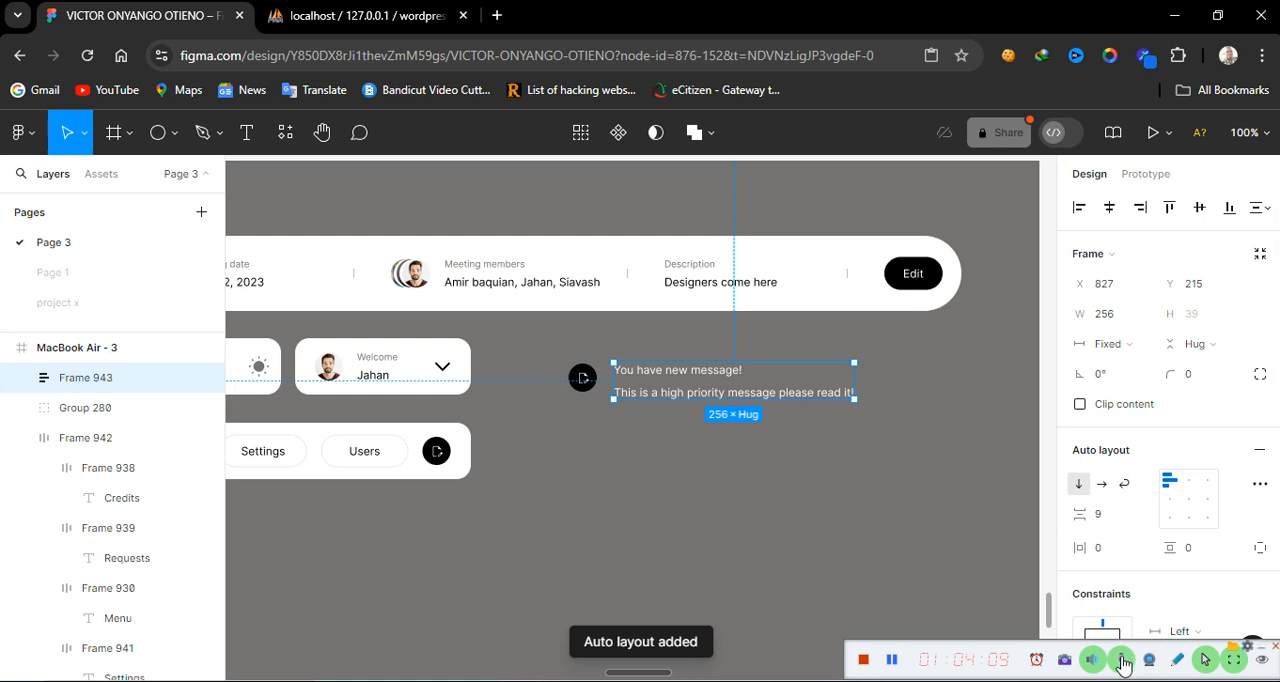
# Set the vertical gap between the two labels in the auto layout frame to 6
pyautogui.click(1124, 665)
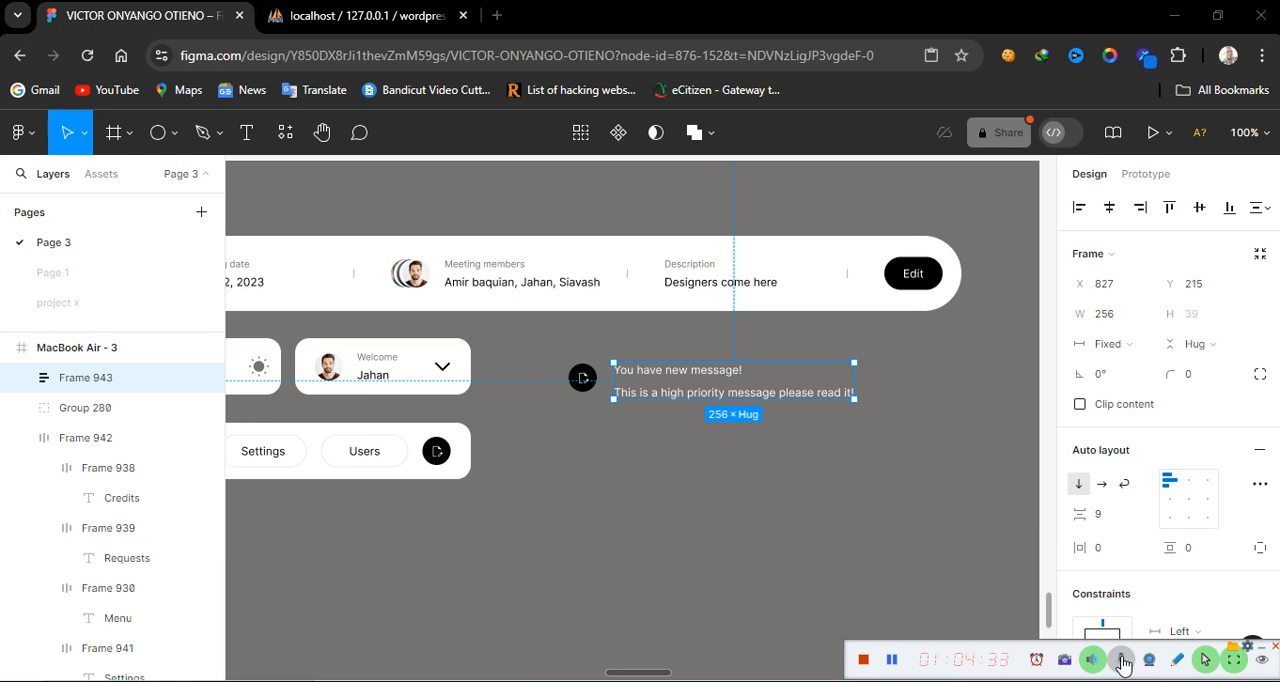
pyautogui.click(1121, 660)
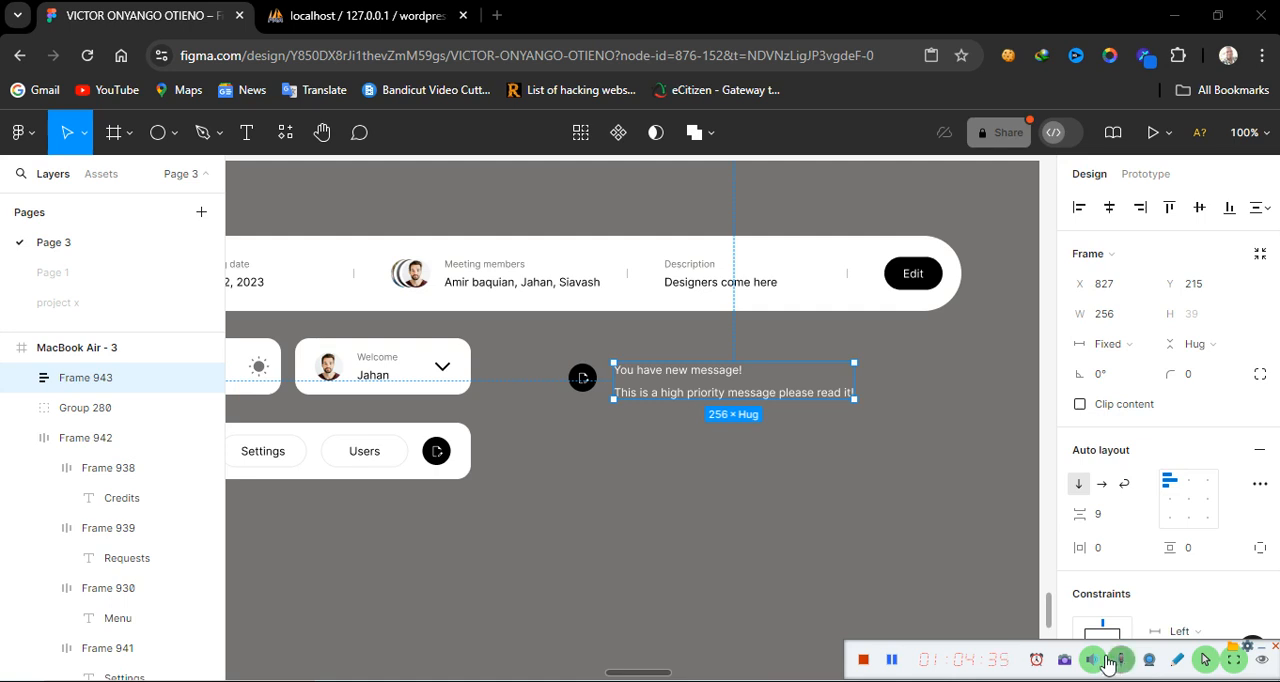
pyautogui.click(1098, 513)
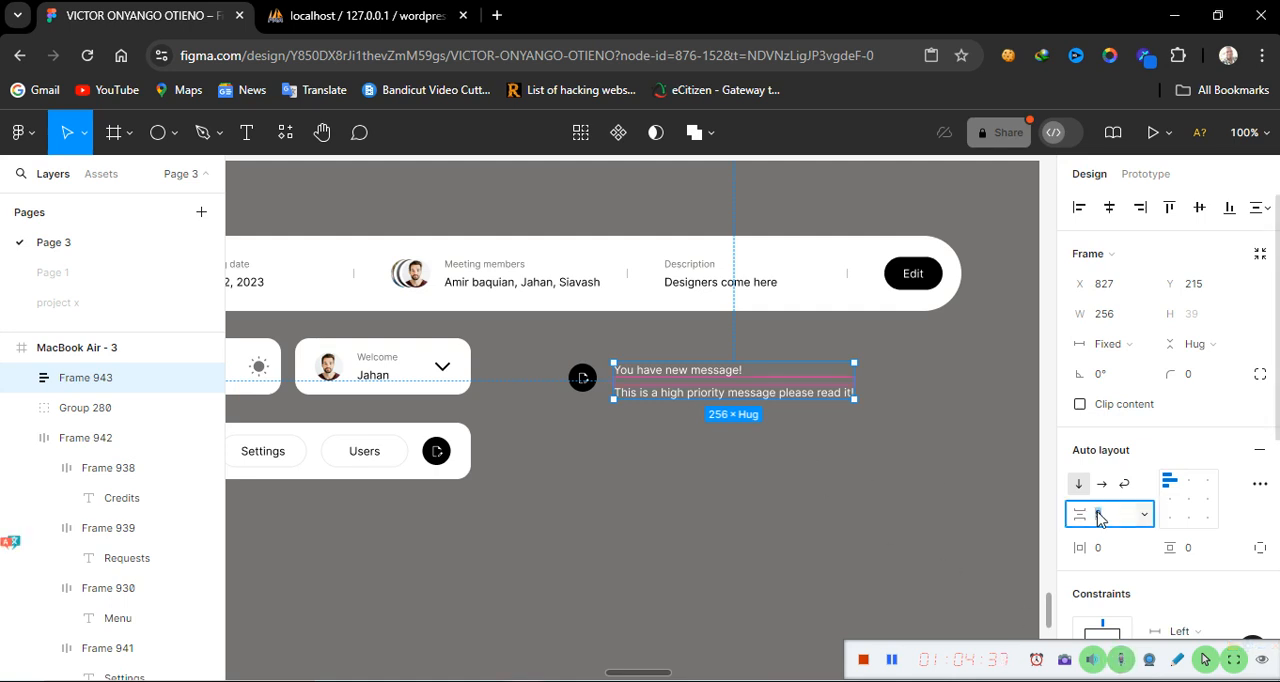
pyautogui.click(1122, 661)
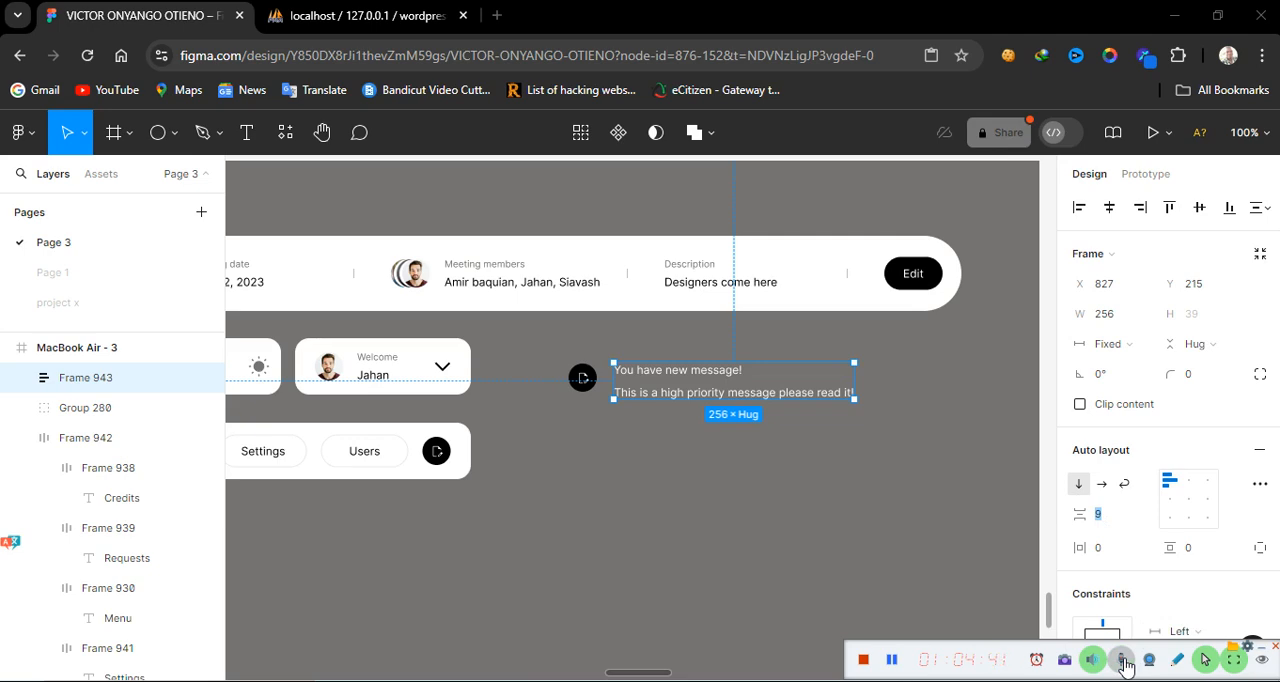
pyautogui.click(1122, 661)
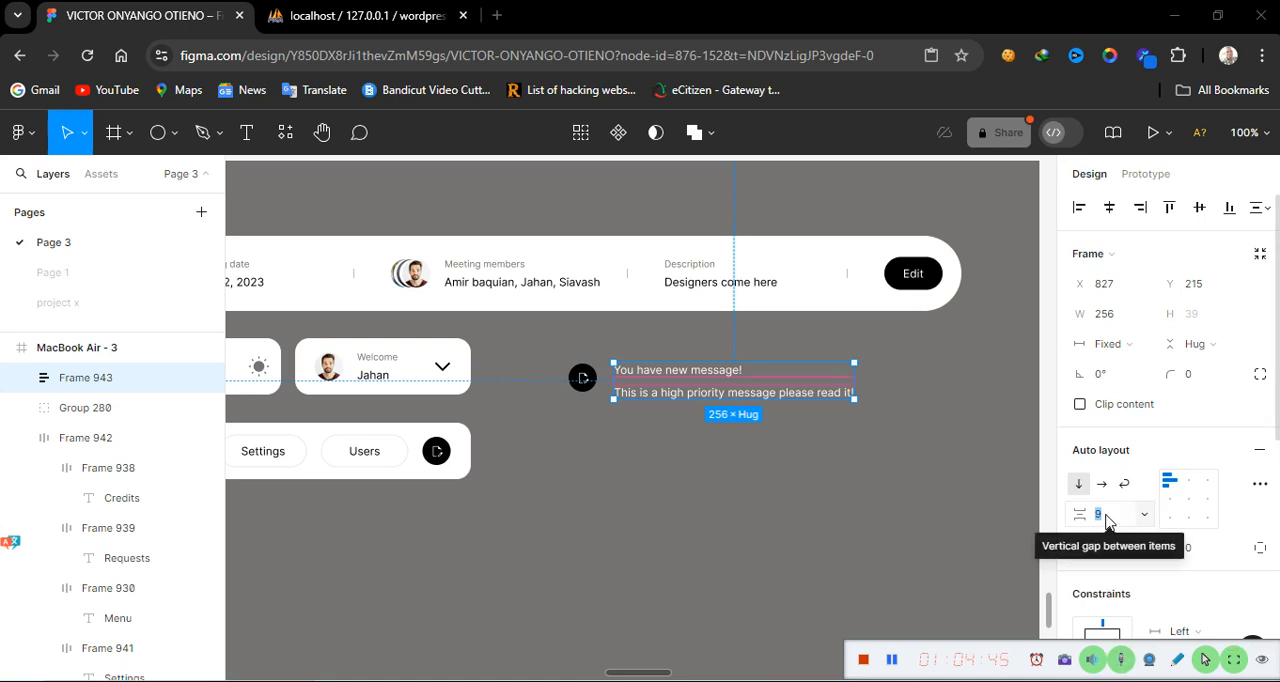
pyautogui.click(1105, 518)
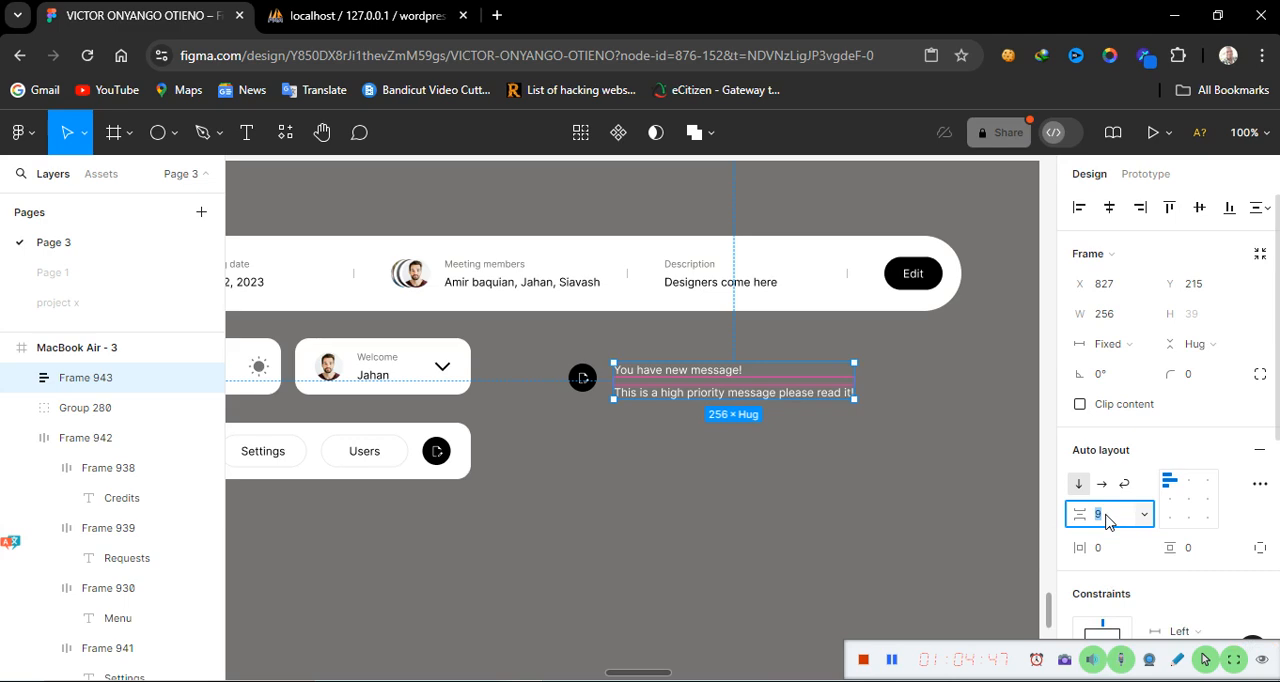
pyautogui.click(938, 538)
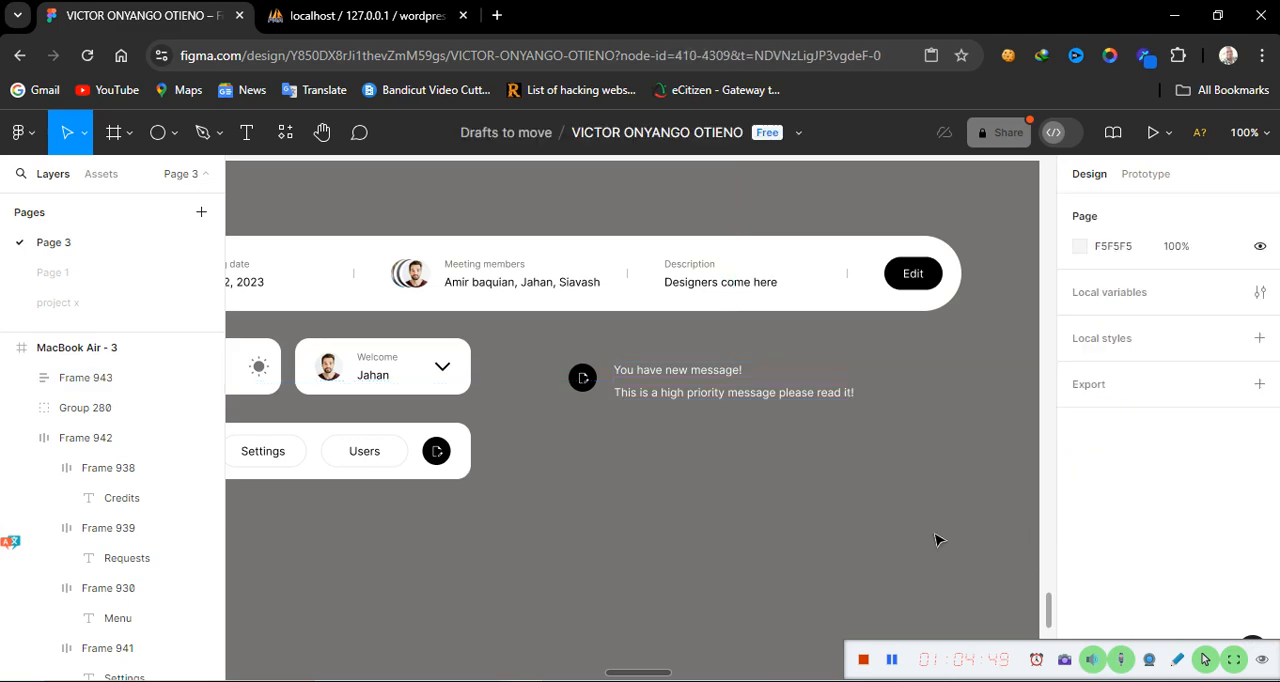
pyautogui.click(748, 400)
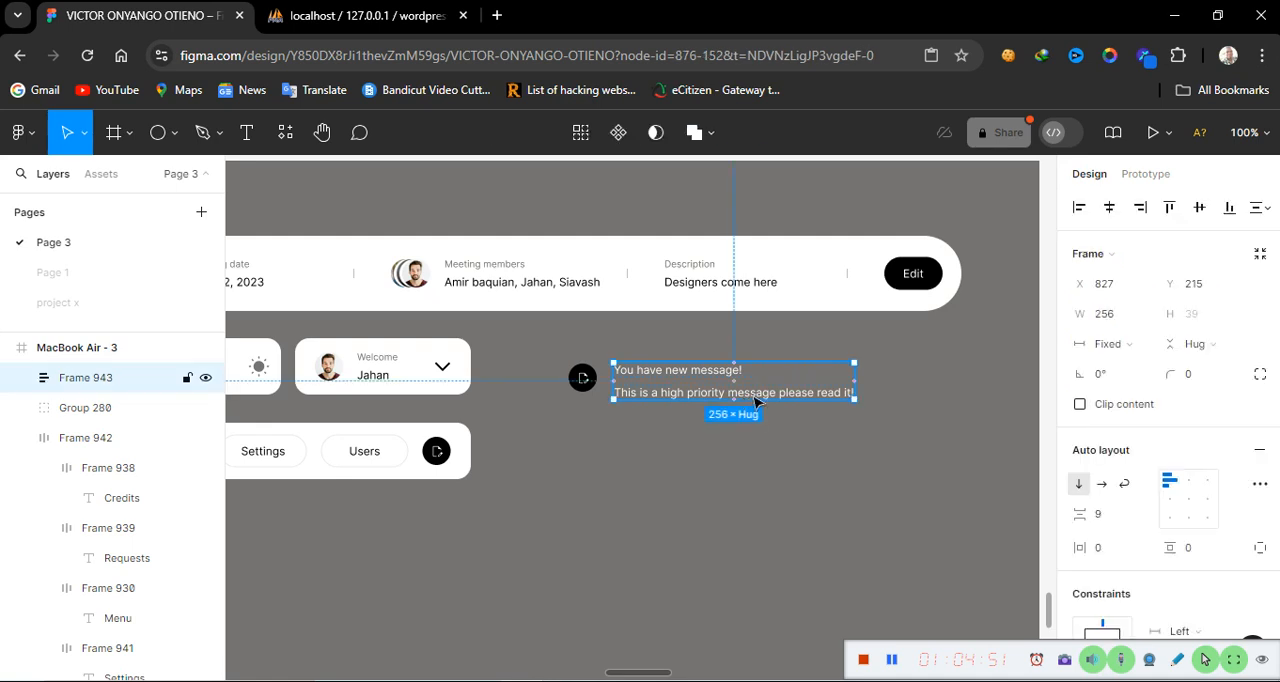
pyautogui.click(1102, 518)
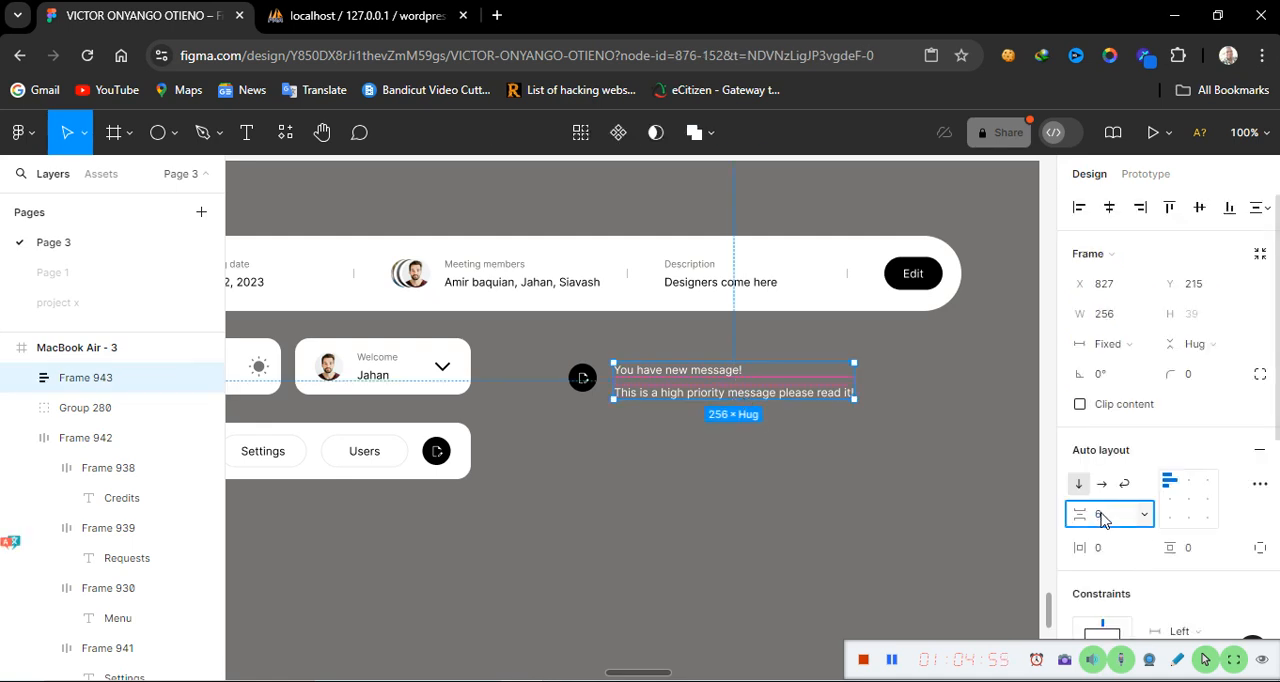
pyautogui.press('Return')
pyautogui.click(935, 487)
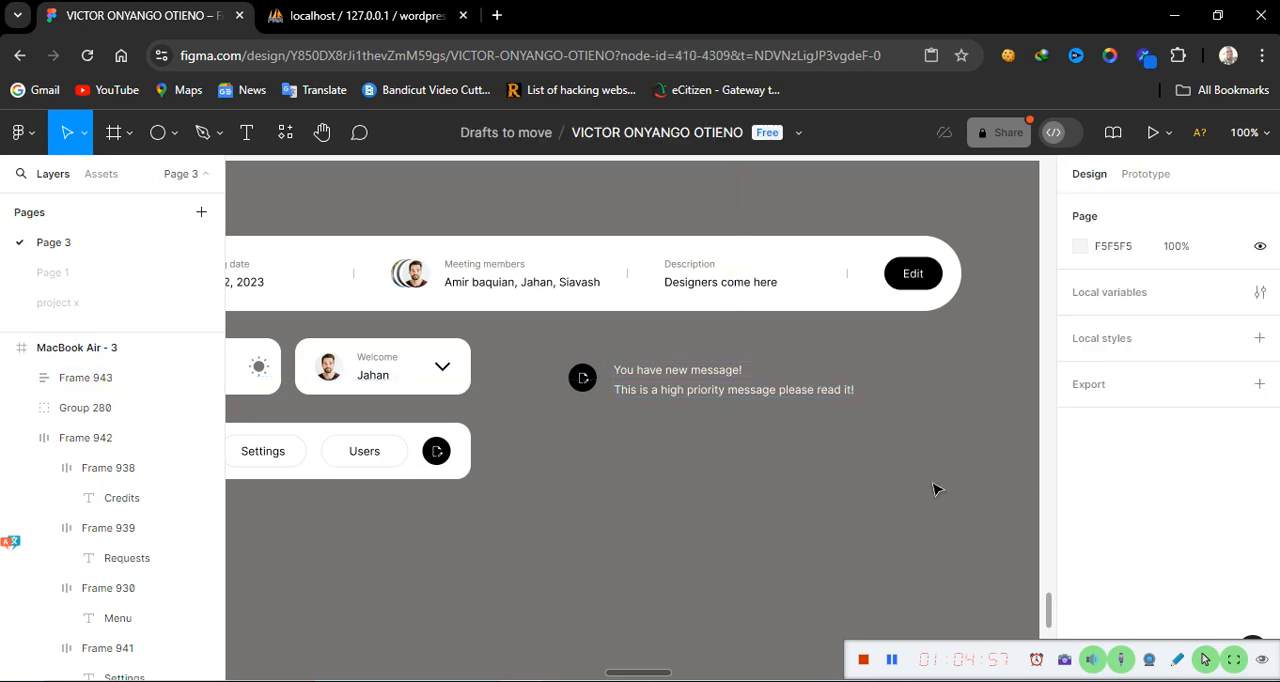
# Add a 1 px black inside stroke to the auto layout frame holding the labels
pyautogui.click(800, 399)
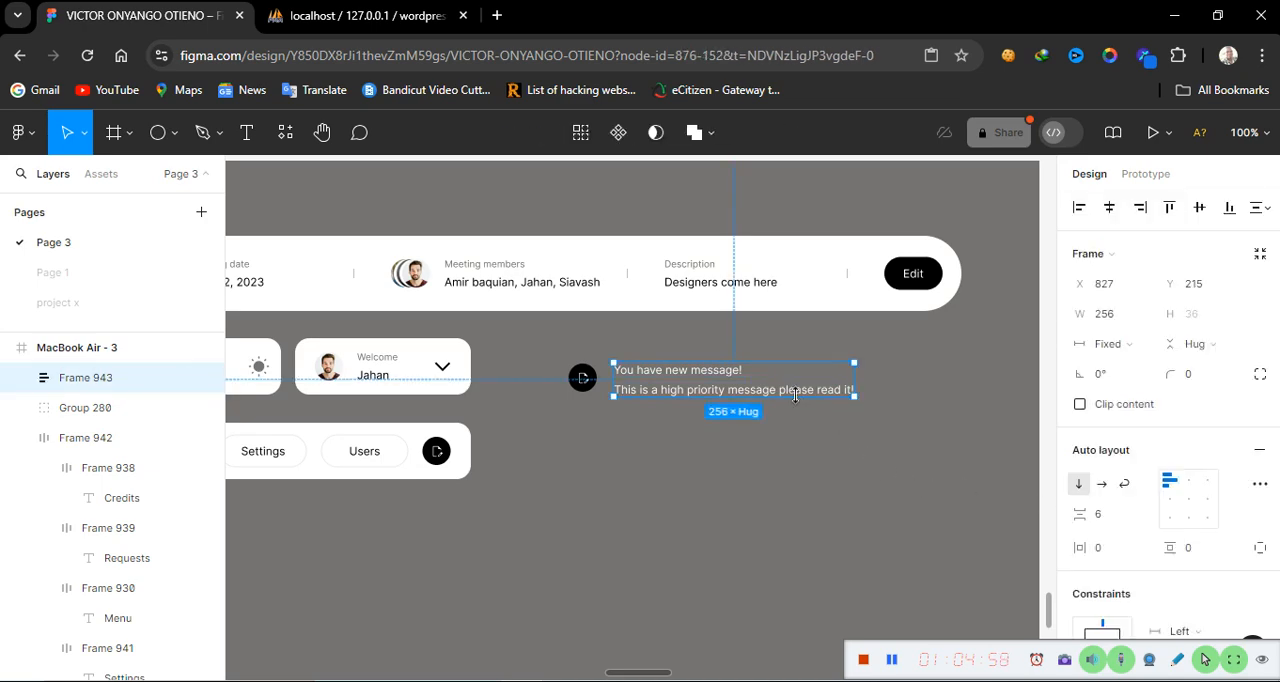
pyautogui.click(1123, 660)
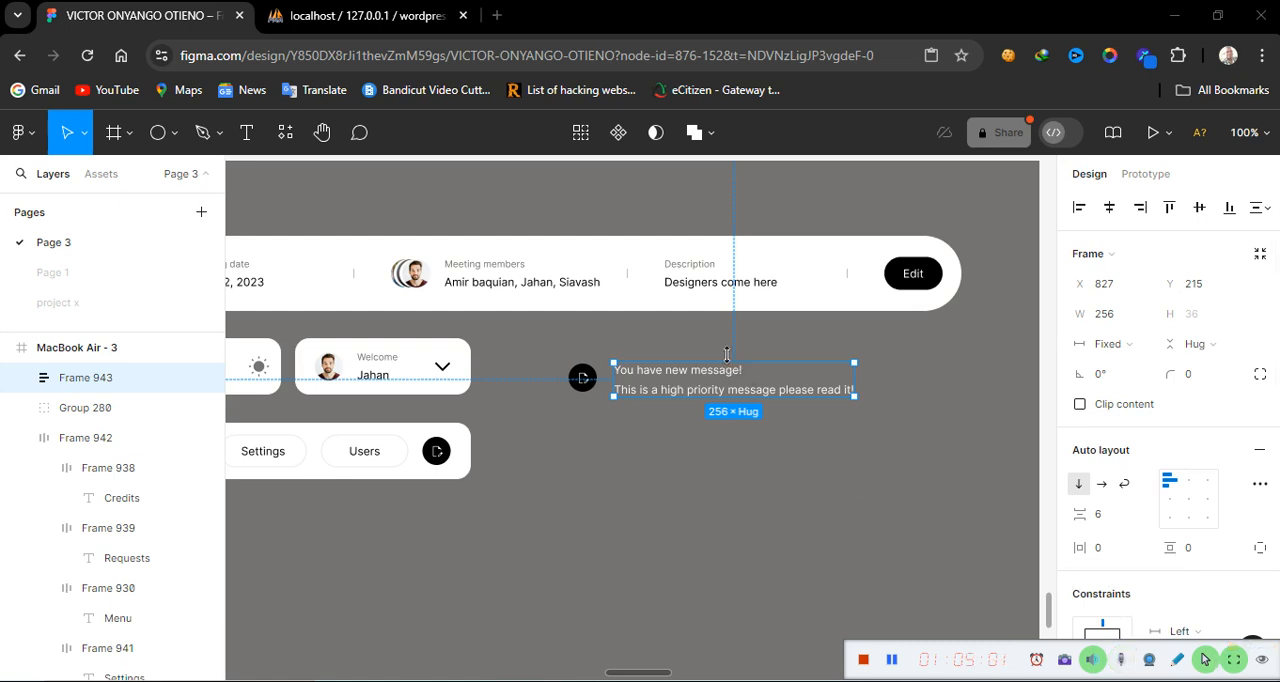
pyautogui.click(767, 388)
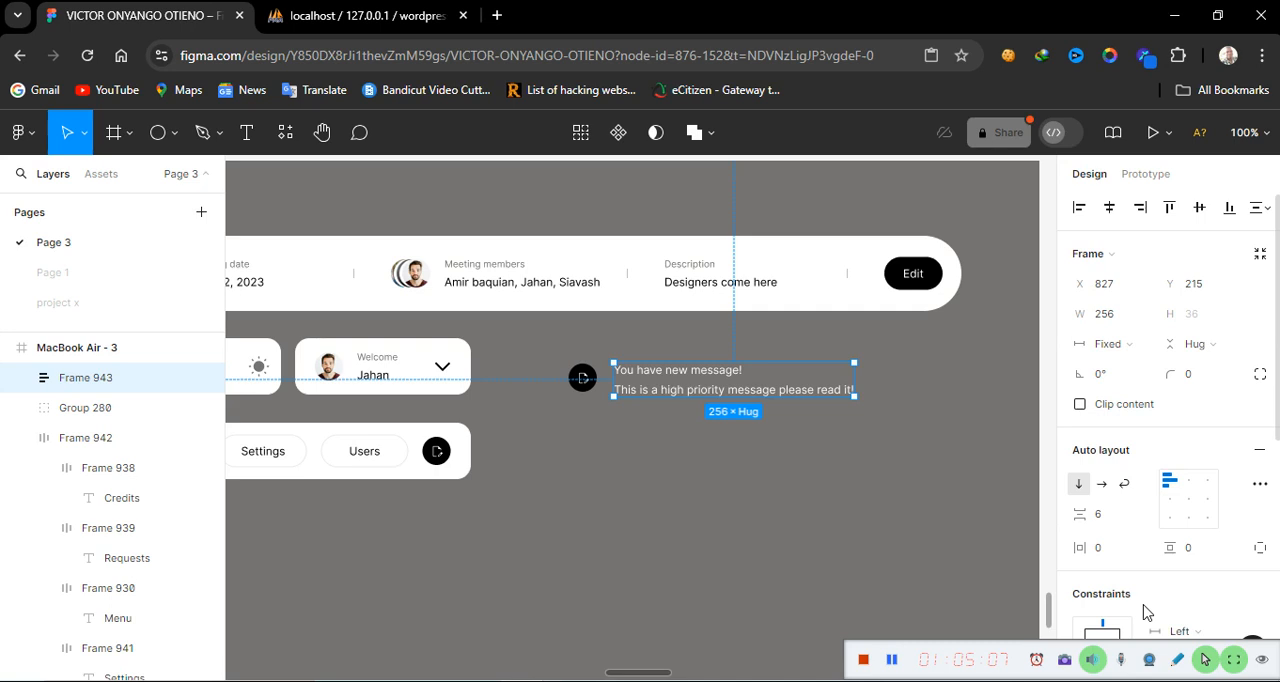
pyautogui.scroll(-5, 1148, 600)
pyautogui.scroll(-3, 1148, 612)
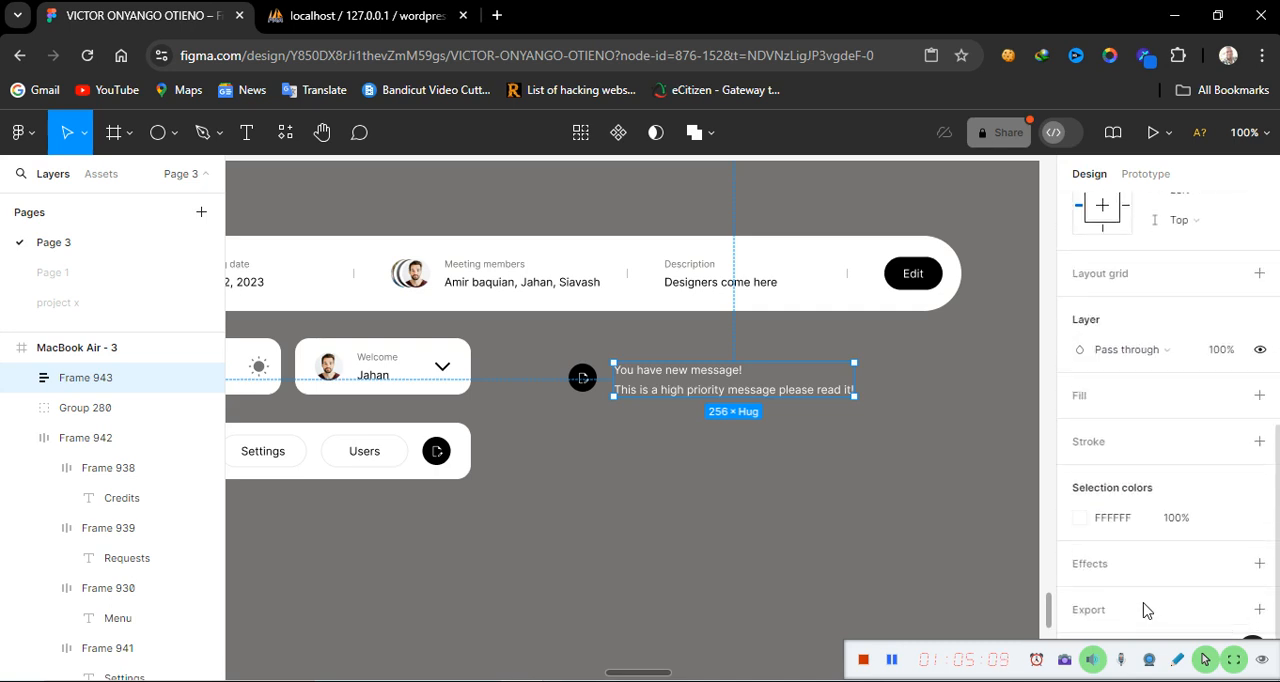
pyautogui.click(1260, 443)
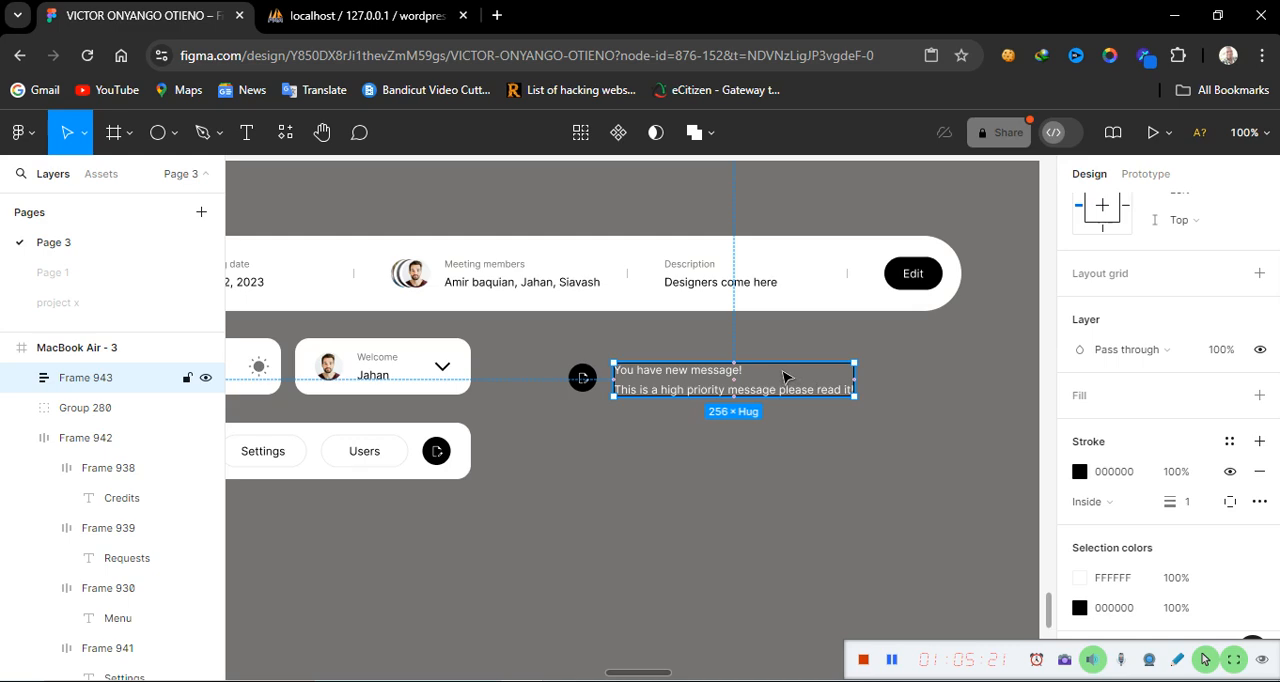
# Copy the small icon beside the title text in the reference design's notification card
pyautogui.hscroll(10, 590, 474)
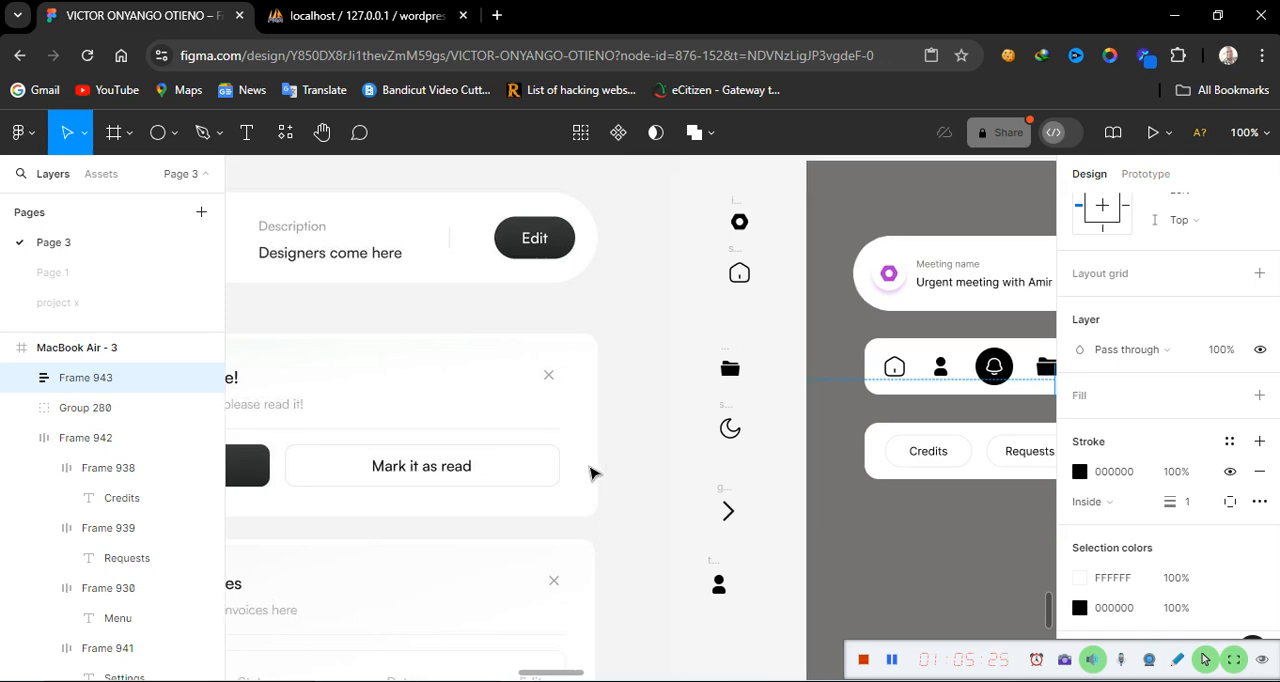
pyautogui.scroll(-10, 590, 474)
pyautogui.scroll(10, 590, 474)
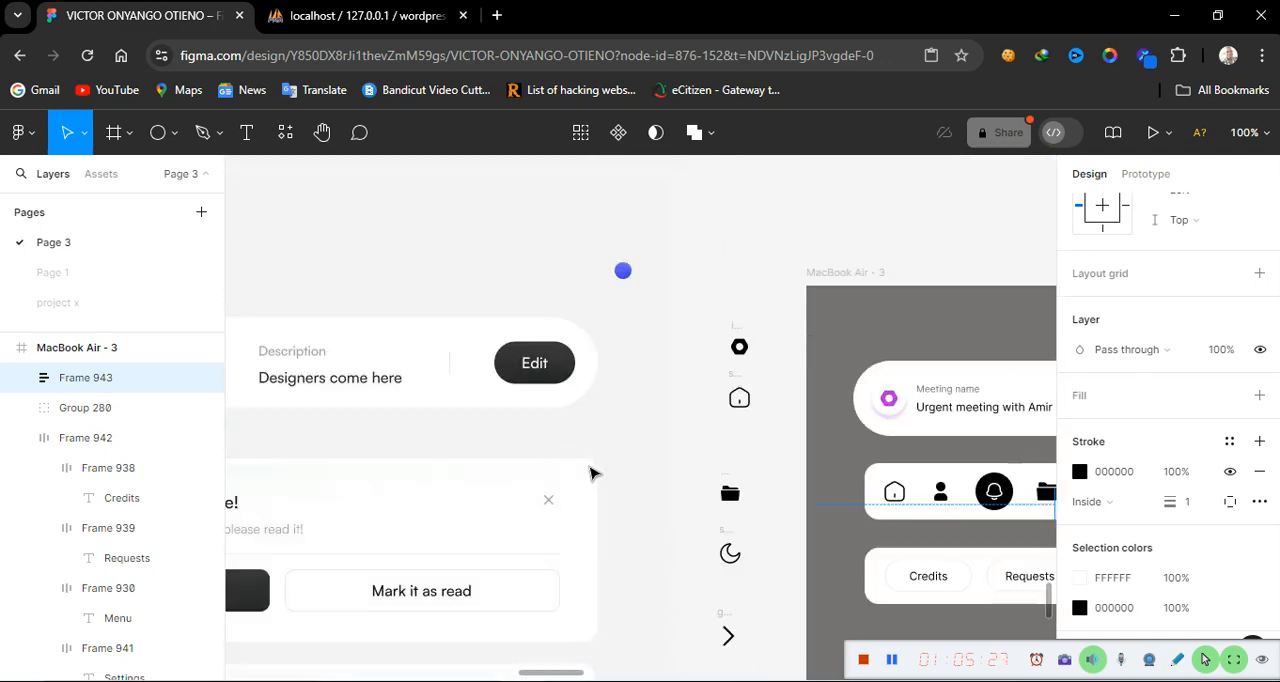
pyautogui.scroll(-5, 590, 474)
pyautogui.scroll(5, 590, 474)
pyautogui.scroll(4, 590, 474)
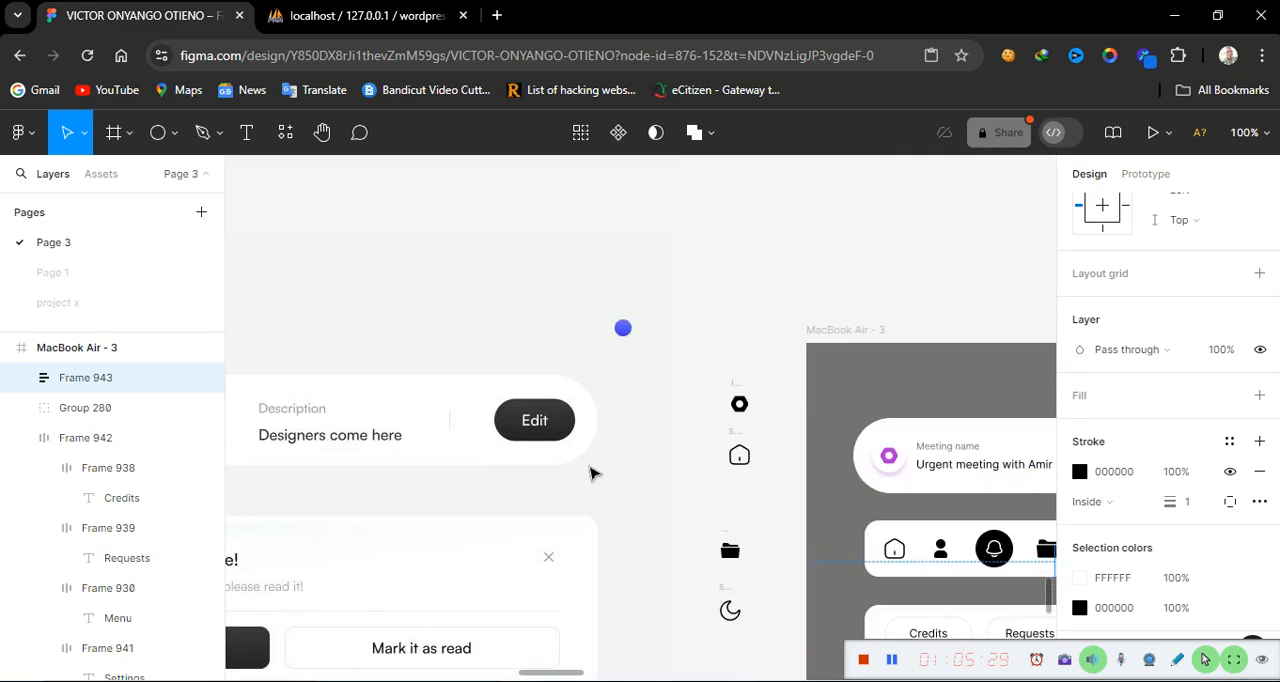
pyautogui.press('-')
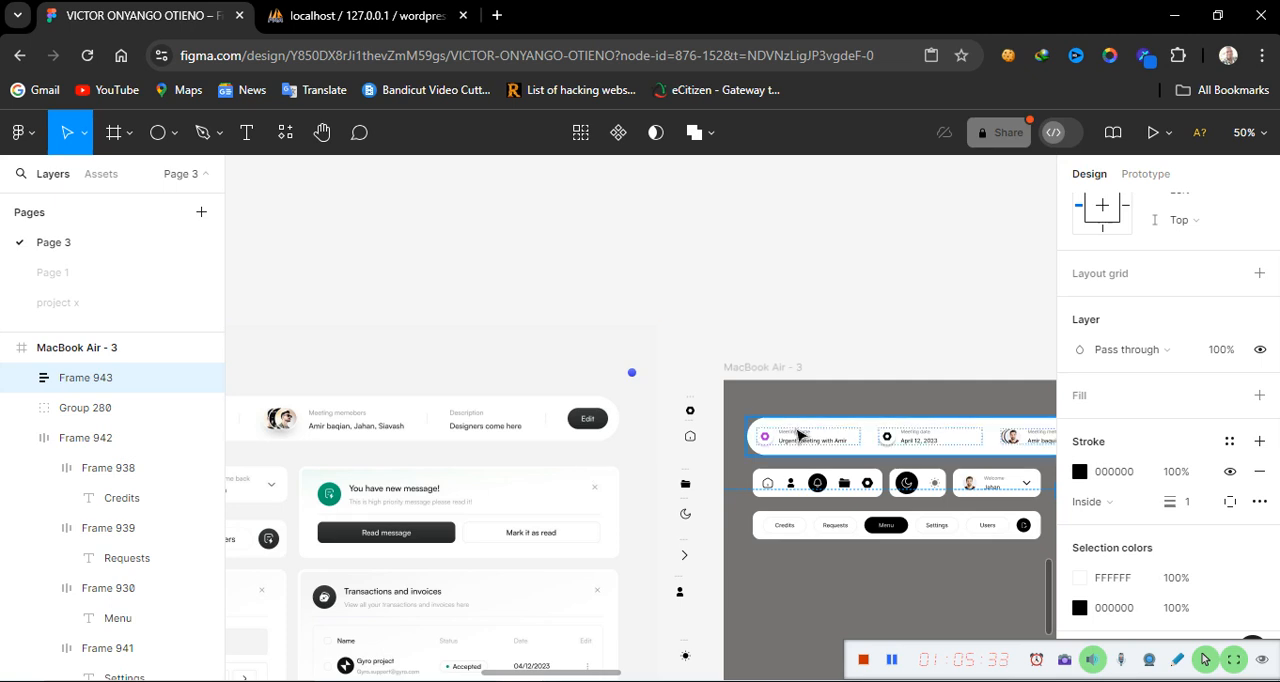
pyautogui.hscroll(10, 798, 435)
pyautogui.hscroll(-10, 798, 435)
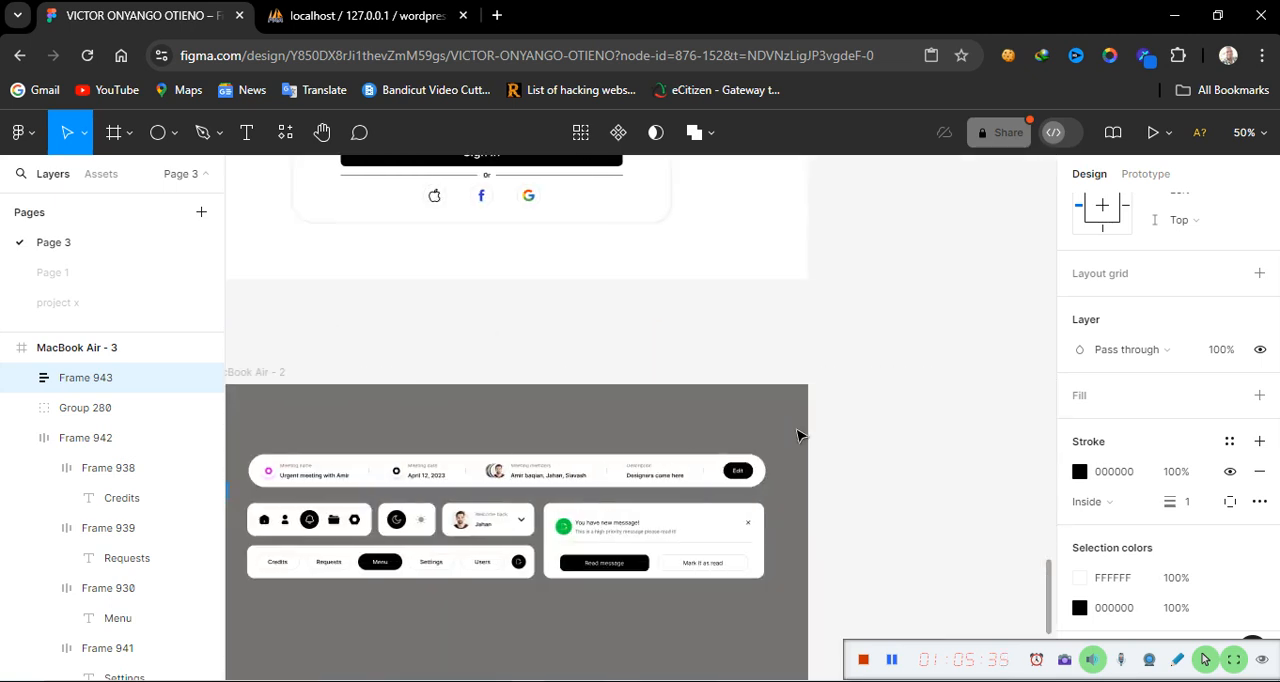
pyautogui.doubleClick(750, 521)
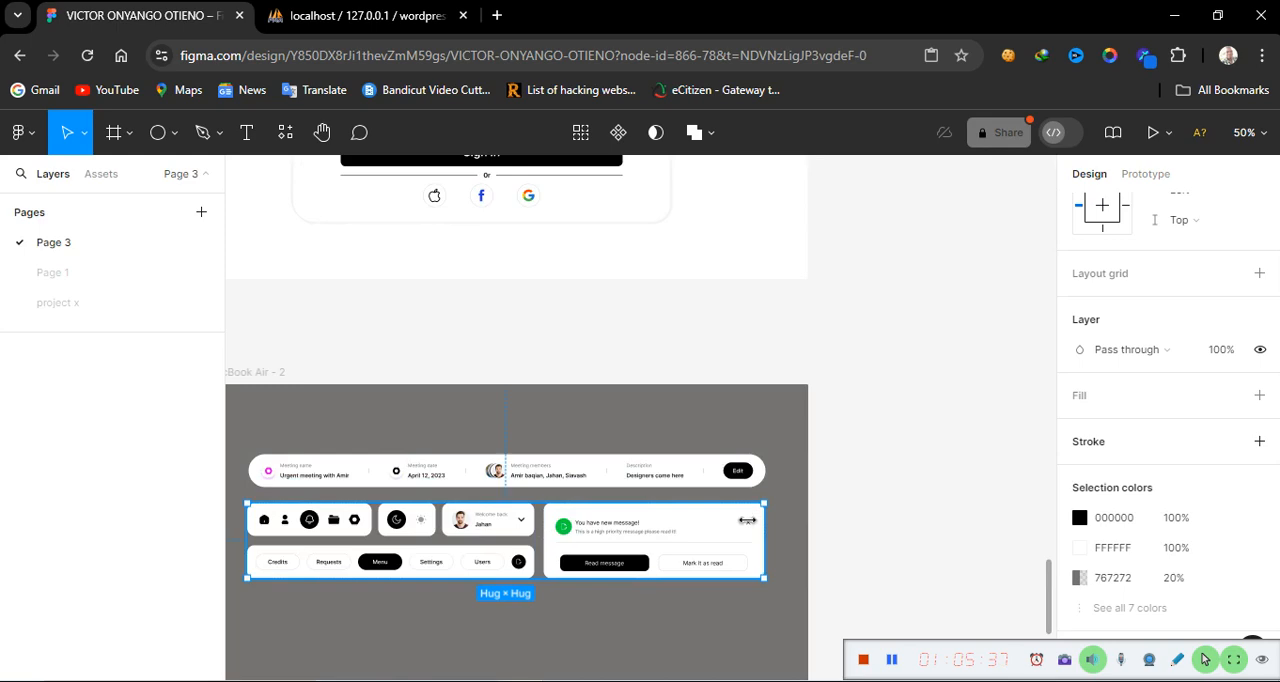
pyautogui.doubleClick(750, 522)
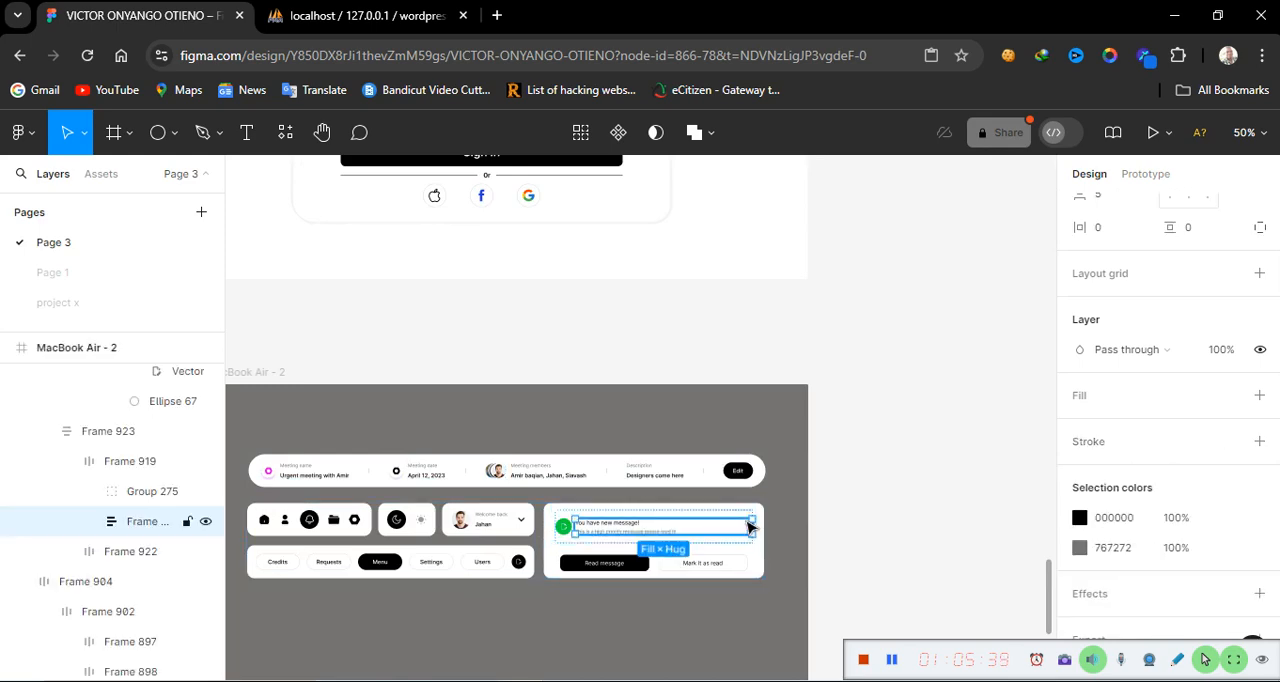
pyautogui.doubleClick(750, 526)
pyautogui.doubleClick(750, 526)
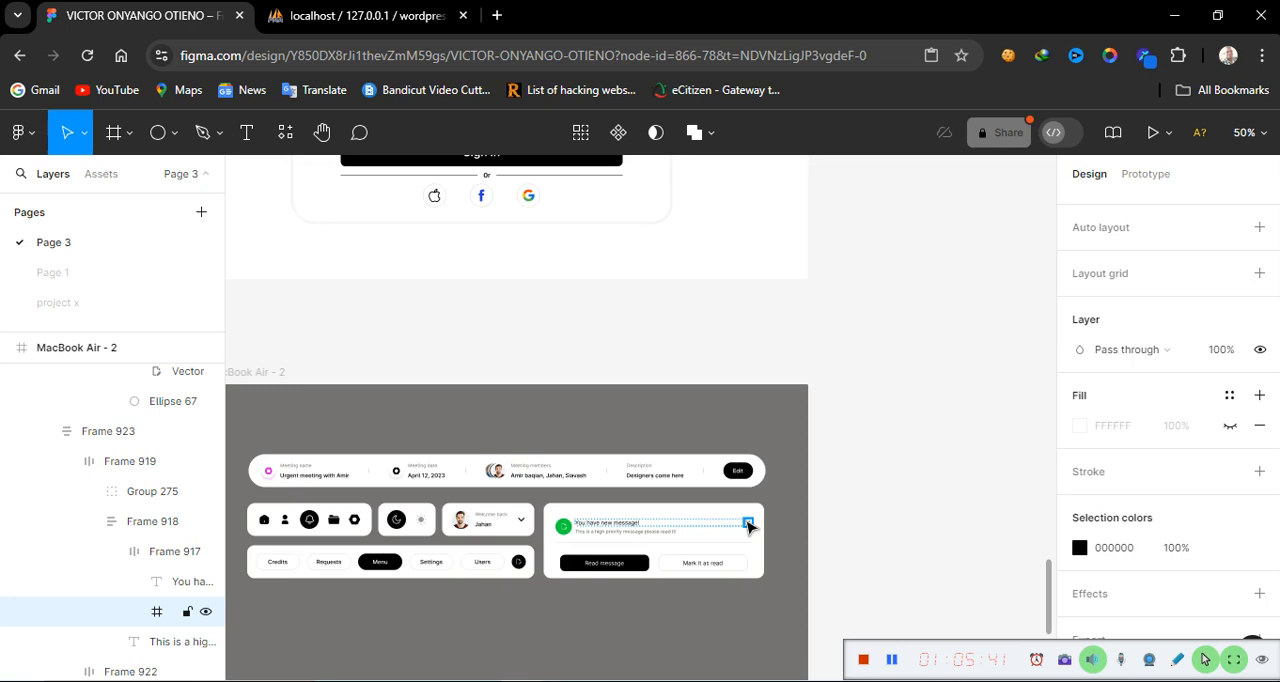
pyautogui.rightClick(750, 526)
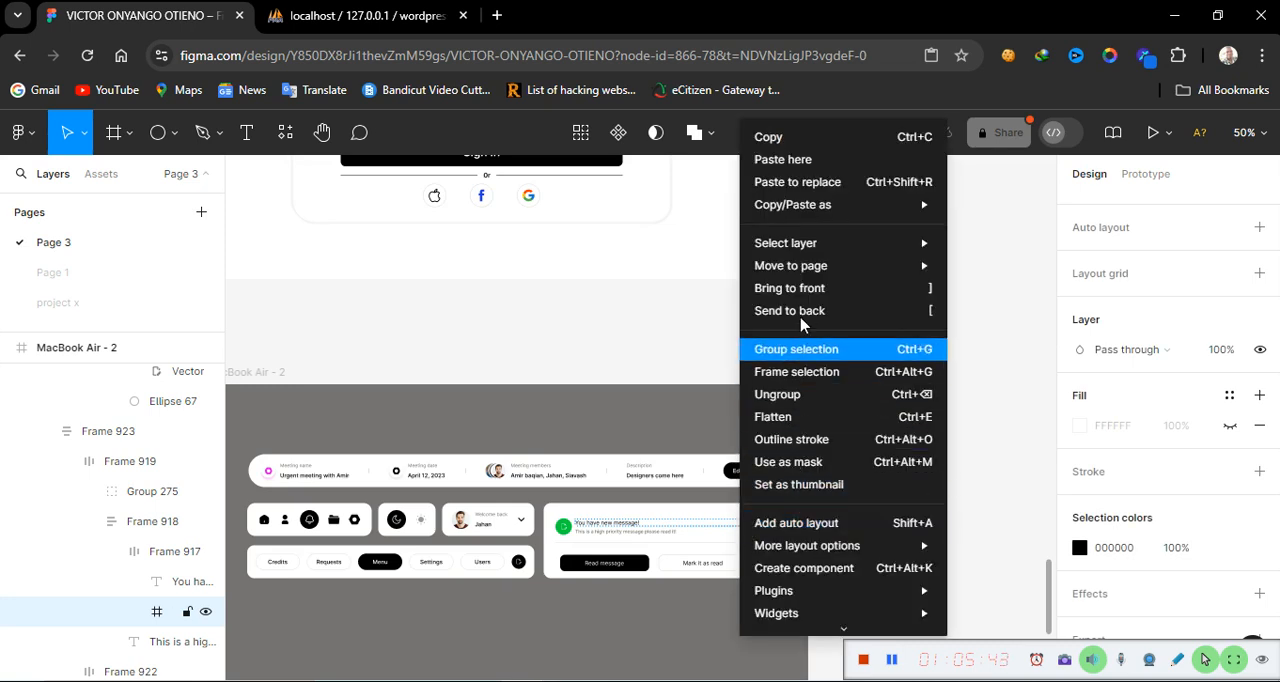
pyautogui.click(779, 140)
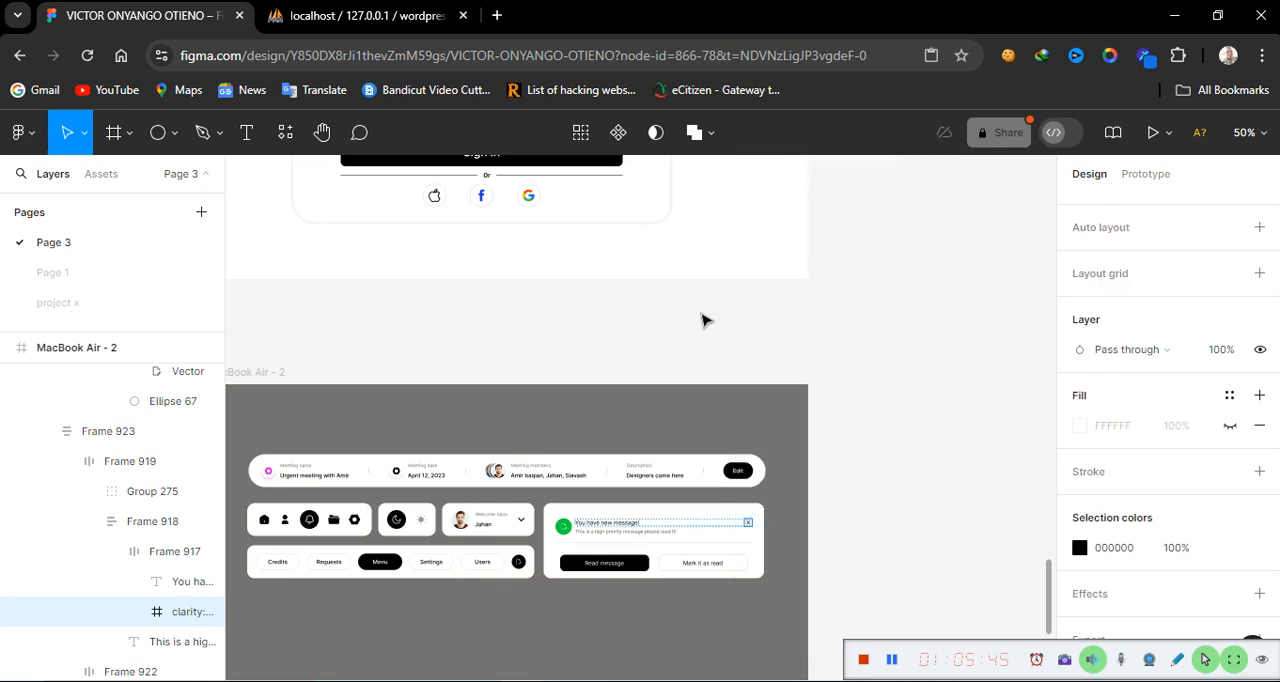
# Paste the copied close icon into the design and place it to the right of the message labels
pyautogui.hscroll(-10, 463, 638)
pyautogui.hscroll(15, 463, 638)
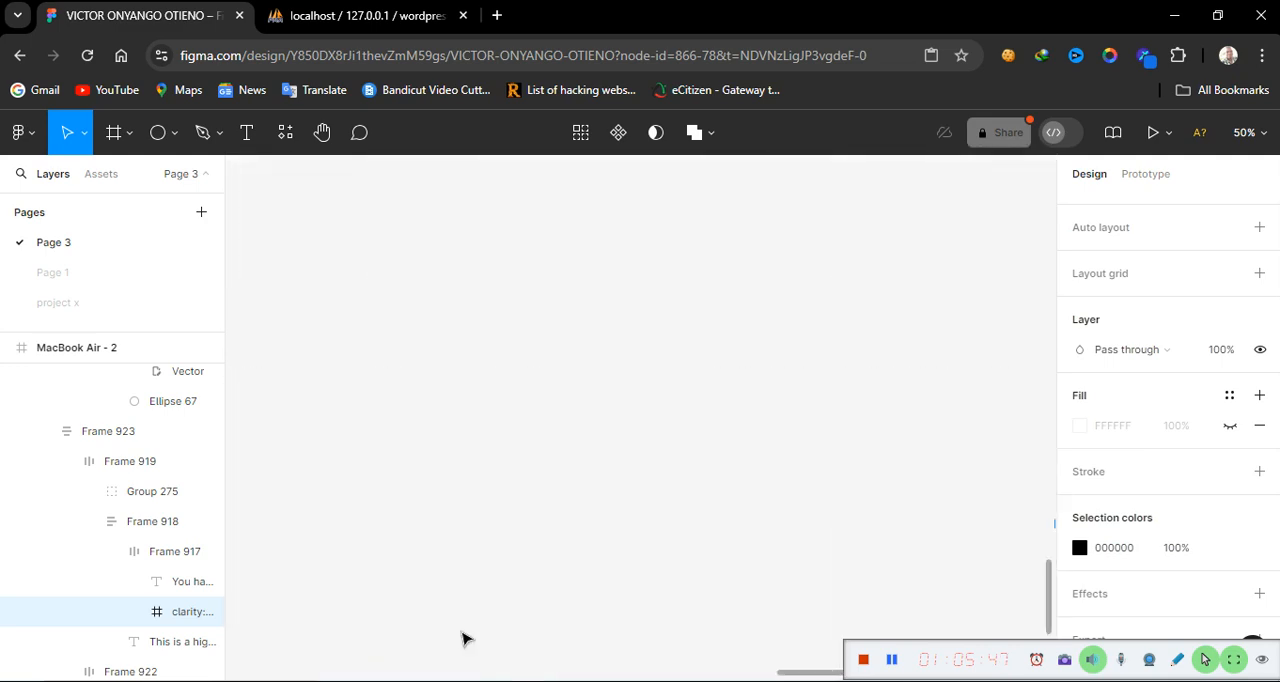
pyautogui.hscroll(-15, 463, 638)
pyautogui.hscroll(9, 463, 638)
pyautogui.hscroll(-4, 463, 638)
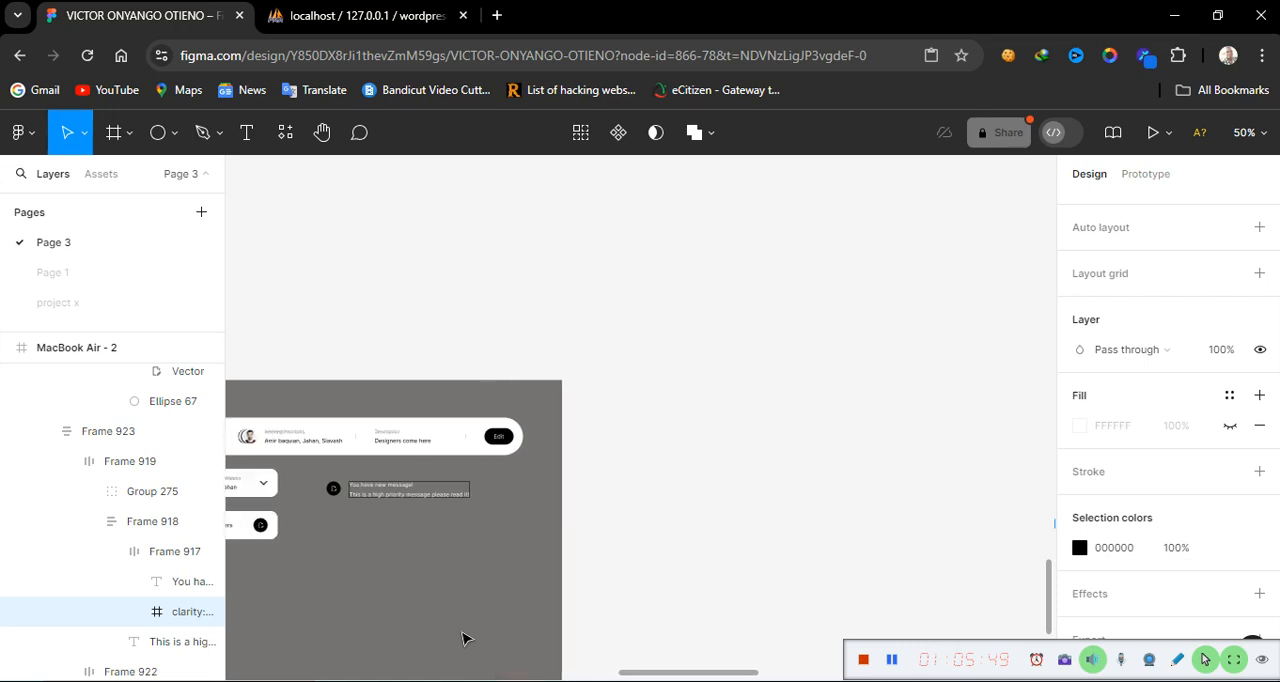
pyautogui.scroll(-5, 463, 638)
pyautogui.scroll(3, 463, 638)
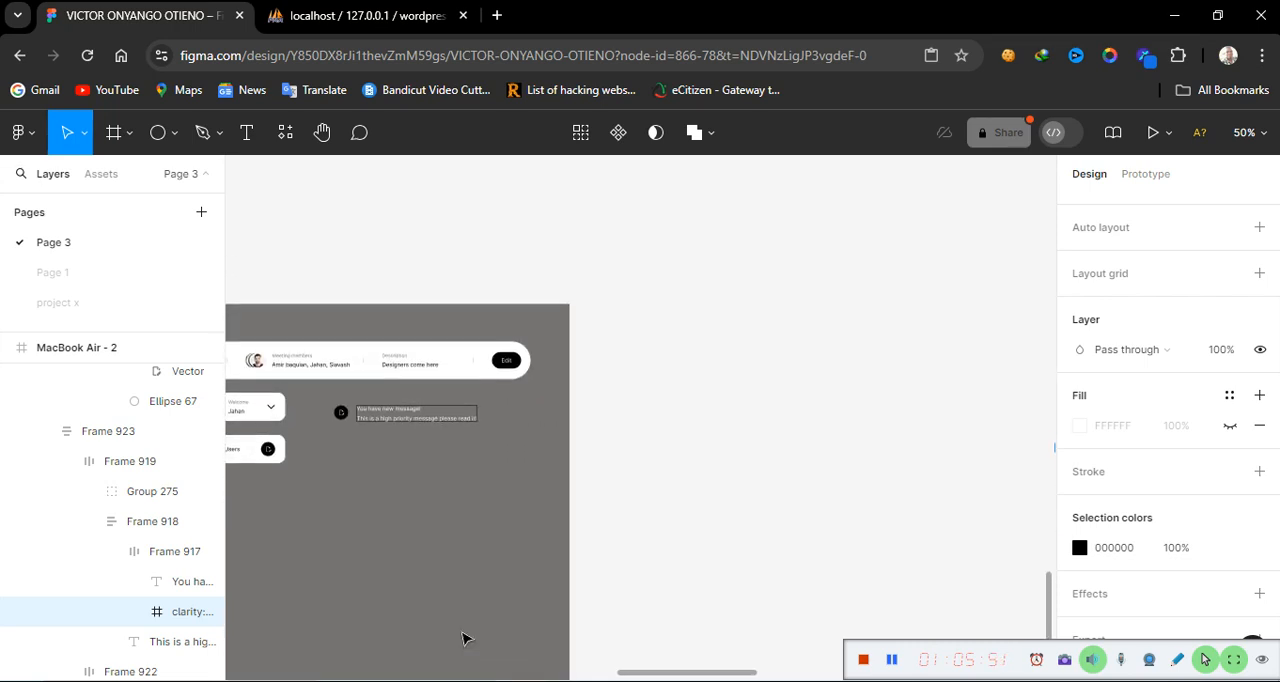
pyautogui.scroll(-10, 463, 638)
pyautogui.scroll(8, 463, 638)
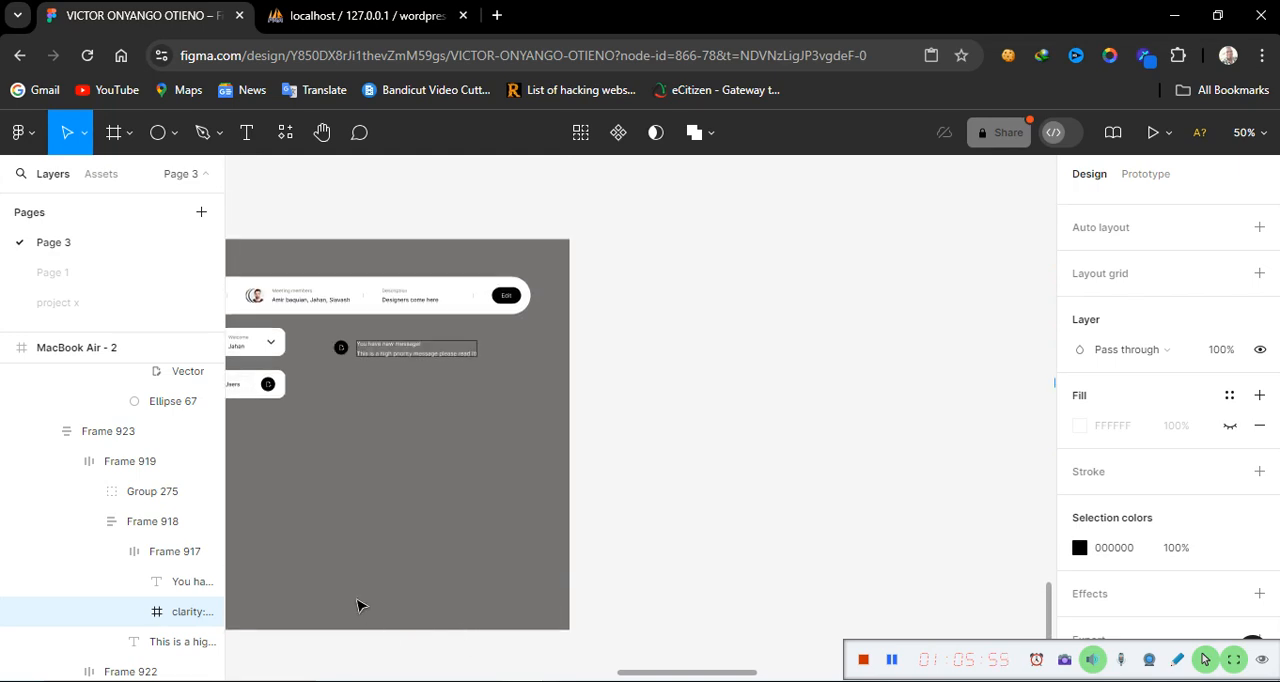
pyautogui.hscroll(-6, 362, 610)
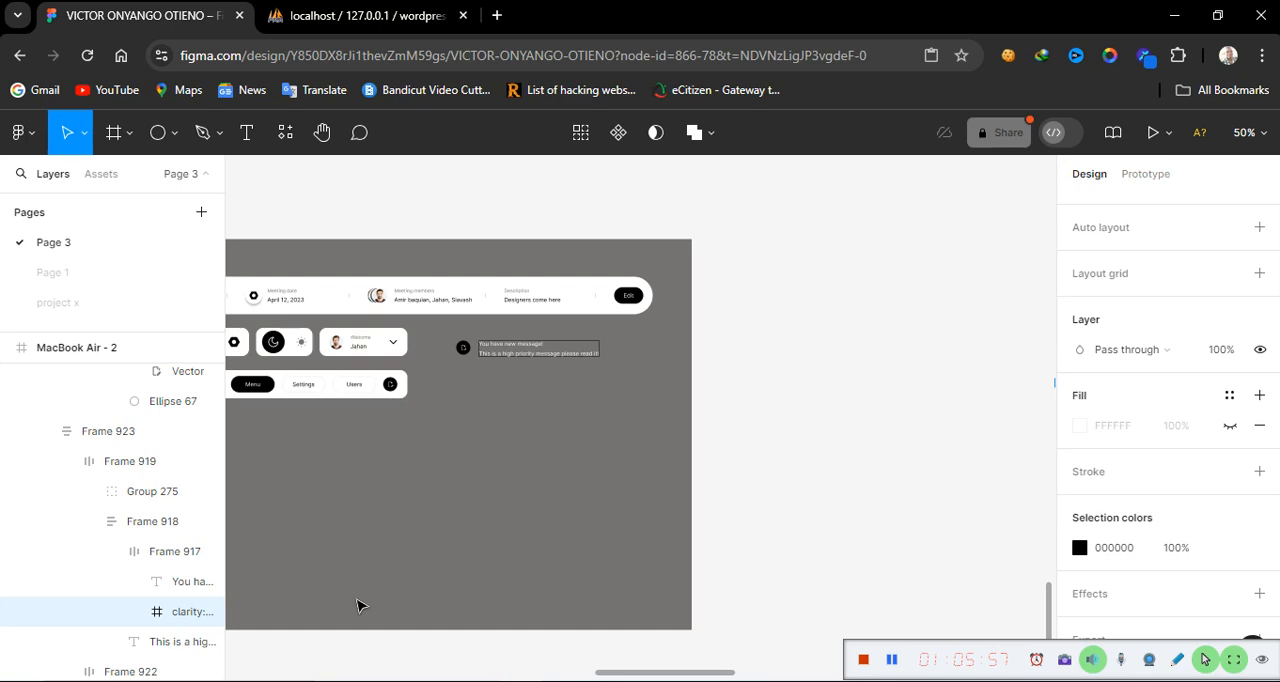
pyautogui.hotkey('ctrl', '=')
pyautogui.hotkey('ctrl', '=')
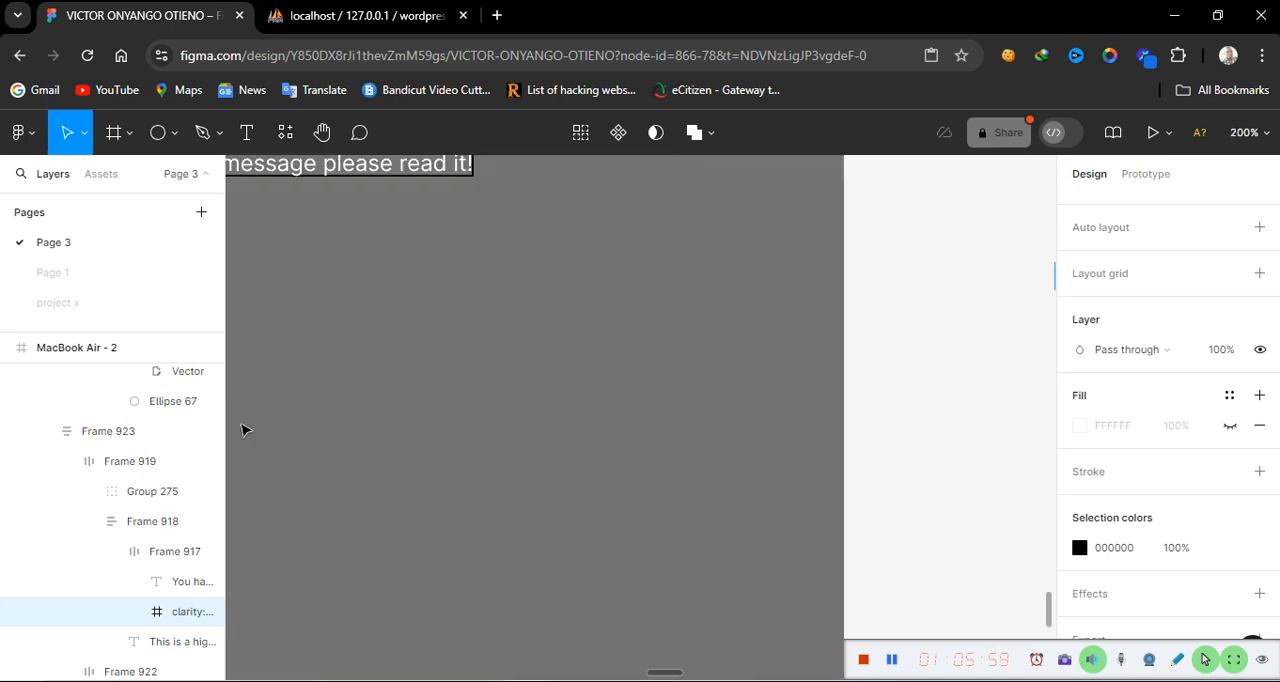
pyautogui.scroll(5, 413, 363)
pyautogui.hscroll(-8, 413, 363)
pyautogui.hscroll(10, 413, 363)
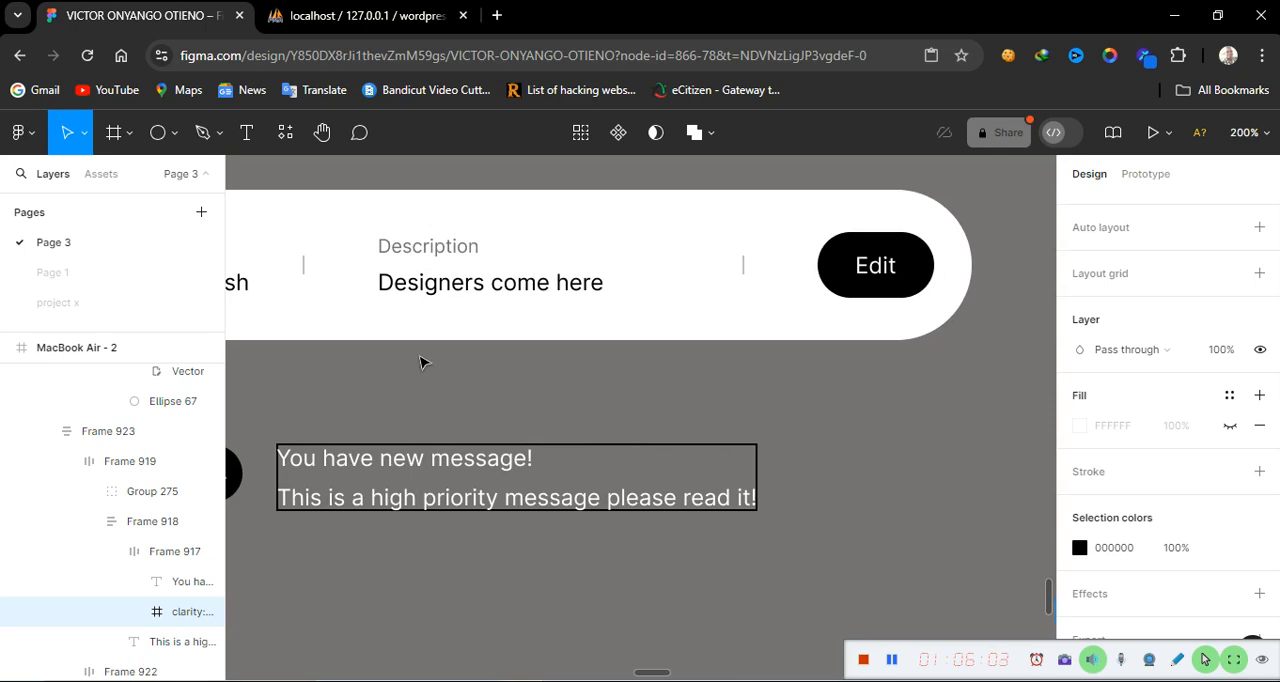
pyautogui.click(820, 448)
pyautogui.rightClick(820, 448)
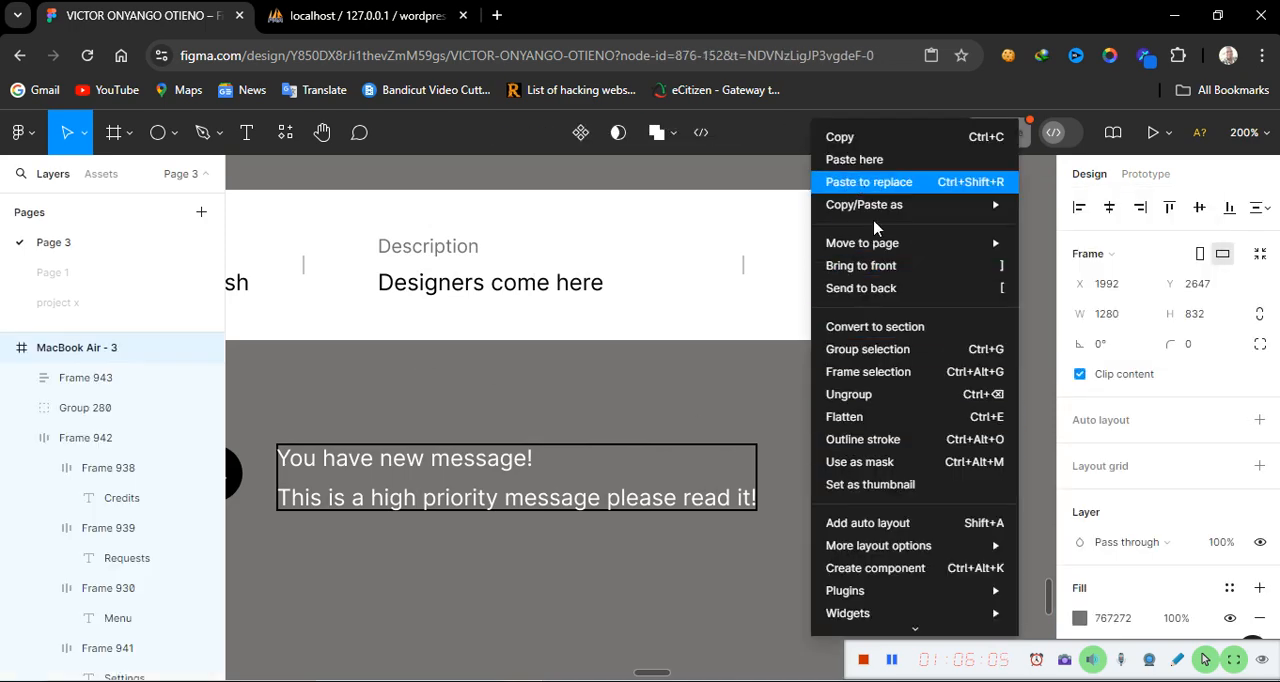
pyautogui.click(856, 160)
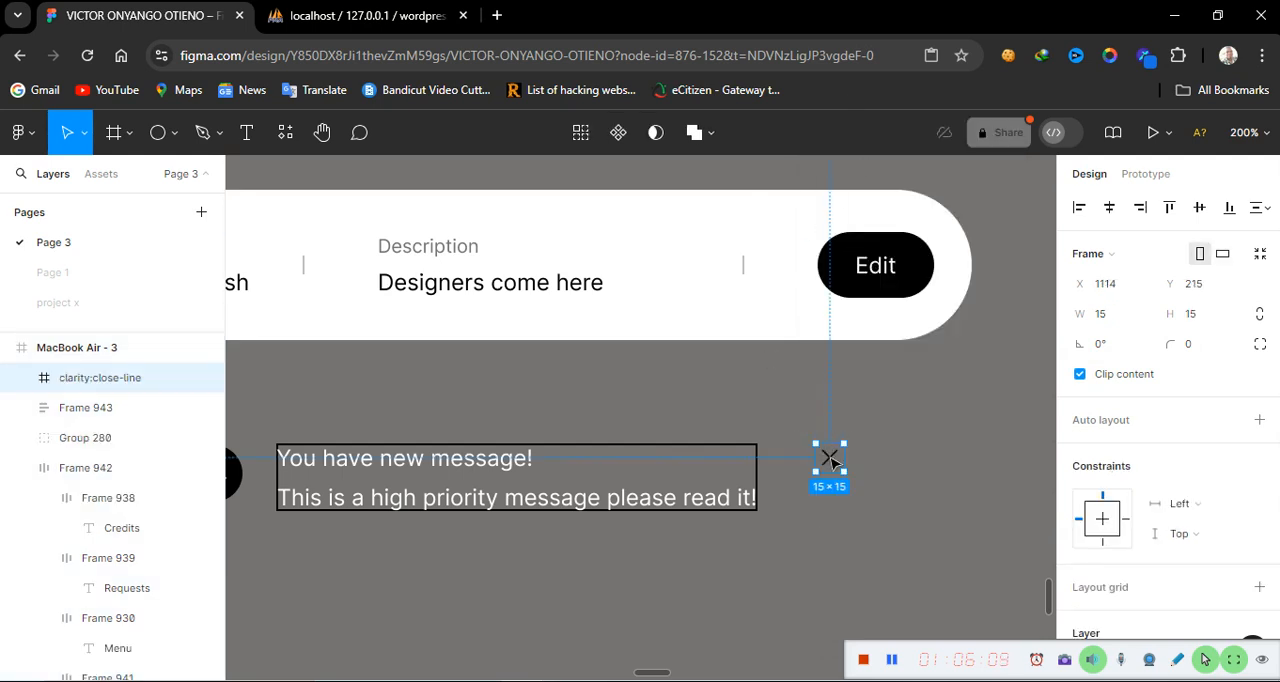
pyautogui.moveTo(829, 458); pyautogui.dragTo(889, 460)
# Select the labels frame together with the close icon and wrap them in a horizontal auto layout frame
pyautogui.click(563, 479)
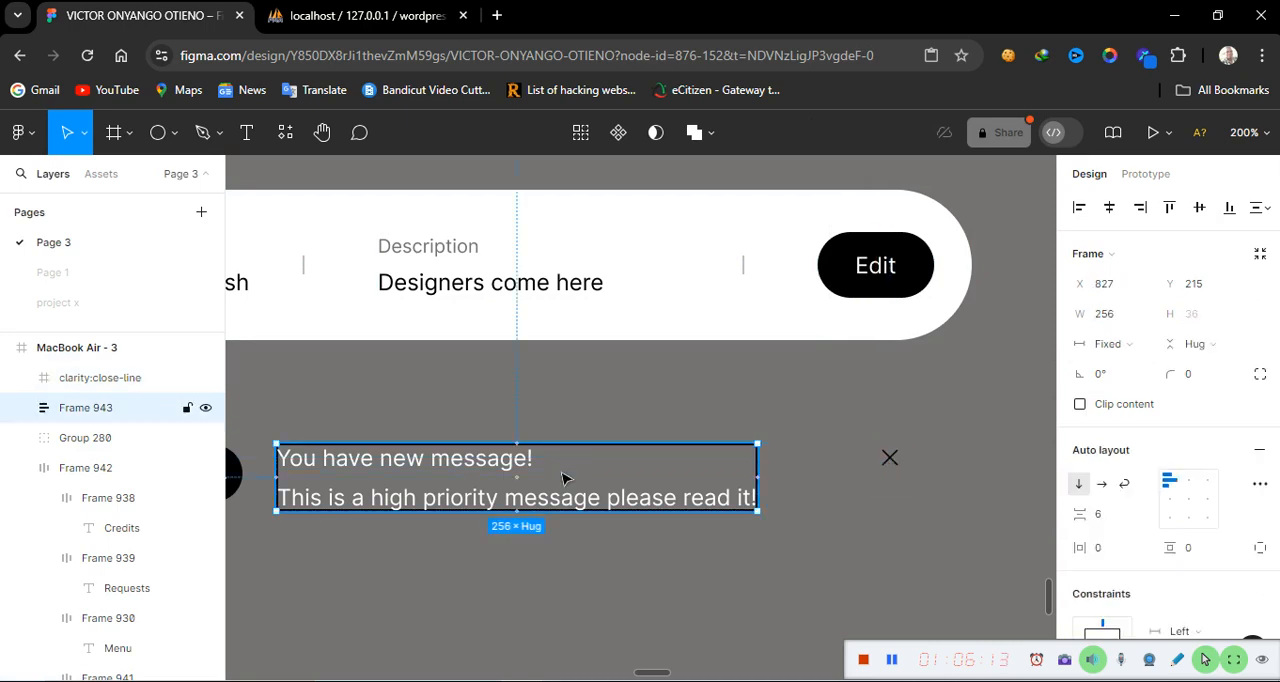
pyautogui.keyDown('shift'); pyautogui.click(889, 460); pyautogui.keyUp('shift')
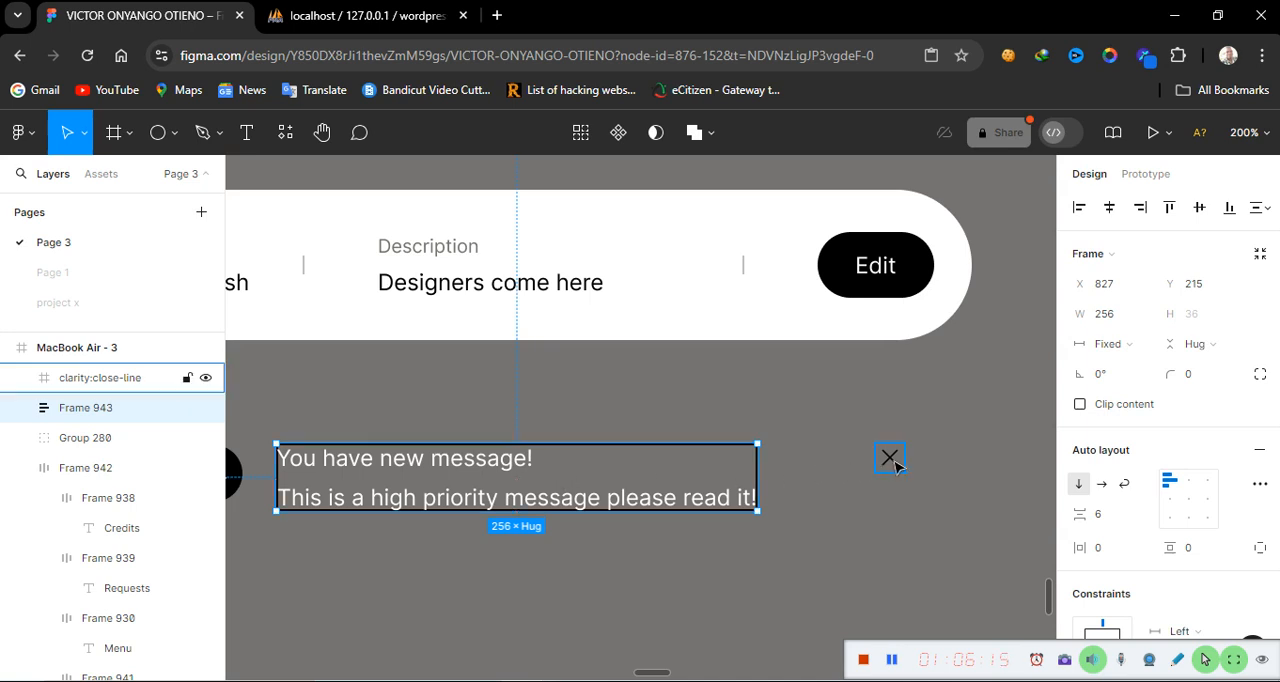
pyautogui.hotkey('shift', 'a')
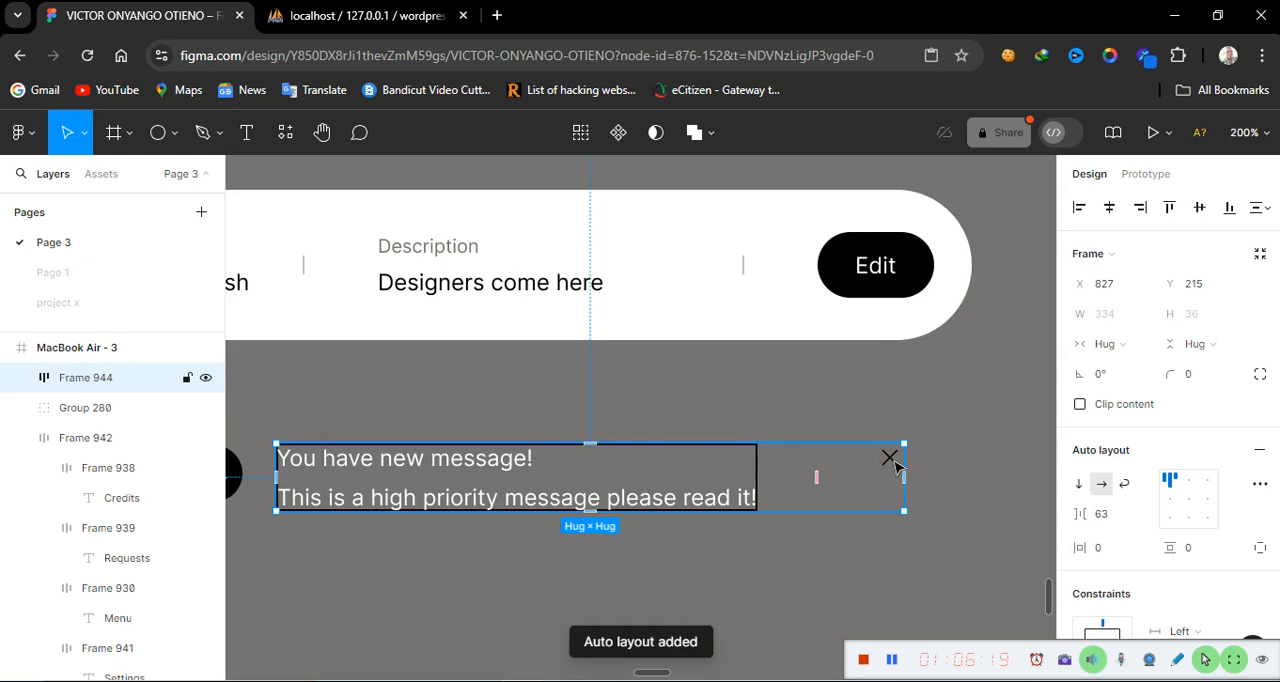
# Add a stroke to the horizontal auto layout frame holding the labels and close icon
pyautogui.scroll(-5, 1105, 588)
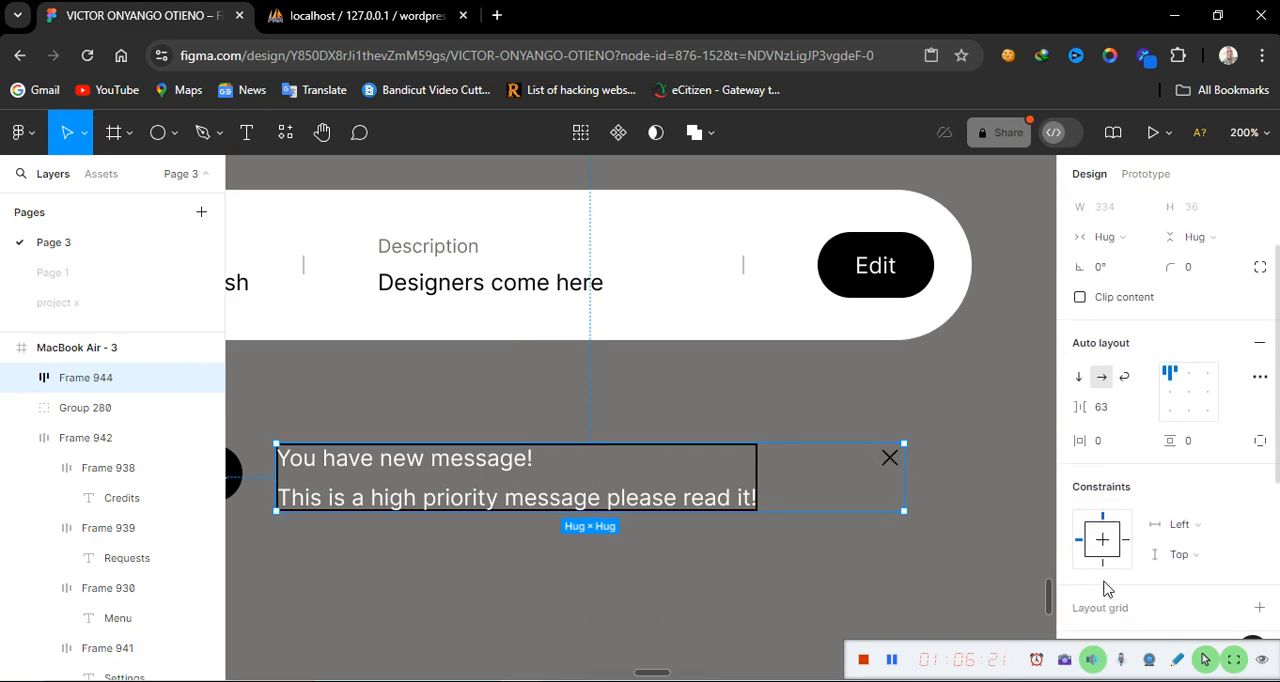
pyautogui.click(1259, 612)
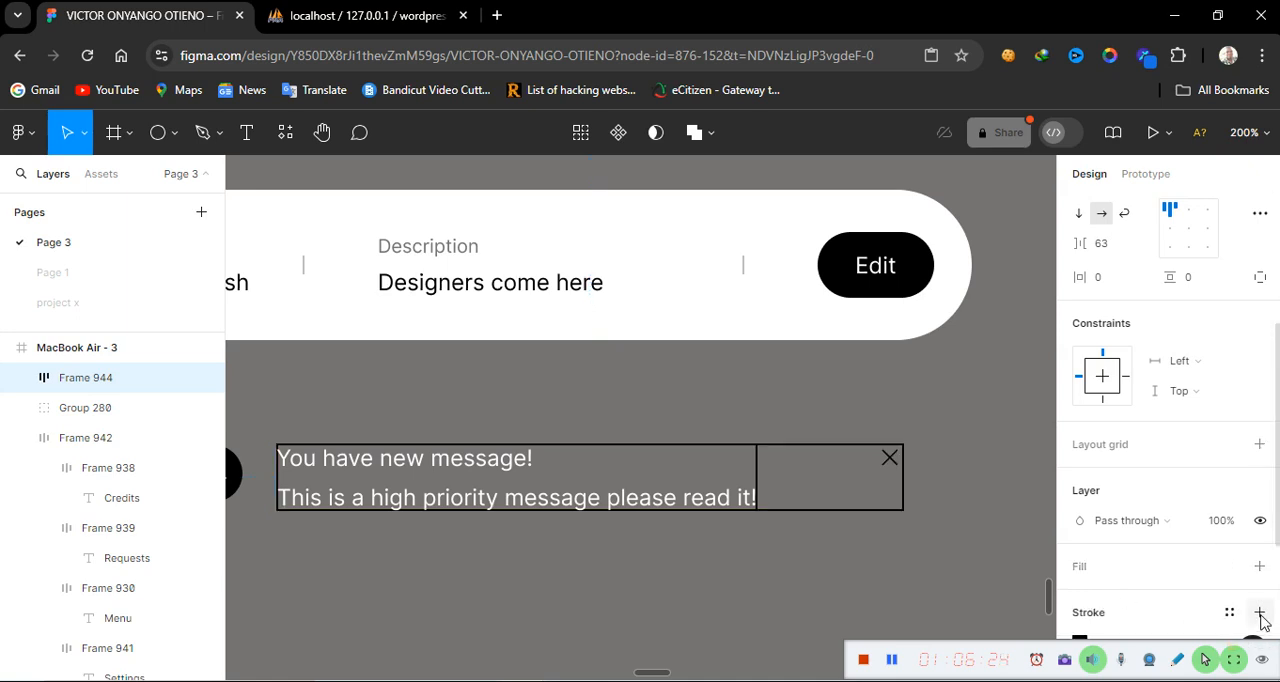
pyautogui.click(686, 568)
# Select the round message icon with the labels-and-close frame and wrap them in a horizontal auto layout frame
pyautogui.scroll(-2, 686, 568)
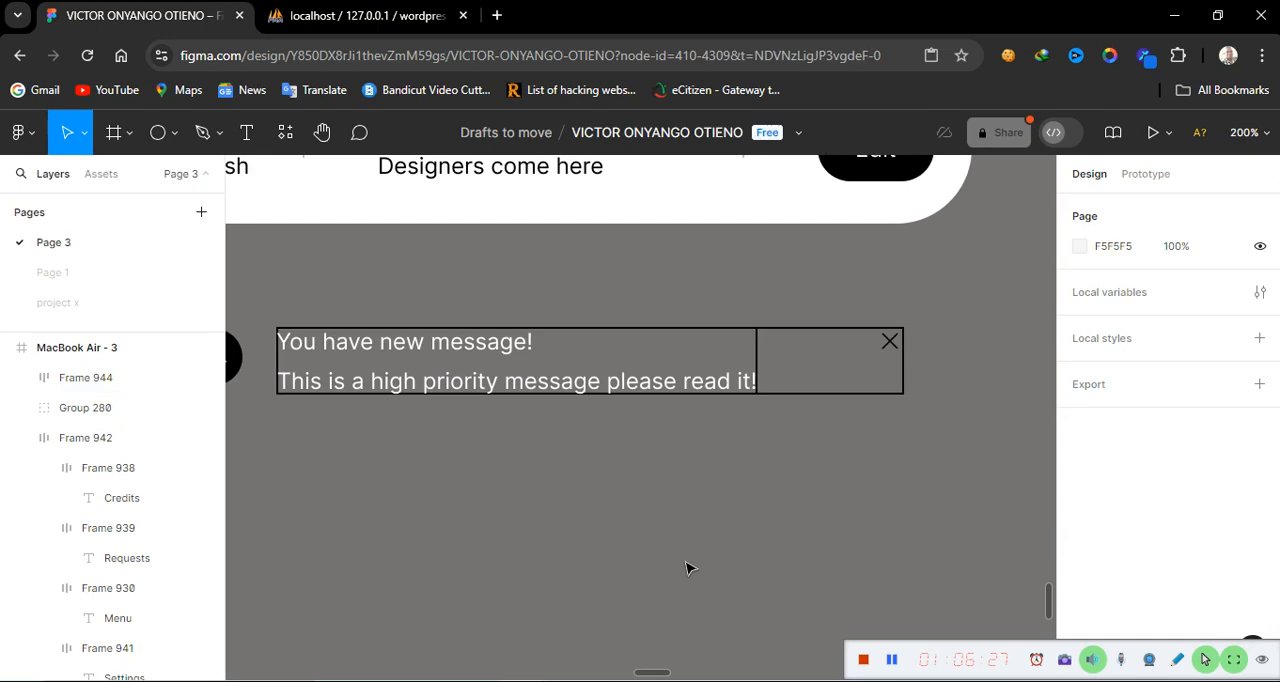
pyautogui.click(563, 360)
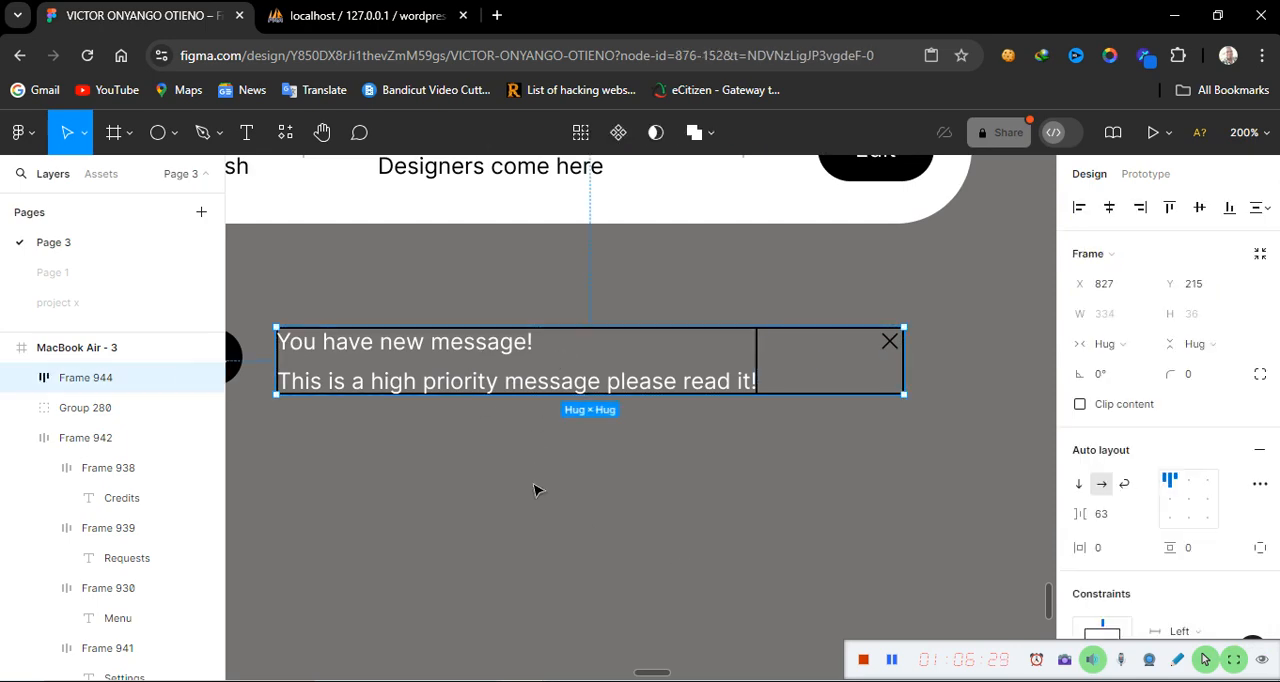
pyautogui.hscroll(-4, 537, 490)
pyautogui.hscroll(4, 537, 490)
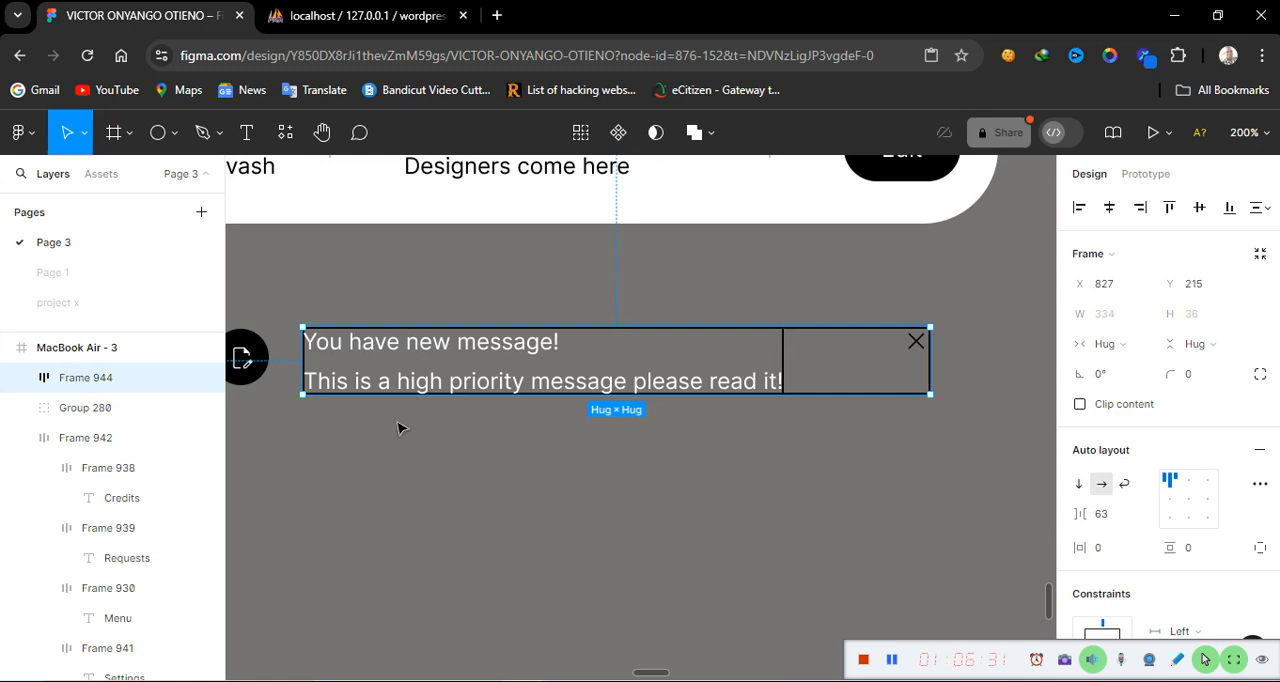
pyautogui.keyDown('shift'); pyautogui.click(262, 372); pyautogui.keyUp('shift')
pyautogui.hotkey('shift', 'a')
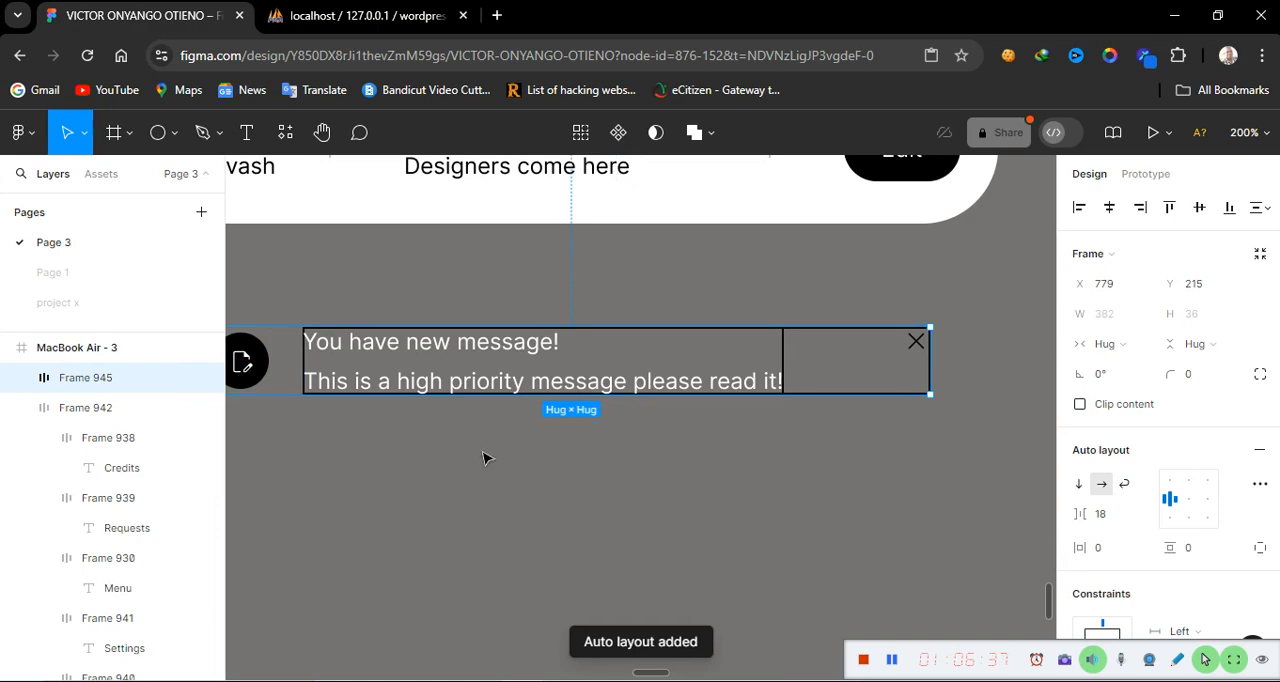
# Move the new outer auto layout frame slightly up and to the left on the canvas
pyautogui.scroll(-1, 652, 371)
pyautogui.scroll(1, 652, 371)
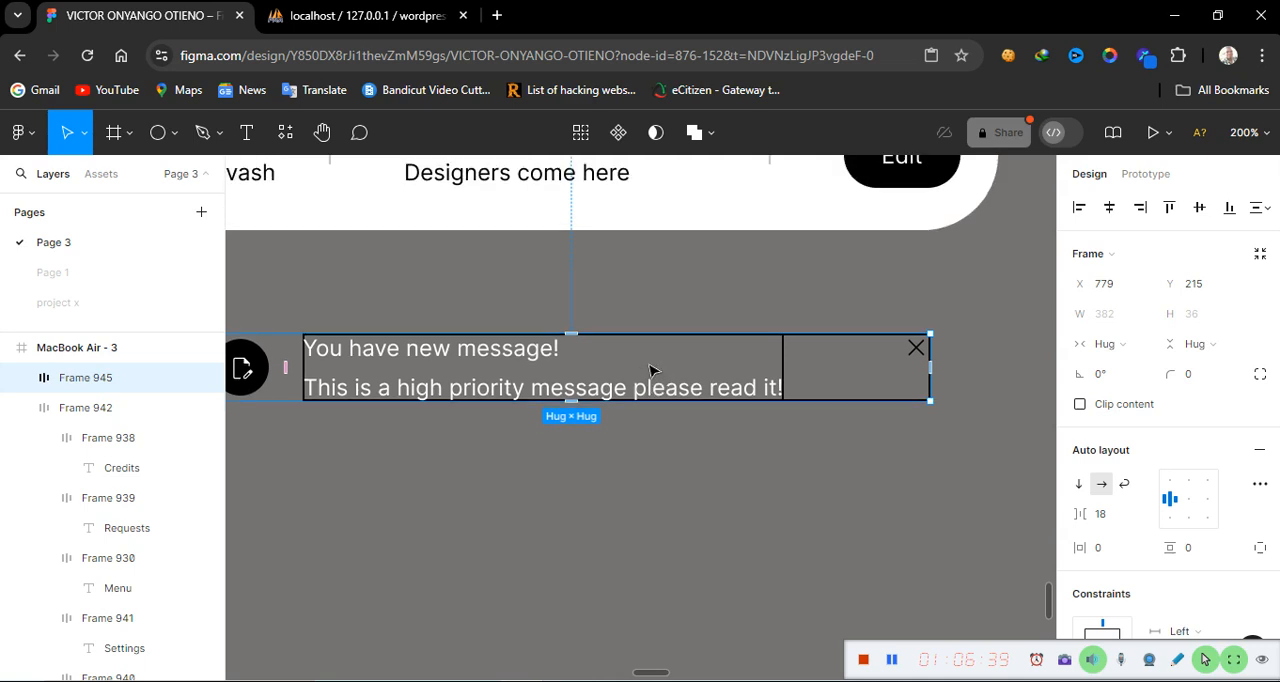
pyautogui.hotkey('shift', '0')
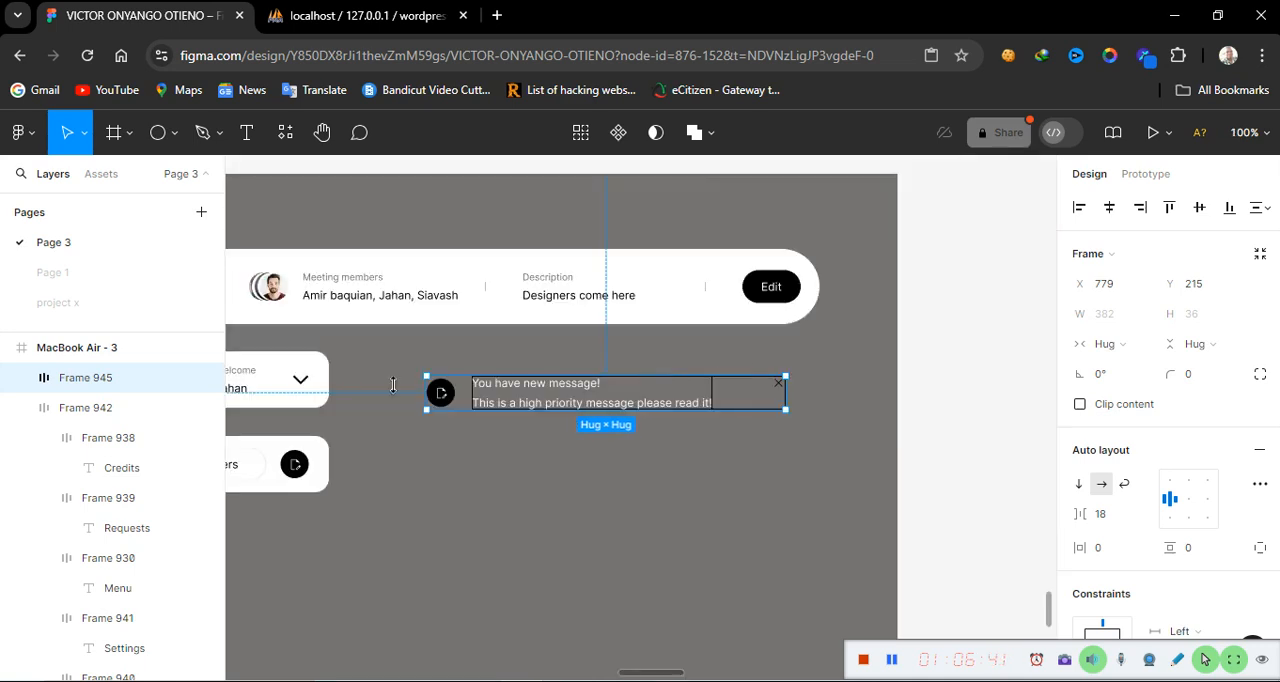
pyautogui.moveTo(652, 400); pyautogui.dragTo(622, 386)
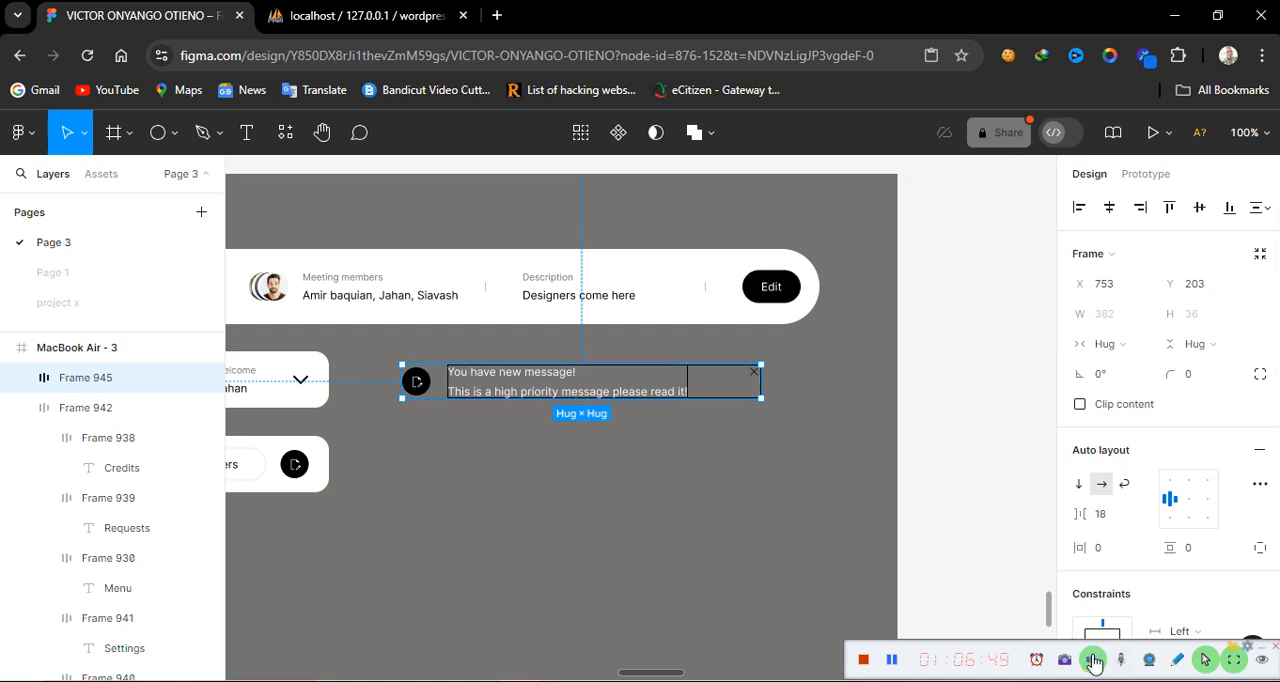
# Set the gap between the labels and the close icon in the inner auto layout frame to 90
pyautogui.click(706, 387)
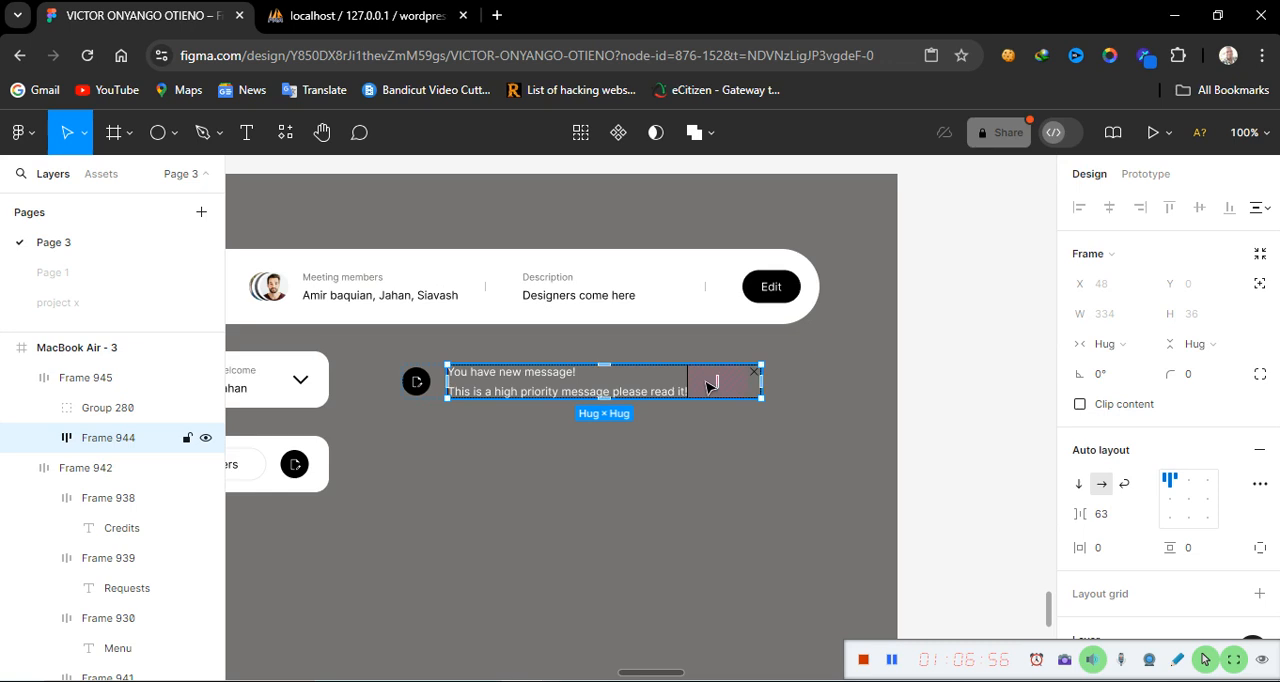
pyautogui.click(1107, 520)
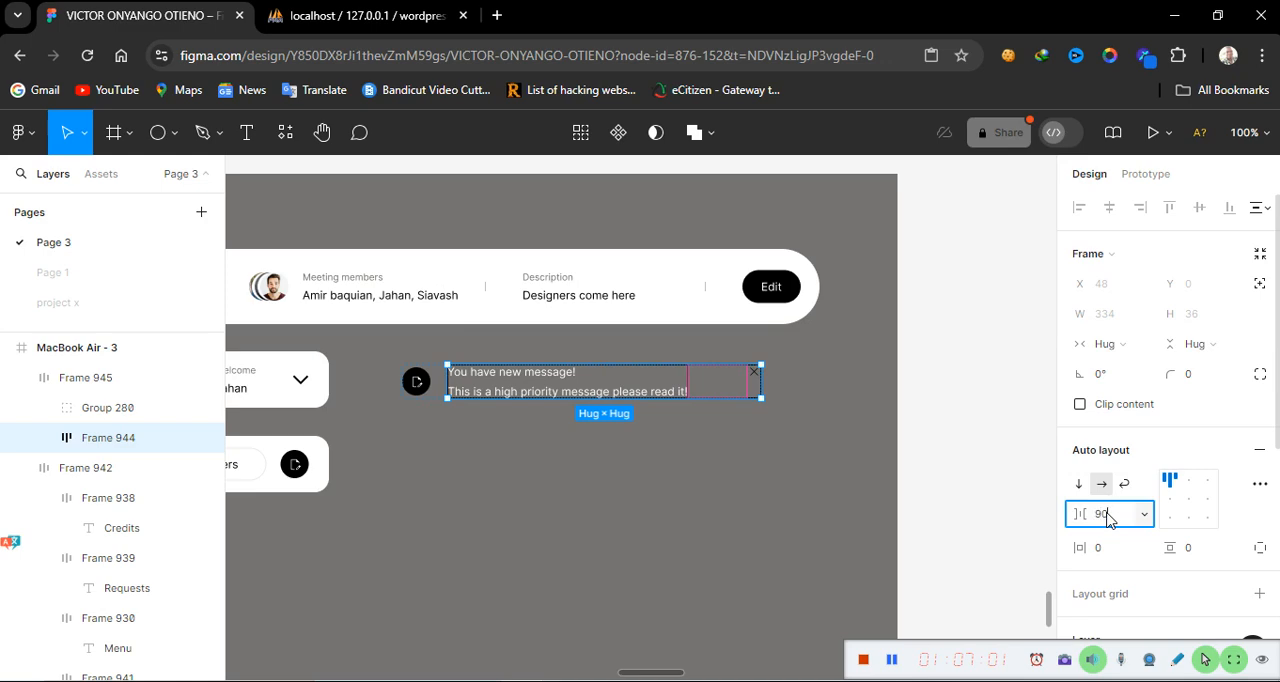
pyautogui.press('Return')
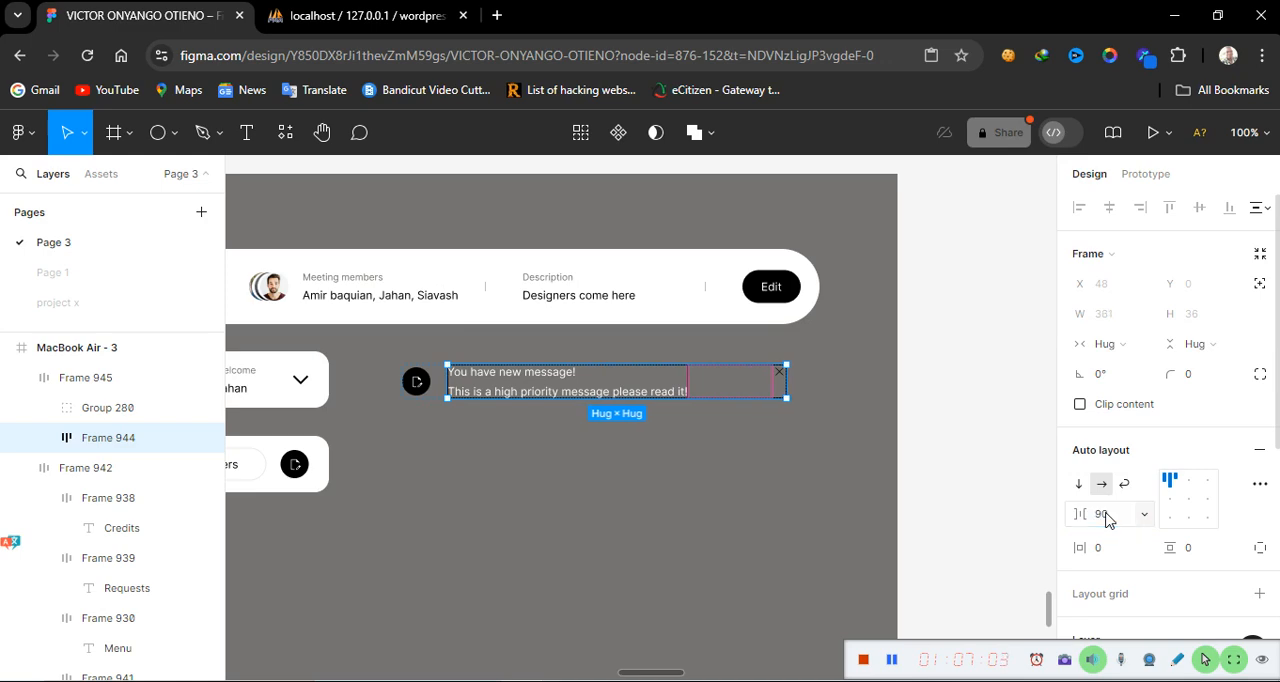
# Switch the outer notification frame's width to Fixed and set it to 410
pyautogui.click(694, 491)
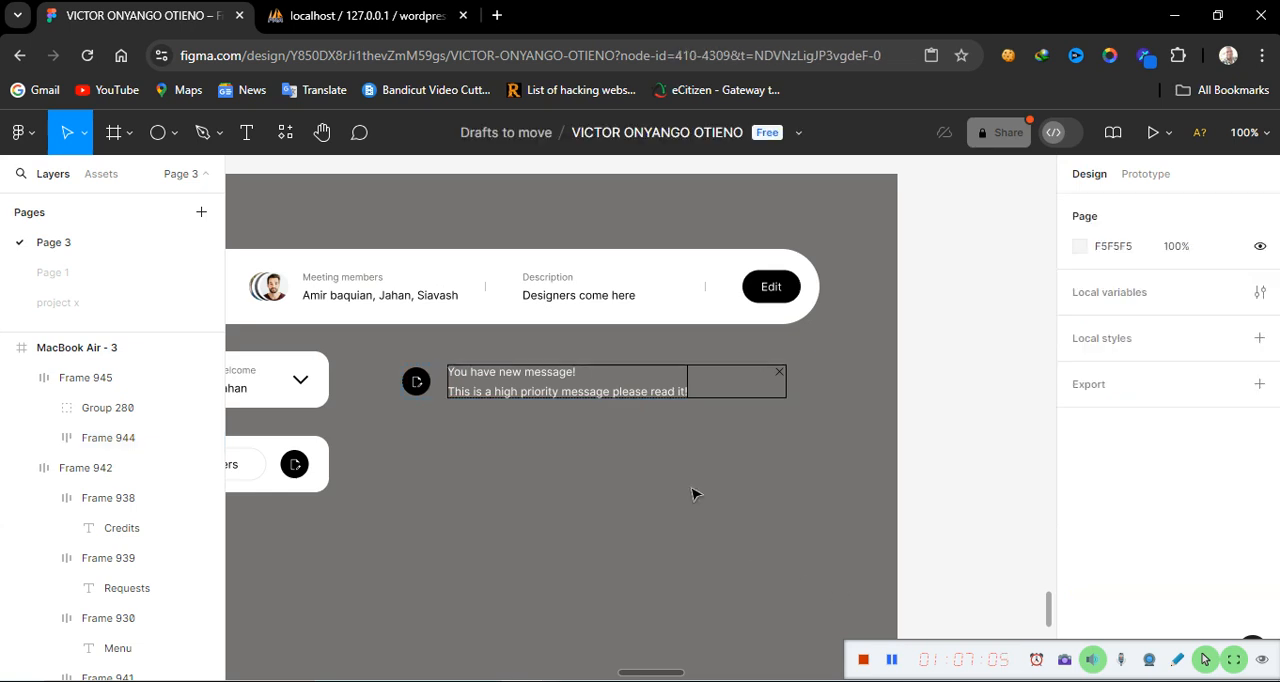
pyautogui.click(595, 375)
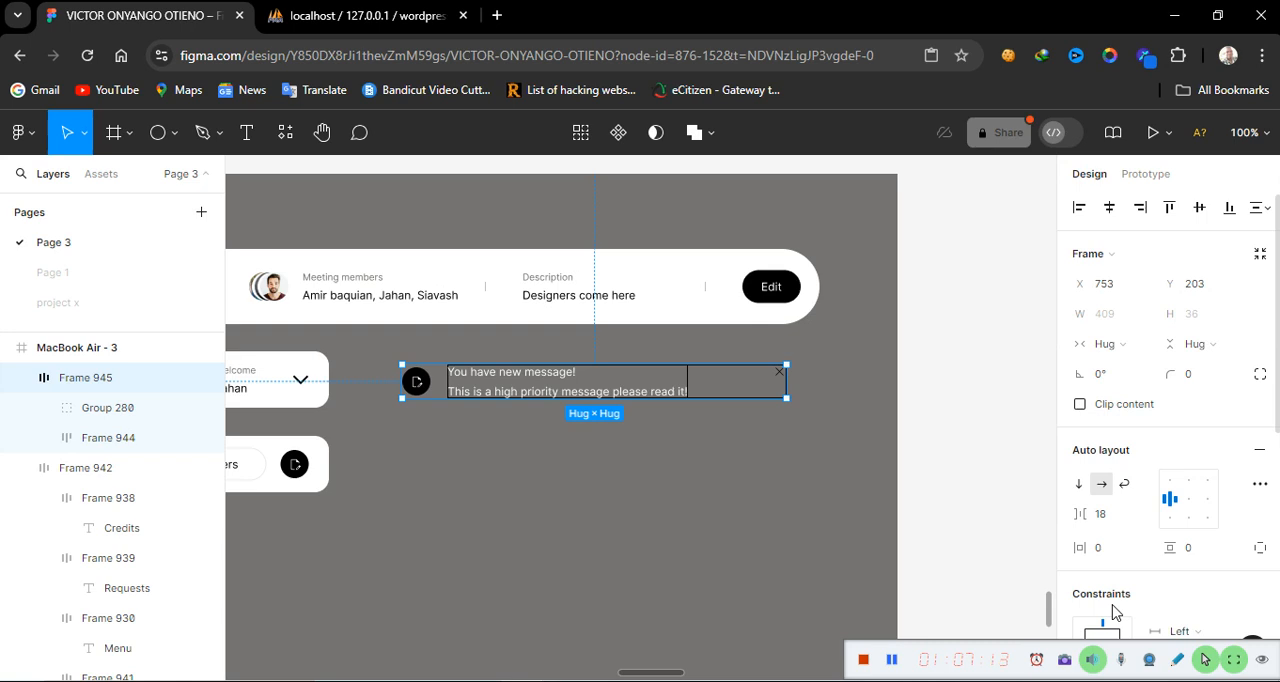
pyautogui.click(1140, 345)
pyautogui.click(1130, 320)
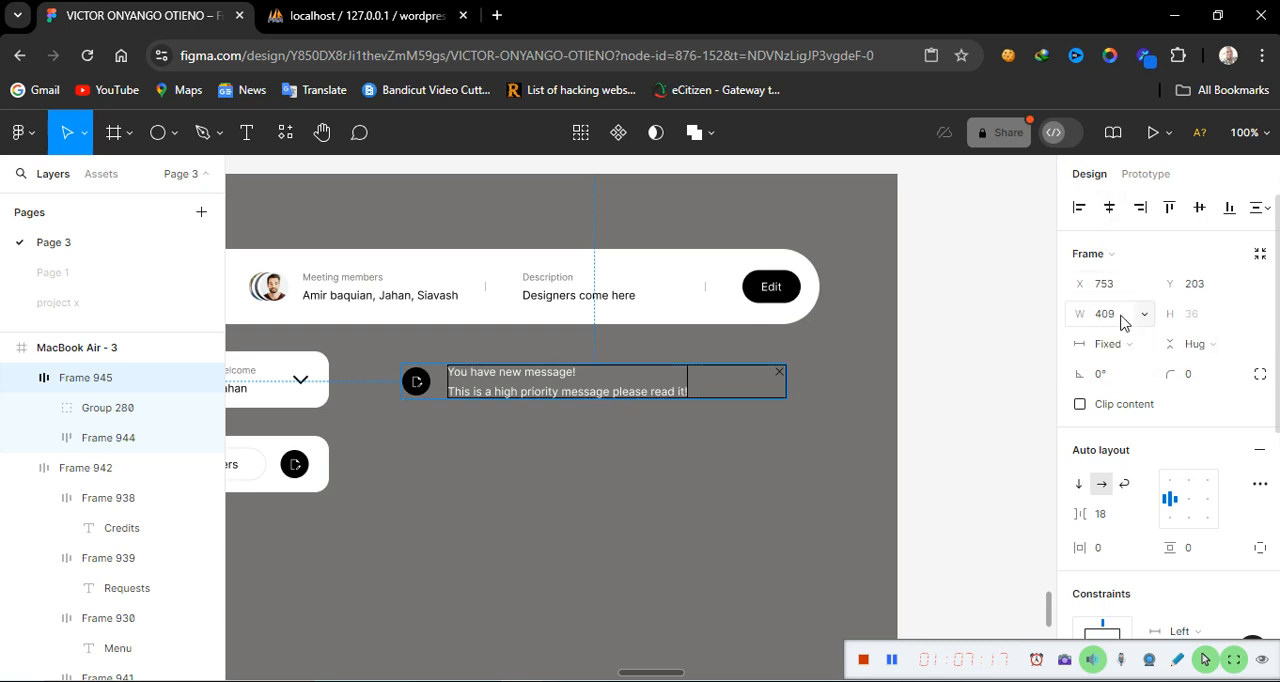
pyautogui.click(1121, 321)
pyautogui.write('41')
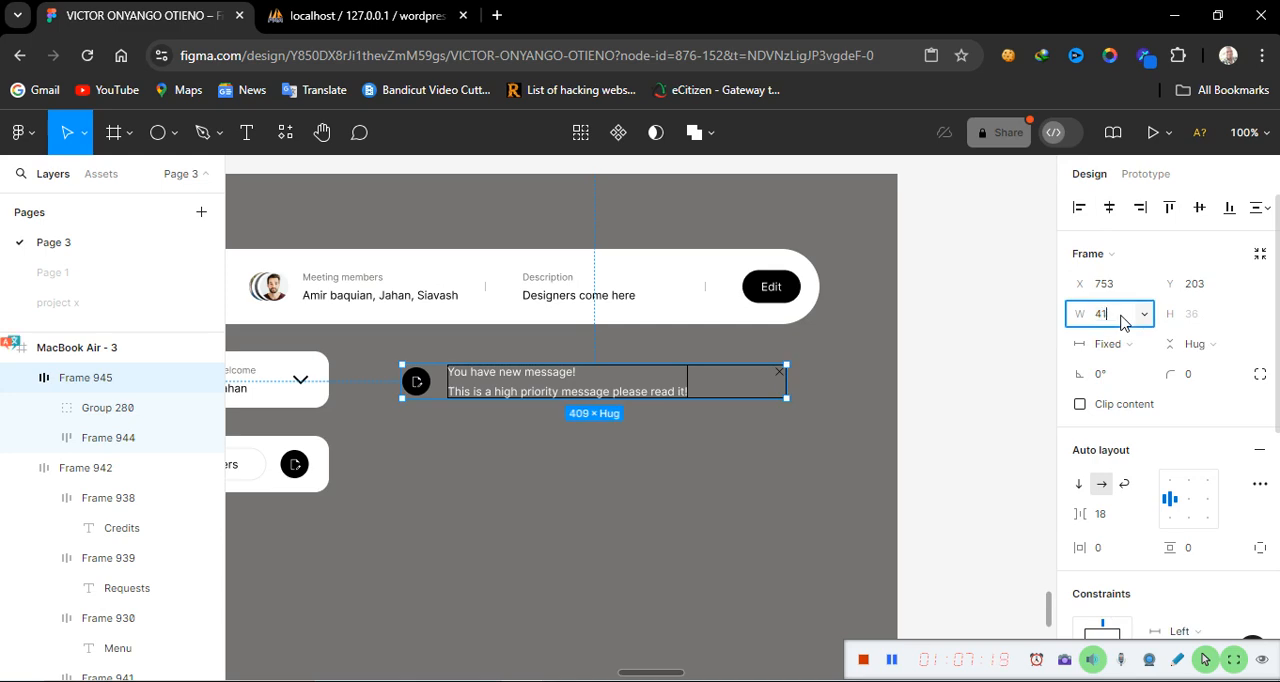
pyautogui.press('Return')
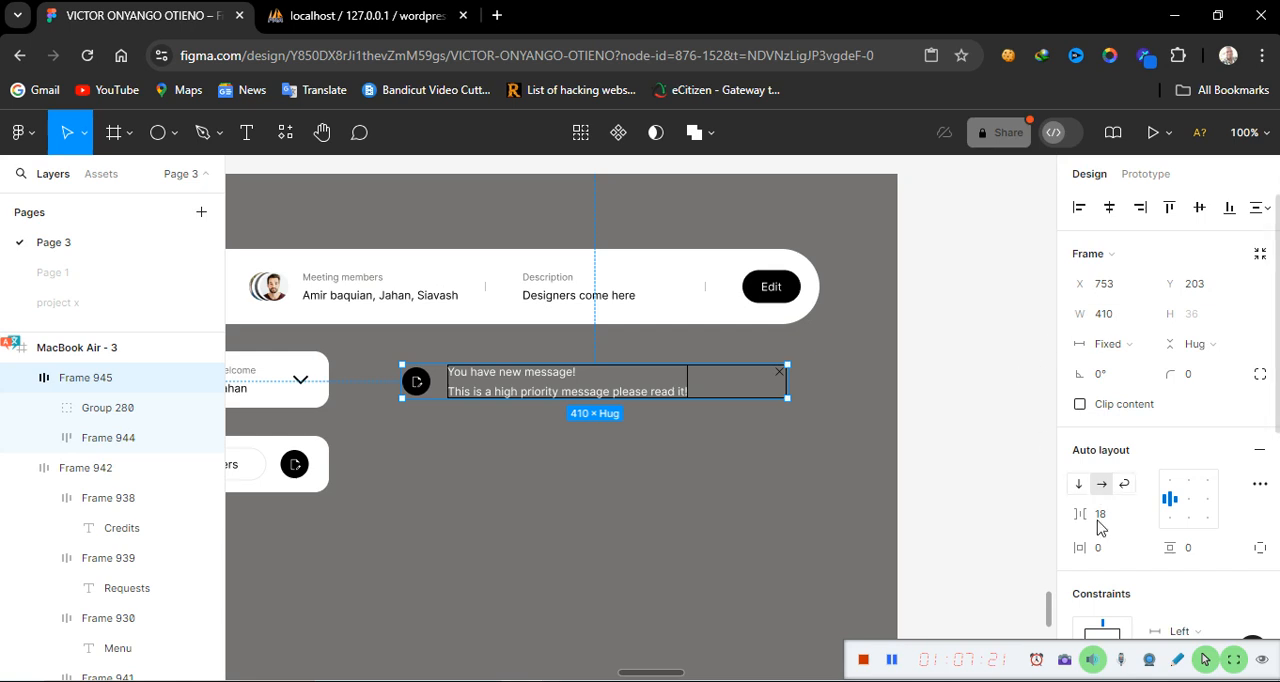
# Add a stroke to the outer notification auto layout frame
pyautogui.click(644, 471)
pyautogui.click(629, 374)
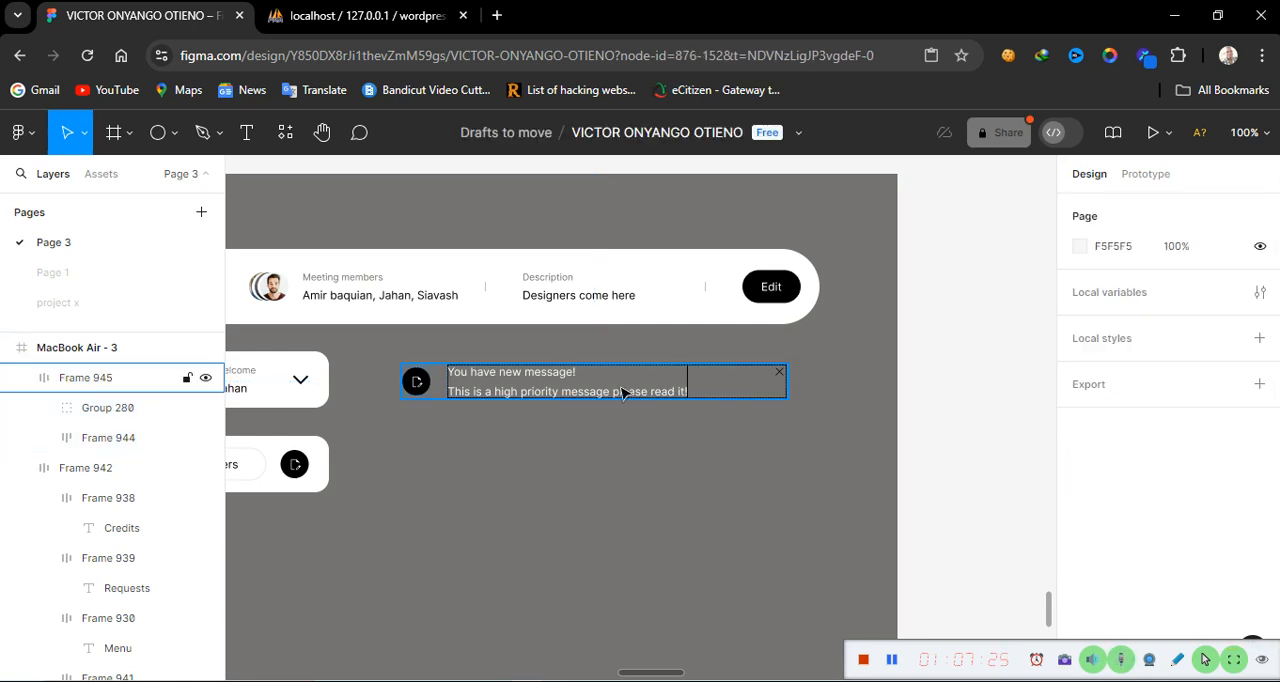
pyautogui.scroll(-3, 1124, 565)
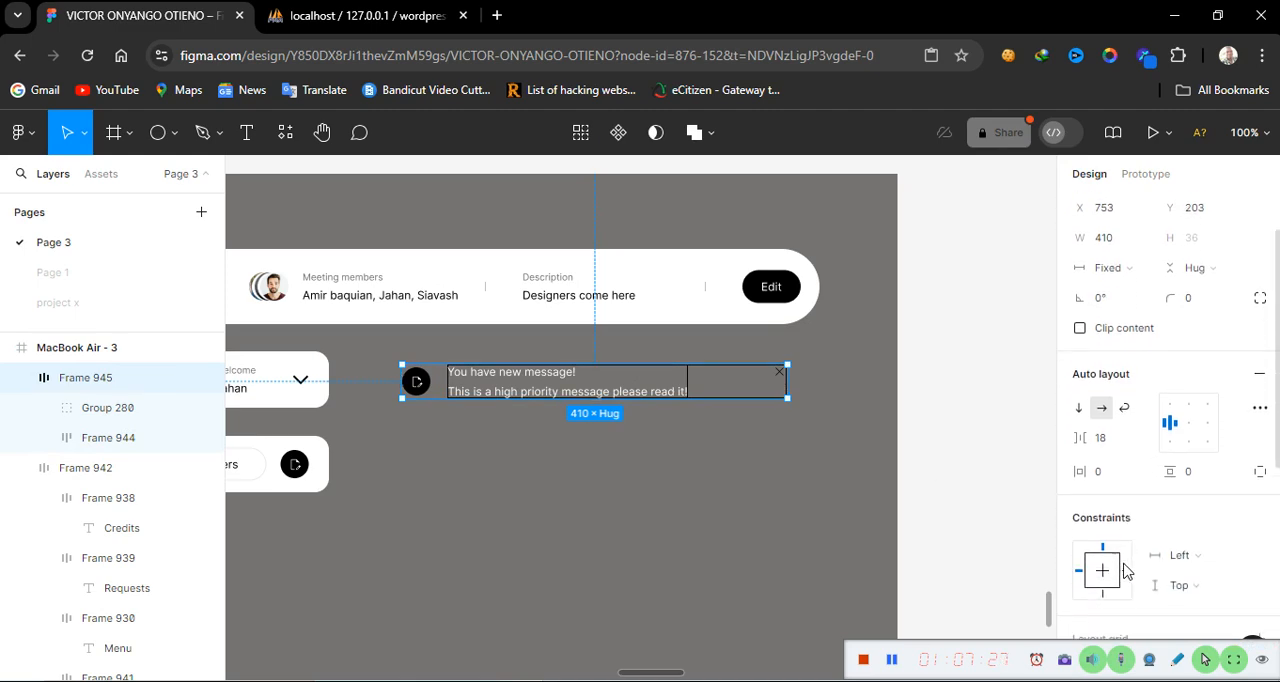
pyautogui.scroll(-2, 1124, 570)
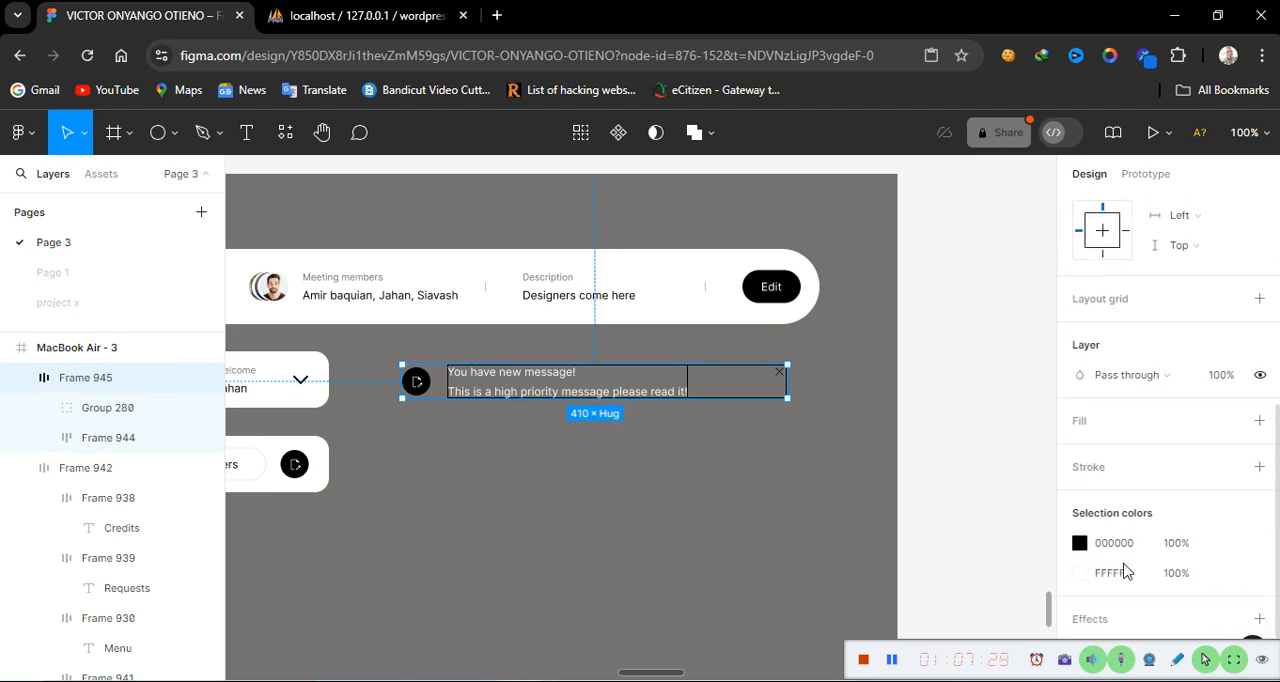
pyautogui.click(1260, 467)
pyautogui.click(657, 423)
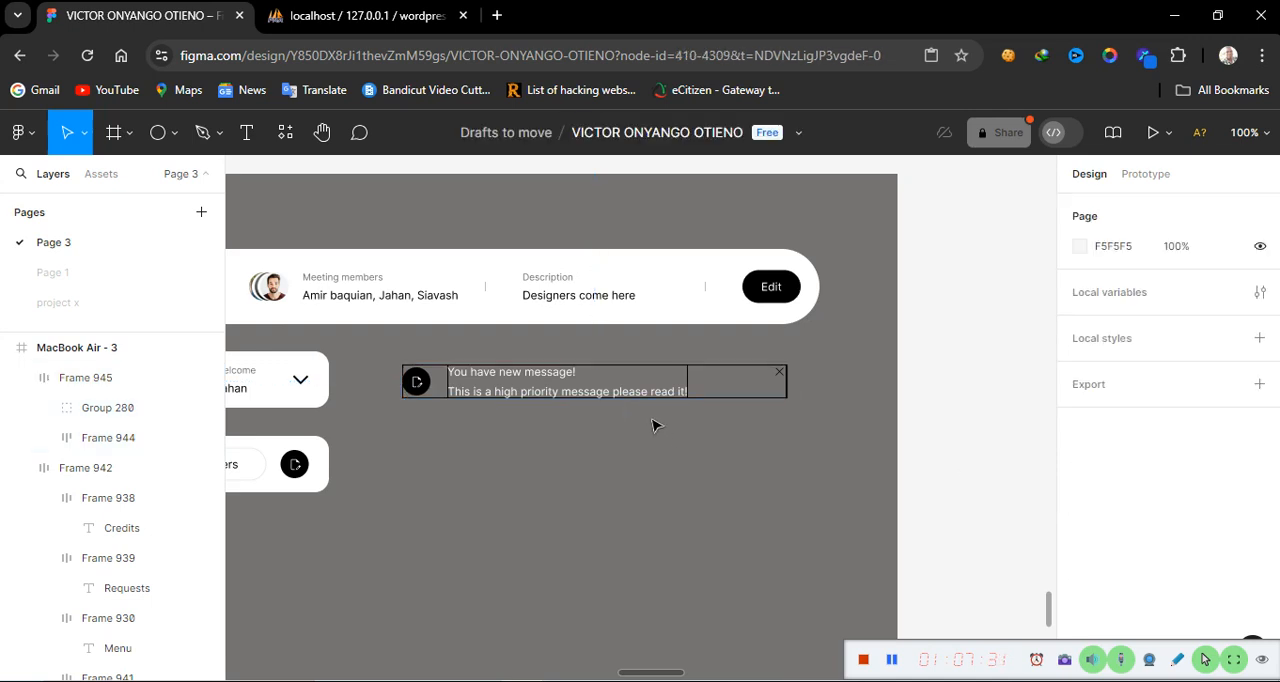
# Add a text layer reading "Read message" below the notification card
pyautogui.click(246, 132)
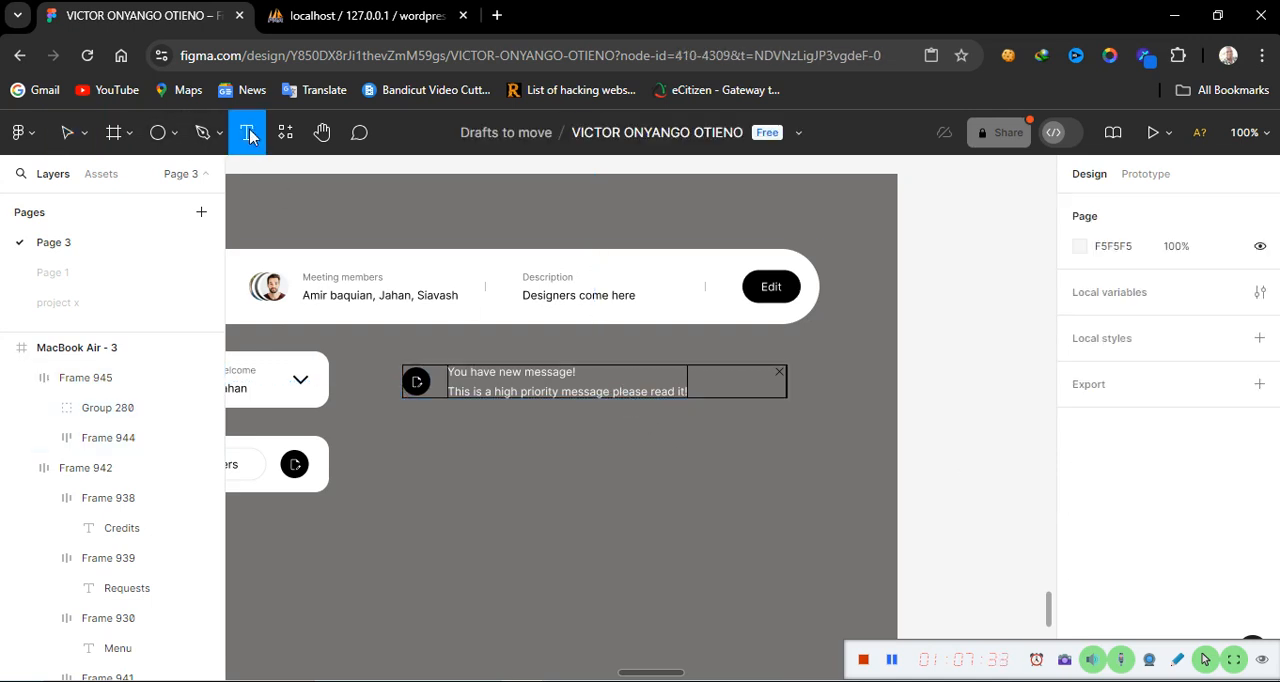
pyautogui.click(448, 445)
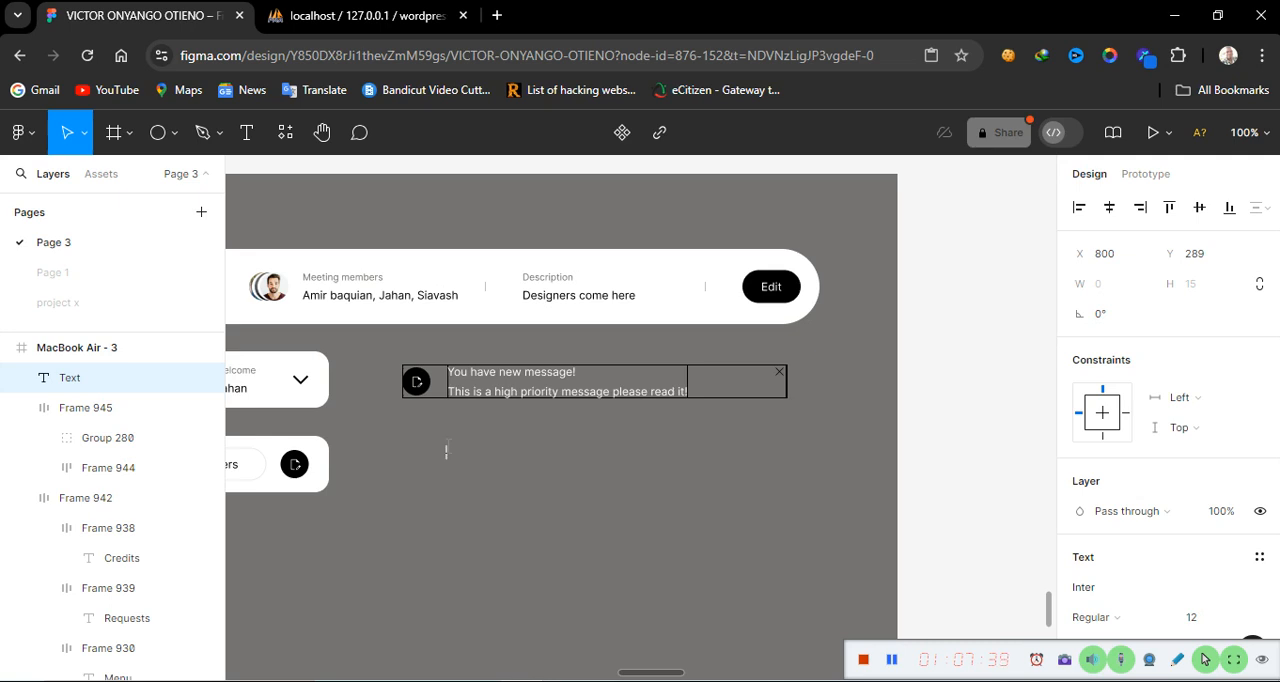
pyautogui.write('Read message')
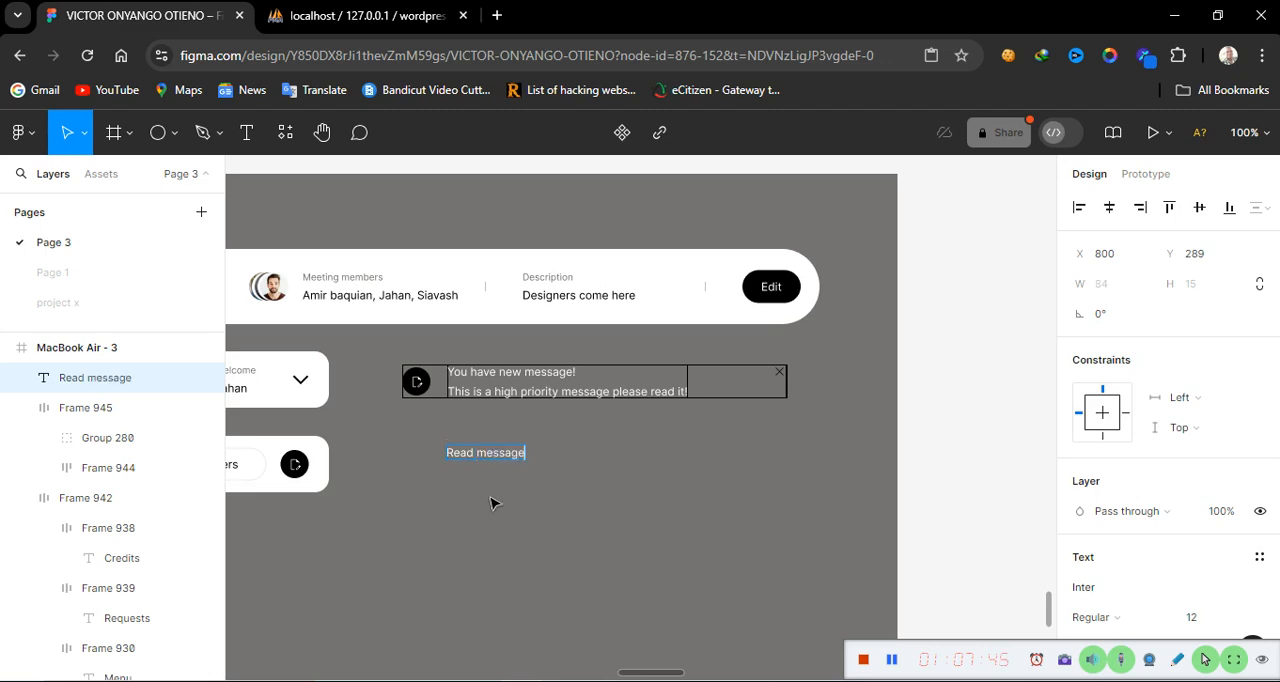
pyautogui.press('Escape')
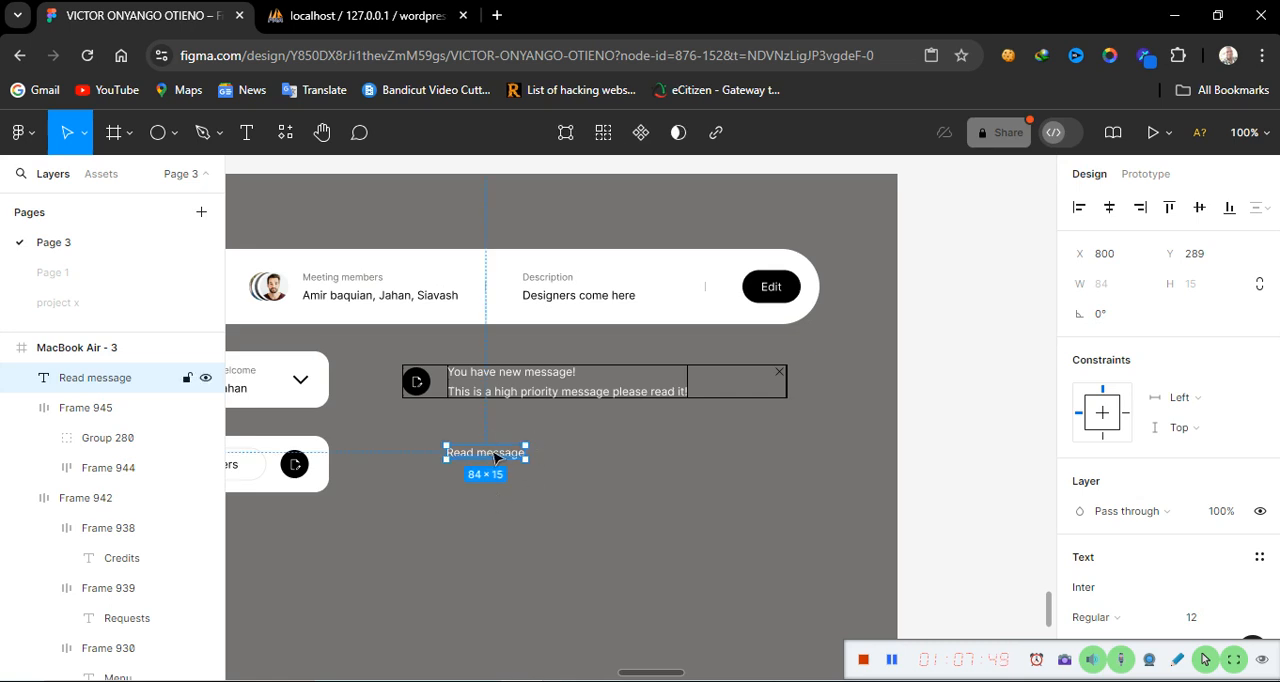
# Wrap the "Read message" text in an auto layout frame and give it a fixed width of 200
pyautogui.hotkey('shift', 'a')
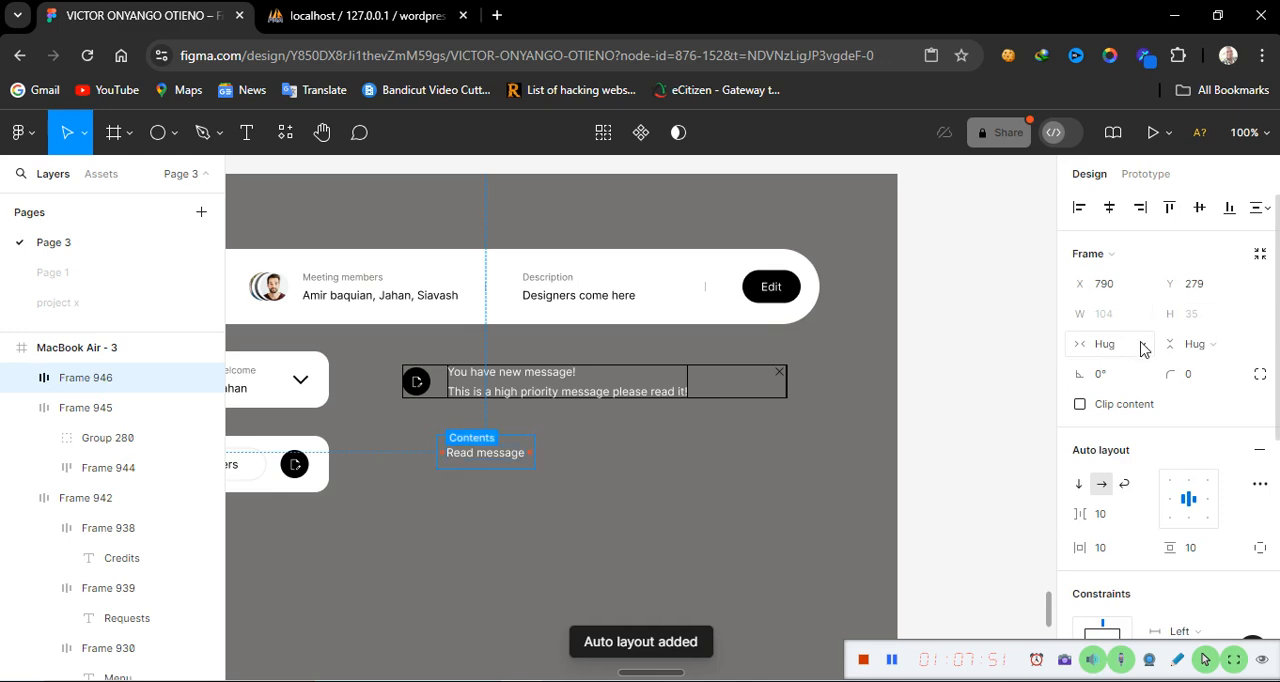
pyautogui.click(1143, 345)
pyautogui.click(1118, 319)
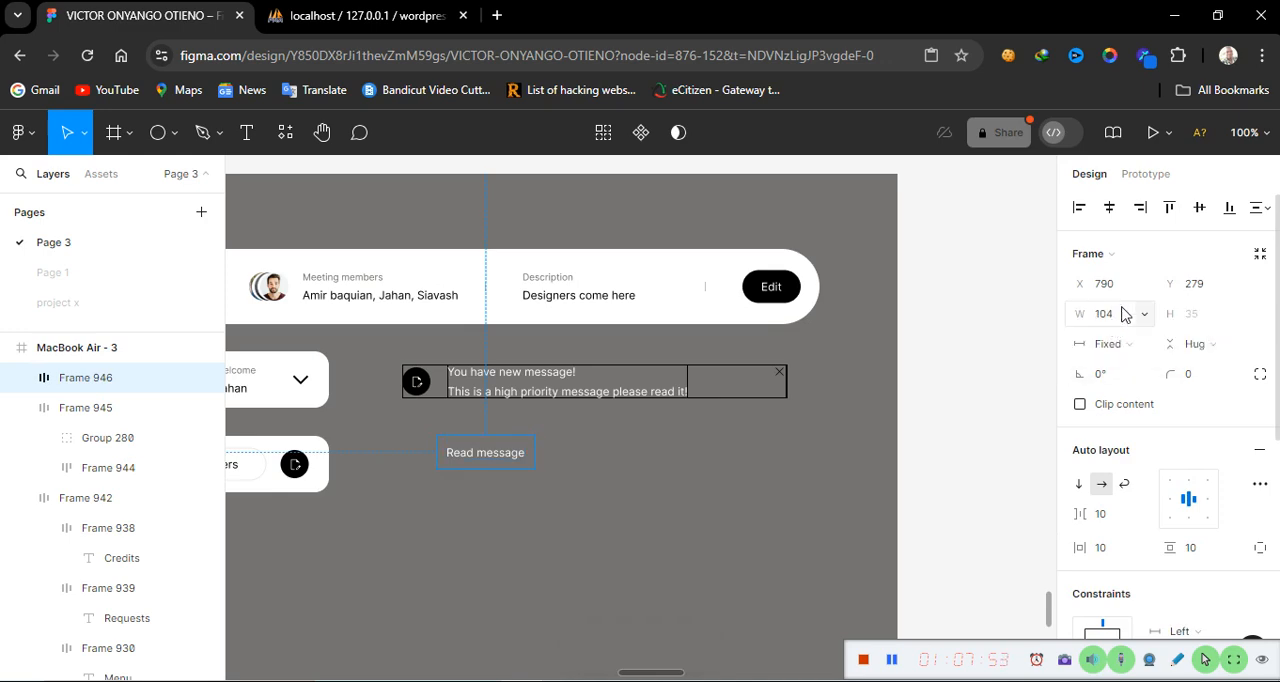
pyautogui.click(1122, 315)
pyautogui.write('200')
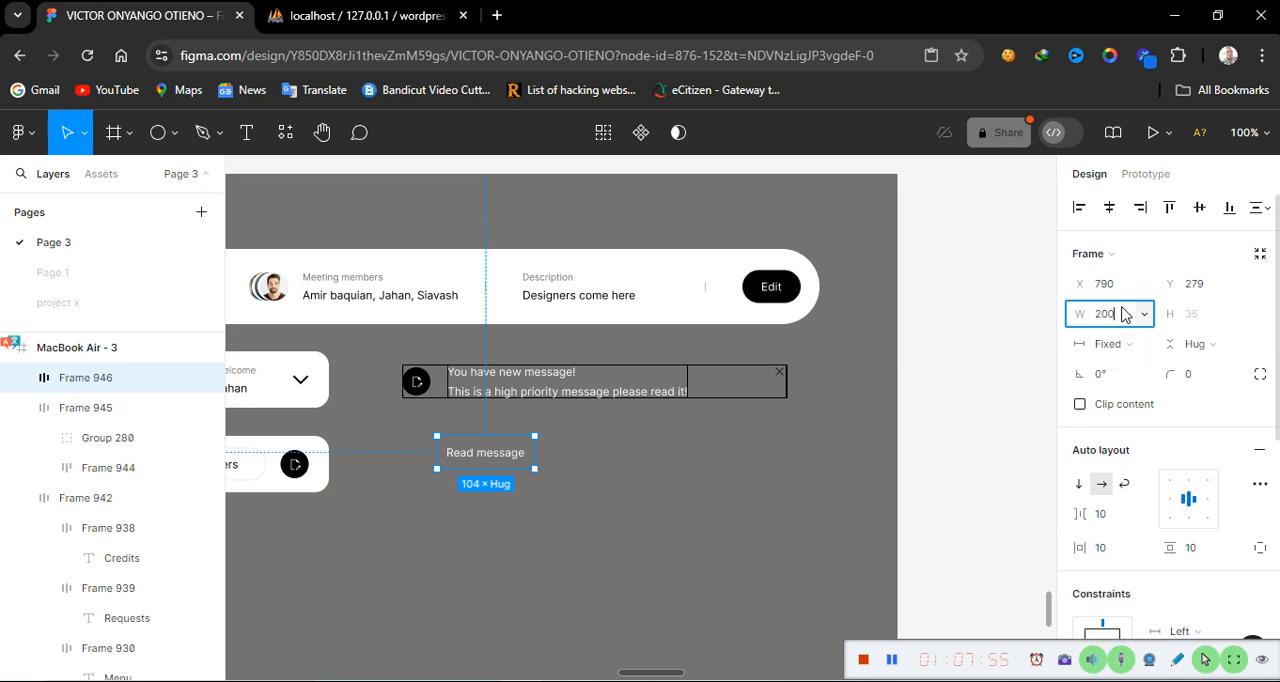
pyautogui.press('Return')
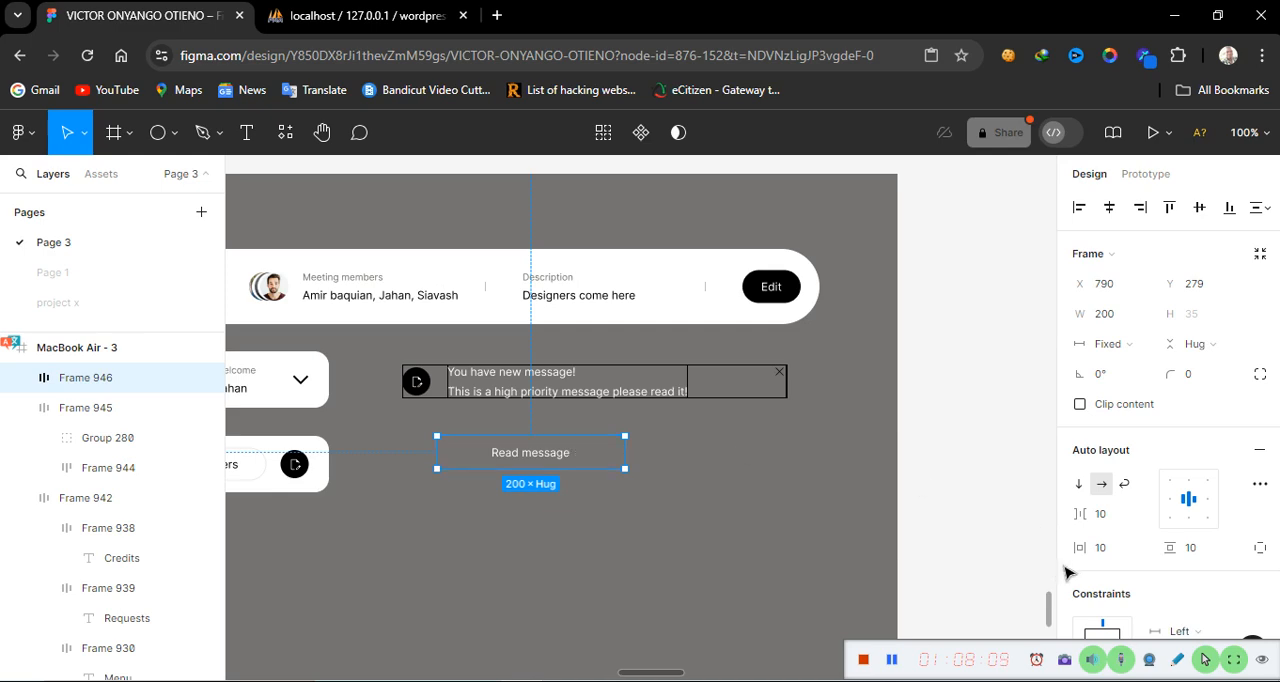
# Add a stroke to the "Read message" button frame and set its corner radius to 10
pyautogui.scroll(-5, 1185, 620)
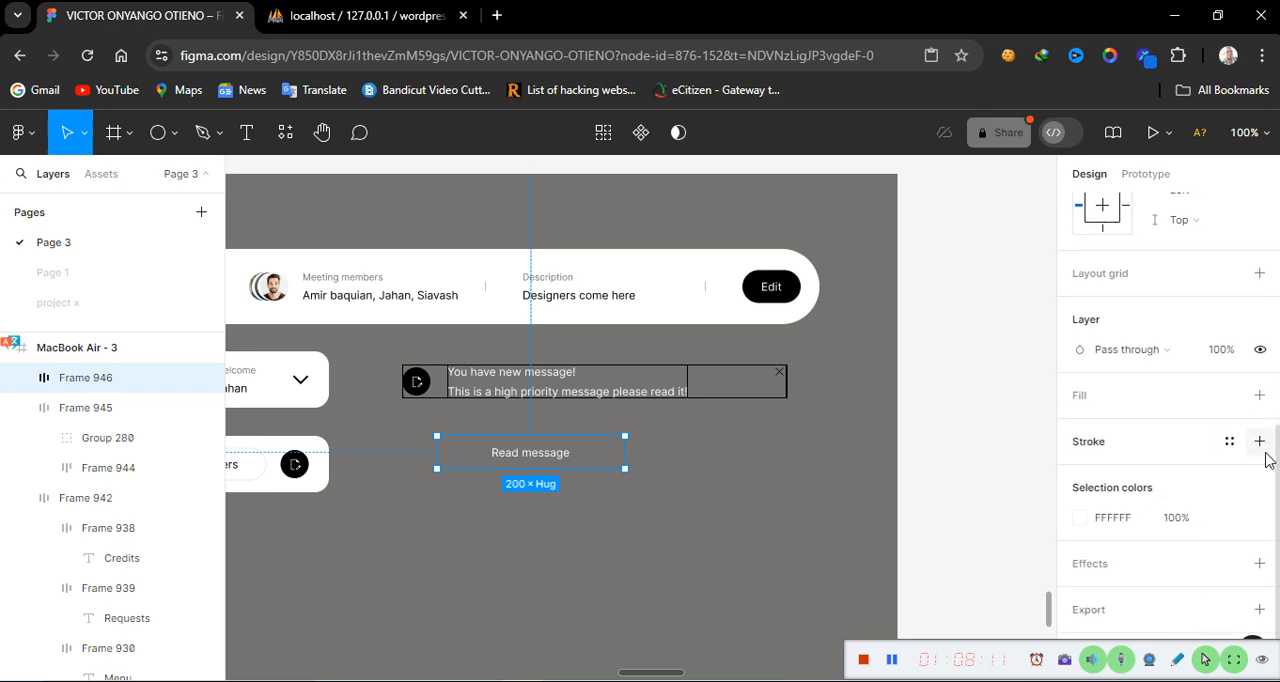
pyautogui.click(1259, 442)
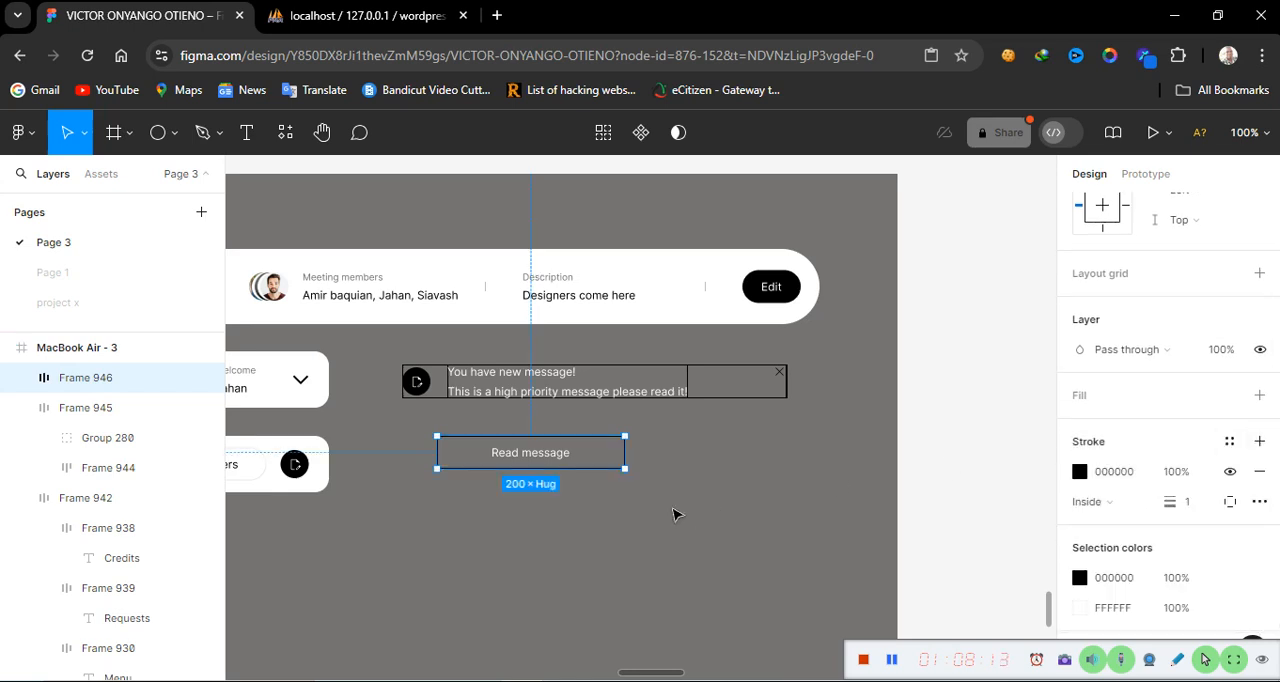
pyautogui.scroll(3, 1108, 444)
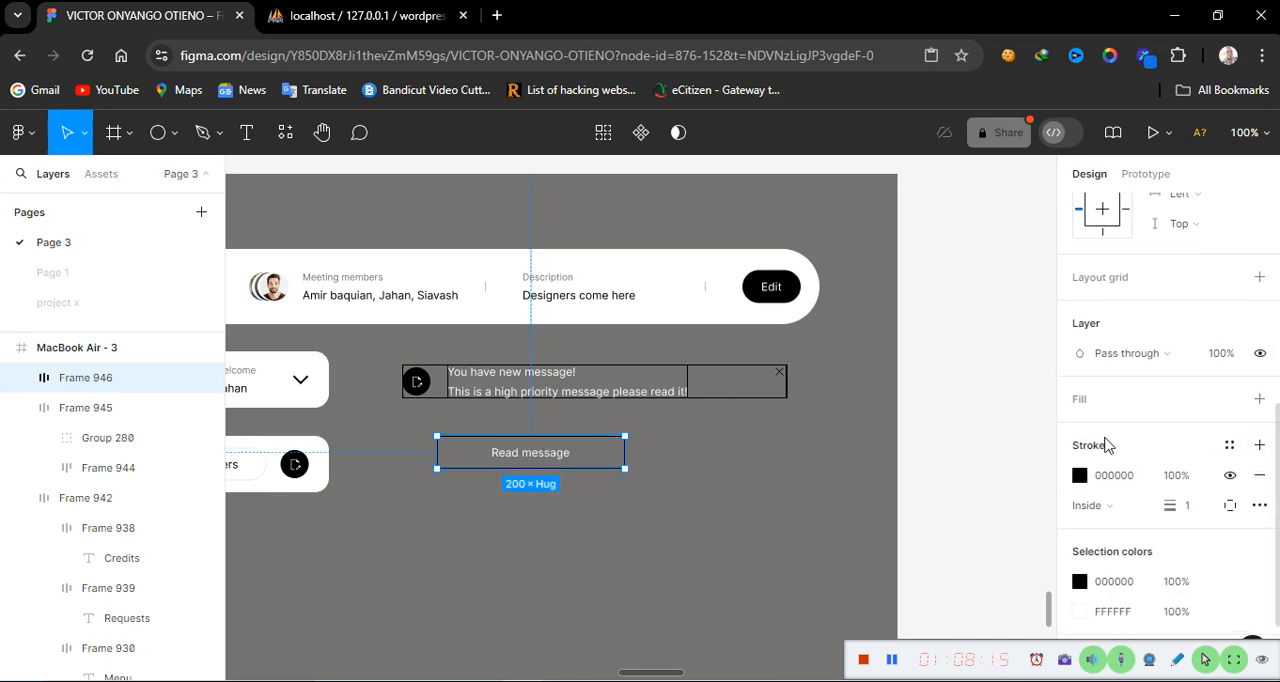
pyautogui.scroll(2, 1108, 444)
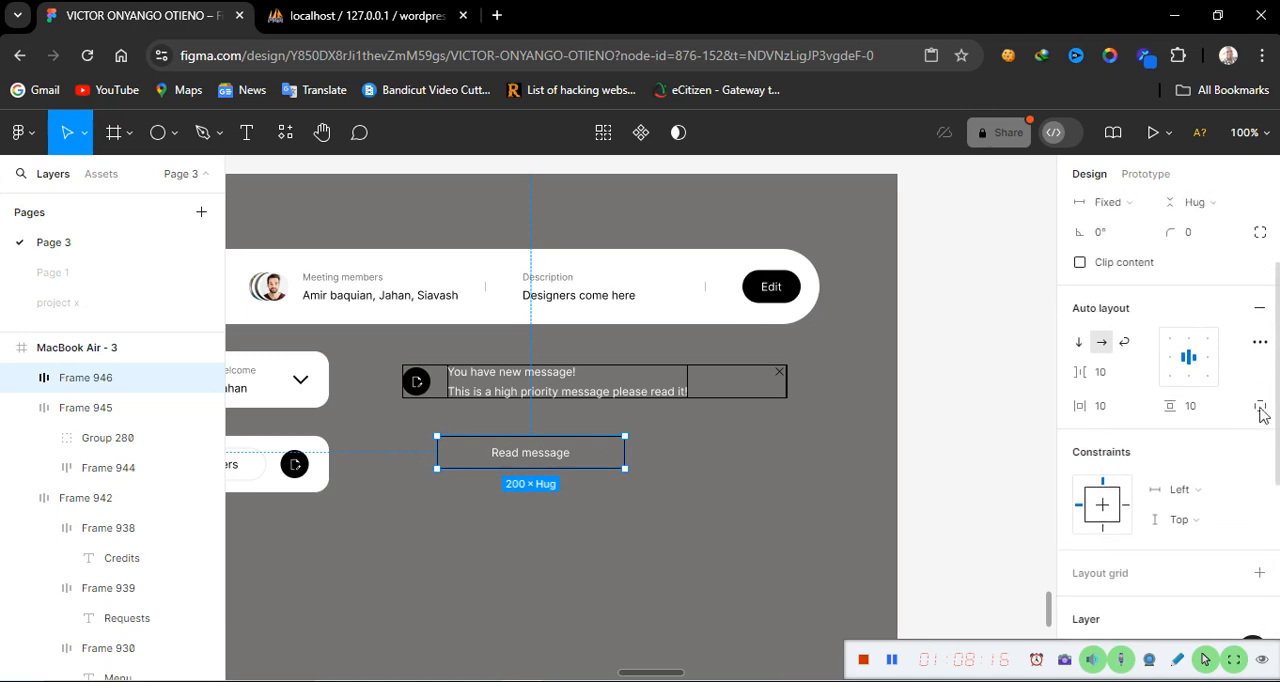
pyautogui.click(1190, 236)
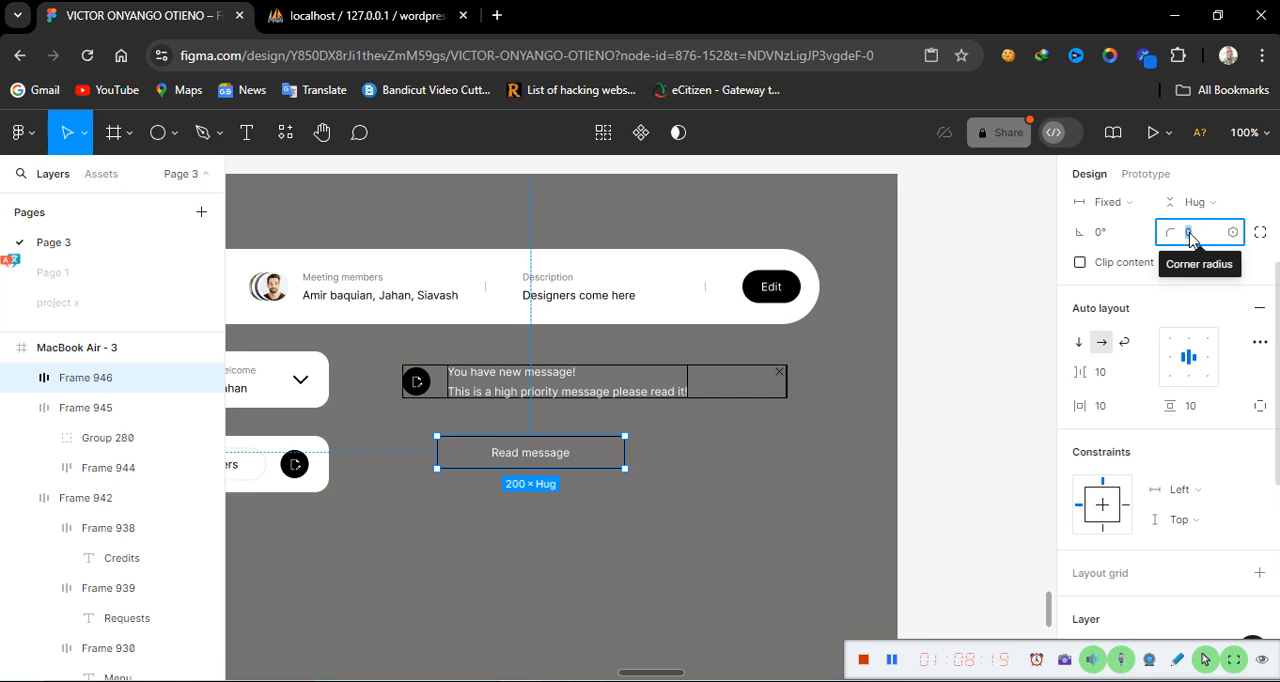
pyautogui.write('10')
pyautogui.press('Return')
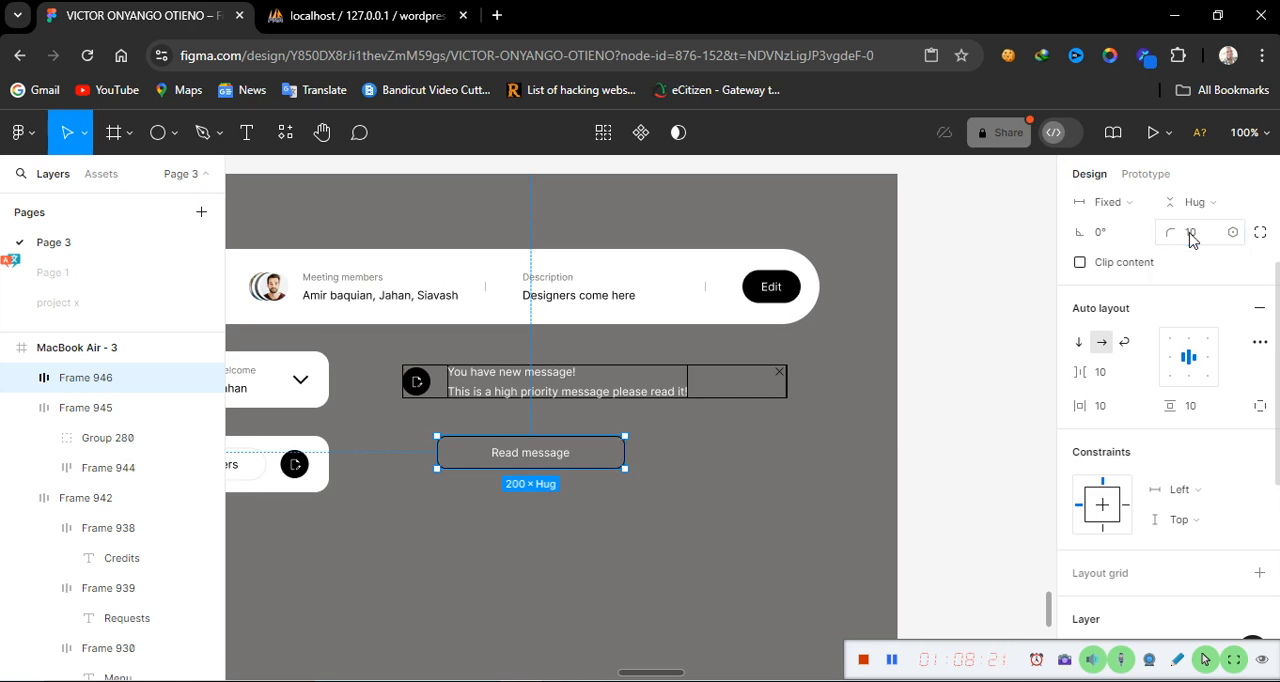
# Duplicate the "Read message" button and place the copy to its right
pyautogui.click(686, 520)
pyautogui.click(603, 462)
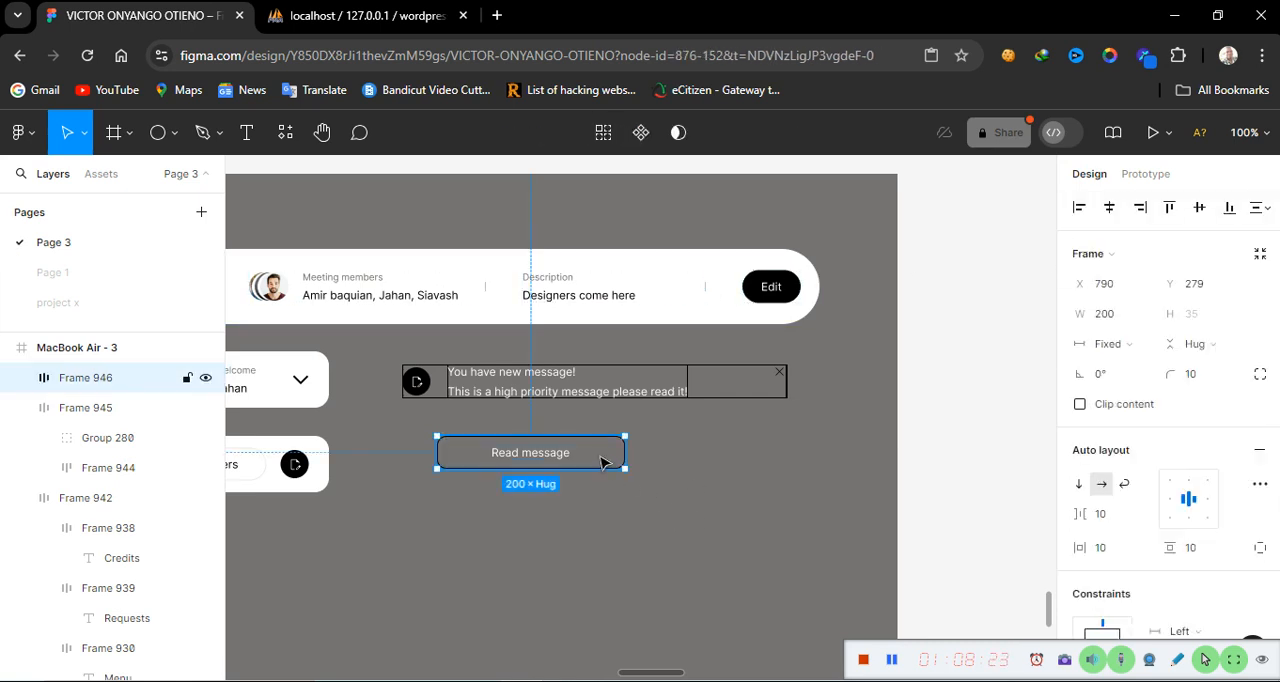
pyautogui.moveTo(603, 462); pyautogui.dragTo(808, 462)
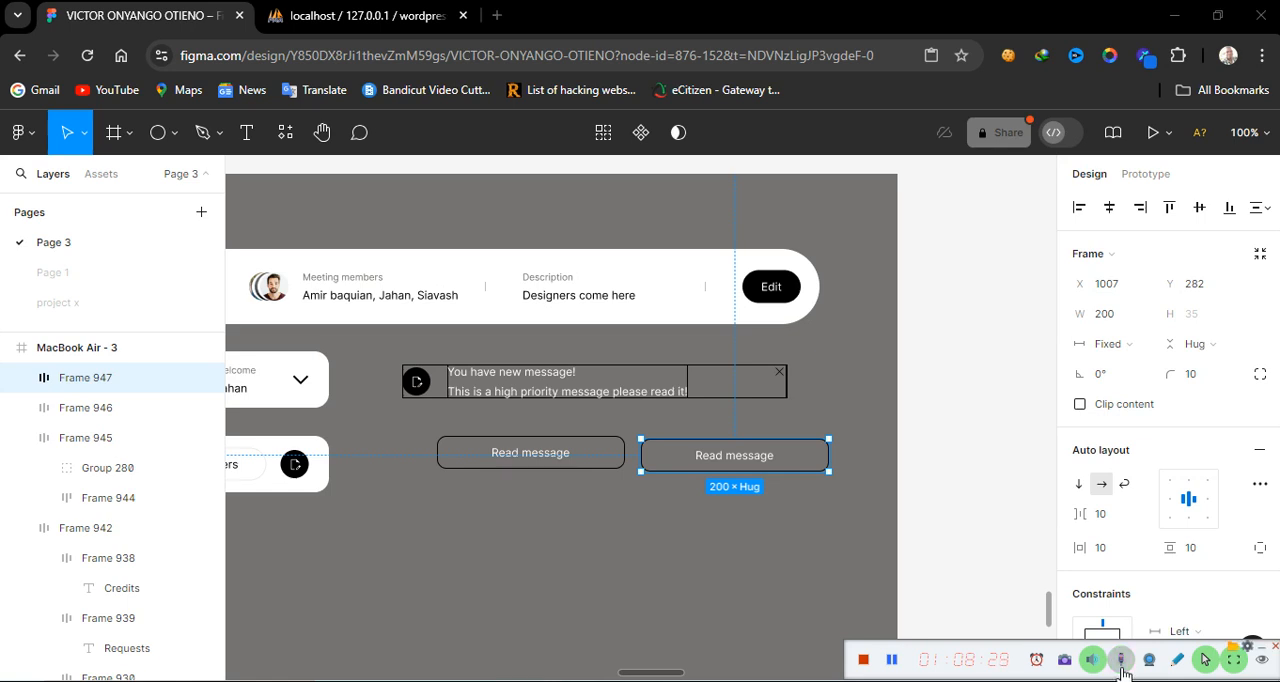
# Change the duplicate button's text to "Mark it as read" and center-align it
pyautogui.doubleClick(728, 468)
pyautogui.doubleClick(731, 456)
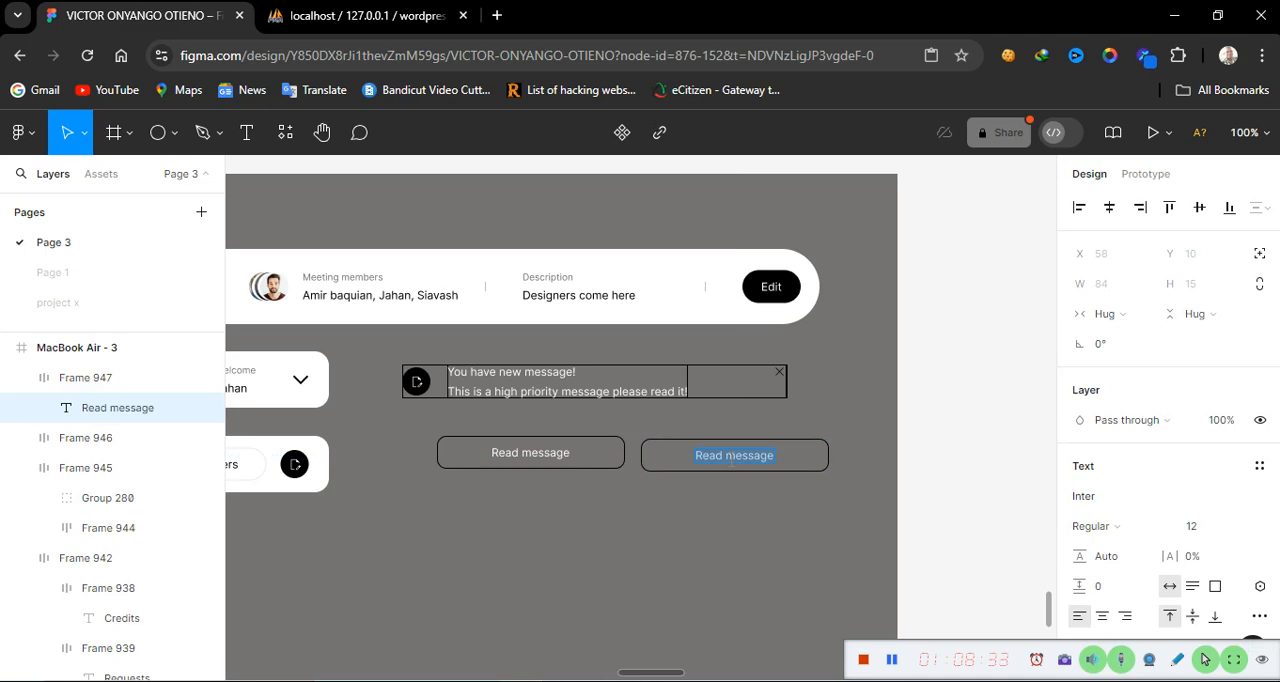
pyautogui.write('Ma')
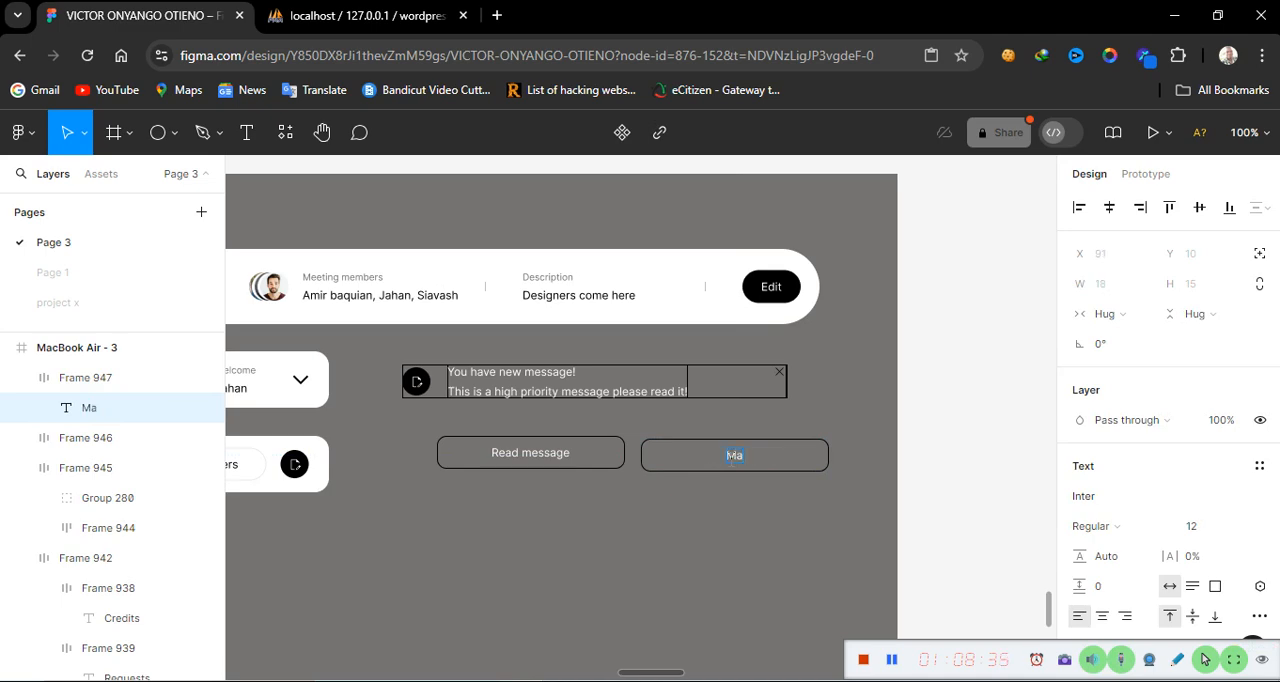
pyautogui.write('rk itt')
pyautogui.press('BackSpace')
pyautogui.write('as read')
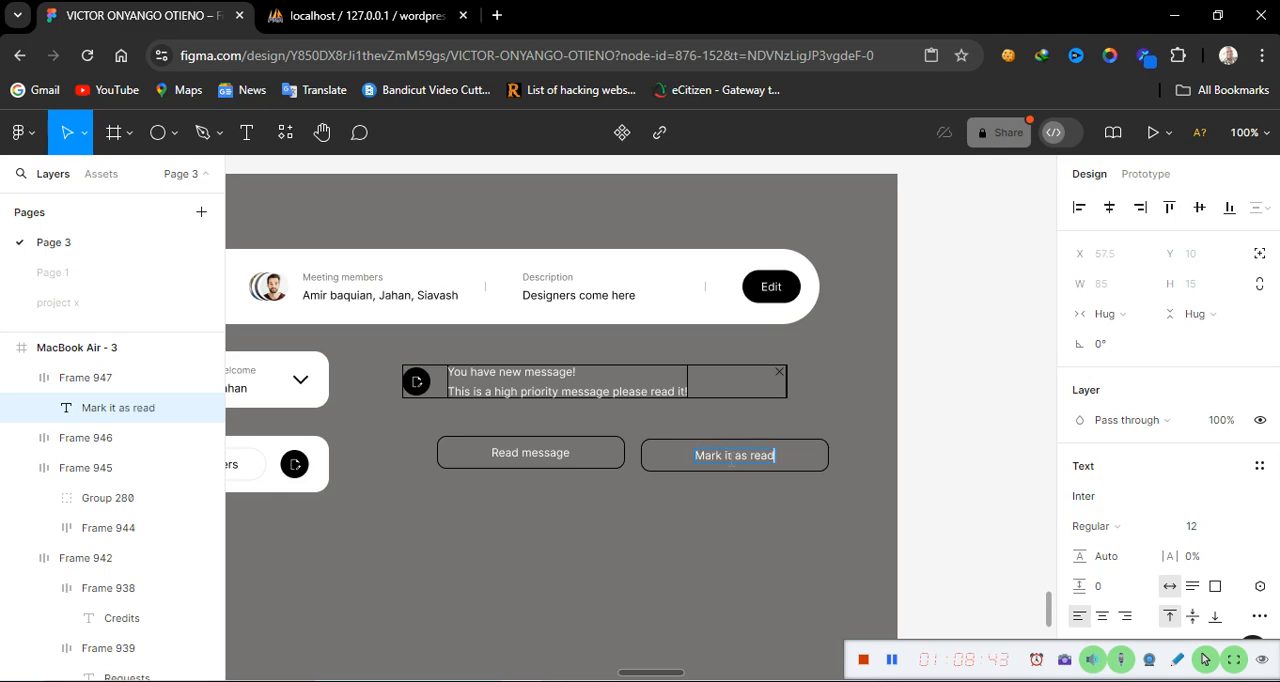
pyautogui.click(1103, 616)
pyautogui.press('Escape')
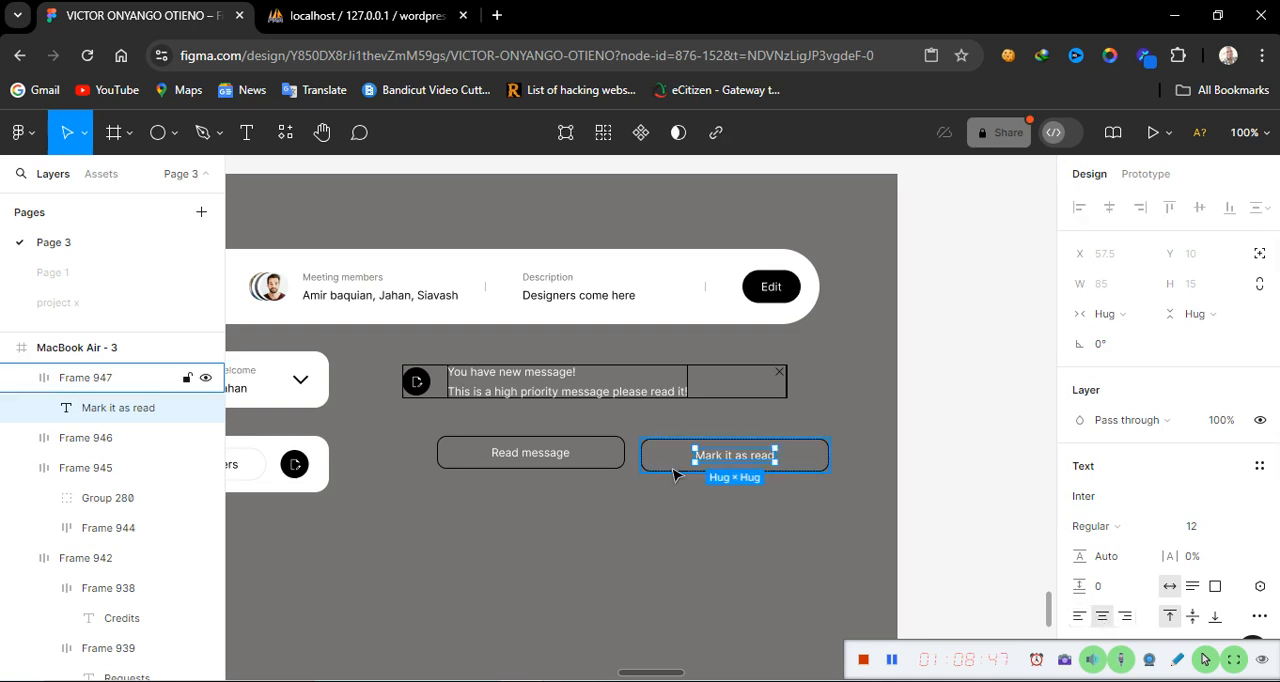
# Wrap both buttons in a horizontal auto layout frame with a gap of 10
pyautogui.click(548, 468)
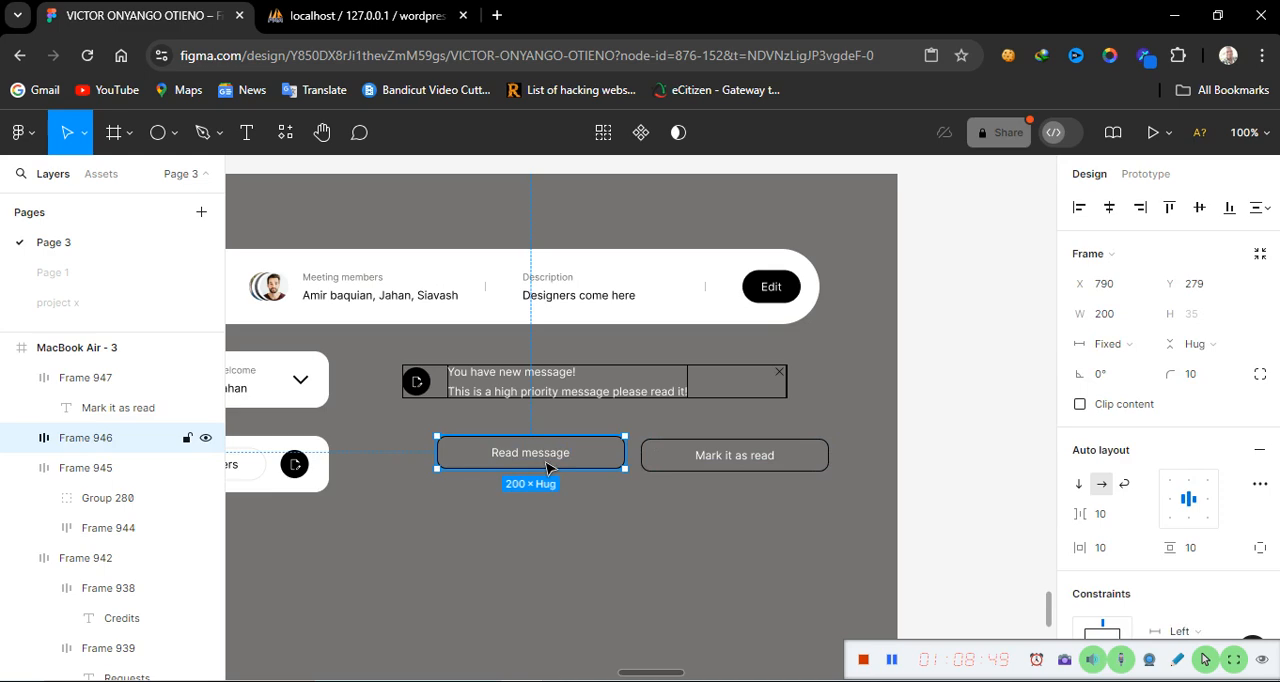
pyautogui.keyDown('shift'); pyautogui.click(677, 457); pyautogui.keyUp('shift')
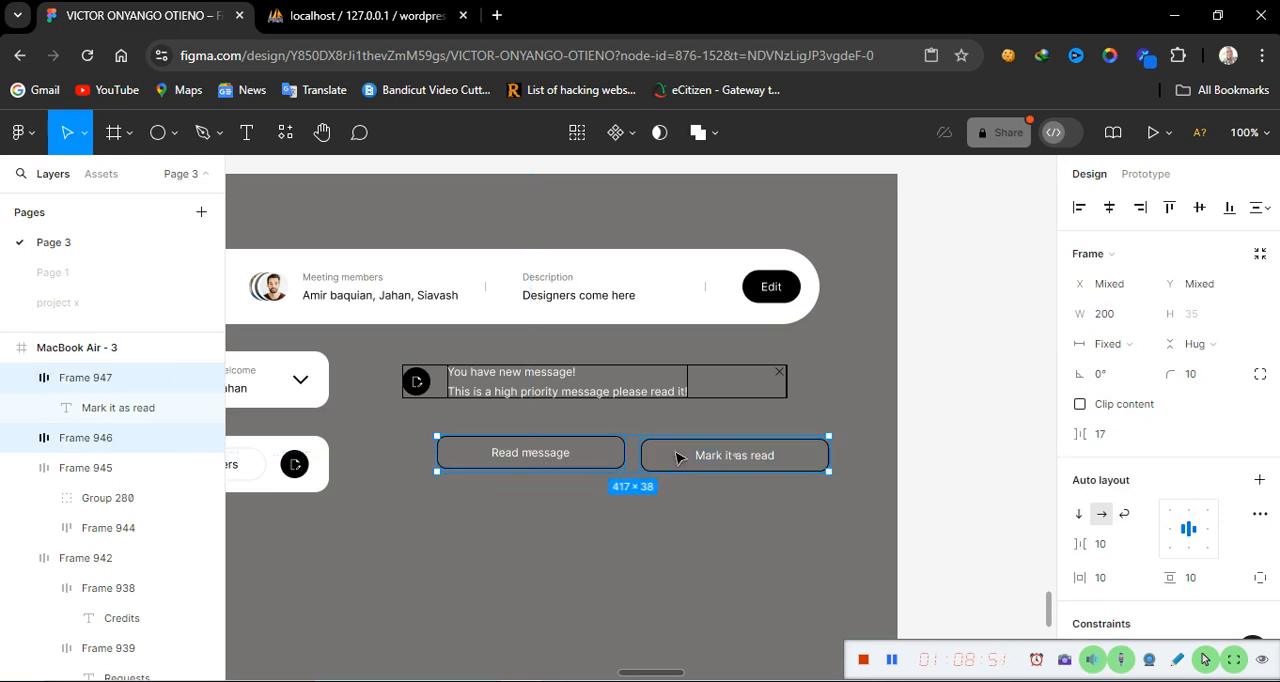
pyautogui.hotkey('shift', 'a')
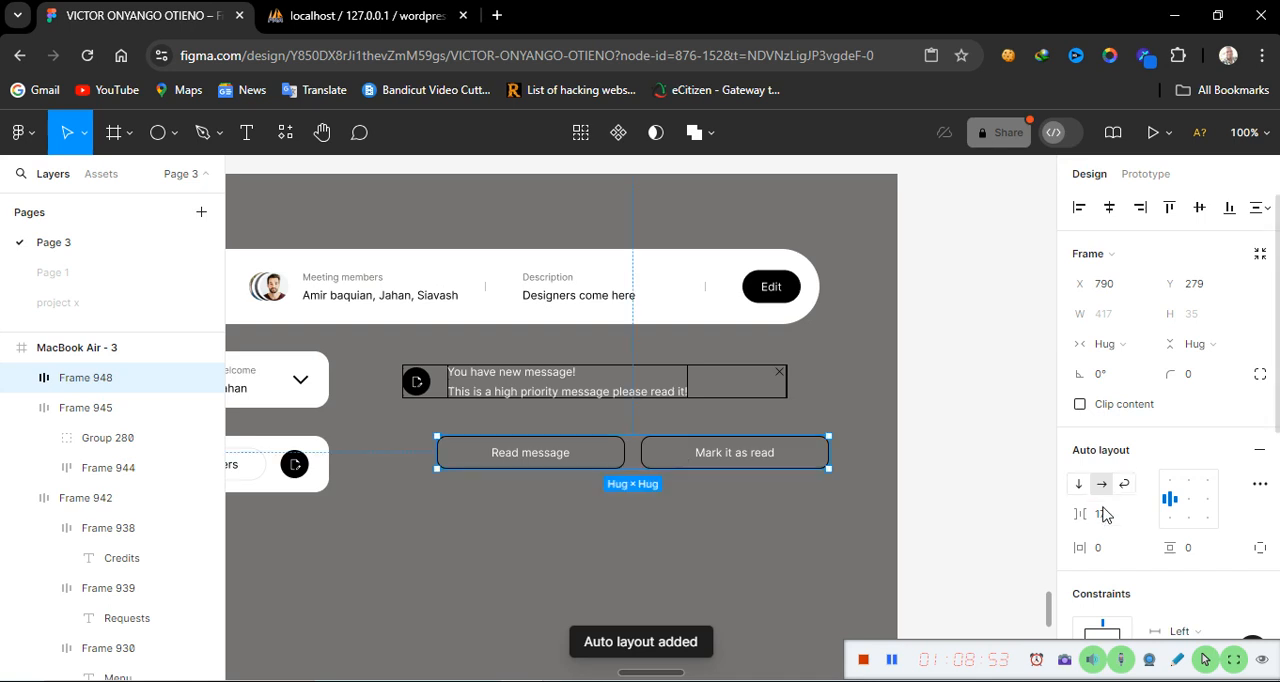
pyautogui.click(1105, 515)
pyautogui.write('1')
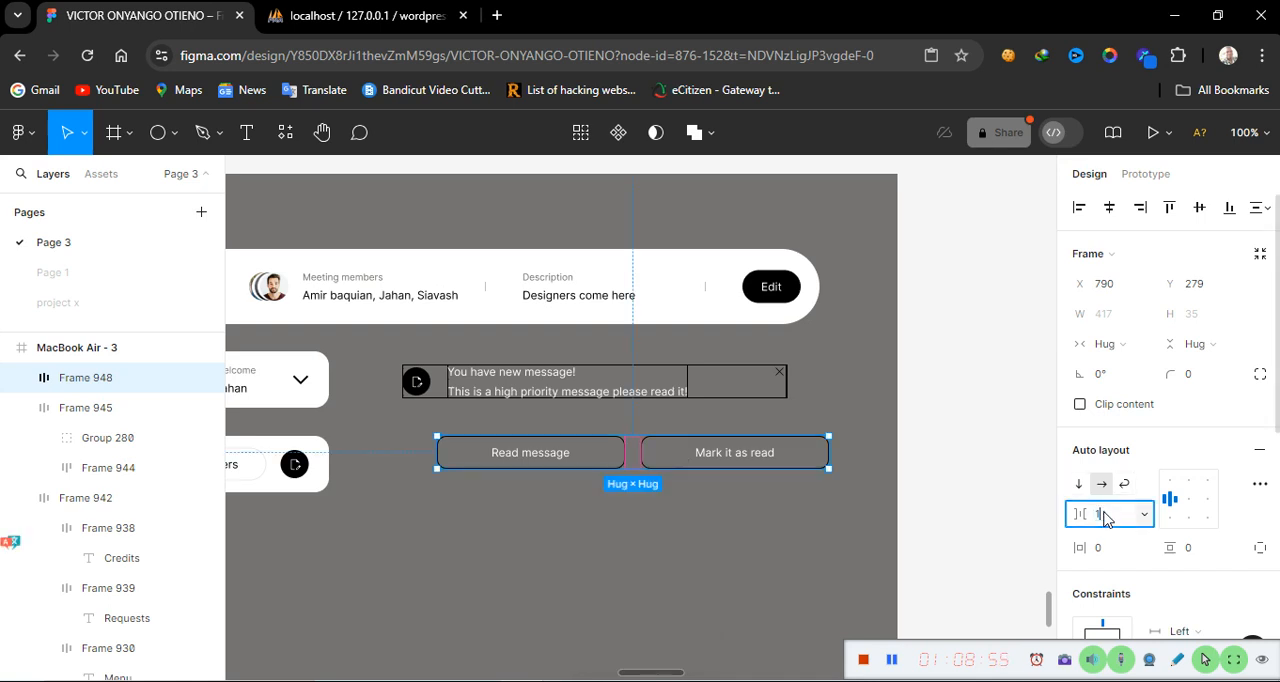
pyautogui.write('0')
pyautogui.press('Return')
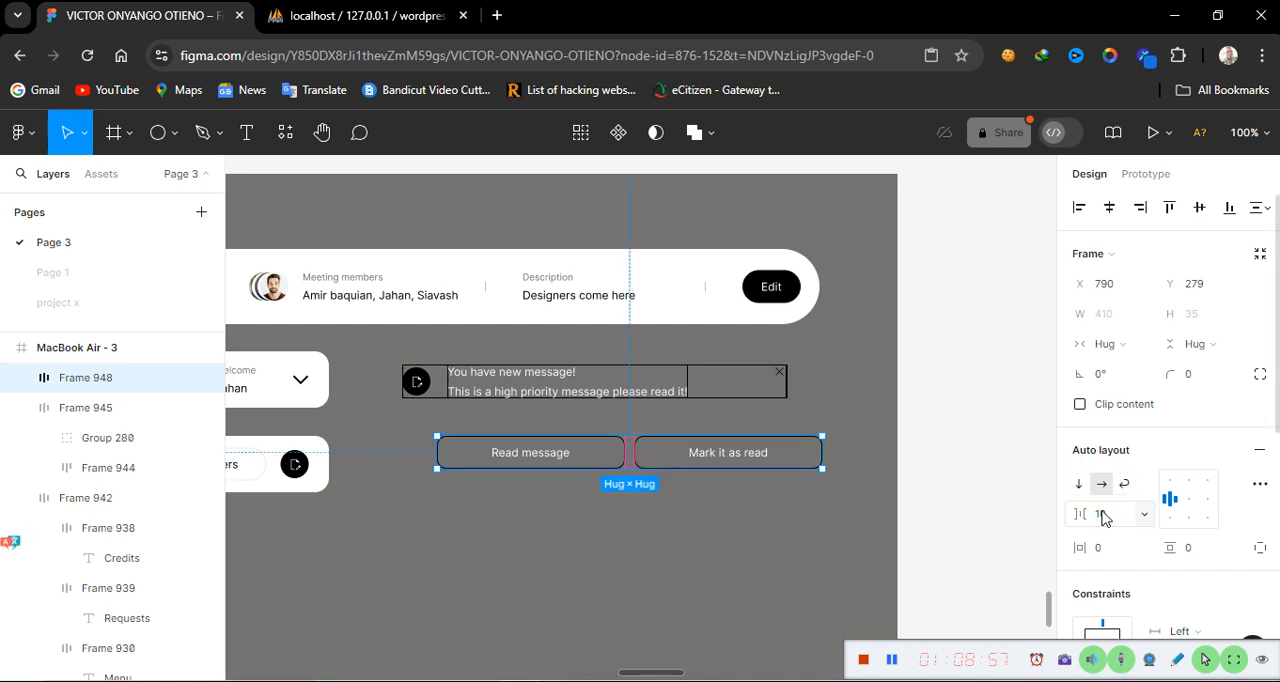
# Move the button row up so it sits directly beneath the notification card
pyautogui.click(724, 599)
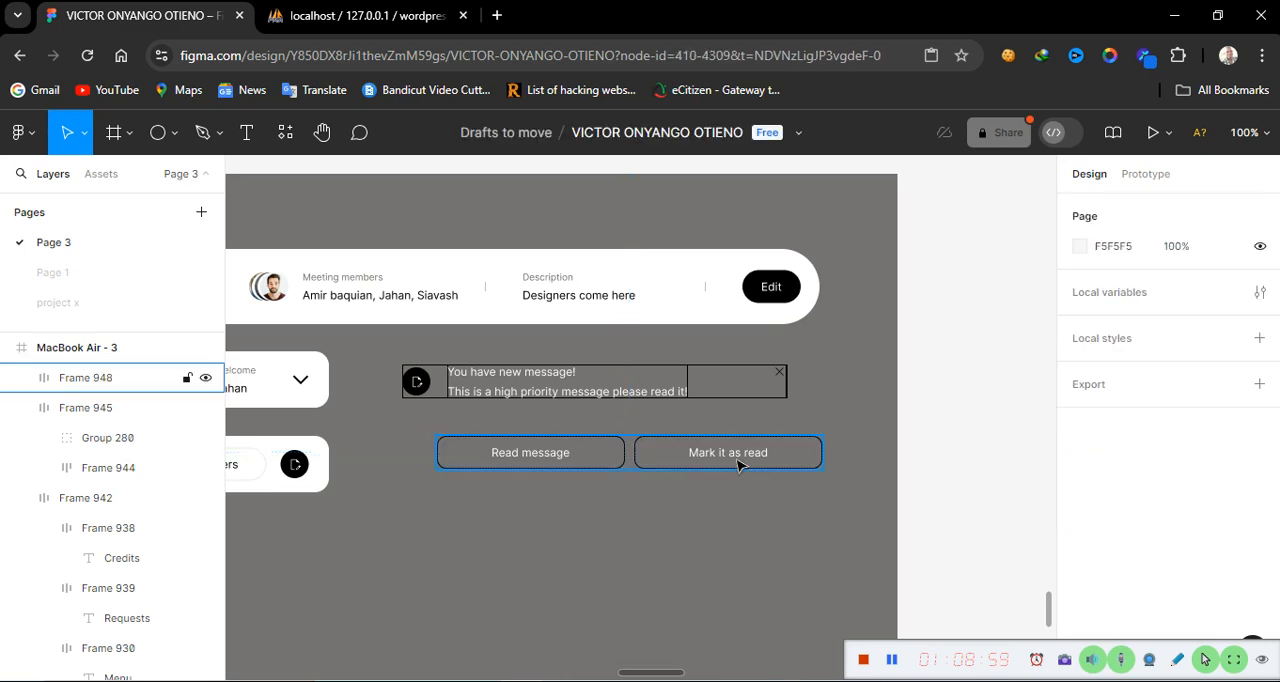
pyautogui.click(737, 463)
pyautogui.click(738, 465)
pyautogui.click(580, 574)
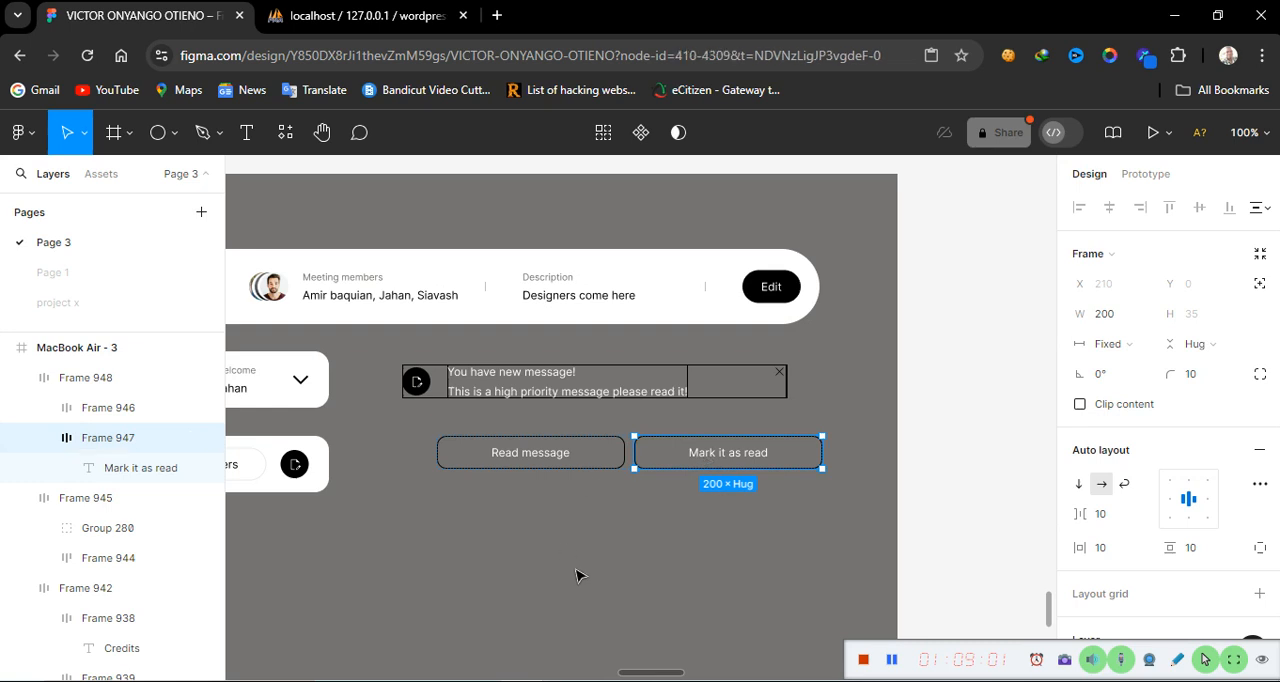
pyautogui.moveTo(640, 458); pyautogui.dragTo(604, 440)
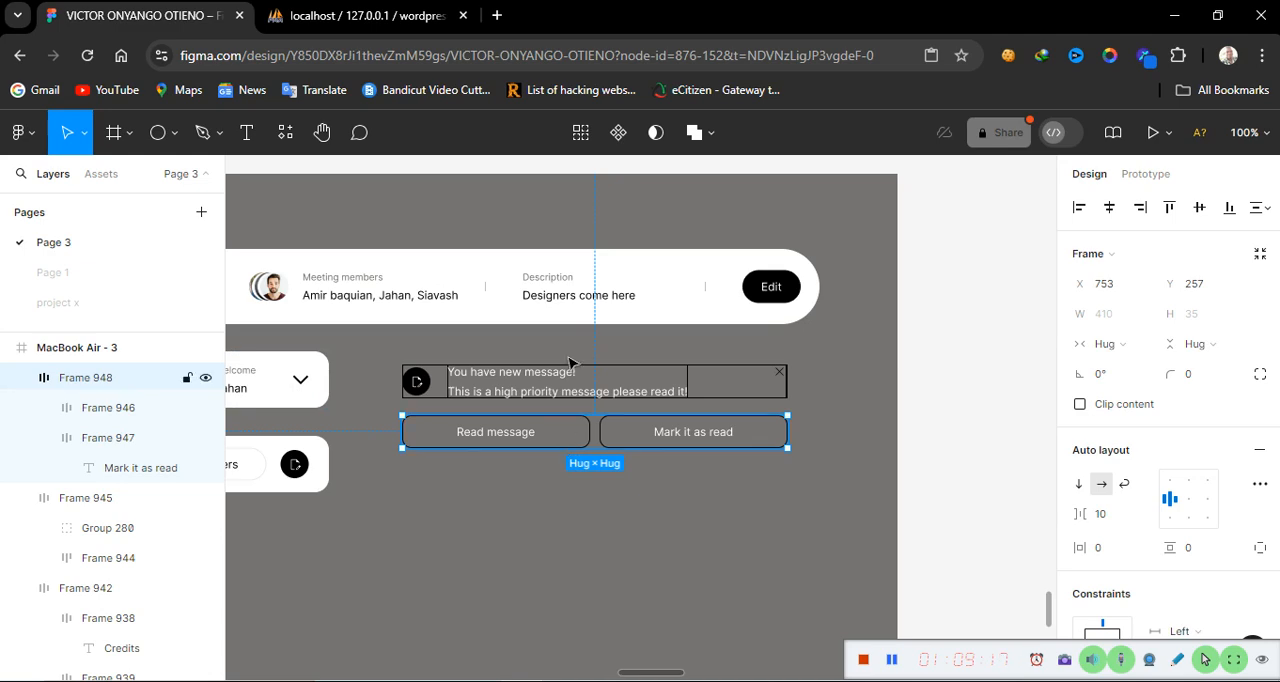
# Wrap the notification card and button row in a vertical auto layout frame and add a stroke to it
pyautogui.keyDown('shift'); pyautogui.click(549, 384); pyautogui.keyUp('shift')
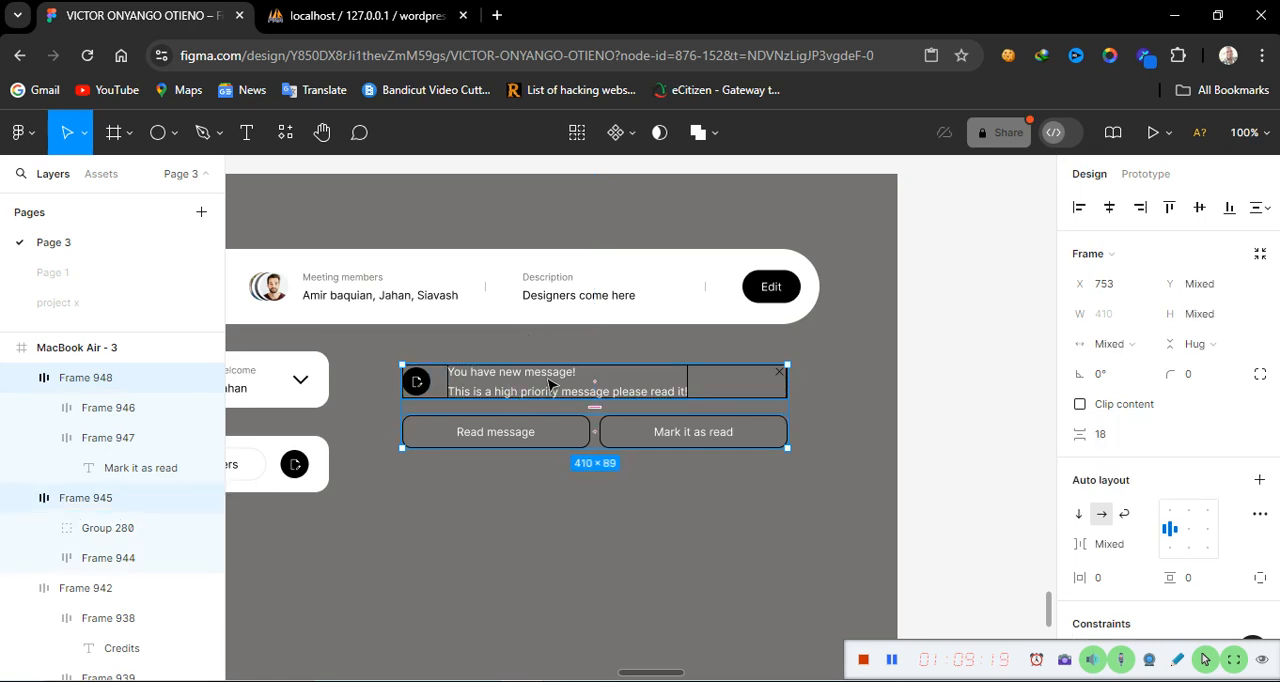
pyautogui.hotkey('shift', 'a')
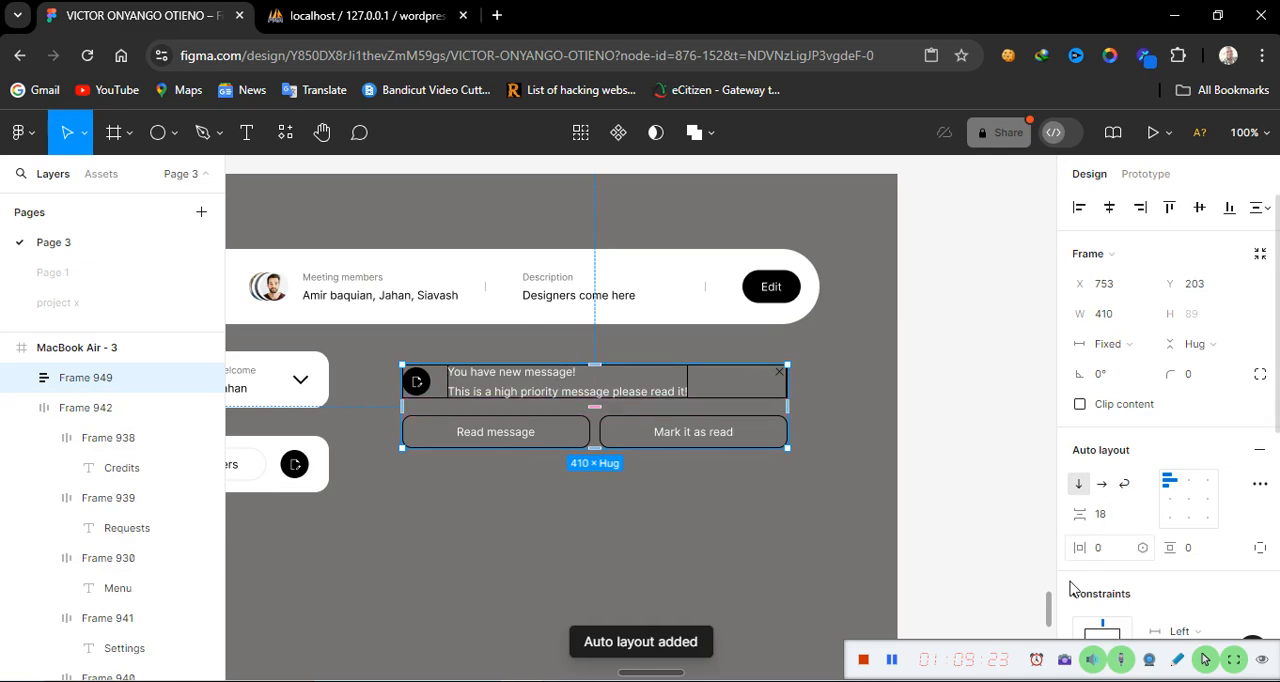
pyautogui.scroll(-3, 1205, 587)
pyautogui.scroll(-2, 1205, 587)
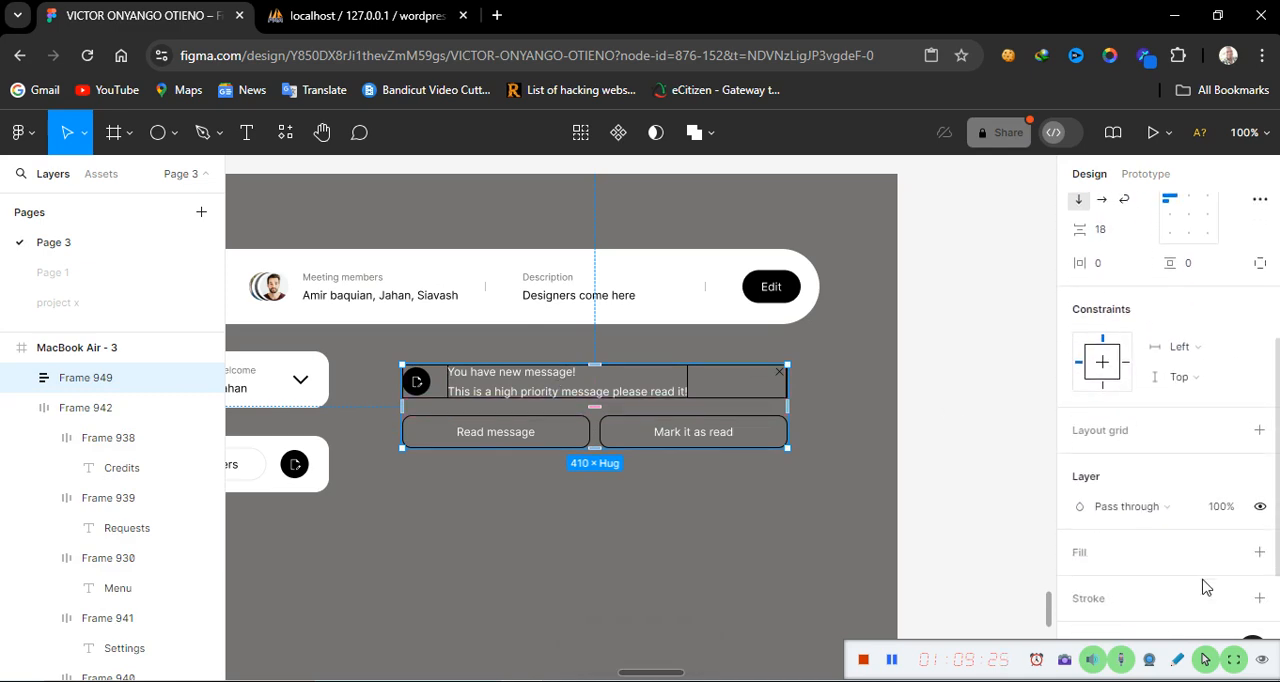
pyautogui.click(1259, 598)
pyautogui.click(430, 548)
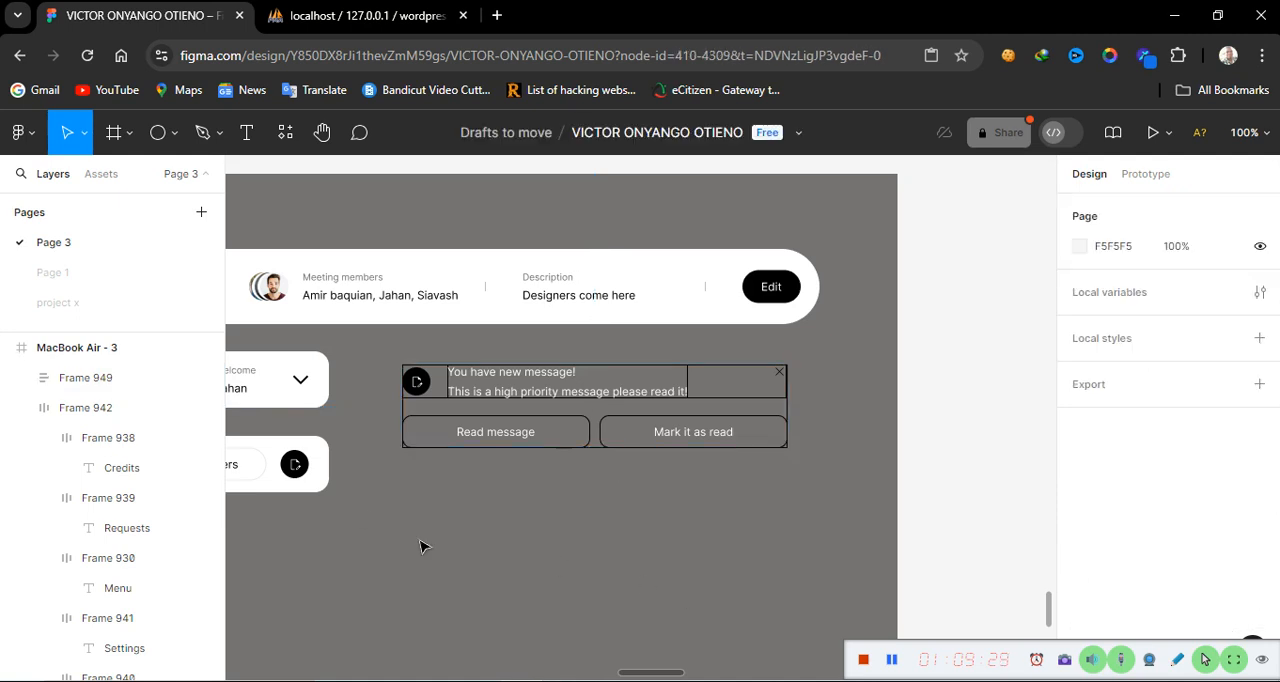
# Wrap the icon bar row and the menu button bar together in a vertical auto layout frame
pyautogui.hscroll(-5, 437, 561)
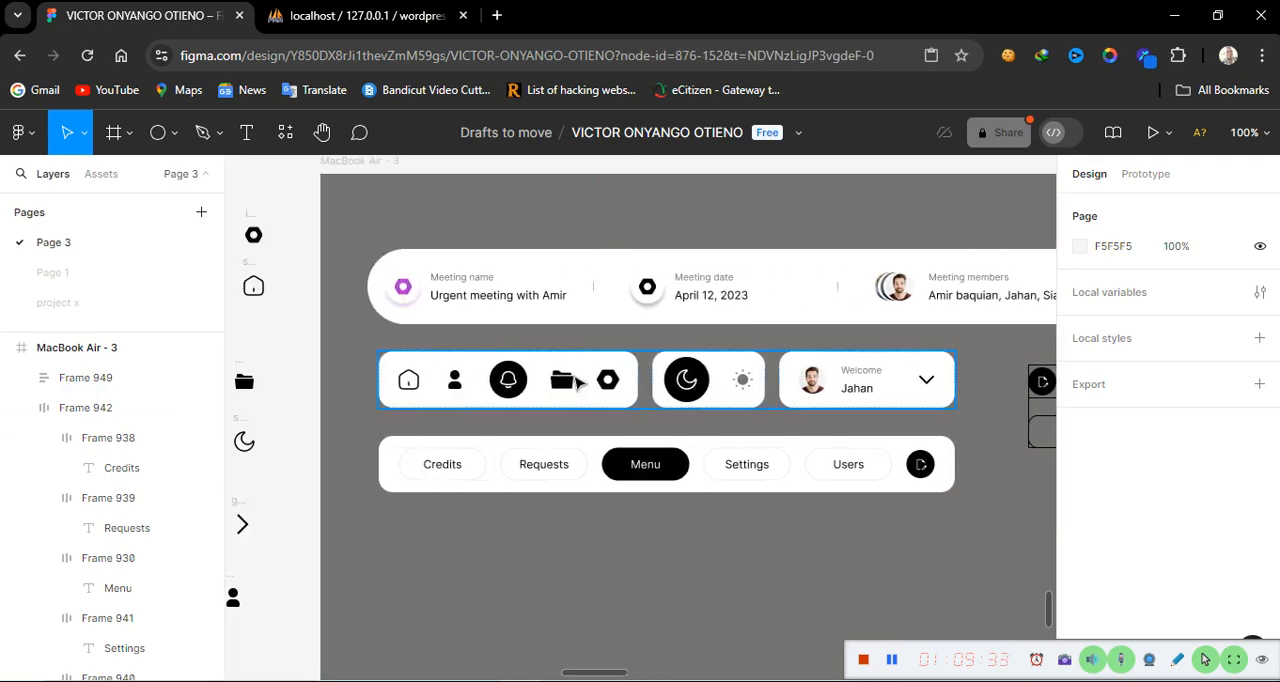
pyautogui.click(578, 384)
pyautogui.keyDown('shift'); pyautogui.click(598, 464); pyautogui.keyUp('shift')
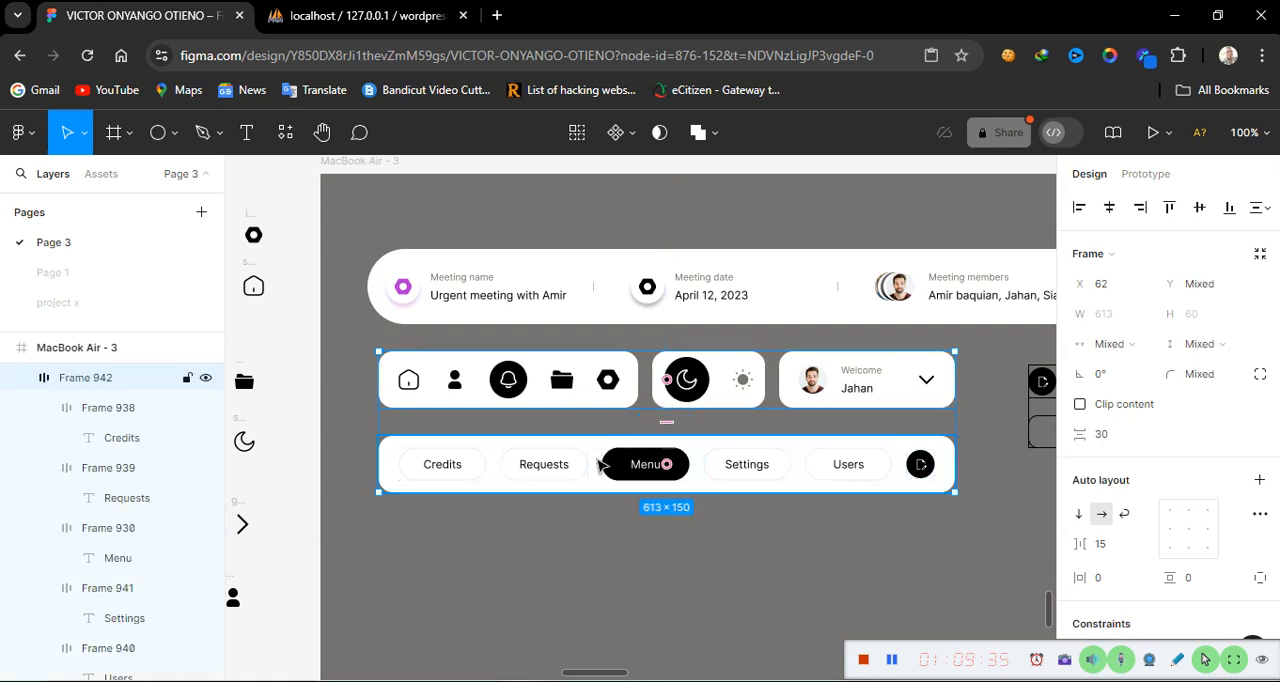
pyautogui.hotkey('shift', 'a')
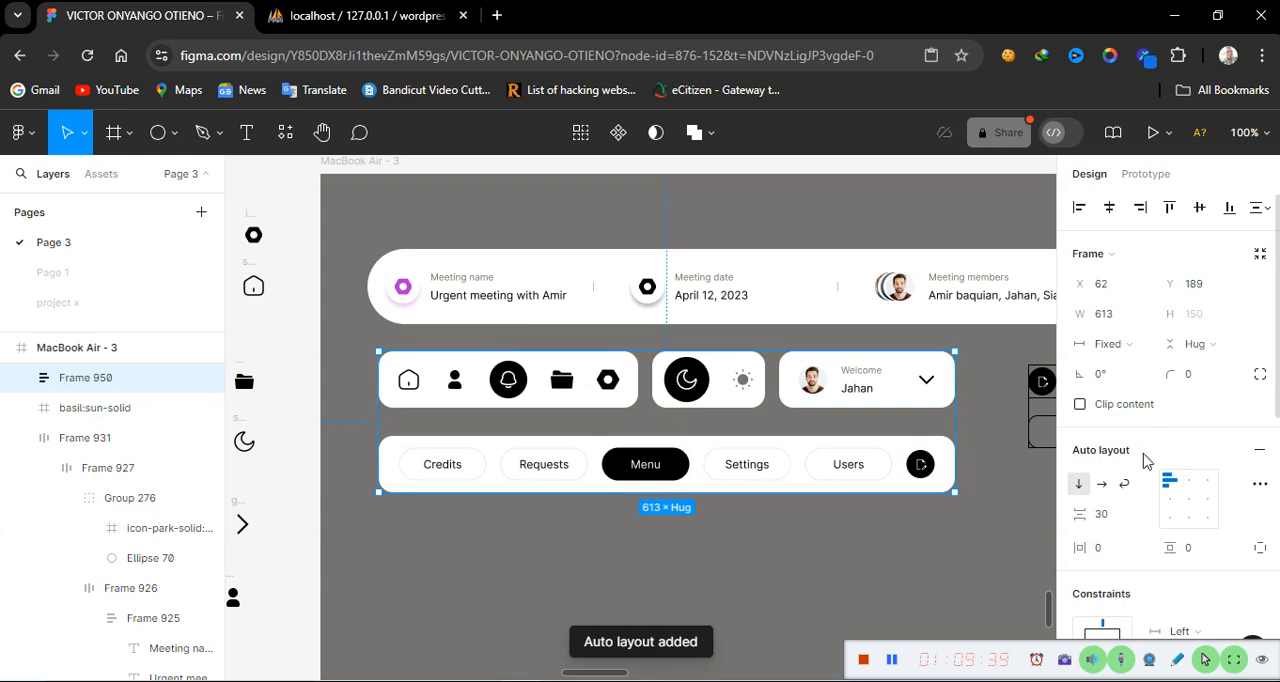
# Set the vertical gap of the navigation bars frame to 20
pyautogui.click(1116, 520)
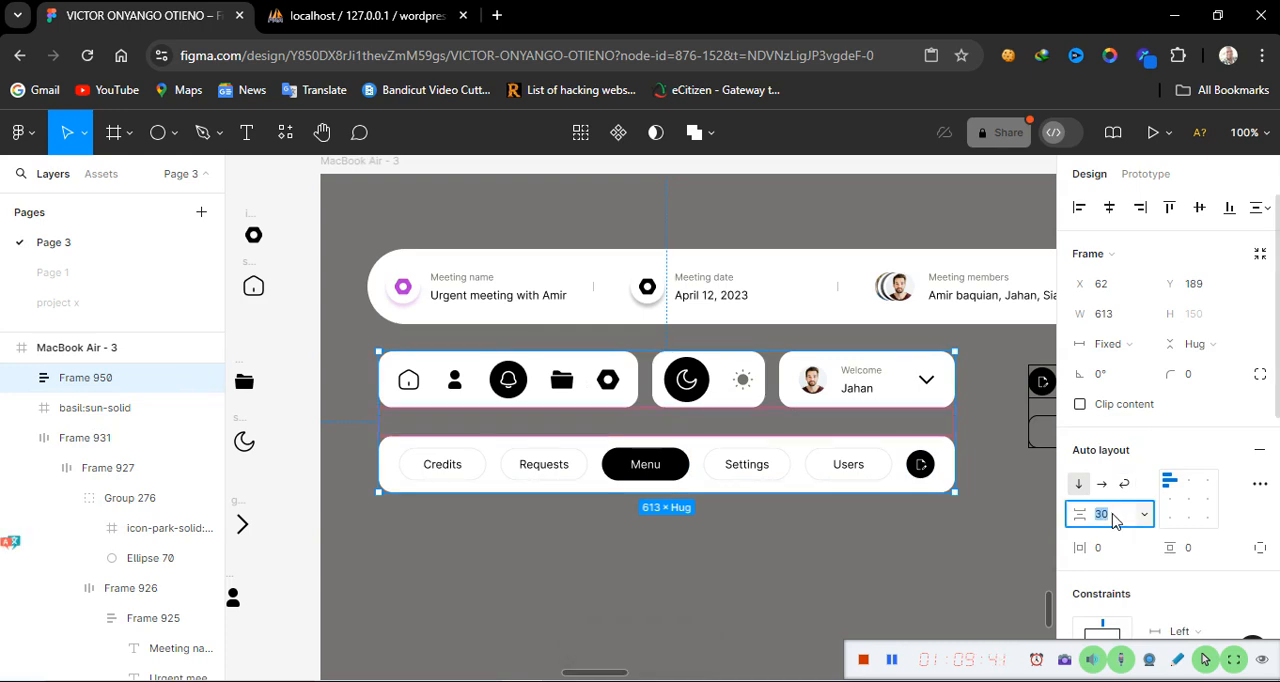
pyautogui.write('20')
pyautogui.press('Return')
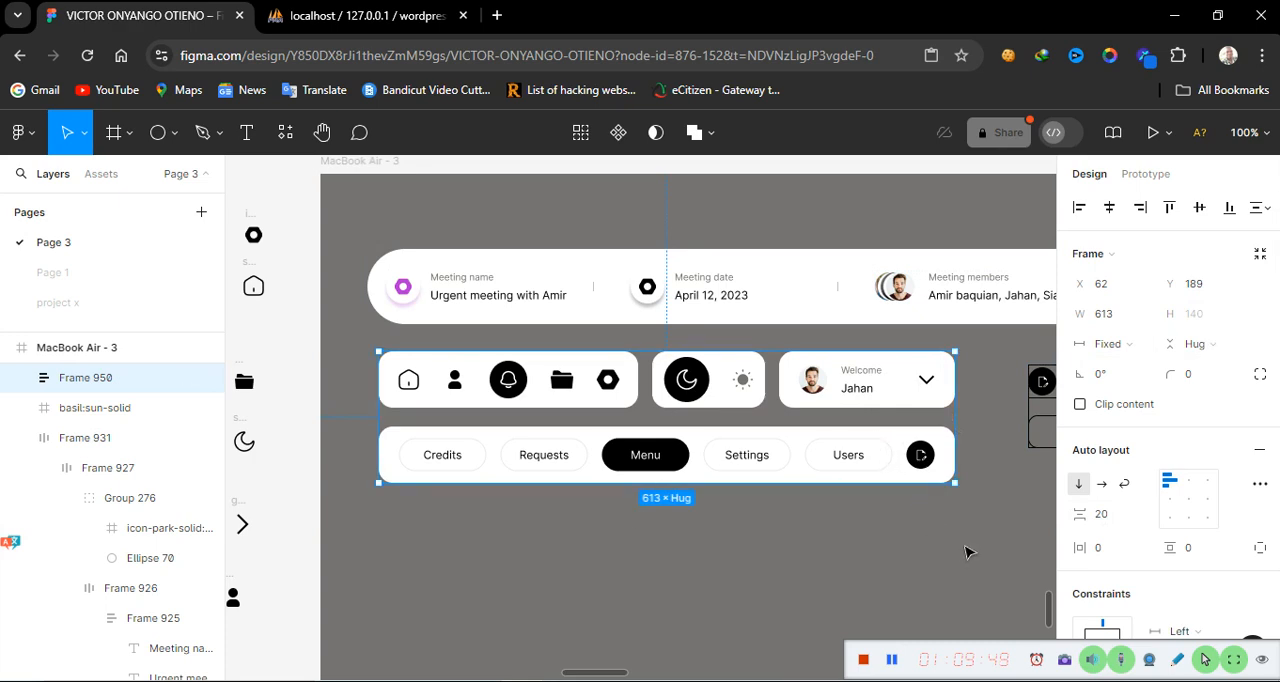
# Give the notification frame a fixed height of 140 and centre-align its contents
pyautogui.hscroll(10, 966, 551)
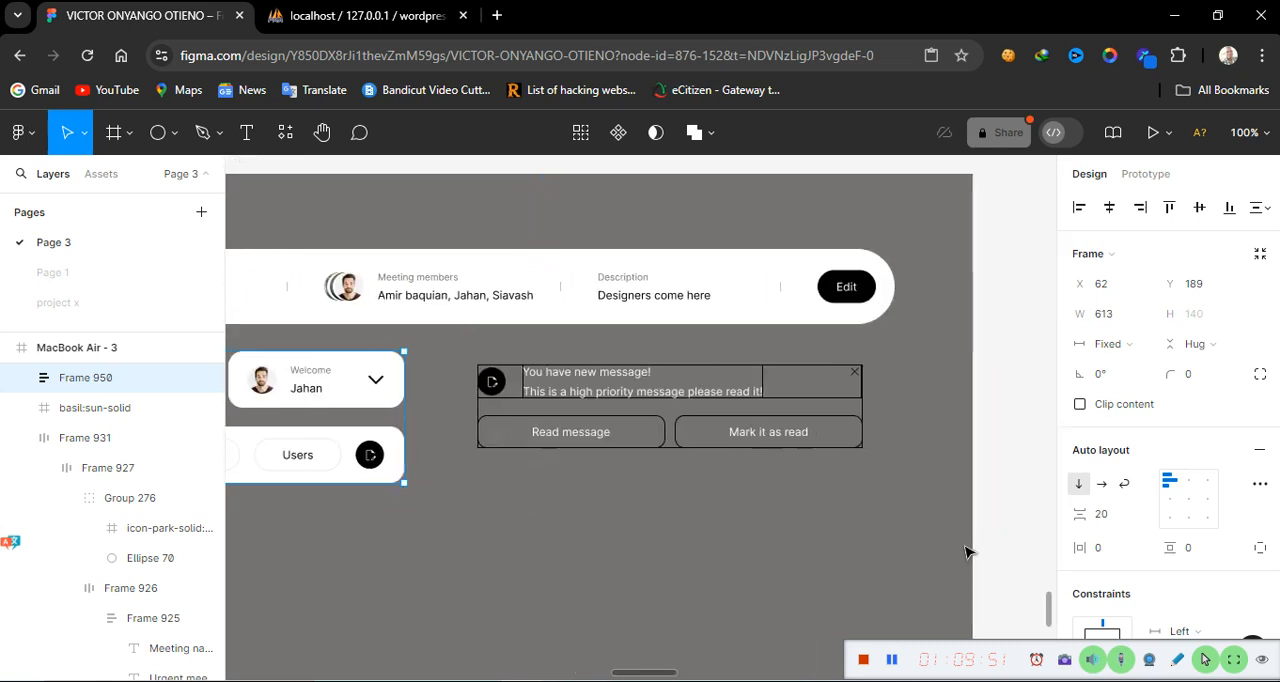
pyautogui.click(722, 402)
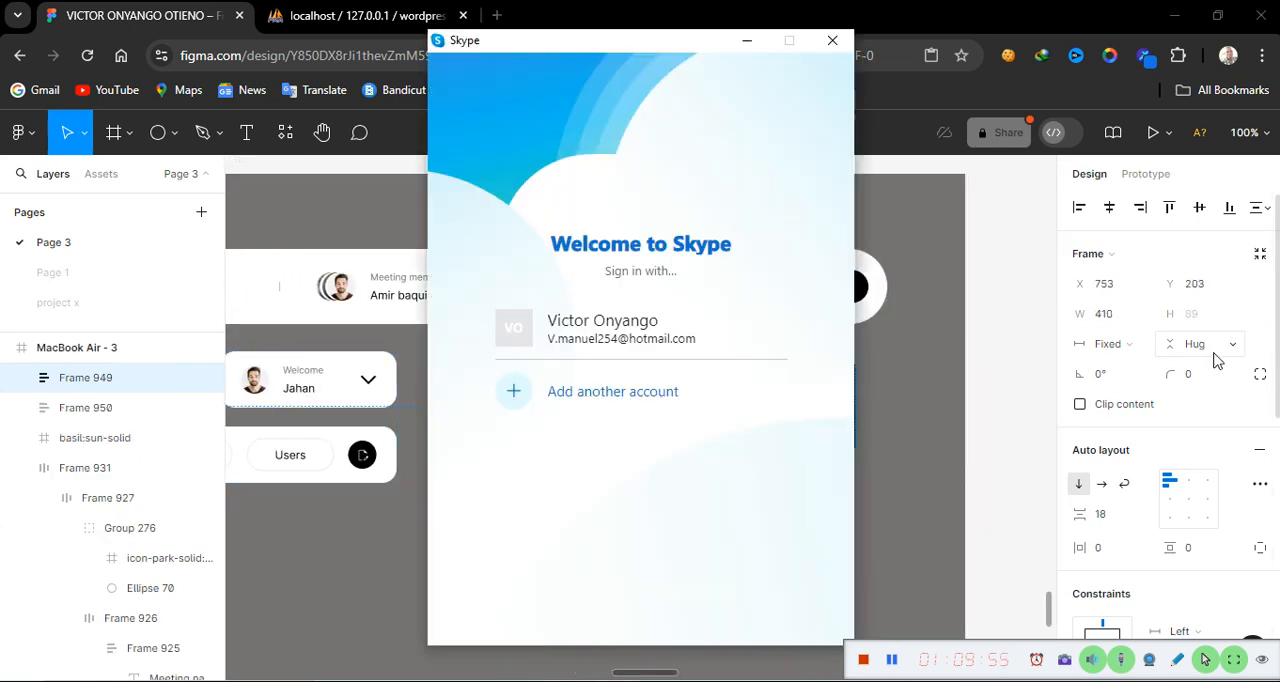
pyautogui.click(747, 42)
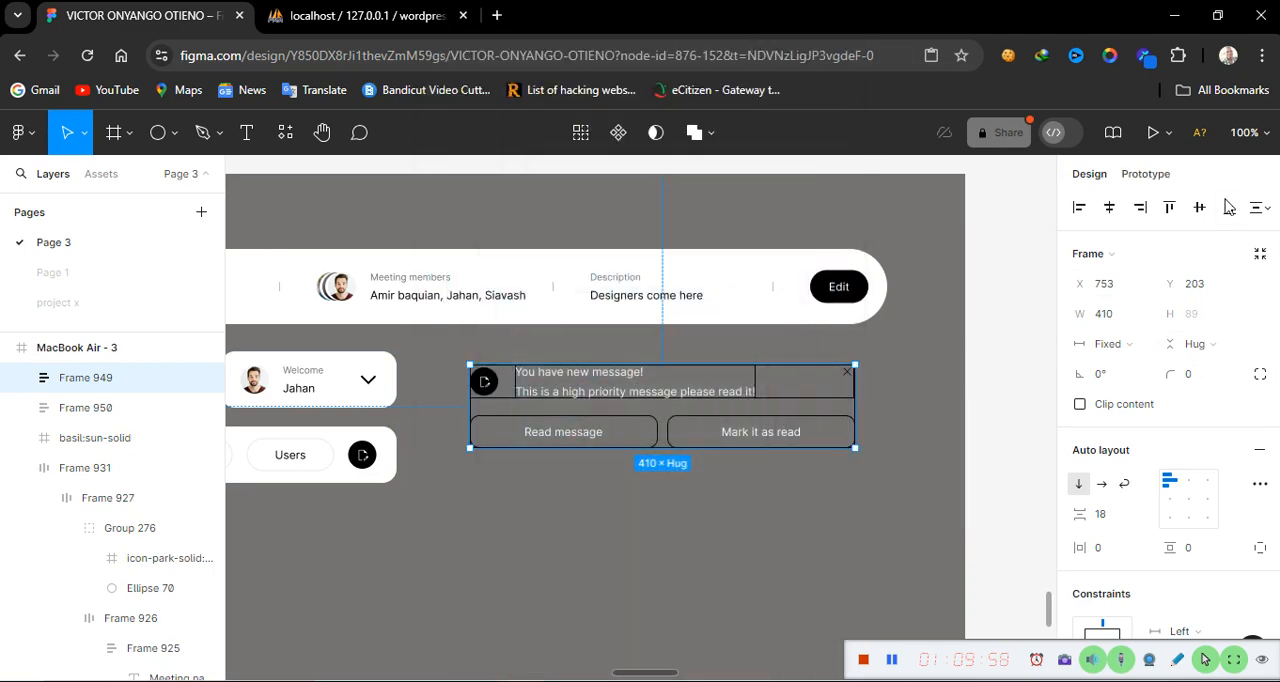
pyautogui.click(1218, 336)
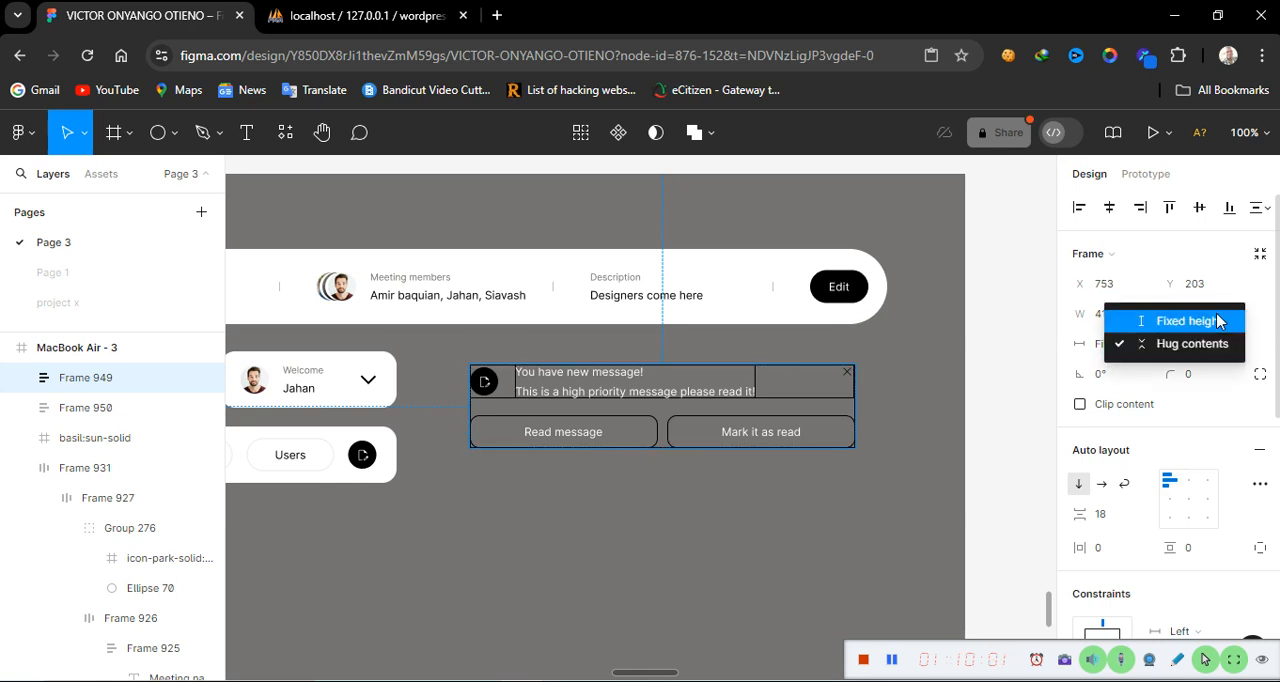
pyautogui.click(1218, 321)
pyautogui.click(1203, 320)
pyautogui.write('1')
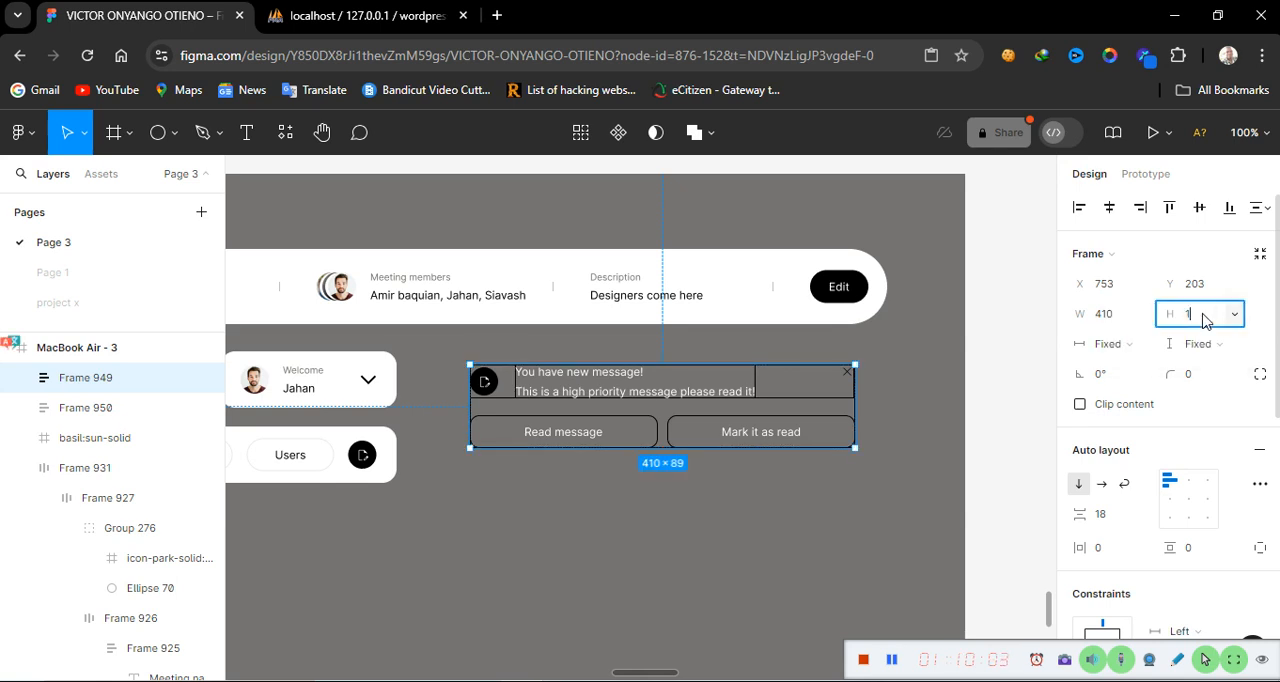
pyautogui.write('40')
pyautogui.press('Return')
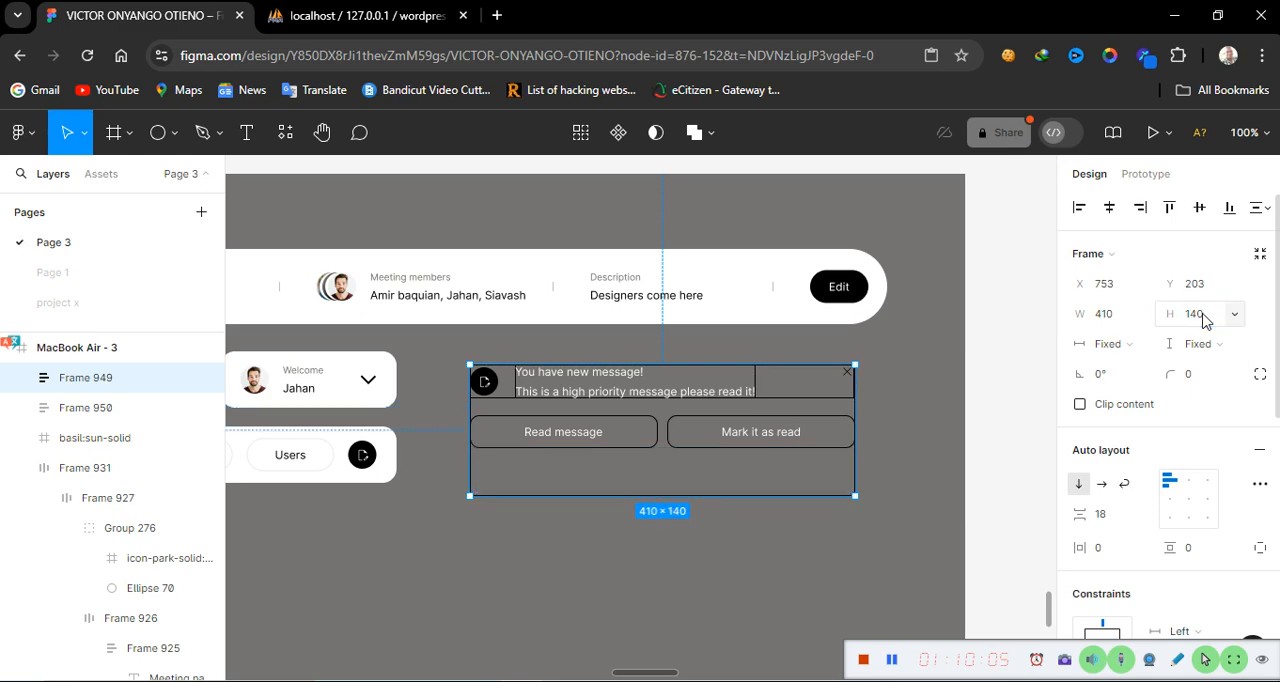
pyautogui.click(1188, 499)
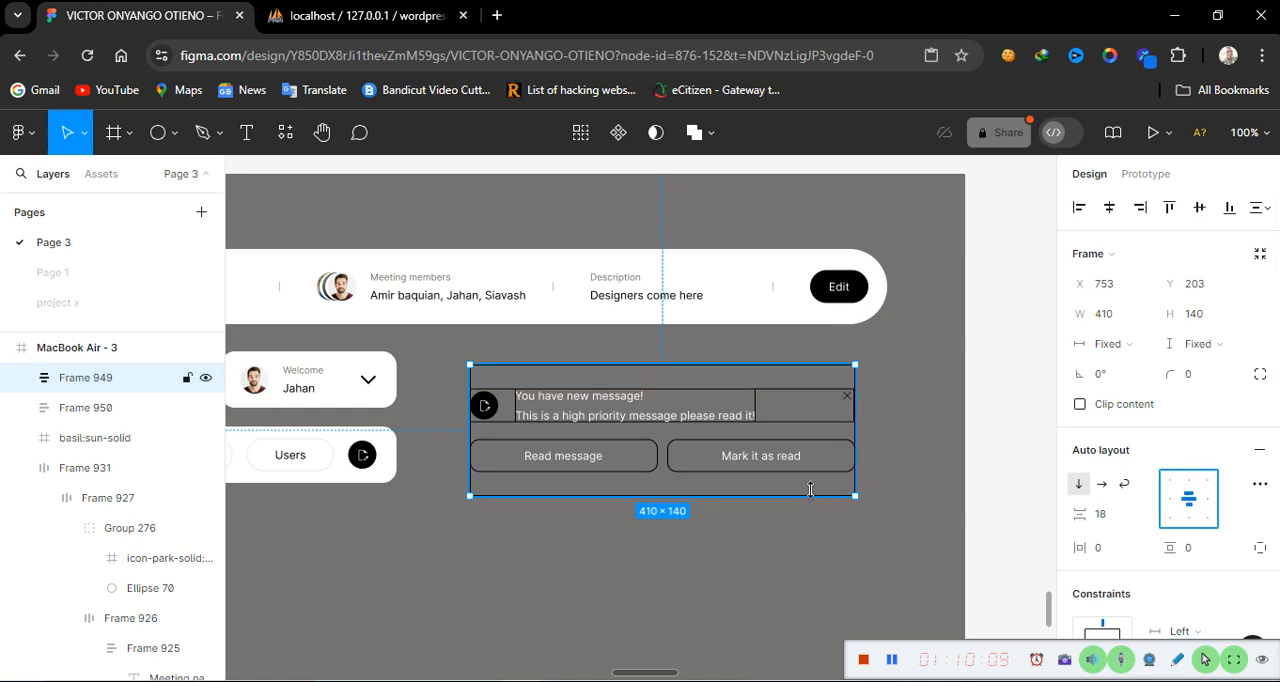
# Set the notification frame's width to 514, then undo the change
pyautogui.click(341, 392)
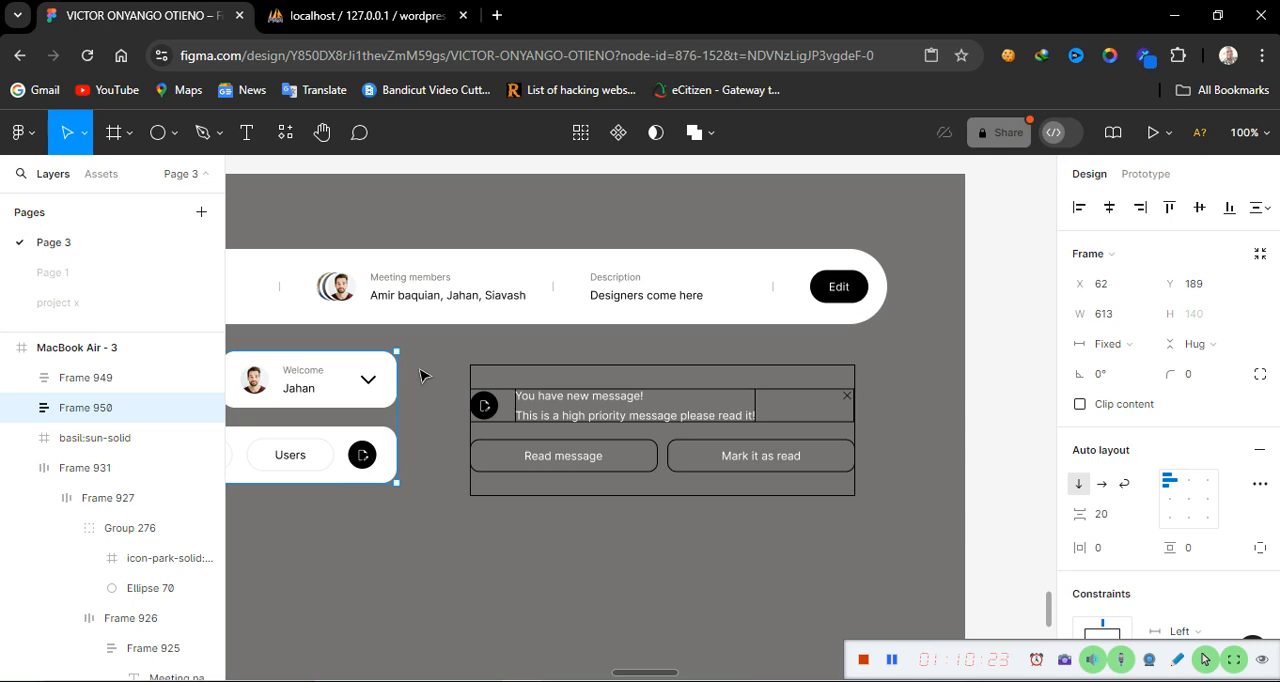
pyautogui.click(655, 289)
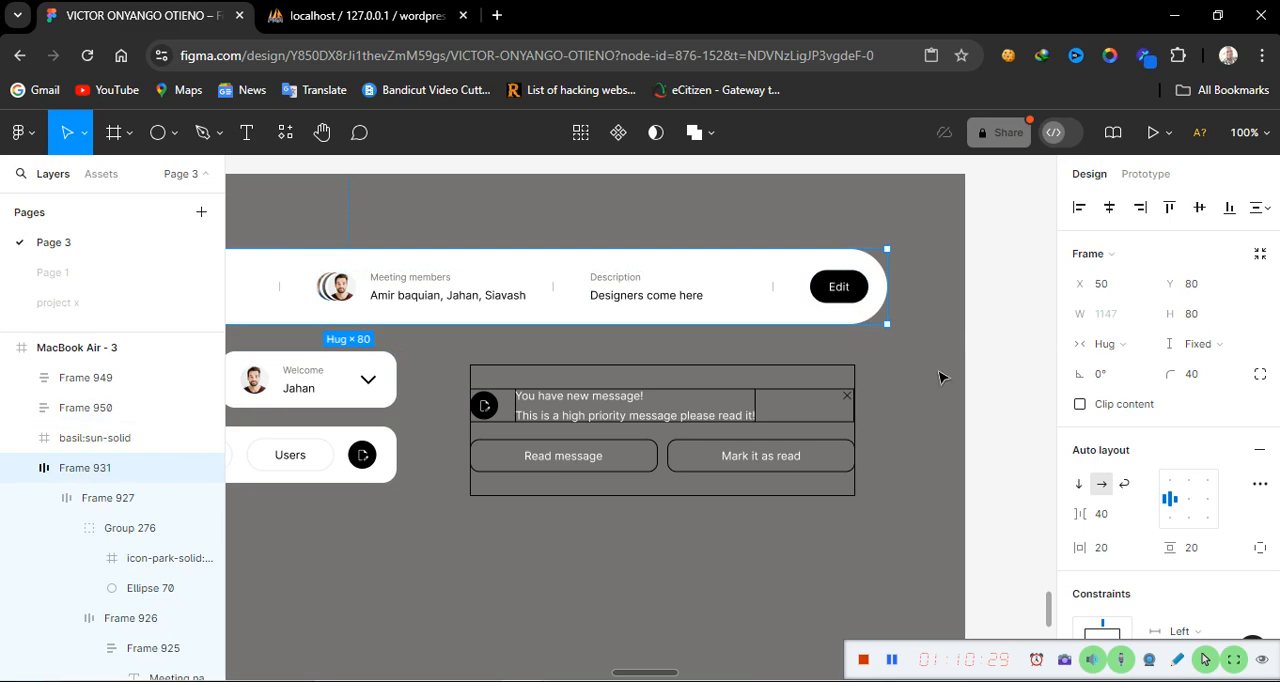
pyautogui.click(758, 463)
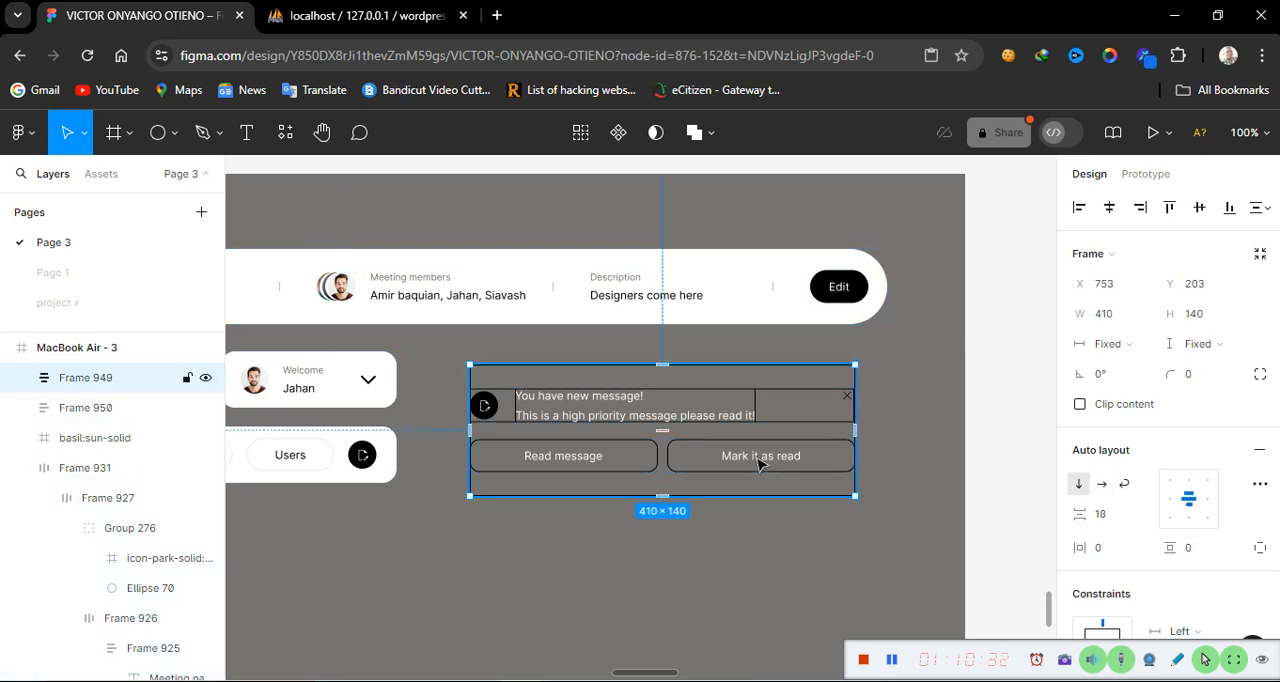
pyautogui.click(1118, 318)
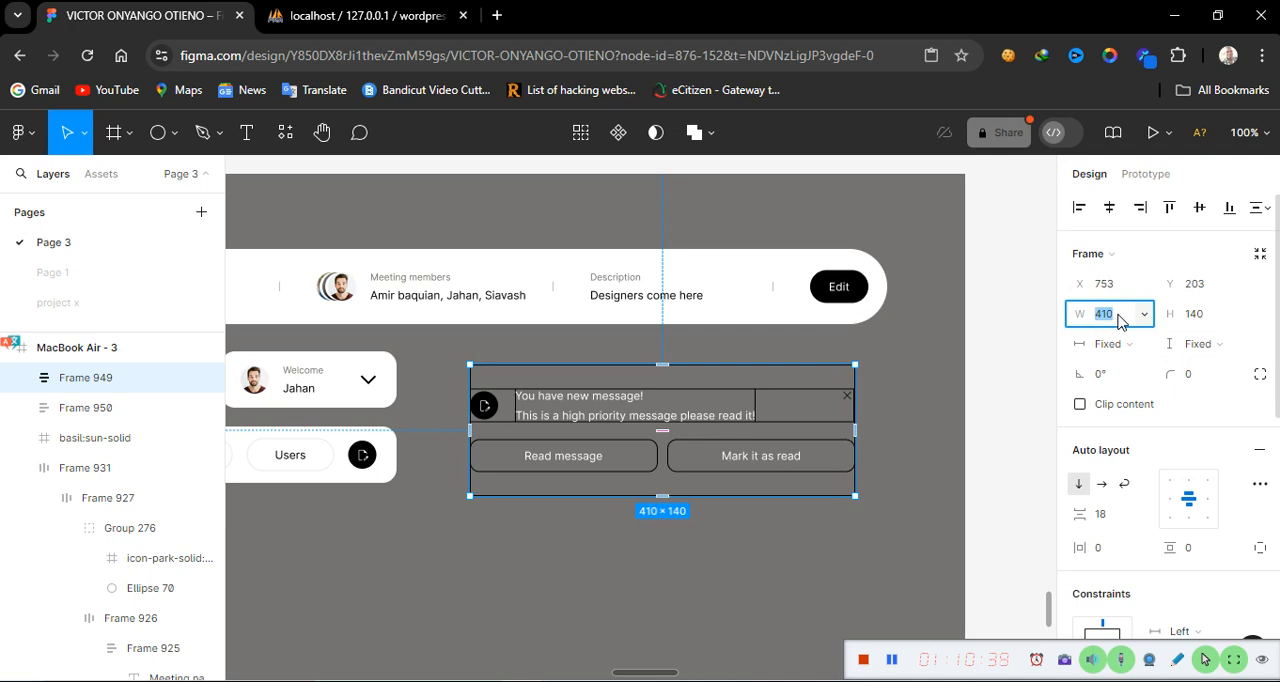
pyautogui.write('5')
pyautogui.write('12')
pyautogui.press('Return')
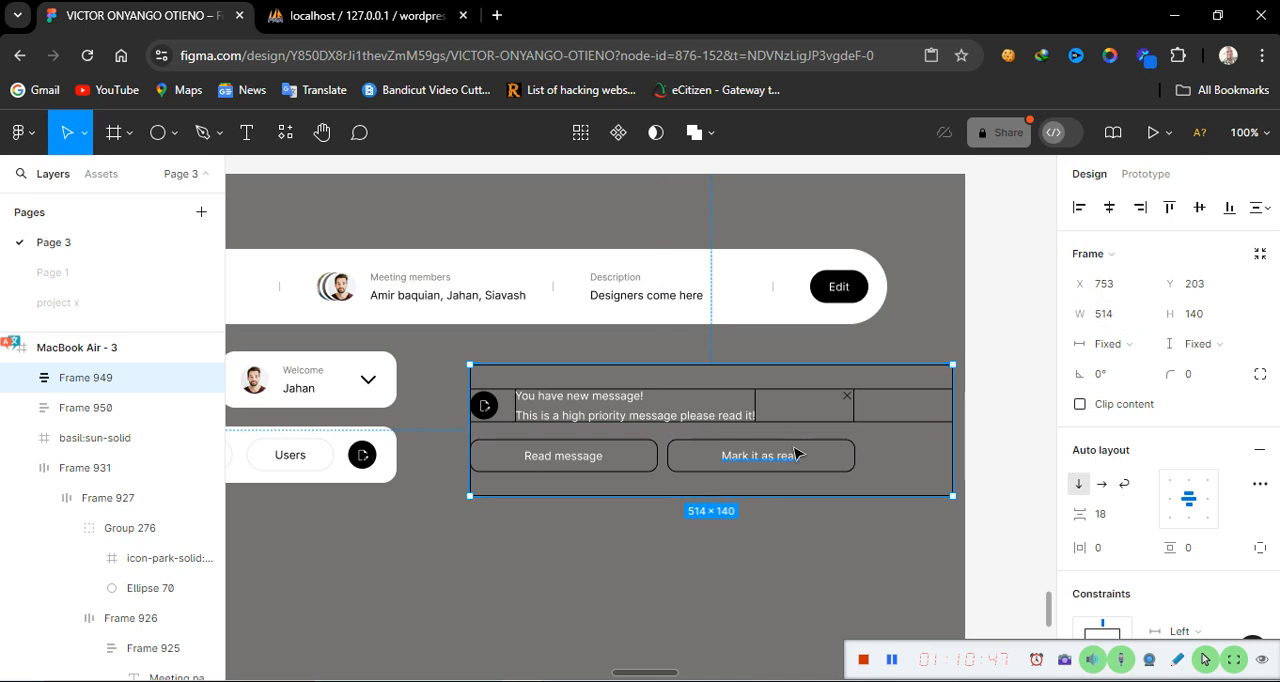
pyautogui.hotkey('ctrl', 'z')
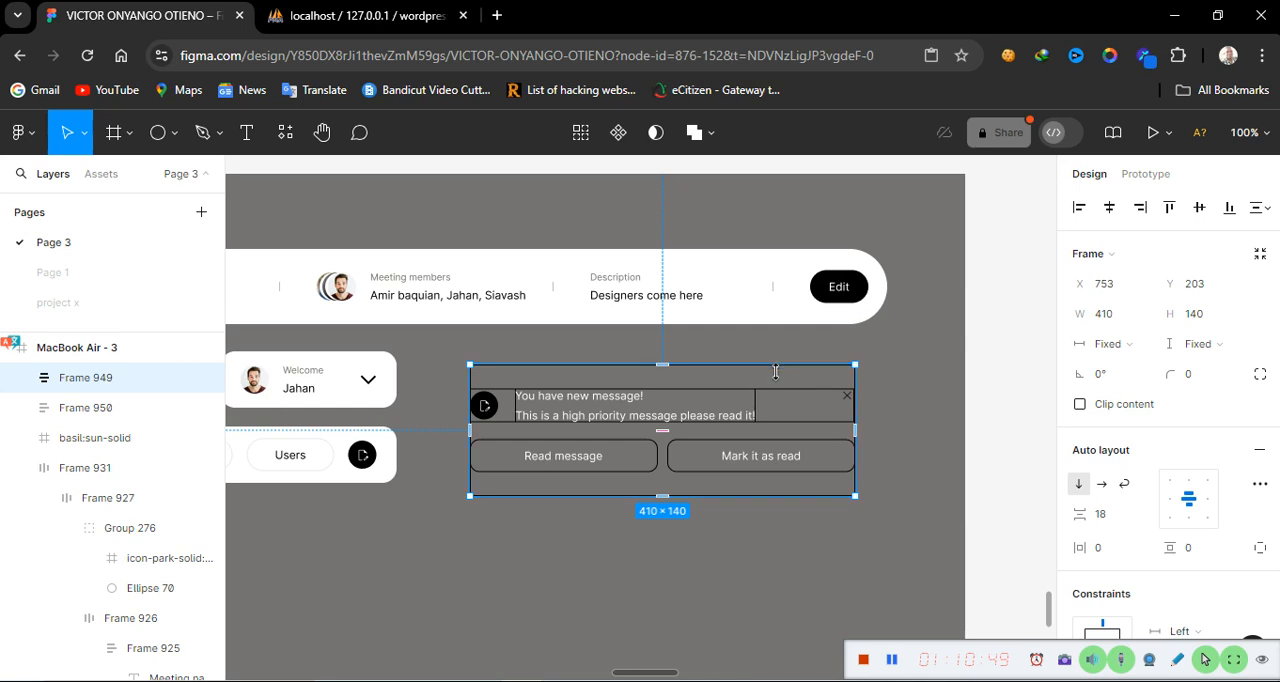
# Switch the notification card row's width from fill to fixed
pyautogui.click(806, 419)
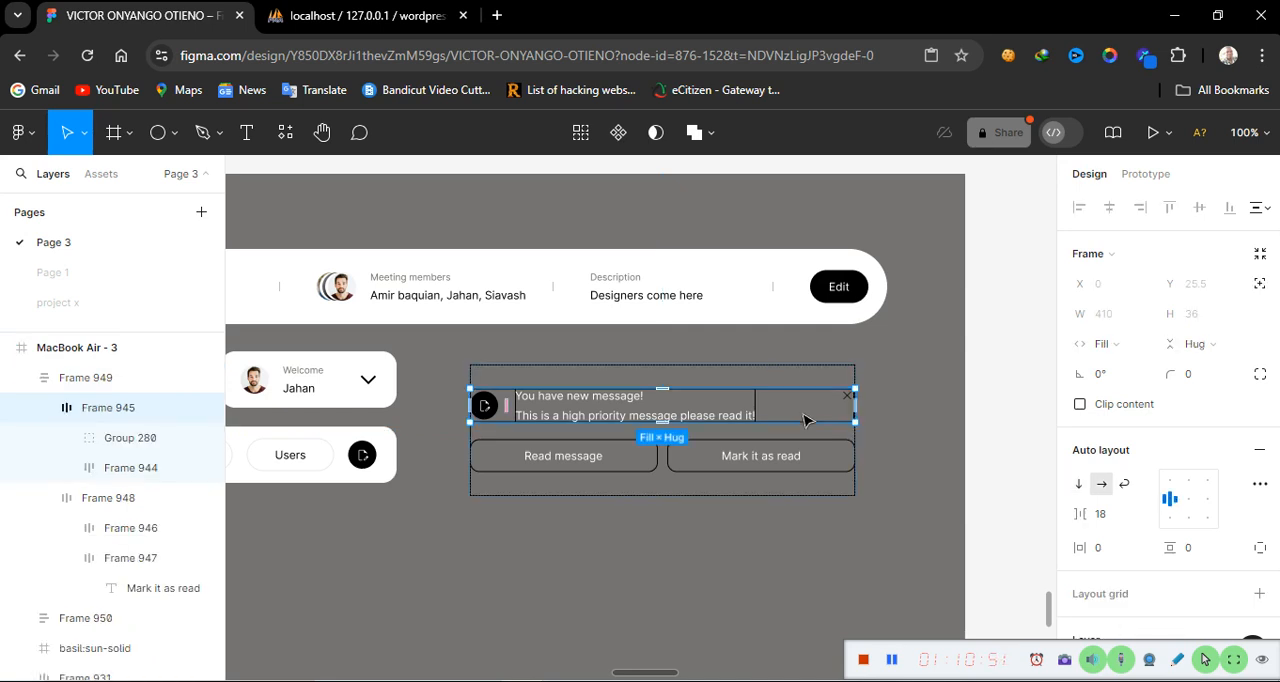
pyautogui.click(1145, 344)
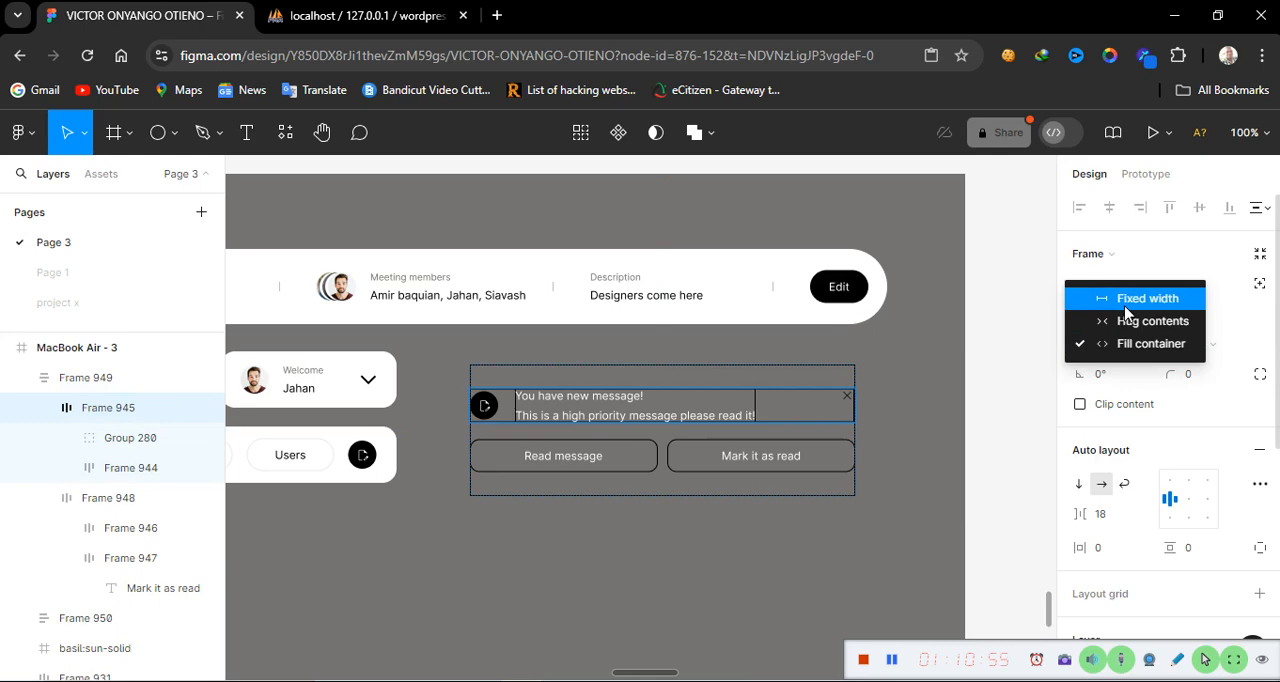
pyautogui.click(1126, 303)
pyautogui.click(738, 526)
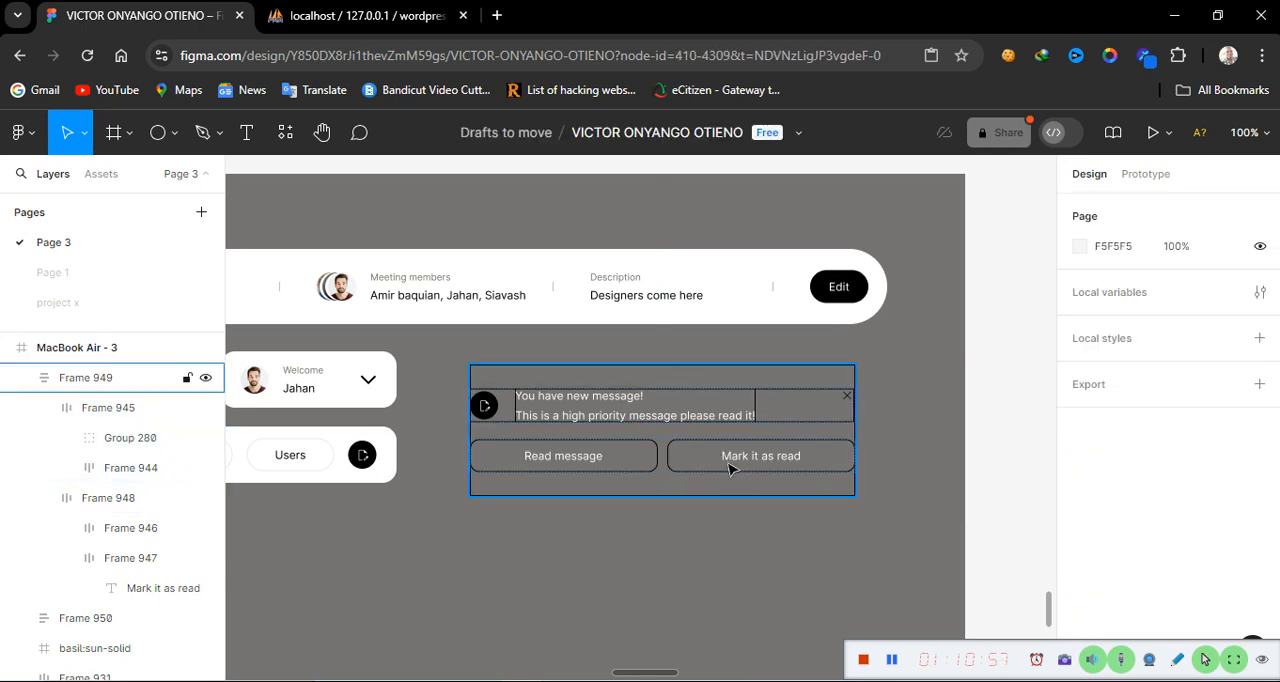
# Set the notification frame's width to 514
pyautogui.click(730, 465)
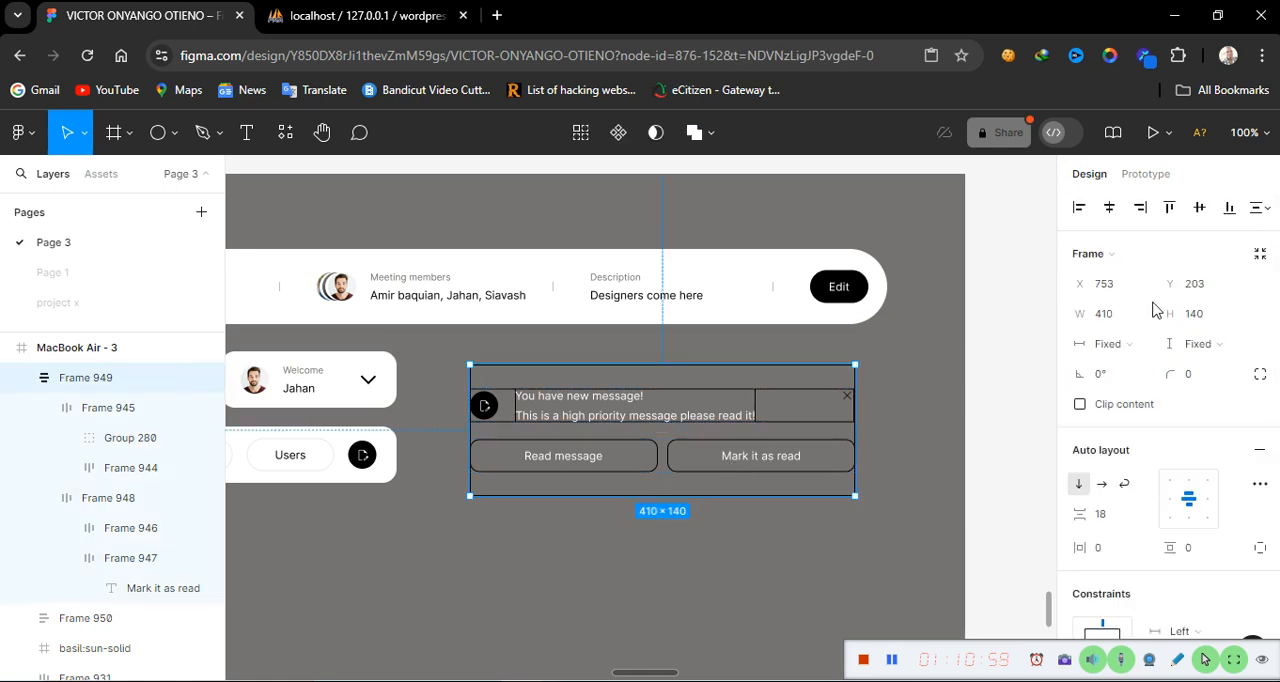
pyautogui.click(1130, 316)
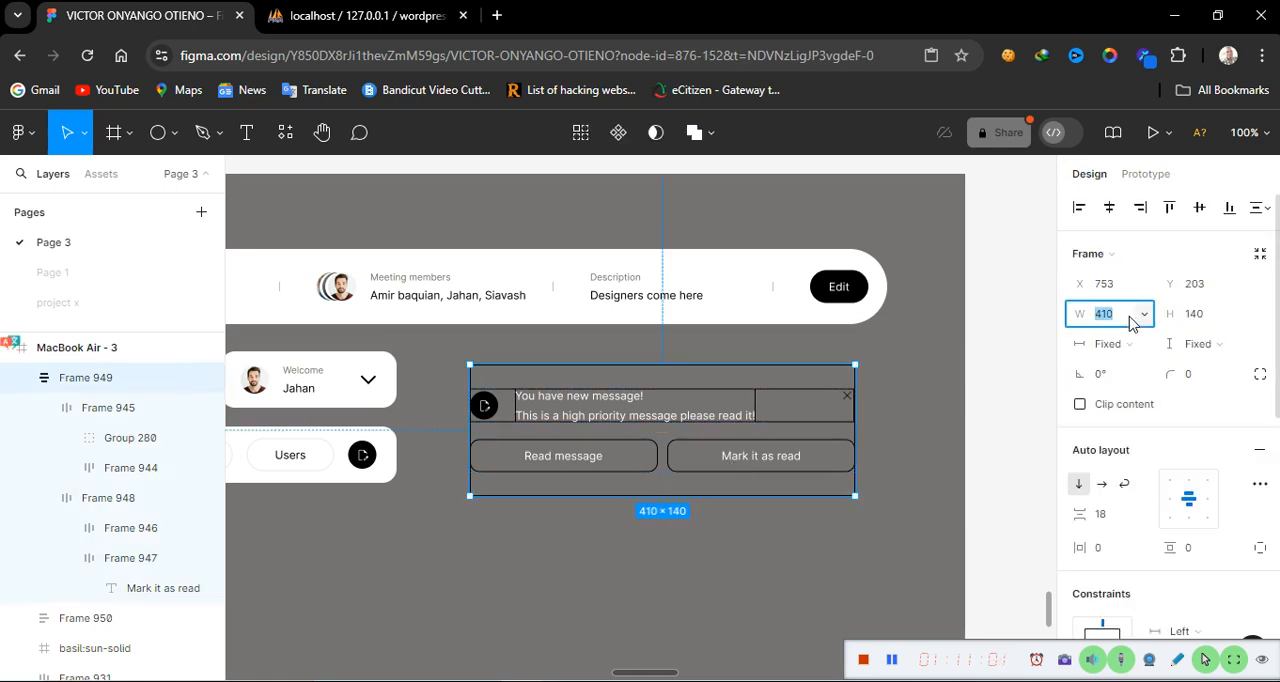
pyautogui.write('514')
pyautogui.press('Return')
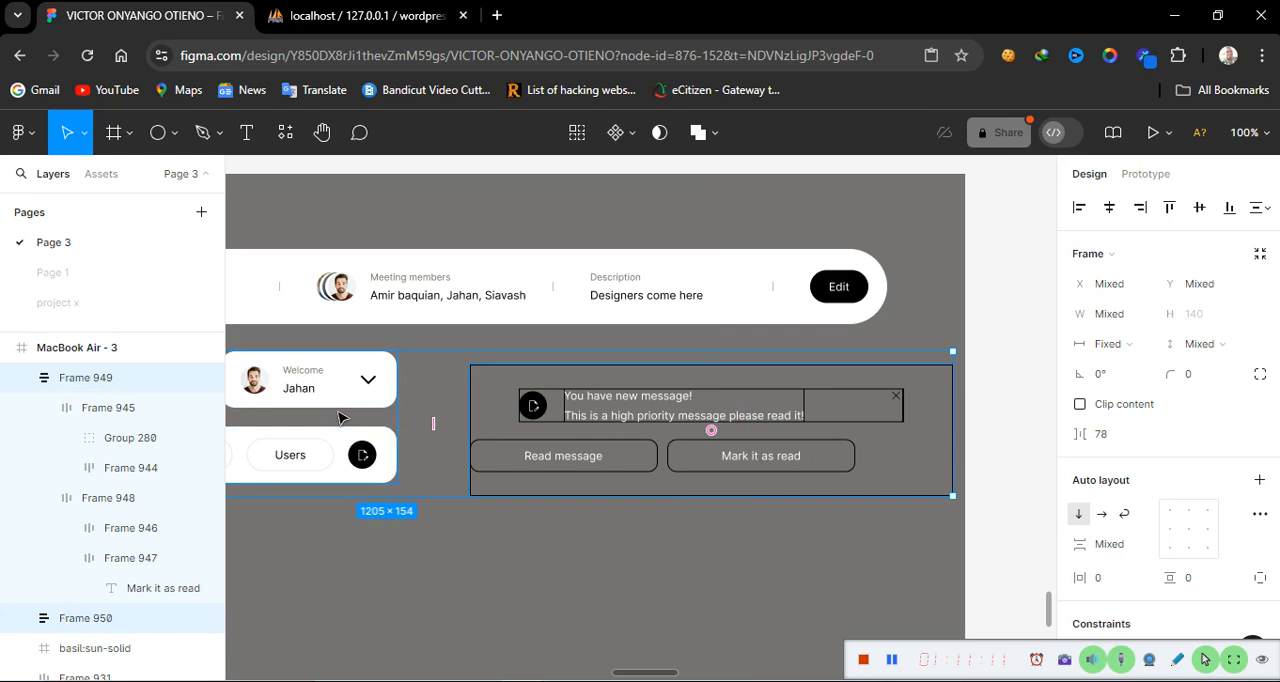
# Wrap the navigation bars and notification frame in a horizontal auto layout frame with a gap of 20
pyautogui.hotkey('shift', 'a')
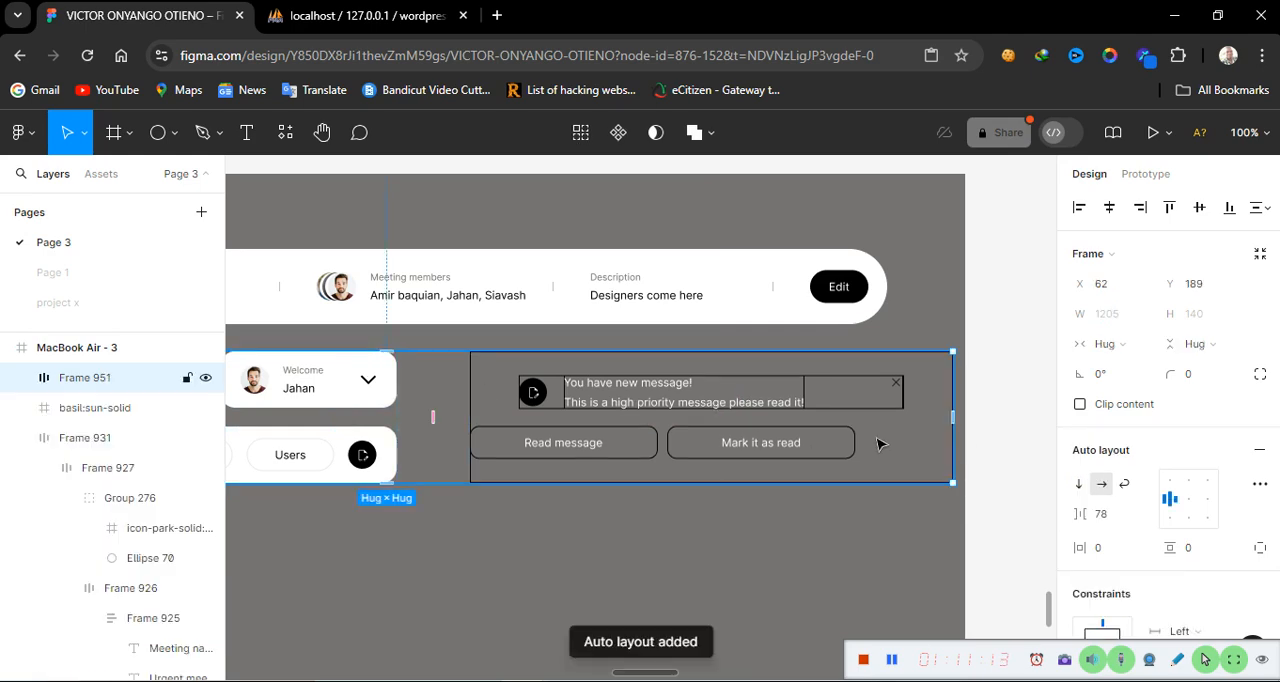
pyautogui.click(1110, 514)
pyautogui.write('2')
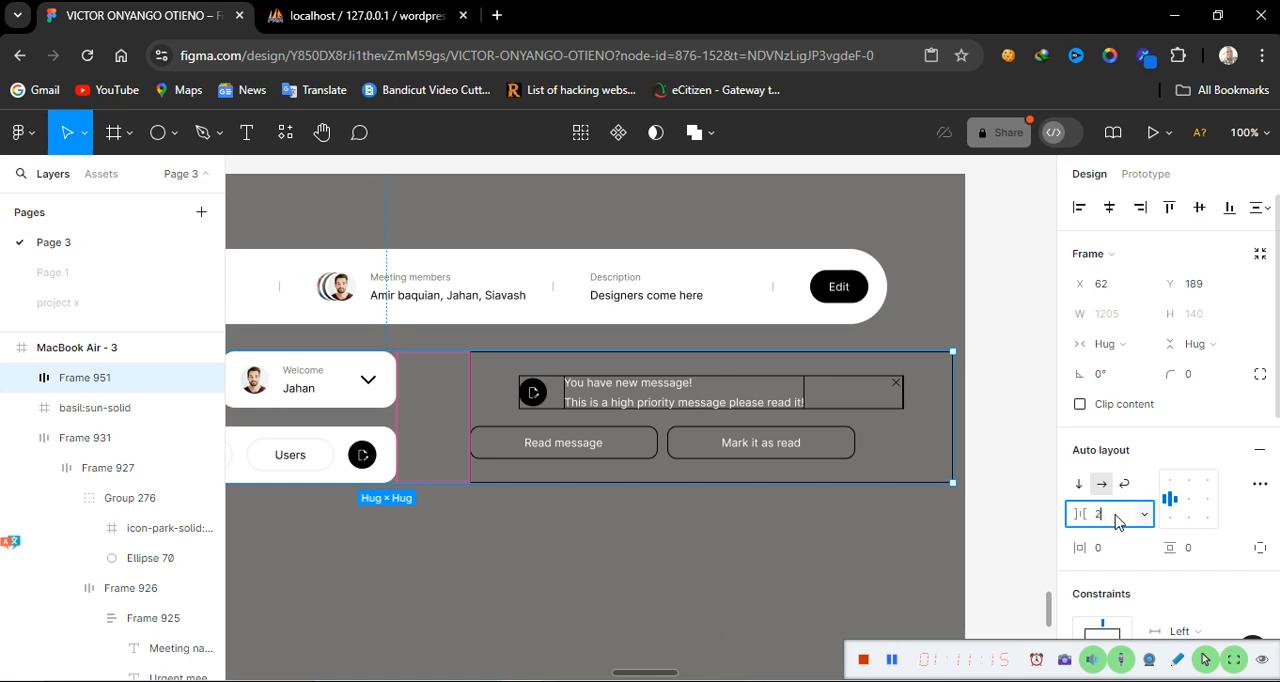
pyautogui.write('0')
pyautogui.press('Return')
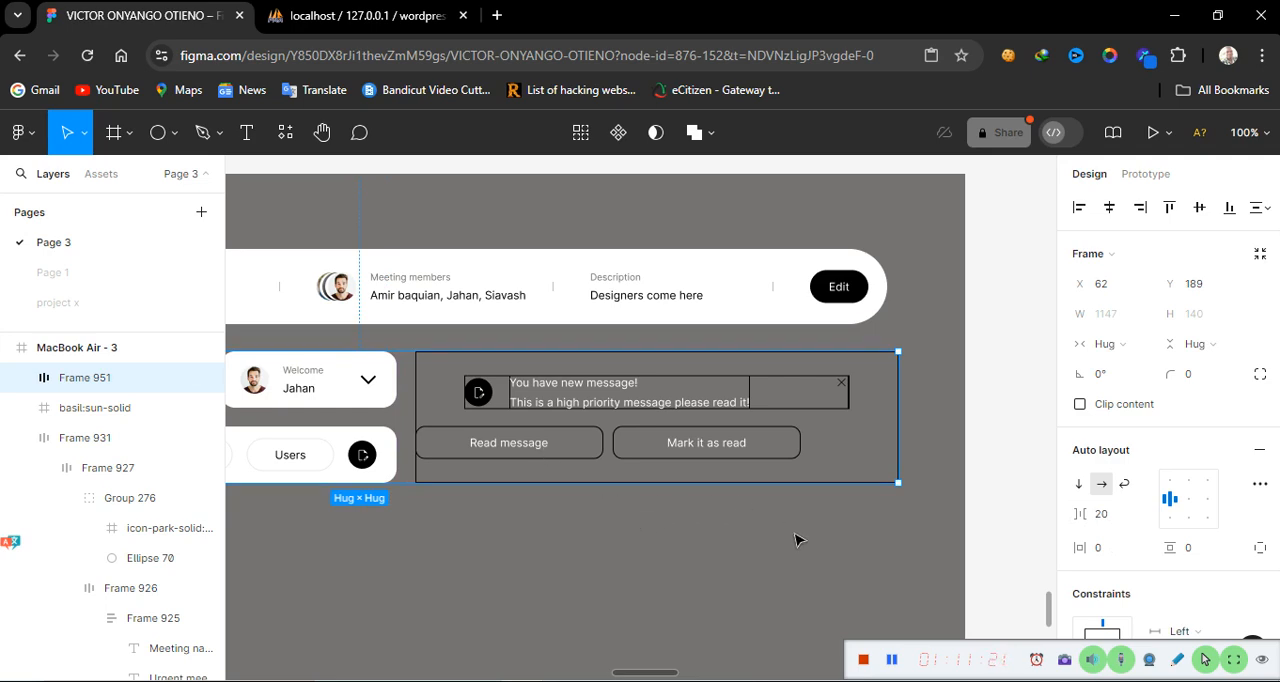
# Centre the two action buttons within their button row
pyautogui.click(803, 568)
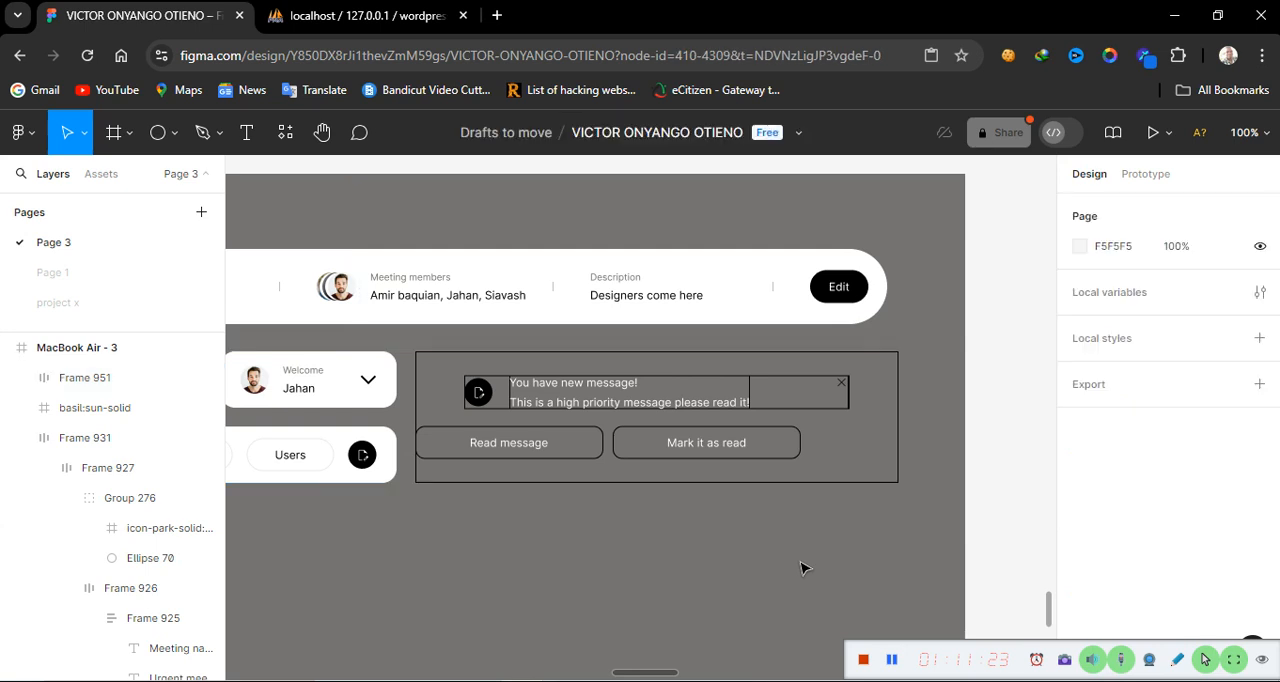
pyautogui.click(618, 450)
pyautogui.click(618, 450)
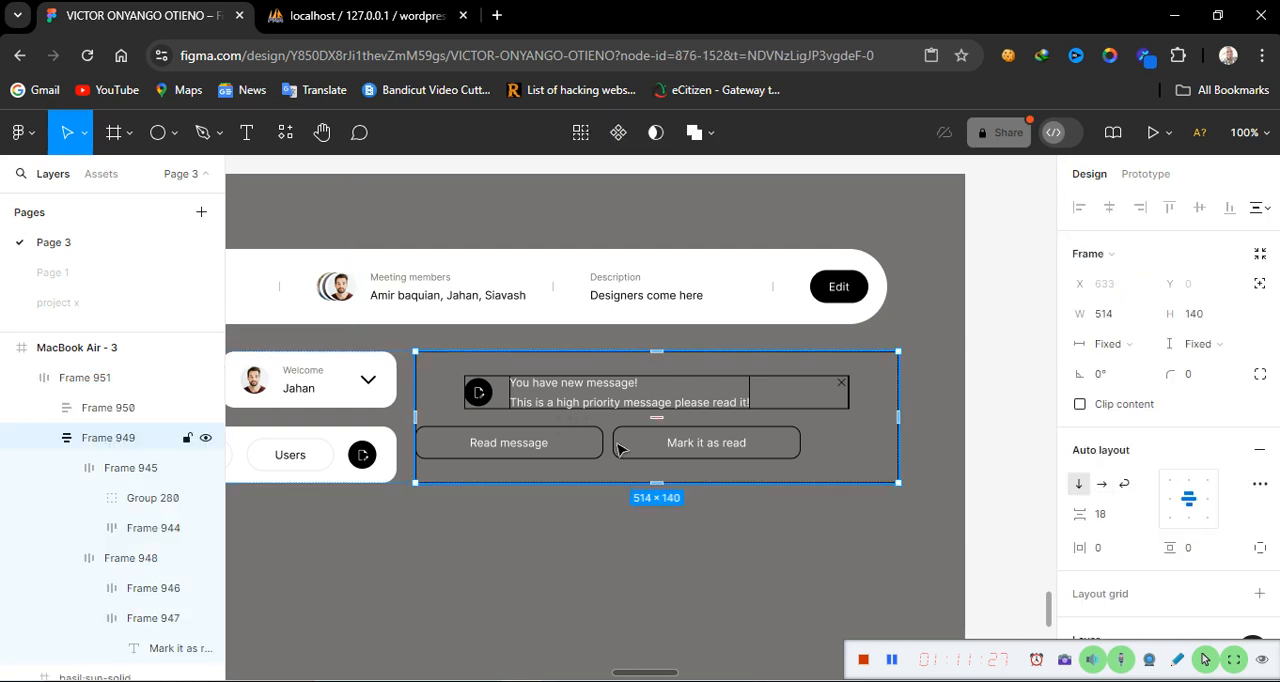
pyautogui.click(618, 450)
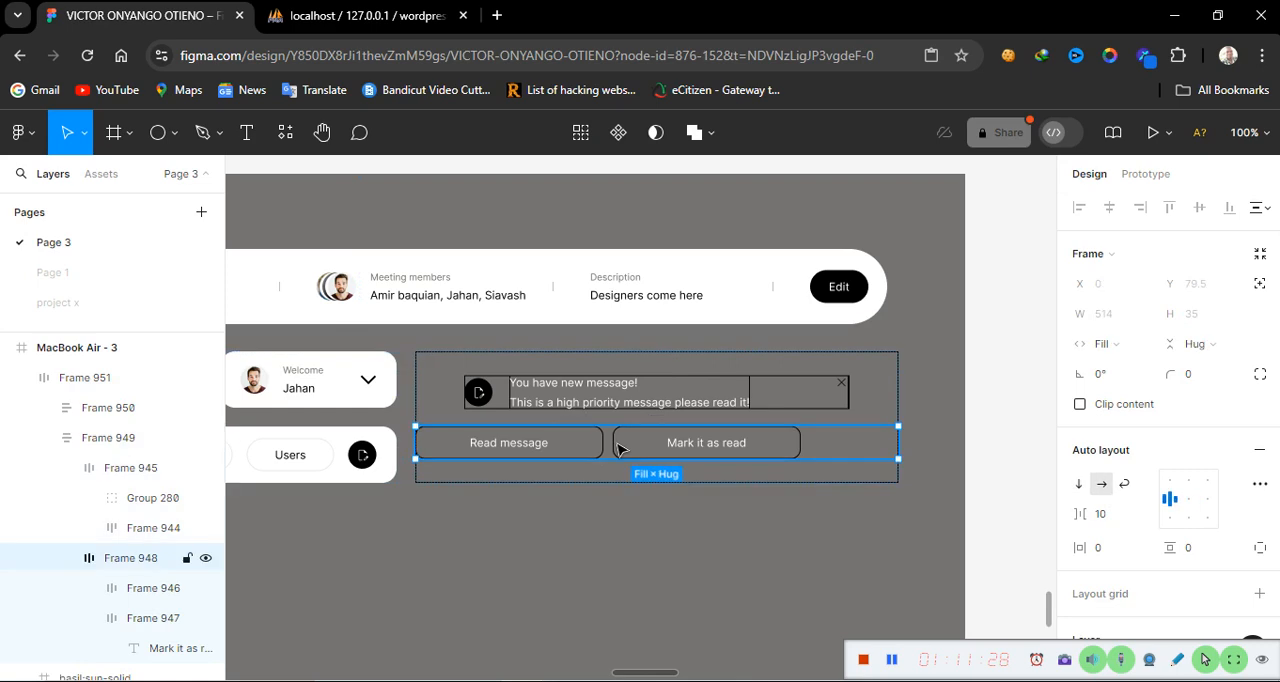
pyautogui.click(1189, 500)
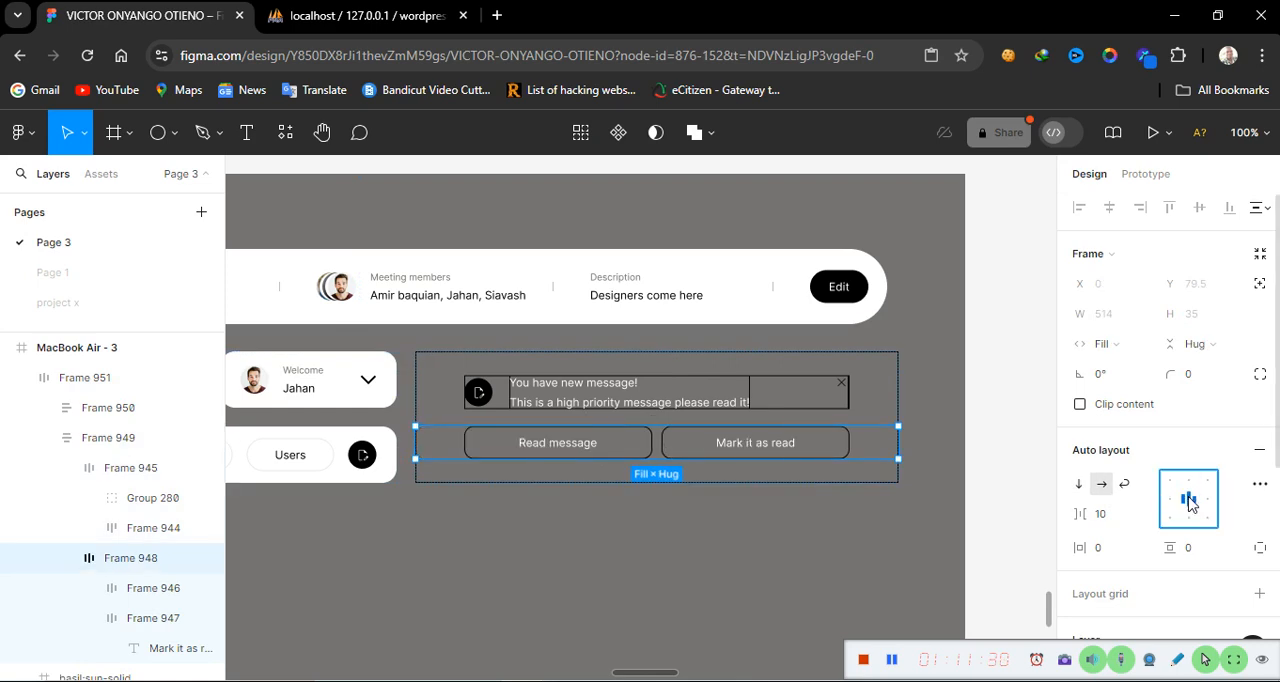
pyautogui.click(838, 593)
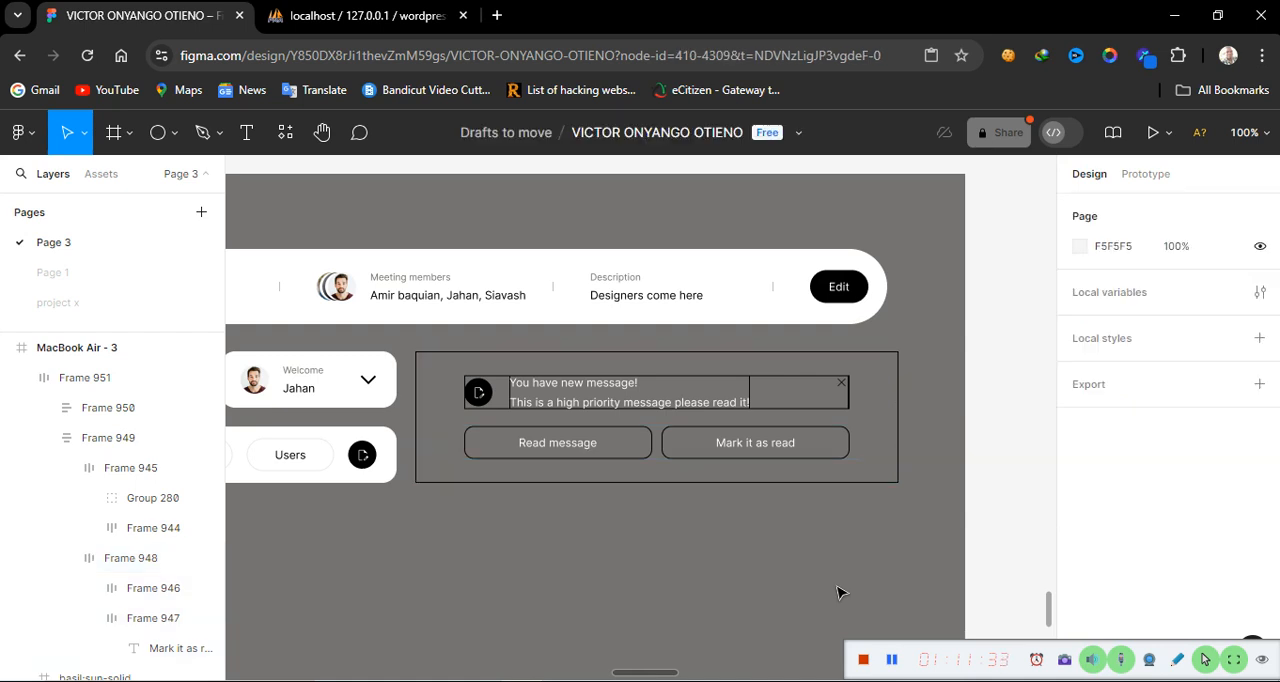
# Set the corner radius of the combined horizontal frame to 15
pyautogui.click(566, 481)
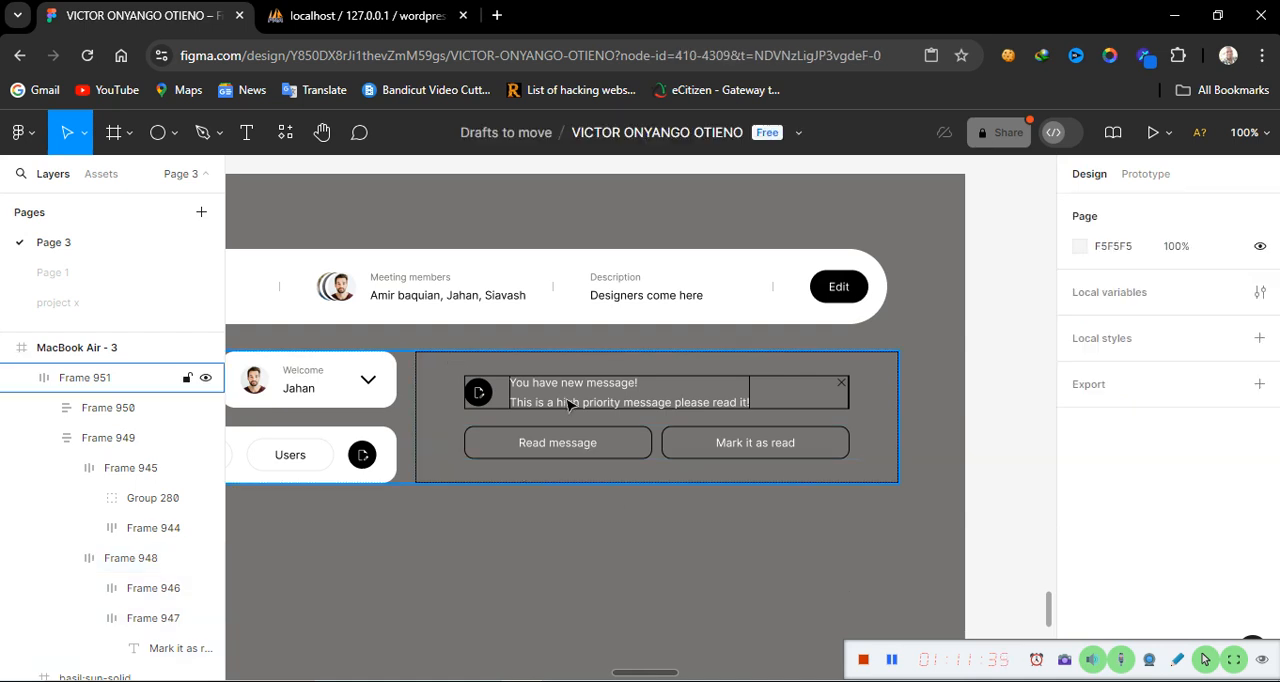
pyautogui.click(838, 376)
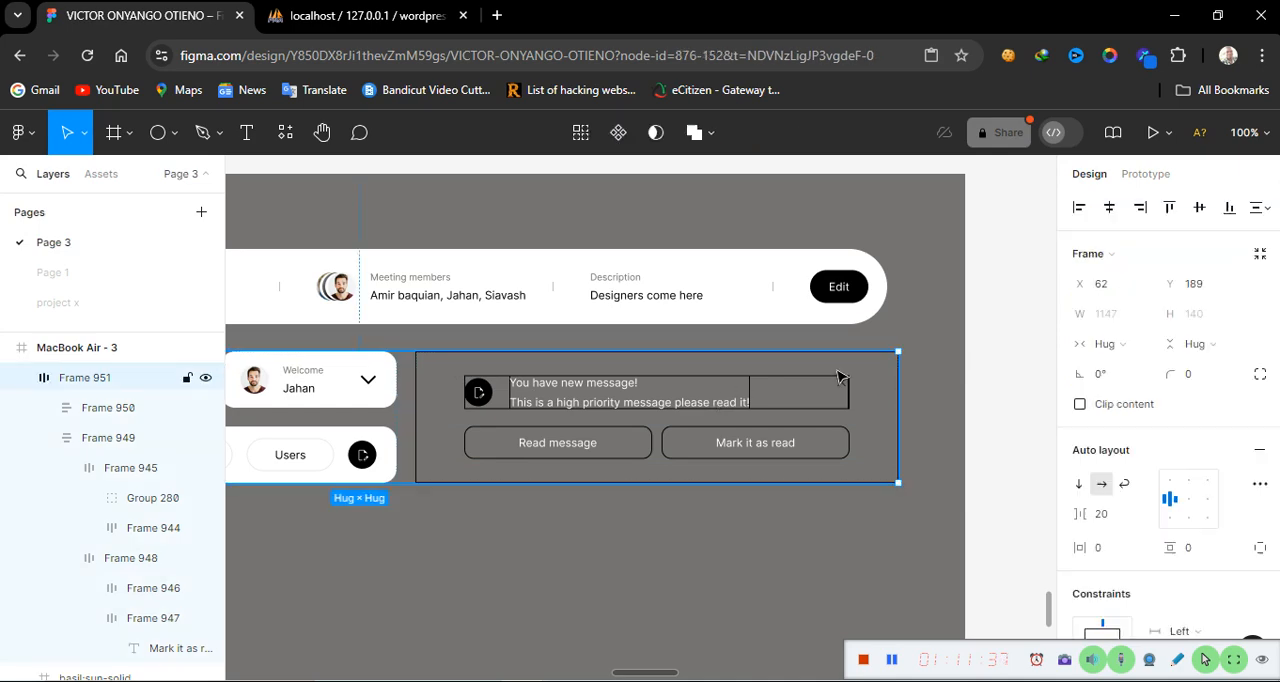
pyautogui.click(1192, 376)
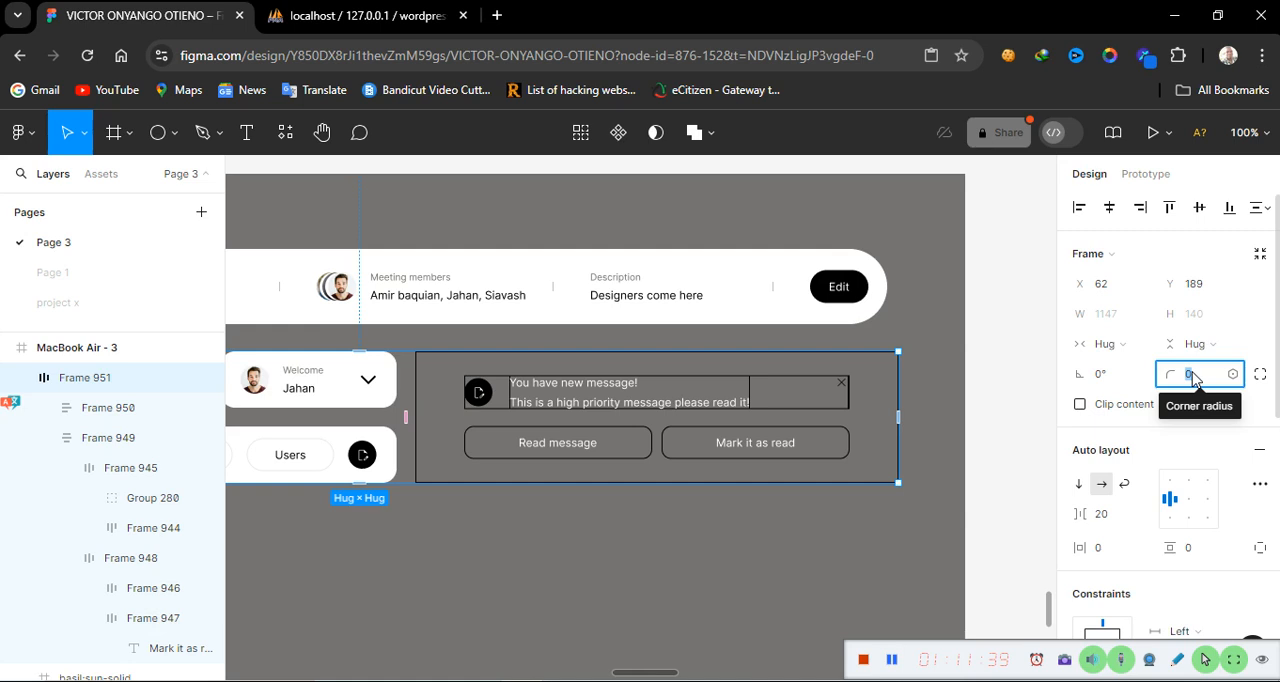
pyautogui.write('1')
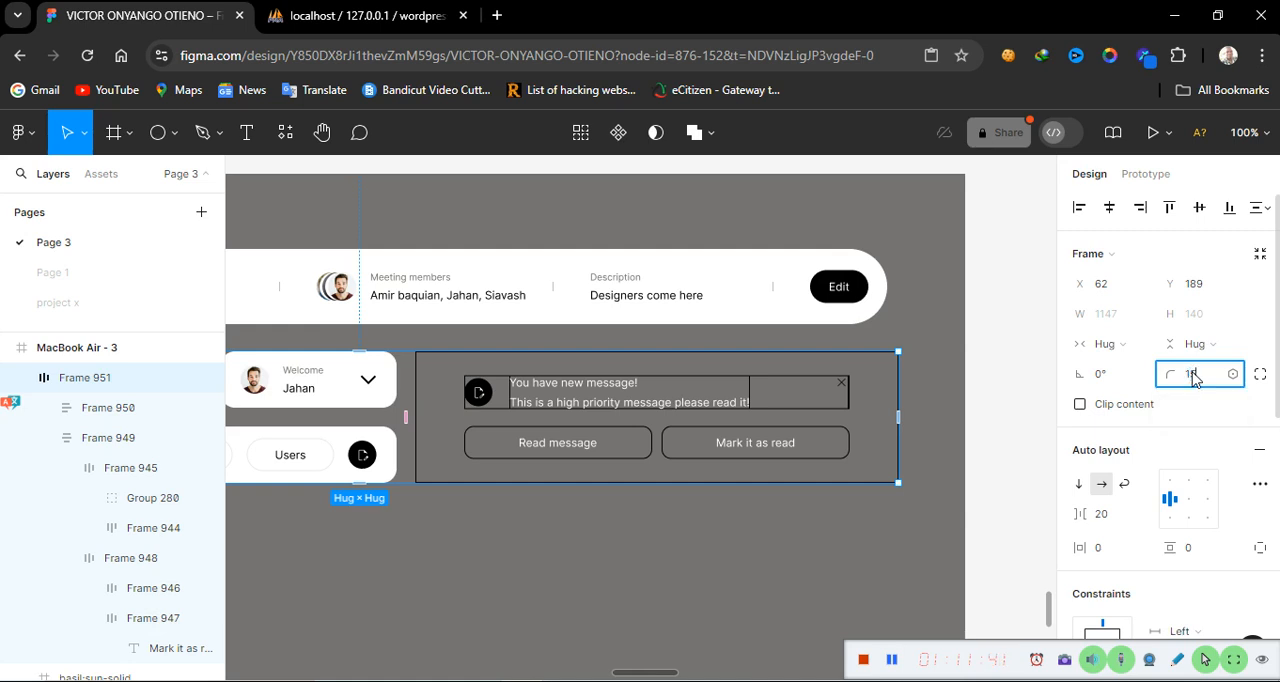
pyautogui.press('Return')
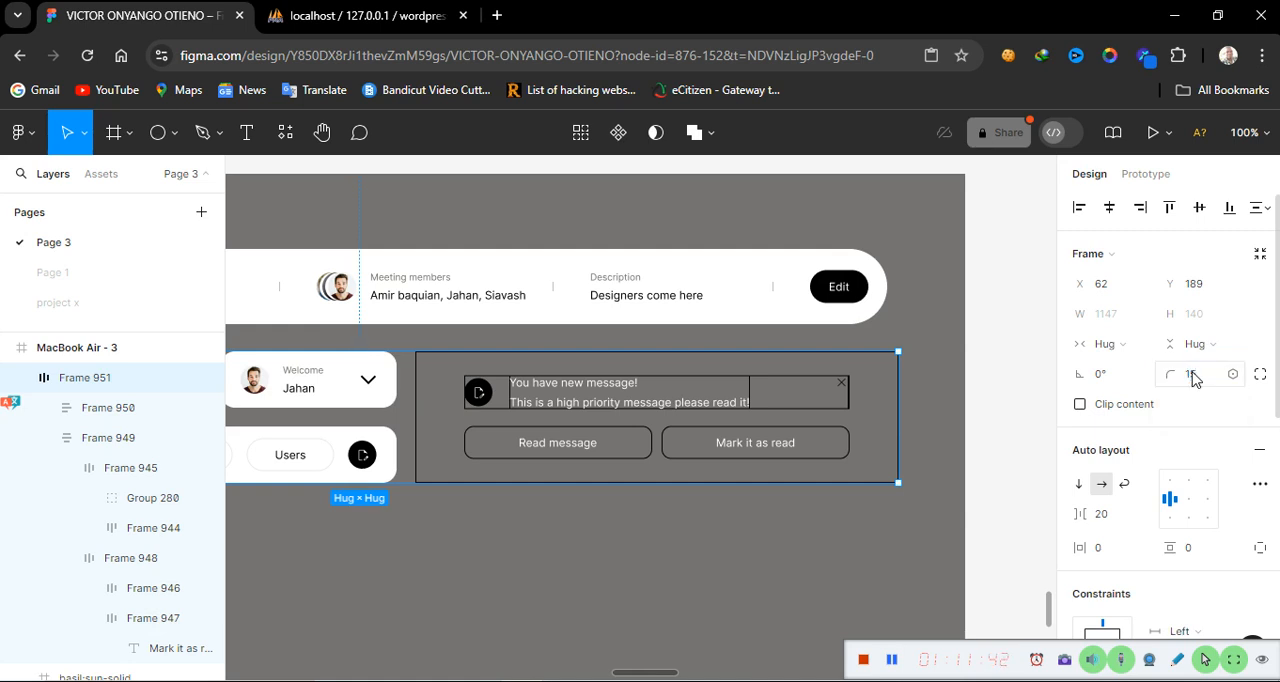
pyautogui.click(881, 572)
pyautogui.click(834, 478)
pyautogui.click(838, 487)
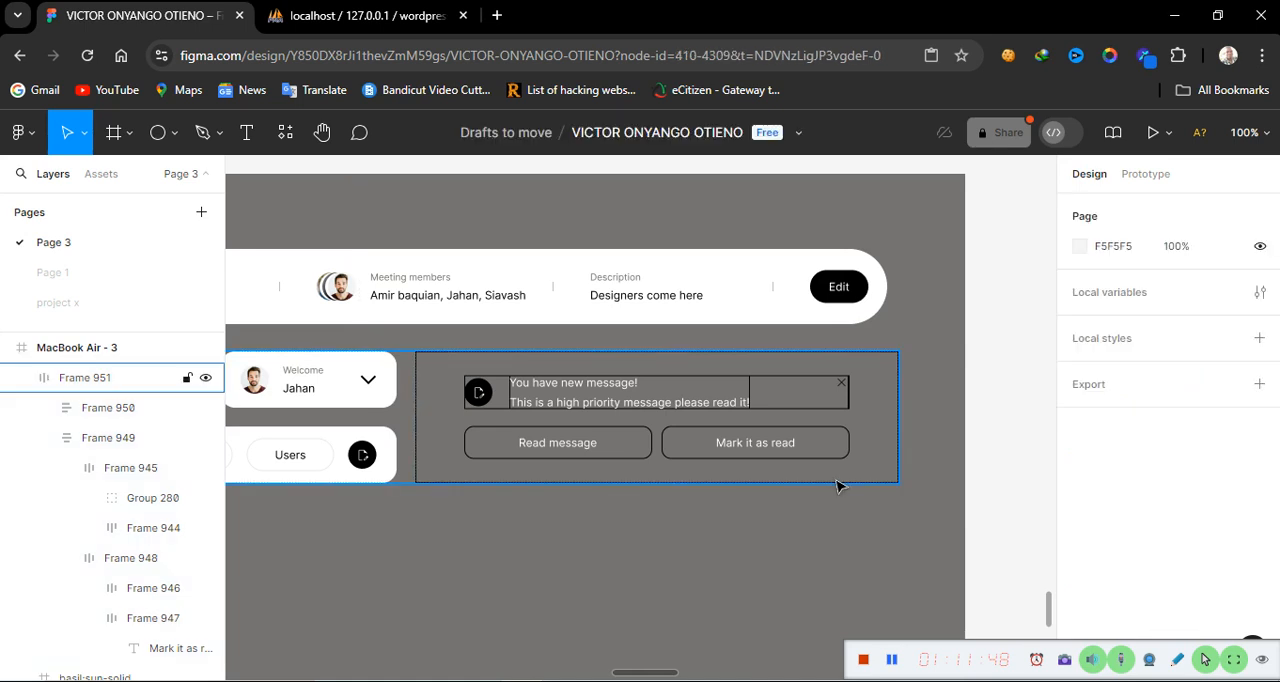
# Set the notification frame's corner radius to 15 and add a white FFFFFF fill to it
pyautogui.click(866, 434)
pyautogui.click(1193, 385)
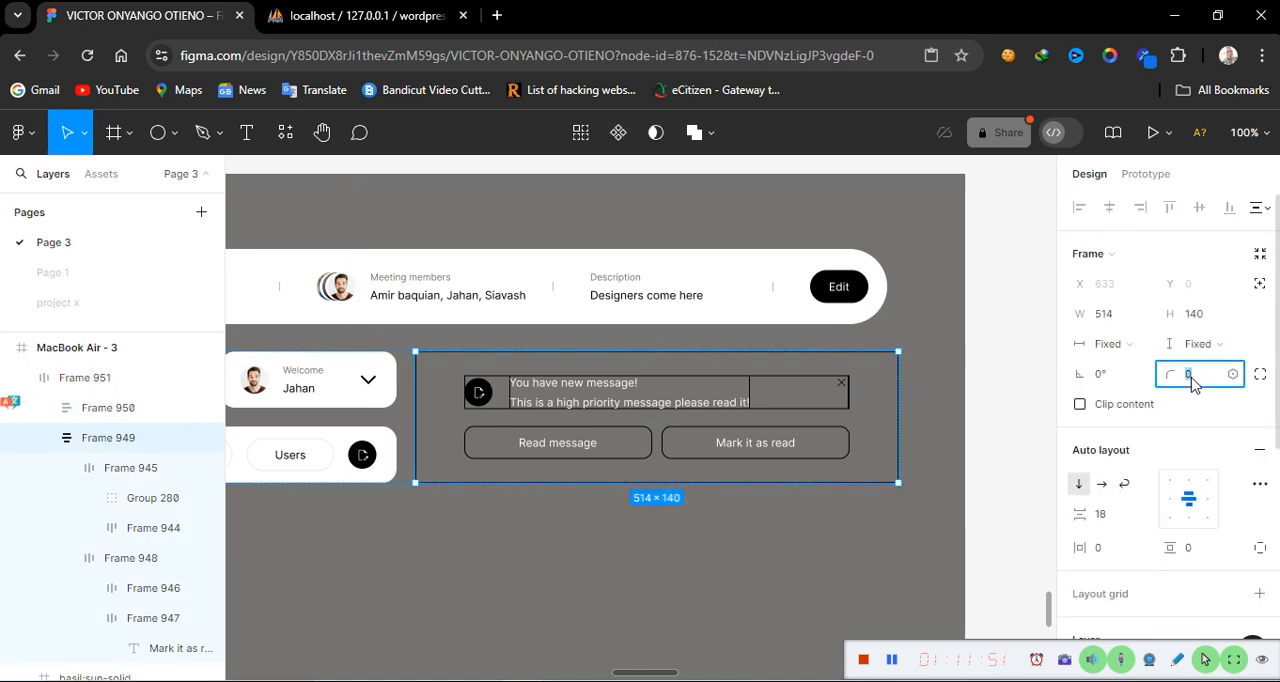
pyautogui.write('15')
pyautogui.press('Return')
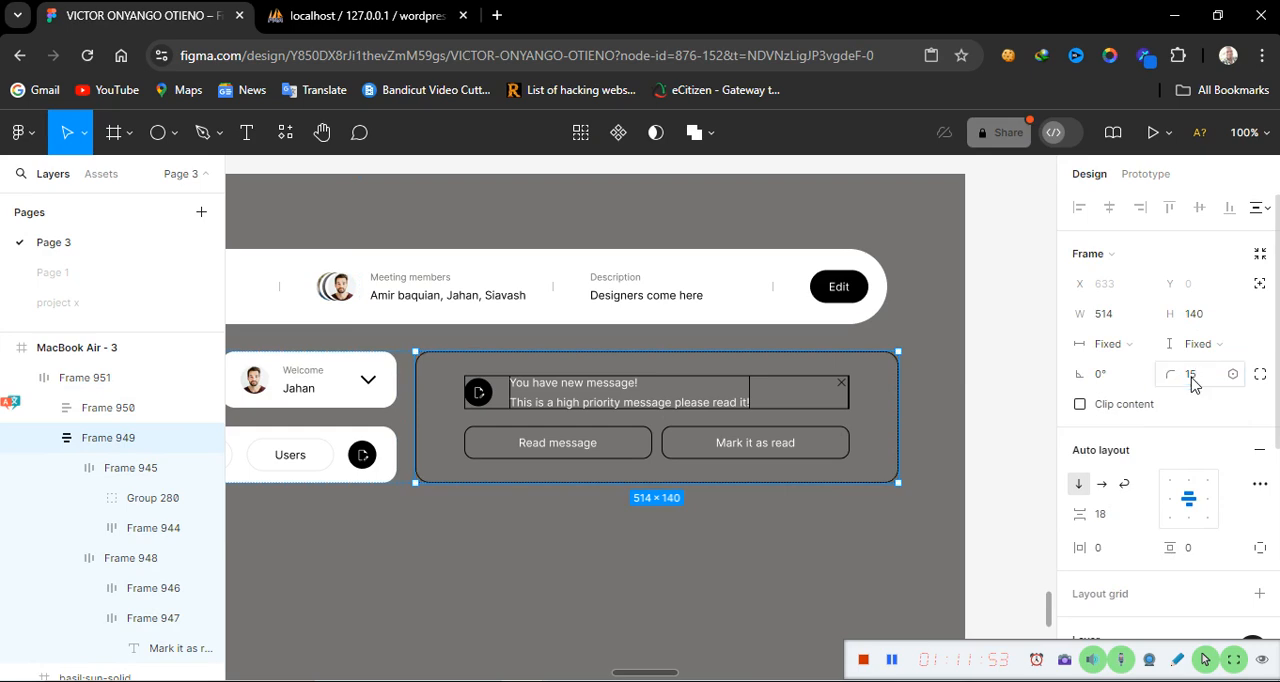
pyautogui.scroll(-3, 1190, 590)
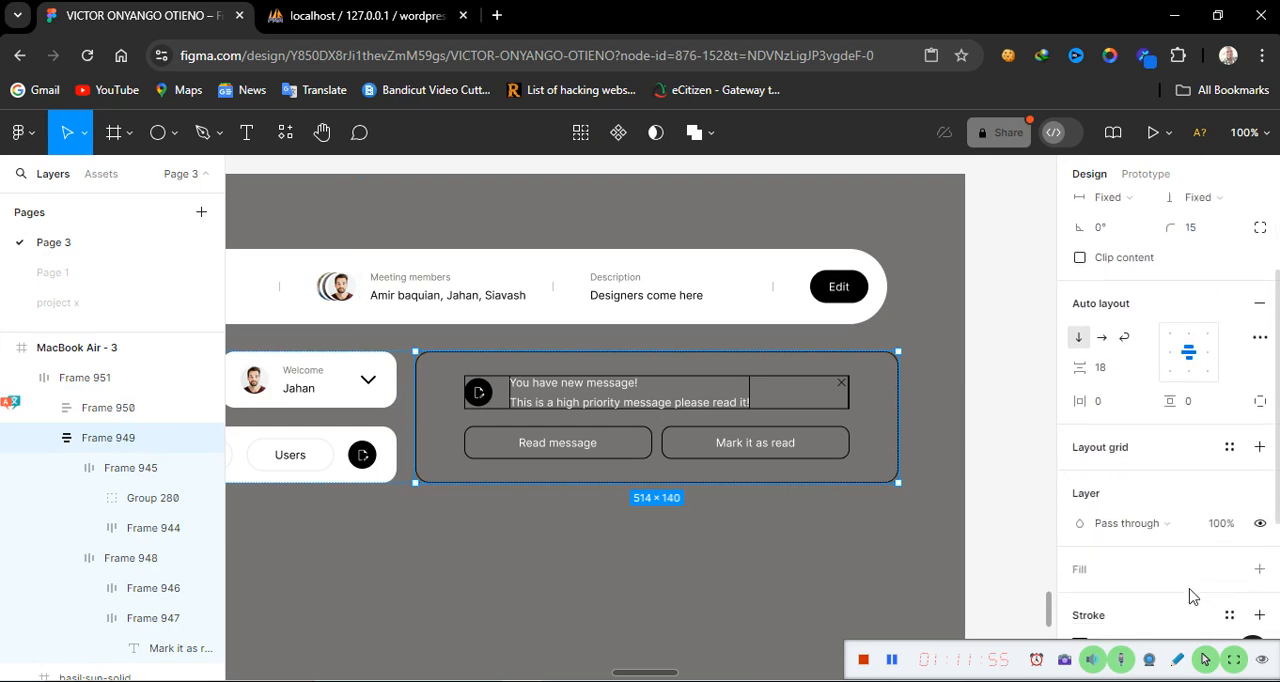
pyautogui.scroll(-2, 1190, 596)
pyautogui.click(1259, 497)
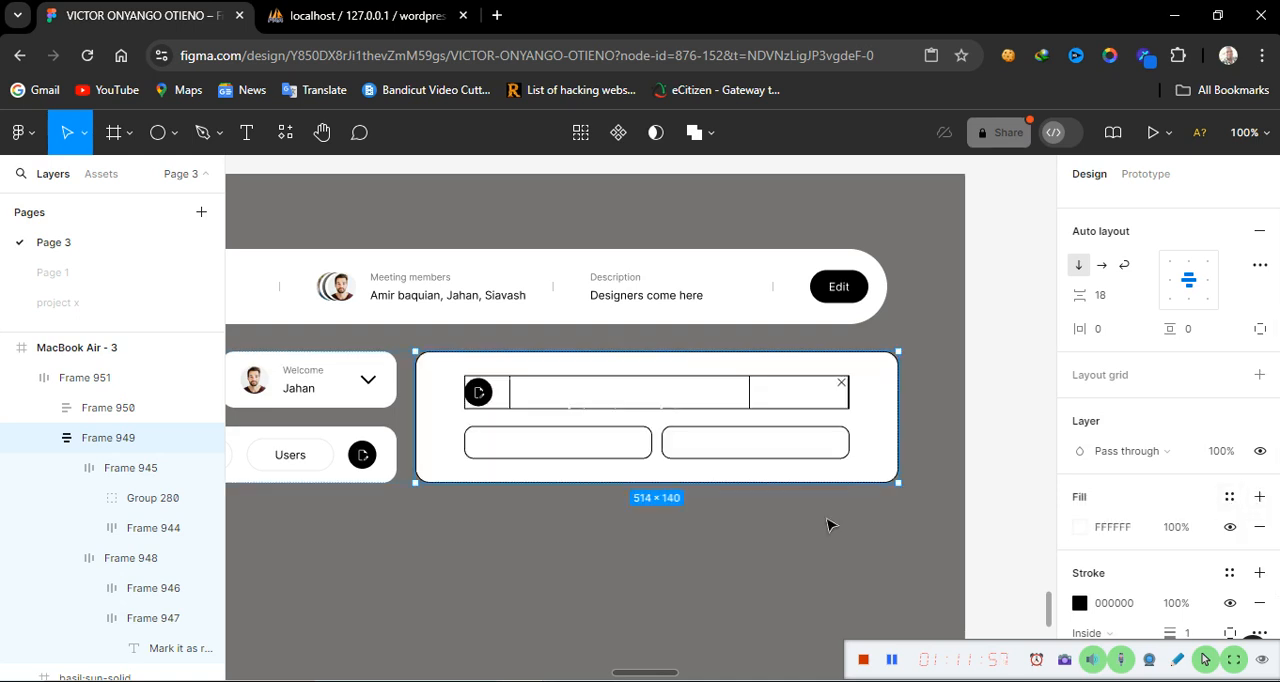
# Set the fill colour of the Read message button text to 000000
pyautogui.doubleClick(560, 449)
pyautogui.doubleClick(558, 442)
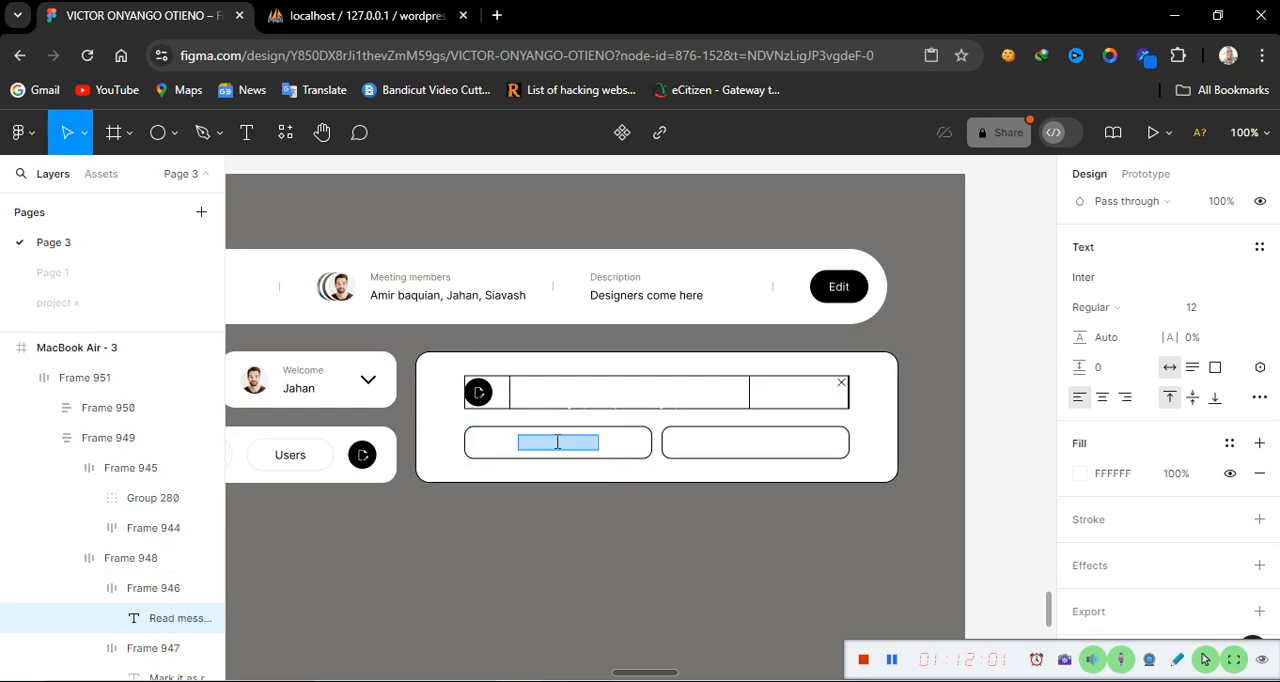
pyautogui.click(1080, 475)
pyautogui.write('000000')
pyautogui.press('Return')
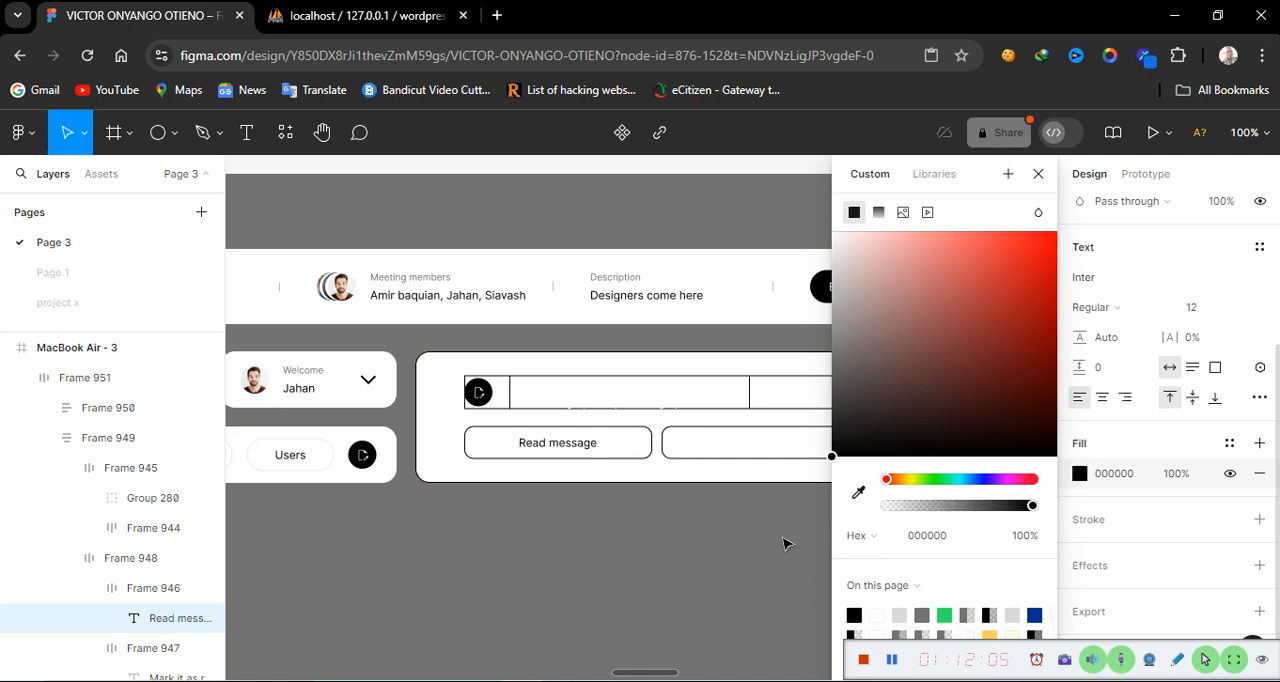
# Set the fill colour of the Mark it as read button text to black
pyautogui.doubleClick(760, 443)
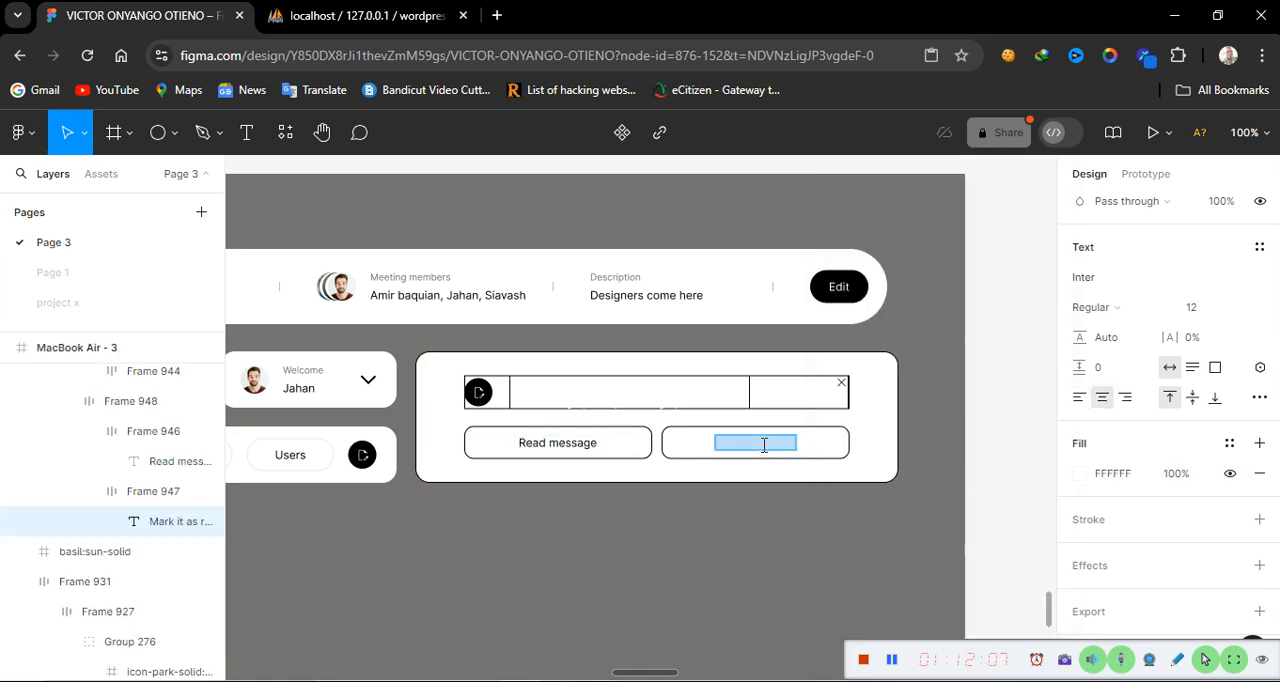
pyautogui.click(1080, 474)
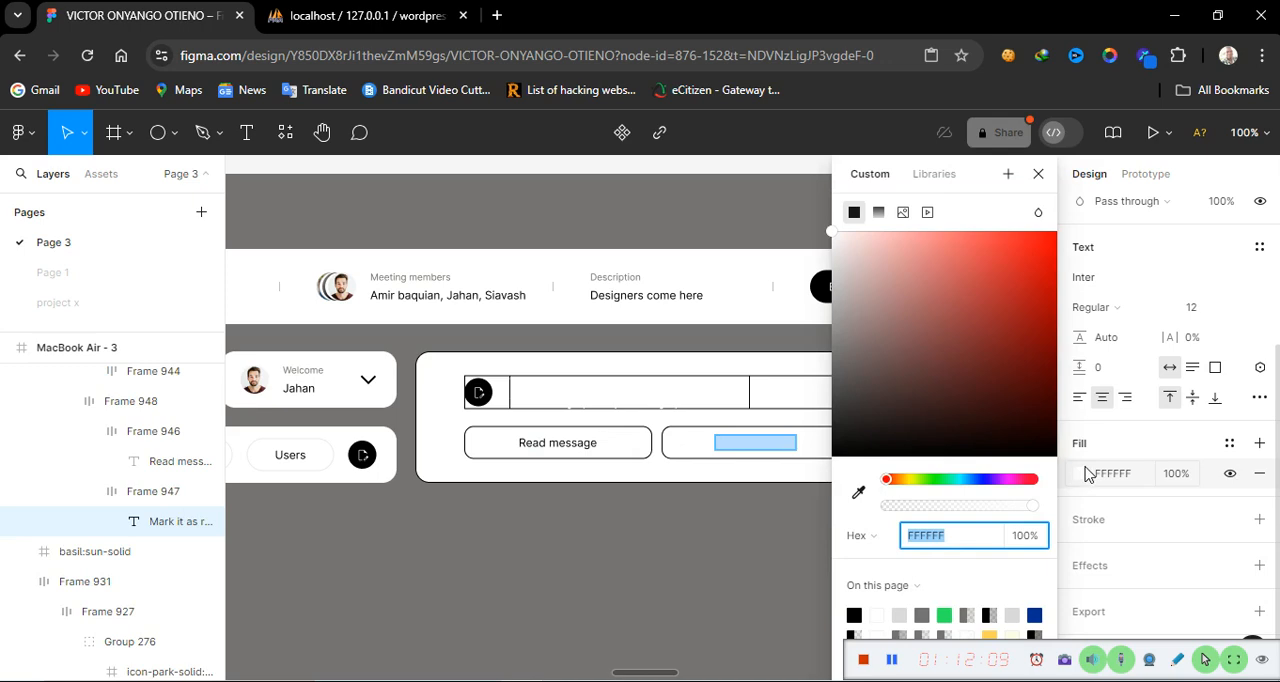
pyautogui.click(854, 614)
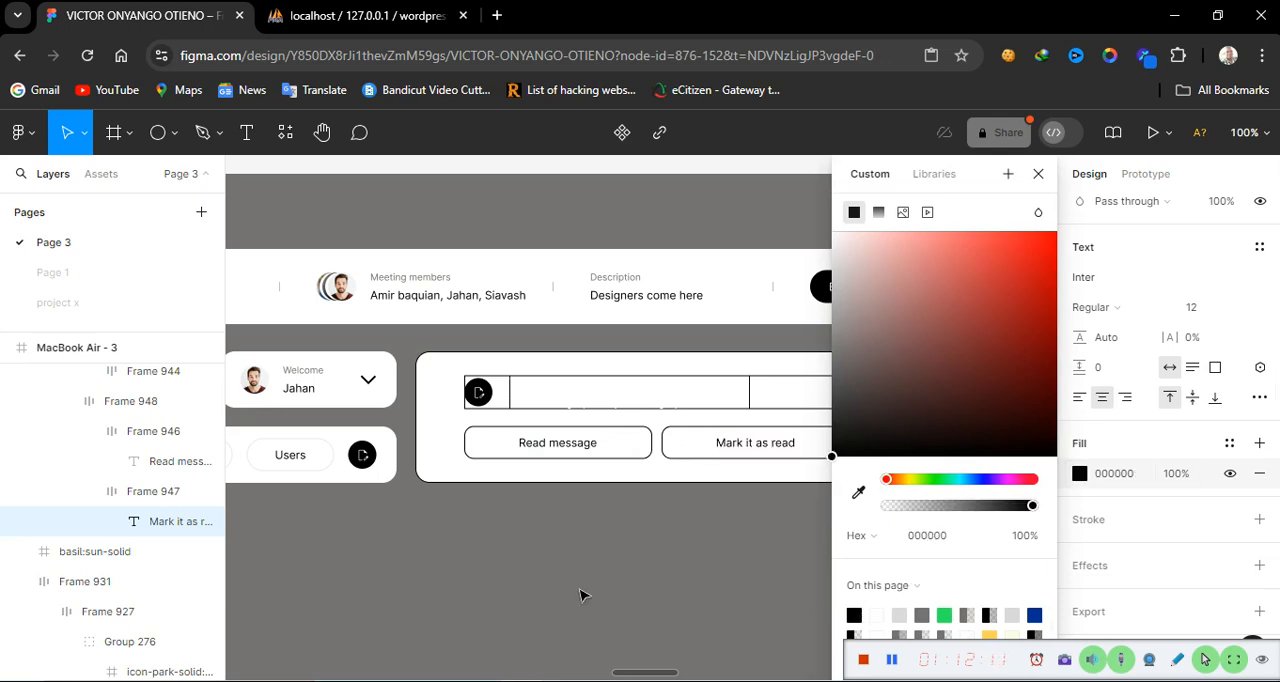
# Change the white selection colour of the message text frame to 000000, making the message lines black
pyautogui.click(785, 396)
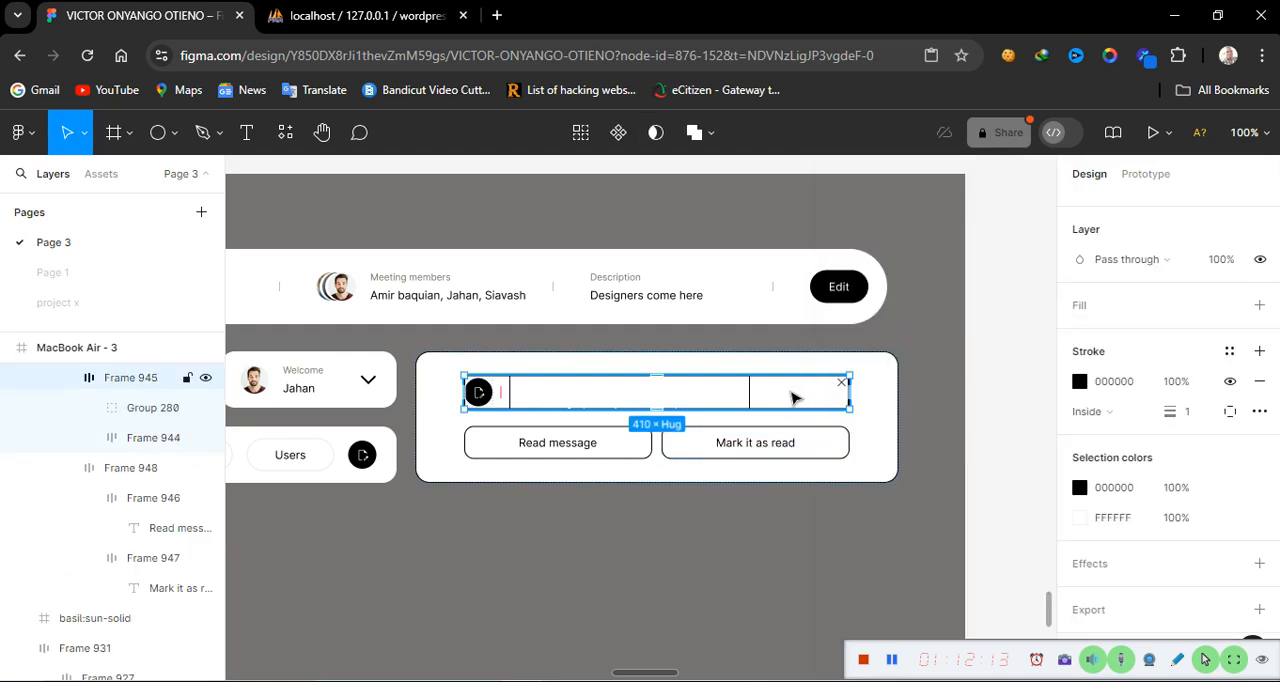
pyautogui.click(788, 398)
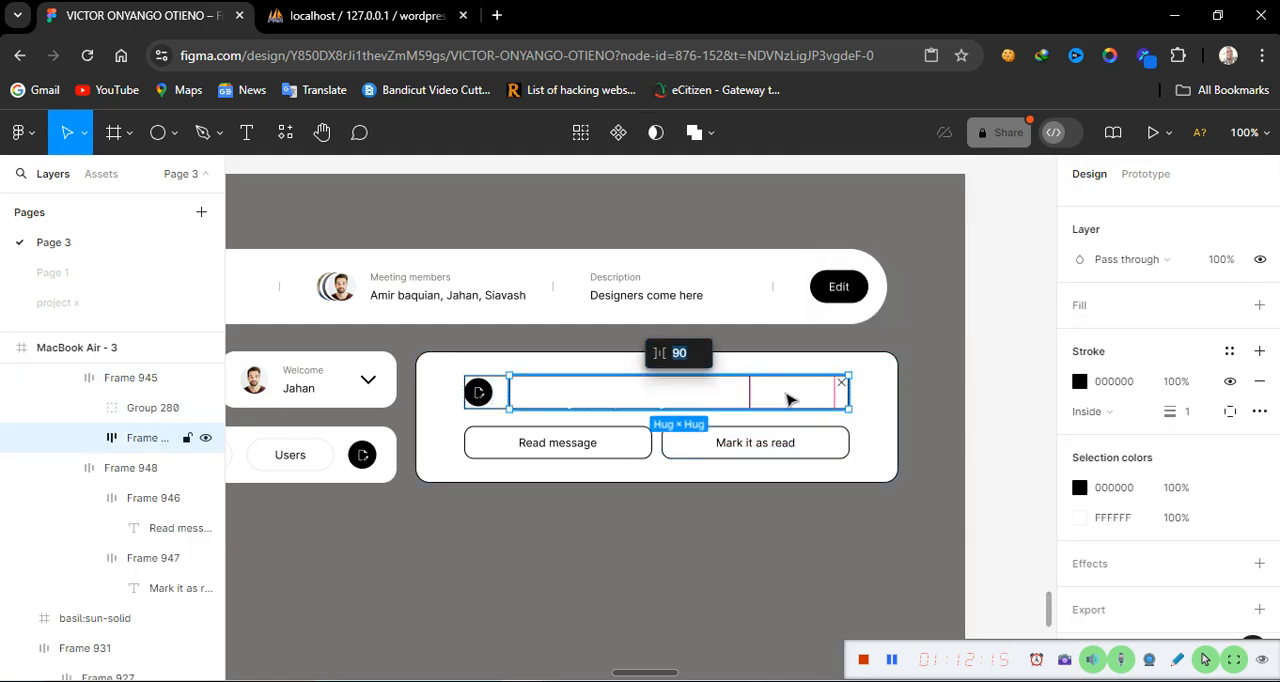
pyautogui.click(1126, 520)
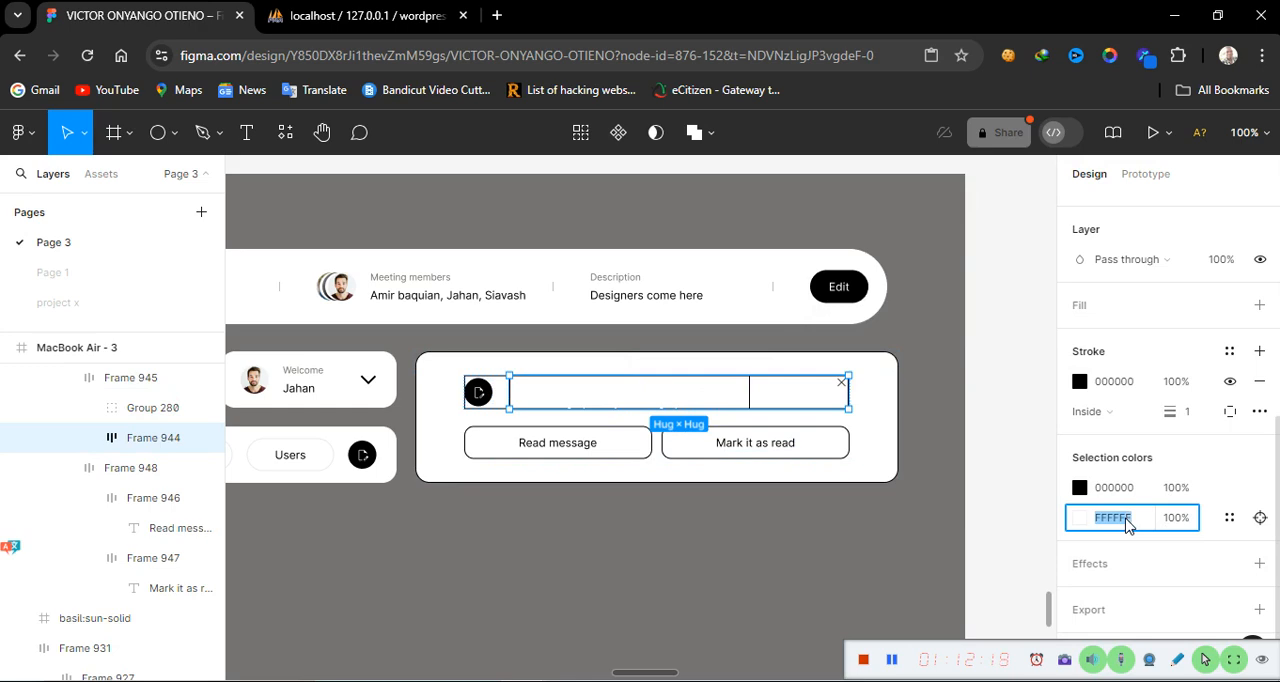
pyautogui.write('000000')
pyautogui.press('Return')
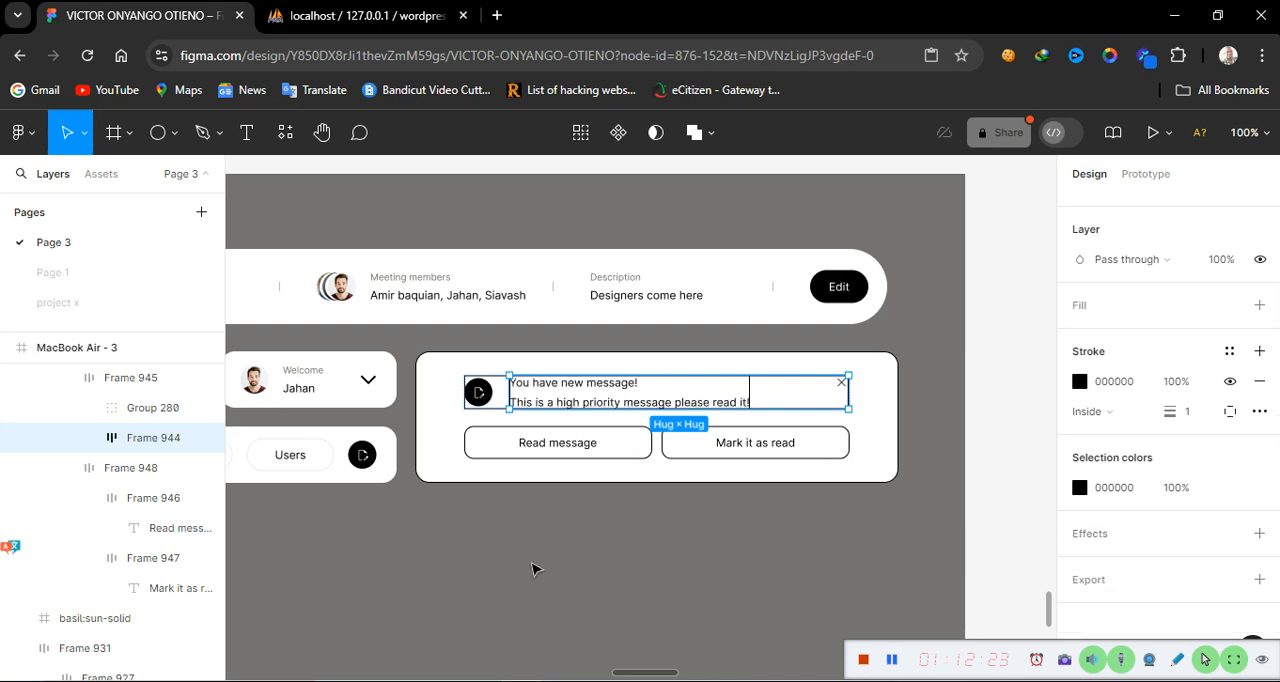
pyautogui.click(484, 528)
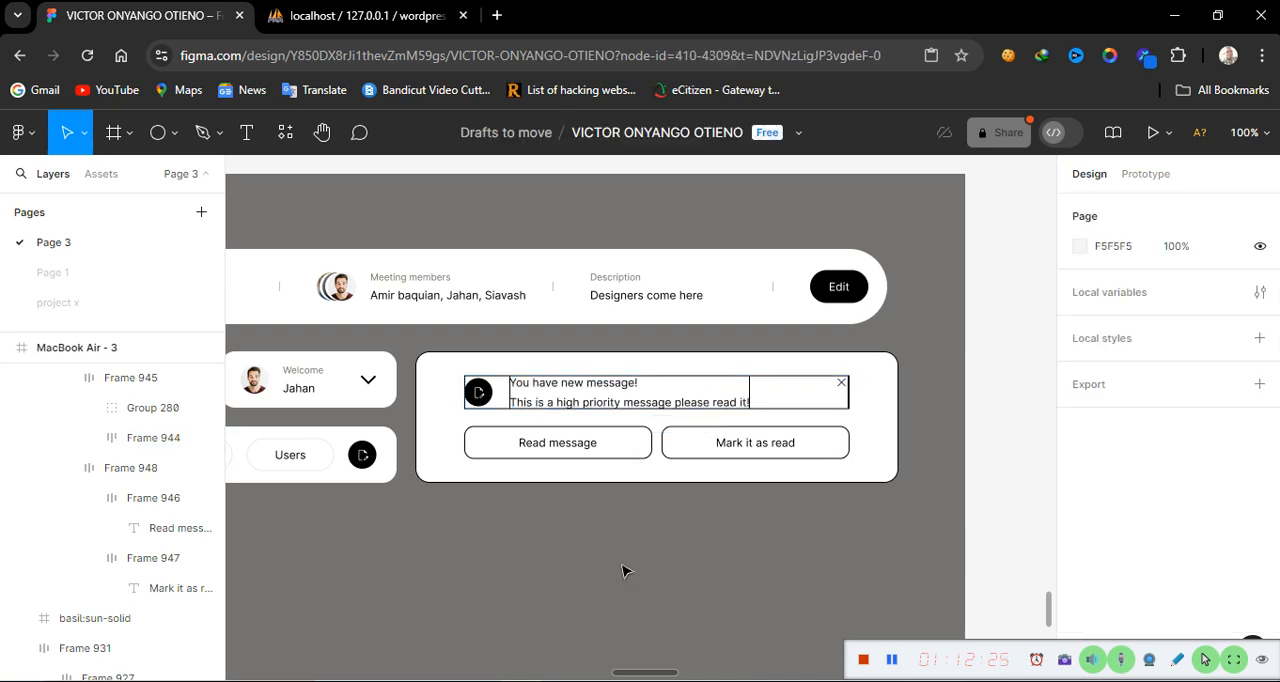
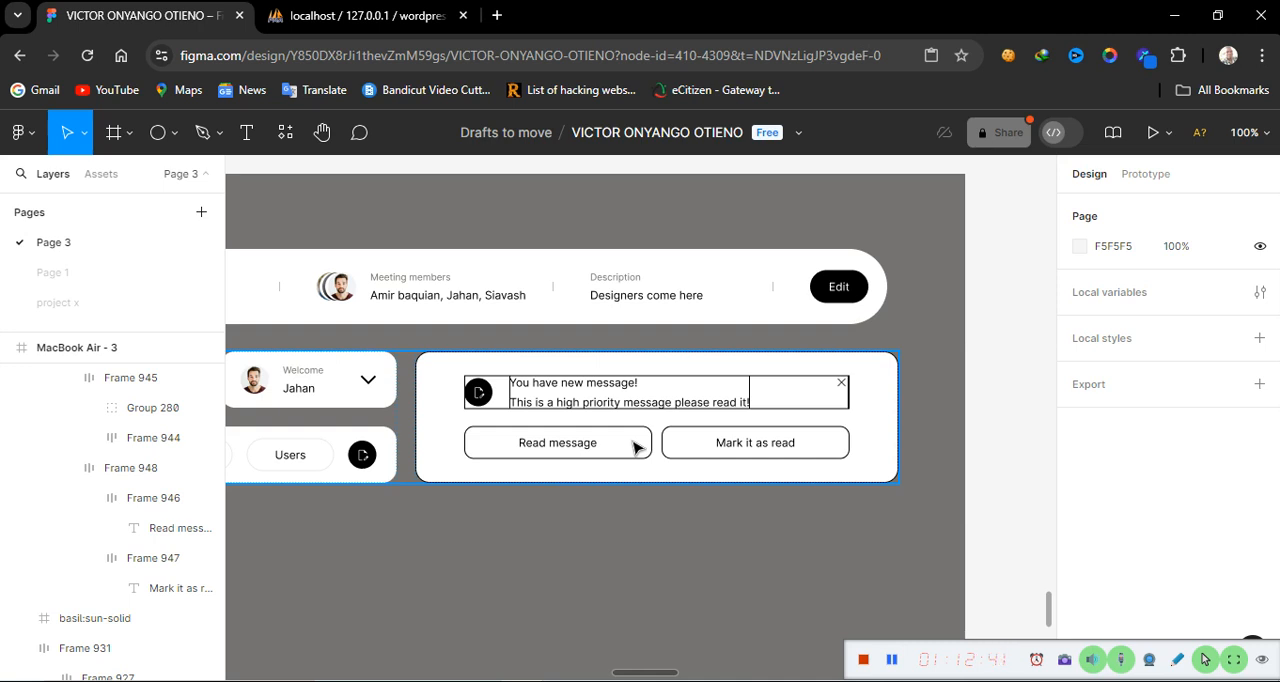
# Select the notification's content row and limit its stroke to the bottom side only
pyautogui.click(562, 408)
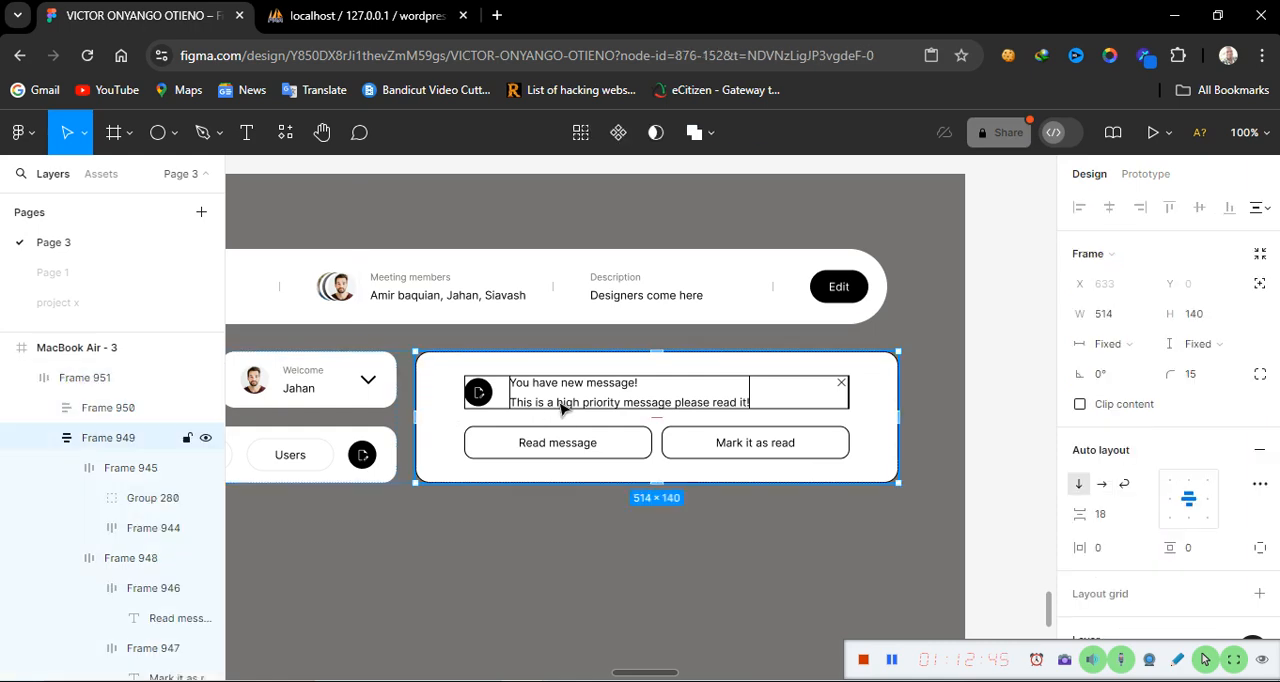
pyautogui.doubleClick(562, 408)
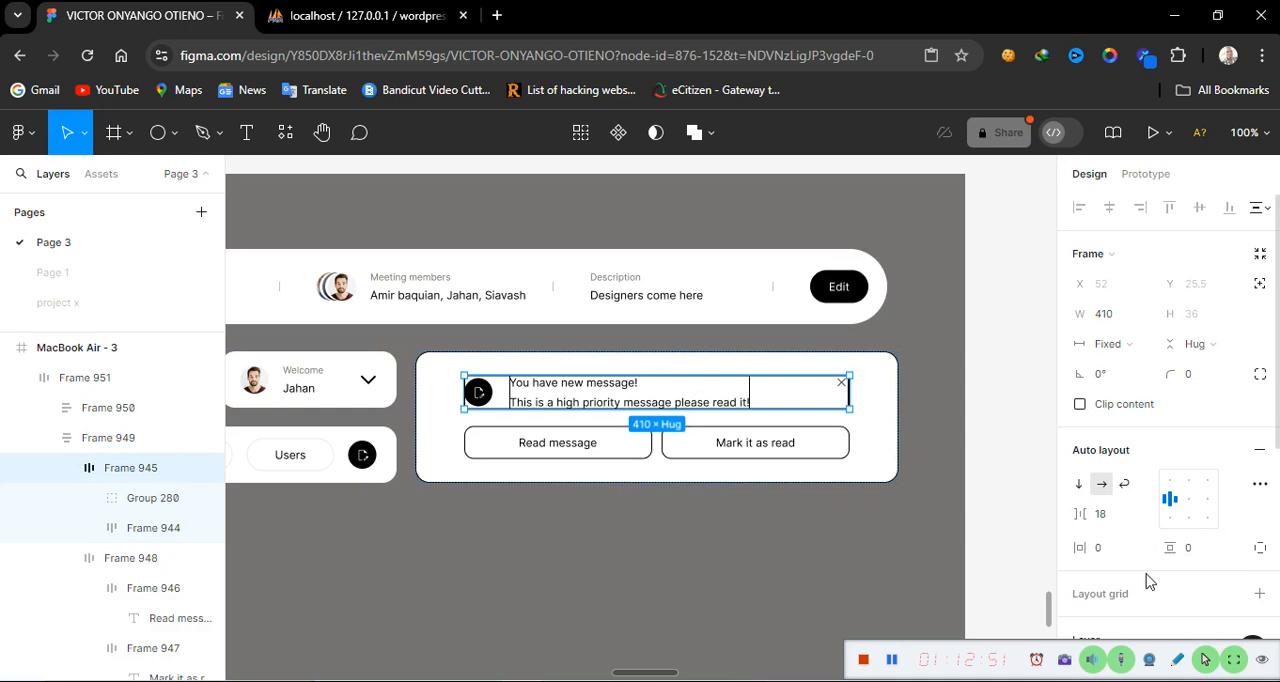
pyautogui.scroll(-4, 1160, 575)
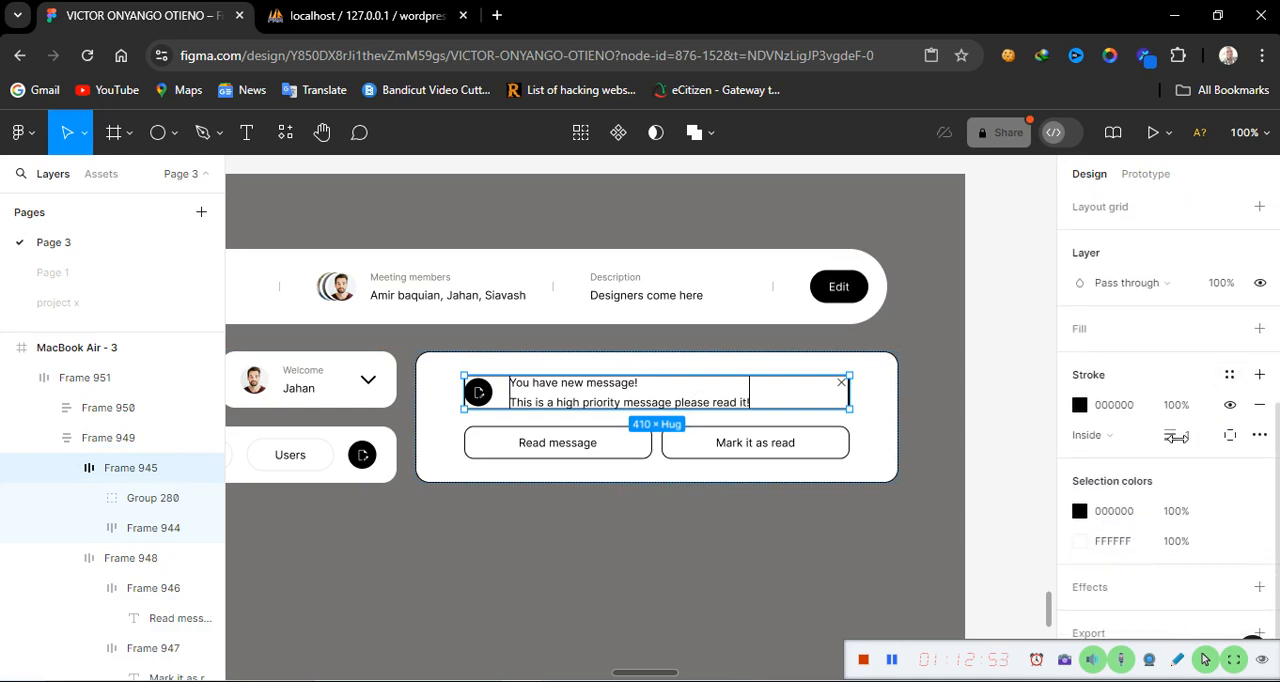
pyautogui.click(1230, 435)
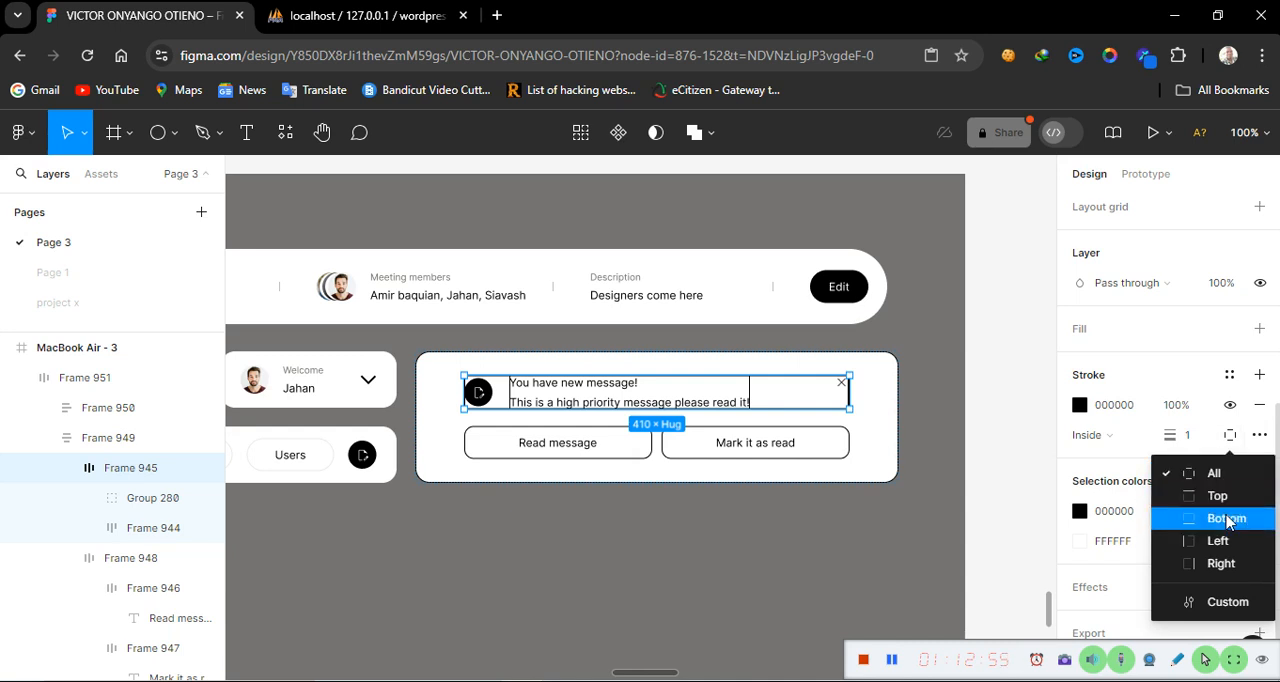
pyautogui.click(1226, 518)
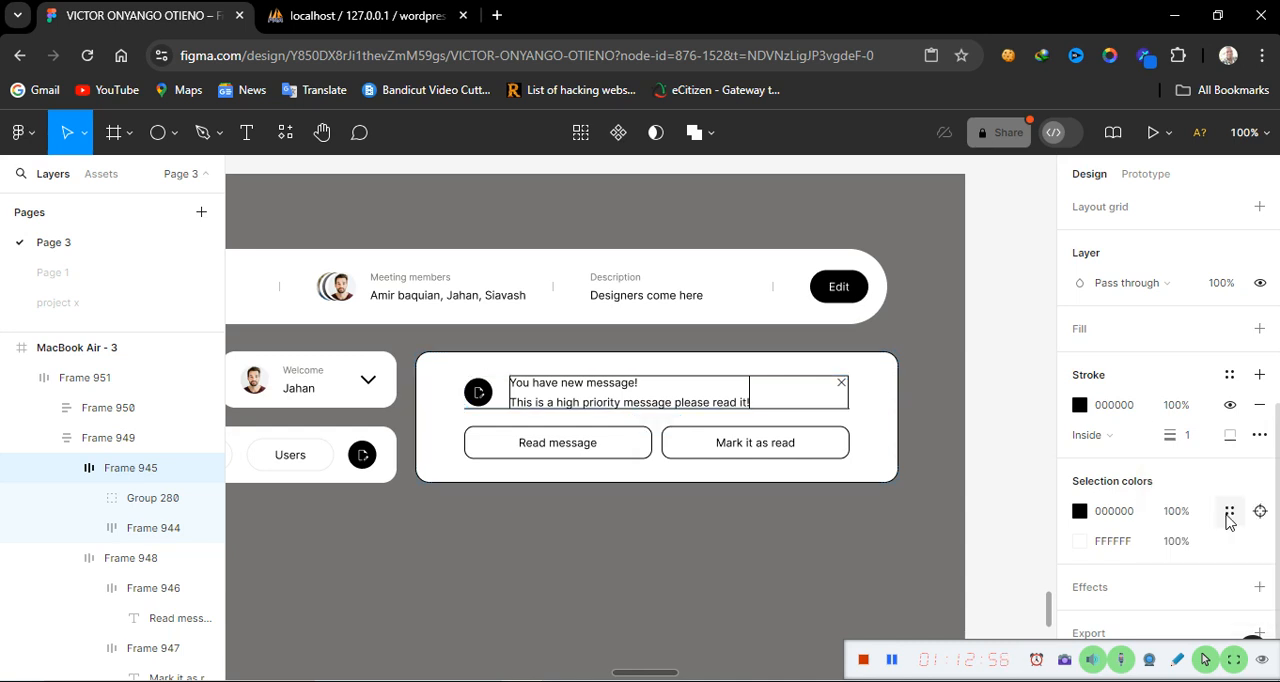
# Hide the strokes on the message text frame and on the frame holding the text and close icon
pyautogui.click(708, 387)
pyautogui.click(708, 390)
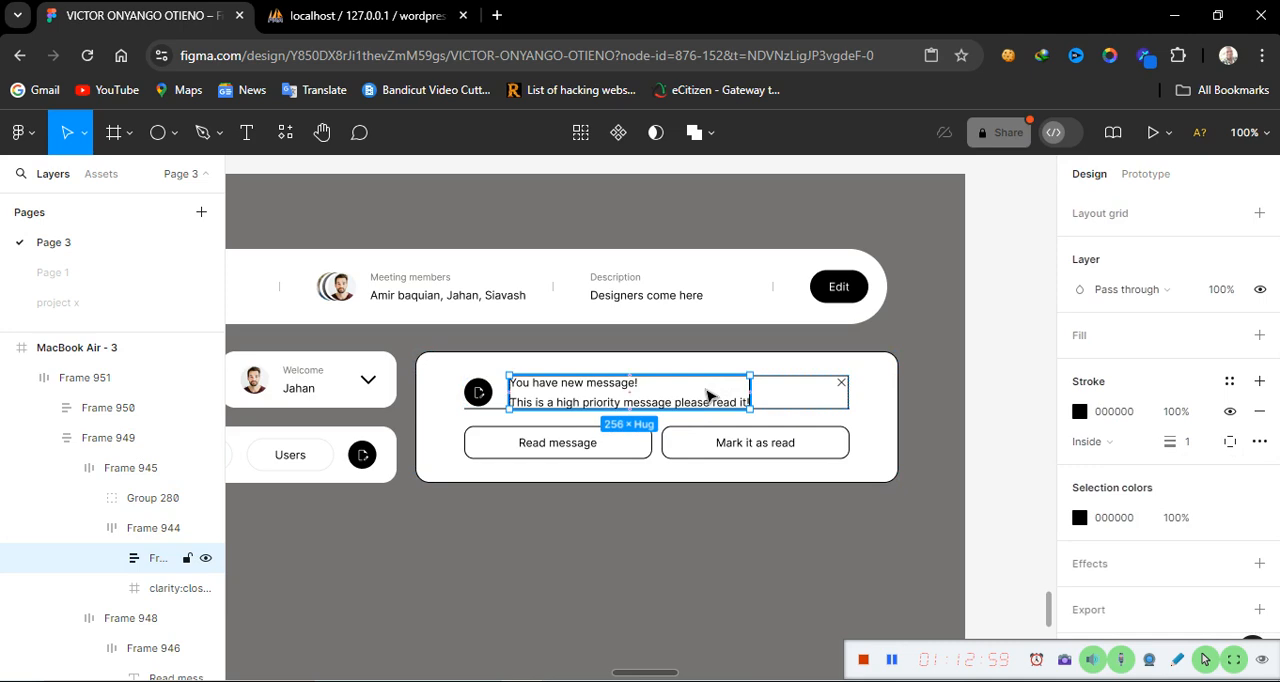
pyautogui.click(1230, 411)
pyautogui.click(812, 400)
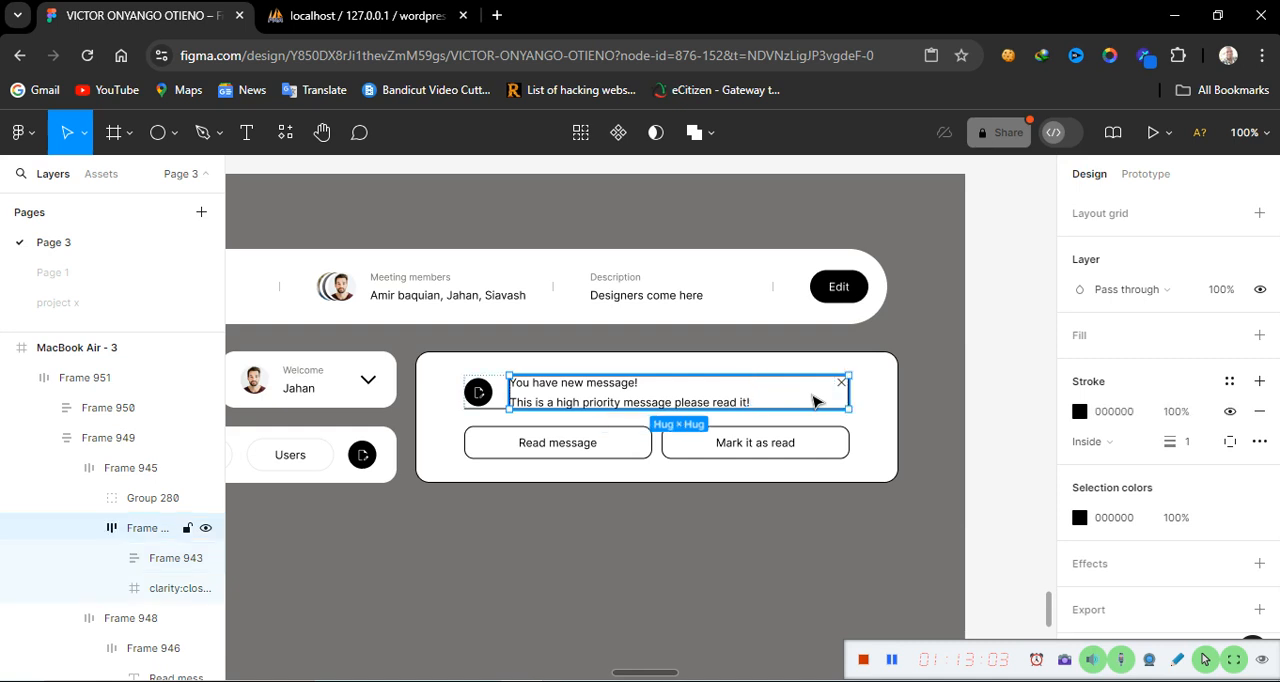
pyautogui.click(1230, 411)
pyautogui.click(1230, 411)
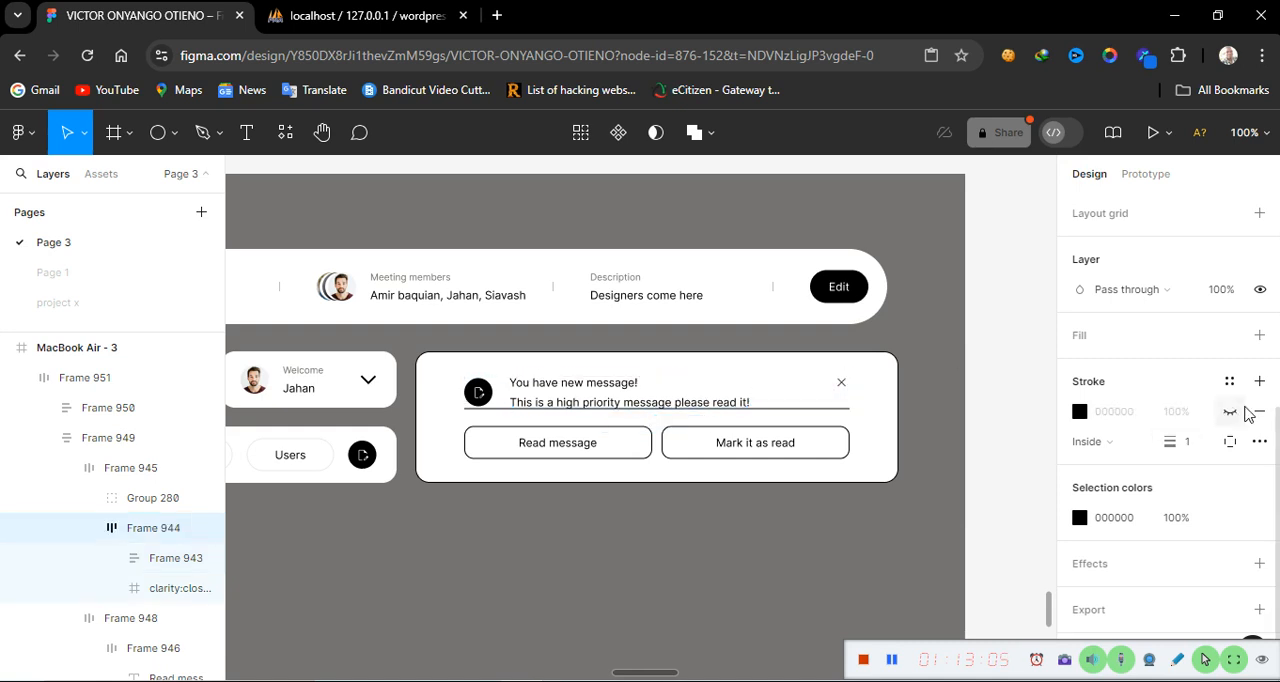
pyautogui.click(447, 527)
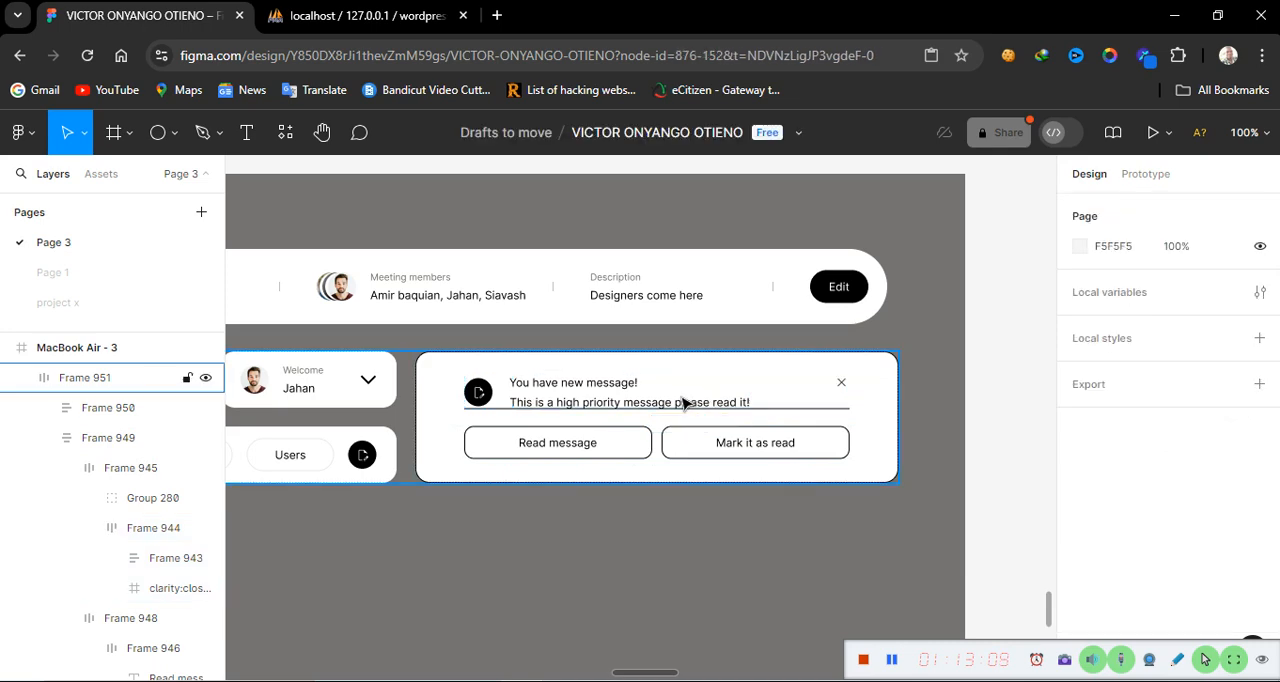
# Set the content row's bottom padding to 10 using individual padding values
pyautogui.doubleClick(684, 402)
pyautogui.click(684, 402)
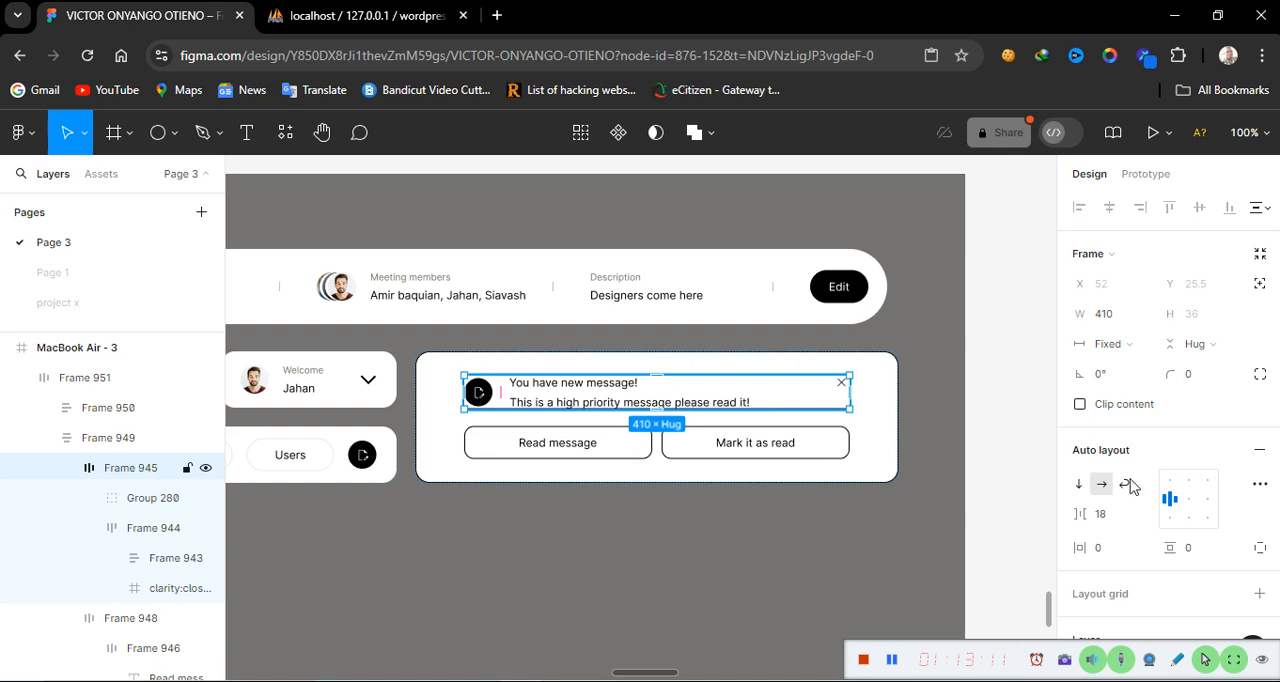
pyautogui.click(1260, 549)
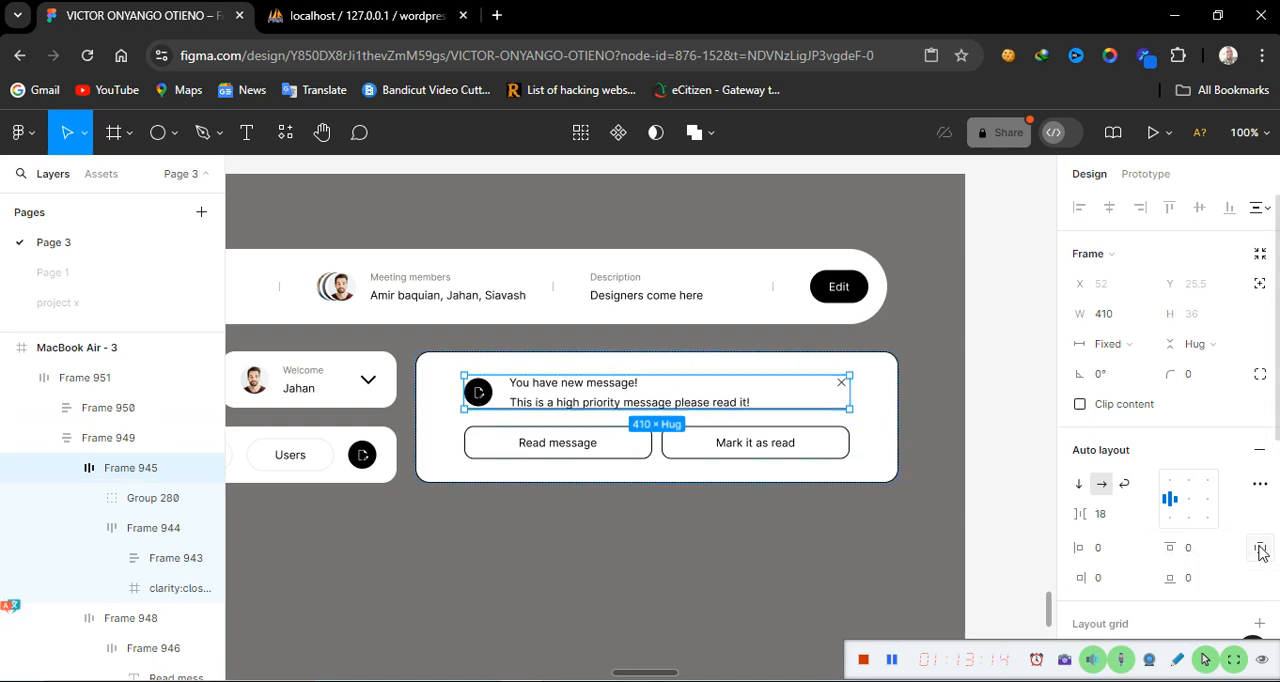
pyautogui.click(1197, 580)
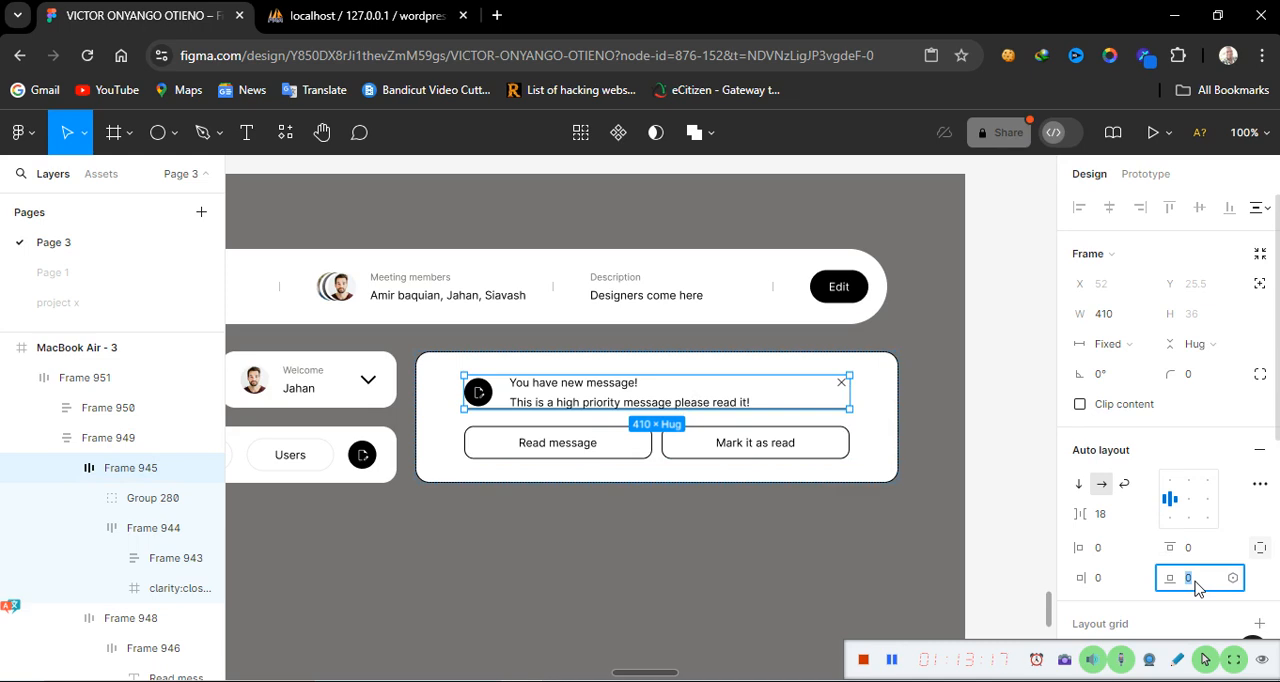
pyautogui.write('10')
pyautogui.press('Return')
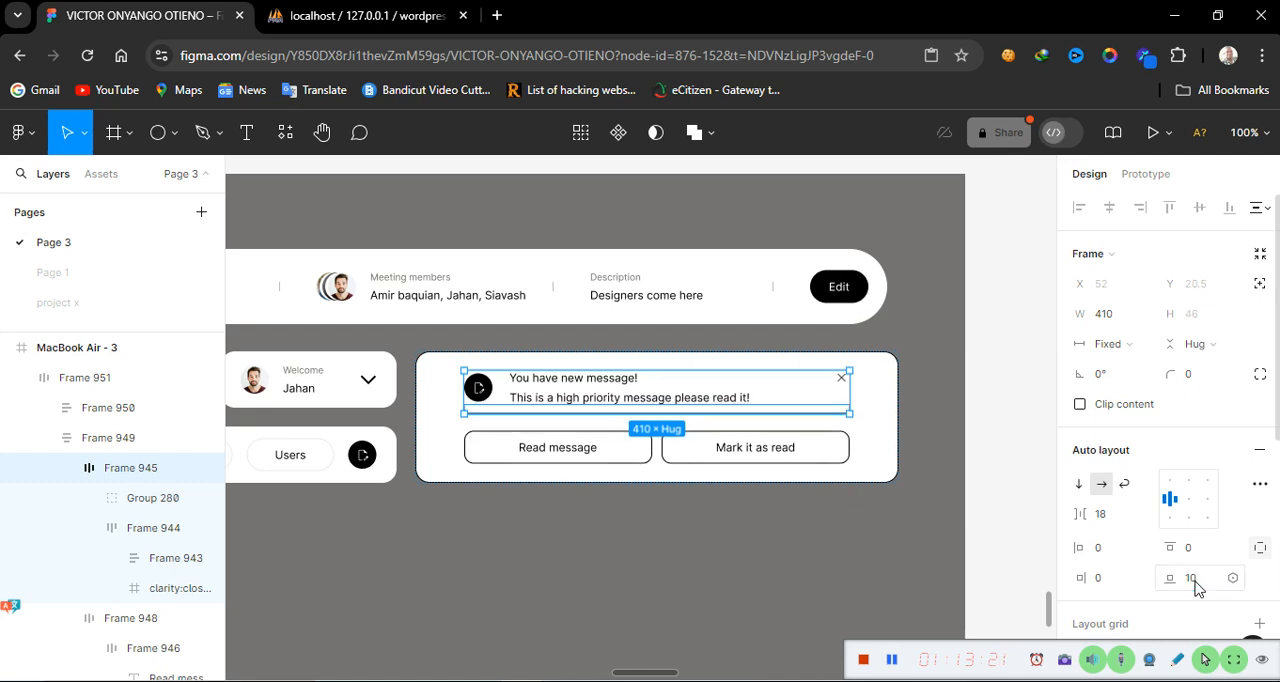
pyautogui.click(773, 565)
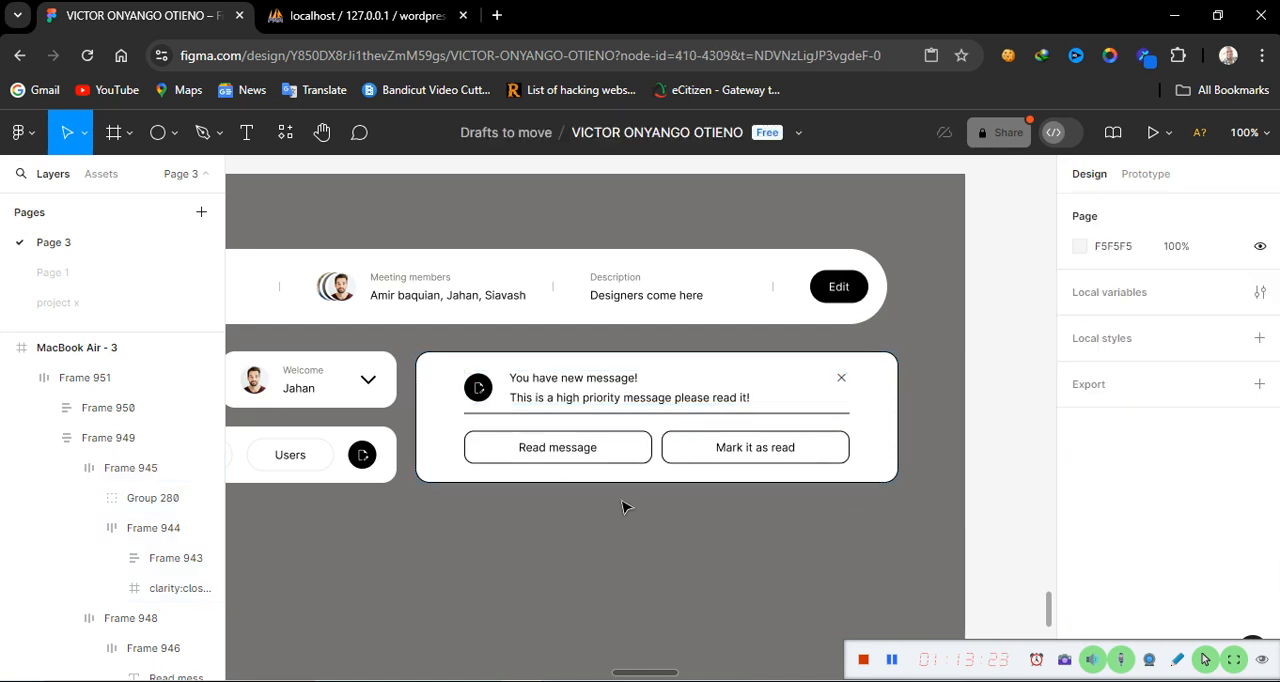
# Set the content row's bottom divider stroke opacity to 25%
pyautogui.click(542, 416)
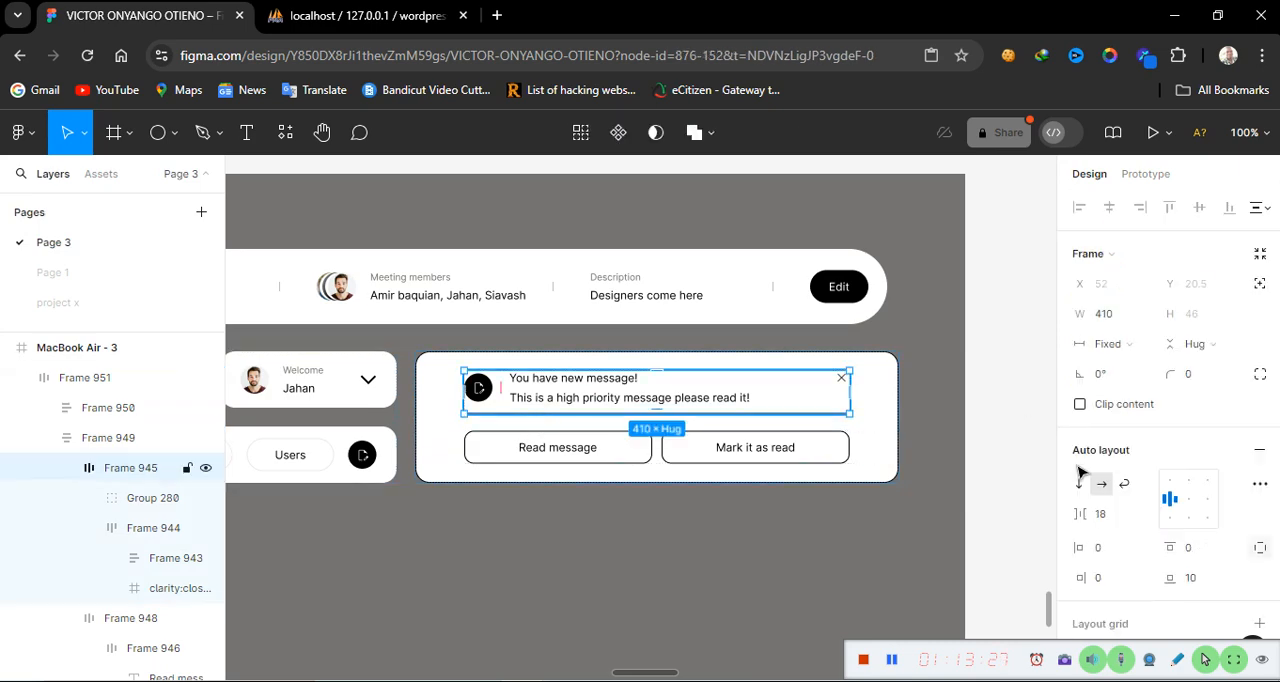
pyautogui.scroll(-5, 1120, 470)
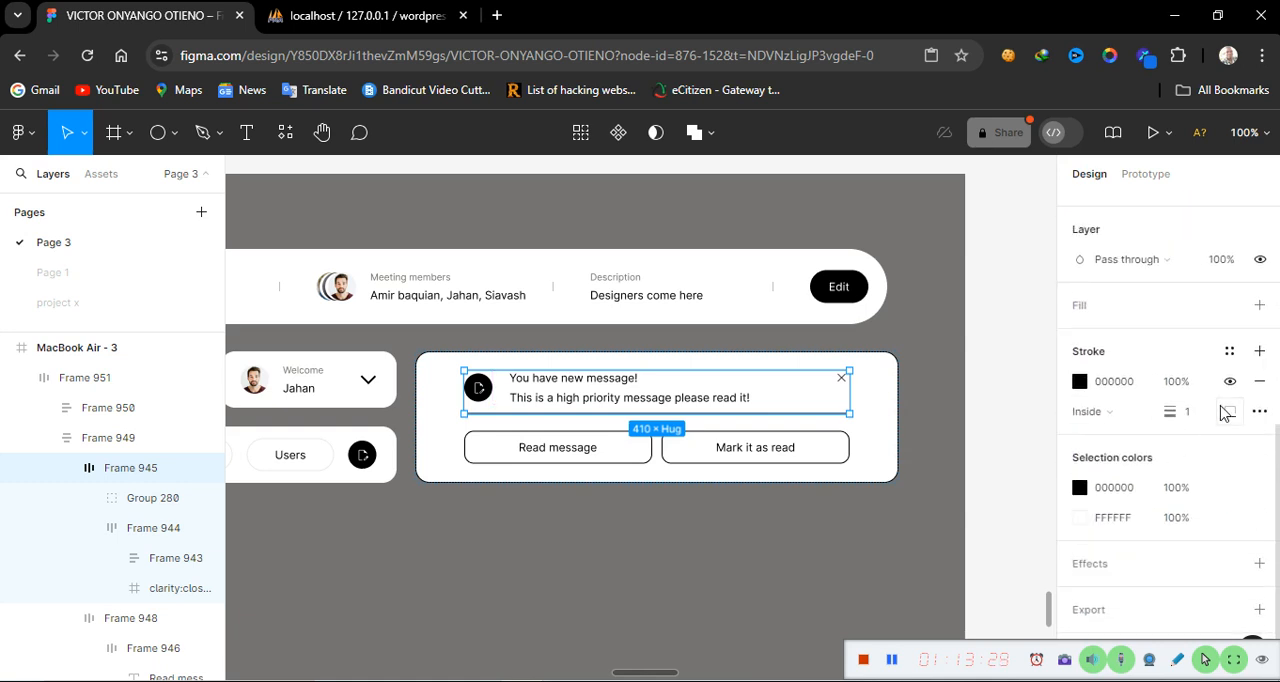
pyautogui.click(1177, 391)
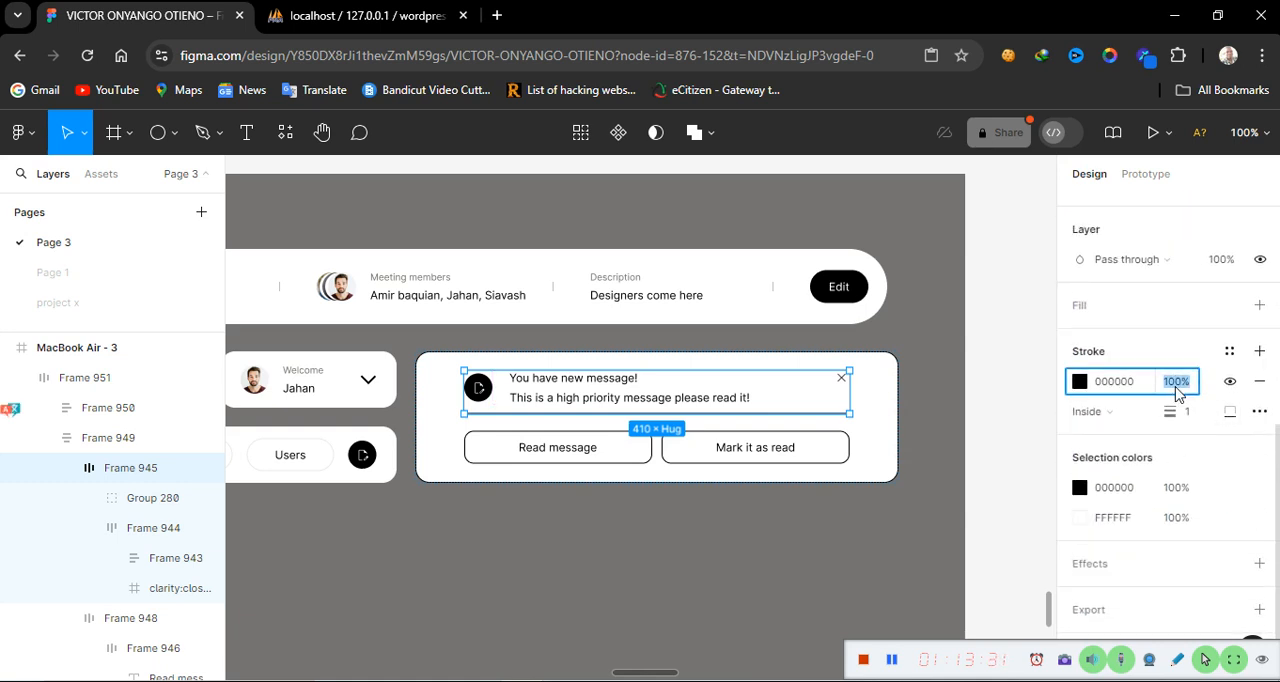
pyautogui.write('25')
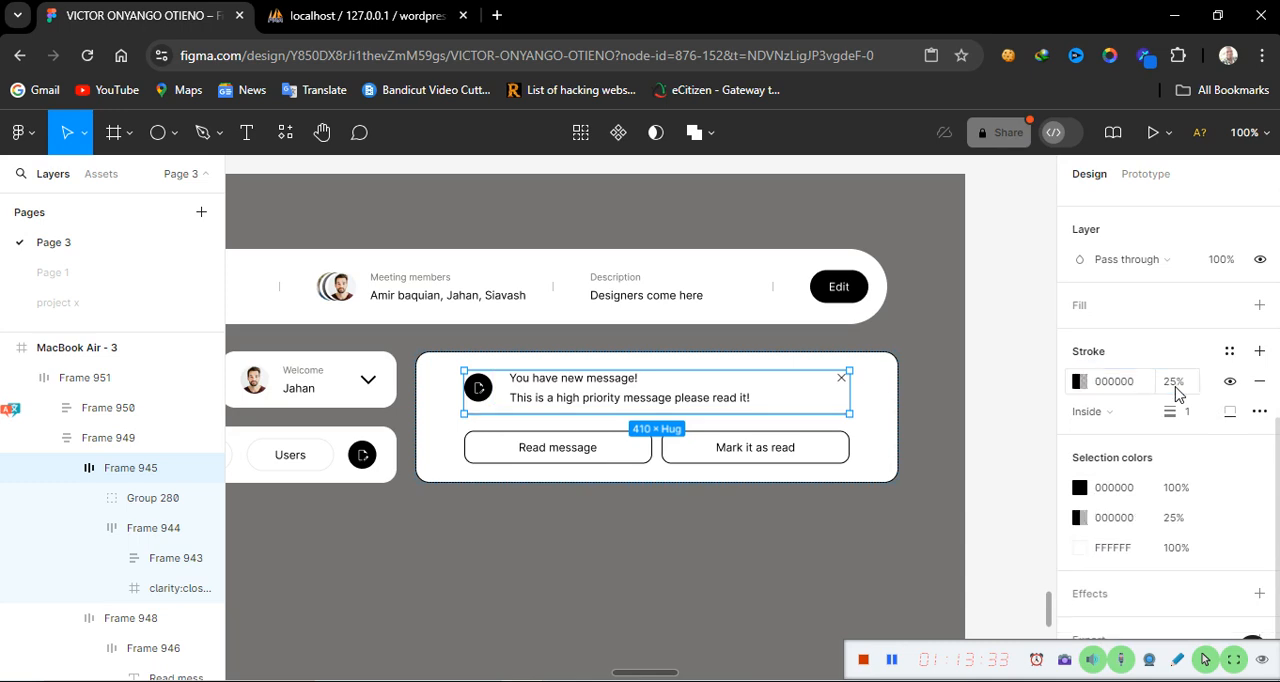
pyautogui.click(651, 553)
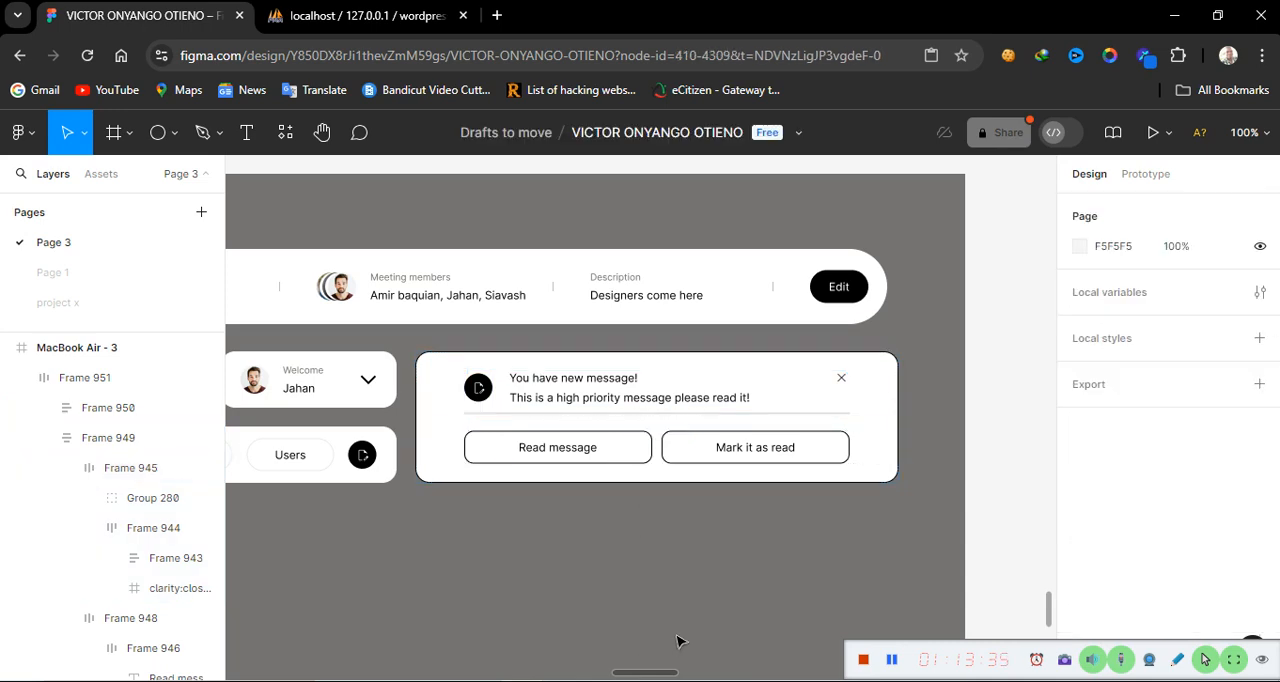
# Change the message icon circle's black colour to green 2BEA60
pyautogui.click(480, 405)
pyautogui.click(482, 400)
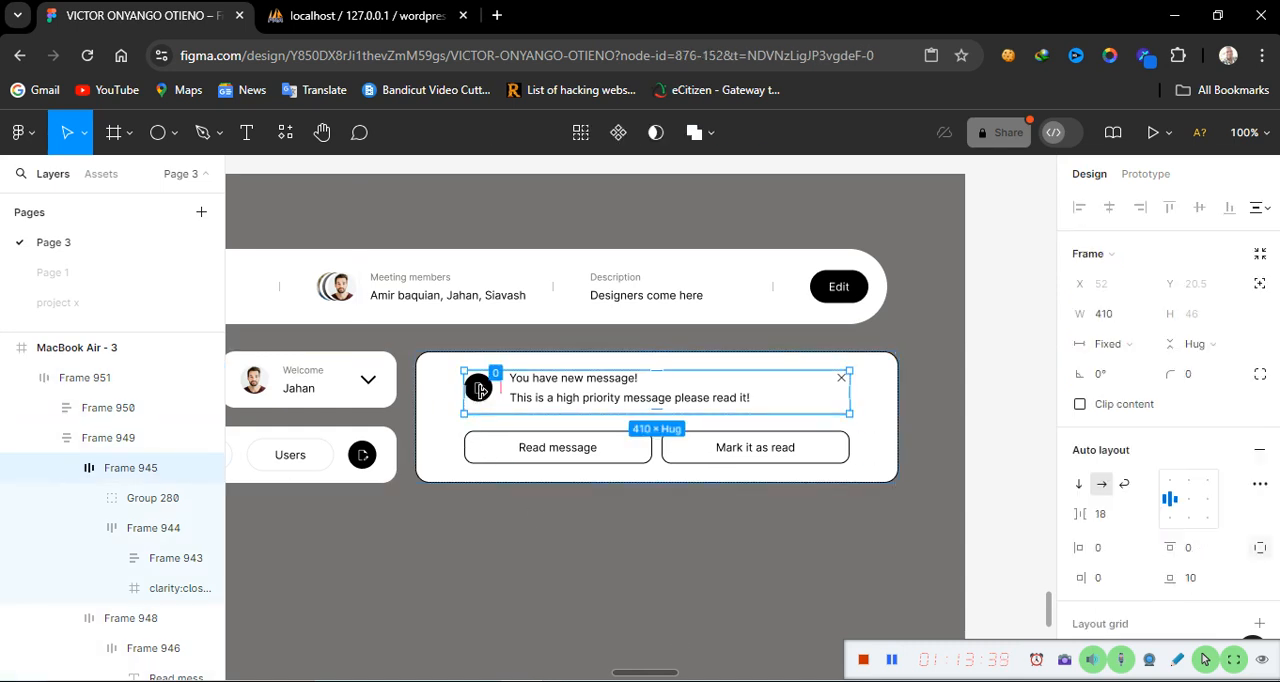
pyautogui.click(479, 390)
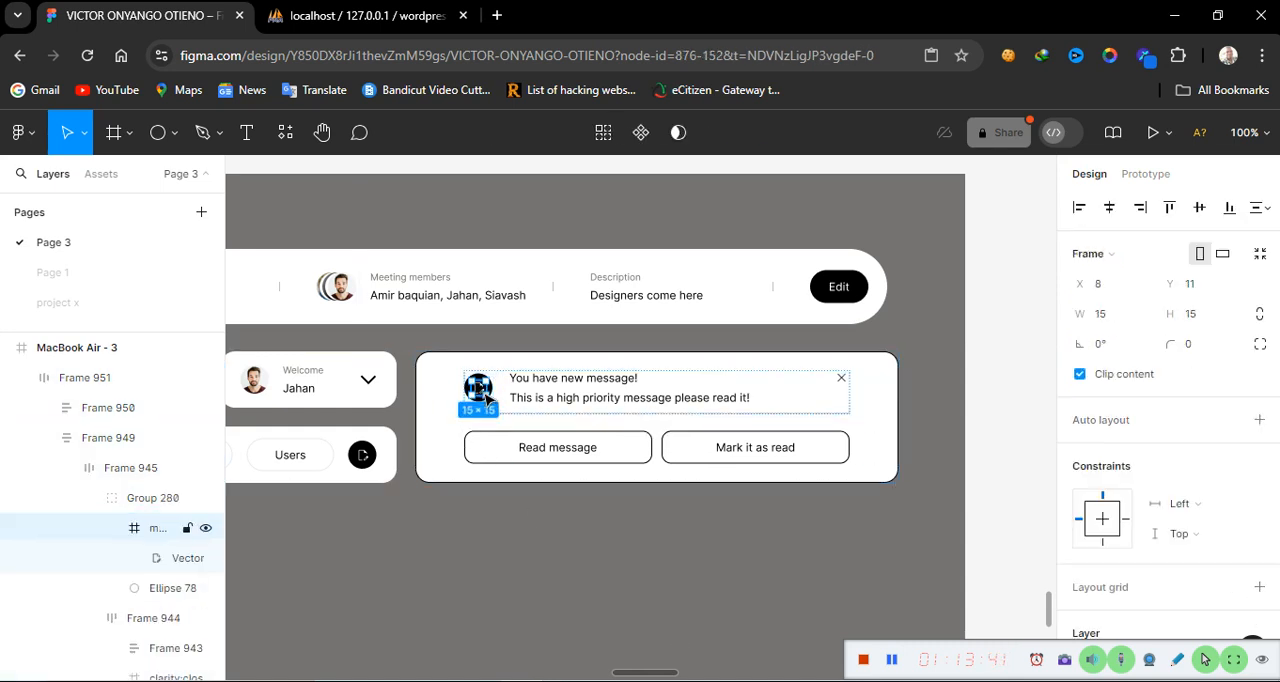
pyautogui.click(434, 446)
pyautogui.click(477, 391)
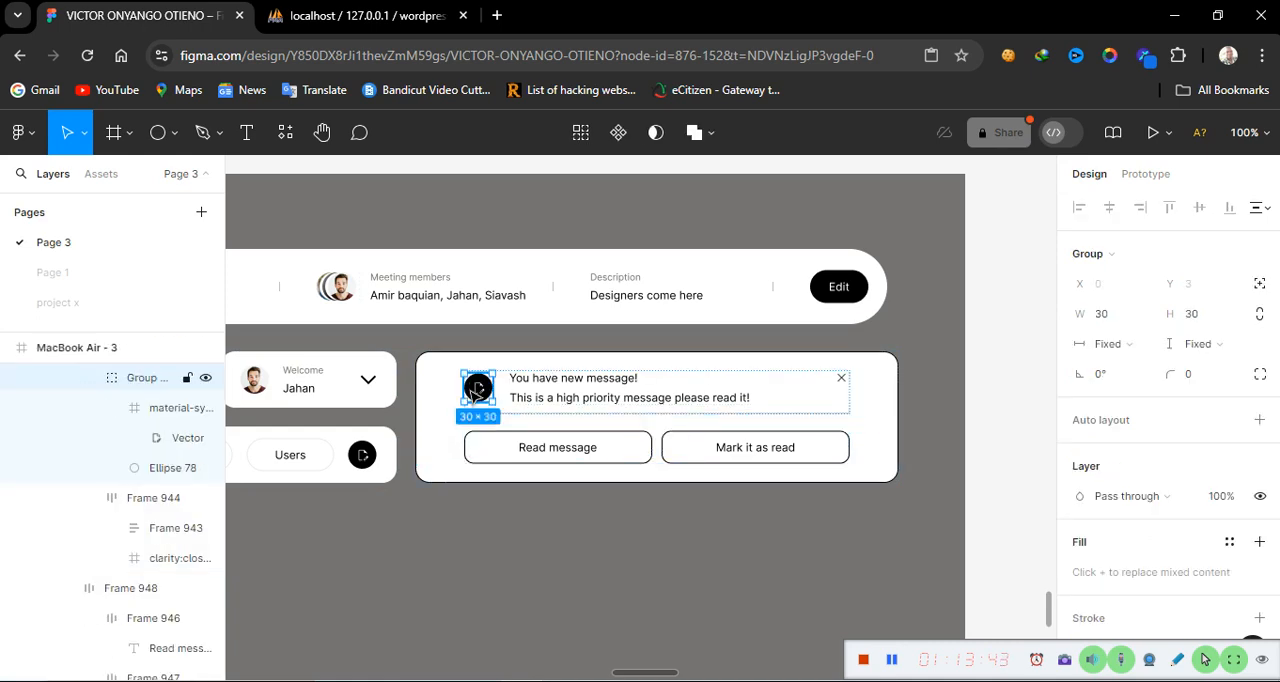
pyautogui.scroll(-3, 1118, 558)
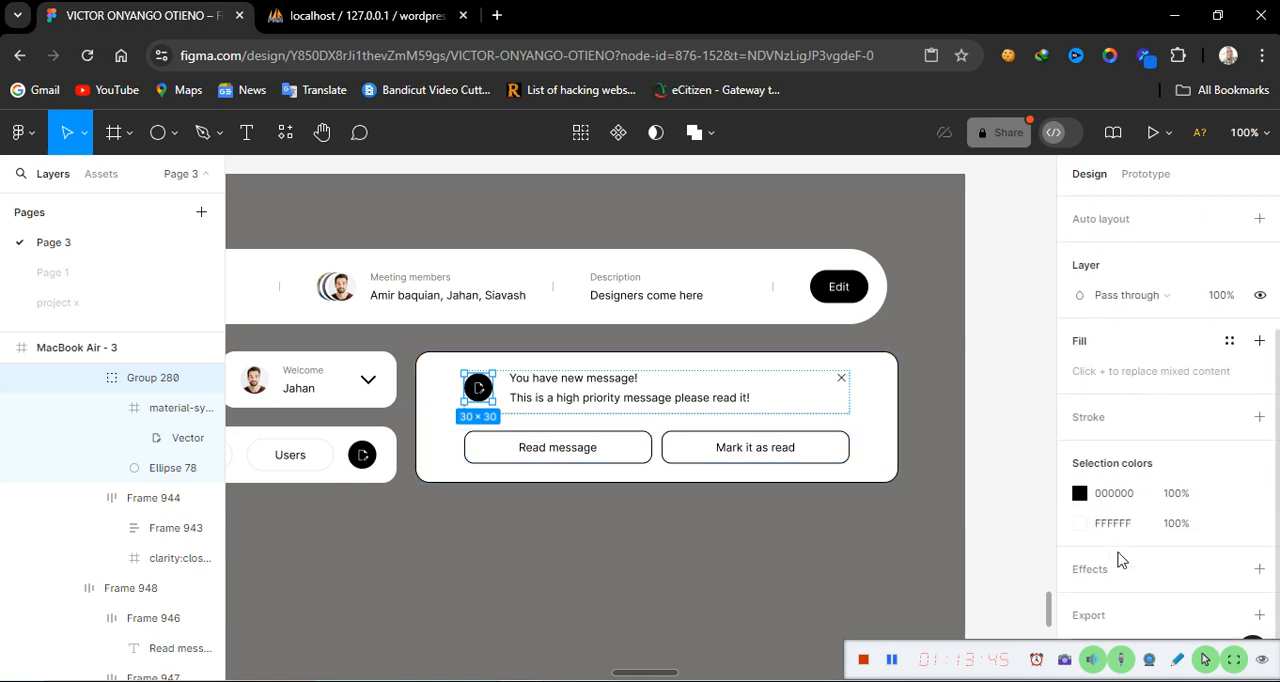
pyautogui.click(1079, 488)
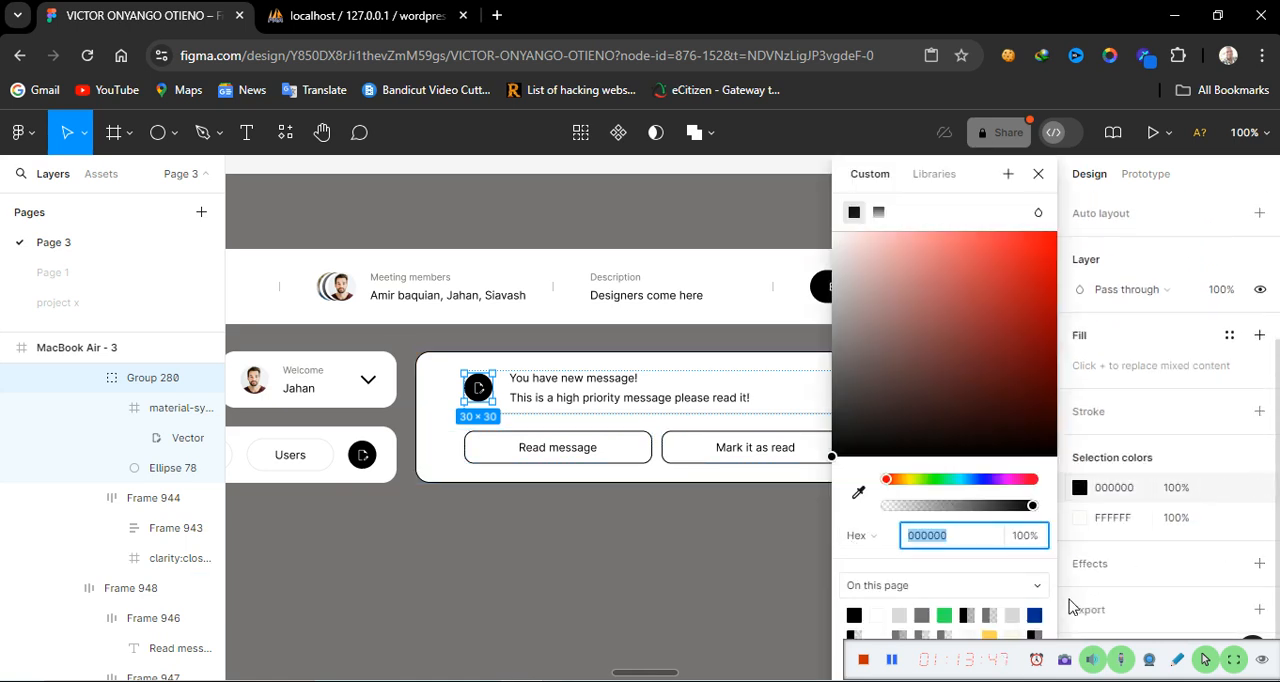
pyautogui.click(946, 615)
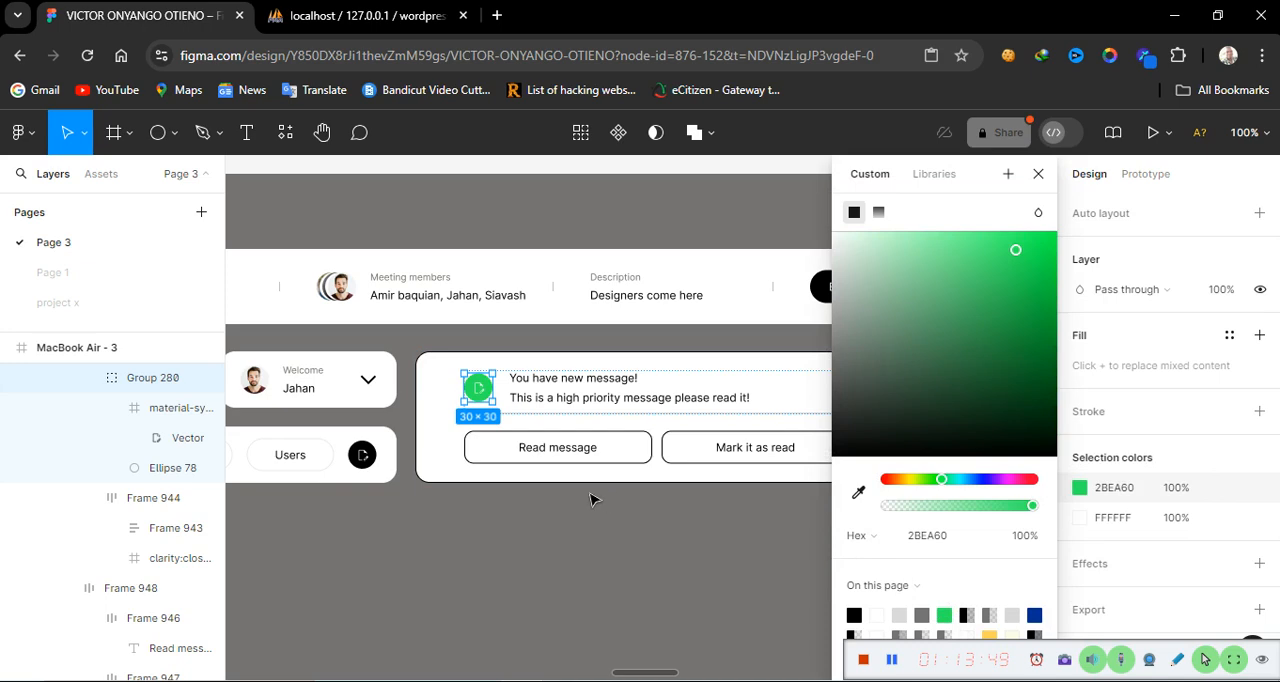
pyautogui.click(574, 534)
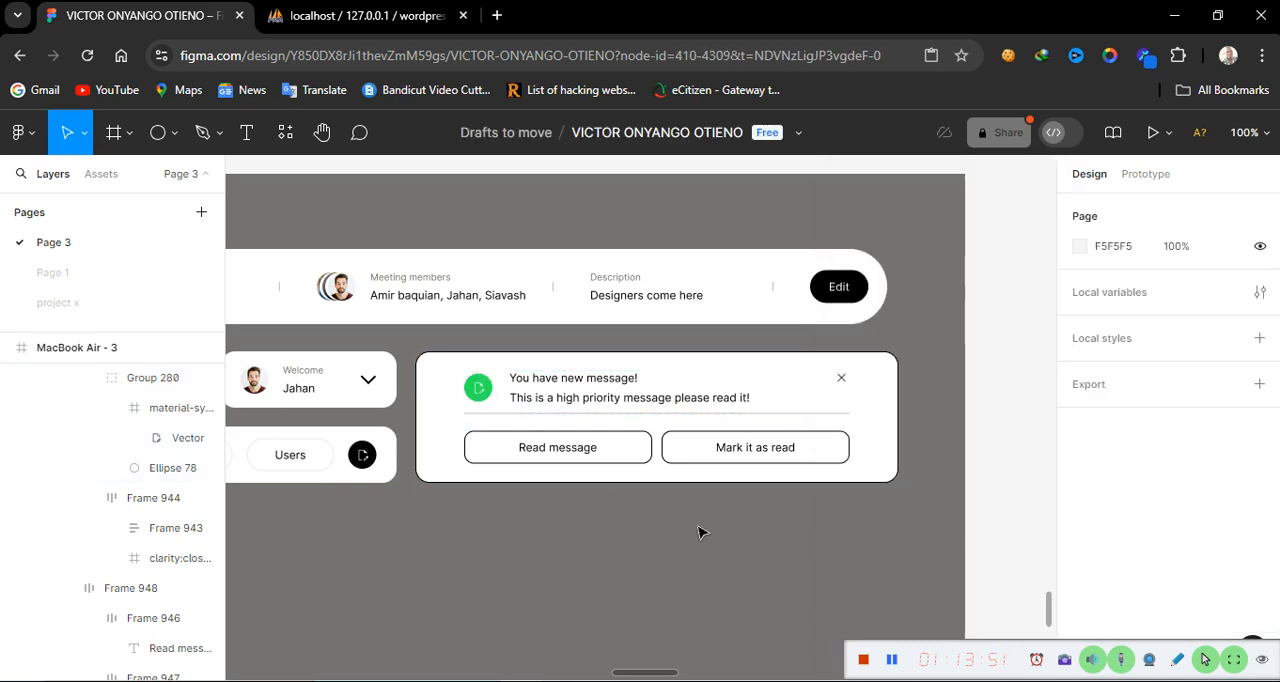
# Set the Read message button's fill colour to 000000
pyautogui.click(564, 457)
pyautogui.doubleClick(564, 457)
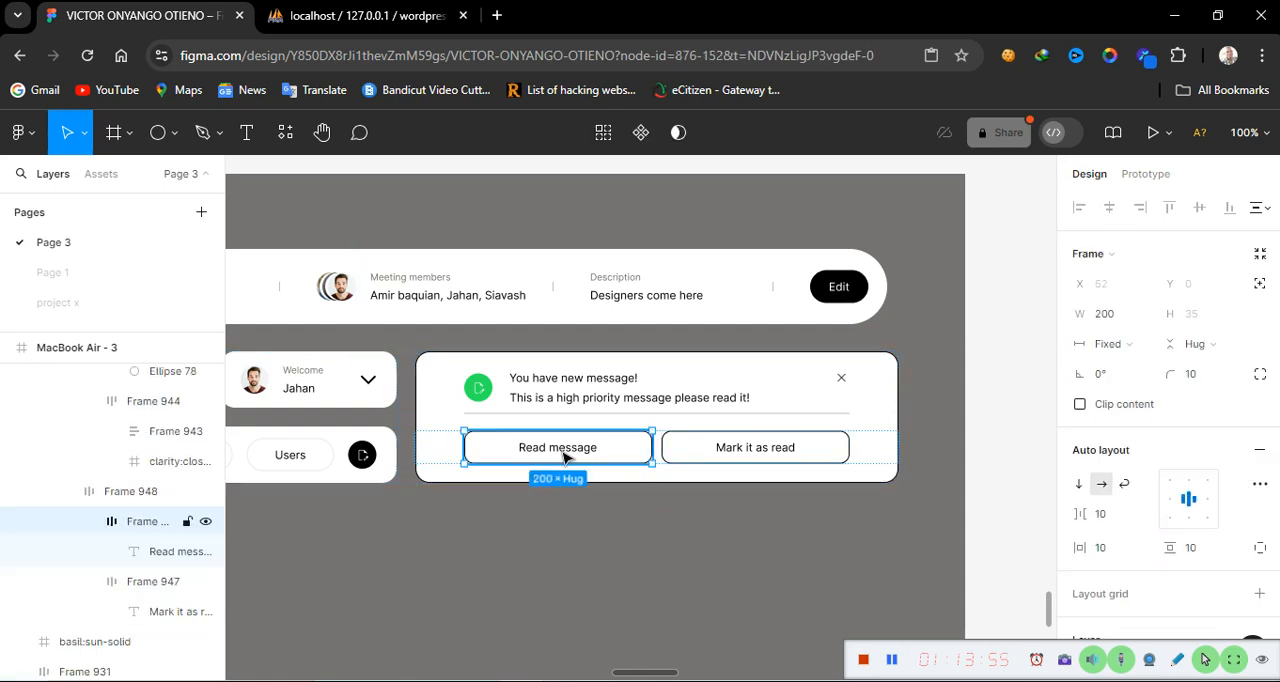
pyautogui.scroll(-5, 1180, 550)
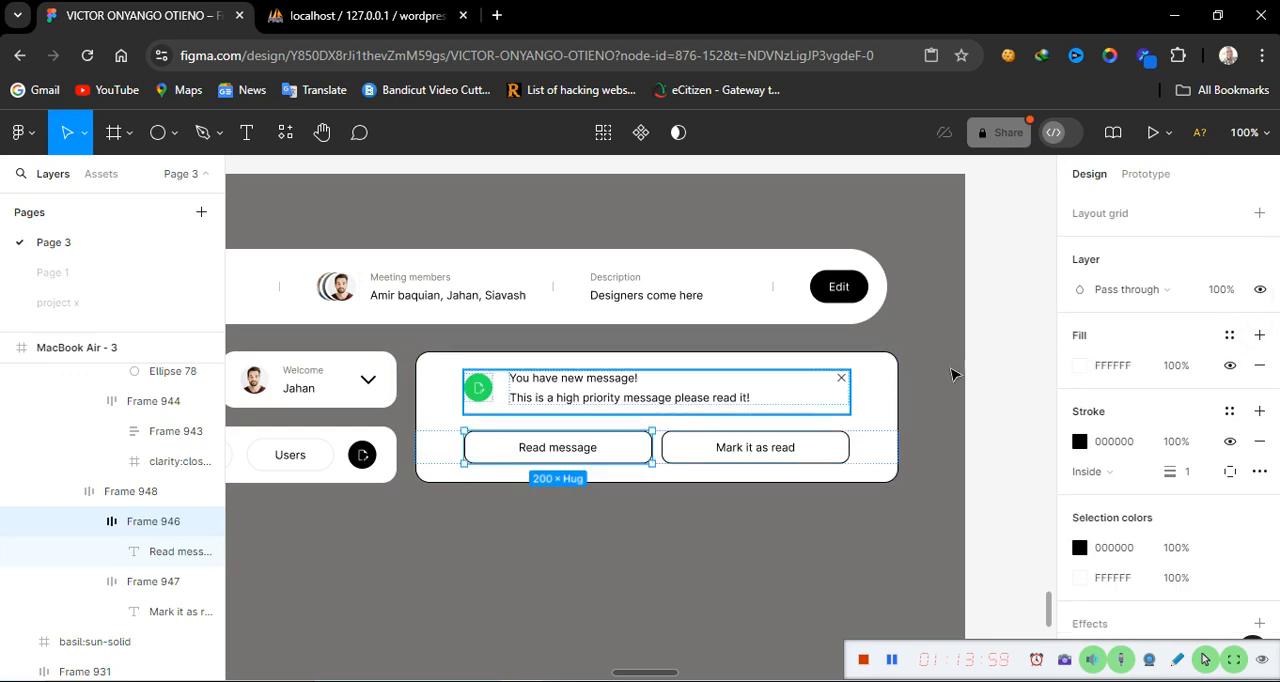
pyautogui.click(1133, 370)
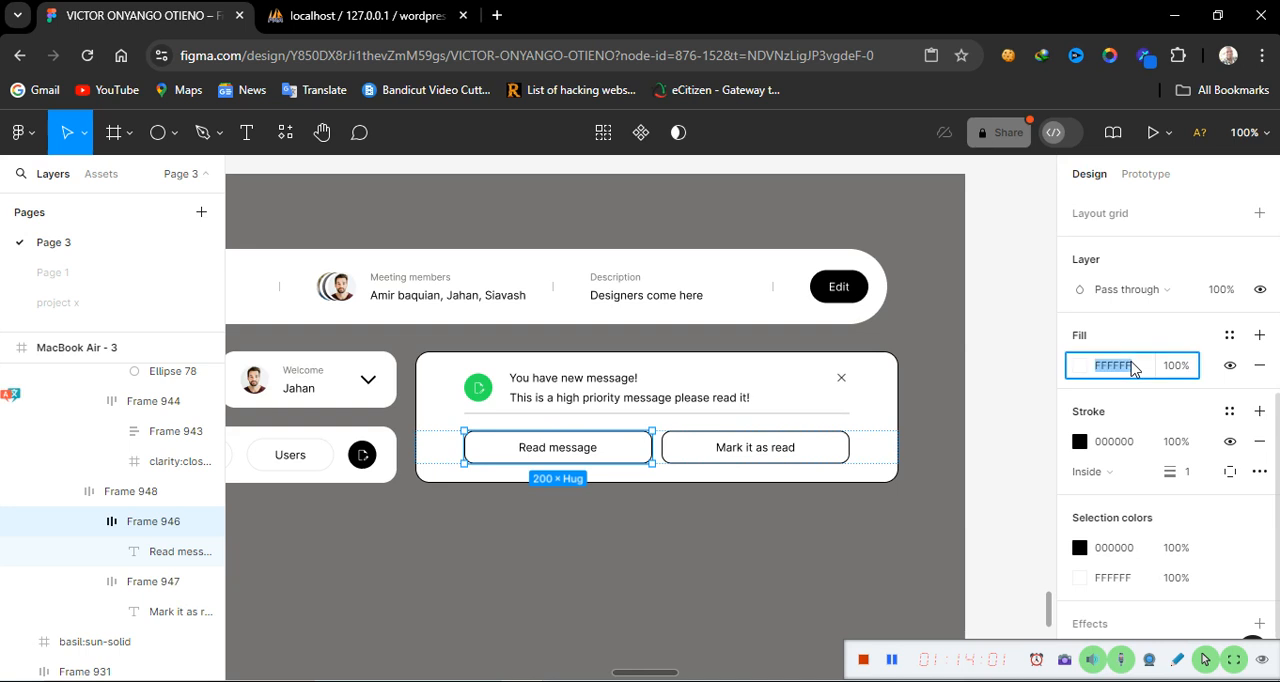
pyautogui.write('000000')
pyautogui.press('Return')
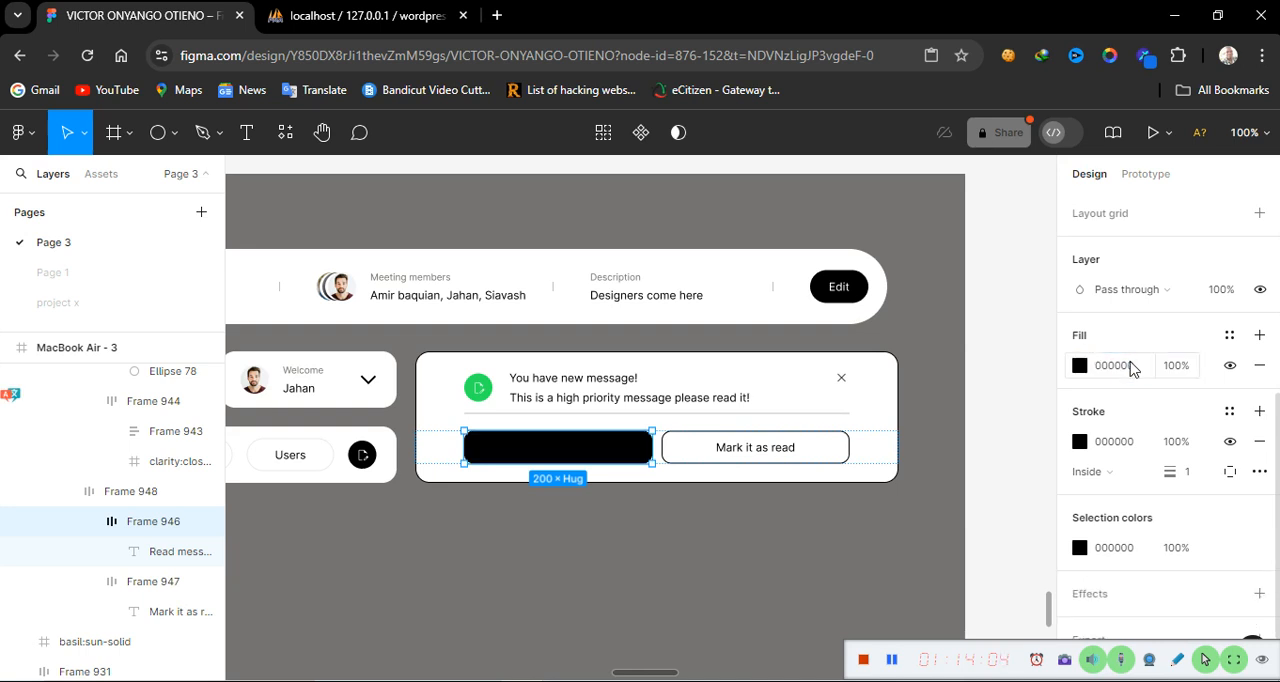
# Set the Read message button text colour to white FFFFFF
pyautogui.doubleClick(560, 457)
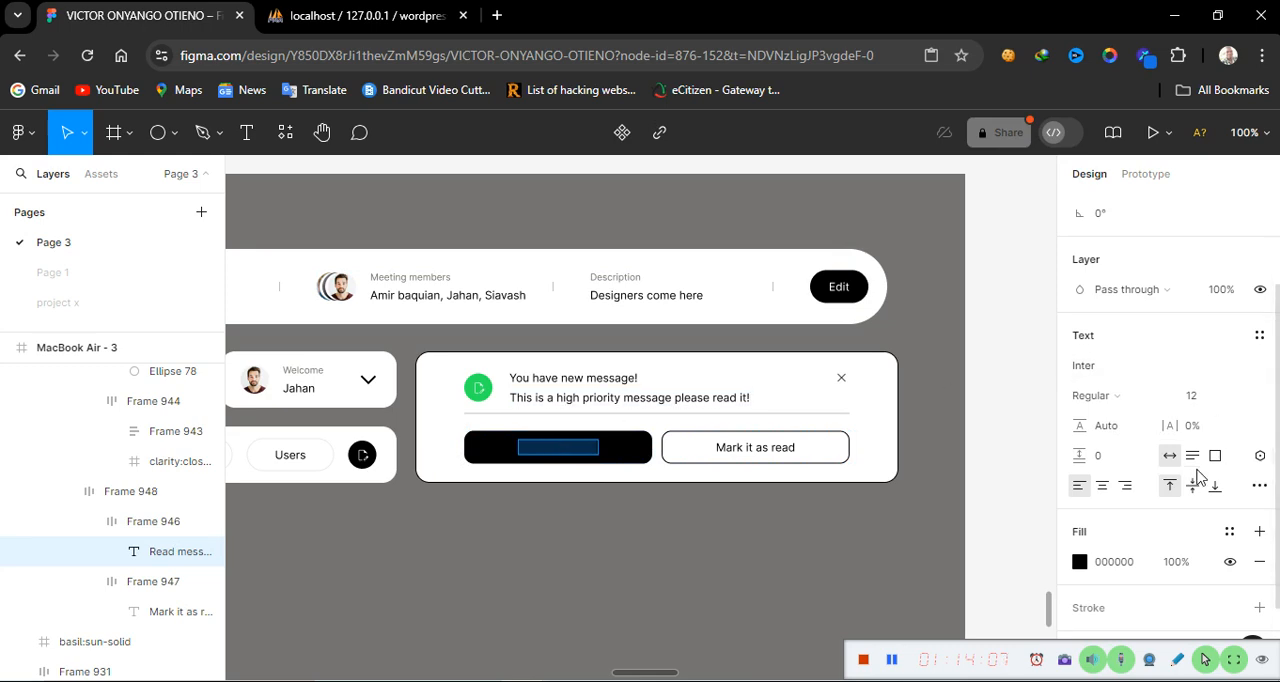
pyautogui.click(1080, 562)
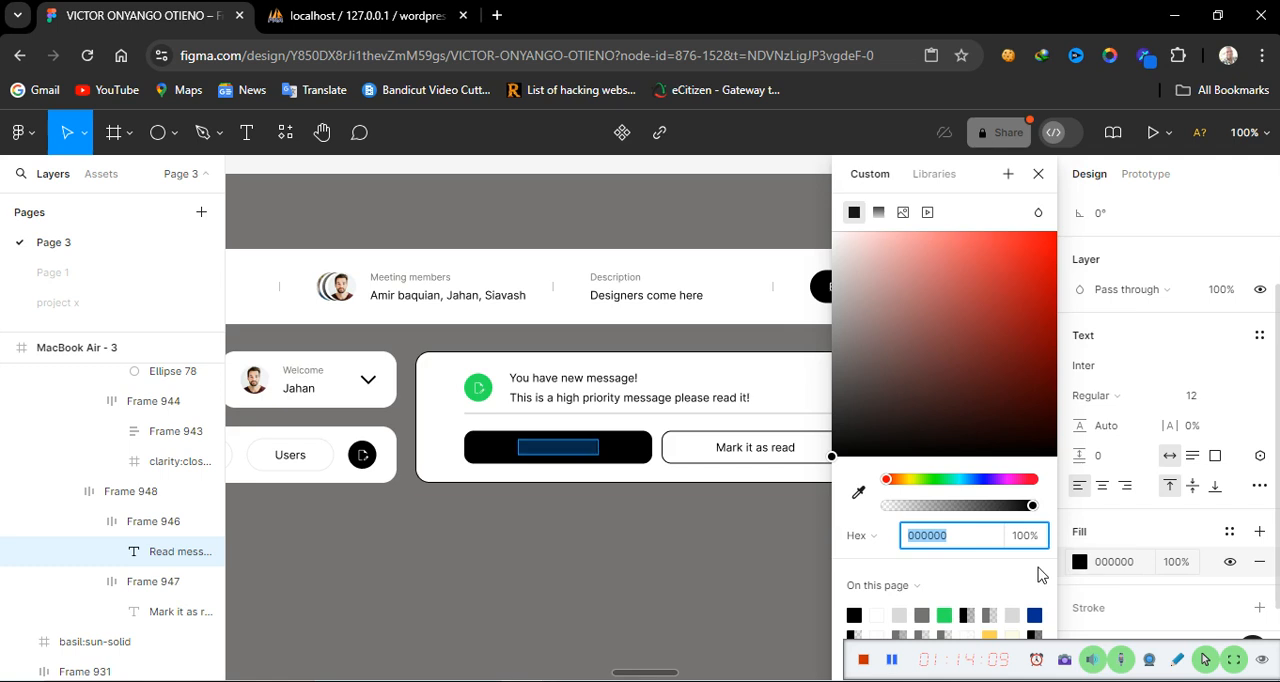
pyautogui.click(878, 616)
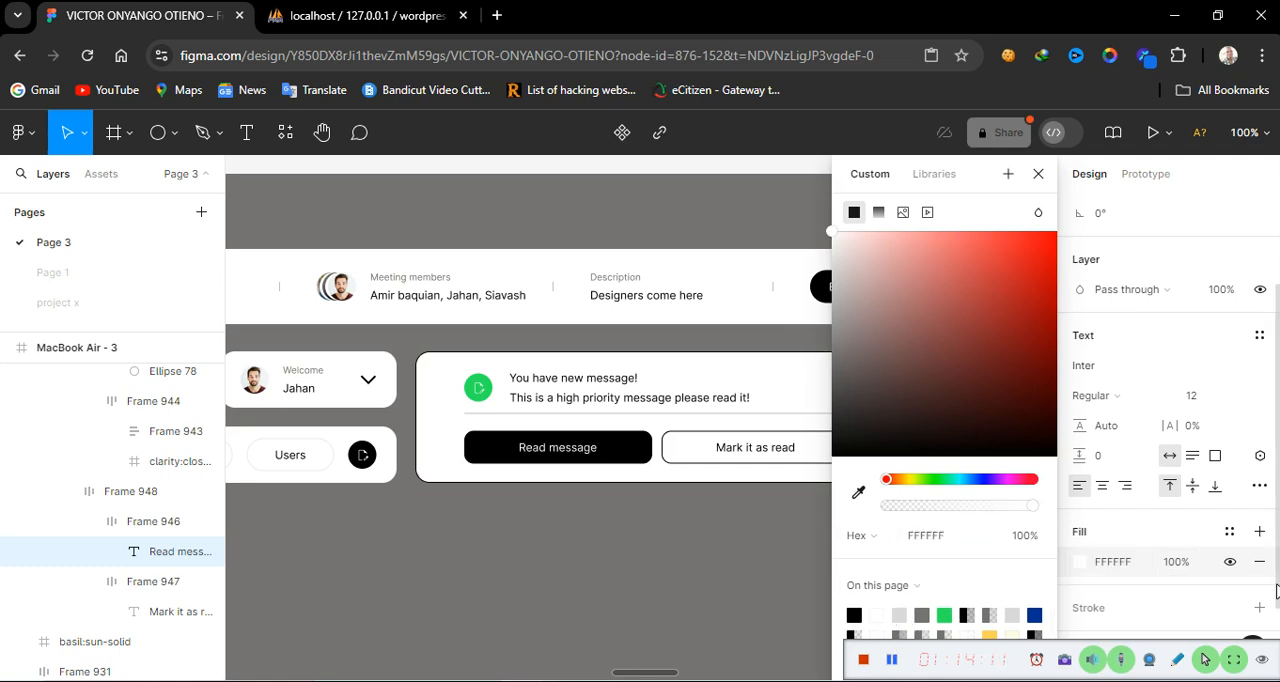
pyautogui.scroll(-2, 1216, 590)
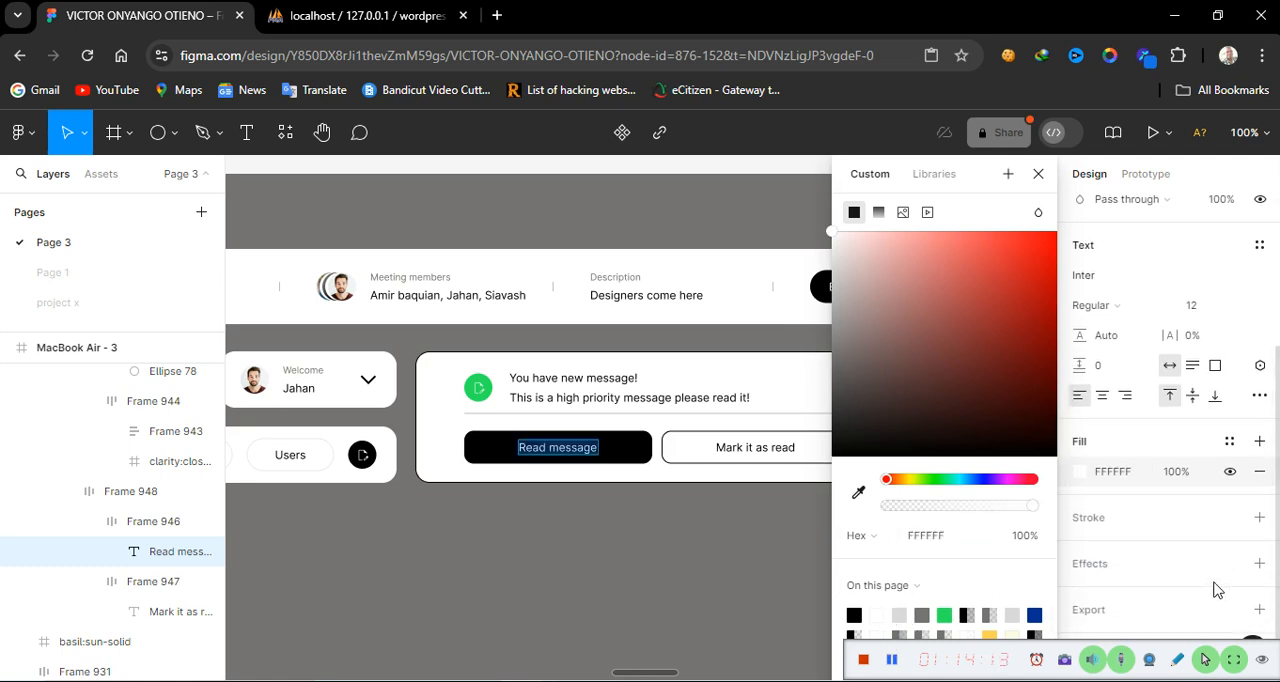
pyautogui.click(497, 467)
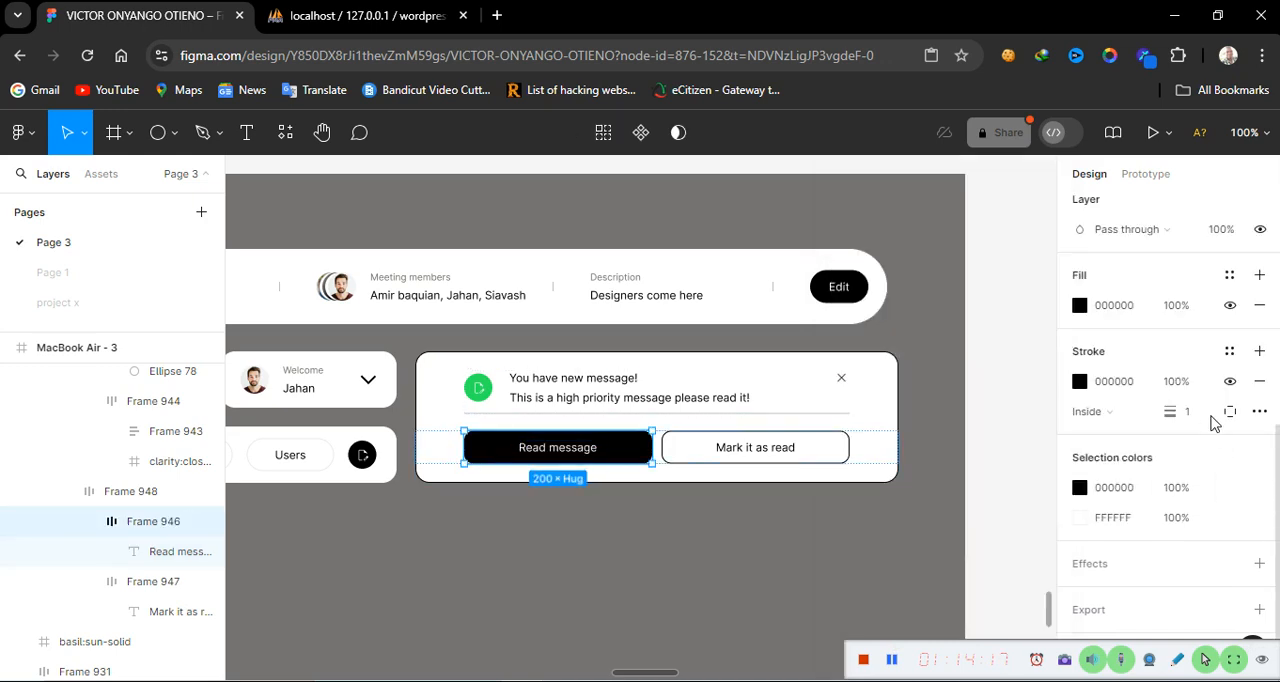
# Hide the Read message button's stroke and set the Mark it as read button's stroke opacity to 25%
pyautogui.click(1231, 381)
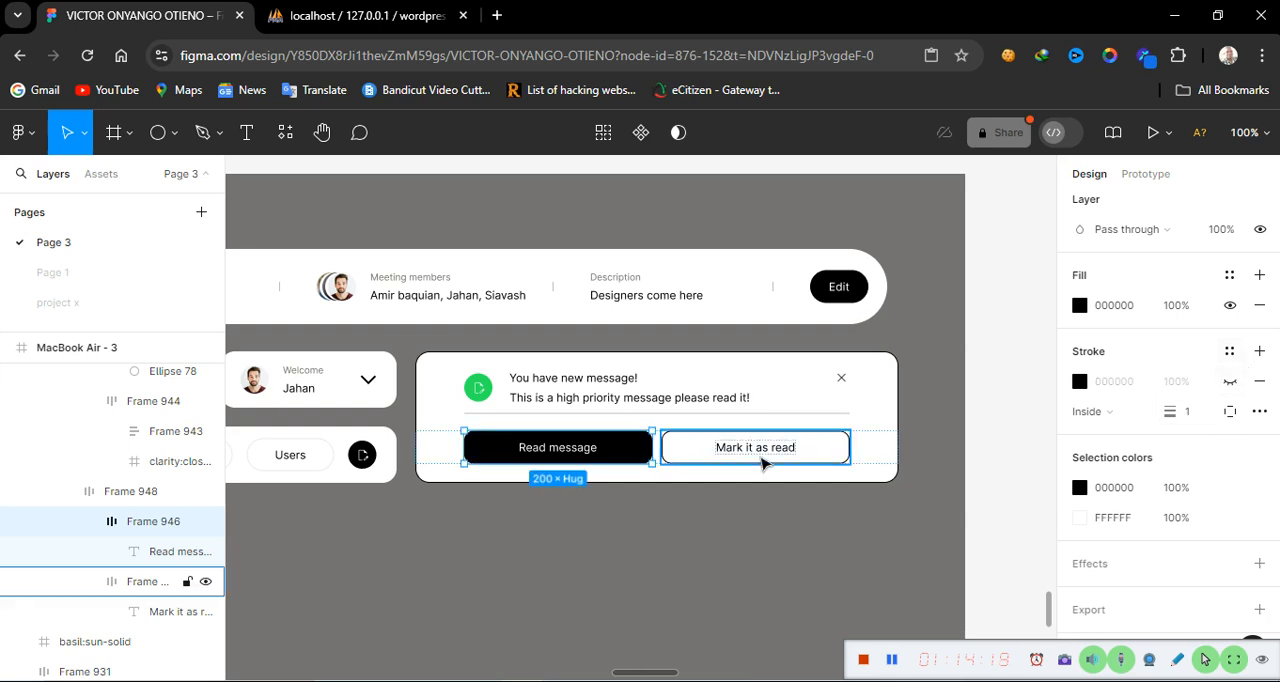
pyautogui.click(821, 455)
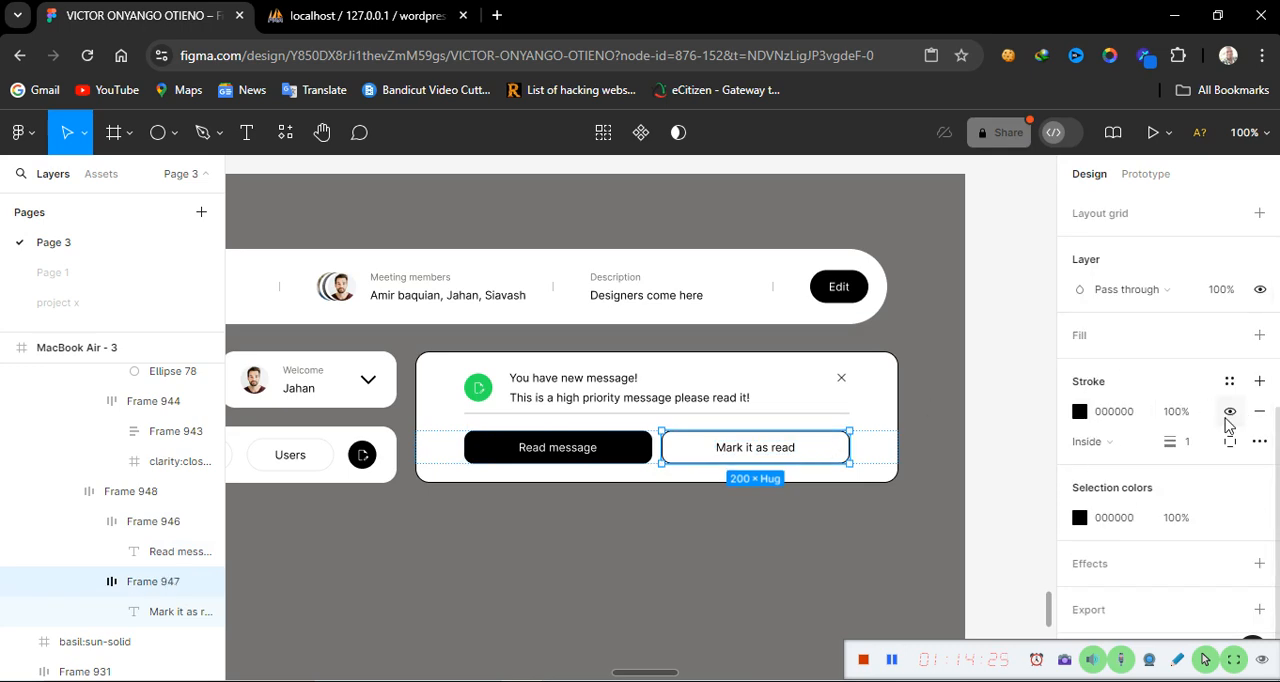
pyautogui.click(1181, 408)
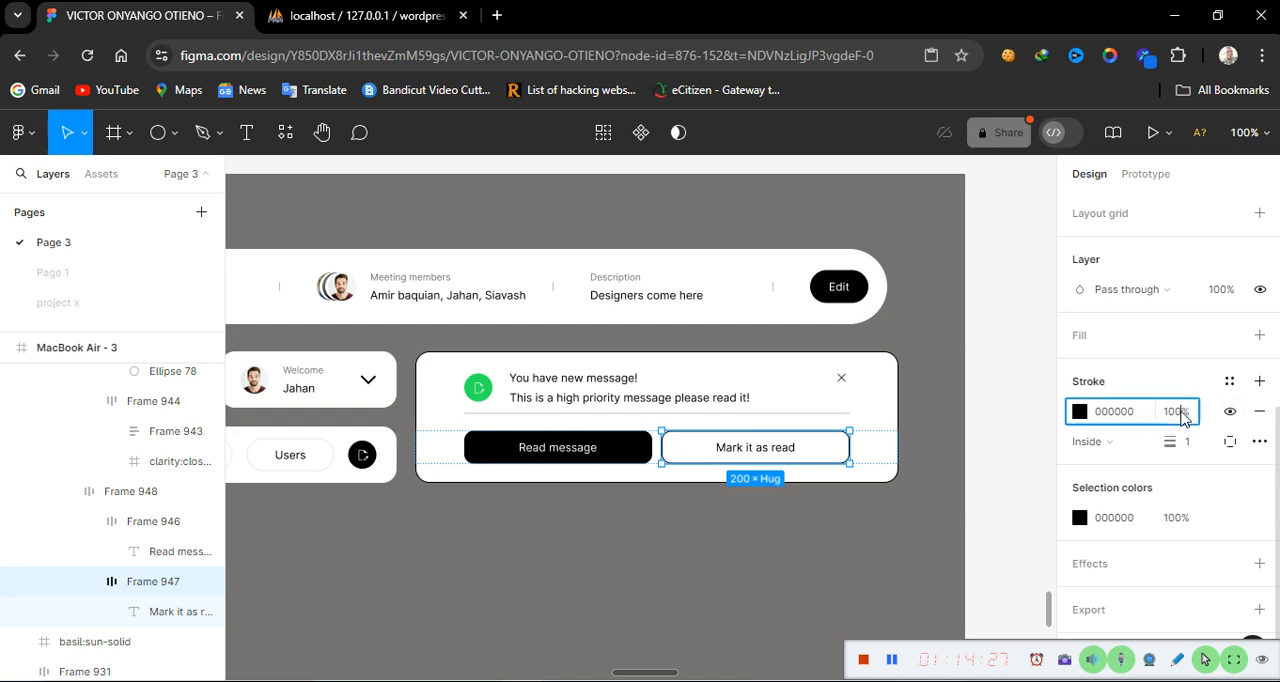
pyautogui.click(1178, 412)
pyautogui.write('25')
pyautogui.press('Return')
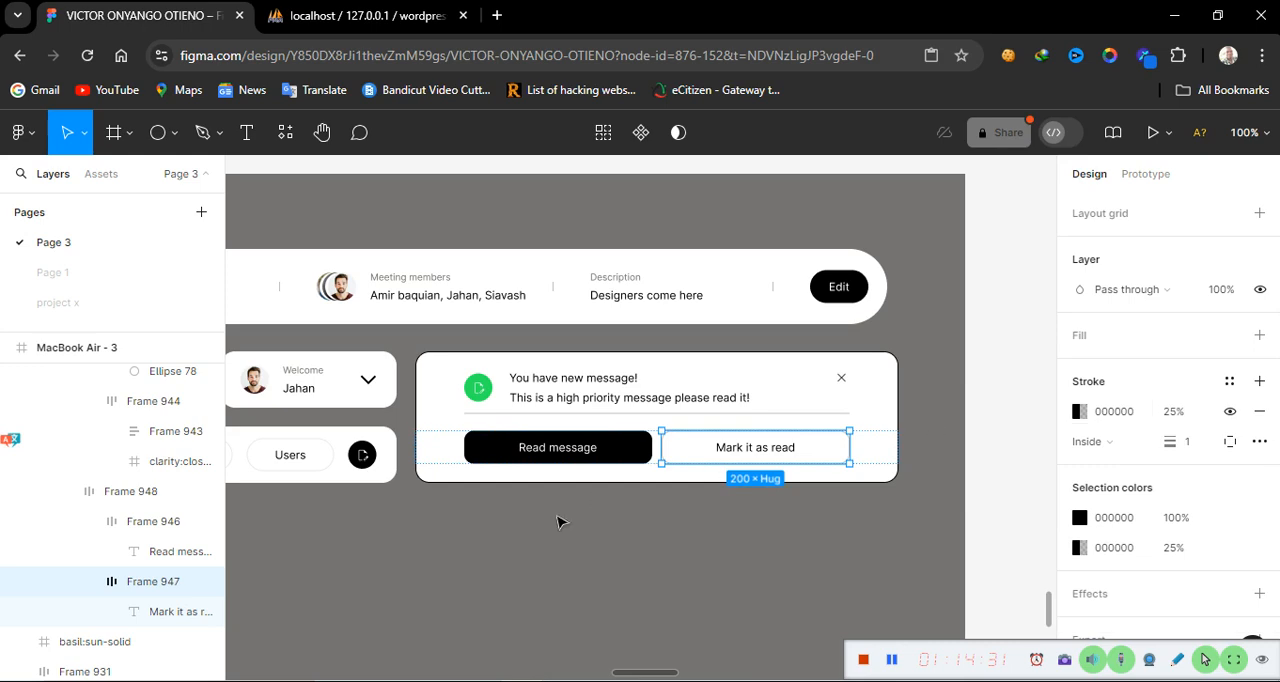
# Hide the outer stroke of the notification card
pyautogui.click(592, 551)
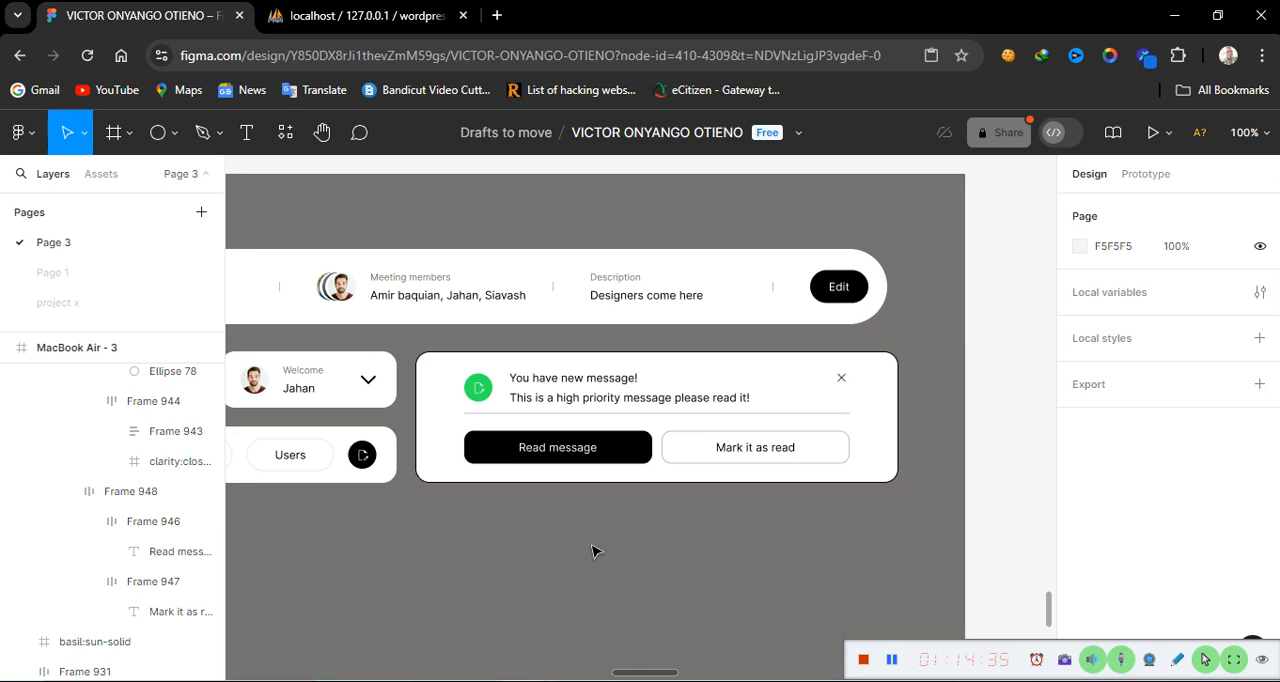
pyautogui.click(437, 482)
pyautogui.click(437, 481)
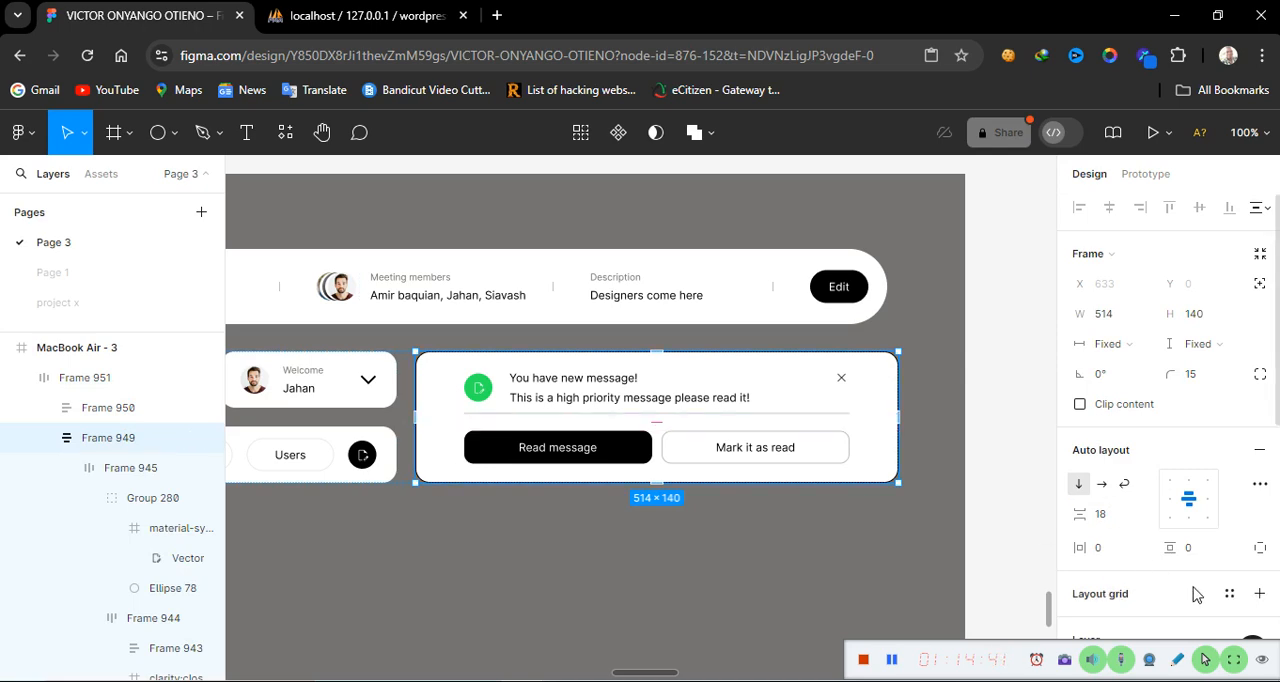
pyautogui.scroll(-6, 1193, 588)
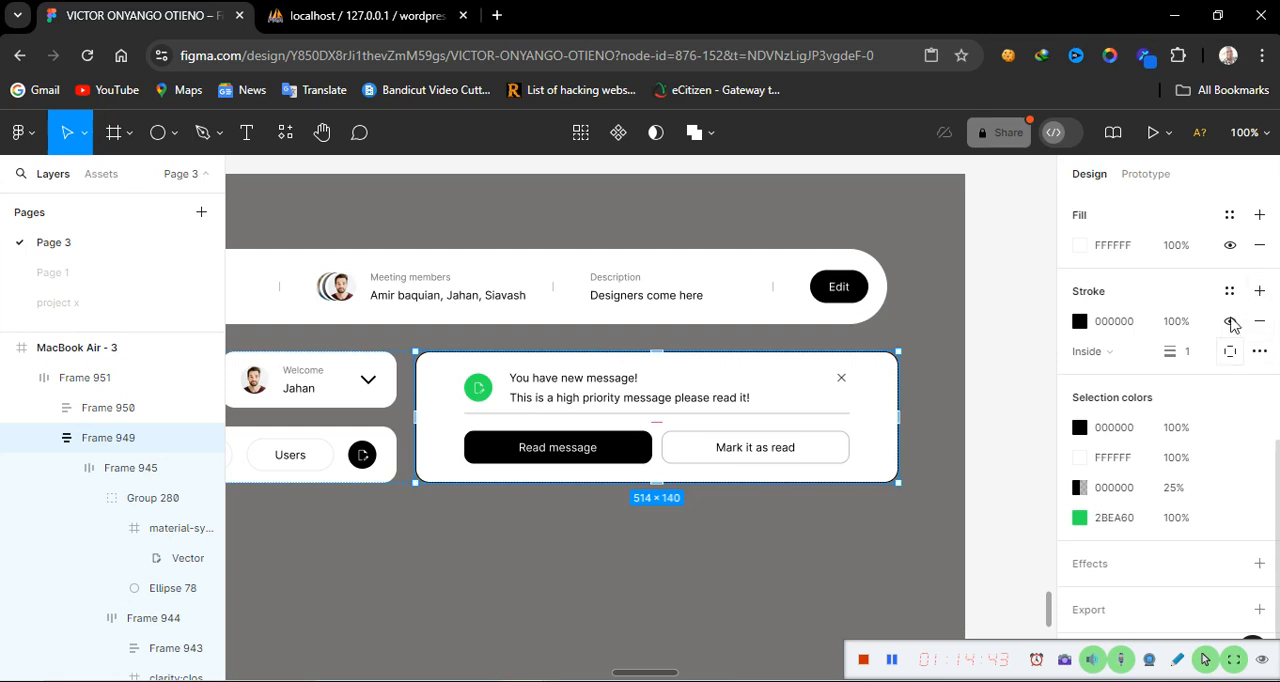
pyautogui.click(1230, 321)
pyautogui.click(663, 585)
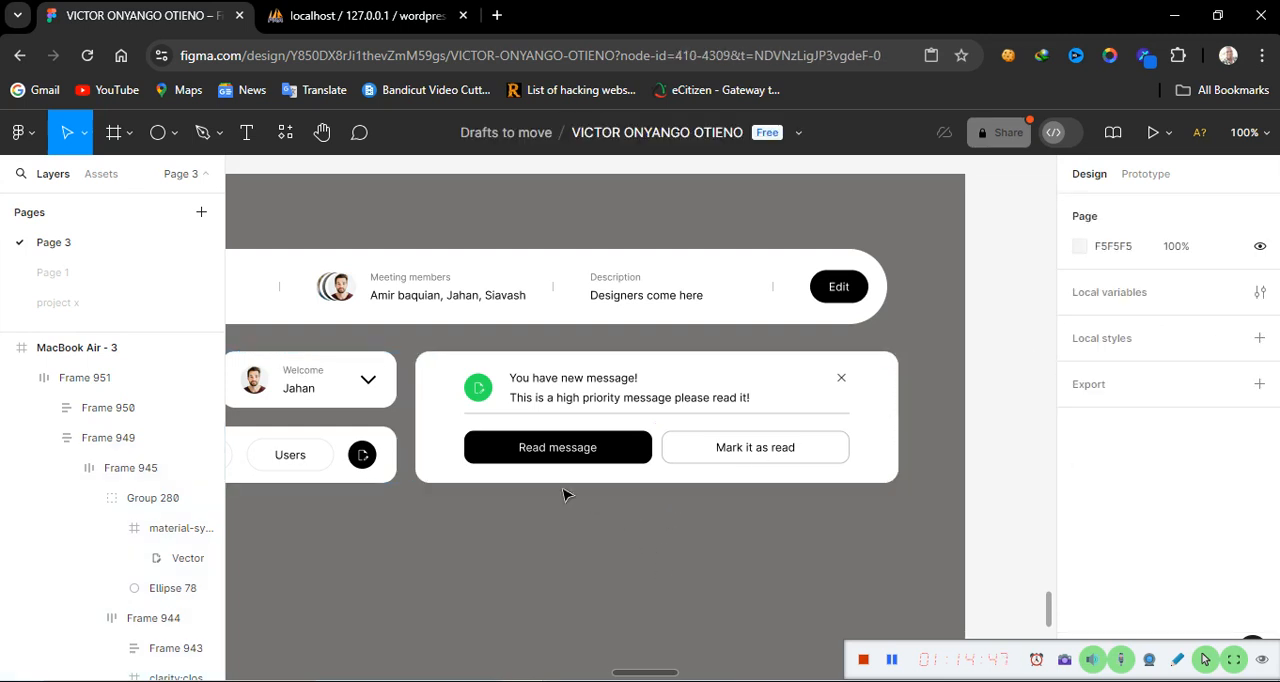
# Set the notification card's width to 504
pyautogui.click(519, 484)
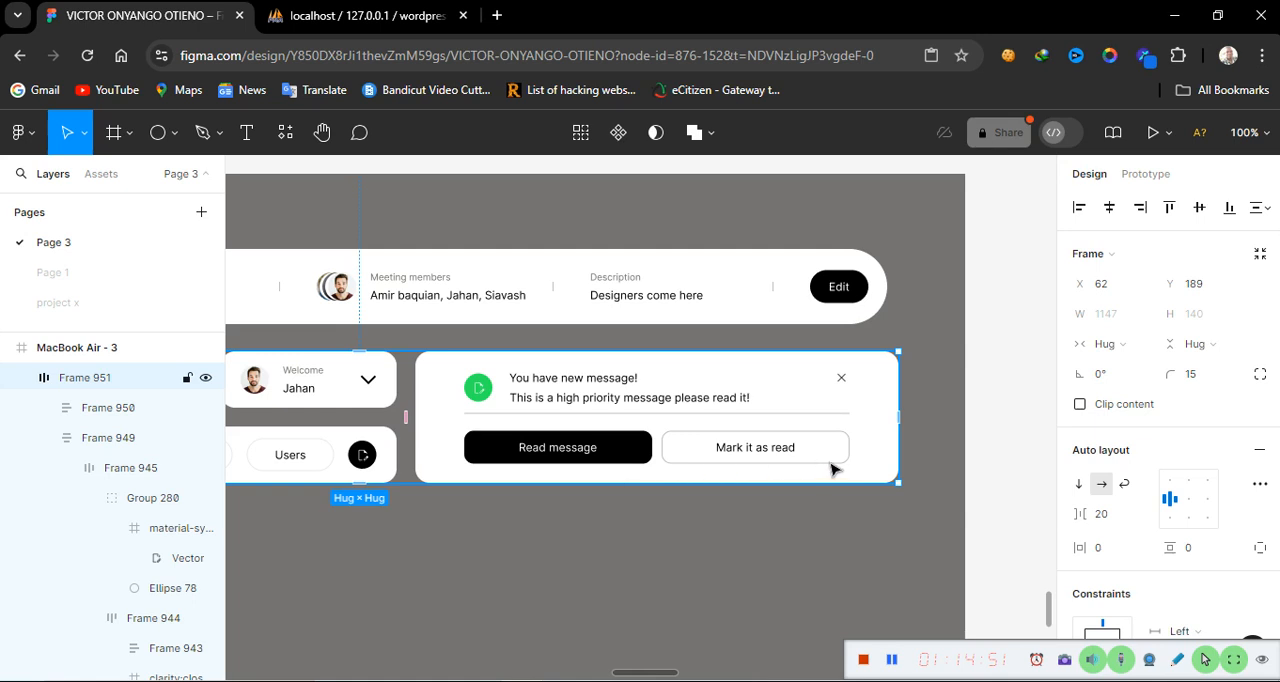
pyautogui.click(890, 447)
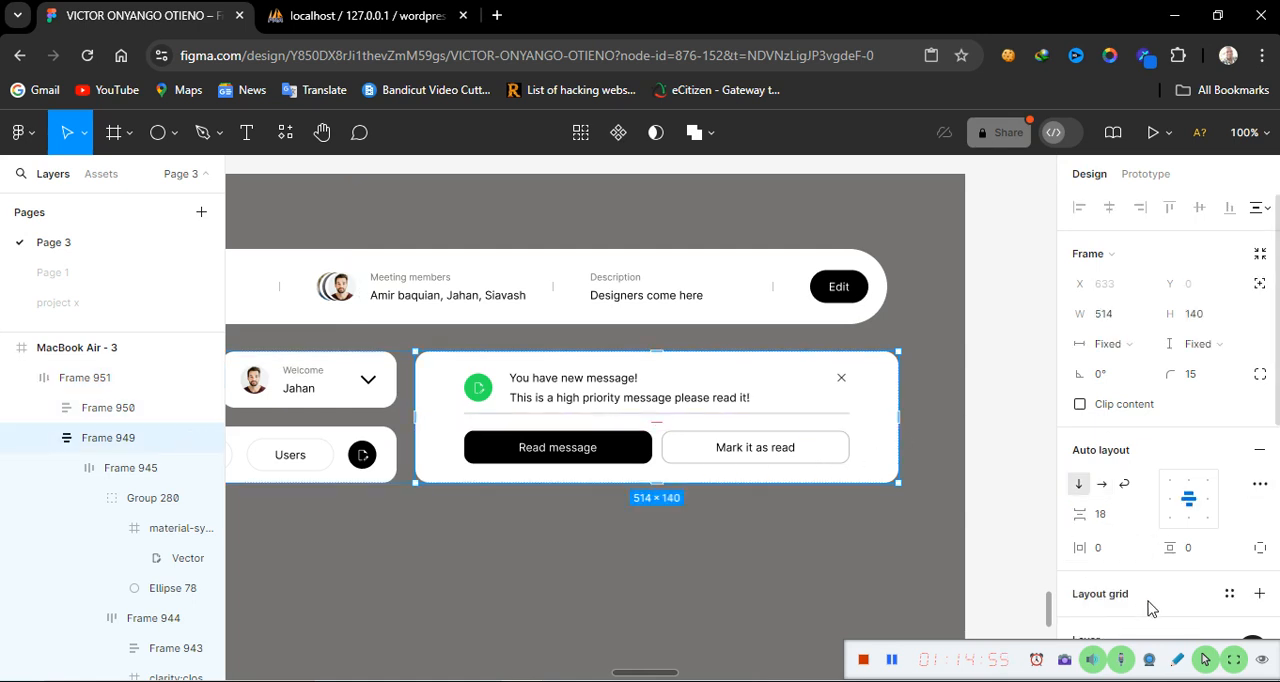
pyautogui.scroll(-3, 1150, 608)
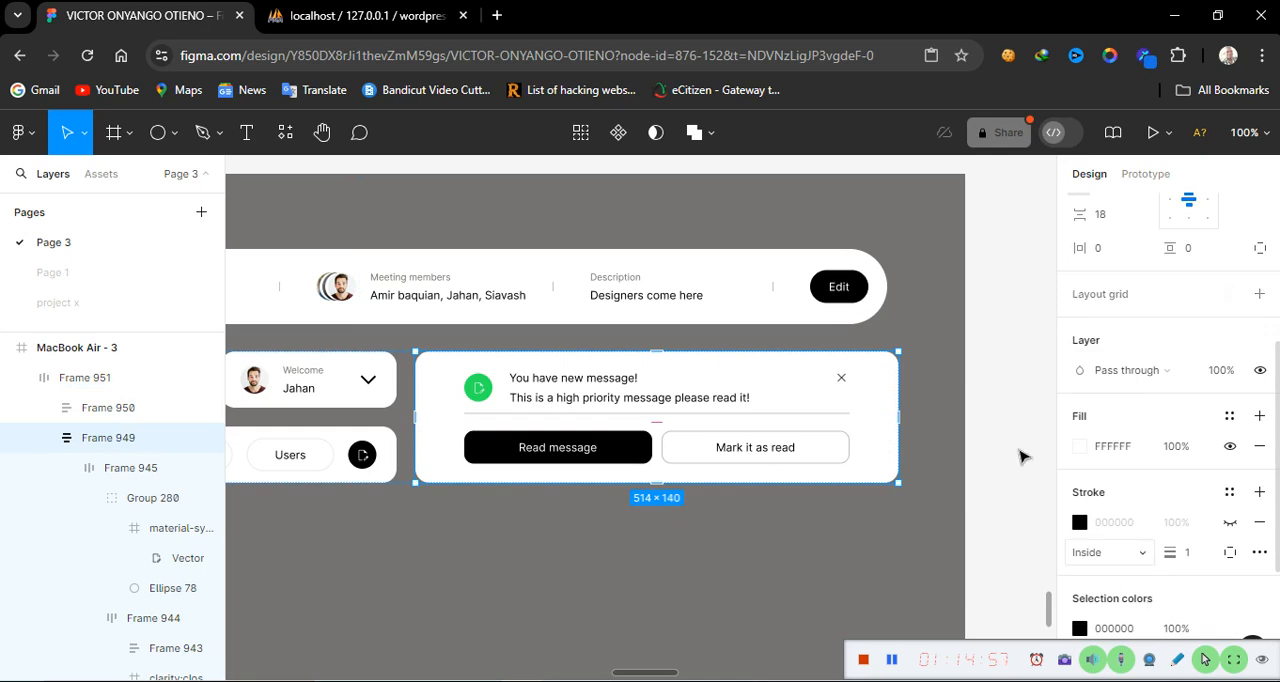
pyautogui.scroll(4, 1028, 351)
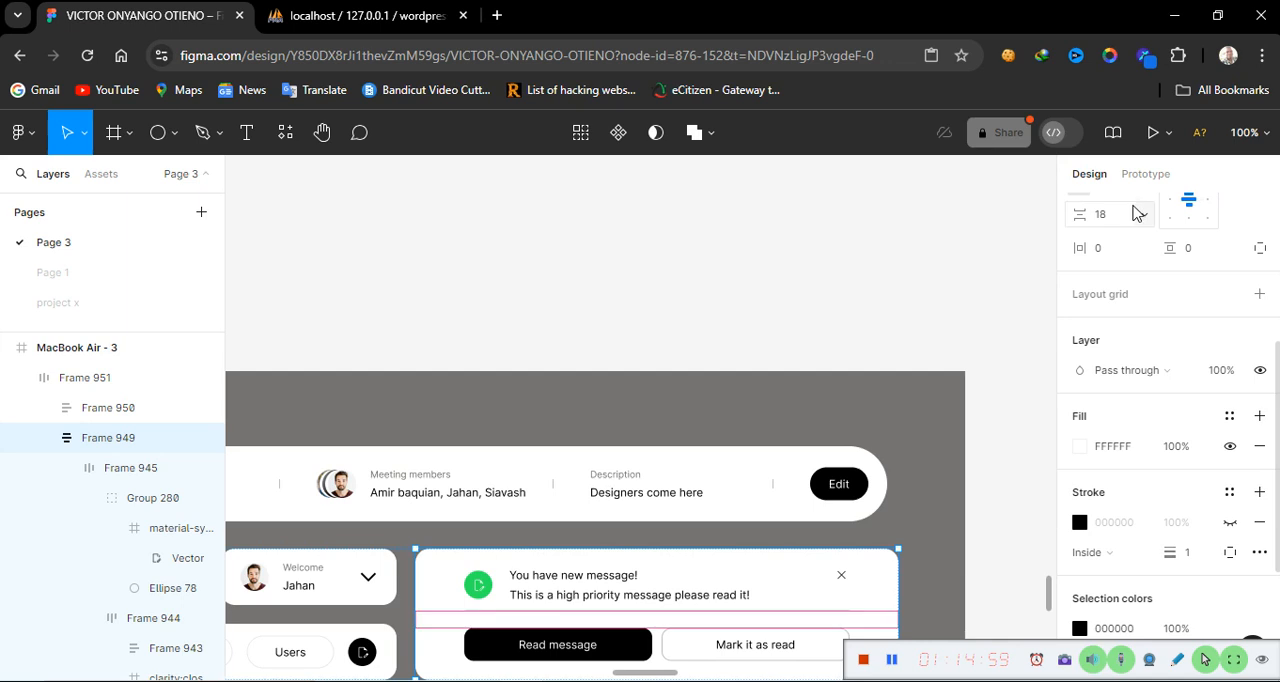
pyautogui.scroll(3, 1130, 213)
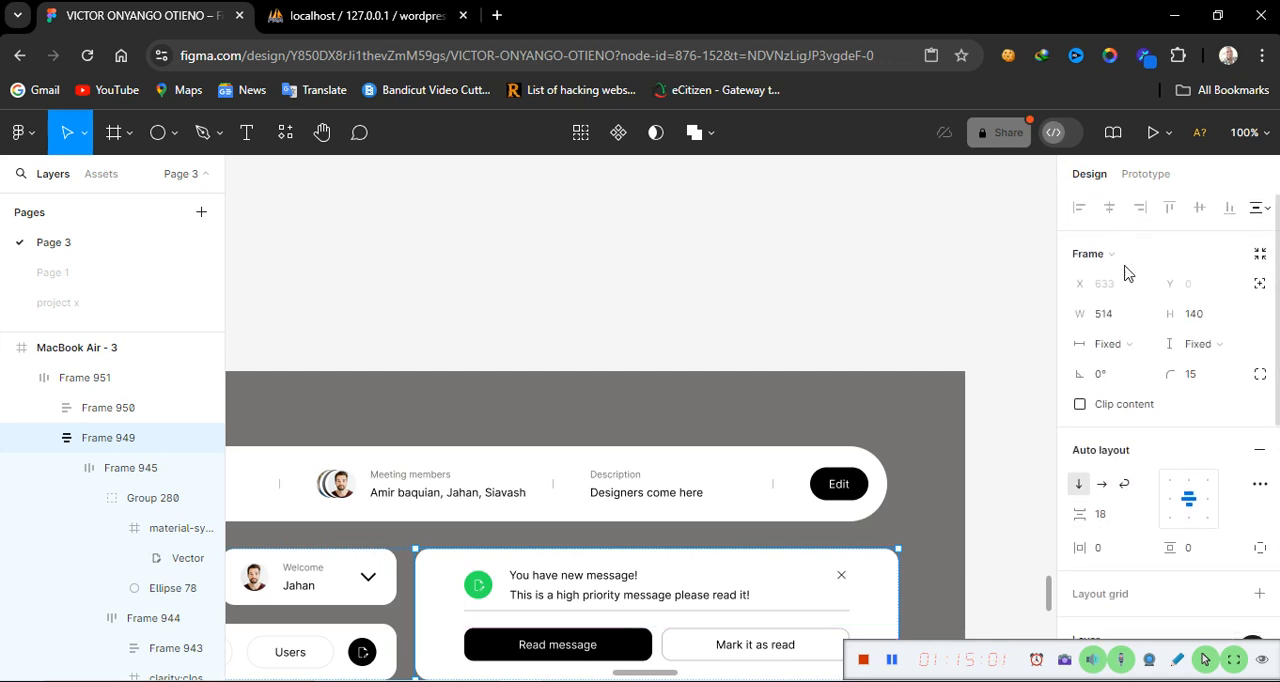
pyautogui.click(1118, 318)
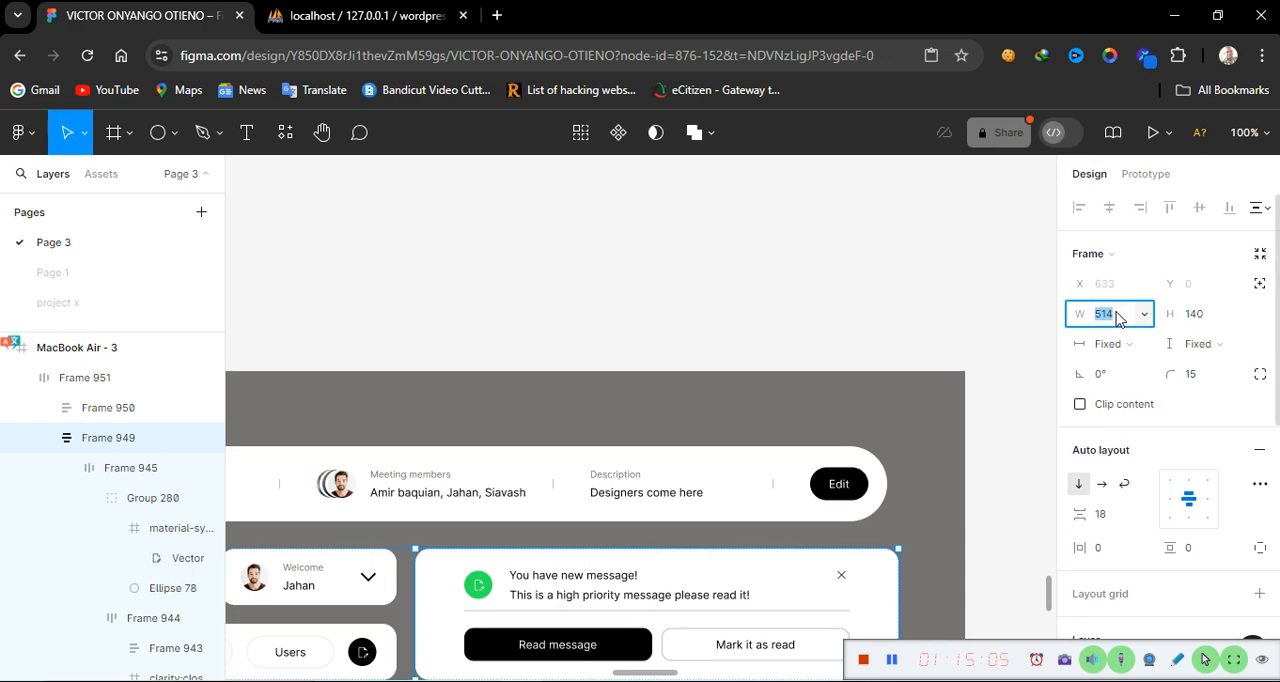
pyautogui.write('504')
pyautogui.press('Return')
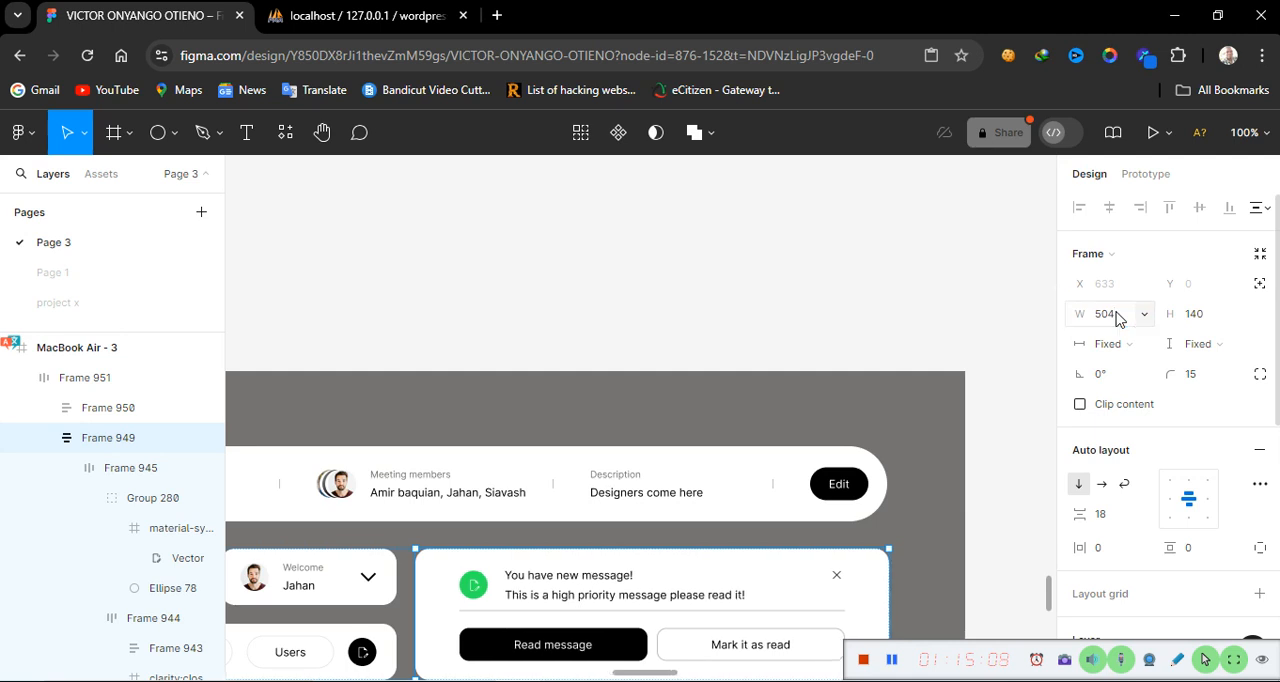
# Examine the notification card's inner rows and how it sits beside the navigation bars
pyautogui.click(920, 586)
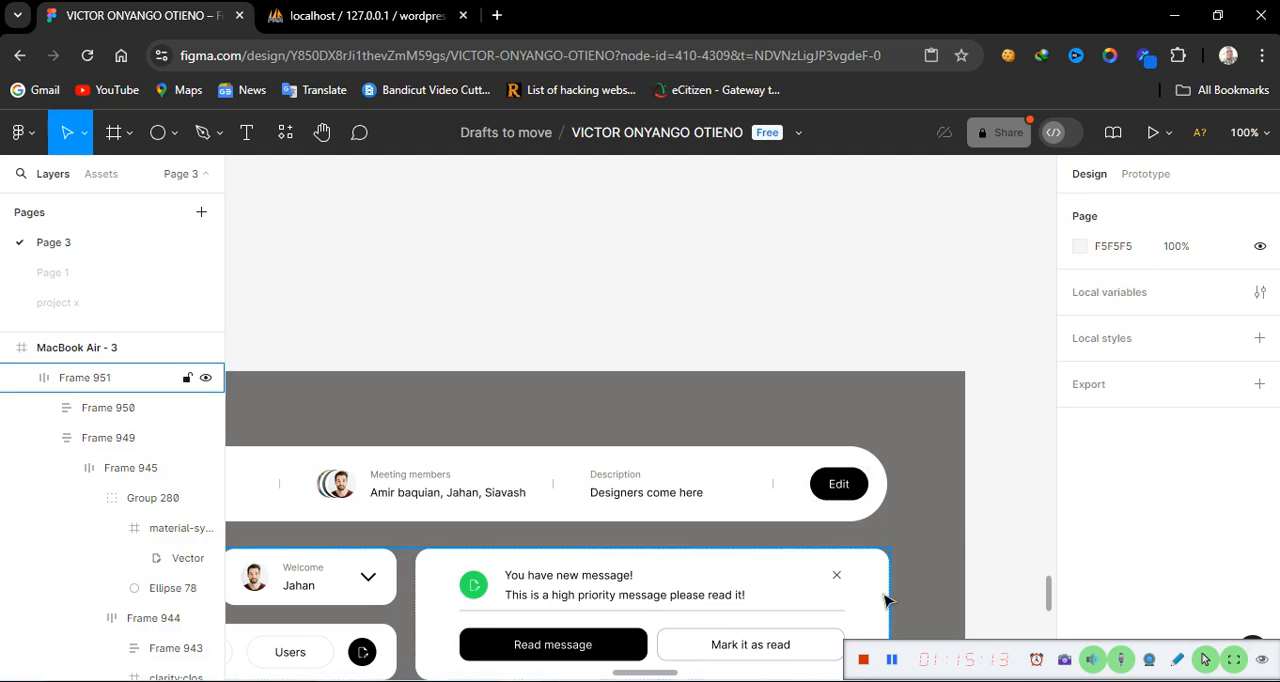
pyautogui.click(815, 615)
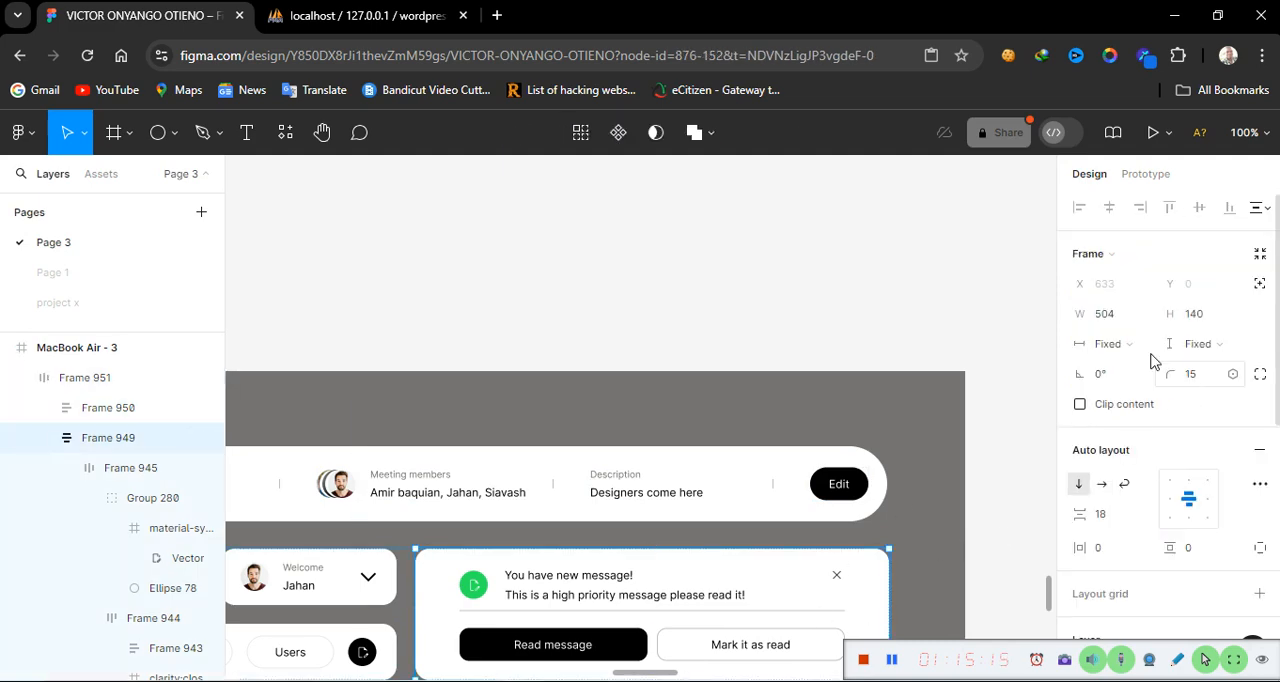
pyautogui.click(918, 535)
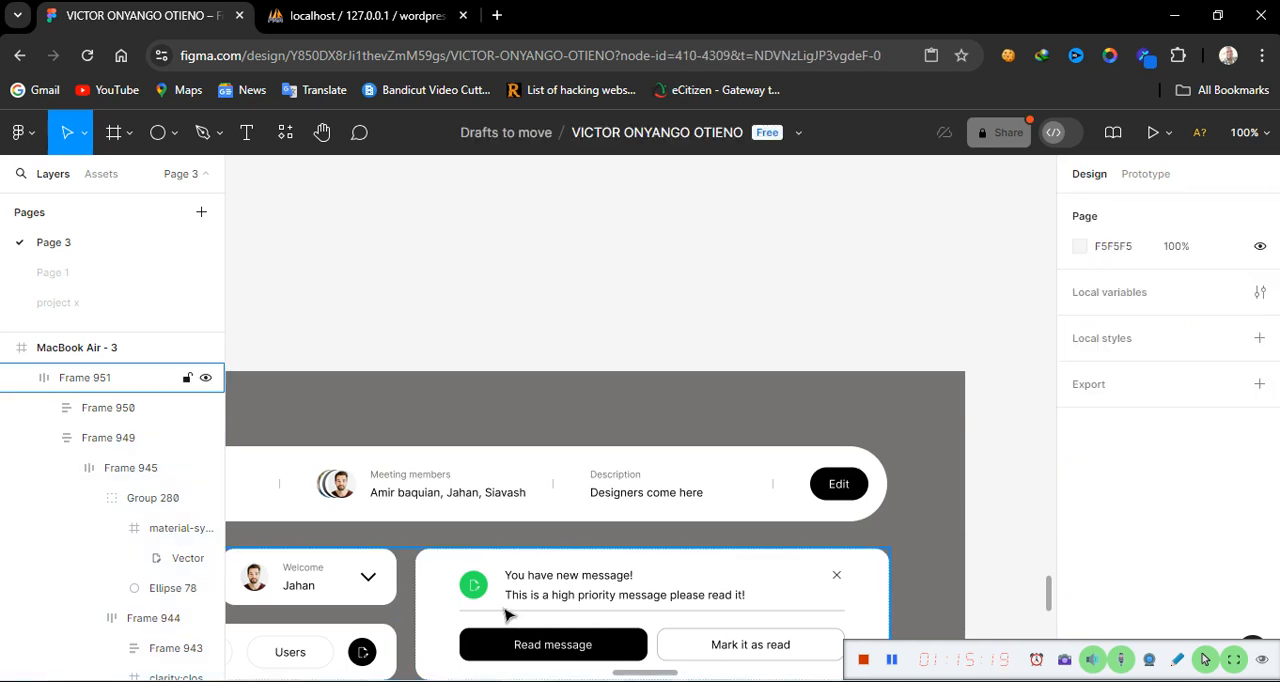
pyautogui.click(502, 607)
pyautogui.click(502, 607)
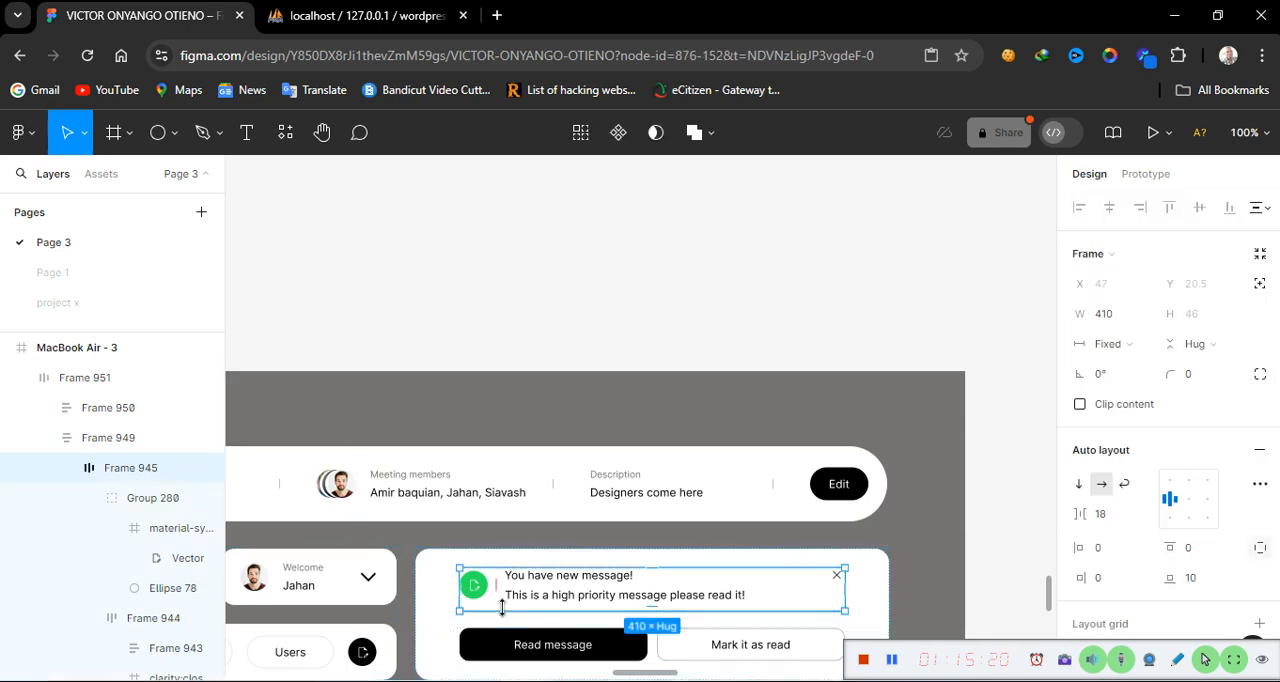
pyautogui.click(425, 608)
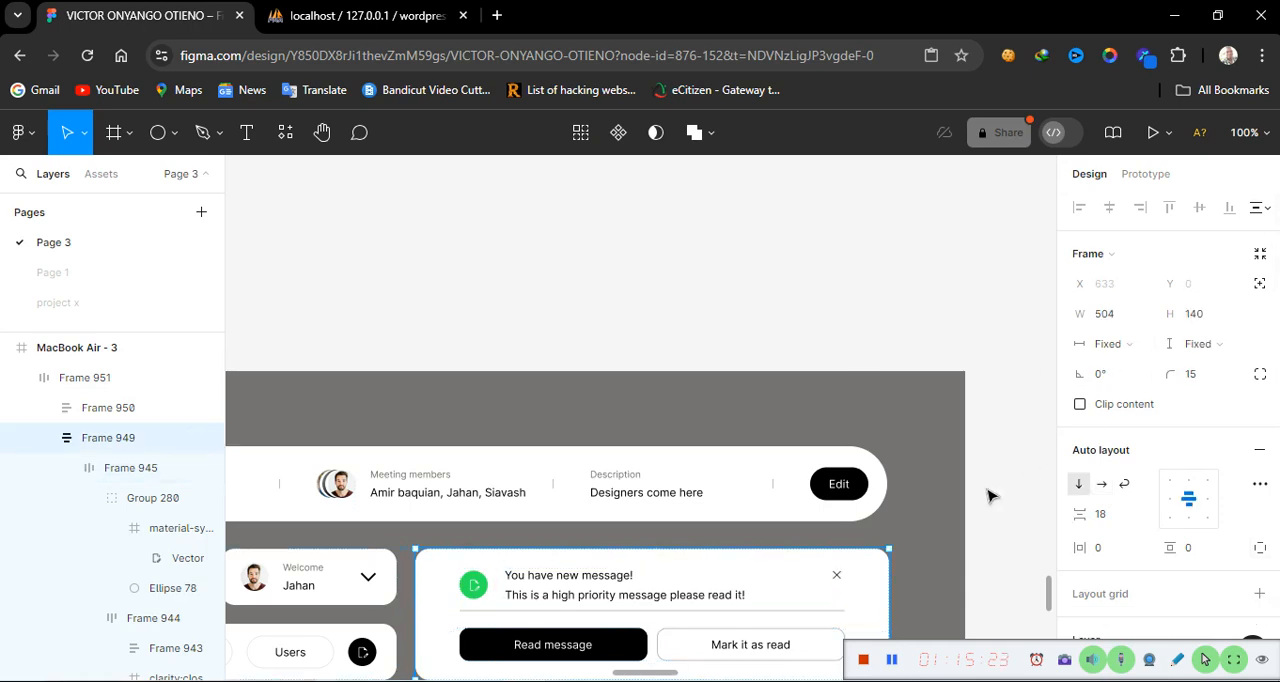
pyautogui.scroll(-3, 988, 496)
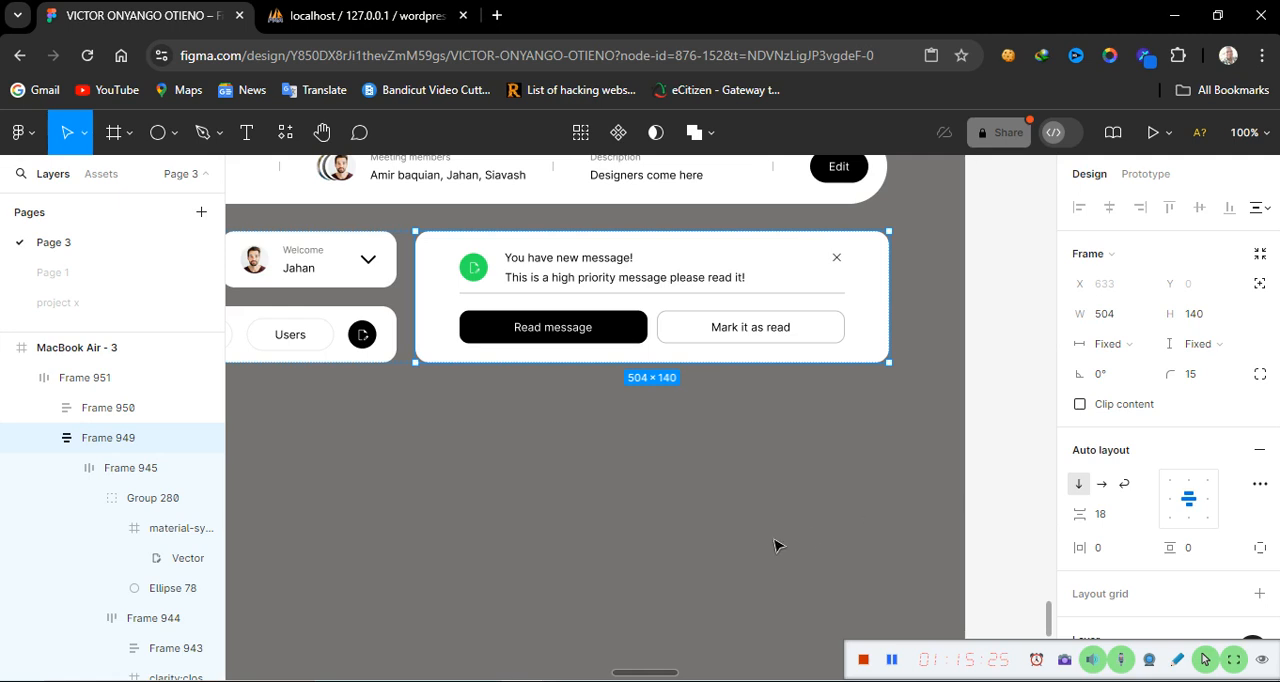
pyautogui.hscroll(-10, 776, 545)
pyautogui.hscroll(5, 776, 545)
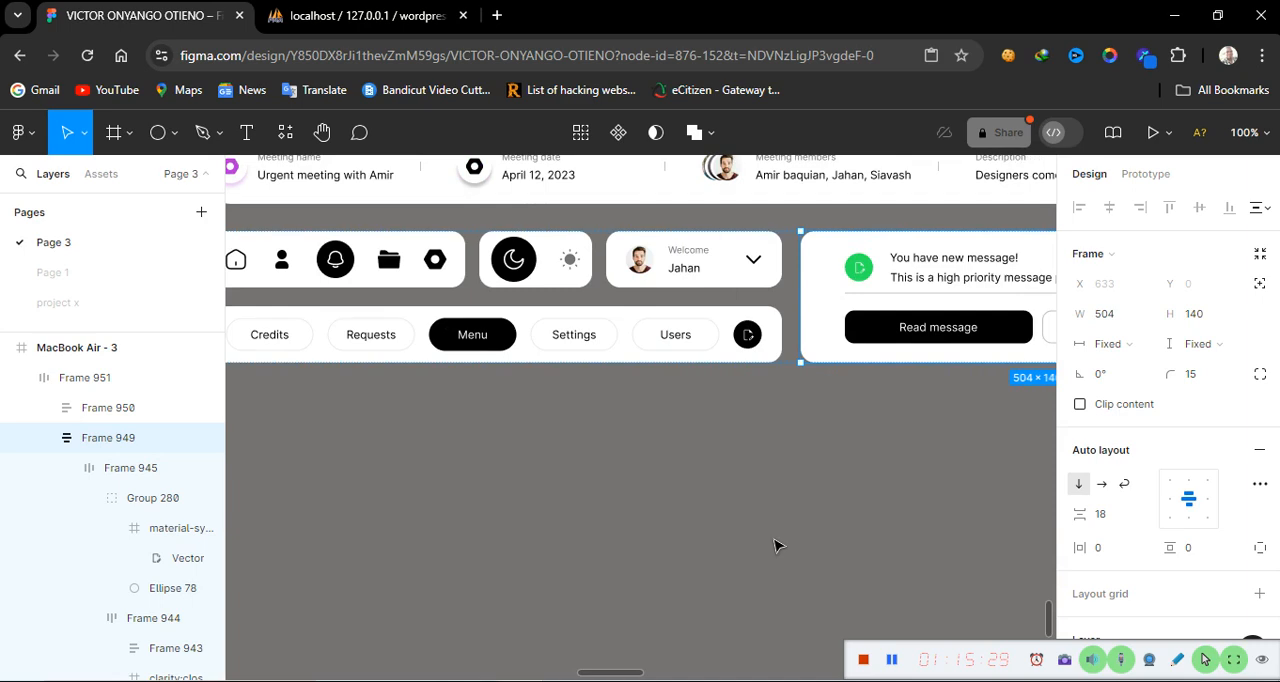
pyautogui.click(687, 556)
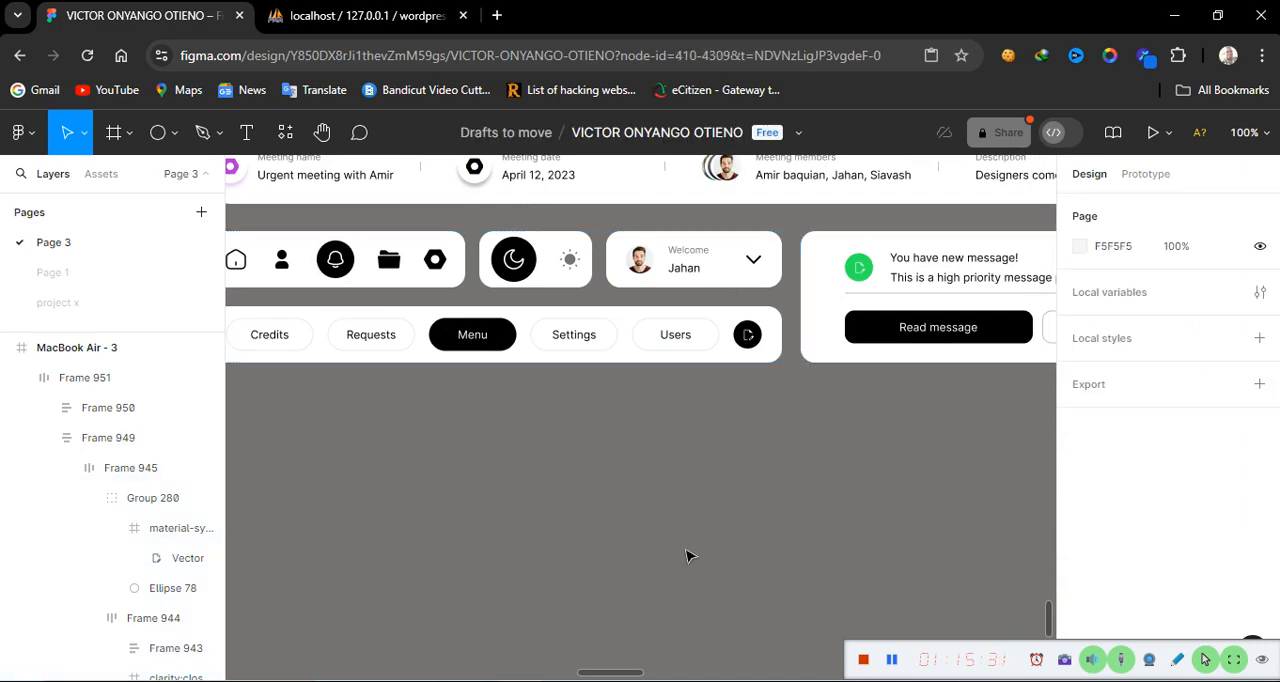
pyautogui.press('-')
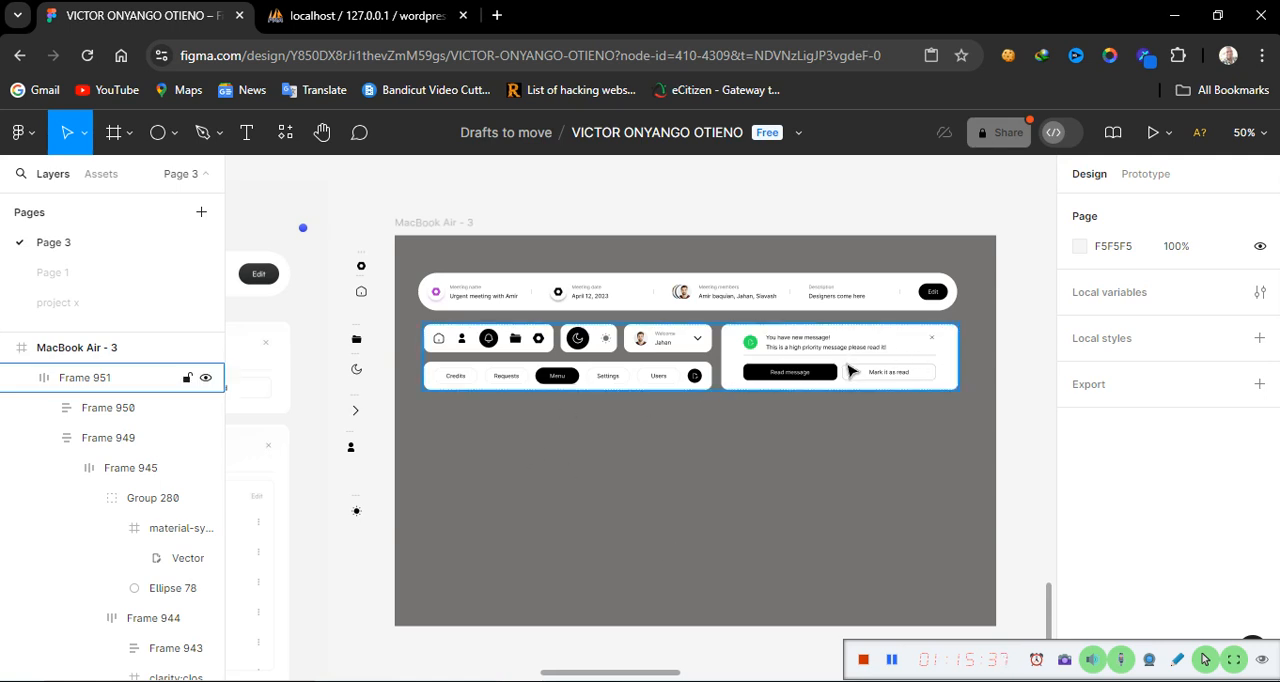
pyautogui.press('+')
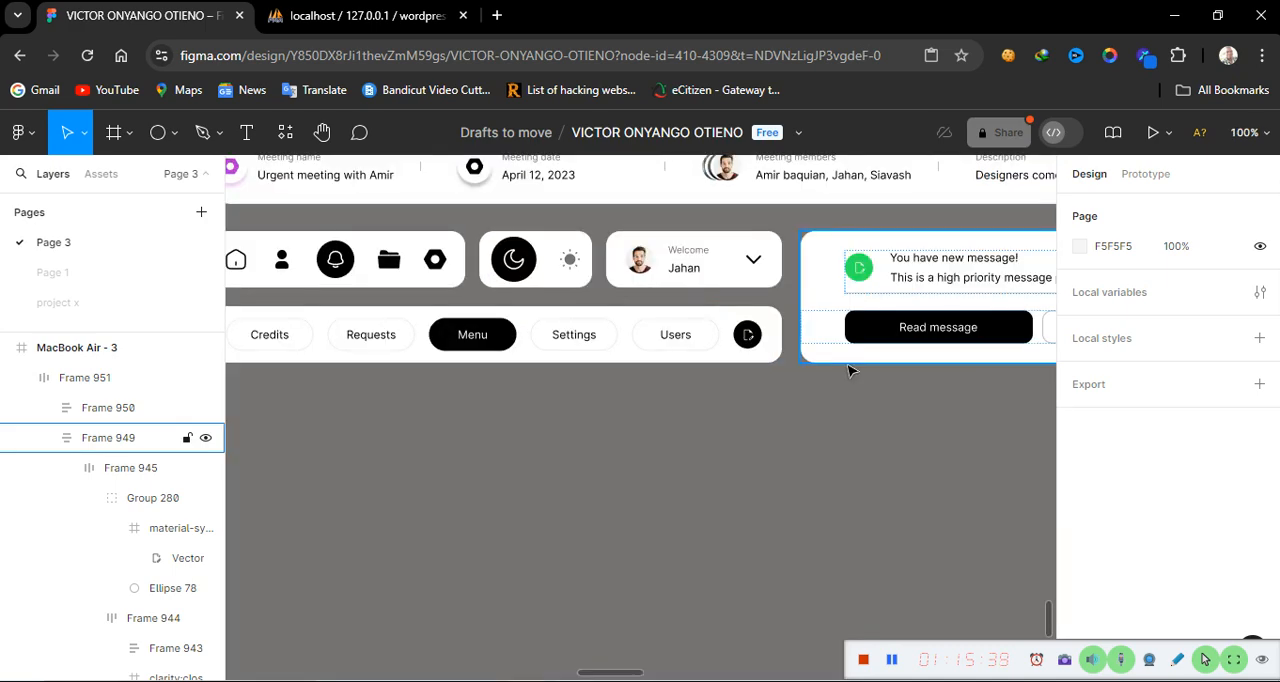
# Set the notification card's width to 480
pyautogui.click(845, 328)
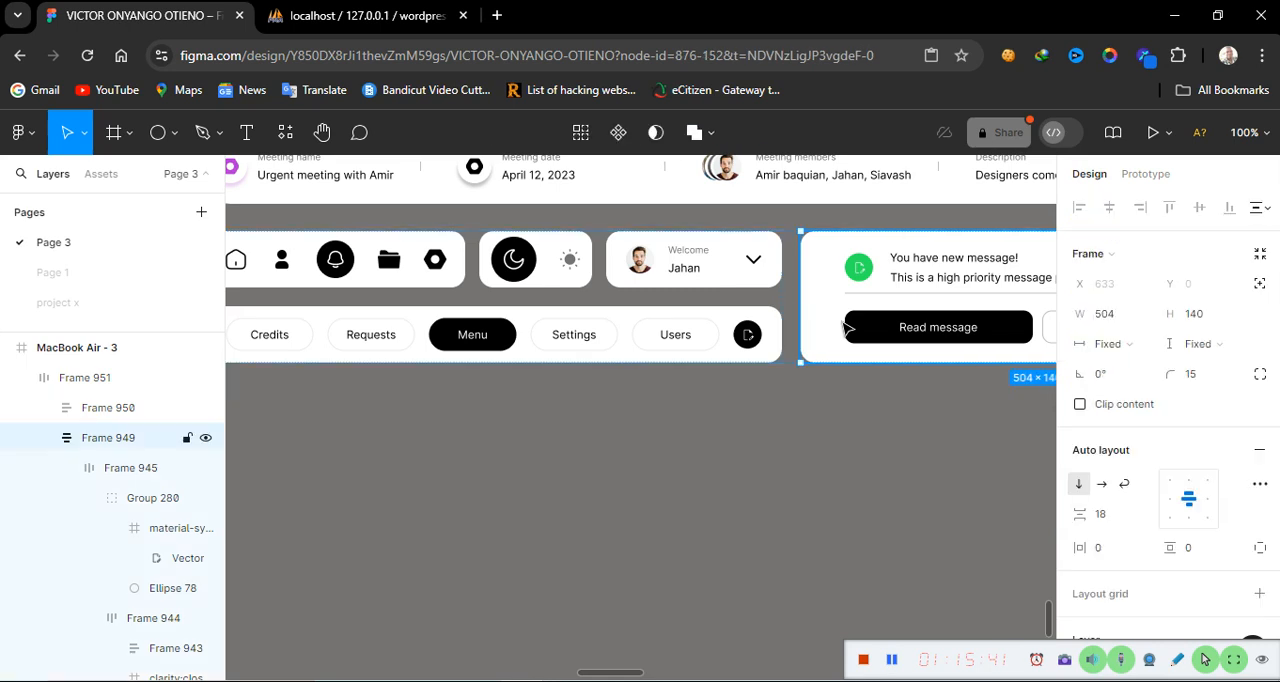
pyautogui.click(1127, 318)
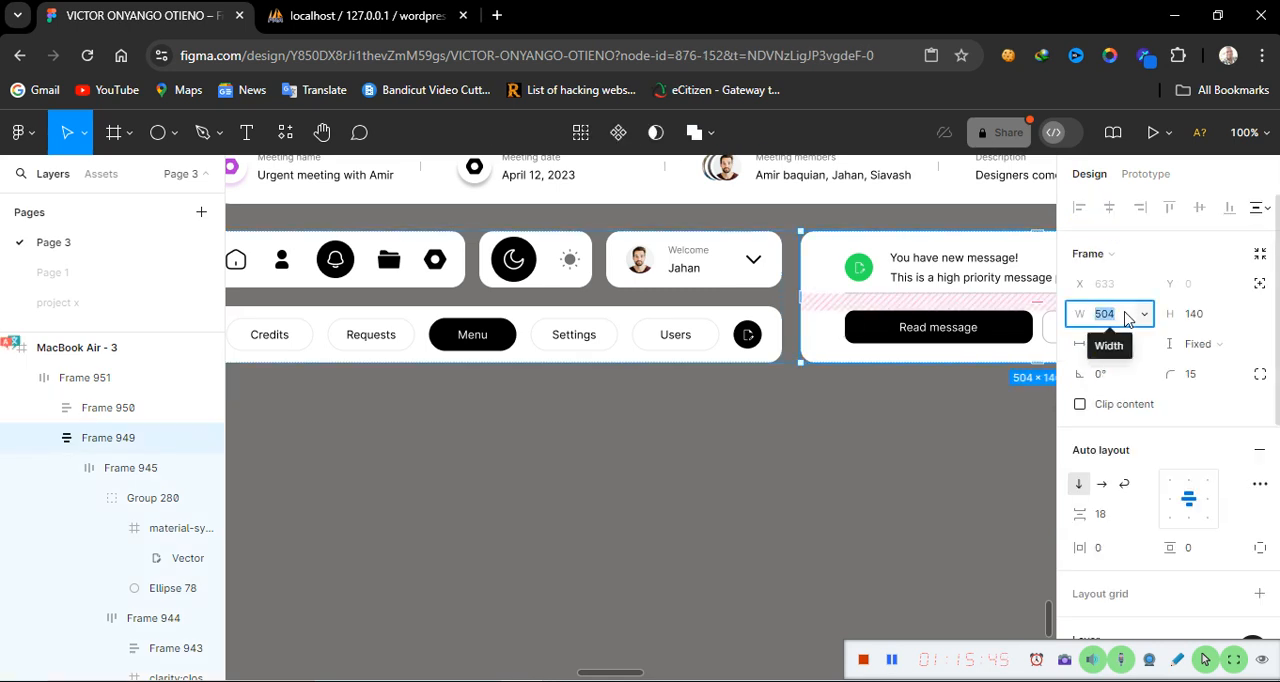
pyautogui.write('480')
pyautogui.press('Return')
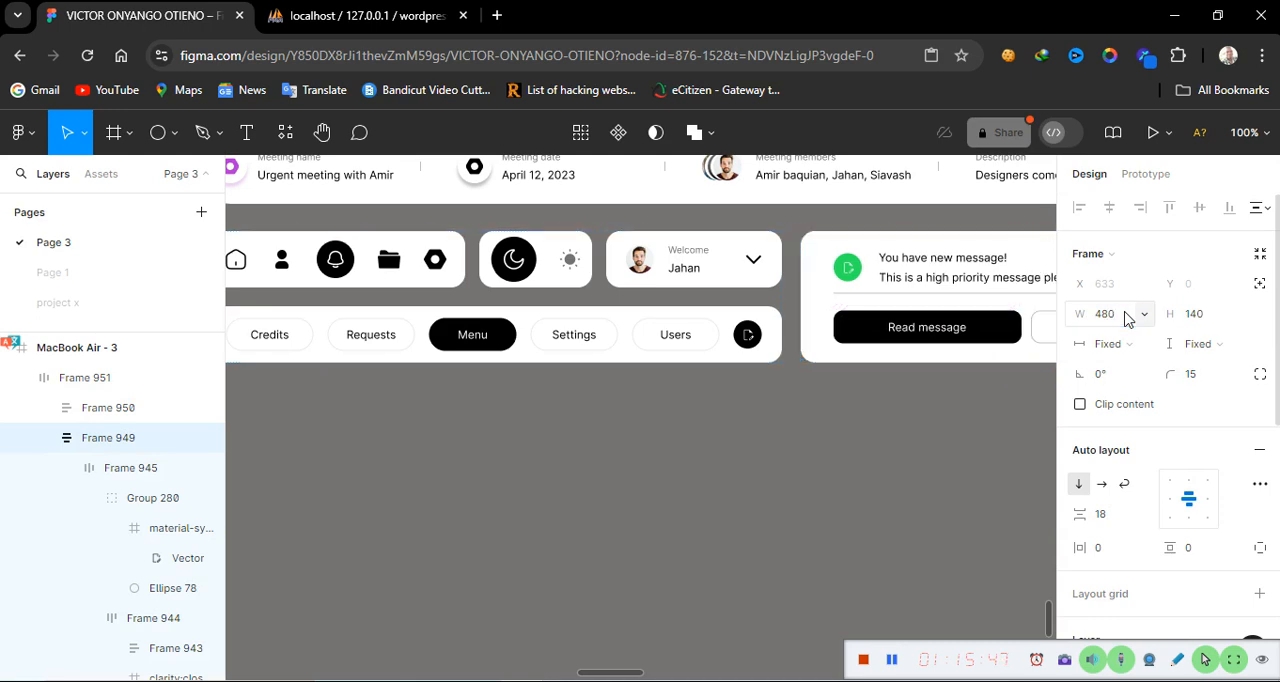
# Move the frame holding the navigation bars and notification card slightly down and to the right
pyautogui.click(891, 443)
pyautogui.hscroll(8, 893, 443)
pyautogui.hscroll(-4, 893, 443)
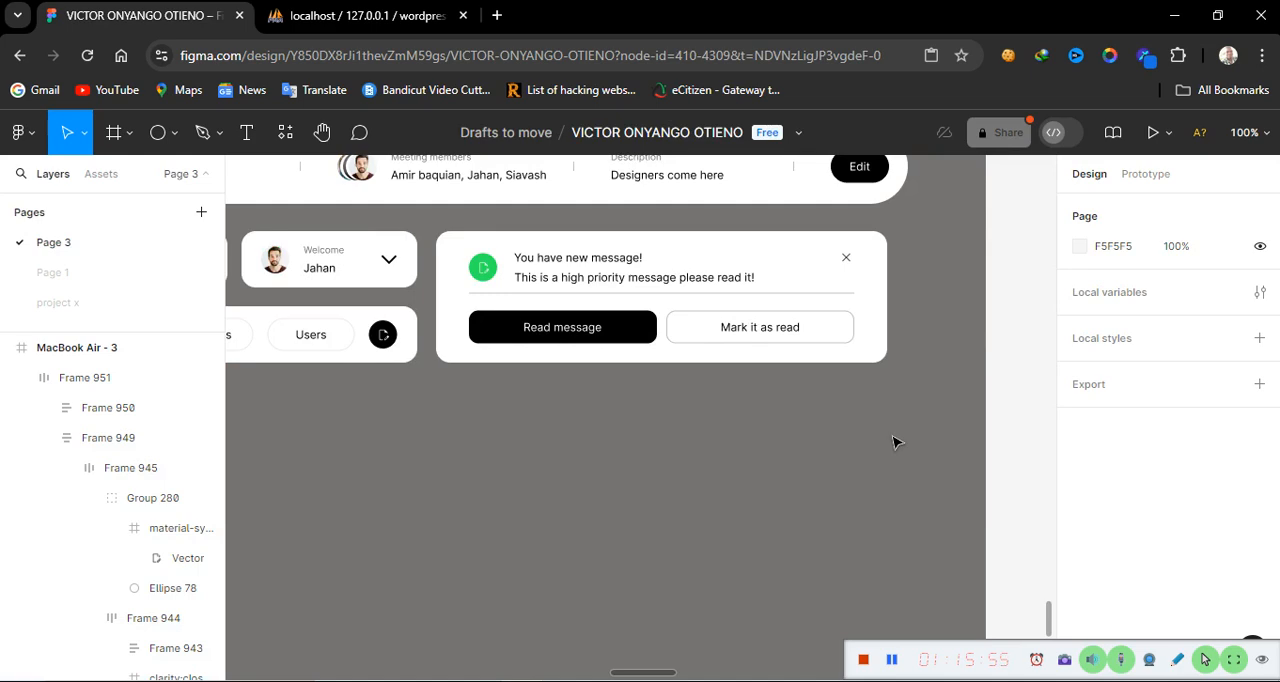
pyautogui.press('-')
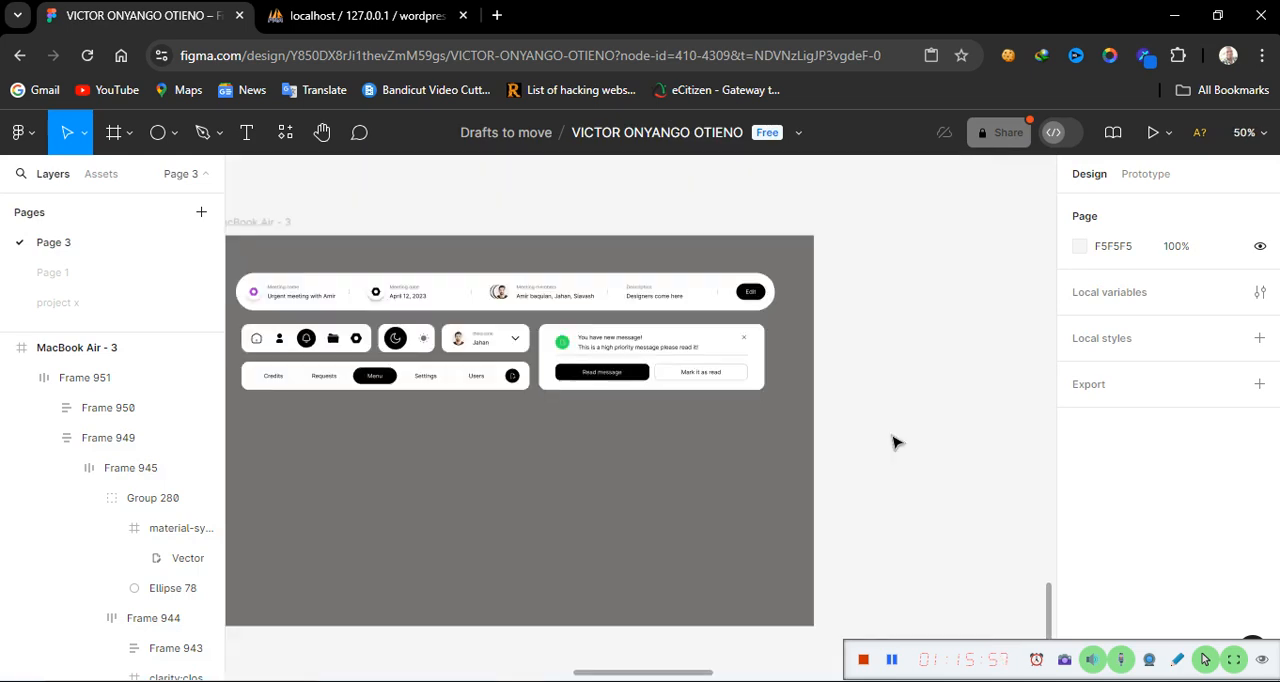
pyautogui.click(540, 388)
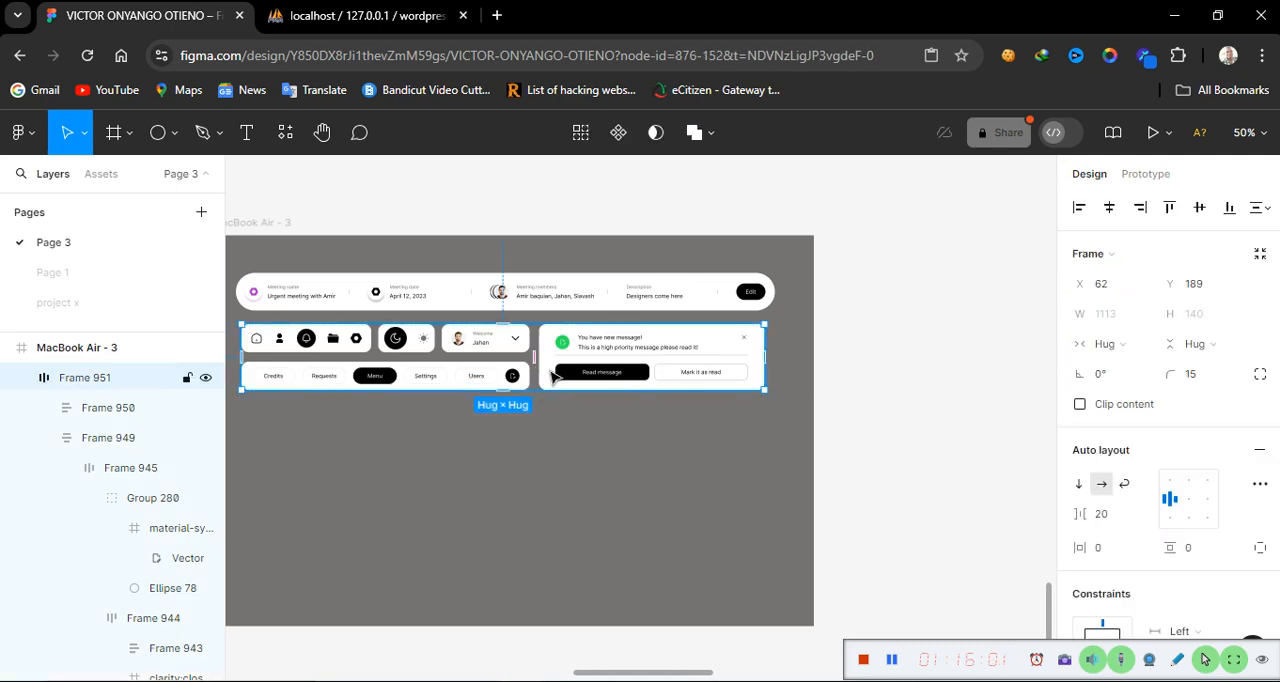
pyautogui.moveTo(552, 376); pyautogui.dragTo(563, 389)
# Set the meeting details bar to a fixed width of 1113 and its item spacing to 33
pyautogui.click(592, 294)
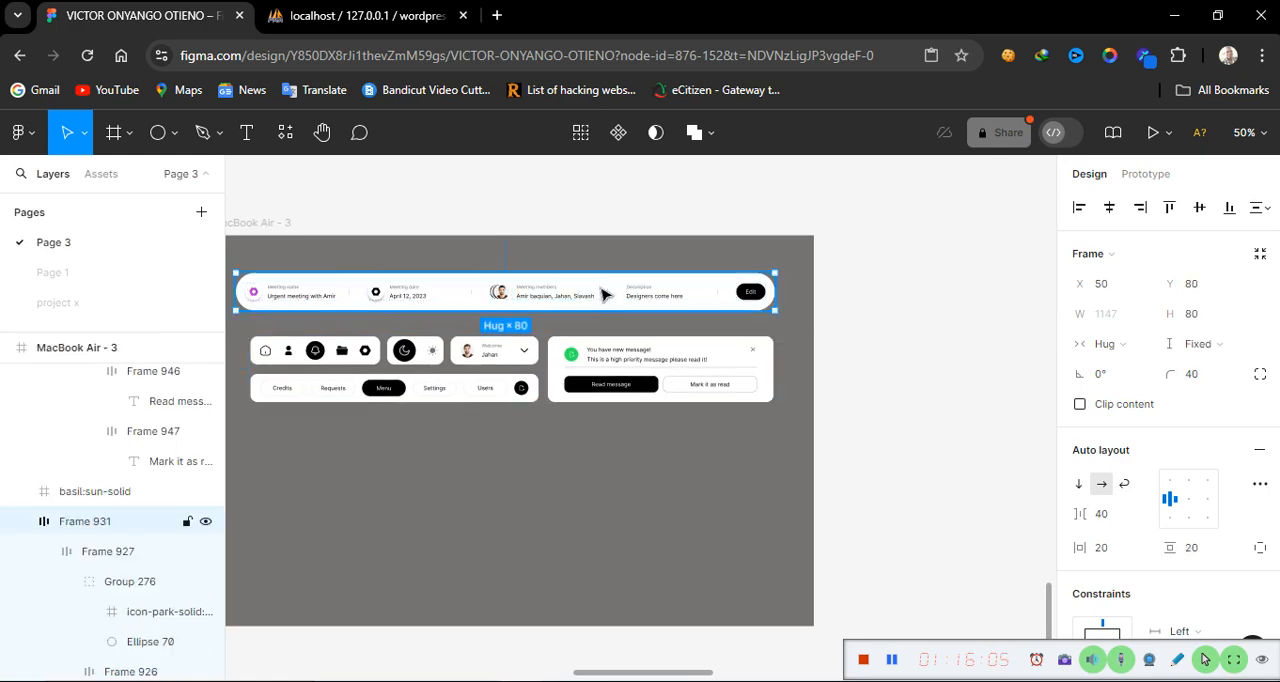
pyautogui.click(597, 388)
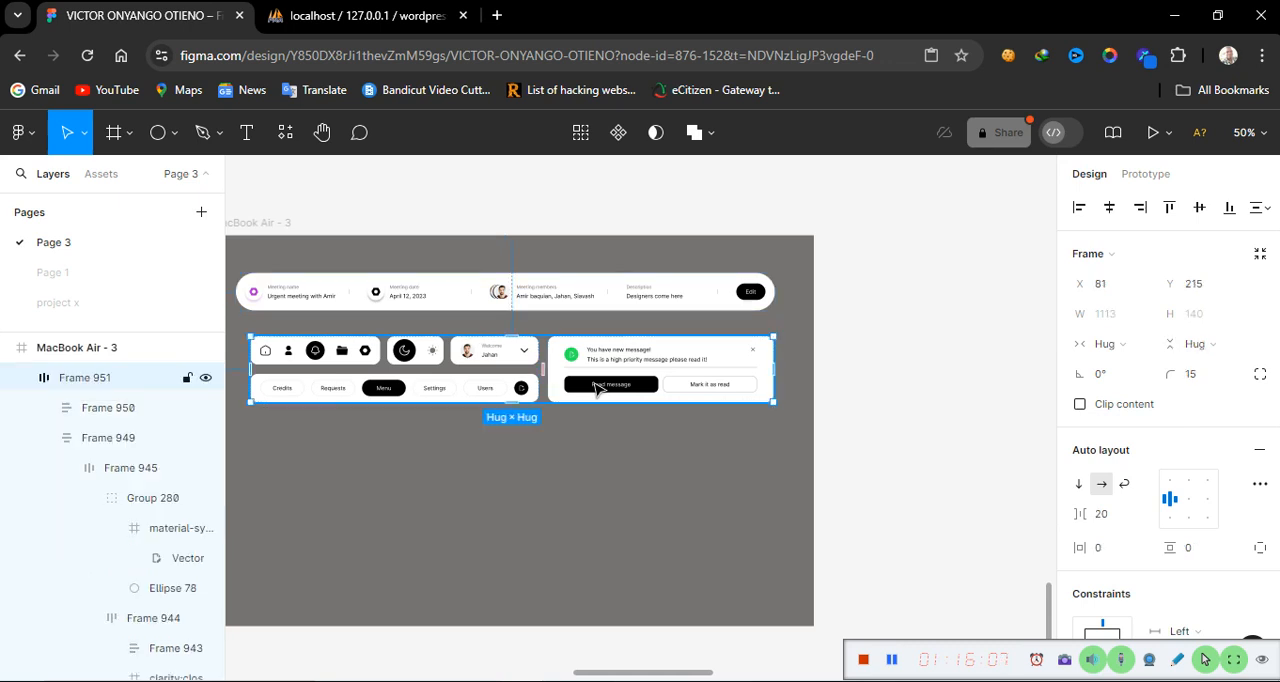
pyautogui.click(628, 287)
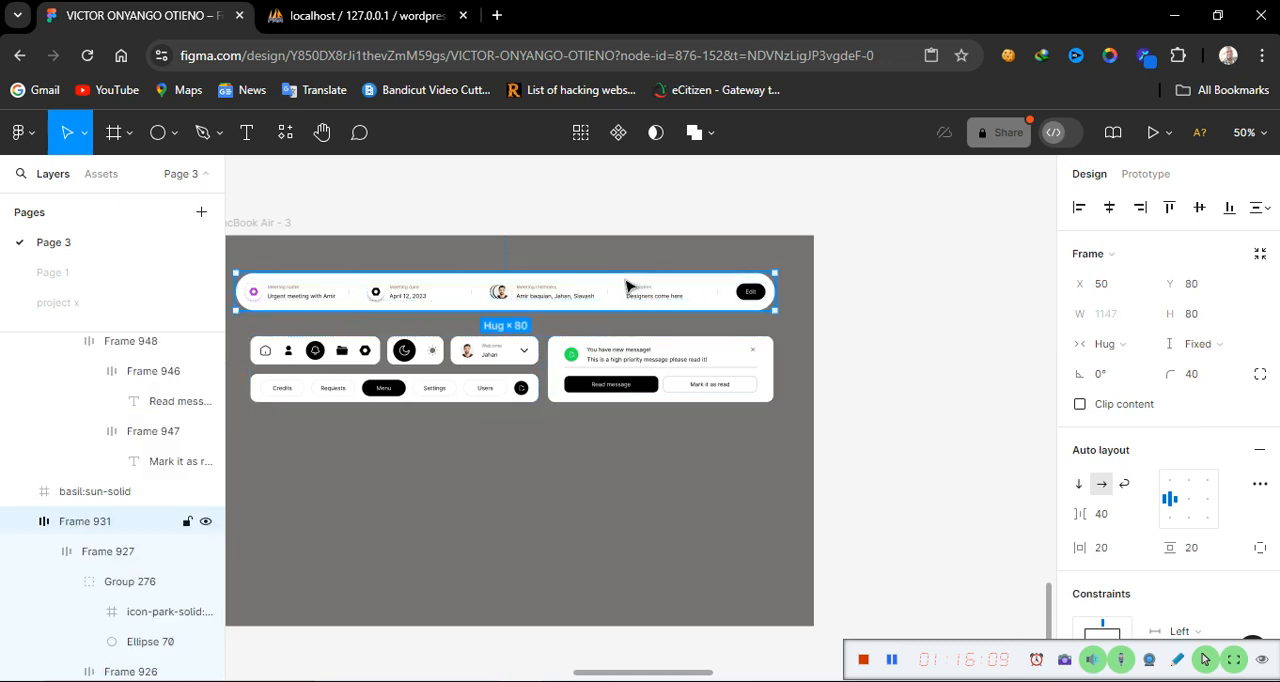
pyautogui.click(1131, 354)
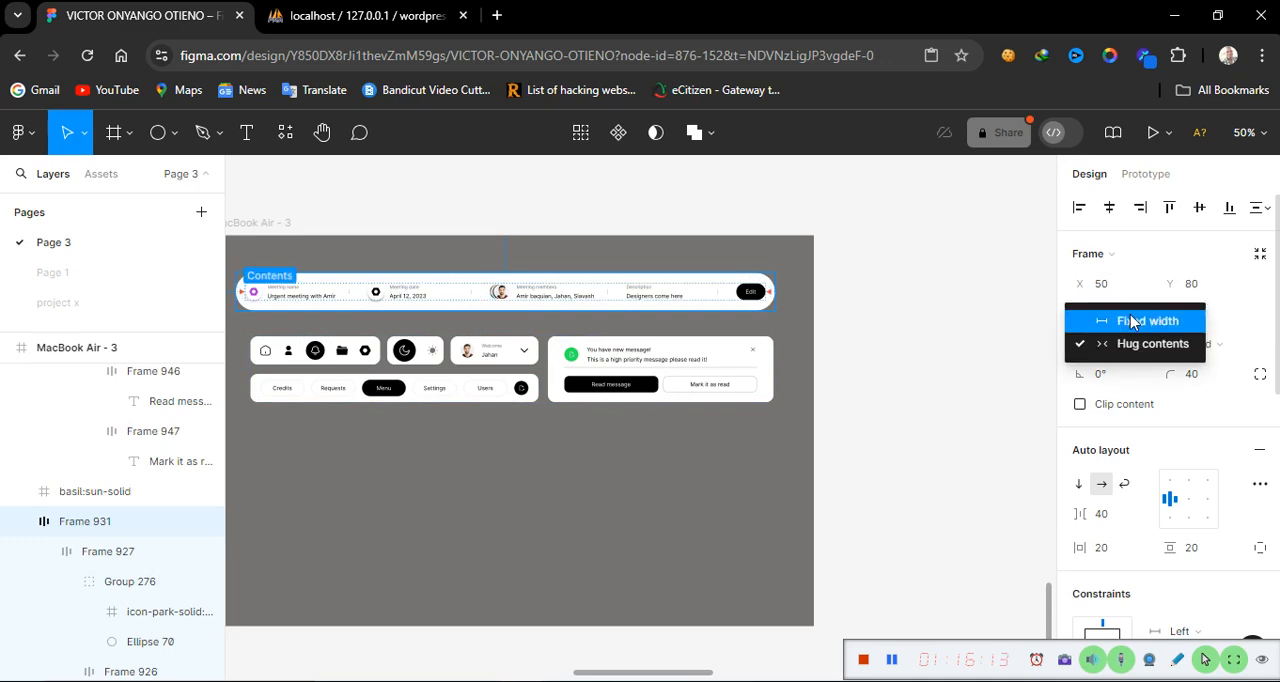
pyautogui.click(1130, 321)
pyautogui.click(1117, 314)
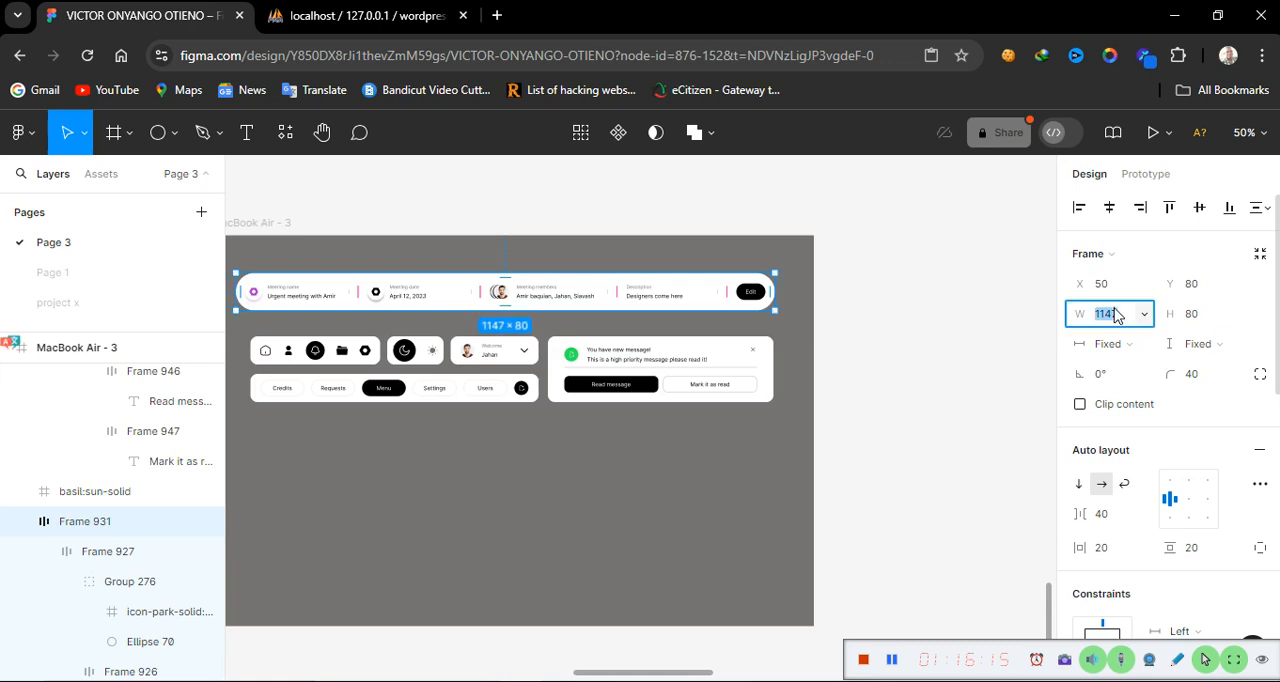
pyautogui.write('113')
pyautogui.press('Return')
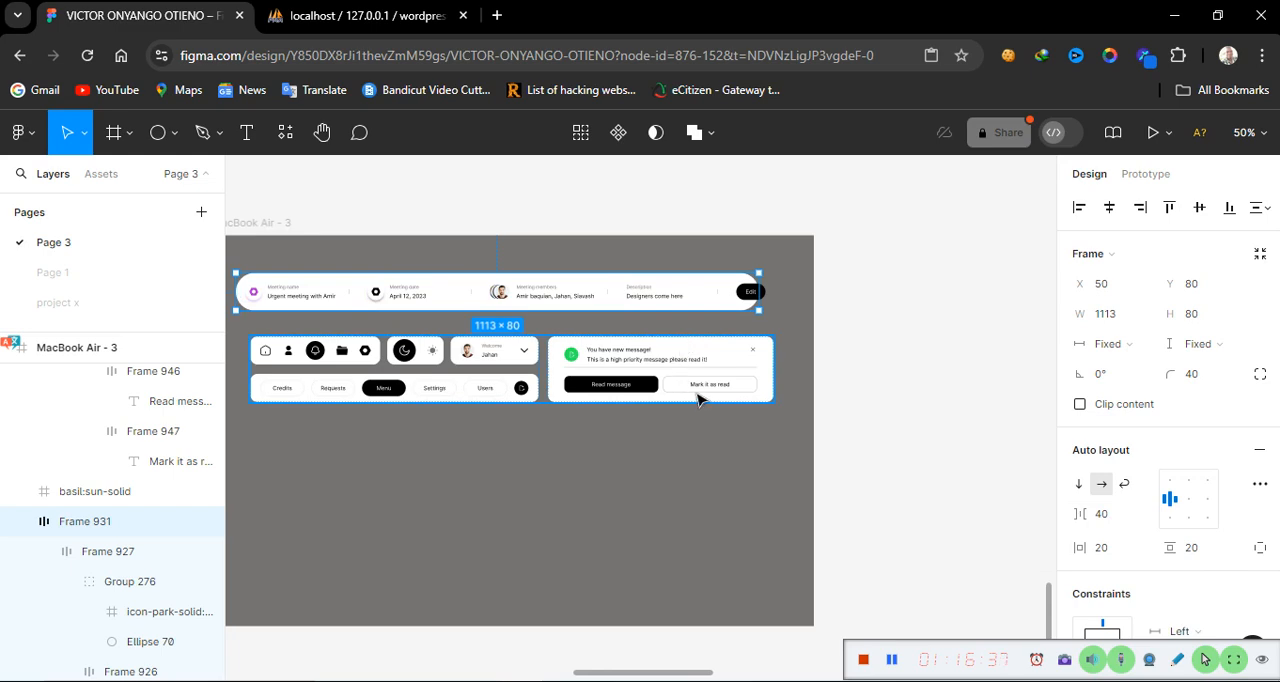
pyautogui.click(1116, 519)
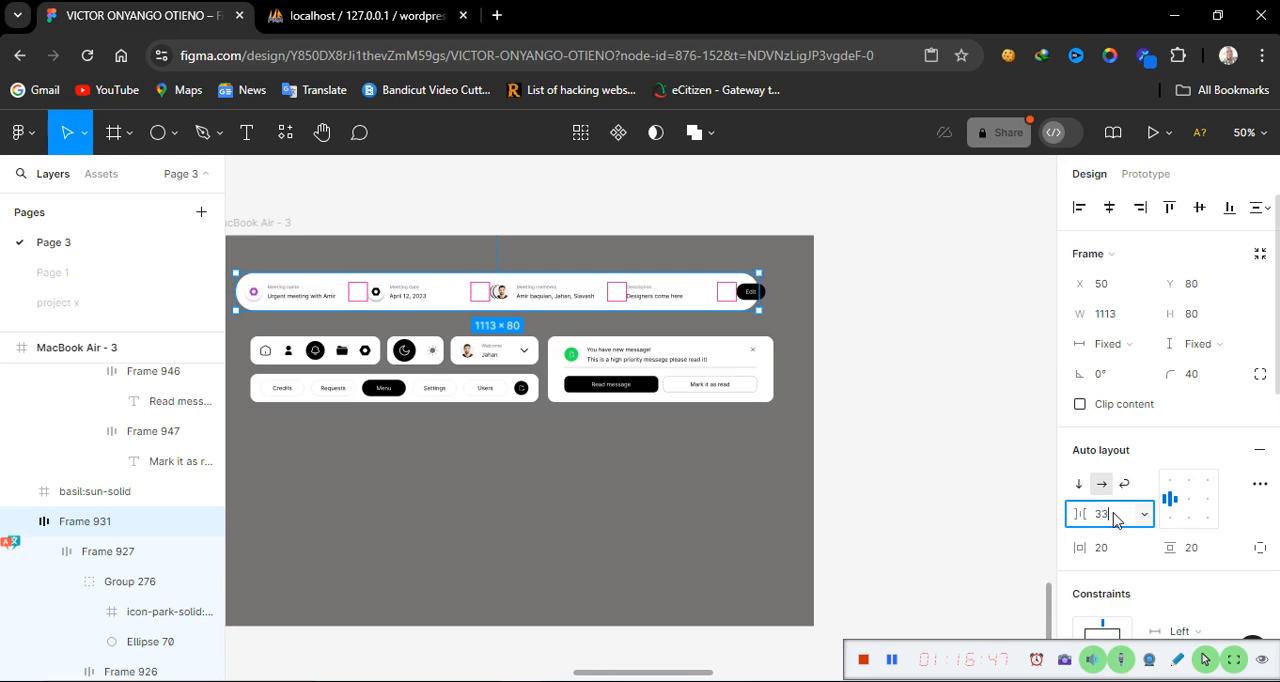
pyautogui.press('Return')
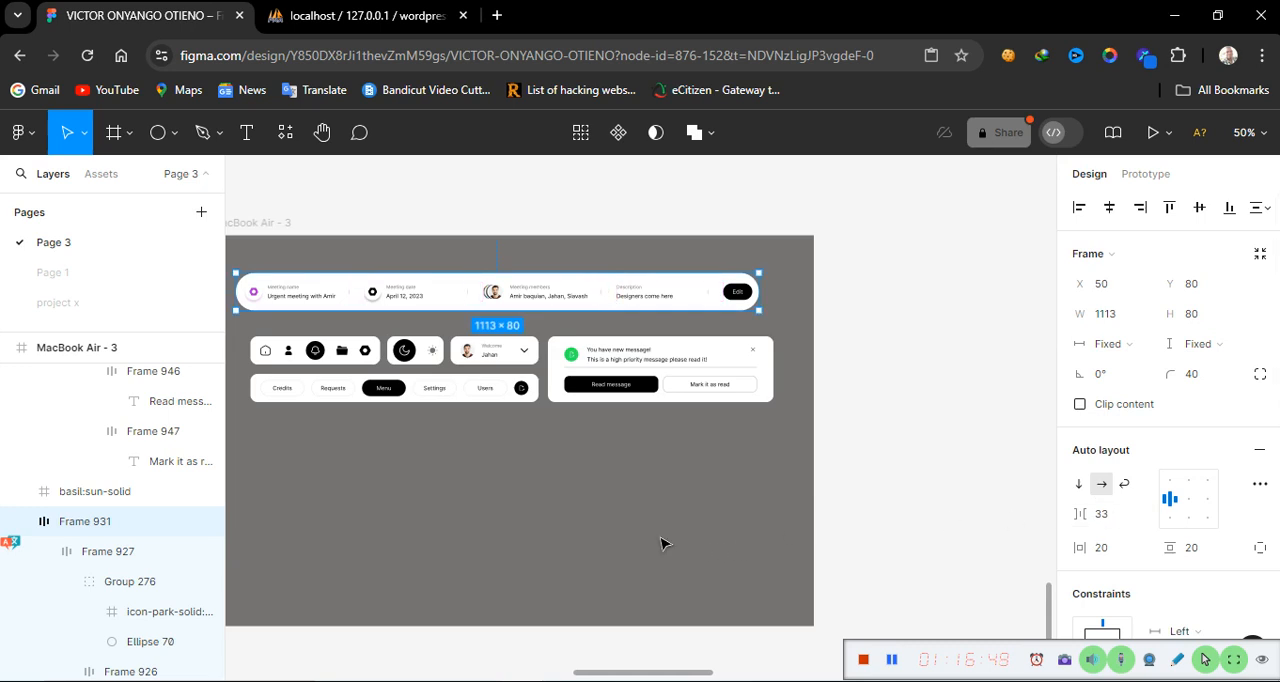
pyautogui.click(660, 540)
pyautogui.click(567, 303)
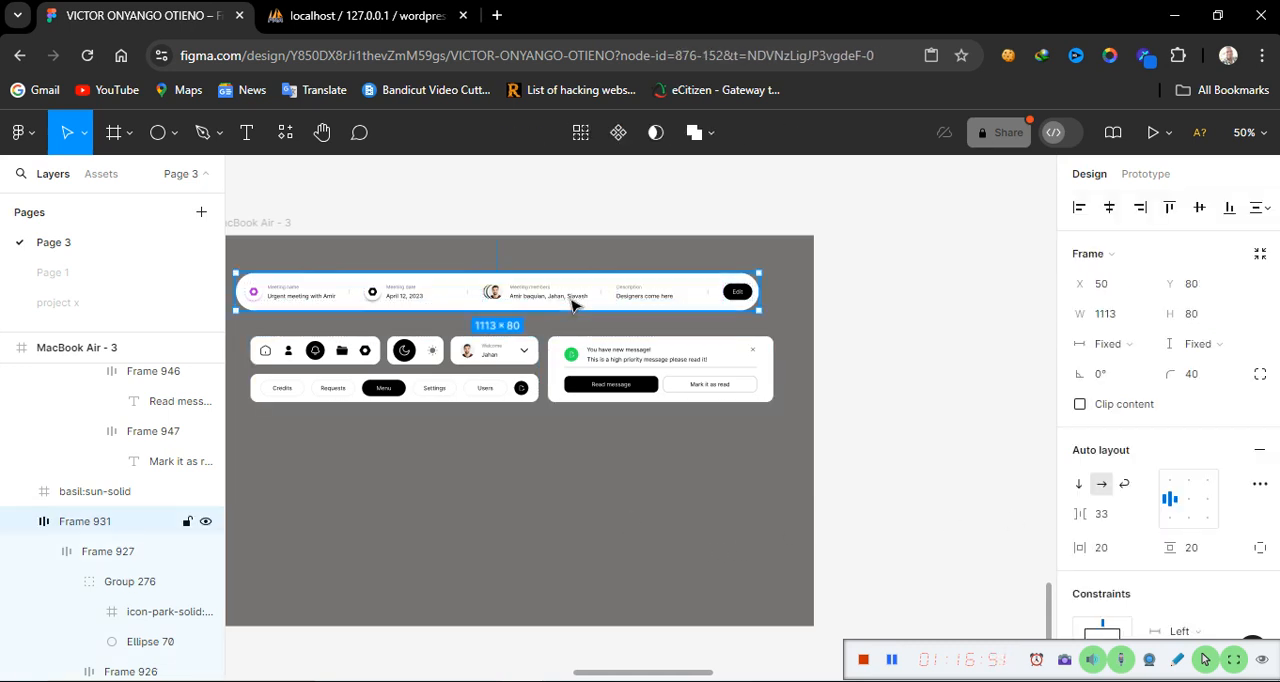
pyautogui.moveTo(573, 303); pyautogui.dragTo(585, 305)
pyautogui.moveTo(587, 310); pyautogui.dragTo(474, 528)
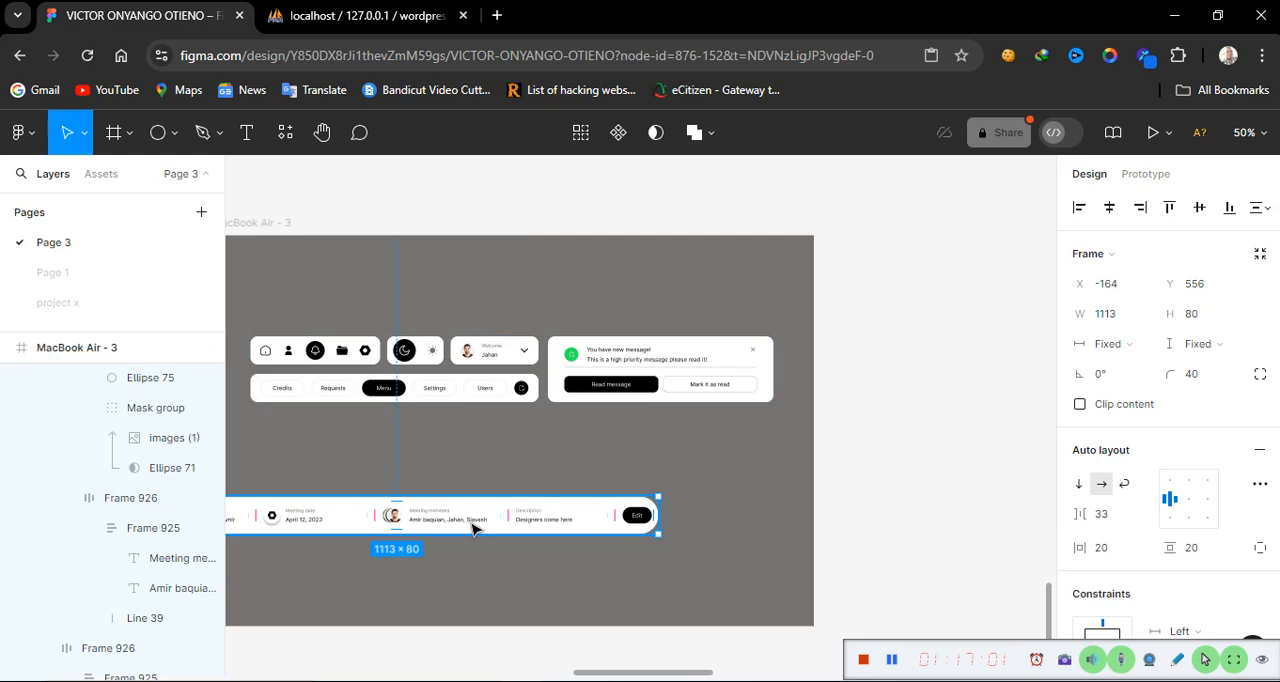
pyautogui.hotkey('ctrl', 'z')
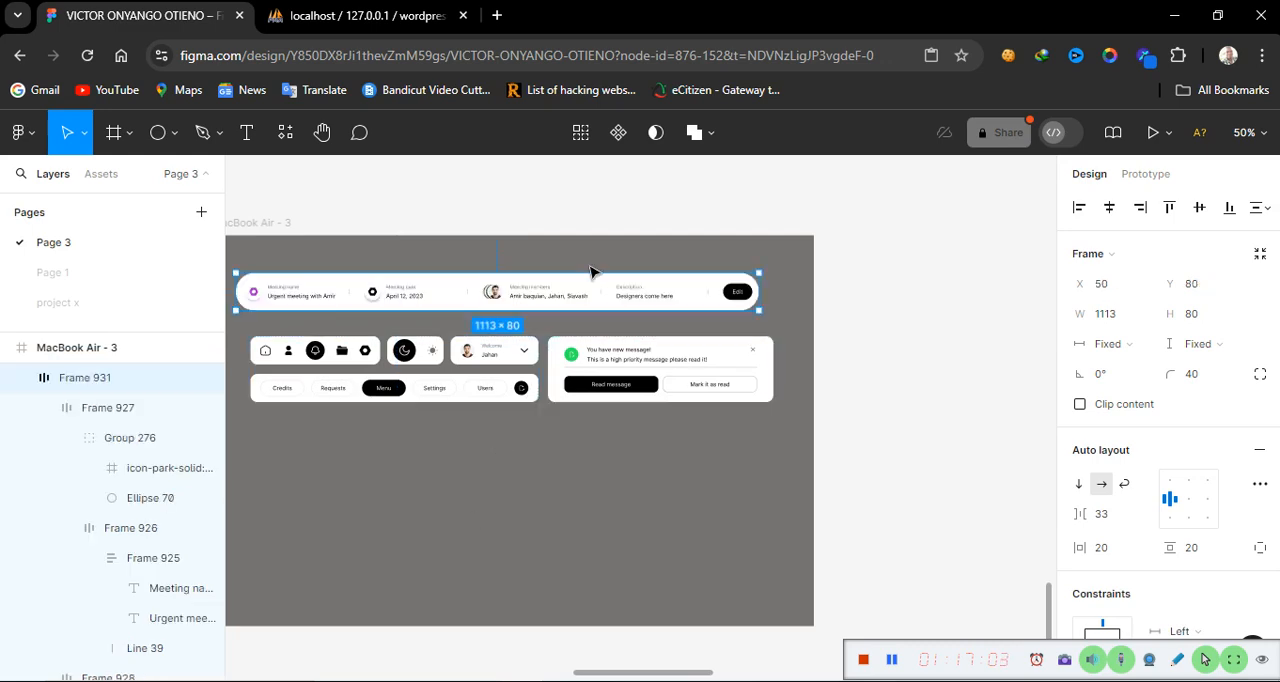
# Move the meeting details bar slightly down and right to line up with the rows beneath it
pyautogui.moveTo(580, 292); pyautogui.dragTo(597, 302)
pyautogui.click(668, 509)
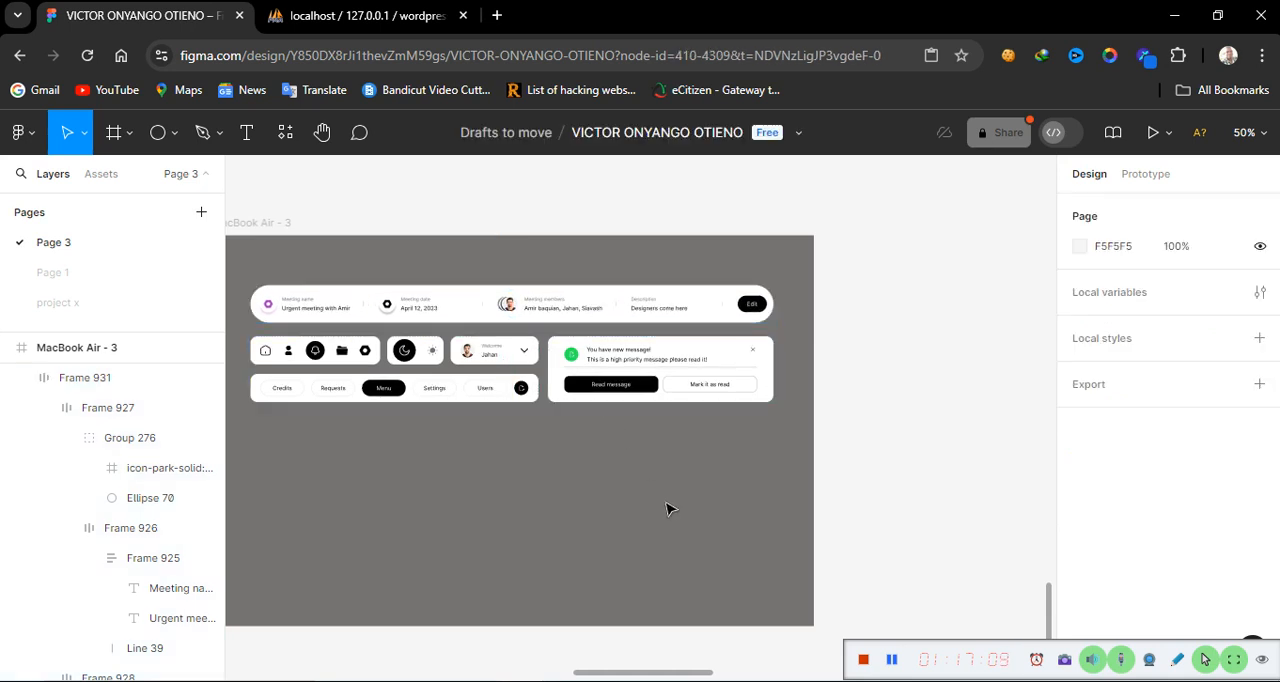
# Compare the dashboard frame's layout against the reference design beside it, zooming in on the bars and notification card
pyautogui.hscroll(-5, 457, 543)
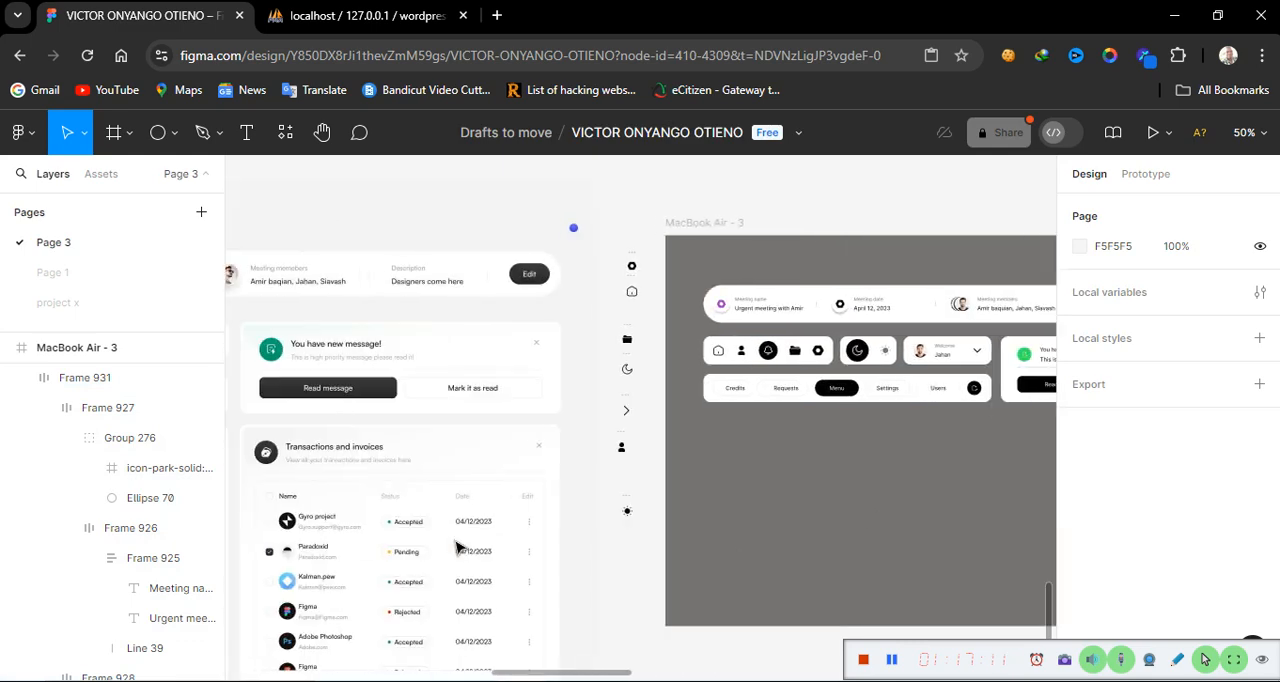
pyautogui.hscroll(-5, 457, 547)
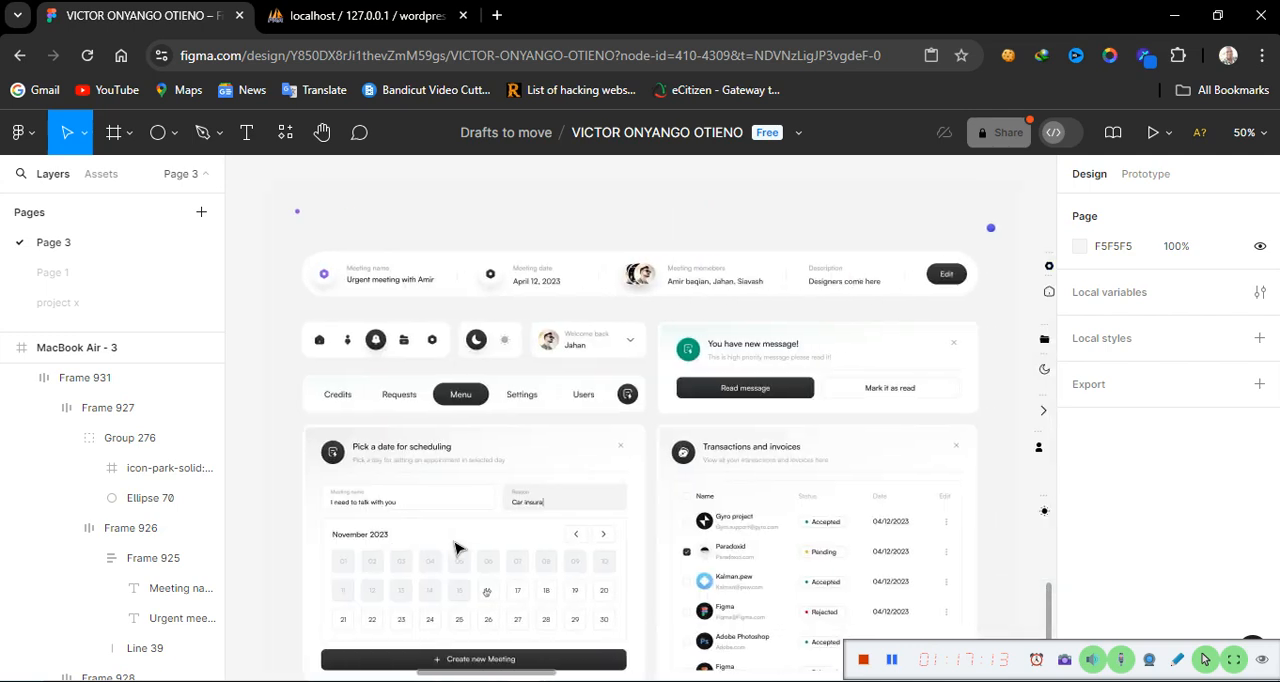
pyautogui.hscroll(1, 457, 547)
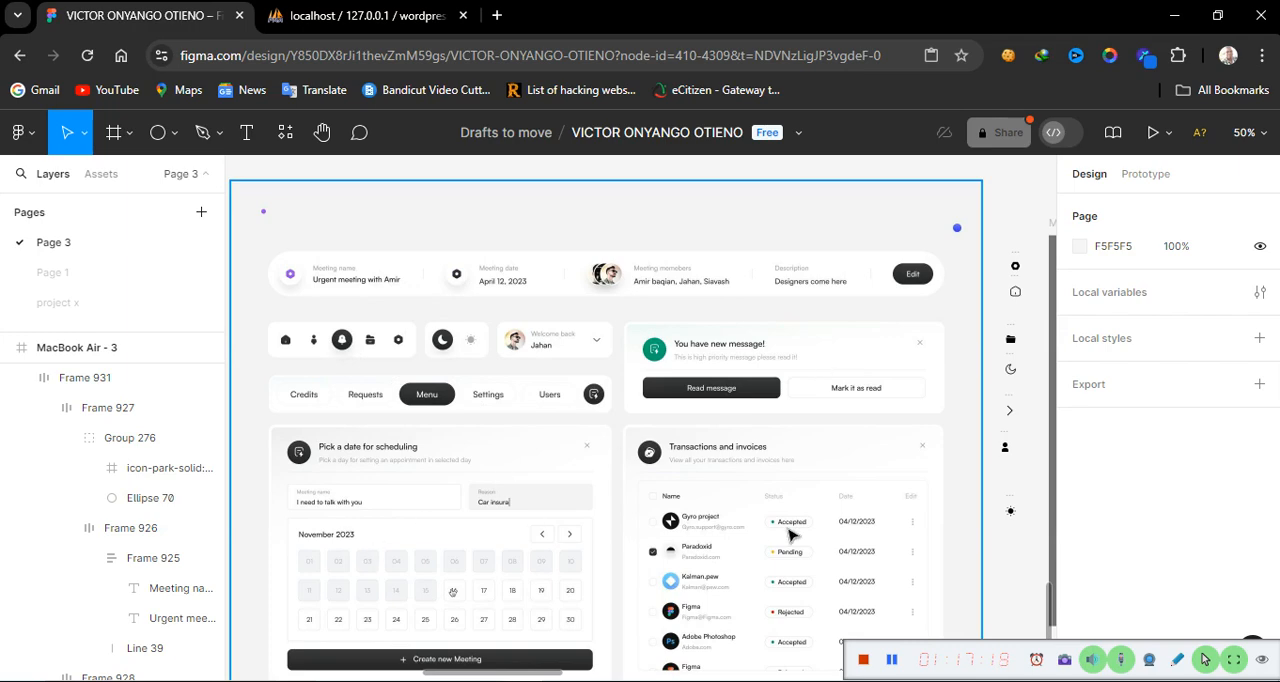
pyautogui.hscroll(10, 790, 535)
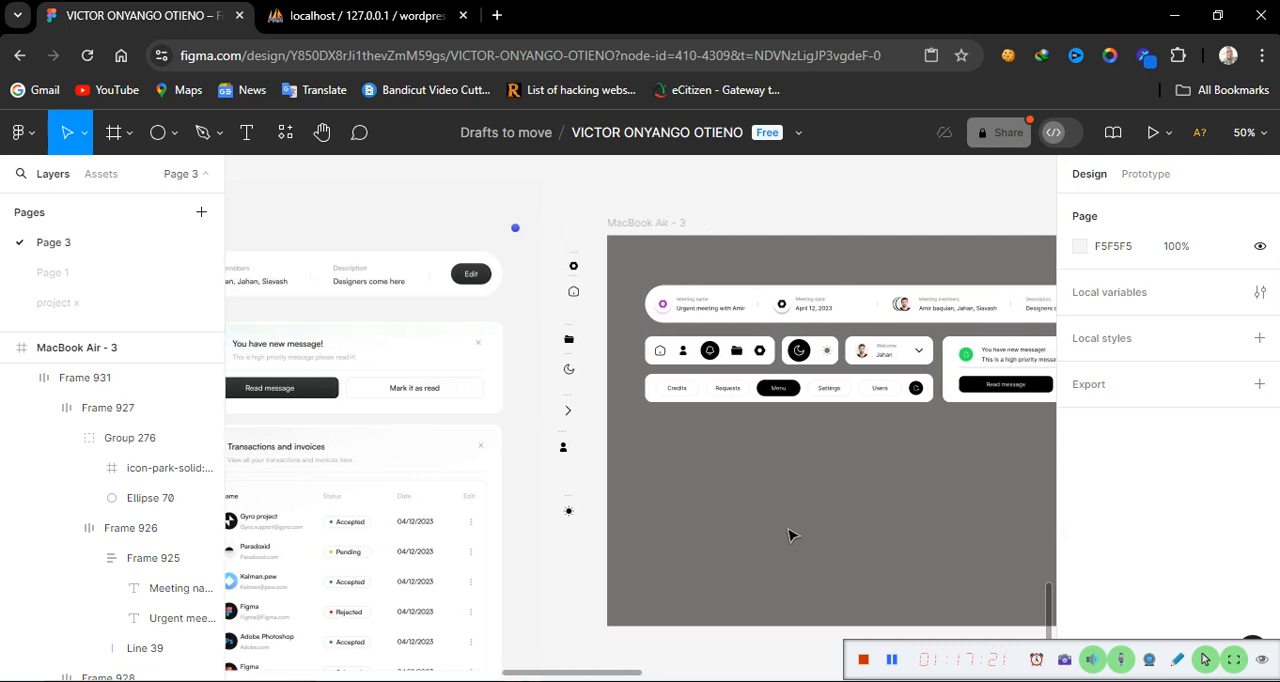
pyautogui.hscroll(7, 790, 535)
pyautogui.hscroll(-6, 790, 535)
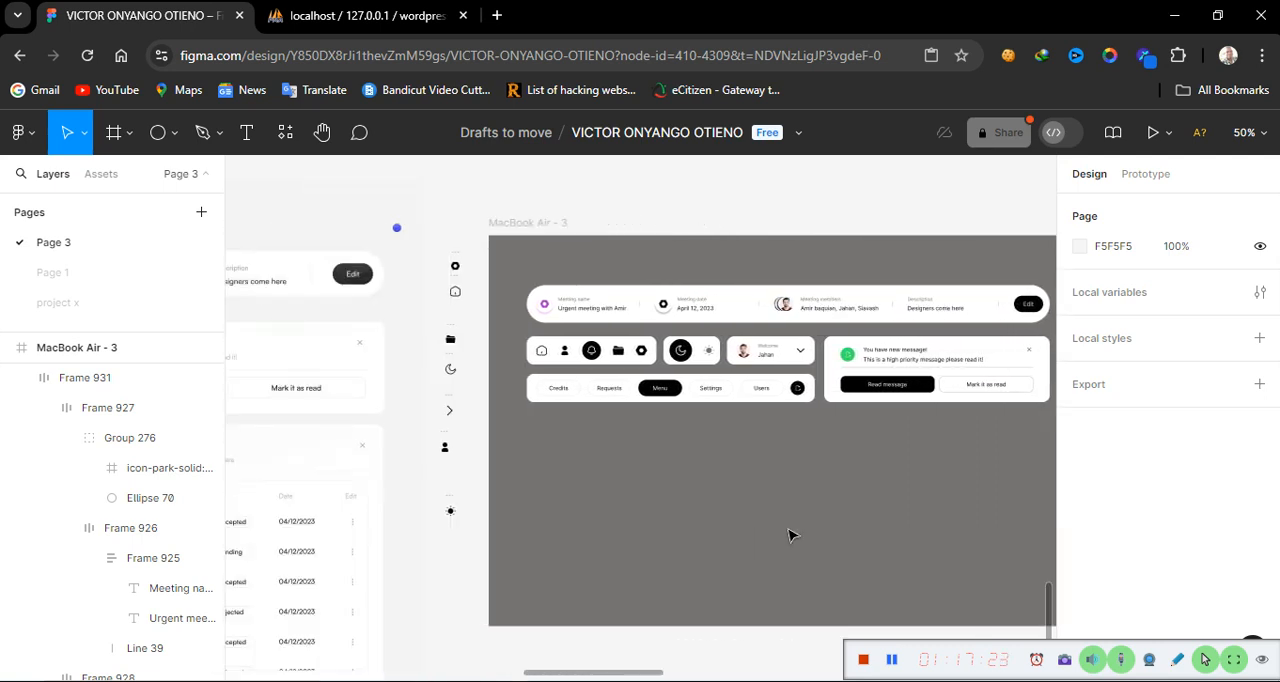
pyautogui.hscroll(2, 790, 535)
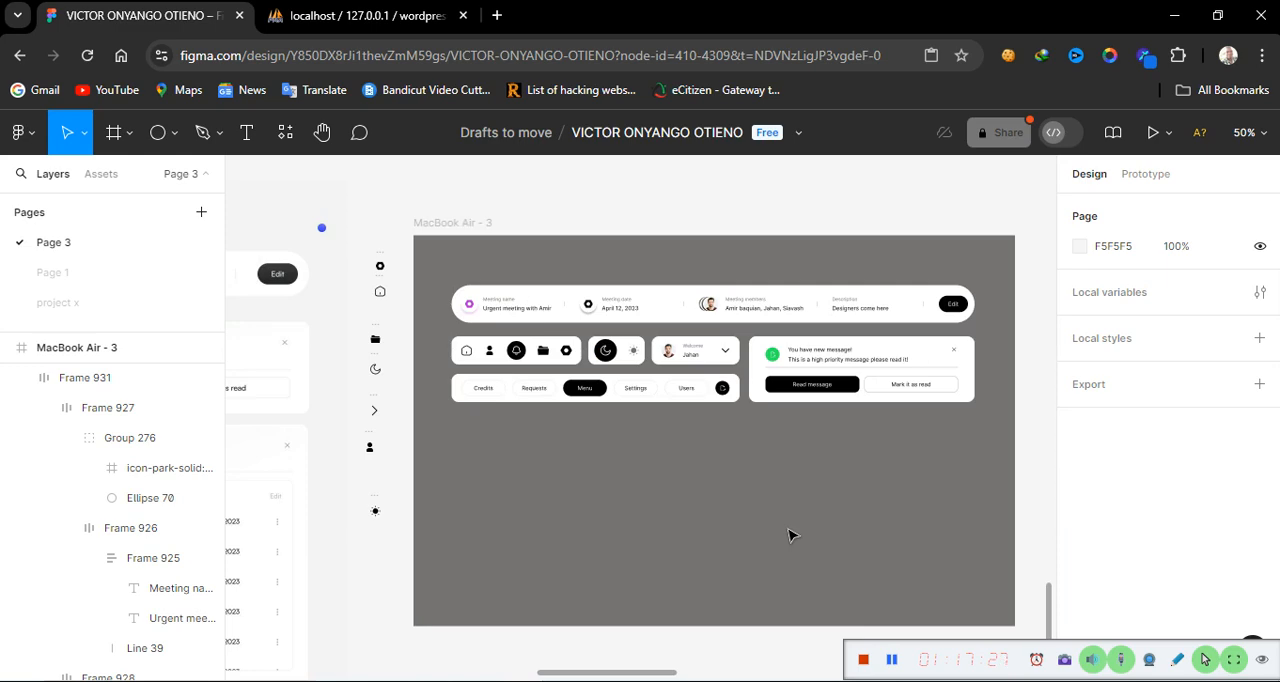
pyautogui.hotkey('ctrl', '+')
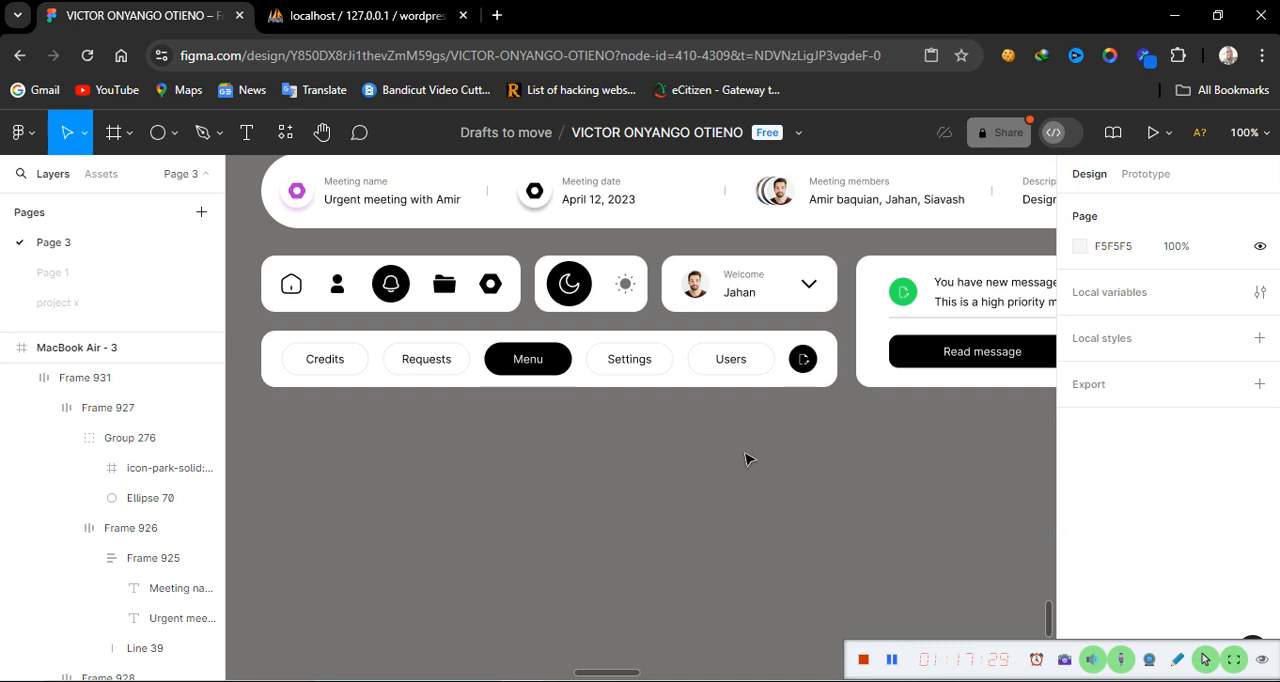
pyautogui.scroll(3, 745, 480)
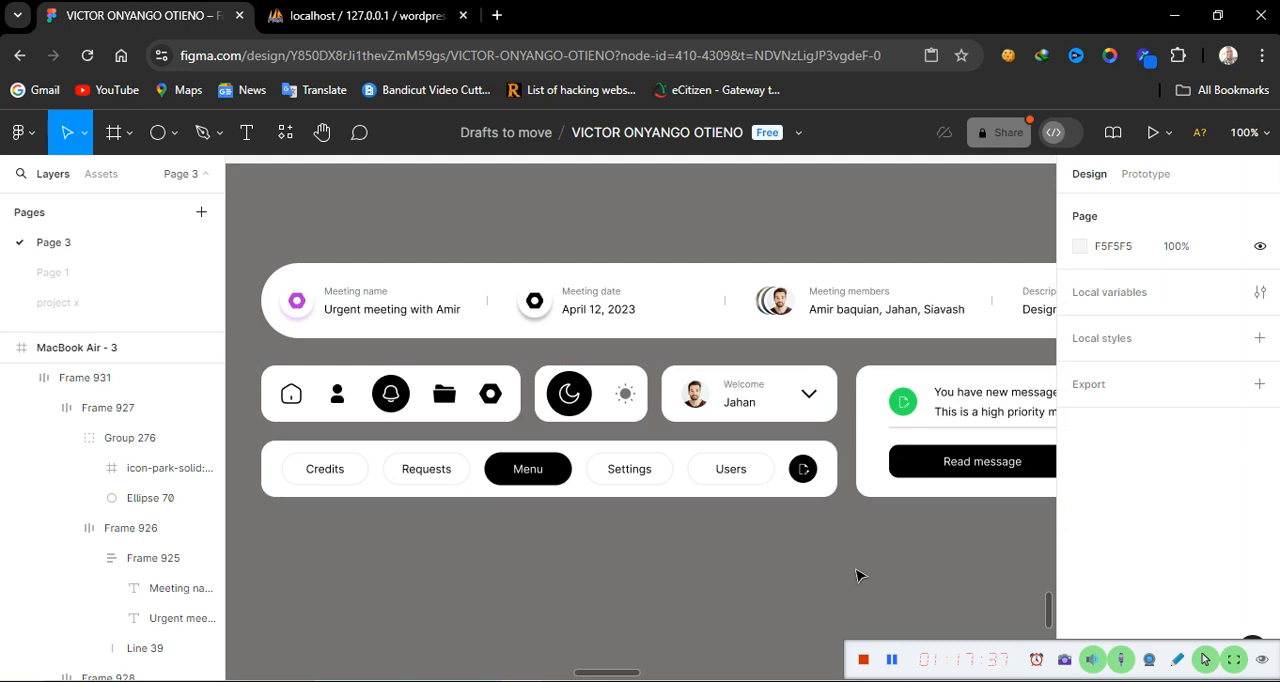
pyautogui.hscroll(5, 857, 575)
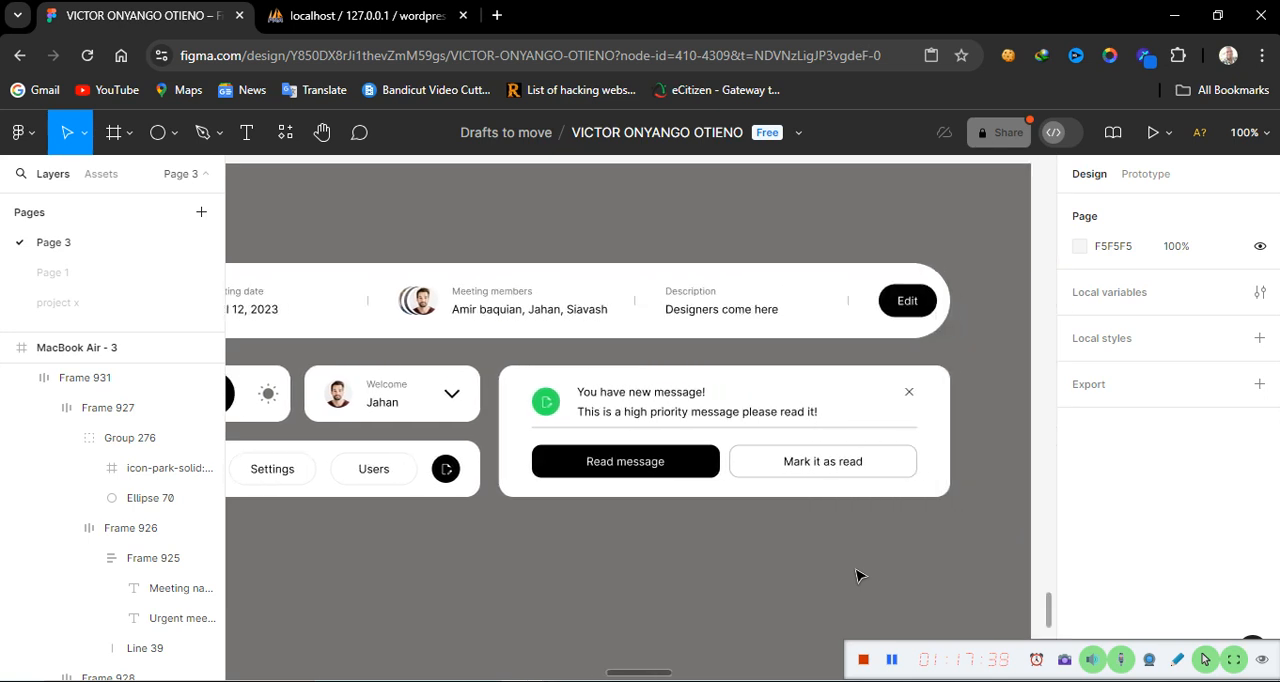
pyautogui.hscroll(-7, 857, 575)
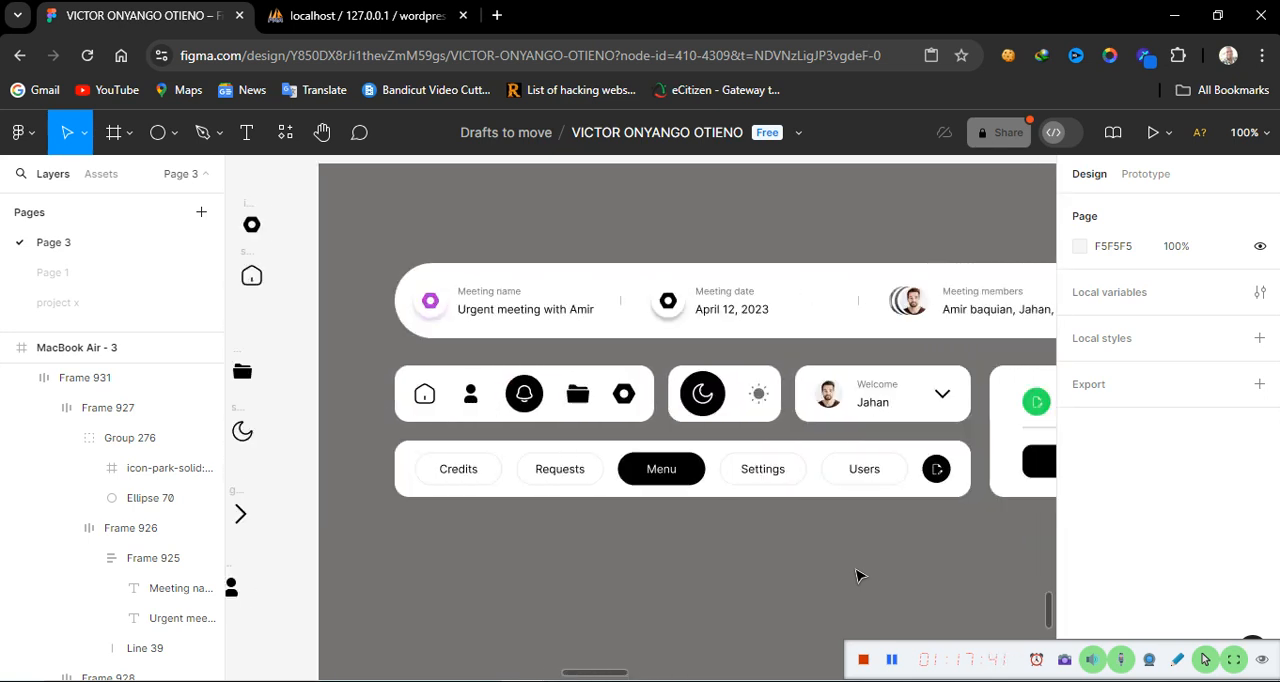
pyautogui.hscroll(1, 857, 575)
pyautogui.hscroll(1, 857, 575)
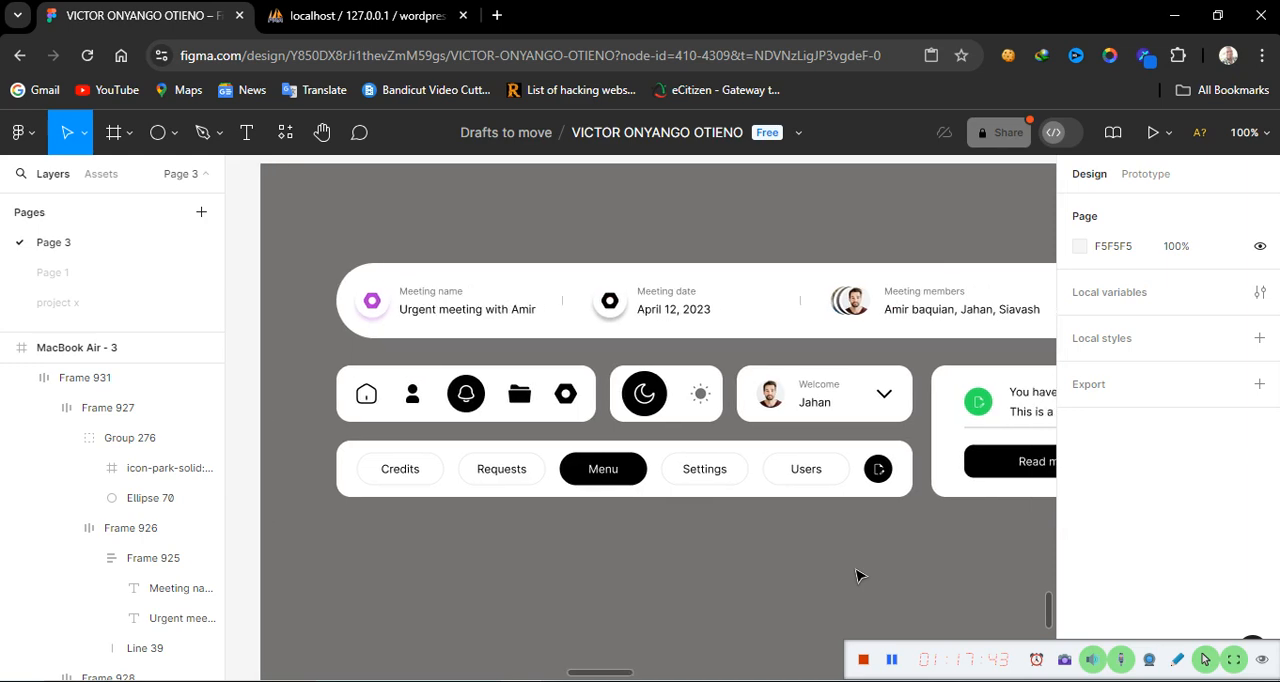